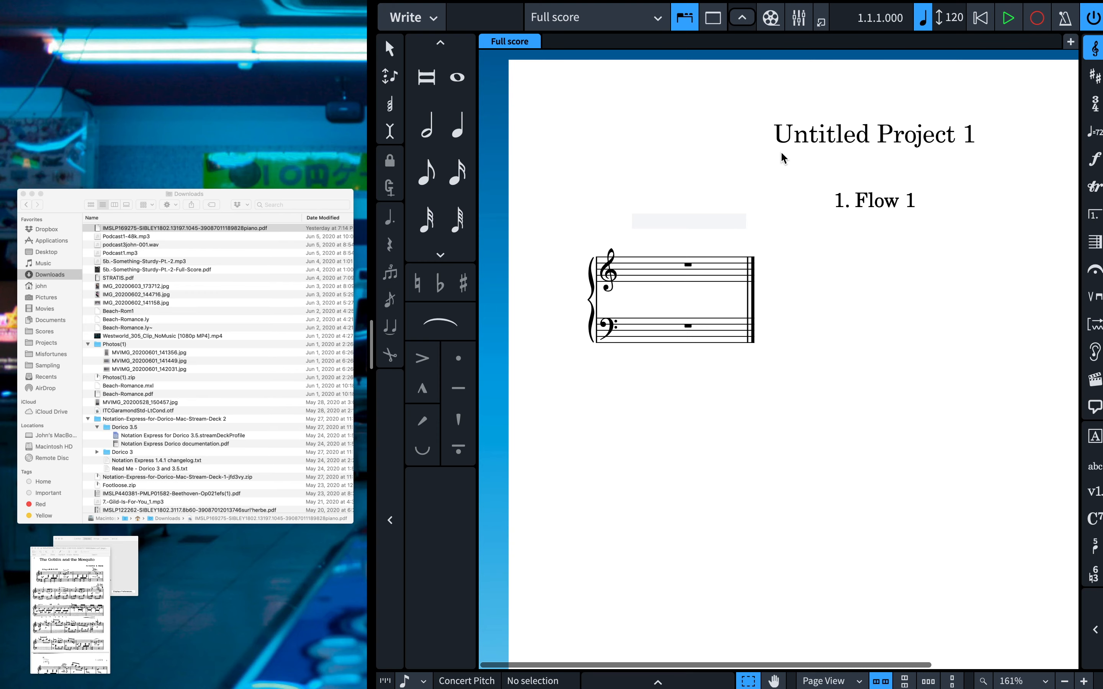
Take the score window out of split view and move it so the source PDF shows beside it.
{"action": "left_click", "coordinate": [572, 141]}
{"action": "mouse_move", "coordinate": [67, 2]}
{"action": "left_click", "coordinate": [41, 26]}
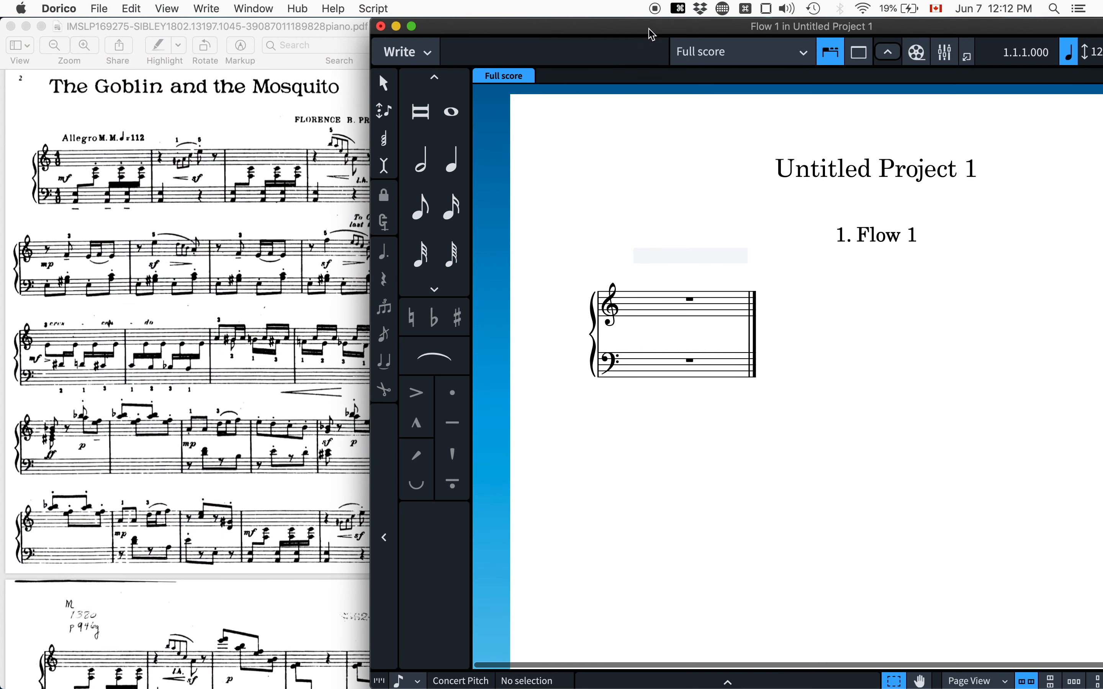
{"action": "left_click_drag", "start_coordinate": [628, 33], "coordinate": [382, 33]}
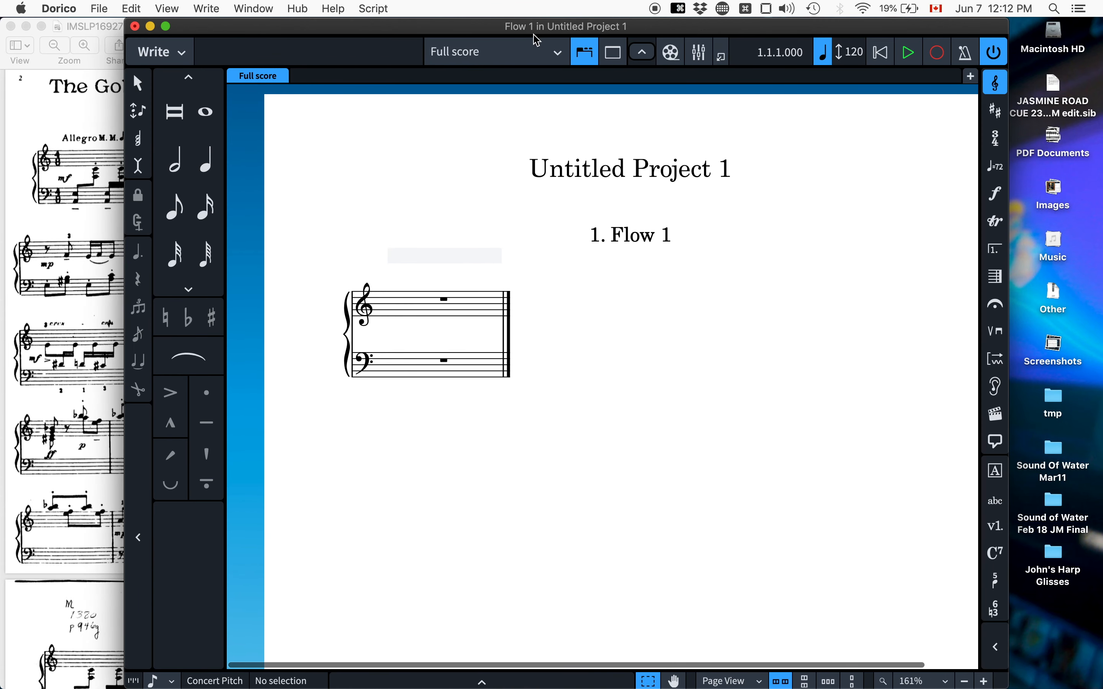
{"action": "left_click_drag", "start_coordinate": [535, 29], "coordinate": [618, 31]}
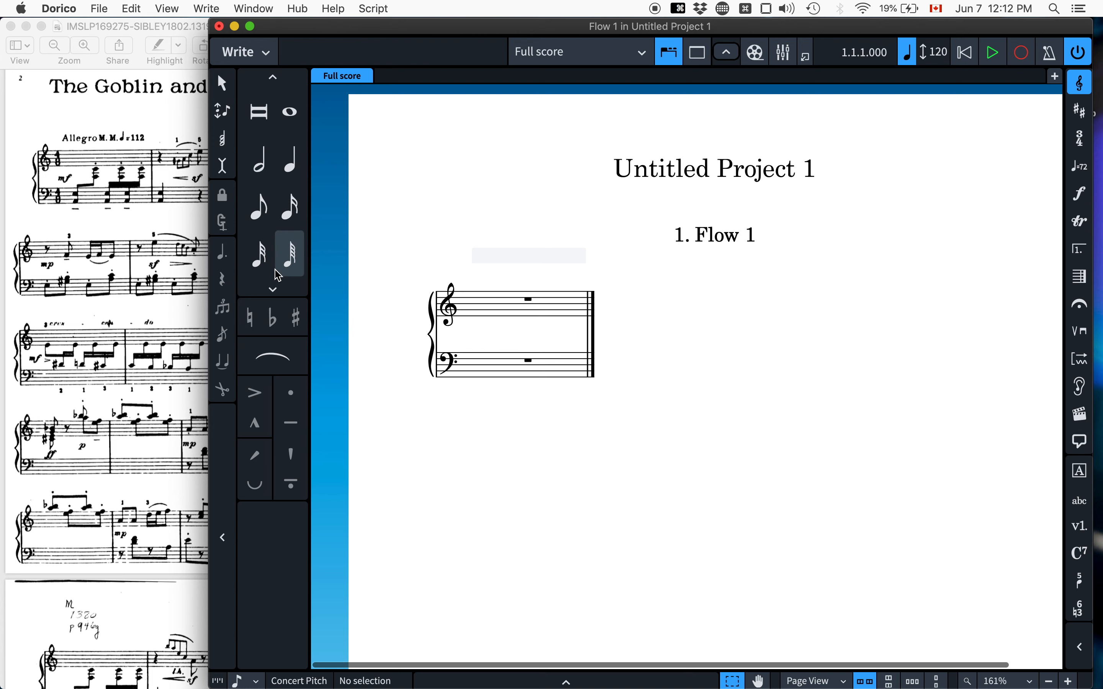
Toggle the side and lower panels and the toolbar, leaving the note duration panel and the toolbar hidden.
{"action": "key", "text": "super+7"}
{"action": "key", "text": "super+7"}
{"action": "key", "text": "super+7"}
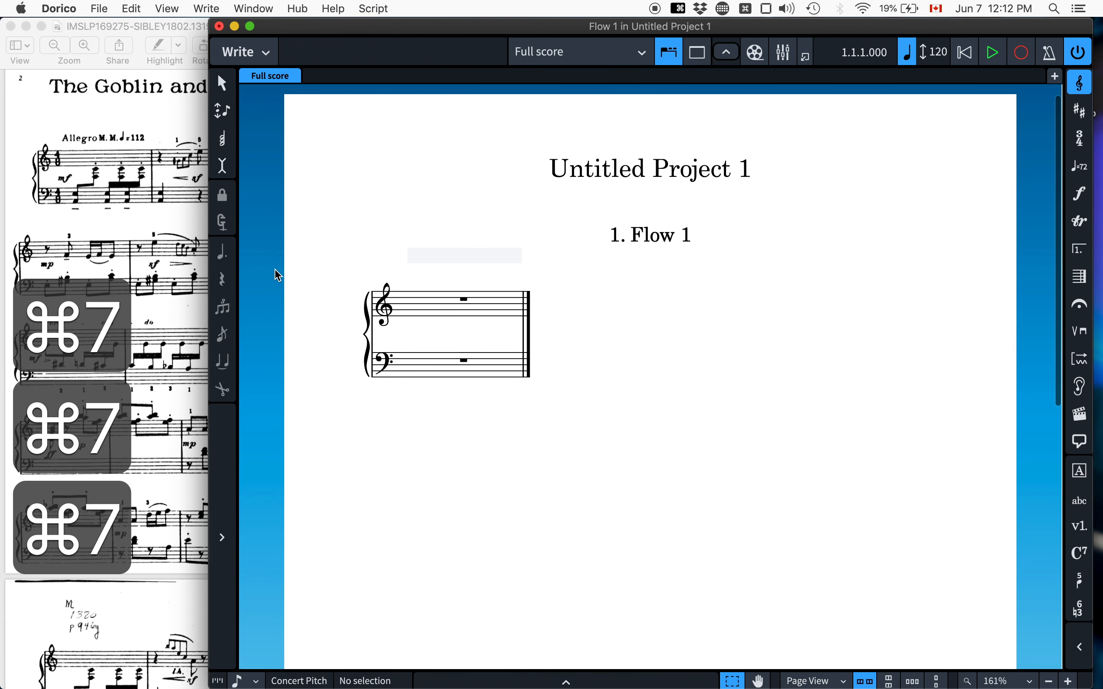
{"action": "key", "text": "super+8"}
{"action": "key", "text": "super+8"}
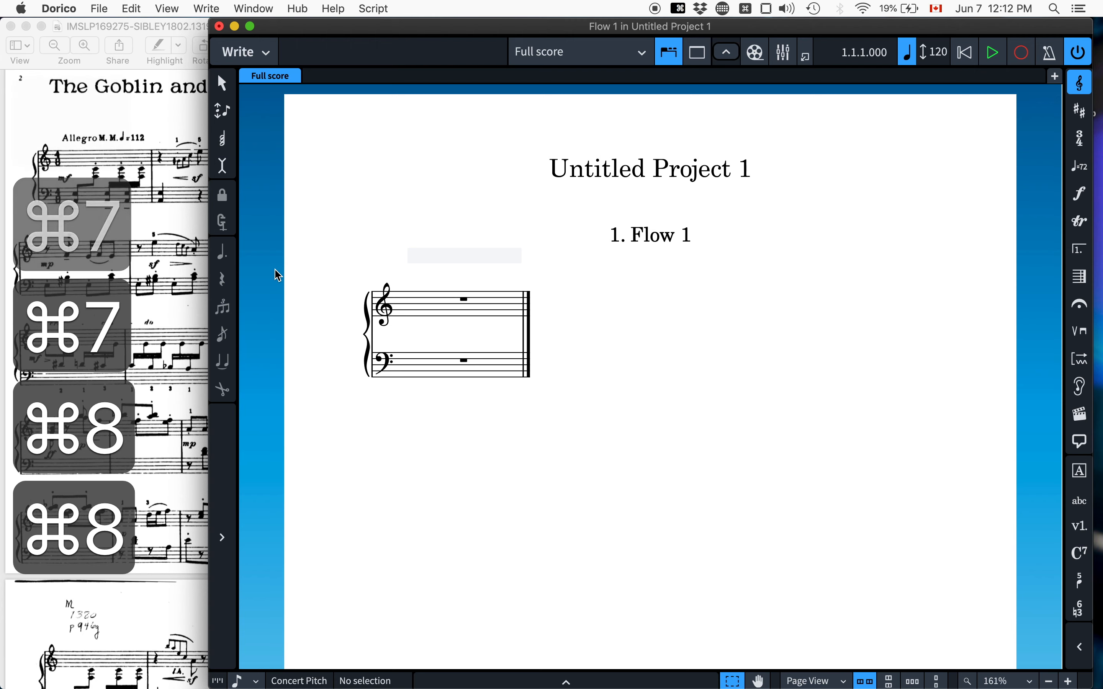
{"action": "key", "text": "super+6"}
{"action": "key", "text": "super+6"}
{"action": "key", "text": "super+6"}
{"action": "key", "text": "super+6"}
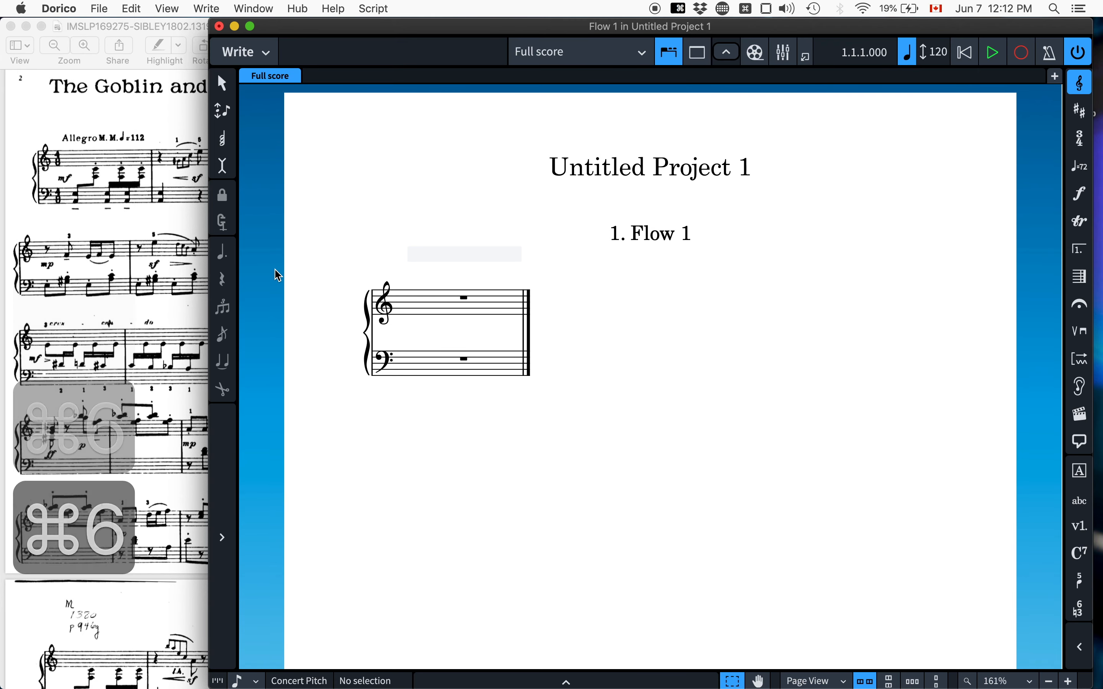
{"action": "key", "text": "super+6"}
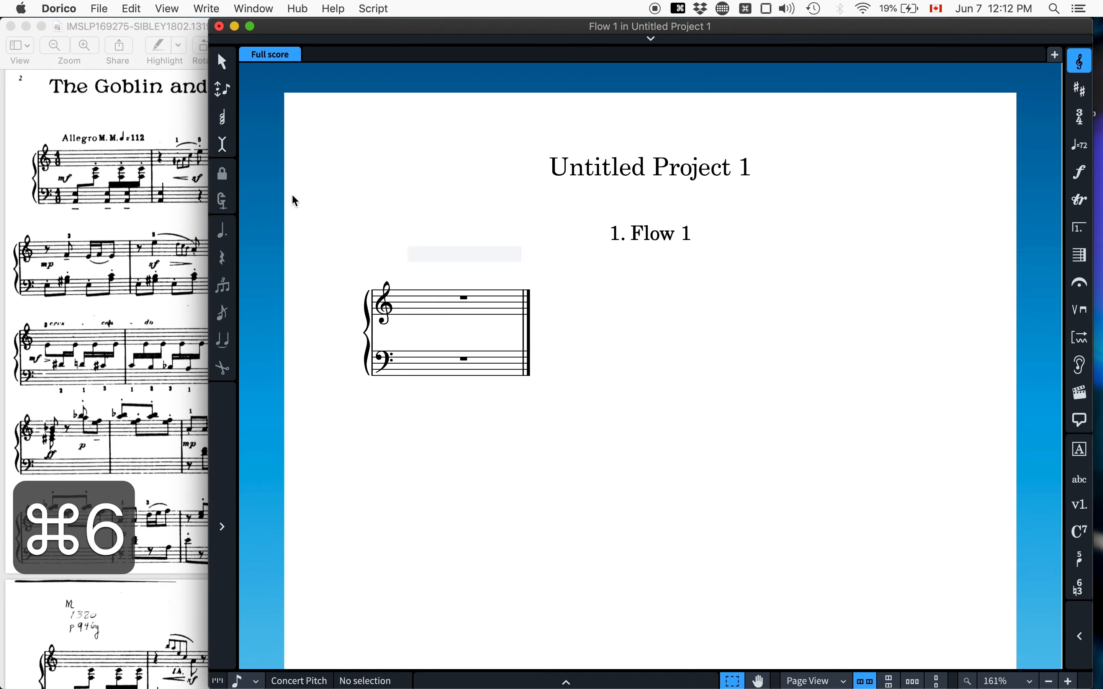
Tile the score window in split view with the source PDF and show the first system of "The Goblin and the Mosquito".
{"action": "left_click_drag", "start_coordinate": [249, 26], "coordinate": [635, 132]}
{"action": "left_click", "coordinate": [182, 153]}
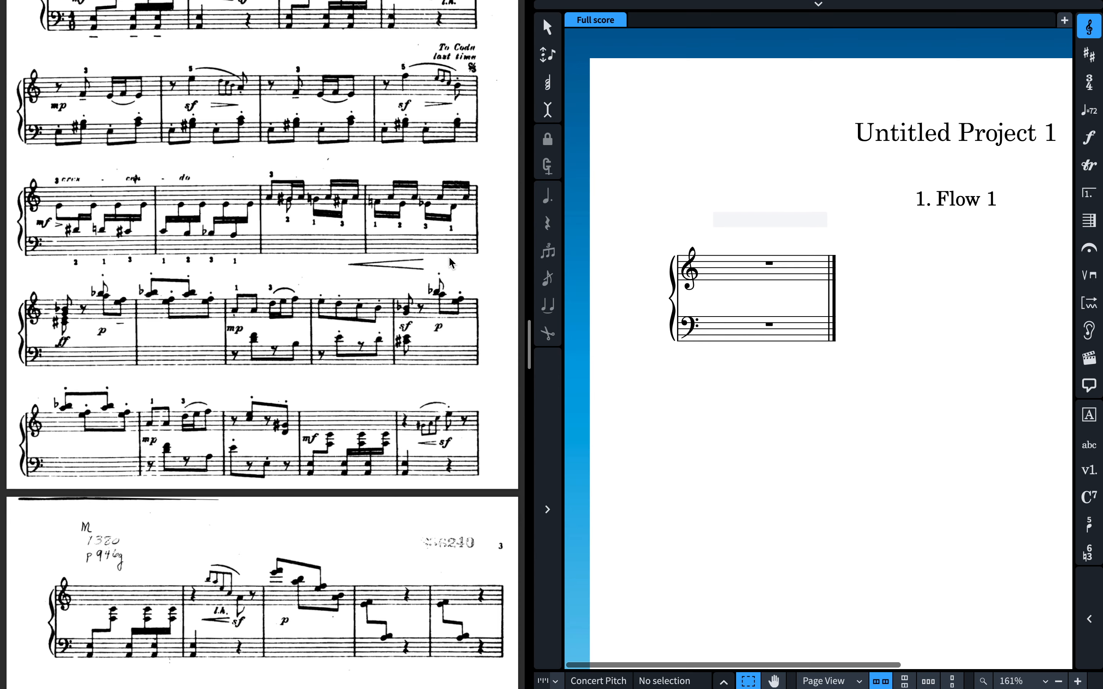
{"action": "scroll", "coordinate": [343, 119], "scroll_direction": "up", "scroll_amount": 5}
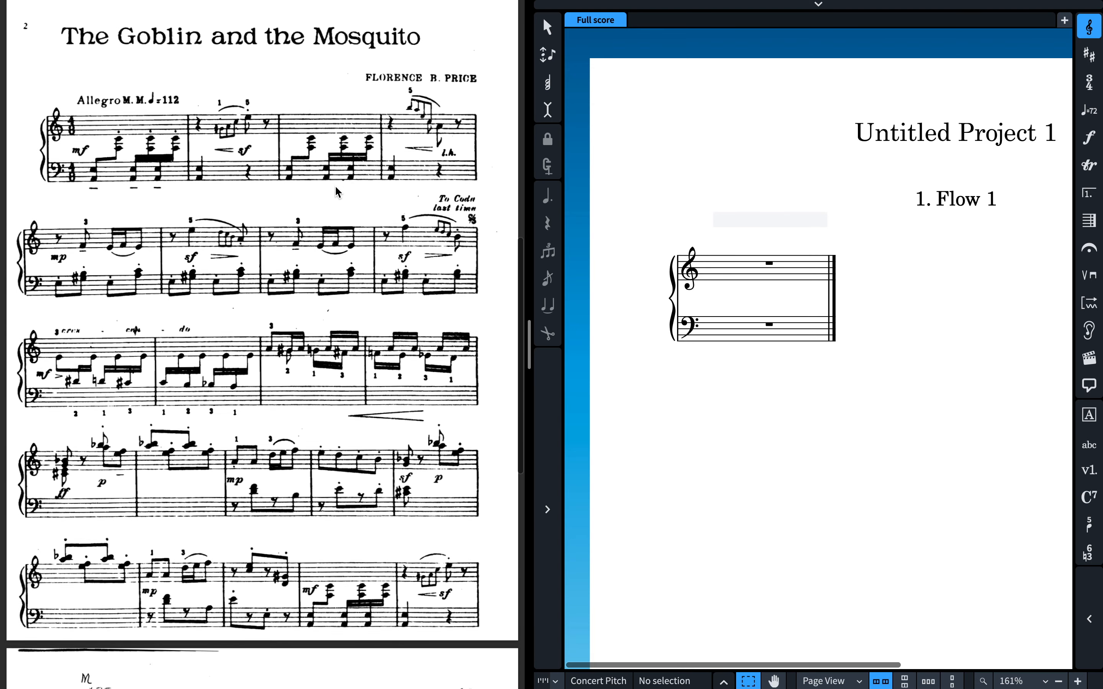
{"action": "scroll", "coordinate": [937, 192], "scroll_direction": "right", "scroll_amount": 4}
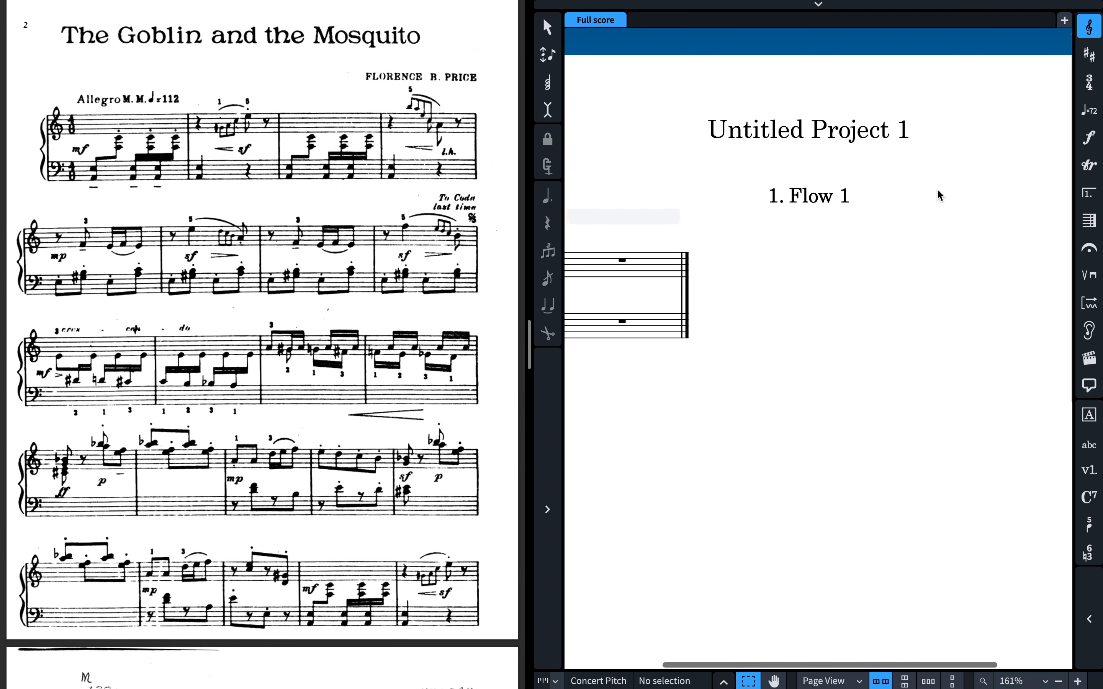
{"action": "scroll", "coordinate": [937, 191], "scroll_direction": "left", "scroll_amount": 4}
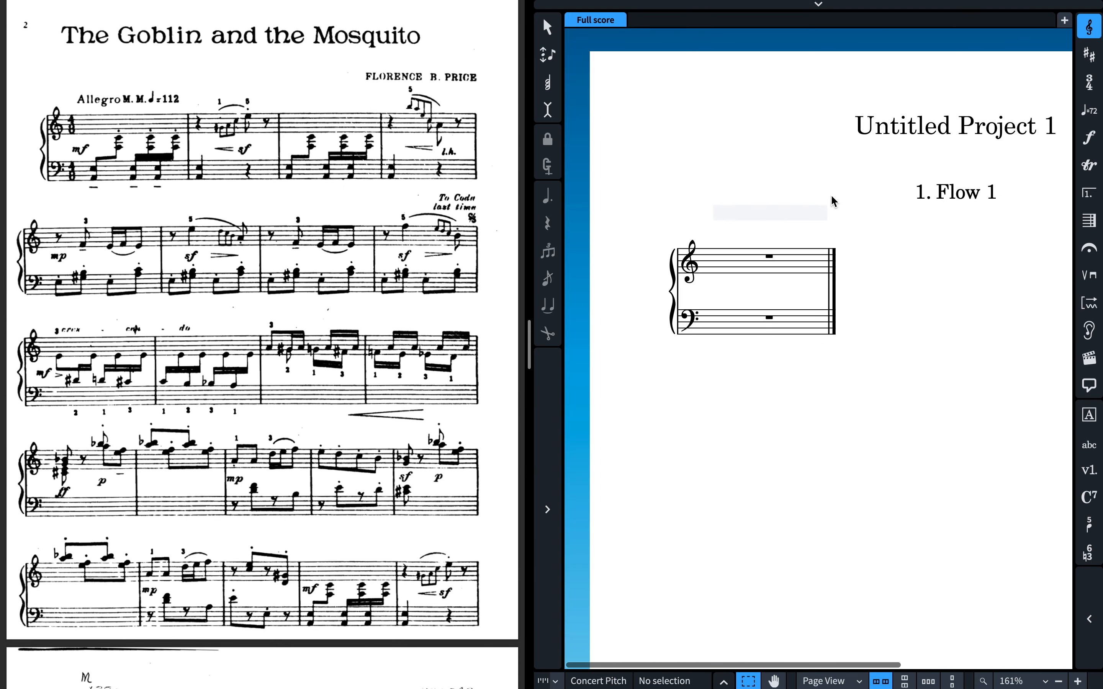
{"action": "scroll", "coordinate": [831, 200], "scroll_direction": "right", "scroll_amount": 2}
Set the project title to "The Goblin And The Mosquito" in Project Info.
{"action": "key", "text": "super+i"}
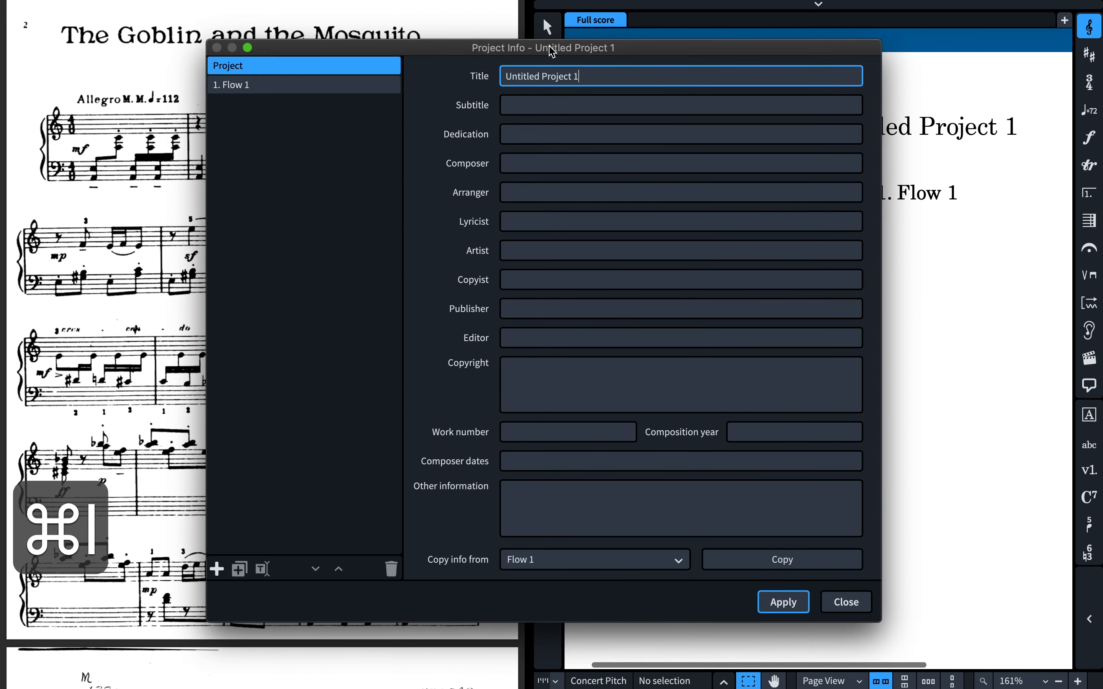
{"action": "left_click_drag", "start_coordinate": [553, 51], "coordinate": [717, 91]}
{"action": "left_click_drag", "start_coordinate": [765, 123], "coordinate": [634, 116]}
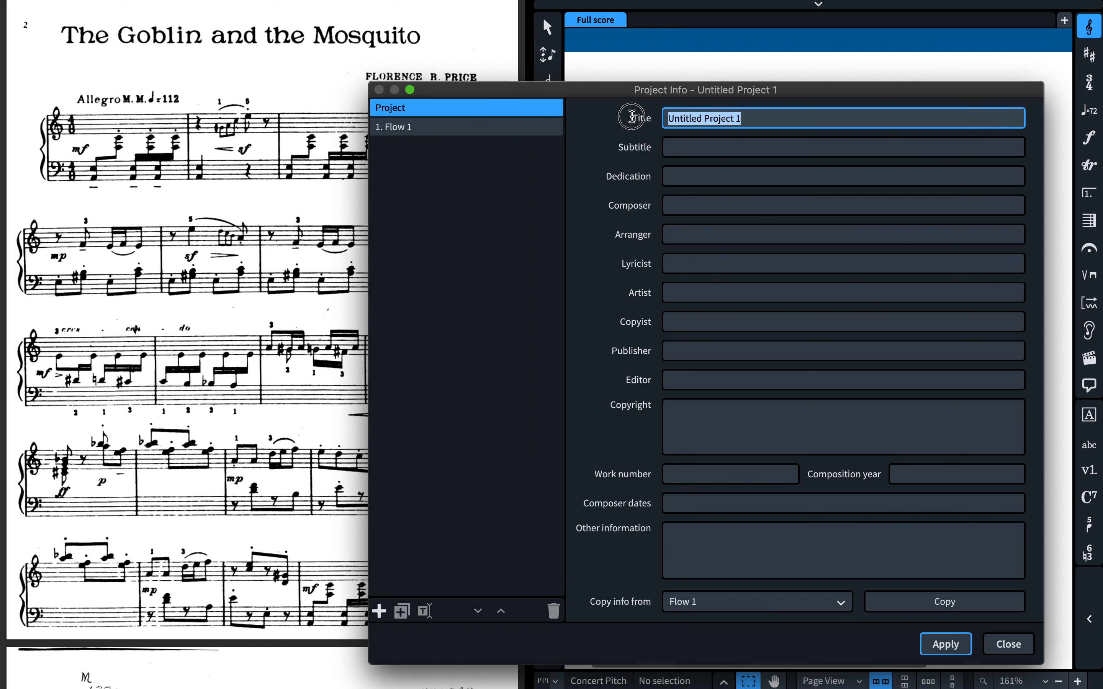
{"action": "type", "text": "The Gobli"}
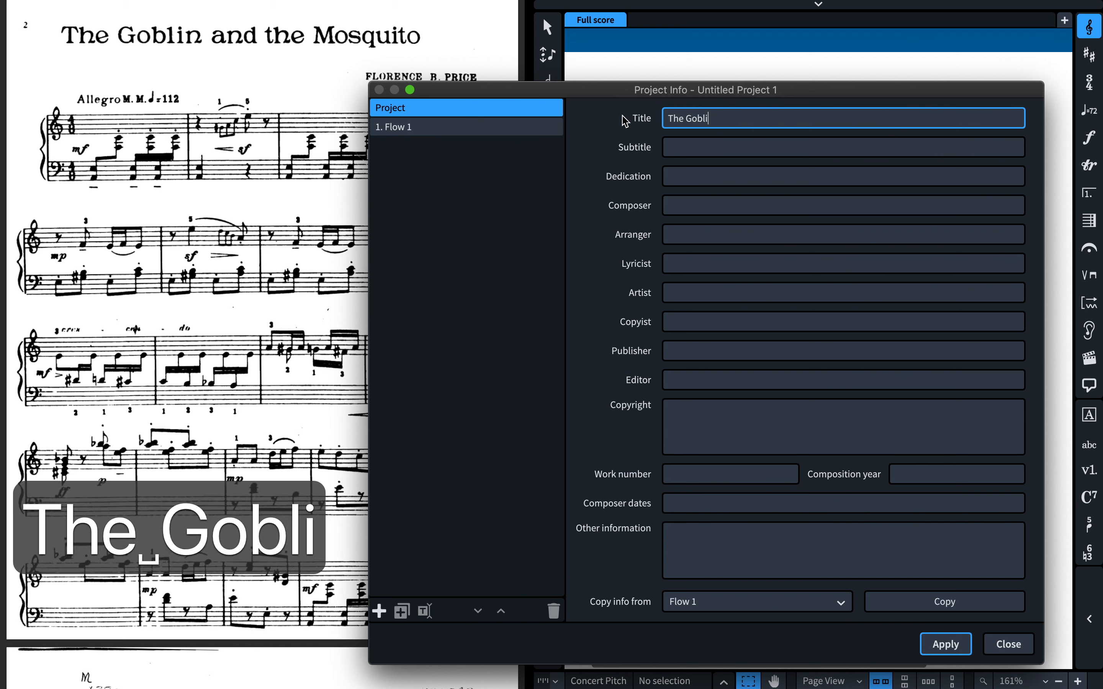
{"action": "type", "text": "n And T"}
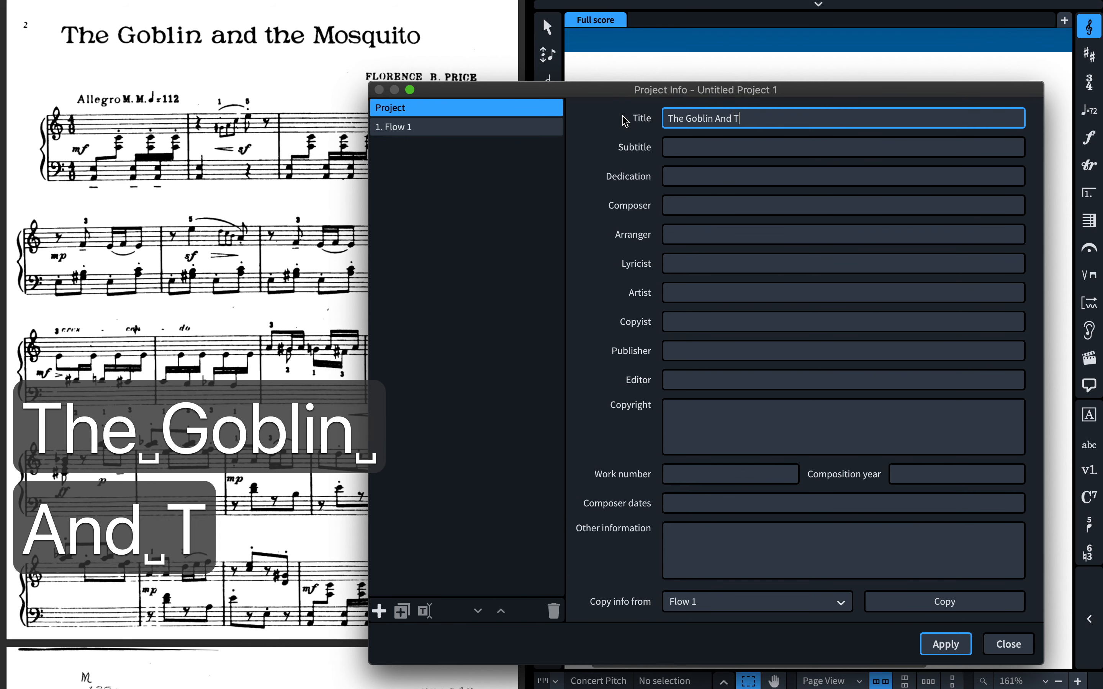
{"action": "type", "text": "he Mosquito"}
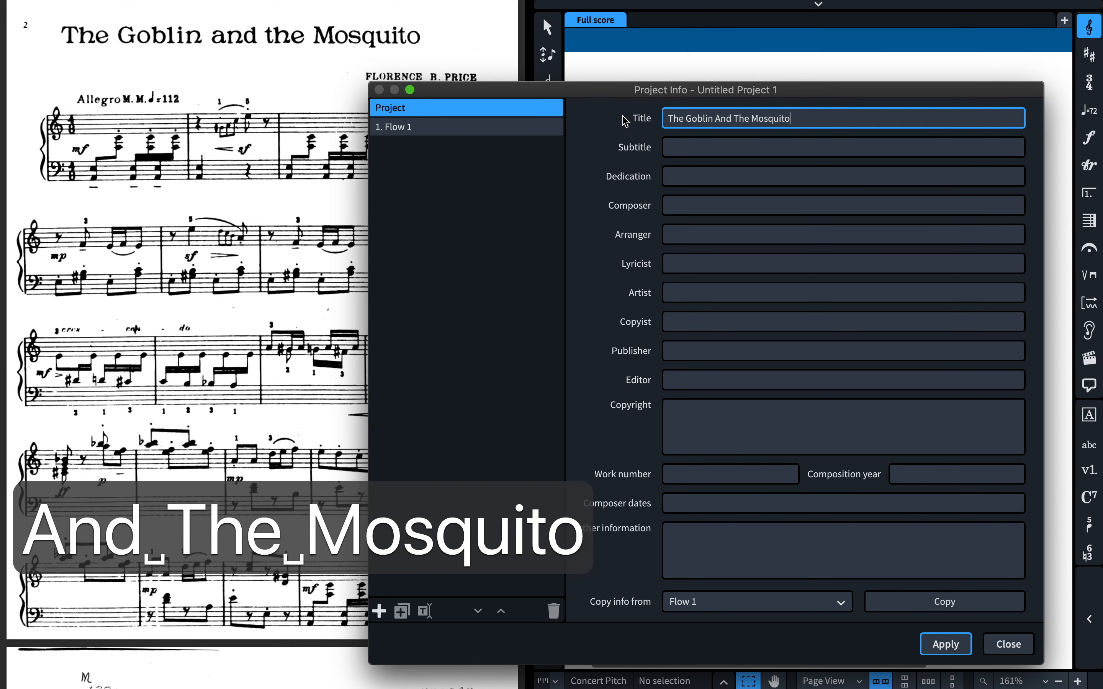
Enter "Florence B. Price" as the project's composer, apply the project information and close it.
{"action": "left_click", "coordinate": [682, 204]}
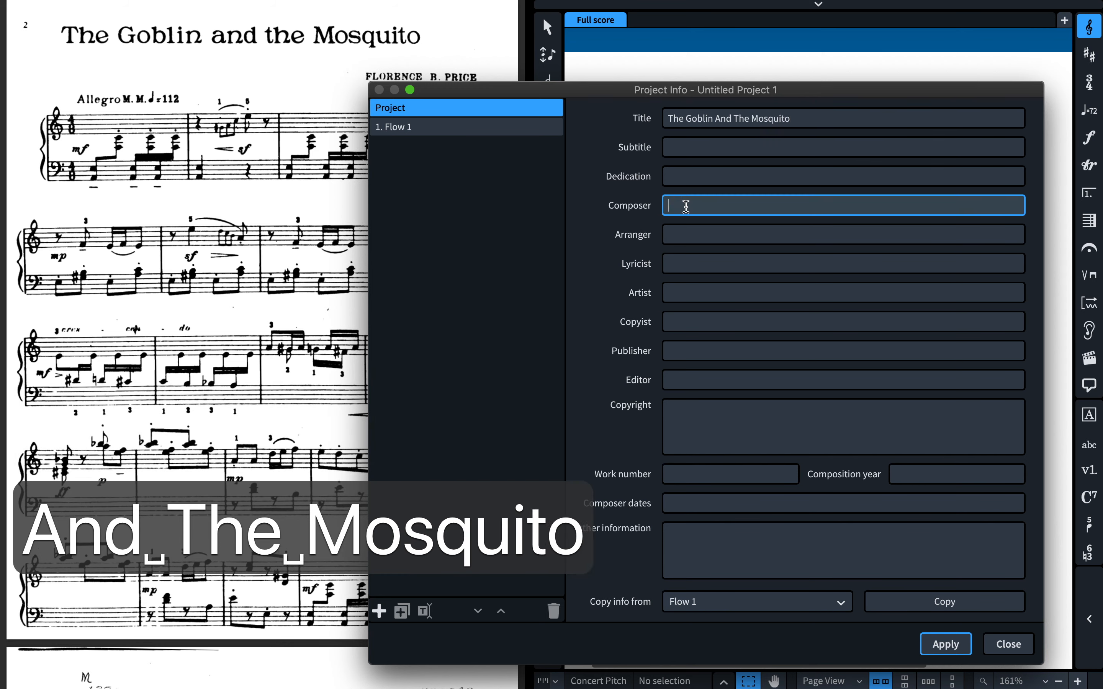
{"action": "type", "text": "Flore"}
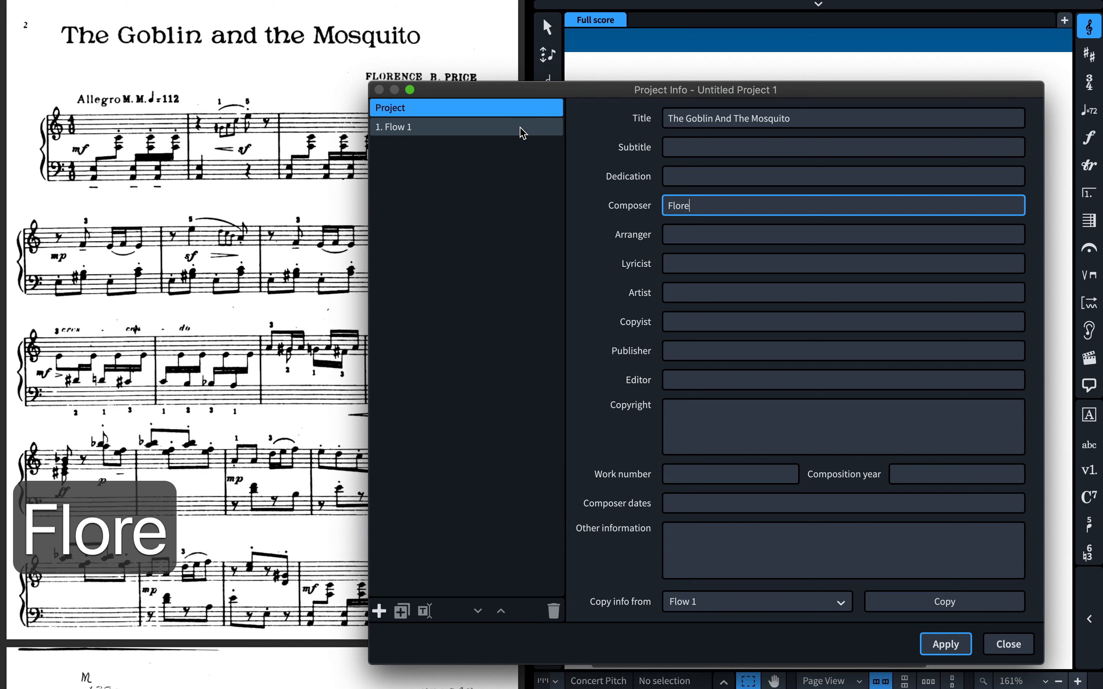
{"action": "type", "text": "nce B. Price"}
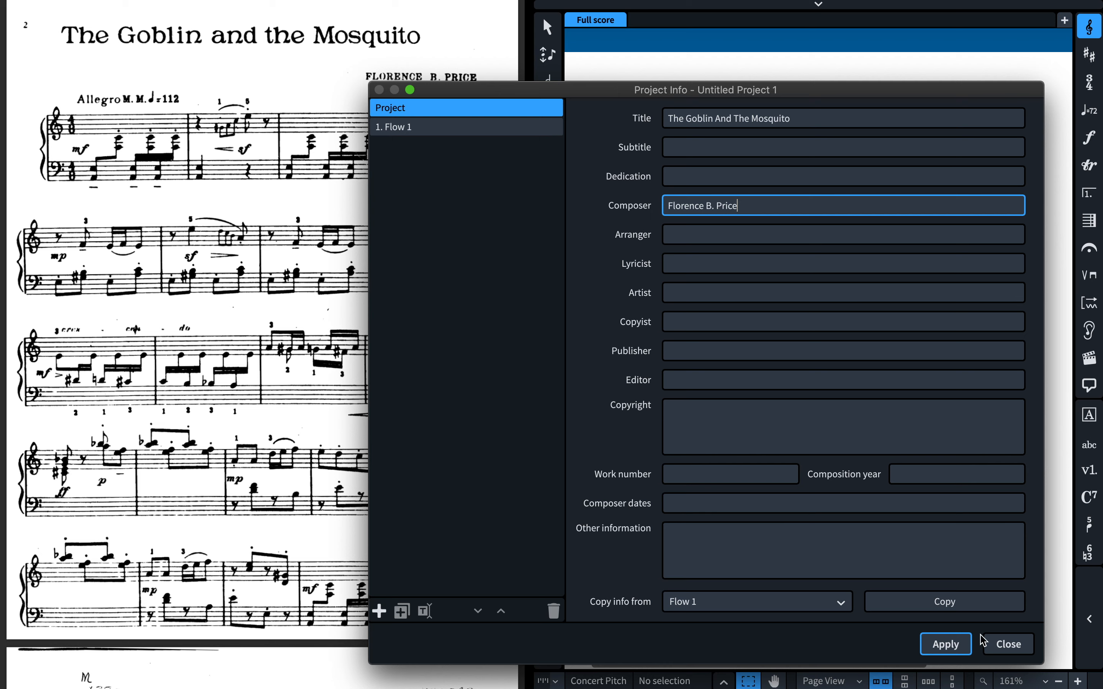
{"action": "left_click", "coordinate": [964, 648]}
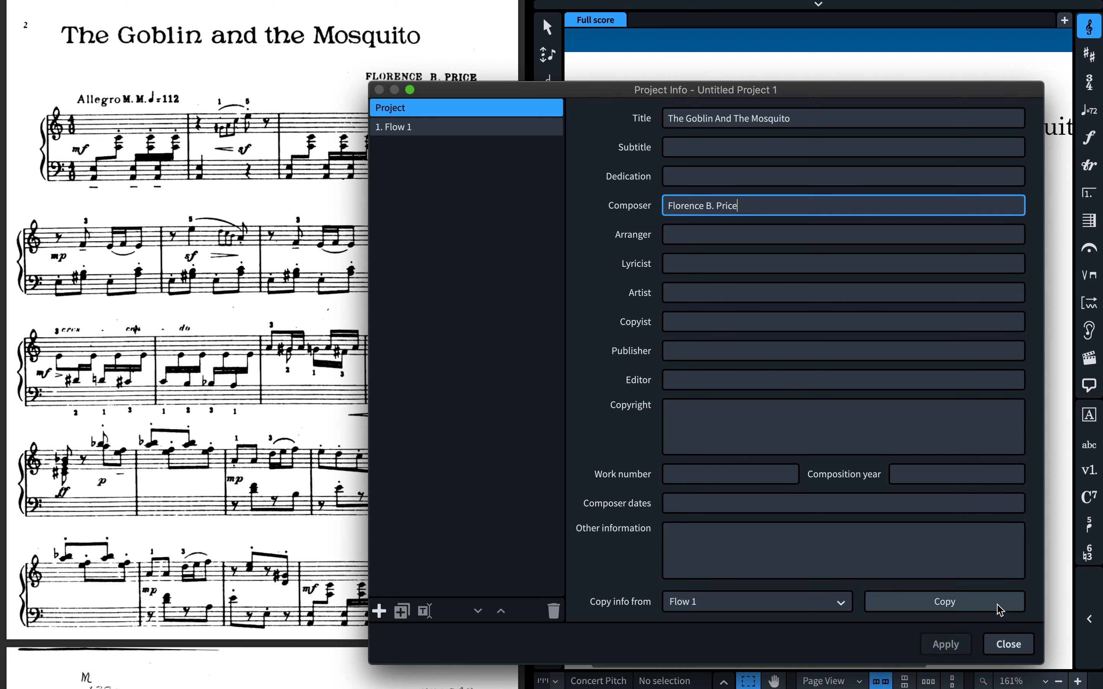
{"action": "left_click", "coordinate": [1003, 645]}
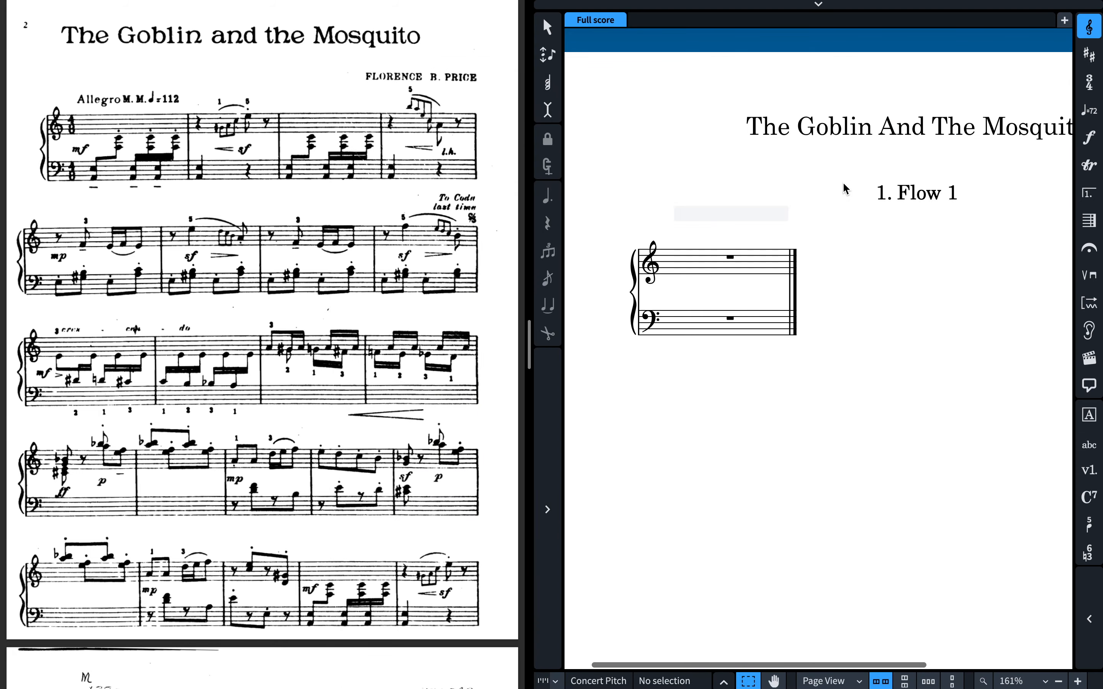
Open the Layout Options for the full score and activate the category search.
{"action": "key", "text": "super+shift+l"}
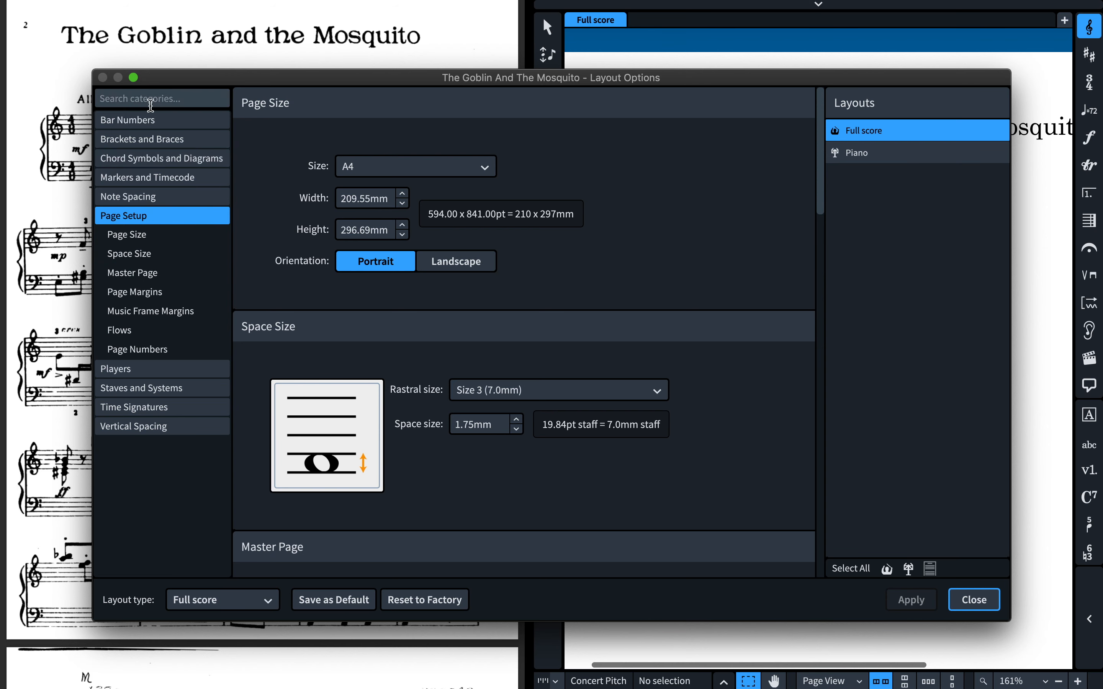
{"action": "left_click", "coordinate": [179, 99]}
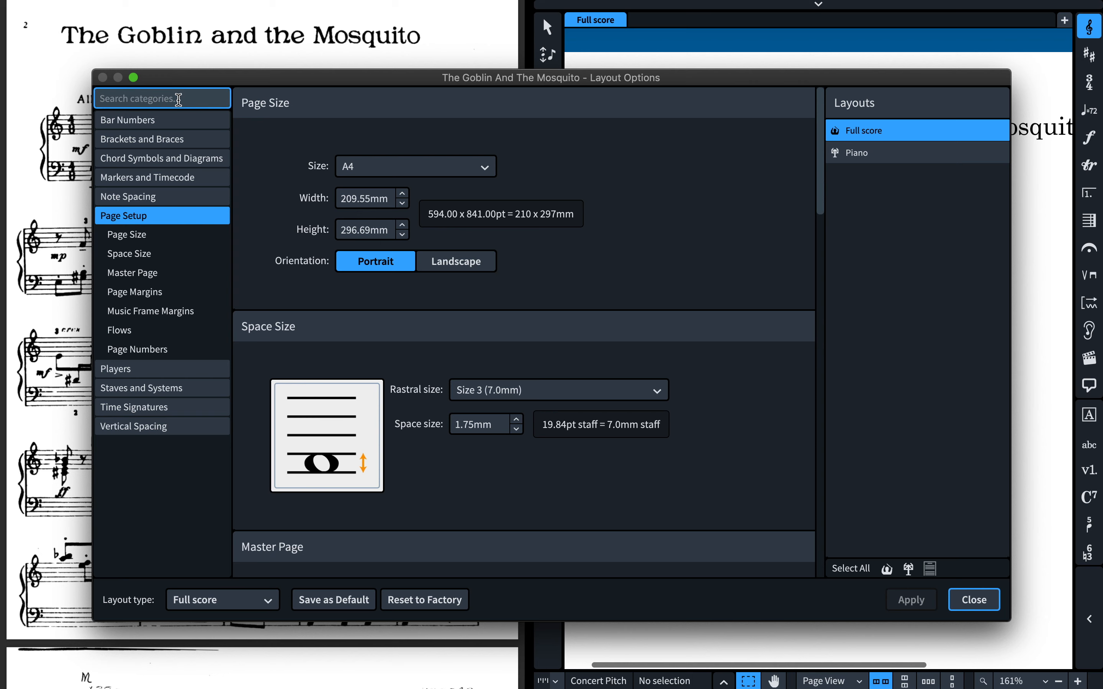
{"action": "type", "text": "head"}
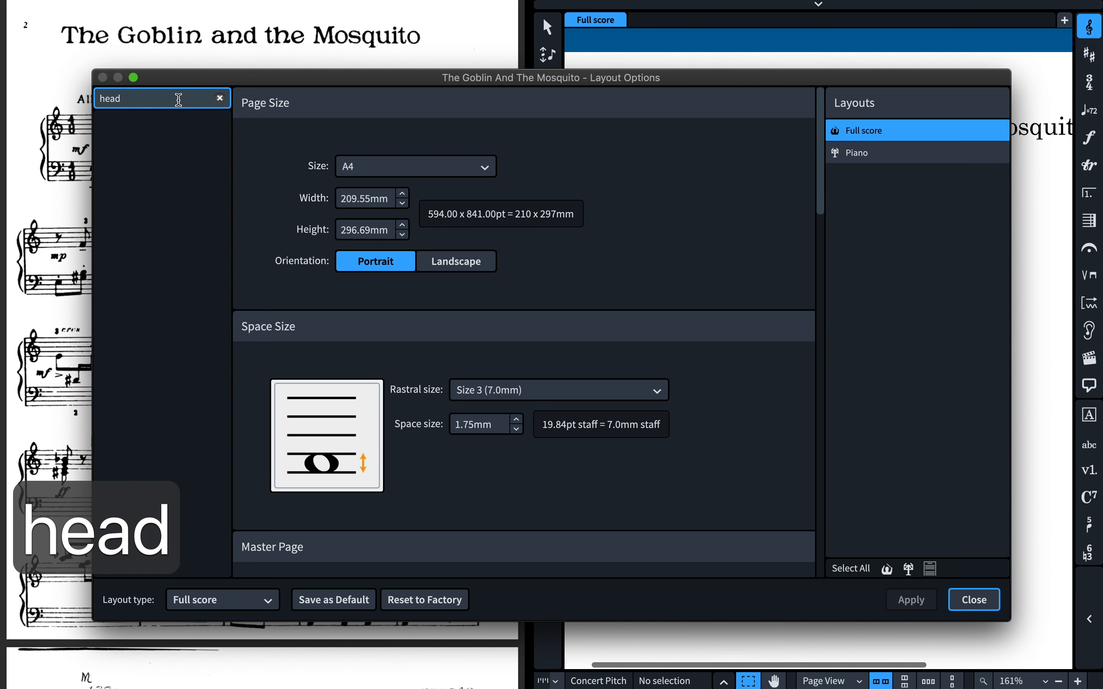
{"action": "type", "text": "ing"}
{"action": "key", "text": "BackSpace"}
{"action": "key", "text": "BackSpace"}
{"action": "key", "text": "BackSpace"}
{"action": "key", "text": "BackSpace"}
{"action": "key", "text": "BackSpace"}
{"action": "key", "text": "BackSpace"}
{"action": "key", "text": "BackSpace"}
{"action": "key", "text": "BackSpace"}
{"action": "key", "text": "BackSpace"}
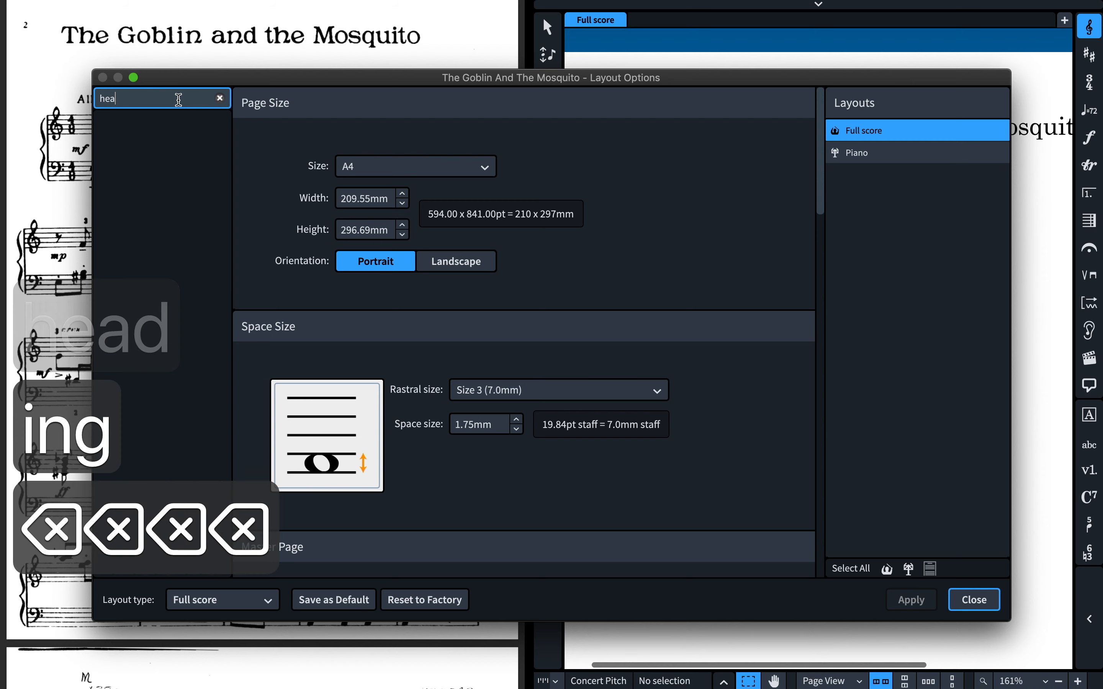
Find the Flows options with "flow", set flow headings to Never show in the full score, and apply the change.
{"action": "type", "text": "flow"}
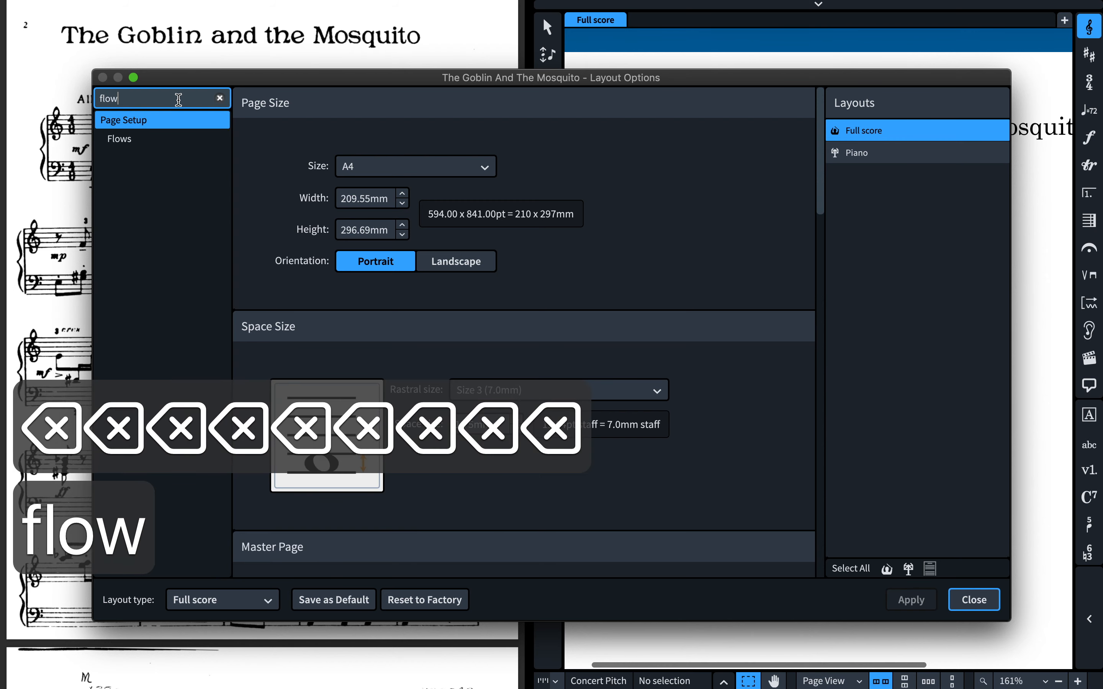
{"action": "left_click", "coordinate": [176, 145]}
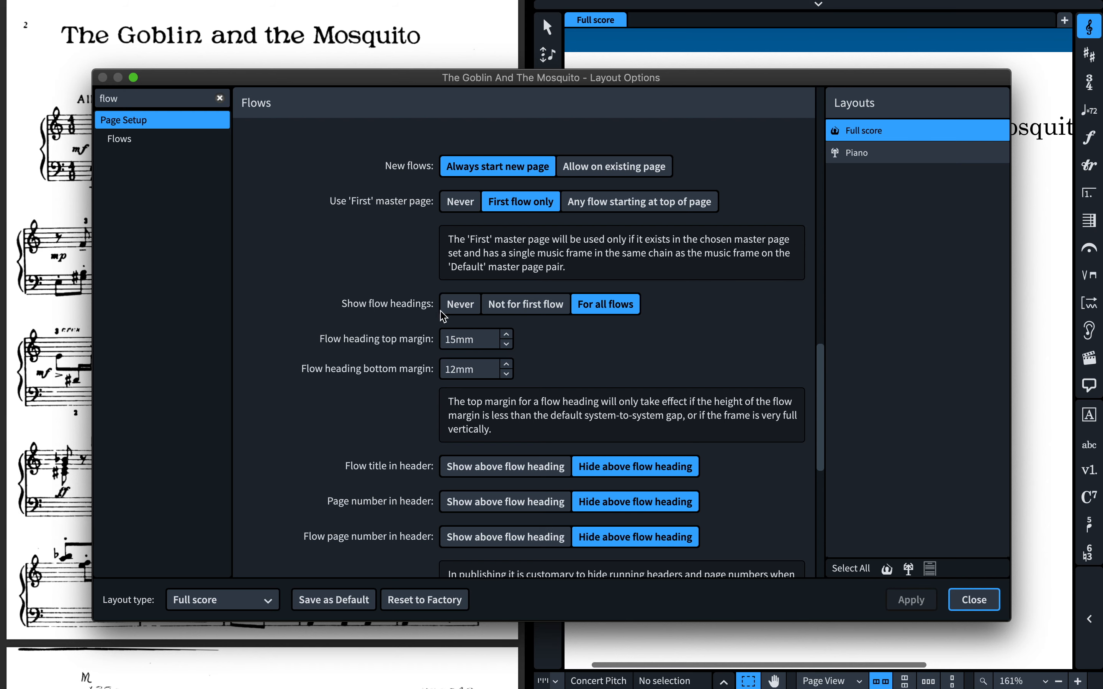
{"action": "left_click", "coordinate": [458, 305]}
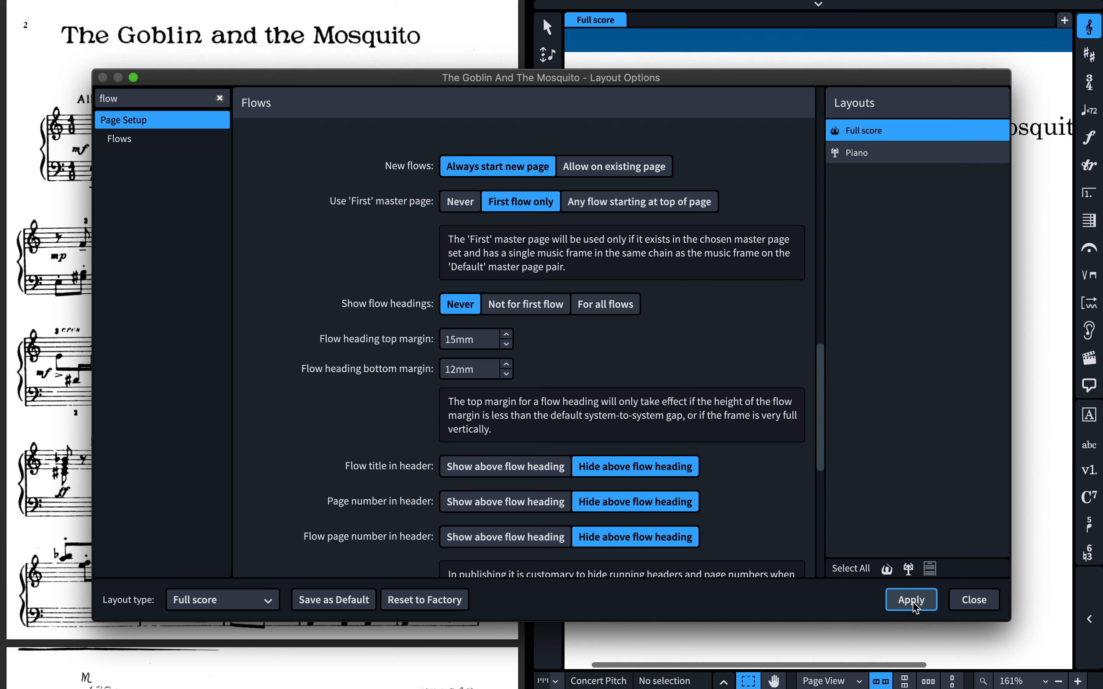
{"action": "left_click", "coordinate": [912, 600]}
{"action": "left_click", "coordinate": [977, 604]}
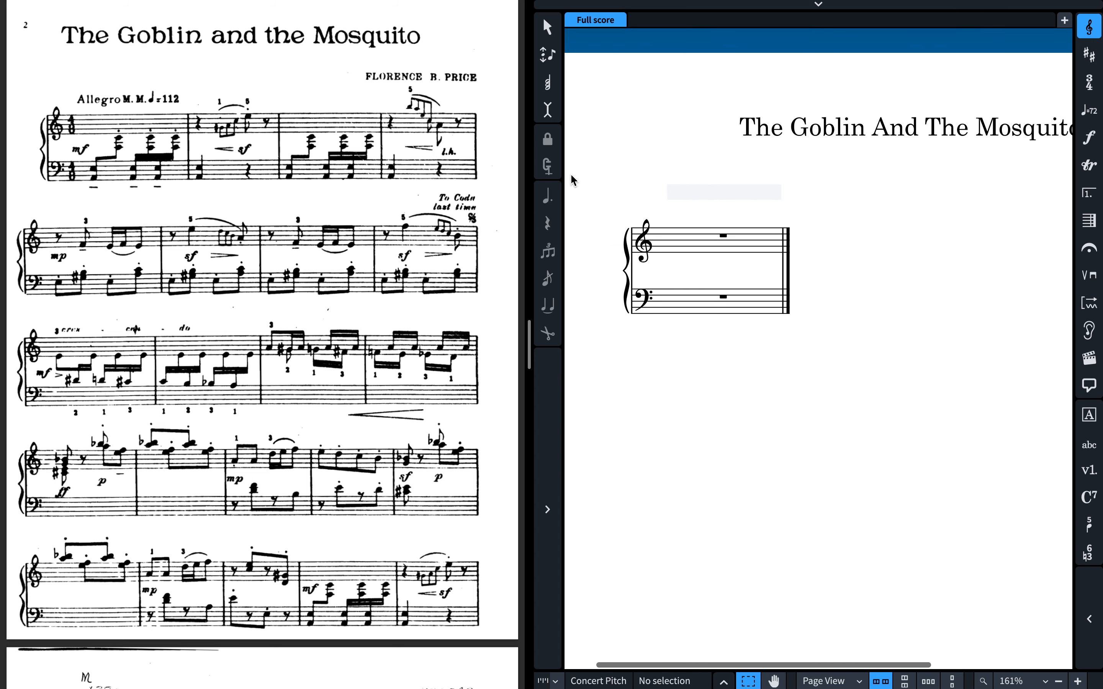
Add a 4/8 time signature at the start of bar 1.
{"action": "left_click", "coordinate": [723, 236]}
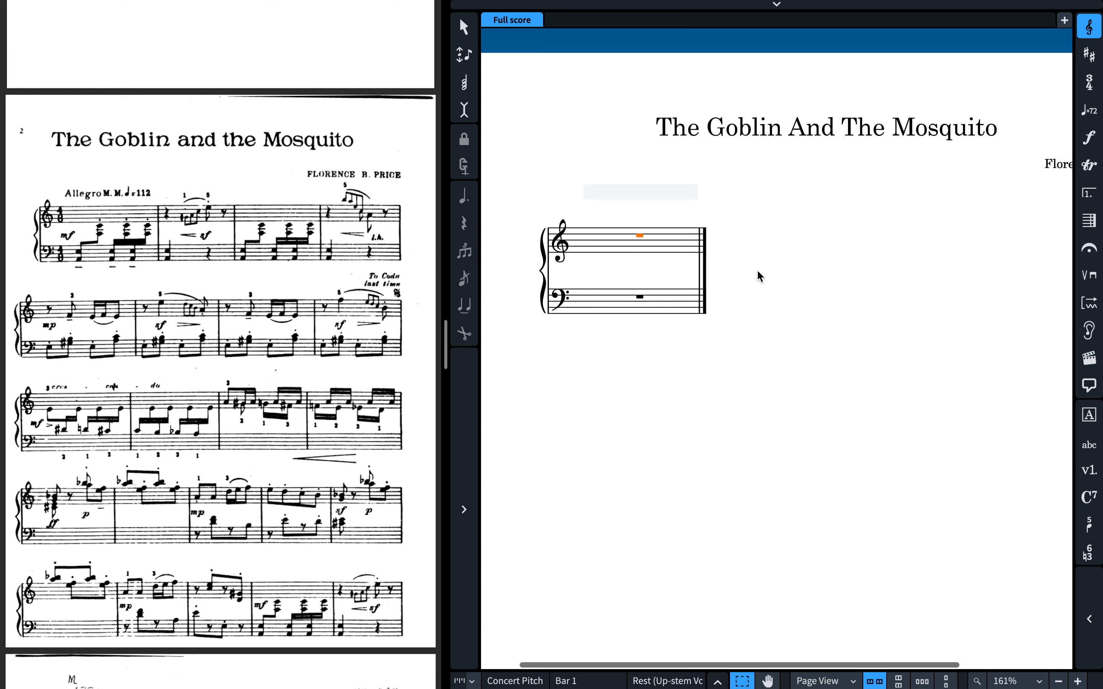
{"action": "key", "text": "shift+m"}
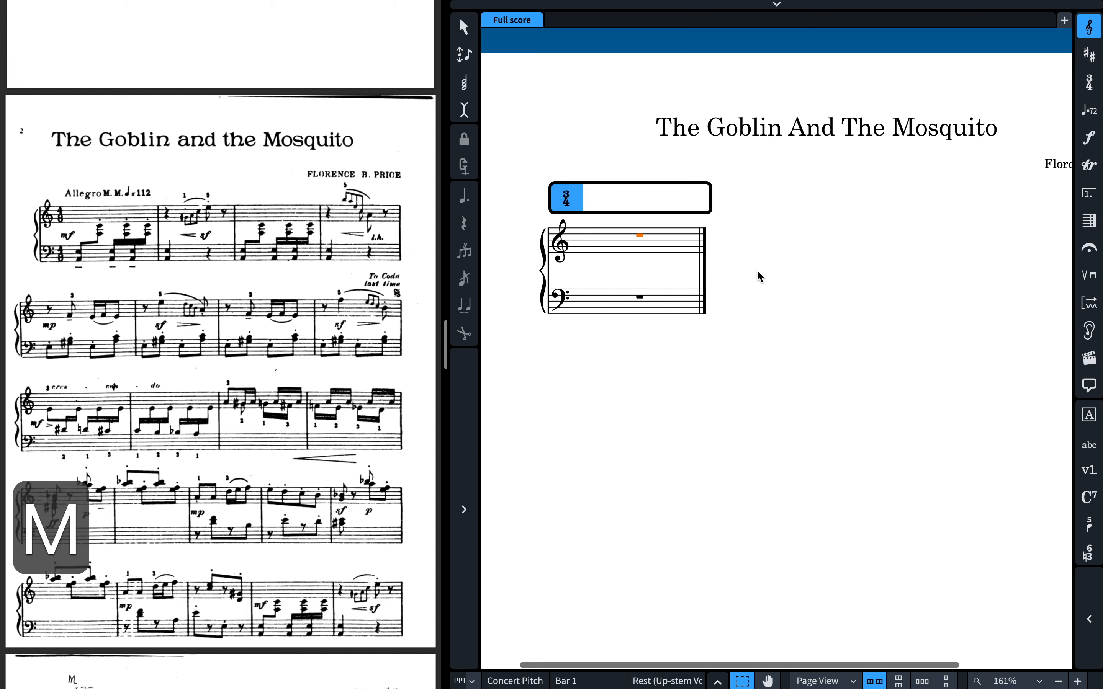
{"action": "type", "text": "4/8"}
{"action": "key", "text": "Return"}
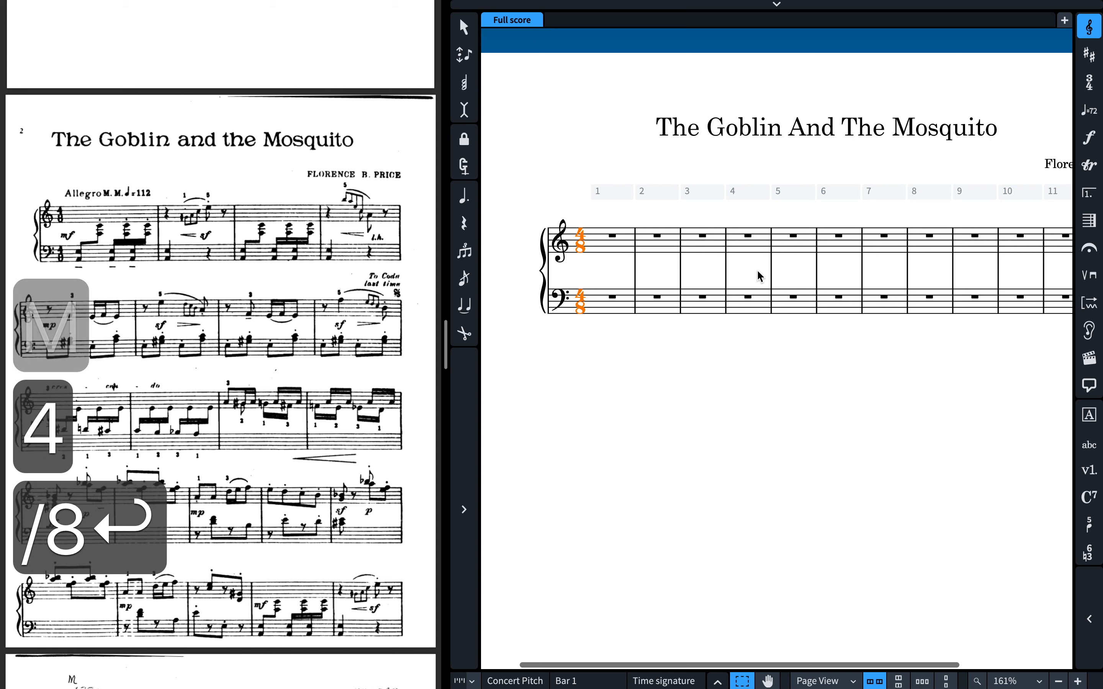
Add the tempo mark "Allegro q = 112" at the start of bar 1.
{"action": "scroll", "coordinate": [597, 244], "scroll_direction": "right", "scroll_amount": 2}
{"action": "scroll", "coordinate": [597, 244], "scroll_direction": "left", "scroll_amount": 3}
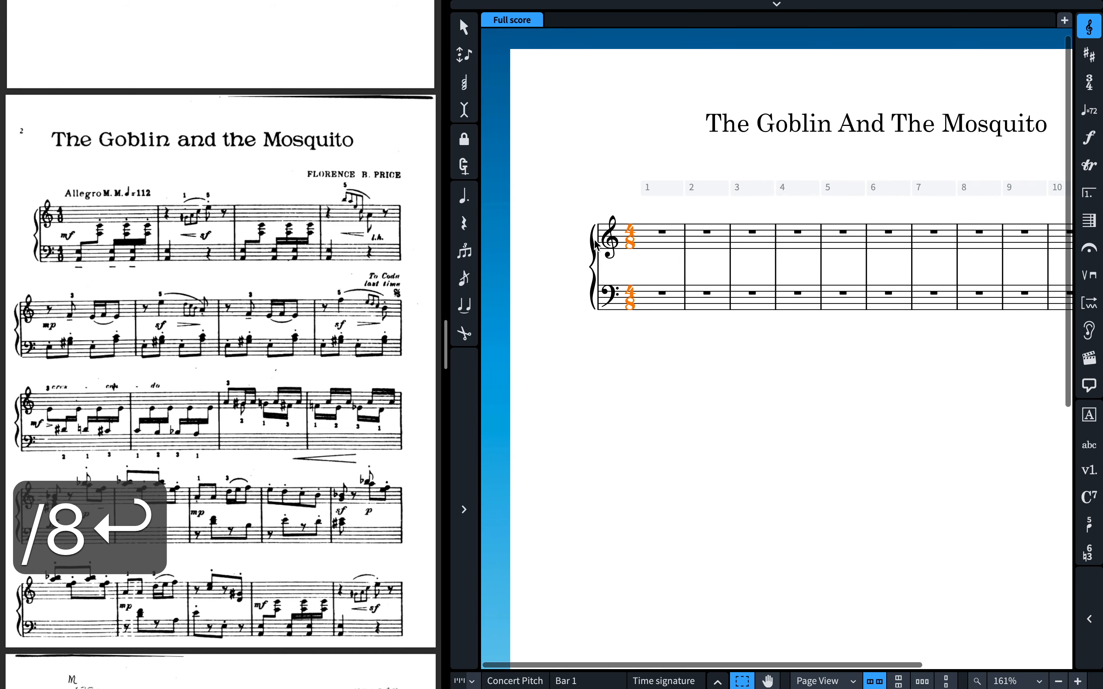
{"action": "left_click", "coordinate": [665, 240]}
{"action": "key", "text": "shift+t"}
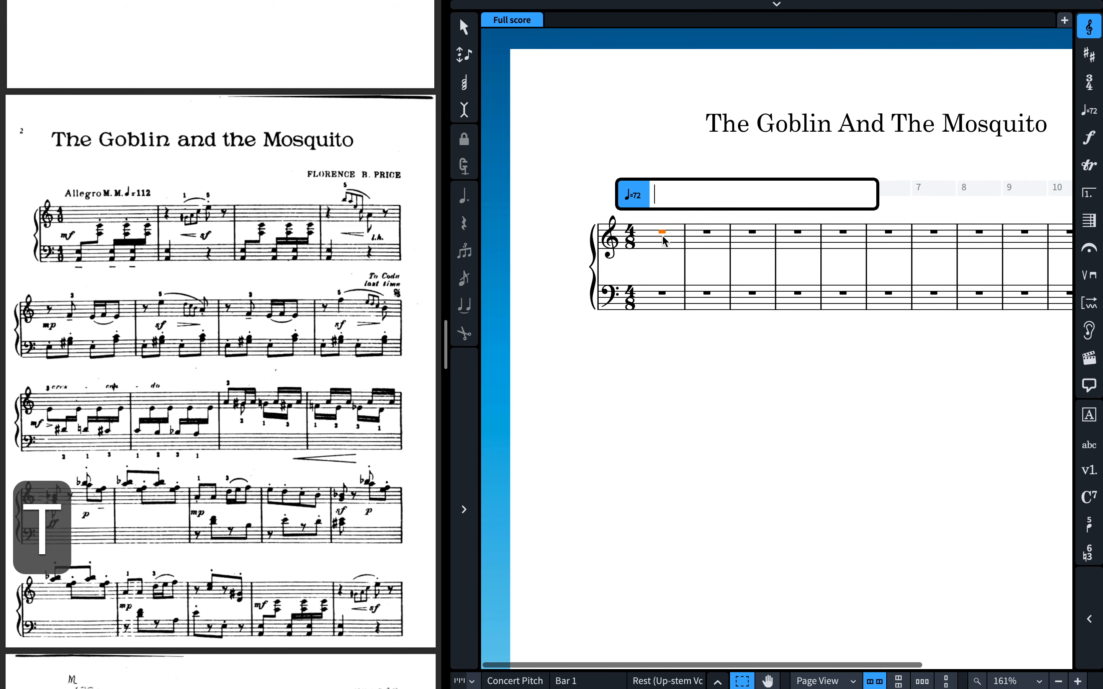
{"action": "type", "text": "Alle"}
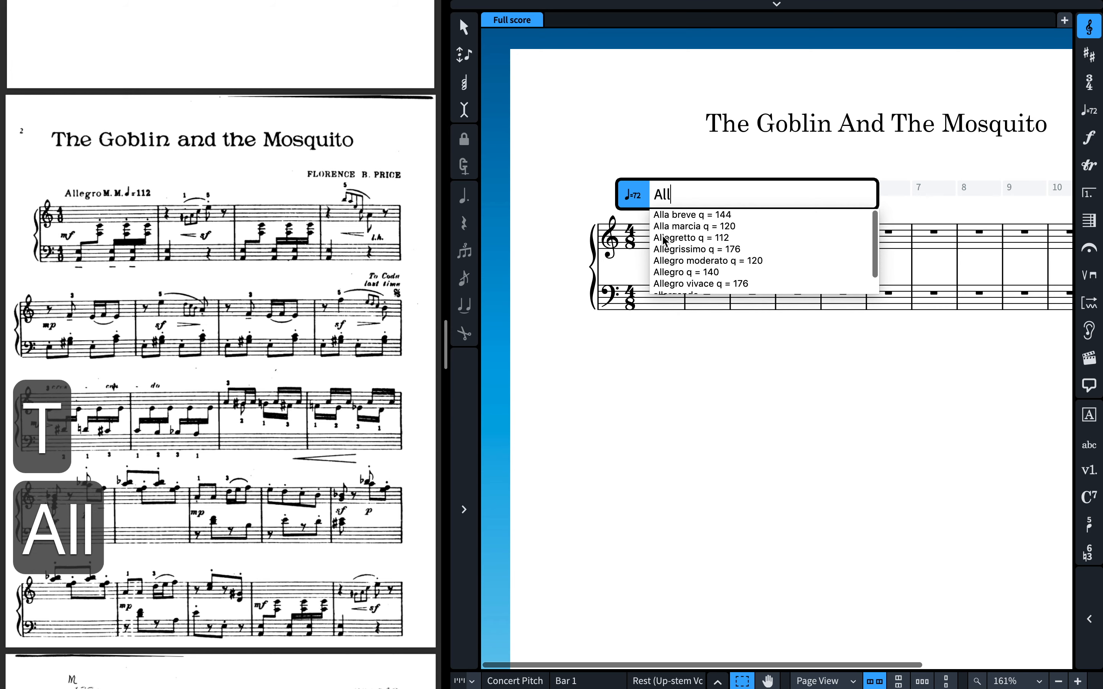
{"action": "key", "text": "Down"}
{"action": "key", "text": "Down"}
{"action": "key", "text": "Down"}
{"action": "key", "text": "Down"}
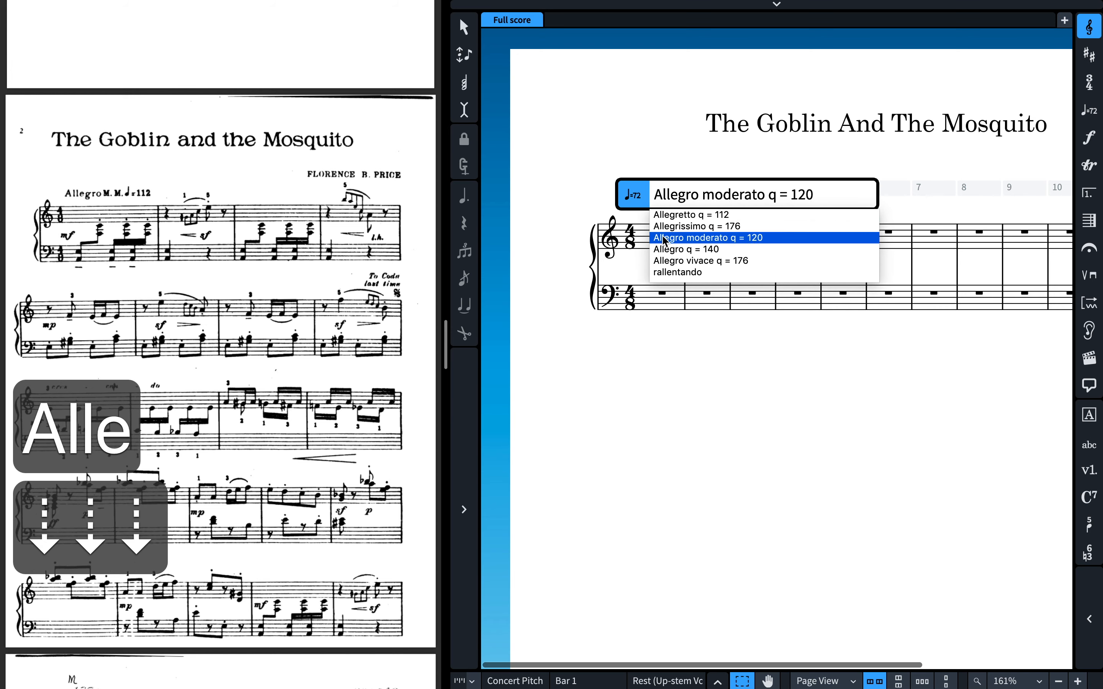
{"action": "key", "text": "Right"}
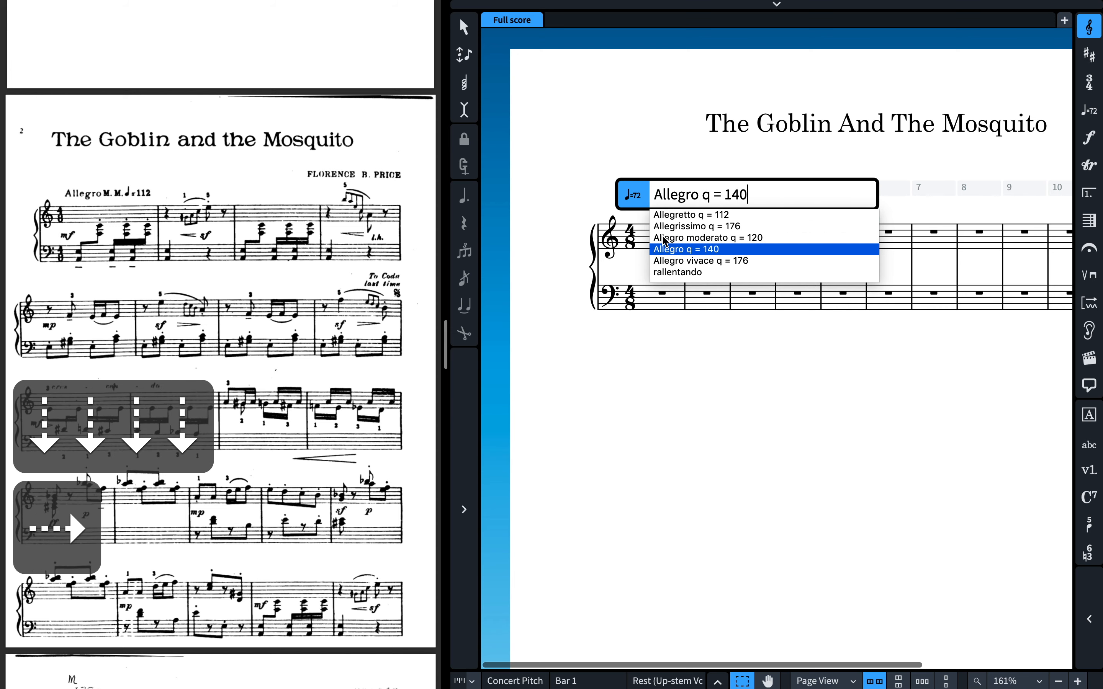
{"action": "key", "text": "BackSpace"}
{"action": "key", "text": "BackSpace"}
{"action": "type", "text": "12"}
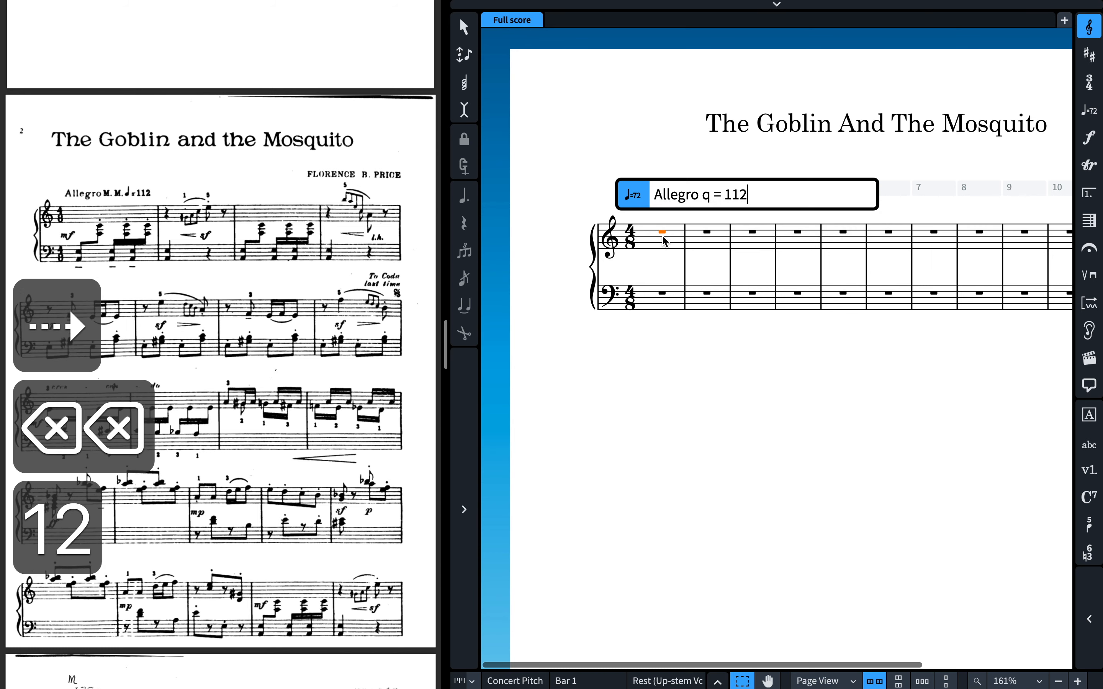
{"action": "key", "text": "Return"}
{"action": "key", "text": "super+Left"}
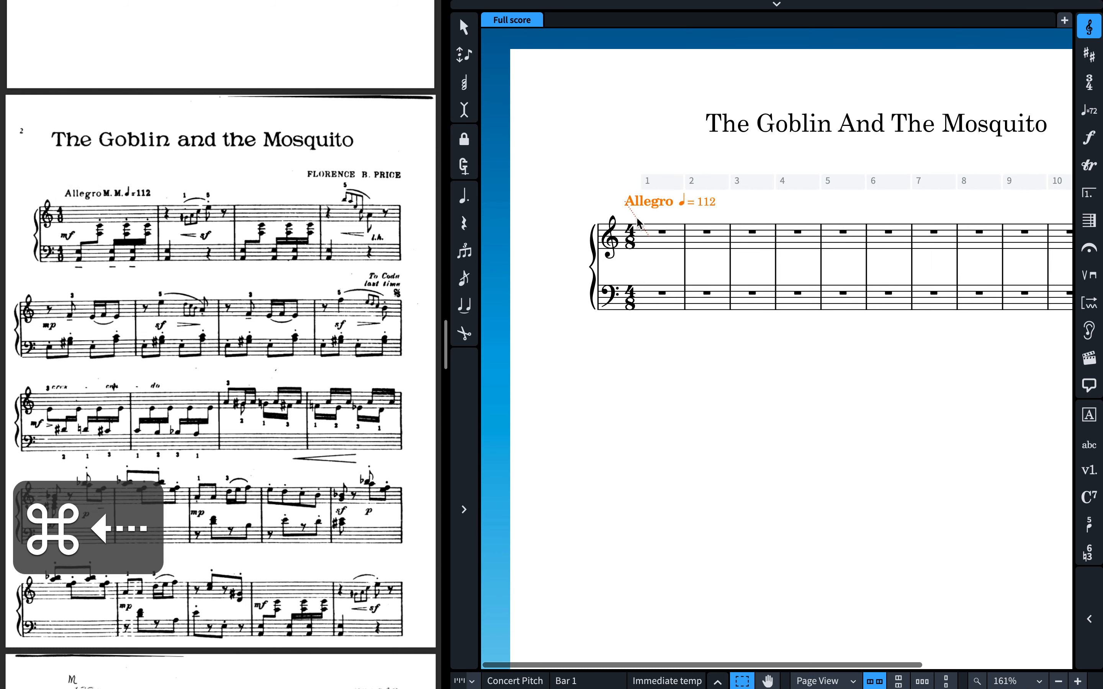
Following the PDF's first bar, start chord input in bar 1 of the bass staff and enter an eighth-note chord of A2 and E3.
{"action": "scroll", "coordinate": [715, 203], "scroll_direction": "right", "scroll_amount": 4}
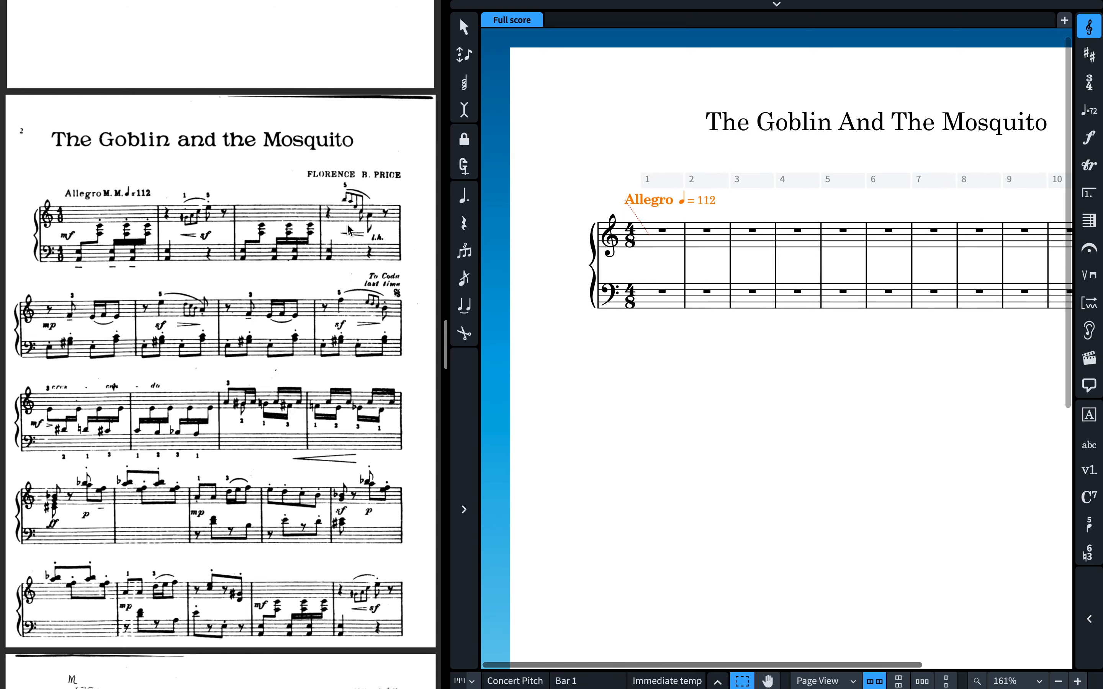
{"action": "scroll", "coordinate": [262, 192], "scroll_direction": "up", "scroll_amount": 2}
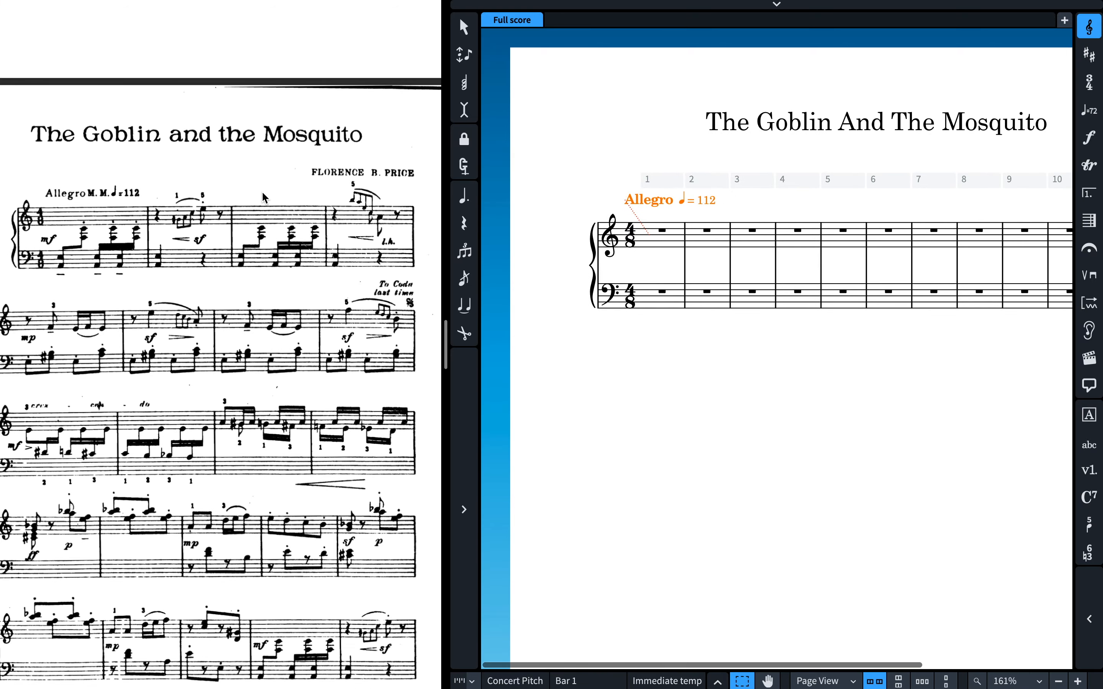
{"action": "scroll", "coordinate": [174, 219], "scroll_direction": "up", "scroll_amount": 4}
{"action": "scroll", "coordinate": [177, 224], "scroll_direction": "down", "scroll_amount": 5}
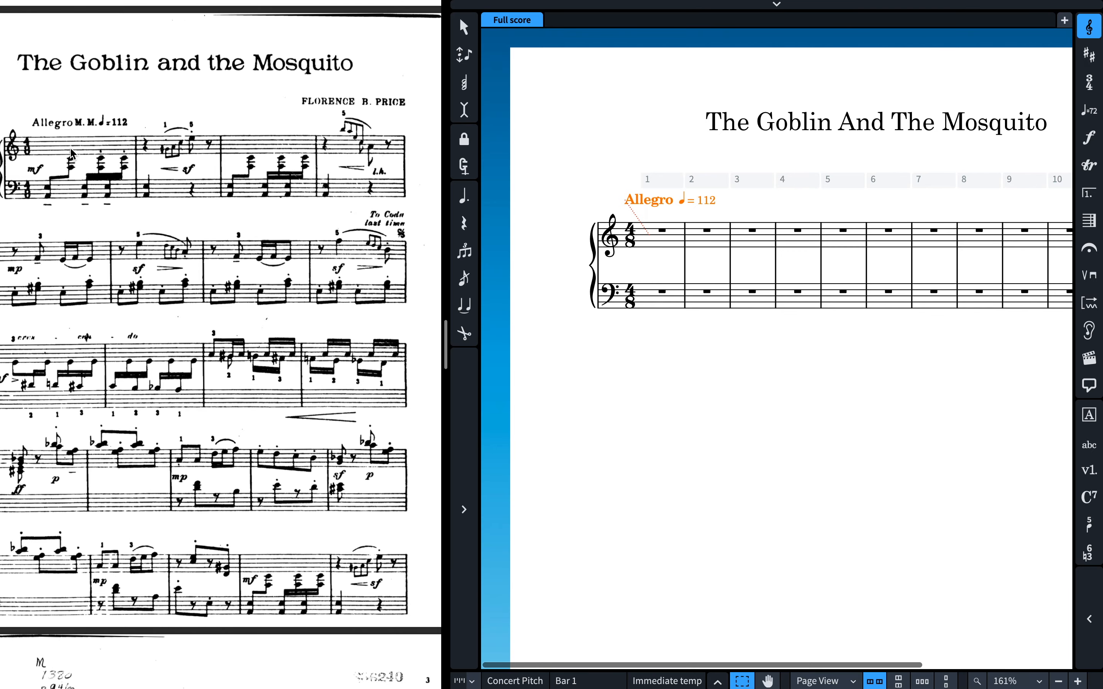
{"action": "scroll", "coordinate": [151, 170], "scroll_direction": "left", "scroll_amount": 2}
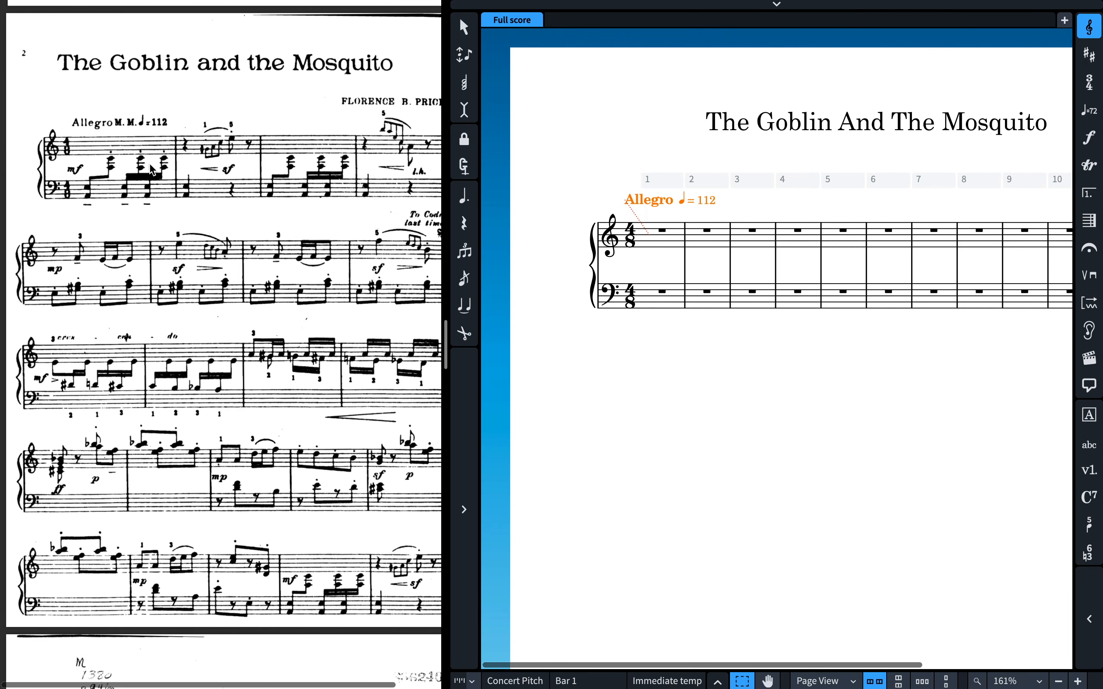
{"action": "scroll", "coordinate": [151, 170], "scroll_direction": "right", "scroll_amount": 1}
{"action": "scroll", "coordinate": [151, 170], "scroll_direction": "left", "scroll_amount": 1}
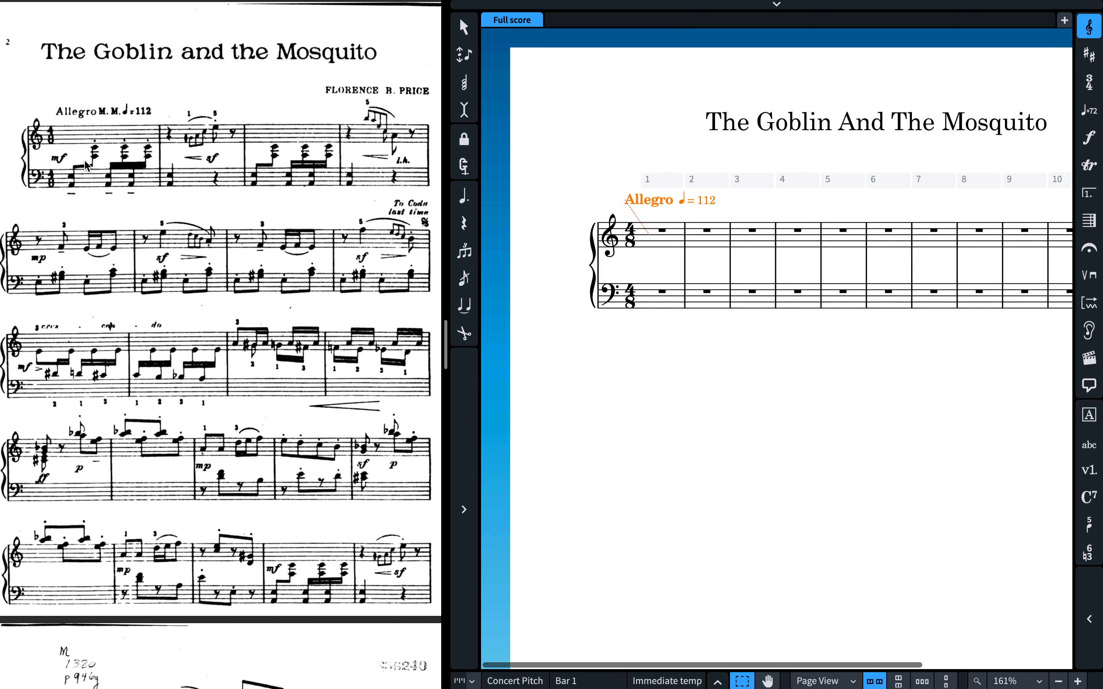
{"action": "left_click", "coordinate": [664, 294]}
{"action": "key", "text": "Return"}
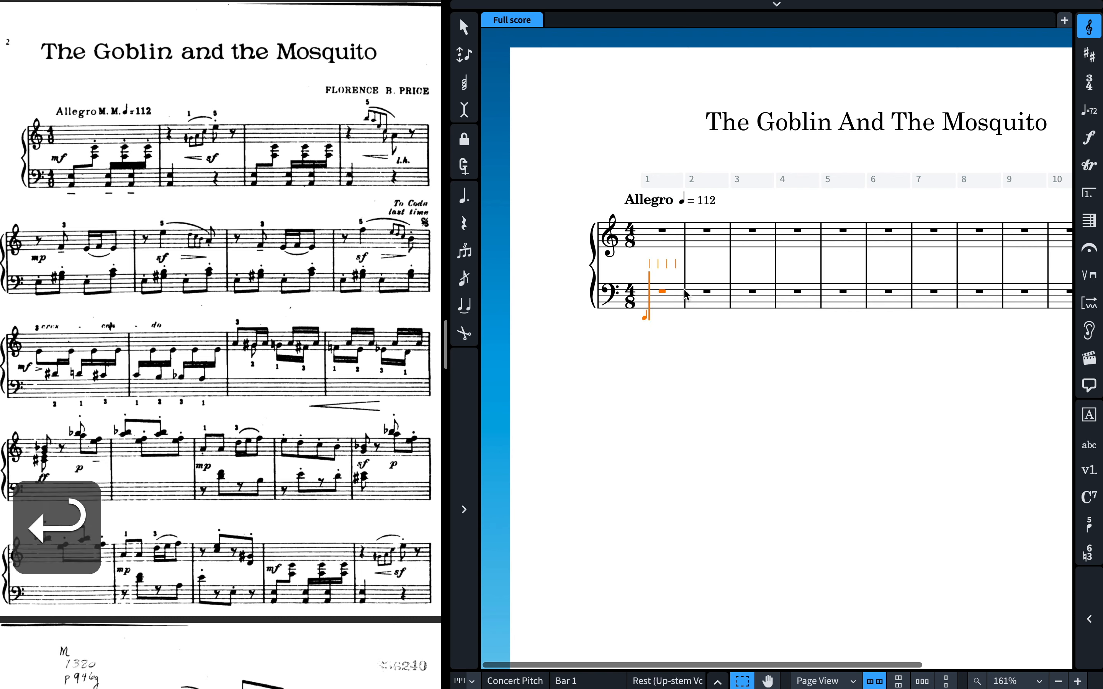
{"action": "key", "text": "5"}
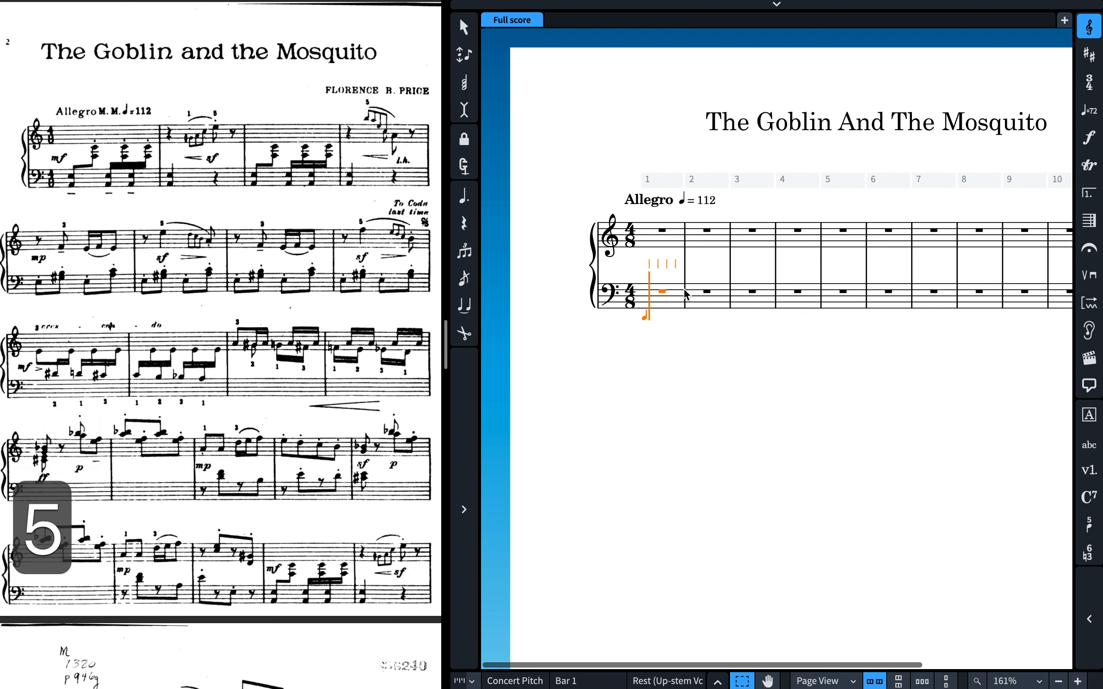
{"action": "key", "text": "q"}
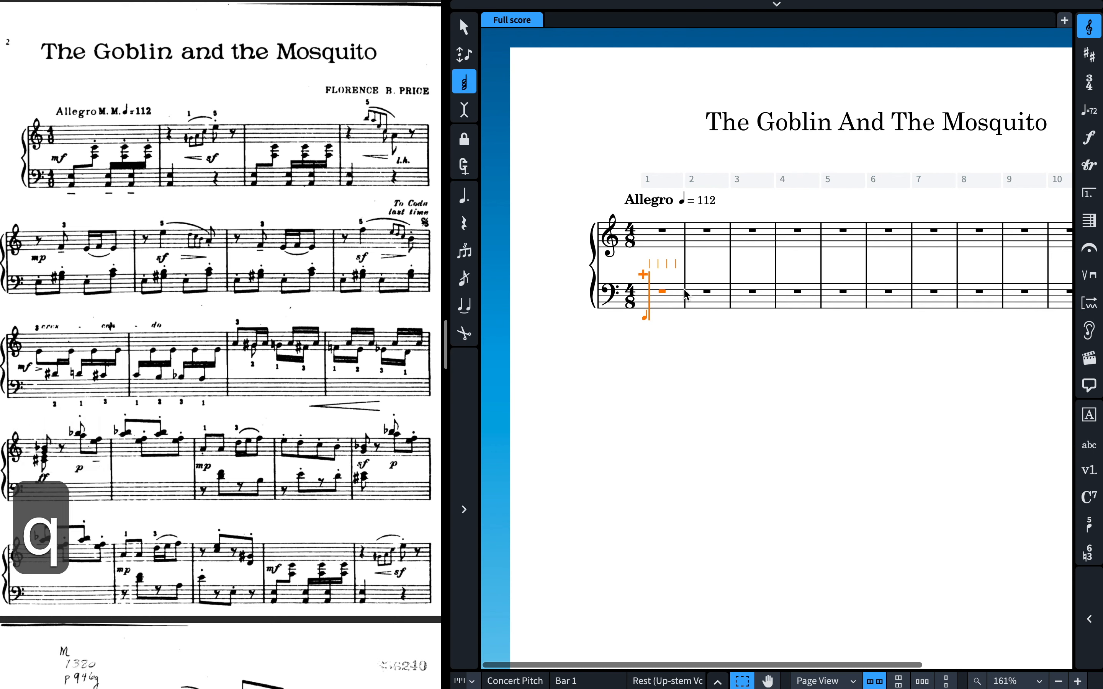
{"action": "key", "text": "a"}
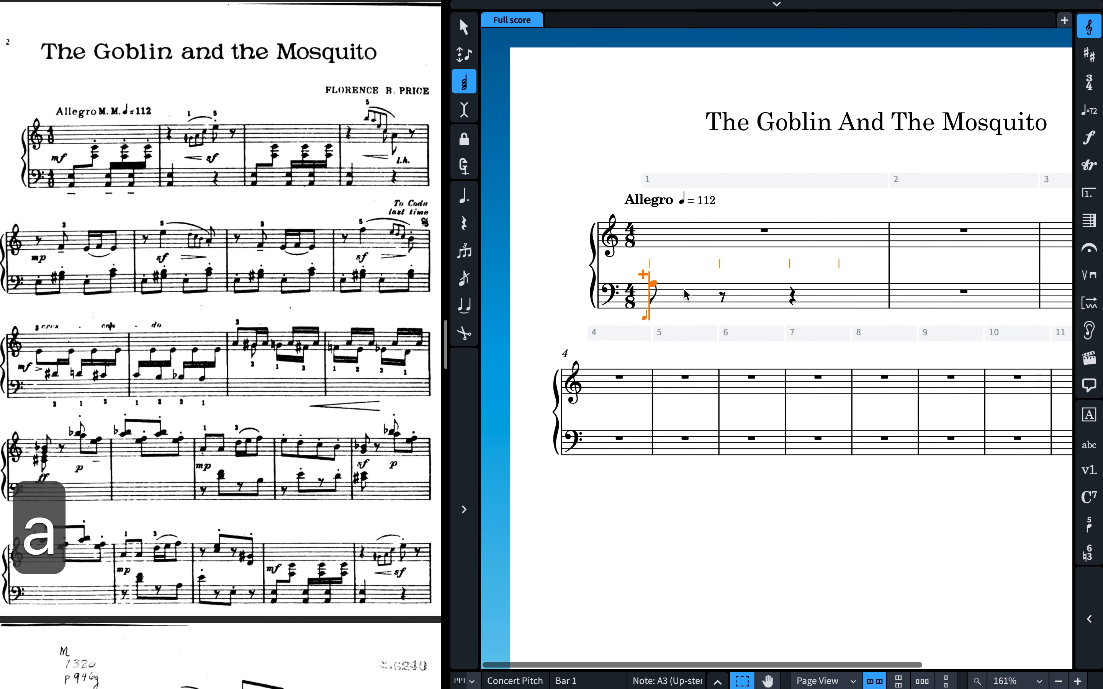
{"action": "key", "text": "alt+super+Down"}
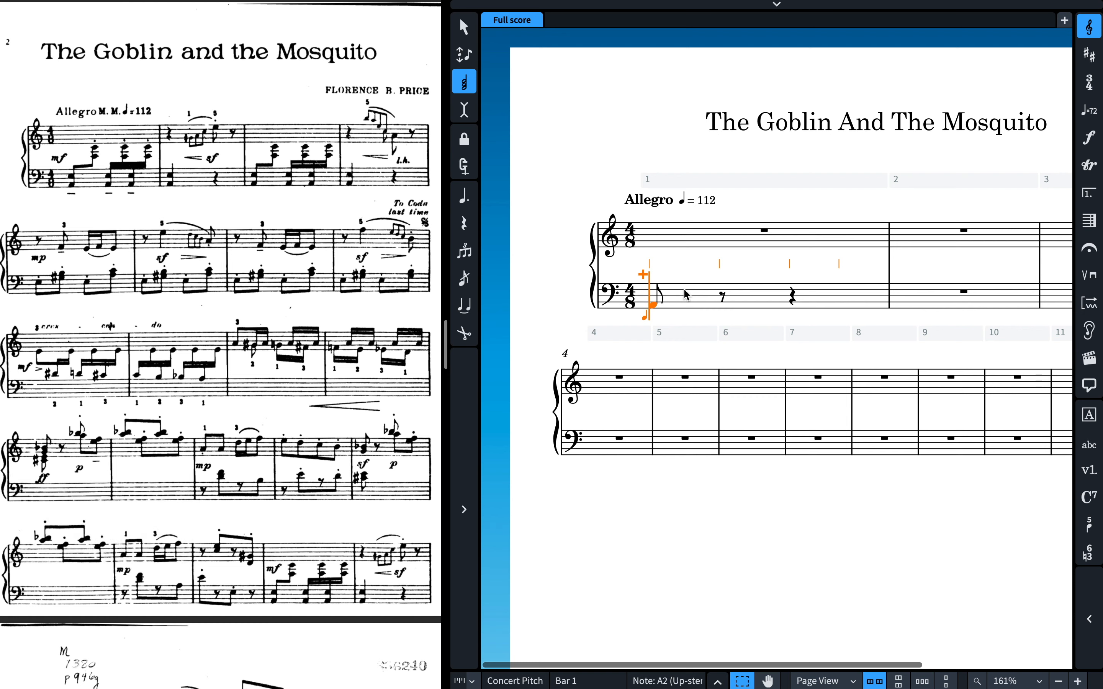
{"action": "key", "text": "e"}
{"action": "key", "text": "space"}
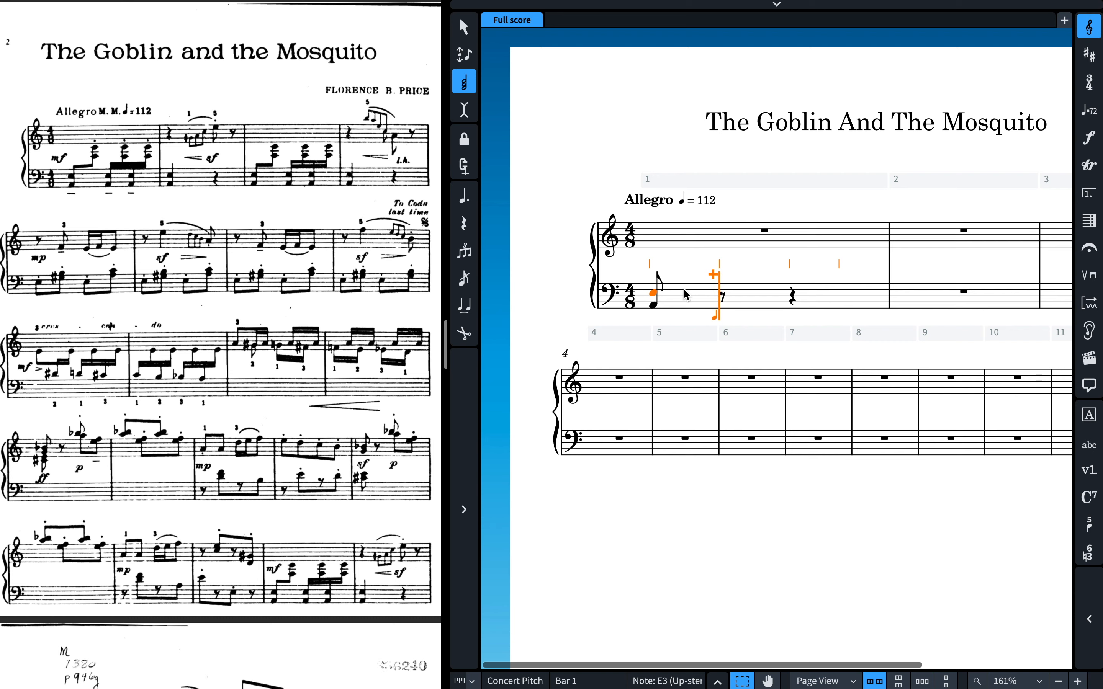
Enter an eighth-note chord of F3 and C4 on the second beat of bar 1 in the bass staff.
{"action": "key", "text": "f"}
{"action": "key", "text": "alt+super+Up"}
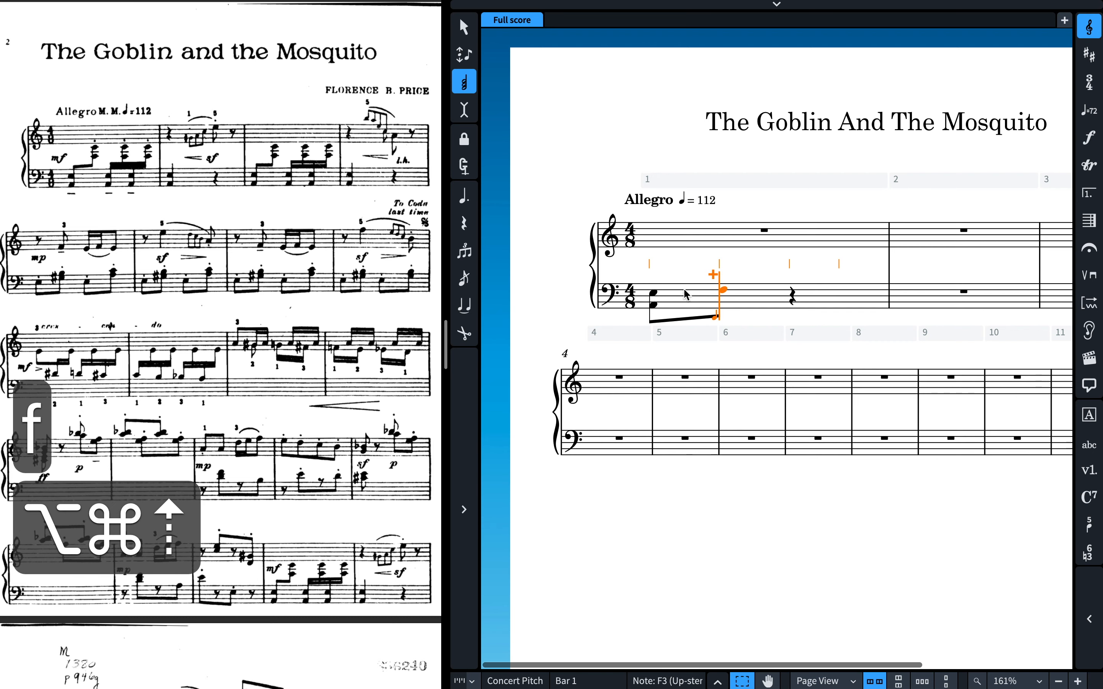
{"action": "key", "text": "shift+c"}
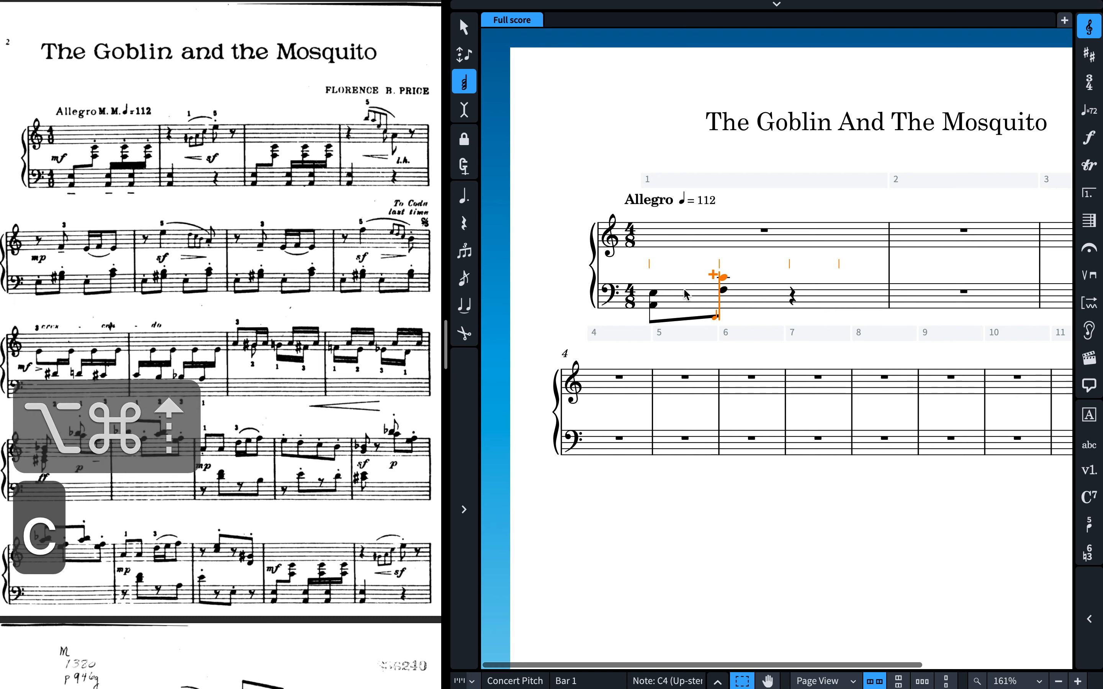
{"action": "key", "text": "space"}
Enter a sixteenth-note chord of A2 and E3 on the third eighth beat of bar 1 in the bass staff.
{"action": "key", "text": "4"}
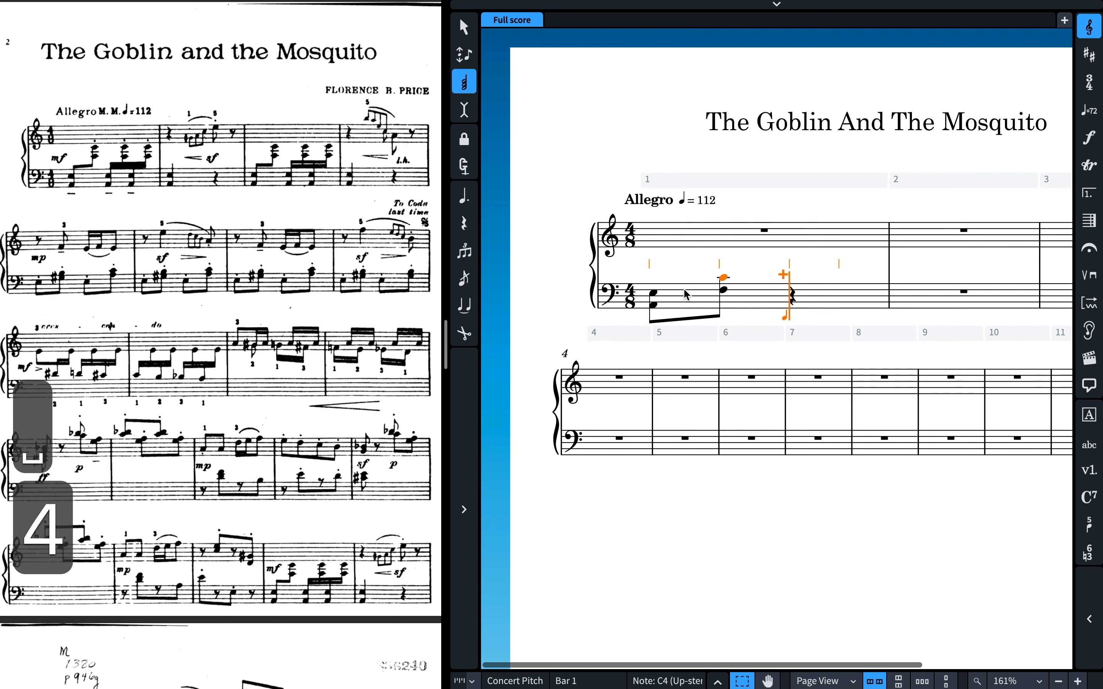
{"action": "key", "text": "a"}
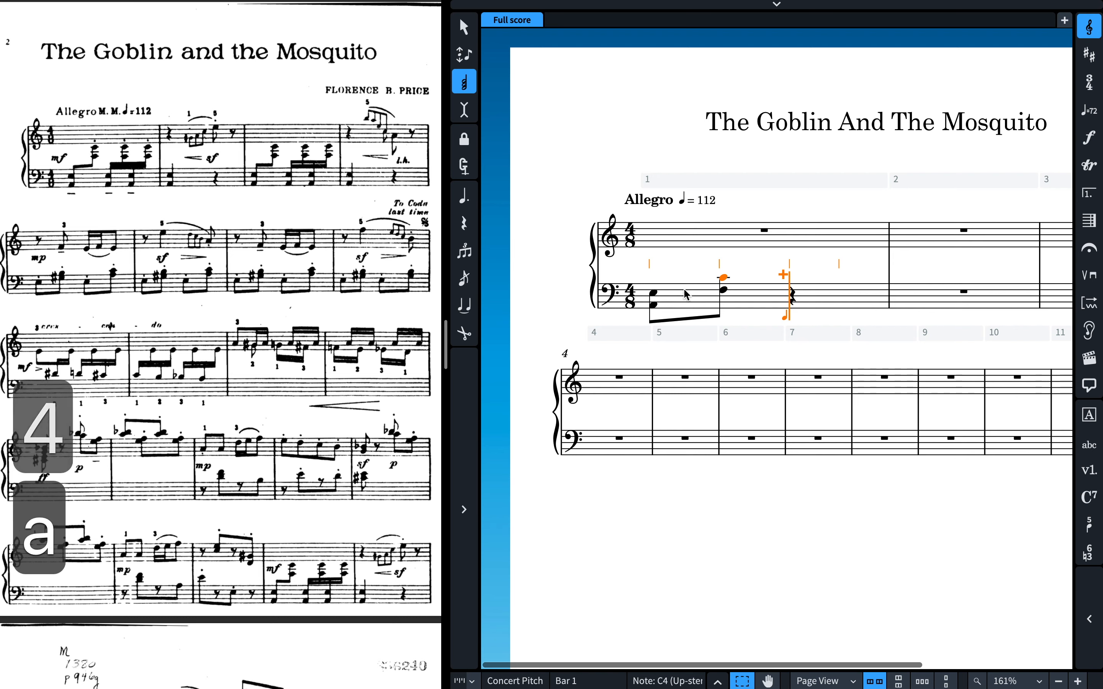
{"action": "key", "text": "alt+super+Down"}
{"action": "key", "text": "c"}
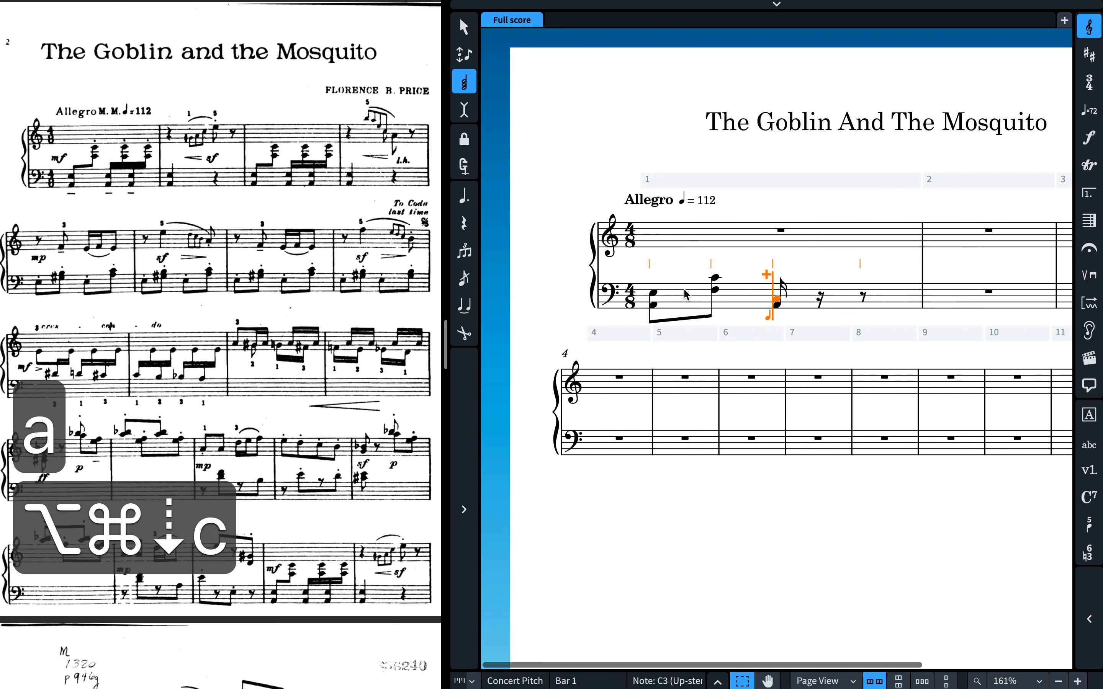
{"action": "key", "text": "alt+Up"}
{"action": "key", "text": "alt+Up"}
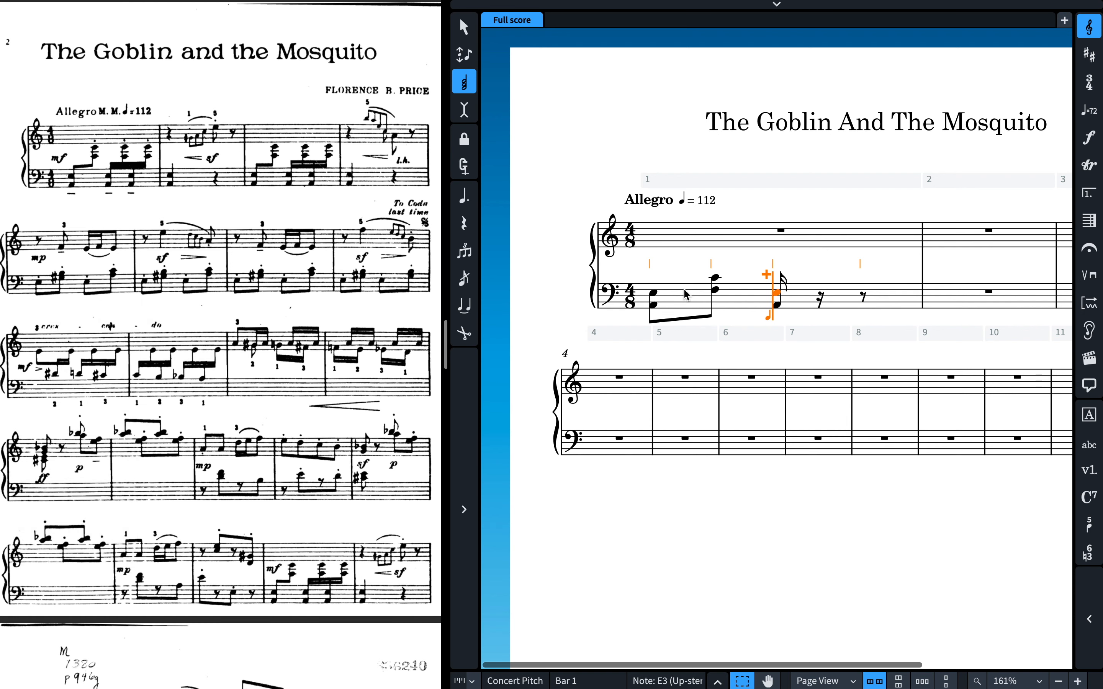
{"action": "key", "text": "space"}
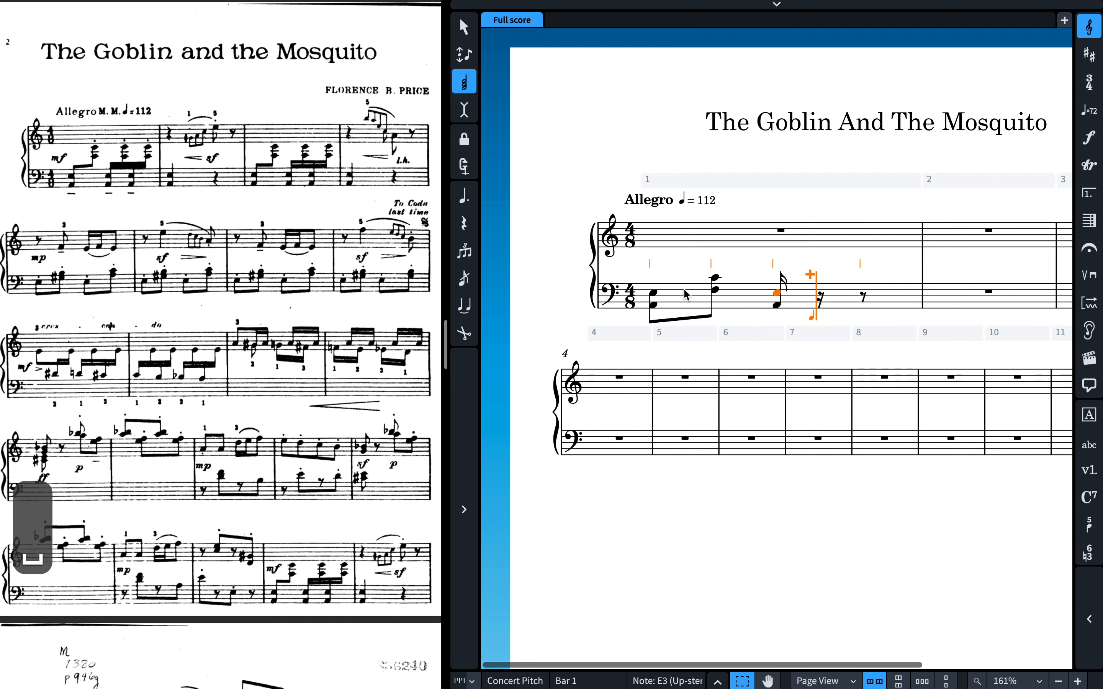
Add a sixteenth-note chord of F3 and C4 after it and end note input.
{"action": "key", "text": "f"}
{"action": "key", "text": "alt+super+Up"}
{"action": "key", "text": "c"}
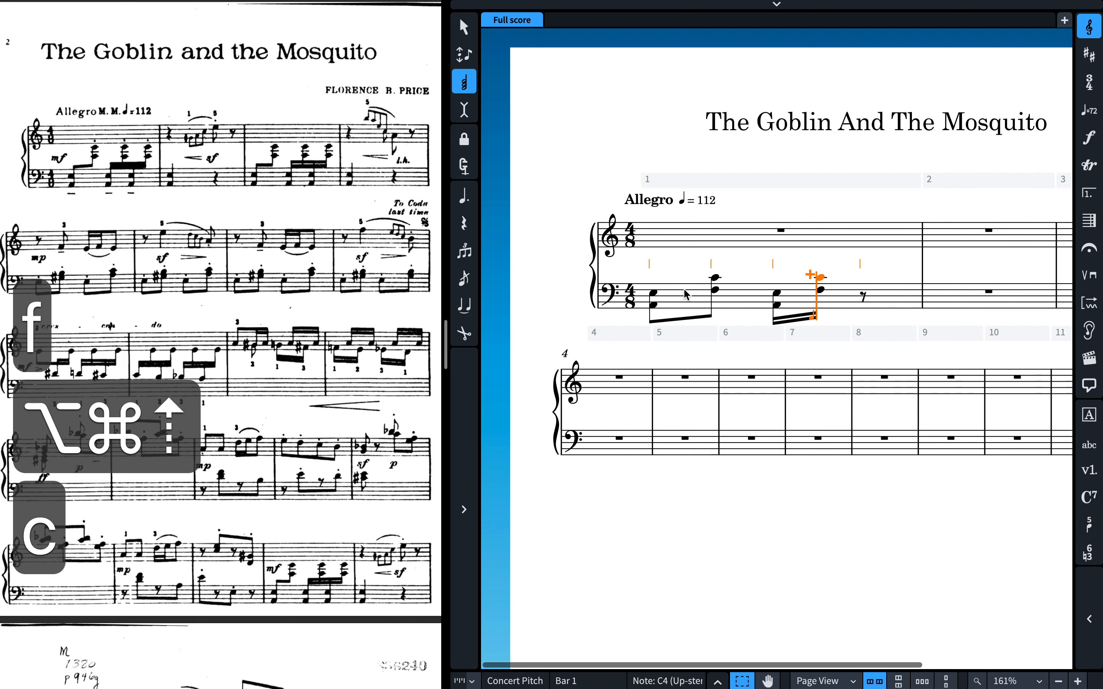
{"action": "key", "text": "super+z"}
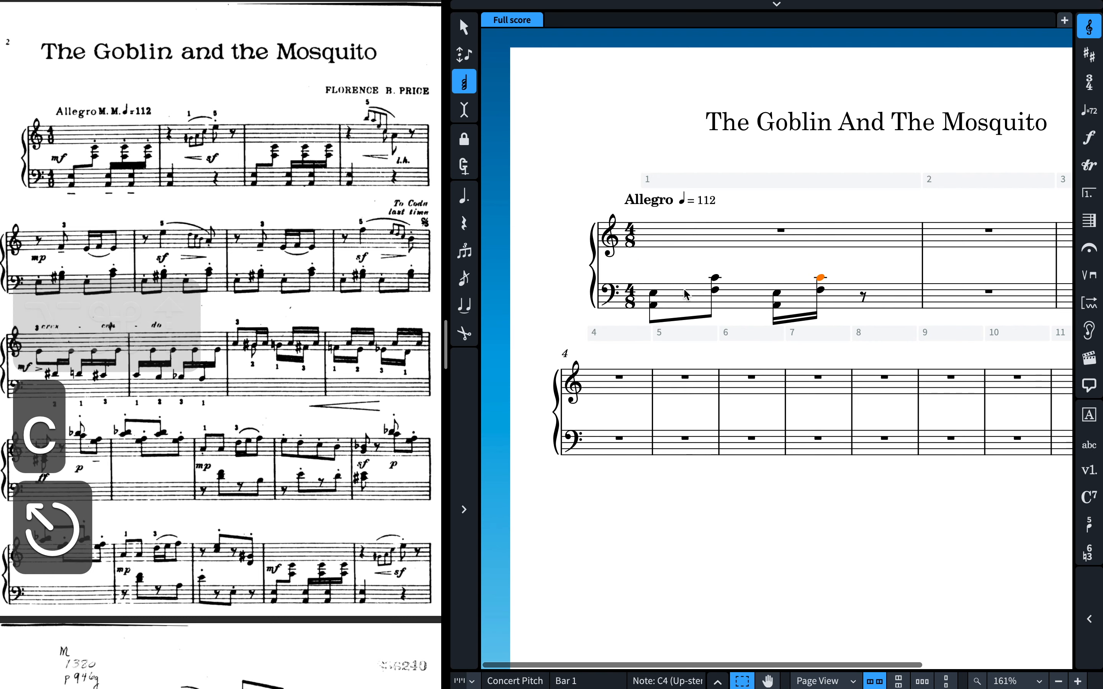
Repeat the two sixteenth-note chords once to fill the rest of bar 1.
{"action": "key", "text": "shift+Left"}
{"action": "key", "text": "r"}
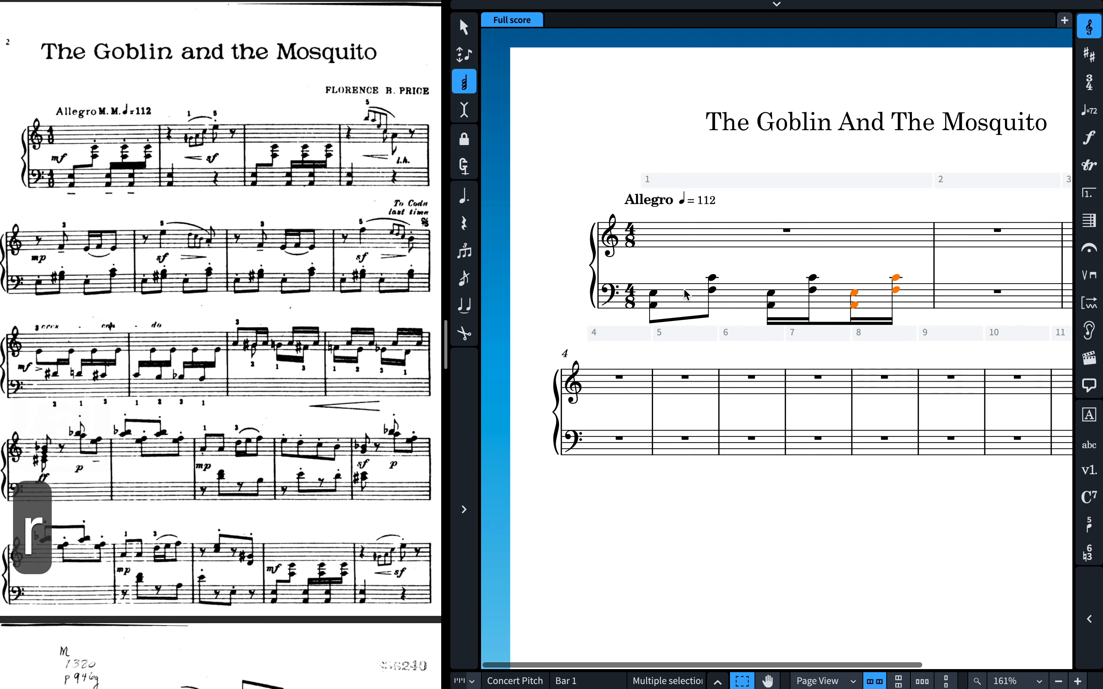
{"action": "key", "text": "Left"}
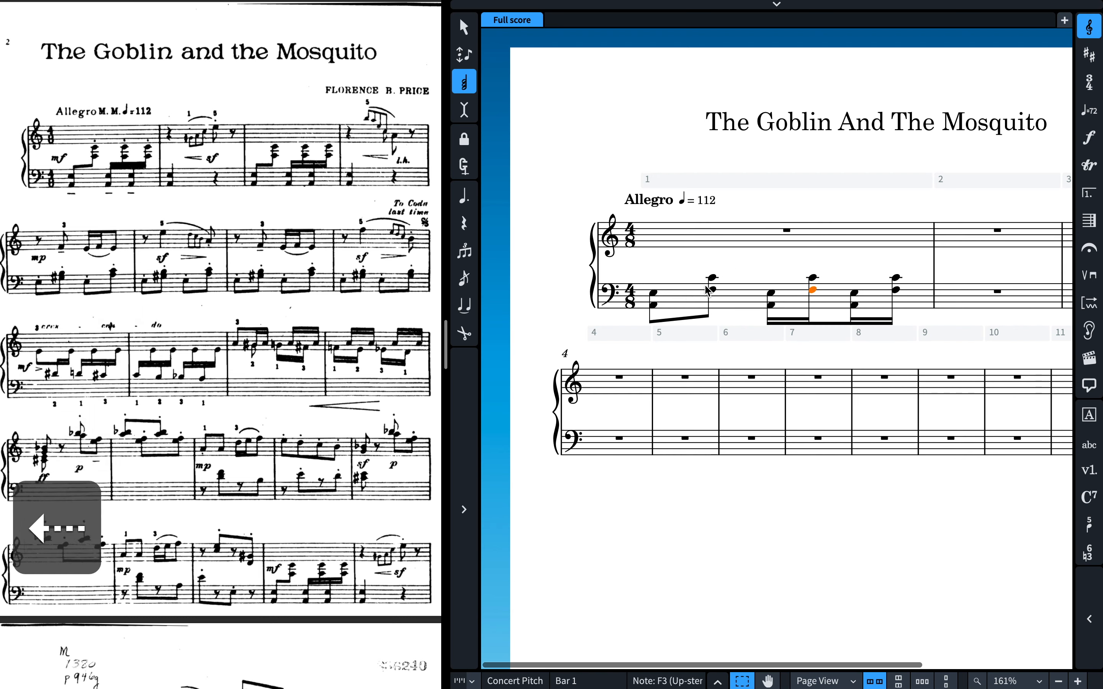
Cross the three F3–C4 chords in bar 1 from the bass staff to the treble staff.
{"action": "left_click", "coordinate": [713, 310]}
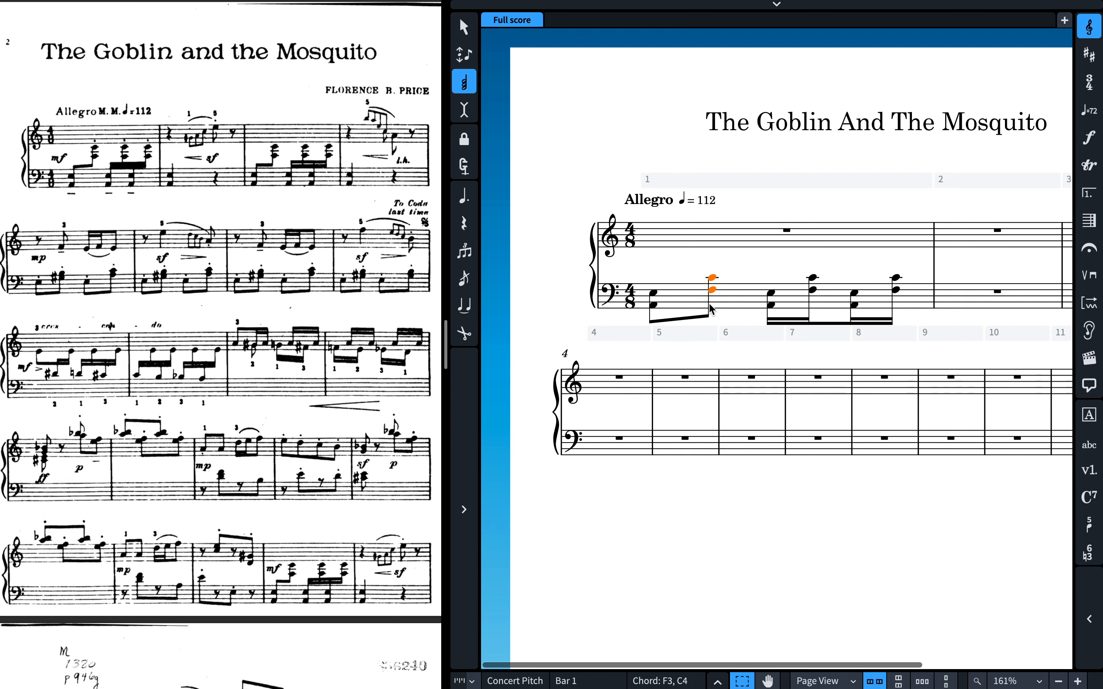
{"action": "key", "text": "ctrl+shift+Up"}
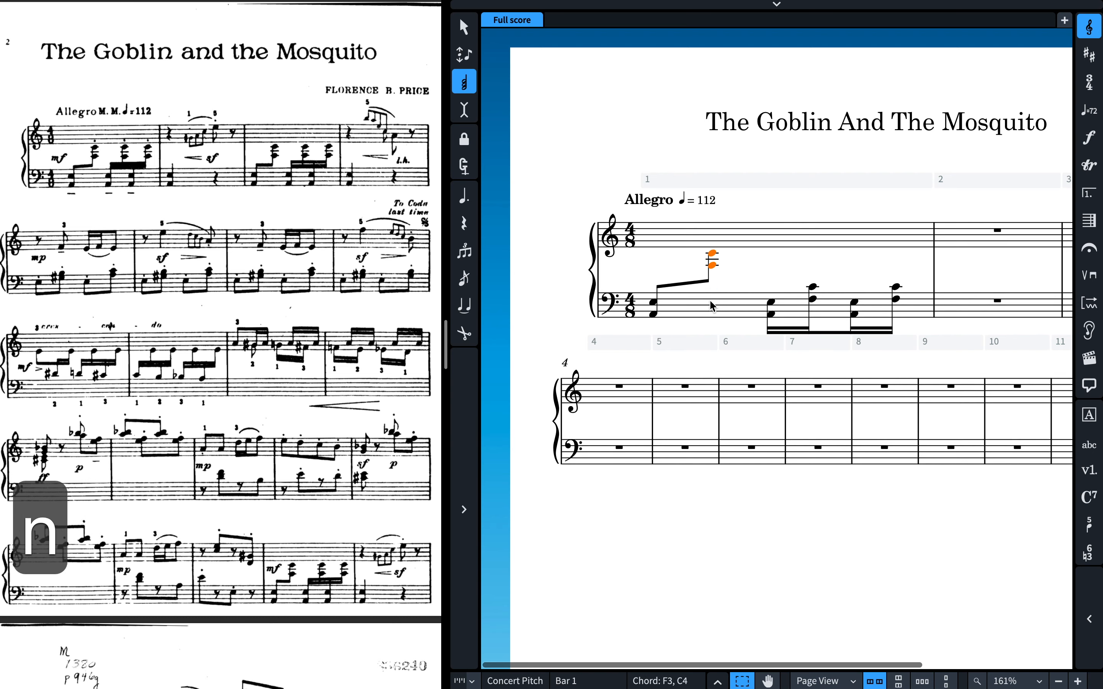
{"action": "left_click", "coordinate": [813, 316]}
{"action": "key", "text": "ctrl+shift+Up"}
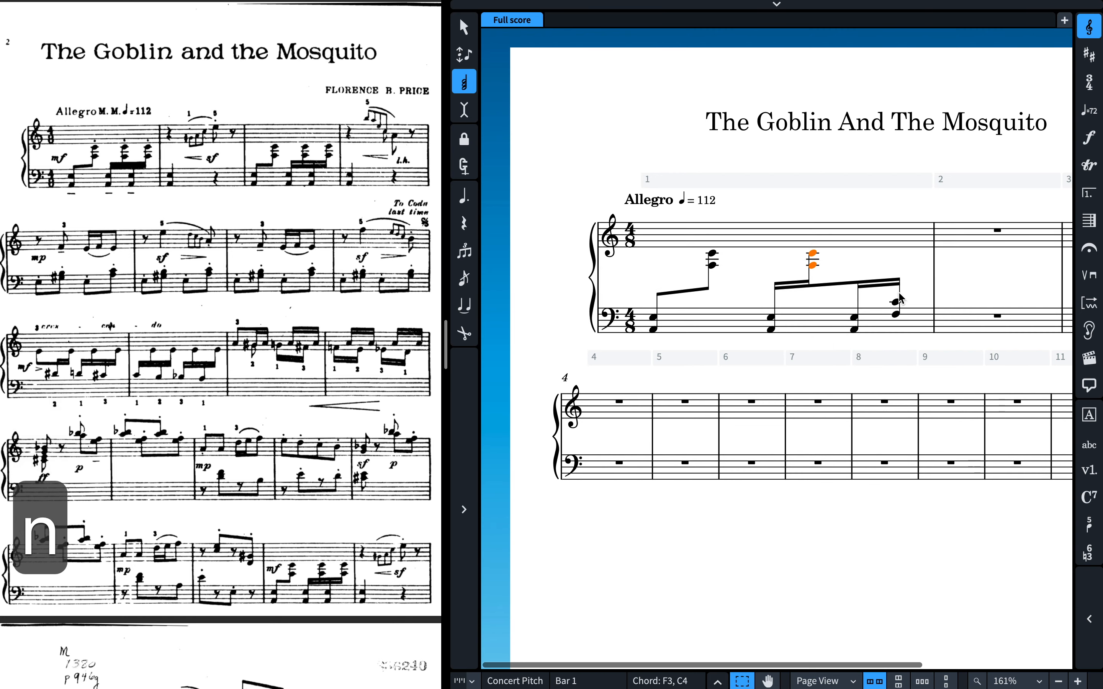
{"action": "left_click", "coordinate": [900, 298]}
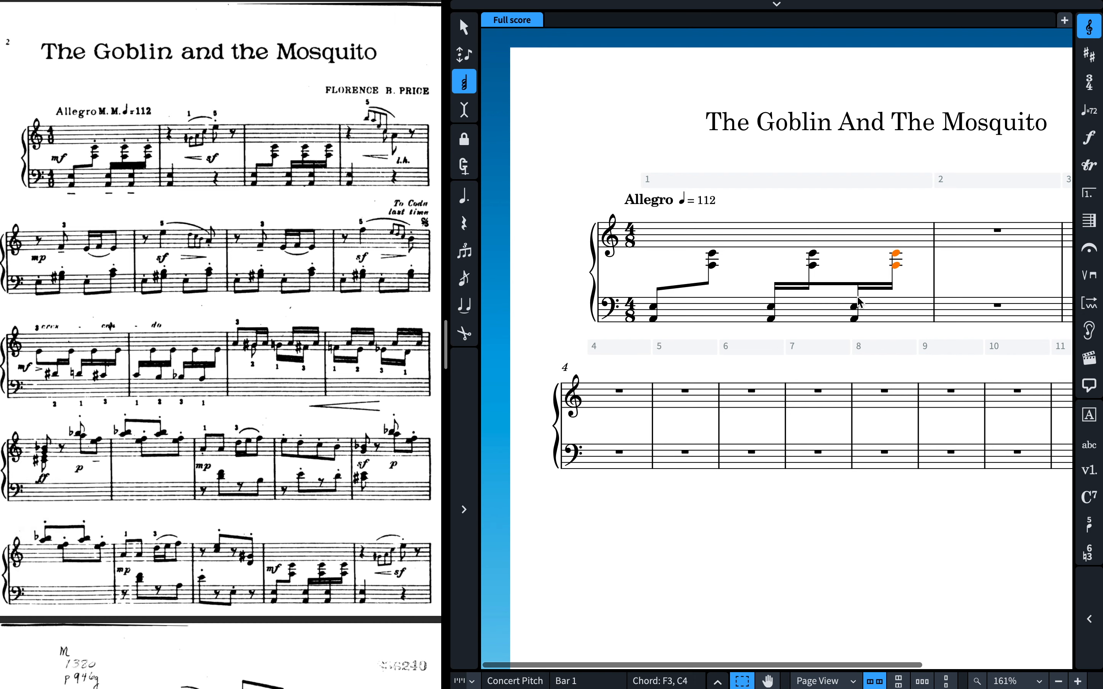
Add tenuto marks to the three A2–E3 chords in the bass staff of bar 1.
{"action": "left_click", "coordinate": [656, 319]}
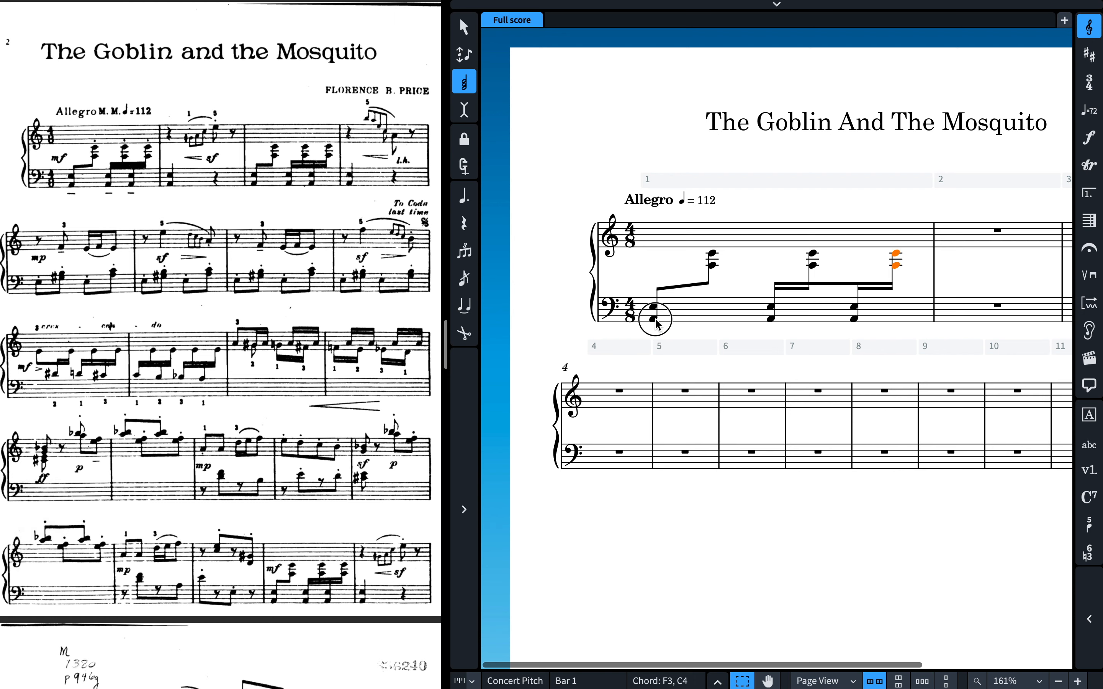
{"action": "left_click", "coordinate": [777, 307], "text": "ctrl"}
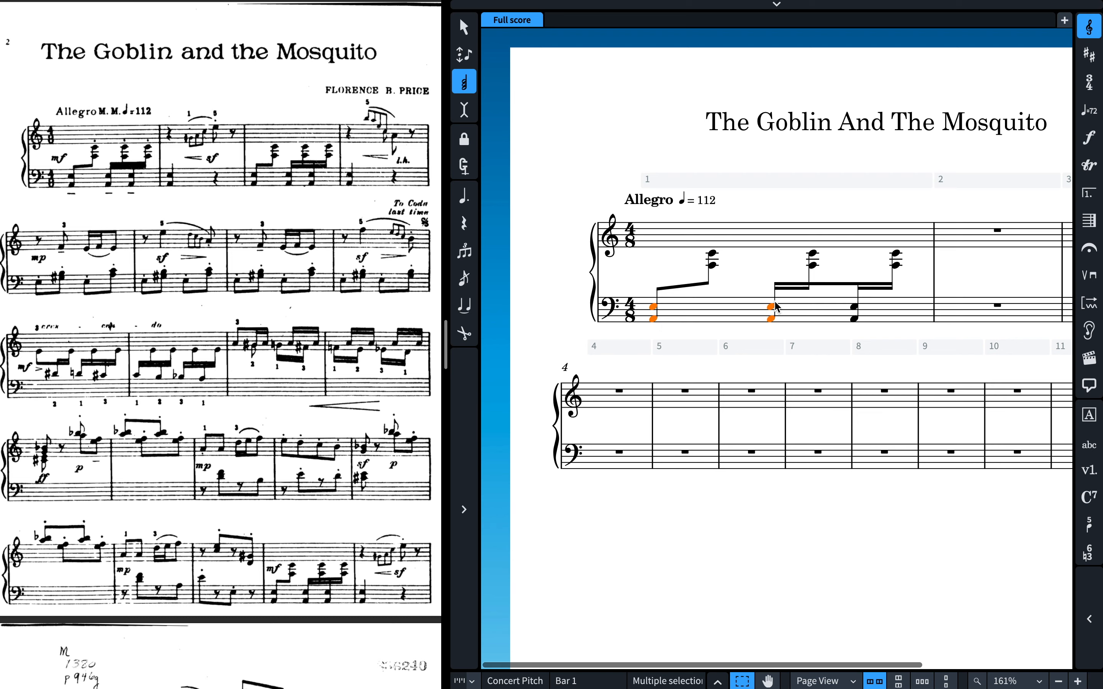
{"action": "left_click", "coordinate": [859, 300], "text": "ctrl"}
{"action": "key", "text": "bracketright"}
{"action": "key", "text": "bracketright"}
{"action": "key", "text": "bracketleft"}
{"action": "key", "text": "bracketleft"}
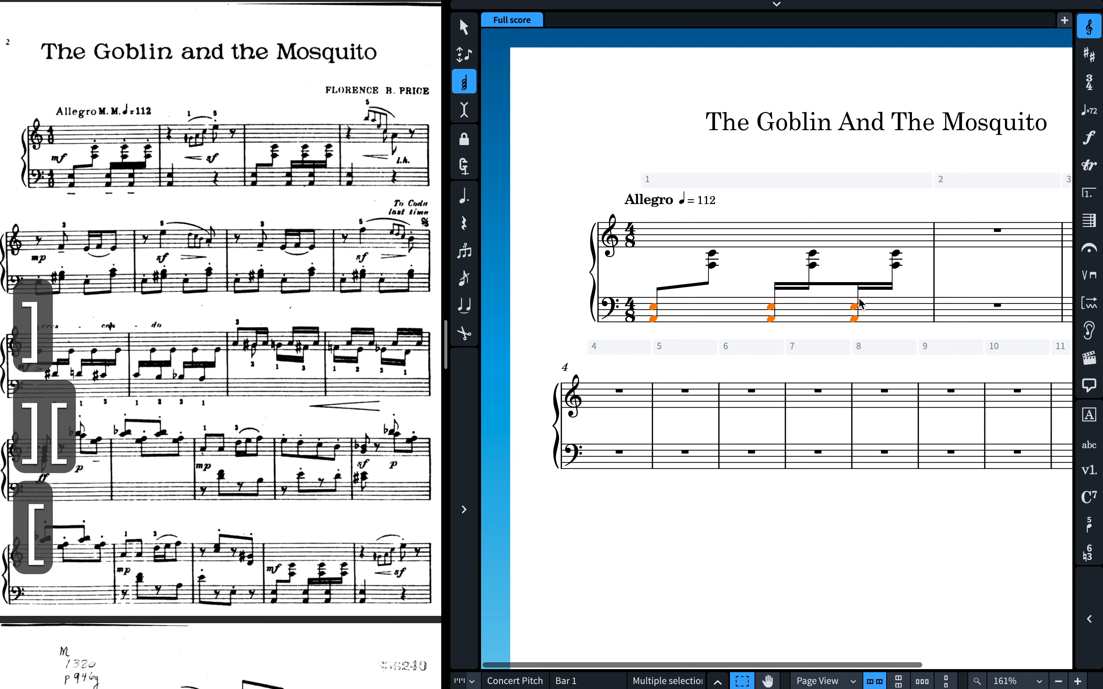
{"action": "key", "text": "backslash"}
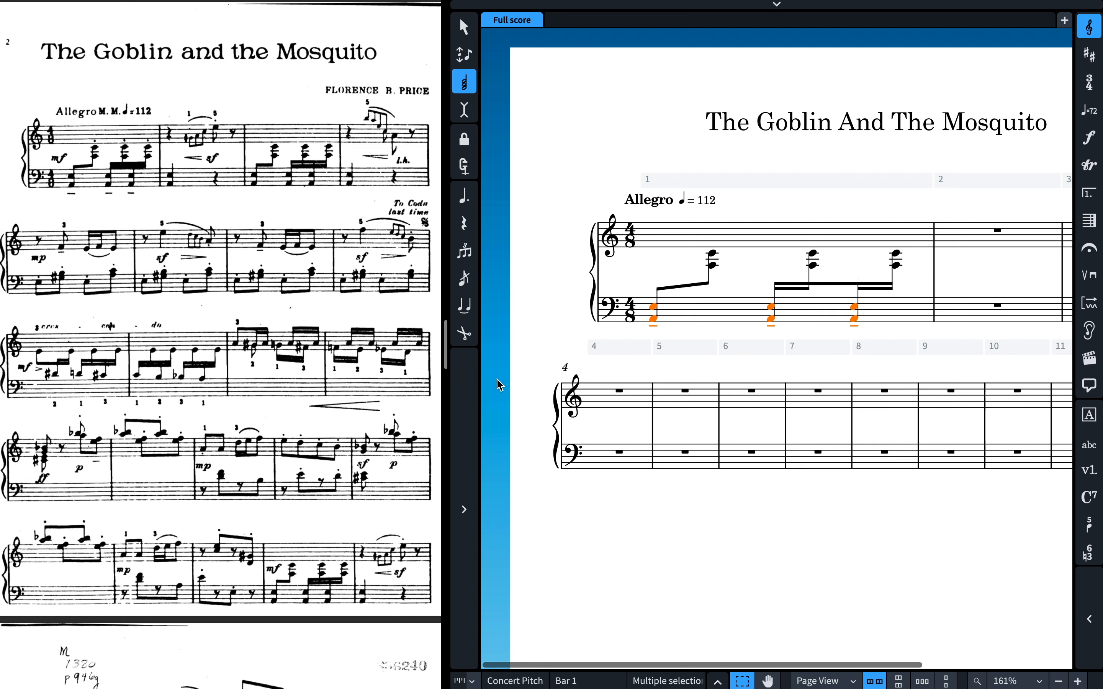
Add staccato dots to the three F3–C4 chords in the treble staff of bar 1.
{"action": "key", "text": "super+7"}
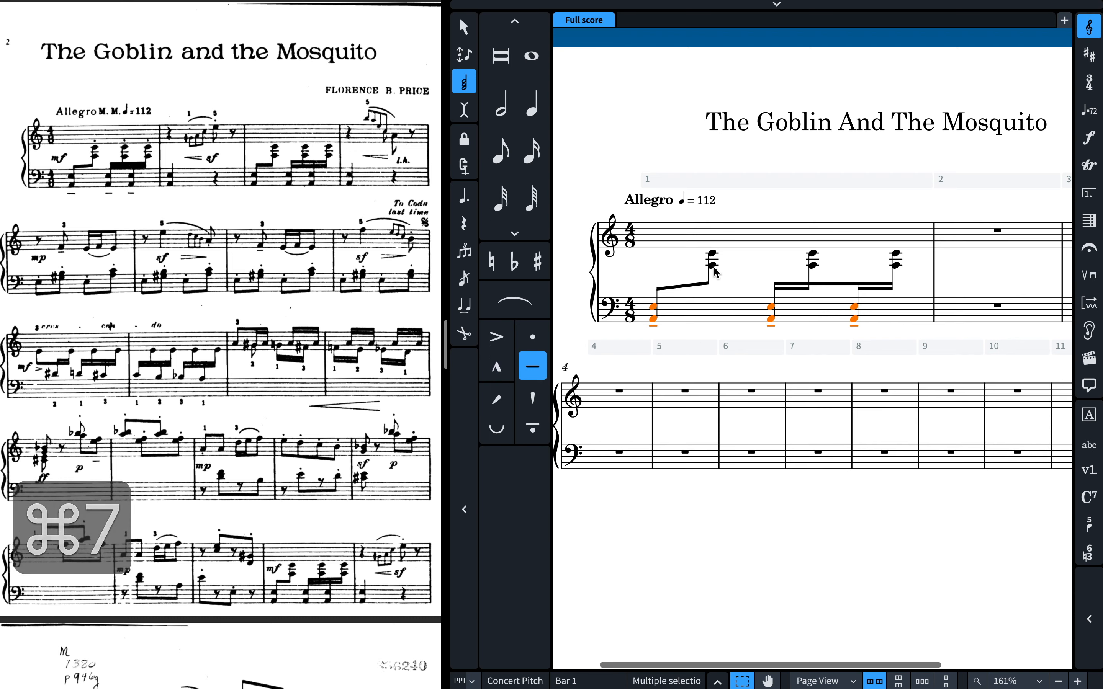
{"action": "left_click", "coordinate": [712, 253]}
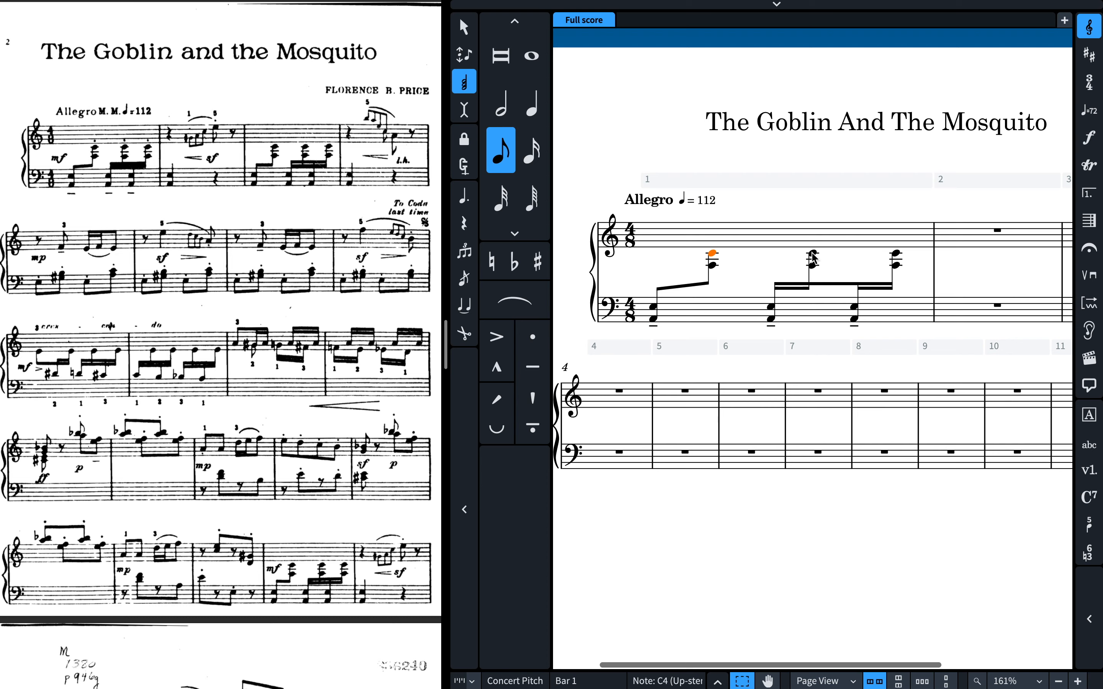
{"action": "left_click", "coordinate": [711, 280]}
{"action": "left_click", "coordinate": [713, 253]}
{"action": "key", "text": "Tab"}
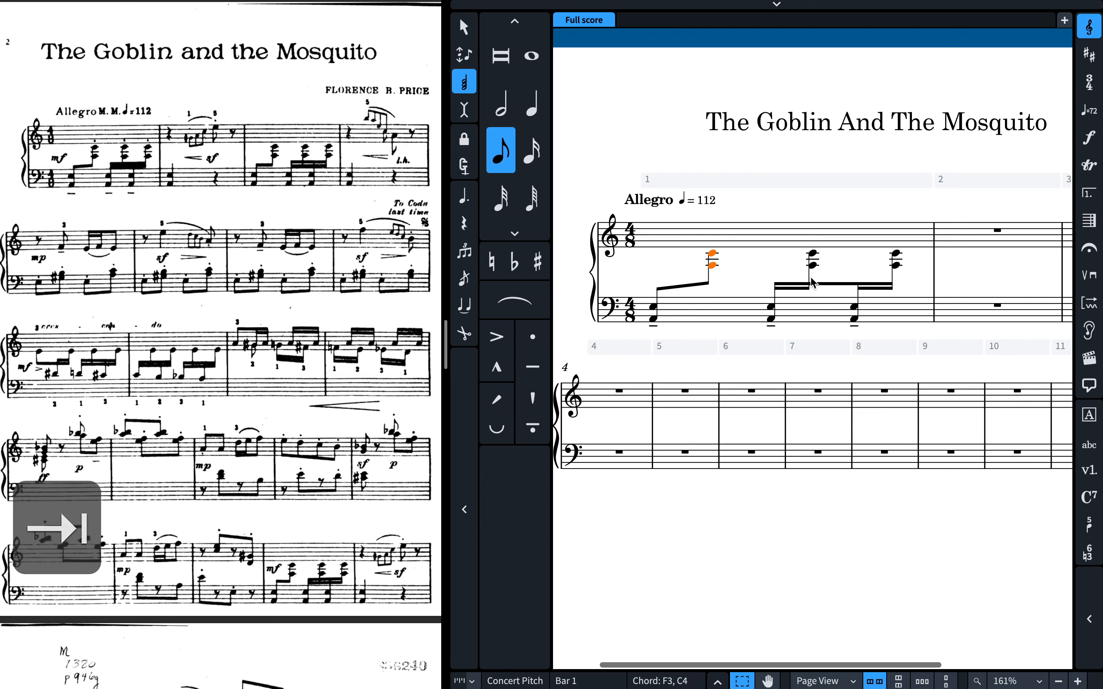
{"action": "left_click", "coordinate": [814, 264], "text": "ctrl"}
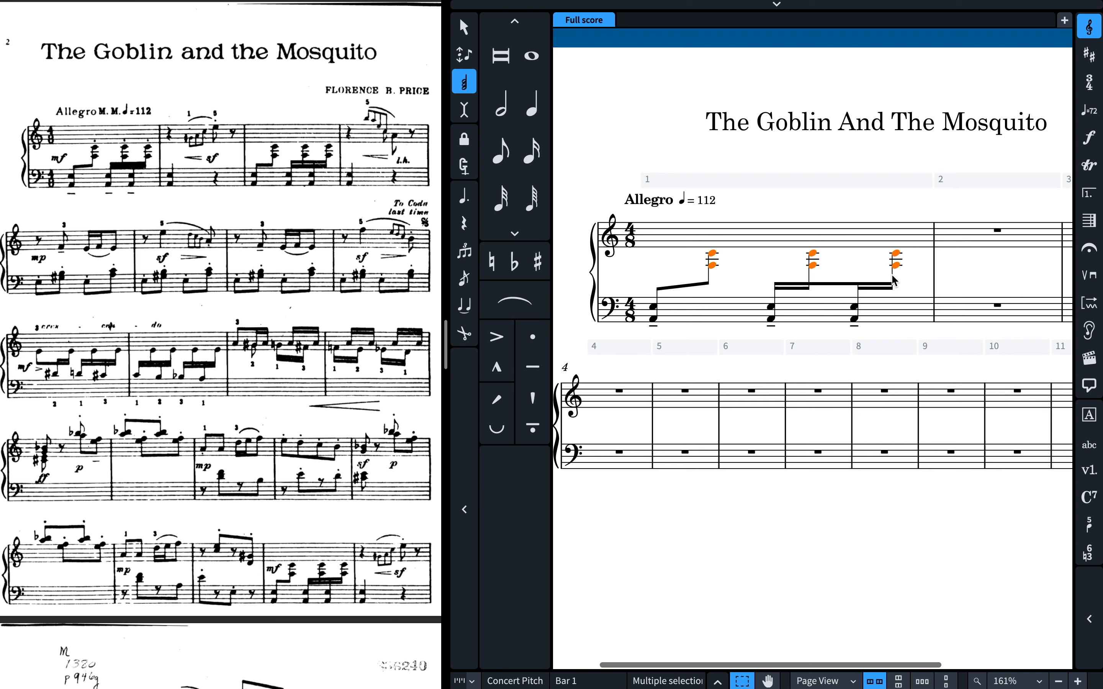
{"action": "key", "text": "bracketright"}
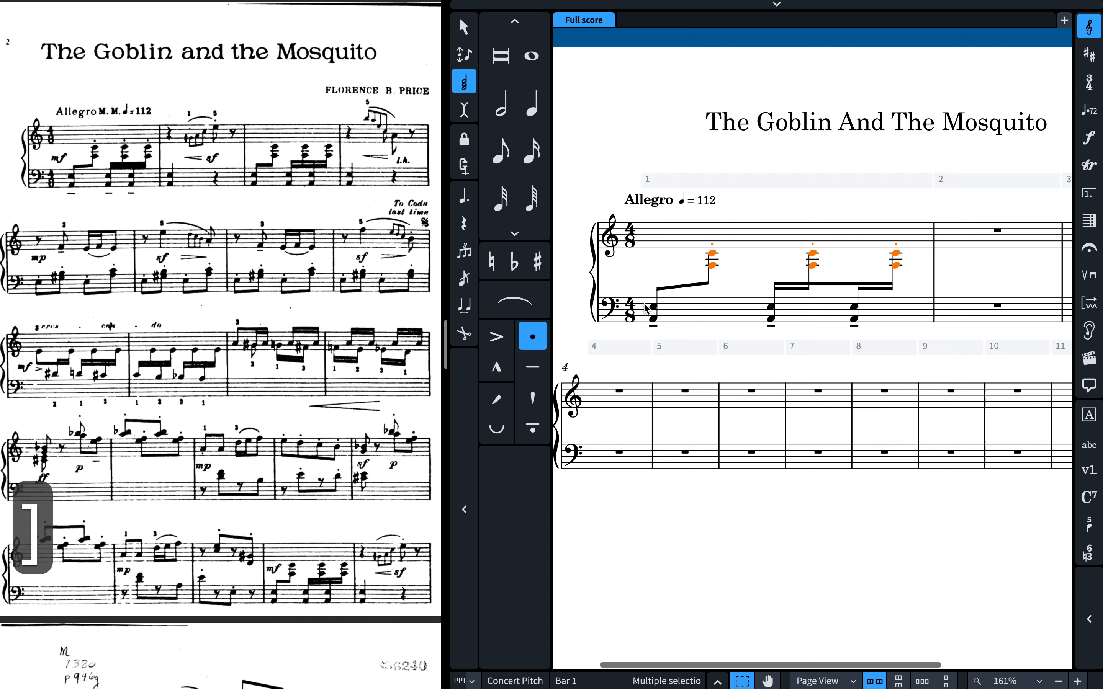
Add an mf dynamic to the first bass chord of bar 1 and flip it above the bass staff.
{"action": "left_click", "coordinate": [655, 316]}
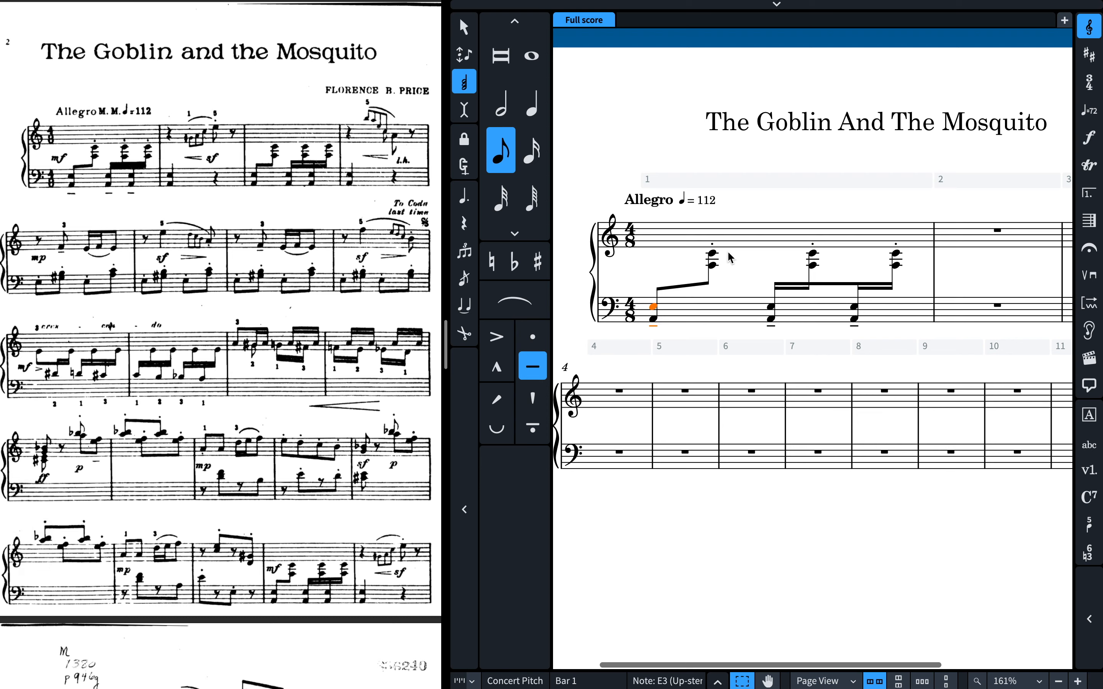
{"action": "key", "text": "ctrl+d"}
{"action": "type", "text": "mf"}
{"action": "key", "text": "Return"}
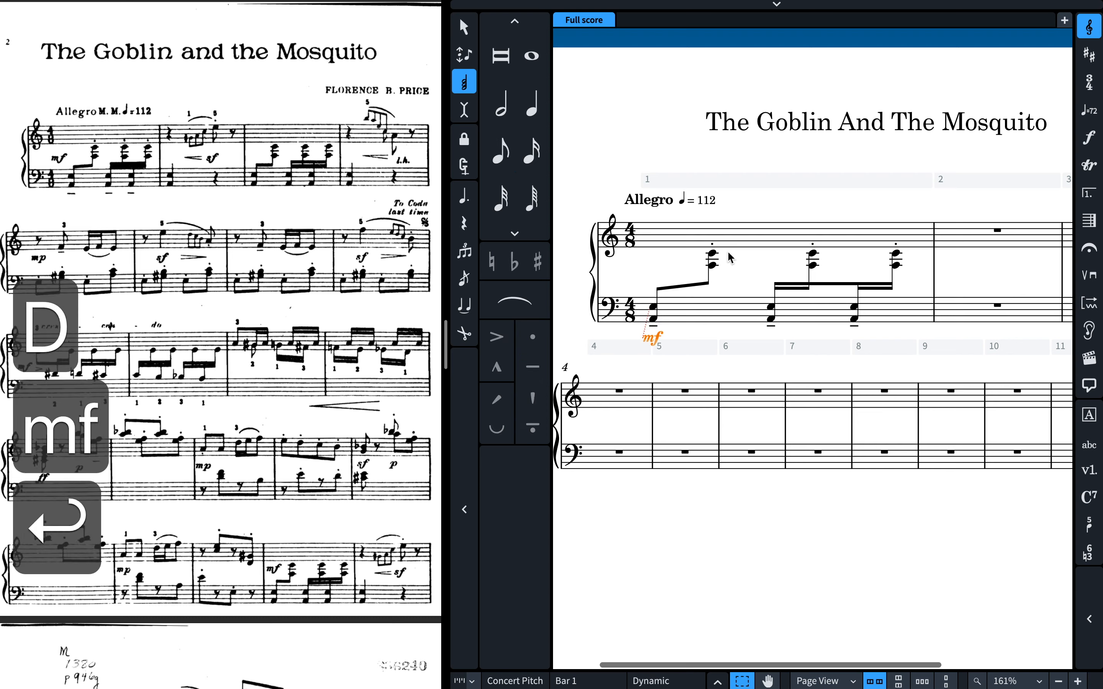
{"action": "key", "text": "f"}
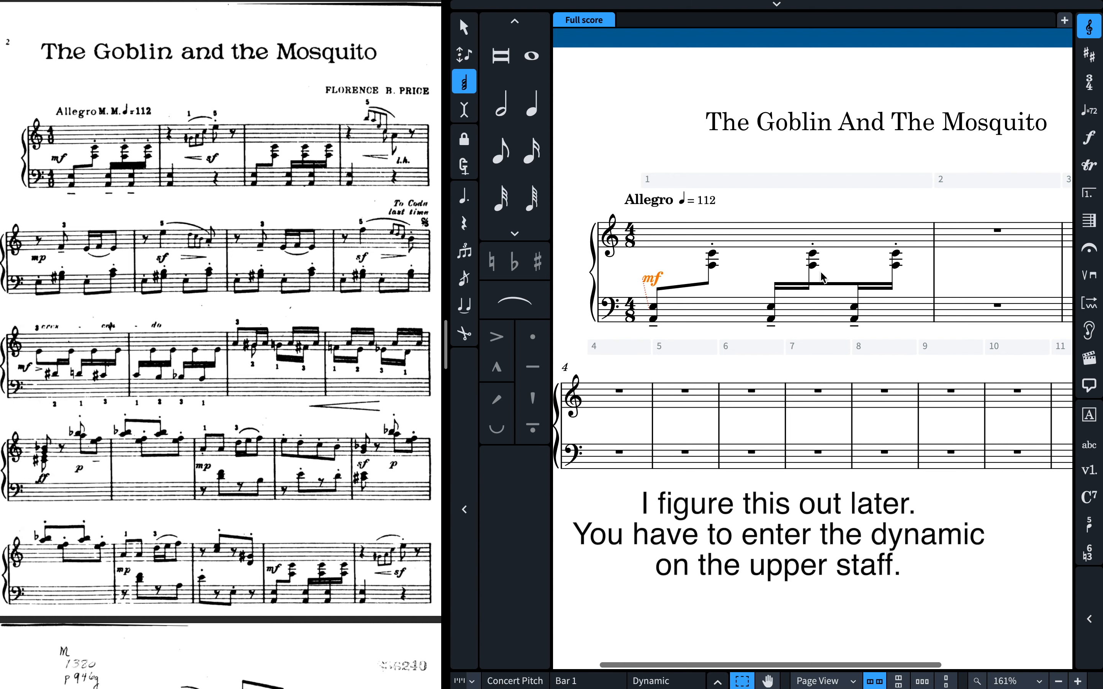
Copy the first bass chord of bar 1 to the start of bar 2, lengthened to a quarter note without tenuto.
{"action": "left_click", "coordinate": [652, 318]}
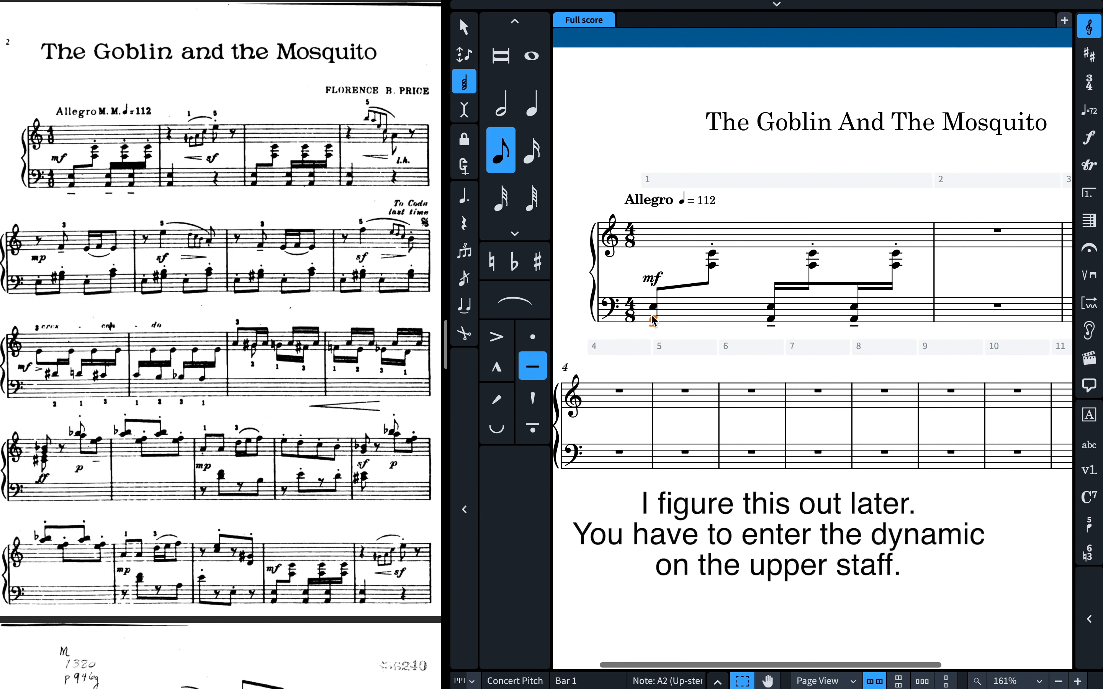
{"action": "left_click", "coordinate": [654, 308], "text": "shift"}
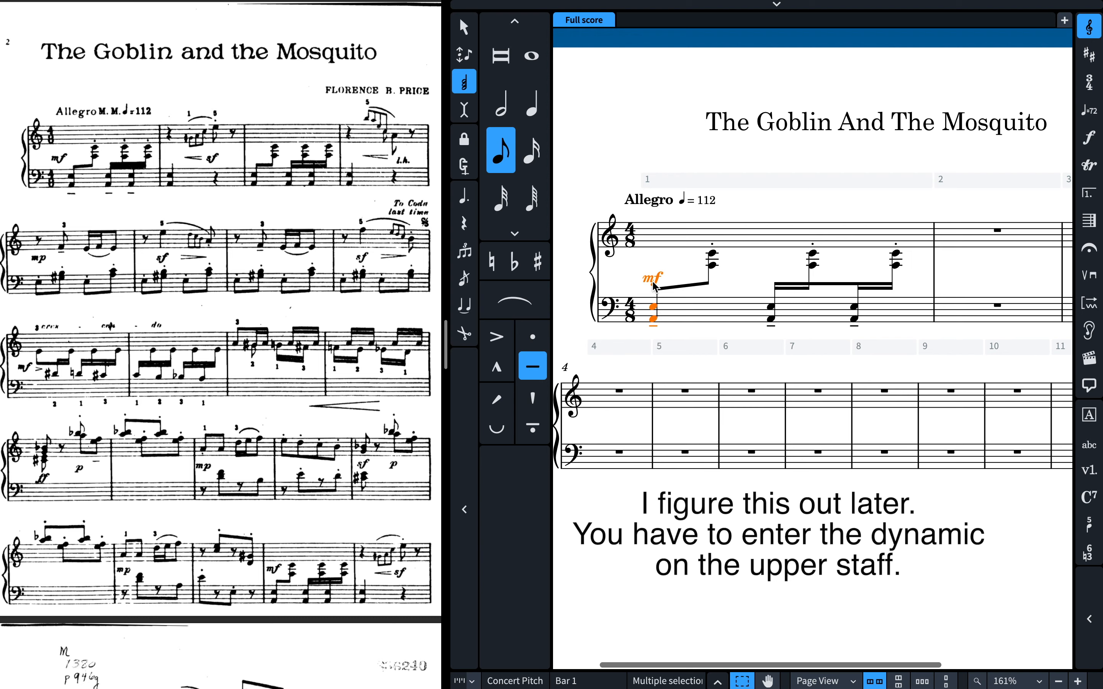
{"action": "key", "text": "super+c"}
{"action": "left_click", "coordinate": [968, 314]}
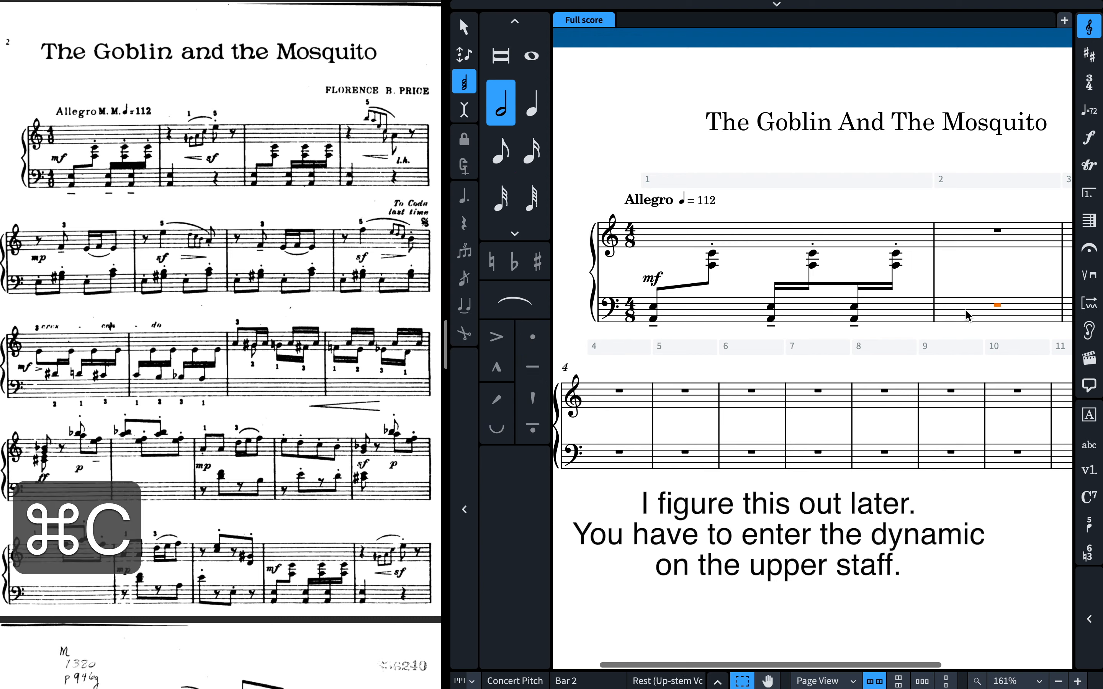
{"action": "key", "text": "super+v"}
{"action": "key", "text": "alt+shift+Right"}
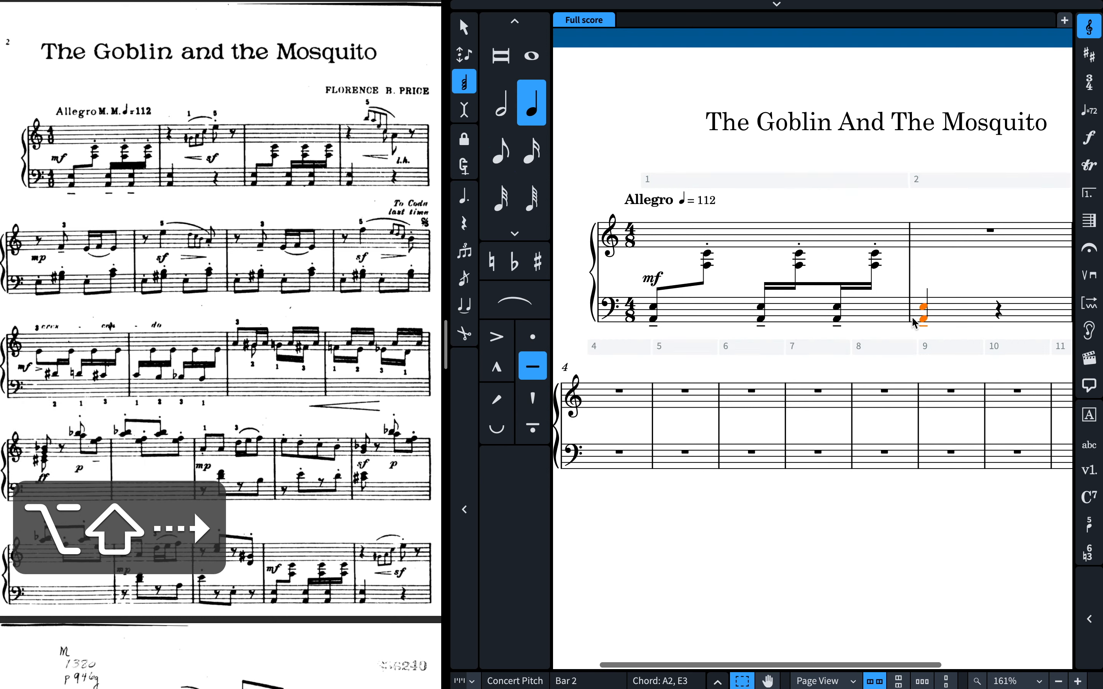
{"action": "key", "text": "backslash"}
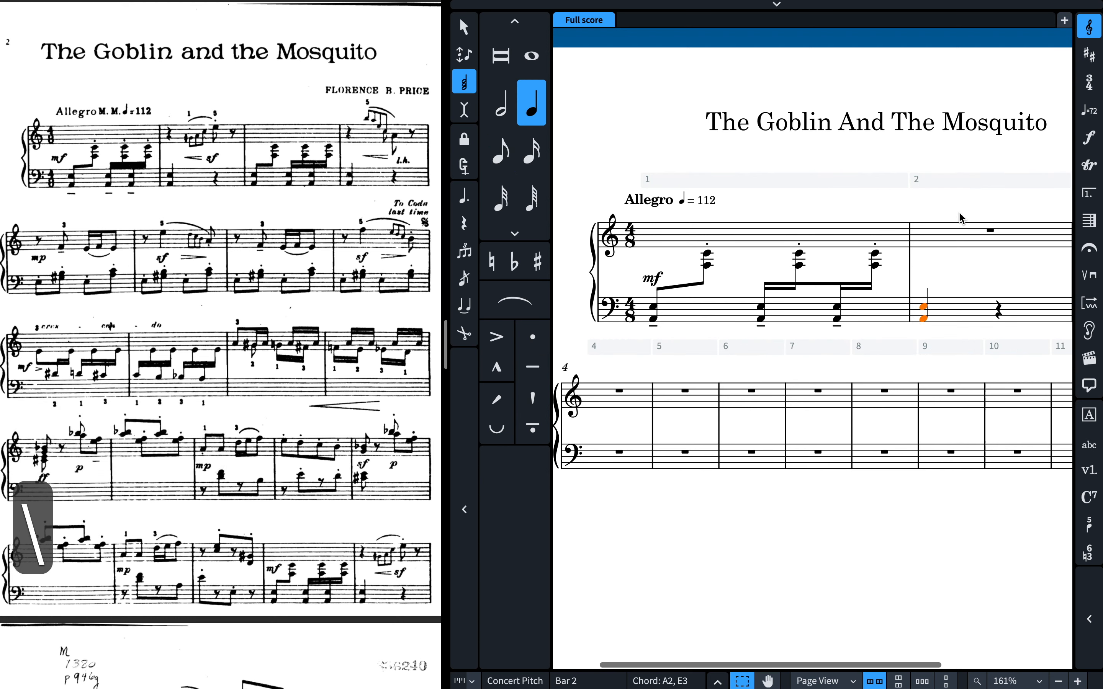
Enter a staccato eighth-note E5 after a quarter rest in the treble staff of bar 2 and end note input.
{"action": "left_click", "coordinate": [993, 230]}
{"action": "key", "text": "Return"}
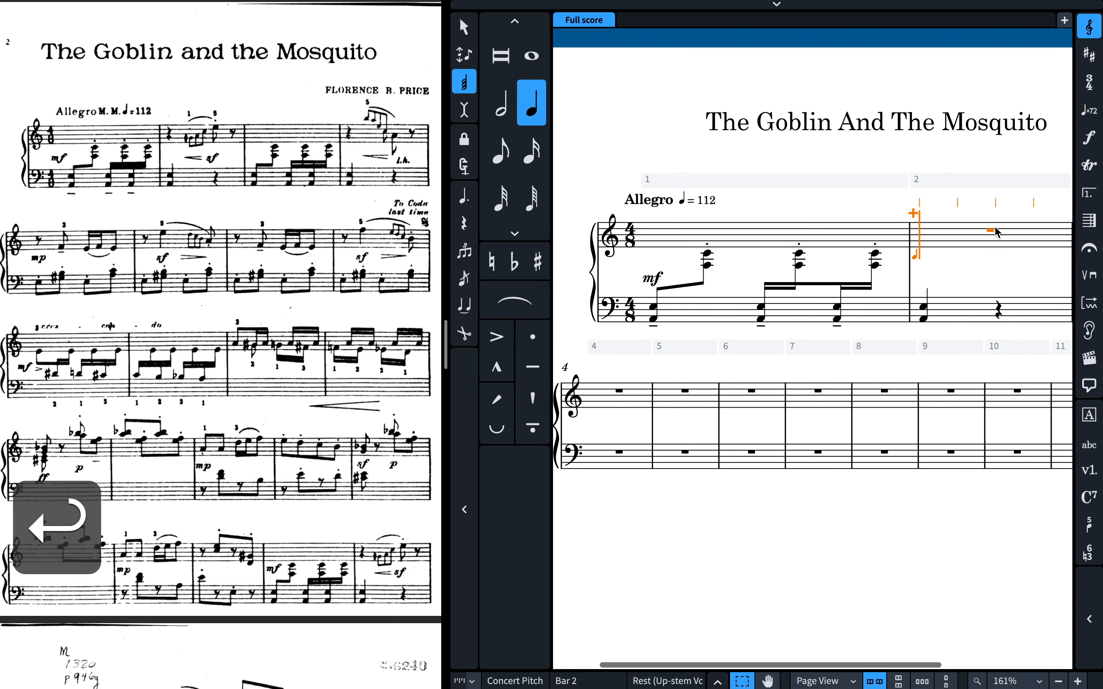
{"action": "key", "text": "space"}
{"action": "key", "text": "q"}
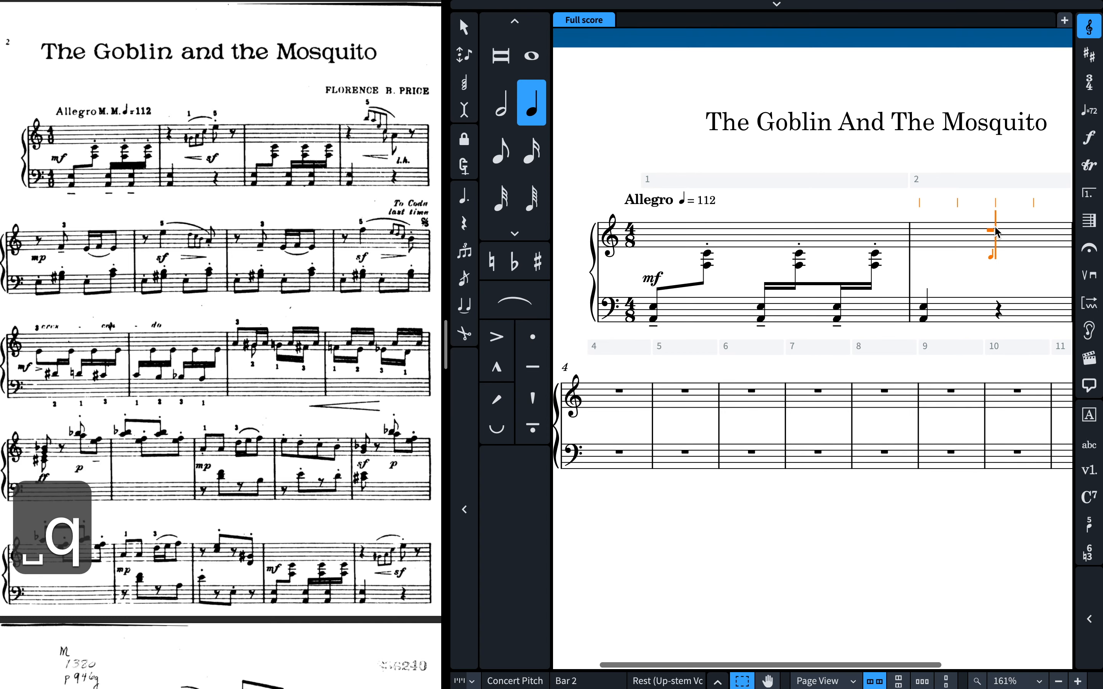
{"action": "scroll", "coordinate": [985, 193], "scroll_direction": "right", "scroll_amount": 5}
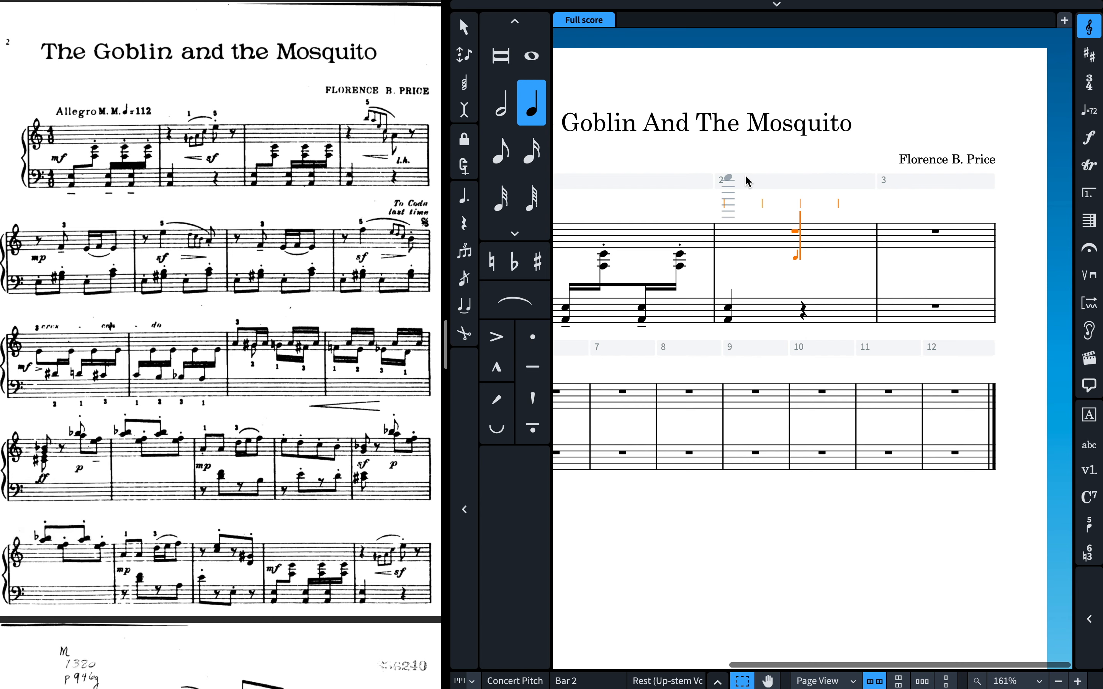
{"action": "key", "text": "5"}
{"action": "key", "text": "shift+s"}
{"action": "key", "text": "e"}
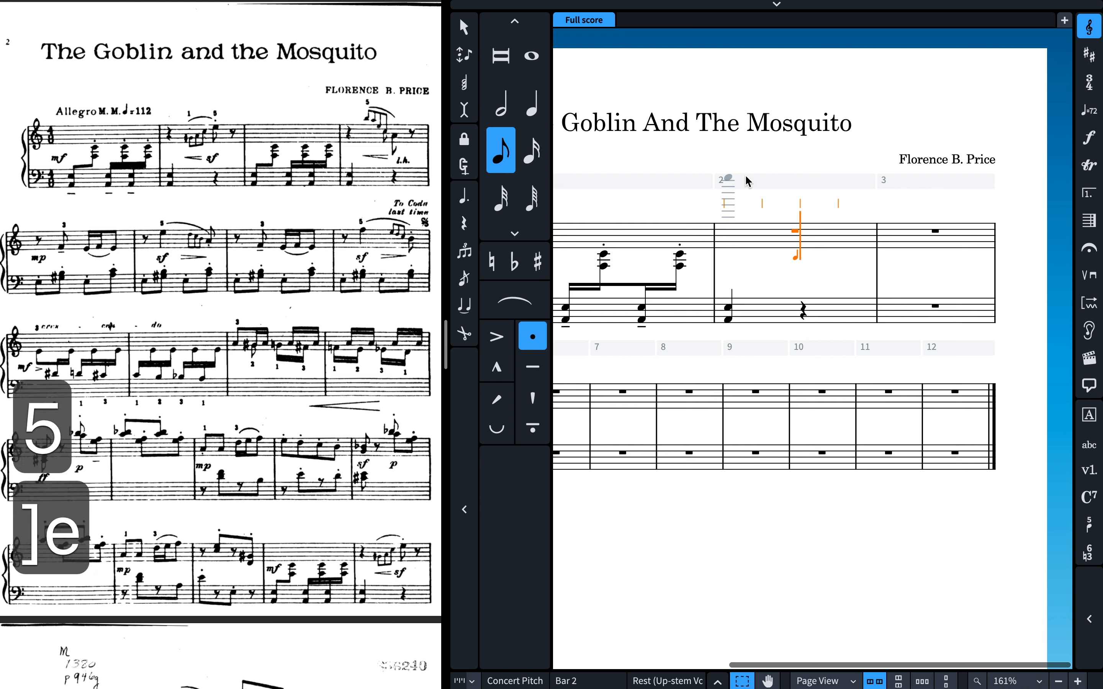
{"action": "key", "text": "alt+super+Up"}
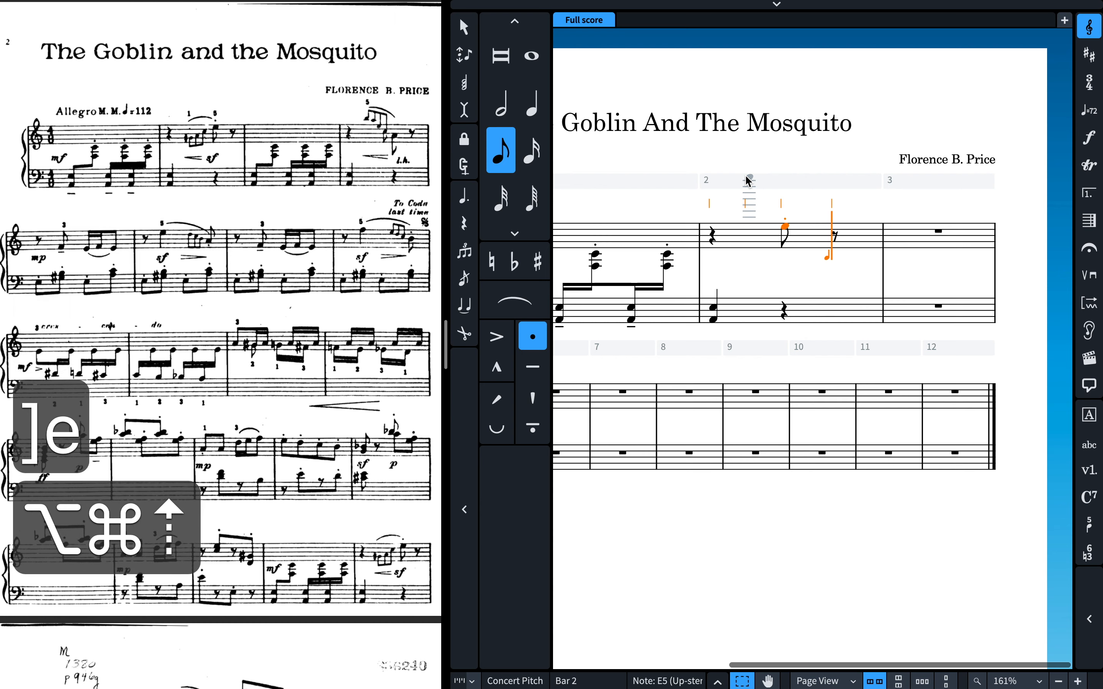
{"action": "key", "text": "Escape"}
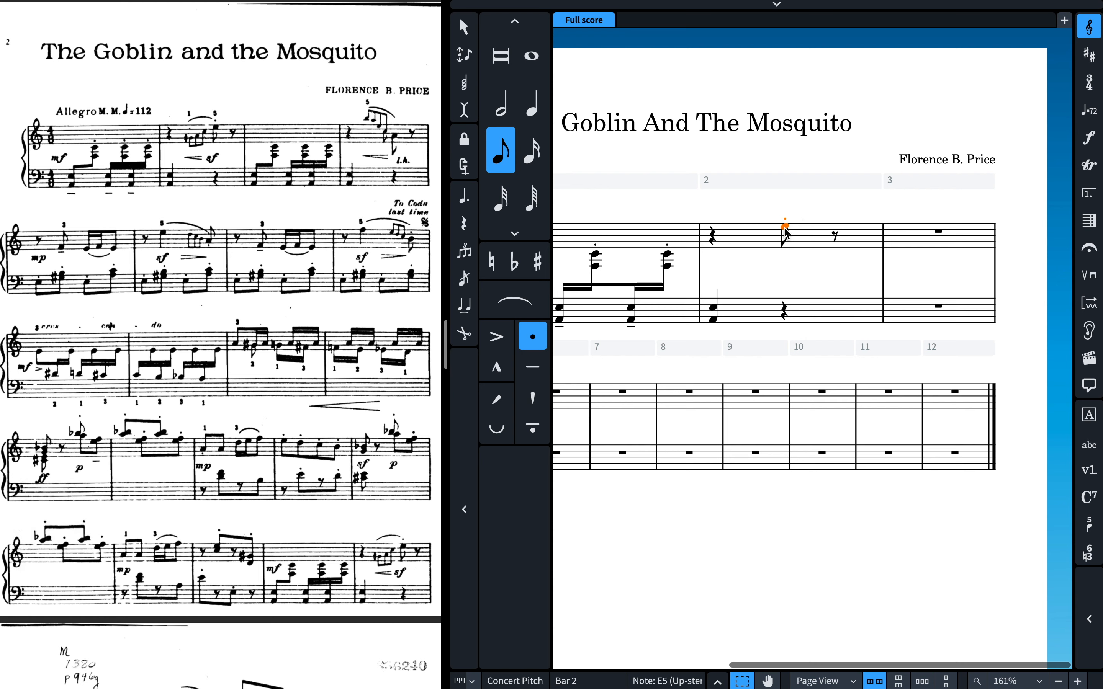
Enter eighth grace notes G#4, A4 and C5 before the E5 in bar 2 and end note input.
{"action": "key", "text": "Return"}
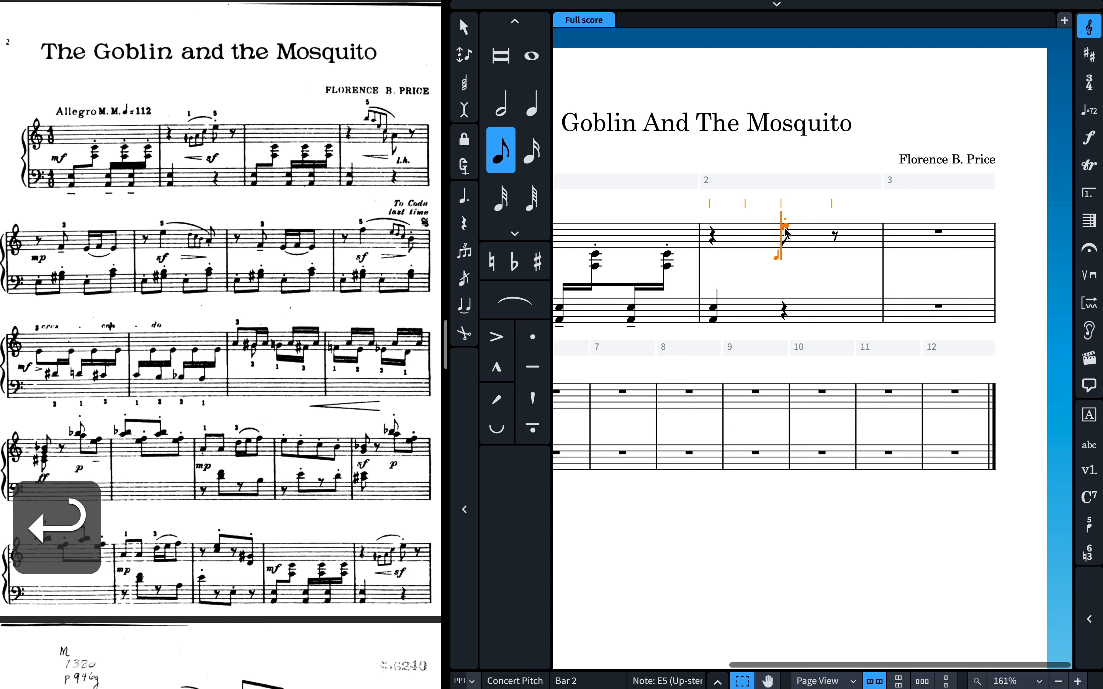
{"action": "key", "text": "slash"}
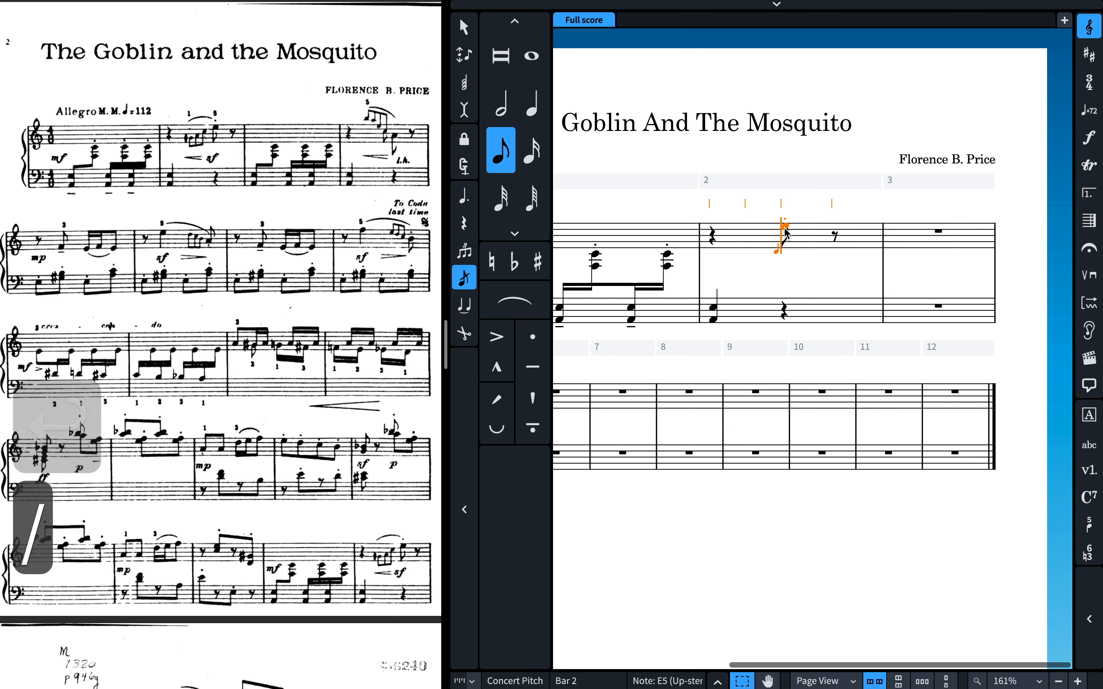
{"action": "key", "text": "slash"}
{"action": "key", "text": "slash"}
{"action": "key", "text": "slash"}
{"action": "key", "text": "slash"}
{"action": "key", "text": "slash"}
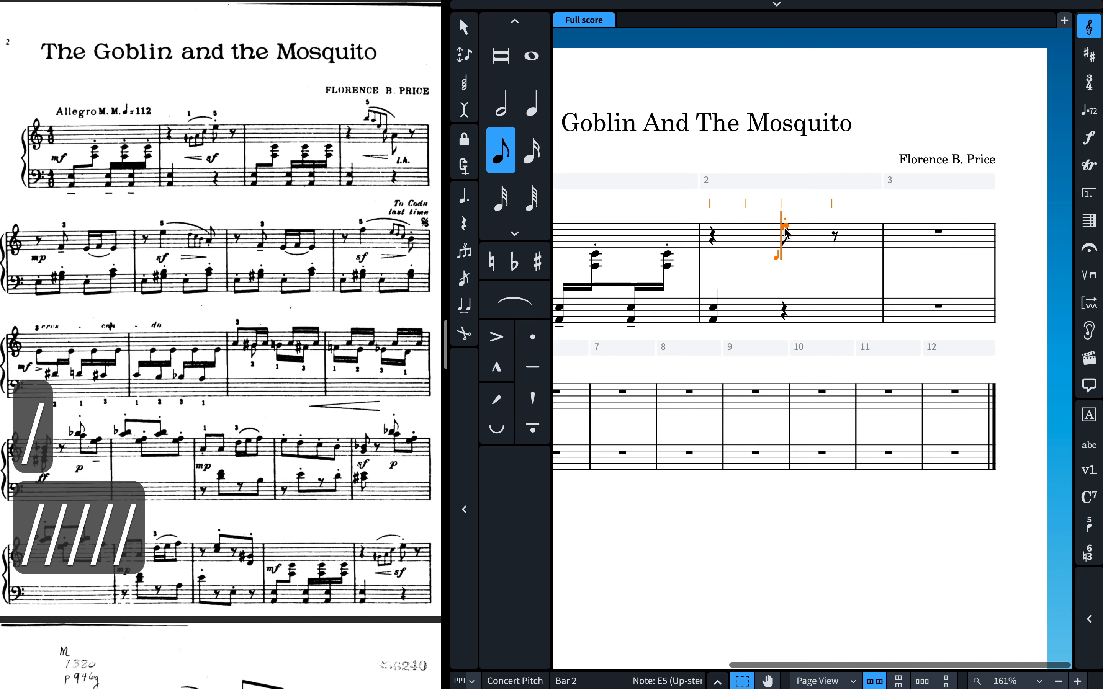
{"action": "key", "text": "slash"}
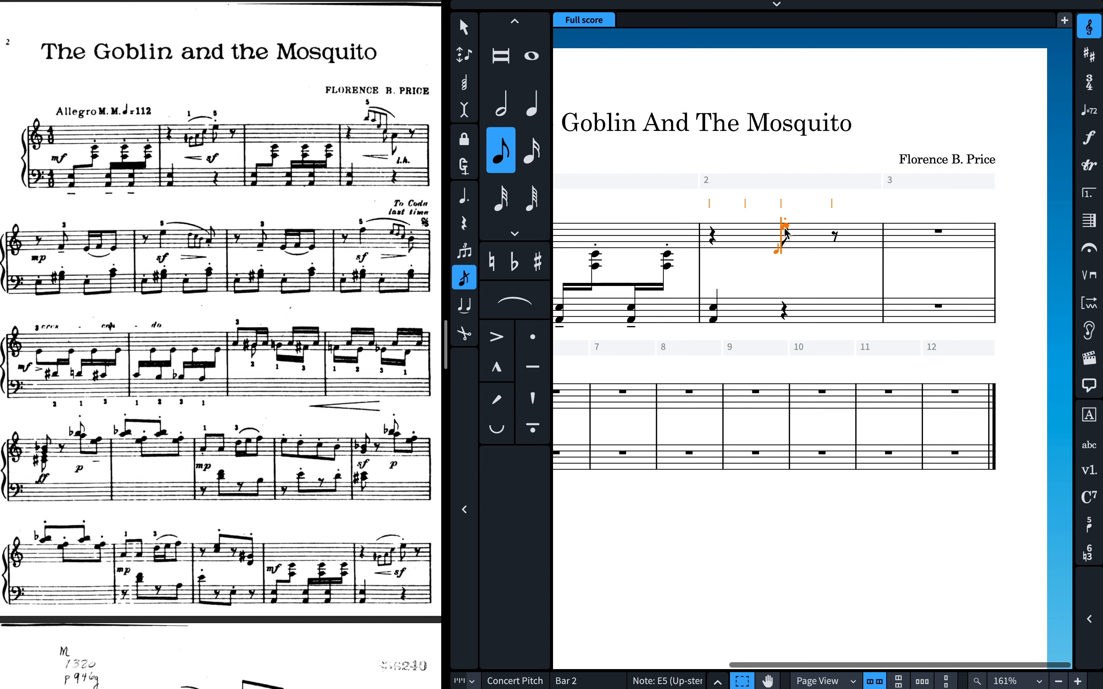
{"action": "key", "text": "equal"}
{"action": "key", "text": "g"}
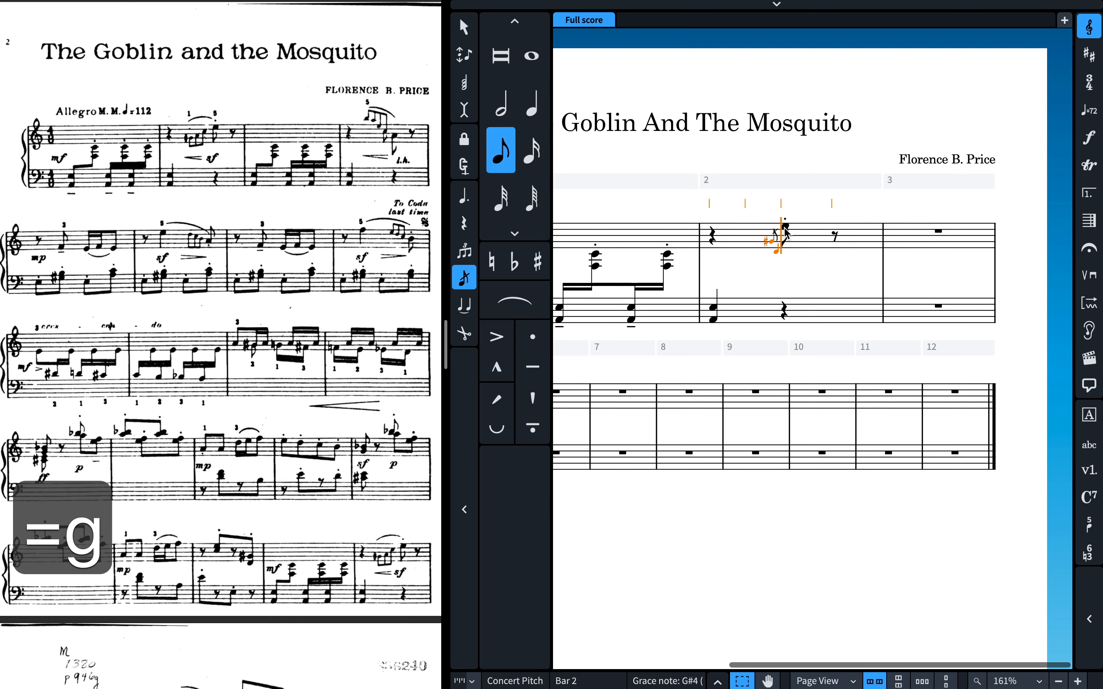
{"action": "key", "text": "a"}
{"action": "key", "text": "c"}
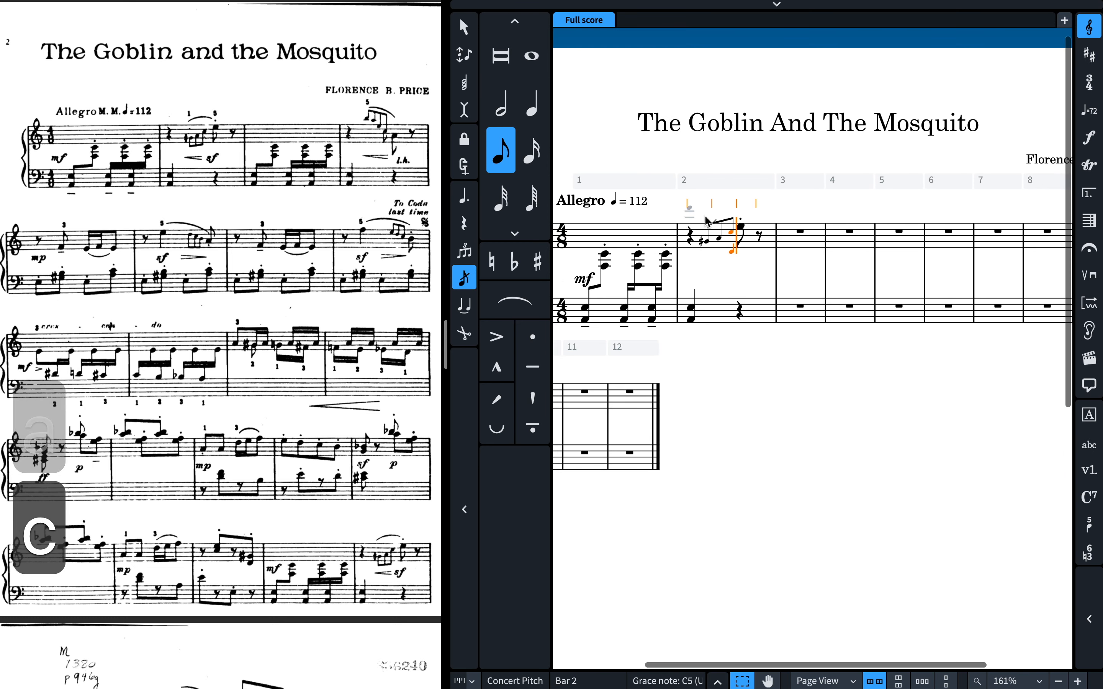
{"action": "key", "text": "Escape"}
Slur the three grace notes into the E5 in bar 2, with the slur curving below the notes.
{"action": "key", "text": "Left"}
{"action": "key", "text": "Left"}
{"action": "key", "text": "Left"}
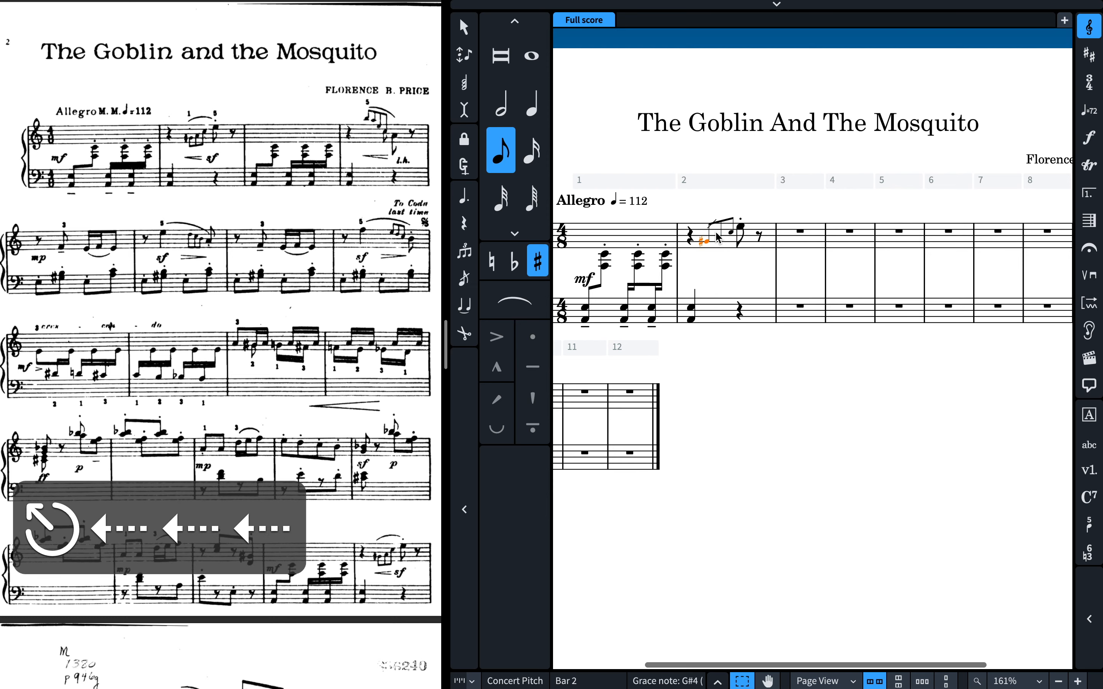
{"action": "key", "text": "Right"}
{"action": "key", "text": "shift+Right"}
{"action": "key", "text": "shift+Right"}
{"action": "key", "text": "shift+Right"}
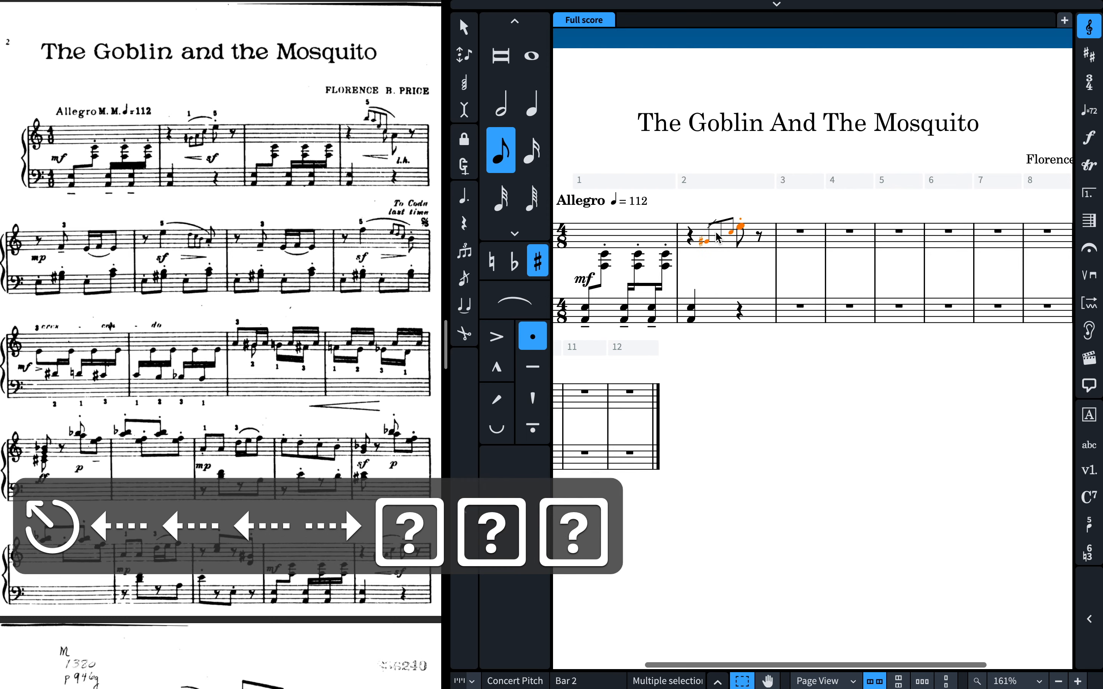
{"action": "key", "text": "s"}
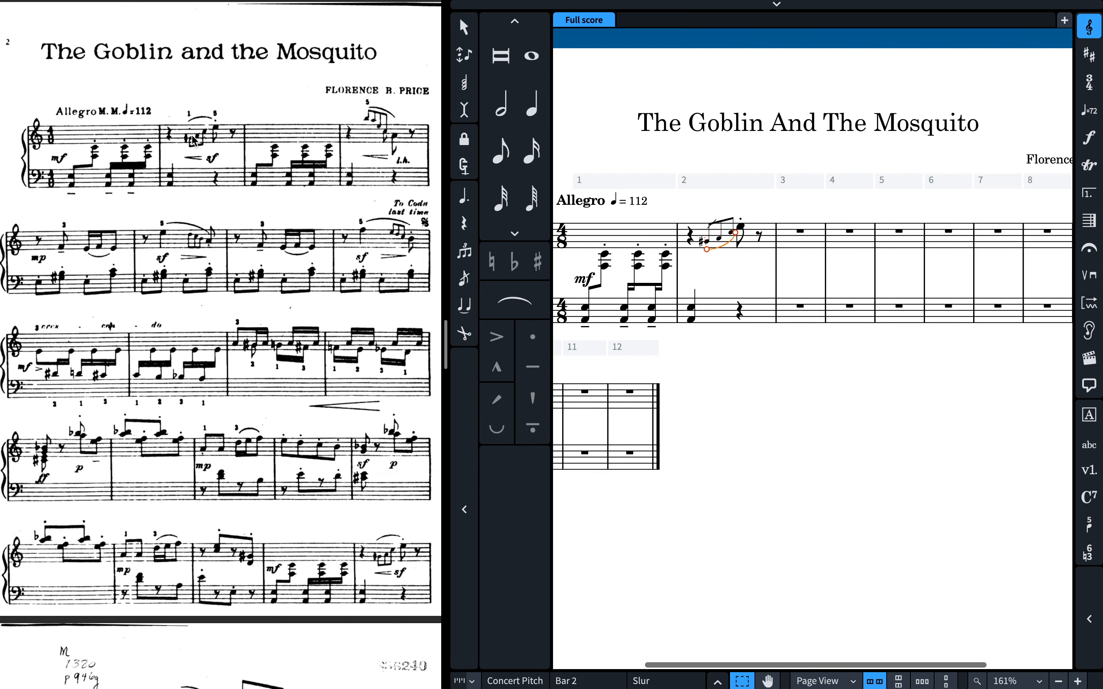
{"action": "key", "text": "f"}
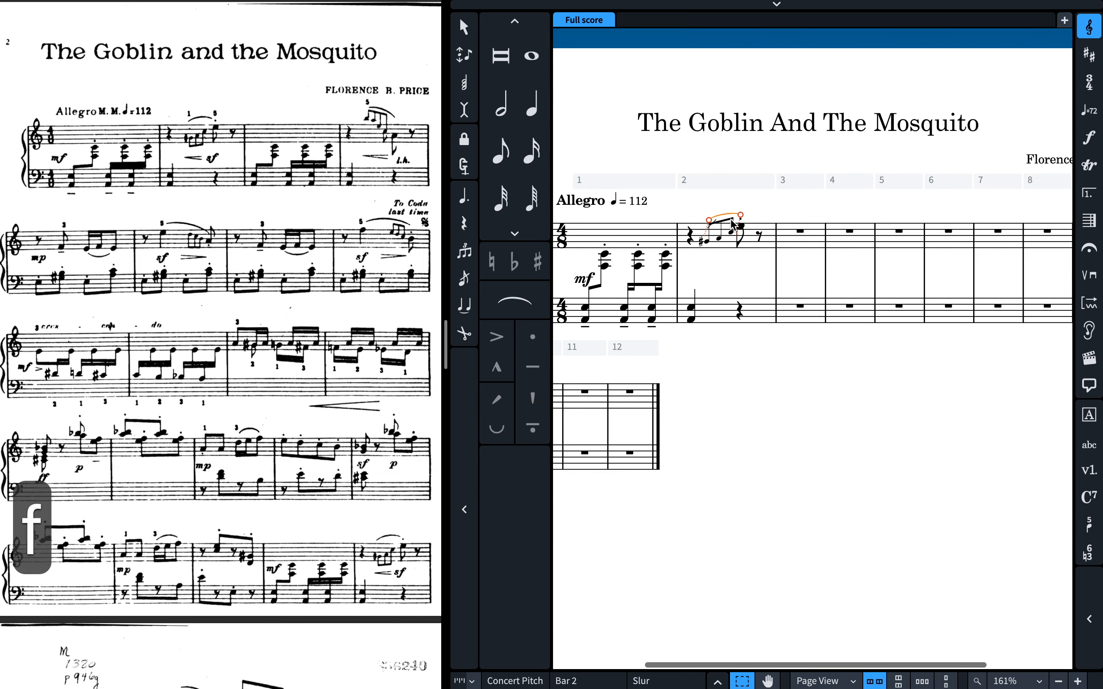
{"action": "key", "text": "f"}
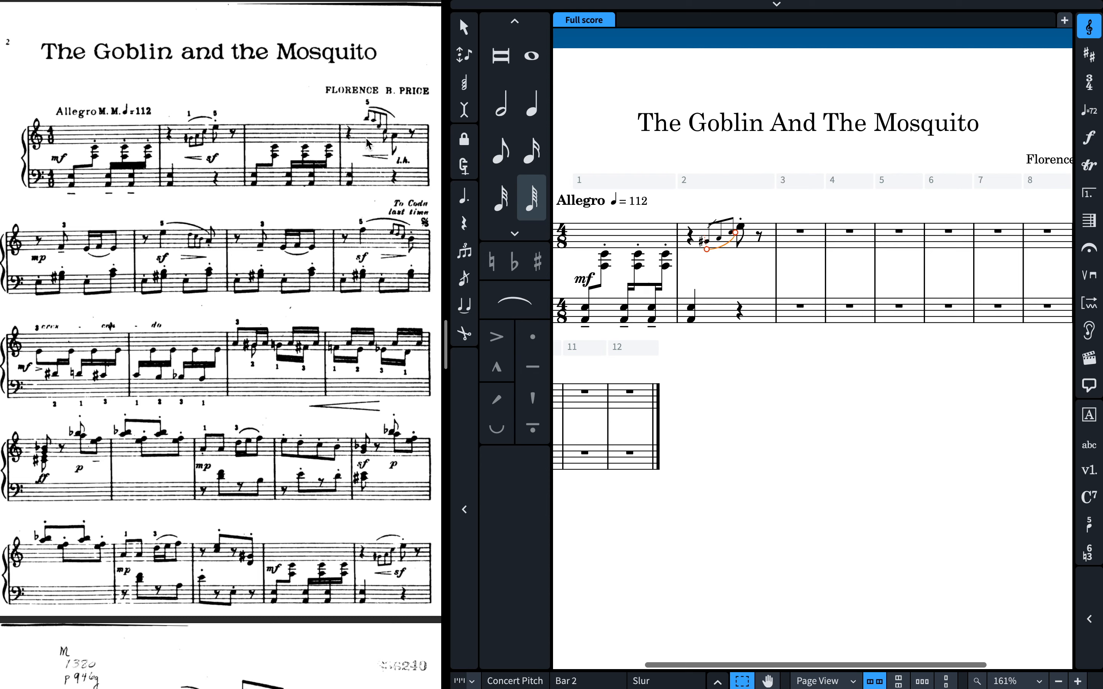
{"action": "scroll", "coordinate": [727, 226], "scroll_direction": "left", "scroll_amount": 2}
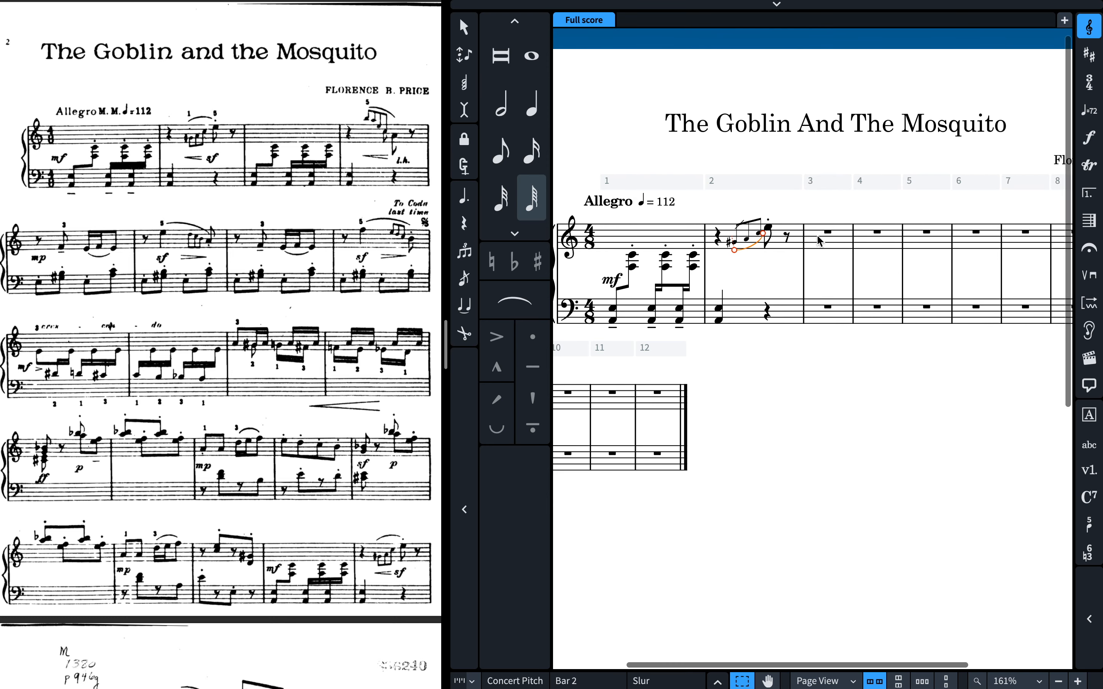
Add a crescendo hairpin leading to sf under the grace notes and E5 in bar 2.
{"action": "left_click", "coordinate": [735, 242]}
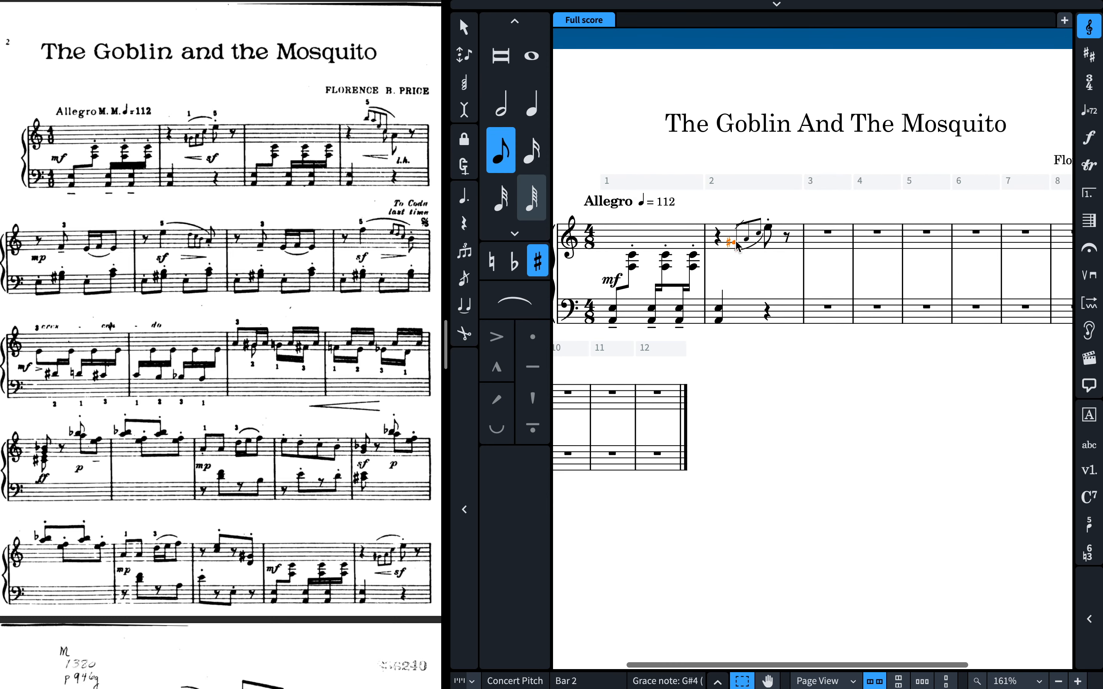
{"action": "left_click", "coordinate": [769, 229], "text": "shift"}
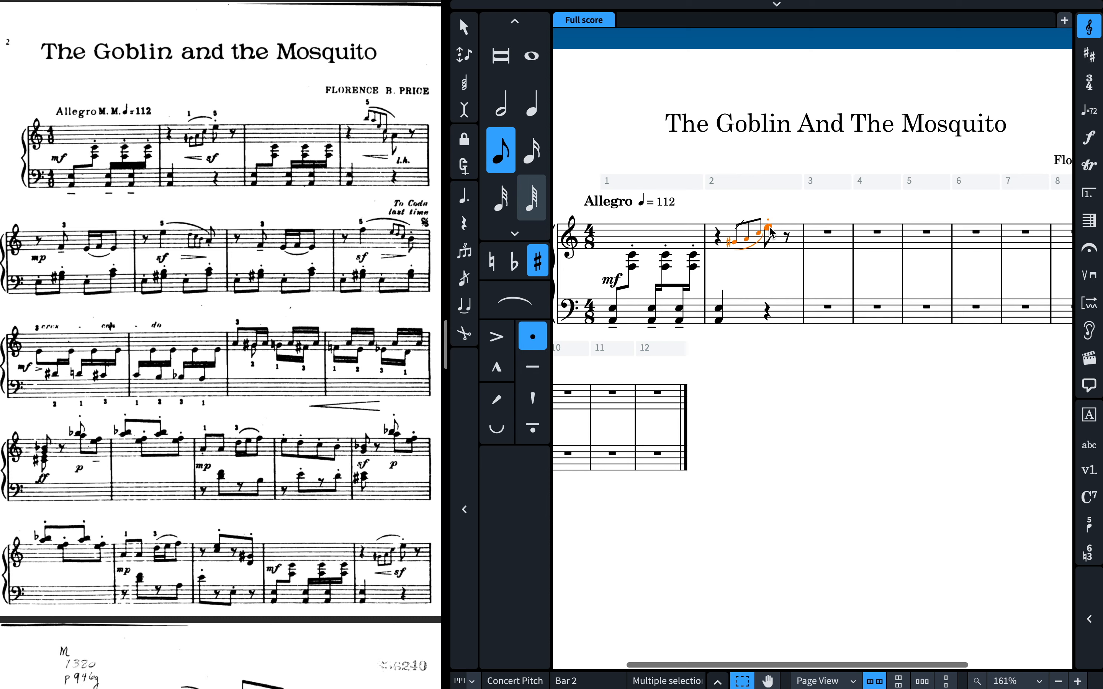
{"action": "key", "text": "ctrl+d"}
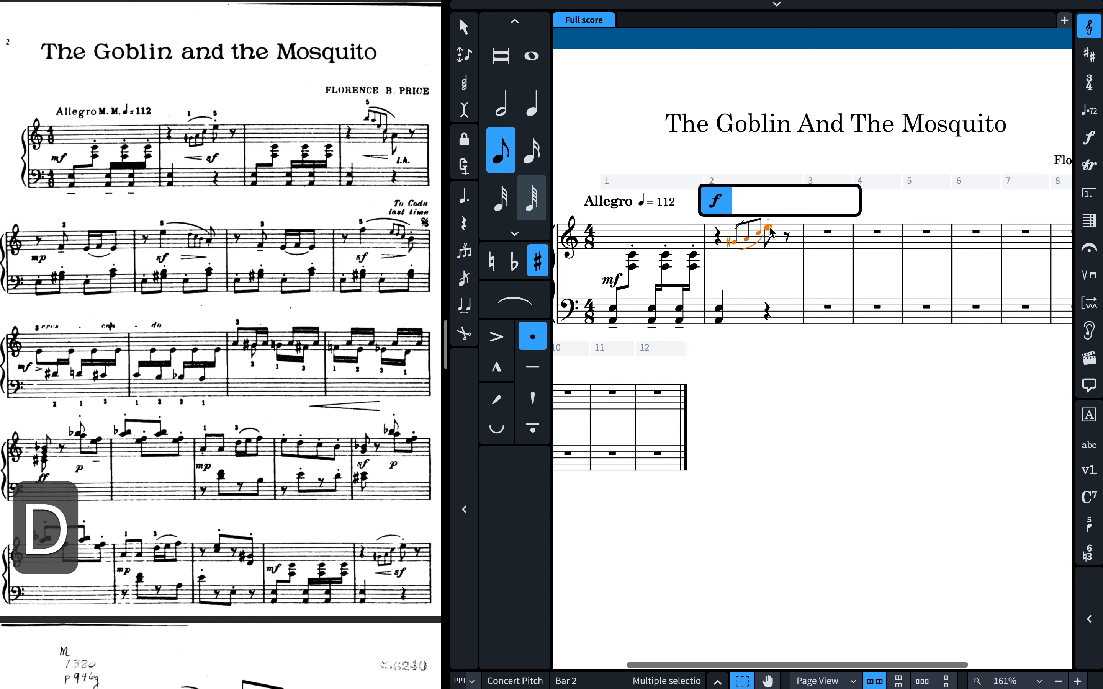
{"action": "type", "text": "<sf"}
{"action": "key", "text": "Return"}
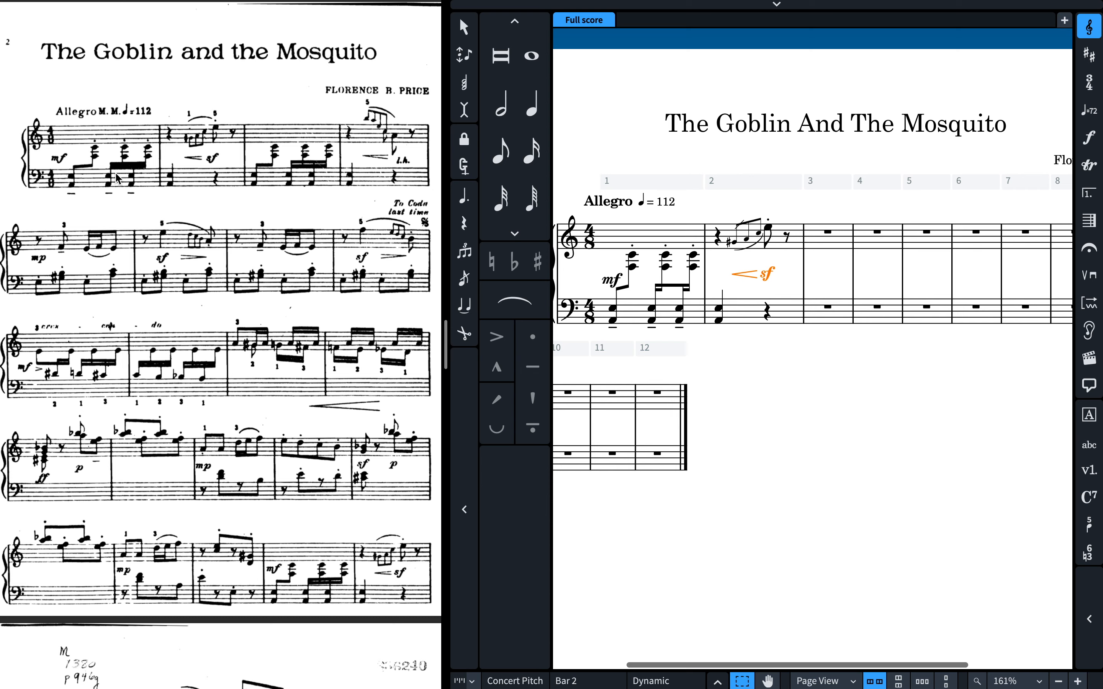
Copy the notes of both staves in bar 1, without the mf dynamic, into bar 3.
{"action": "left_click", "coordinate": [633, 310]}
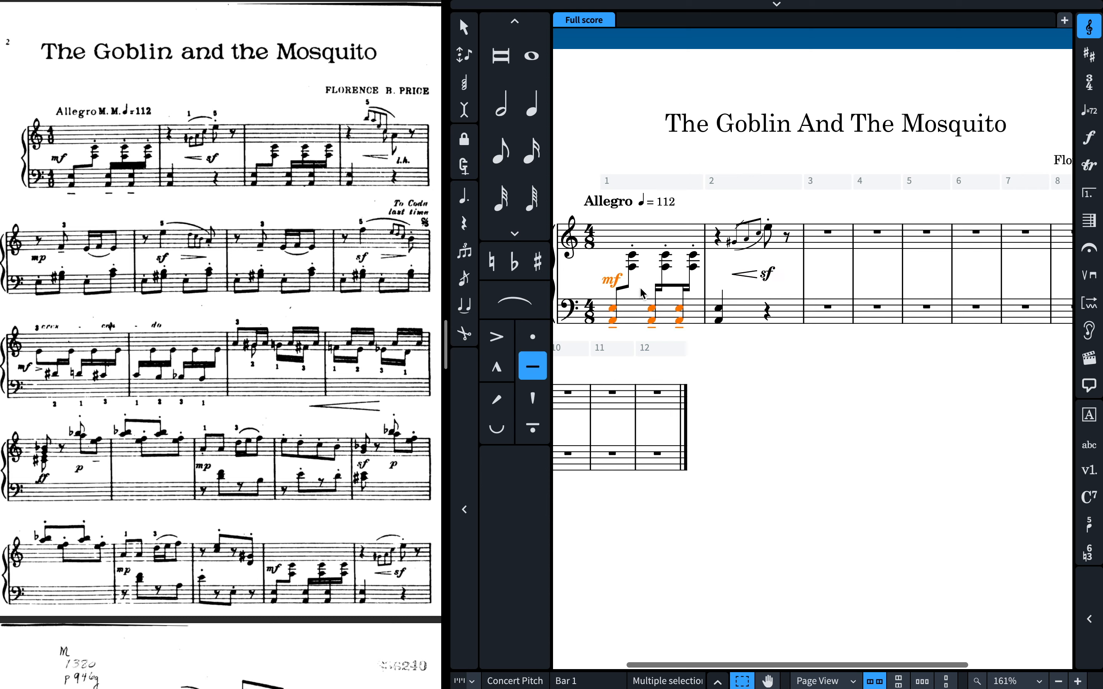
{"action": "left_click", "coordinate": [651, 228], "text": "shift"}
{"action": "key", "text": "super+c"}
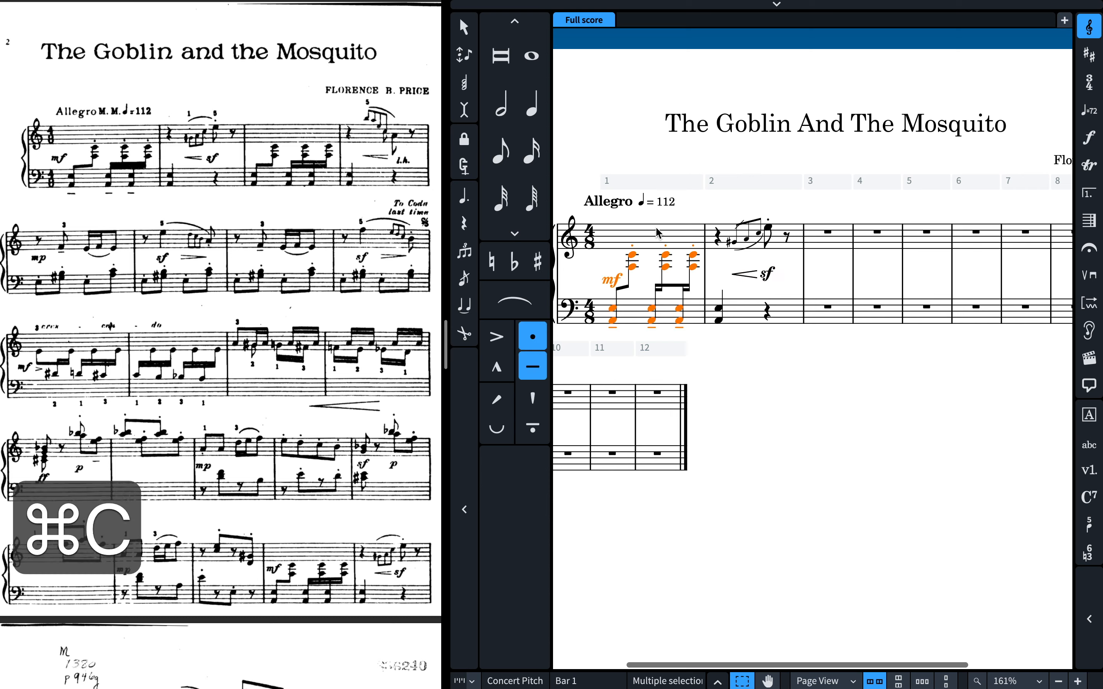
{"action": "key", "text": "super+c"}
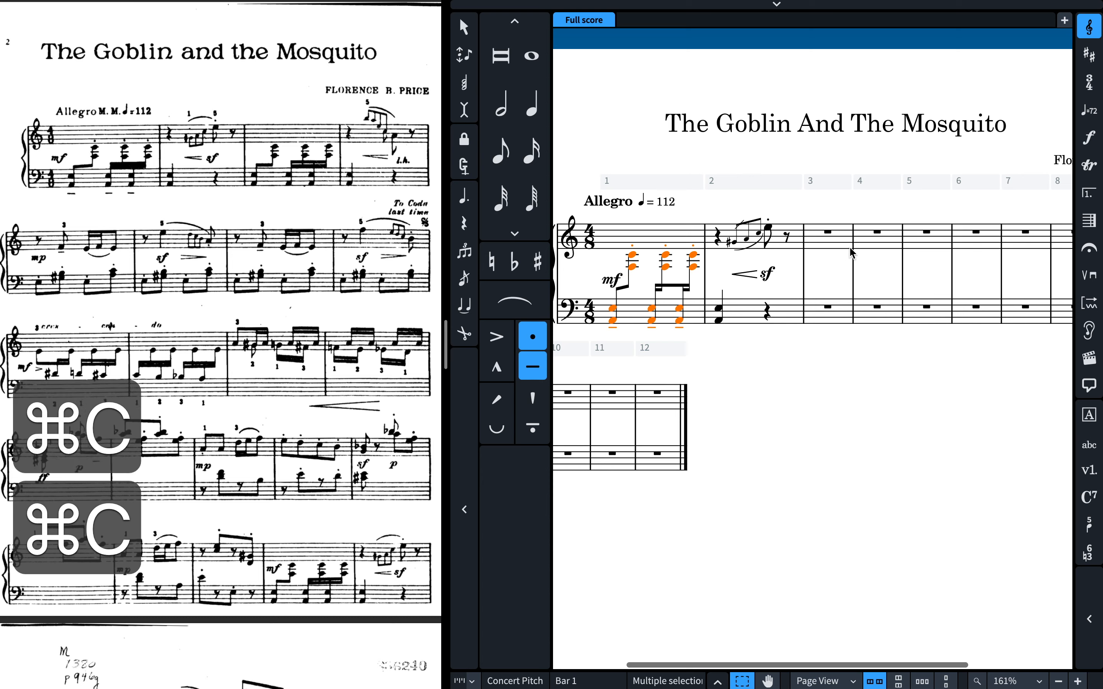
{"action": "left_click", "coordinate": [812, 315]}
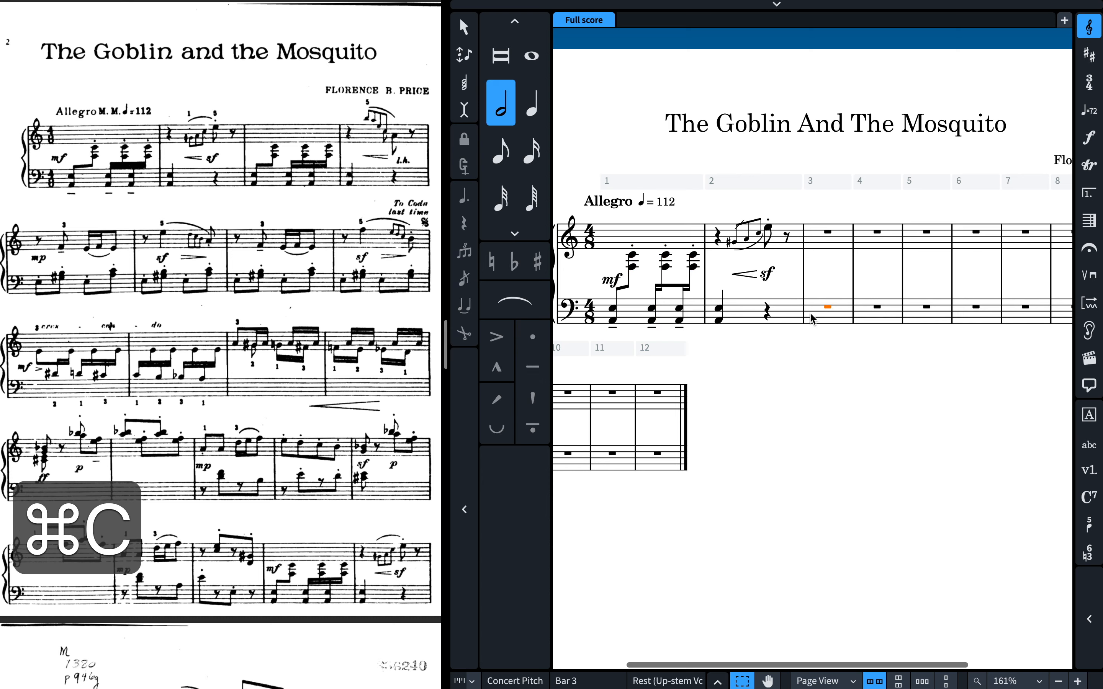
{"action": "key", "text": "super+v"}
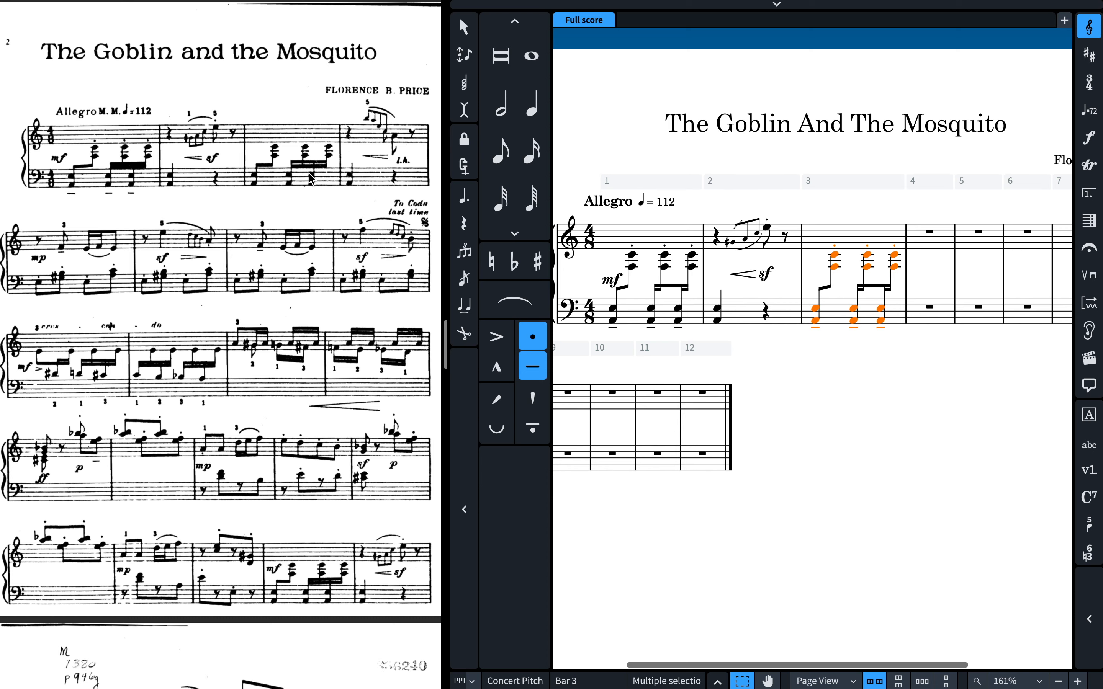
Remove the staccato and tenuto articulations from the copied chords in bar 3.
{"action": "key", "text": "bracketright"}
{"action": "key", "text": "backslash"}
{"action": "key", "text": "backslash"}
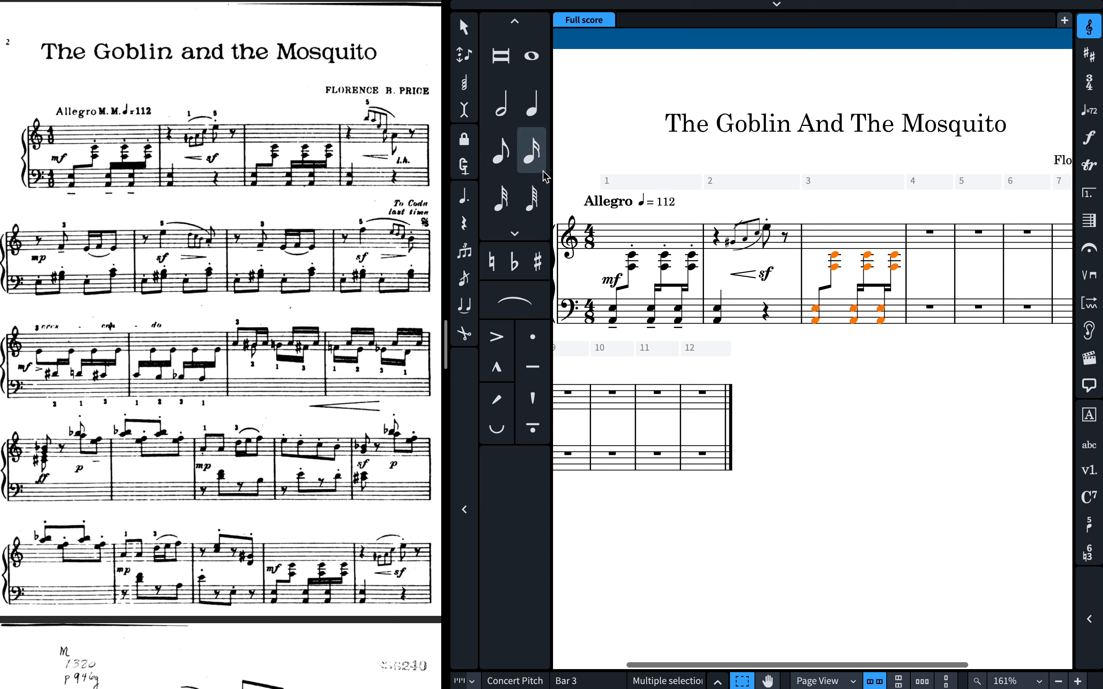
Change the three grace notes in bar 2 to the unslashed grace note type and hide their properties.
{"action": "left_click", "coordinate": [745, 313]}
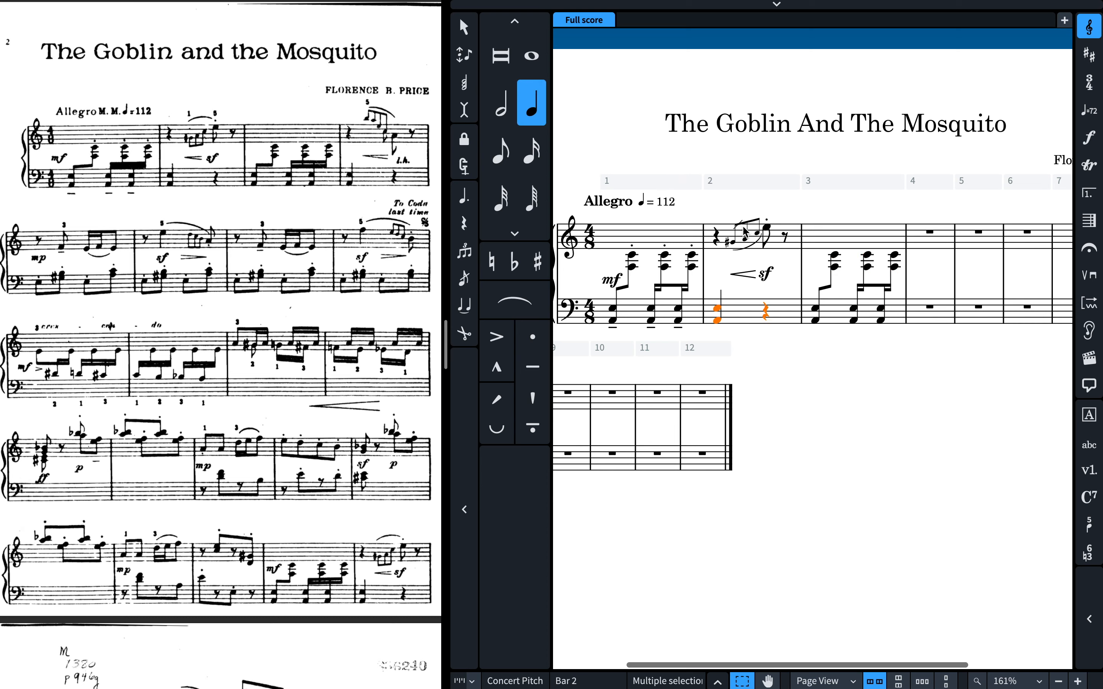
{"action": "left_click", "coordinate": [756, 228]}
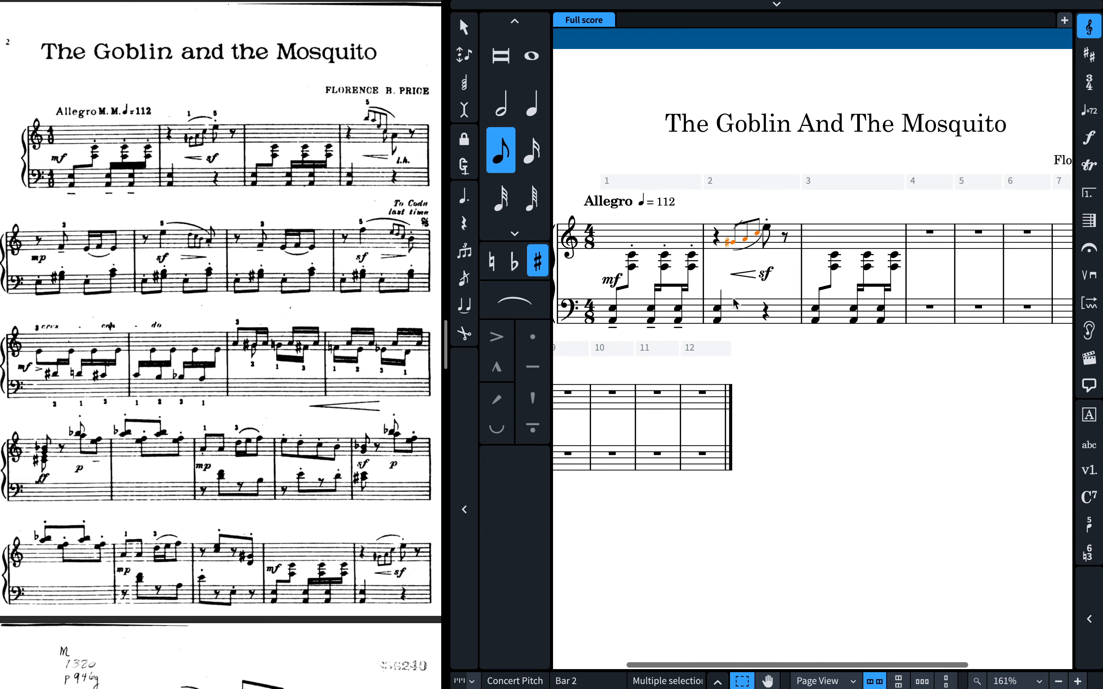
{"action": "key", "text": "super+8"}
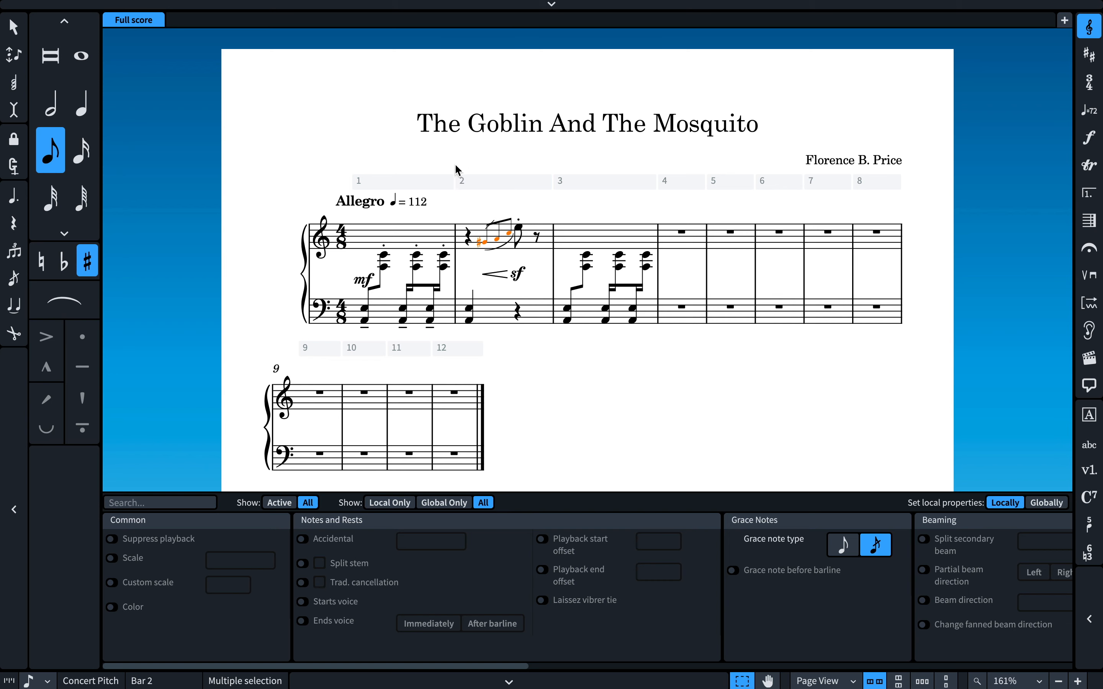
{"action": "left_click", "coordinate": [844, 545]}
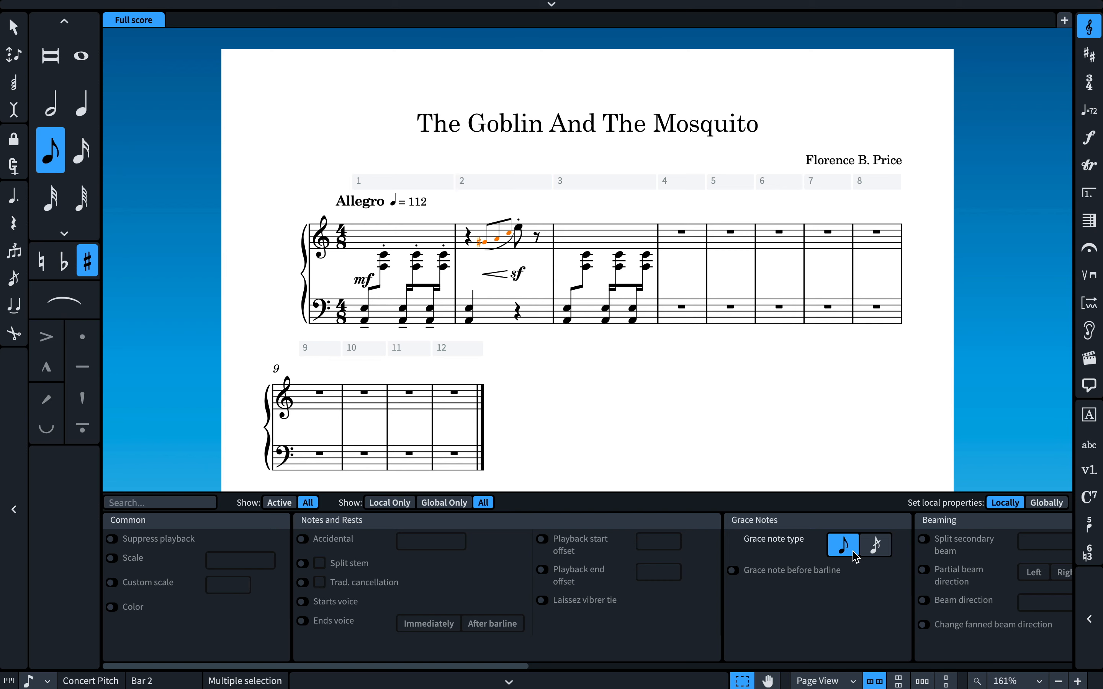
{"action": "key", "text": "super+8"}
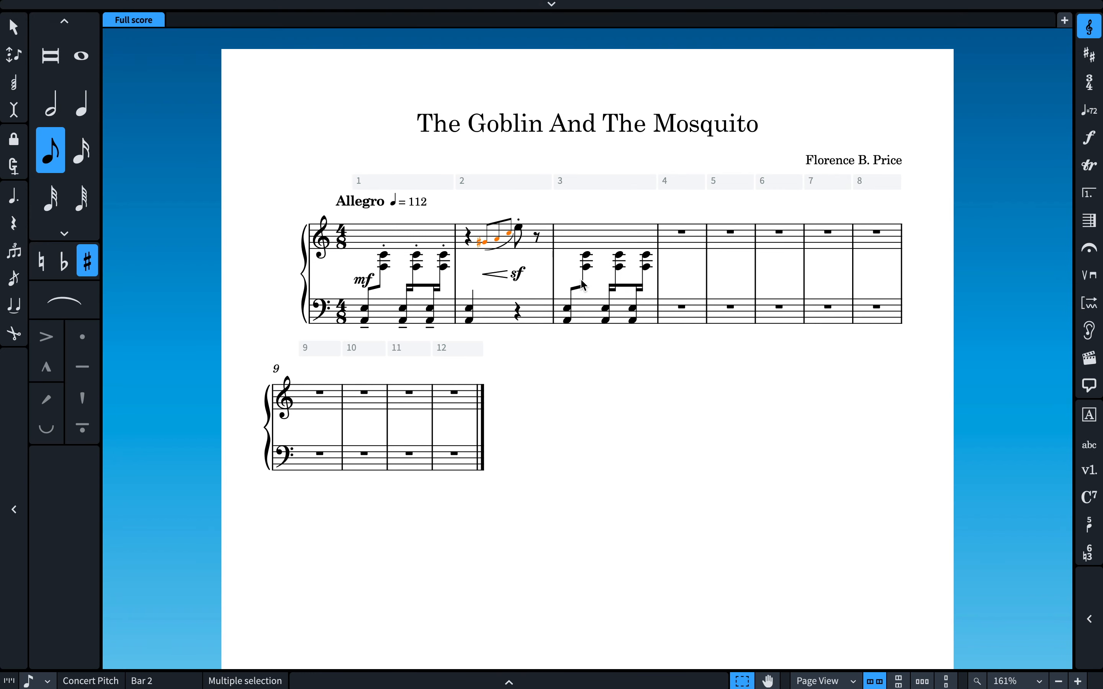
Copy the treble staff of bar 2, including its slur and dynamics, into bar 4.
{"action": "left_click", "coordinate": [478, 236]}
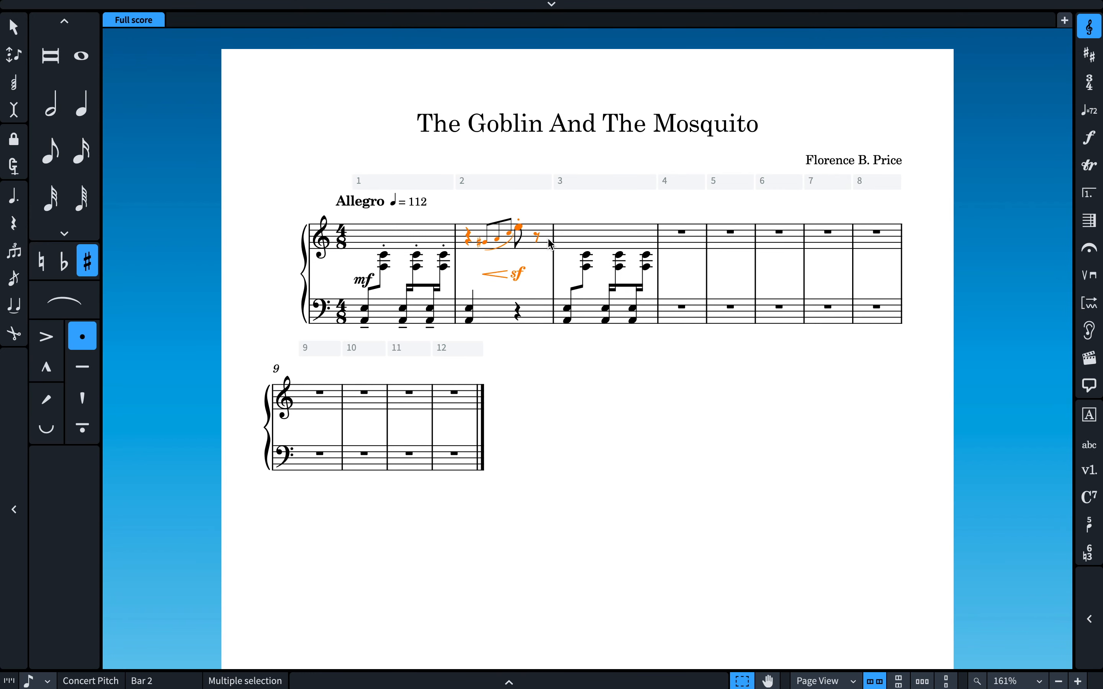
{"action": "key", "text": "super+c"}
{"action": "left_click", "coordinate": [676, 244]}
{"action": "key", "text": "super+v"}
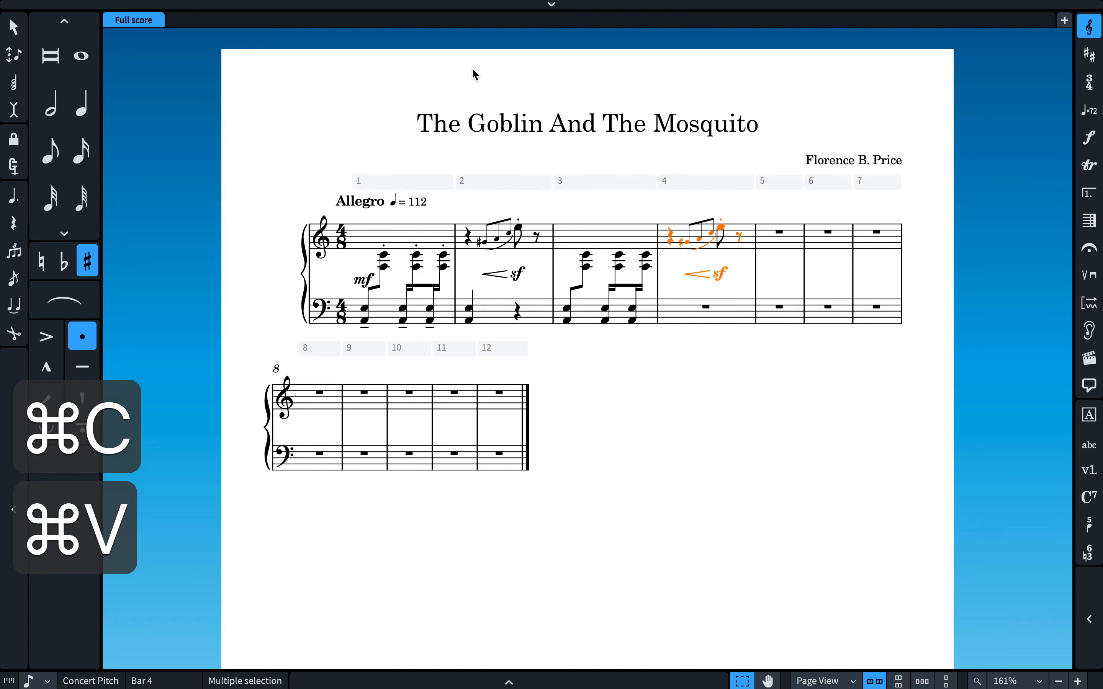
Arrange the Preview and Dorico windows side by side, with the PDF's first system and bar 4 of the score in view.
{"action": "key", "text": "super+Tab"}
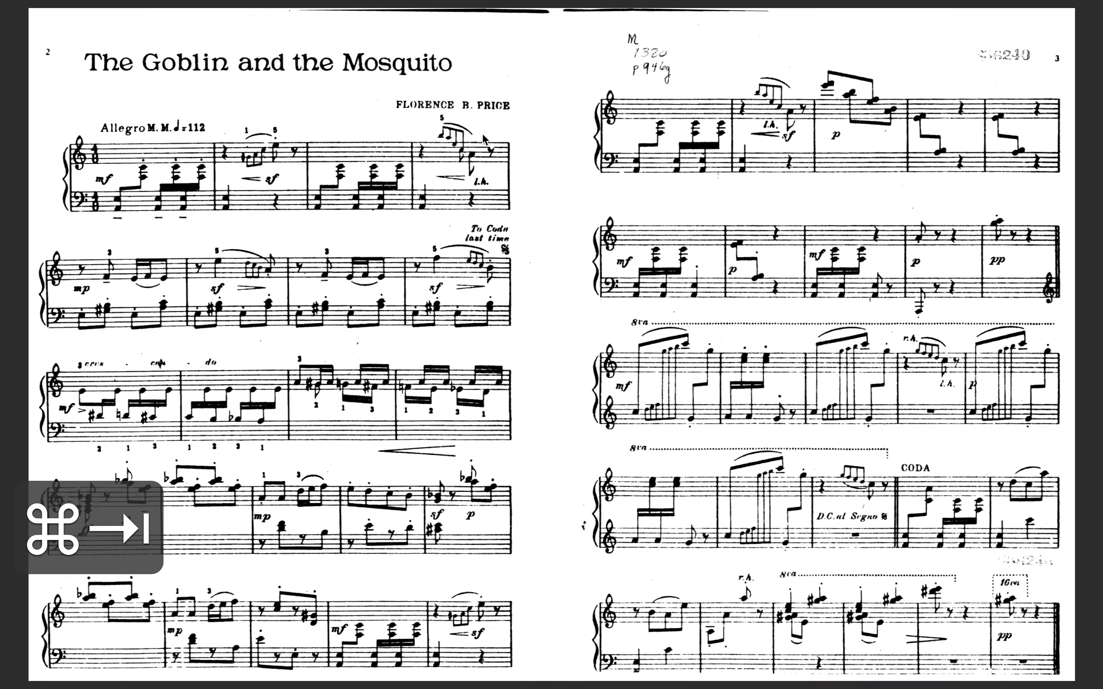
{"action": "mouse_move", "coordinate": [377, 1]}
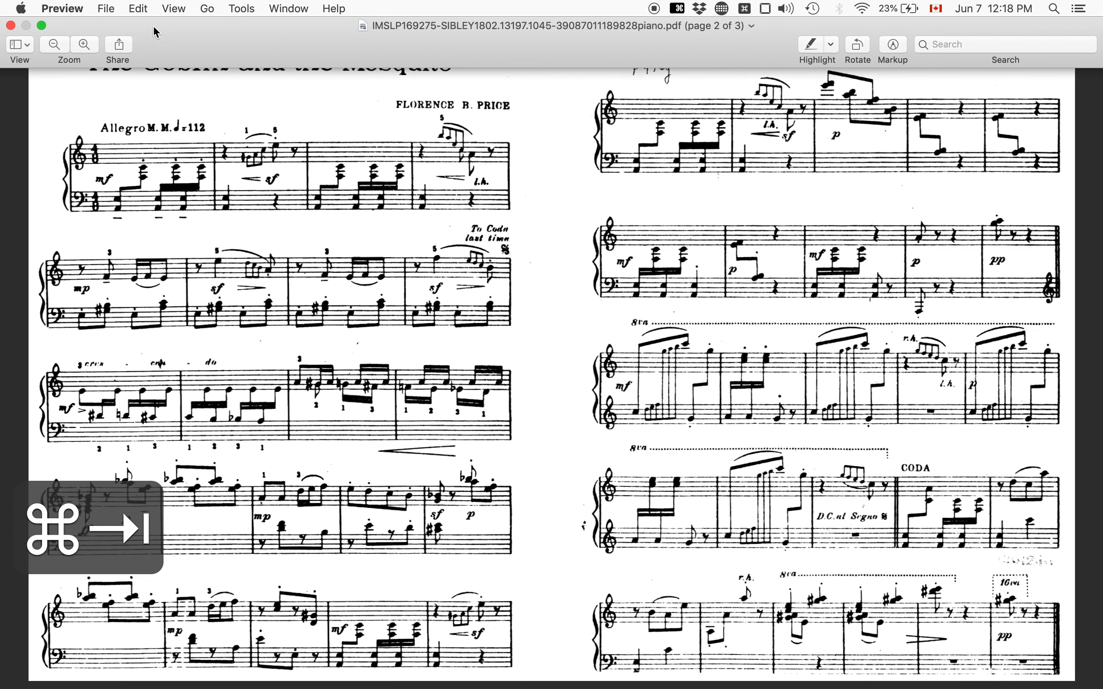
{"action": "left_click", "coordinate": [42, 26]}
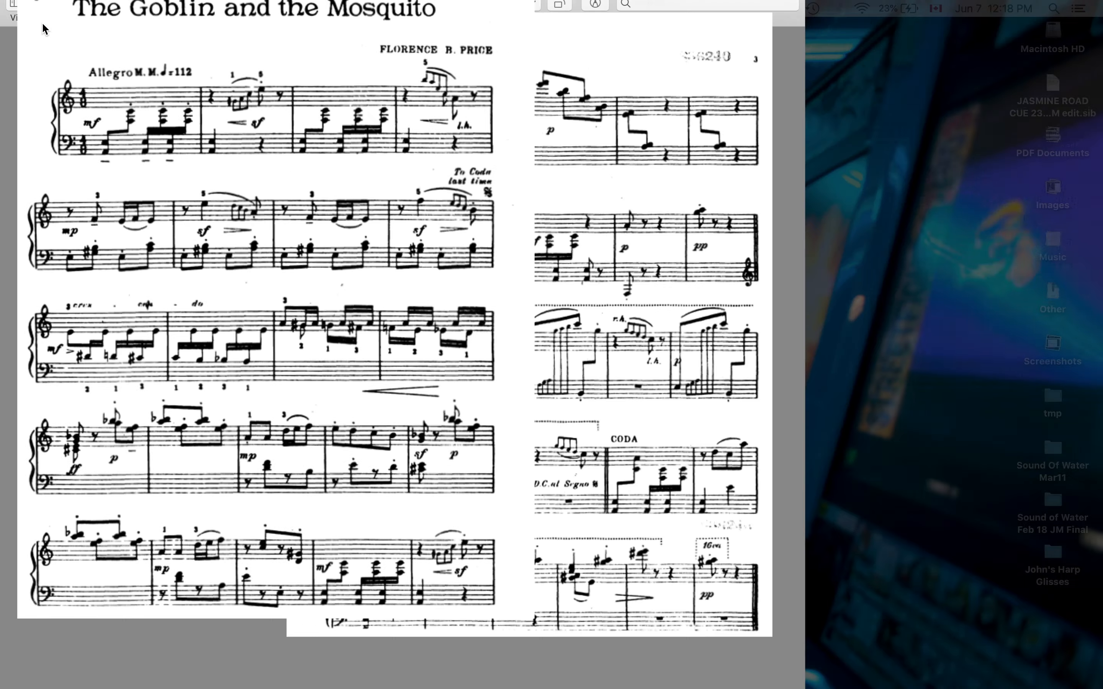
{"action": "key", "text": "super+Tab"}
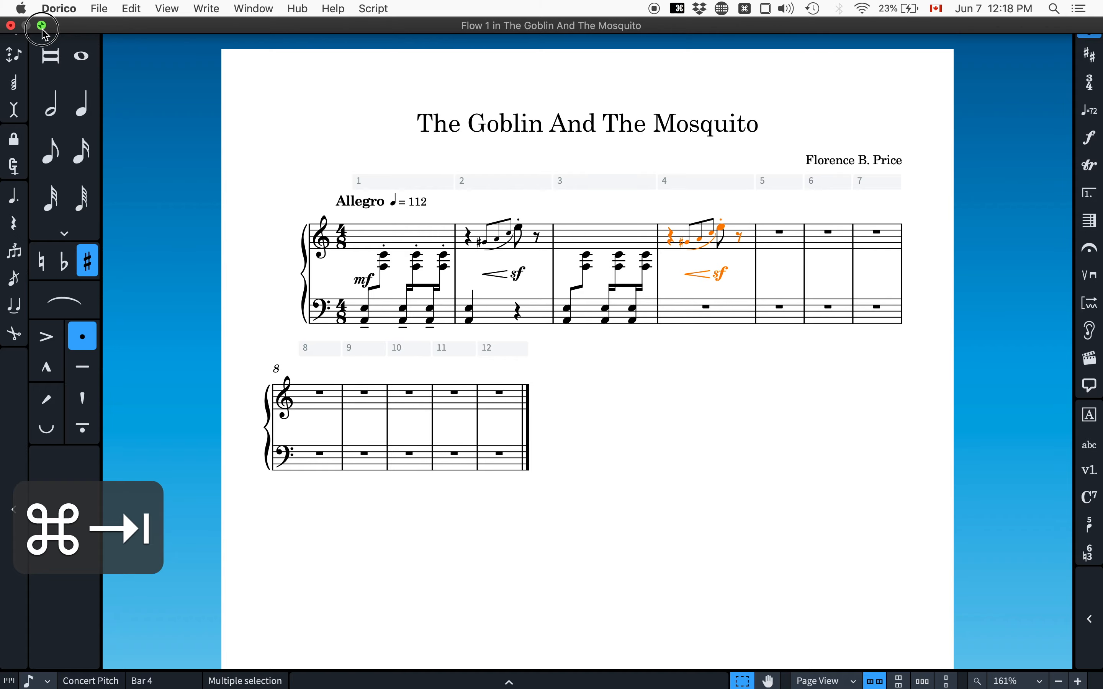
{"action": "left_click", "coordinate": [41, 25]}
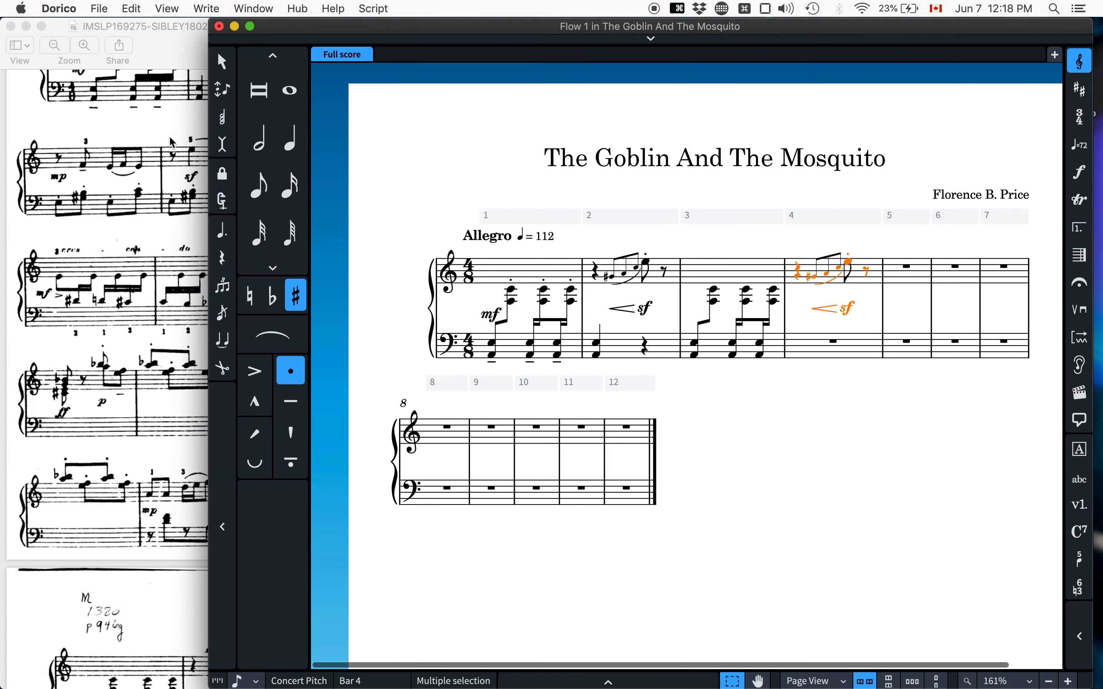
{"action": "left_click_drag", "start_coordinate": [207, 135], "coordinate": [444, 121]}
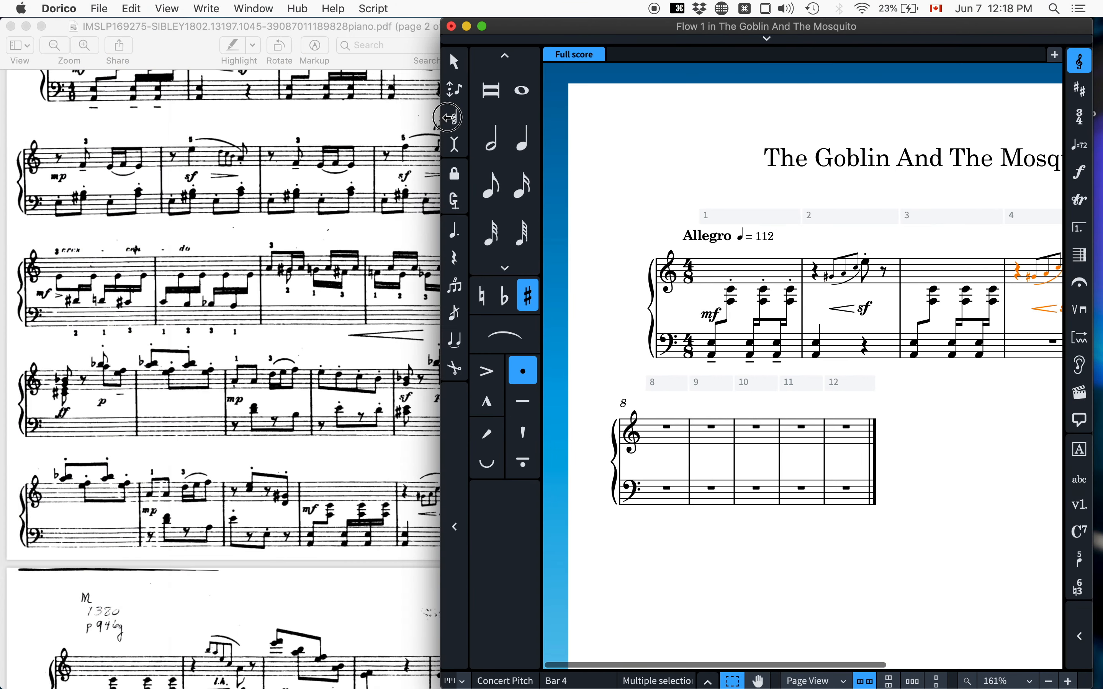
{"action": "left_click", "coordinate": [273, 199]}
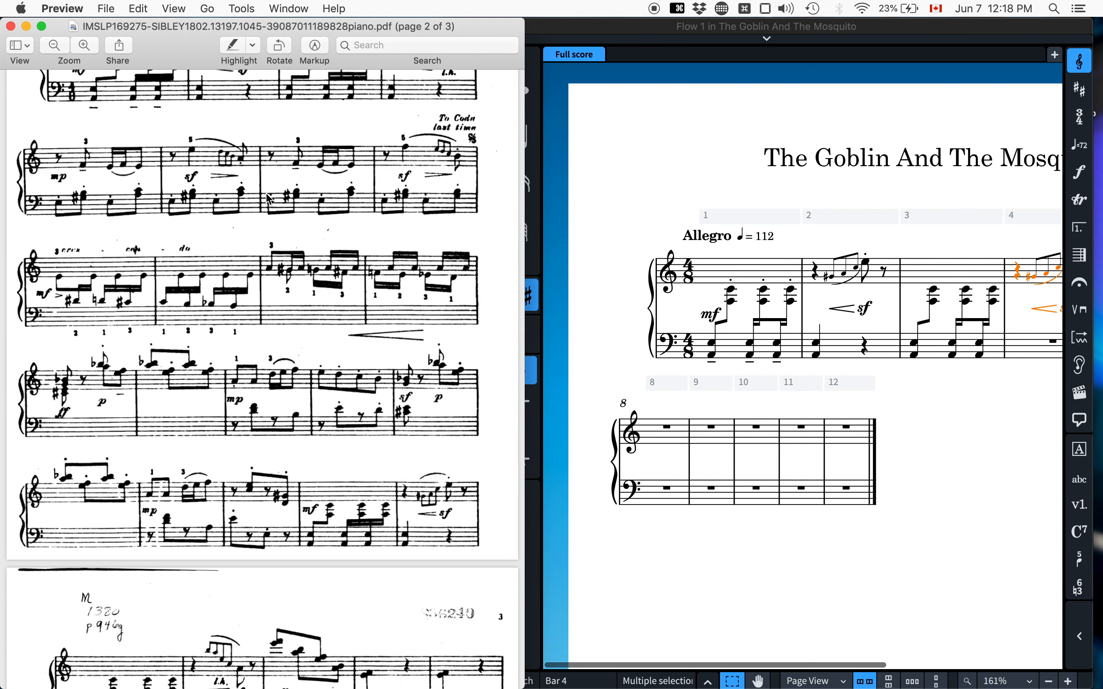
{"action": "scroll", "coordinate": [269, 198], "scroll_direction": "up", "scroll_amount": 3}
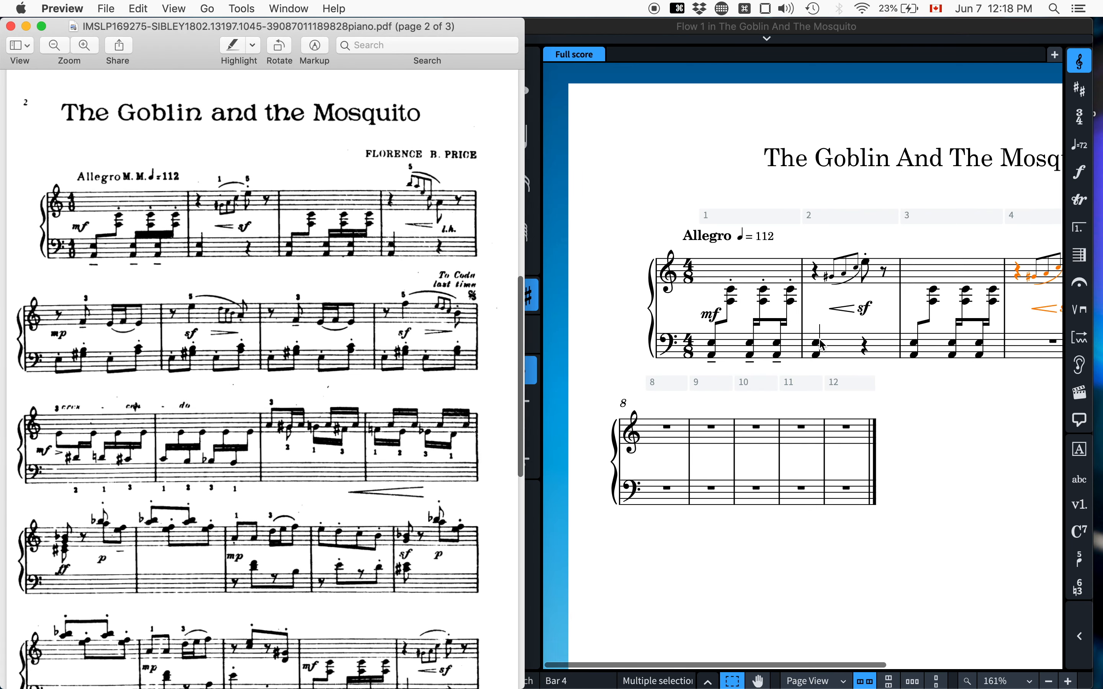
{"action": "scroll", "coordinate": [888, 267], "scroll_direction": "right", "scroll_amount": 5}
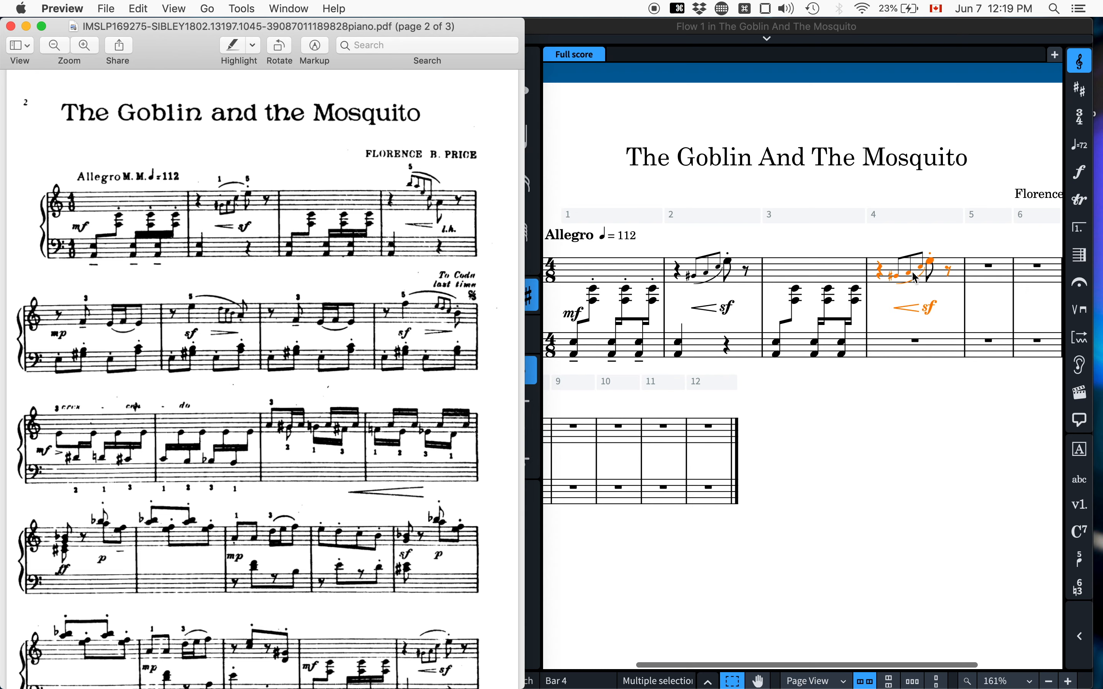
Shift the PDF window so the last bar of its first system is readable beside the score.
{"action": "left_click", "coordinate": [900, 279]}
{"action": "key", "text": "Return"}
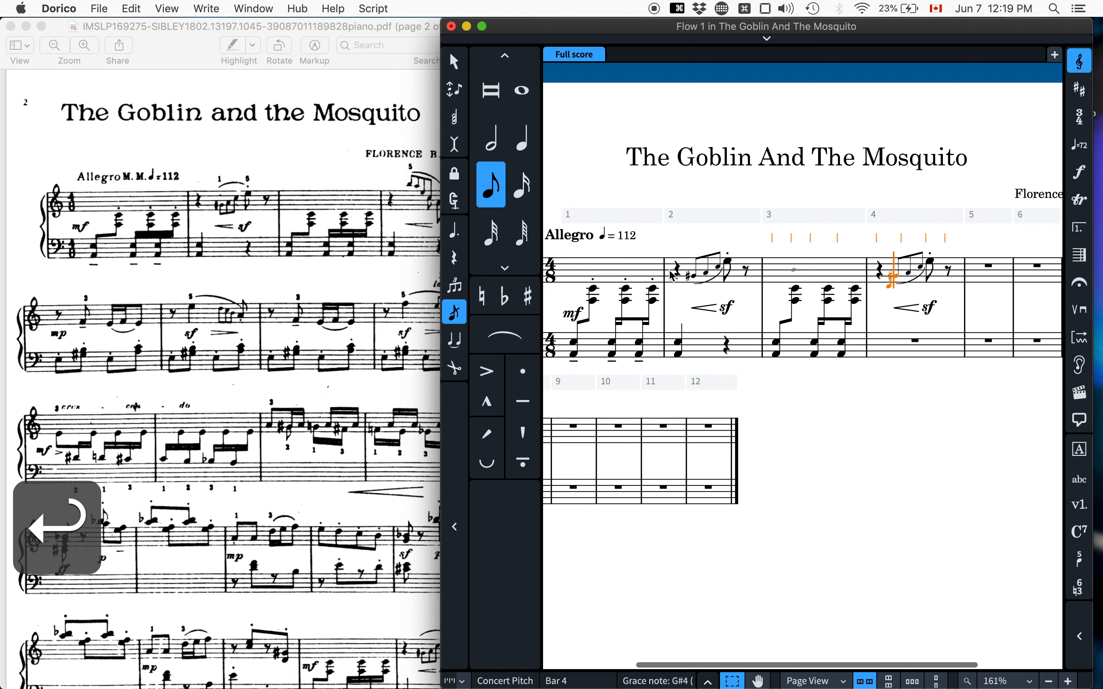
{"action": "scroll", "coordinate": [343, 260], "scroll_direction": "up", "scroll_amount": 1}
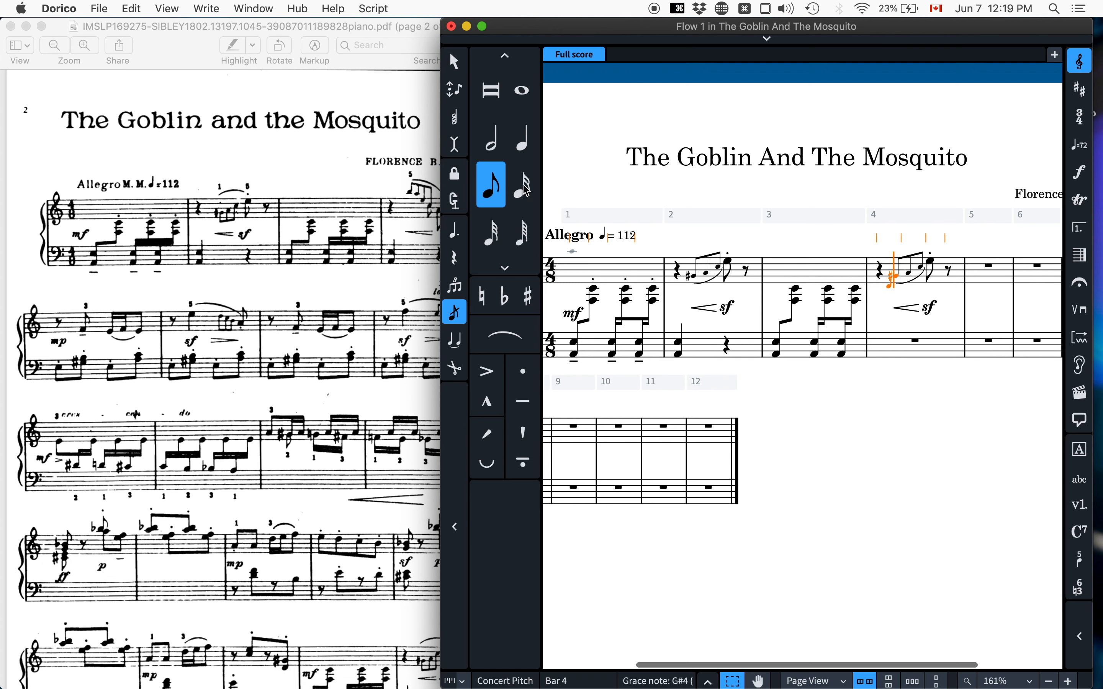
{"action": "left_click_drag", "start_coordinate": [396, 29], "coordinate": [343, 31]}
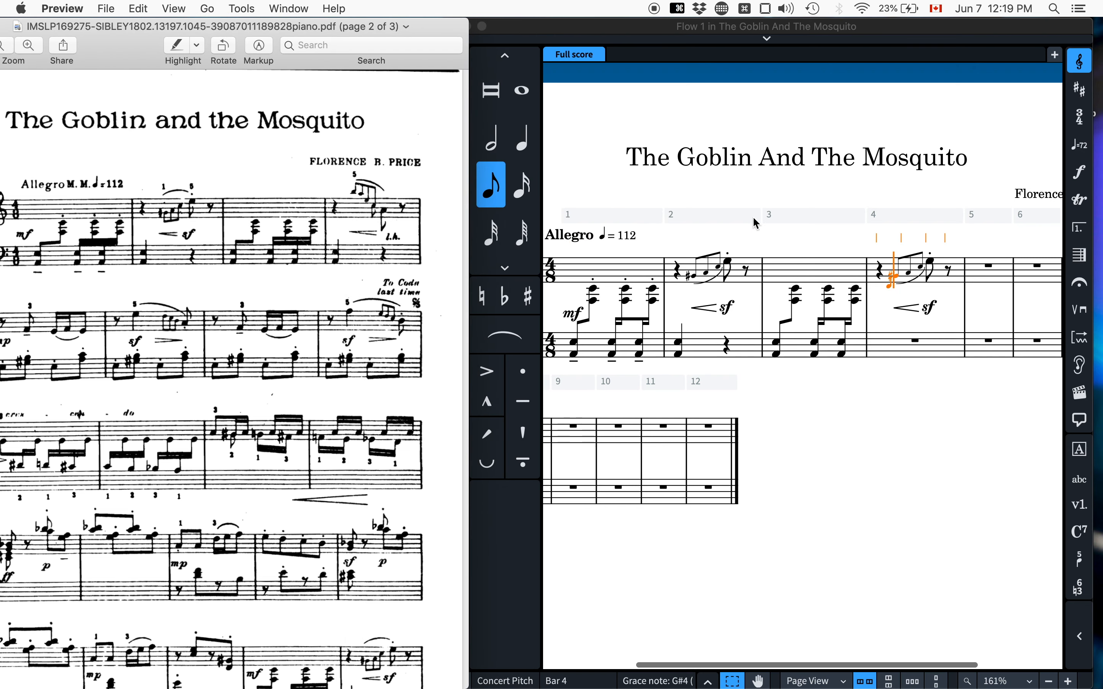
{"action": "left_click", "coordinate": [896, 275]}
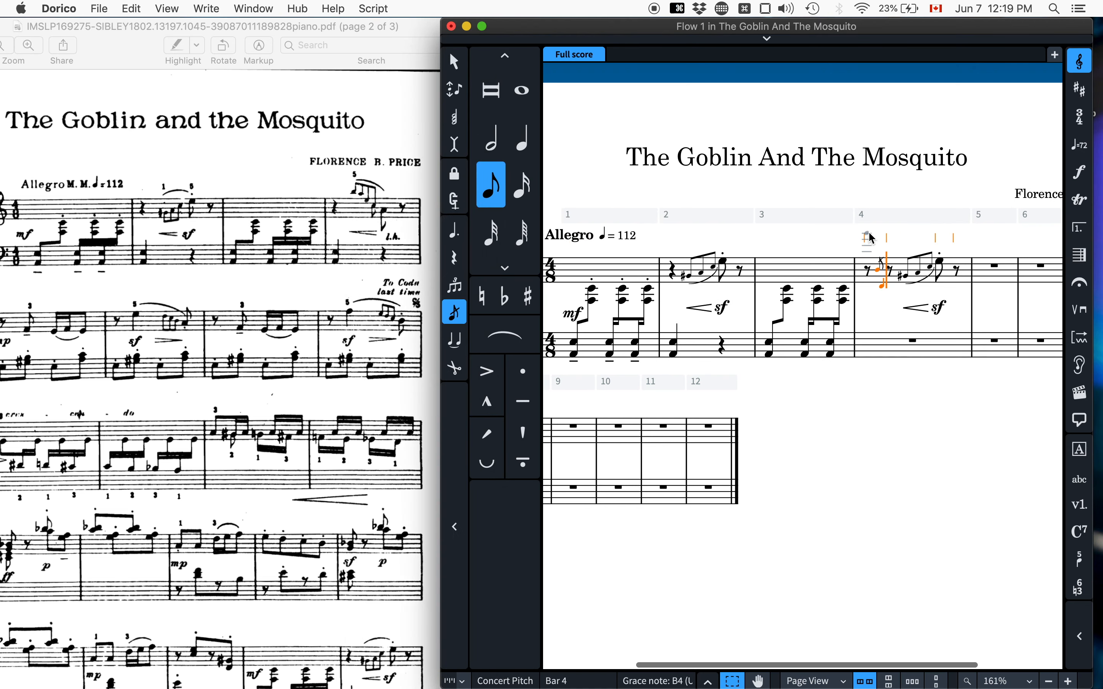
{"action": "key", "text": "super+z"}
{"action": "key", "text": "Escape"}
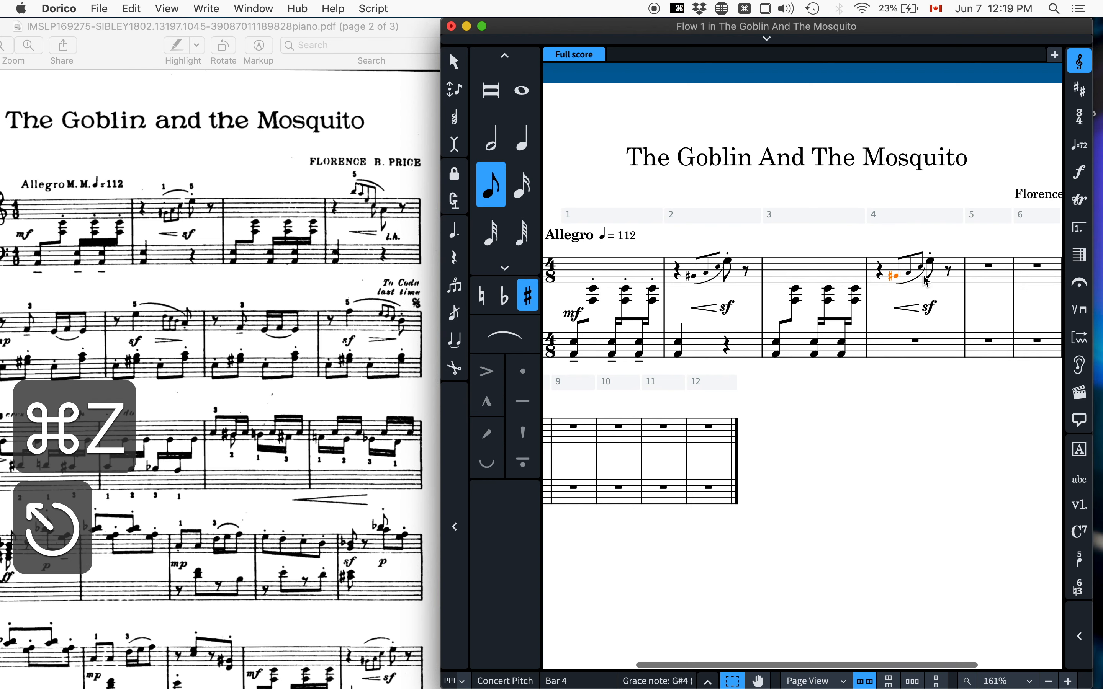
Delete the copied grace notes with their slur and hairpin, and the sf dynamic, from bar 4.
{"action": "left_click", "coordinate": [920, 266], "text": "shift"}
{"action": "key", "text": "BackSpace"}
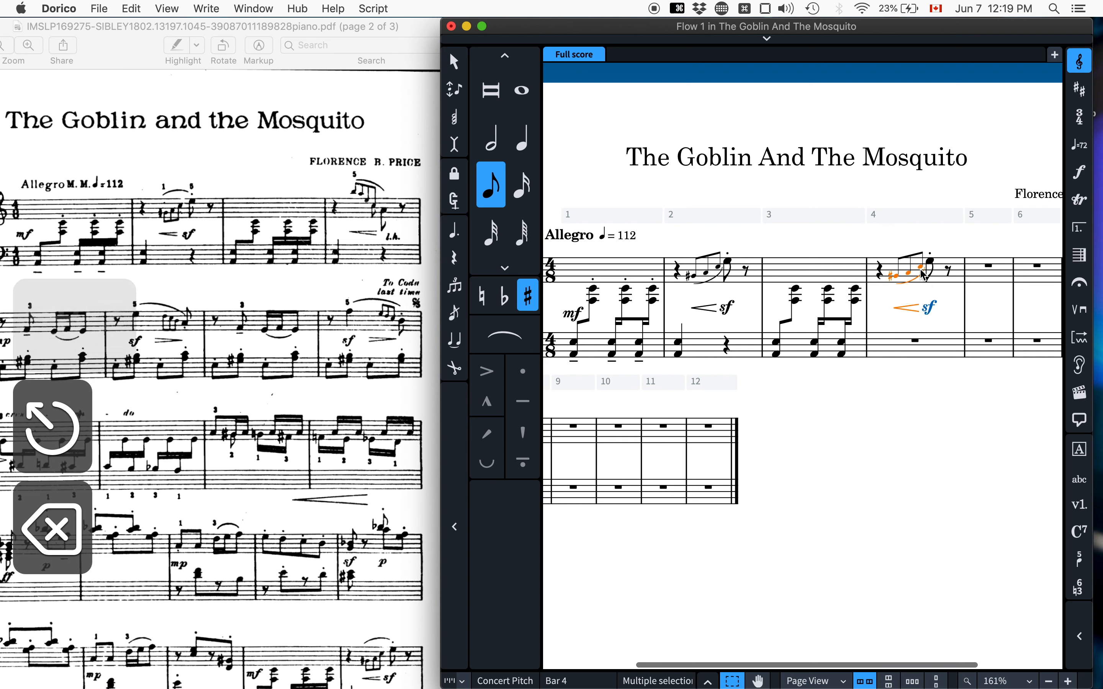
{"action": "left_click", "coordinate": [894, 264]}
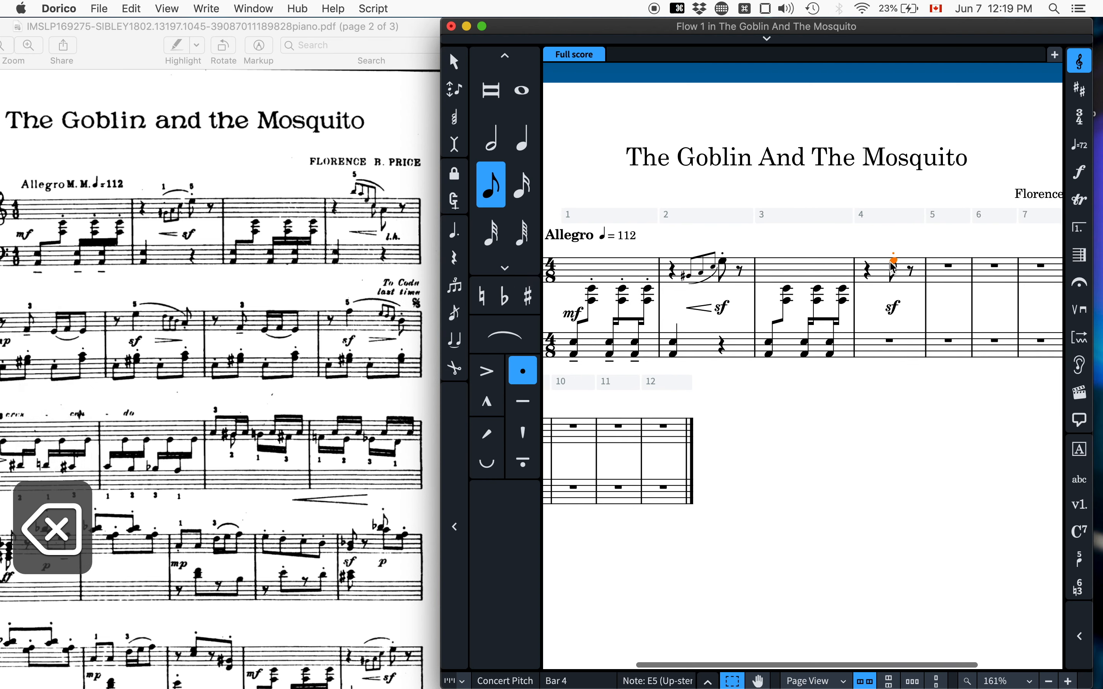
{"action": "left_click", "coordinate": [892, 307]}
{"action": "key", "text": "BackSpace"}
Enter four grace notes, B5, A5, E5 and C5, before the eighth note in bar 4's treble staff.
{"action": "key", "text": "Return"}
{"action": "key", "text": "slash"}
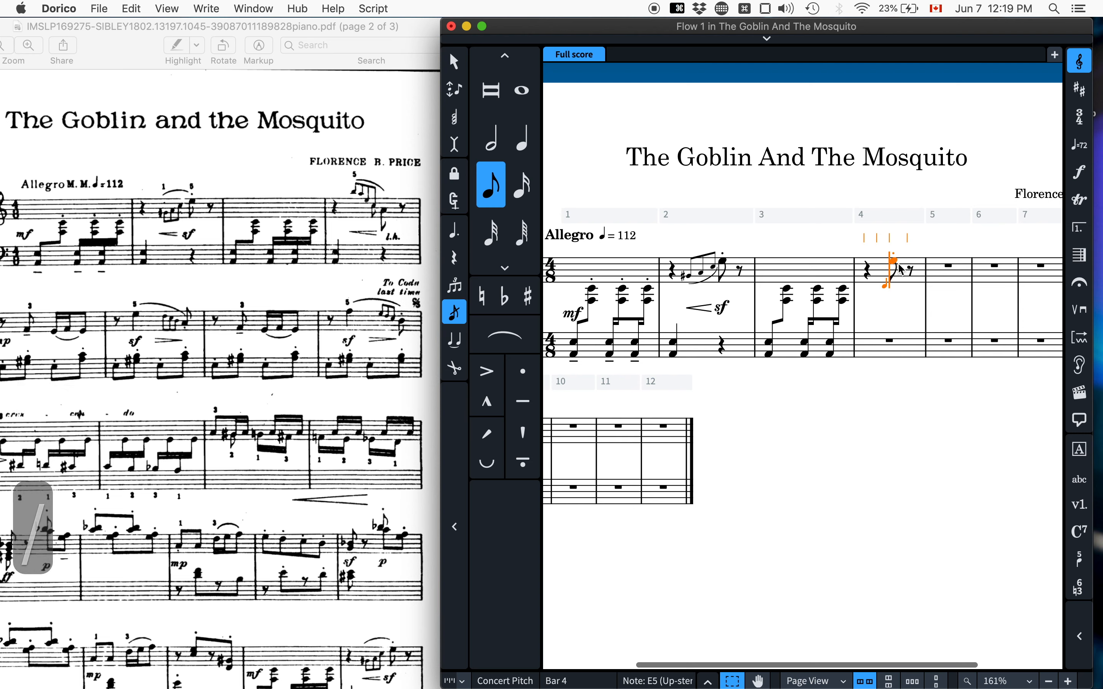
{"action": "key", "text": "b"}
{"action": "key", "text": "alt+super+Up"}
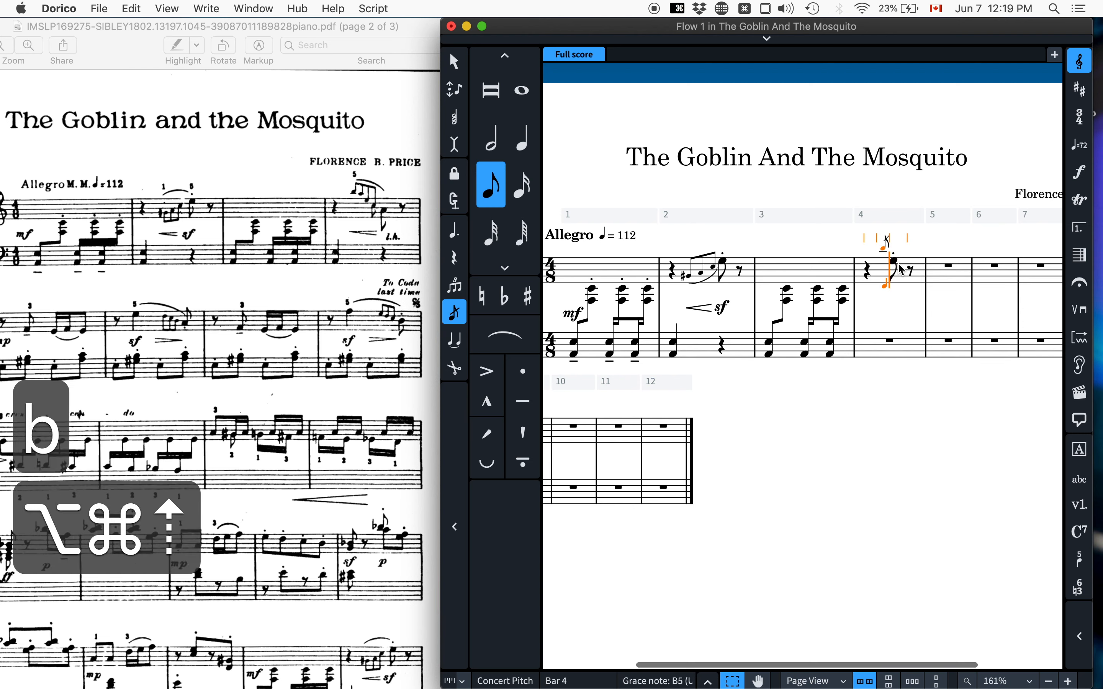
{"action": "key", "text": "a"}
{"action": "key", "text": "e"}
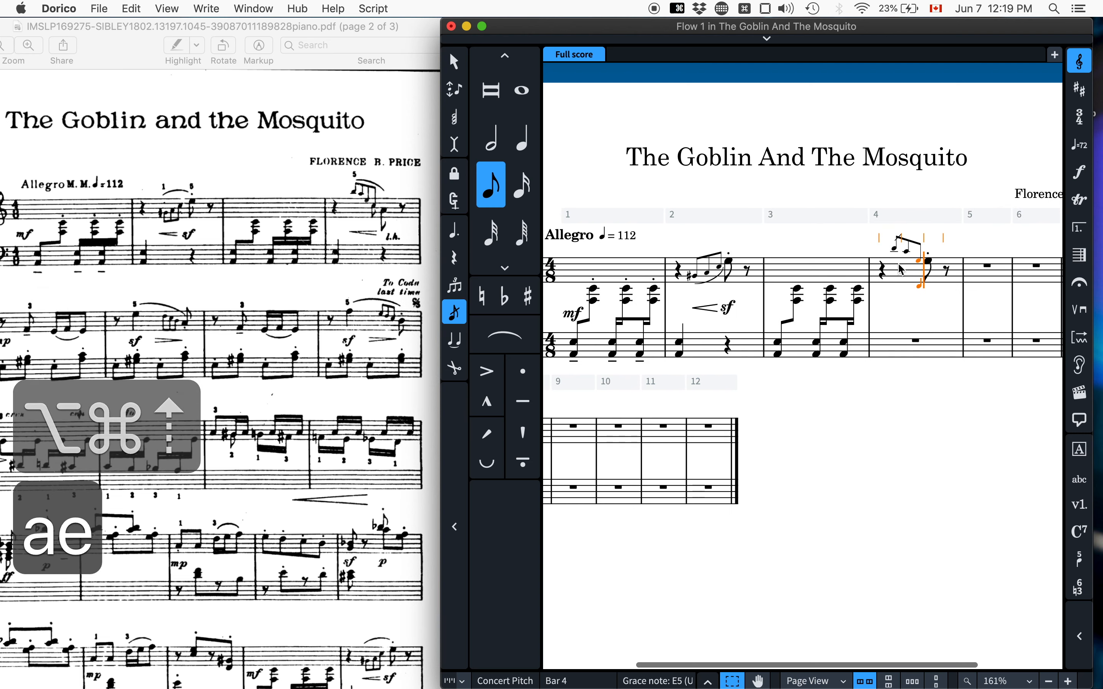
{"action": "key", "text": "c"}
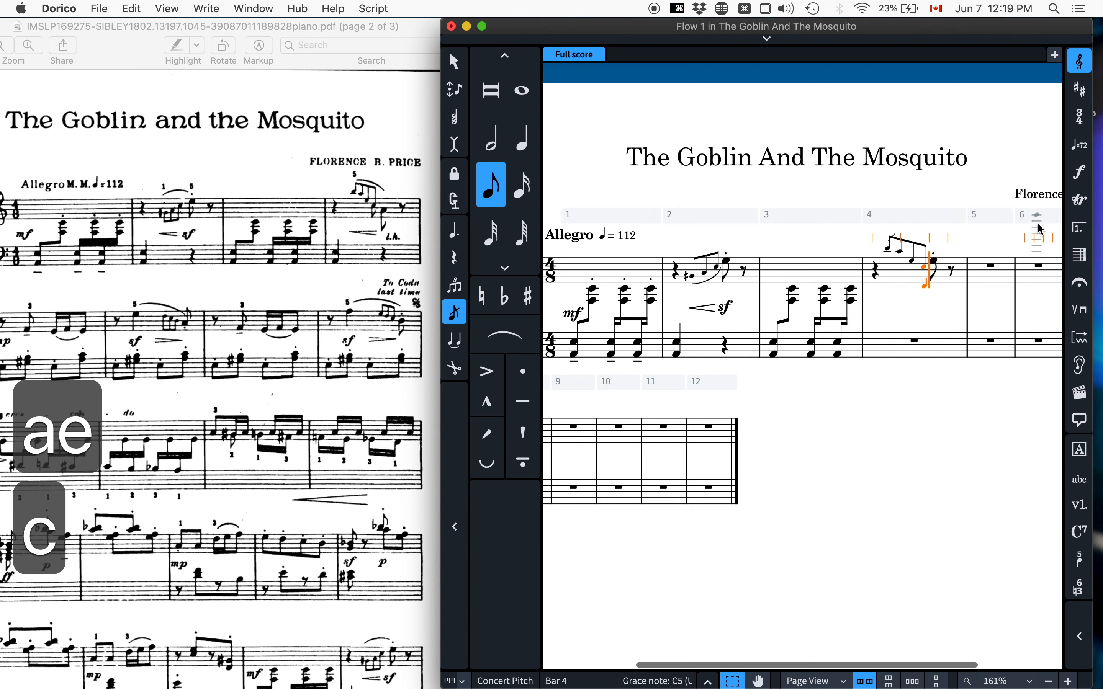
{"action": "key", "text": "Escape"}
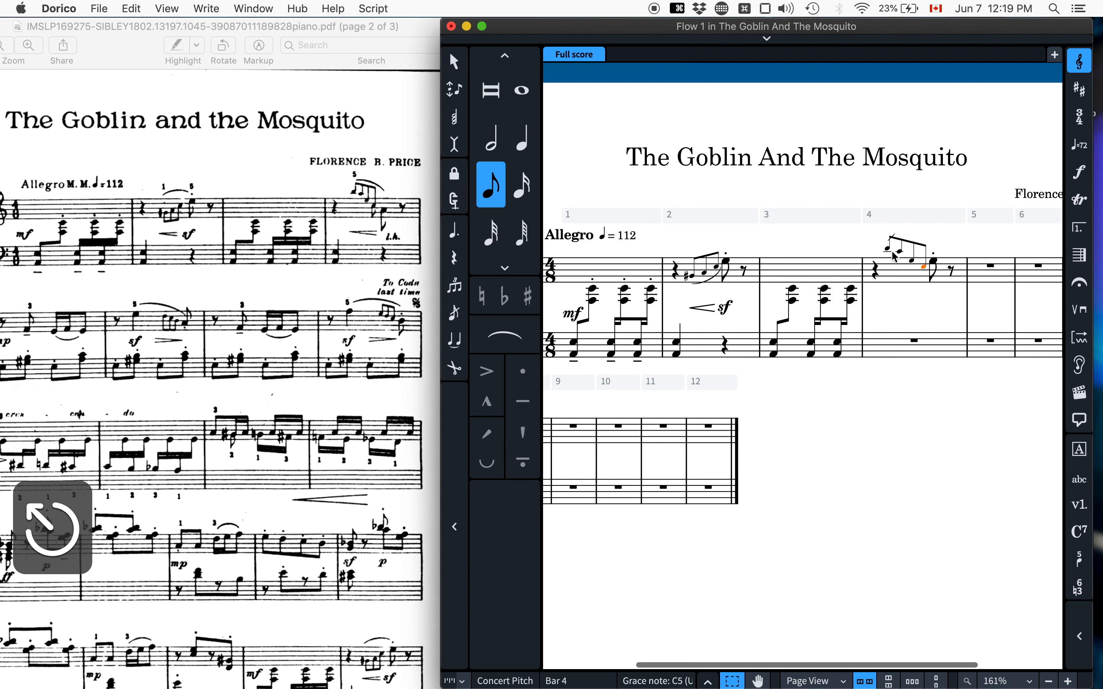
Slur bar 4's treble grace notes to the eighth note that follows them.
{"action": "left_click", "coordinate": [889, 249]}
{"action": "left_click", "coordinate": [932, 261], "text": "super"}
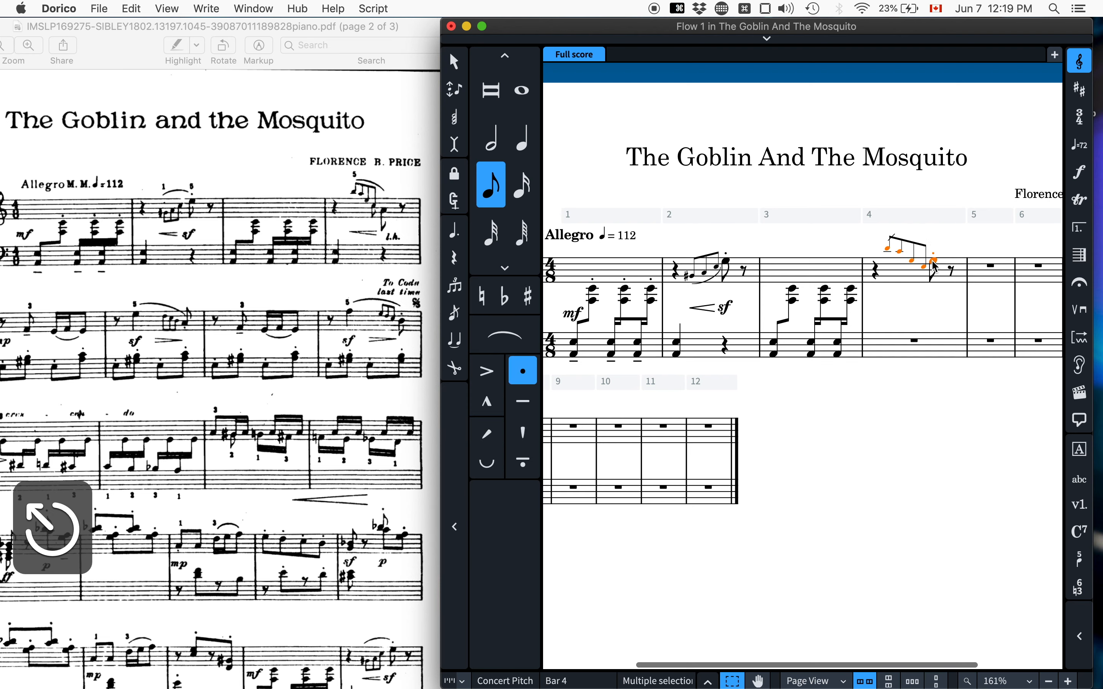
{"action": "key", "text": "s"}
Lower the treble eighth note in bar 4 to A4 and remove its staccato.
{"action": "left_click", "coordinate": [934, 263]}
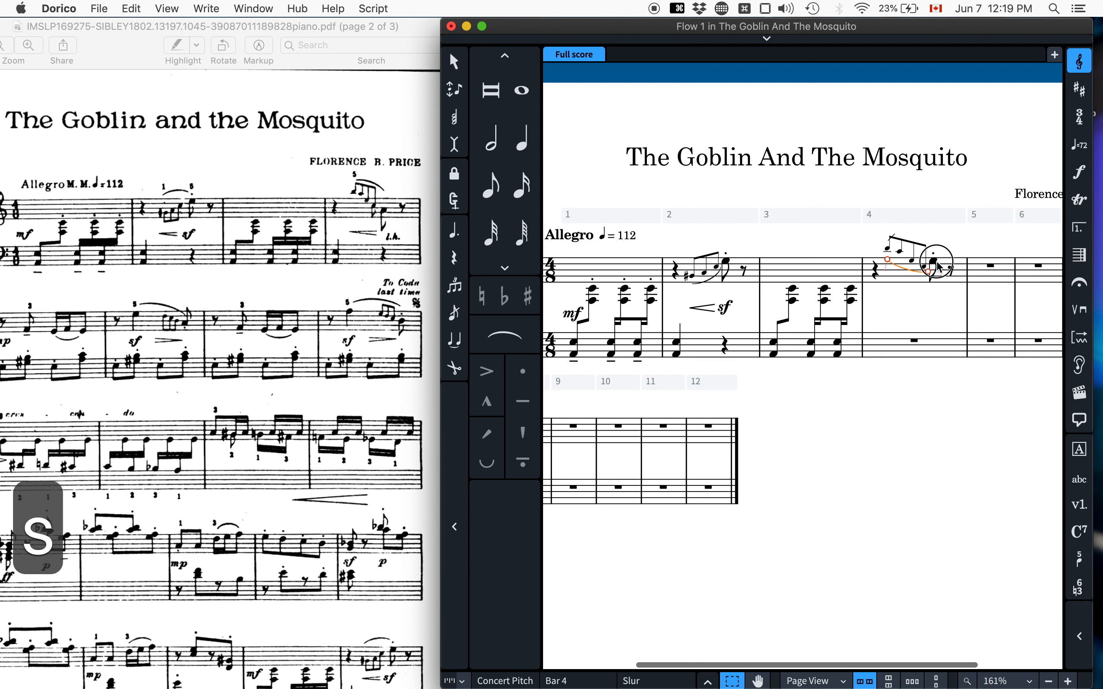
{"action": "key", "text": "alt+Down"}
{"action": "key", "text": "alt+Down"}
{"action": "key", "text": "alt+Down"}
{"action": "key", "text": "alt+Down"}
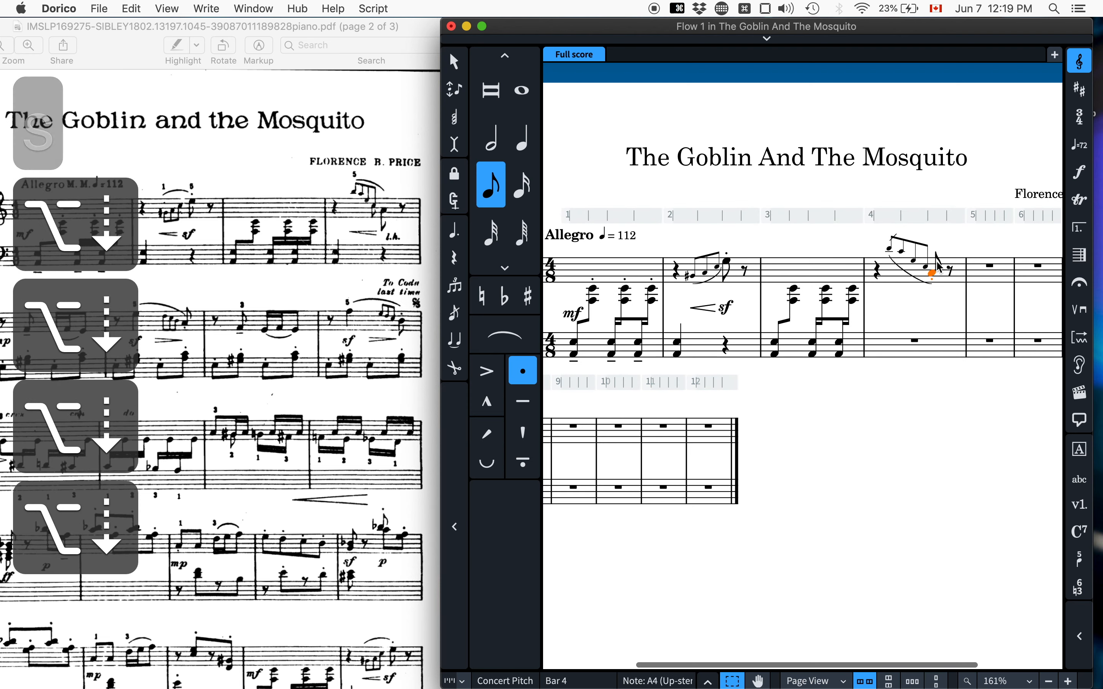
{"action": "key", "text": "bracketright"}
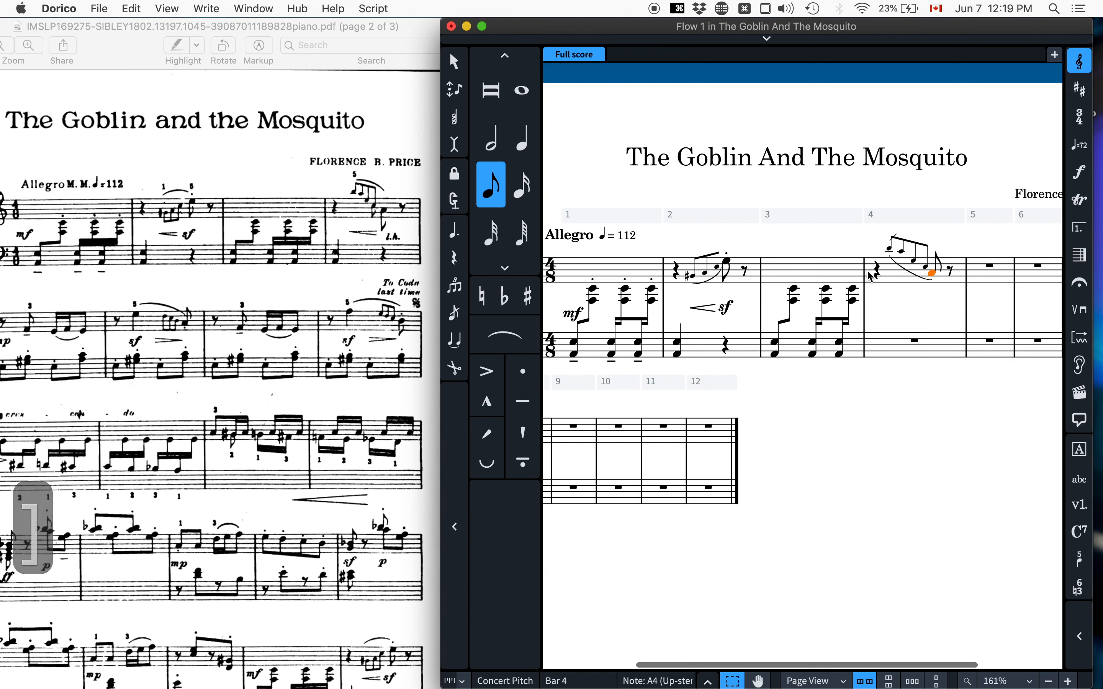
Add a crescendo hairpin from the first grace note to the A4 eighth note in bar 4.
{"action": "left_click", "coordinate": [894, 258]}
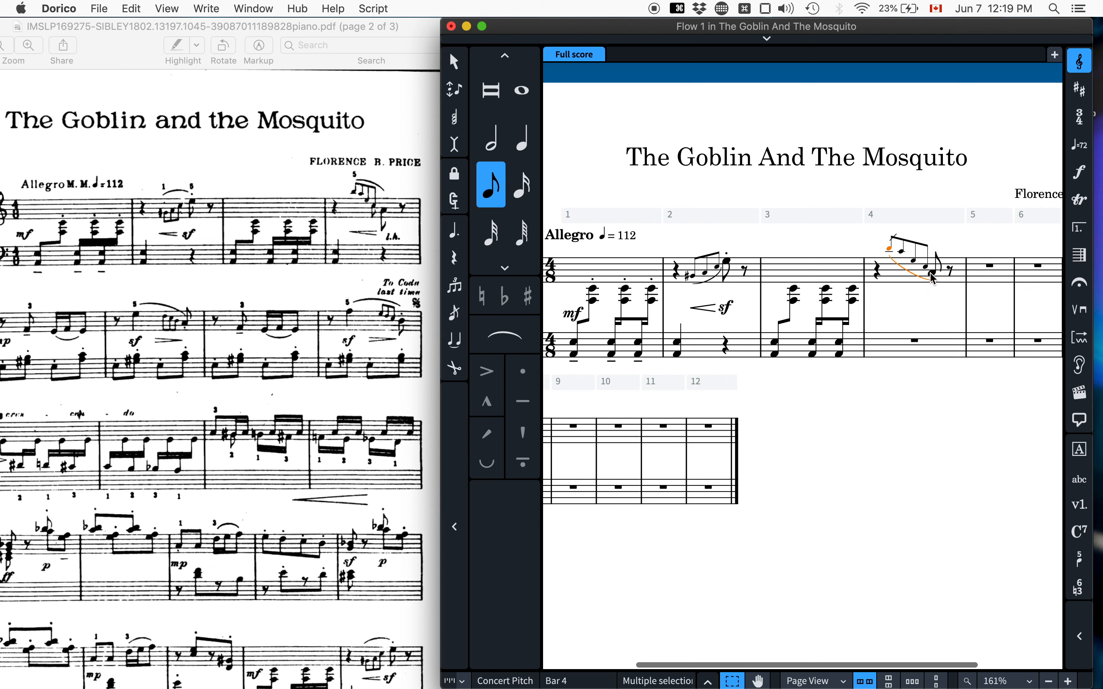
{"action": "left_click", "coordinate": [931, 276], "text": "shift"}
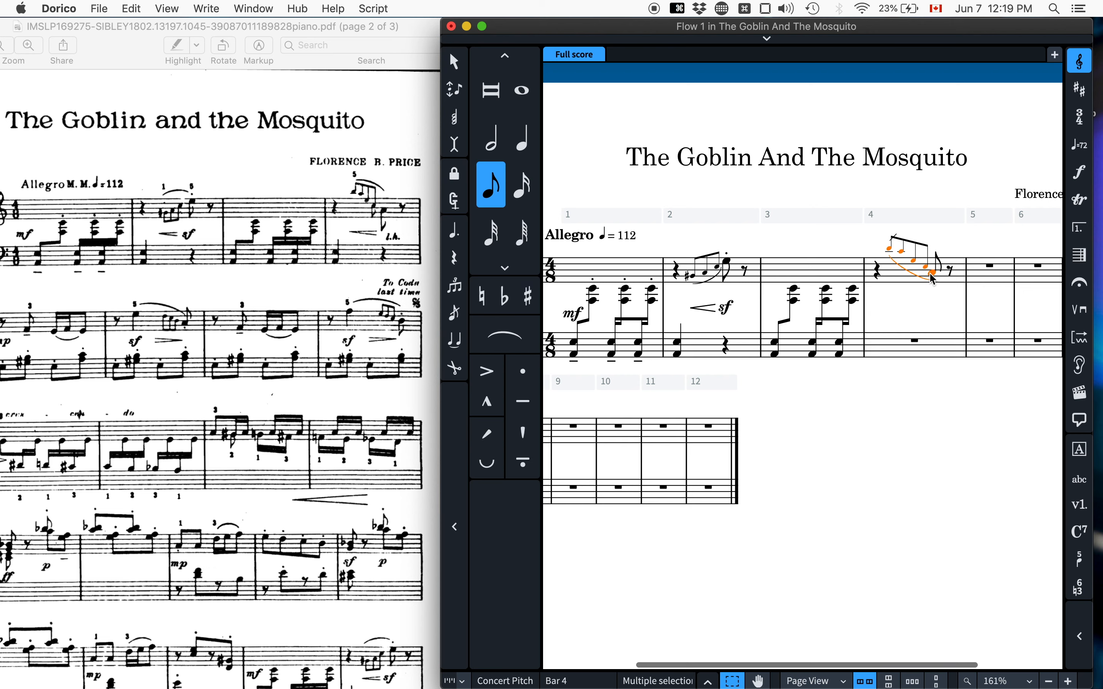
{"action": "key", "text": "shift+d"}
{"action": "type", "text": "<"}
{"action": "key", "text": "Return"}
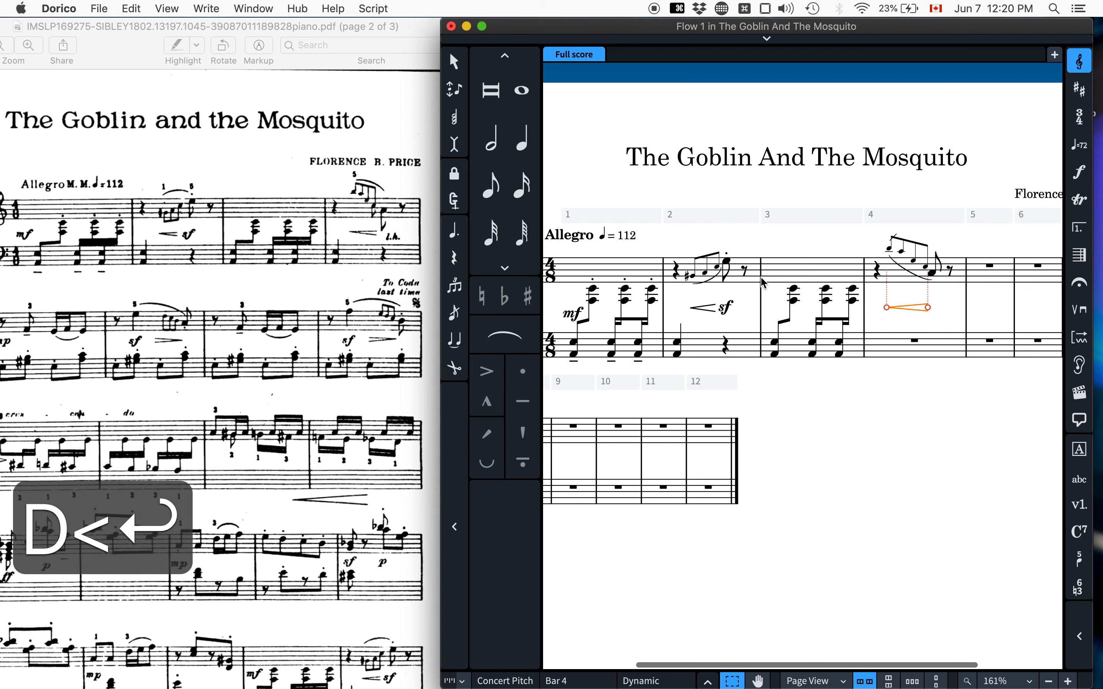
Enter a quarter-note chord of A2 and E3 at the start of bar 4's bass staff.
{"action": "left_click", "coordinate": [918, 343]}
{"action": "key", "text": "Return"}
{"action": "key", "text": "q"}
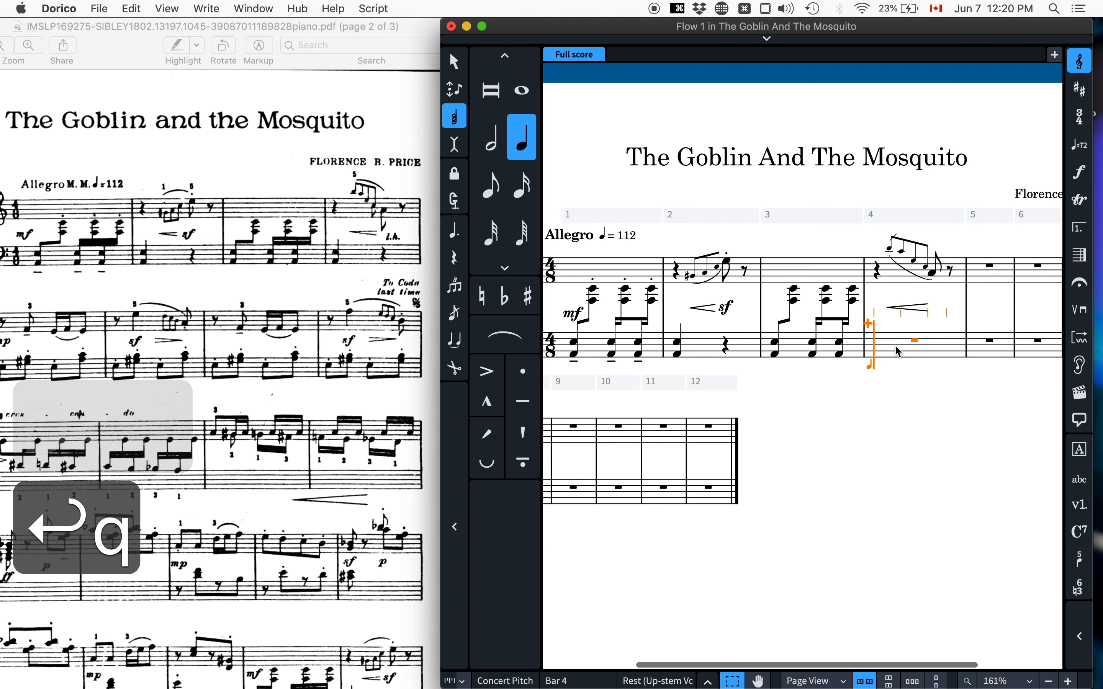
{"action": "key", "text": "a"}
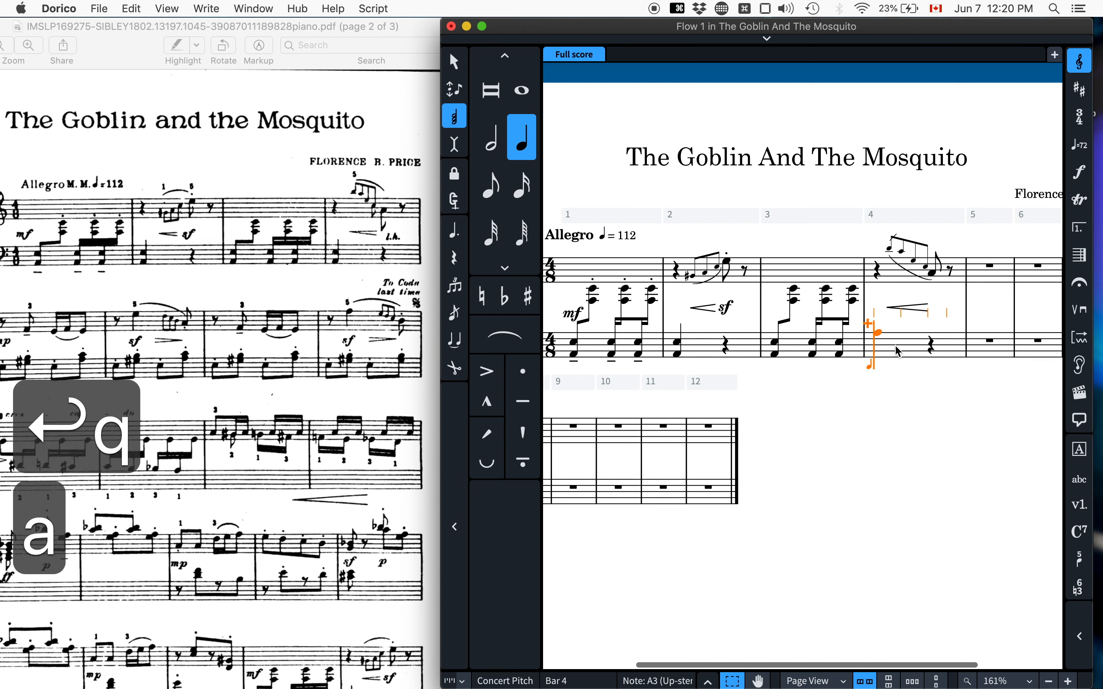
{"action": "key", "text": "alt+super+Down"}
{"action": "key", "text": "e"}
{"action": "key", "text": "Escape"}
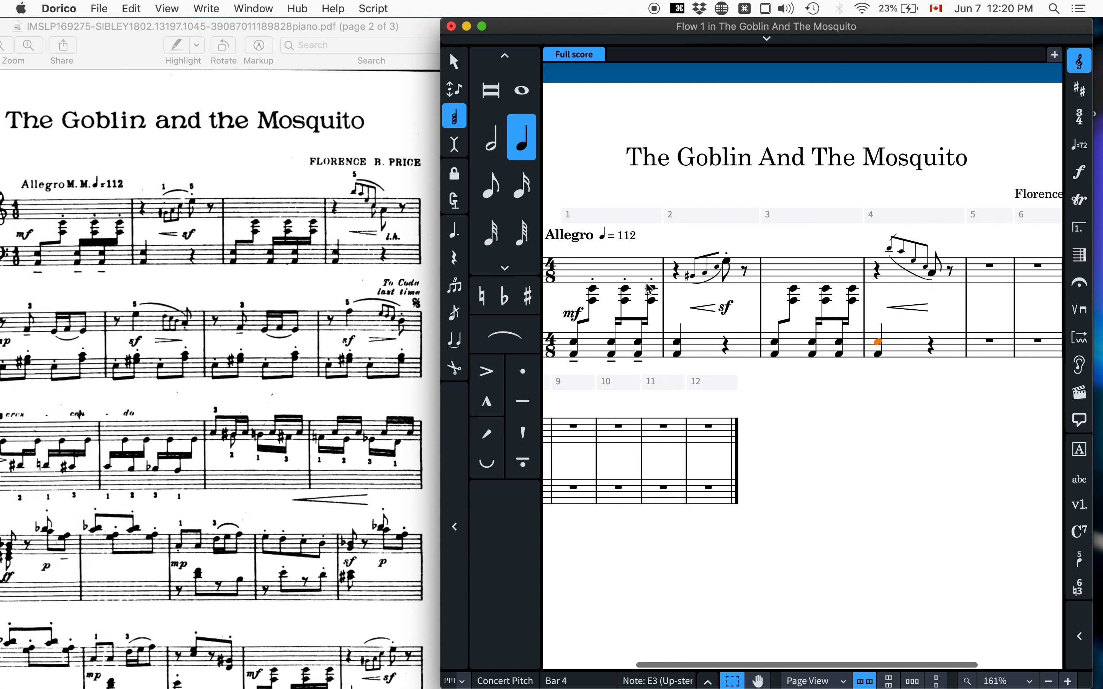
Flip the stem of bar 4's A4 eighth note and add a C5 grace note in a new down-stem voice at the last grace note.
{"action": "left_click", "coordinate": [933, 276]}
{"action": "key", "text": "f"}
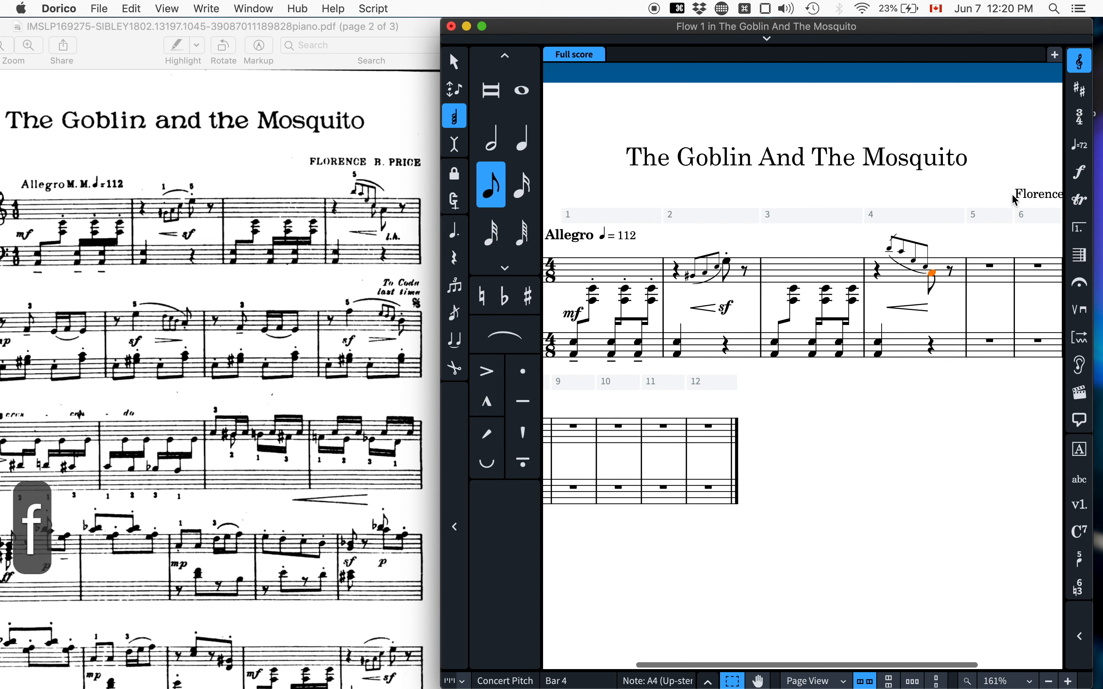
{"action": "key", "text": "Left"}
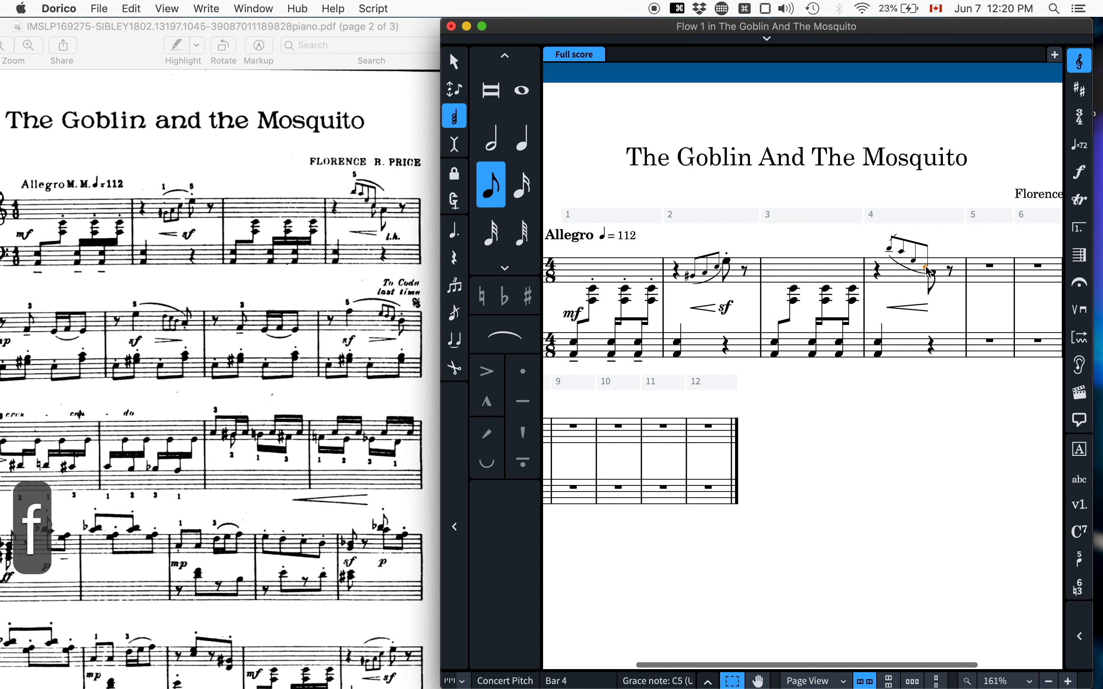
{"action": "key", "text": "Return"}
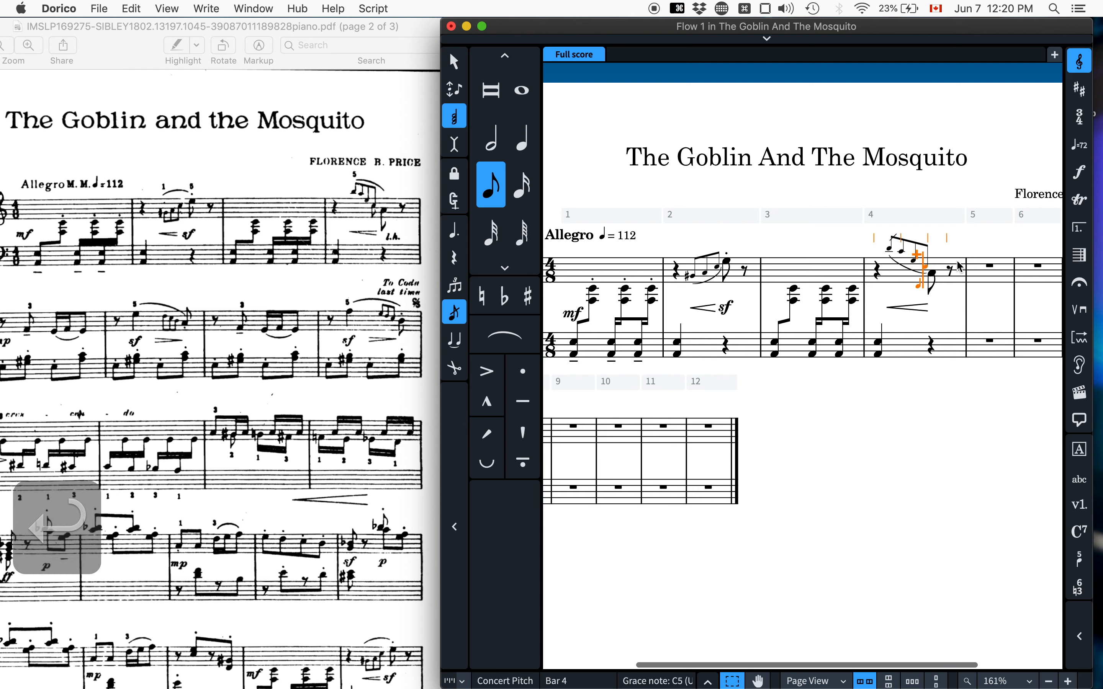
{"action": "key", "text": "q"}
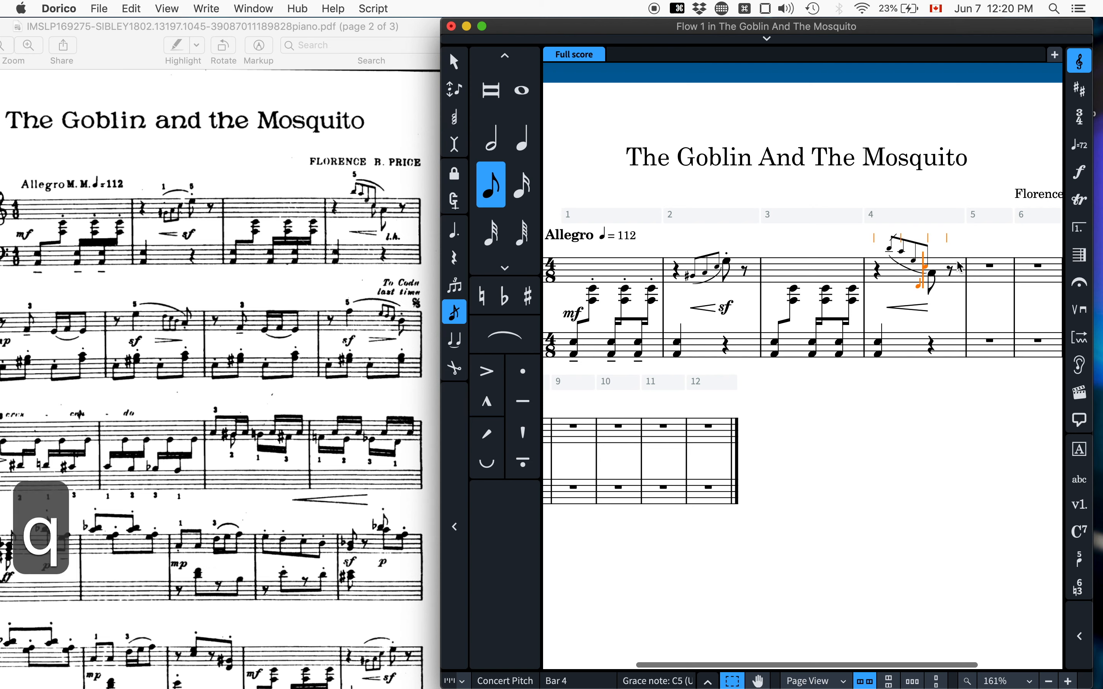
{"action": "key", "text": "shift+v"}
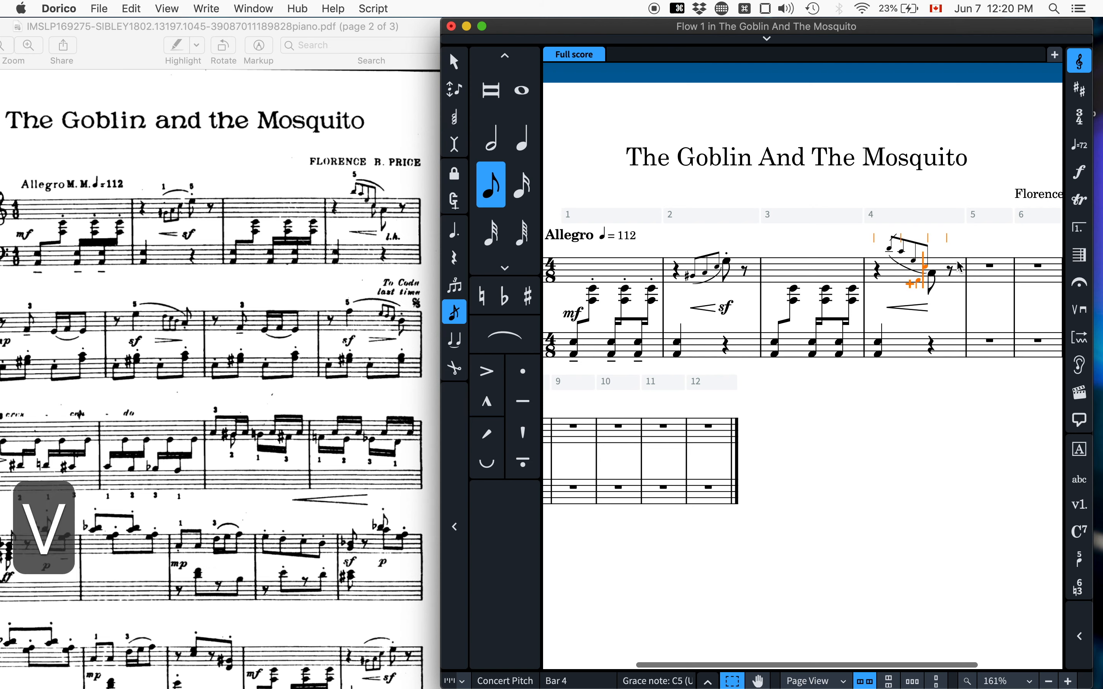
{"action": "key", "text": "a"}
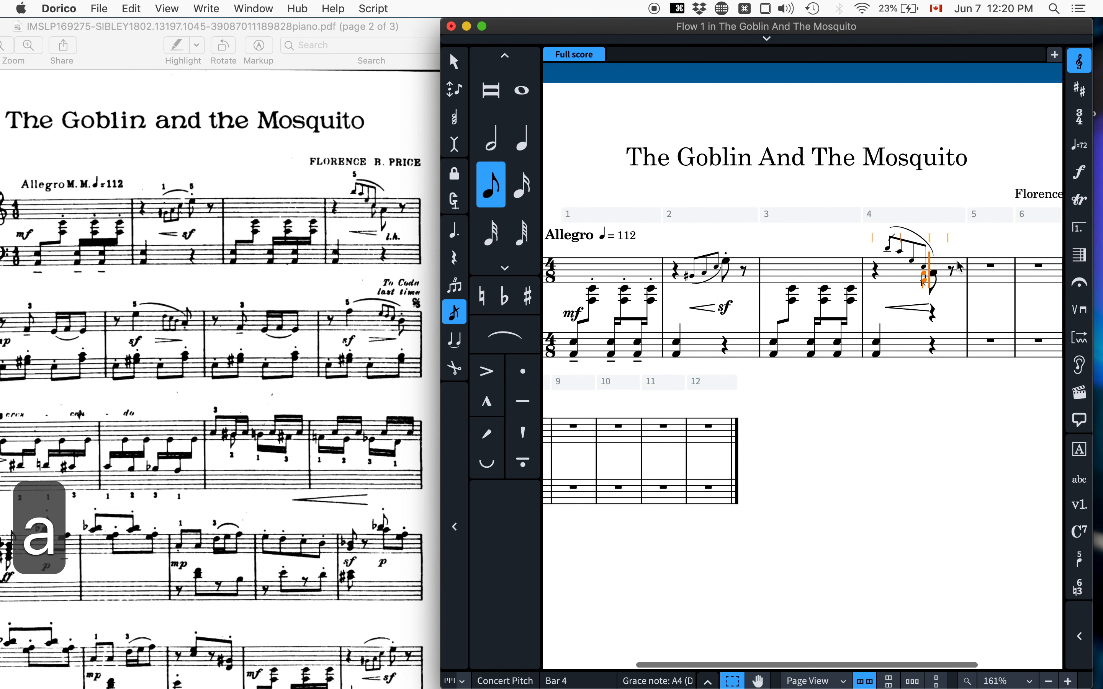
{"action": "key", "text": "alt+shift+Up"}
{"action": "key", "text": "alt+shift+Up"}
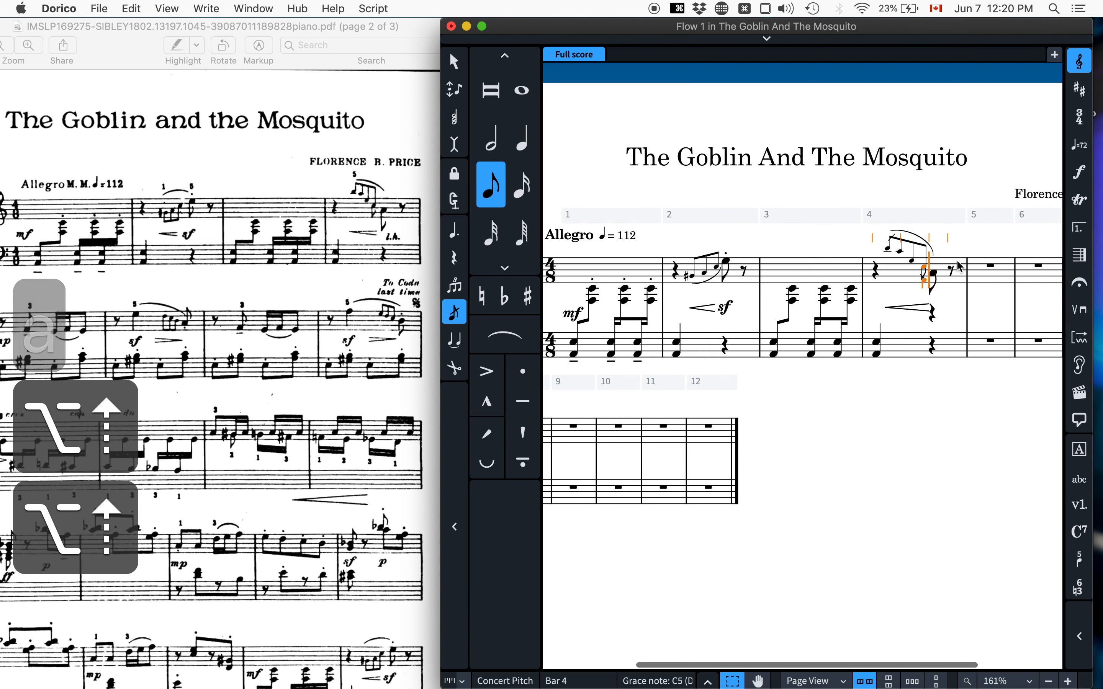
{"action": "key", "text": "Escape"}
Filter bar 4's treble selection to grace notes only and change their grace note type to unslashed.
{"action": "left_click", "coordinate": [887, 248], "text": "shift"}
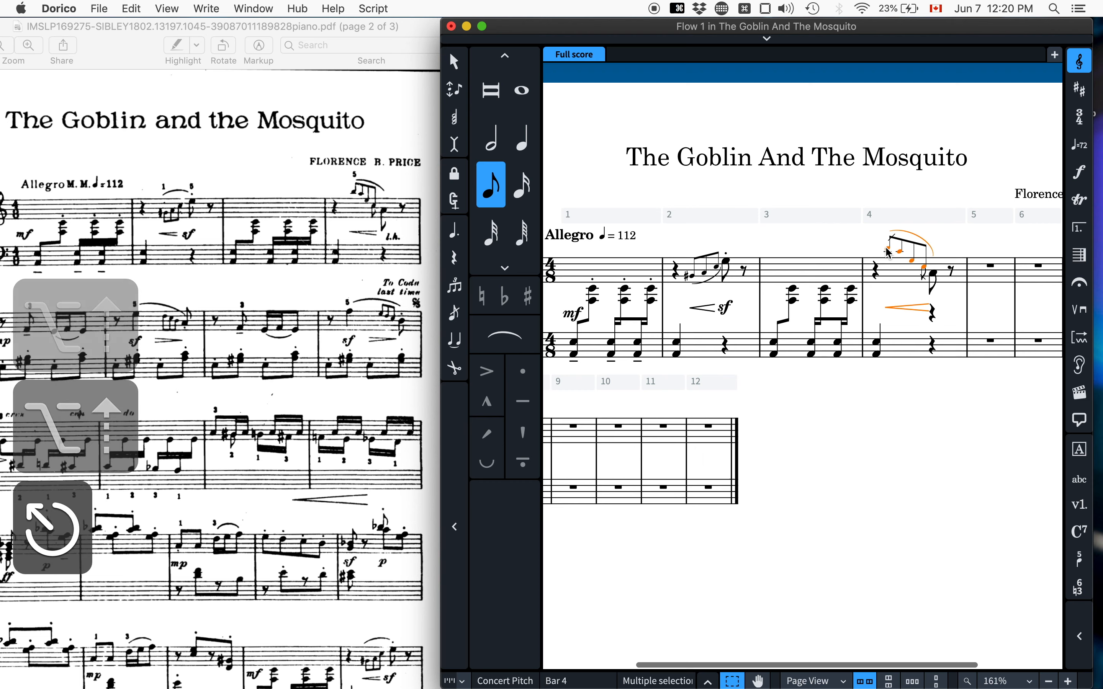
{"action": "key", "text": "super+8"}
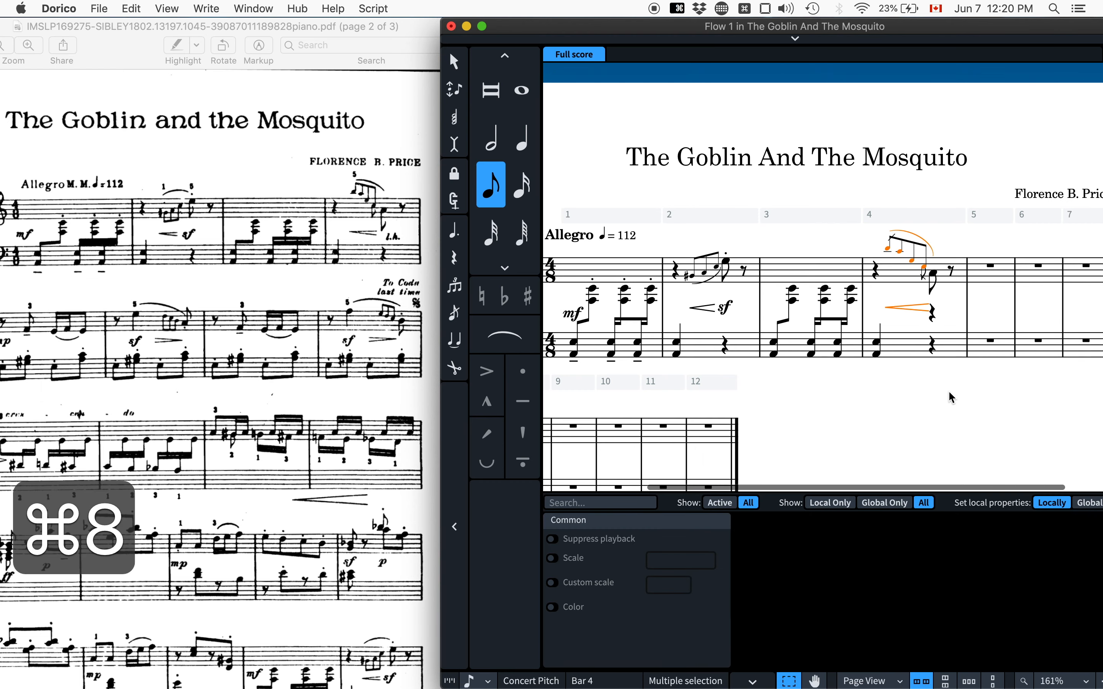
{"action": "left_click", "coordinate": [955, 235]}
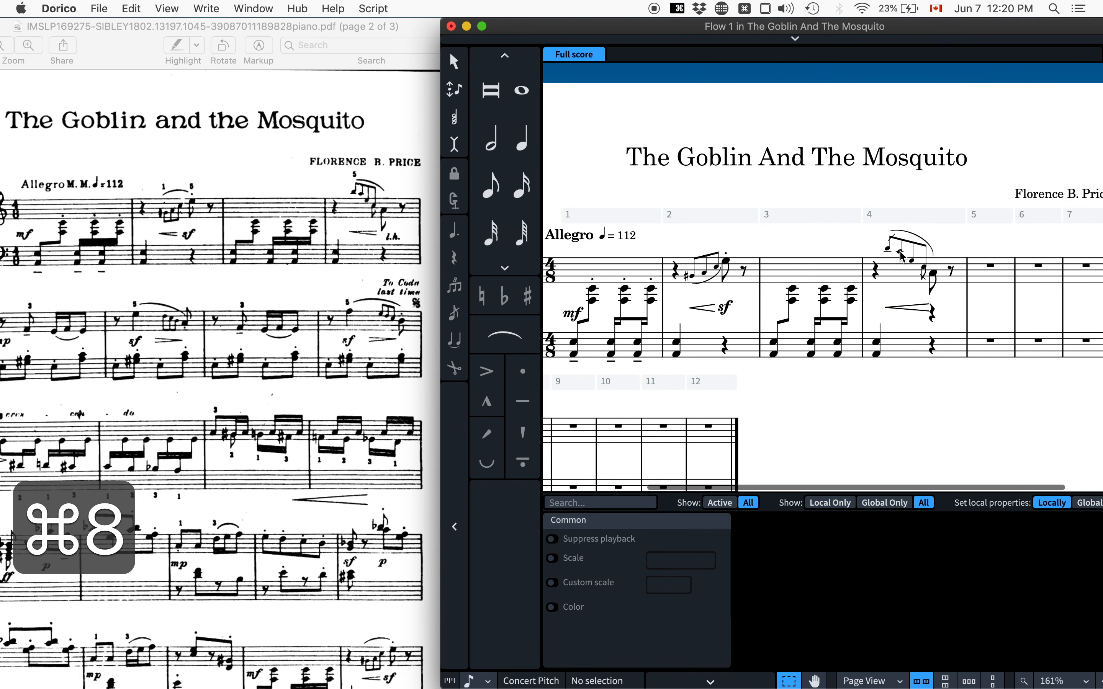
{"action": "left_click", "coordinate": [887, 249]}
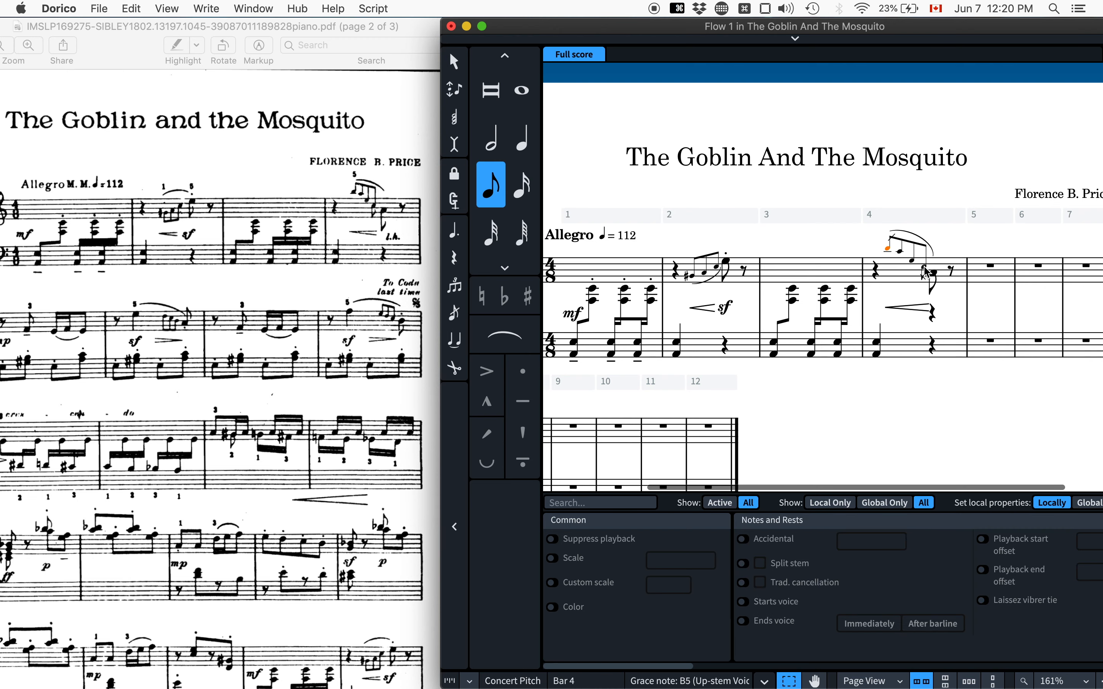
{"action": "left_click", "coordinate": [904, 282], "text": "shift"}
{"action": "right_click", "coordinate": [851, 244]}
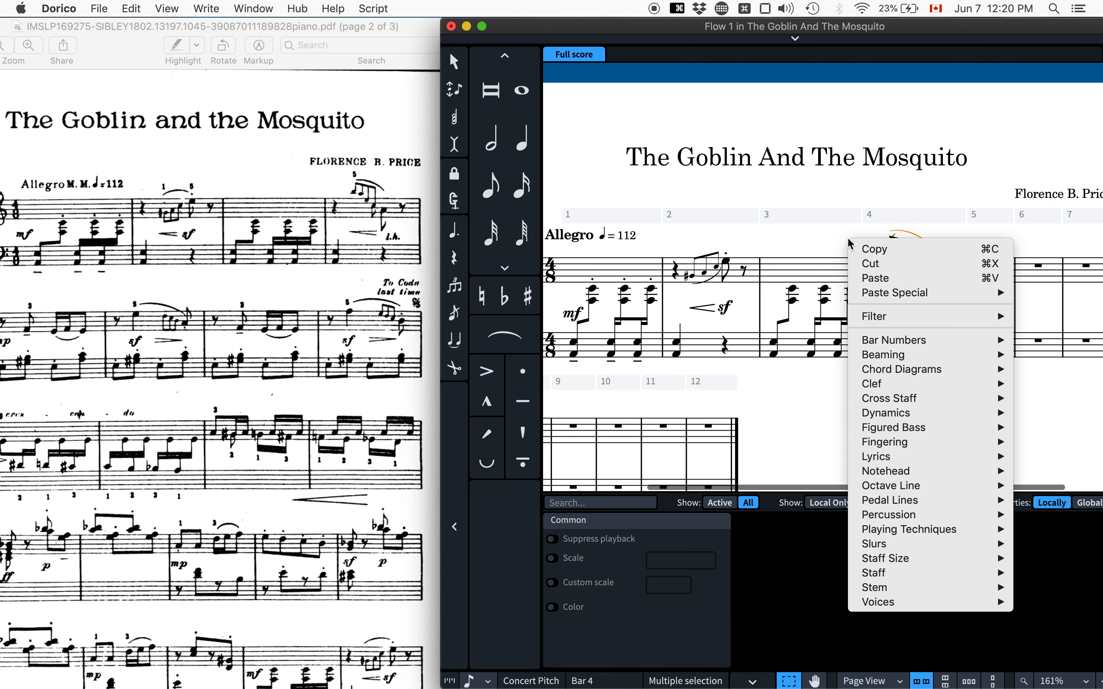
{"action": "mouse_move", "coordinate": [923, 319]}
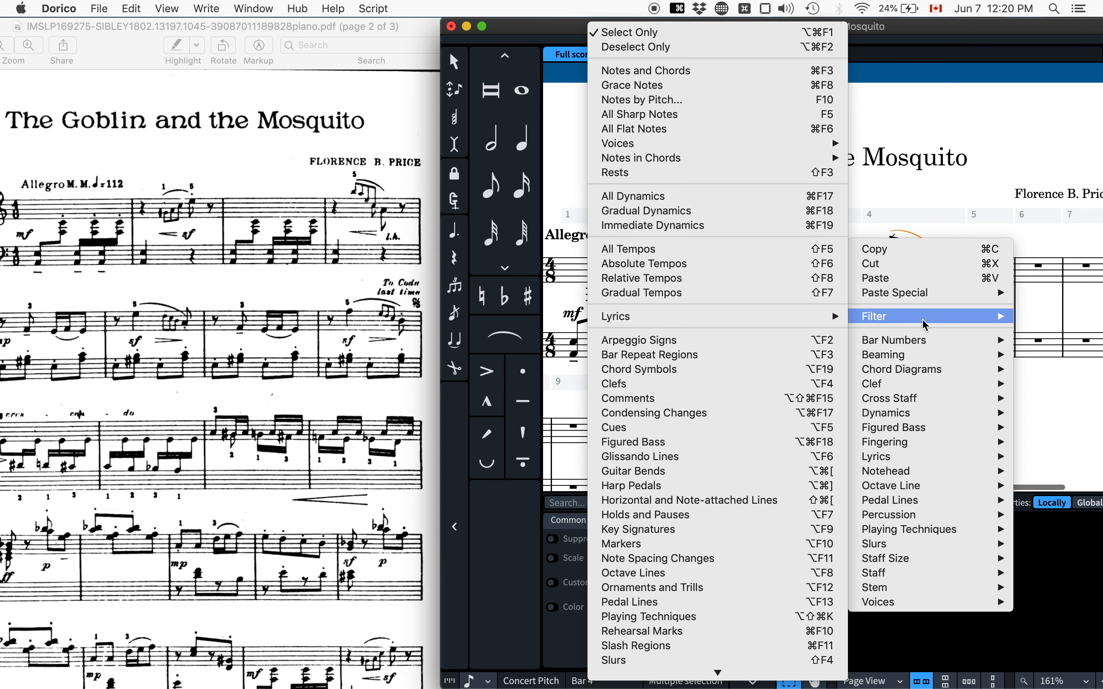
{"action": "left_click", "coordinate": [700, 87]}
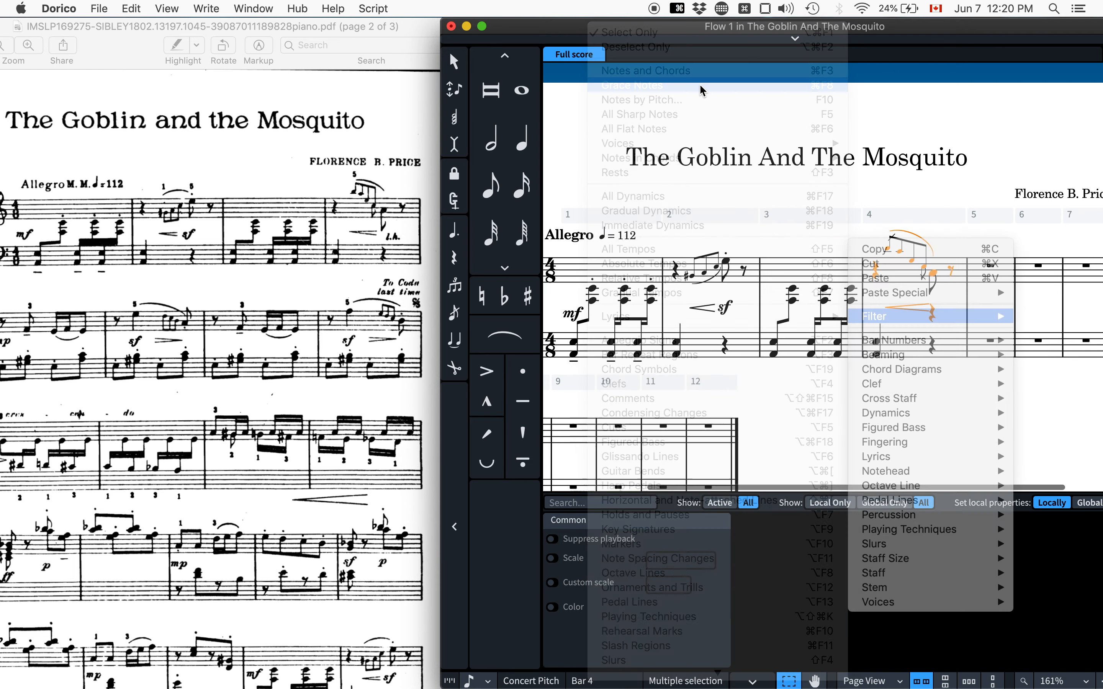
{"action": "scroll", "coordinate": [939, 610], "scroll_direction": "right", "scroll_amount": 10}
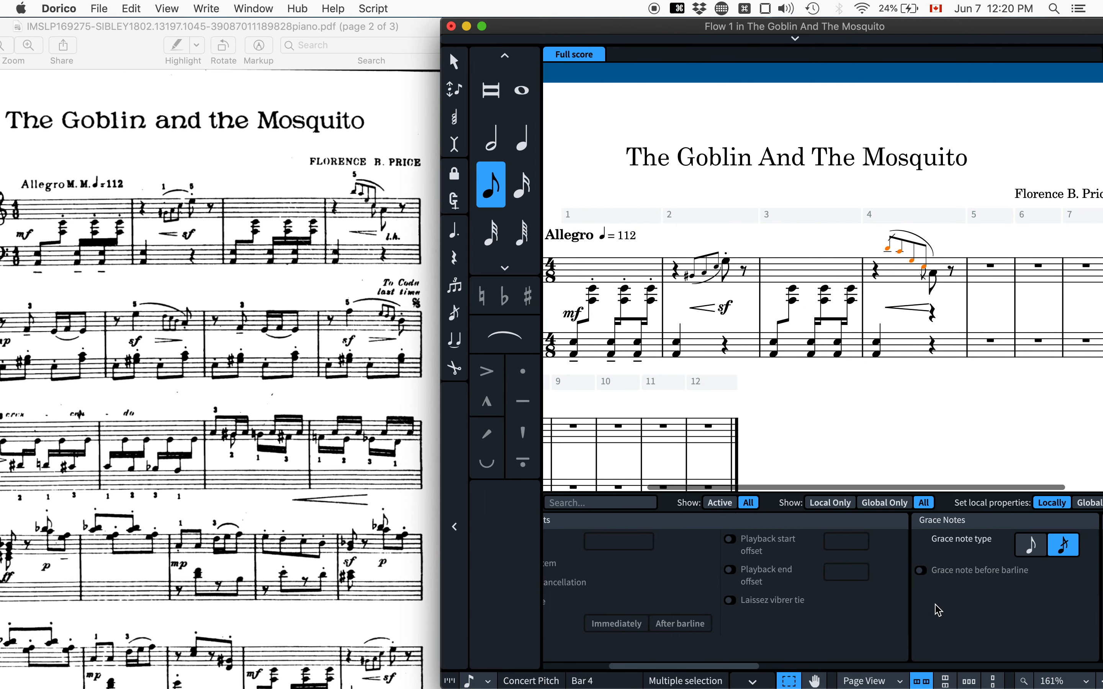
{"action": "left_click", "coordinate": [1031, 545]}
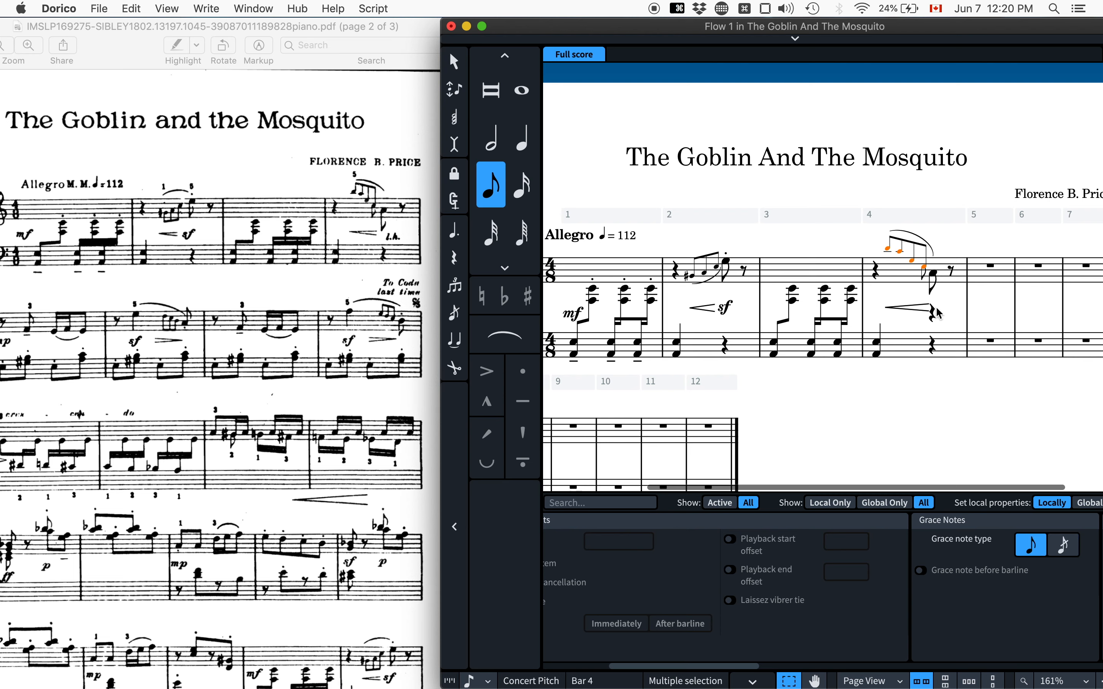
Try to remove the down-stem quarter rest under bar 4's A4 eighth note and look up the Remove Rests command.
{"action": "left_click", "coordinate": [931, 316]}
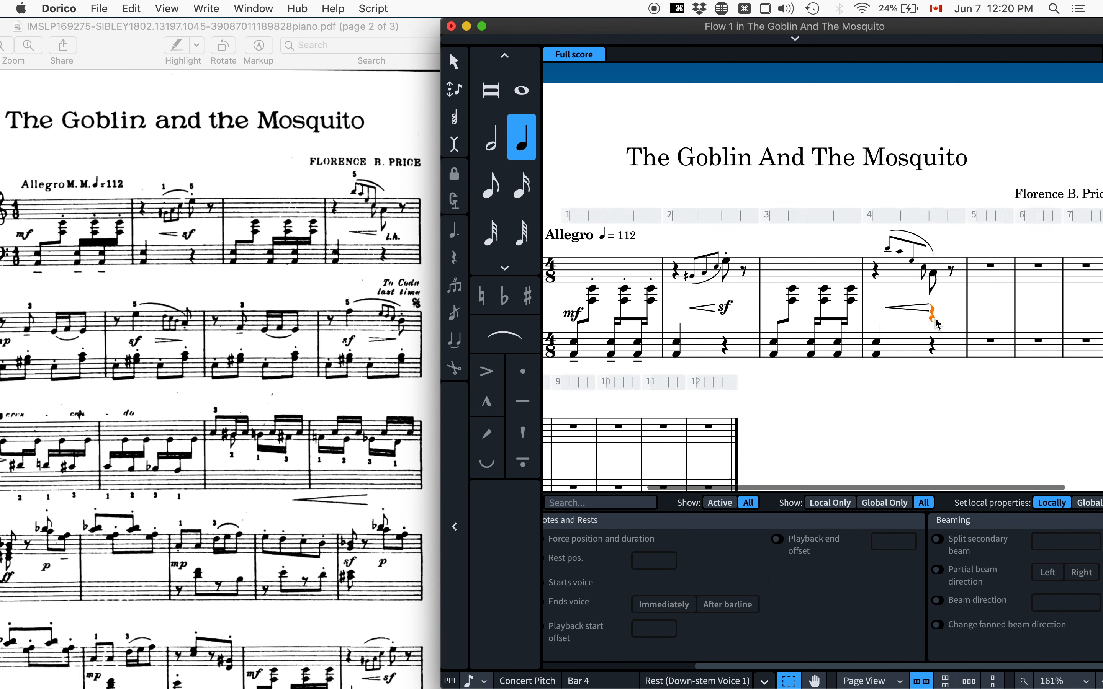
{"action": "key", "text": "alt+r"}
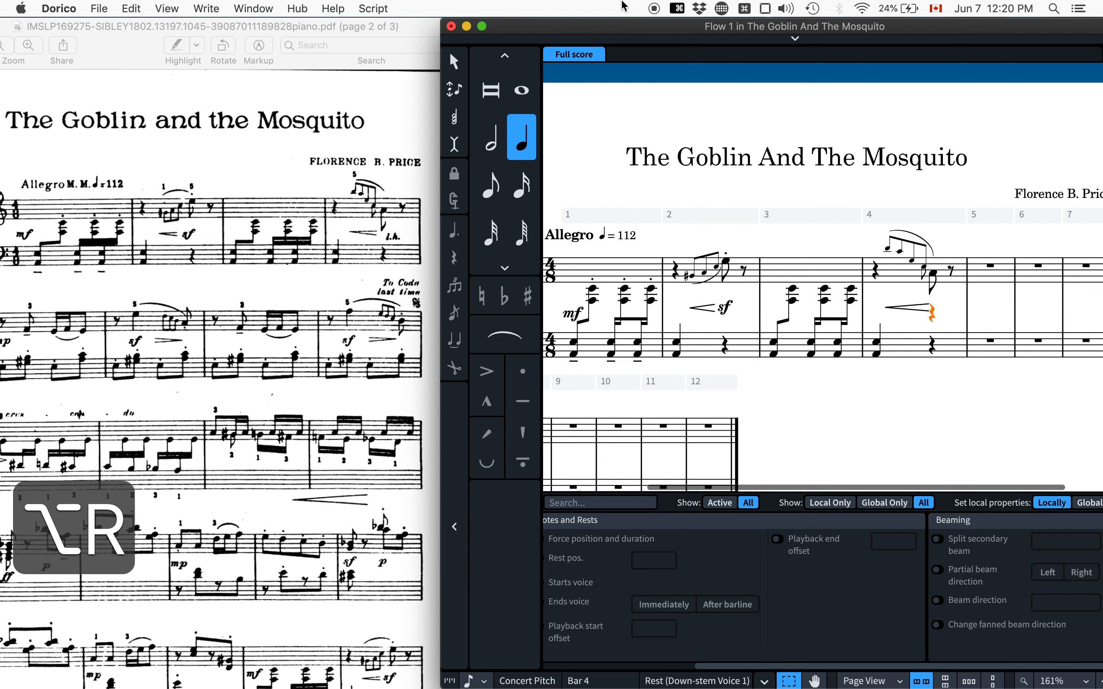
{"action": "left_click", "coordinate": [131, 9]}
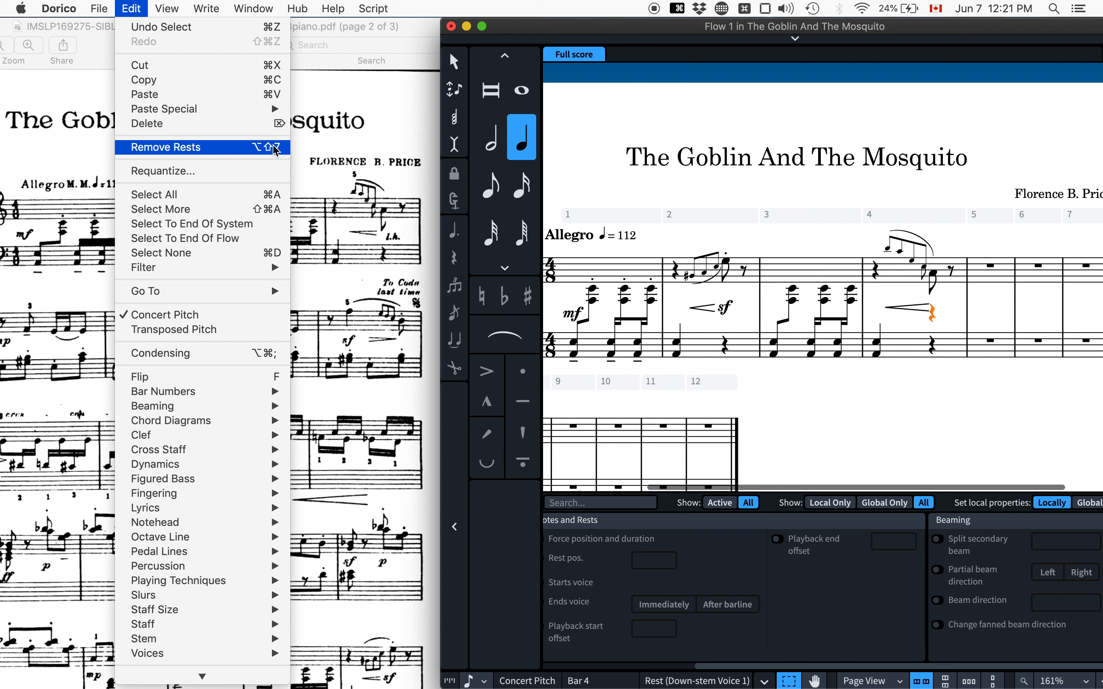
{"action": "left_click", "coordinate": [819, 135]}
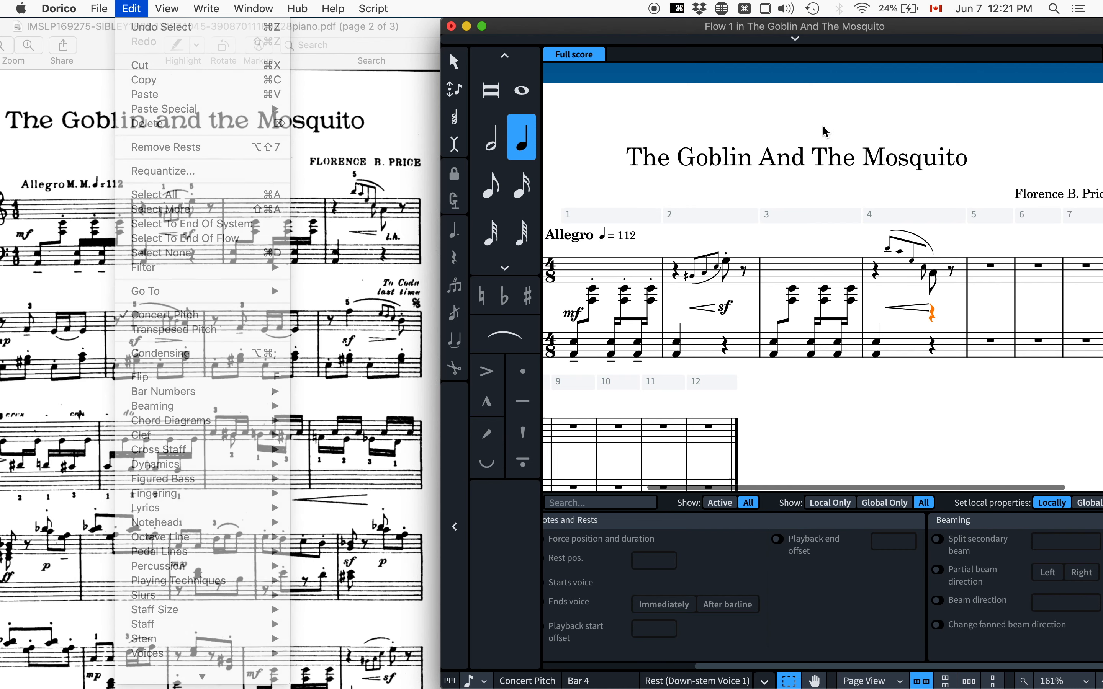
Assign Option+R as an additional key command for Remove Rests in the Key Commands preferences and apply it.
{"action": "key", "text": "super+comma"}
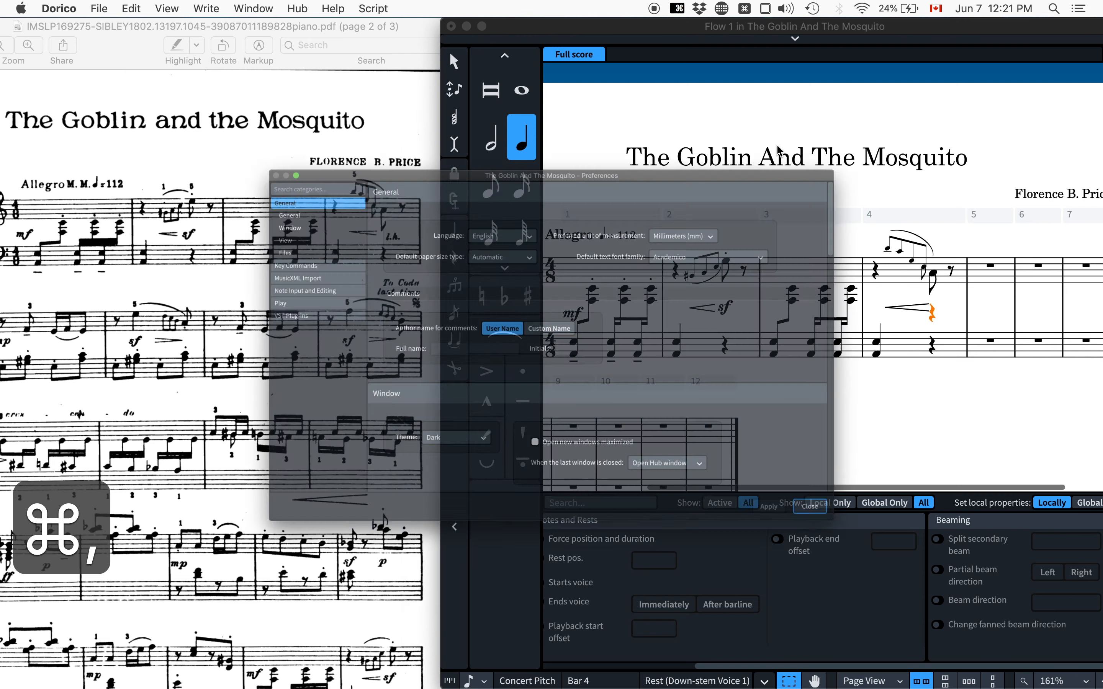
{"action": "left_click", "coordinate": [204, 224]}
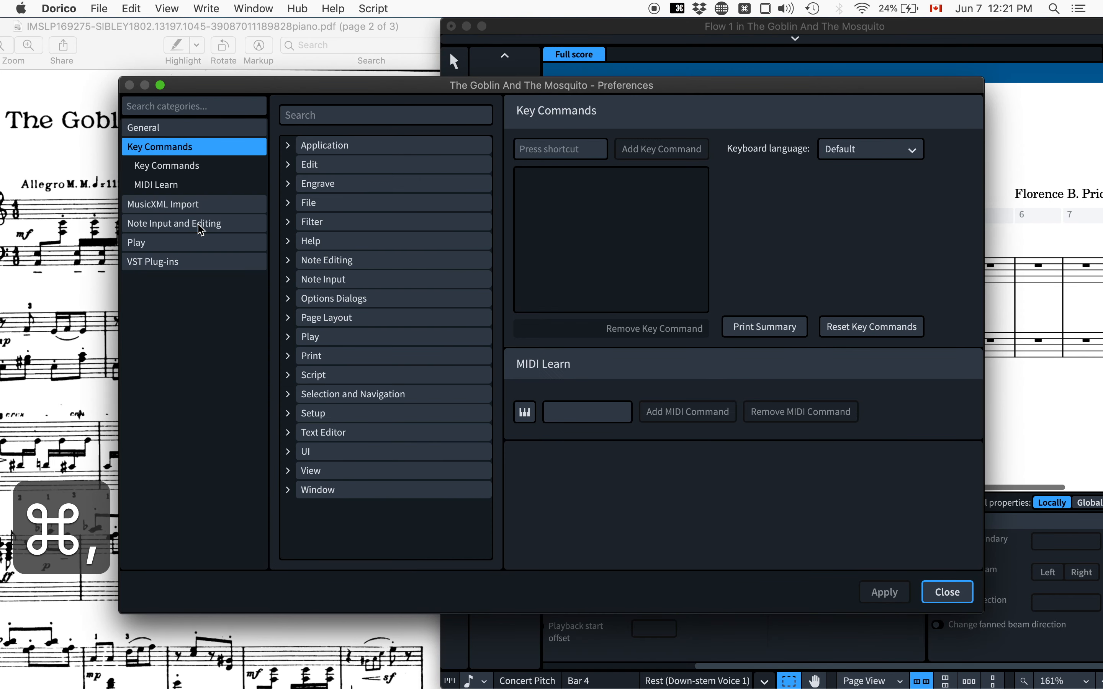
{"action": "left_click", "coordinate": [340, 118]}
{"action": "type", "text": "remove re"}
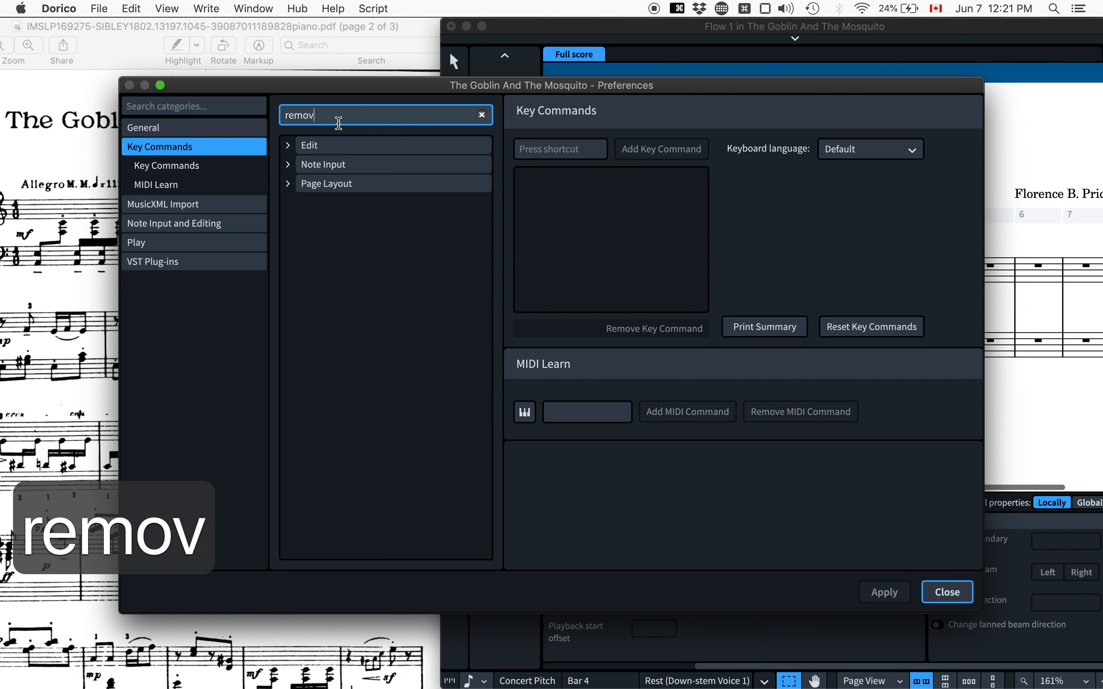
{"action": "left_click", "coordinate": [317, 146]}
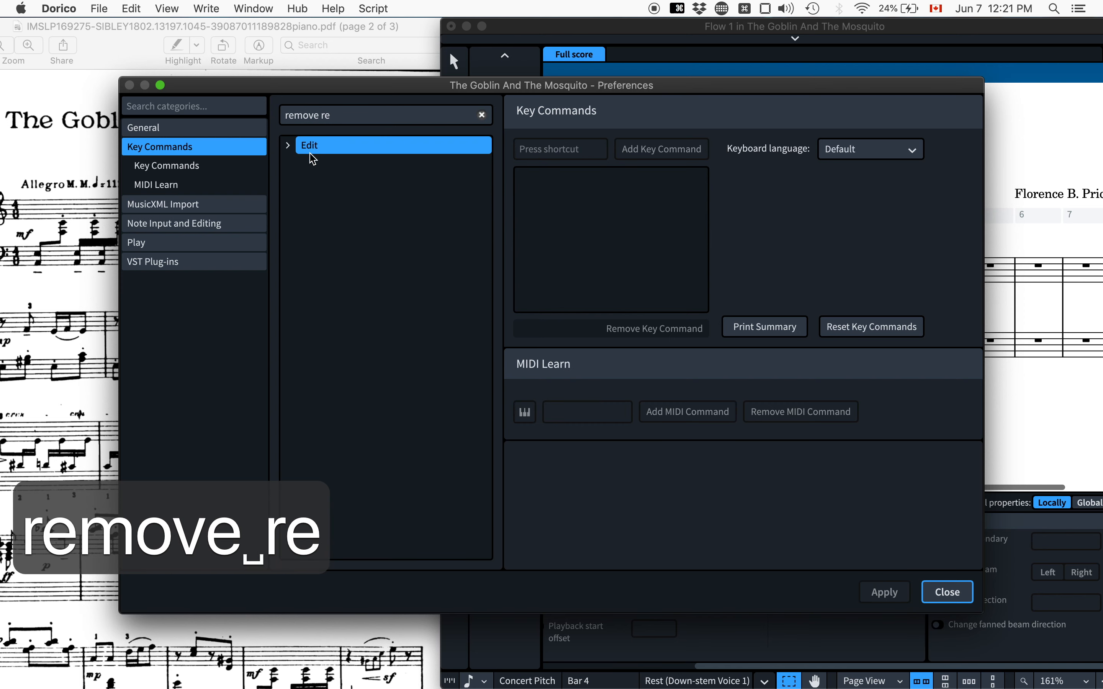
{"action": "left_click", "coordinate": [288, 145]}
{"action": "left_click", "coordinate": [346, 165]}
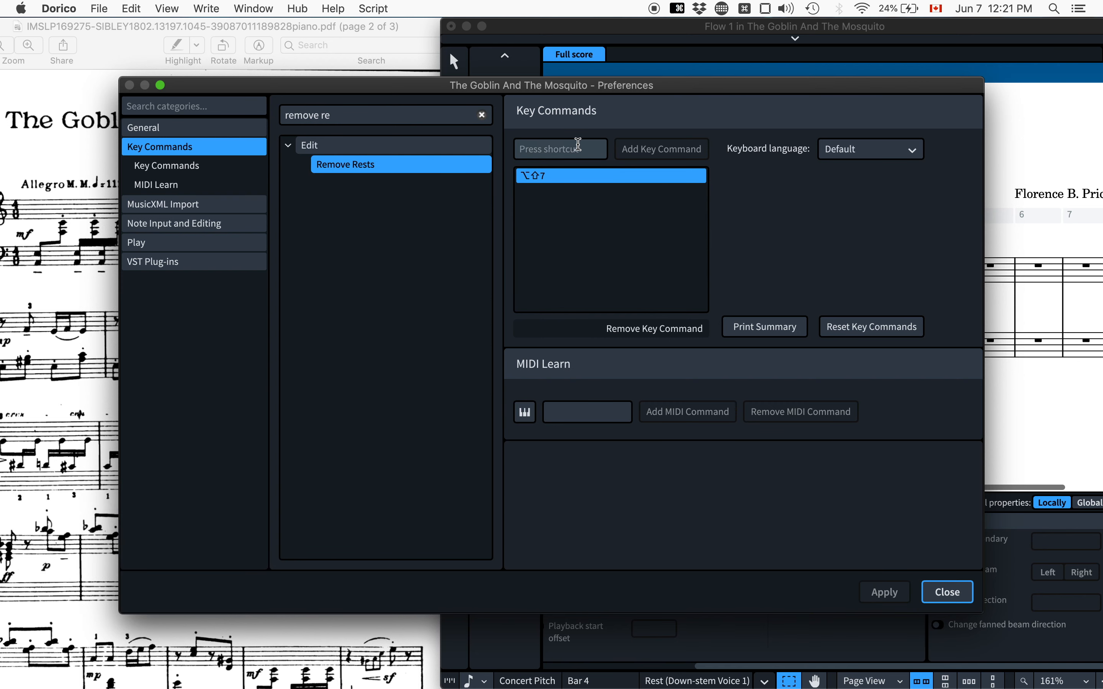
{"action": "left_click", "coordinate": [583, 149]}
{"action": "key", "text": "alt+r"}
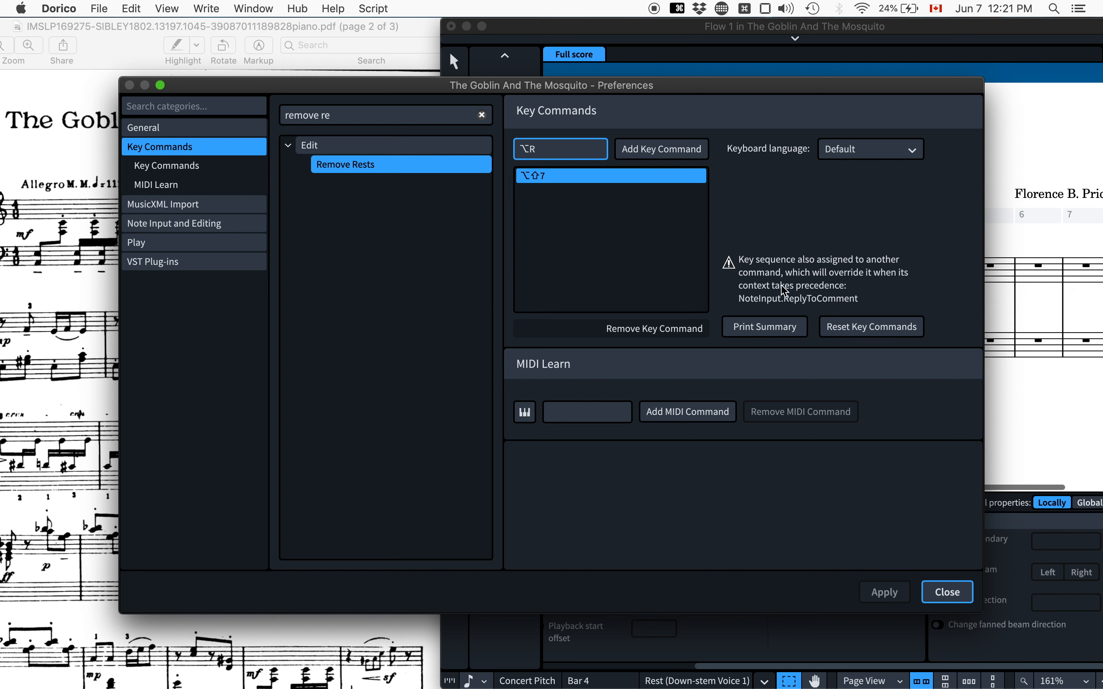
{"action": "left_click", "coordinate": [647, 149]}
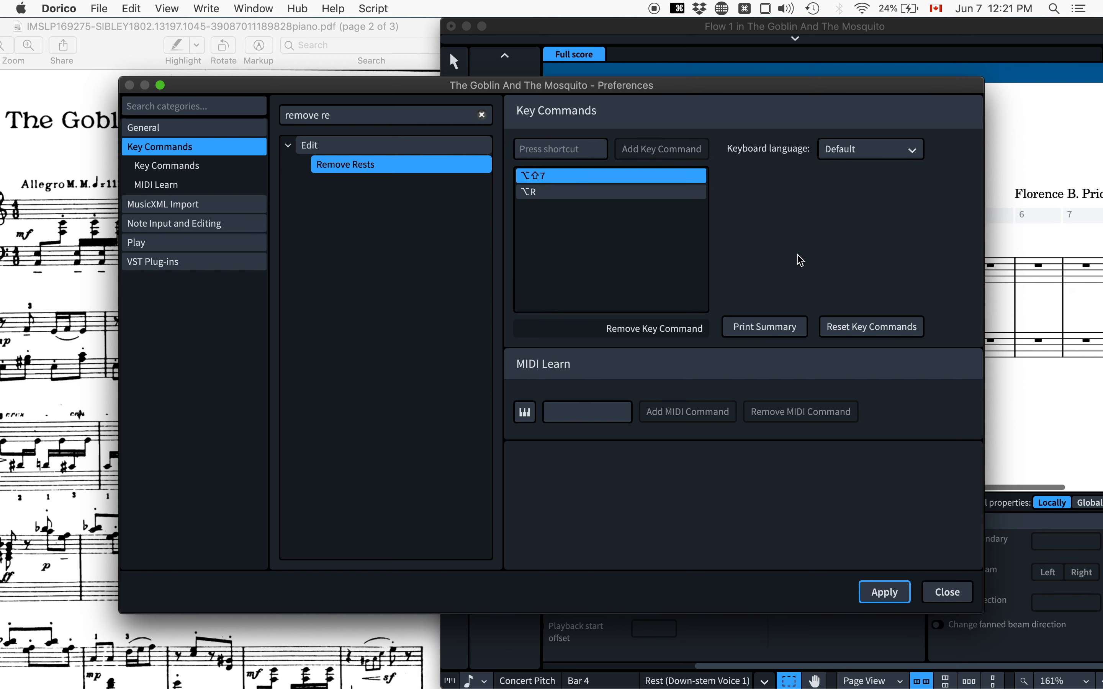
{"action": "left_click", "coordinate": [883, 593]}
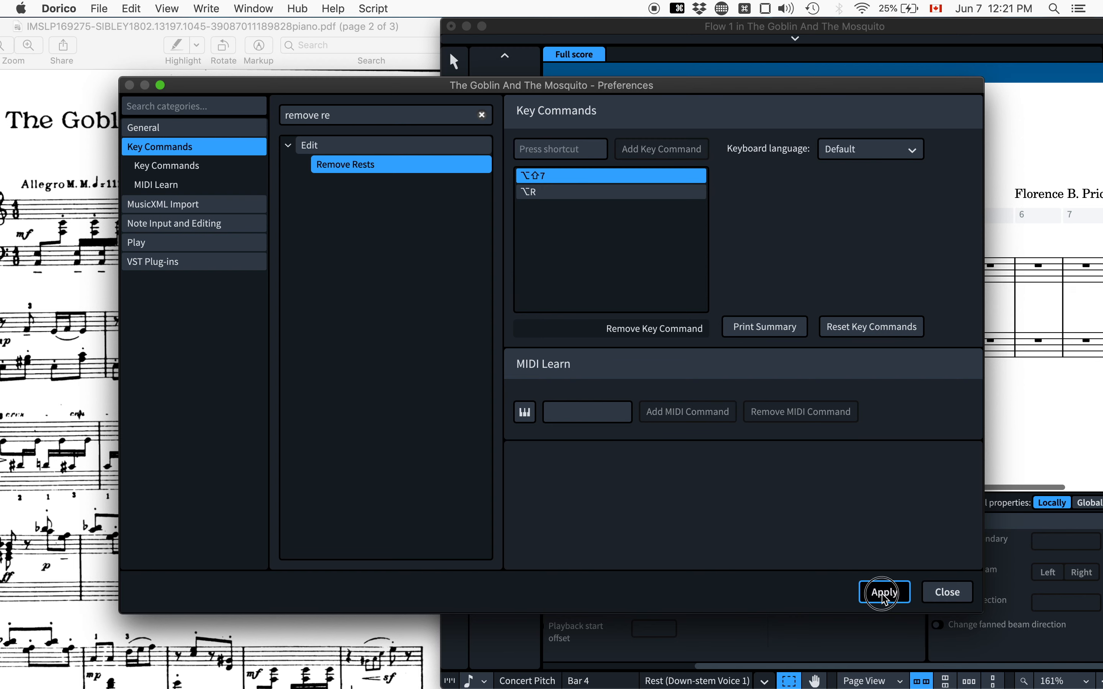
{"action": "left_click", "coordinate": [947, 593]}
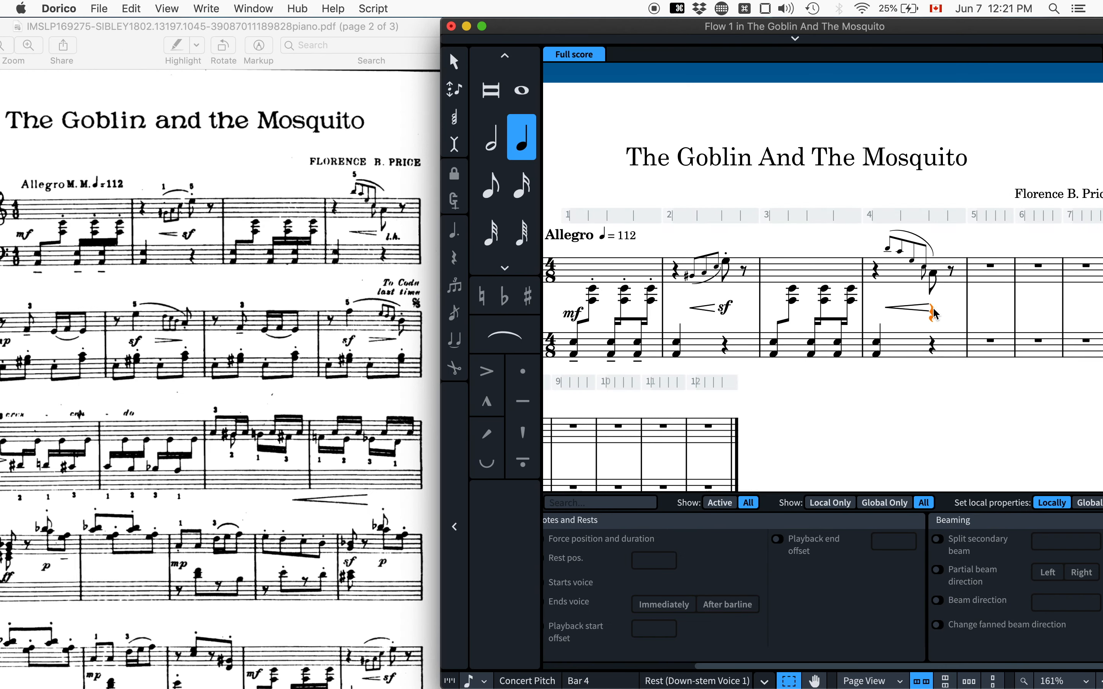
Try the Option+R command for Remove Rests on bar 4's down-stem quarter rest and on its bass staff contents.
{"action": "key", "text": "alt+r"}
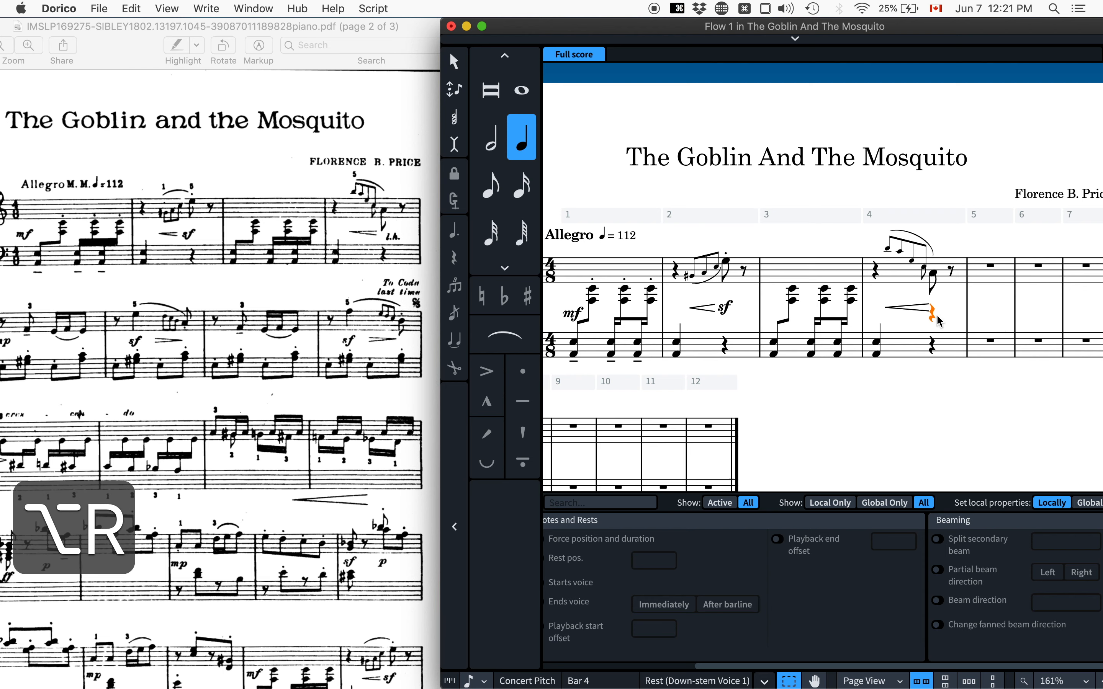
{"action": "key", "text": "Escape"}
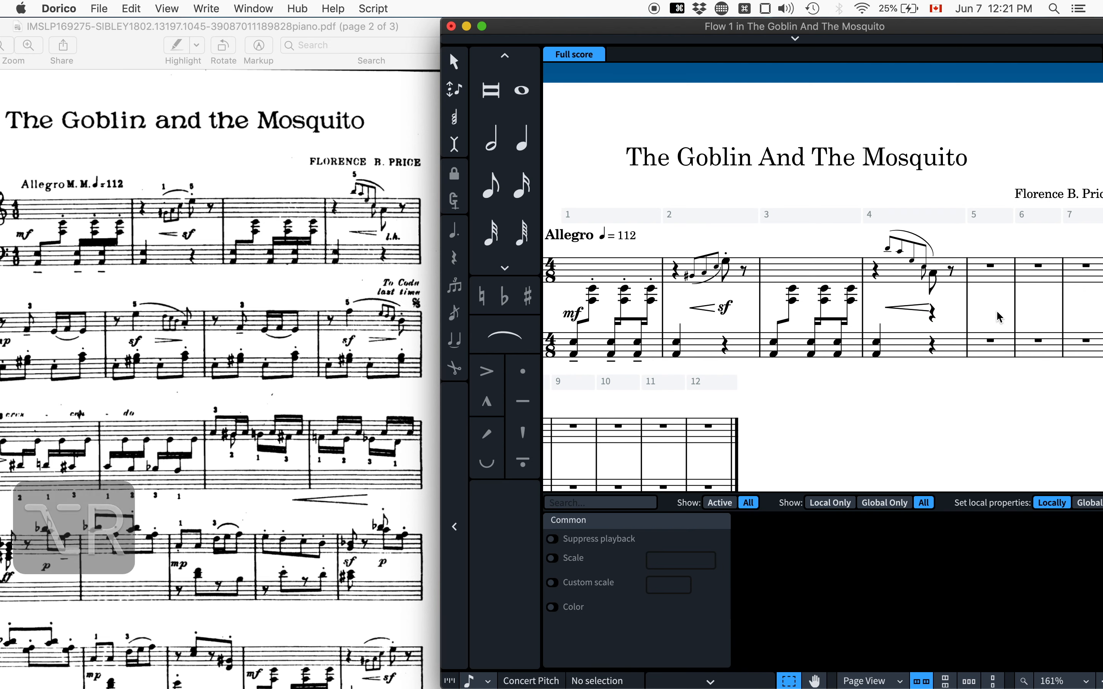
{"action": "left_click", "coordinate": [933, 318]}
{"action": "key", "text": "alt+r"}
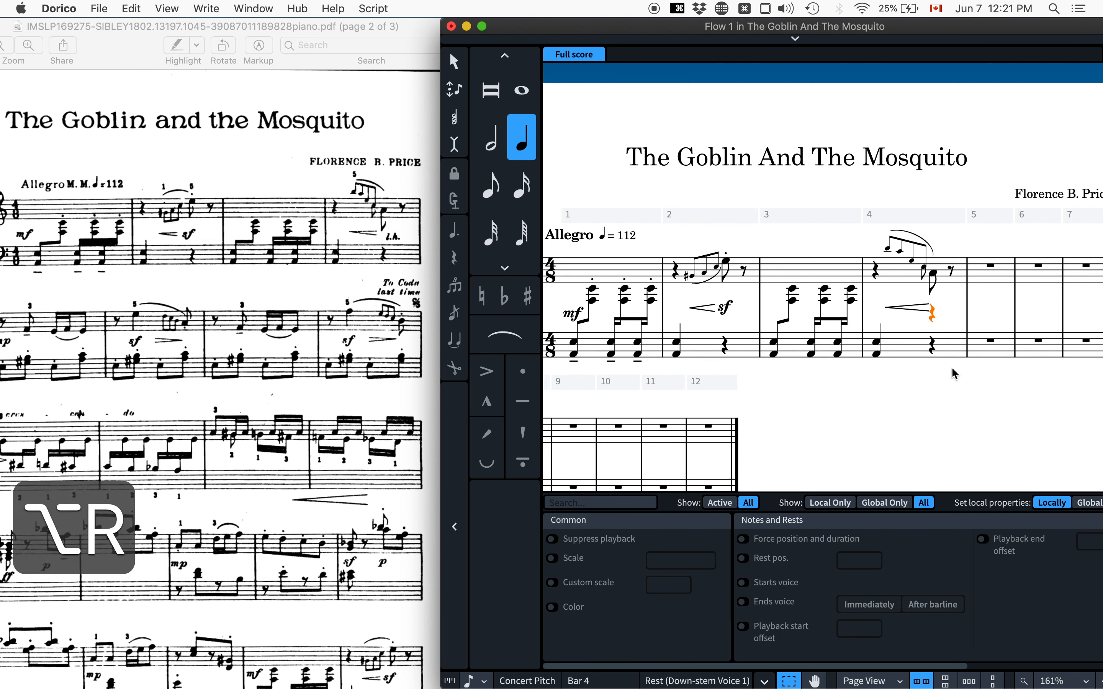
{"action": "left_click", "coordinate": [951, 353]}
{"action": "key", "text": "alt+r"}
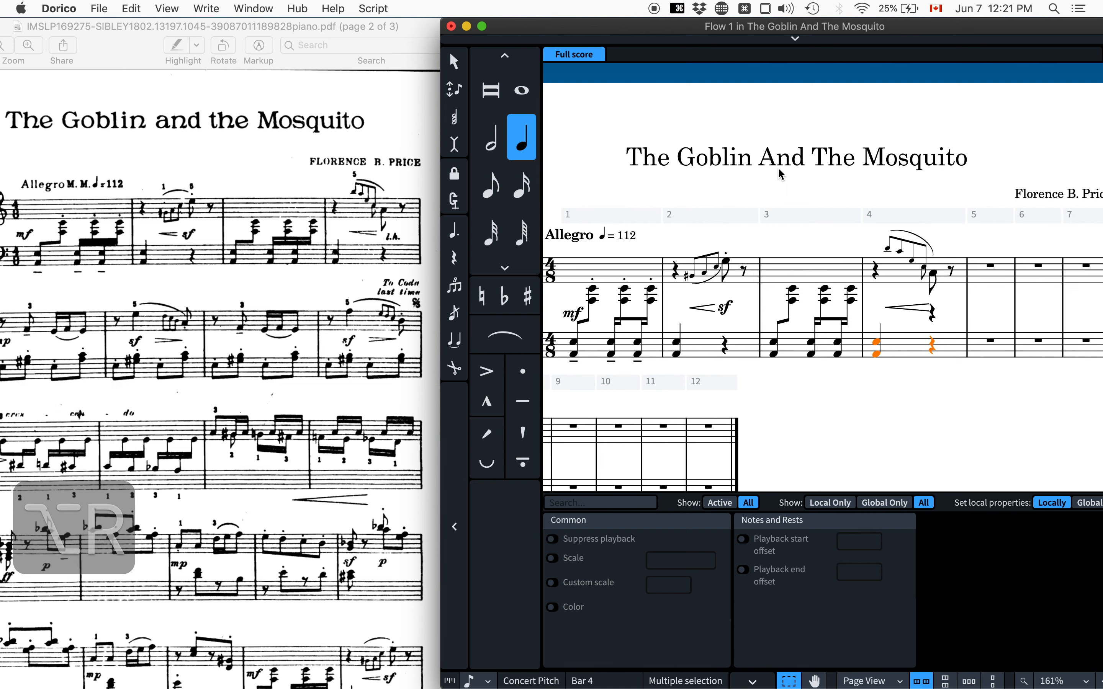
Remove the Option+R key command from Remove Rests in the Key Commands preferences.
{"action": "key", "text": "super+comma"}
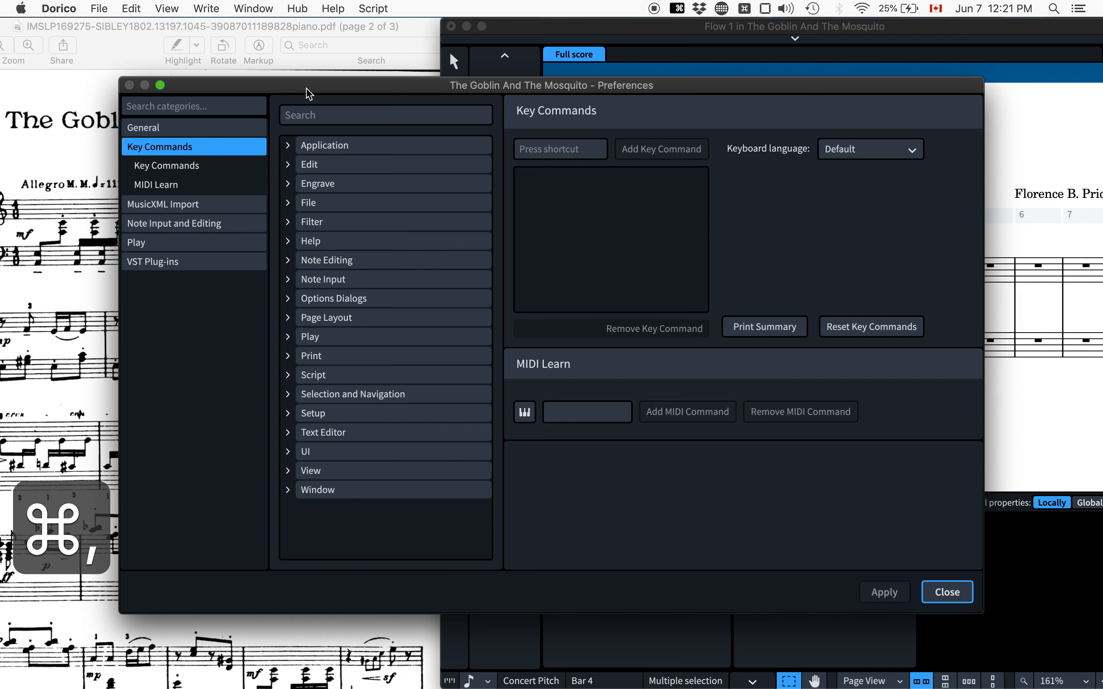
{"action": "left_click", "coordinate": [317, 117]}
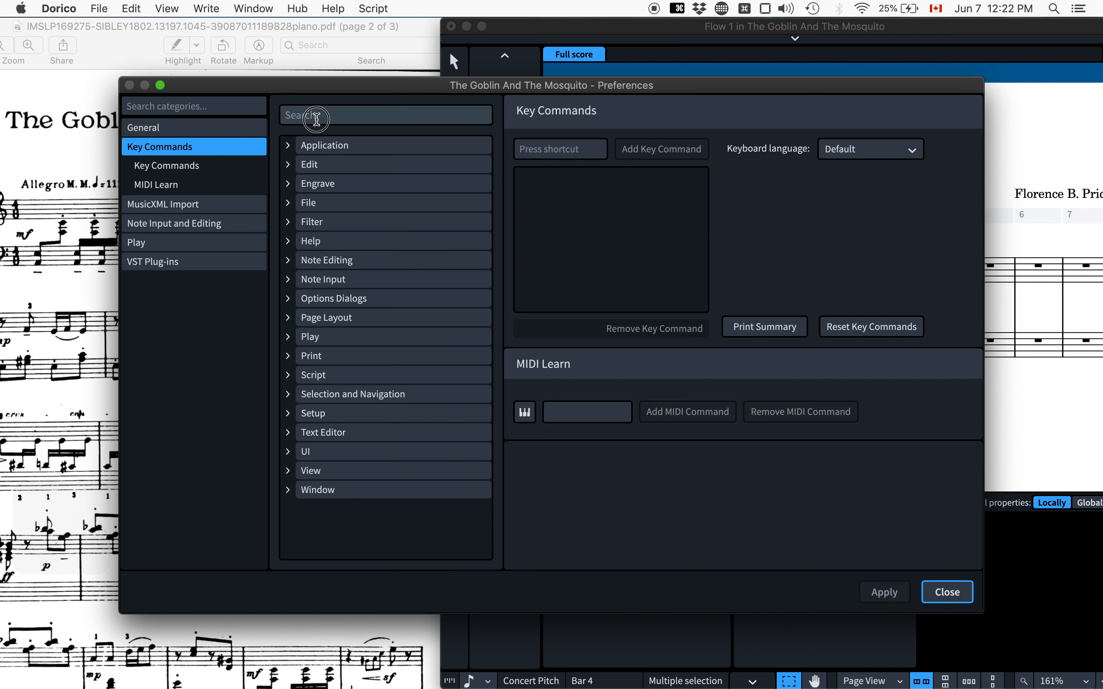
{"action": "type", "text": "remove"}
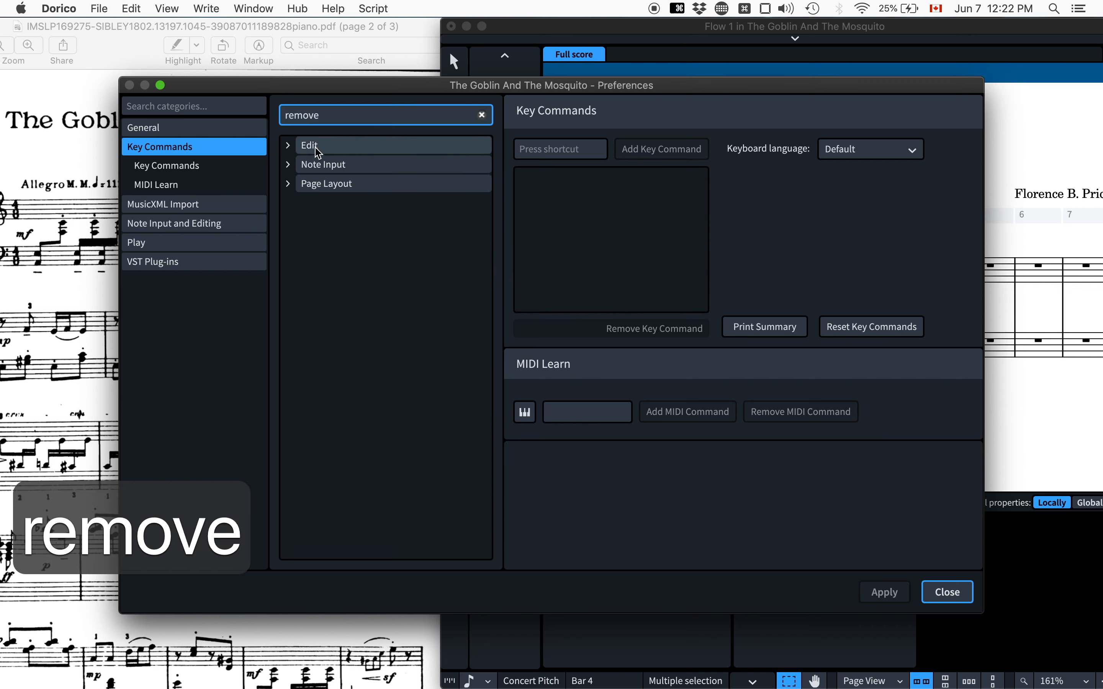
{"action": "left_click", "coordinate": [289, 145]}
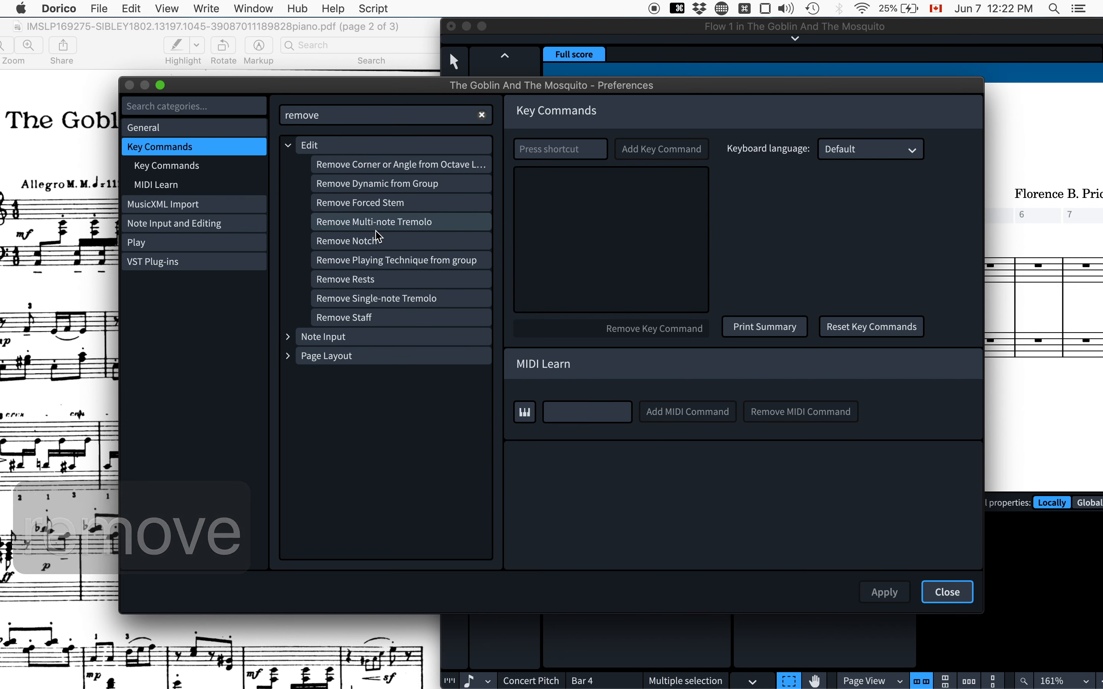
{"action": "left_click", "coordinate": [370, 280]}
{"action": "left_click", "coordinate": [559, 192]}
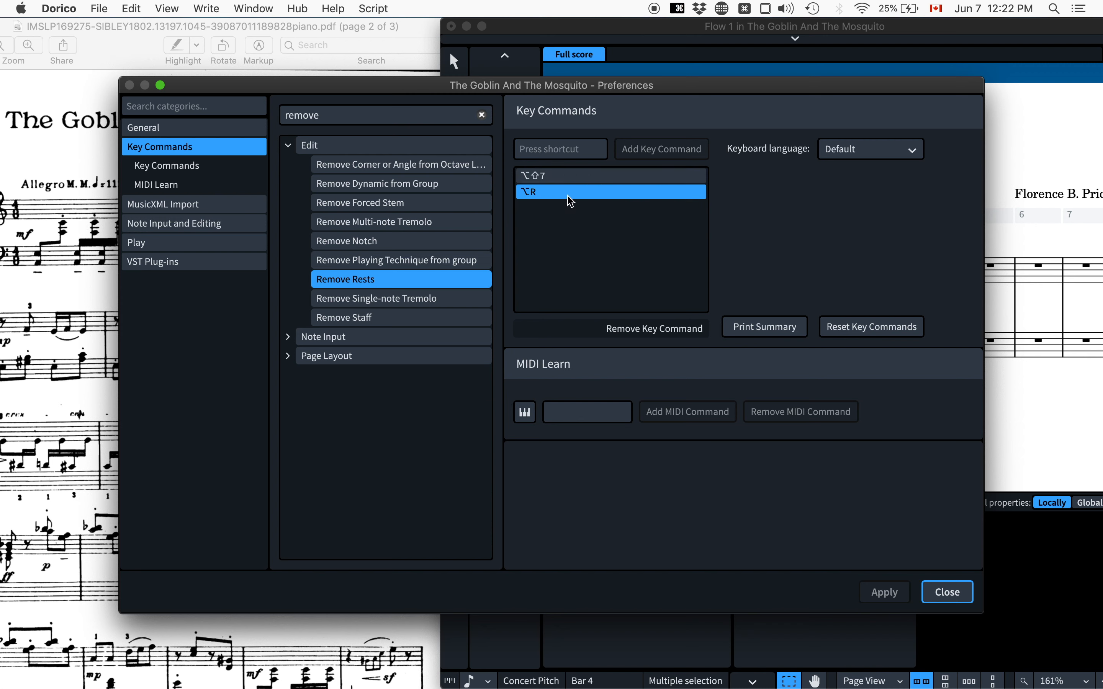
{"action": "left_click", "coordinate": [656, 333]}
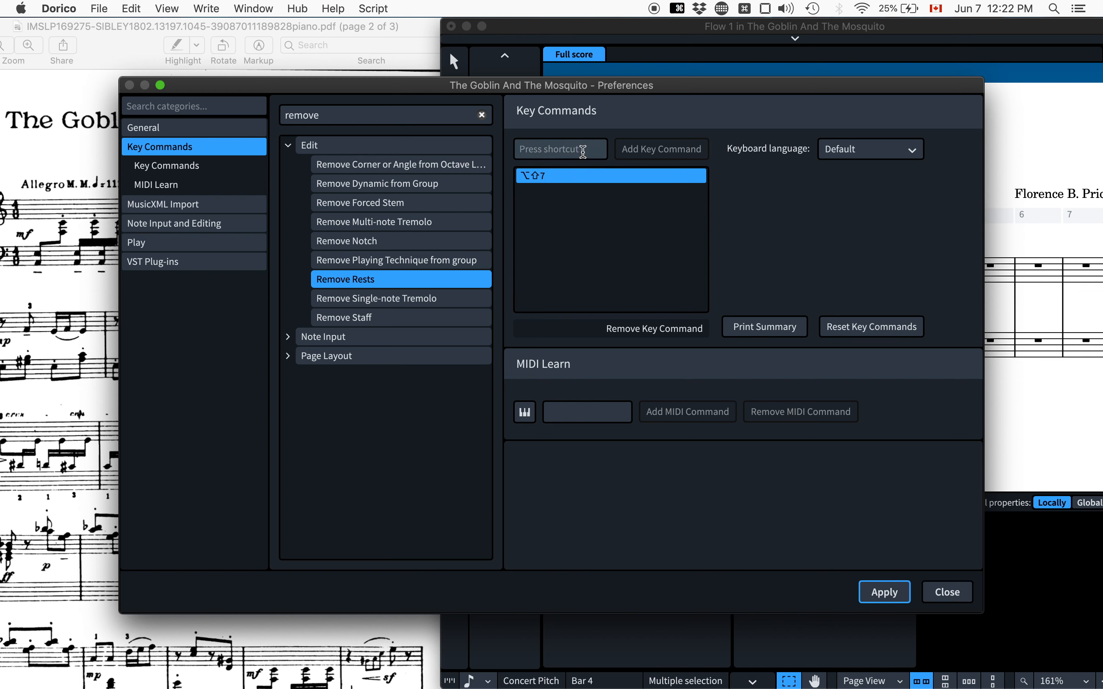
Add Control+Option+R as the new key command for Remove Rests and close the preferences.
{"action": "left_click", "coordinate": [591, 151]}
{"action": "key", "text": "alt+r"}
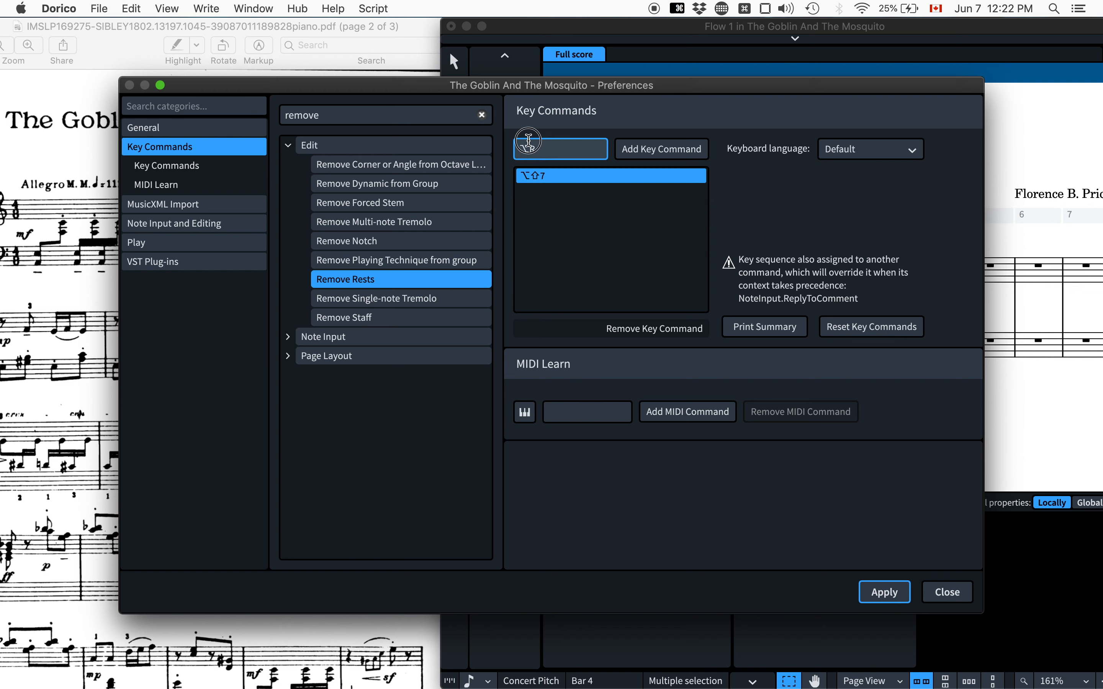
{"action": "left_click", "coordinate": [584, 152]}
{"action": "key", "text": "BackSpace"}
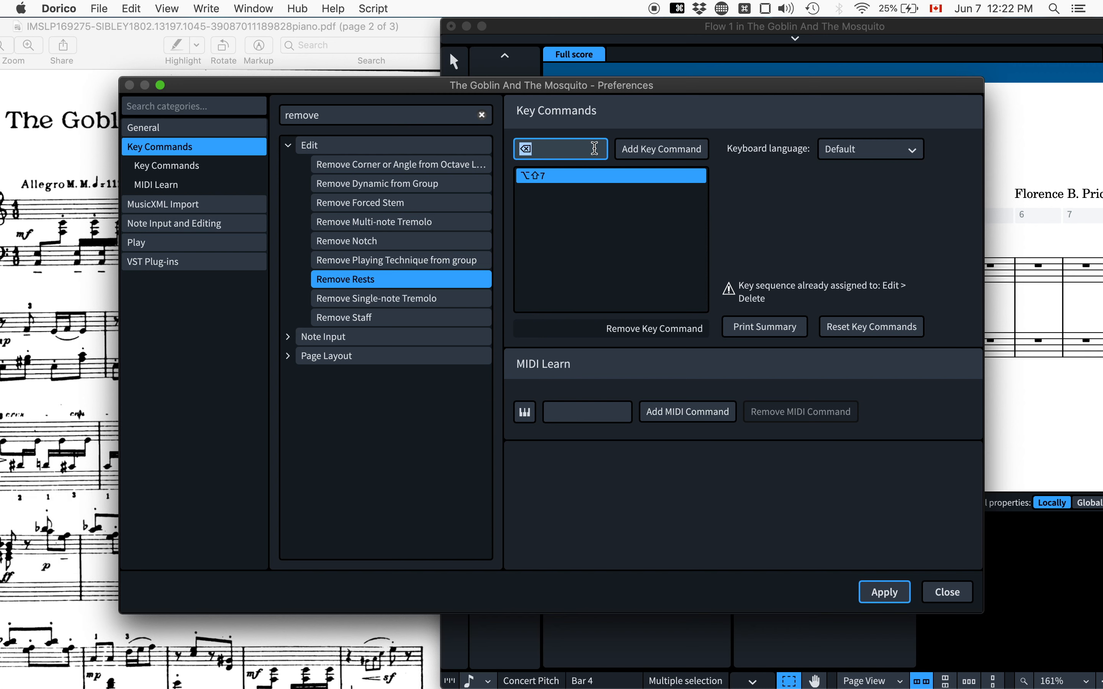
{"action": "key", "text": "ctrl+alt+r"}
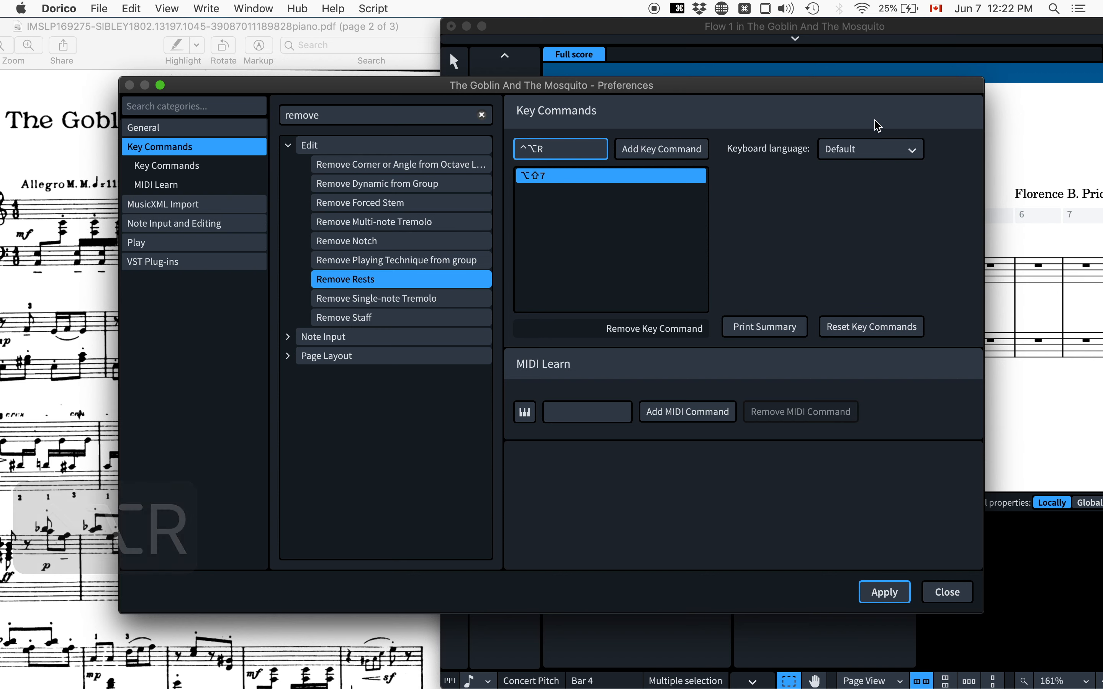
{"action": "left_click", "coordinate": [672, 149]}
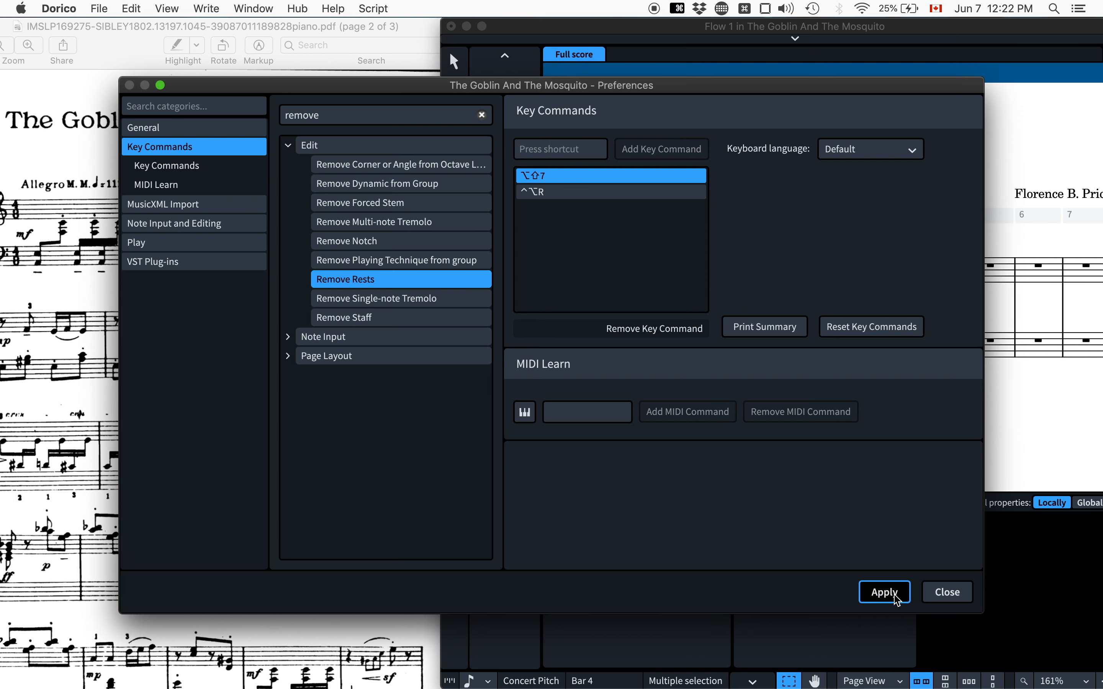
{"action": "left_click", "coordinate": [944, 594]}
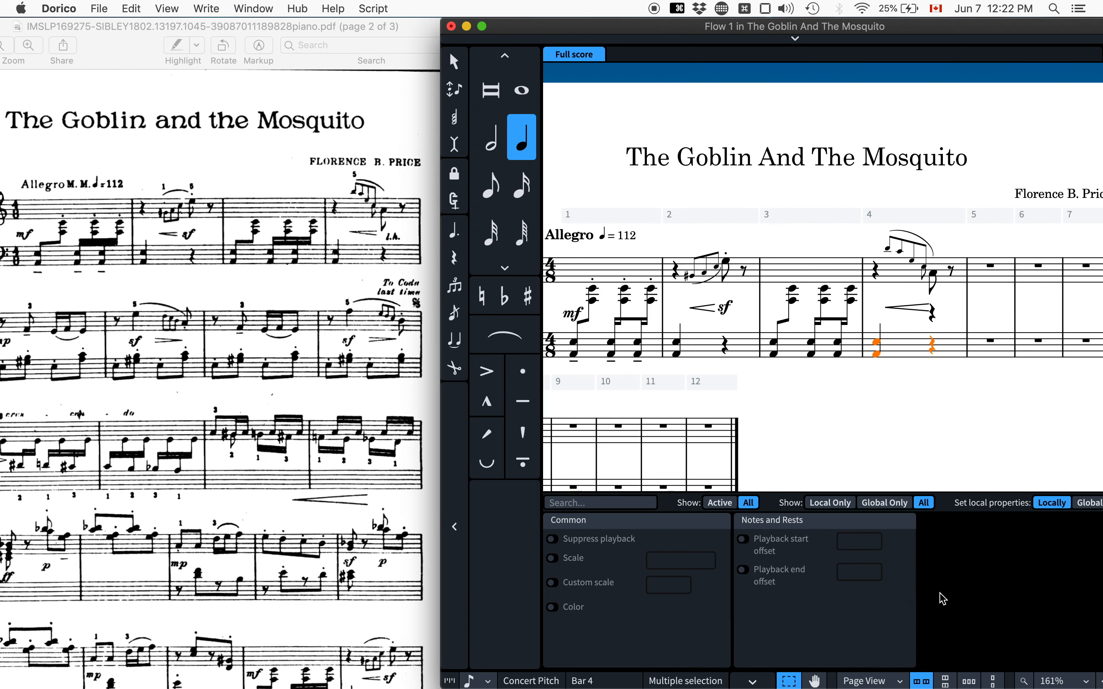
Try again to remove bar 4's down-stem quarter rest using the reassigned Remove Rests key command.
{"action": "left_click", "coordinate": [933, 317]}
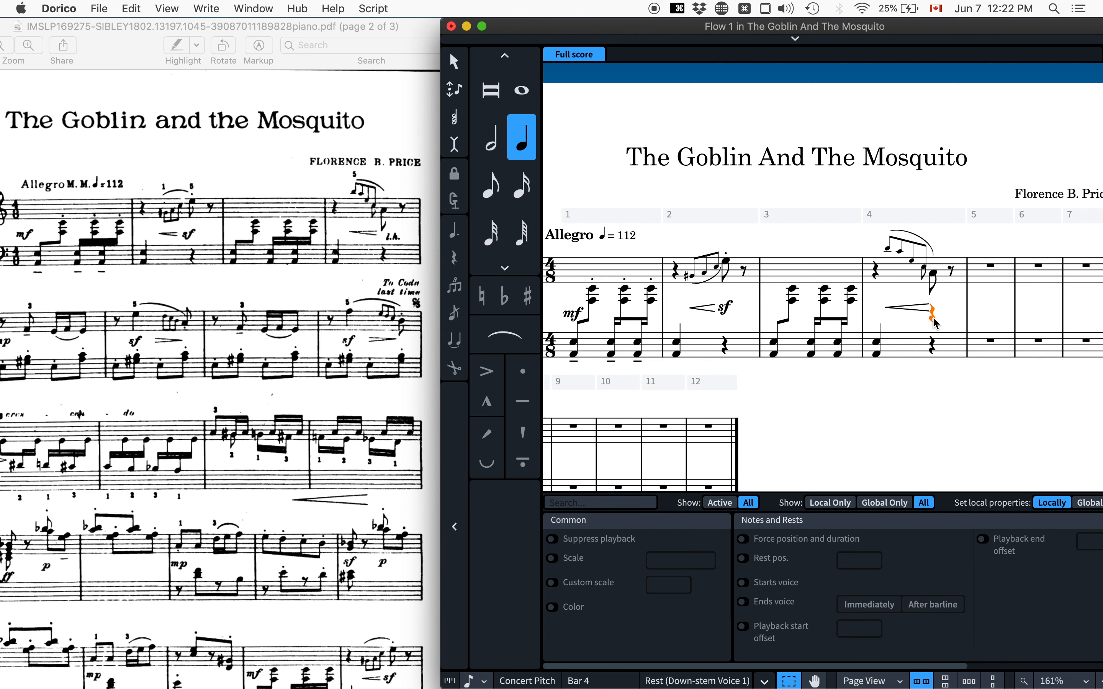
{"action": "key", "text": "alt+super+r"}
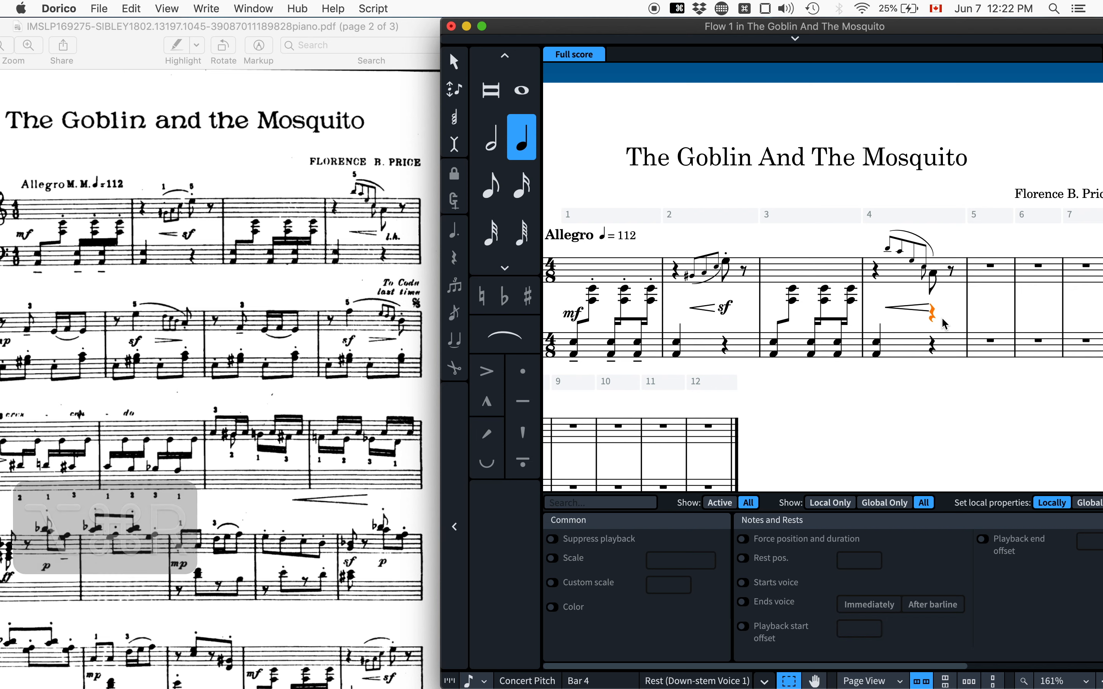
{"action": "left_click", "coordinate": [932, 317]}
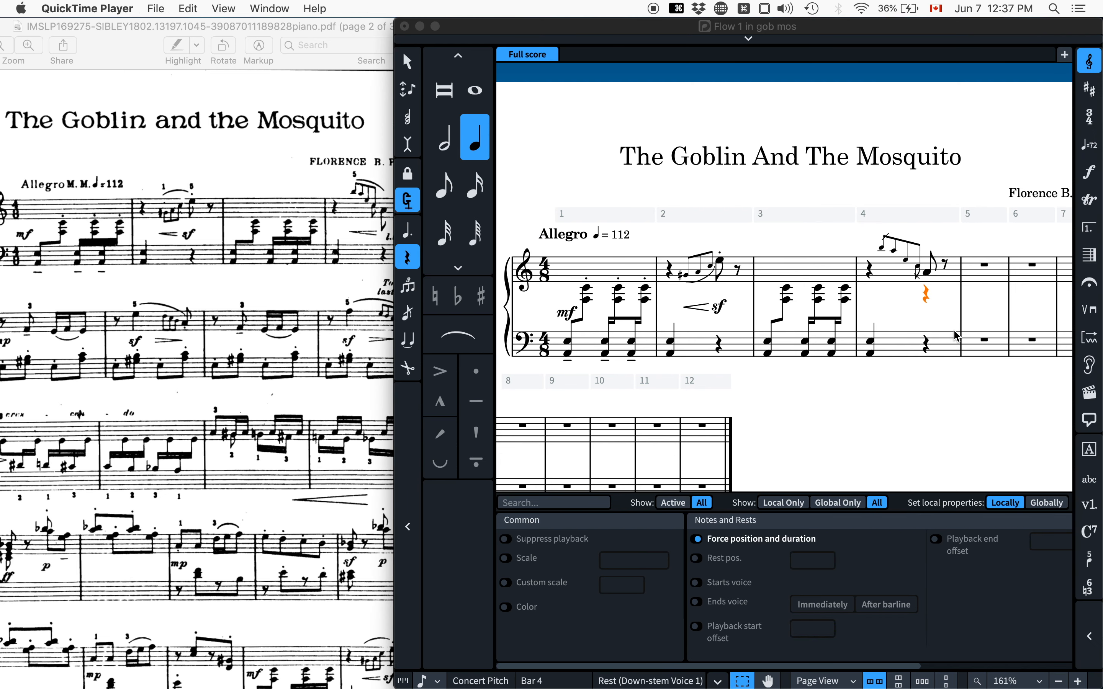
Flip the stem of bar 4's A4 eighth note so it points down in the "gob mos" score.
{"action": "left_click", "coordinate": [889, 274]}
{"action": "scroll", "coordinate": [916, 270], "scroll_direction": "right", "scroll_amount": 2}
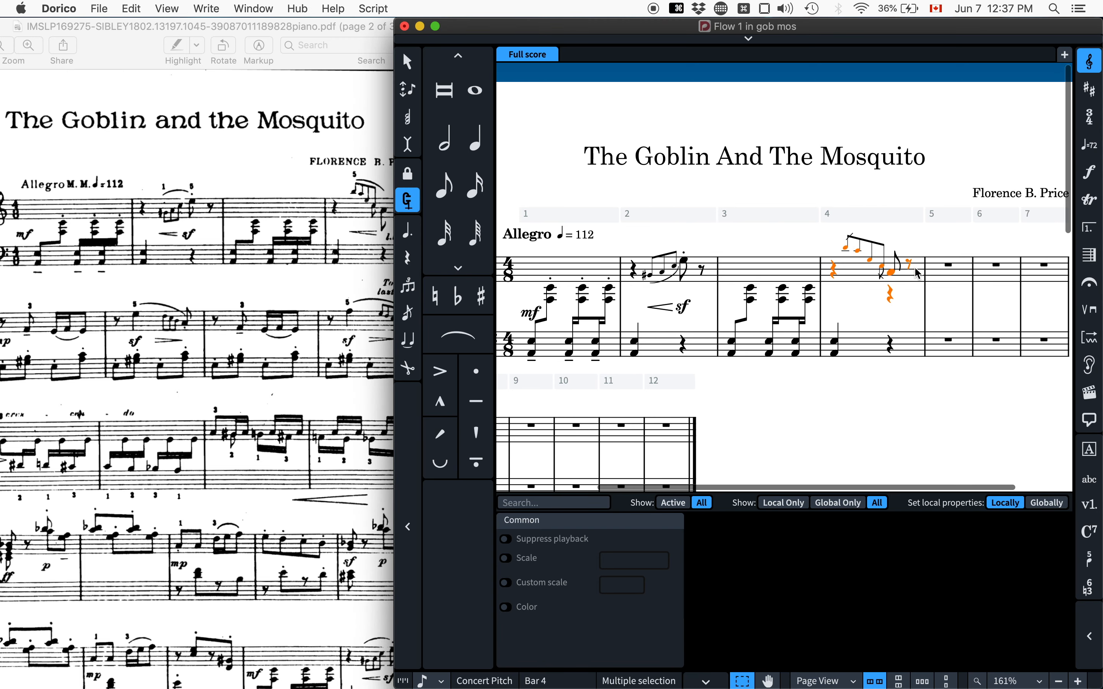
{"action": "left_click", "coordinate": [892, 303]}
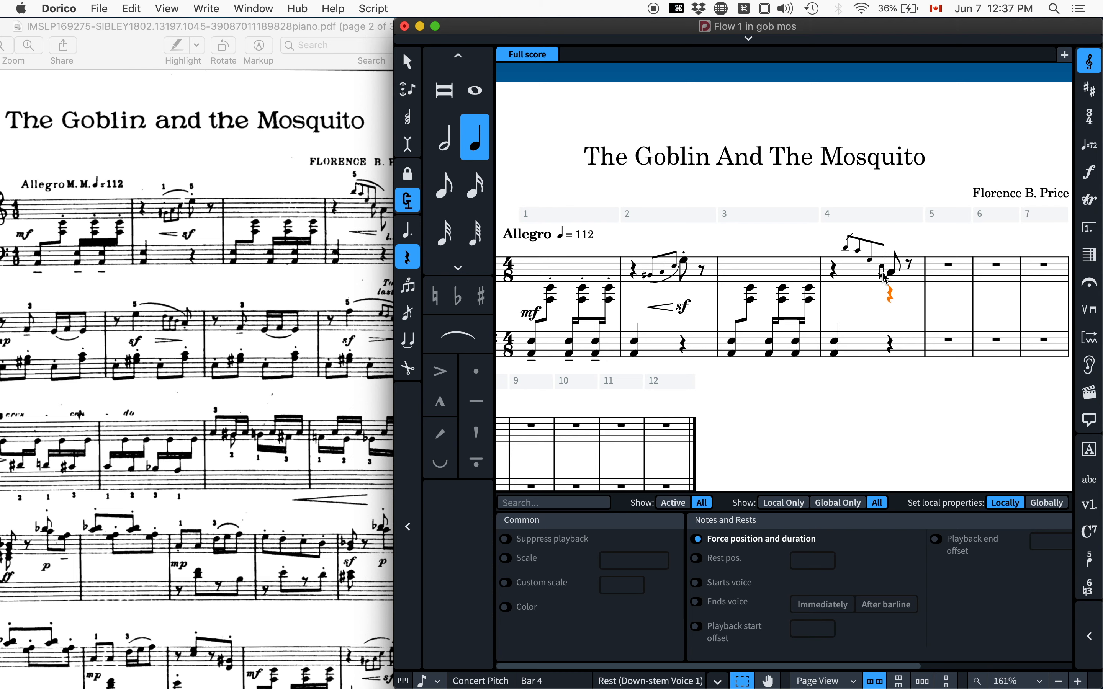
{"action": "left_click", "coordinate": [895, 272]}
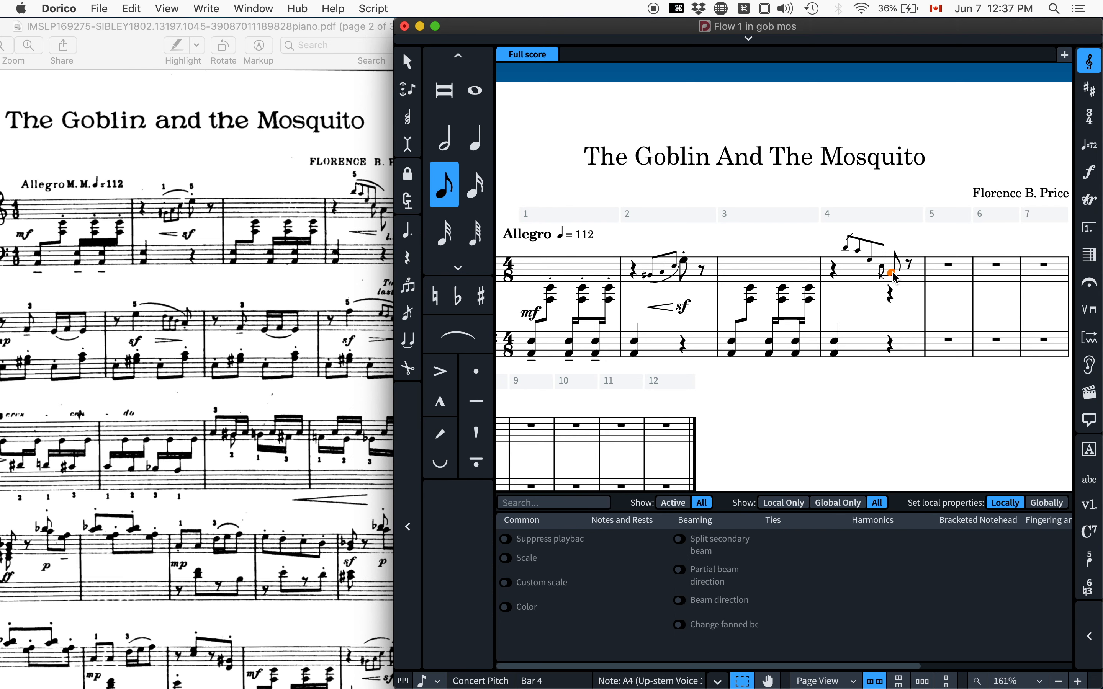
{"action": "key", "text": "f"}
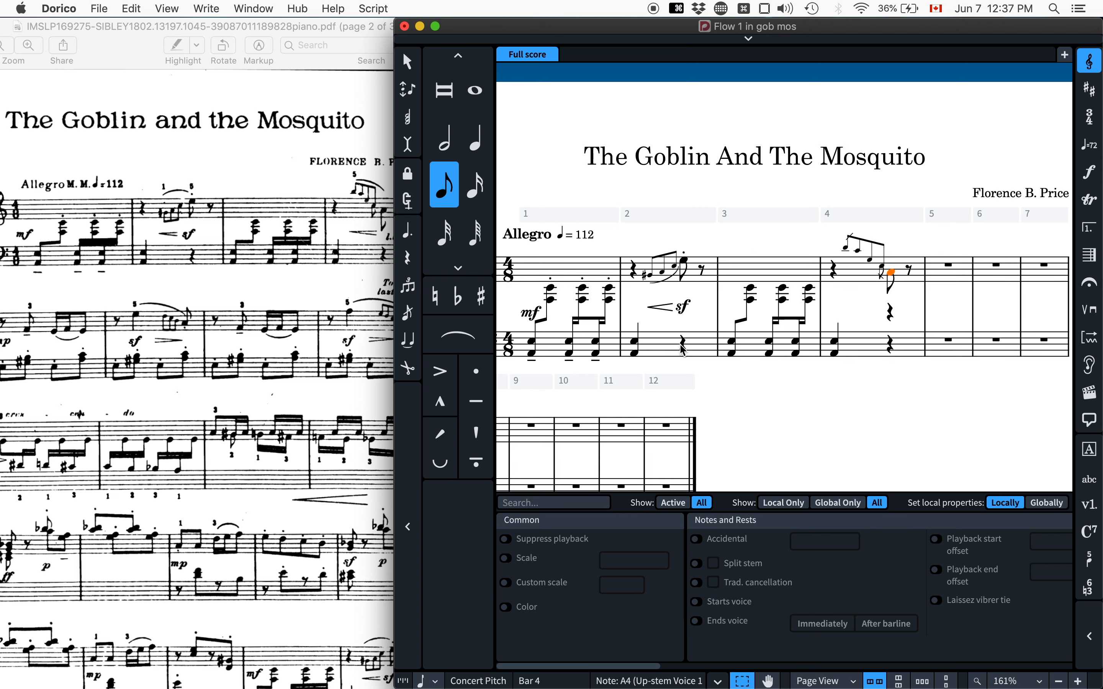
Try Remove Rests on the lower-staff chord and quarter rest in bar 2, undo it, and hide the properties.
{"action": "left_click", "coordinate": [675, 354]}
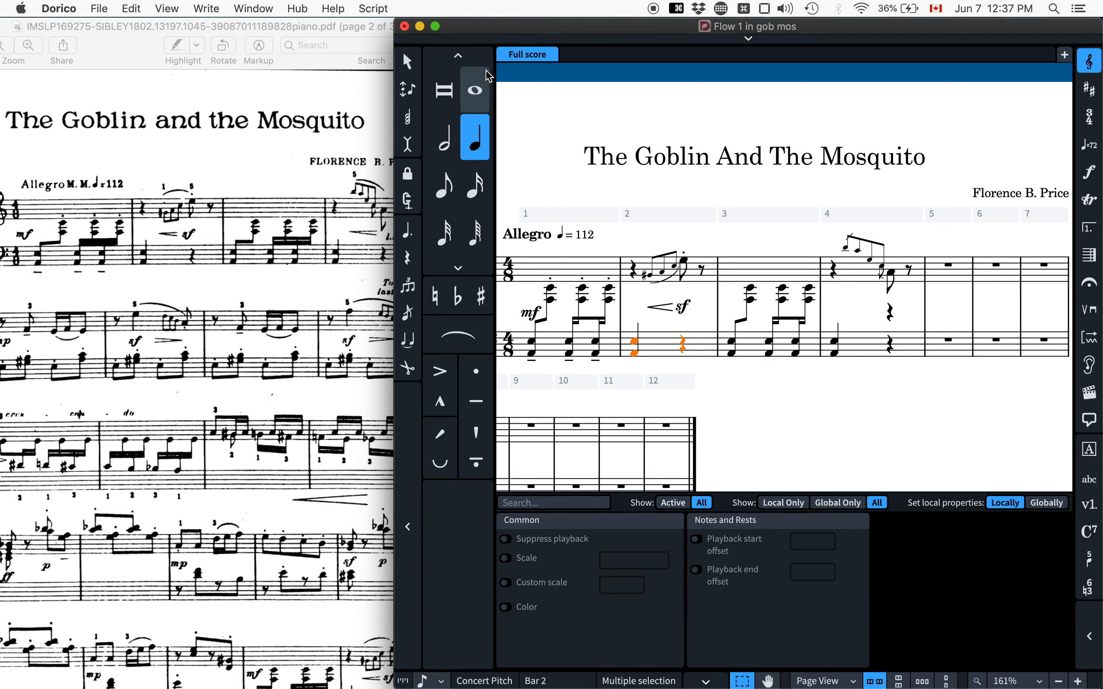
{"action": "left_click", "coordinate": [131, 8]}
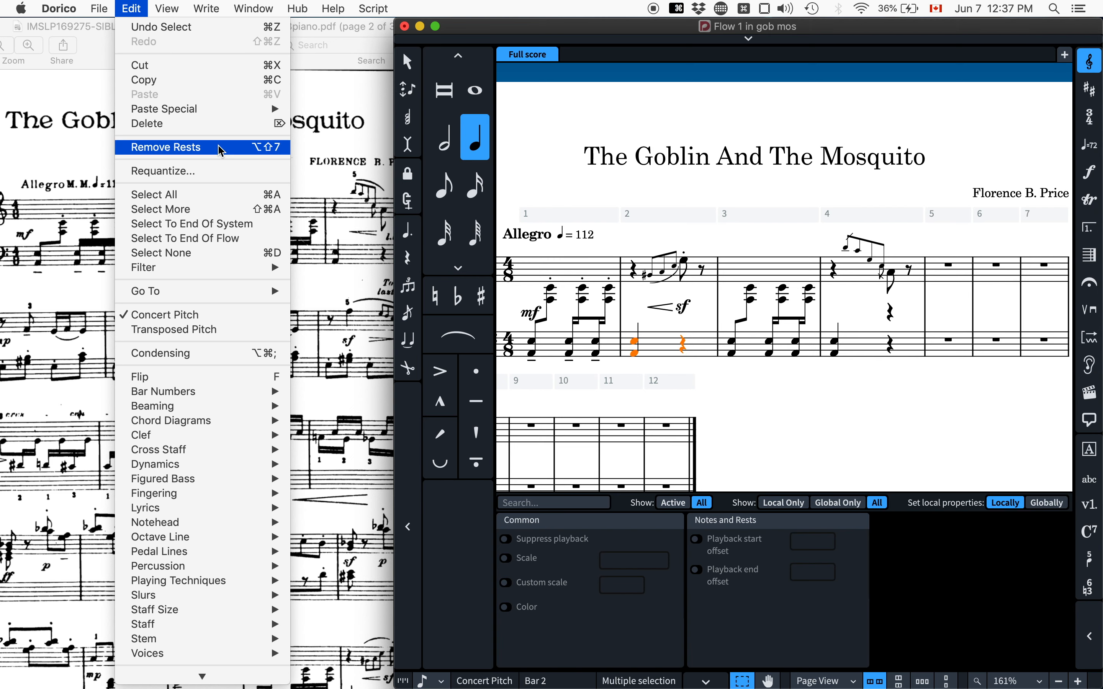
{"action": "left_click", "coordinate": [219, 148]}
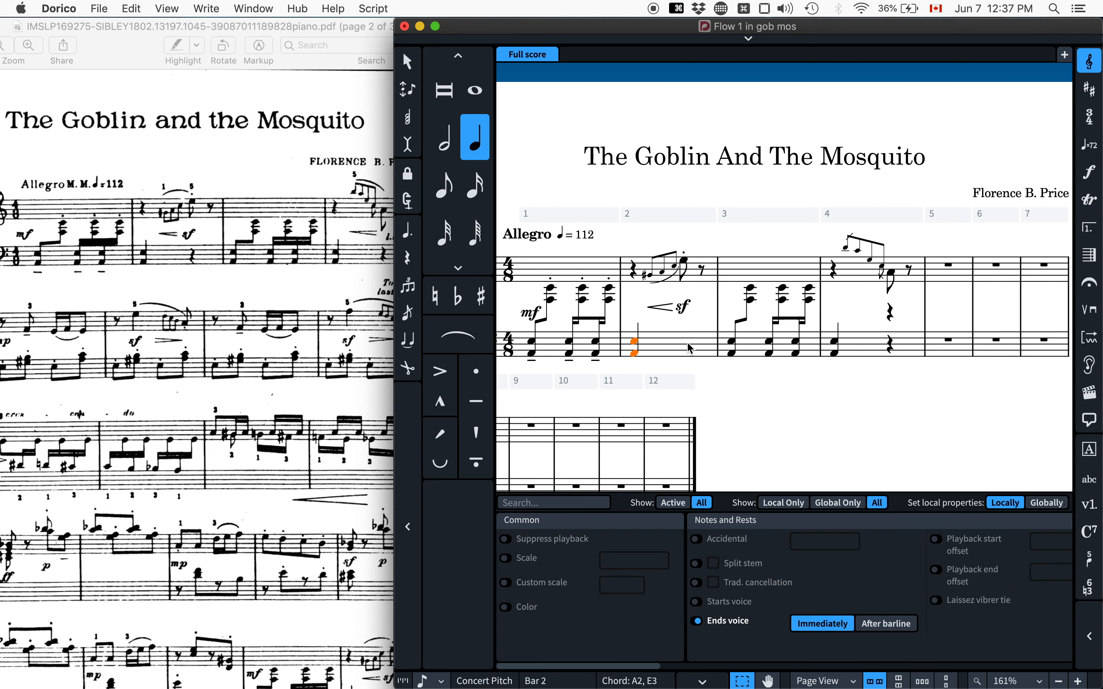
{"action": "key", "text": "cmd+z"}
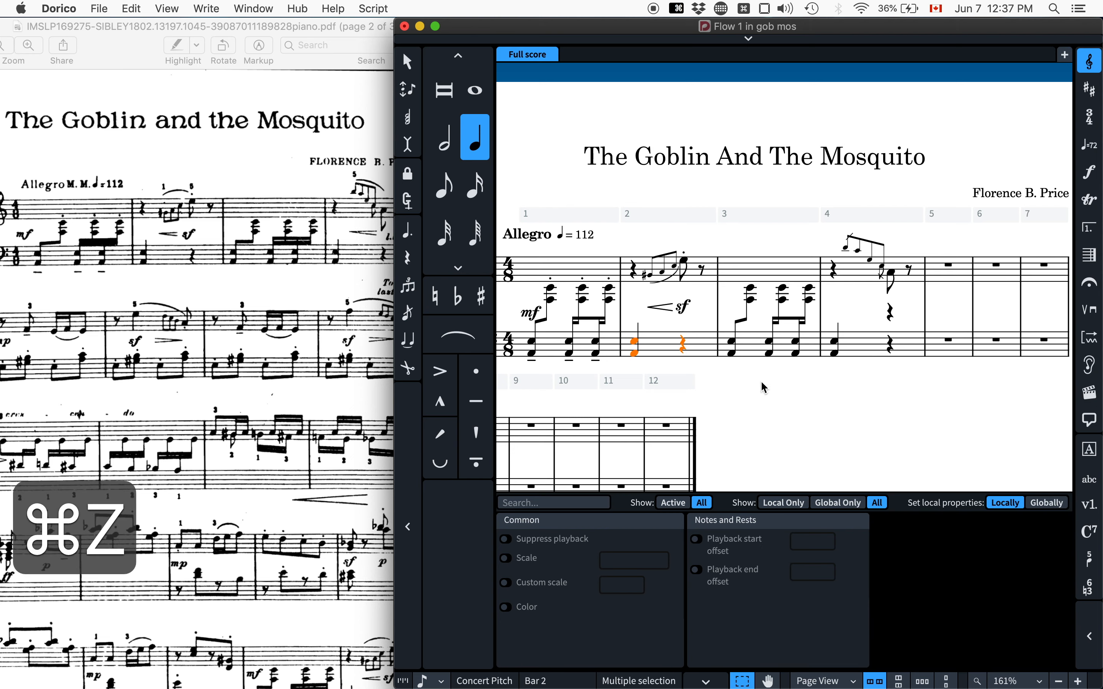
{"action": "key", "text": "cmd+8"}
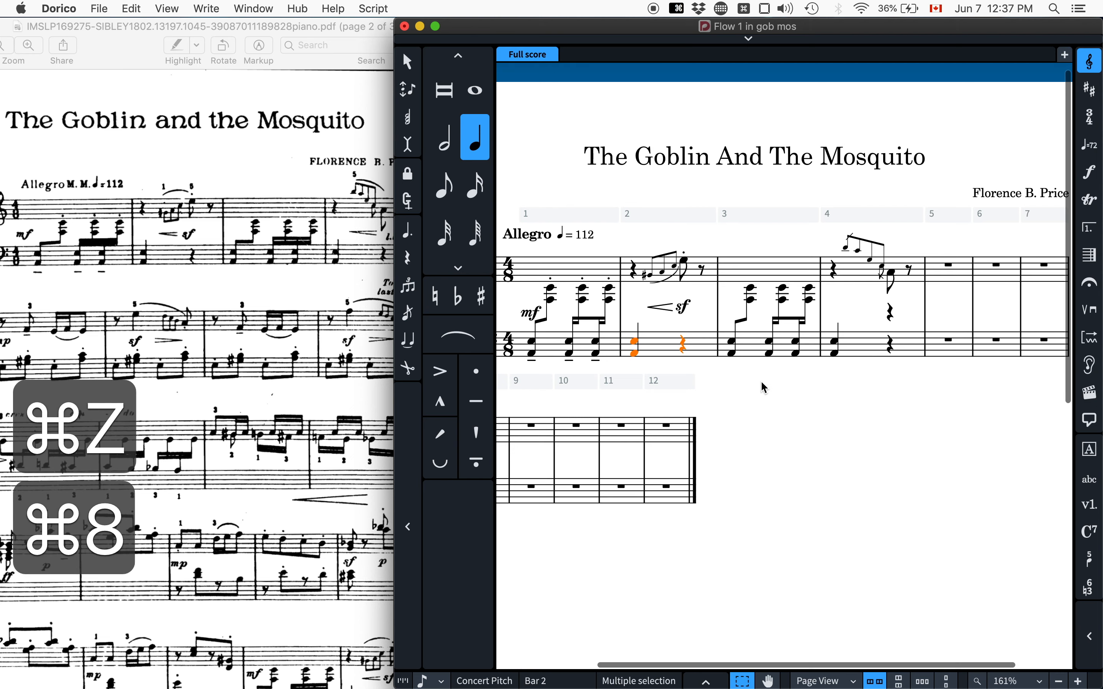
Try to delete bar 4's down-stem quarter rest between the staves with the Remove Rests command.
{"action": "left_click", "coordinate": [890, 314]}
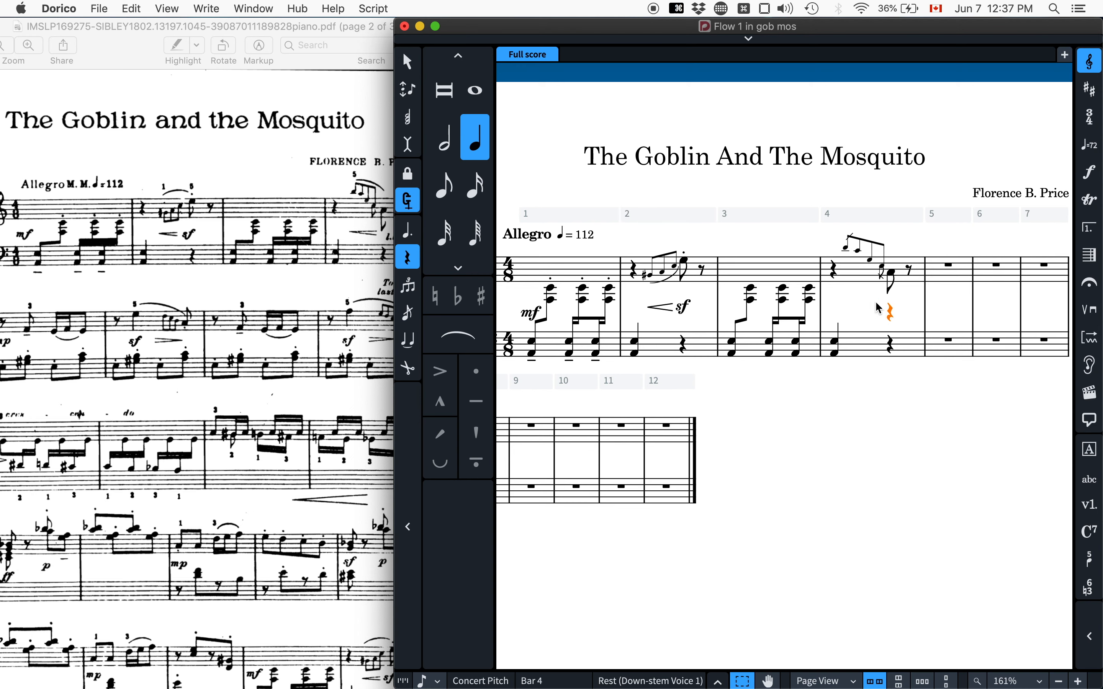
{"action": "left_click", "coordinate": [130, 10]}
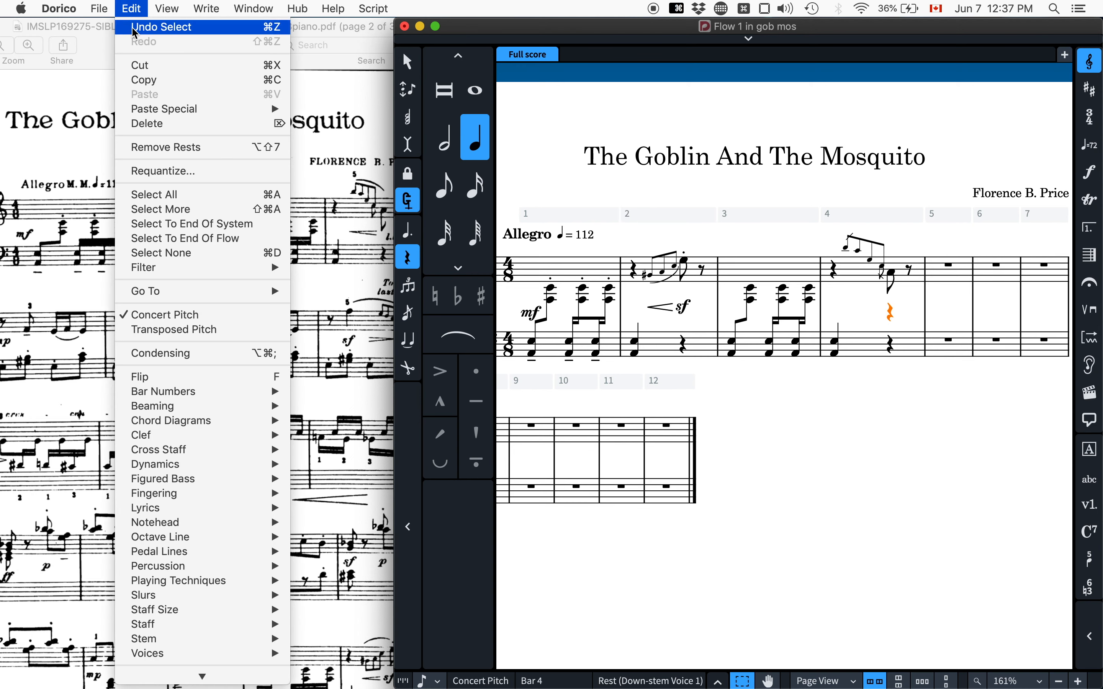
{"action": "left_click", "coordinate": [237, 154]}
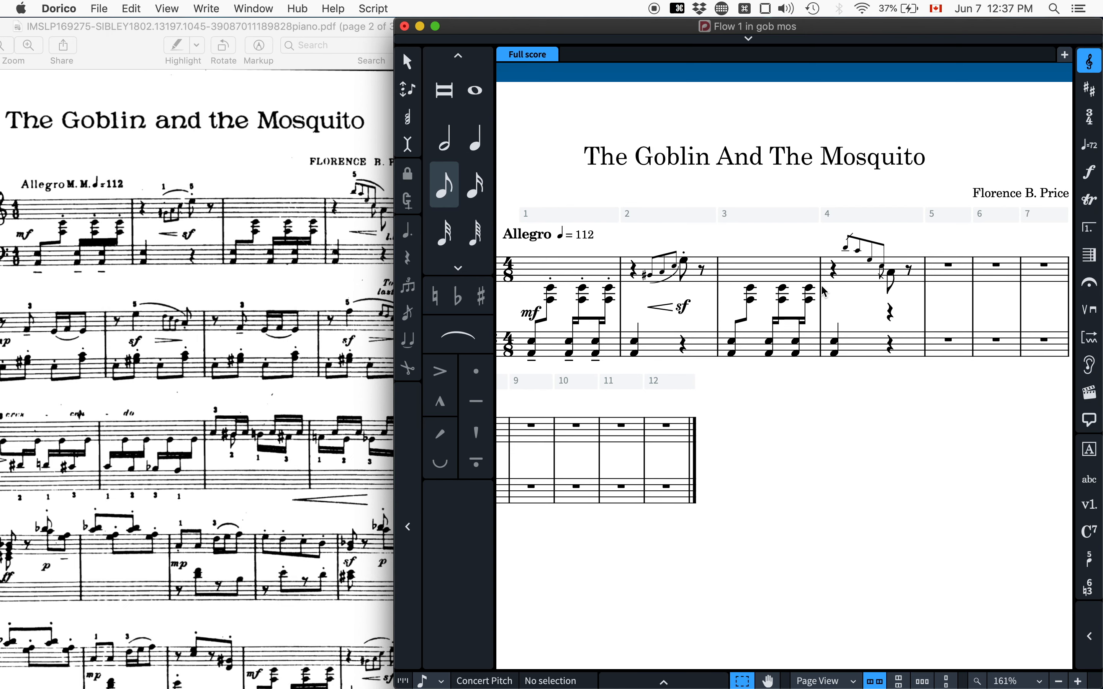
Show the properties of bar 4's down-stem quarter rest and set its custom scale to 1.
{"action": "left_click", "coordinate": [894, 313]}
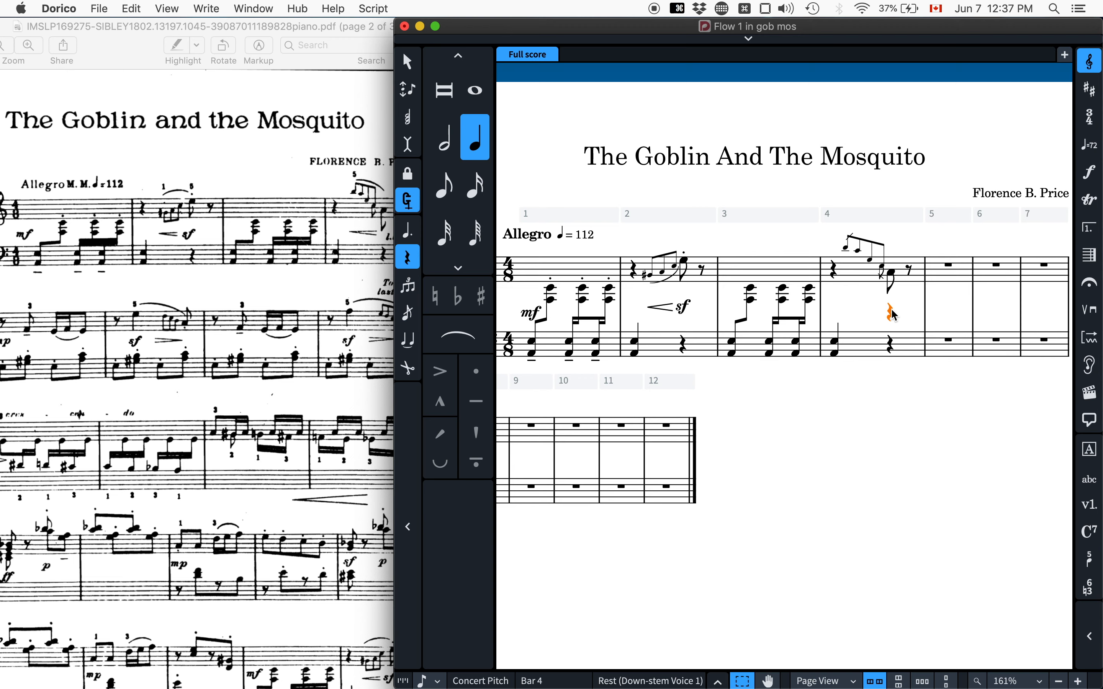
{"action": "key", "text": "super+8"}
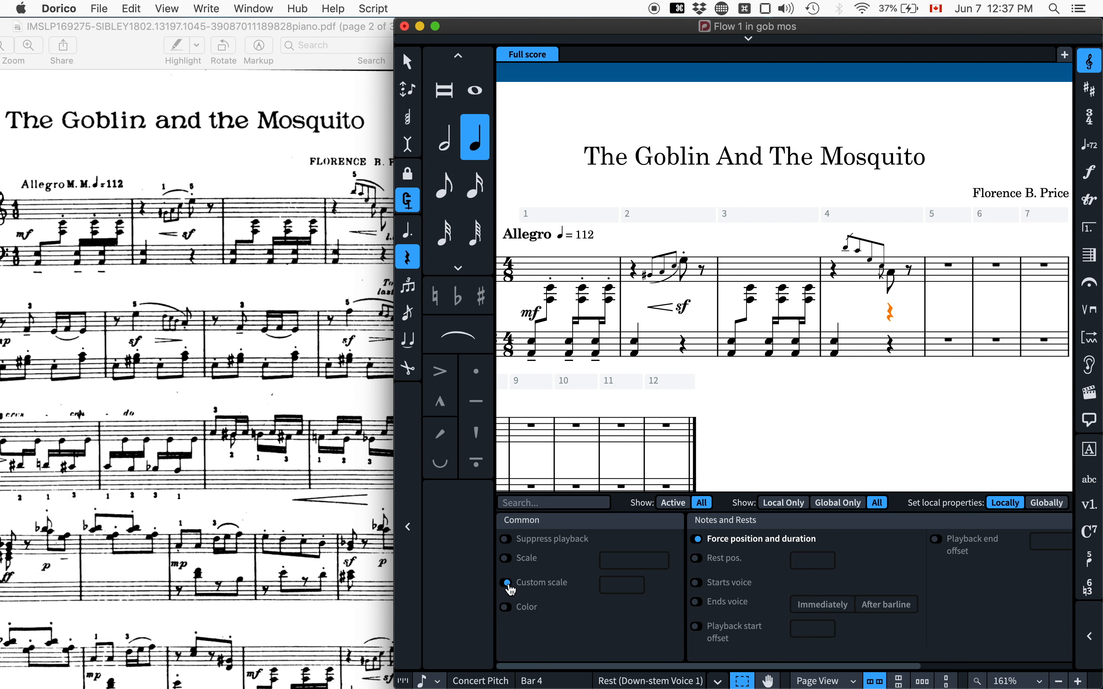
{"action": "left_click", "coordinate": [507, 583]}
{"action": "type", "text": "1"}
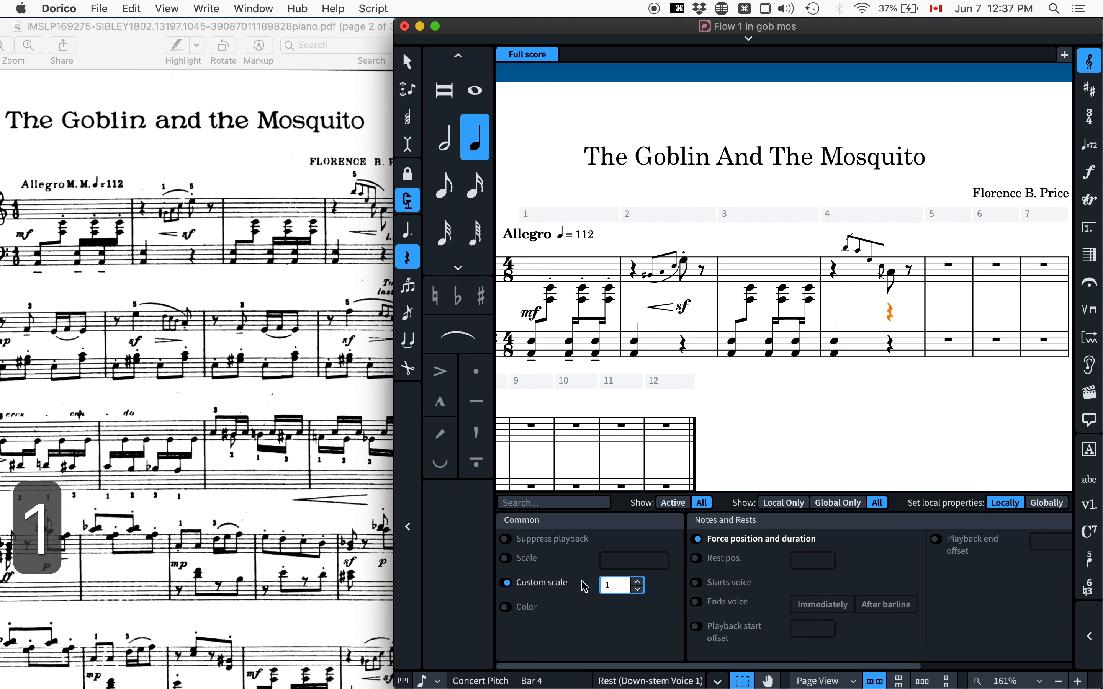
{"action": "key", "text": "Return"}
Examine up close how the scaled-down quarter rest looks below bar 4's eighth note.
{"action": "left_click", "coordinate": [903, 335]}
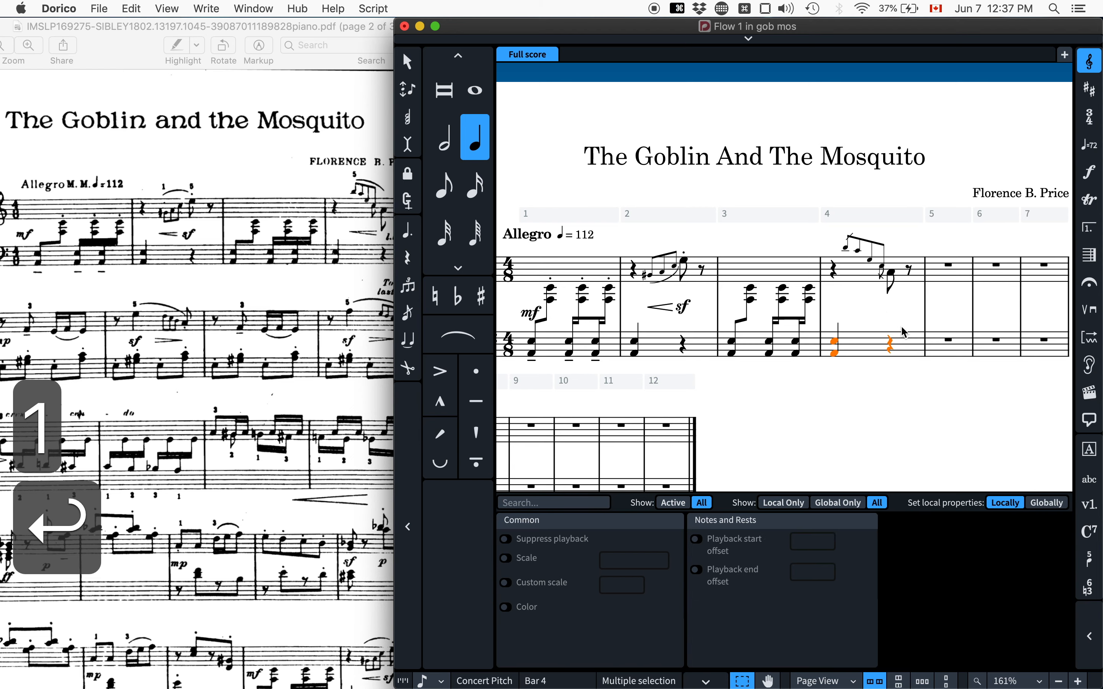
{"action": "left_click", "coordinate": [899, 314]}
{"action": "scroll", "coordinate": [900, 314], "scroll_direction": "up", "scroll_amount": 5}
{"action": "scroll", "coordinate": [903, 319], "scroll_direction": "up", "scroll_amount": 10}
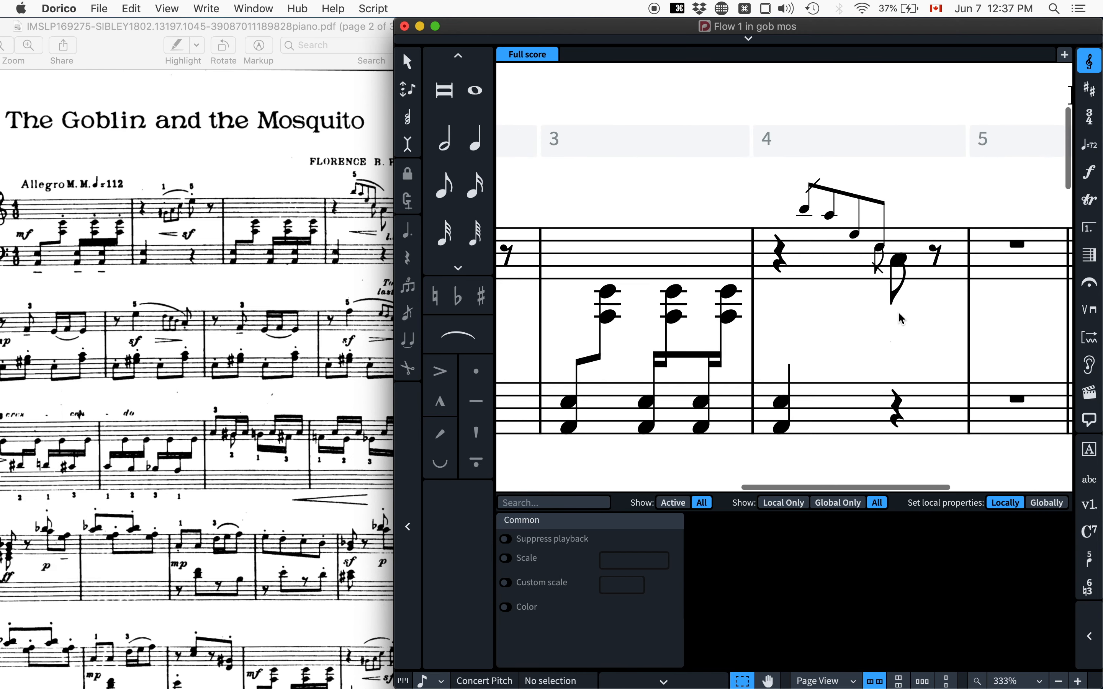
{"action": "scroll", "coordinate": [901, 412], "scroll_direction": "up", "scroll_amount": 2}
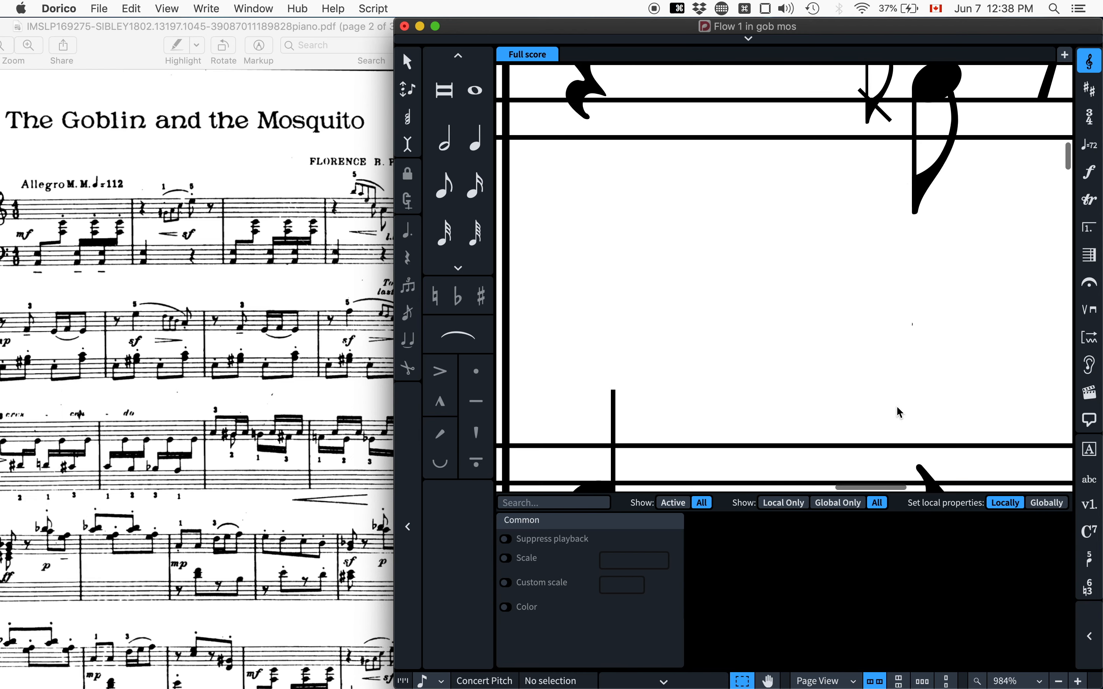
{"action": "scroll", "coordinate": [924, 368], "scroll_direction": "up", "scroll_amount": 2}
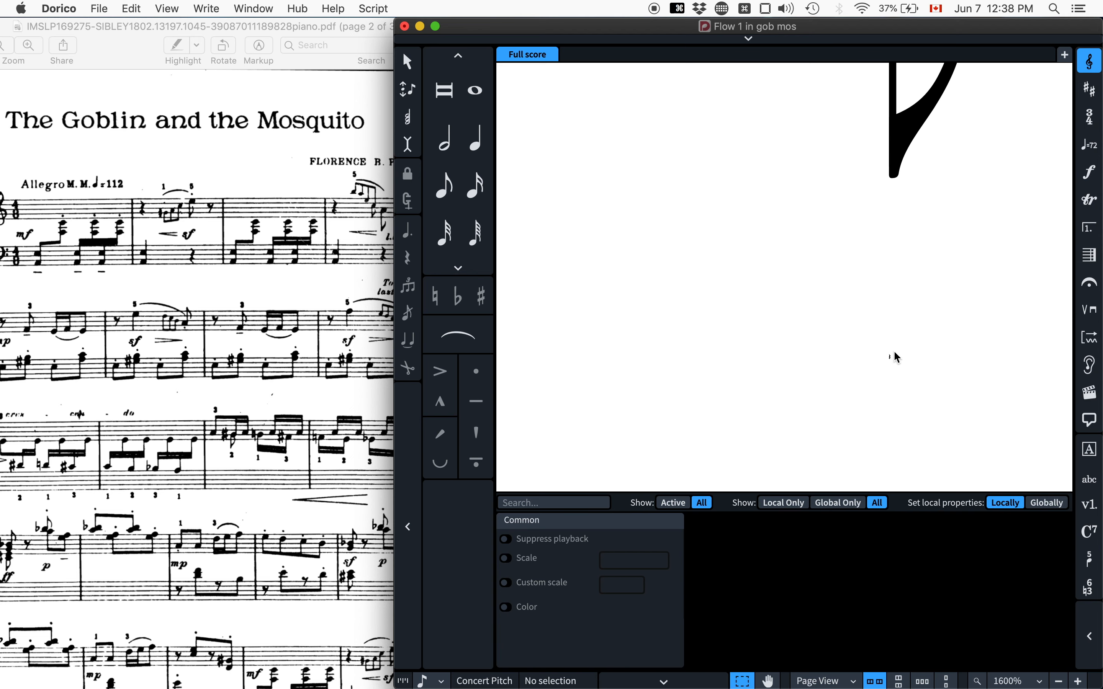
{"action": "scroll", "coordinate": [897, 358], "scroll_direction": "down", "scroll_amount": 10}
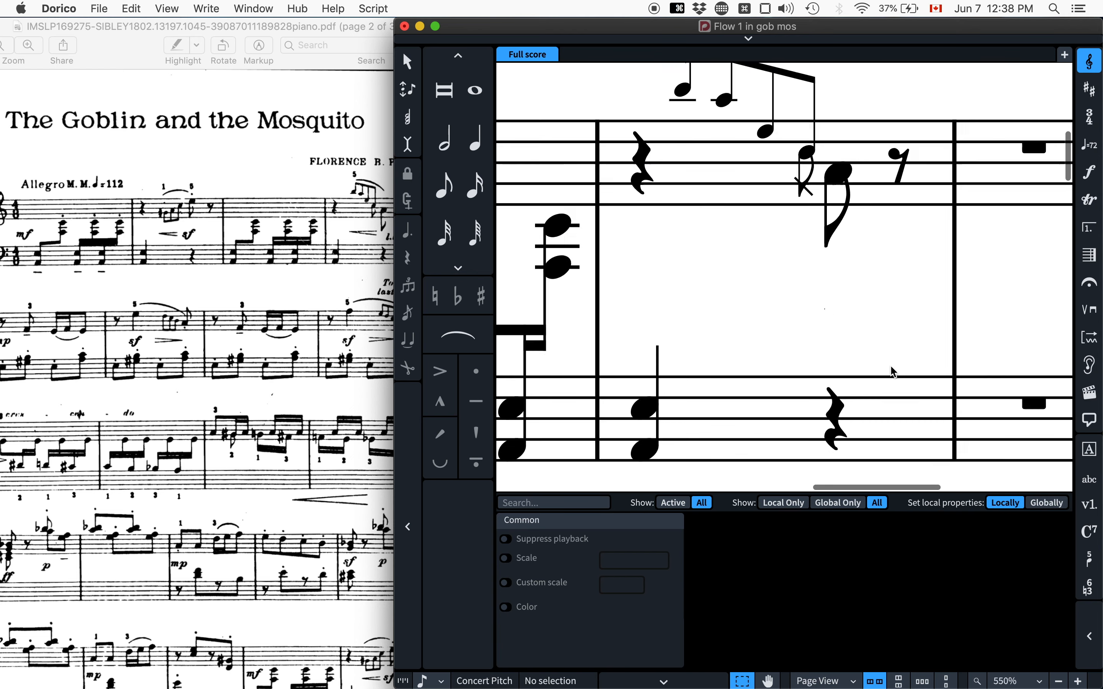
{"action": "scroll", "coordinate": [893, 372], "scroll_direction": "down", "scroll_amount": 5}
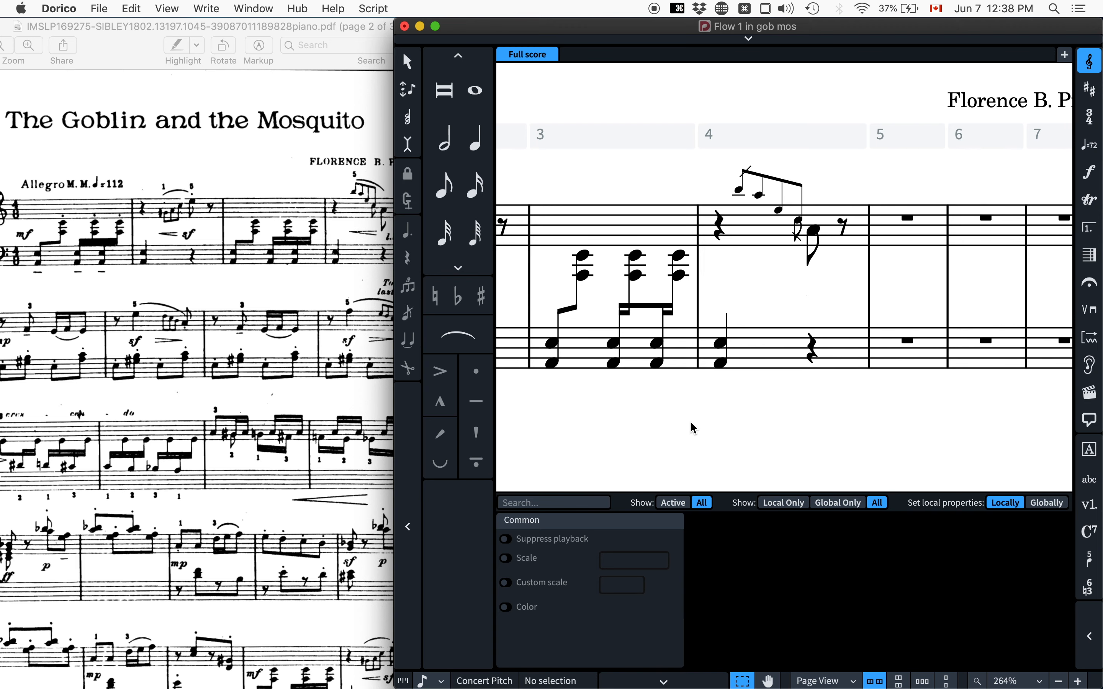
{"action": "scroll", "coordinate": [816, 301], "scroll_direction": "up", "scroll_amount": 5}
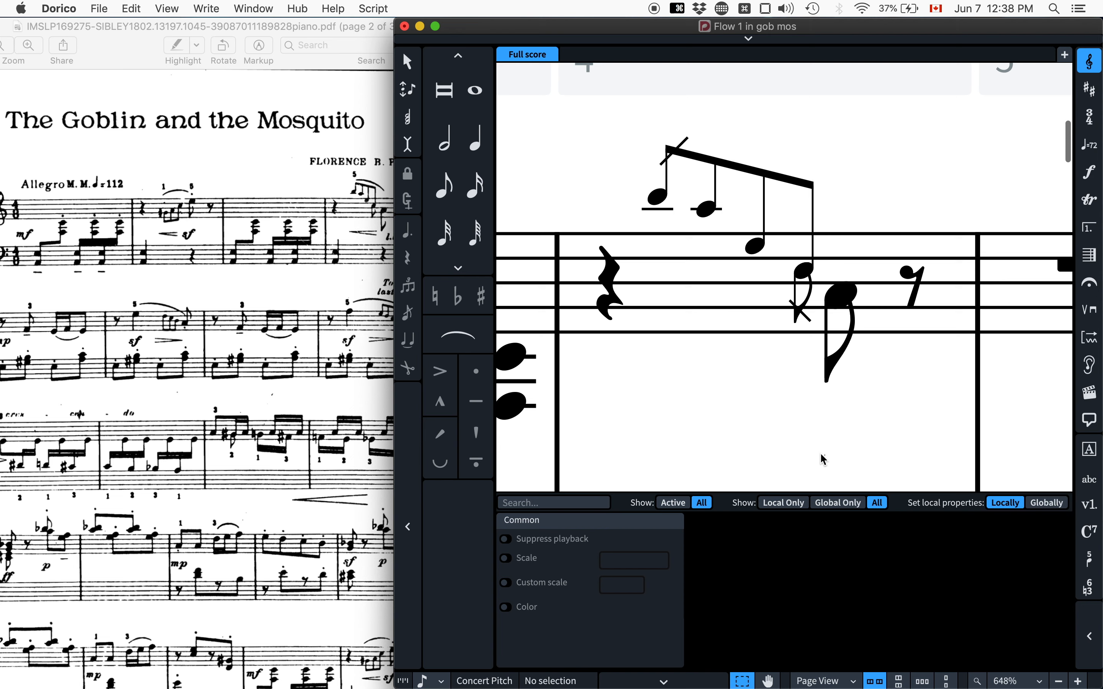
Turn off the custom scale on bar 4's down-stem quarter rest and set its color to white.
{"action": "left_click_drag", "start_coordinate": [806, 439], "coordinate": [849, 474]}
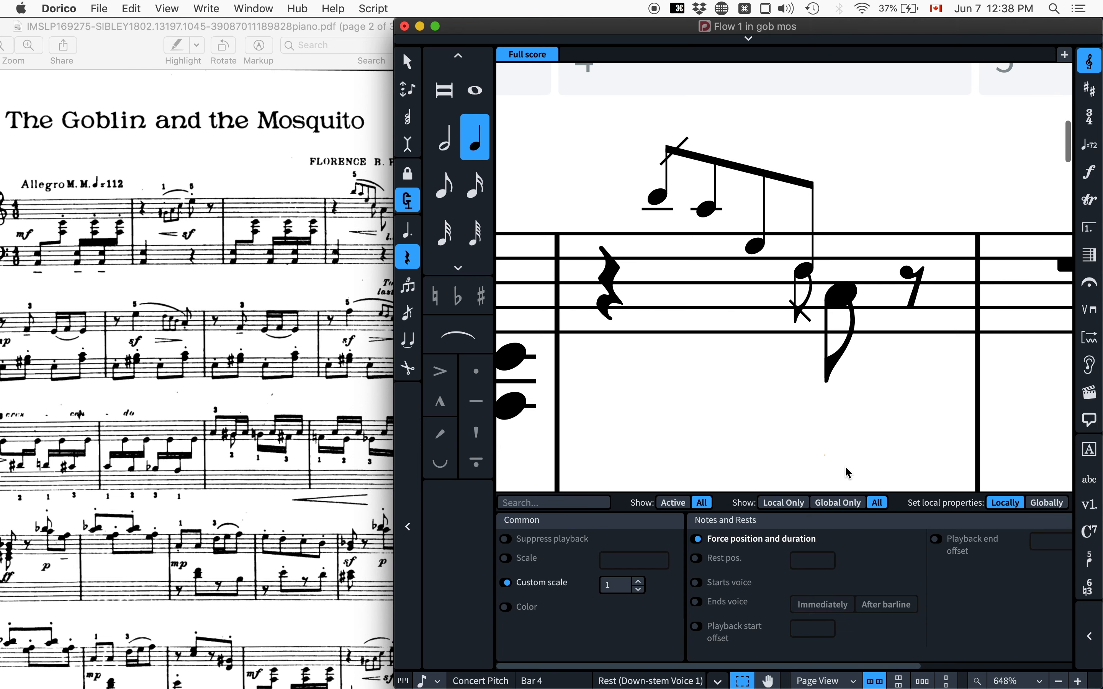
{"action": "left_click", "coordinate": [507, 583]}
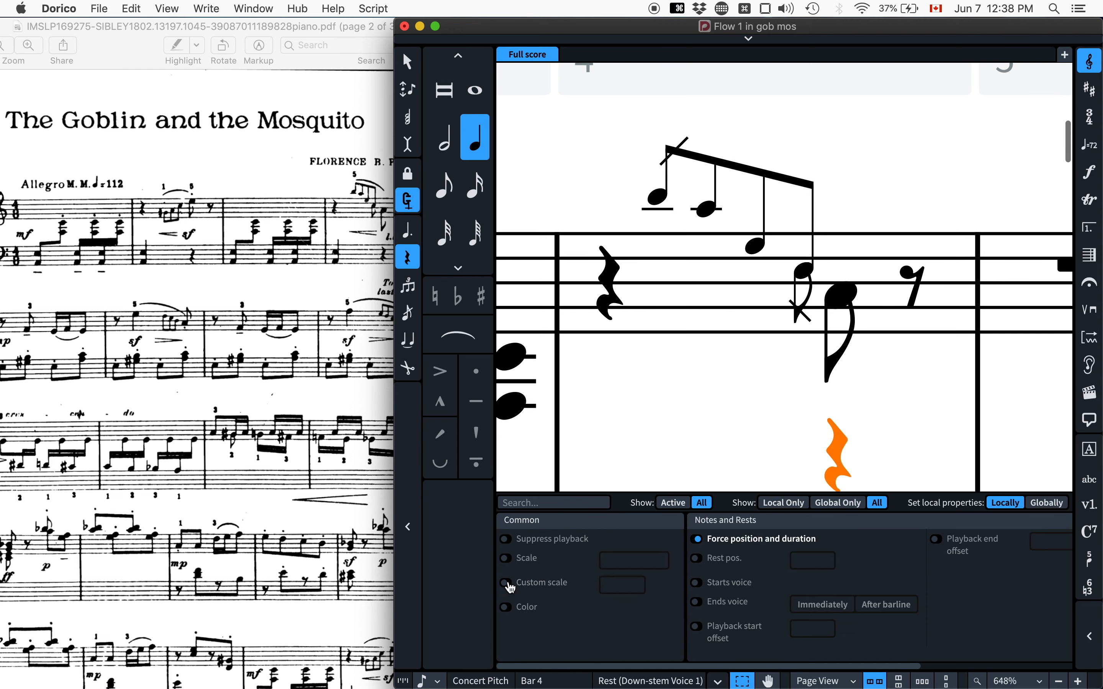
{"action": "left_click", "coordinate": [507, 608]}
{"action": "left_click", "coordinate": [607, 610]}
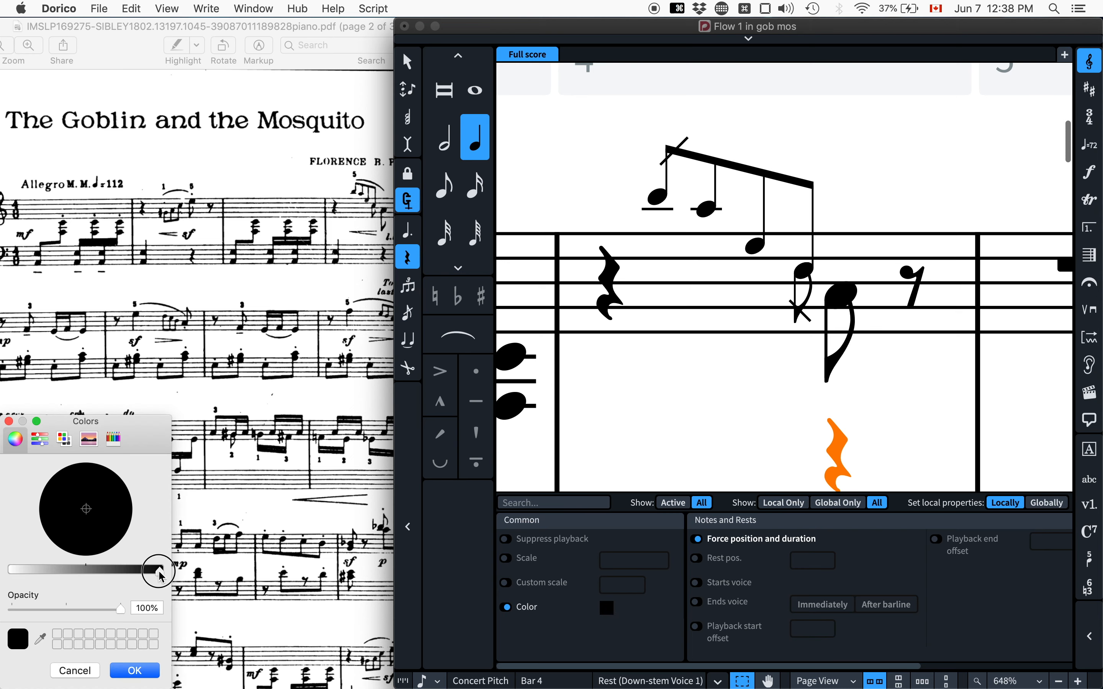
{"action": "left_click_drag", "start_coordinate": [159, 571], "coordinate": [8, 571]}
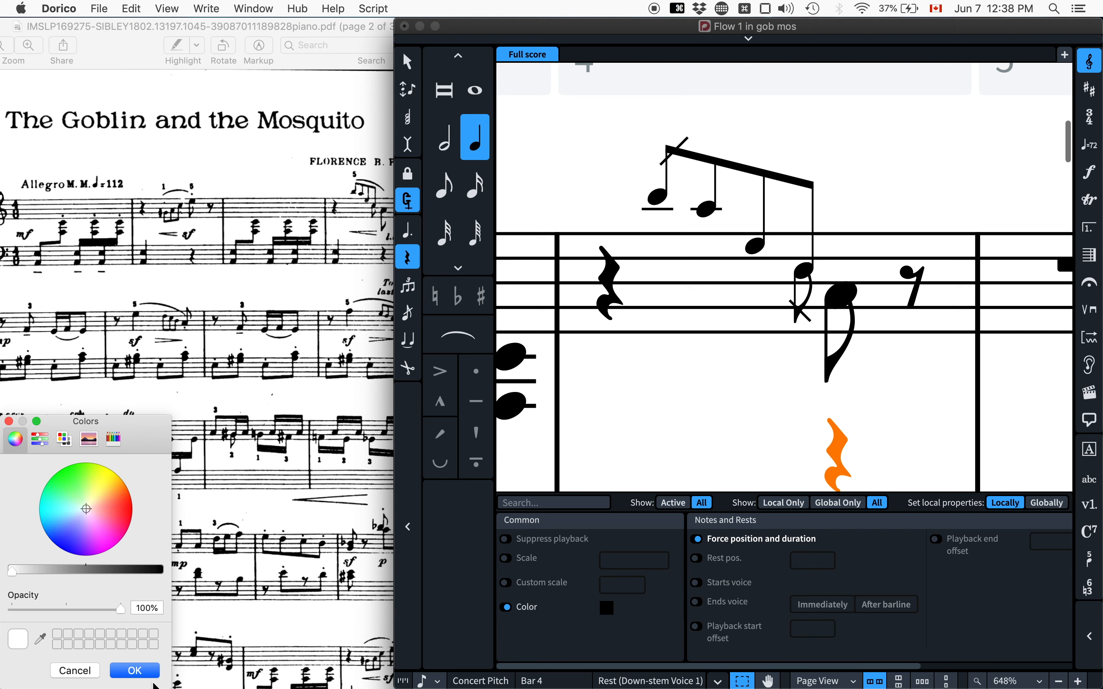
{"action": "left_click", "coordinate": [151, 673]}
{"action": "left_click", "coordinate": [685, 380]}
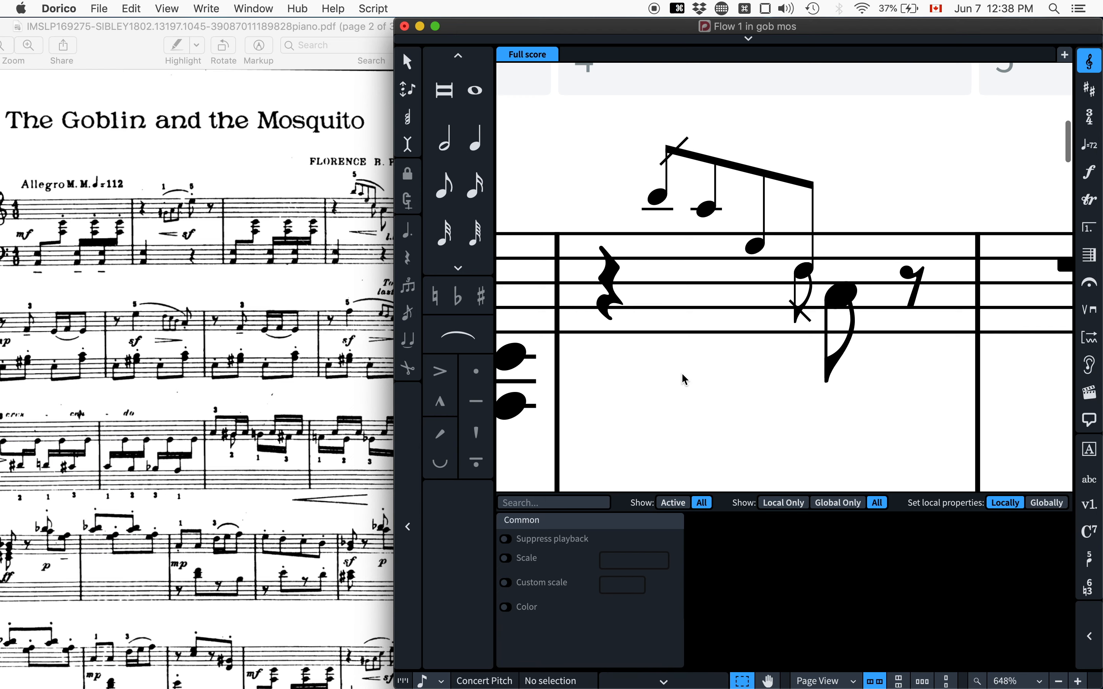
Add a slur from bar 4's first grace note to the A4 eighth note.
{"action": "key", "text": "super+minus"}
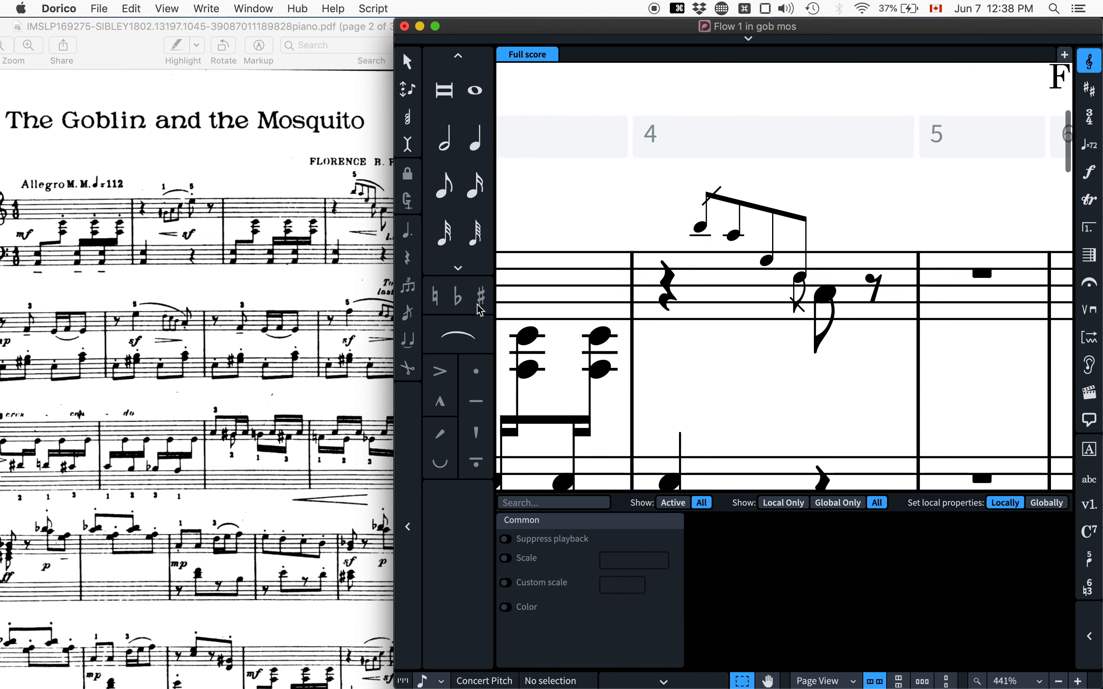
{"action": "left_click", "coordinate": [706, 235]}
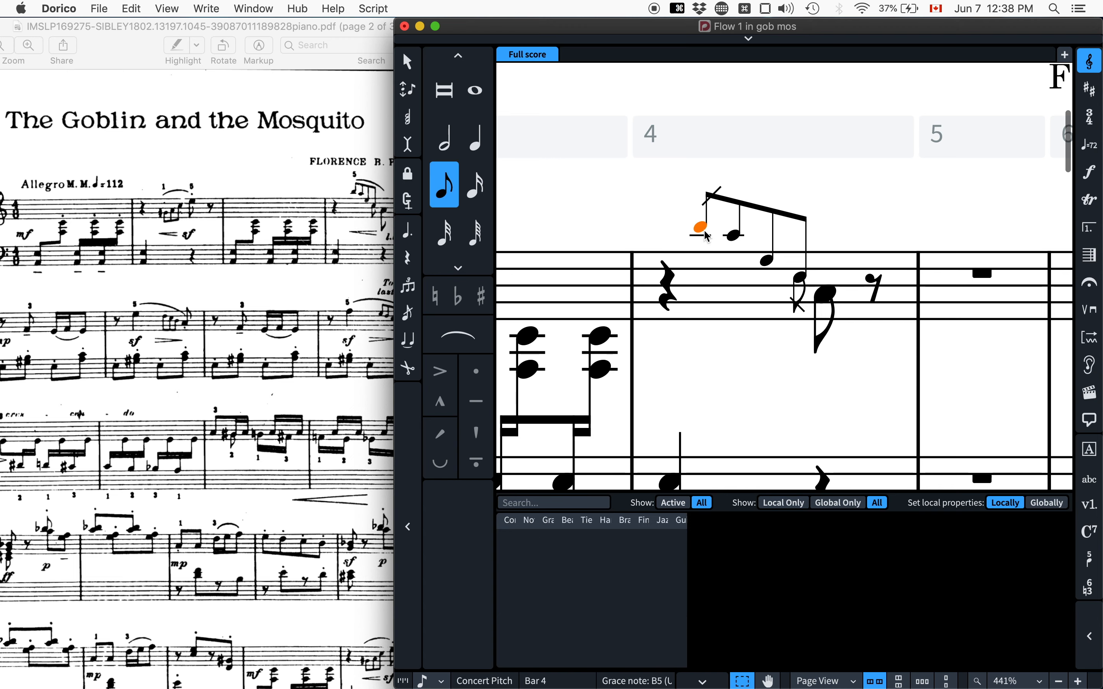
{"action": "left_click", "coordinate": [826, 293], "text": "shift"}
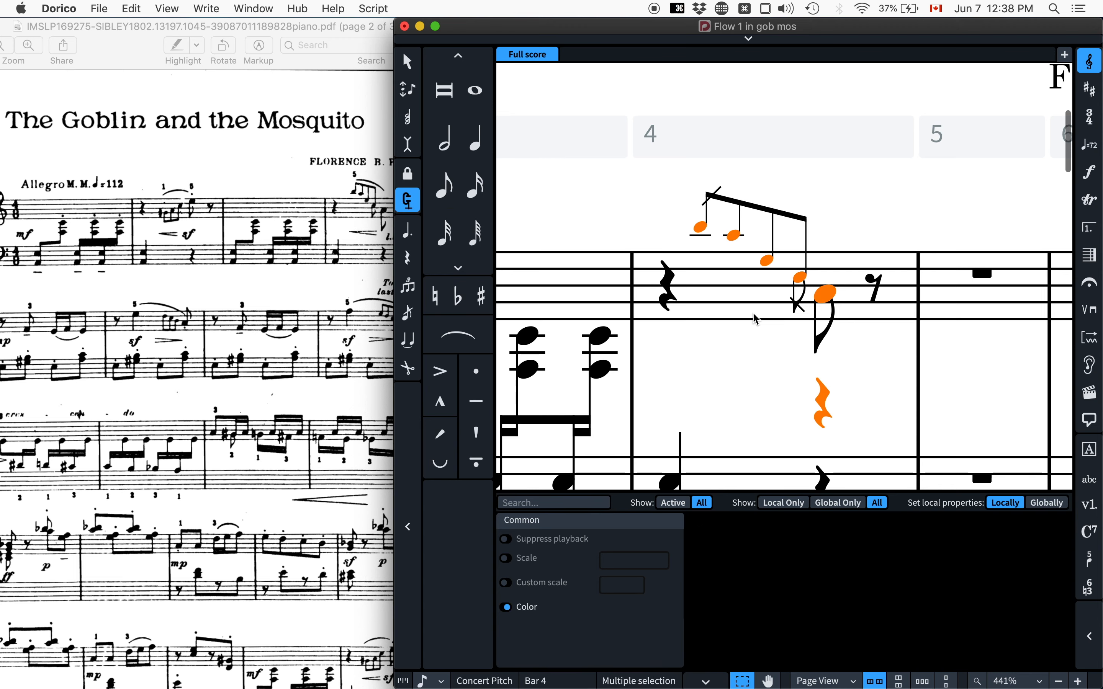
{"action": "scroll", "coordinate": [757, 319], "scroll_direction": "down", "scroll_amount": 3}
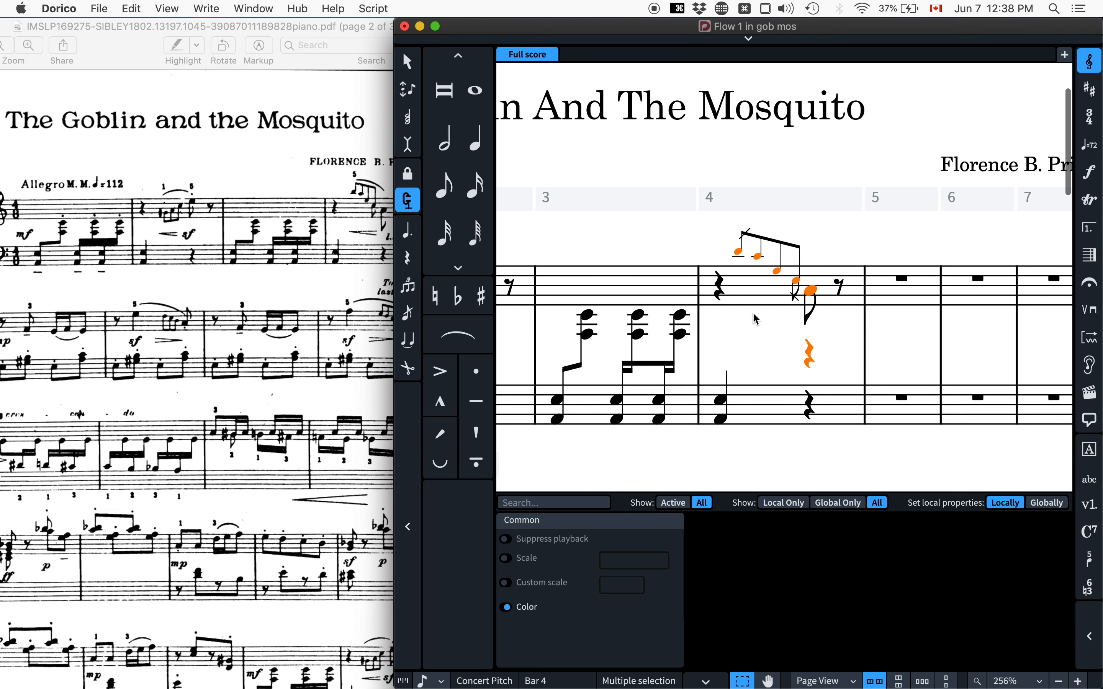
{"action": "scroll", "coordinate": [757, 319], "scroll_direction": "up", "scroll_amount": 4}
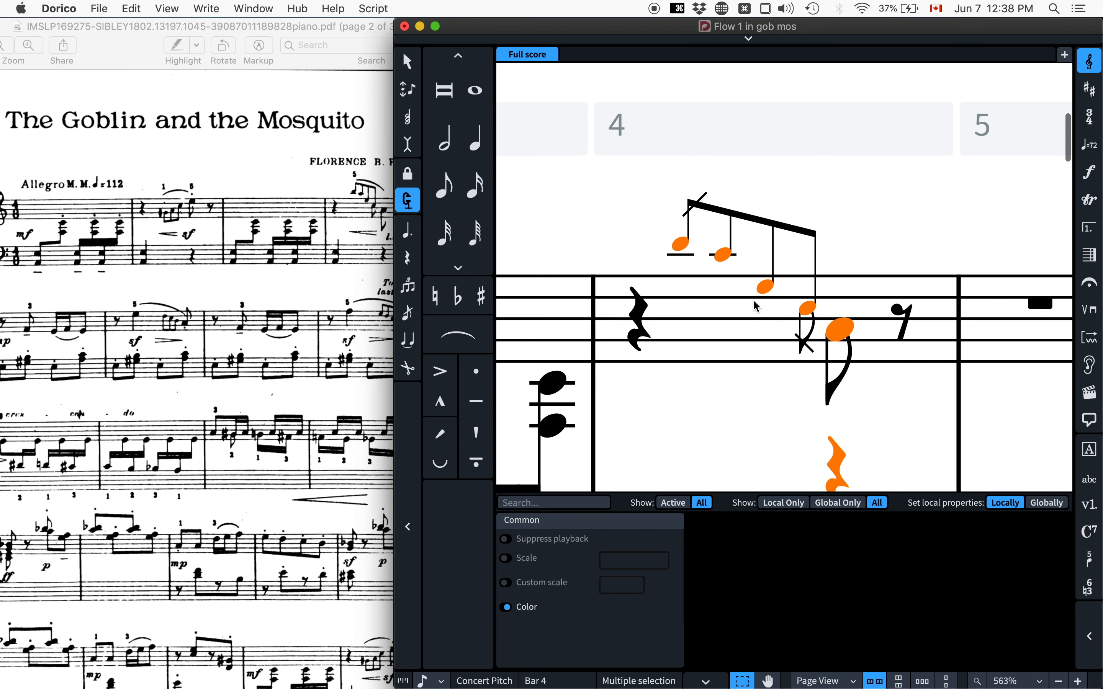
{"action": "scroll", "coordinate": [784, 364], "scroll_direction": "down", "scroll_amount": 3}
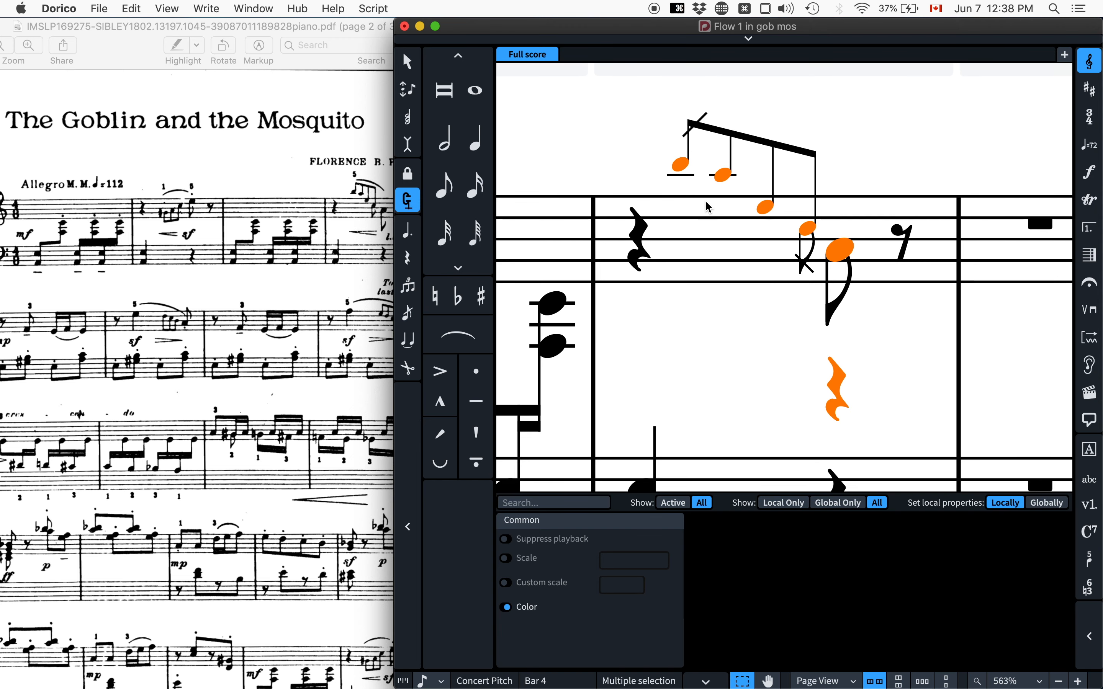
{"action": "key", "text": "s"}
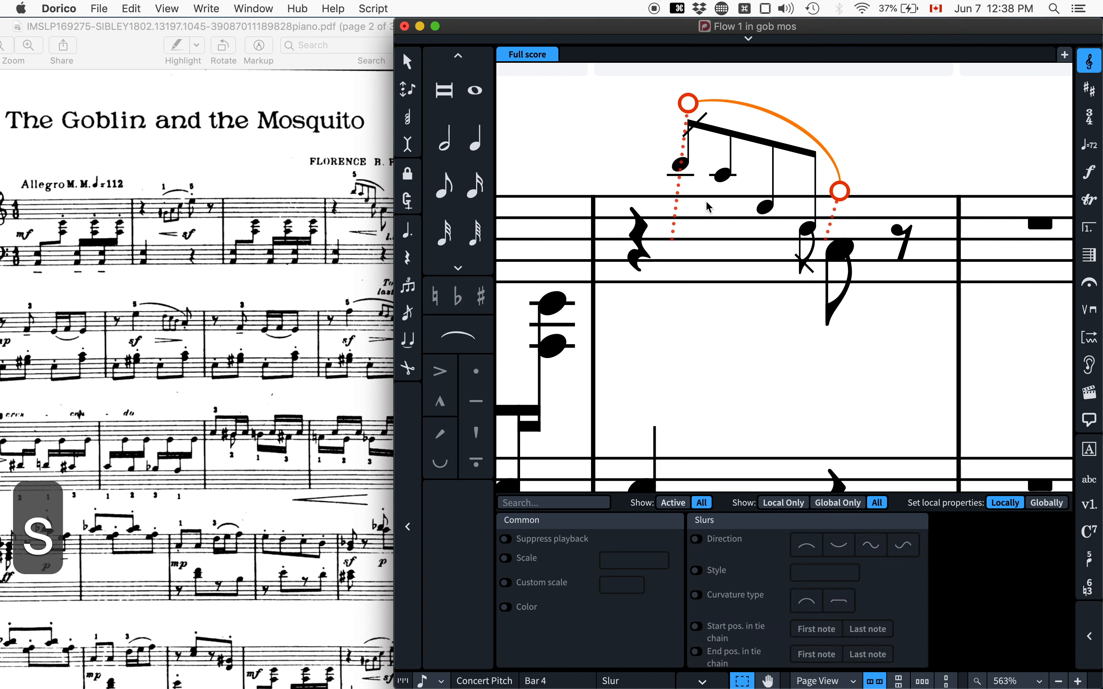
Add a crescendo hairpin (<) from bar 4's first grace note to the A4 eighth note.
{"action": "left_click", "coordinate": [686, 172]}
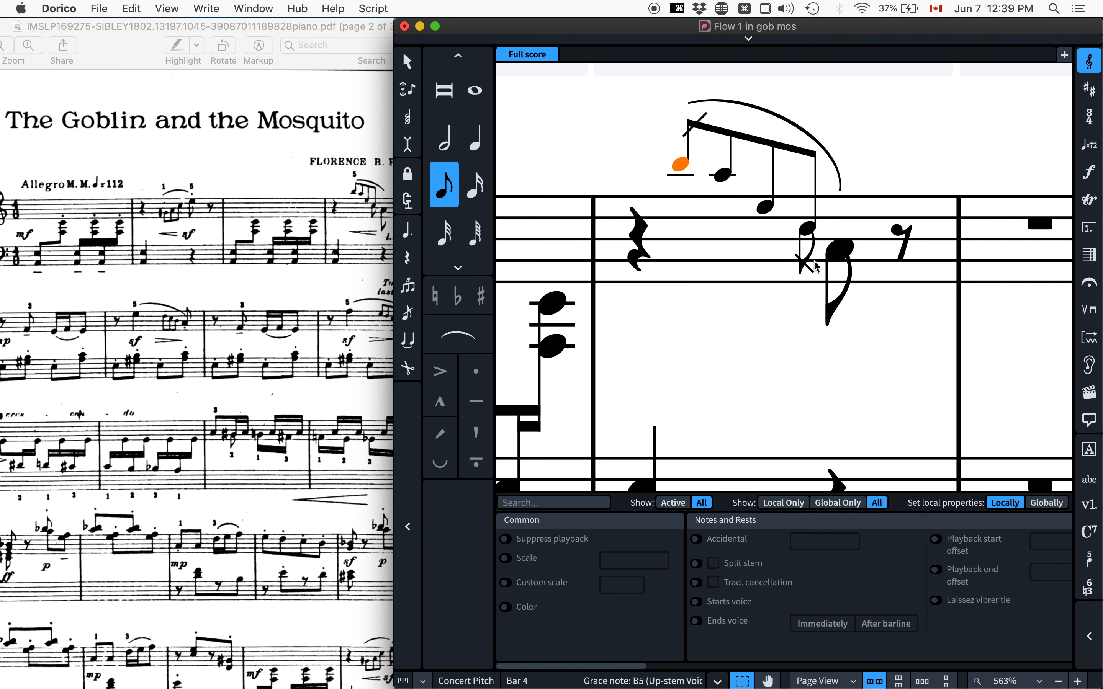
{"action": "left_click", "coordinate": [844, 257], "text": "shift"}
{"action": "key", "text": "shift+d"}
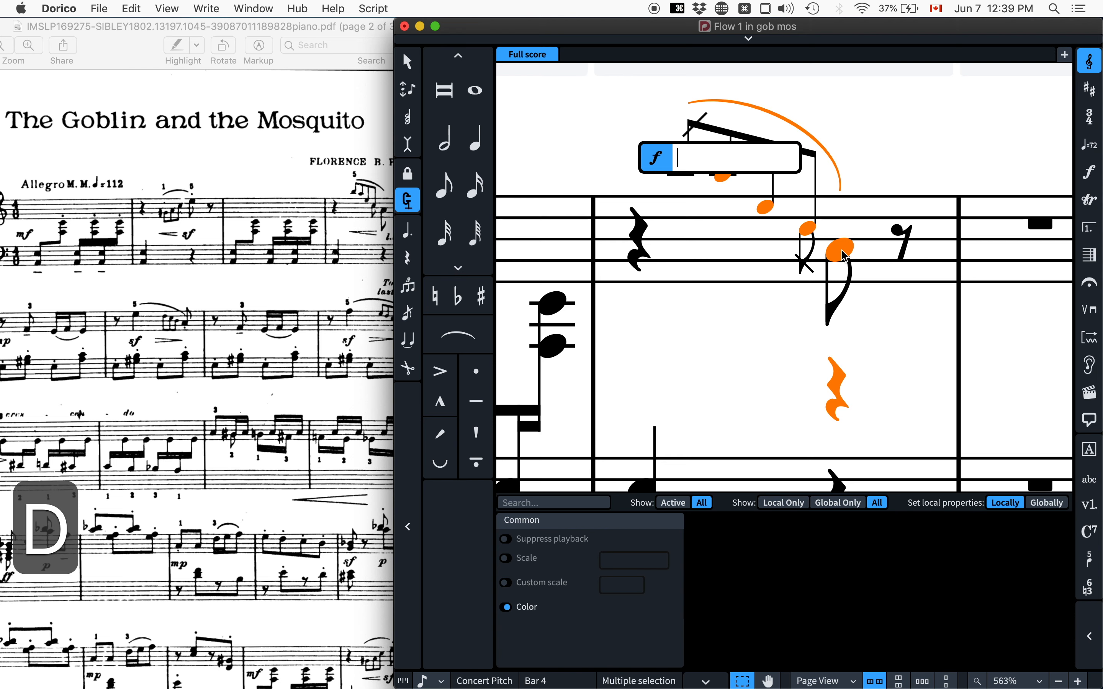
{"action": "type", "text": "<"}
{"action": "key", "text": "Return"}
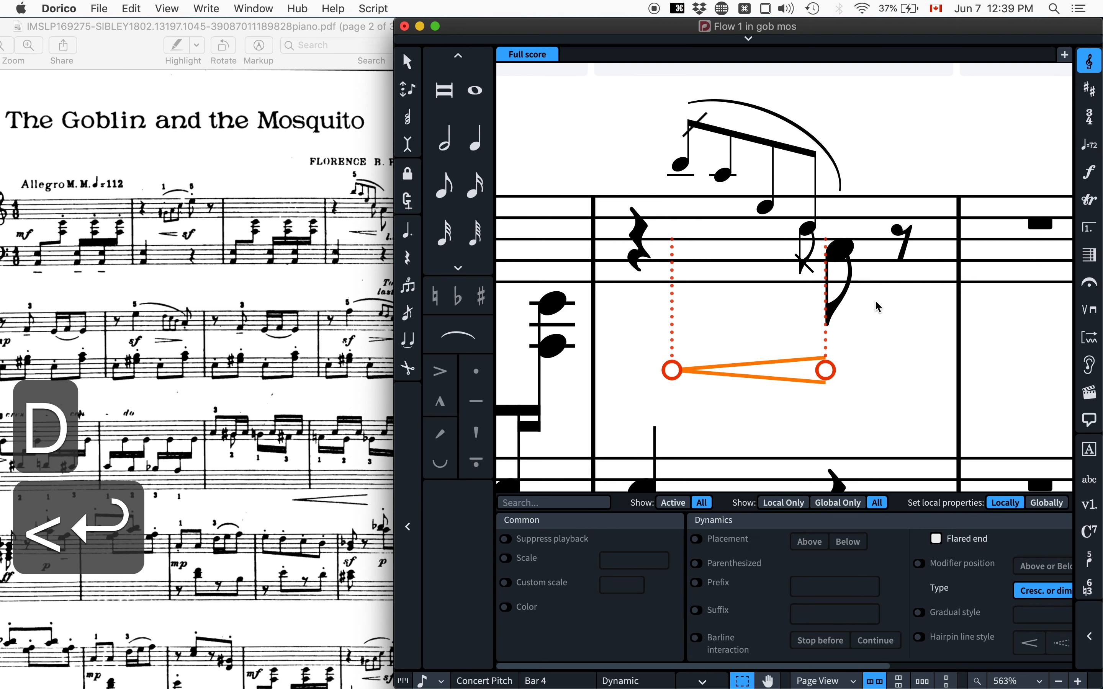
{"action": "left_click", "coordinate": [914, 321]}
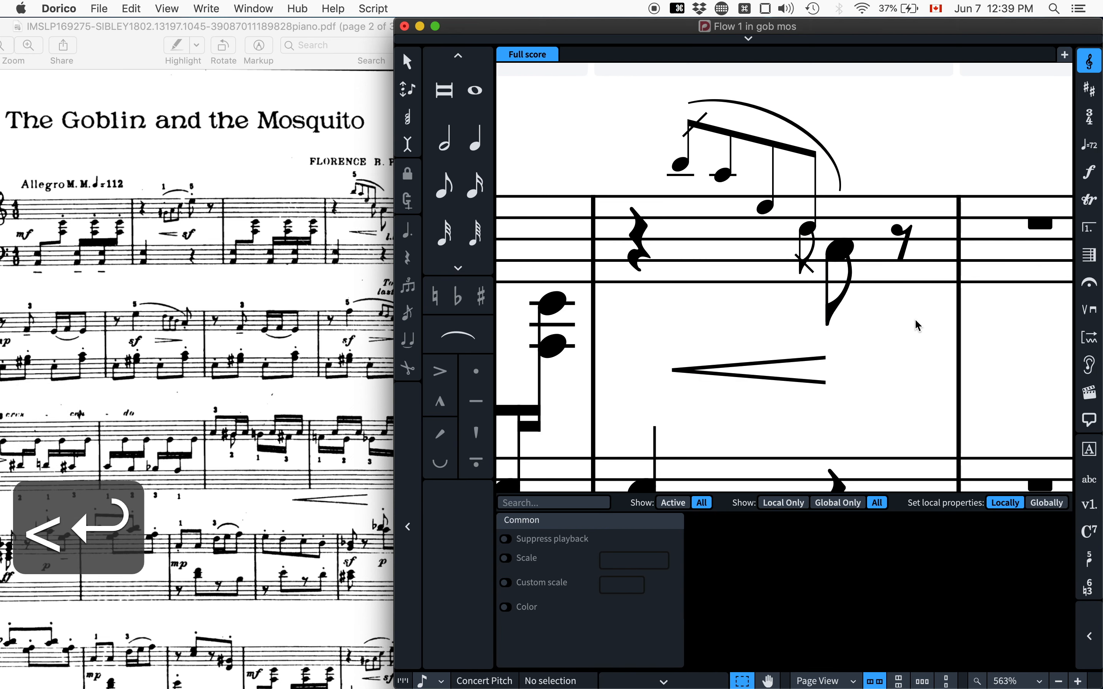
Set the custom scale of bar 4's white down-stem quarter rest to 1.
{"action": "left_click", "coordinate": [826, 376]}
{"action": "left_click_drag", "start_coordinate": [755, 333], "coordinate": [940, 444]}
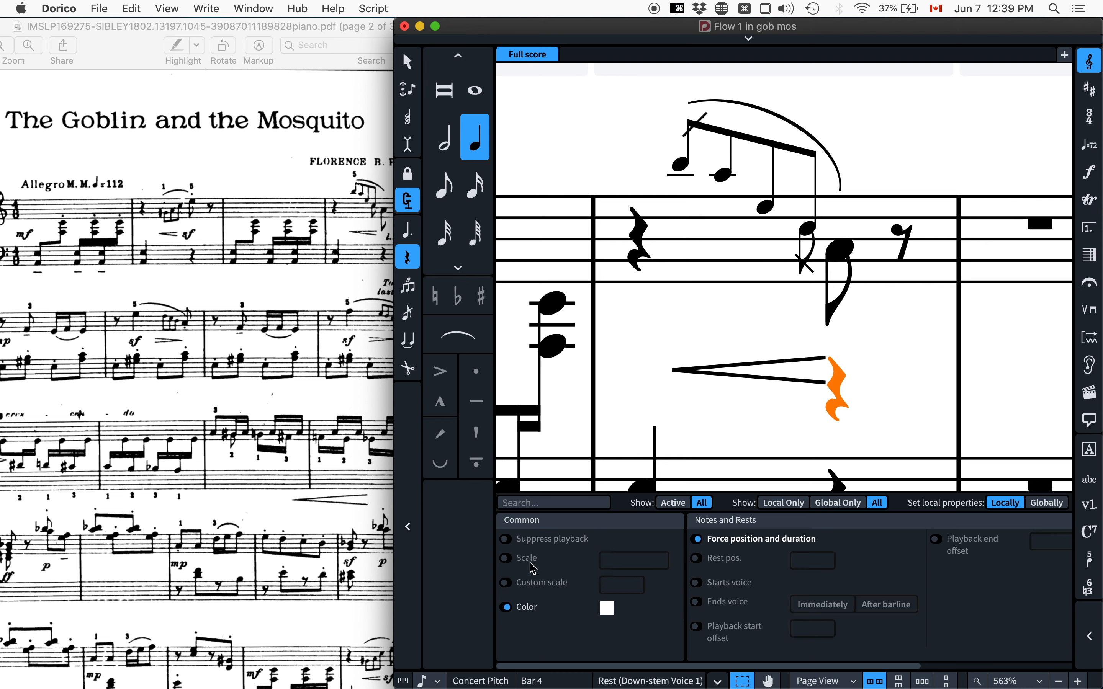
{"action": "left_click", "coordinate": [615, 585]}
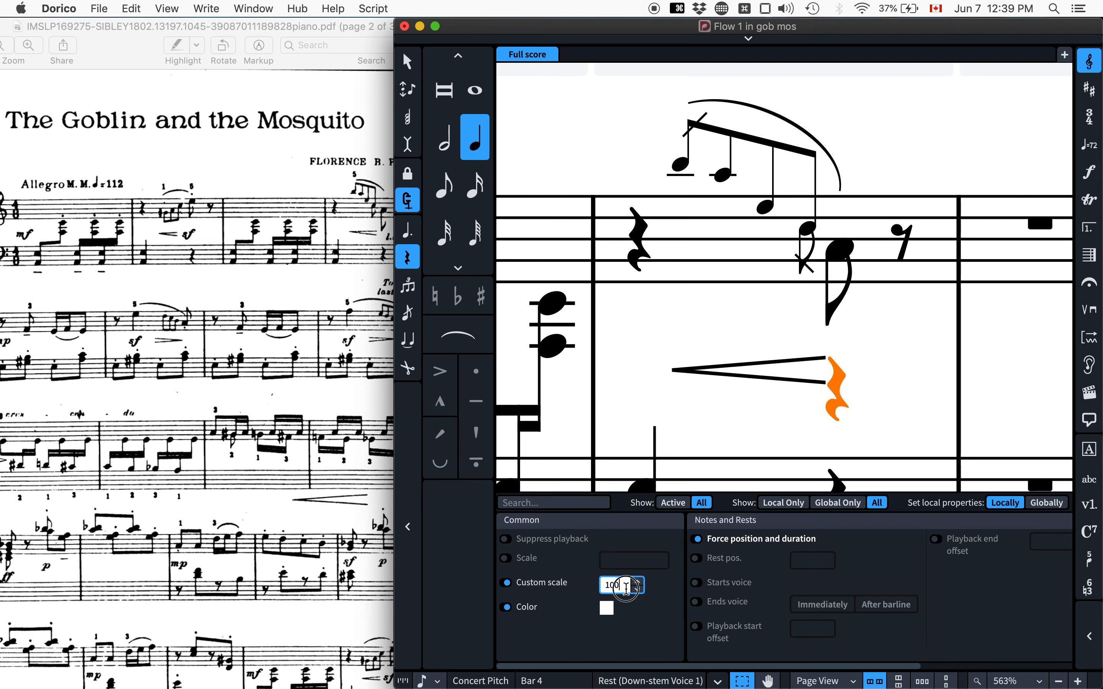
{"action": "type", "text": "1"}
{"action": "key", "text": "Return"}
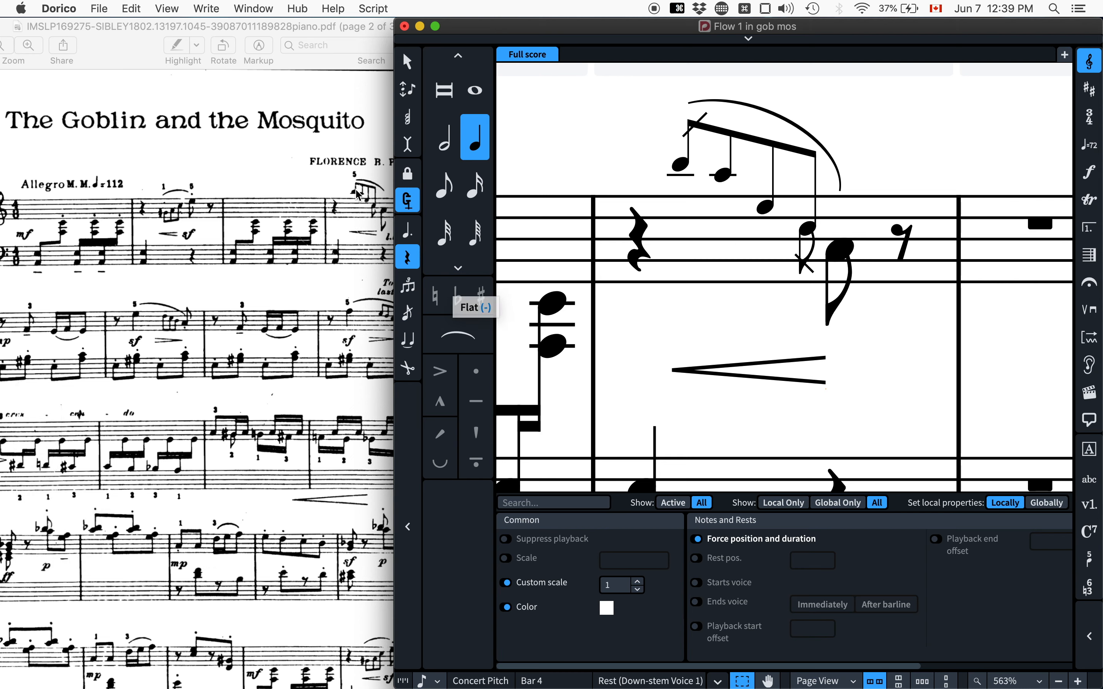
Select bar 4's first grace note and examine the Grace Notes settings for notes in the Engraving Options, searching for "grace".
{"action": "left_click", "coordinate": [689, 167]}
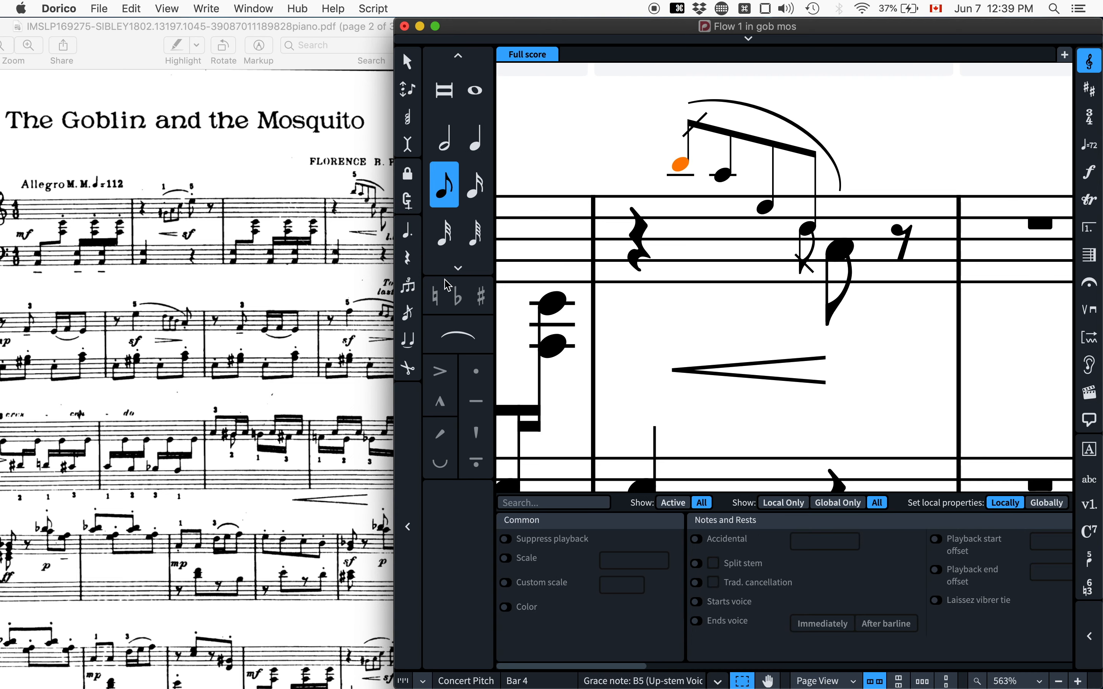
{"action": "key", "text": "super+shift+e"}
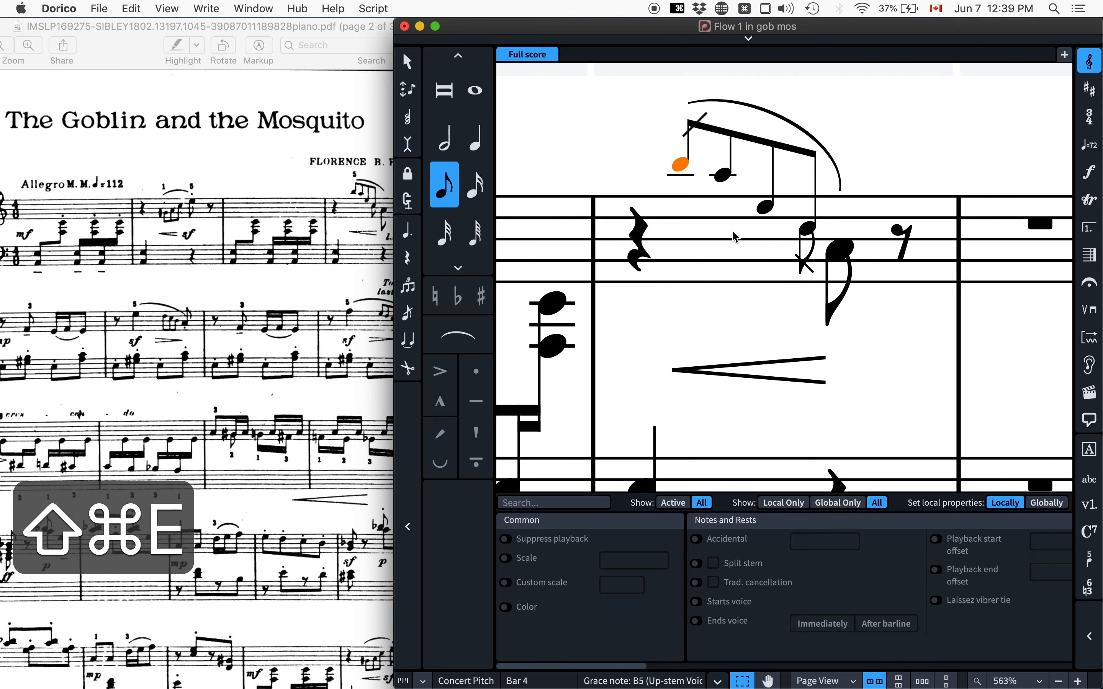
{"action": "scroll", "coordinate": [179, 272], "scroll_direction": "down", "scroll_amount": 3}
{"action": "scroll", "coordinate": [176, 266], "scroll_direction": "down", "scroll_amount": 1}
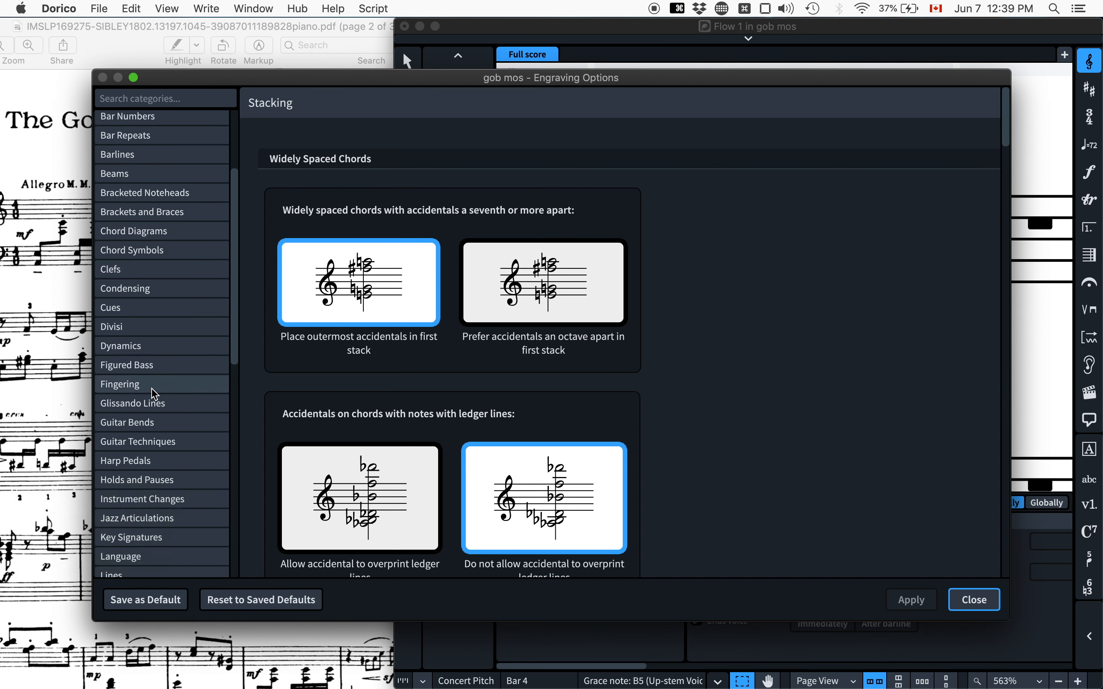
{"action": "left_click", "coordinate": [155, 99]}
{"action": "type", "text": "f"}
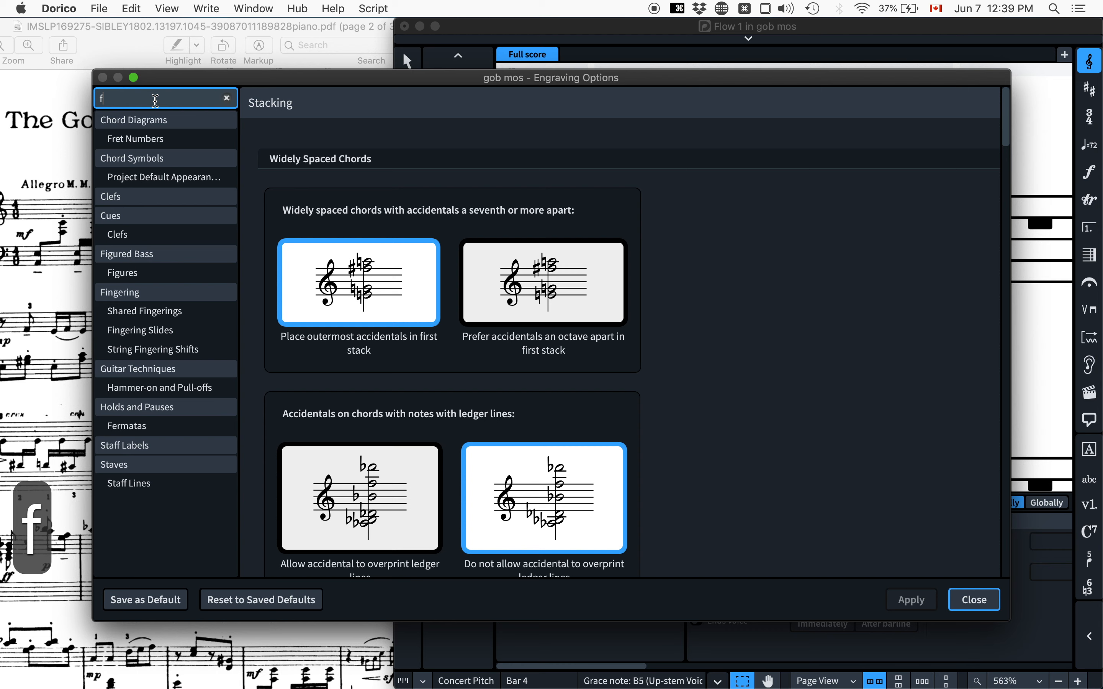
{"action": "key", "text": "BackSpace"}
{"action": "key", "text": "BackSpace"}
{"action": "type", "text": "grace"}
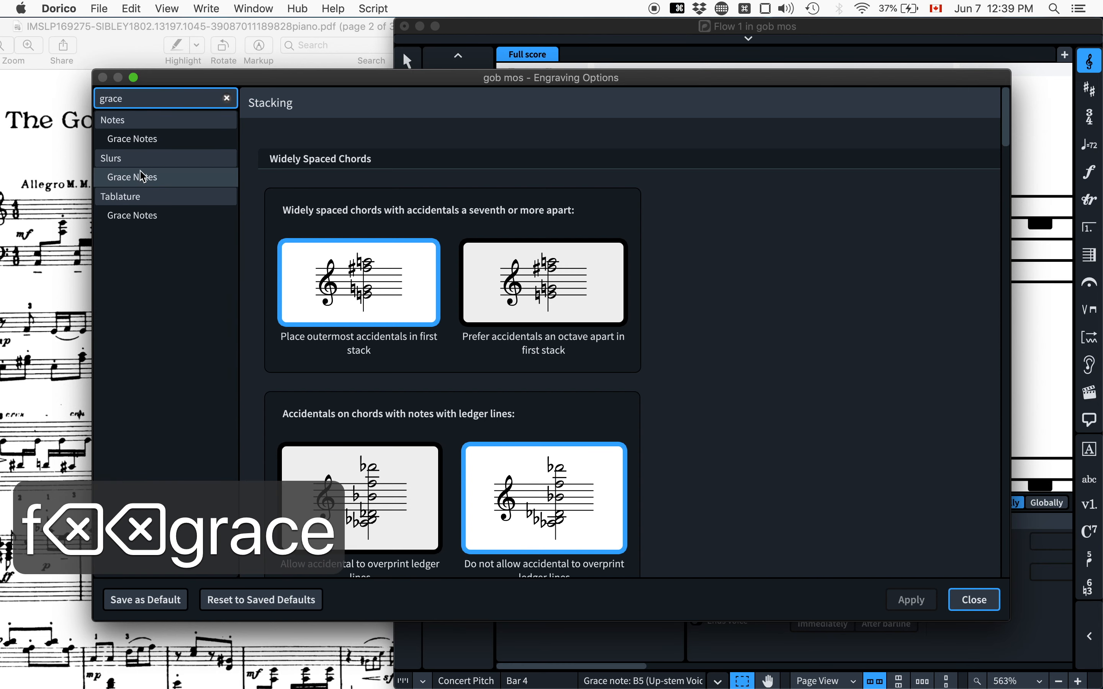
{"action": "left_click", "coordinate": [148, 139]}
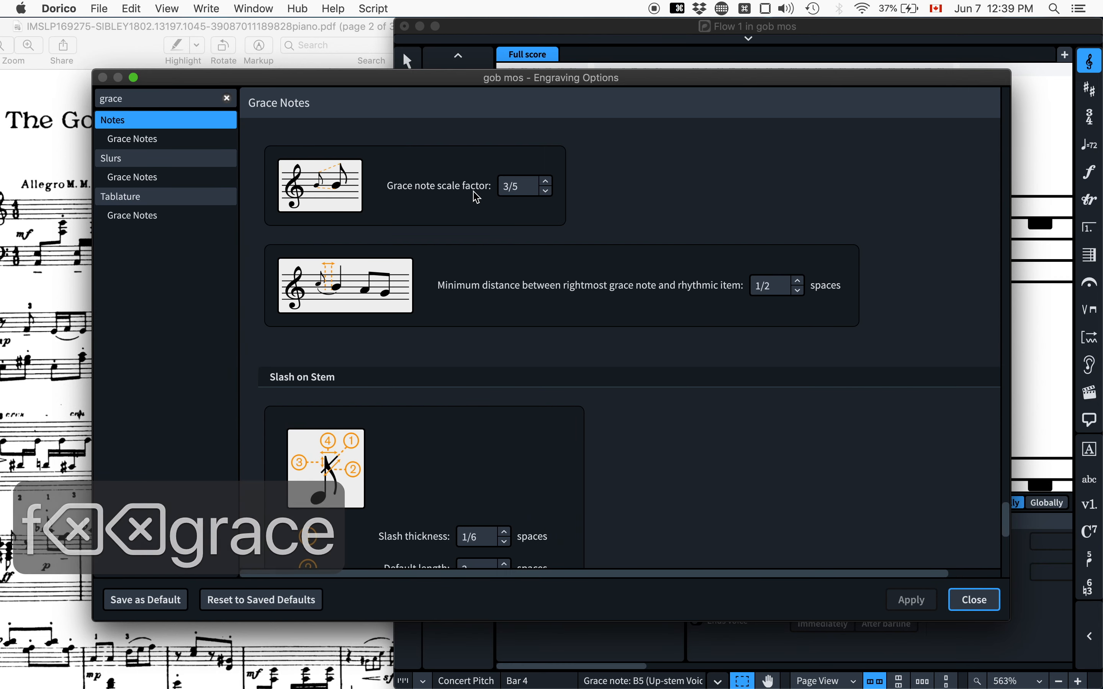
{"action": "scroll", "coordinate": [620, 347], "scroll_direction": "down", "scroll_amount": 5}
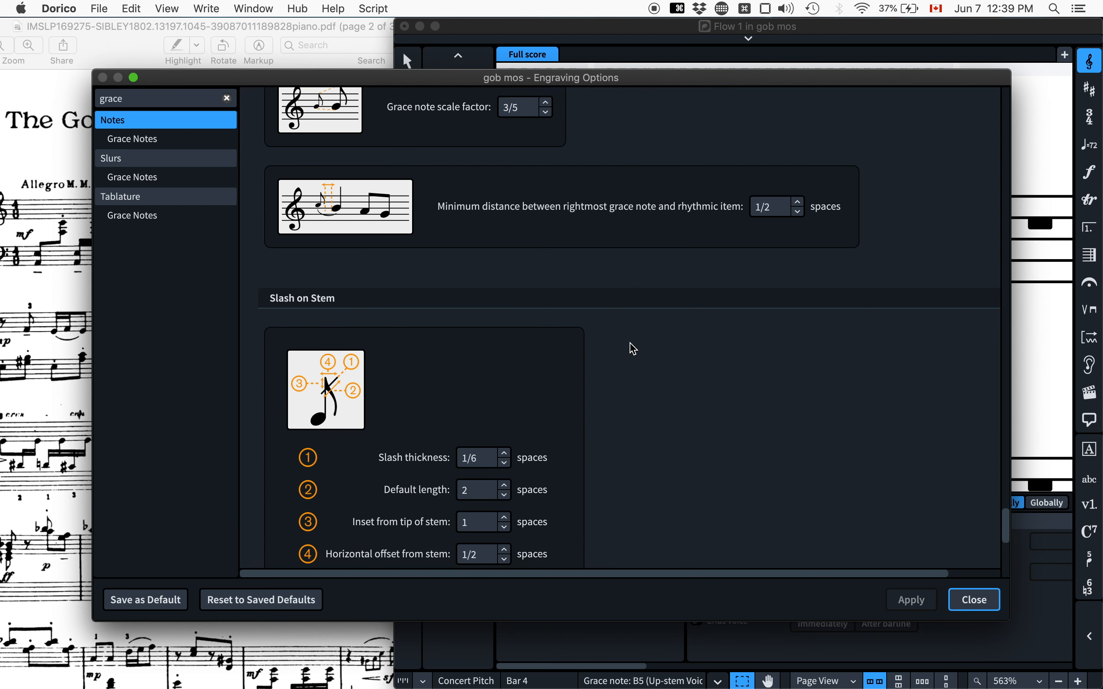
{"action": "scroll", "coordinate": [634, 350], "scroll_direction": "down", "scroll_amount": 3}
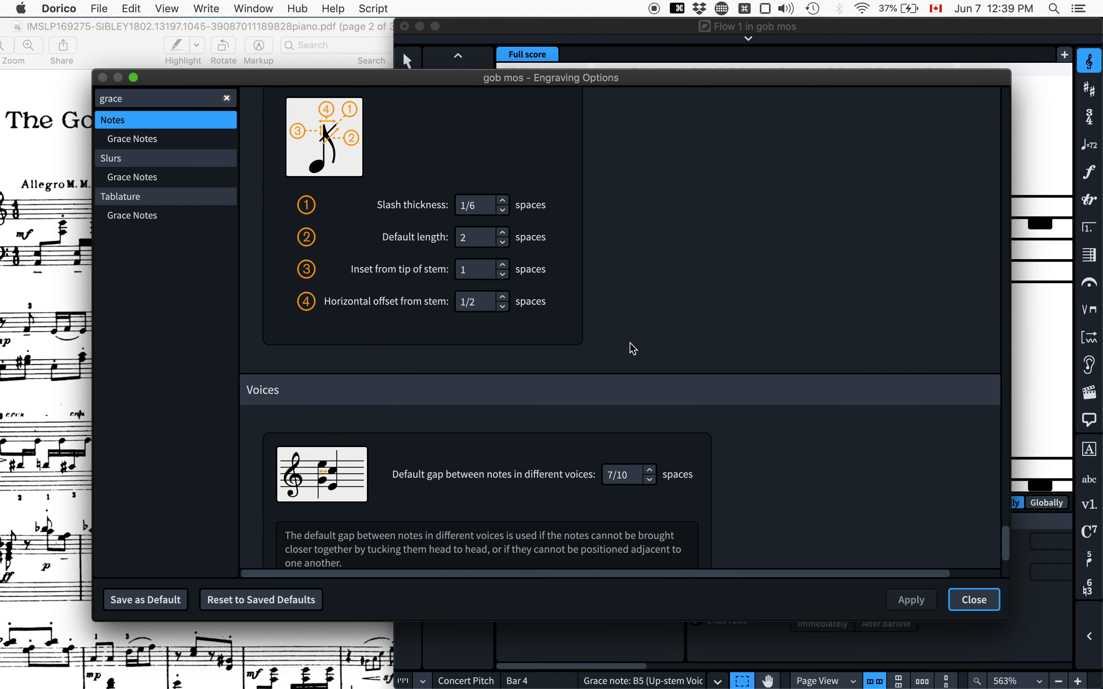
{"action": "scroll", "coordinate": [633, 349], "scroll_direction": "up", "scroll_amount": 6}
{"action": "scroll", "coordinate": [633, 349], "scroll_direction": "up", "scroll_amount": 5}
{"action": "scroll", "coordinate": [634, 349], "scroll_direction": "down", "scroll_amount": 6}
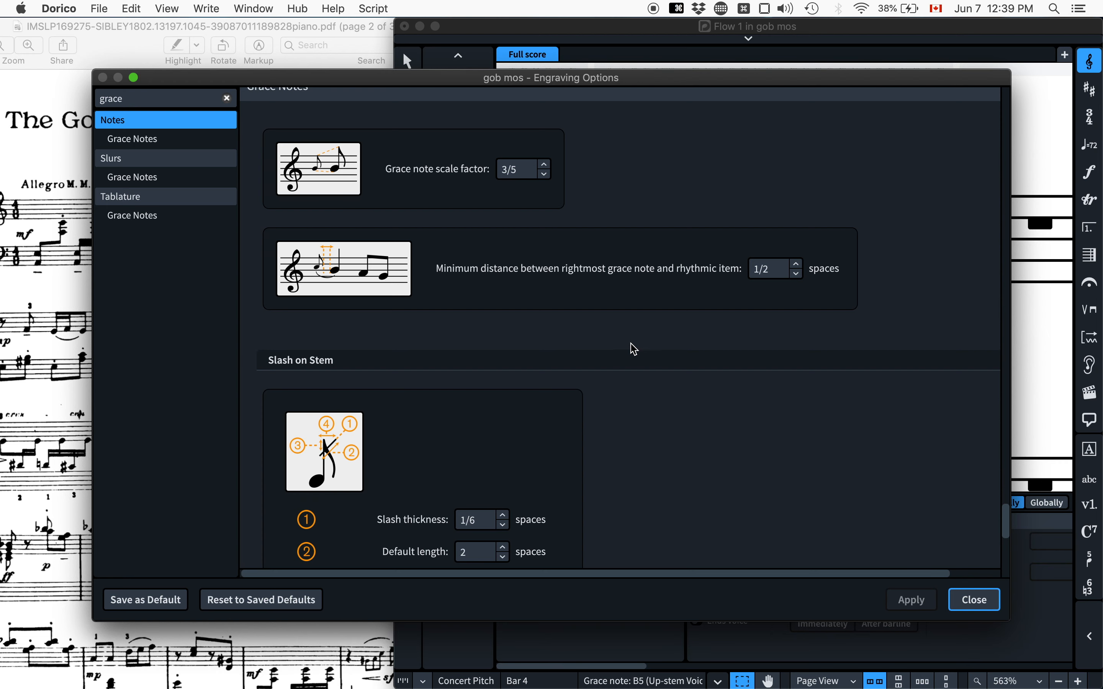
Search the Notation Options for "grace" and close them.
{"action": "key", "text": "shift+super+n"}
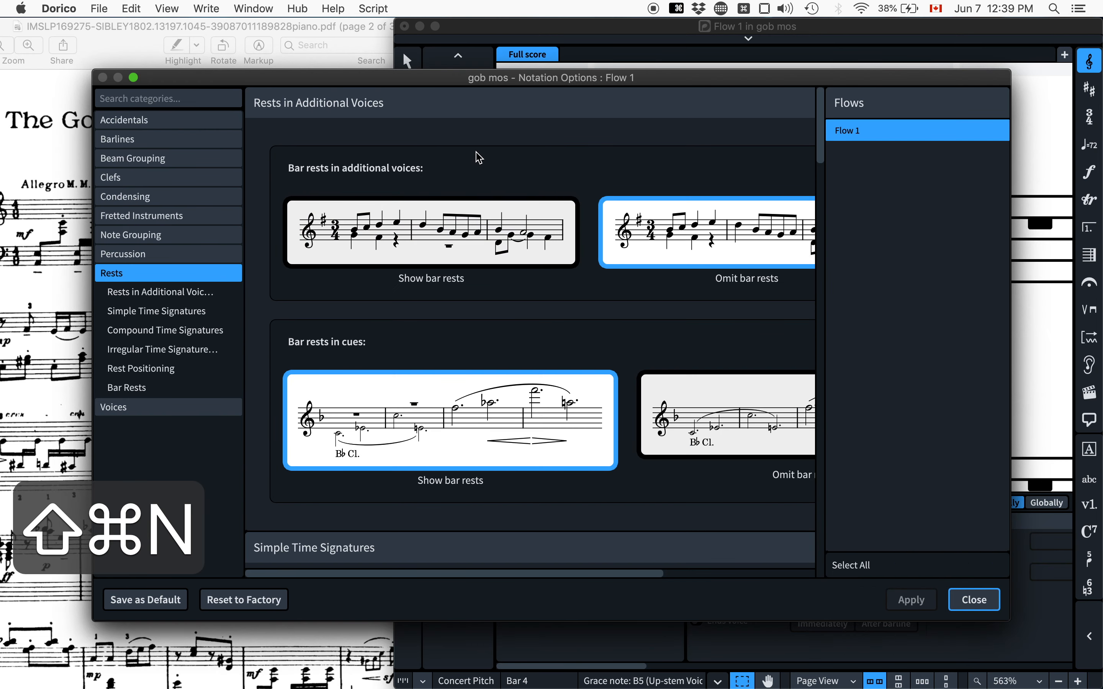
{"action": "left_click", "coordinate": [187, 94]}
{"action": "type", "text": "grace"}
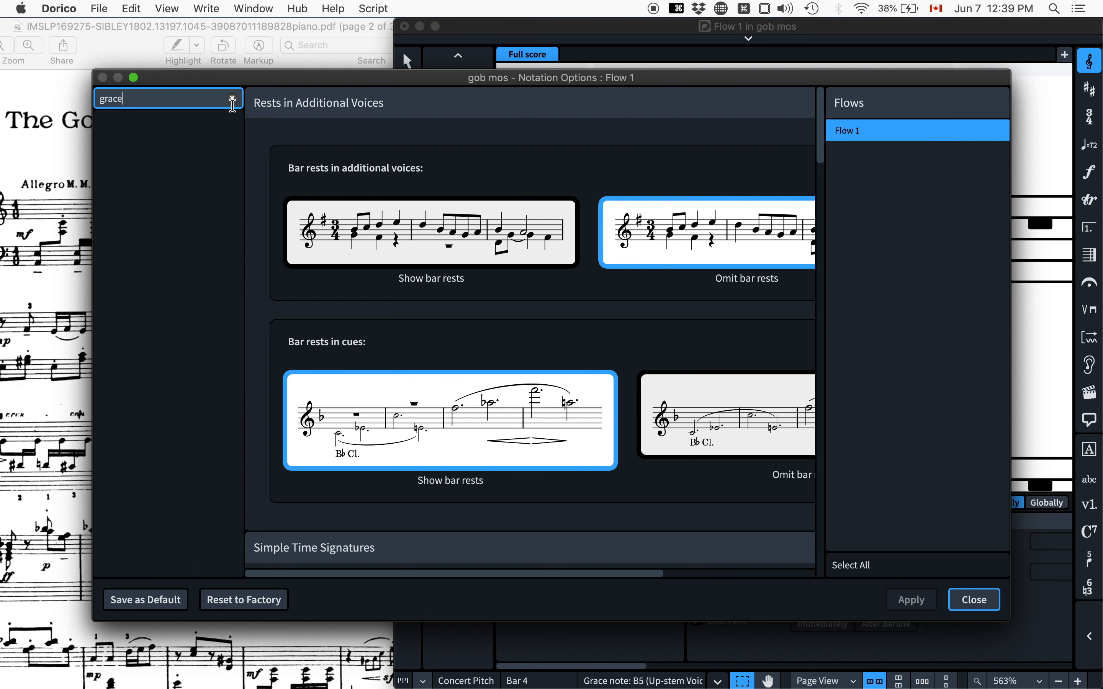
{"action": "left_click", "coordinate": [232, 100]}
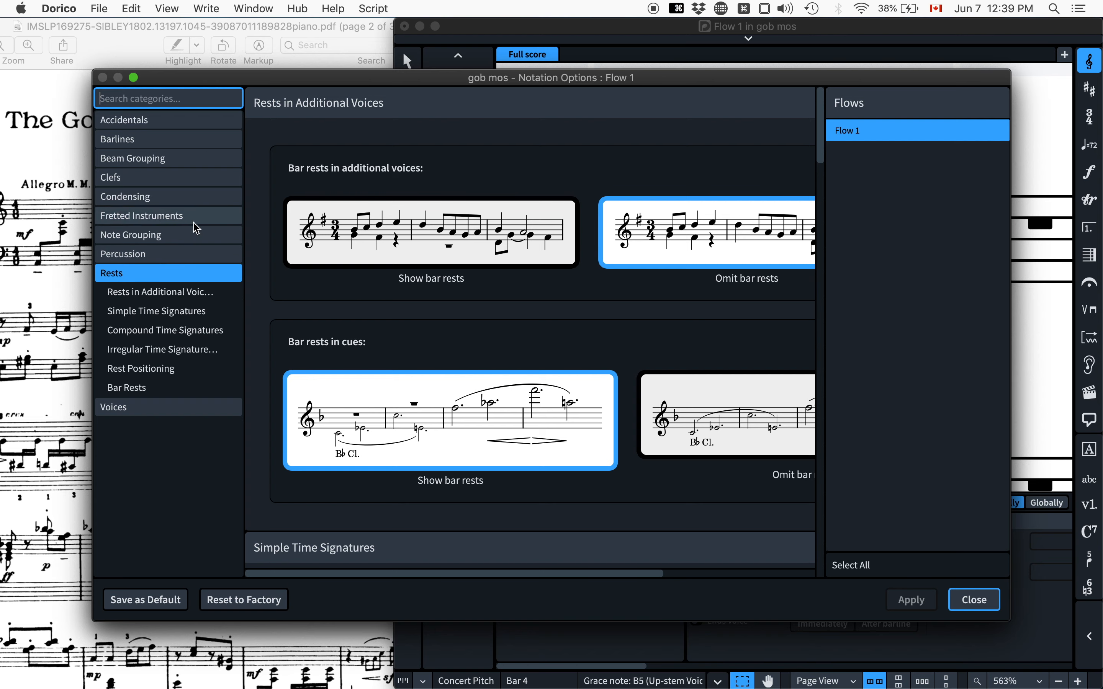
{"action": "left_click", "coordinate": [988, 606]}
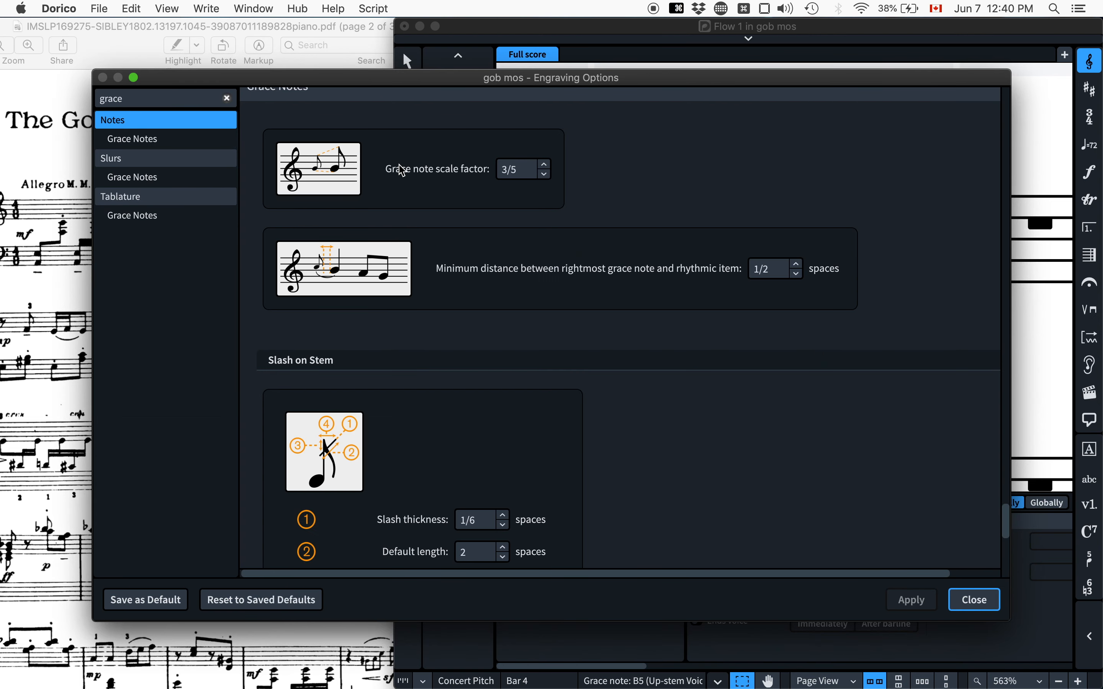
Recheck the Grace Notes and Slash on Stem settings in the Engraving Options and close them without changes.
{"action": "left_click", "coordinate": [153, 138]}
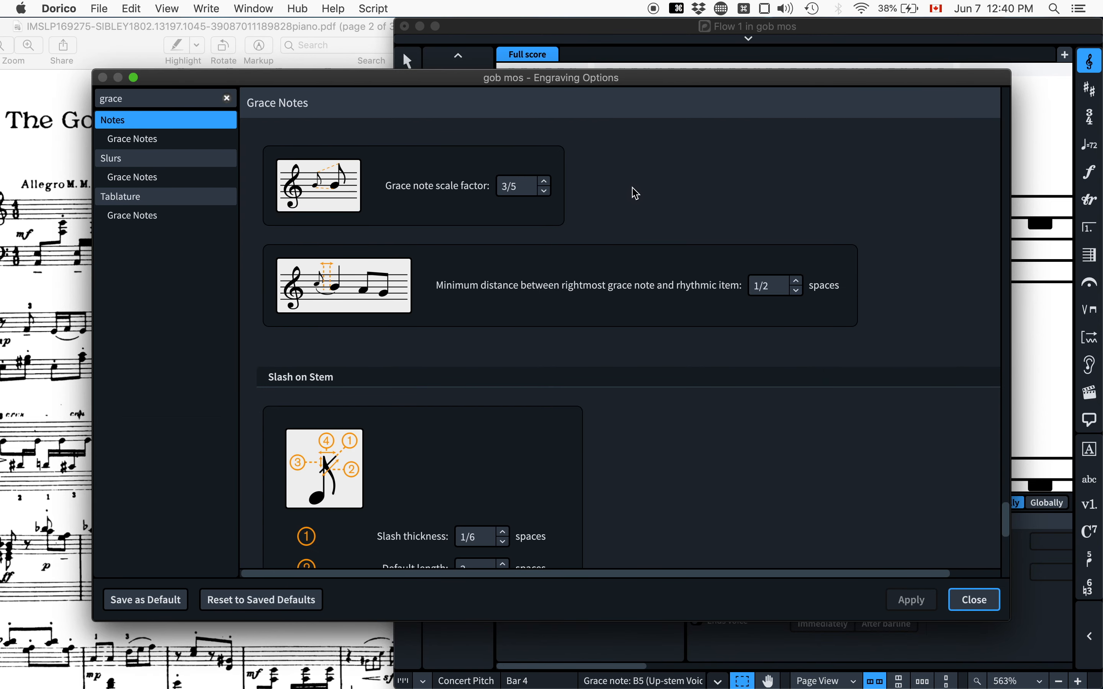
{"action": "scroll", "coordinate": [637, 194], "scroll_direction": "down", "scroll_amount": 3}
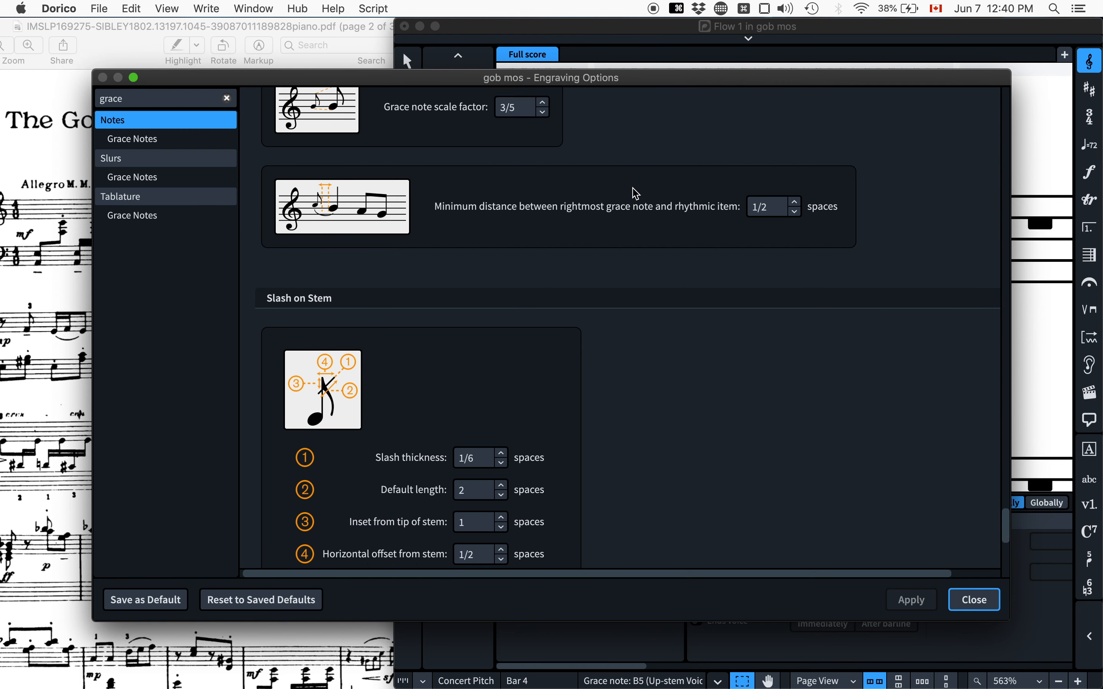
{"action": "scroll", "coordinate": [637, 193], "scroll_direction": "down", "scroll_amount": 7}
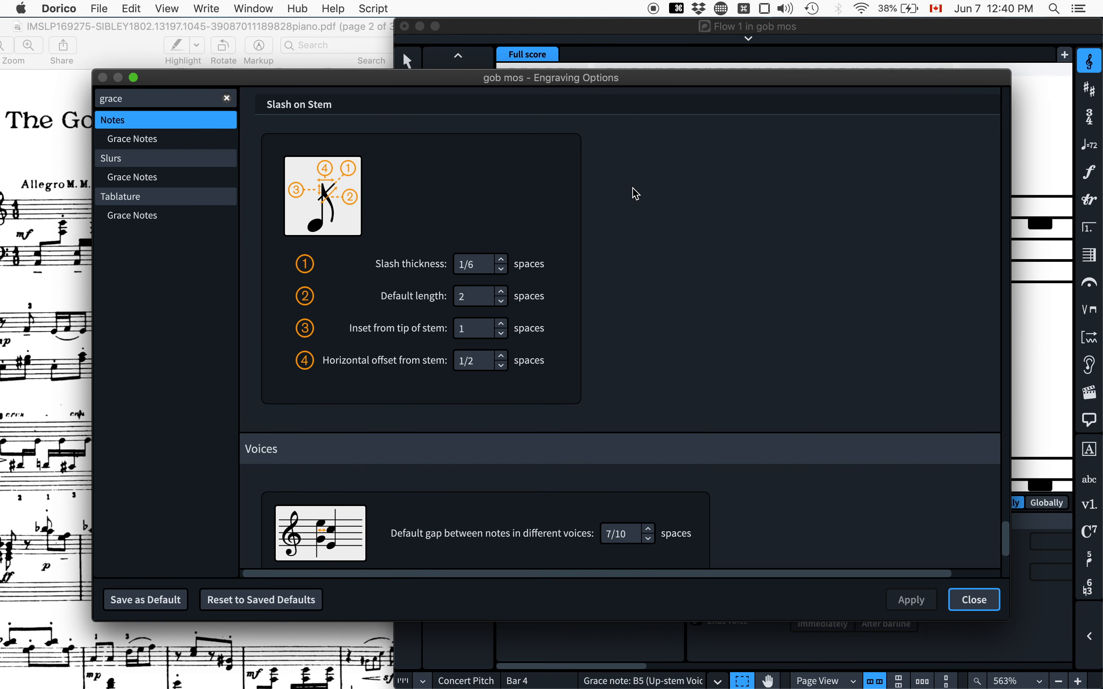
{"action": "left_click", "coordinate": [991, 601]}
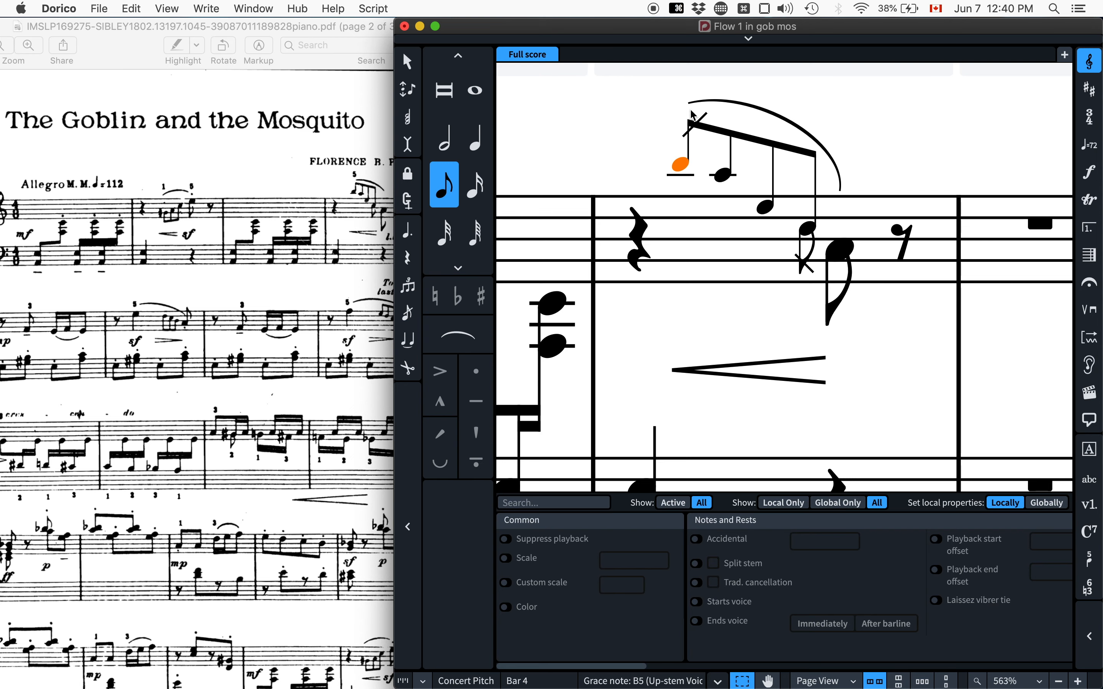
Change bar 4's B5 grace note and its down-stem C5 grace note to the unslashed grace note type.
{"action": "scroll", "coordinate": [839, 607], "scroll_direction": "right", "scroll_amount": 10}
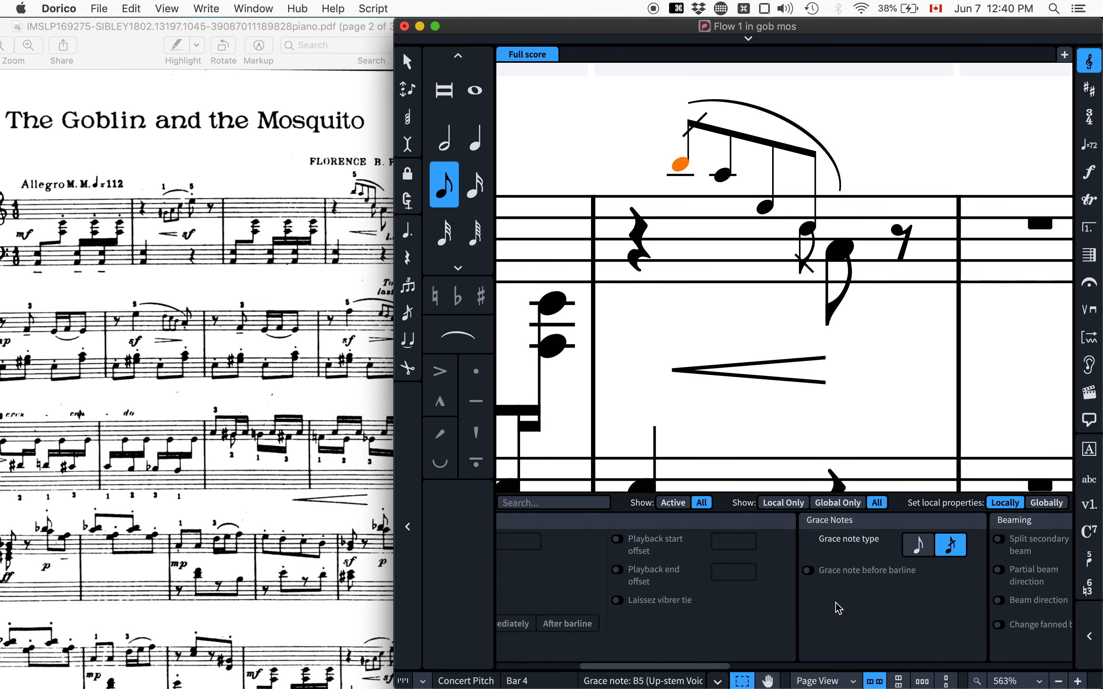
{"action": "left_click", "coordinate": [917, 550]}
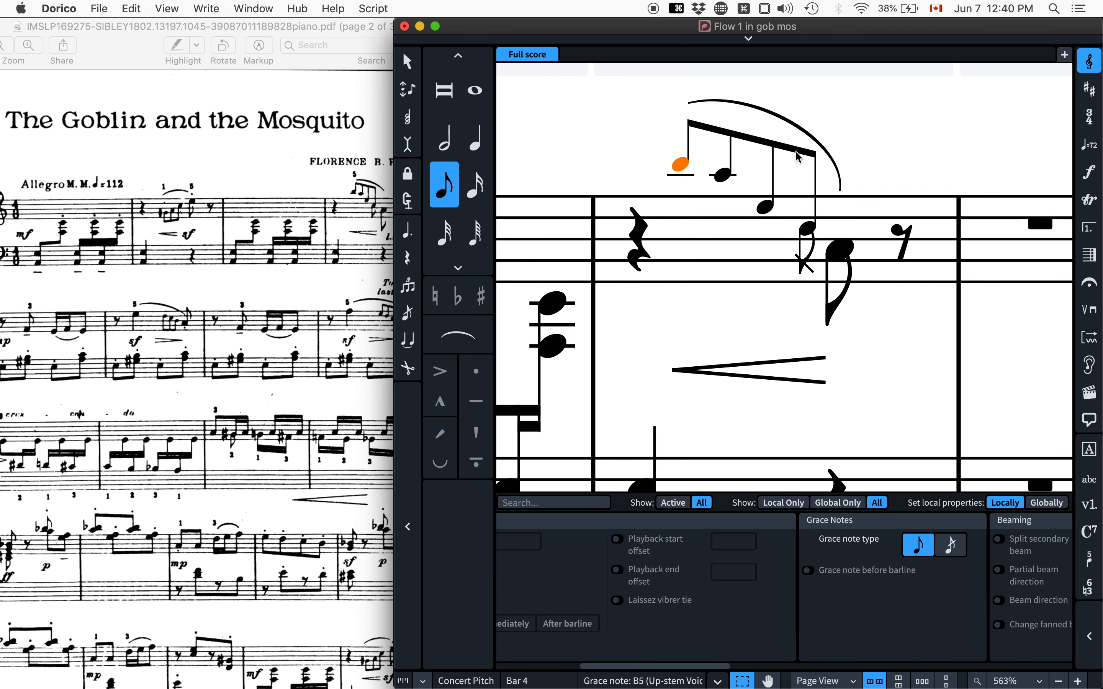
{"action": "left_click", "coordinate": [886, 148]}
{"action": "left_click", "coordinate": [805, 268]}
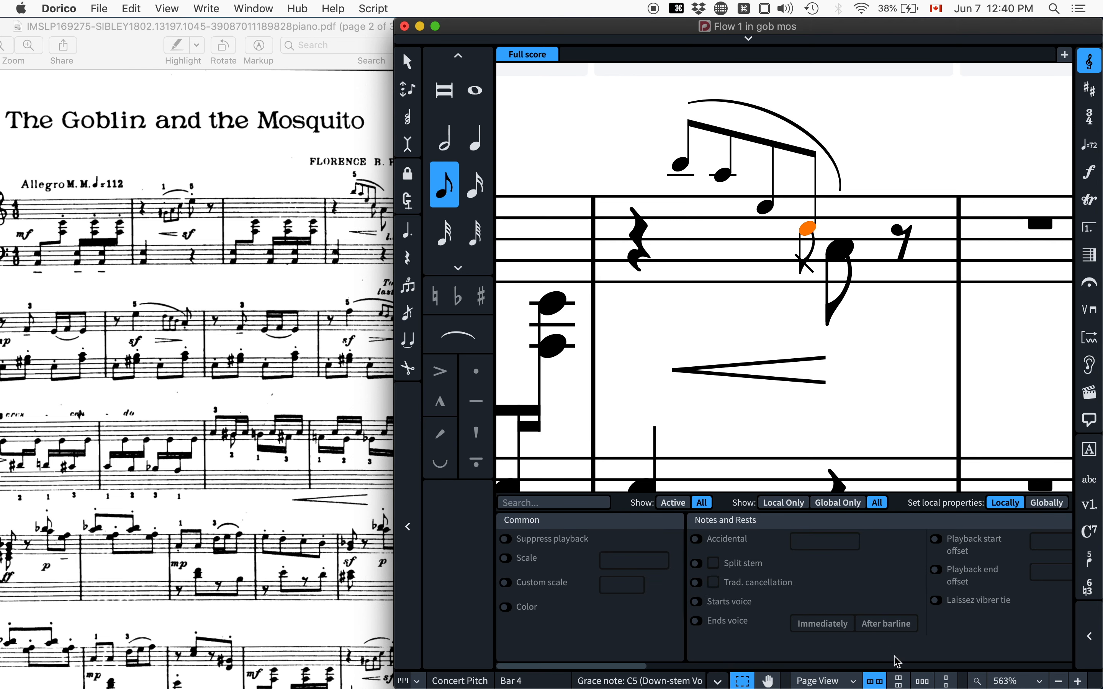
{"action": "scroll", "coordinate": [909, 634], "scroll_direction": "right", "scroll_amount": 5}
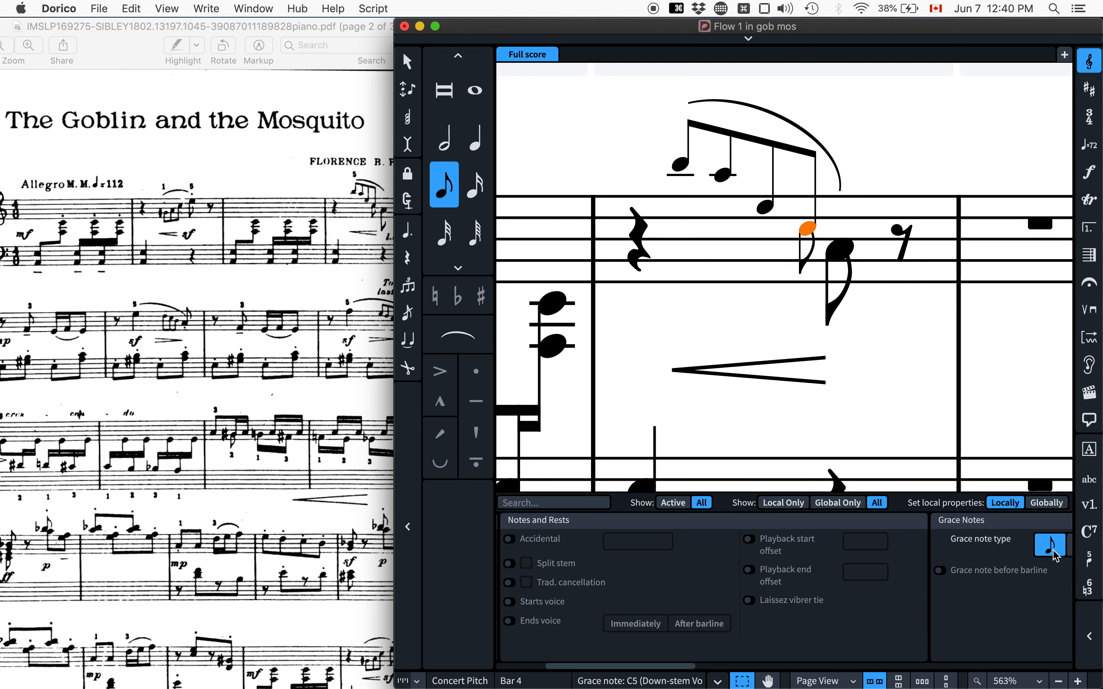
{"action": "left_click", "coordinate": [801, 258]}
{"action": "scroll", "coordinate": [801, 257], "scroll_direction": "down", "scroll_amount": 3}
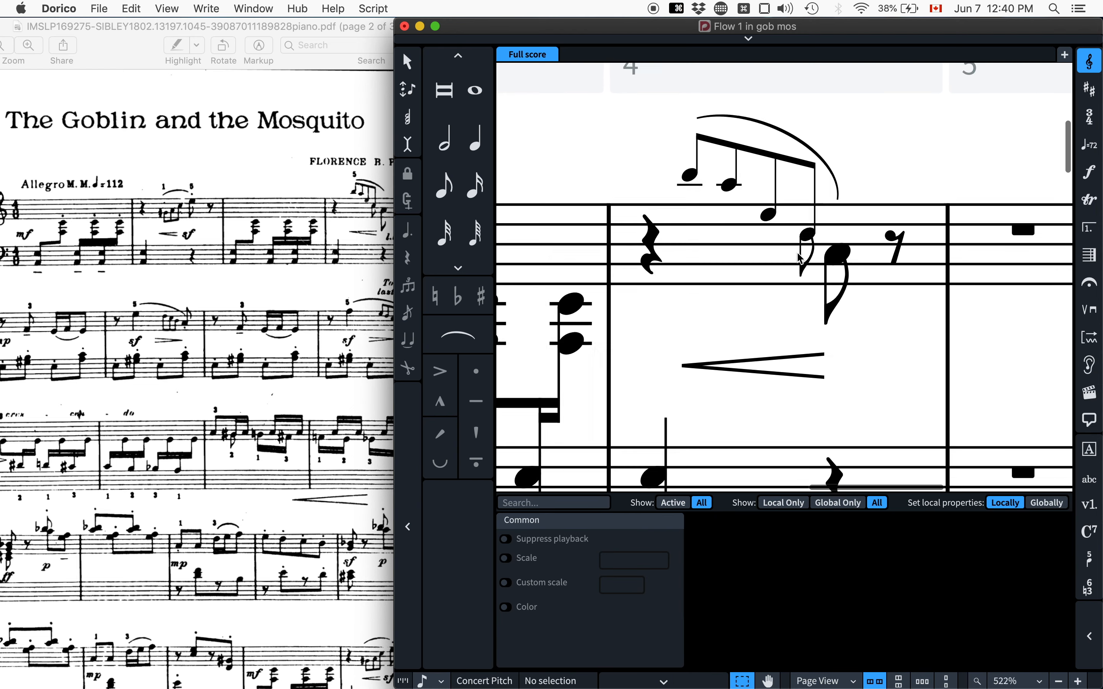
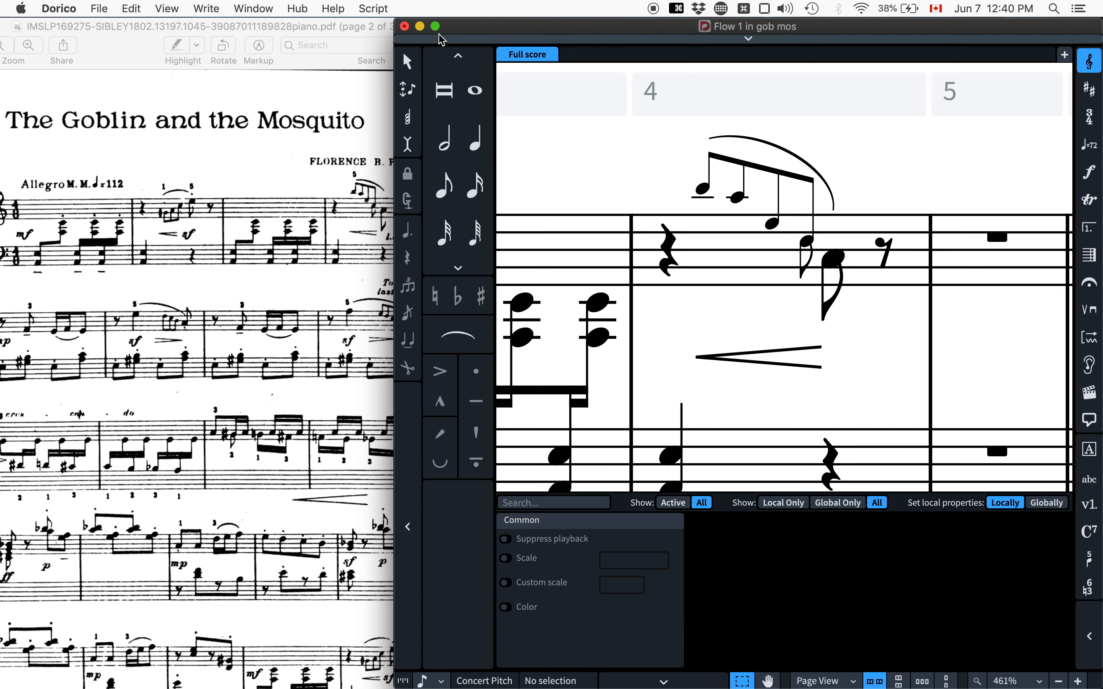
Hide the note properties and arrange the score in full-screen split view beside the PDF of the piece.
{"action": "key", "text": "super+8"}
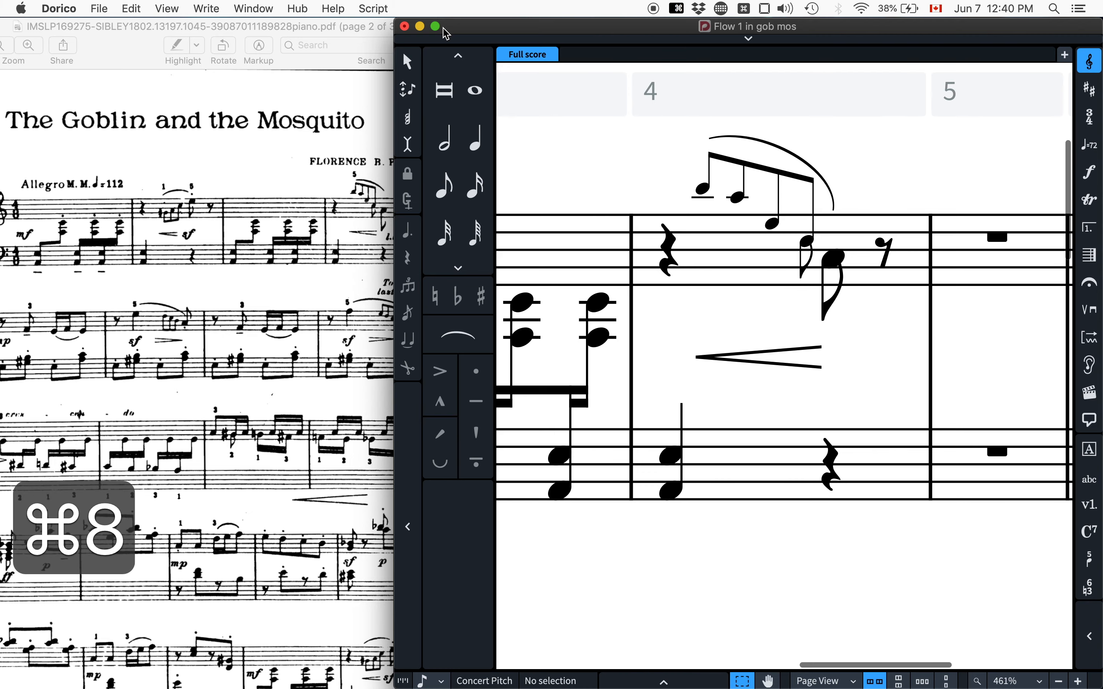
{"action": "left_click", "coordinate": [437, 28]}
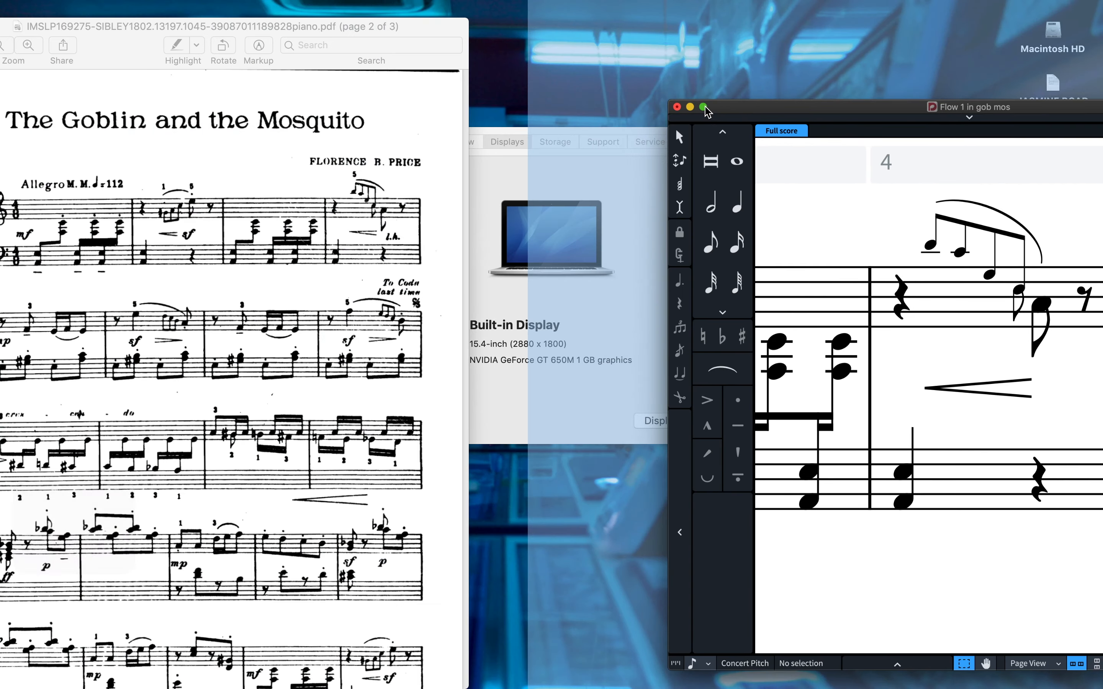
{"action": "left_click", "coordinate": [705, 111]}
{"action": "left_click", "coordinate": [246, 266]}
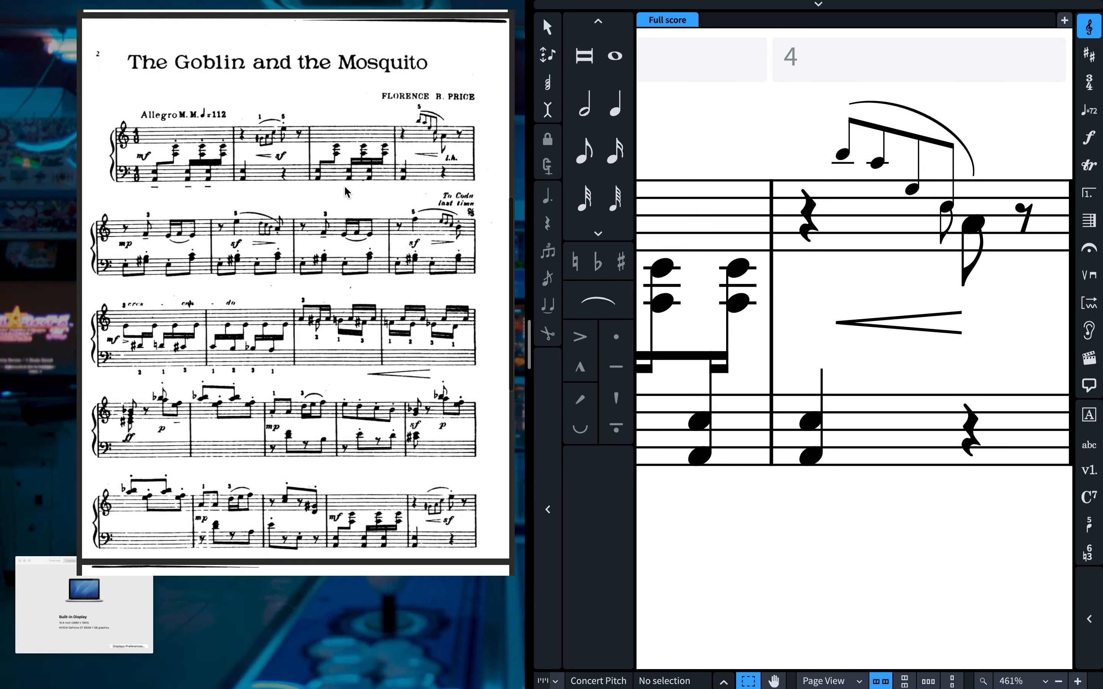
{"action": "scroll", "coordinate": [729, 234], "scroll_direction": "down", "scroll_amount": 5}
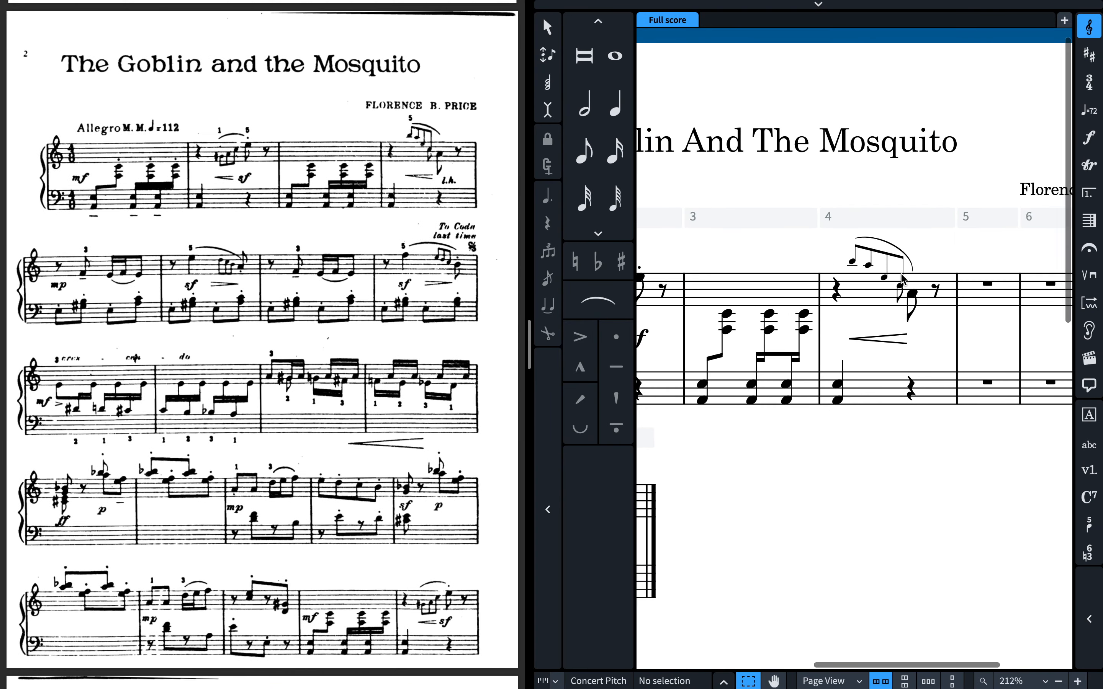
{"action": "scroll", "coordinate": [900, 272], "scroll_direction": "left", "scroll_amount": 1}
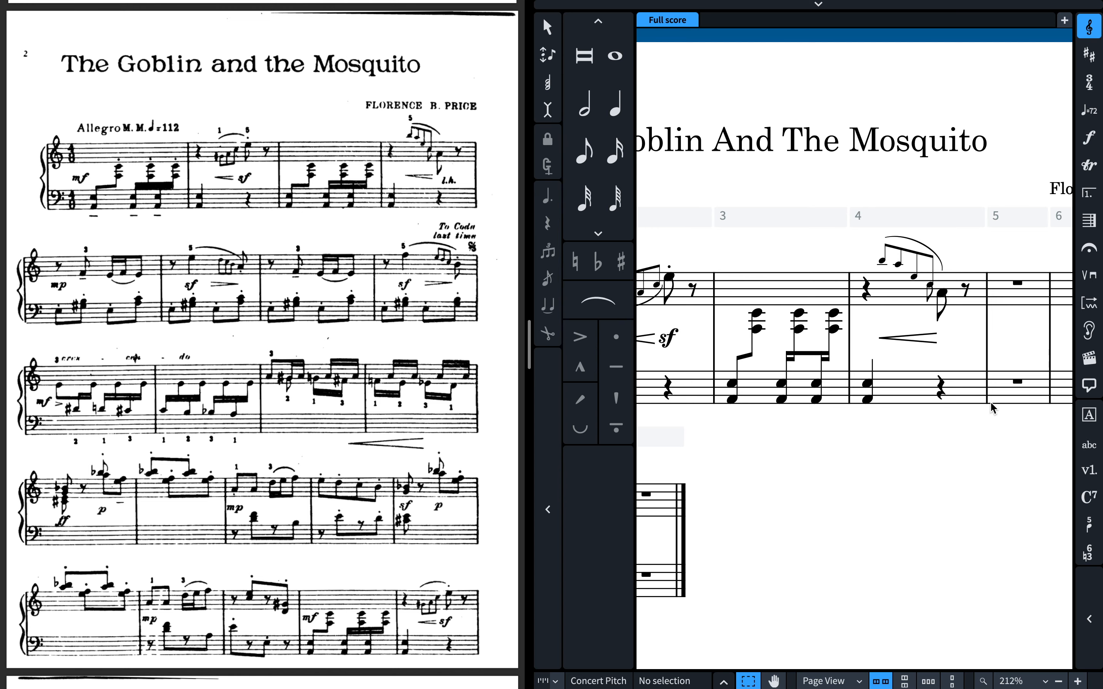
Enter an eighth-note E3 followed by an eighth-note chord of G♯3 and B3 at the start of bar 5's left hand.
{"action": "left_click", "coordinate": [1009, 388]}
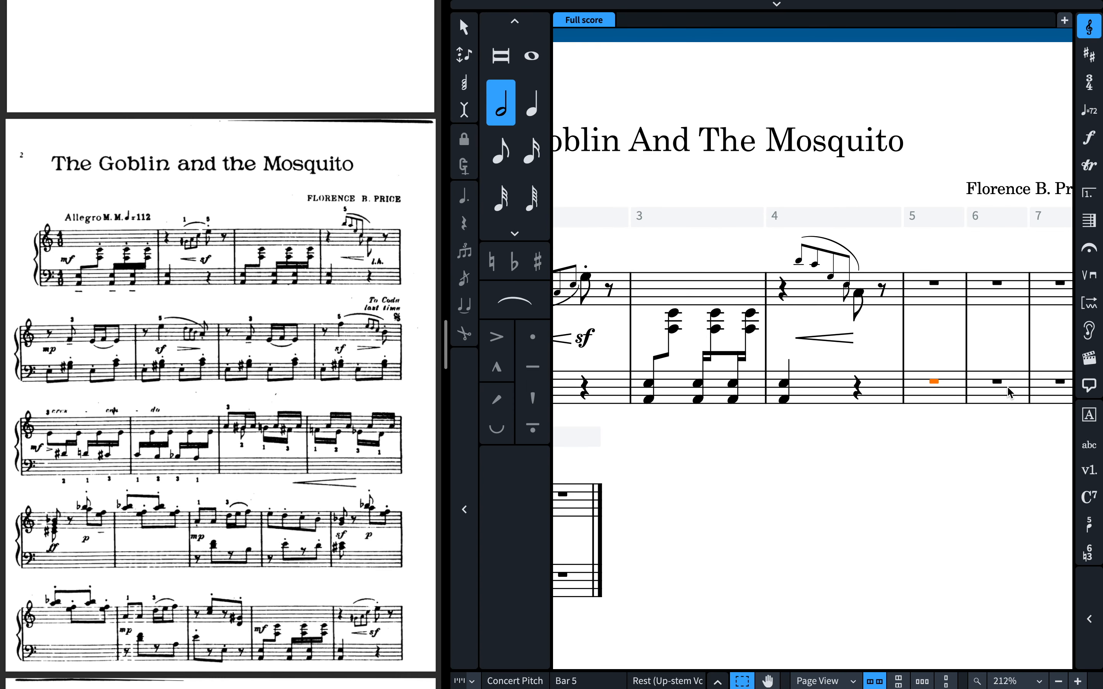
{"action": "key", "text": "Return"}
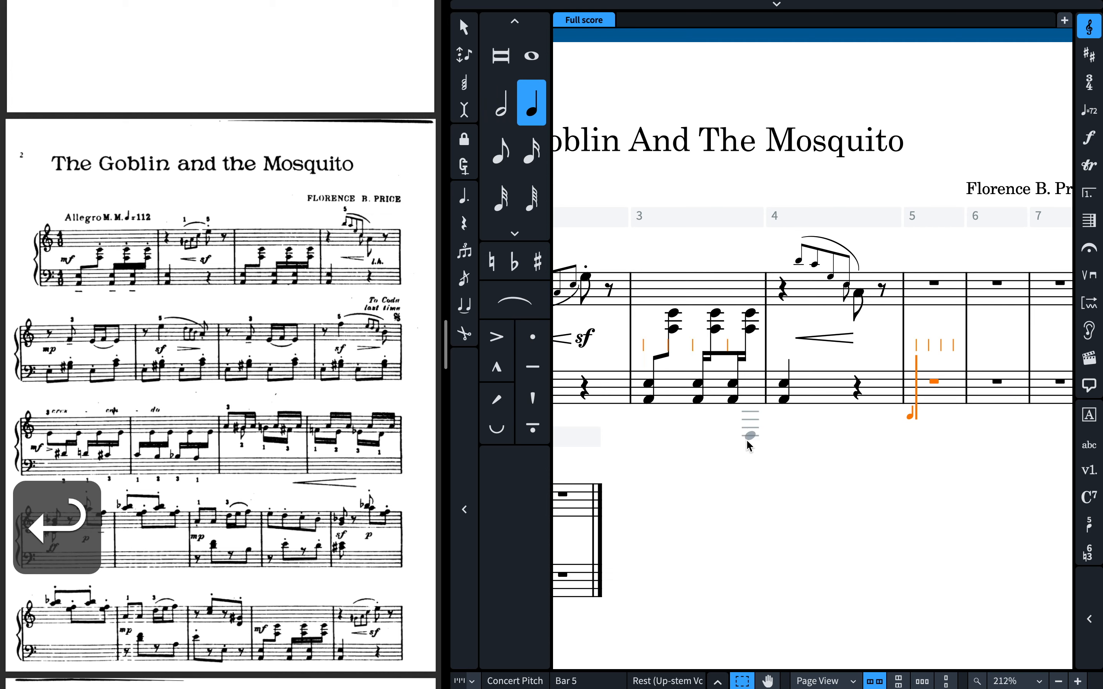
{"action": "key", "text": "5"}
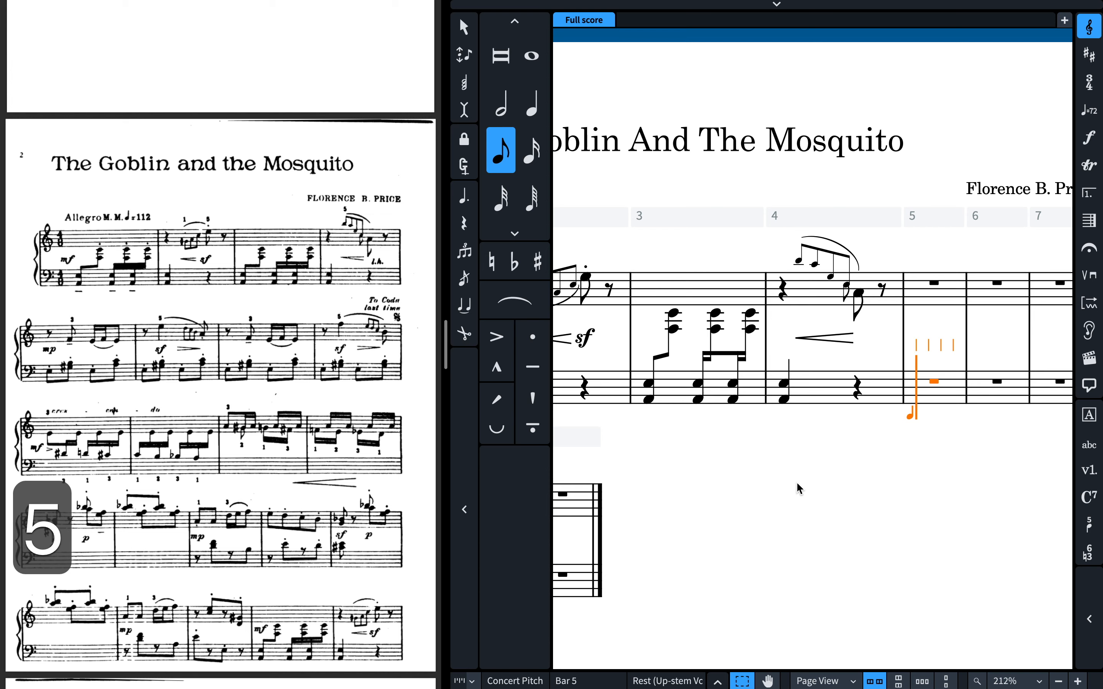
{"action": "key", "text": "e"}
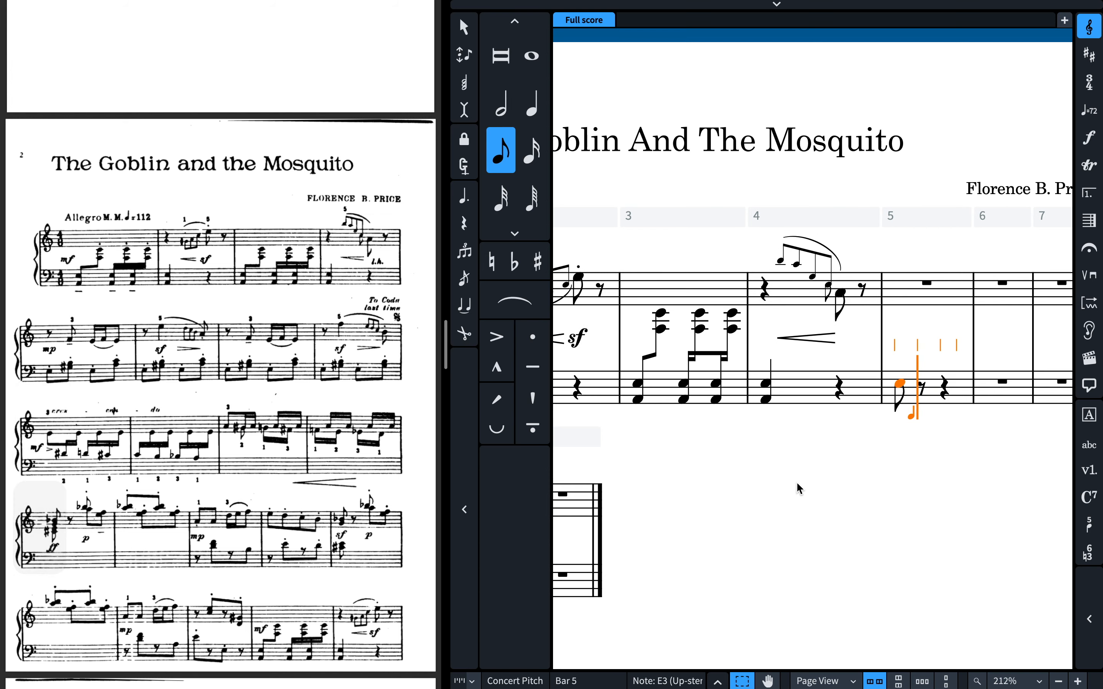
{"action": "key", "text": "q"}
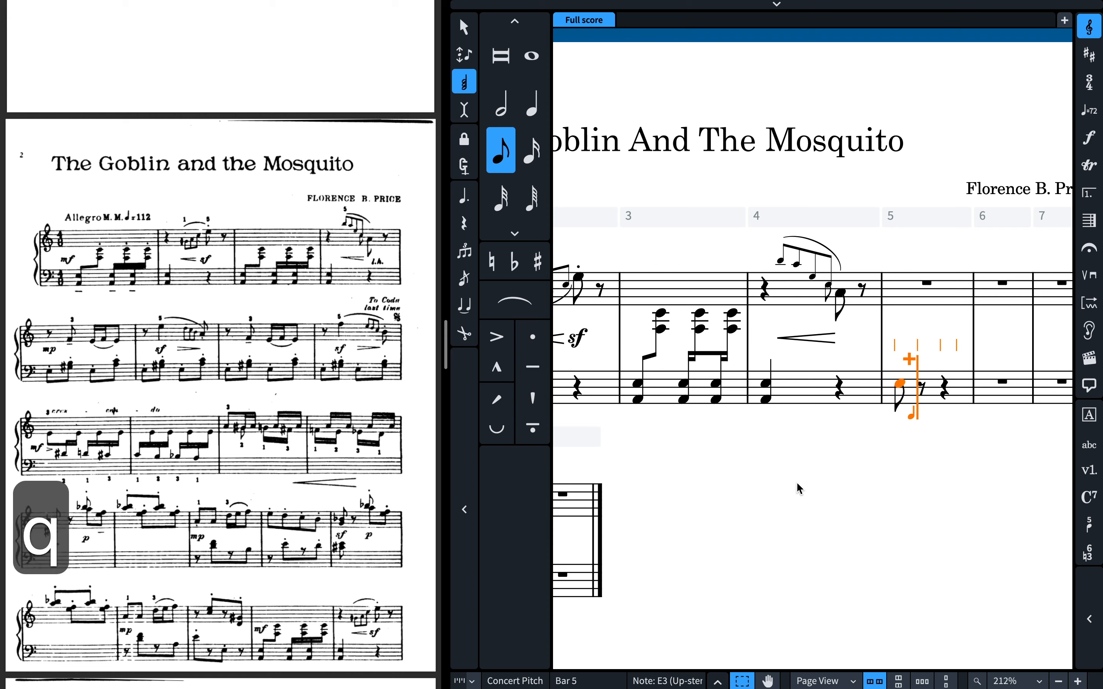
{"action": "key", "text": "equal"}
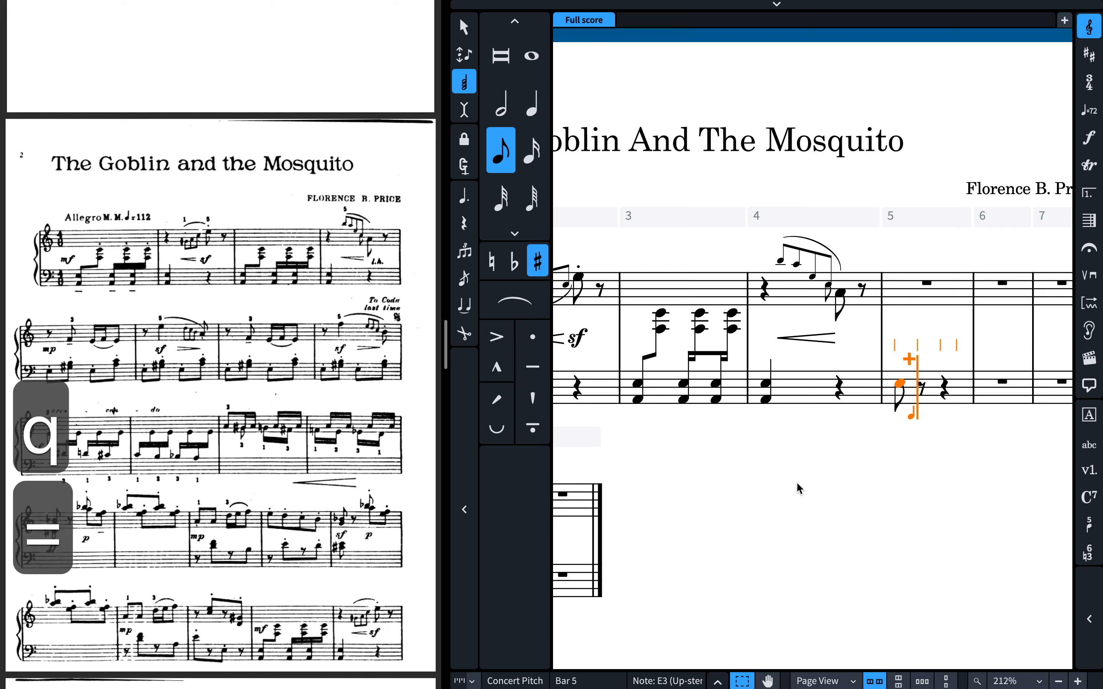
{"action": "key", "text": "g"}
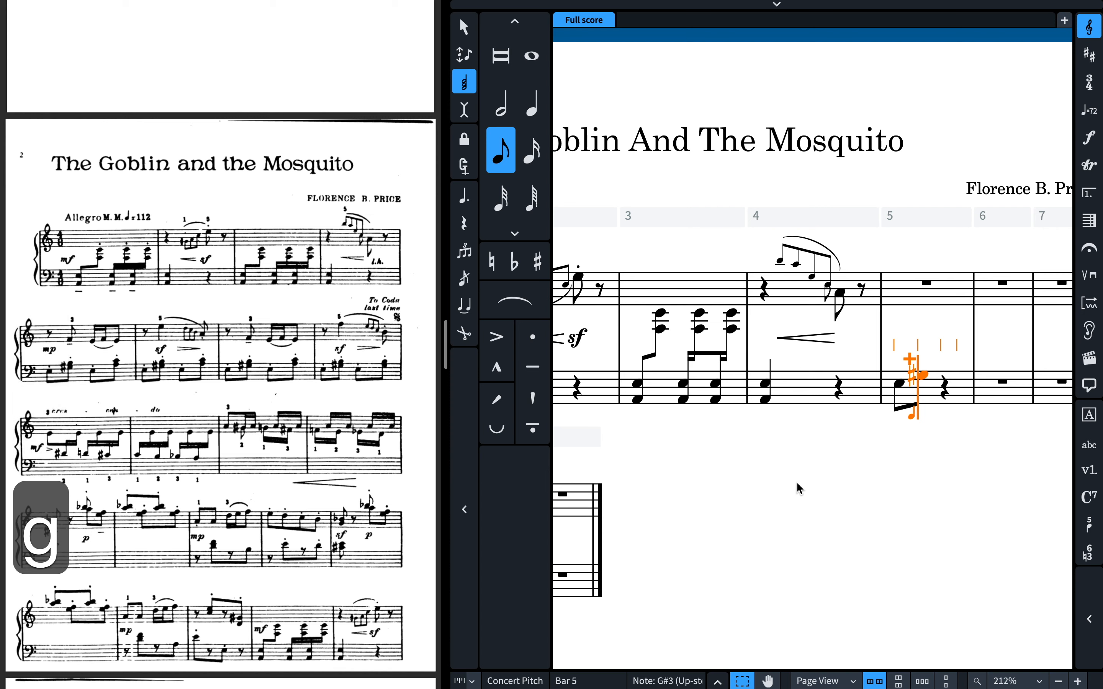
{"action": "key", "text": "b"}
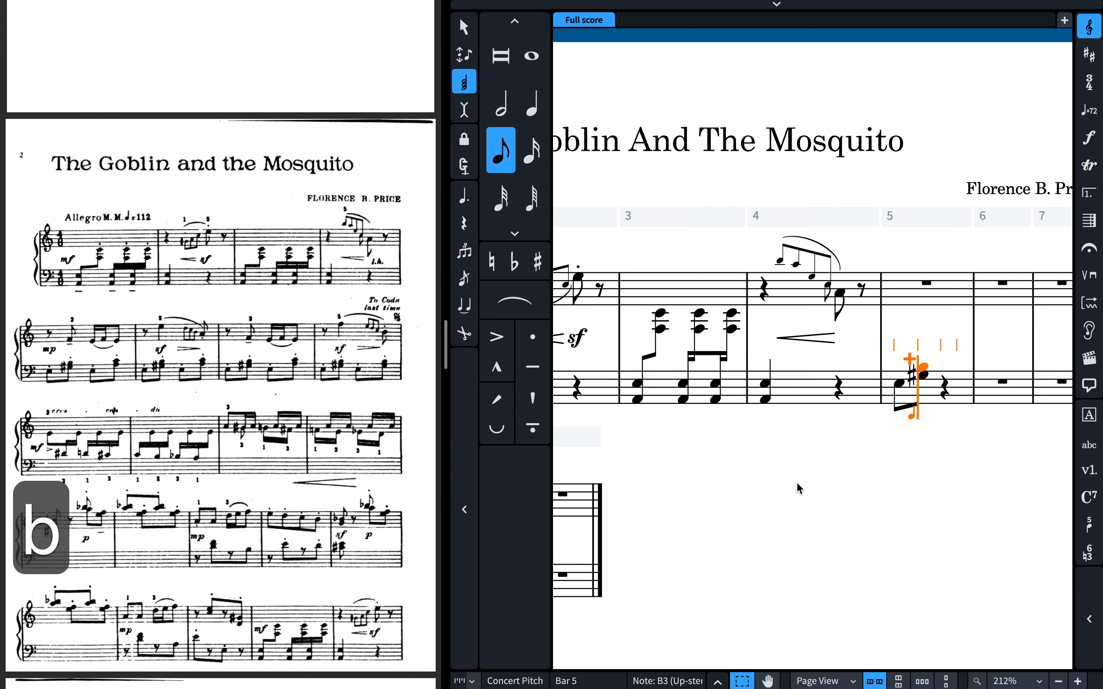
Mark bar 5's left-hand E3 and G♯3–B3 chord staccato and repeat them to fill the bar.
{"action": "key", "text": "Return"}
{"action": "key", "text": "Left"}
{"action": "key", "text": "shift+Right"}
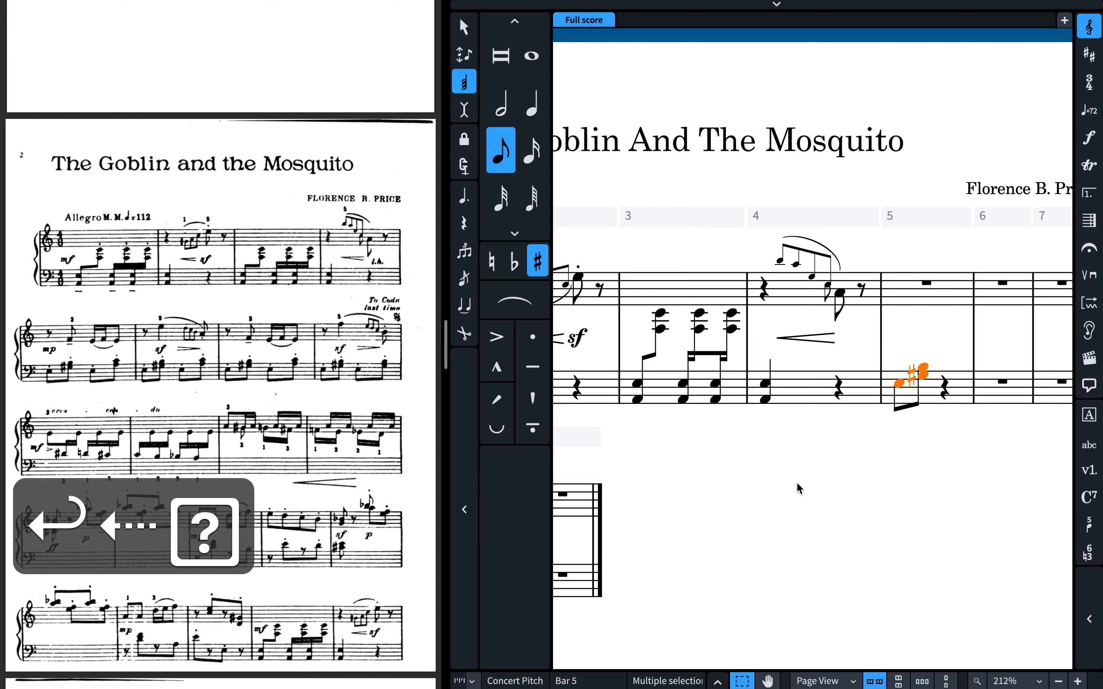
{"action": "key", "text": "bracketright"}
{"action": "key", "text": "r"}
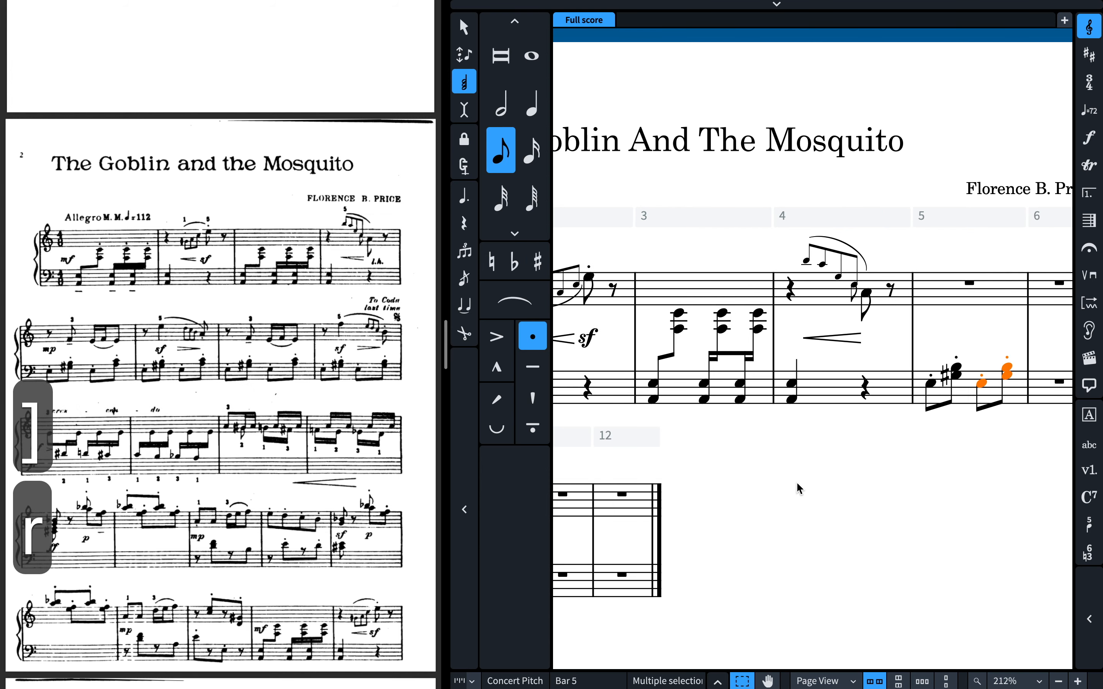
Raise the last left-hand chord of bar 5 by one scale step to A3 and C4.
{"action": "key", "text": "Left"}
{"action": "key", "text": "Right"}
{"action": "key", "text": "Right"}
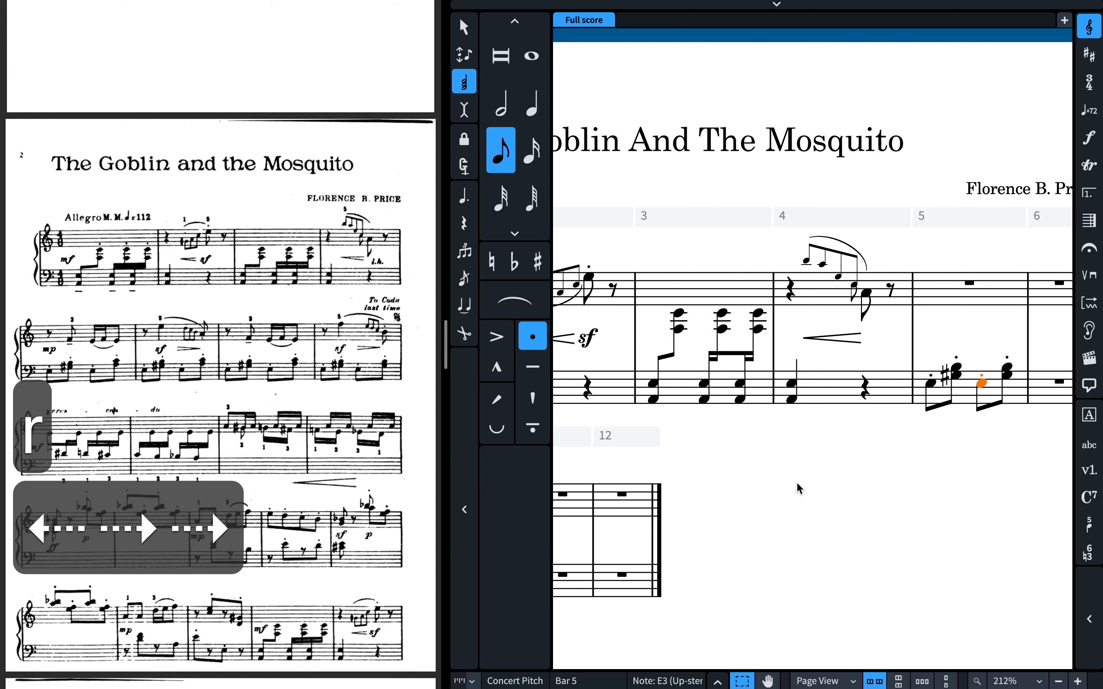
{"action": "key", "text": "Tab"}
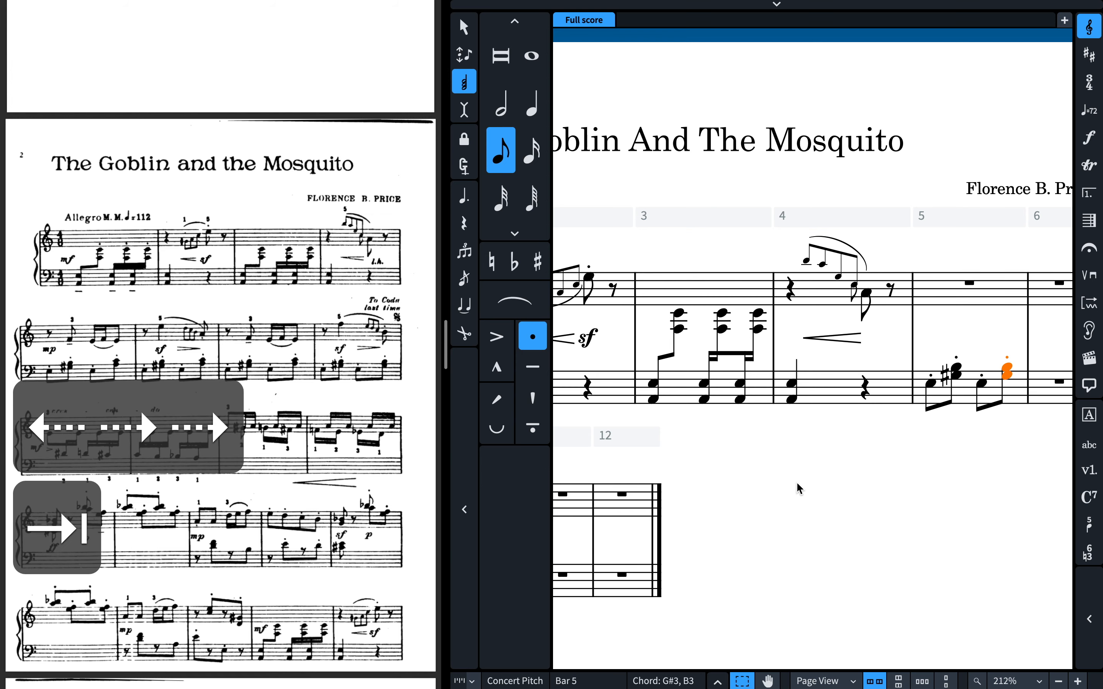
{"action": "key", "text": "alt+Up"}
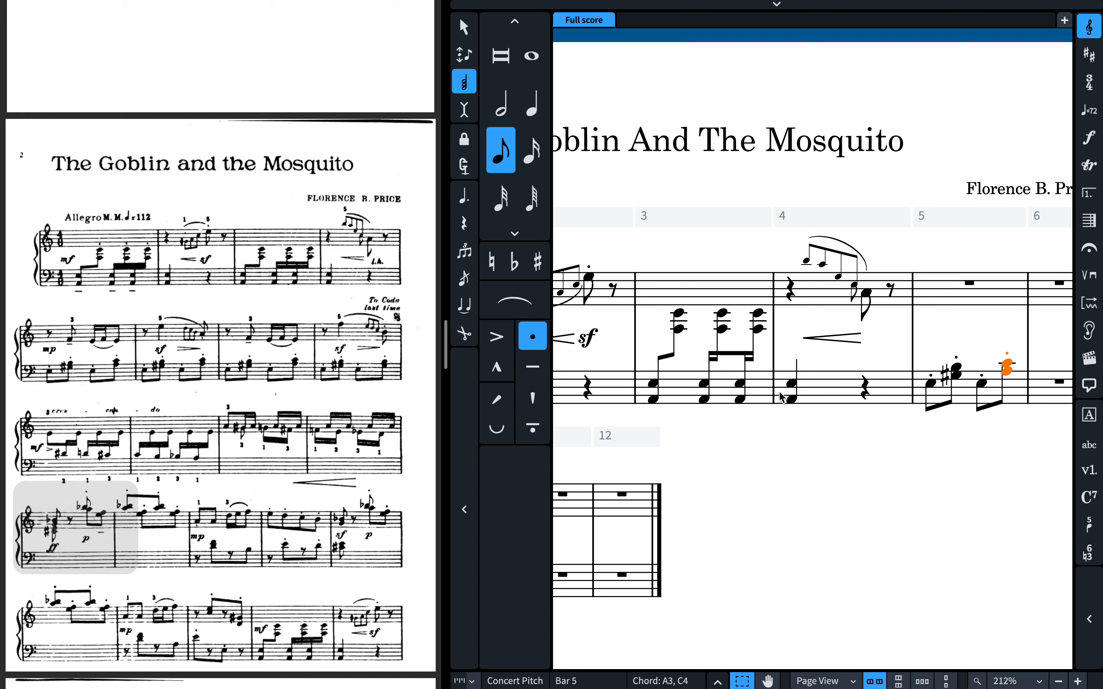
Repeat bar 5's left-hand pattern through bars 6, 7 and 8, and lower bar 8's last chord to G♯3 and B3.
{"action": "left_click", "coordinate": [963, 396]}
{"action": "key", "text": "r"}
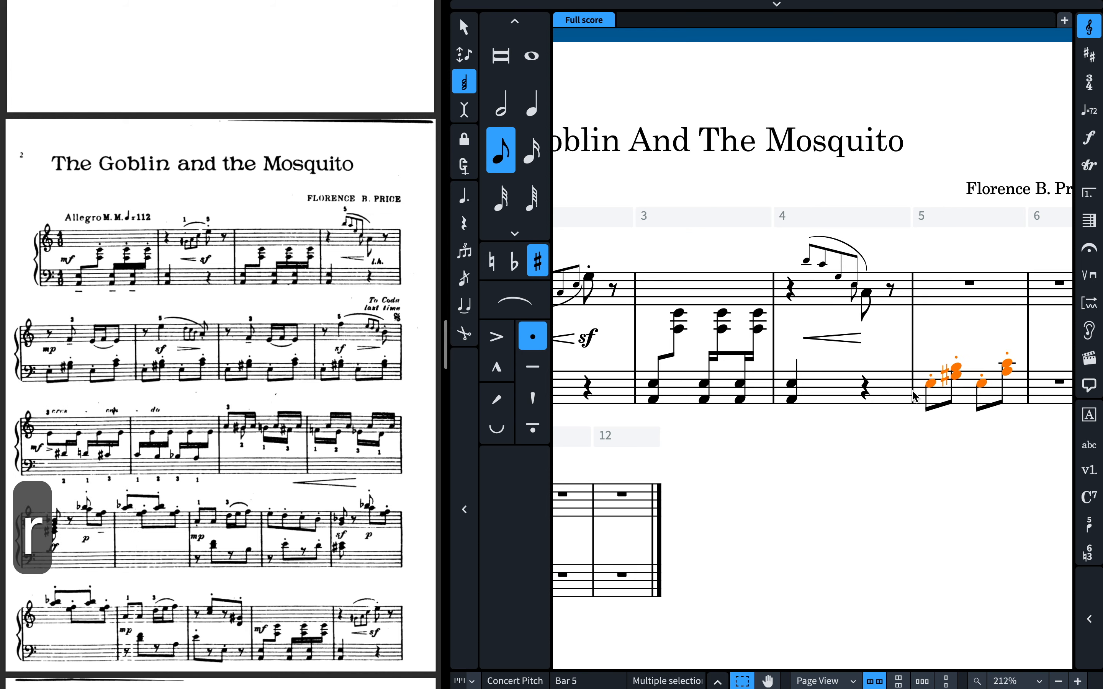
{"action": "scroll", "coordinate": [224, 379], "scroll_direction": "up", "scroll_amount": 2}
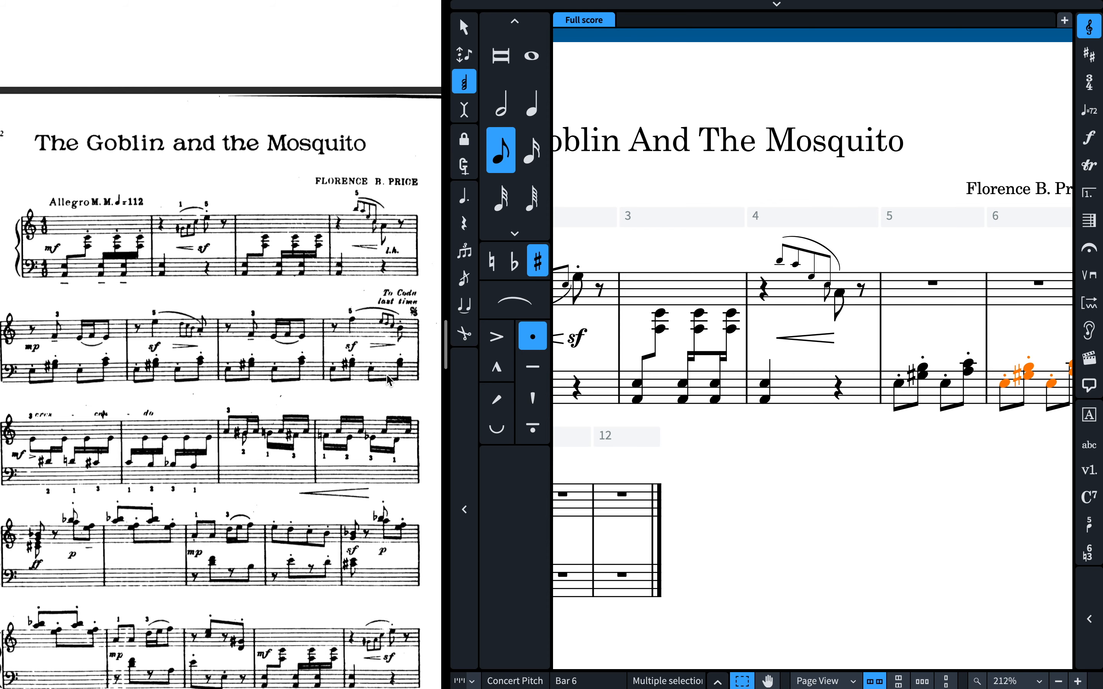
{"action": "scroll", "coordinate": [797, 365], "scroll_direction": "right", "scroll_amount": 3}
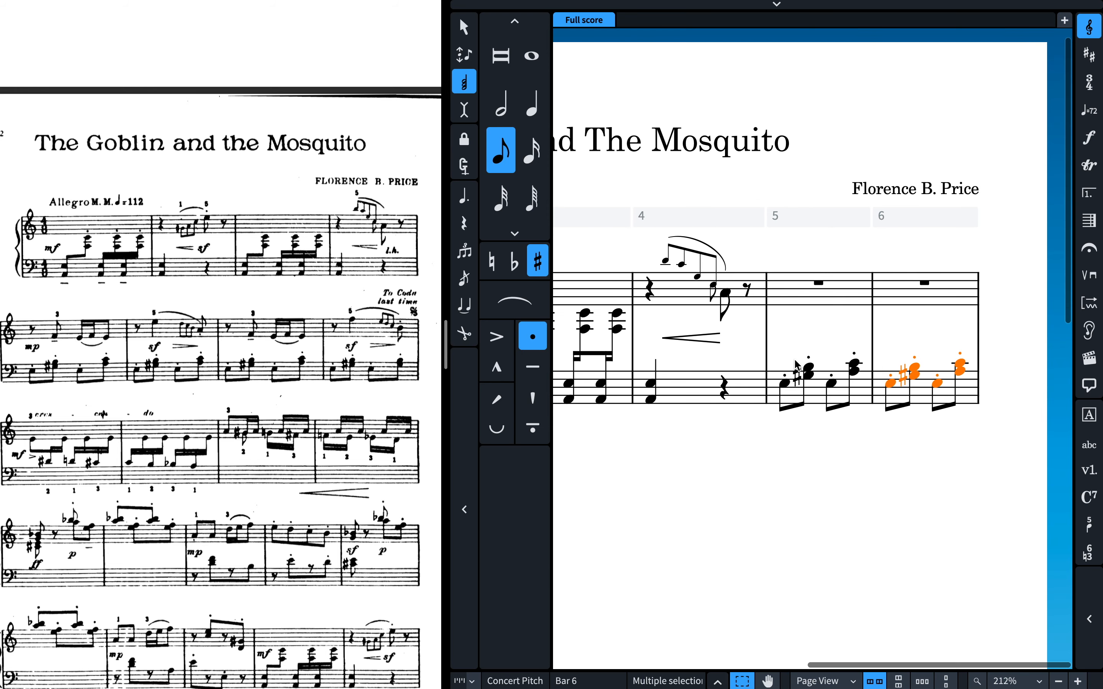
{"action": "scroll", "coordinate": [907, 422], "scroll_direction": "left", "scroll_amount": 8}
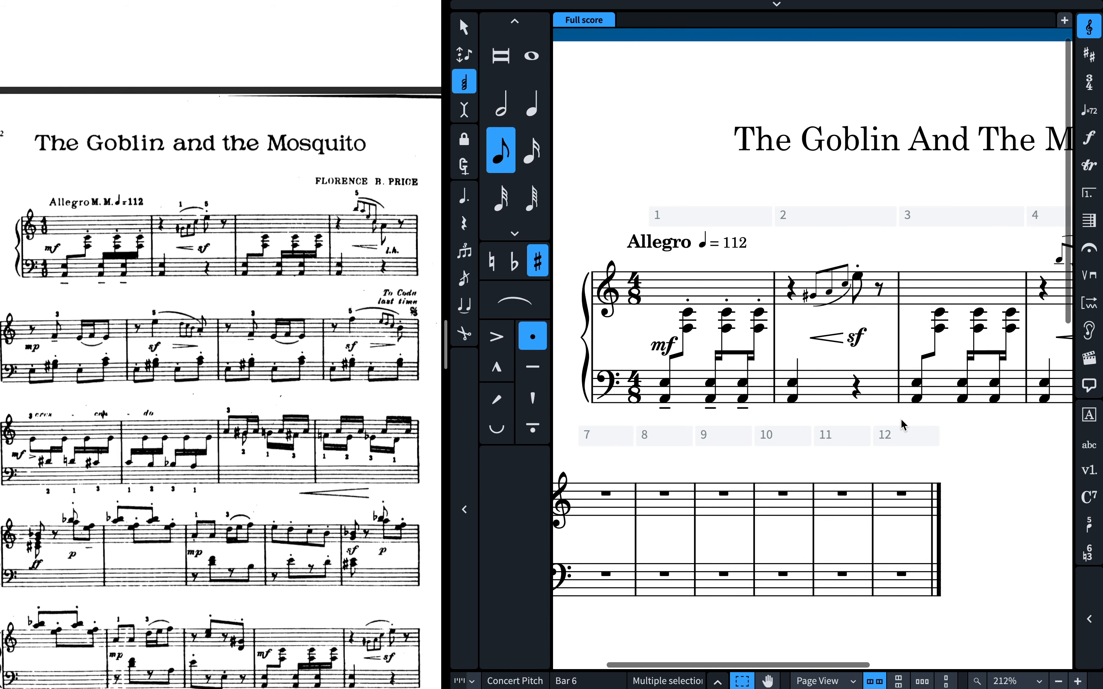
{"action": "key", "text": "r"}
{"action": "scroll", "coordinate": [956, 422], "scroll_direction": "right", "scroll_amount": 5}
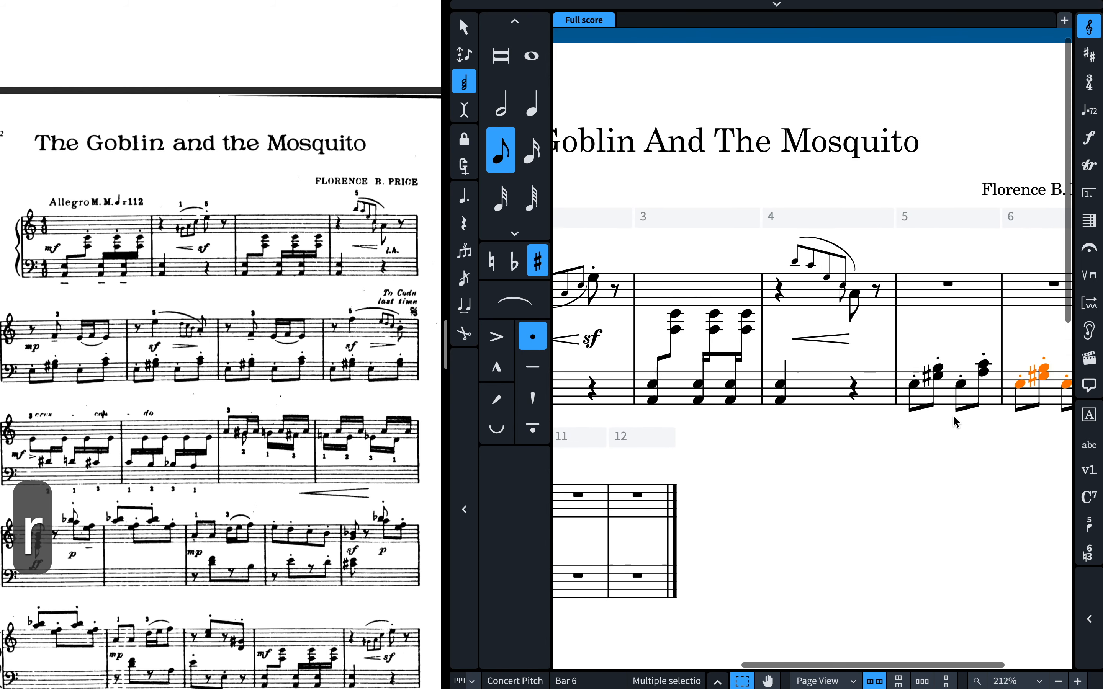
{"action": "key", "text": "r"}
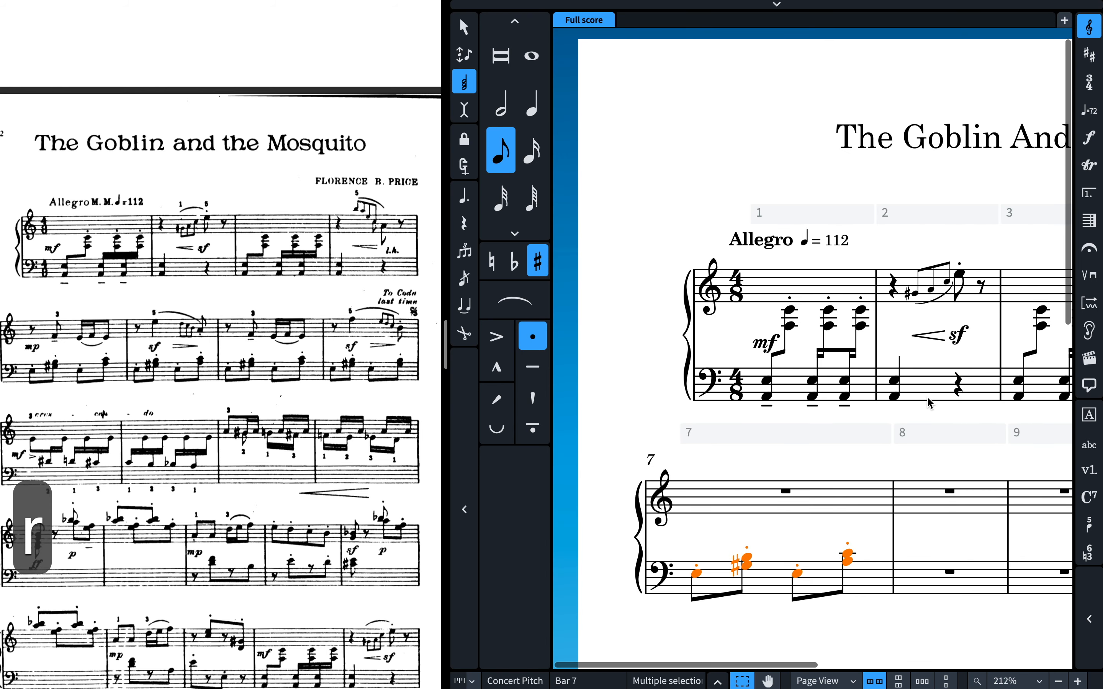
{"action": "scroll", "coordinate": [930, 404], "scroll_direction": "down", "scroll_amount": 3}
{"action": "key", "text": "r"}
{"action": "left_click", "coordinate": [1017, 419]}
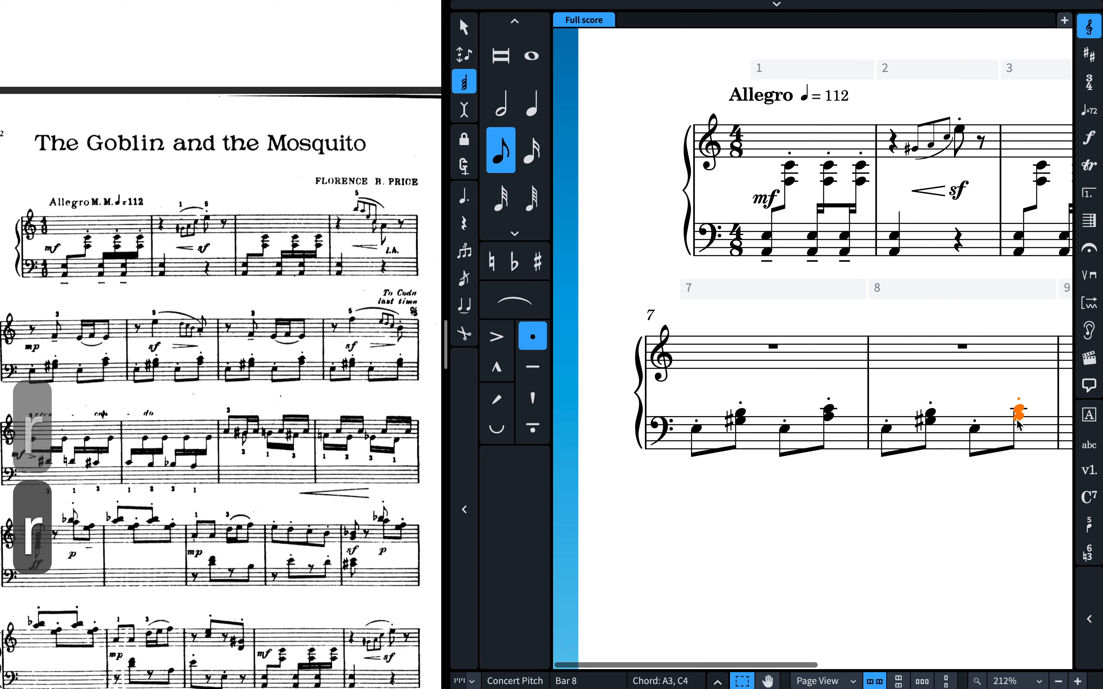
{"action": "key", "text": "alt+Down"}
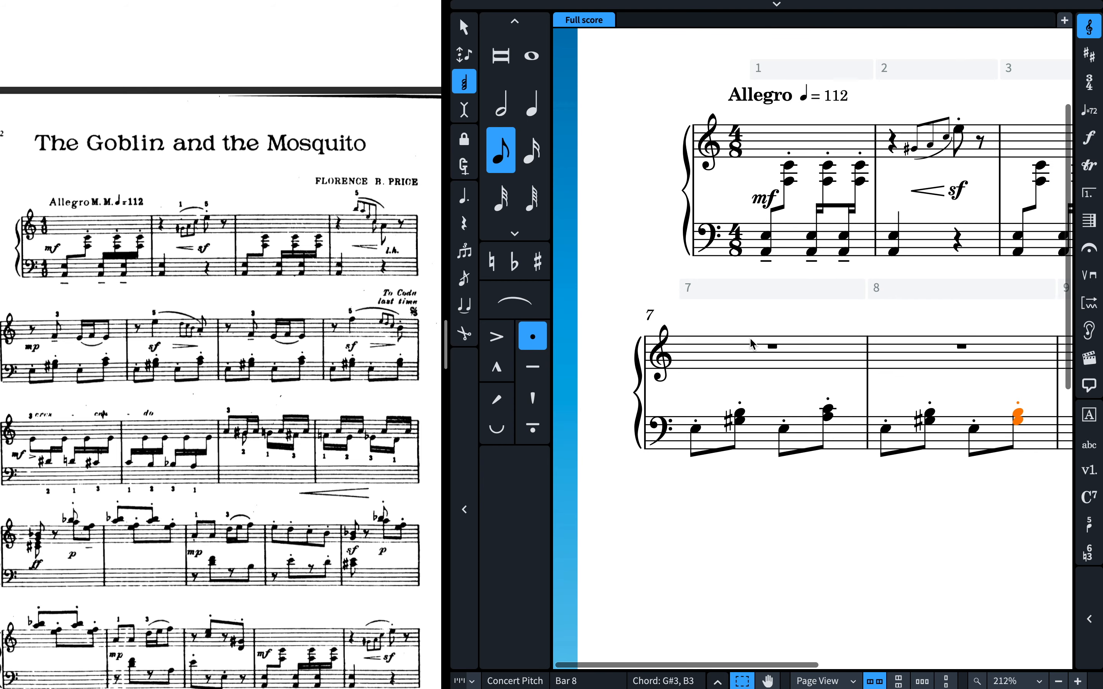
Add an mp dynamic at the first left-hand note of bar 5.
{"action": "scroll", "coordinate": [751, 344], "scroll_direction": "right", "scroll_amount": 5}
{"action": "scroll", "coordinate": [752, 345], "scroll_direction": "left", "scroll_amount": 5}
{"action": "scroll", "coordinate": [753, 345], "scroll_direction": "right", "scroll_amount": 5}
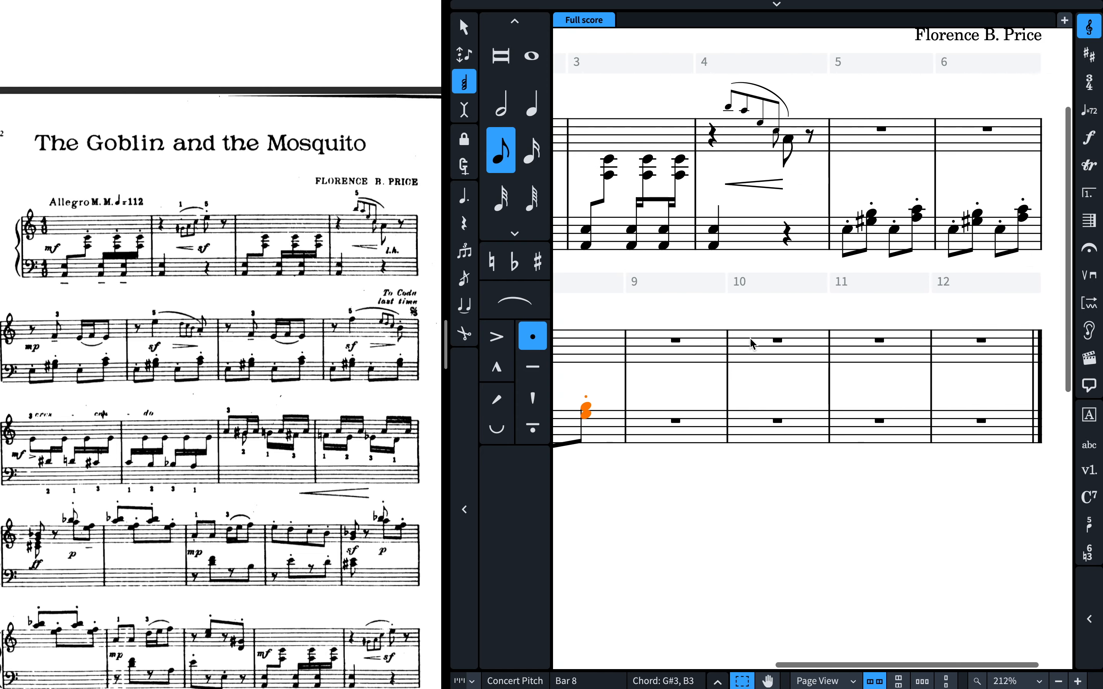
{"action": "scroll", "coordinate": [170, 365], "scroll_direction": "left", "scroll_amount": 2}
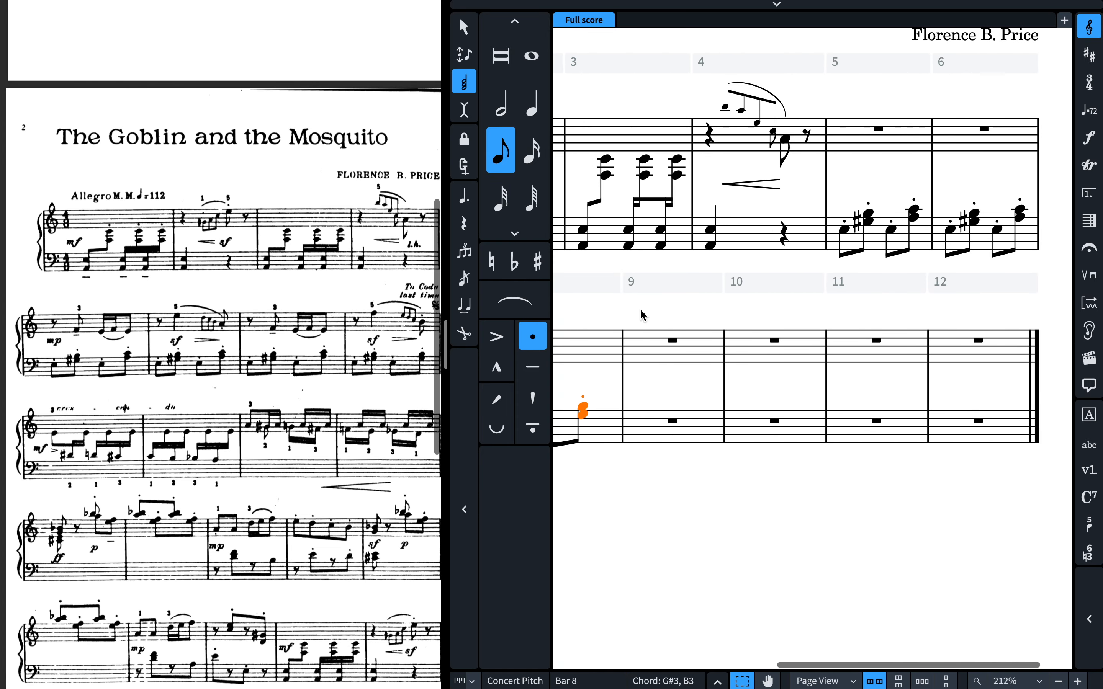
{"action": "left_click", "coordinate": [846, 229]}
{"action": "key", "text": "ctrl+d"}
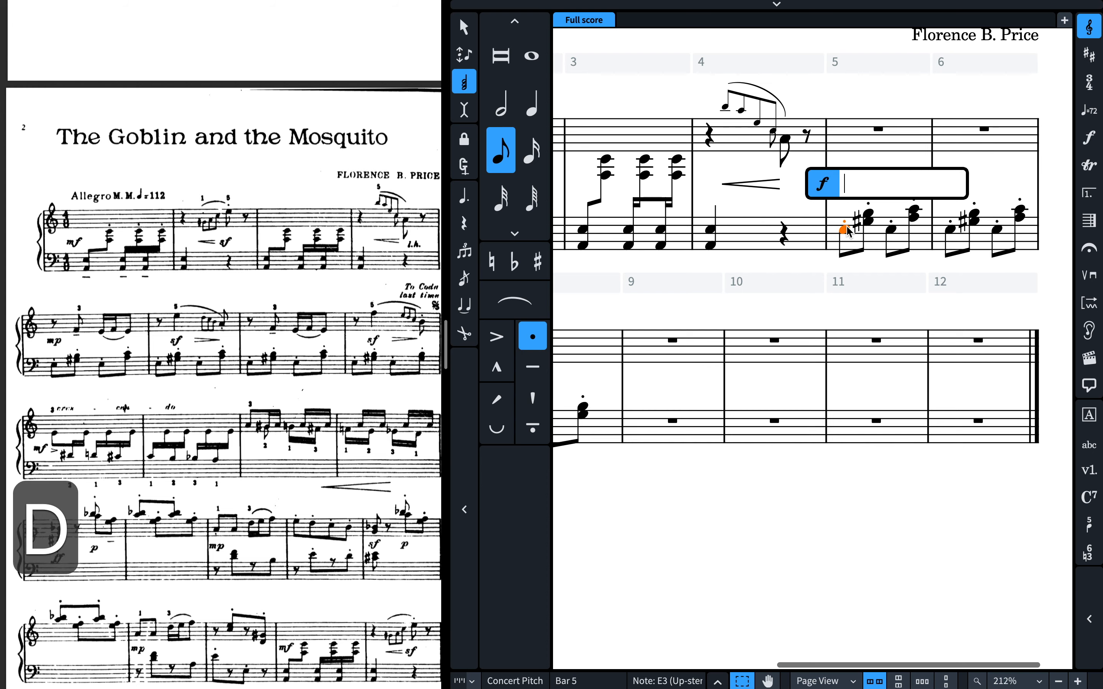
{"action": "type", "text": "mp"}
{"action": "key", "text": "Return"}
{"action": "key", "text": "f"}
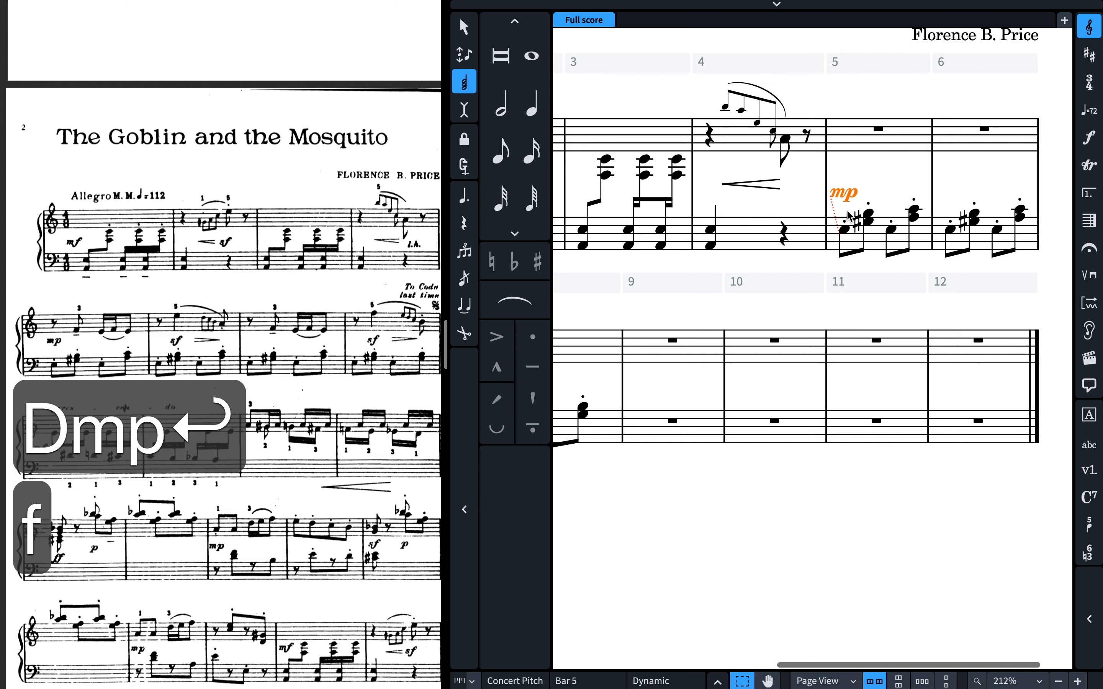
Enter bar 5's right hand after an eighth rest: an eighth-note F5, sixteenth notes E5 and F5, and an eighth-note E5.
{"action": "left_click", "coordinate": [857, 133]}
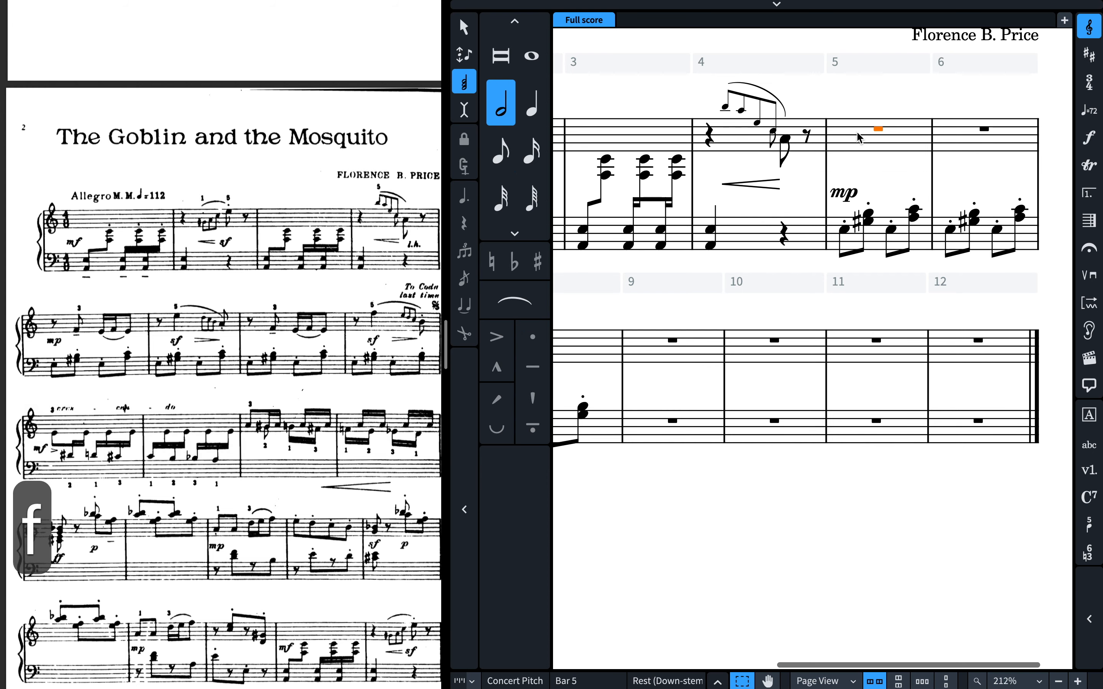
{"action": "key", "text": "Return"}
{"action": "key", "text": "space"}
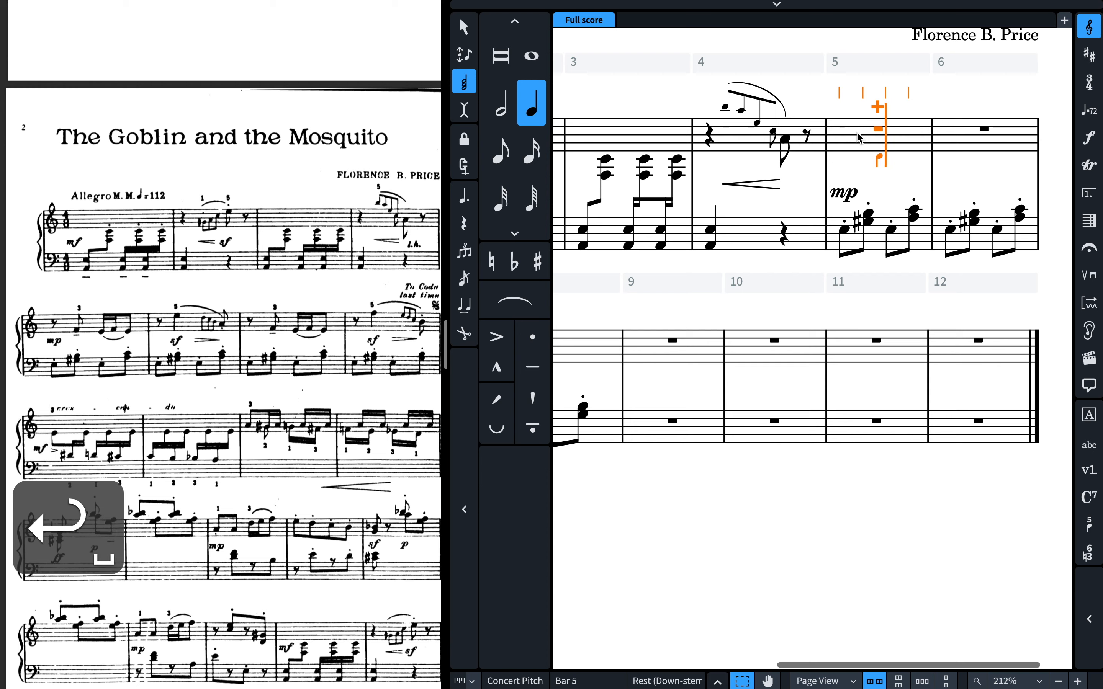
{"action": "key", "text": "q"}
{"action": "key", "text": "Left"}
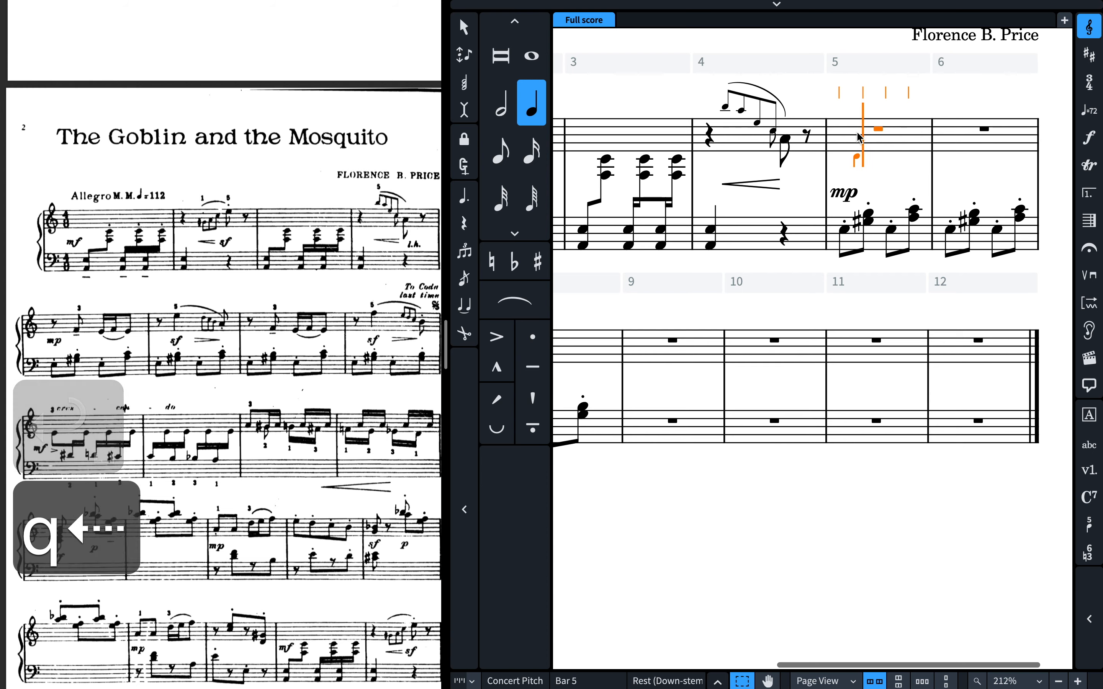
{"action": "key", "text": "5"}
{"action": "key", "text": "f"}
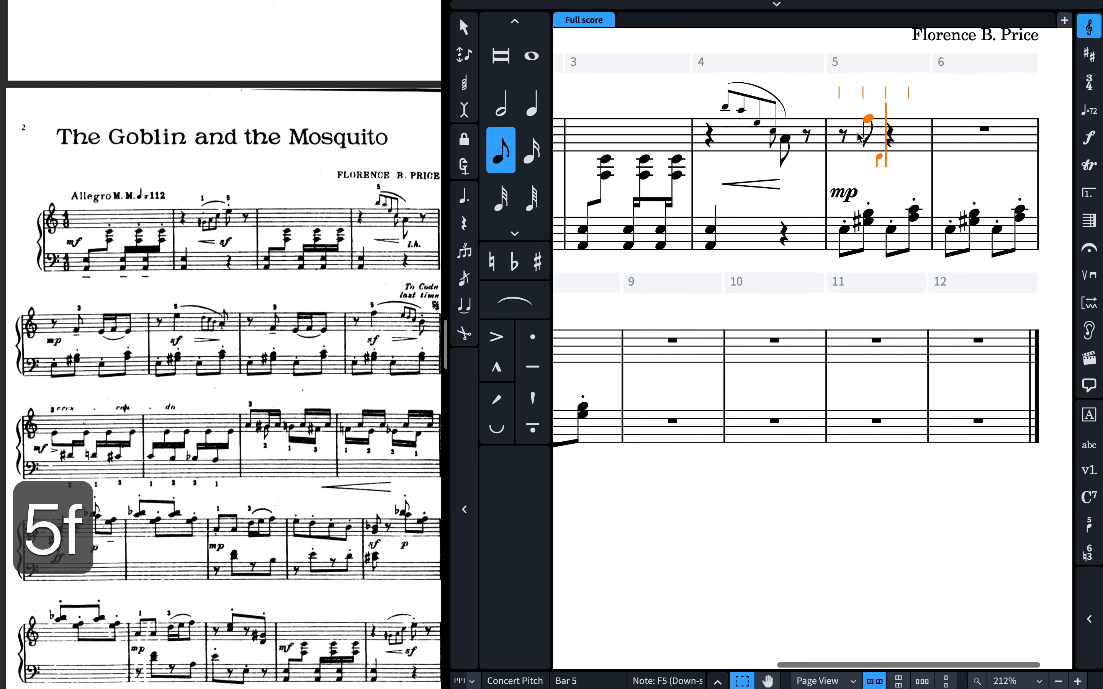
{"action": "key", "text": "4"}
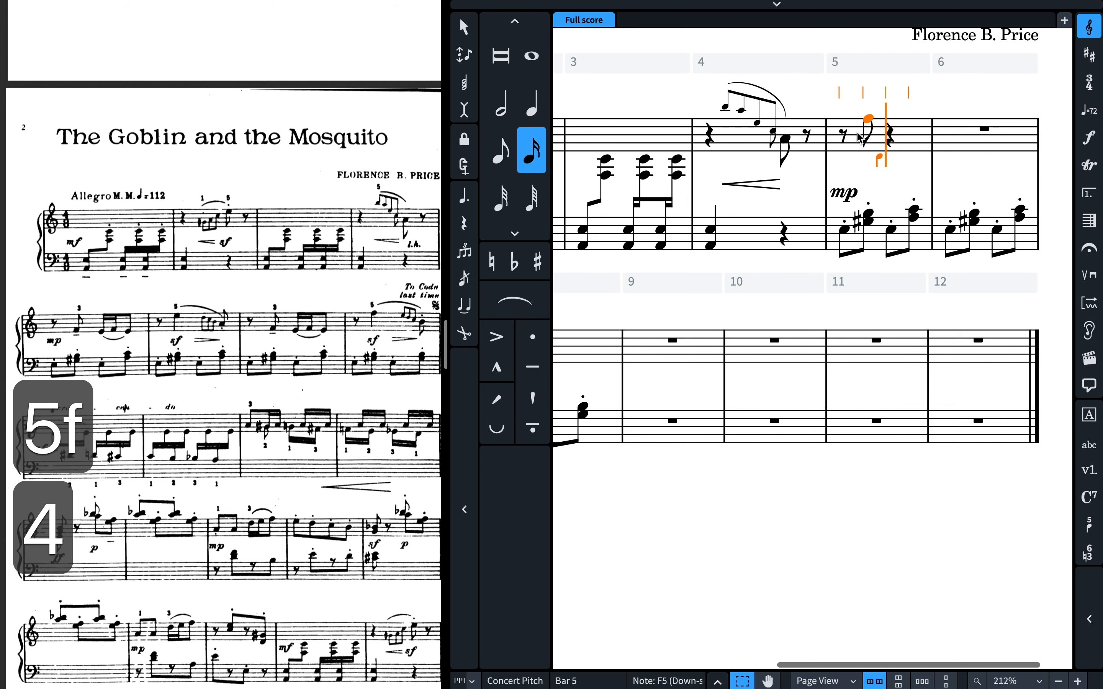
{"action": "key", "text": "e"}
{"action": "key", "text": "f"}
{"action": "key", "text": "5"}
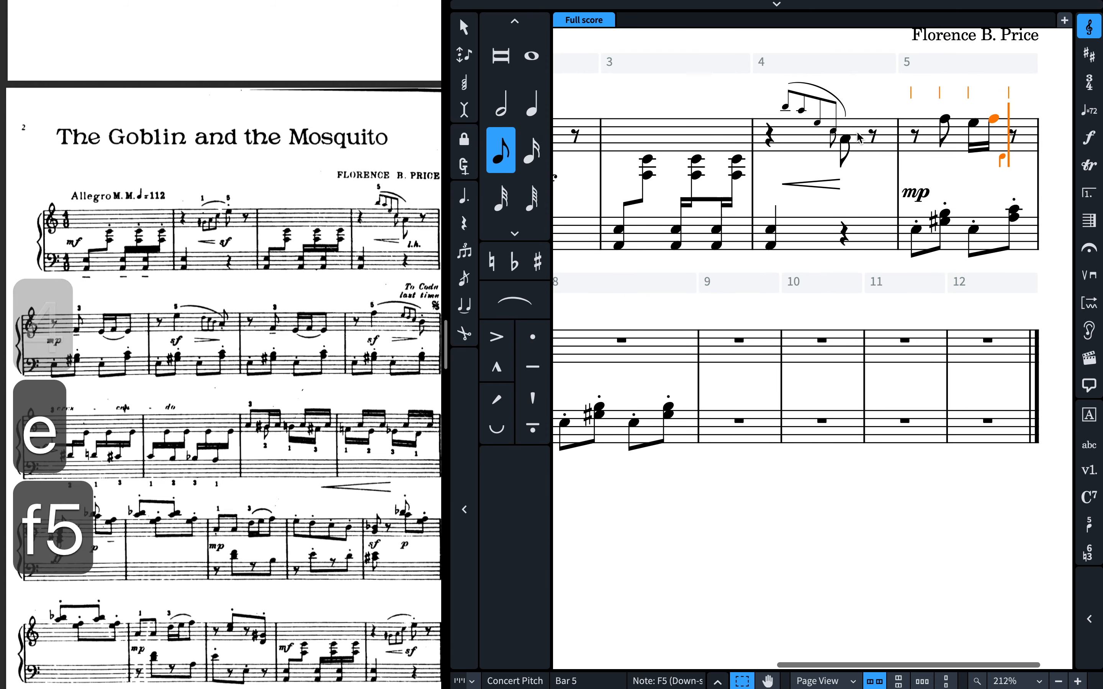
{"action": "key", "text": "e"}
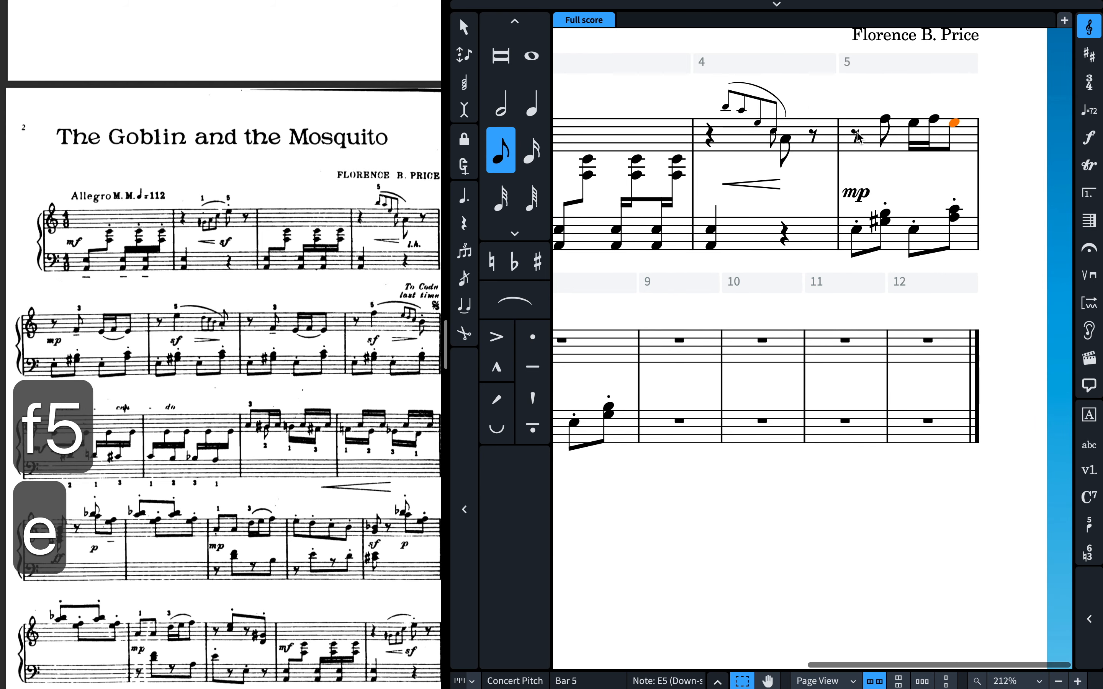
Transpose the four right-hand notes of bar 5 down an octave.
{"action": "key", "text": "Return"}
{"action": "key", "text": "Left"}
{"action": "key", "text": "Right"}
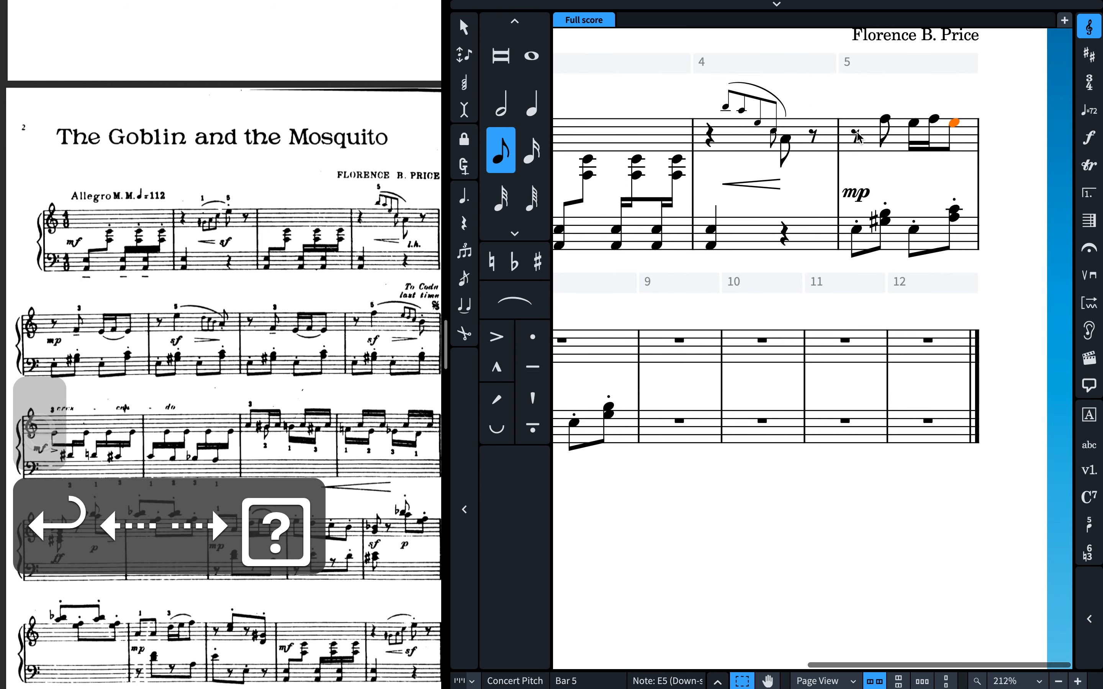
{"action": "key", "text": "shift+Left"}
{"action": "key", "text": "shift+Left"}
{"action": "key", "text": "shift+Left"}
{"action": "key", "text": "alt+super+Down"}
Slur the last three right-hand notes of bar 5, from E4 through F4 to E4.
{"action": "key", "text": "Left"}
{"action": "key", "text": "Right"}
{"action": "key", "text": "Right"}
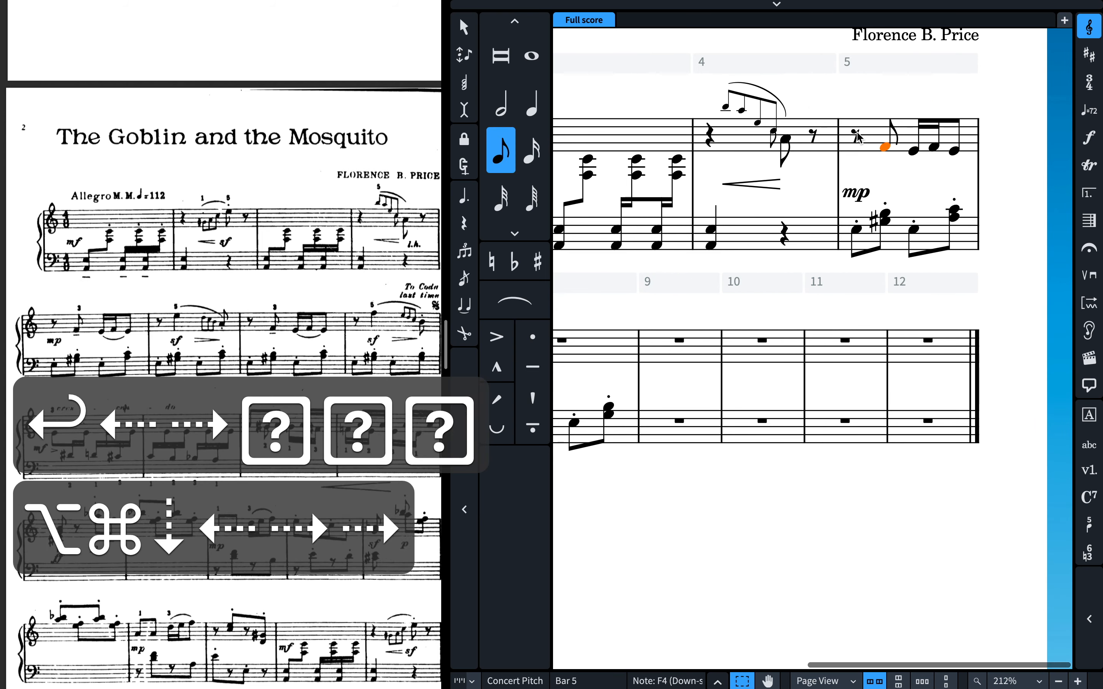
{"action": "key", "text": "shift+Right"}
{"action": "key", "text": "shift+Right"}
{"action": "key", "text": "s"}
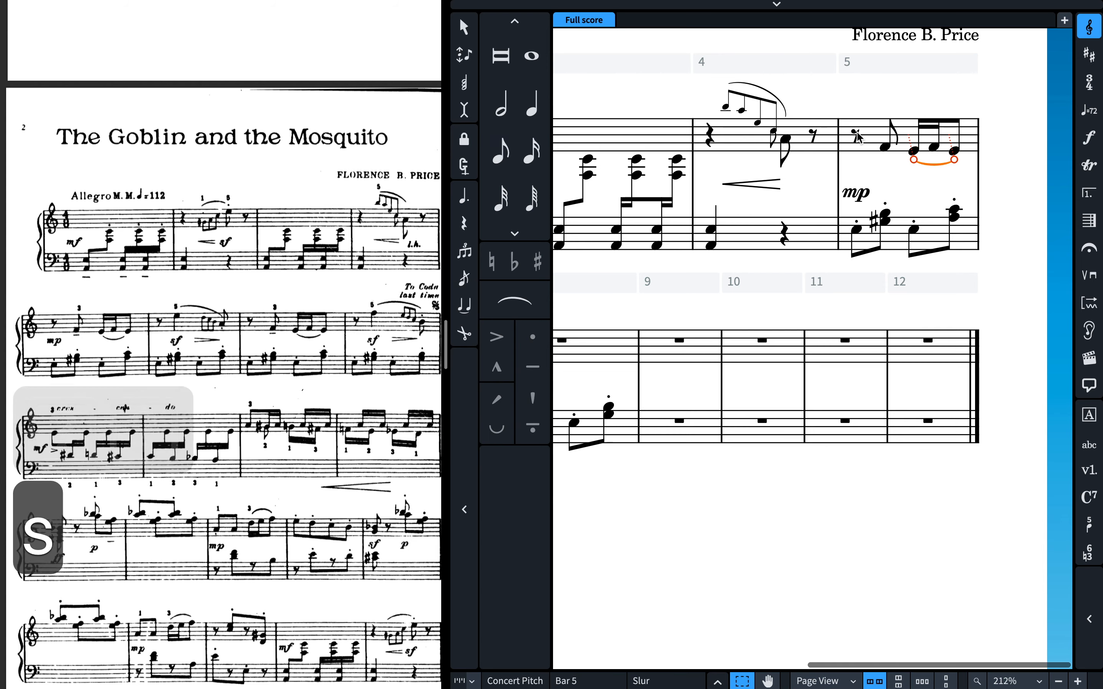
Copy bar 5's right hand, including its opening rest and slur, into the right hand of bar 7.
{"action": "key", "text": "Tab"}
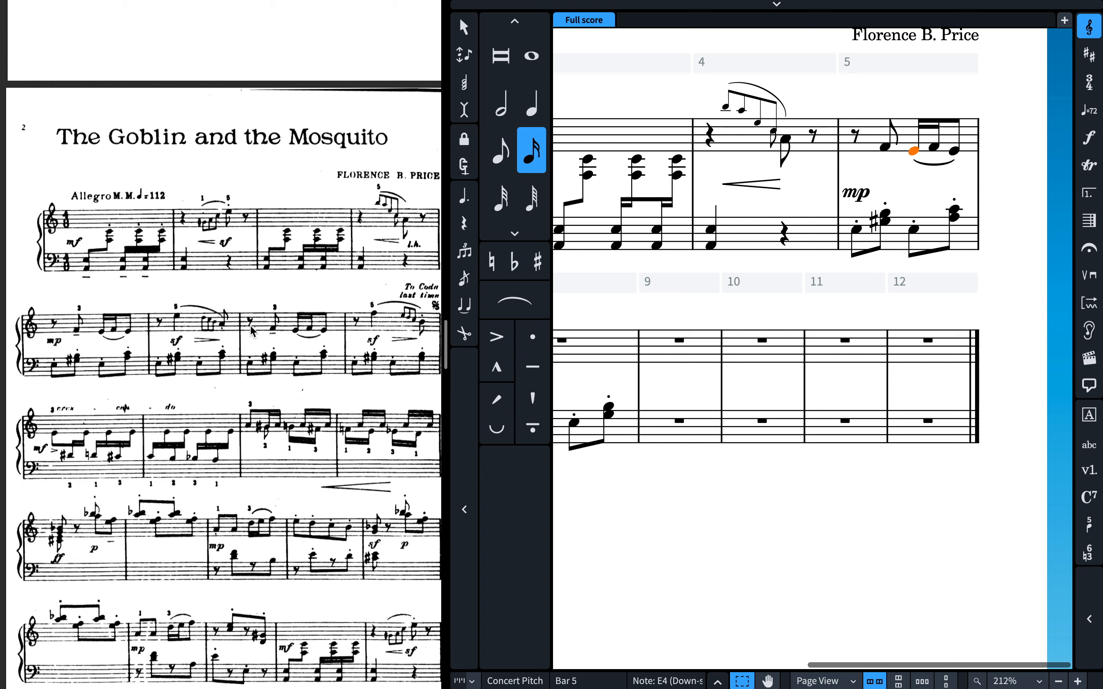
{"action": "left_click", "coordinate": [872, 129]}
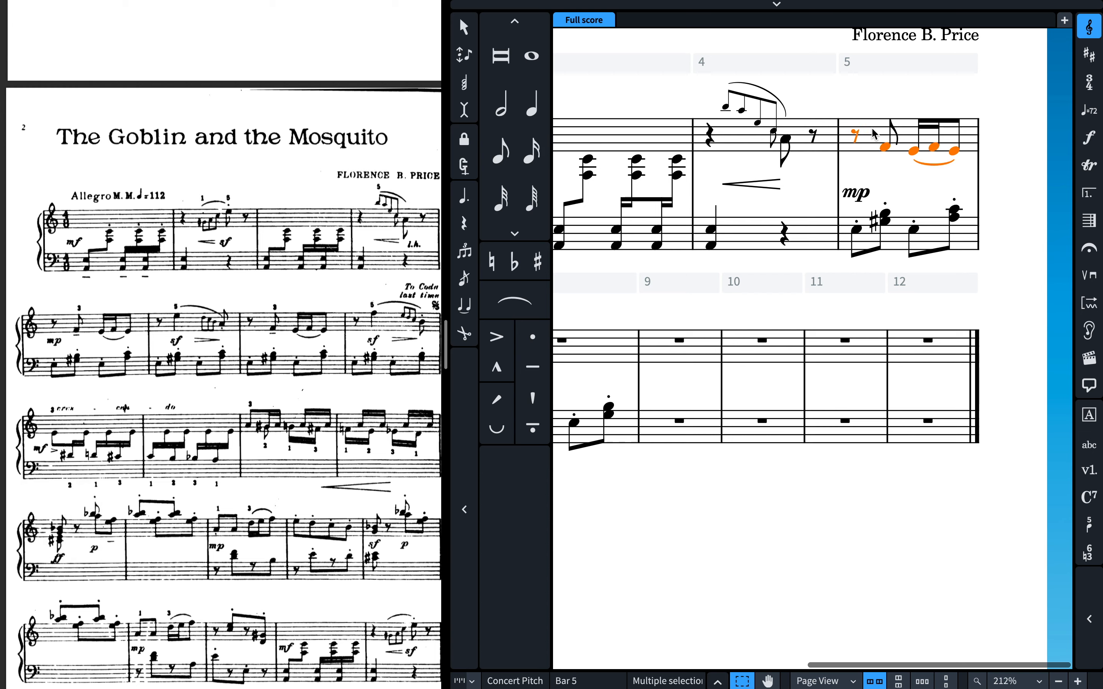
{"action": "key", "text": "super+c"}
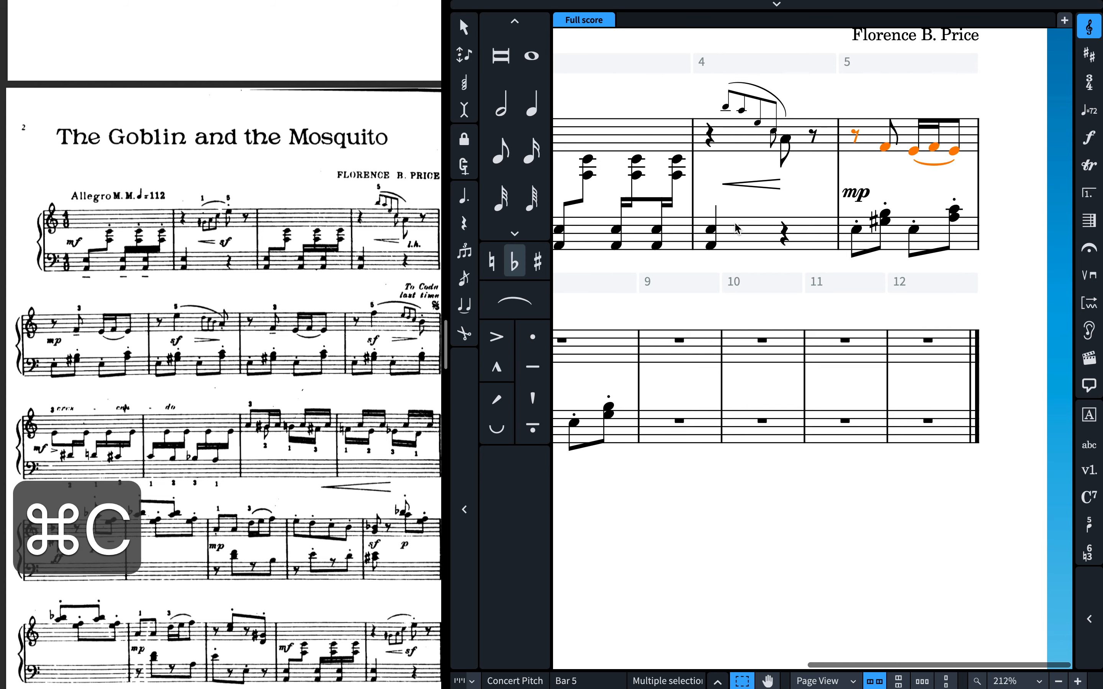
{"action": "scroll", "coordinate": [738, 229], "scroll_direction": "down", "scroll_amount": 3}
{"action": "scroll", "coordinate": [738, 229], "scroll_direction": "left", "scroll_amount": 8}
{"action": "scroll", "coordinate": [738, 229], "scroll_direction": "right", "scroll_amount": 7}
{"action": "scroll", "coordinate": [738, 229], "scroll_direction": "up", "scroll_amount": 3}
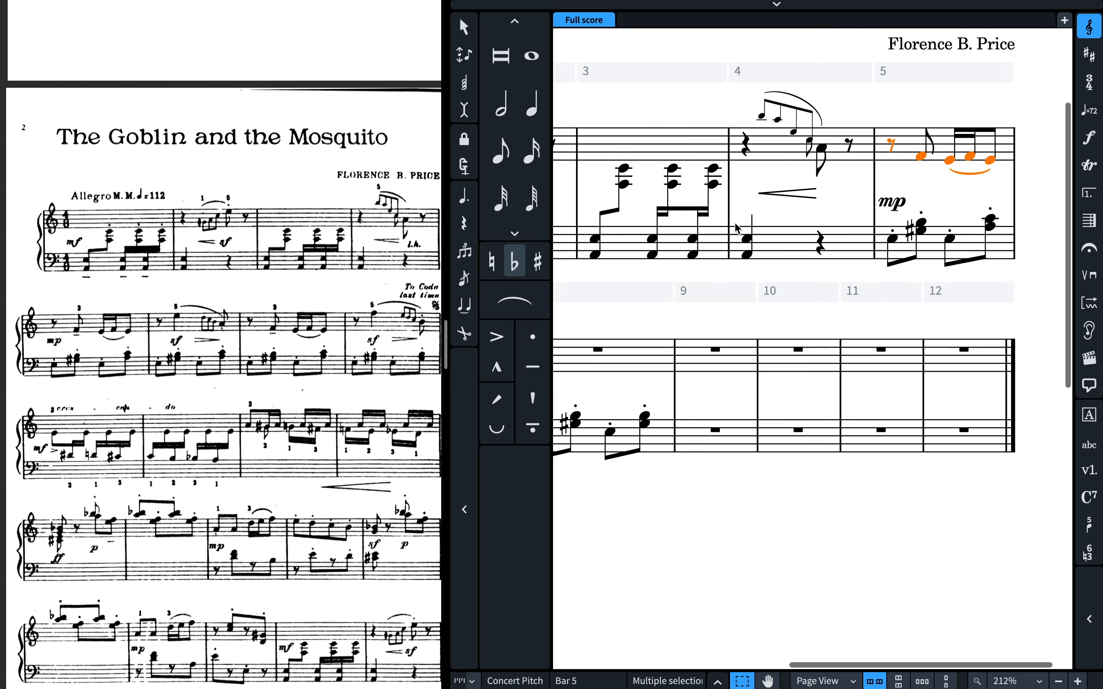
{"action": "scroll", "coordinate": [738, 229], "scroll_direction": "down", "scroll_amount": 3}
{"action": "scroll", "coordinate": [738, 230], "scroll_direction": "left", "scroll_amount": 8}
{"action": "left_click", "coordinate": [905, 152]}
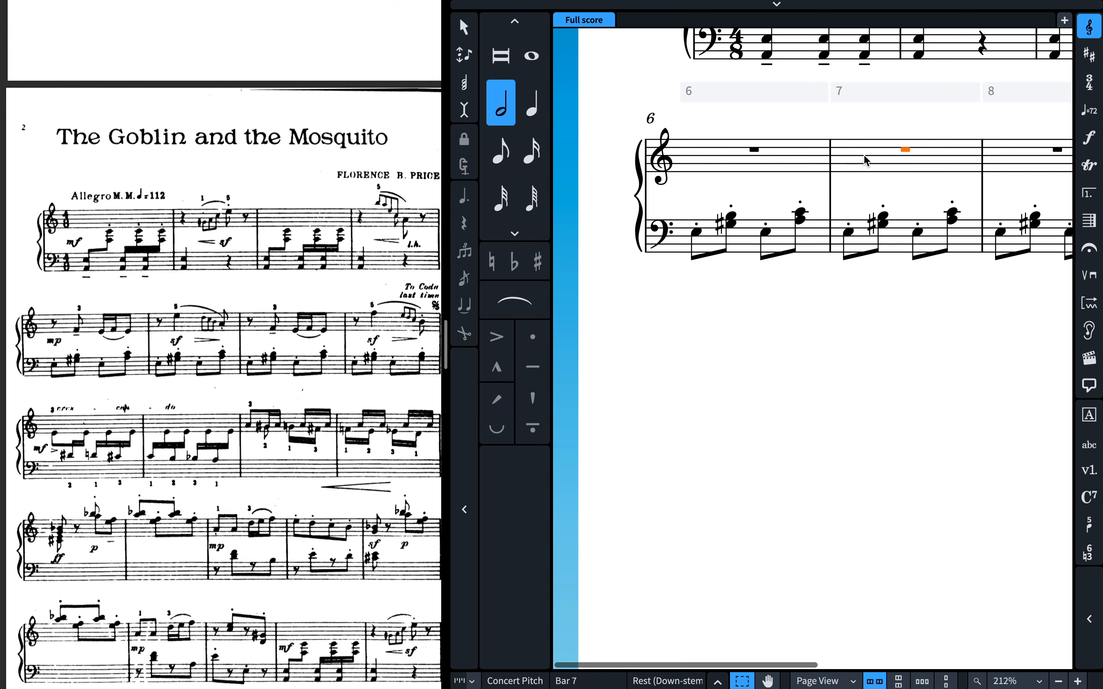
{"action": "key", "text": "super+v"}
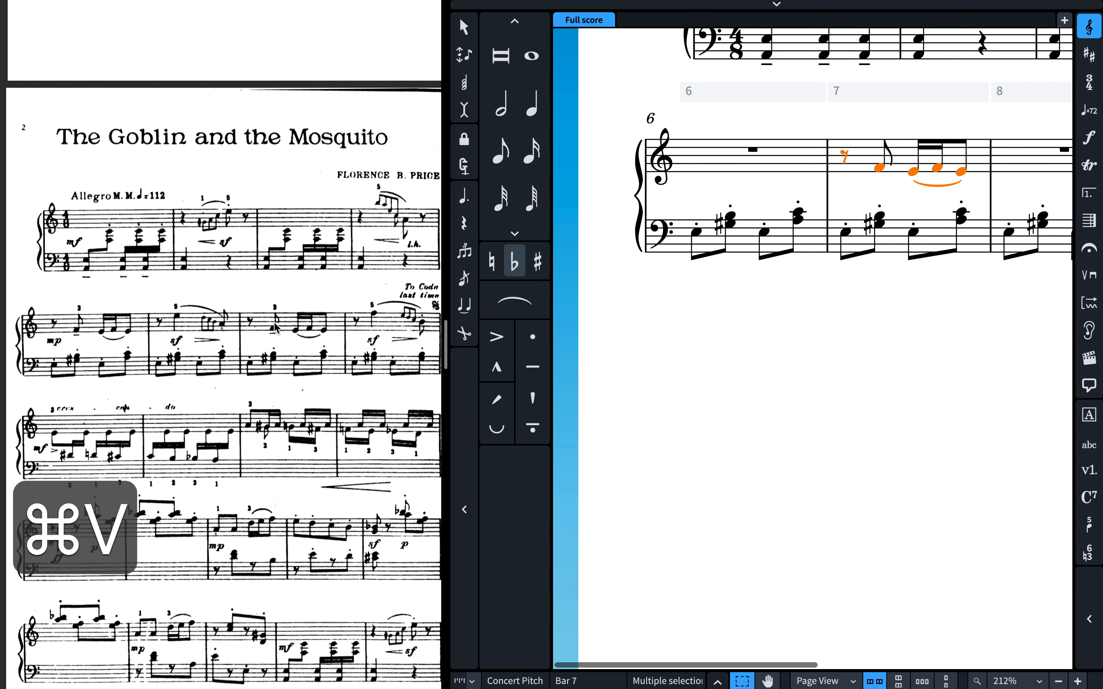
Start bar 6's right hand with an eighth rest followed by an eighth-note E5.
{"action": "scroll", "coordinate": [358, 327], "scroll_direction": "right", "scroll_amount": 2}
{"action": "scroll", "coordinate": [358, 327], "scroll_direction": "left", "scroll_amount": 2}
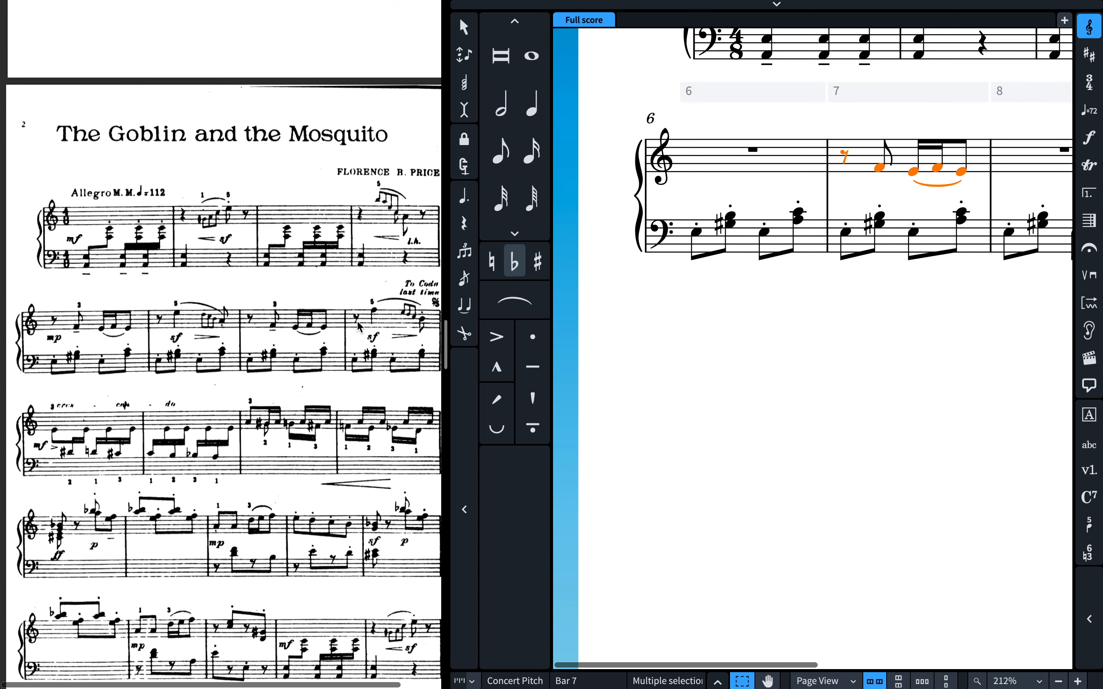
{"action": "scroll", "coordinate": [839, 262], "scroll_direction": "up", "scroll_amount": 5}
{"action": "scroll", "coordinate": [839, 262], "scroll_direction": "right", "scroll_amount": 3}
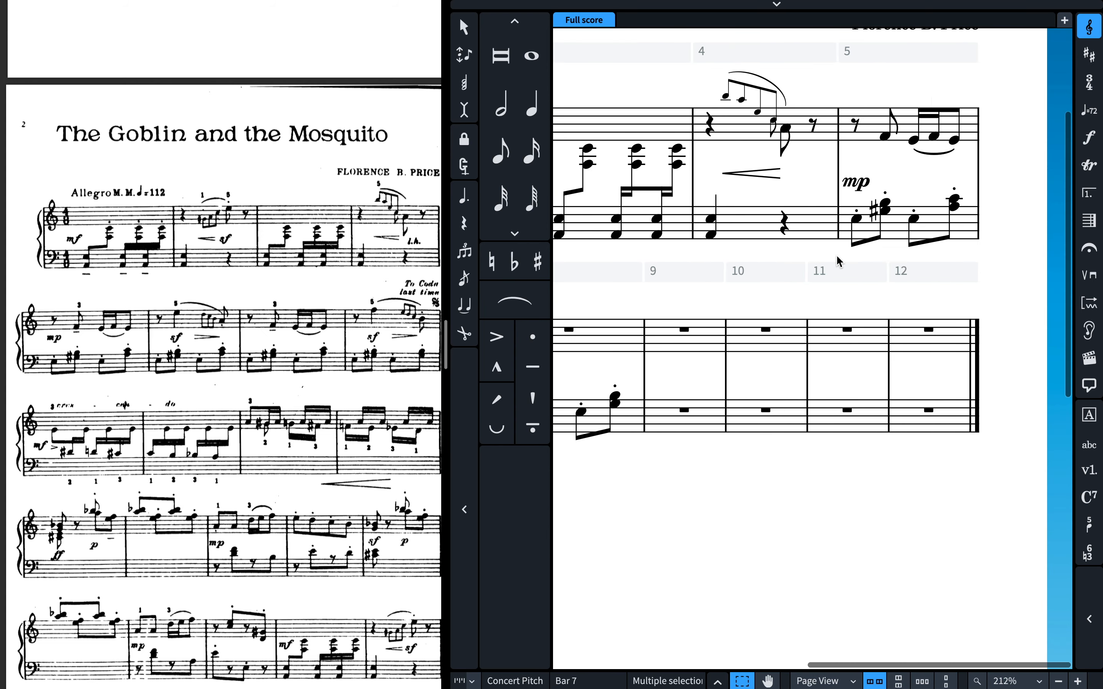
{"action": "scroll", "coordinate": [839, 261], "scroll_direction": "left", "scroll_amount": 3}
{"action": "key", "text": "Left"}
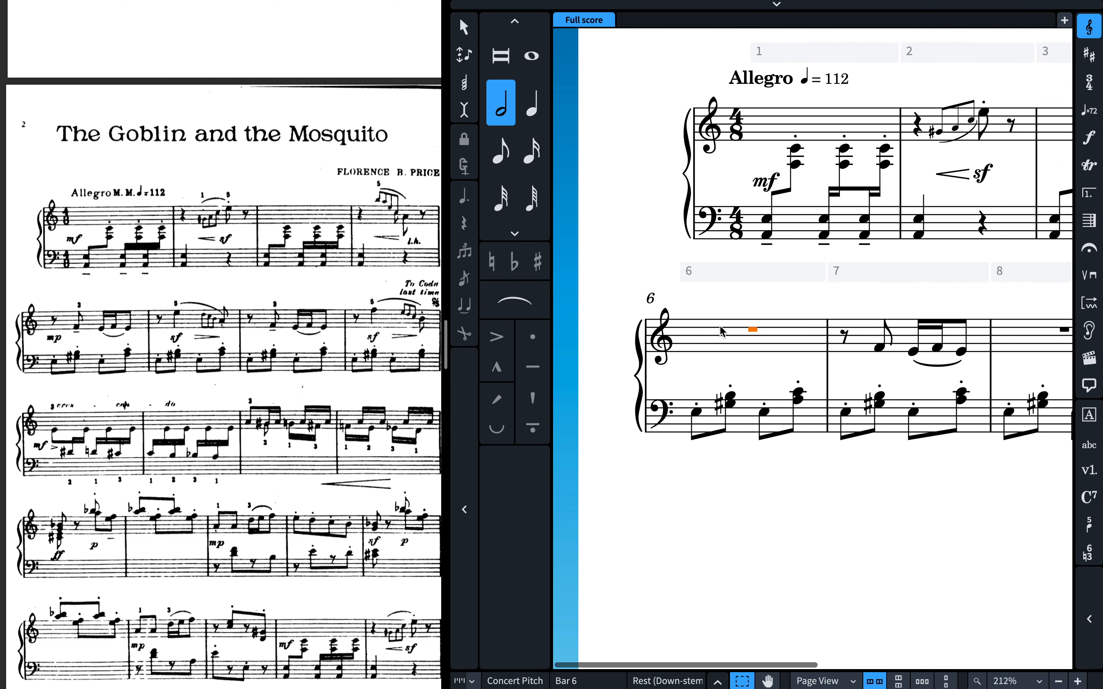
{"action": "key", "text": "Return"}
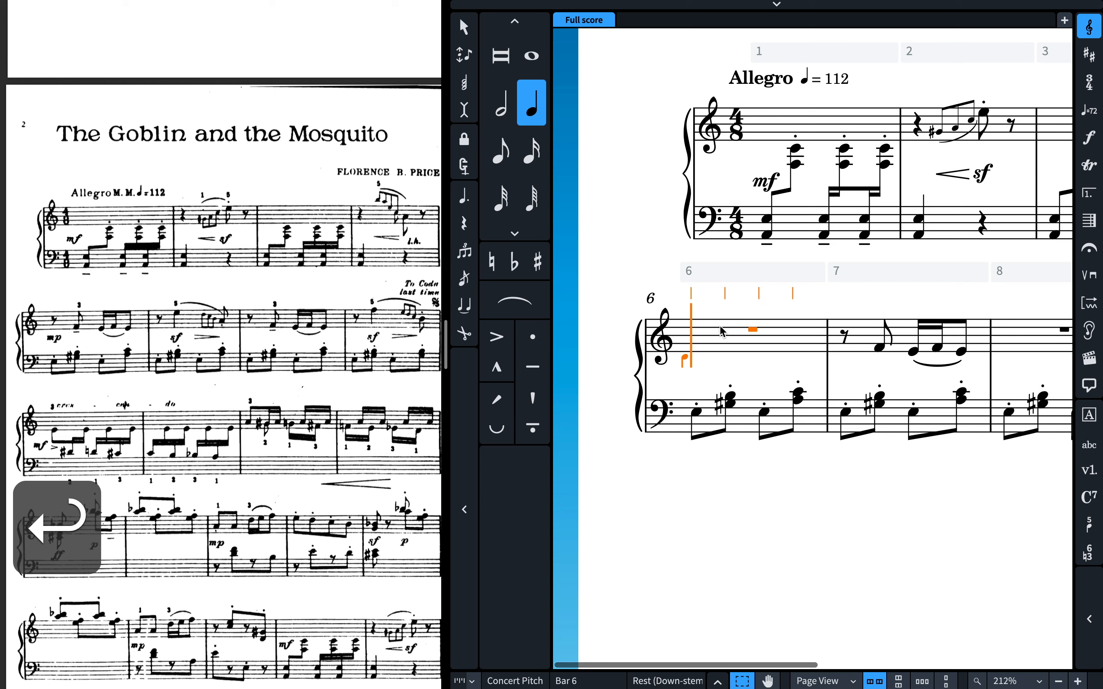
{"action": "key", "text": "5"}
{"action": "key", "text": "space"}
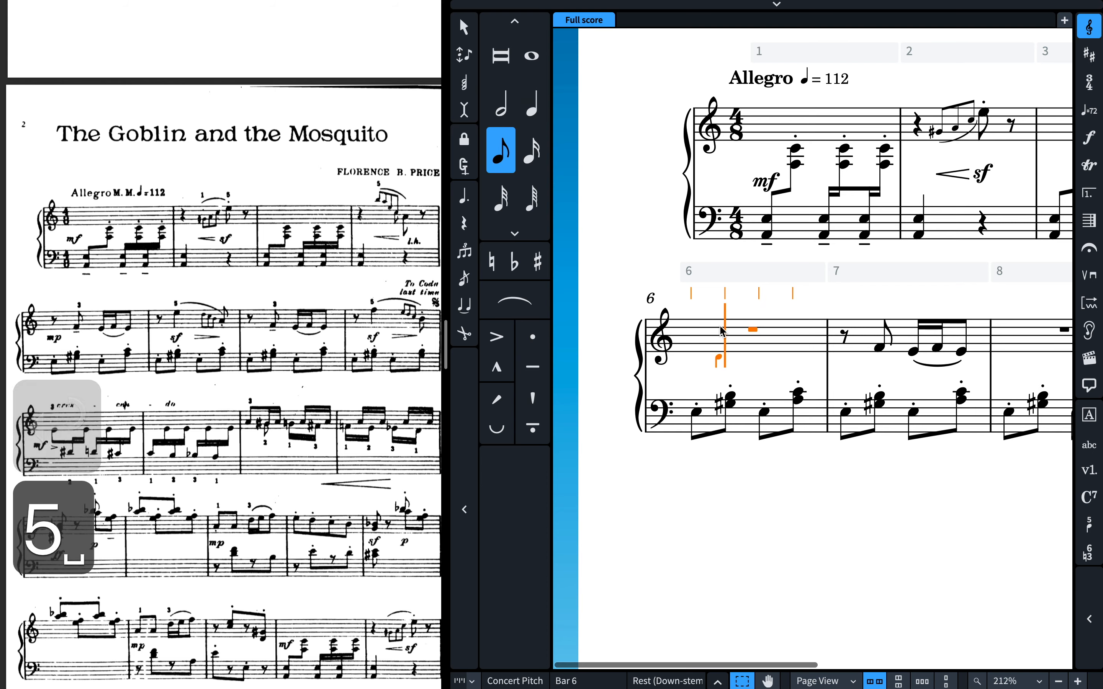
{"action": "key", "text": "e"}
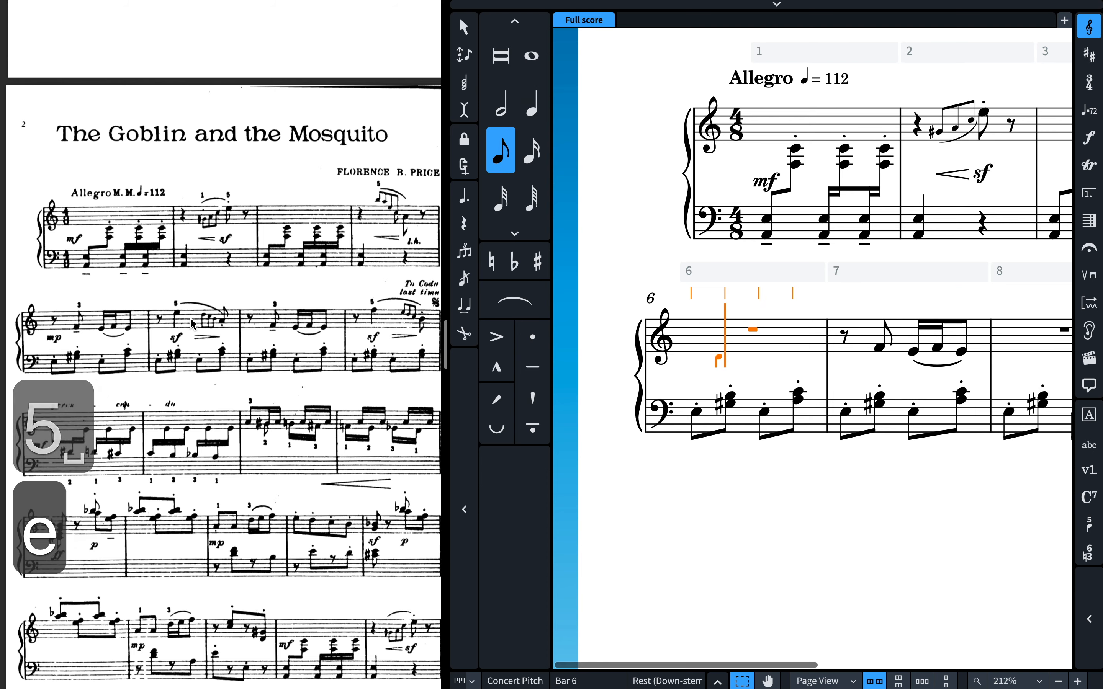
{"action": "key", "text": "alt+super+Up"}
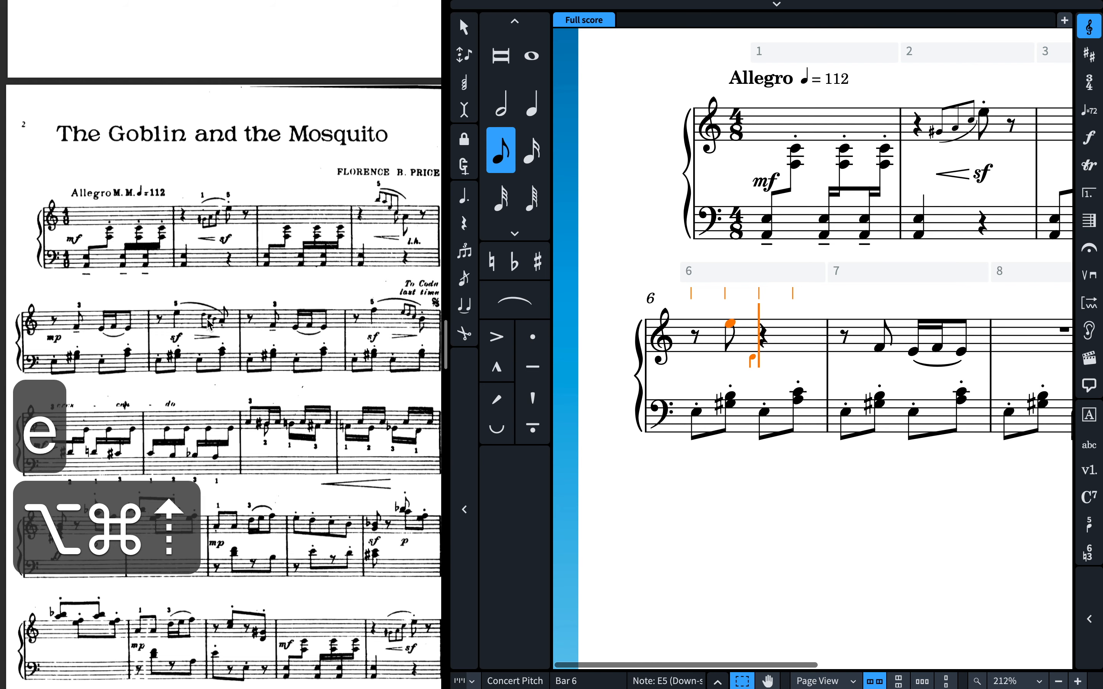
Lengthen the E5 in bar 6's right hand to a quarter-note duration.
{"action": "key", "text": "Left"}
{"action": "key", "text": "Right"}
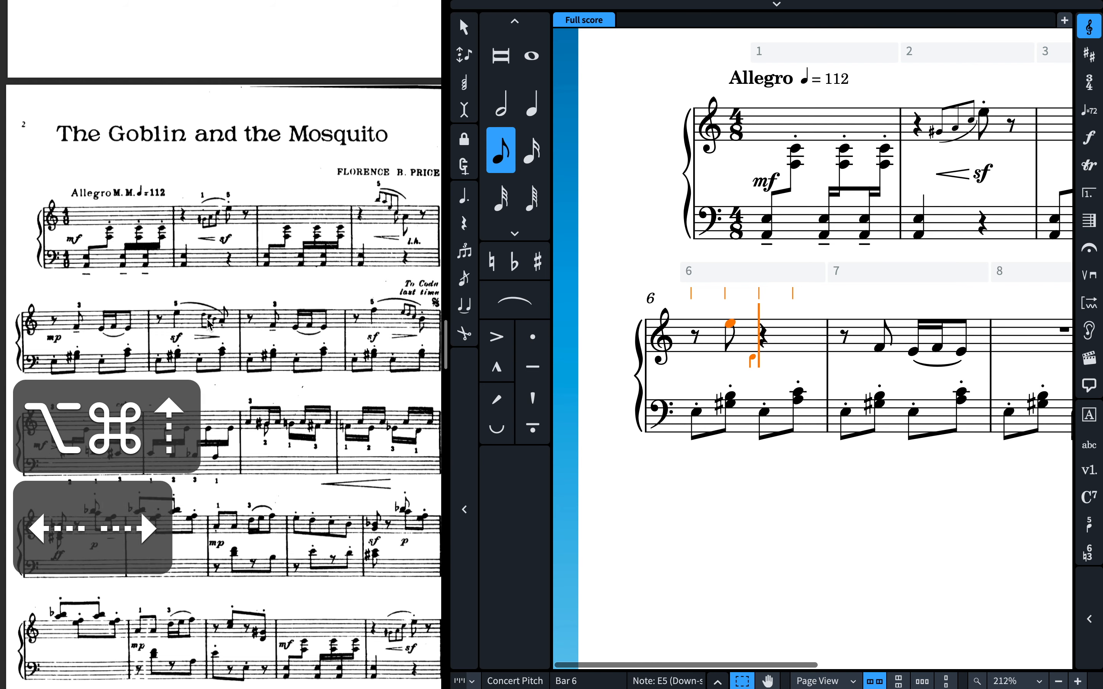
{"action": "key", "text": "Escape"}
{"action": "key", "text": "6"}
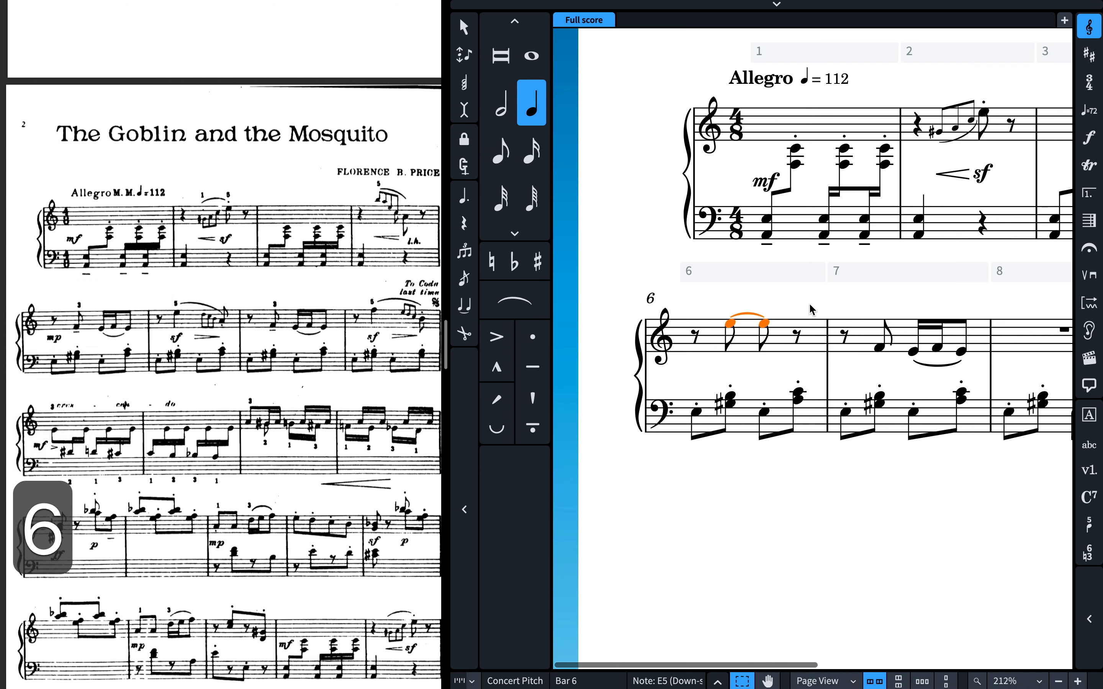
Enter a staccato eighth-note A4 on the last eighth of bar 6's right hand.
{"action": "left_click", "coordinate": [795, 337]}
{"action": "key", "text": "Return"}
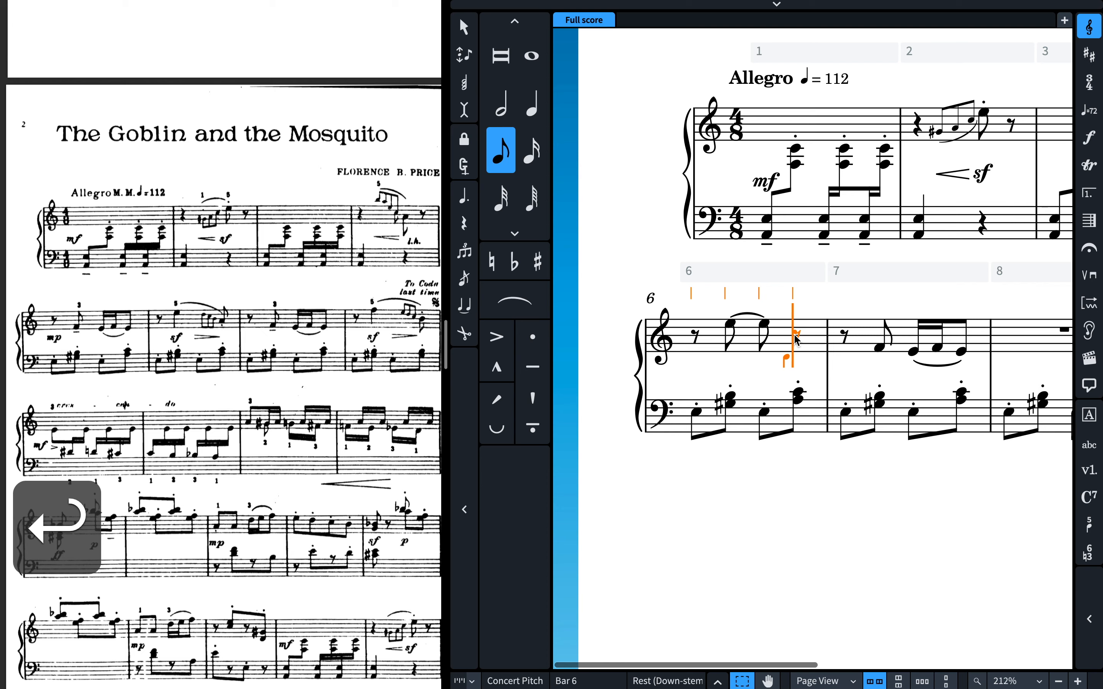
{"action": "key", "text": "]"}
{"action": "key", "text": "a"}
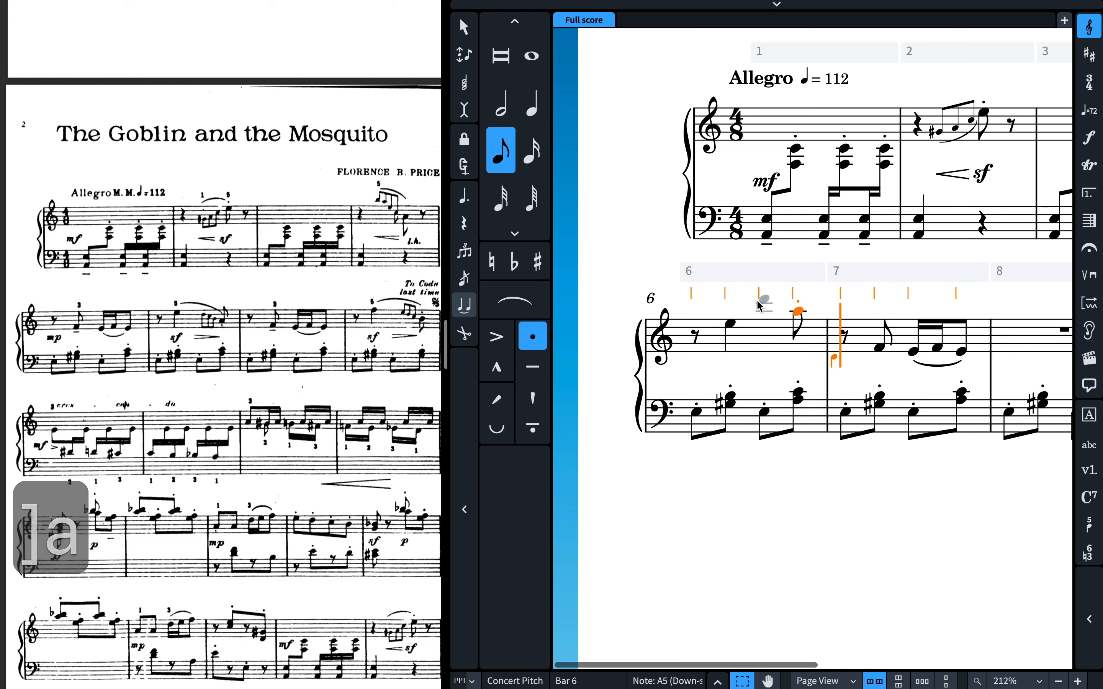
{"action": "key", "text": "alt+super+Down"}
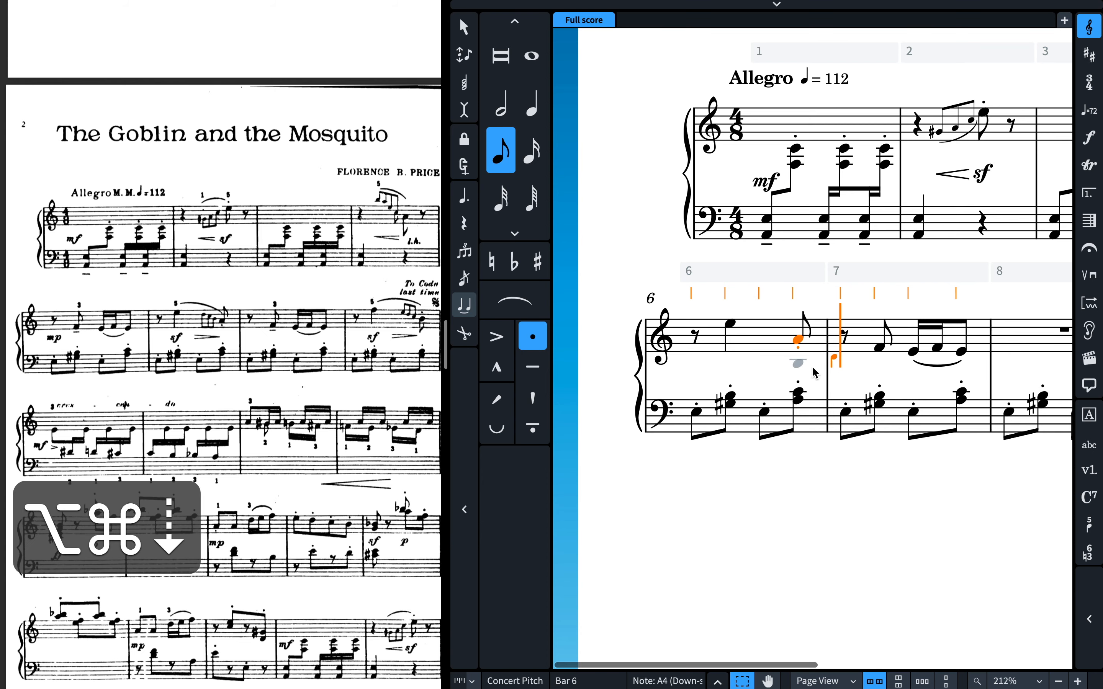
Add three grace notes, D5, C5 and B4, before the A4 in bar 6's right hand.
{"action": "key", "text": "Left"}
{"action": "key", "text": "0"}
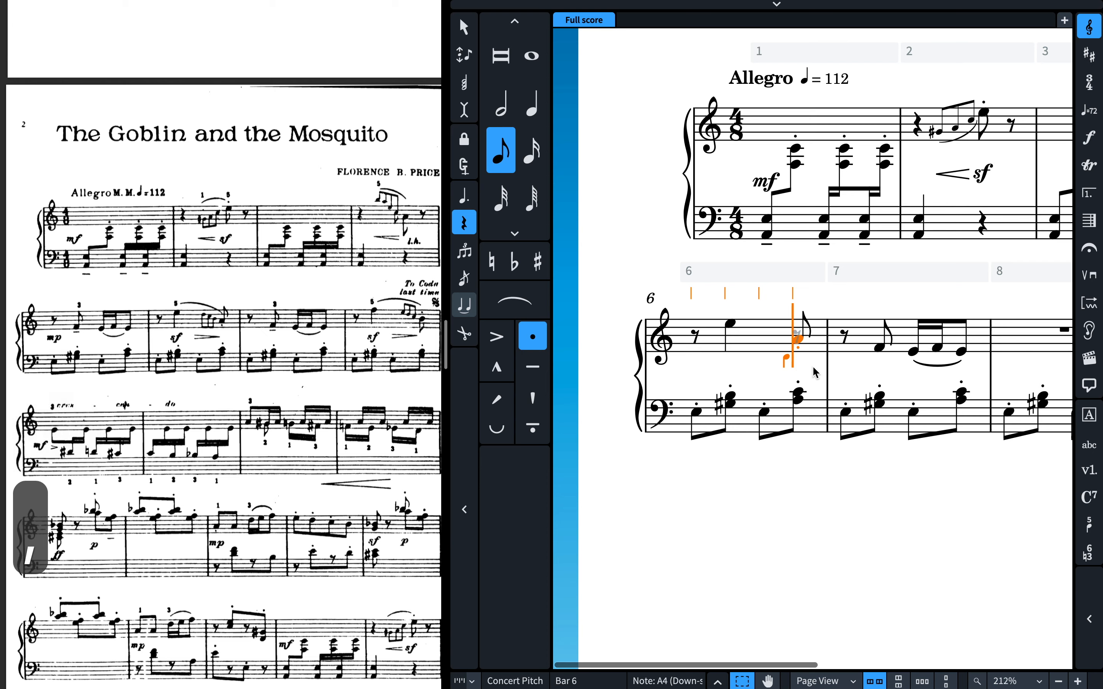
{"action": "key", "text": "0"}
{"action": "key", "text": "slash"}
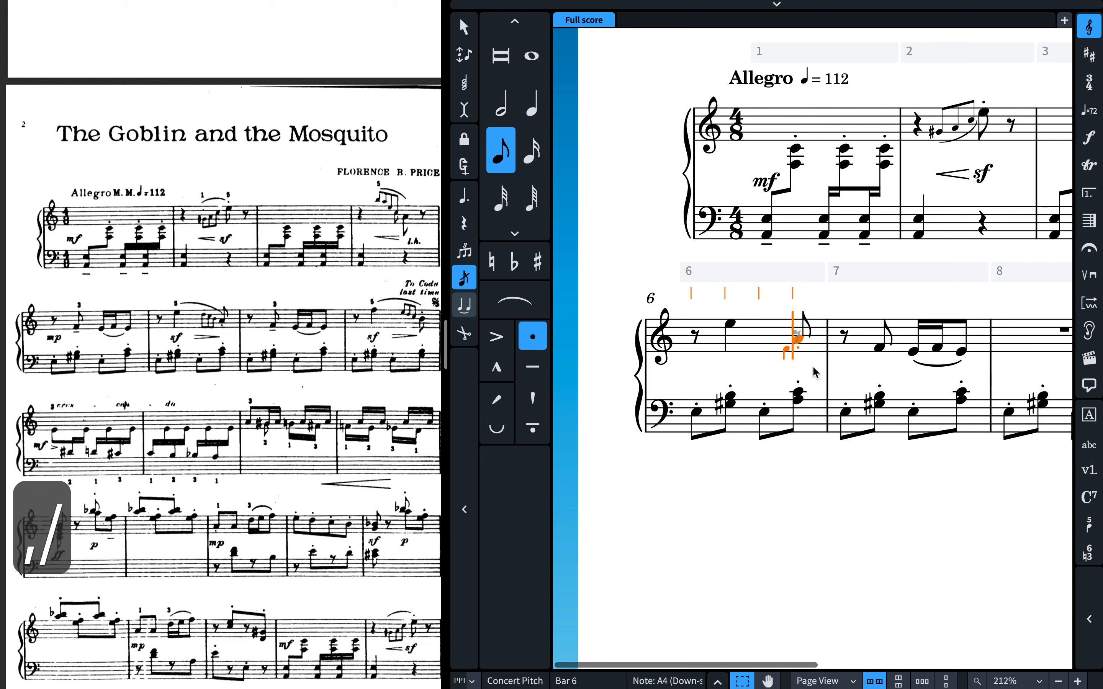
{"action": "key", "text": "d"}
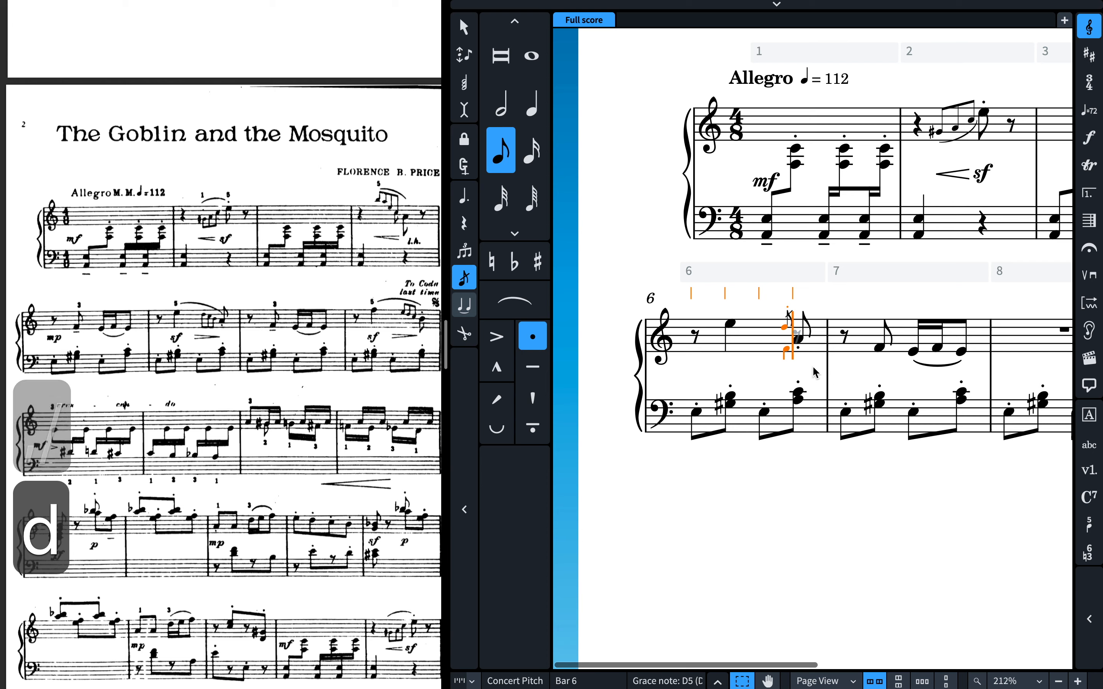
{"action": "key", "text": "c"}
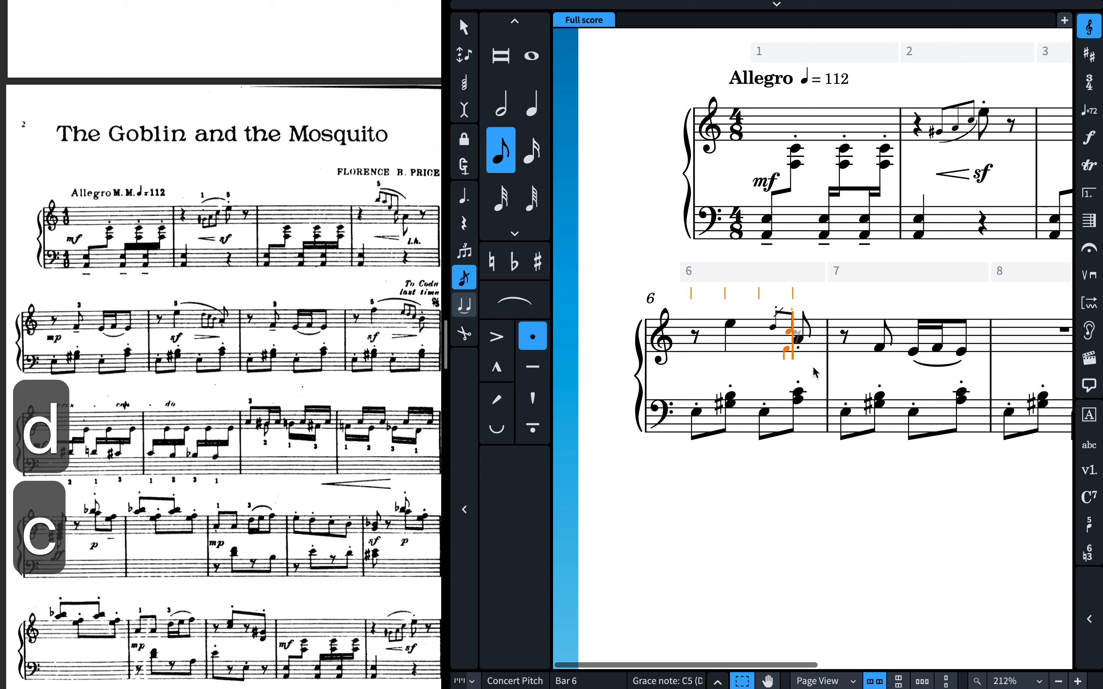
{"action": "key", "text": "b"}
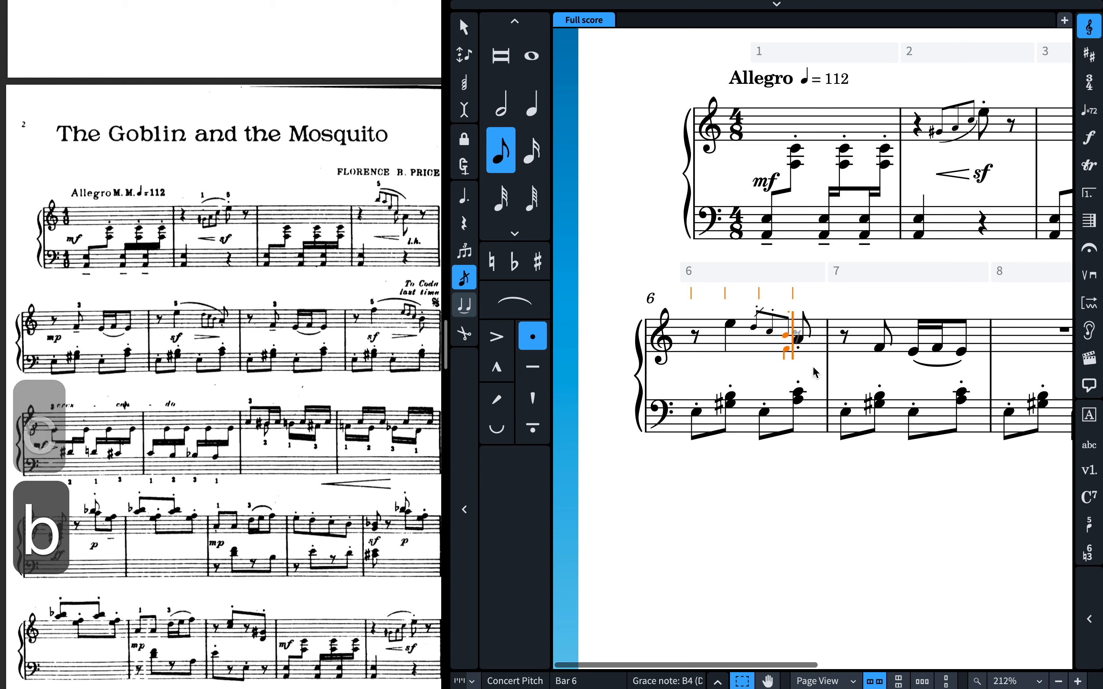
Remove the staccato from bar 6's three grace notes and slur them through to the following A4.
{"action": "key", "text": "Return"}
{"action": "key", "text": "shift+Left"}
{"action": "key", "text": "shift+Left"}
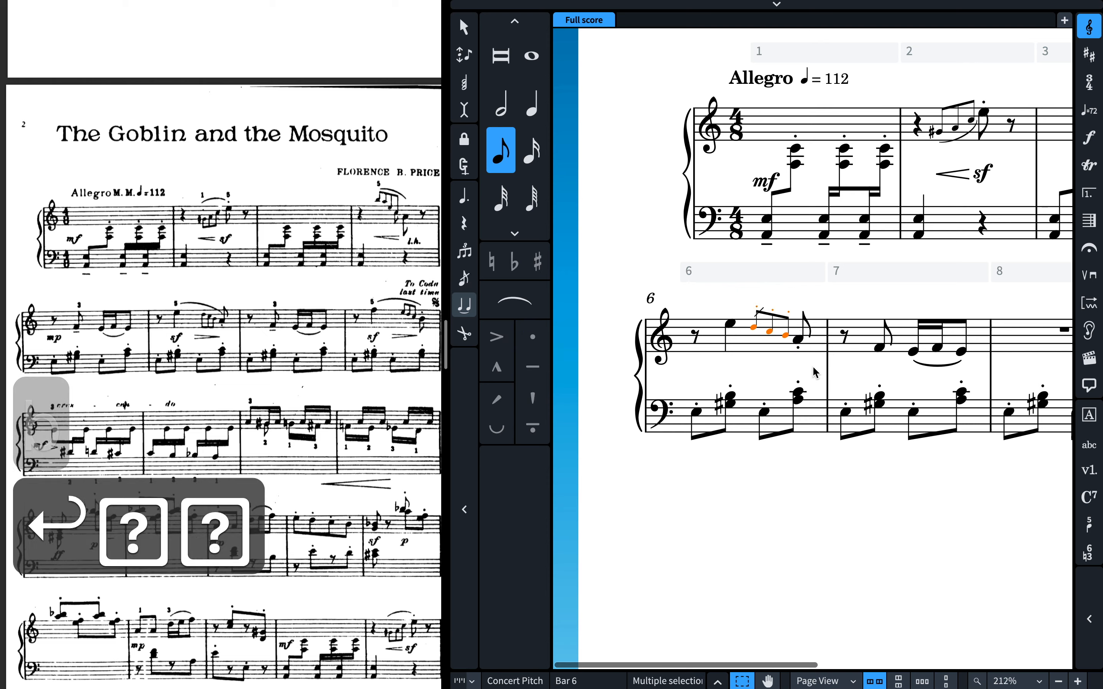
{"action": "key", "text": "]"}
{"action": "key", "text": "s"}
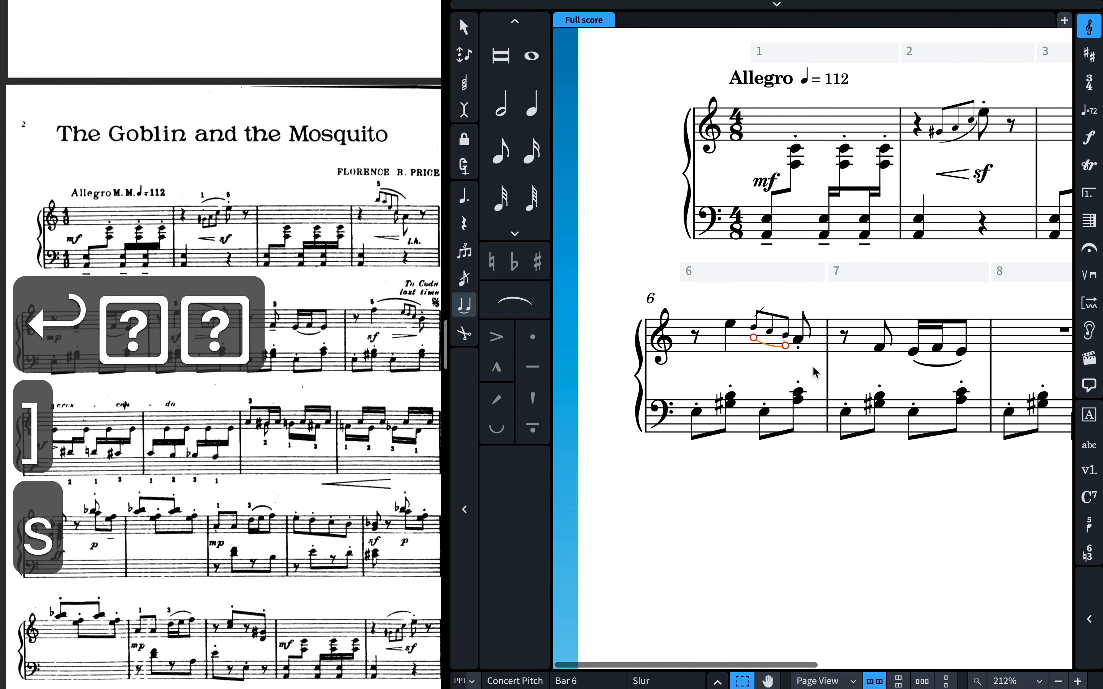
{"action": "key", "text": "alt+shift+Right"}
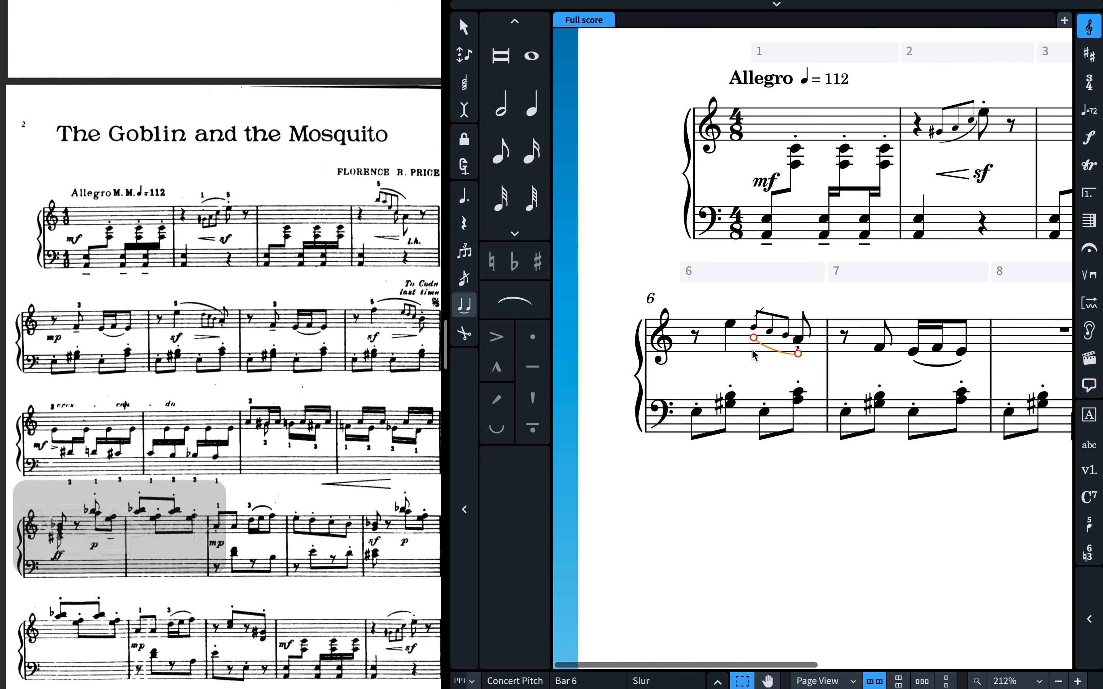
Replace the grace-note slur in bar 6 with a slur from the quarter-note E to the final eighth-note A.
{"action": "key", "text": "alt+Left"}
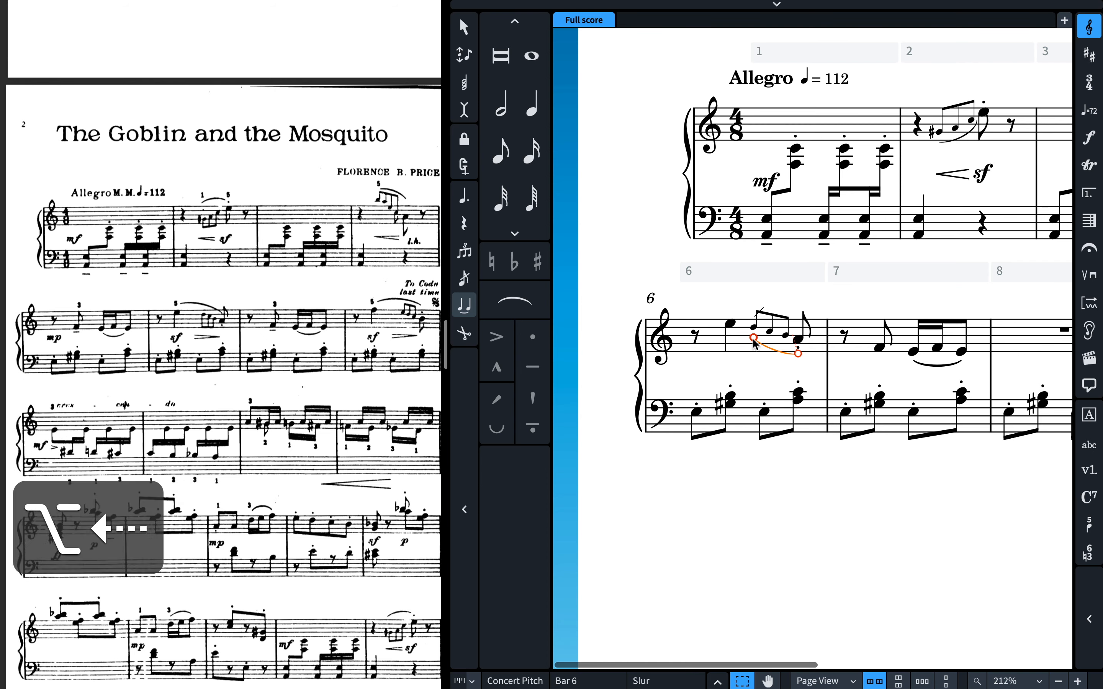
{"action": "key", "text": "alt+Right"}
{"action": "key", "text": "alt+Left"}
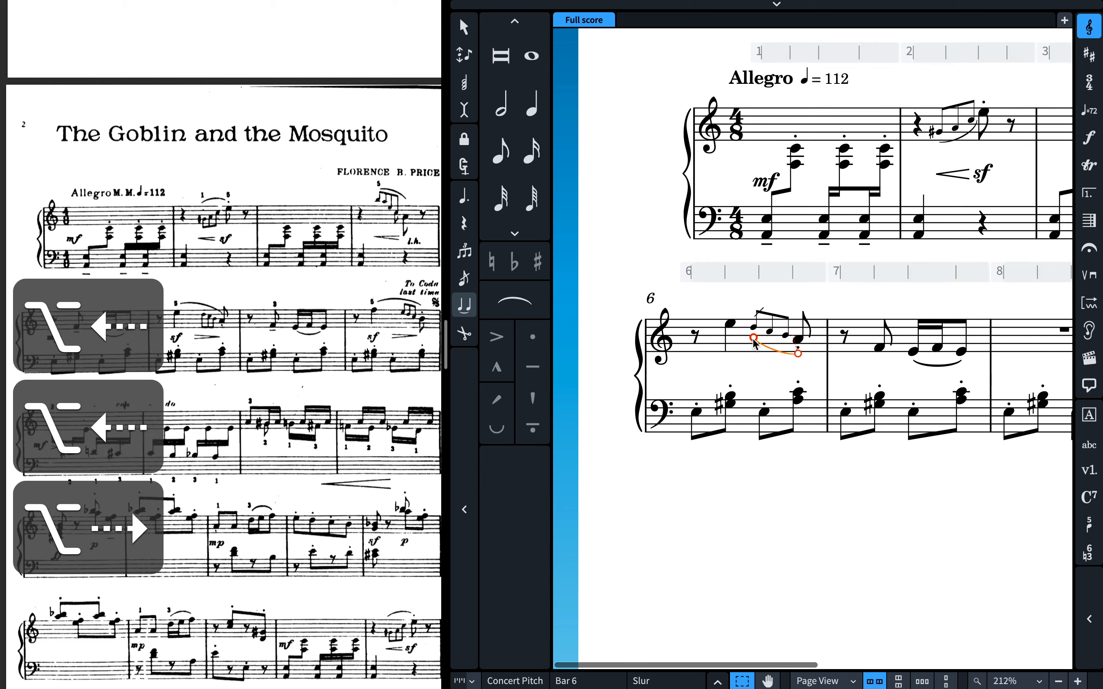
{"action": "key", "text": "BackSpace"}
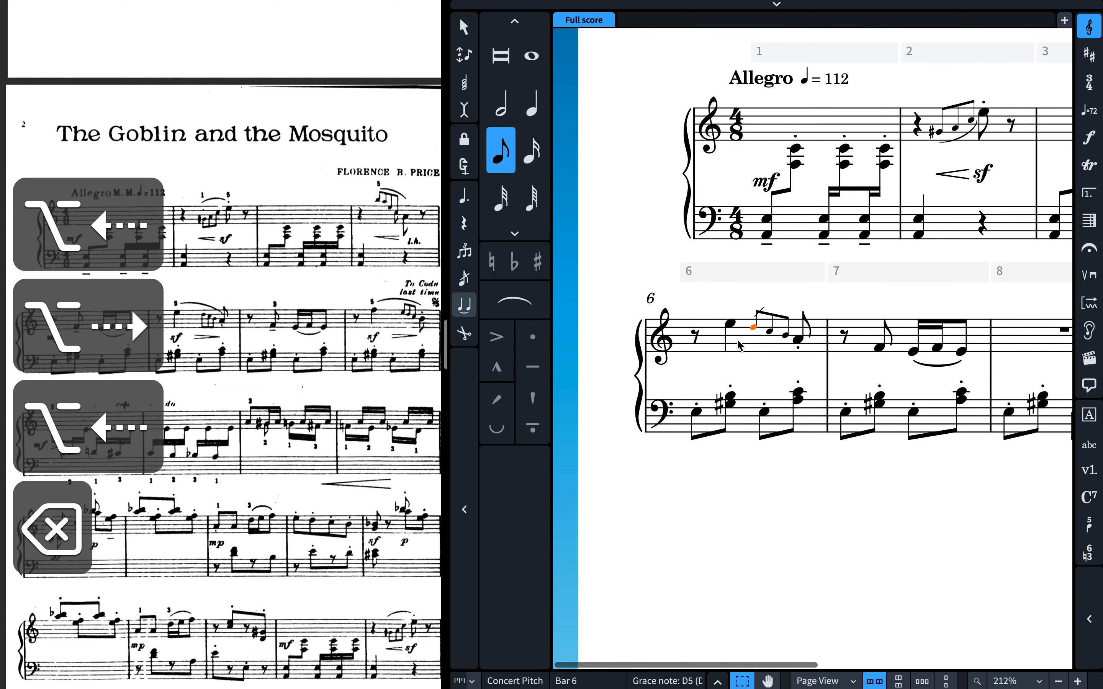
{"action": "key", "text": "s"}
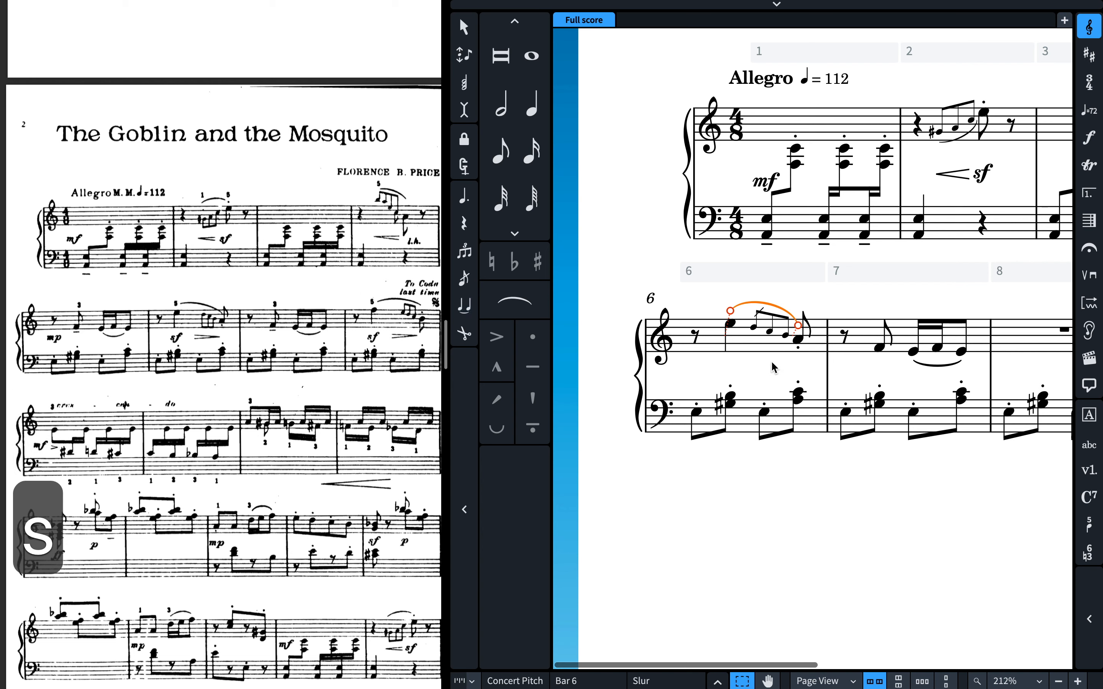
Add an sf dynamic with a diminuendo hairpin across bar 6, from the quarter-note E through the final eighth-note A.
{"action": "left_click", "coordinate": [753, 327]}
{"action": "left_click", "coordinate": [731, 324]}
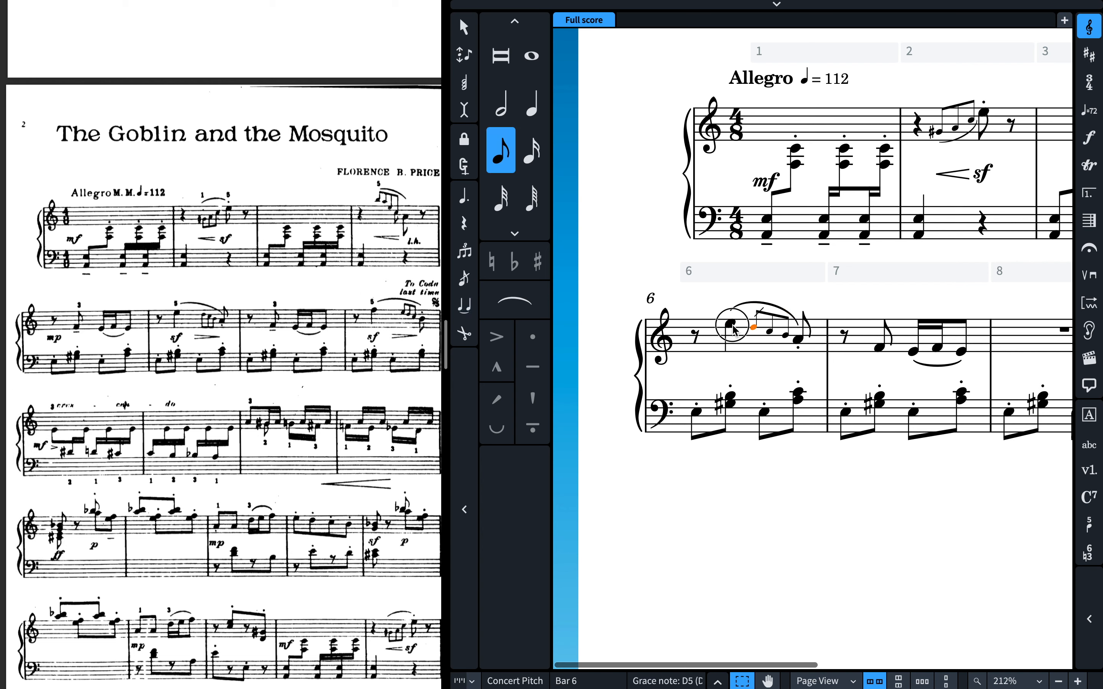
{"action": "left_click", "coordinate": [801, 347], "text": "shift"}
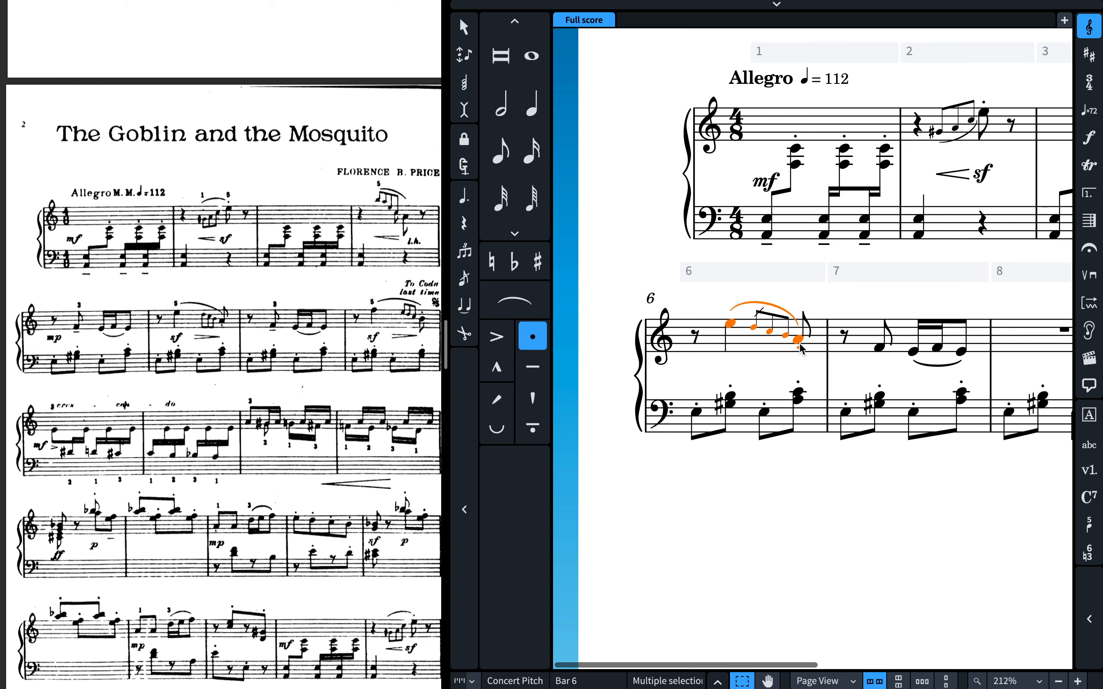
{"action": "key", "text": "ctrl+d"}
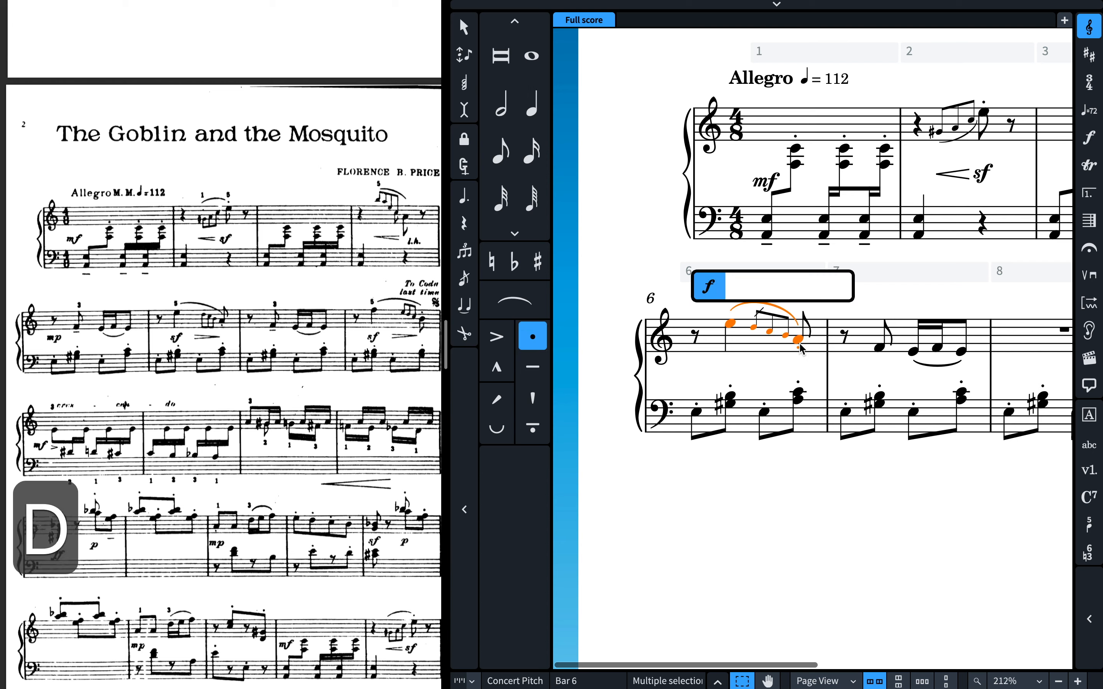
{"action": "type", "text": "sf>"}
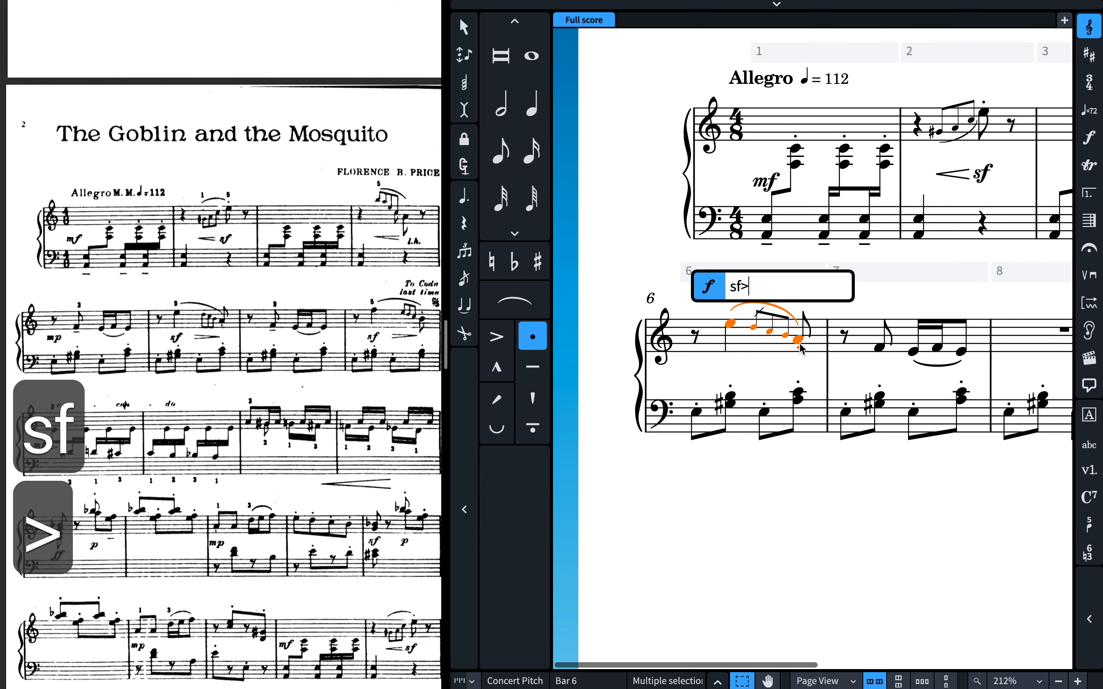
{"action": "key", "text": "Return"}
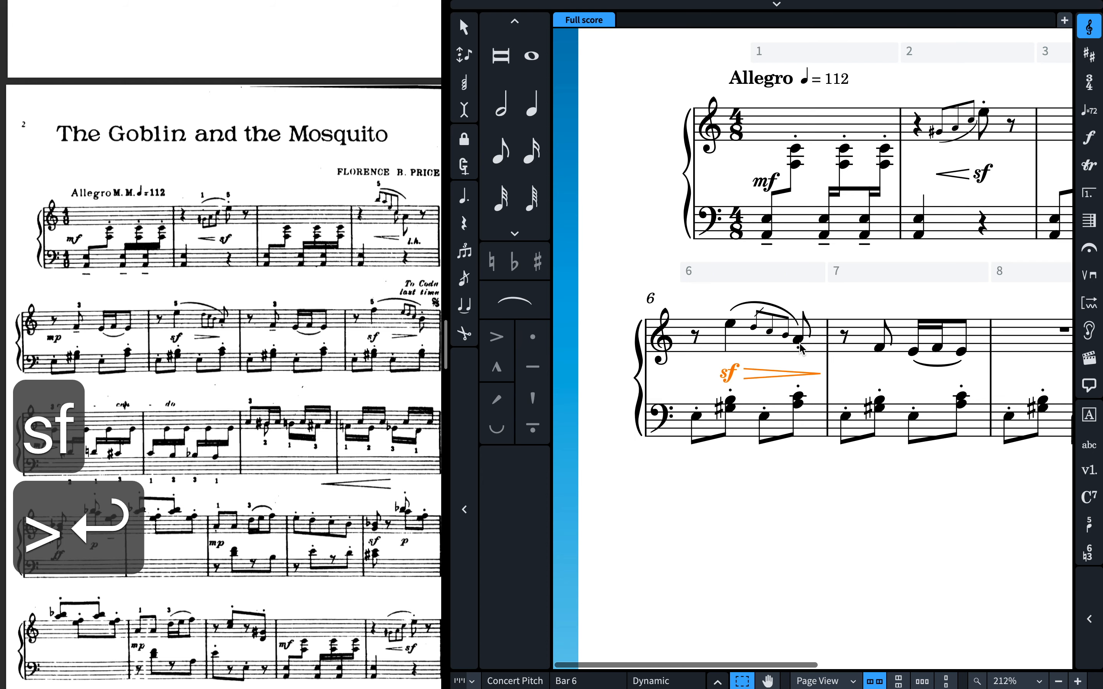
Shorten bar 6's diminuendo hairpin to end at the start of the final eighth note.
{"action": "left_click", "coordinate": [816, 375]}
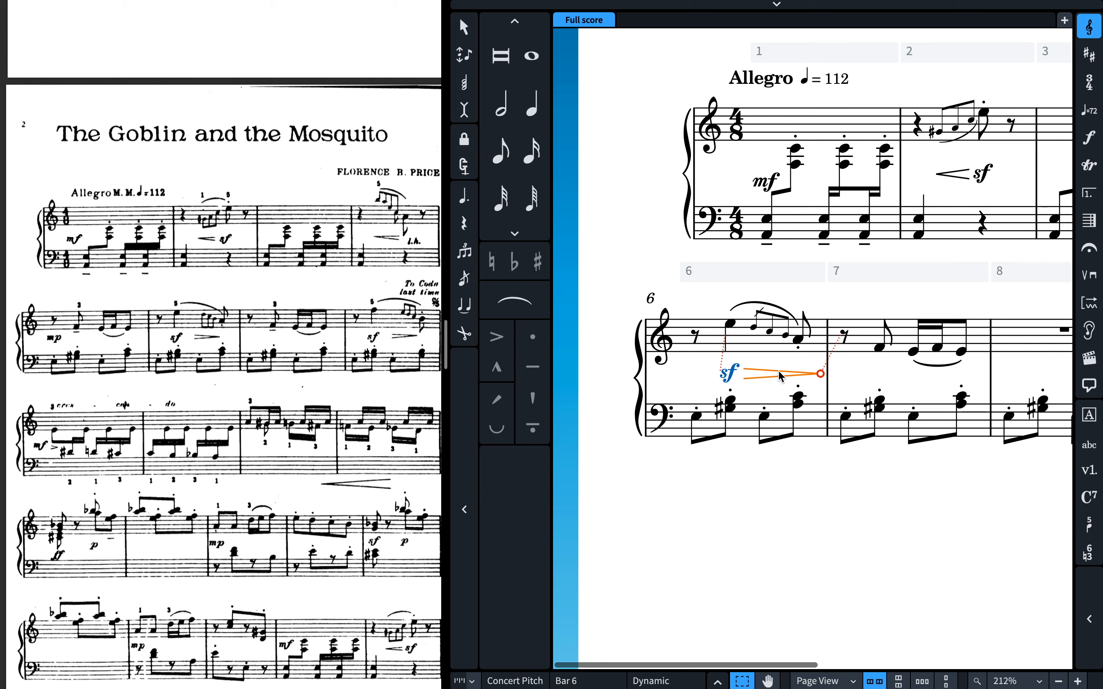
{"action": "key", "text": "Escape"}
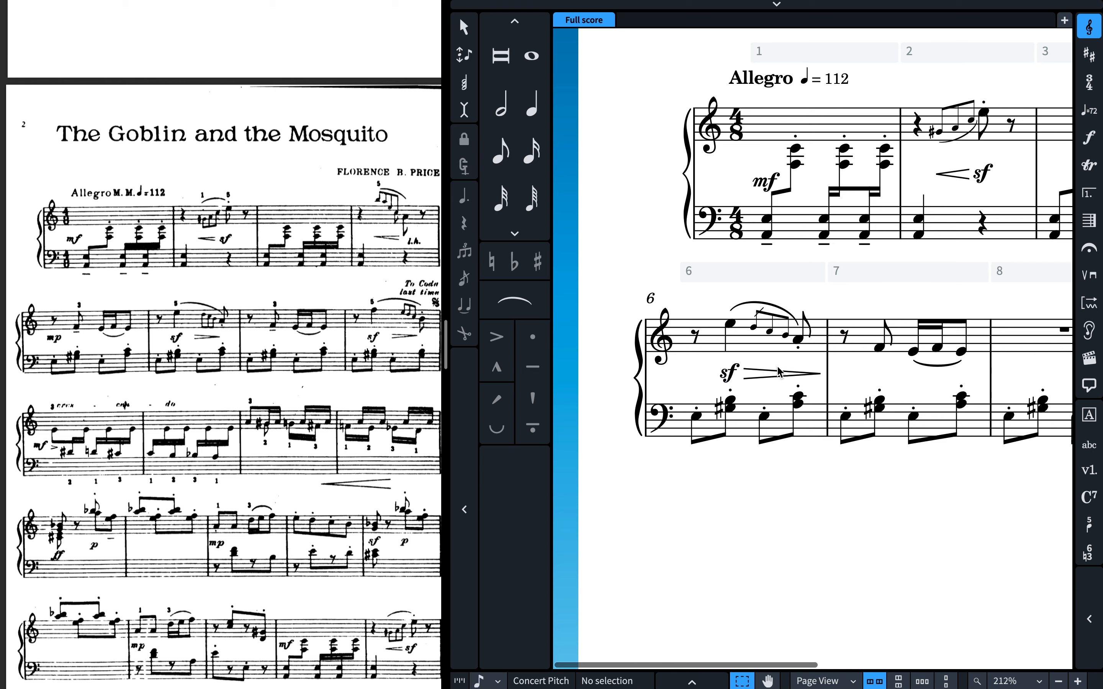
{"action": "left_click", "coordinate": [784, 377]}
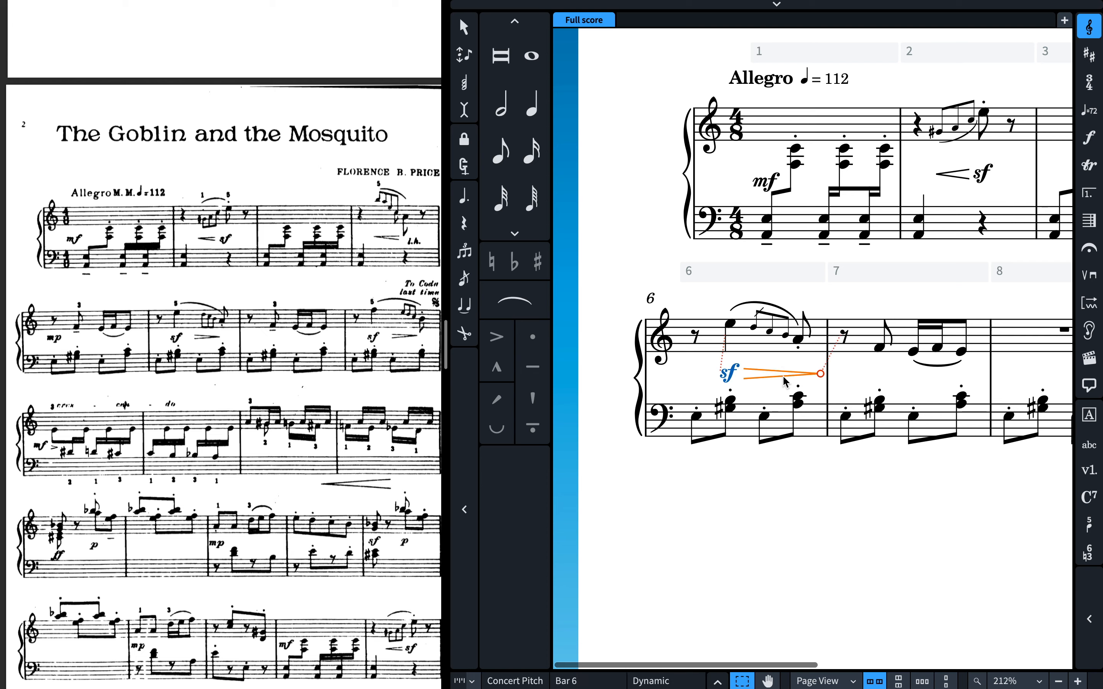
{"action": "key", "text": "alt+shift+Left"}
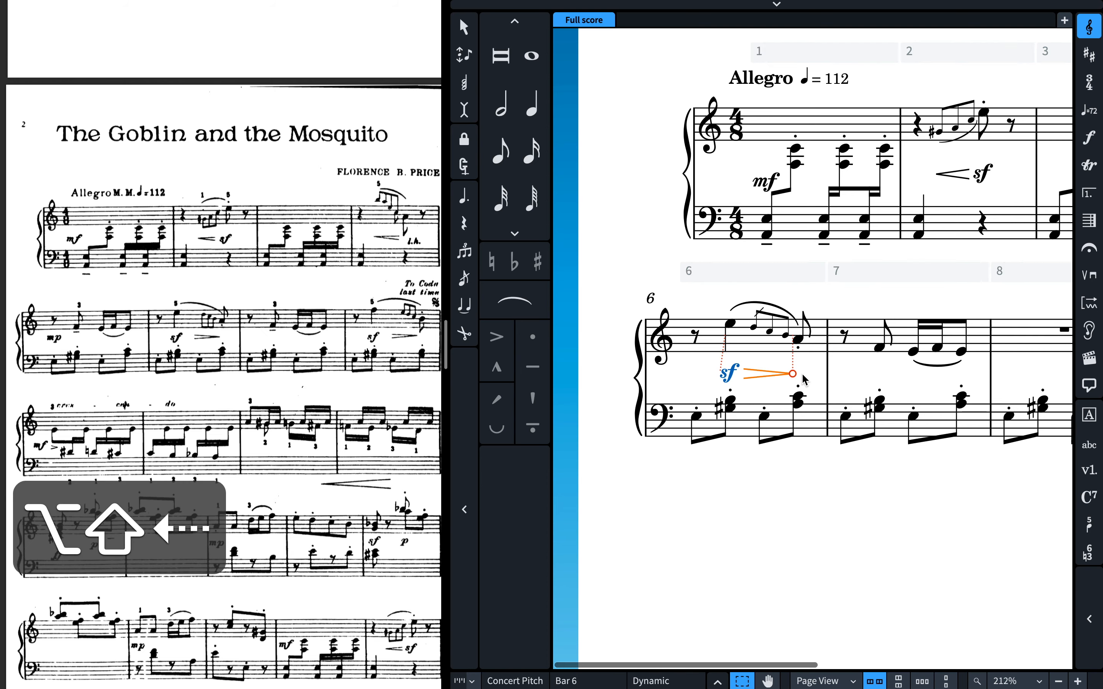
{"action": "left_click", "coordinate": [844, 294]}
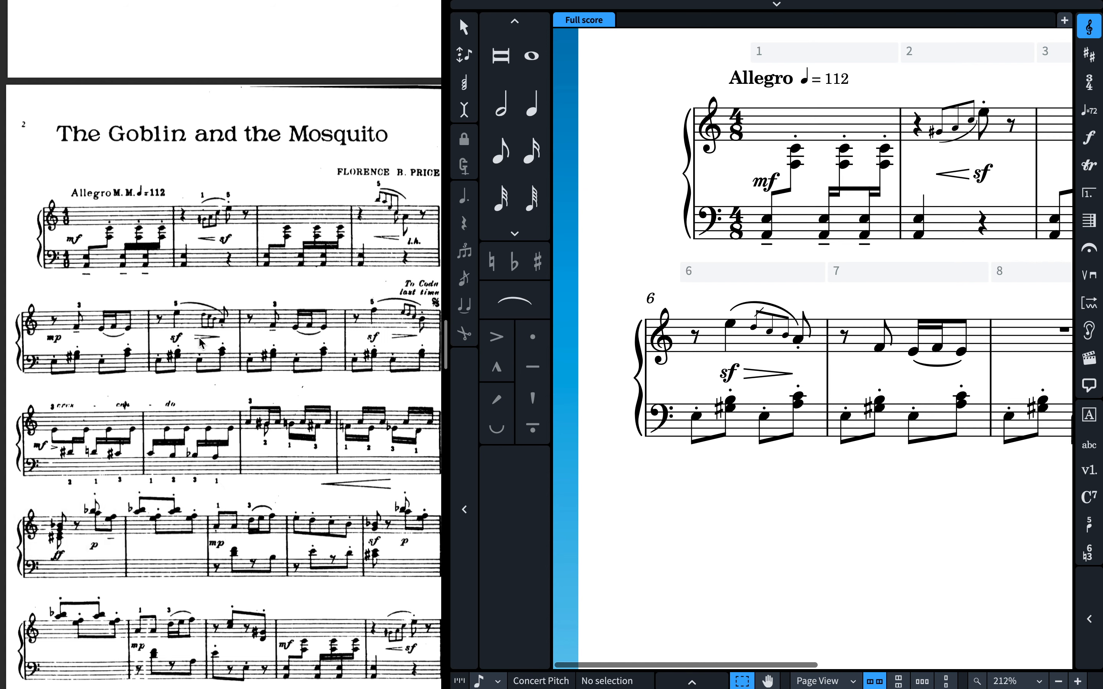
Delete the sf dynamic and its diminuendo hairpin from bar 6.
{"action": "left_click", "coordinate": [738, 372]}
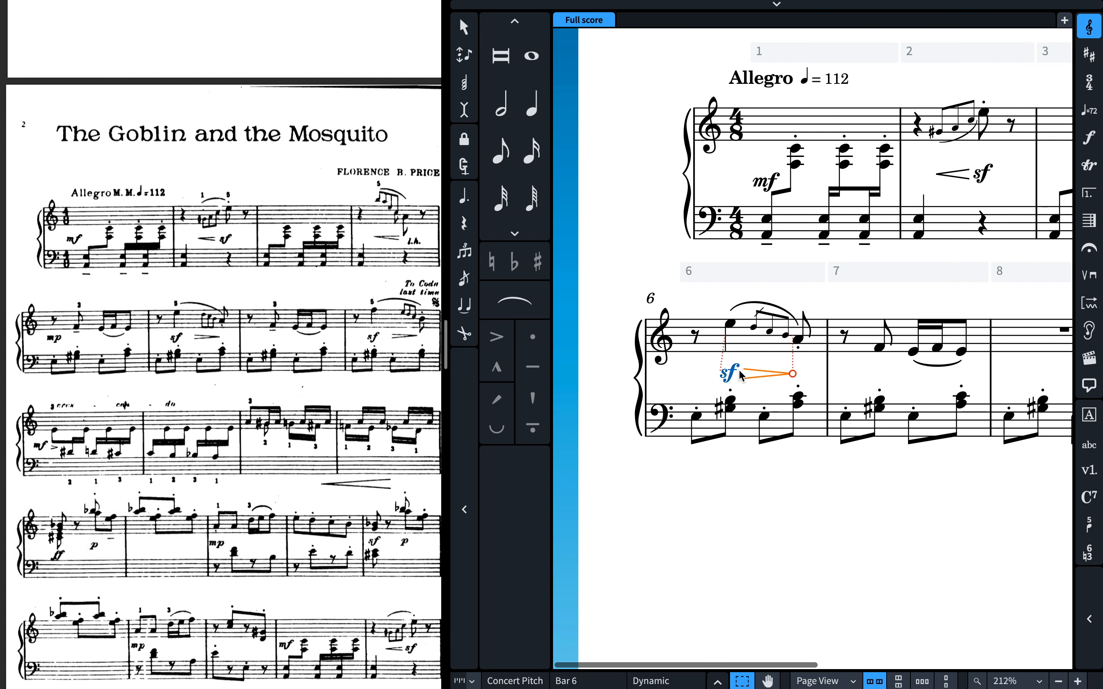
{"action": "key", "text": "BackSpace"}
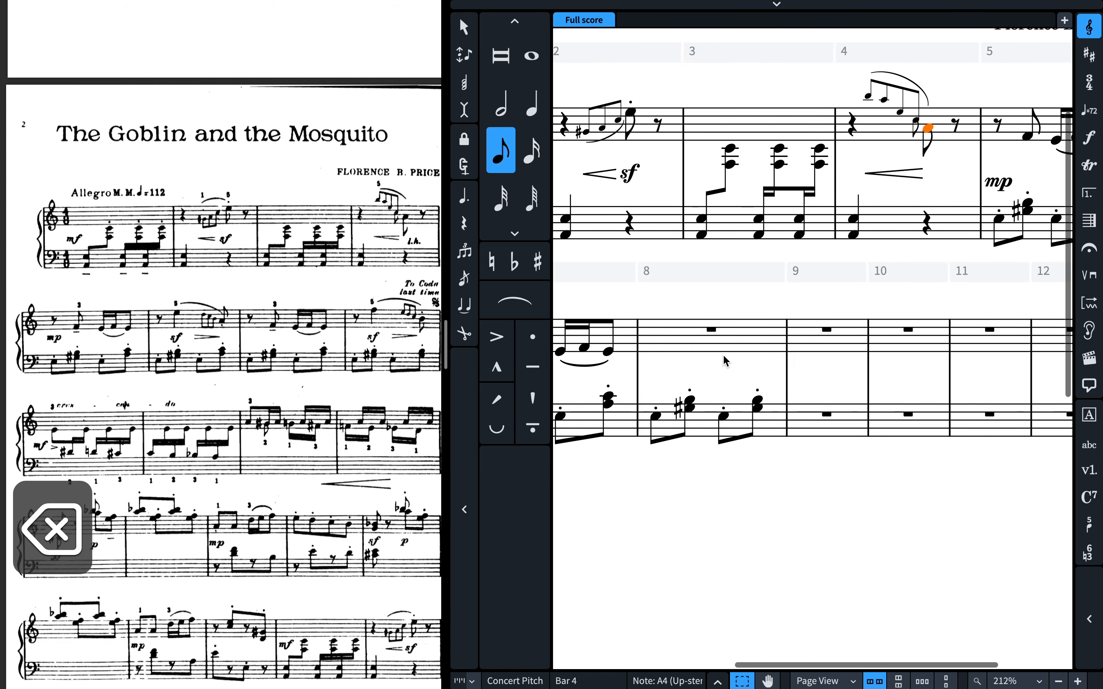
{"action": "left_click", "coordinate": [704, 372]}
{"action": "key", "text": "BackSpace"}
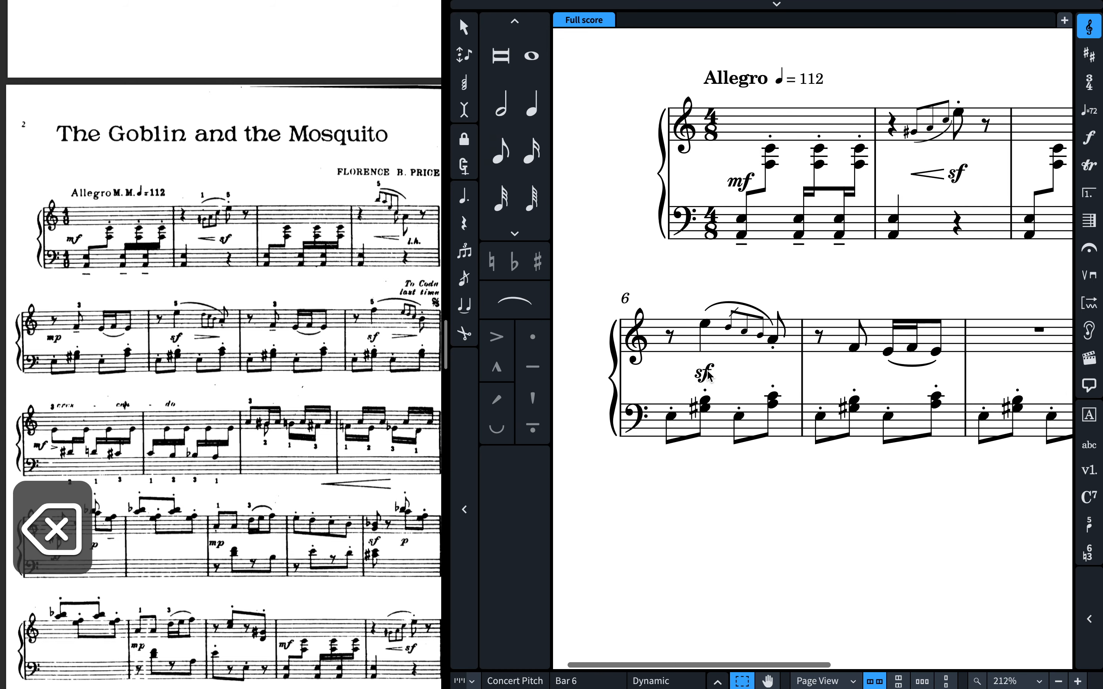
Add sf with a diminuendo hairpin in bar 6, spanning only the quarter-note E through the last grace note.
{"action": "scroll", "coordinate": [666, 269], "scroll_direction": "left", "scroll_amount": 8}
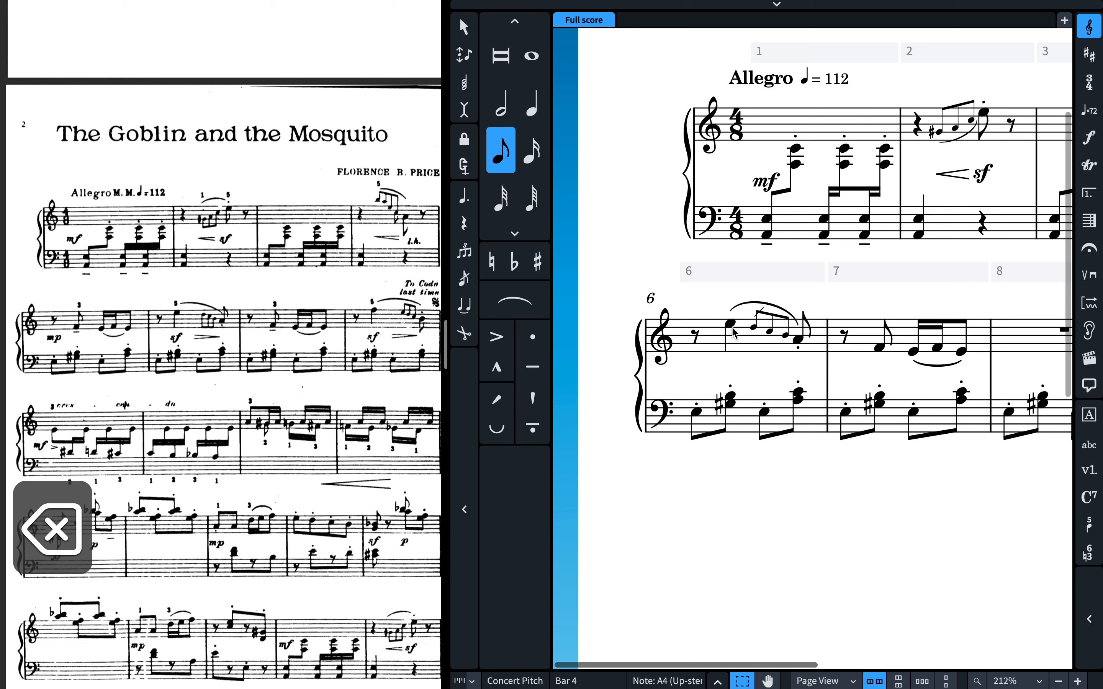
{"action": "left_click", "coordinate": [731, 326]}
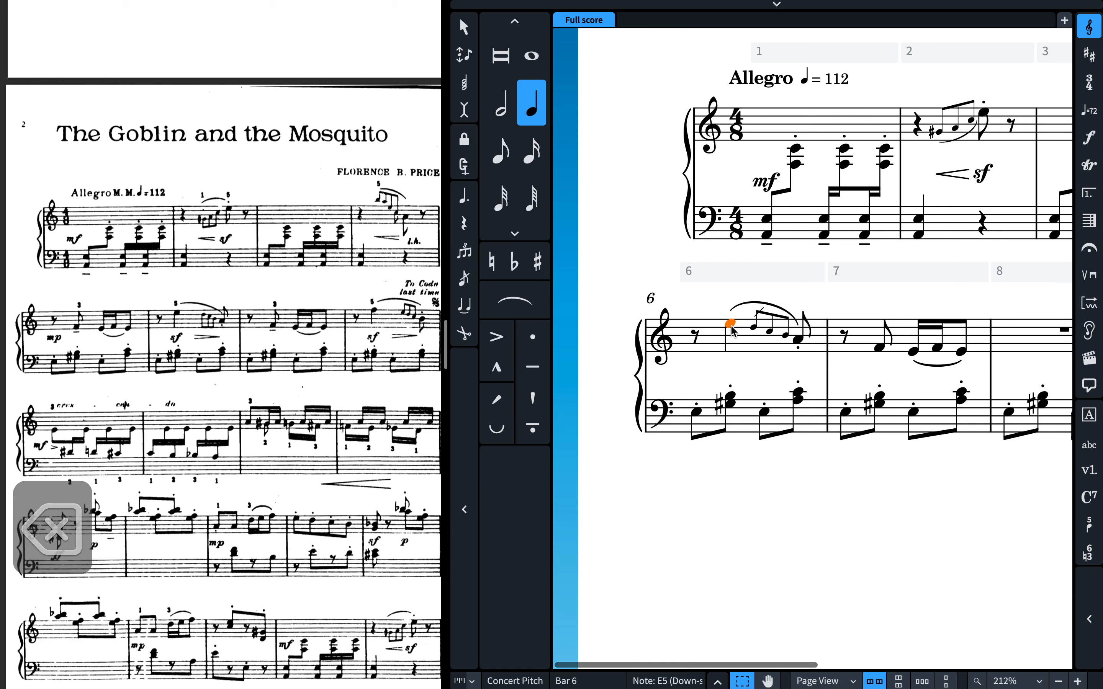
{"action": "left_click", "coordinate": [788, 340], "text": "shift"}
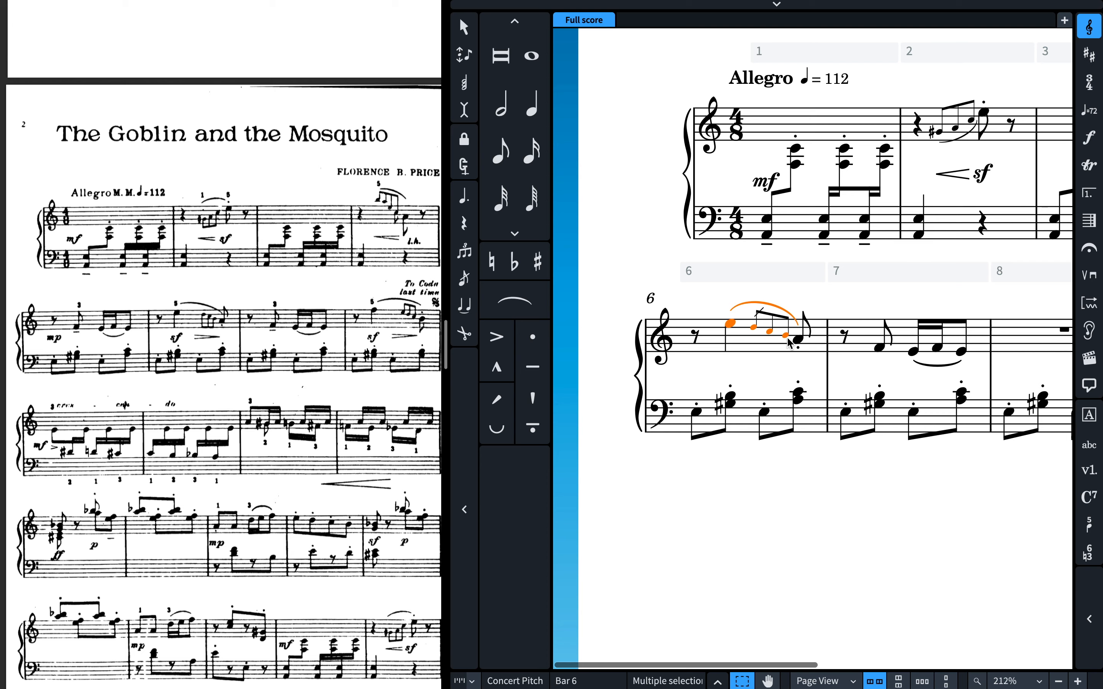
{"action": "key", "text": "ctrl+d"}
{"action": "type", "text": "sf>"}
{"action": "key", "text": "Return"}
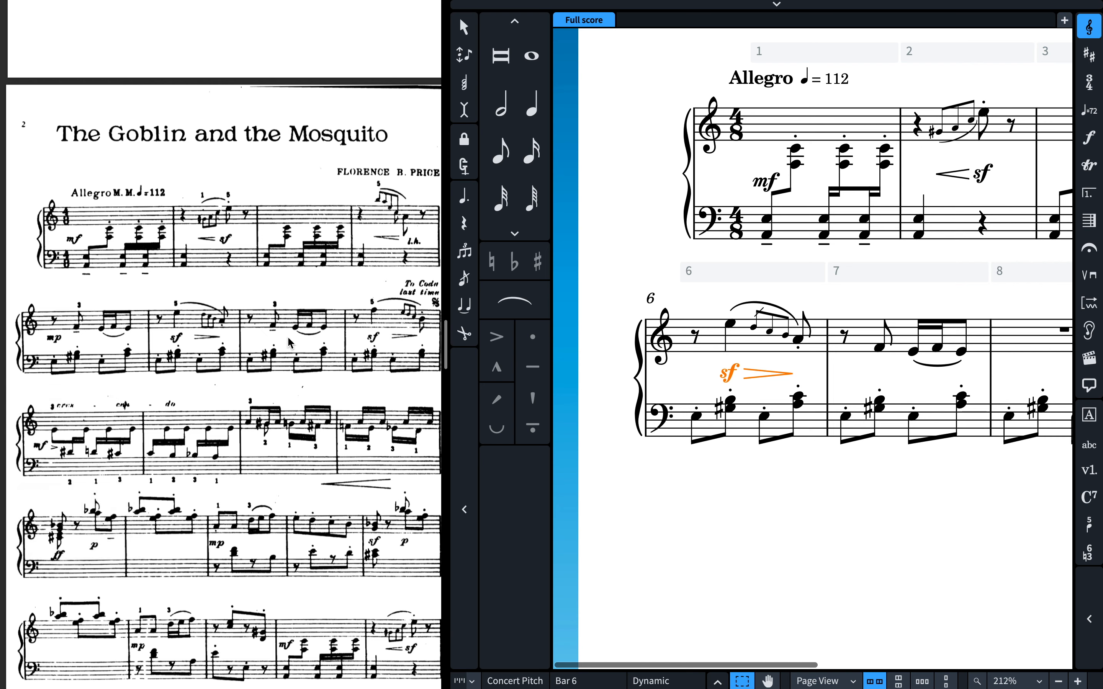
Give the eighth-note F in bar 7's upper staff a tenuto mark and no staccato.
{"action": "left_click", "coordinate": [884, 350]}
{"action": "key", "text": "]"}
{"action": "key", "text": "]"}
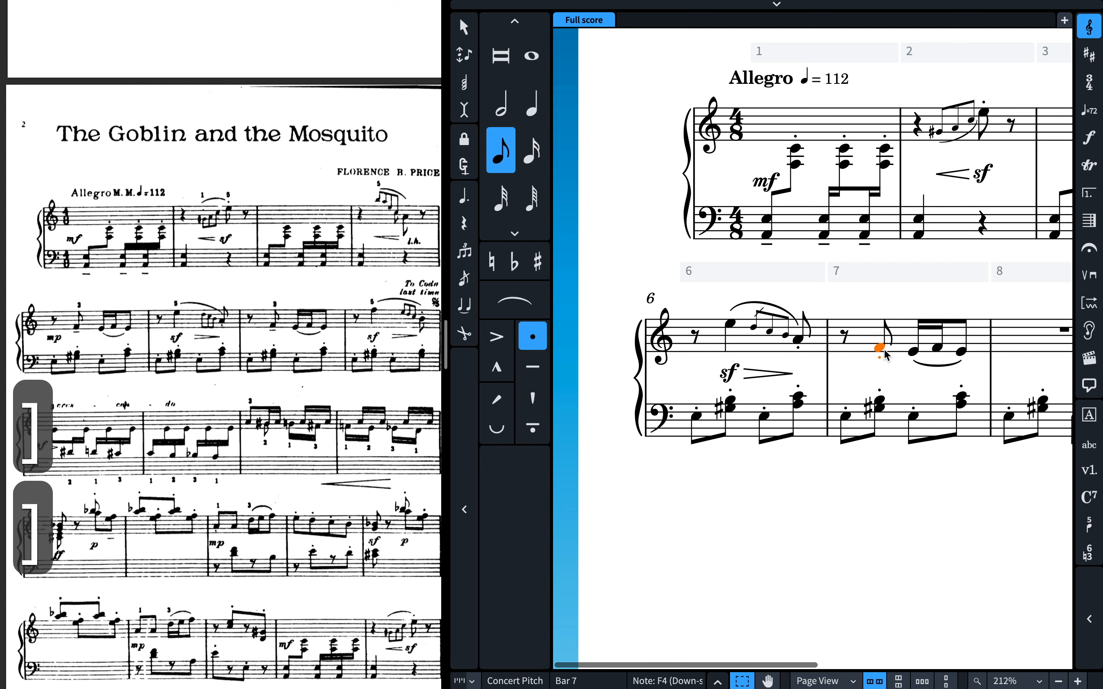
{"action": "key", "text": "backslash"}
Add a tenuto mark to the matching eighth-note F in bar 5, leaving it without a staccato.
{"action": "scroll", "coordinate": [922, 289], "scroll_direction": "right", "scroll_amount": 10}
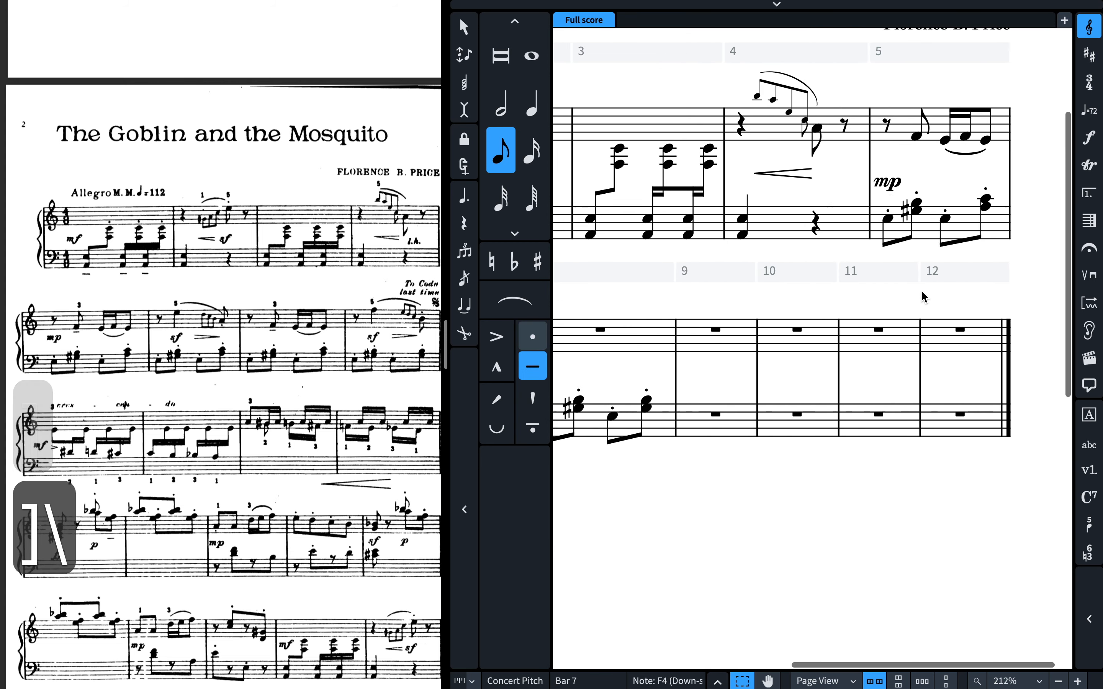
{"action": "scroll", "coordinate": [921, 297], "scroll_direction": "right", "scroll_amount": 2}
{"action": "left_click", "coordinate": [885, 136]}
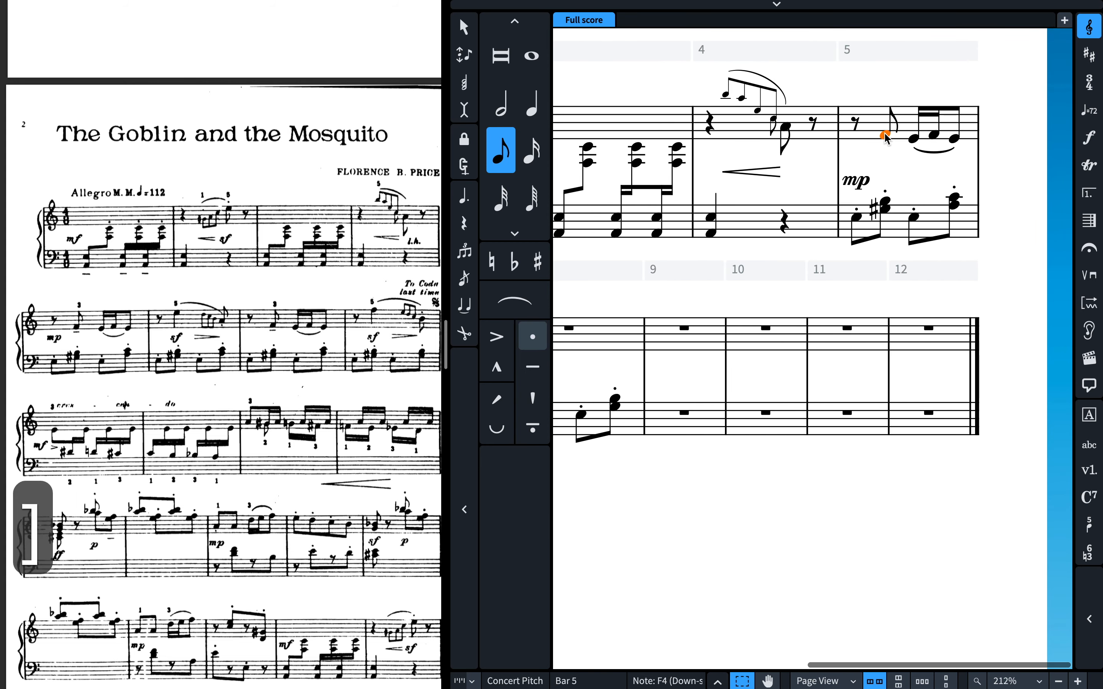
{"action": "key", "text": "backslash"}
{"action": "key", "text": "]"}
{"action": "key", "text": "backslash"}
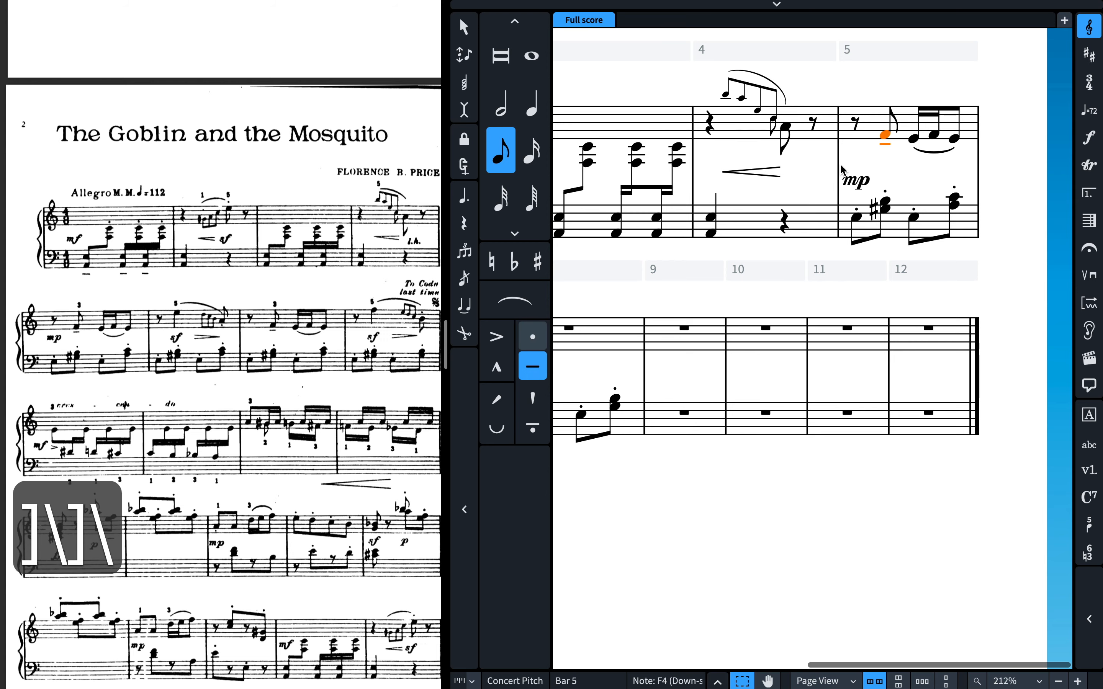
Copy bar 6's upper-staff music with its slur and dynamics into bar 8 and raise the pasted notes one scale step.
{"action": "scroll", "coordinate": [906, 144], "scroll_direction": "left", "scroll_amount": 4}
{"action": "scroll", "coordinate": [906, 144], "scroll_direction": "right", "scroll_amount": 4}
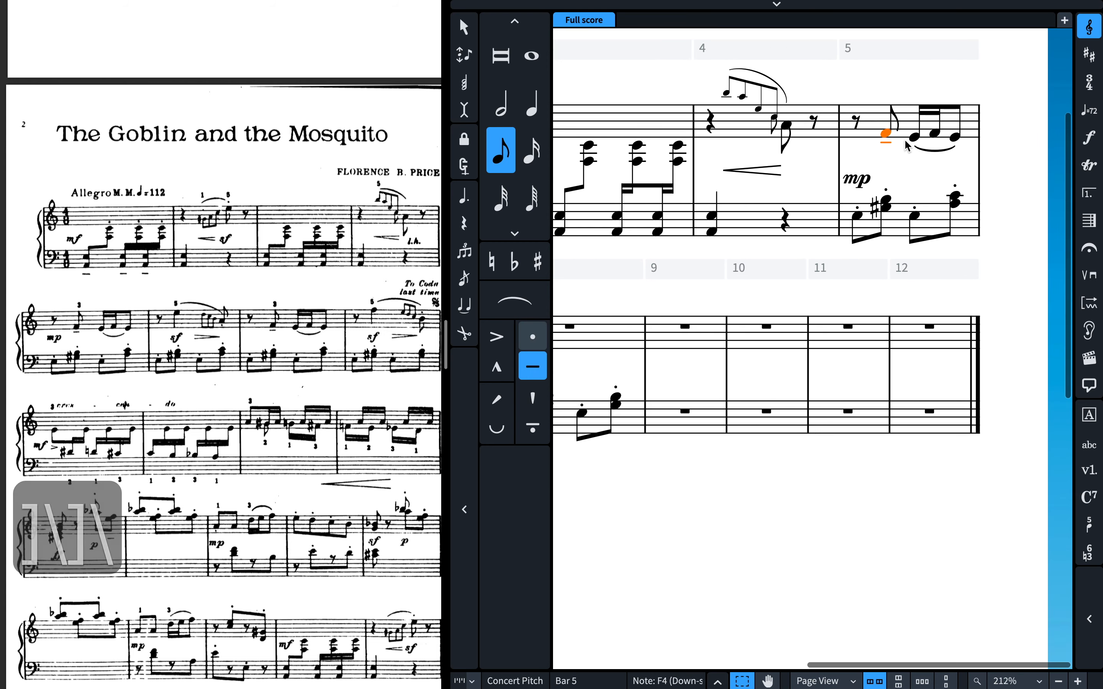
{"action": "scroll", "coordinate": [907, 146], "scroll_direction": "left", "scroll_amount": 5}
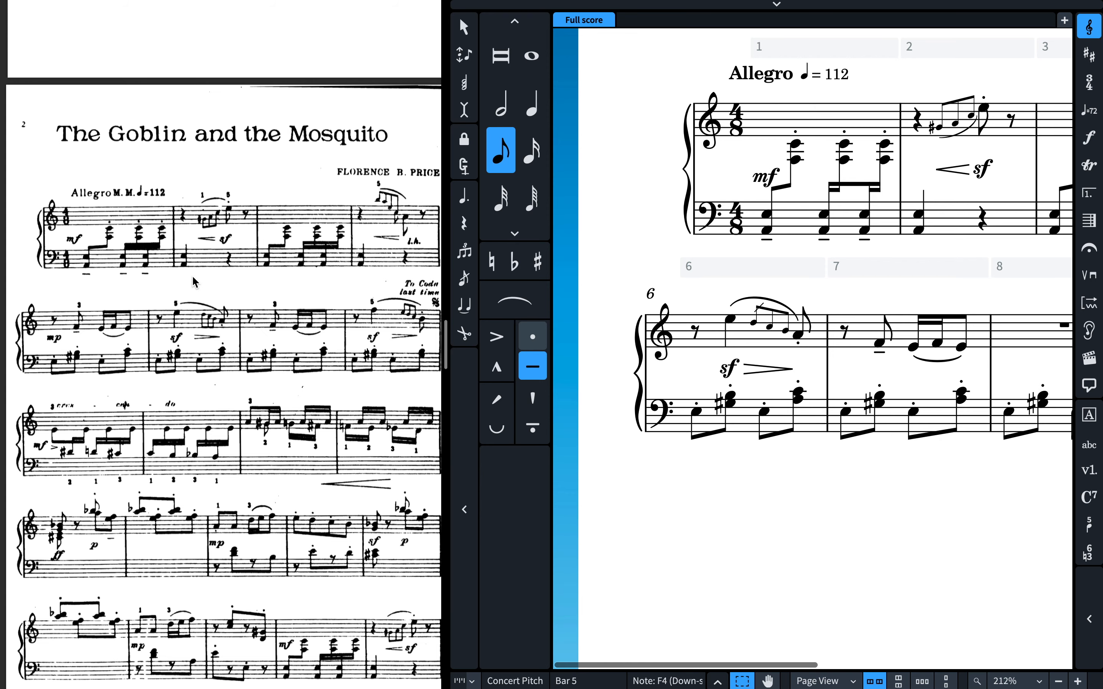
{"action": "scroll", "coordinate": [348, 328], "scroll_direction": "right", "scroll_amount": 2}
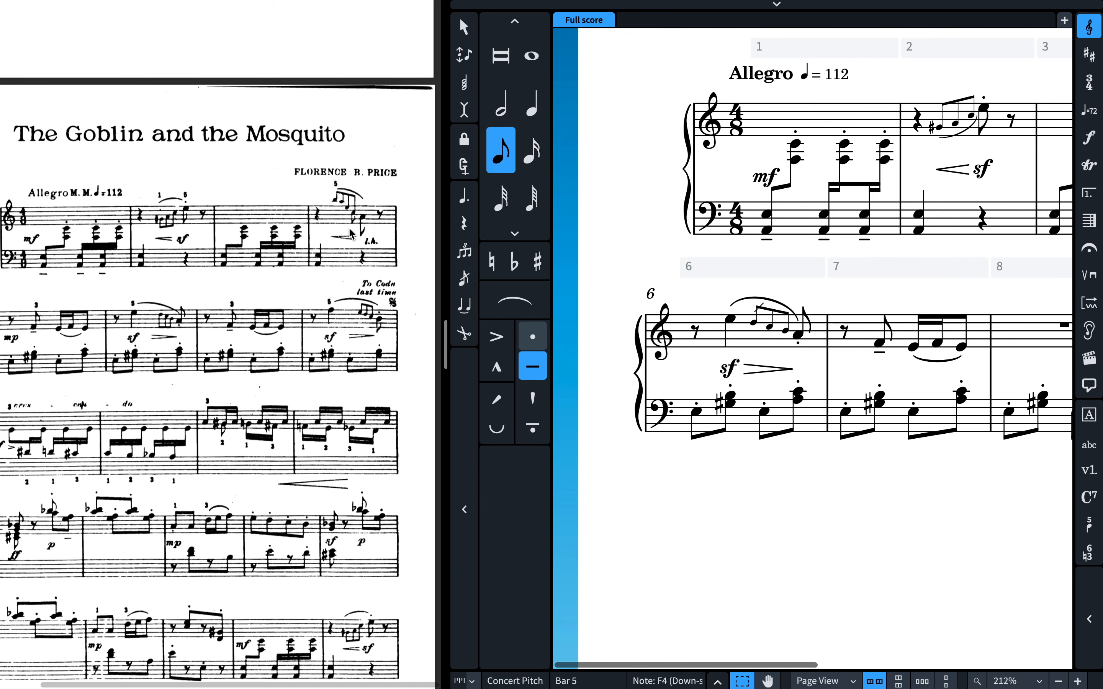
{"action": "left_click", "coordinate": [711, 330]}
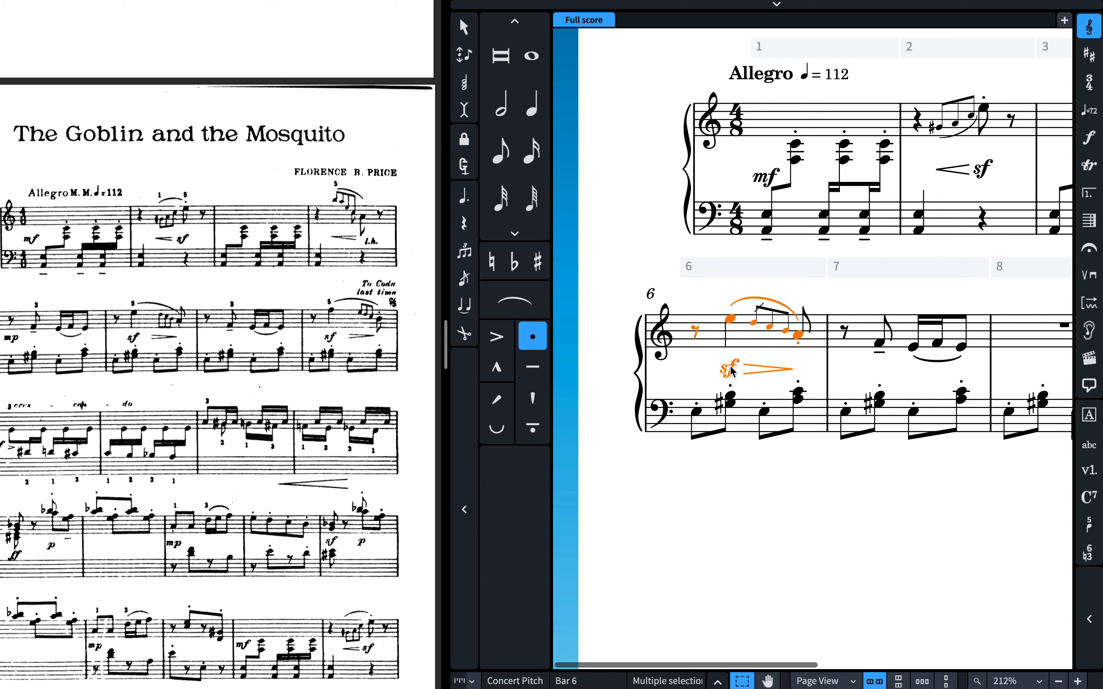
{"action": "key", "text": "super+c"}
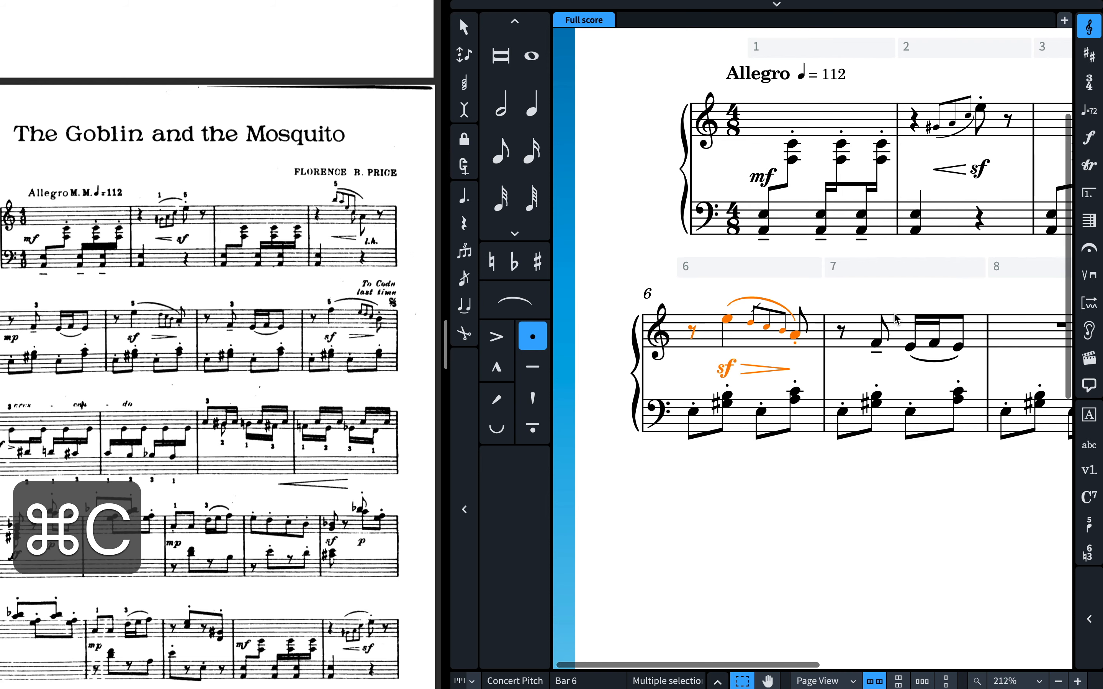
{"action": "scroll", "coordinate": [738, 360], "scroll_direction": "right", "scroll_amount": 6}
{"action": "left_click", "coordinate": [747, 336]}
{"action": "key", "text": "super+v"}
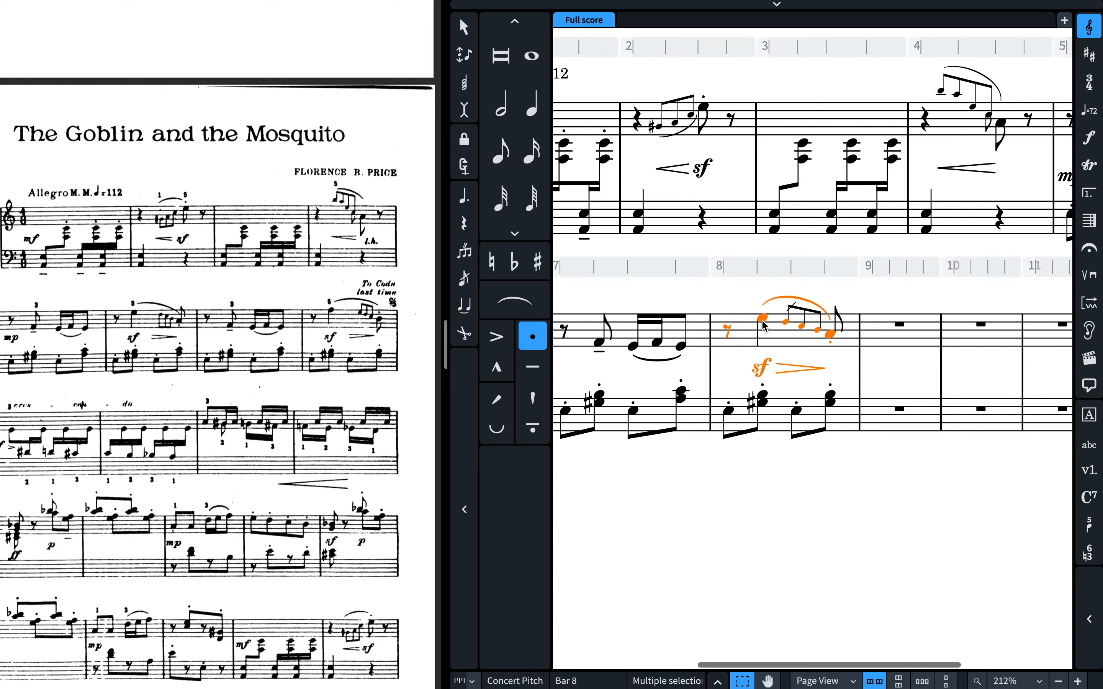
{"action": "key", "text": "alt+Up"}
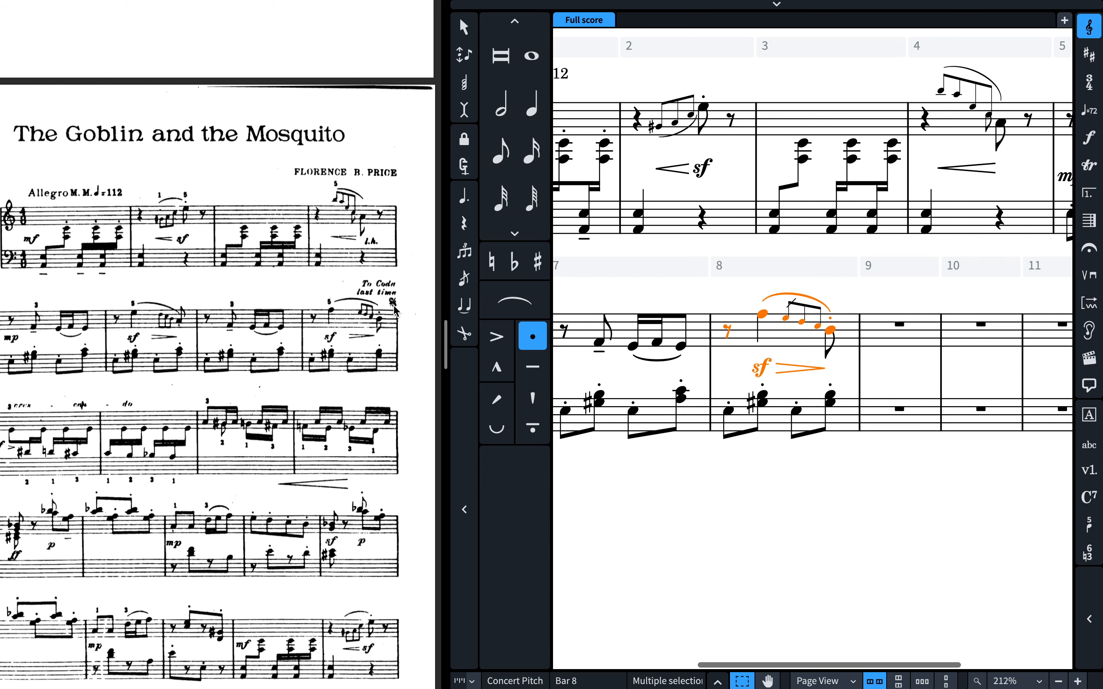
Examine the scanned score's repeat markings, comparing the To Coda sign with the D.C. al Segno and Coda on the last page.
{"action": "scroll", "coordinate": [336, 288], "scroll_direction": "down", "scroll_amount": 2}
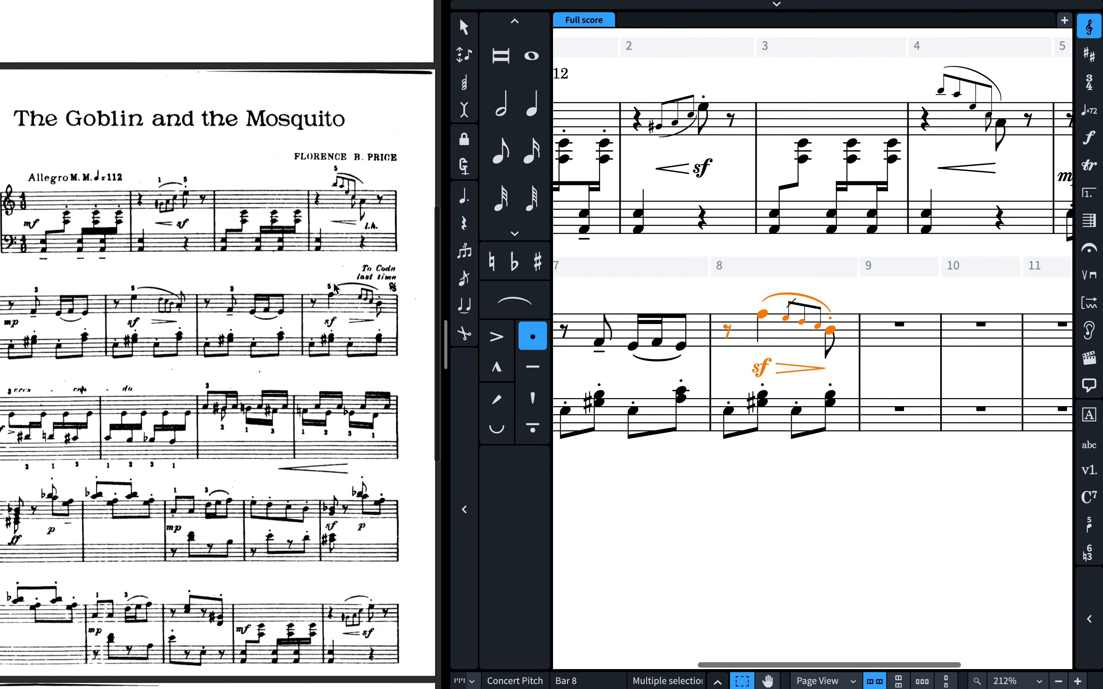
{"action": "scroll", "coordinate": [336, 288], "scroll_direction": "down", "scroll_amount": 4}
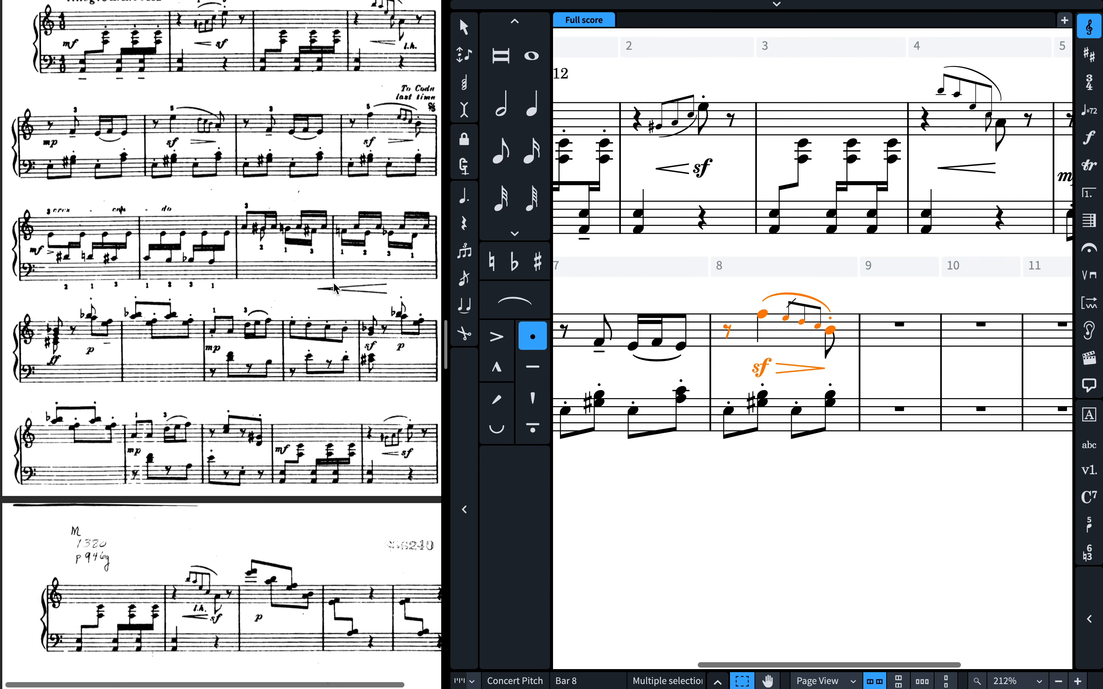
{"action": "scroll", "coordinate": [336, 288], "scroll_direction": "down", "scroll_amount": 8}
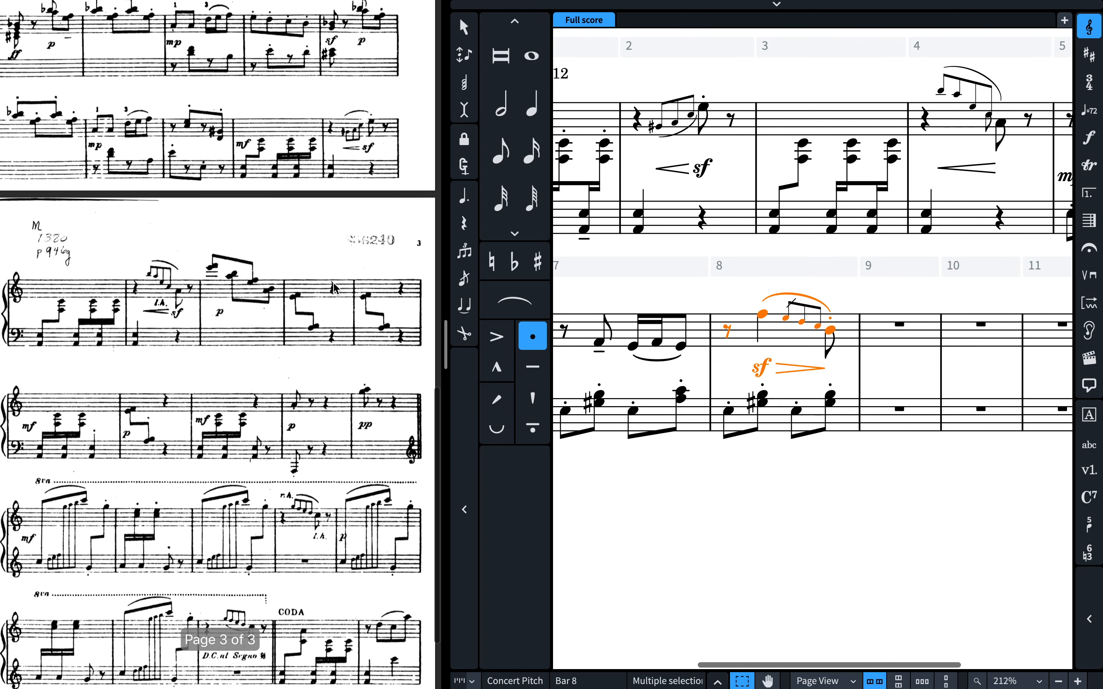
{"action": "scroll", "coordinate": [336, 288], "scroll_direction": "down", "scroll_amount": 1}
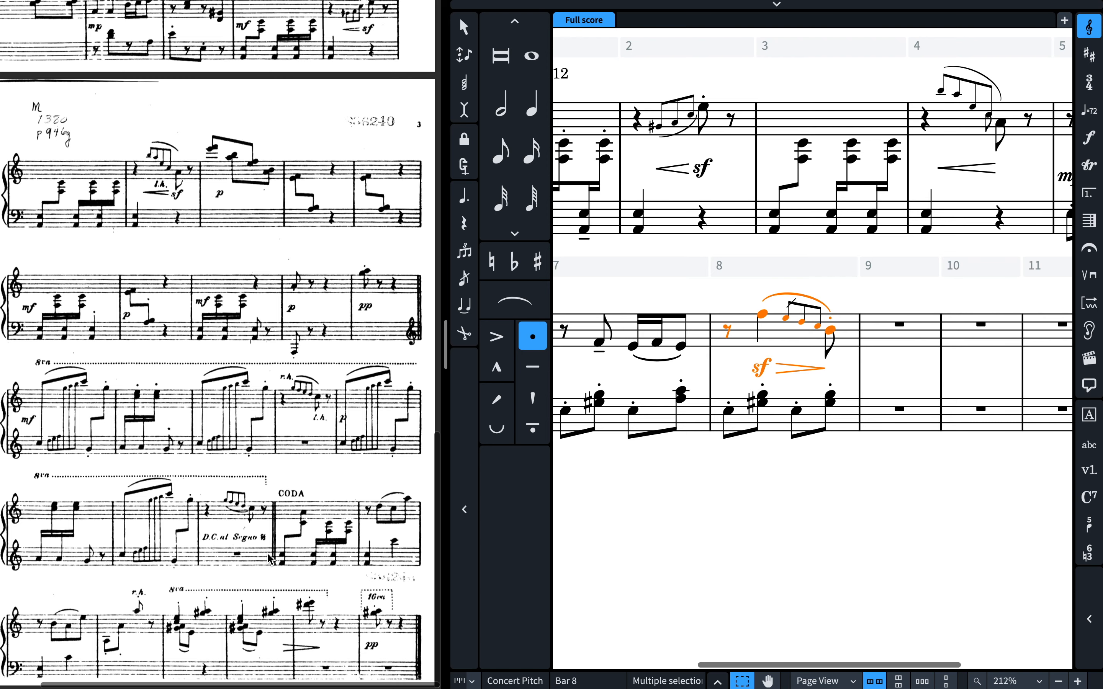
{"action": "scroll", "coordinate": [270, 559], "scroll_direction": "up", "scroll_amount": 1}
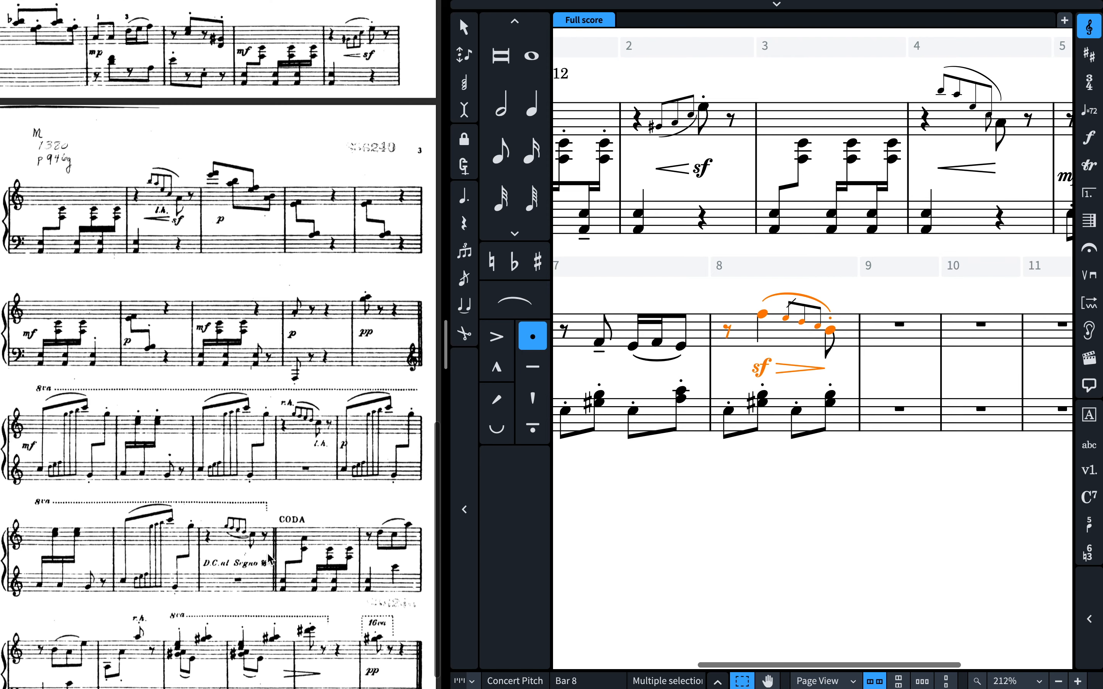
{"action": "scroll", "coordinate": [271, 560], "scroll_direction": "down", "scroll_amount": 1}
{"action": "scroll", "coordinate": [271, 559], "scroll_direction": "up", "scroll_amount": 20}
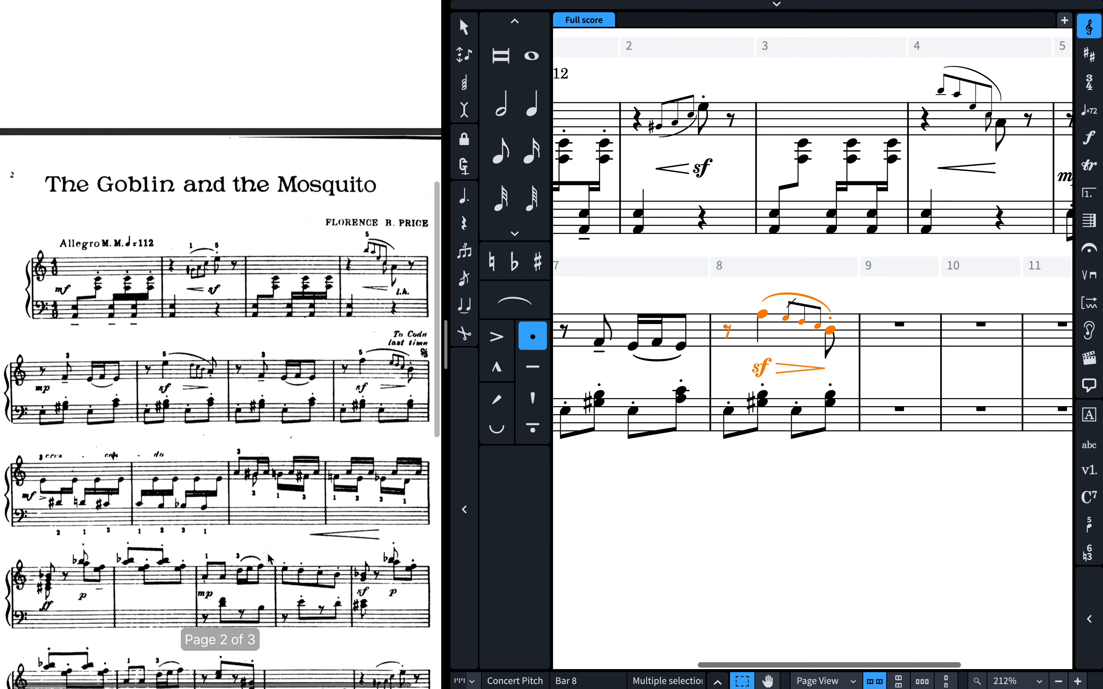
{"action": "scroll", "coordinate": [271, 559], "scroll_direction": "down", "scroll_amount": 2}
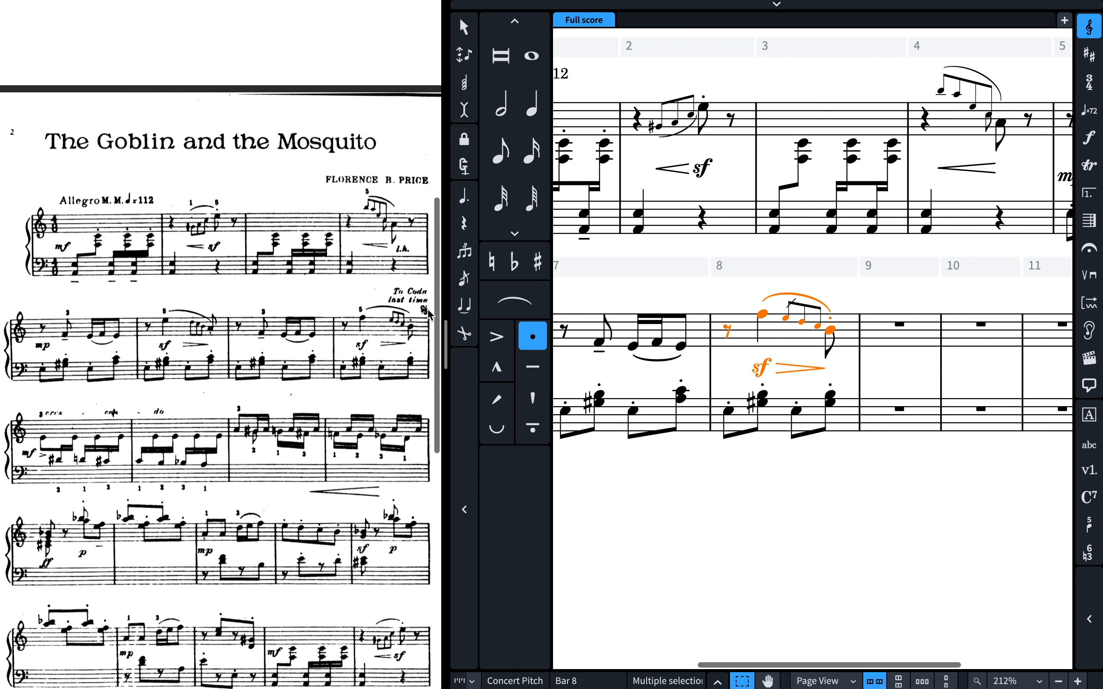
{"action": "scroll", "coordinate": [429, 314], "scroll_direction": "down", "scroll_amount": 10}
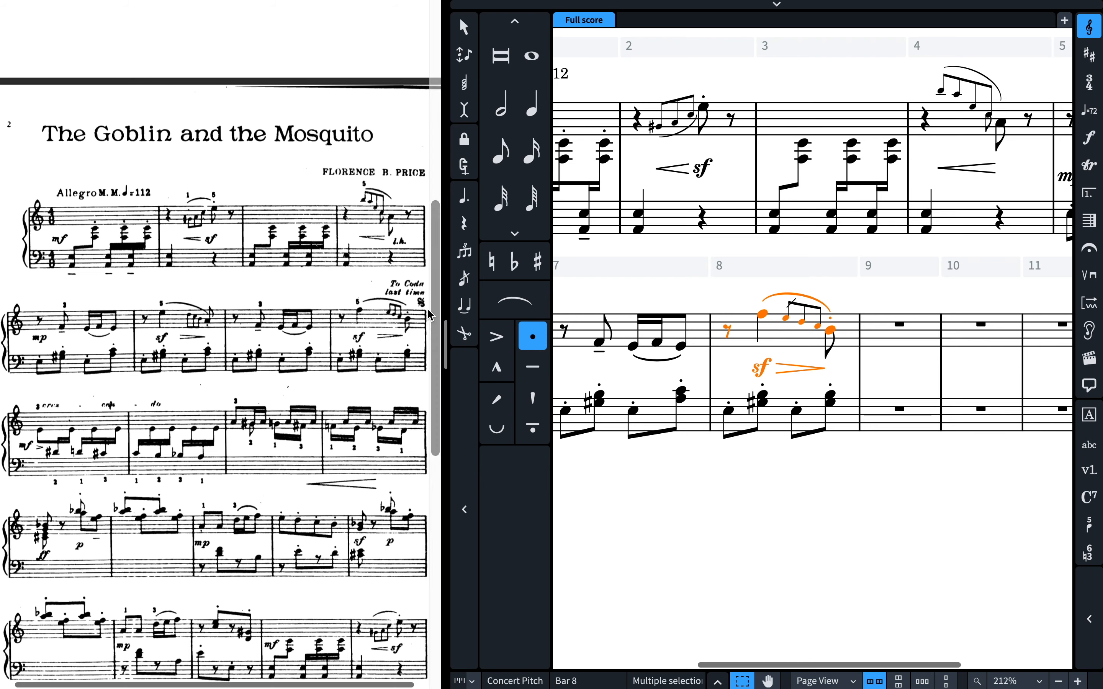
{"action": "scroll", "coordinate": [428, 314], "scroll_direction": "down", "scroll_amount": 3}
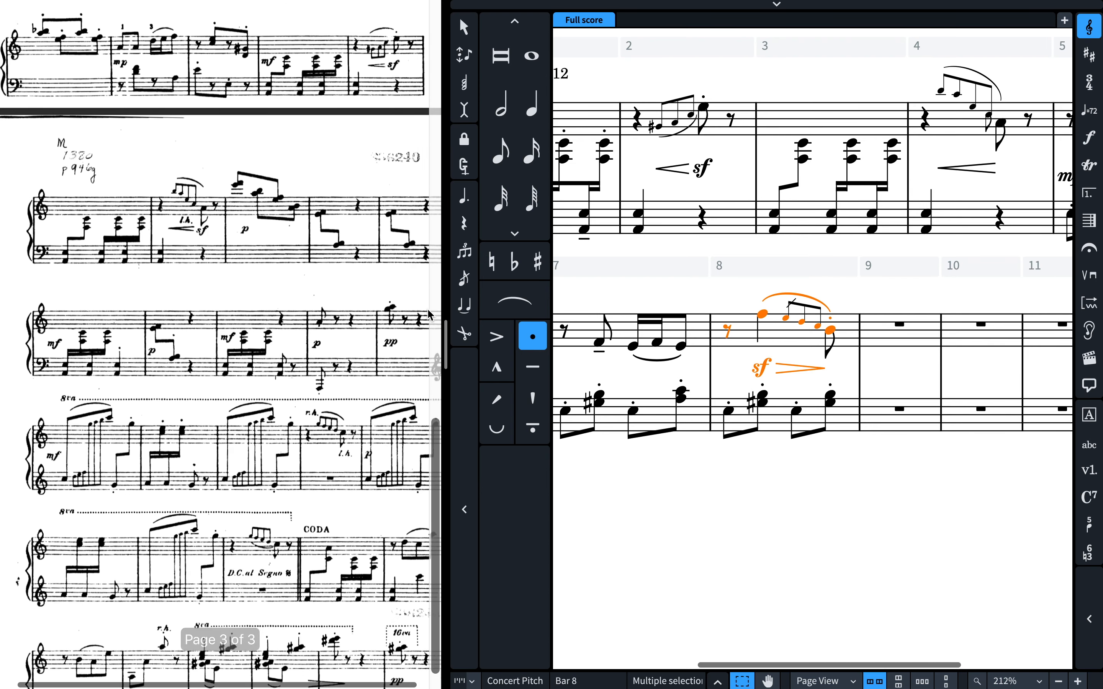
{"action": "scroll", "coordinate": [288, 358], "scroll_direction": "right", "scroll_amount": 2}
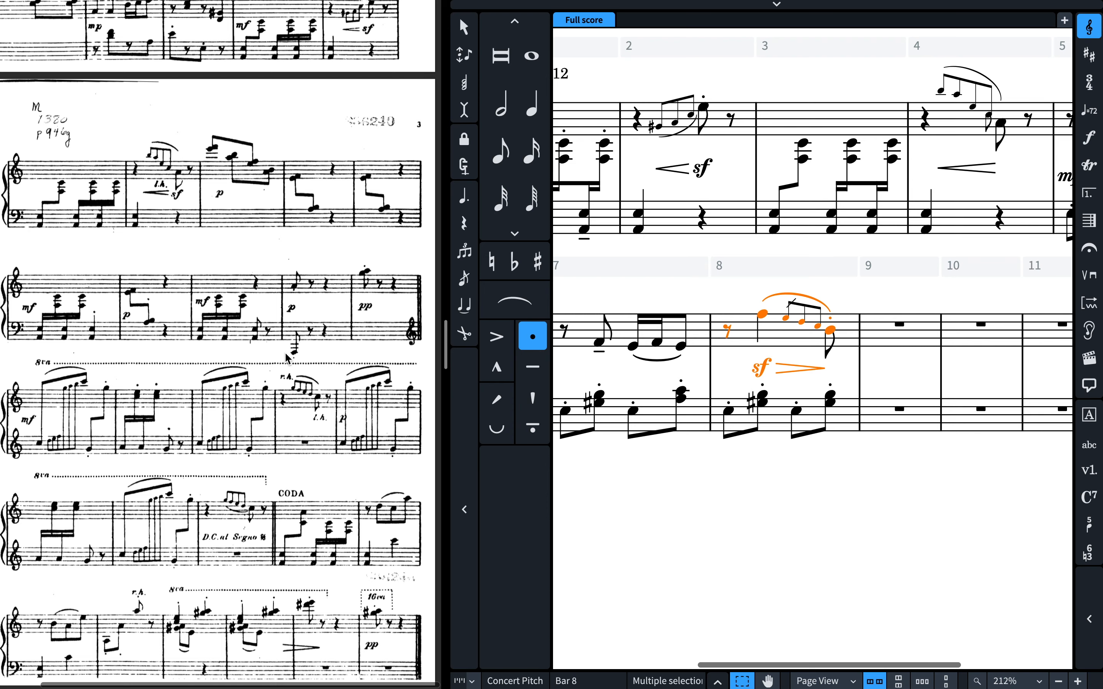
{"action": "scroll", "coordinate": [288, 359], "scroll_direction": "up", "scroll_amount": 11}
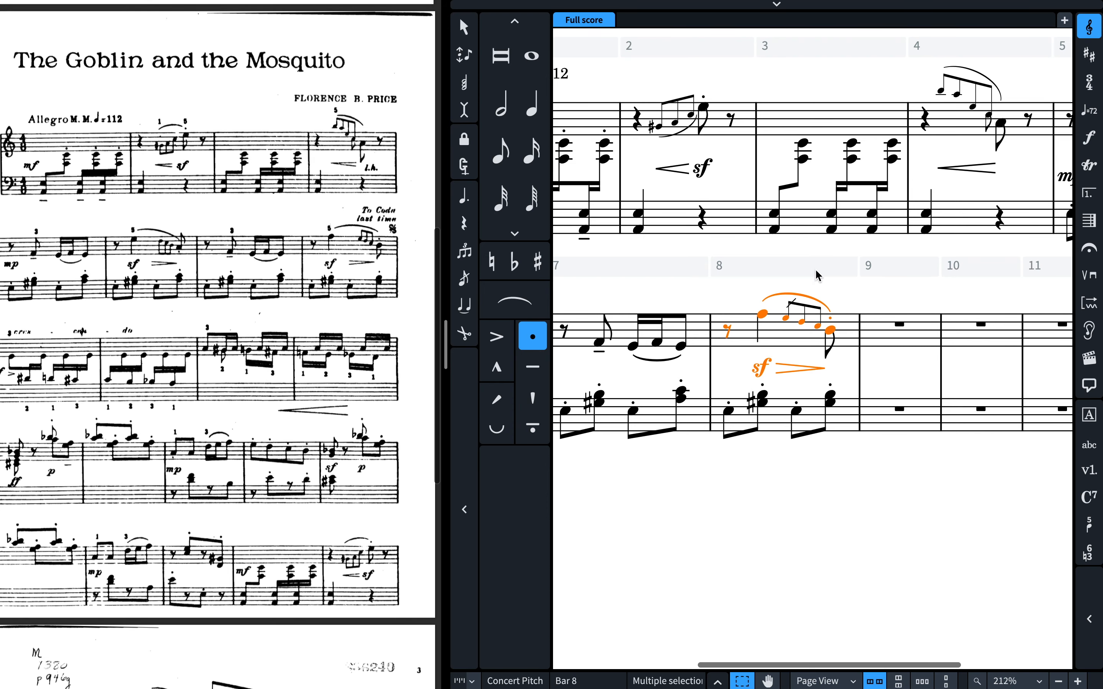
Add a To Coda repeat marker at the barline between bars 8 and 9.
{"action": "left_click", "coordinate": [832, 336]}
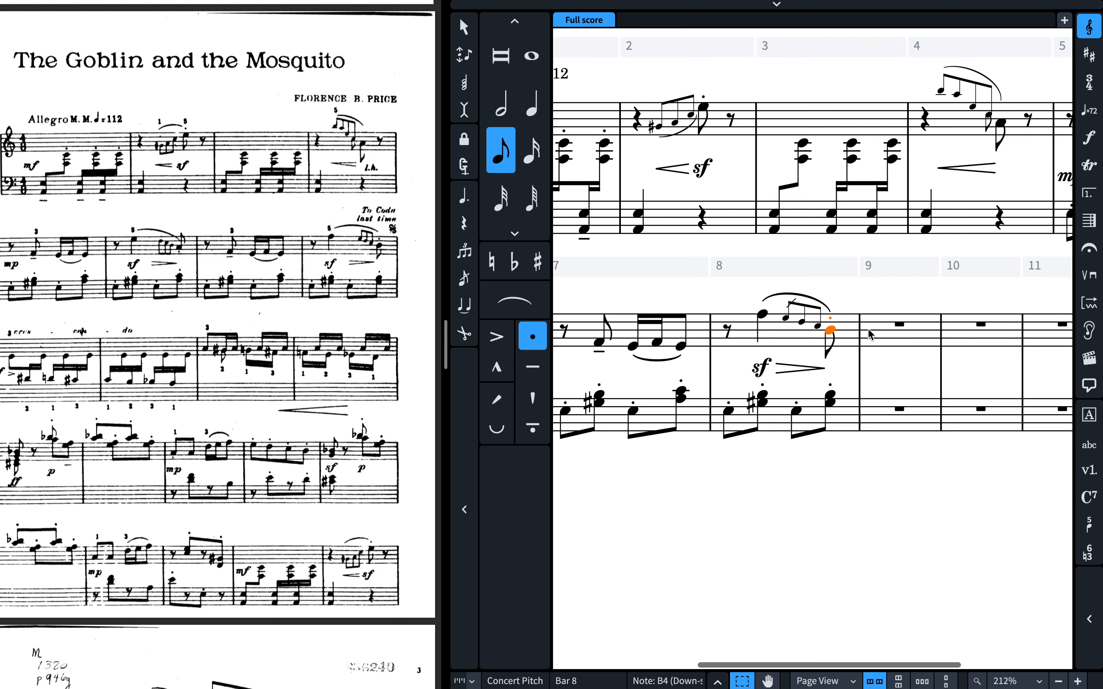
{"action": "left_click", "coordinate": [883, 327]}
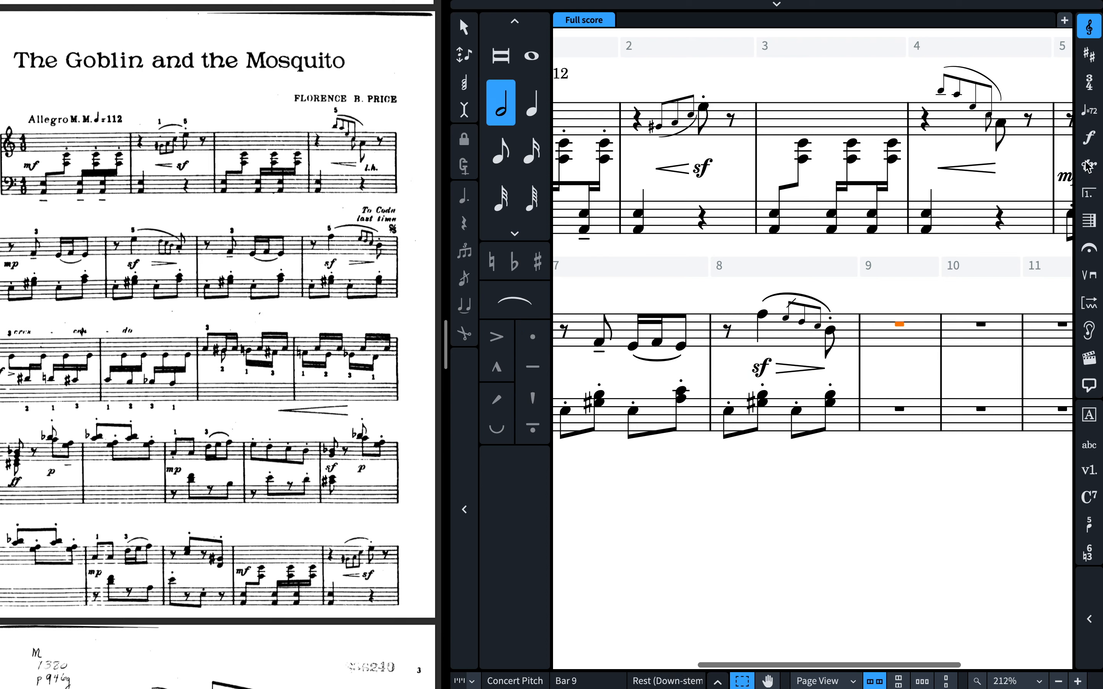
{"action": "left_click", "coordinate": [1089, 197]}
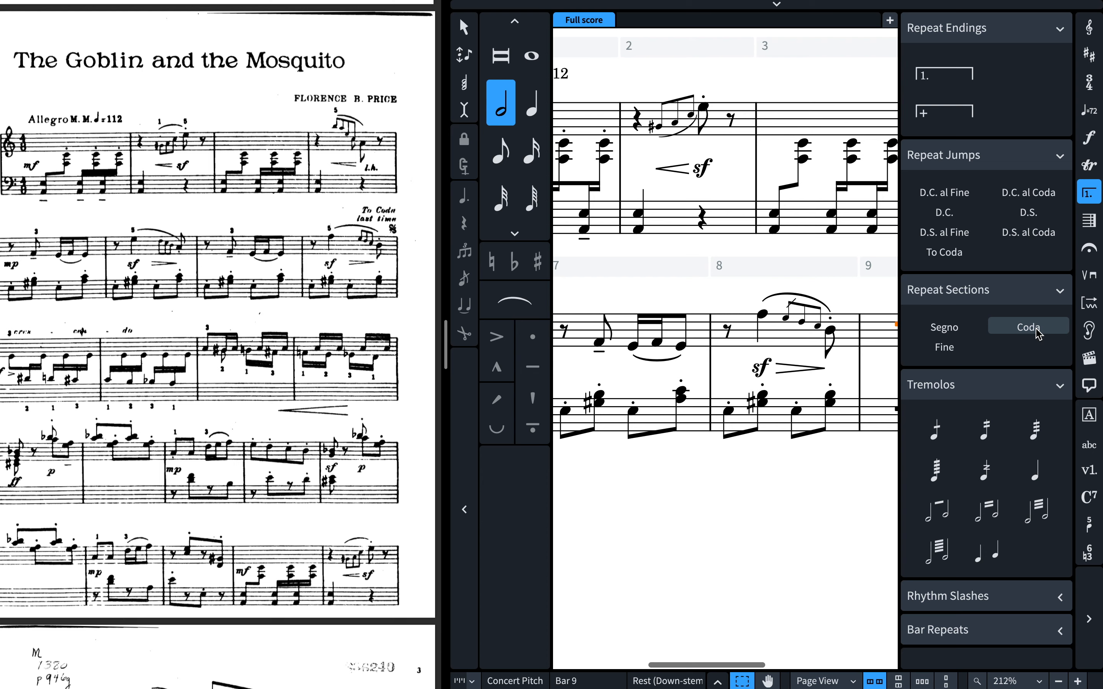
{"action": "left_click", "coordinate": [943, 253]}
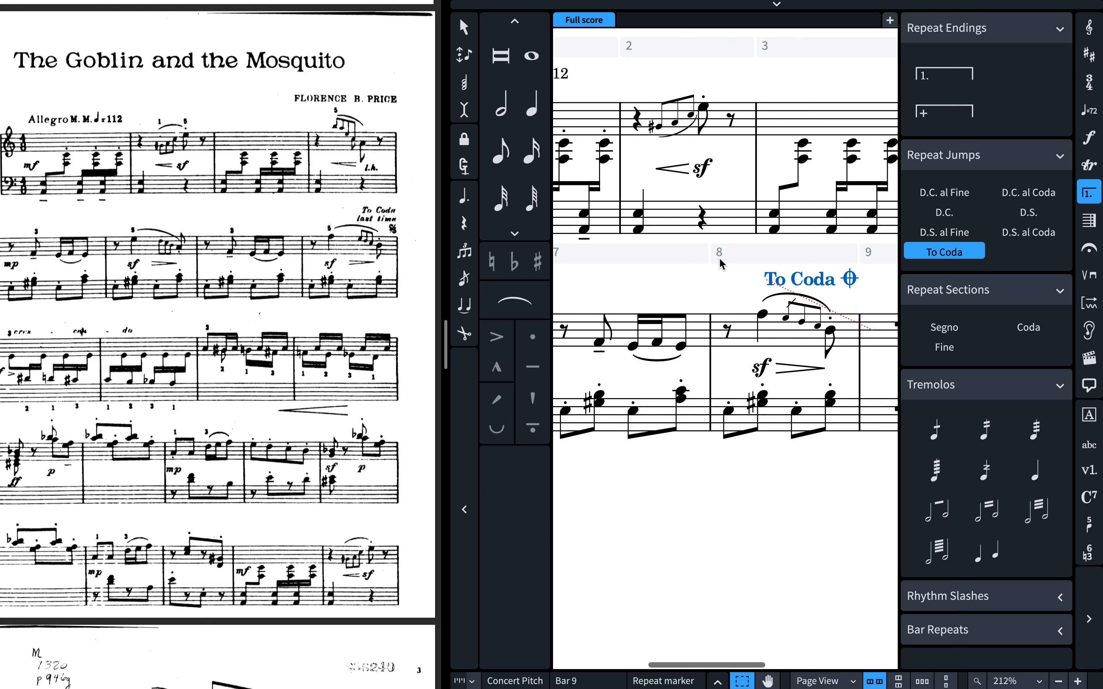
Begin note input in bar 9's upper staff with an eighth-note E4.
{"action": "scroll", "coordinate": [270, 245], "scroll_direction": "down", "scroll_amount": 10}
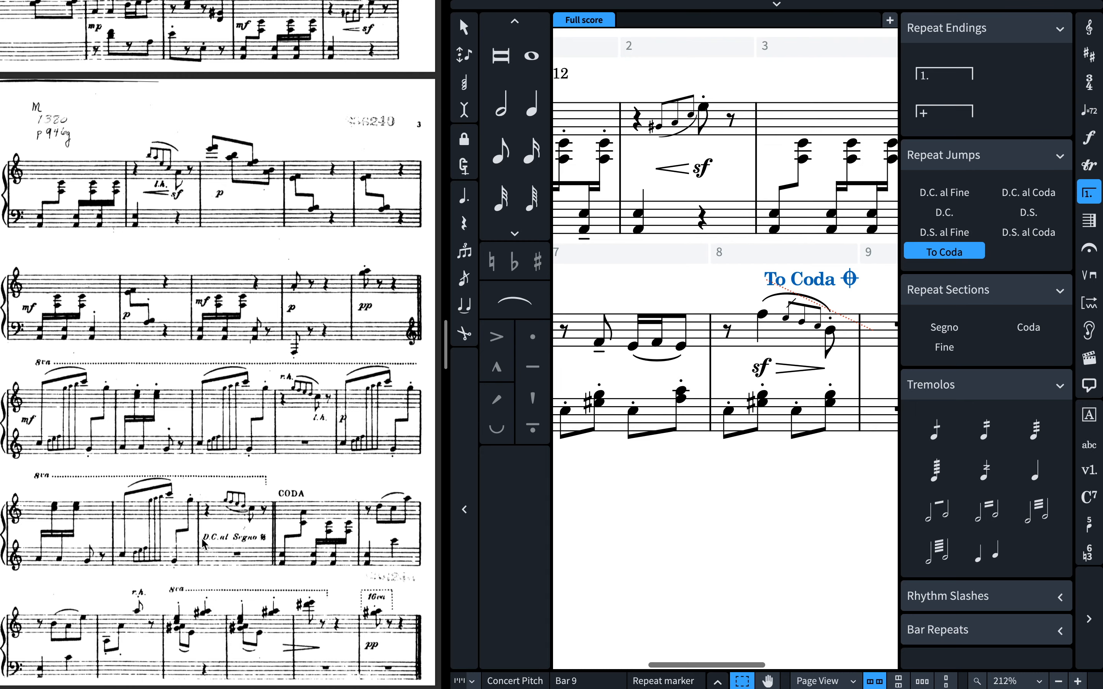
{"action": "scroll", "coordinate": [268, 553], "scroll_direction": "up", "scroll_amount": 10}
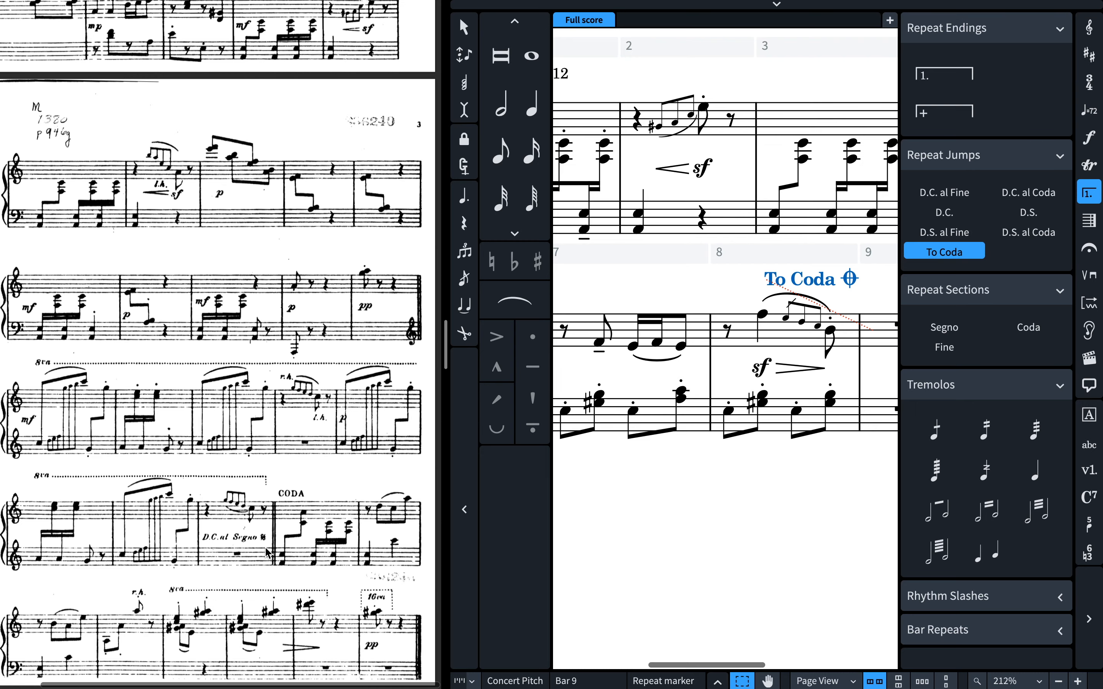
{"action": "scroll", "coordinate": [268, 553], "scroll_direction": "up", "scroll_amount": 5}
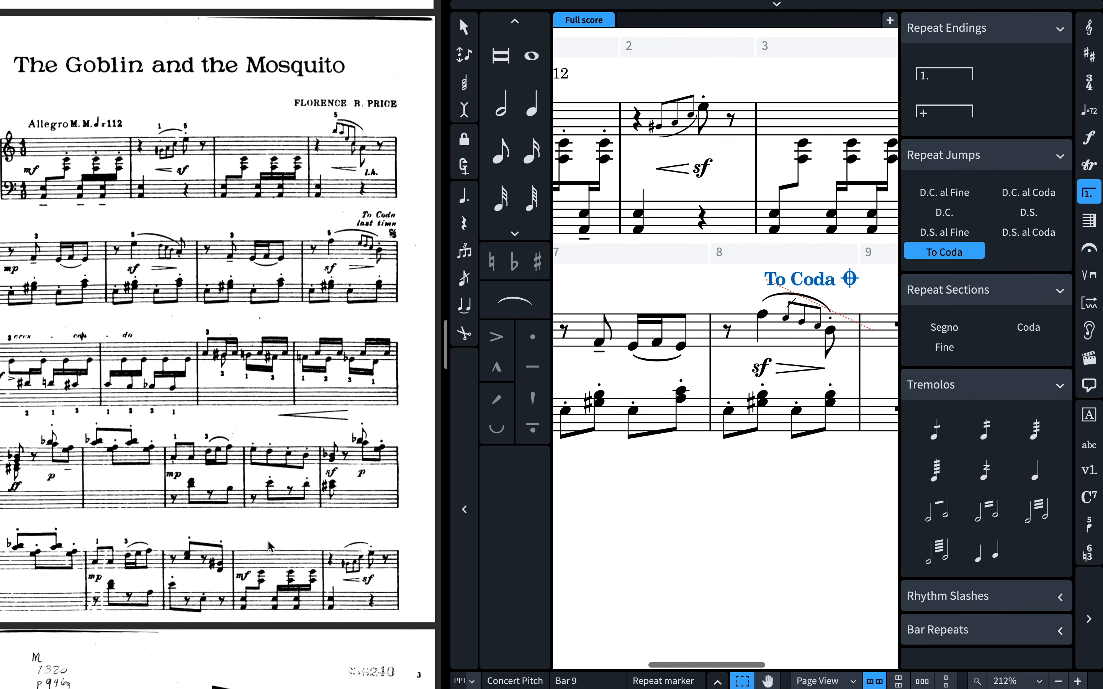
{"action": "scroll", "coordinate": [280, 167], "scroll_direction": "left", "scroll_amount": 2}
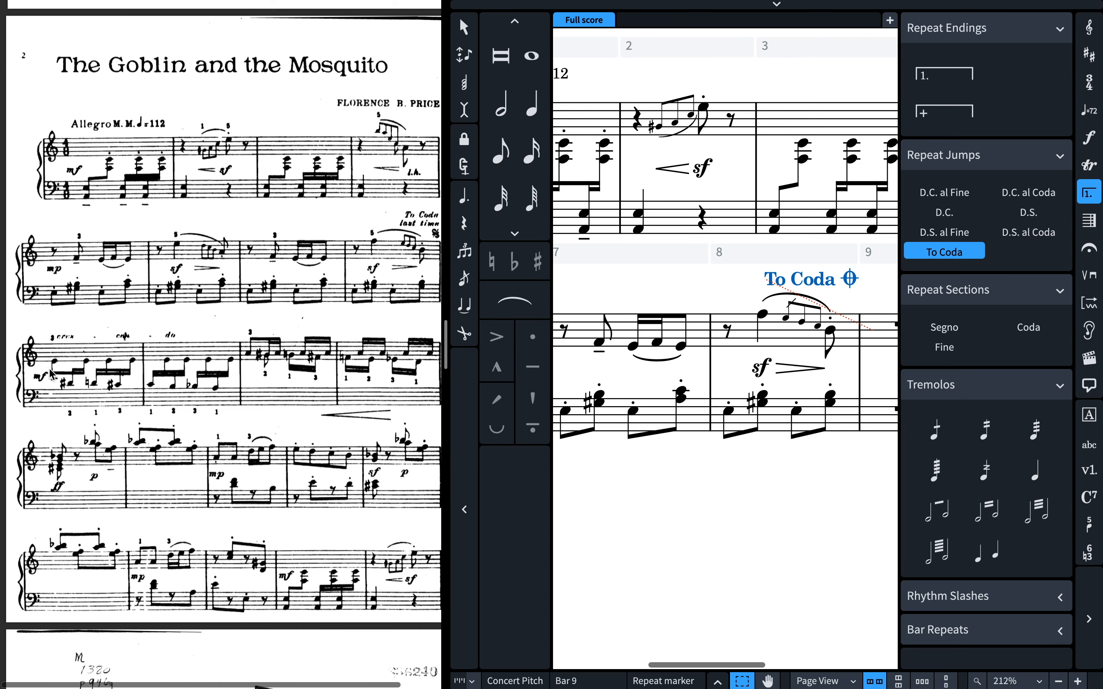
{"action": "scroll", "coordinate": [750, 360], "scroll_direction": "right", "scroll_amount": 3}
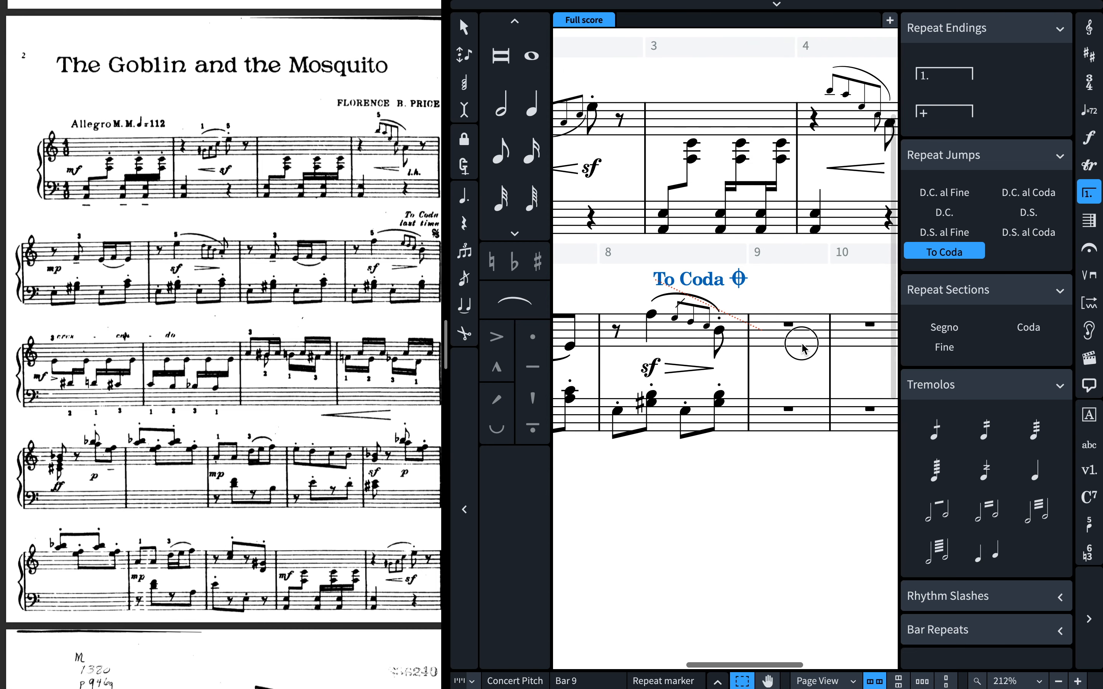
{"action": "left_click", "coordinate": [788, 326]}
{"action": "key", "text": "Return"}
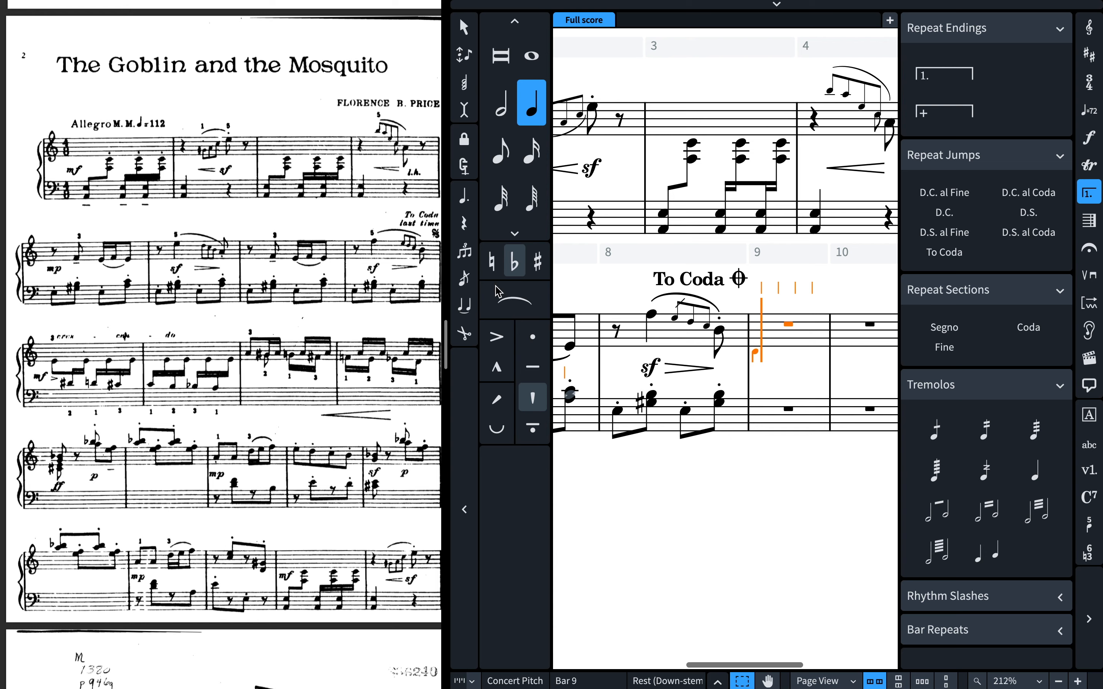
{"action": "key", "text": "5"}
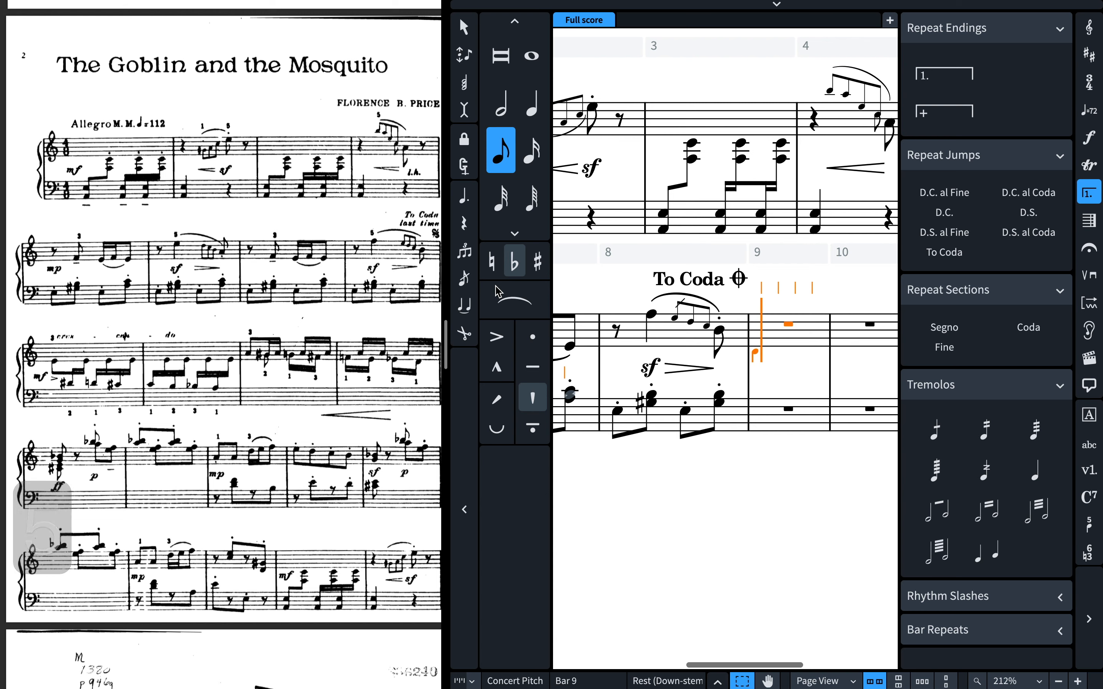
{"action": "key", "text": "e"}
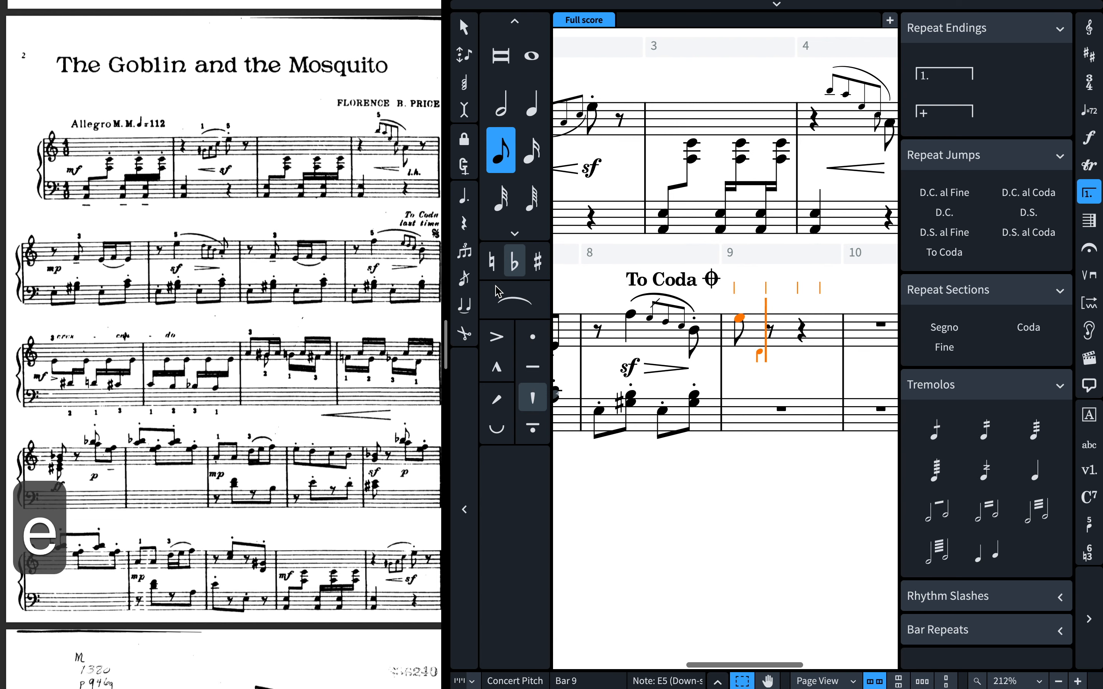
{"action": "key", "text": "alt+super+Down"}
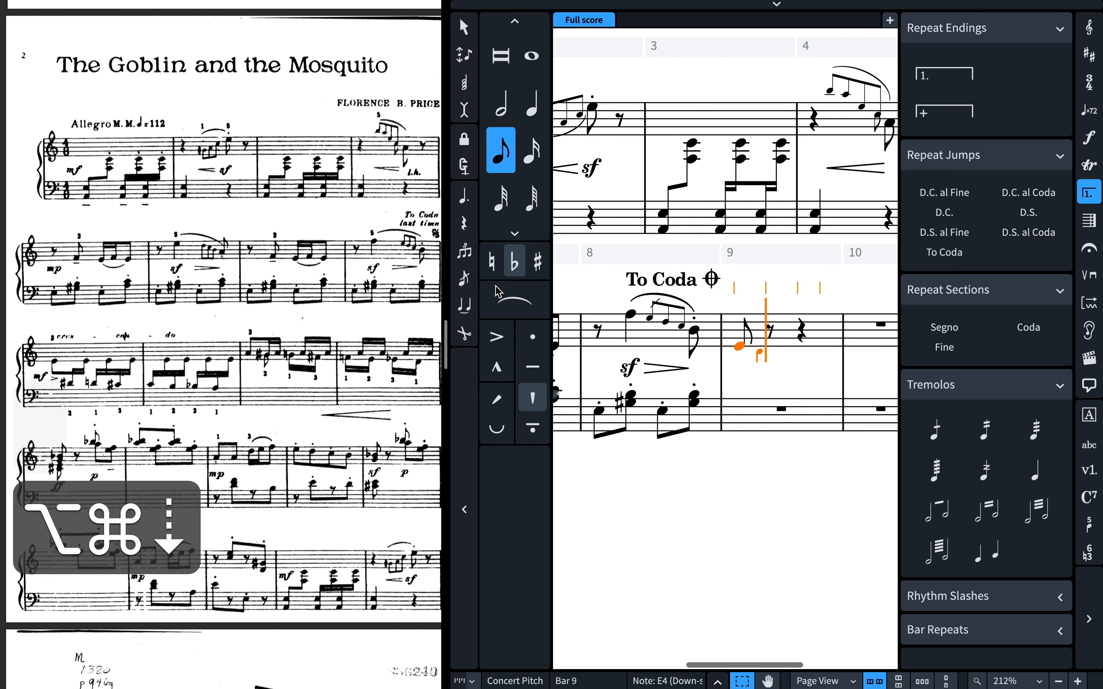
Fill the rest of bar 9's upper staff with sixteenth notes D#4, E4, D natural 4, E4, C#4 and E4.
{"action": "key", "text": "plus"}
{"action": "key", "text": "d"}
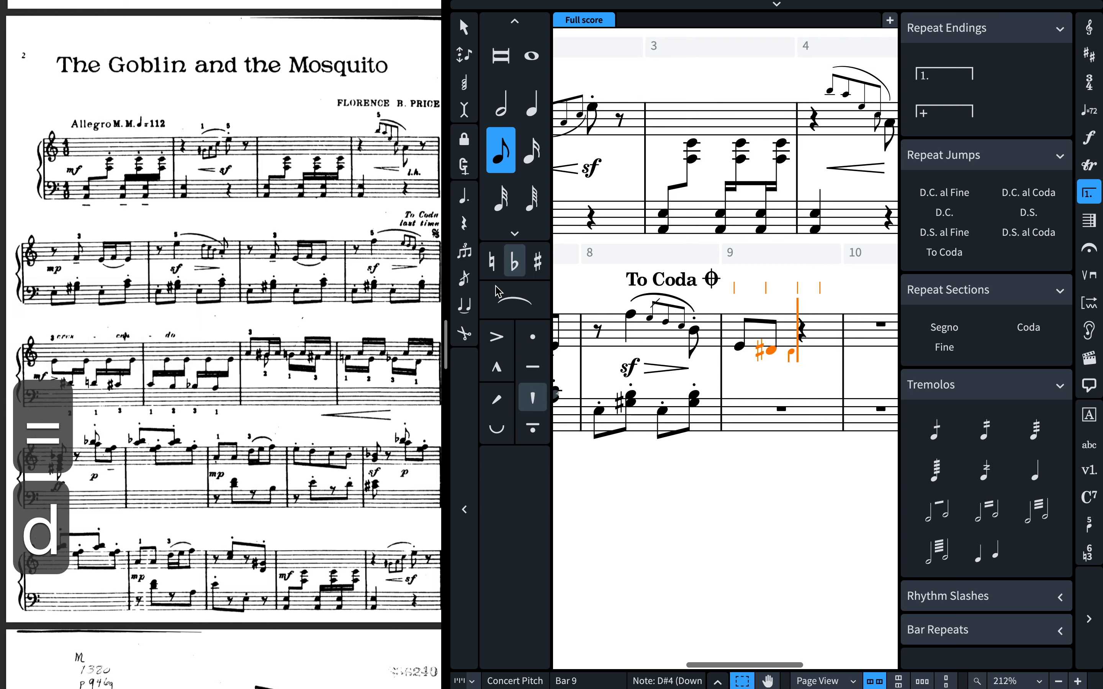
{"action": "key", "text": "super+z"}
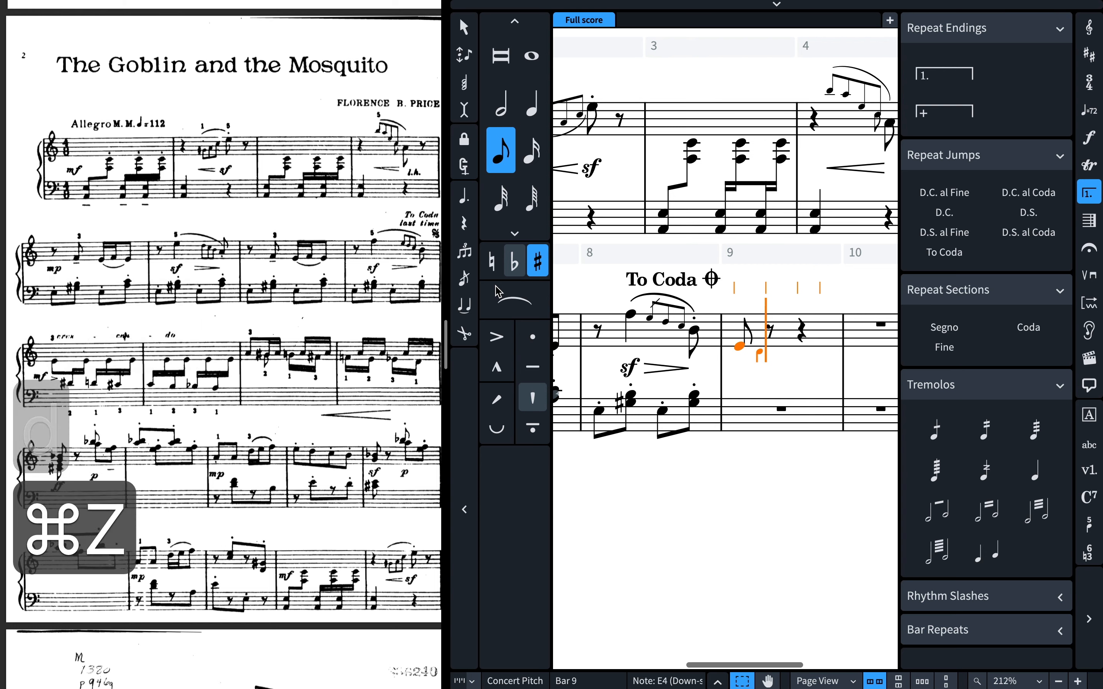
{"action": "key", "text": "4"}
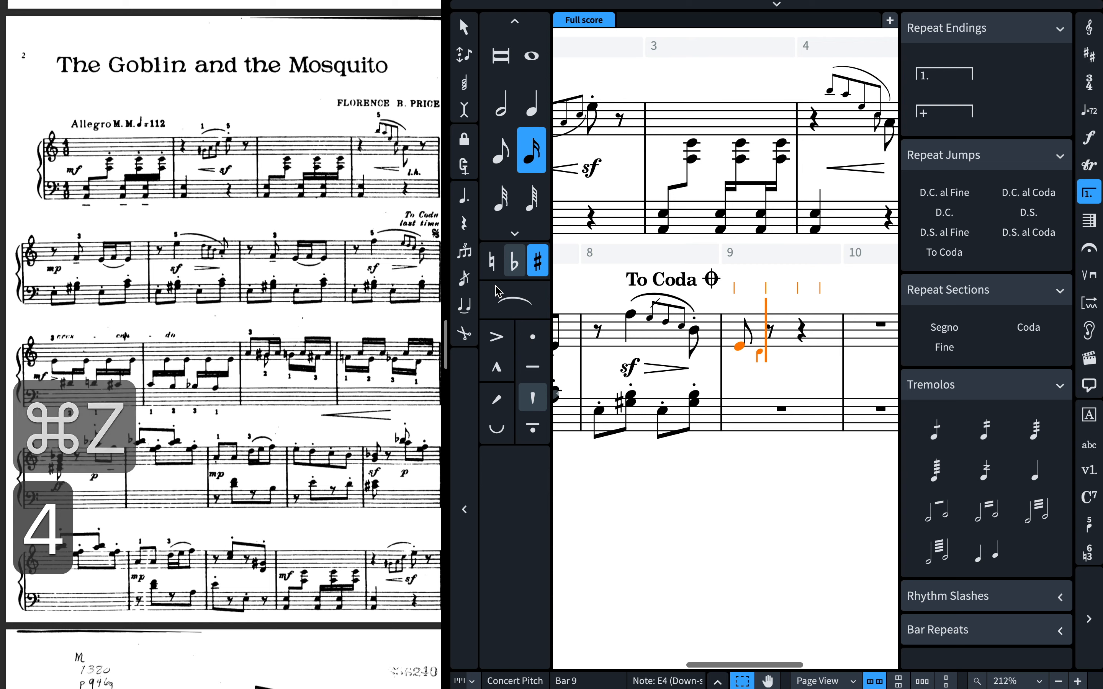
{"action": "key", "text": "d"}
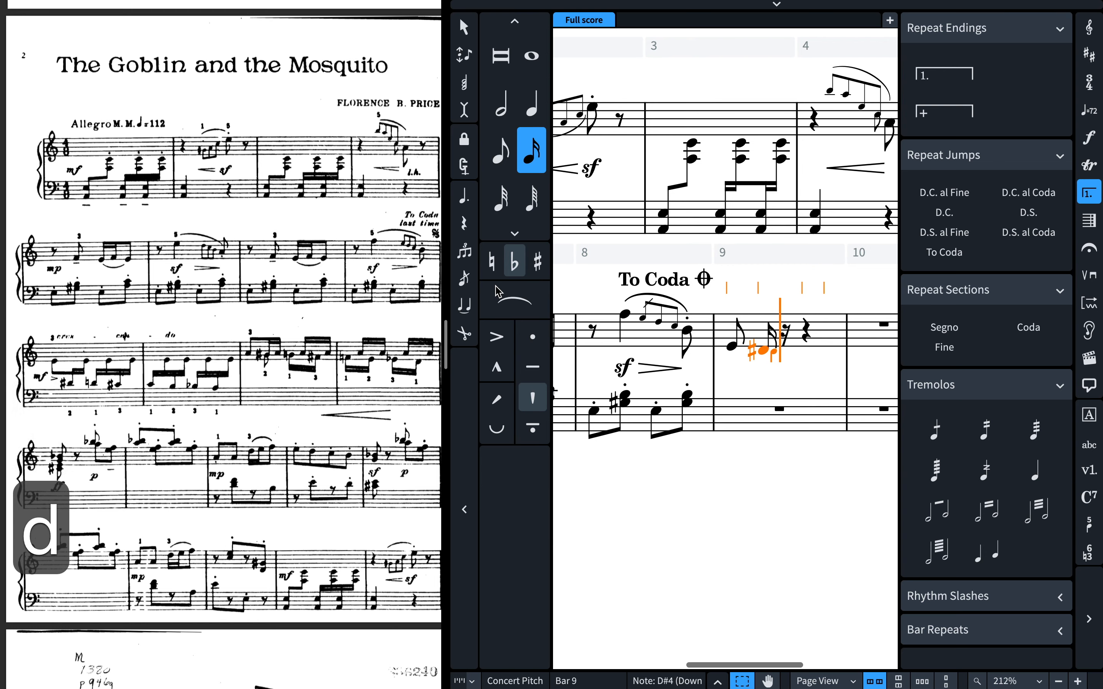
{"action": "key", "text": "e"}
{"action": "key", "text": "0"}
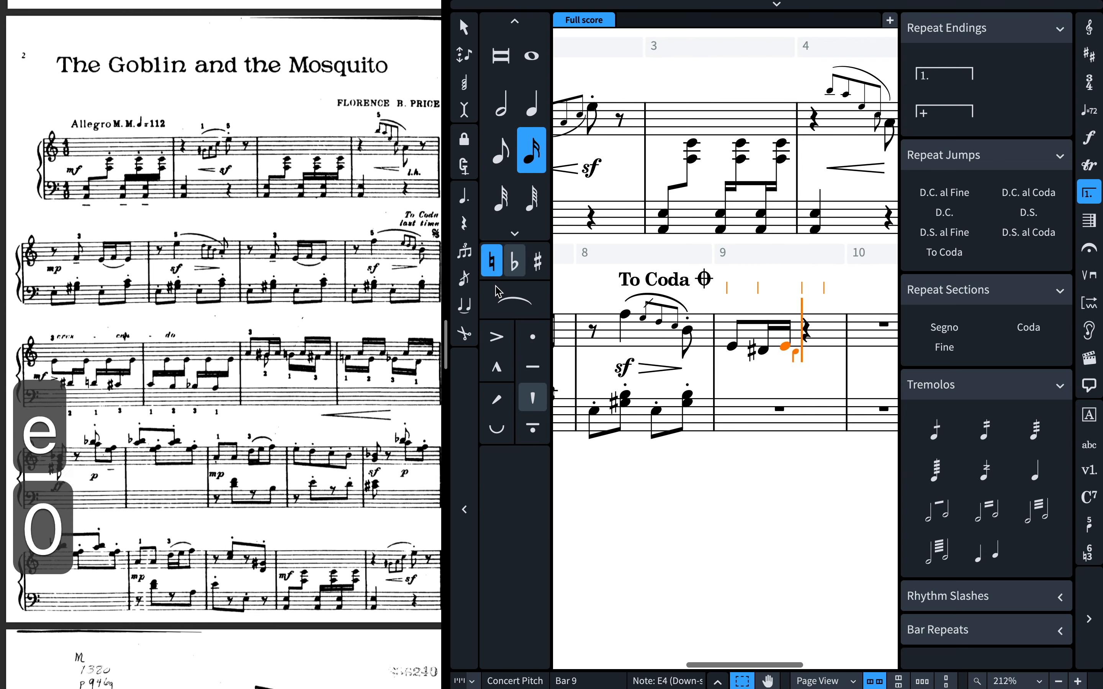
{"action": "key", "text": "d"}
{"action": "key", "text": "e"}
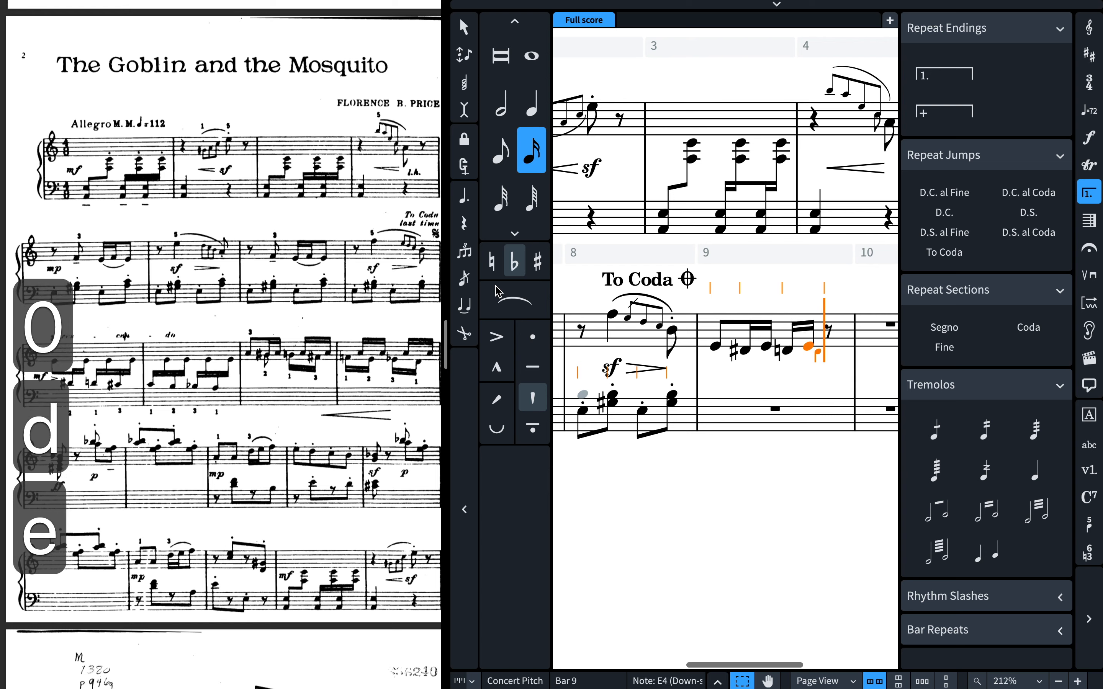
{"action": "key", "text": "="}
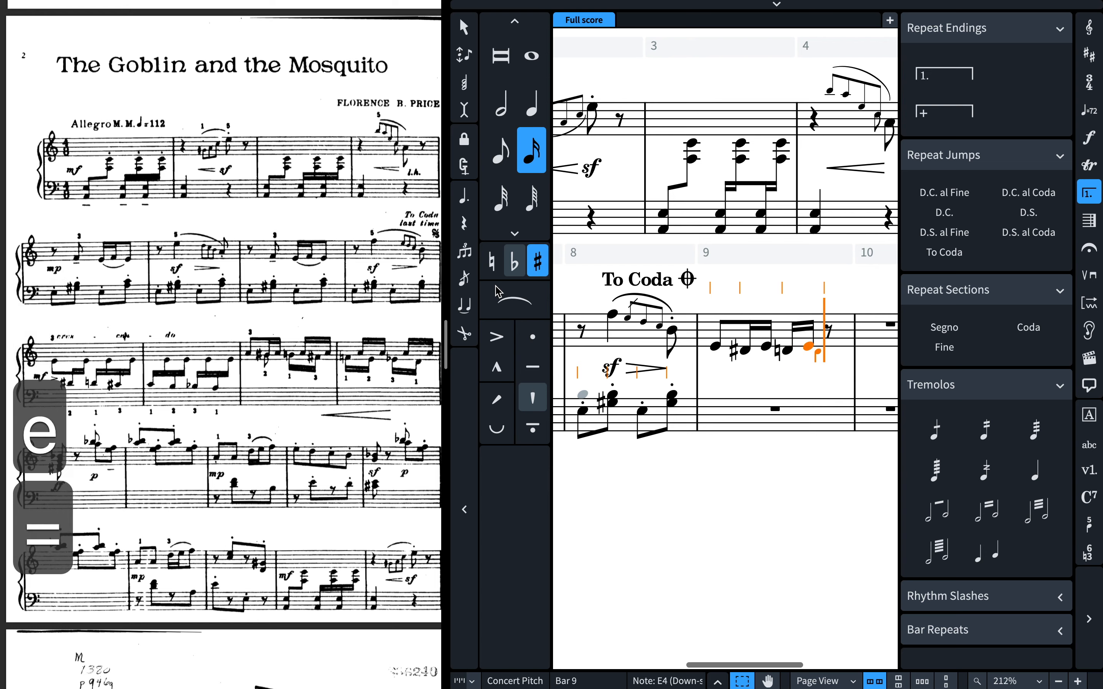
{"action": "key", "text": "c"}
{"action": "key", "text": "e"}
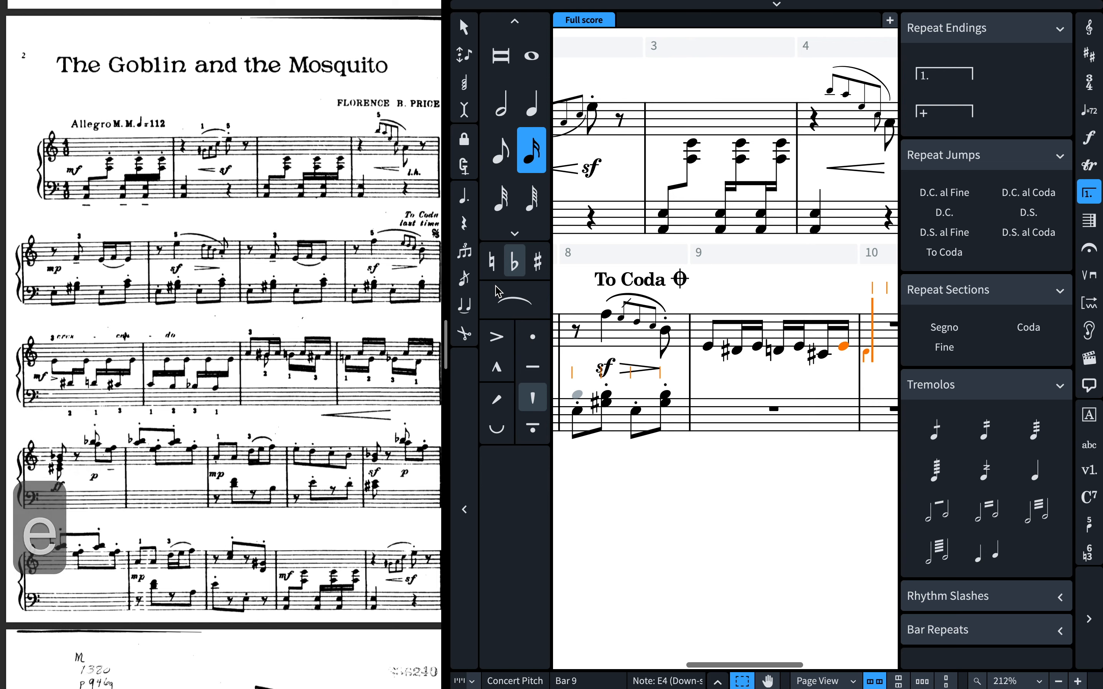
Enter sixteenth notes C natural 4, E4, B3 and E4 at the start of bar 10's upper staff.
{"action": "key", "text": "c"}
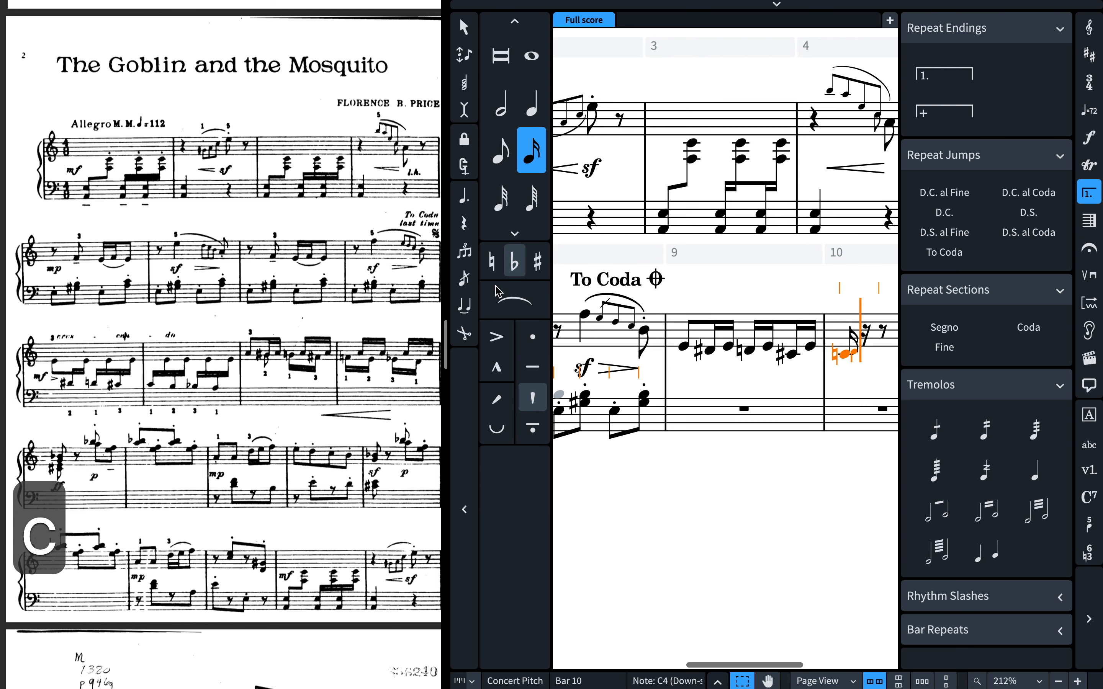
{"action": "key", "text": "e"}
{"action": "key", "text": "b"}
{"action": "key", "text": "e"}
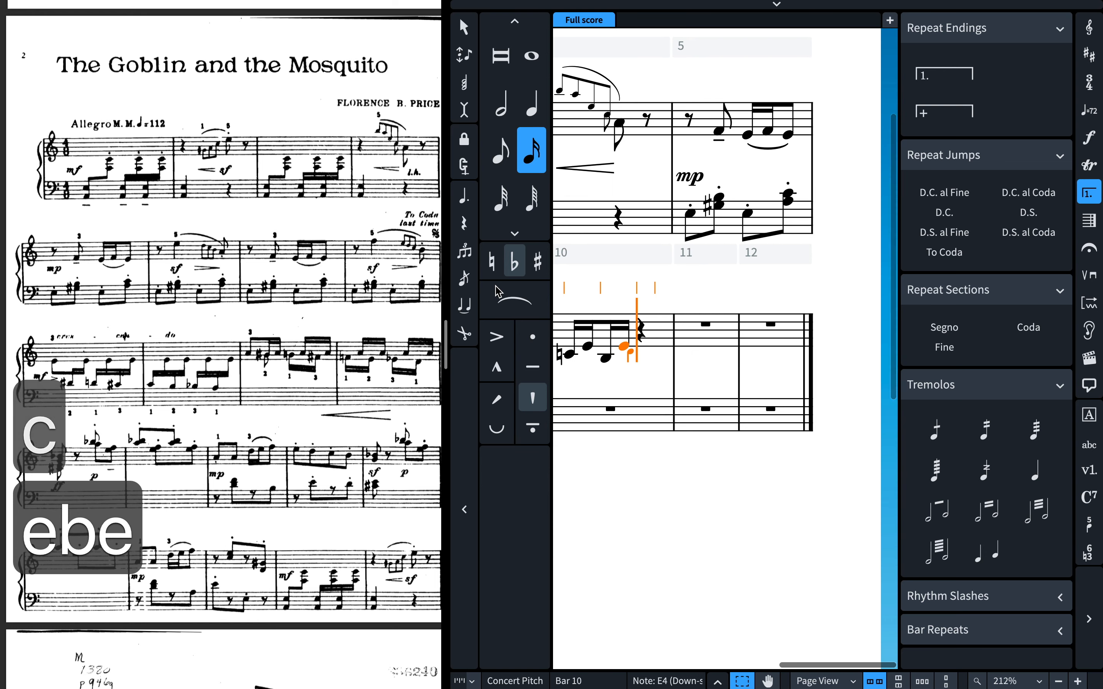
Complete bar 10's upper staff with sixteenth notes B flat 3, E4, A3 and E4, correcting the octaves of the last two notes.
{"action": "key", "text": "minus"}
{"action": "key", "text": "b"}
{"action": "key", "text": "e"}
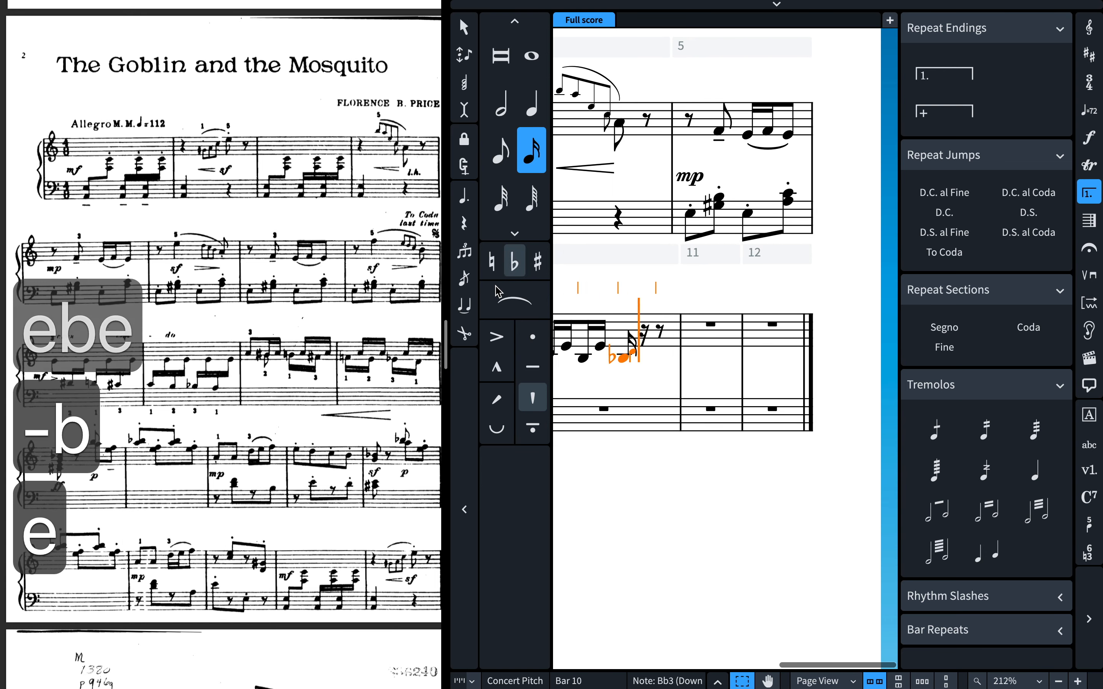
{"action": "key", "text": "a"}
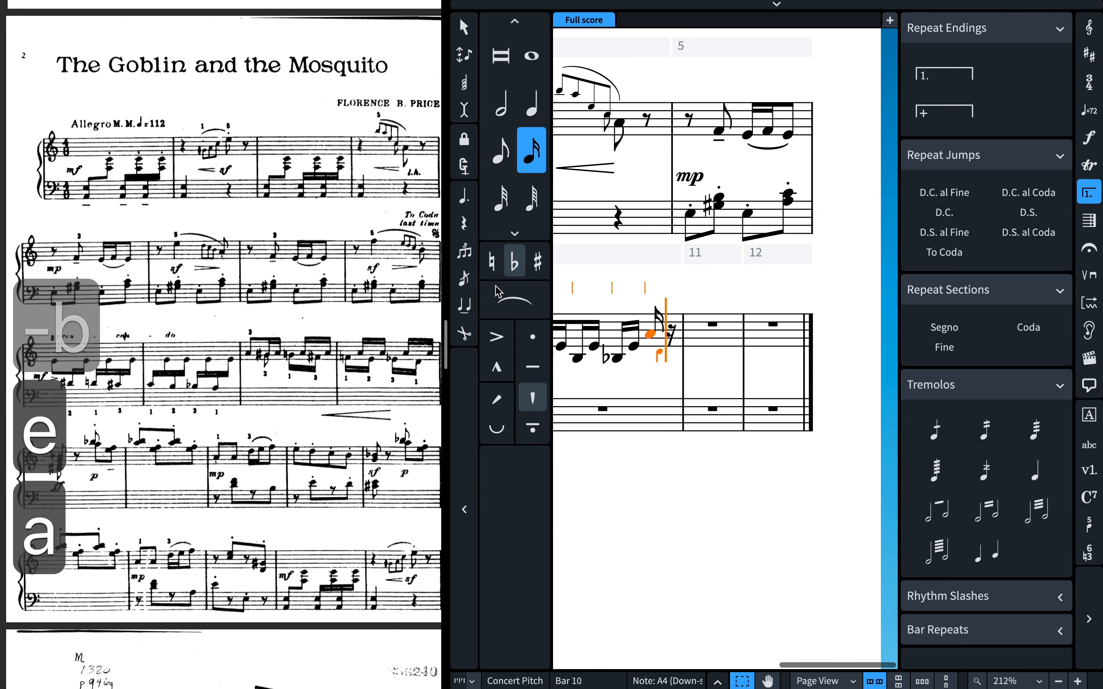
{"action": "key", "text": "alt+super+Down"}
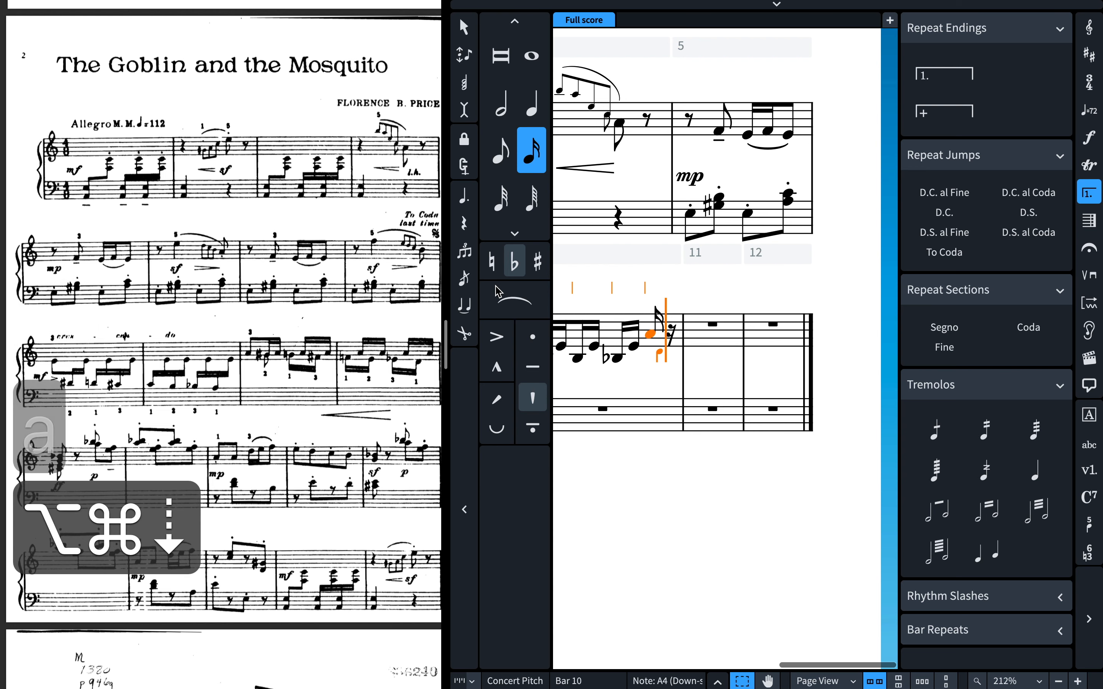
{"action": "key", "text": "e"}
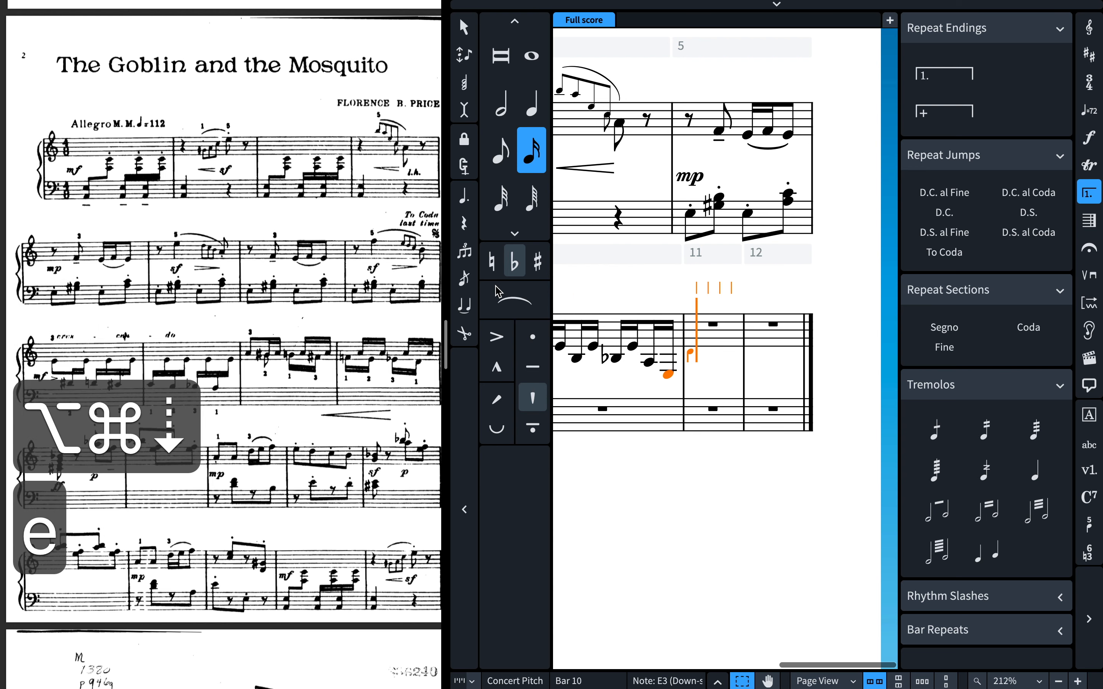
{"action": "key", "text": "alt+super+Up"}
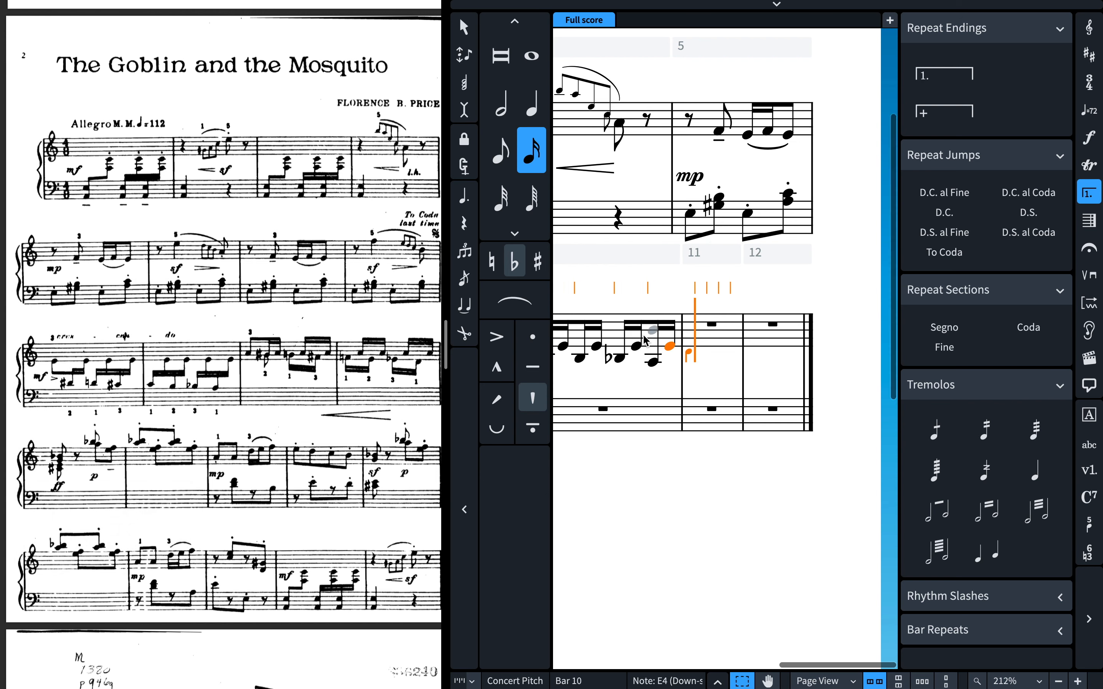
Enter an eighth-note A4 at the start of bar 11's upper staff.
{"action": "scroll", "coordinate": [305, 402], "scroll_direction": "right", "scroll_amount": 2}
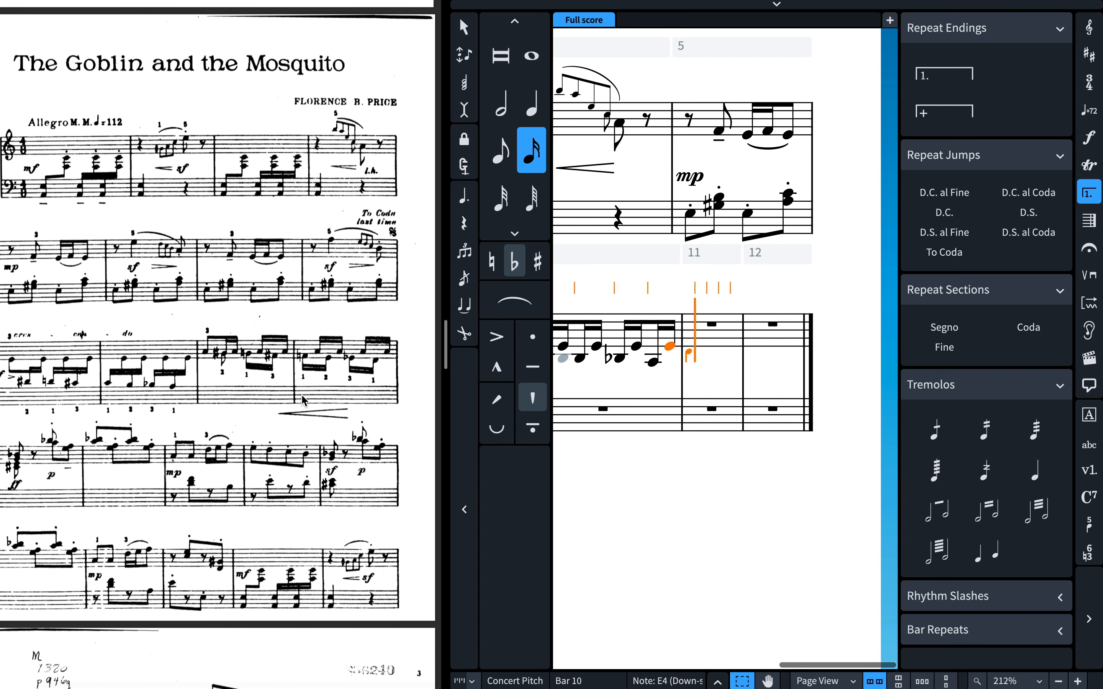
{"action": "key", "text": "5"}
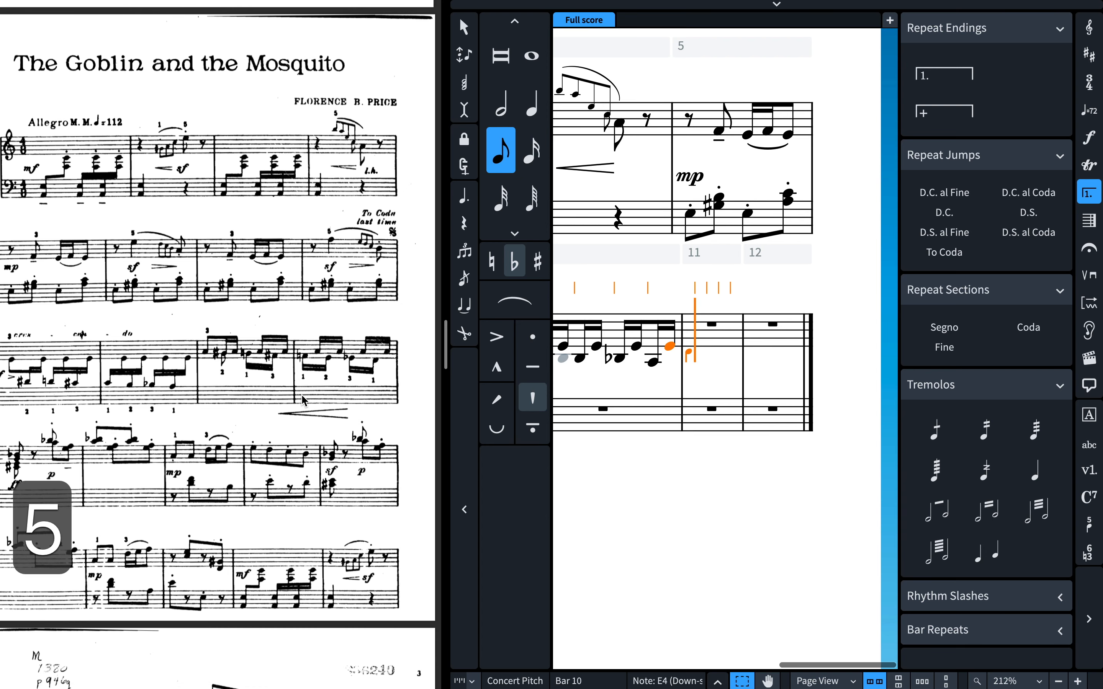
{"action": "key", "text": "a"}
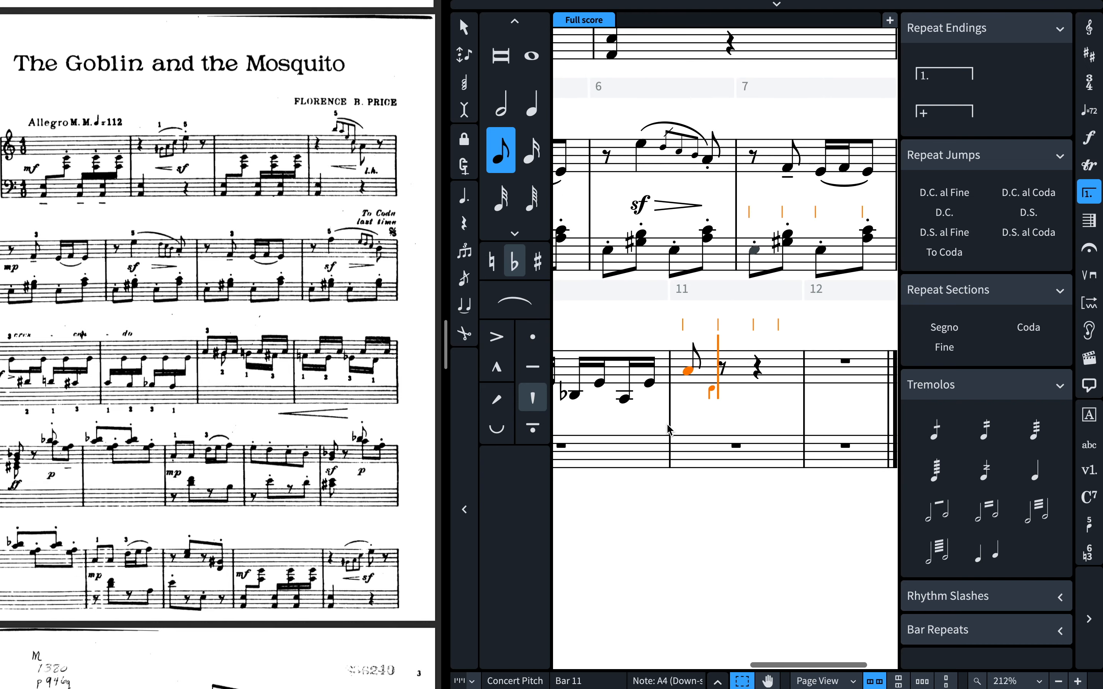
Take Preview and Dorico out of full screen and hide Dorico's notations panel, keeping the scan beside the score.
{"action": "key", "text": "super+8"}
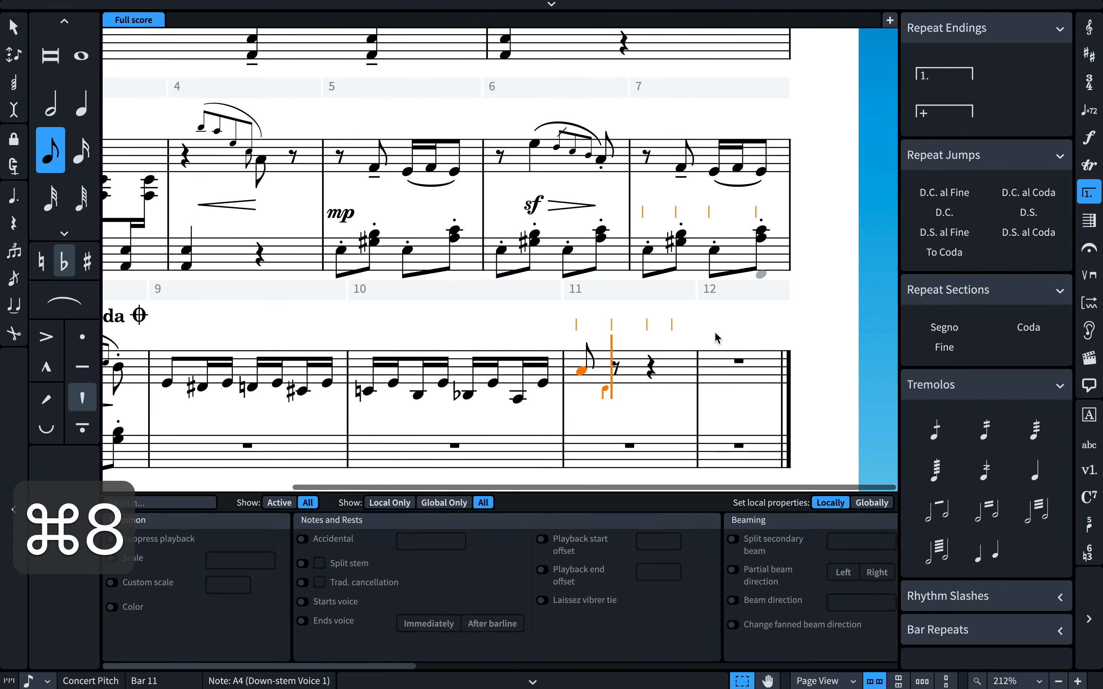
{"action": "key", "text": "super+8"}
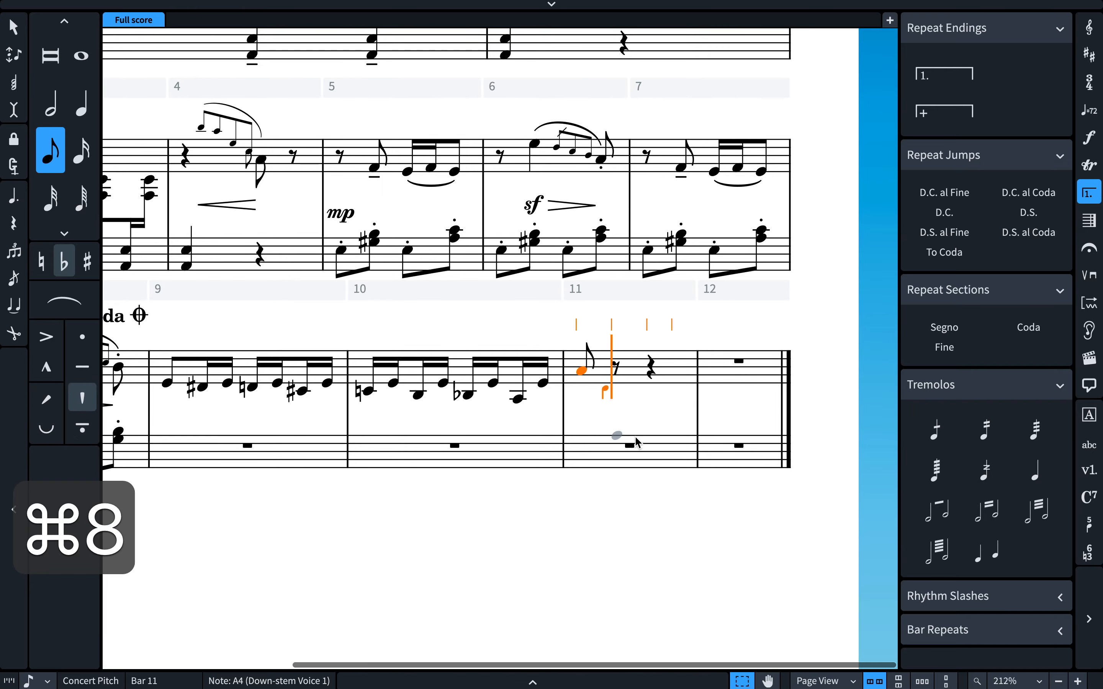
{"action": "key", "text": "Escape"}
{"action": "key", "text": "super+Tab"}
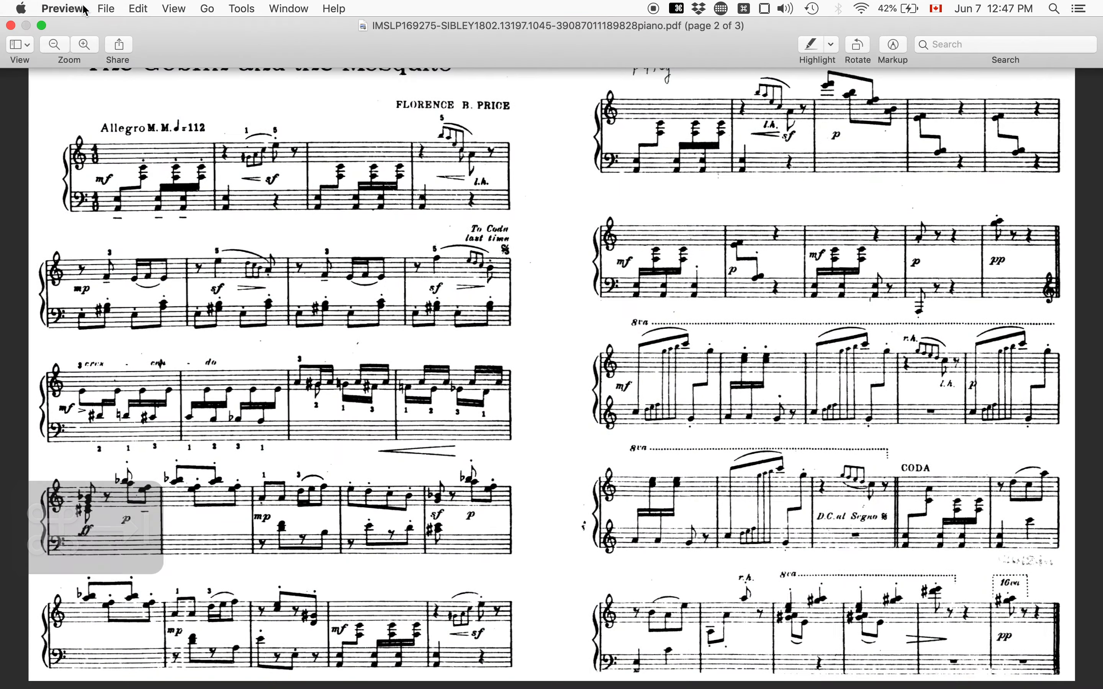
{"action": "left_click", "coordinate": [41, 26]}
{"action": "left_click", "coordinate": [637, 26]}
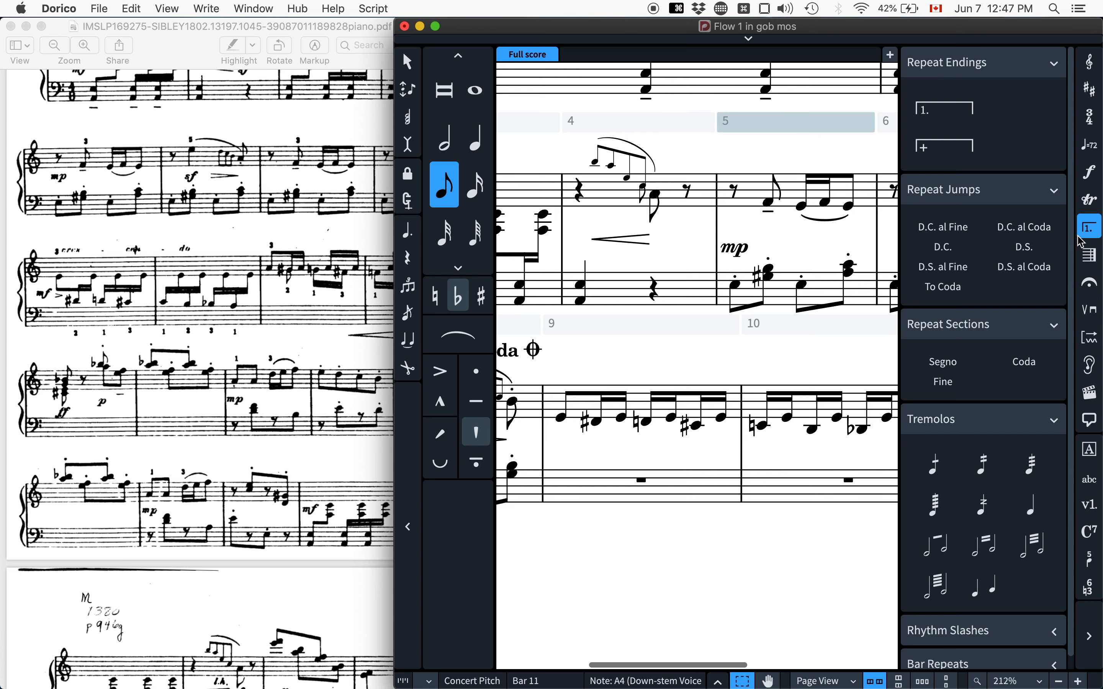
{"action": "key", "text": "super+9"}
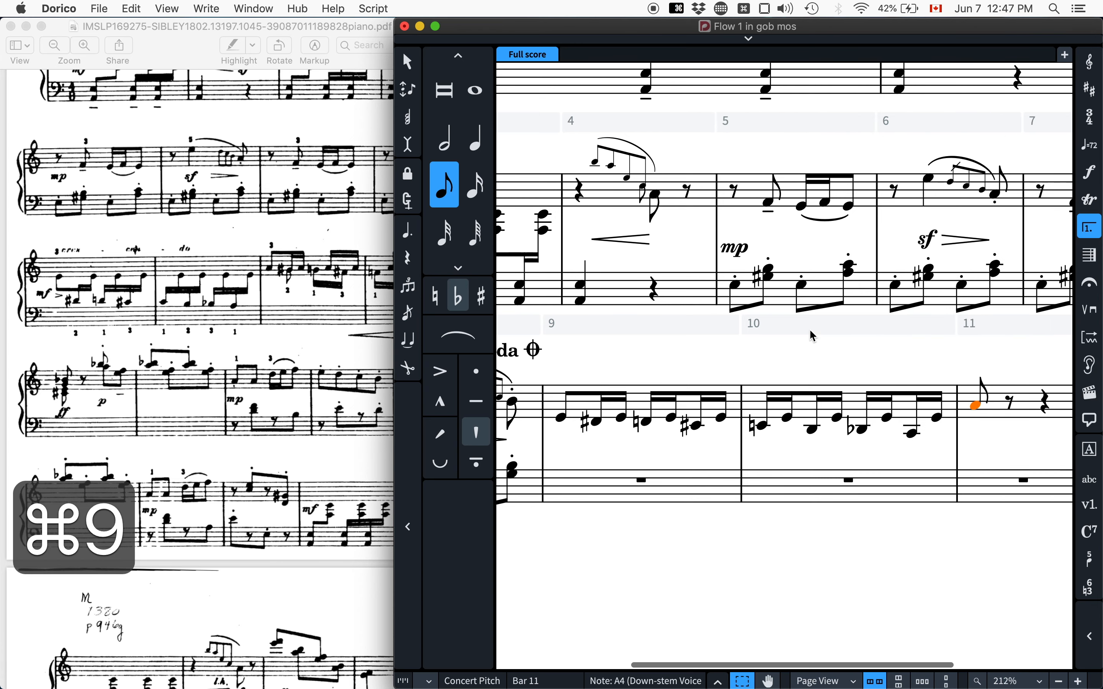
{"action": "scroll", "coordinate": [901, 424], "scroll_direction": "right", "scroll_amount": 5}
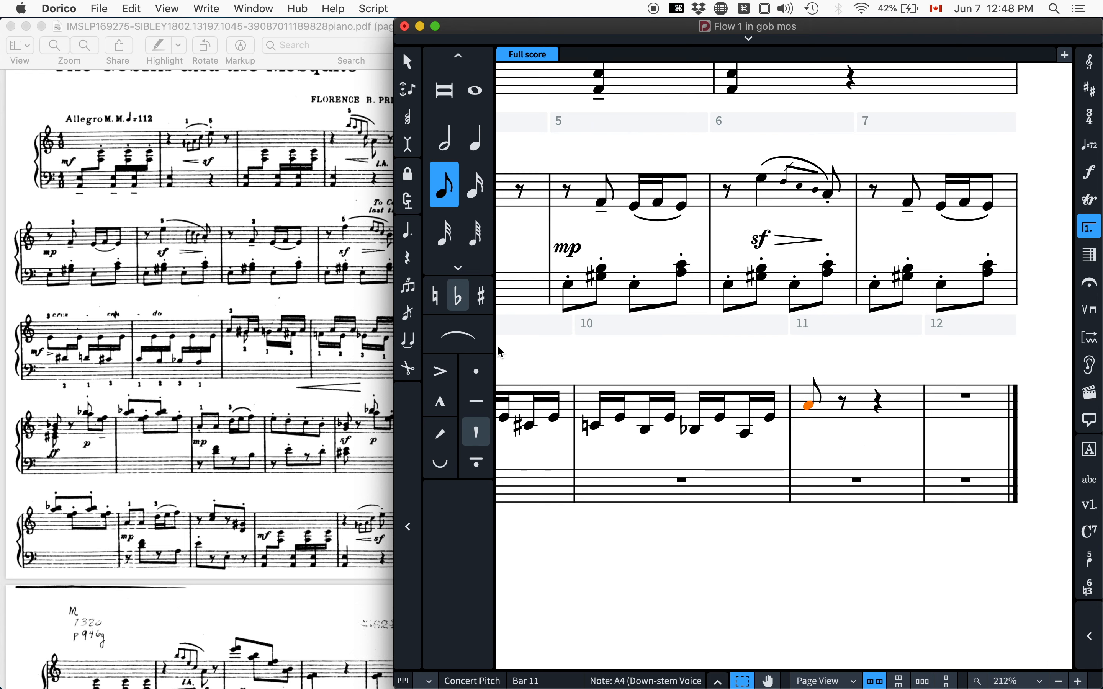
Resume note input in bar 11's upper staff after the A4 and add sixteenth notes G#4, A4, G natural 4, A4, F#4 and A4.
{"action": "key", "text": "Return"}
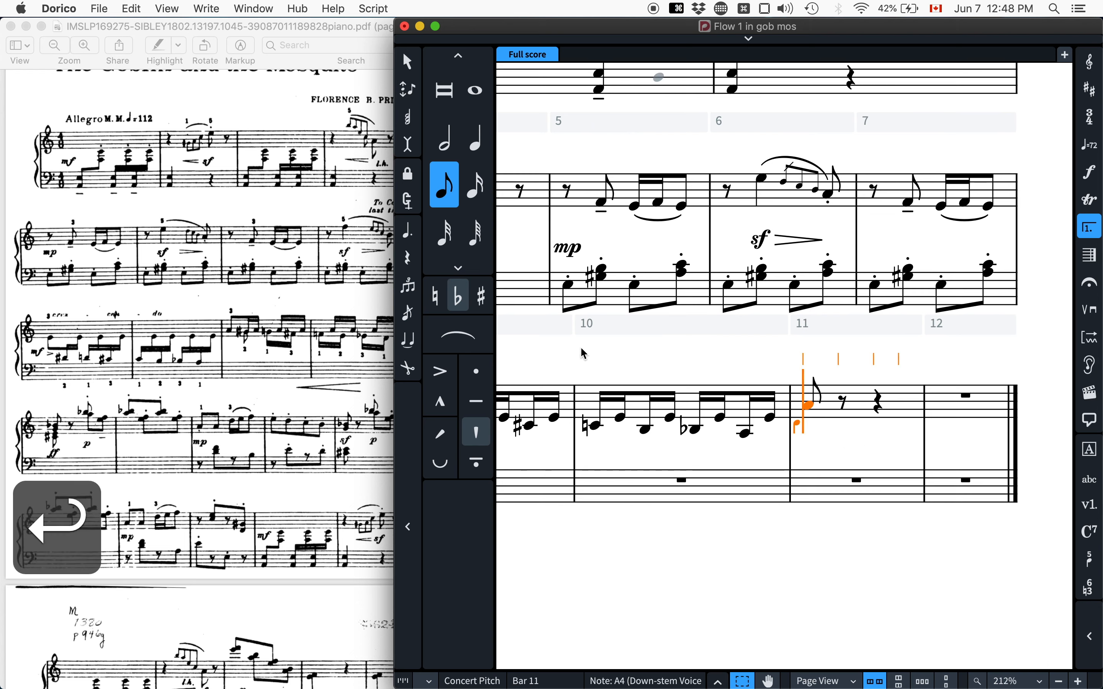
{"action": "key", "text": "space"}
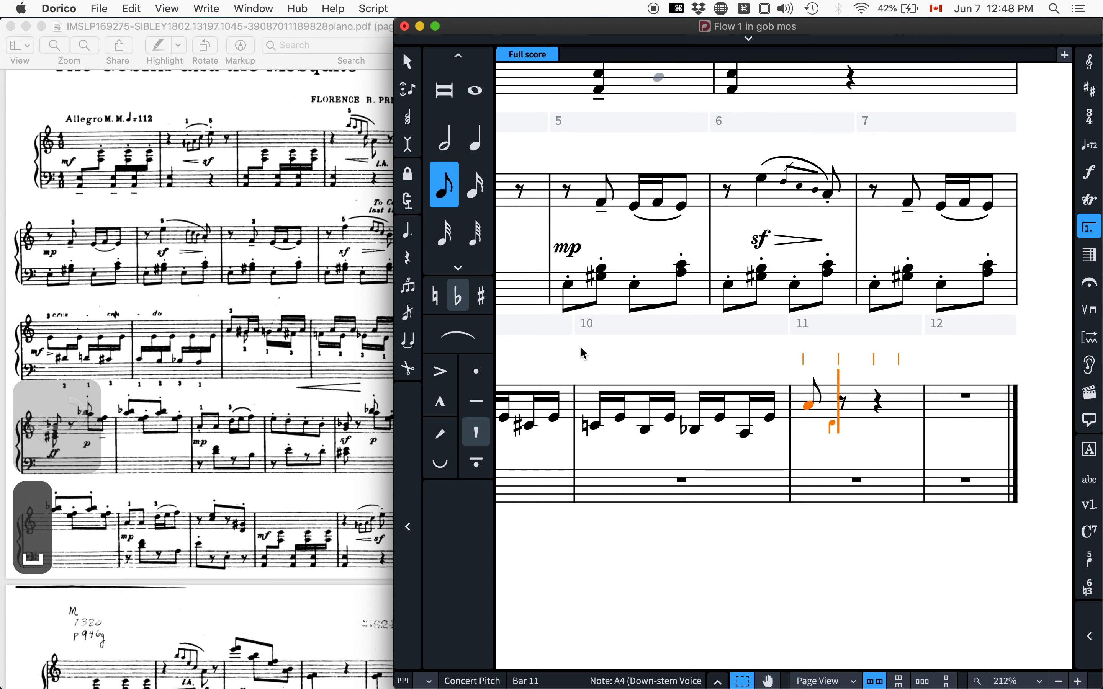
{"action": "key", "text": "4"}
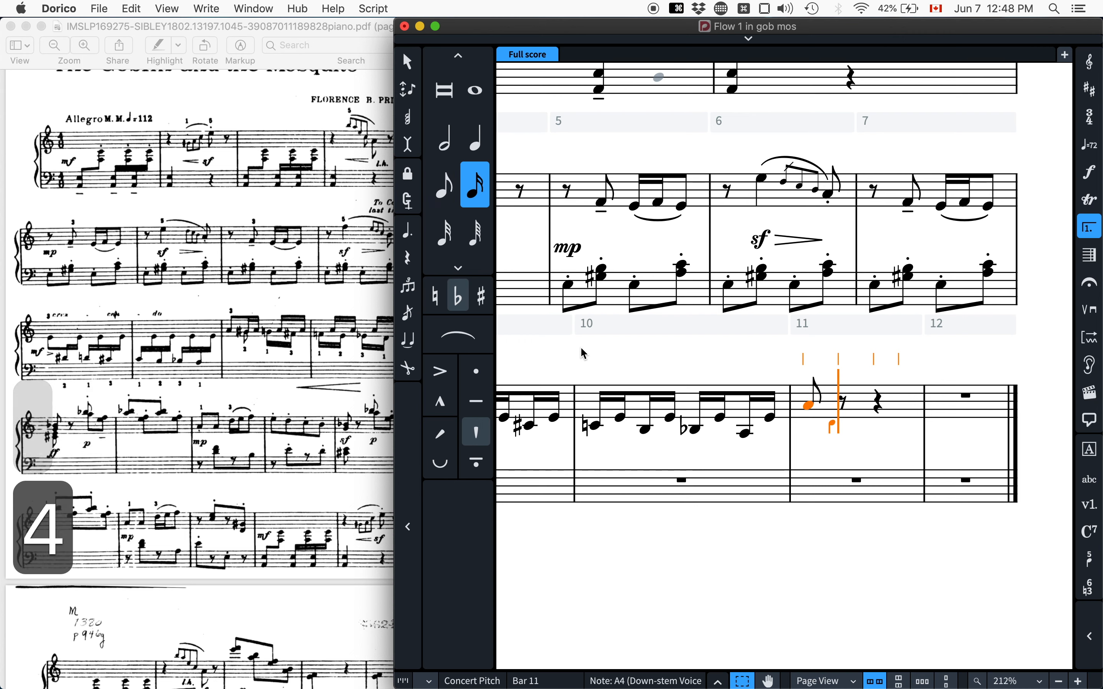
{"action": "key", "text": "equal"}
{"action": "key", "text": "g"}
{"action": "key", "text": "a"}
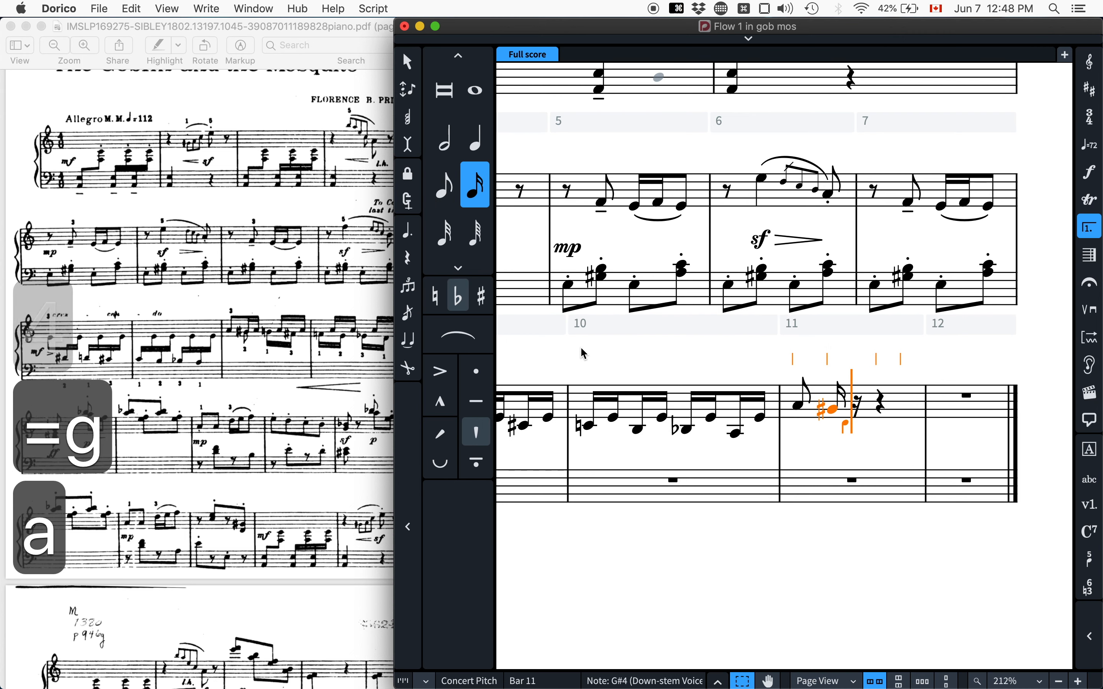
{"action": "key", "text": "0"}
{"action": "key", "text": "g"}
{"action": "key", "text": "a"}
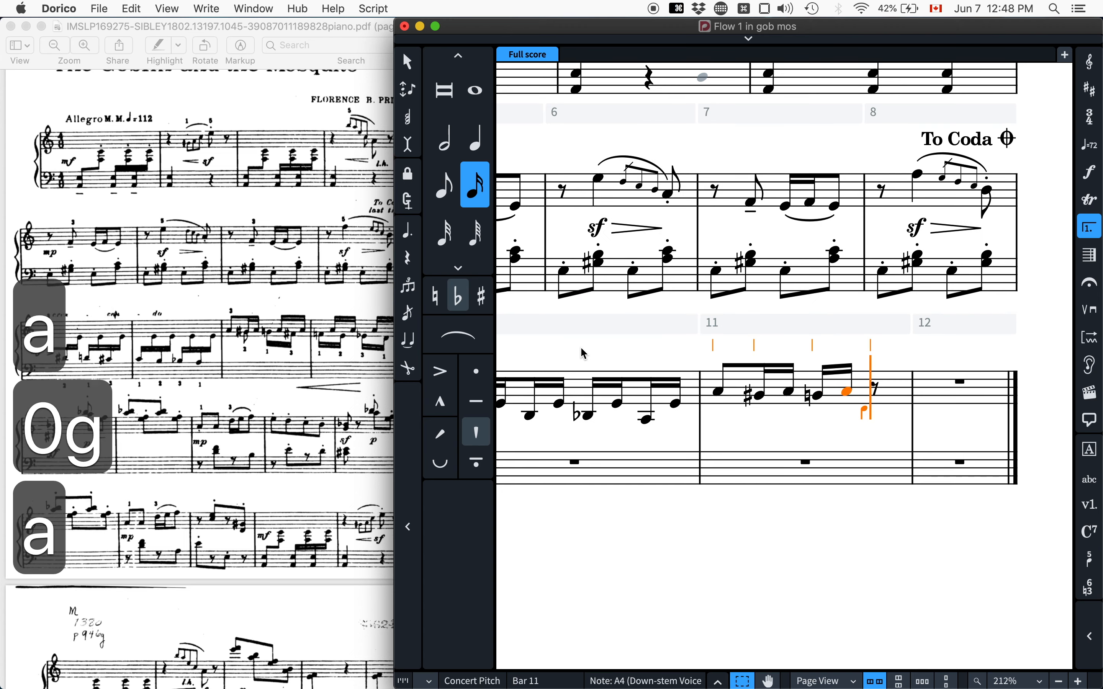
{"action": "key", "text": "equal"}
{"action": "key", "text": "f"}
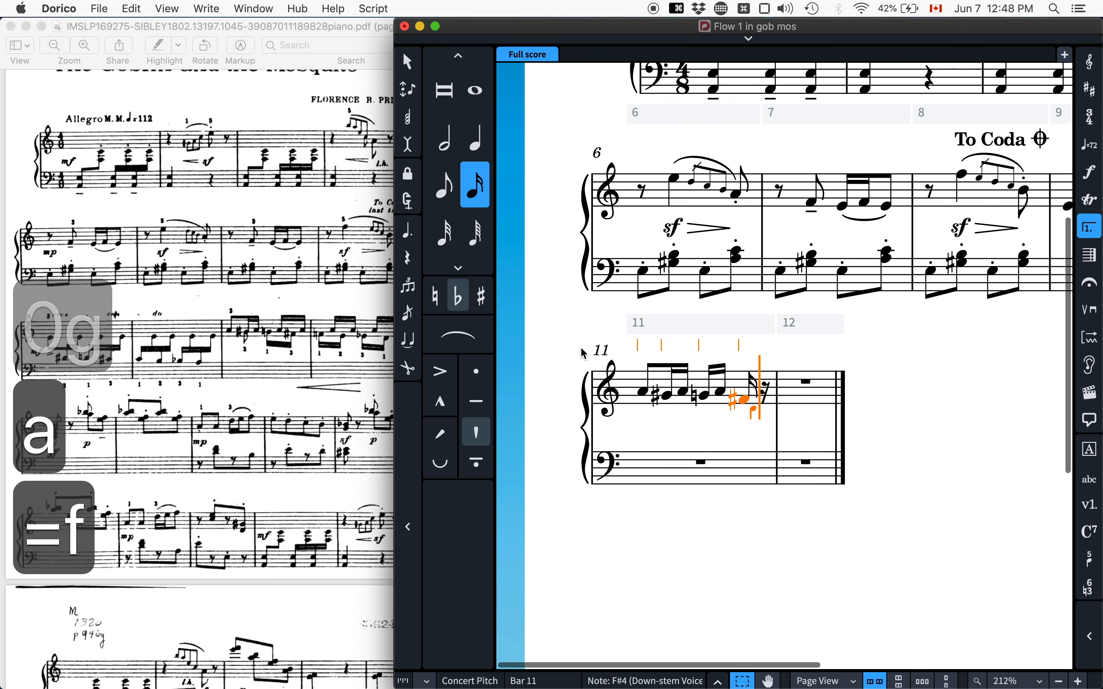
{"action": "key", "text": "a"}
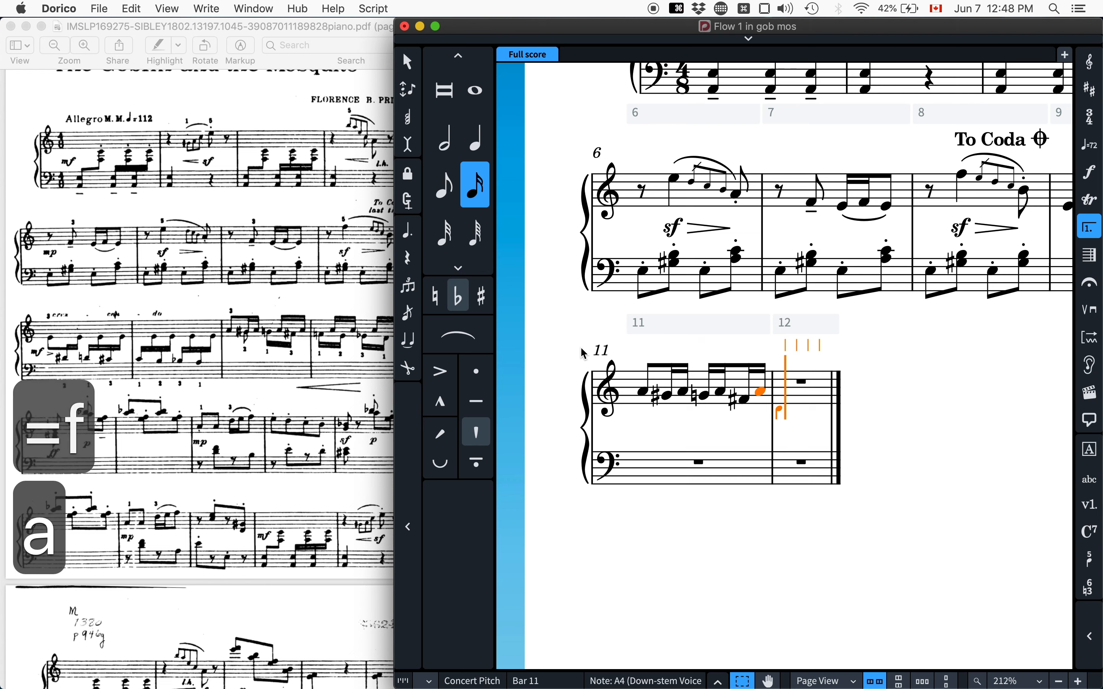
Enter sixteenth notes F natural 4, A4, E4 and A4 at the start of bar 12's upper staff, undoing a mistaken G4.
{"action": "key", "text": "g"}
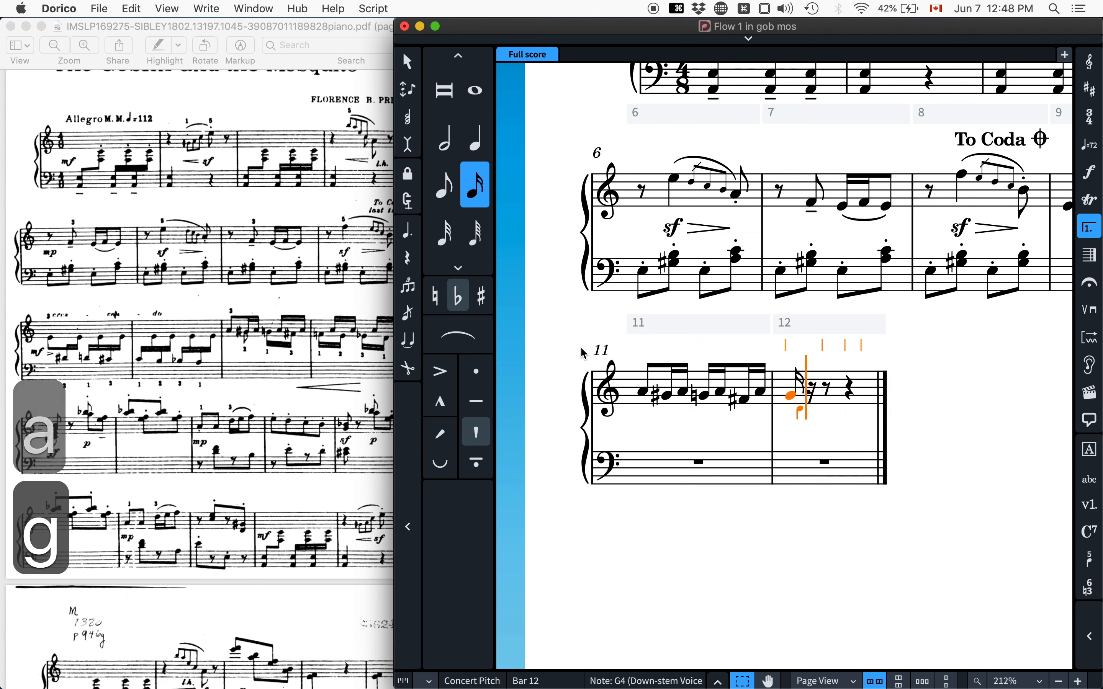
{"action": "key", "text": "super+z"}
{"action": "key", "text": "f"}
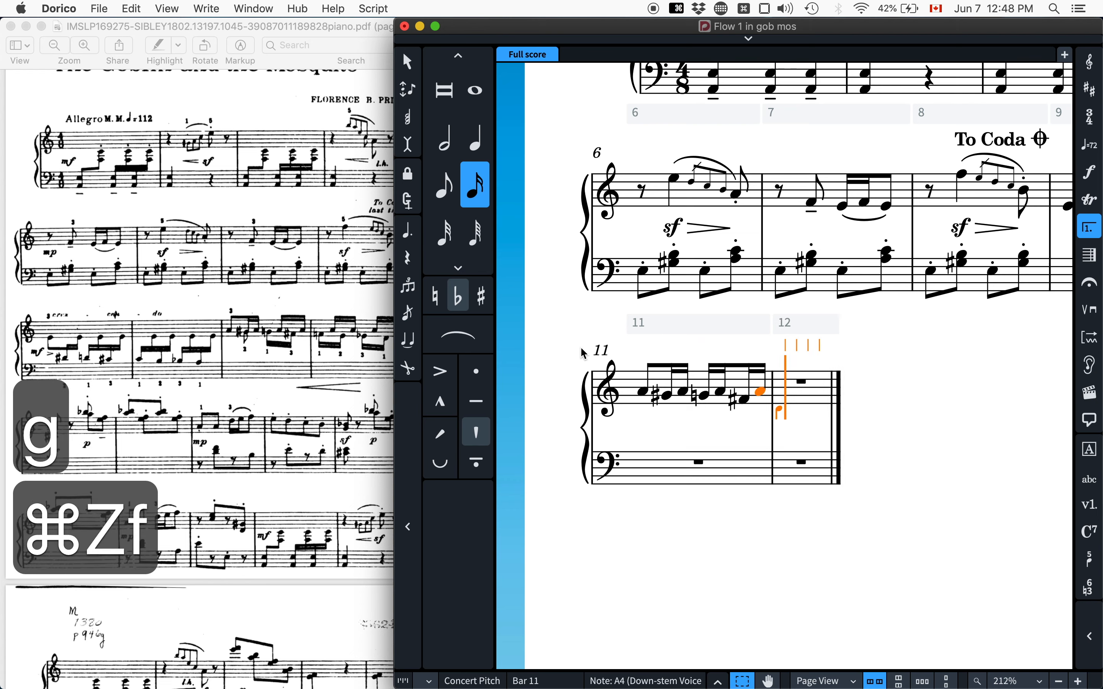
{"action": "key", "text": "a"}
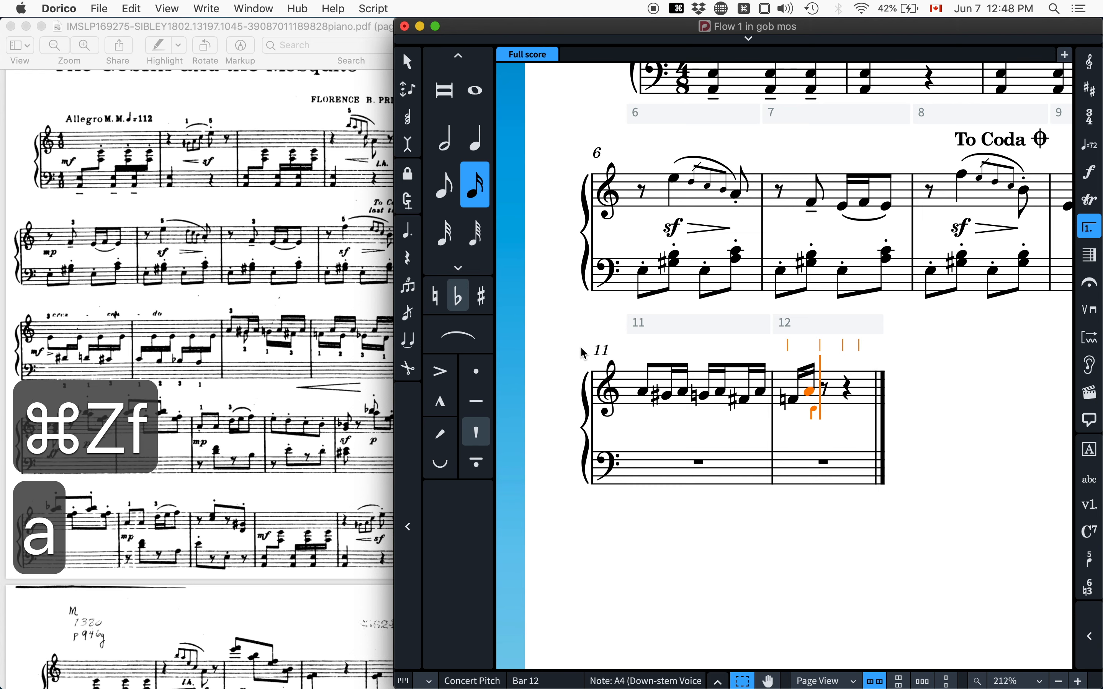
{"action": "key", "text": "e"}
{"action": "key", "text": "a"}
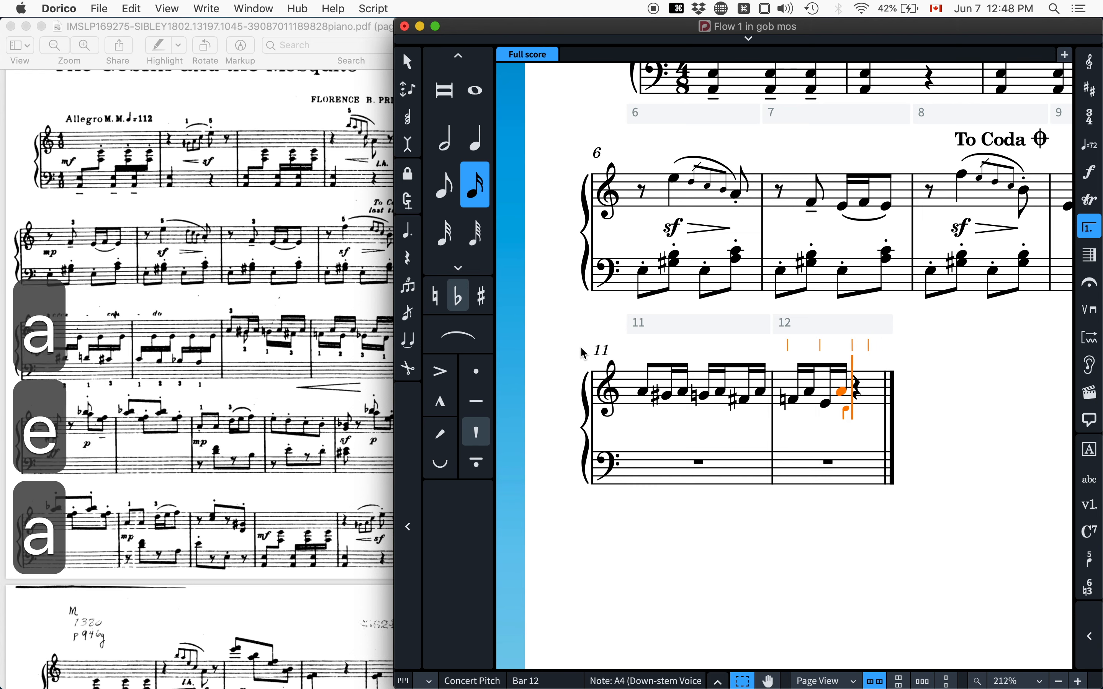
Complete bar 12's upper staff with sixteenth notes E flat 4, A4, D4 and A4, correcting the octave of the final A.
{"action": "key", "text": "minus"}
{"action": "key", "text": "e"}
{"action": "key", "text": "a"}
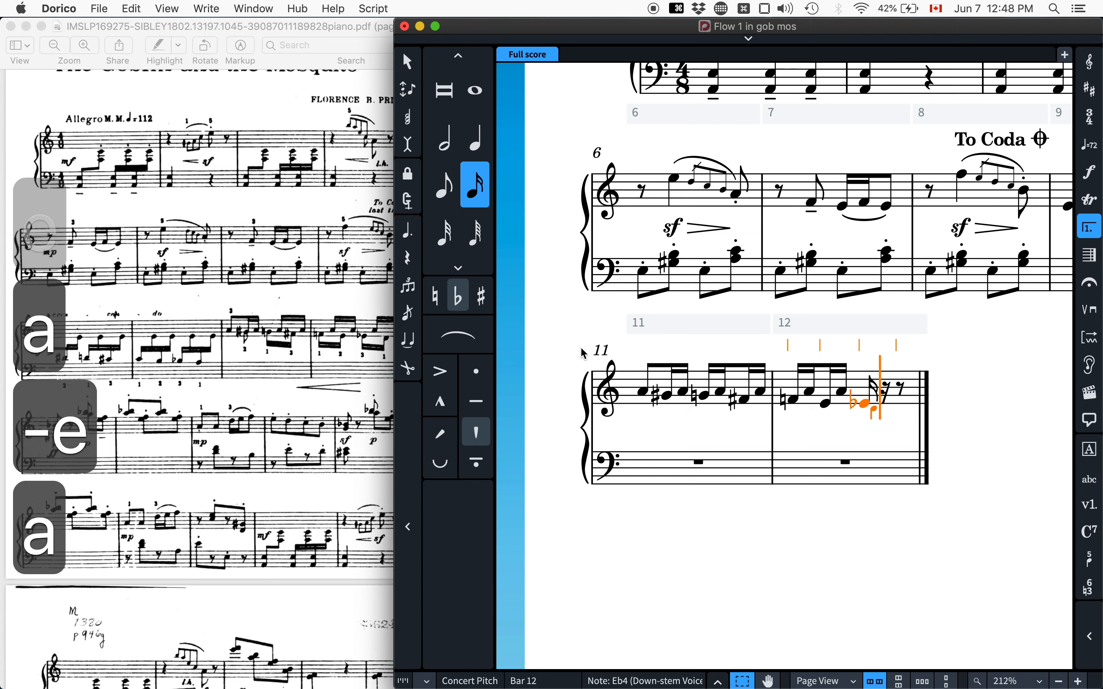
{"action": "key", "text": "d"}
{"action": "key", "text": "alt+super+Down"}
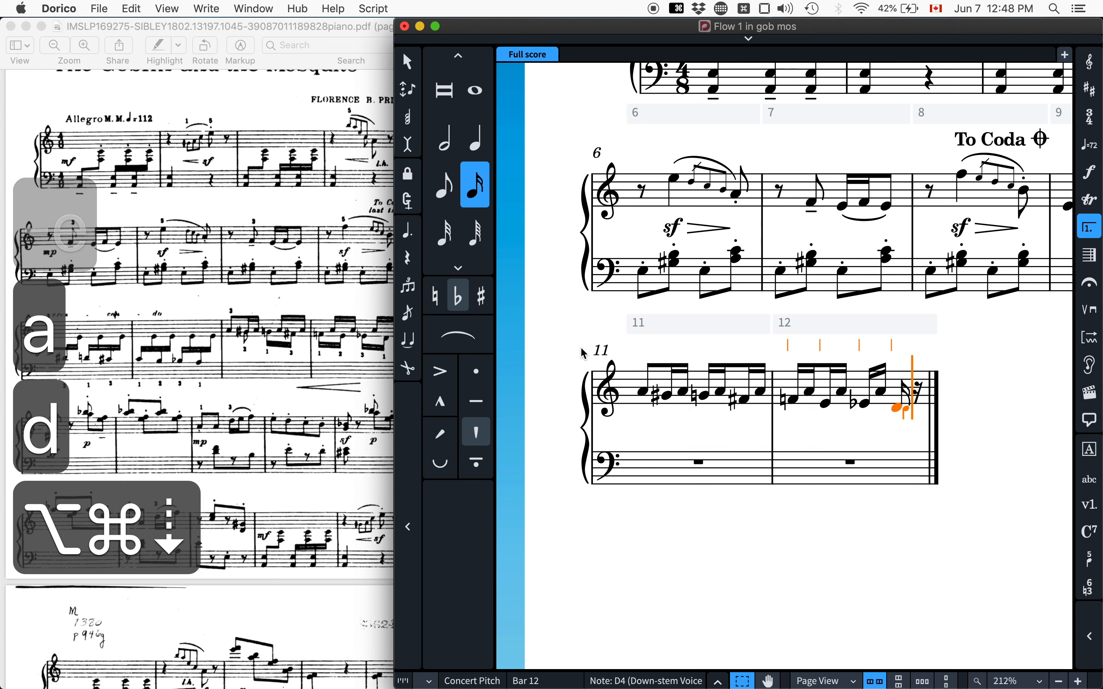
{"action": "key", "text": "a"}
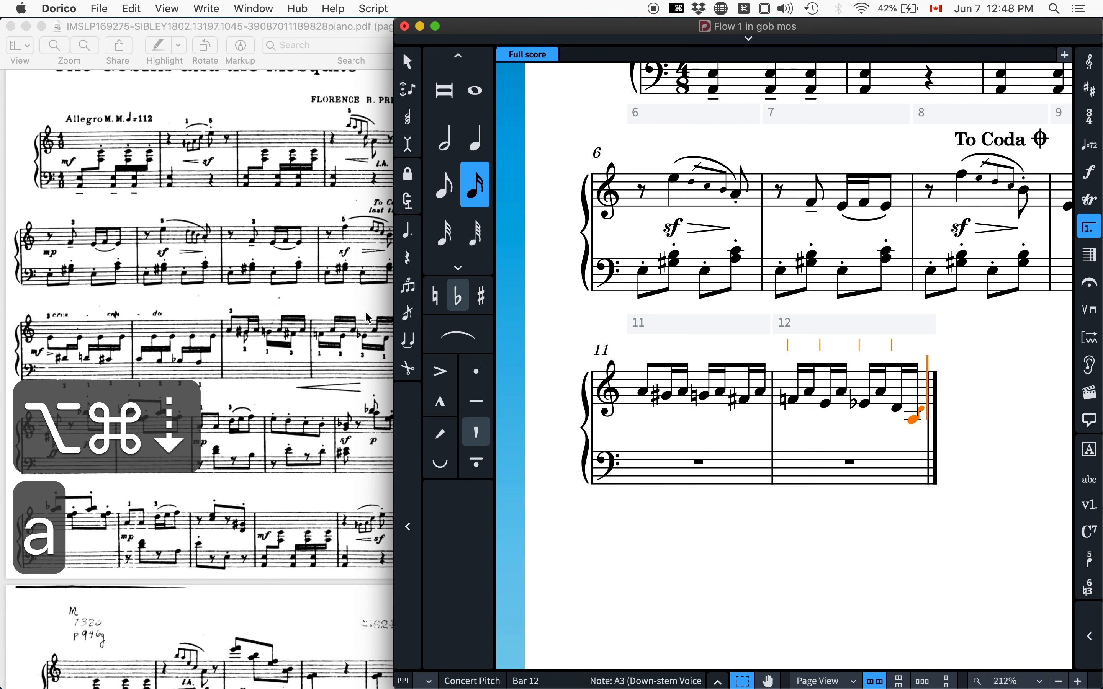
{"action": "key", "text": "alt+super+Up"}
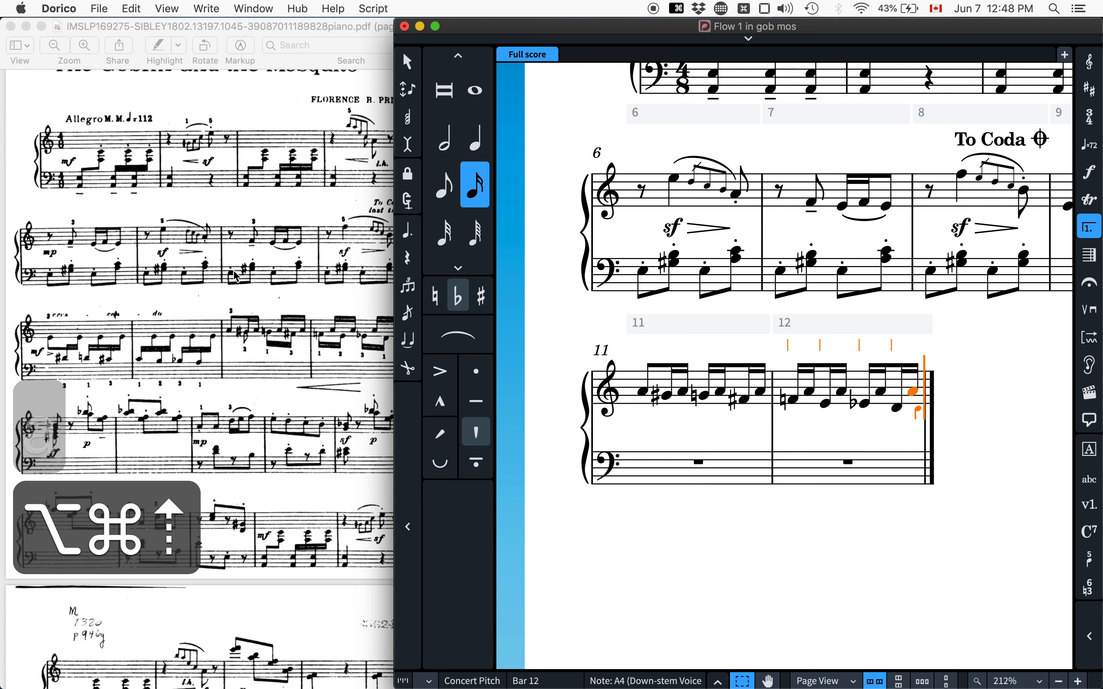
Turn on chord input and start bar 13's upper staff with an eighth-note C#4, consulting the scan's next system.
{"action": "left_click", "coordinate": [236, 276]}
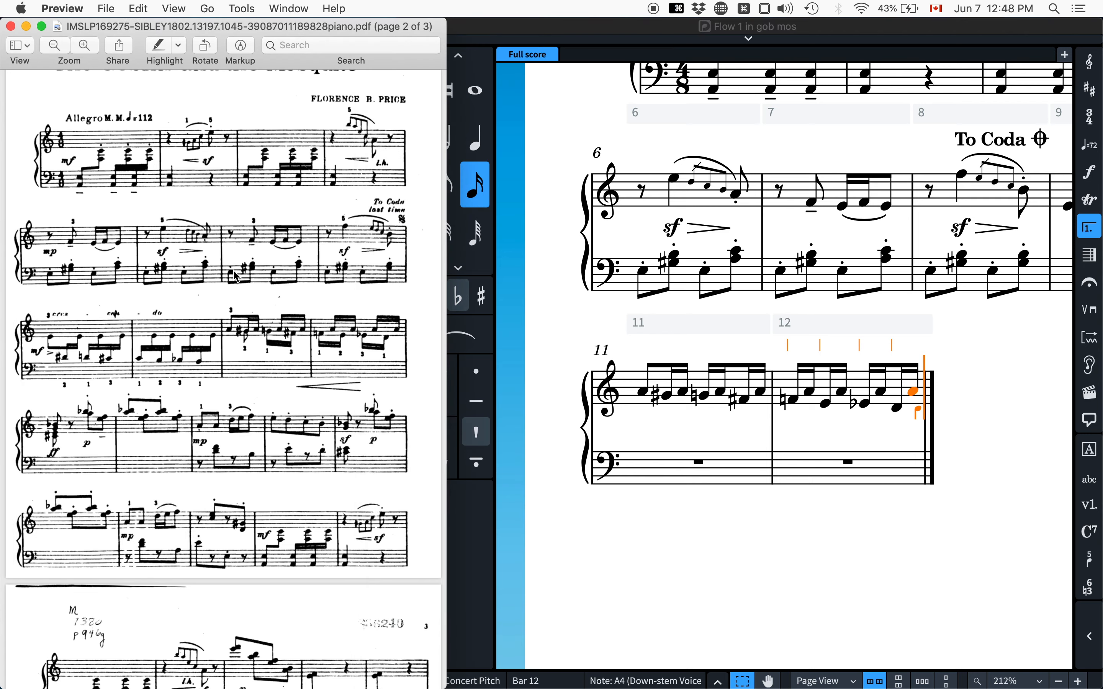
{"action": "scroll", "coordinate": [259, 301], "scroll_direction": "down", "scroll_amount": 3}
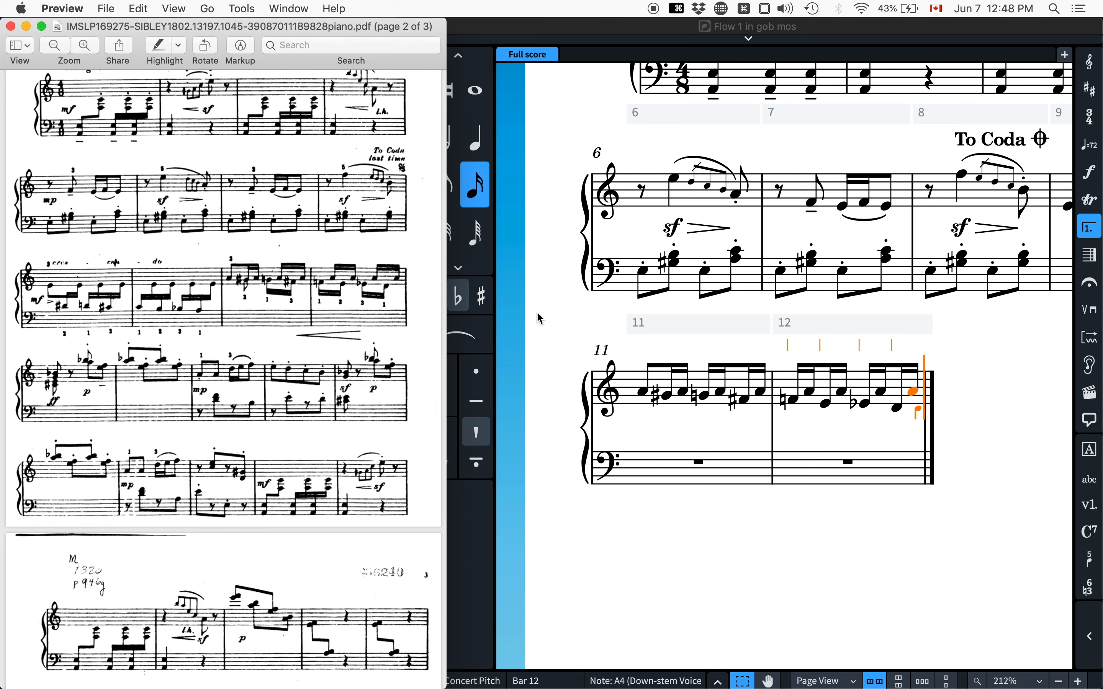
{"action": "key", "text": "super+Tab"}
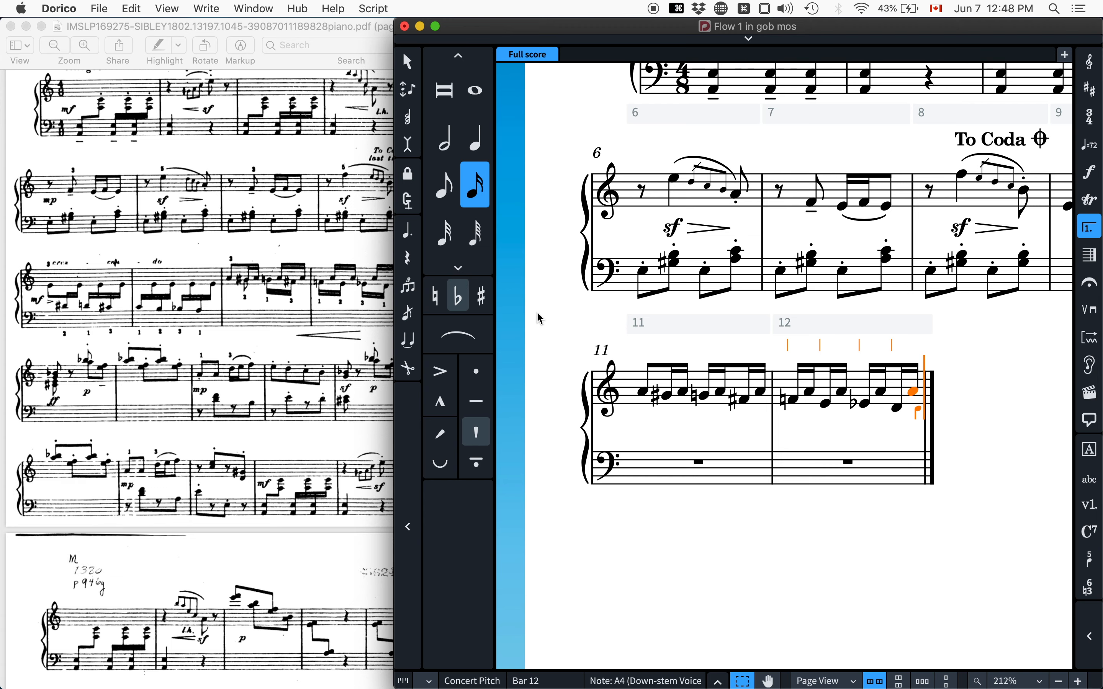
{"action": "key", "text": "q"}
{"action": "scroll", "coordinate": [113, 316], "scroll_direction": "down", "scroll_amount": 3}
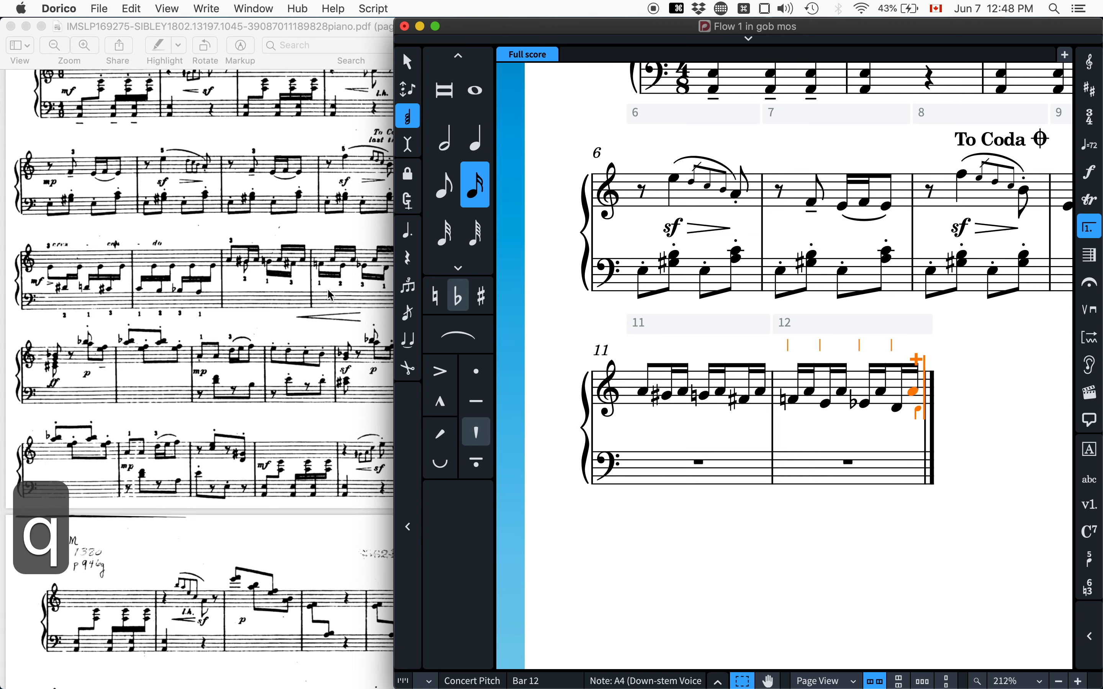
{"action": "left_click", "coordinate": [113, 316]}
{"action": "key", "text": "super+Tab"}
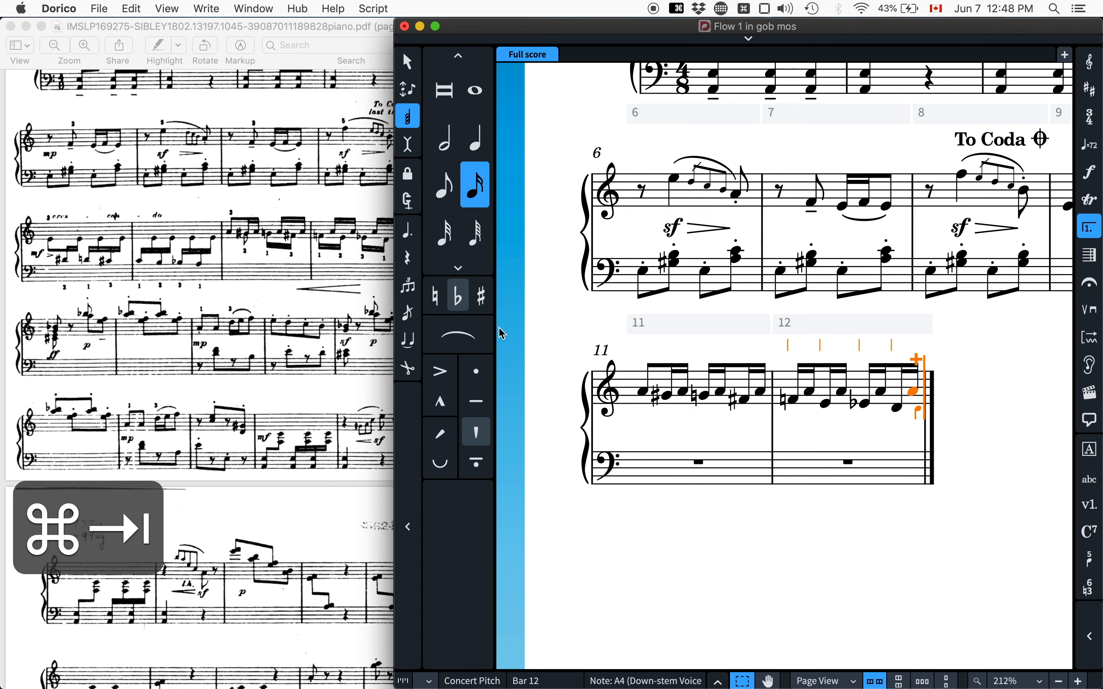
{"action": "key", "text": "5"}
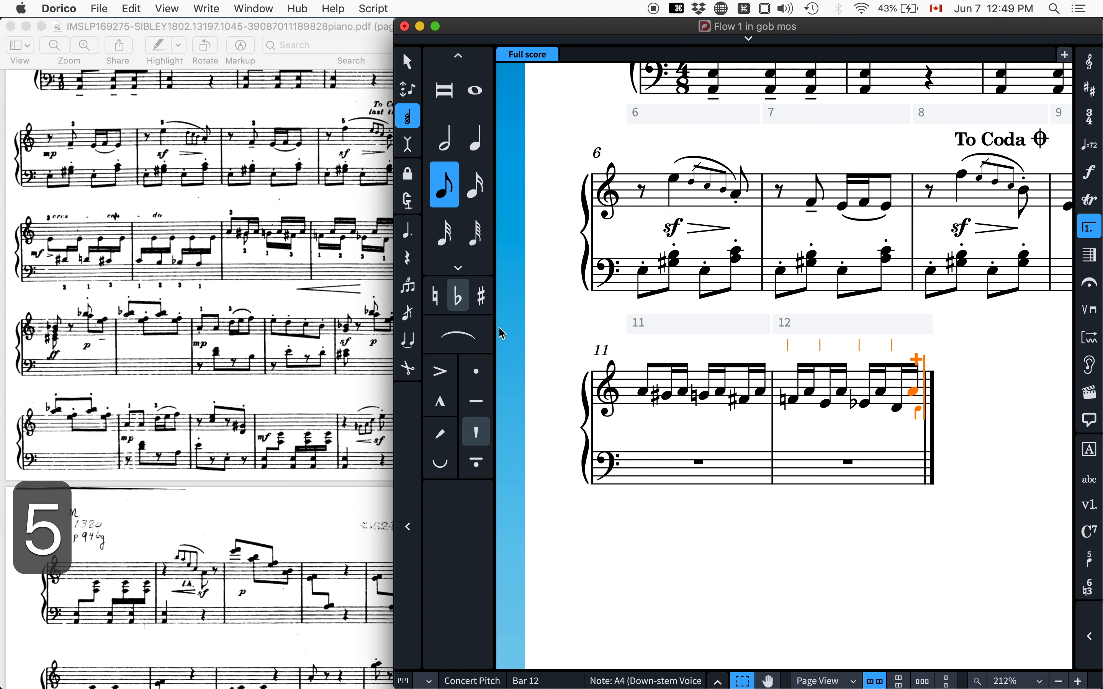
{"action": "key", "text": "equal"}
{"action": "key", "text": "c"}
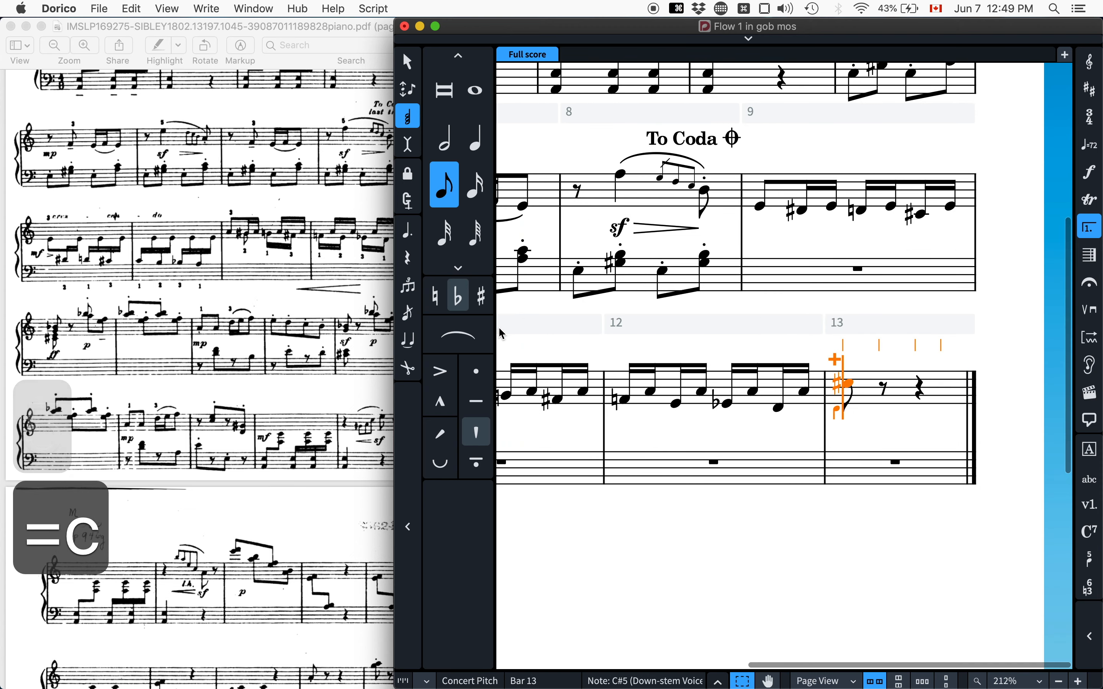
{"action": "key", "text": "alt+super+Down"}
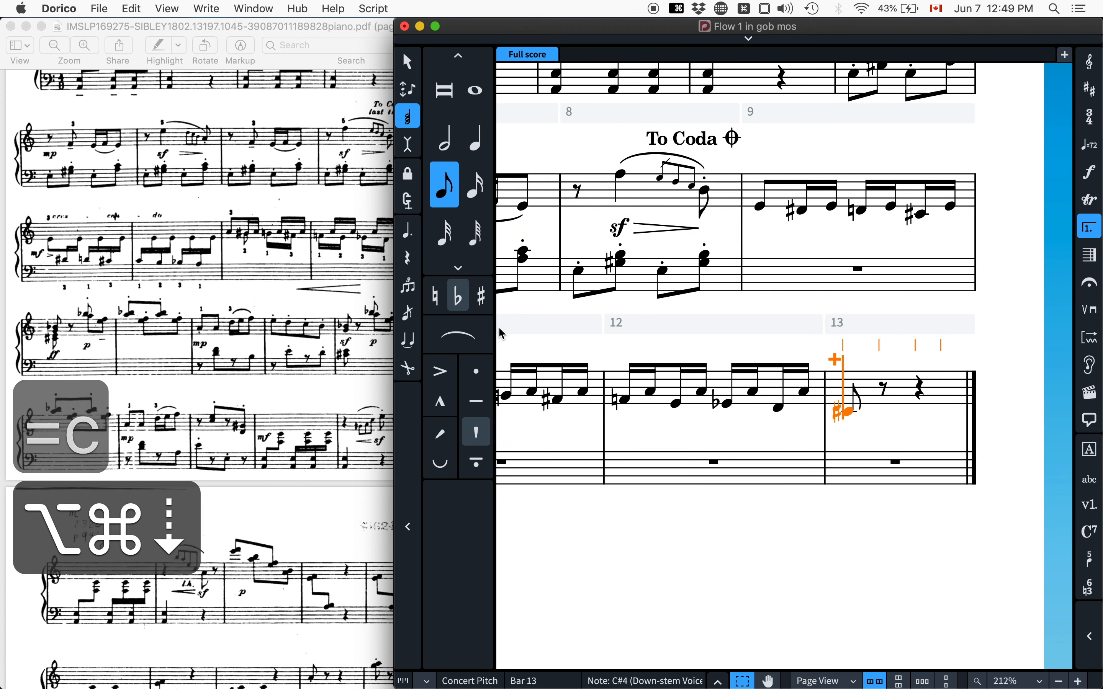
Complete bar 13's opening eighth-note chord with E4, G4 and B flat 4 above the C#4, ending note input.
{"action": "key", "text": "e"}
{"action": "key", "text": "g"}
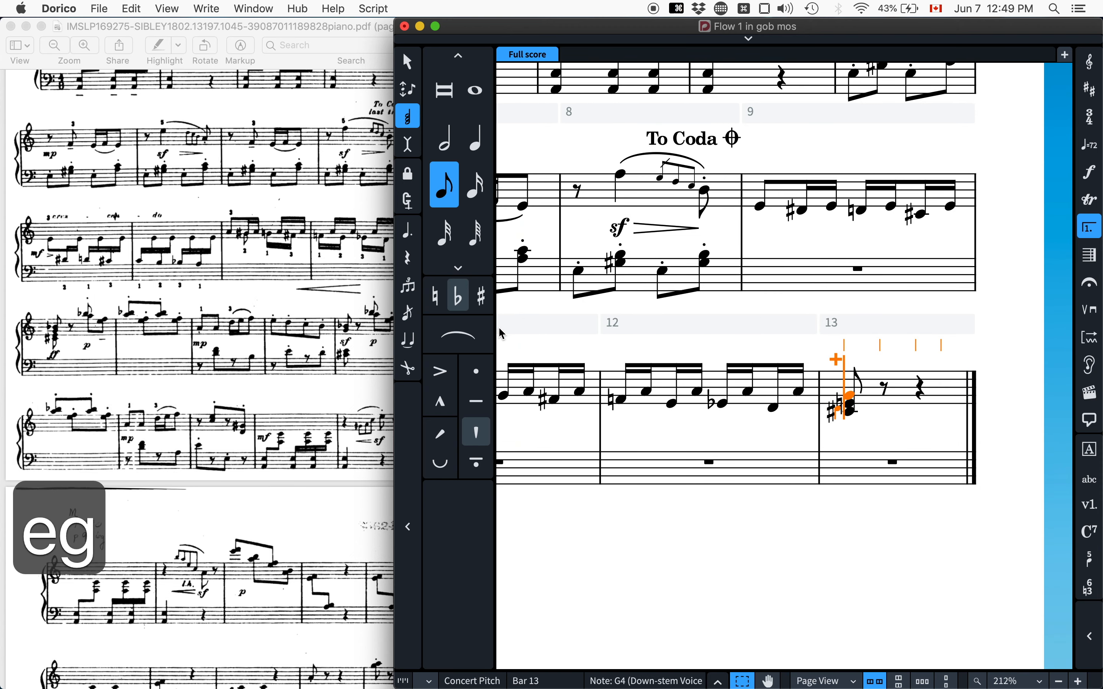
{"action": "key", "text": "minus"}
{"action": "key", "text": "b"}
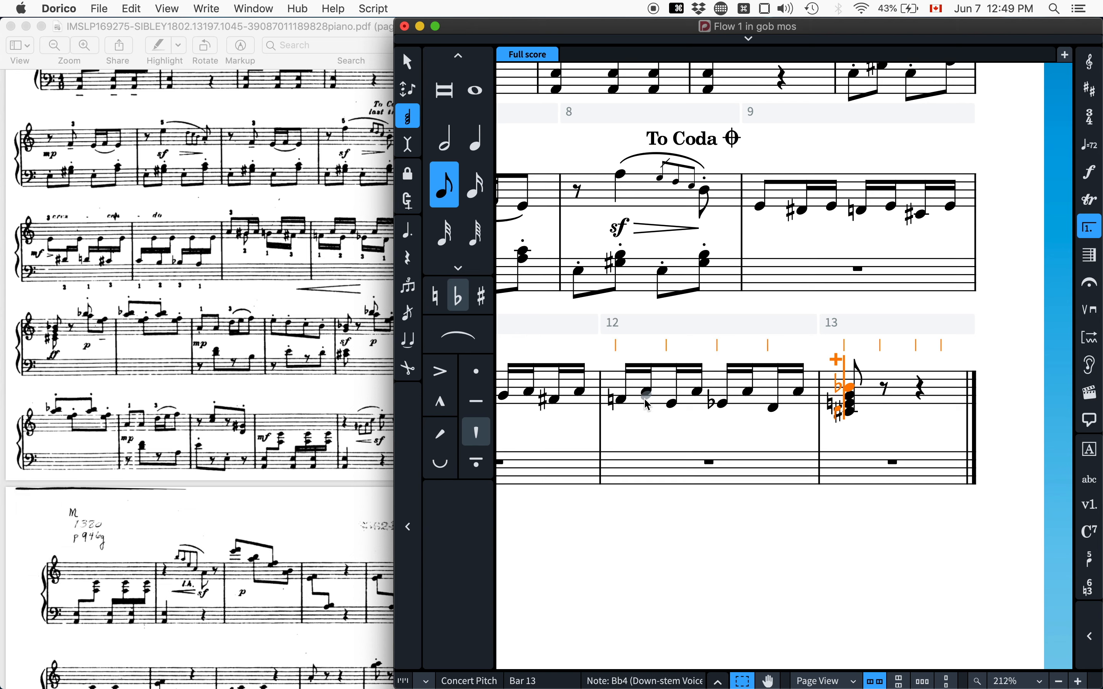
{"action": "key", "text": "Escape"}
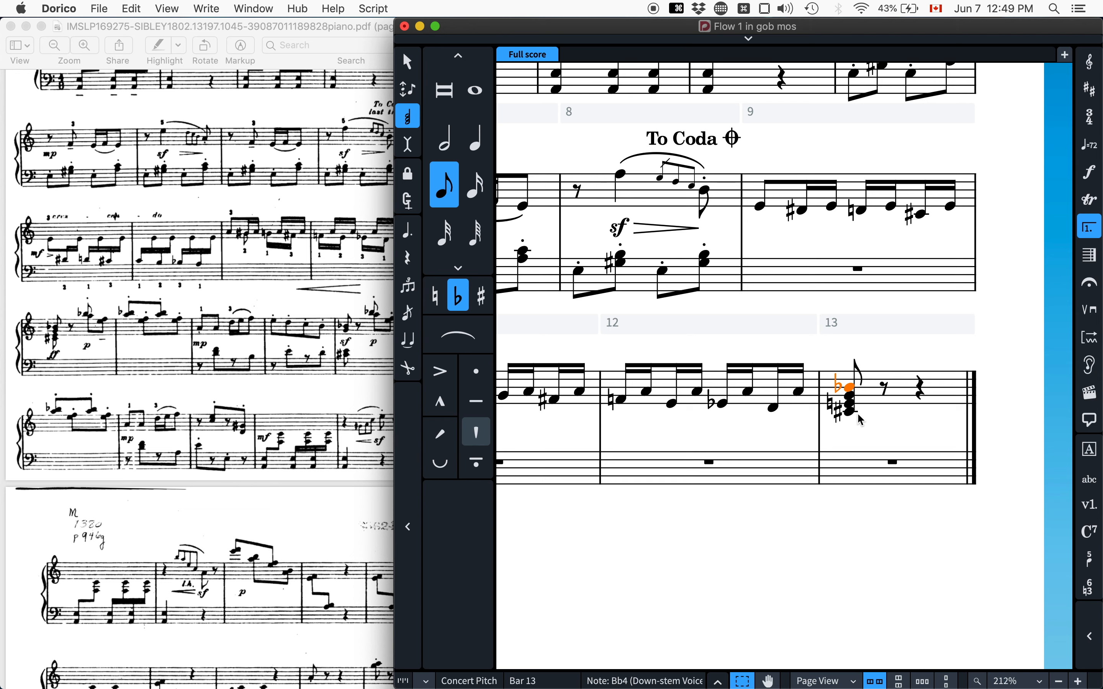
Try to flip the stem of only the bottom C#4 in bar 13's chord.
{"action": "left_click", "coordinate": [854, 416]}
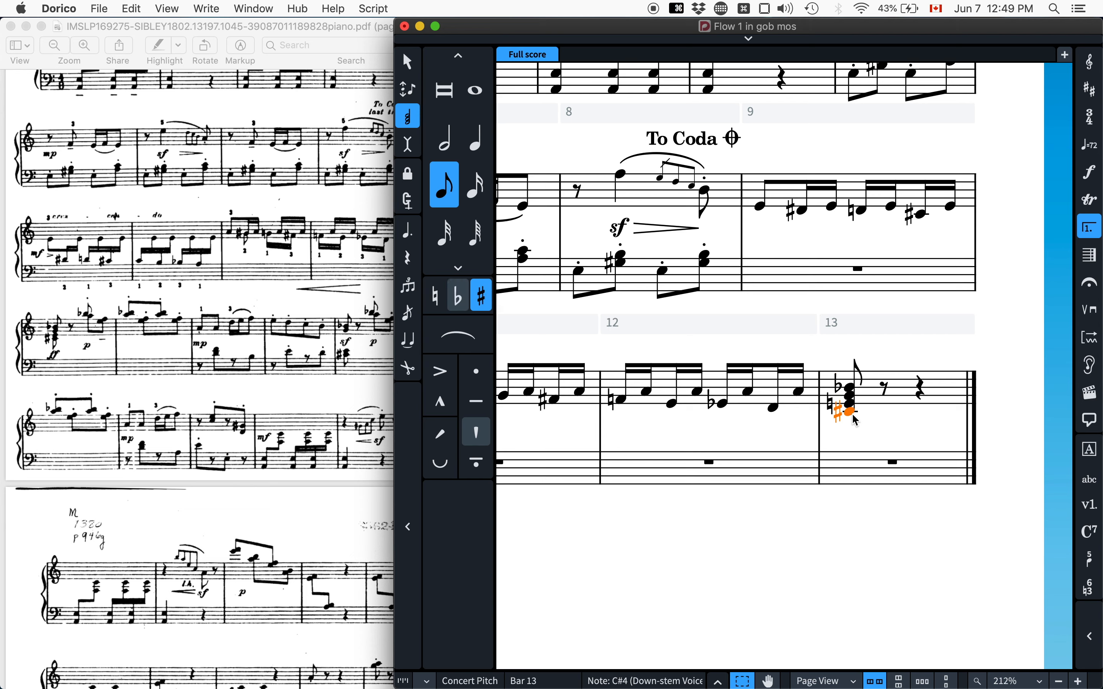
{"action": "left_click", "coordinate": [859, 413]}
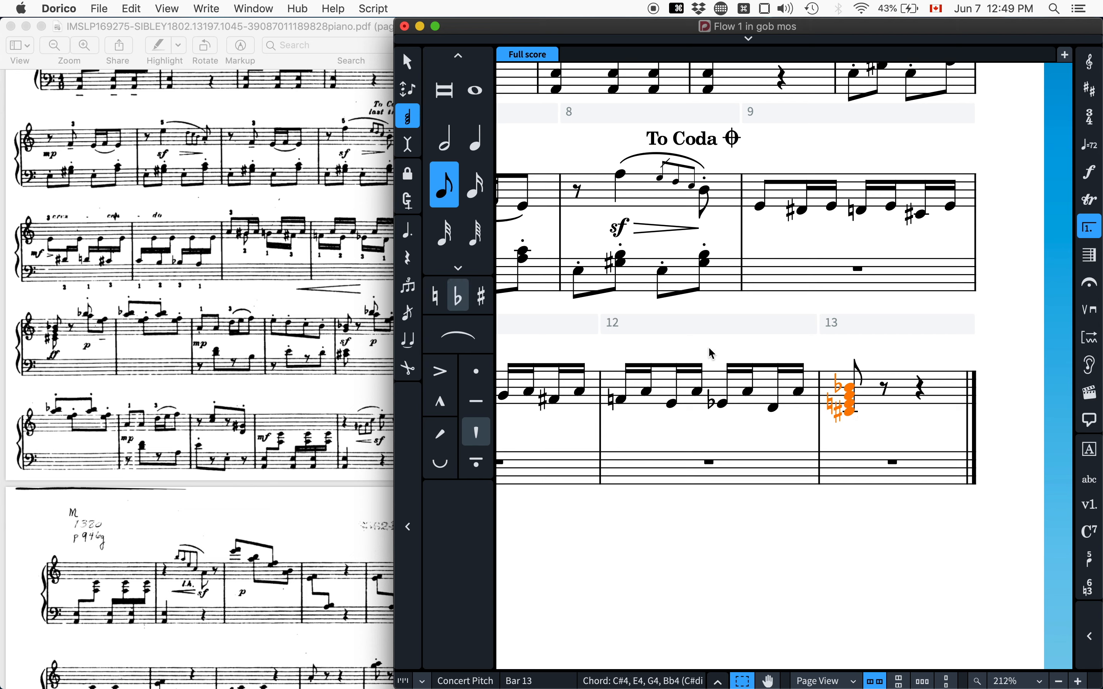
{"action": "left_click", "coordinate": [854, 415]}
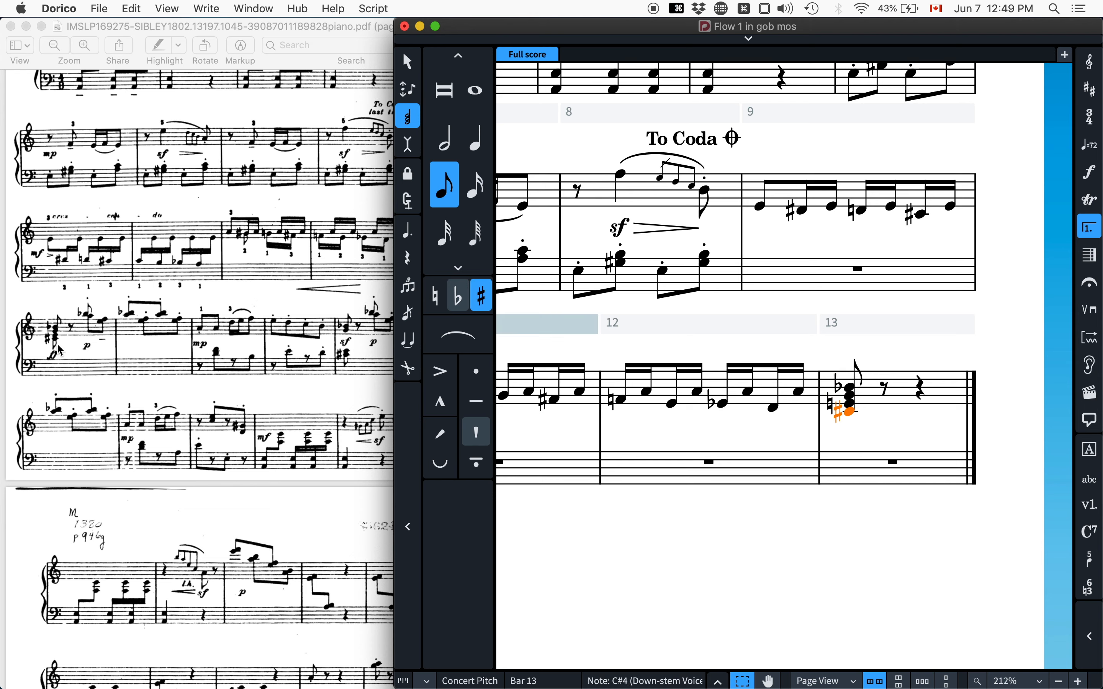
{"action": "key", "text": "f"}
{"action": "key", "text": "f"}
{"action": "key", "text": "f"}
{"action": "key", "text": "f"}
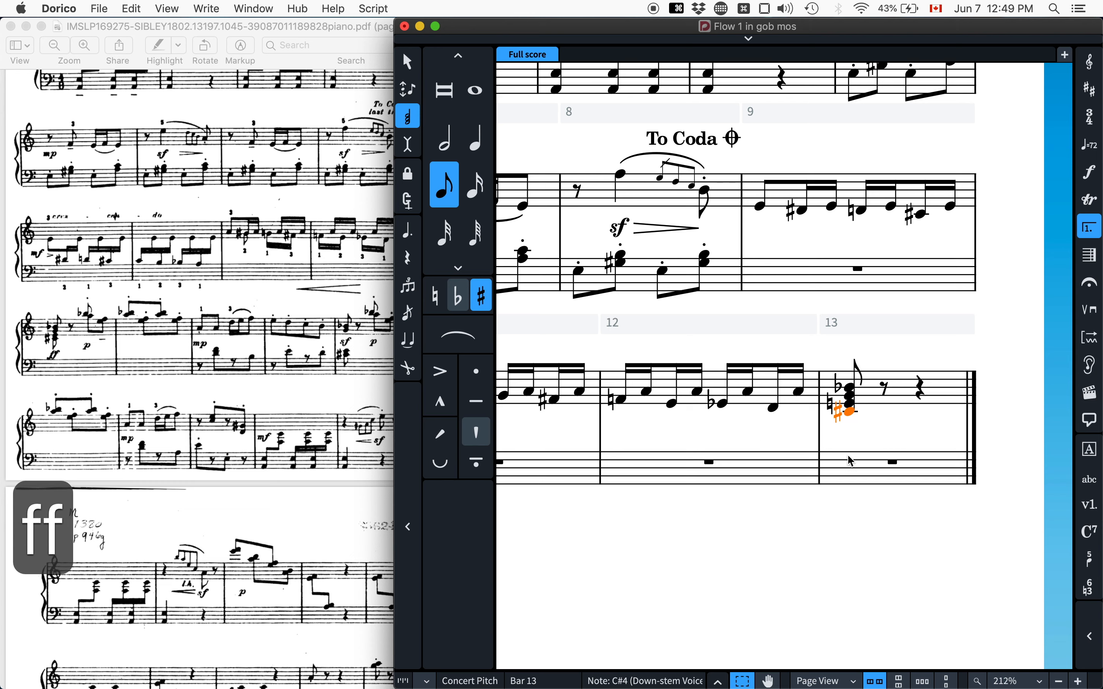
{"action": "key", "text": "f"}
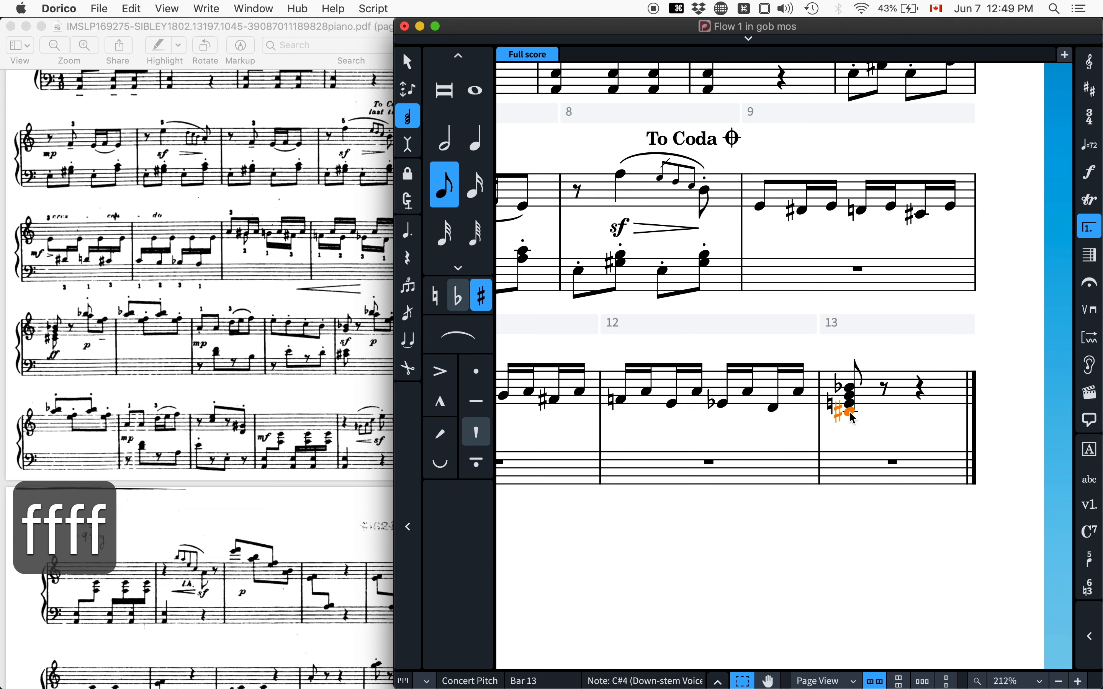
Try changing the chord's C#4 in bar 13 to Down-stem Voice 1 and flipping its stem.
{"action": "right_click", "coordinate": [877, 419]}
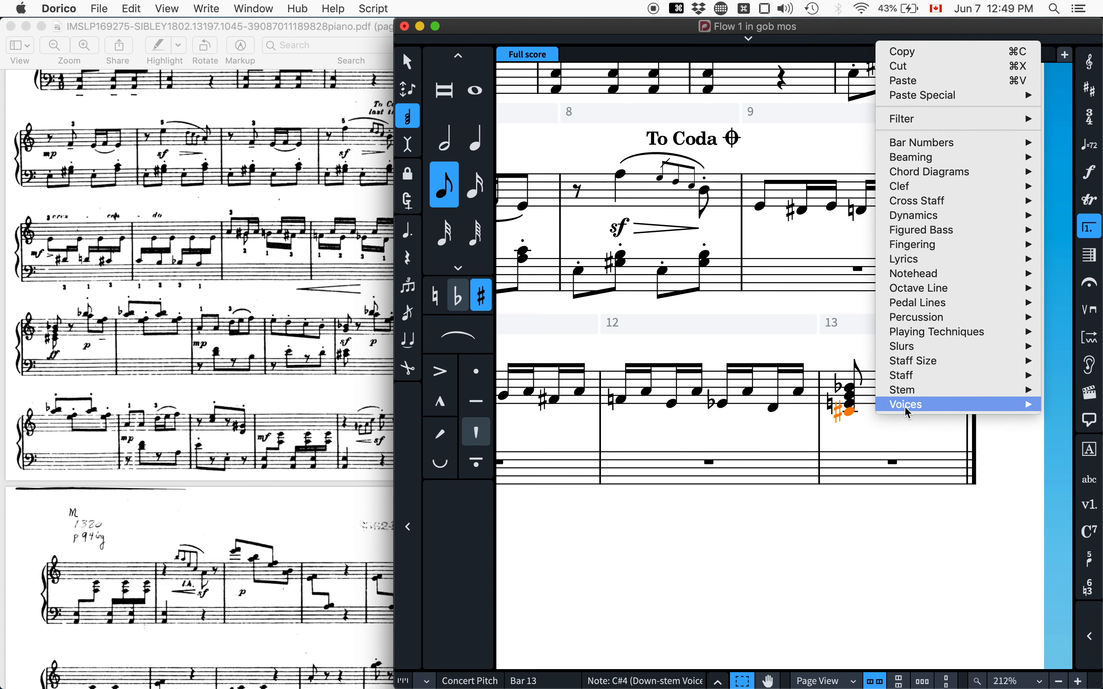
{"action": "mouse_move", "coordinate": [909, 404]}
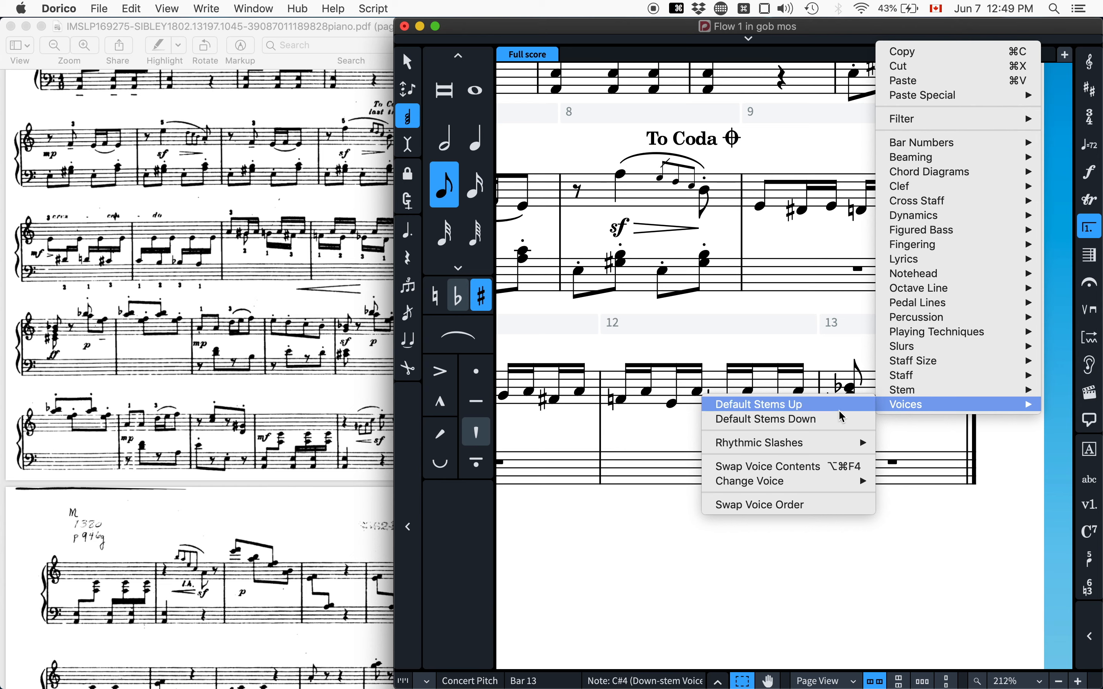
{"action": "mouse_move", "coordinate": [841, 481]}
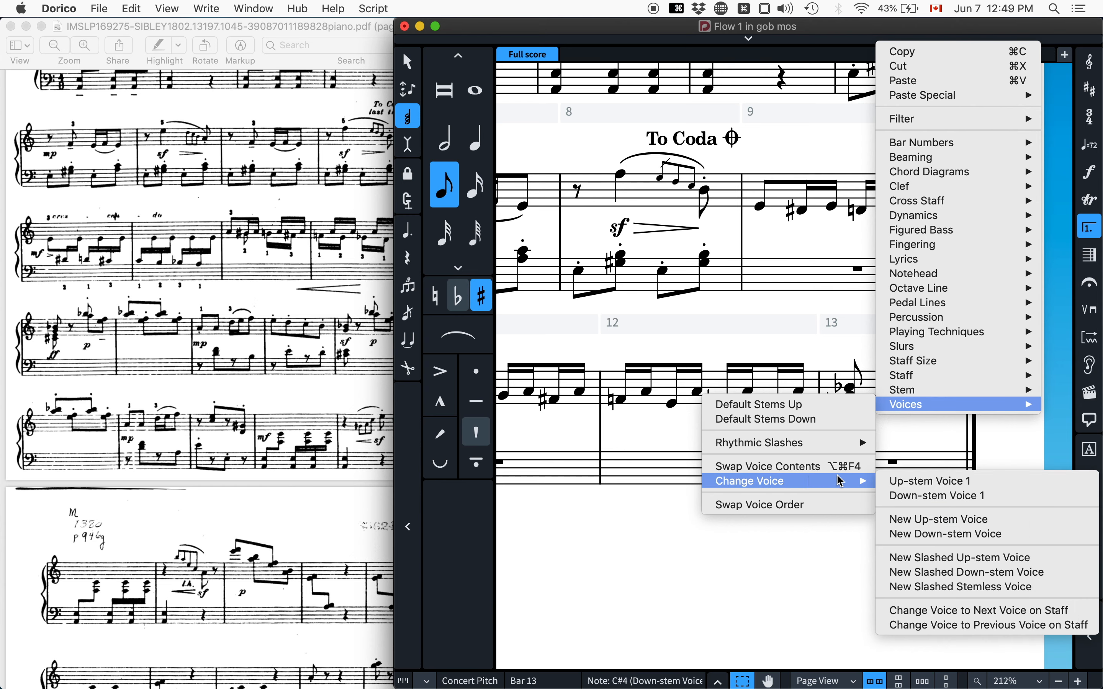
{"action": "left_click", "coordinate": [912, 497]}
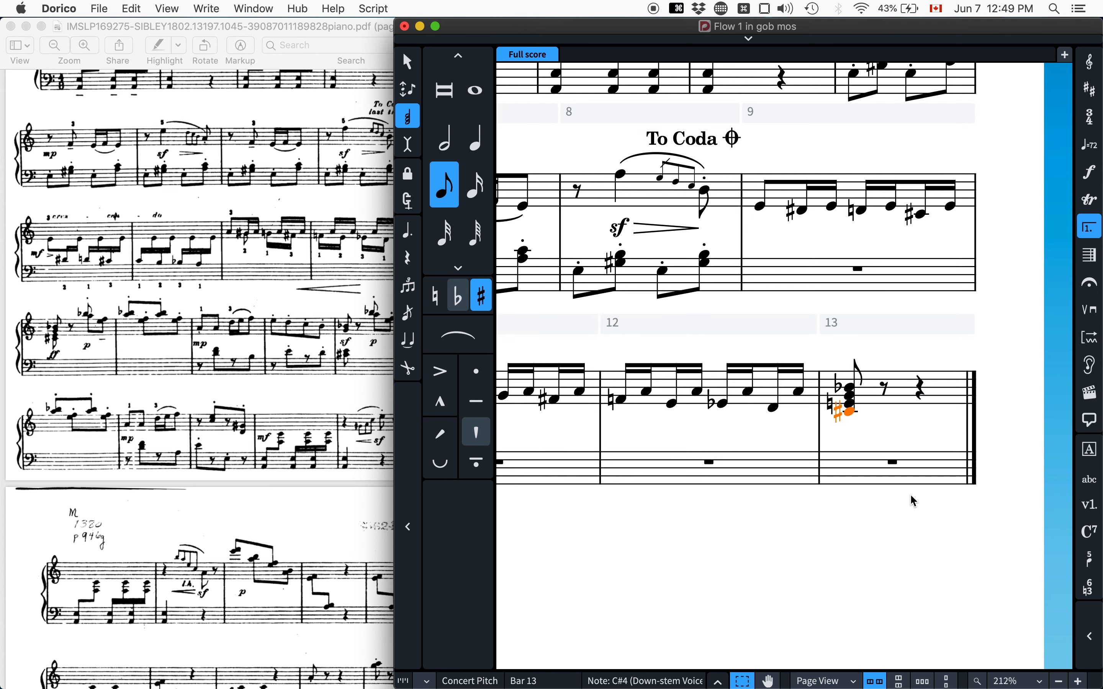
{"action": "key", "text": "f"}
{"action": "key", "text": "f"}
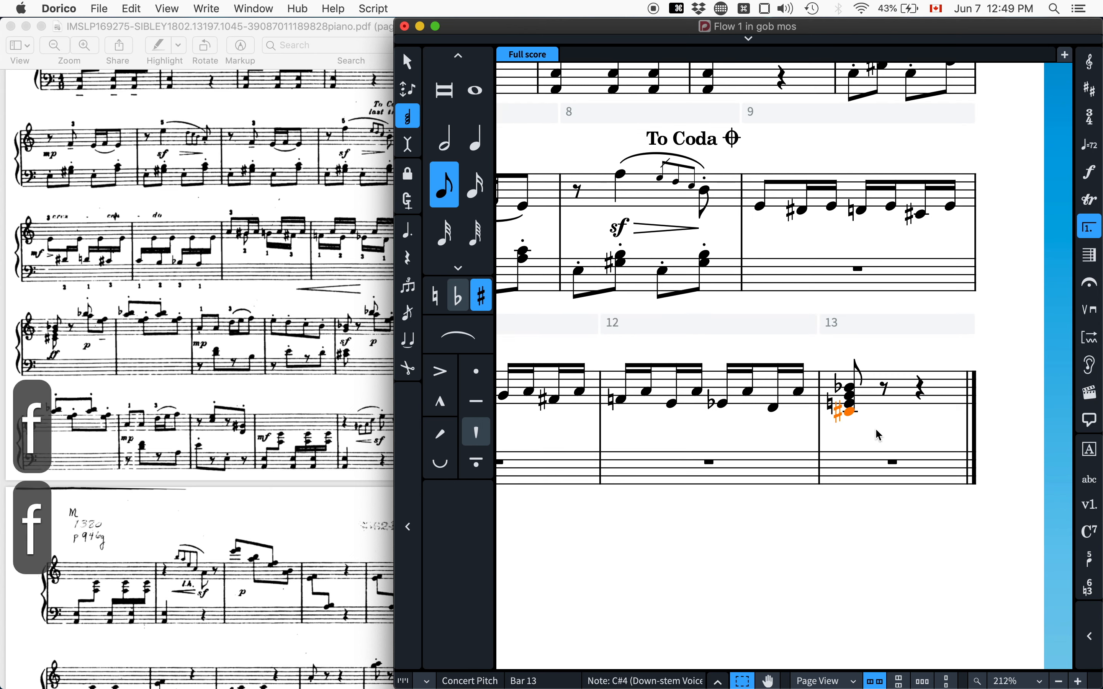
{"action": "key", "text": "f"}
{"action": "key", "text": "f"}
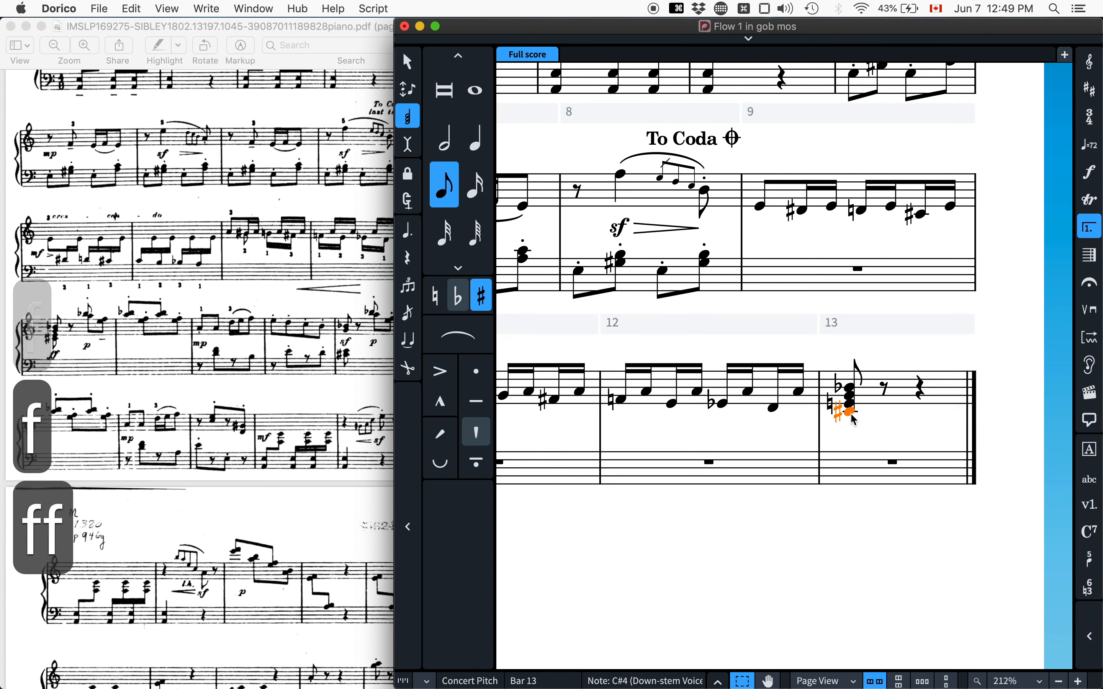
{"action": "right_click", "coordinate": [873, 427]}
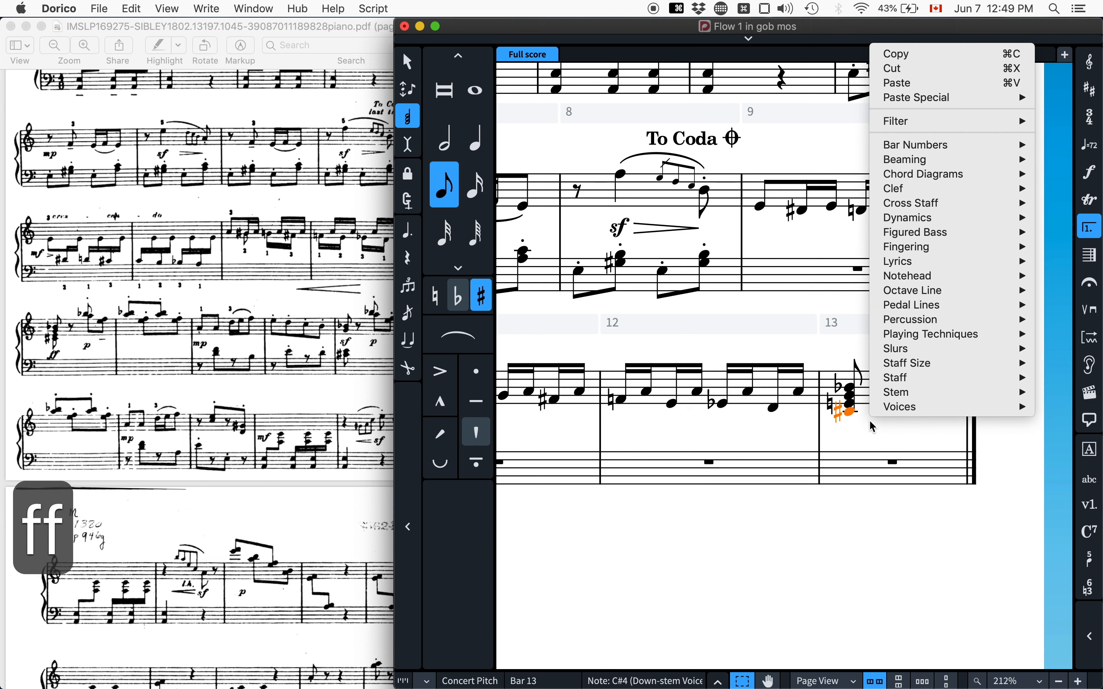
{"action": "mouse_move", "coordinate": [894, 407]}
{"action": "mouse_move", "coordinate": [842, 455]}
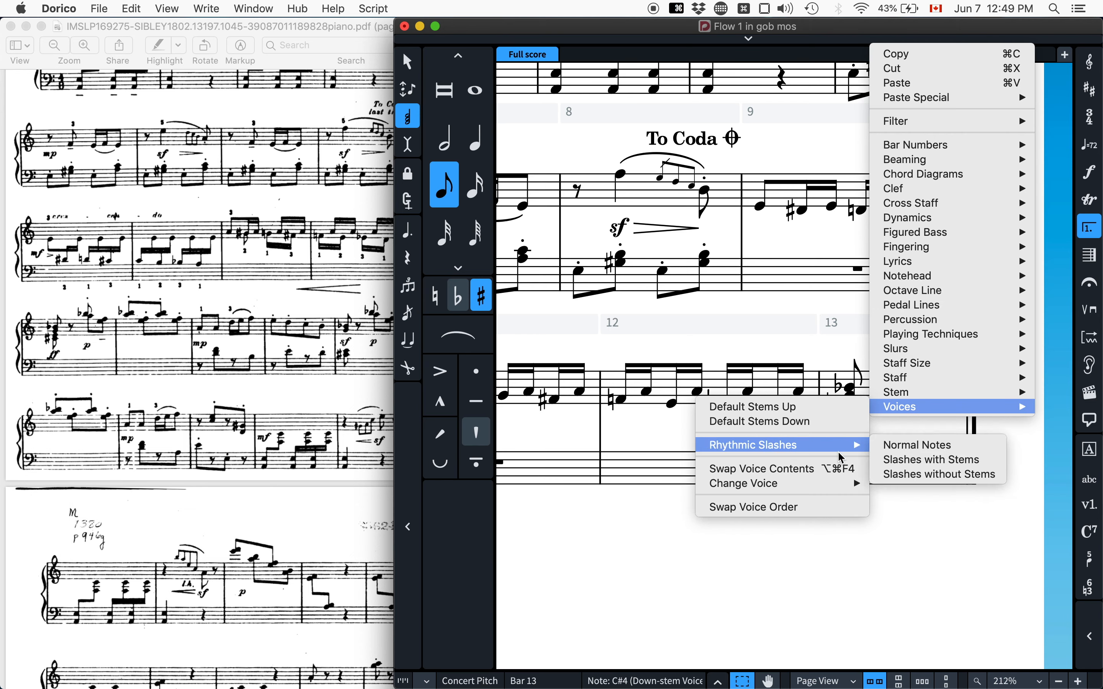
{"action": "mouse_move", "coordinate": [844, 484]}
{"action": "left_click", "coordinate": [918, 496]}
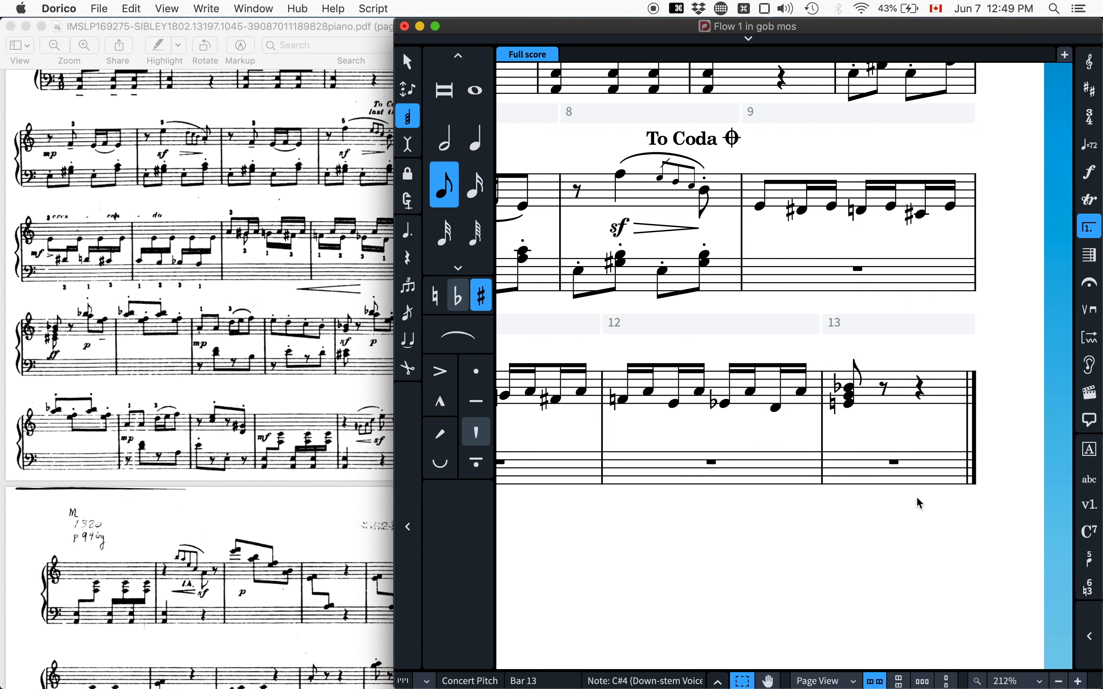
Move the C#4 of bar 13's chord into an up-stem voice and flip its stem.
{"action": "right_click", "coordinate": [885, 431]}
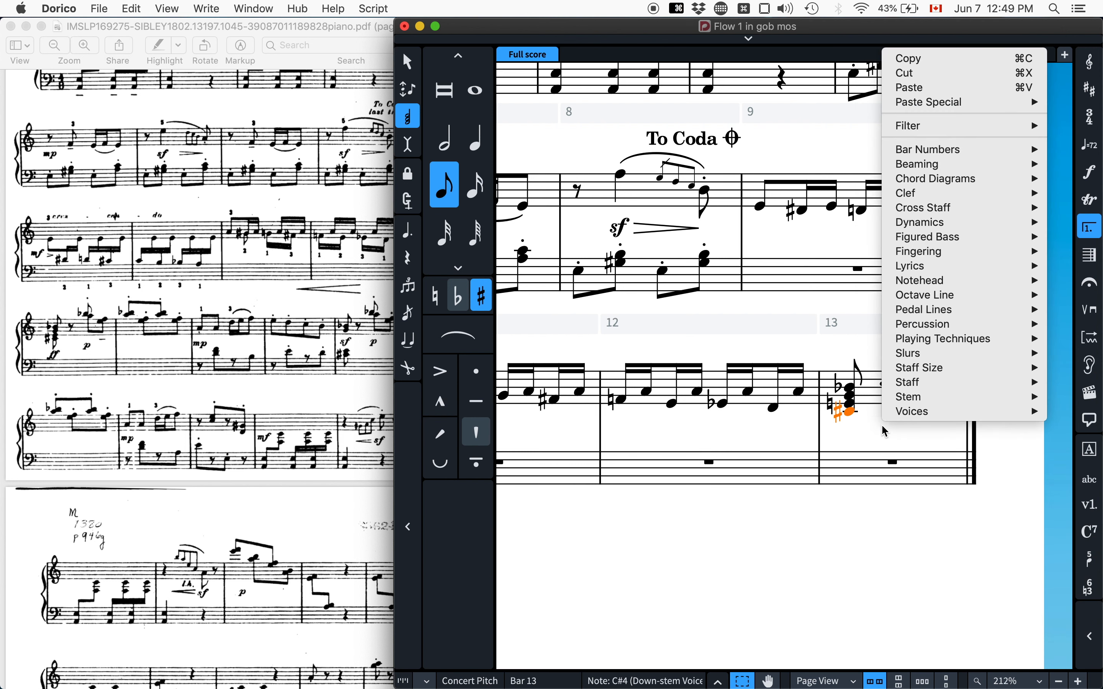
{"action": "mouse_move", "coordinate": [909, 416]}
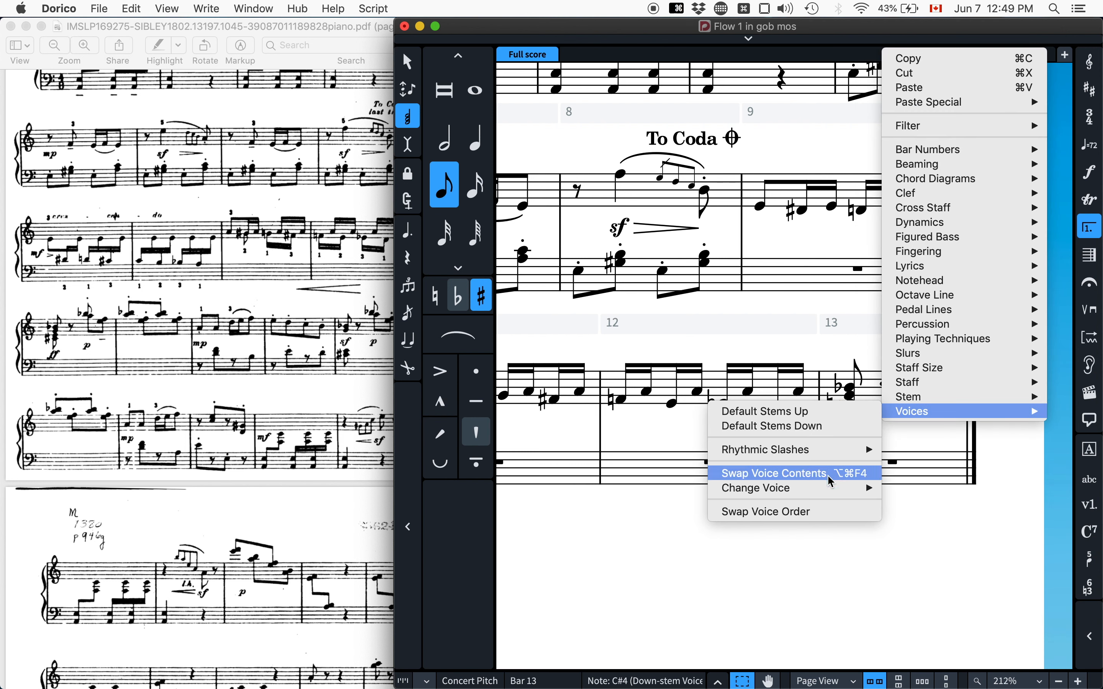
{"action": "mouse_move", "coordinate": [839, 491]}
{"action": "left_click", "coordinate": [659, 490]}
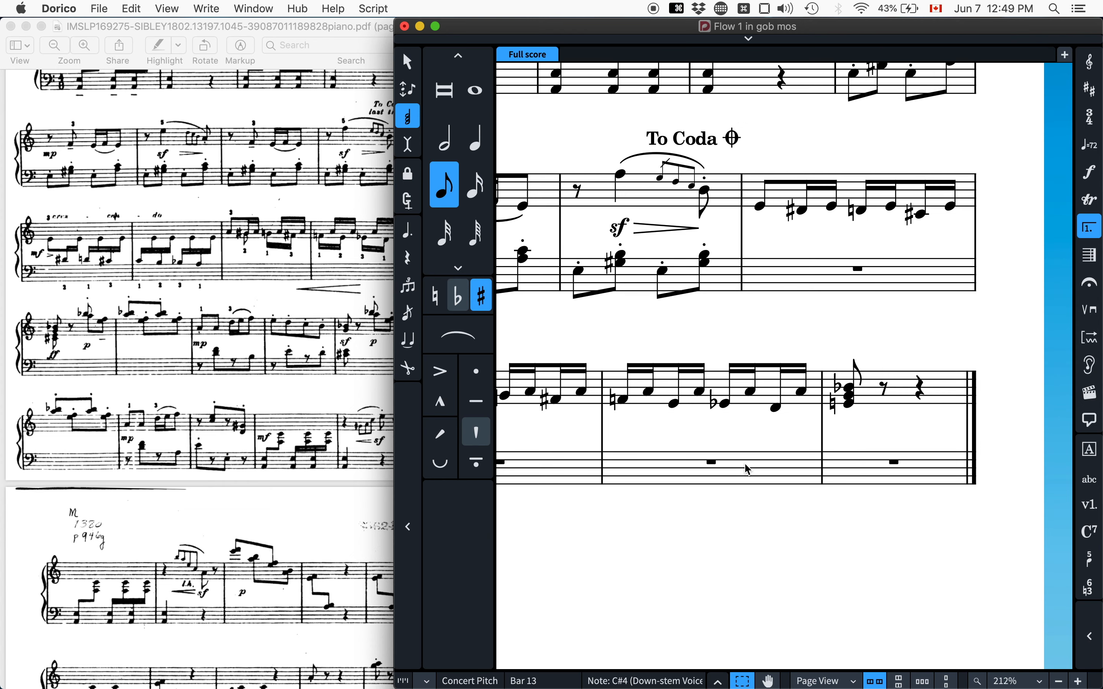
{"action": "key", "text": "f"}
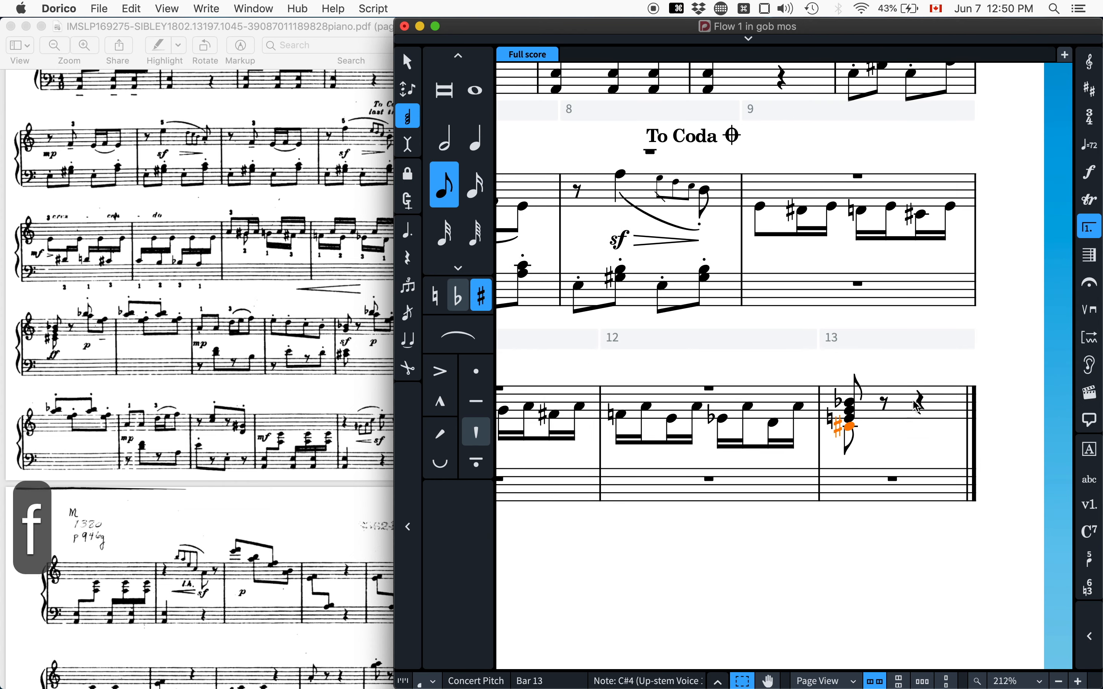
Change the voice of all upper-staff music from bar 5 to bar 12 to Up-stem Voice 1.
{"action": "key", "text": "Escape"}
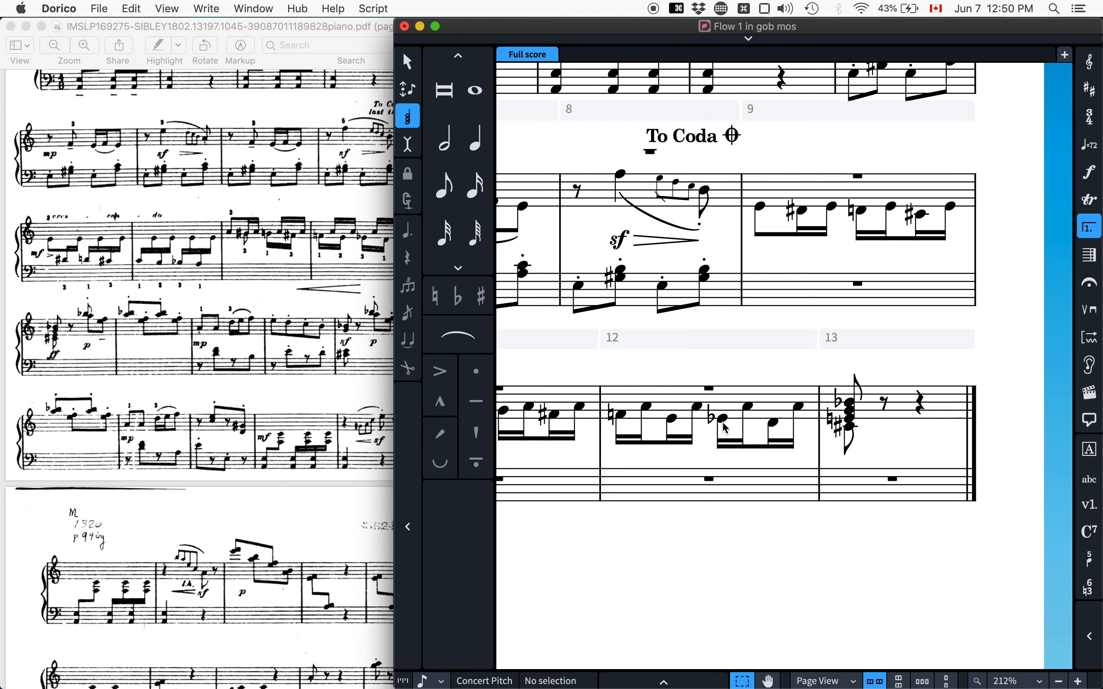
{"action": "scroll", "coordinate": [725, 416], "scroll_direction": "left", "scroll_amount": 5}
{"action": "scroll", "coordinate": [724, 416], "scroll_direction": "up", "scroll_amount": 2}
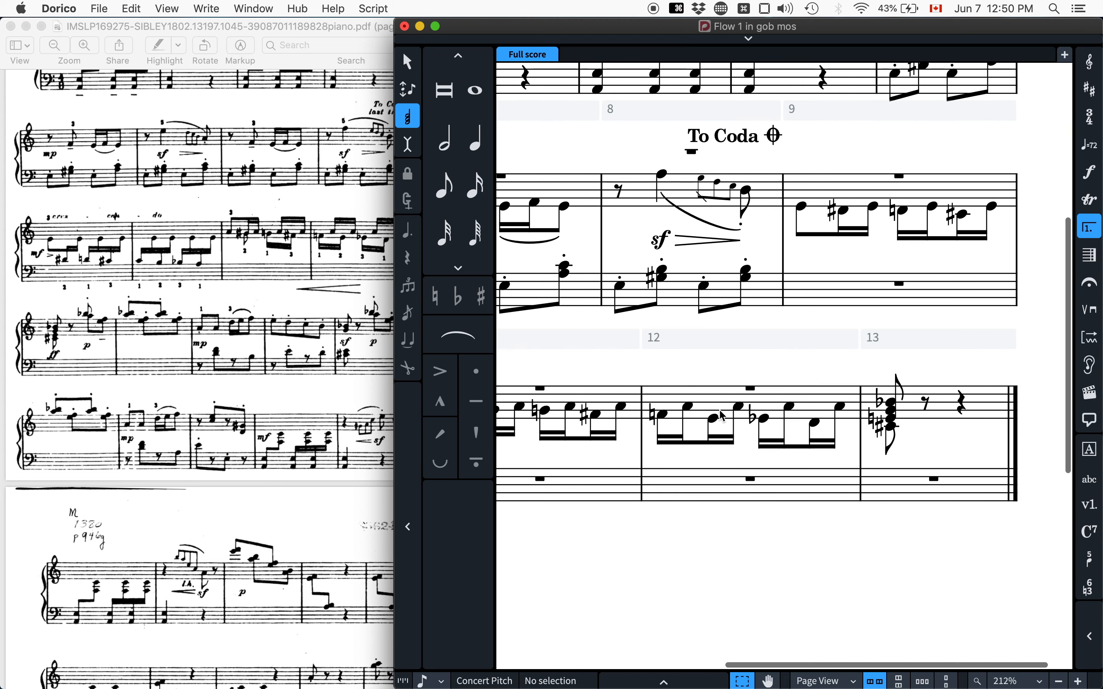
{"action": "scroll", "coordinate": [722, 416], "scroll_direction": "down", "scroll_amount": 6}
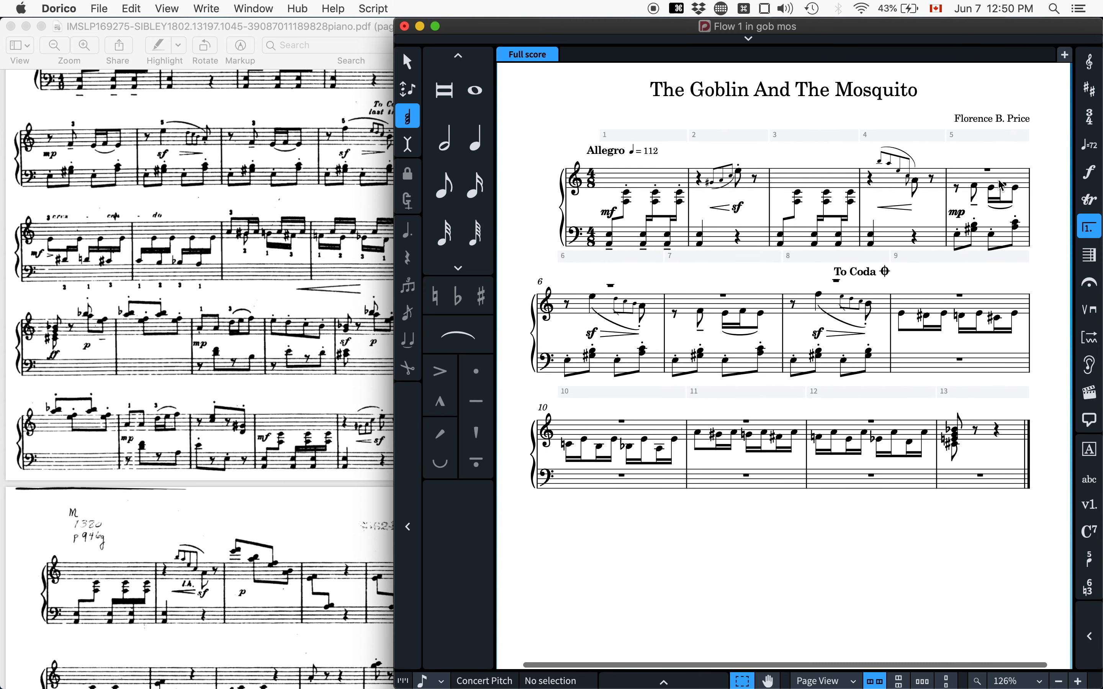
{"action": "left_click", "coordinate": [998, 180]}
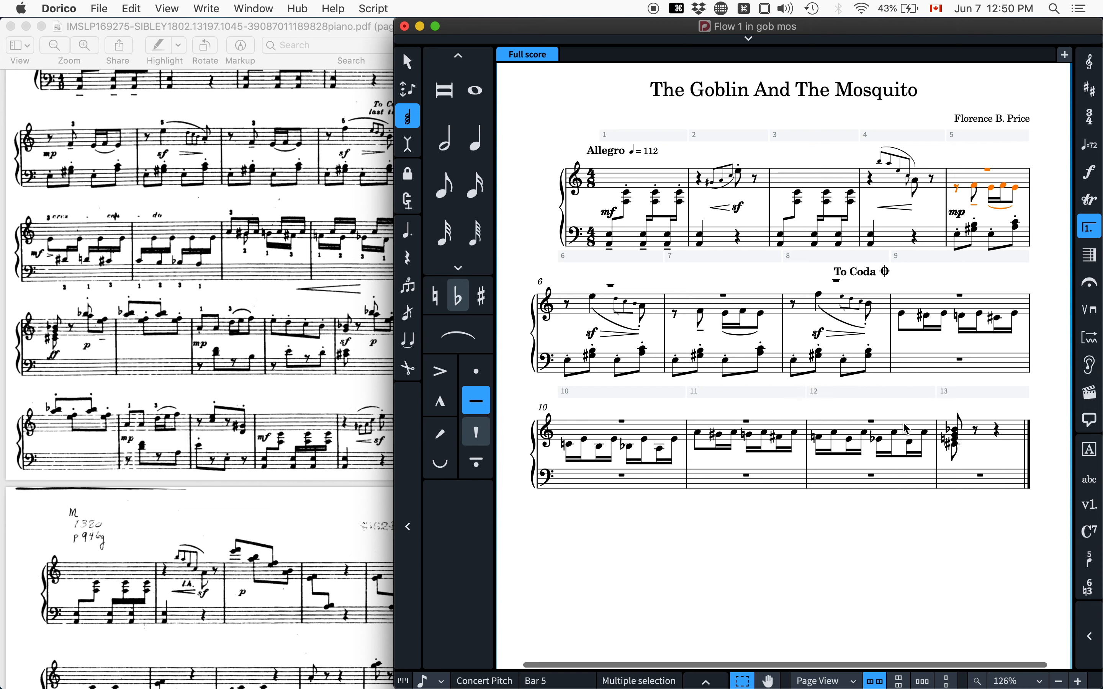
{"action": "left_click", "coordinate": [909, 436], "text": "shift"}
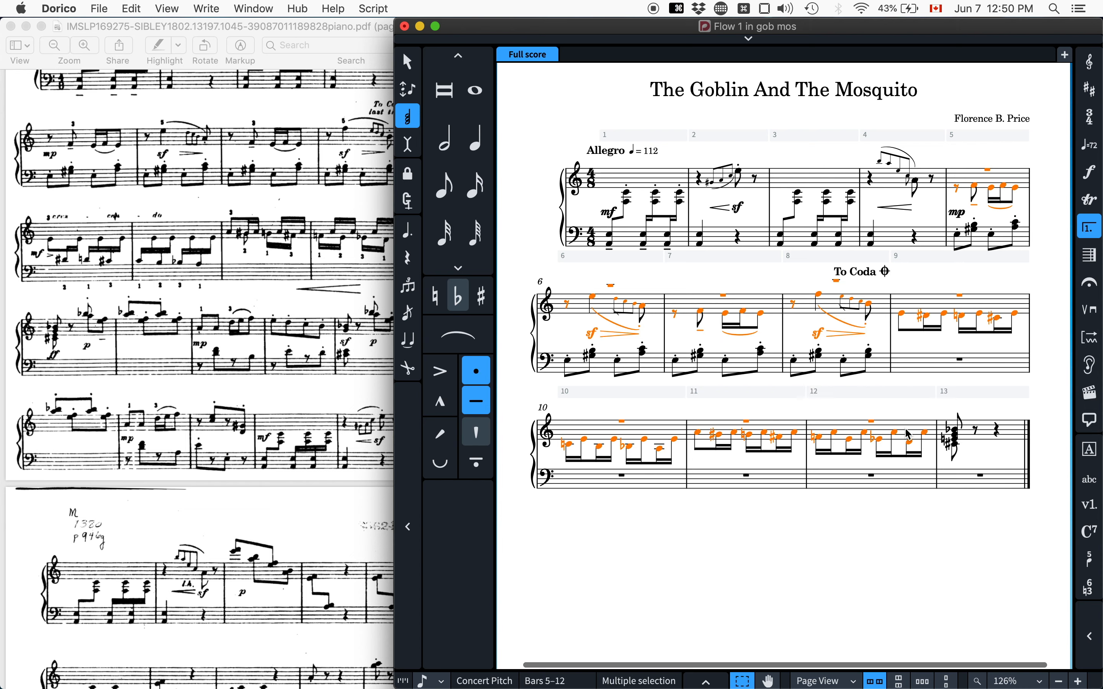
{"action": "right_click", "coordinate": [1000, 277]}
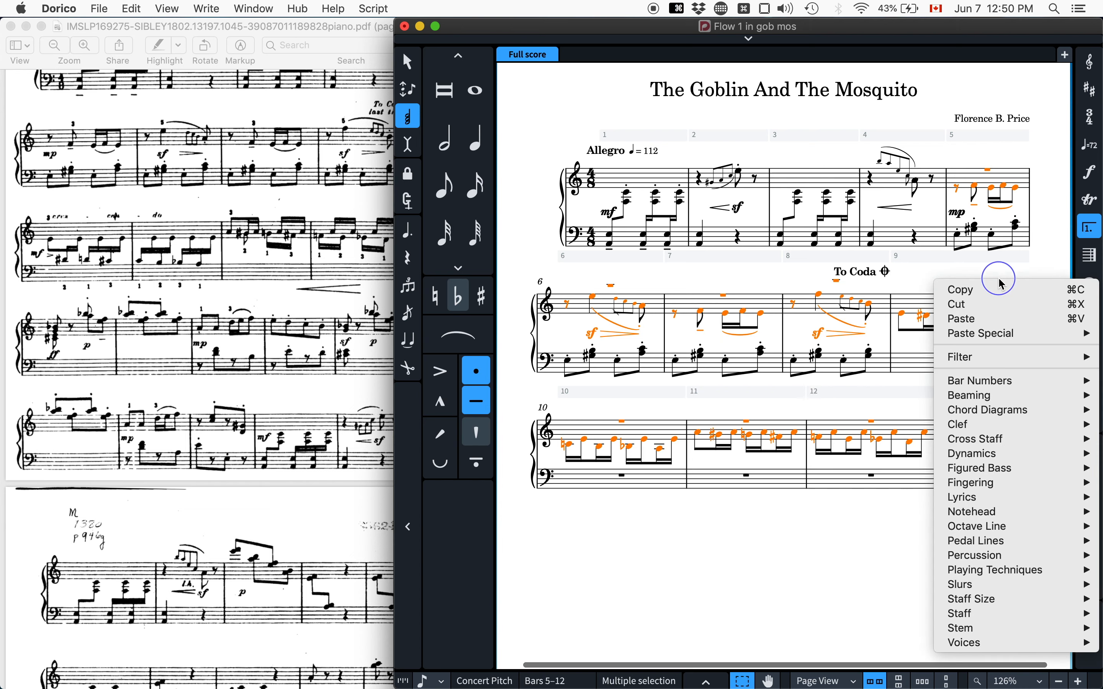
{"action": "mouse_move", "coordinate": [969, 643]}
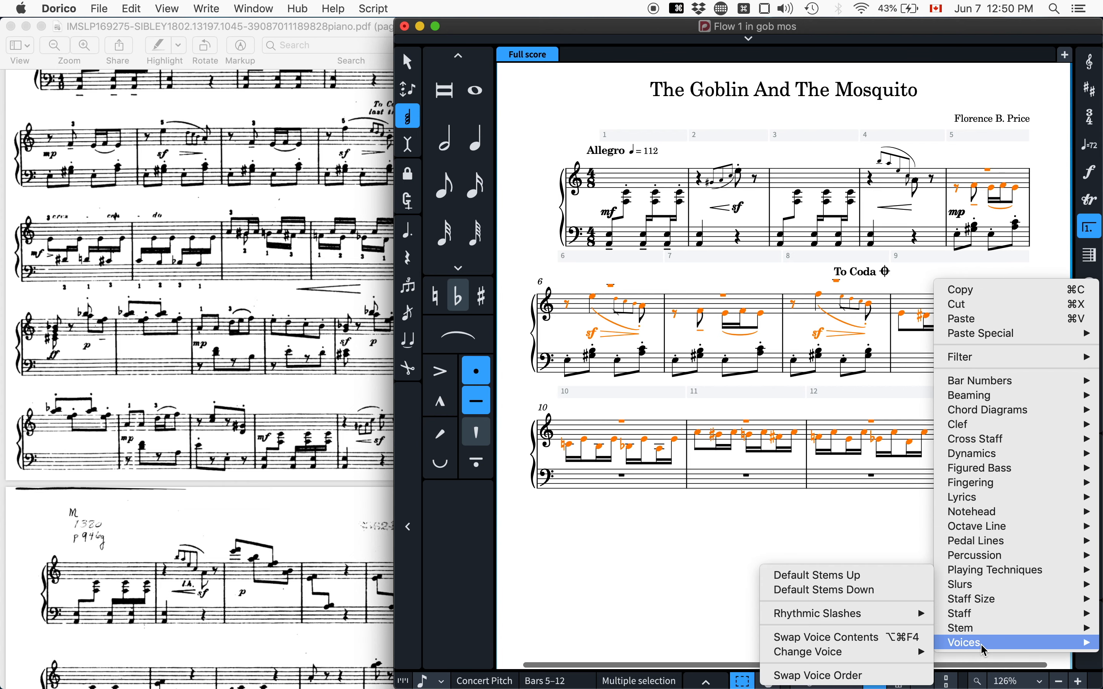
{"action": "mouse_move", "coordinate": [856, 656]}
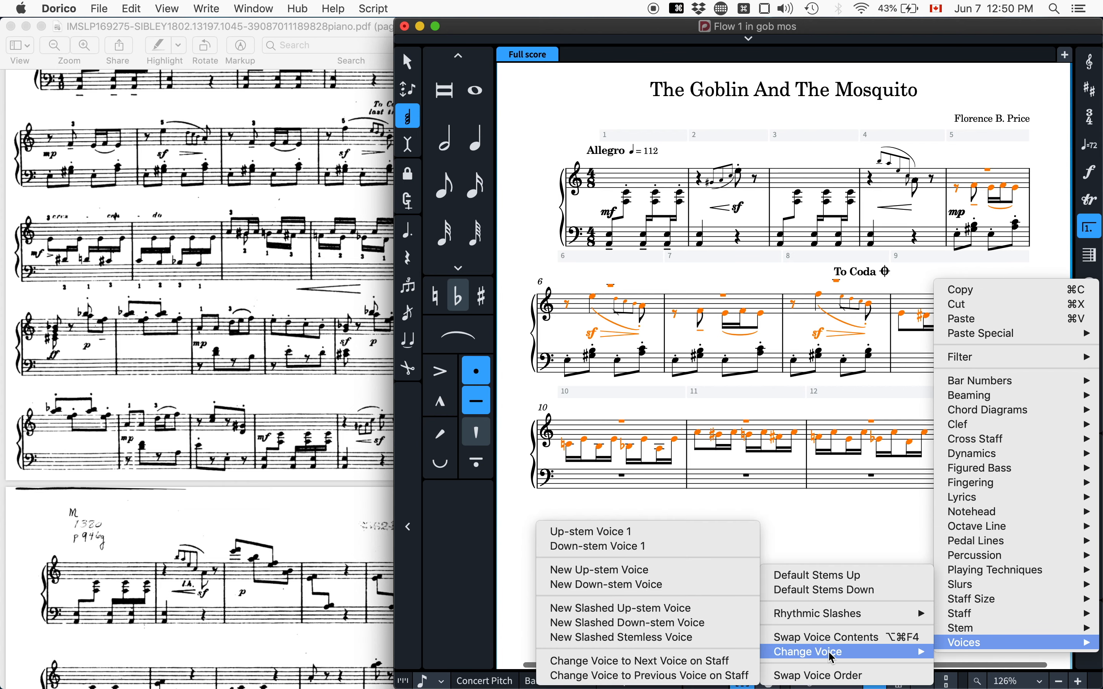
{"action": "left_click", "coordinate": [647, 532]}
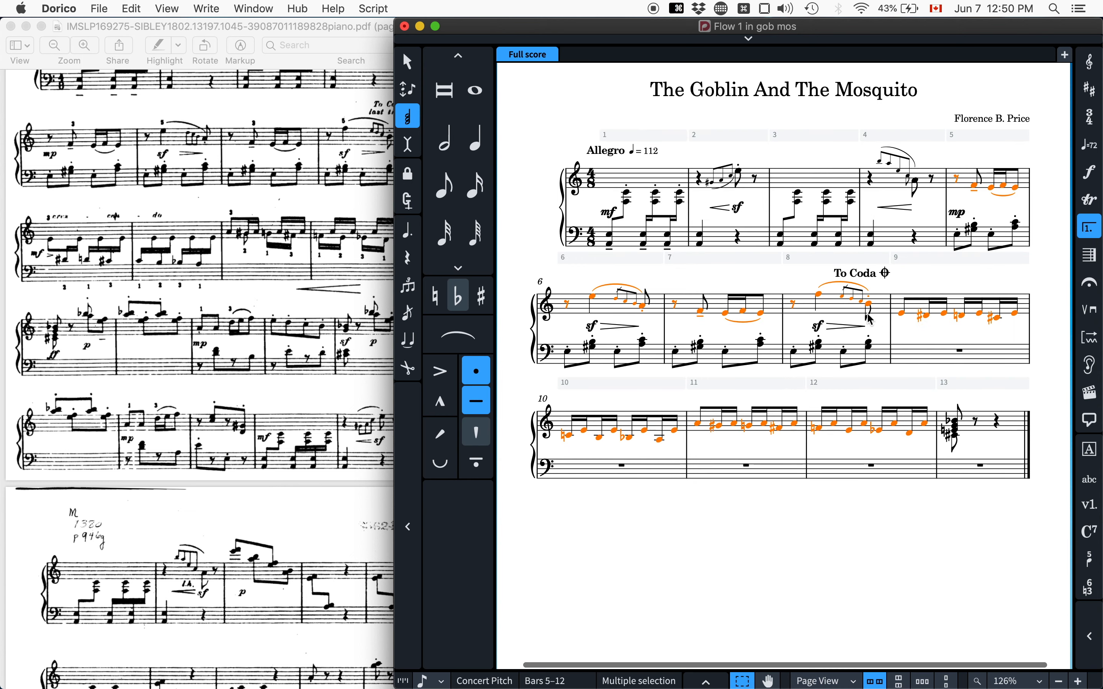
Check the scanned score's opening page and add an accent to bar 9's first E4.
{"action": "left_click", "coordinate": [211, 181]}
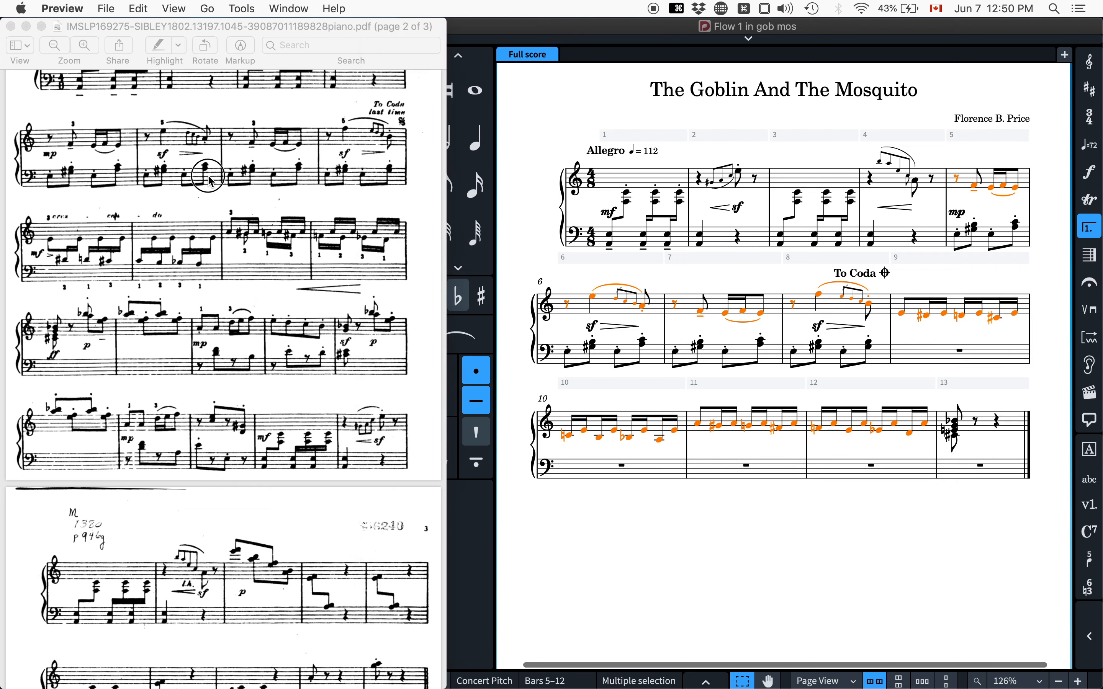
{"action": "scroll", "coordinate": [211, 182], "scroll_direction": "up", "scroll_amount": 5}
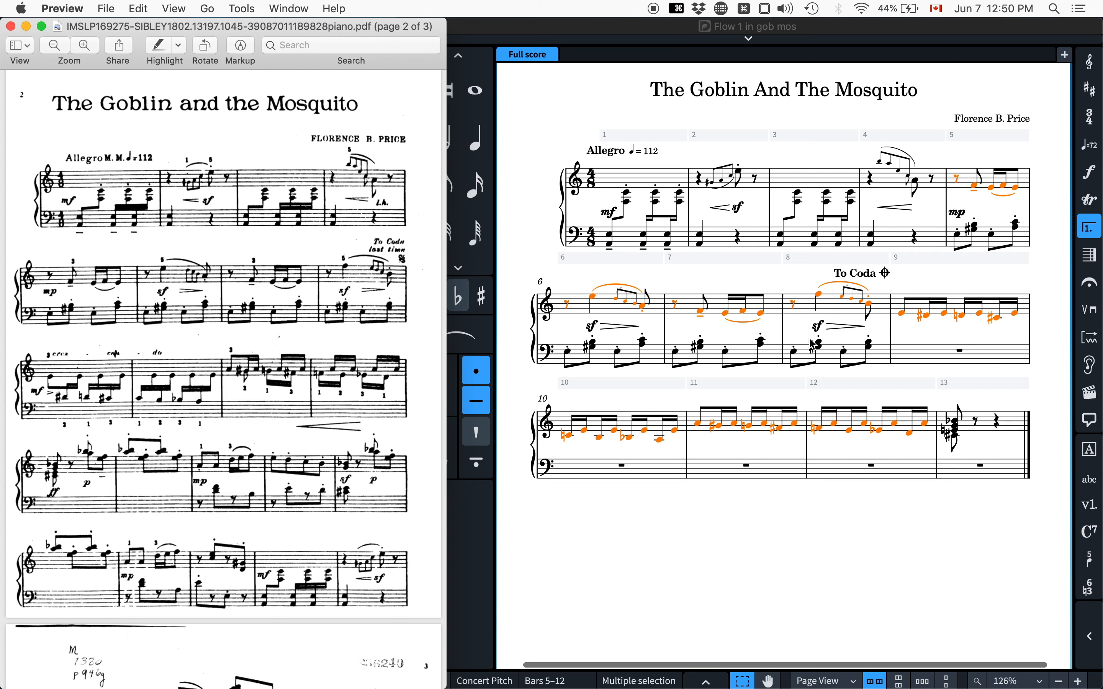
{"action": "left_click", "coordinate": [904, 319]}
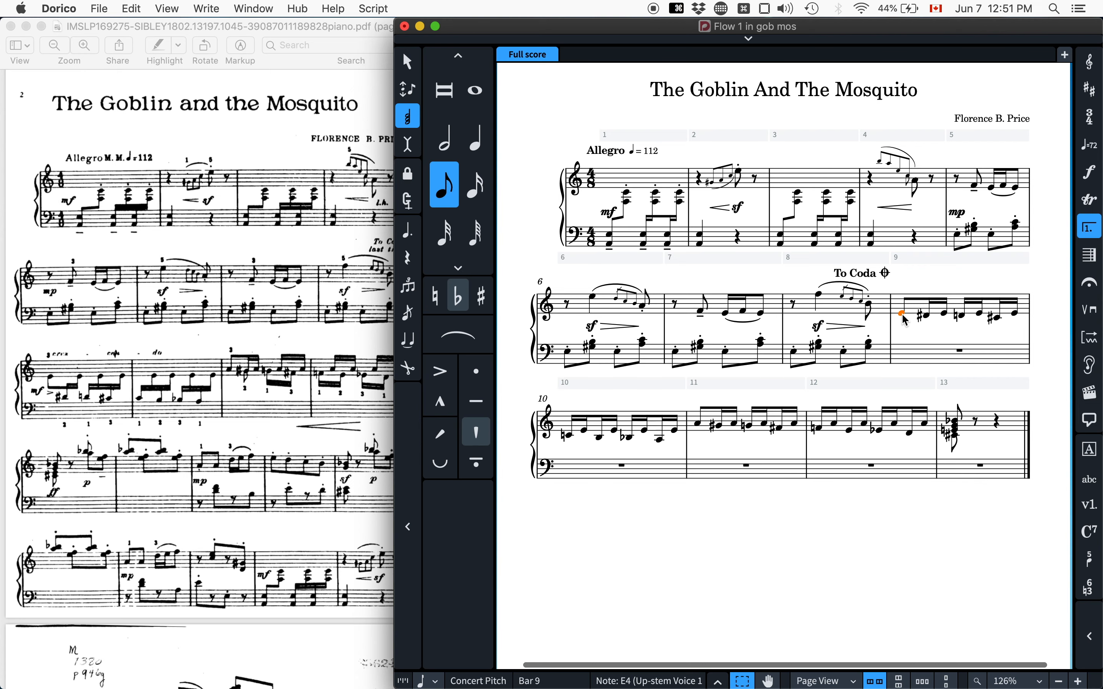
{"action": "key", "text": "super+3"}
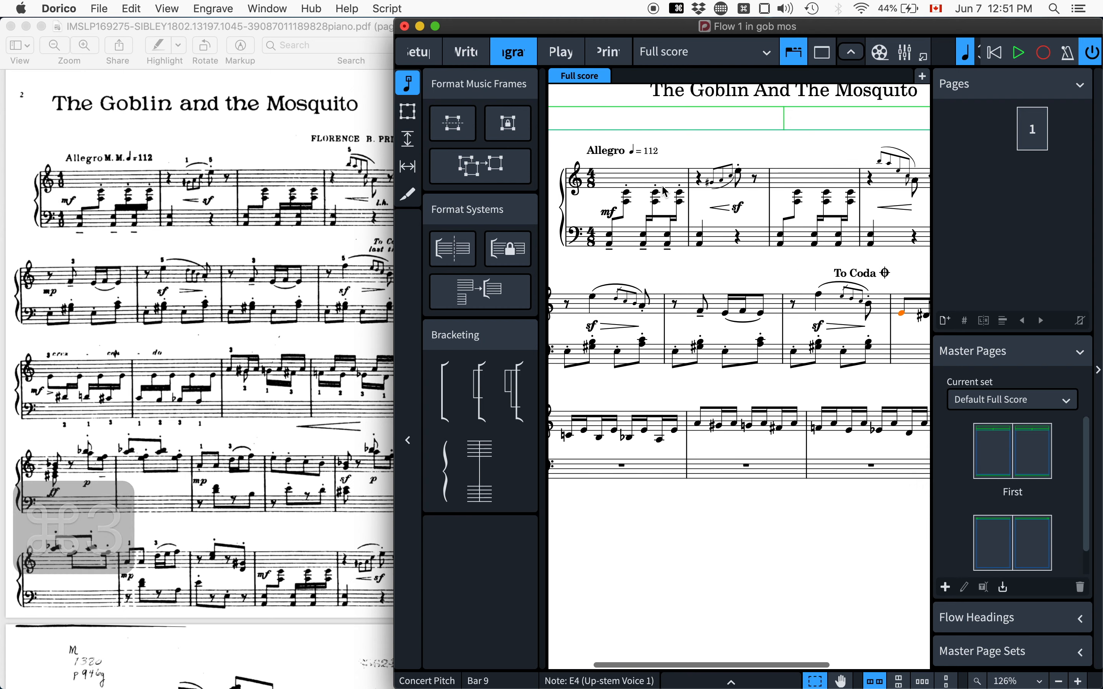
{"action": "key", "text": "super+2"}
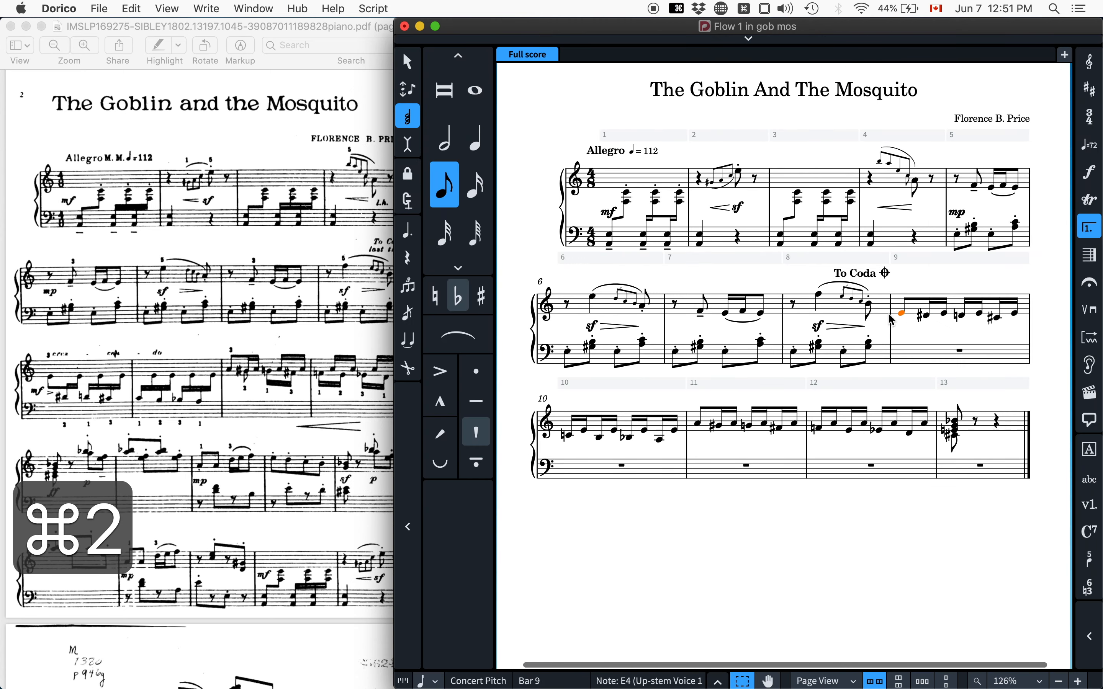
{"action": "key", "text": "shift+3"}
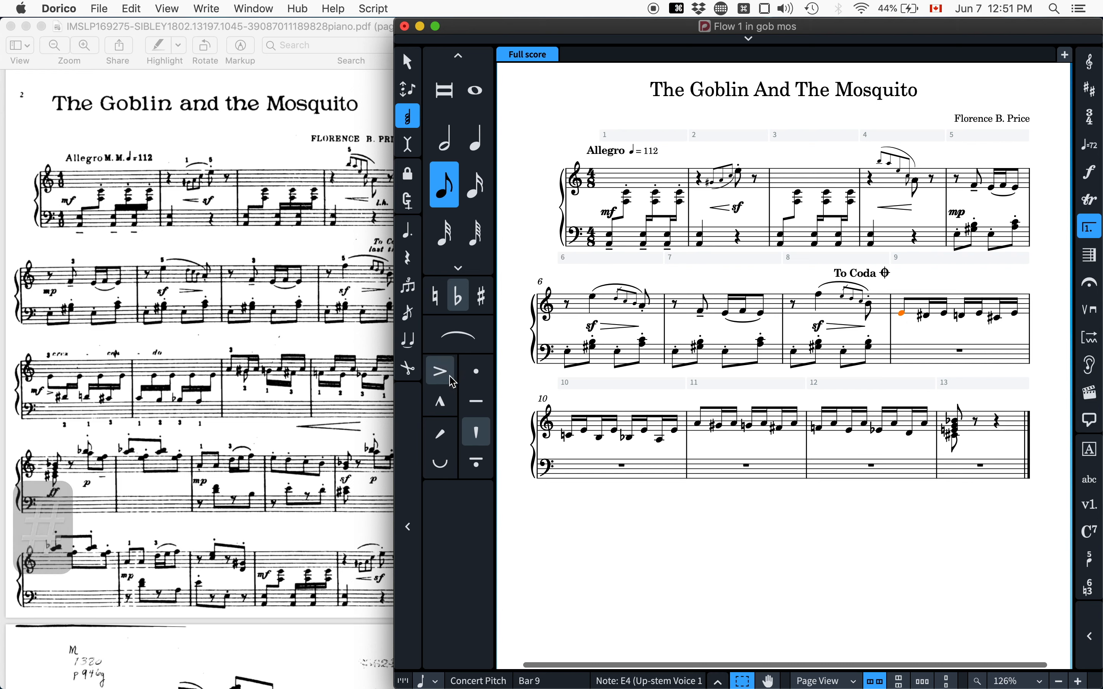
{"action": "key", "text": "bracketleft"}
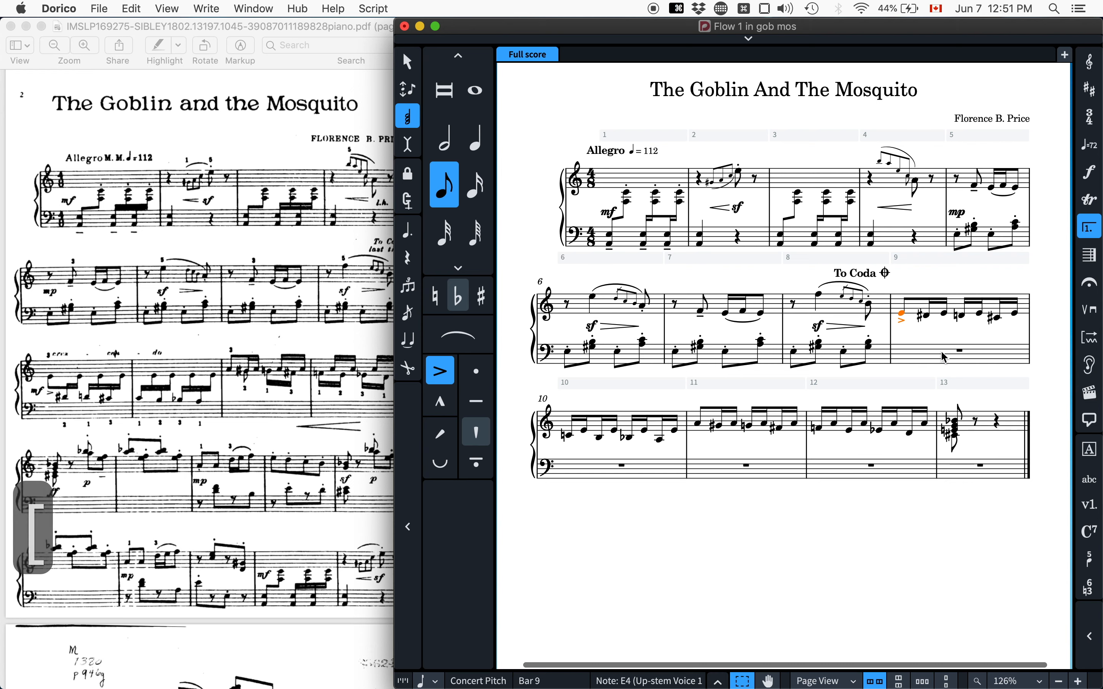
Cross the D#4, D4 and C#4 of bar 9 and the C4, B3, B flat 3 and A3 of bar 10 to the lower staff.
{"action": "left_click", "coordinate": [930, 320]}
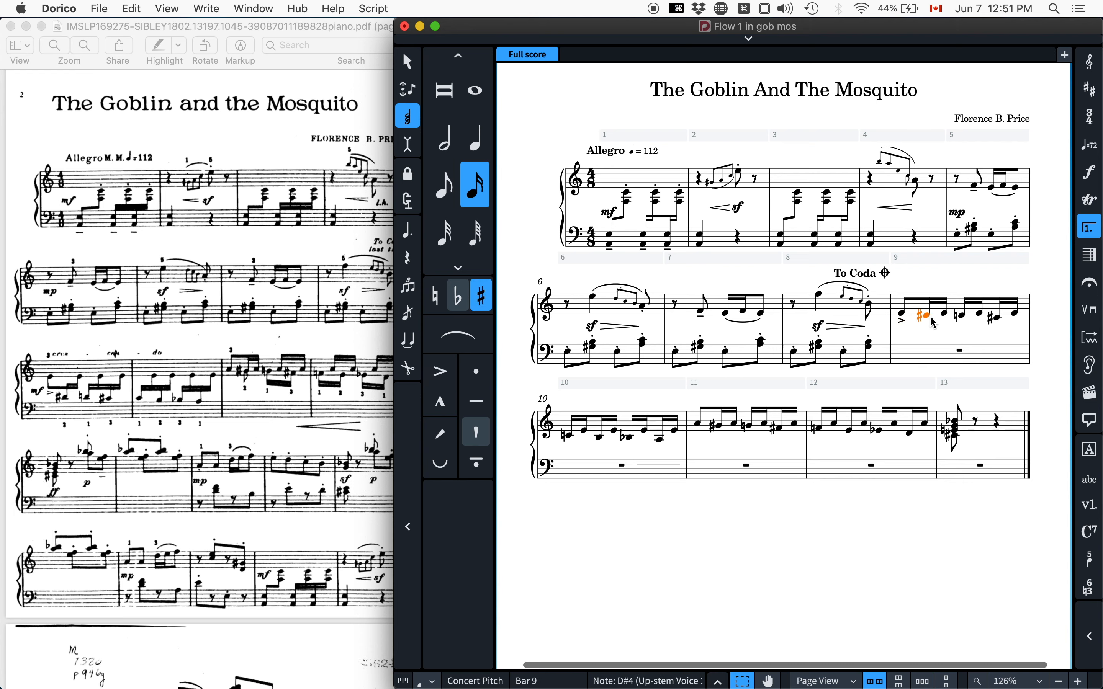
{"action": "left_click", "coordinate": [961, 318], "text": "super"}
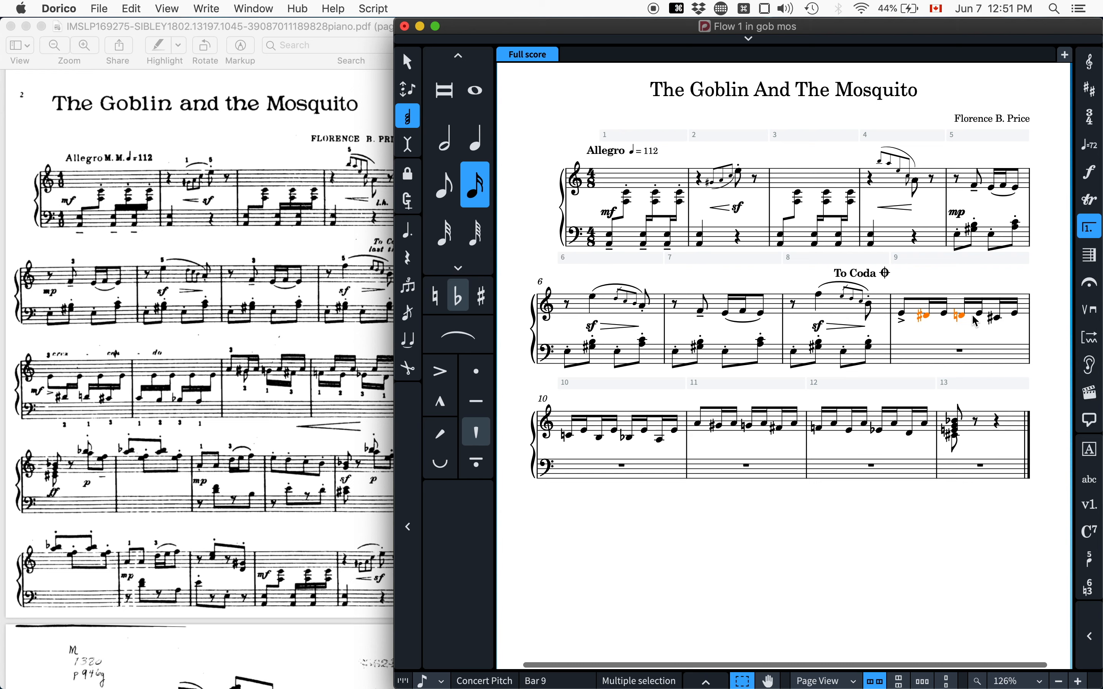
{"action": "left_click", "coordinate": [998, 319], "text": "super"}
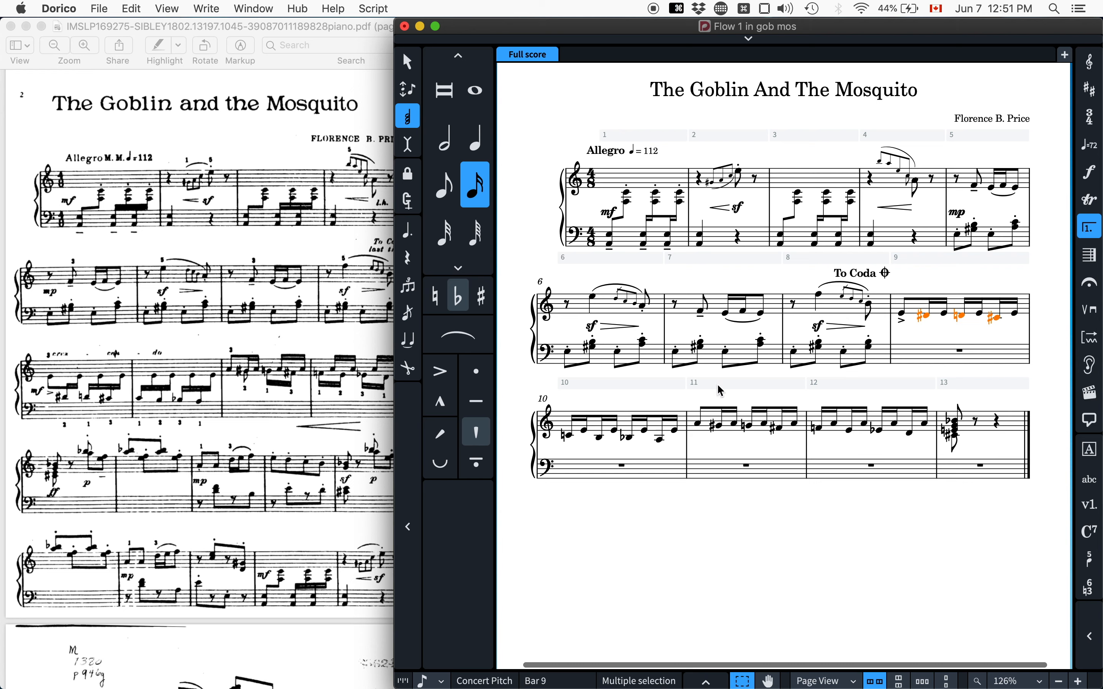
{"action": "left_click", "coordinate": [569, 436], "text": "super"}
{"action": "left_click", "coordinate": [599, 438], "text": "super"}
{"action": "left_click", "coordinate": [628, 437], "text": "super"}
{"action": "key", "text": "m"}
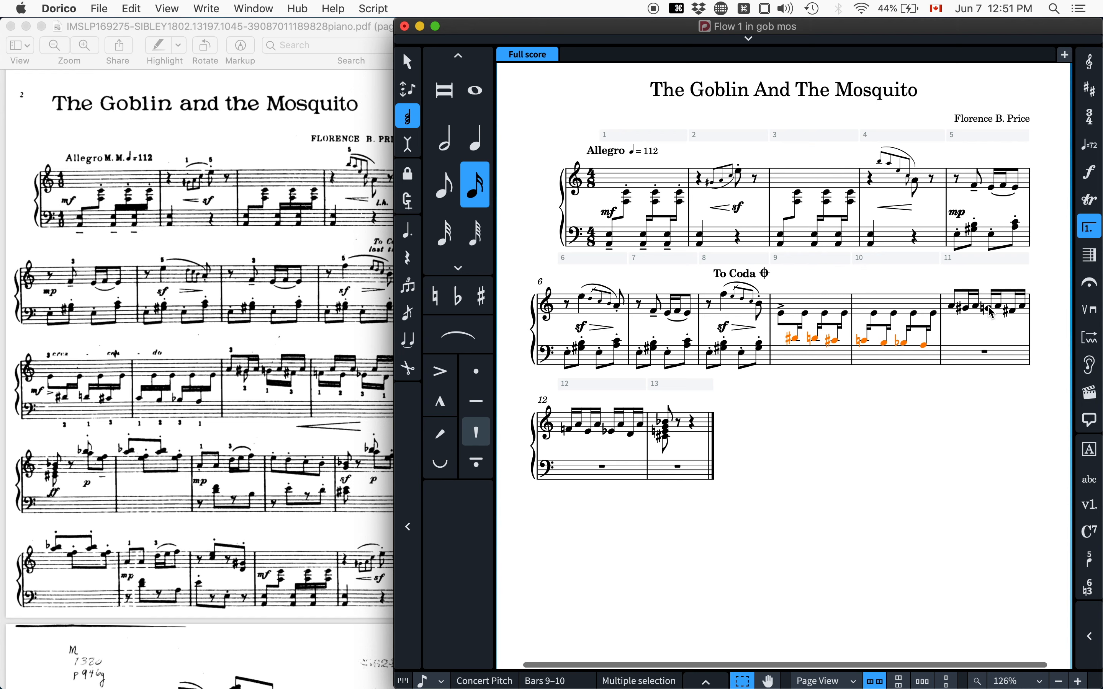
Try crossing bar 11's G#4, G4 and F#4 to the lower staff, and move them back to the upper staff.
{"action": "left_click", "coordinate": [966, 309]}
{"action": "left_click", "coordinate": [992, 311], "text": "shift"}
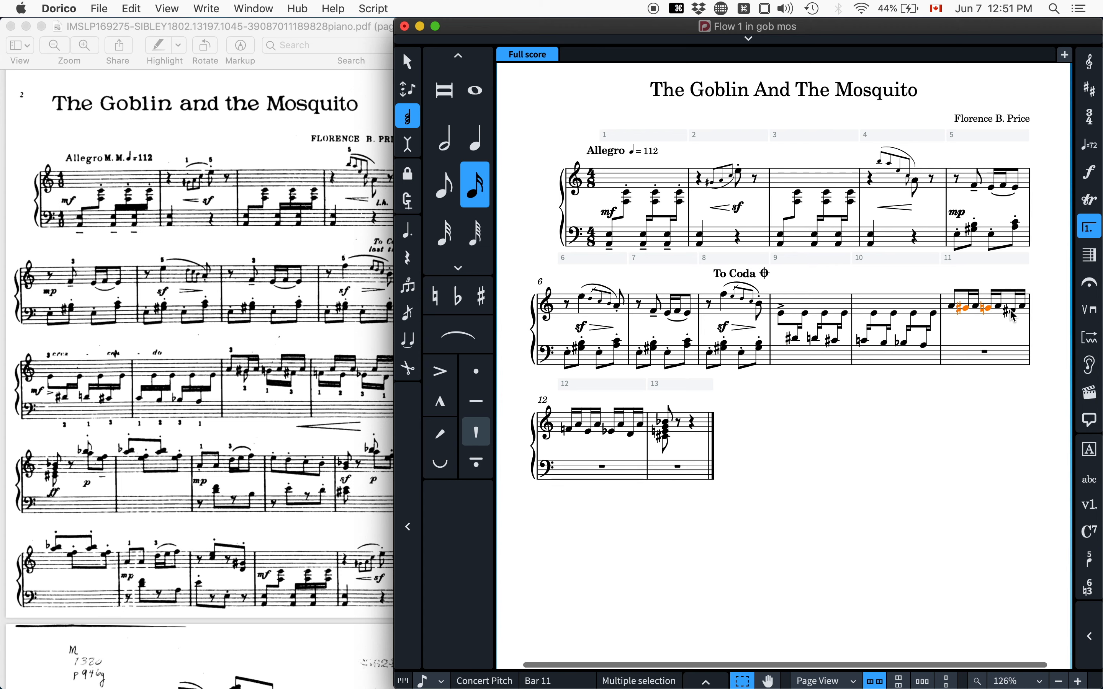
{"action": "left_click", "coordinate": [1017, 315], "text": "shift"}
{"action": "key", "text": "m"}
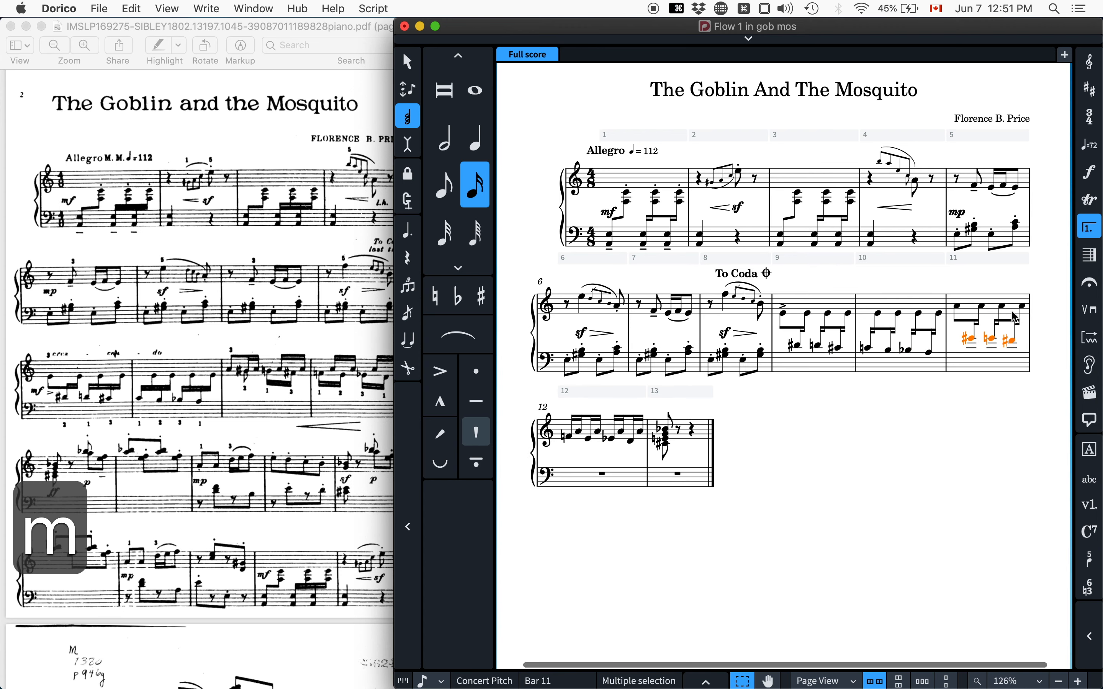
{"action": "key", "text": "n"}
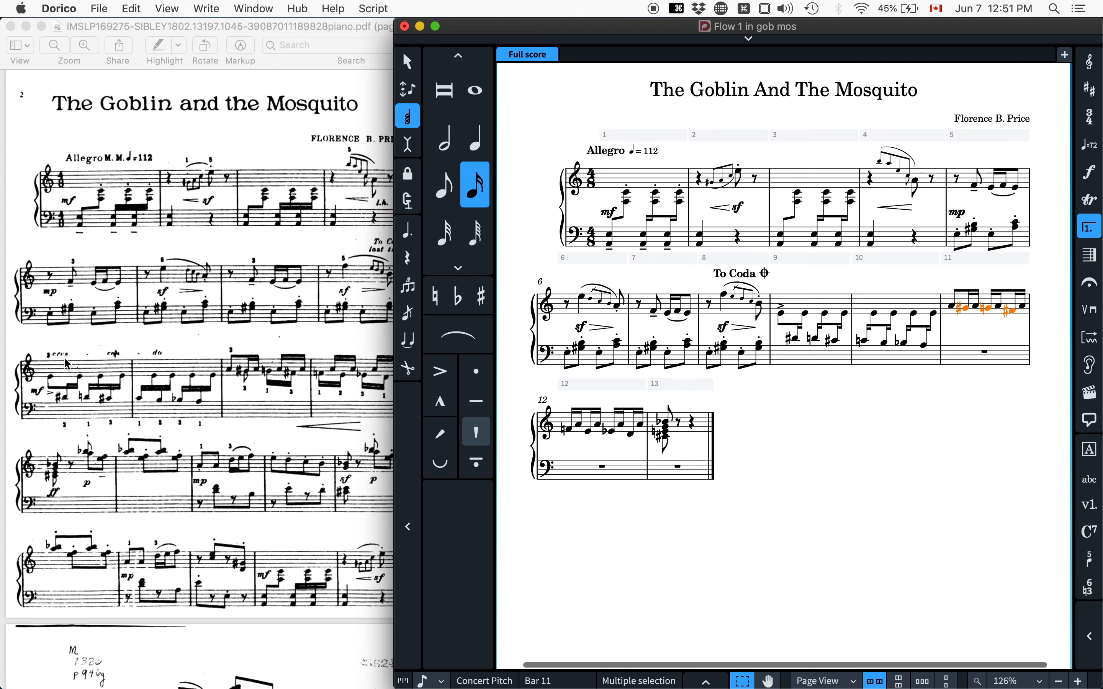
Add a crescendo hairpin spanning the repeated upper-staff E4 notes of bars 9 and 10.
{"action": "left_click", "coordinate": [141, 360]}
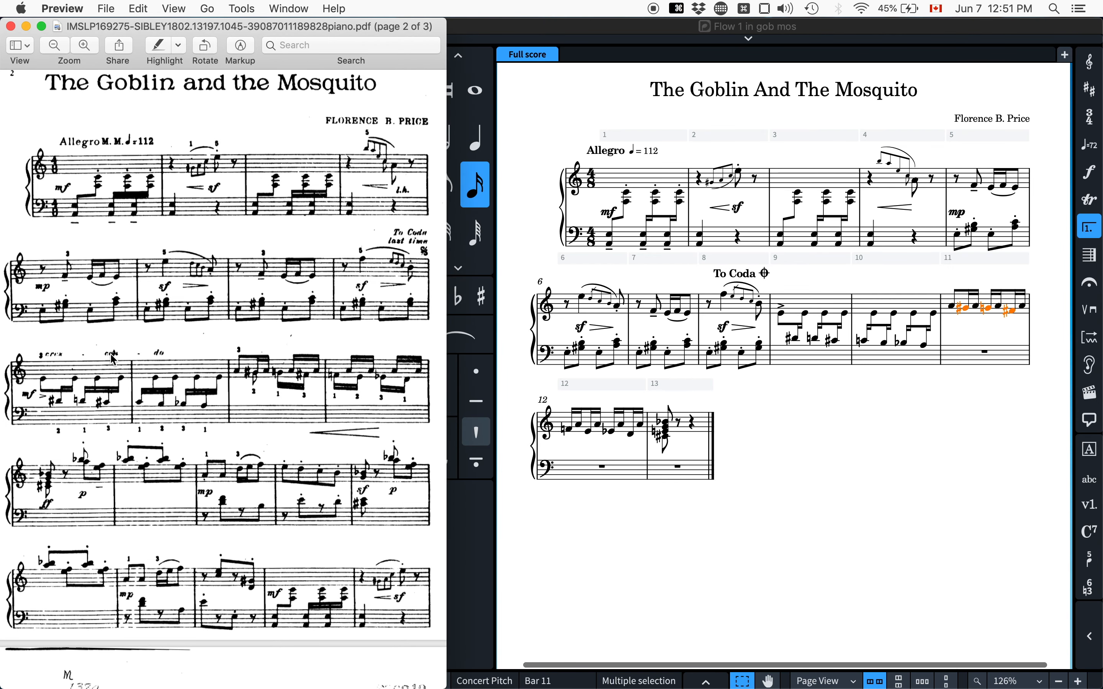
{"action": "left_click", "coordinate": [837, 301]}
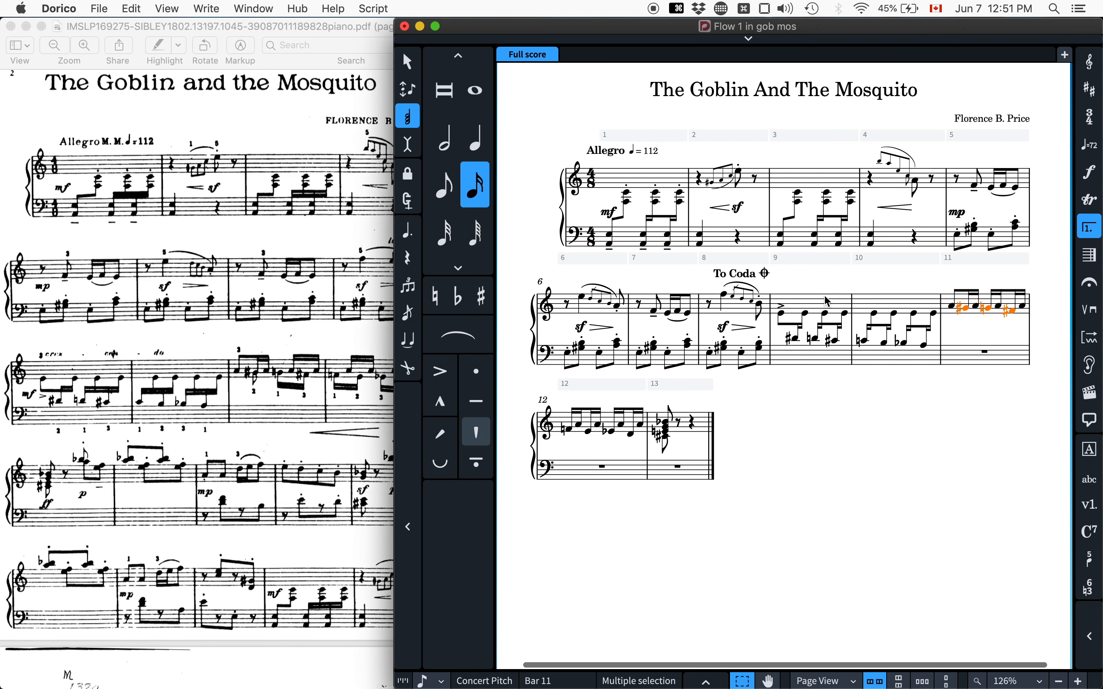
{"action": "left_click", "coordinate": [889, 299], "text": "shift"}
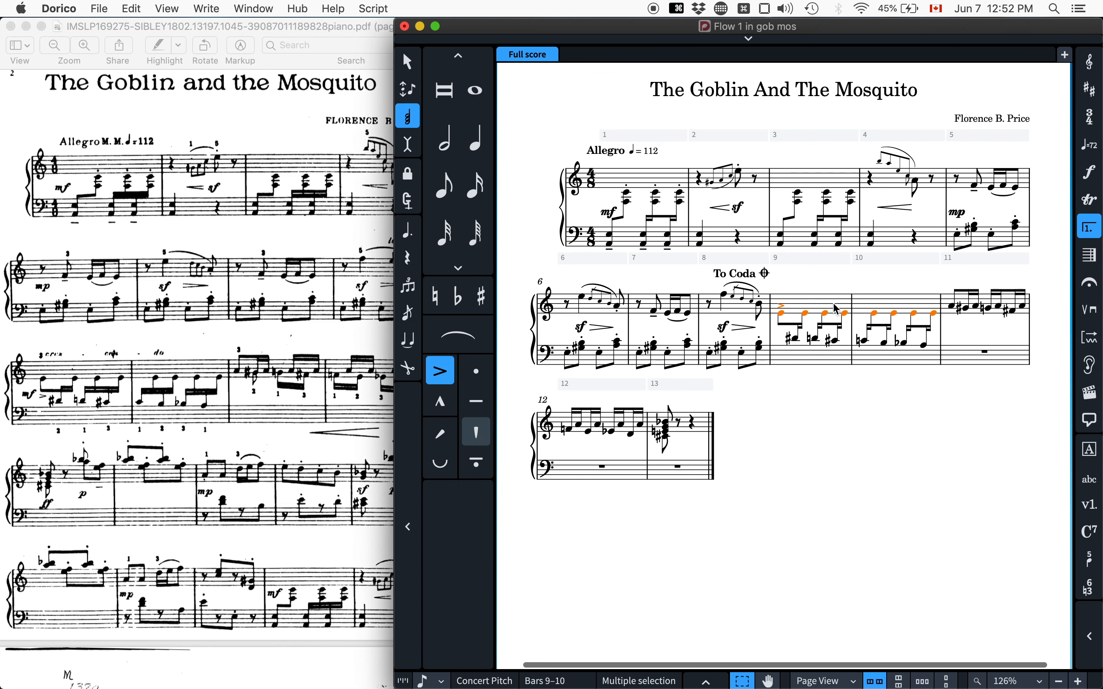
{"action": "key", "text": "shift+d"}
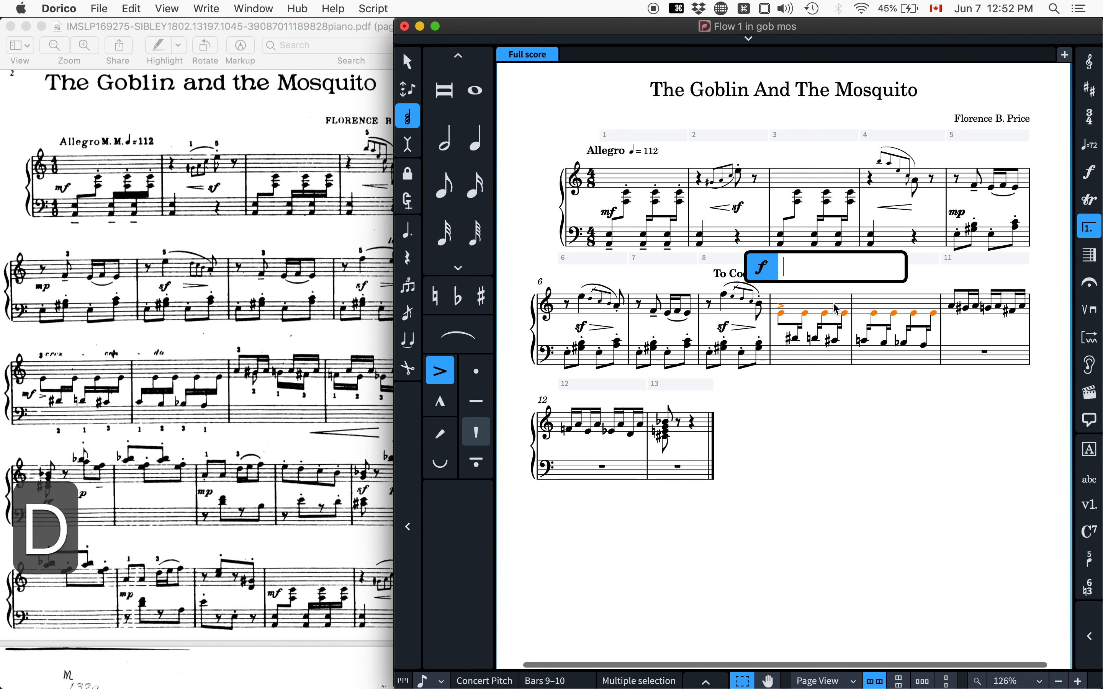
{"action": "type", "text": "<"}
{"action": "key", "text": "Return"}
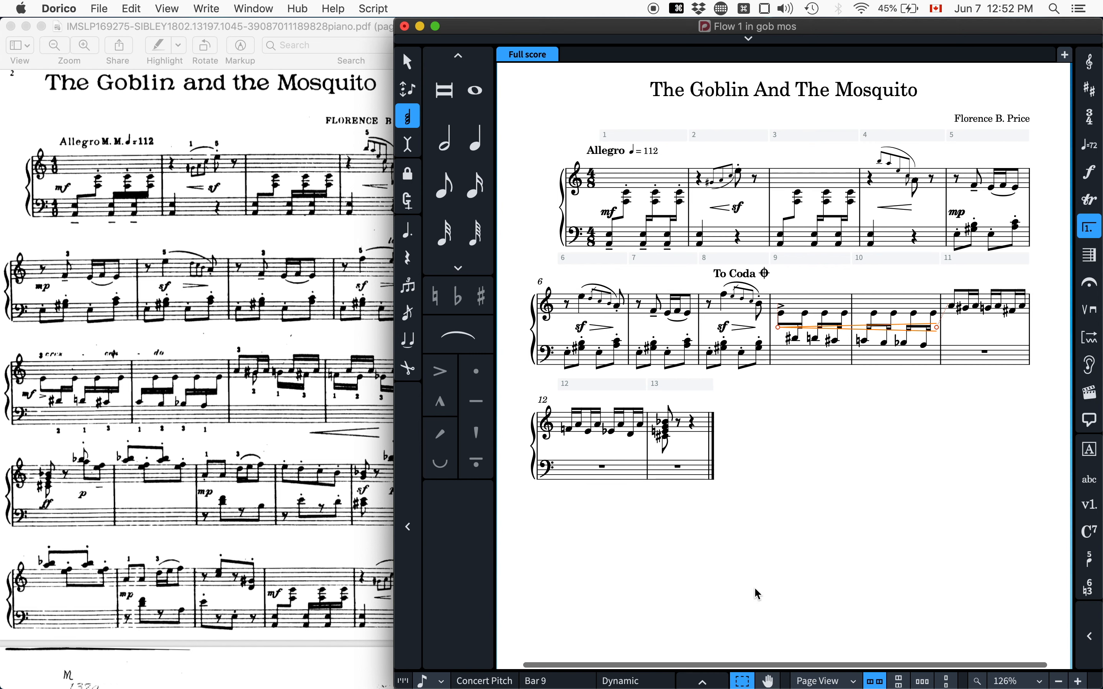
Set the bar 9–10 hairpin's gradual style to cre - scen - do and flip it above the staff.
{"action": "key", "text": "super+8"}
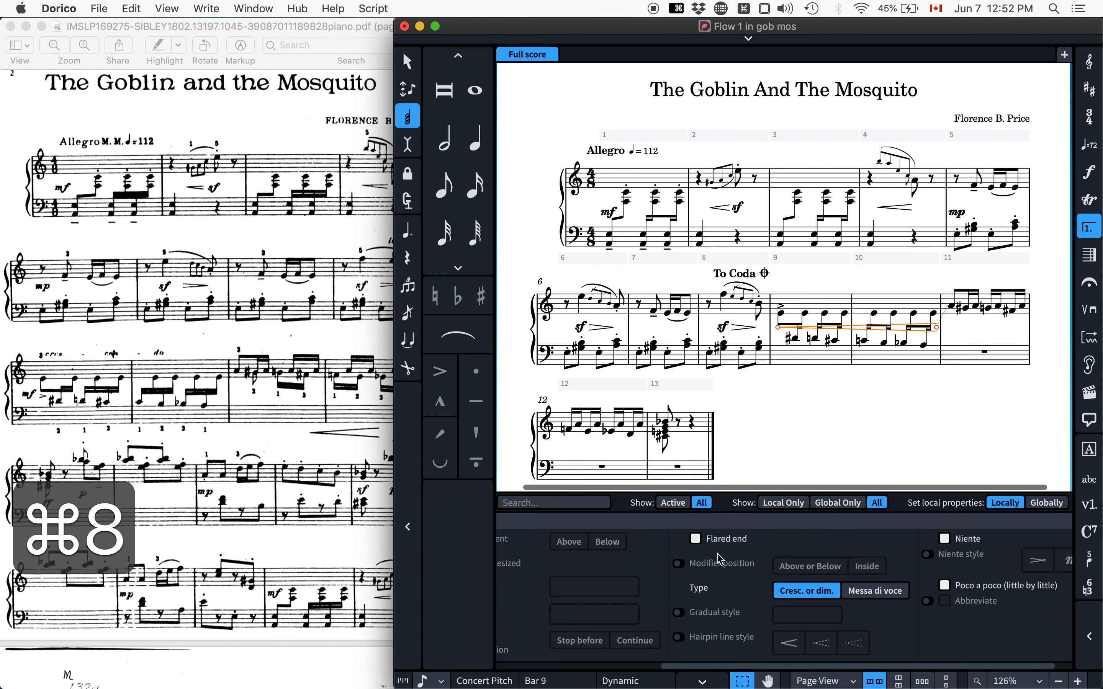
{"action": "left_click", "coordinate": [679, 612]}
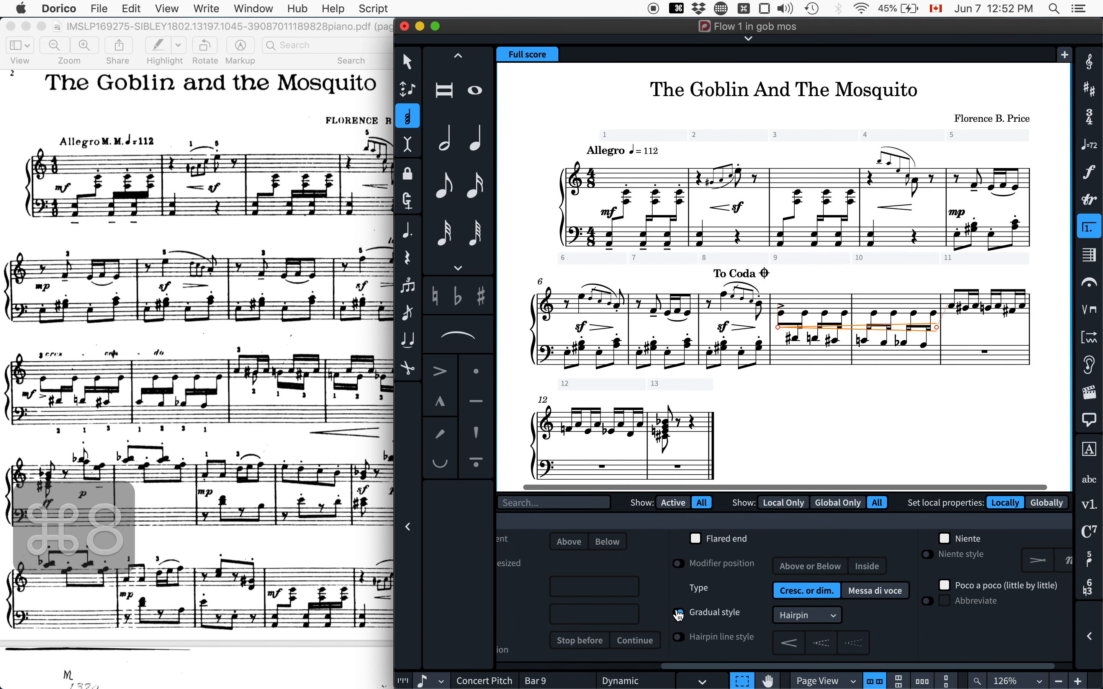
{"action": "left_click", "coordinate": [829, 617]}
{"action": "left_click", "coordinate": [821, 676]}
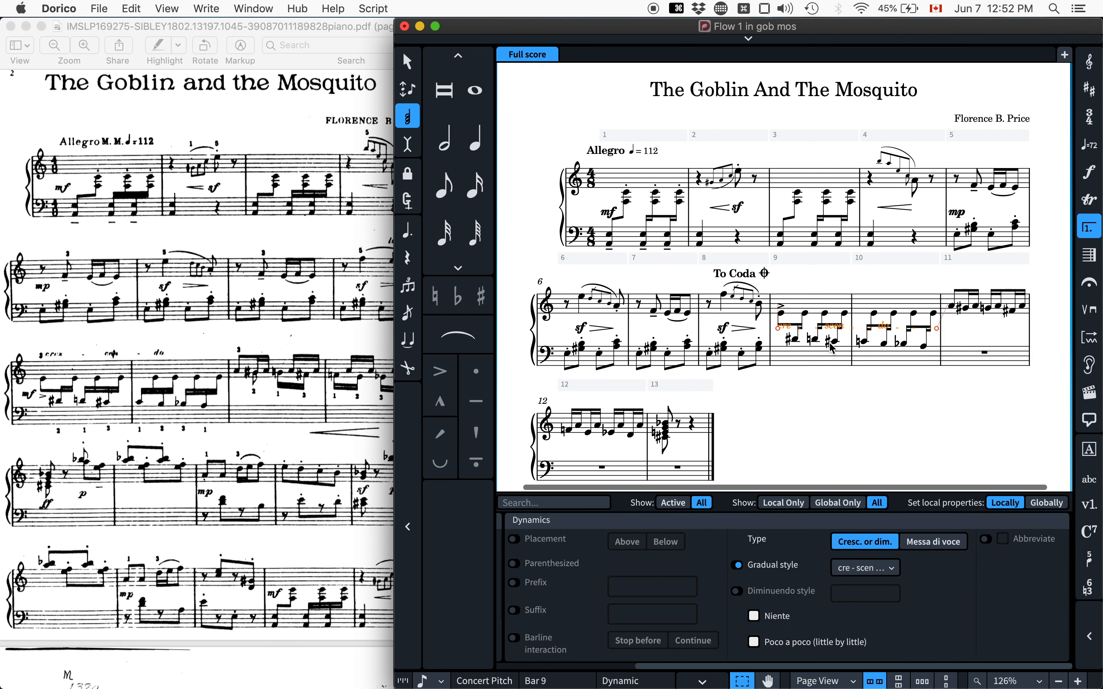
{"action": "key", "text": "f"}
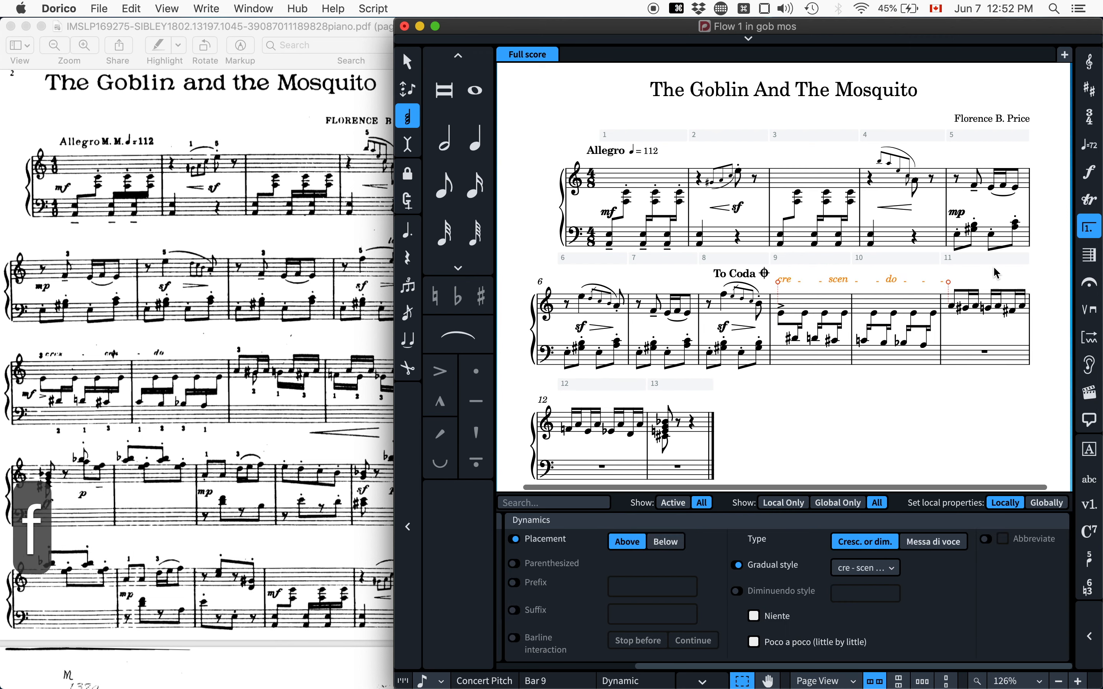
{"action": "left_click", "coordinate": [997, 273]}
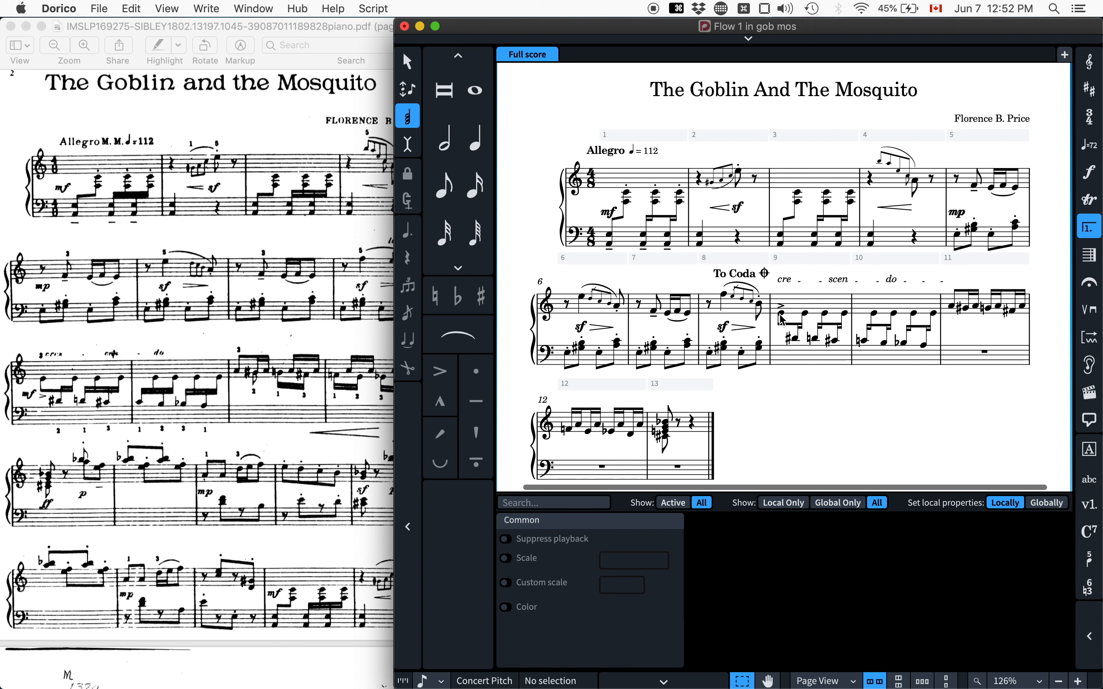
Delete the cre - scen - do marking above bars 9 and 10.
{"action": "left_click", "coordinate": [784, 281]}
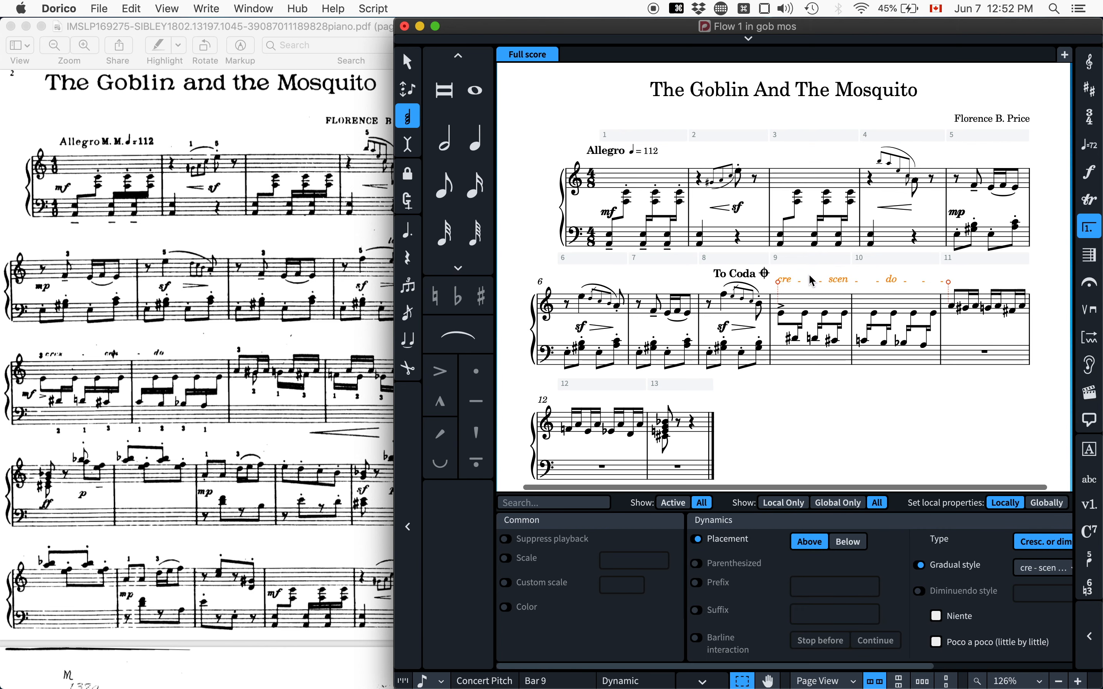
{"action": "key", "text": "BackSpace"}
Add an mf dynamic at the accented E4 that opens bar 9.
{"action": "left_click", "coordinate": [782, 314]}
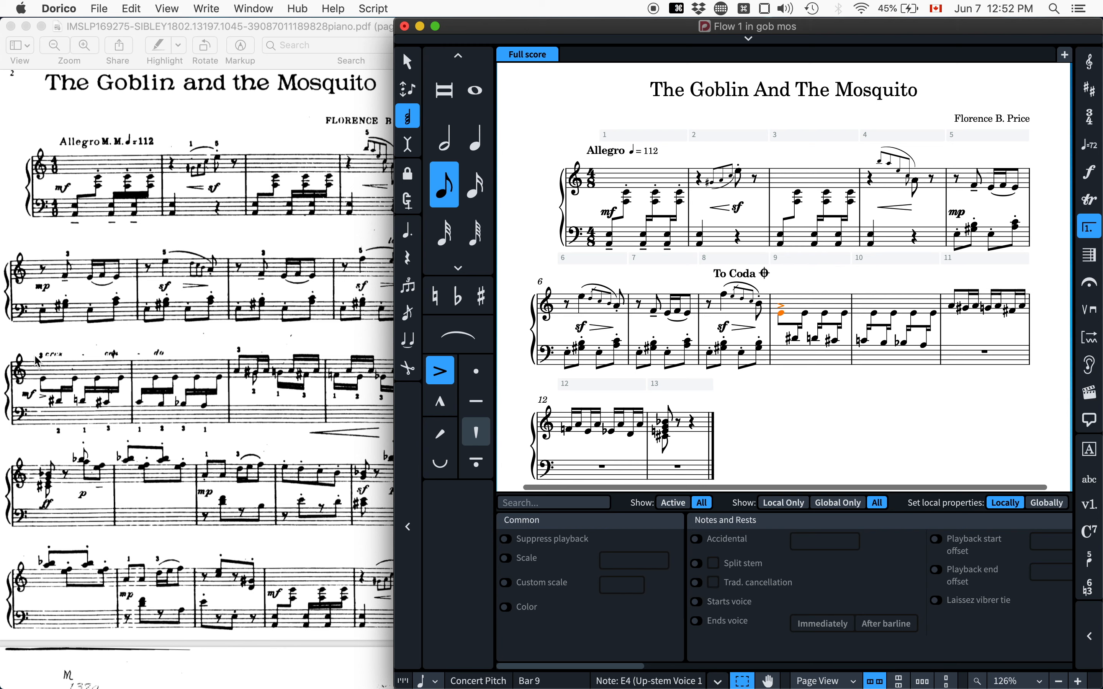
{"action": "key", "text": "shift+d"}
{"action": "type", "text": "mf"}
{"action": "key", "text": "Return"}
Try adding a crescendo hairpin from the first E4 of bar 9, and undo it.
{"action": "left_click", "coordinate": [783, 316]}
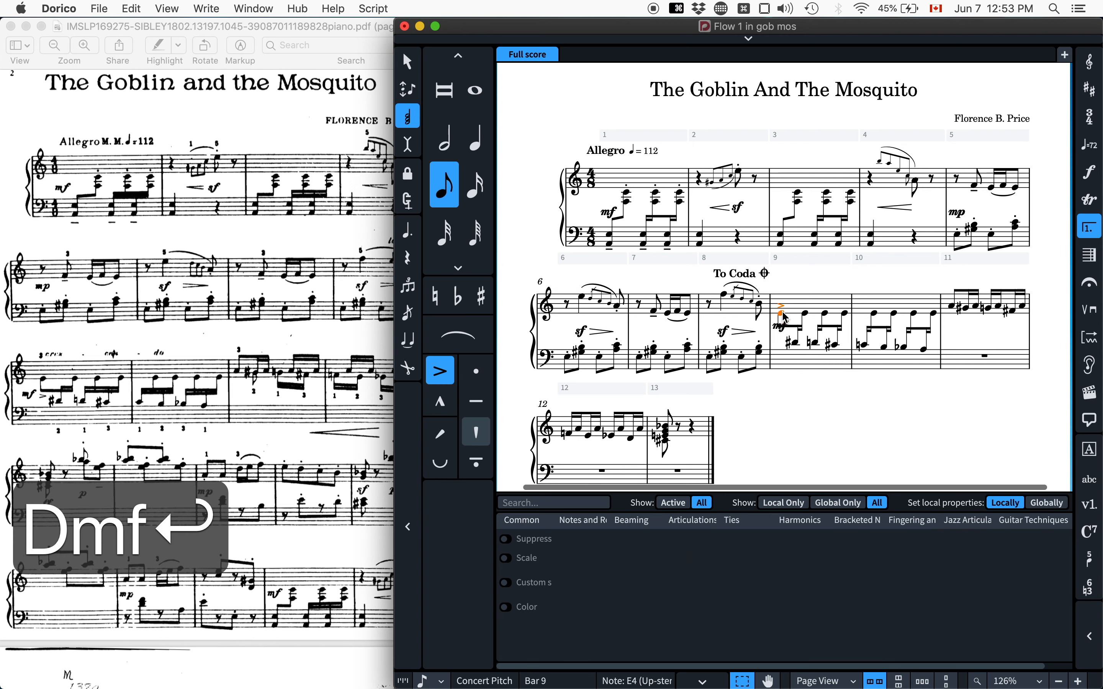
{"action": "key", "text": "shift+d"}
{"action": "type", "text": "c"}
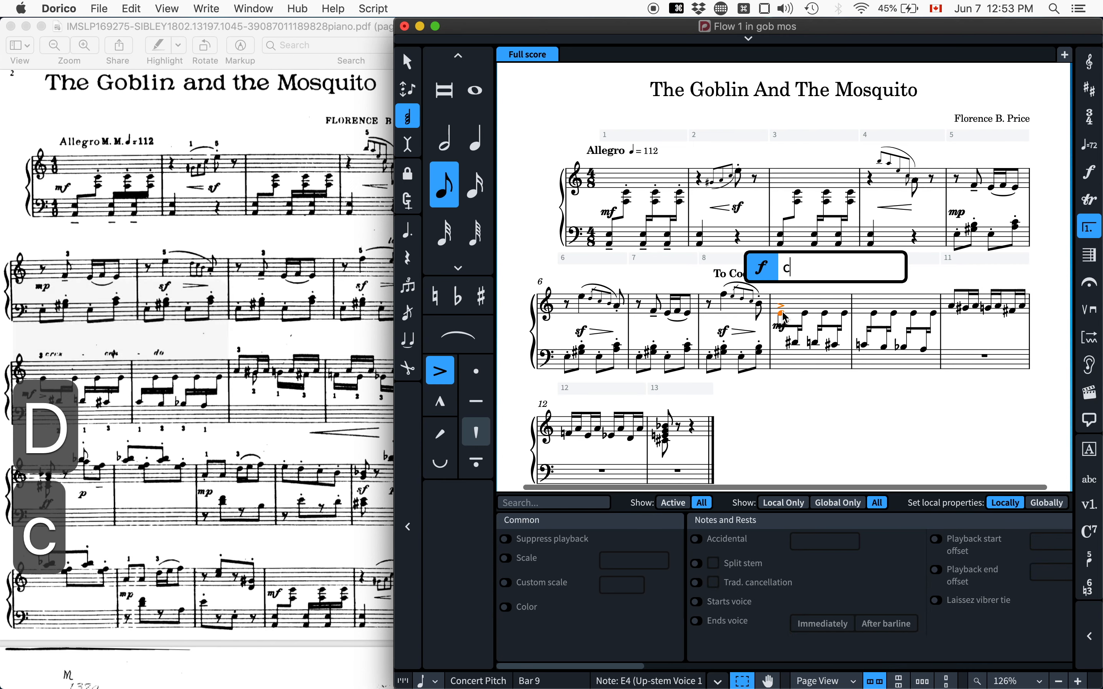
{"action": "key", "text": "BackSpace"}
{"action": "type", "text": "<"}
{"action": "key", "text": "Return"}
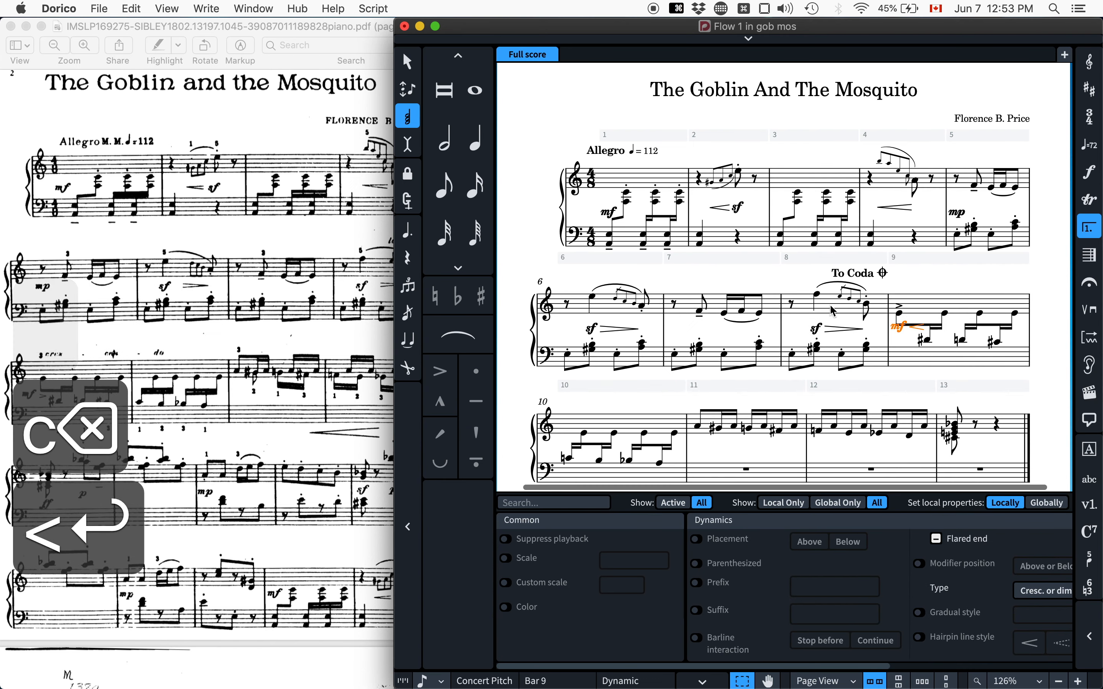
{"action": "key", "text": "super+z"}
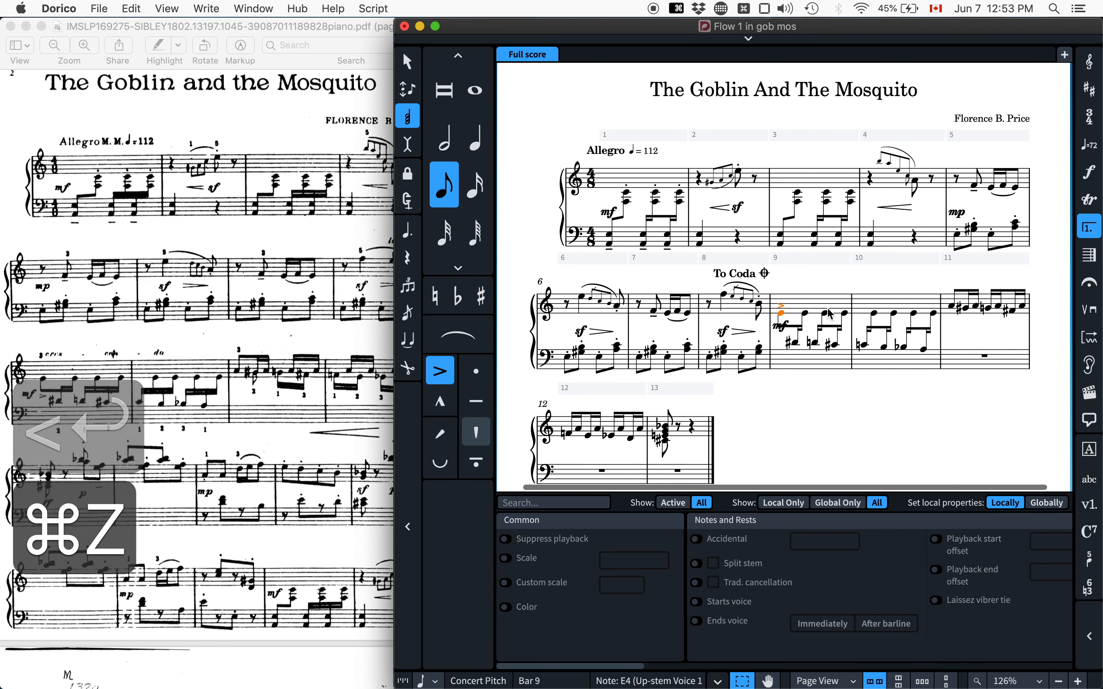
Add a cresc. marking across the upper-staff E4 notes of bars 9 and 10, and flip it above the staff.
{"action": "left_click", "coordinate": [923, 310], "text": "shift"}
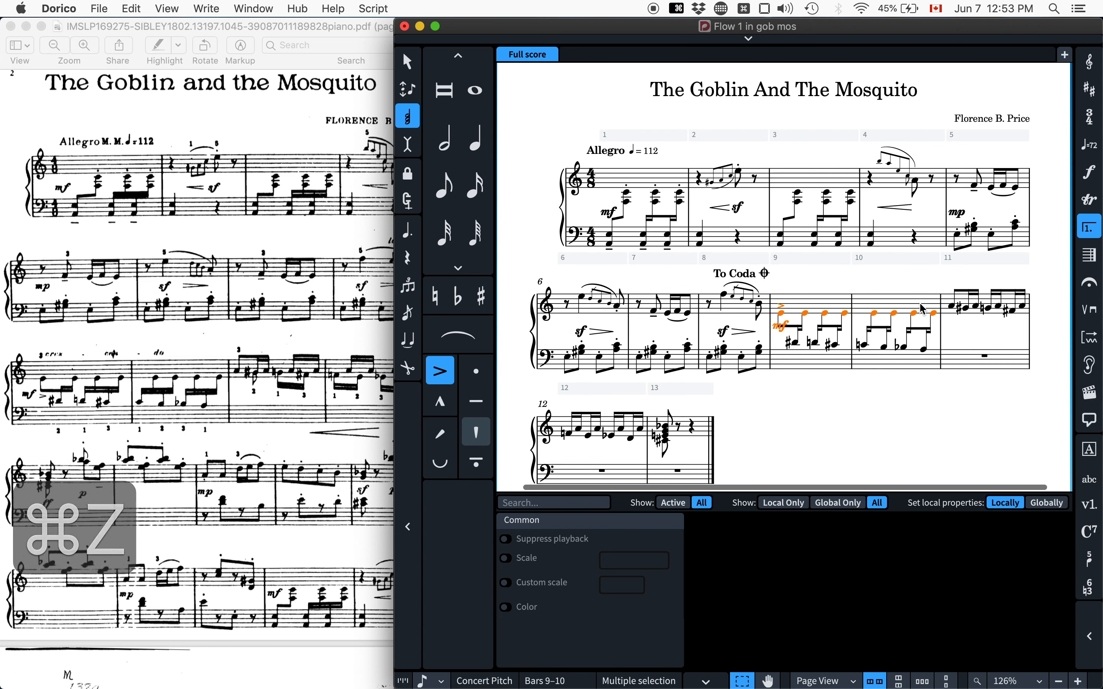
{"action": "key", "text": "shift+d"}
{"action": "type", "text": "cresc"}
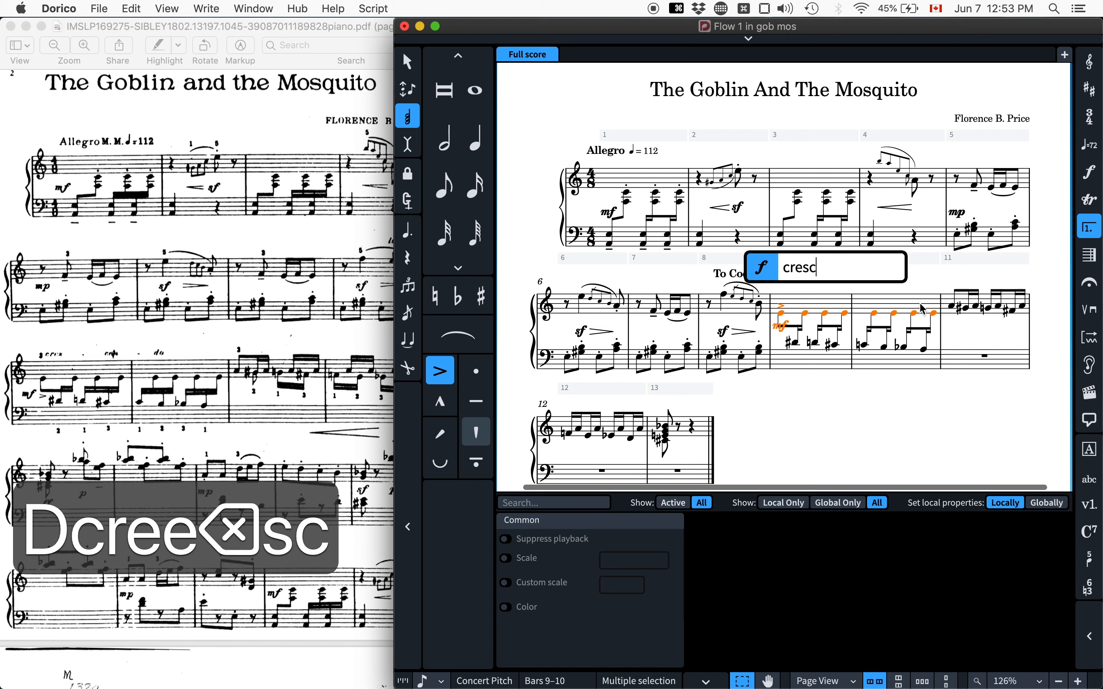
{"action": "key", "text": "Return"}
{"action": "key", "text": "f"}
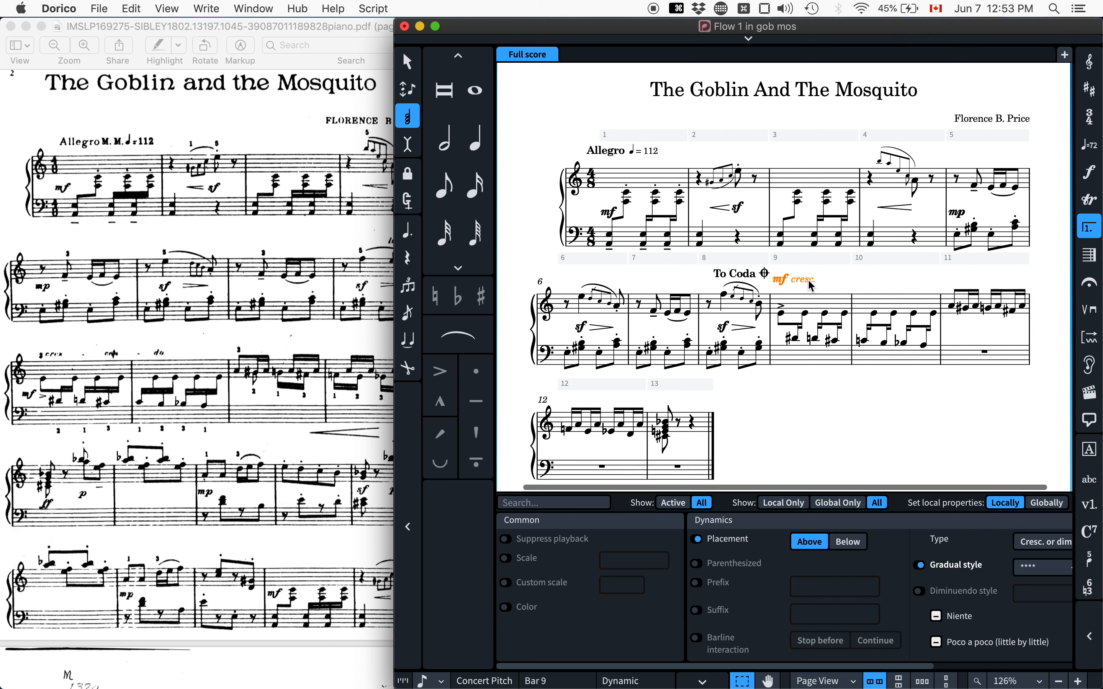
Try flipping bar 9's mf and cresc. separately between above and below the upper staff.
{"action": "left_click", "coordinate": [778, 279]}
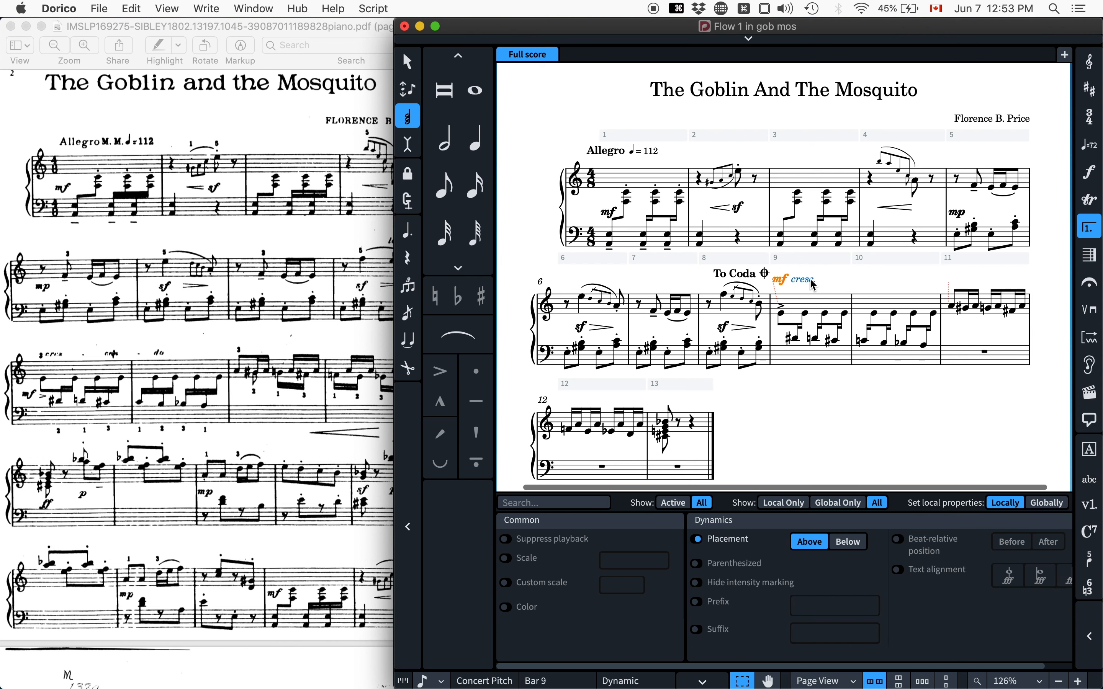
{"action": "key", "text": "f"}
{"action": "left_click", "coordinate": [805, 325]}
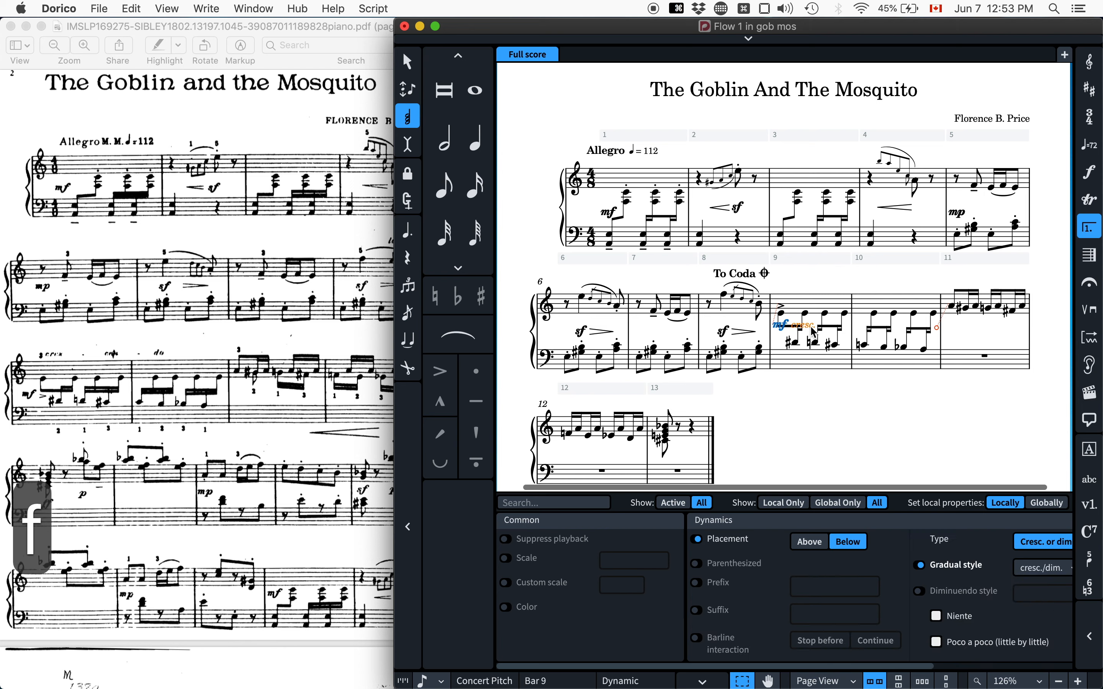
{"action": "key", "text": "f"}
{"action": "key", "text": "f"}
{"action": "key", "text": "f"}
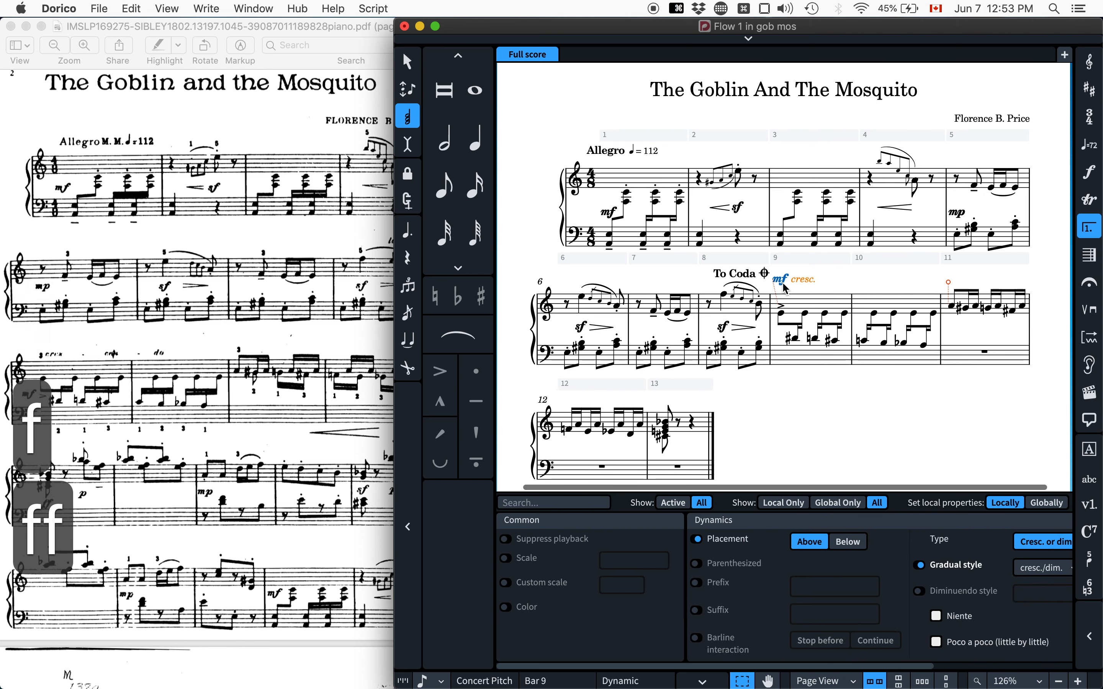
Ungroup the mf and cresc. dynamics in bar 9.
{"action": "left_click", "coordinate": [849, 284]}
{"action": "right_click", "coordinate": [851, 287]}
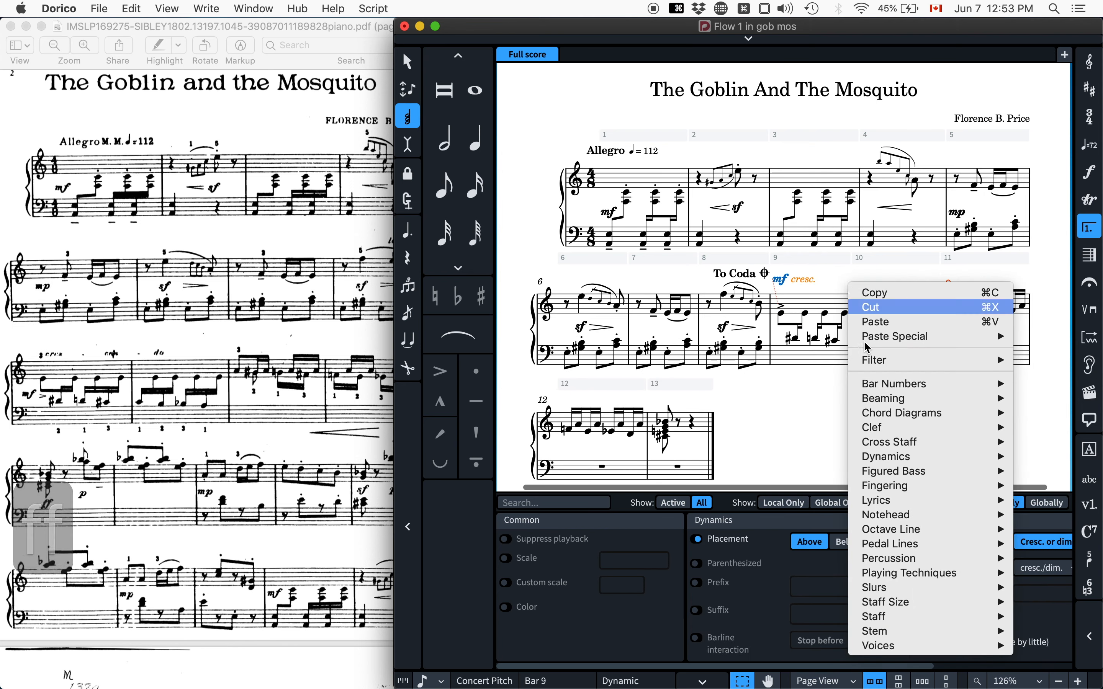
{"action": "mouse_move", "coordinate": [935, 459]}
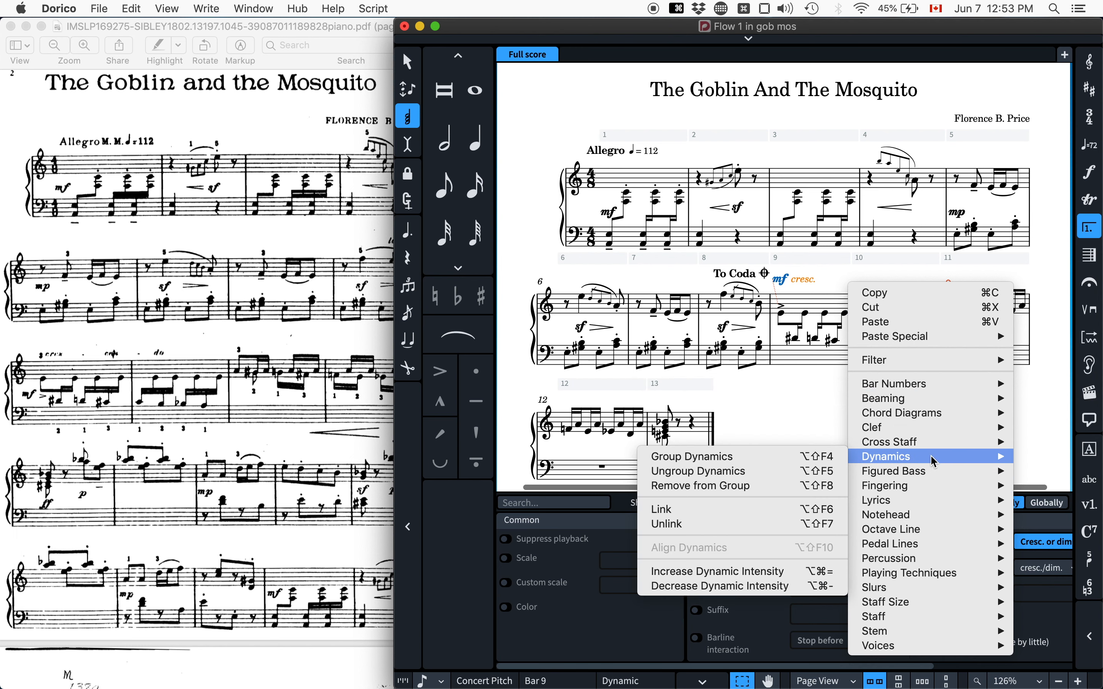
{"action": "left_click", "coordinate": [787, 472]}
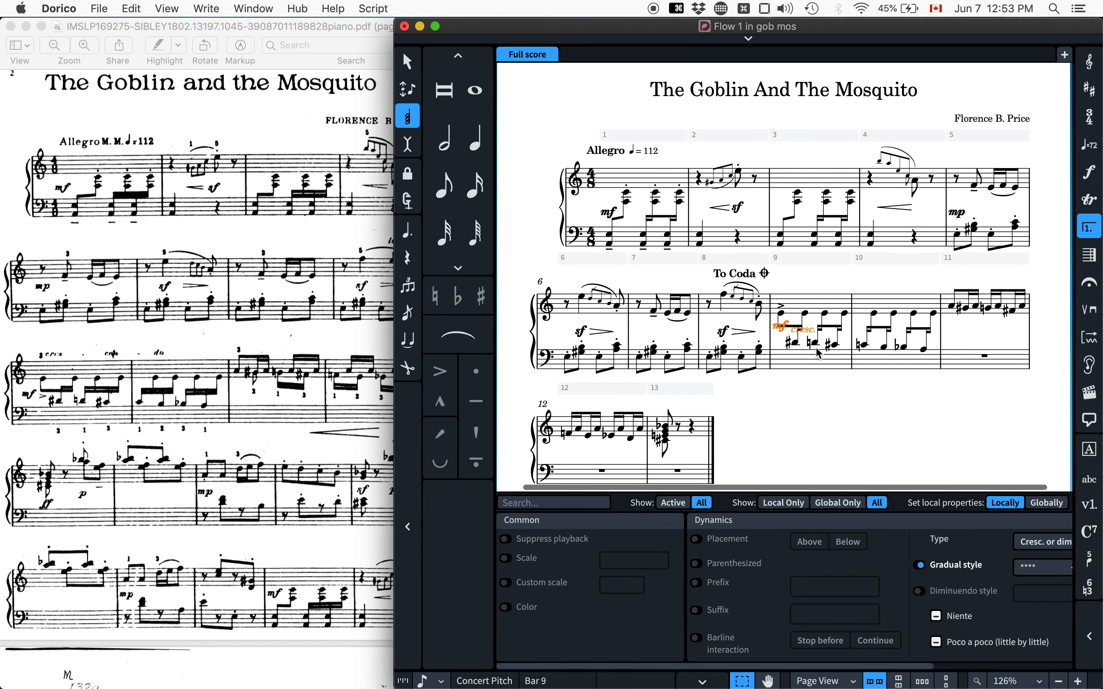
Place bar 9's mf below the upper staff and flip the cresc. marking above it.
{"action": "left_click", "coordinate": [779, 335]}
{"action": "key", "text": "f"}
{"action": "key", "text": "f"}
{"action": "key", "text": "f"}
{"action": "key", "text": "f"}
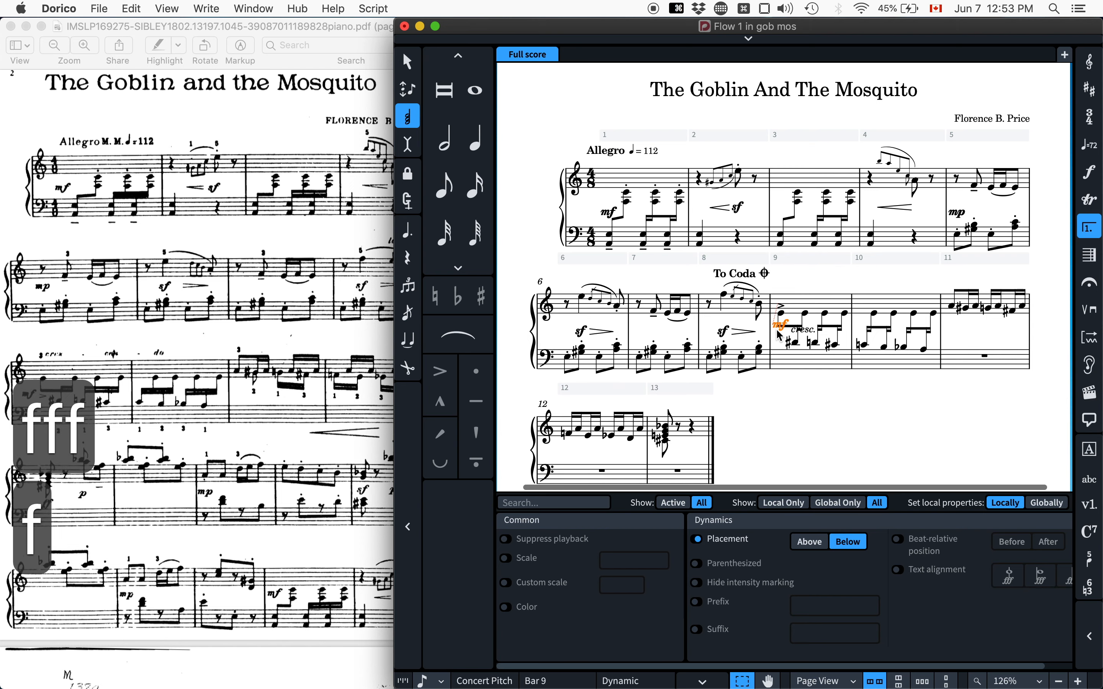
{"action": "left_click", "coordinate": [815, 338], "text": "shift"}
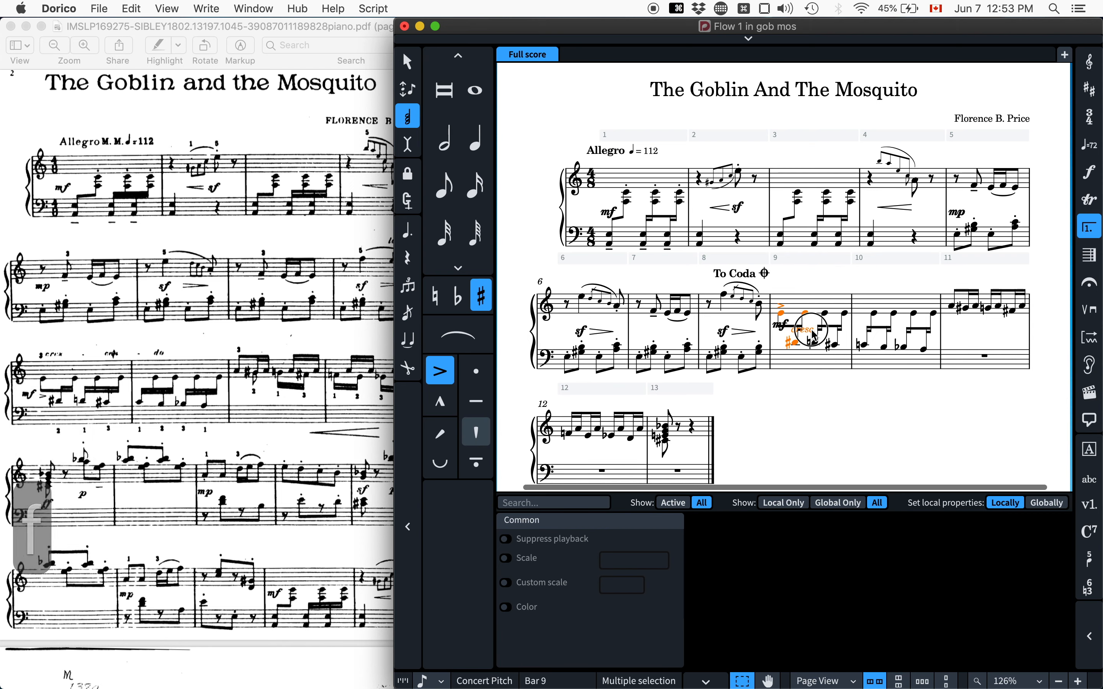
{"action": "left_click", "coordinate": [814, 338]}
{"action": "key", "text": "f"}
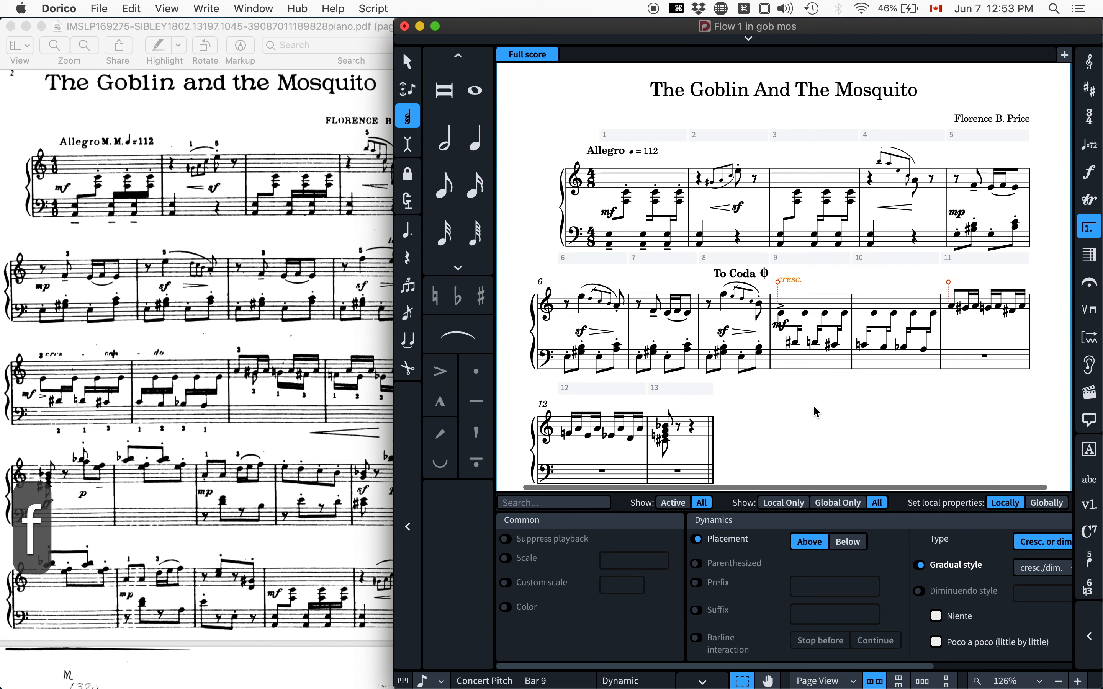
Set the gradual style of the cresc. marking over bars 9 and 10 to cre - scen - do.
{"action": "left_click", "coordinate": [1041, 567]}
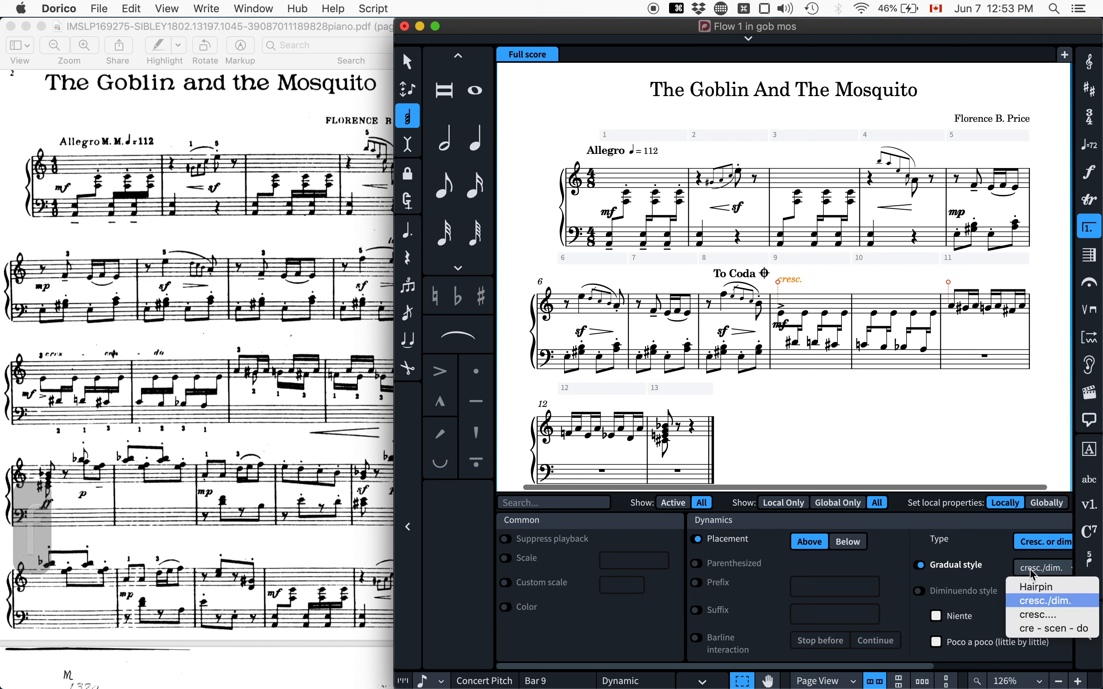
{"action": "left_click", "coordinate": [1046, 629]}
{"action": "left_click", "coordinate": [854, 435]}
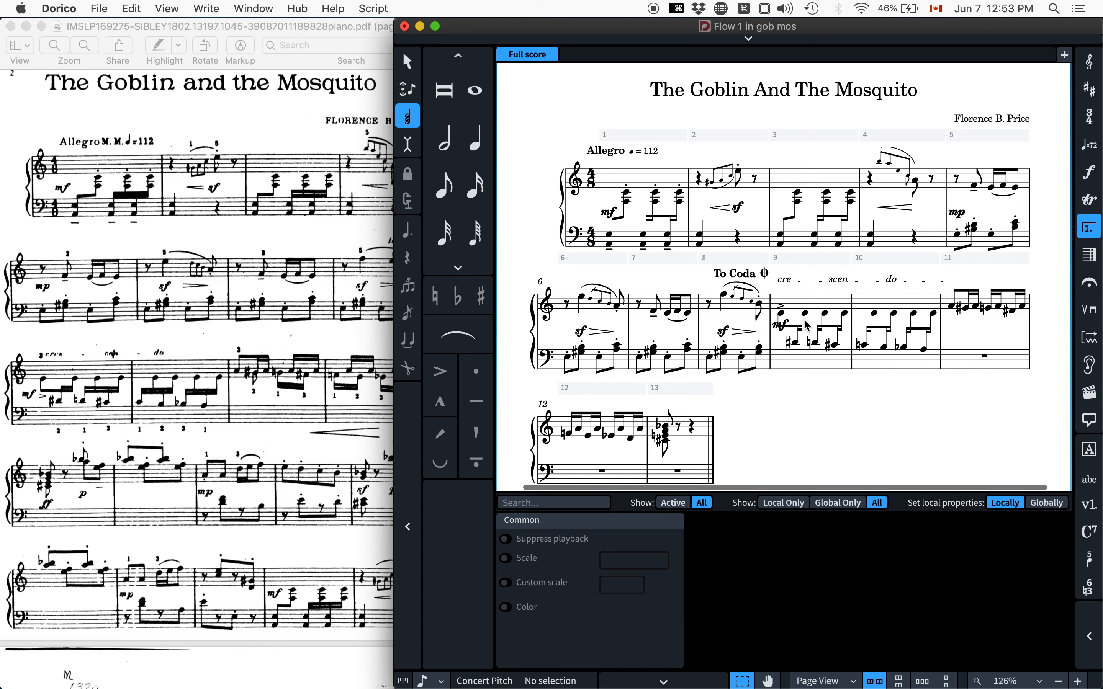
{"action": "left_click", "coordinate": [775, 330]}
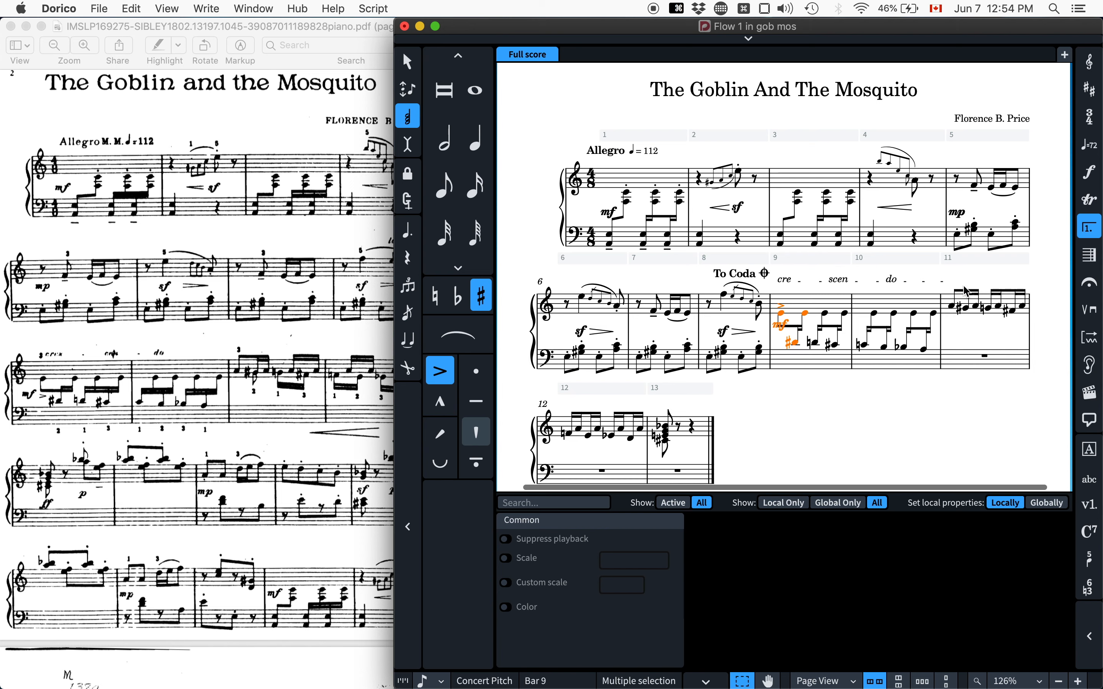
Add a G#4 in a new down-stem voice at bar 11's existing G#4, and lengthen it to an eighth note.
{"action": "left_click", "coordinate": [969, 312]}
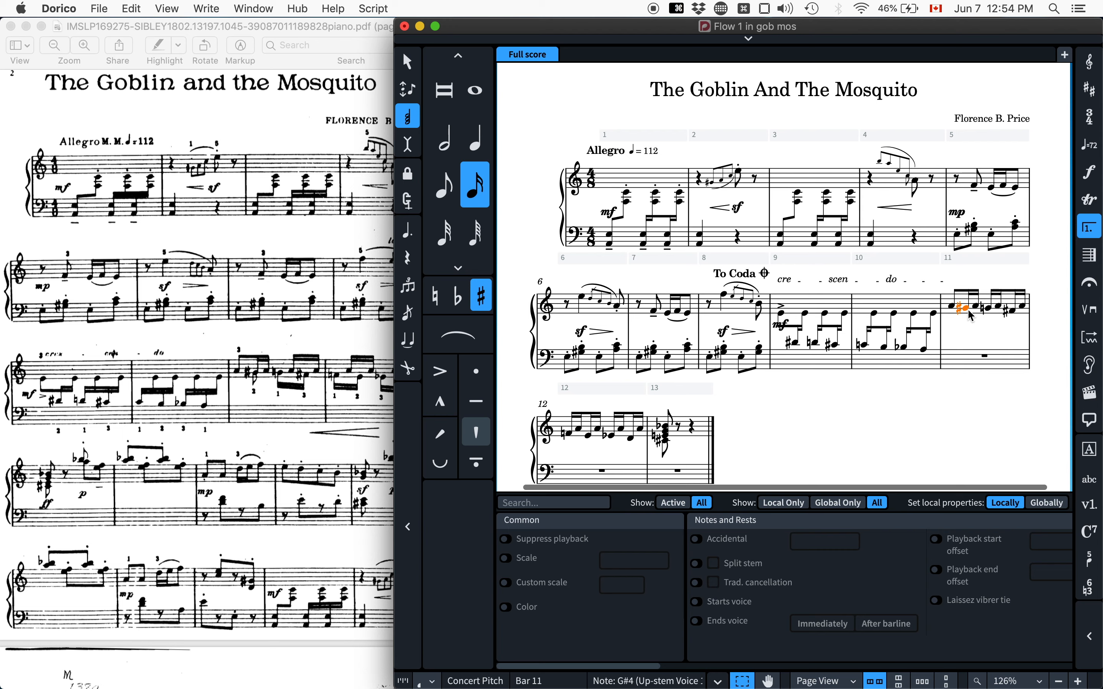
{"action": "scroll", "coordinate": [989, 388], "scroll_direction": "right", "scroll_amount": 2}
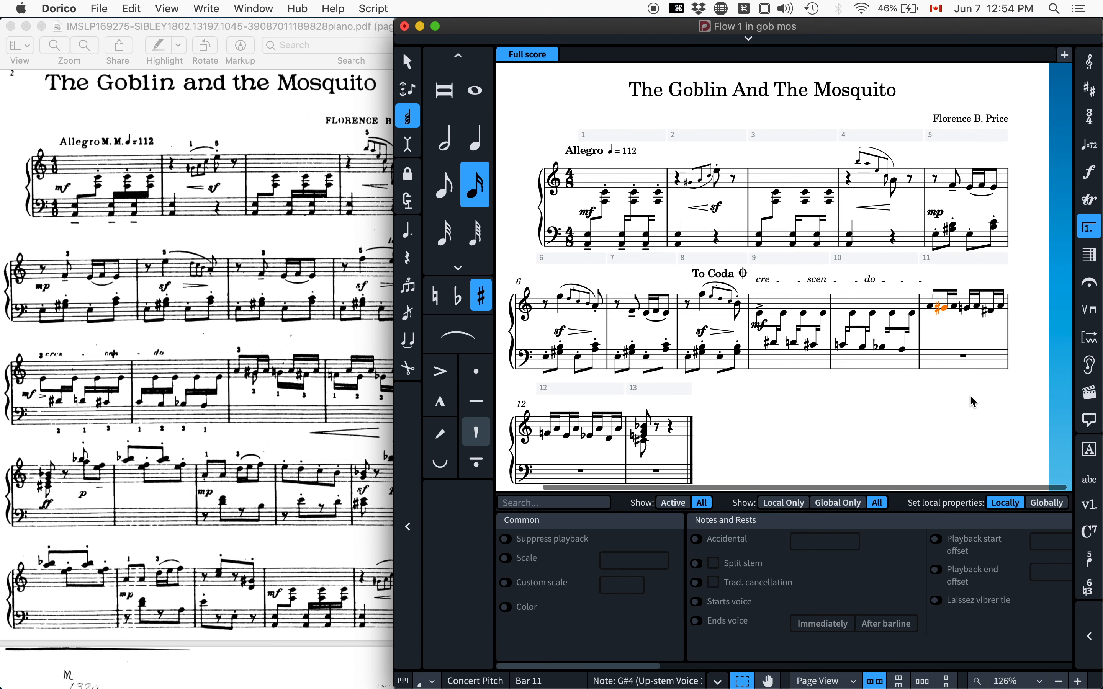
{"action": "scroll", "coordinate": [932, 309], "scroll_direction": "up", "scroll_amount": 6}
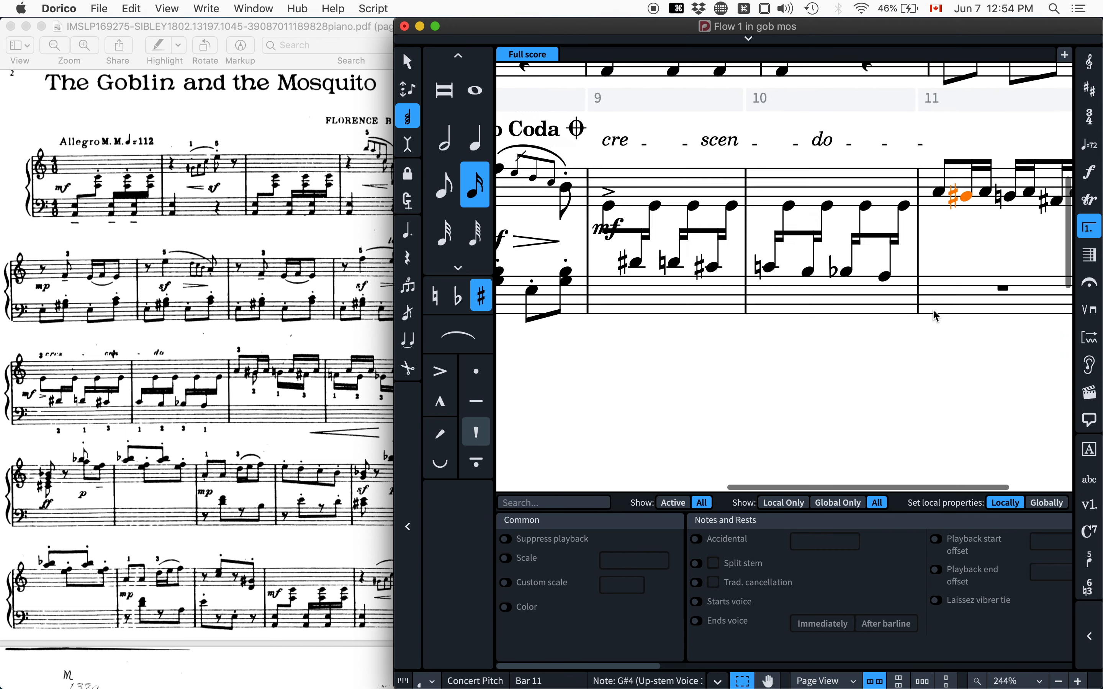
{"action": "scroll", "coordinate": [933, 308], "scroll_direction": "right", "scroll_amount": 5}
{"action": "scroll", "coordinate": [933, 309], "scroll_direction": "up", "scroll_amount": 2}
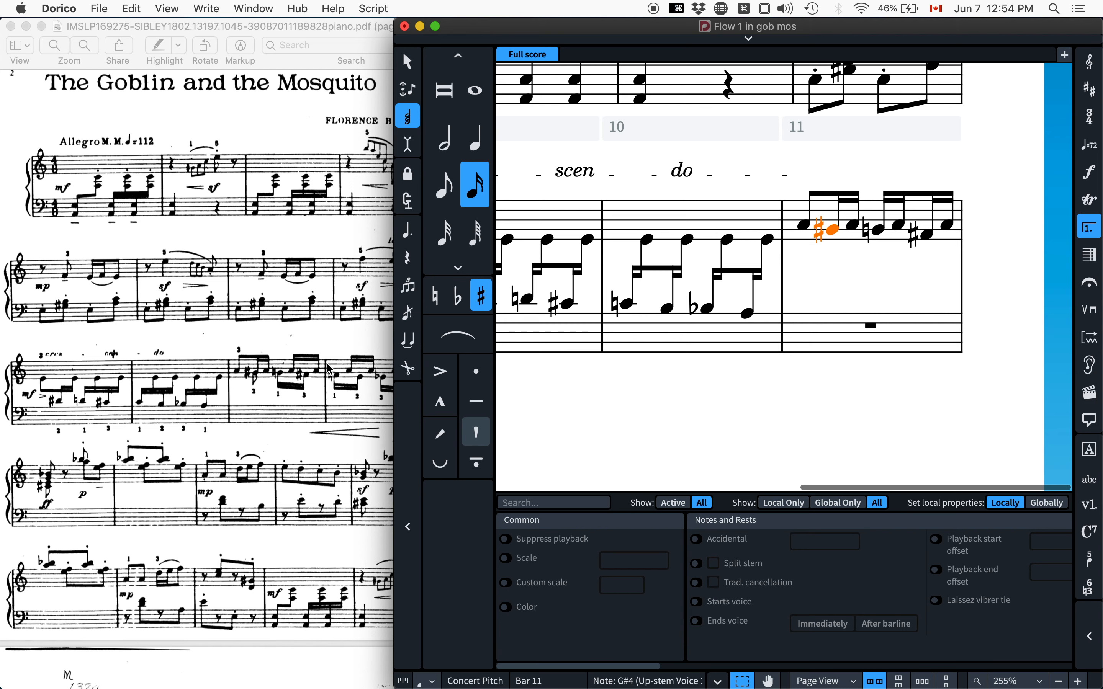
{"action": "key", "text": "Return"}
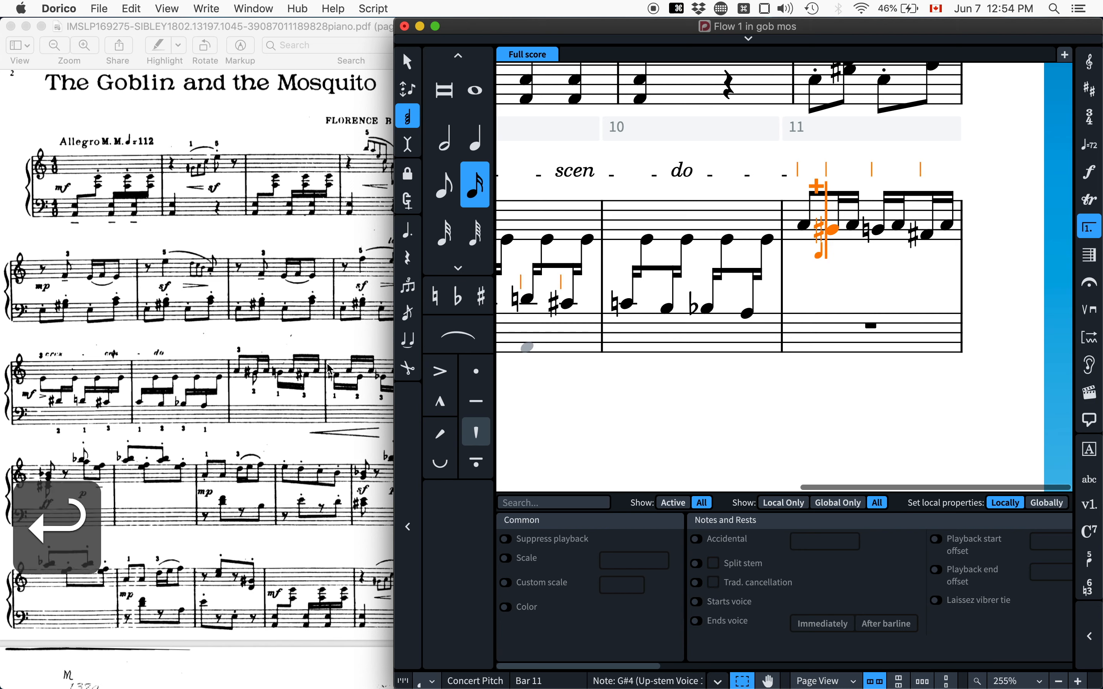
{"action": "key", "text": "q"}
{"action": "key", "text": "v"}
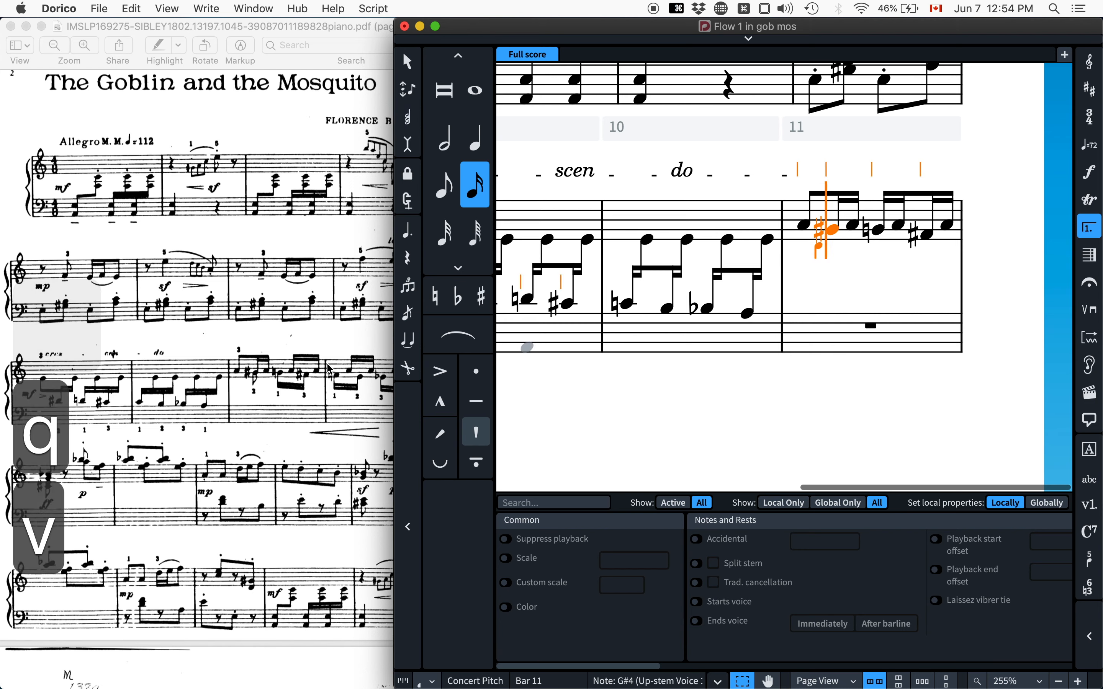
{"action": "key", "text": "equal"}
{"action": "key", "text": "g"}
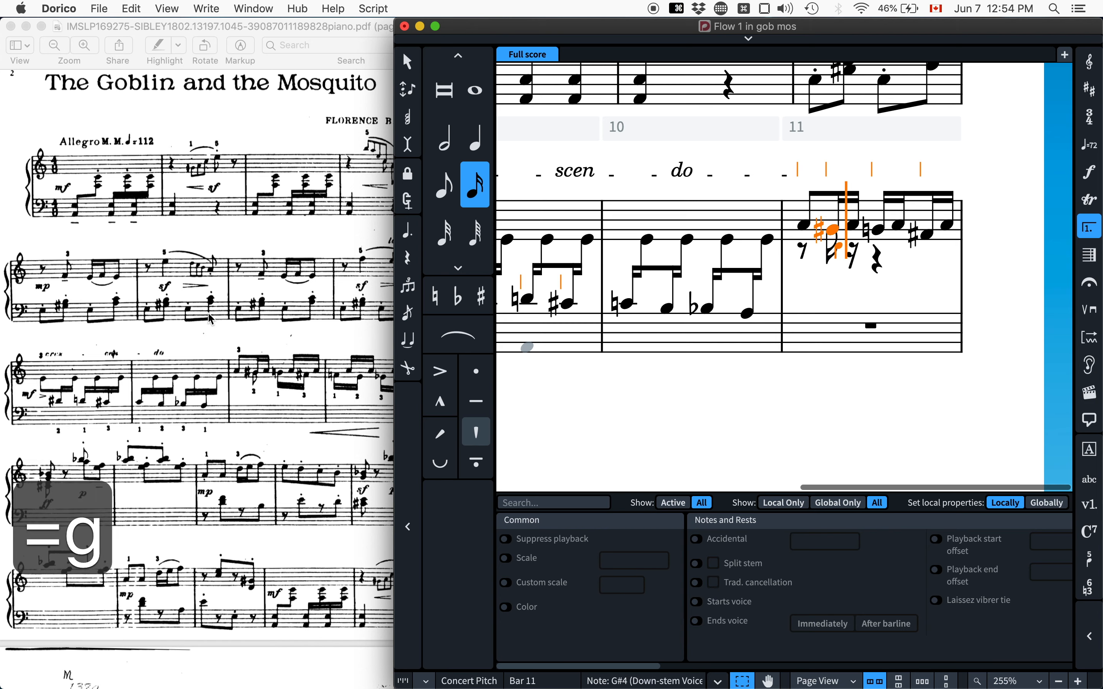
{"action": "key", "text": "Return"}
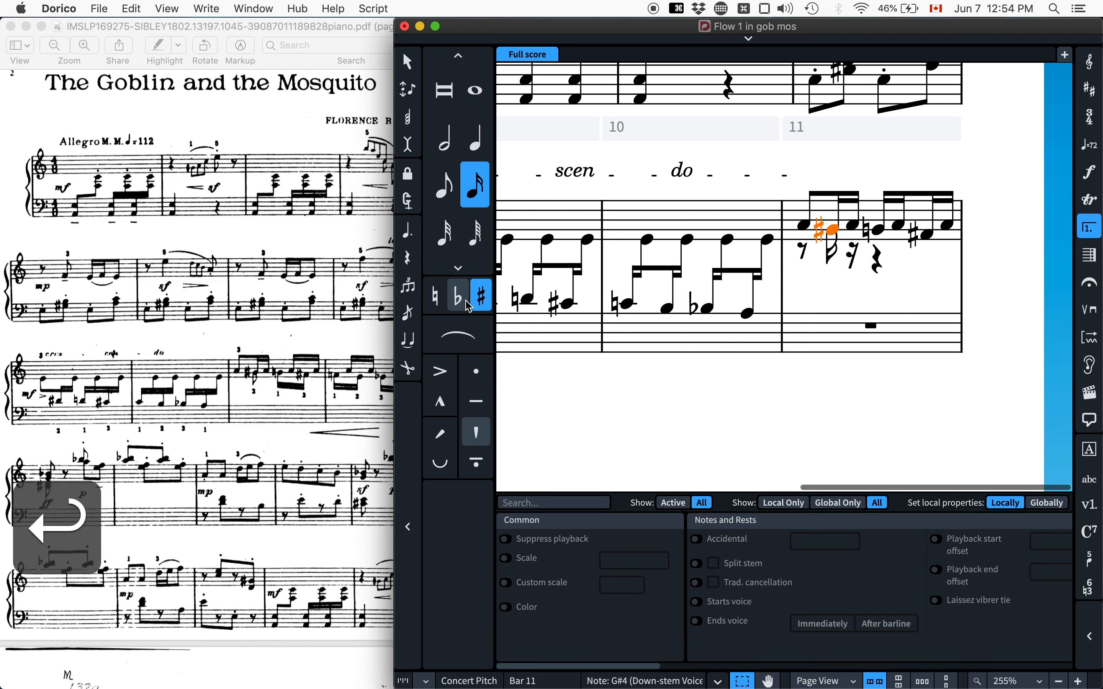
{"action": "key", "text": "5"}
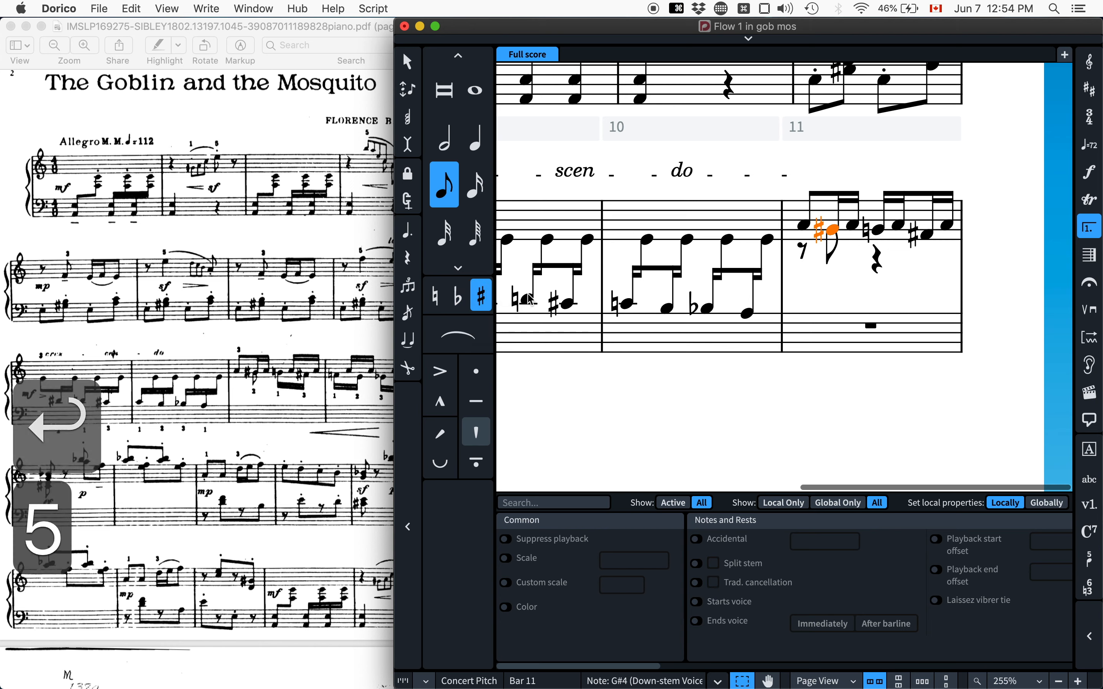
Move the lower sixteenth notes G, F#, F, E, E♭ and D in bars 11 and 12 to Down-stem Voice 1.
{"action": "left_click", "coordinate": [878, 229]}
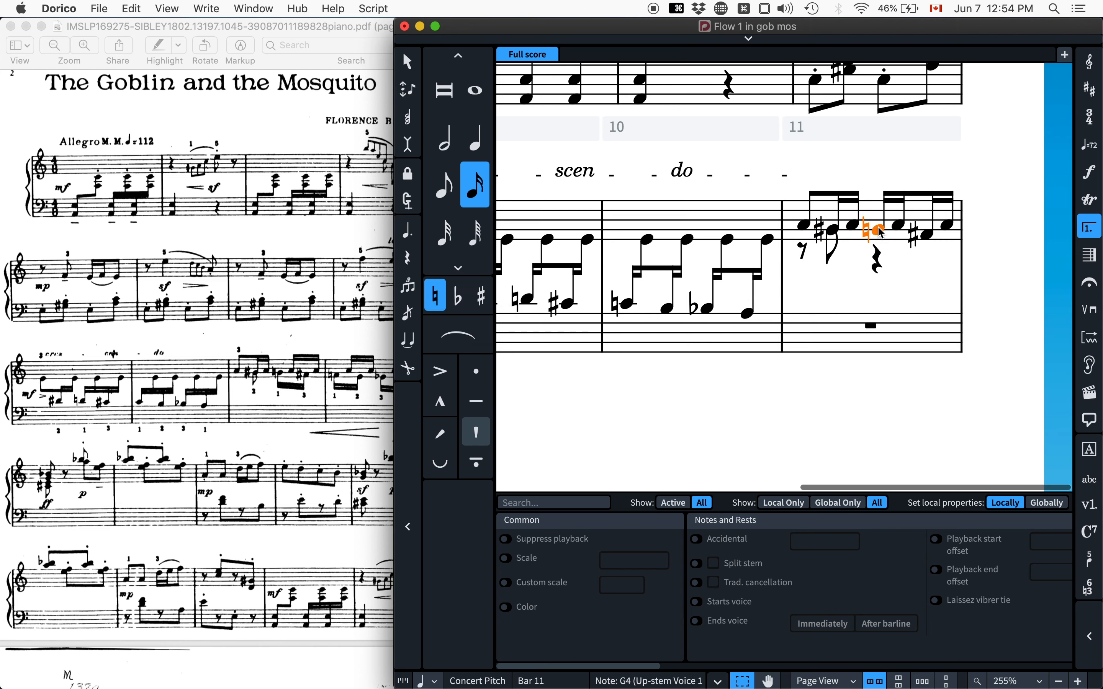
{"action": "left_click", "coordinate": [933, 241], "text": "shift"}
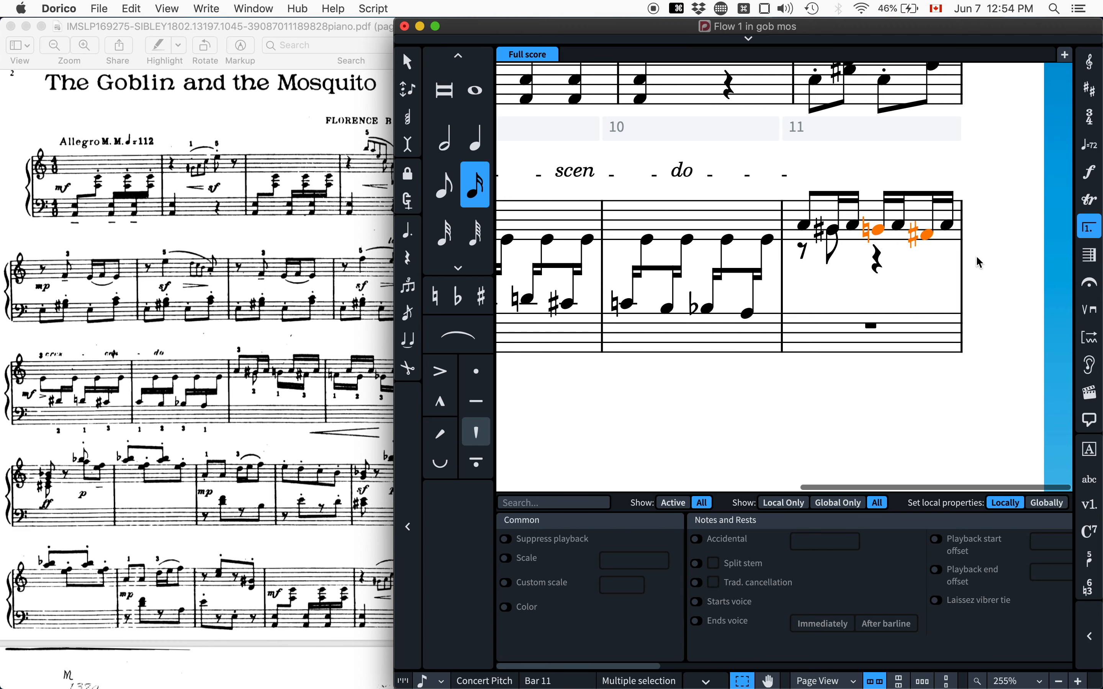
{"action": "scroll", "coordinate": [640, 299], "scroll_direction": "down", "scroll_amount": 5}
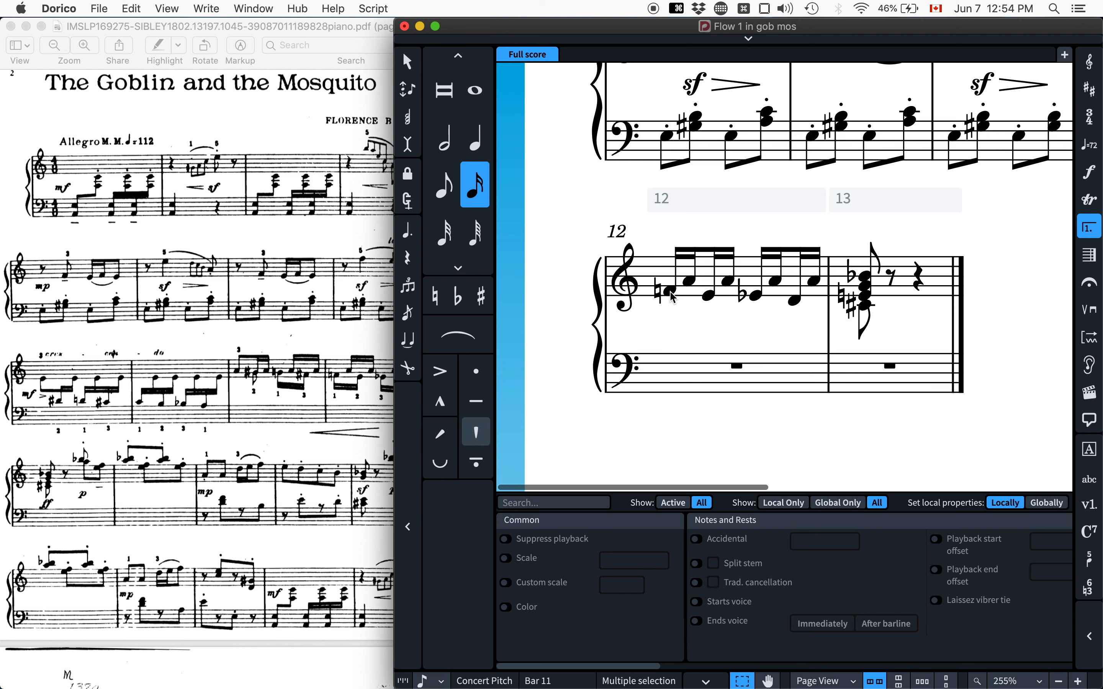
{"action": "left_click", "coordinate": [670, 292], "text": "super"}
{"action": "left_click", "coordinate": [709, 296], "text": "super"}
{"action": "left_click", "coordinate": [755, 295], "text": "super"}
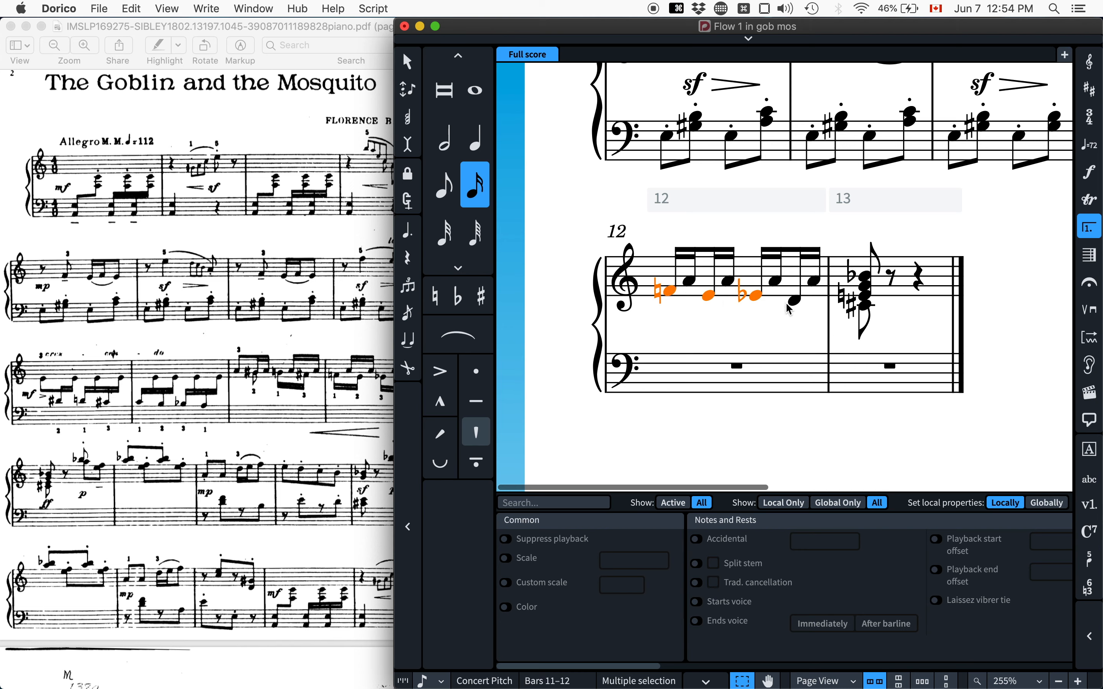
{"action": "right_click", "coordinate": [759, 333]}
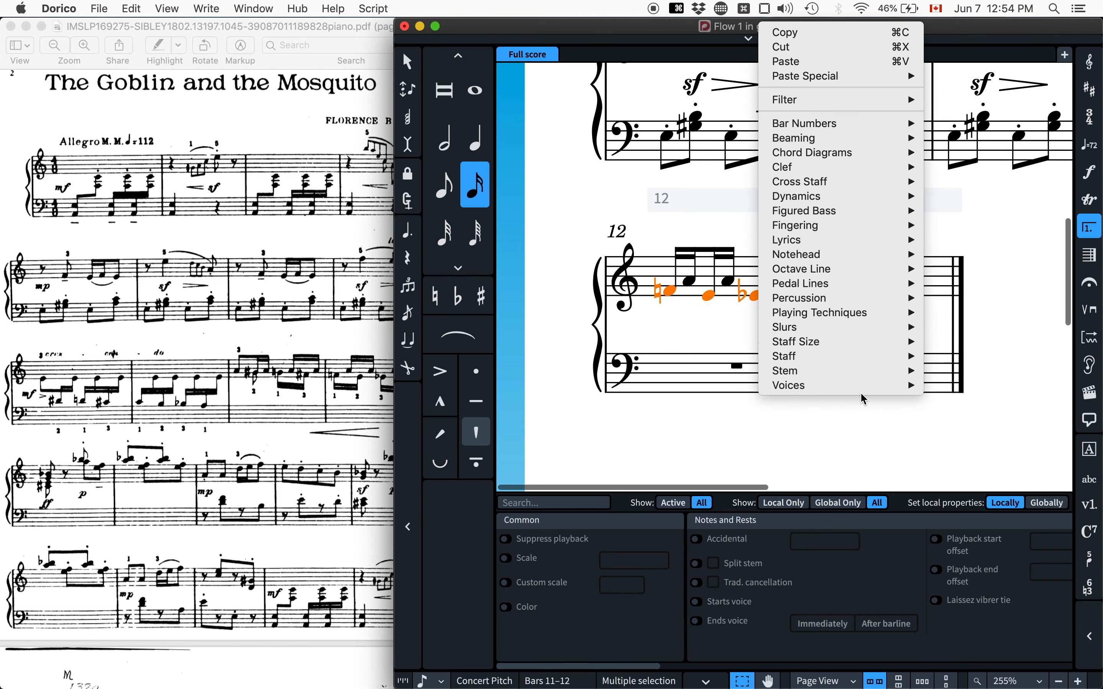
{"action": "mouse_move", "coordinate": [879, 388]}
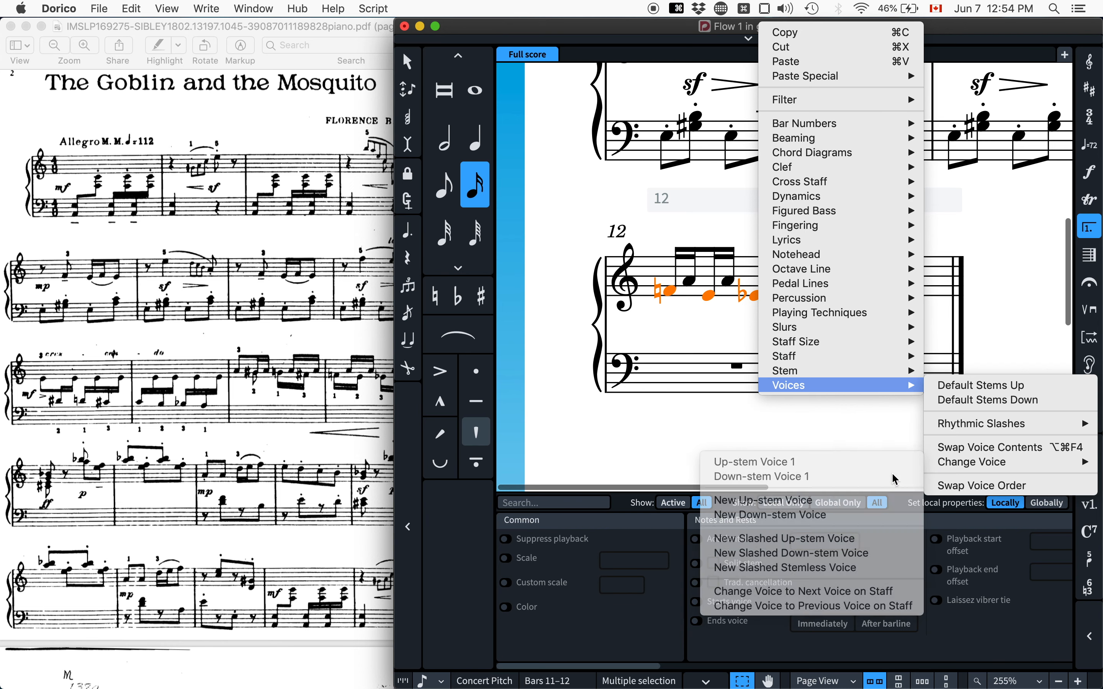
{"action": "mouse_move", "coordinate": [938, 465]}
{"action": "left_click", "coordinate": [887, 476]}
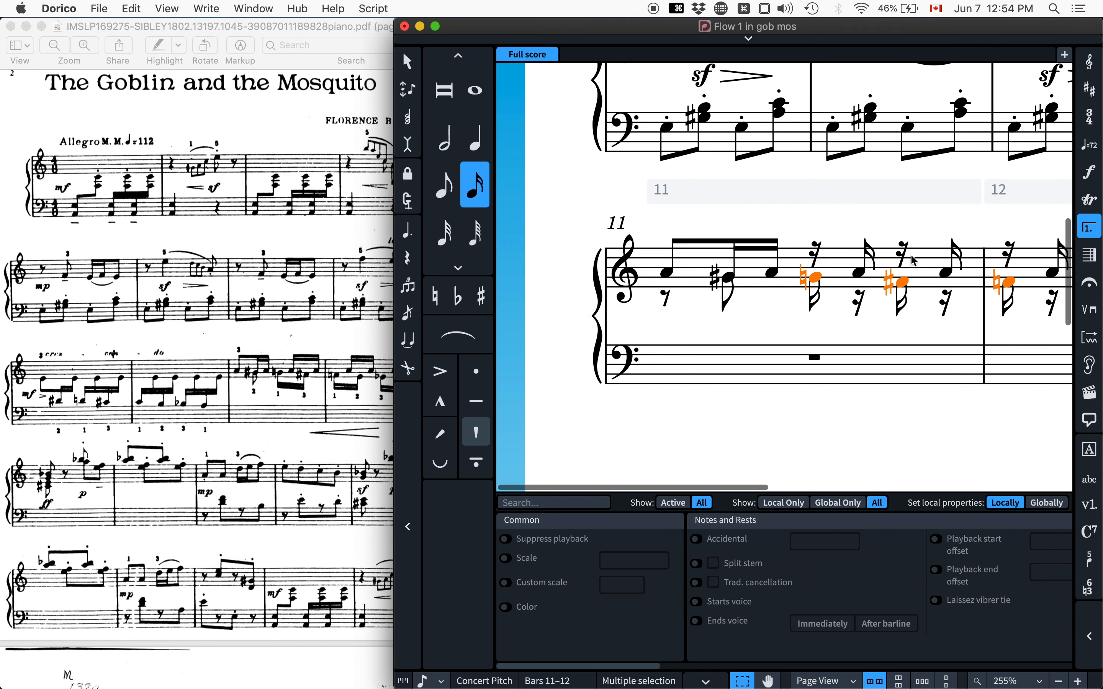
Beam together the down-stem G and F# sixteenth notes in the second half of bar 11.
{"action": "key", "text": "x"}
{"action": "key", "text": "x"}
{"action": "key", "text": "x"}
{"action": "key", "text": "x"}
{"action": "scroll", "coordinate": [912, 253], "scroll_direction": "right", "scroll_amount": 2}
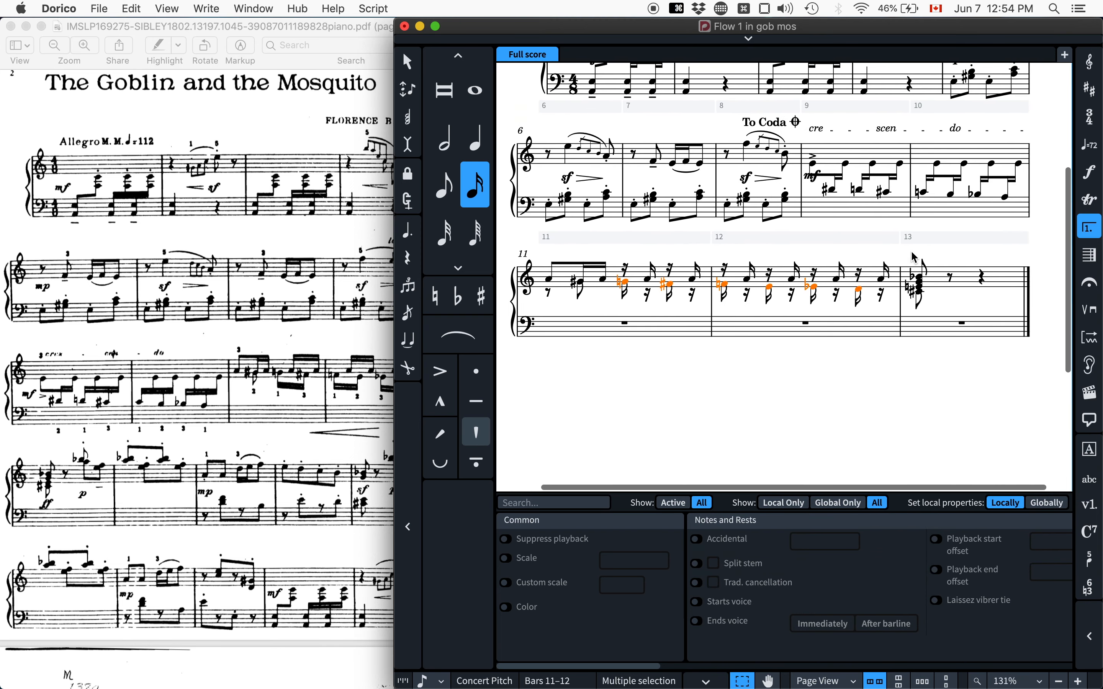
{"action": "scroll", "coordinate": [912, 253], "scroll_direction": "up", "scroll_amount": 1}
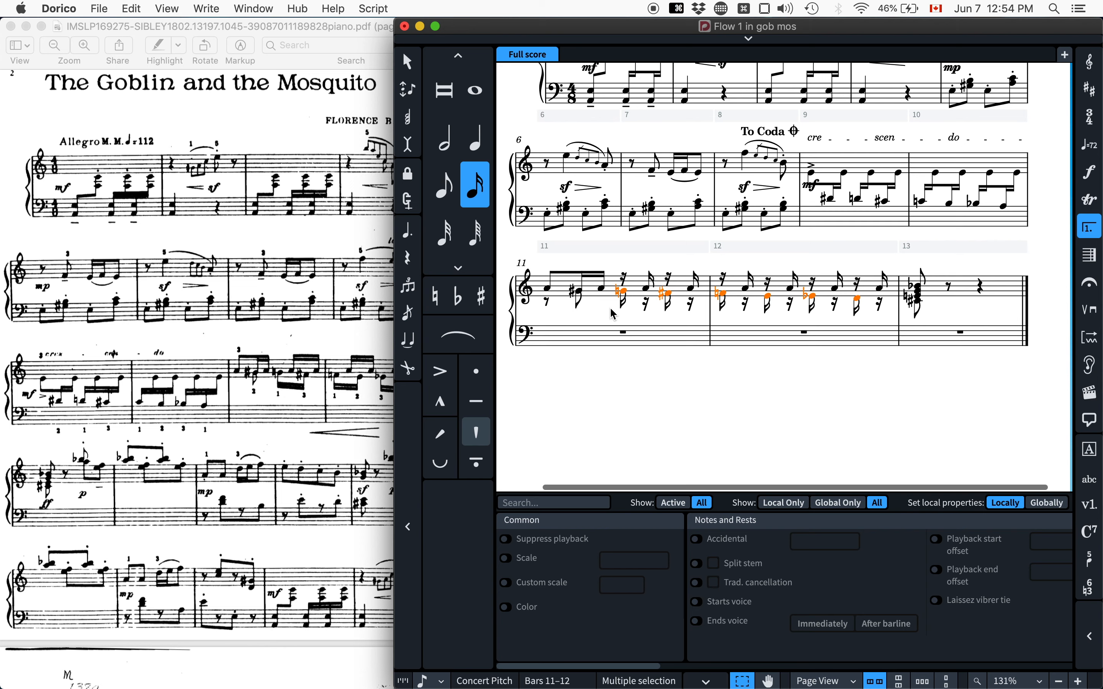
{"action": "key", "text": "Escape"}
{"action": "left_click", "coordinate": [623, 291]}
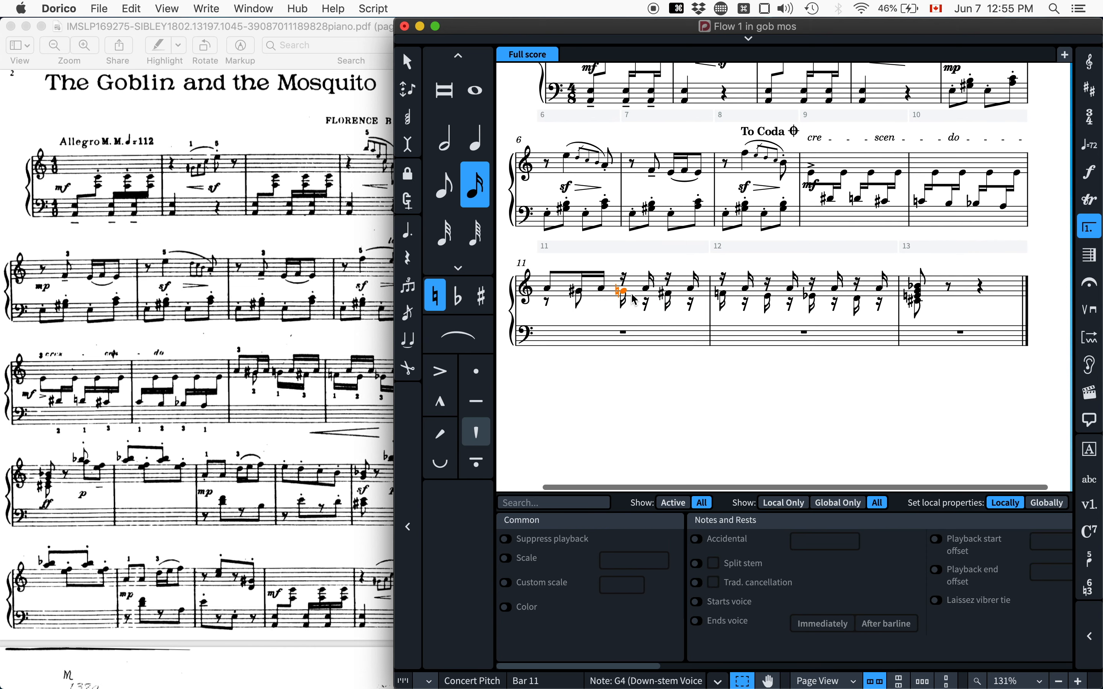
{"action": "left_click", "coordinate": [670, 297], "text": "super"}
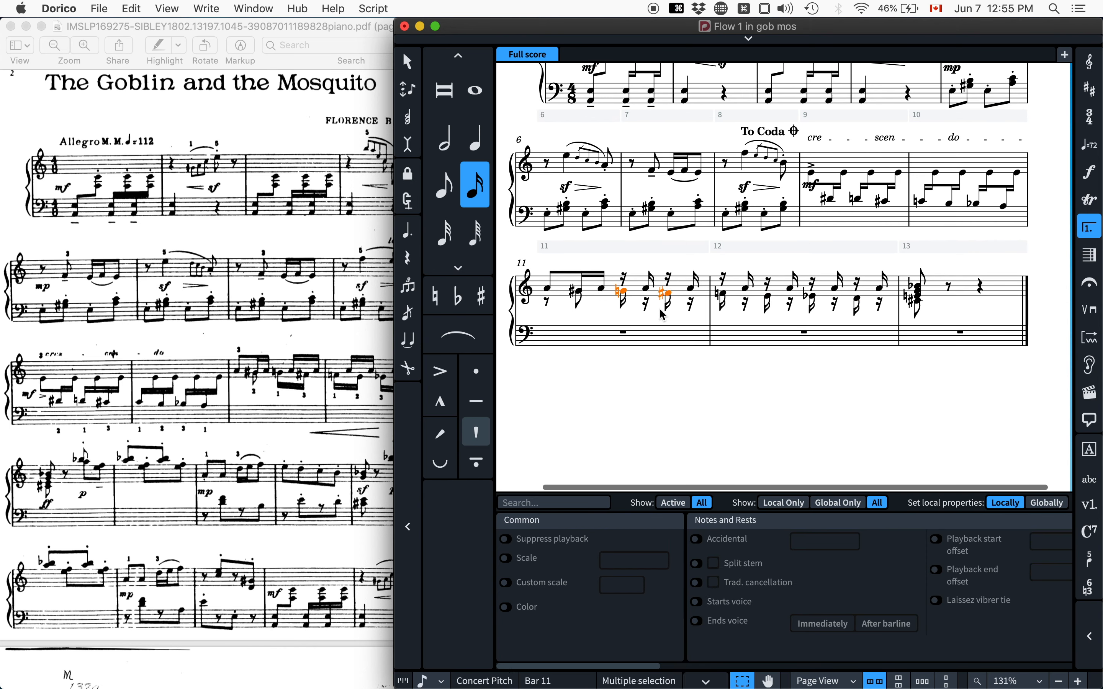
{"action": "key", "text": "alt+b"}
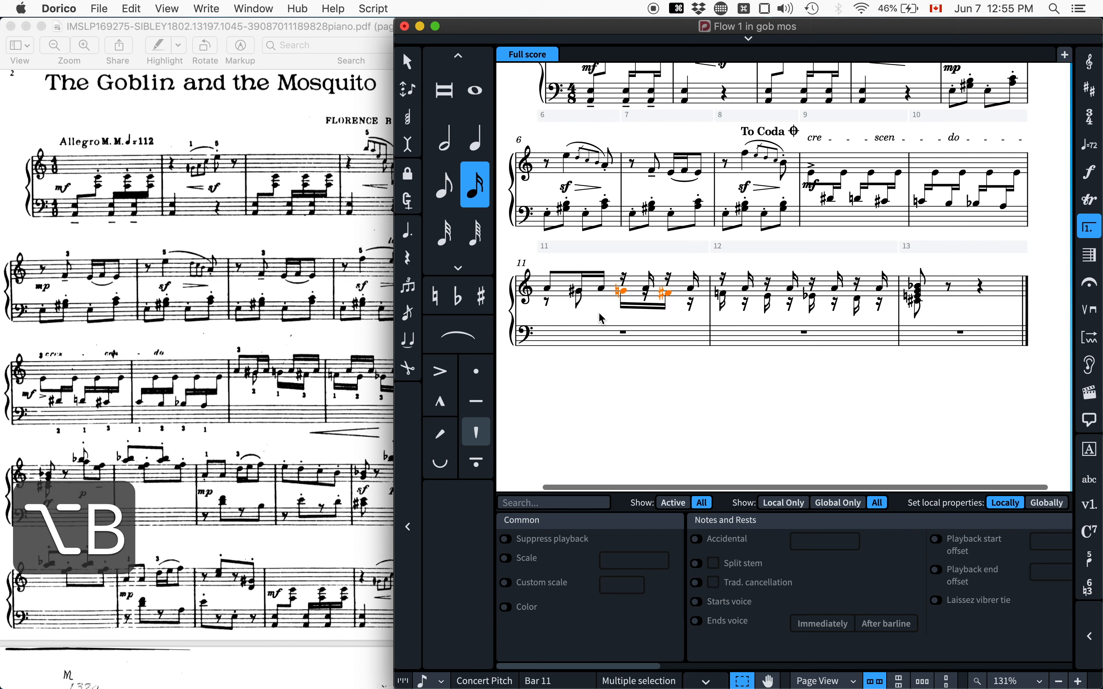
Beam bar 12's down-stem notes in two pairs: F with E, and E♭ with D.
{"action": "left_click", "coordinate": [722, 294]}
{"action": "left_click", "coordinate": [768, 297], "text": "super"}
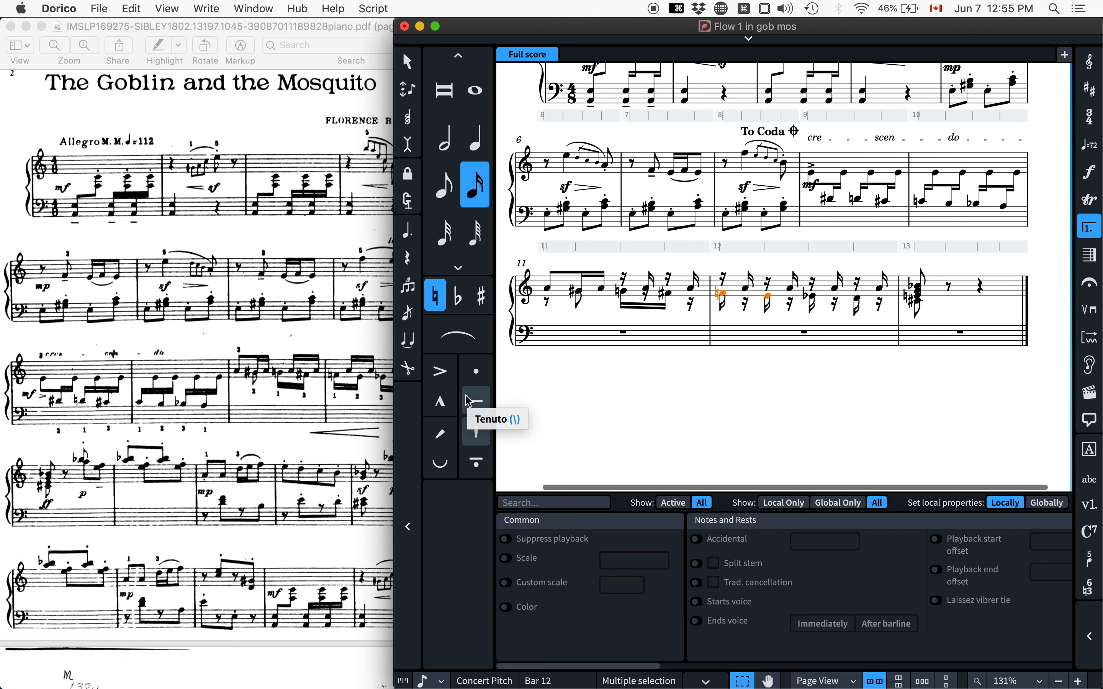
{"action": "key", "text": "alt+b"}
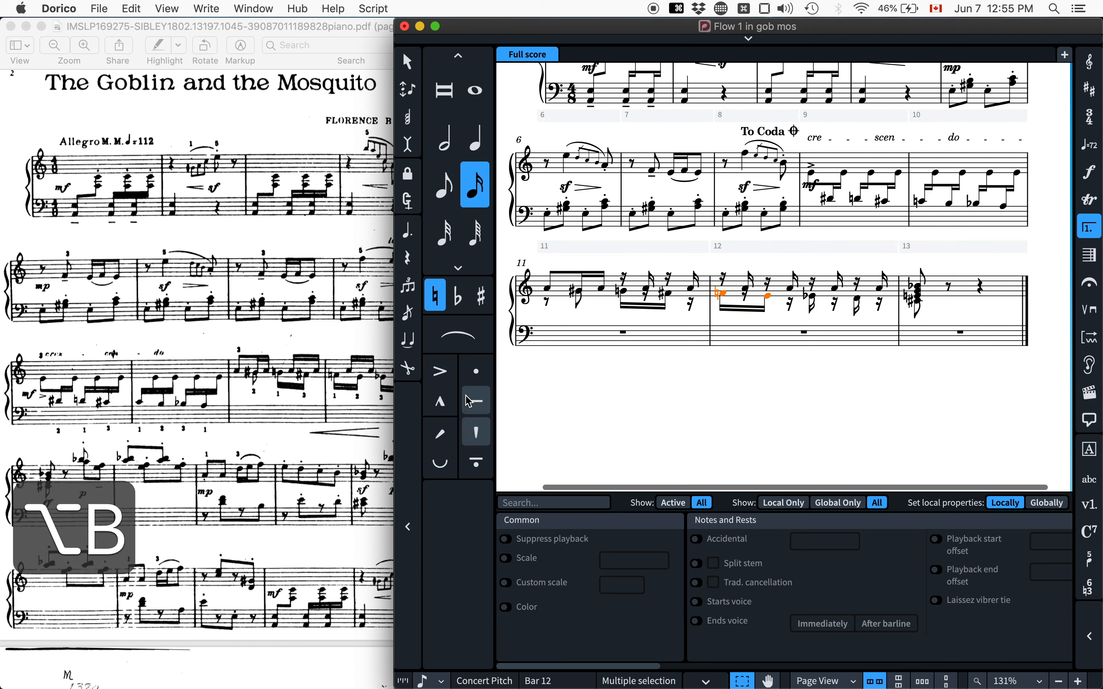
{"action": "left_click", "coordinate": [811, 295]}
{"action": "left_click", "coordinate": [859, 304], "text": "super"}
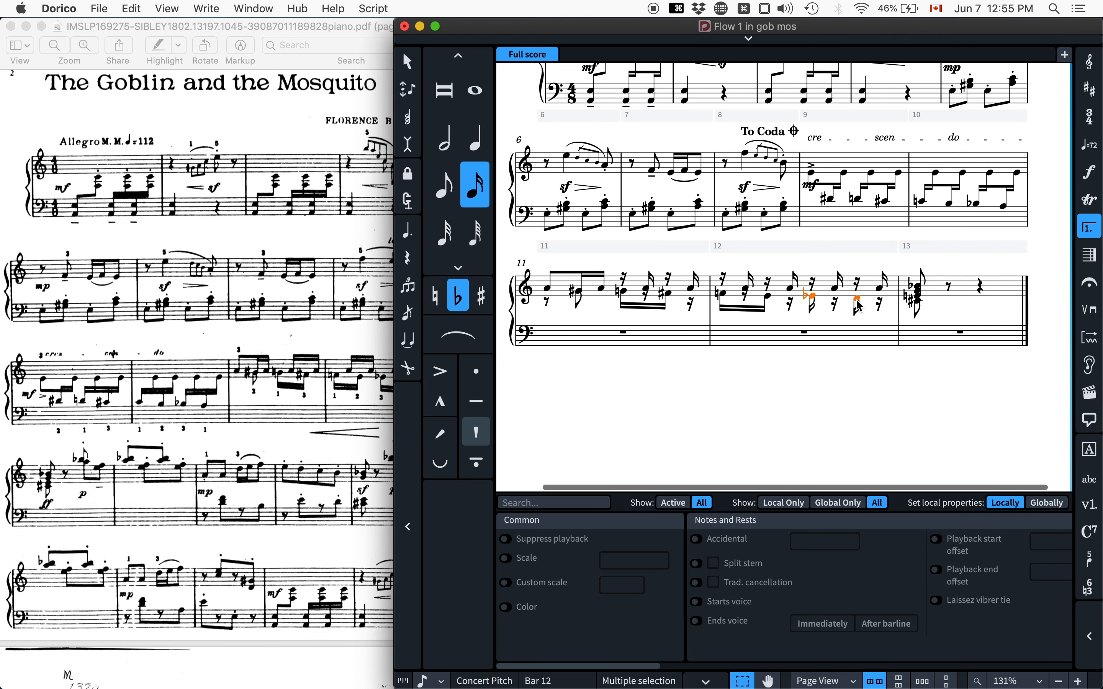
{"action": "key", "text": "alt+b"}
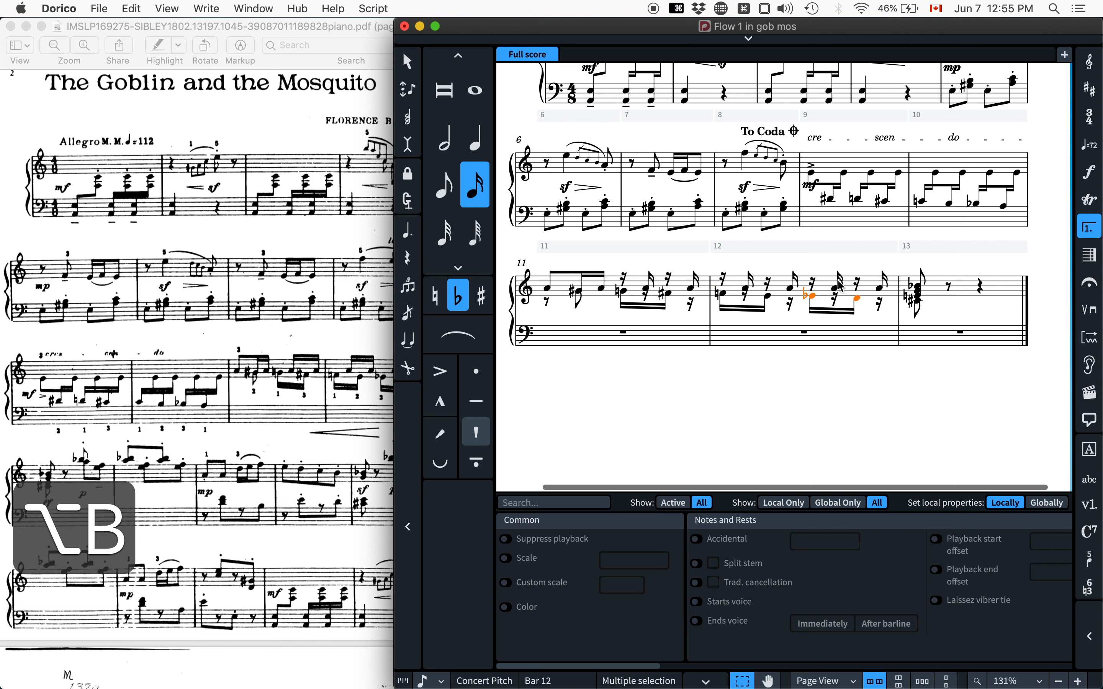
Beam bar 12's up-stem A notes together in two pairs, one for each half of the bar.
{"action": "left_click", "coordinate": [884, 294], "text": "super"}
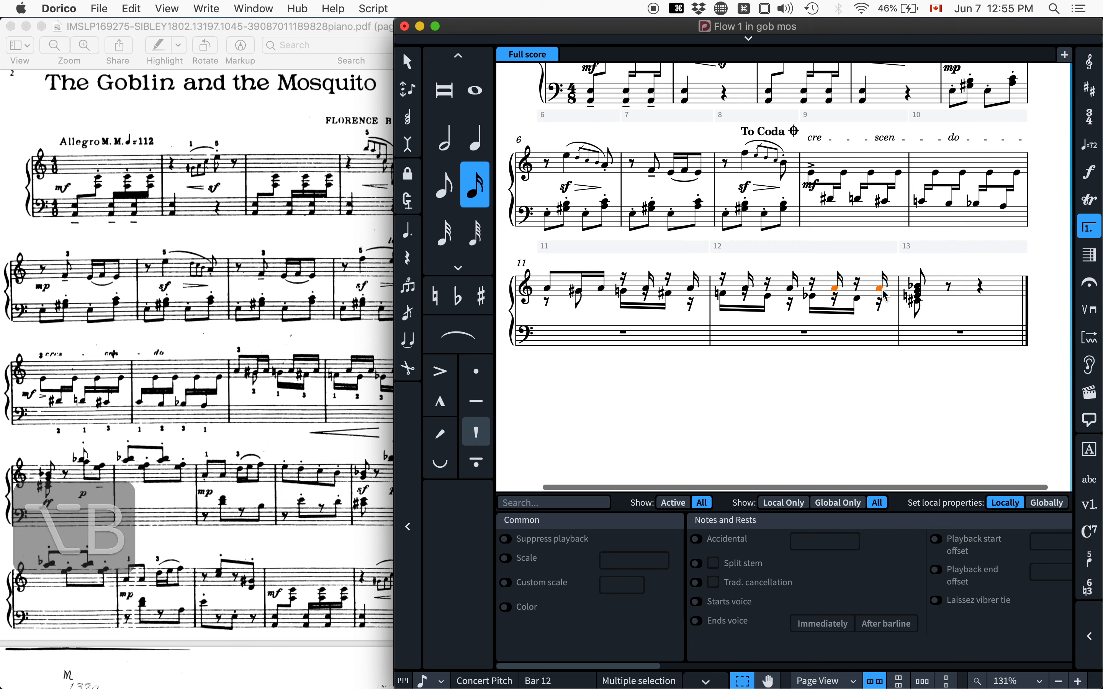
{"action": "key", "text": "alt+b"}
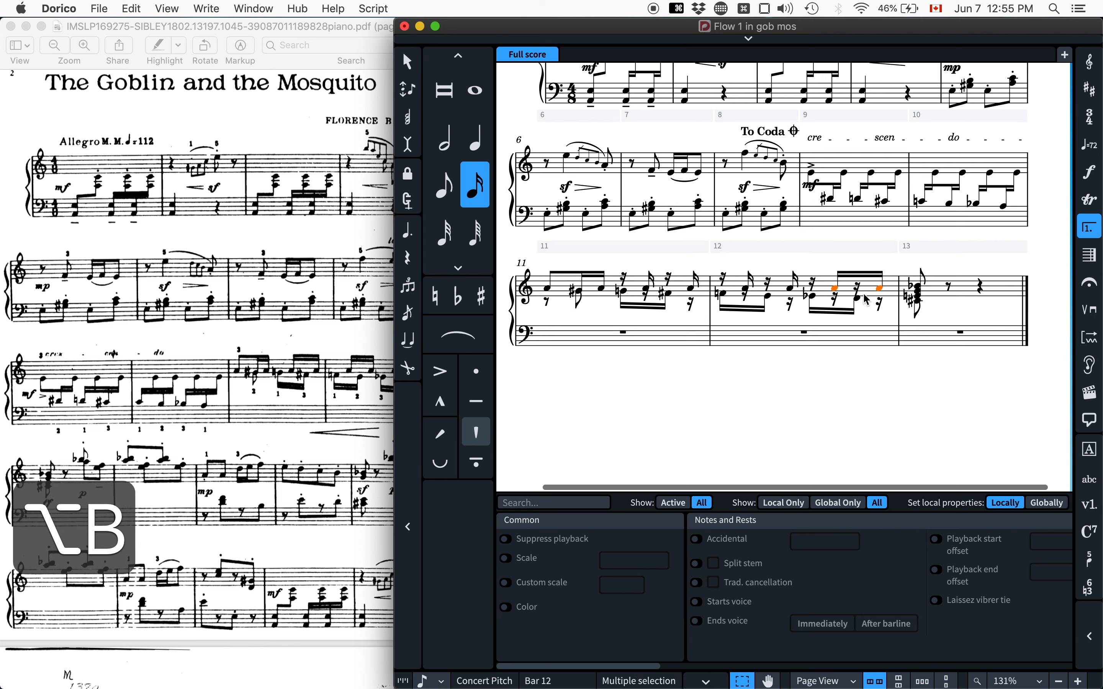
{"action": "left_click", "coordinate": [750, 292], "text": "super"}
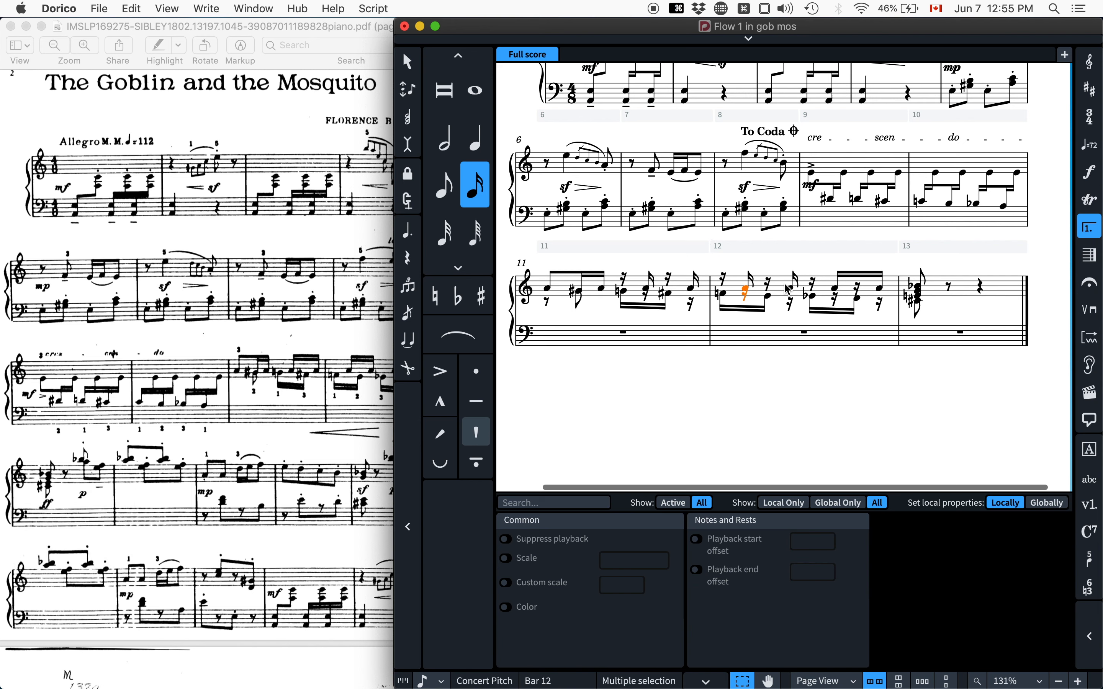
{"action": "left_click", "coordinate": [749, 281]}
{"action": "left_click", "coordinate": [793, 283], "text": "super"}
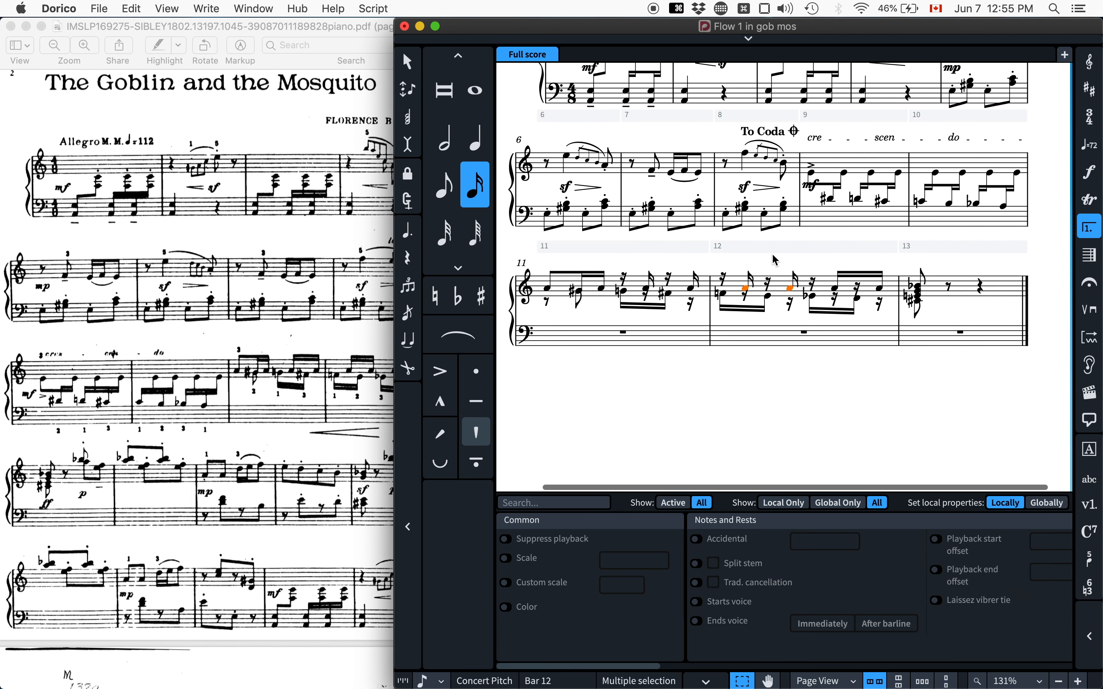
{"action": "right_click", "coordinate": [780, 266]}
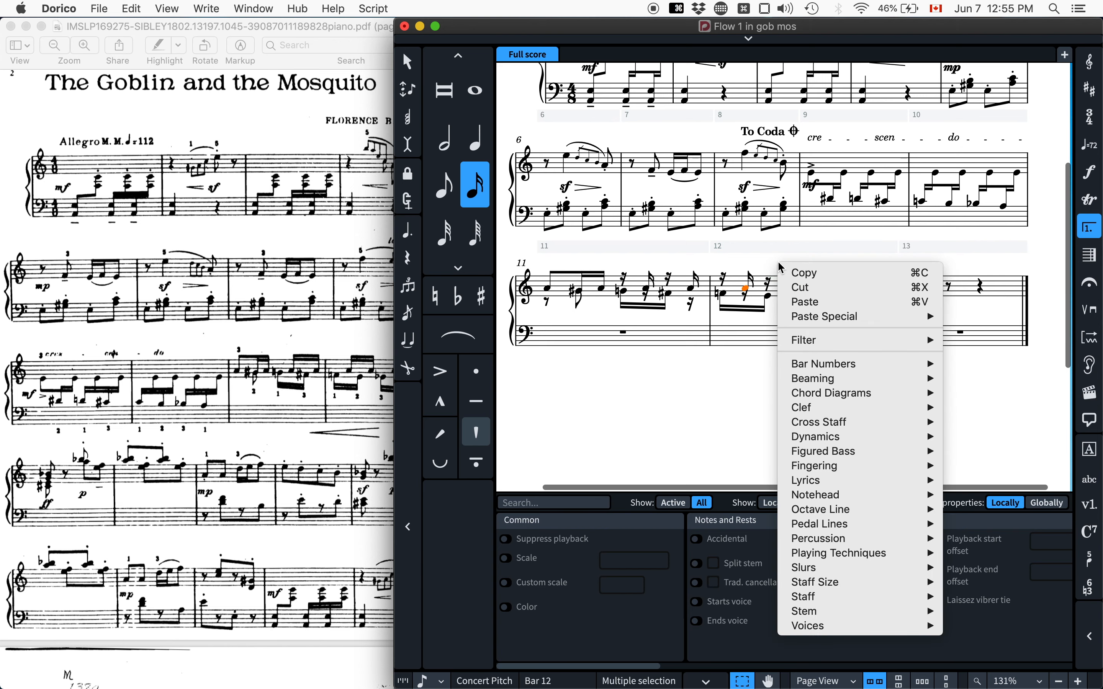
{"action": "mouse_move", "coordinate": [857, 379]}
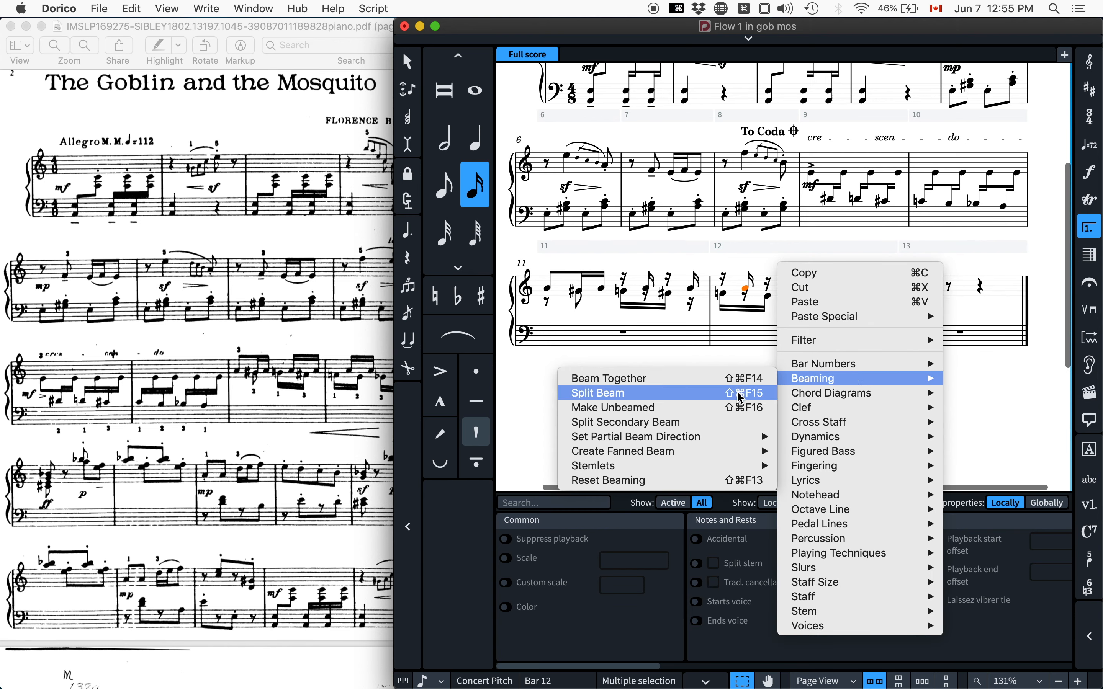
{"action": "left_click", "coordinate": [730, 379]}
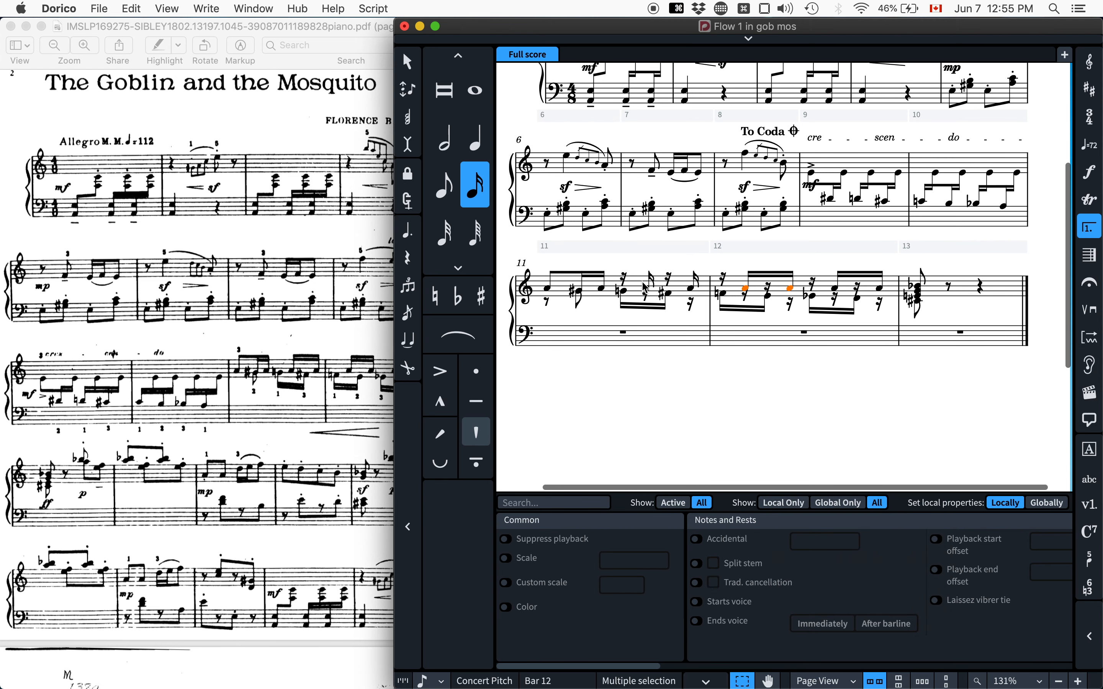
Beam together the last two up-stem A notes in bar 11.
{"action": "left_click", "coordinate": [690, 288]}
{"action": "left_click", "coordinate": [646, 287], "text": "super"}
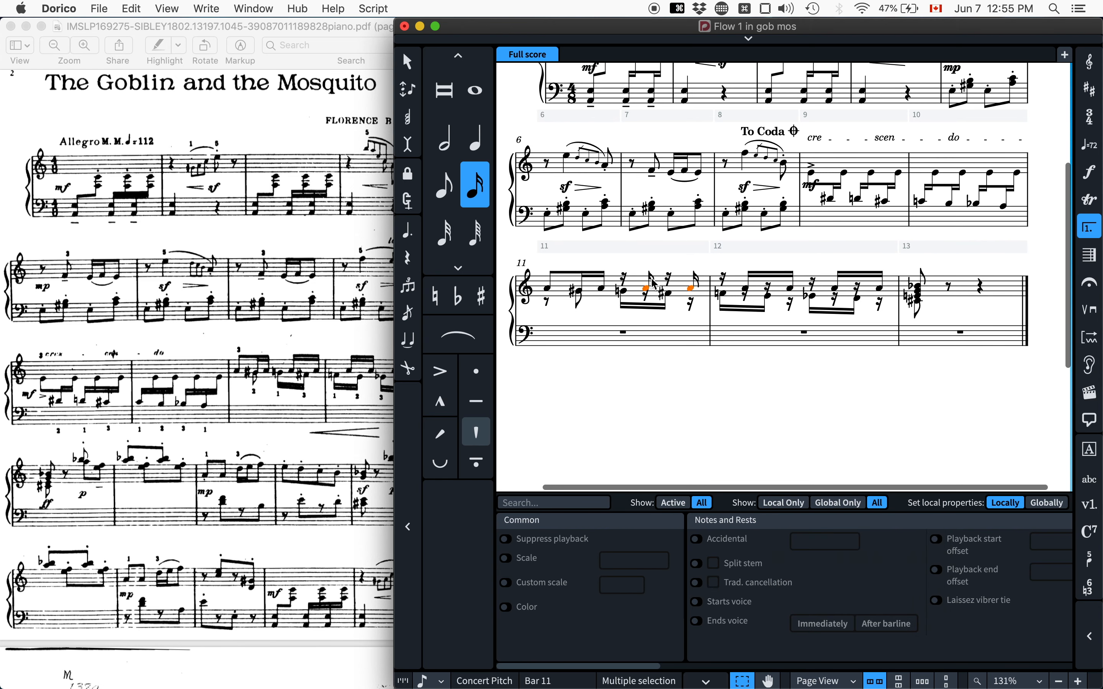
{"action": "right_click", "coordinate": [678, 268]}
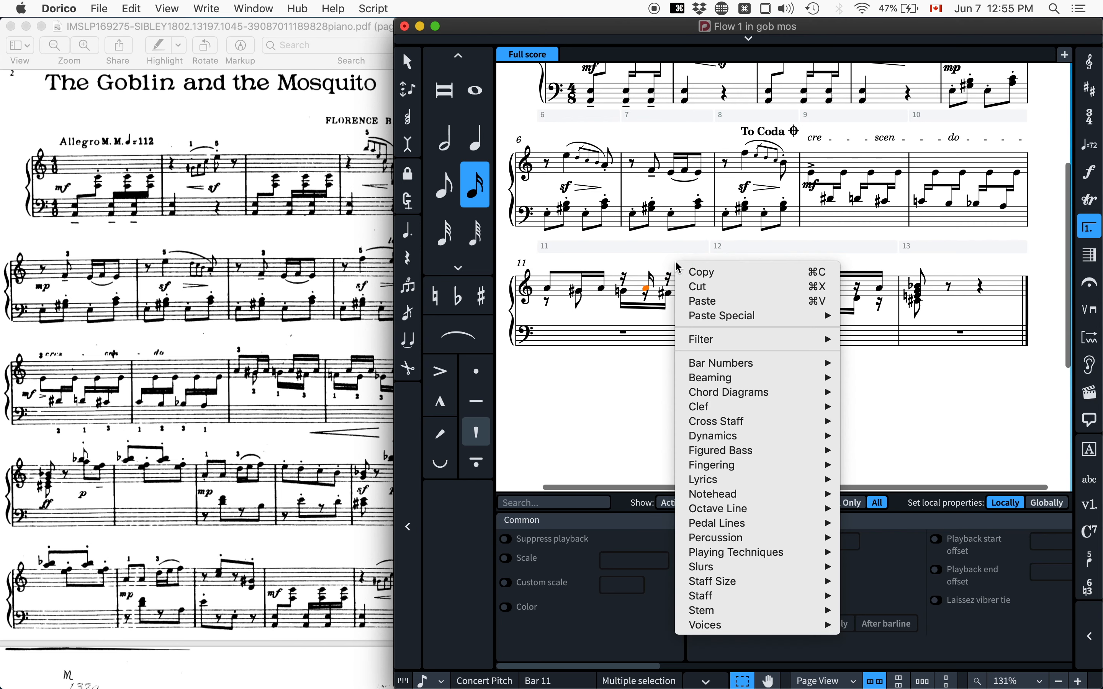
{"action": "mouse_move", "coordinate": [739, 379]}
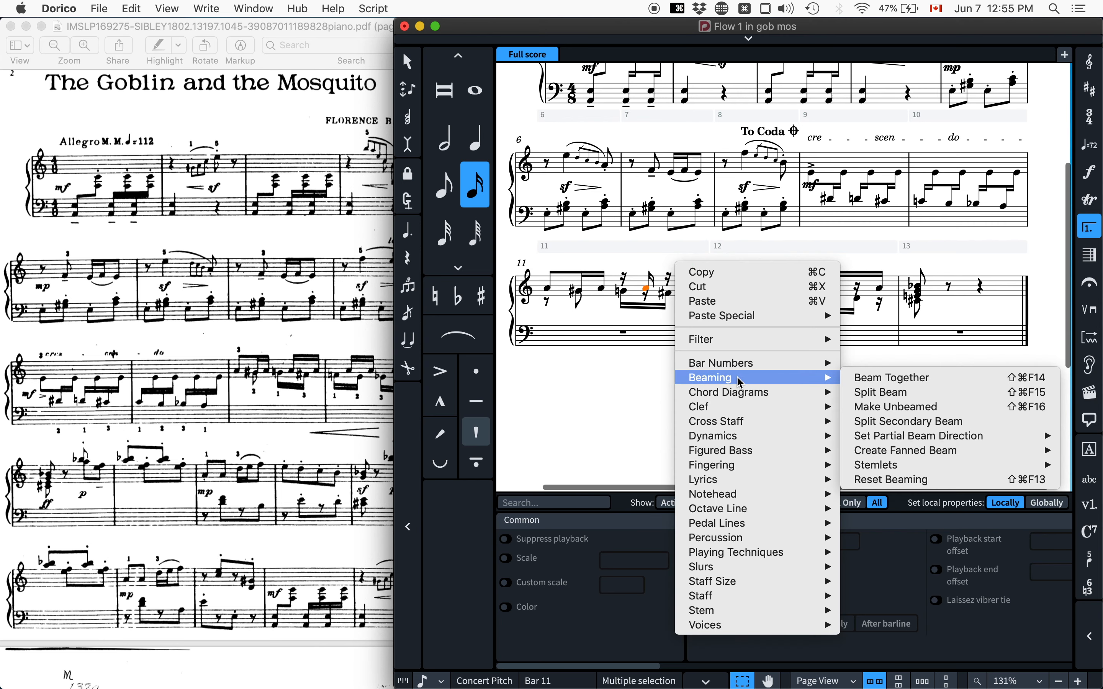
{"action": "left_click", "coordinate": [906, 384]}
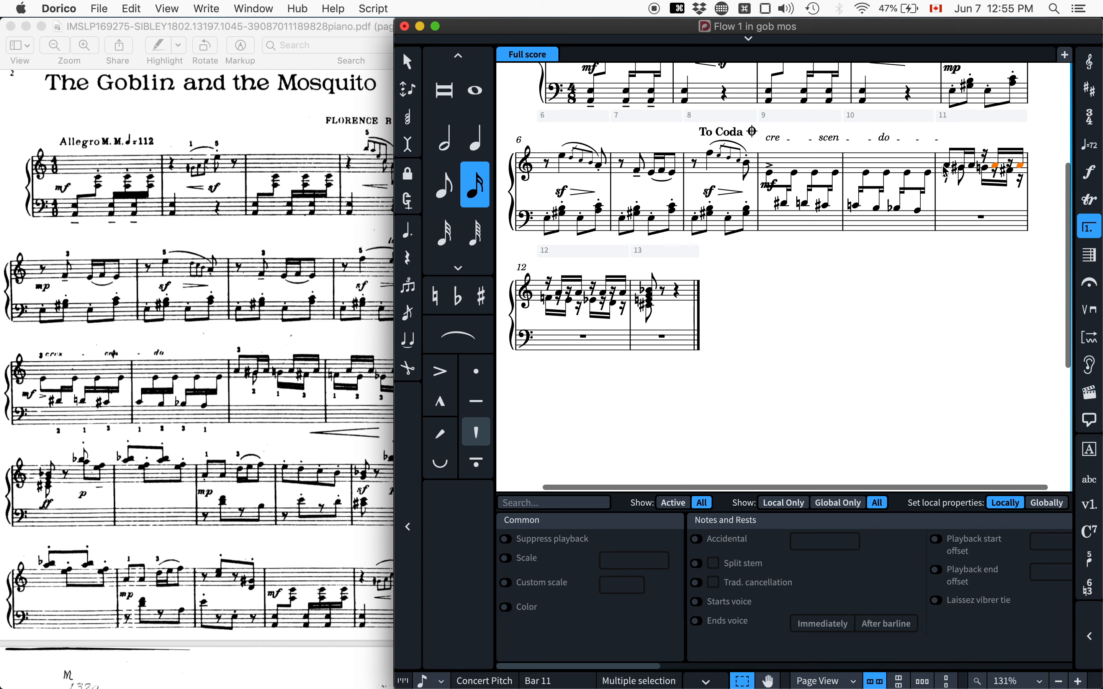
Remove the rests from both upper-staff voices across bars 11 and 12.
{"action": "left_click", "coordinate": [282, 336]}
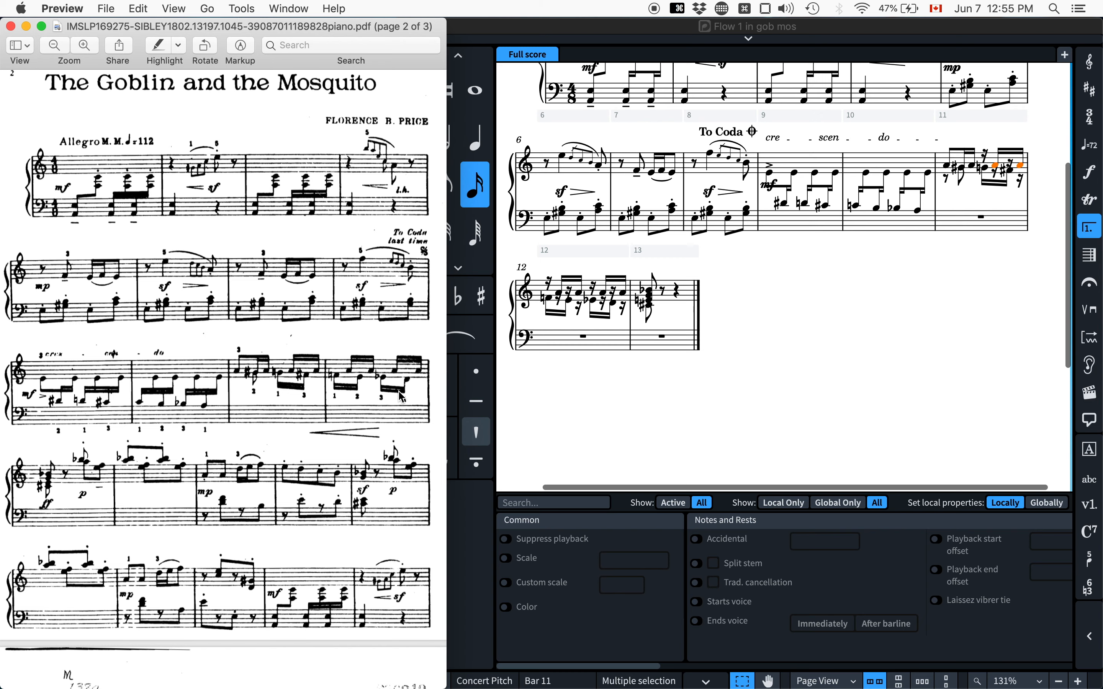
{"action": "left_click", "coordinate": [949, 166]}
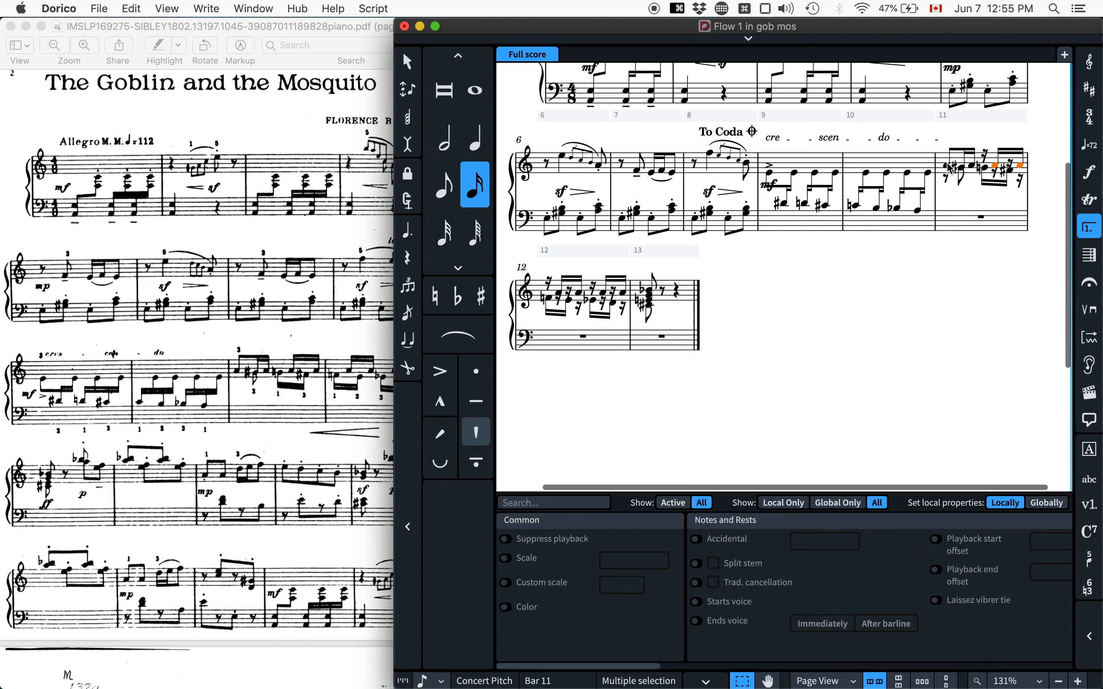
{"action": "left_click", "coordinate": [628, 299], "text": "shift"}
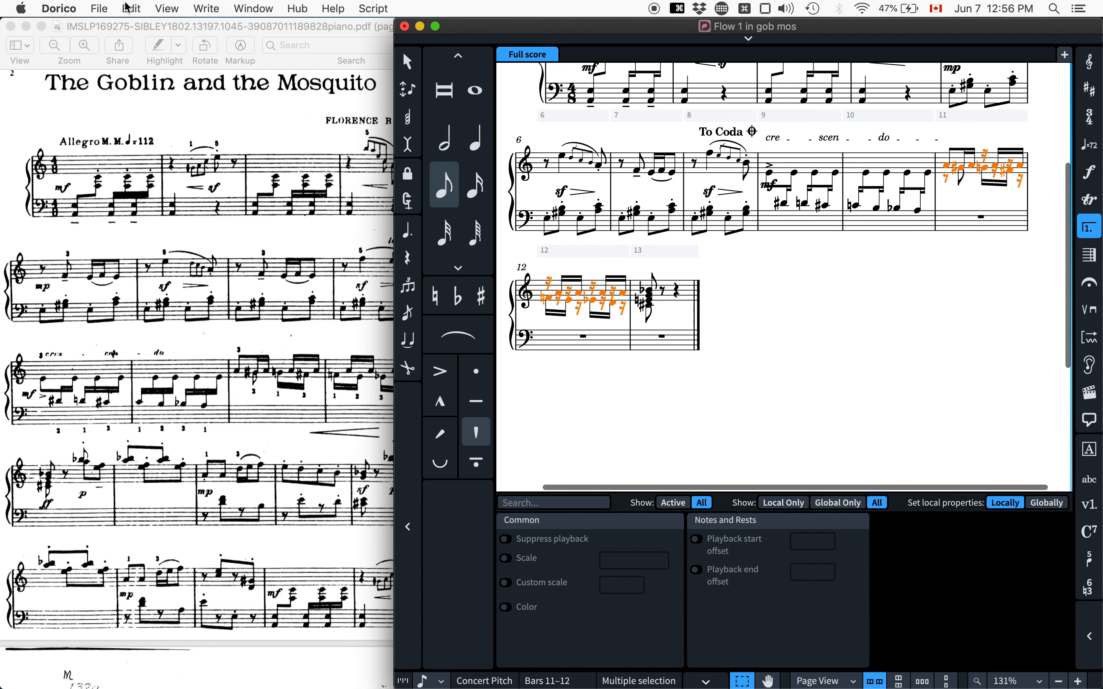
{"action": "left_click", "coordinate": [134, 7]}
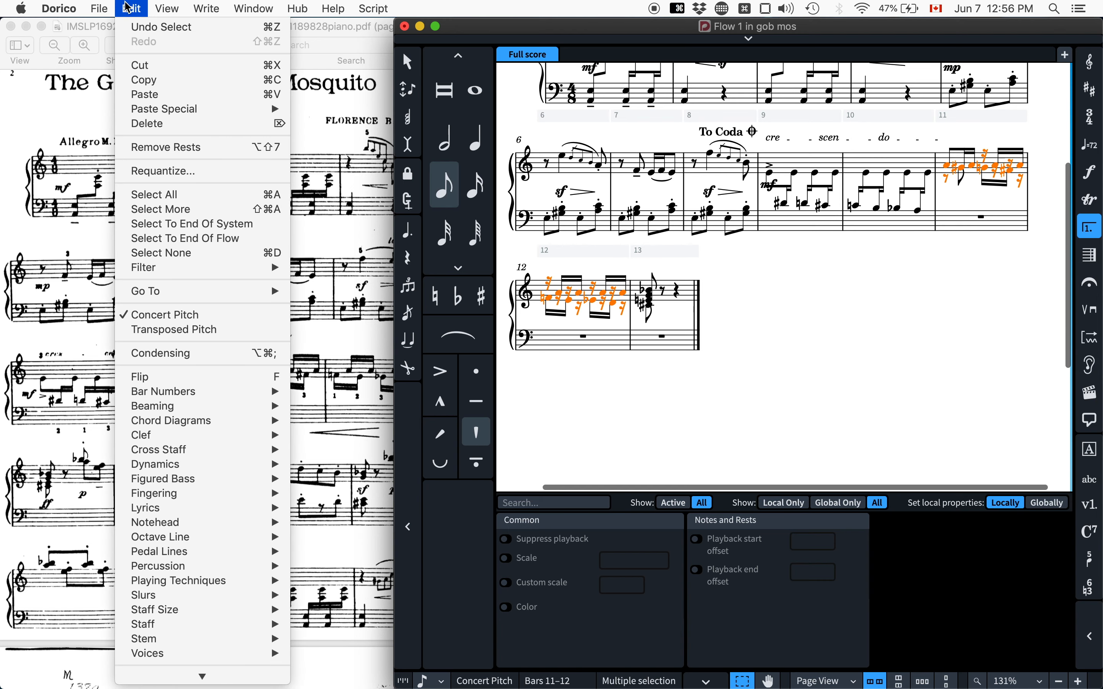
{"action": "left_click", "coordinate": [194, 146]}
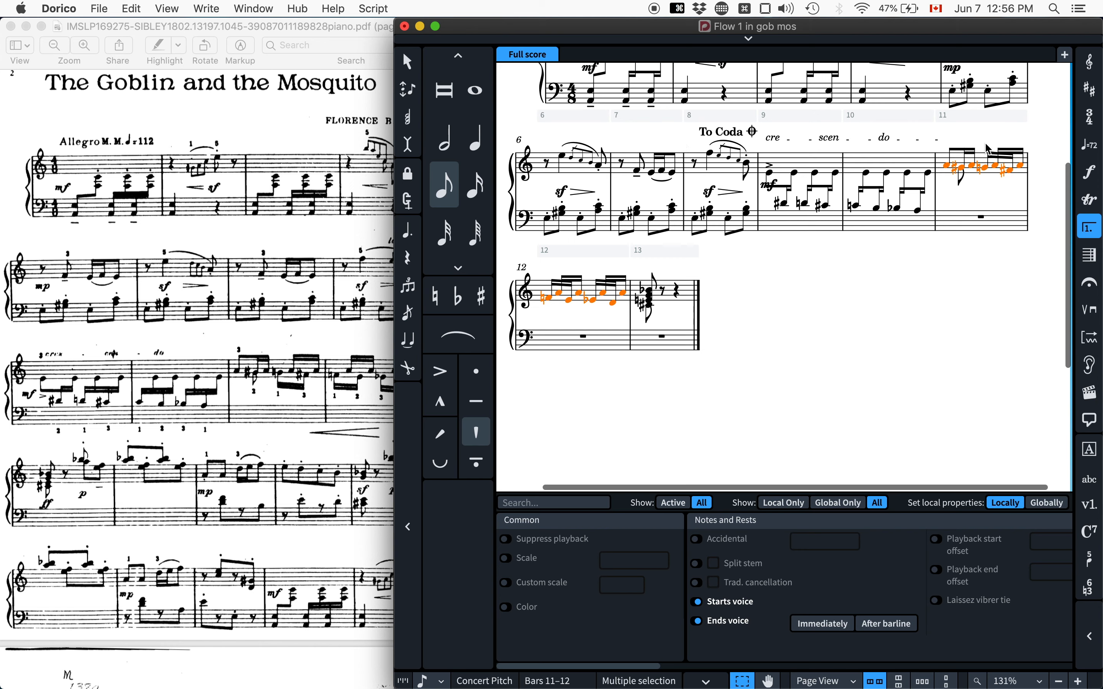
Flip the stems of the lower-voice beamed pairs in bars 11 and 12 downward.
{"action": "left_click", "coordinate": [987, 168]}
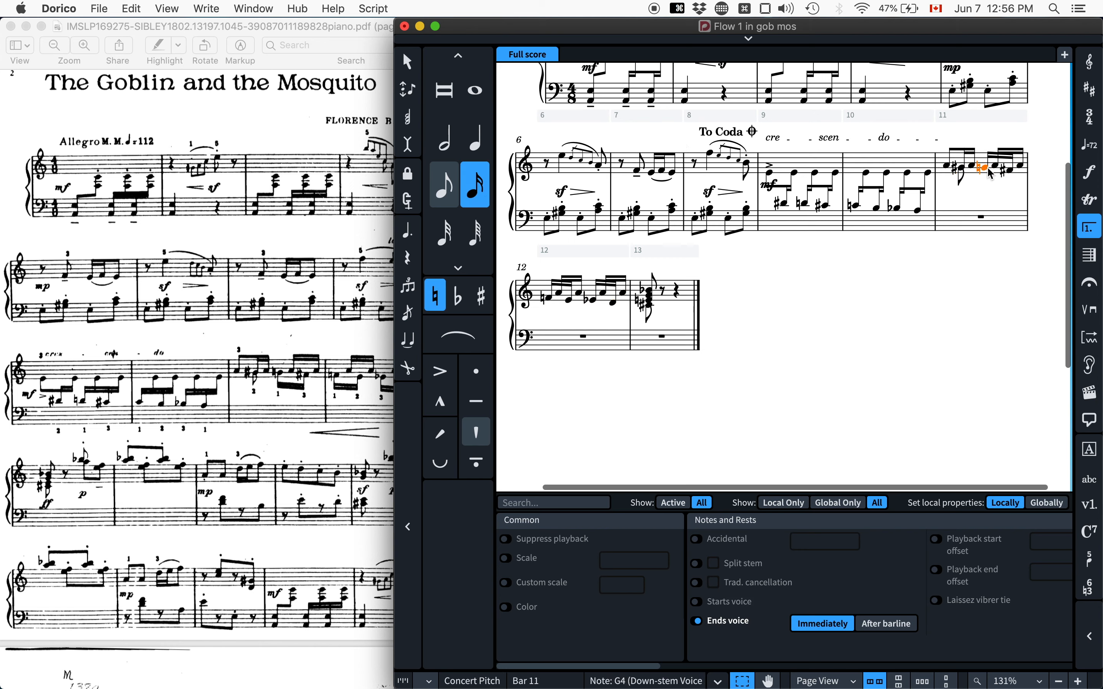
{"action": "key", "text": "f"}
{"action": "left_click", "coordinate": [548, 299]}
{"action": "key", "text": "f"}
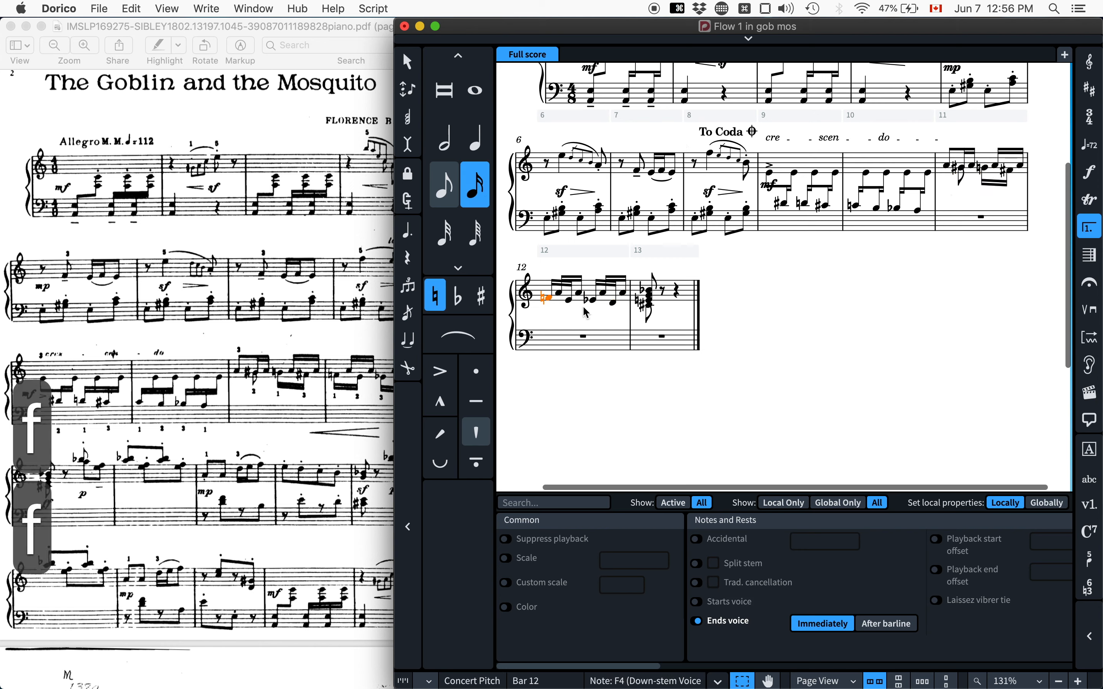
{"action": "left_click", "coordinate": [732, 313]}
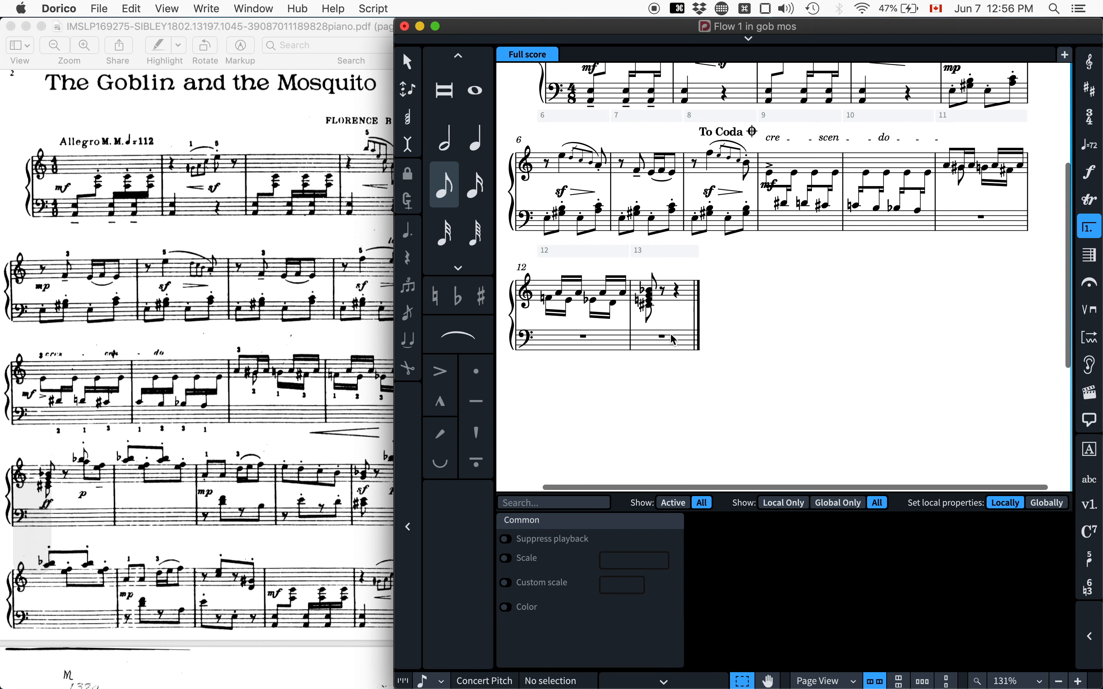
Add a crescendo hairpin from the last F-sharp in bar 11 through the first half of bar 12.
{"action": "left_click", "coordinate": [333, 409]}
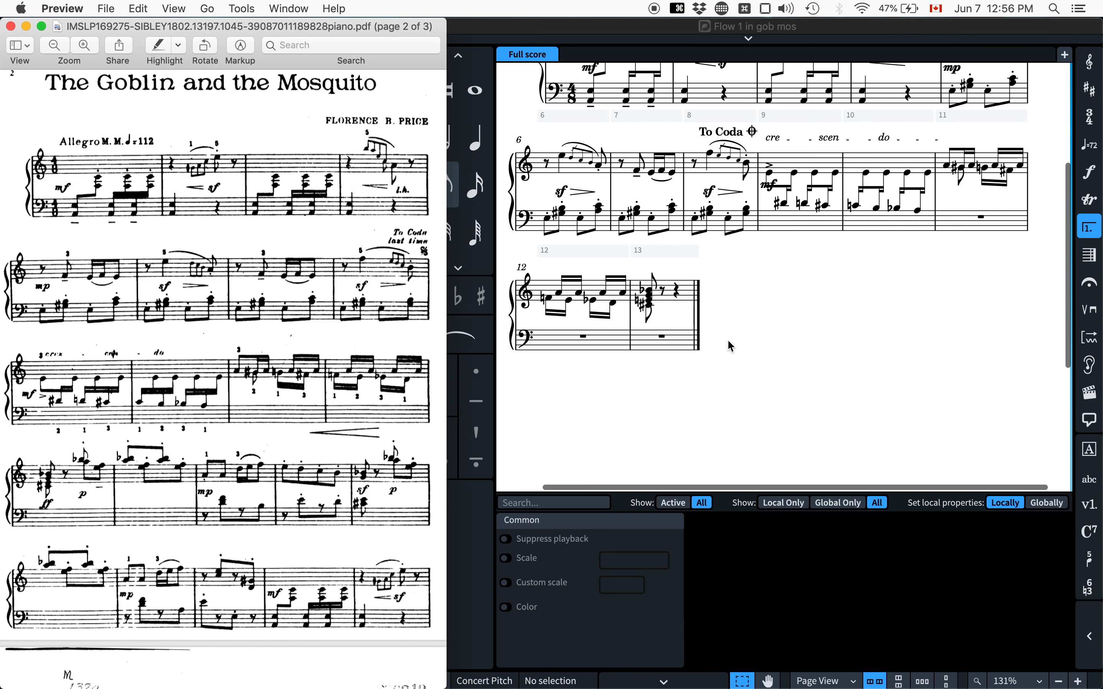
{"action": "left_click", "coordinate": [707, 354]}
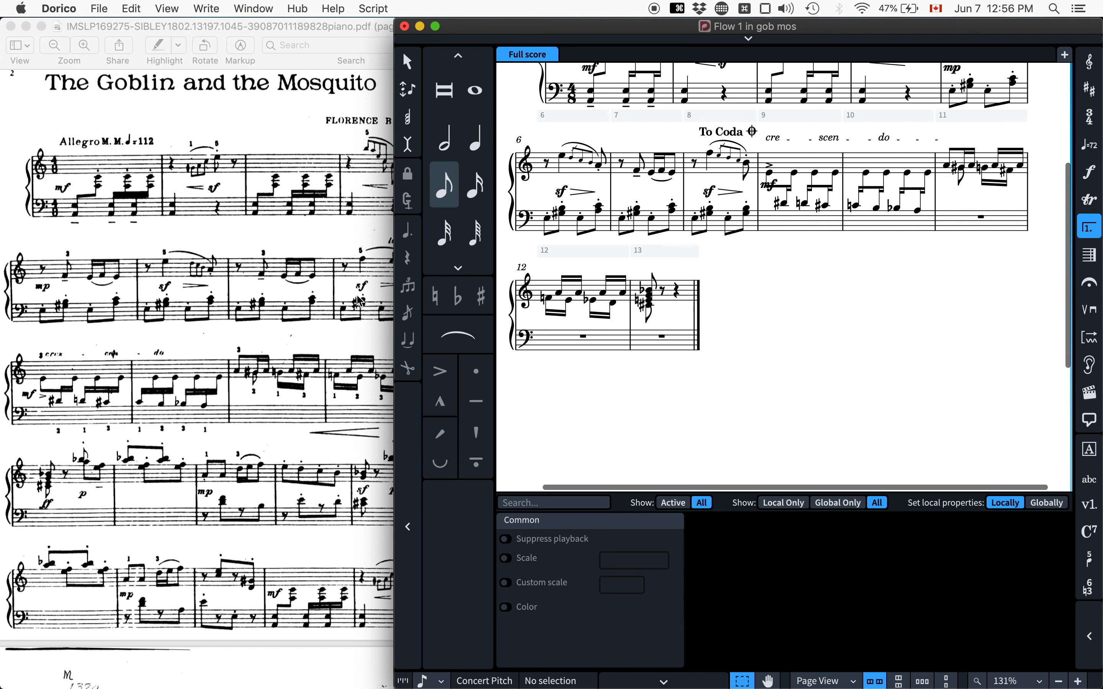
{"action": "left_click", "coordinate": [251, 314]}
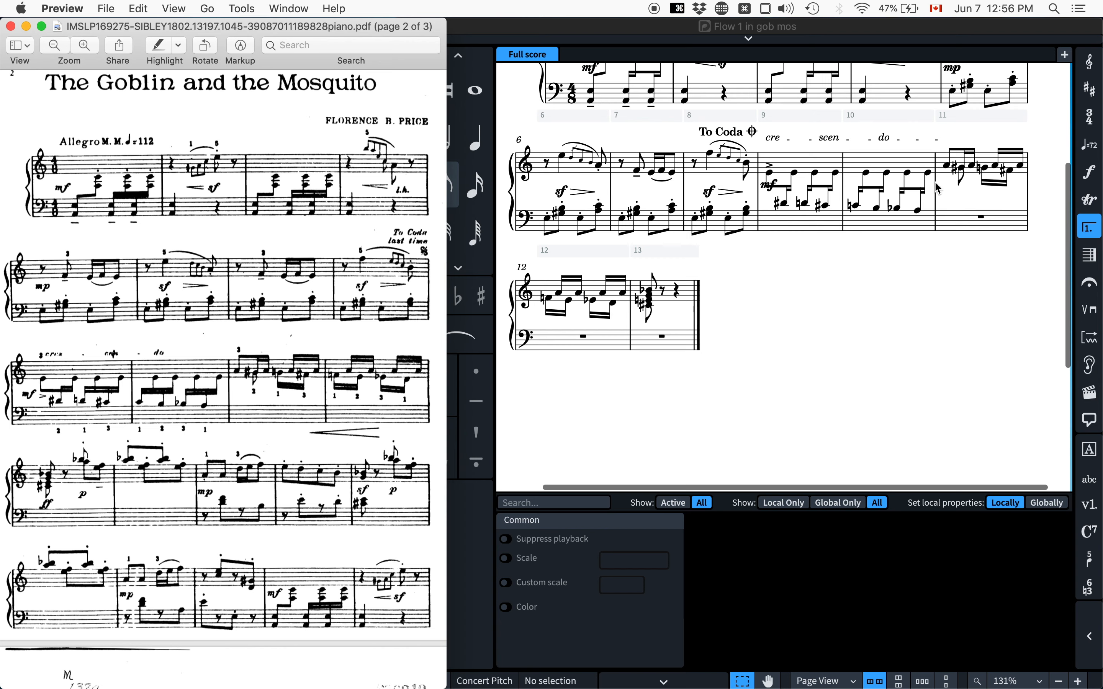
{"action": "left_click", "coordinate": [1011, 173]}
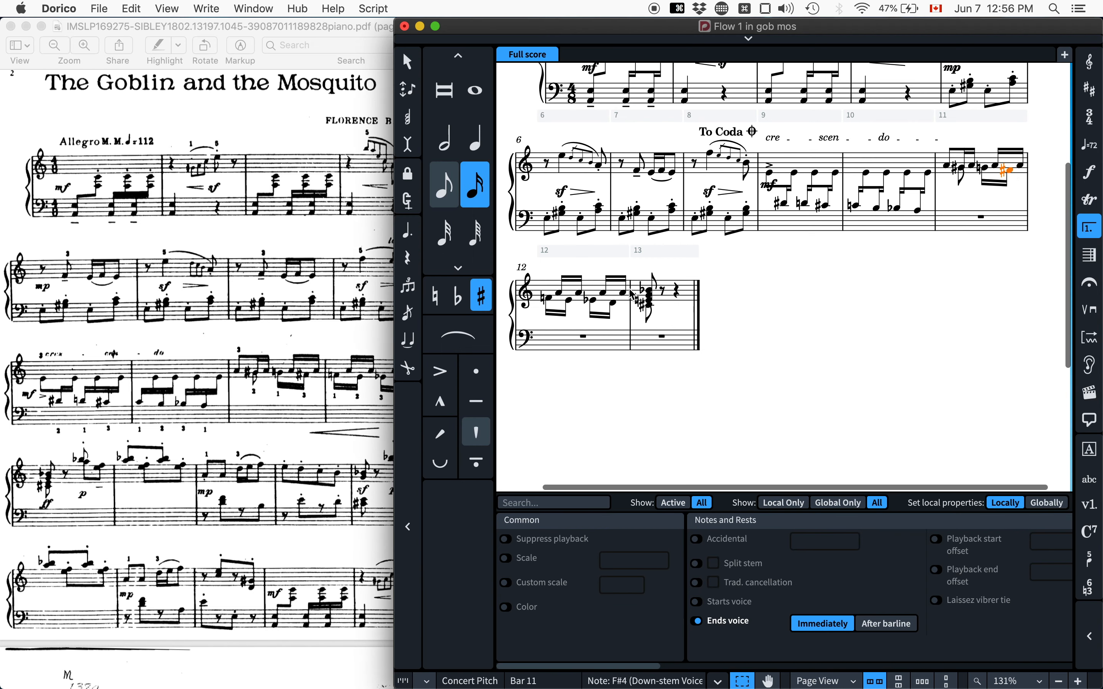
{"action": "left_click", "coordinate": [583, 298], "text": "shift"}
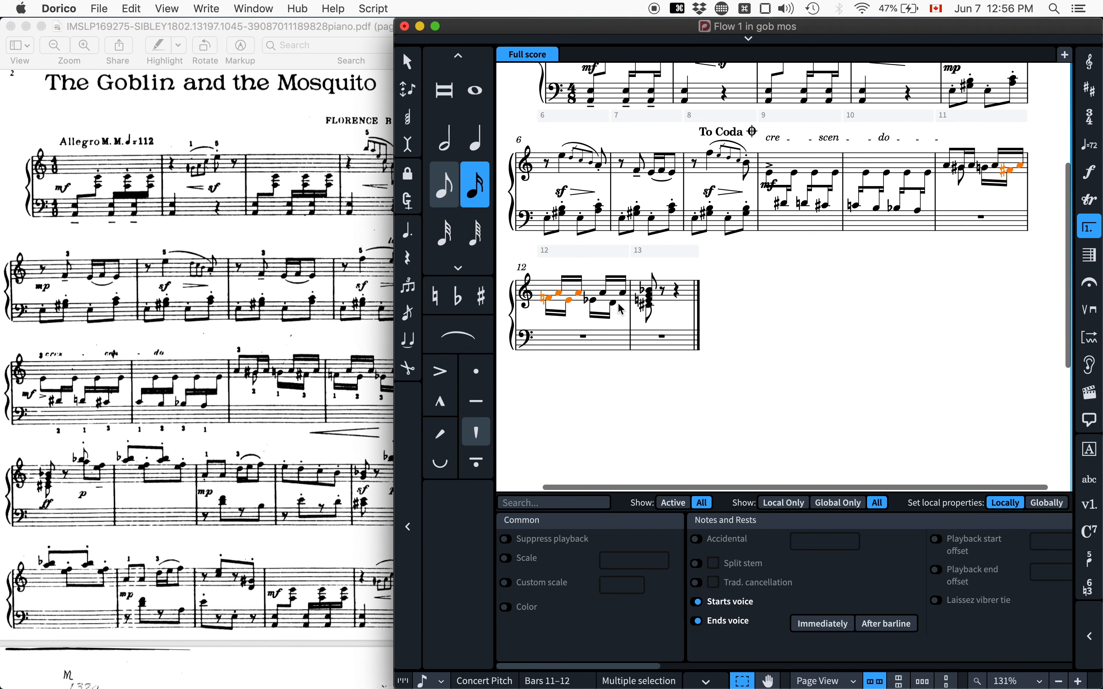
{"action": "key", "text": "shift+d"}
{"action": "type", "text": "<"}
{"action": "key", "text": "Return"}
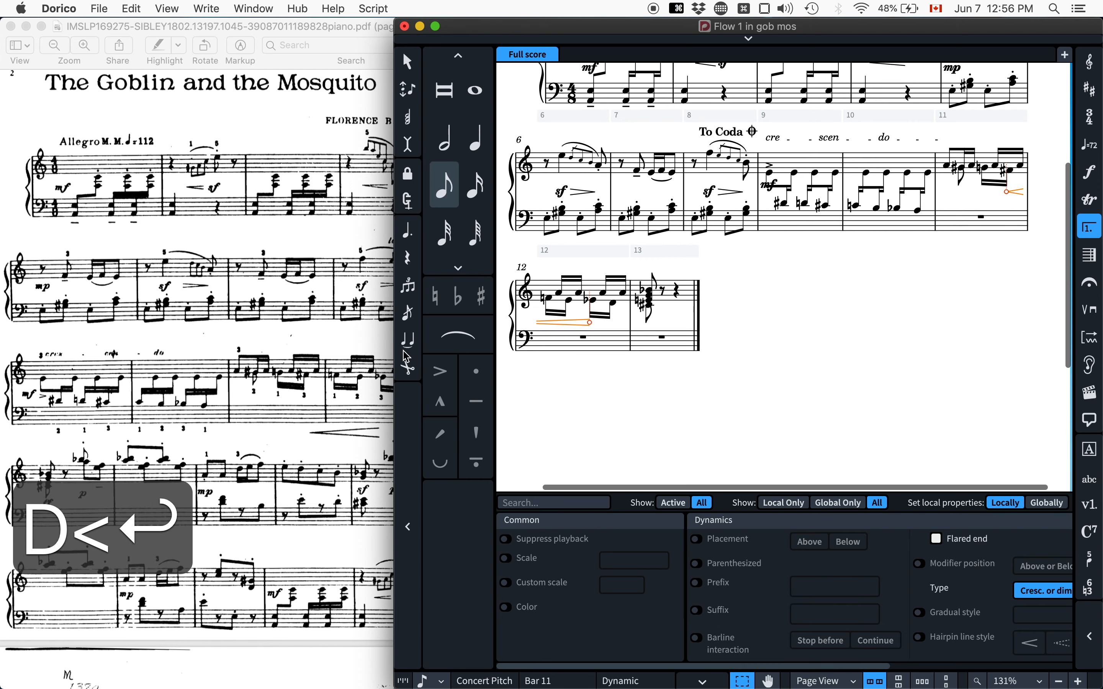
Remove the whole-bar rests from the lower staff in bars 11 to 13.
{"action": "left_click", "coordinate": [340, 426]}
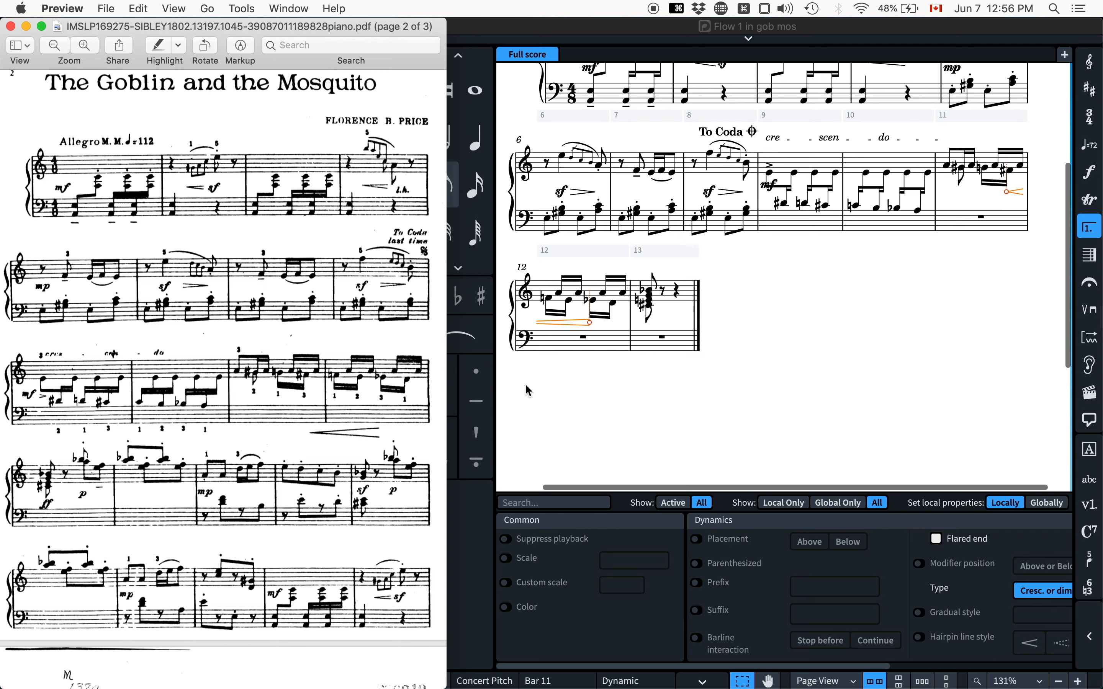
{"action": "left_click", "coordinate": [978, 218]}
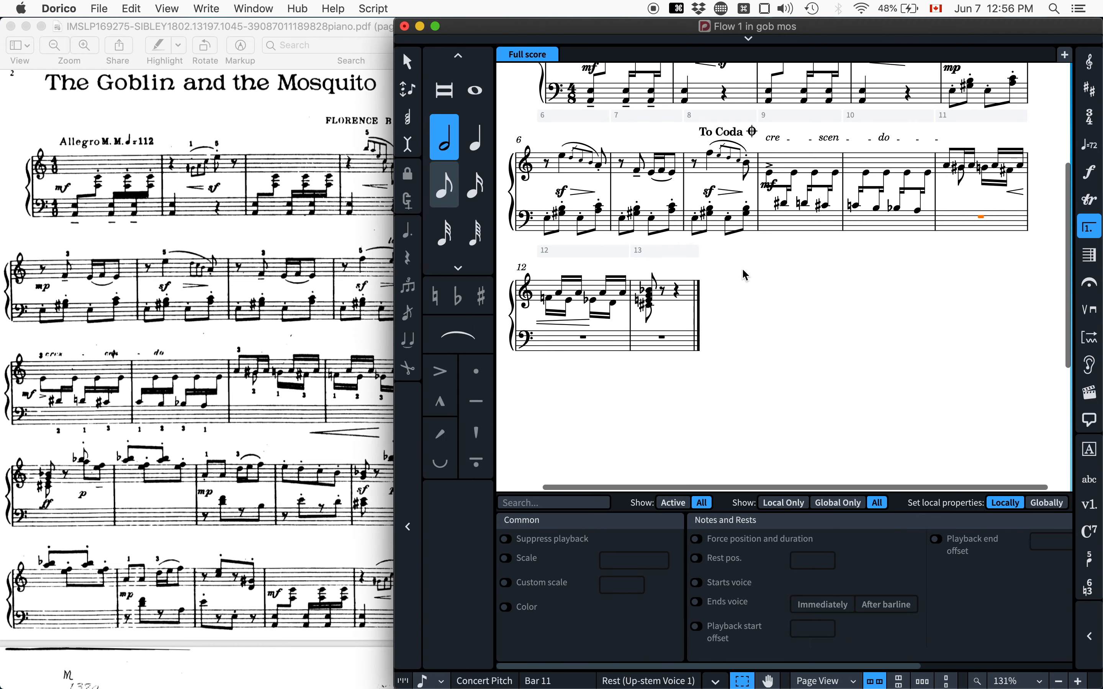
{"action": "left_click", "coordinate": [650, 347], "text": "shift"}
{"action": "right_click", "coordinate": [803, 305]}
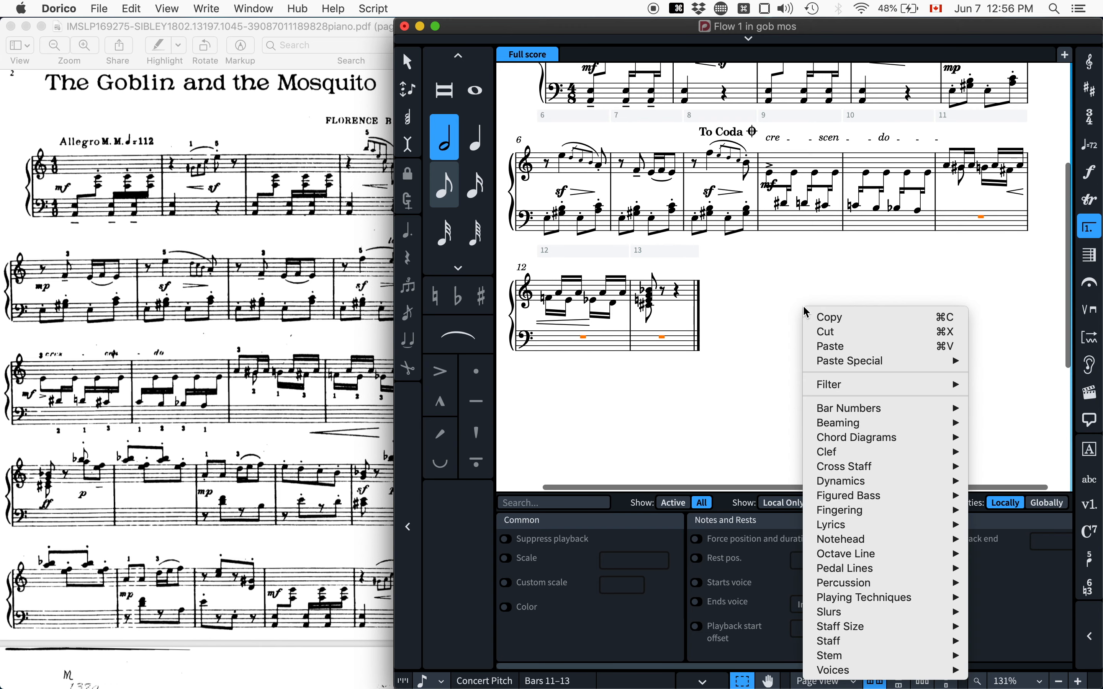
{"action": "left_click", "coordinate": [771, 295]}
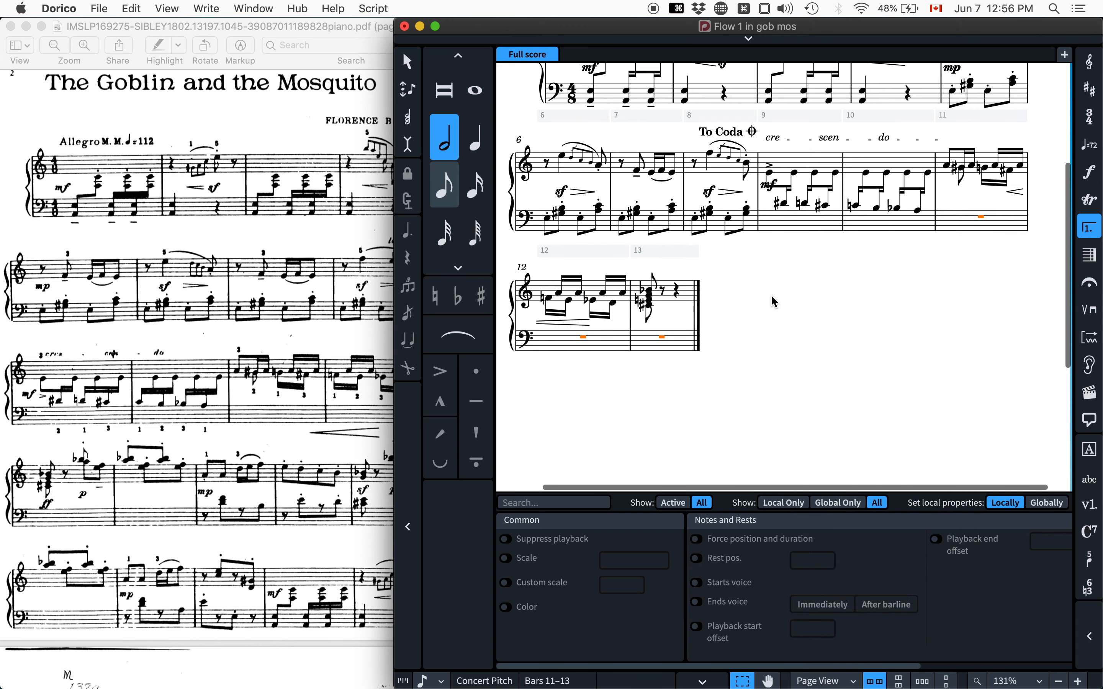
{"action": "left_click", "coordinate": [131, 8]}
{"action": "left_click", "coordinate": [212, 147]}
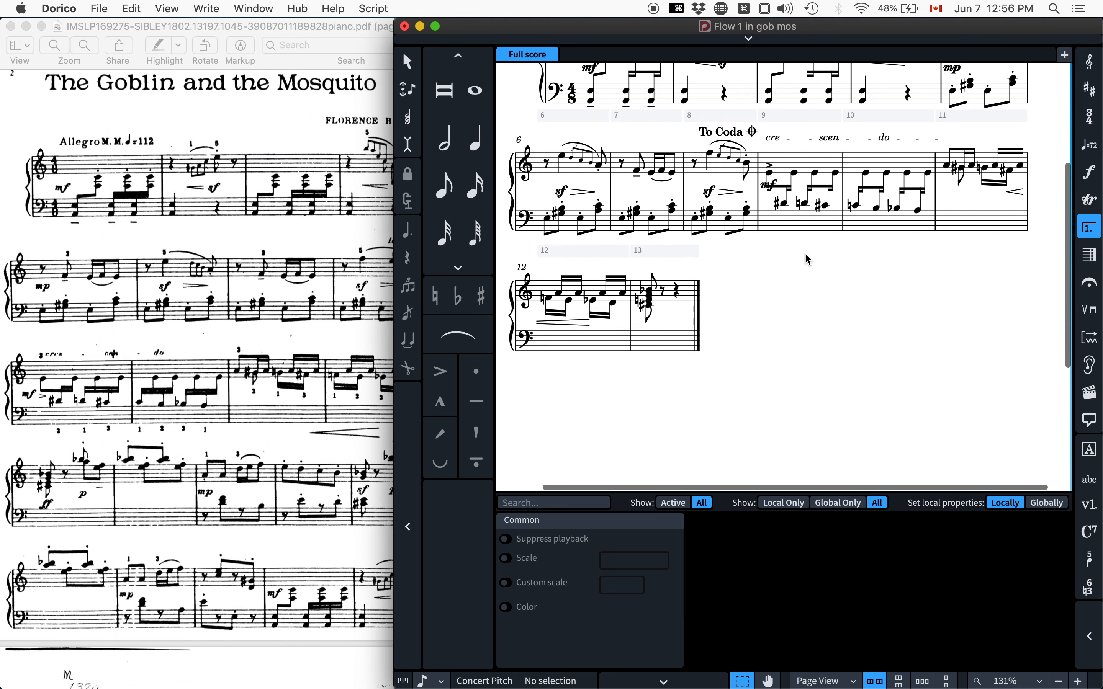
{"action": "left_click", "coordinate": [676, 290]}
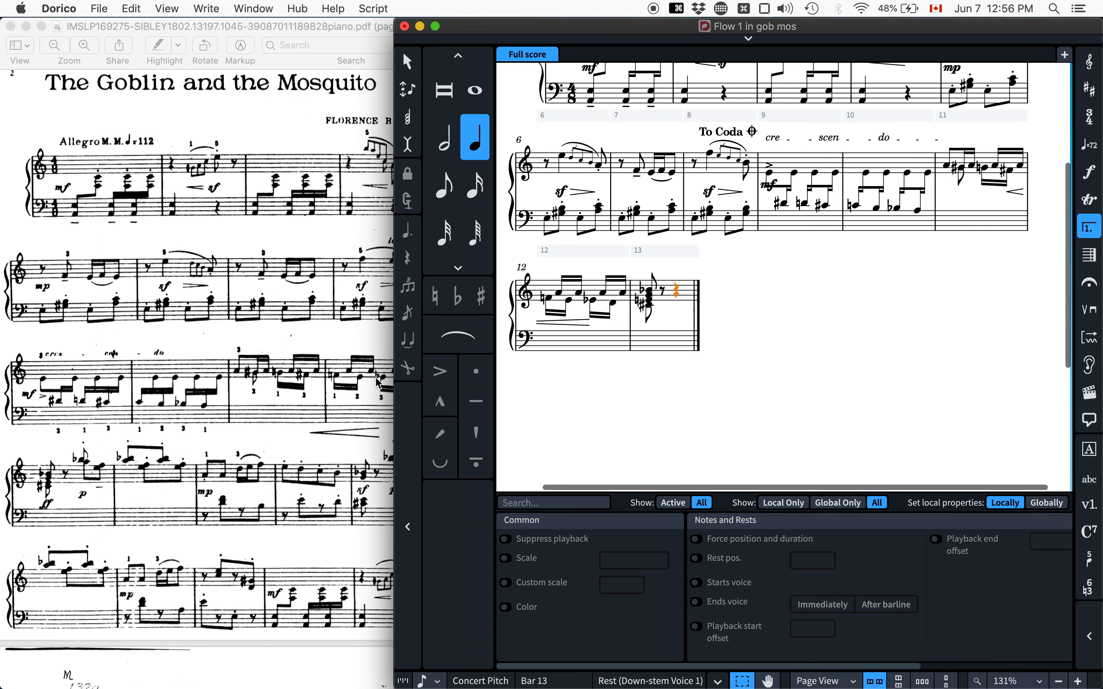
{"action": "key", "text": "Return"}
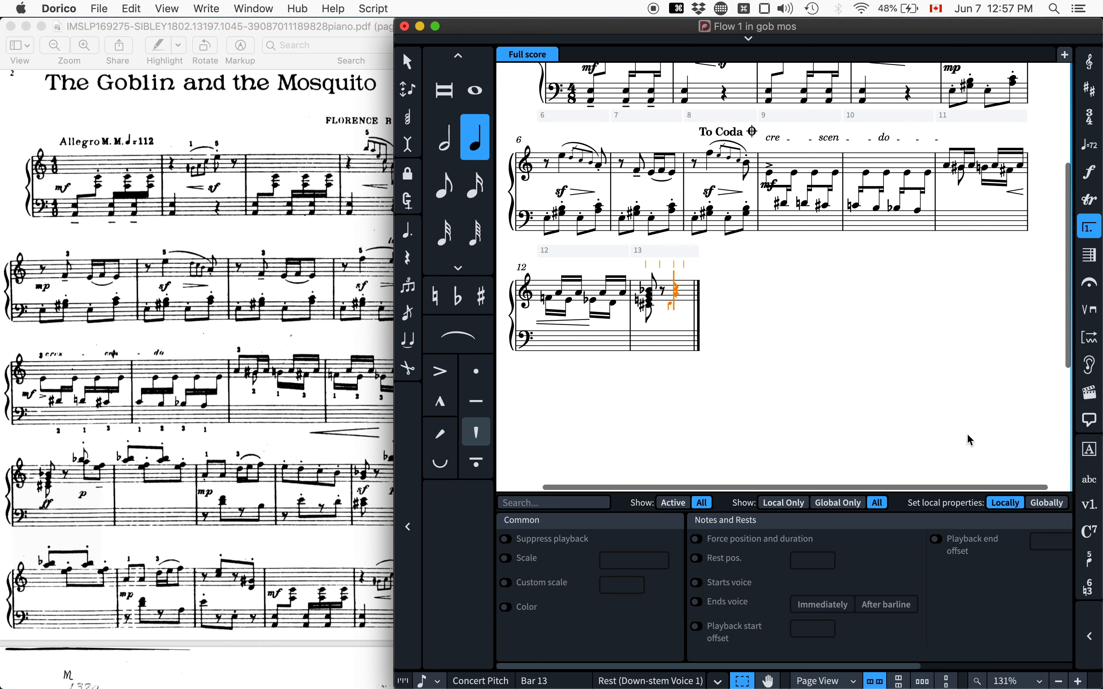
{"action": "key", "text": "5"}
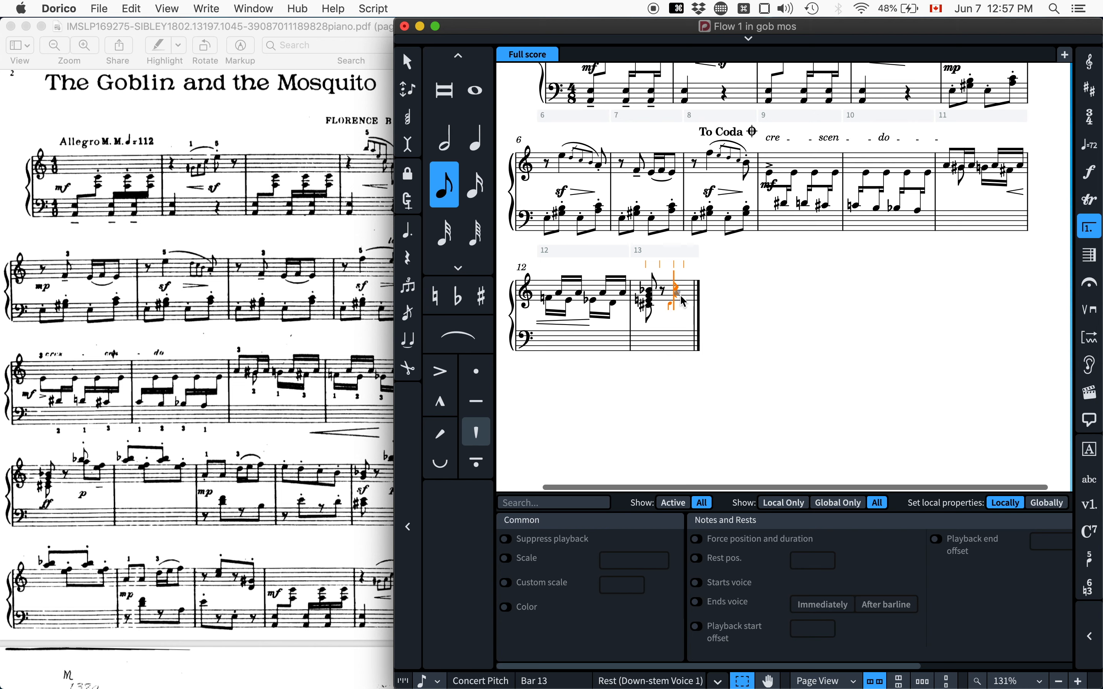
{"action": "key", "text": "Escape"}
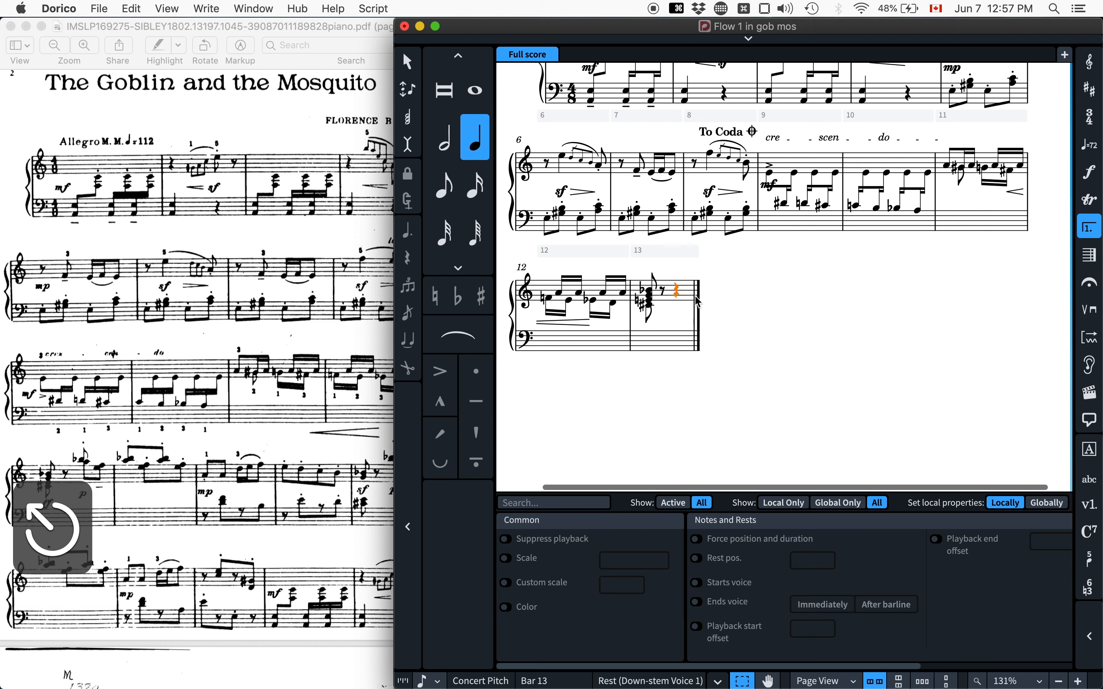
Append one empty bar after bar 13, plus another 12 bars.
{"action": "key", "text": "shift+b"}
{"action": "type", "text": "1"}
{"action": "key", "text": "Return"}
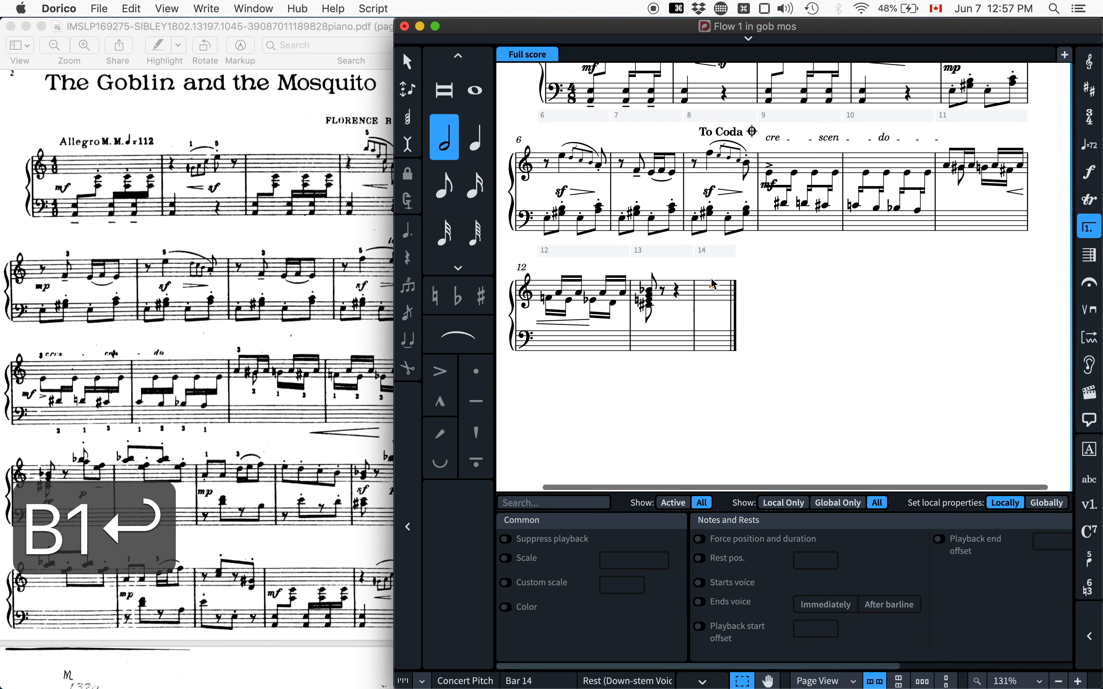
{"action": "key", "text": "shift+b"}
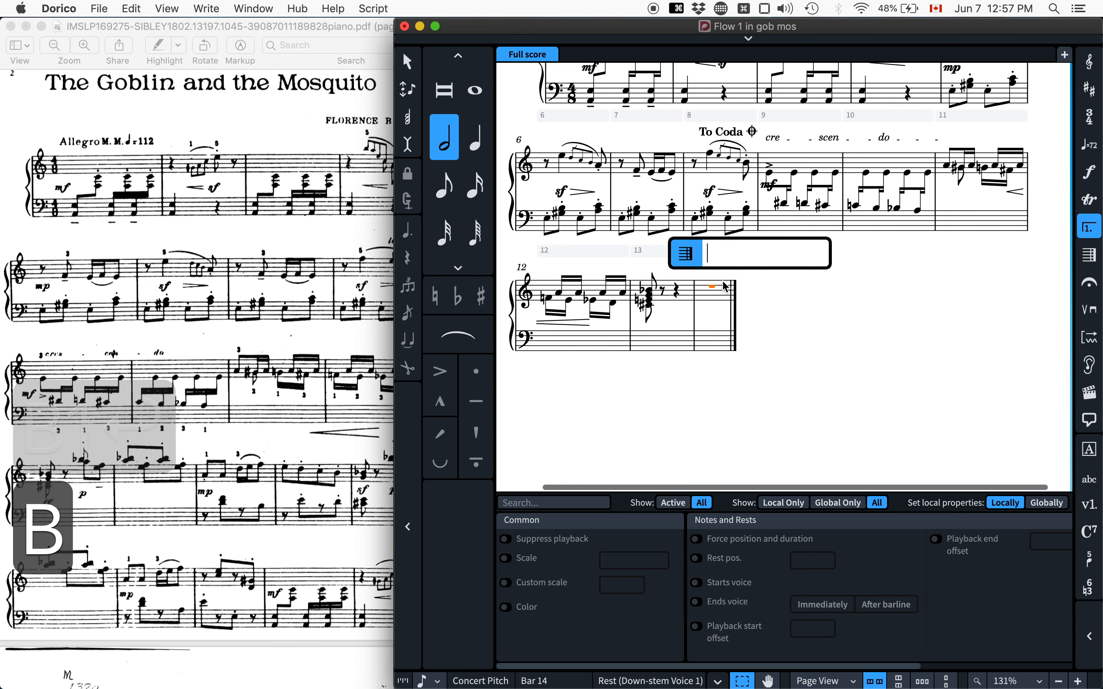
{"action": "type", "text": "12"}
{"action": "key", "text": "Return"}
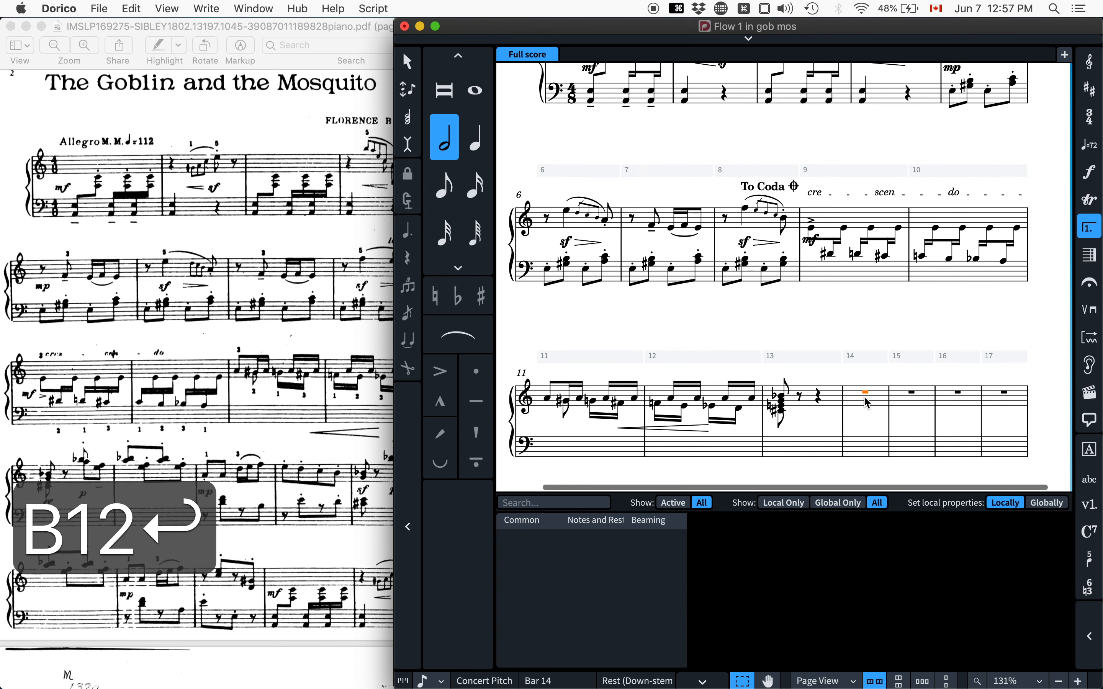
Enter two eighth-note chords at the start of bar 14's upper staff: A5 with B-flat5, and E5 with F5.
{"action": "scroll", "coordinate": [262, 412], "scroll_direction": "down", "scroll_amount": 2}
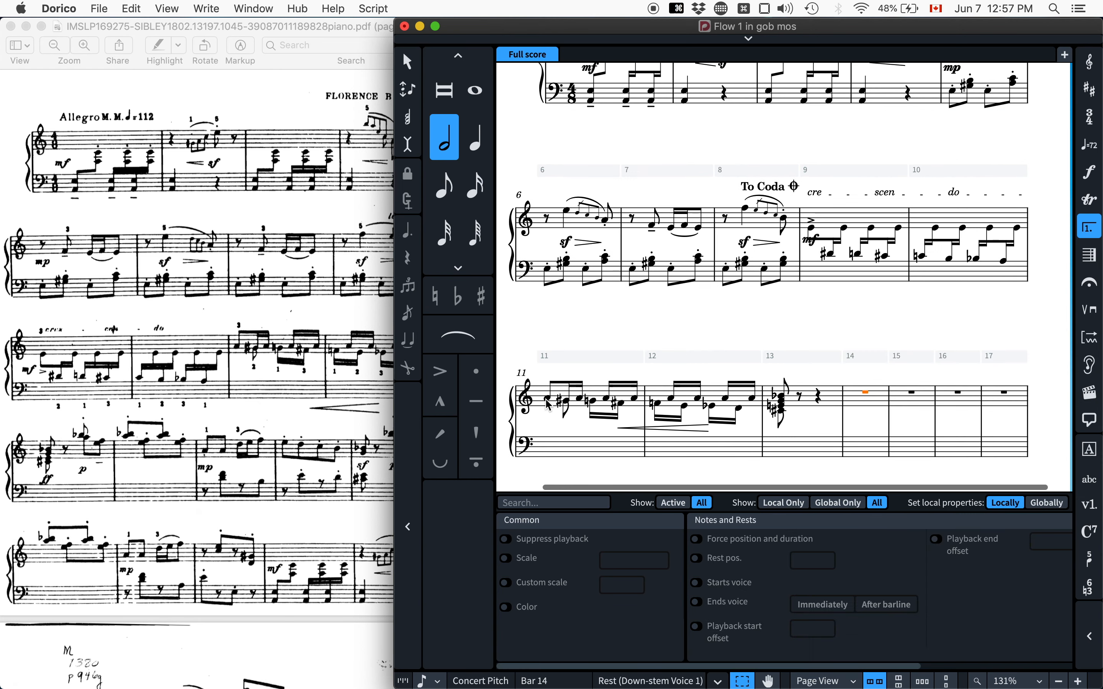
{"action": "key", "text": "Return"}
{"action": "key", "text": "5"}
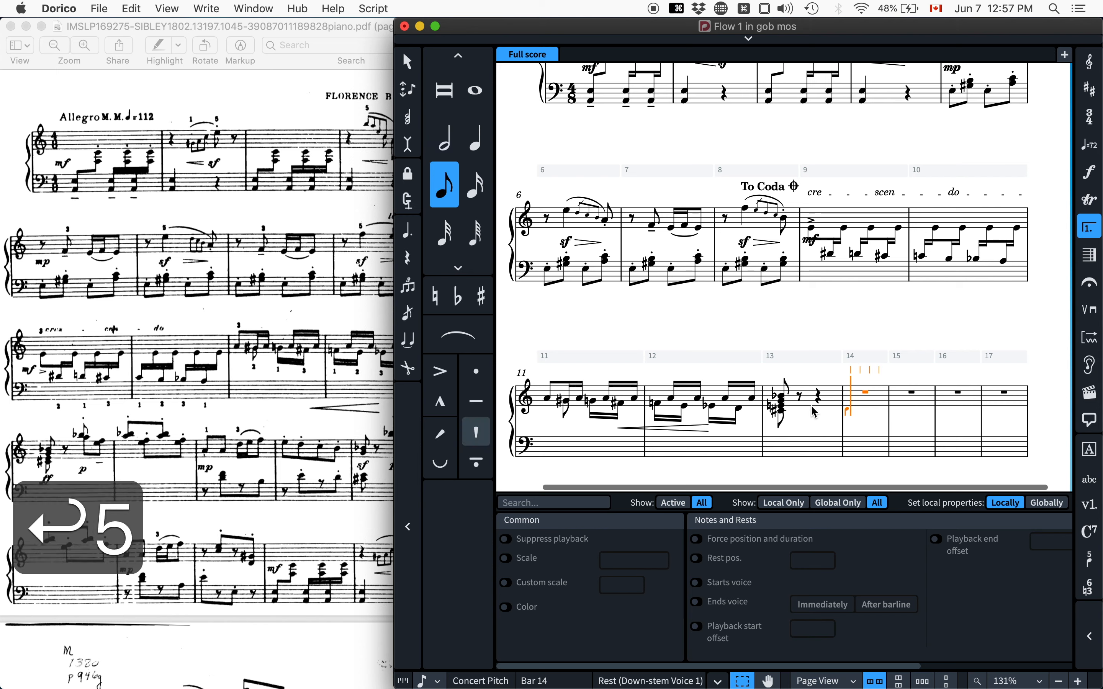
{"action": "key", "text": "q"}
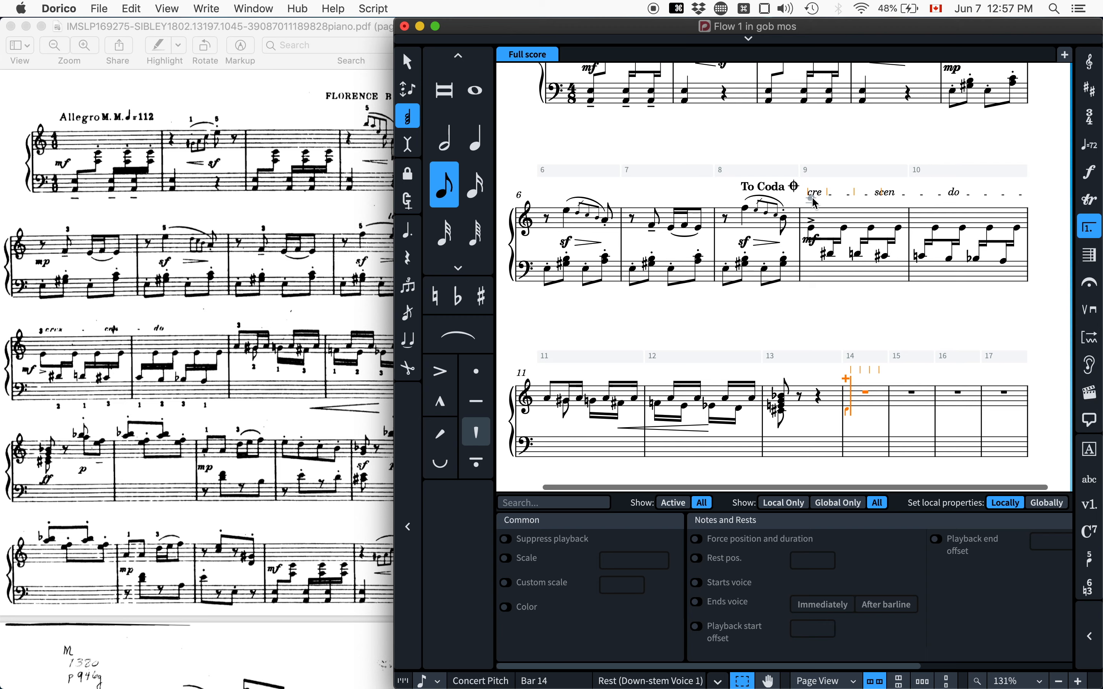
{"action": "key", "text": "a"}
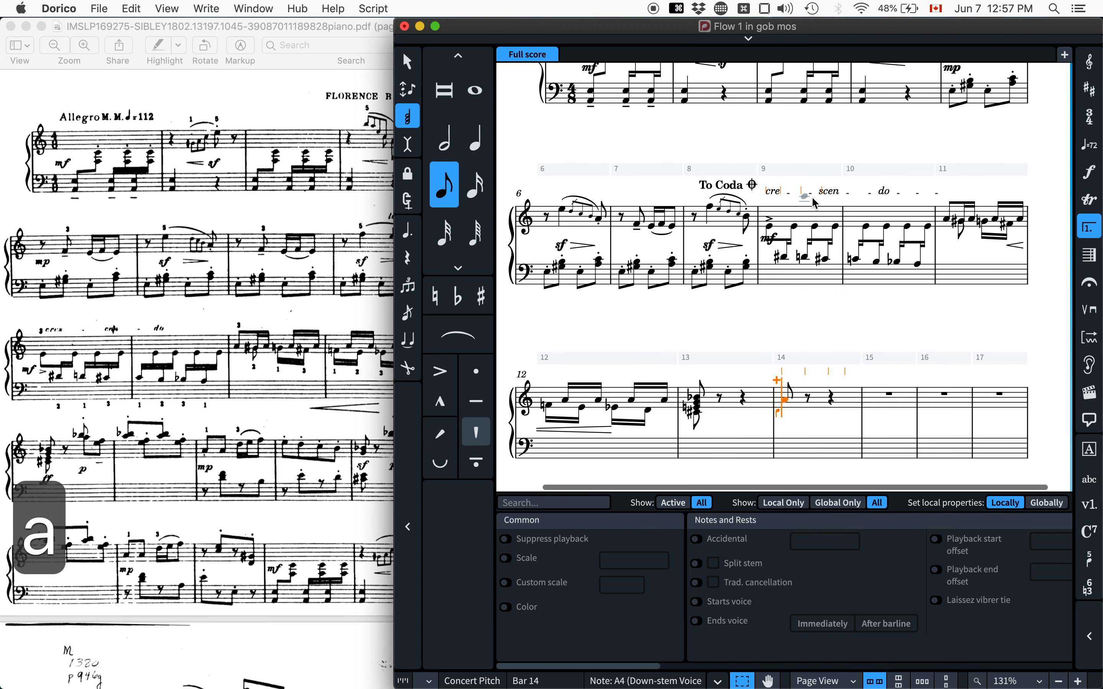
{"action": "key", "text": "alt+super+Up"}
{"action": "key", "text": "minus"}
{"action": "key", "text": "b"}
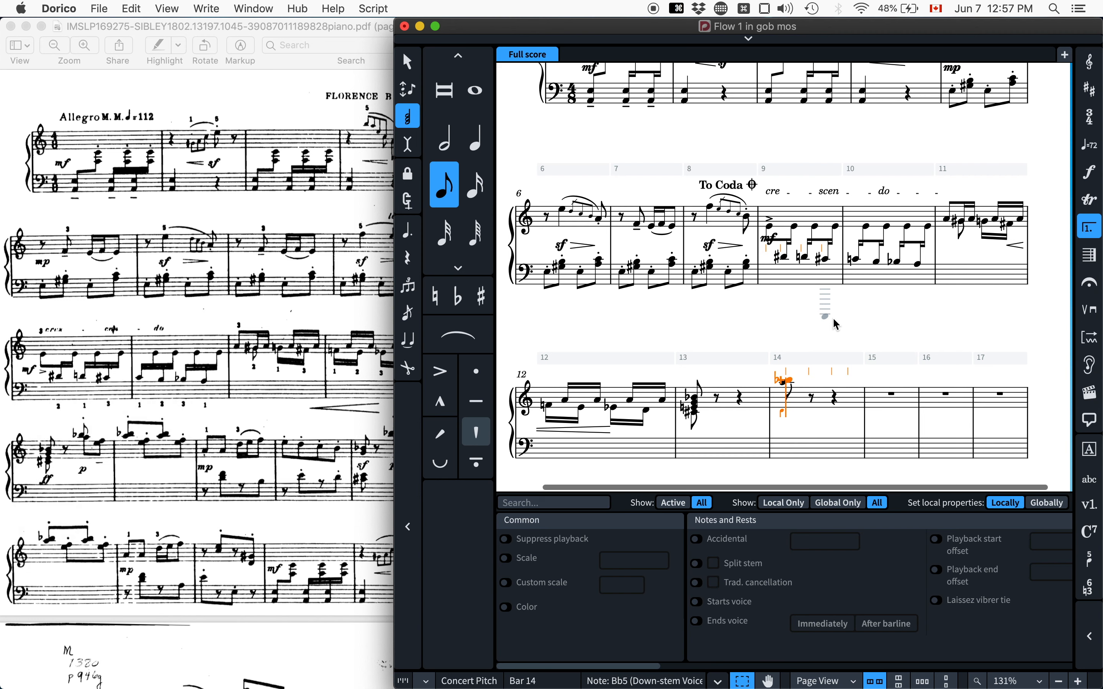
{"action": "key", "text": "space"}
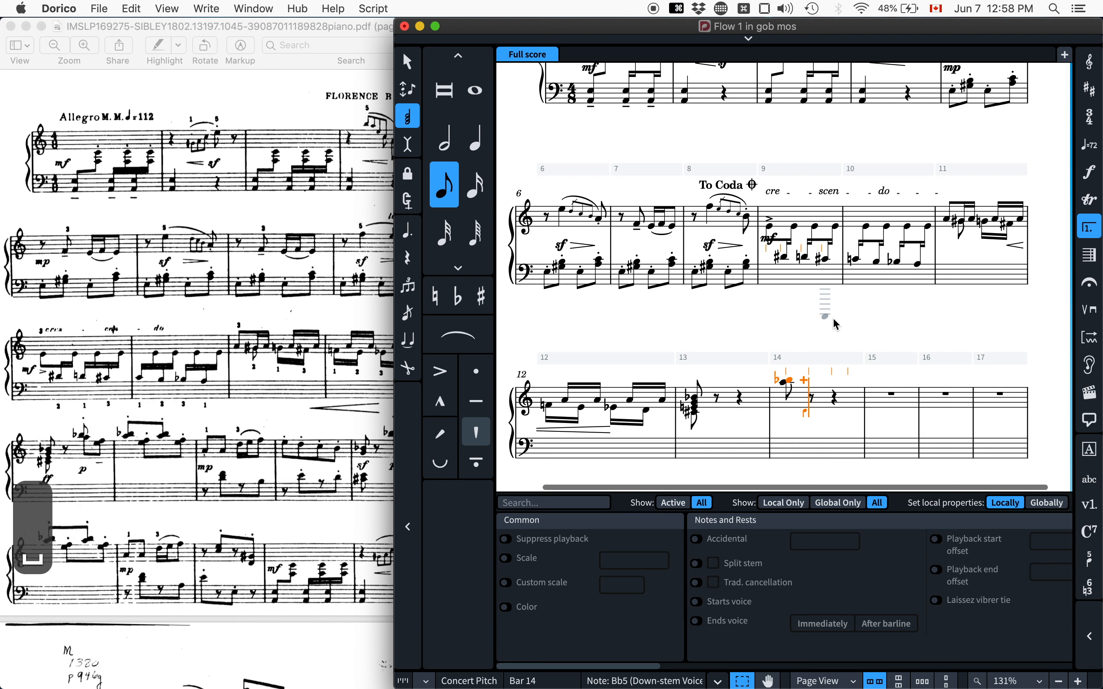
{"action": "key", "text": "e"}
{"action": "key", "text": "f"}
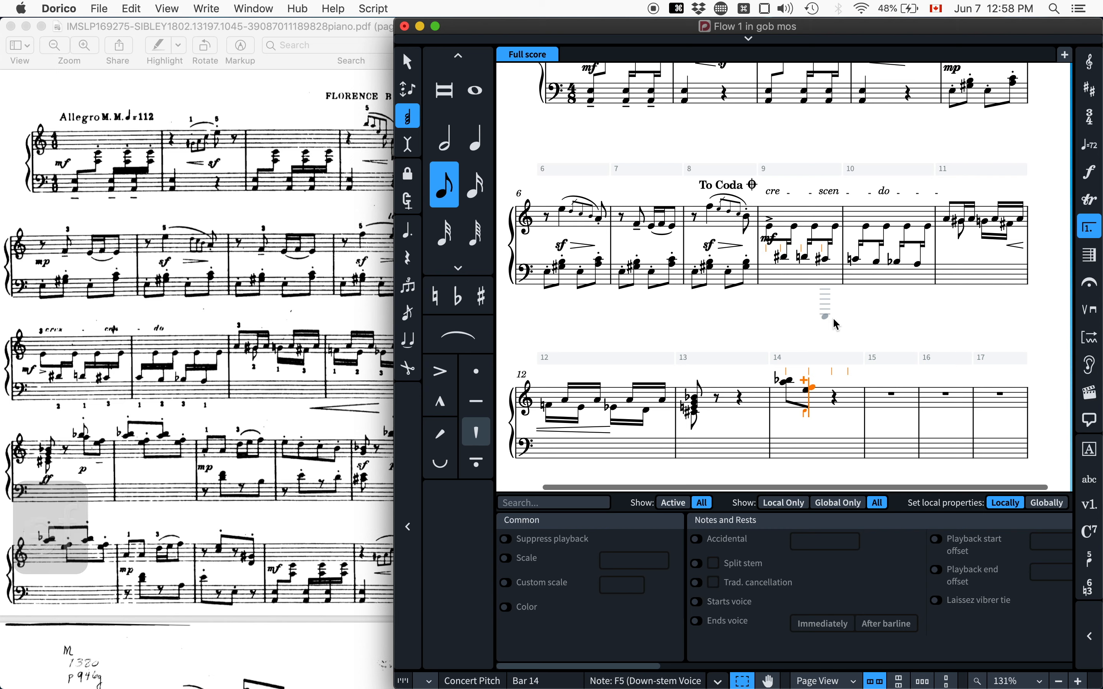
Repeat the two chords in the second half of bar 14 and mark all four chords staccato.
{"action": "key", "text": "Return"}
{"action": "key", "text": "Left"}
{"action": "key", "text": "shift+Right"}
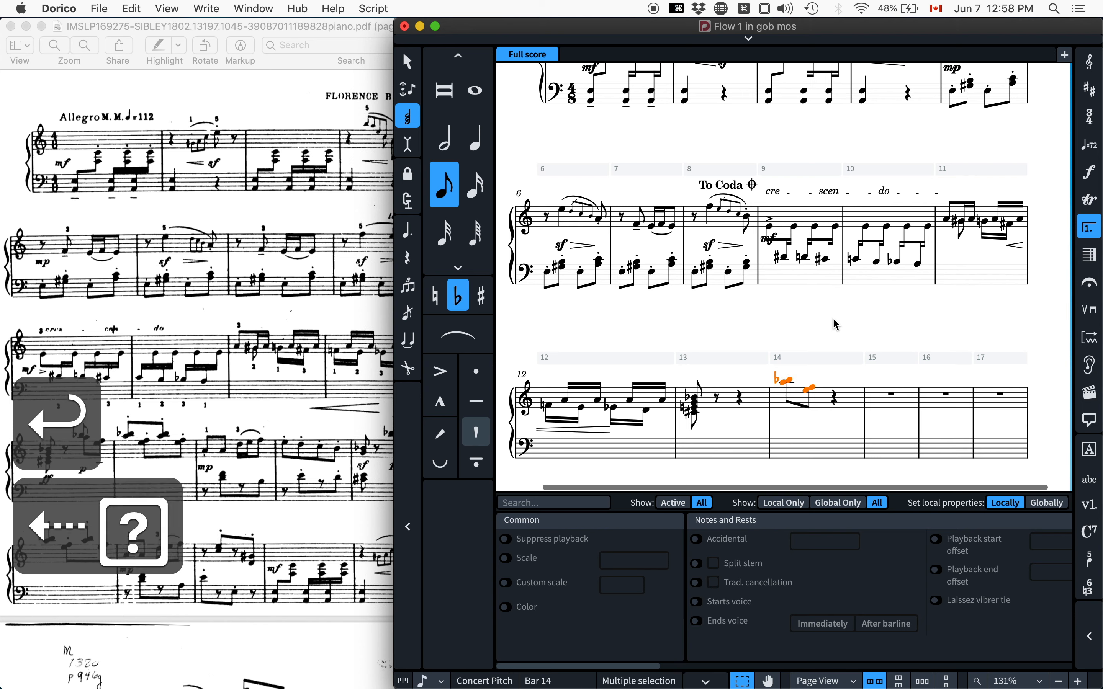
{"action": "key", "text": "r"}
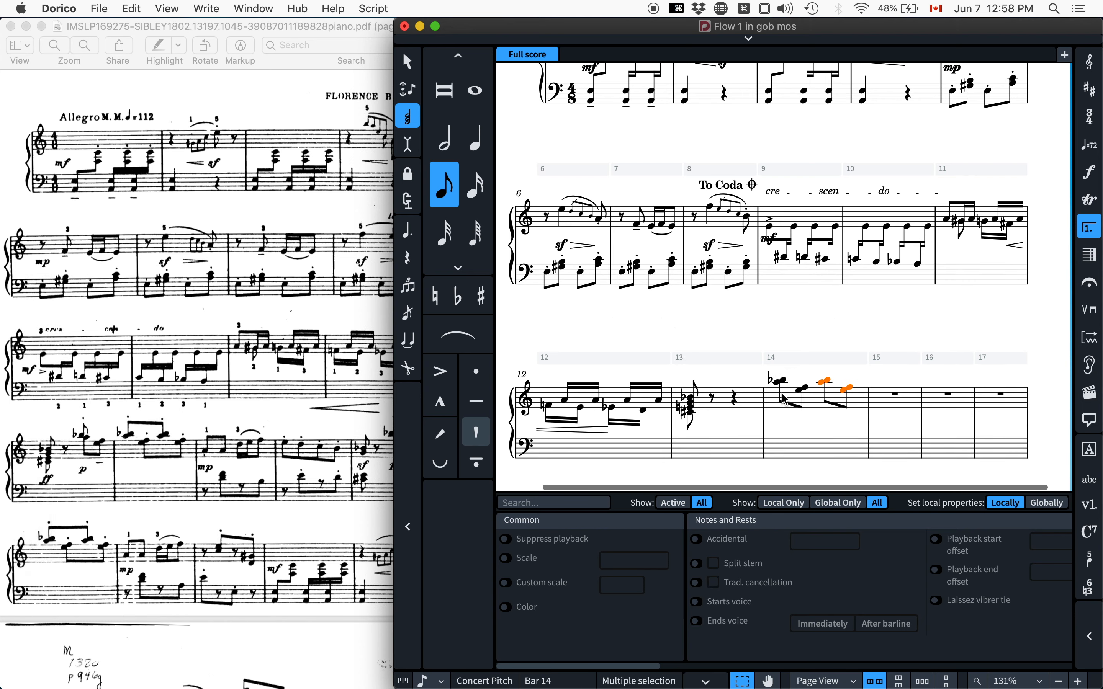
{"action": "left_click", "coordinate": [794, 401], "text": "shift"}
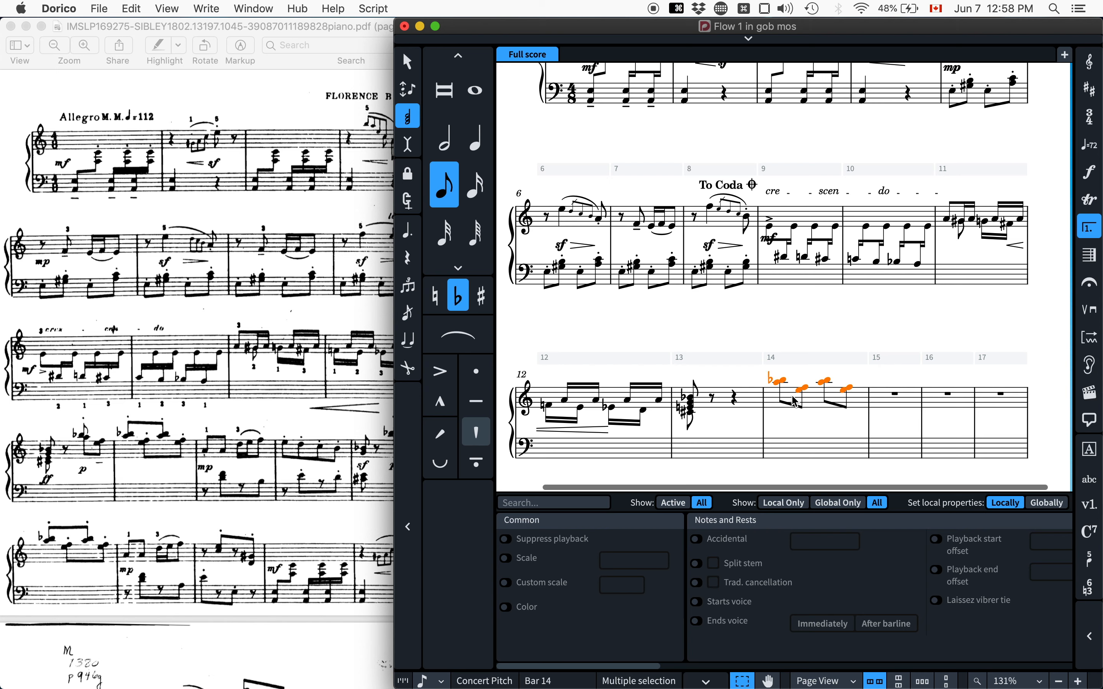
{"action": "key", "text": "]"}
Beam the first and third chords of bar 14 together.
{"action": "left_click", "coordinate": [780, 386]}
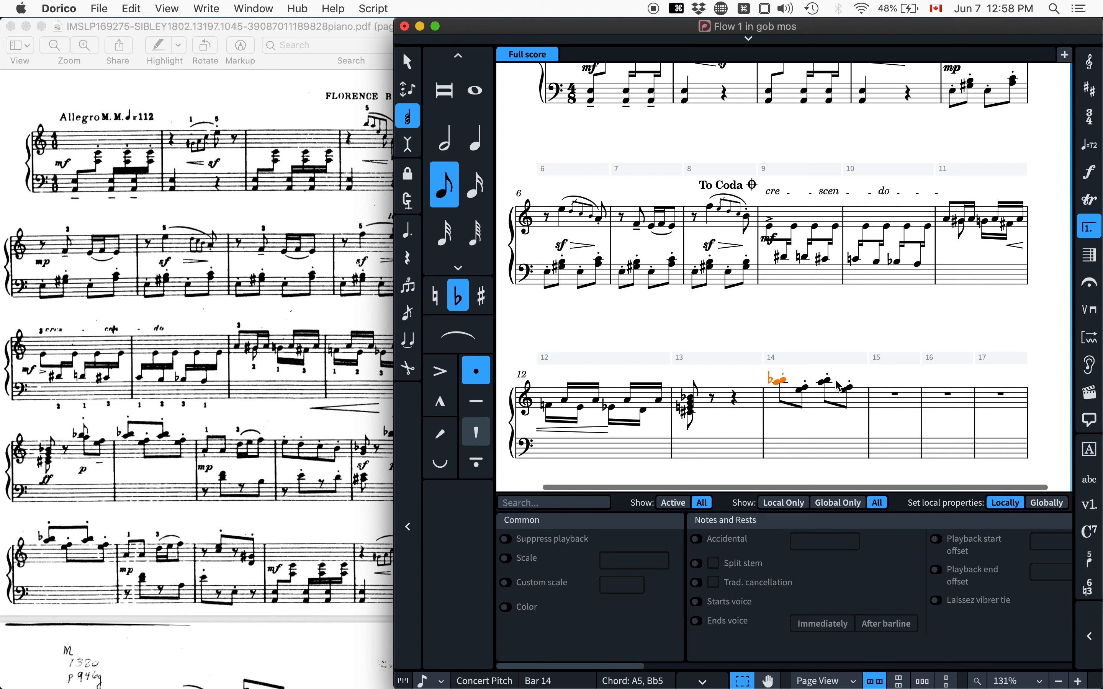
{"action": "left_click", "coordinate": [828, 394], "text": "super"}
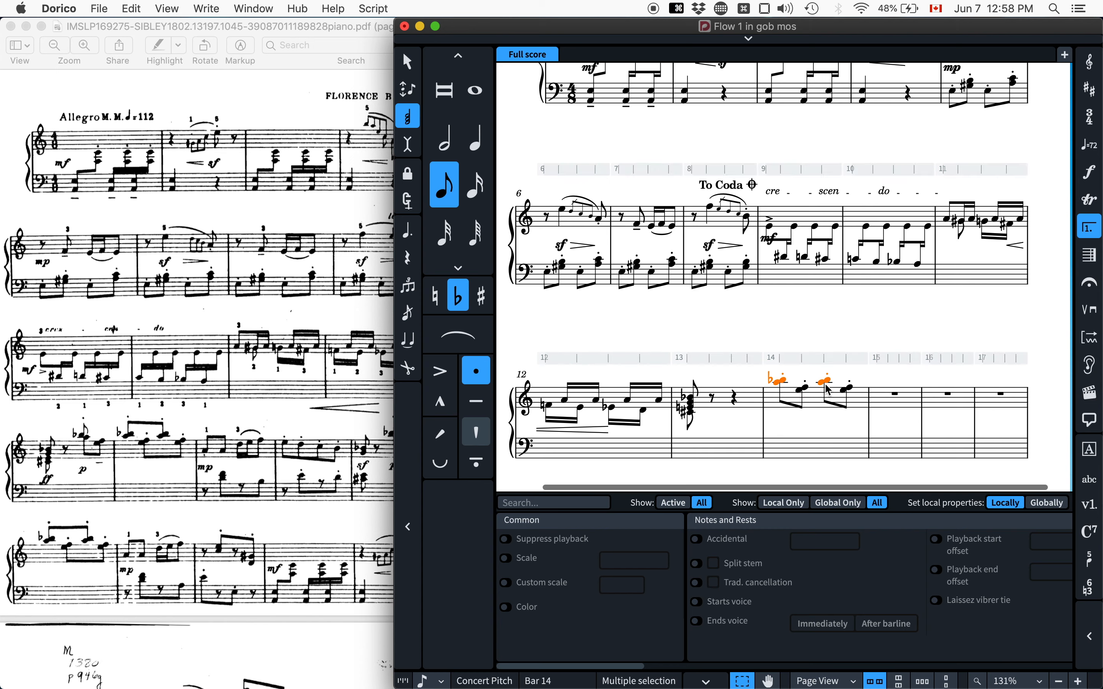
{"action": "key", "text": "alt+b"}
Try to beam the second and fourth chords of bar 14 together, and undo the attempt.
{"action": "left_click", "coordinate": [806, 389]}
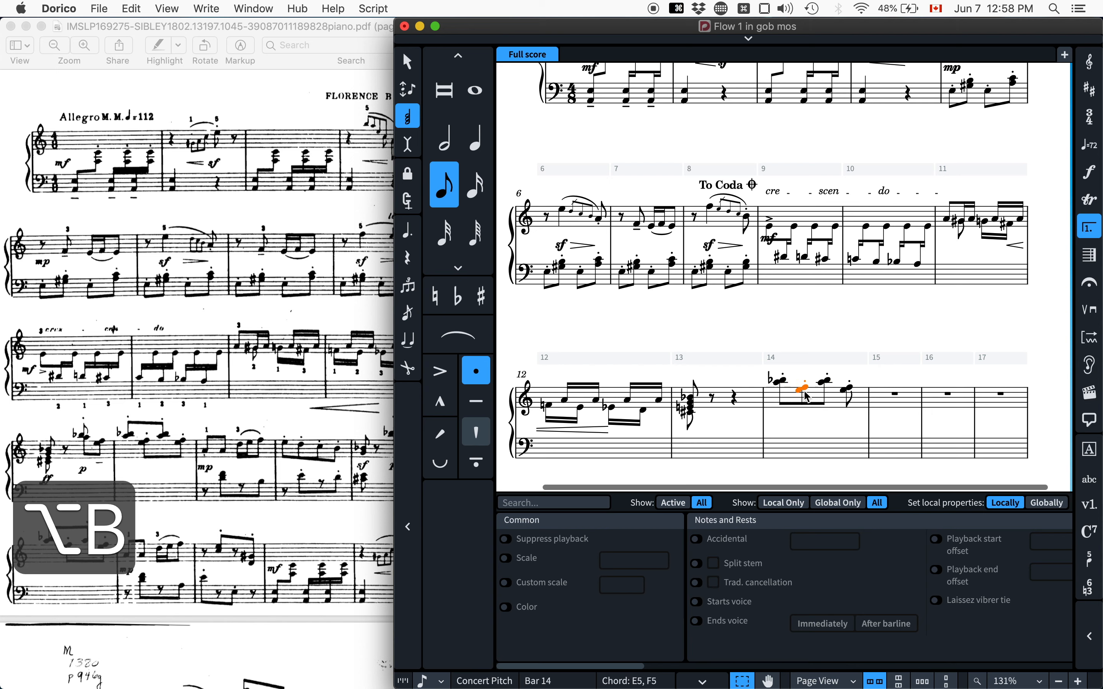
{"action": "left_click", "coordinate": [849, 391], "text": "super"}
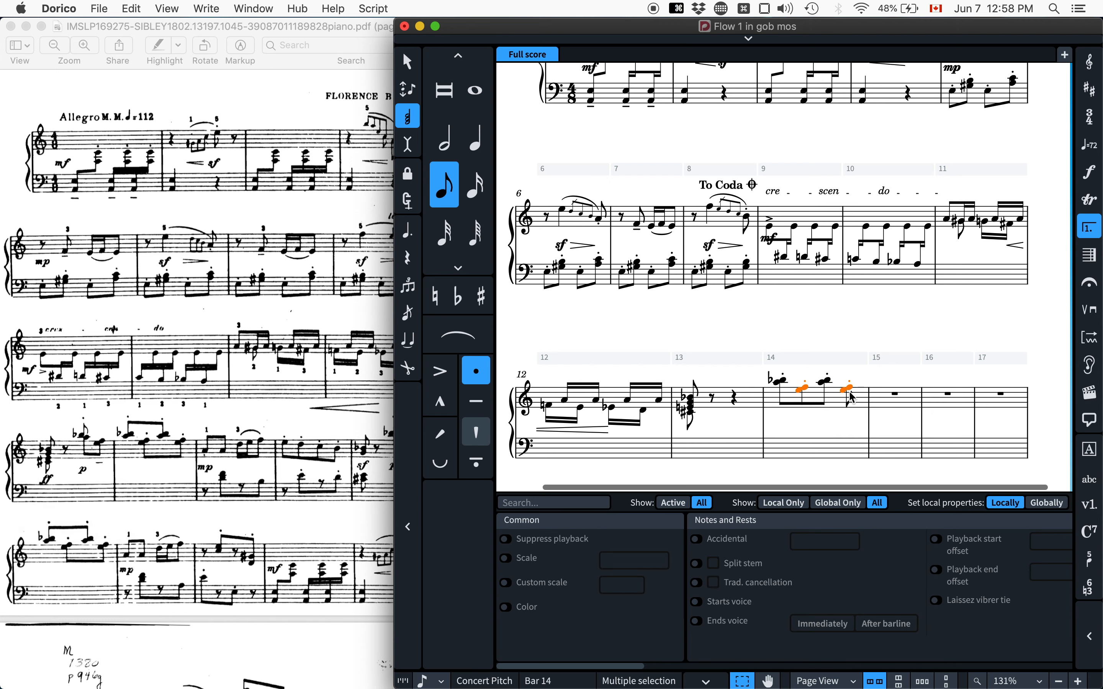
{"action": "key", "text": "alt+b"}
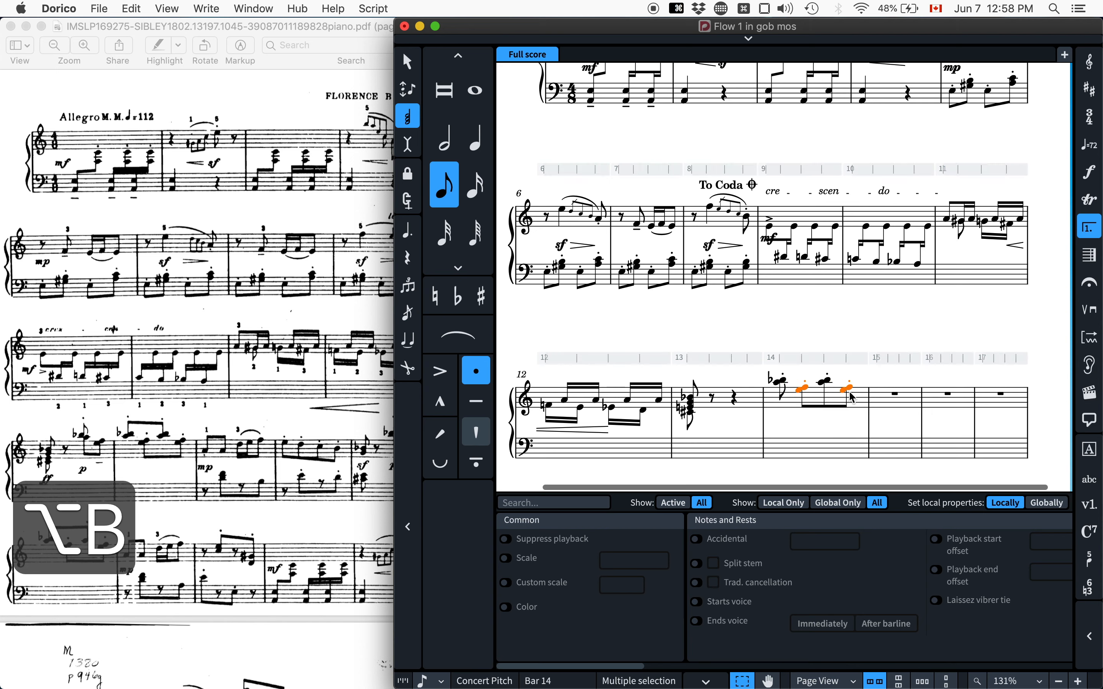
{"action": "key", "text": "super+z"}
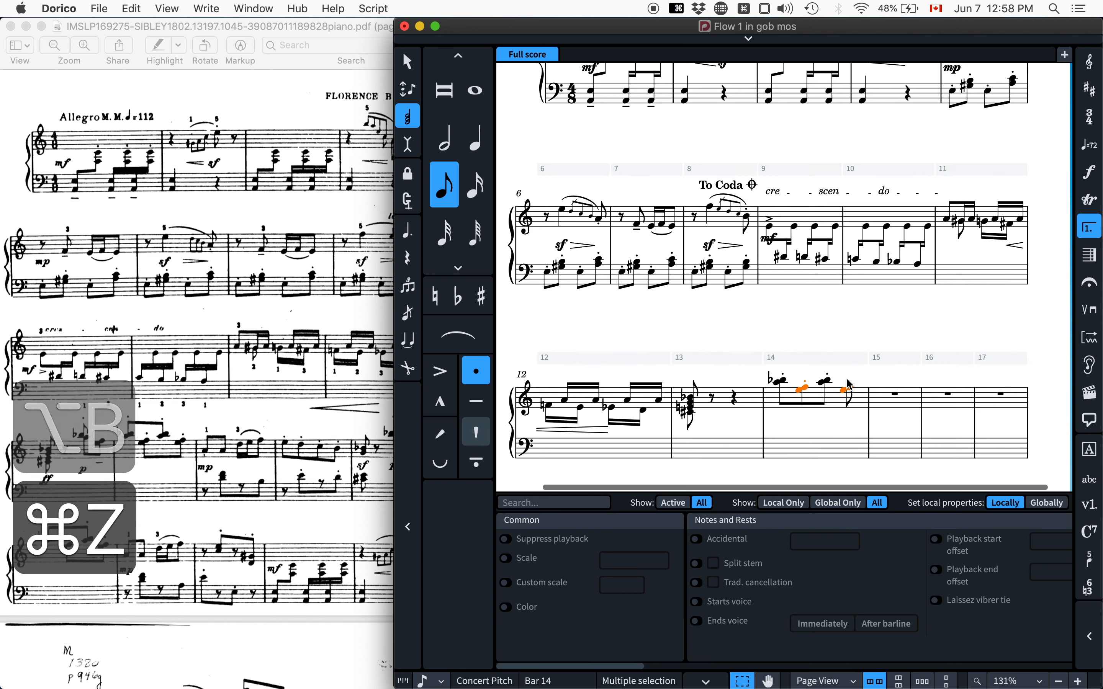
{"action": "key", "text": "super+z"}
{"action": "key", "text": "super+z"}
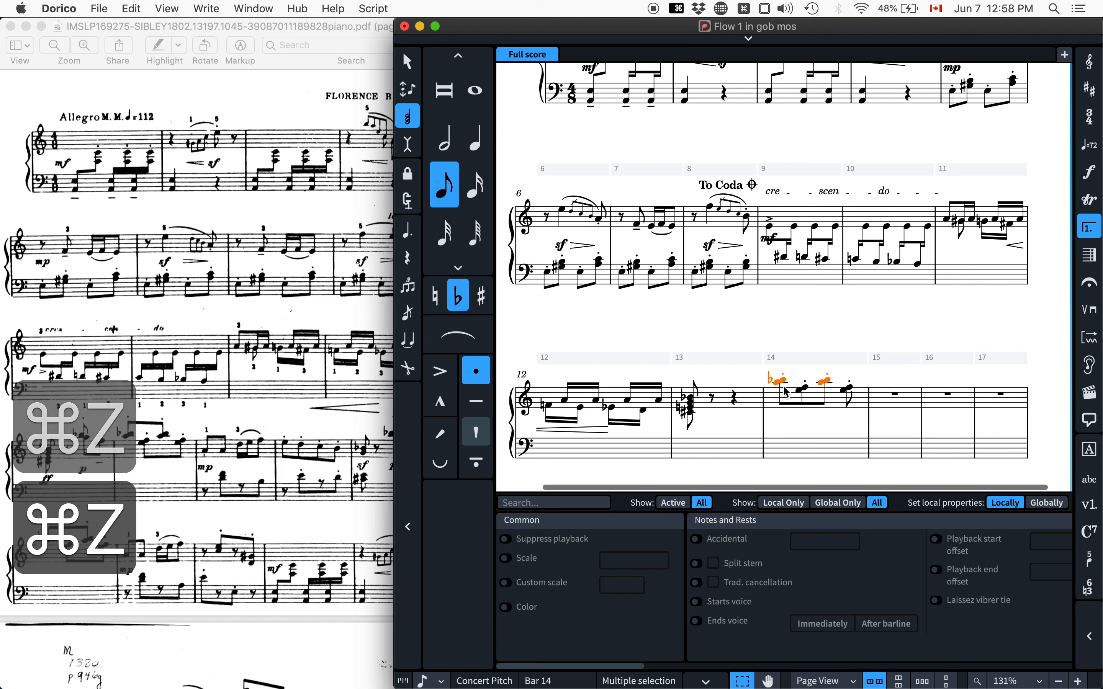
Assign the second and fourth chords of bar 14 to Down-stem Voice 1.
{"action": "left_click", "coordinate": [823, 390], "text": "super"}
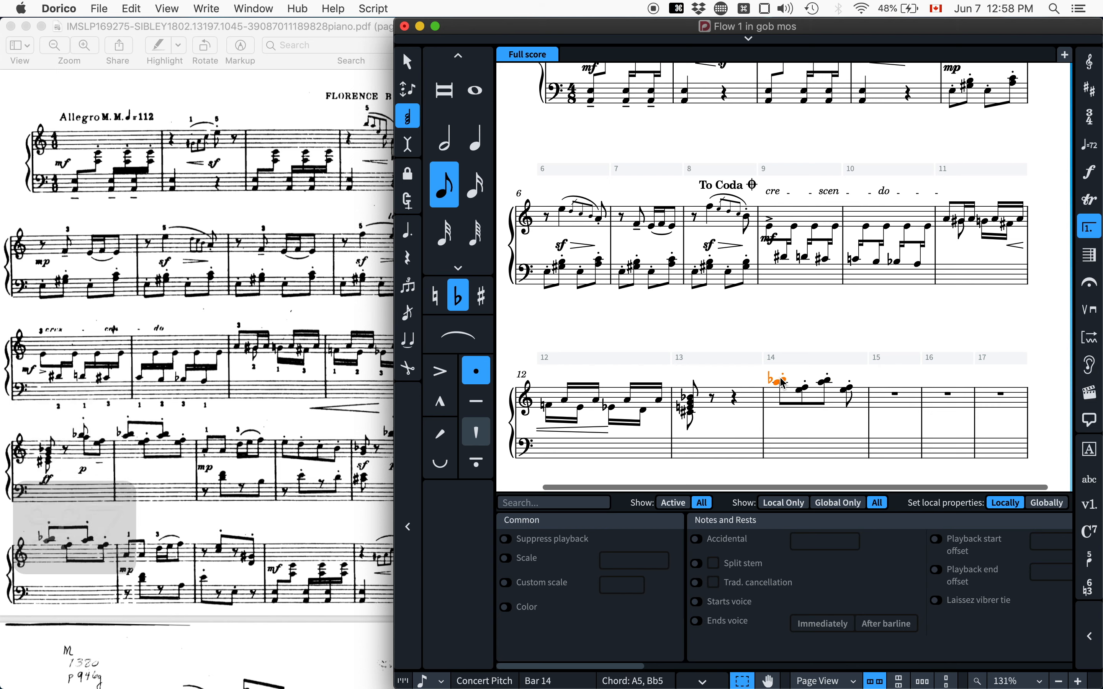
{"action": "left_click", "coordinate": [803, 389]}
{"action": "left_click", "coordinate": [849, 390], "text": "super"}
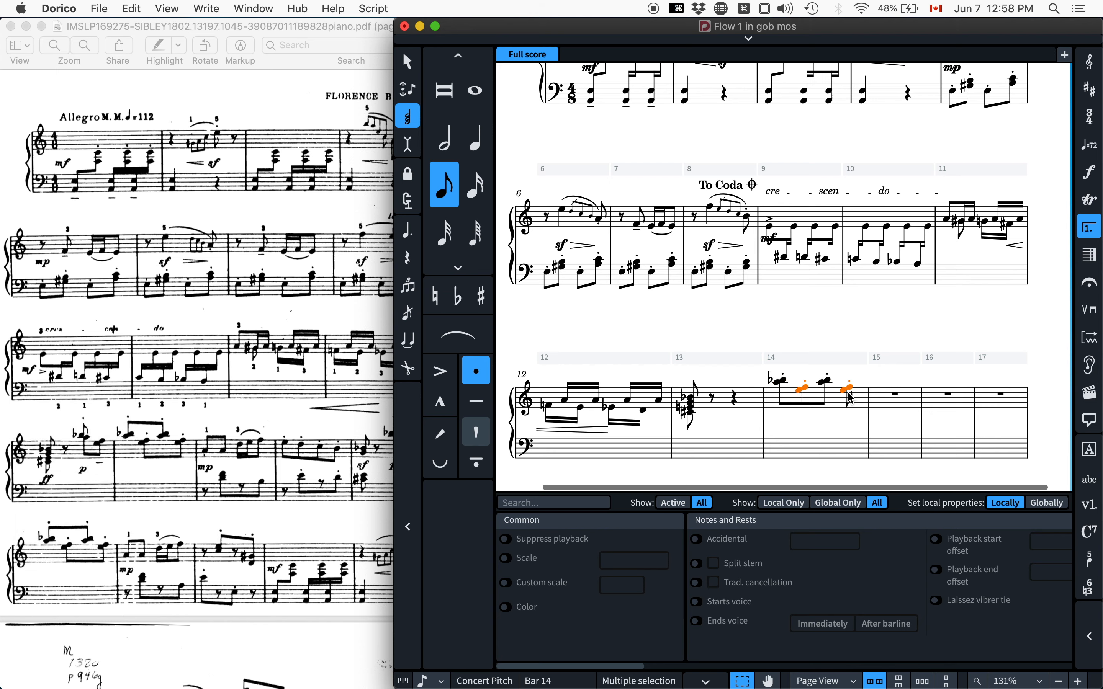
{"action": "right_click", "coordinate": [868, 385]}
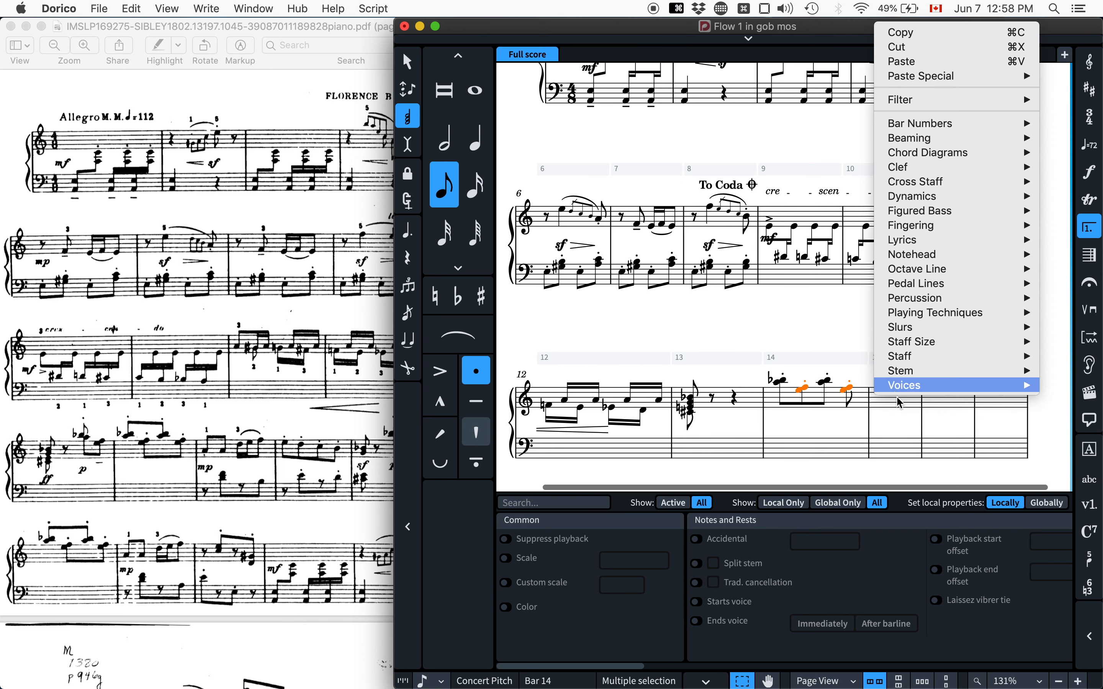
{"action": "mouse_move", "coordinate": [900, 385]}
{"action": "mouse_move", "coordinate": [780, 461]}
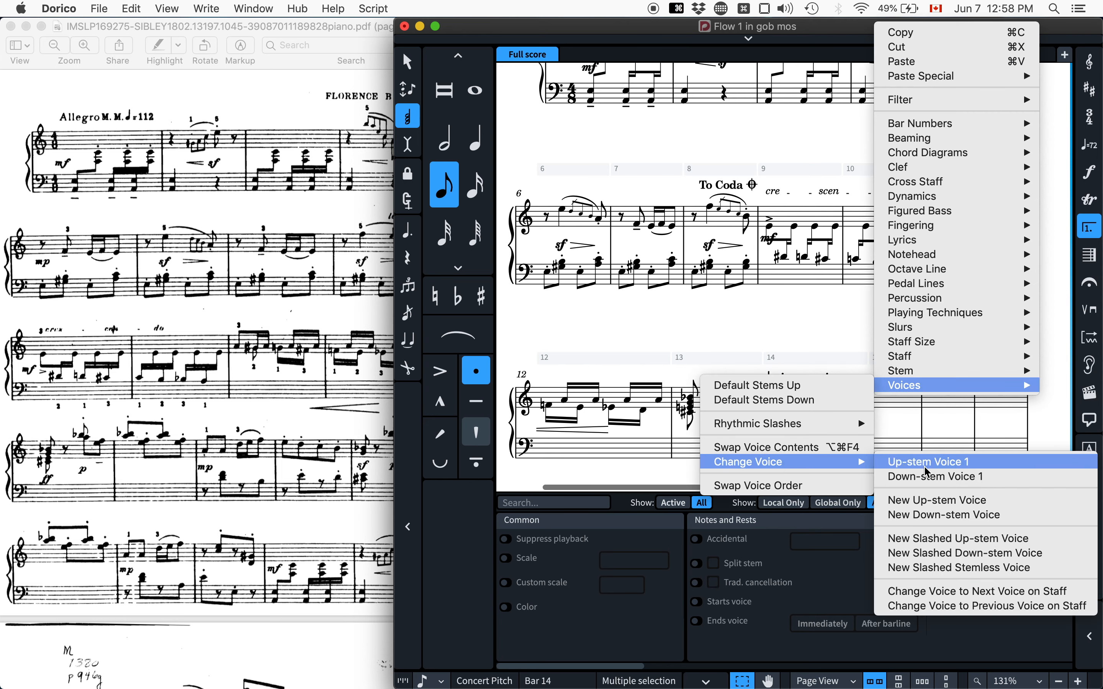
{"action": "left_click", "coordinate": [925, 477]}
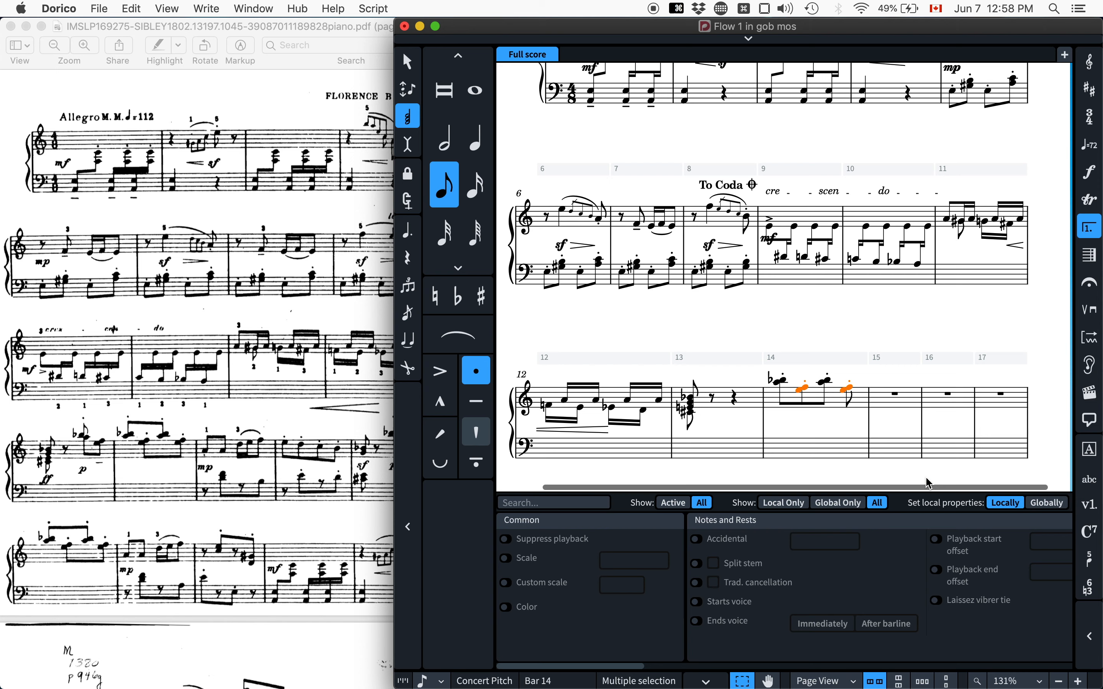
Move the first and third chords of bar 14 to Up-stem Voice 1.
{"action": "left_click", "coordinate": [784, 387]}
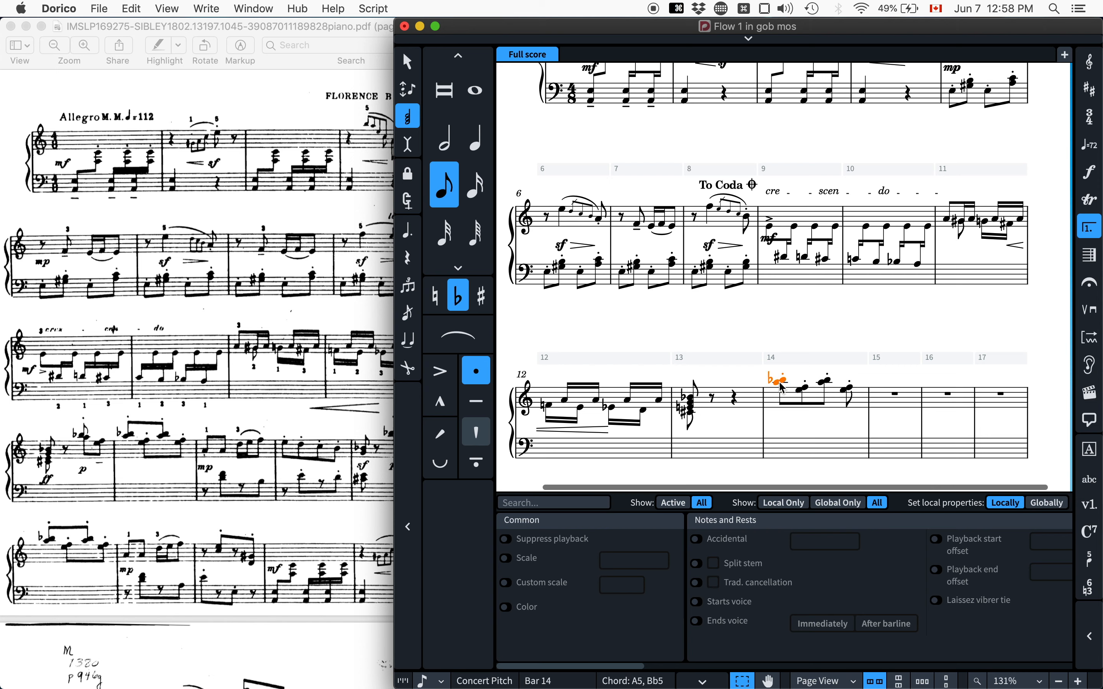
{"action": "left_click", "coordinate": [828, 382], "text": "super"}
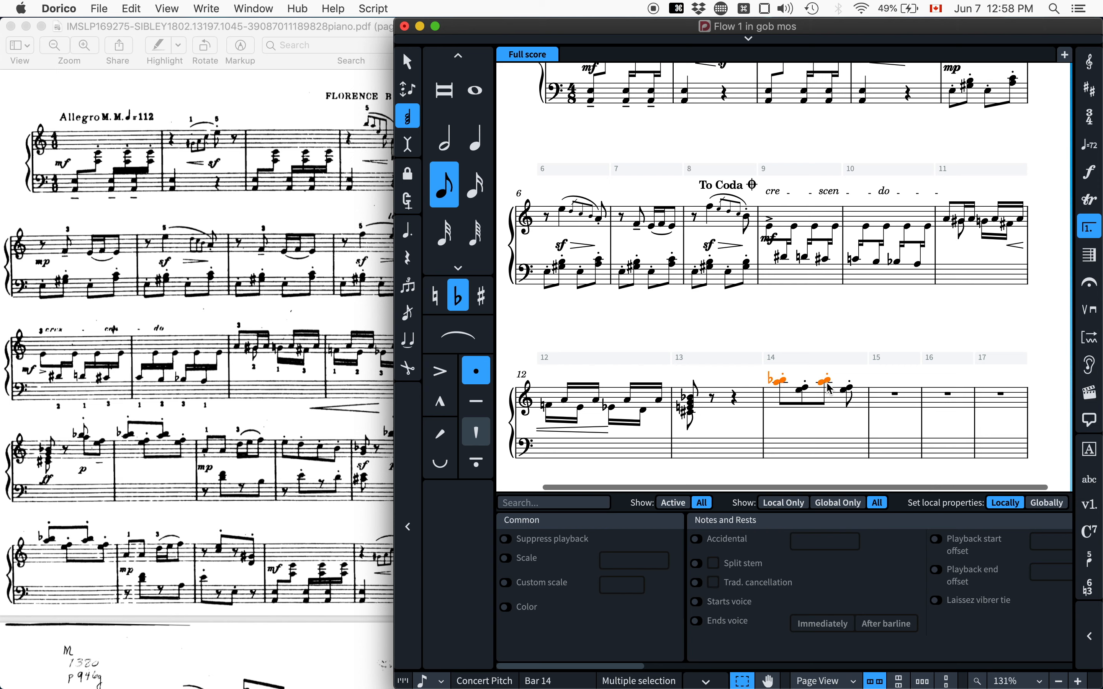
{"action": "right_click", "coordinate": [825, 344]}
{"action": "mouse_move", "coordinate": [857, 386]}
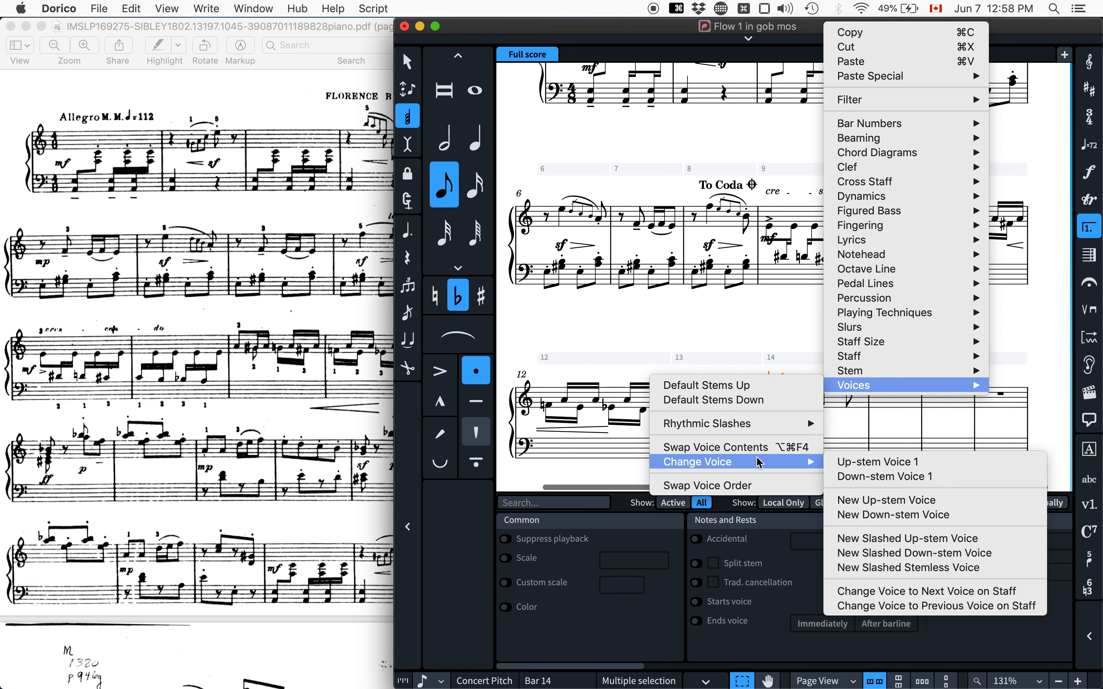
{"action": "mouse_move", "coordinate": [792, 463]}
{"action": "left_click", "coordinate": [855, 461]}
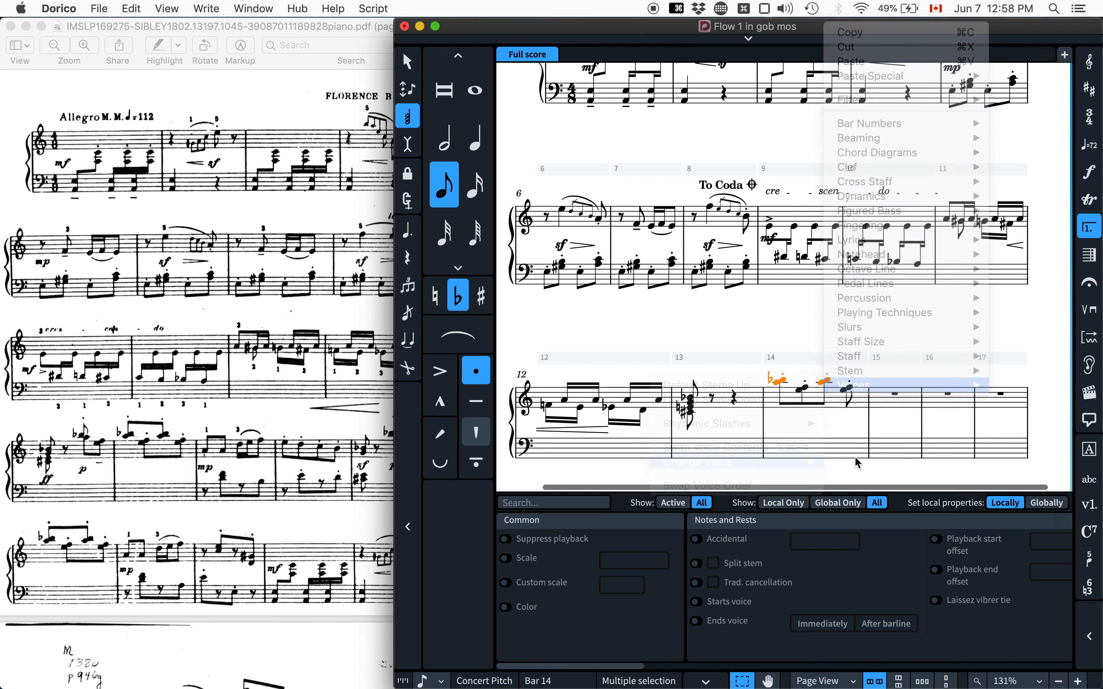
Beam the two down-stem E5 and F5 chords of bar 14 together.
{"action": "left_click", "coordinate": [800, 390]}
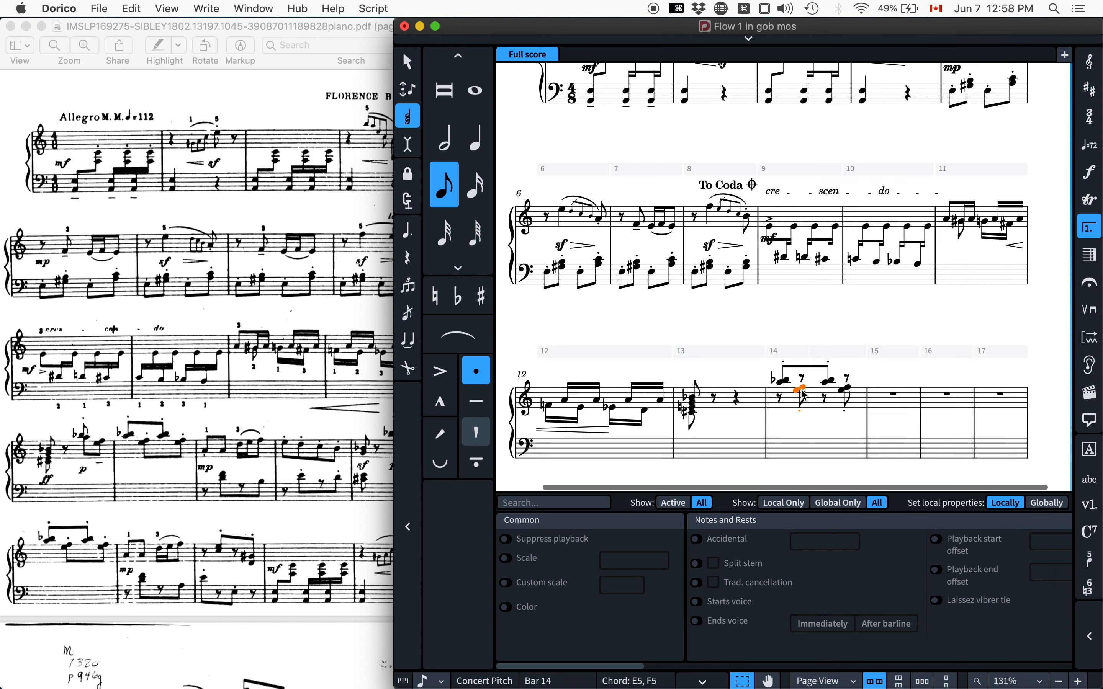
{"action": "left_click", "coordinate": [847, 390], "text": "super"}
{"action": "key", "text": "alt+b"}
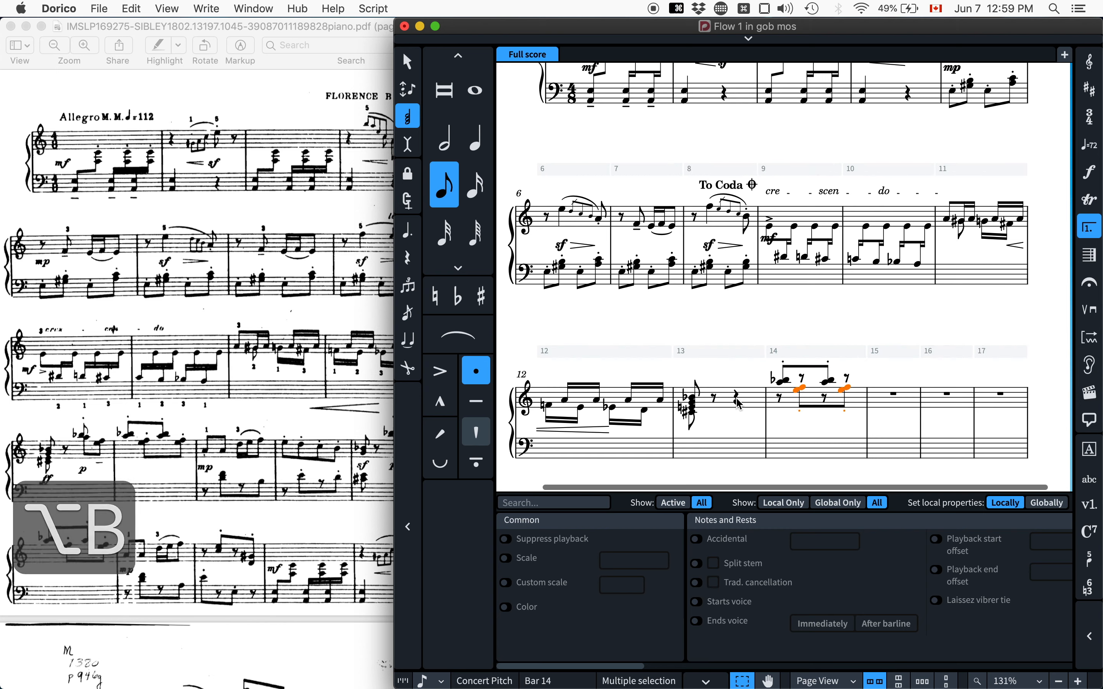
Turn on voice colors for the notes and rests in the score.
{"action": "left_click", "coordinate": [168, 8]}
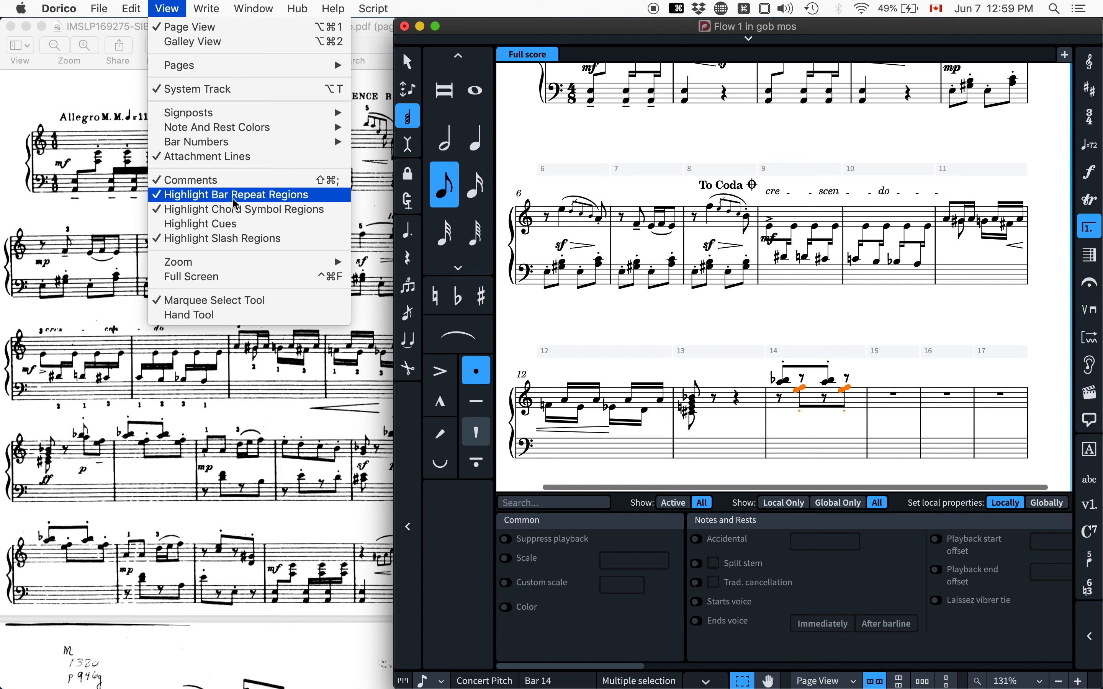
{"action": "mouse_move", "coordinate": [321, 131]}
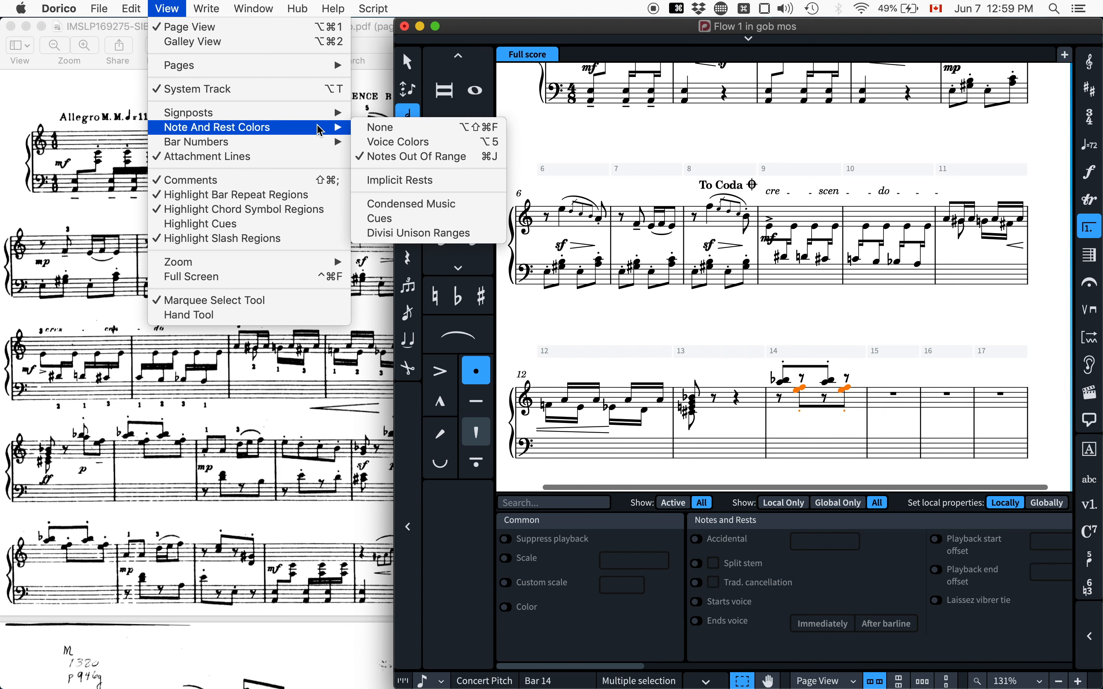
{"action": "left_click", "coordinate": [396, 142]}
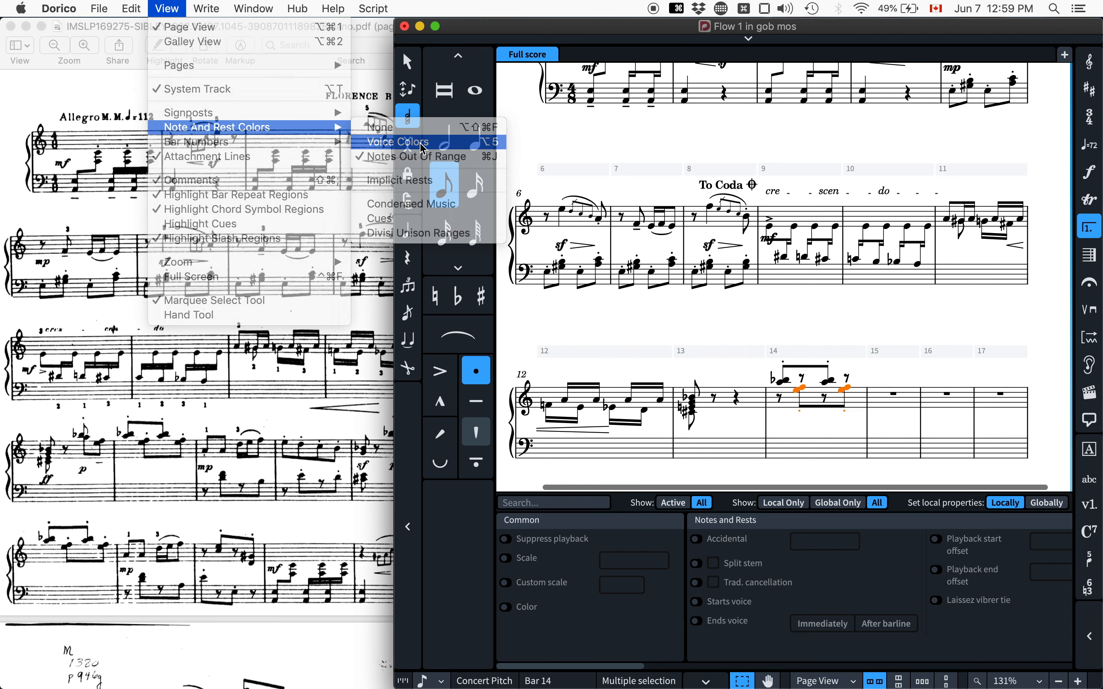
{"action": "left_click", "coordinate": [734, 431]}
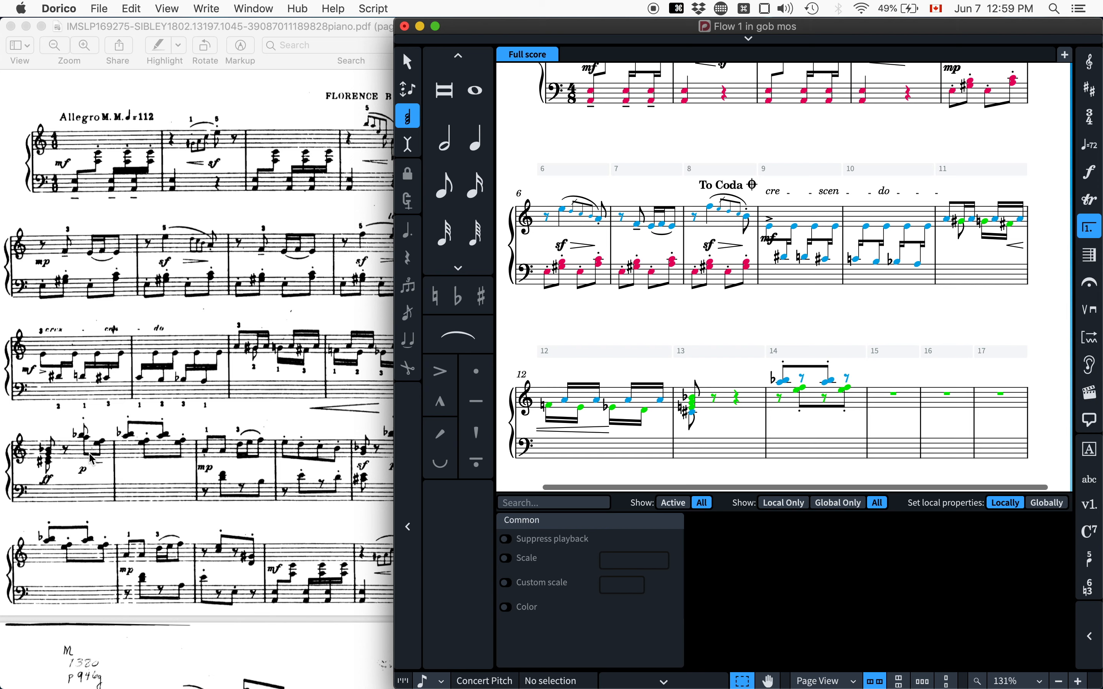
{"action": "left_click", "coordinate": [739, 401]}
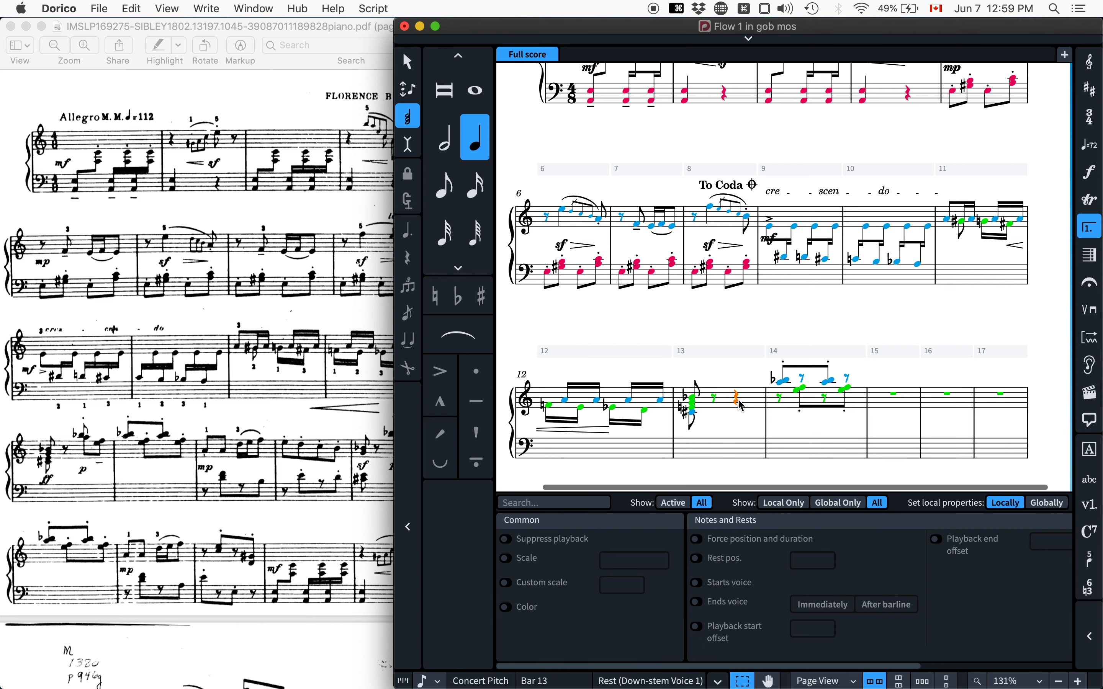
{"action": "key", "text": "Return"}
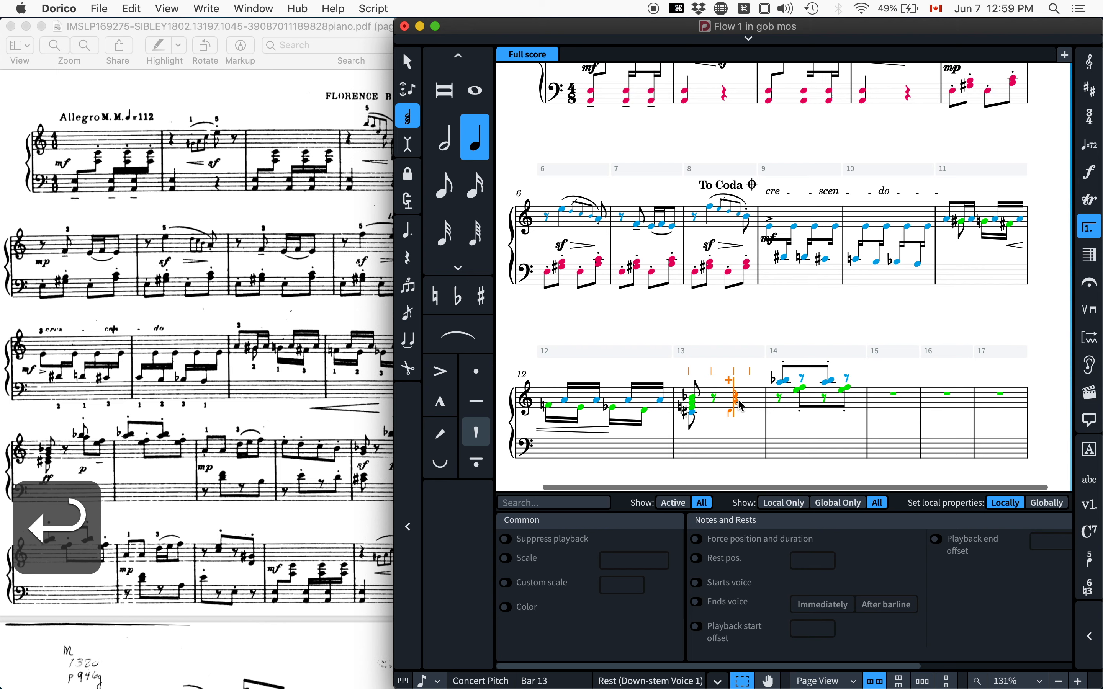
{"action": "key", "text": "Escape"}
Copy the first two chords of bar 14 into the second half of bar 13's upper staff.
{"action": "left_click", "coordinate": [784, 381]}
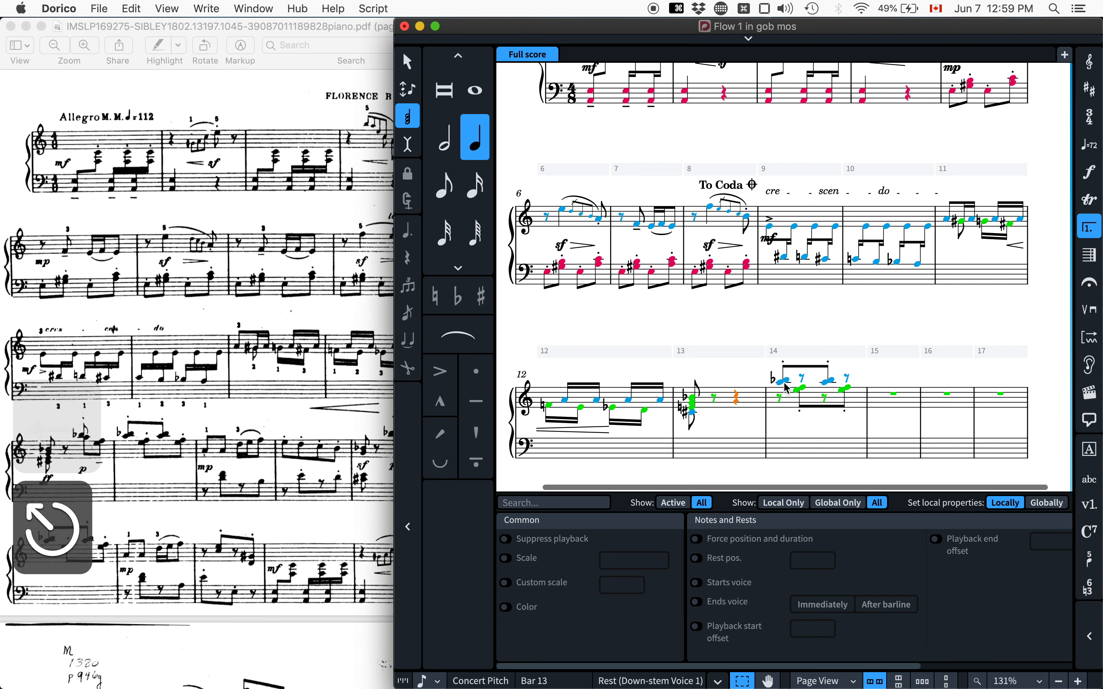
{"action": "left_click", "coordinate": [802, 394], "text": "shift"}
{"action": "key", "text": "super+c"}
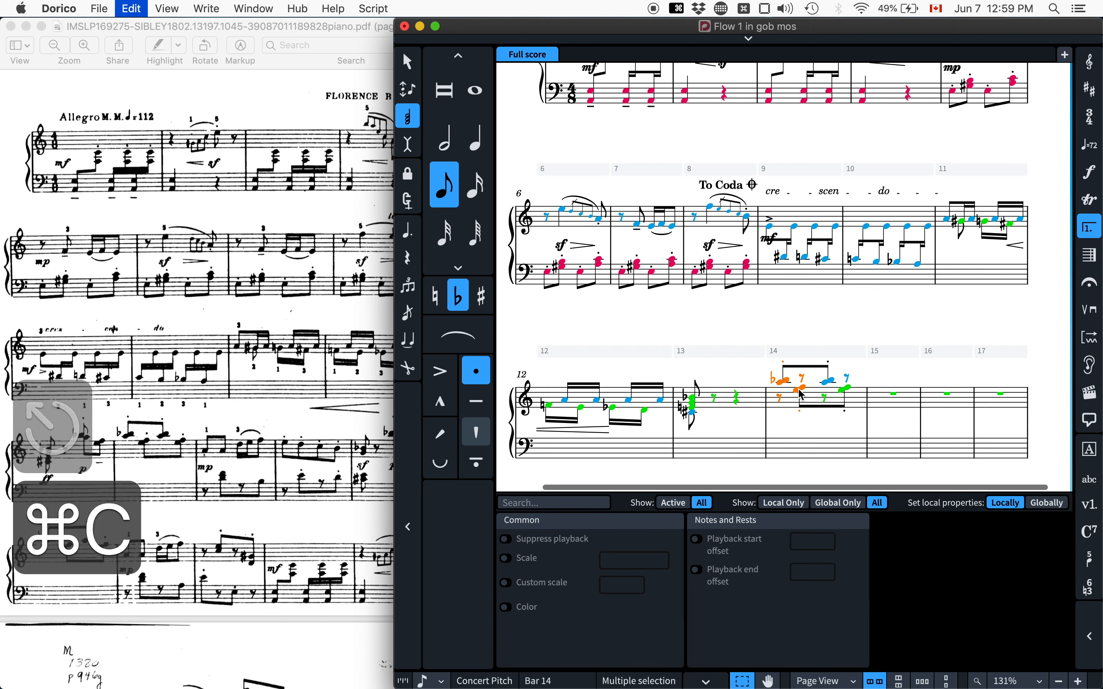
{"action": "left_click", "coordinate": [739, 406]}
{"action": "key", "text": "super+v"}
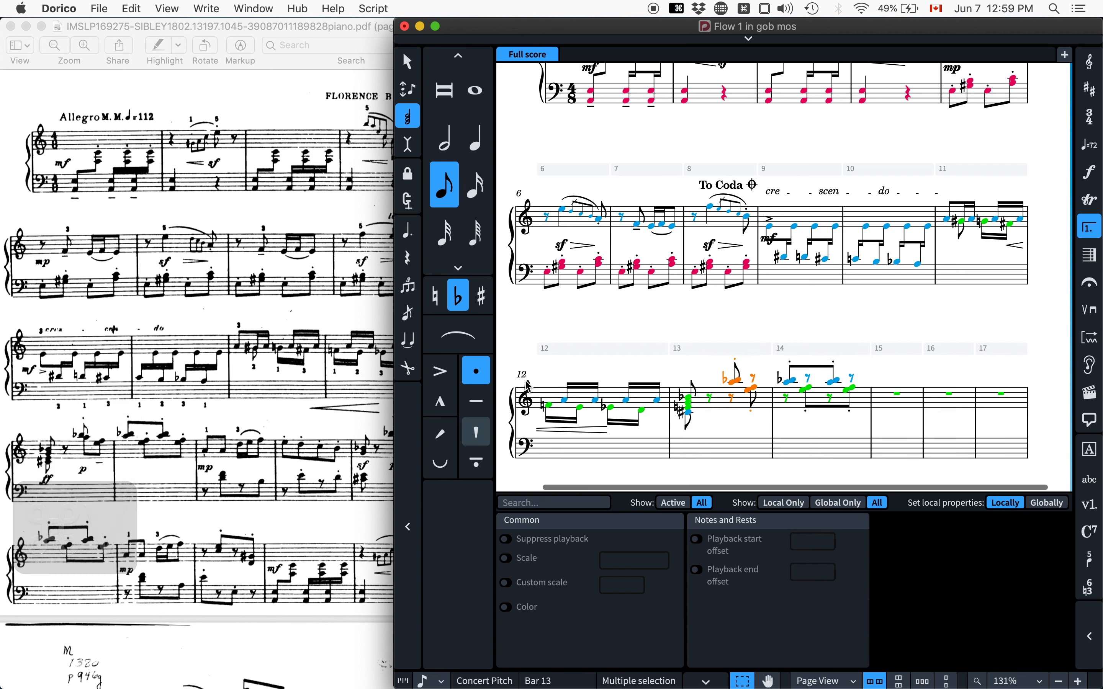
Move only the A5 of bar 13's second chord to Down-stem Voice 1.
{"action": "left_click", "coordinate": [735, 369]}
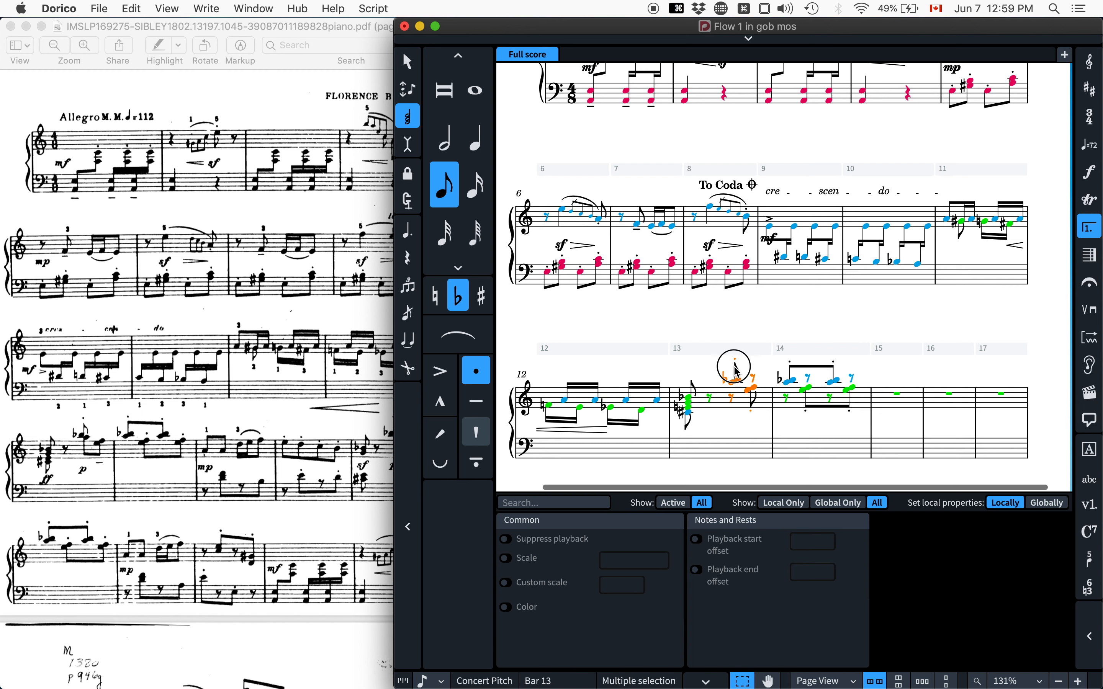
{"action": "left_click", "coordinate": [741, 385]}
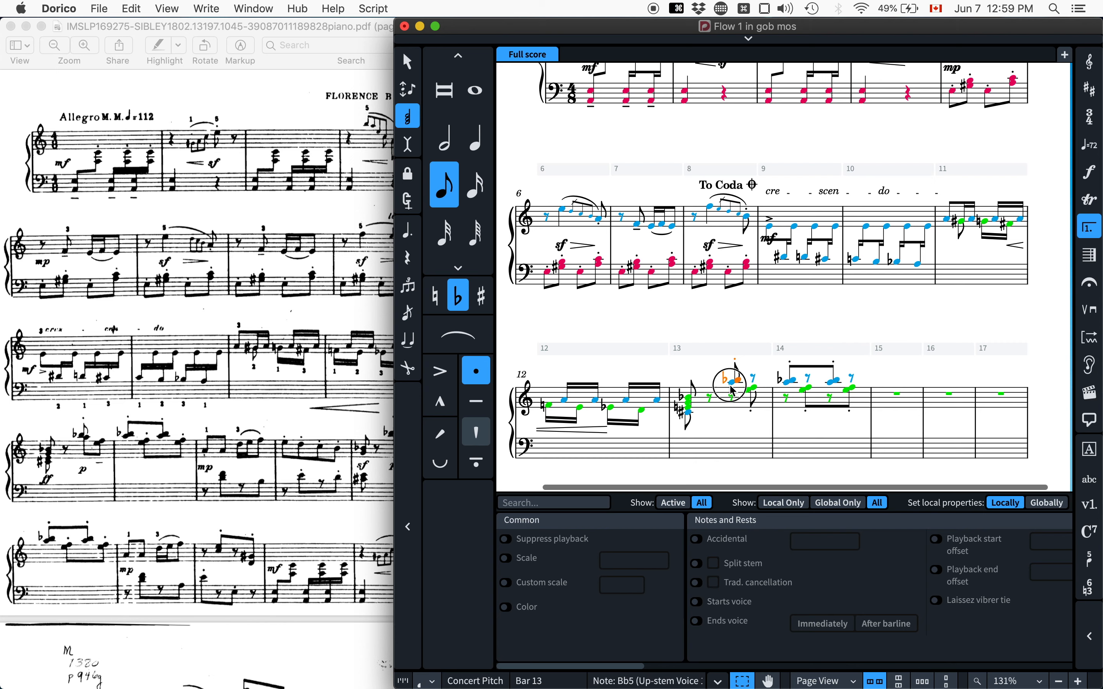
{"action": "left_click", "coordinate": [733, 391]}
{"action": "left_click", "coordinate": [734, 396]}
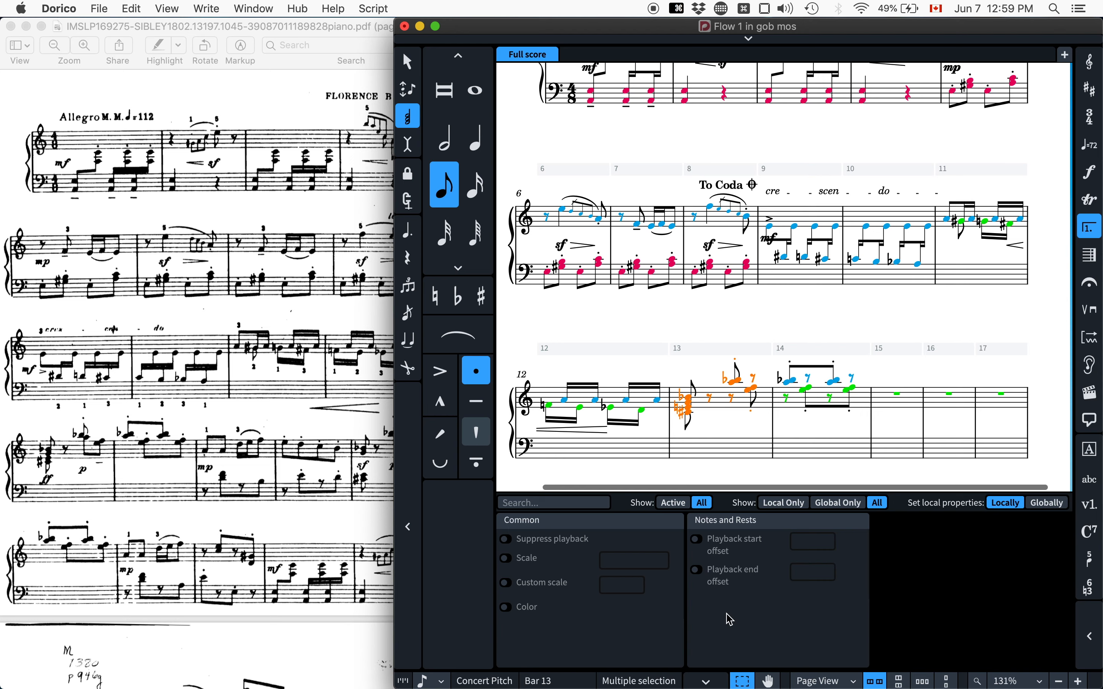
{"action": "scroll", "coordinate": [722, 366], "scroll_direction": "up", "scroll_amount": 5}
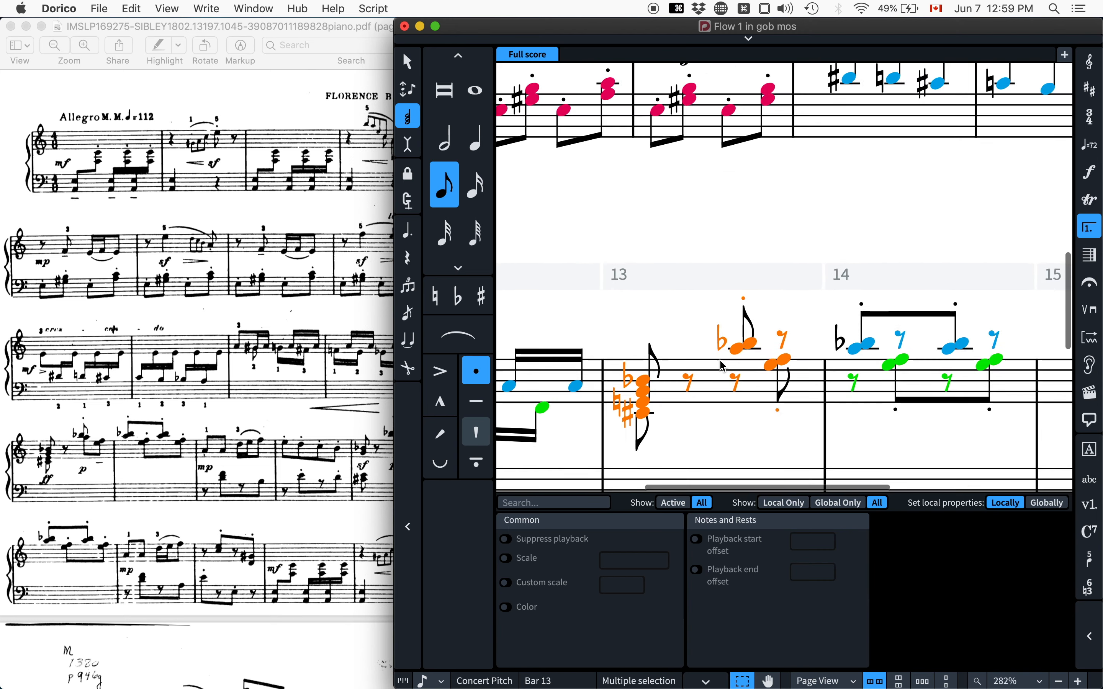
{"action": "scroll", "coordinate": [722, 366], "scroll_direction": "up", "scroll_amount": 3}
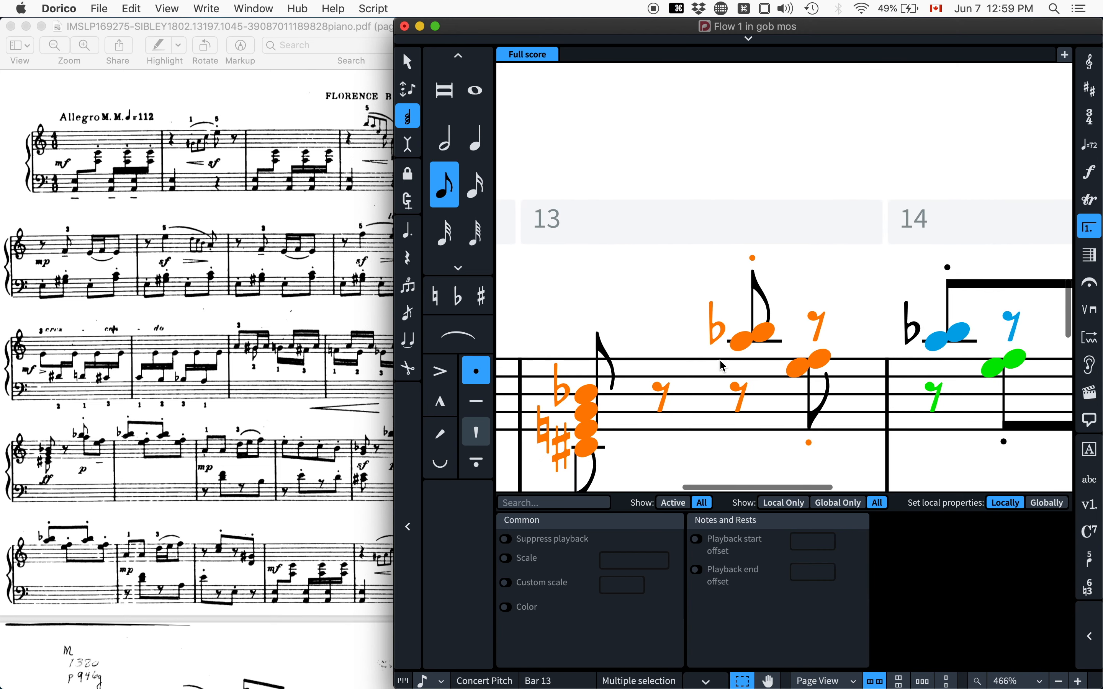
{"action": "left_click", "coordinate": [745, 342]}
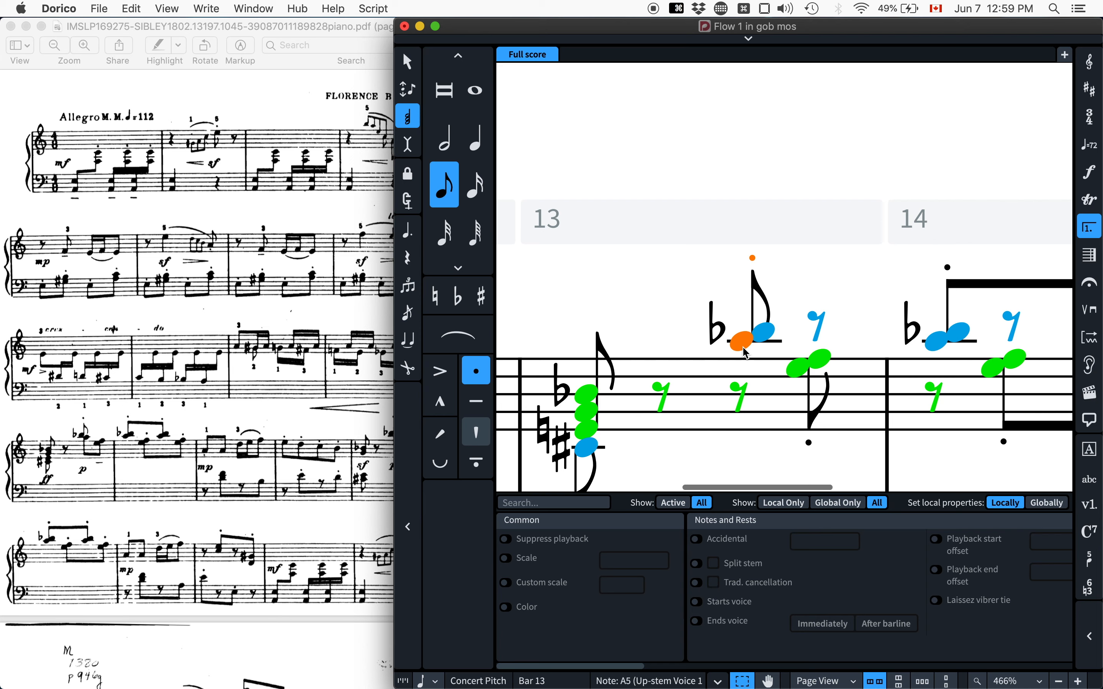
{"action": "right_click", "coordinate": [662, 313]}
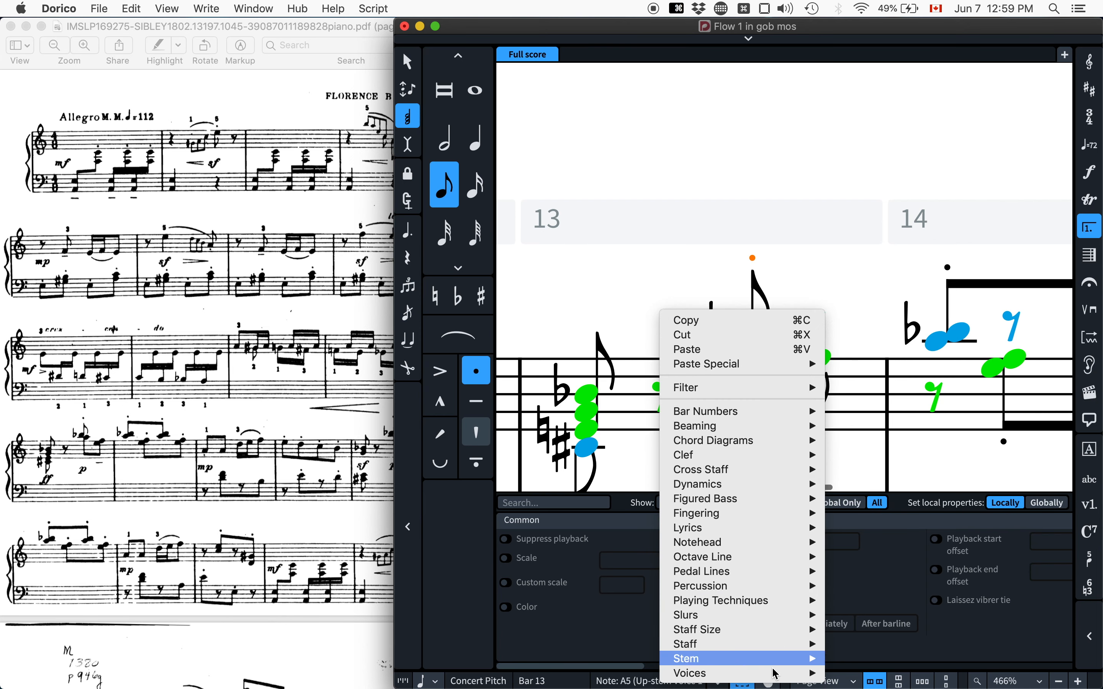
{"action": "mouse_move", "coordinate": [798, 674]}
{"action": "mouse_move", "coordinate": [896, 658]}
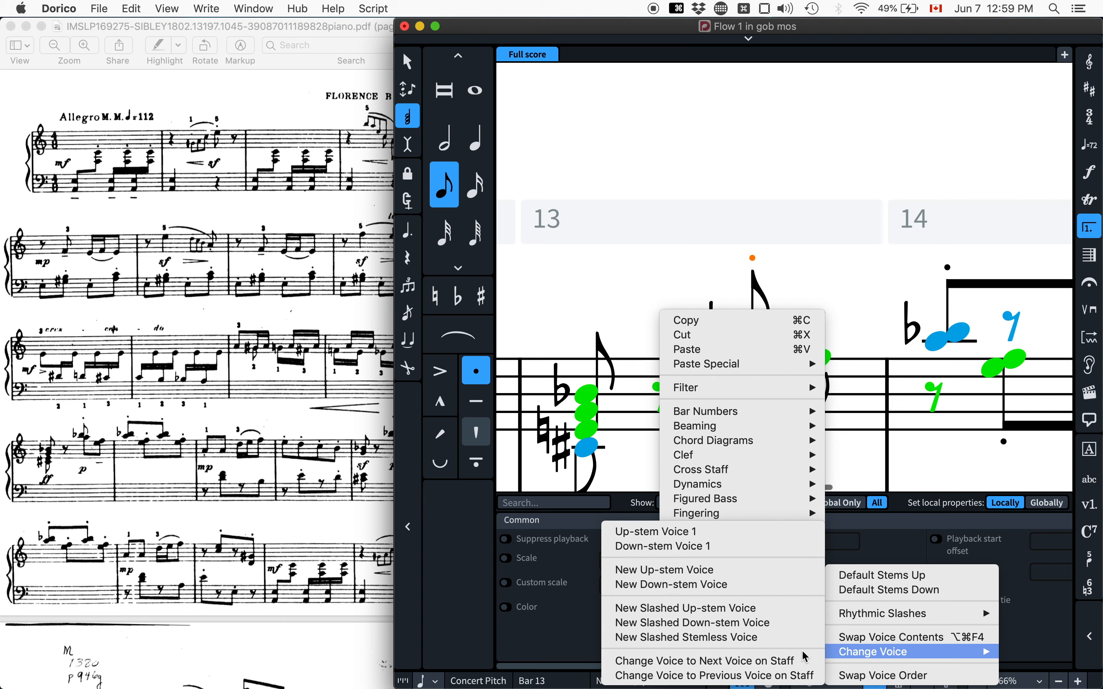
{"action": "left_click", "coordinate": [759, 546]}
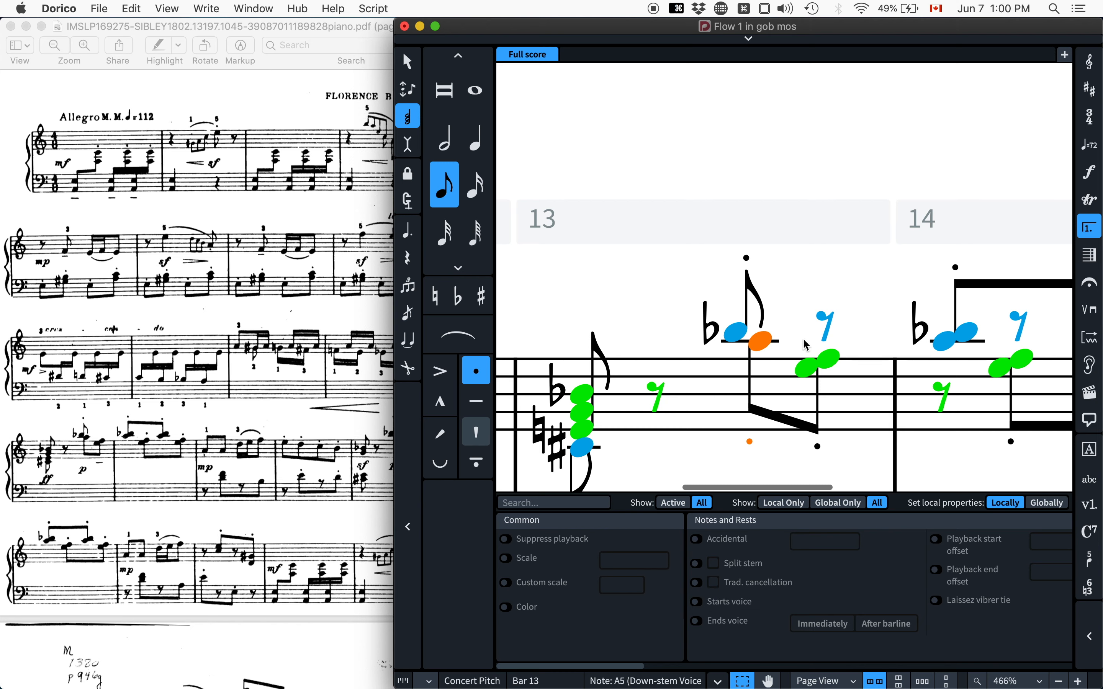
Remove the staccato marks from the beamed down-stem A5 and the E5 and F5 chord in bar 13.
{"action": "left_click", "coordinate": [827, 367]}
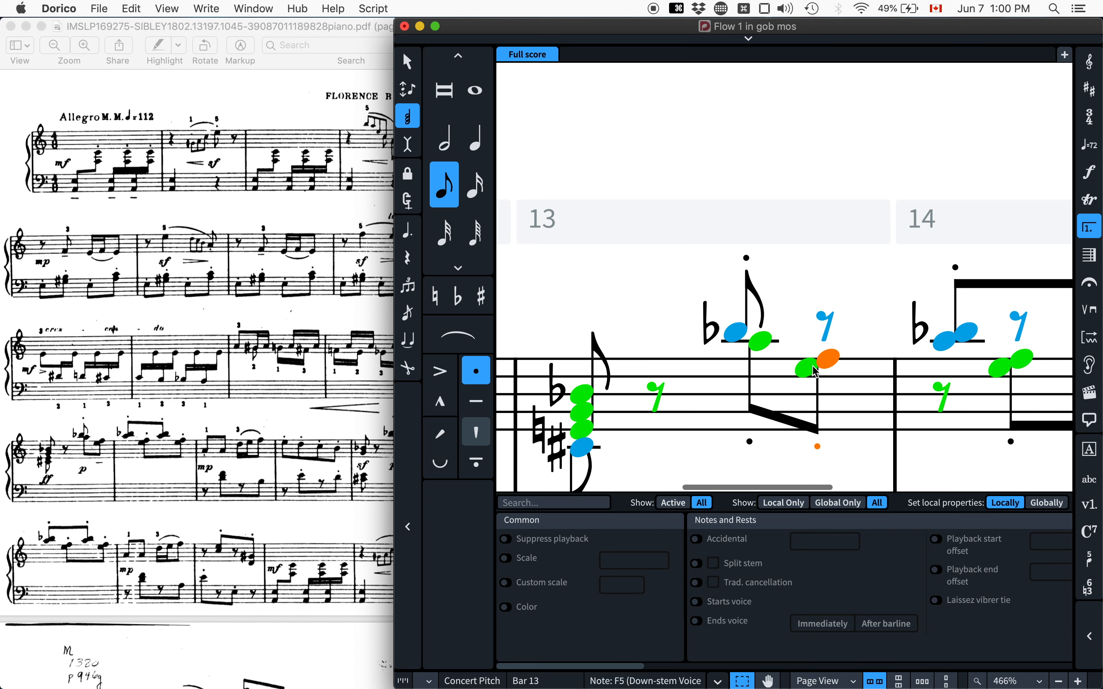
{"action": "left_click", "coordinate": [765, 347], "text": "super"}
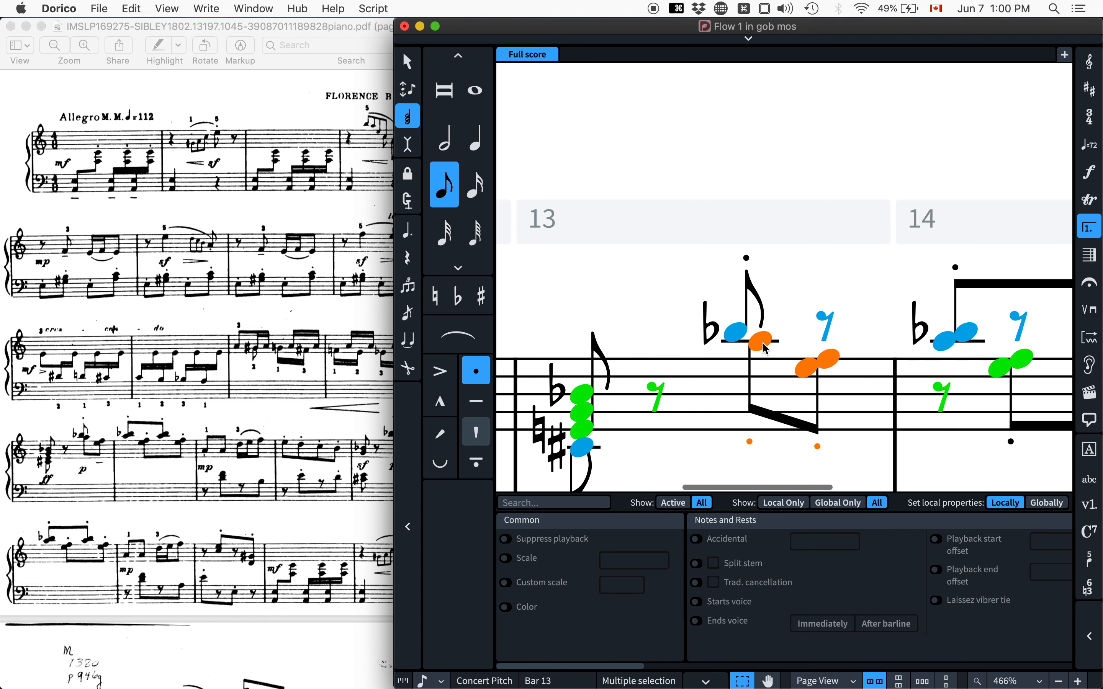
{"action": "key", "text": "]"}
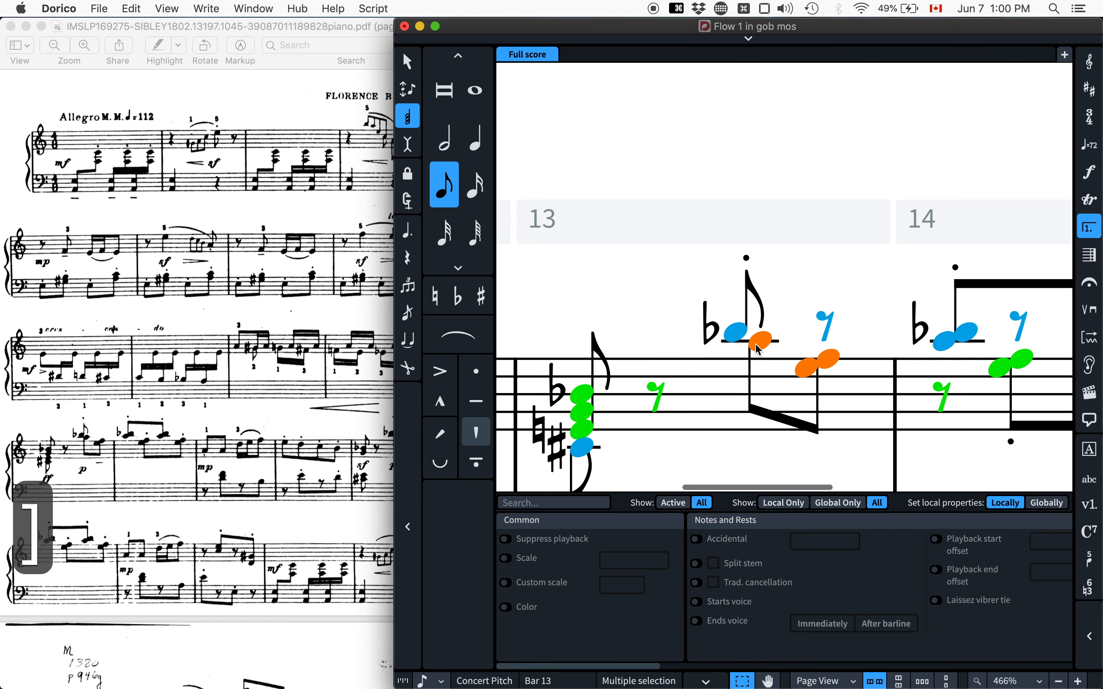
{"action": "scroll", "coordinate": [805, 310], "scroll_direction": "down", "scroll_amount": 5}
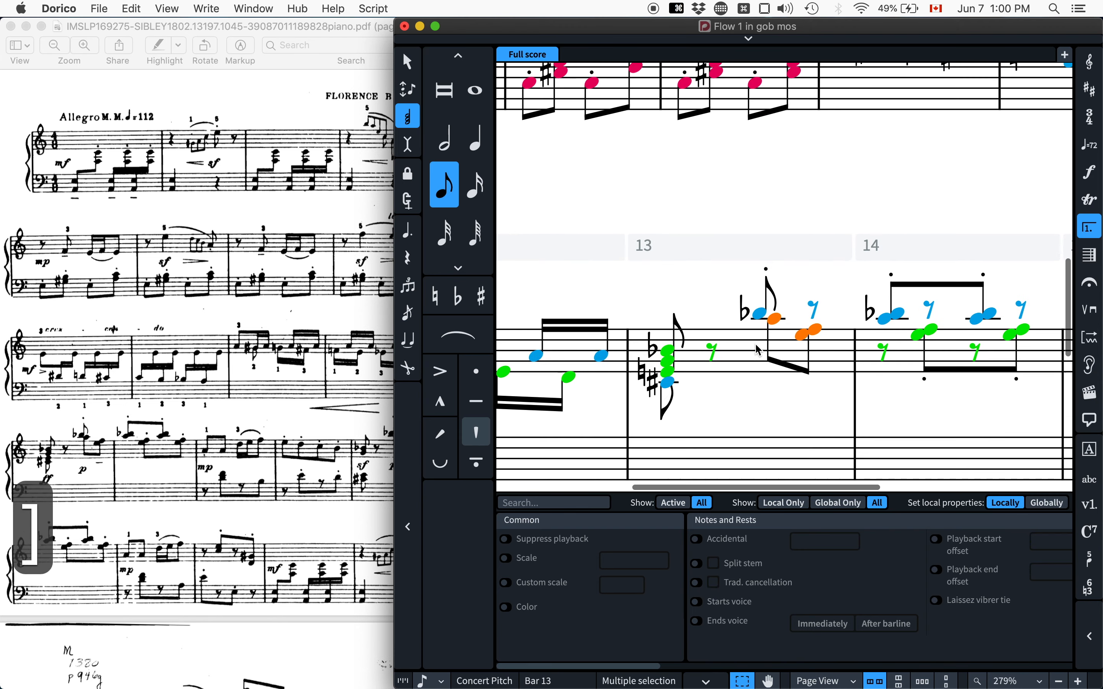
Add a p dynamic at the A5 in the second half of bar 13.
{"action": "left_click", "coordinate": [775, 321]}
{"action": "key", "text": "shift+d"}
{"action": "type", "text": "p"}
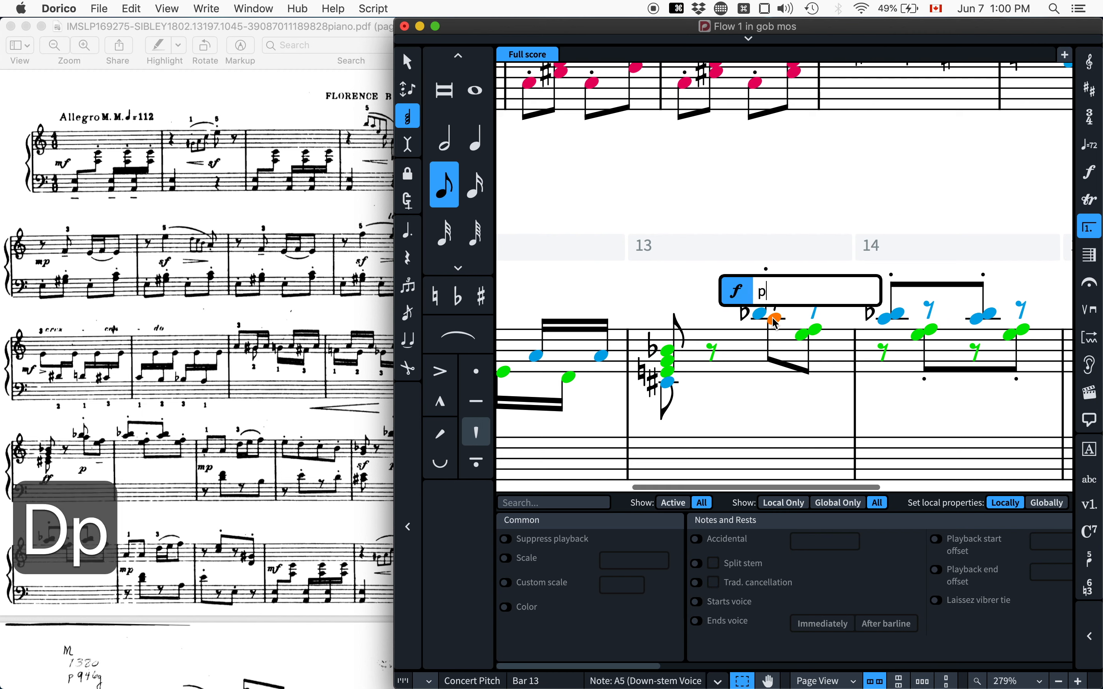
{"action": "key", "text": "Return"}
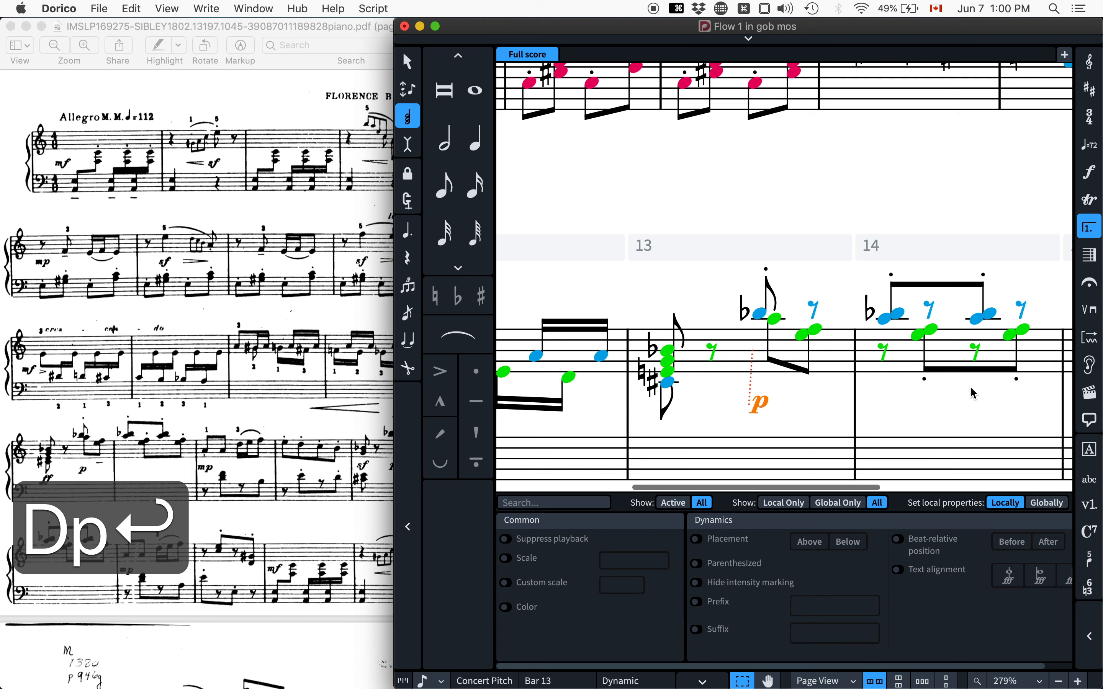
Add an mp dynamic at the start of bar 15 in the upper staff.
{"action": "scroll", "coordinate": [971, 386], "scroll_direction": "right", "scroll_amount": 5}
{"action": "left_click", "coordinate": [870, 350]}
{"action": "key", "text": "shift+m"}
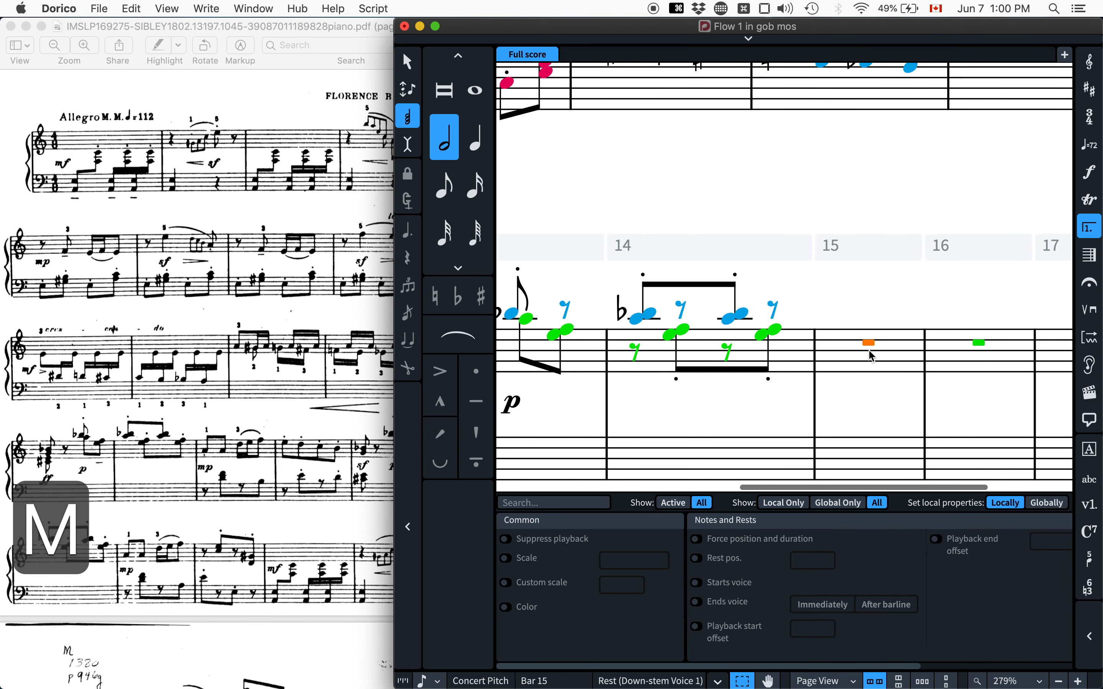
{"action": "key", "text": "Escape"}
{"action": "key", "text": "shift+d"}
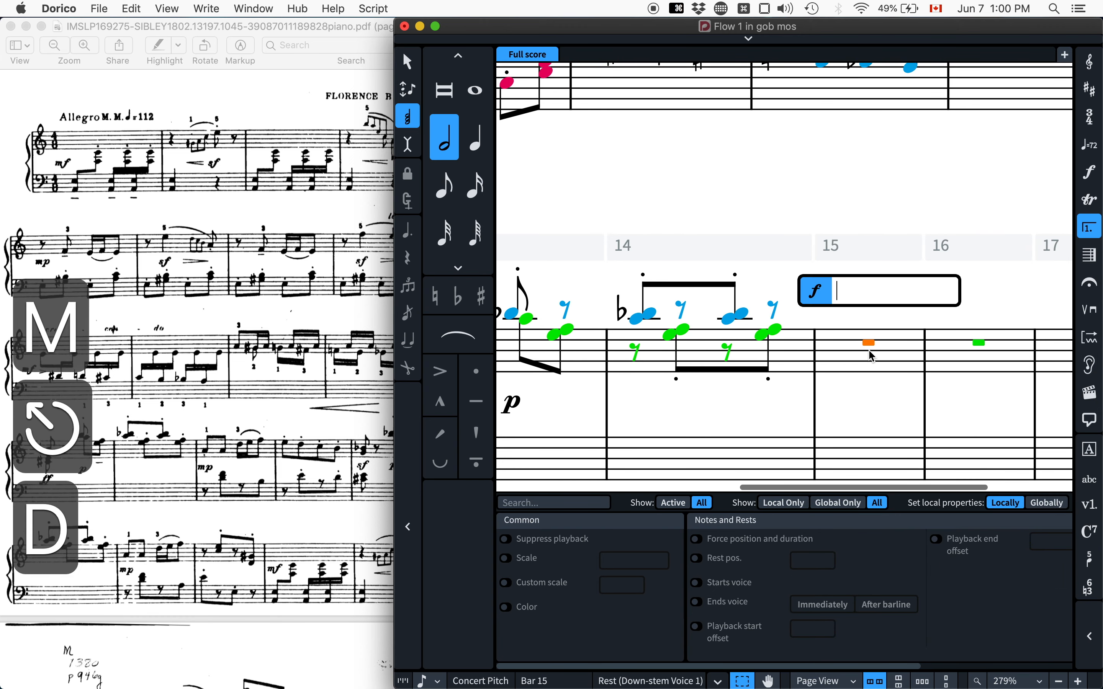
{"action": "type", "text": "mo"}
{"action": "key", "text": "Return"}
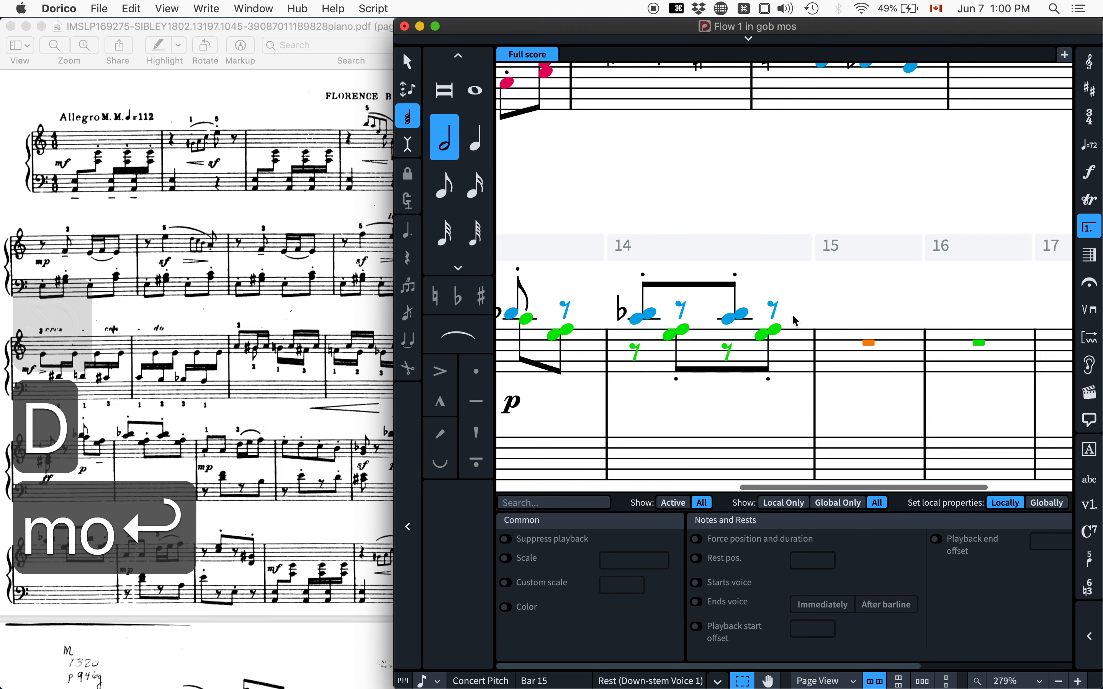
{"action": "key", "text": "shift+d"}
{"action": "type", "text": "mp"}
{"action": "key", "text": "Return"}
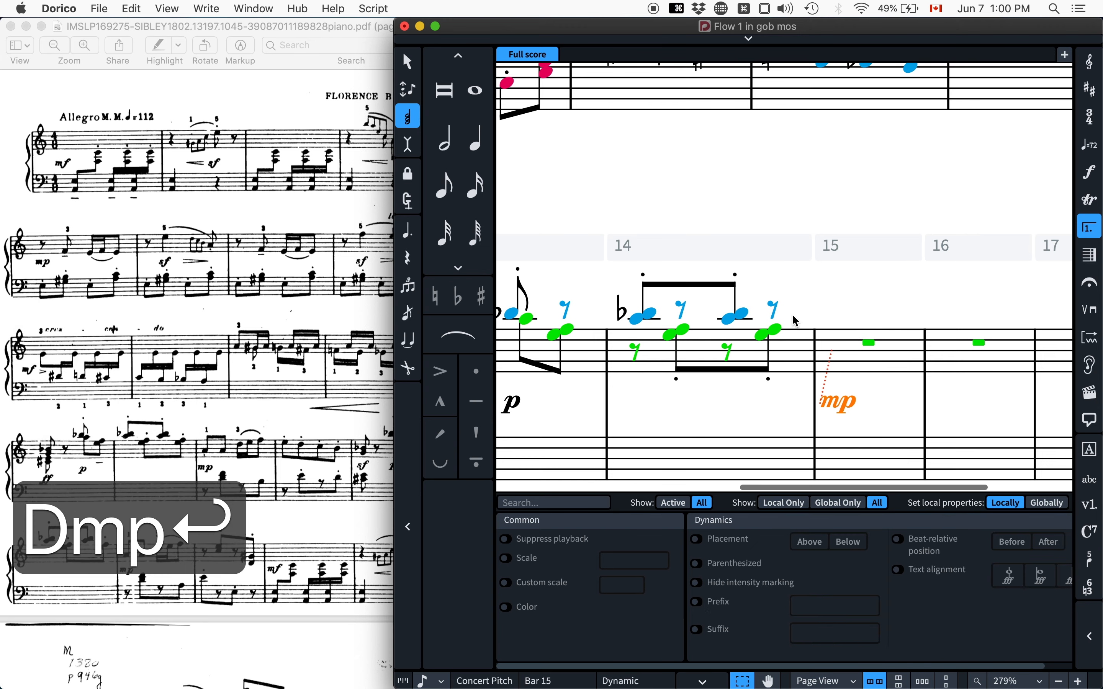
Remove the rests from the second half of bar 13 through the end of bar 14 in the upper staff.
{"action": "scroll", "coordinate": [644, 310], "scroll_direction": "left", "scroll_amount": 3}
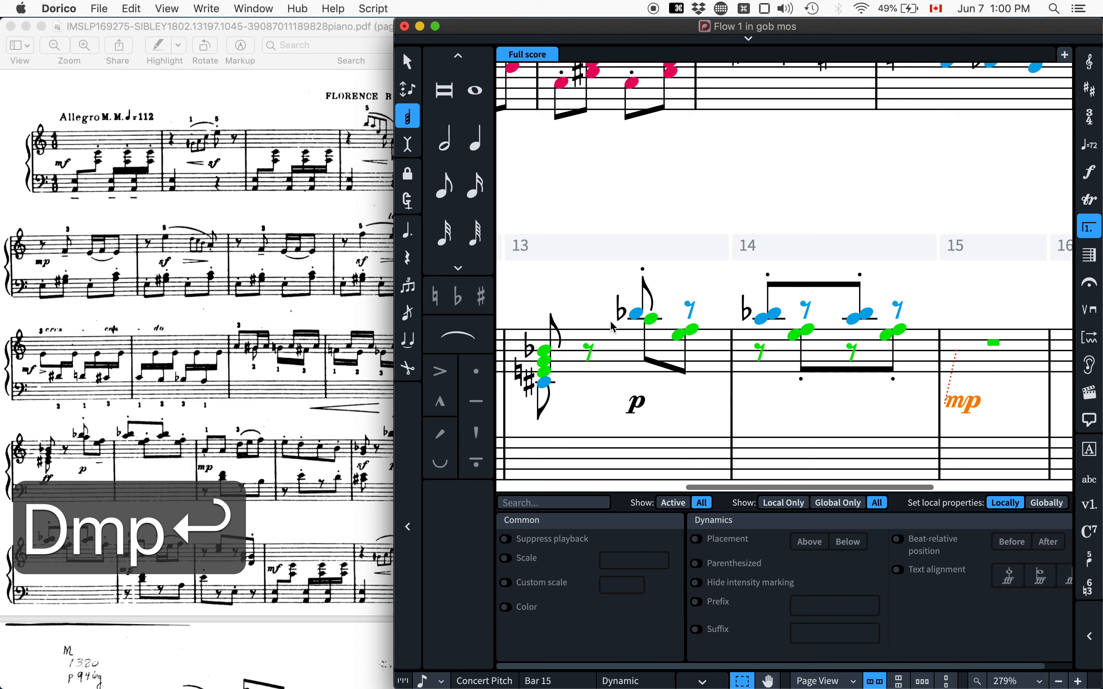
{"action": "scroll", "coordinate": [651, 342], "scroll_direction": "down", "scroll_amount": 3}
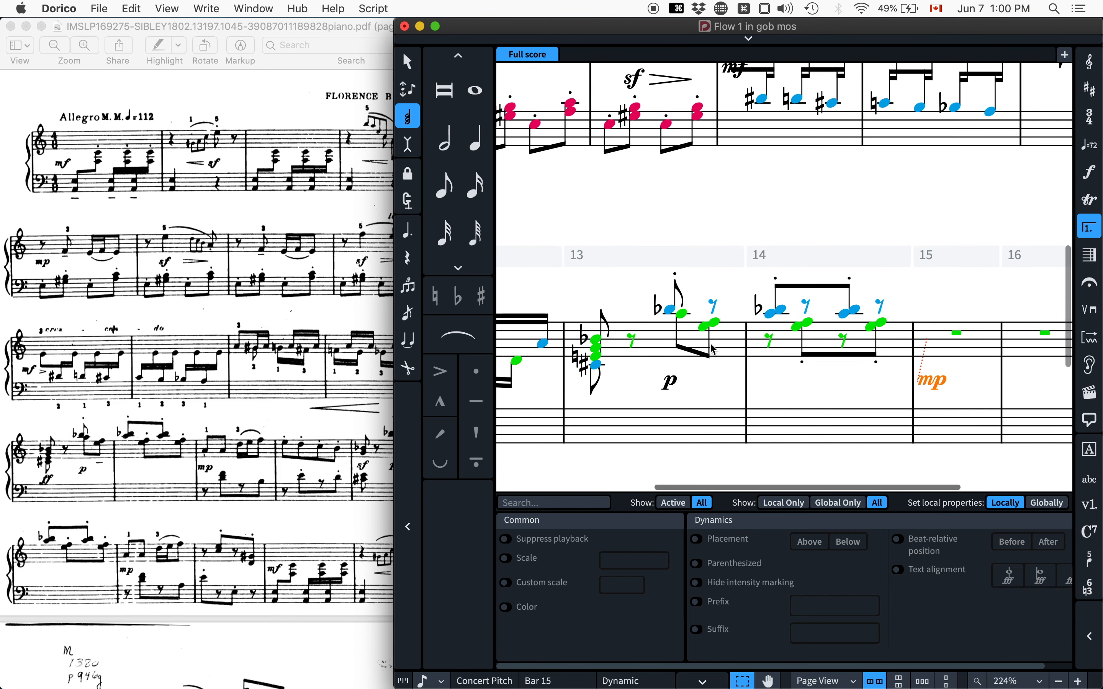
{"action": "left_click", "coordinate": [677, 313]}
{"action": "left_click", "coordinate": [882, 326], "text": "shift"}
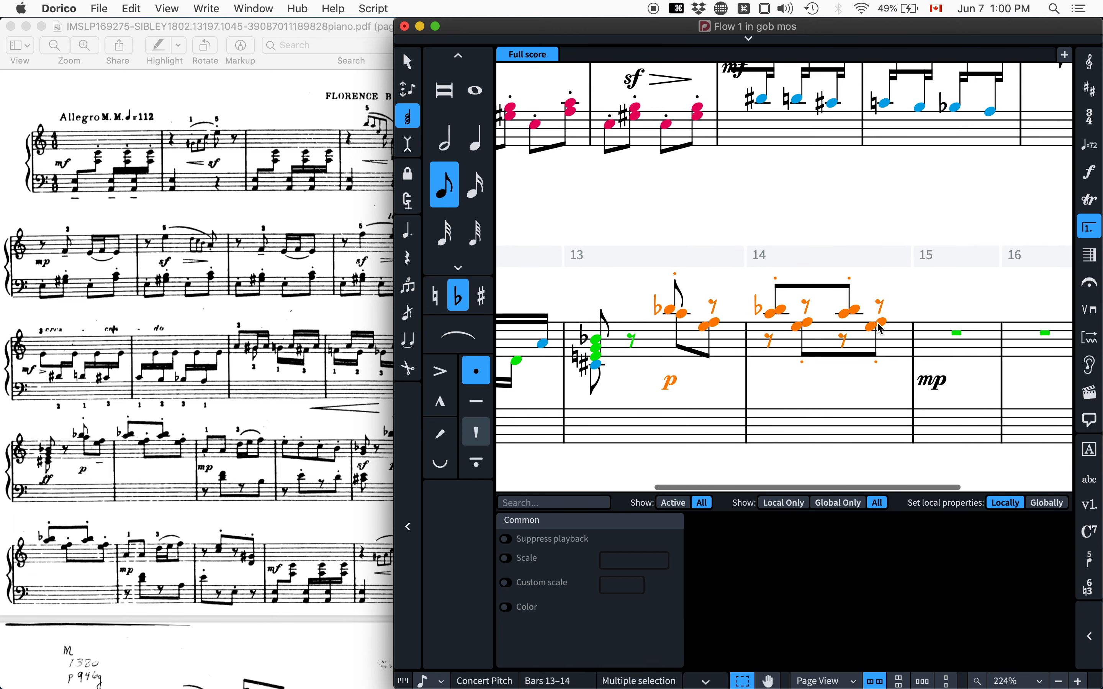
{"action": "left_click", "coordinate": [131, 8]}
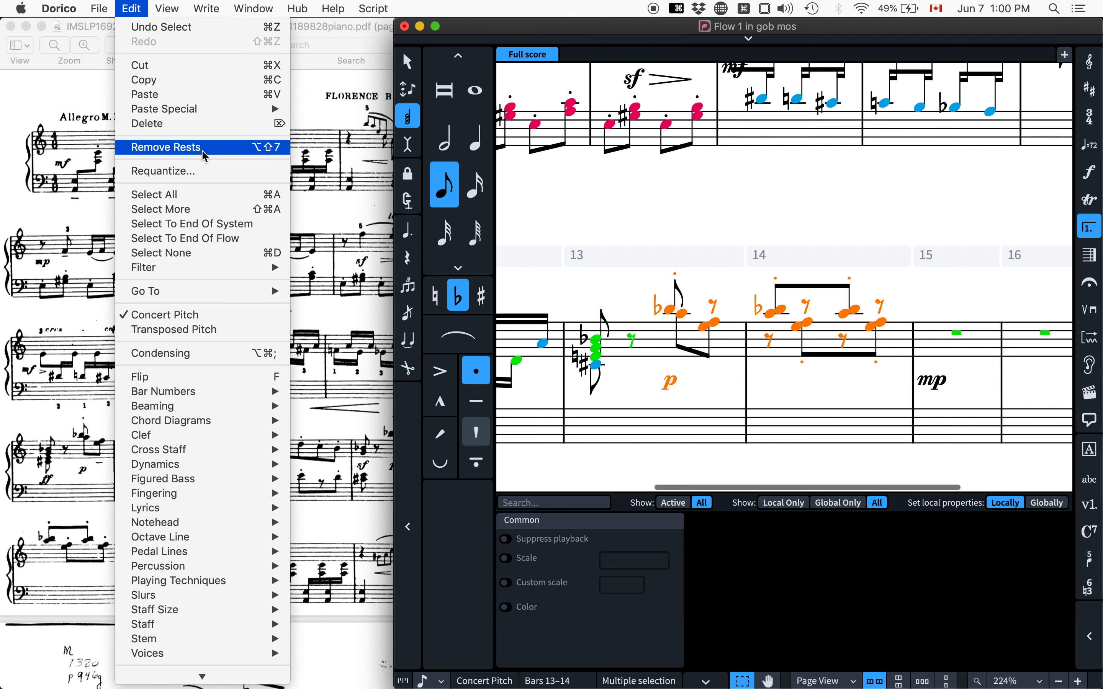
{"action": "left_click", "coordinate": [165, 148]}
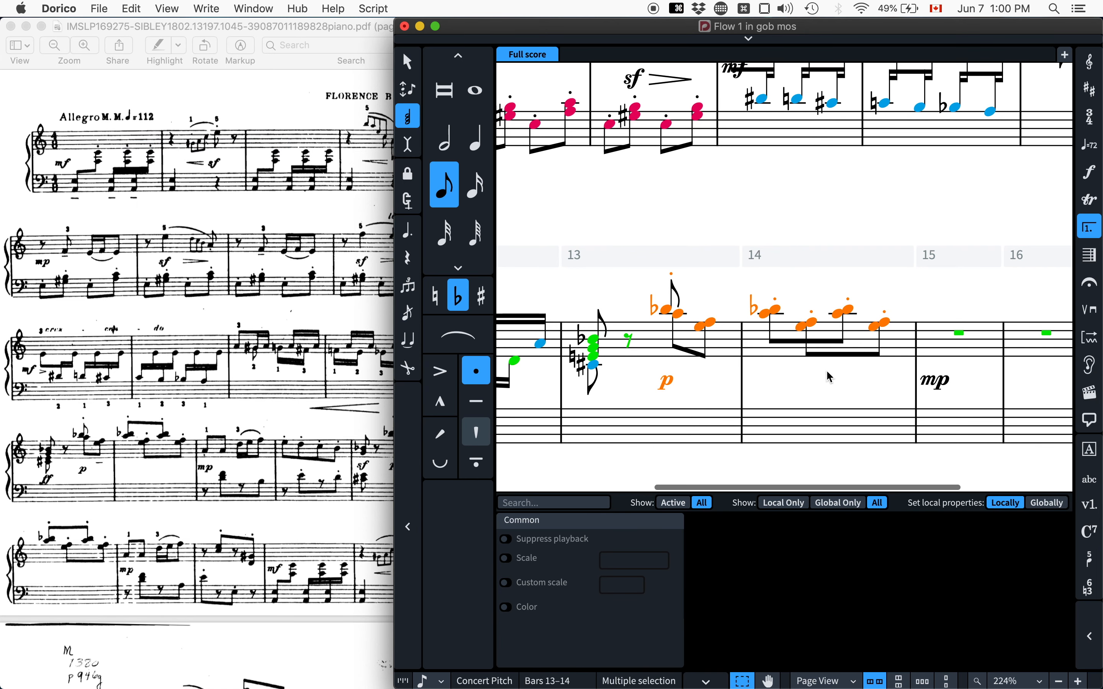
Flip the stems of the beamed chords with B-flat 5 in bar 14 so they point upward.
{"action": "left_click", "coordinate": [816, 329]}
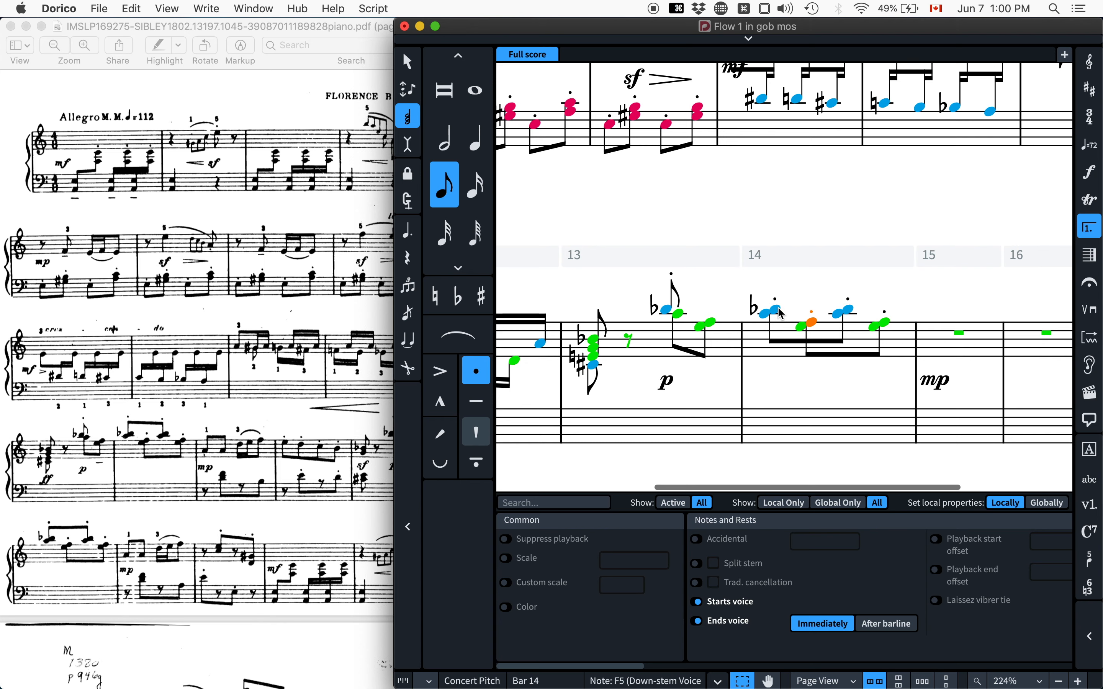
{"action": "left_click", "coordinate": [781, 312]}
{"action": "key", "text": "f"}
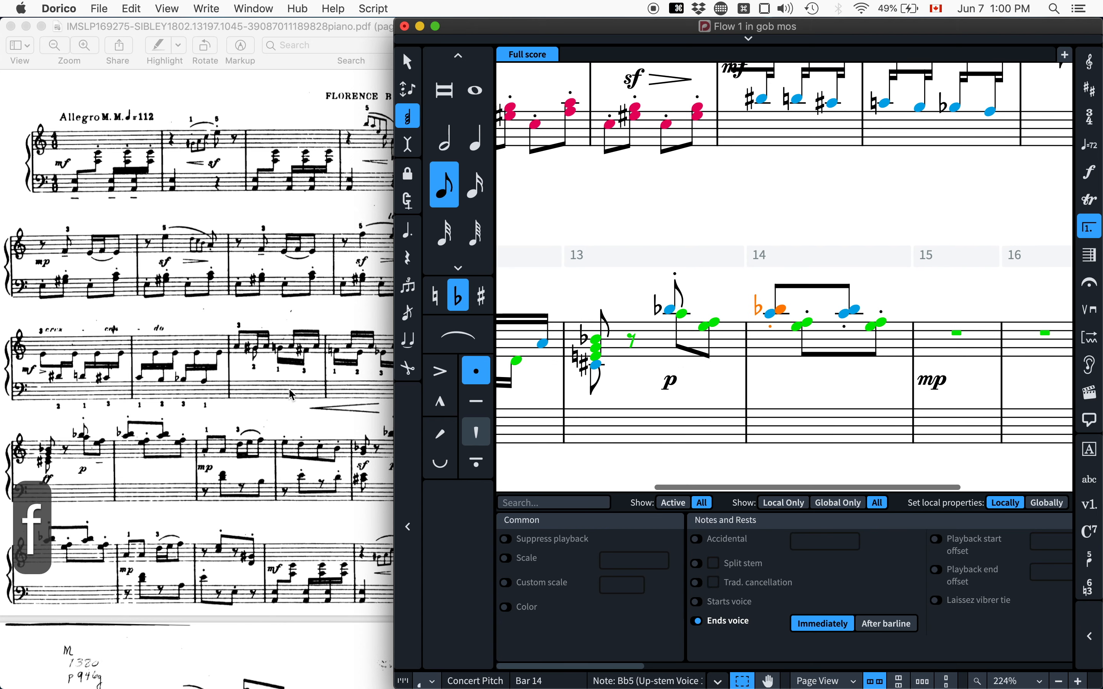
Switch to Preview and shift the scanned score left so the ends of its lower systems are readable beside Dorico.
{"action": "scroll", "coordinate": [178, 447], "scroll_direction": "down", "scroll_amount": 5}
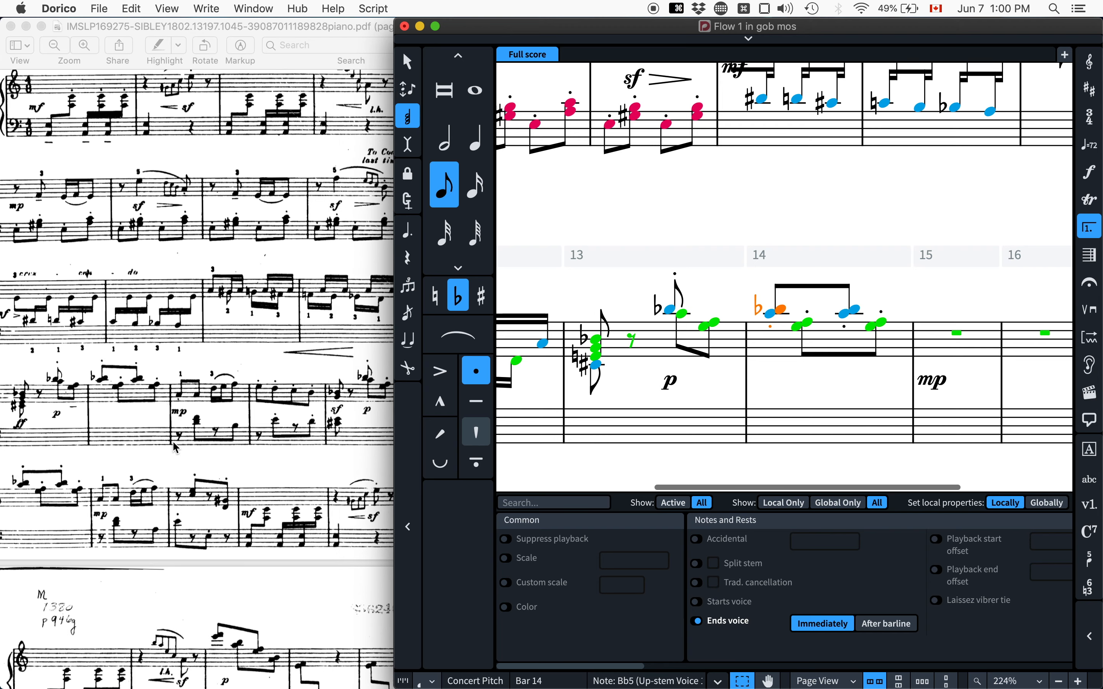
{"action": "left_click", "coordinate": [332, 21]}
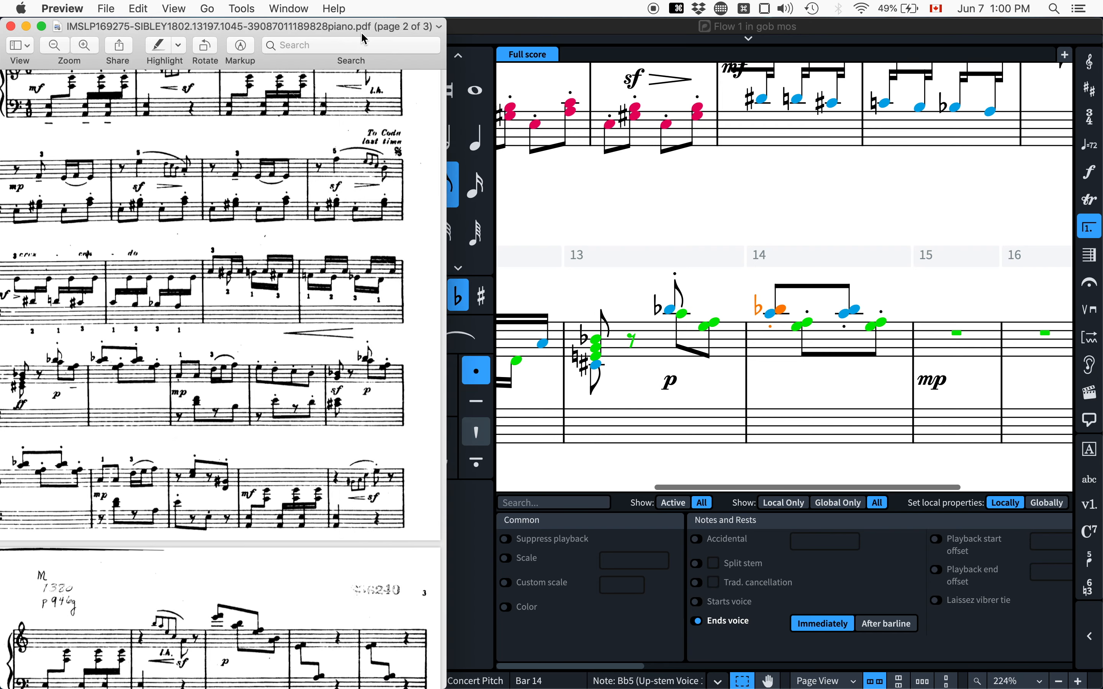
{"action": "left_click_drag", "start_coordinate": [365, 24], "coordinate": [297, 26]}
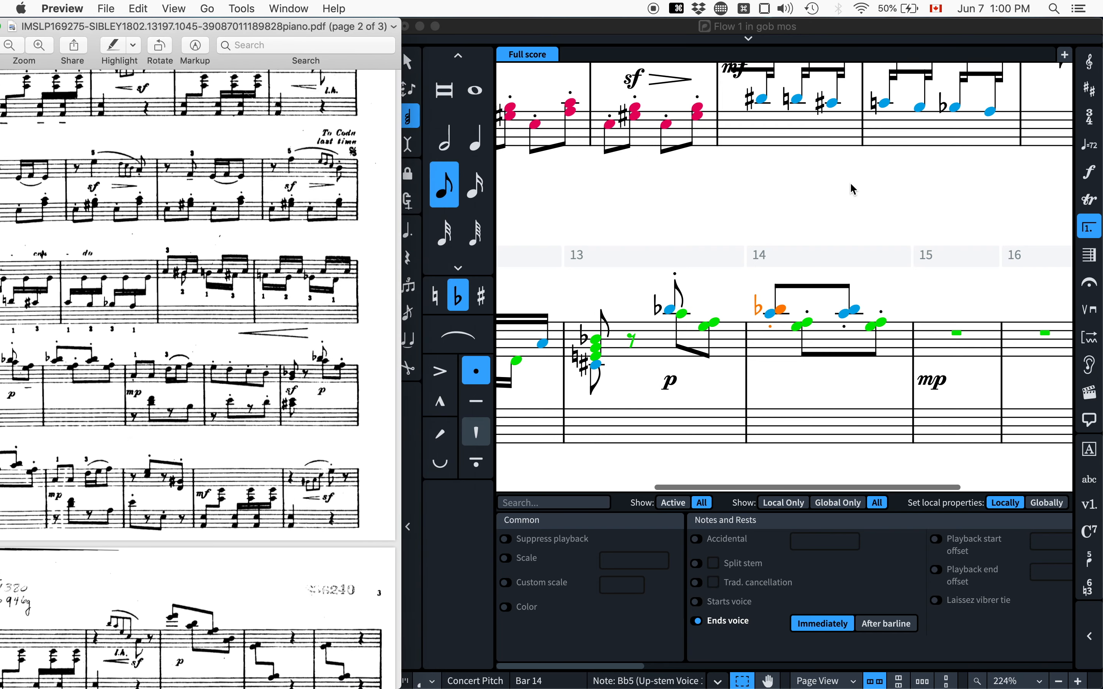
Switch back to Dorico and start note input at bar 15 of the upper staff with chord input turned off.
{"action": "left_click", "coordinate": [942, 342]}
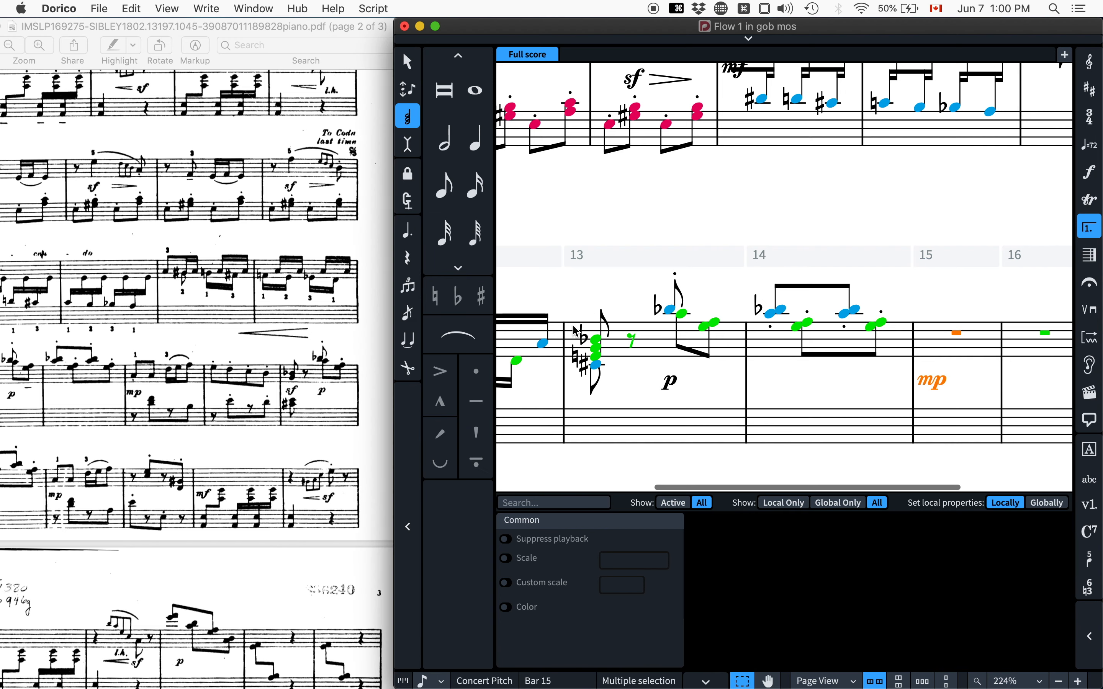
{"action": "key", "text": "Return"}
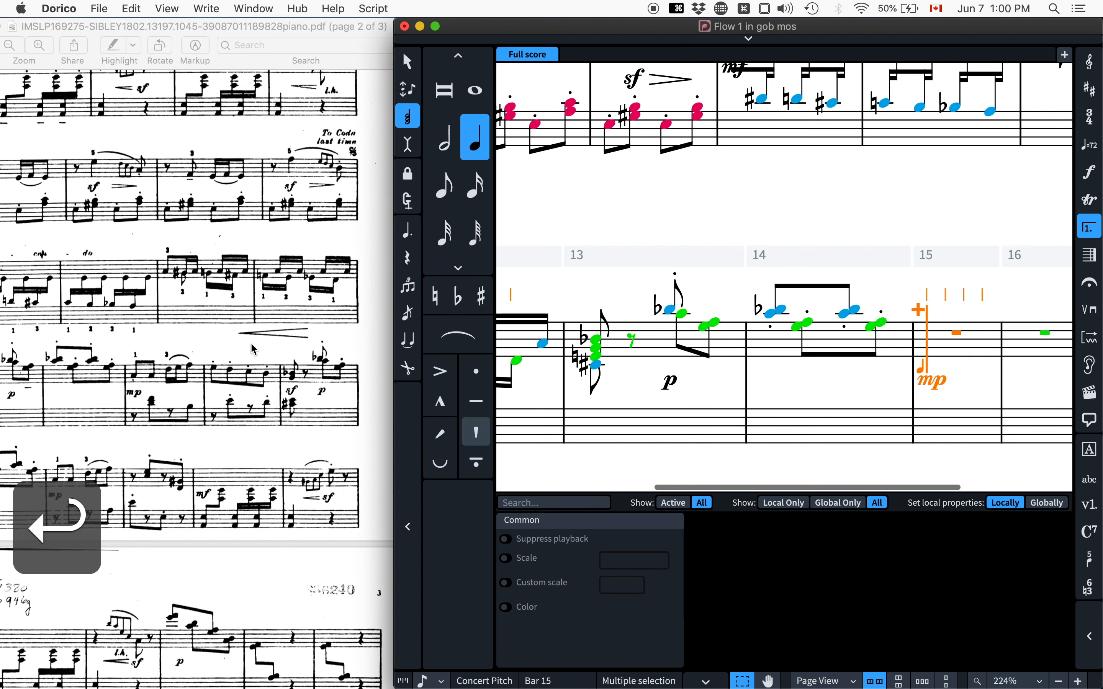
{"action": "key", "text": "q"}
{"action": "key", "text": "q"}
{"action": "key", "text": "q"}
{"action": "key", "text": "q"}
{"action": "key", "text": "q"}
{"action": "key", "text": "q"}
{"action": "key", "text": "q"}
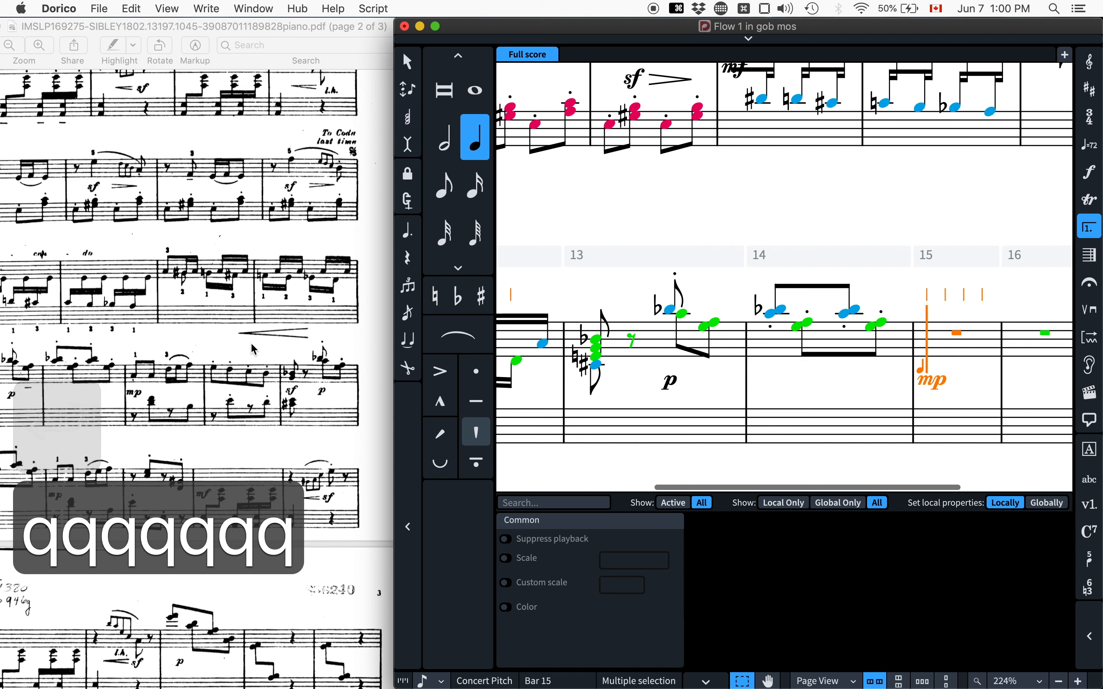
{"action": "key", "text": "q"}
{"action": "key", "text": "q"}
{"action": "key", "text": "q"}
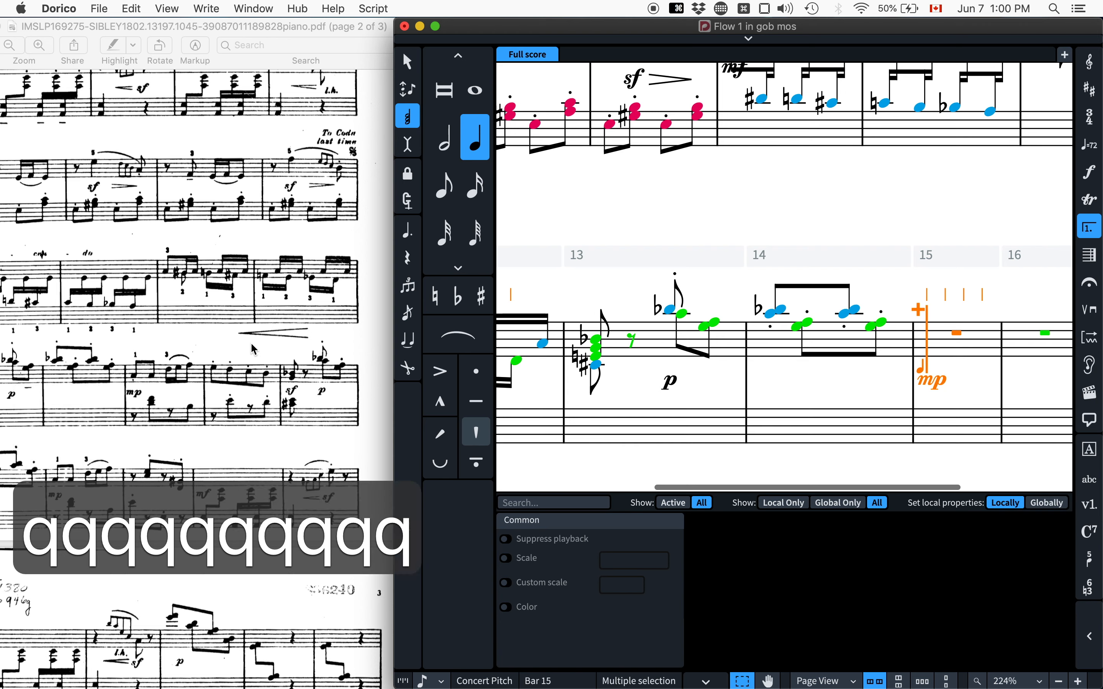
{"action": "key", "text": "q"}
{"action": "key", "text": "q"}
{"action": "key", "text": "q"}
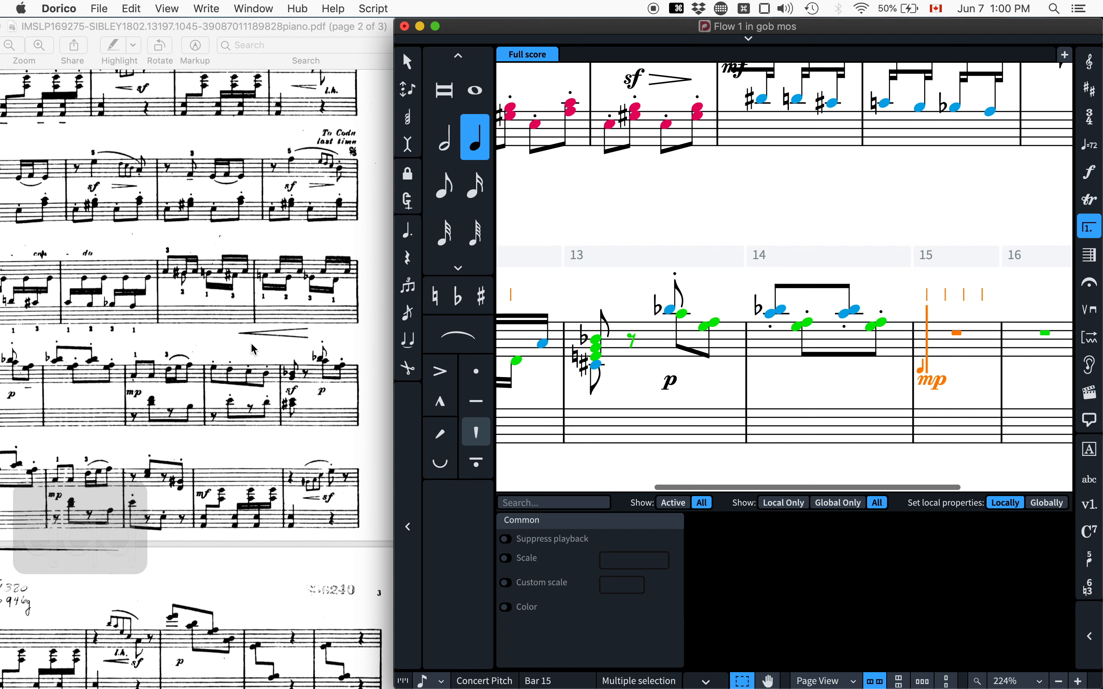
{"action": "key", "text": "q"}
{"action": "key", "text": "q"}
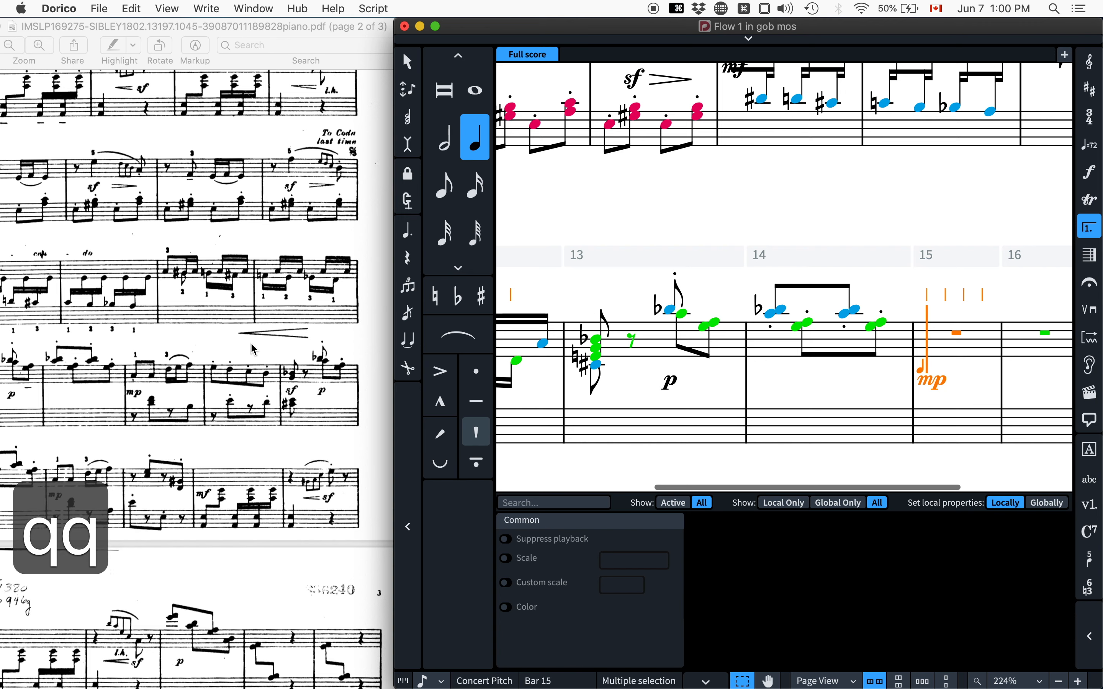
{"action": "key", "text": "q"}
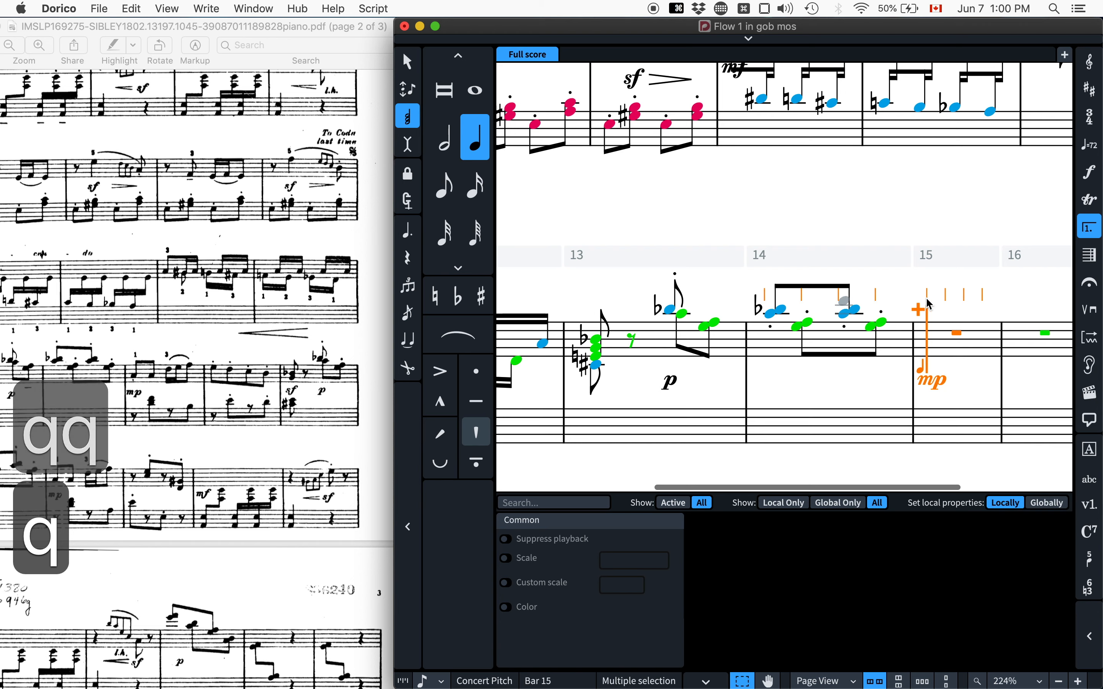
{"action": "key", "text": "q"}
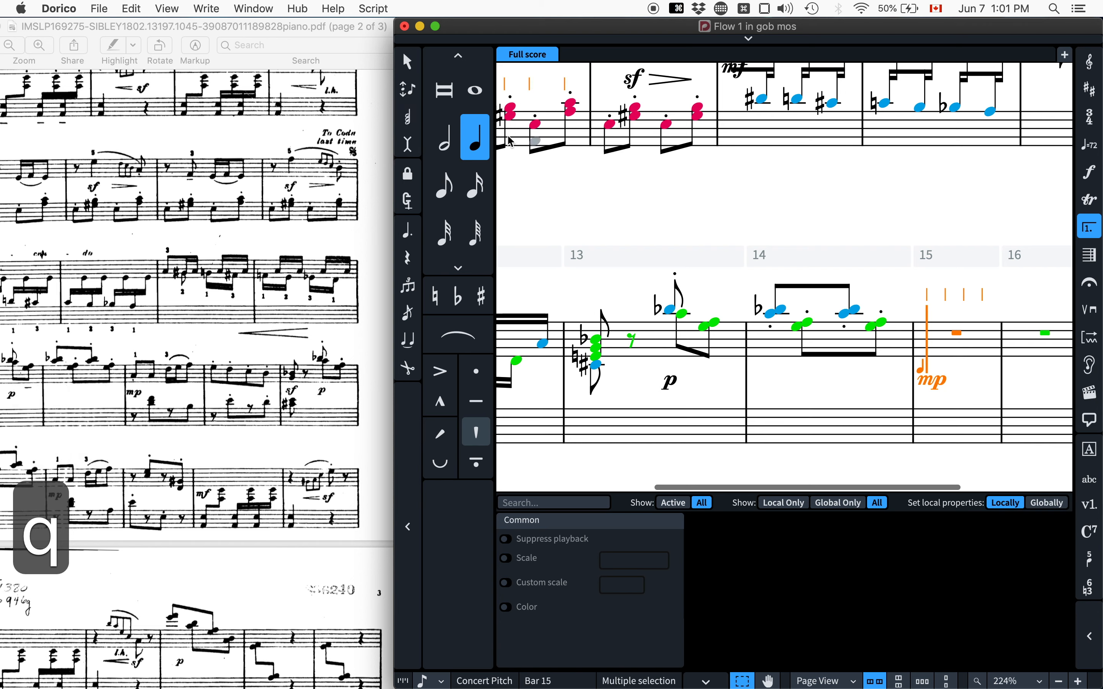
{"action": "key", "text": "q"}
{"action": "key", "text": "q"}
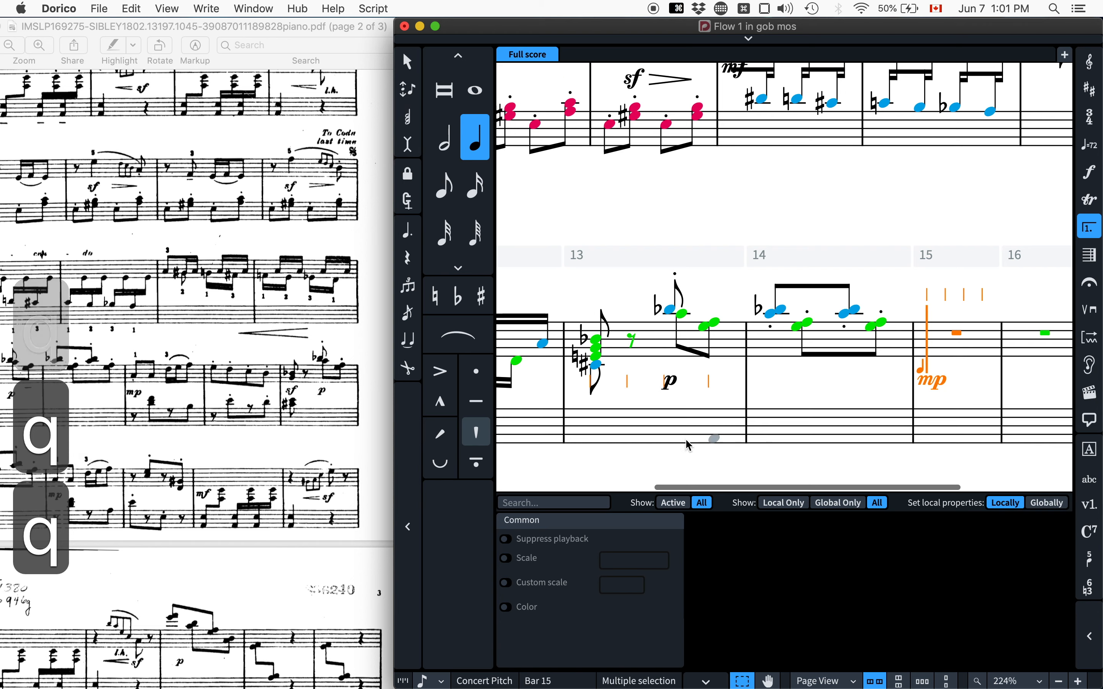
Enter two eighth-note As at the start of bar 15 and transpose them down an octave to A4.
{"action": "key", "text": "5"}
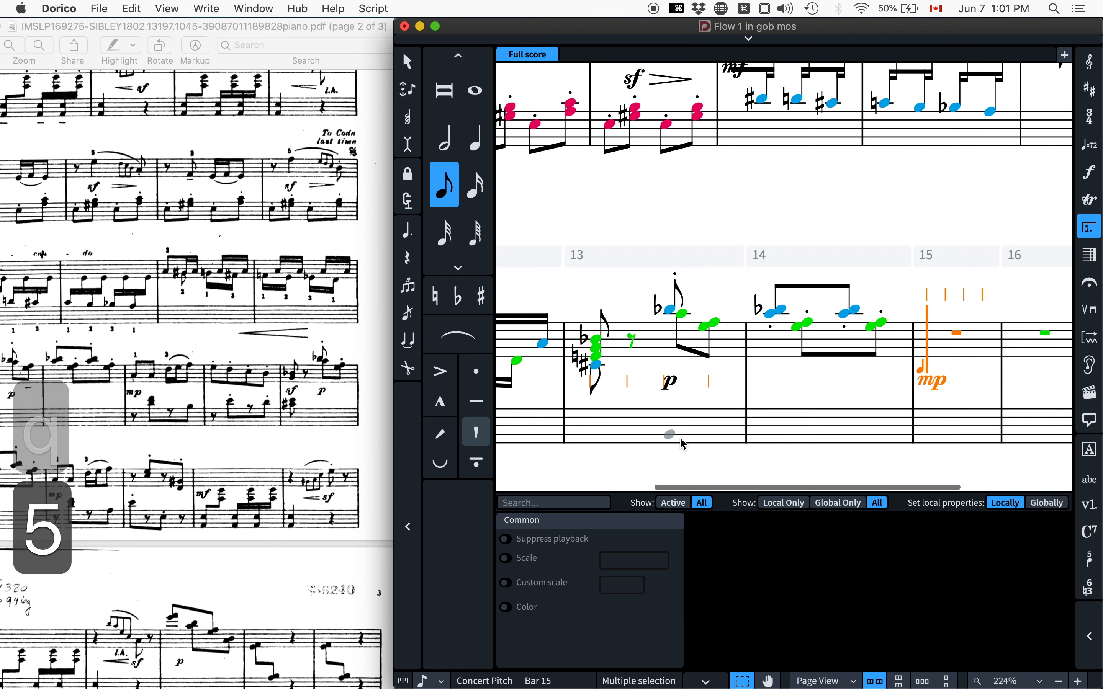
{"action": "key", "text": "a"}
{"action": "key", "text": "a"}
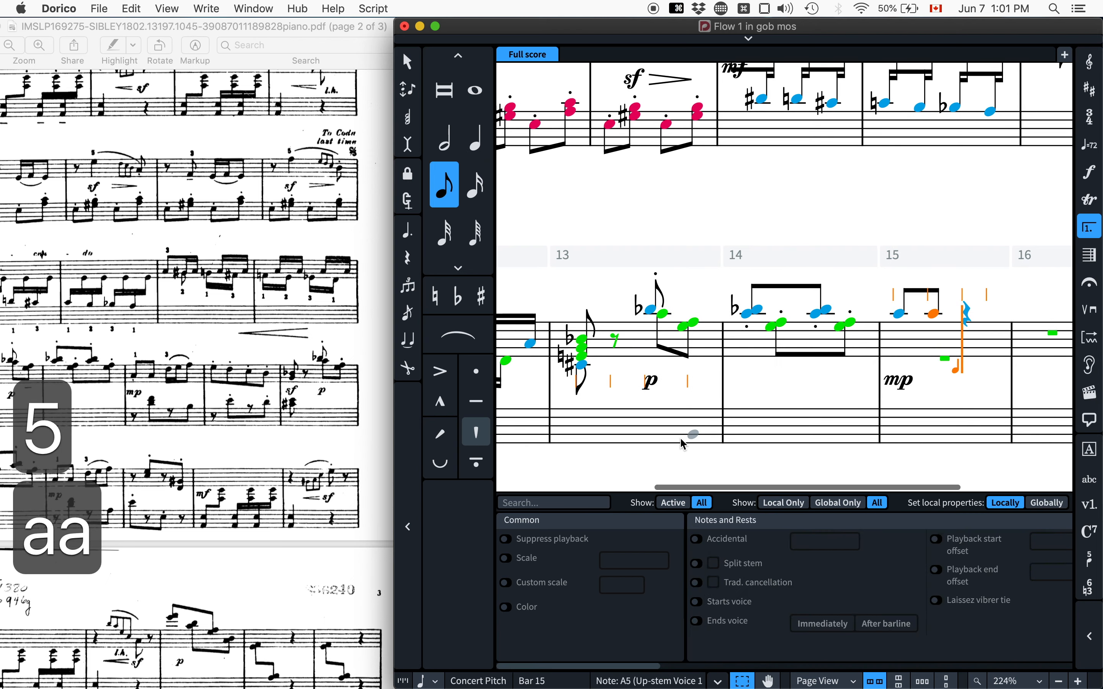
{"action": "key", "text": "Escape"}
{"action": "key", "text": "alt+super+Down"}
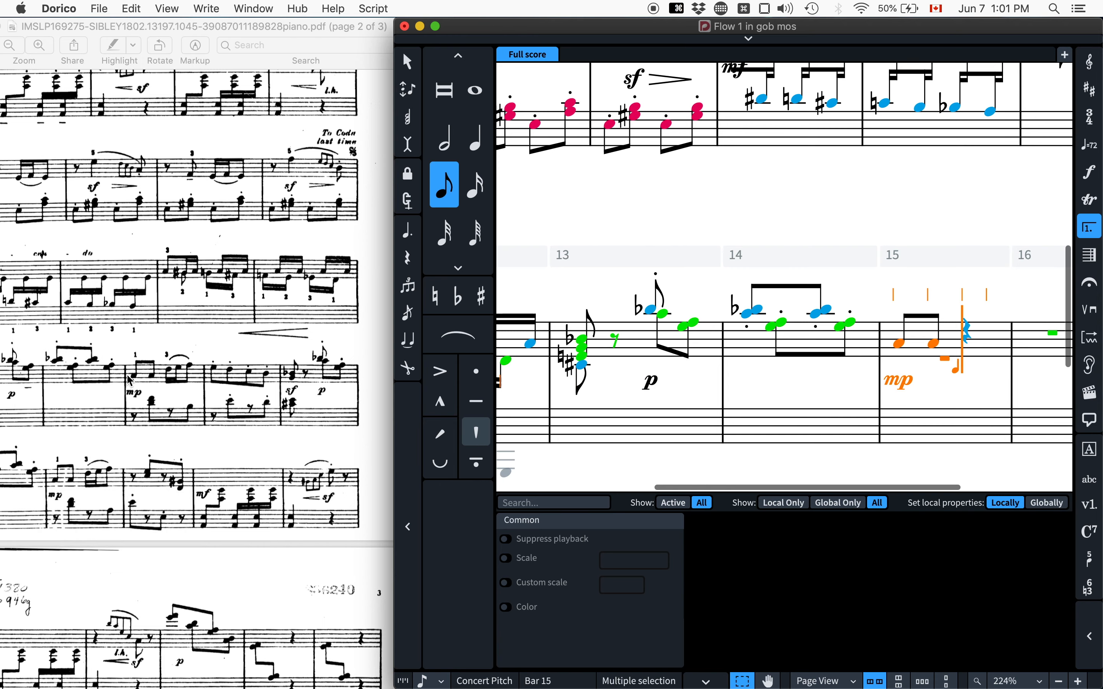
Complete bar 15's upper staff with sixteenth notes D5 and E5 and an eighth note F5, all under one slur.
{"action": "key", "text": "4"}
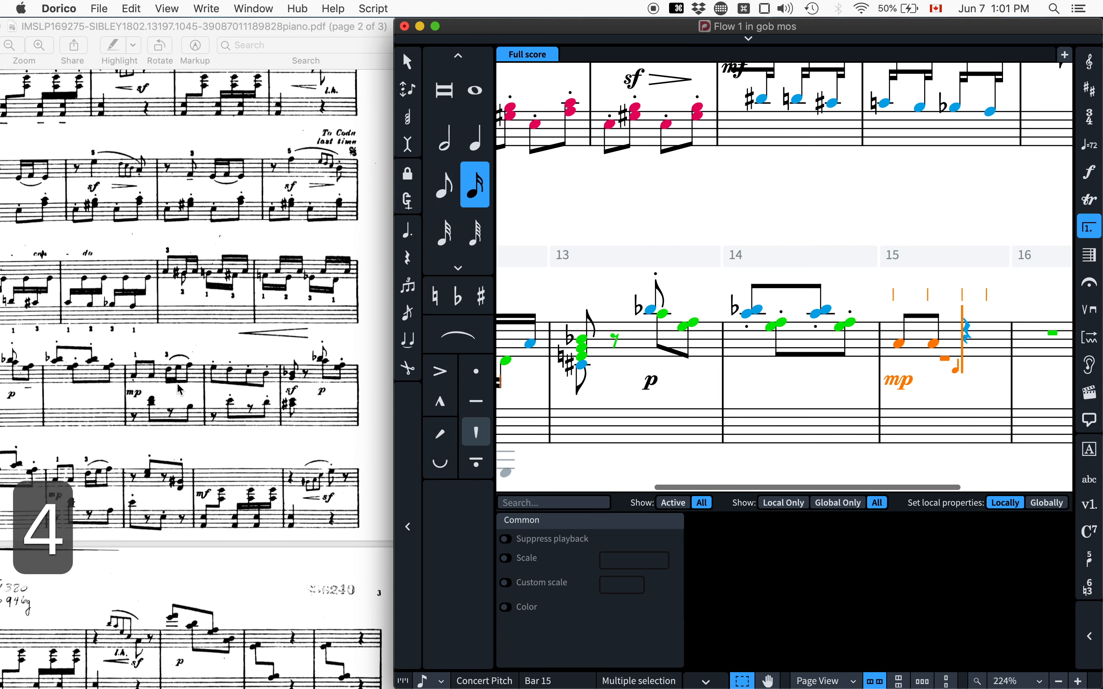
{"action": "key", "text": "d"}
{"action": "key", "text": "s"}
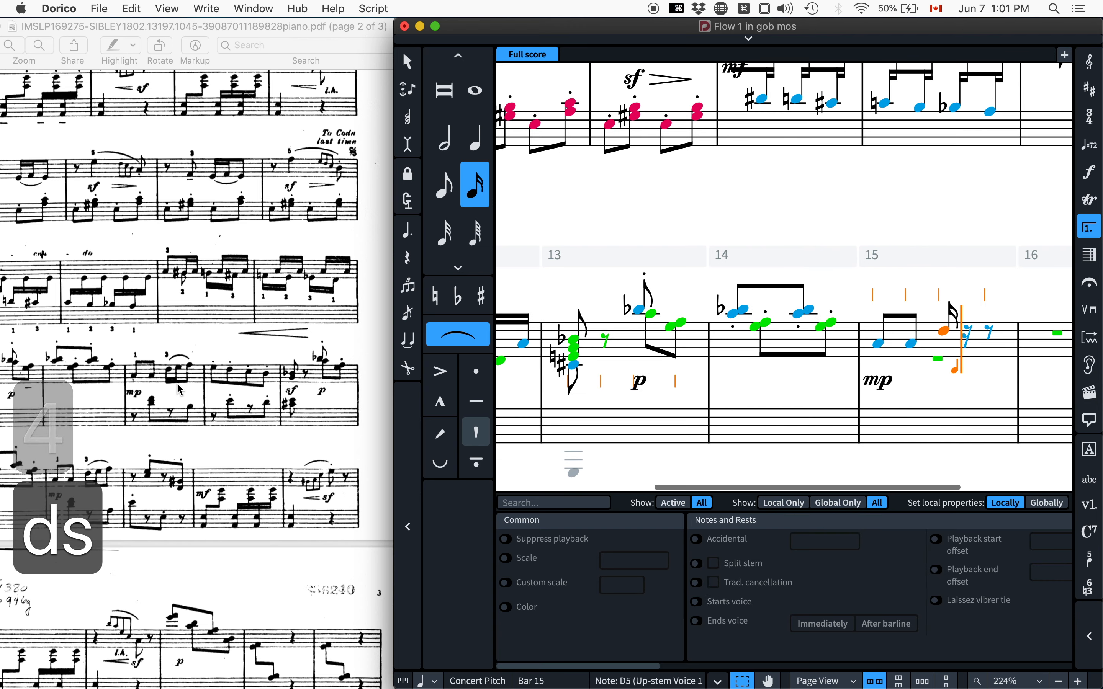
{"action": "key", "text": "e"}
{"action": "key", "text": "5"}
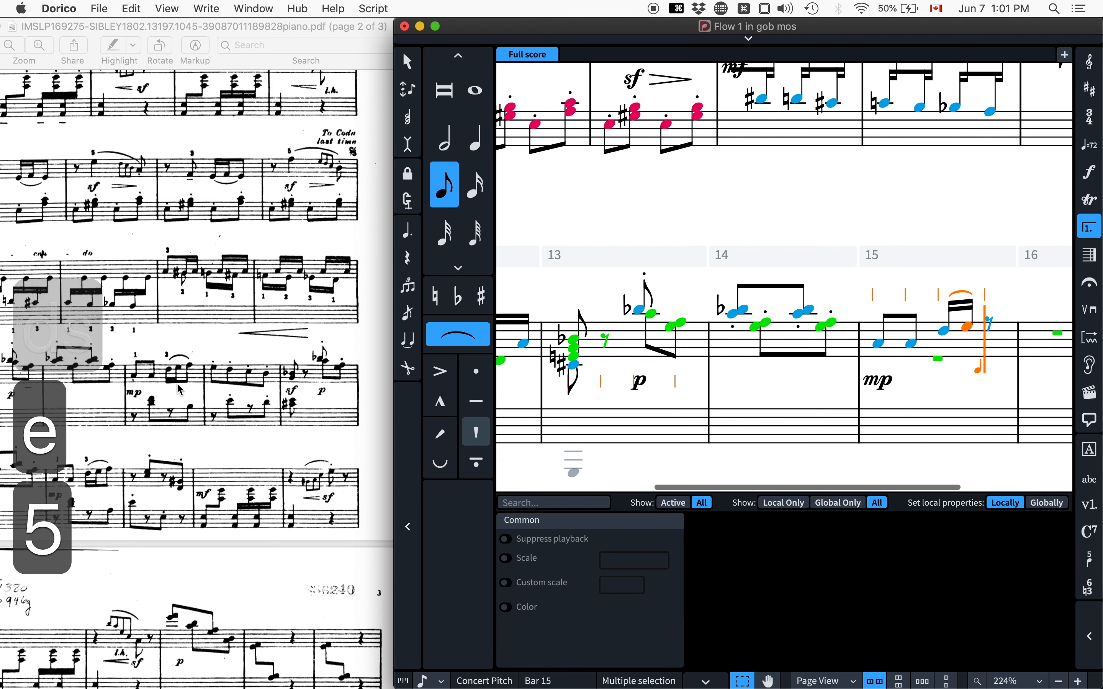
{"action": "key", "text": "f"}
{"action": "key", "text": "shift+s"}
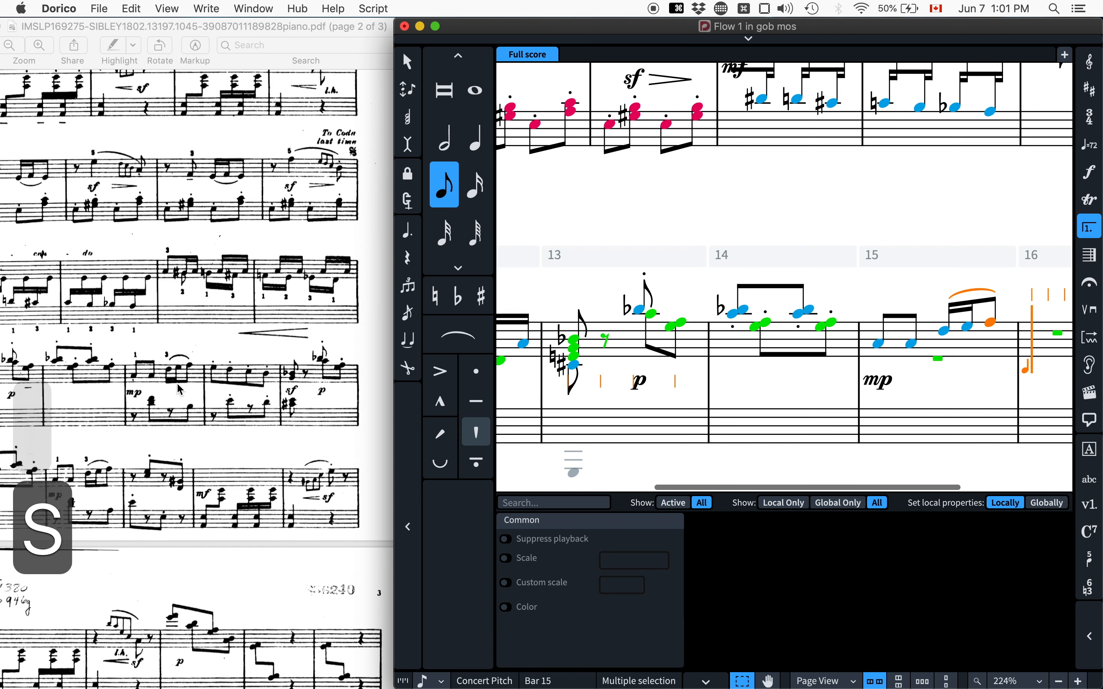
Enter the descending eighth notes E5, D5, C5 and B4 in the upper staff of bar 16.
{"action": "key", "text": "e"}
{"action": "key", "text": "d"}
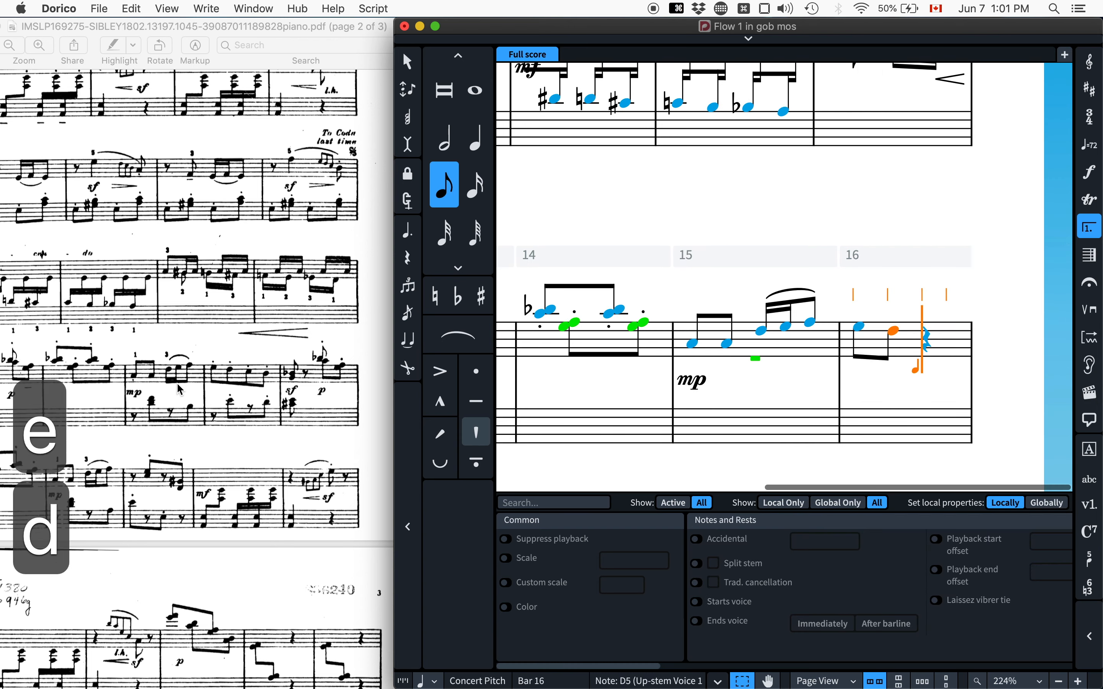
{"action": "key", "text": "c"}
{"action": "key", "text": "b"}
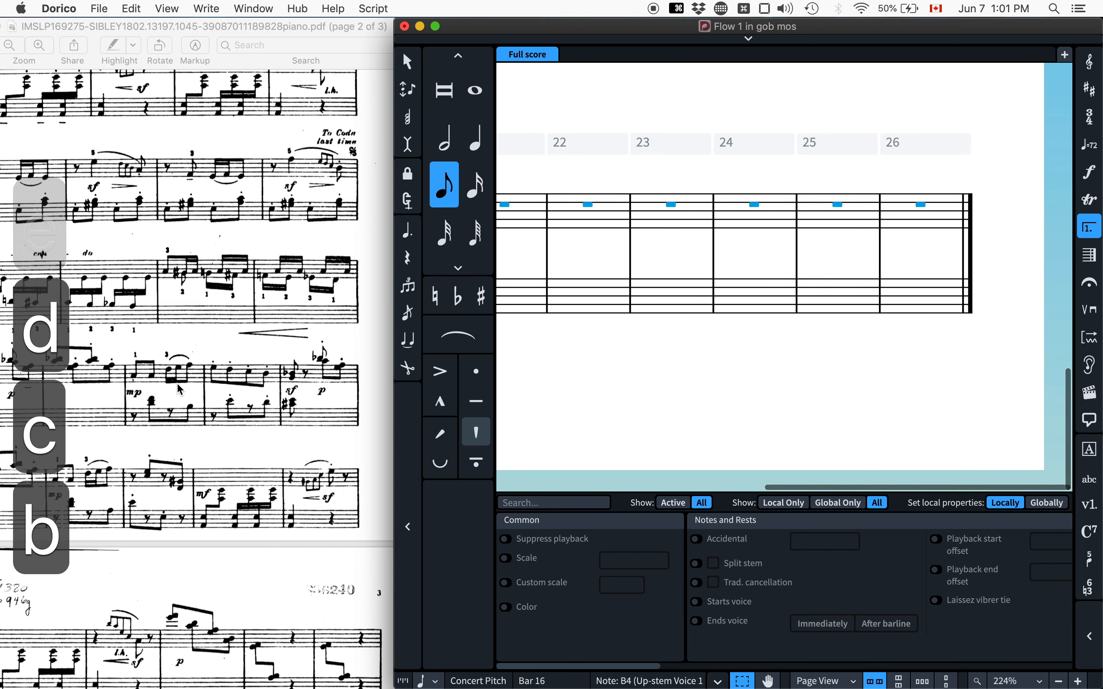
{"action": "scroll", "coordinate": [583, 310], "scroll_direction": "left", "scroll_amount": 10}
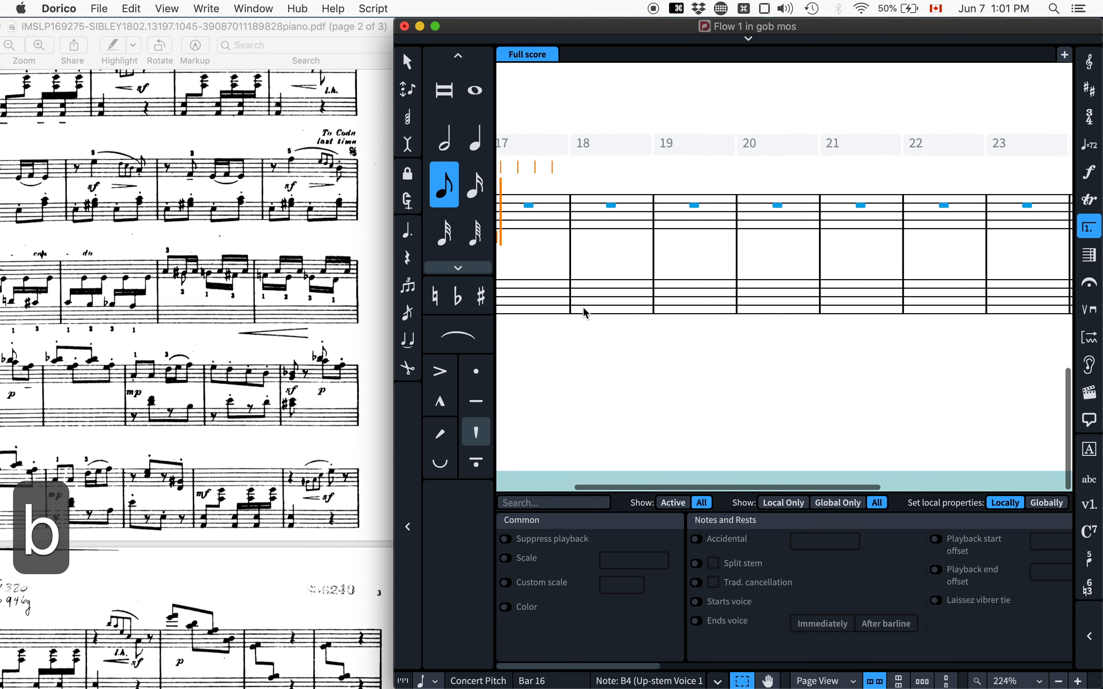
{"action": "scroll", "coordinate": [585, 313], "scroll_direction": "right", "scroll_amount": 10}
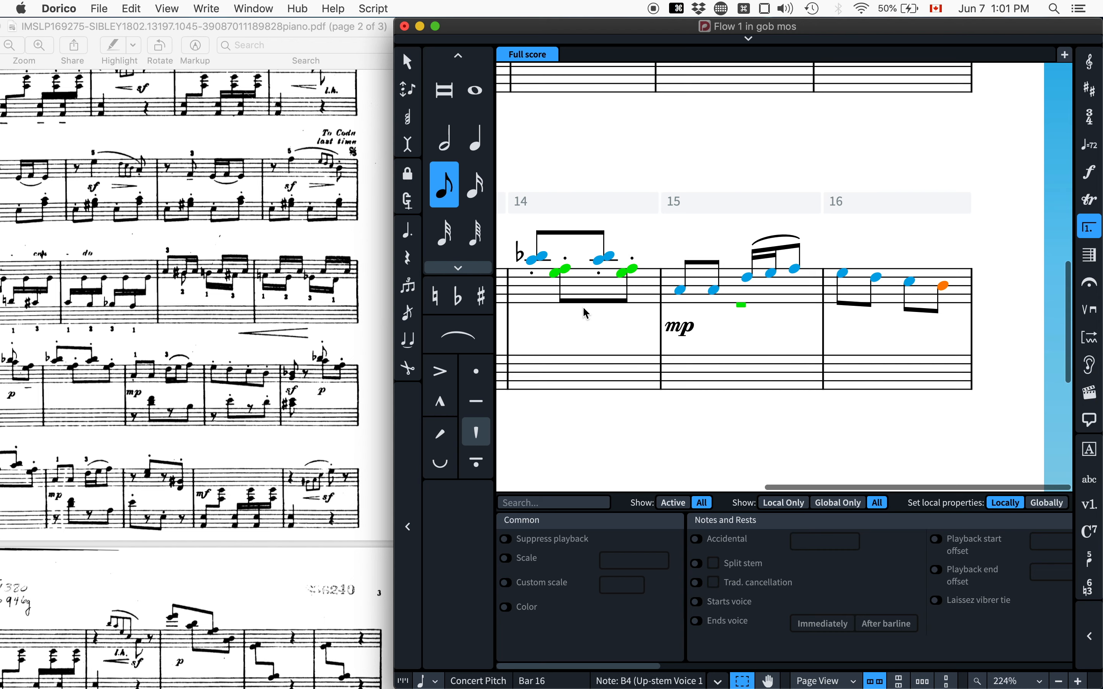
Enter an eighth-note chord of G and B-flat on the first beat of bar 17 in the upper staff.
{"action": "scroll", "coordinate": [587, 314], "scroll_direction": "left", "scroll_amount": 10}
{"action": "scroll", "coordinate": [587, 313], "scroll_direction": "down", "scroll_amount": 5}
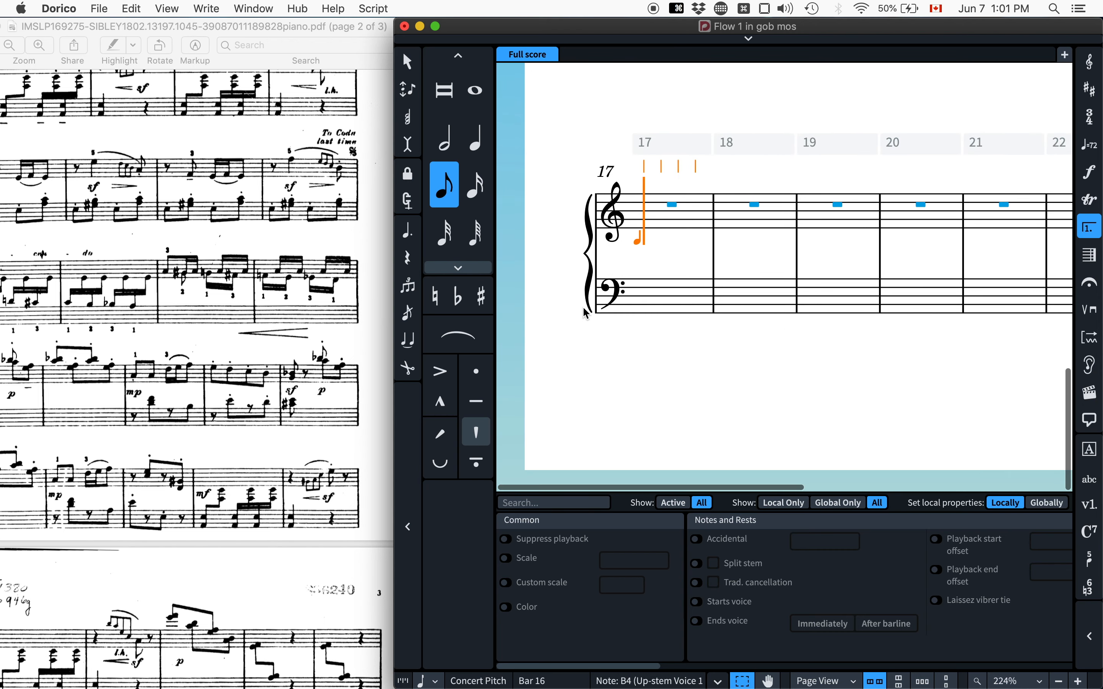
{"action": "scroll", "coordinate": [586, 314], "scroll_direction": "up", "scroll_amount": 1}
{"action": "key", "text": "q"}
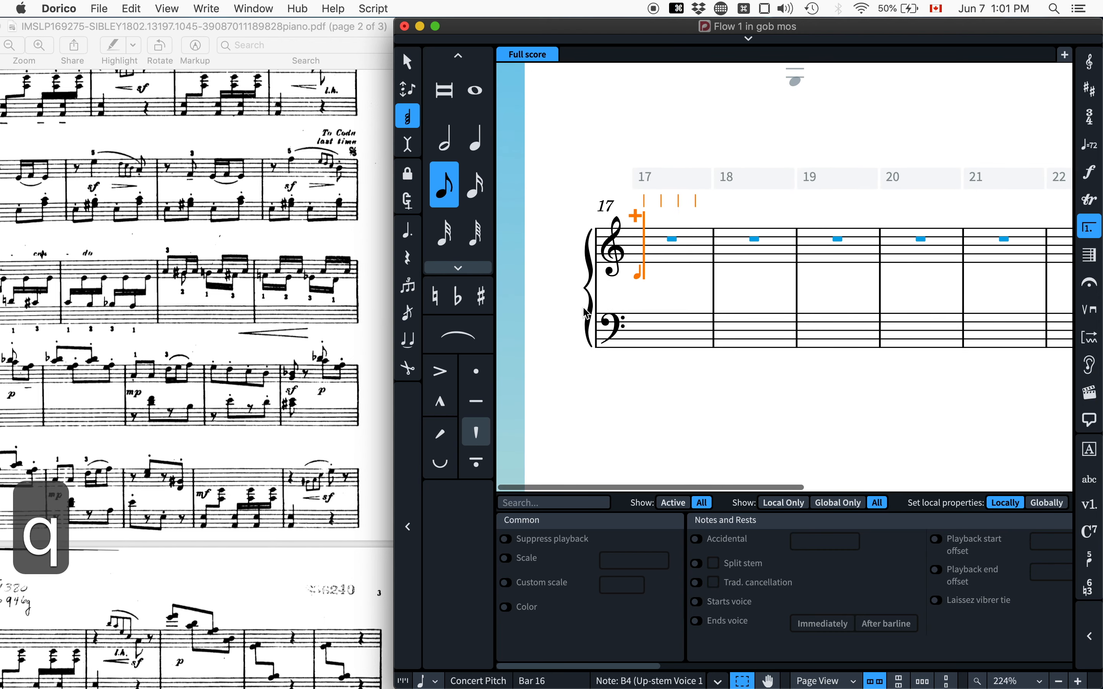
{"action": "key", "text": "g"}
{"action": "key", "text": "minus"}
{"action": "key", "text": "b"}
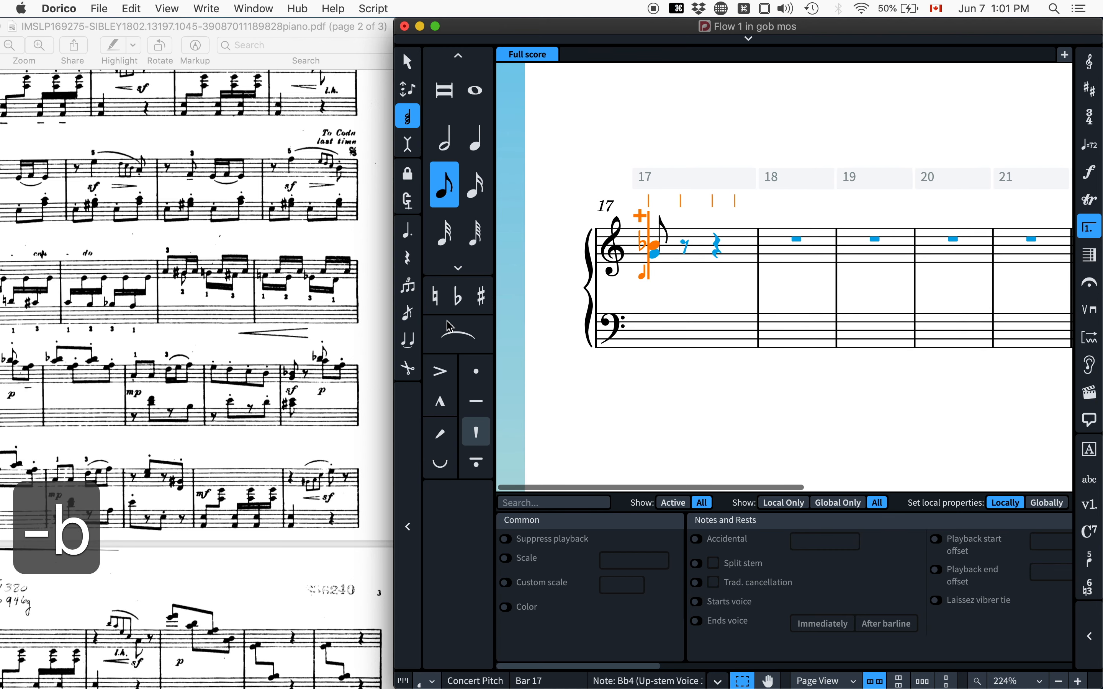
{"action": "scroll", "coordinate": [314, 374], "scroll_direction": "left", "scroll_amount": 3}
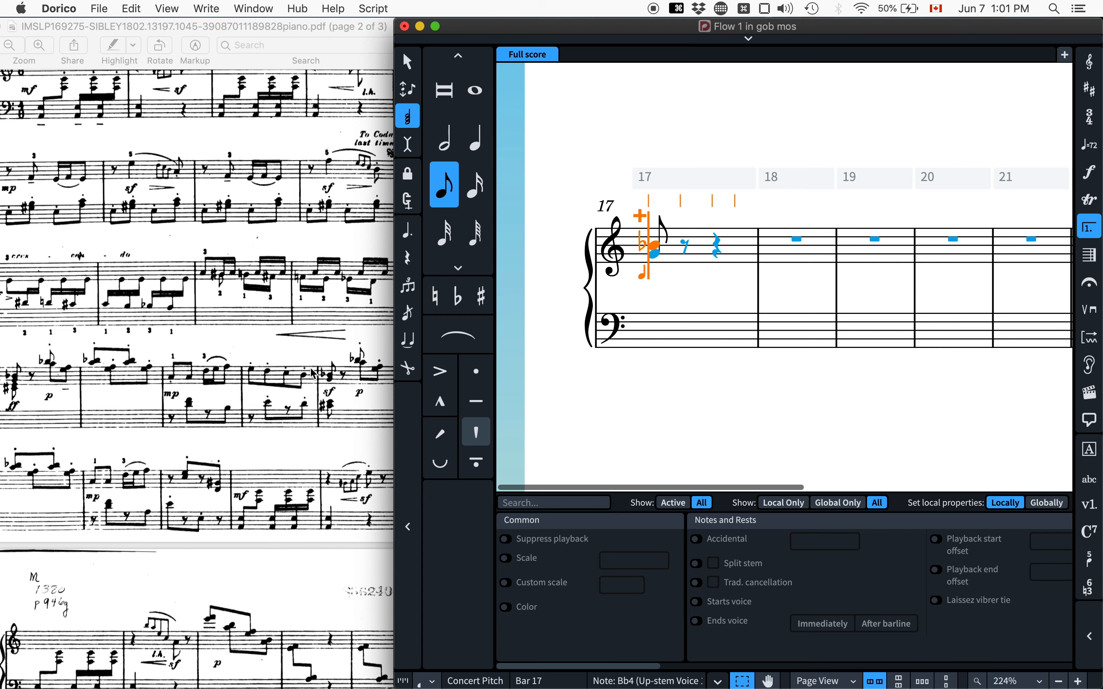
{"action": "scroll", "coordinate": [313, 373], "scroll_direction": "right", "scroll_amount": 3}
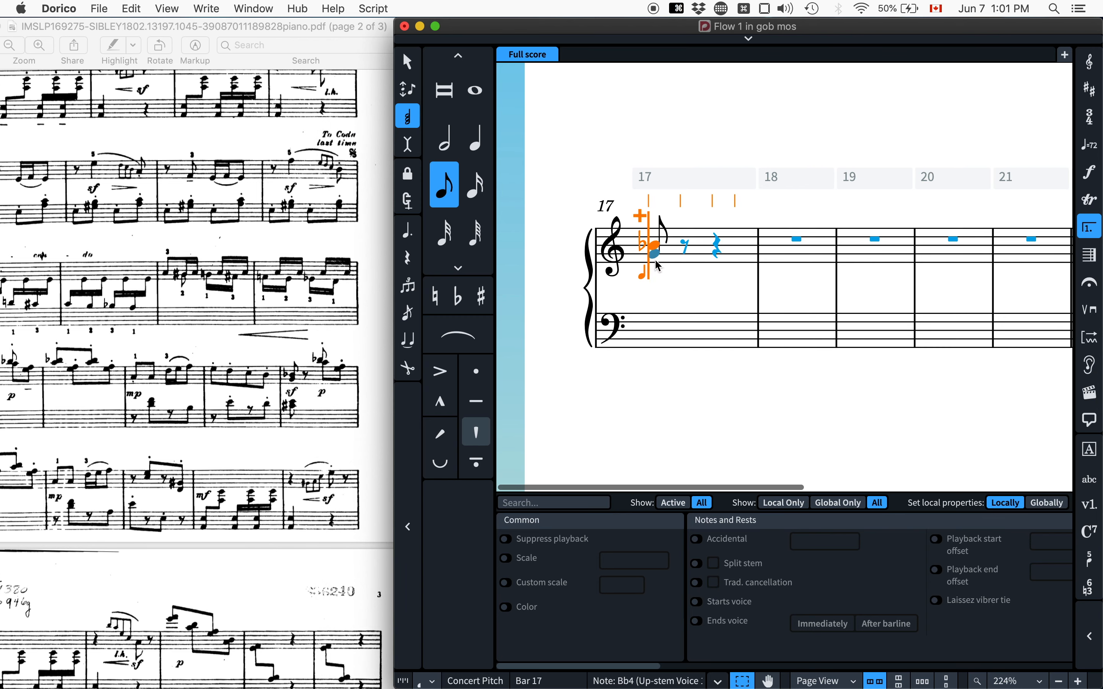
Add an sf dynamic to the chord at the start of bar 17 in the upper staff.
{"action": "key", "text": "Escape"}
{"action": "key", "text": "shift+d"}
{"action": "type", "text": "sf"}
{"action": "key", "text": "Return"}
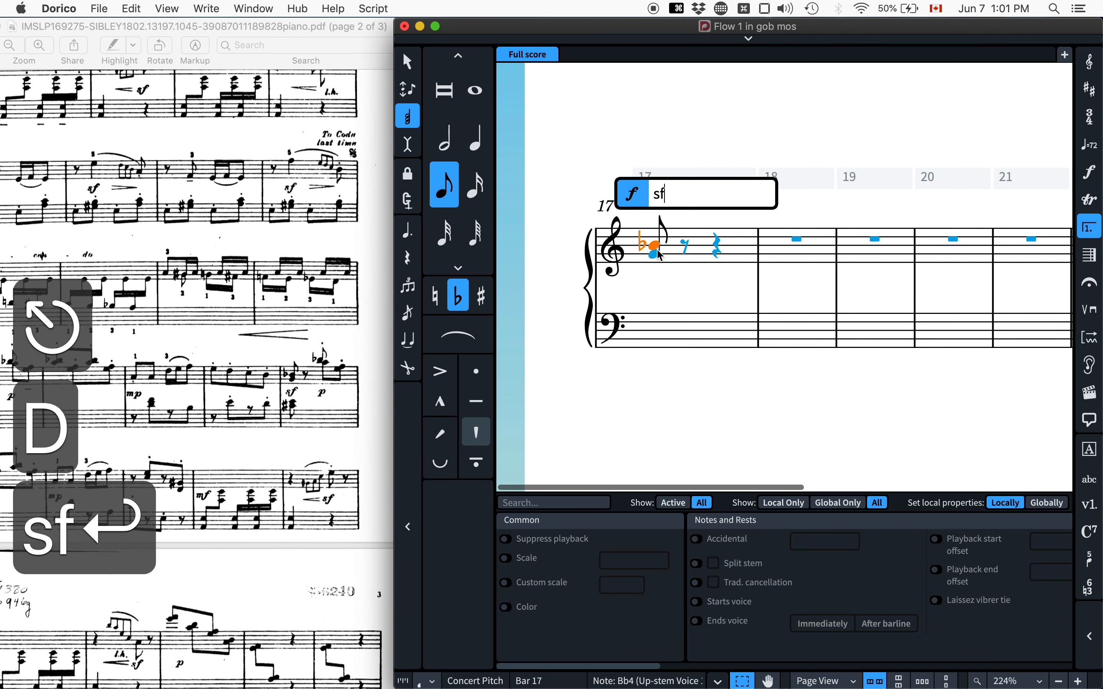
{"action": "left_click", "coordinate": [657, 332]}
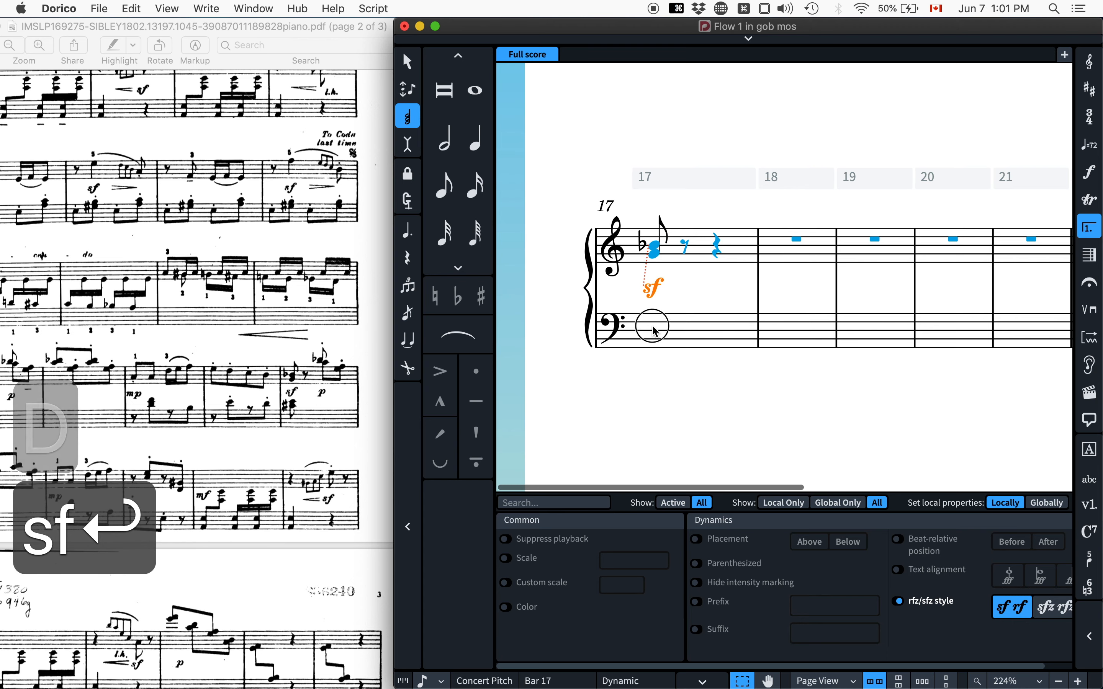
{"action": "scroll", "coordinate": [656, 332], "scroll_direction": "down", "scroll_amount": 5}
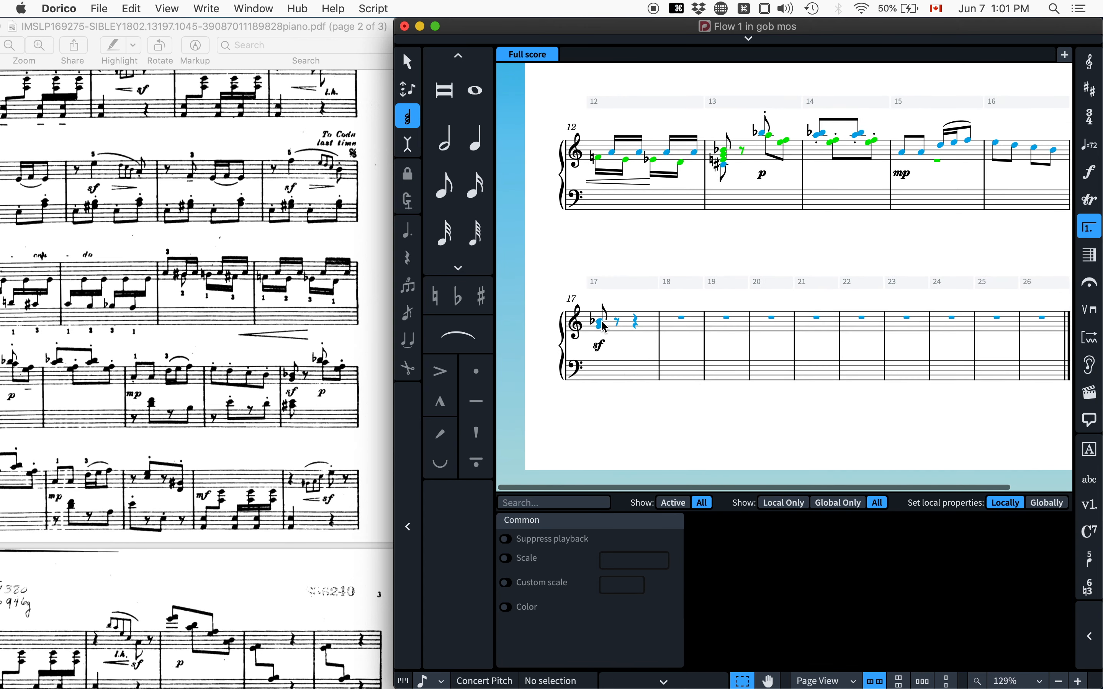
{"action": "scroll", "coordinate": [718, 297], "scroll_direction": "up", "scroll_amount": 5}
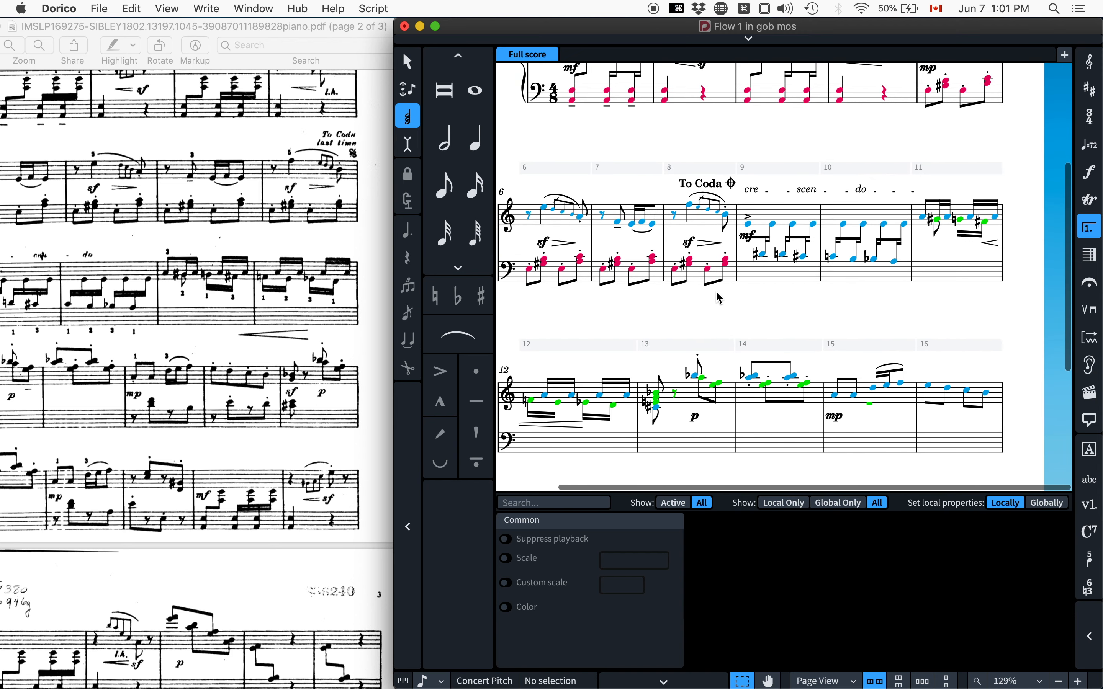
{"action": "scroll", "coordinate": [719, 299], "scroll_direction": "right", "scroll_amount": 2}
{"action": "scroll", "coordinate": [838, 256], "scroll_direction": "down", "scroll_amount": 4}
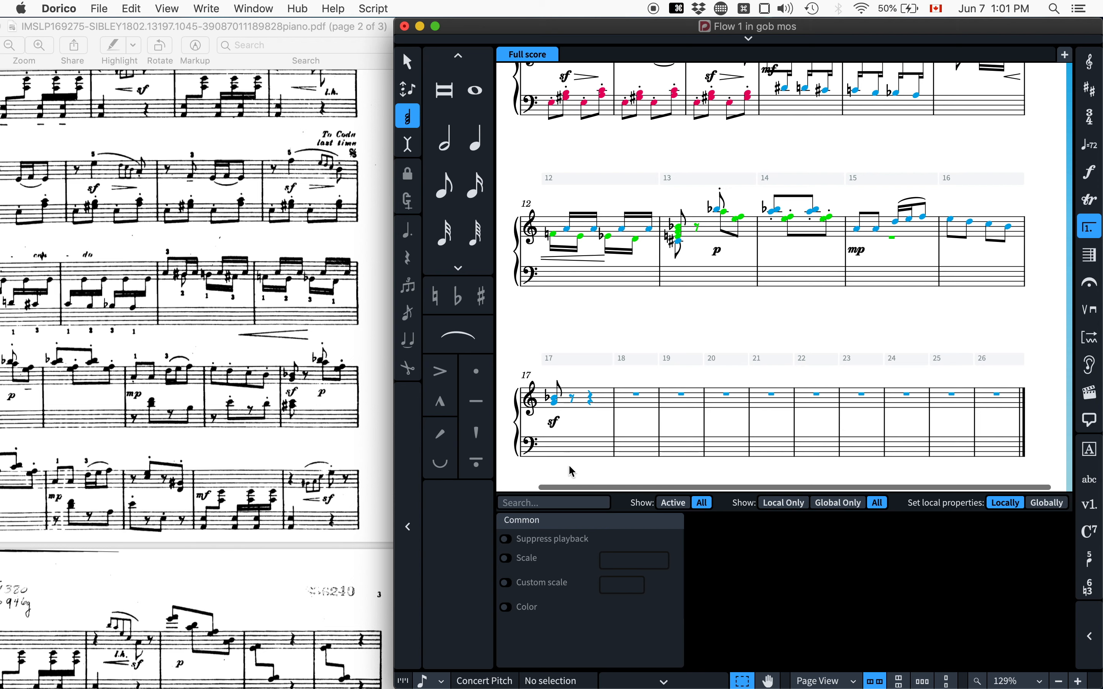
{"action": "double_click", "coordinate": [568, 455]}
{"action": "key", "text": "super+z"}
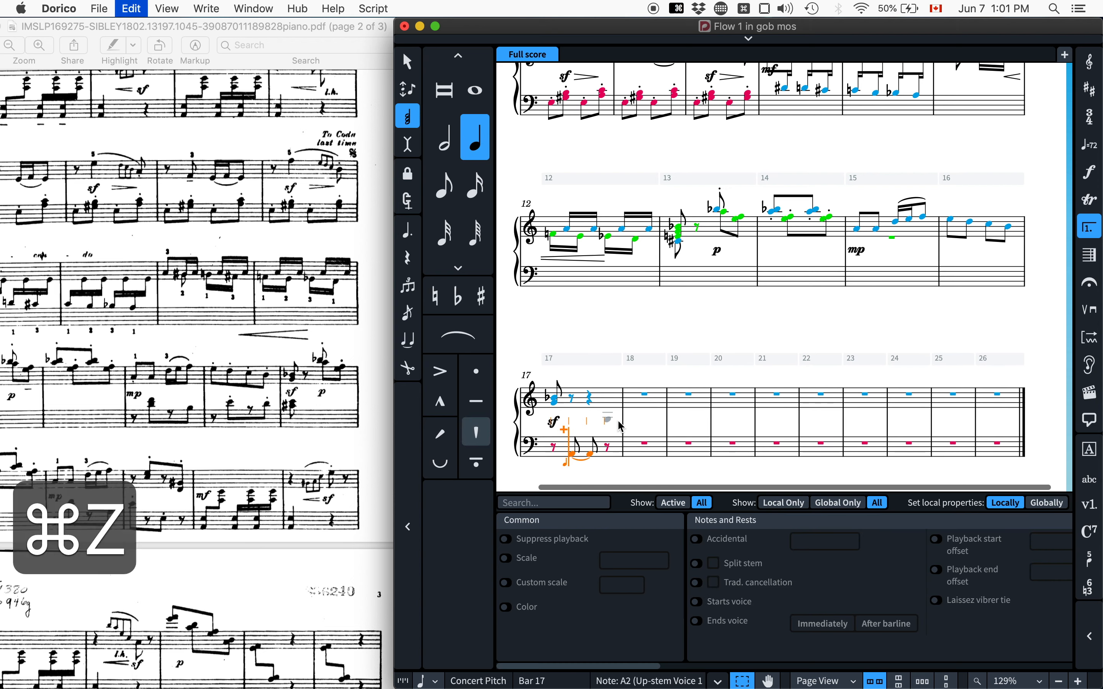
{"action": "key", "text": "Escape"}
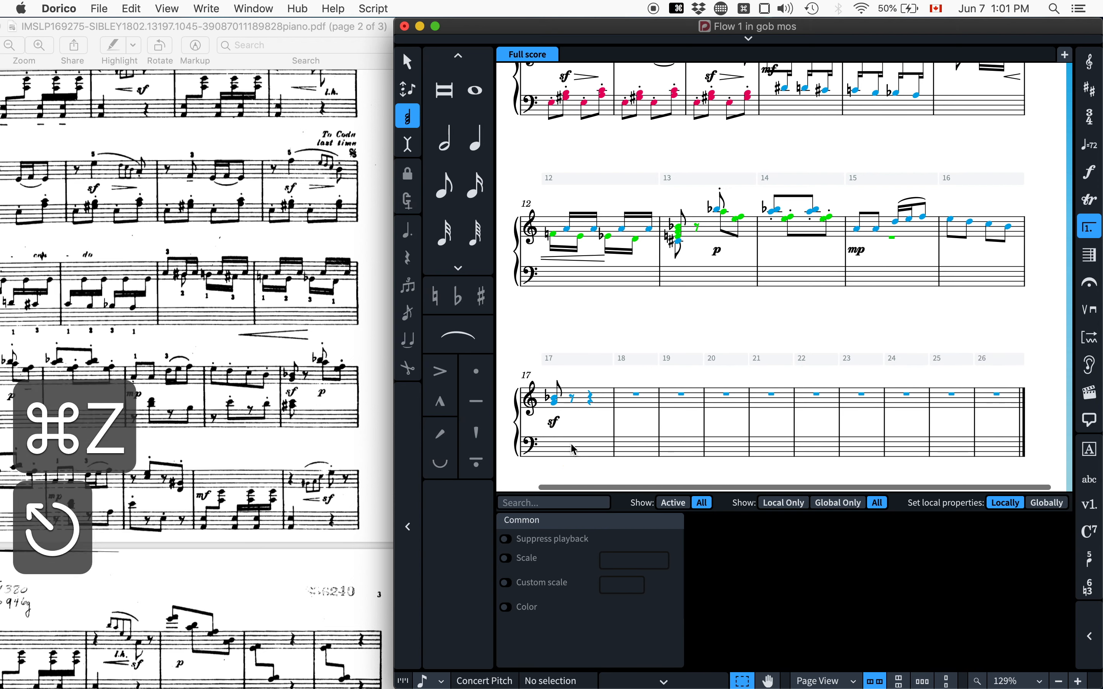
{"action": "left_click", "coordinate": [638, 395]}
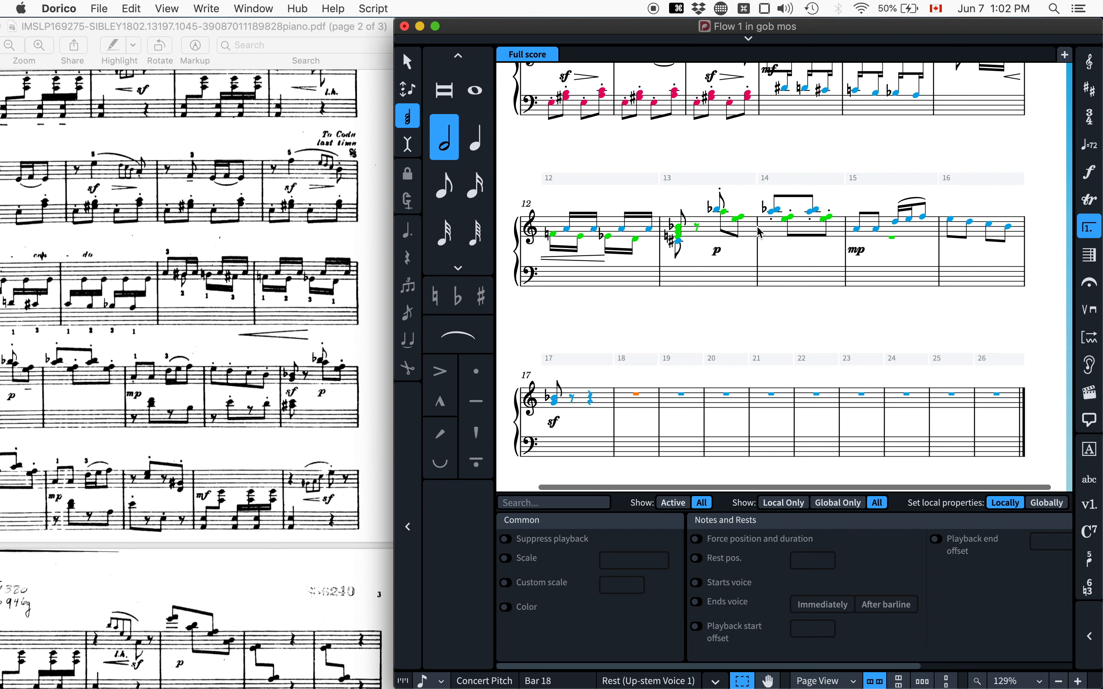
{"action": "scroll", "coordinate": [4, 402], "scroll_direction": "left", "scroll_amount": 3}
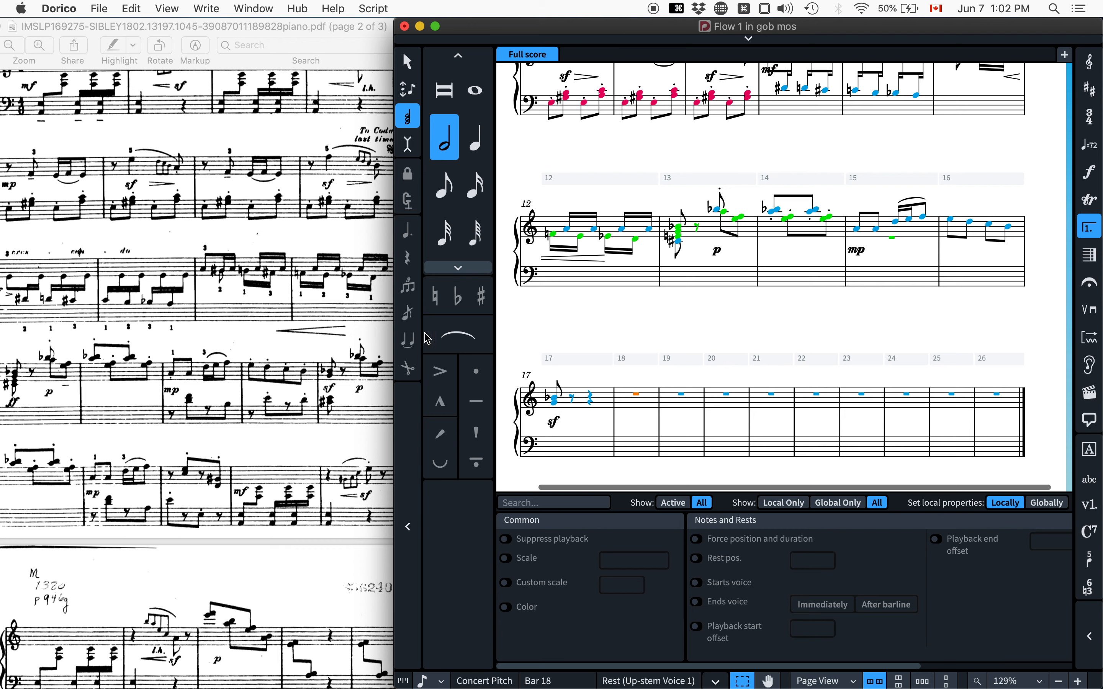
Change the voice of everything in the upper staff from bar 15 to bar 26 to Up-stem Voice 1.
{"action": "left_click", "coordinate": [860, 232]}
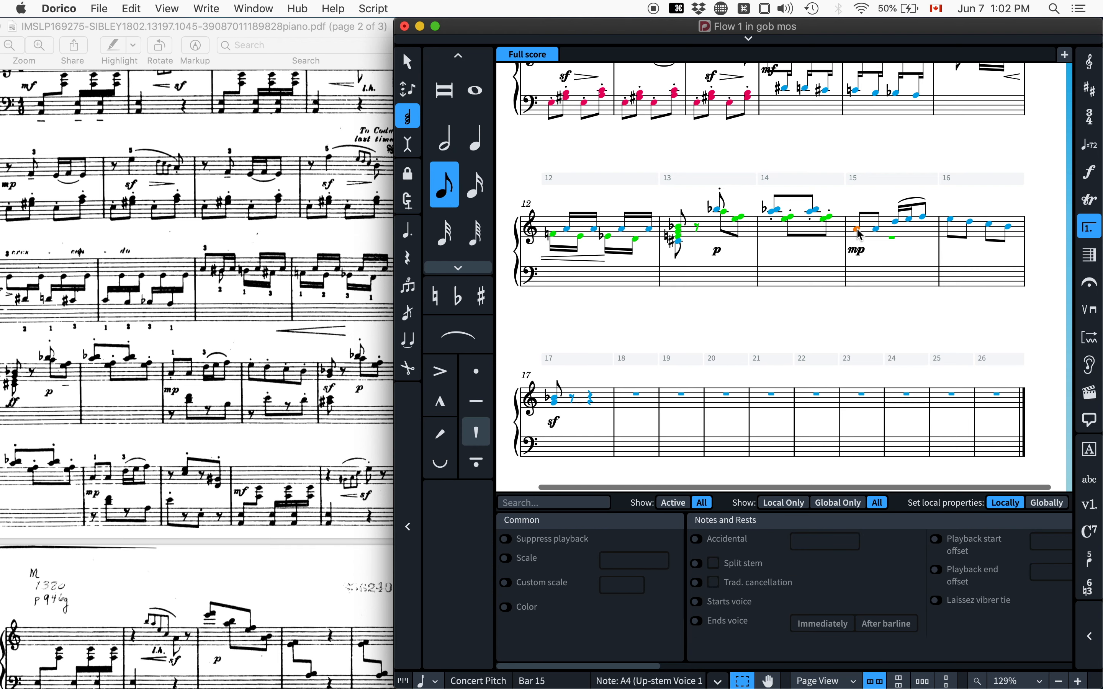
{"action": "left_click", "coordinate": [920, 235], "text": "shift"}
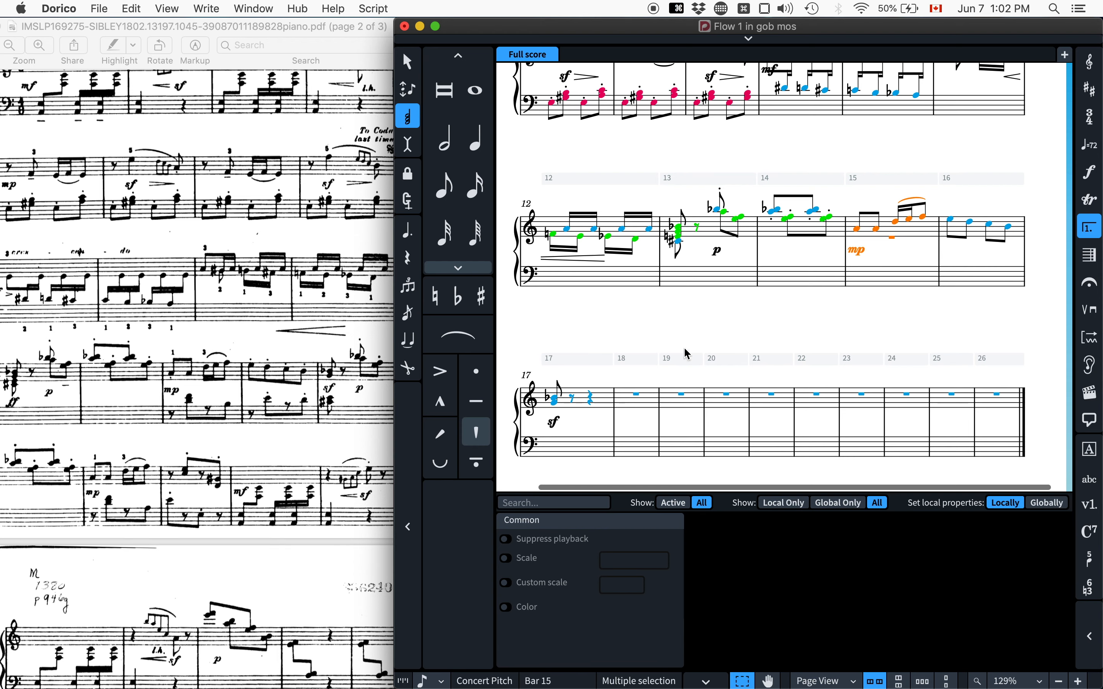
{"action": "left_click", "coordinate": [824, 266]}
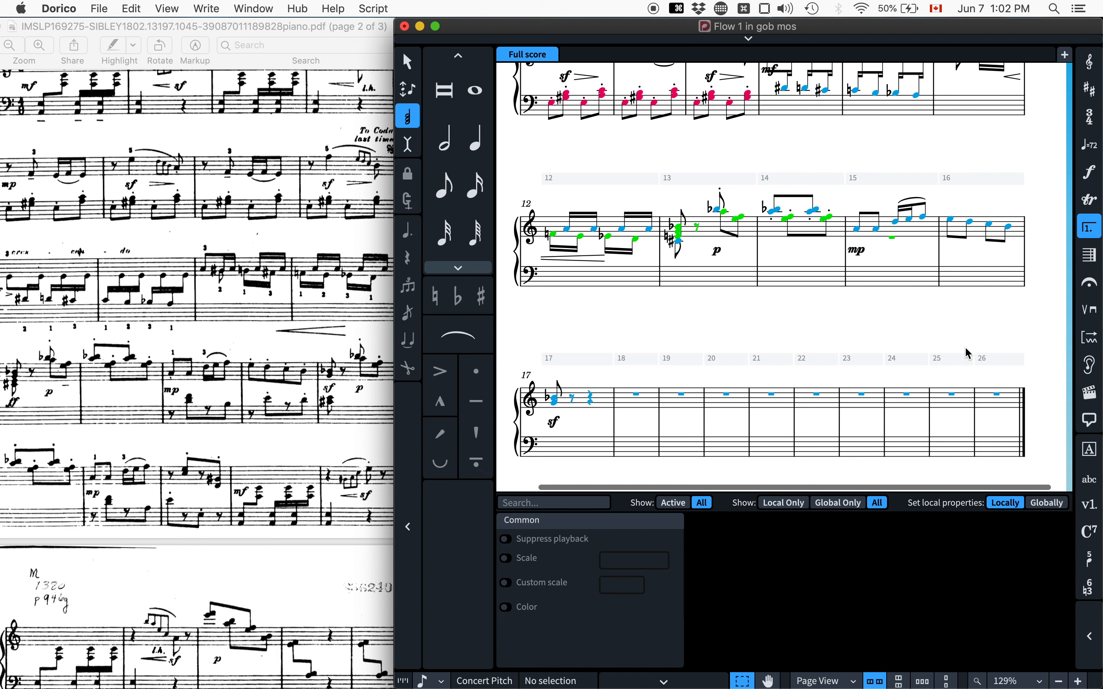
{"action": "left_click", "coordinate": [927, 235]}
{"action": "left_click", "coordinate": [600, 395], "text": "shift"}
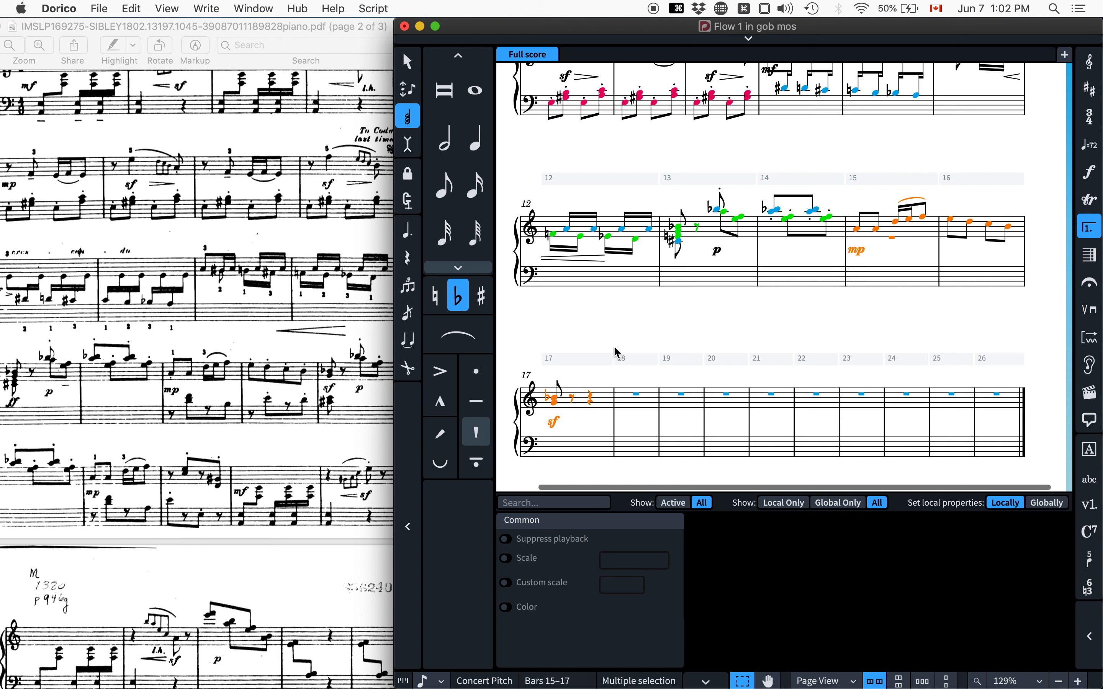
{"action": "left_click", "coordinate": [1017, 401], "text": "shift"}
{"action": "right_click", "coordinate": [926, 311]}
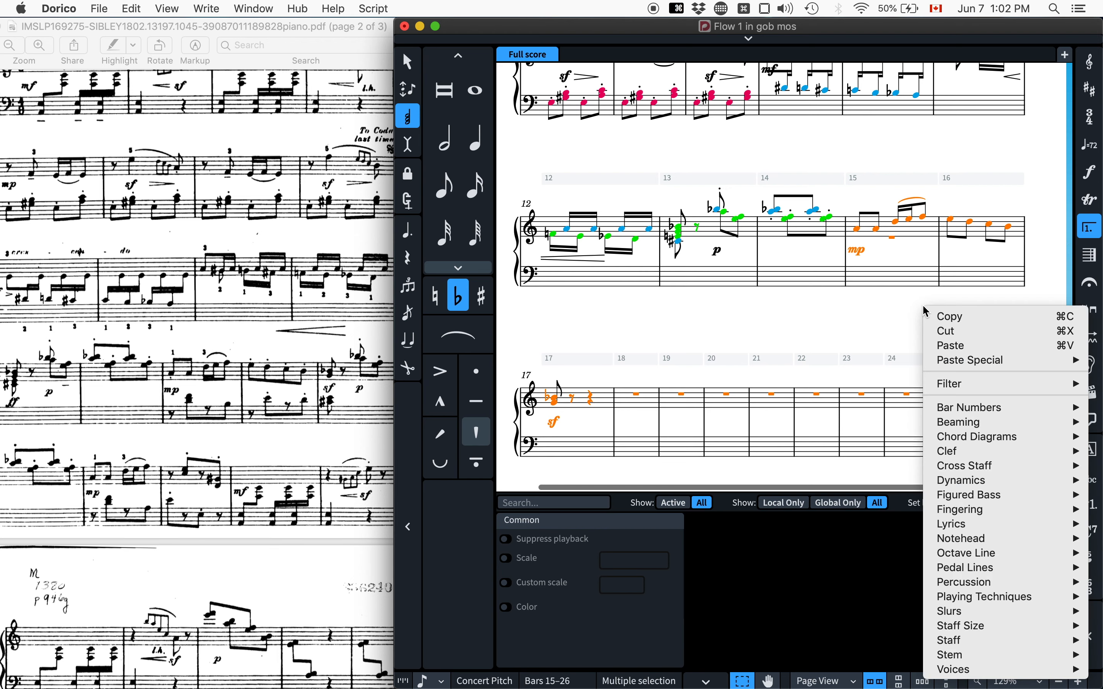
{"action": "mouse_move", "coordinate": [962, 670]}
{"action": "mouse_move", "coordinate": [833, 655]}
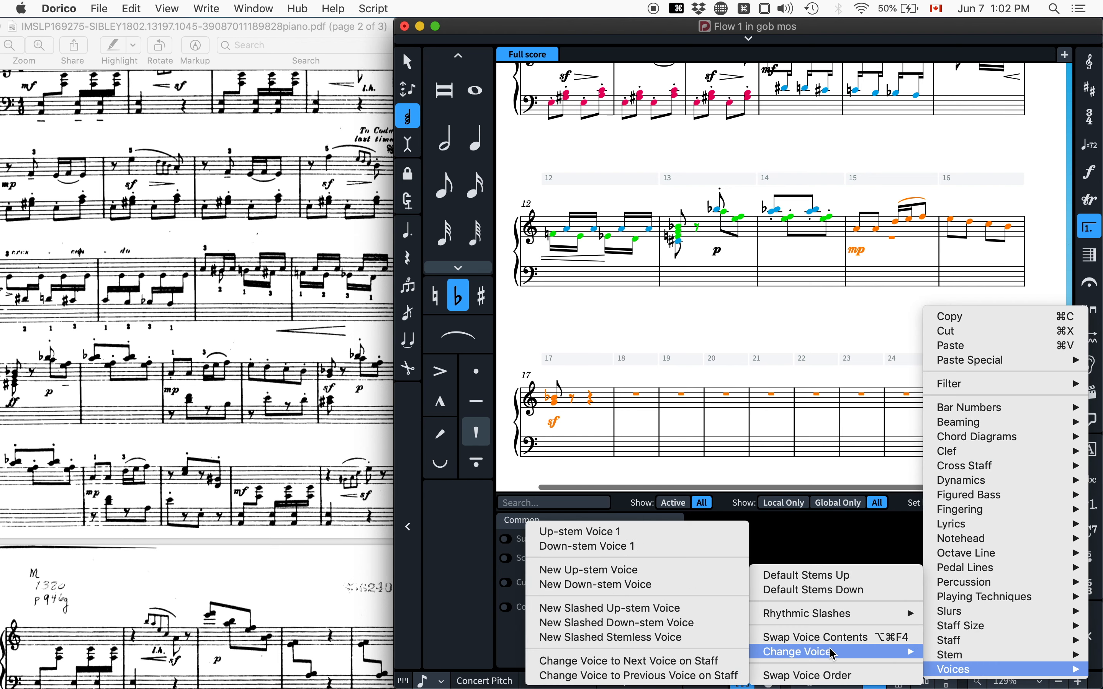
{"action": "left_click", "coordinate": [583, 532]}
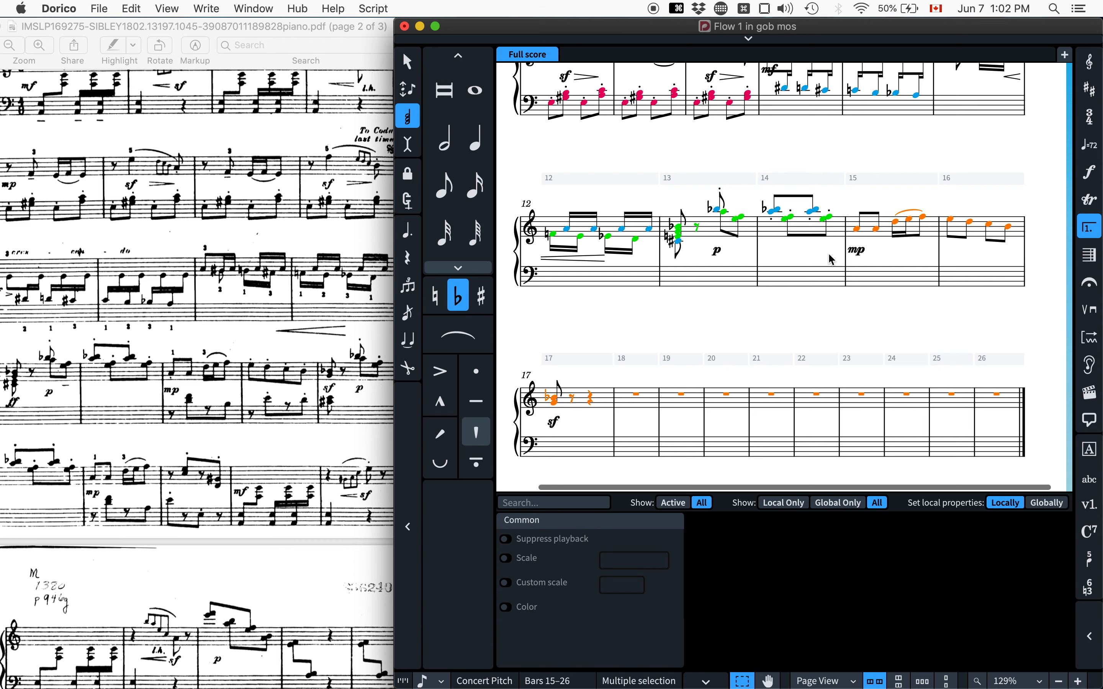
Enter an eighth-note chord of D4 and F4 on the second eighth of bar 15 in the lower staff.
{"action": "left_click", "coordinate": [859, 232]}
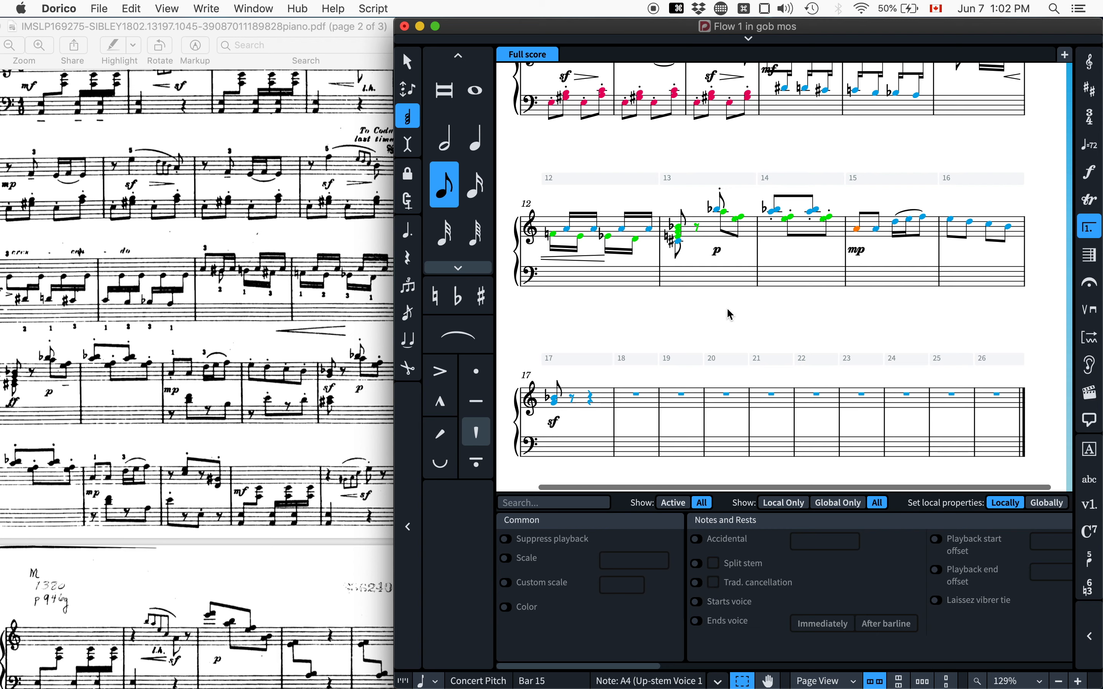
{"action": "key", "text": "Return"}
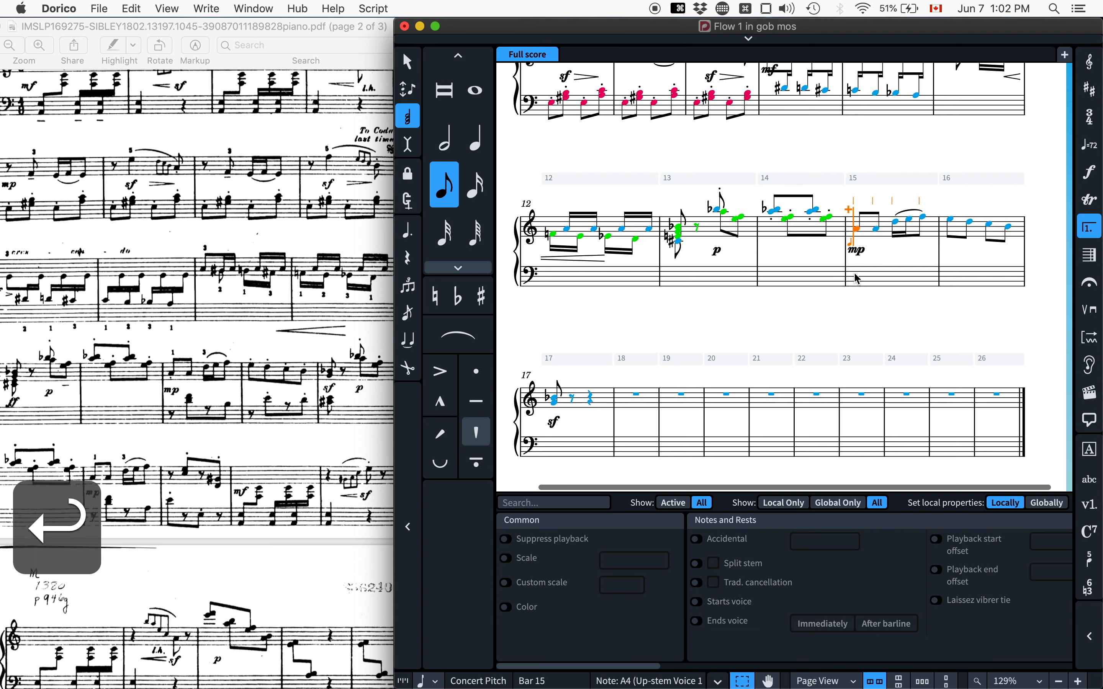
{"action": "key", "text": "Down"}
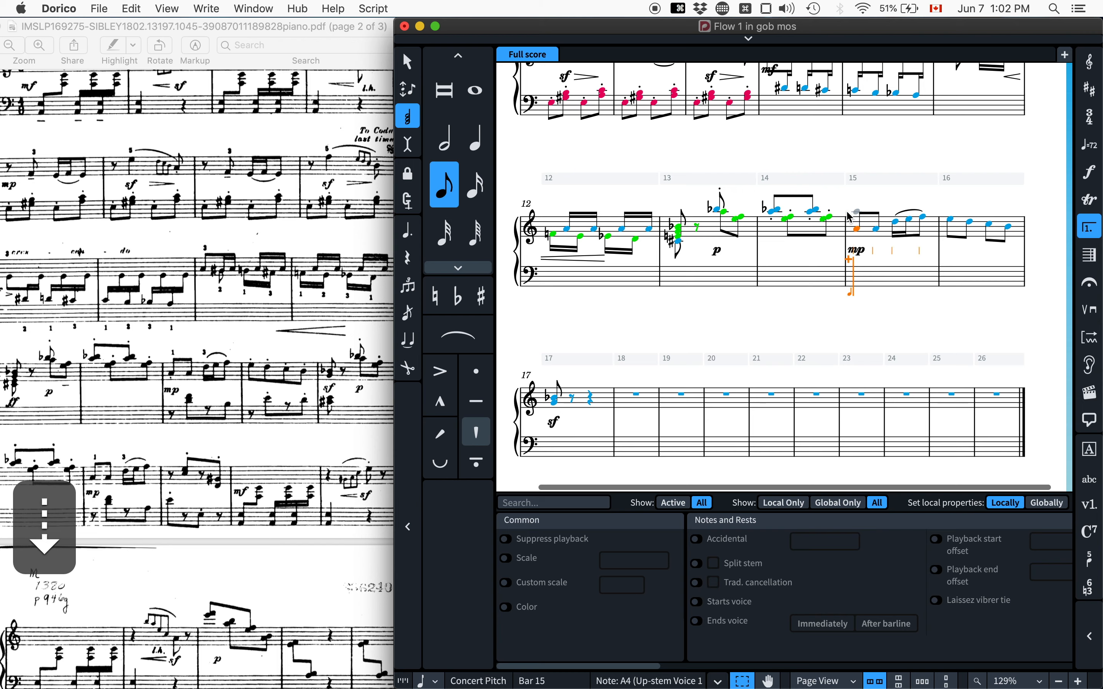
{"action": "key", "text": "q"}
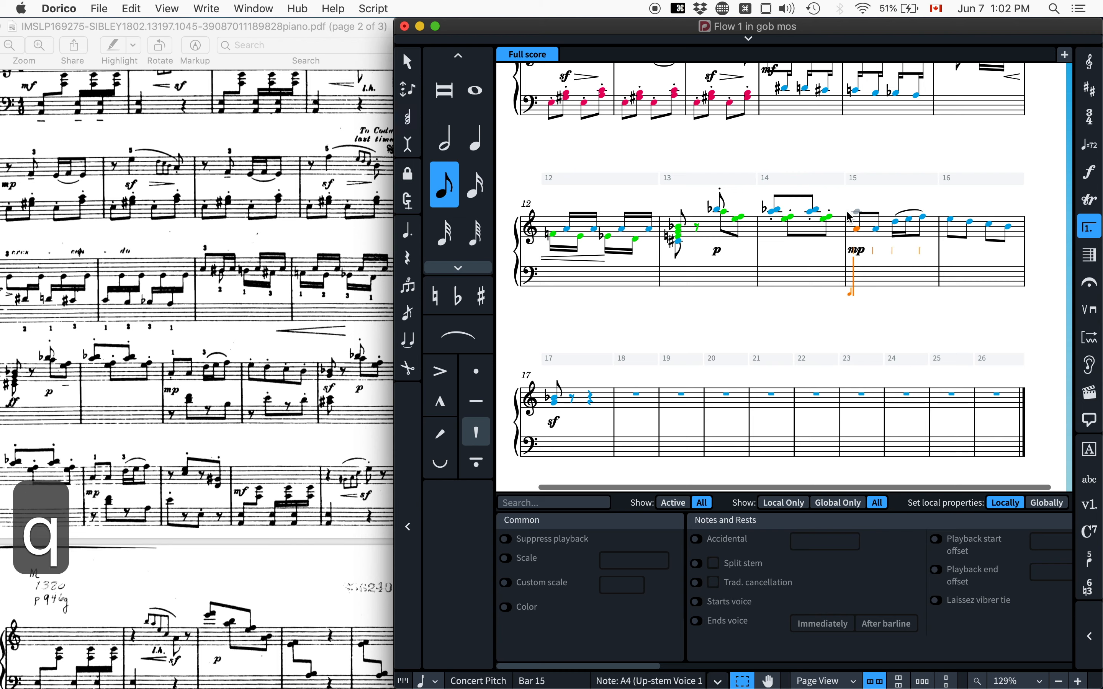
{"action": "key", "text": "space"}
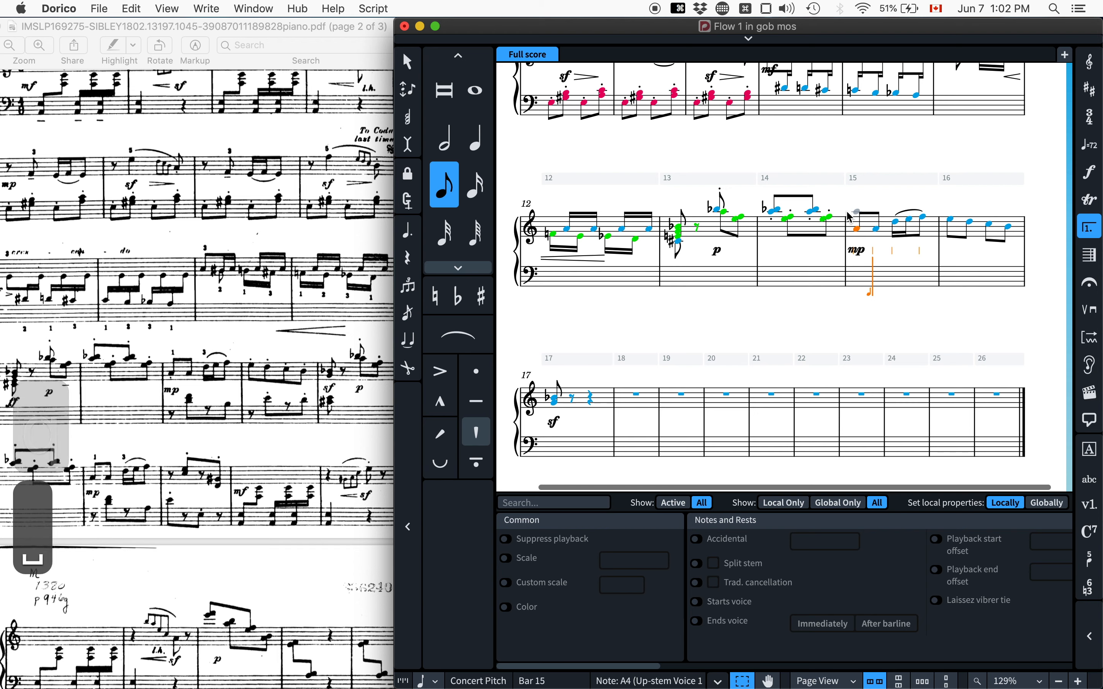
{"action": "key", "text": "q"}
{"action": "key", "text": "b"}
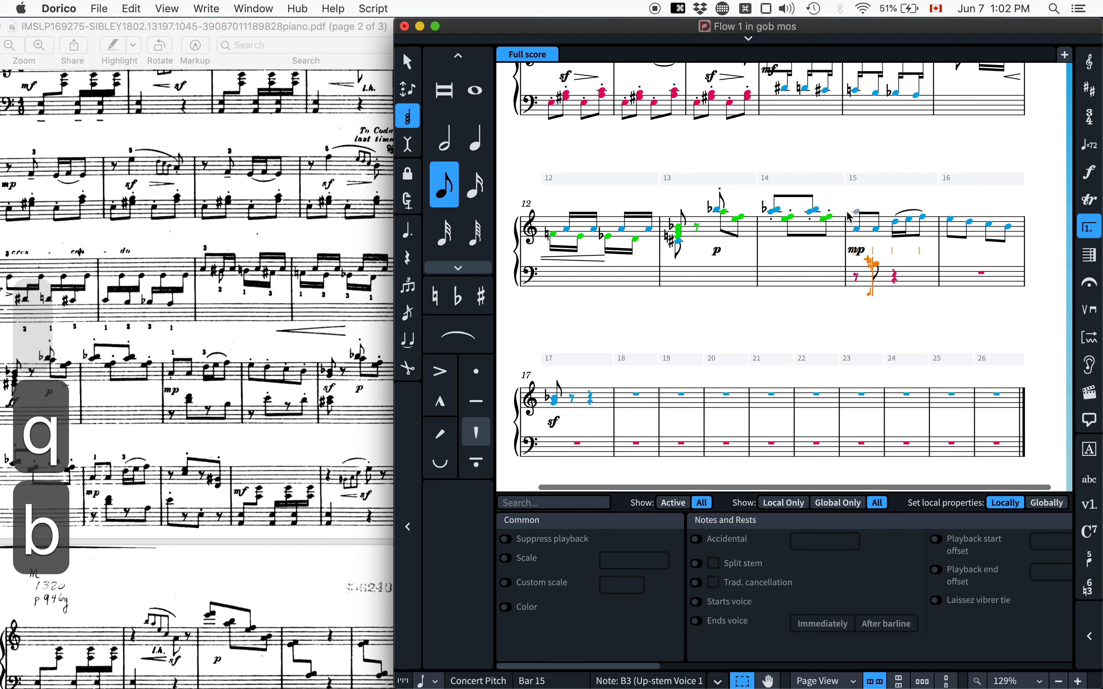
{"action": "key", "text": "super+z"}
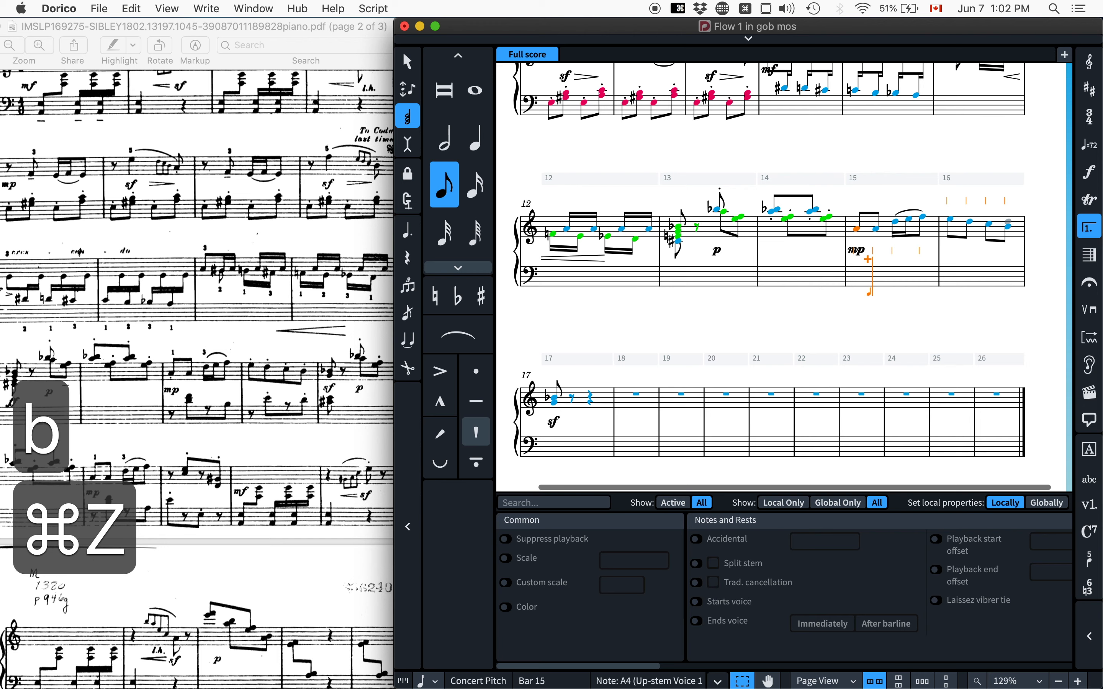
{"action": "key", "text": "d"}
{"action": "key", "text": "alt+super+Up"}
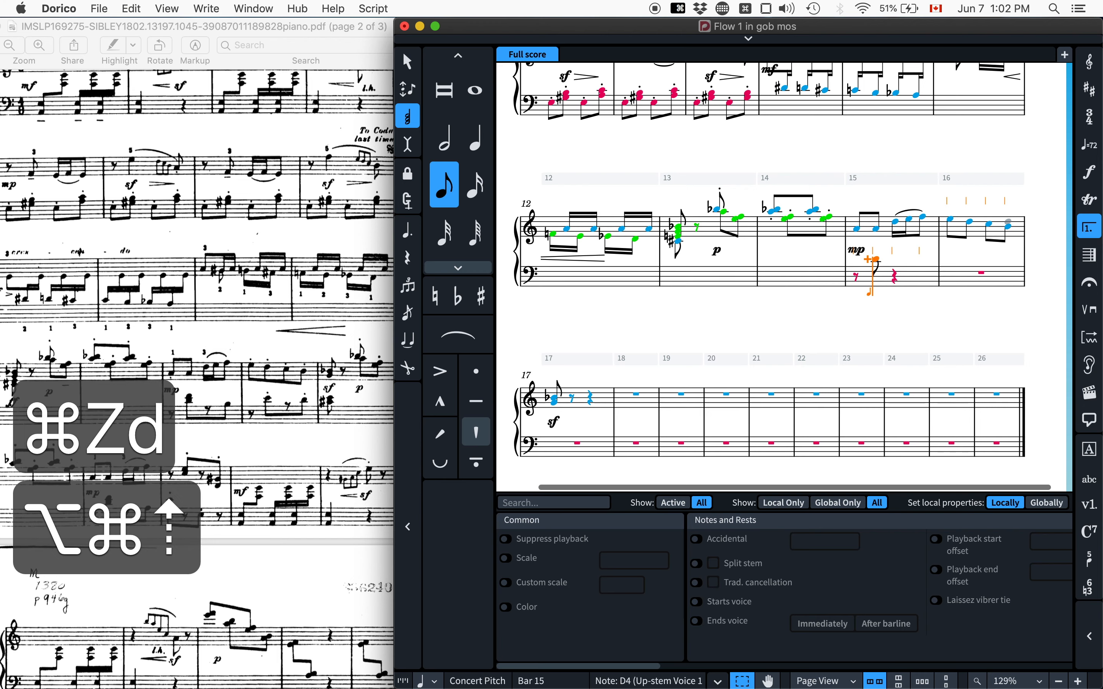
{"action": "key", "text": "f"}
{"action": "key", "text": "space"}
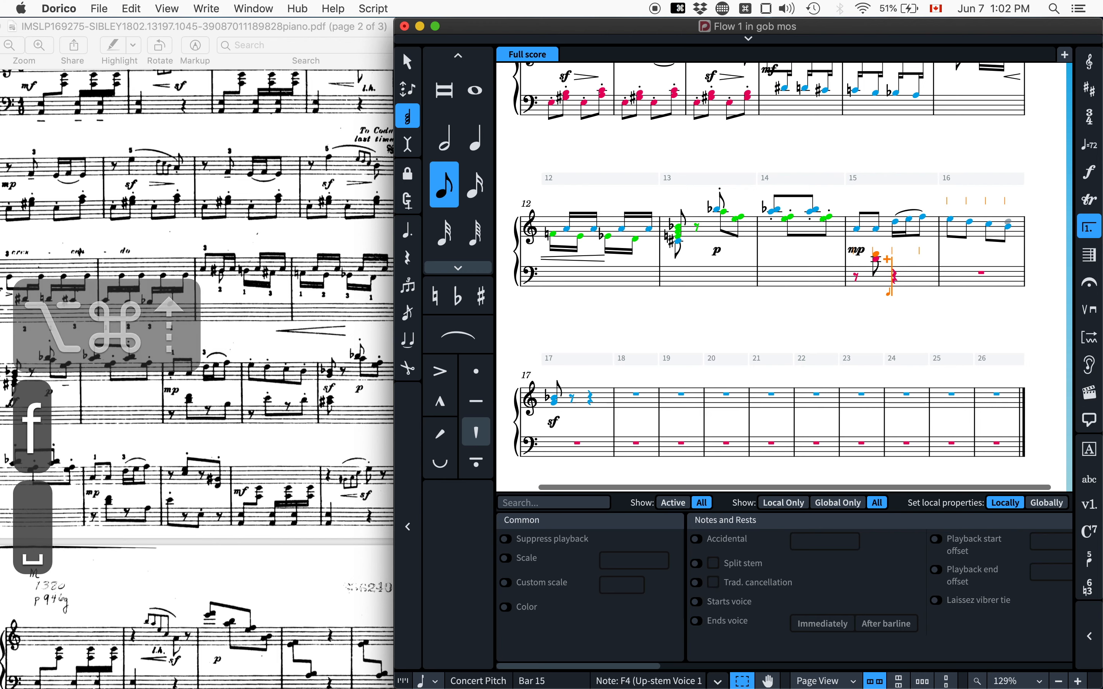
Enter an eighth-note B3 on the last eighth of bar 15 in the lower staff, leaving the third eighth as a rest.
{"action": "key", "text": "b"}
{"action": "key", "text": "super+z"}
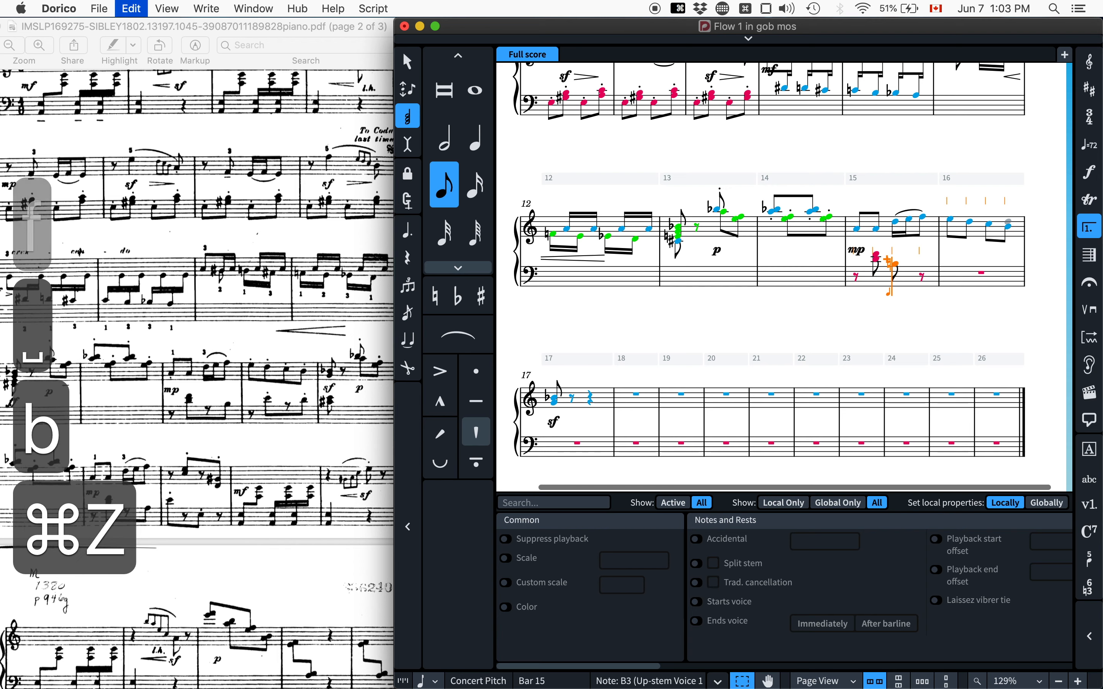
{"action": "key", "text": "space"}
{"action": "key", "text": "b"}
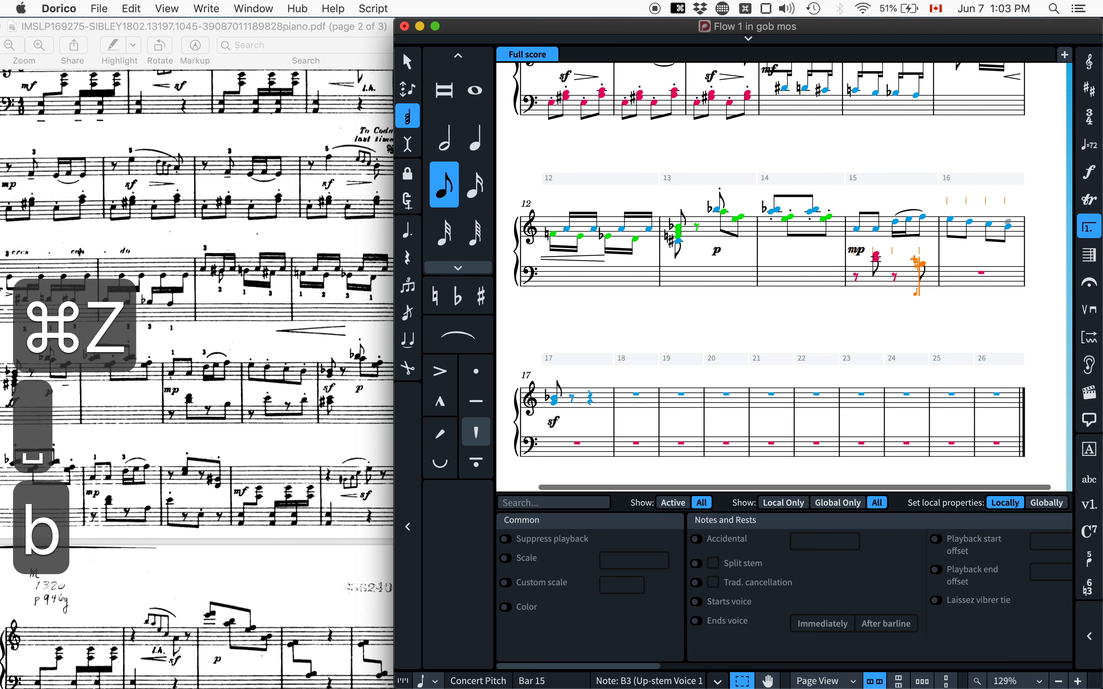
Enter an eighth-note E4 on the second eighth of bar 16 in the lower staff and advance the caret to the fourth eighth.
{"action": "key", "text": "space"}
{"action": "key", "text": "space"}
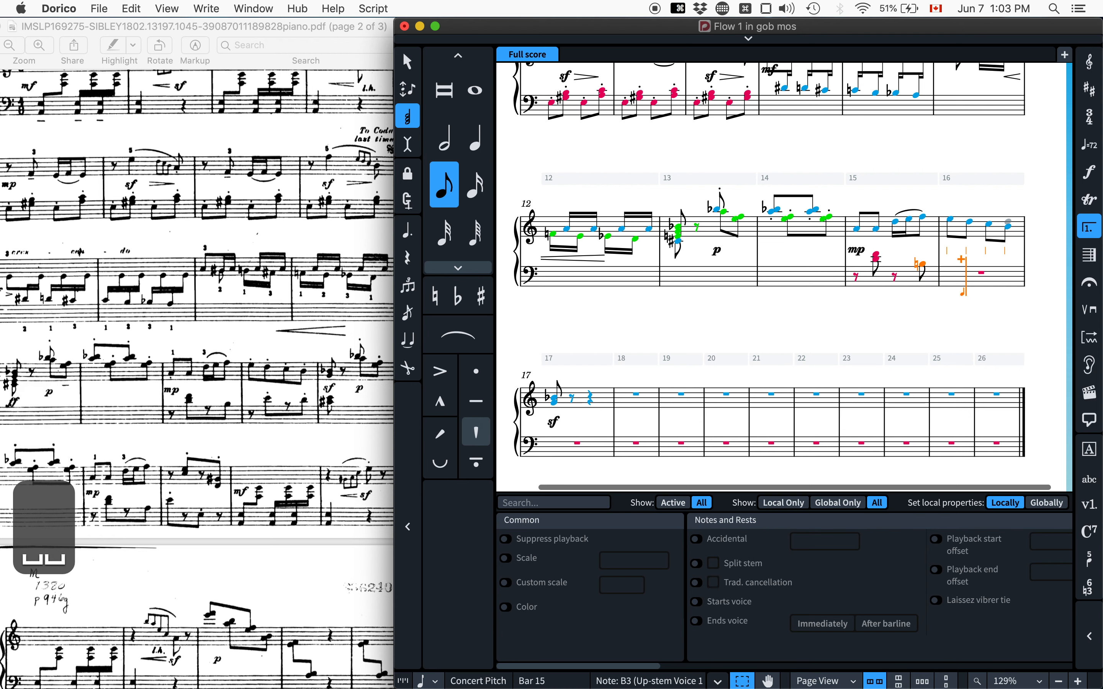
{"action": "key", "text": "e"}
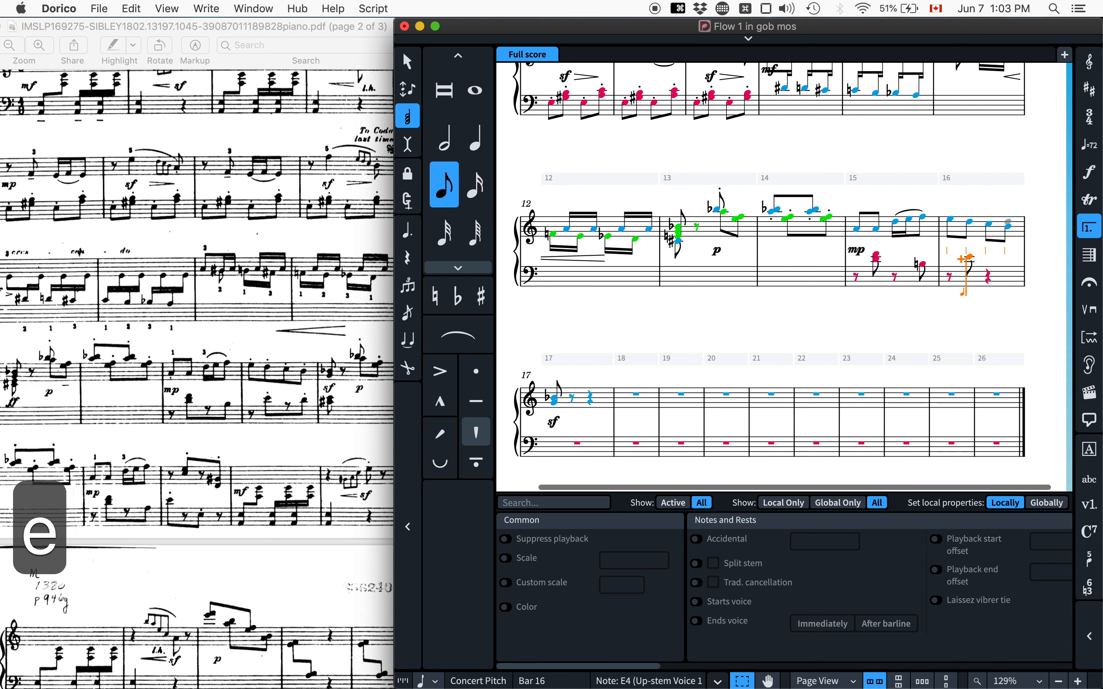
{"action": "key", "text": "space"}
{"action": "key", "text": "space"}
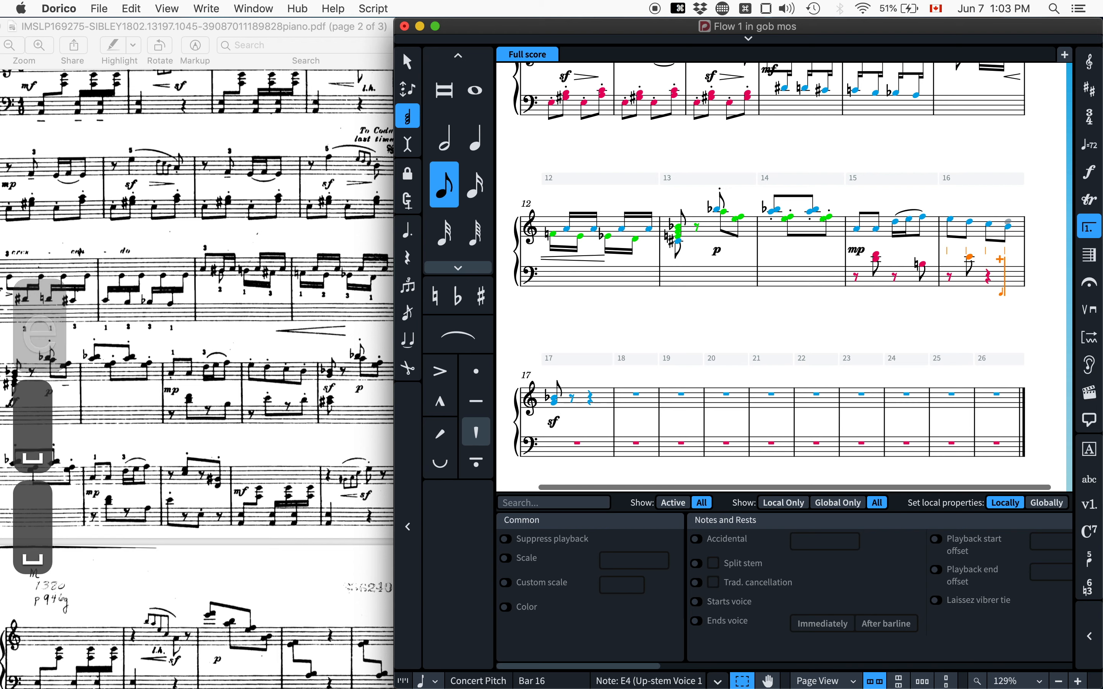
Enter an eighth-note D4 on the last eighth of bar 16 and an eighth-note chord of C♯4 and E4 starting bar 17 in the lower staff.
{"action": "key", "text": "d"}
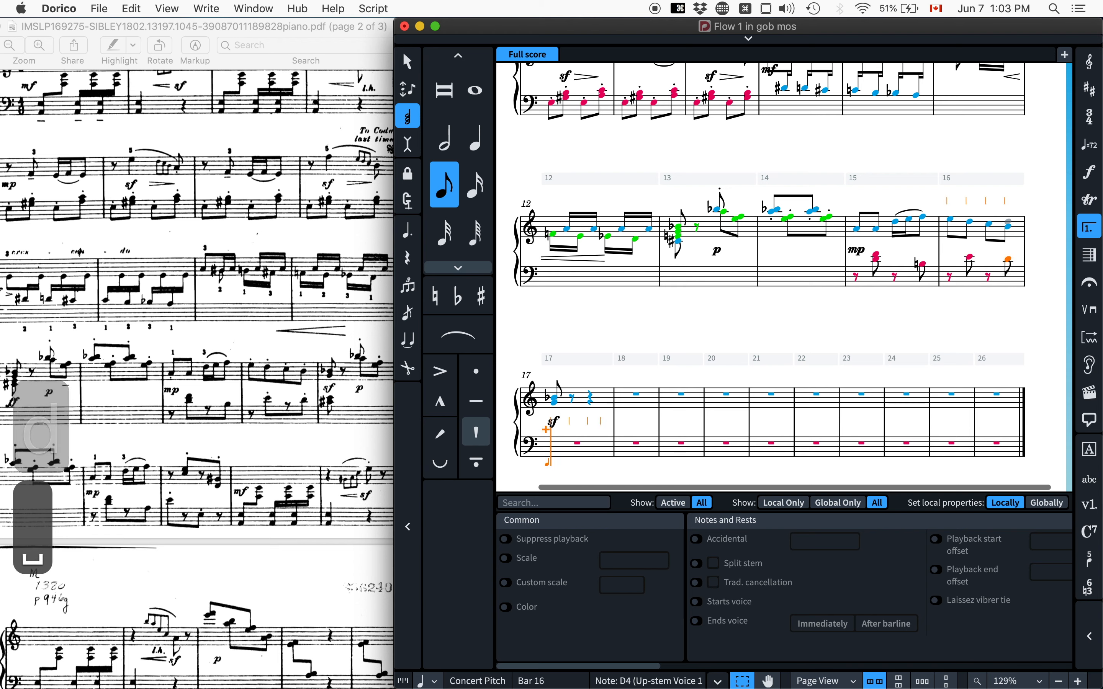
{"action": "key", "text": "equal"}
{"action": "key", "text": "c"}
{"action": "key", "text": "e"}
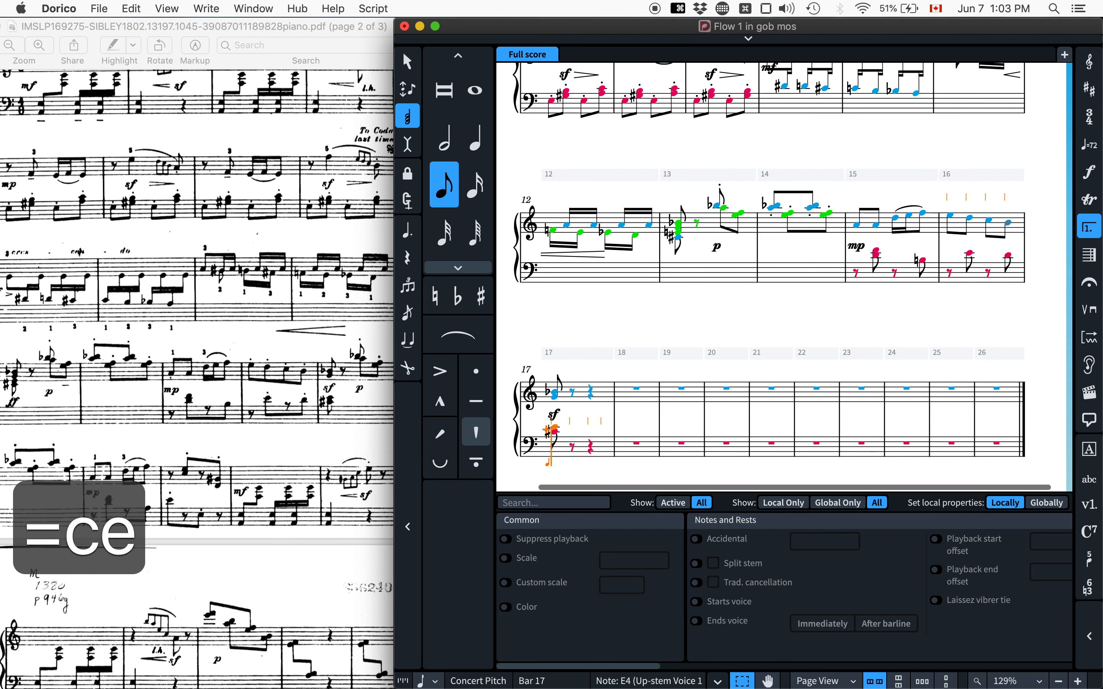
{"action": "key", "text": "Escape"}
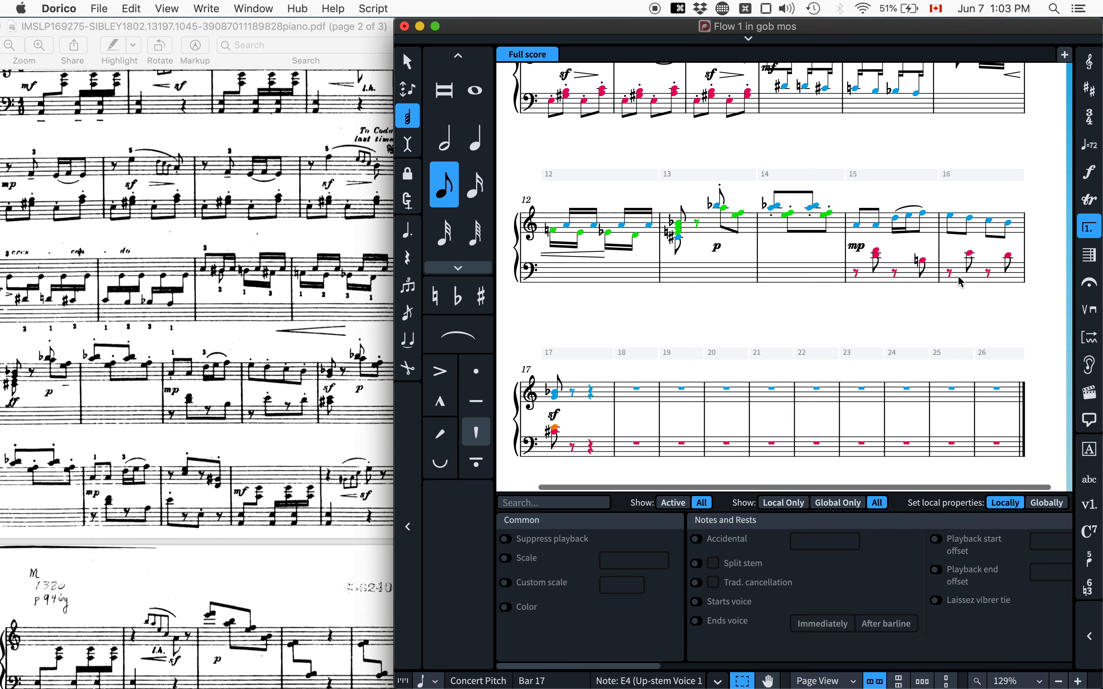
Add staccato to the two eighth notes of bar 16 in the lower staff.
{"action": "left_click", "coordinate": [971, 255]}
{"action": "left_click", "coordinate": [998, 280], "text": "shift"}
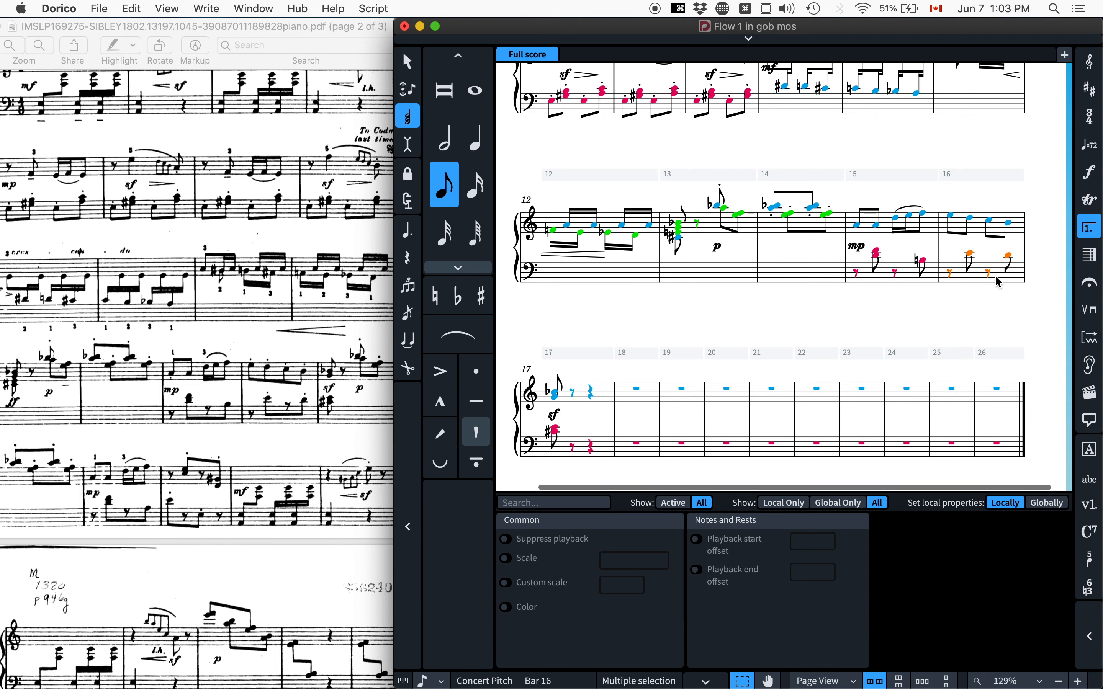
{"action": "key", "text": "bracketright"}
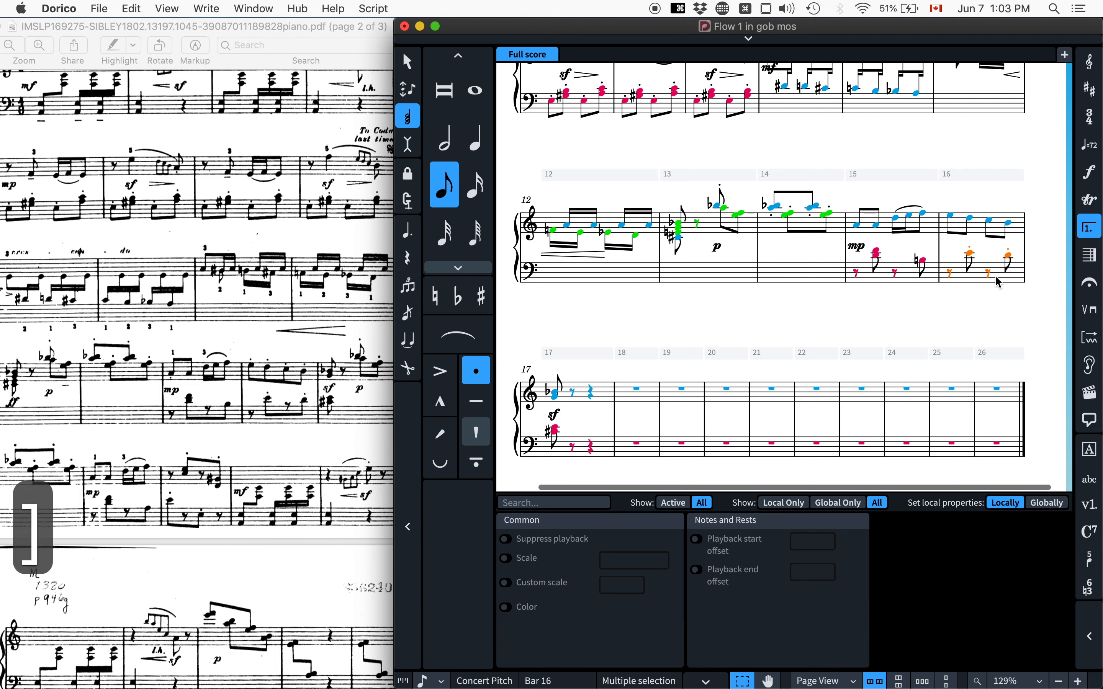
Beam the lower staff's eighth notes together across the rest in bar 15, and do the same in bar 16.
{"action": "left_click", "coordinate": [878, 256]}
{"action": "left_click", "coordinate": [923, 264], "text": "shift"}
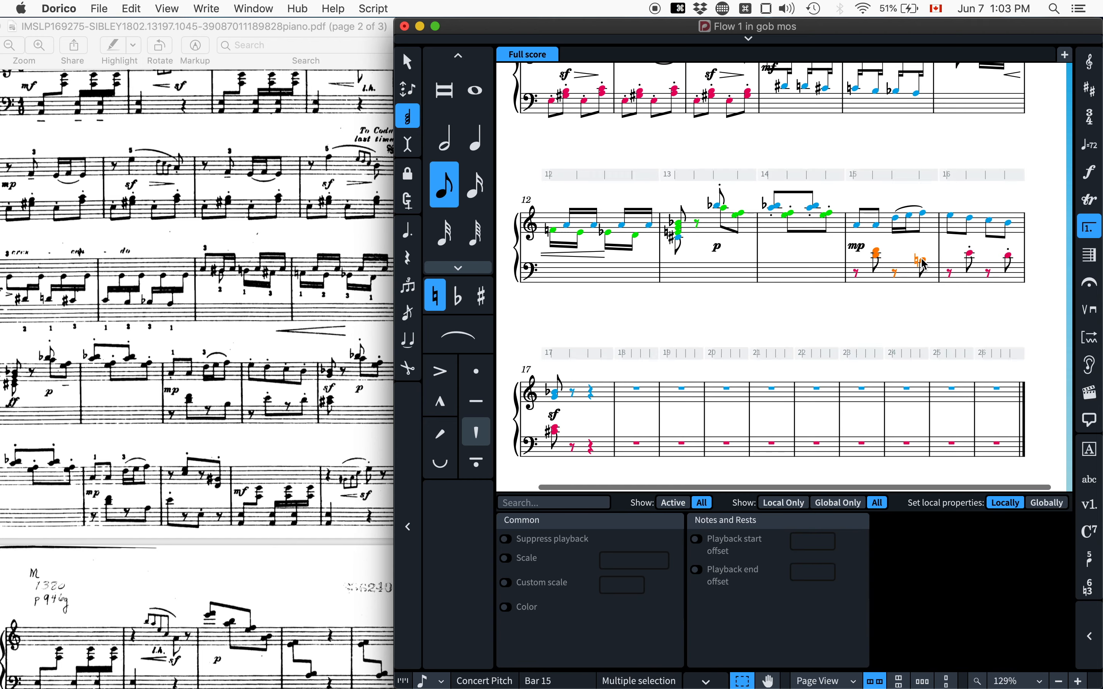
{"action": "key", "text": "alt+b"}
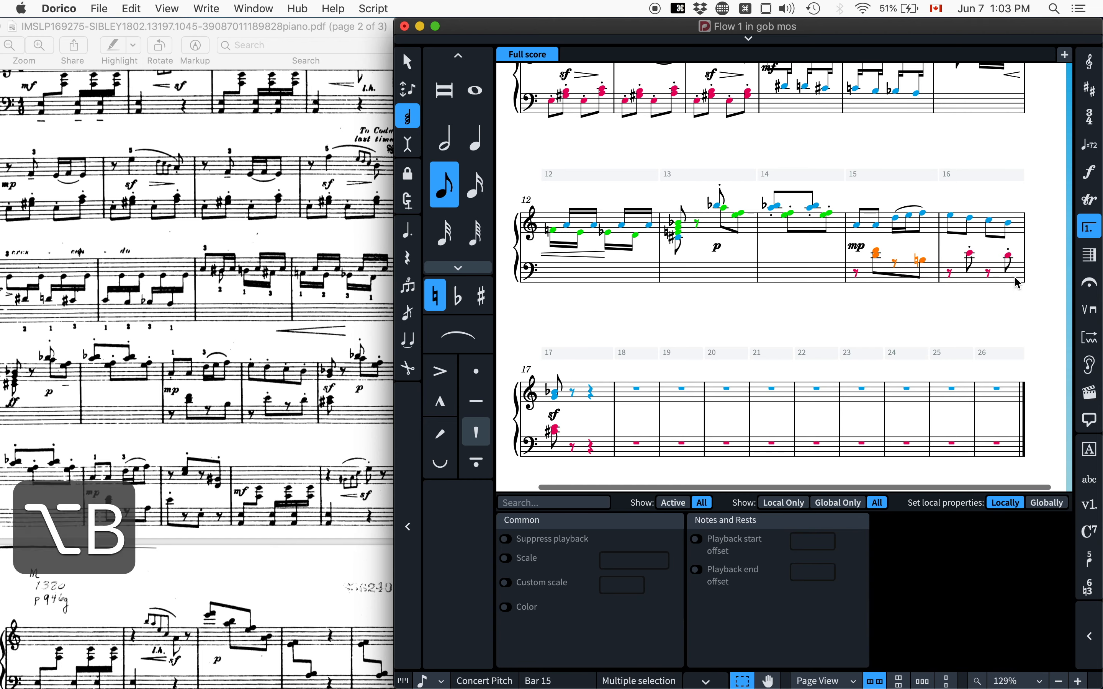
{"action": "left_click", "coordinate": [971, 253]}
{"action": "key", "text": "alt+b"}
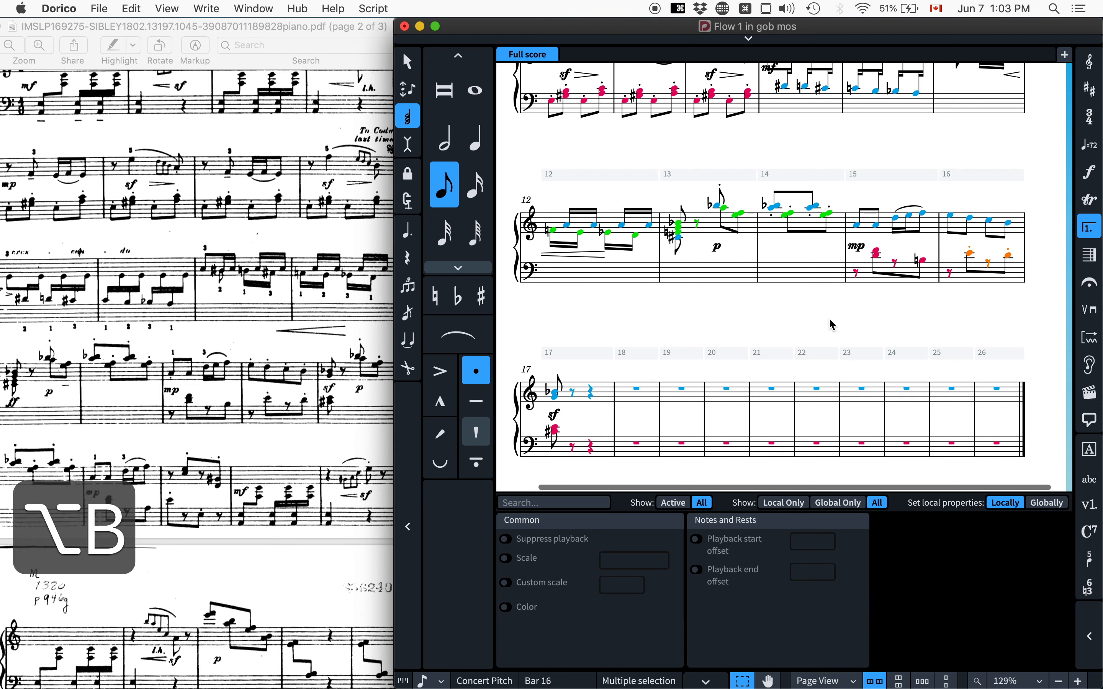
Add staccato to all four upper-staff notes of bar 16 and to the first upper-staff note of bar 15.
{"action": "left_click", "coordinate": [967, 227]}
{"action": "key", "text": "bracketright"}
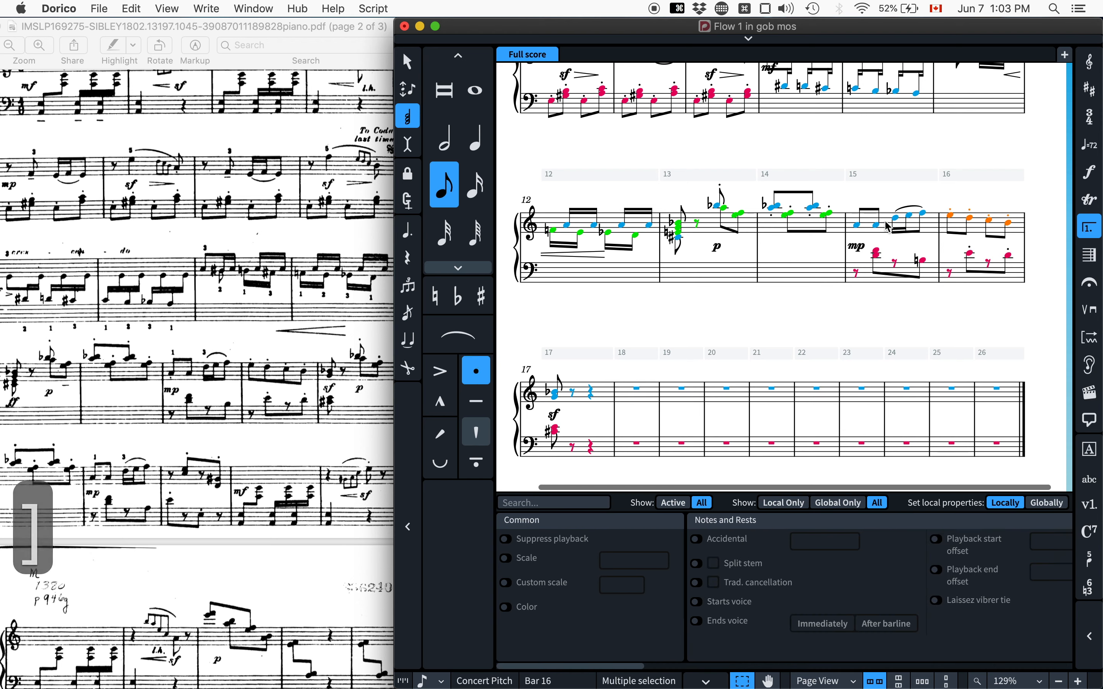
{"action": "left_click", "coordinate": [858, 226]}
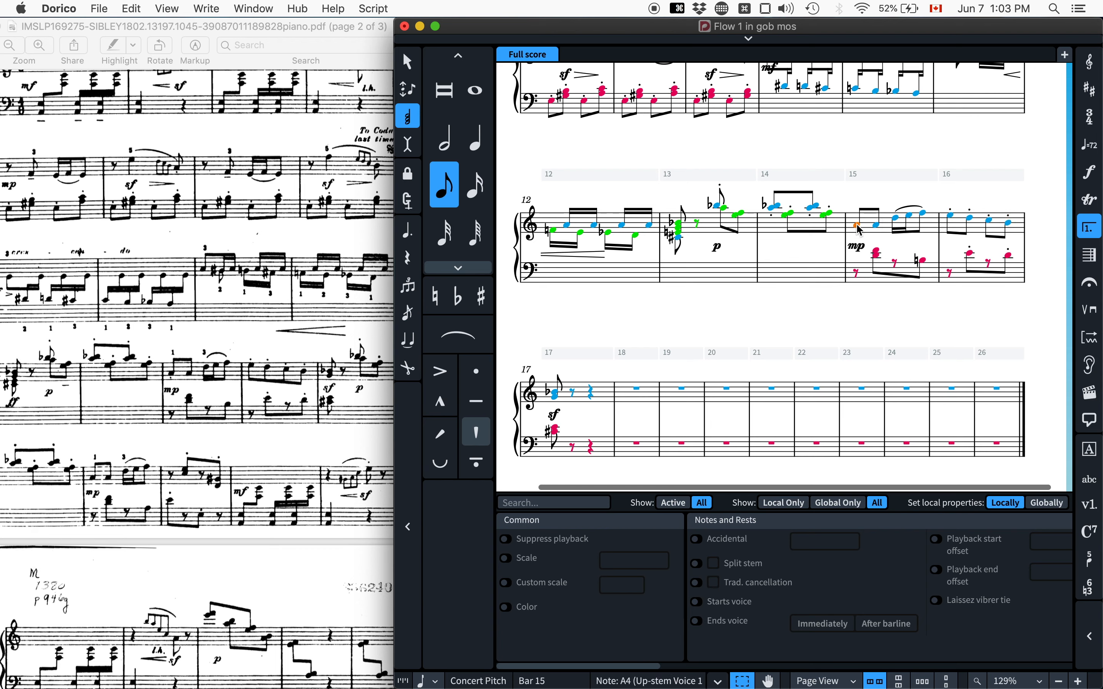
{"action": "key", "text": "bracketright"}
Switch to Preview and shift the scanned score's window so the beginnings of its systems are in view.
{"action": "scroll", "coordinate": [594, 349], "scroll_direction": "down", "scroll_amount": 2}
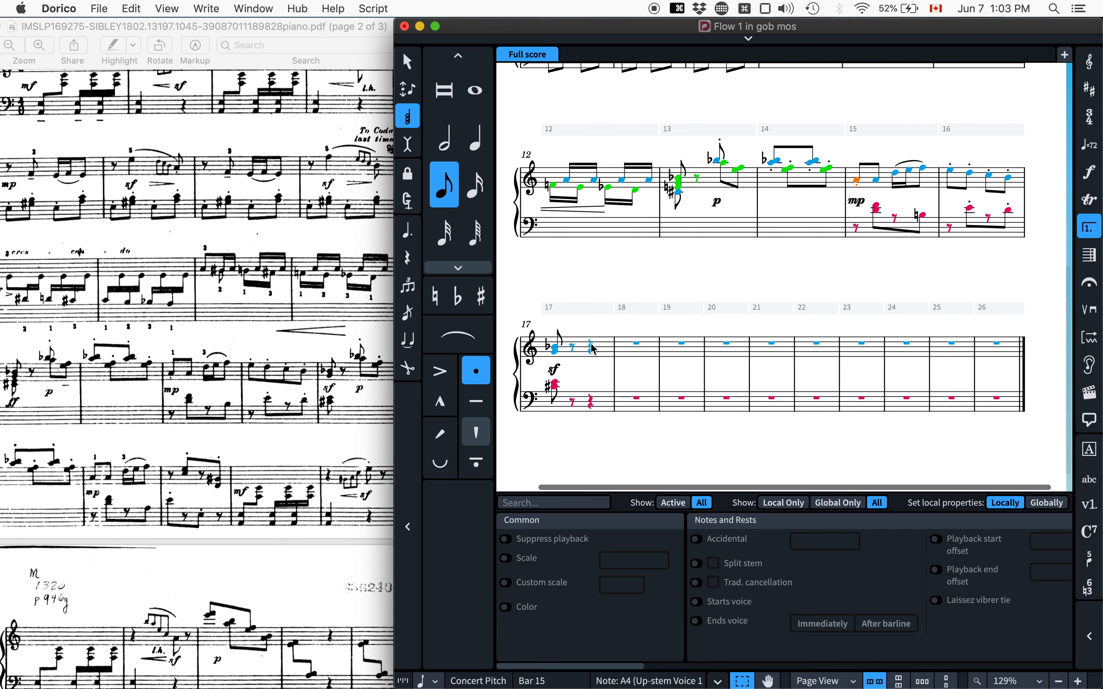
{"action": "left_click", "coordinate": [300, 362]}
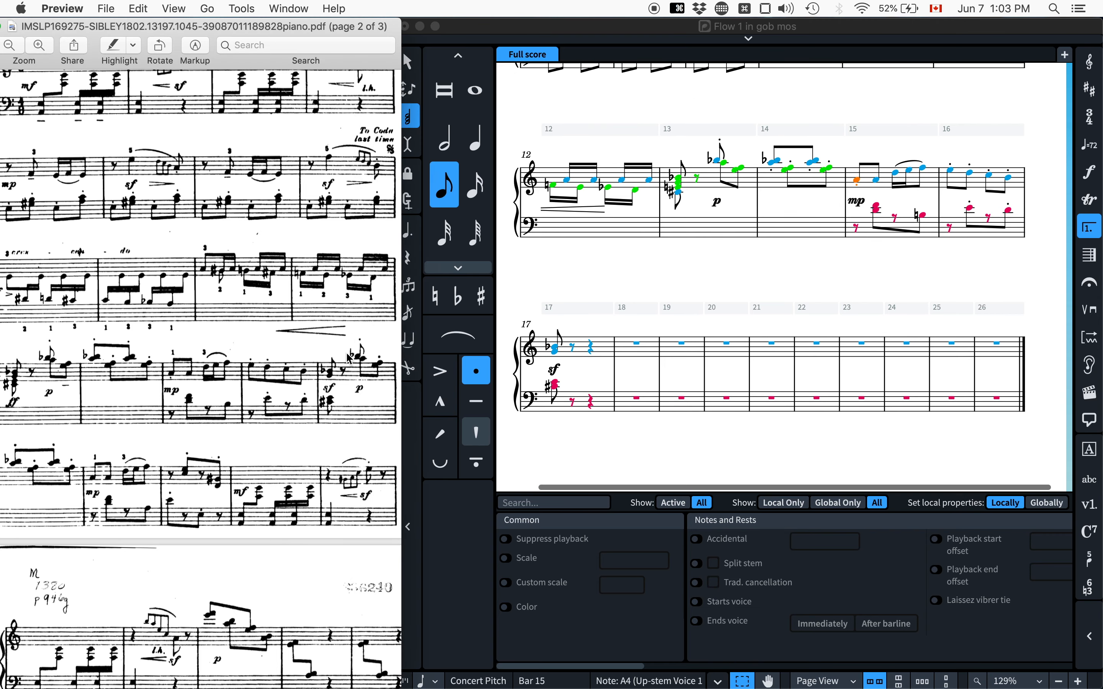
{"action": "scroll", "coordinate": [250, 92], "scroll_direction": "down", "scroll_amount": 1}
{"action": "left_click_drag", "start_coordinate": [244, 22], "coordinate": [275, 18]}
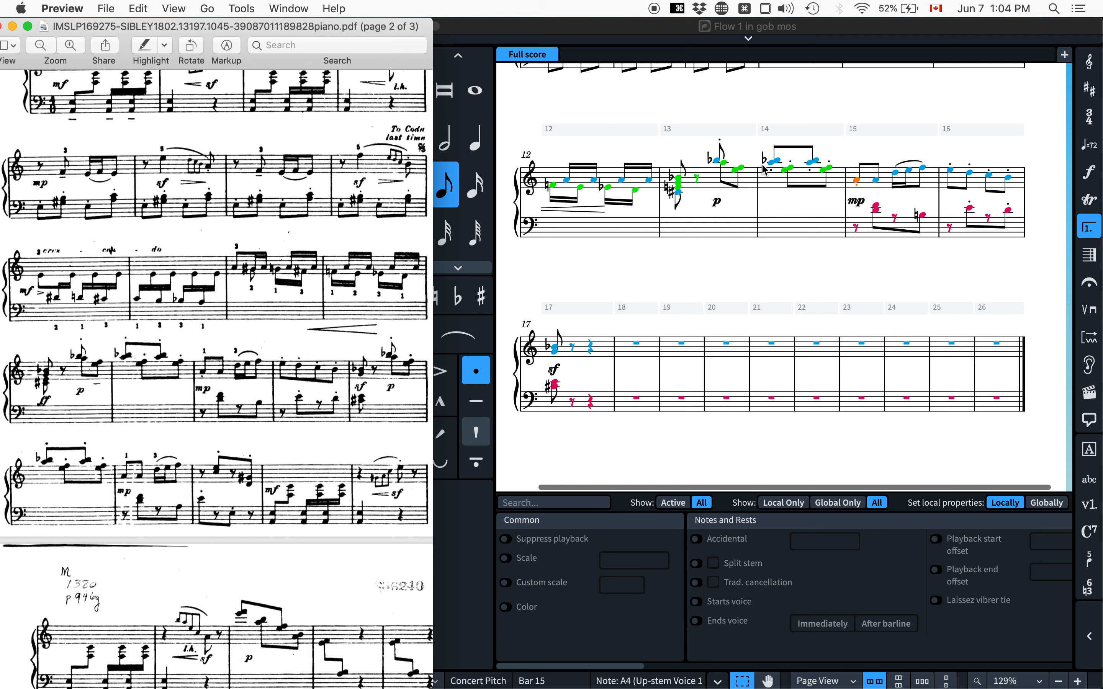
Copy the passage from the B♭5 in bar 13 through the end of bar 15 in both staves and paste it at beat 2 of bar 17.
{"action": "left_click", "coordinate": [719, 165]}
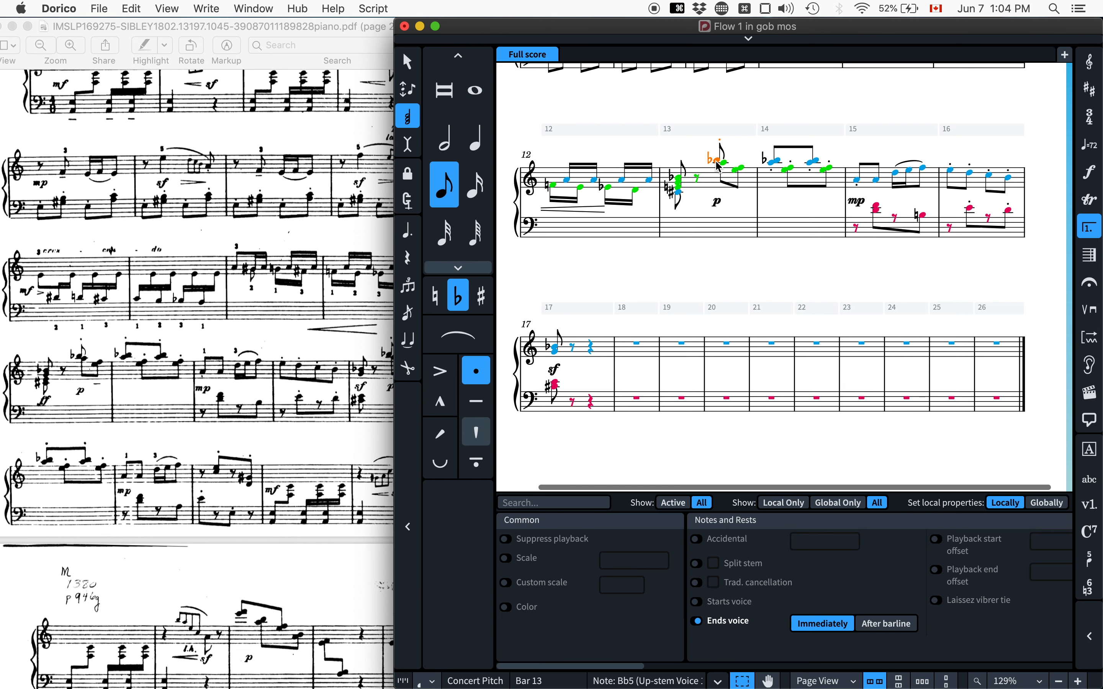
{"action": "left_click", "coordinate": [932, 228], "text": "shift"}
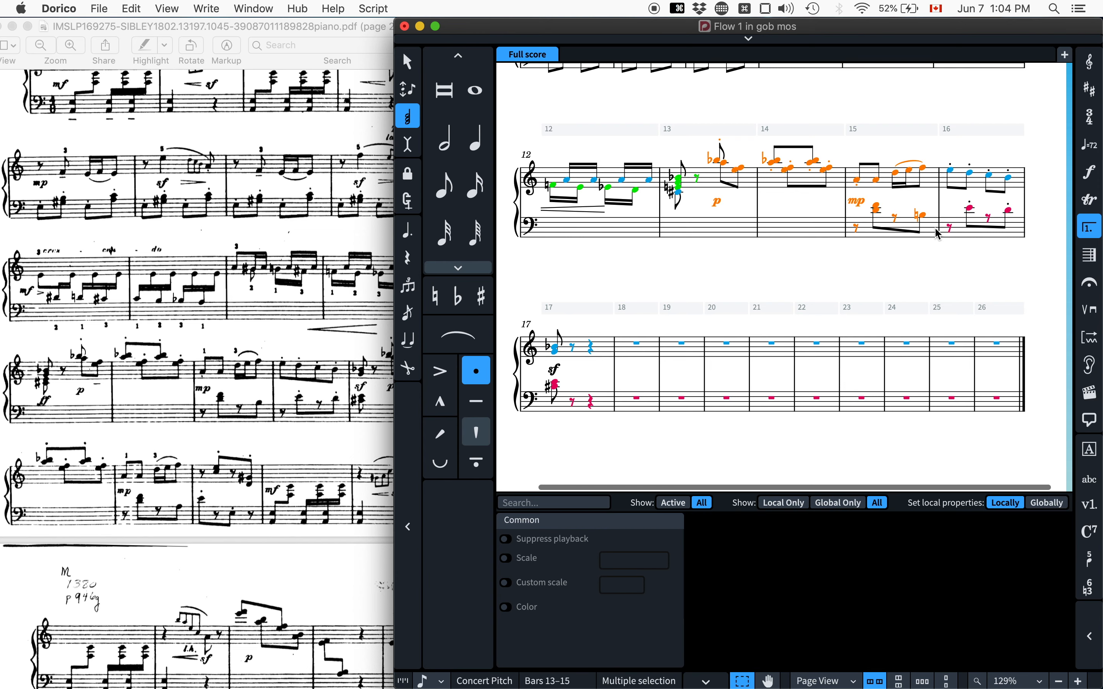
{"action": "key", "text": "super+c"}
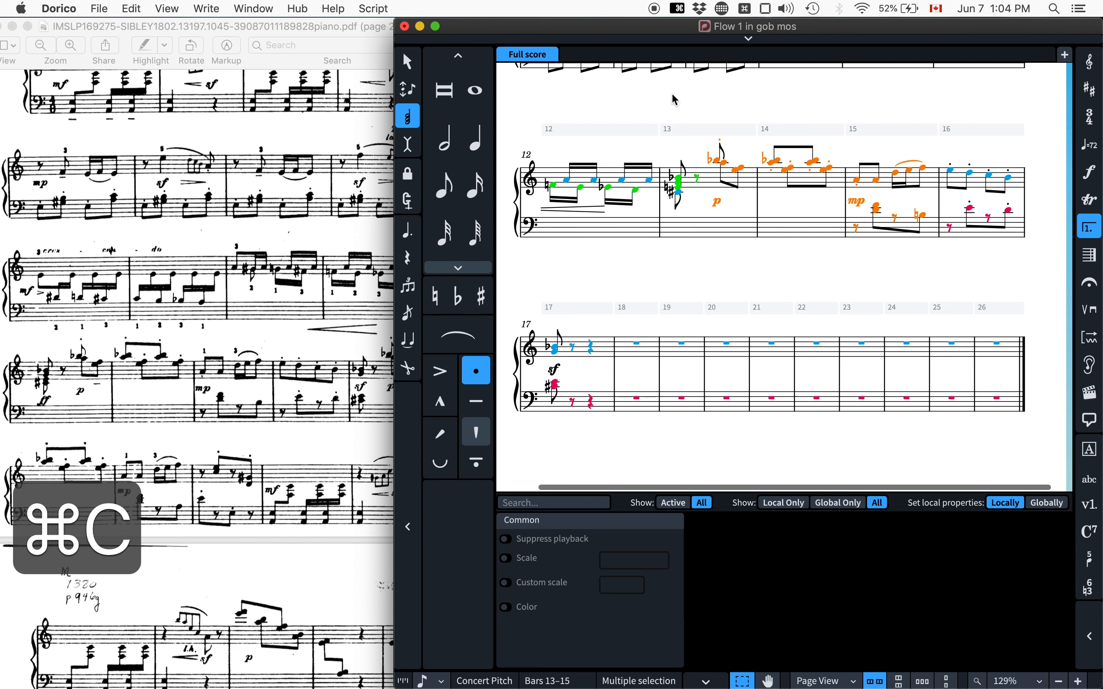
{"action": "left_click", "coordinate": [591, 352]}
{"action": "key", "text": "super+v"}
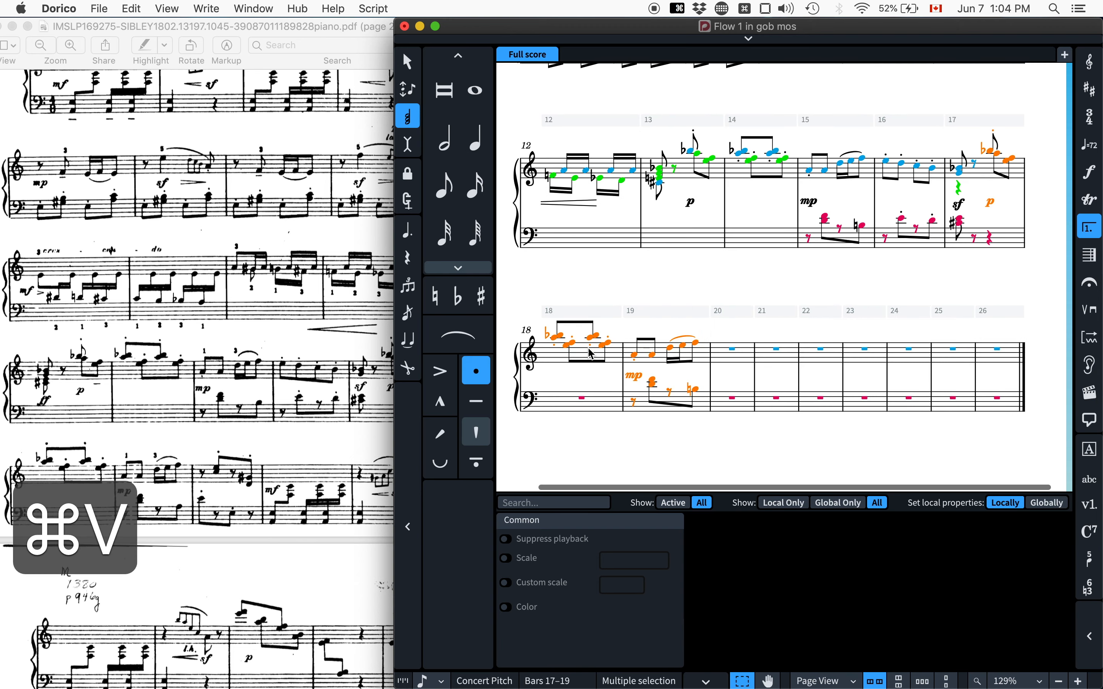
Remove the extra down-stem voice quarter rest under the first upper-staff chord of bar 17.
{"action": "left_click", "coordinate": [958, 187]}
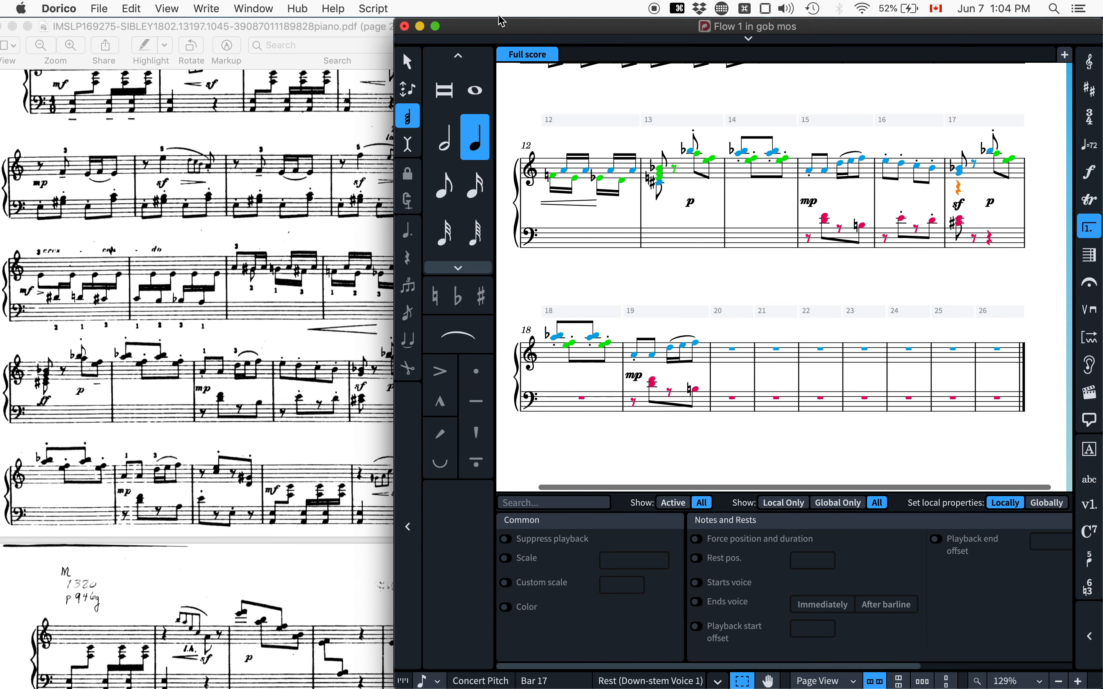
{"action": "left_click", "coordinate": [136, 10]}
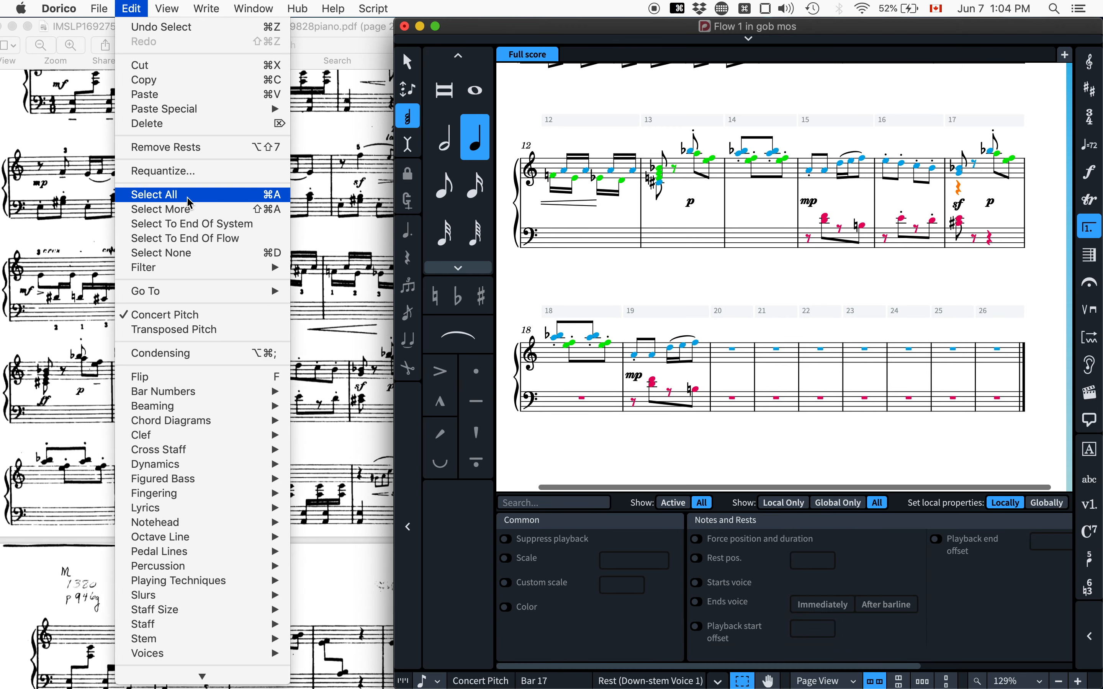
{"action": "mouse_move", "coordinate": [229, 391]}
{"action": "left_click", "coordinate": [214, 147]}
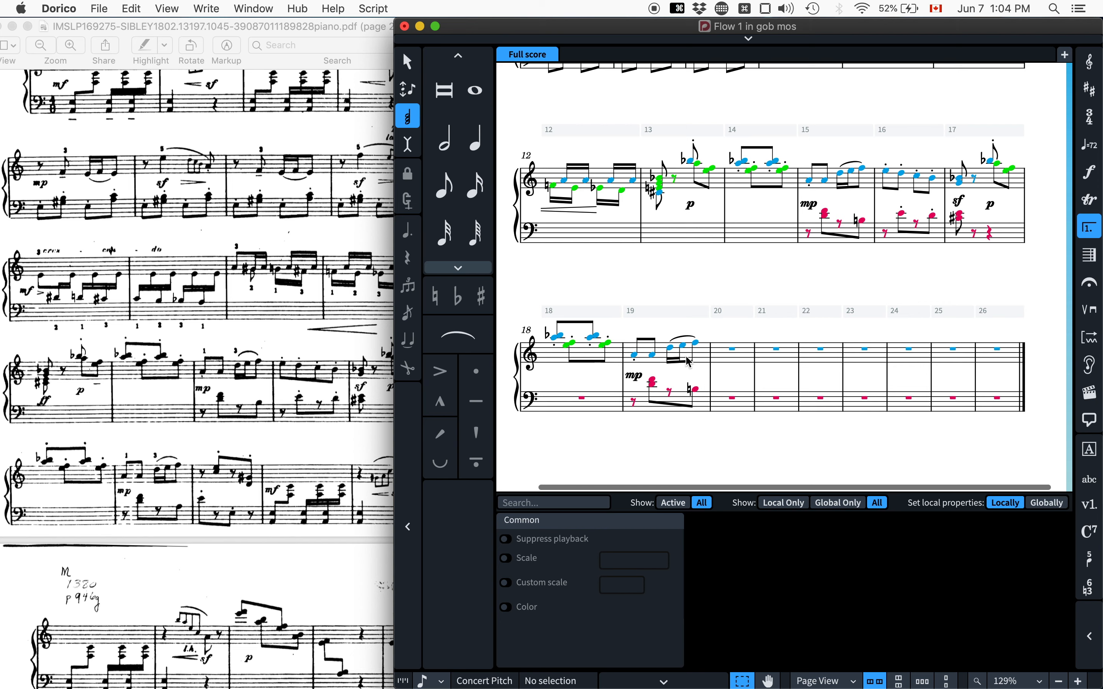
Enter eighth notes E4 on the first eighth and E3 on the third eighth of bar 20 in the lower staff.
{"action": "left_click", "coordinate": [343, 369]}
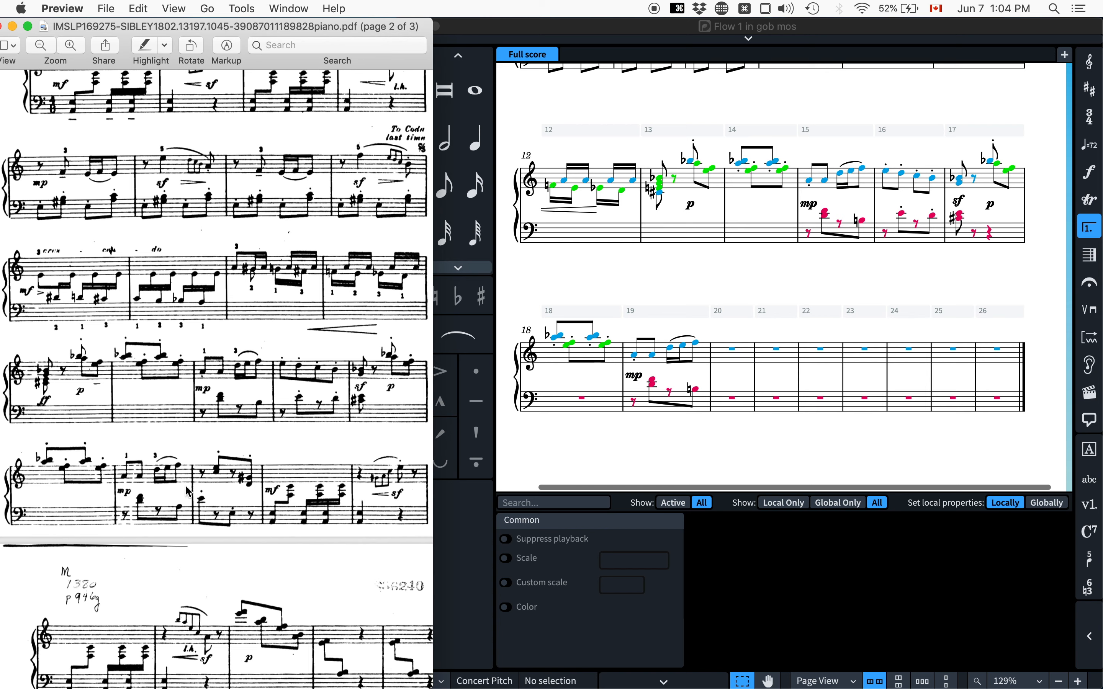
{"action": "left_click", "coordinate": [733, 400]}
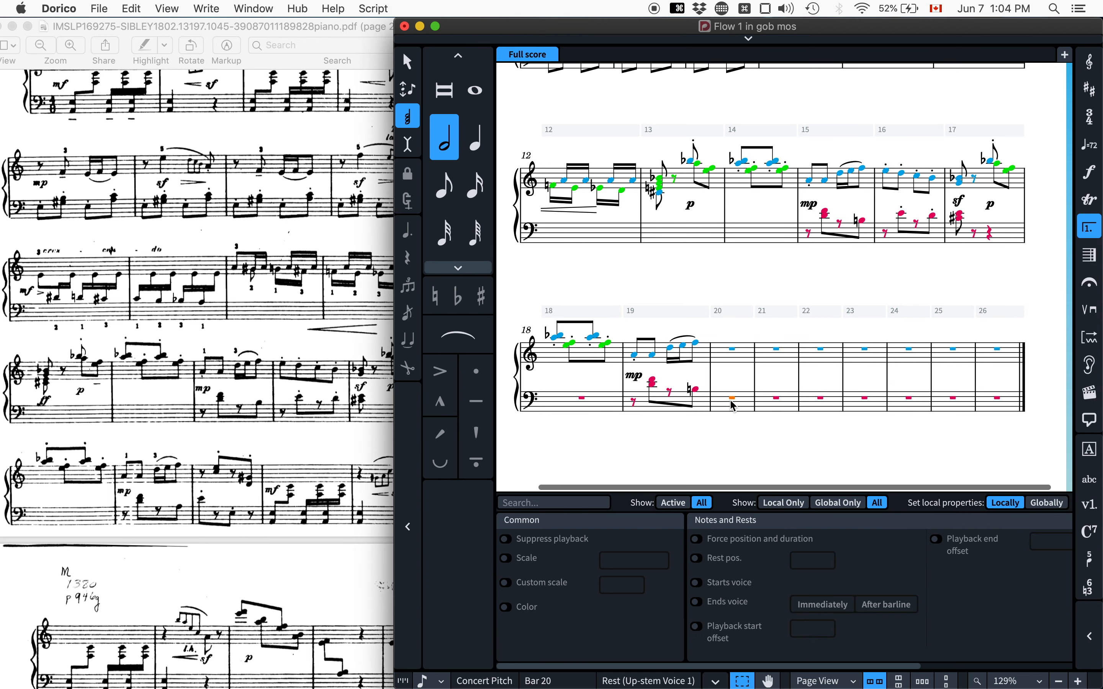
{"action": "key", "text": "Return"}
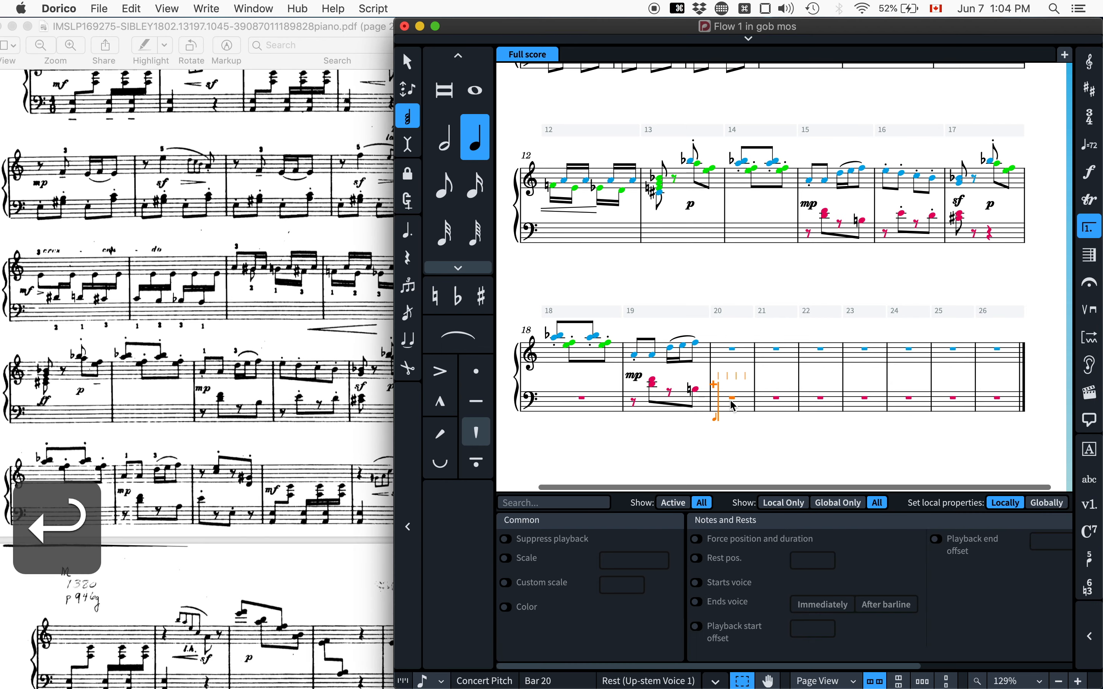
{"action": "key", "text": "q"}
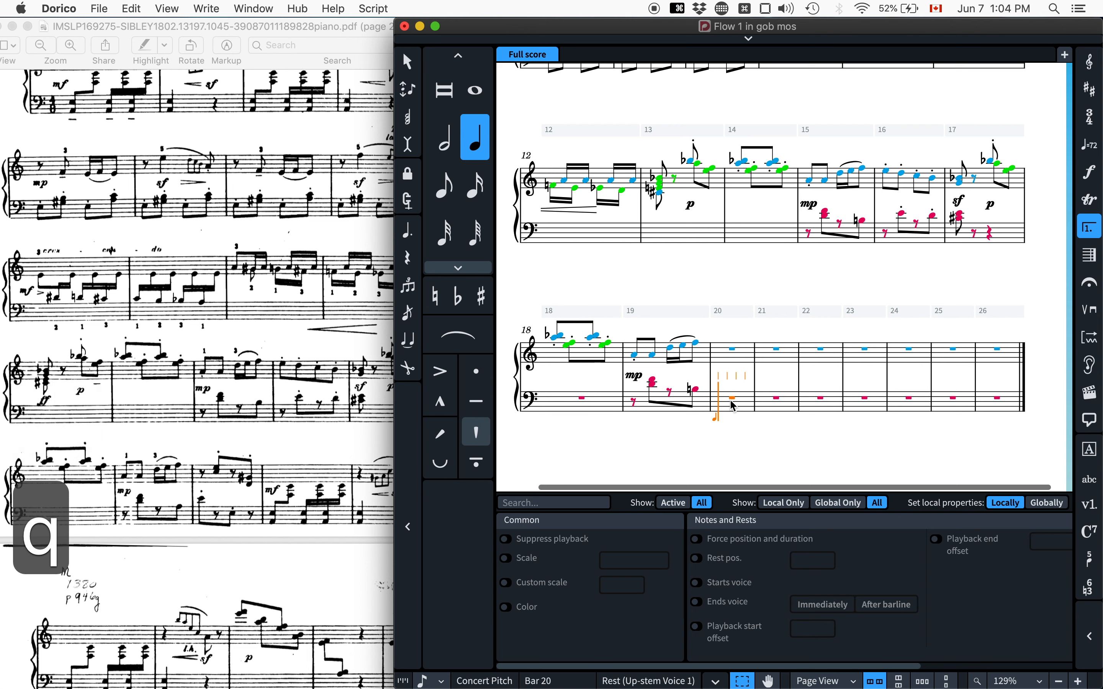
{"action": "key", "text": "5"}
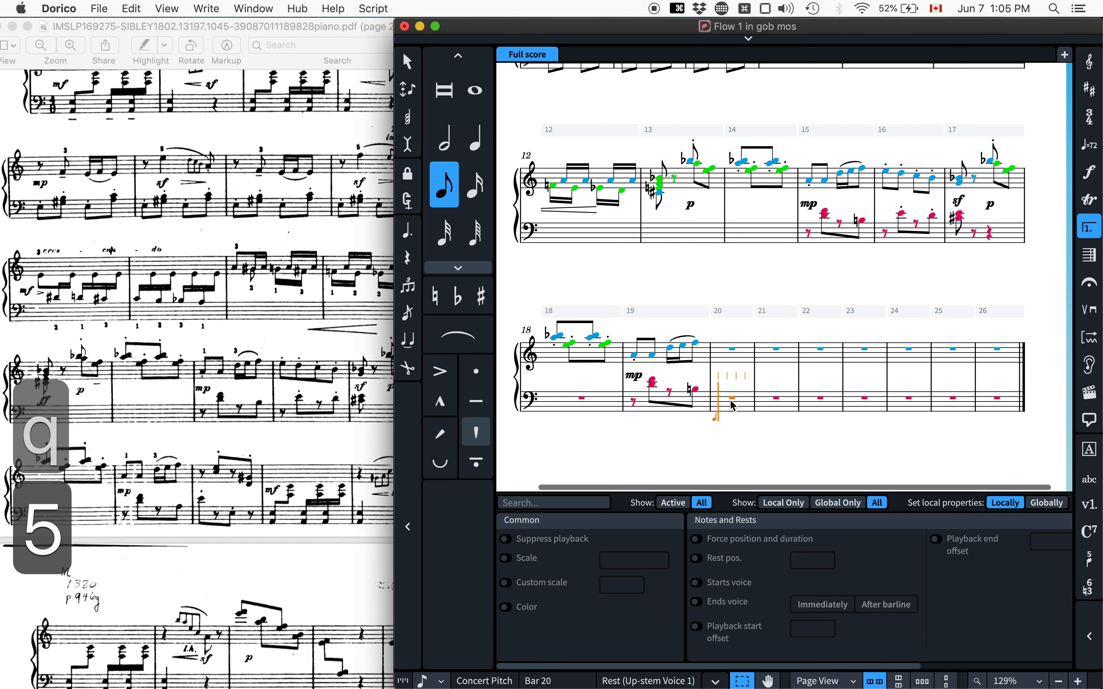
{"action": "key", "text": "e"}
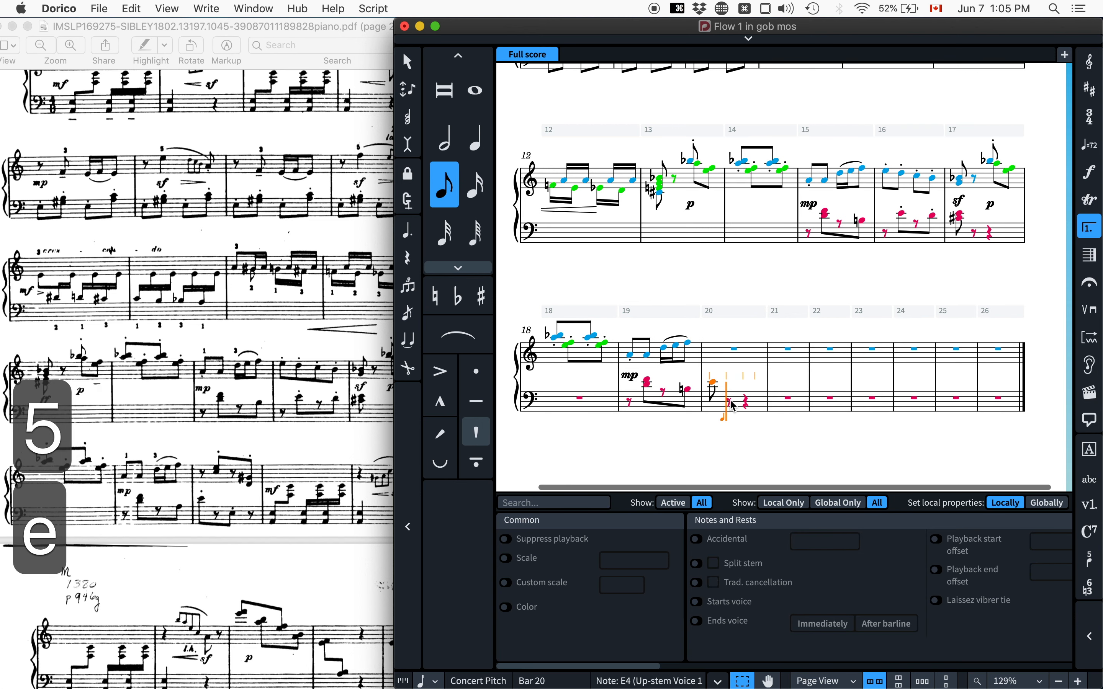
{"action": "key", "text": "space"}
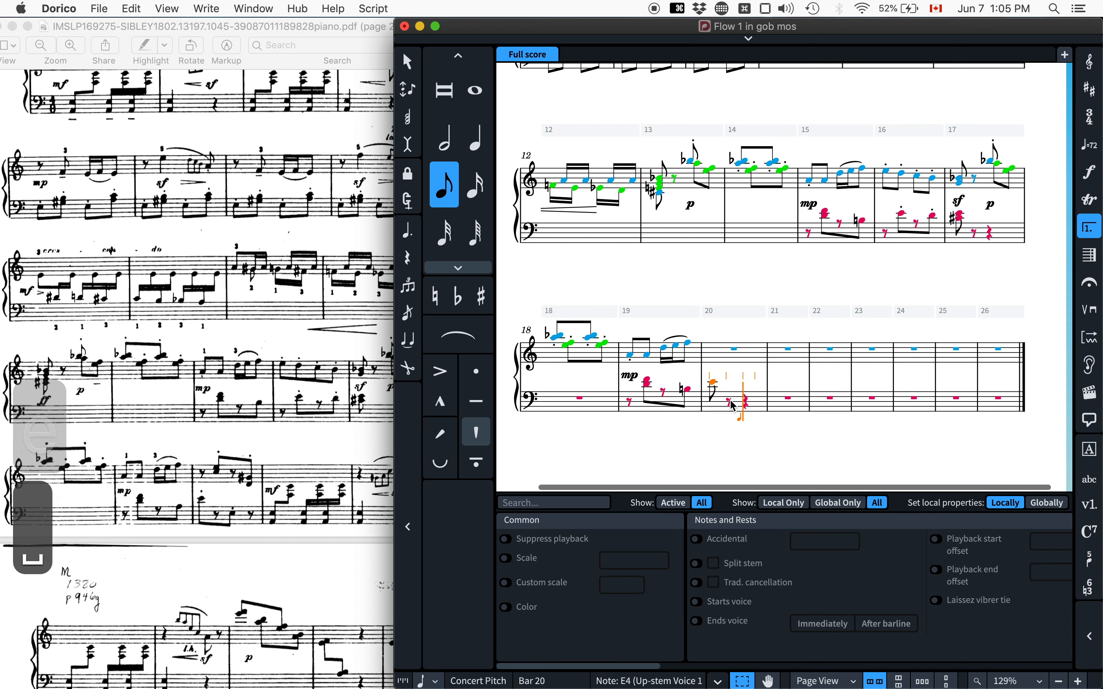
{"action": "key", "text": "e"}
{"action": "key", "text": "alt+super+Down"}
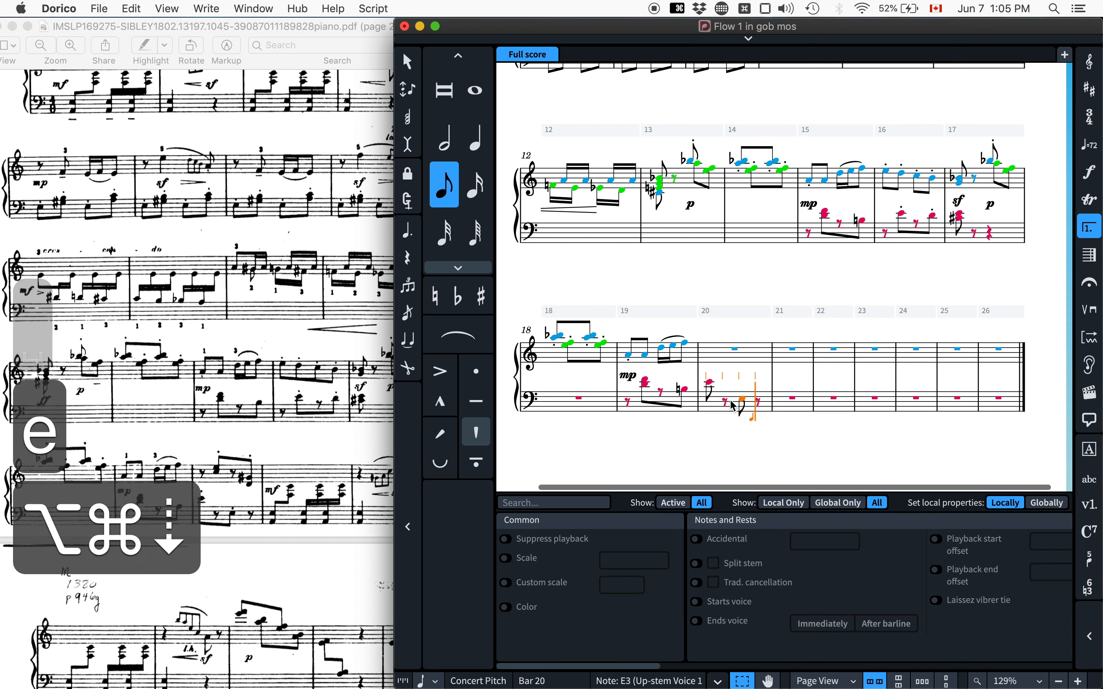
{"action": "key", "text": "Escape"}
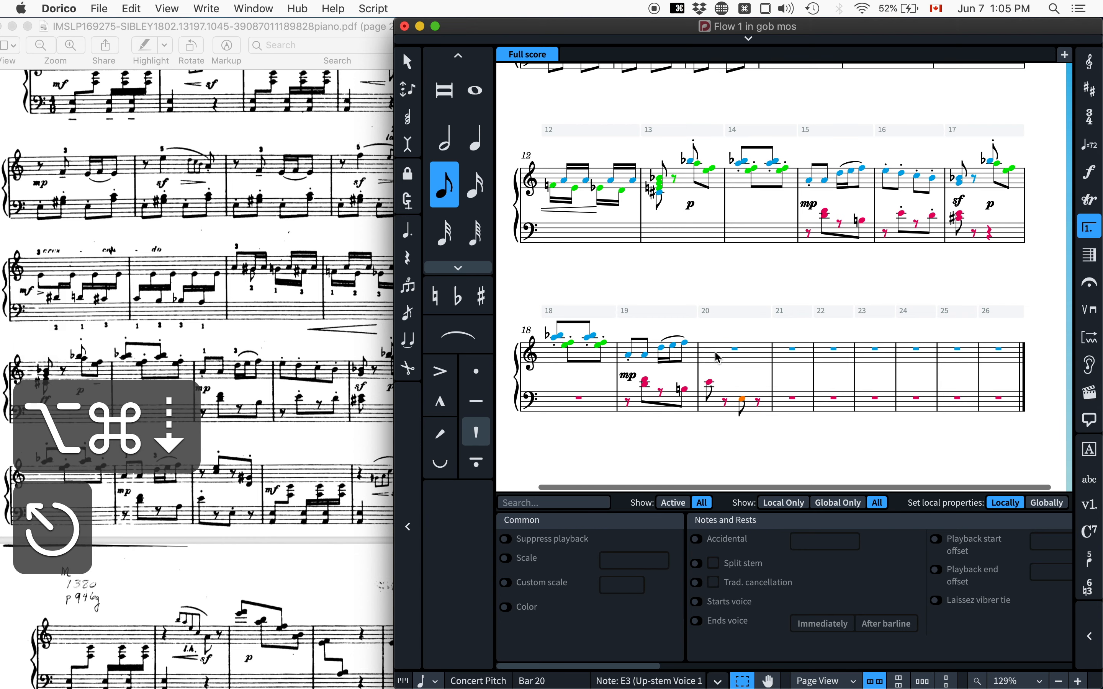
Enter an eighth-note chord of C5 and E5 on the second eighth of bar 20 in the upper staff.
{"action": "left_click", "coordinate": [717, 358]}
{"action": "key", "text": "Return"}
{"action": "key", "text": "space"}
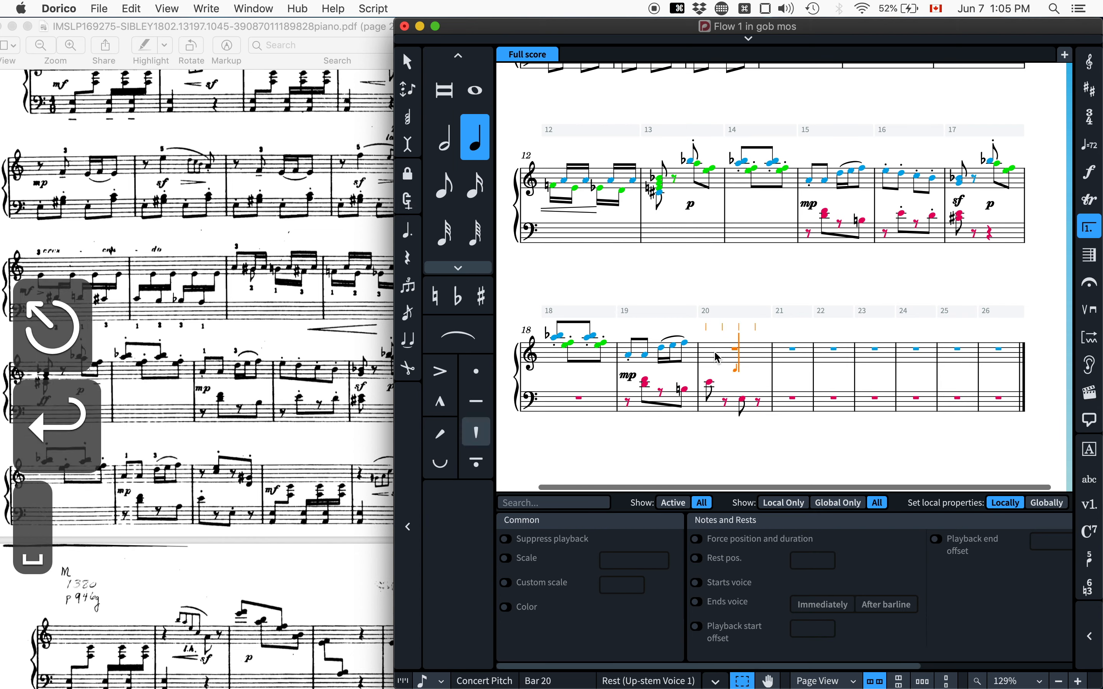
{"action": "key", "text": "BackSpace"}
{"action": "key", "text": "q"}
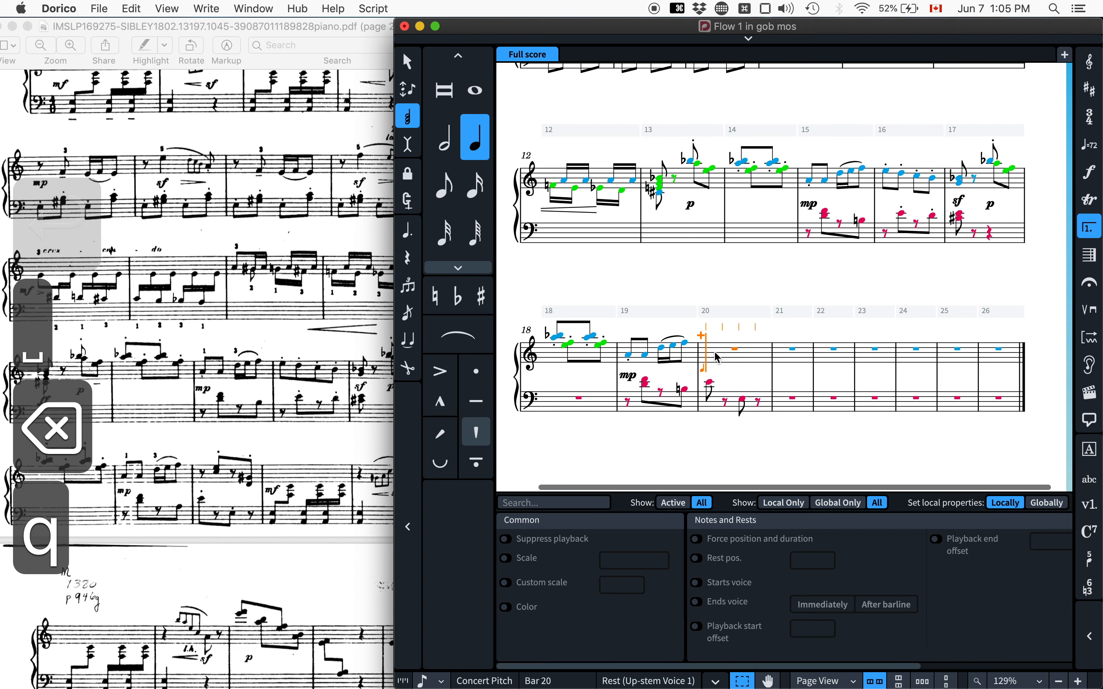
{"action": "key", "text": "5"}
{"action": "key", "text": "space"}
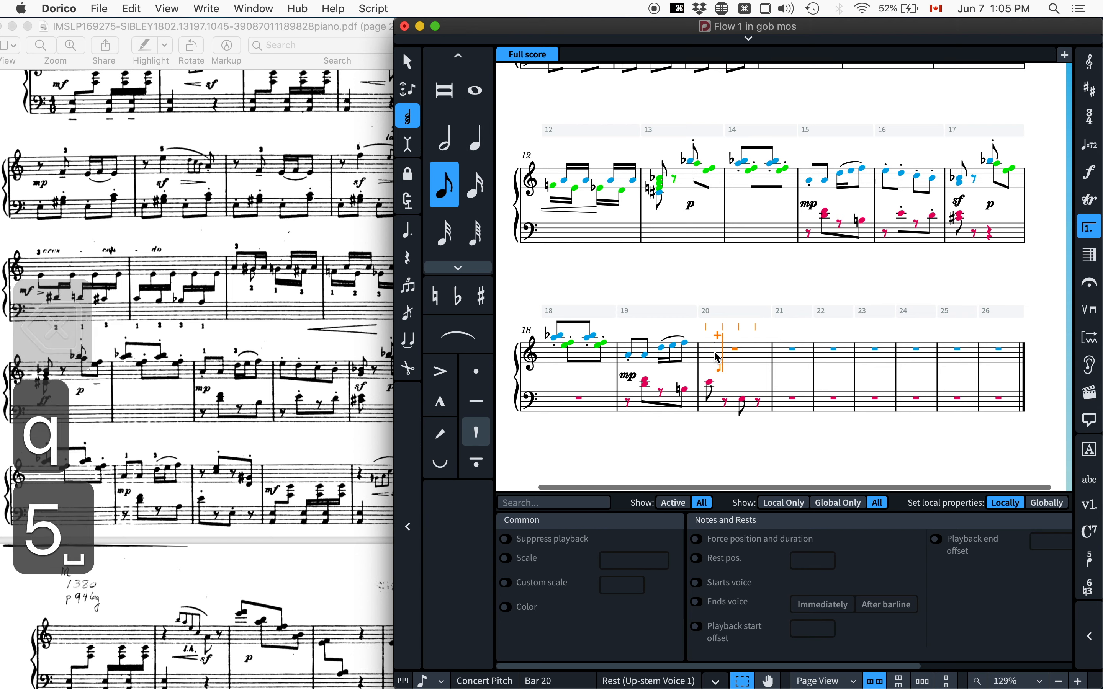
{"action": "key", "text": "c"}
{"action": "key", "text": "e"}
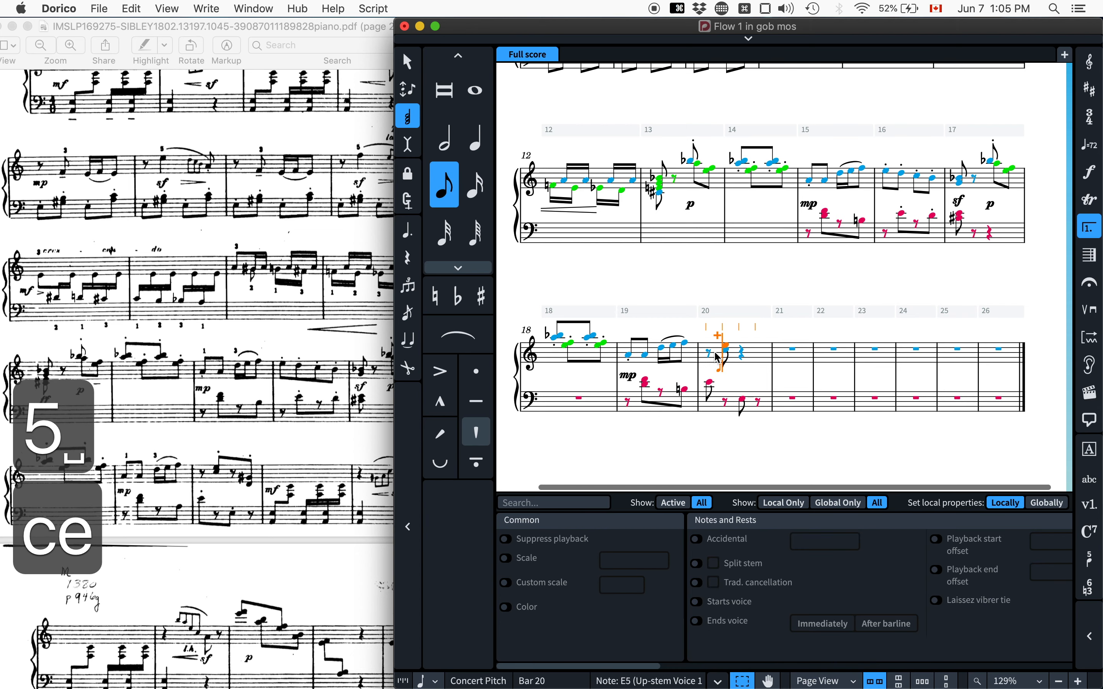
Enter an eighth-note chord of D4 and G♯4 on the fourth eighth of bar 20 in the upper staff.
{"action": "key", "text": "space"}
{"action": "key", "text": "space"}
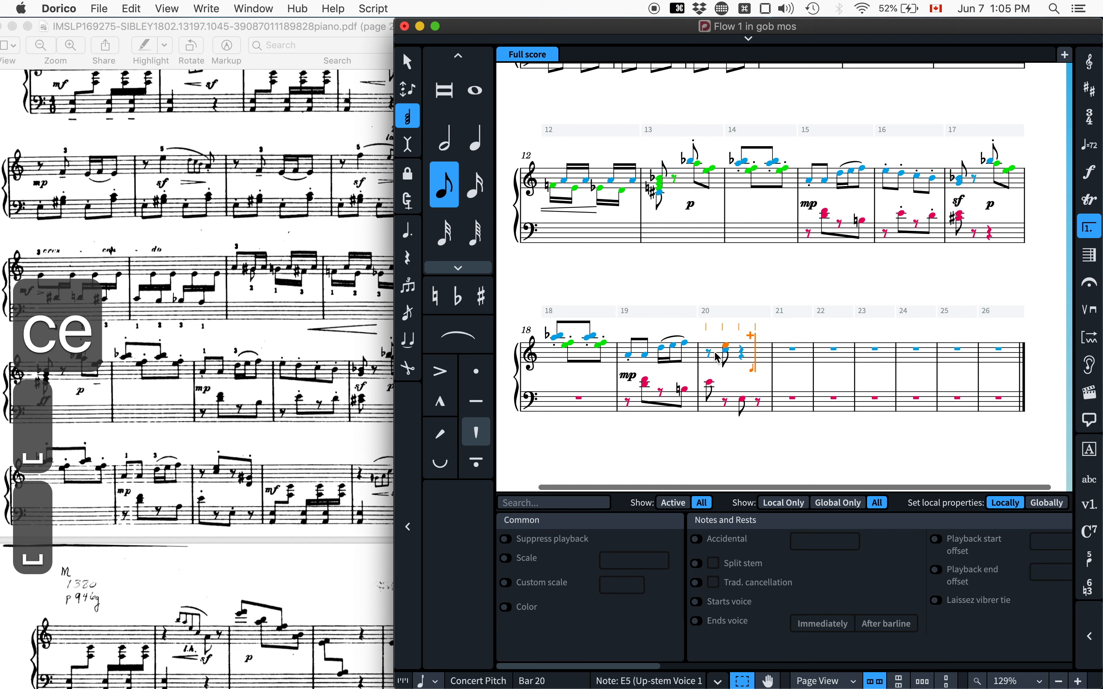
{"action": "key", "text": "d"}
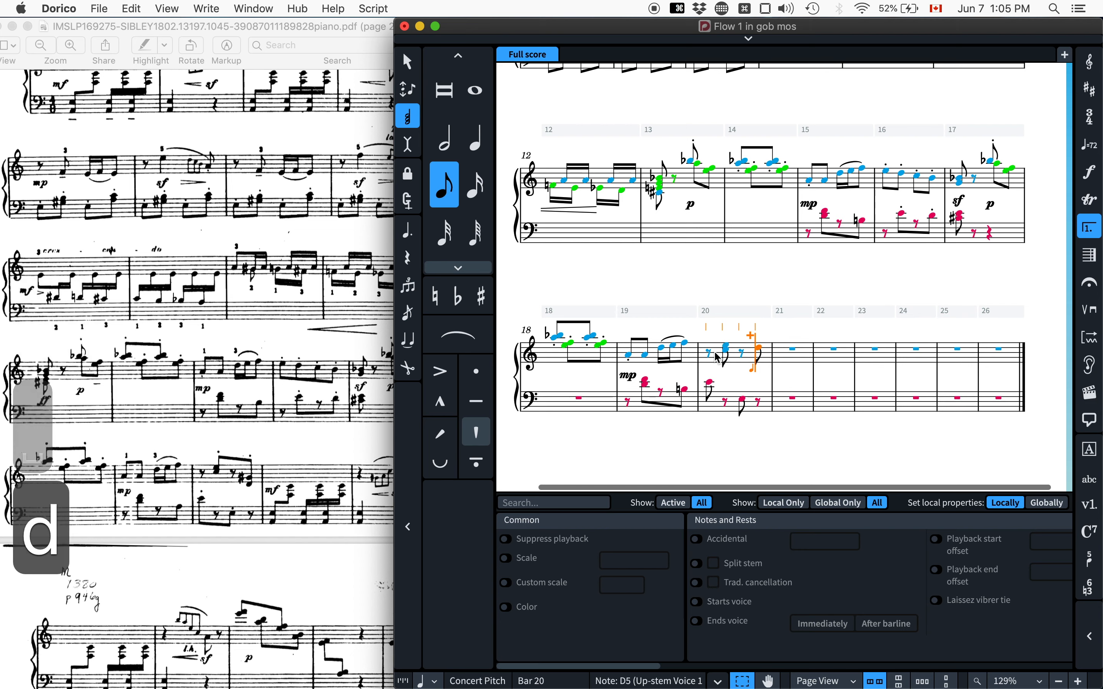
{"action": "key", "text": "alt+g"}
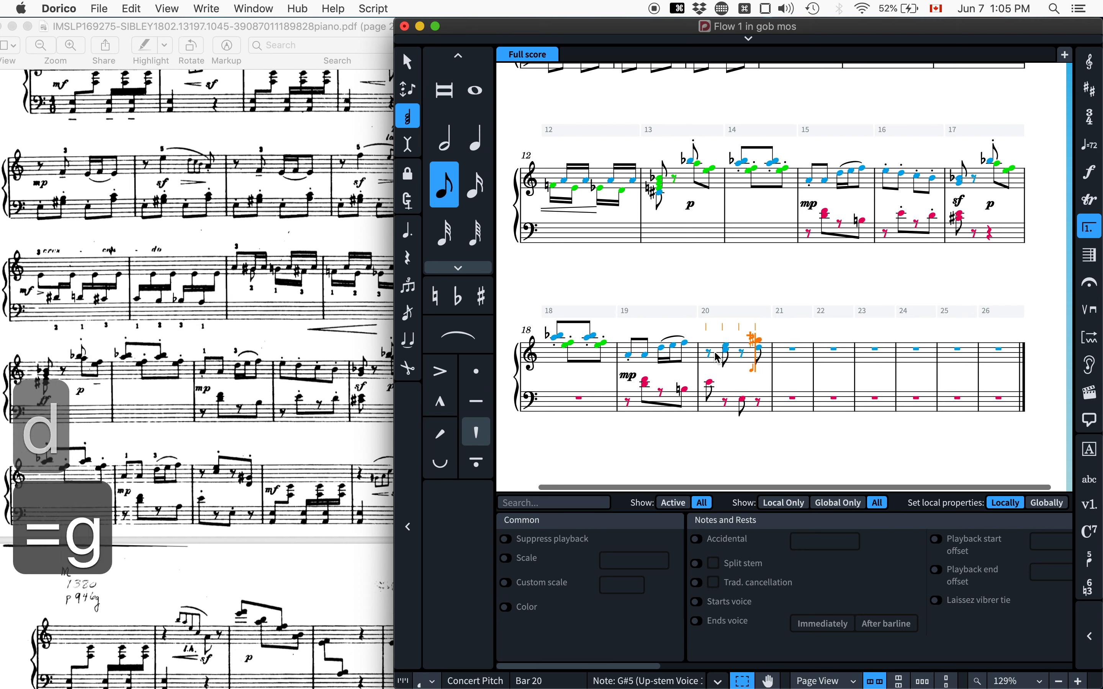
{"action": "key", "text": "Return"}
{"action": "key", "text": "question"}
{"action": "key", "text": "alt+super+Down"}
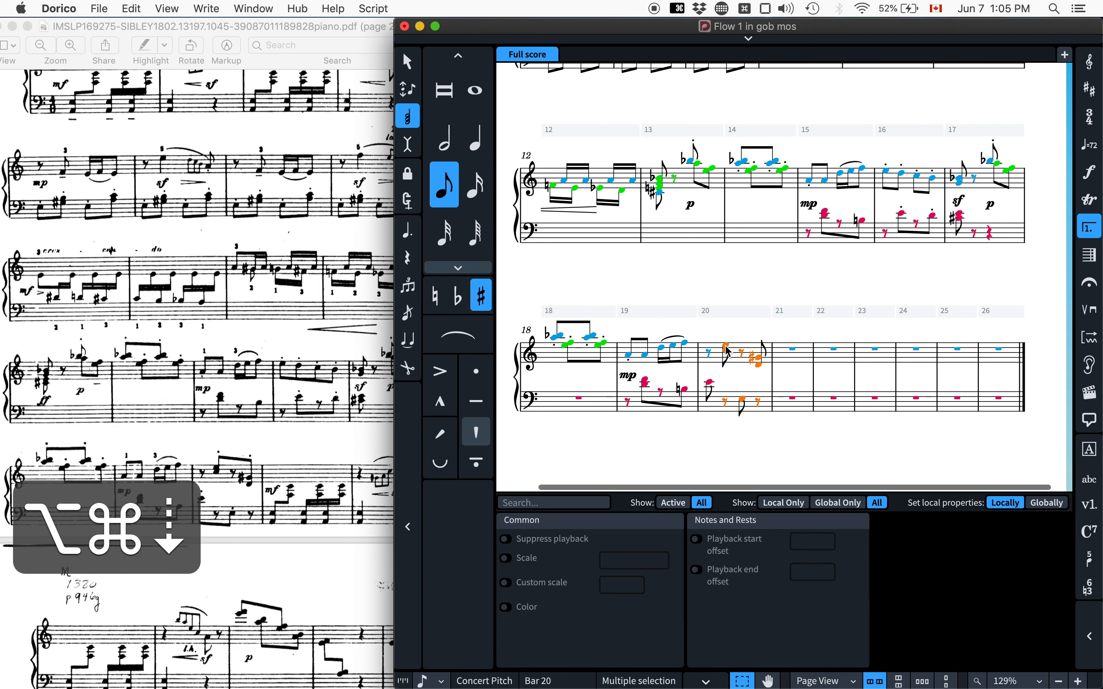
Beam the eighth notes of bar 20 together across the rests in each staff and mark them staccato.
{"action": "key", "text": "alt+b"}
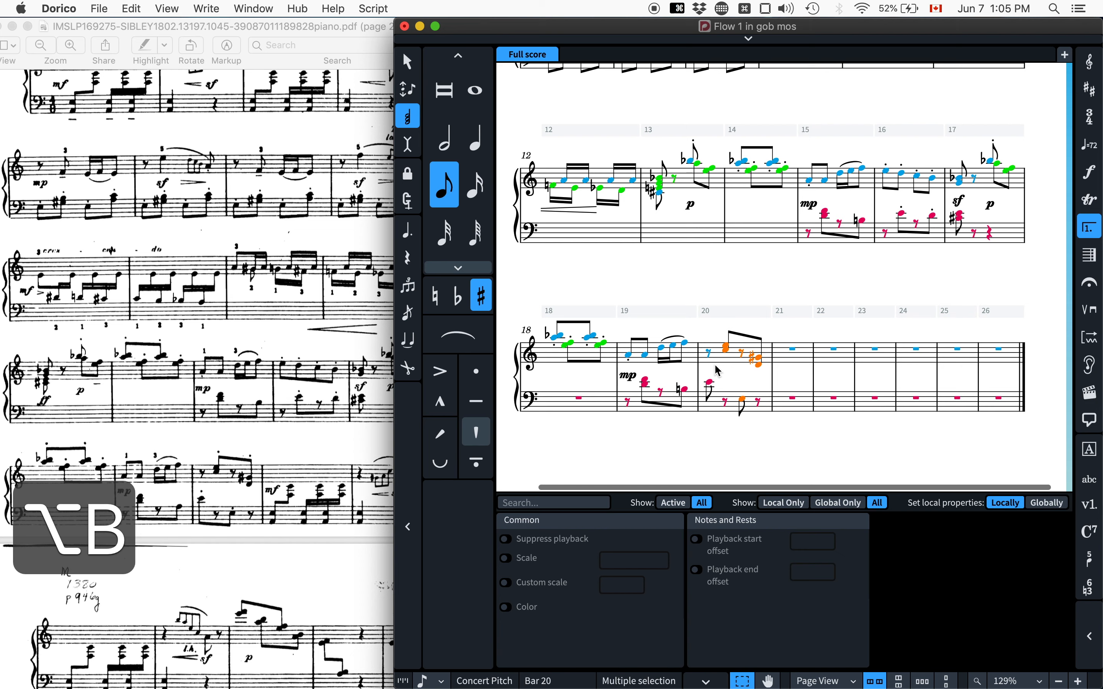
{"action": "key", "text": "bracketright"}
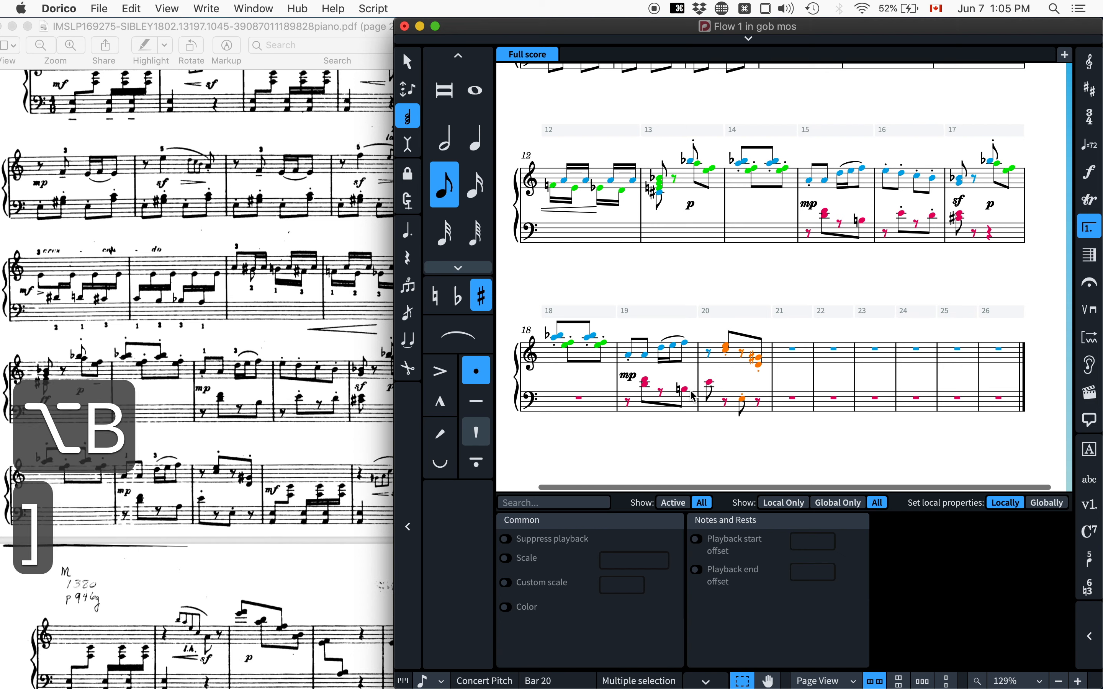
{"action": "left_click", "coordinate": [743, 401]}
{"action": "left_click", "coordinate": [712, 386], "text": "shift"}
{"action": "key", "text": "alt+b"}
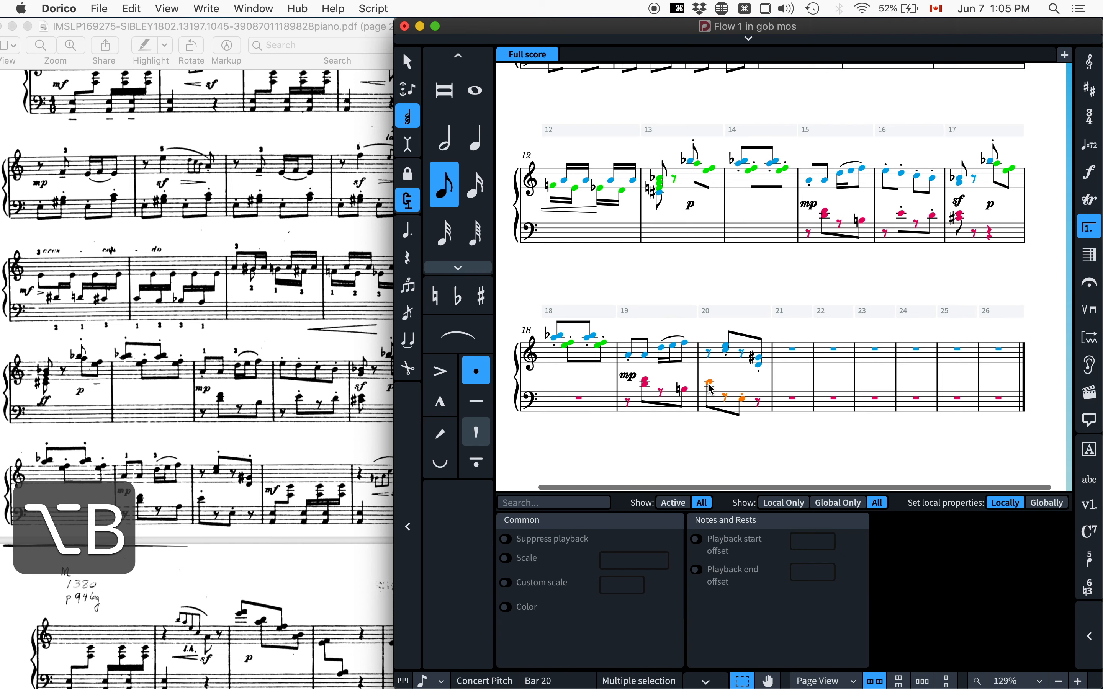
{"action": "key", "text": "bracketright"}
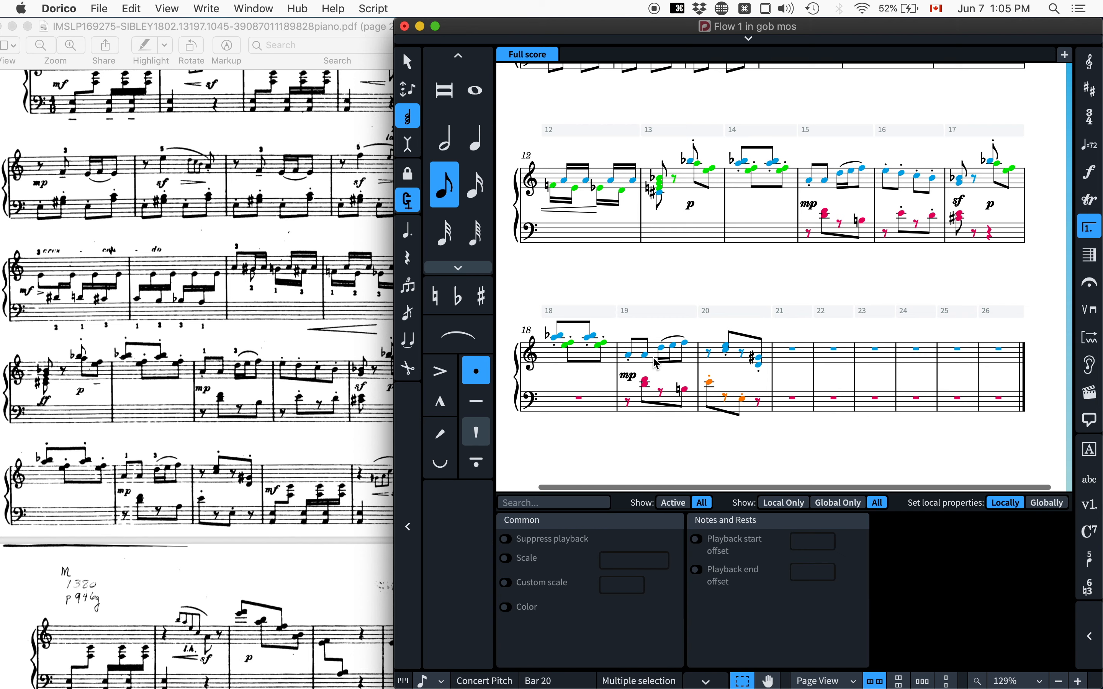
{"action": "key", "text": "backslash"}
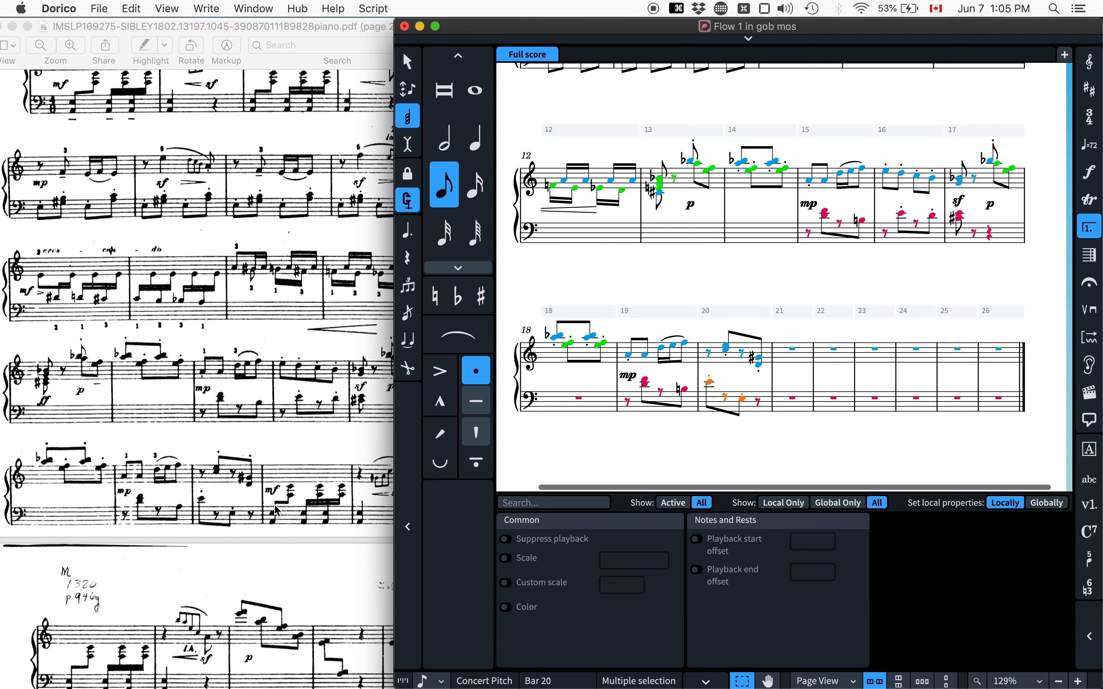
Compare the scanned passage following bar 20 with the opening bars 1 to 4 of the piece.
{"action": "left_click", "coordinate": [340, 510]}
{"action": "scroll", "coordinate": [339, 510], "scroll_direction": "down", "scroll_amount": 10}
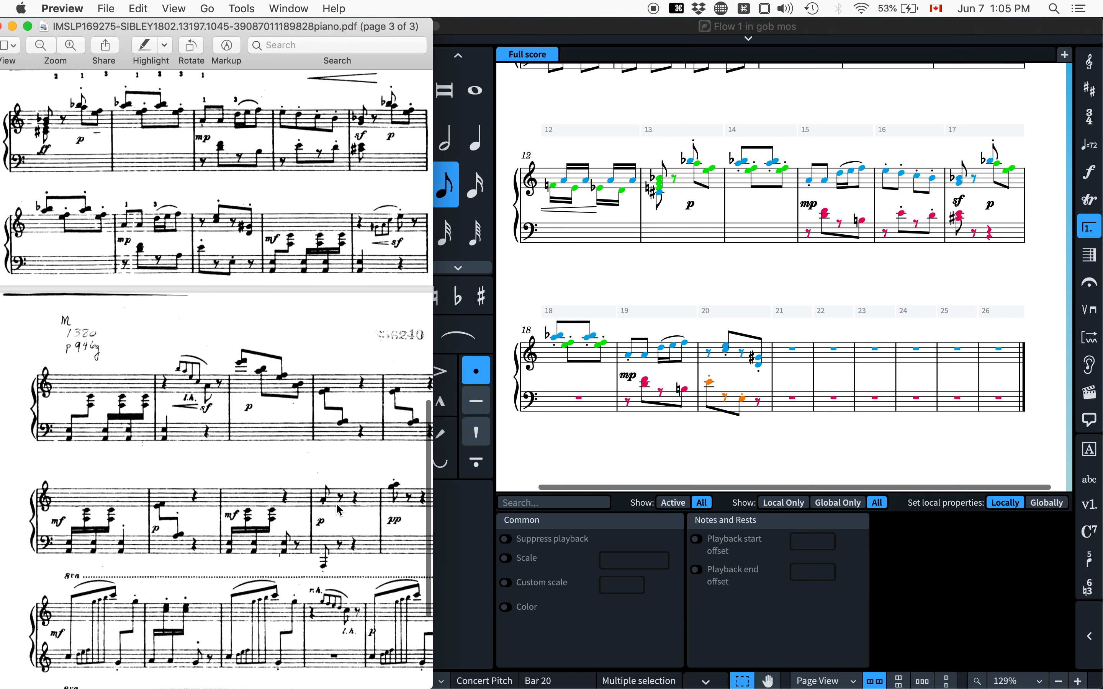
{"action": "scroll", "coordinate": [338, 508], "scroll_direction": "up", "scroll_amount": 3}
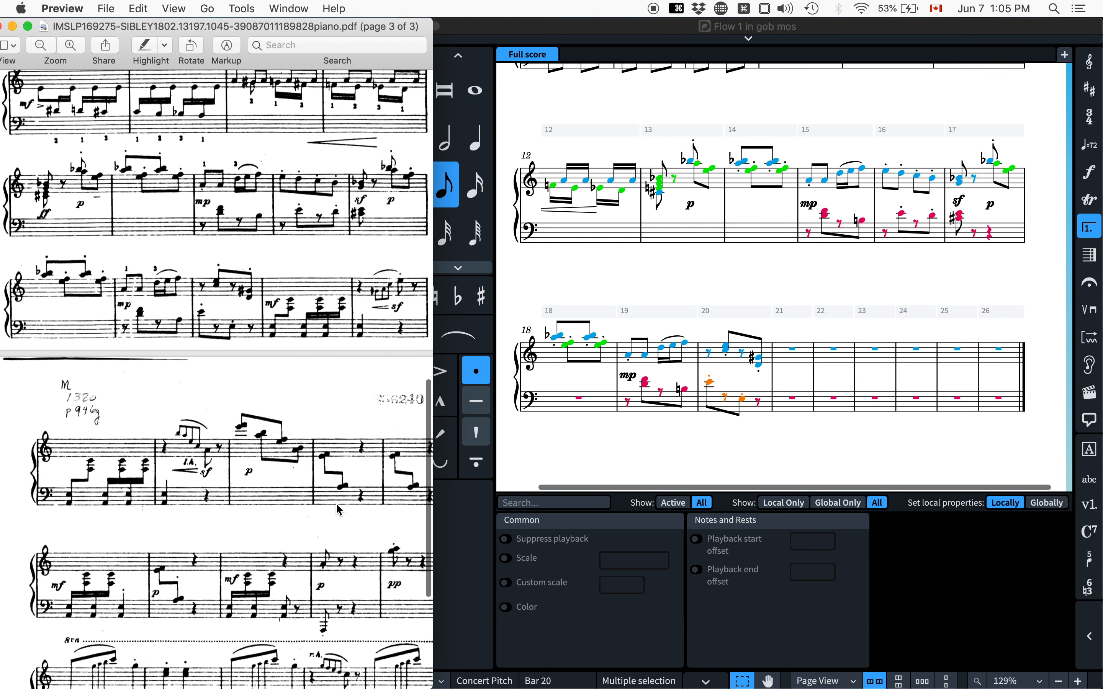
{"action": "scroll", "coordinate": [340, 510], "scroll_direction": "up", "scroll_amount": 5}
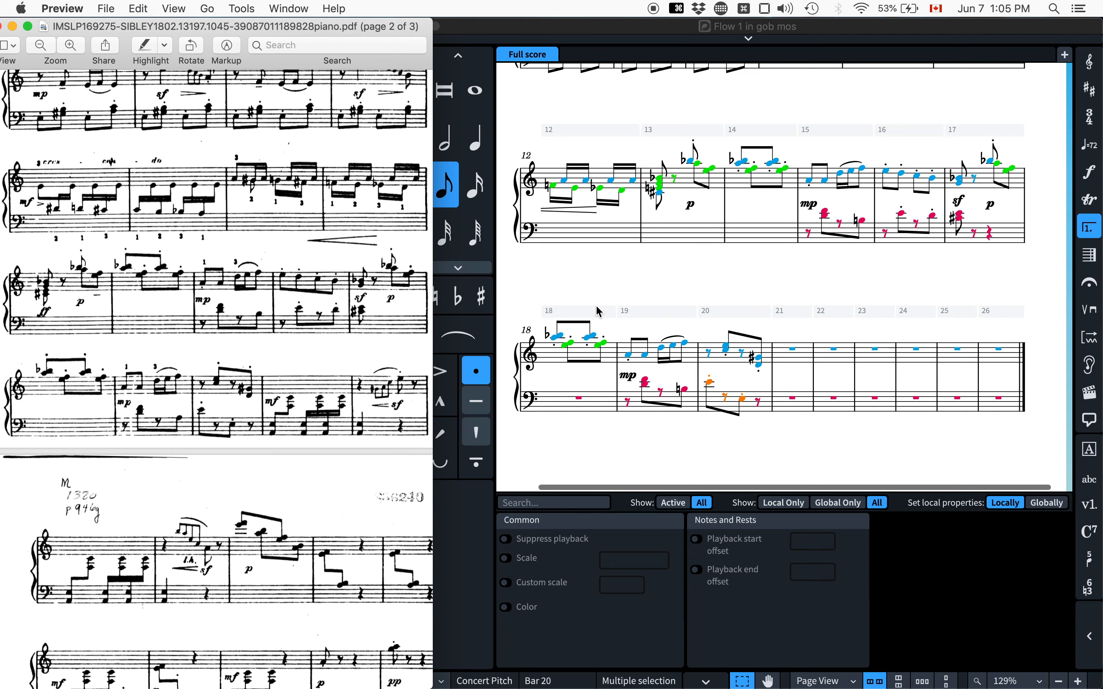
{"action": "scroll", "coordinate": [599, 312], "scroll_direction": "up", "scroll_amount": 10}
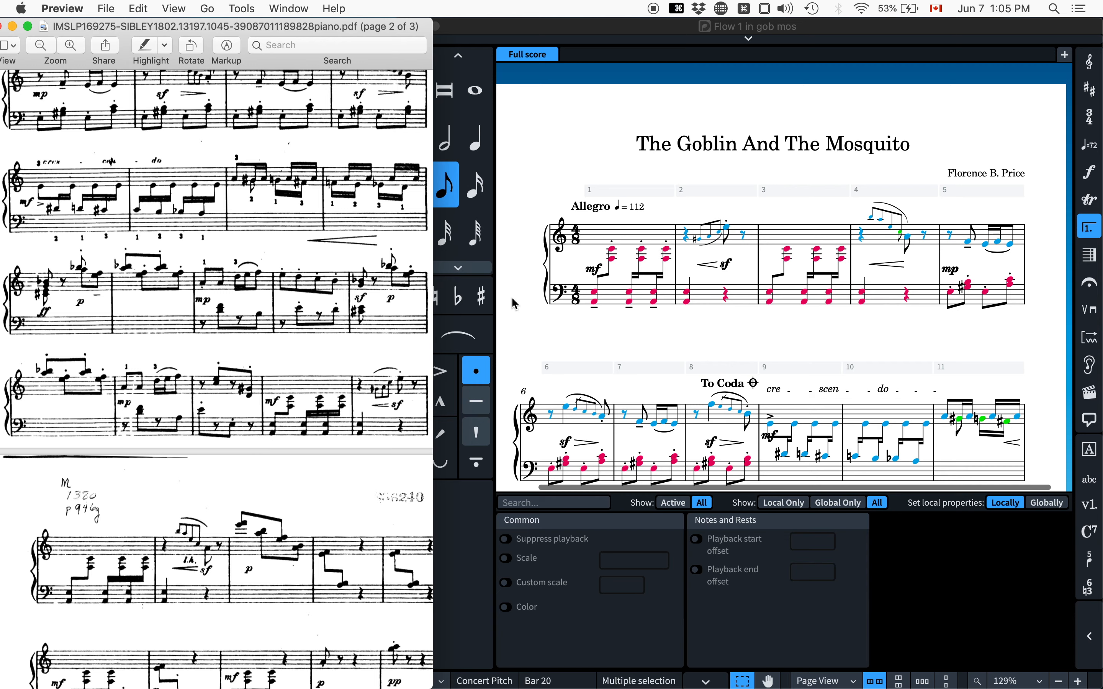
{"action": "scroll", "coordinate": [318, 338], "scroll_direction": "up", "scroll_amount": 10}
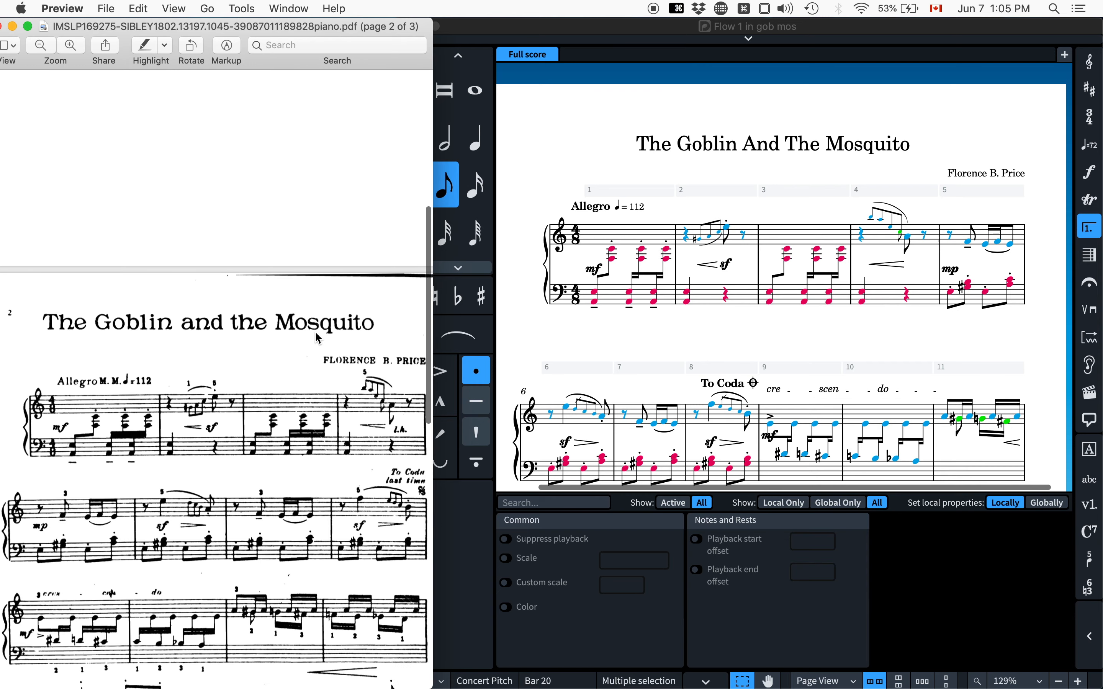
{"action": "scroll", "coordinate": [318, 338], "scroll_direction": "down", "scroll_amount": 12}
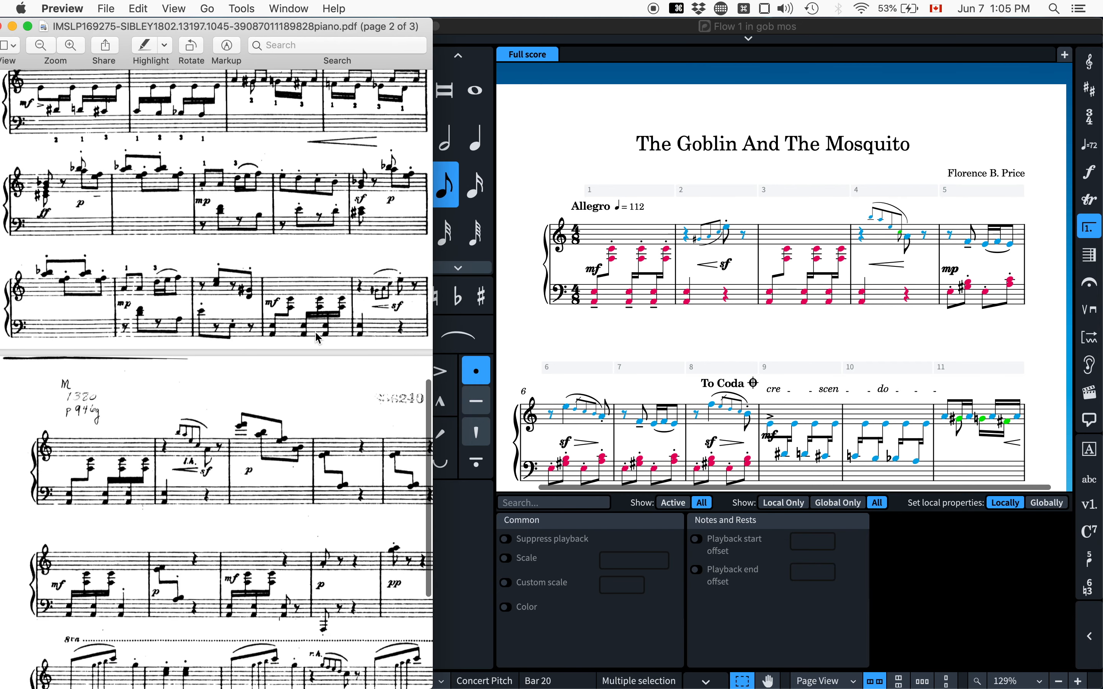
{"action": "scroll", "coordinate": [318, 338], "scroll_direction": "up", "scroll_amount": 2}
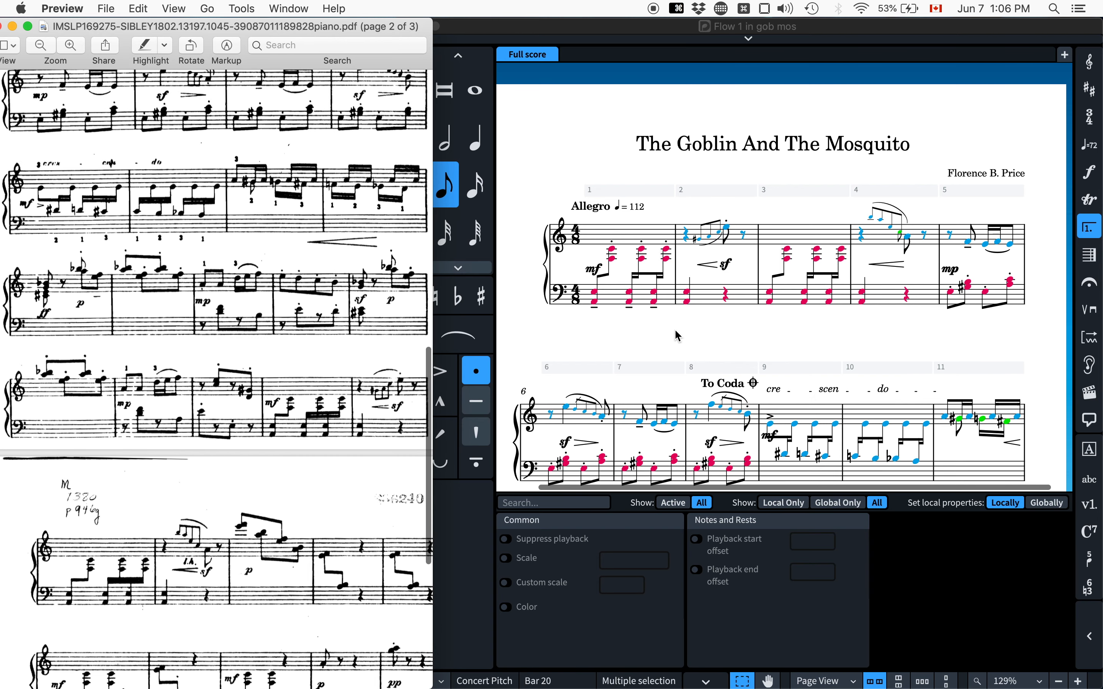
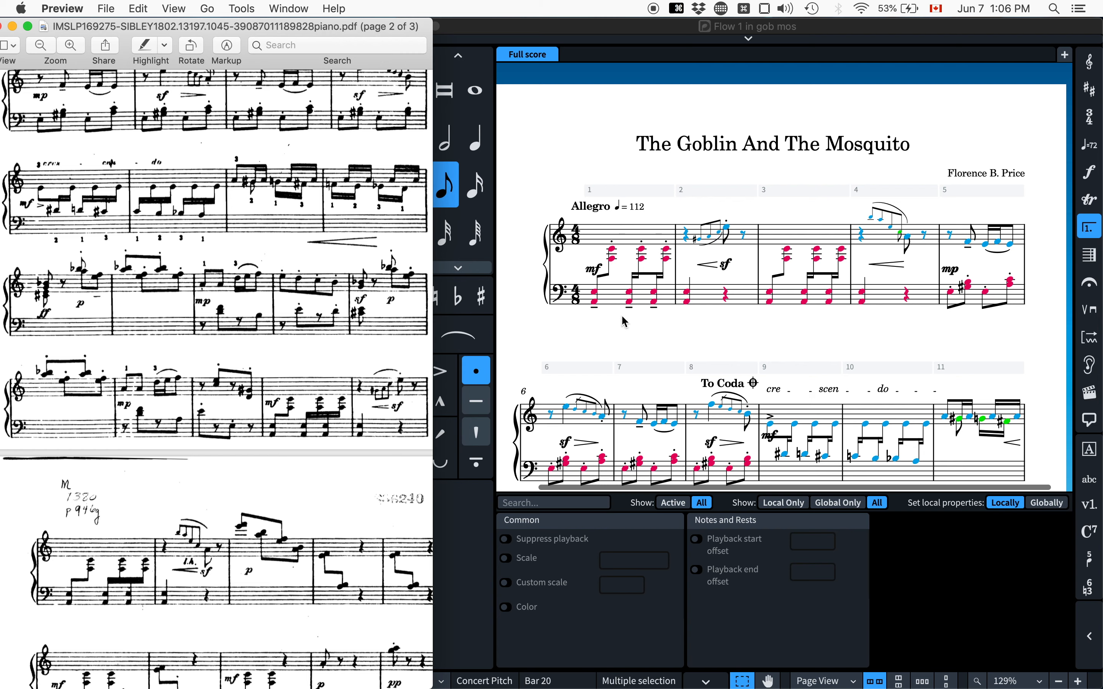
Copy bars 1 to 4 of both staves, including their dynamics and slurs, and paste them at bar 21.
{"action": "left_click", "coordinate": [603, 290]}
{"action": "left_click", "coordinate": [602, 289]}
{"action": "left_click", "coordinate": [880, 244], "text": "shift"}
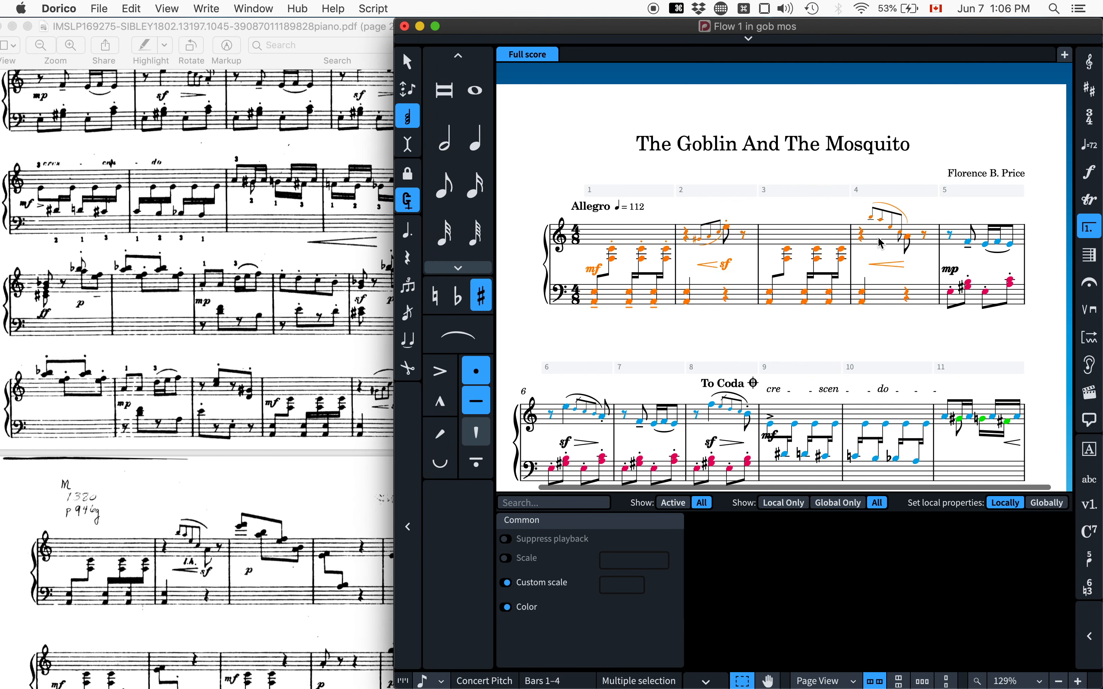
{"action": "key", "text": "super+c"}
{"action": "scroll", "coordinate": [880, 244], "scroll_direction": "down", "scroll_amount": 10}
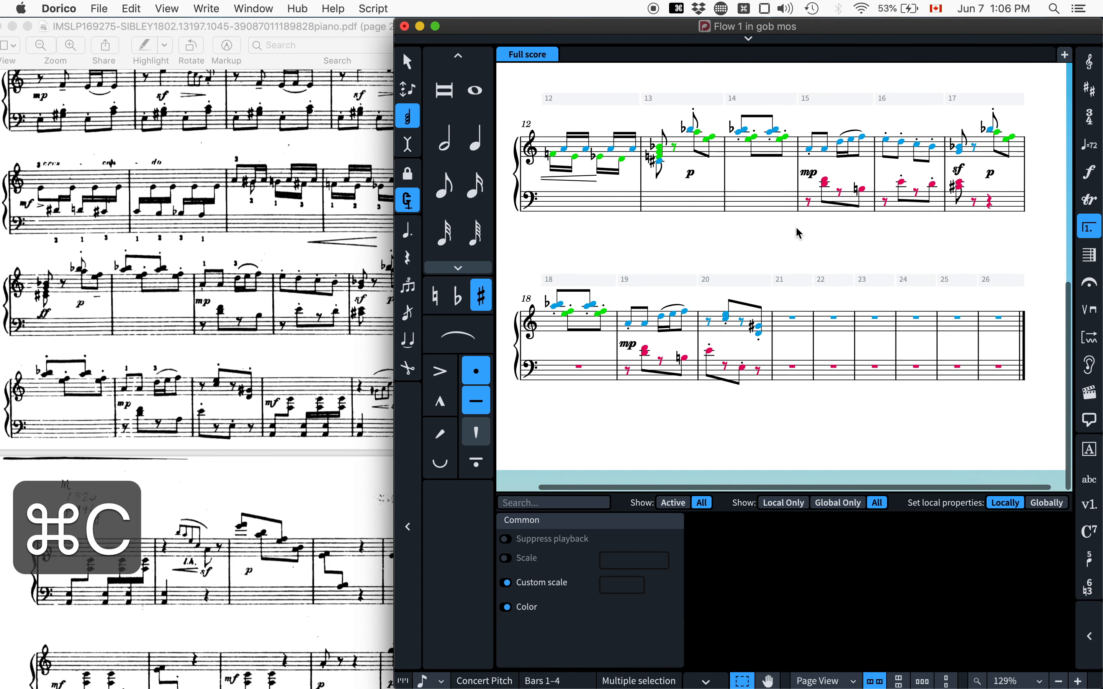
{"action": "left_click", "coordinate": [786, 376]}
{"action": "key", "text": "super+v"}
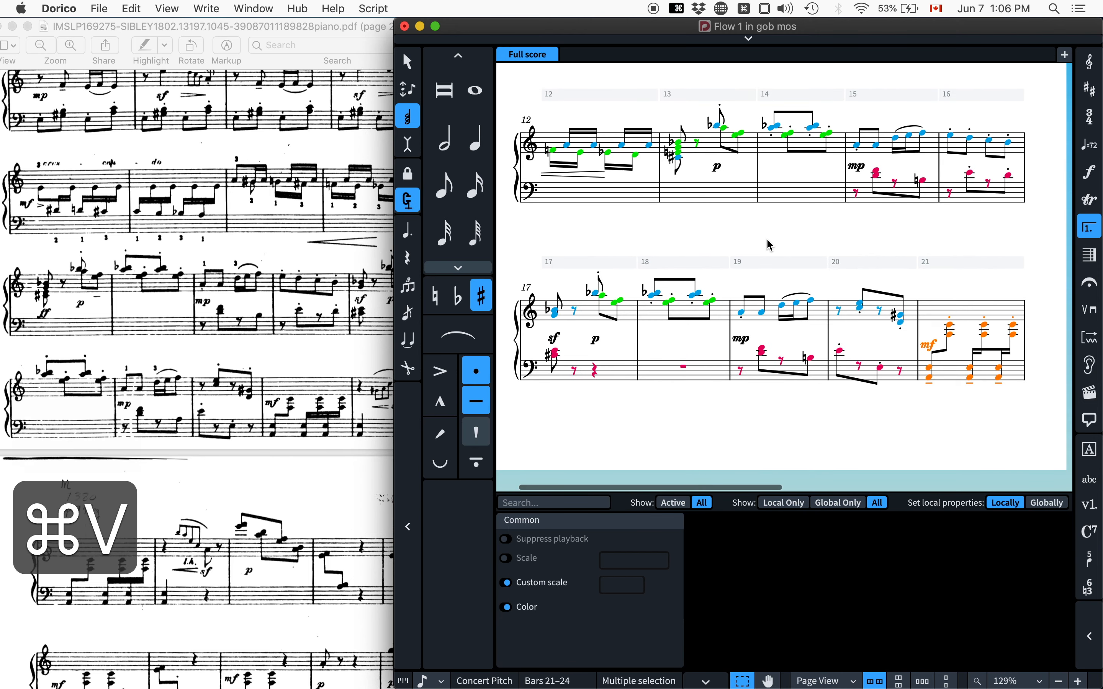
Switch the score to galley view and bring the pasted bars up to bar 24 into view.
{"action": "left_click", "coordinate": [264, 449]}
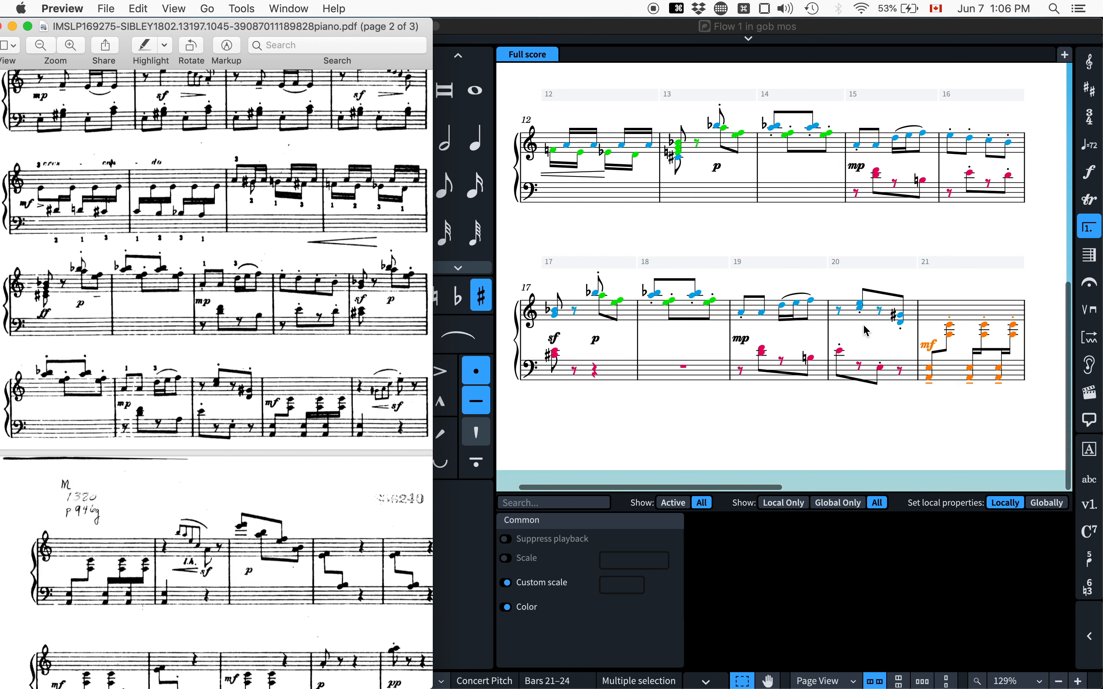
{"action": "scroll", "coordinate": [960, 370], "scroll_direction": "right", "scroll_amount": 1}
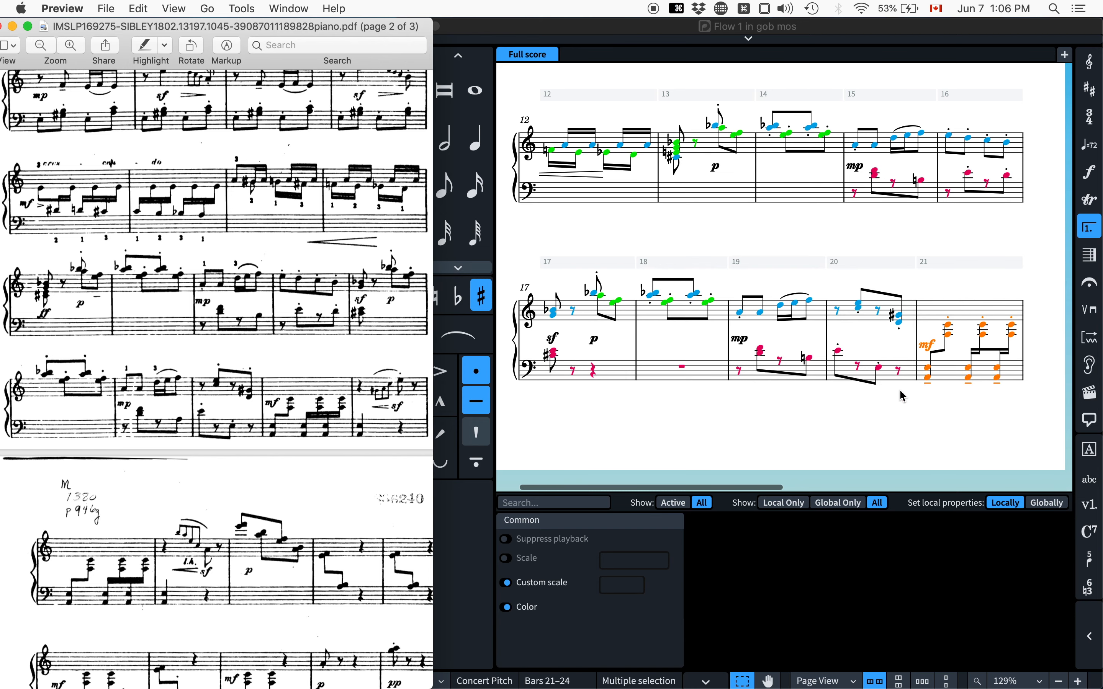
{"action": "left_click", "coordinate": [896, 404]}
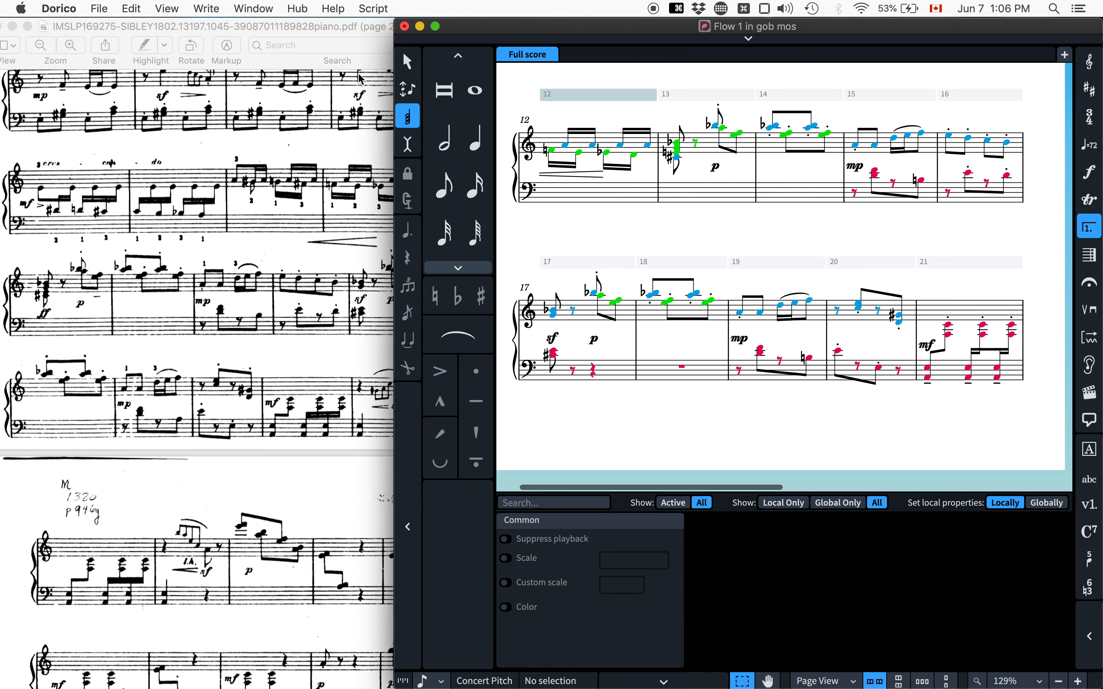
{"action": "left_click", "coordinate": [167, 8]}
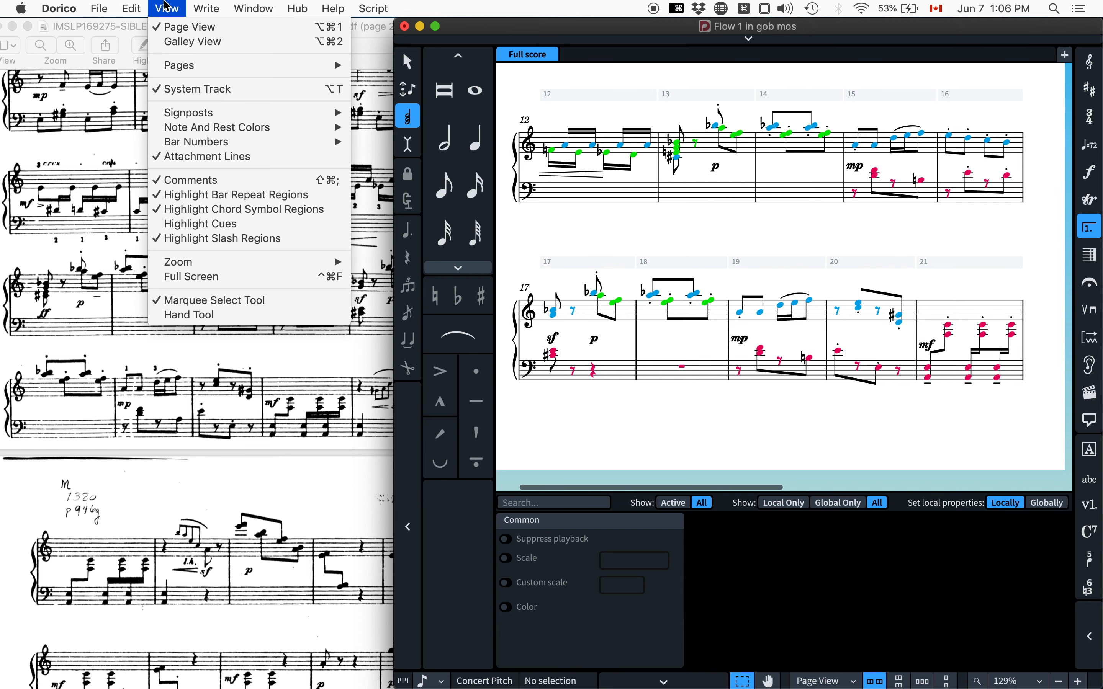
{"action": "left_click", "coordinate": [181, 46]}
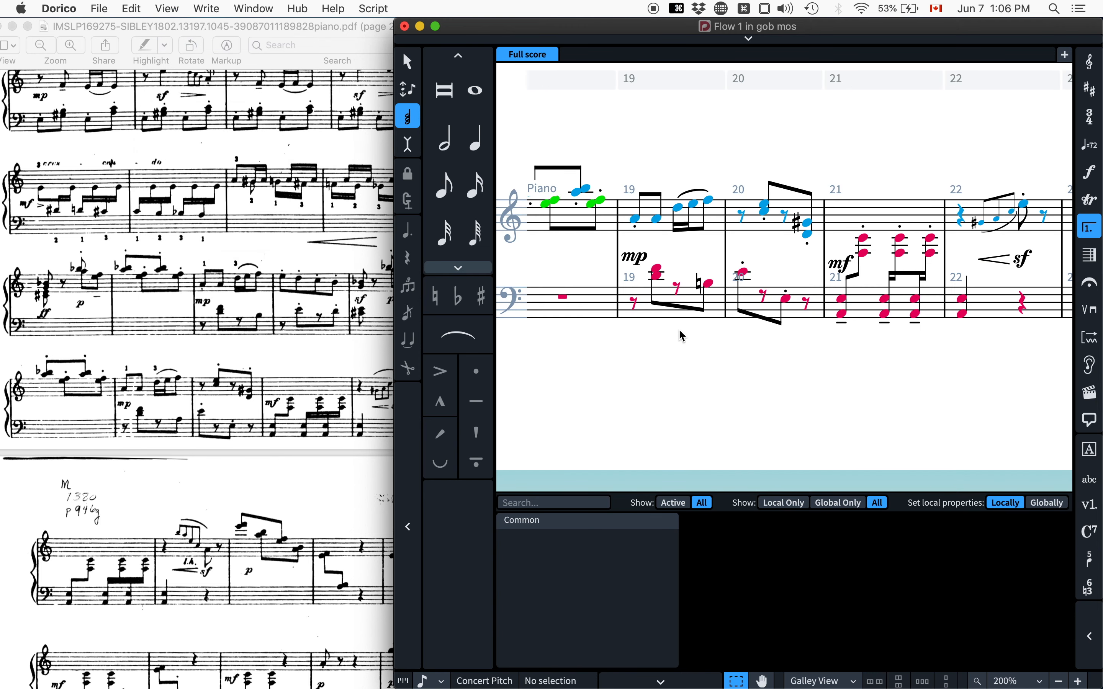
{"action": "scroll", "coordinate": [829, 255], "scroll_direction": "right", "scroll_amount": 10}
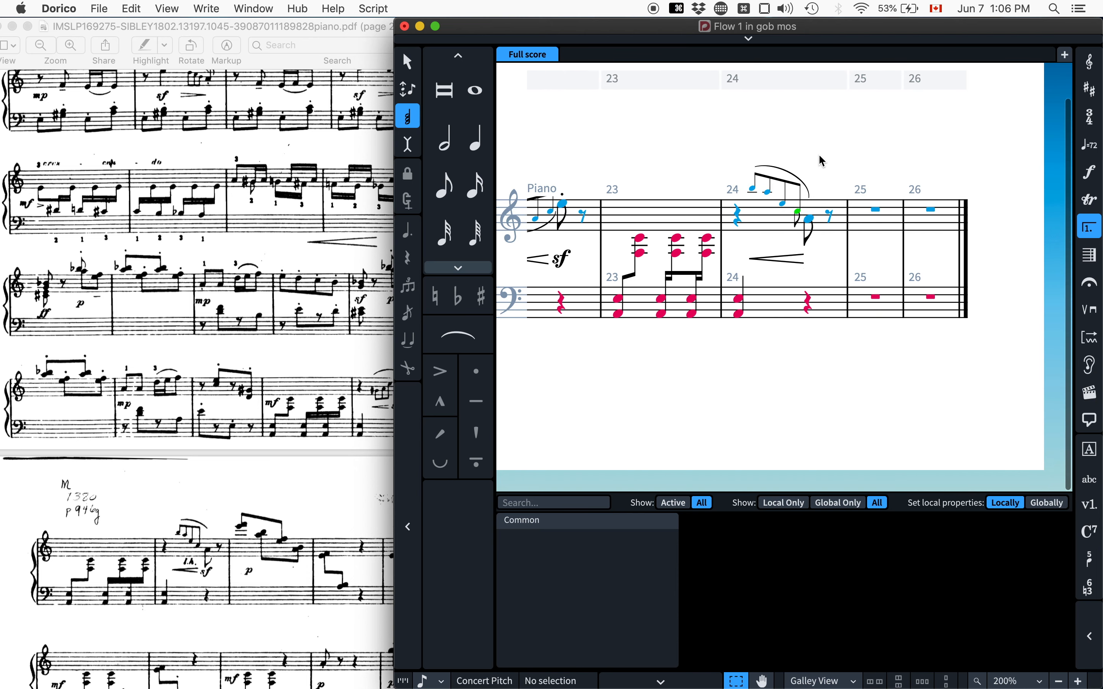
Try adding a separate sf dynamic at the final upper-staff note of bar 24, checking the scan, and delete it again.
{"action": "left_click", "coordinate": [291, 369]}
{"action": "scroll", "coordinate": [290, 370], "scroll_direction": "down", "scroll_amount": 3}
{"action": "scroll", "coordinate": [290, 369], "scroll_direction": "down", "scroll_amount": 6}
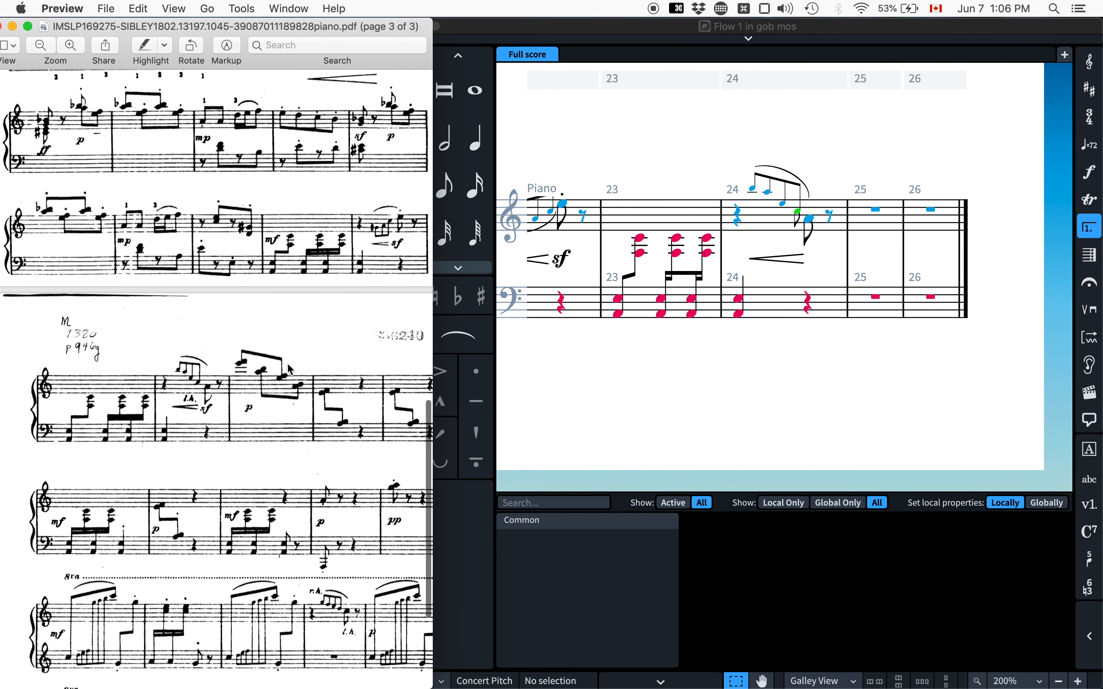
{"action": "scroll", "coordinate": [290, 370], "scroll_direction": "down", "scroll_amount": 5}
{"action": "scroll", "coordinate": [273, 314], "scroll_direction": "right", "scroll_amount": 2}
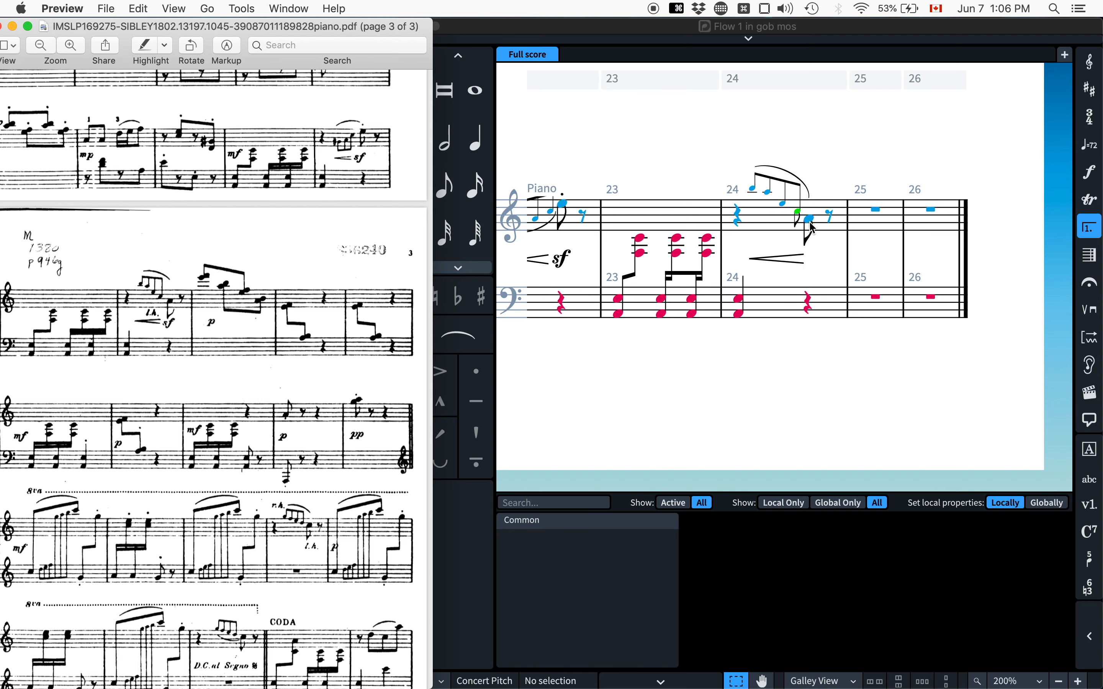
{"action": "left_click", "coordinate": [812, 227]}
{"action": "key", "text": "shift+d"}
{"action": "type", "text": "sf"}
{"action": "key", "text": "Return"}
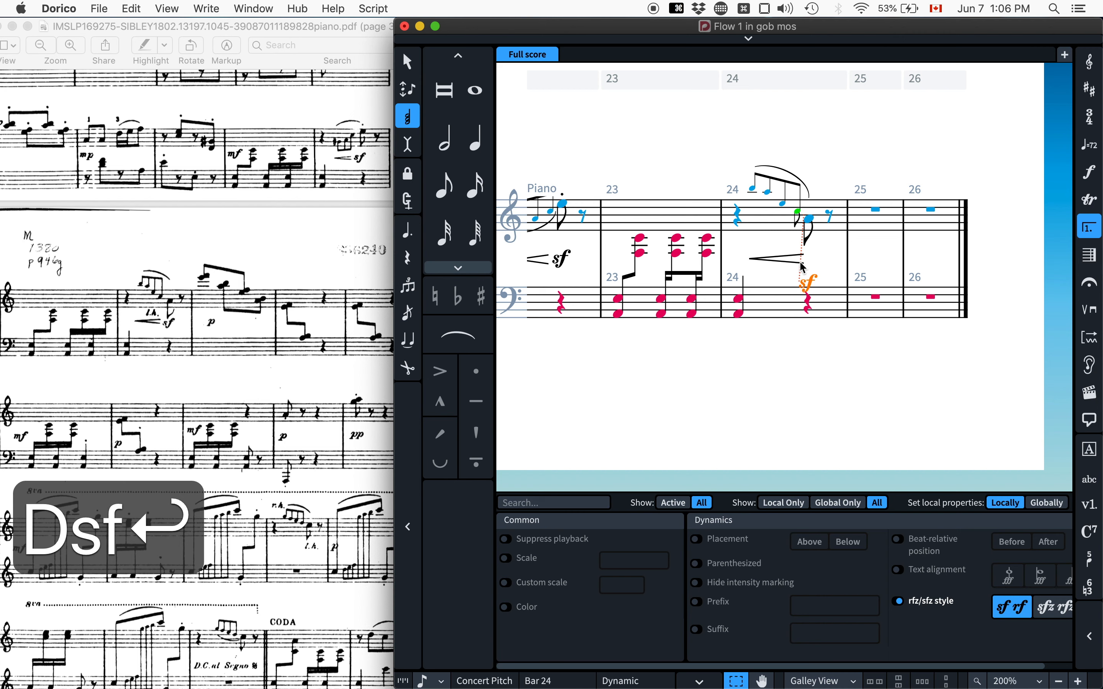
{"action": "key", "text": "BackSpace"}
Edit the crescendo hairpin in bar 24 so that it leads to an sf dynamic.
{"action": "key", "text": "Return"}
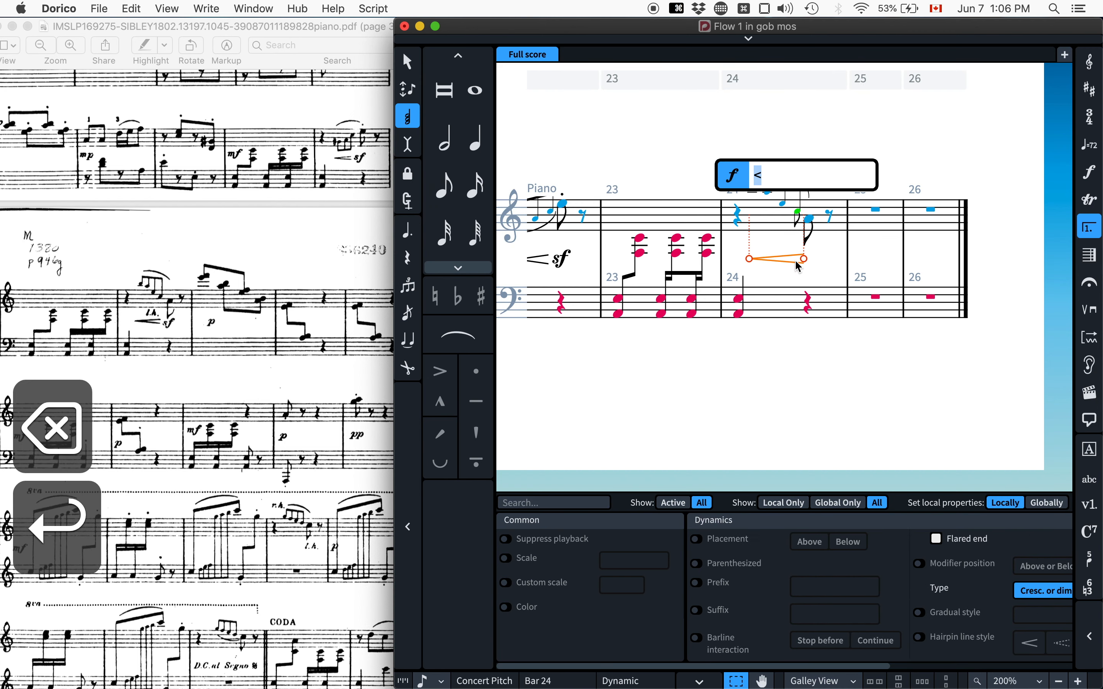
{"action": "key", "text": "Right"}
{"action": "type", "text": "sf"}
{"action": "key", "text": "Return"}
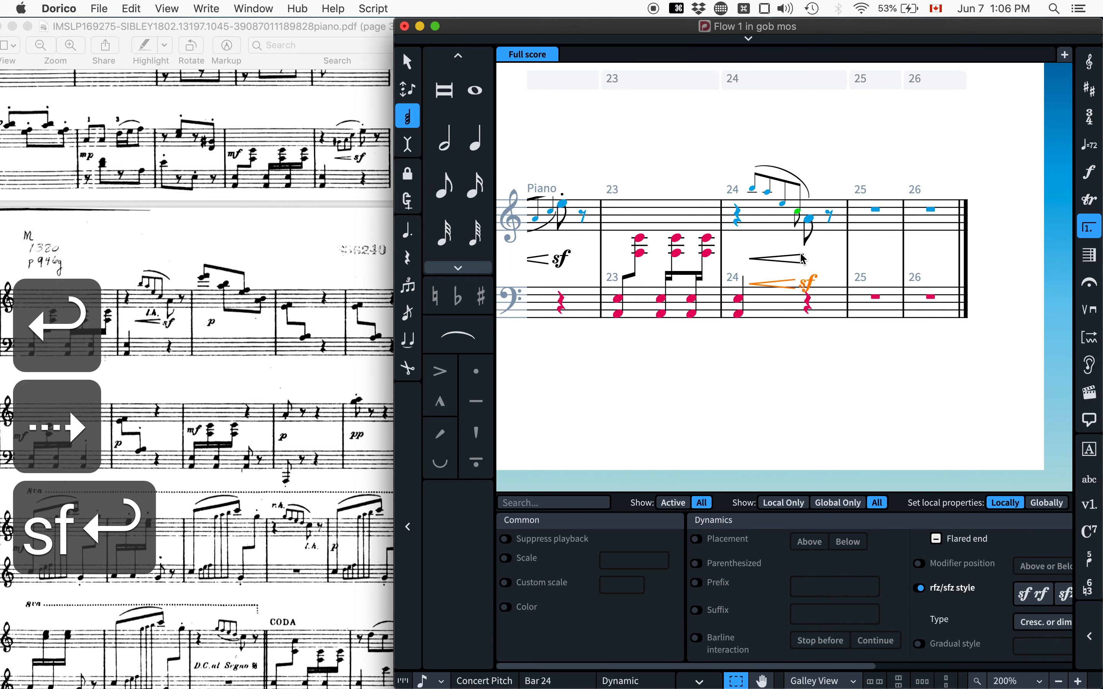
Delete the duplicate crescendo hairpins and the sf dynamic from bar 24.
{"action": "key", "text": "BackSpace"}
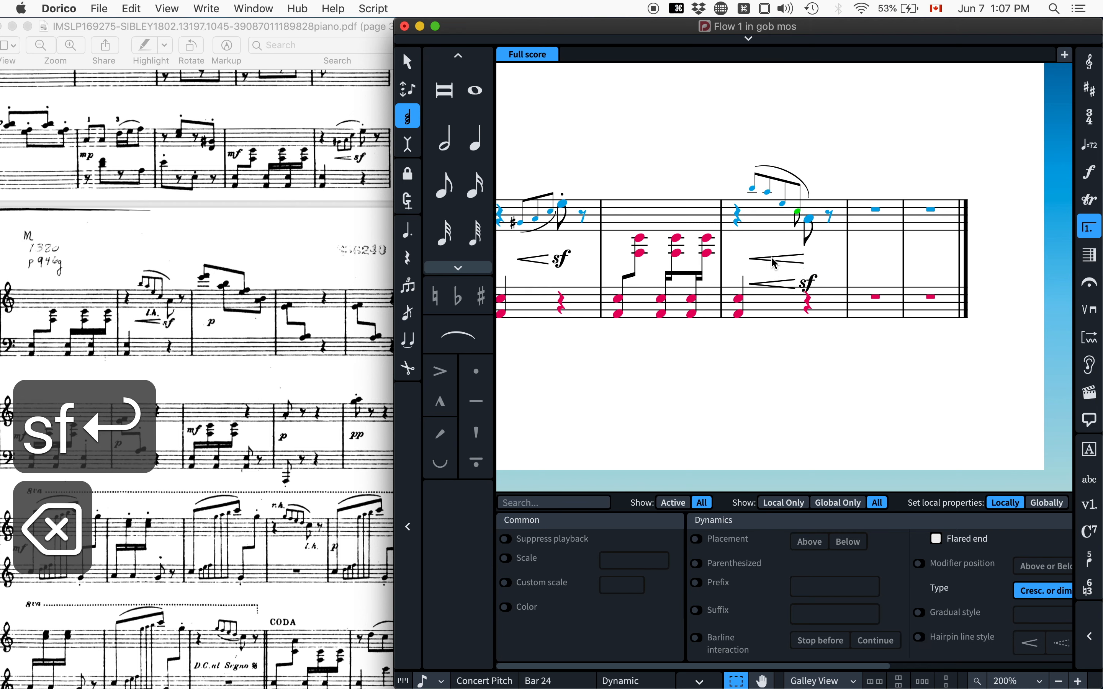
{"action": "left_click", "coordinate": [786, 285]}
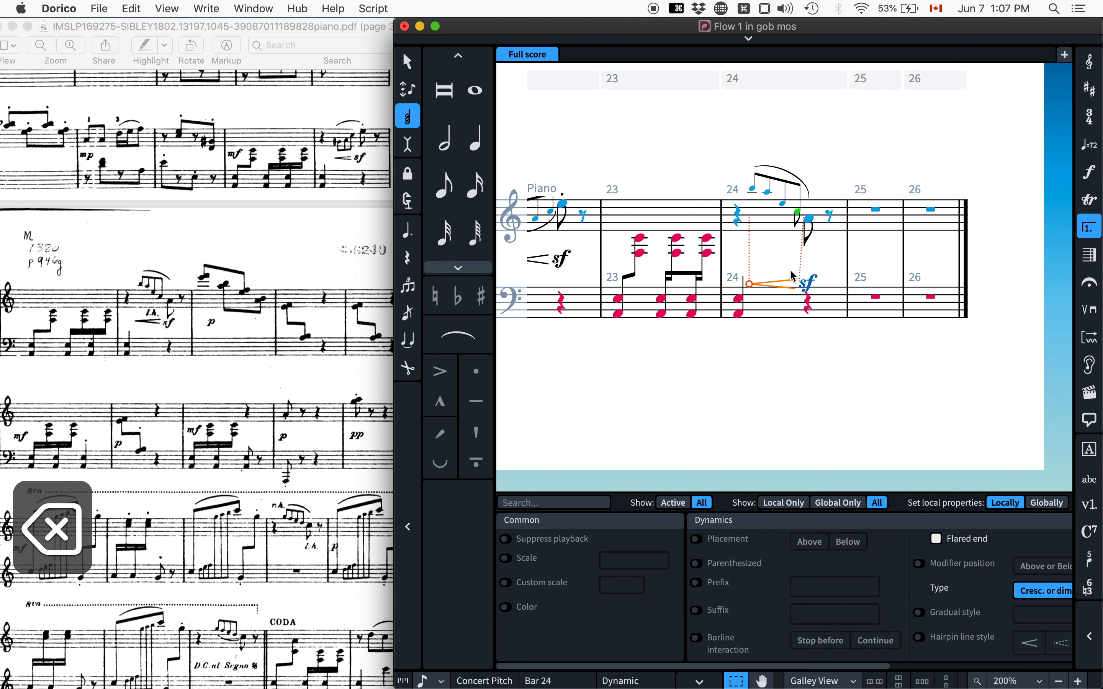
{"action": "key", "text": "BackSpace"}
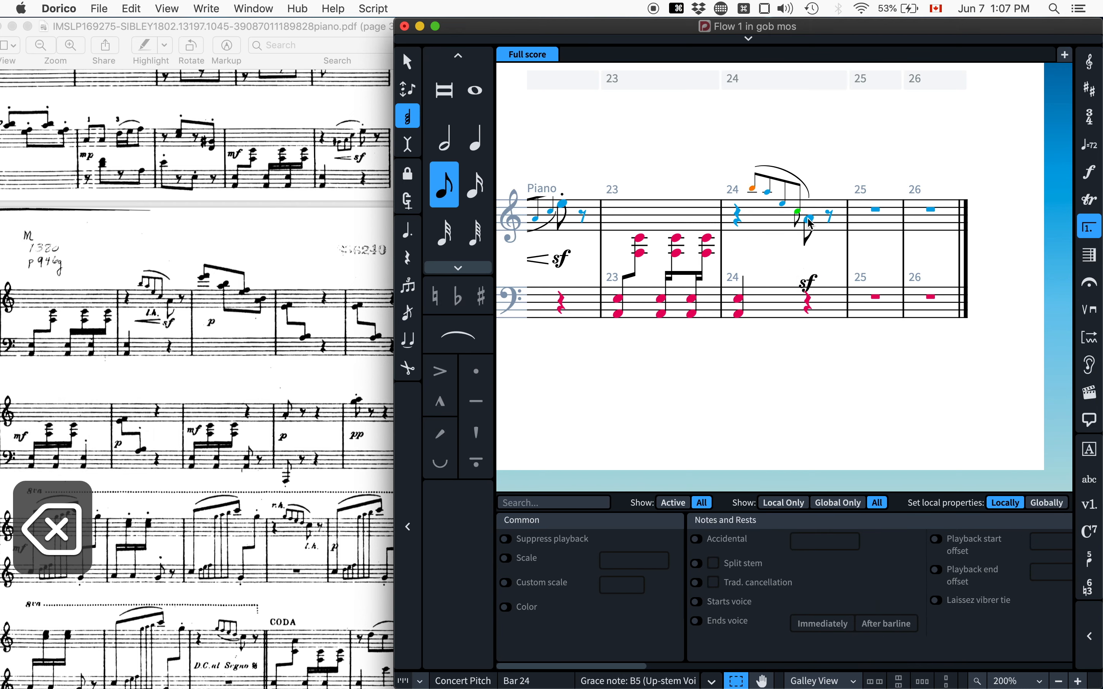
{"action": "left_click", "coordinate": [812, 224]}
{"action": "left_click", "coordinate": [813, 284]}
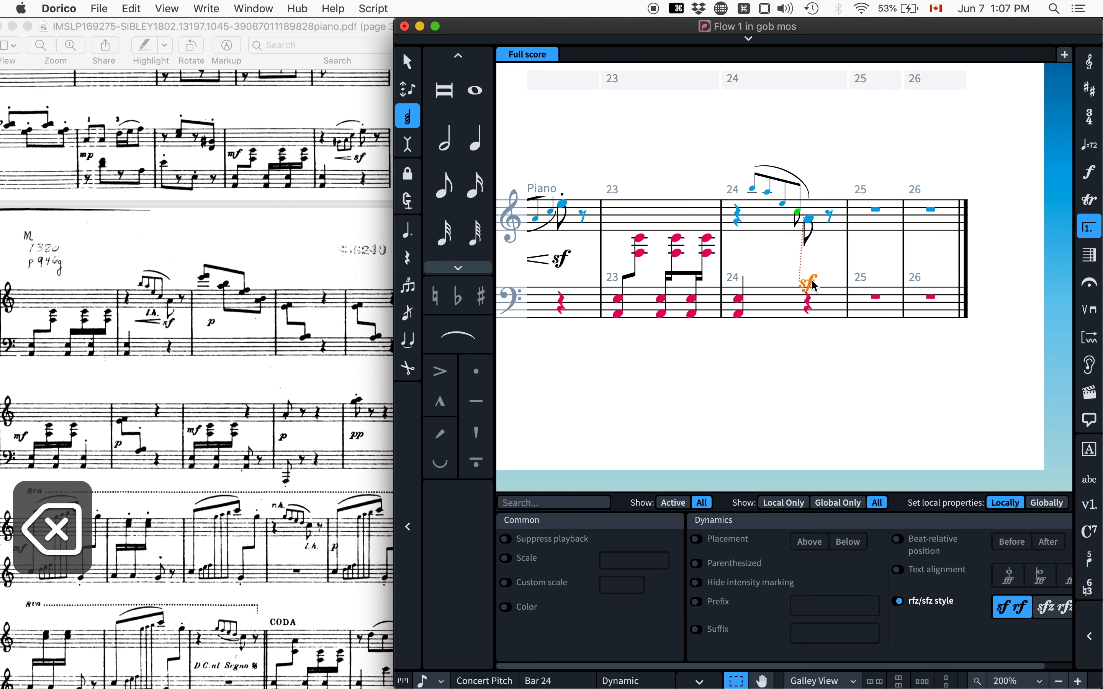
{"action": "key", "text": "BackSpace"}
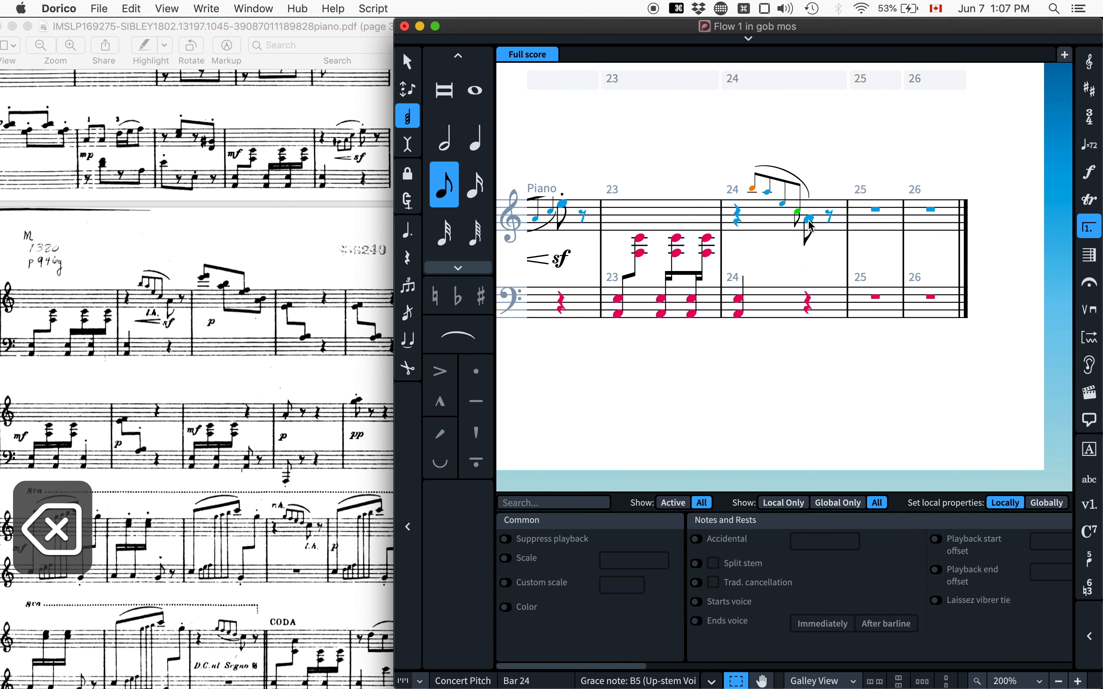
Add a crescendo leading to sf from the first grace note to the final upper-staff note of bar 24, placed below the staff.
{"action": "left_click", "coordinate": [811, 221], "text": "shift"}
{"action": "key", "text": "shift+d"}
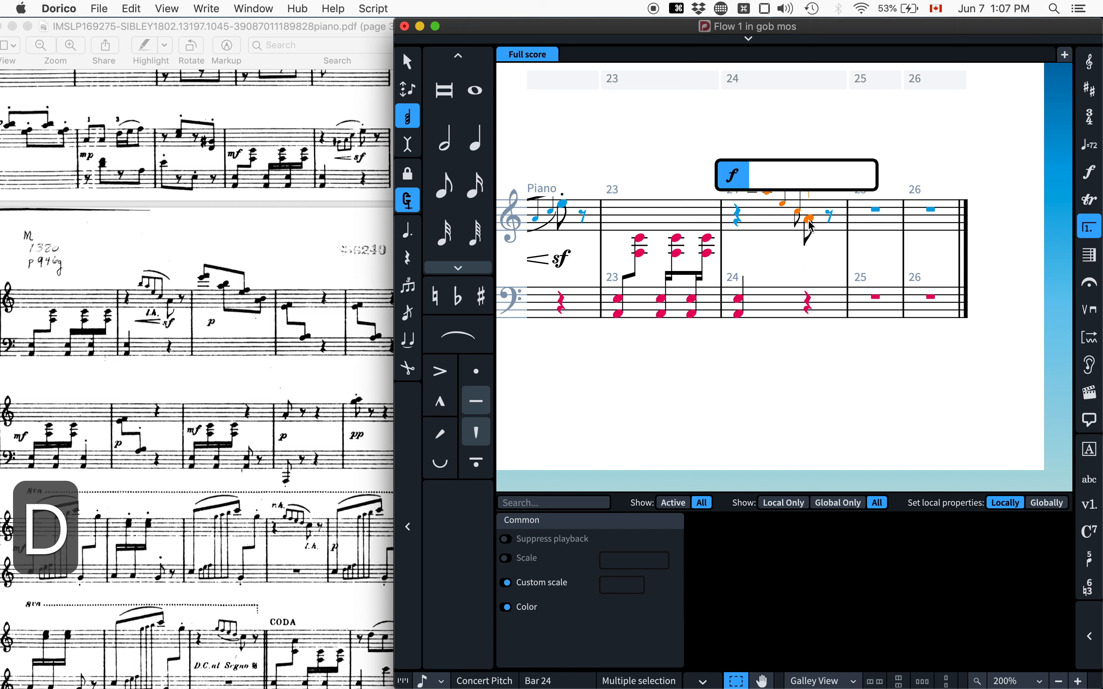
{"action": "type", "text": "<sf"}
{"action": "key", "text": "Return"}
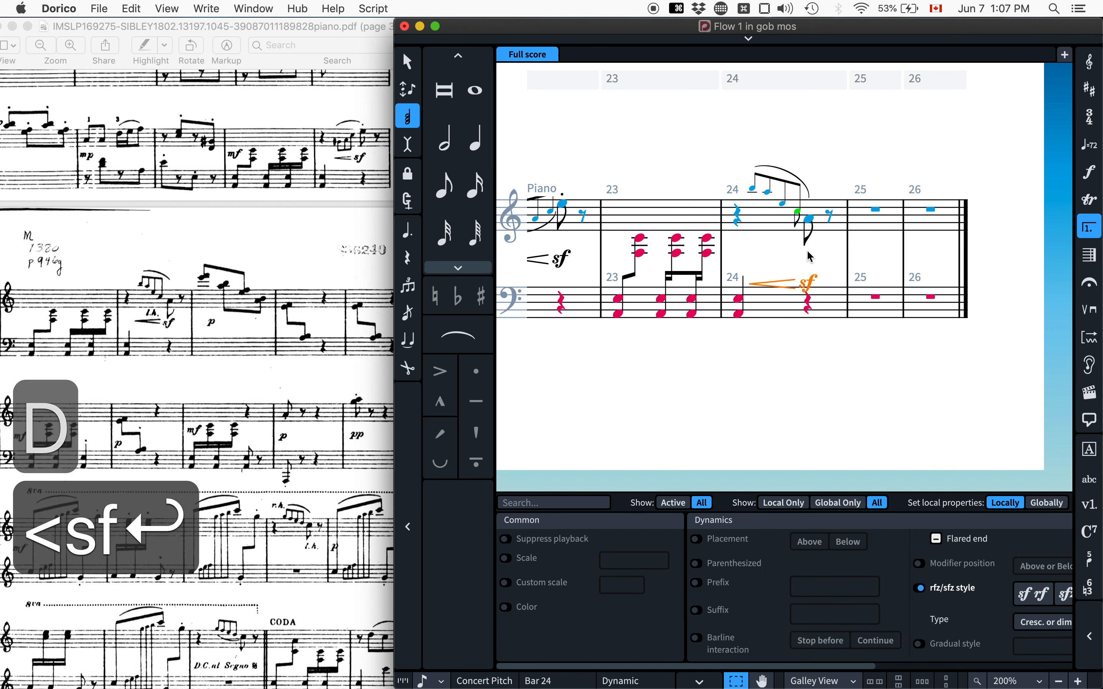
{"action": "key", "text": "f"}
{"action": "key", "text": "f"}
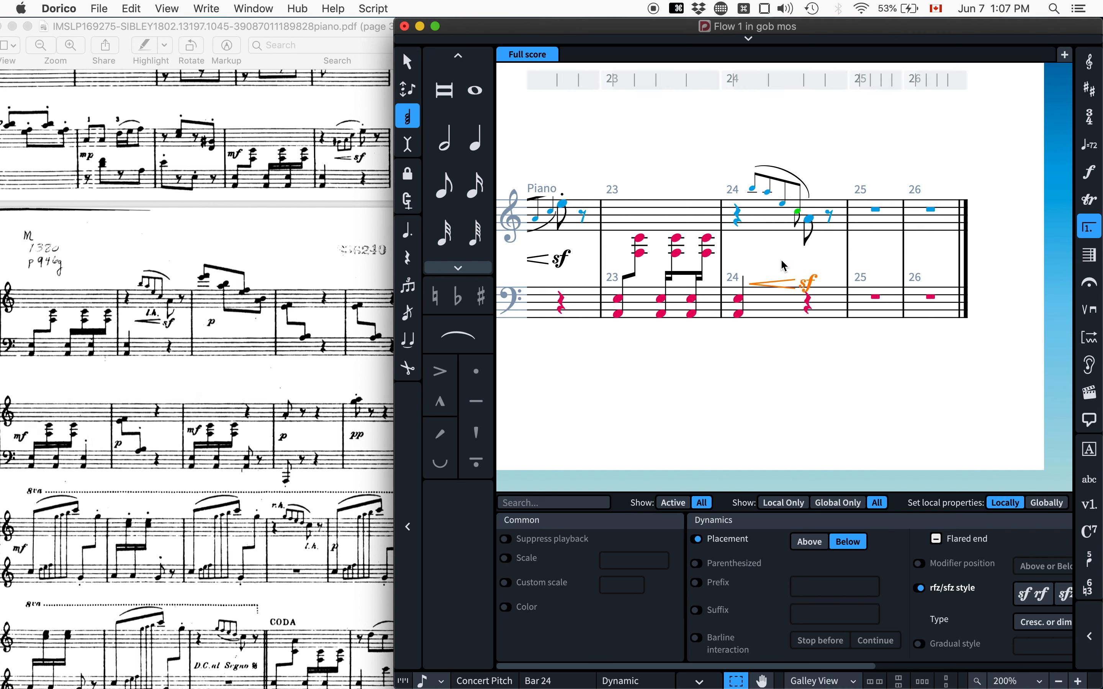
Switch to page view and group the crescendo-to-sf dynamics of bars 22 and 24.
{"action": "key", "text": "alt+super+1"}
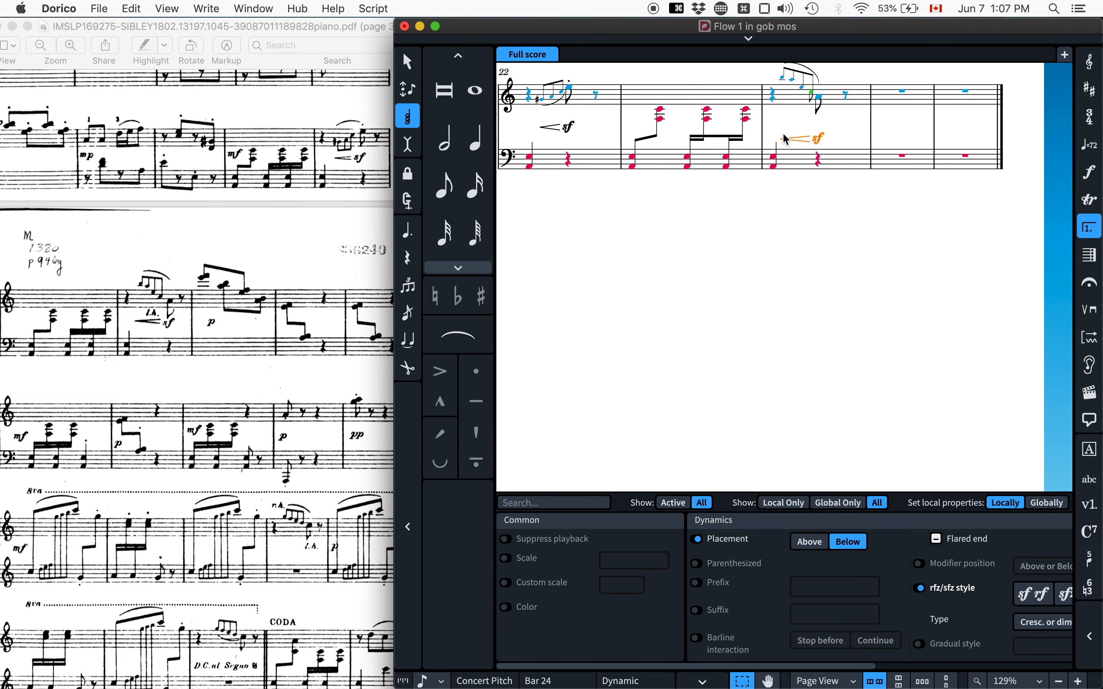
{"action": "left_click", "coordinate": [561, 223], "text": "super"}
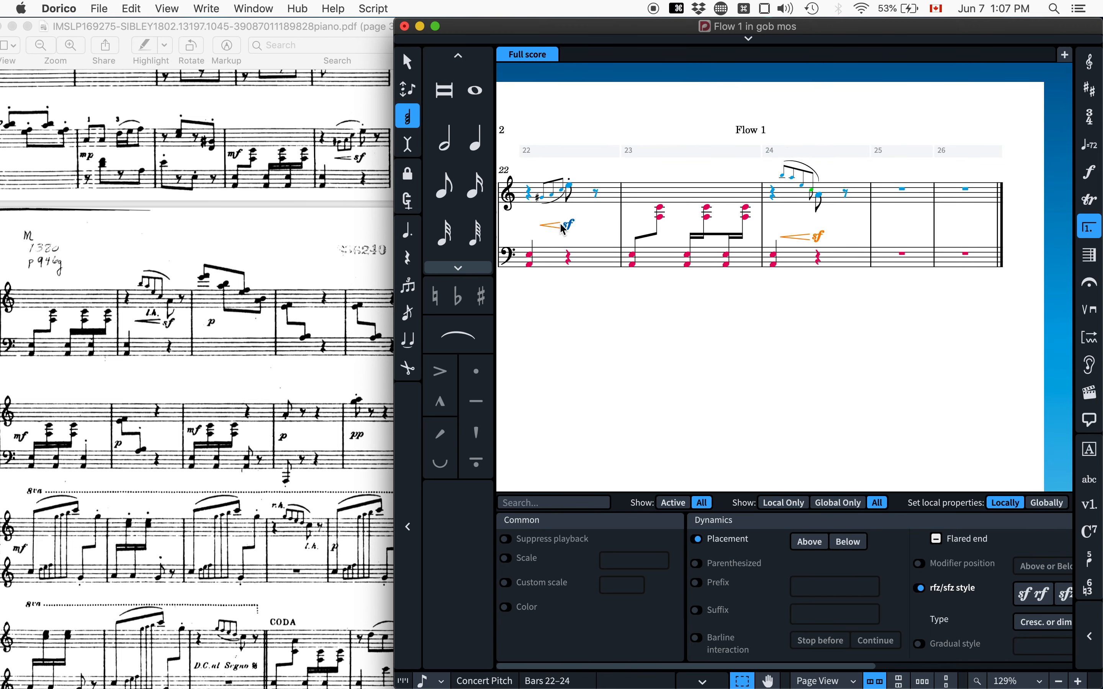
{"action": "right_click", "coordinate": [678, 123]}
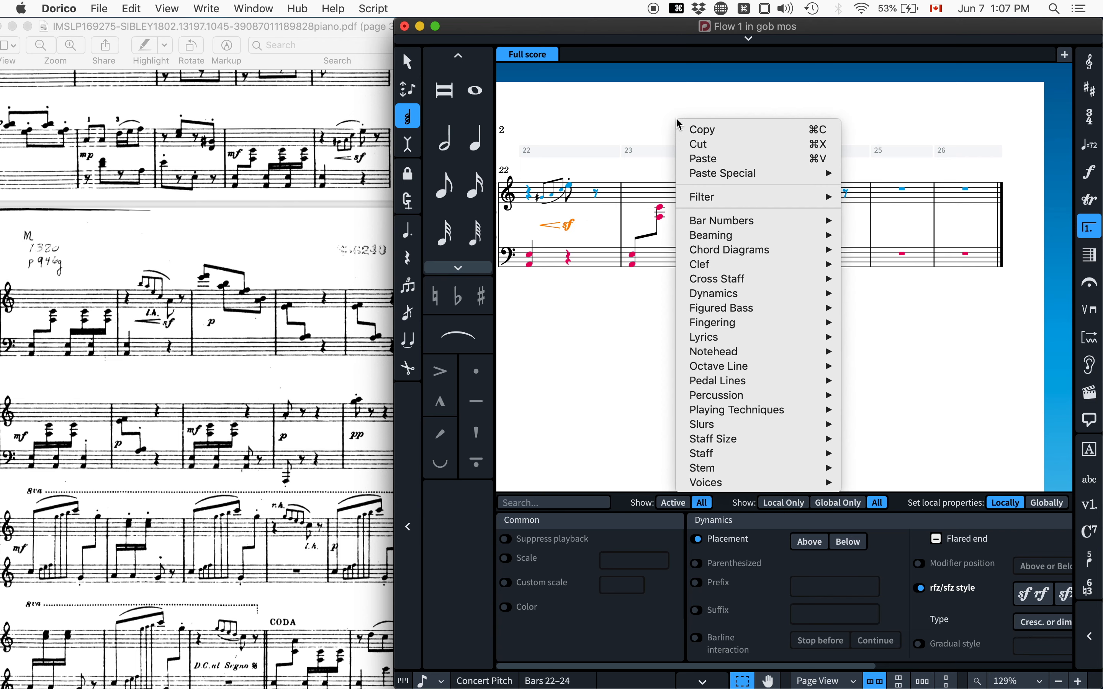
{"action": "key", "text": "Tab"}
{"action": "mouse_move", "coordinate": [783, 294]}
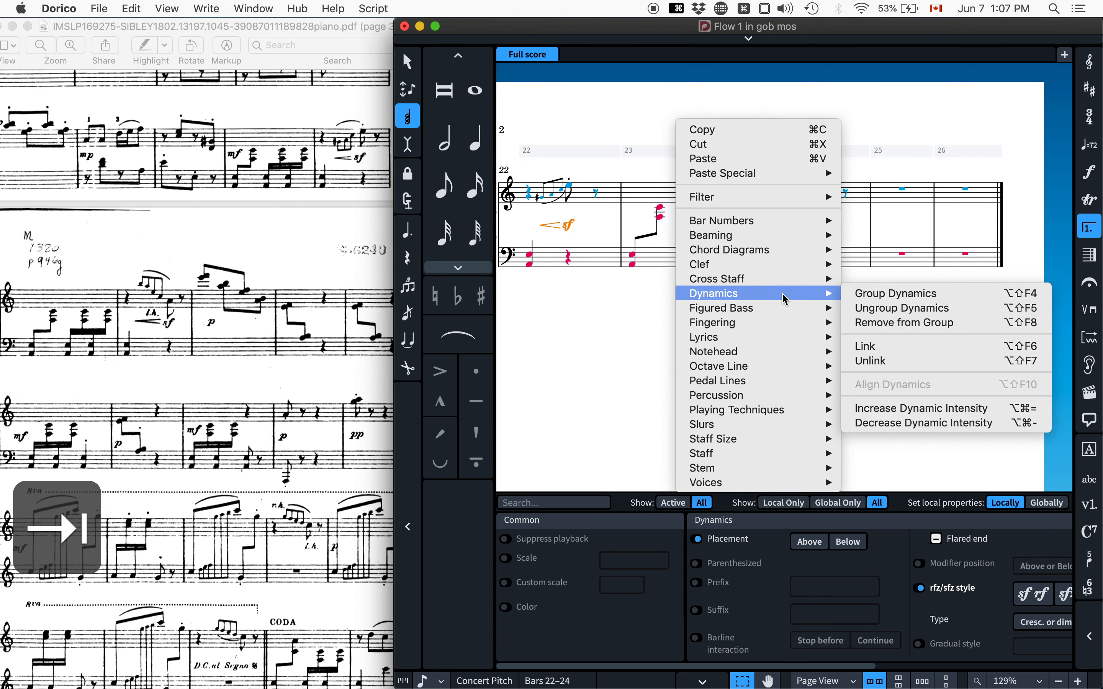
{"action": "left_click", "coordinate": [889, 292]}
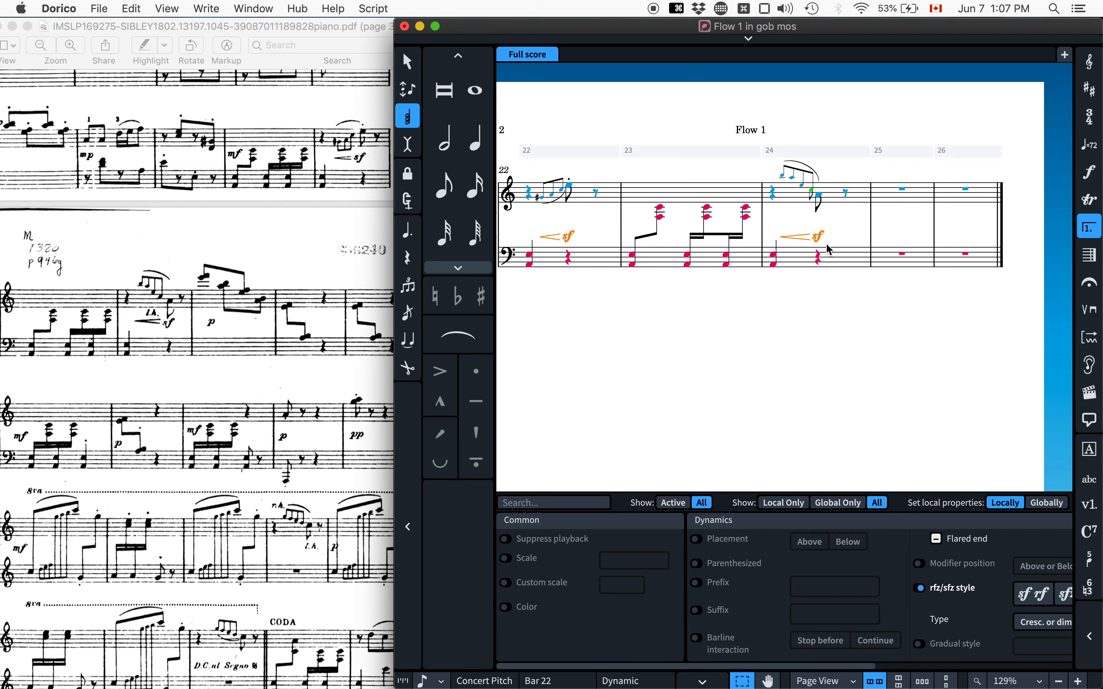
{"action": "right_click", "coordinate": [847, 222]}
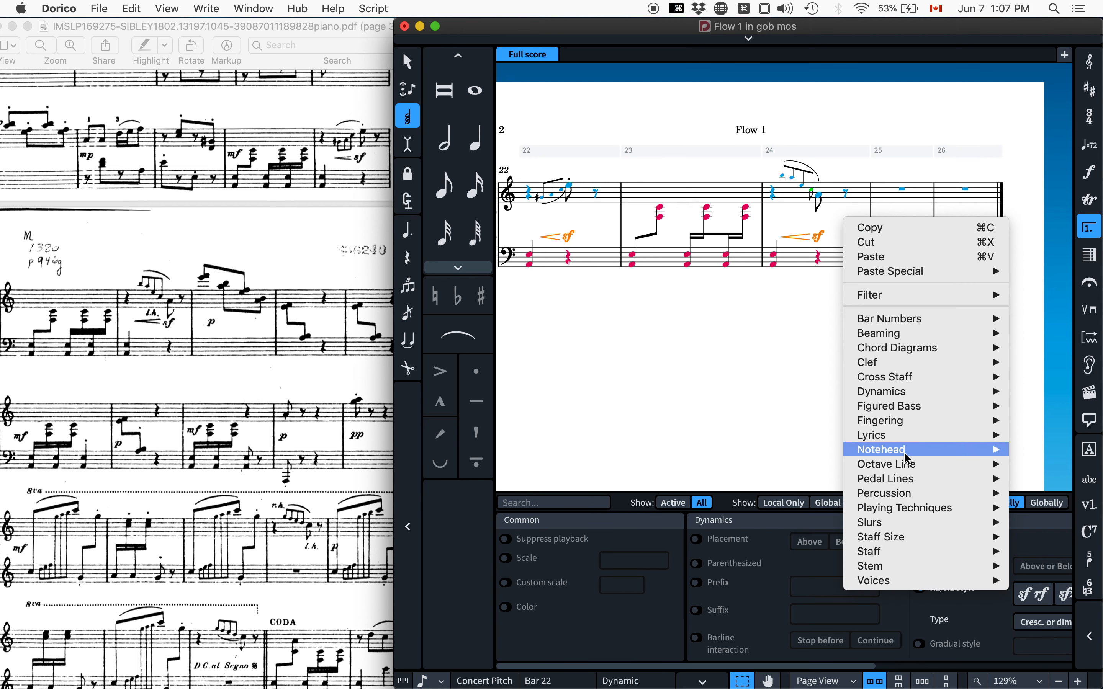
{"action": "mouse_move", "coordinate": [948, 584]}
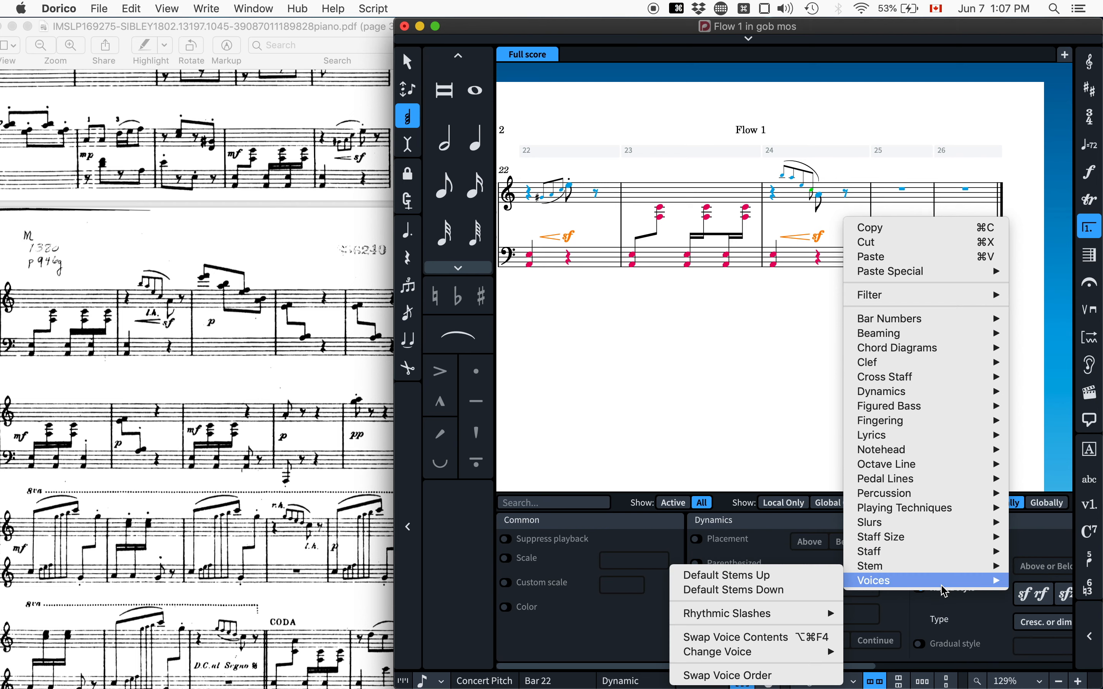
{"action": "mouse_move", "coordinate": [866, 581]}
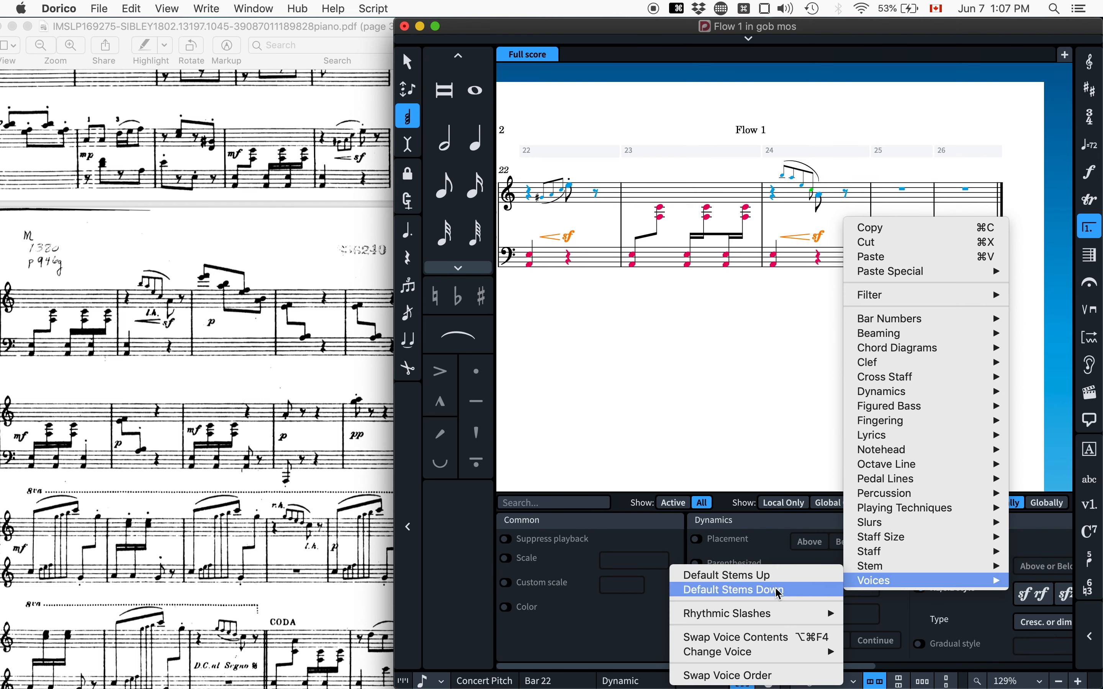
{"action": "mouse_move", "coordinate": [775, 652]}
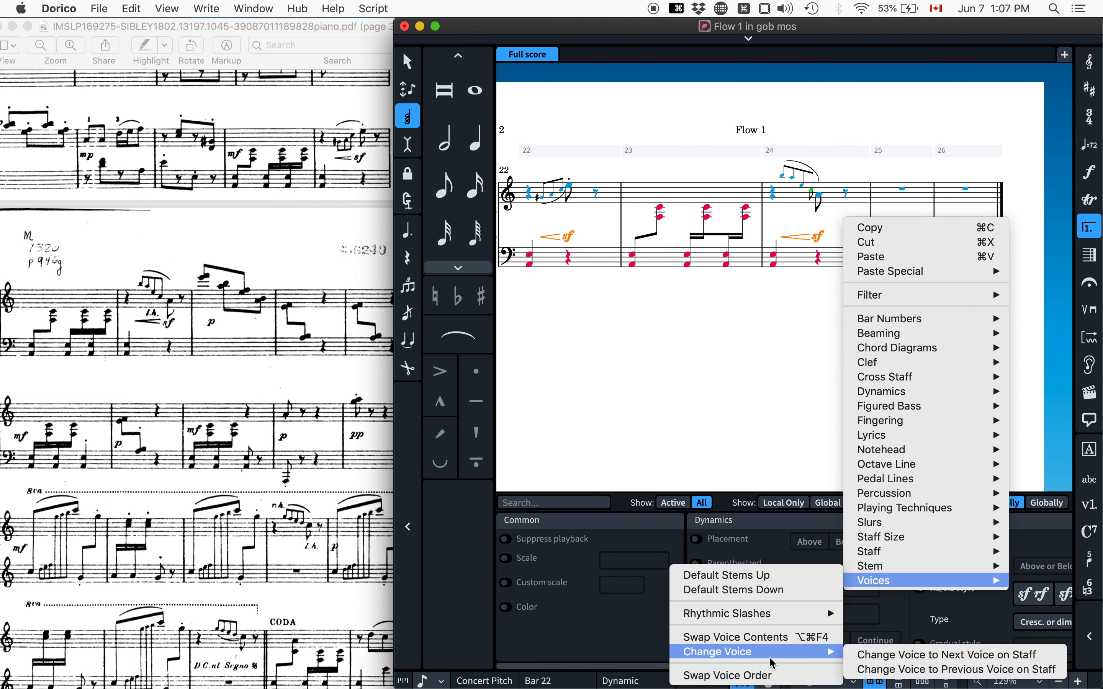
{"action": "left_click", "coordinate": [923, 661]}
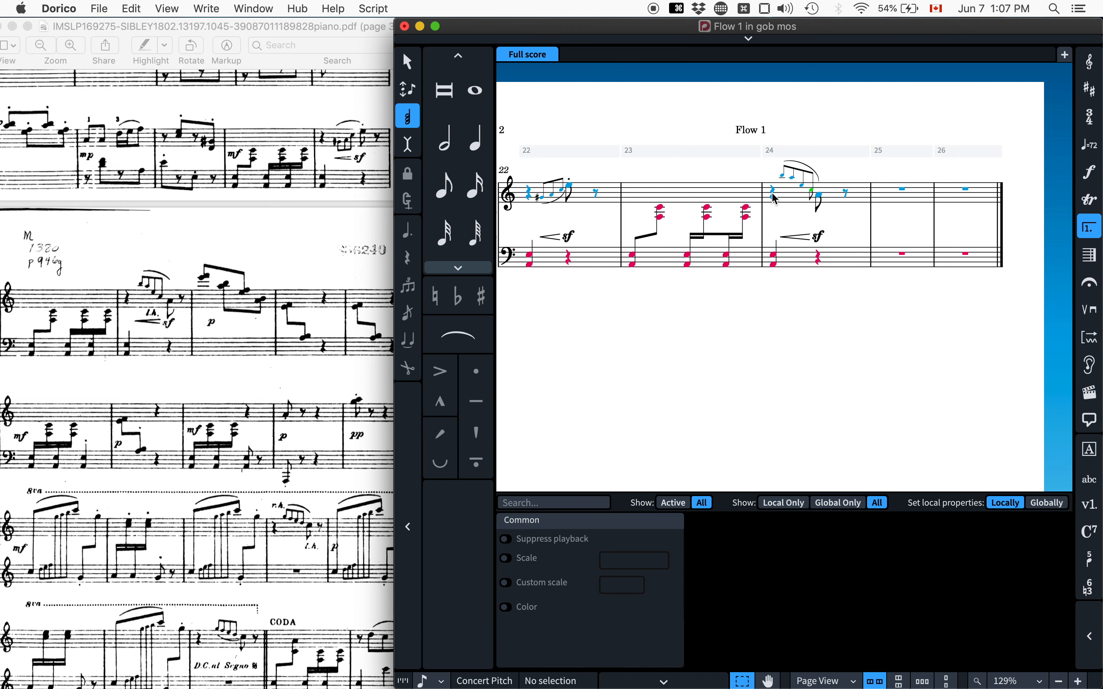
Return to galley view and enter an eighth-note chord of E and F at the start of bar 25 in the upper staff.
{"action": "key", "text": "alt+super+2"}
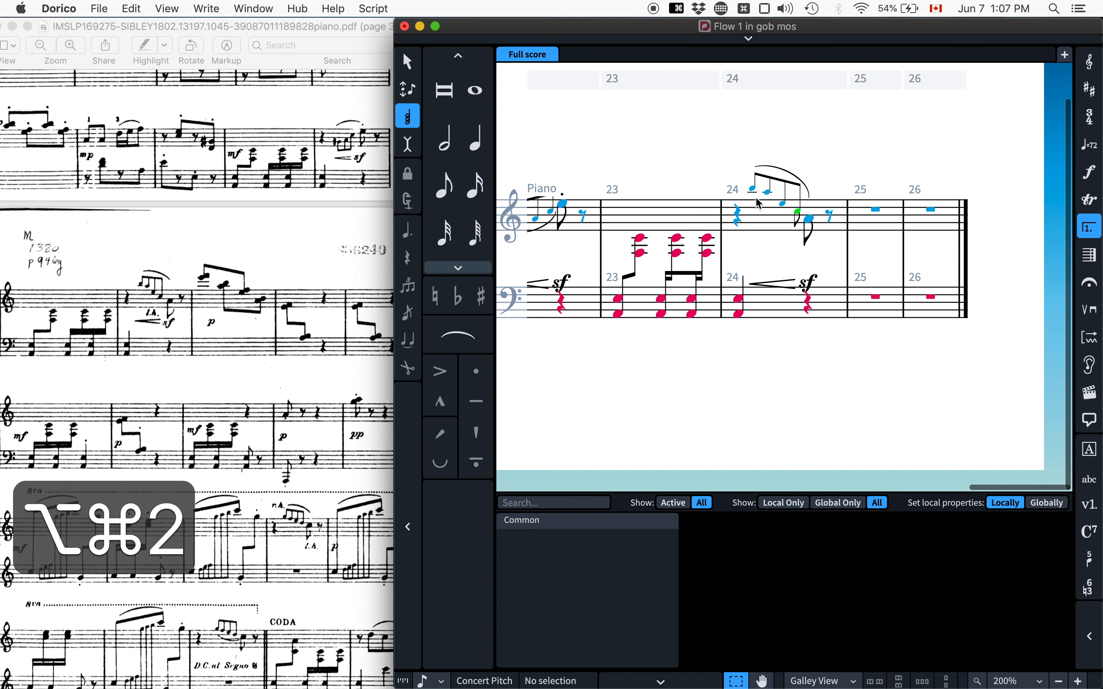
{"action": "left_click", "coordinate": [876, 209]}
{"action": "key", "text": "Return"}
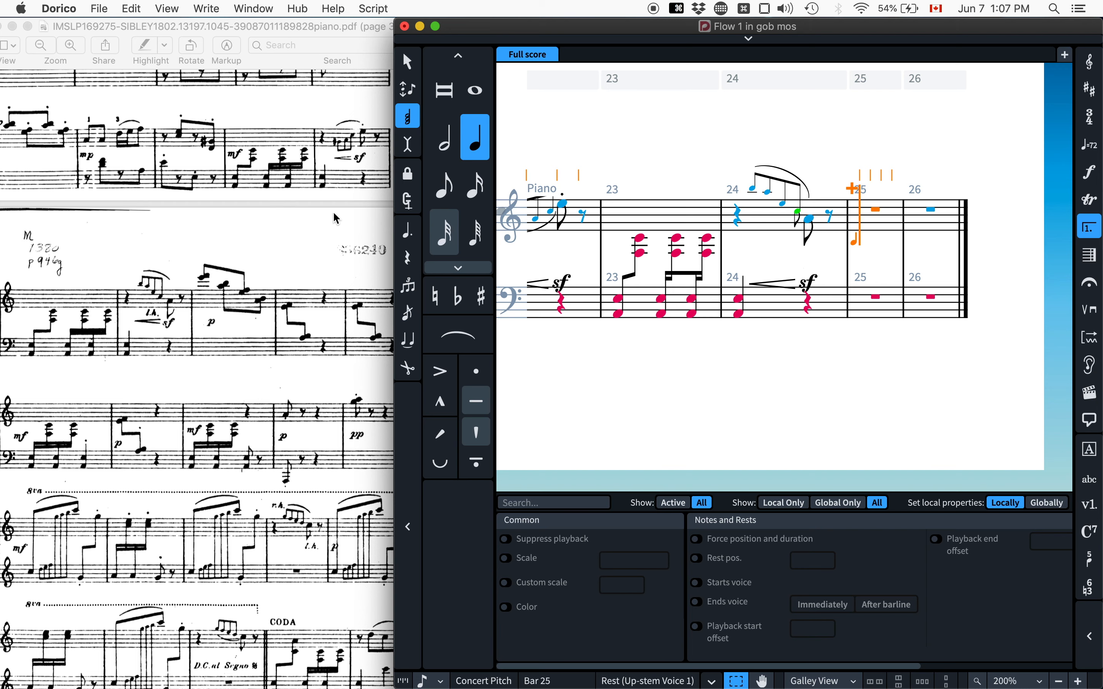
{"action": "key", "text": "5"}
{"action": "key", "text": "e"}
{"action": "key", "text": "f"}
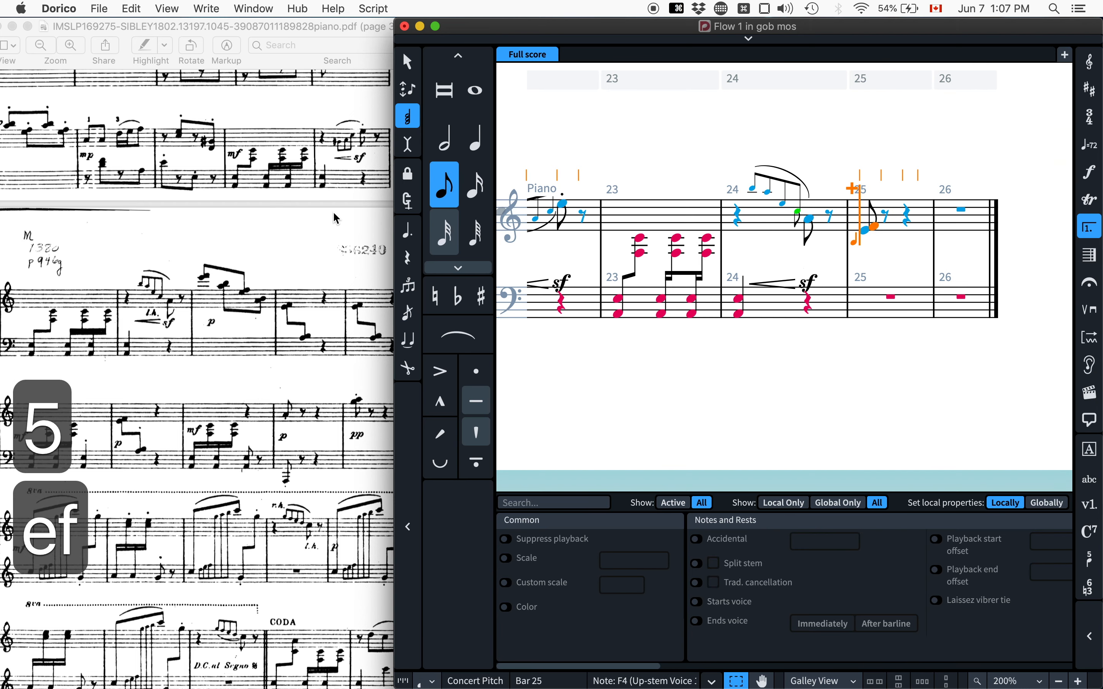
Undo a trial octave shift of the F alone and raise both chord notes in bar 25 by an octave.
{"action": "key", "text": "alt+super+Up"}
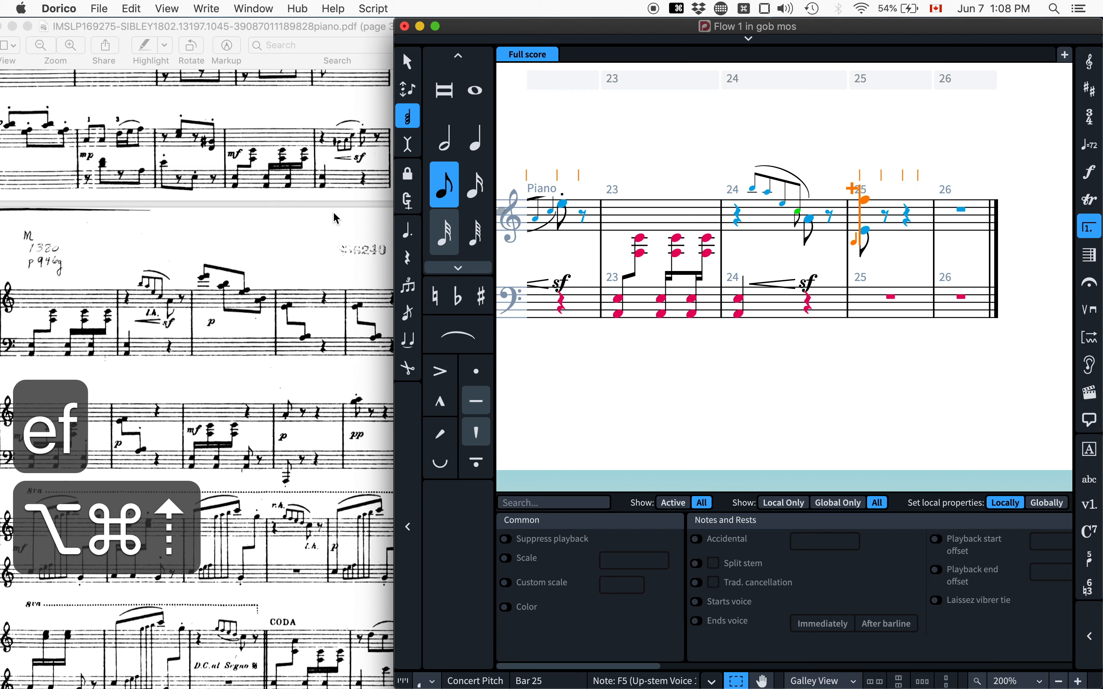
{"action": "key", "text": "super+z"}
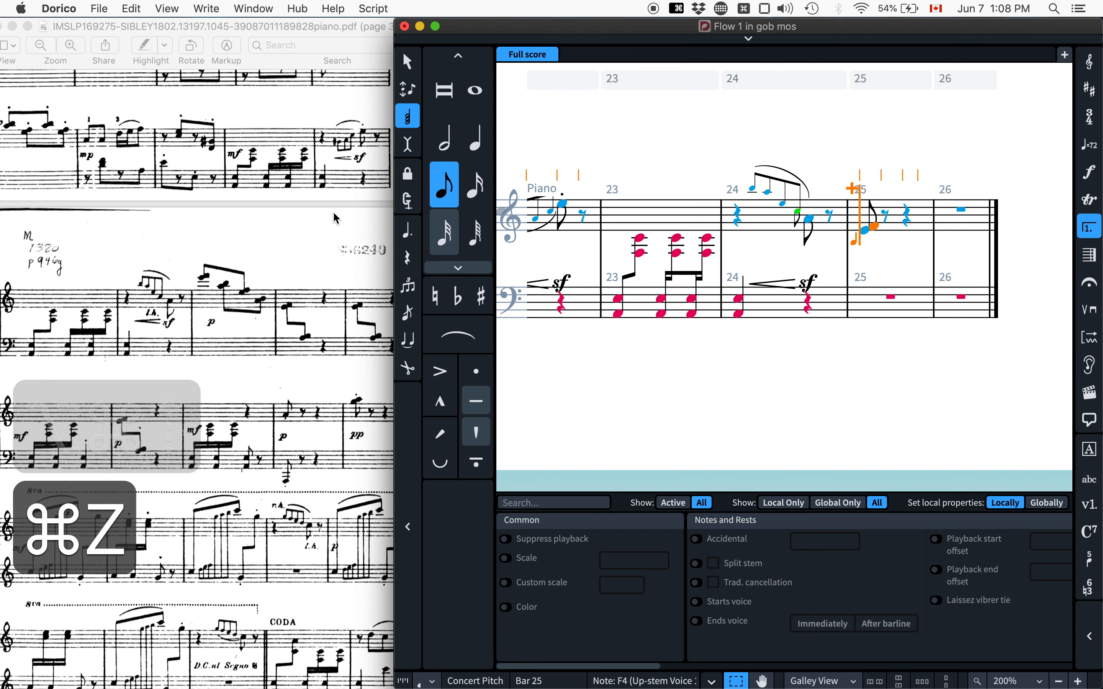
{"action": "key", "text": "Tab"}
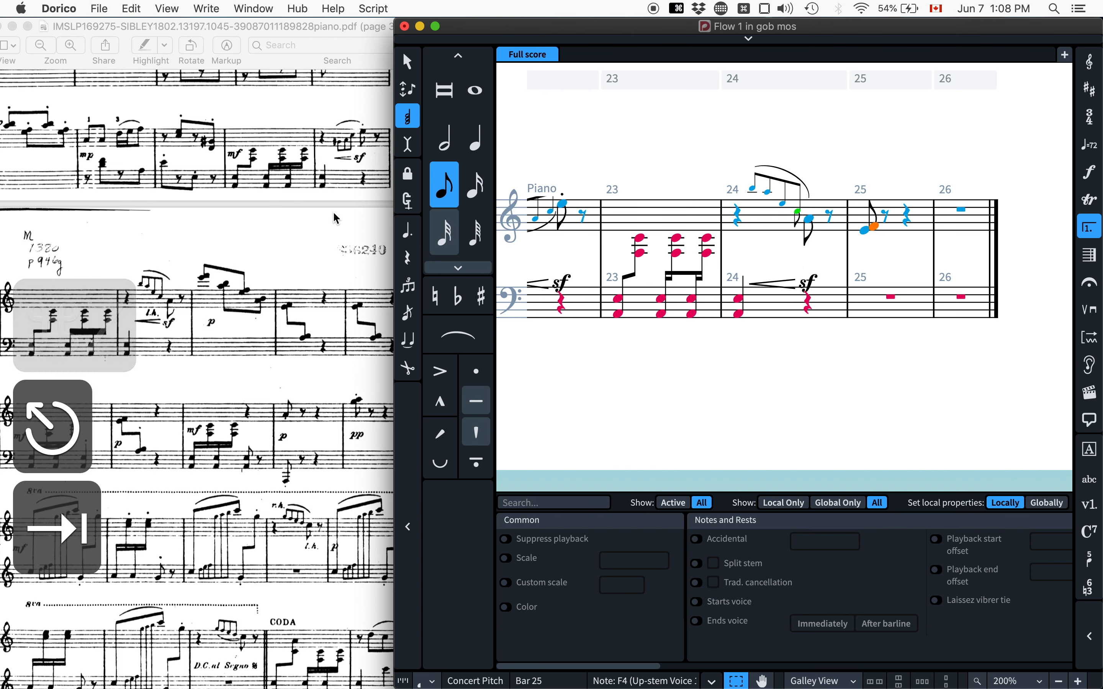
{"action": "key", "text": "Tab"}
{"action": "key", "text": "Left"}
{"action": "key", "text": "Right"}
{"action": "key", "text": "Tab"}
{"action": "key", "text": "Tab"}
{"action": "key", "text": "Tab"}
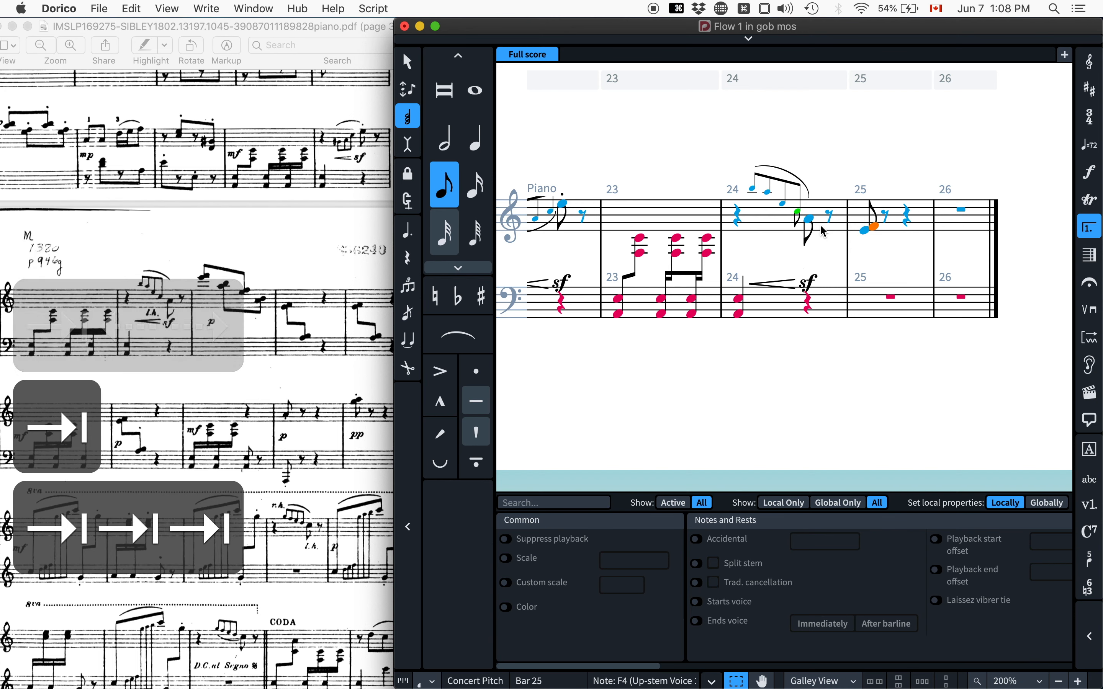
{"action": "key", "text": "alt+super+Up"}
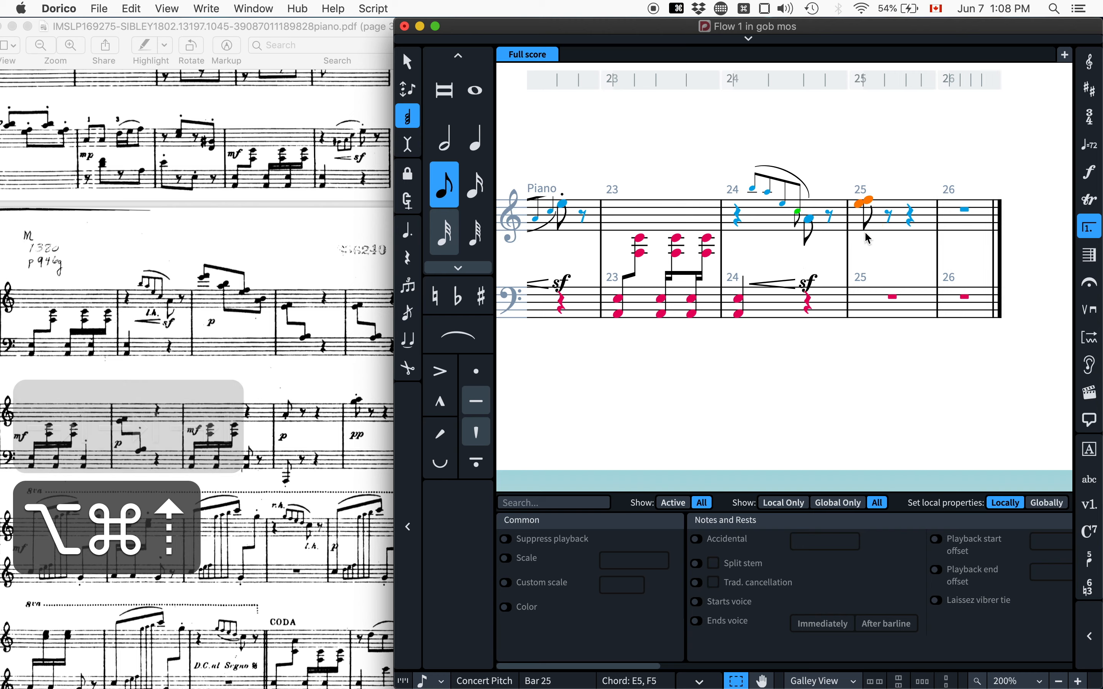
Enter a second eighth-note chord of A and B in bar 25 of the upper staff.
{"action": "key", "text": "Return"}
{"action": "key", "text": "Escape"}
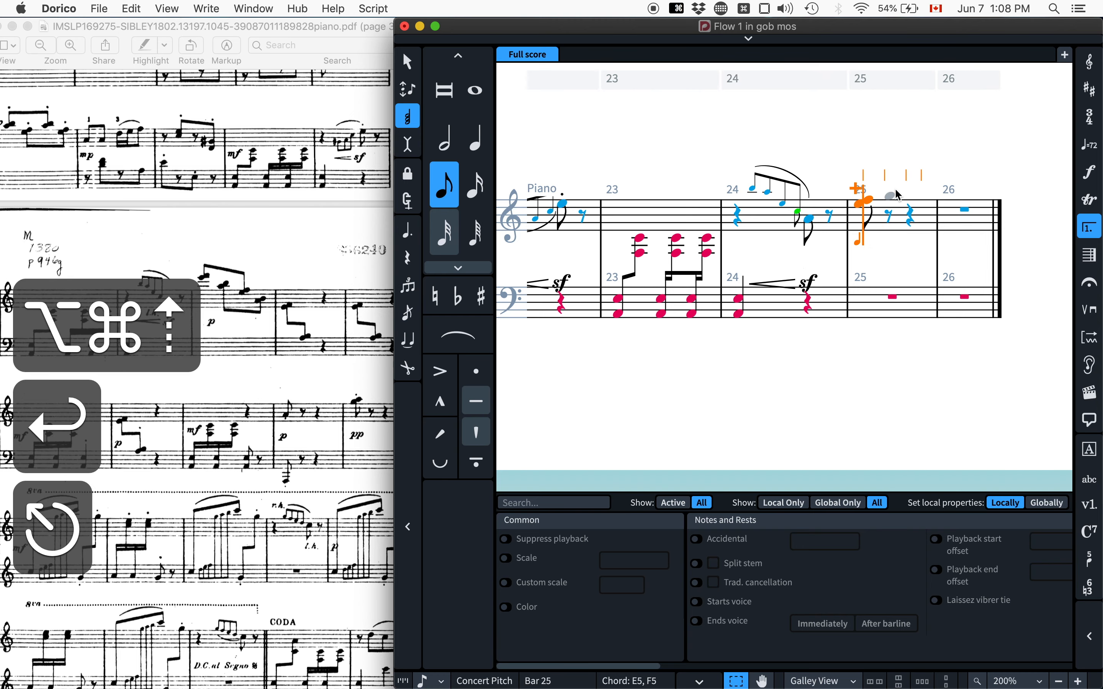
{"action": "key", "text": "Return"}
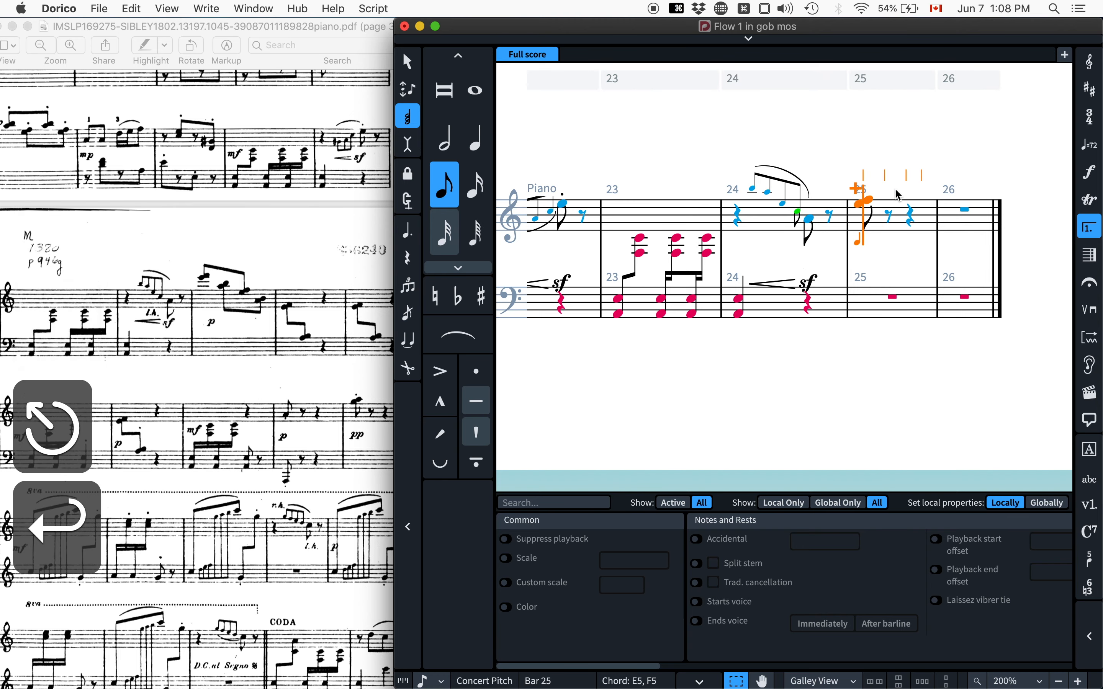
{"action": "key", "text": "space"}
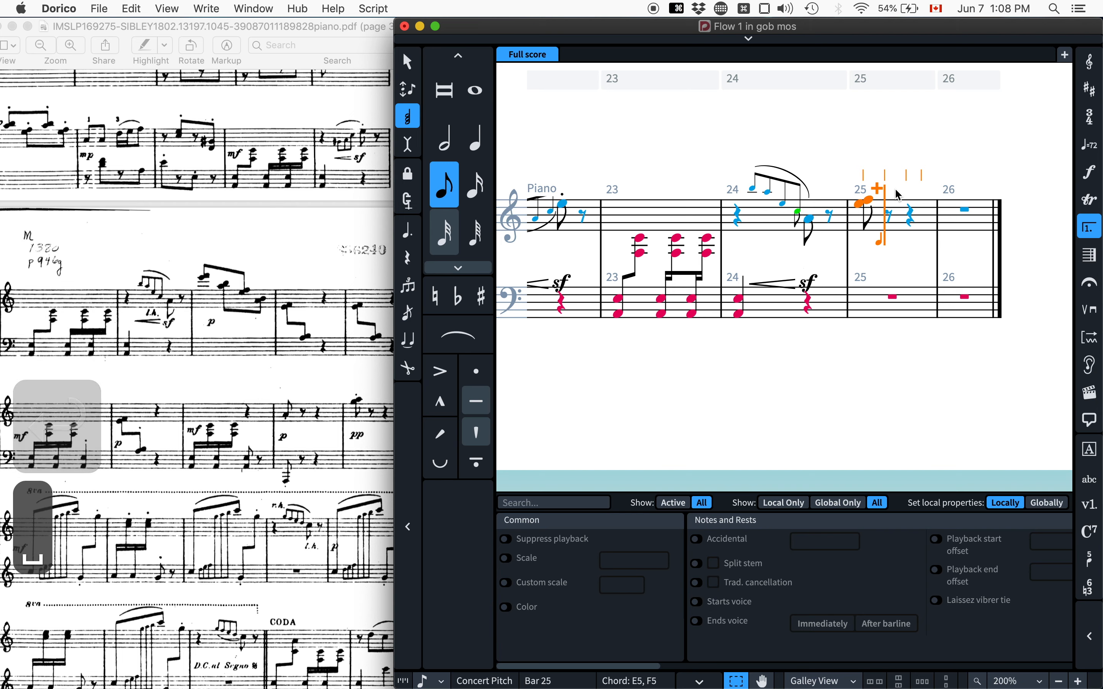
{"action": "key", "text": "a"}
{"action": "key", "text": "b"}
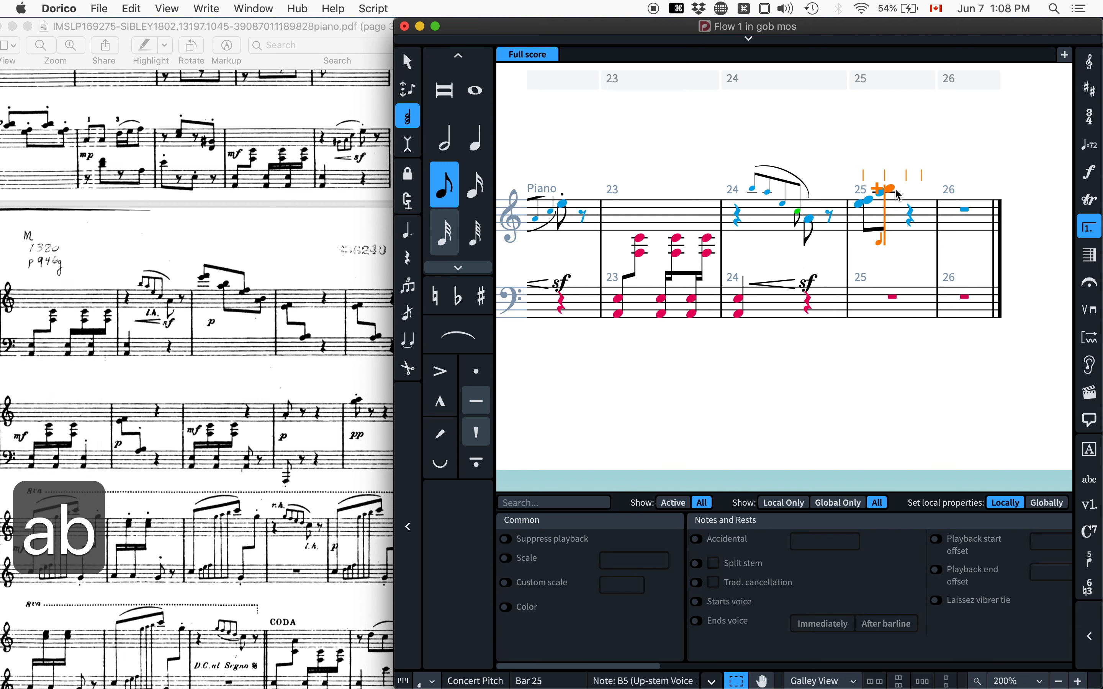
Raise the first chord of bar 25 by another octave to E6 and F6.
{"action": "key", "text": "Escape"}
{"action": "key", "text": "Left"}
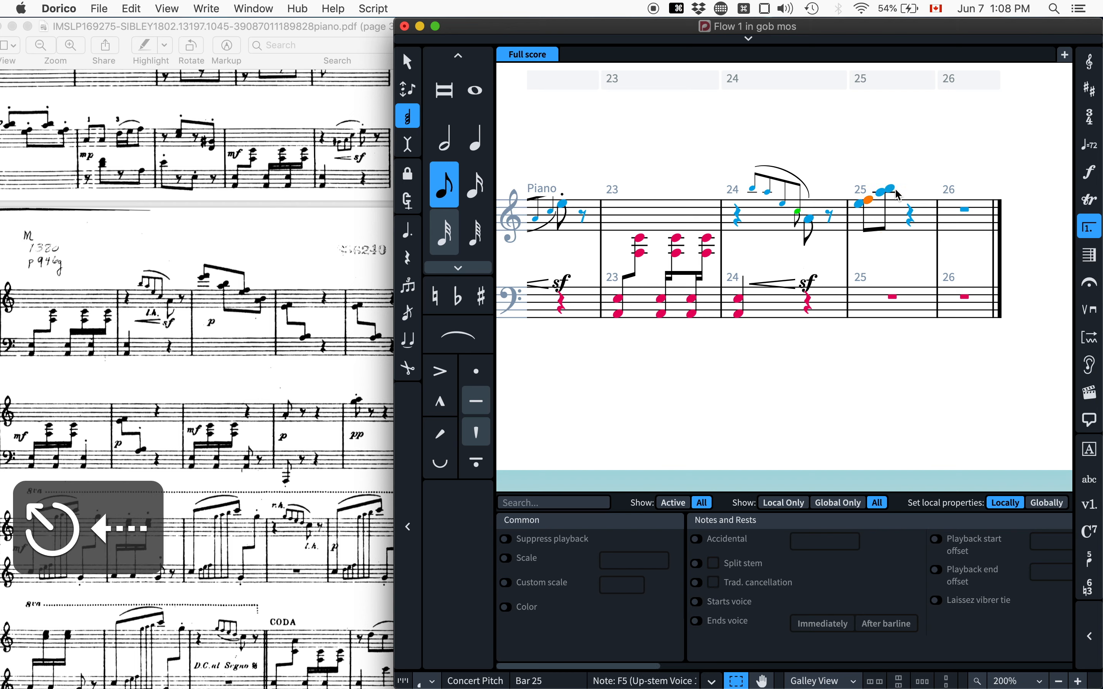
{"action": "left_click", "coordinate": [863, 205]}
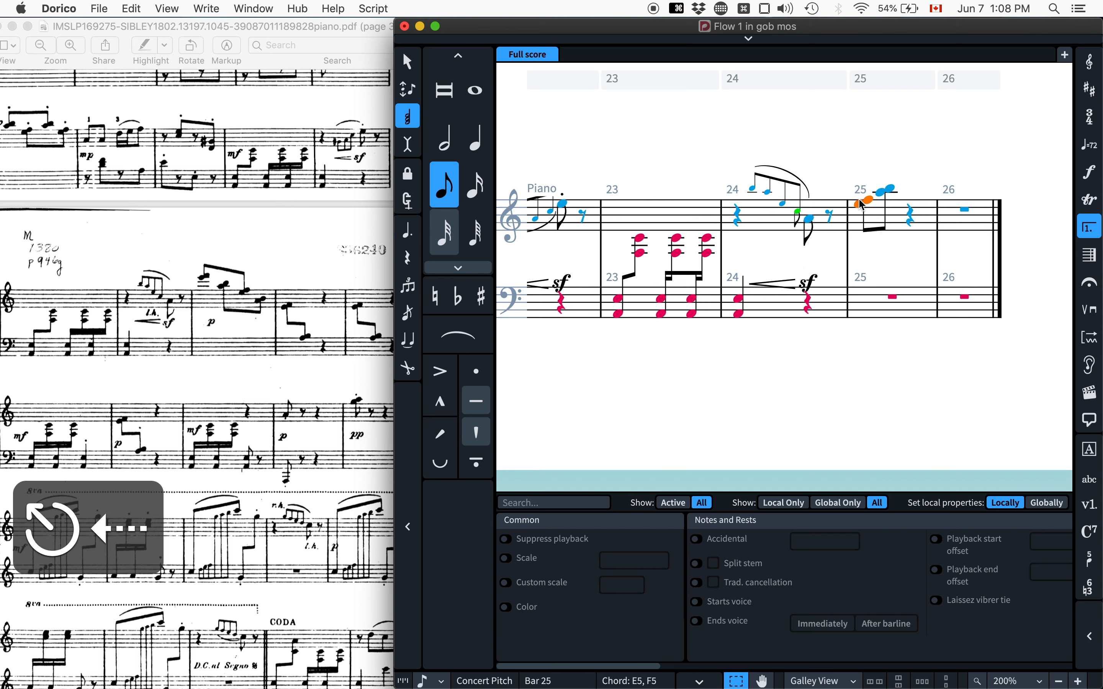
{"action": "key", "text": "alt+super+Up"}
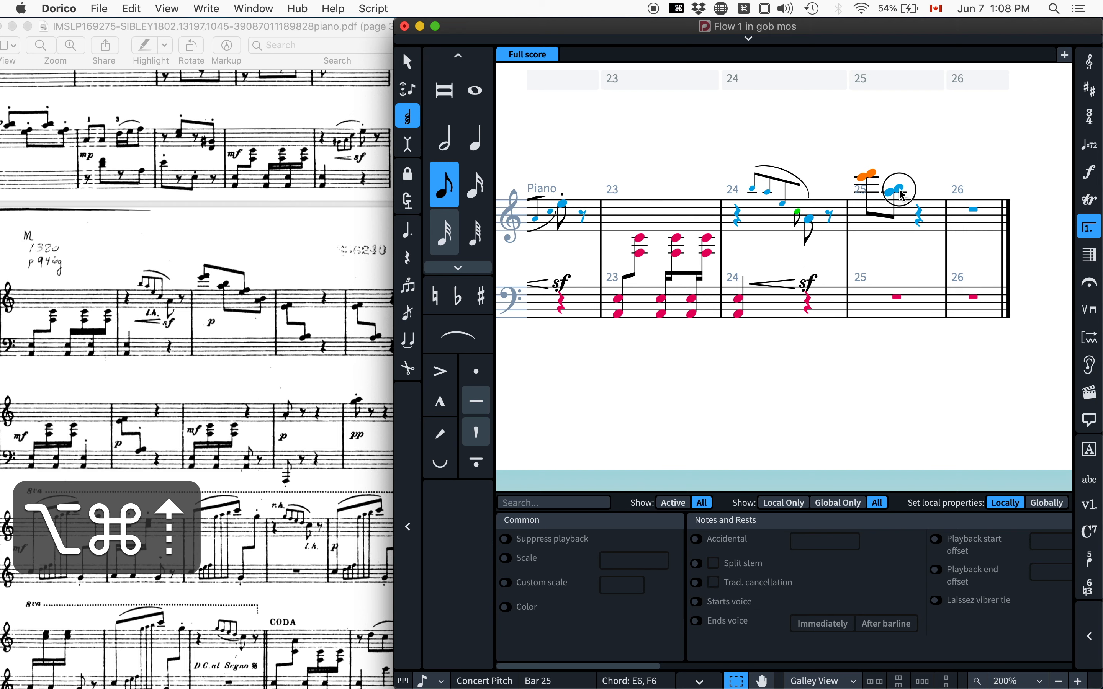
Repeat the two eighth-note chords of bar 25 twice in the upper staff, continuing into the first half of bar 26.
{"action": "left_click", "coordinate": [898, 195]}
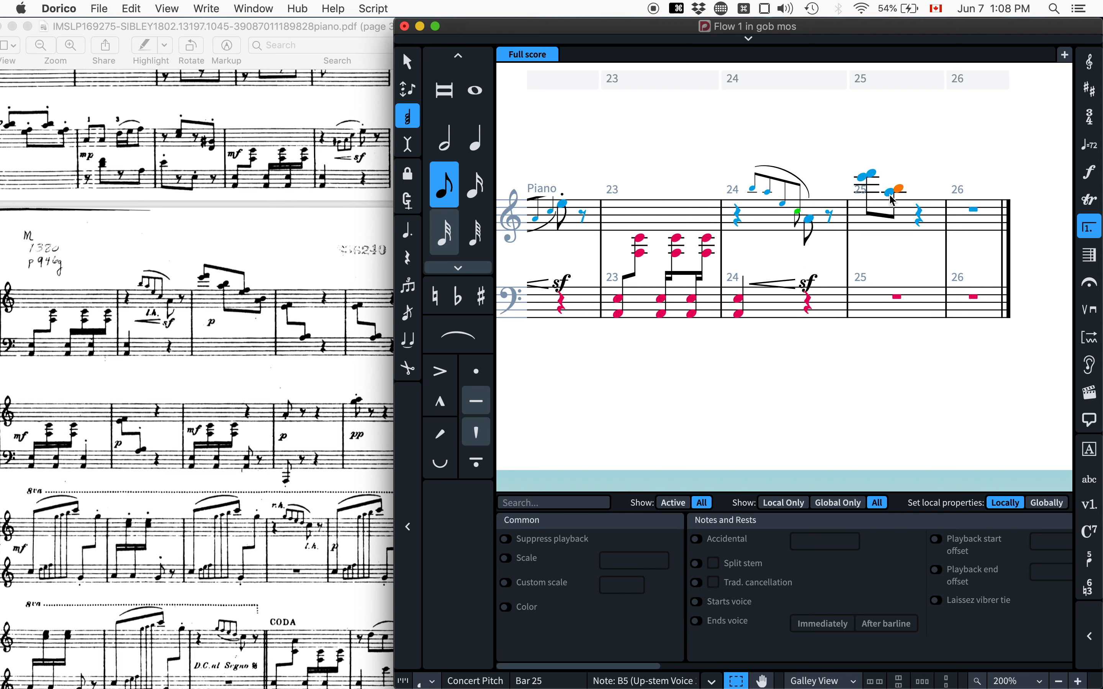
{"action": "left_click", "coordinate": [865, 180]}
{"action": "left_click", "coordinate": [903, 196], "text": "shift"}
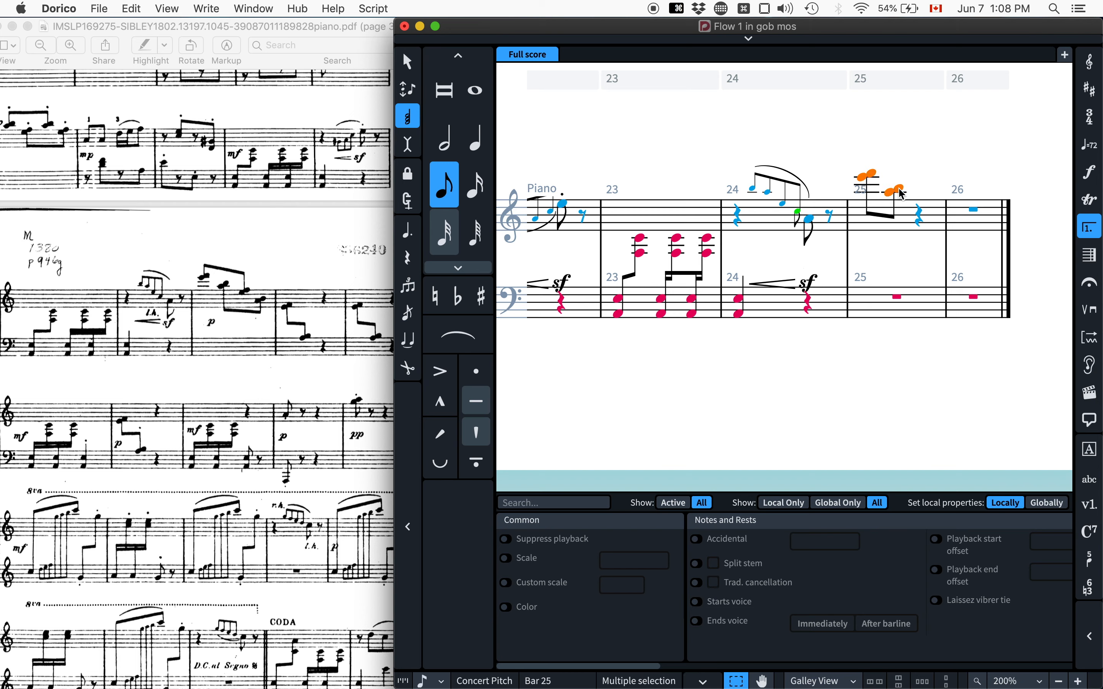
{"action": "key", "text": "r"}
{"action": "key", "text": "r"}
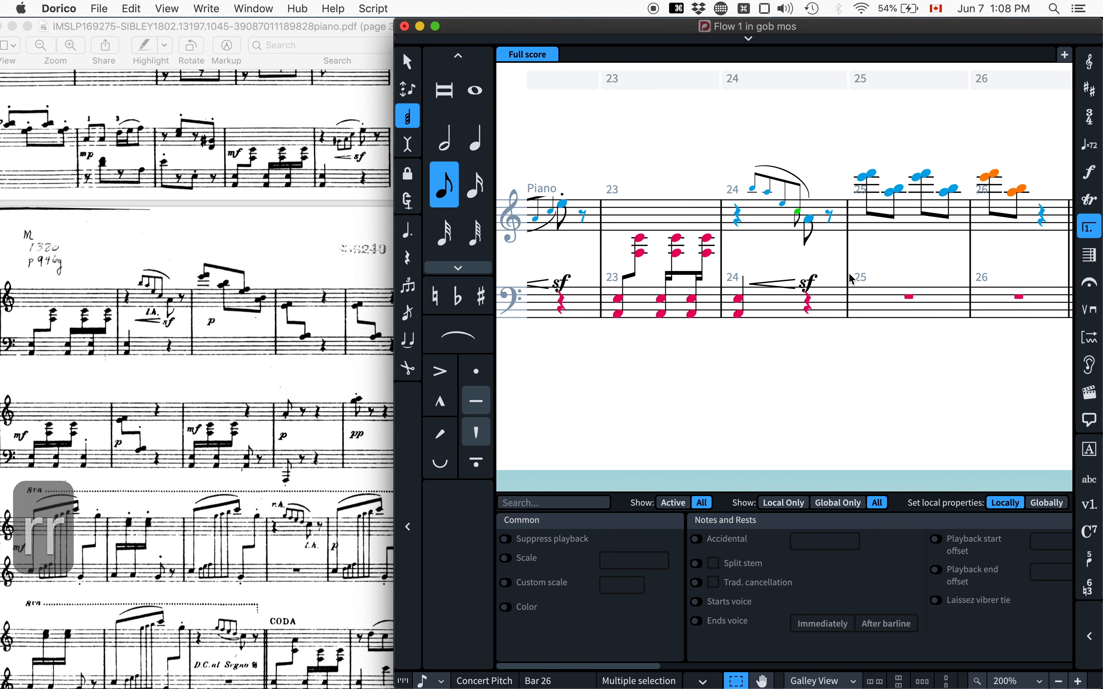
Lower the four repeated chords by an octave, and the two chords in bar 26 by another octave.
{"action": "left_click", "coordinate": [921, 183], "text": "shift"}
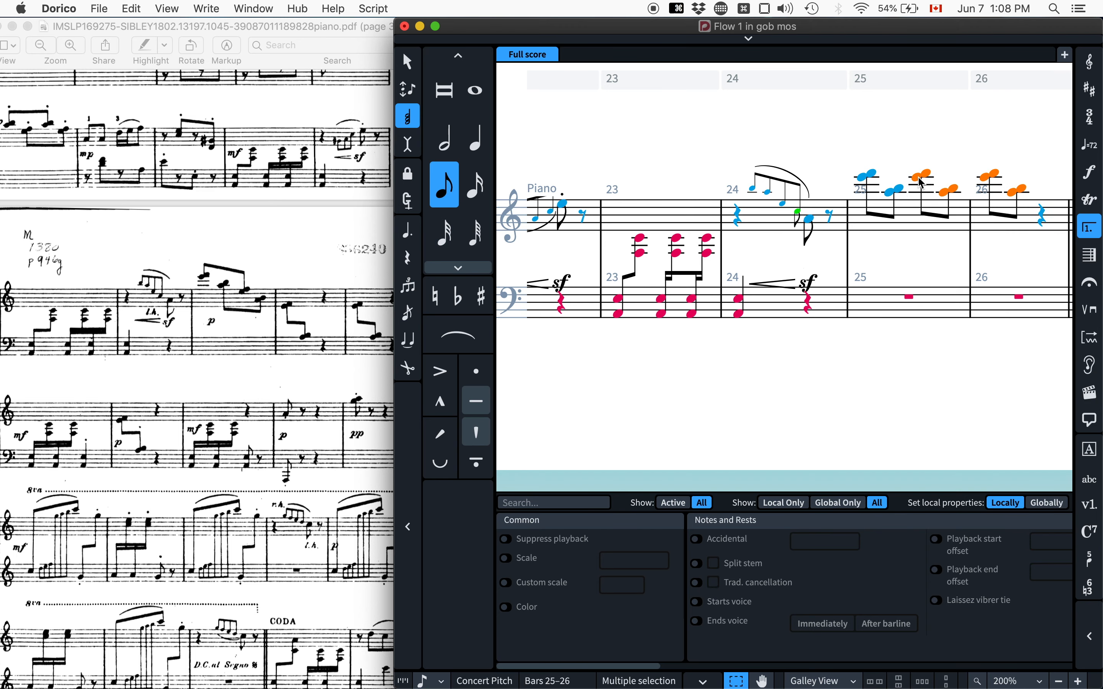
{"action": "key", "text": "alt+super+Down"}
{"action": "left_click", "coordinate": [977, 206]}
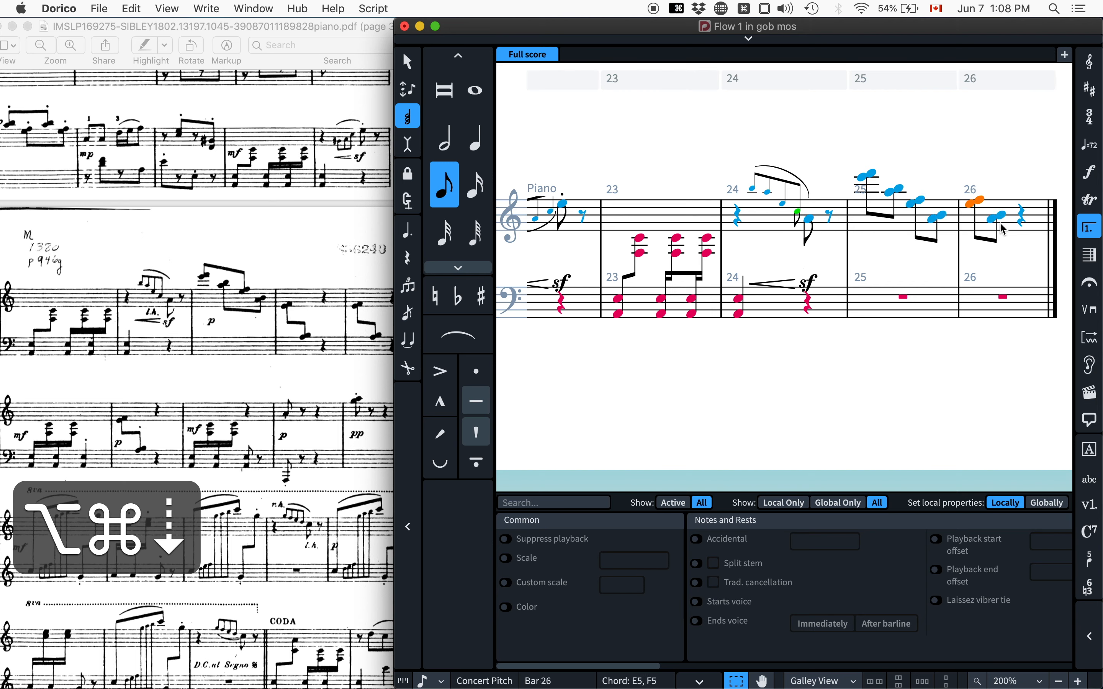
{"action": "left_click", "coordinate": [1005, 227], "text": "shift"}
{"action": "key", "text": "alt+super+Down"}
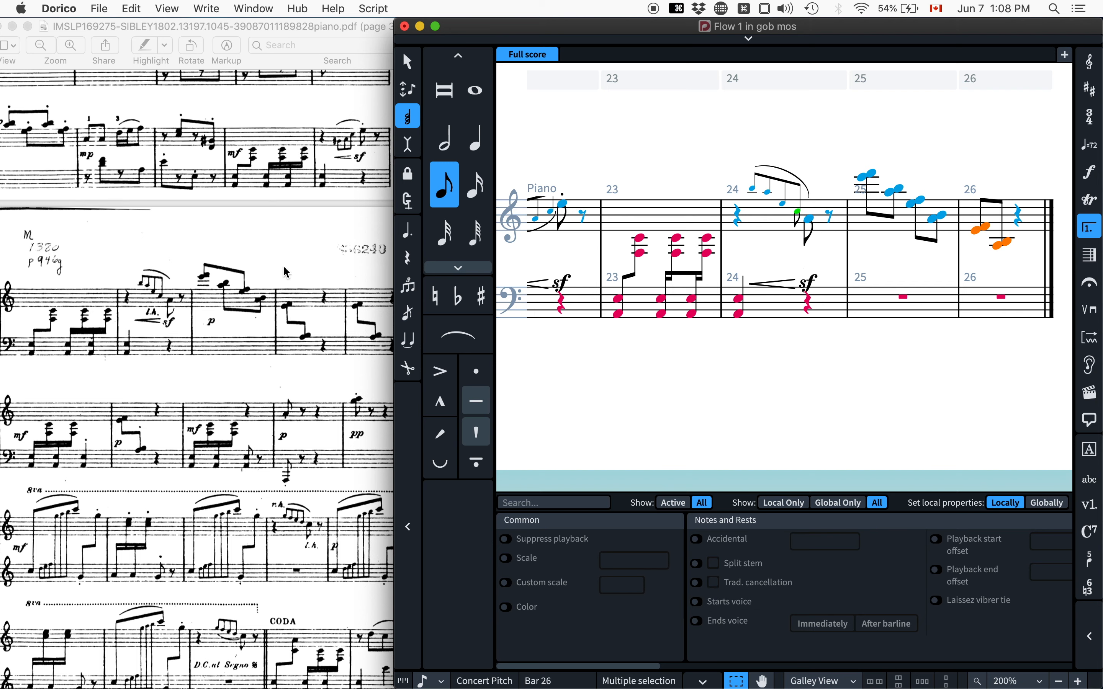
{"action": "left_click", "coordinate": [1020, 216], "text": "shift"}
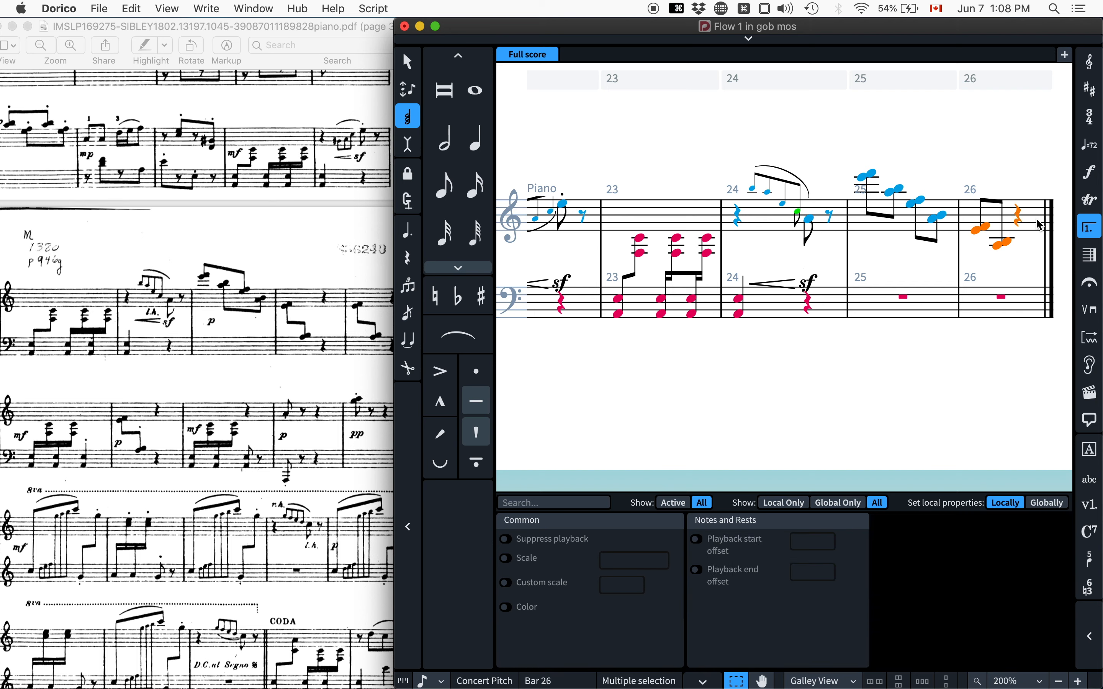
Assign the first and third chords of bar 25 to Up-stem Voice 1.
{"action": "left_click", "coordinate": [870, 178]}
{"action": "left_click", "coordinate": [919, 204], "text": "super"}
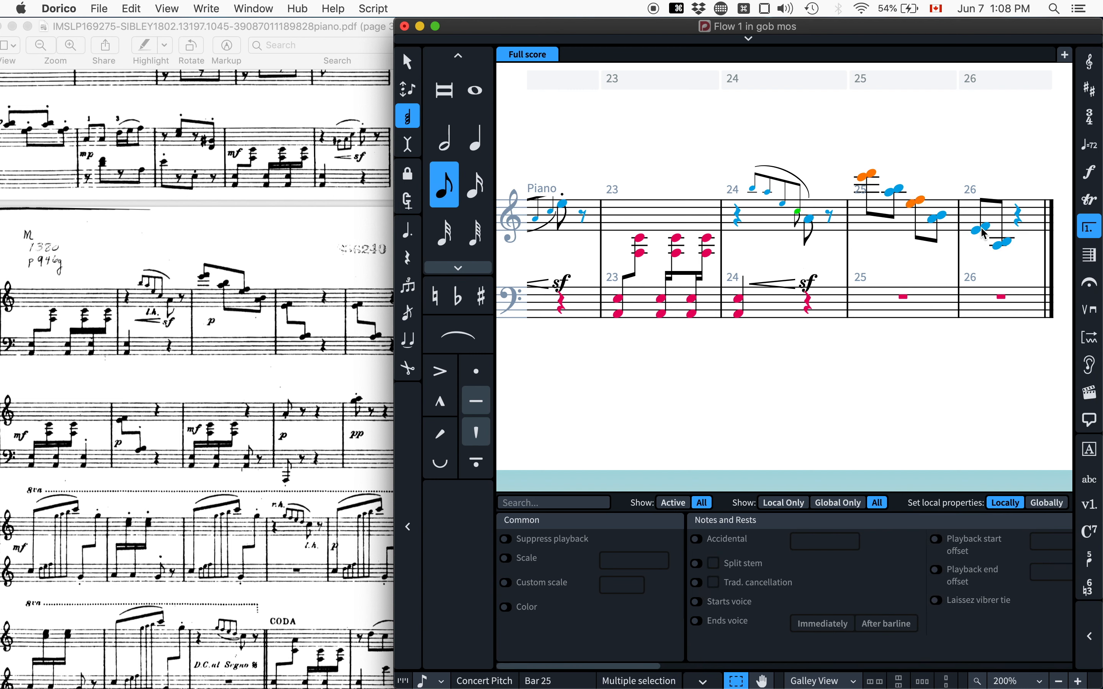
{"action": "right_click", "coordinate": [926, 153]}
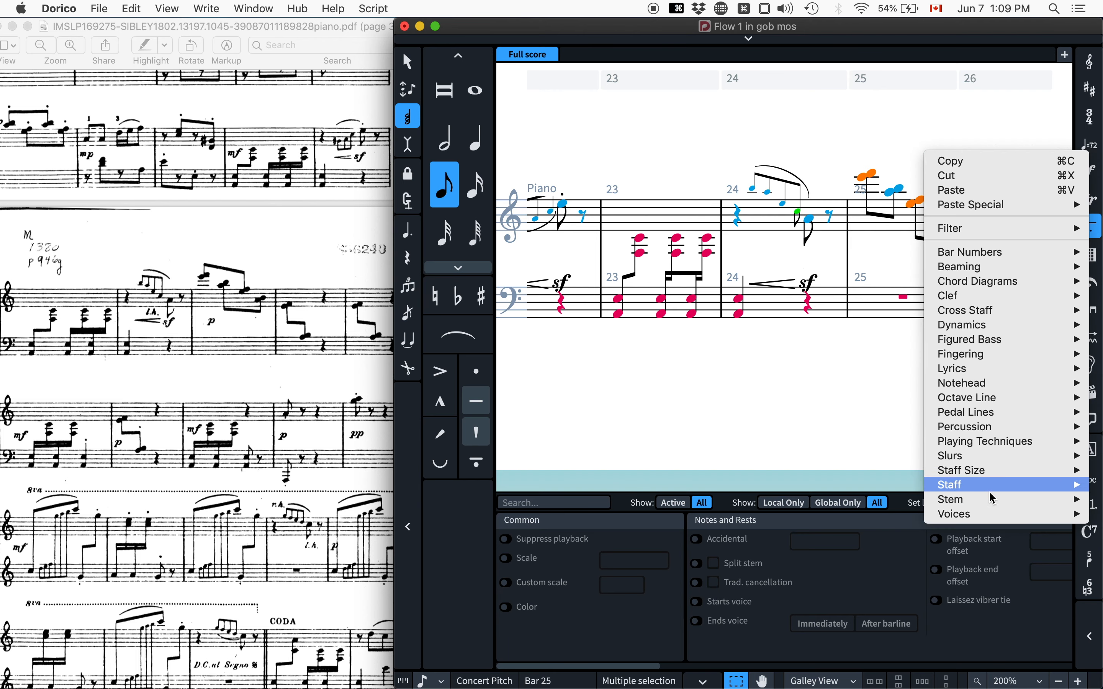
{"action": "mouse_move", "coordinate": [1001, 520]}
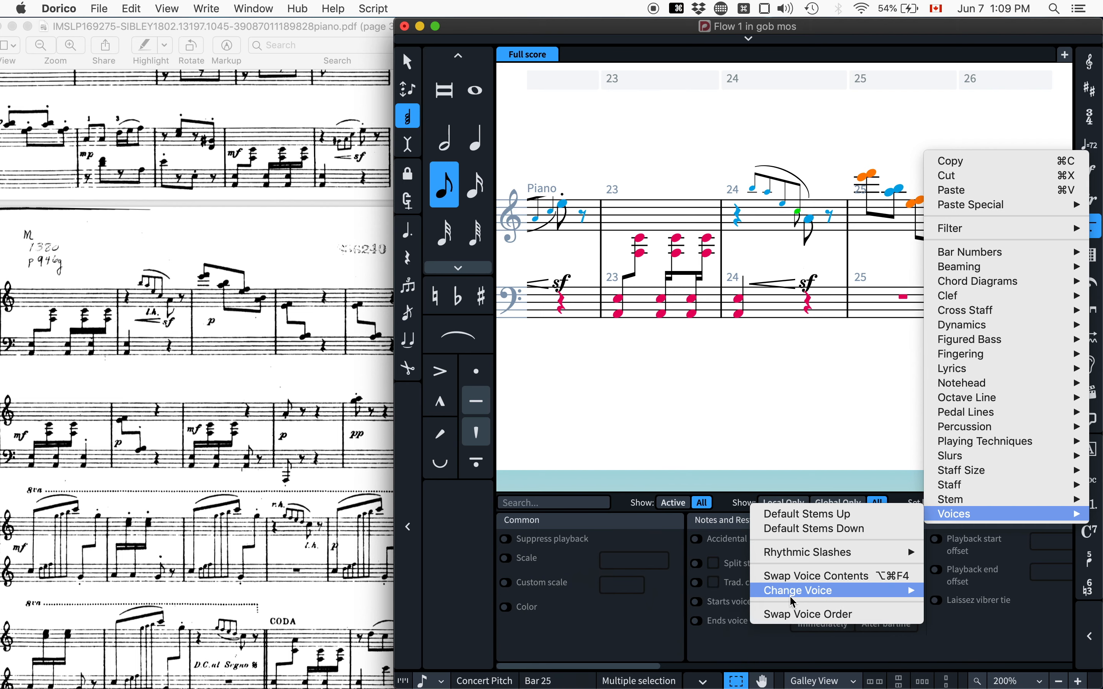
{"action": "mouse_move", "coordinate": [757, 591]}
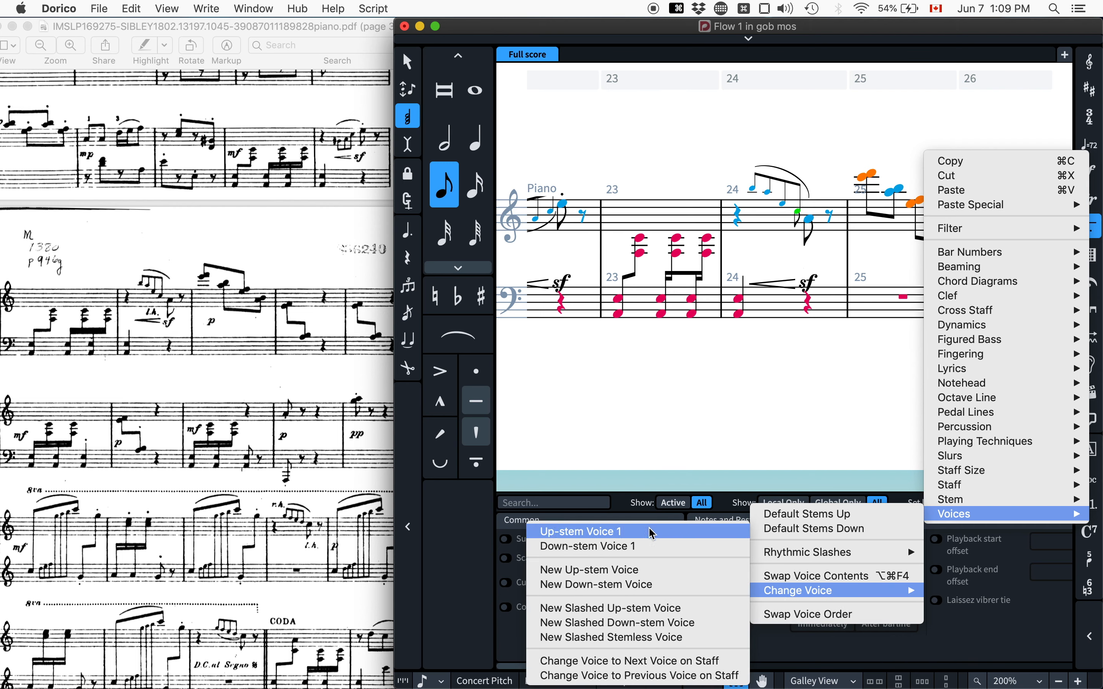
{"action": "left_click", "coordinate": [633, 532]}
{"action": "left_click", "coordinate": [920, 151]}
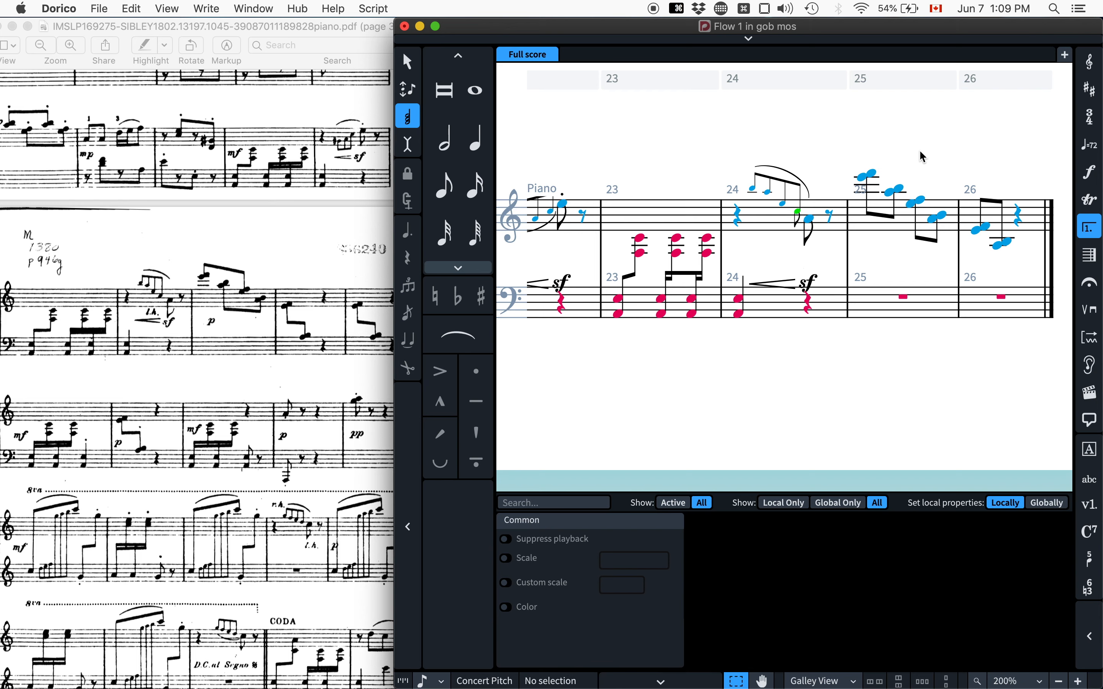
Change the second and fourth chords of bar 25 to Down-stem Voice 1.
{"action": "left_click", "coordinate": [897, 193]}
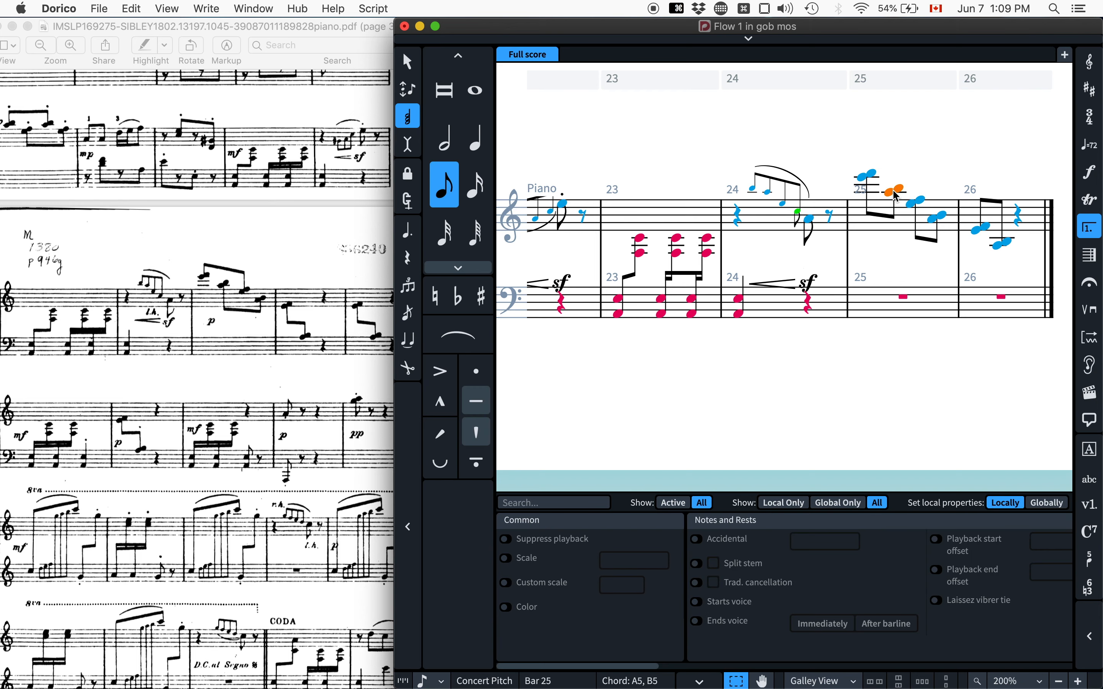
{"action": "left_click", "coordinate": [944, 223], "text": "super"}
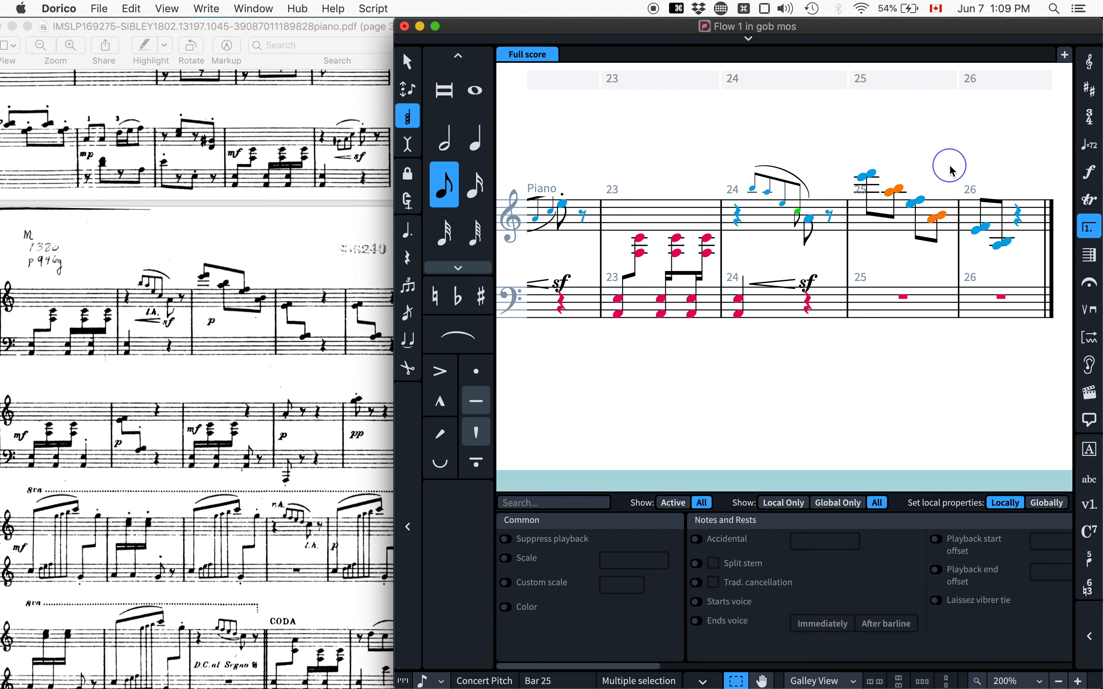
{"action": "right_click", "coordinate": [954, 175]}
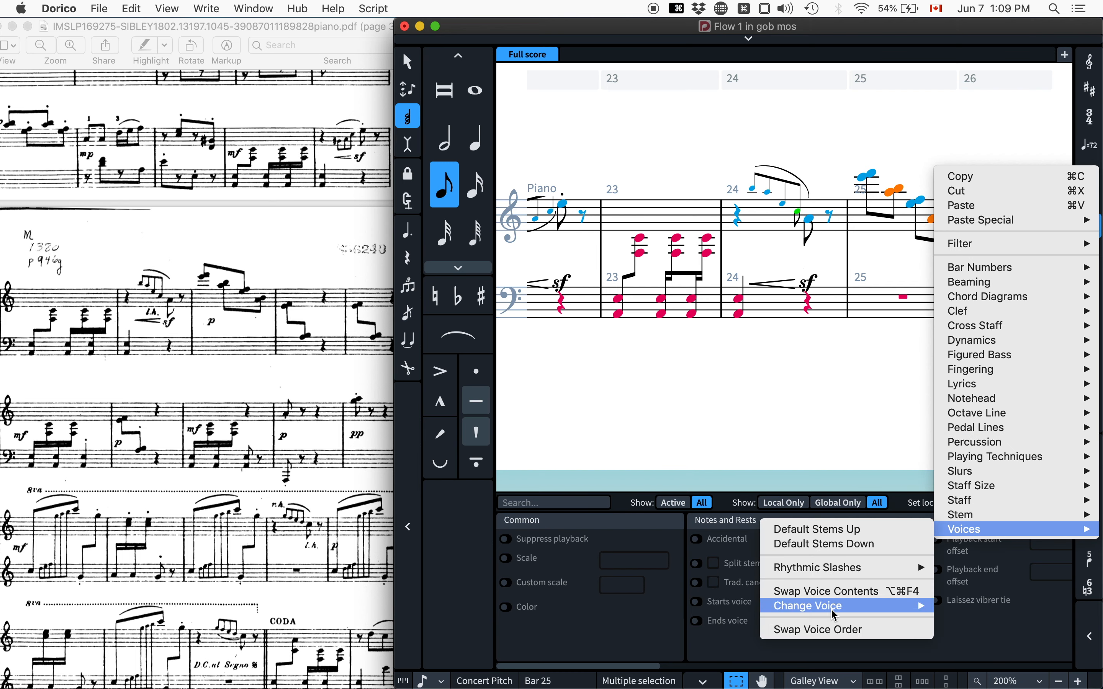
{"action": "mouse_move", "coordinate": [854, 606]}
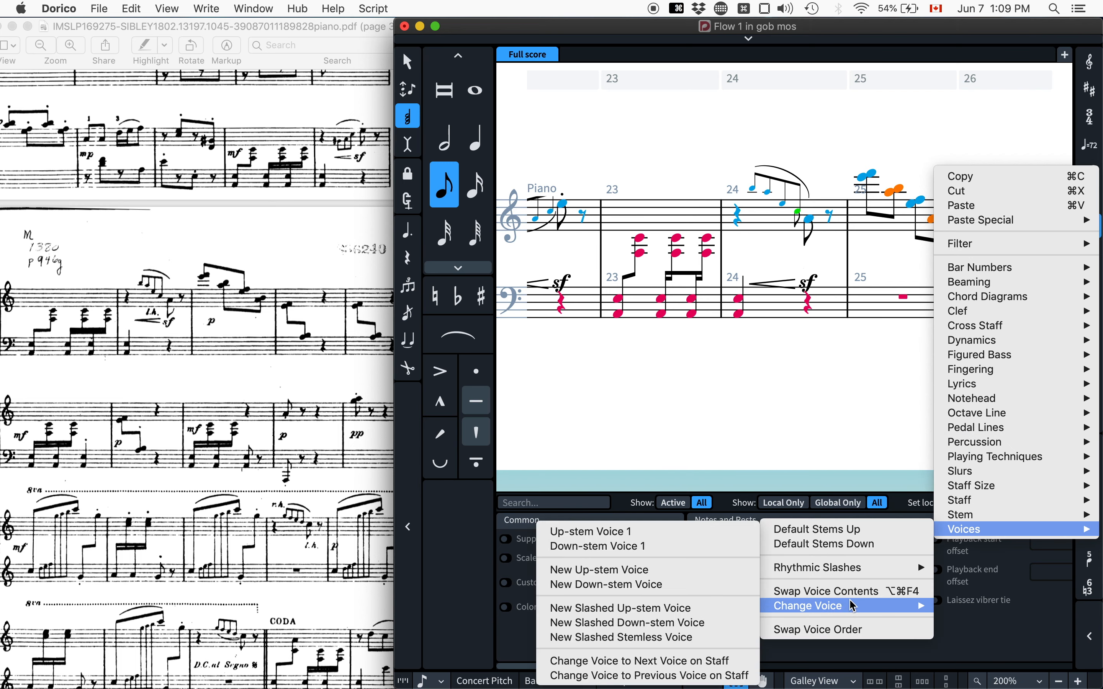
{"action": "left_click", "coordinate": [682, 546]}
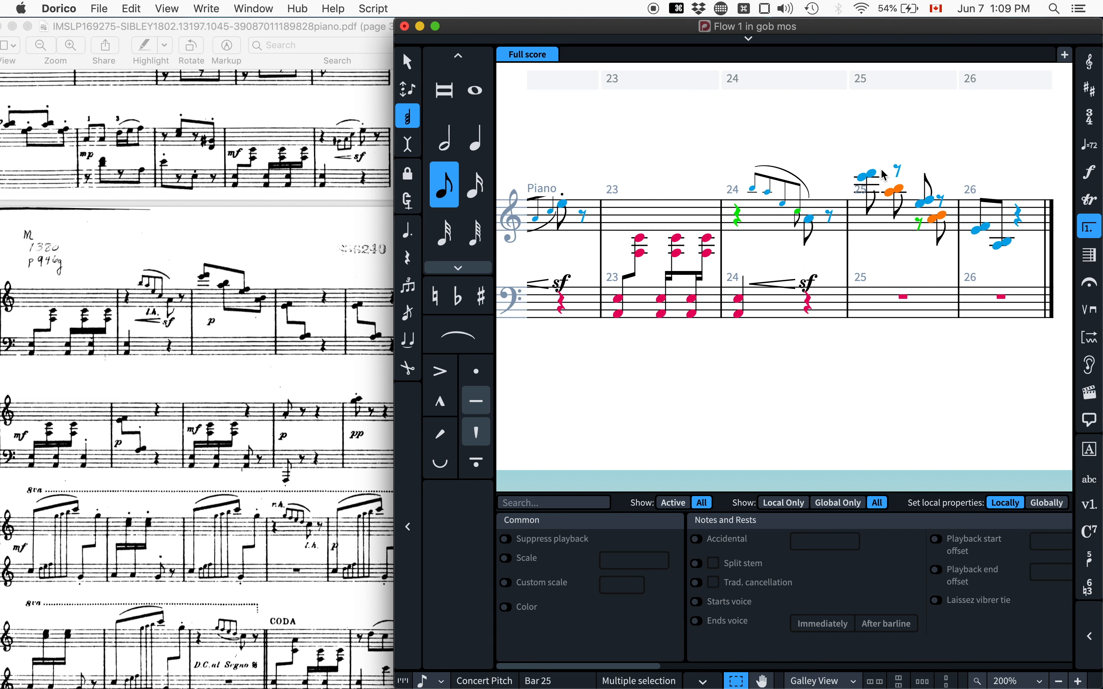
Beam the two up-stem chords in bar 25 together.
{"action": "left_click", "coordinate": [869, 179]}
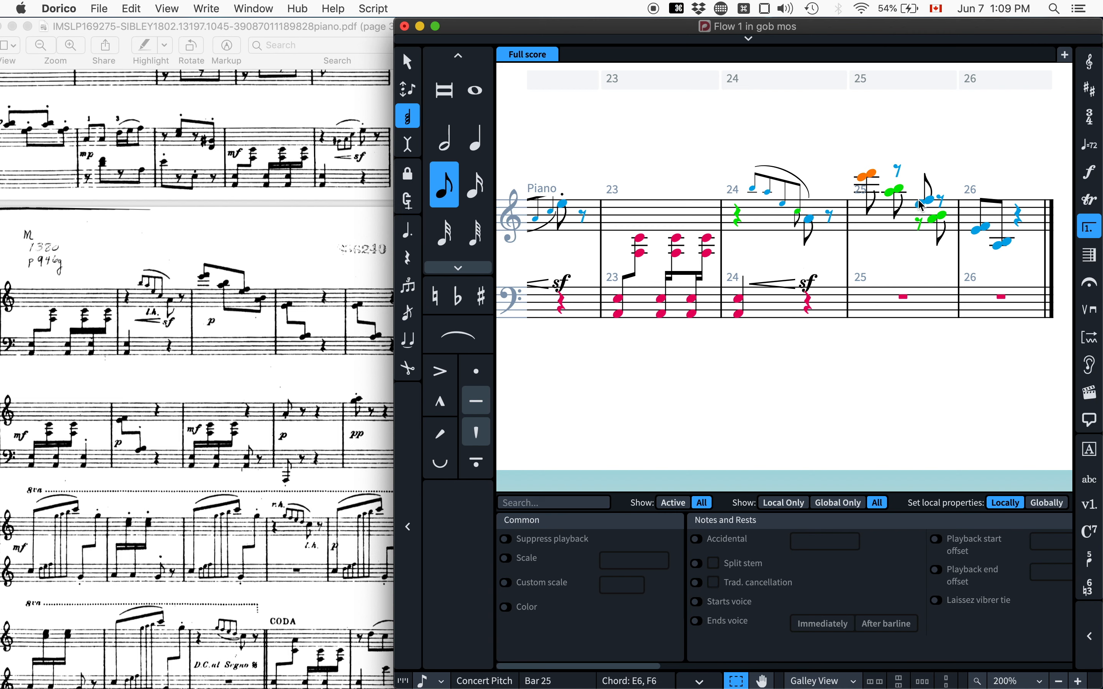
{"action": "left_click", "coordinate": [928, 208], "text": "super"}
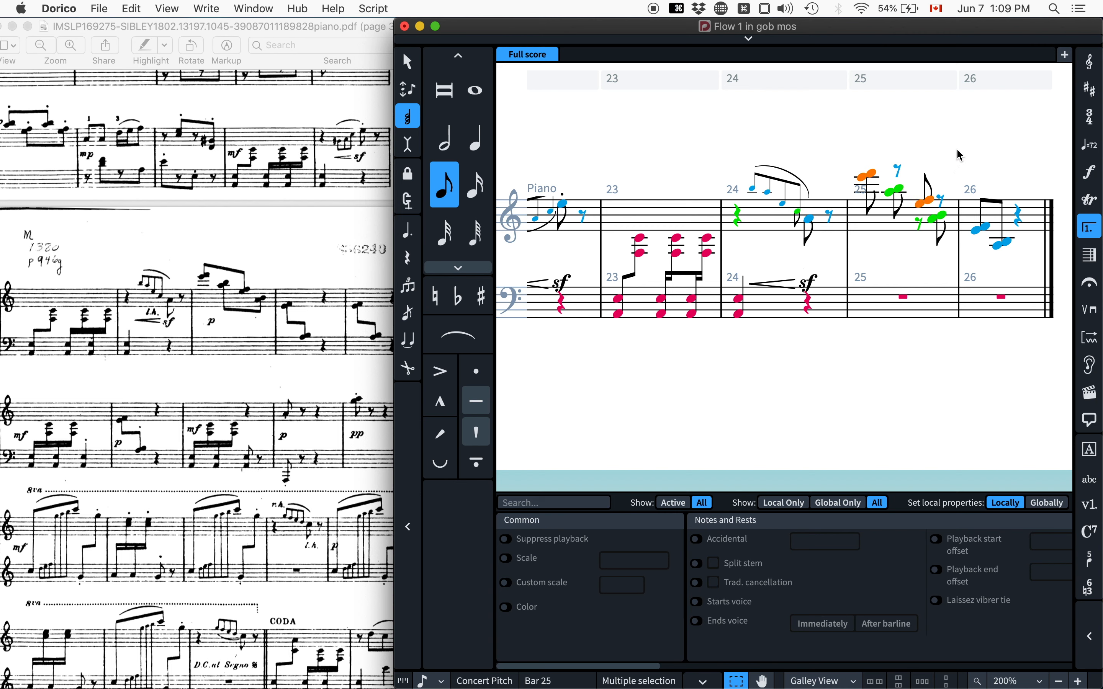
{"action": "key", "text": "alt+b"}
Beam the two down-stem chords in bar 25 together.
{"action": "left_click", "coordinate": [896, 195]}
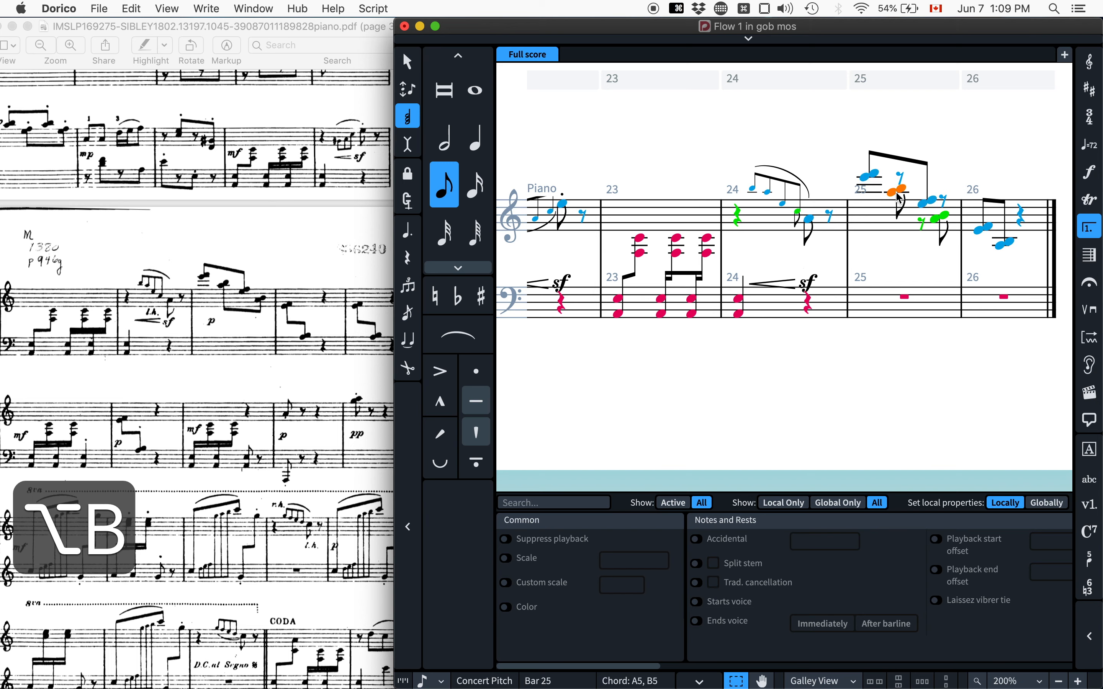
{"action": "left_click", "coordinate": [946, 226], "text": "super"}
{"action": "key", "text": "ctrl+b"}
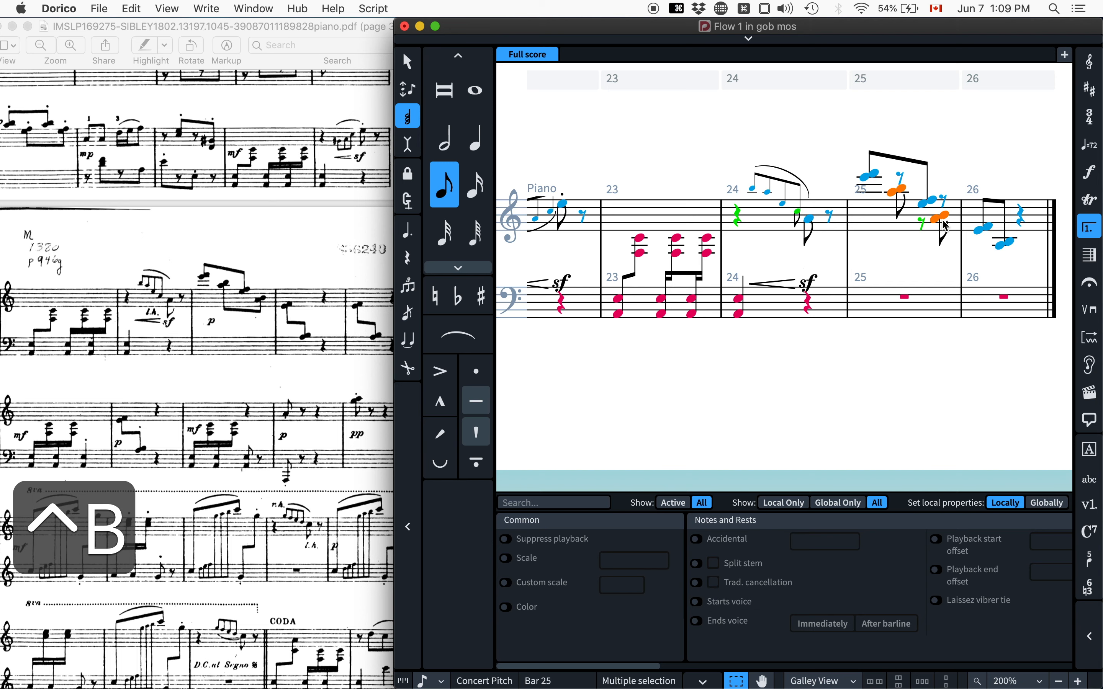
{"action": "key", "text": "alt+b"}
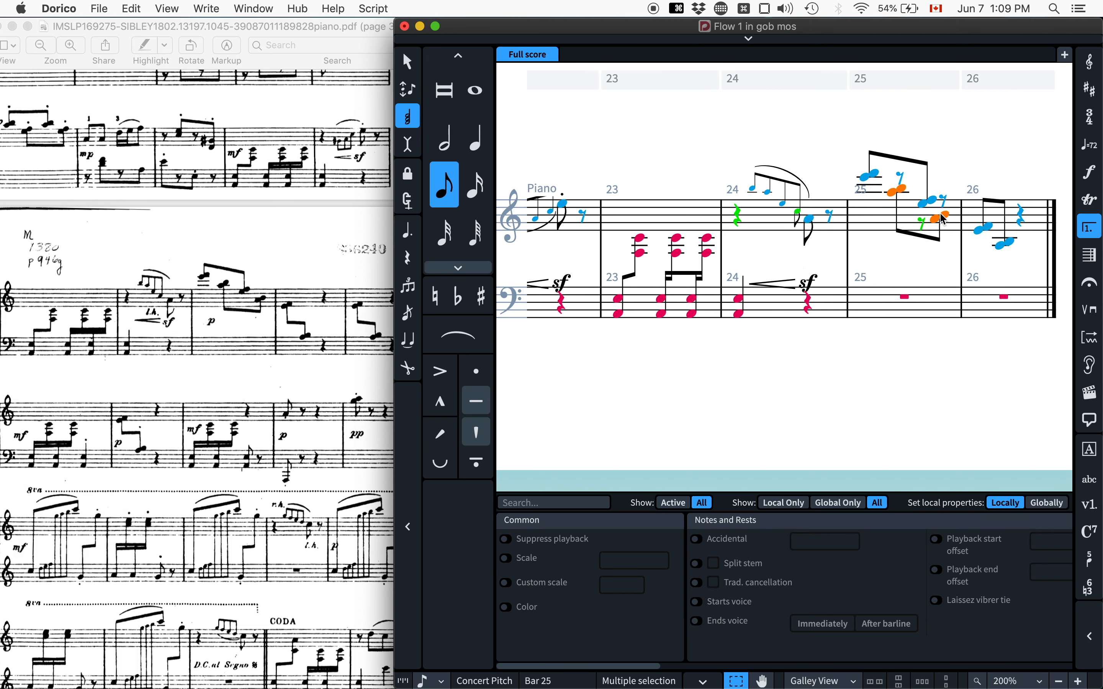
Cross the A and B chord in bar 26 to the lower staff and repeat the whole bar into bar 27.
{"action": "left_click", "coordinate": [986, 234]}
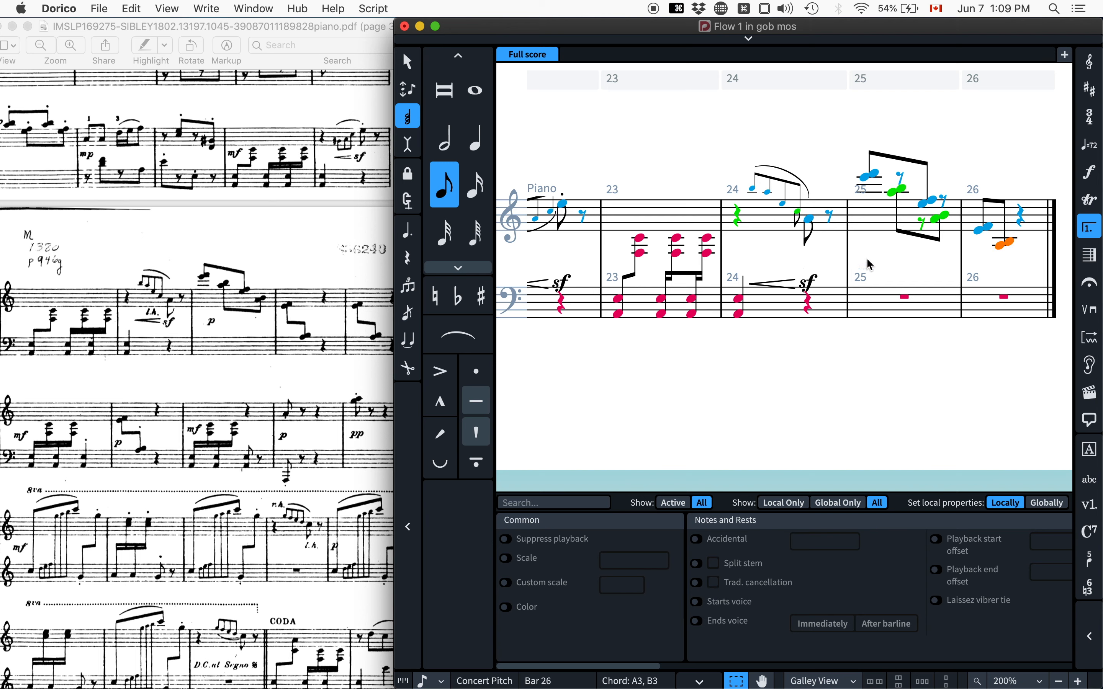
{"action": "key", "text": "m"}
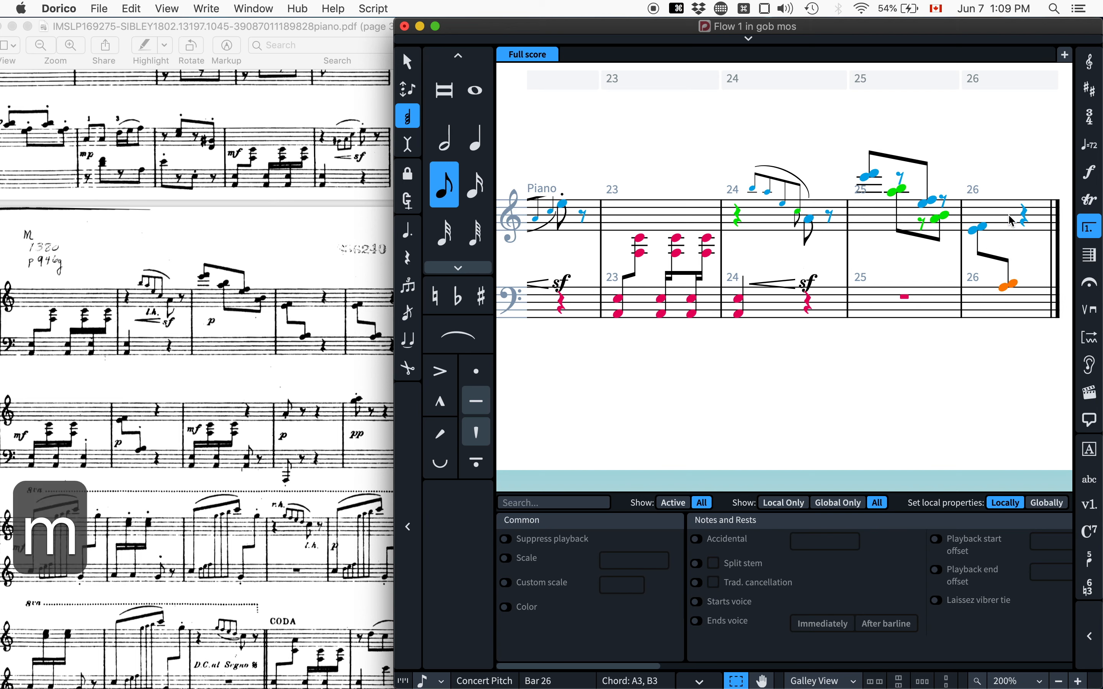
{"action": "left_click", "coordinate": [1022, 215], "text": "shift"}
{"action": "key", "text": "r"}
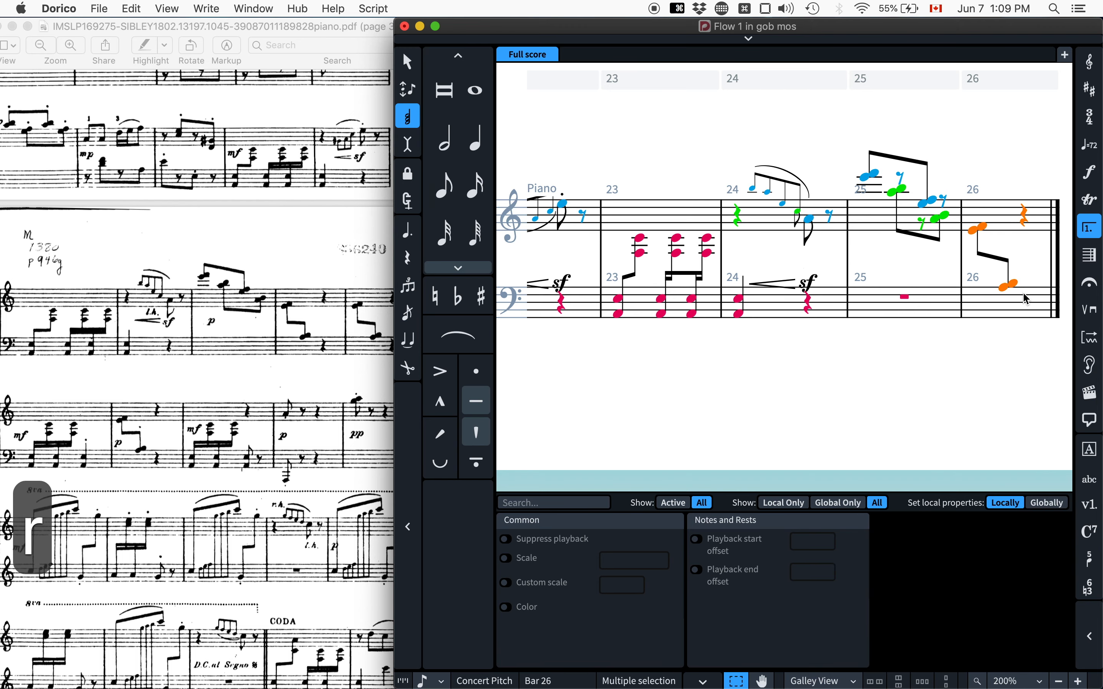
Check the scanned score against the entered bars and add 12 empty bars after bar 27.
{"action": "left_click", "coordinate": [292, 317]}
{"action": "scroll", "coordinate": [292, 316], "scroll_direction": "left", "scroll_amount": 2}
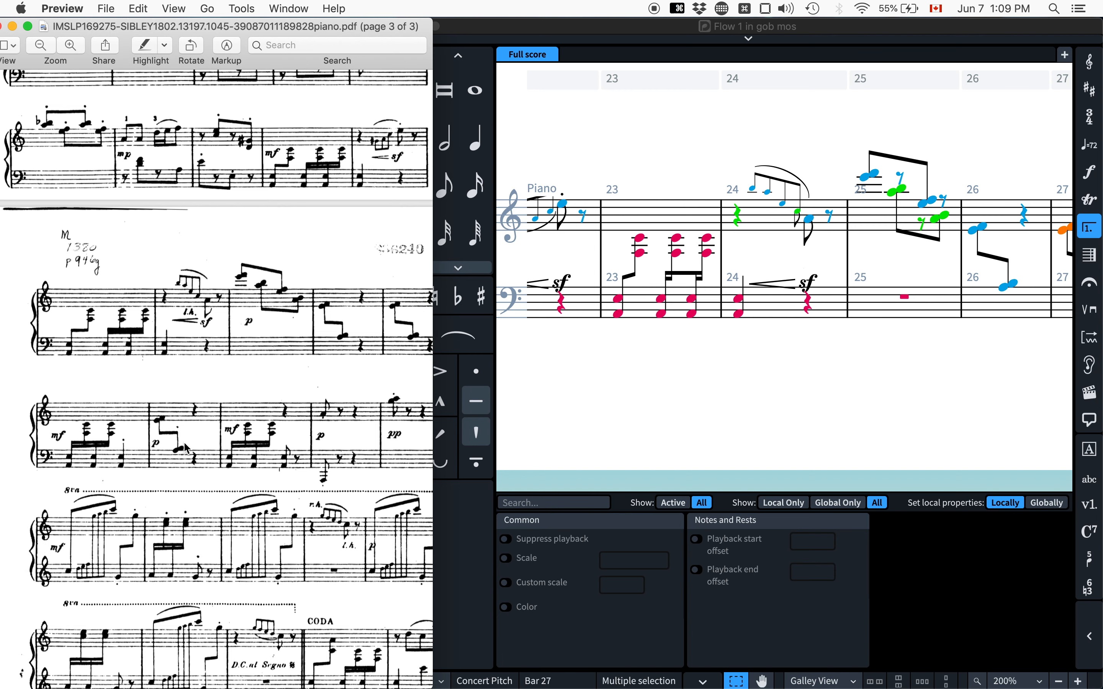
{"action": "scroll", "coordinate": [707, 253], "scroll_direction": "right", "scroll_amount": 5}
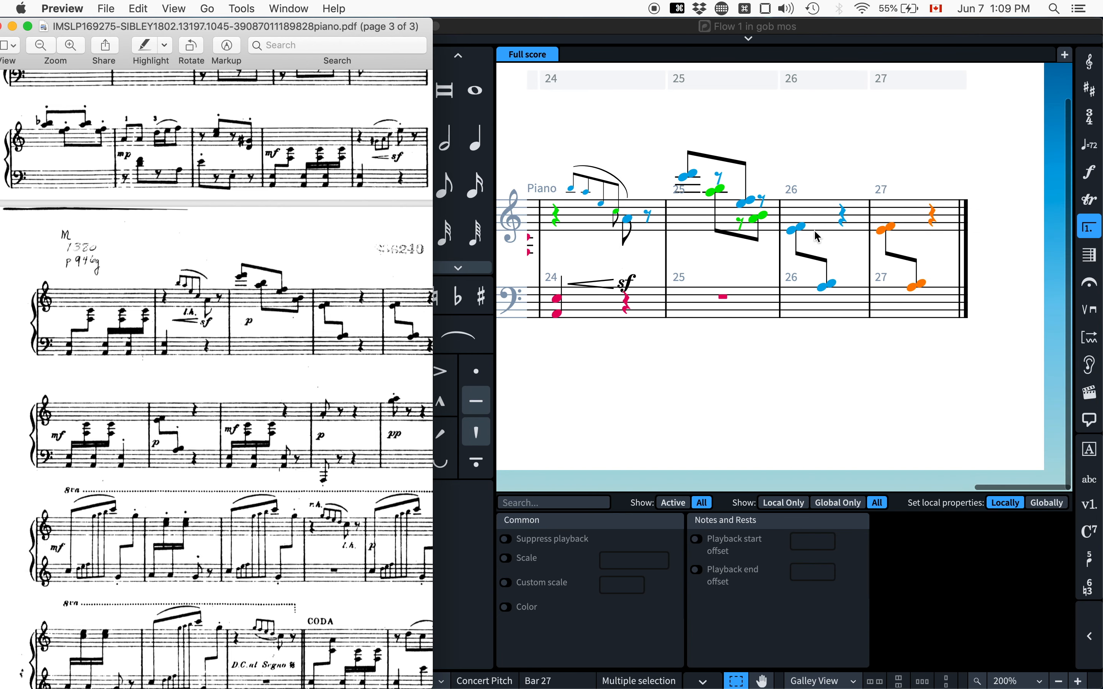
{"action": "left_click", "coordinate": [913, 222]}
{"action": "left_click", "coordinate": [937, 230]}
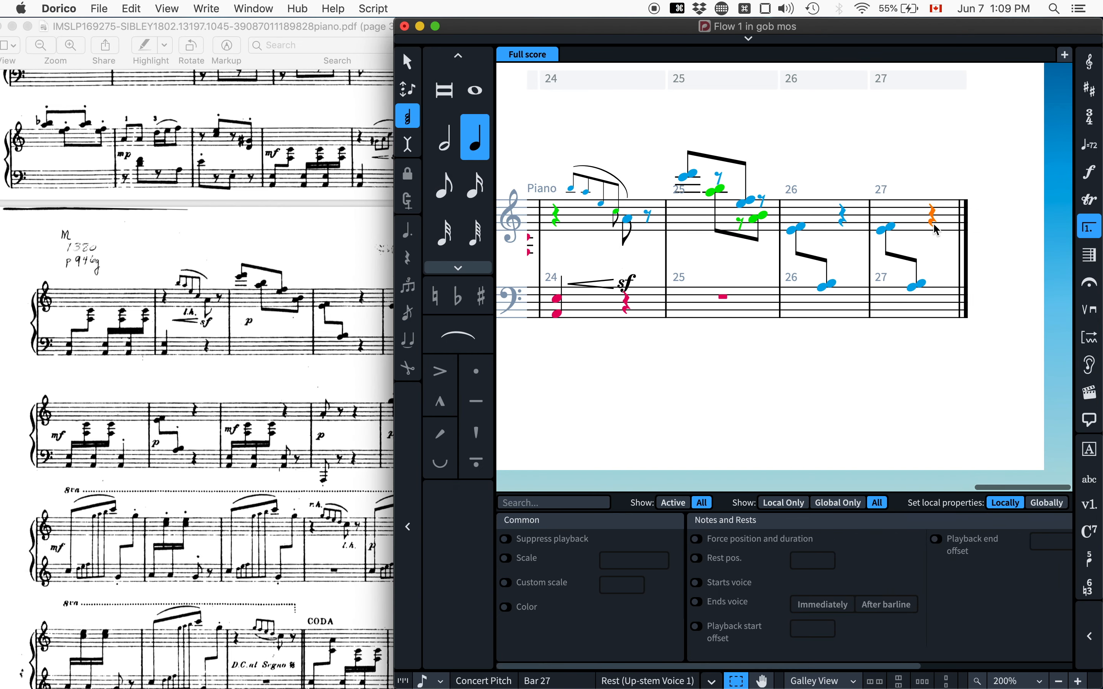
{"action": "key", "text": "shift+b"}
{"action": "type", "text": "12"}
{"action": "key", "text": "Return"}
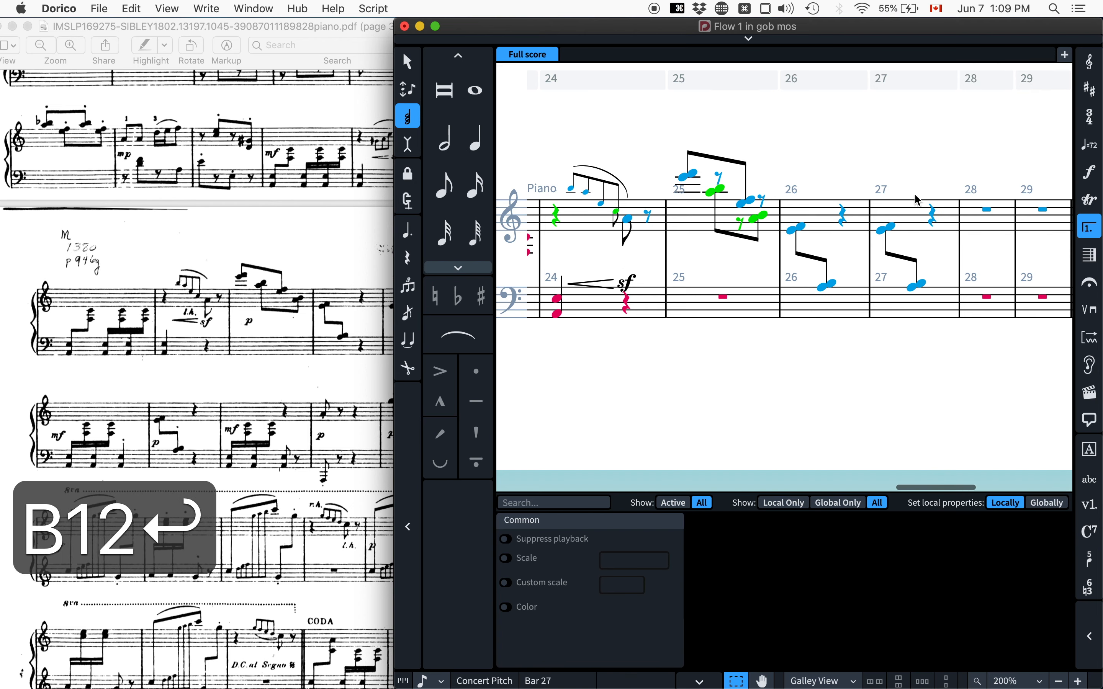
Copy the cross-staff chord passage from bar 27 into bar 29.
{"action": "left_click", "coordinate": [907, 219]}
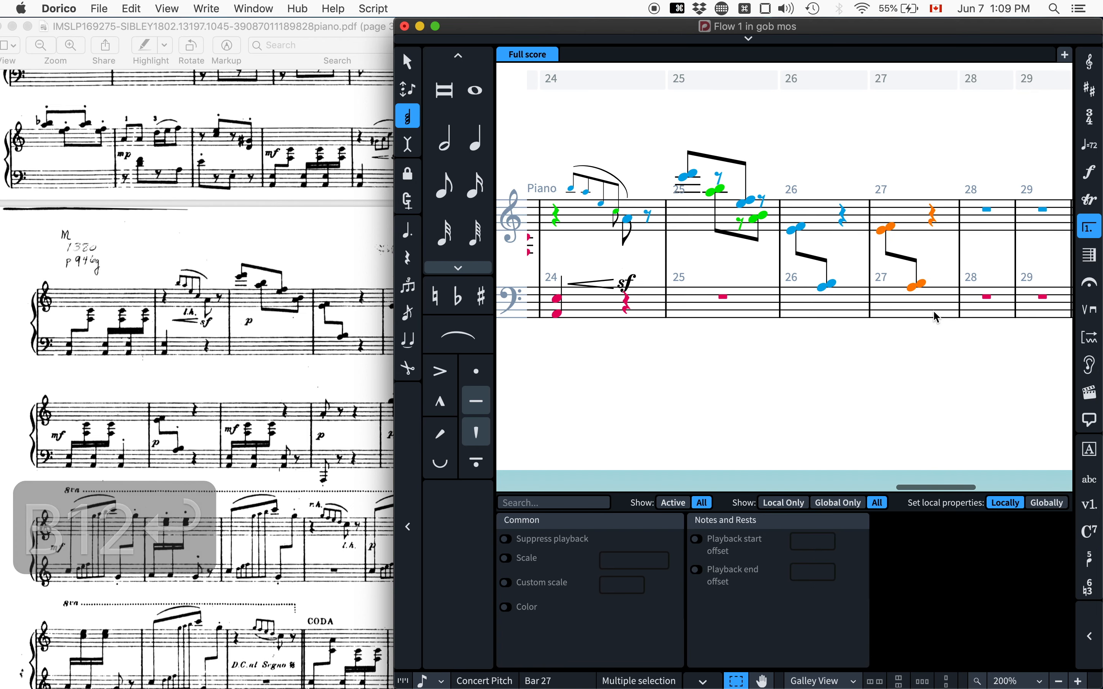
{"action": "key", "text": "super+c"}
{"action": "left_click", "coordinate": [1045, 218]}
{"action": "key", "text": "super+v"}
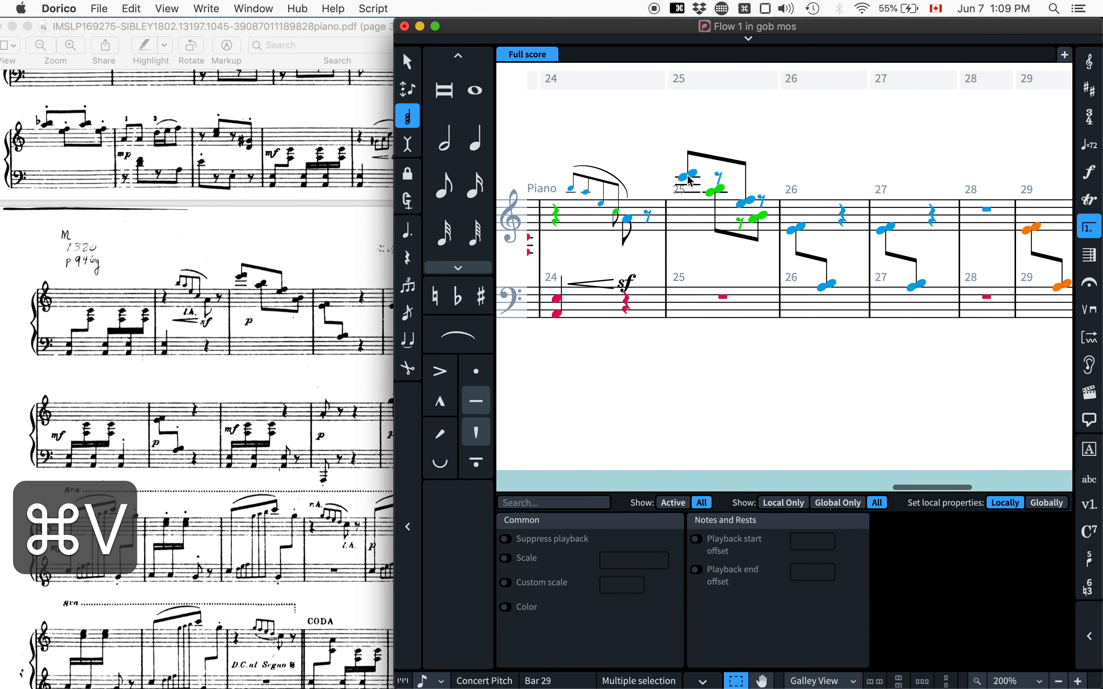
Add a p dynamic at the A and B chord in bar 25, following the scanned score.
{"action": "left_click", "coordinate": [691, 215]}
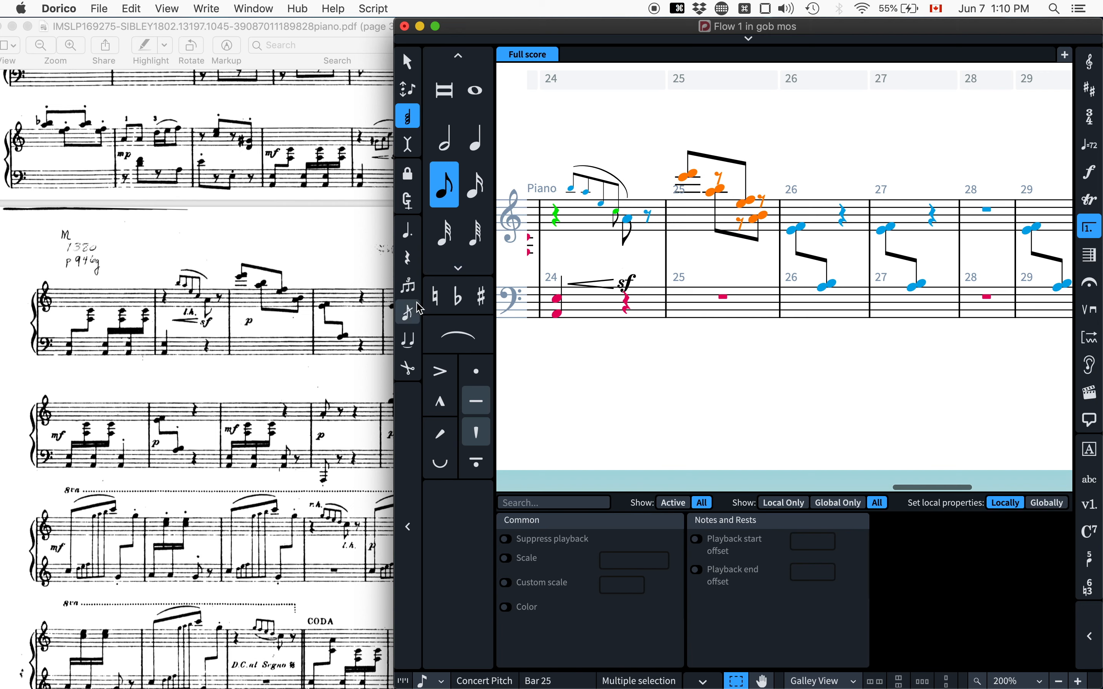
{"action": "left_click", "coordinate": [724, 299]}
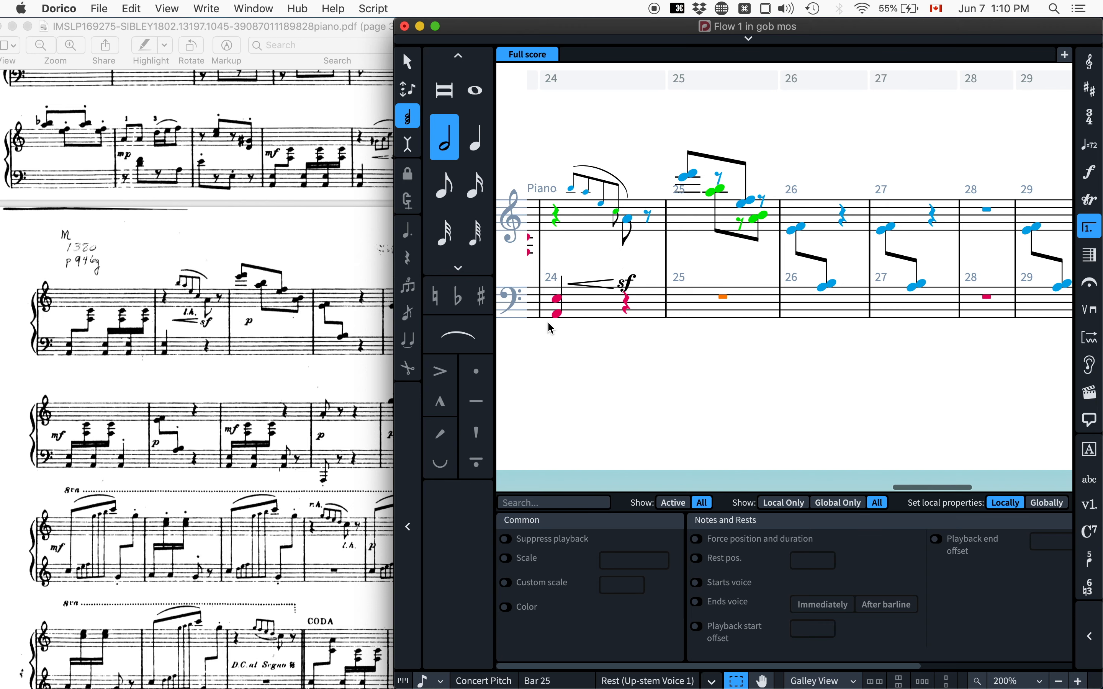
{"action": "left_click", "coordinate": [377, 330]}
{"action": "scroll", "coordinate": [360, 330], "scroll_direction": "right", "scroll_amount": 2}
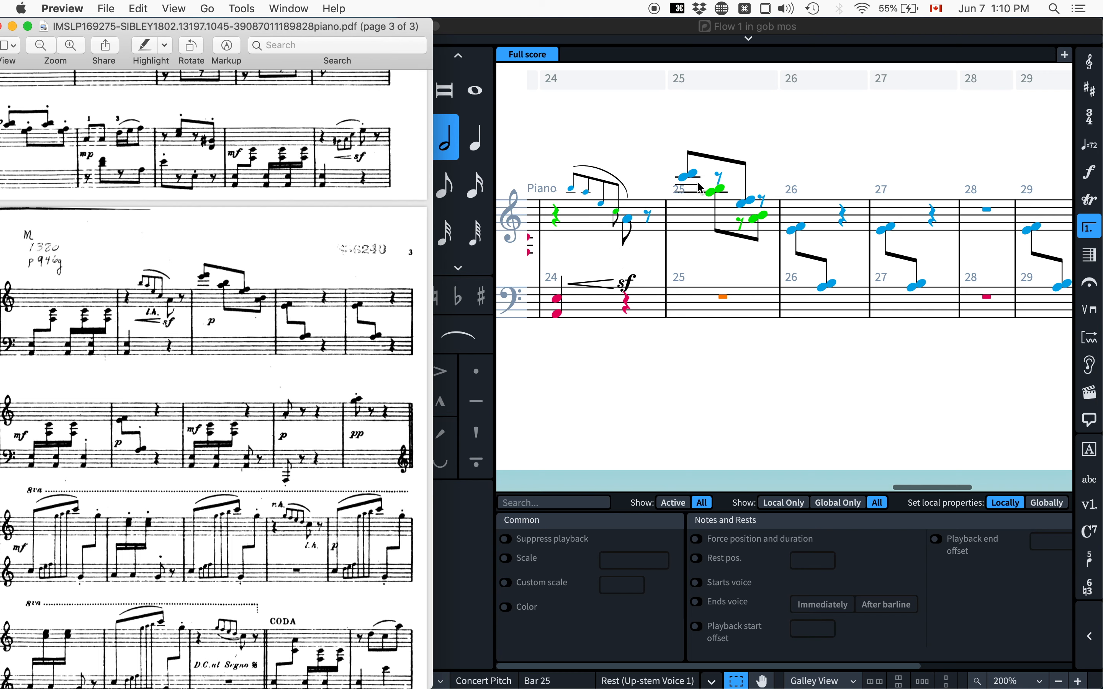
{"action": "left_click", "coordinate": [717, 197]}
{"action": "key", "text": "shift+d"}
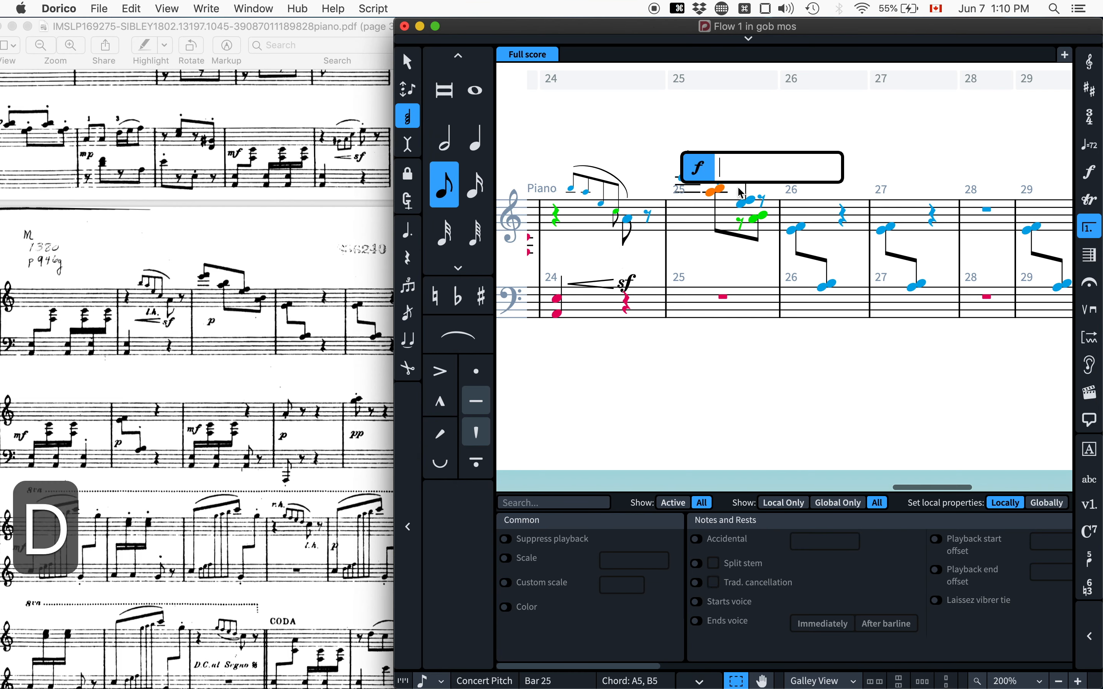
{"action": "type", "text": "p"}
{"action": "key", "text": "Return"}
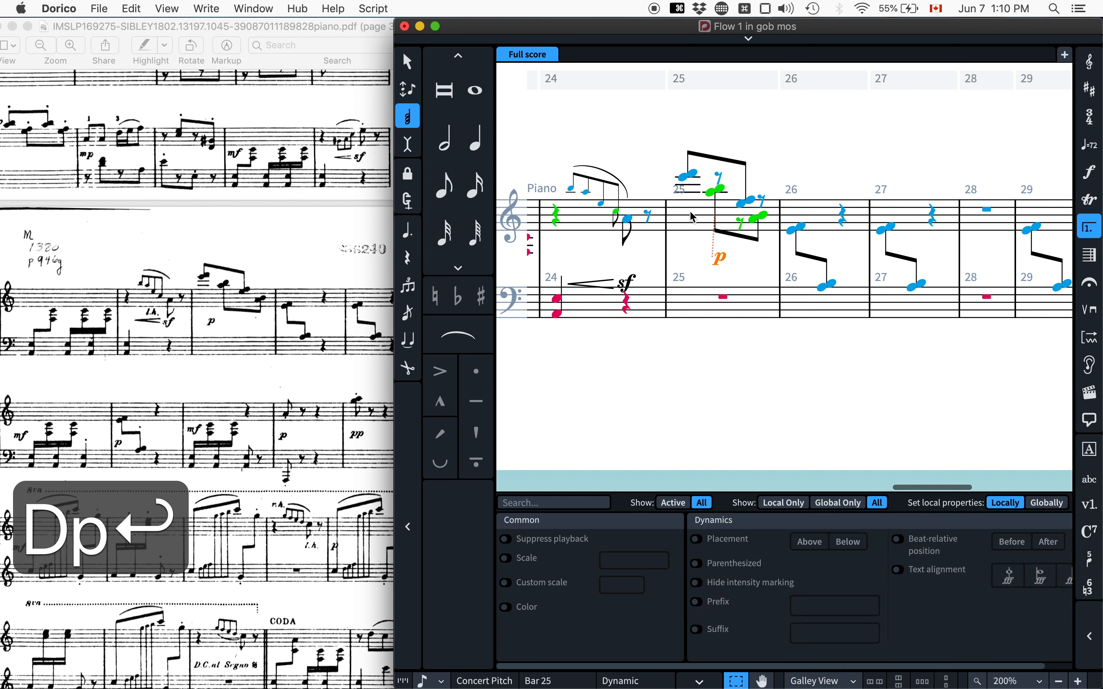
Remove the rests from both voices in bar 25.
{"action": "left_click", "coordinate": [691, 212]}
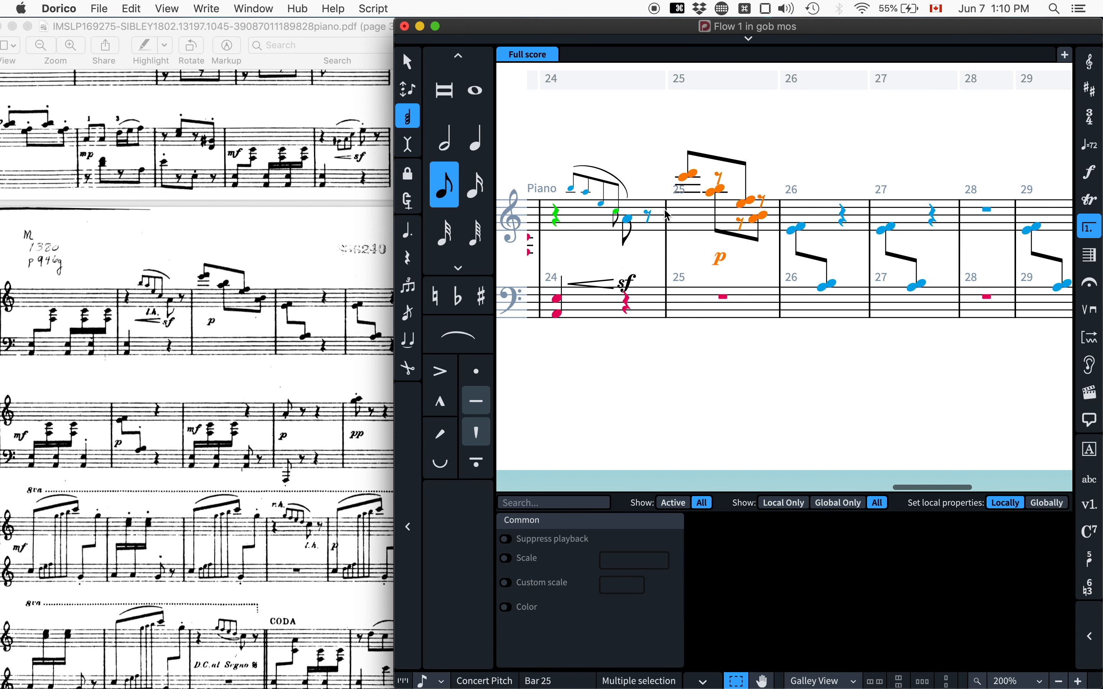
{"action": "left_click", "coordinate": [132, 9]}
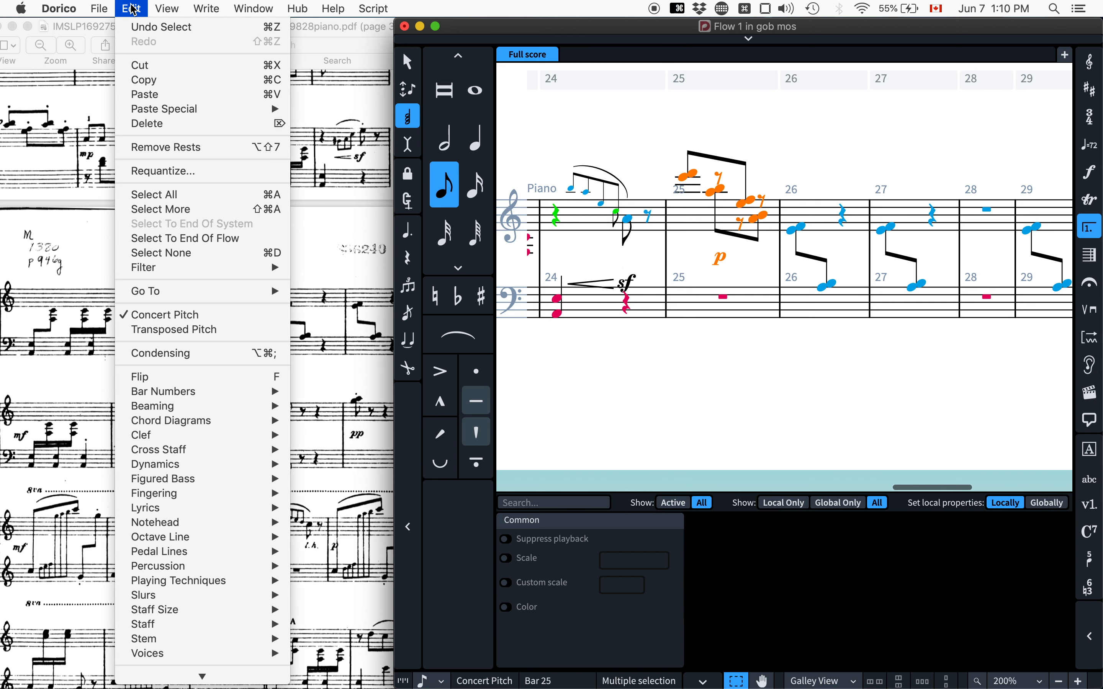
{"action": "left_click", "coordinate": [245, 154]}
{"action": "left_click", "coordinate": [719, 189]}
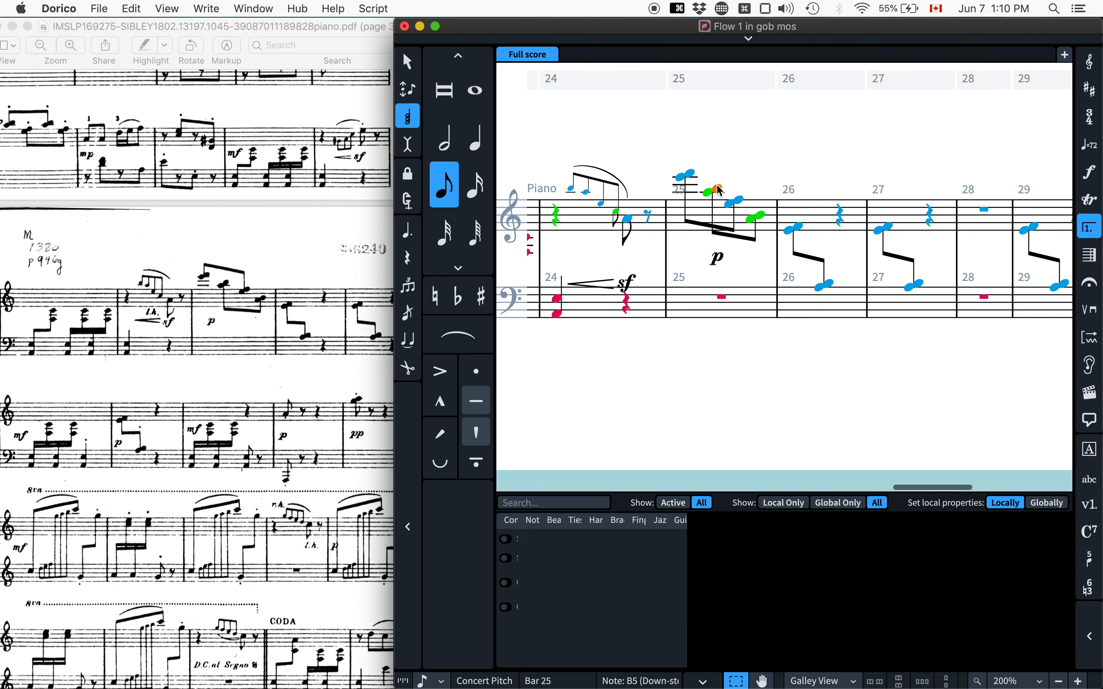
Flip the stems of the E and F chord's beam in bar 25 upward and move the p dynamic to the bar's start.
{"action": "left_click", "coordinate": [688, 180]}
{"action": "key", "text": "f"}
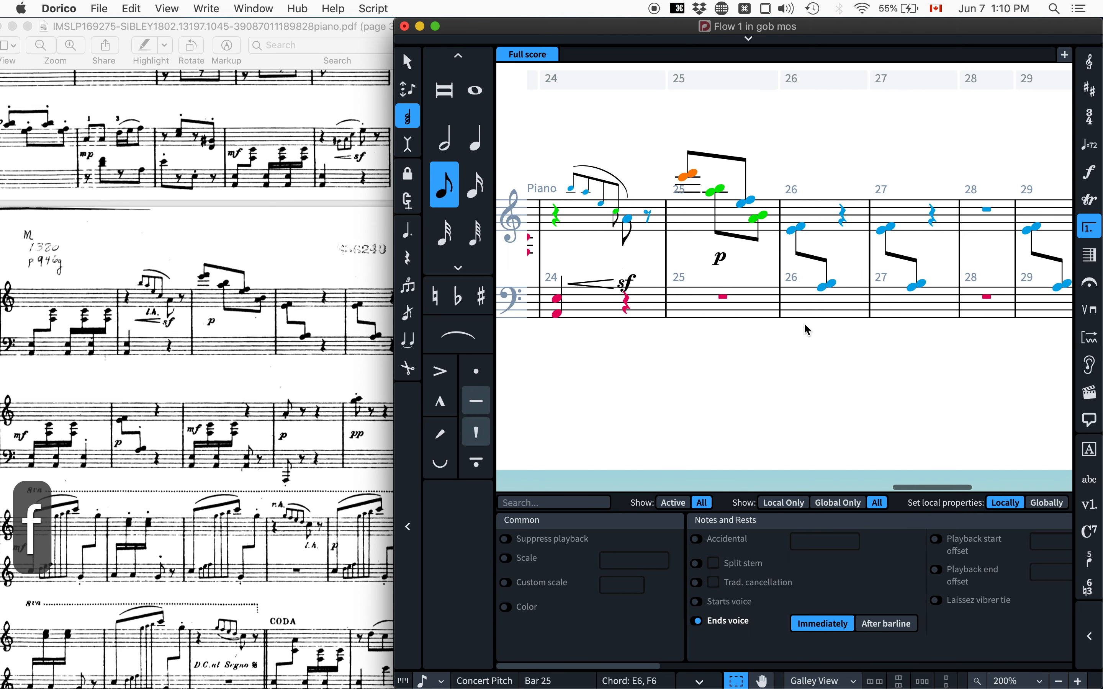
{"action": "left_click", "coordinate": [719, 259]}
{"action": "key", "text": "alt+Left"}
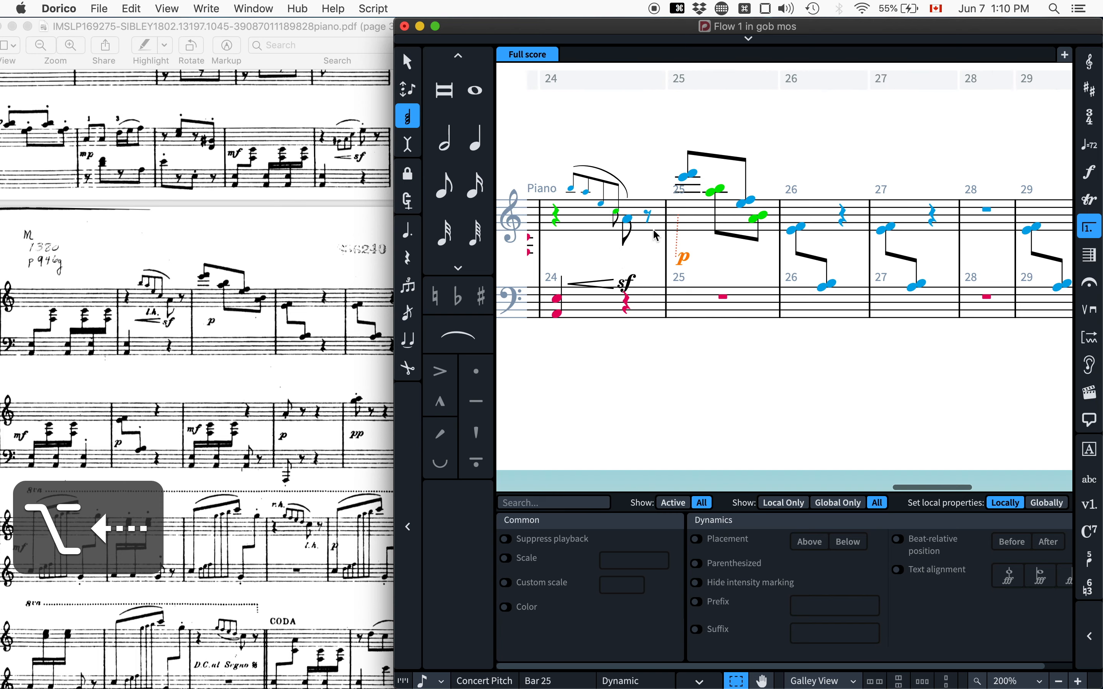
Compare bar 21 with the scan and remove the staccato and tenuto marks from all its chords.
{"action": "left_click", "coordinate": [159, 376]}
{"action": "scroll", "coordinate": [159, 376], "scroll_direction": "down", "scroll_amount": 5}
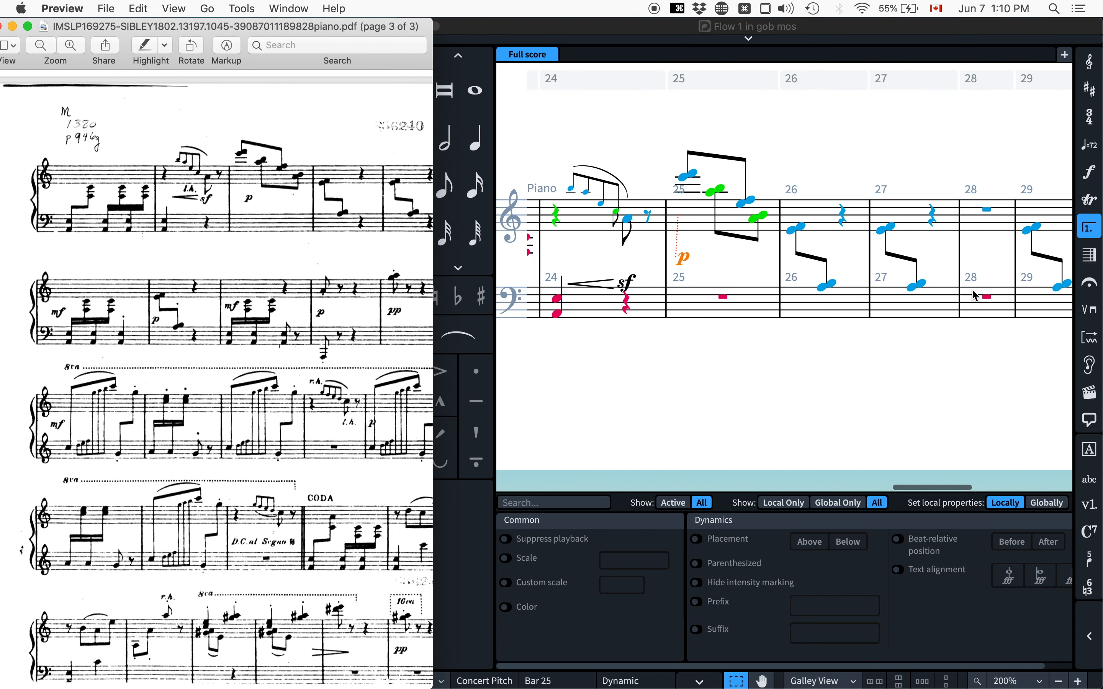
{"action": "scroll", "coordinate": [772, 283], "scroll_direction": "left", "scroll_amount": 5}
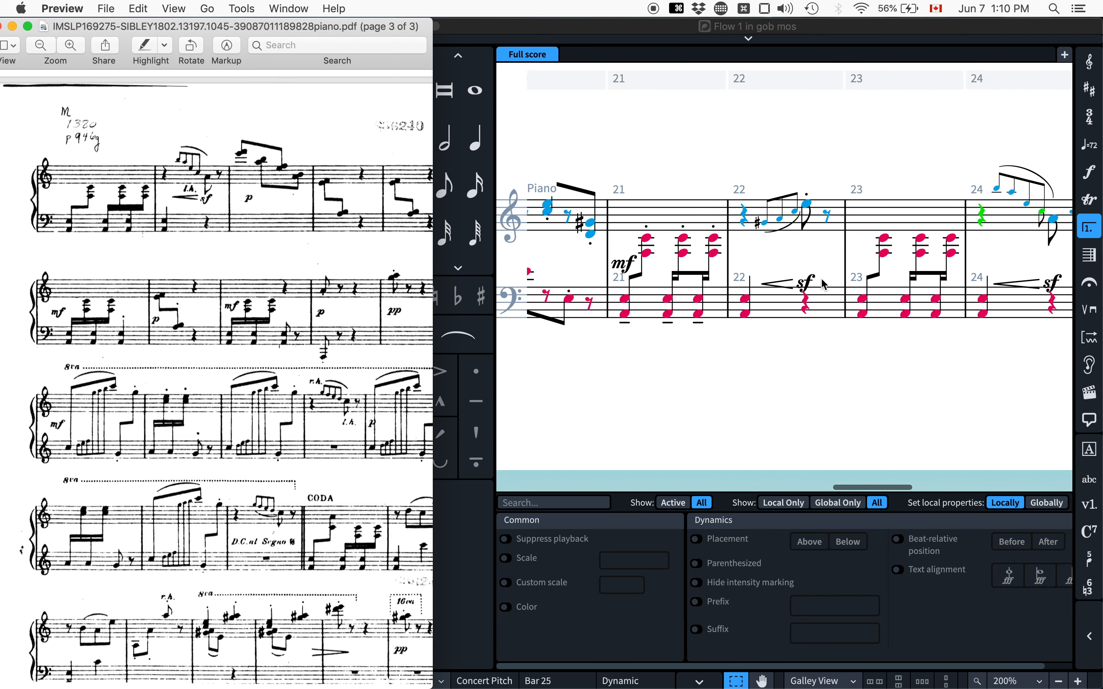
{"action": "scroll", "coordinate": [825, 283], "scroll_direction": "left", "scroll_amount": 3}
{"action": "scroll", "coordinate": [825, 285], "scroll_direction": "right", "scroll_amount": 1}
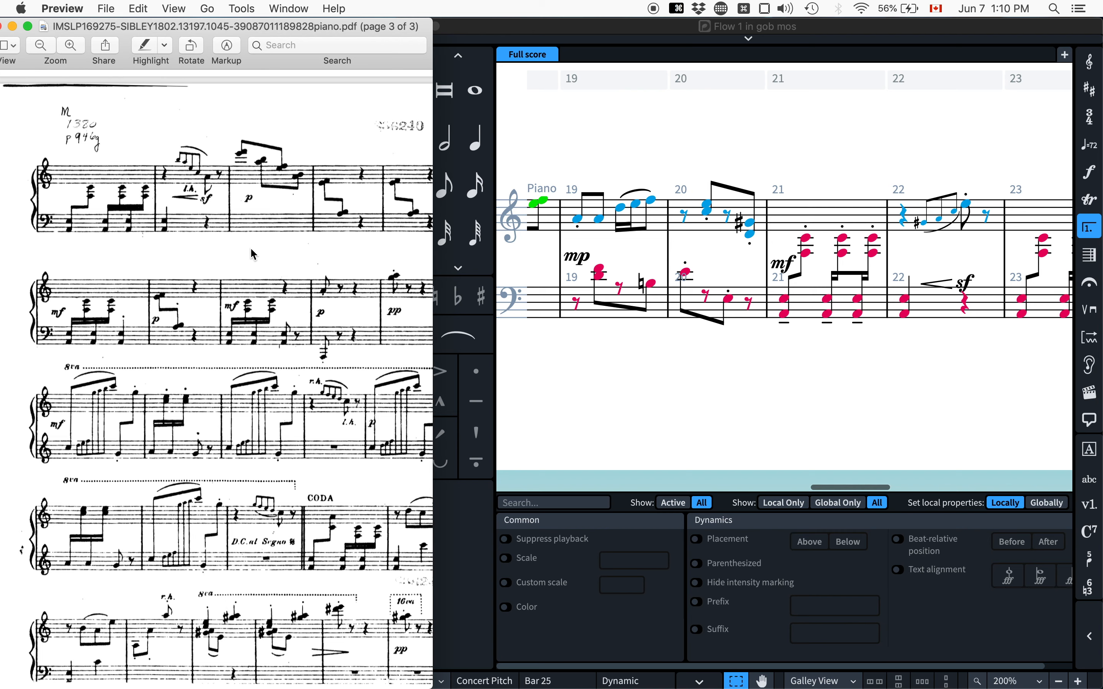
{"action": "scroll", "coordinate": [154, 232], "scroll_direction": "up", "scroll_amount": 5}
{"action": "scroll", "coordinate": [154, 232], "scroll_direction": "right", "scroll_amount": 1}
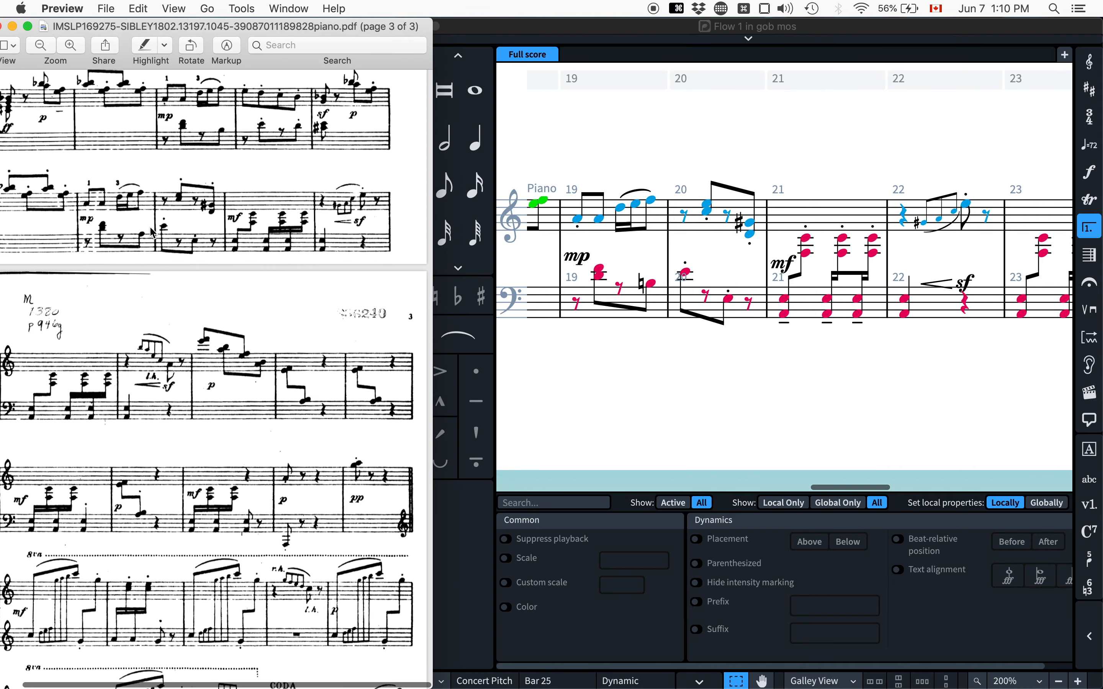
{"action": "left_click", "coordinate": [807, 323]}
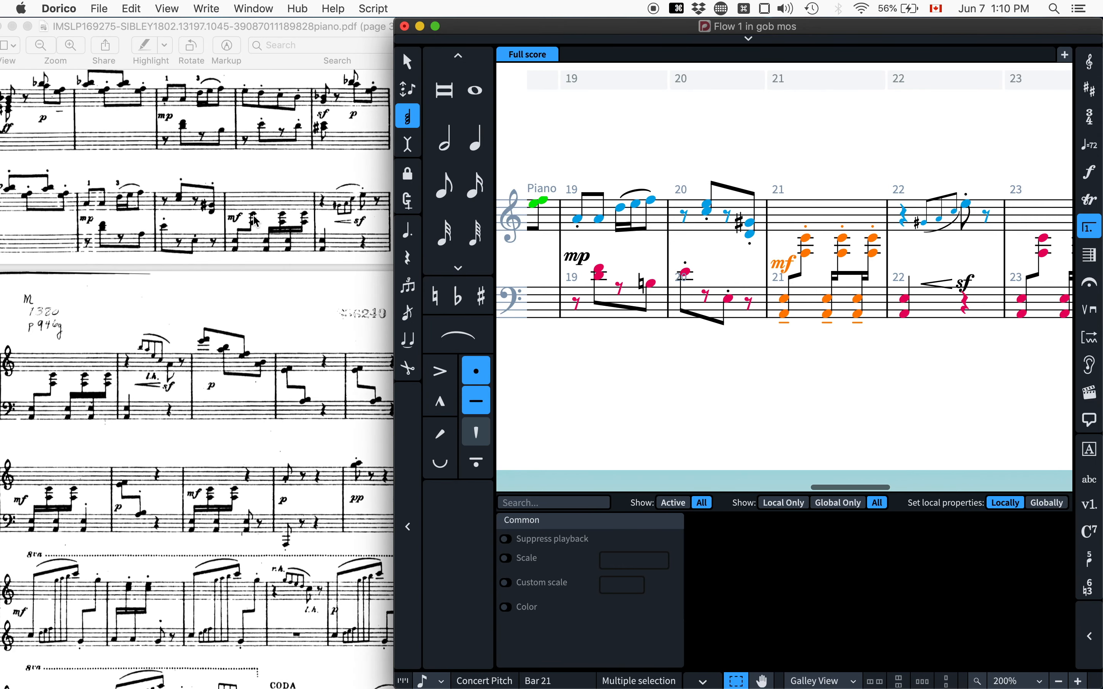
{"action": "key", "text": "bracketright"}
{"action": "key", "text": "backslash"}
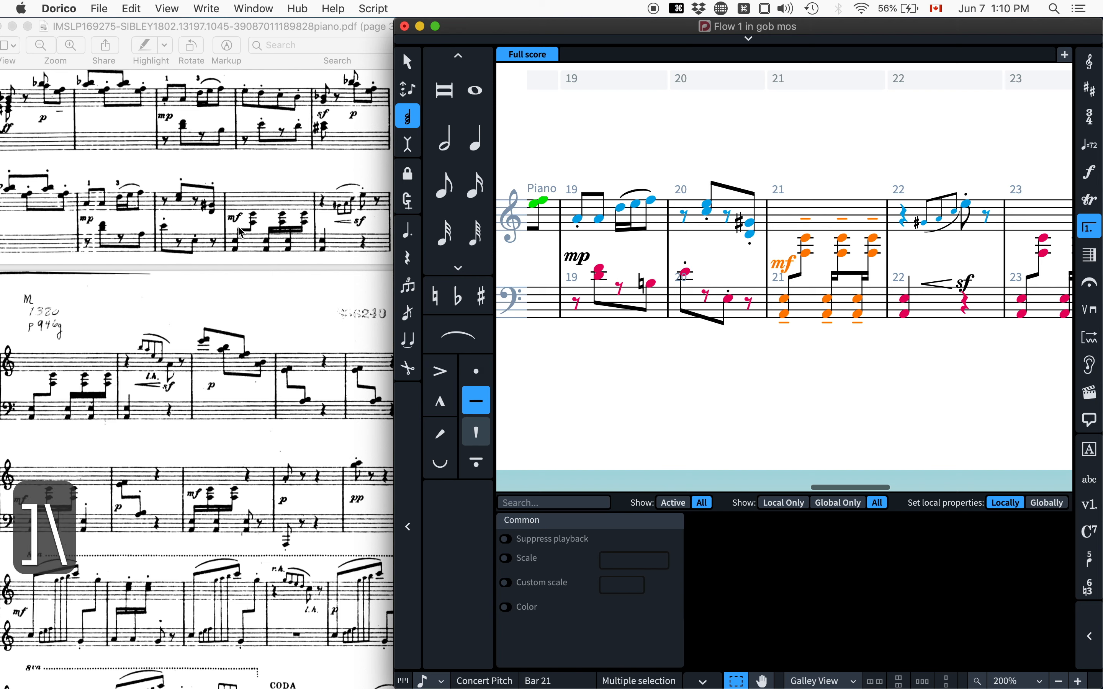
{"action": "key", "text": "backslash"}
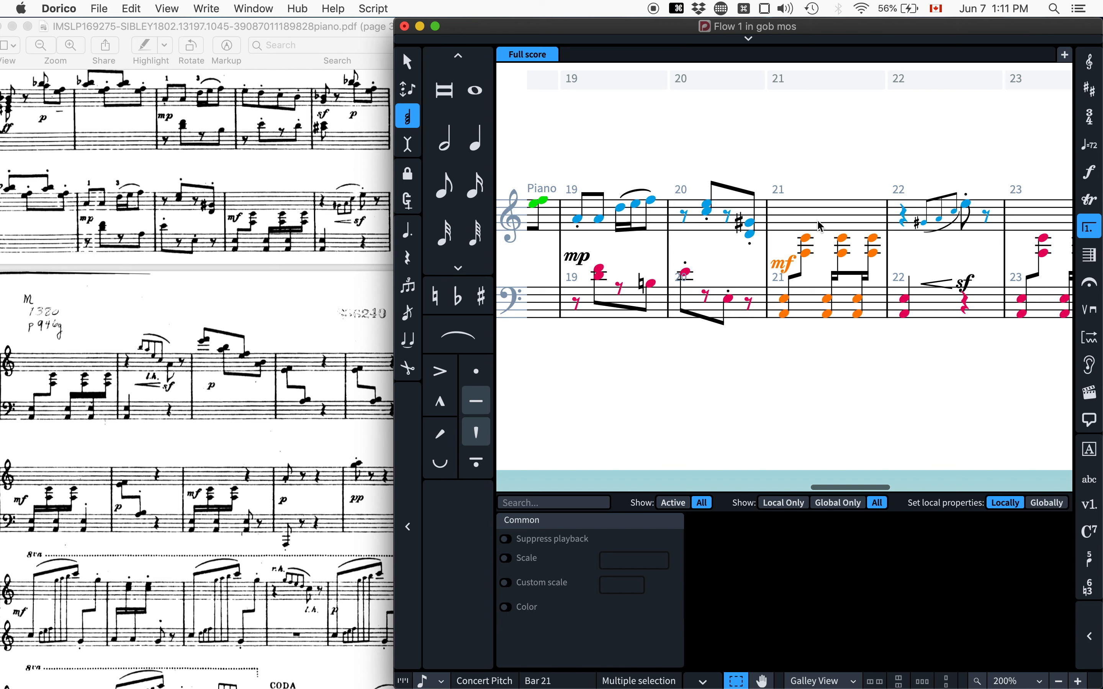
Flip the grace-note stems in bar 22 downward and place their slur above the notes.
{"action": "left_click", "coordinate": [925, 224]}
{"action": "key", "text": "f"}
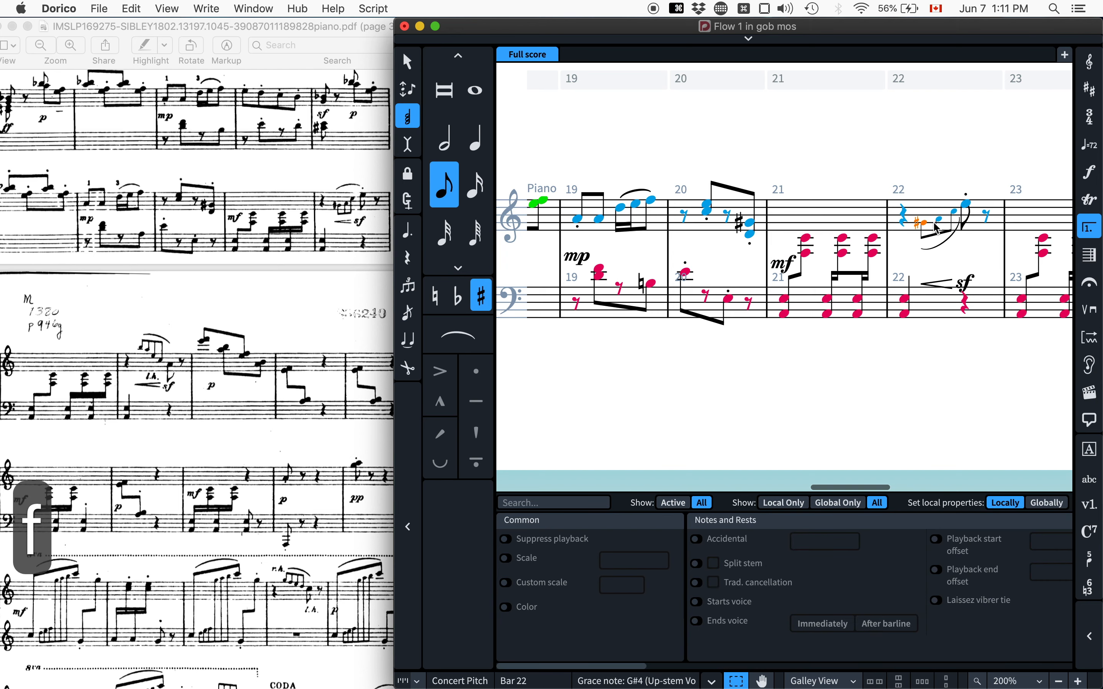
{"action": "left_click", "coordinate": [943, 243]}
{"action": "key", "text": "f"}
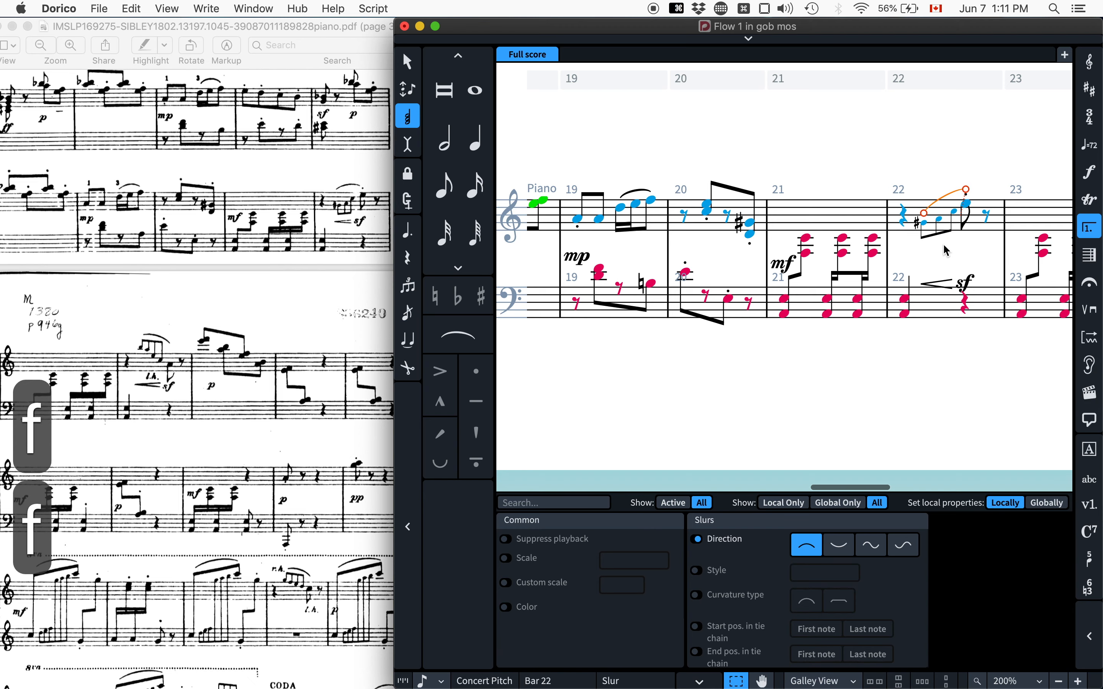
{"action": "key", "text": "Escape"}
Flip the grace-note stems in bar 2 downward and place their slur above, matching the first page of the scan.
{"action": "scroll", "coordinate": [930, 227], "scroll_direction": "left", "scroll_amount": 15}
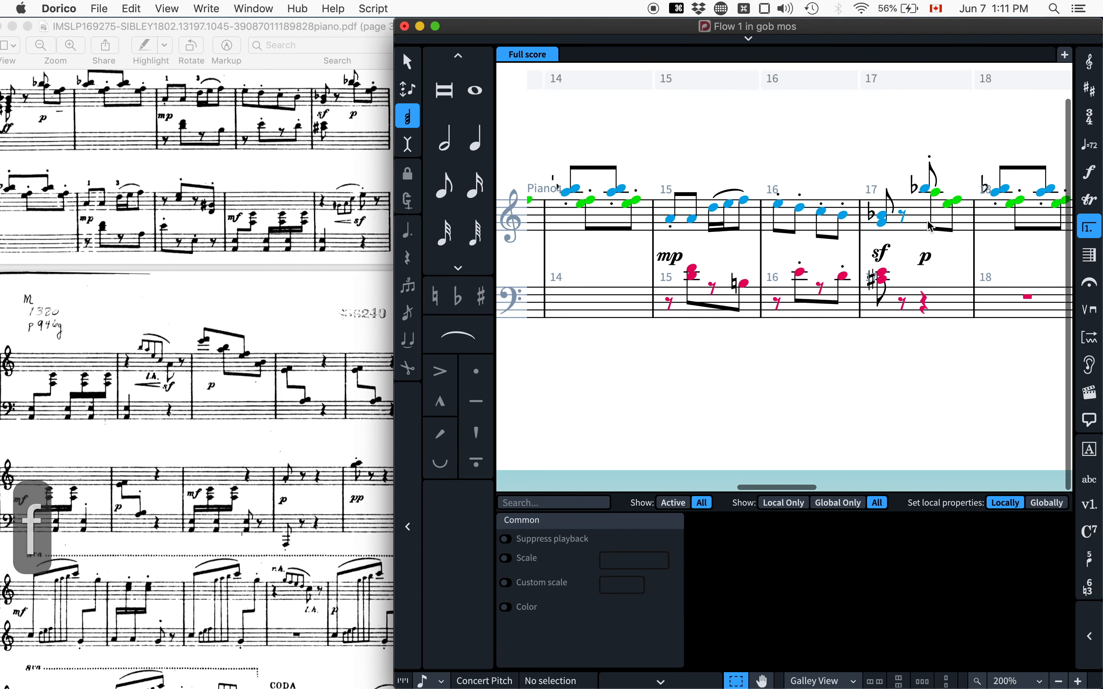
{"action": "scroll", "coordinate": [930, 227], "scroll_direction": "left", "scroll_amount": 10}
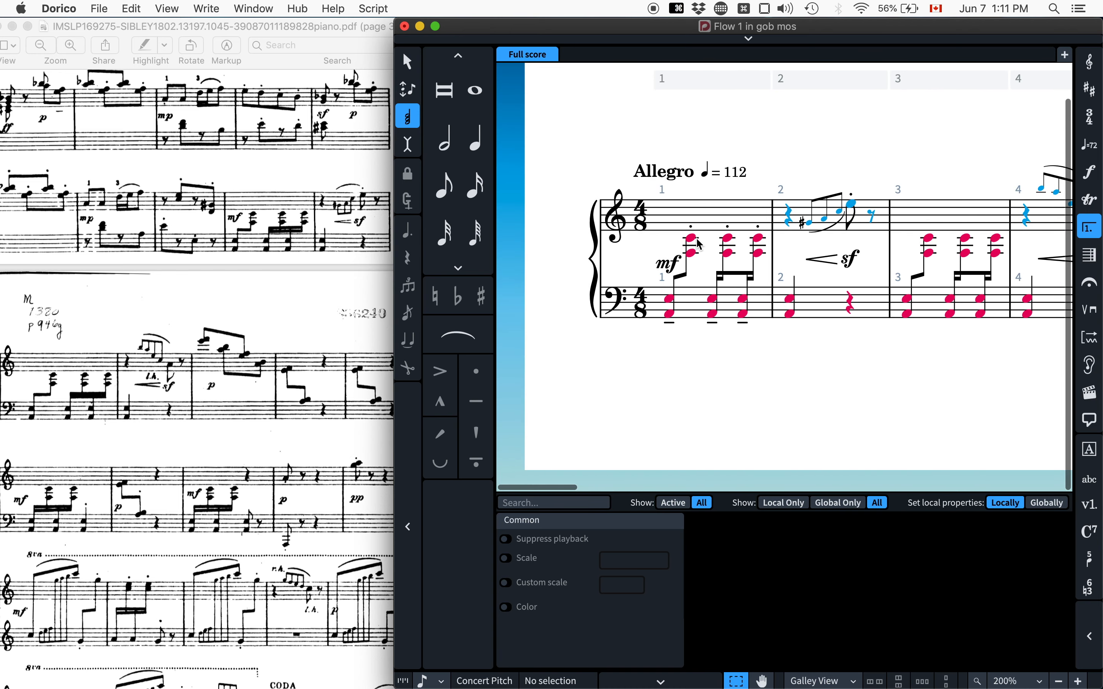
{"action": "scroll", "coordinate": [192, 227], "scroll_direction": "up", "scroll_amount": 10}
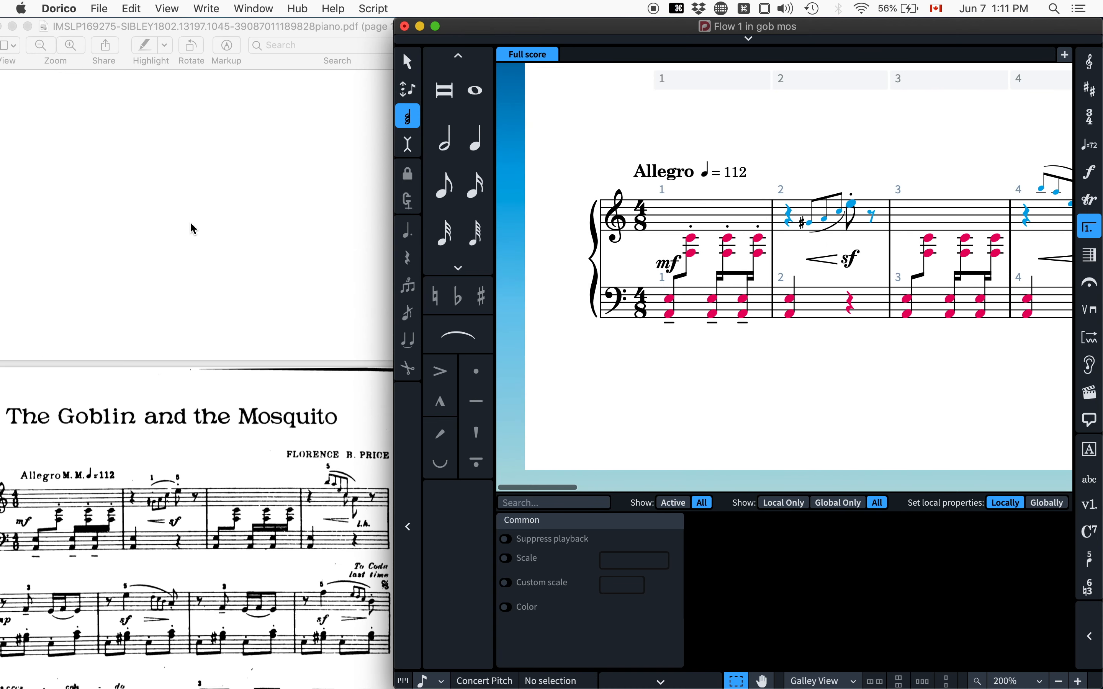
{"action": "left_click", "coordinate": [806, 222]}
{"action": "key", "text": "s"}
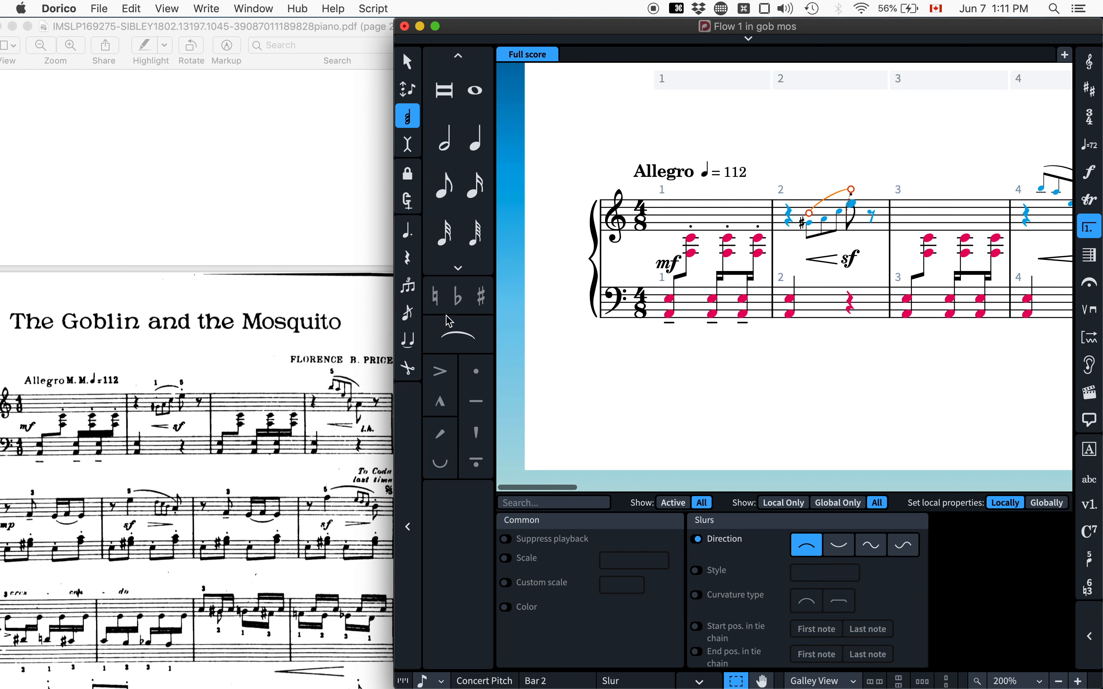
Review the entered bars 19 to 30, examining the sf and hairpin dynamics in bars 22 and 24.
{"action": "scroll", "coordinate": [816, 258], "scroll_direction": "right", "scroll_amount": 15}
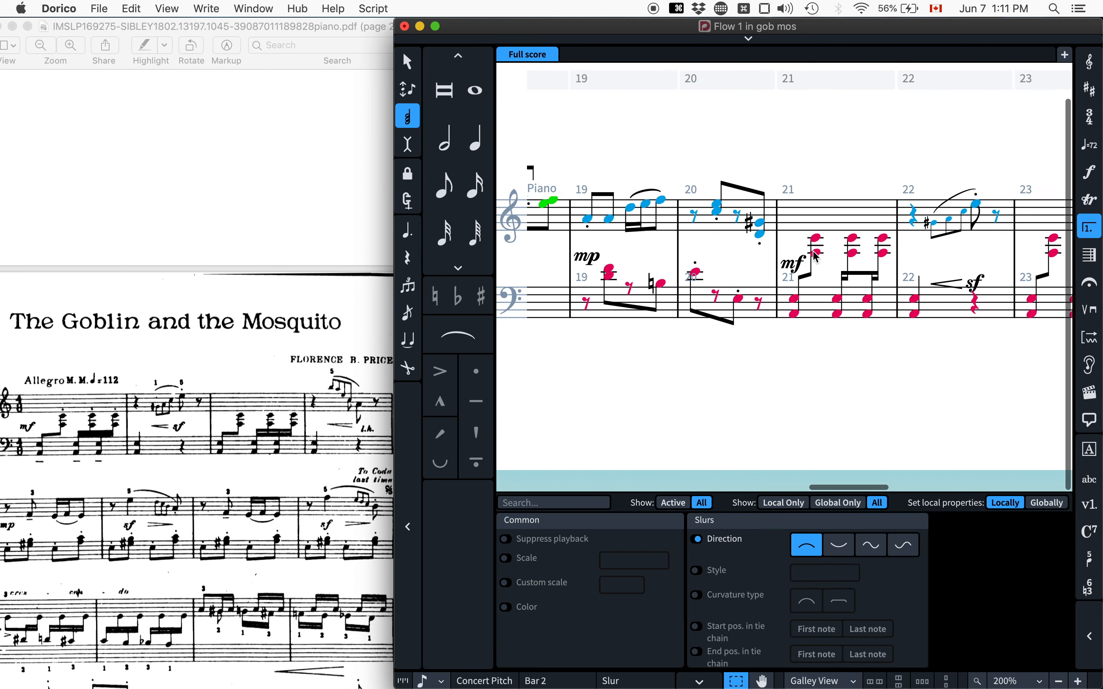
{"action": "scroll", "coordinate": [816, 258], "scroll_direction": "right", "scroll_amount": 2}
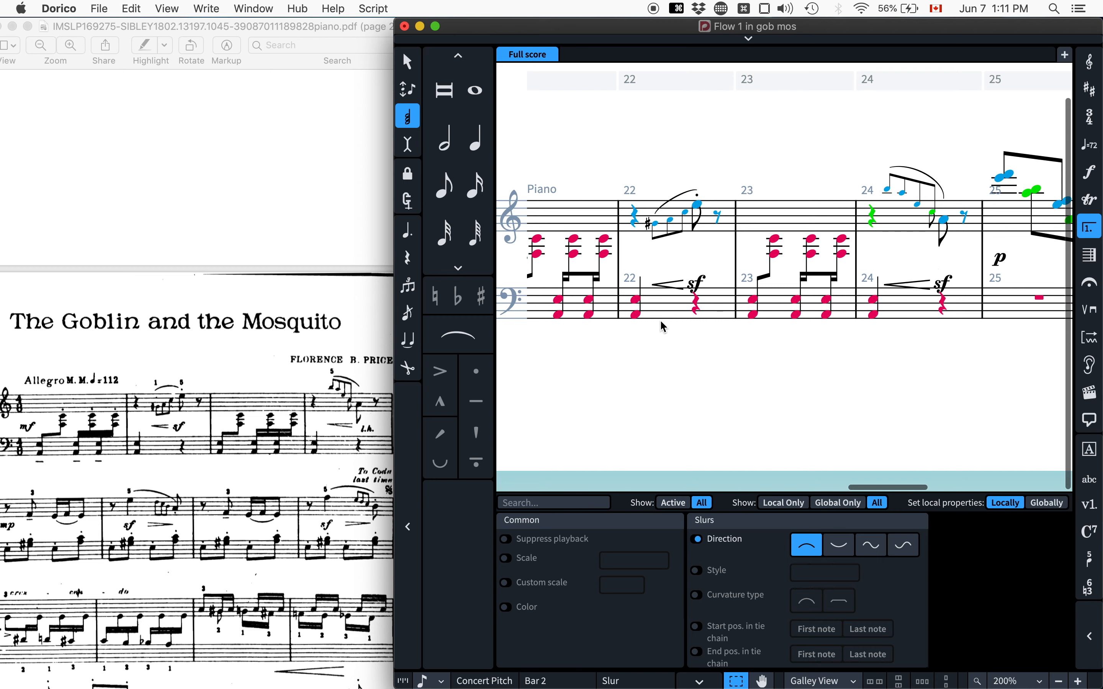
{"action": "scroll", "coordinate": [688, 286], "scroll_direction": "right", "scroll_amount": 3}
{"action": "scroll", "coordinate": [688, 286], "scroll_direction": "left", "scroll_amount": 2}
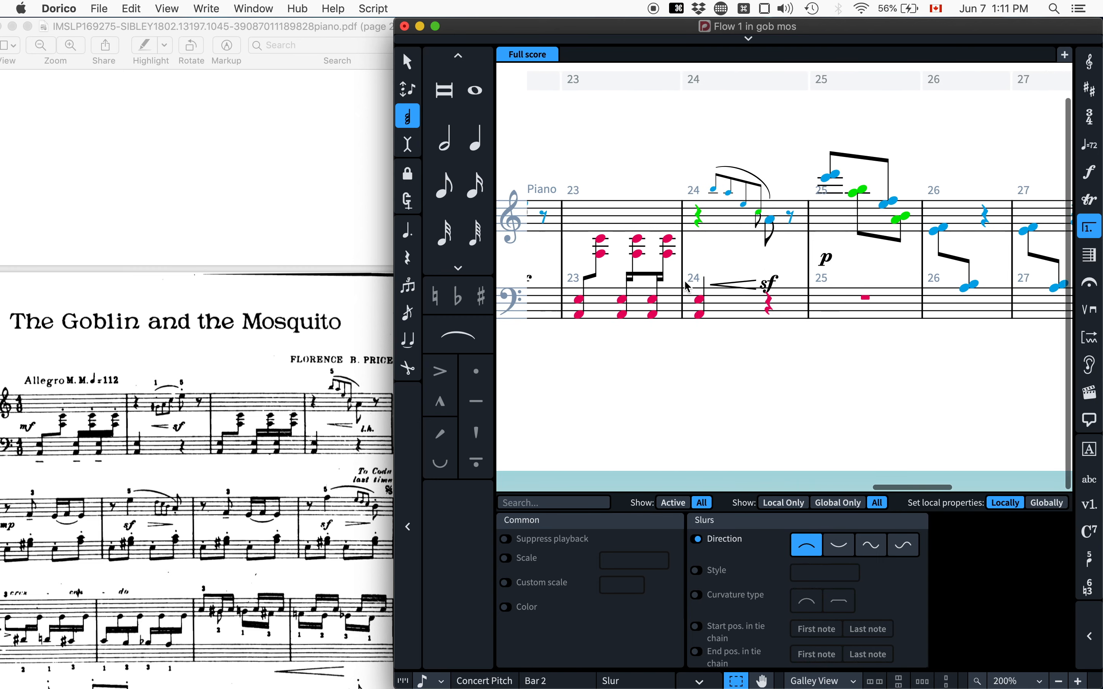
{"action": "scroll", "coordinate": [688, 287], "scroll_direction": "left", "scroll_amount": 2}
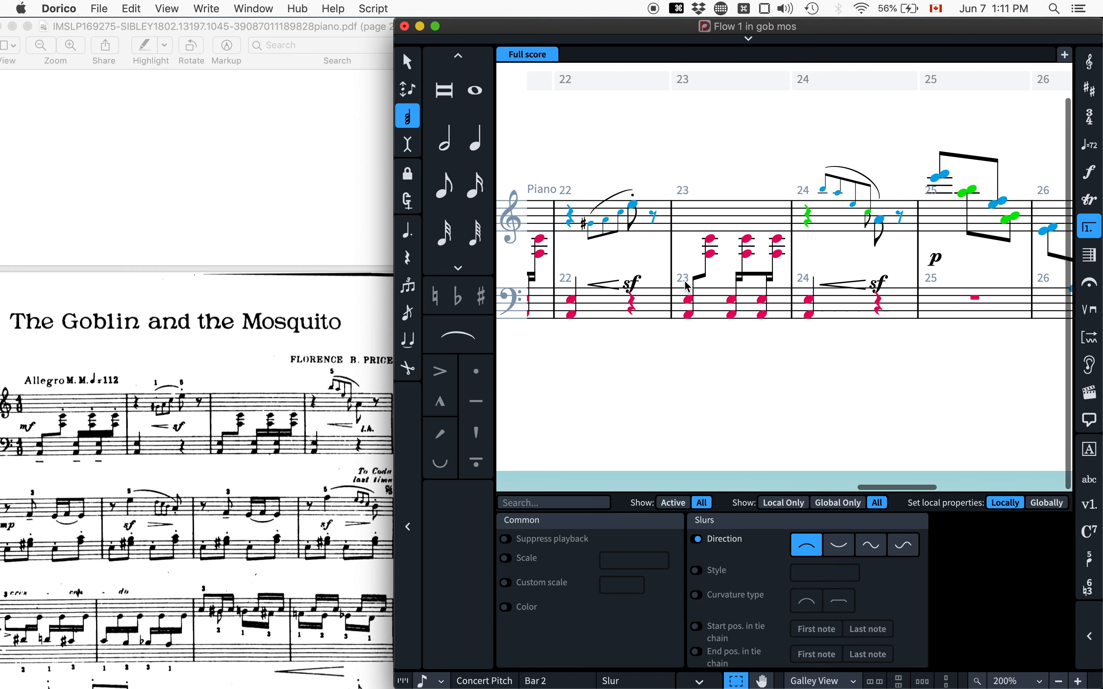
{"action": "left_click", "coordinate": [629, 286]}
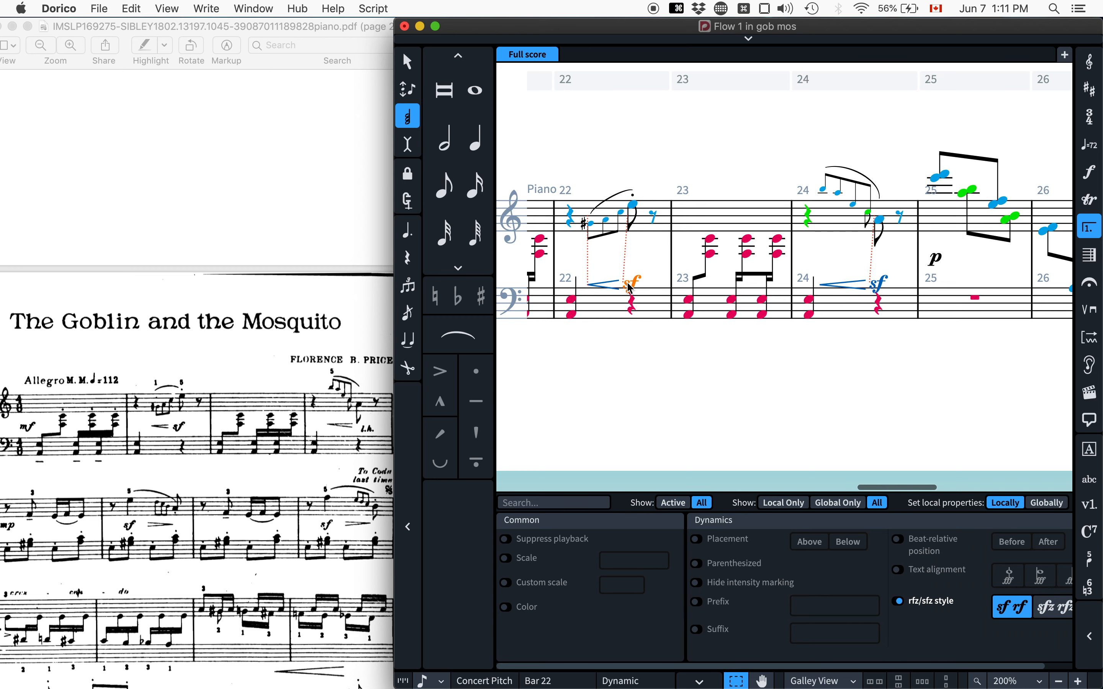
{"action": "scroll", "coordinate": [962, 261], "scroll_direction": "right", "scroll_amount": 5}
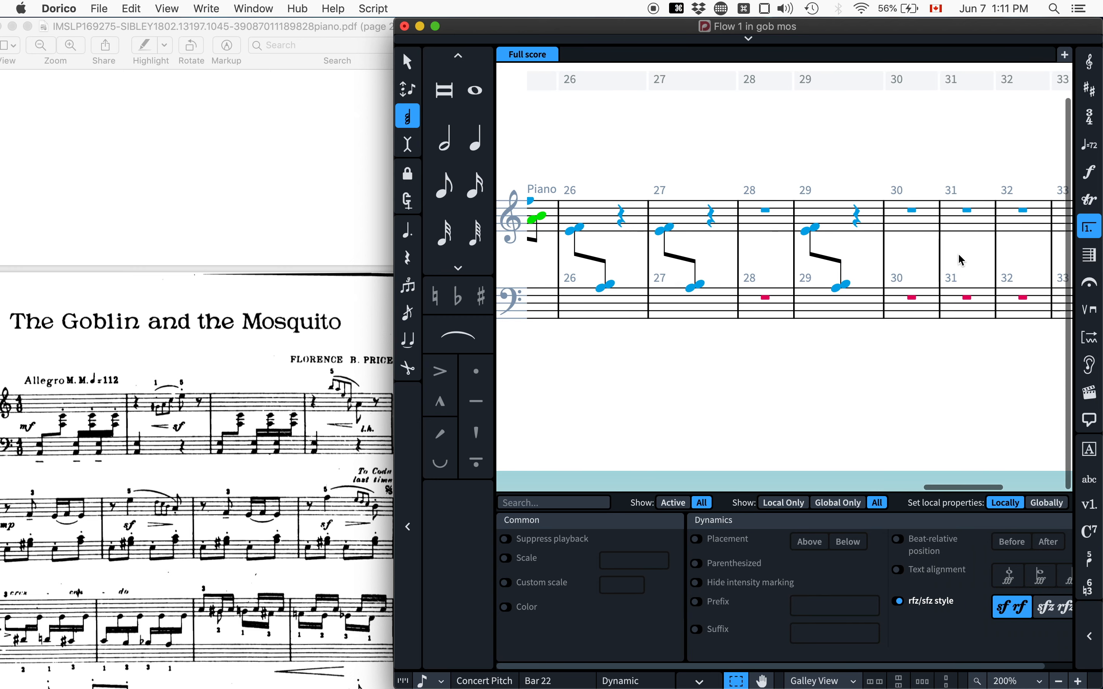
{"action": "scroll", "coordinate": [962, 260], "scroll_direction": "left", "scroll_amount": 5}
{"action": "scroll", "coordinate": [962, 260], "scroll_direction": "left", "scroll_amount": 2}
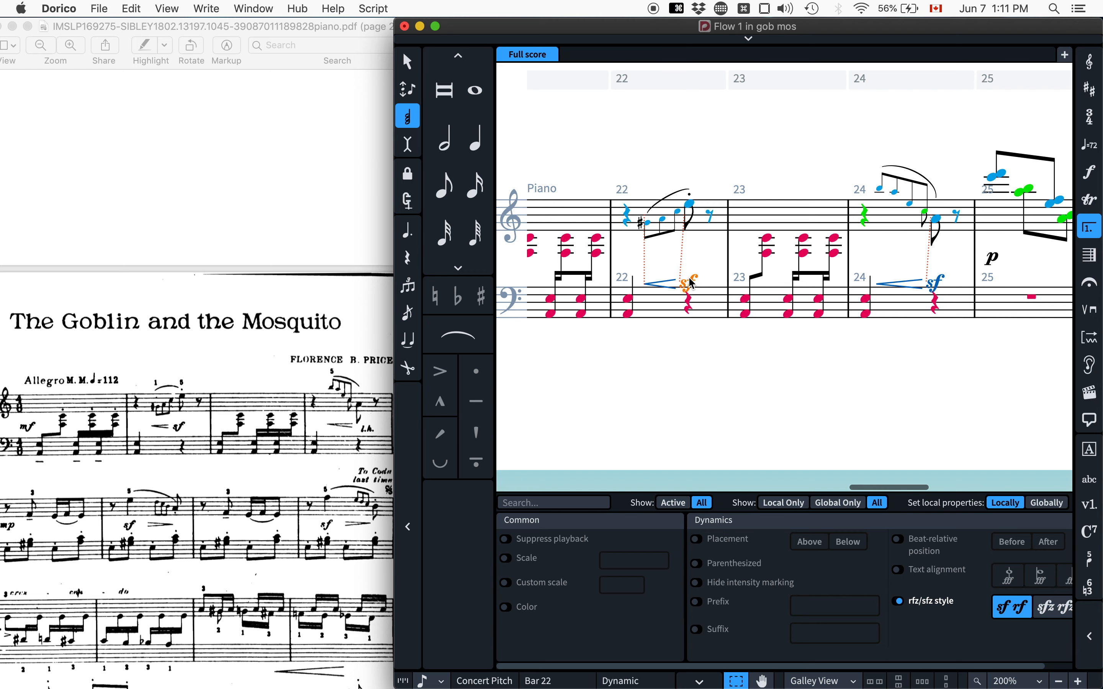
{"action": "scroll", "coordinate": [691, 283], "scroll_direction": "right", "scroll_amount": 10}
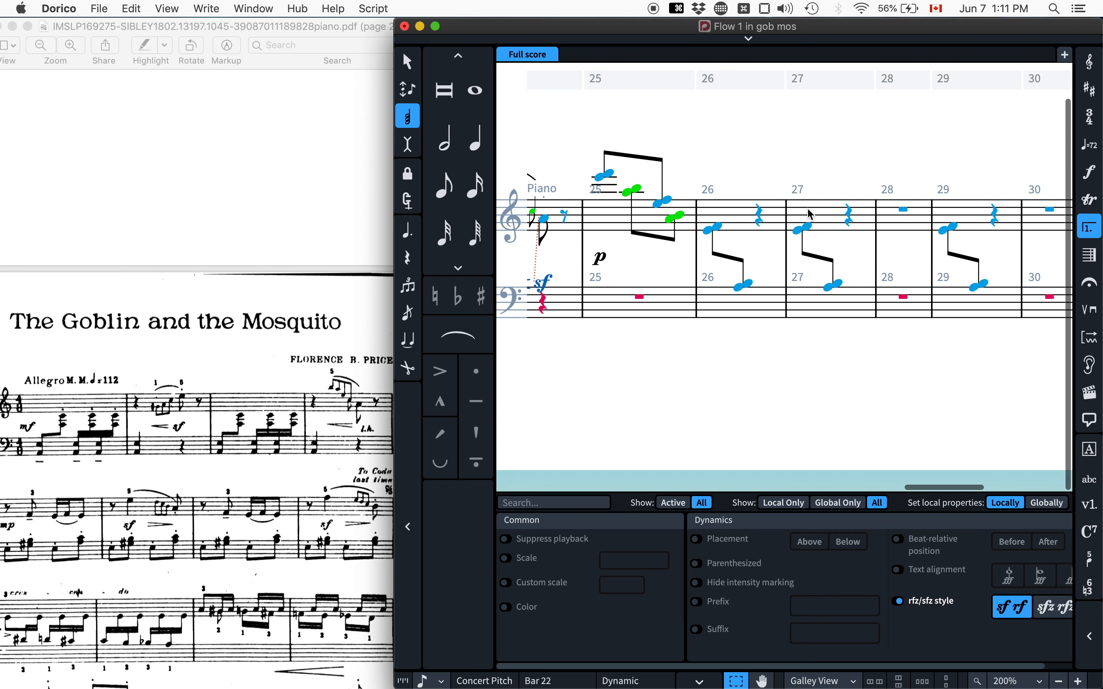
Hide the object properties to enlarge the score area and locate bars 24 to 29 in the scanned score.
{"action": "scroll", "coordinate": [243, 375], "scroll_direction": "down", "scroll_amount": 15}
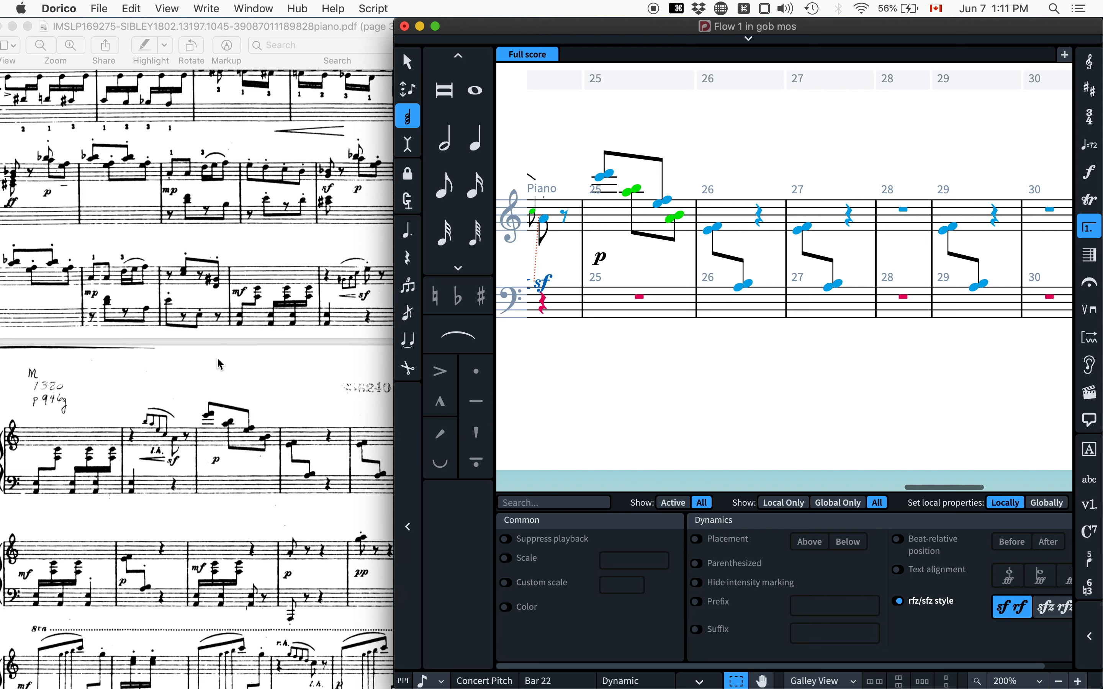
{"action": "key", "text": "super+8"}
{"action": "scroll", "coordinate": [189, 321], "scroll_direction": "down", "scroll_amount": 5}
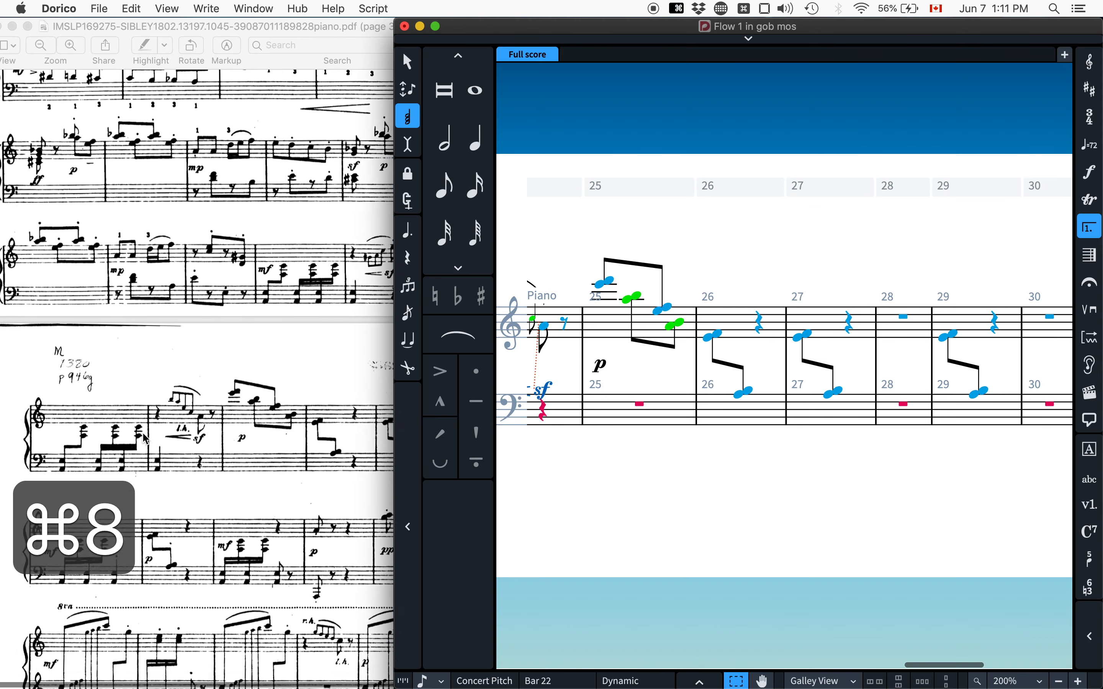
{"action": "scroll", "coordinate": [190, 321], "scroll_direction": "up", "scroll_amount": 1}
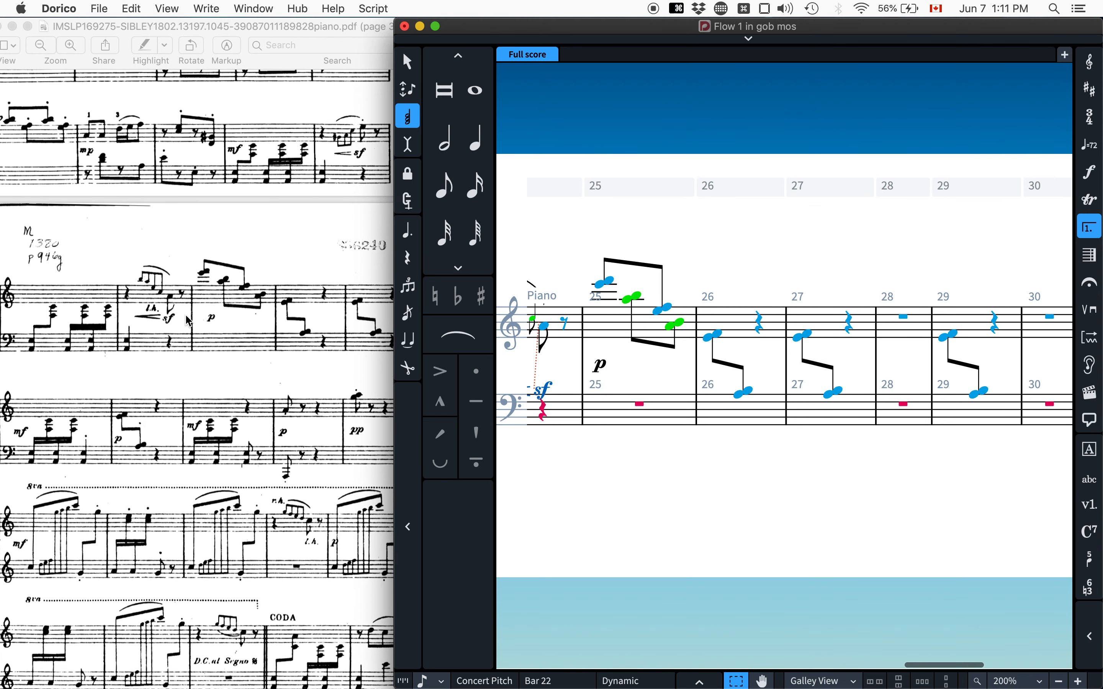
{"action": "scroll", "coordinate": [189, 321], "scroll_direction": "down", "scroll_amount": 2}
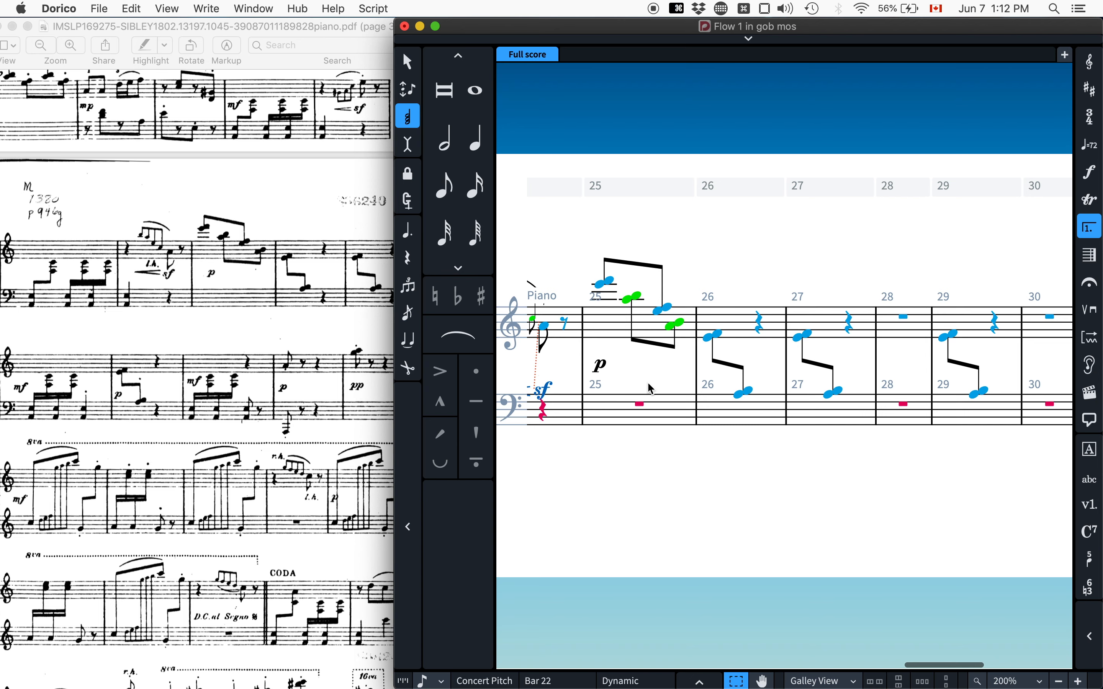
Copy the second-beat sixteenth-note chord group of bar 23 to the start of bar 28 in the bass staff.
{"action": "scroll", "coordinate": [652, 388], "scroll_direction": "left", "scroll_amount": 5}
{"action": "left_click", "coordinate": [660, 422]}
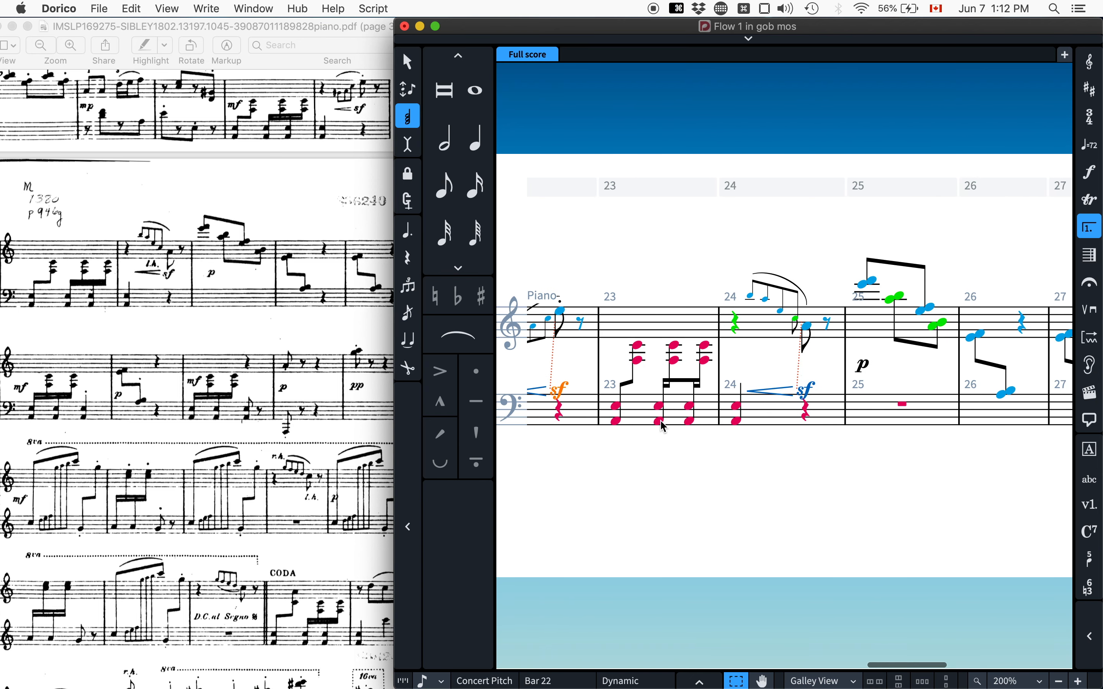
{"action": "left_click", "coordinate": [705, 356], "text": "shift"}
{"action": "key", "text": "cmd+c"}
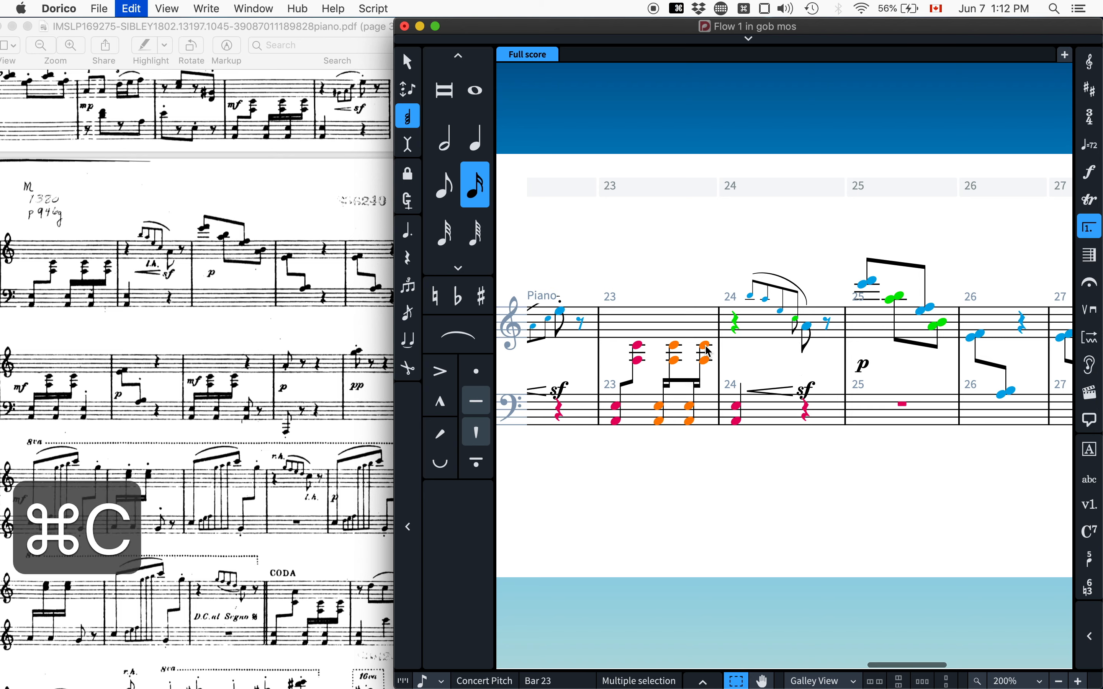
{"action": "scroll", "coordinate": [524, 384], "scroll_direction": "right", "scroll_amount": 10}
{"action": "left_click", "coordinate": [595, 407]}
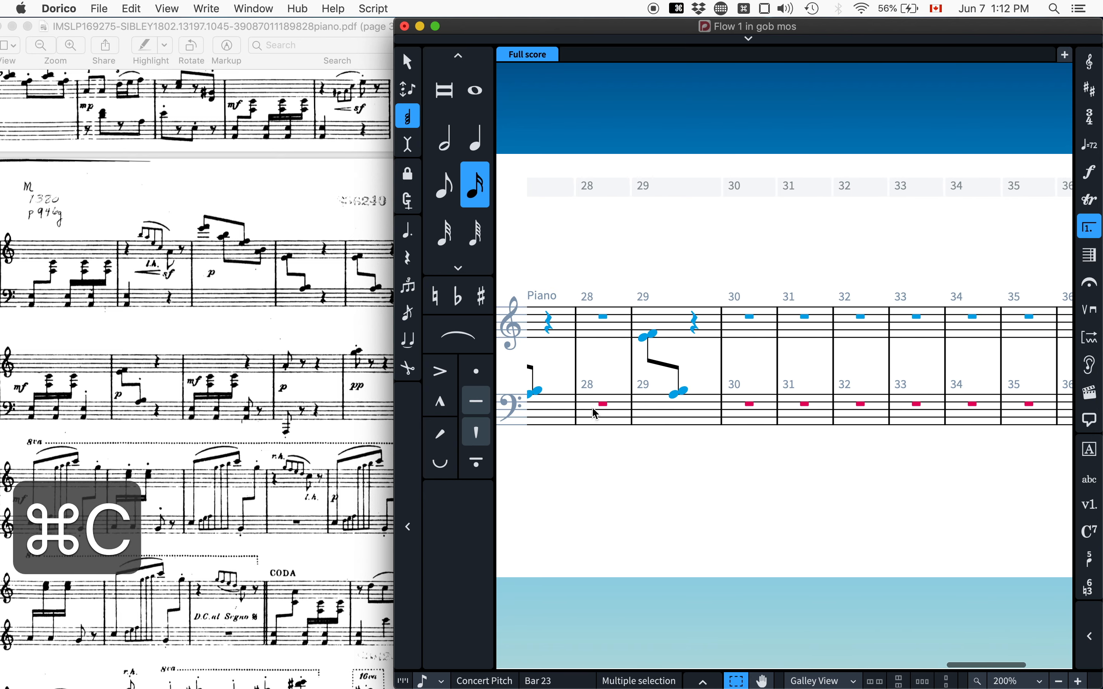
{"action": "key", "text": "cmd+v"}
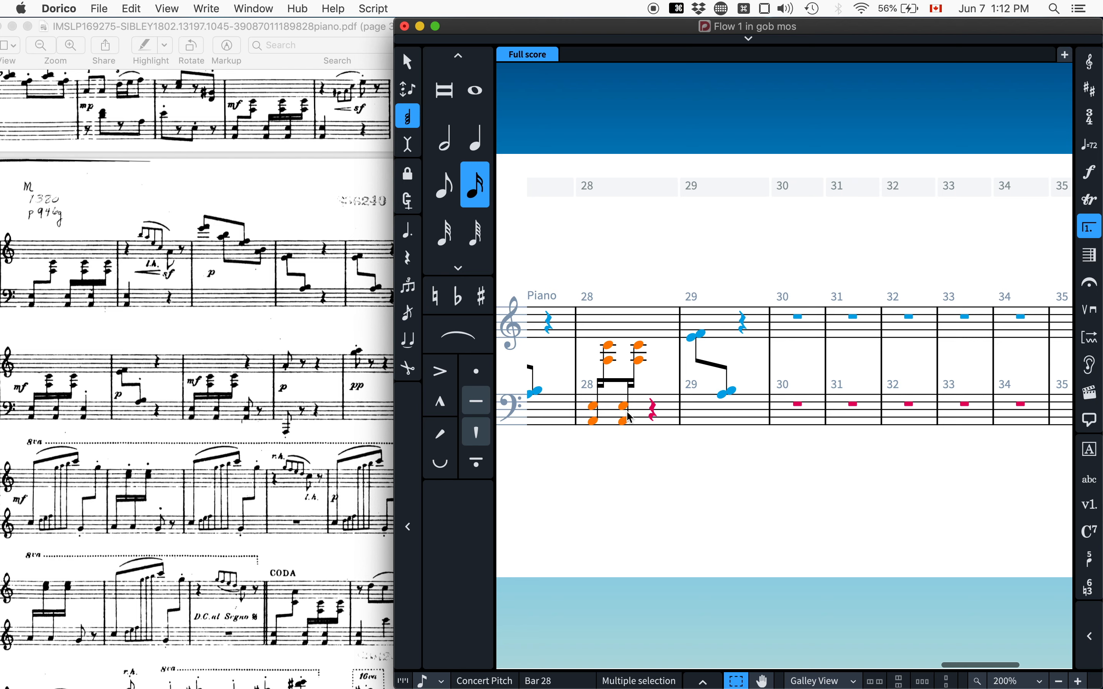
Enter a staccato quarter-note chord of A2 and E3 on the second beat of bar 28 in the bass staff.
{"action": "left_click", "coordinate": [653, 409]}
{"action": "key", "text": "Return"}
{"action": "key", "text": "q"}
{"action": "key", "text": "q"}
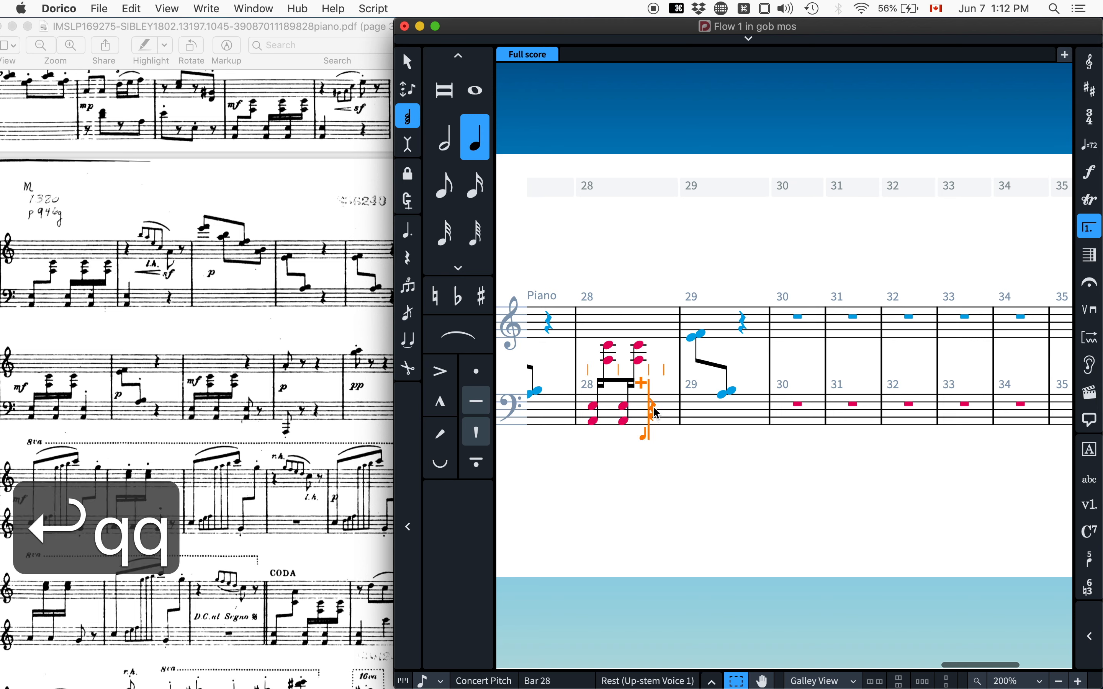
{"action": "key", "text": "bracketright"}
{"action": "key", "text": "bracketright"}
{"action": "key", "text": "bracketright"}
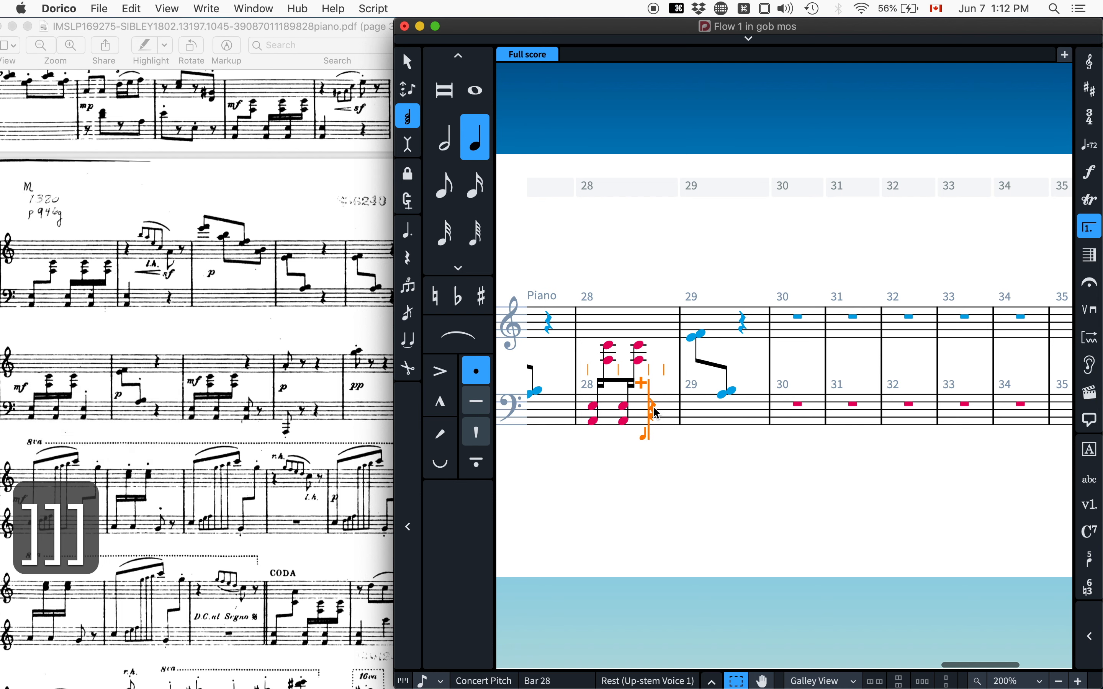
{"action": "key", "text": "6"}
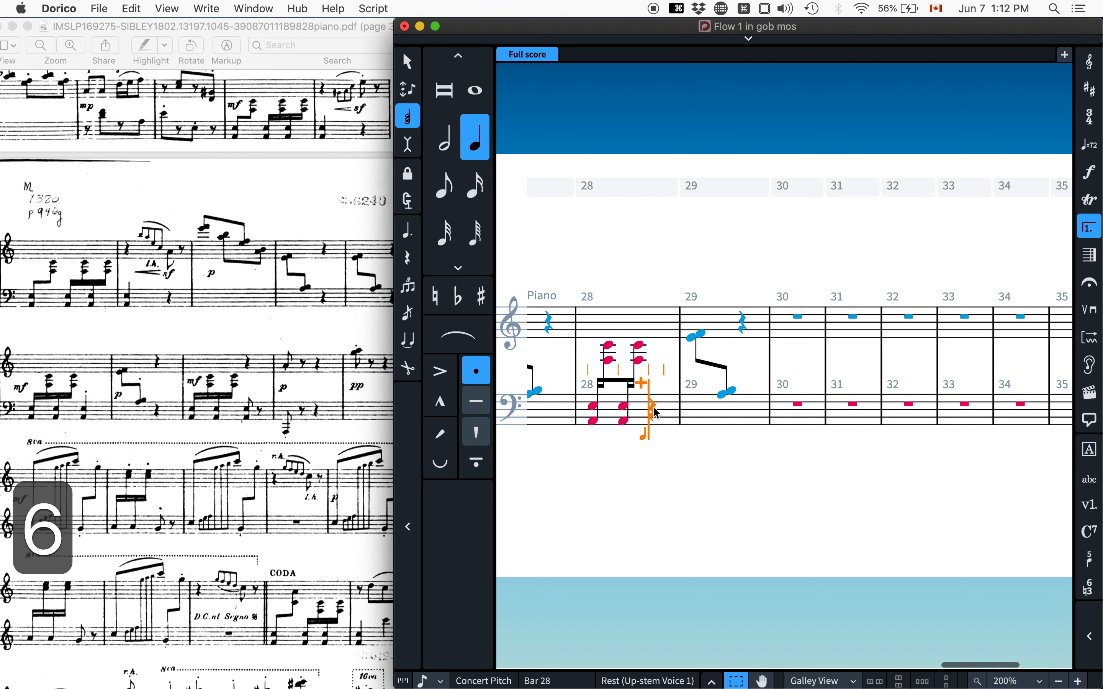
{"action": "key", "text": "a"}
{"action": "key", "text": "e"}
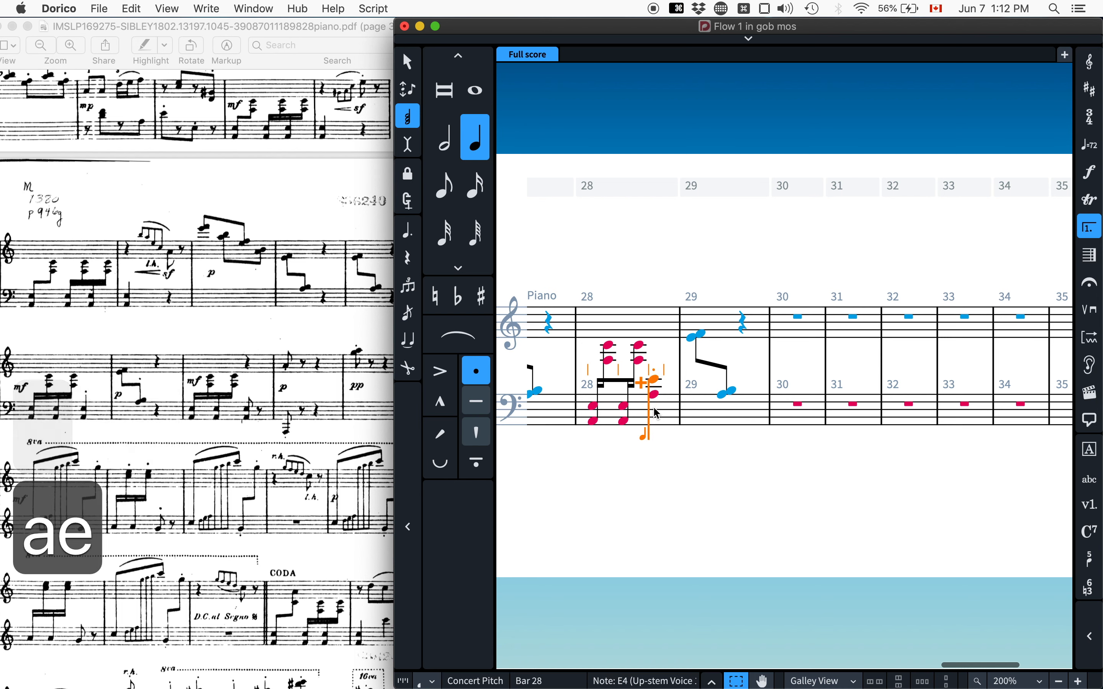
{"action": "key", "text": "Return"}
{"action": "key", "text": "Insert"}
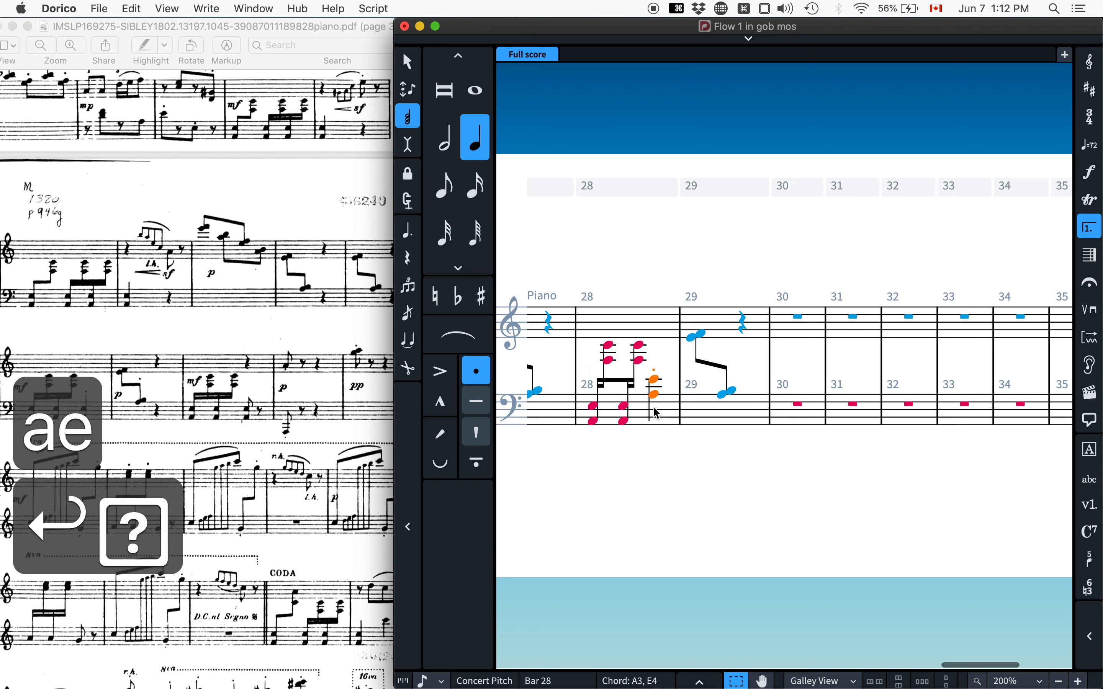
{"action": "key", "text": "alt+super+Down"}
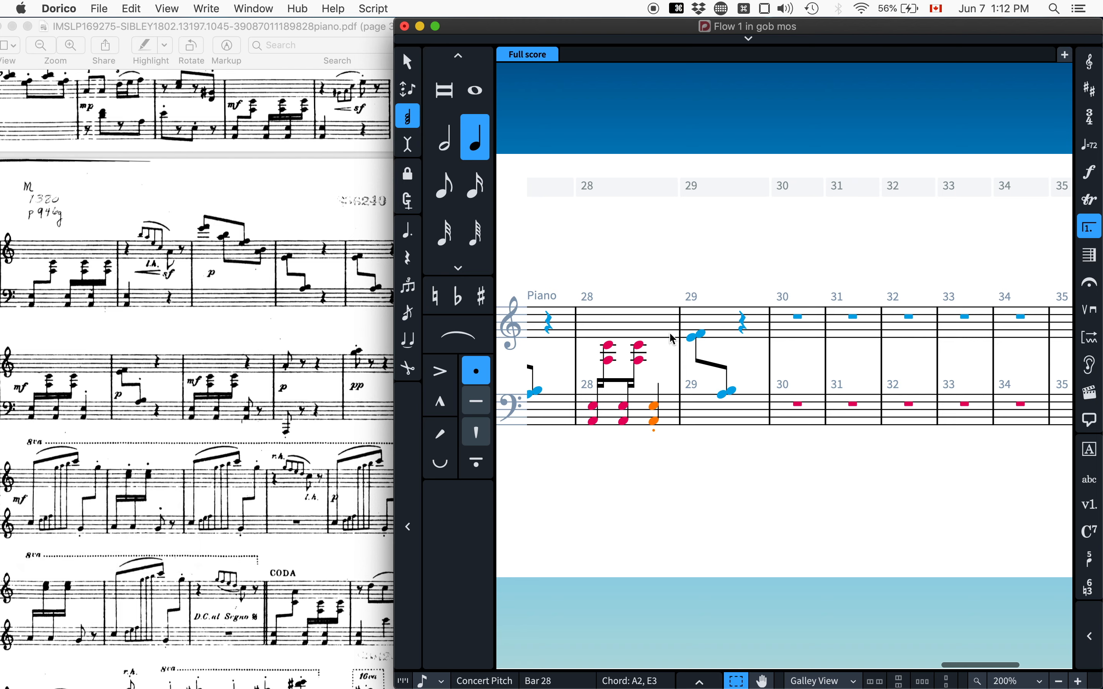
Add a p dynamic at the start of bar 29 and an mf dynamic at the start of bar 28.
{"action": "left_click", "coordinate": [696, 336]}
{"action": "key", "text": "shift+d"}
{"action": "type", "text": "p"}
{"action": "key", "text": "Return"}
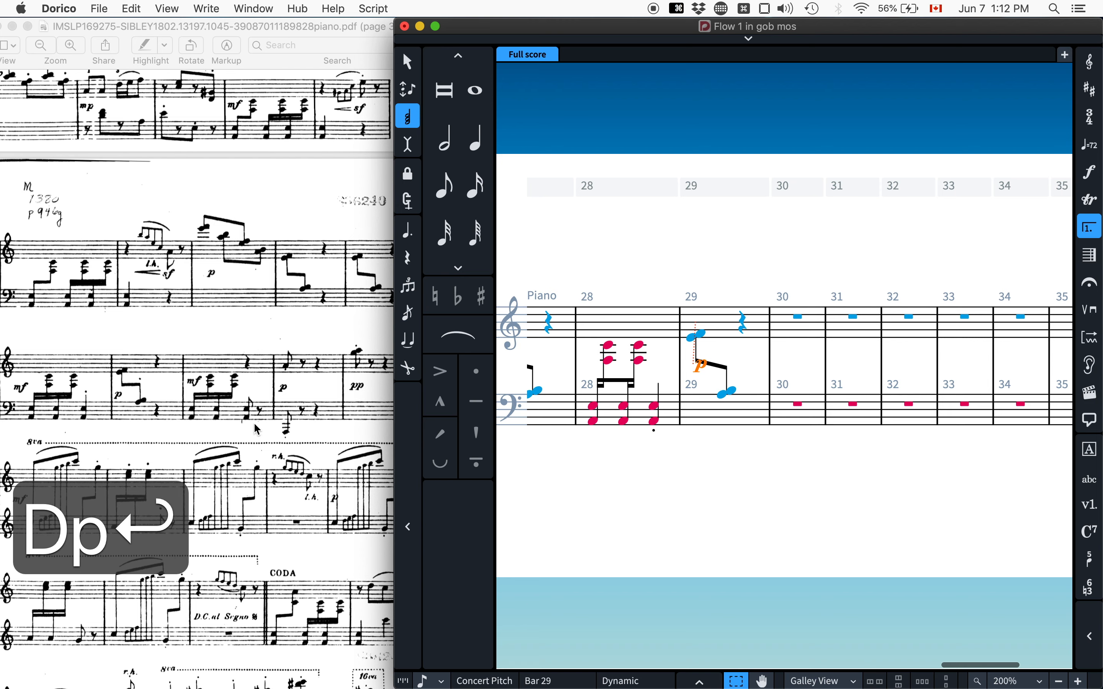
{"action": "left_click", "coordinate": [594, 407]}
{"action": "key", "text": "shift+d"}
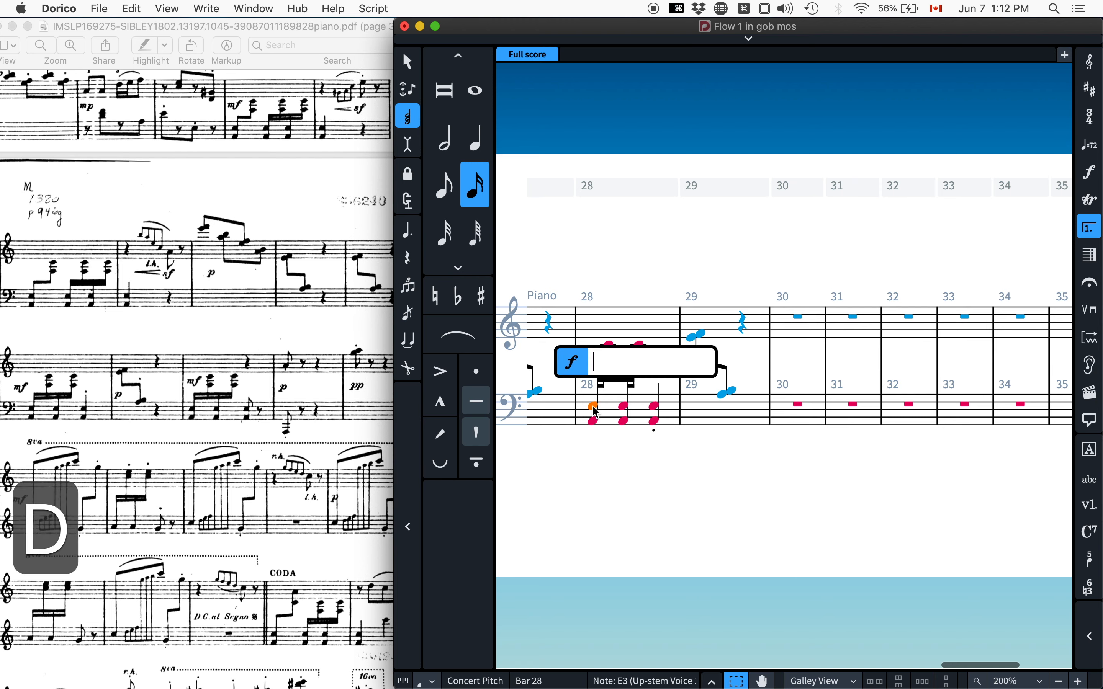
{"action": "type", "text": "mf"}
{"action": "key", "text": "Return"}
{"action": "key", "text": "f"}
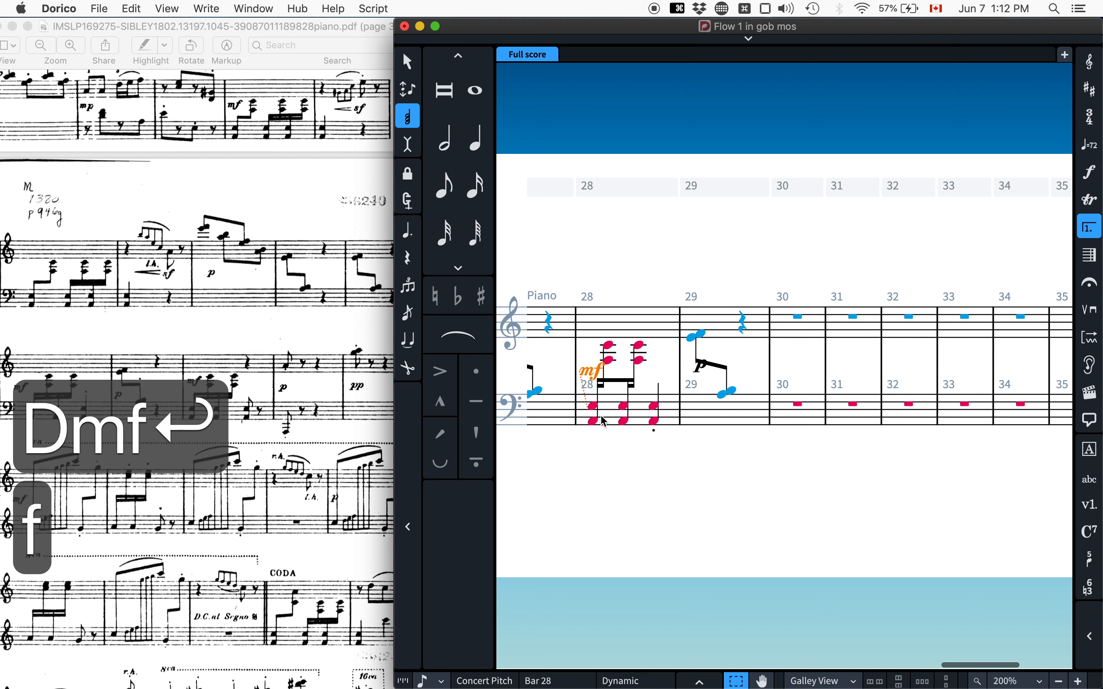
Copy bar 28's bass-staff chords with their mf dynamic into bar 30.
{"action": "left_click", "coordinate": [608, 411]}
{"action": "left_click", "coordinate": [661, 327], "text": "shift"}
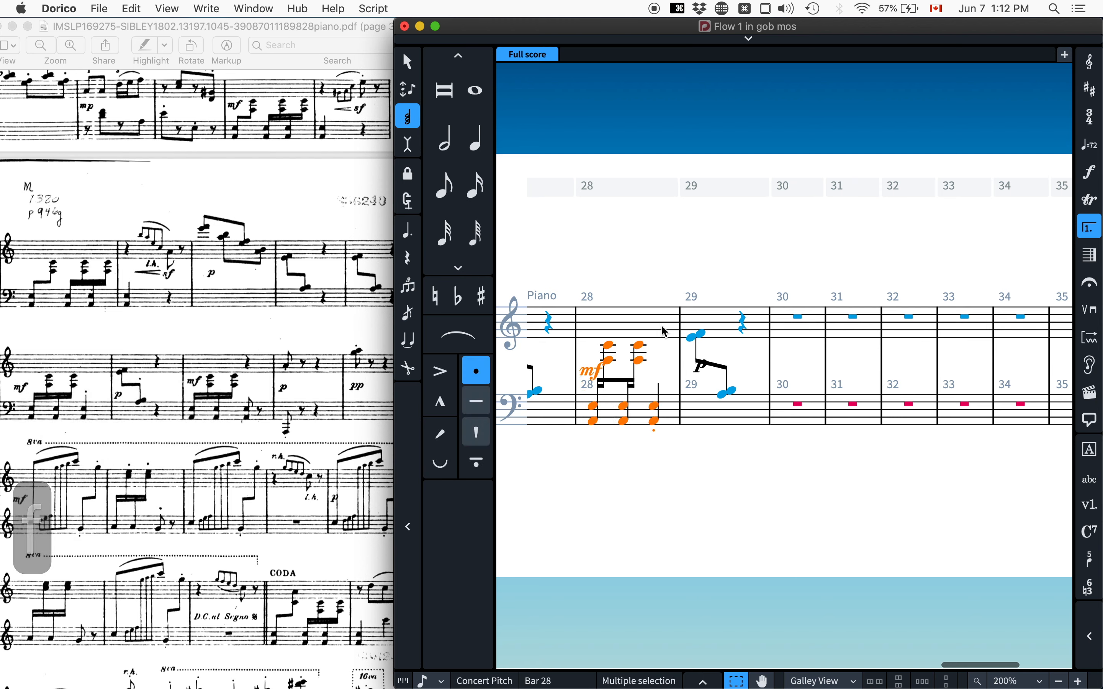
{"action": "key", "text": "super+c"}
{"action": "left_click", "coordinate": [784, 413]}
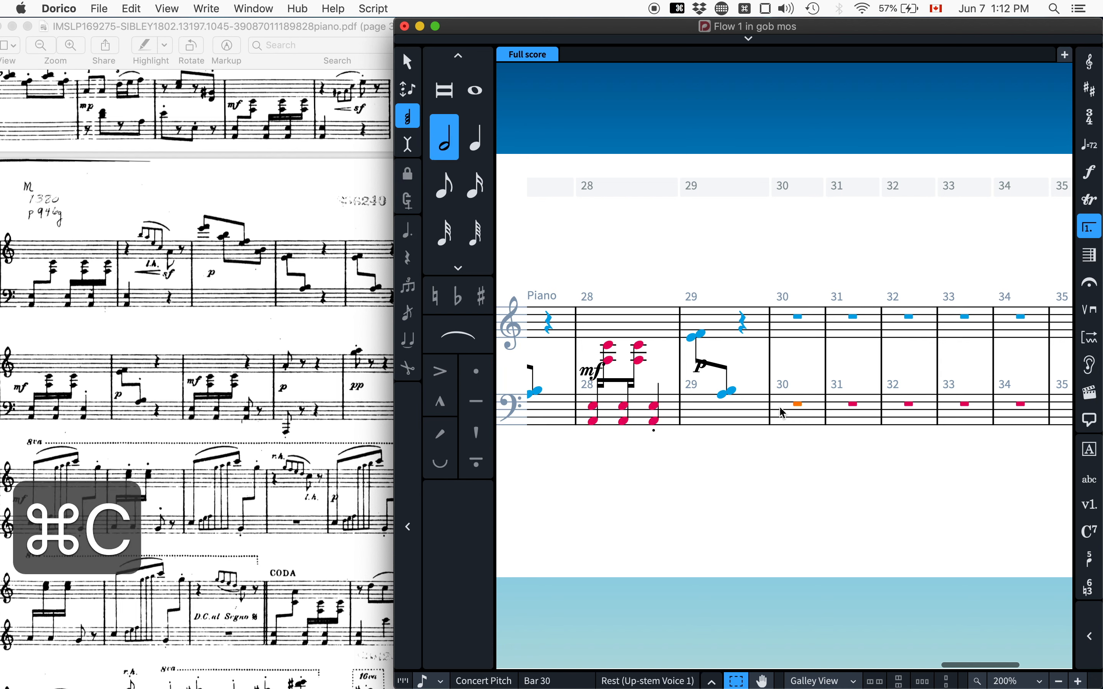
{"action": "key", "text": "super+v"}
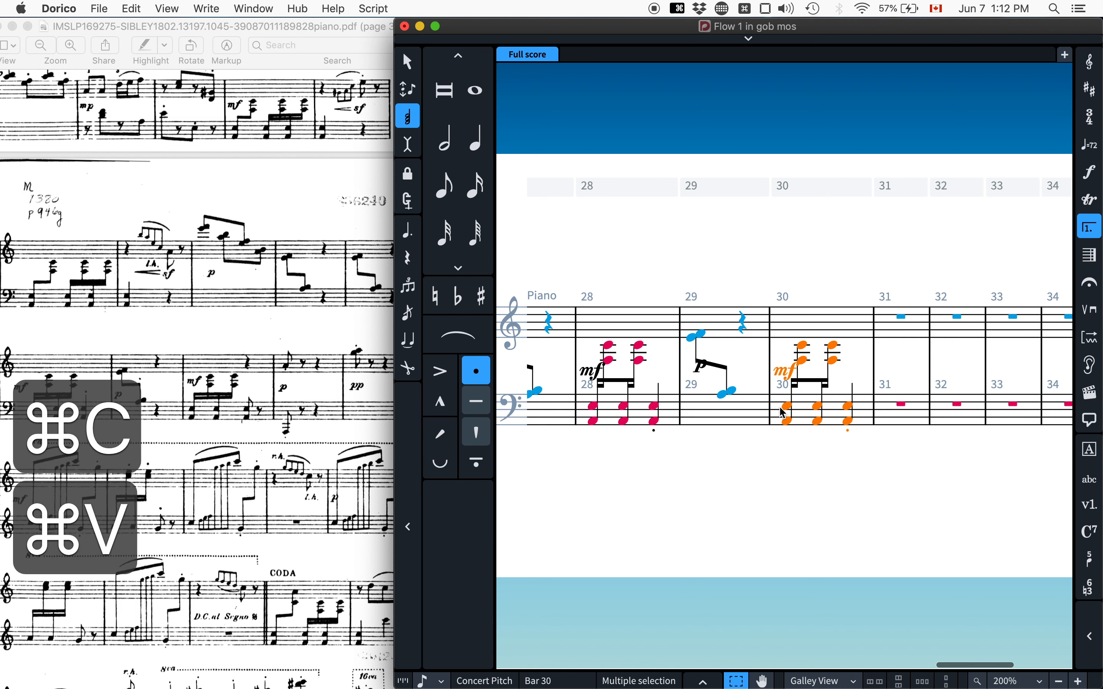
Shorten the last chord of bar 30 to an eighth note and remove its staccato.
{"action": "left_click", "coordinate": [846, 407]}
{"action": "key", "text": "Tab"}
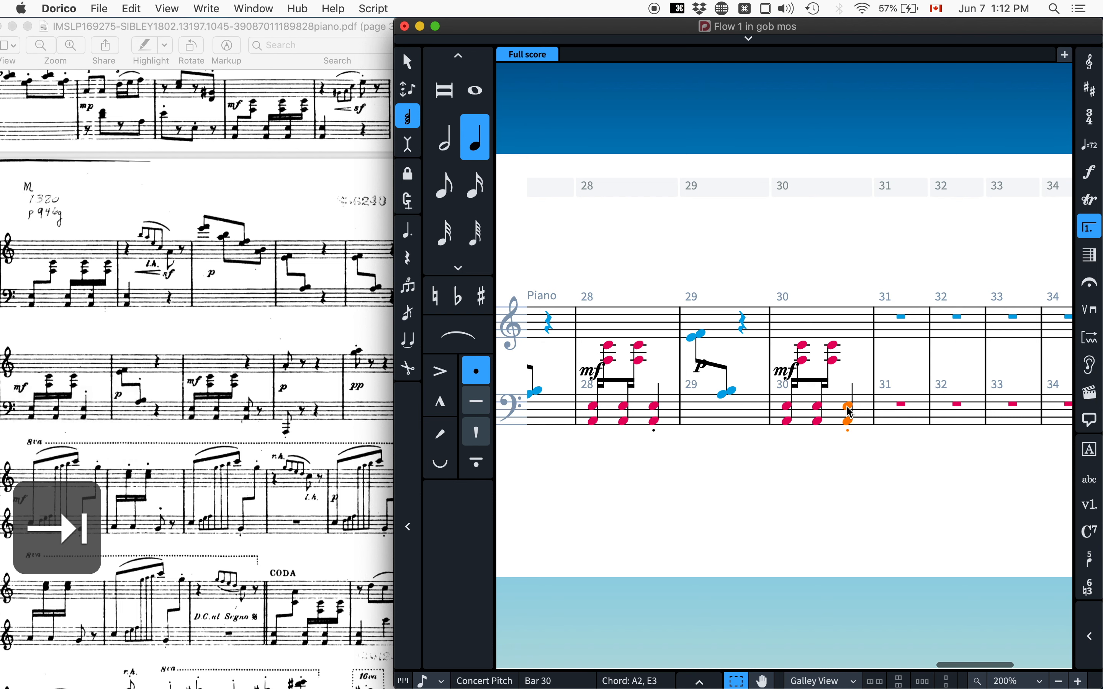
{"action": "key", "text": "5"}
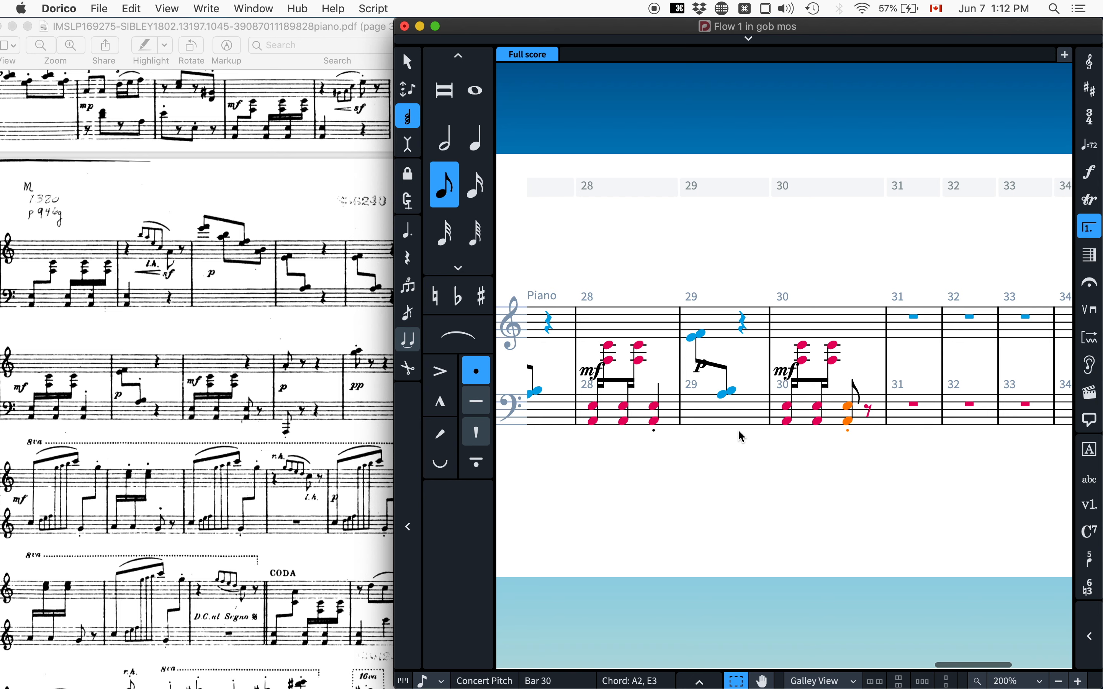
{"action": "key", "text": "bracketright"}
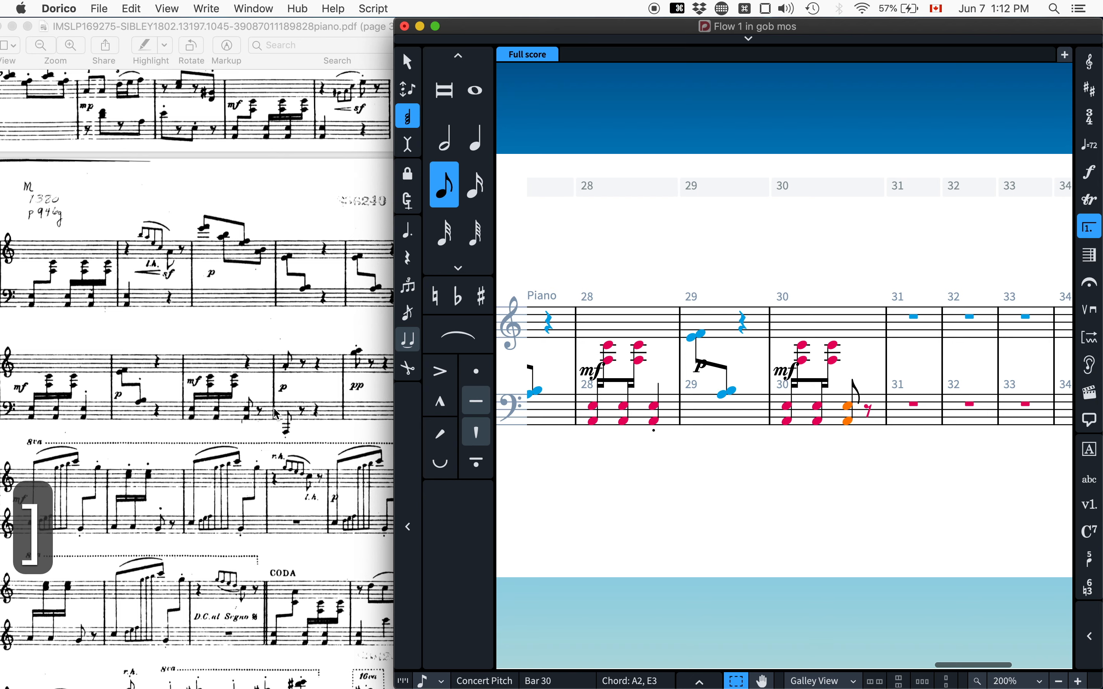
Enter a staccato eighth-note A1 on the first beat of bar 31 in the bass staff, matching the scan.
{"action": "left_click", "coordinate": [303, 337]}
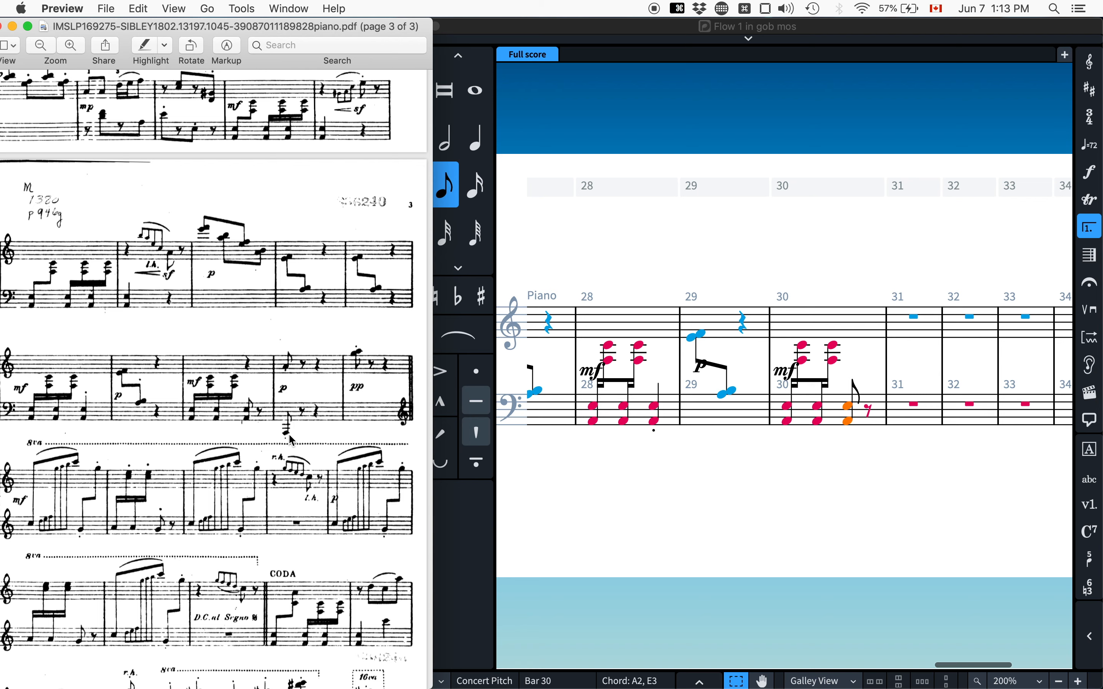
{"action": "left_click", "coordinate": [916, 404]}
{"action": "key", "text": "Return"}
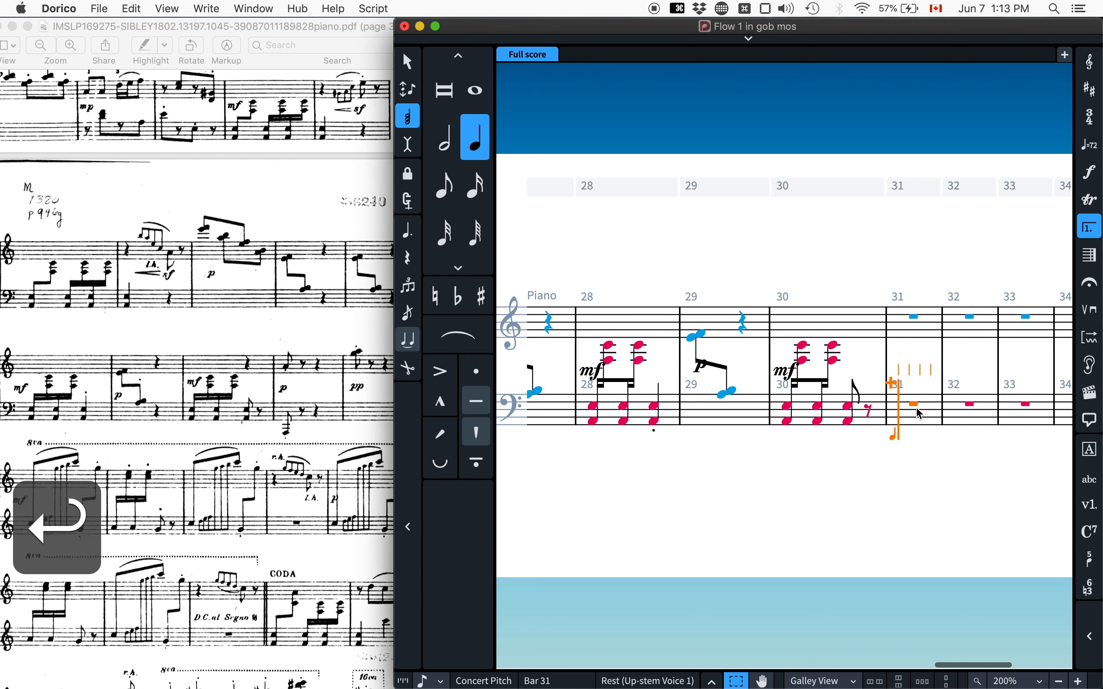
{"action": "key", "text": "5"}
{"action": "key", "text": "a"}
{"action": "key", "text": "q"}
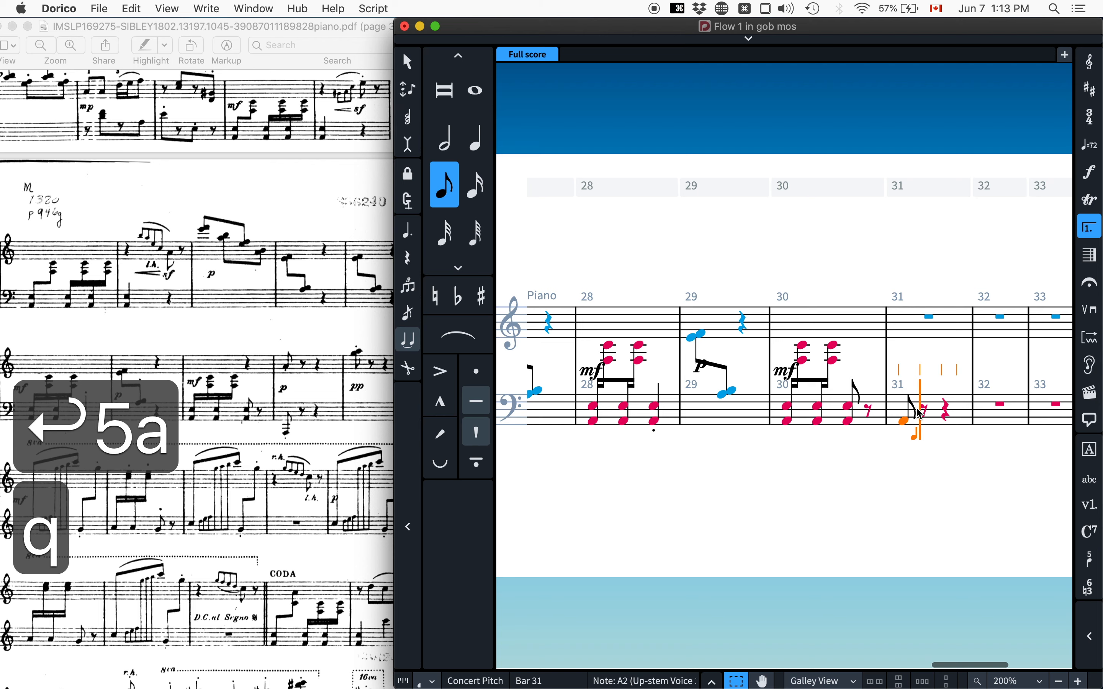
{"action": "key", "text": "alt+super+Down"}
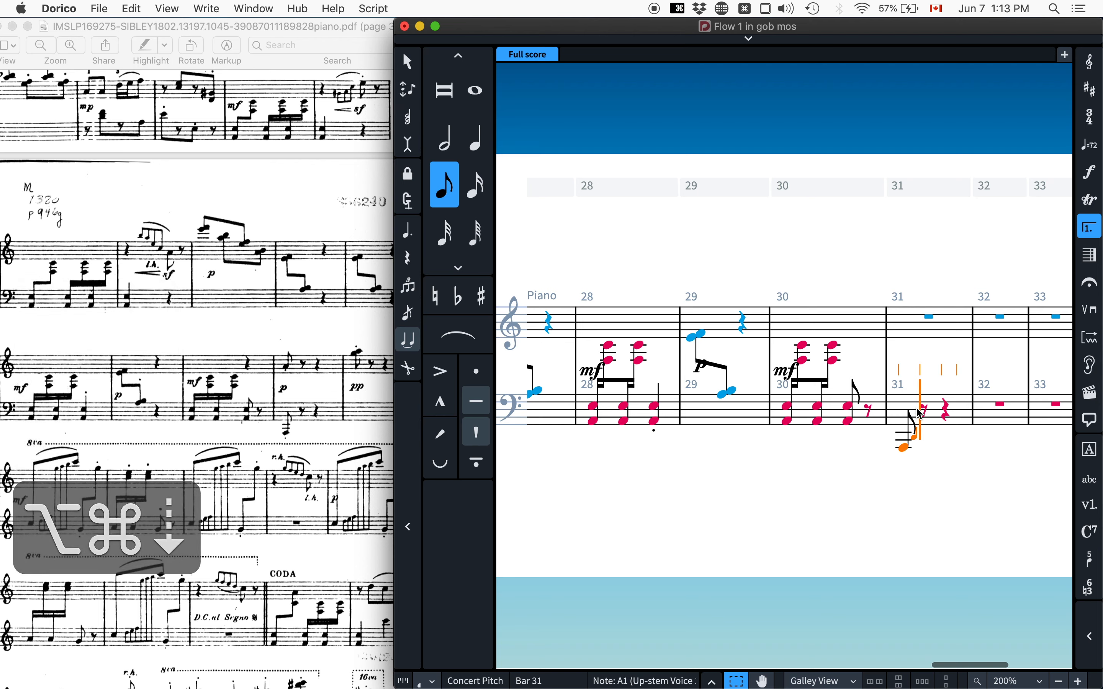
{"action": "key", "text": "Return"}
{"action": "key", "text": "bracketright"}
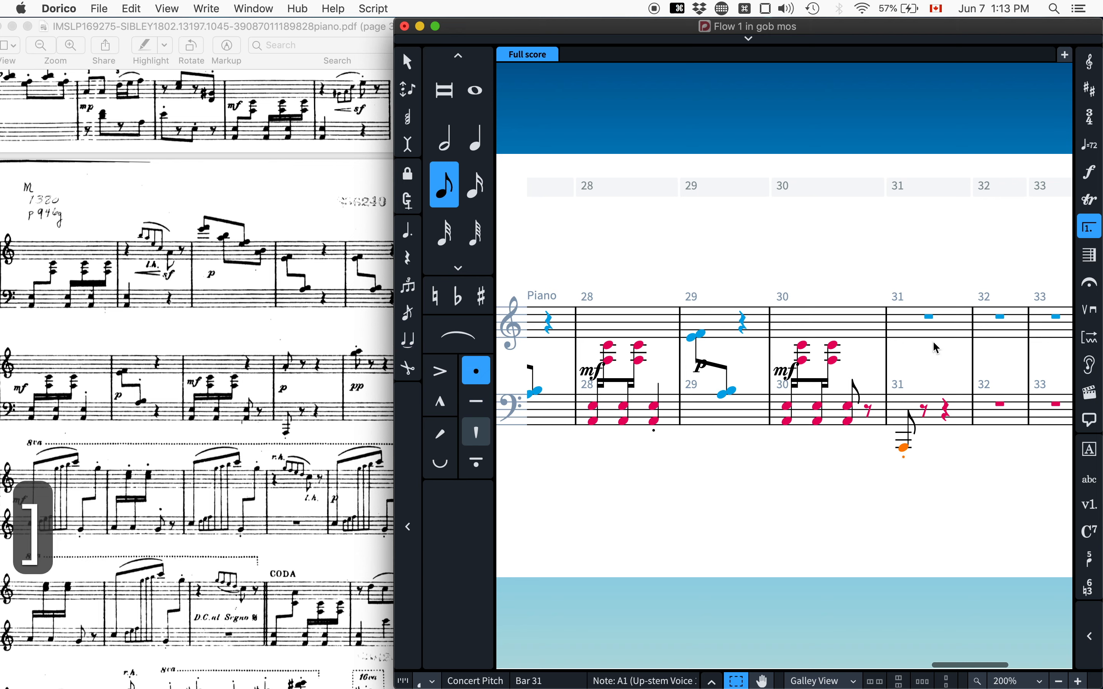
Copy bar 31's bass note to the start of the treble staff and raise it three octaves to A4.
{"action": "key", "text": "super+c"}
{"action": "left_click", "coordinate": [916, 316]}
{"action": "key", "text": "super+v"}
{"action": "key", "text": "alt+super+Up"}
{"action": "key", "text": "alt+super+Up"}
{"action": "key", "text": "alt+super+Up"}
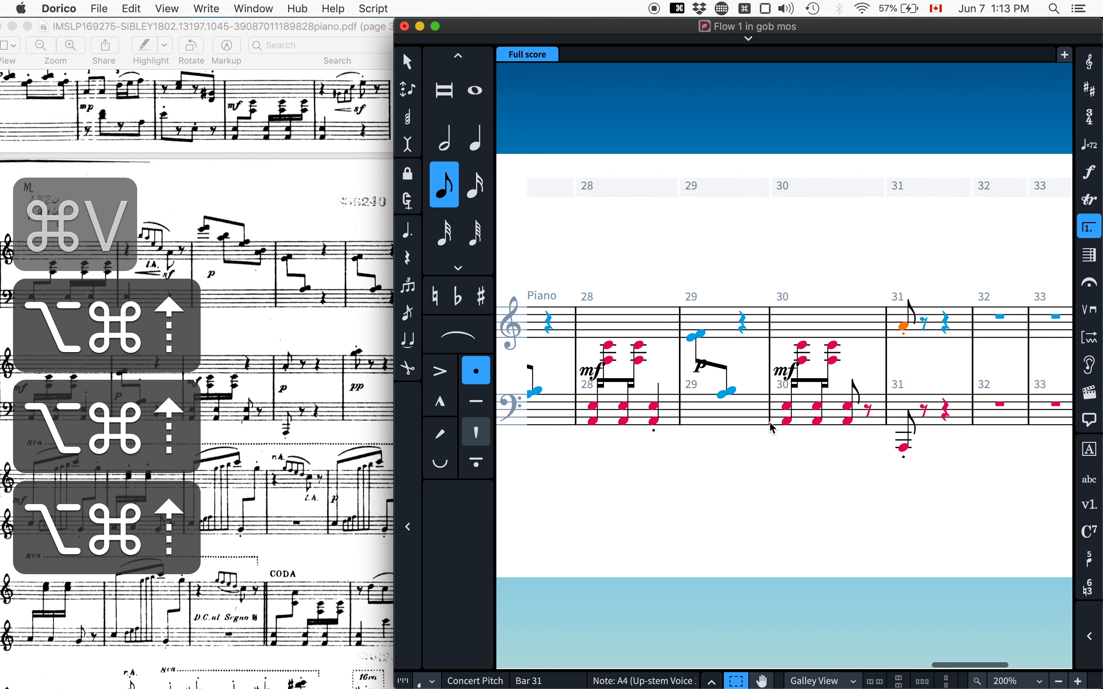
Add a p dynamic to the treble note at the start of bar 31.
{"action": "key", "text": "shift+d"}
{"action": "type", "text": "p"}
{"action": "key", "text": "Return"}
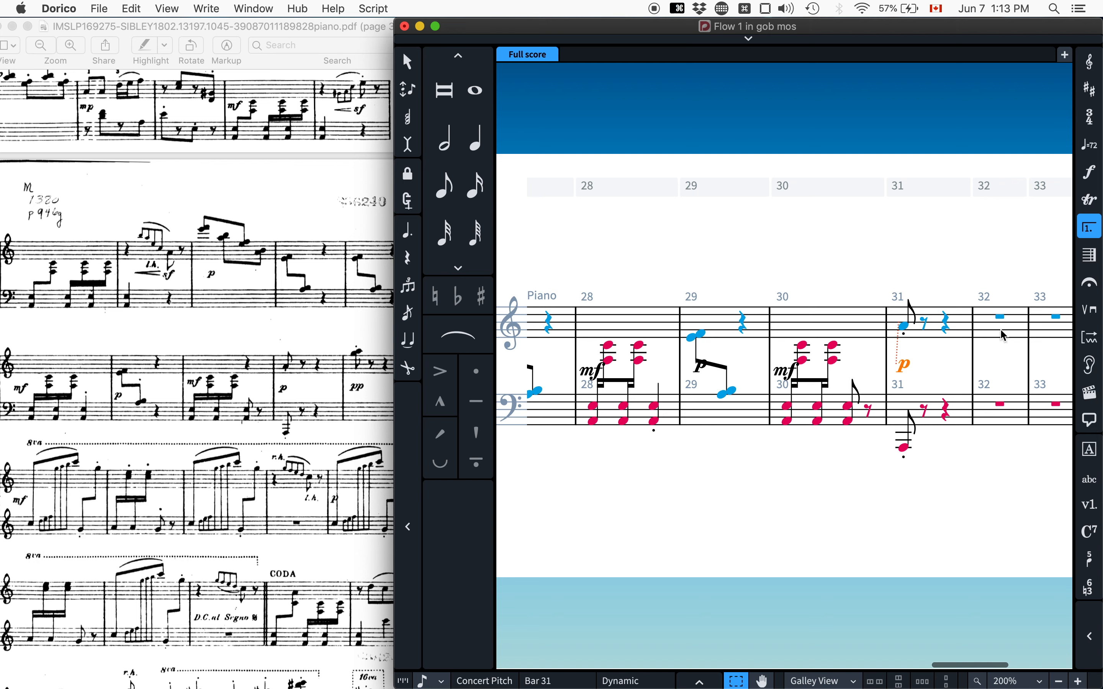
Enter a staccato eighth-note chord of G4 and A4 at the start of bar 32 in the treble staff.
{"action": "left_click", "coordinate": [267, 355]}
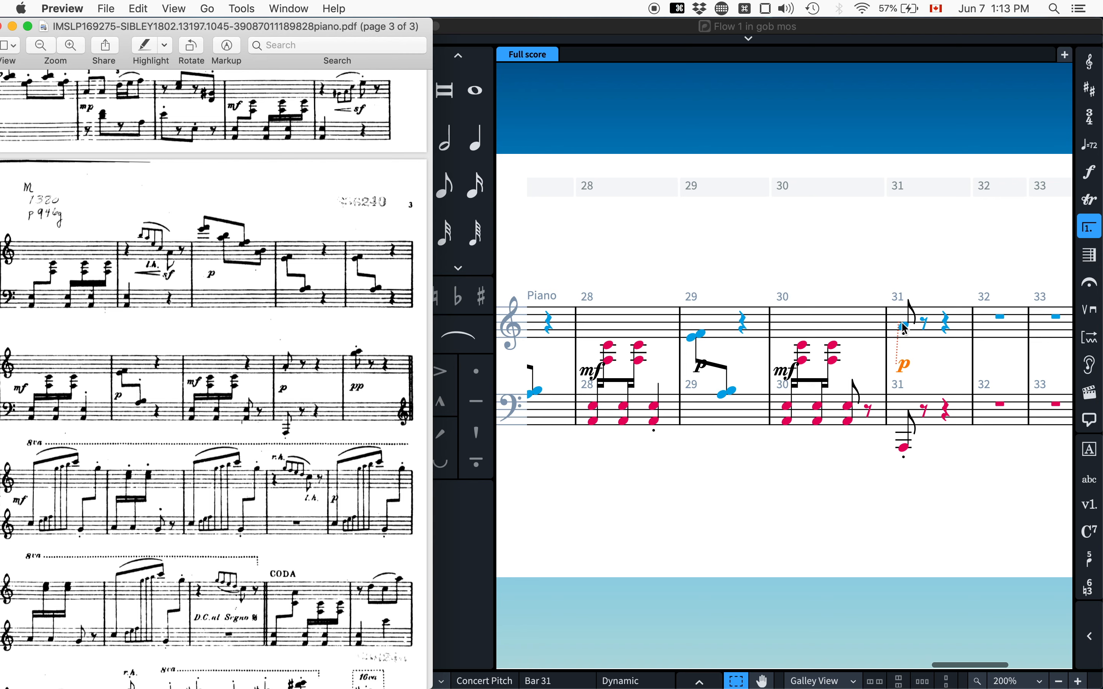
{"action": "left_click", "coordinate": [1001, 332]}
{"action": "key", "text": "Return"}
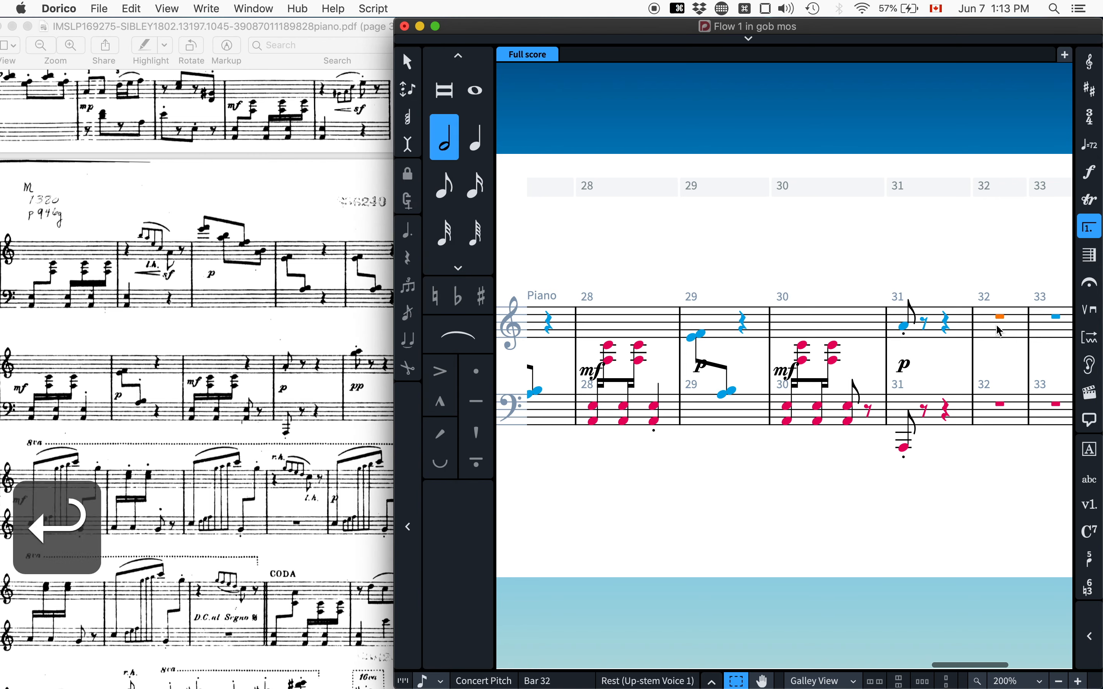
{"action": "key", "text": "q"}
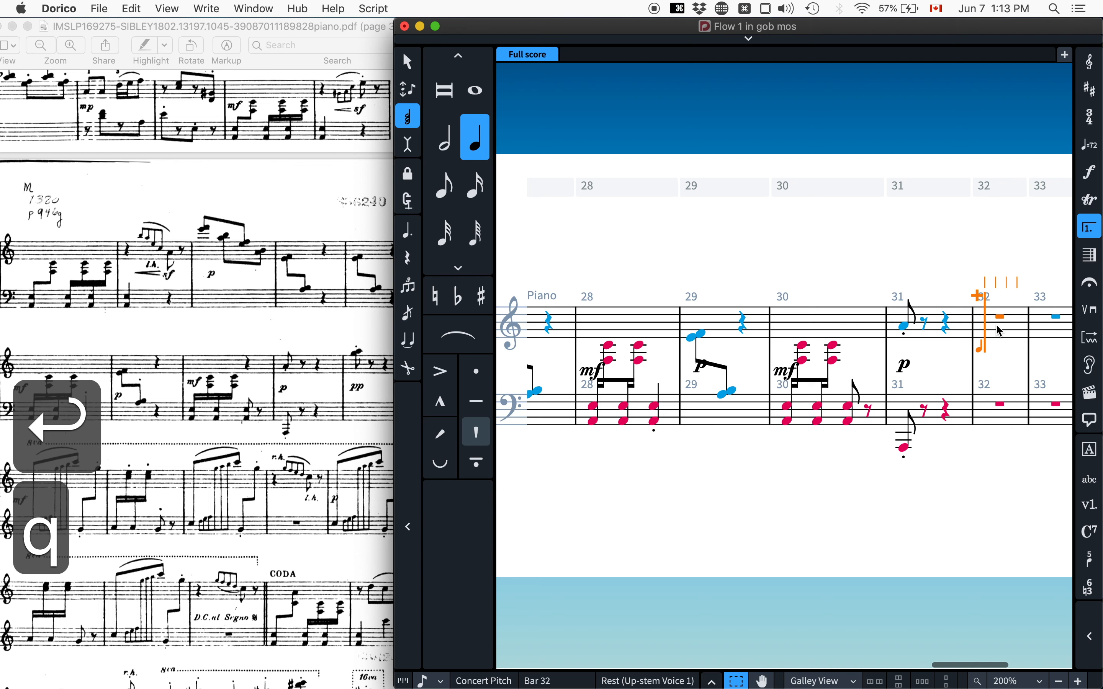
{"action": "key", "text": "5"}
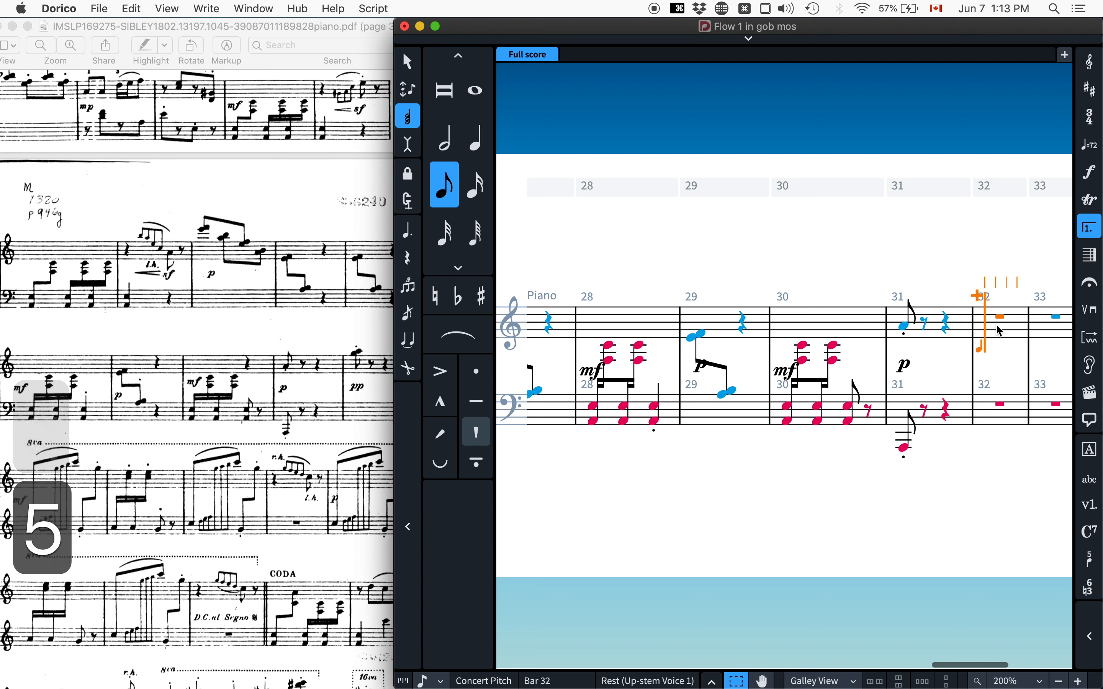
{"action": "key", "text": "bracketright"}
{"action": "key", "text": "g"}
{"action": "key", "text": "a"}
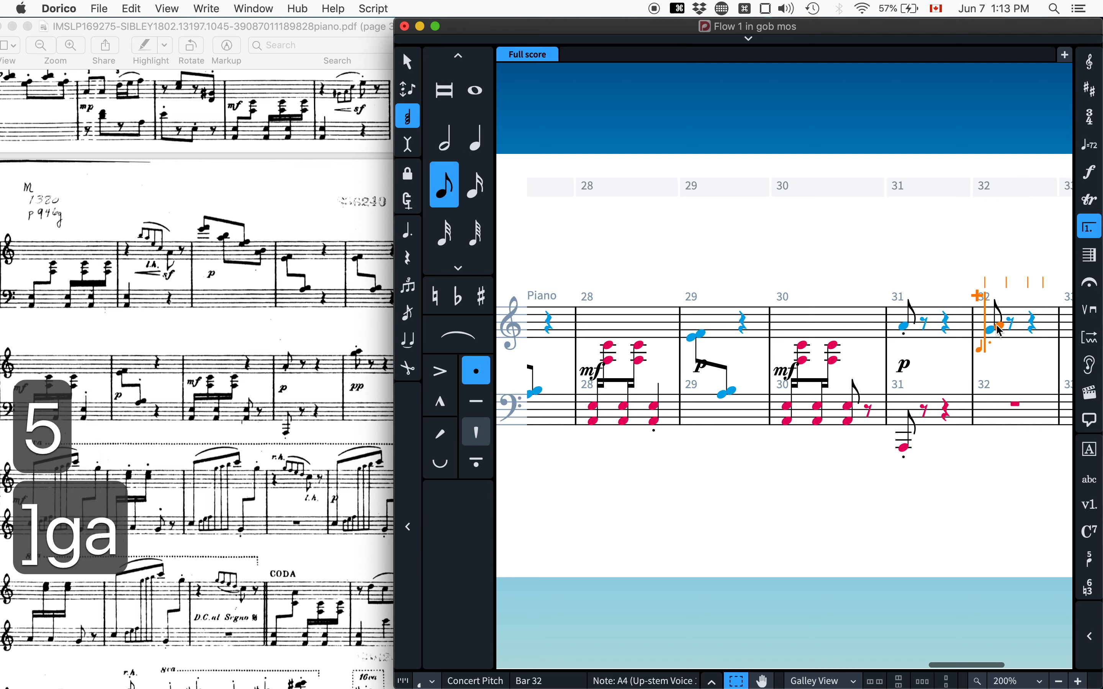
{"action": "key", "text": "Return"}
Select the treble content of bar 32 and raise its G and A chord by one octave.
{"action": "key", "text": "Tab"}
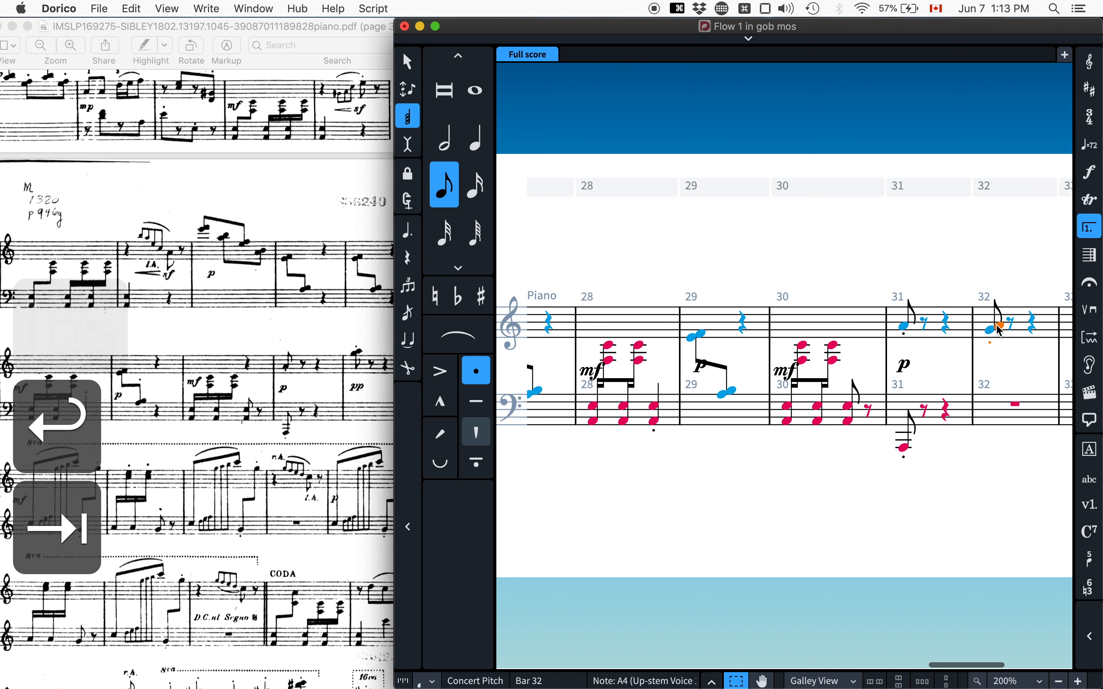
{"action": "key", "text": "Tab"}
{"action": "key", "text": "Tab"}
{"action": "key", "text": "Tab"}
{"action": "key", "text": "Tab"}
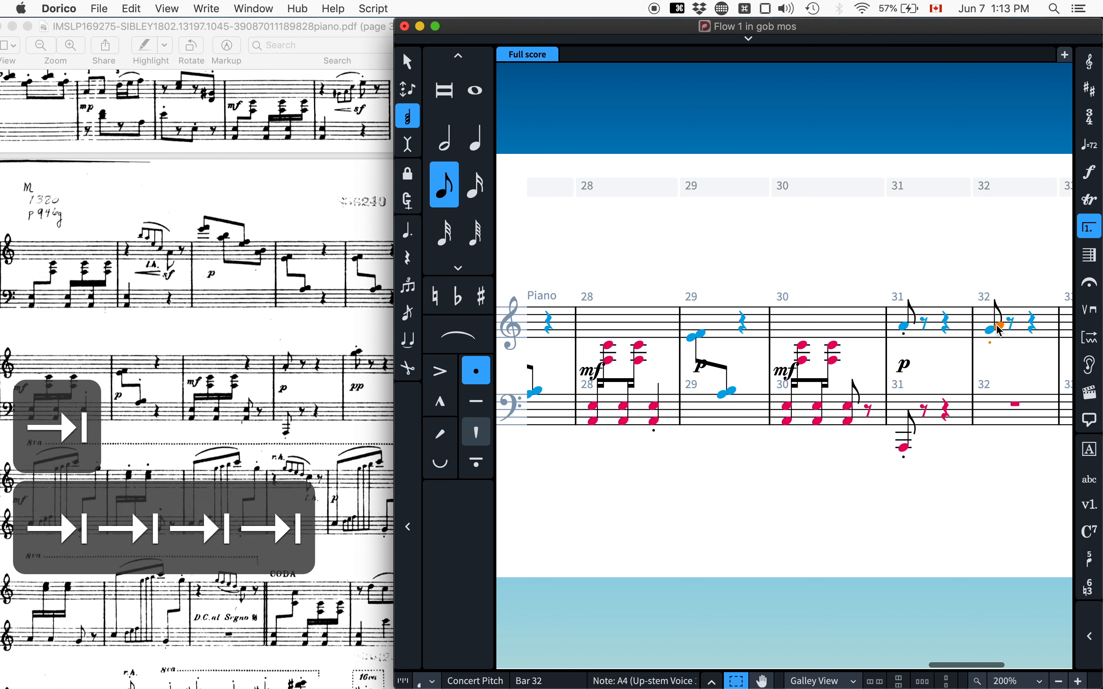
{"action": "left_click", "coordinate": [976, 326]}
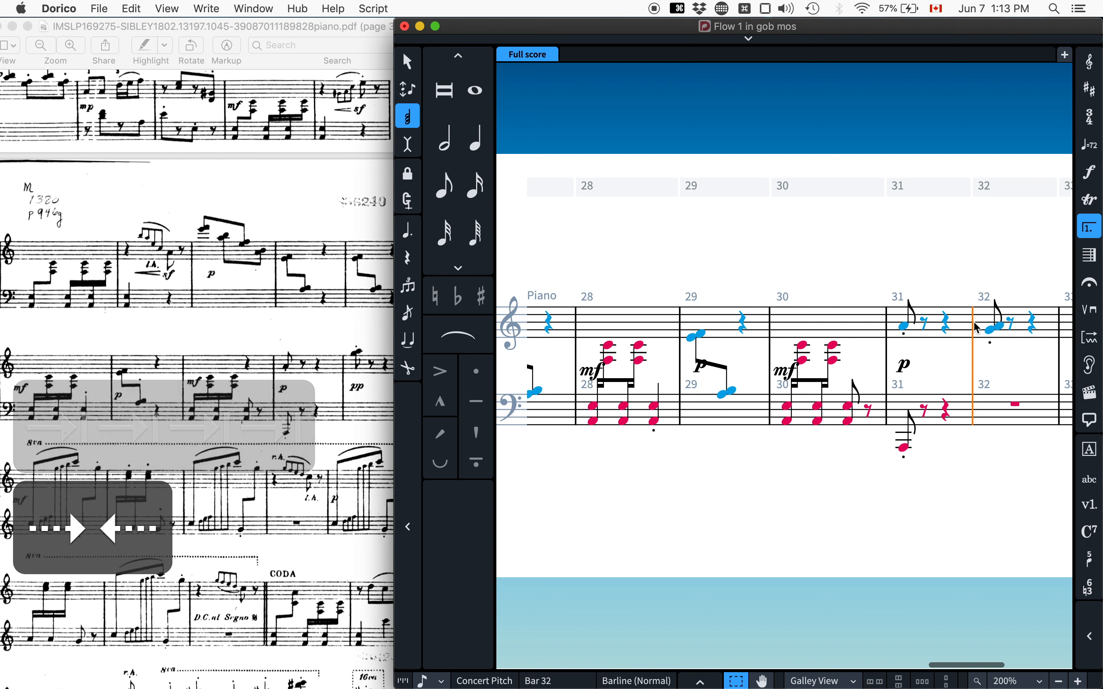
{"action": "left_click", "coordinate": [982, 321]}
{"action": "key", "text": "alt+super+Up"}
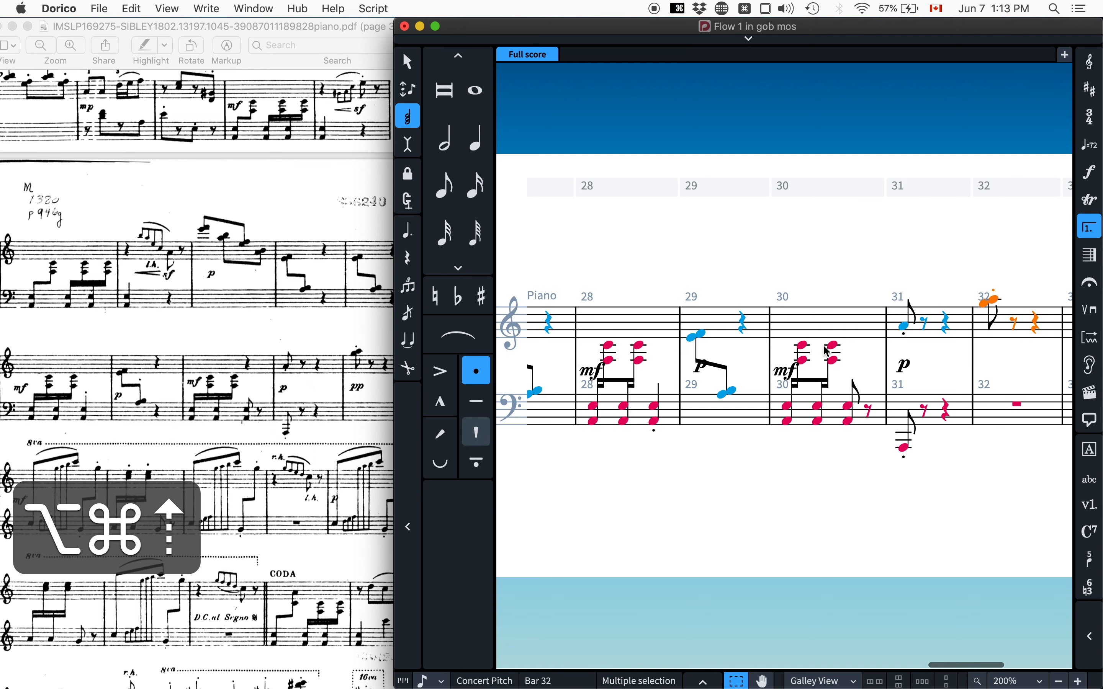
Add a pp dynamic to the treble chord at the start of bar 32.
{"action": "key", "text": "shift+d"}
{"action": "type", "text": "pp"}
{"action": "key", "text": "Return"}
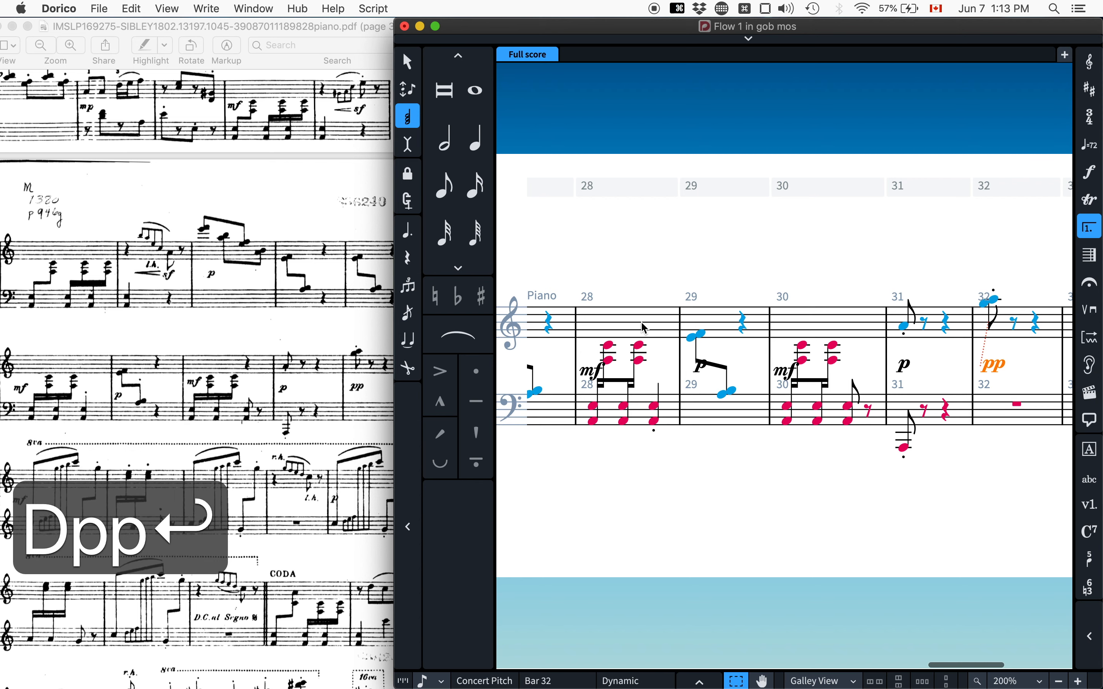
{"action": "key", "text": "super+Tab"}
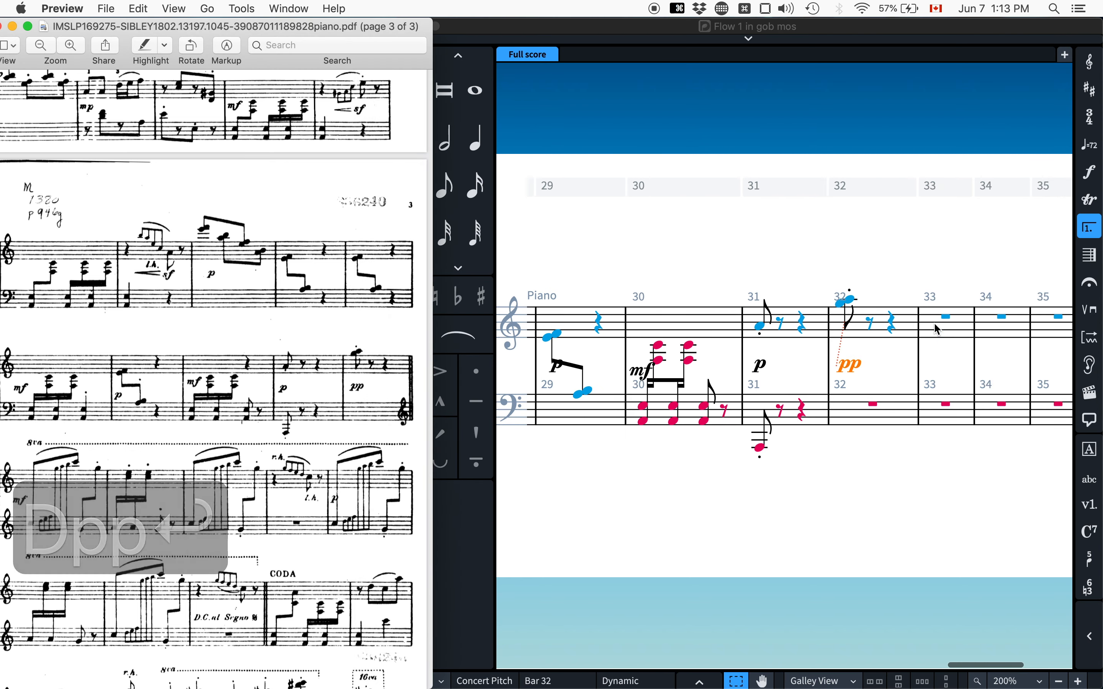
Try a treble clef at the start of bar 33 in the lower staff by clef name, and undo it.
{"action": "left_click", "coordinate": [818, 364]}
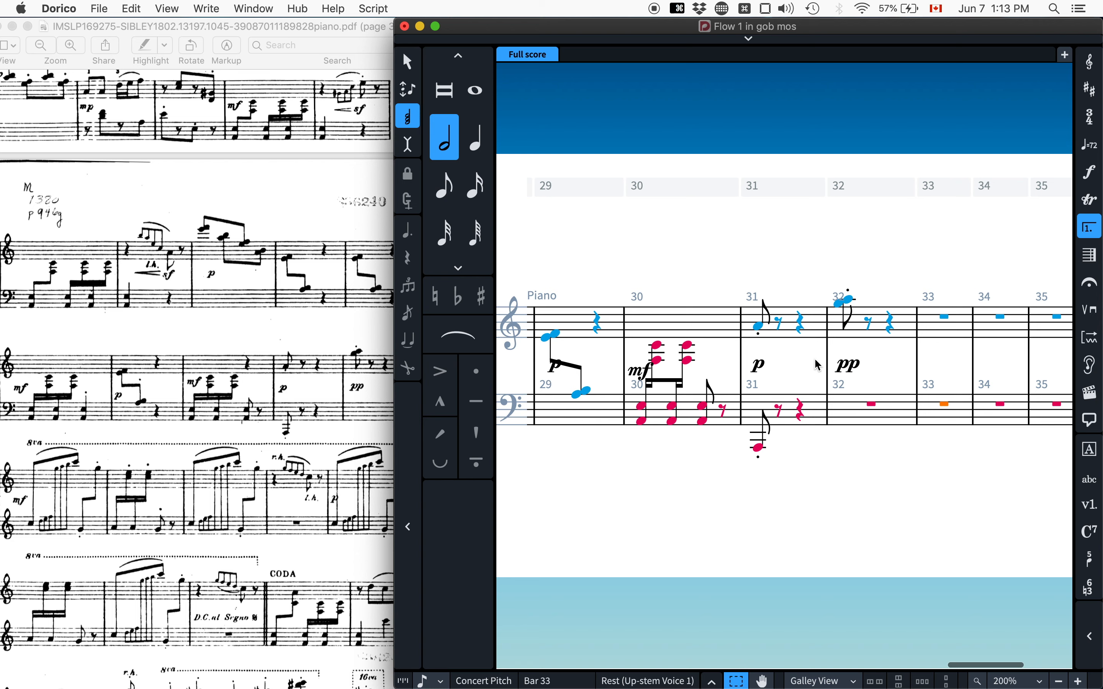
{"action": "key", "text": "shift+c"}
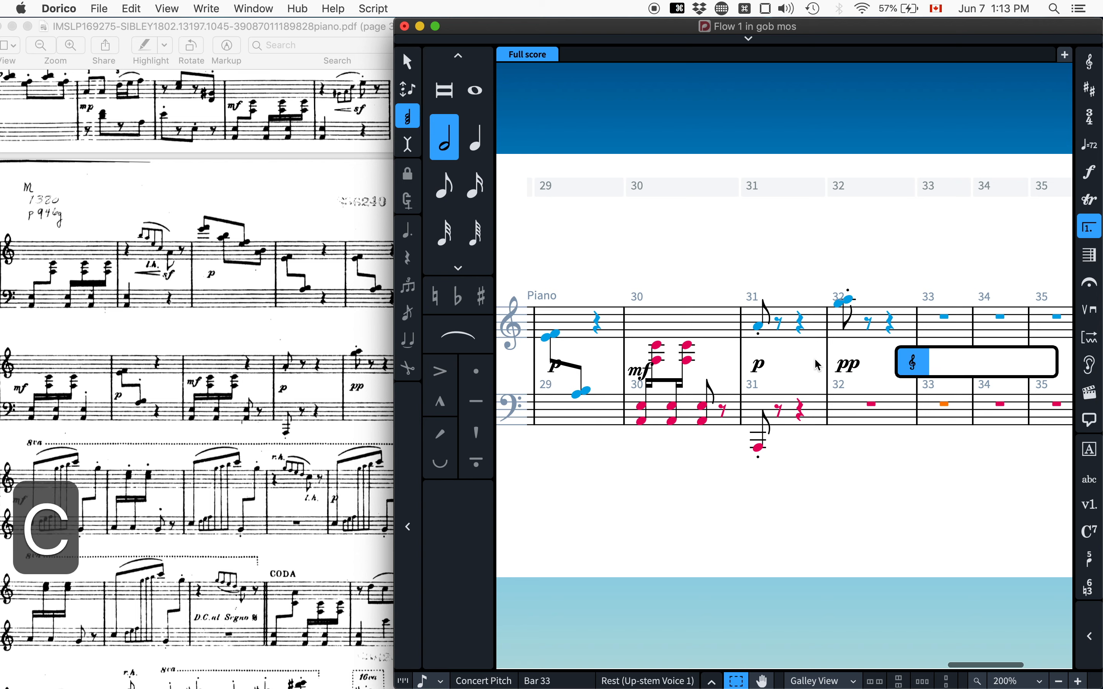
{"action": "type", "text": "treble"}
{"action": "key", "text": "Return"}
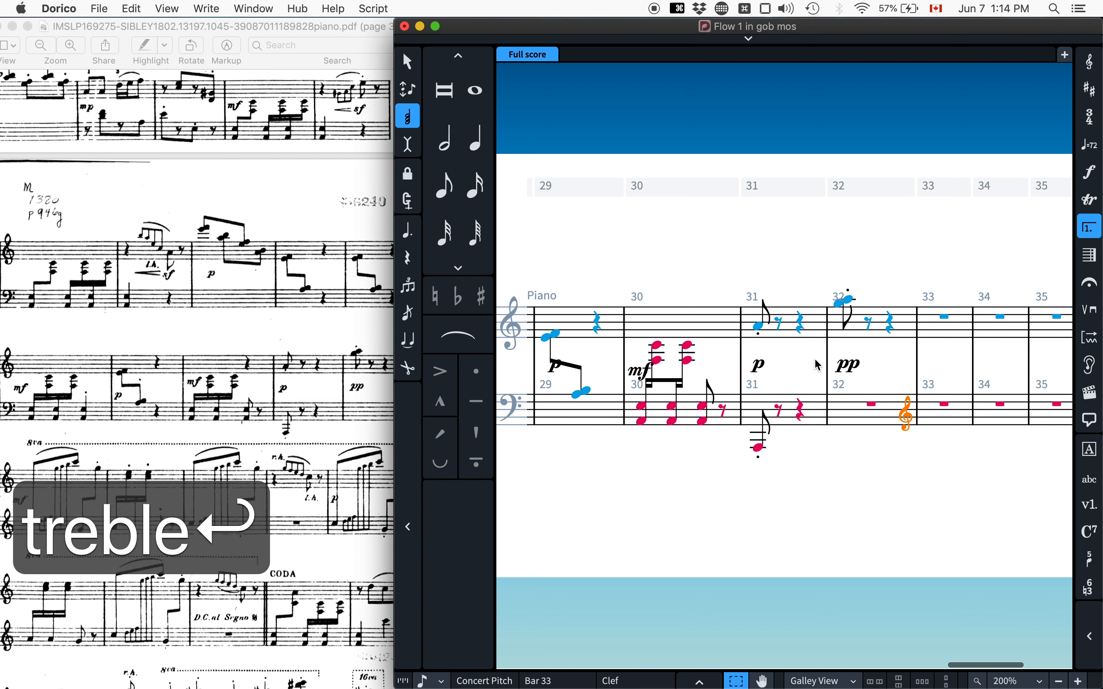
{"action": "key", "text": "super+z"}
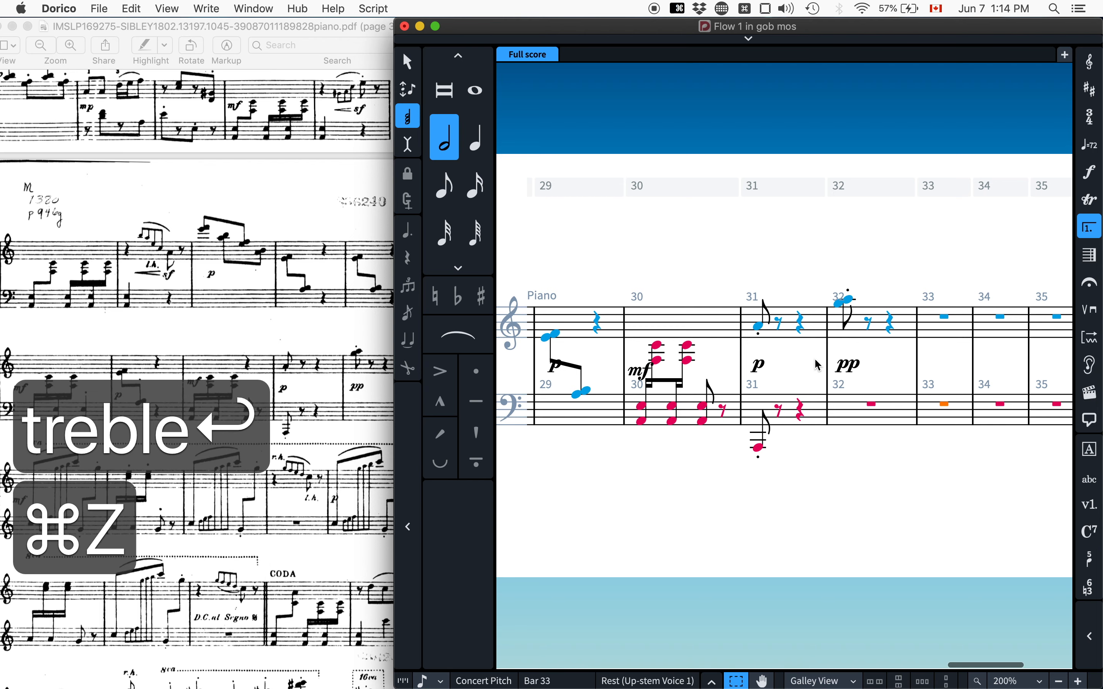
Try the lower staff's clef change at bar 33 with the shorthand g, and delete the clef.
{"action": "key", "text": "shift+c"}
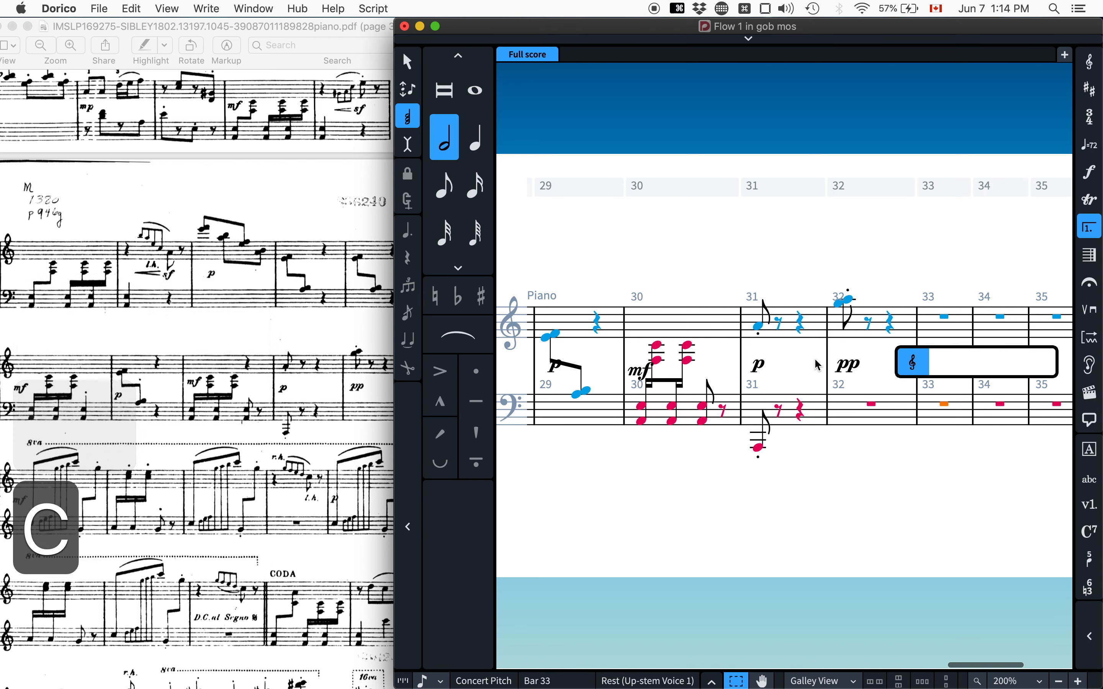
{"action": "type", "text": "g"}
{"action": "key", "text": "Return"}
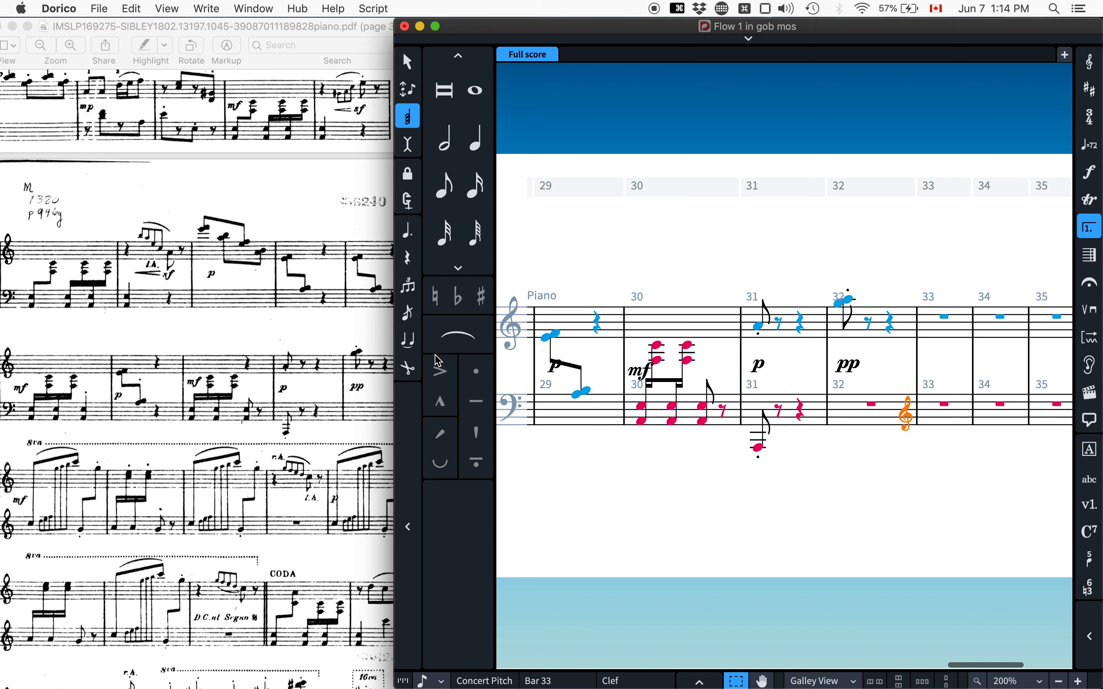
{"action": "key", "text": "BackSpace"}
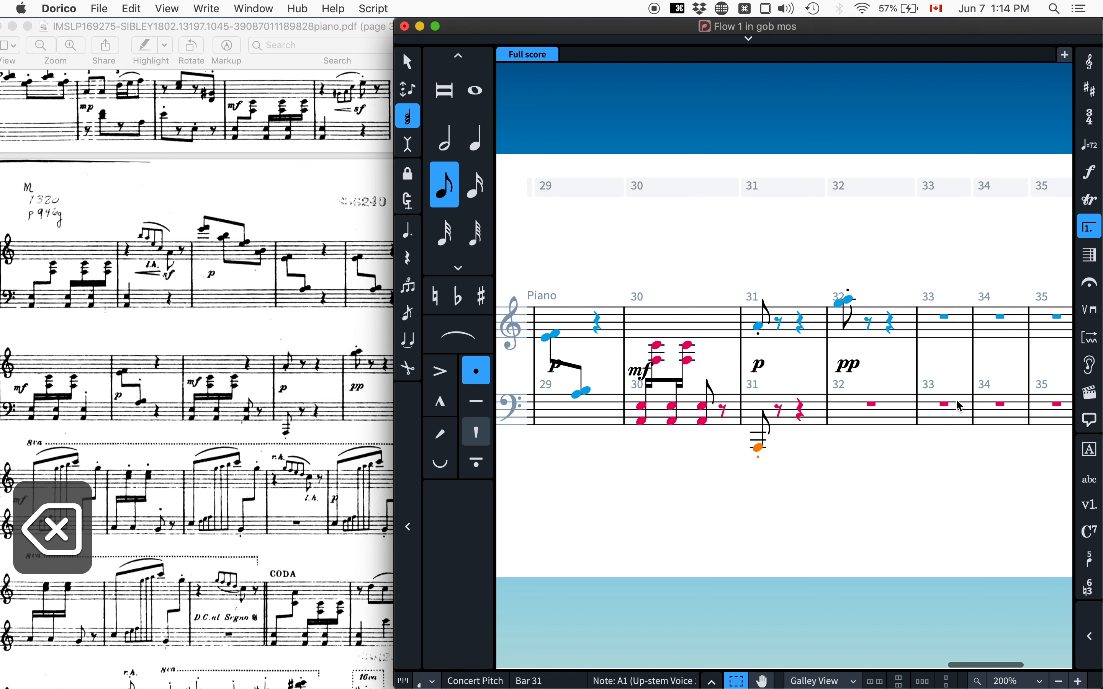
Try a bass clef at the start of bar 33 in the upper staff with the shorthand f, and undo it.
{"action": "left_click", "coordinate": [952, 414]}
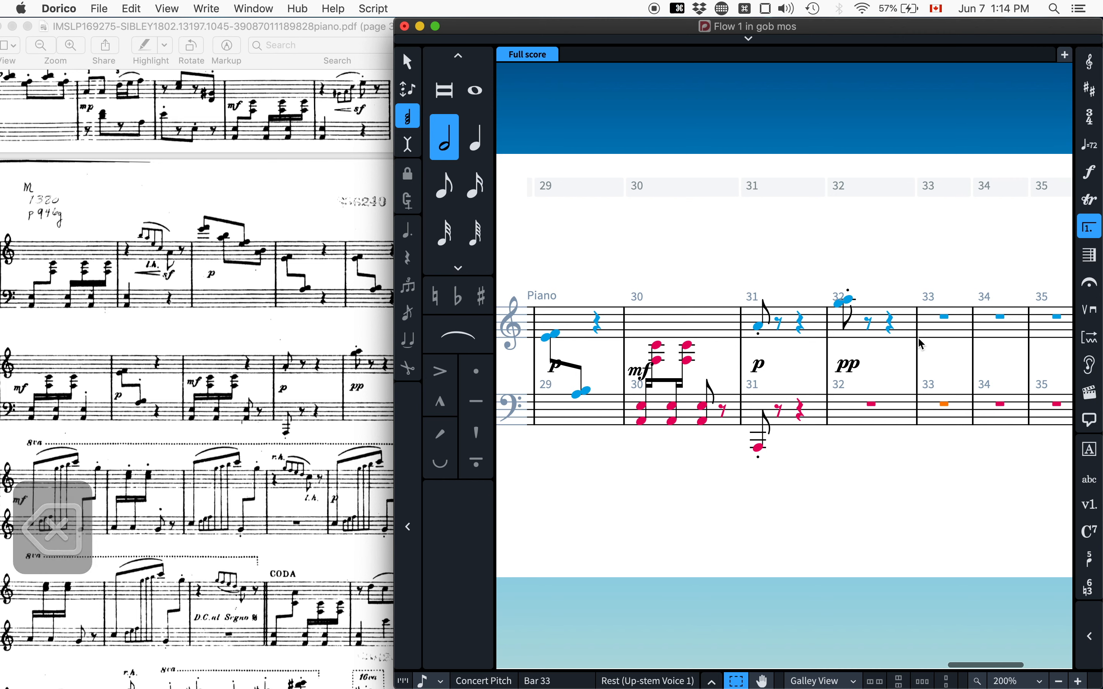
{"action": "key", "text": "shift+c"}
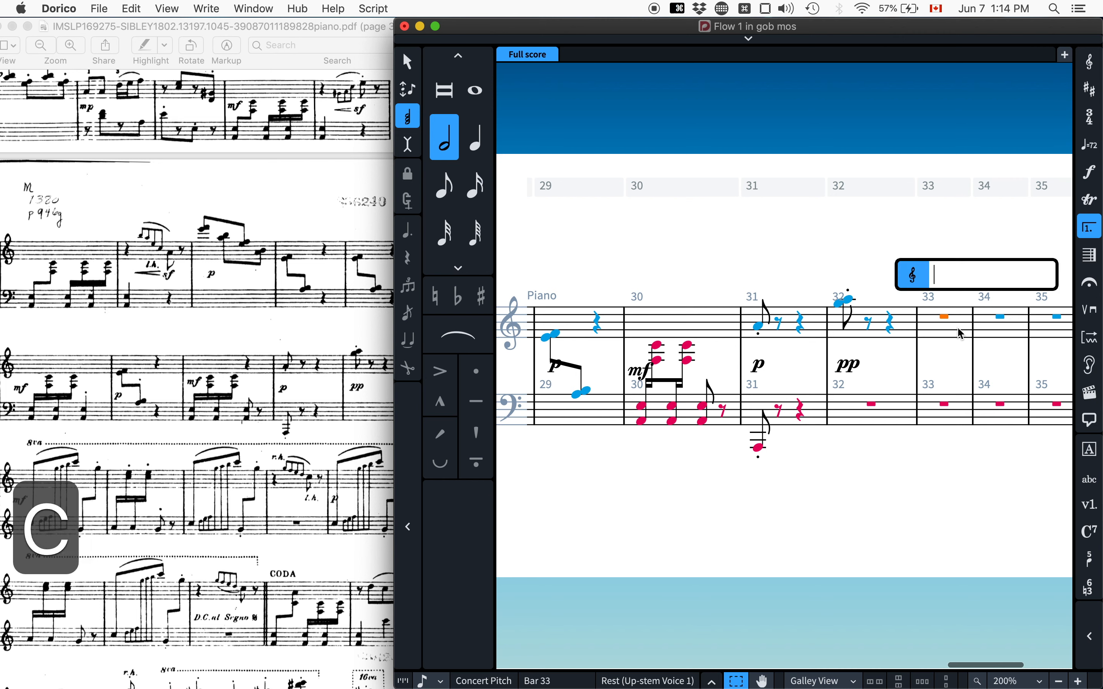
{"action": "type", "text": "bas"}
{"action": "key", "text": "BackSpace"}
{"action": "key", "text": "BackSpace"}
{"action": "key", "text": "BackSpace"}
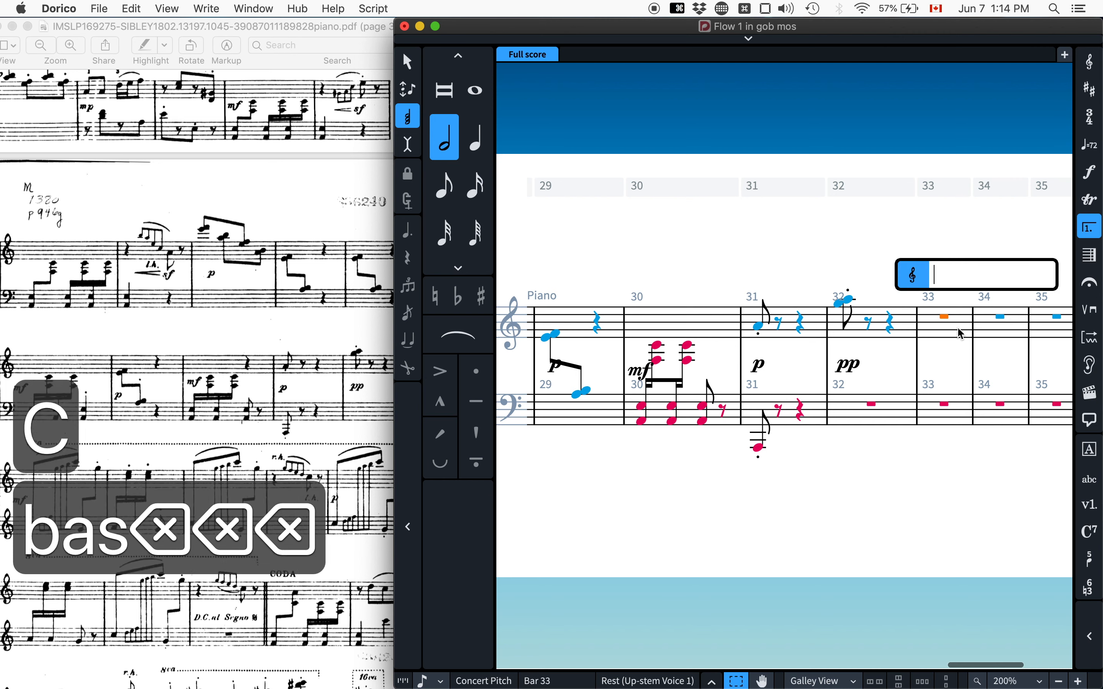
{"action": "key", "text": "BackSpace"}
{"action": "type", "text": "f"}
{"action": "key", "text": "Return"}
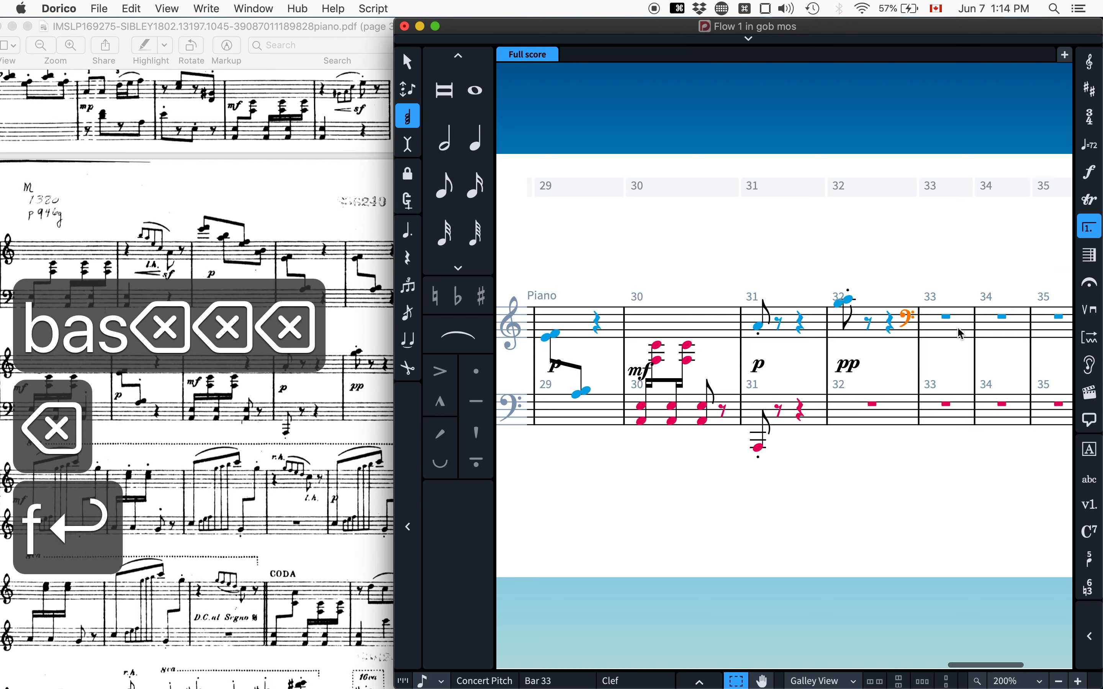
{"action": "key", "text": "cmd+z"}
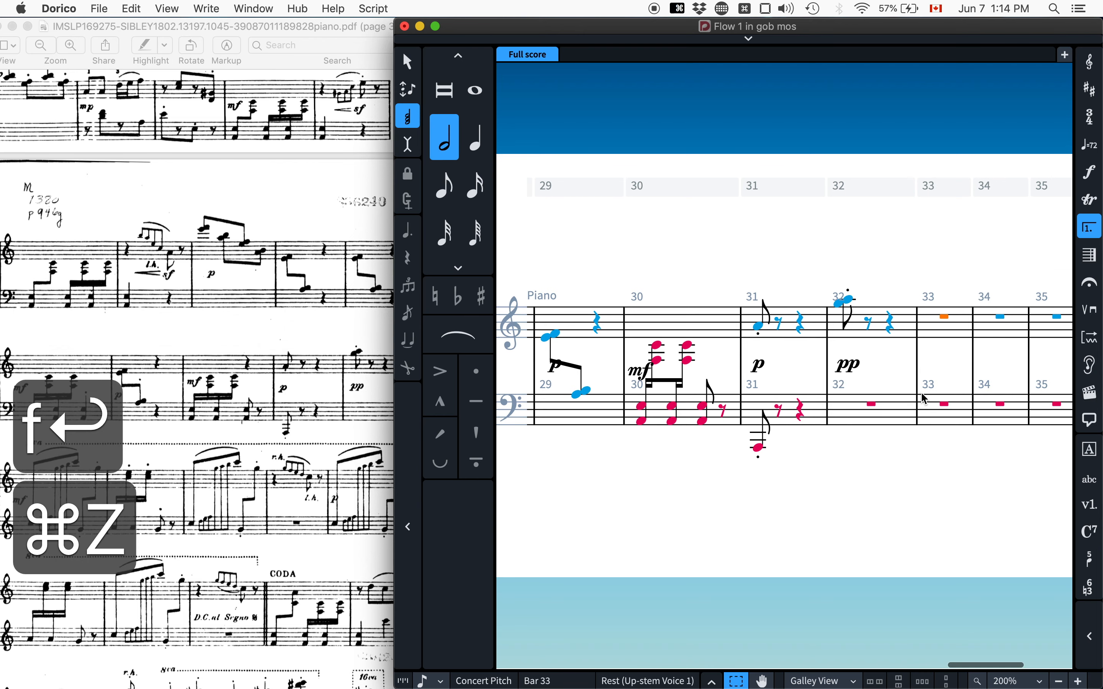
Add a treble clef at the start of bar 33 in the lower staff with the shorthand g.
{"action": "left_click", "coordinate": [928, 413]}
{"action": "key", "text": "shift+c"}
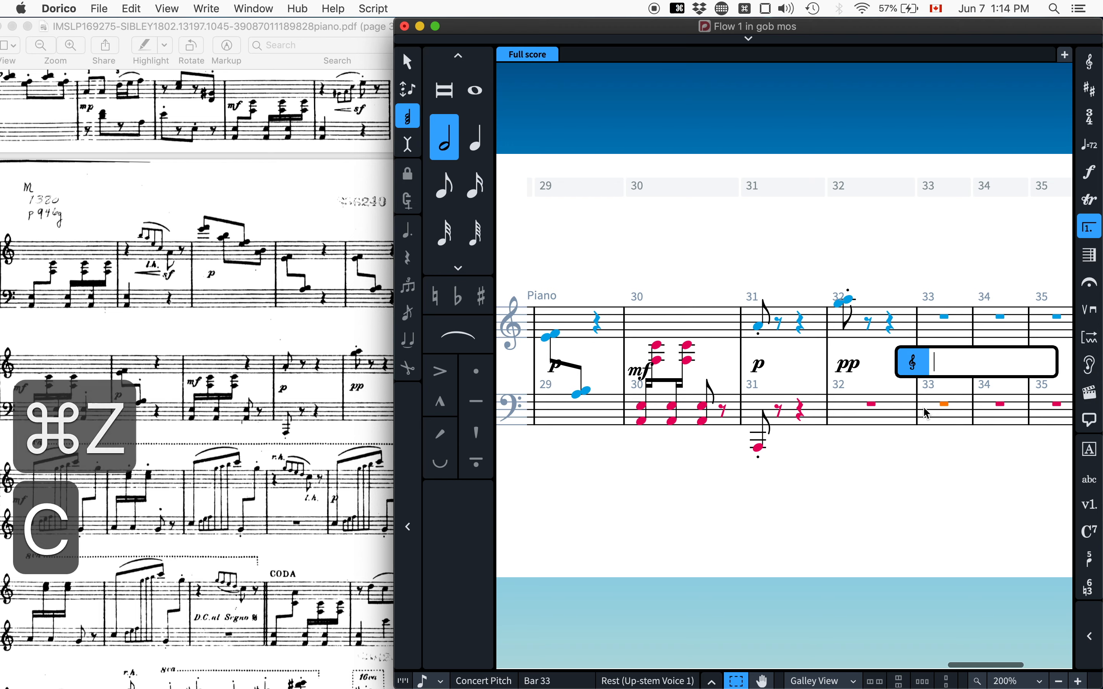
{"action": "type", "text": "g"}
{"action": "key", "text": "Return"}
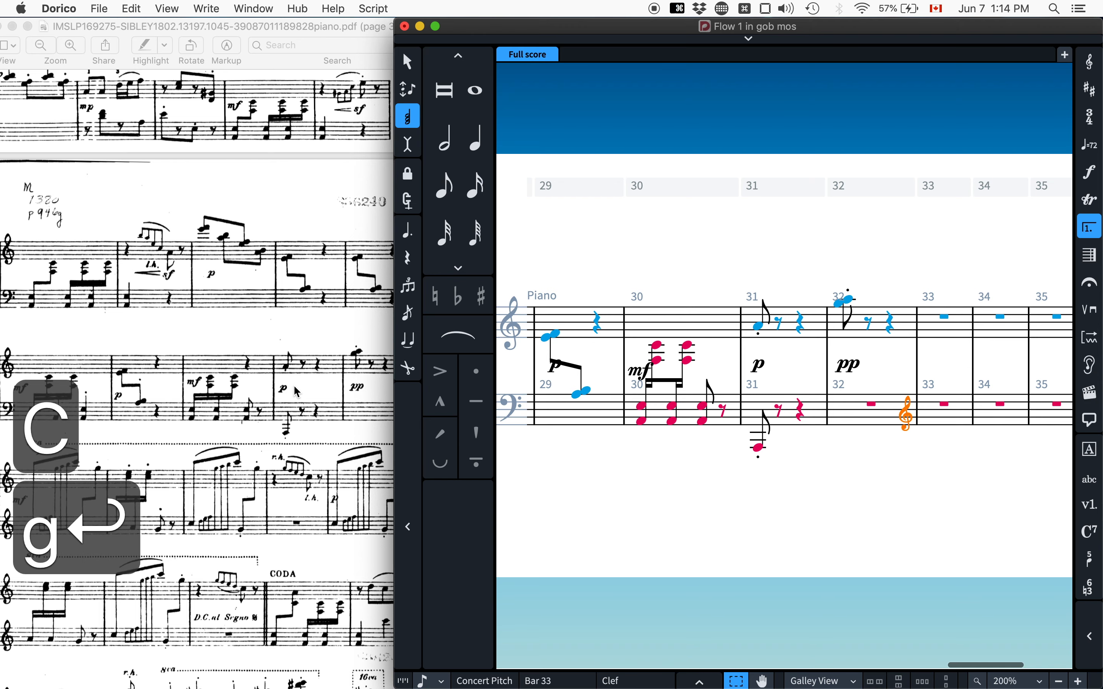
Enlarge the scan in Preview and examine the barline and clef change after the pp bar and the 8va system below.
{"action": "left_click", "coordinate": [313, 371]}
{"action": "scroll", "coordinate": [313, 371], "scroll_direction": "down", "scroll_amount": 3}
{"action": "scroll", "coordinate": [313, 371], "scroll_direction": "left", "scroll_amount": 2}
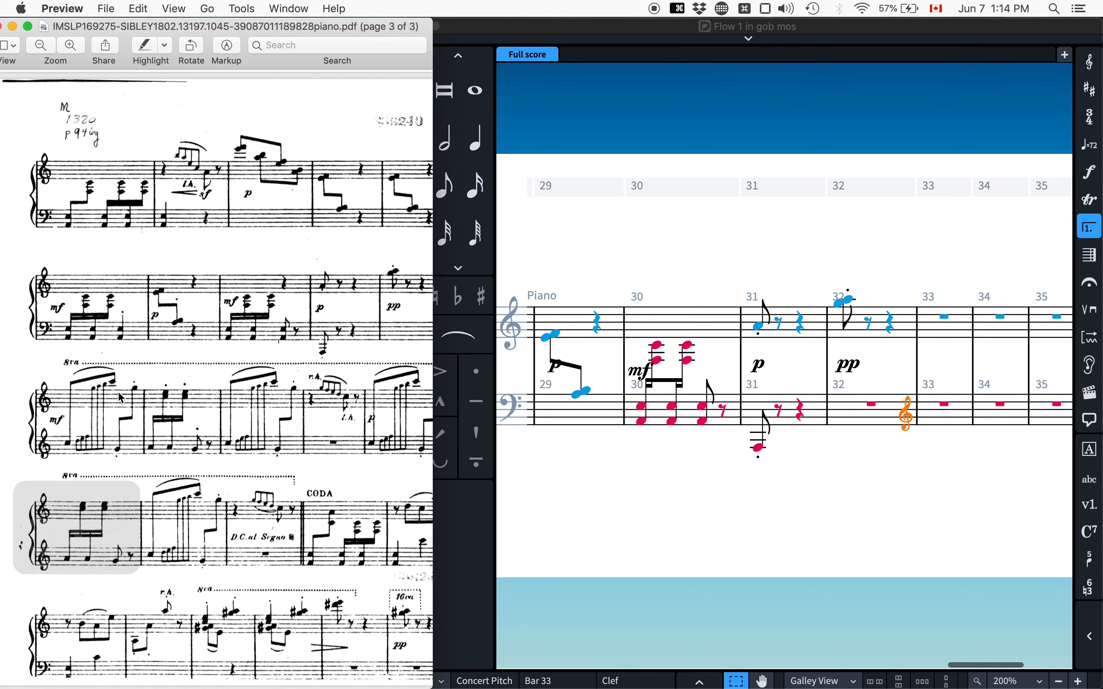
{"action": "left_click", "coordinate": [74, 43]}
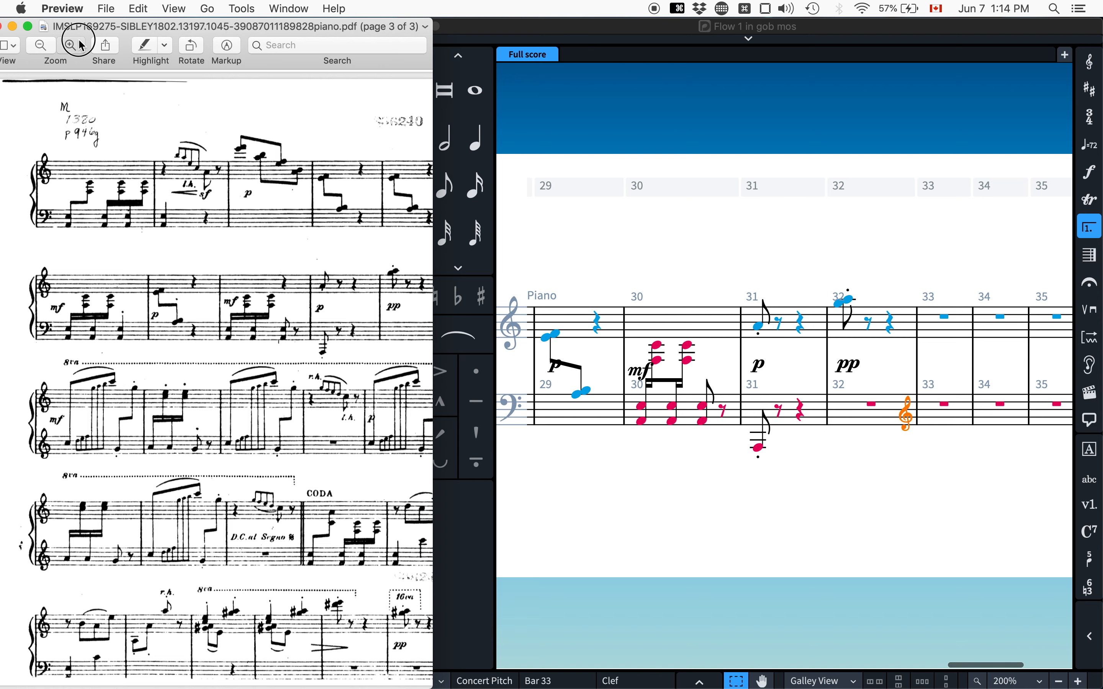
{"action": "scroll", "coordinate": [117, 258], "scroll_direction": "down", "scroll_amount": 2}
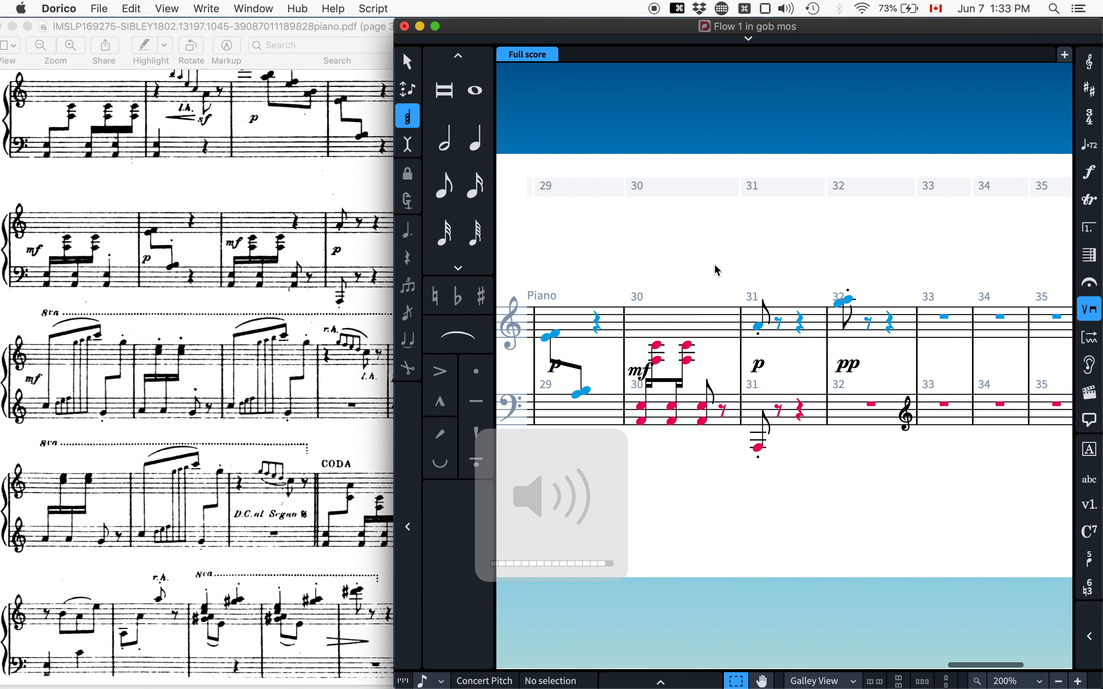
{"action": "left_click", "coordinate": [252, 396]}
{"action": "scroll", "coordinate": [210, 353], "scroll_direction": "right", "scroll_amount": 3}
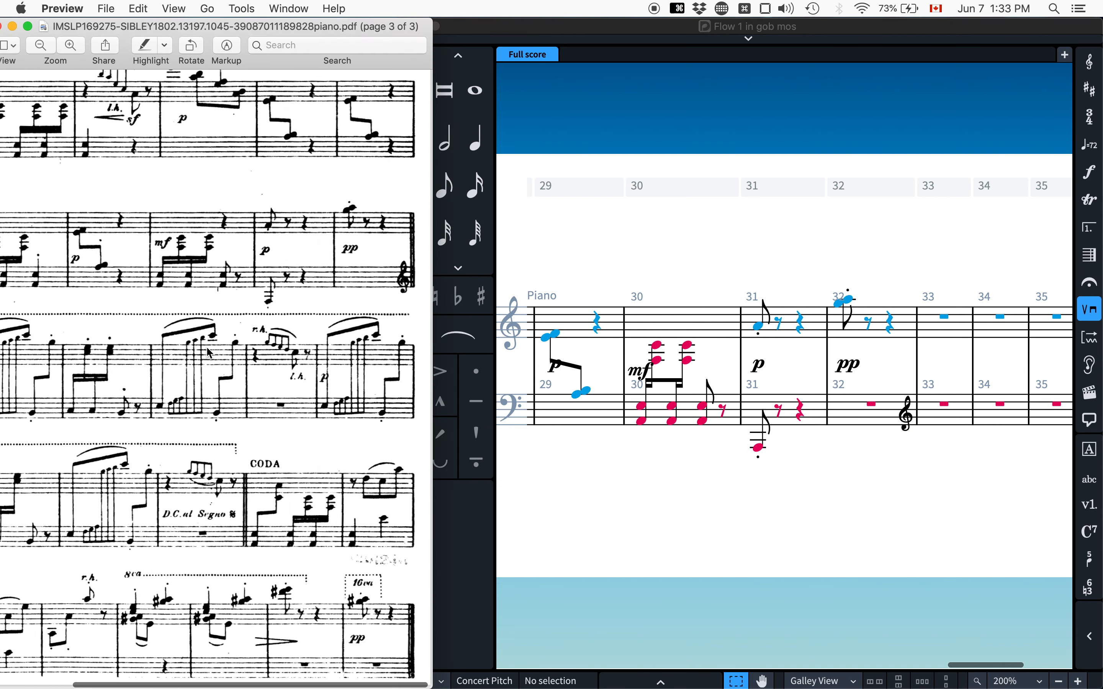
{"action": "scroll", "coordinate": [210, 353], "scroll_direction": "left", "scroll_amount": 5}
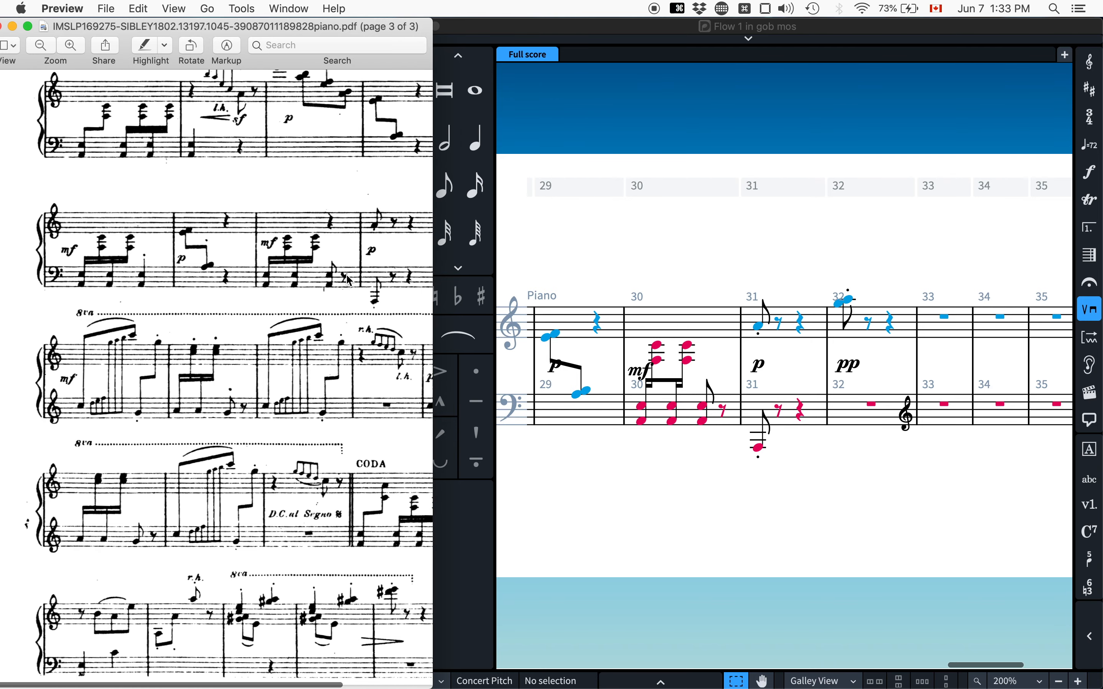
{"action": "scroll", "coordinate": [349, 280], "scroll_direction": "right", "scroll_amount": 4}
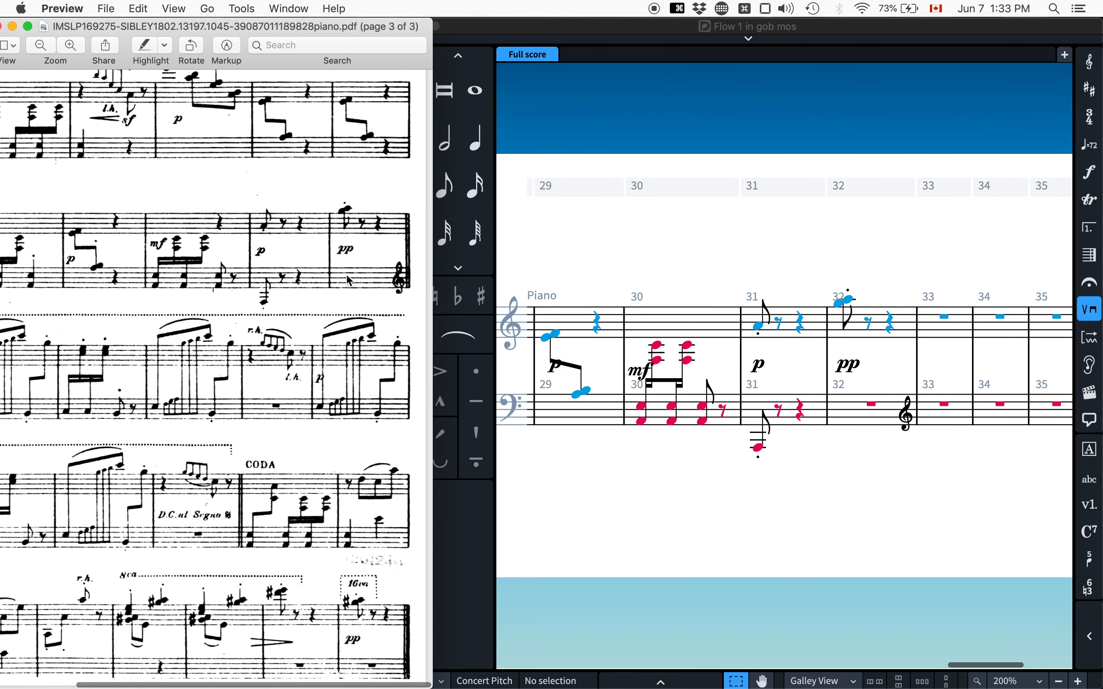
Try a double barline between bars 32 and 33 with the entry ||, and delete it.
{"action": "left_click", "coordinate": [918, 354]}
{"action": "key", "text": "shift+b"}
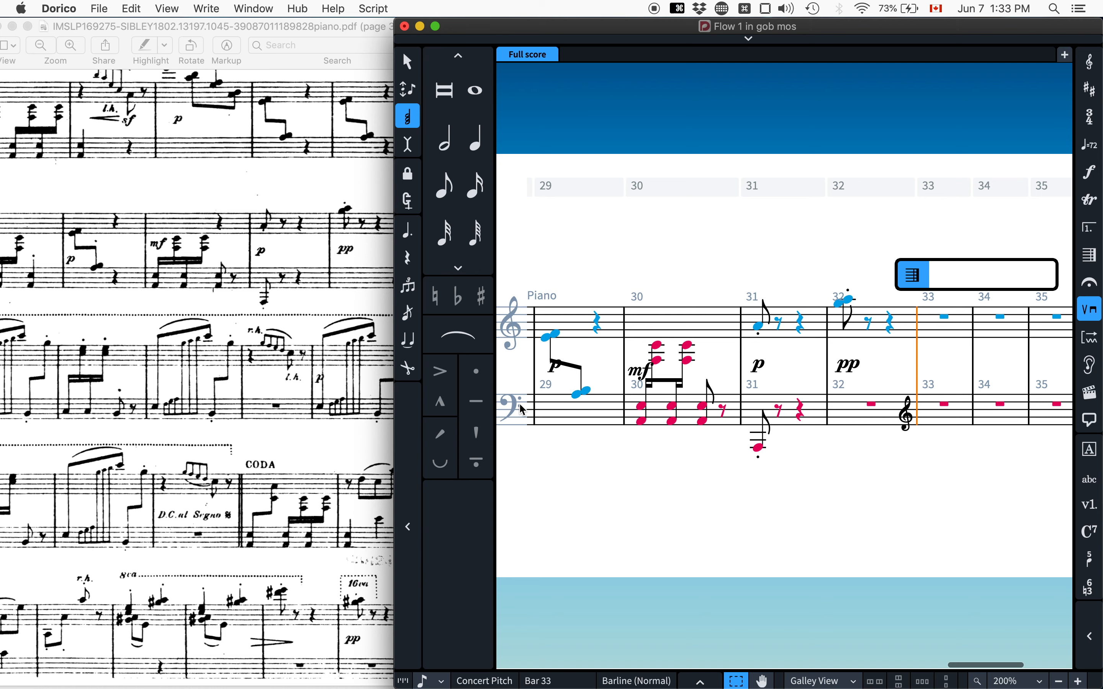
{"action": "type", "text": "||"}
{"action": "key", "text": "Return"}
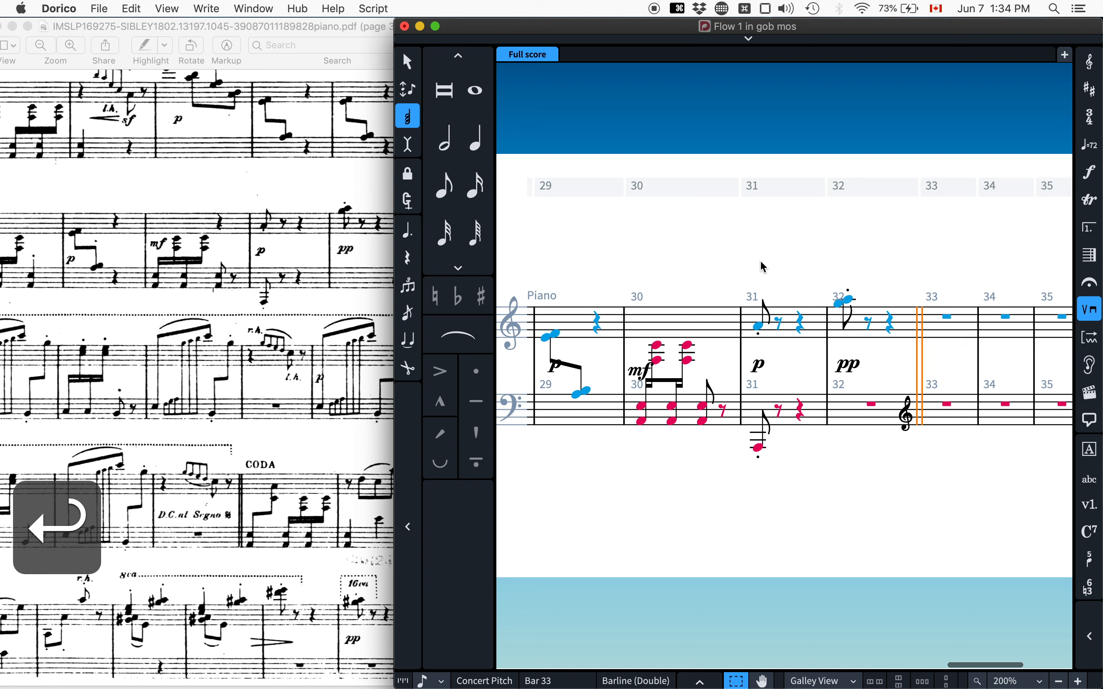
{"action": "key", "text": "BackSpace"}
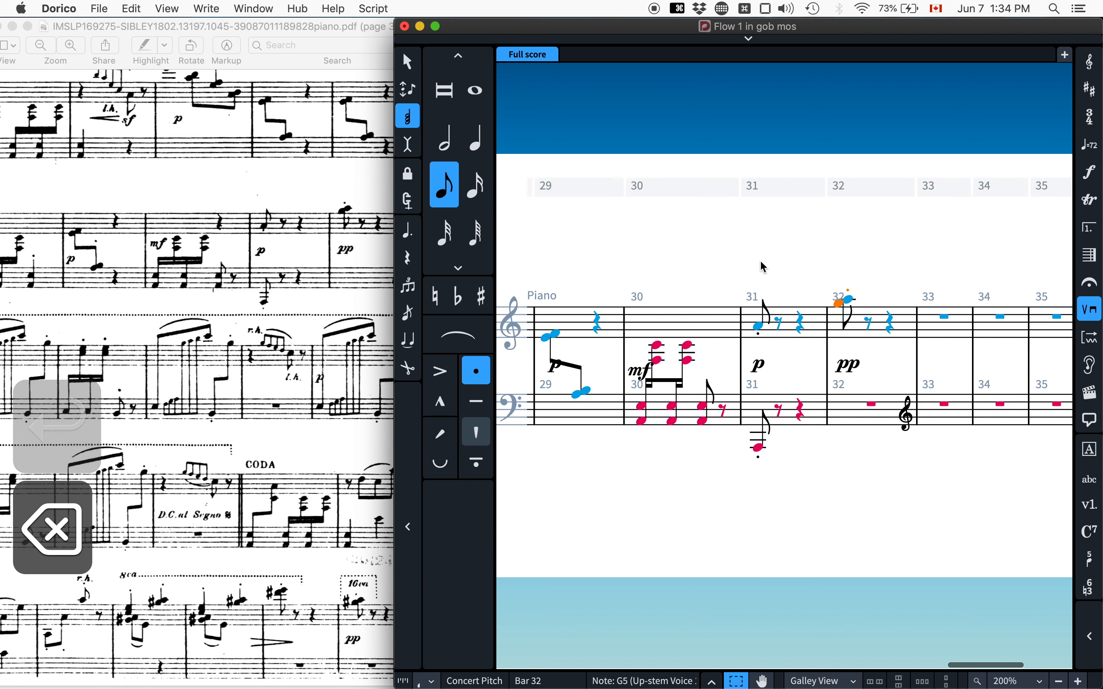
Change the barline between bars 32 and 33 to a double barline with the entry double.
{"action": "left_click", "coordinate": [918, 337]}
{"action": "key", "text": "shift+b"}
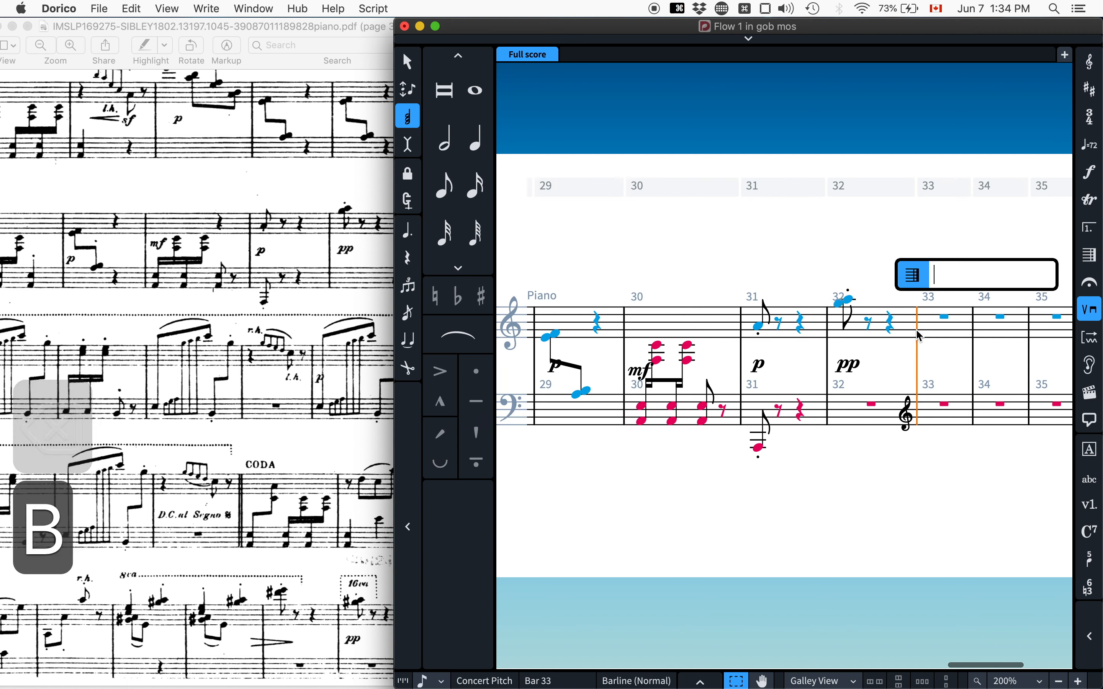
{"action": "type", "text": "double"}
{"action": "key", "text": "Return"}
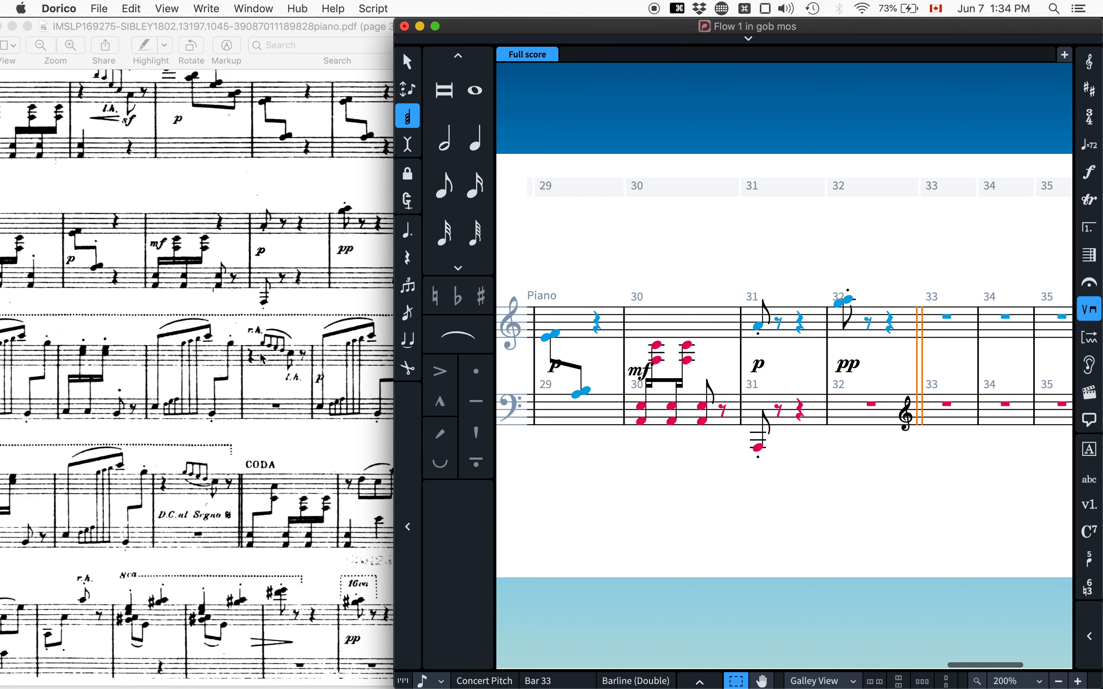
Widen the scan's window in Preview and examine the 8va system from its first bar.
{"action": "scroll", "coordinate": [182, 356], "scroll_direction": "left", "scroll_amount": 5}
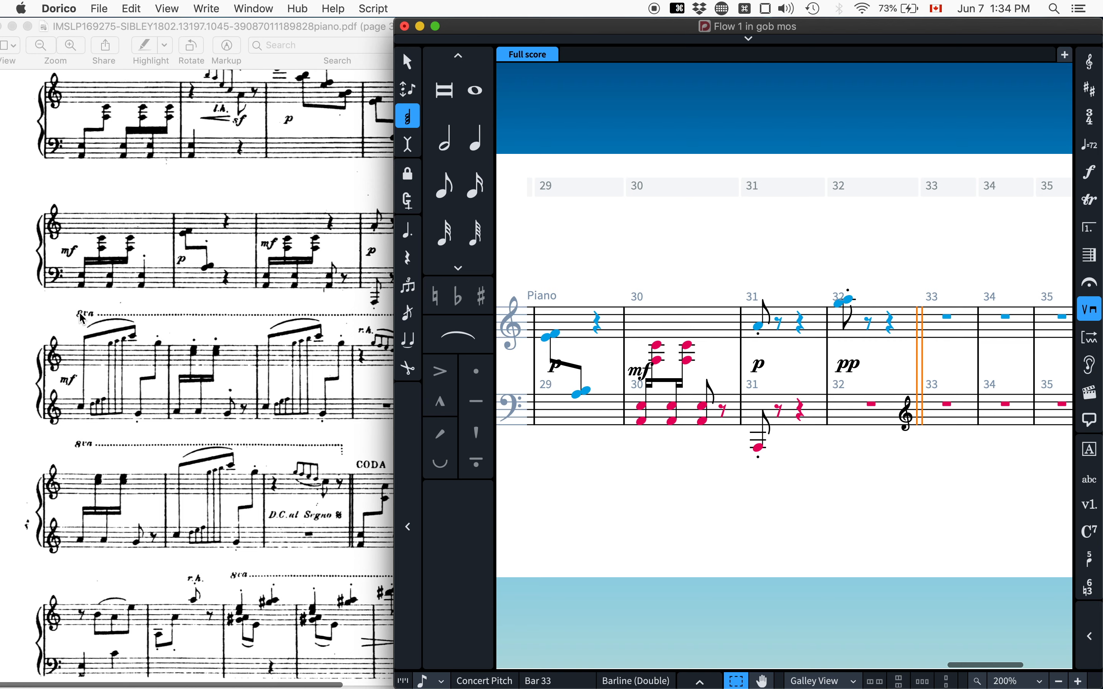
{"action": "left_click", "coordinate": [90, 366]}
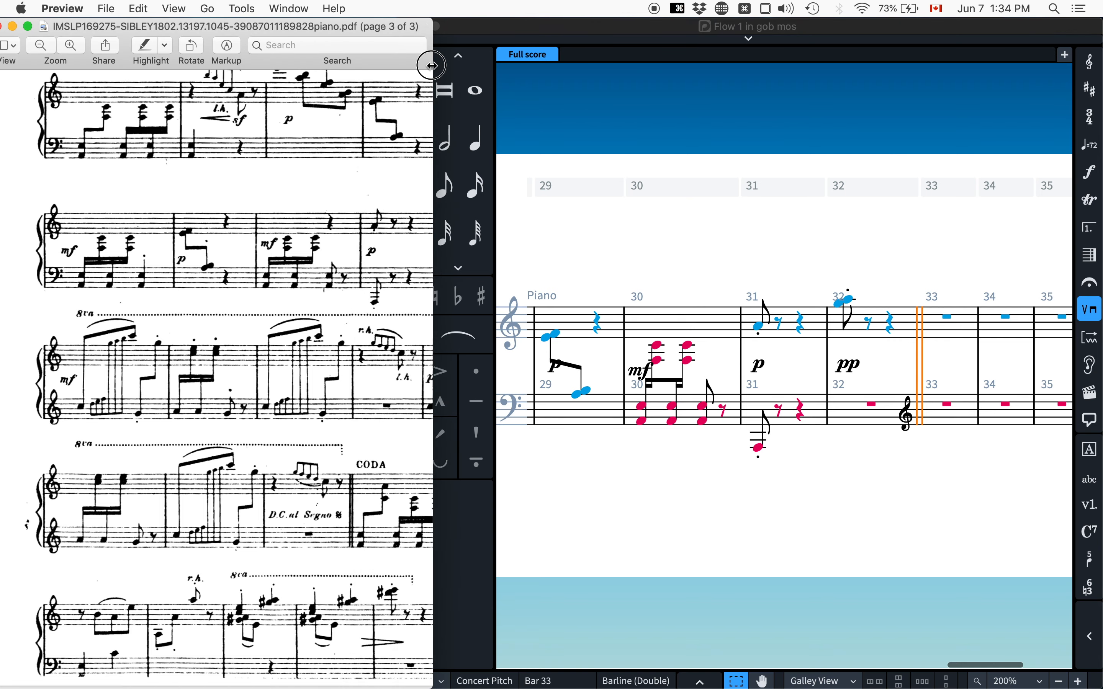
{"action": "left_click_drag", "start_coordinate": [432, 61], "coordinate": [630, 55]}
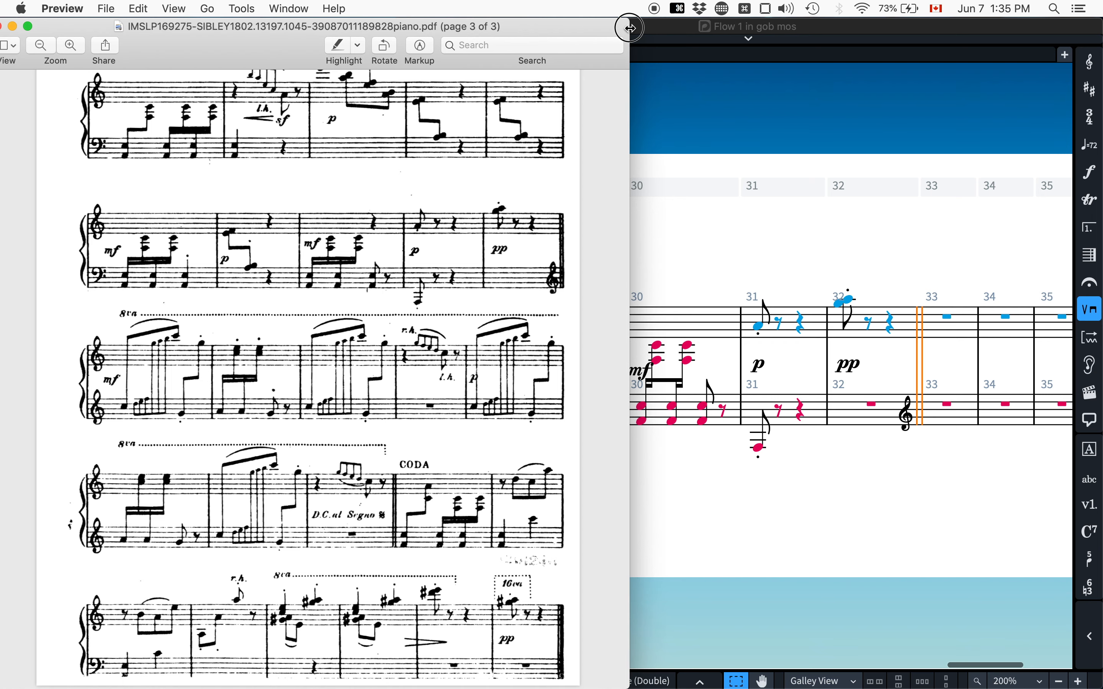
{"action": "left_click_drag", "start_coordinate": [630, 28], "coordinate": [493, 23]}
Enter an eighth-note C5 at the start of bar 33 on the lower staff in Dorico, with chord input off.
{"action": "left_click", "coordinate": [934, 314]}
{"action": "left_click", "coordinate": [947, 316]}
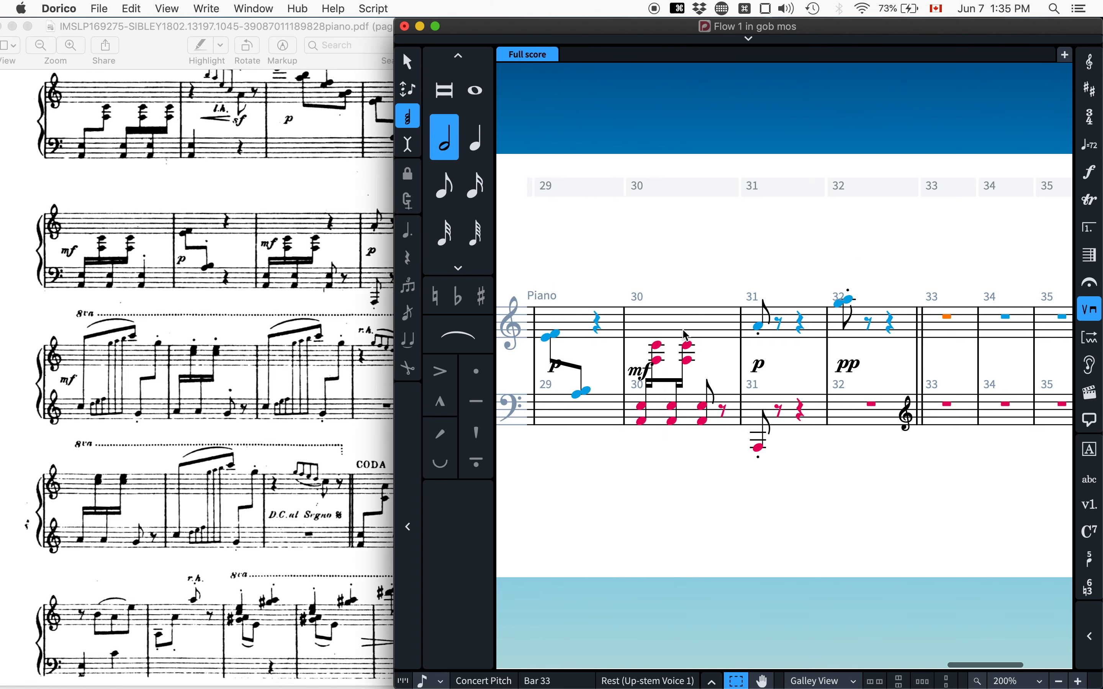
{"action": "scroll", "coordinate": [756, 397], "scroll_direction": "right", "scroll_amount": 2}
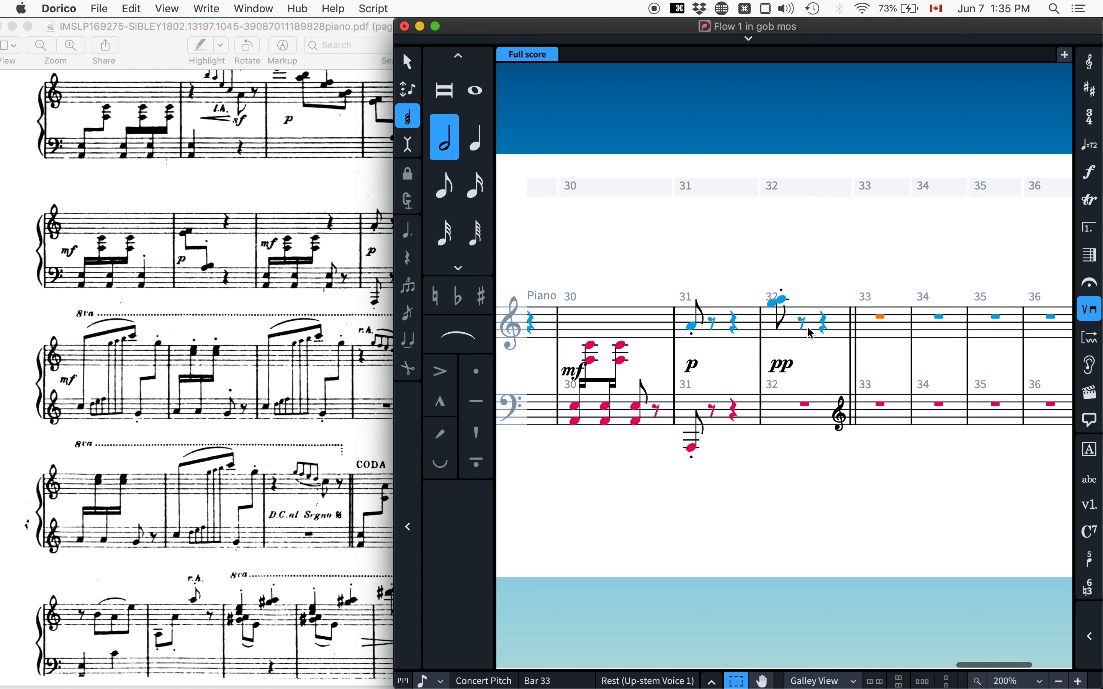
{"action": "left_click", "coordinate": [902, 413]}
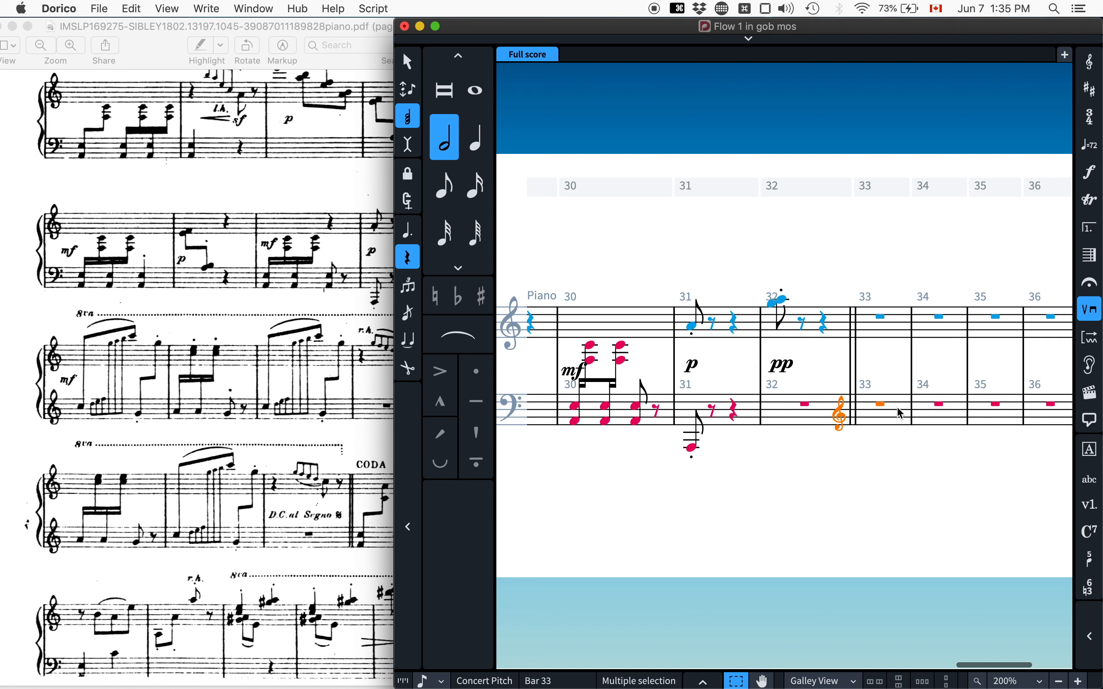
{"action": "key", "text": "Return"}
{"action": "key", "text": "Escape"}
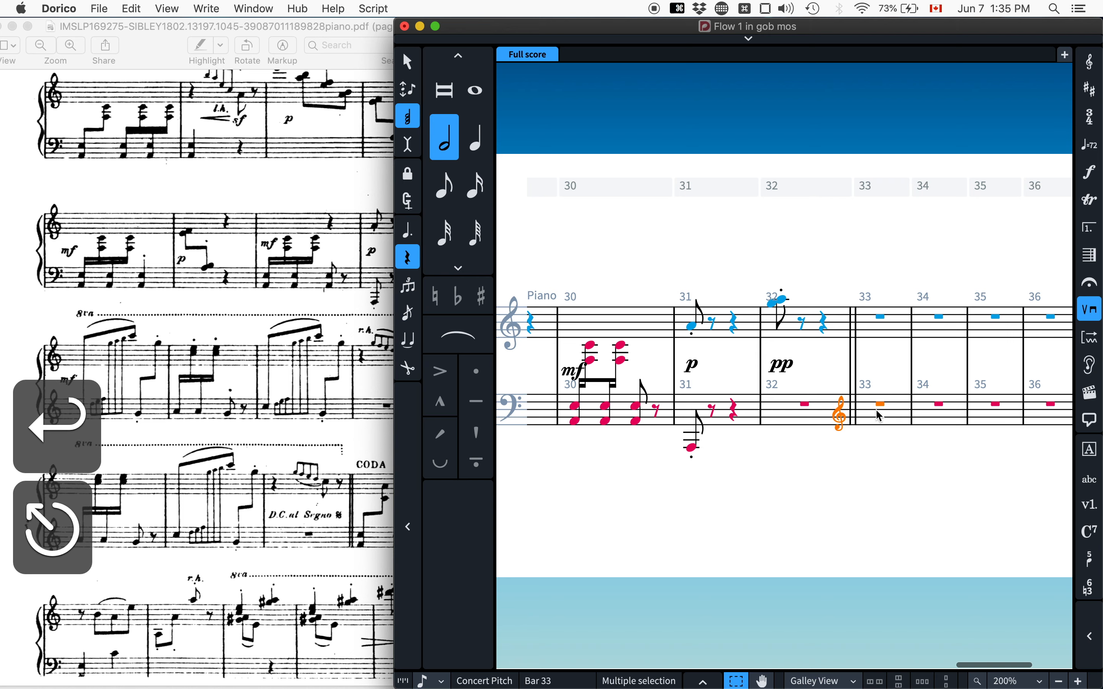
{"action": "key", "text": "Return"}
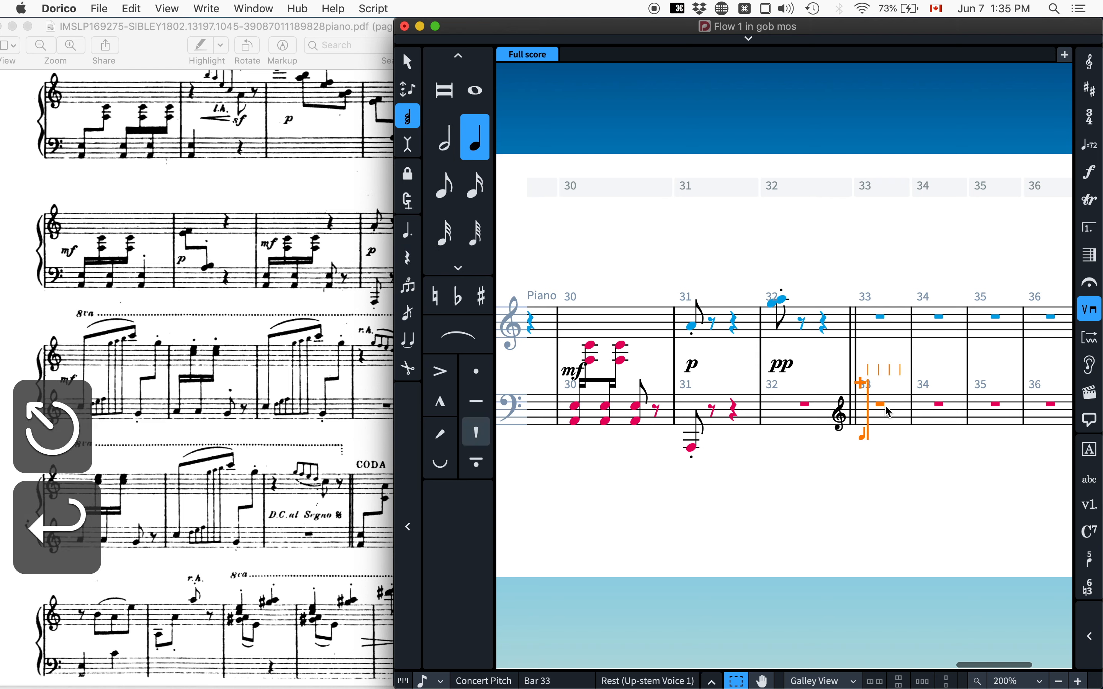
{"action": "key", "text": "q"}
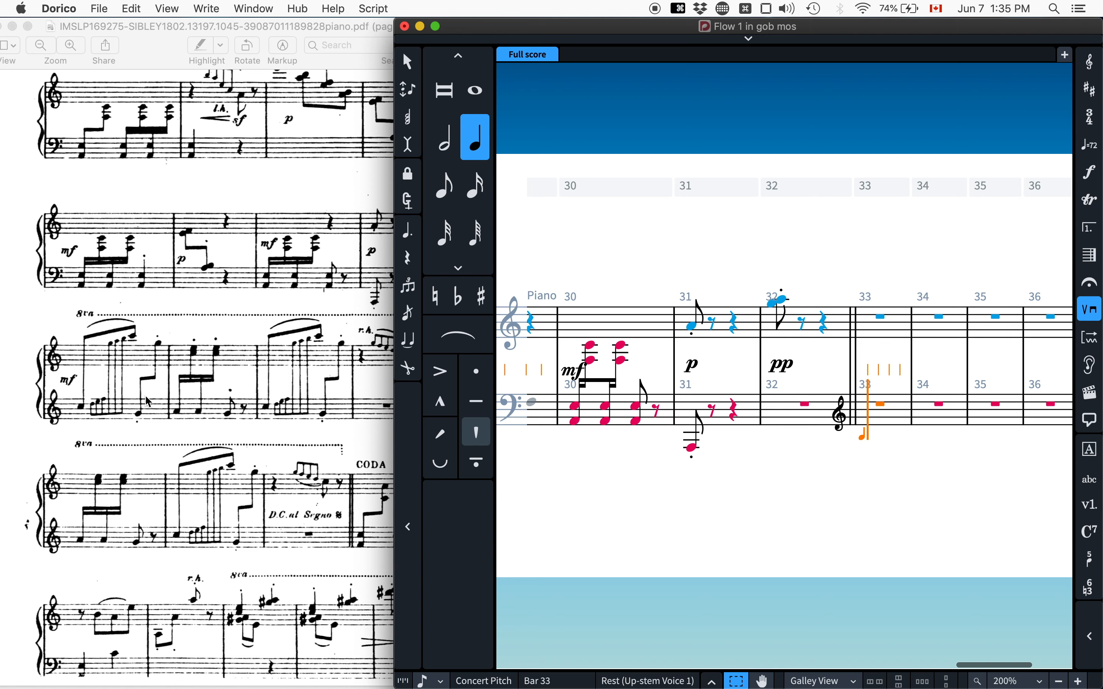
{"action": "key", "text": "5"}
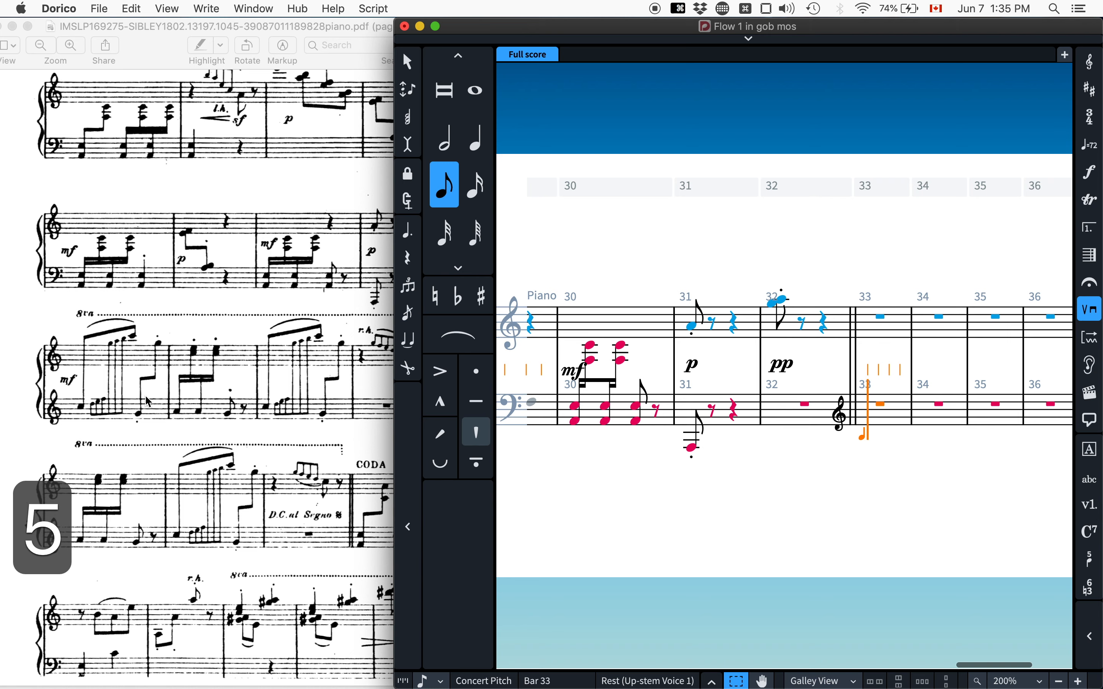
{"action": "key", "text": "c"}
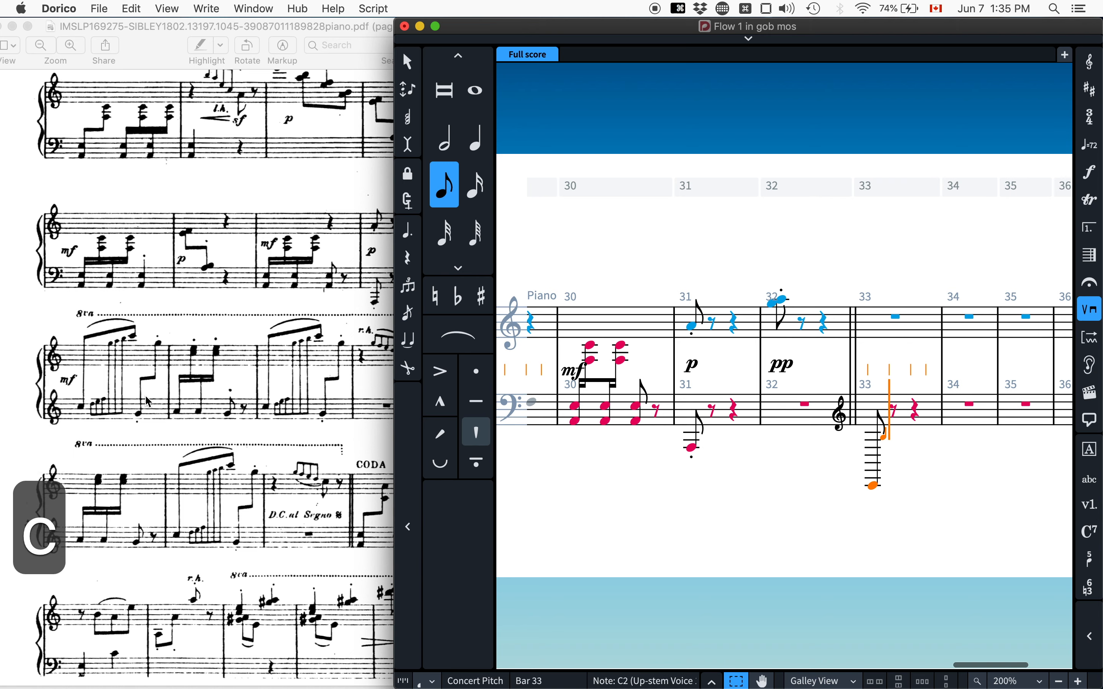
{"action": "key", "text": "alt+super+Up"}
{"action": "key", "text": "alt+super+Up"}
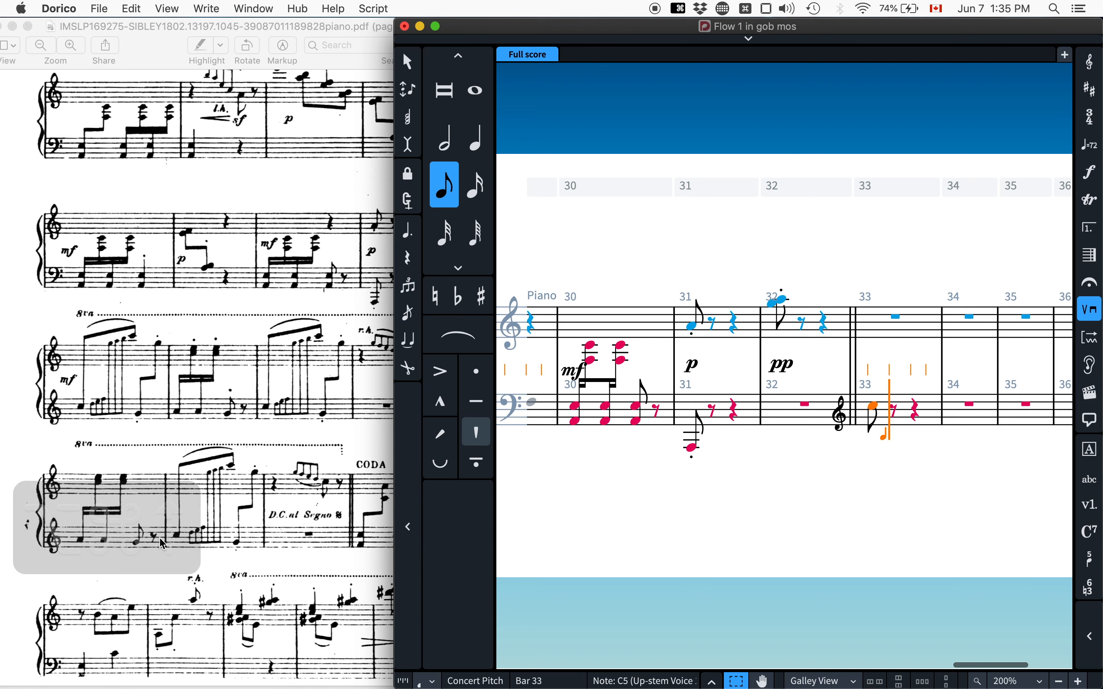
Check the 8va system's first bar in Preview, and complete bar 33's lower staff in Dorico with eighth notes C6, G4 and G5.
{"action": "scroll", "coordinate": [125, 431], "scroll_direction": "down", "scroll_amount": 1}
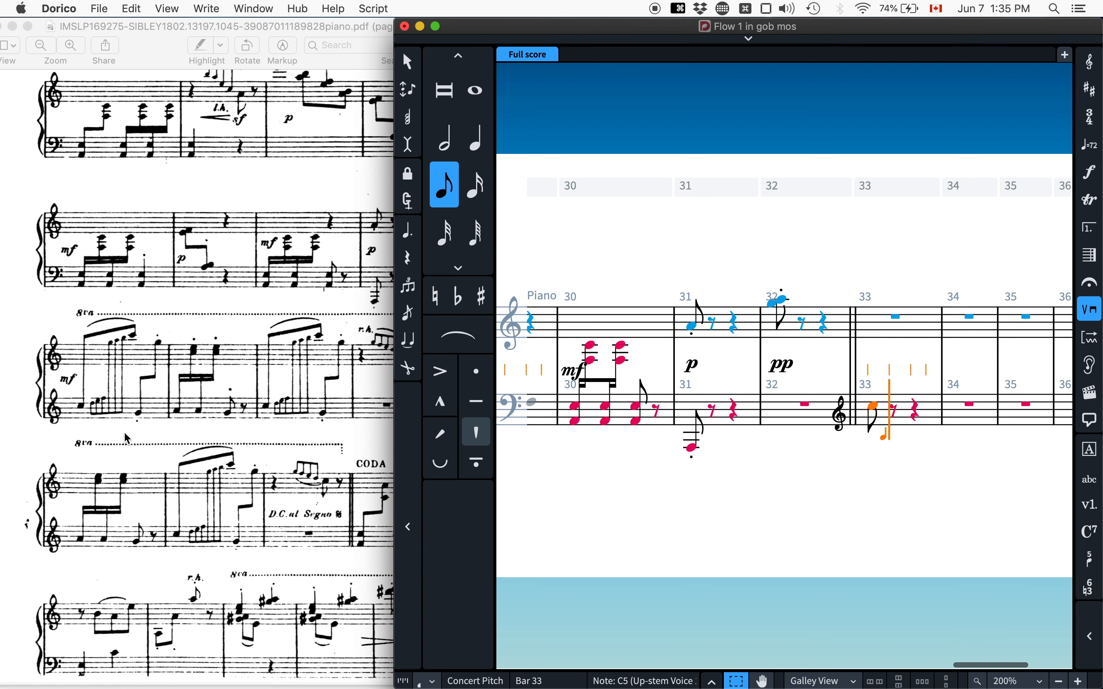
{"action": "left_click", "coordinate": [173, 430]}
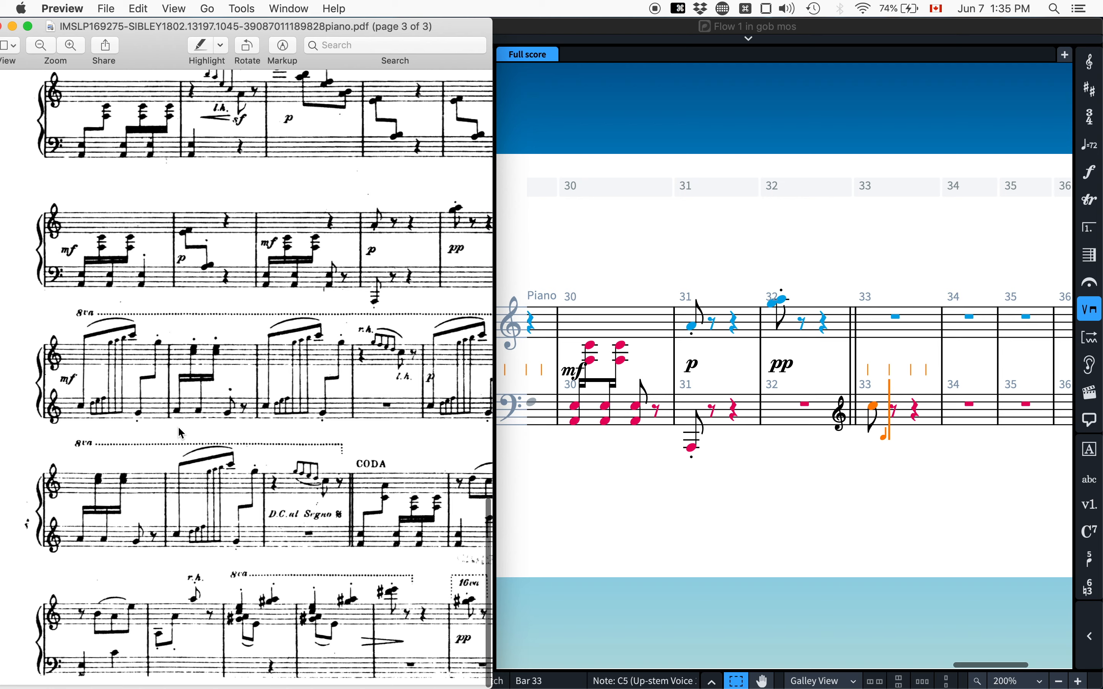
{"action": "scroll", "coordinate": [124, 157], "scroll_direction": "up", "scroll_amount": 1}
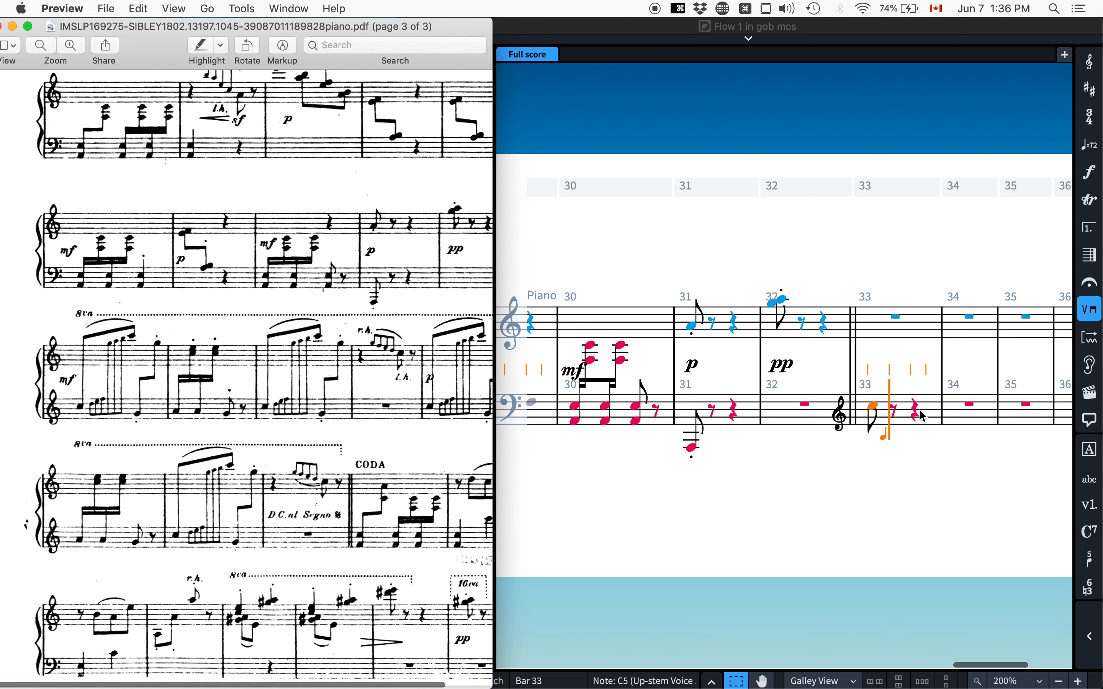
{"action": "key", "text": "super+Tab"}
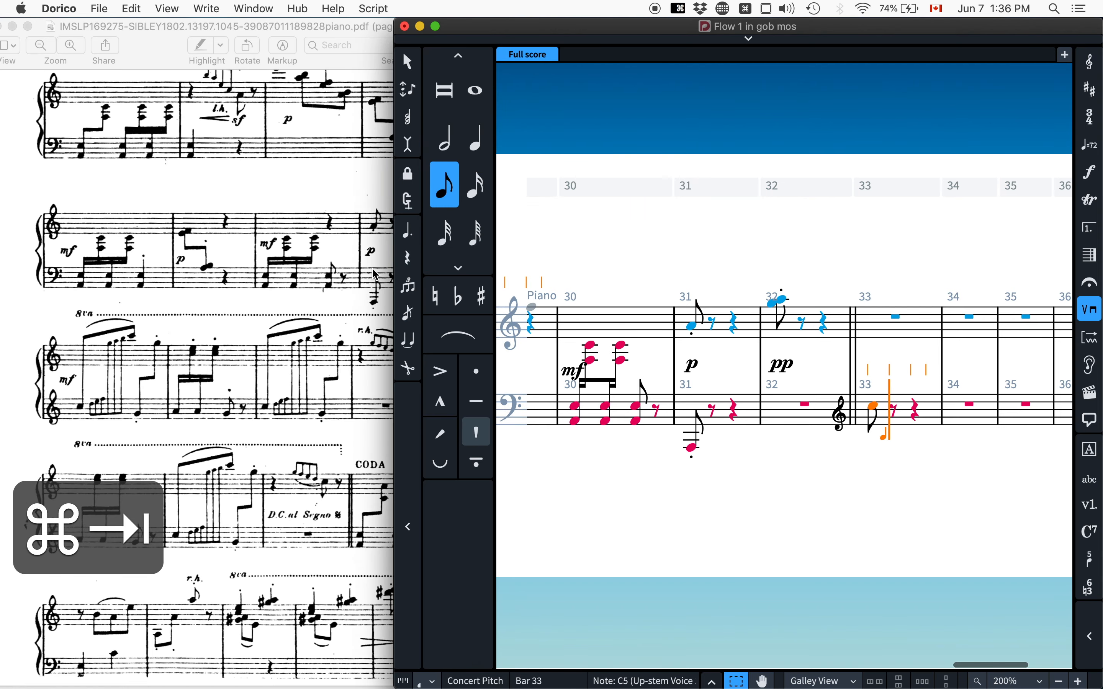
{"action": "key", "text": "c"}
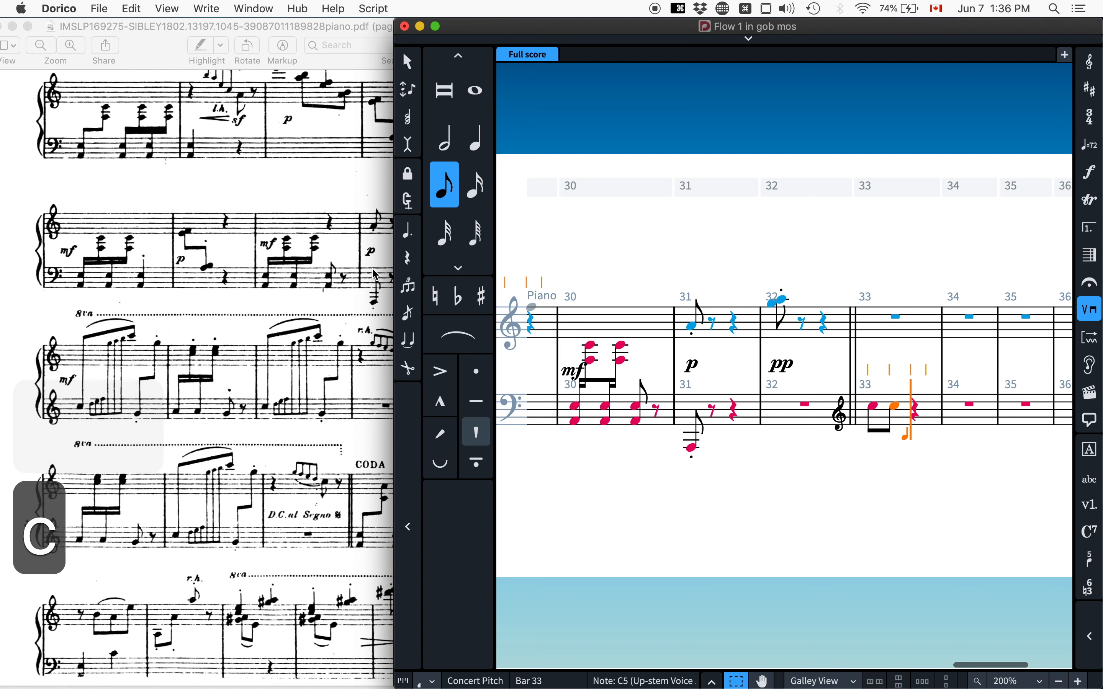
{"action": "key", "text": "alt+super+Up"}
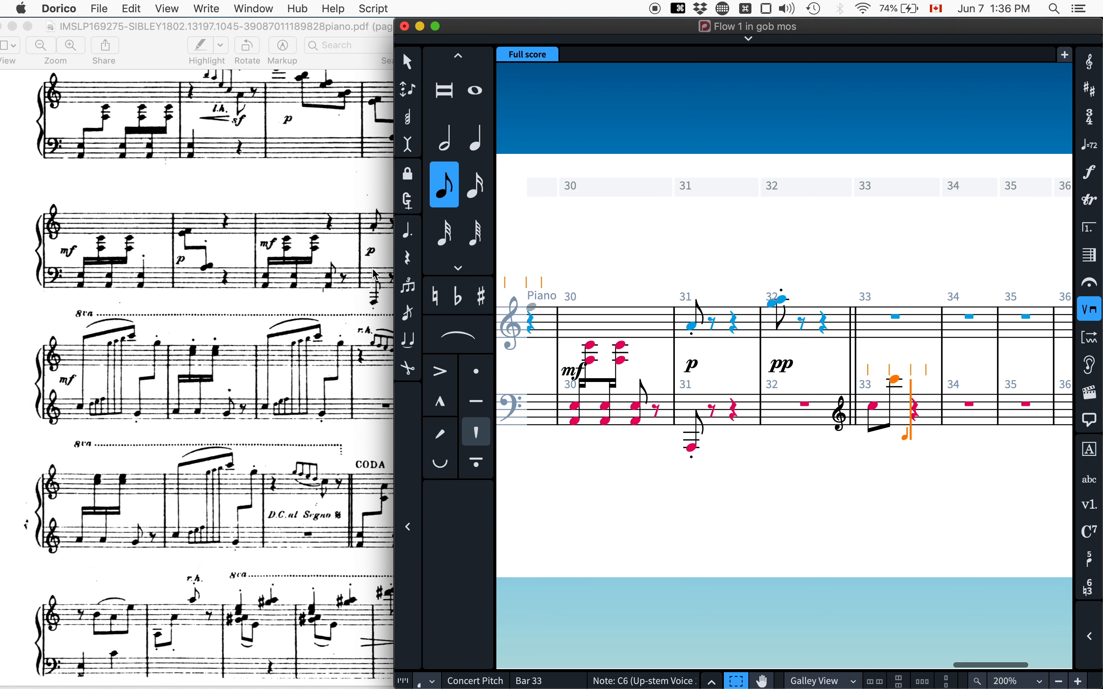
{"action": "key", "text": "g"}
{"action": "key", "text": "alt+super+Down"}
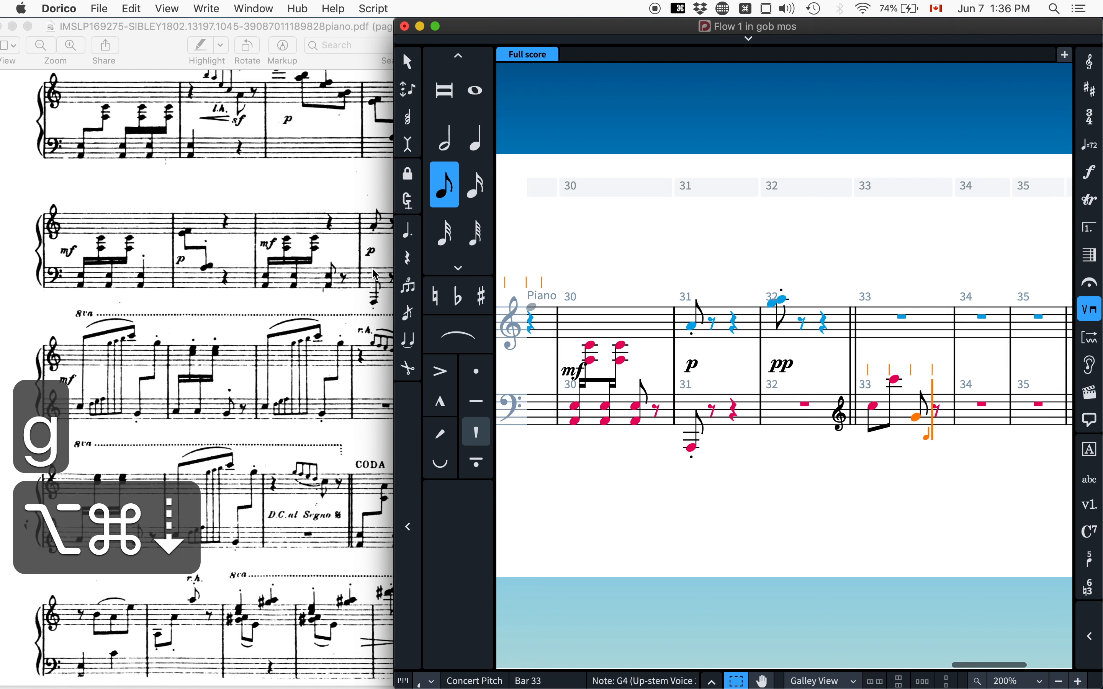
{"action": "key", "text": "g"}
{"action": "key", "text": "alt+super+Up"}
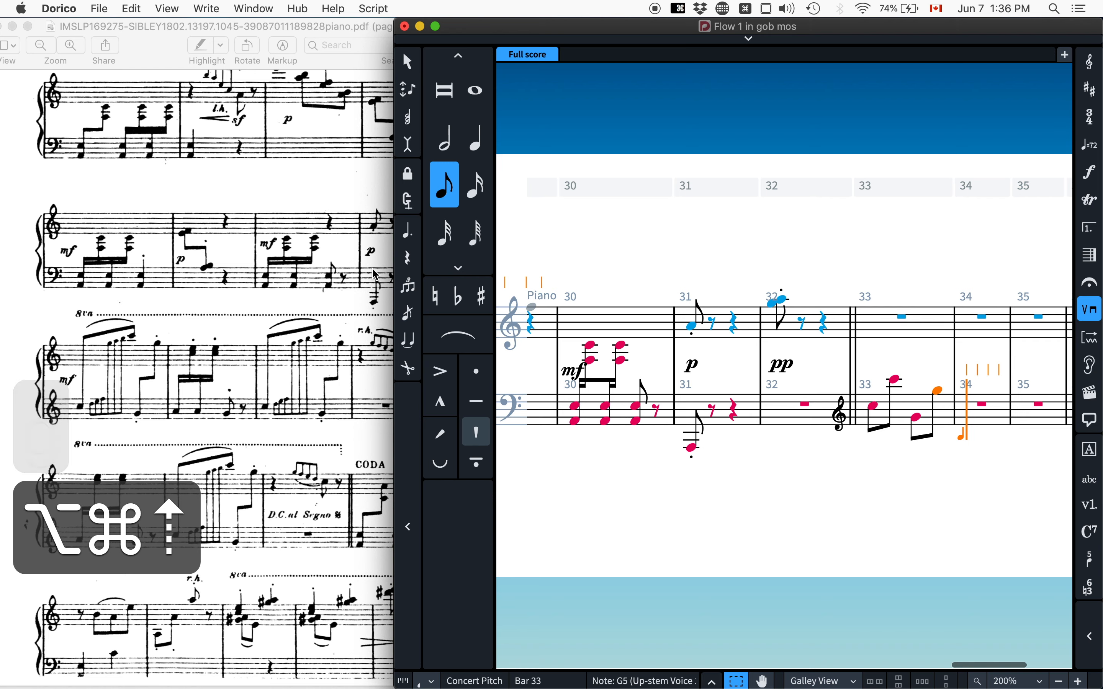
Enter sixteenths in bar 34's lower staff using chord input: A5, a C6–E6 chord, A5 and another C6–E6 chord.
{"action": "key", "text": "4"}
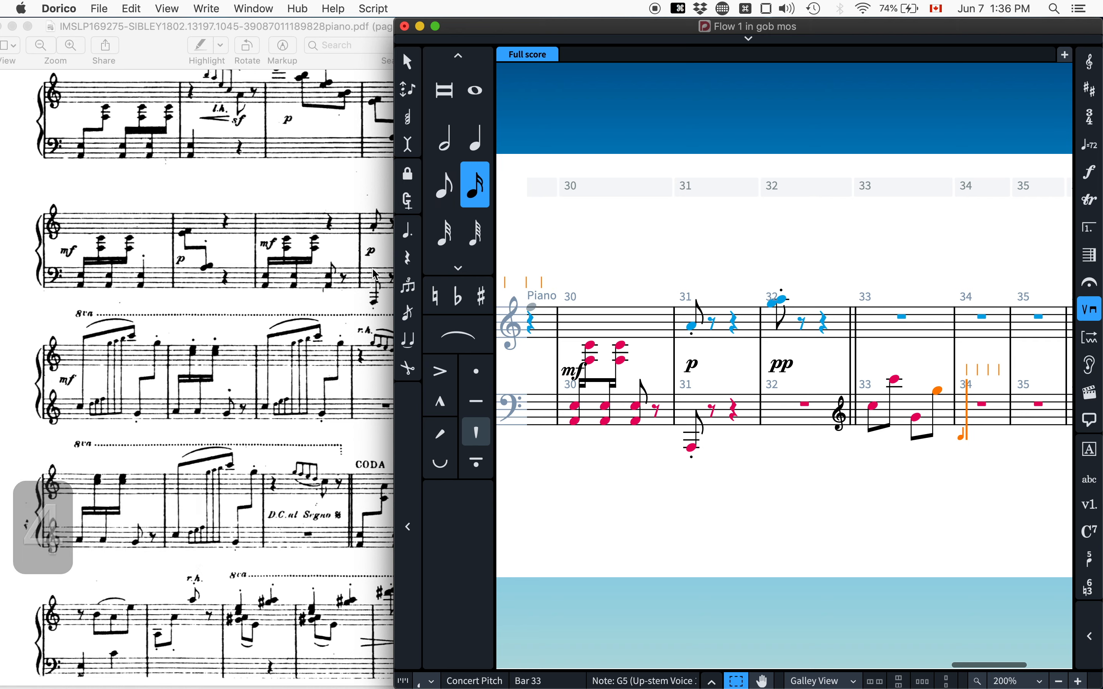
{"action": "key", "text": "a"}
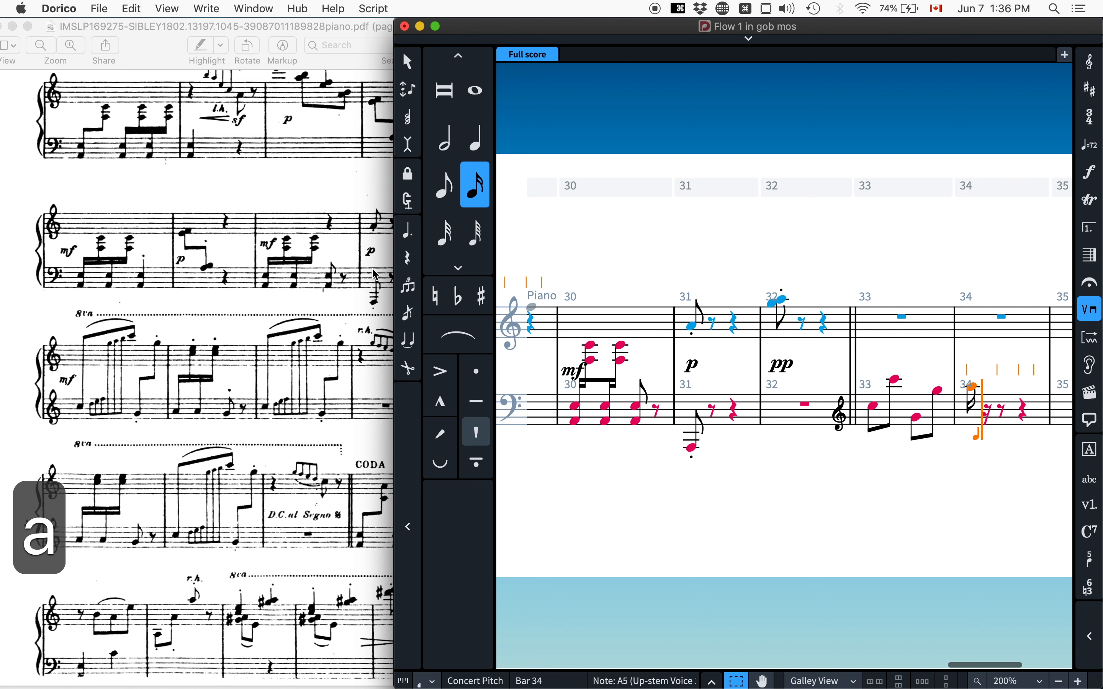
{"action": "key", "text": "q"}
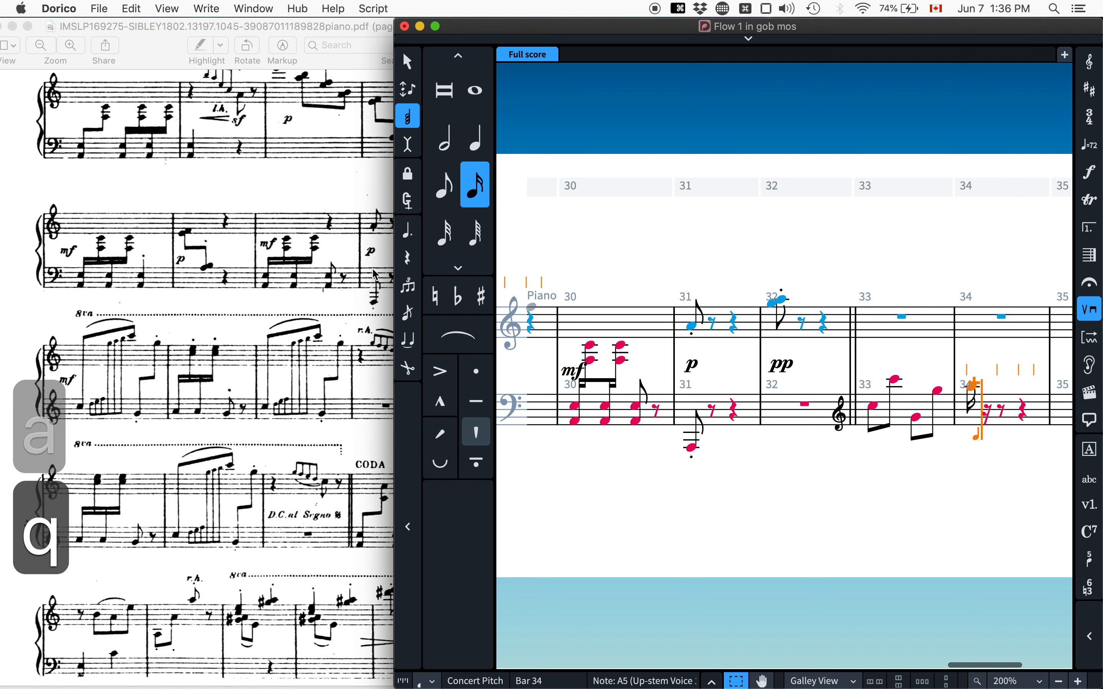
{"action": "key", "text": "c"}
{"action": "key", "text": "e"}
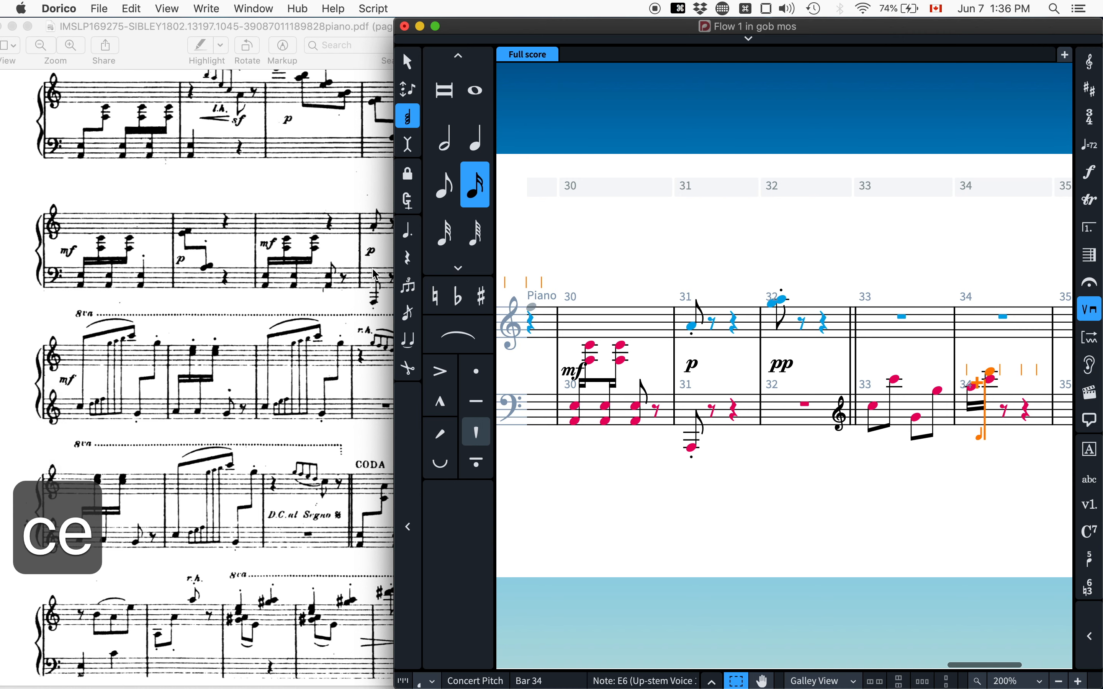
{"action": "key", "text": "space"}
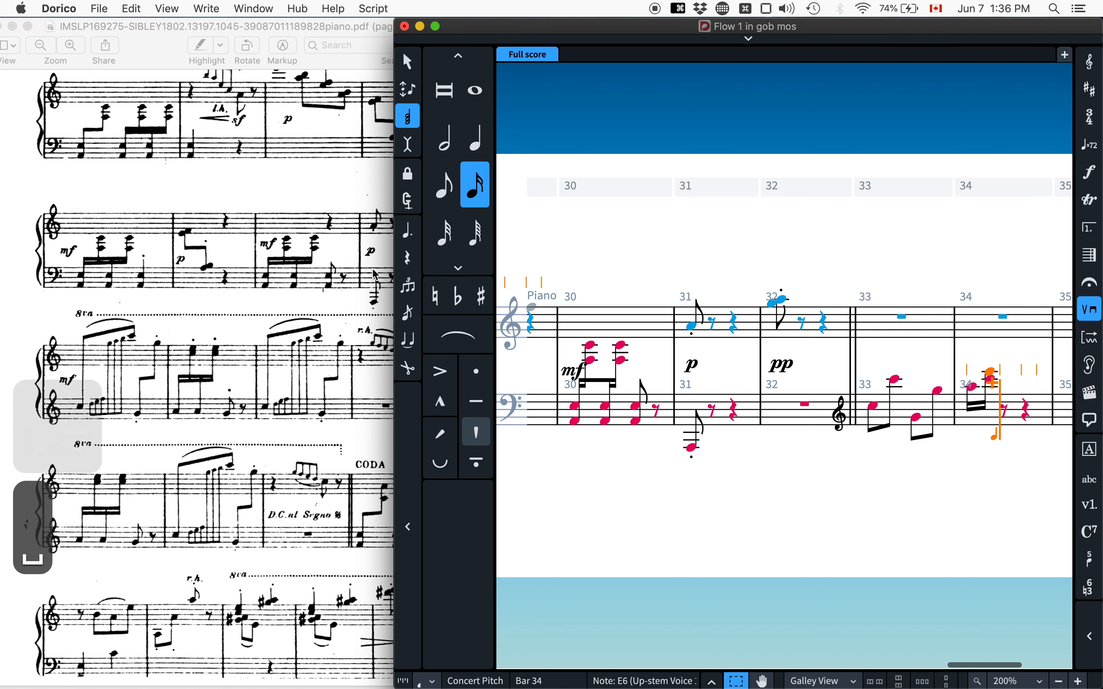
{"action": "key", "text": "a"}
{"action": "key", "text": "space"}
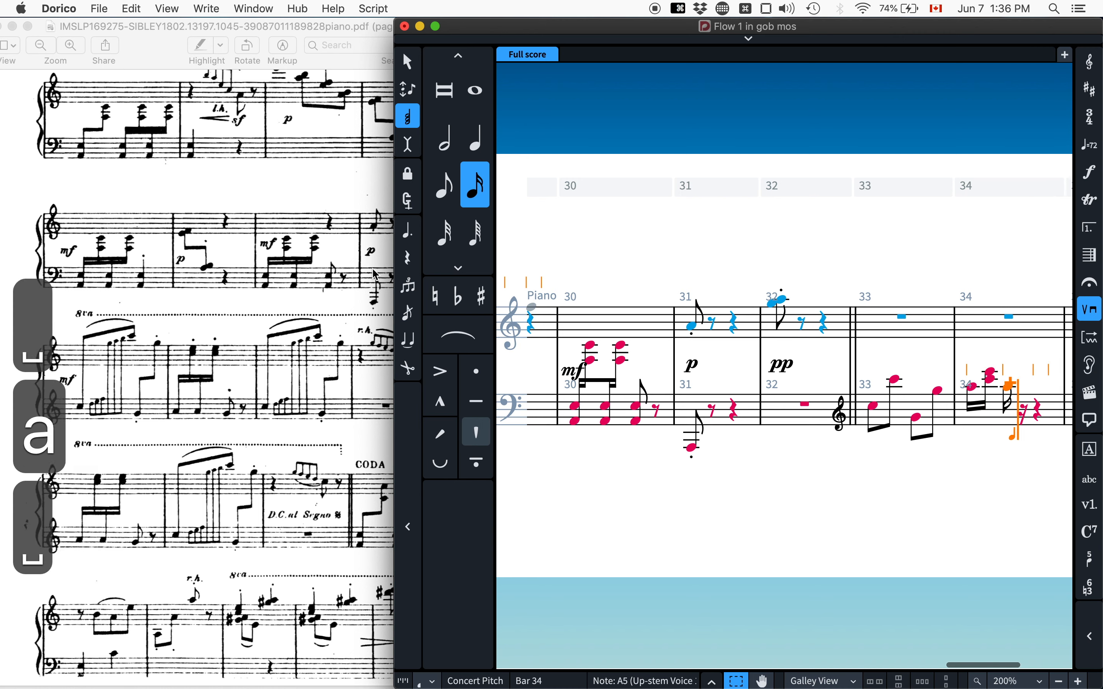
{"action": "key", "text": "c"}
{"action": "key", "text": "e"}
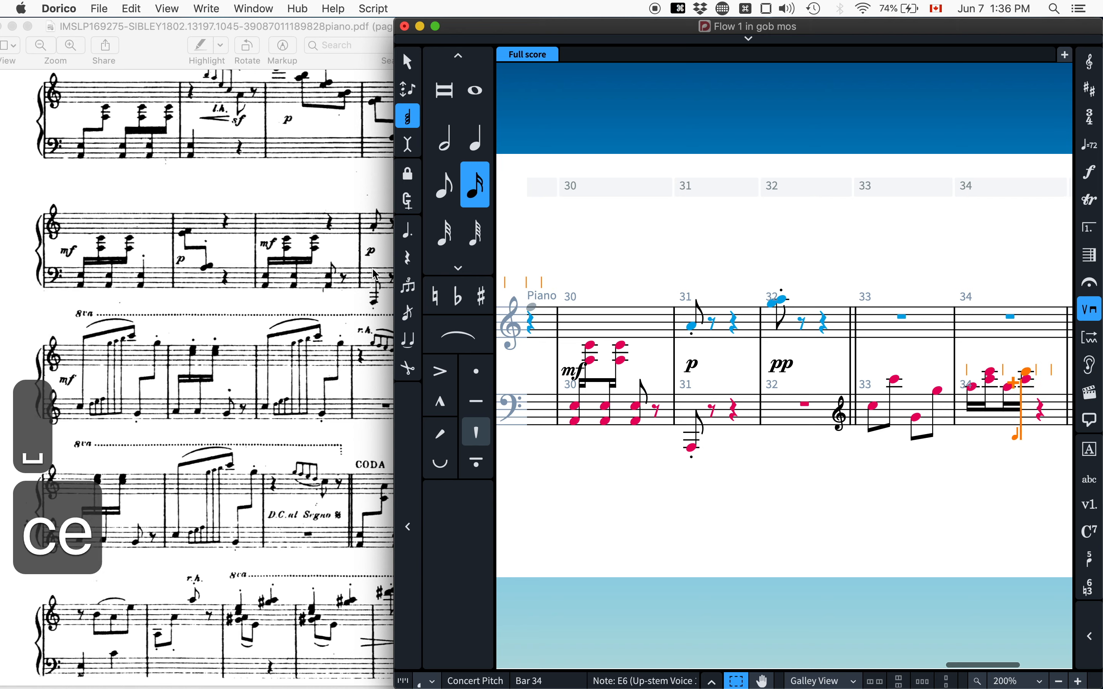
{"action": "key", "text": "space"}
Enter an eighth-note G4 after the sixteenths in bar 34 and end note input.
{"action": "key", "text": "5"}
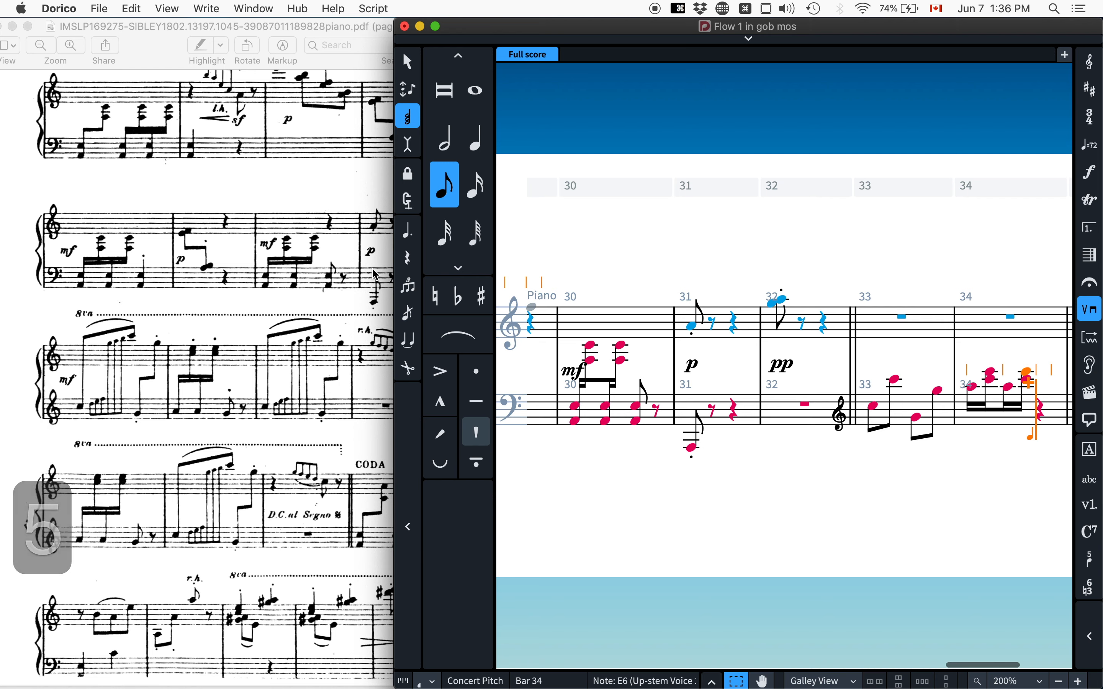
{"action": "key", "text": "g"}
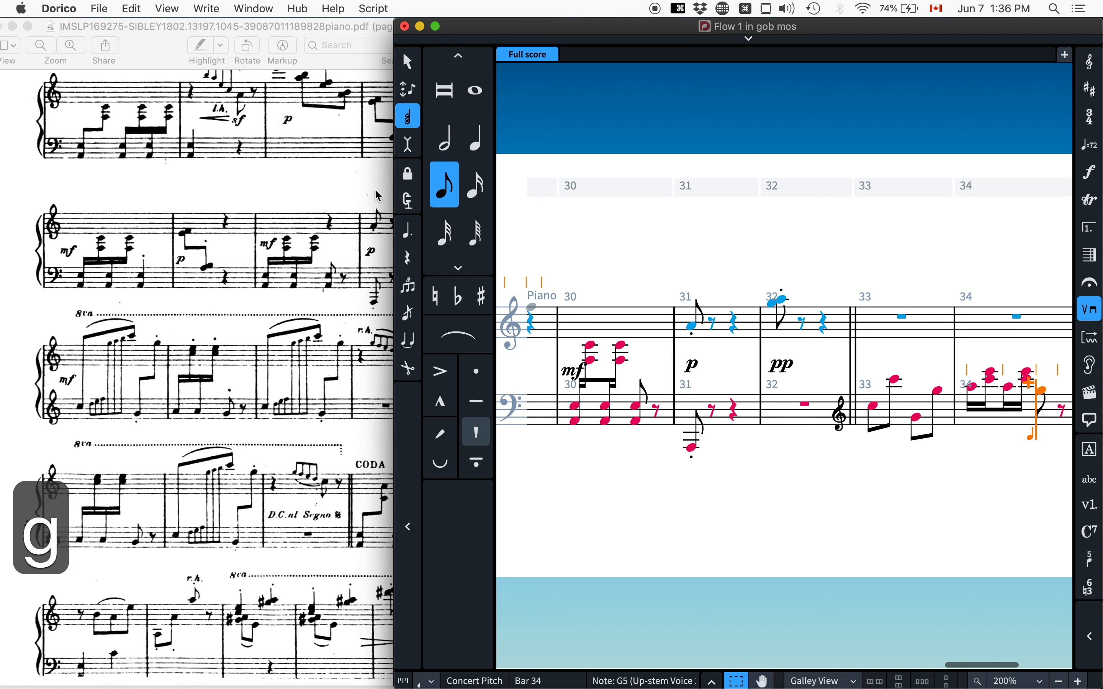
{"action": "key", "text": "alt+super+Down"}
{"action": "key", "text": "Escape"}
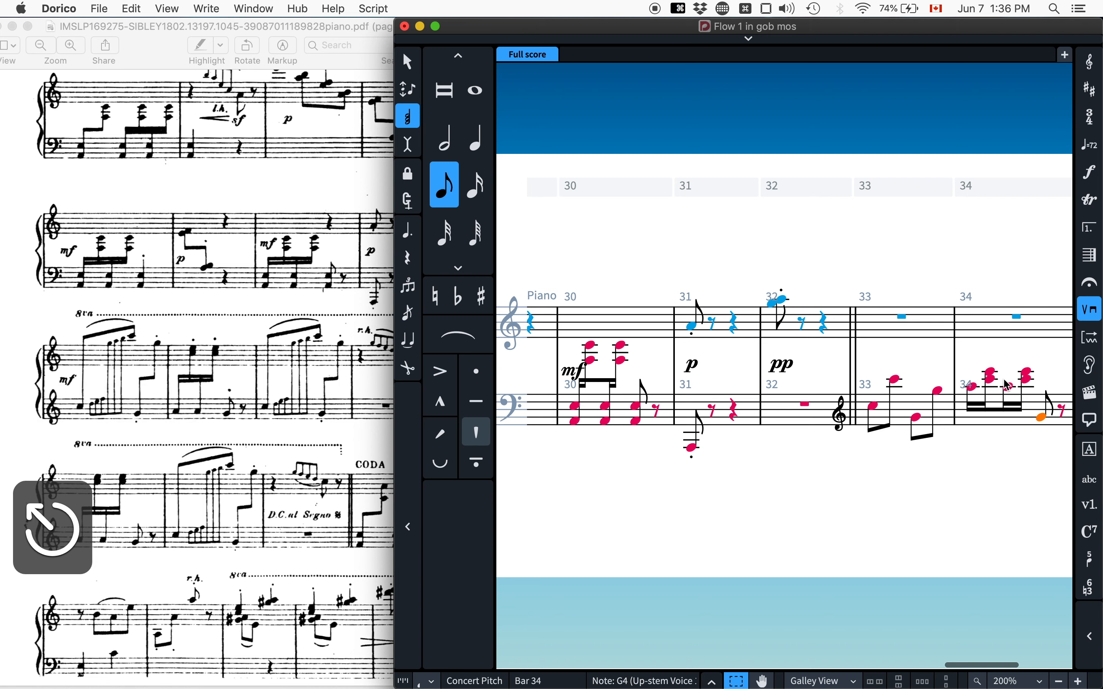
Transpose the four-sixteenth group in bar 34's lower staff down one octave.
{"action": "left_click", "coordinate": [974, 391]}
{"action": "left_click", "coordinate": [1031, 377], "text": "shift"}
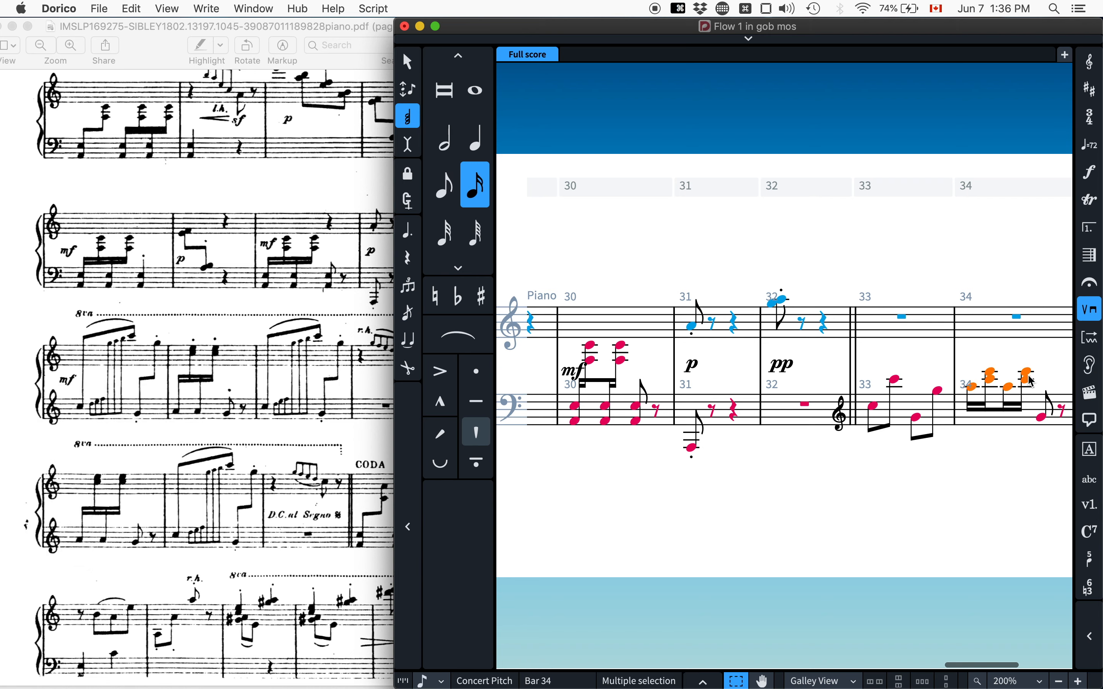
{"action": "key", "text": "alt+super+Down"}
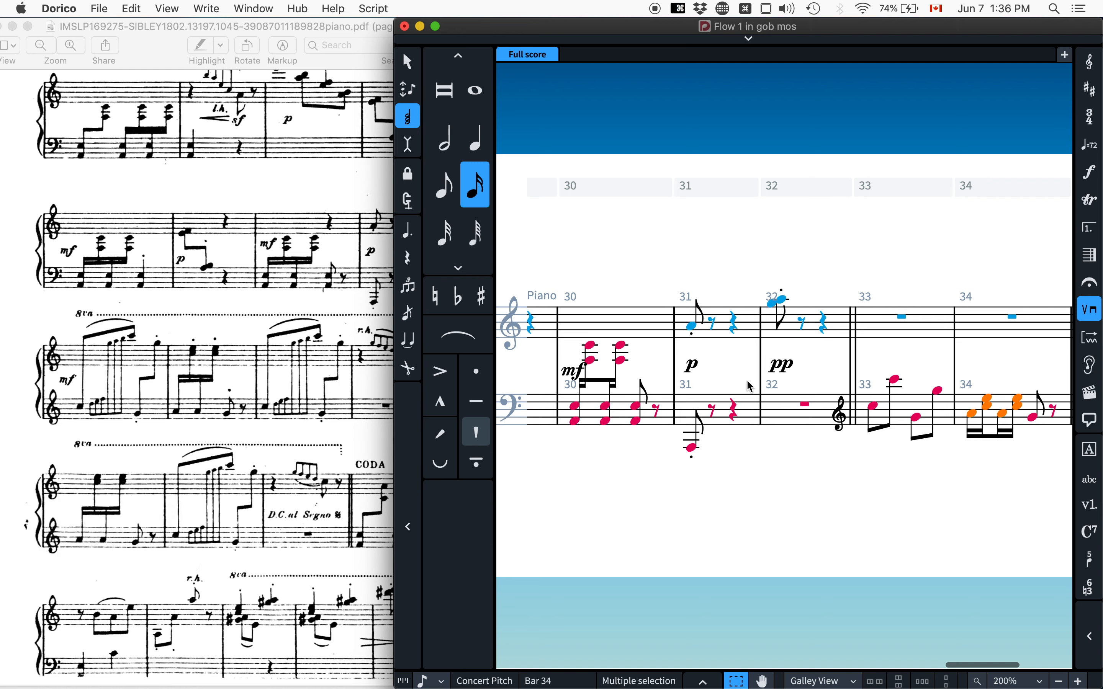
Add staccato dots to the last two eighth notes, G4 and G5, in bar 33's lower staff.
{"action": "left_click", "coordinate": [920, 415]}
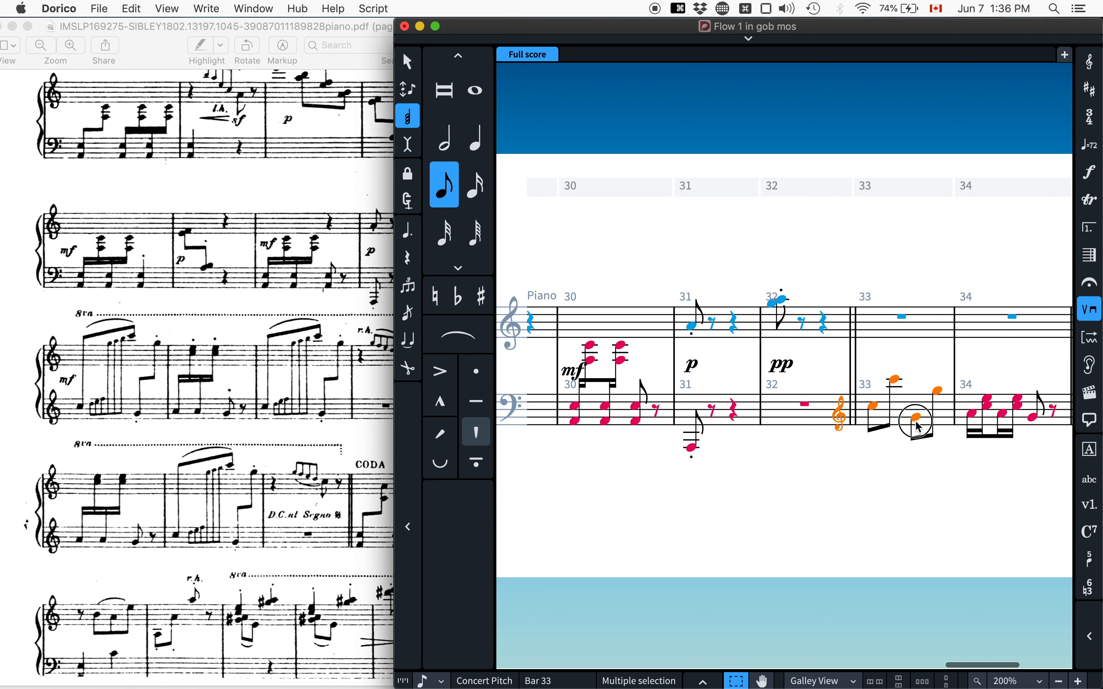
{"action": "left_click", "coordinate": [941, 395], "text": "shift"}
{"action": "key", "text": "]"}
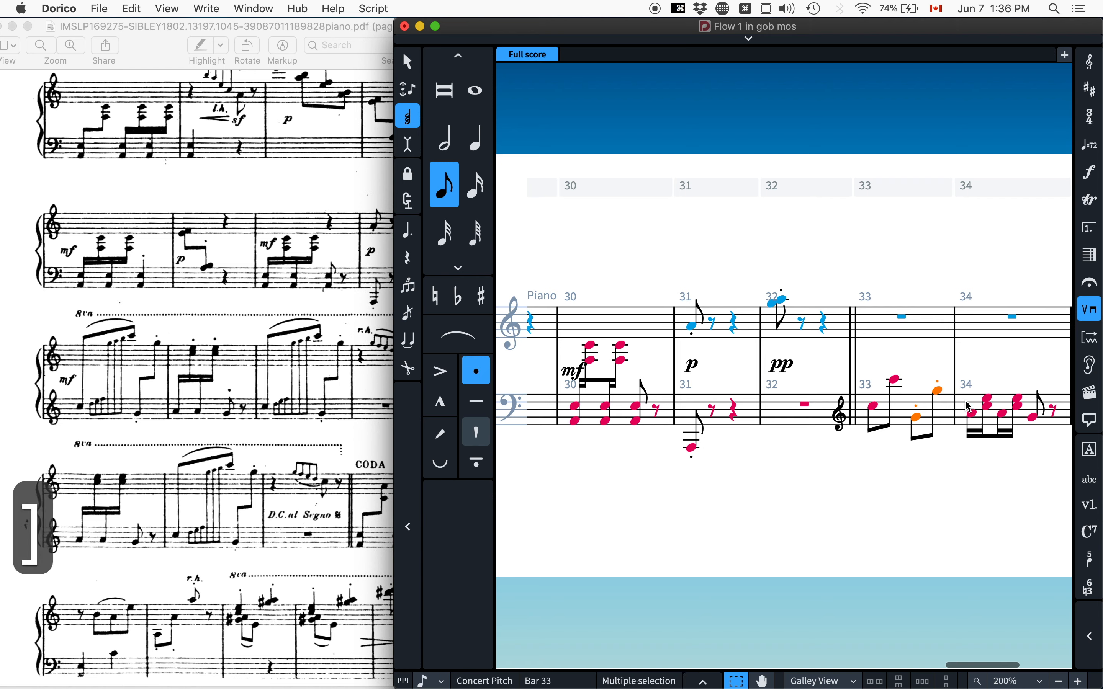
Add staccato dots to both sixteenth-note chords and the closing eighth-note G4 in bar 34's lower staff.
{"action": "left_click", "coordinate": [991, 405]}
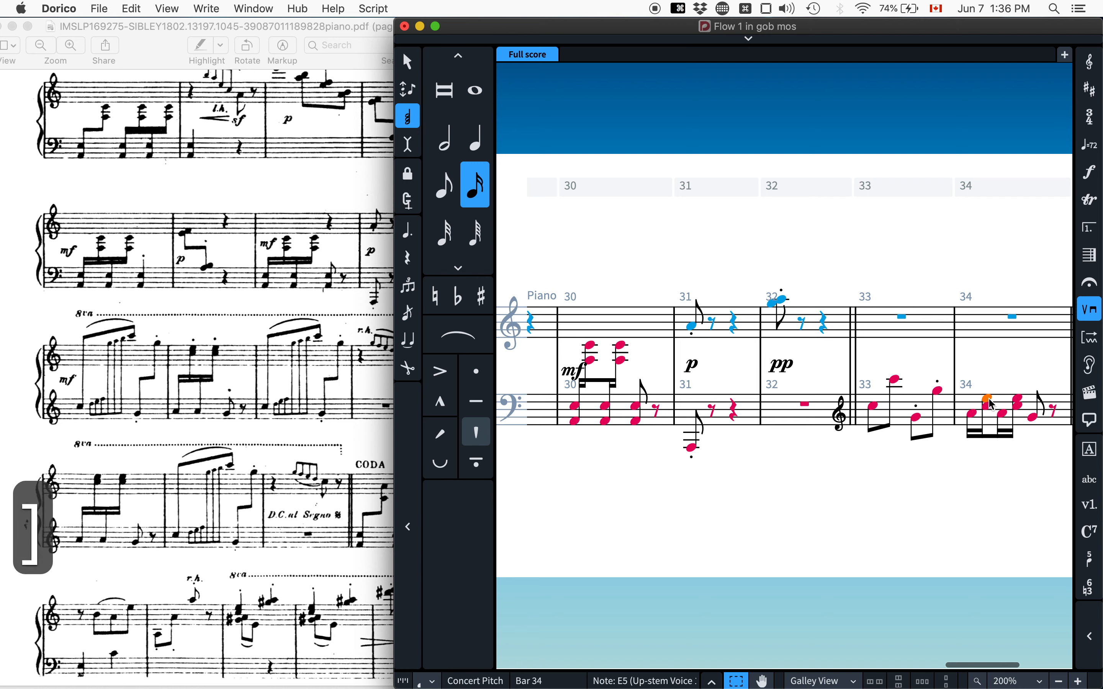
{"action": "left_click", "coordinate": [1021, 402], "text": "shift"}
{"action": "key", "text": "]"}
{"action": "left_click", "coordinate": [1034, 419]}
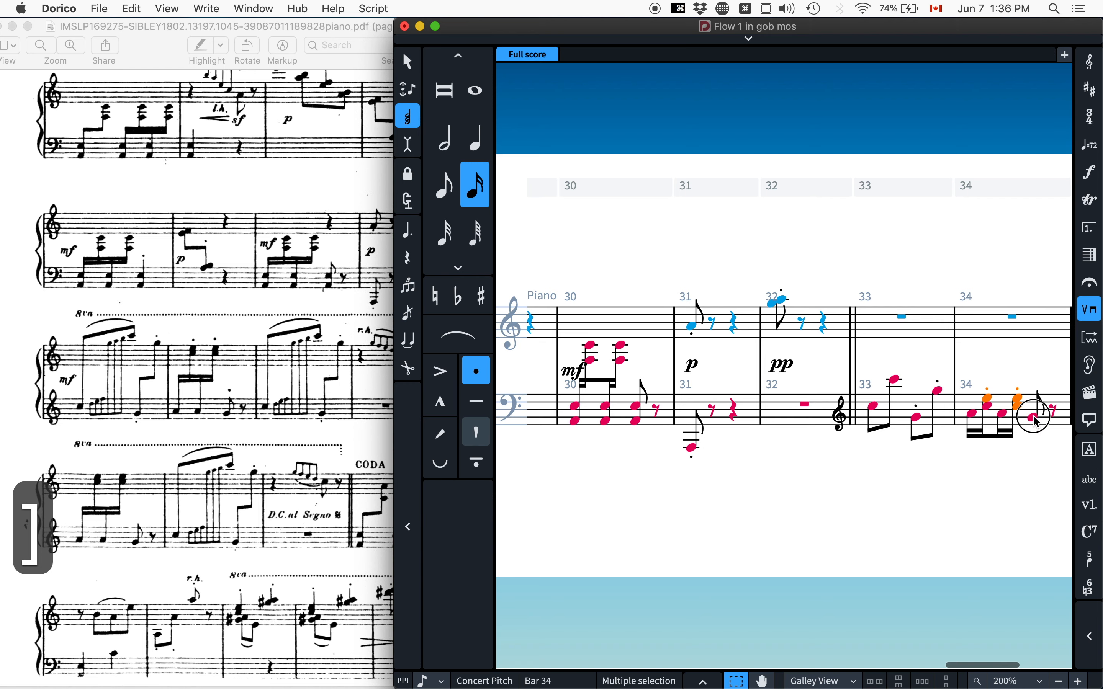
{"action": "key", "text": "]"}
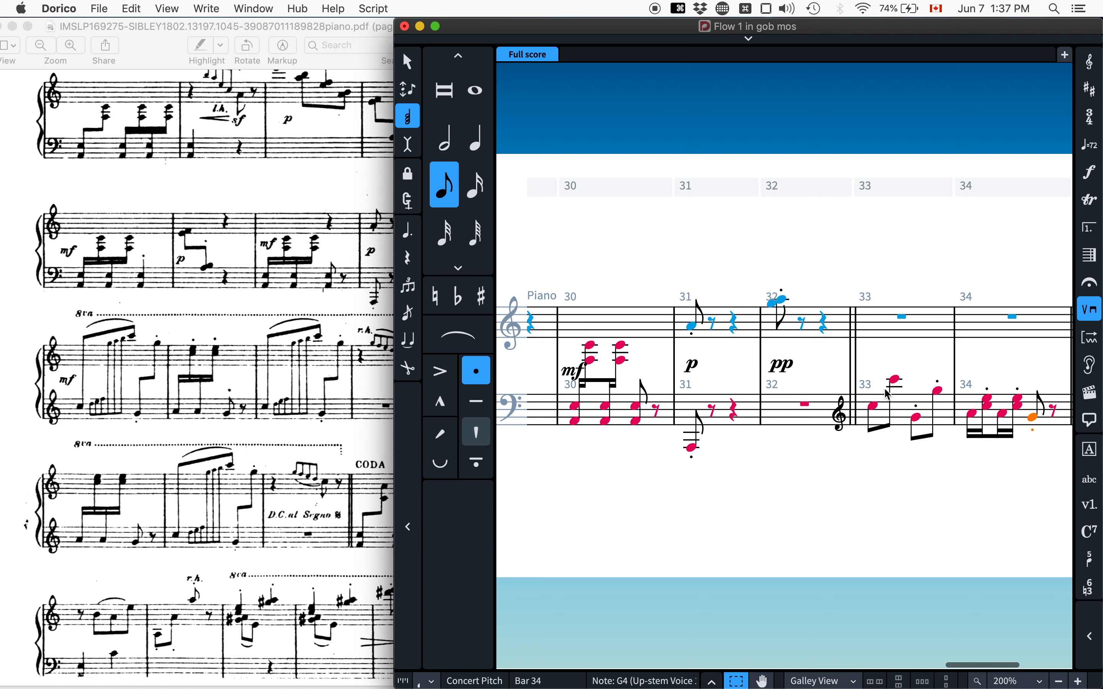
Add a slur from the first eighth-note C5 to C6 in bar 33's lower staff.
{"action": "left_click", "coordinate": [873, 403]}
{"action": "key", "text": "s"}
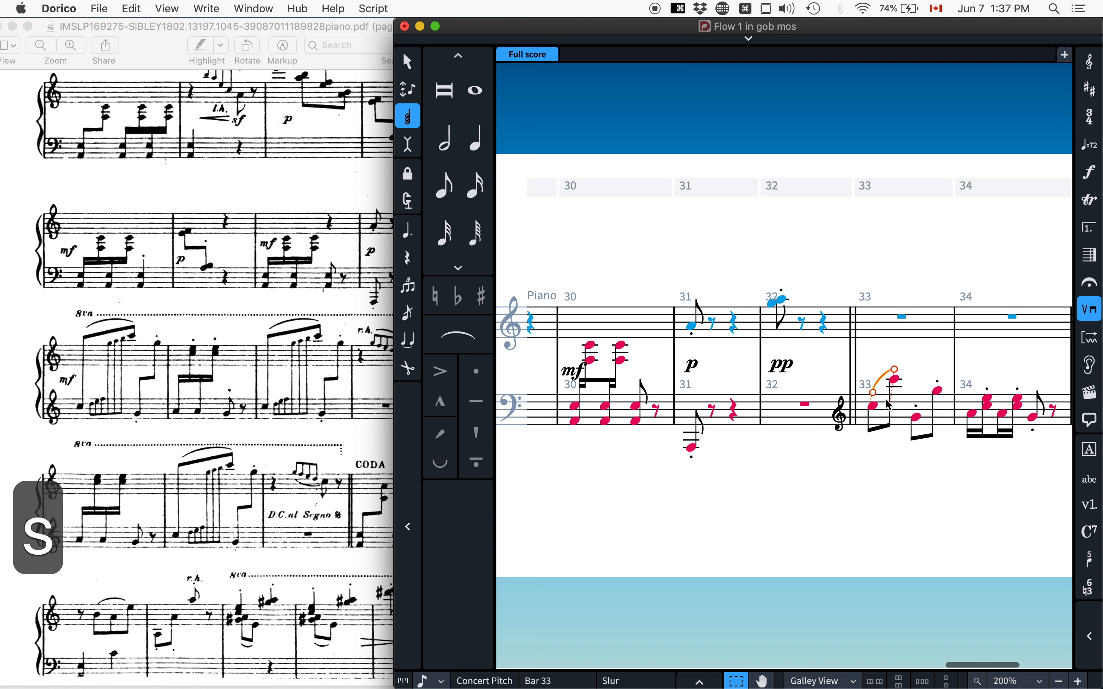
Cross C6 and G5 in bar 33 and both staccato chords in bar 34 from the lower staff to the upper staff.
{"action": "left_click", "coordinate": [897, 381]}
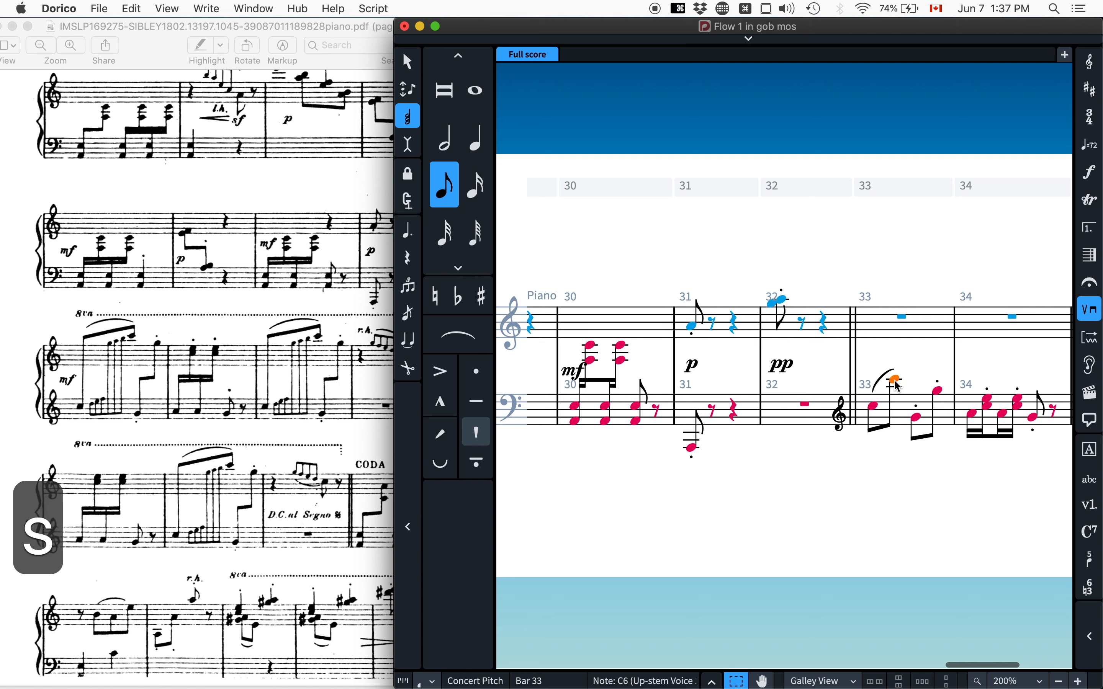
{"action": "left_click", "coordinate": [938, 391], "text": "super"}
{"action": "left_click", "coordinate": [988, 401], "text": "super"}
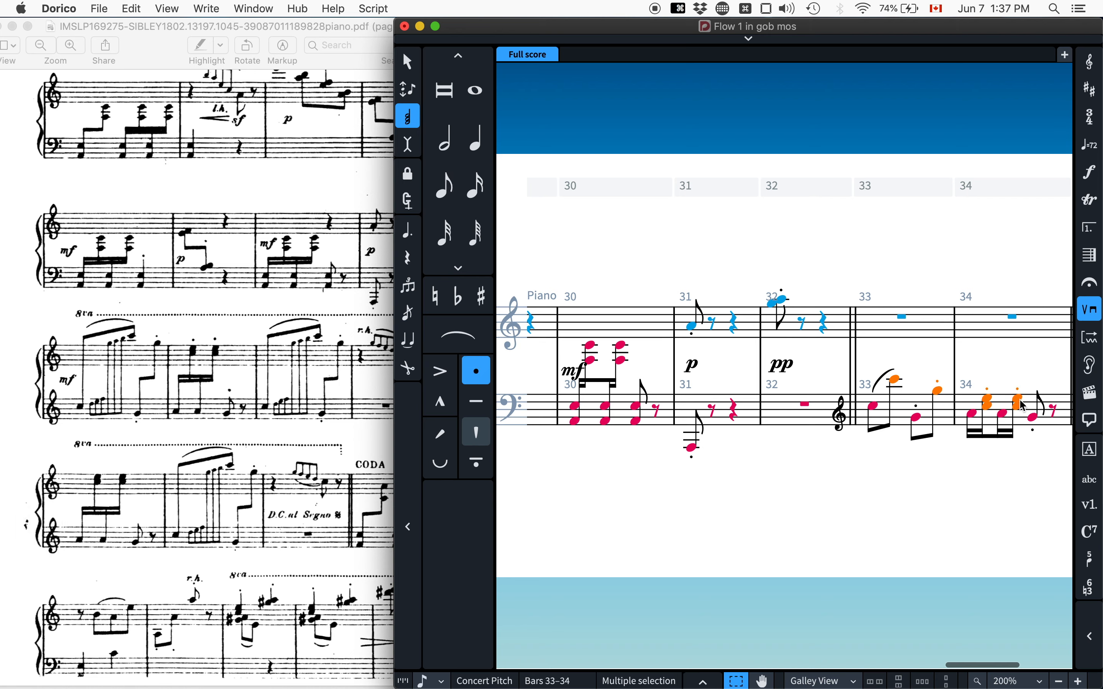
{"action": "key", "text": "n"}
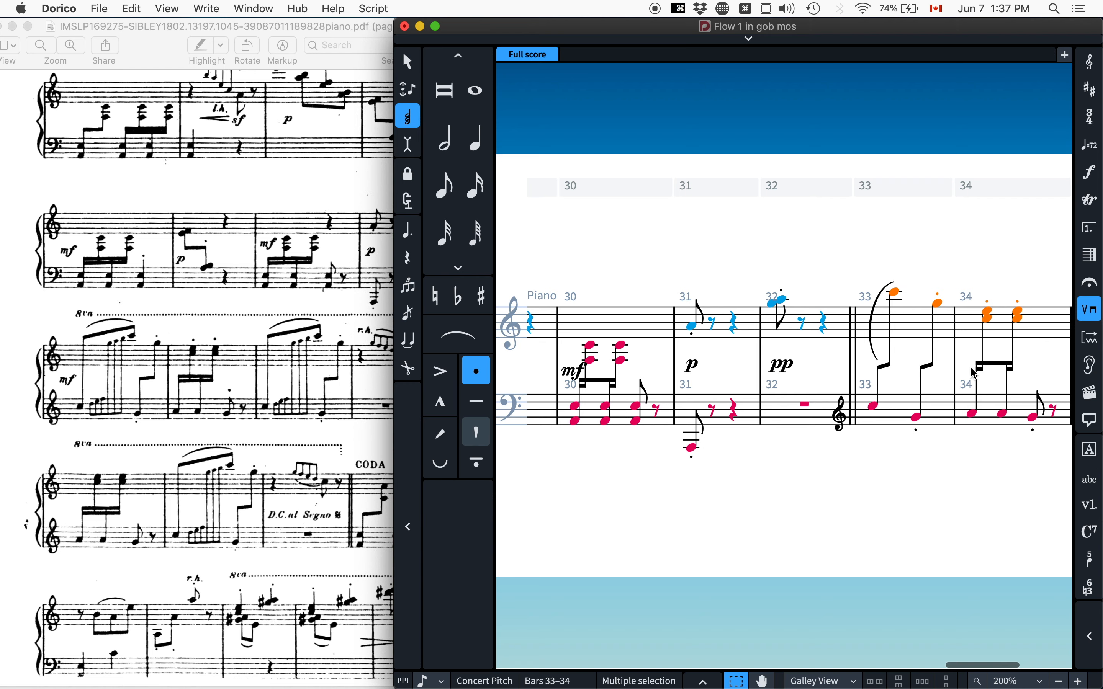
Enter six eighth-note grace notes, D5, E5, F5, G5, A5 and B5, before C6 in bar 33.
{"action": "left_click", "coordinate": [895, 295]}
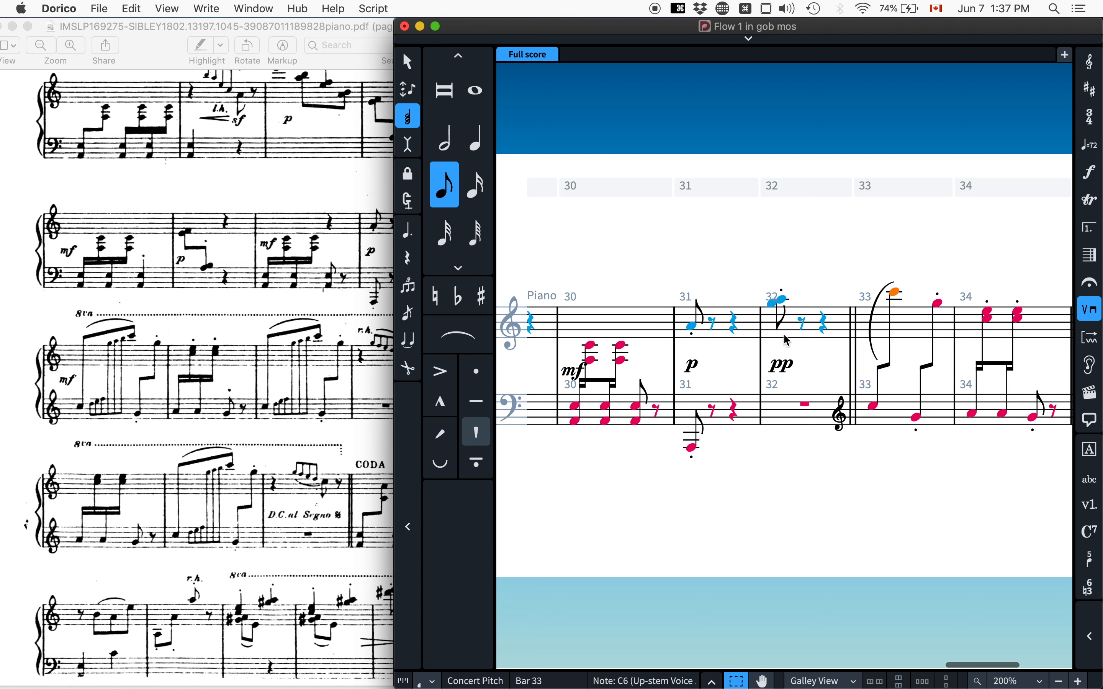
{"action": "key", "text": "Return"}
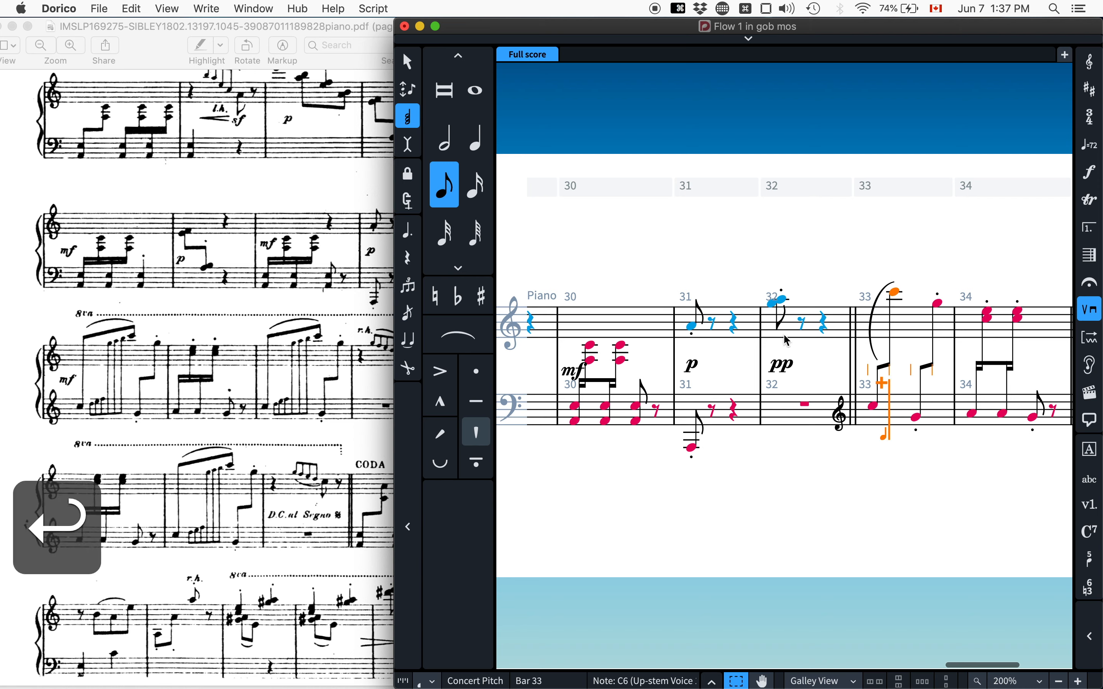
{"action": "key", "text": "q"}
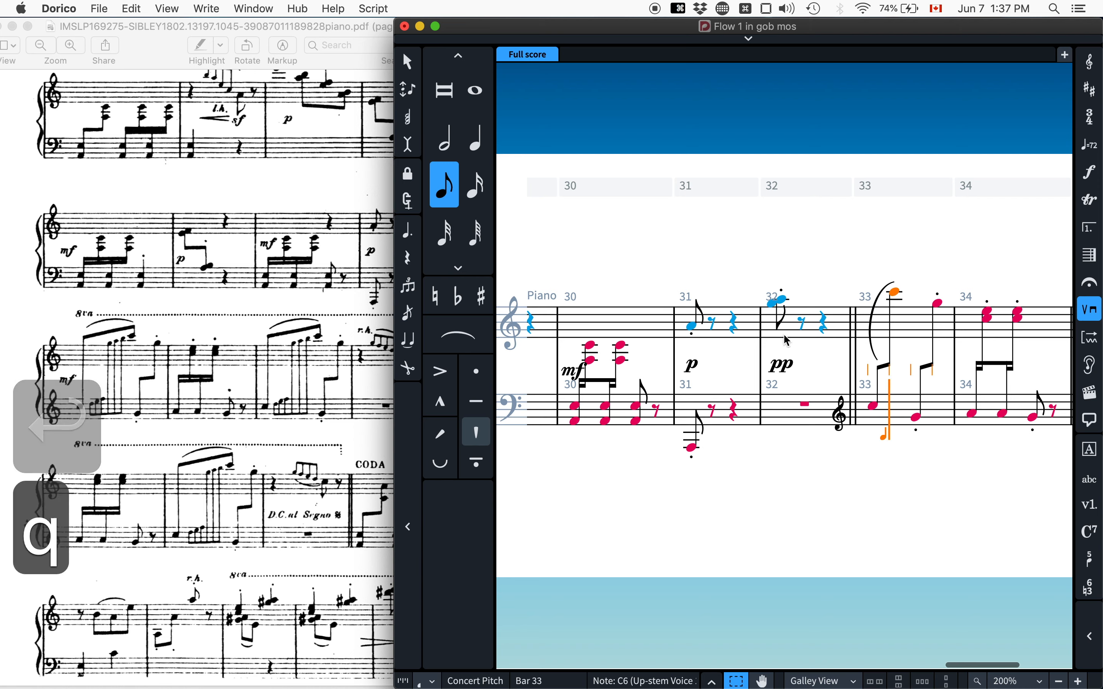
{"action": "key", "text": "slash"}
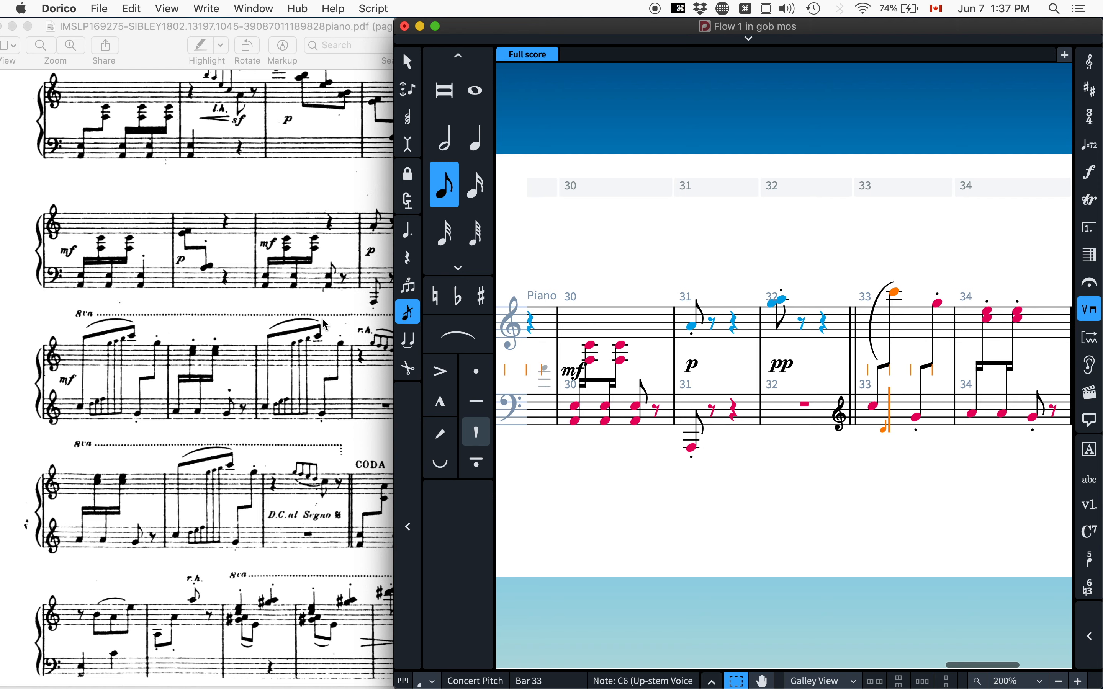
{"action": "key", "text": "d"}
{"action": "key", "text": "e"}
{"action": "key", "text": "f"}
{"action": "key", "text": "a"}
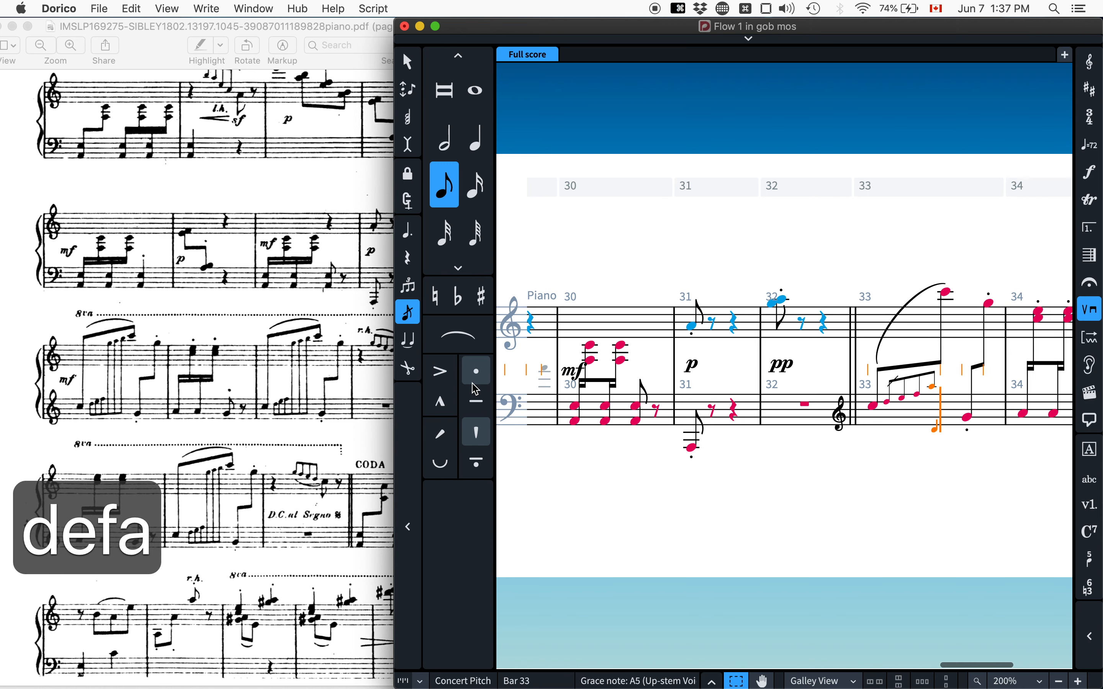
{"action": "key", "text": "super+z"}
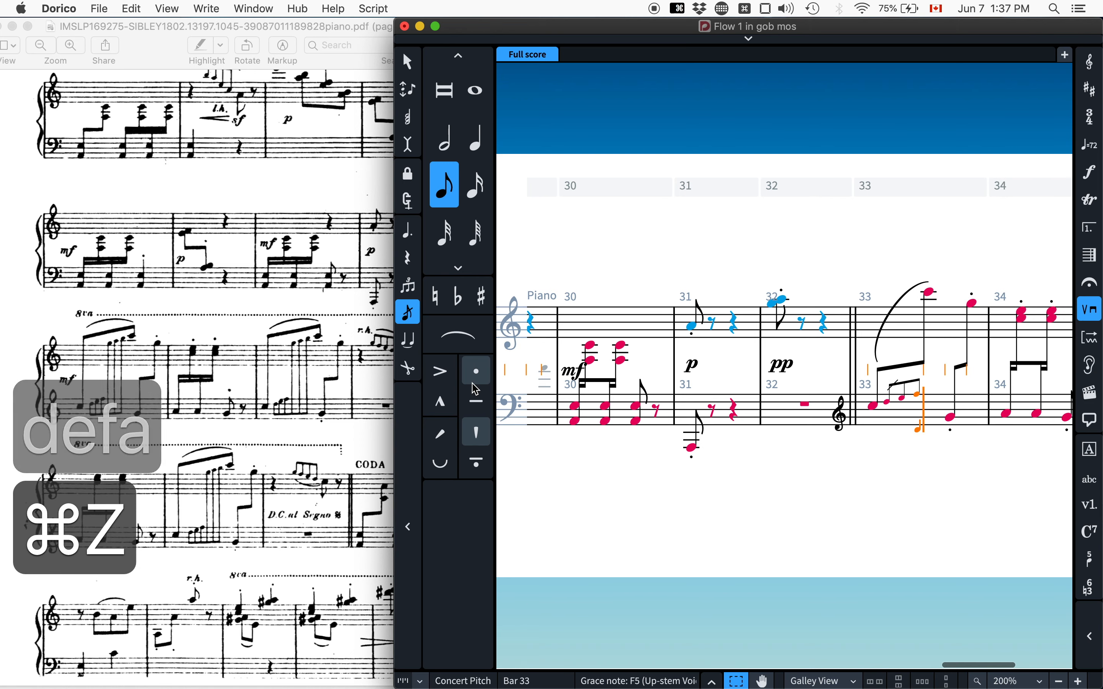
{"action": "key", "text": "g"}
{"action": "key", "text": "a"}
{"action": "key", "text": "b"}
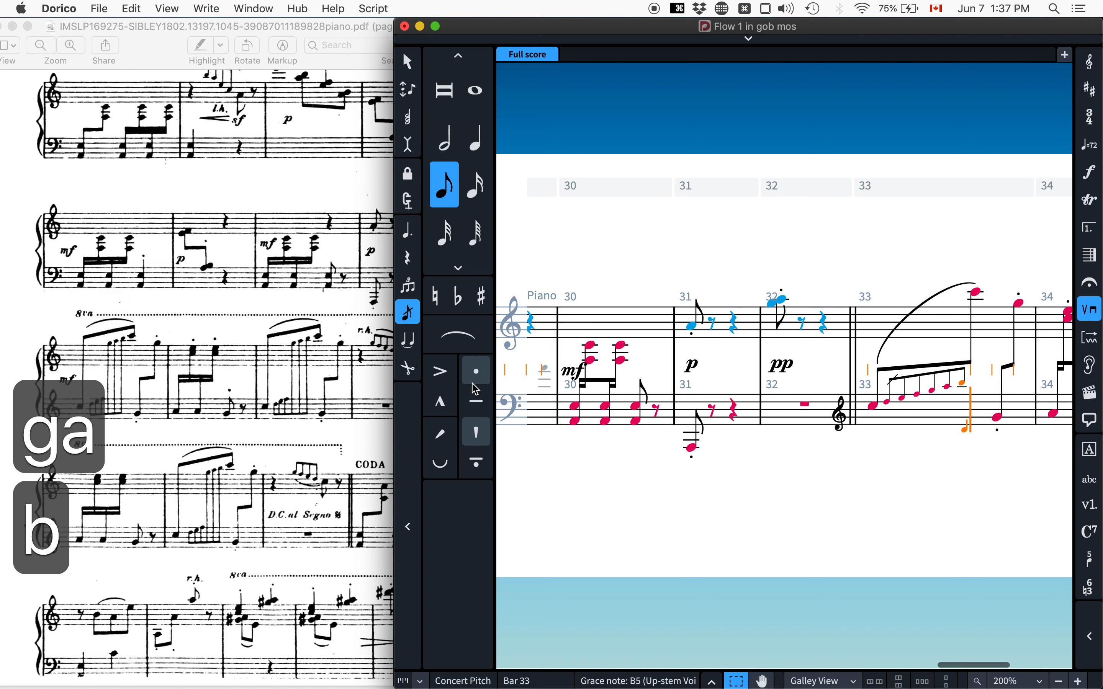
{"action": "key", "text": "Escape"}
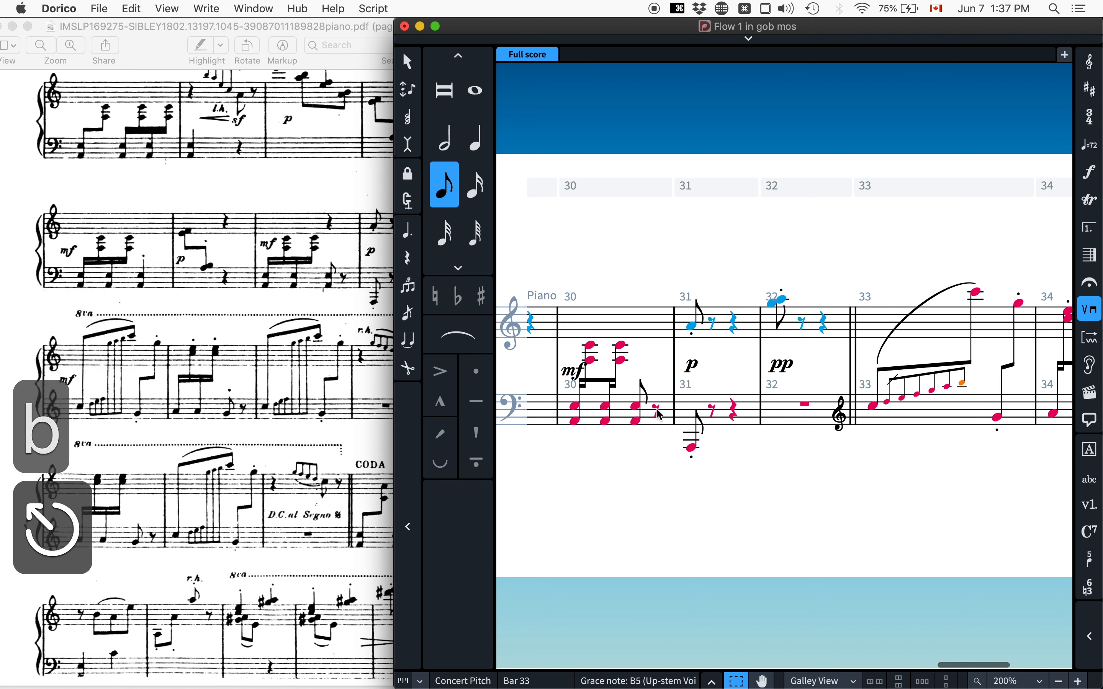
Cross the last three grace notes, G5, A5 and B5, in bar 33 to the upper staff.
{"action": "left_click", "coordinate": [932, 391], "text": "shift"}
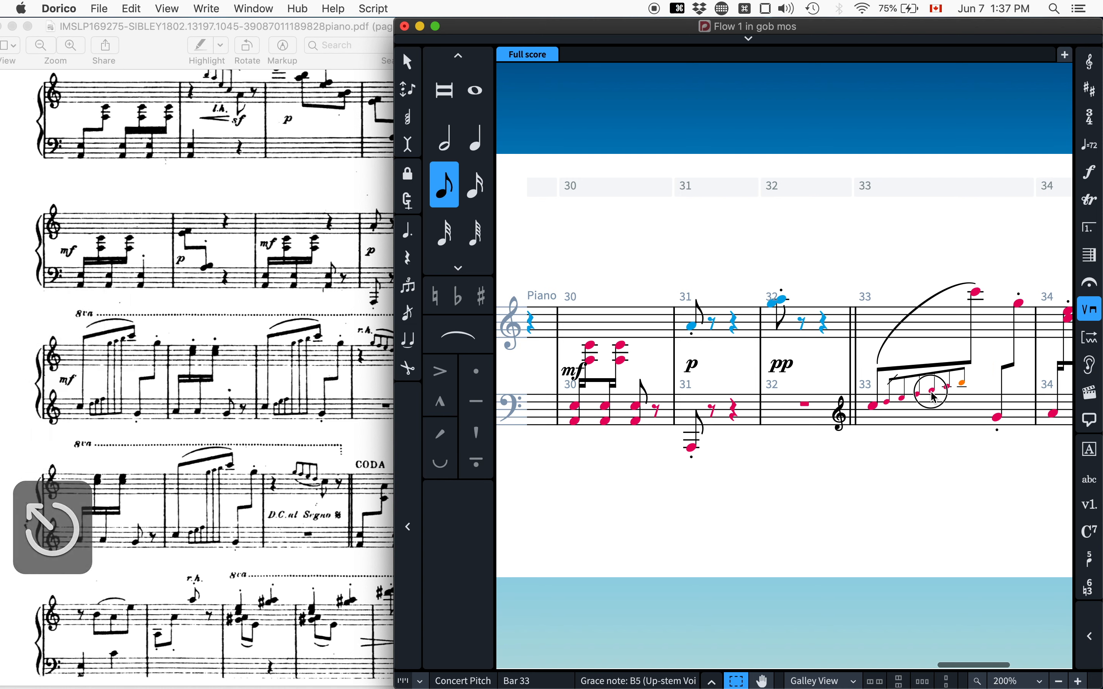
{"action": "key", "text": "n"}
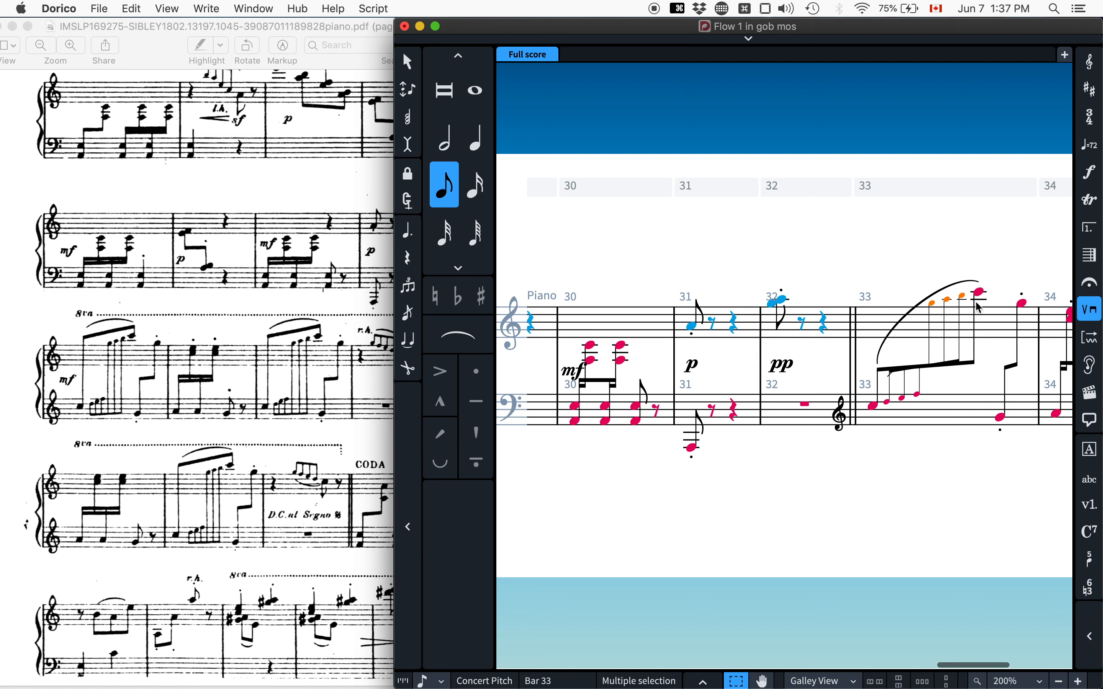
Flip bar 33's first eighth-note beam above the upper staff and the grace-note beam below the notes.
{"action": "left_click", "coordinate": [981, 292]}
{"action": "key", "text": "f"}
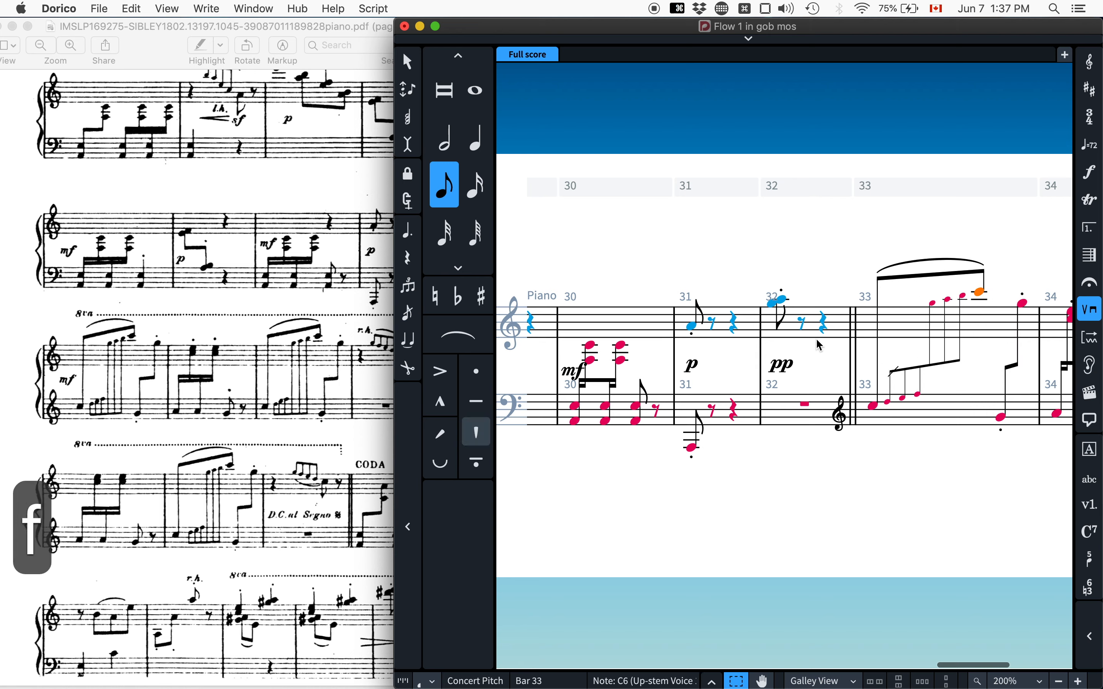
{"action": "left_click", "coordinate": [889, 402]}
{"action": "key", "text": "f"}
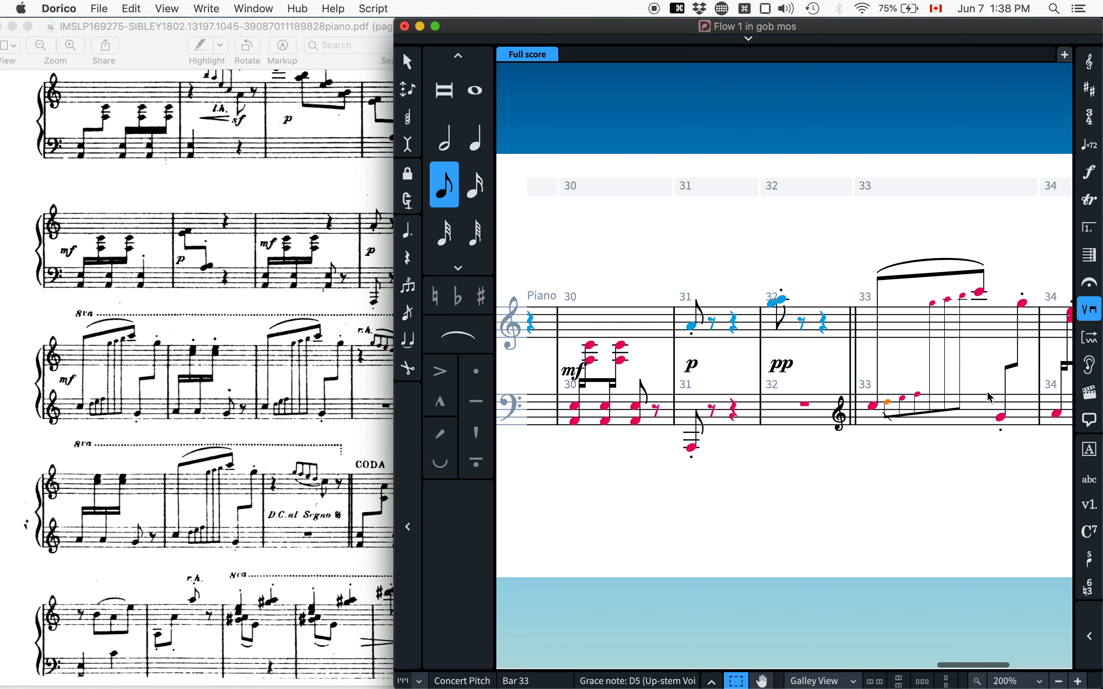
{"action": "left_click", "coordinate": [953, 464]}
Copy all of bar 33's music, including its grace notes, slur and staccatos, into bar 35.
{"action": "scroll", "coordinate": [911, 382], "scroll_direction": "down", "scroll_amount": 1}
{"action": "scroll", "coordinate": [911, 382], "scroll_direction": "right", "scroll_amount": 6}
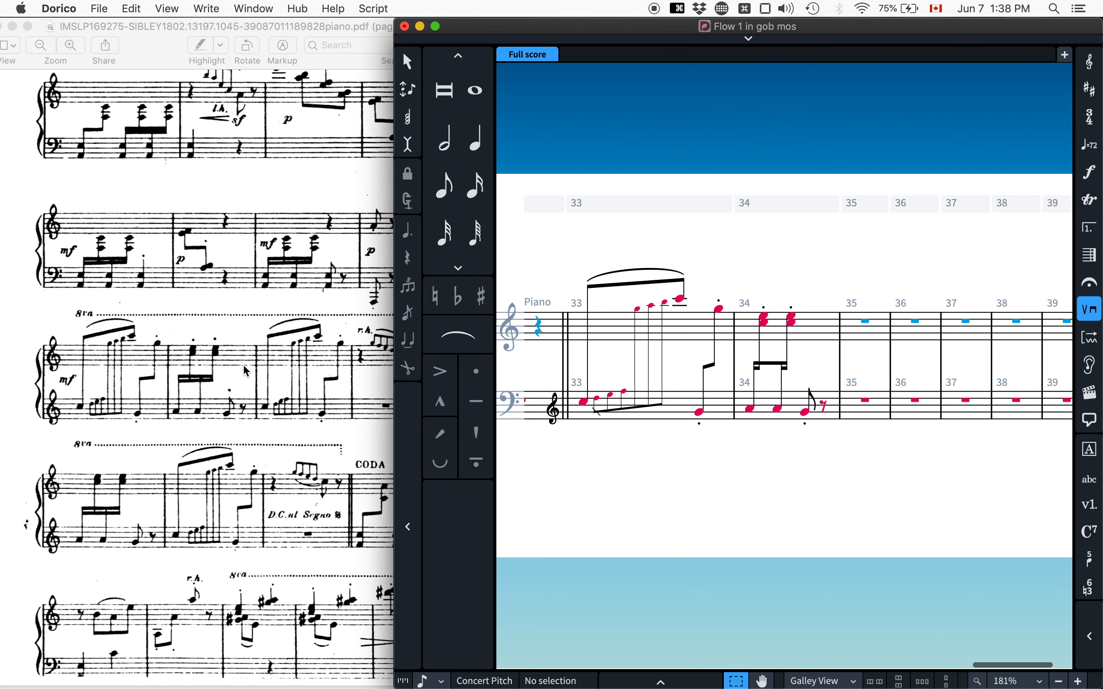
{"action": "scroll", "coordinate": [246, 372], "scroll_direction": "right", "scroll_amount": 3}
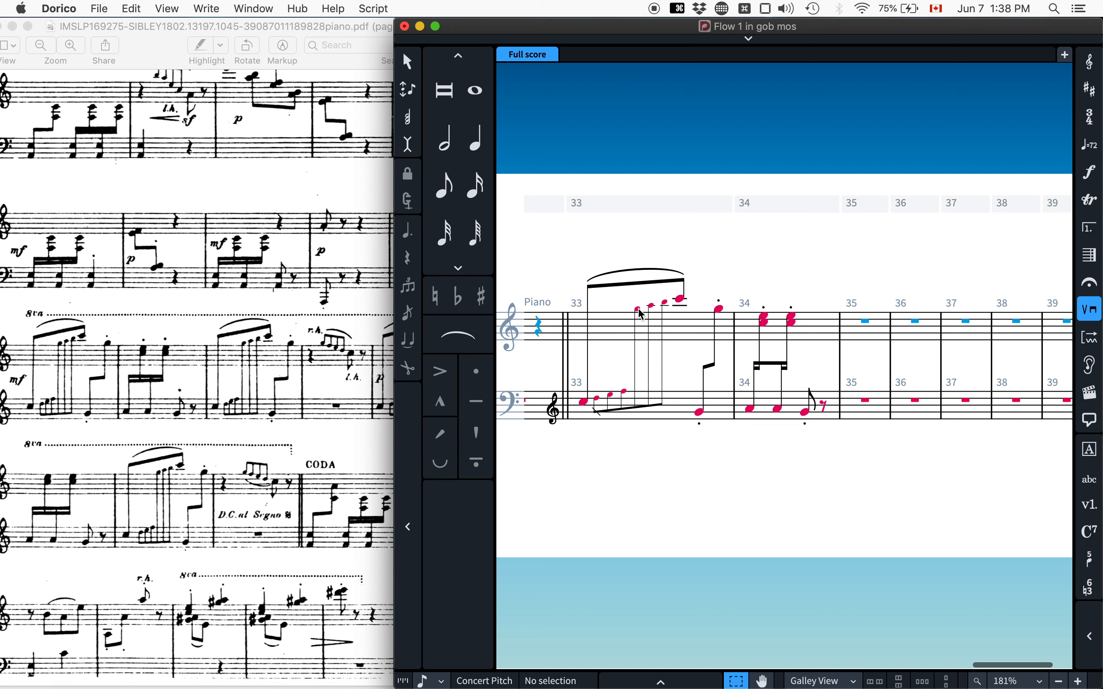
{"action": "left_click", "coordinate": [677, 328]}
{"action": "left_click", "coordinate": [687, 407], "text": "shift"}
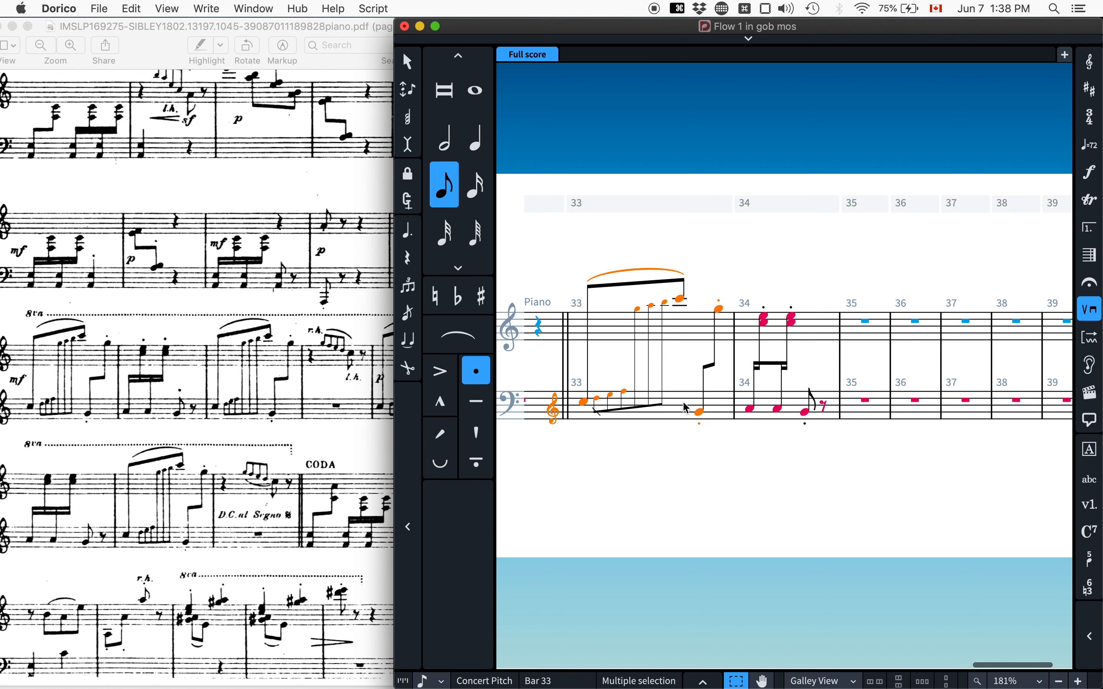
{"action": "left_click", "coordinate": [557, 413], "text": "super"}
{"action": "key", "text": "super+c"}
{"action": "left_click", "coordinate": [856, 409]}
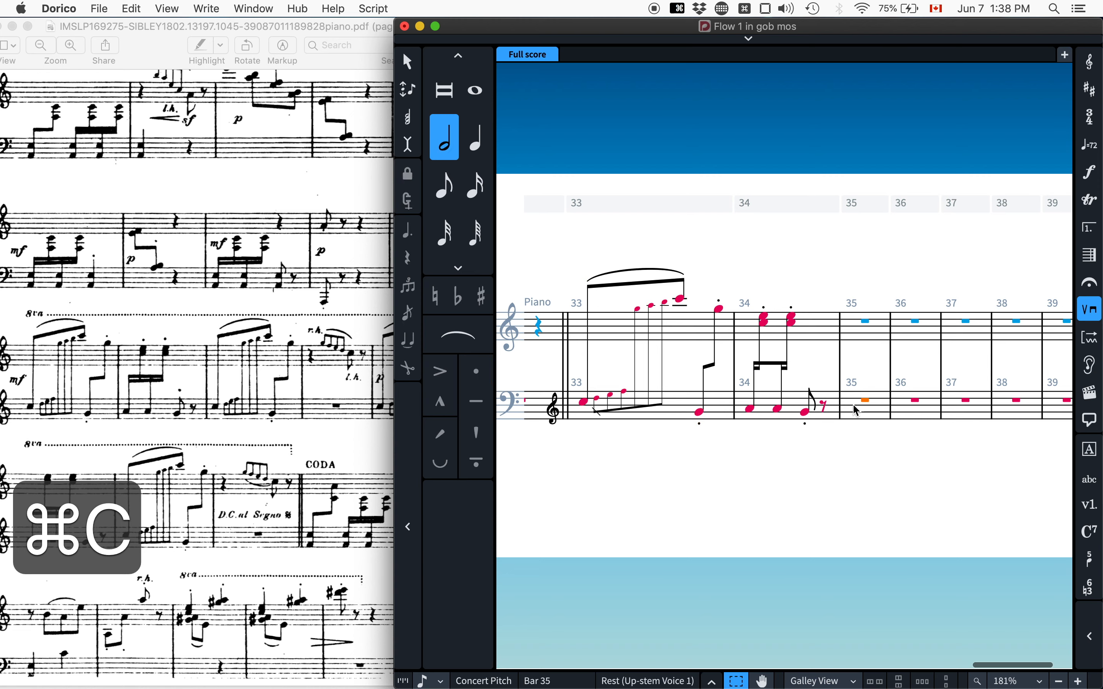
{"action": "key", "text": "super+v"}
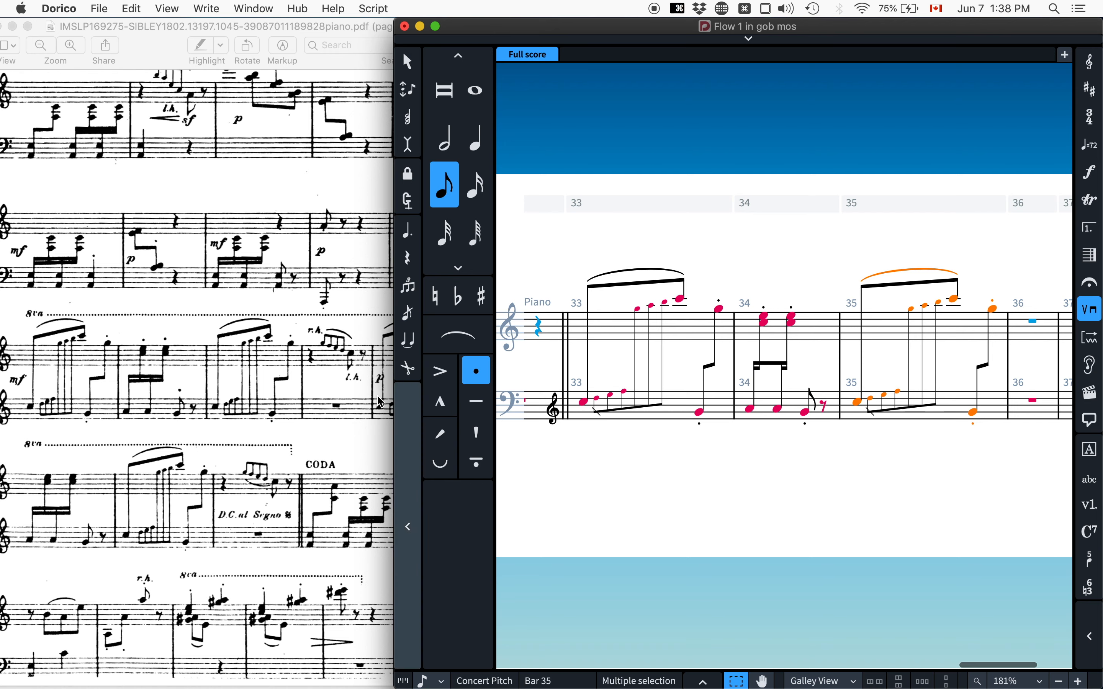
Copy bar 35's notes, grace notes, slur and staccatos into bar 37.
{"action": "scroll", "coordinate": [125, 340], "scroll_direction": "down", "scroll_amount": 1}
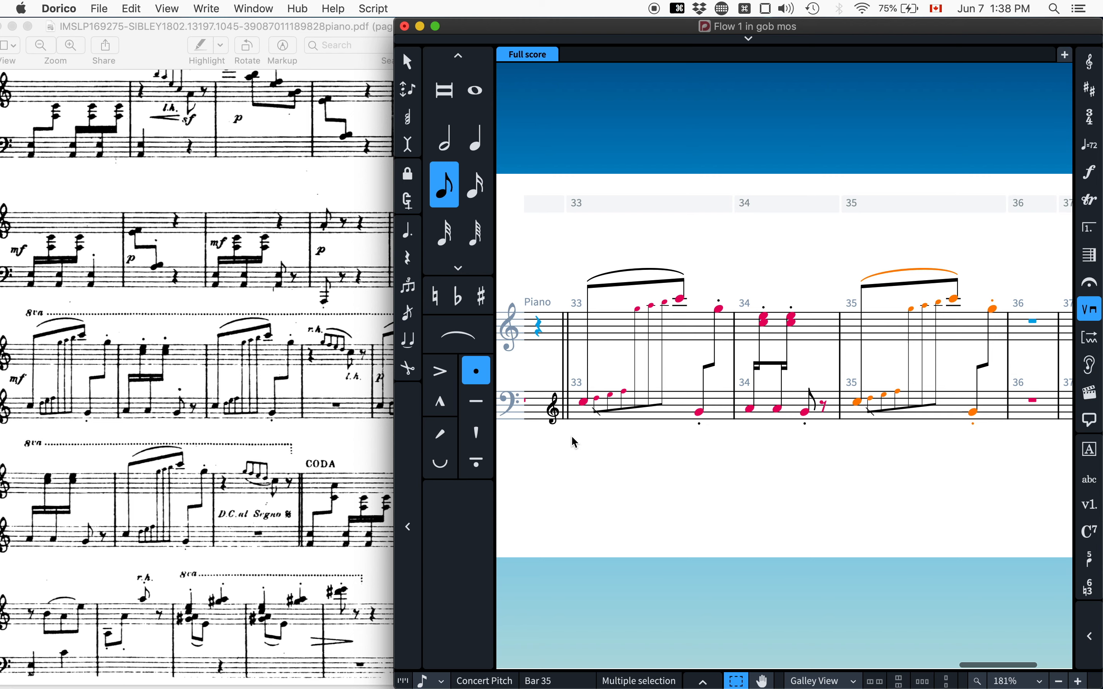
{"action": "left_click", "coordinate": [206, 406]}
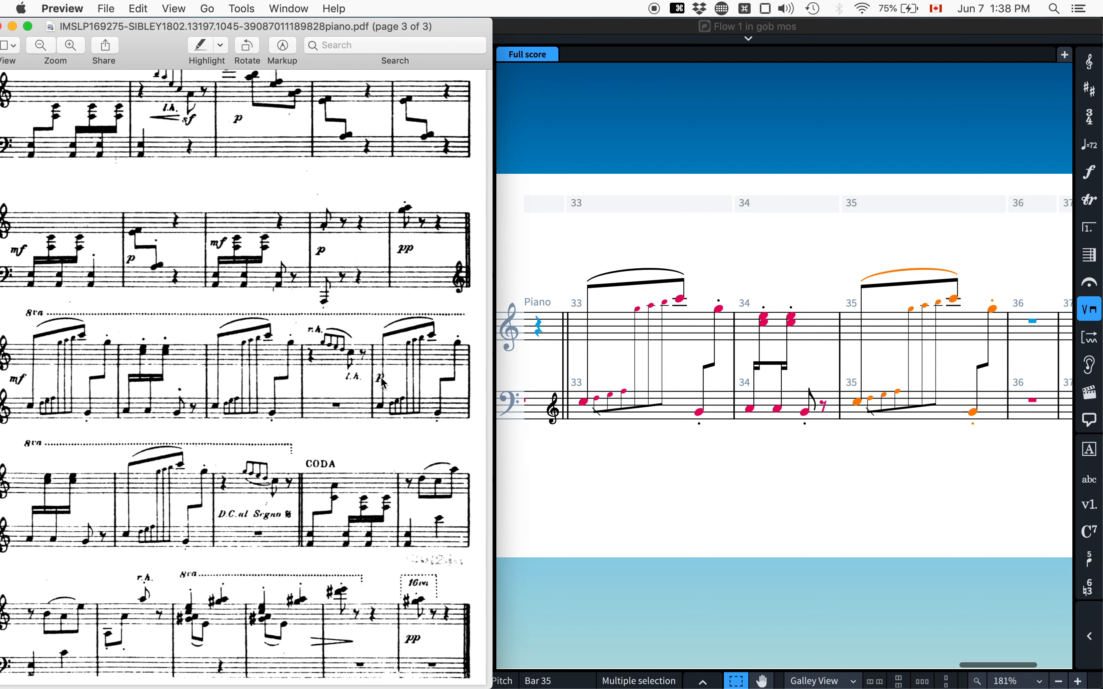
{"action": "left_click", "coordinate": [883, 333]}
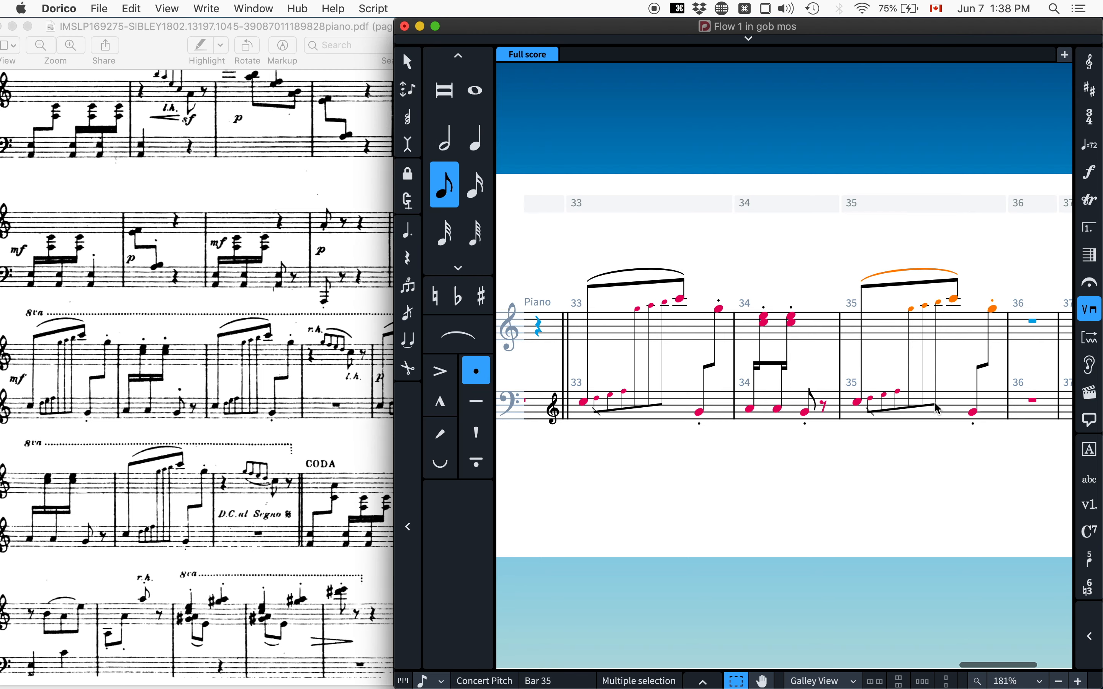
{"action": "scroll", "coordinate": [946, 411], "scroll_direction": "right", "scroll_amount": 5}
{"action": "key", "text": "super+c"}
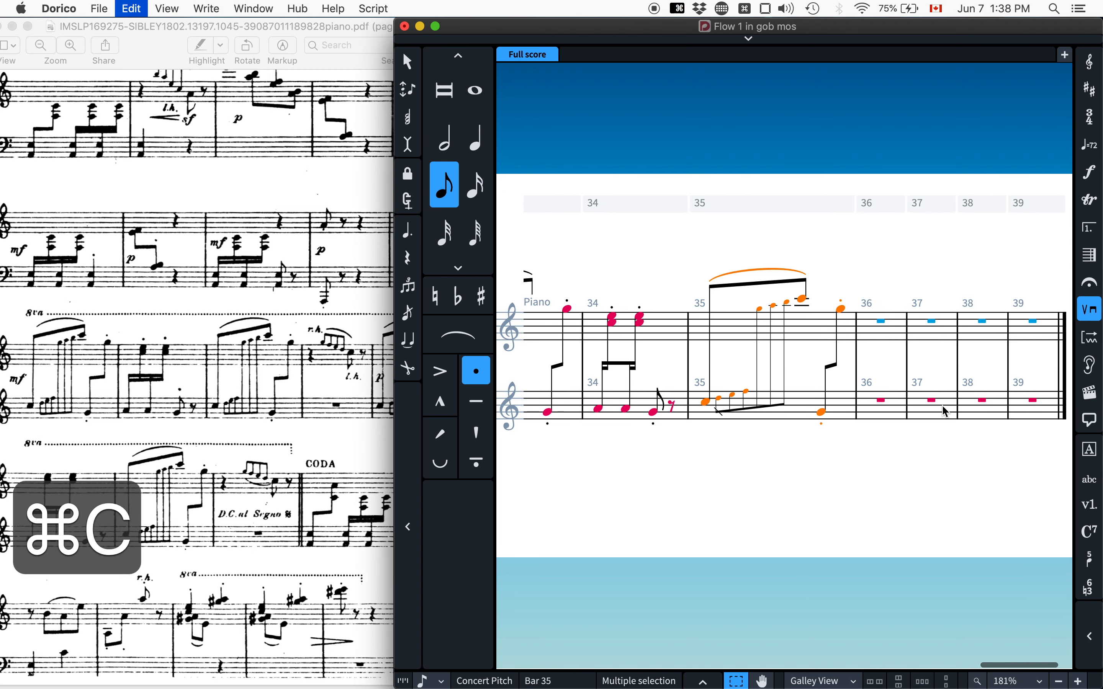
{"action": "left_click", "coordinate": [919, 423]}
{"action": "key", "text": "super+v"}
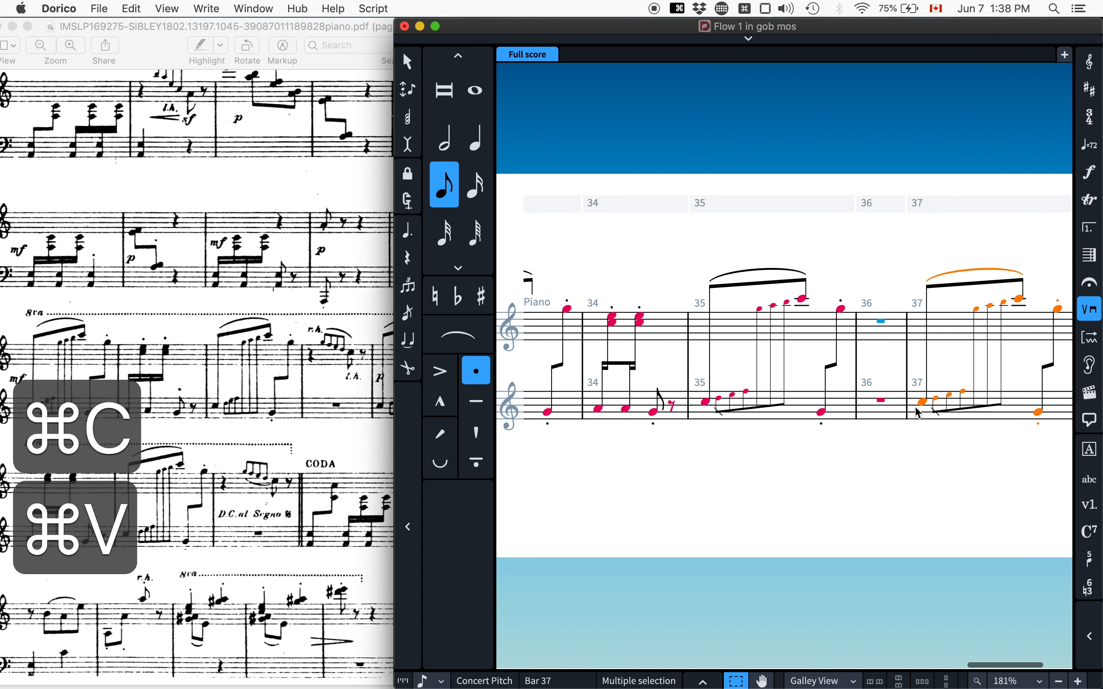
Switch to the scanned score in Preview and examine the systems containing the bars from 33 onward.
{"action": "left_click", "coordinate": [268, 423]}
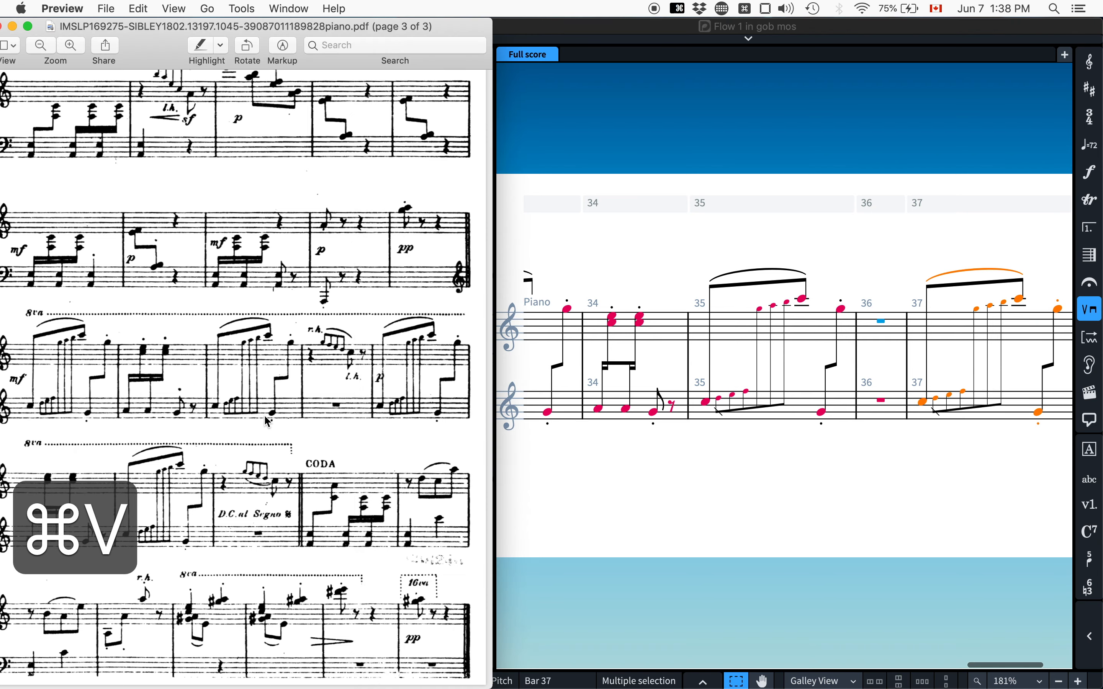
{"action": "scroll", "coordinate": [268, 423], "scroll_direction": "left", "scroll_amount": 3}
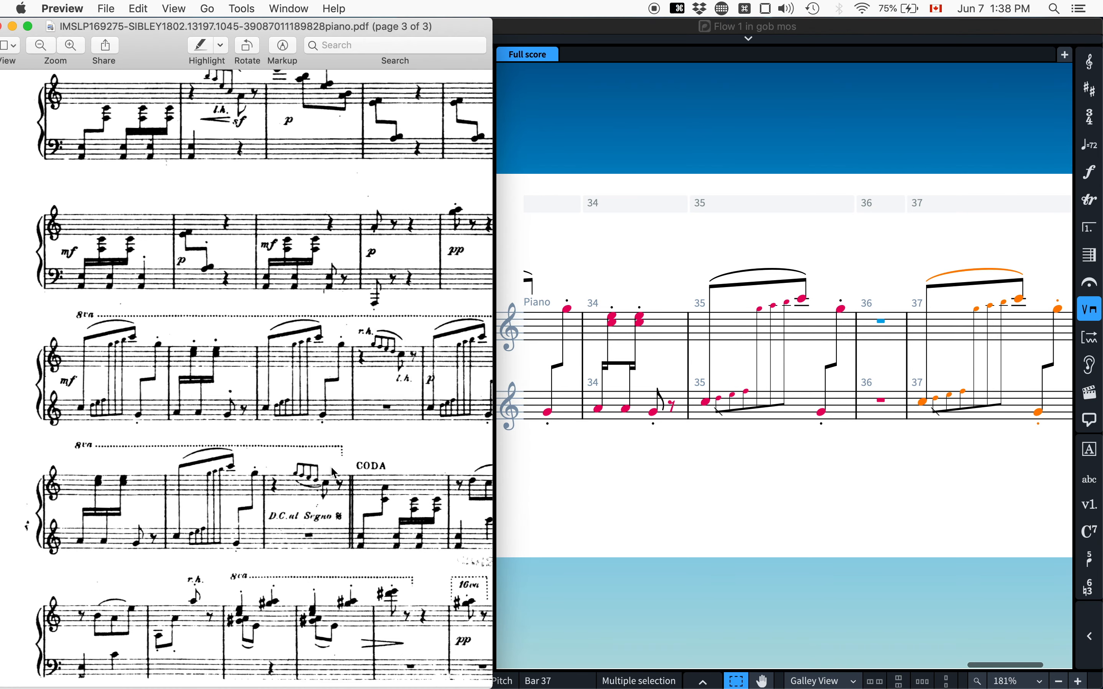
Paste the copied cross-staff figure with its slur and grace notes into bar 39.
{"action": "scroll", "coordinate": [335, 473], "scroll_direction": "right", "scroll_amount": 1}
{"action": "scroll", "coordinate": [793, 407], "scroll_direction": "right", "scroll_amount": 5}
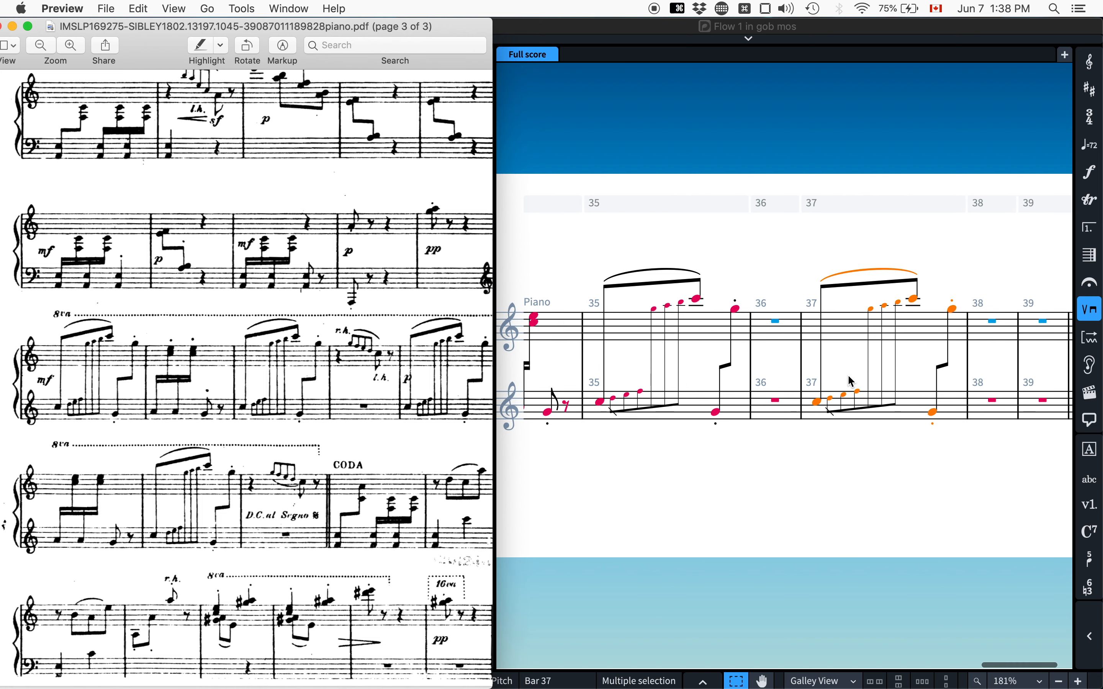
{"action": "left_click", "coordinate": [932, 412]}
{"action": "key", "text": "super+v"}
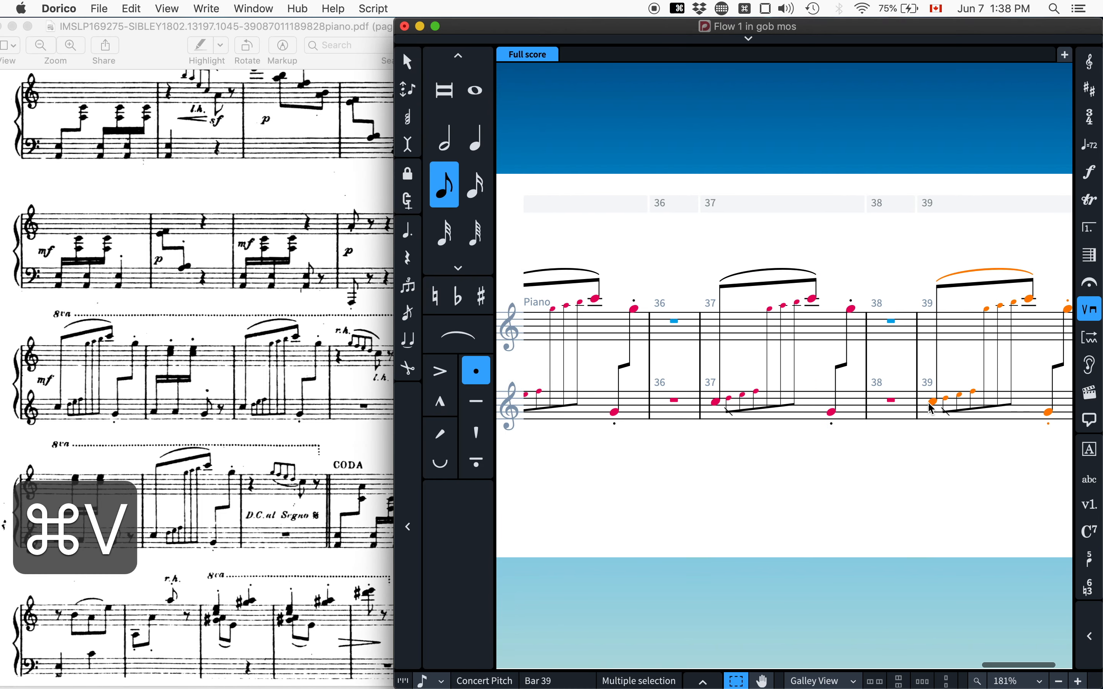
{"action": "scroll", "coordinate": [894, 396], "scroll_direction": "left", "scroll_amount": 5}
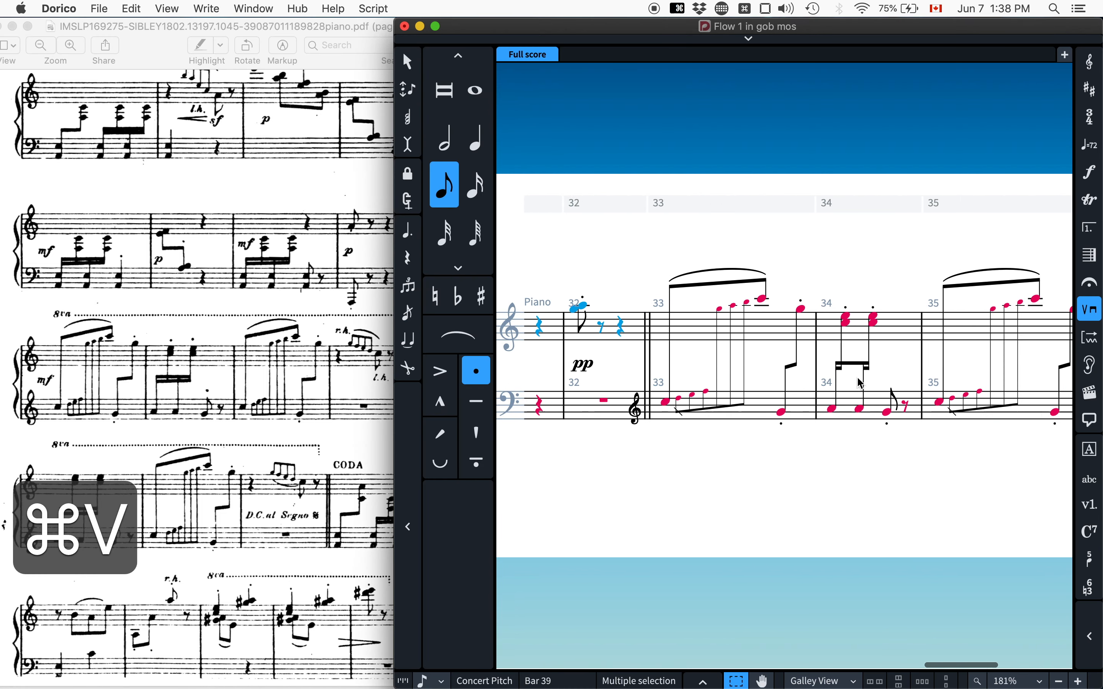
Try to beam the cross-staff sixteenth notes at the start of bar 34 with Beam Together.
{"action": "scroll", "coordinate": [843, 381], "scroll_direction": "right", "scroll_amount": 5}
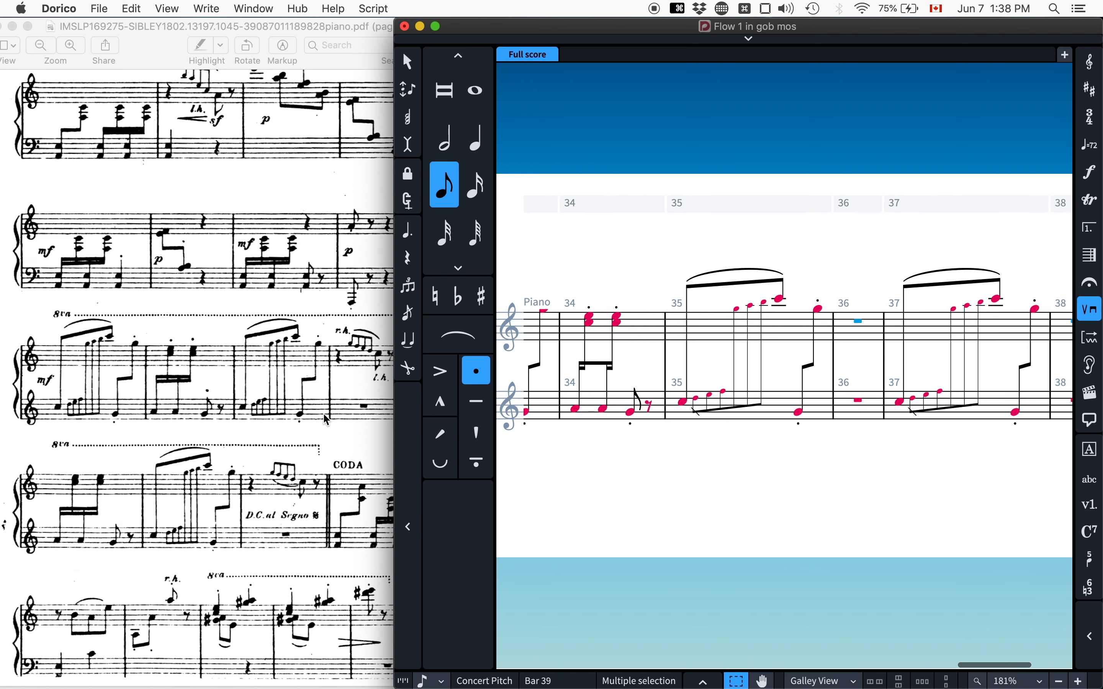
{"action": "left_click", "coordinate": [270, 418]}
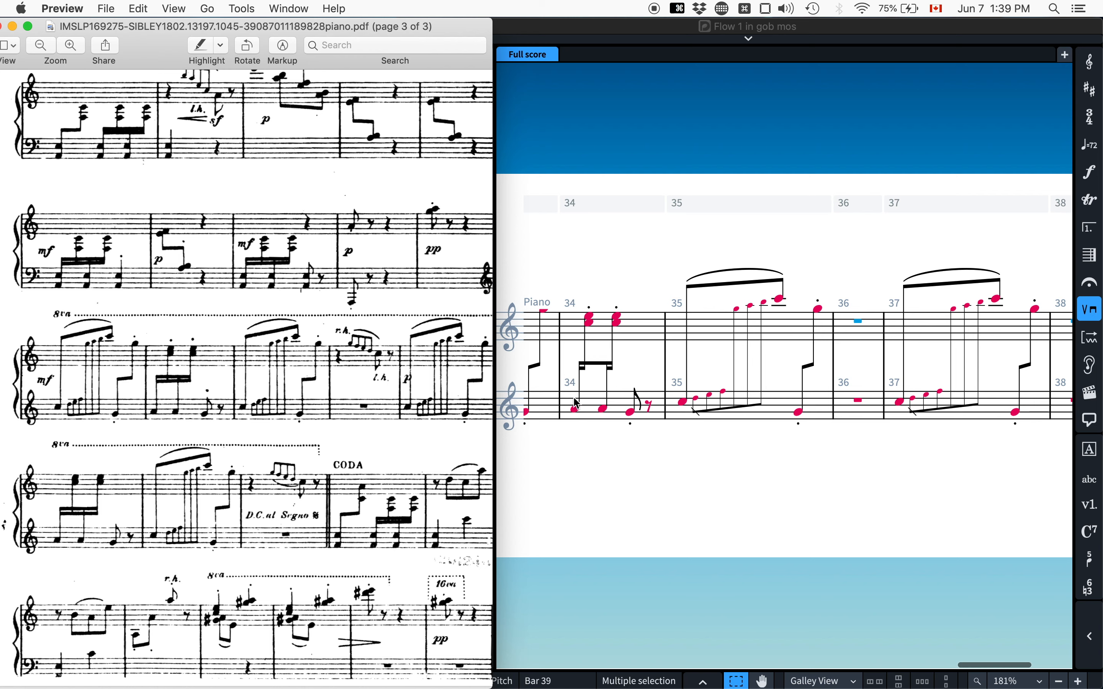
{"action": "left_click", "coordinate": [576, 406]}
{"action": "left_click", "coordinate": [619, 319], "text": "shift"}
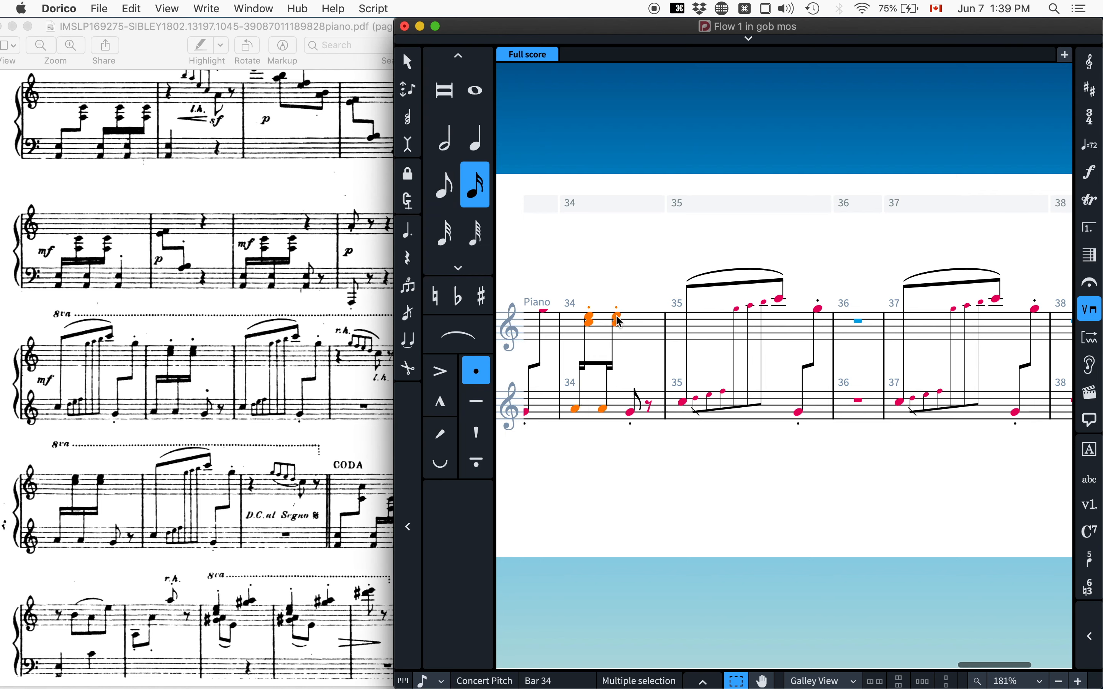
{"action": "right_click", "coordinate": [612, 274]}
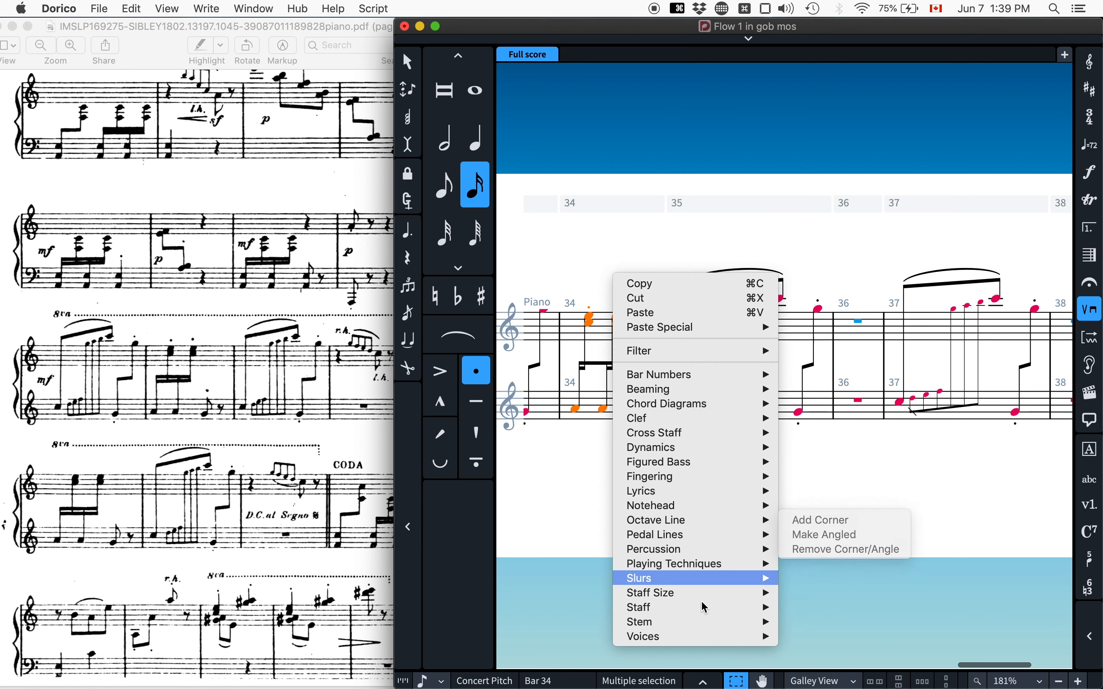
{"action": "mouse_move", "coordinate": [726, 493]}
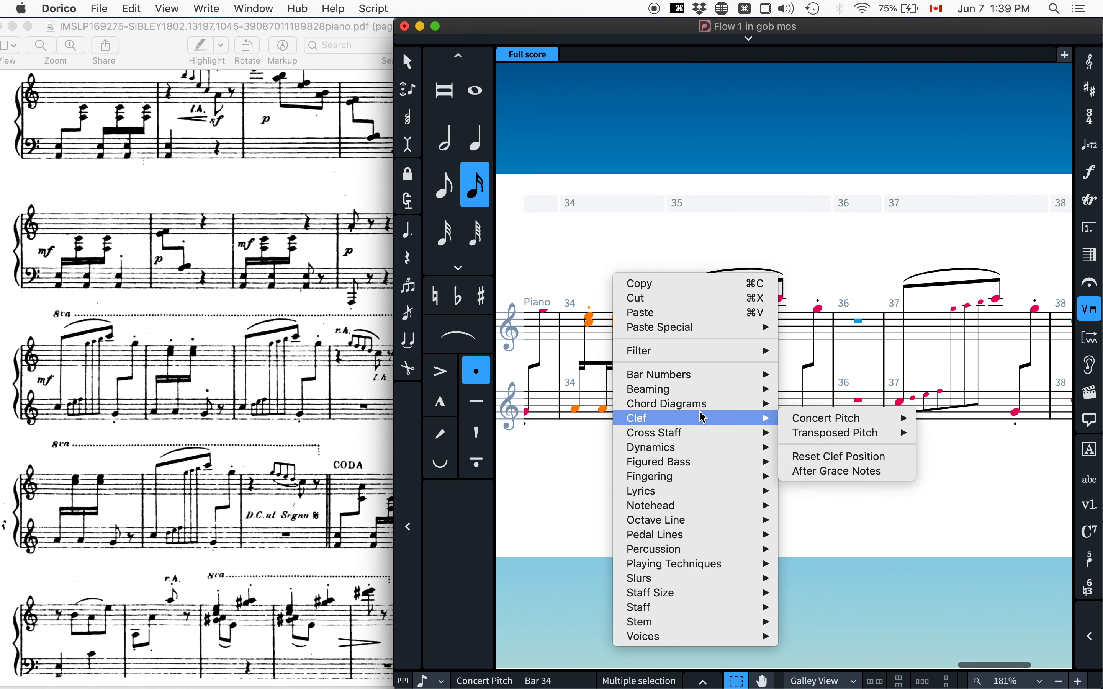
{"action": "mouse_move", "coordinate": [694, 390]}
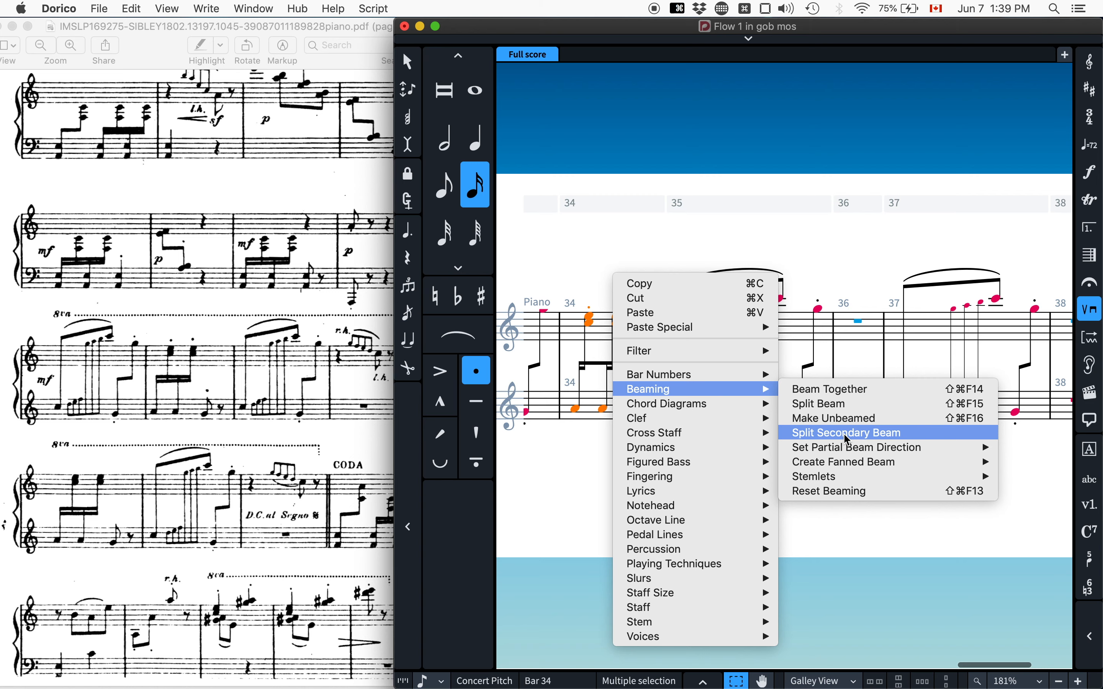
{"action": "mouse_move", "coordinate": [854, 446]}
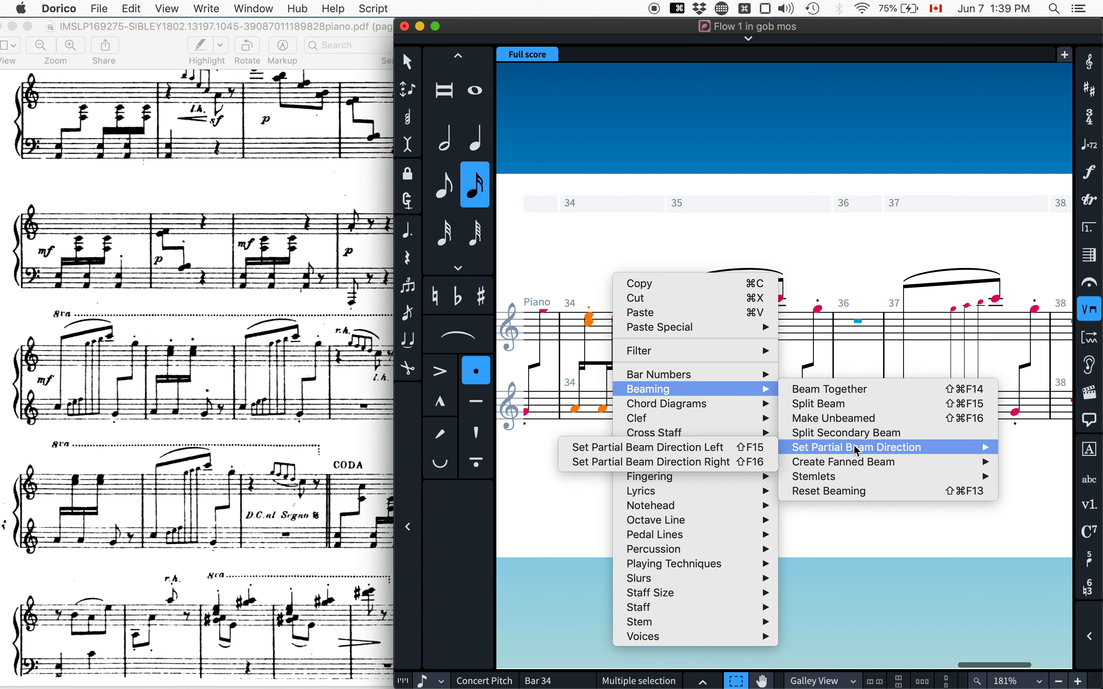
{"action": "left_click", "coordinate": [842, 391]}
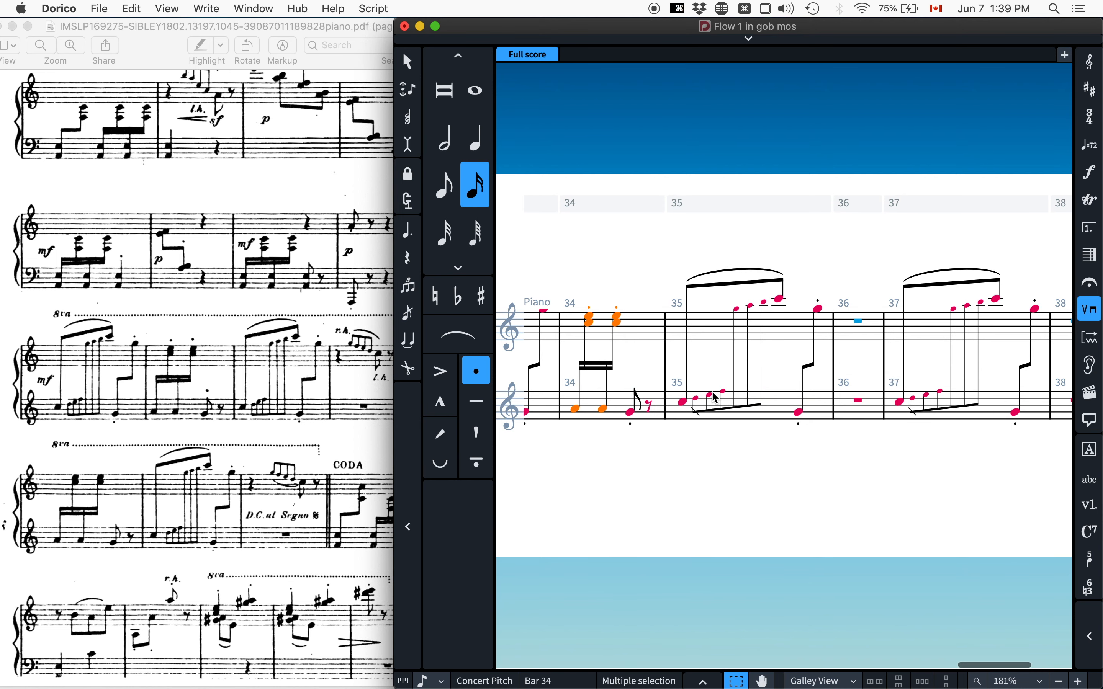
Undo the Beam Together change on bar 34's sixteenth notes.
{"action": "scroll", "coordinate": [715, 398], "scroll_direction": "left", "scroll_amount": 3}
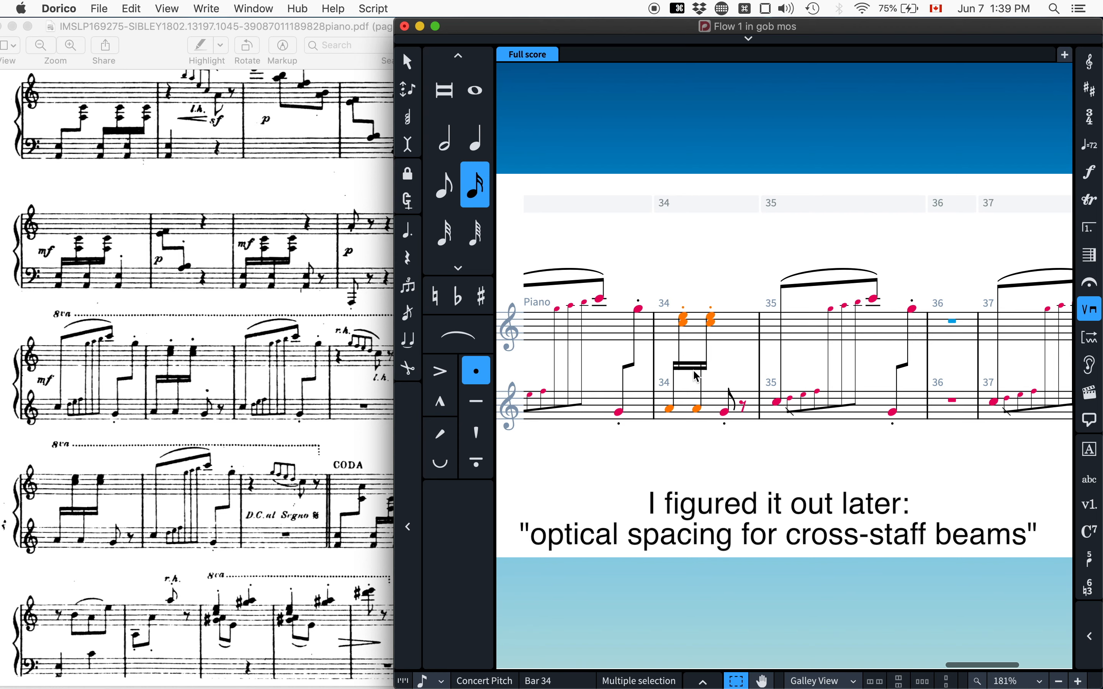
{"action": "scroll", "coordinate": [697, 377], "scroll_direction": "left", "scroll_amount": 5}
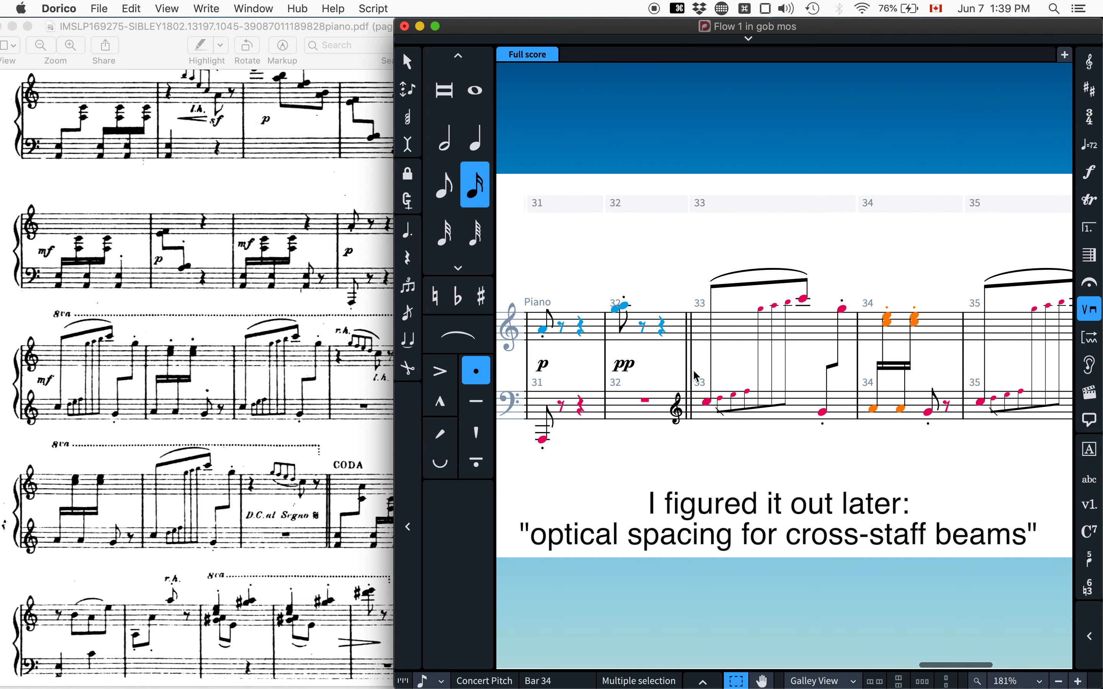
{"action": "key", "text": "super+z"}
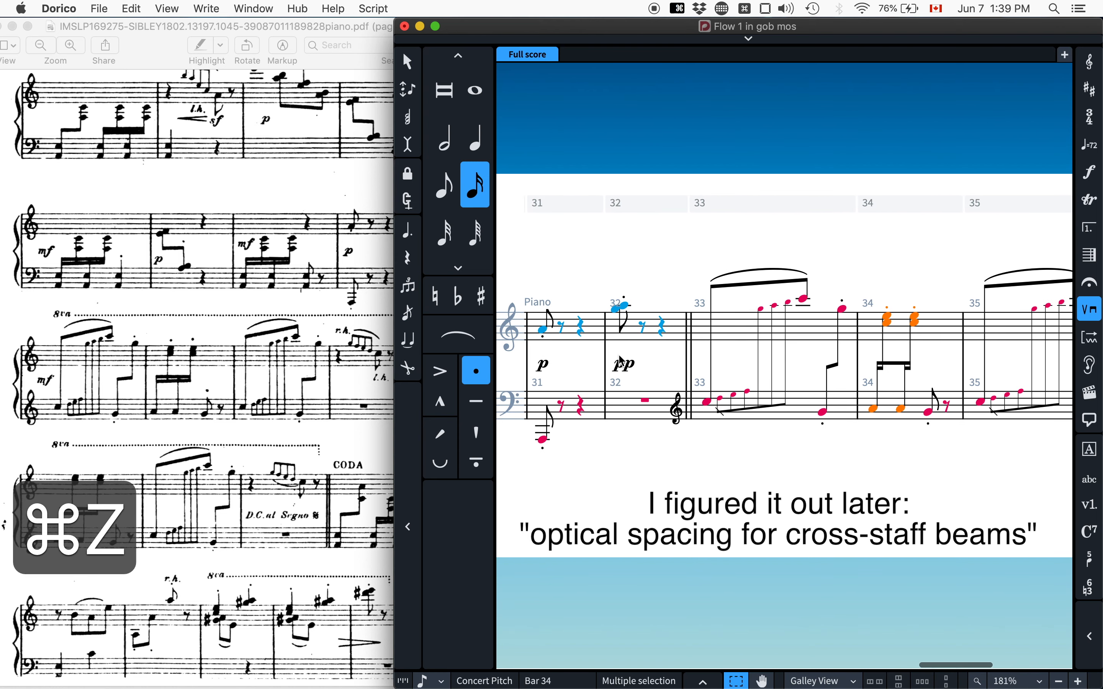
{"action": "scroll", "coordinate": [894, 383], "scroll_direction": "right", "scroll_amount": 5}
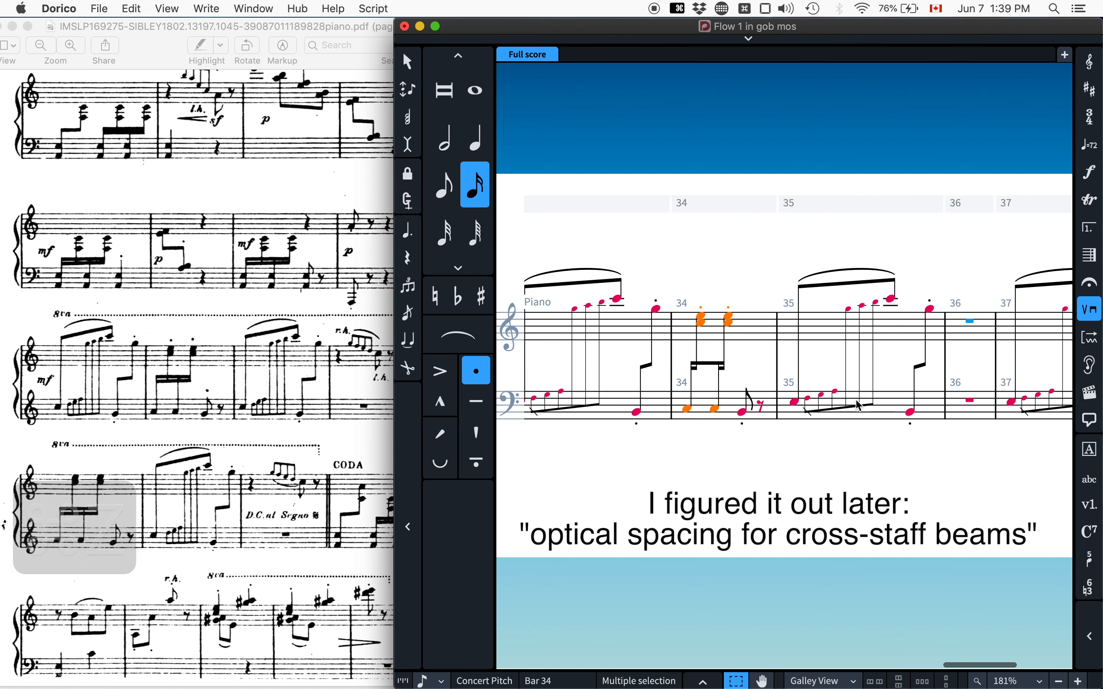
{"action": "scroll", "coordinate": [858, 406], "scroll_direction": "right", "scroll_amount": 4}
{"action": "scroll", "coordinate": [858, 406], "scroll_direction": "left", "scroll_amount": 6}
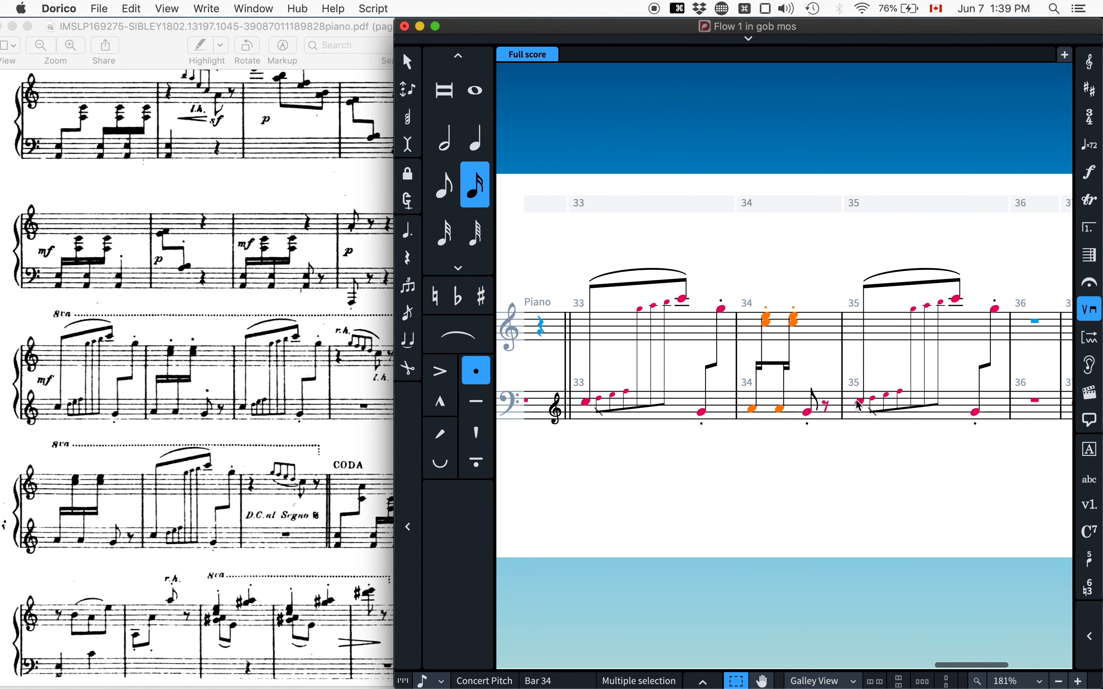
{"action": "scroll", "coordinate": [859, 407], "scroll_direction": "right", "scroll_amount": 3}
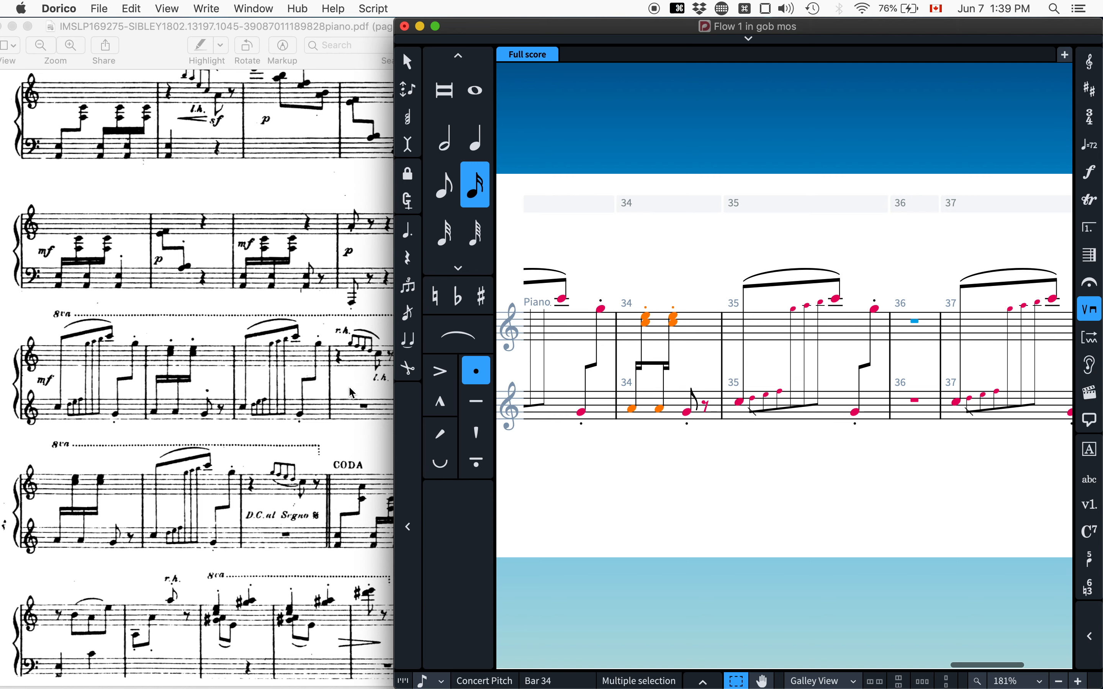
Enter an eighth-note C5 on the second beat of bar 36 in the upper staff, as in the source PDF.
{"action": "left_click", "coordinate": [362, 367]}
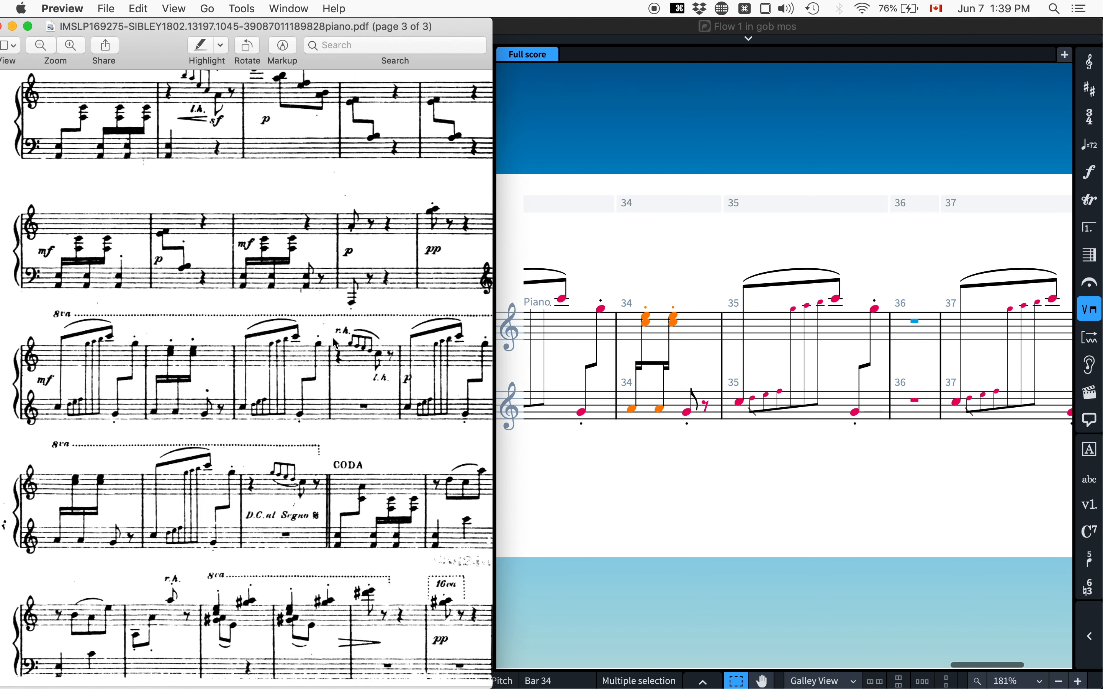
{"action": "left_click", "coordinate": [919, 321]}
{"action": "key", "text": "Return"}
{"action": "key", "text": "space"}
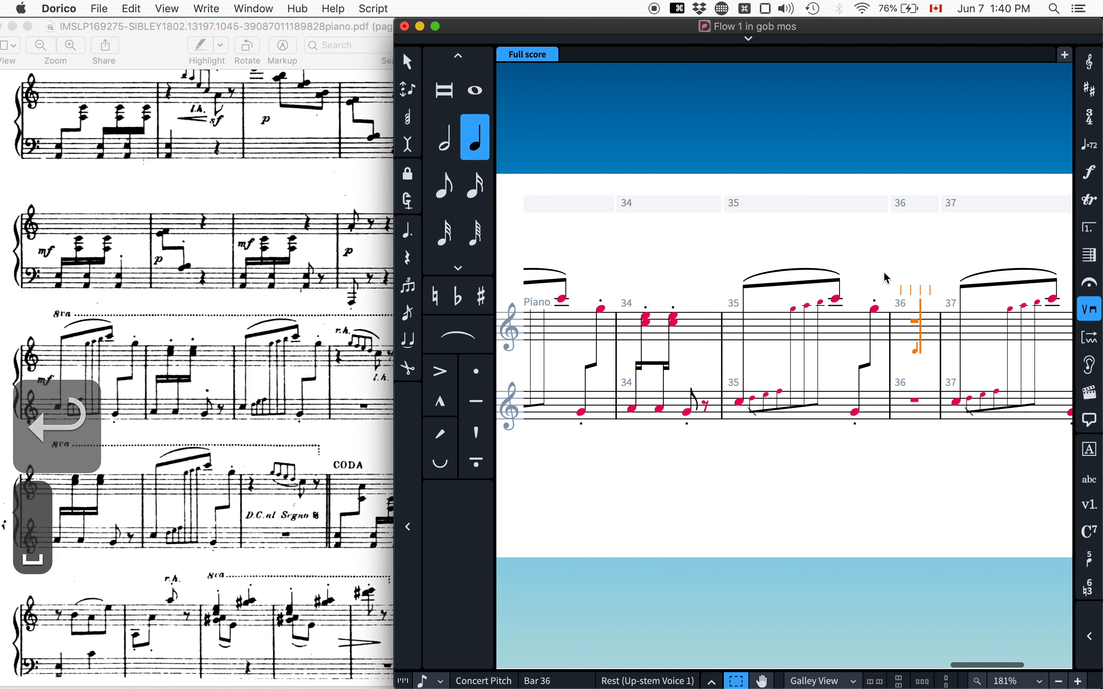
{"action": "key", "text": "5"}
{"action": "key", "text": "c"}
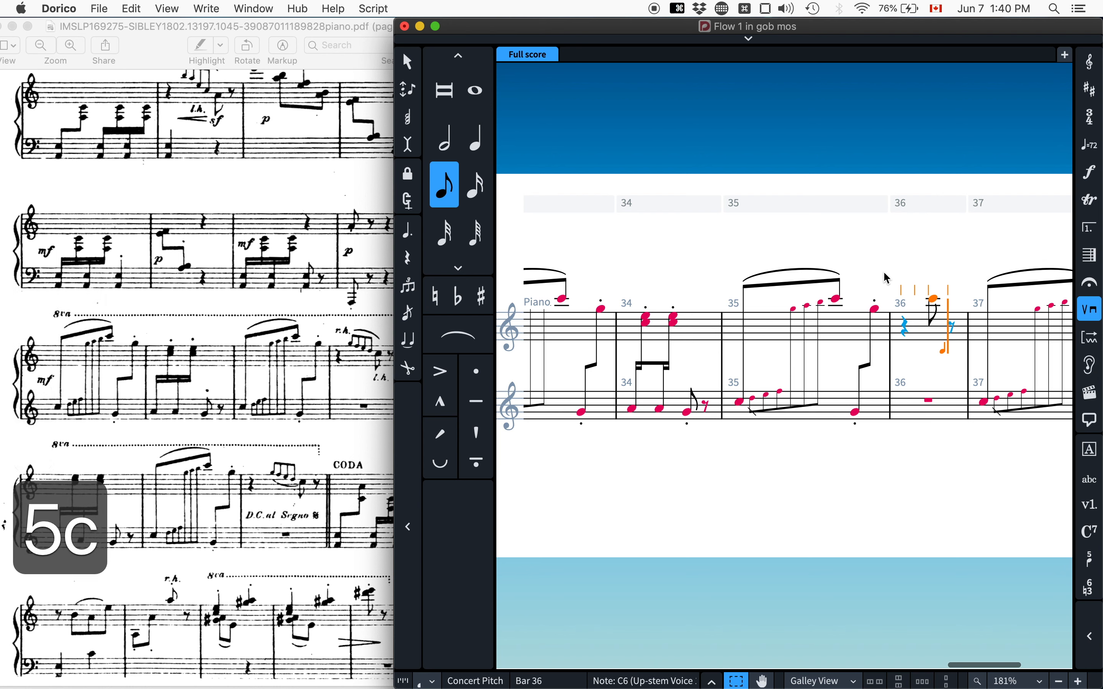
{"action": "key", "text": "alt+super+Down"}
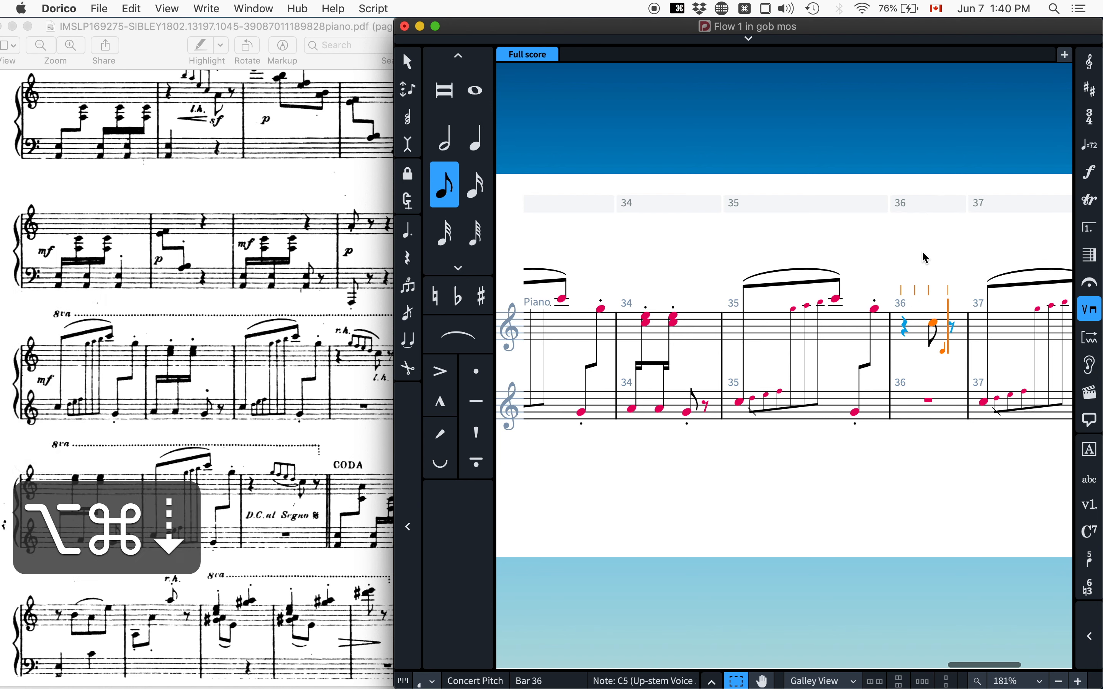
Enter the slashed eighth grace notes G, F, E and D before the C5 in bar 36.
{"action": "key", "text": "Left"}
{"action": "key", "text": "slash"}
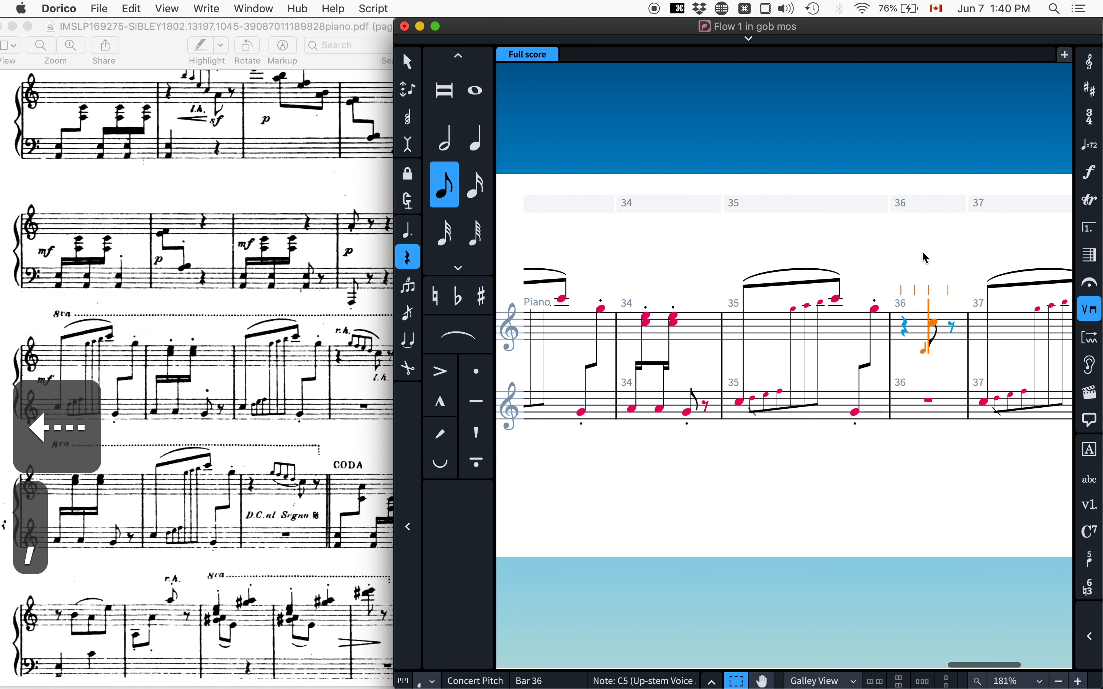
{"action": "key", "text": "slash"}
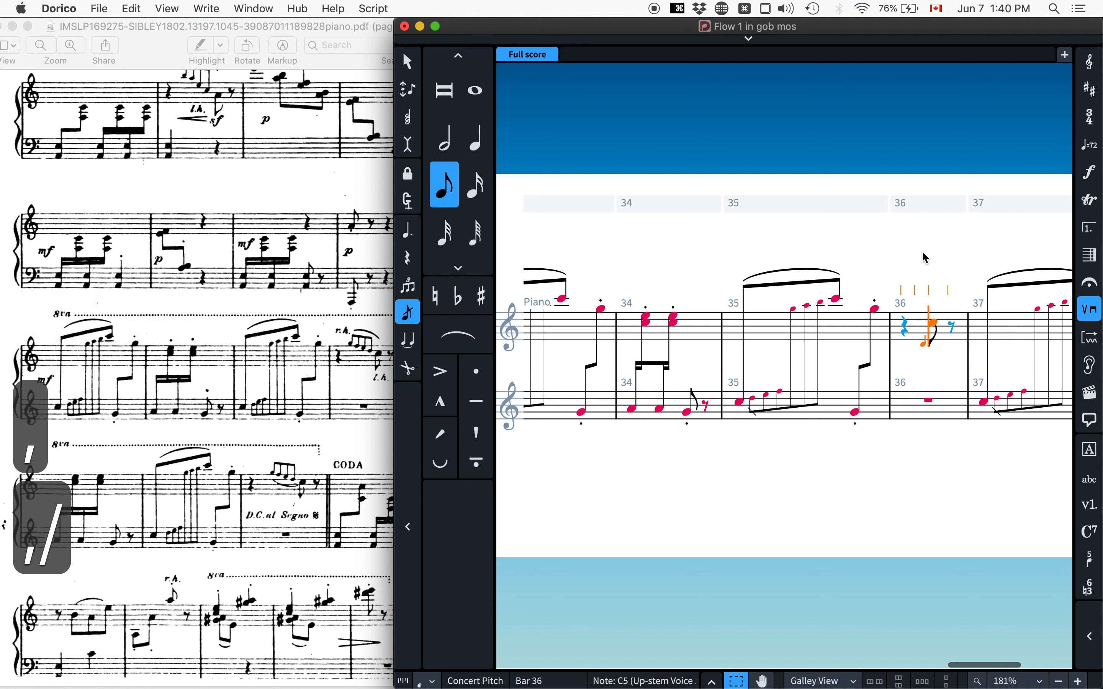
{"action": "key", "text": "g"}
{"action": "key", "text": "f"}
{"action": "key", "text": "e"}
{"action": "key", "text": "d"}
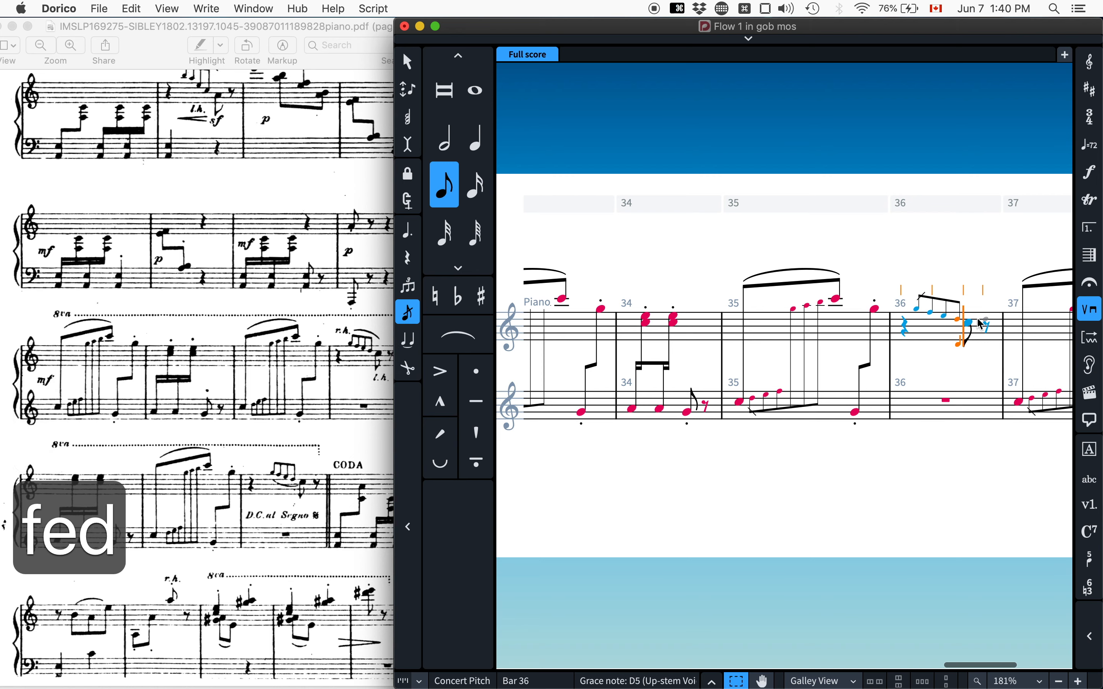
Slur the grace notes in bar 36 to the following C5 and flip the slur above the notes.
{"action": "key", "text": "Return"}
{"action": "key", "text": "Left"}
{"action": "key", "text": "Left"}
{"action": "key", "text": "Left"}
{"action": "key", "text": "shift+Right"}
{"action": "key", "text": "shift+Right"}
{"action": "key", "text": "shift+Right"}
{"action": "key", "text": "shift+Right"}
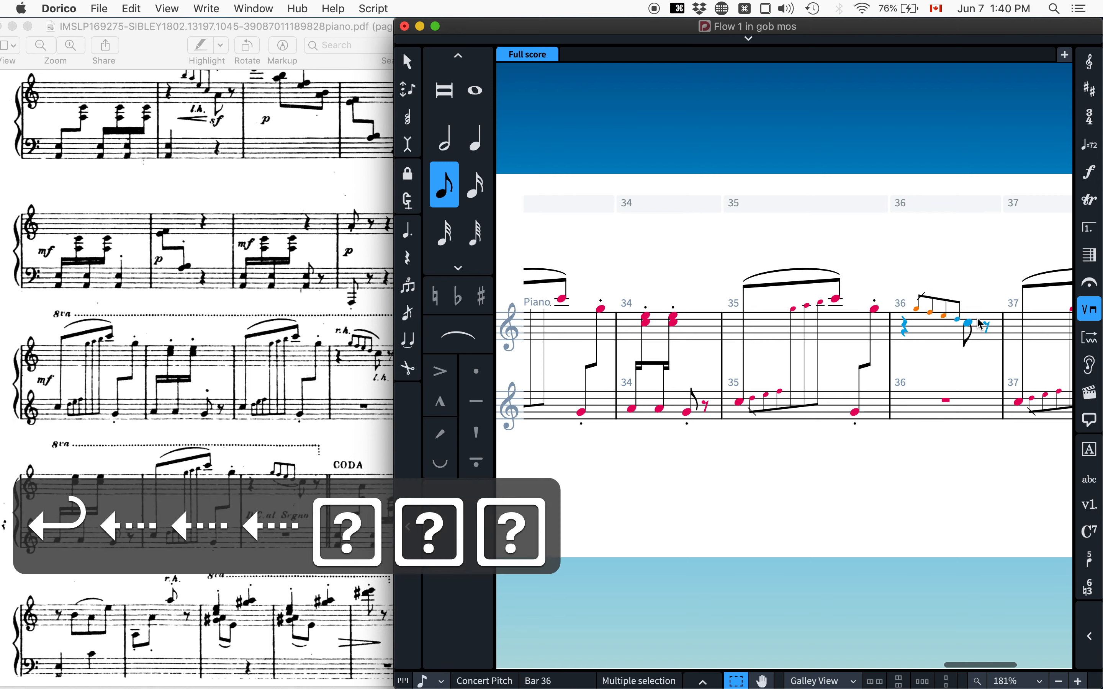
{"action": "key", "text": "s"}
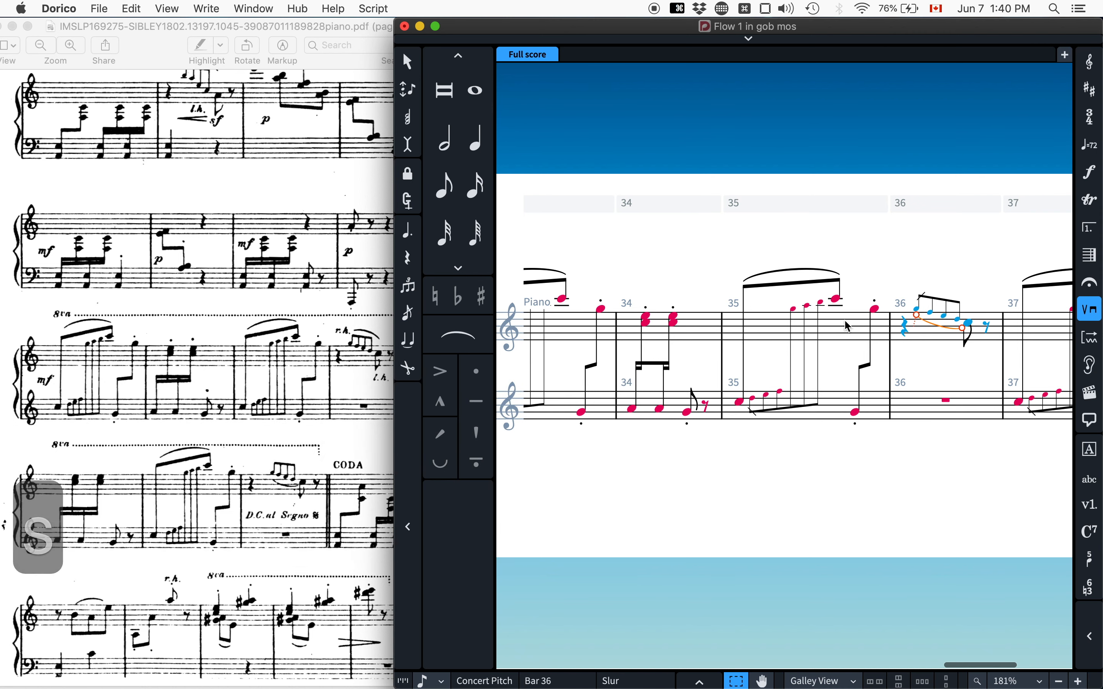
{"action": "left_click", "coordinate": [338, 328]}
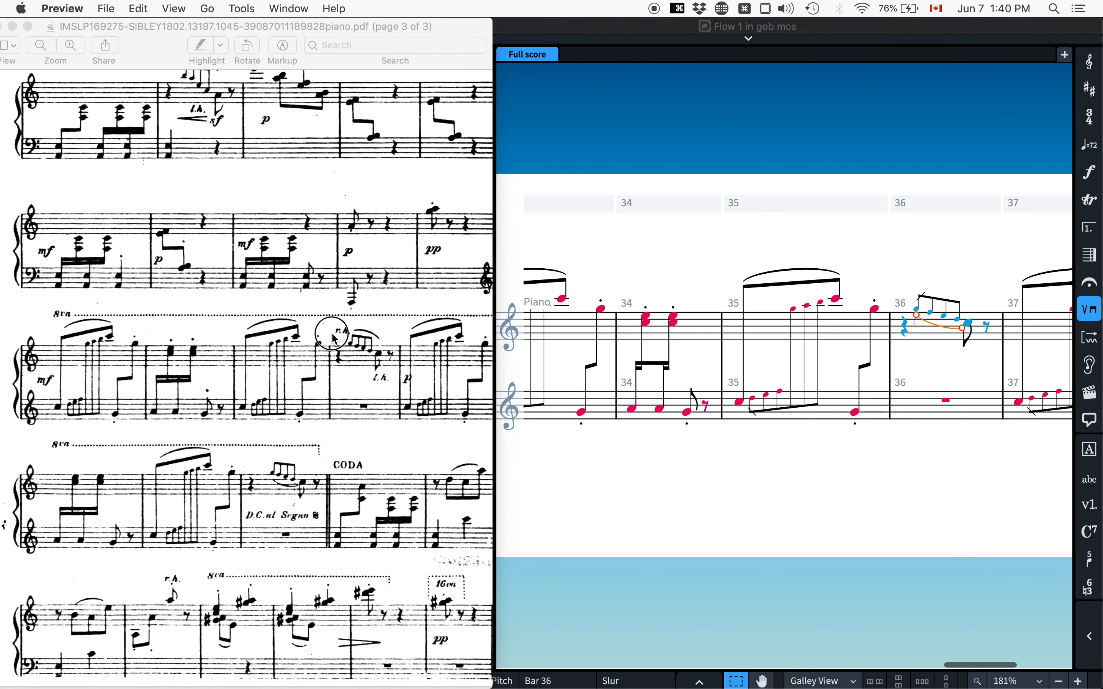
{"action": "left_click", "coordinate": [965, 353]}
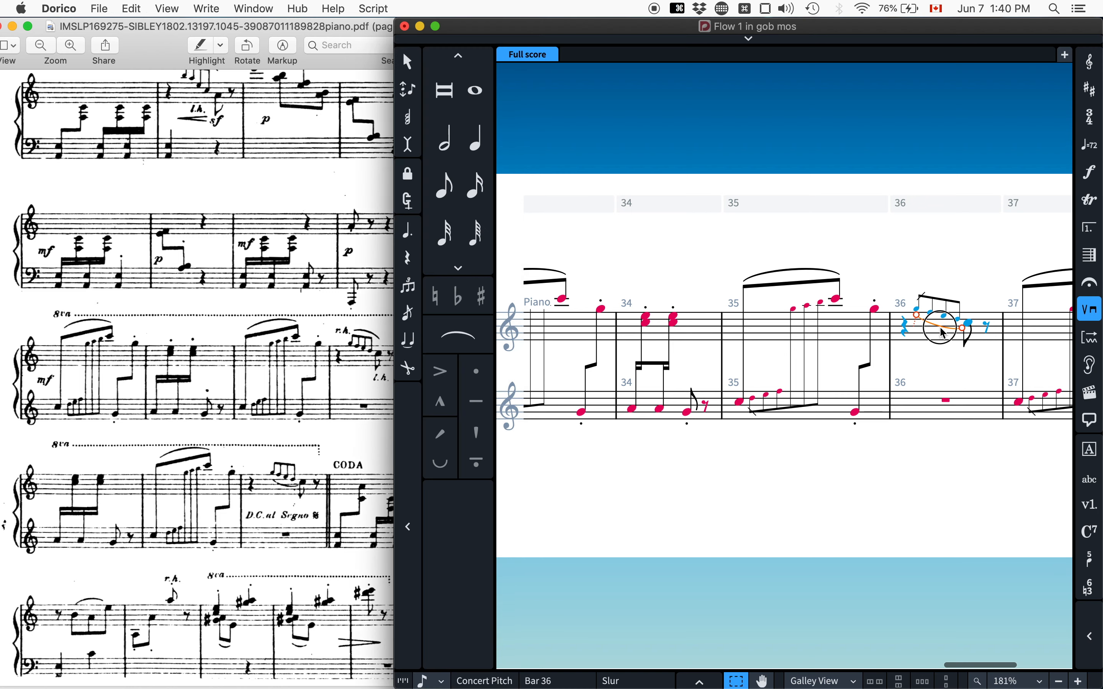
{"action": "key", "text": "f"}
Add an R.H. playing technique to the first grace note of bar 36, following the source PDF.
{"action": "left_click", "coordinate": [264, 359]}
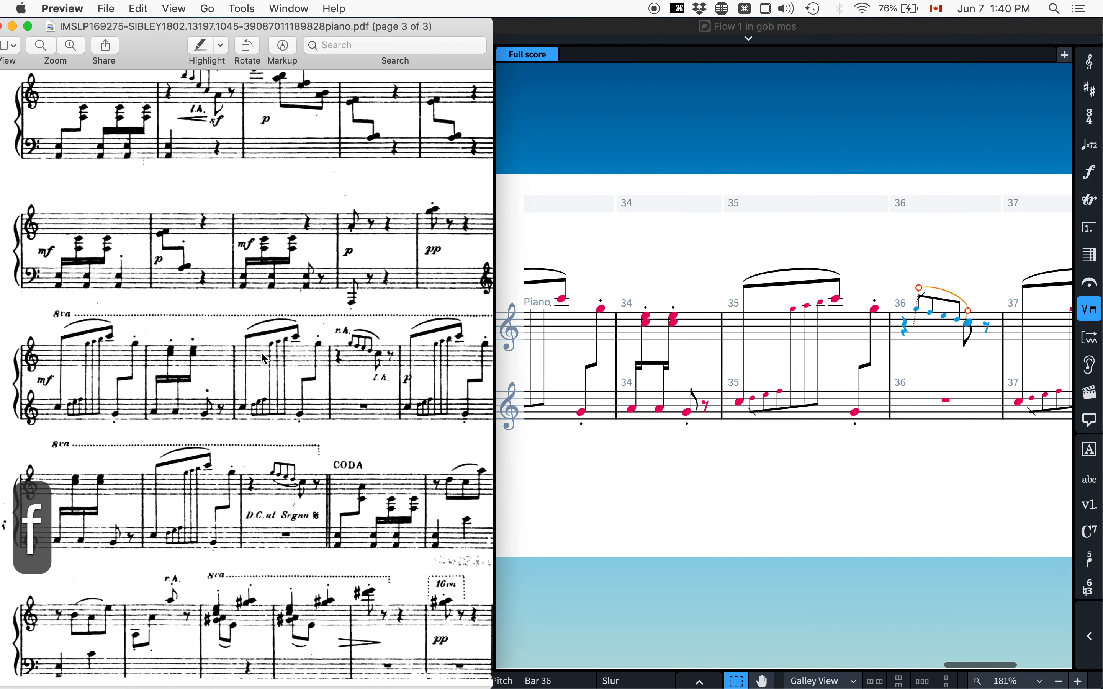
{"action": "scroll", "coordinate": [335, 341], "scroll_direction": "right", "scroll_amount": 3}
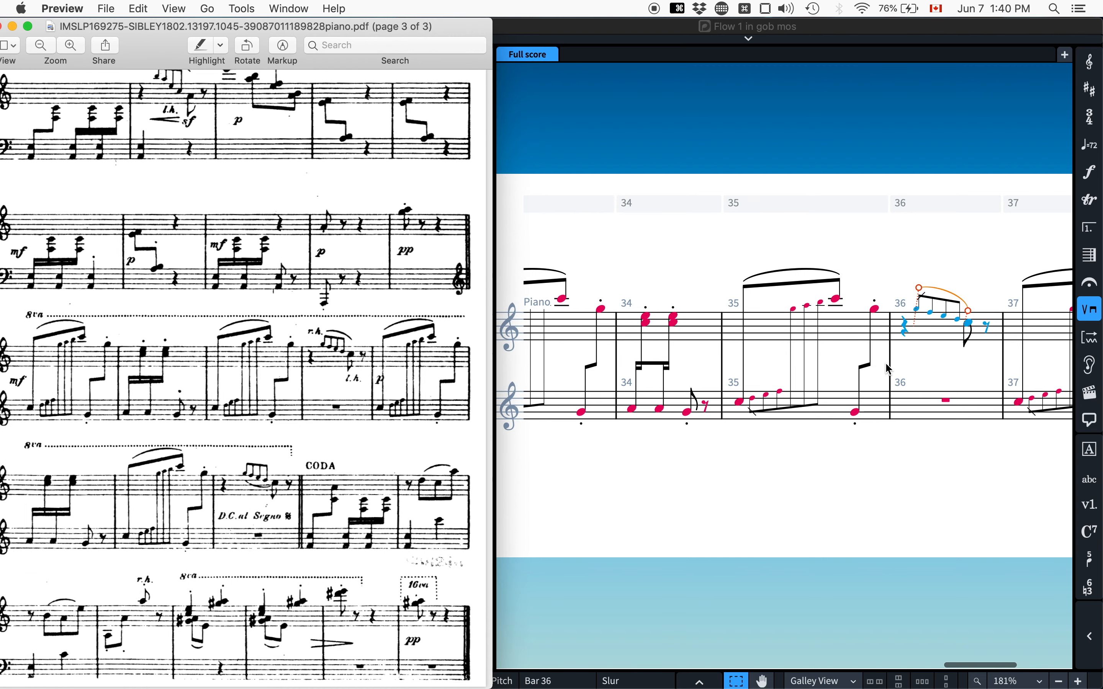
{"action": "left_click", "coordinate": [919, 311]}
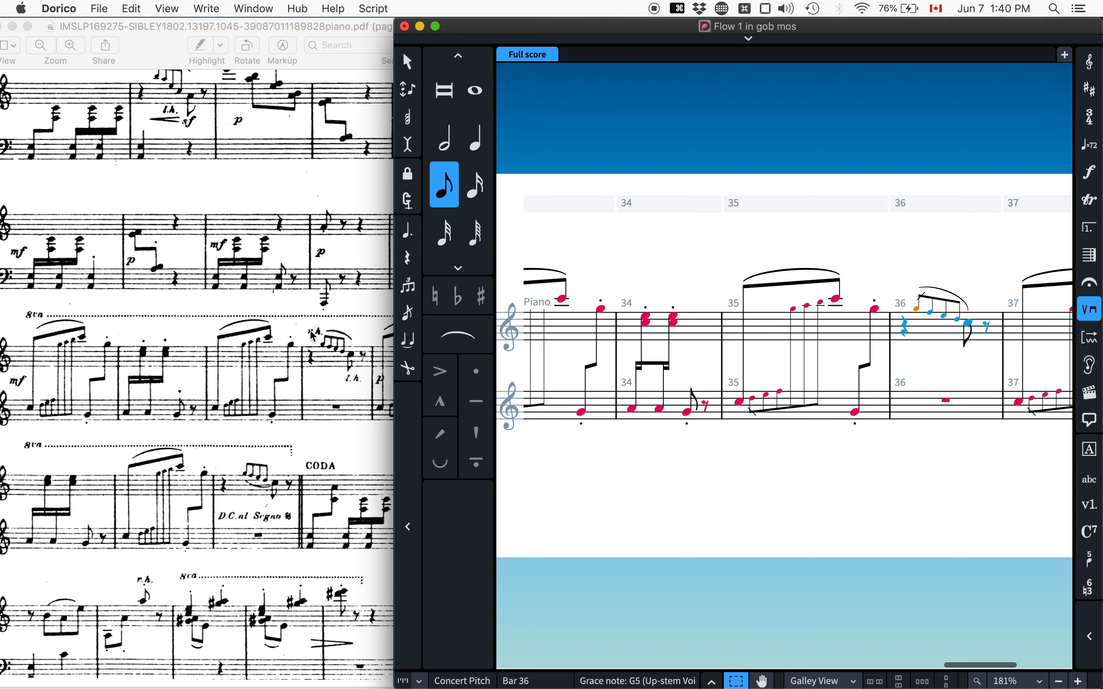
{"action": "left_click", "coordinate": [1093, 313]}
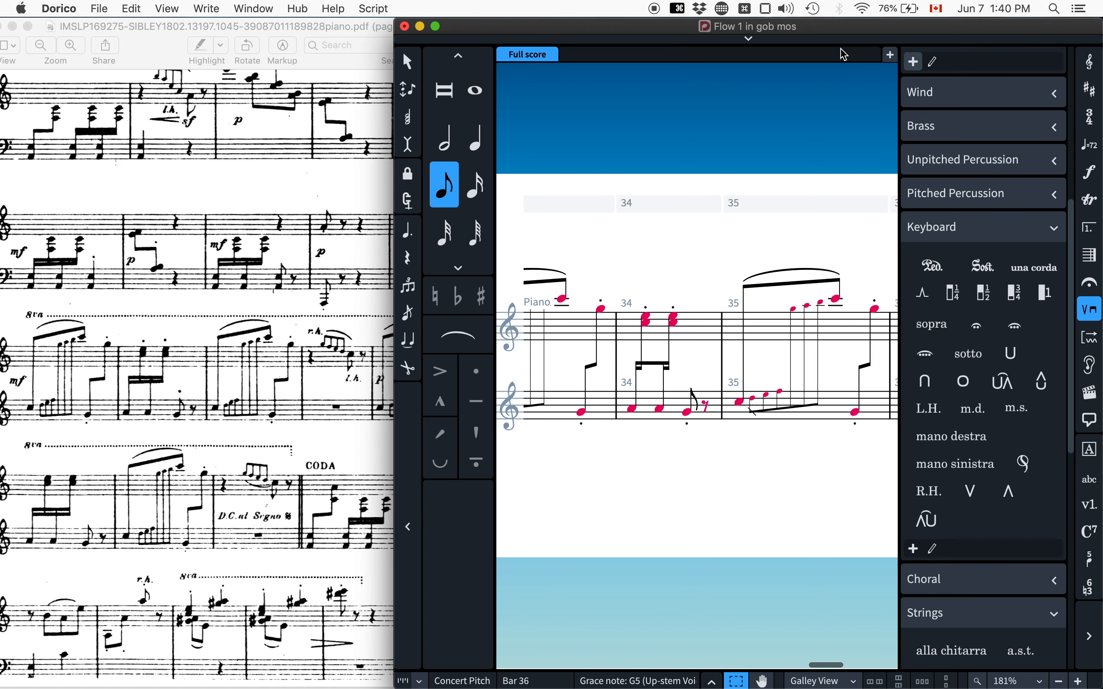
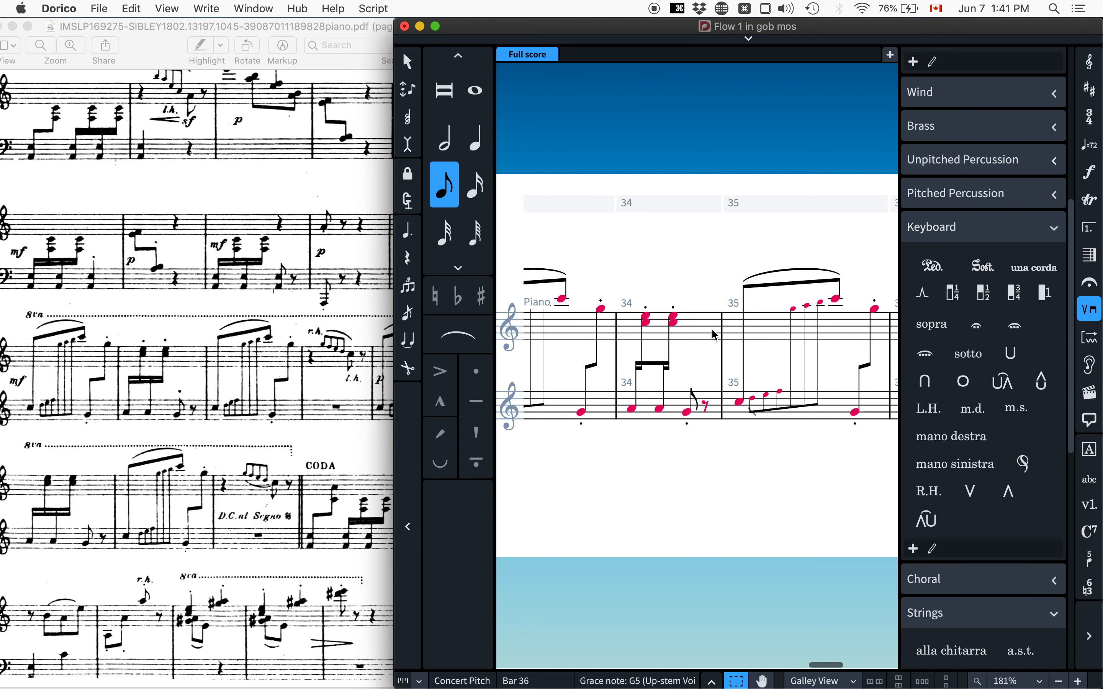
{"action": "scroll", "coordinate": [716, 335], "scroll_direction": "left", "scroll_amount": 5}
{"action": "scroll", "coordinate": [715, 335], "scroll_direction": "right", "scroll_amount": 6}
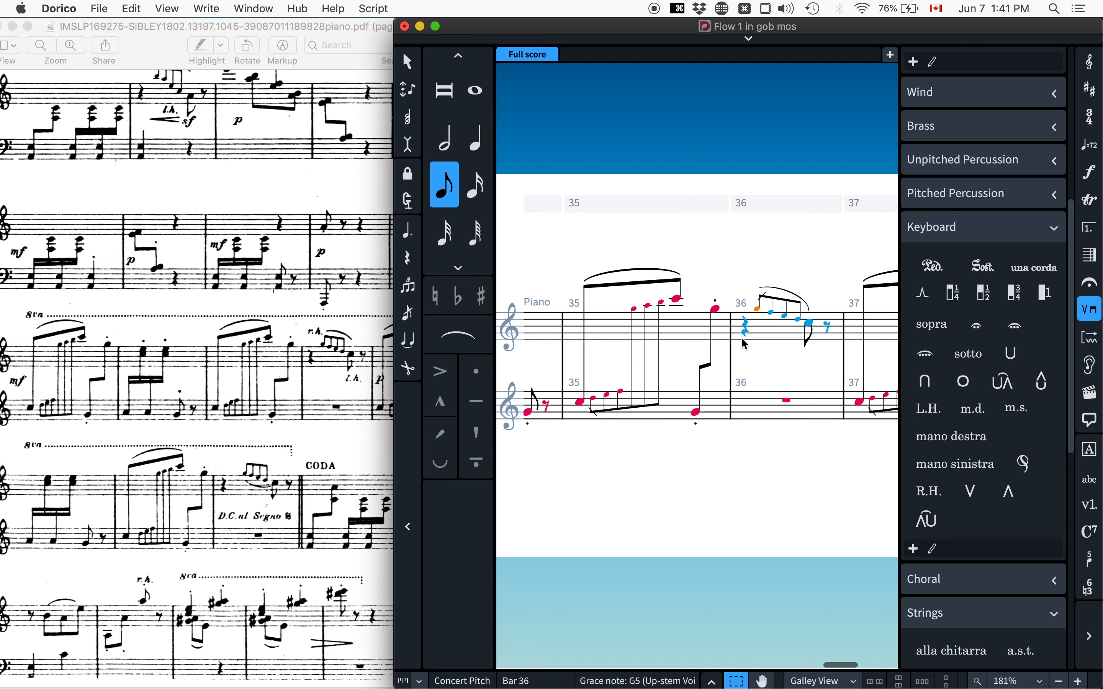
{"action": "left_click", "coordinate": [922, 494]}
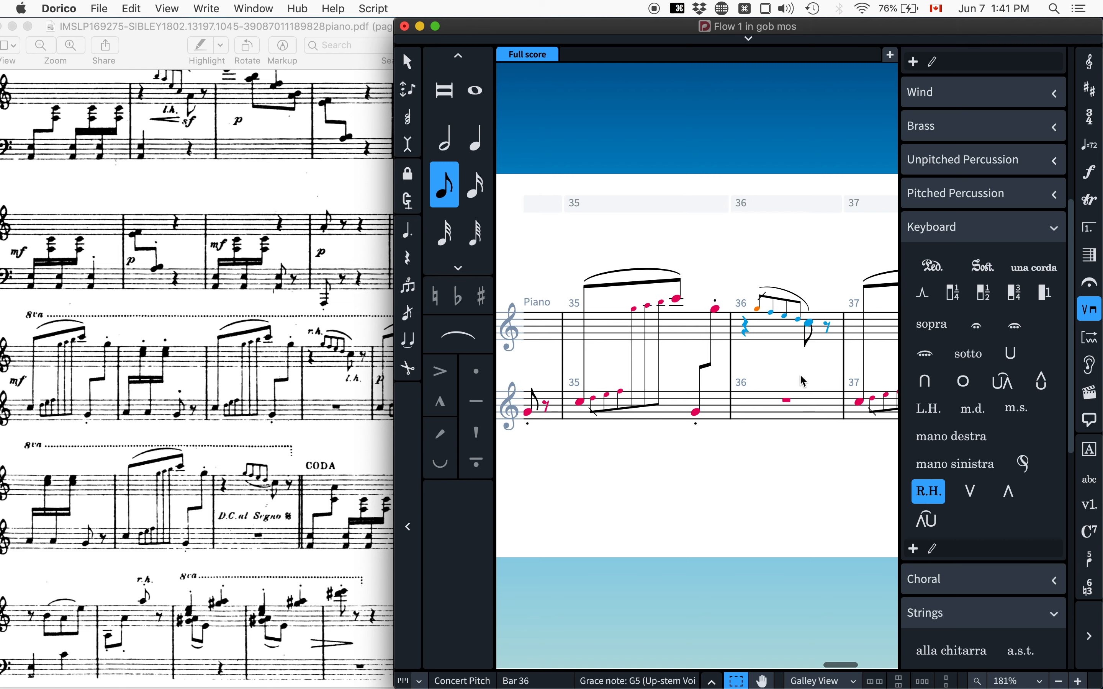
Add an L.H. playing technique to the C5 in bar 36 and flip it below the upper staff.
{"action": "left_click", "coordinate": [809, 326]}
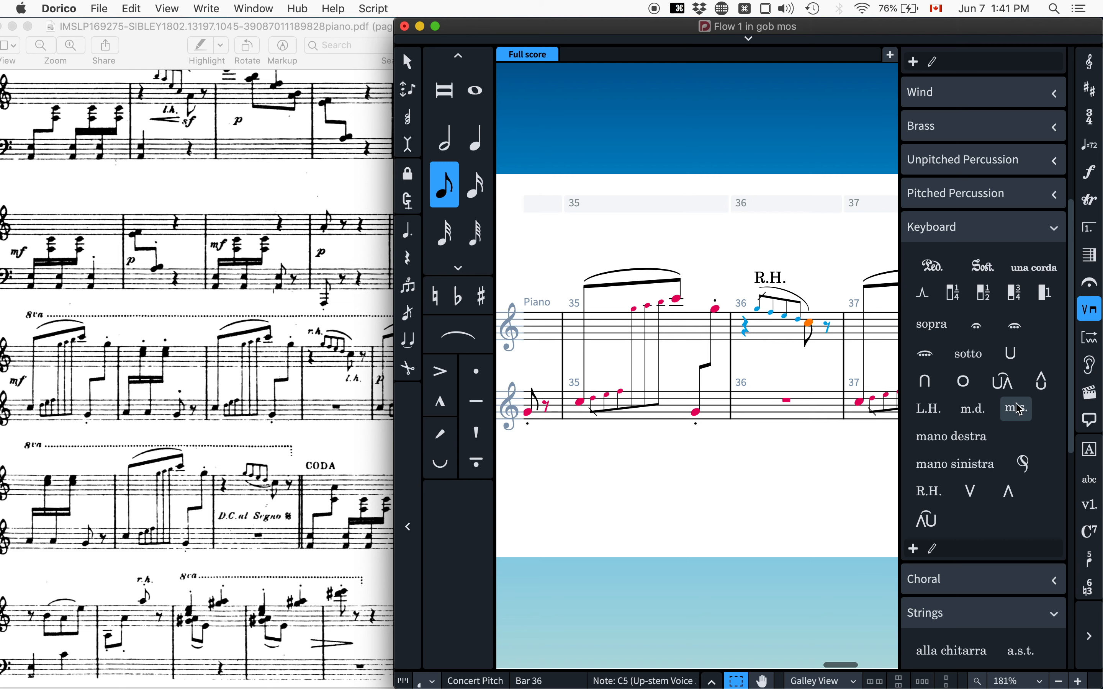
{"action": "left_click", "coordinate": [930, 409]}
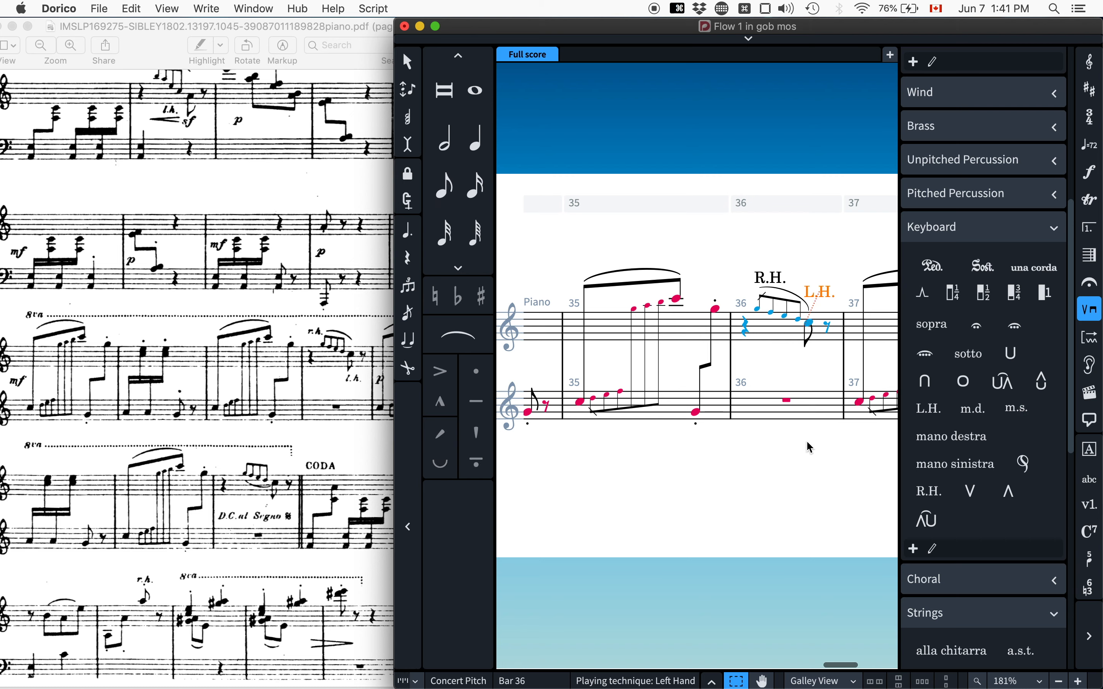
{"action": "scroll", "coordinate": [775, 287], "scroll_direction": "right", "scroll_amount": 3}
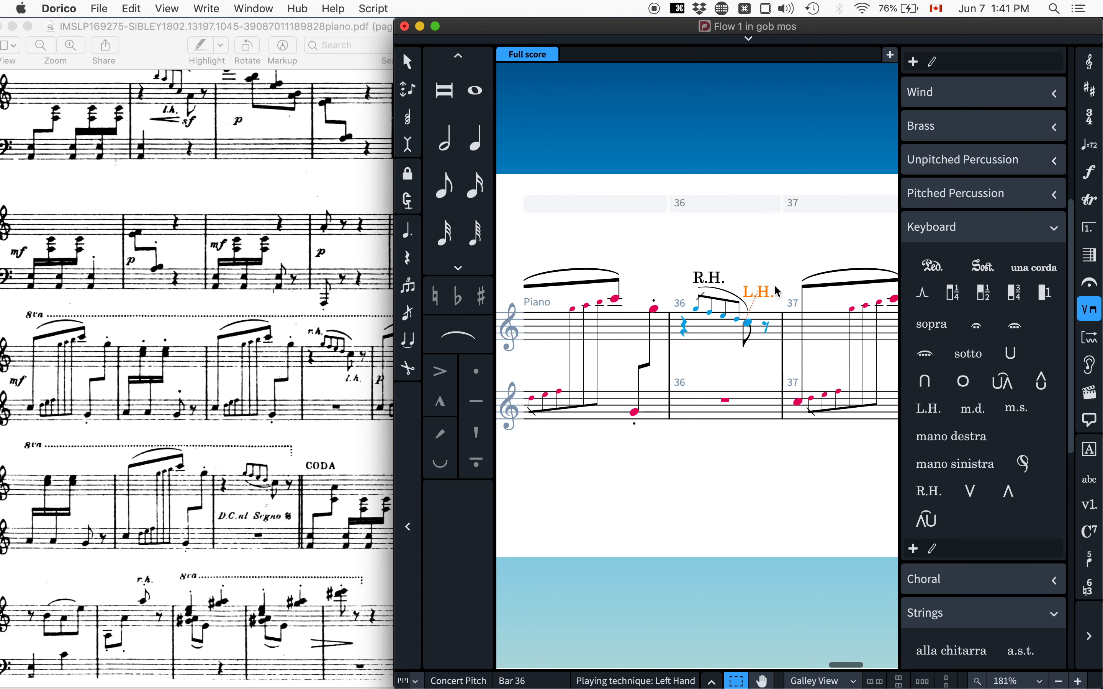
{"action": "left_click", "coordinate": [759, 294]}
{"action": "key", "text": "f"}
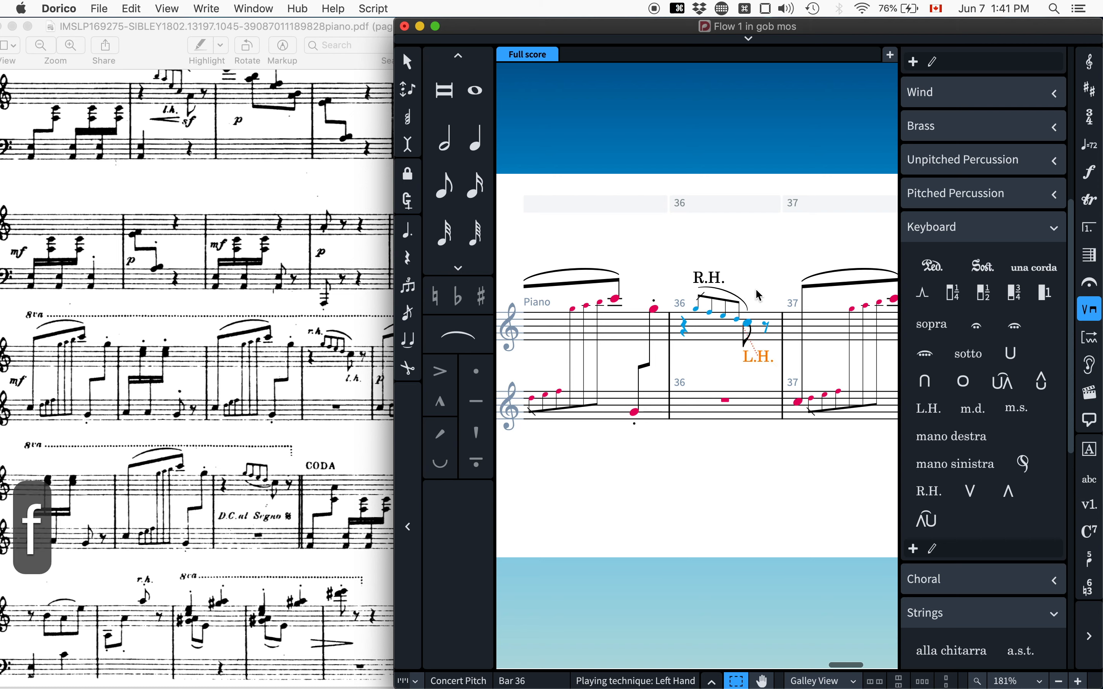
{"action": "left_click", "coordinate": [779, 279]}
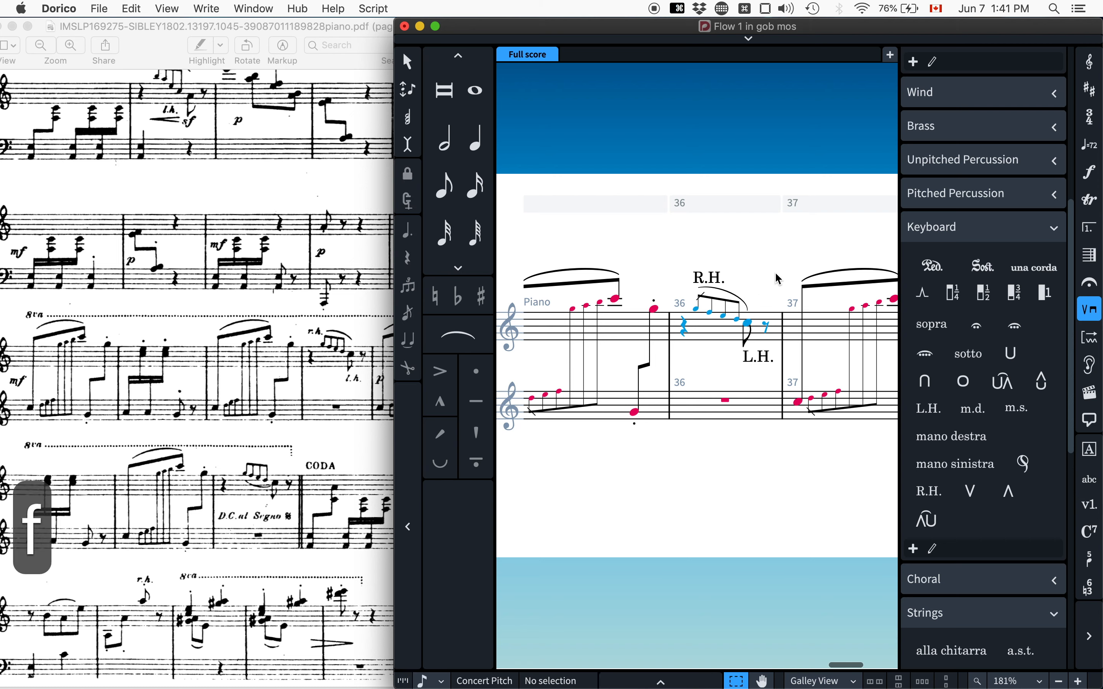
Delete the R.H. and L.H. markings from bar 36.
{"action": "left_click", "coordinate": [710, 277]}
{"action": "scroll", "coordinate": [710, 272], "scroll_direction": "down", "scroll_amount": 1}
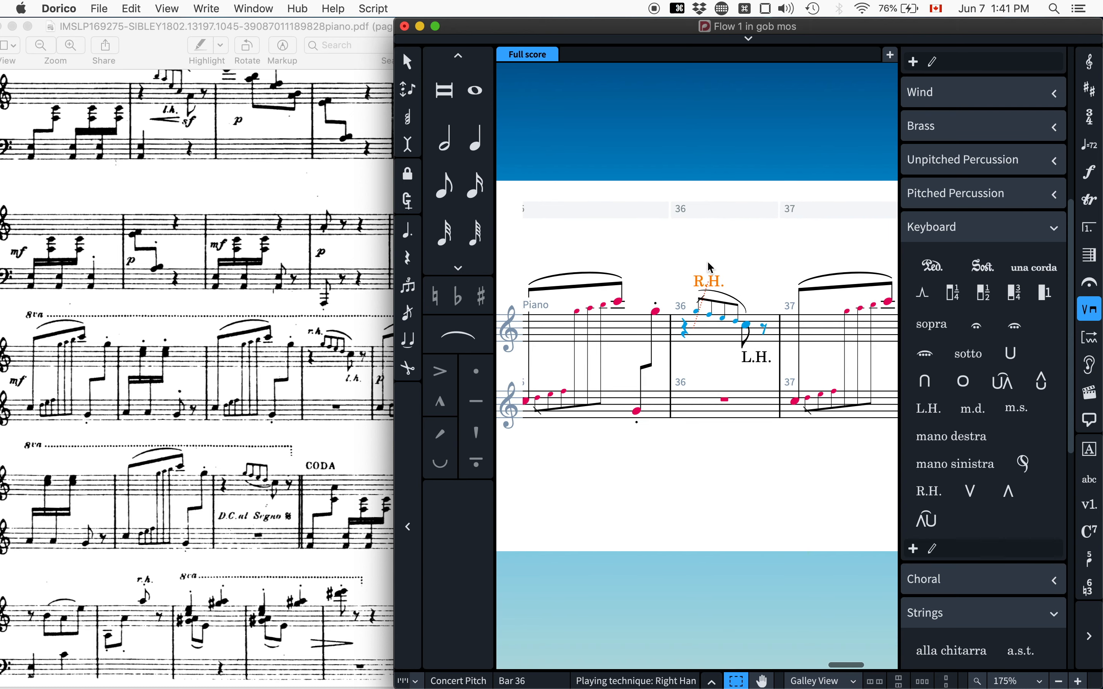
{"action": "scroll", "coordinate": [708, 263], "scroll_direction": "up", "scroll_amount": 1}
{"action": "key", "text": "BackSpace"}
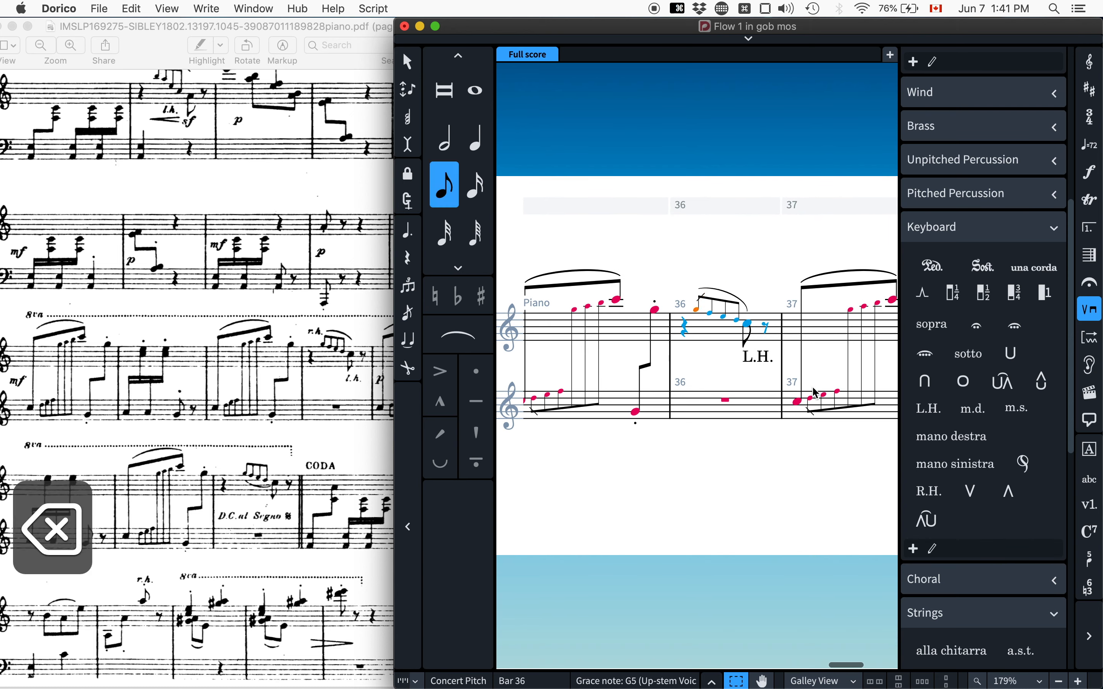
{"action": "left_click", "coordinate": [760, 358]}
{"action": "key", "text": "BackSpace"}
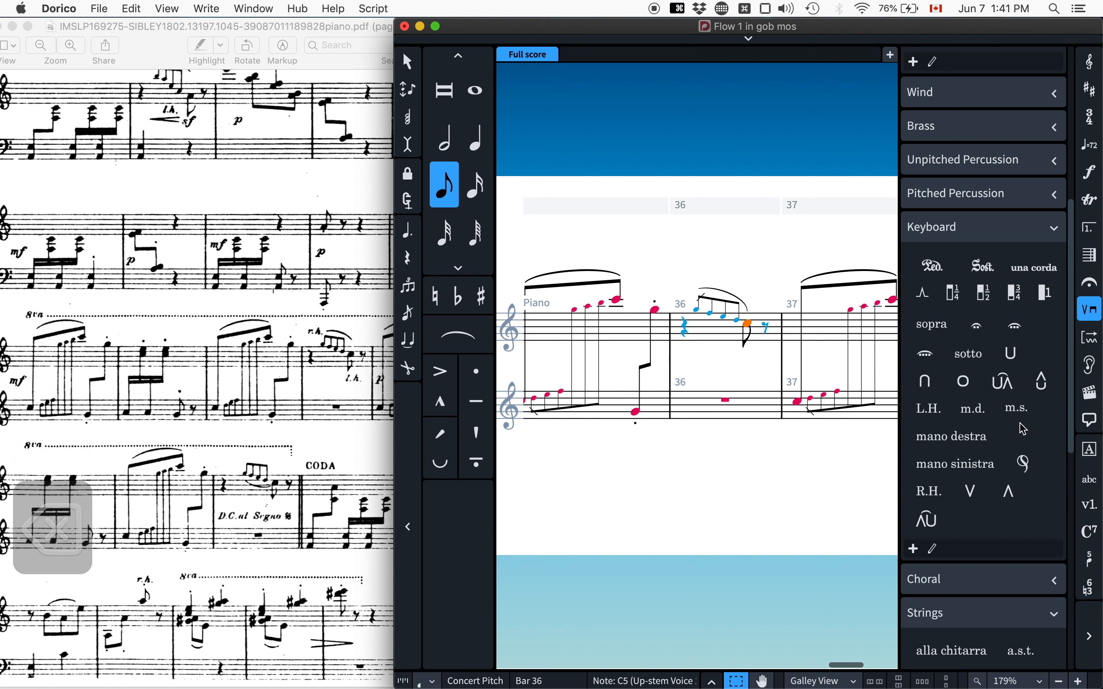
Mark the C5 in bar 36 with m.s. instead of m.d. and flip the marking below the staff.
{"action": "left_click", "coordinate": [973, 413]}
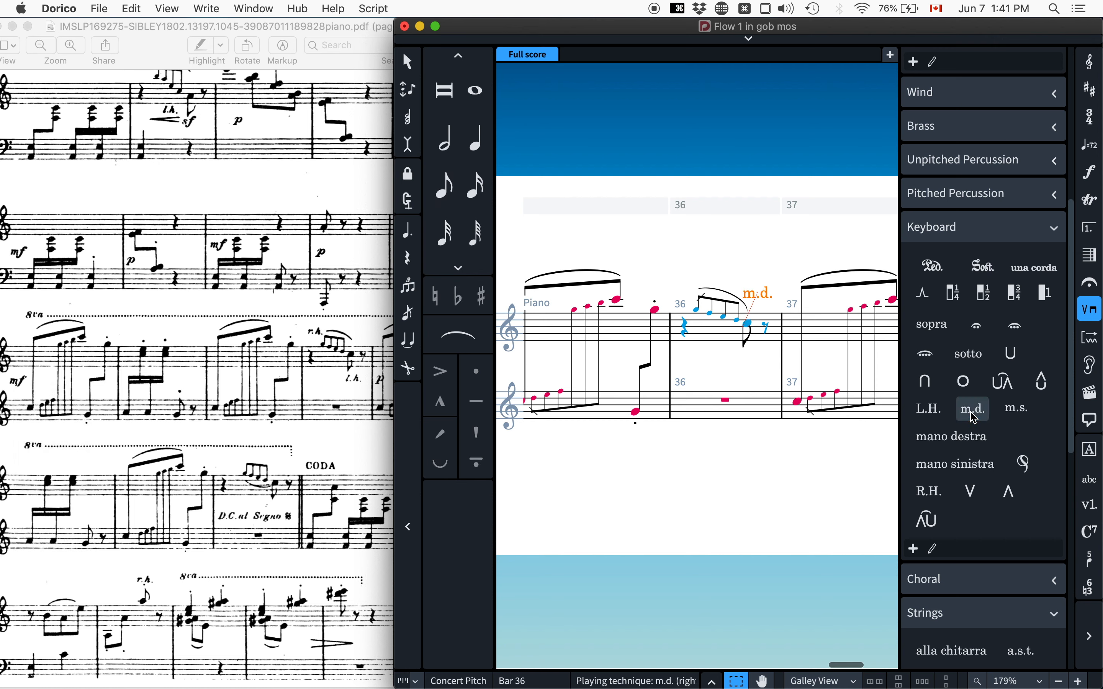
{"action": "key", "text": "super+z"}
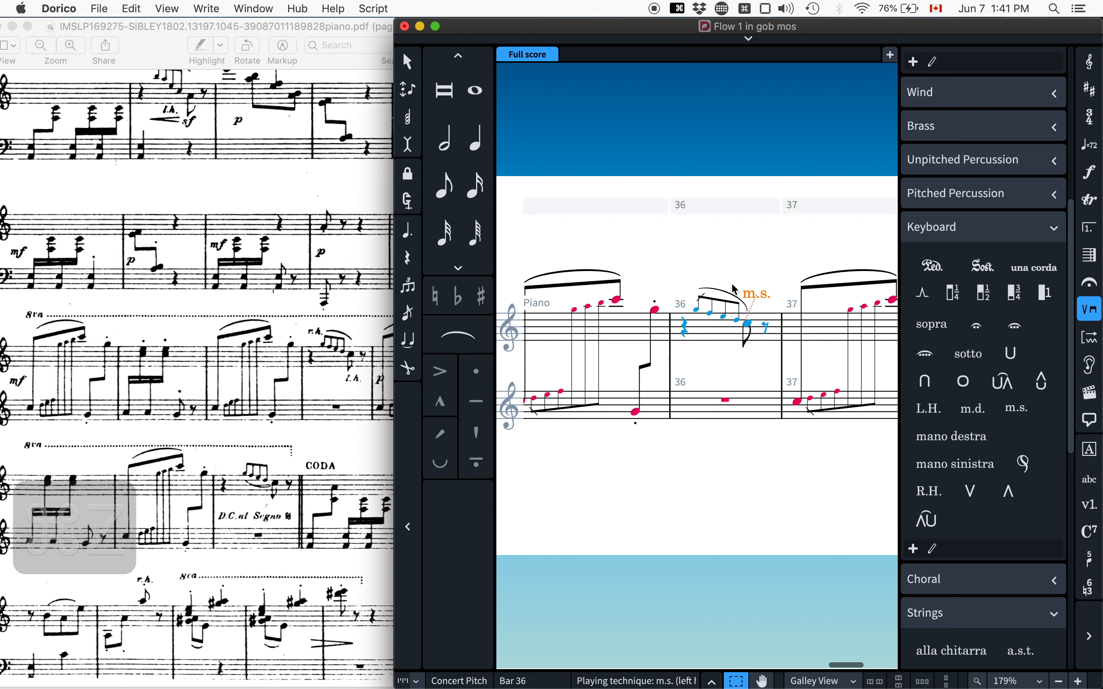
{"action": "key", "text": "f"}
Add an m.d. playing technique to the first grace note of bar 36 and deselect it.
{"action": "left_click", "coordinate": [699, 311]}
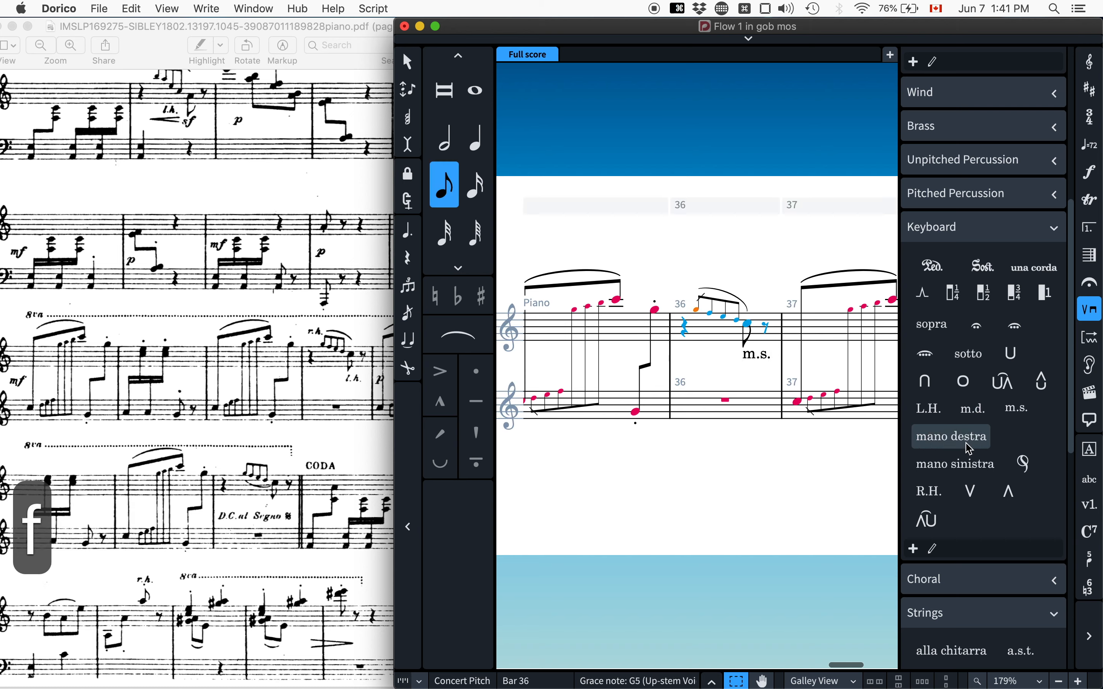
{"action": "left_click", "coordinate": [962, 417]}
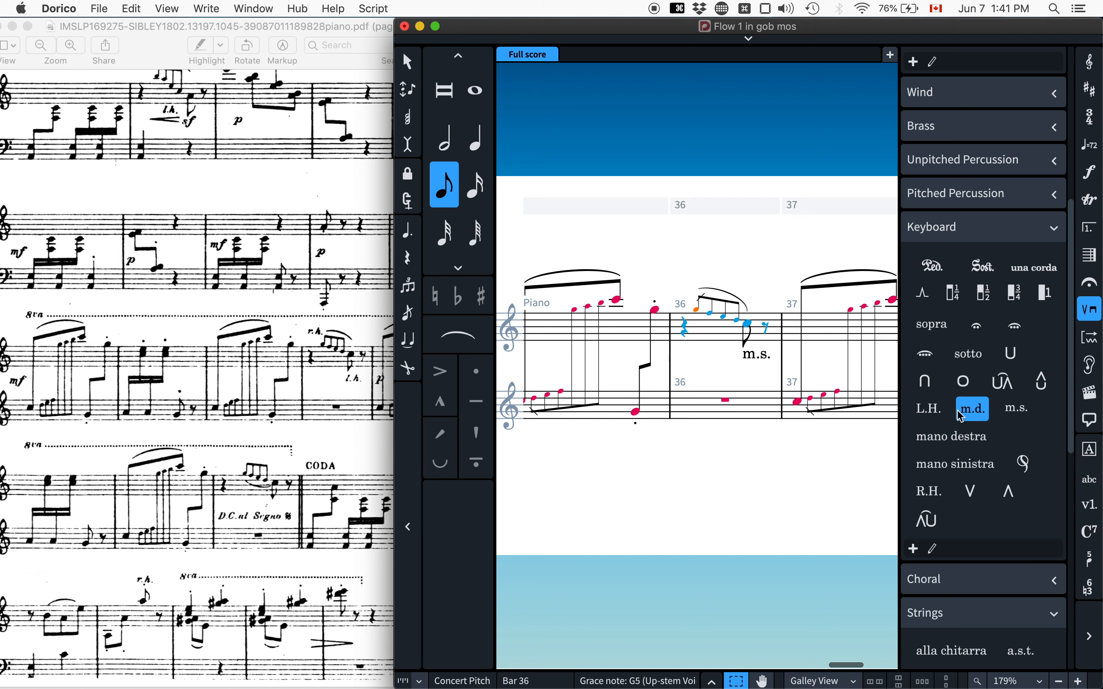
{"action": "key", "text": "Escape"}
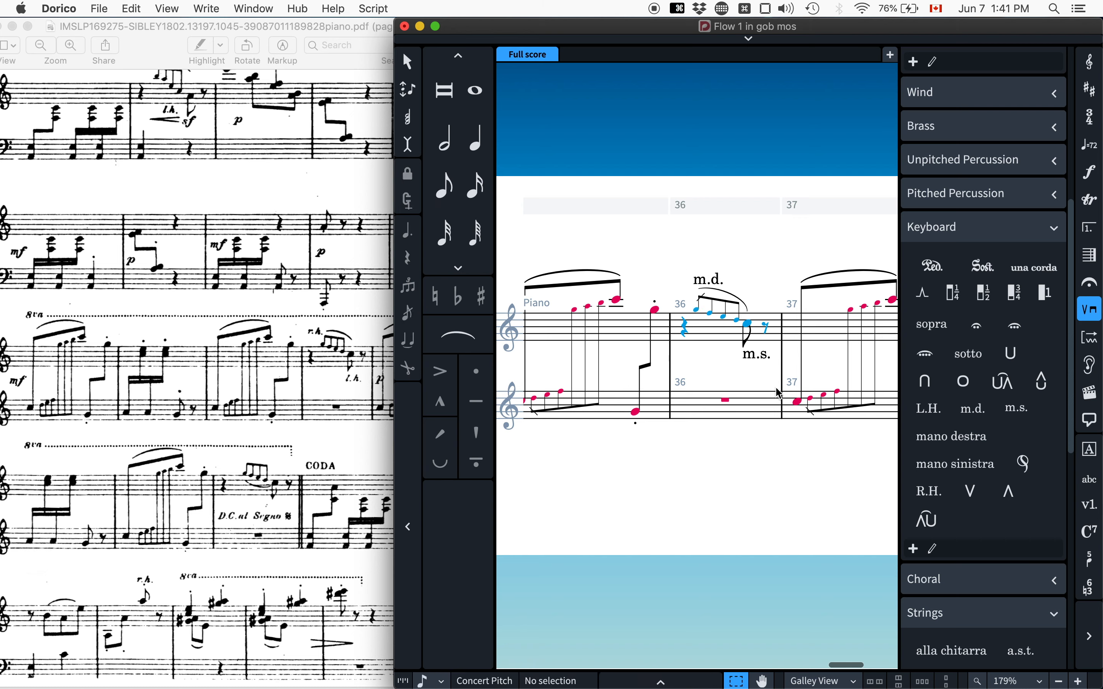
Delete the m.d. and m.s. markings from bar 36.
{"action": "scroll", "coordinate": [750, 371], "scroll_direction": "down", "scroll_amount": 3}
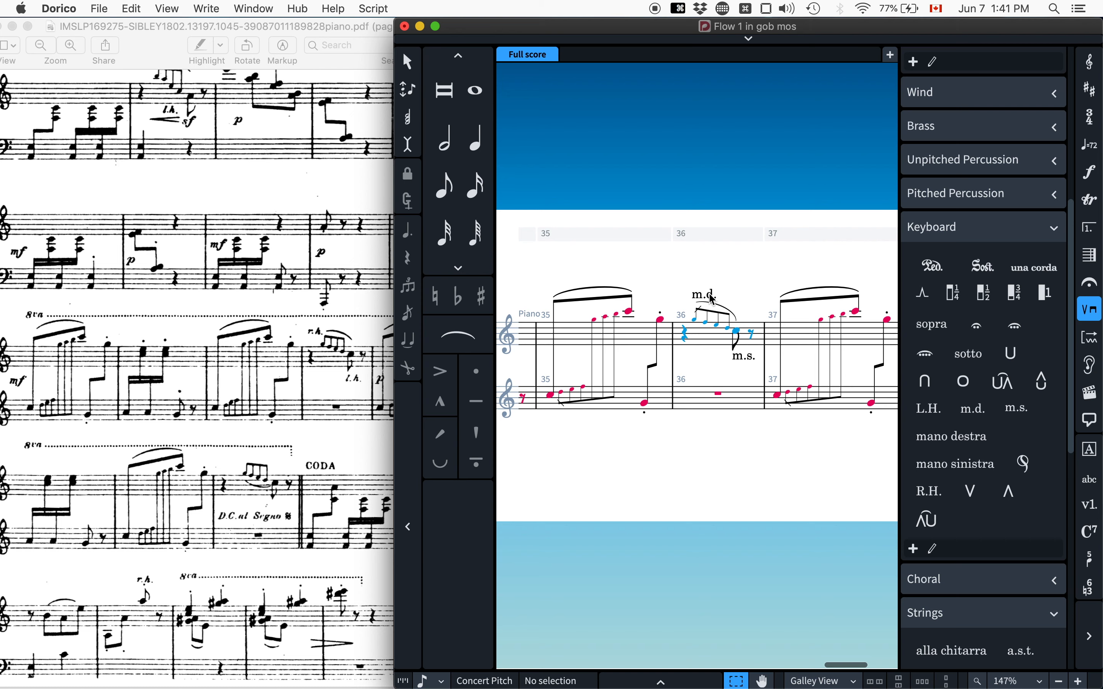
{"action": "left_click", "coordinate": [712, 297]}
{"action": "key", "text": "BackSpace"}
{"action": "left_click", "coordinate": [750, 358]}
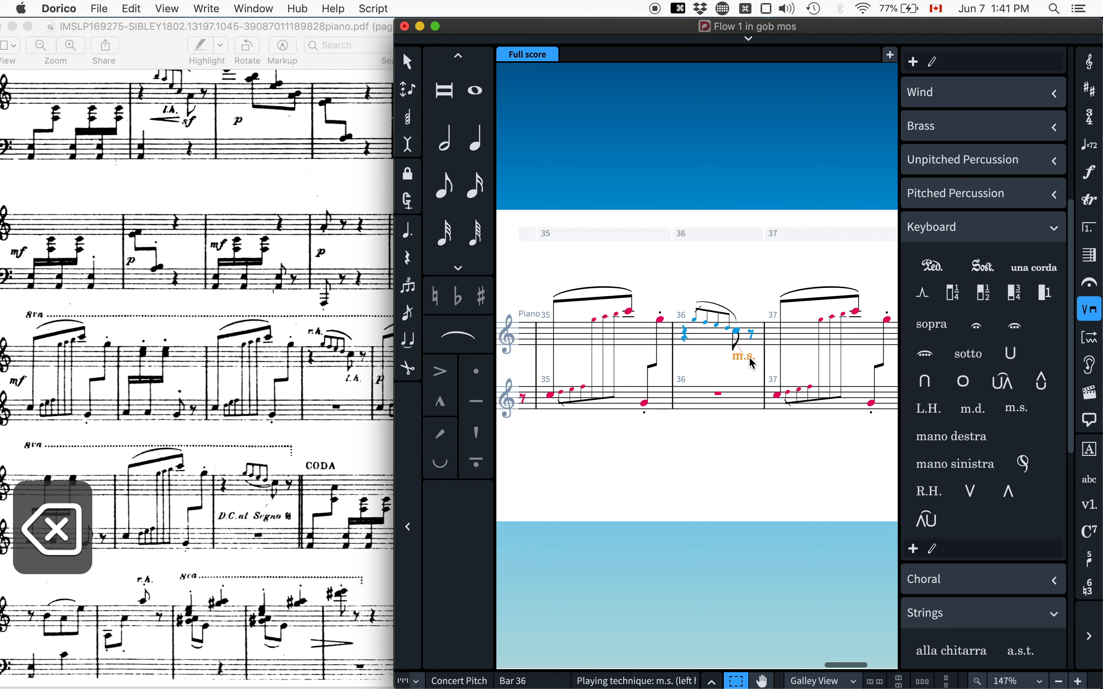
{"action": "key", "text": "BackSpace"}
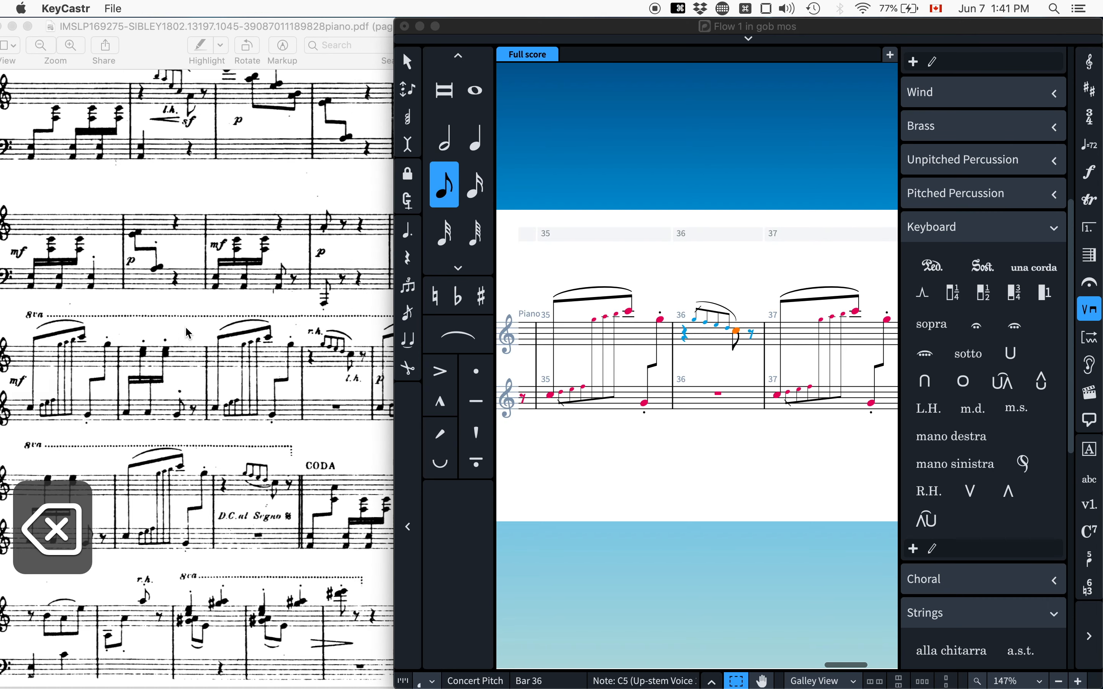
Check the dynamics in the source PDF and select the first note of bar 33 in the lower staff.
{"action": "left_click", "coordinate": [189, 334]}
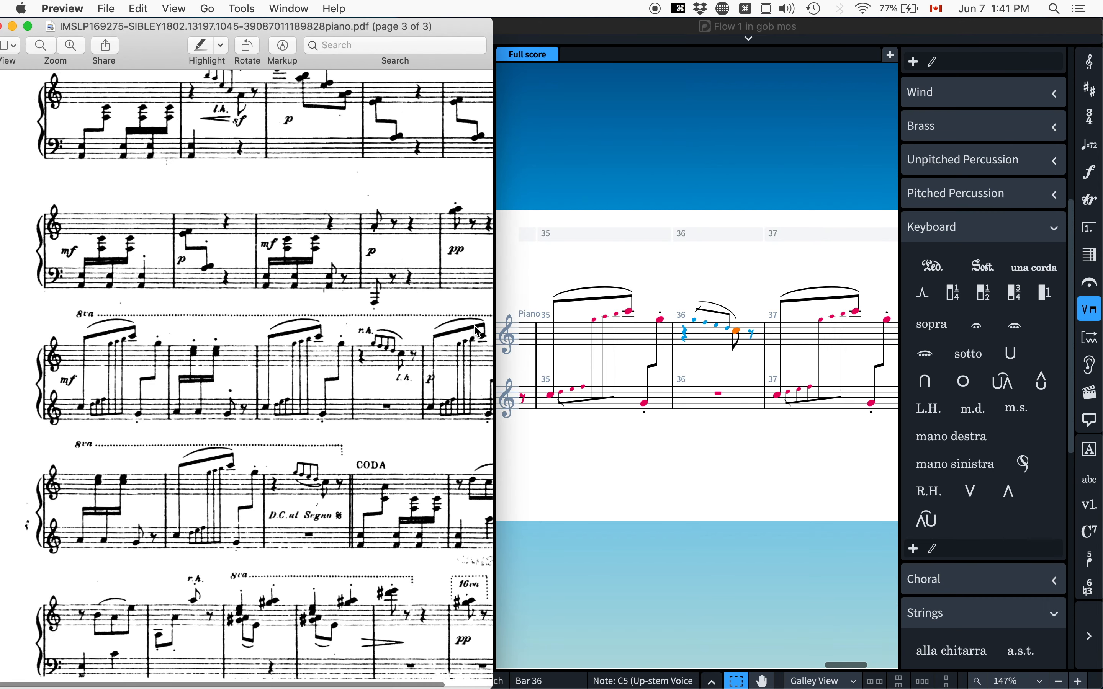
{"action": "scroll", "coordinate": [476, 330], "scroll_direction": "right", "scroll_amount": 3}
{"action": "scroll", "coordinate": [689, 331], "scroll_direction": "left", "scroll_amount": 10}
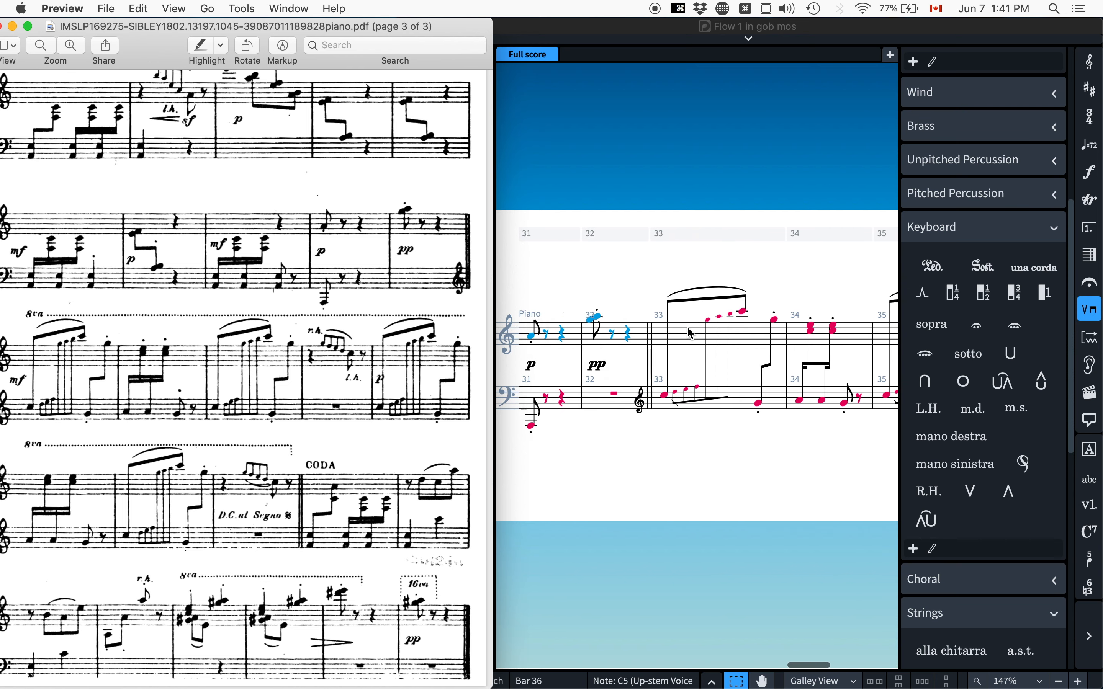
{"action": "scroll", "coordinate": [691, 334], "scroll_direction": "left", "scroll_amount": 1}
{"action": "left_click", "coordinate": [678, 404]}
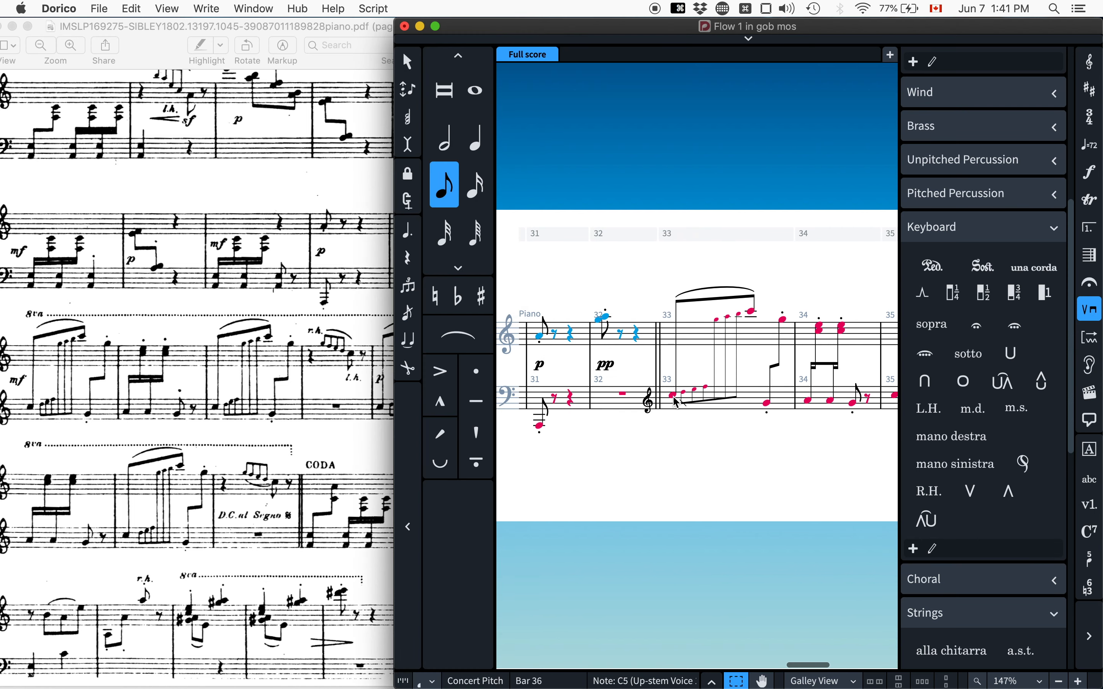
{"action": "key", "text": "shift+d"}
{"action": "type", "text": "mf"}
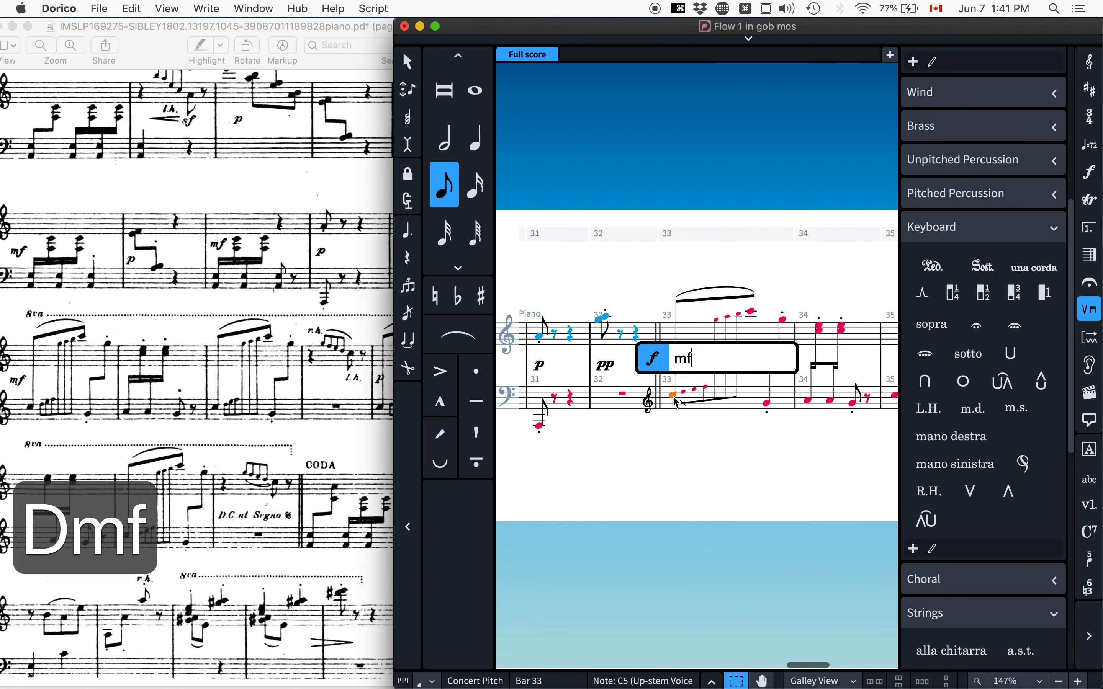
{"action": "key", "text": "BackSpace"}
{"action": "key", "text": "BackSpace"}
{"action": "key", "text": "BackSpace"}
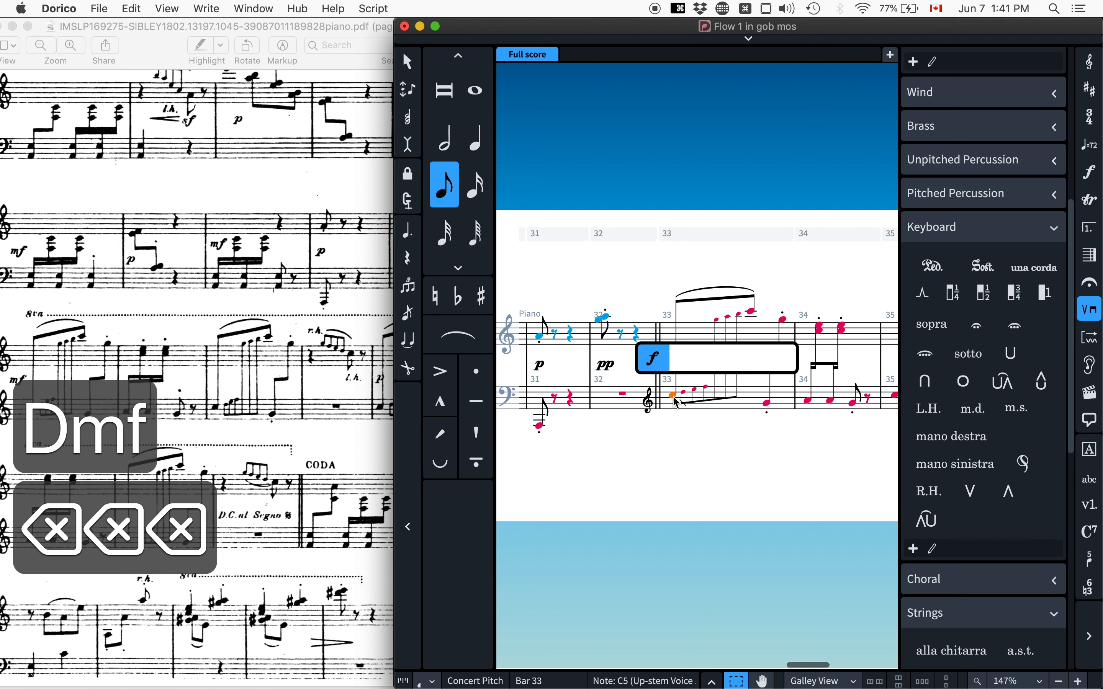
{"action": "key", "text": "Escape"}
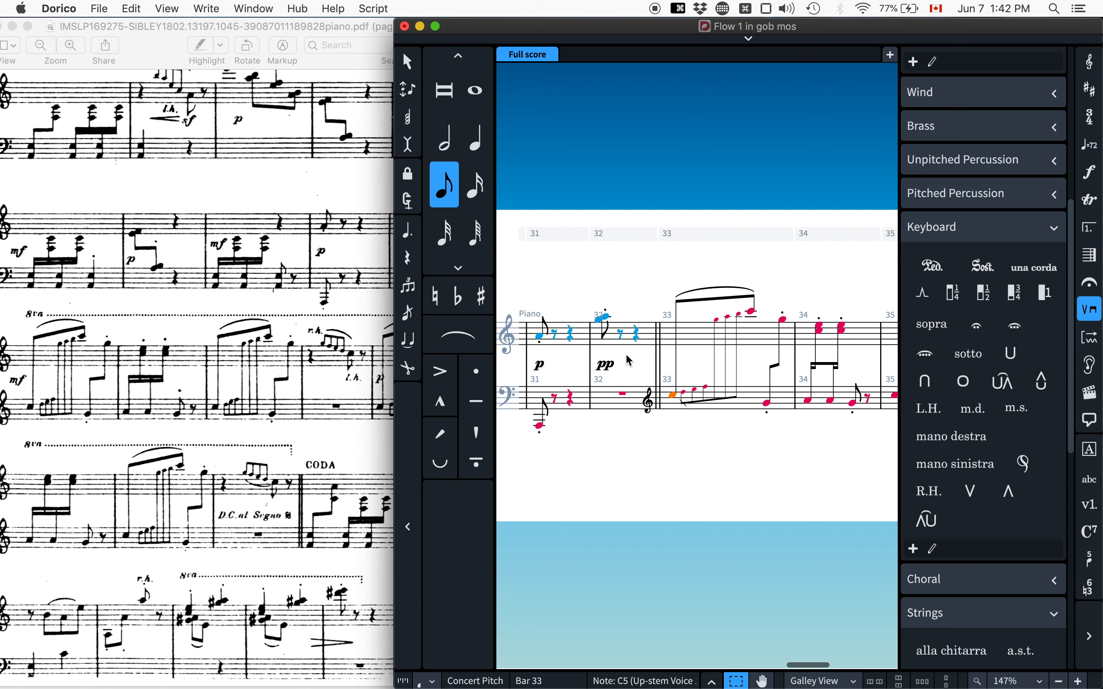
Add an mf dynamic at the first lower-staff note of bar 33 and flip it above that staff.
{"action": "key", "text": "shift+d"}
{"action": "type", "text": "mf"}
{"action": "key", "text": "Return"}
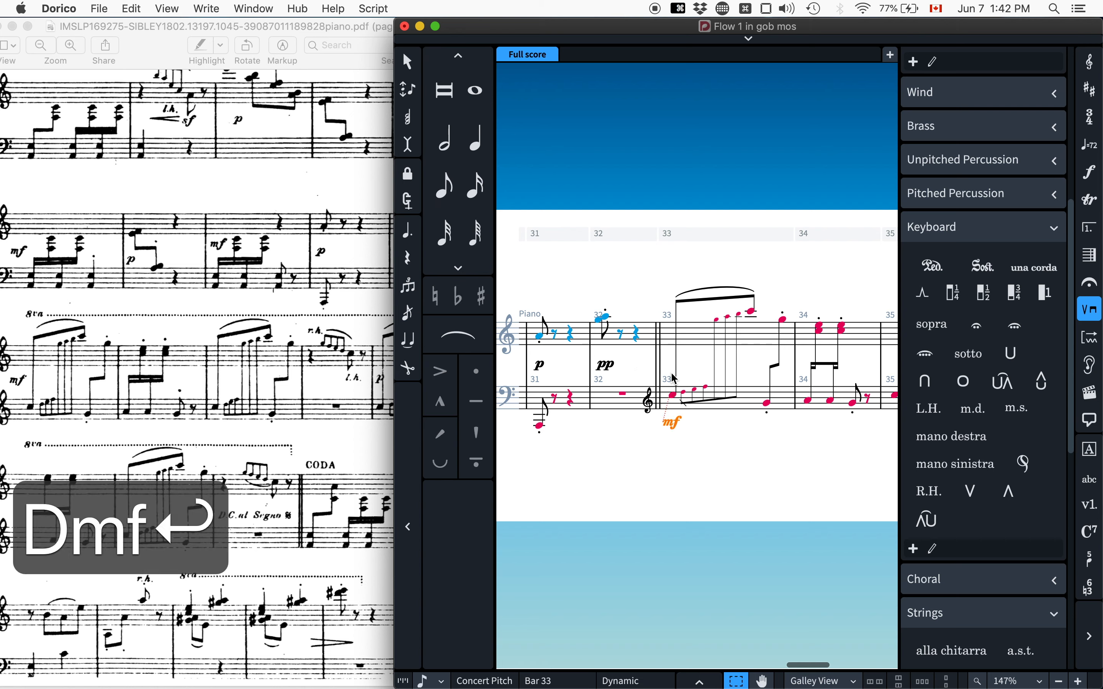
{"action": "key", "text": "f"}
{"action": "left_click", "coordinate": [707, 332]}
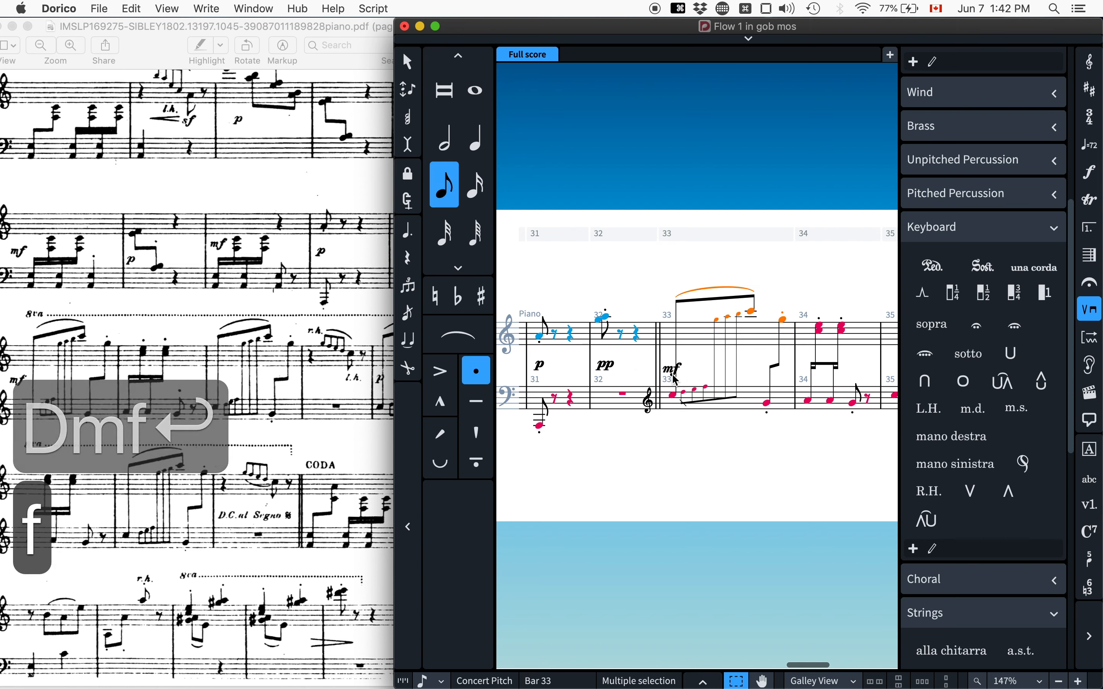
Add a p dynamic at the first lower-staff note of bar 37.
{"action": "scroll", "coordinate": [684, 383], "scroll_direction": "right", "scroll_amount": 5}
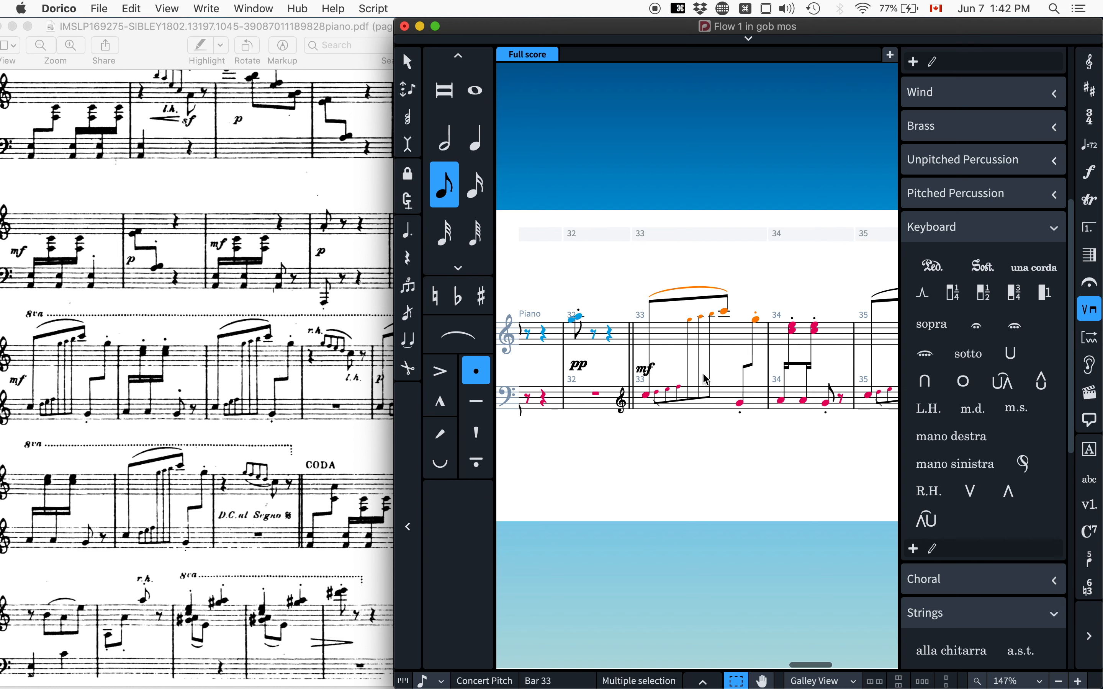
{"action": "scroll", "coordinate": [707, 379], "scroll_direction": "right", "scroll_amount": 5}
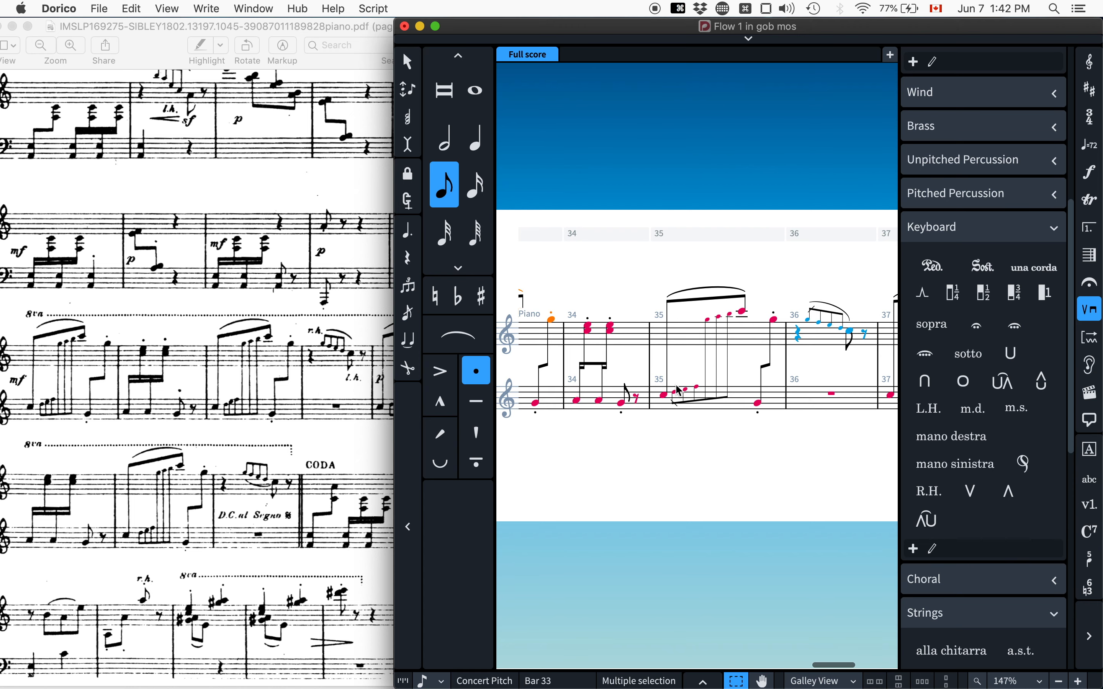
{"action": "scroll", "coordinate": [679, 390], "scroll_direction": "right", "scroll_amount": 5}
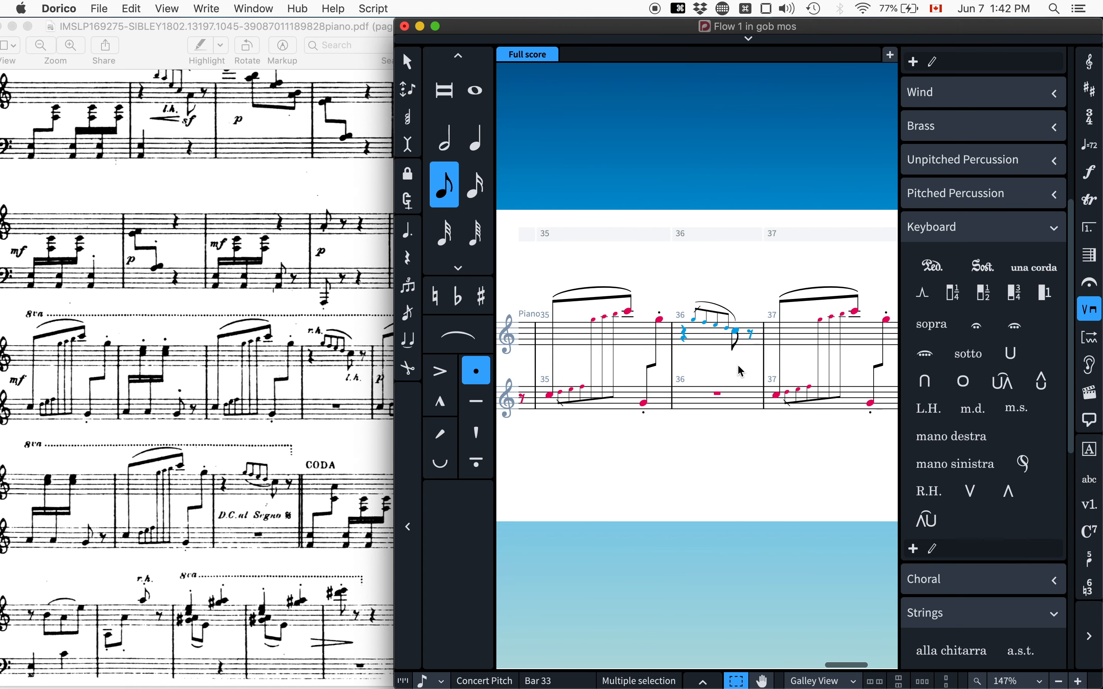
{"action": "left_click", "coordinate": [779, 397]}
{"action": "key", "text": "shift+d"}
{"action": "type", "text": "p"}
{"action": "key", "text": "Return"}
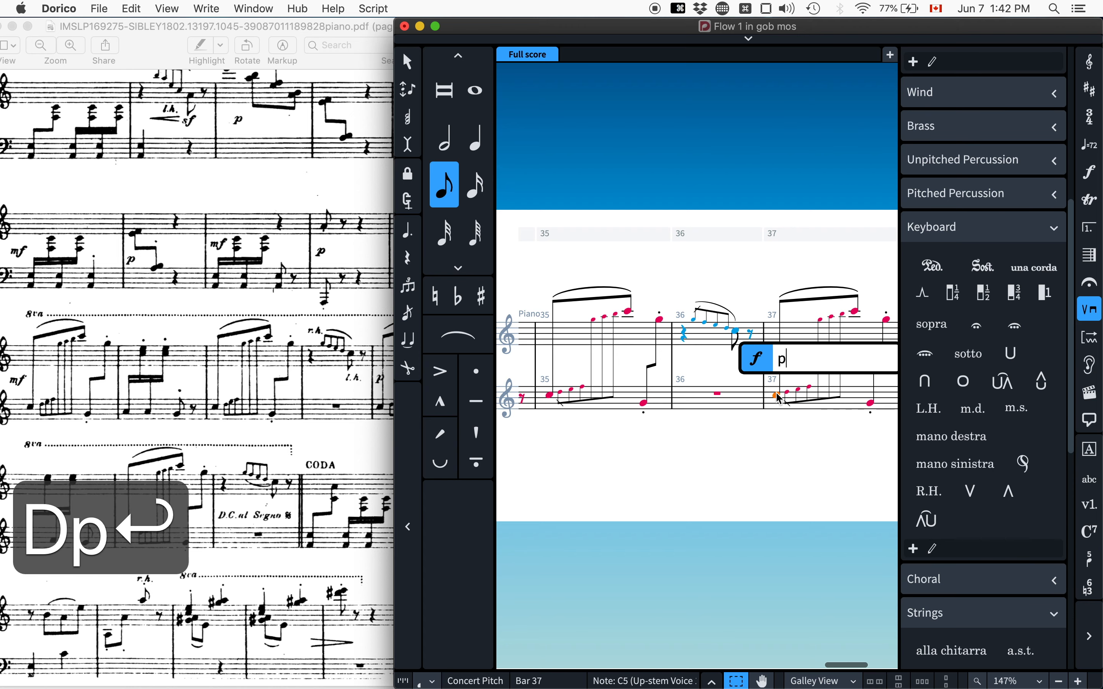
Flip the p dynamic at bar 37 above the lower staff and check the following bars in the source PDF.
{"action": "key", "text": "f"}
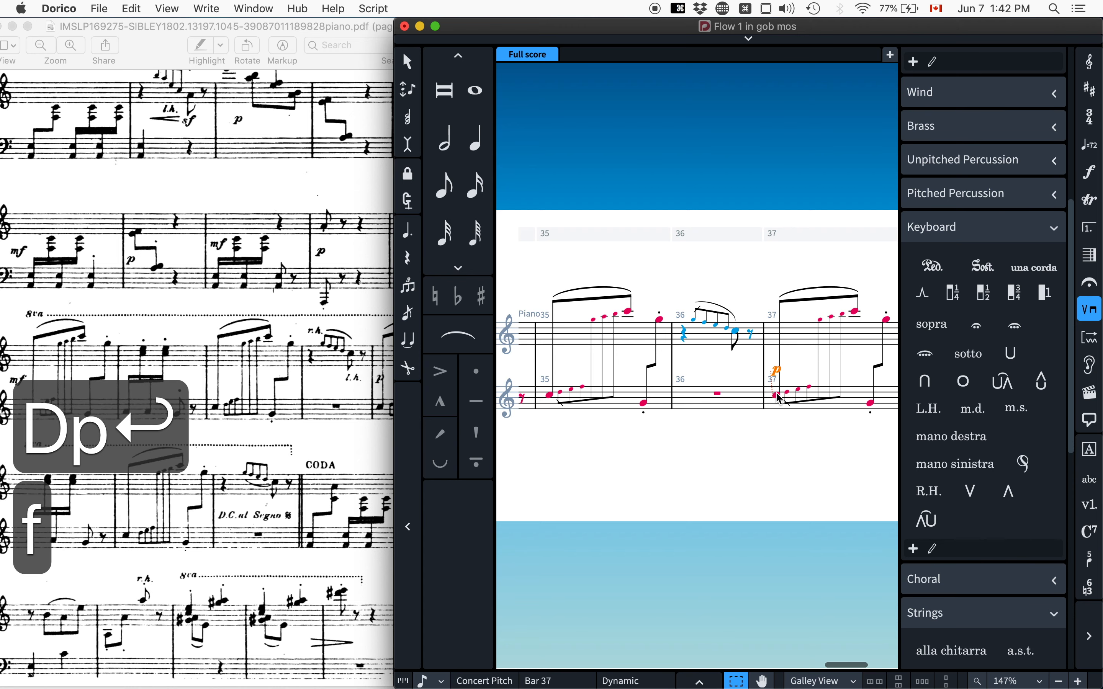
{"action": "left_click", "coordinate": [333, 383]}
{"action": "scroll", "coordinate": [264, 380], "scroll_direction": "left", "scroll_amount": 2}
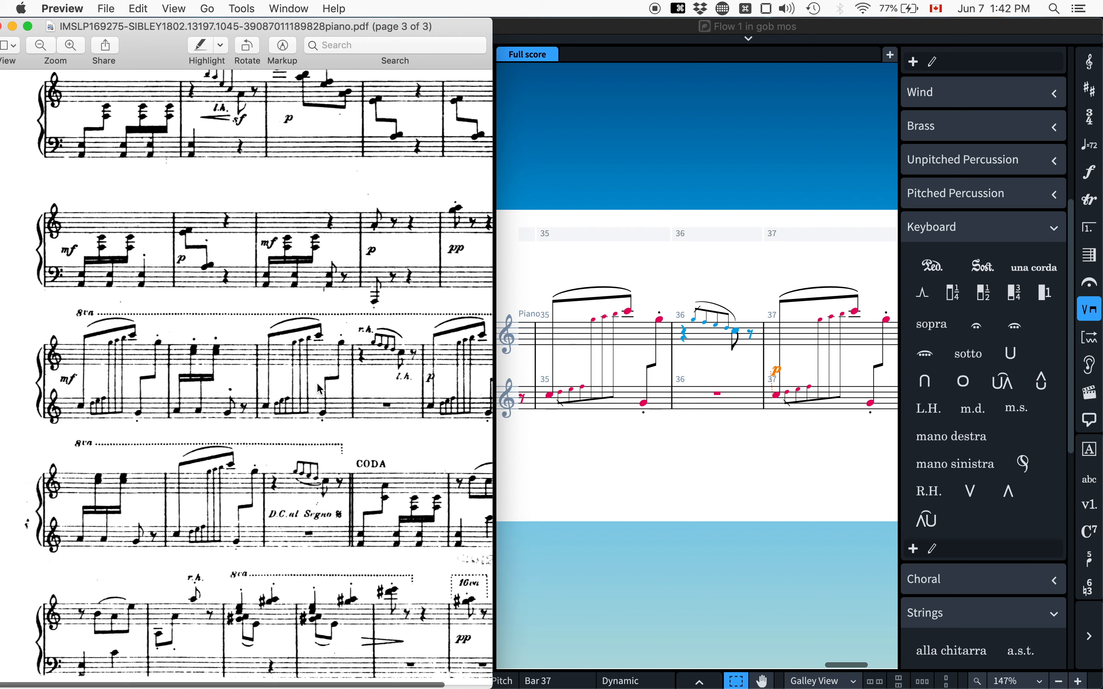
Copy the music of bar 34 from both staves and paste it into bar 38.
{"action": "scroll", "coordinate": [713, 377], "scroll_direction": "left", "scroll_amount": 5}
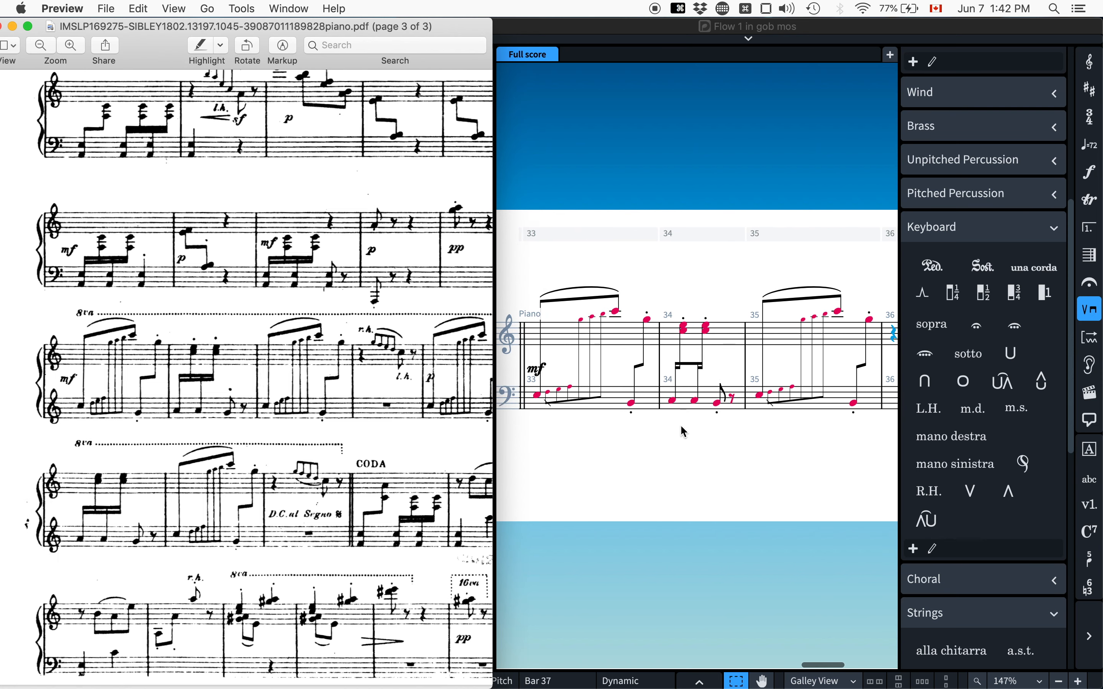
{"action": "left_click", "coordinate": [684, 404]}
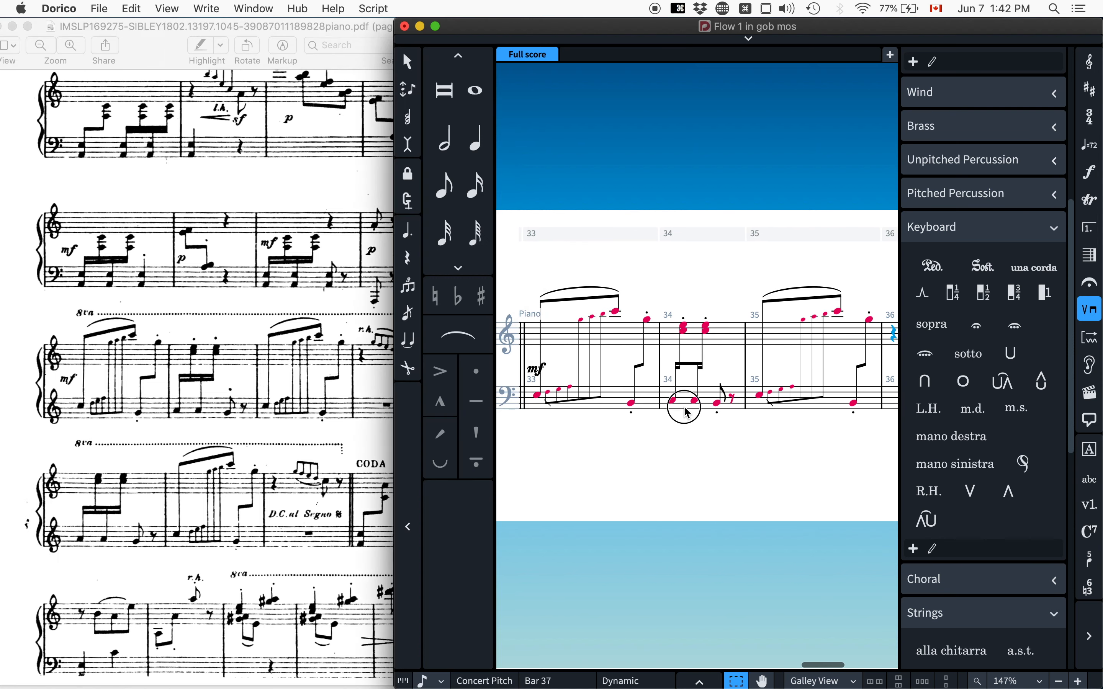
{"action": "left_click", "coordinate": [734, 337], "text": "shift"}
{"action": "key", "text": "super+c"}
{"action": "scroll", "coordinate": [734, 337], "scroll_direction": "right", "scroll_amount": 8}
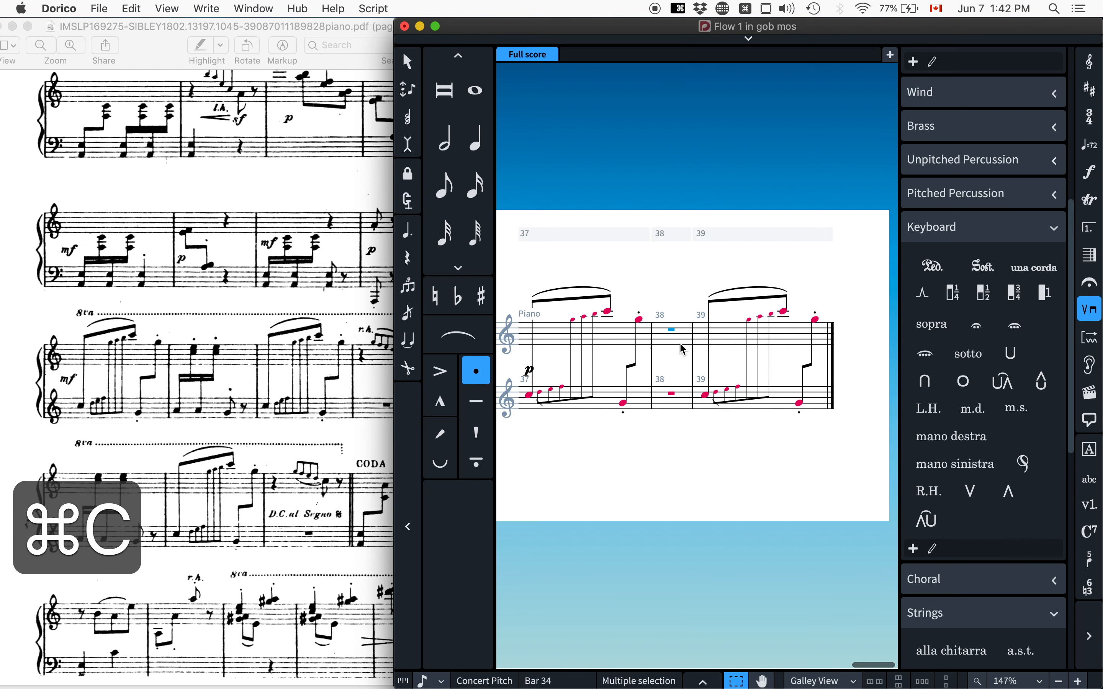
{"action": "left_click", "coordinate": [673, 329]}
{"action": "key", "text": "super+v"}
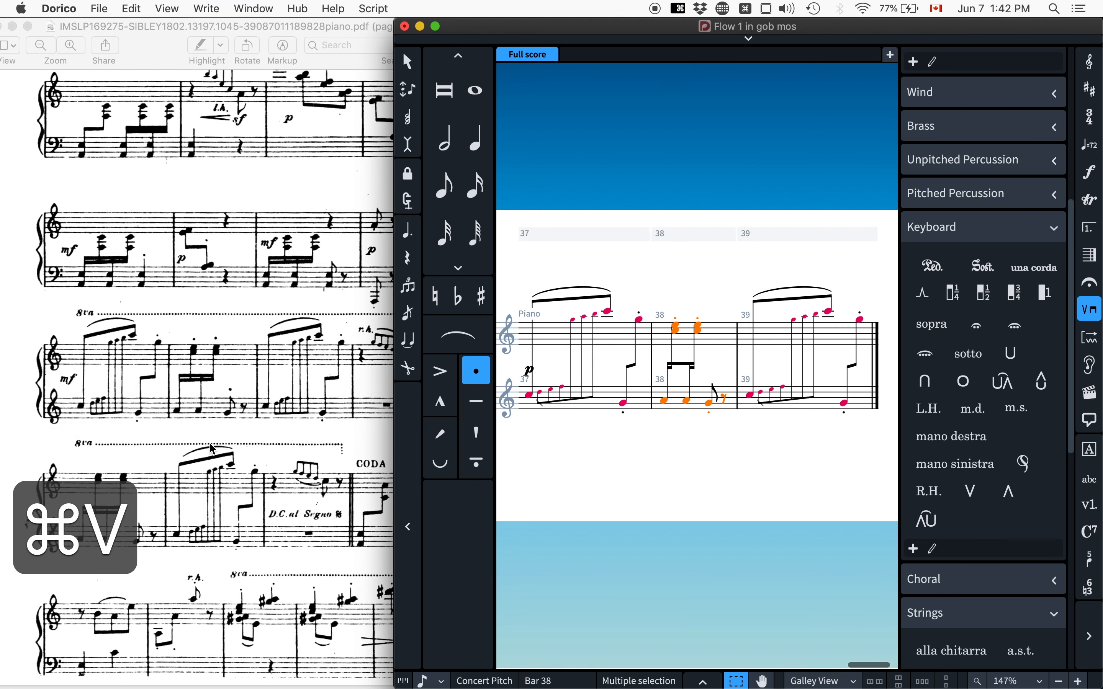
Check the source PDF and copy the upper-staff figure of bar 36, including its rests and slur.
{"action": "left_click", "coordinate": [213, 449]}
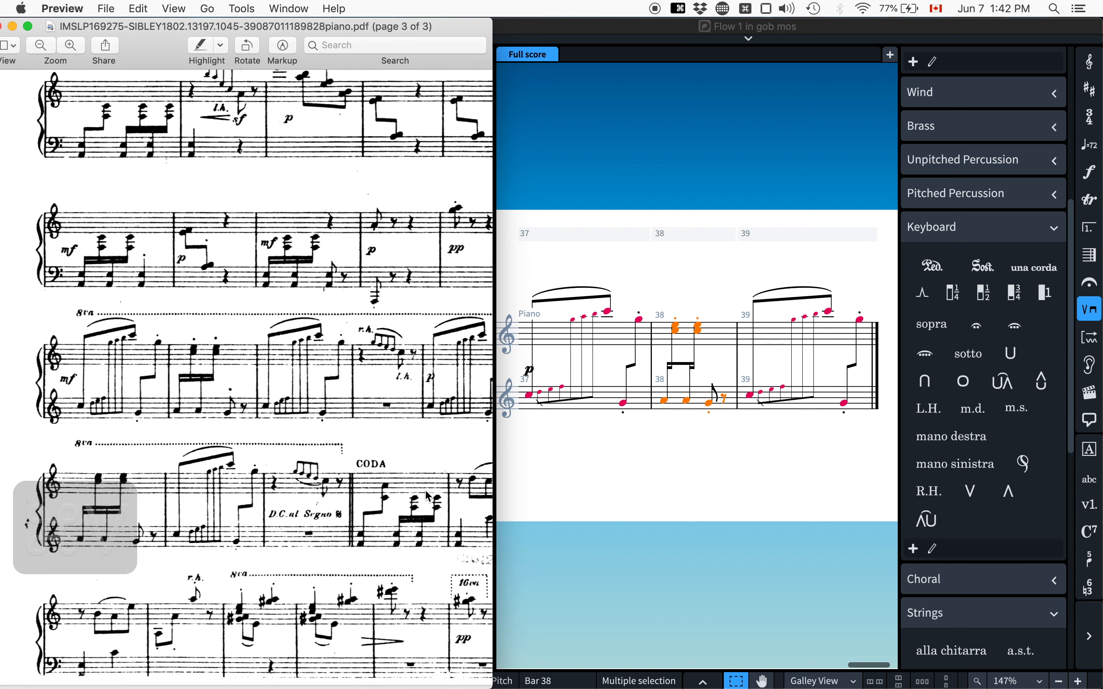
{"action": "left_click", "coordinate": [610, 450]}
{"action": "scroll", "coordinate": [610, 450], "scroll_direction": "left", "scroll_amount": 5}
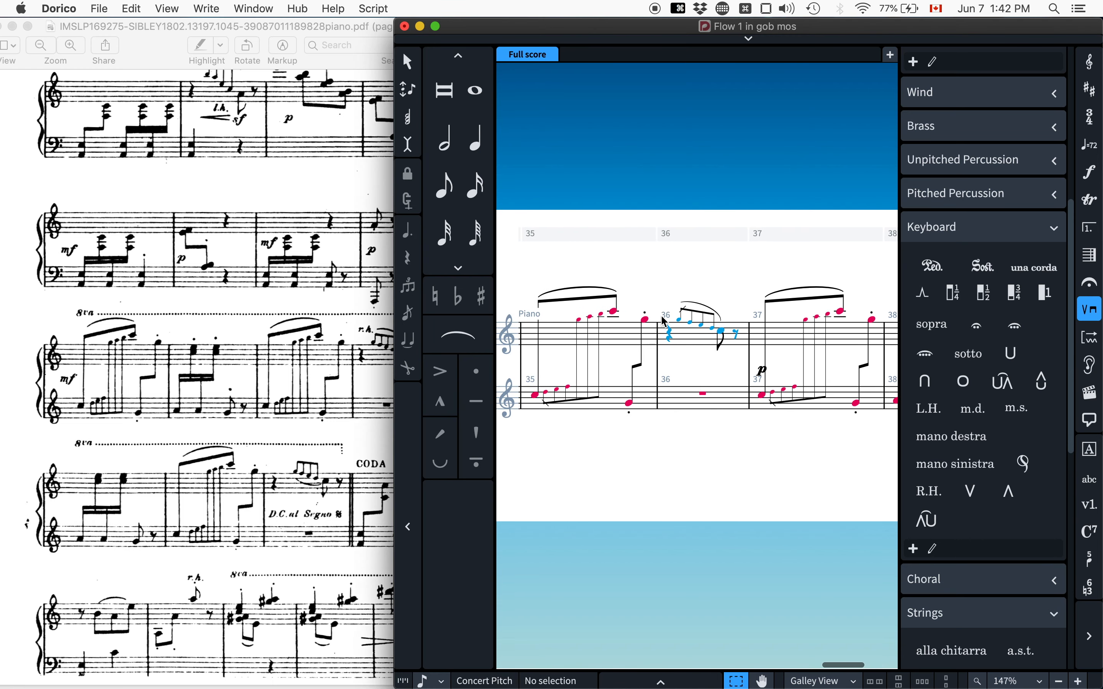
{"action": "left_click", "coordinate": [691, 343]}
{"action": "key", "text": "super+c"}
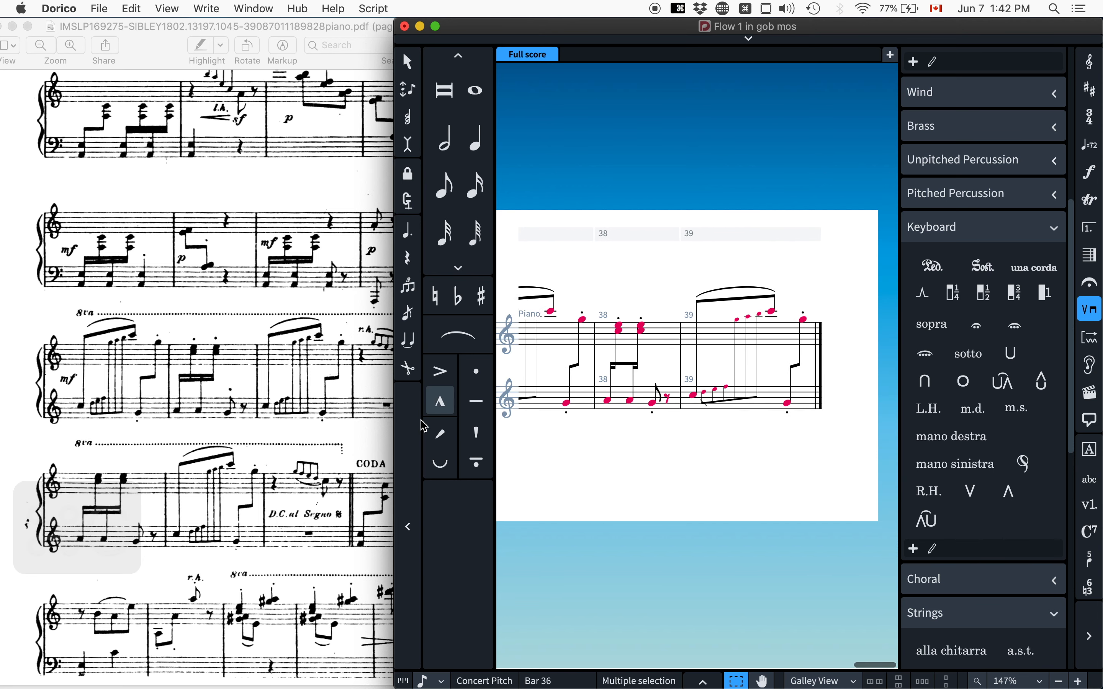
Add 10 empty bars at the end of the flow after bar 39.
{"action": "left_click", "coordinate": [820, 369]}
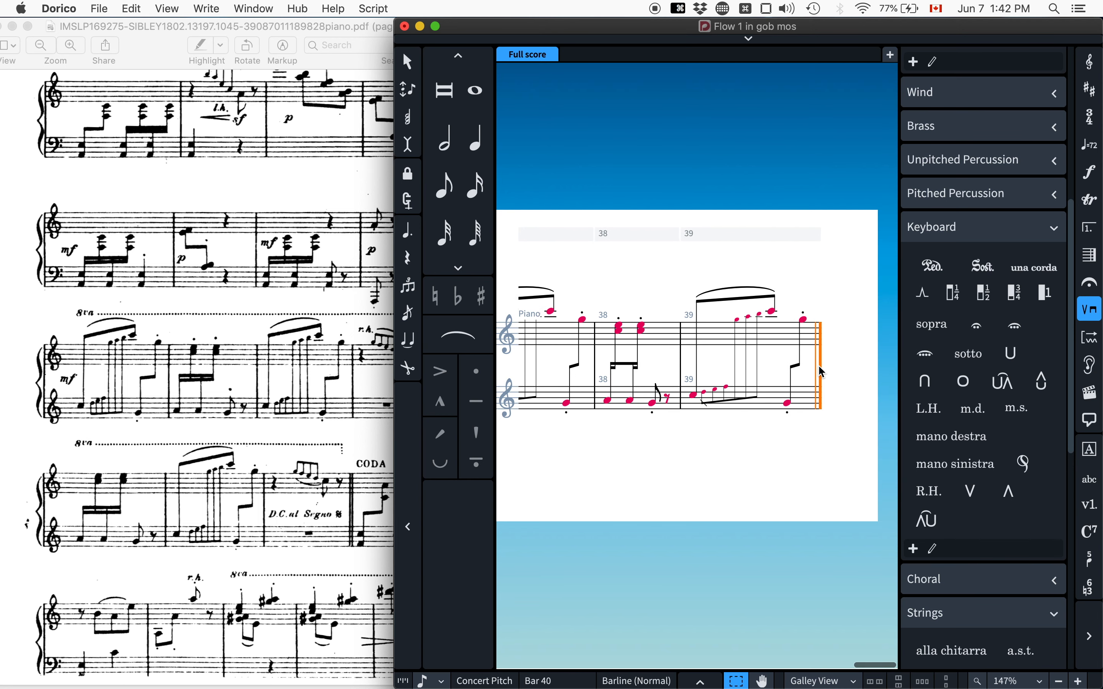
{"action": "key", "text": "shift+b"}
{"action": "type", "text": "10"}
{"action": "key", "text": "Return"}
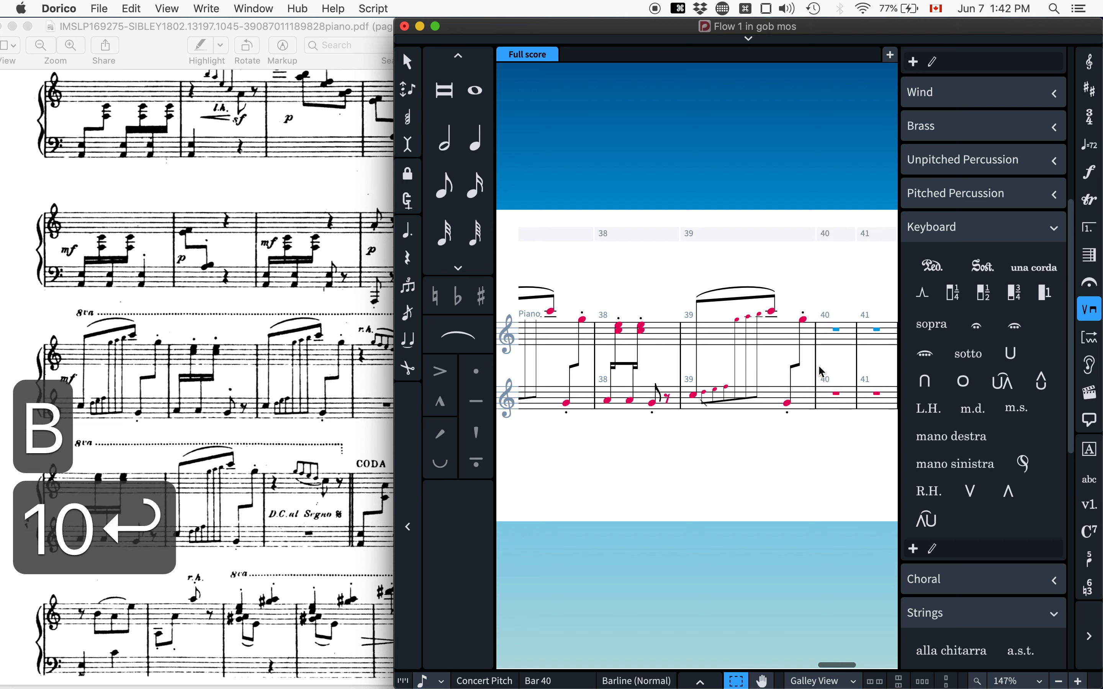
Paste the copied bar 36 figure into the upper staff of bar 40.
{"action": "left_click", "coordinate": [836, 351]}
{"action": "key", "text": "super+v"}
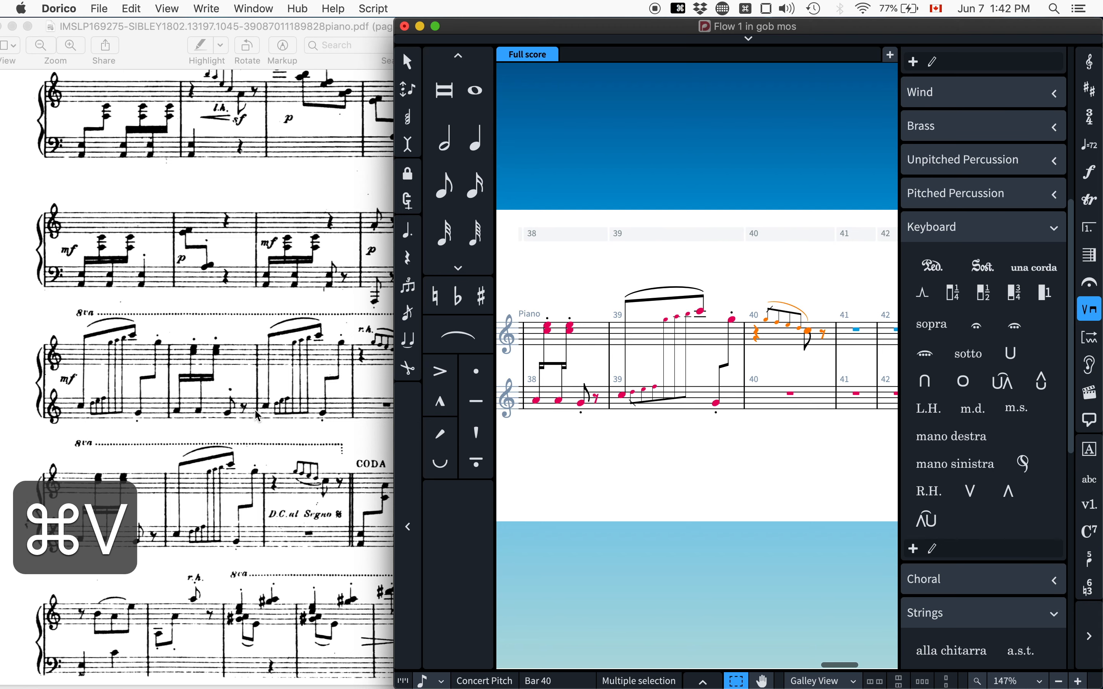
Change the barline between bars 40 and 41 to a double barline.
{"action": "scroll", "coordinate": [254, 424], "scroll_direction": "right", "scroll_amount": 3}
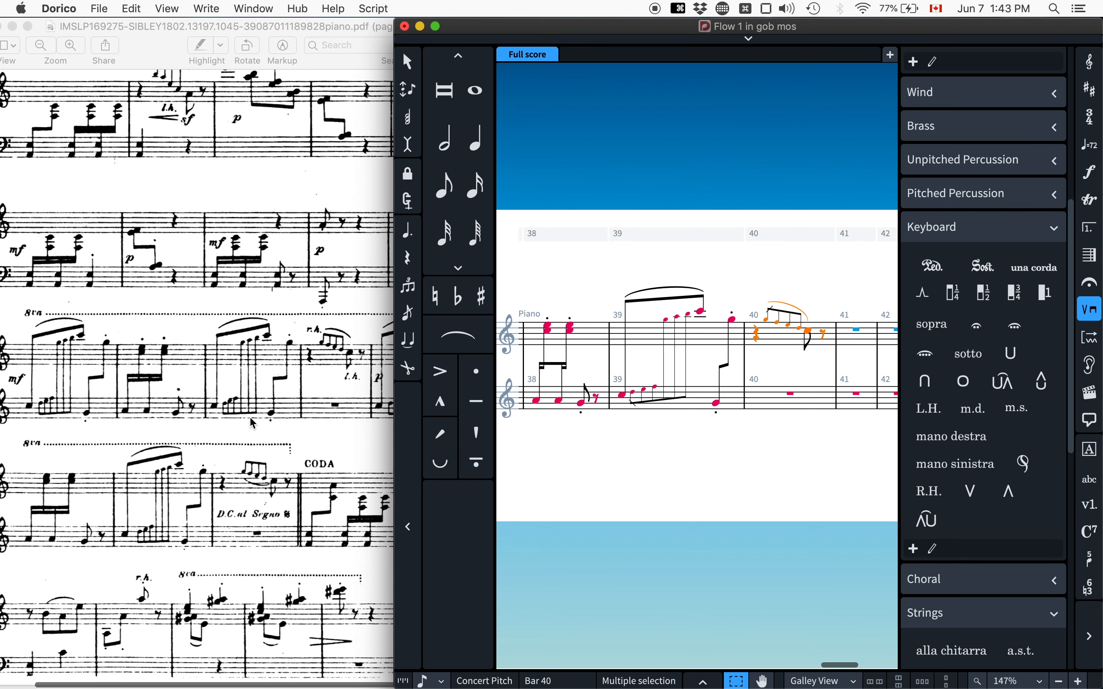
{"action": "left_click", "coordinate": [837, 371]}
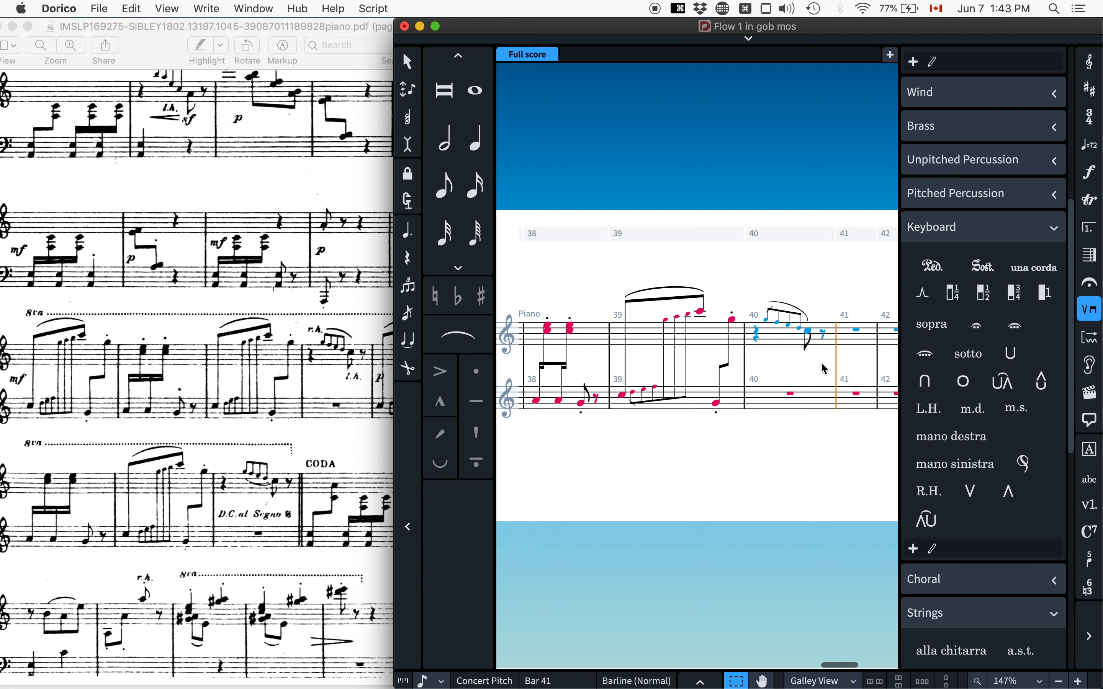
{"action": "key", "text": "shift+b"}
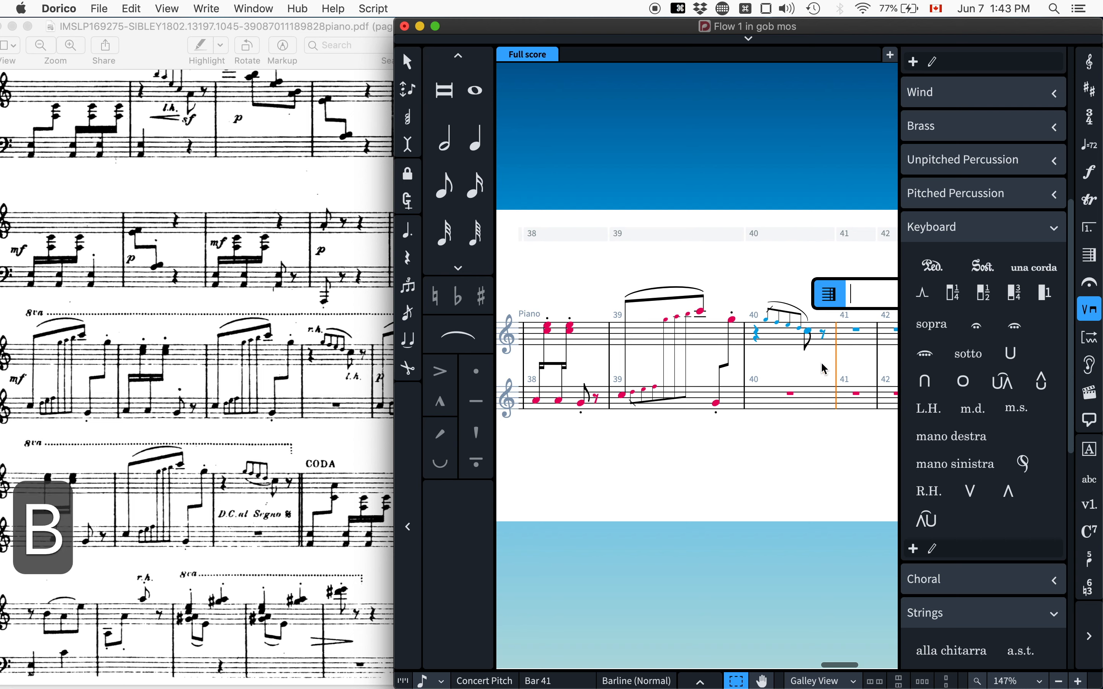
{"action": "type", "text": "||"}
{"action": "key", "text": "Return"}
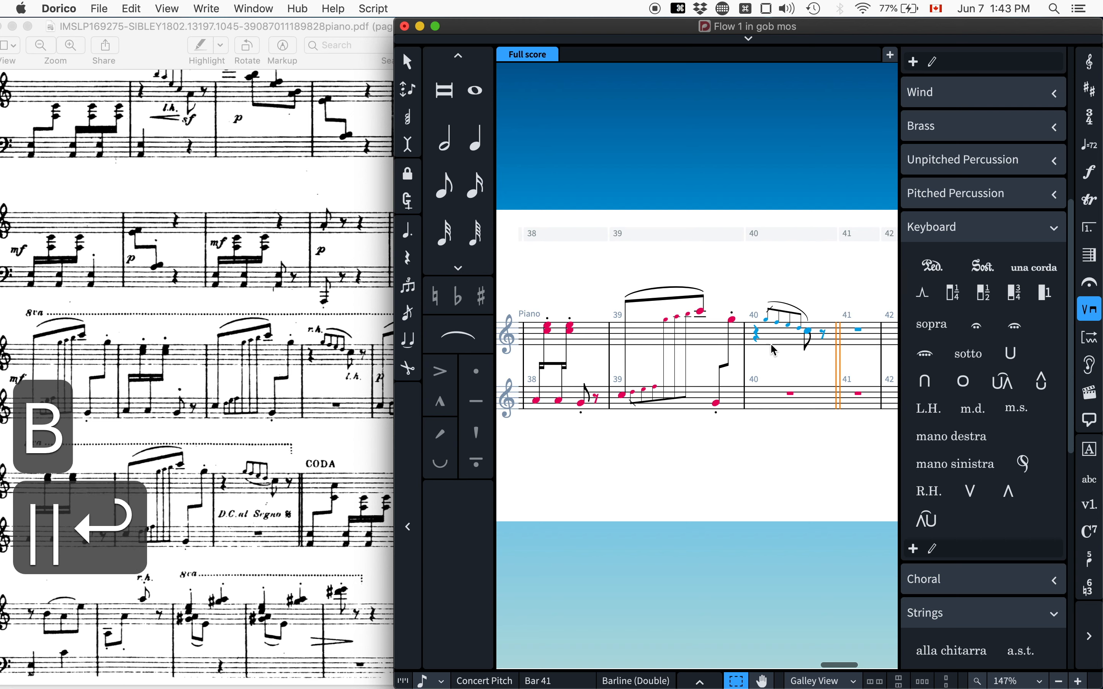
Add a Coda repeat section marker at the start of bar 41.
{"action": "scroll", "coordinate": [832, 340], "scroll_direction": "right", "scroll_amount": 2}
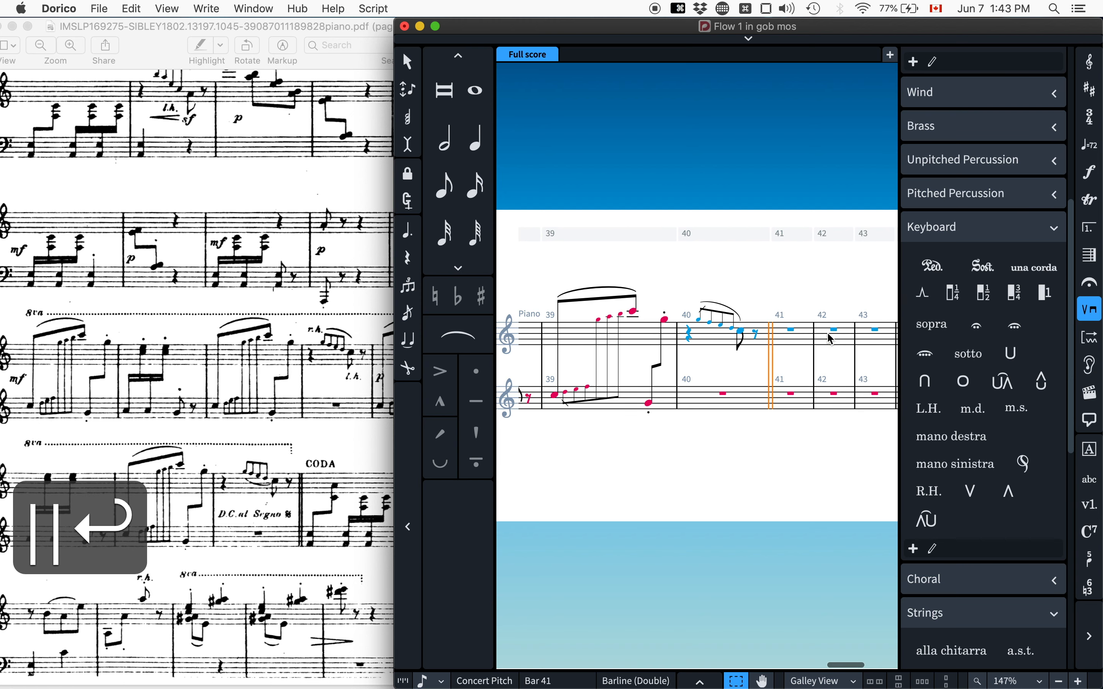
{"action": "left_click", "coordinate": [784, 337]}
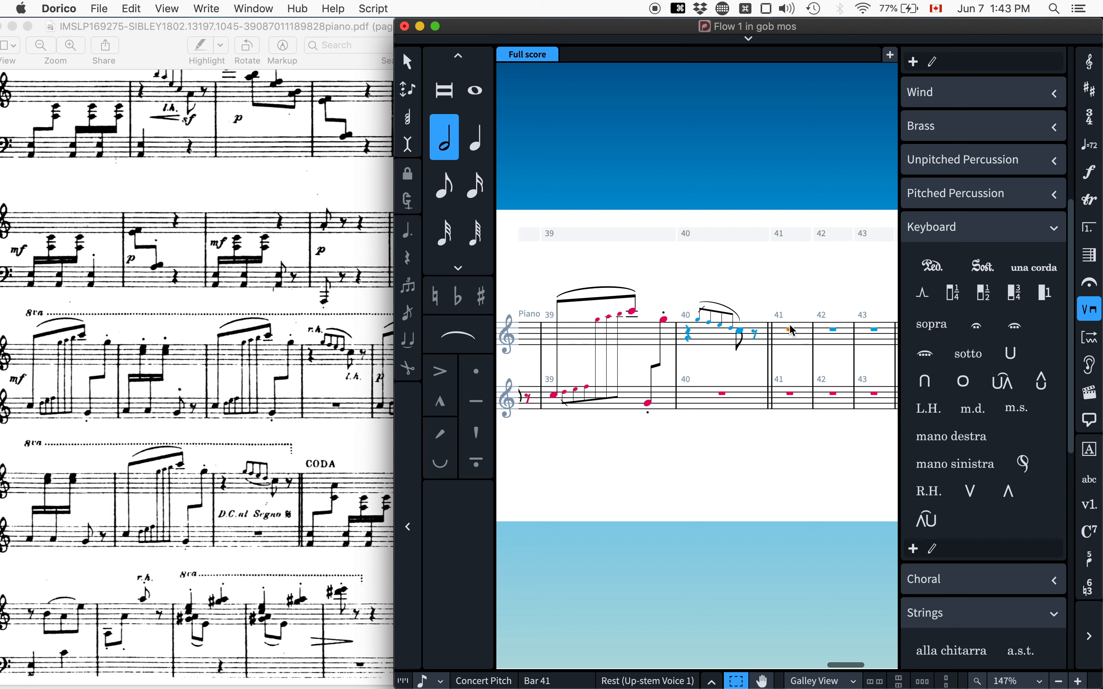
{"action": "scroll", "coordinate": [794, 331], "scroll_direction": "right", "scroll_amount": 3}
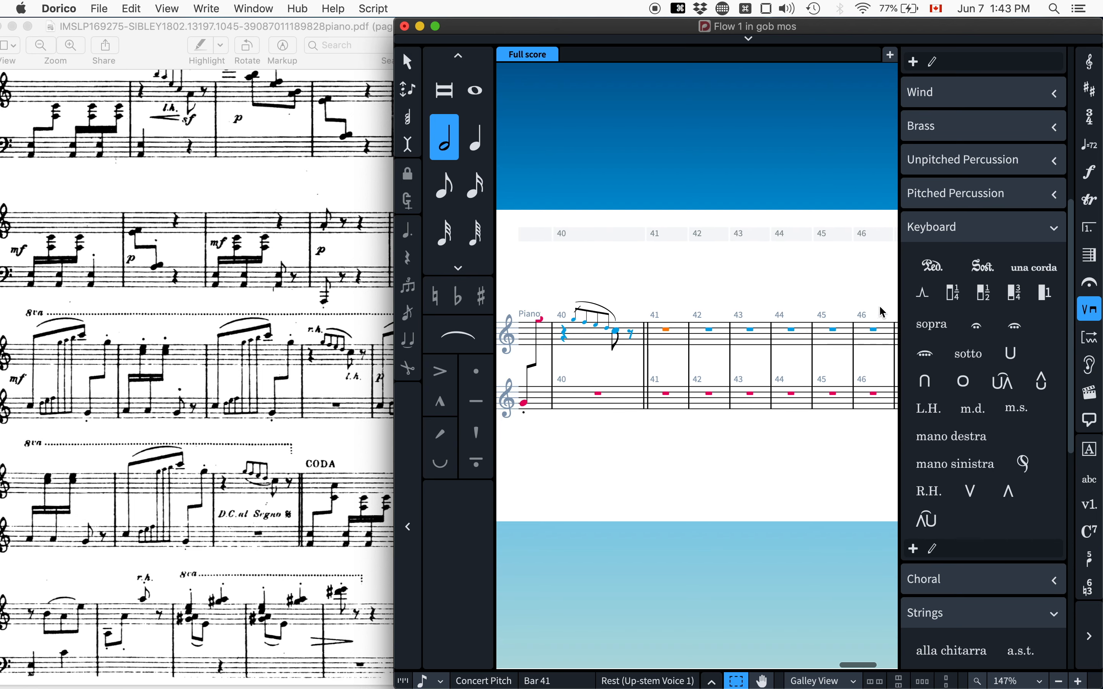
{"action": "left_click", "coordinate": [1092, 230]}
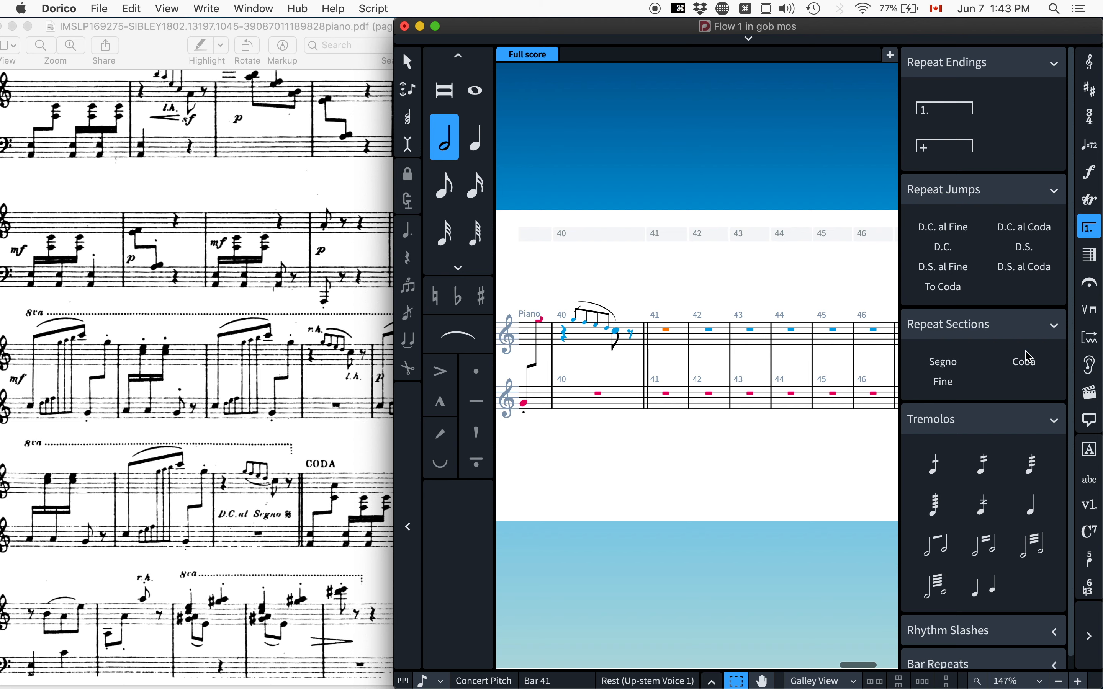
{"action": "left_click", "coordinate": [1029, 366]}
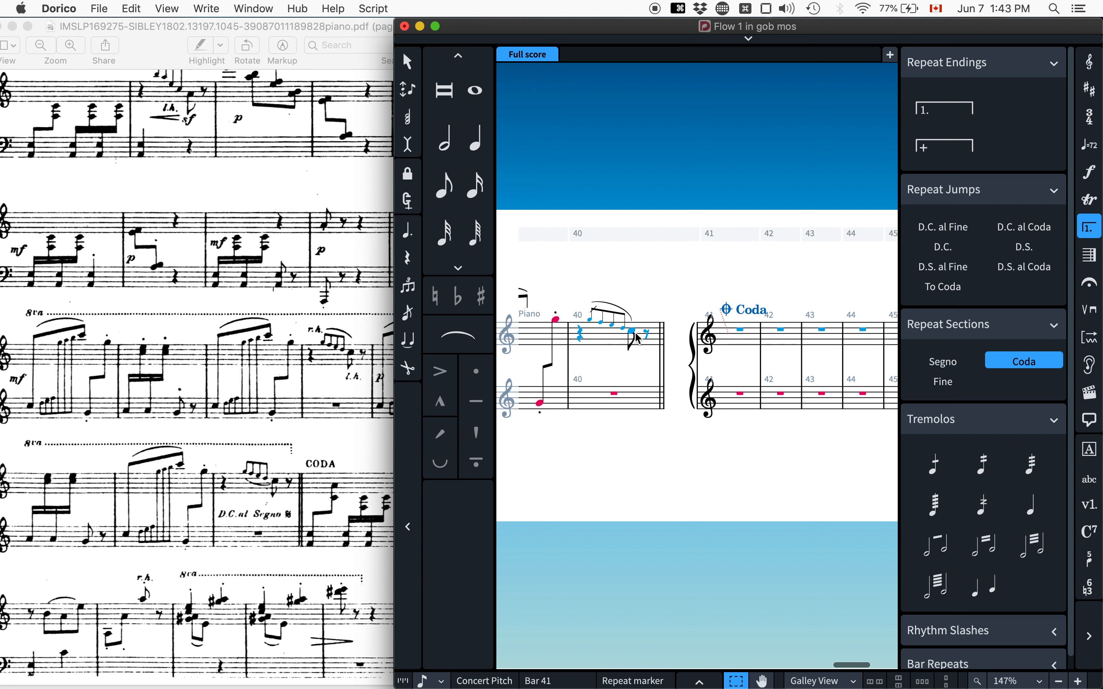
Try a D.C. al Coda marker at the double barline after bar 40, move it earlier, and delete it.
{"action": "left_click", "coordinate": [648, 337]}
{"action": "left_click", "coordinate": [664, 340]}
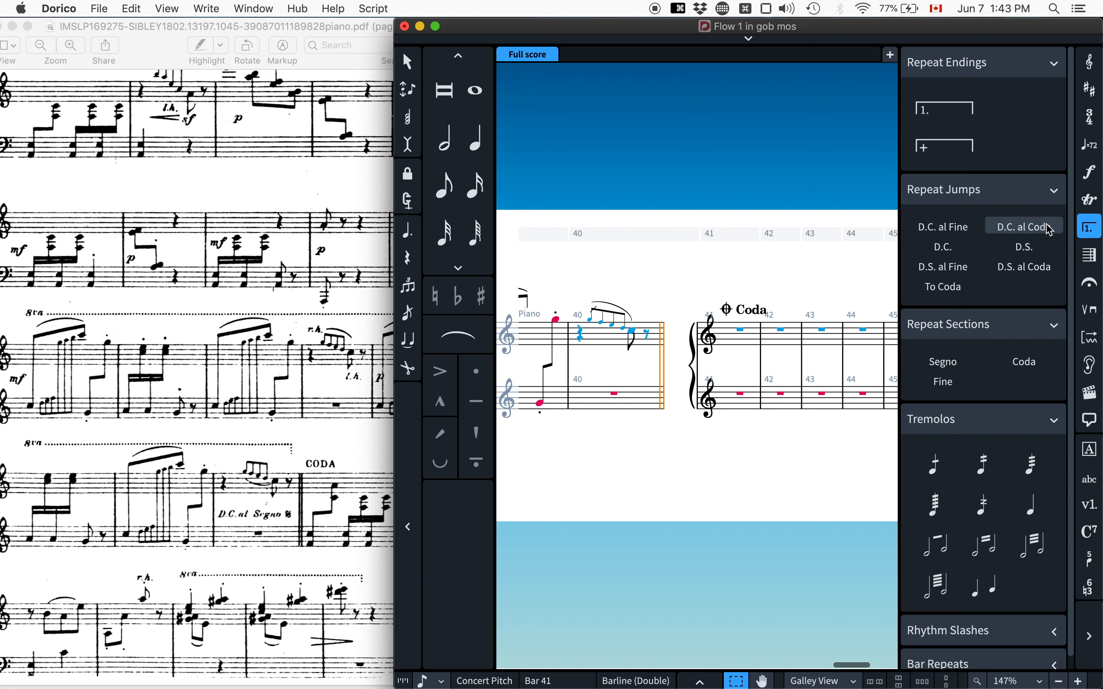
{"action": "left_click", "coordinate": [1046, 235]}
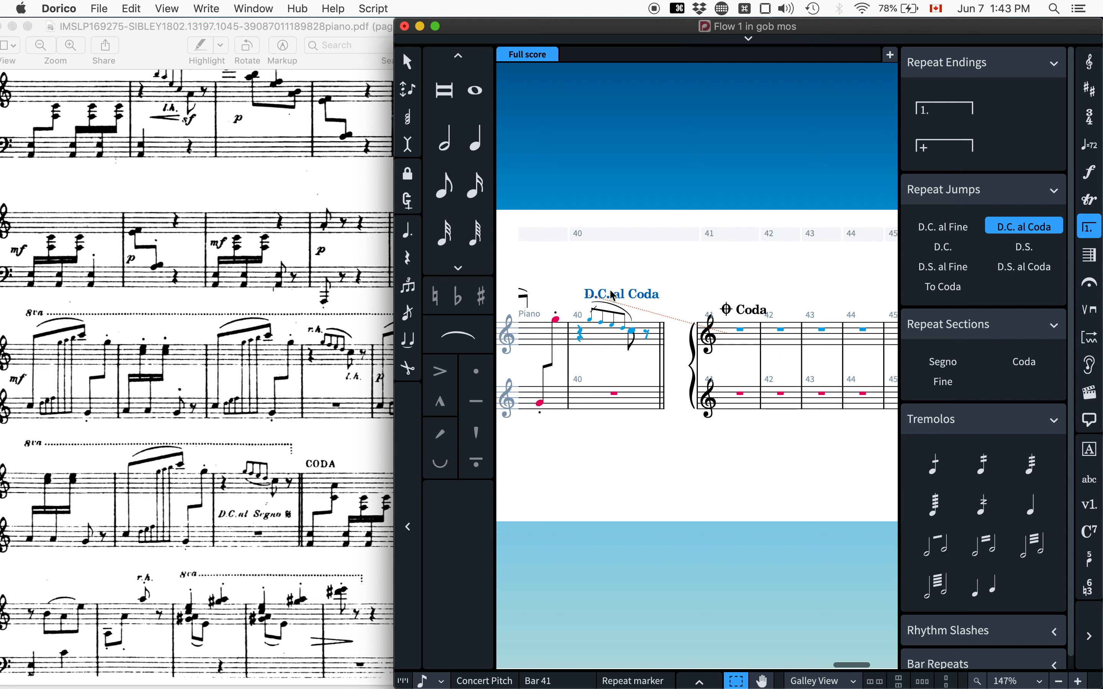
{"action": "key", "text": "alt+Left"}
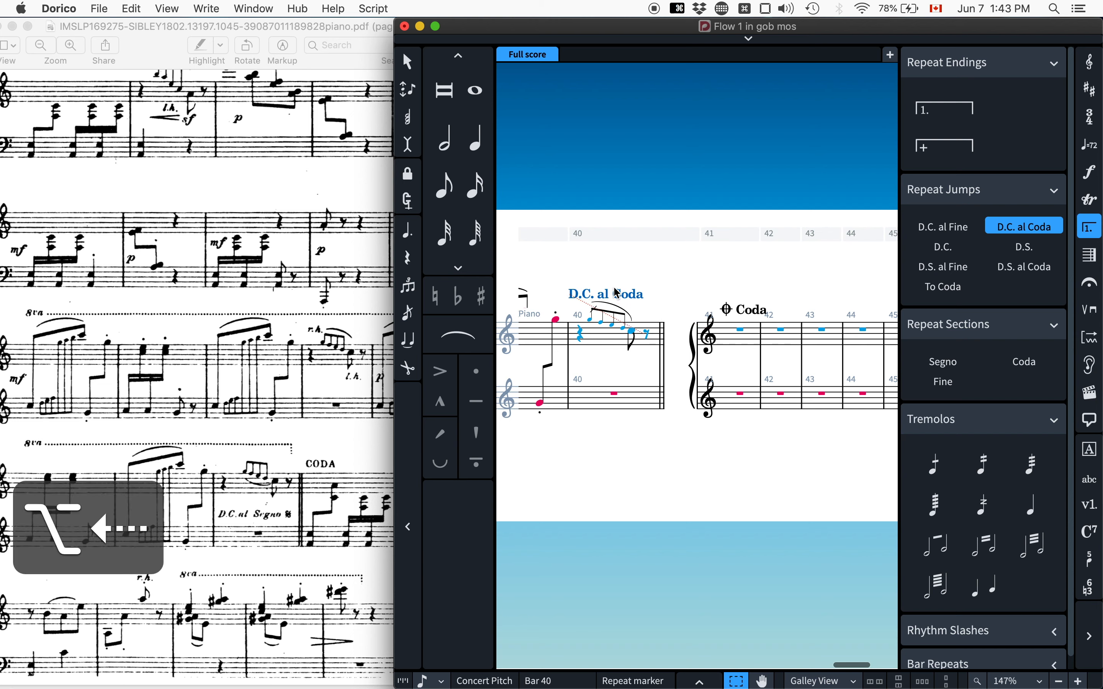
{"action": "left_click", "coordinate": [624, 297]}
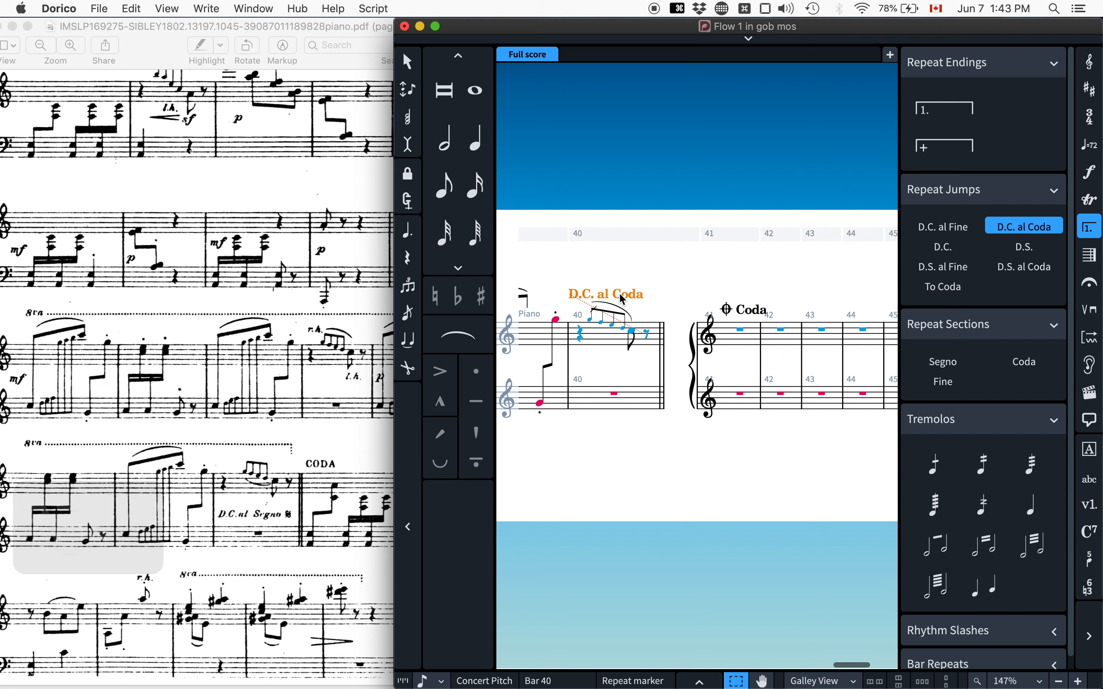
{"action": "key", "text": "BackSpace"}
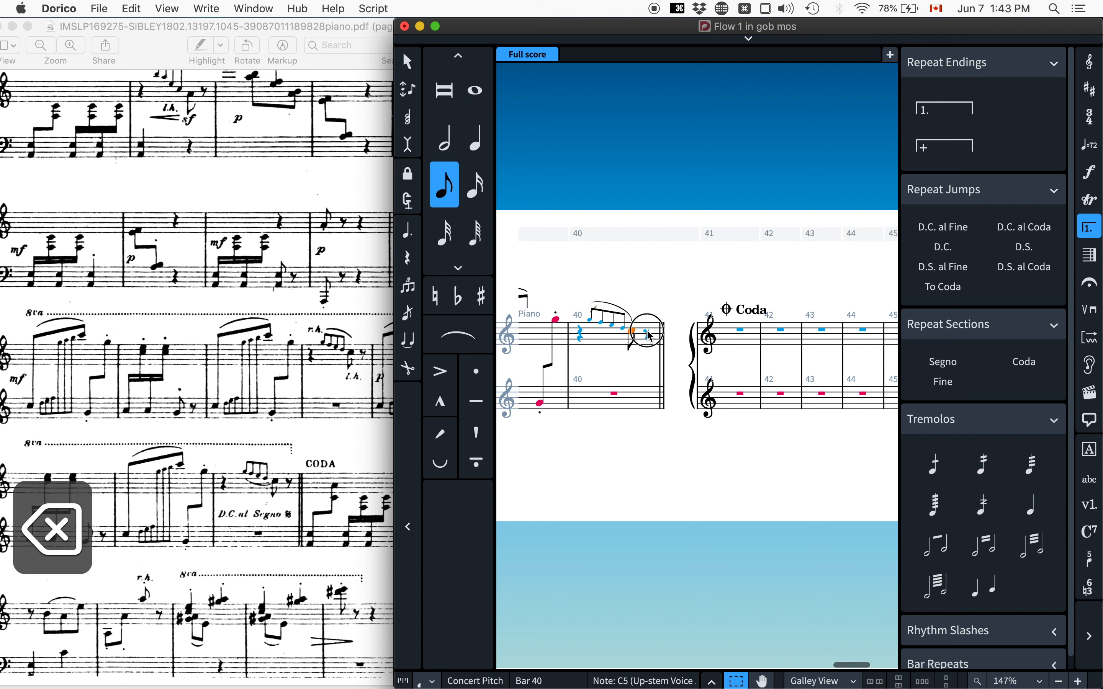
Add a D.C. al Coda marker at the upper-staff eighth note of bar 40 and clear the selection.
{"action": "left_click", "coordinate": [1023, 226]}
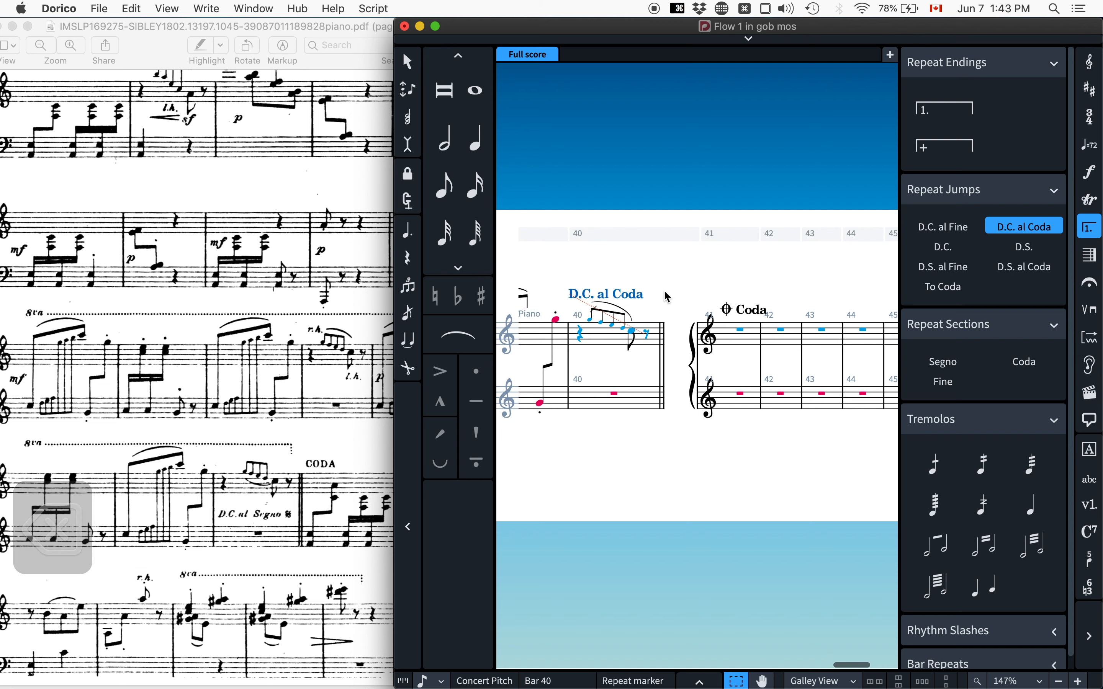
{"action": "key", "text": "Escape"}
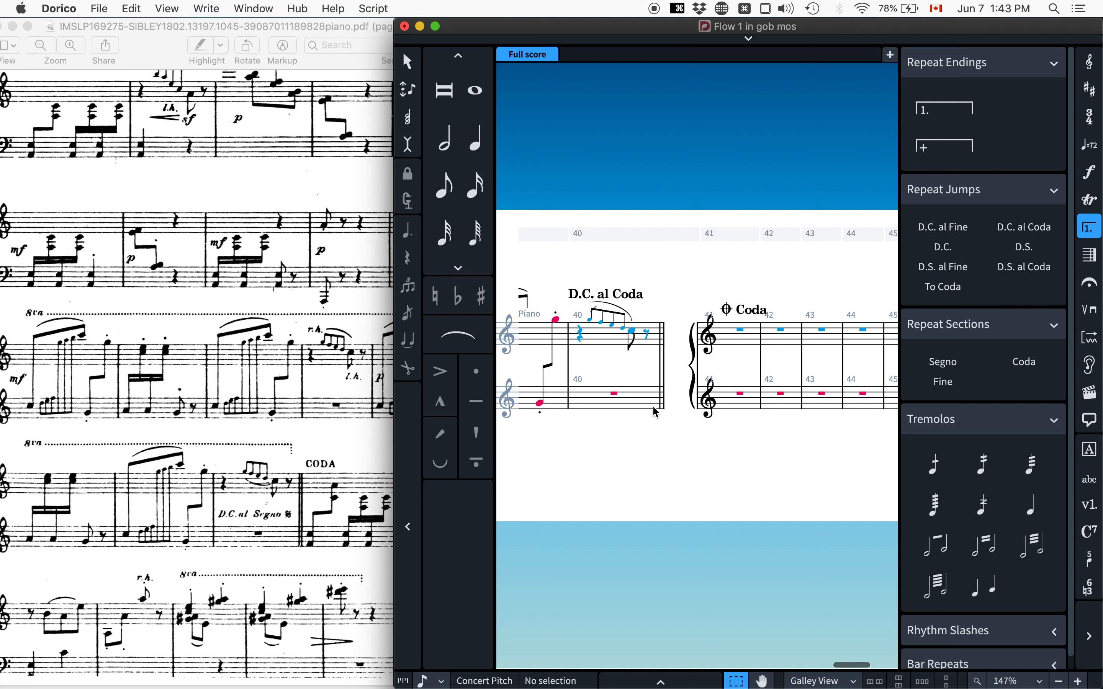
Examine the properties of the D.C. al Coda marker and compare the last bars before the coda with the source PDF.
{"action": "scroll", "coordinate": [657, 402], "scroll_direction": "left", "scroll_amount": 3}
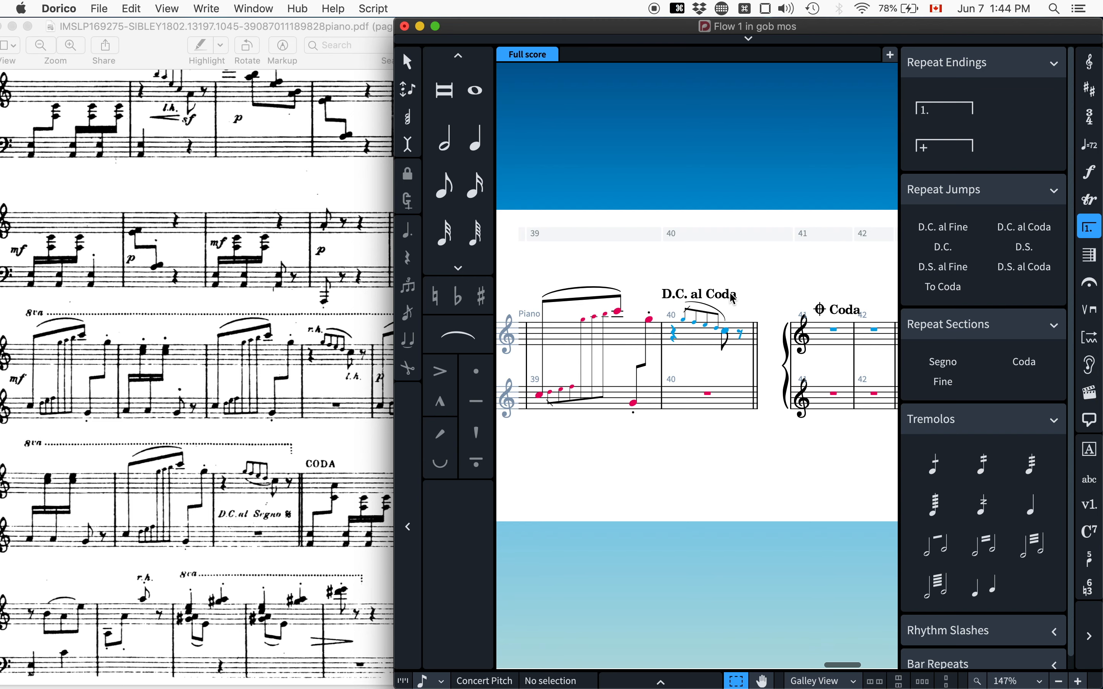
{"action": "key", "text": "cmd+8"}
{"action": "left_click", "coordinate": [732, 205]}
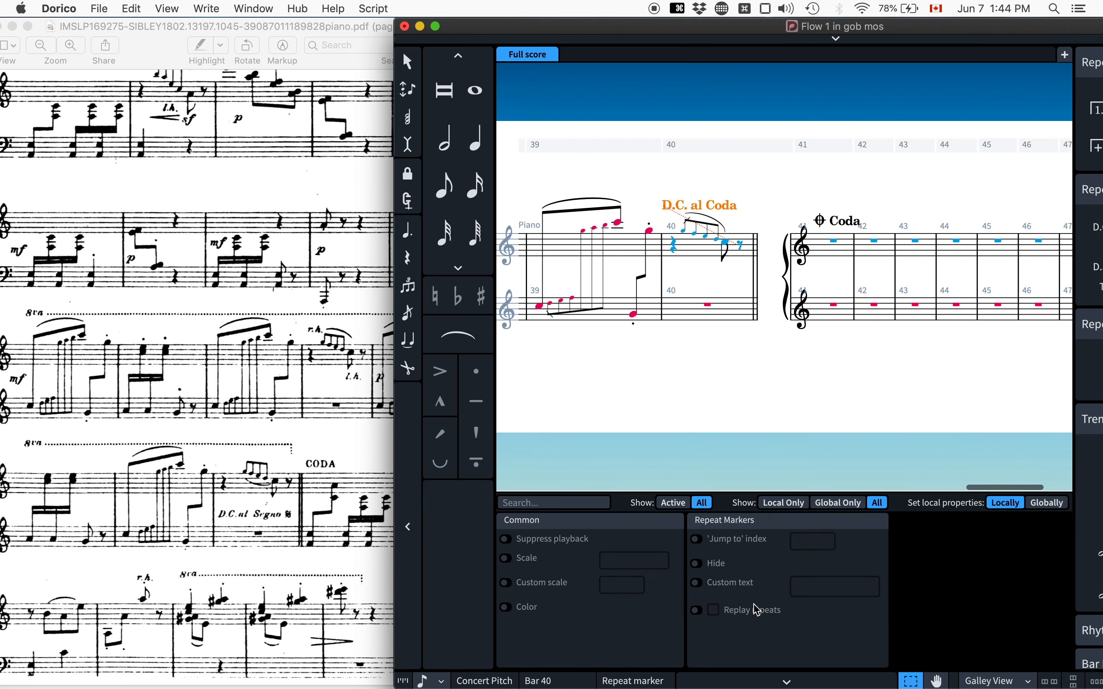
{"action": "key", "text": "super+8"}
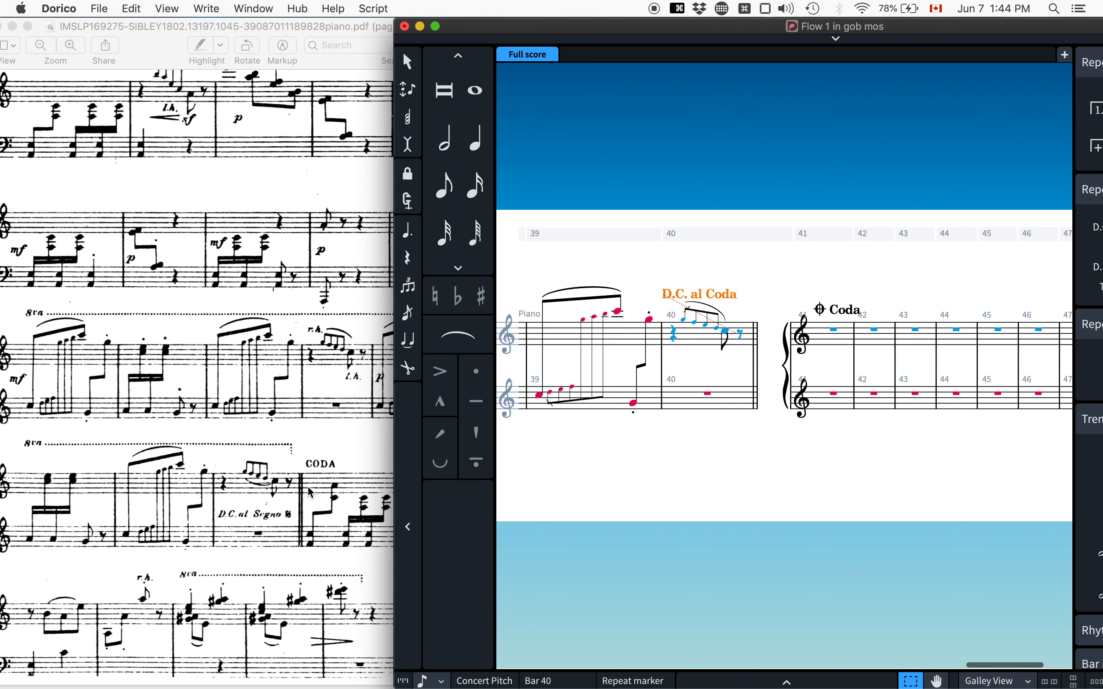
{"action": "left_click", "coordinate": [268, 500]}
{"action": "scroll", "coordinate": [269, 500], "scroll_direction": "left", "scroll_amount": 3}
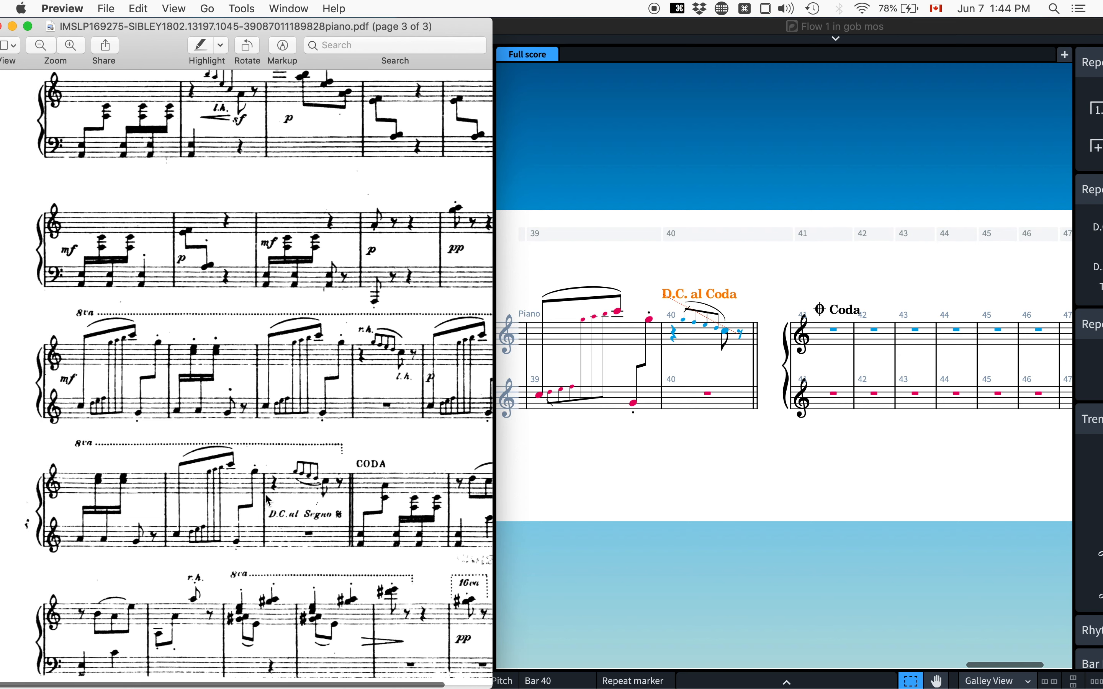
{"action": "scroll", "coordinate": [269, 500], "scroll_direction": "right", "scroll_amount": 3}
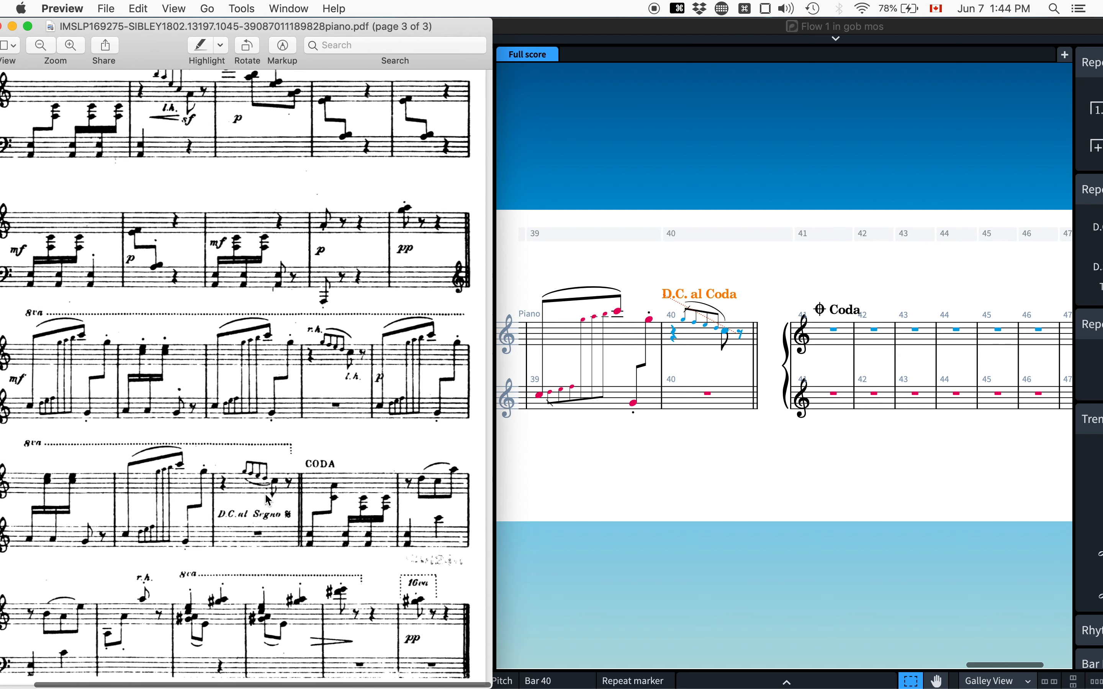
Select bars 33 to 40 on both piano staves and add an 8va octave line over them.
{"action": "scroll", "coordinate": [577, 357], "scroll_direction": "left", "scroll_amount": 15}
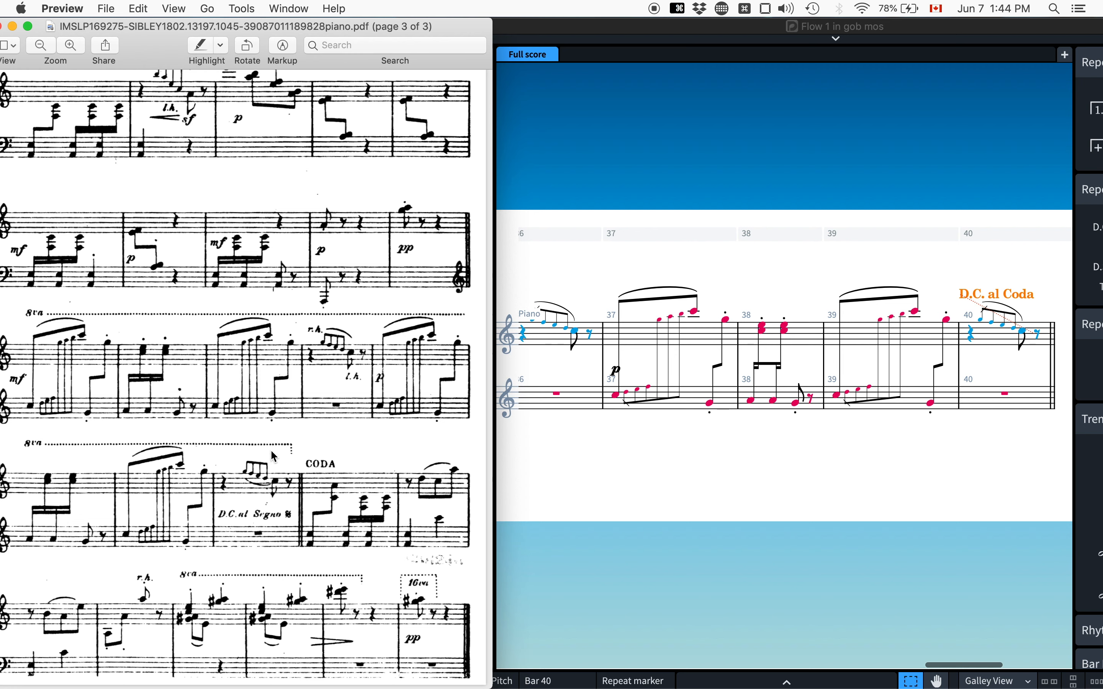
{"action": "left_click", "coordinate": [1004, 343]}
{"action": "scroll", "coordinate": [1039, 407], "scroll_direction": "left", "scroll_amount": 10}
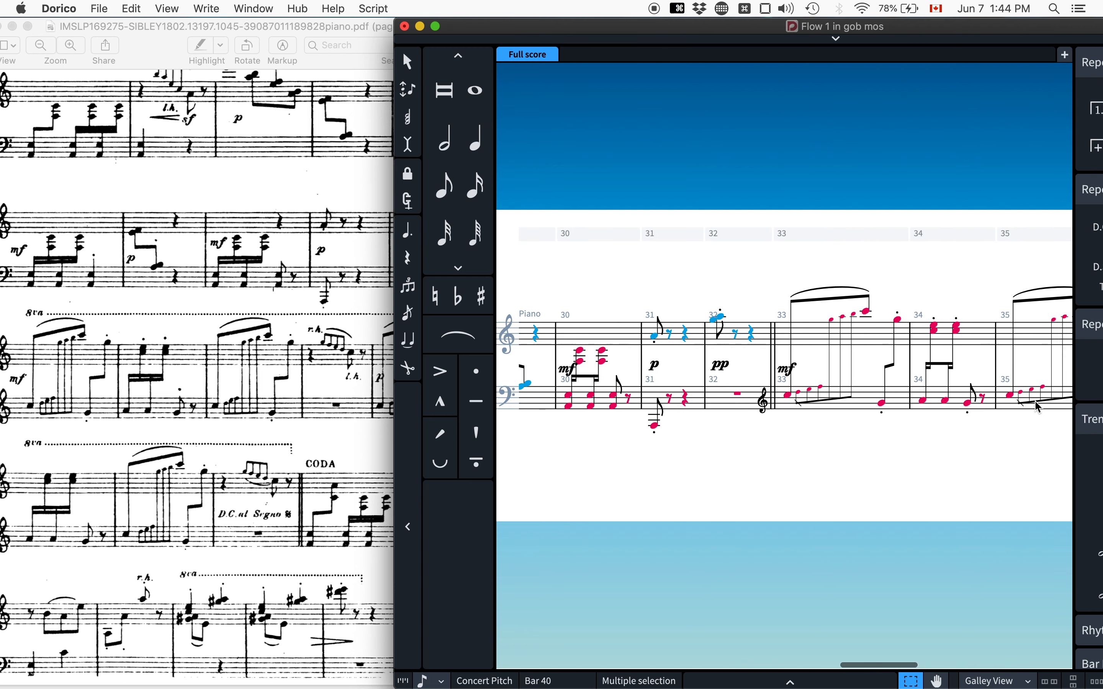
{"action": "scroll", "coordinate": [1039, 407], "scroll_direction": "left", "scroll_amount": 15}
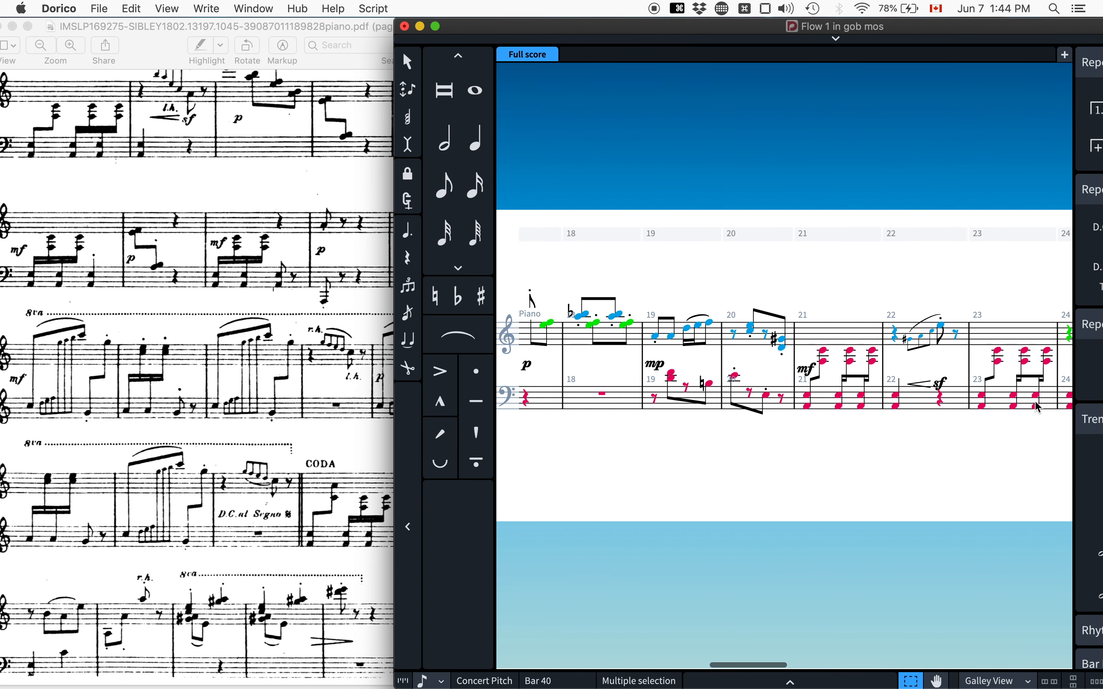
{"action": "scroll", "coordinate": [1039, 407], "scroll_direction": "right", "scroll_amount": 12}
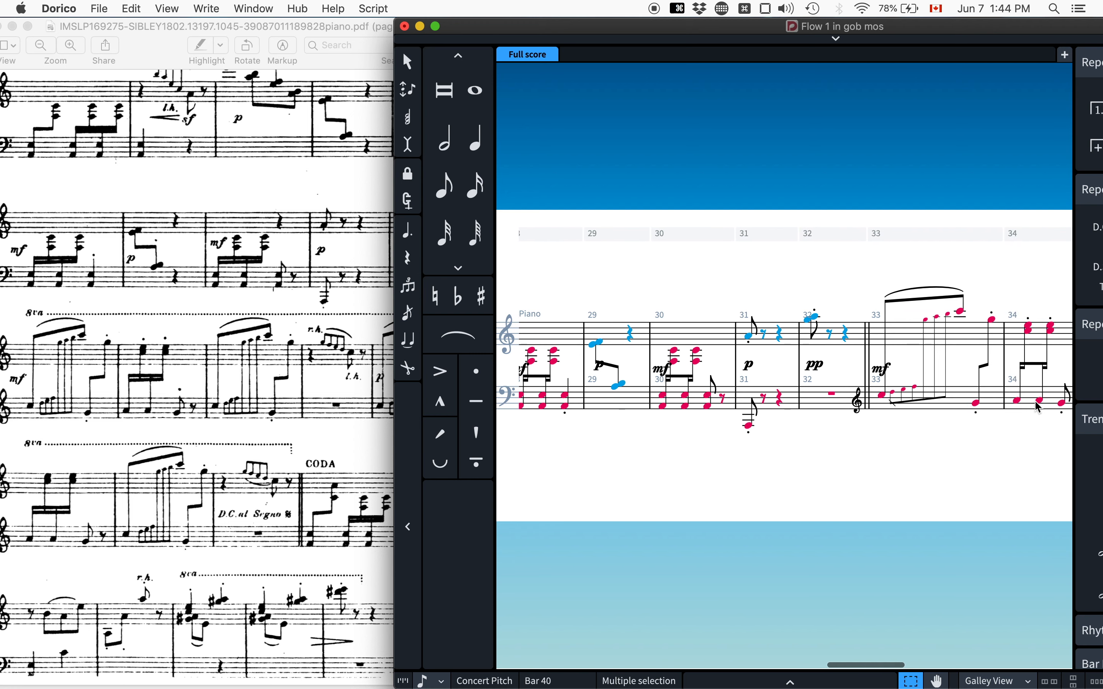
{"action": "left_click", "coordinate": [953, 411], "text": "shift"}
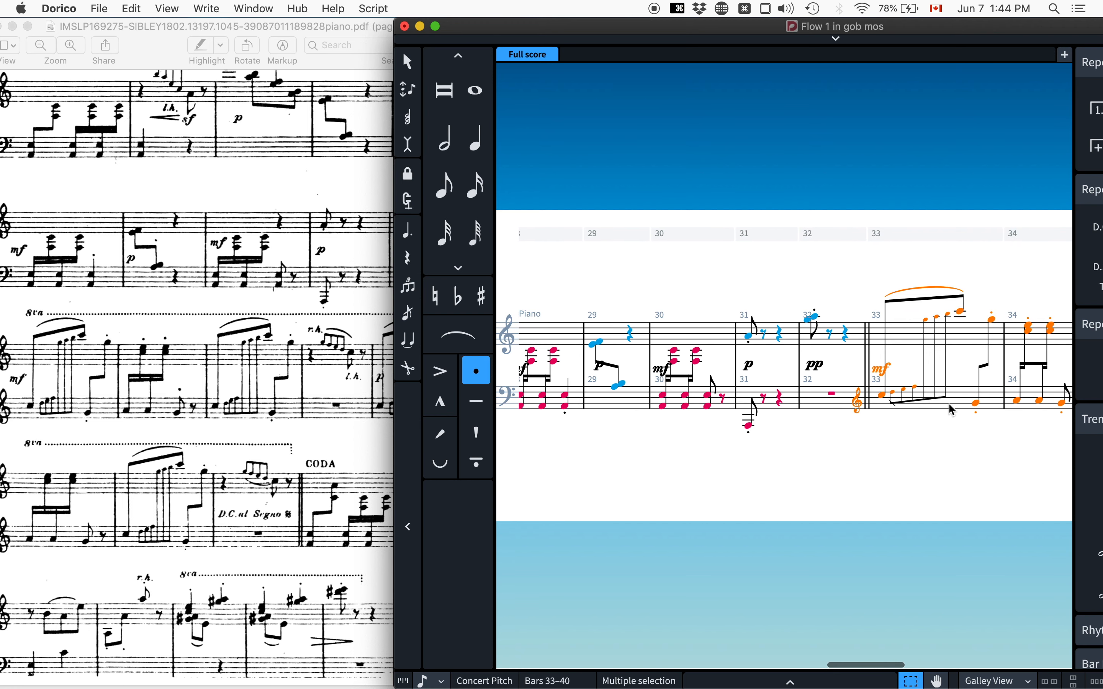
{"action": "scroll", "coordinate": [952, 410], "scroll_direction": "right", "scroll_amount": 4}
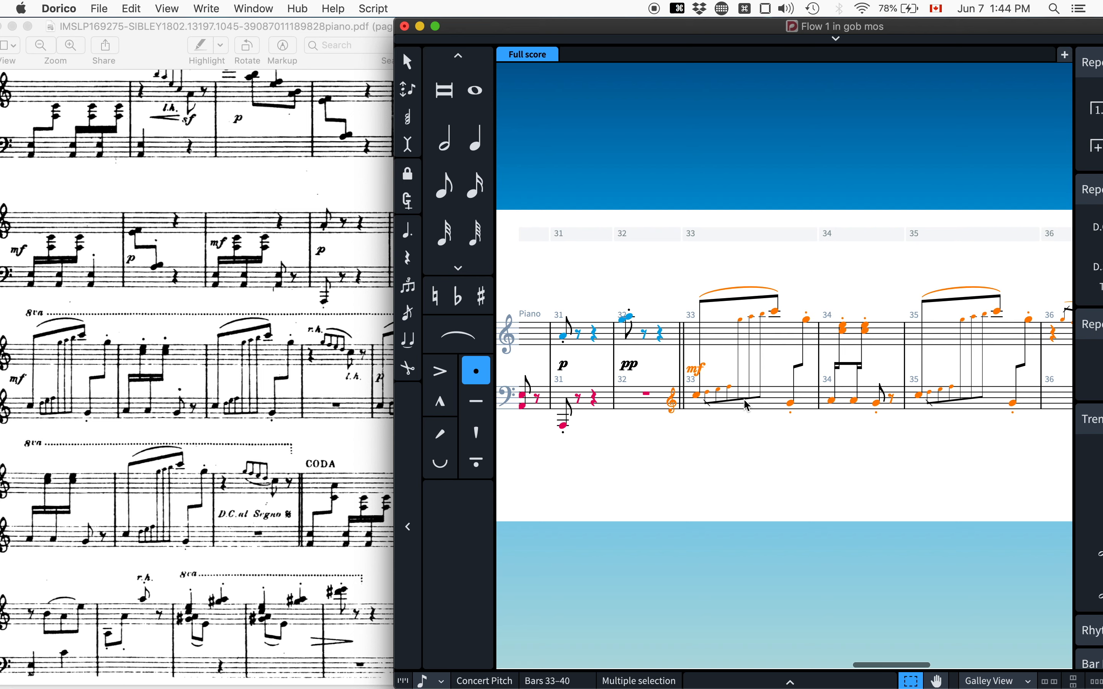
{"action": "key", "text": "shift+c"}
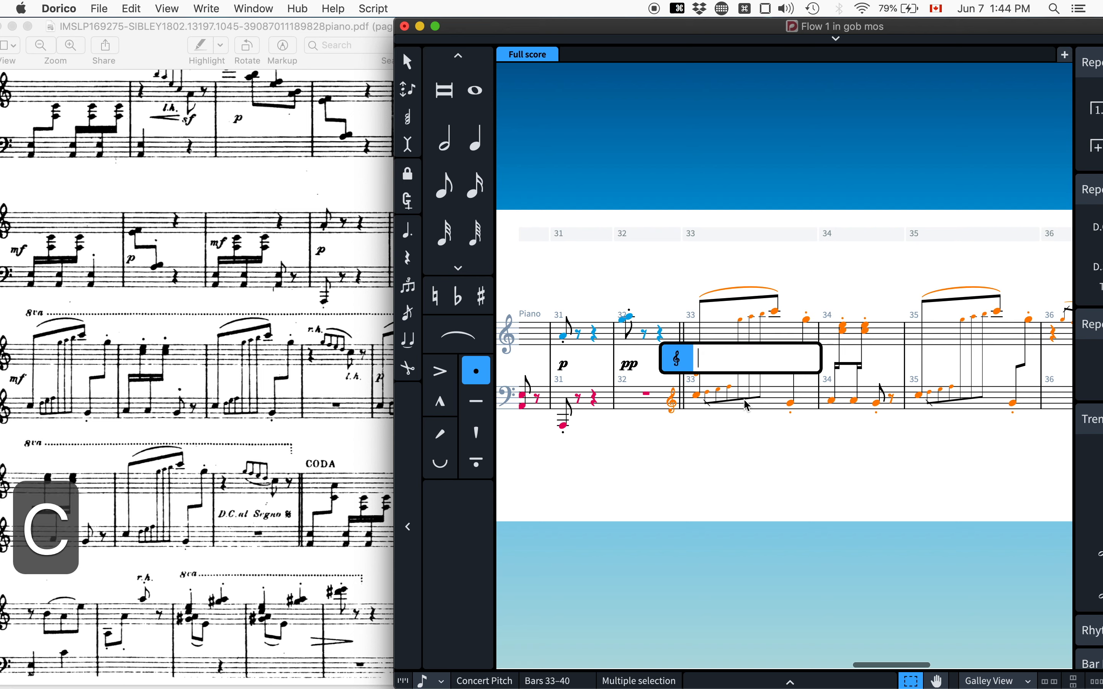
{"action": "type", "text": "8va"}
{"action": "key", "text": "Return"}
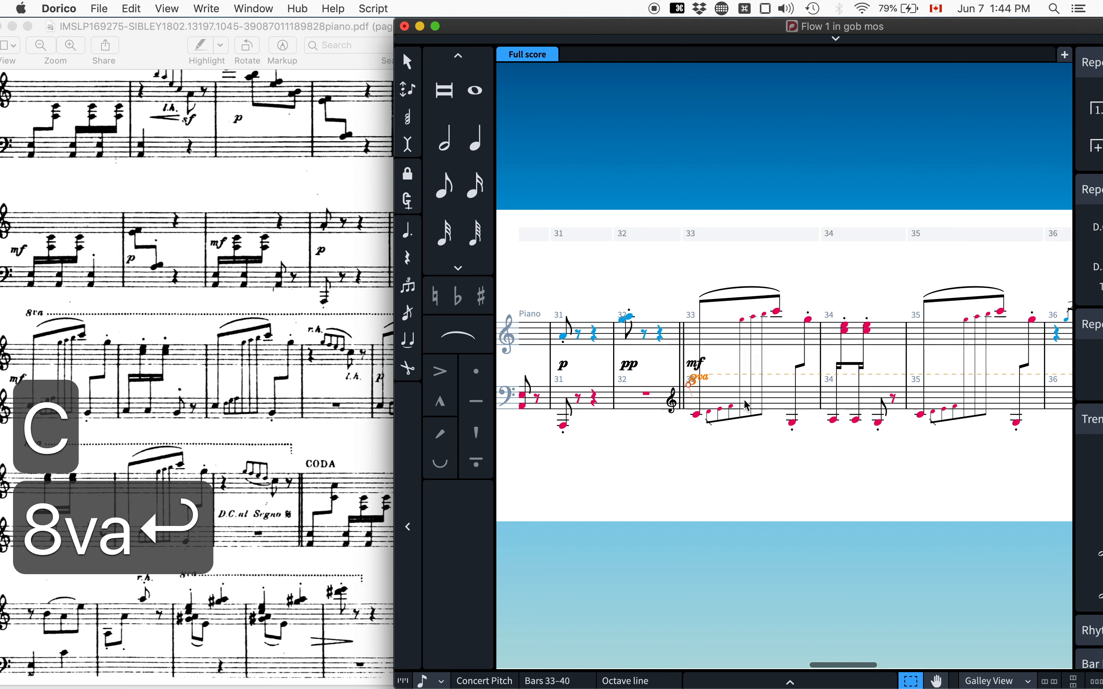
Copy the lower-staff 8va line of bars 33–40 to the upper staff, starting at bar 33.
{"action": "left_click_drag", "start_coordinate": [743, 27], "coordinate": [498, 15]}
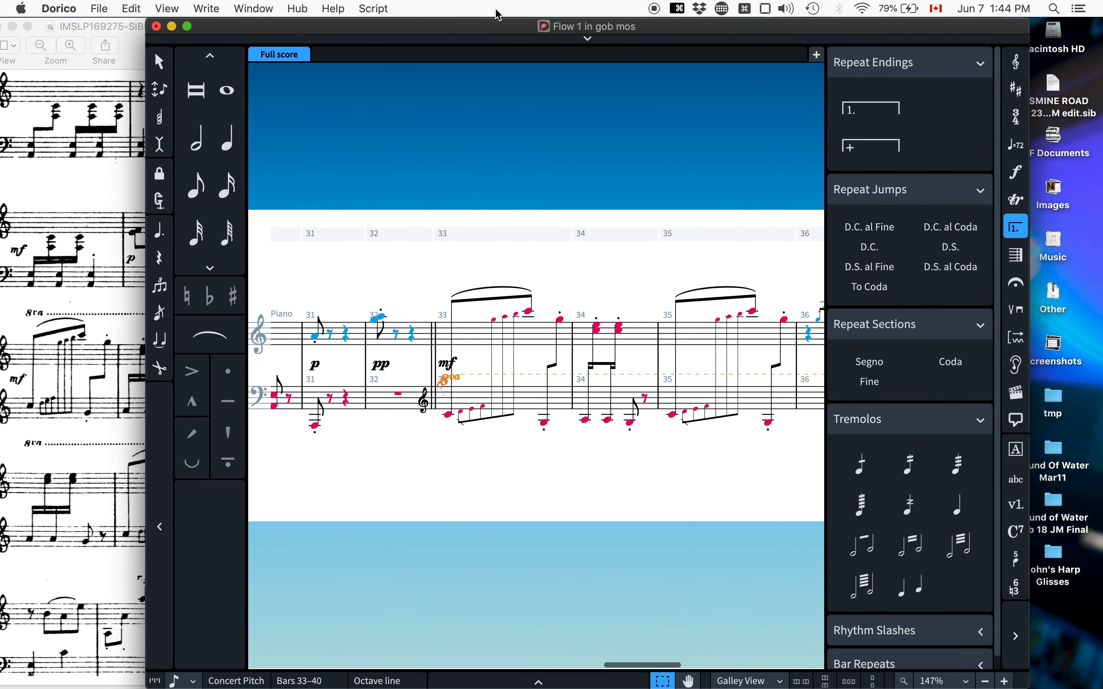
{"action": "scroll", "coordinate": [575, 358], "scroll_direction": "right", "scroll_amount": 5}
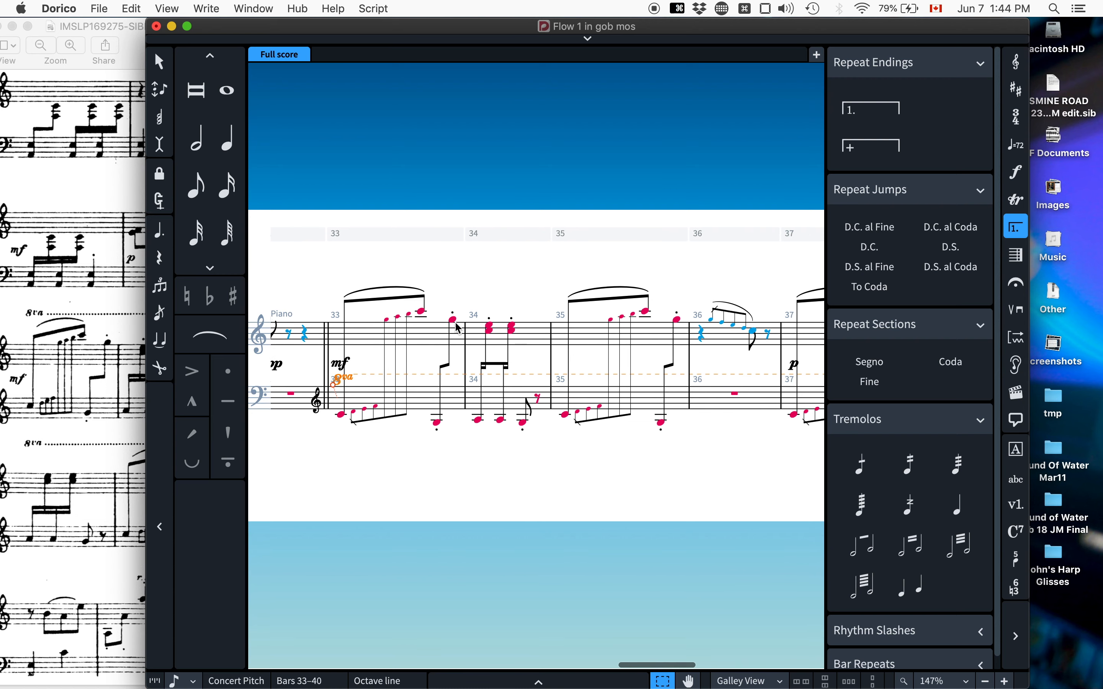
{"action": "left_click", "coordinate": [371, 343]}
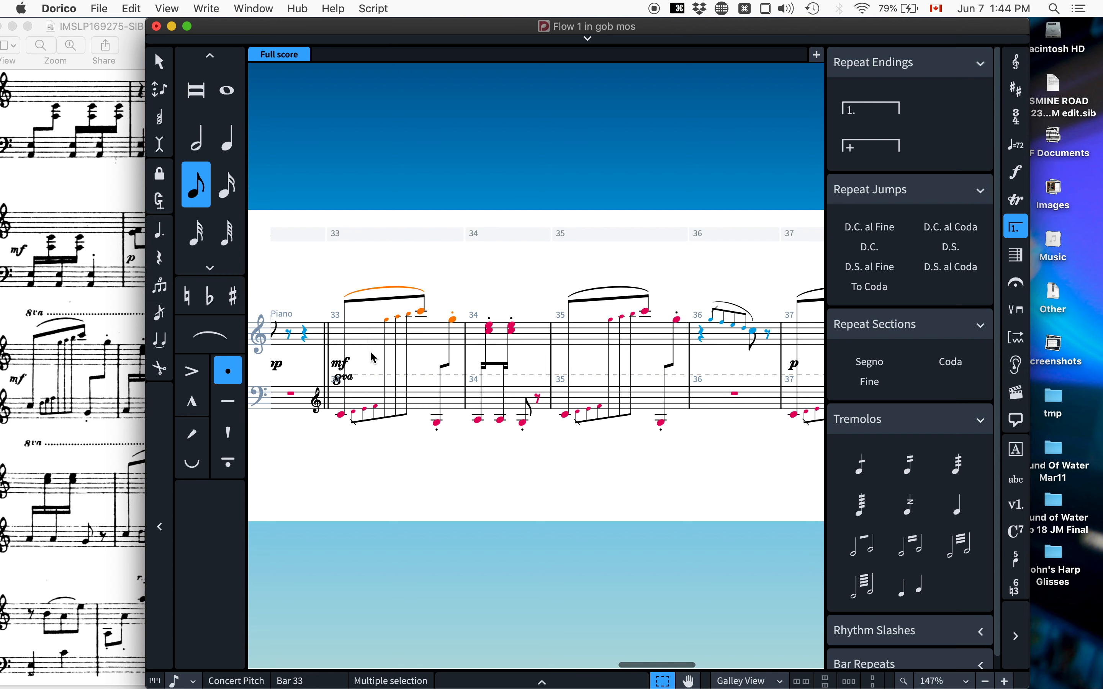
{"action": "left_click", "coordinate": [355, 382]}
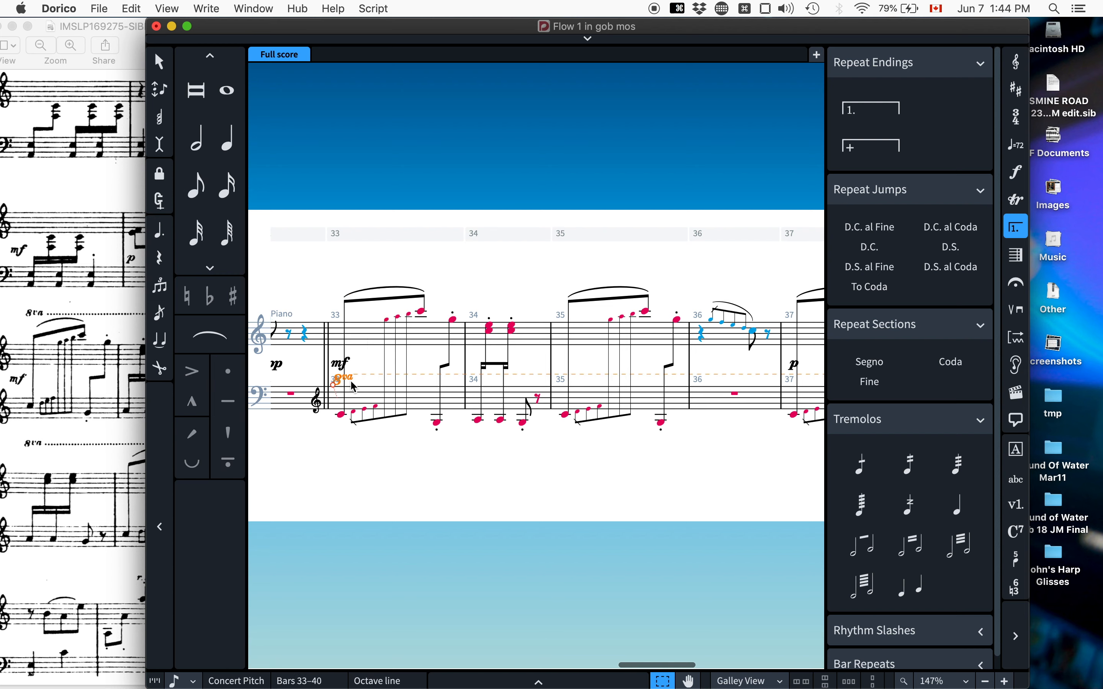
{"action": "key", "text": "cmd+c"}
{"action": "left_click", "coordinate": [369, 342]}
{"action": "key", "text": "cmd+v"}
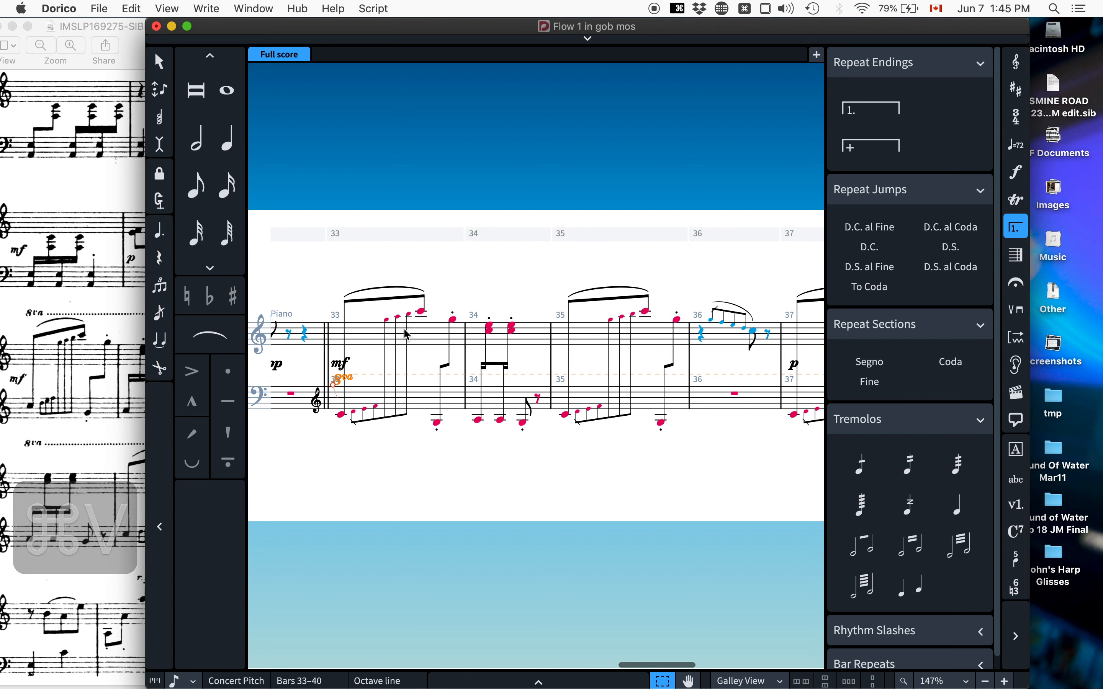
{"action": "key", "text": "Return"}
{"action": "key", "text": "Up"}
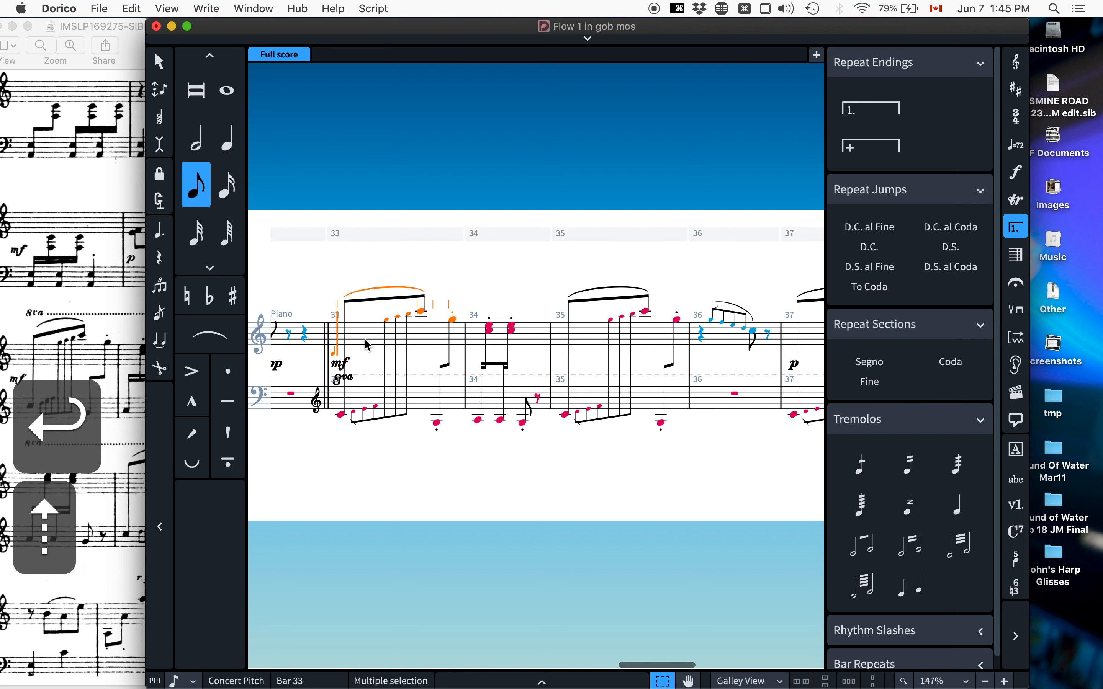
{"action": "key", "text": "cmd+v"}
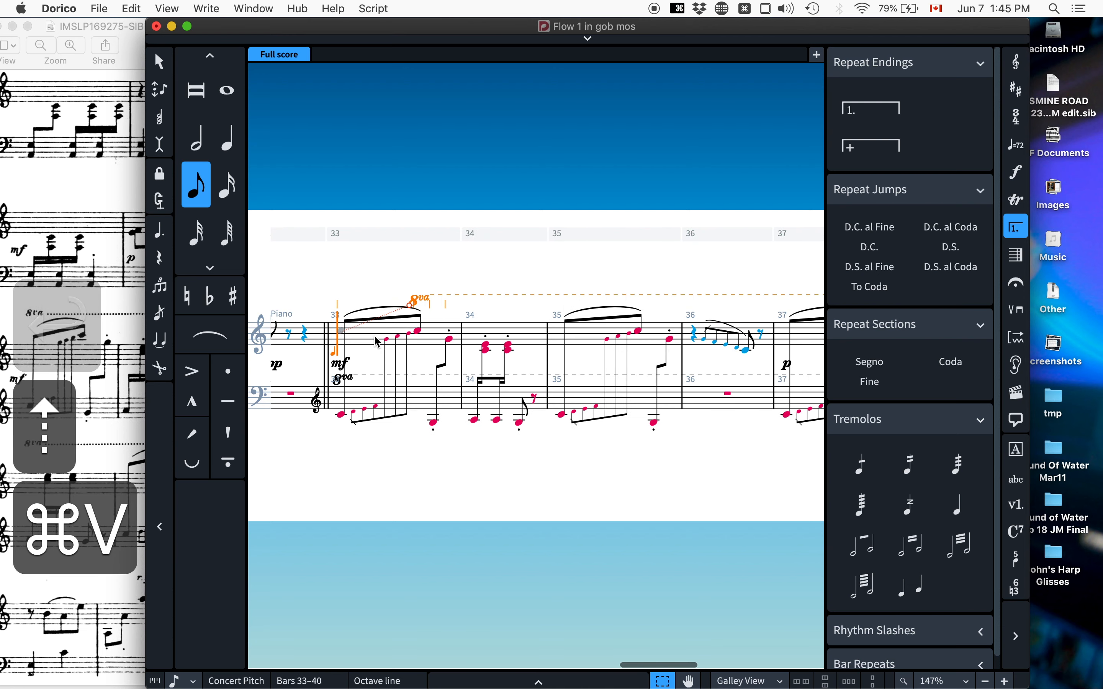
{"action": "key", "text": "Escape"}
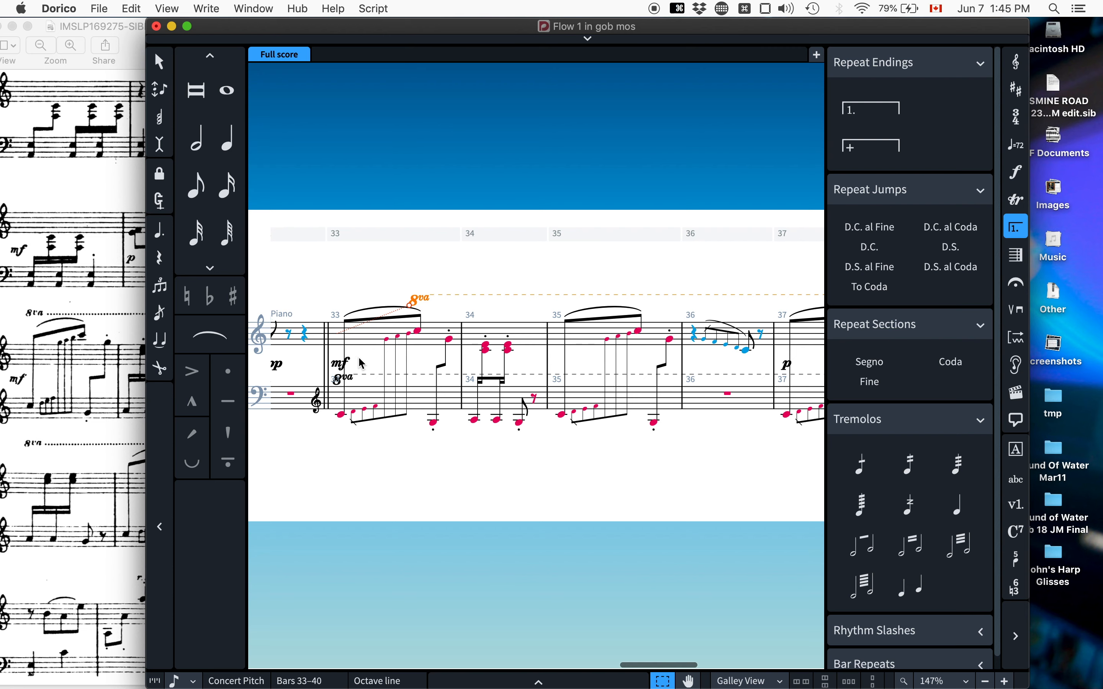
Select the notes of both staves from bar 33 through bar 40 and transpose them up one octave.
{"action": "left_click", "coordinate": [341, 417]}
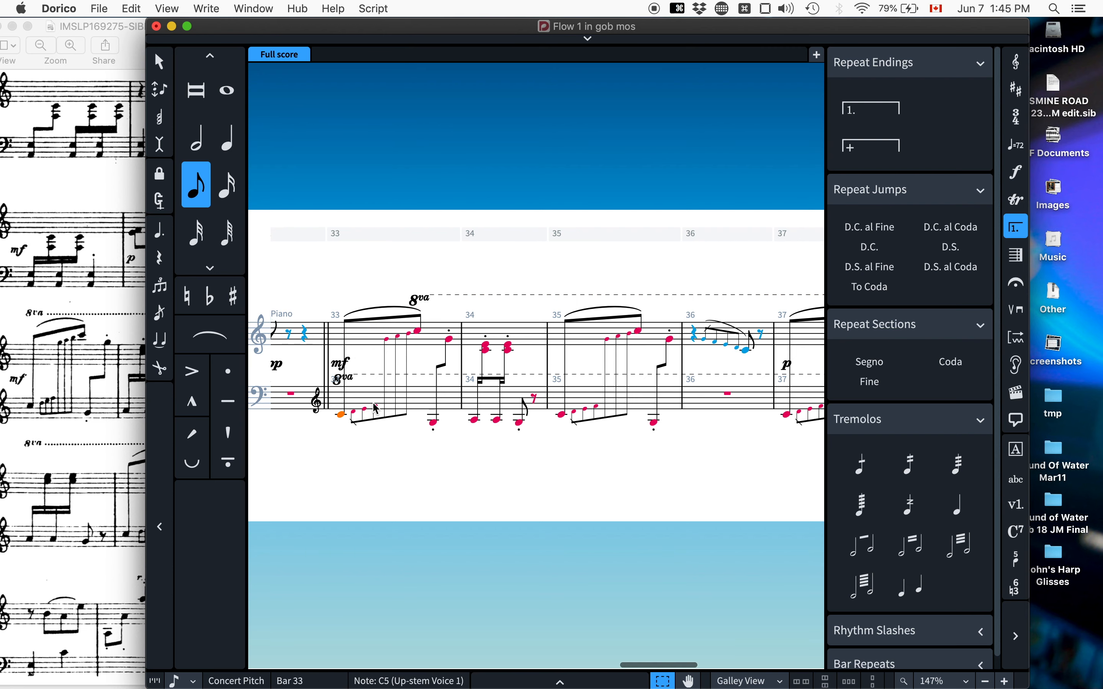
{"action": "left_click_drag", "start_coordinate": [614, 24], "coordinate": [688, 19]}
{"action": "scroll", "coordinate": [534, 308], "scroll_direction": "right", "scroll_amount": 10}
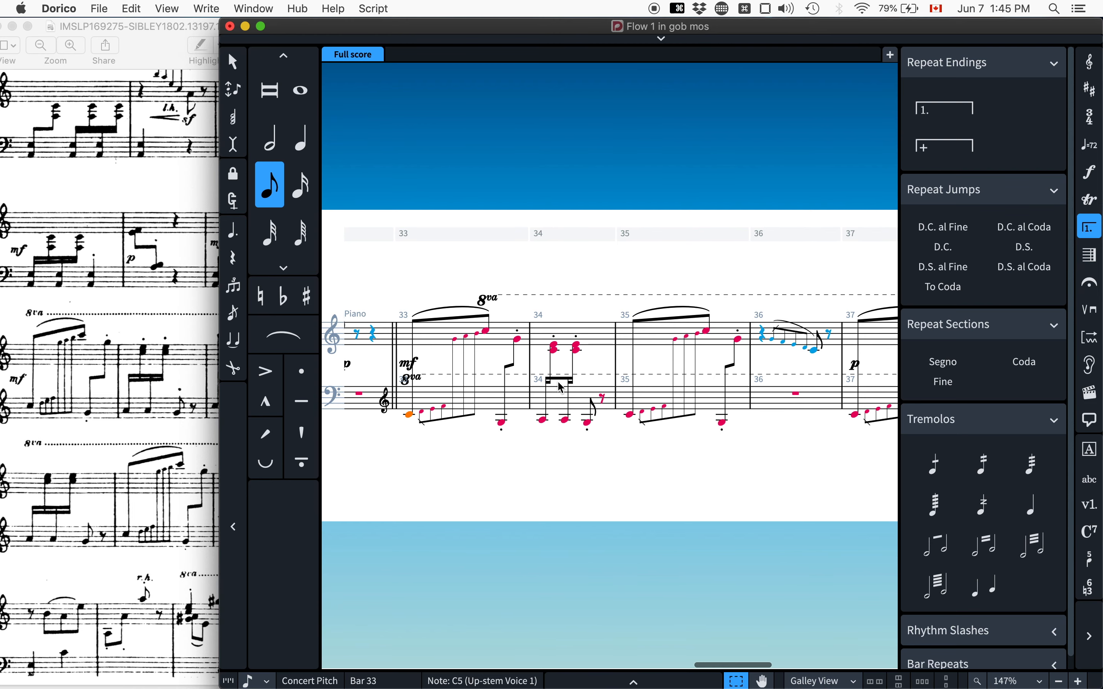
{"action": "scroll", "coordinate": [561, 388], "scroll_direction": "right", "scroll_amount": 5}
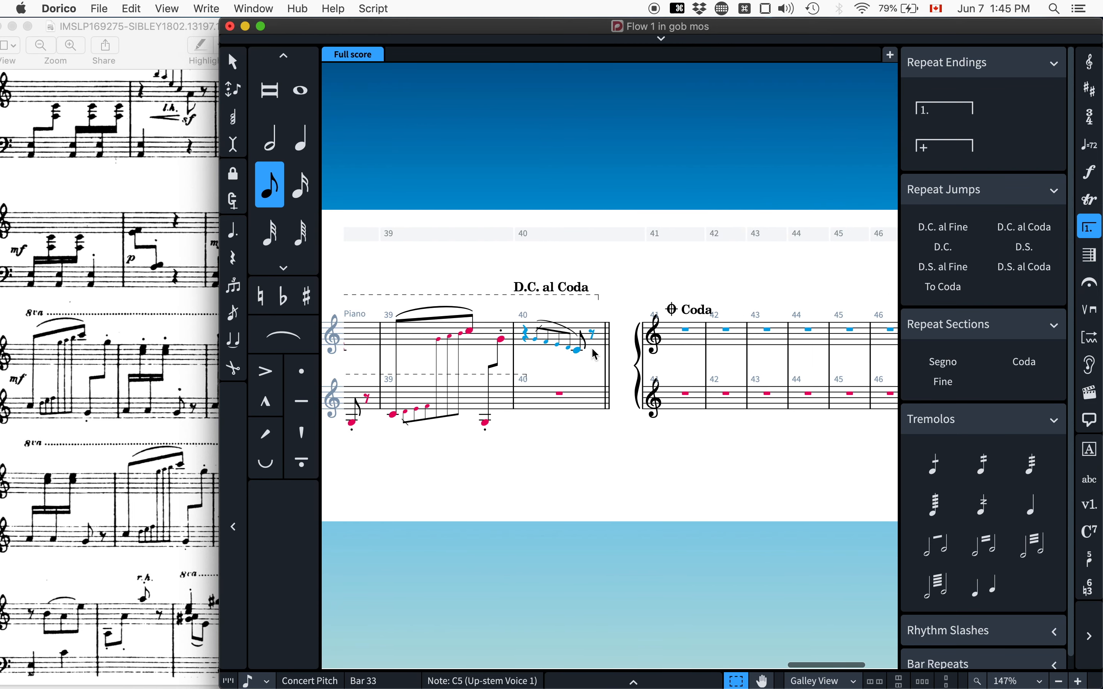
{"action": "left_click", "coordinate": [599, 347], "text": "shift"}
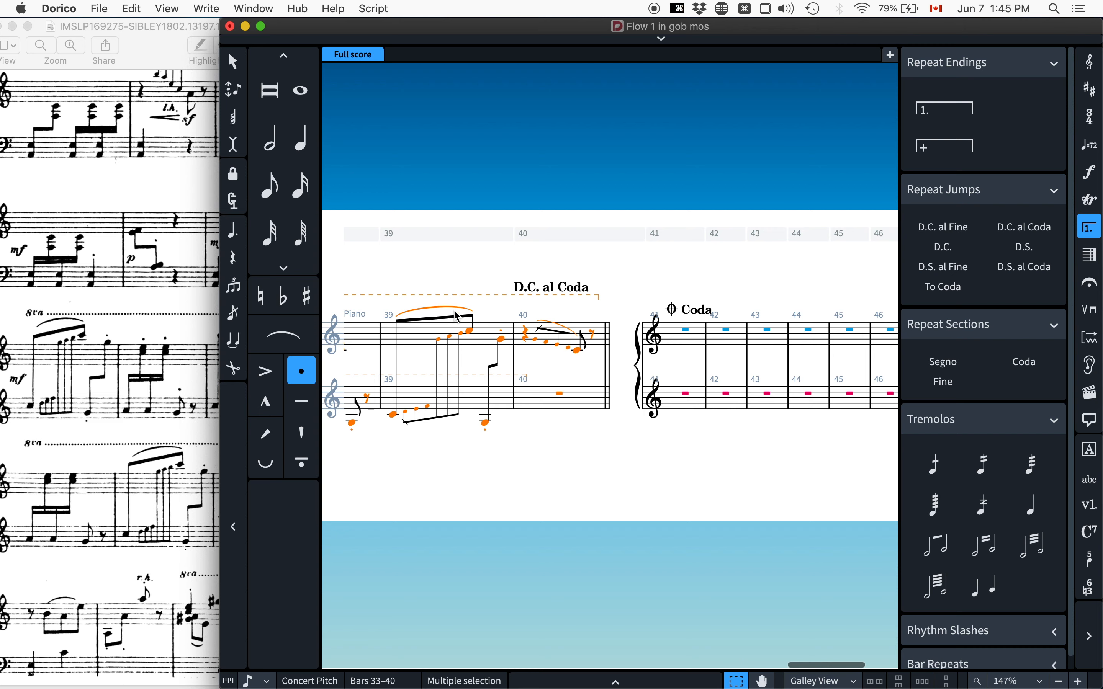
{"action": "scroll", "coordinate": [479, 337], "scroll_direction": "left", "scroll_amount": 6}
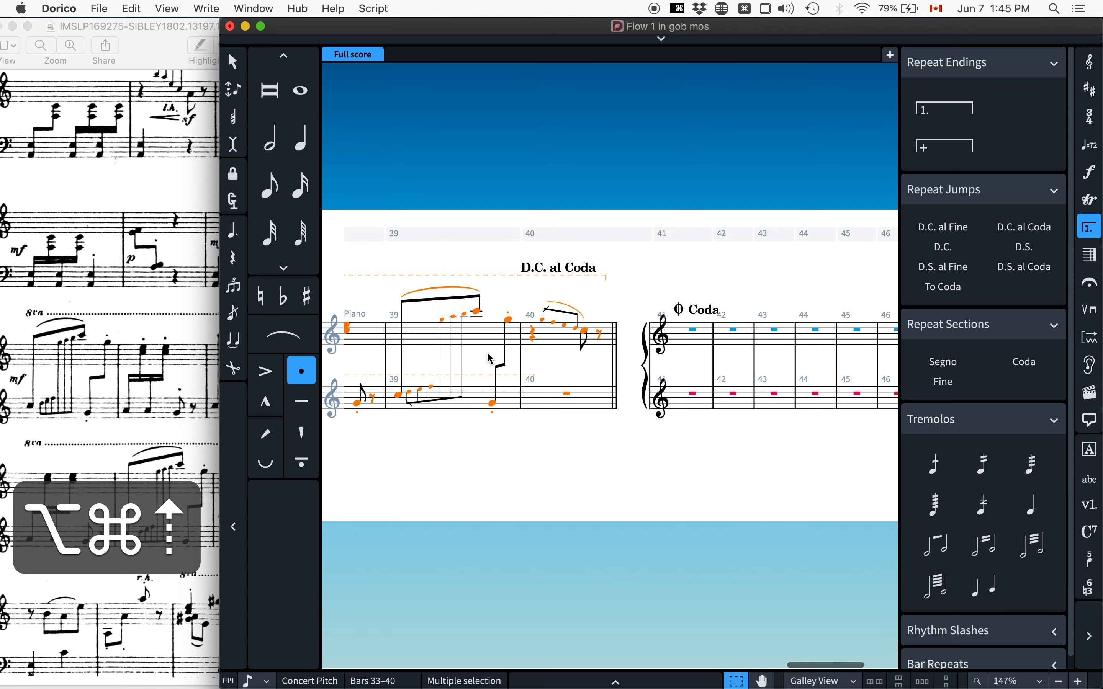
{"action": "scroll", "coordinate": [491, 359], "scroll_direction": "left", "scroll_amount": 10}
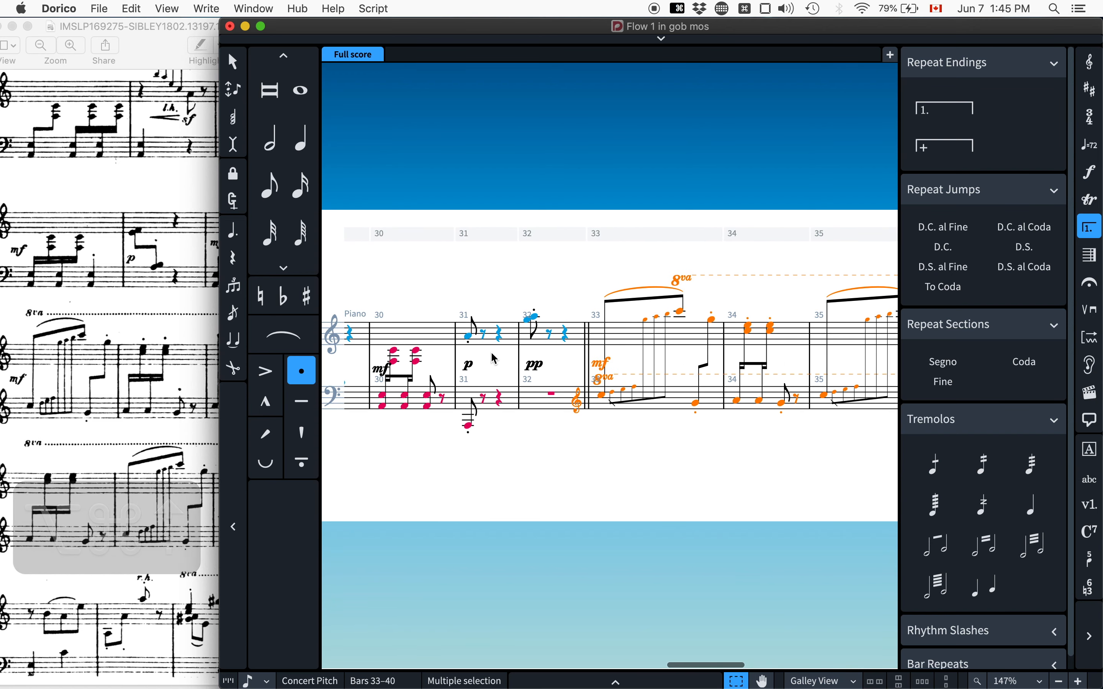
Play back the passage from the first lower-staff note of bar 33 to check the octave lines.
{"action": "left_click", "coordinate": [601, 396]}
{"action": "key", "text": "p"}
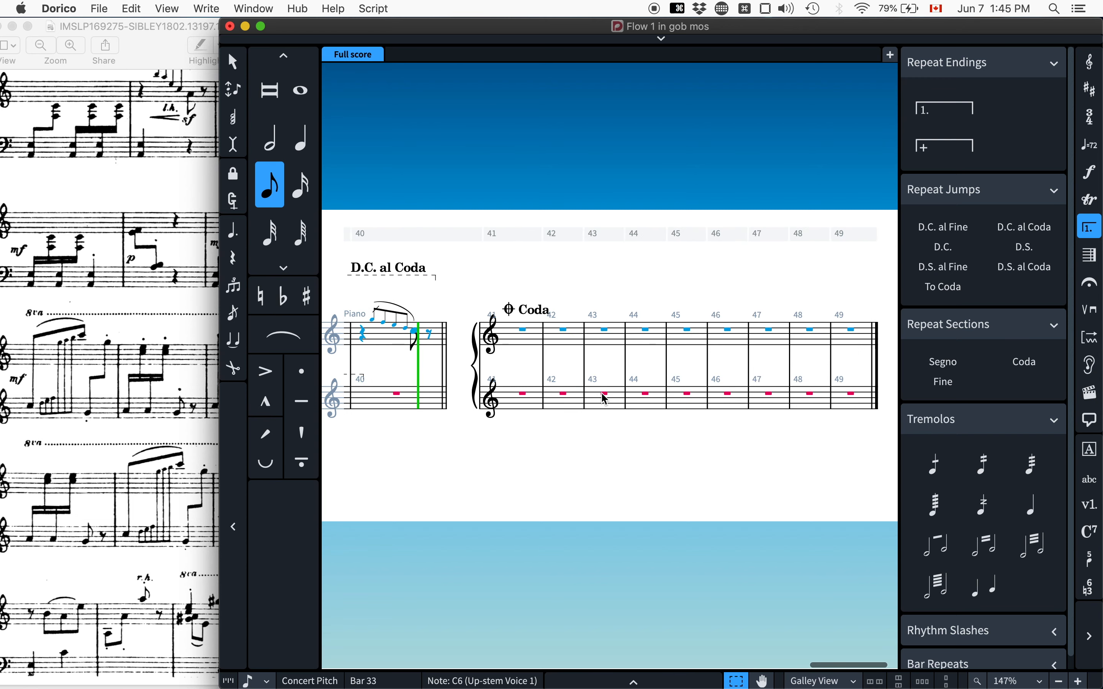
{"action": "key", "text": "space"}
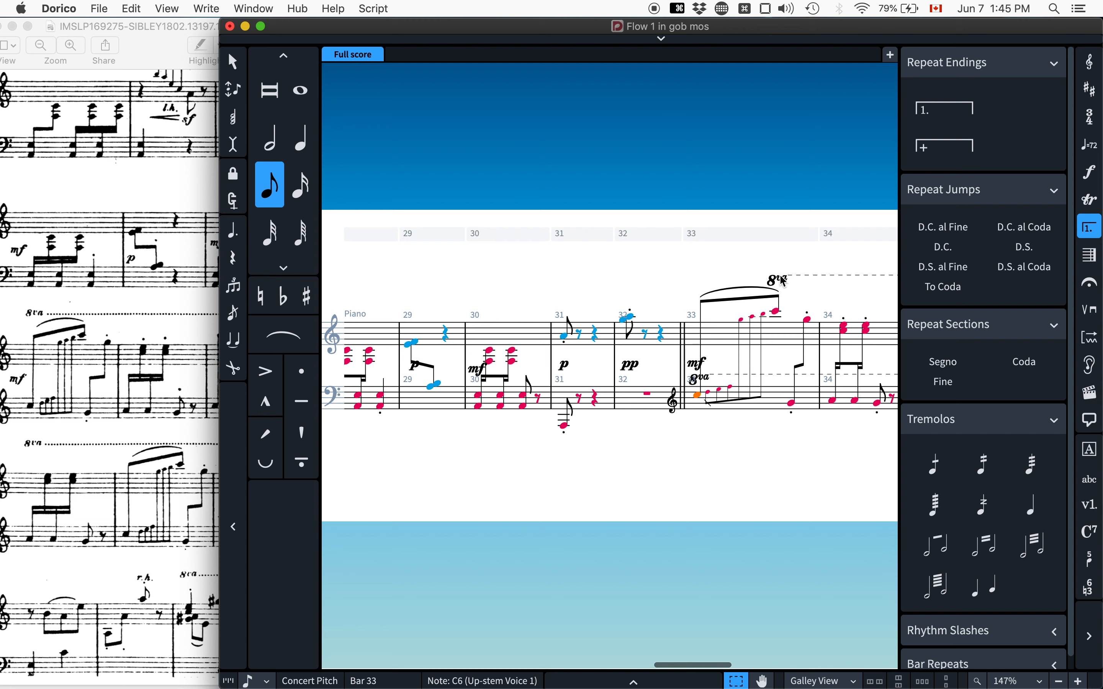
Try shifting the upper-staff 8va line earlier and later from bar 33, and undo the moves.
{"action": "left_click", "coordinate": [775, 280]}
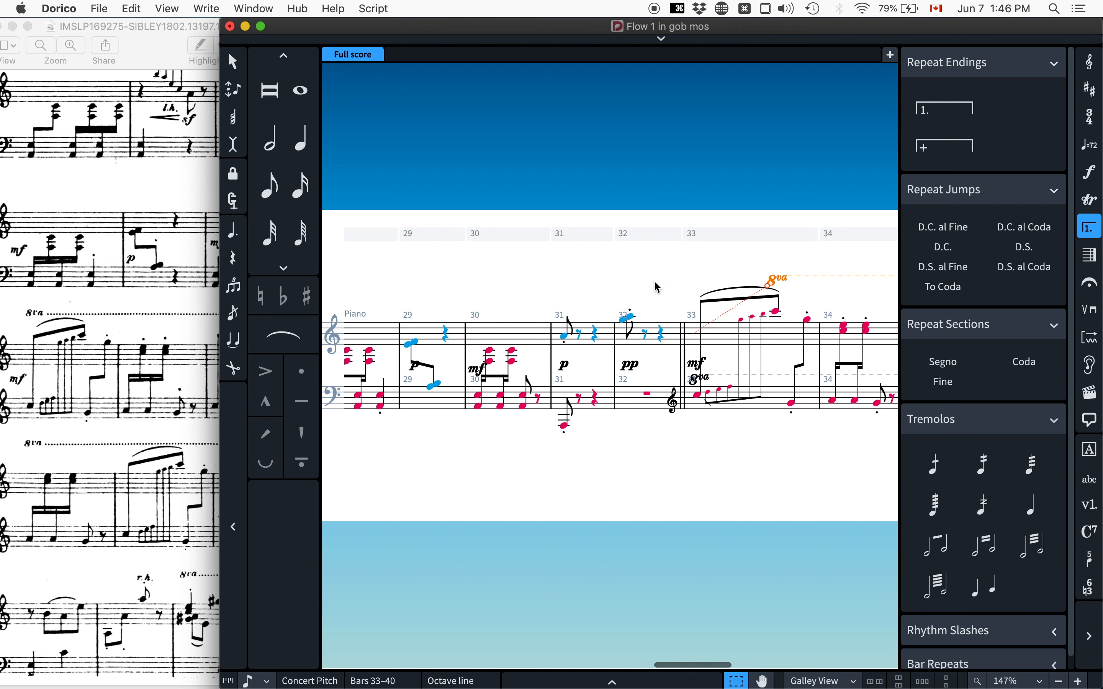
{"action": "key", "text": "alt+Left"}
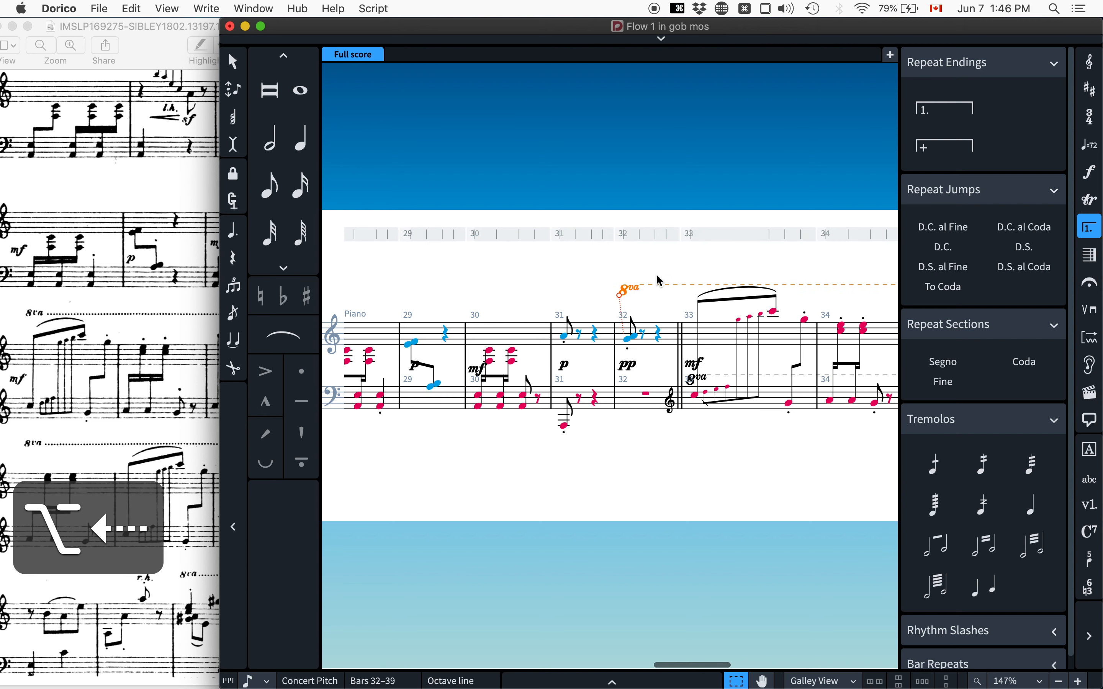
{"action": "key", "text": "alt+Right"}
{"action": "key", "text": "alt+Left"}
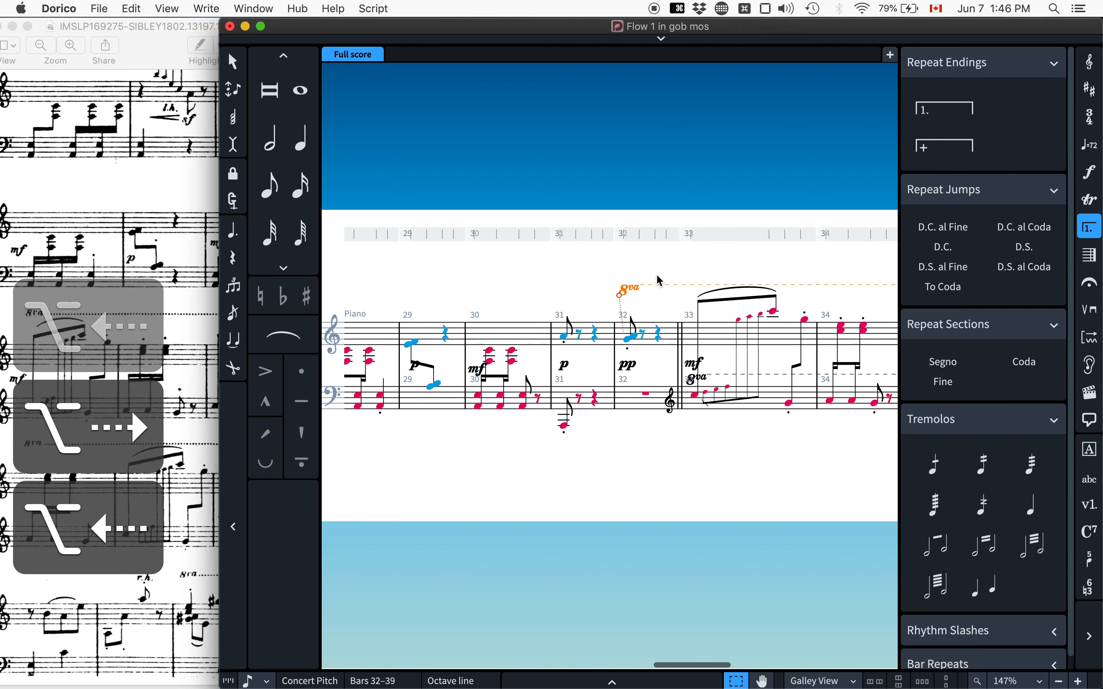
{"action": "key", "text": "alt+Right"}
{"action": "key", "text": "alt+Left"}
{"action": "key", "text": "super+z"}
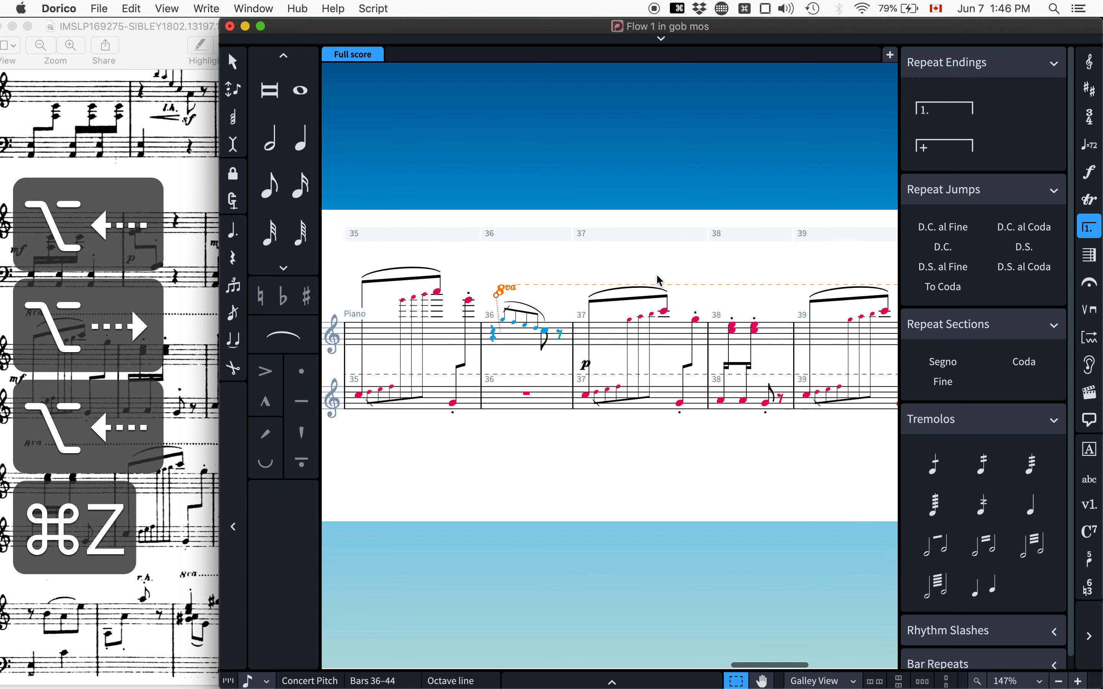
{"action": "key", "text": "super+z"}
{"action": "key", "text": "super+z"}
{"action": "key", "text": "super+z"}
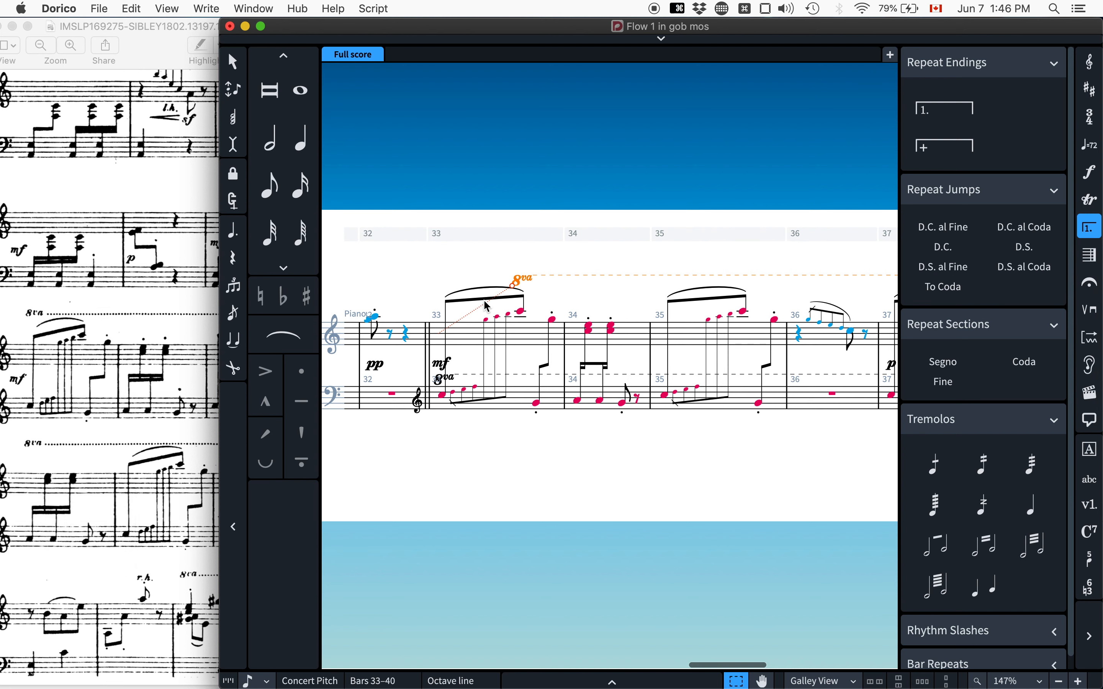
Try the lower-staff 8va line of bar 33 below the staff and flip it back above.
{"action": "left_click", "coordinate": [455, 380]}
{"action": "key", "text": "f"}
{"action": "left_click", "coordinate": [506, 430]}
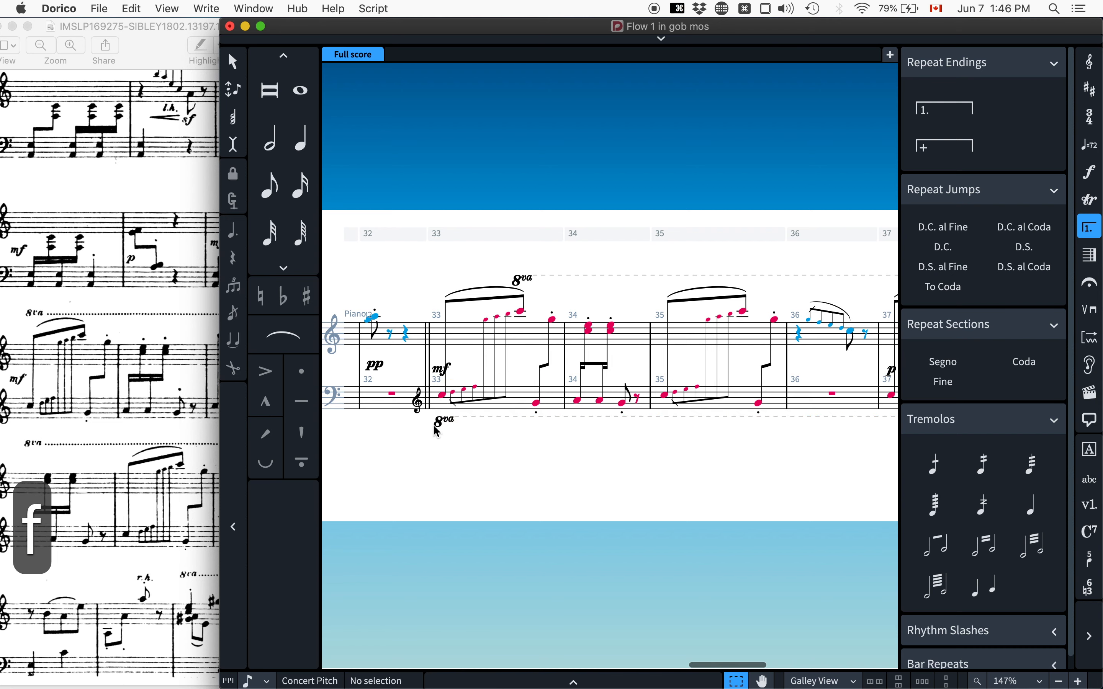
{"action": "left_click", "coordinate": [444, 423]}
{"action": "key", "text": "f"}
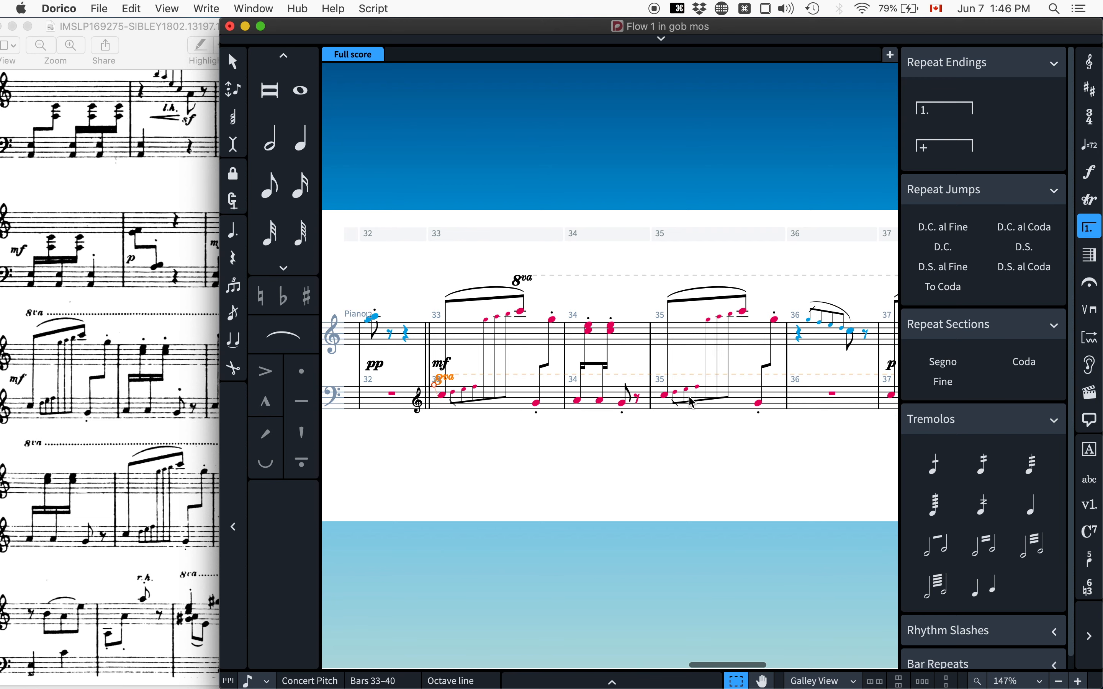
Copy the cross-staff figure with its mf from bar 1 and paste it into the lower staff of bar 41.
{"action": "scroll", "coordinate": [693, 404], "scroll_direction": "right", "scroll_amount": 10}
{"action": "key", "text": "super+Tab"}
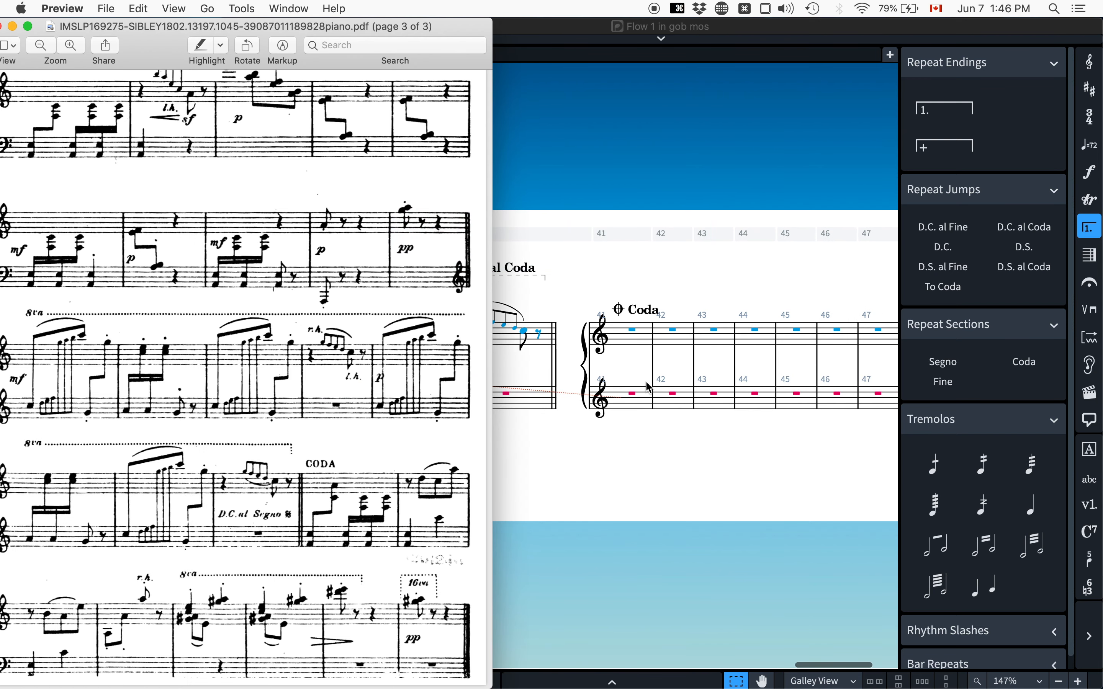
{"action": "scroll", "coordinate": [668, 365], "scroll_direction": "left", "scroll_amount": 10}
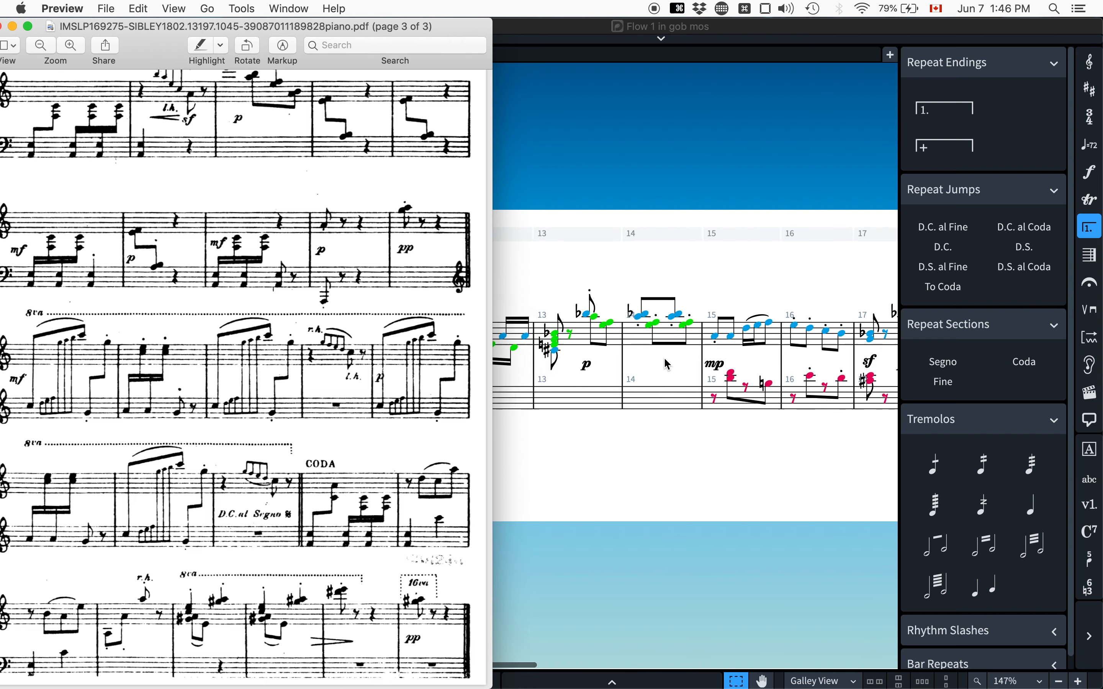
{"action": "left_click", "coordinate": [650, 273]}
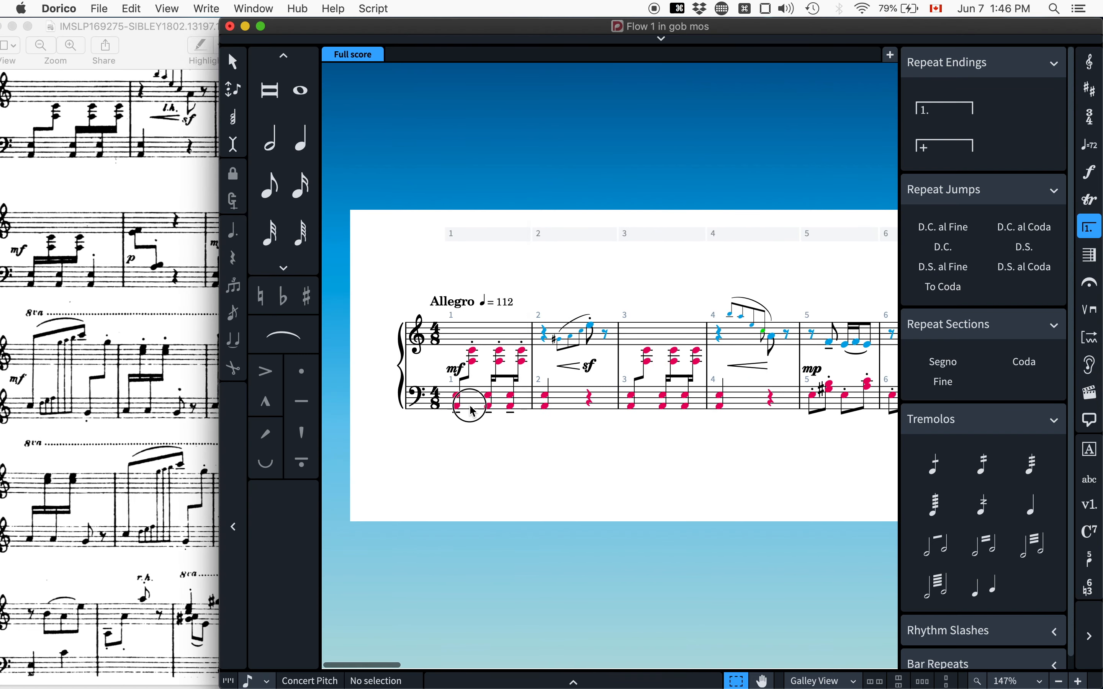
{"action": "left_click", "coordinate": [474, 413]}
{"action": "key", "text": "cmd+c"}
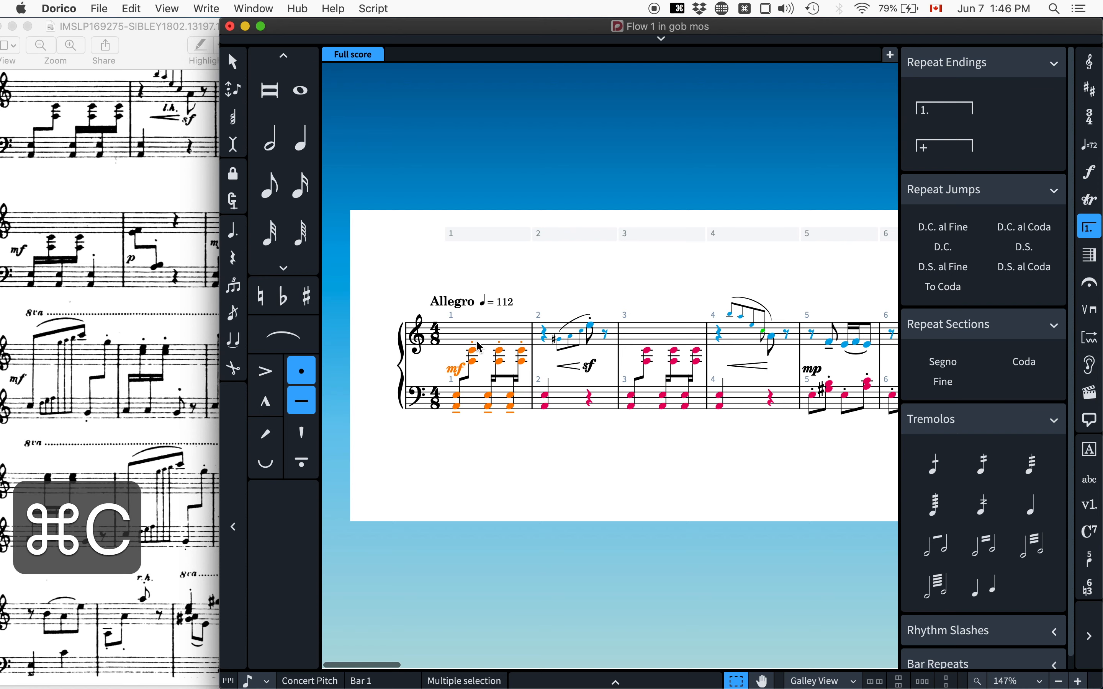
{"action": "scroll", "coordinate": [480, 347], "scroll_direction": "right", "scroll_amount": 10}
{"action": "scroll", "coordinate": [480, 348], "scroll_direction": "right", "scroll_amount": 10}
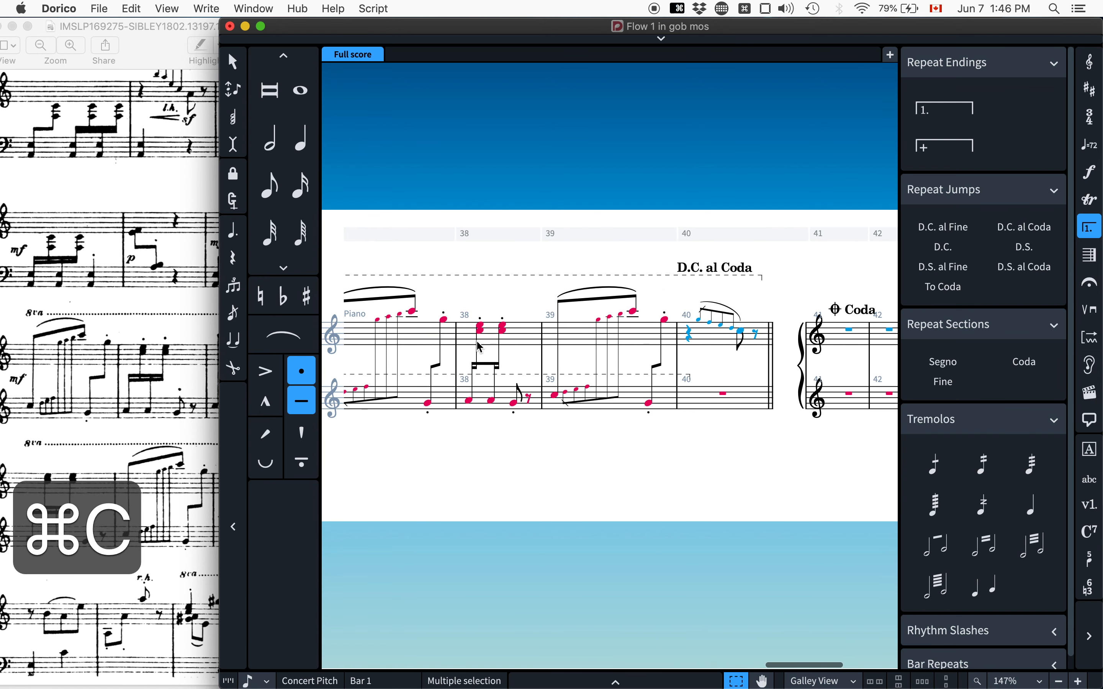
{"action": "left_click", "coordinate": [456, 410]}
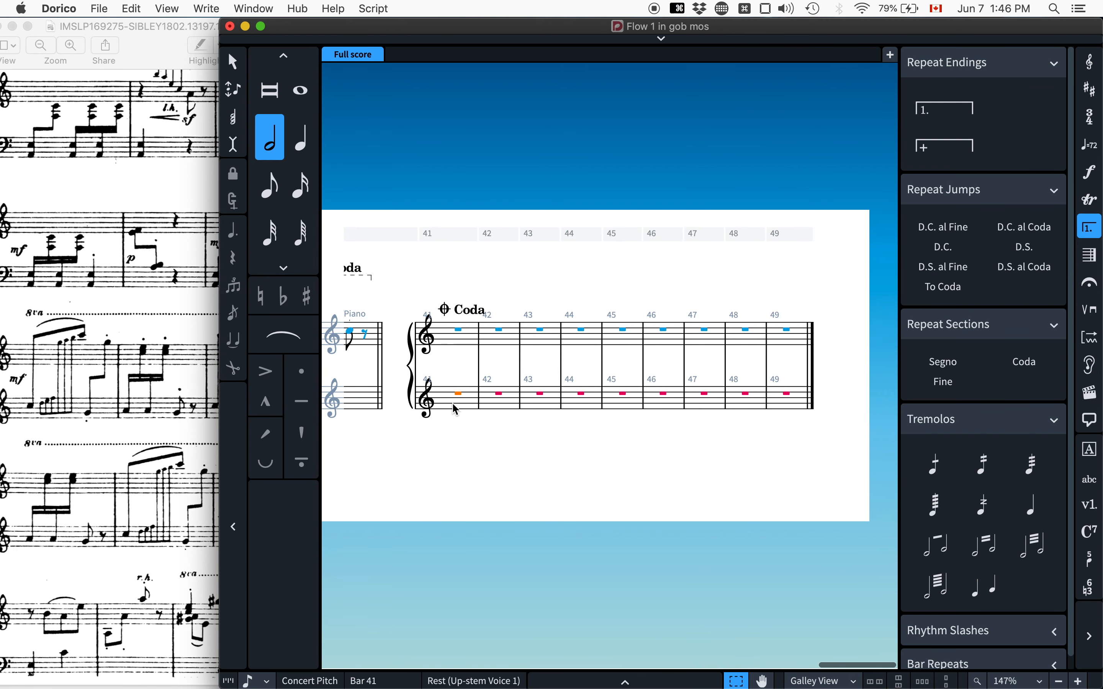
{"action": "key", "text": "cmd+v"}
Compare the pasted coda bar with the PDF and add a bass clef to the lower staff at bar 41.
{"action": "key", "text": "cmd+Tab"}
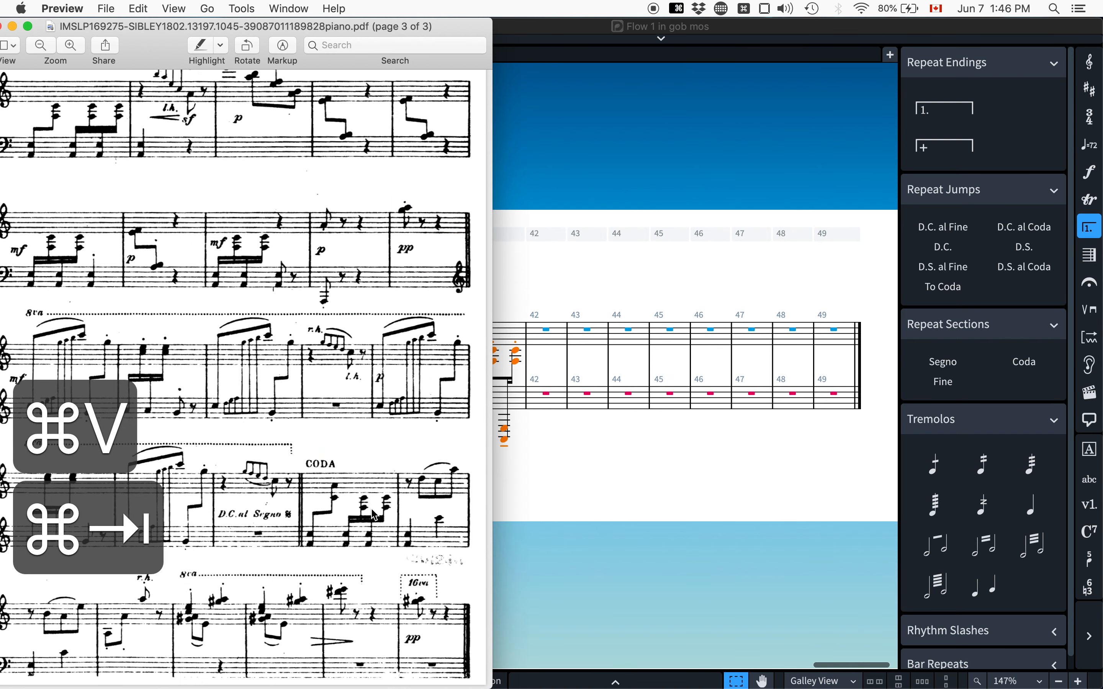
{"action": "scroll", "coordinate": [363, 543], "scroll_direction": "left", "scroll_amount": 3}
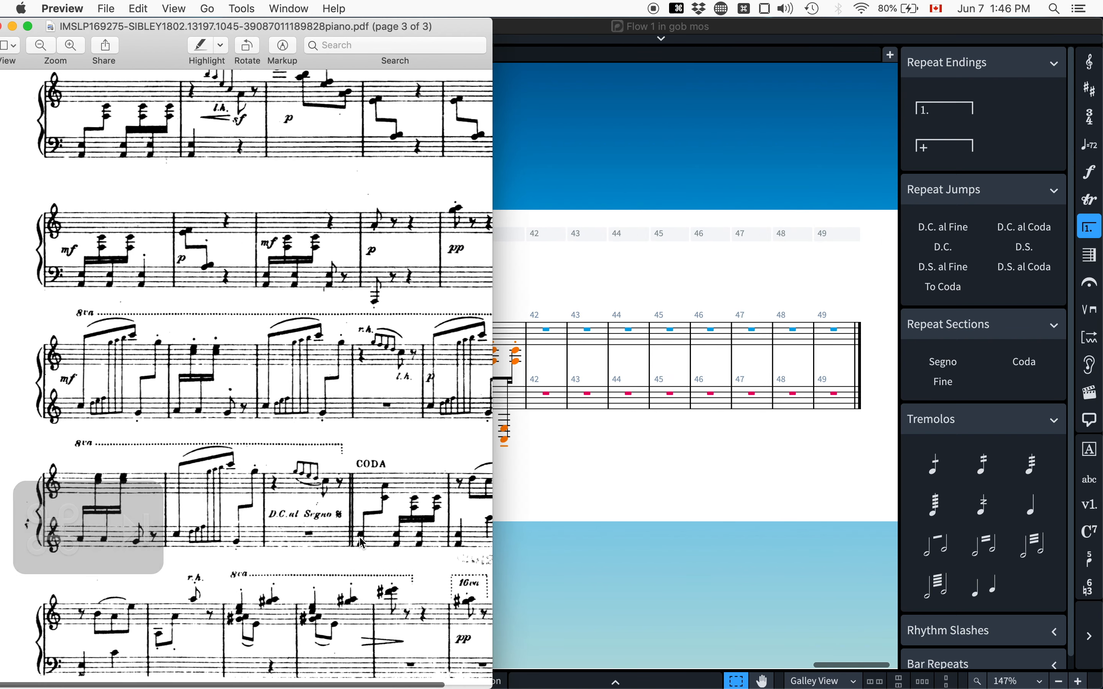
{"action": "scroll", "coordinate": [363, 544], "scroll_direction": "right", "scroll_amount": 3}
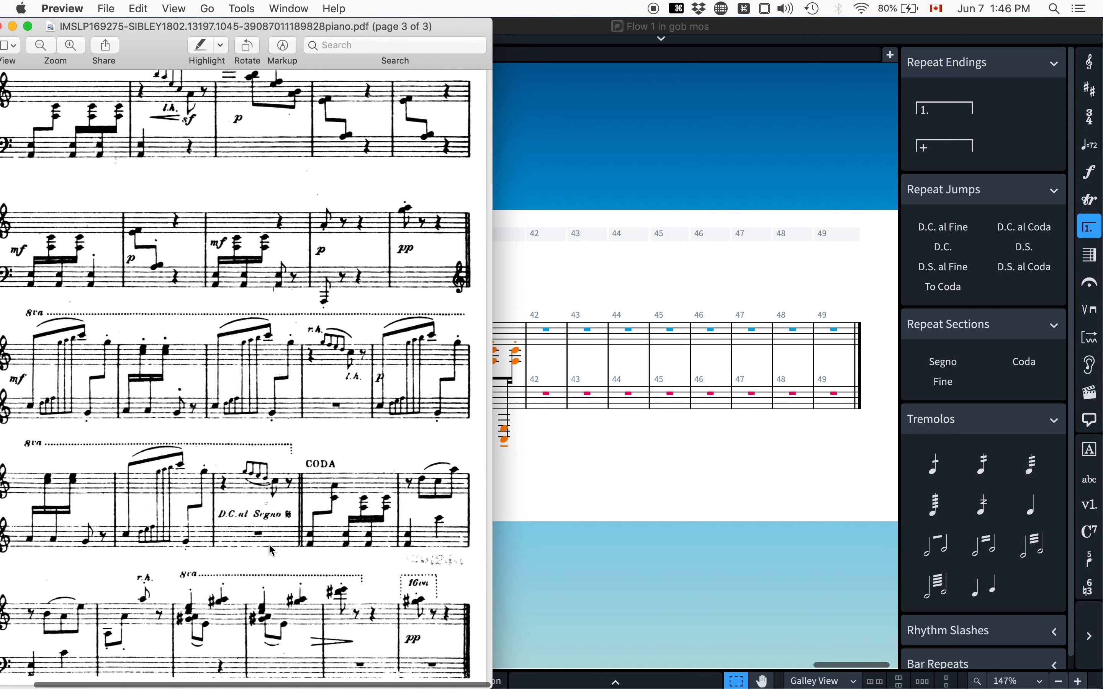
{"action": "scroll", "coordinate": [272, 550], "scroll_direction": "left", "scroll_amount": 3}
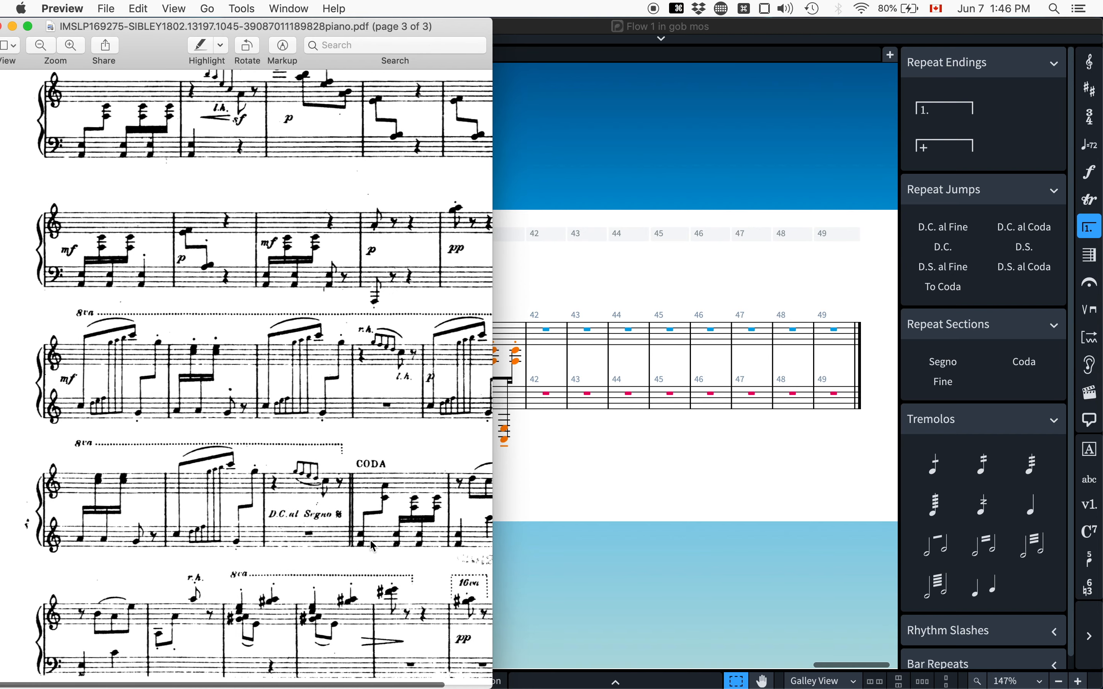
{"action": "left_click", "coordinate": [676, 456]}
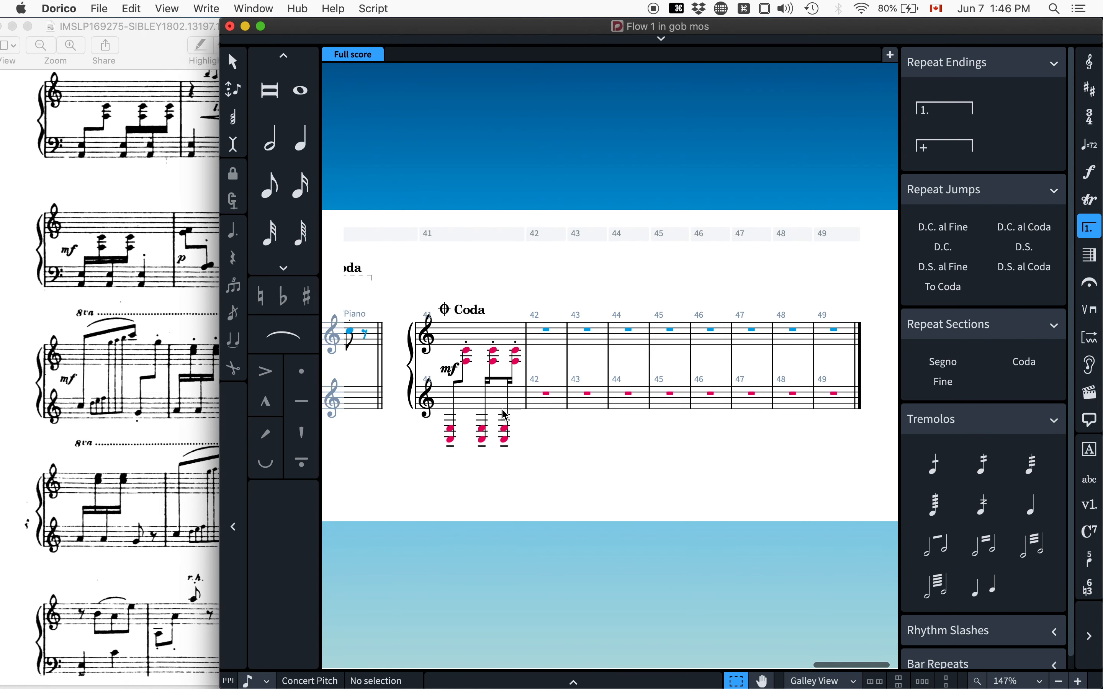
{"action": "left_click", "coordinate": [424, 395]}
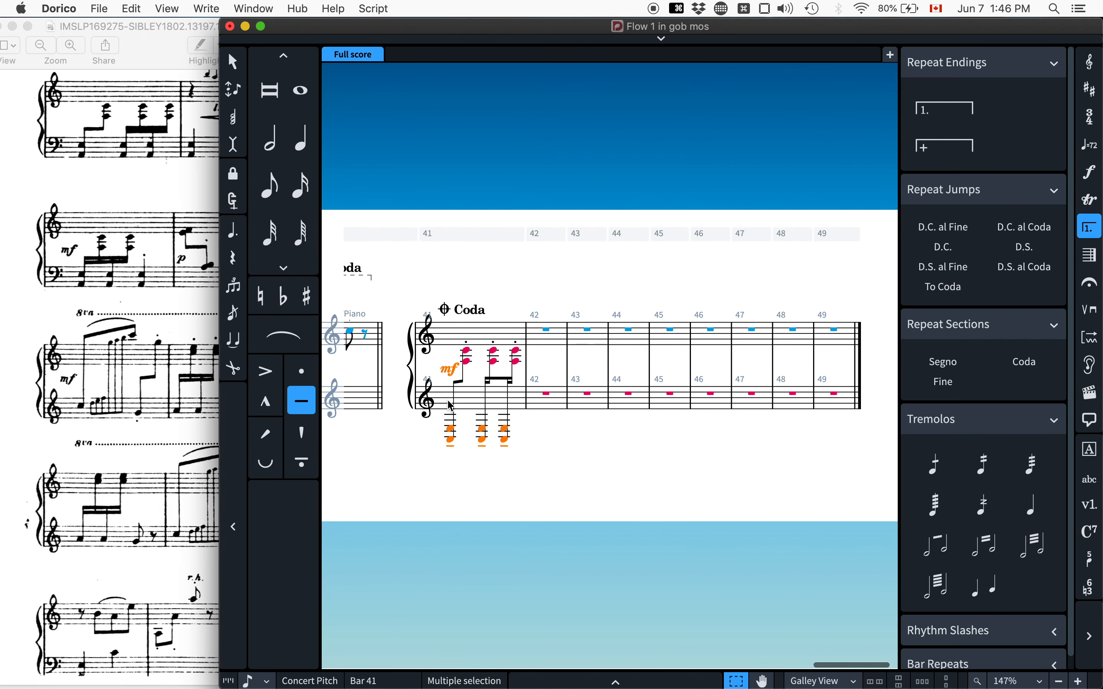
{"action": "key", "text": "shift+c"}
{"action": "type", "text": "f"}
{"action": "key", "text": "Return"}
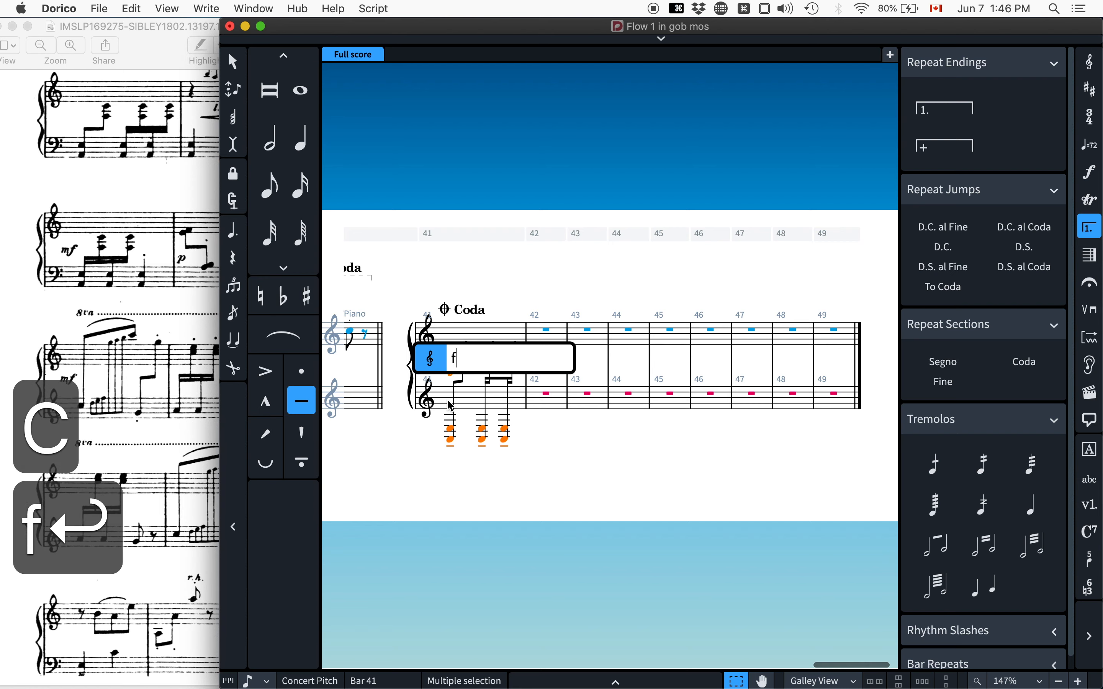
Check the coda's dynamics in the PDF and delete the mf from bar 41.
{"action": "key", "text": "super+Tab"}
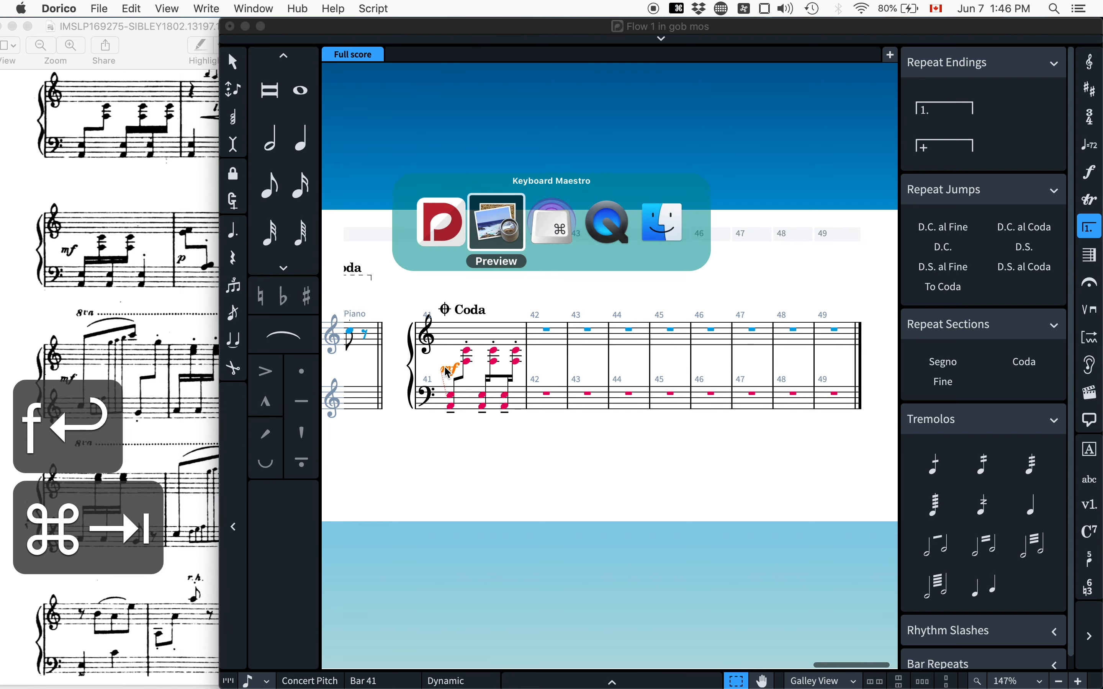
{"action": "key", "text": "super+Tab"}
{"action": "key", "text": "BackSpace"}
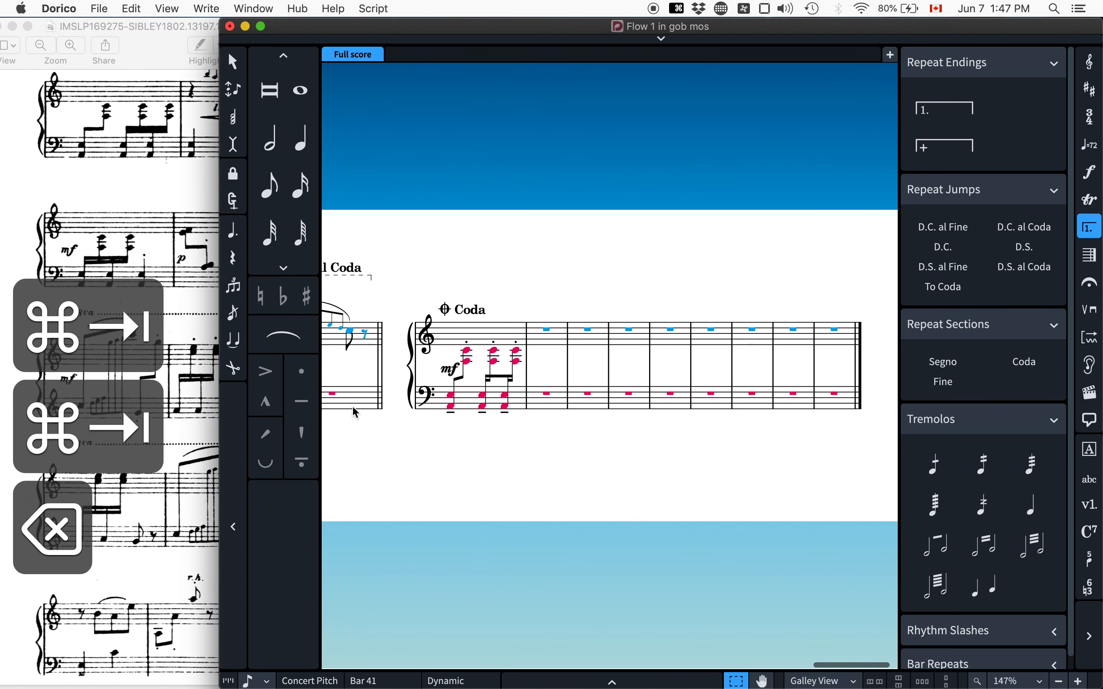
{"action": "key", "text": "super+Tab"}
{"action": "key", "text": "super+Tab"}
{"action": "key", "text": "super+Tab"}
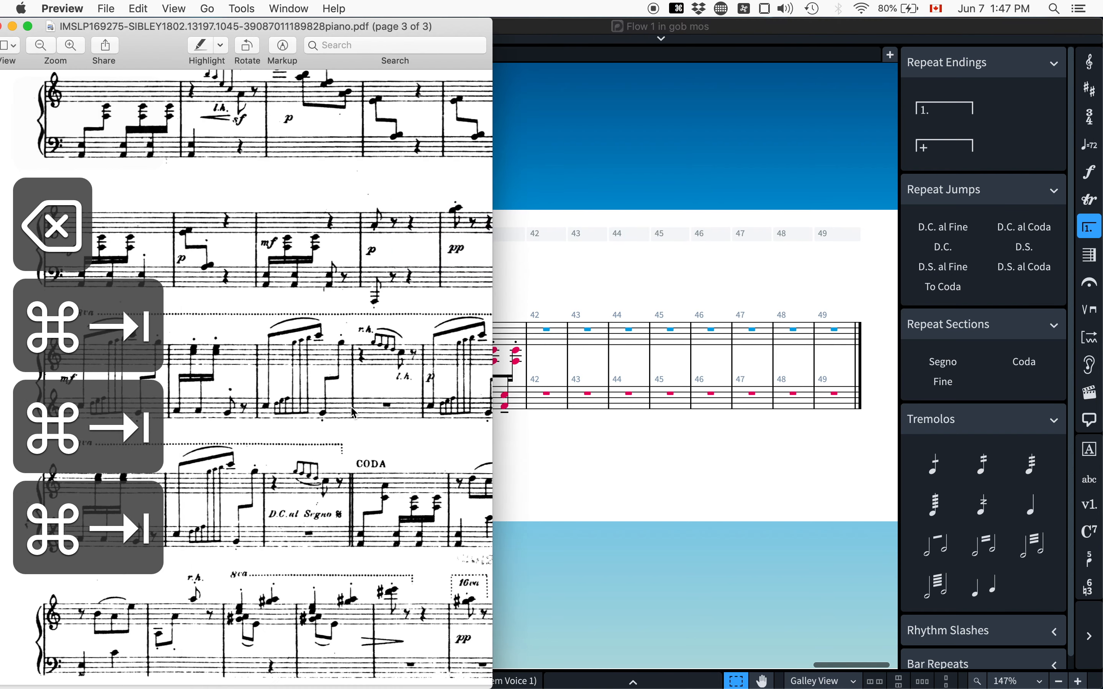
Hide the repeat notation options and arrange the PDF and score windows side by side.
{"action": "key", "text": "super+Tab"}
{"action": "key", "text": "super+9"}
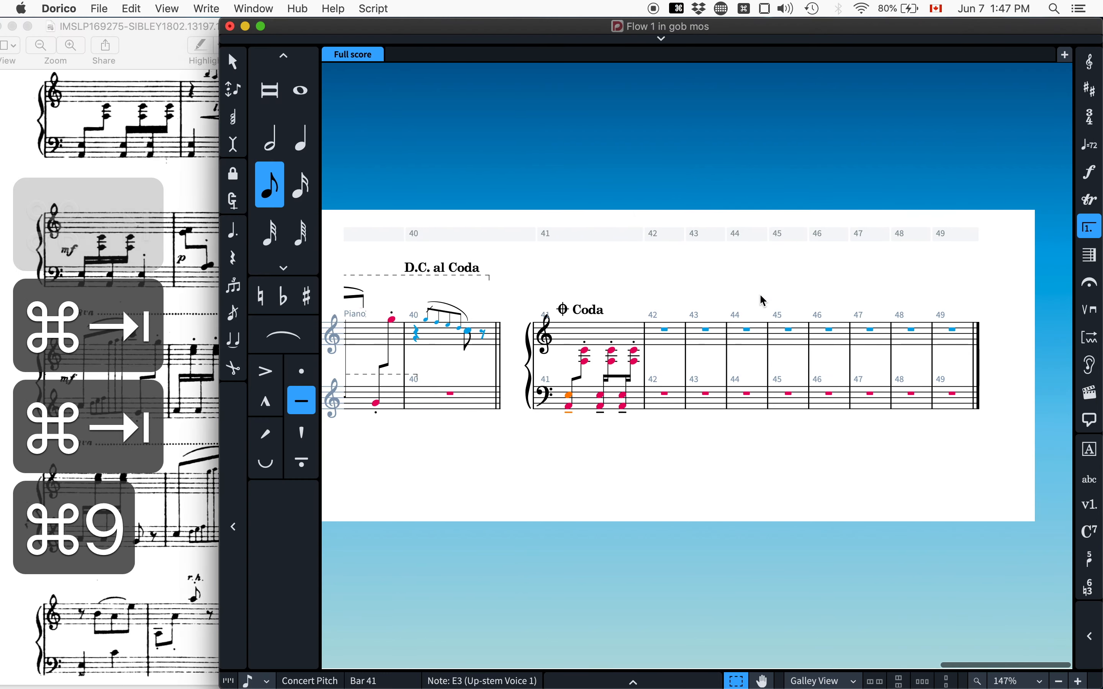
{"action": "key", "text": "super+Tab"}
{"action": "scroll", "coordinate": [307, 426], "scroll_direction": "right", "scroll_amount": 3}
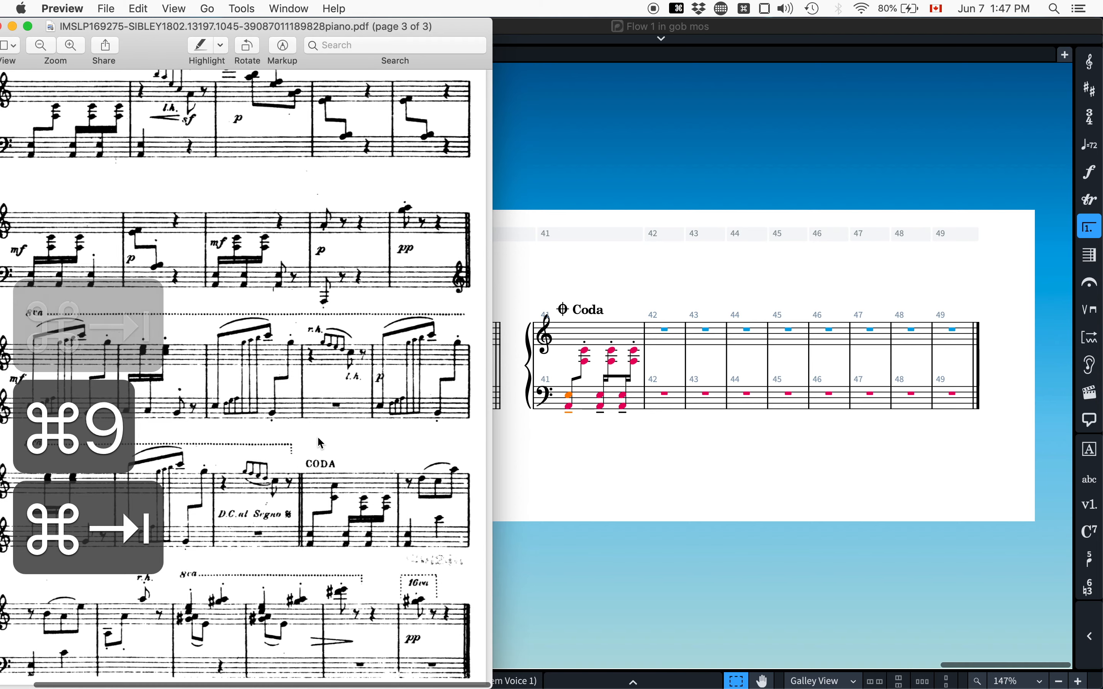
{"action": "left_click", "coordinate": [664, 405]}
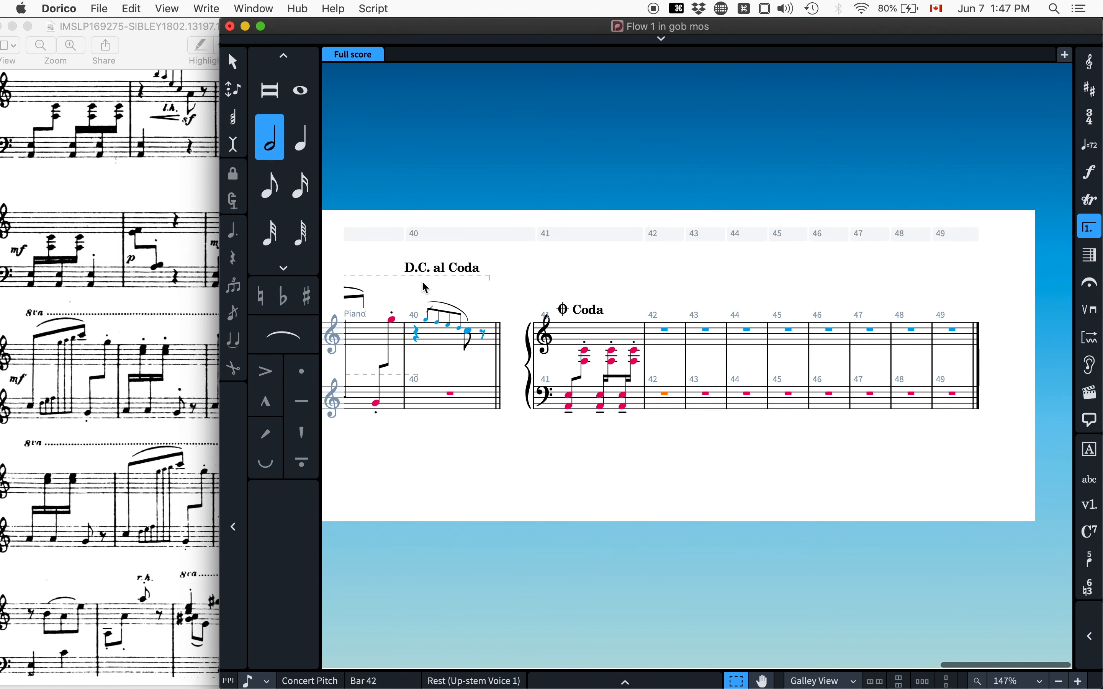
{"action": "key", "text": "super+Tab"}
{"action": "key", "text": "super+Tab"}
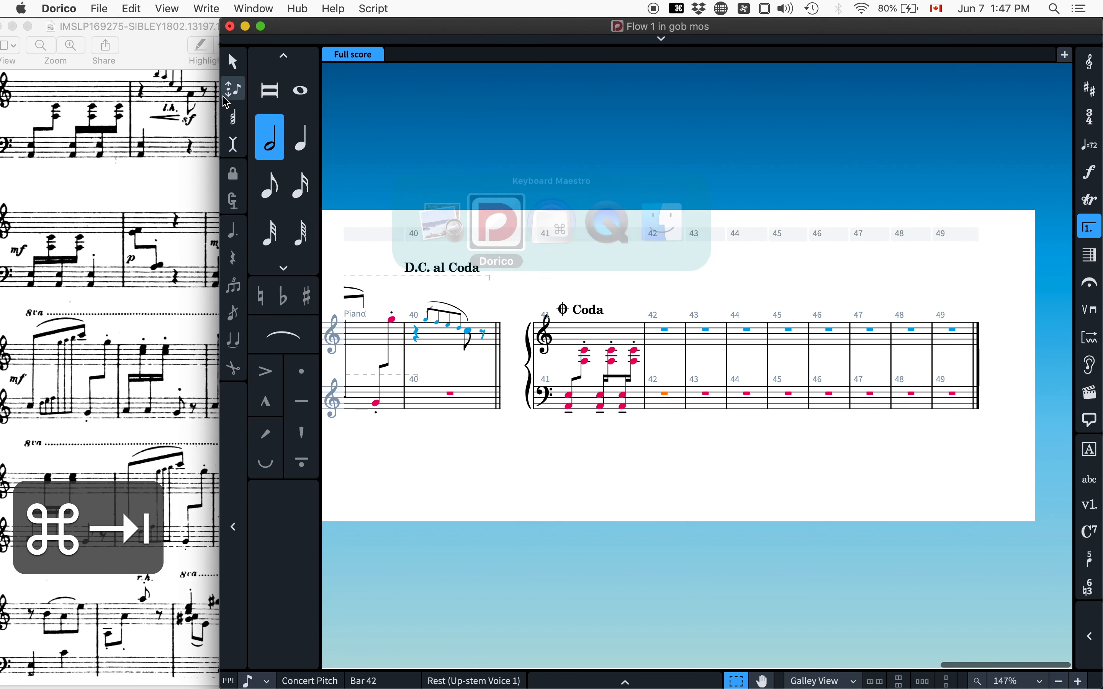
{"action": "left_click_drag", "start_coordinate": [221, 96], "coordinate": [446, 103]}
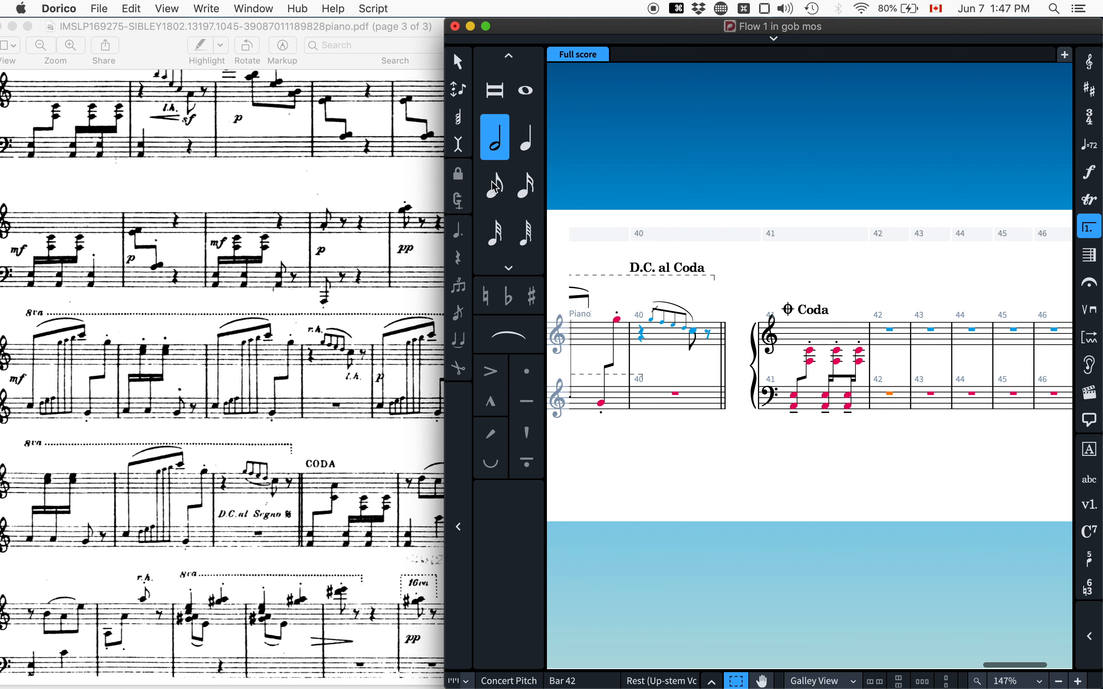
{"action": "left_click_drag", "start_coordinate": [433, 26], "coordinate": [382, 26]}
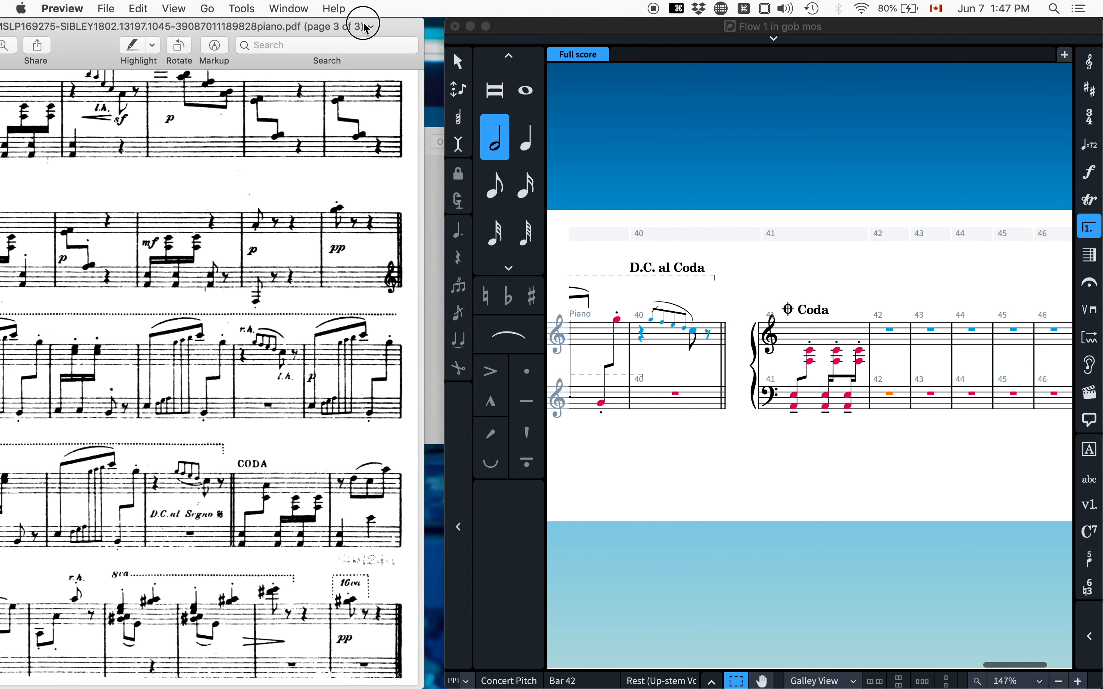
Remove the staccato and tenuto articulations from all the chords of bar 41 on both staves.
{"action": "left_click", "coordinate": [893, 400]}
{"action": "left_click", "coordinate": [795, 400]}
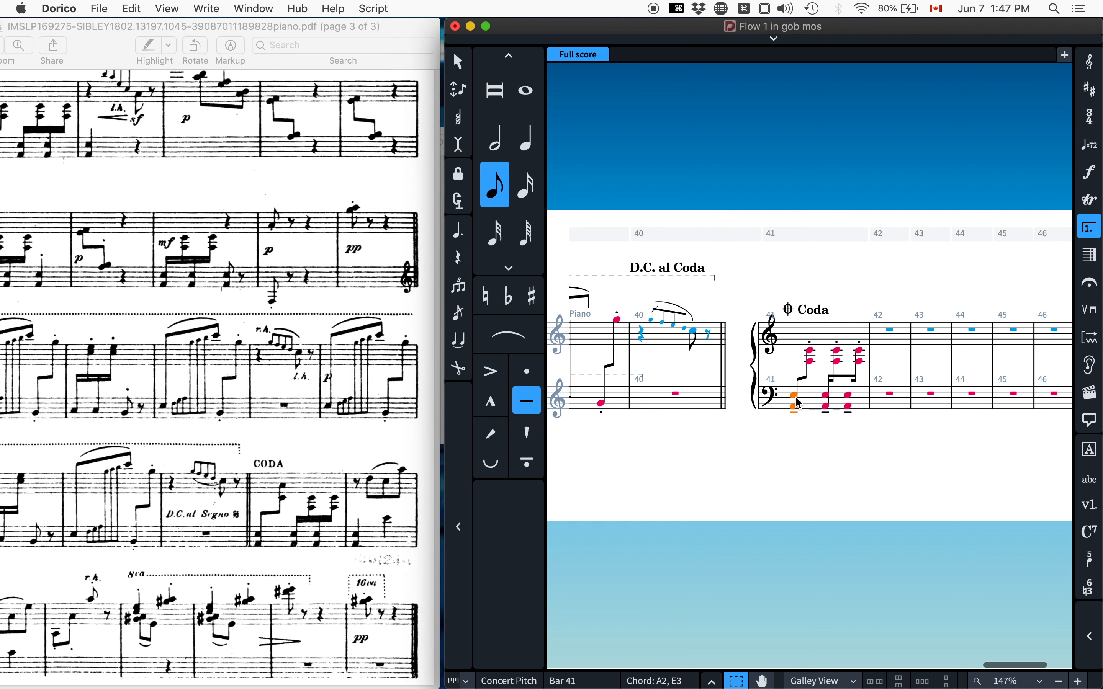
{"action": "key", "text": "super+c"}
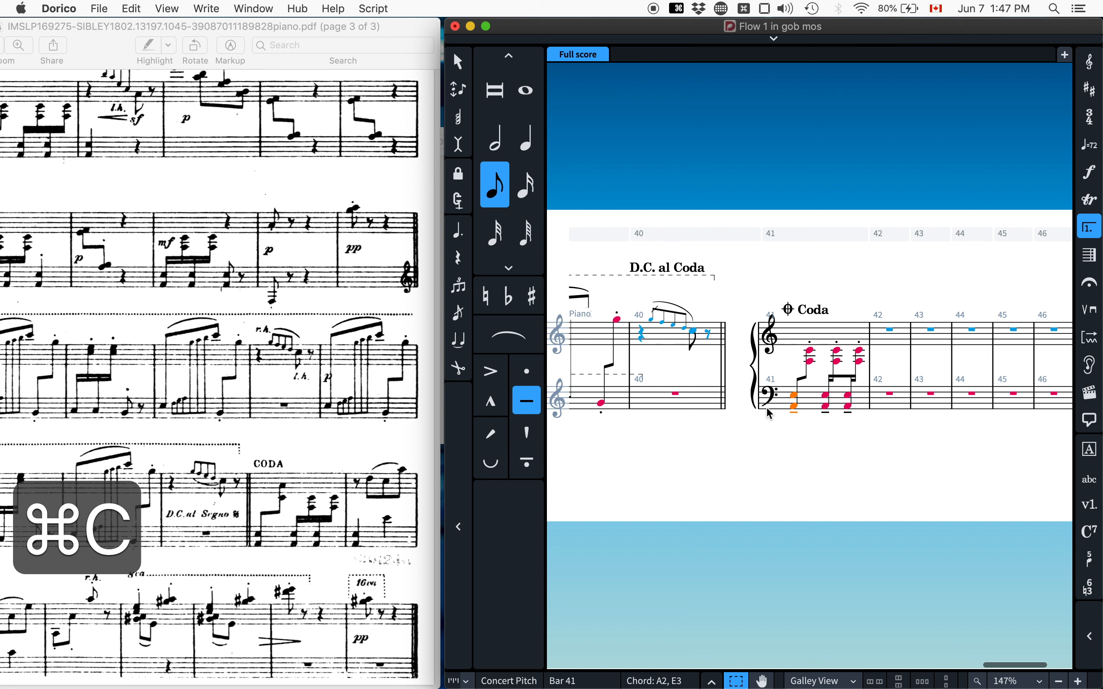
{"action": "left_click", "coordinate": [814, 397]}
{"action": "left_click", "coordinate": [826, 333], "text": "shift"}
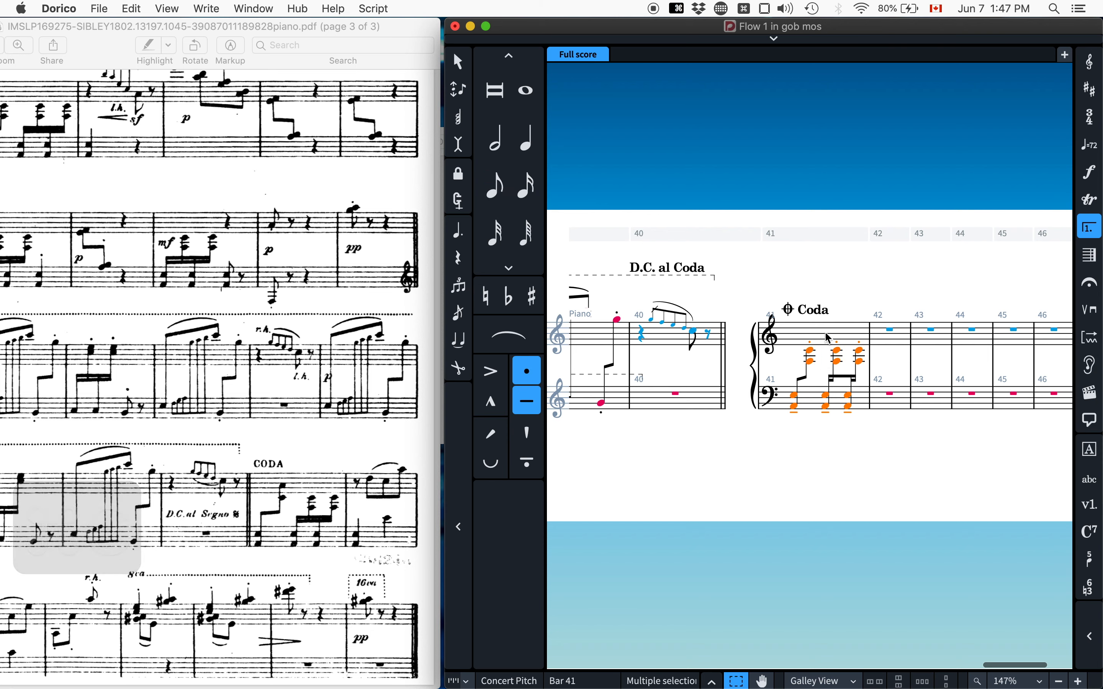
{"action": "key", "text": "bracketright"}
{"action": "key", "text": "backslash"}
{"action": "key", "text": "backslash"}
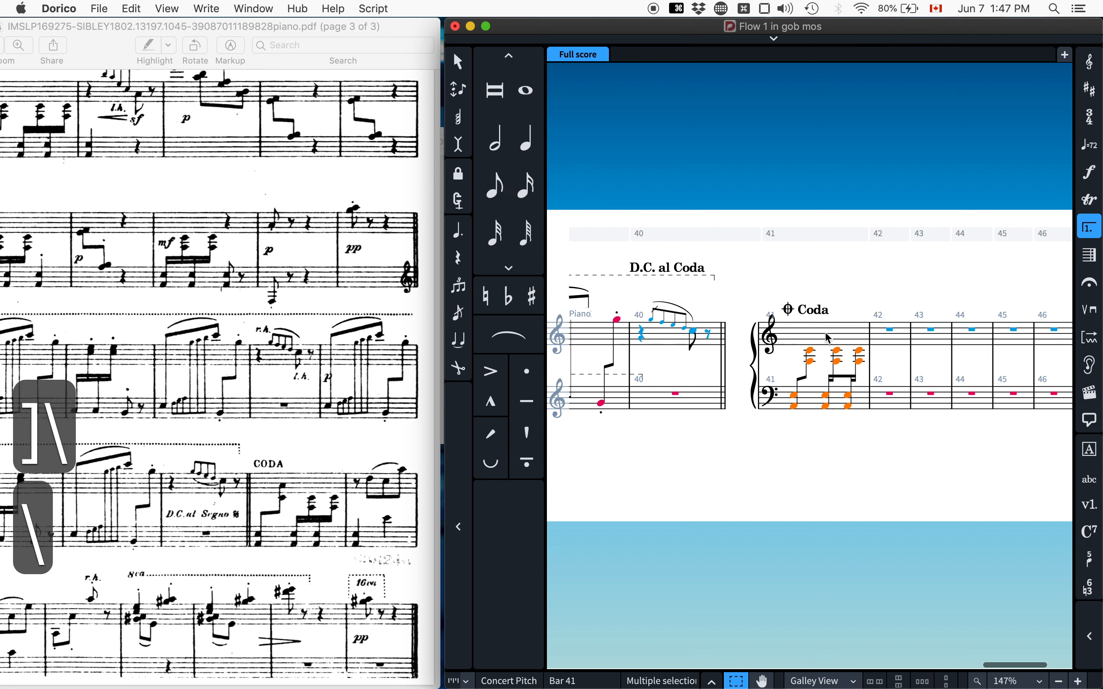
Copy the first lower-staff chord of bar 41 to the start of bar 42 and make it a quarter note.
{"action": "left_click", "coordinate": [796, 404]}
{"action": "key", "text": "super+c"}
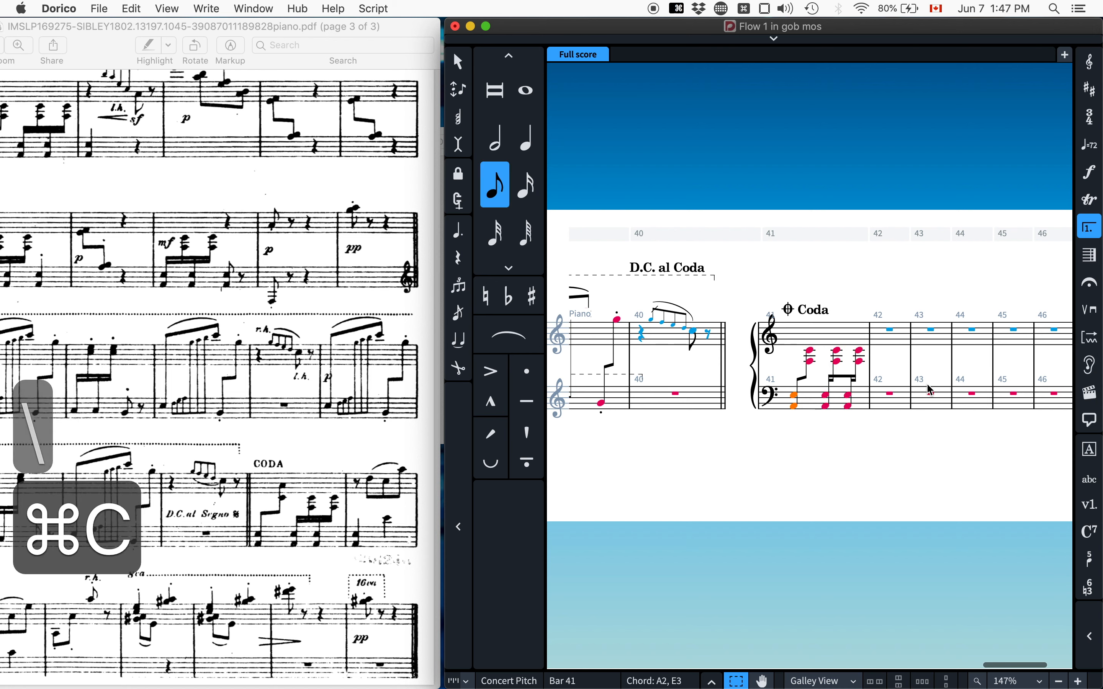
{"action": "left_click", "coordinate": [901, 402]}
{"action": "key", "text": "super+v"}
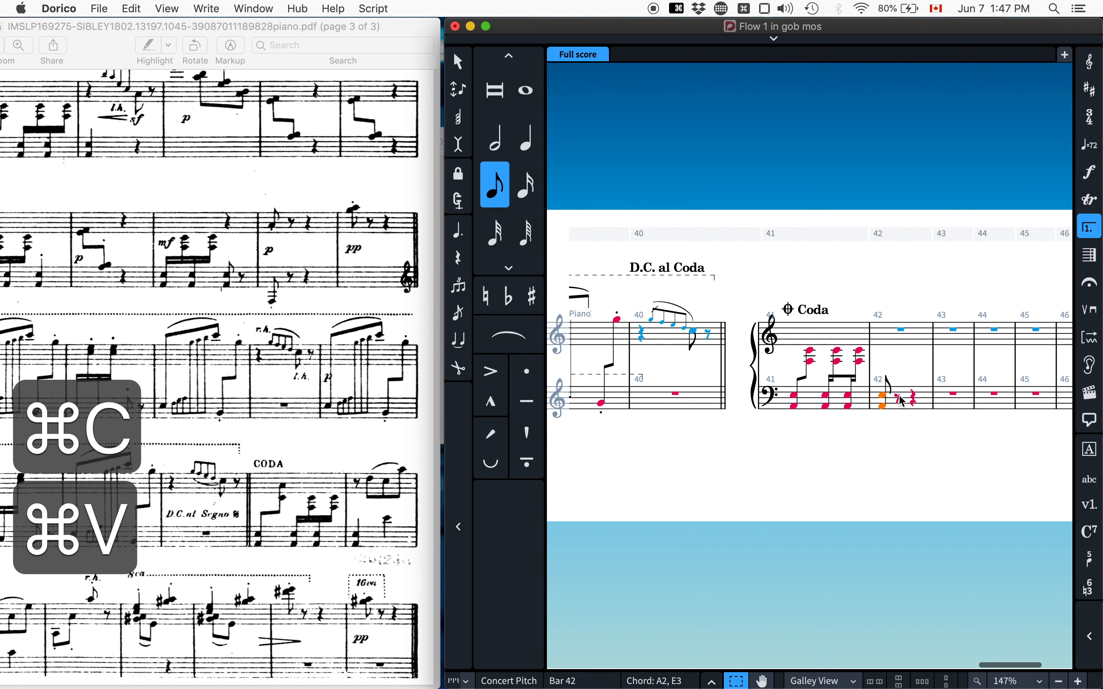
{"action": "key", "text": "6"}
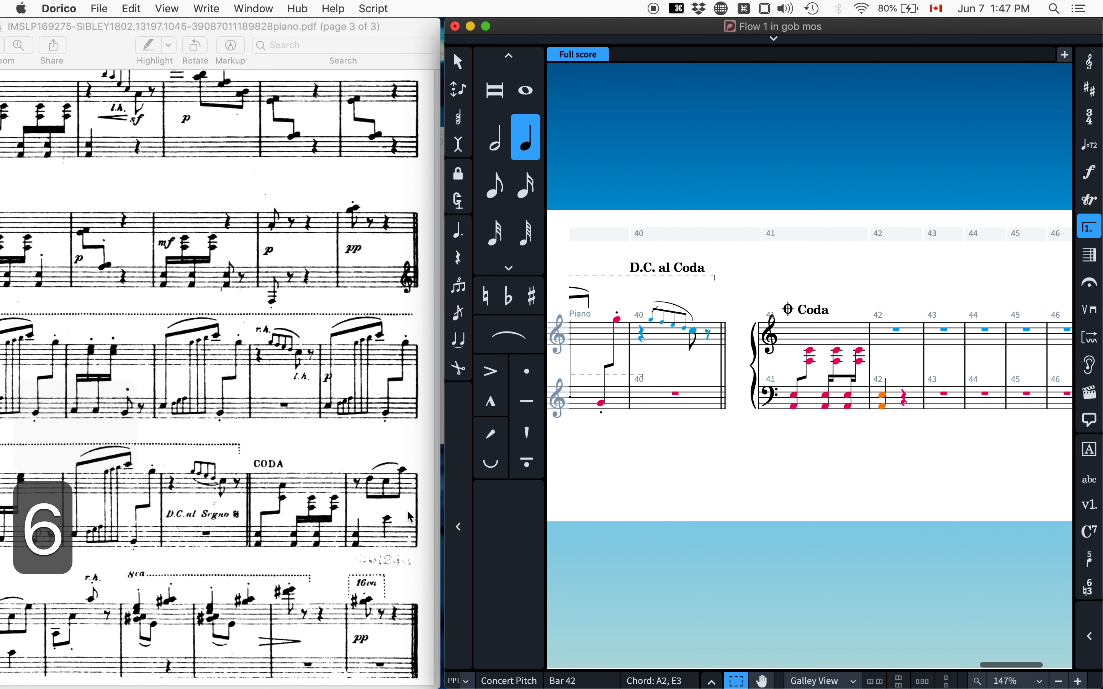
Enter a quarter note E4 on the second half of bar 42 in the lower staff.
{"action": "left_click", "coordinate": [908, 400]}
{"action": "key", "text": "Return"}
{"action": "key", "text": "e"}
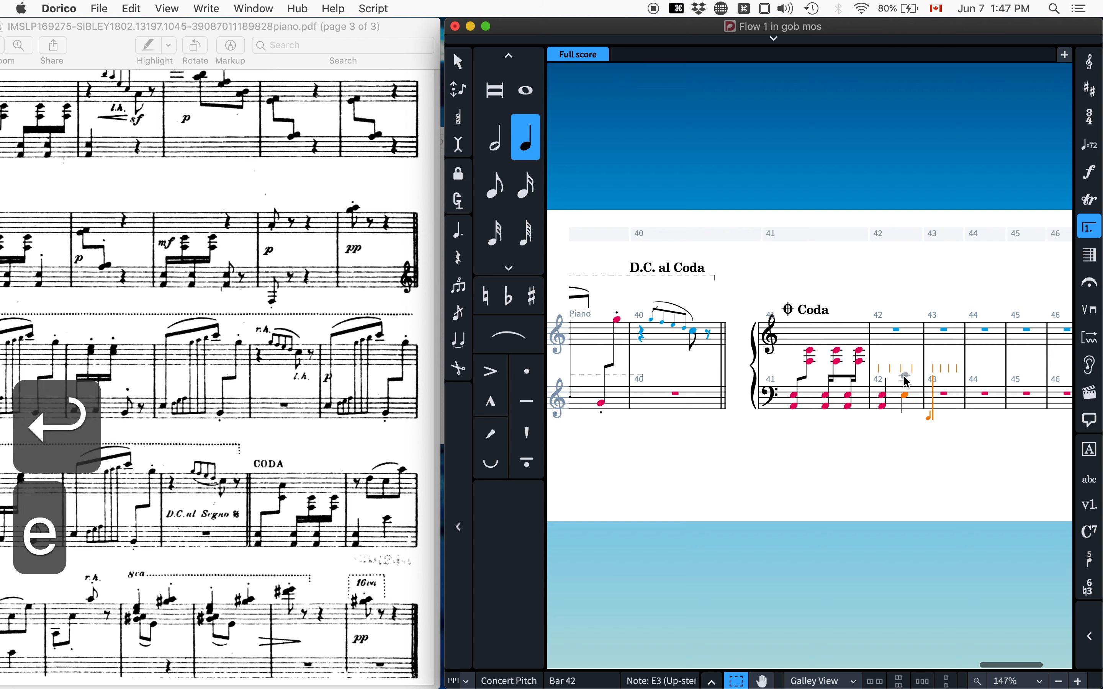
{"action": "key", "text": "alt+super+Up"}
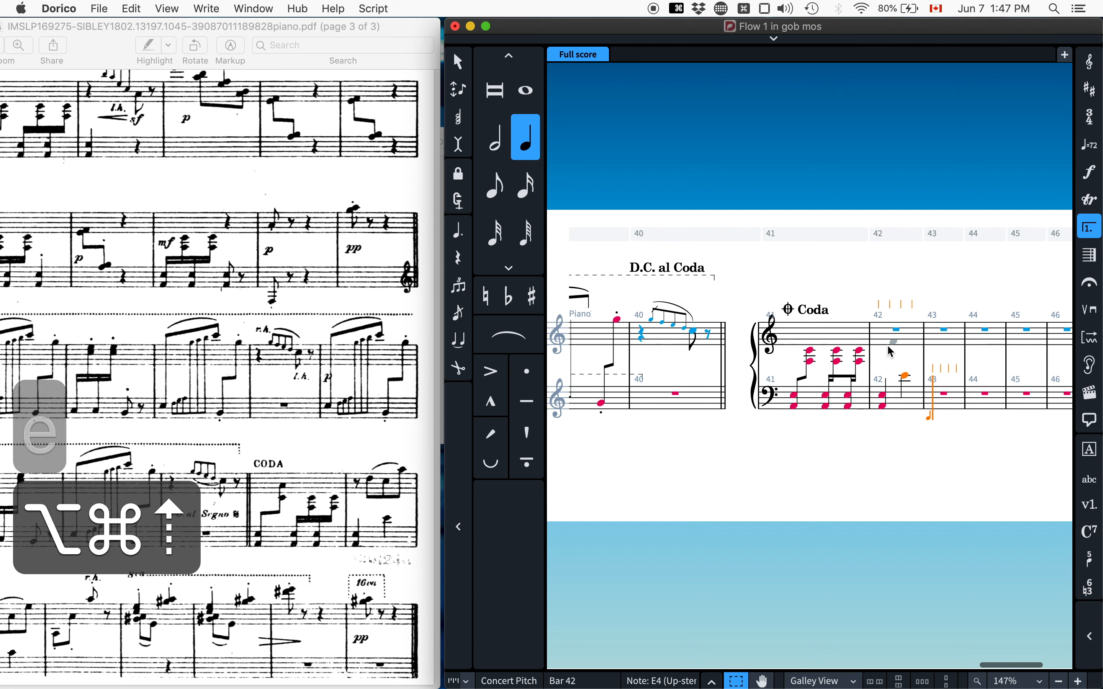
Enter an eighth rest followed by slurred eighth notes D6, C and A in the upper staff of bar 42.
{"action": "key", "text": "shift+Return"}
{"action": "key", "text": "Return"}
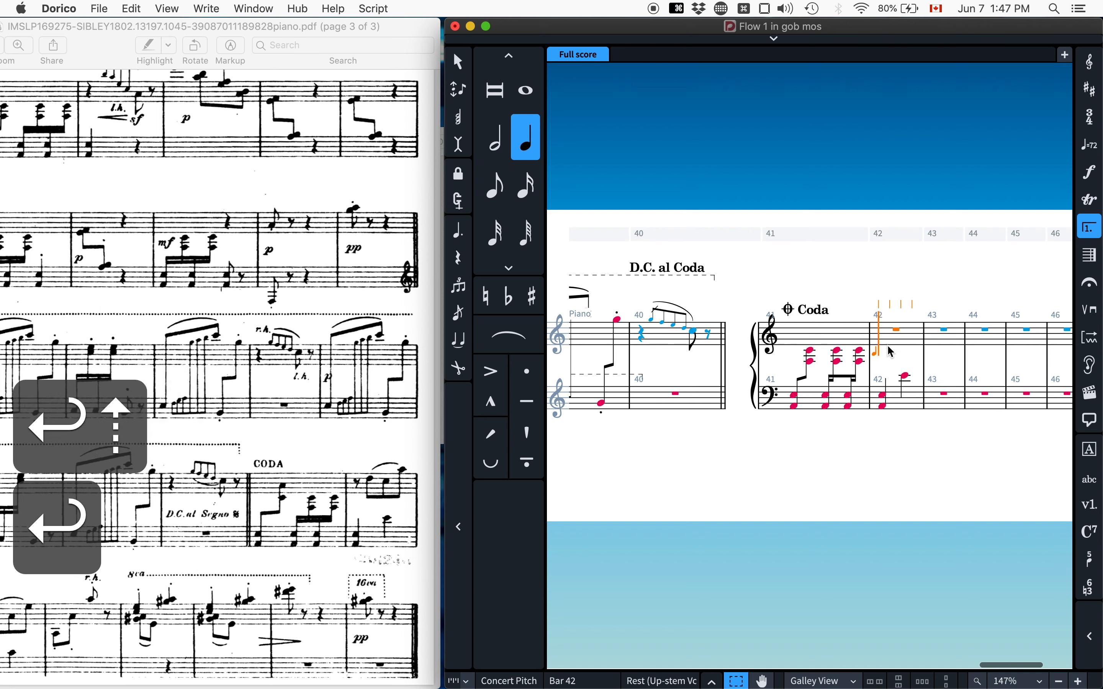
{"action": "key", "text": "5"}
{"action": "key", "text": "space"}
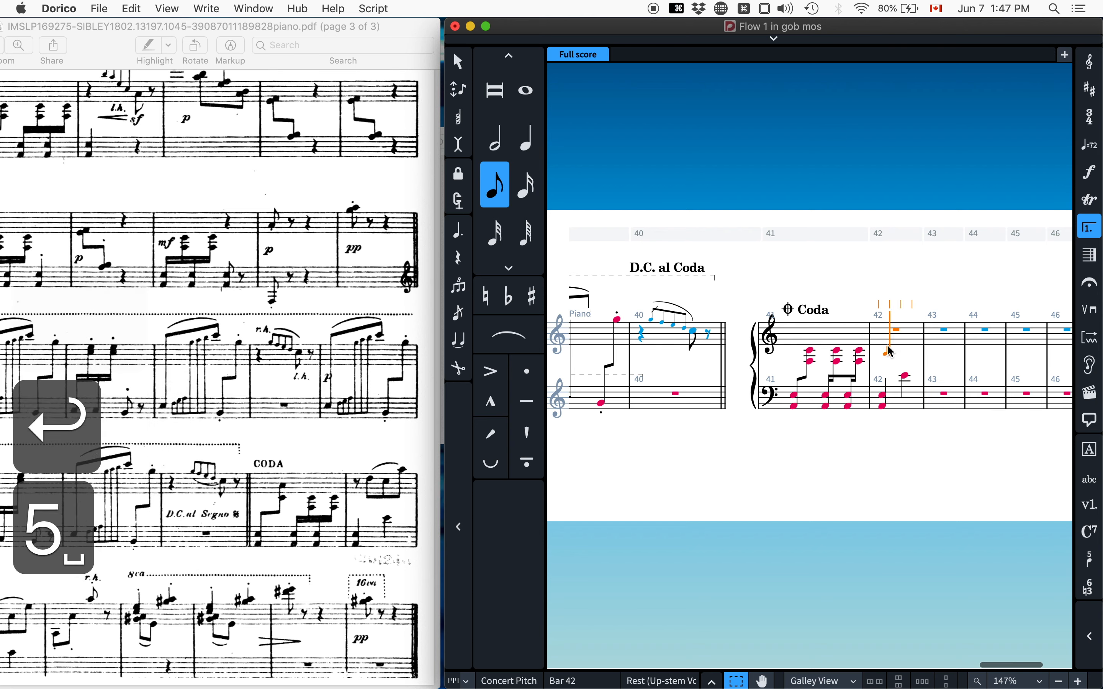
{"action": "key", "text": "d"}
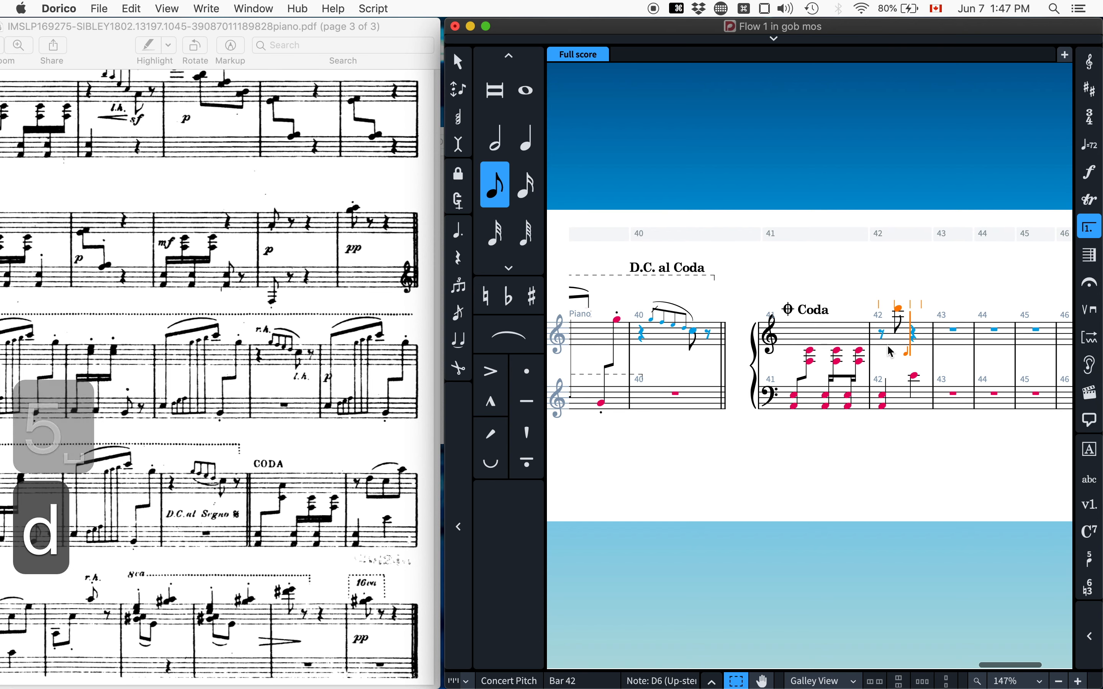
{"action": "key", "text": "s"}
{"action": "key", "text": "c"}
{"action": "key", "text": "a"}
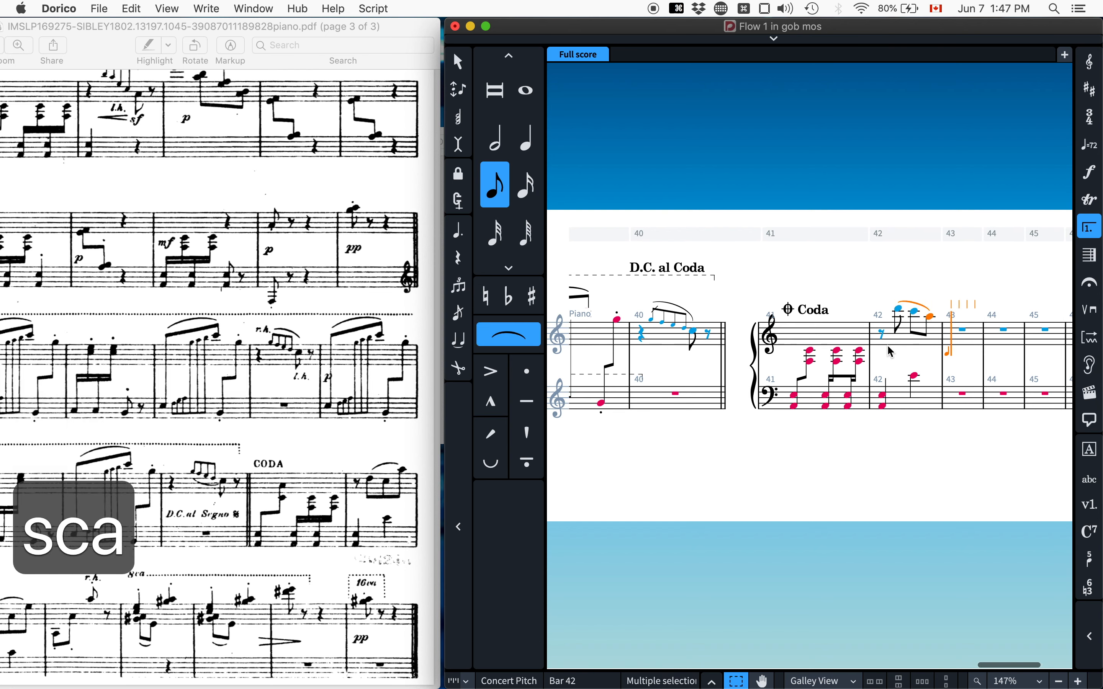
Lower the first two slurred eighth notes in the upper staff of bar 42 by an octave to D5 and C5.
{"action": "key", "text": "Left"}
{"action": "key", "text": "Left"}
{"action": "key", "text": "Escape"}
{"action": "key", "text": "Left"}
{"action": "key", "text": "Left"}
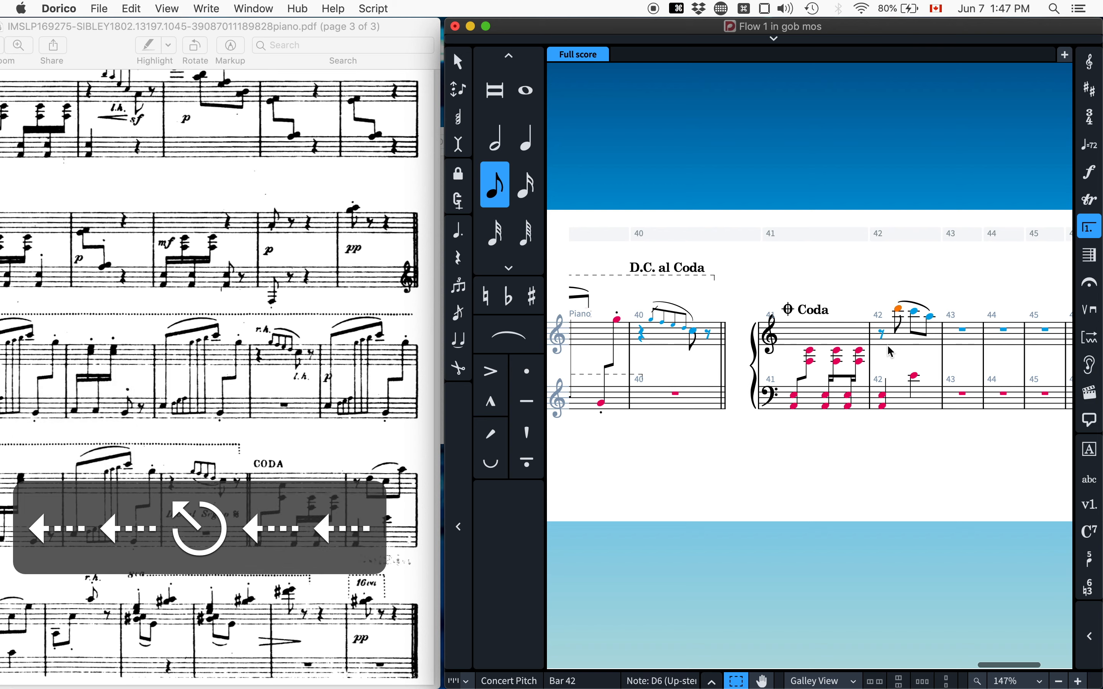
{"action": "key", "text": "alt+super+Down"}
{"action": "key", "text": "Right"}
{"action": "key", "text": "alt+super+Down"}
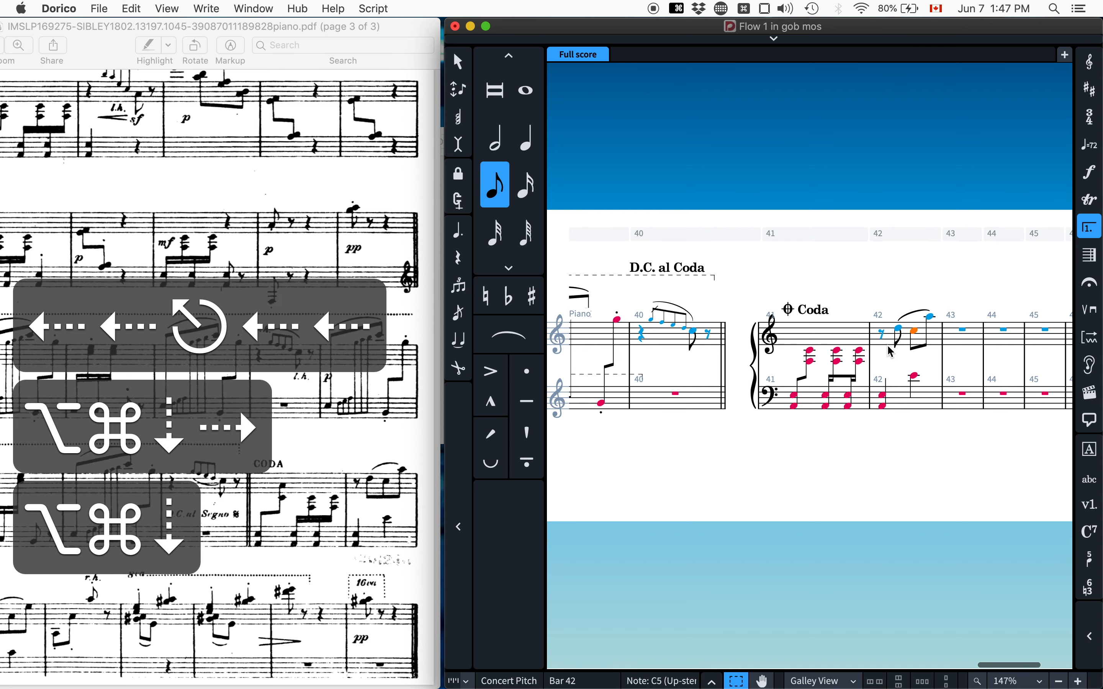
{"action": "key", "text": "Left"}
{"action": "key", "text": "Right"}
{"action": "key", "text": "Right"}
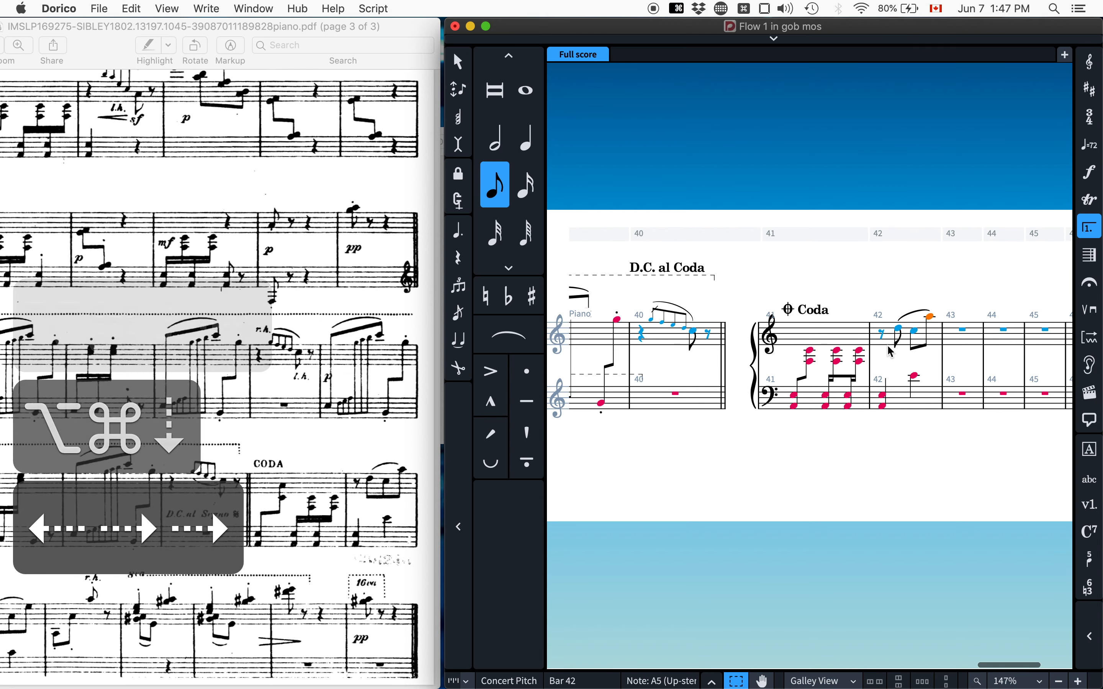
Beam the three slurred eighth notes of bar 42 together.
{"action": "key", "text": "shift+Left"}
{"action": "key", "text": "shift+Left"}
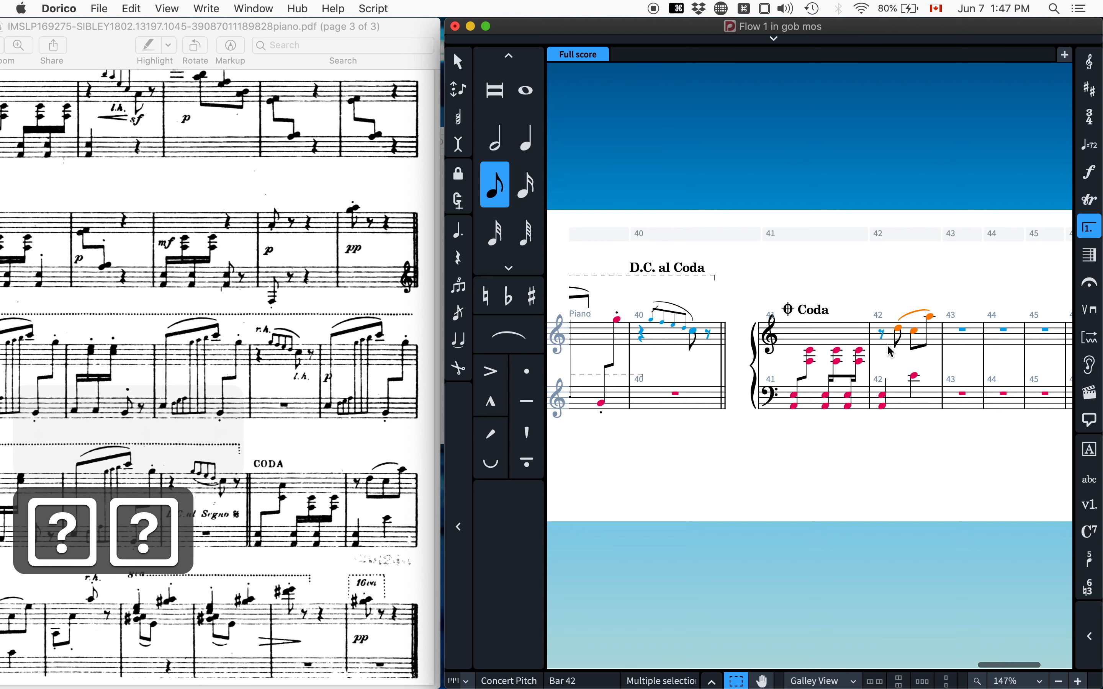
{"action": "key", "text": "alt+b"}
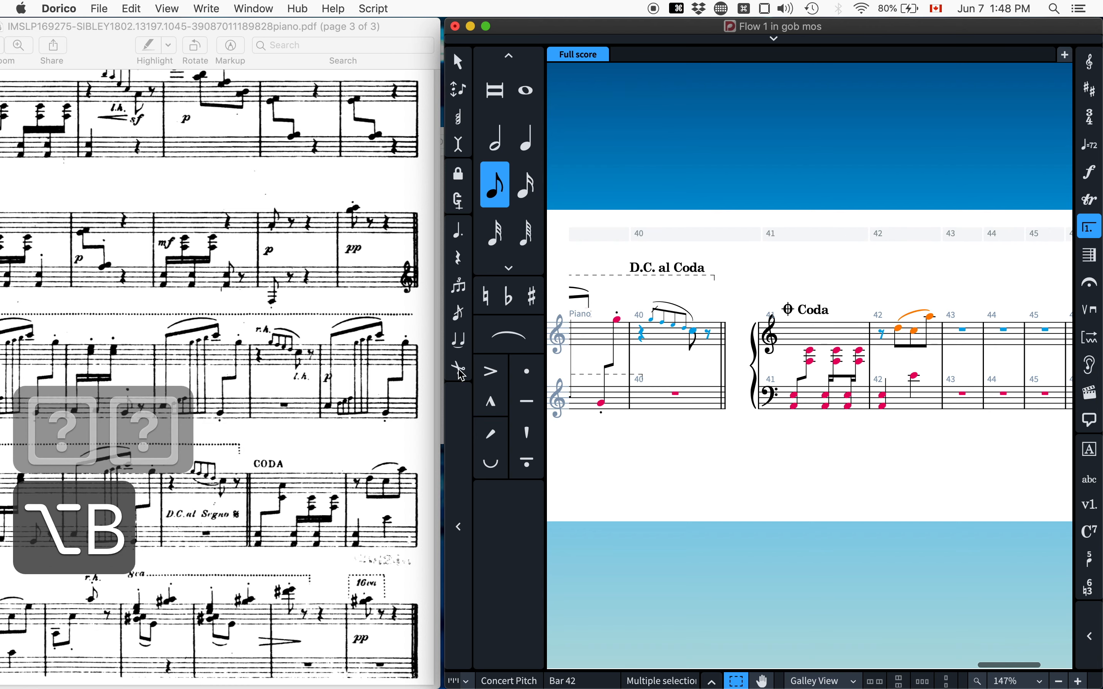
Repeat the music of both staves of bar 42 into bar 43.
{"action": "scroll", "coordinate": [237, 562], "scroll_direction": "left", "scroll_amount": 3}
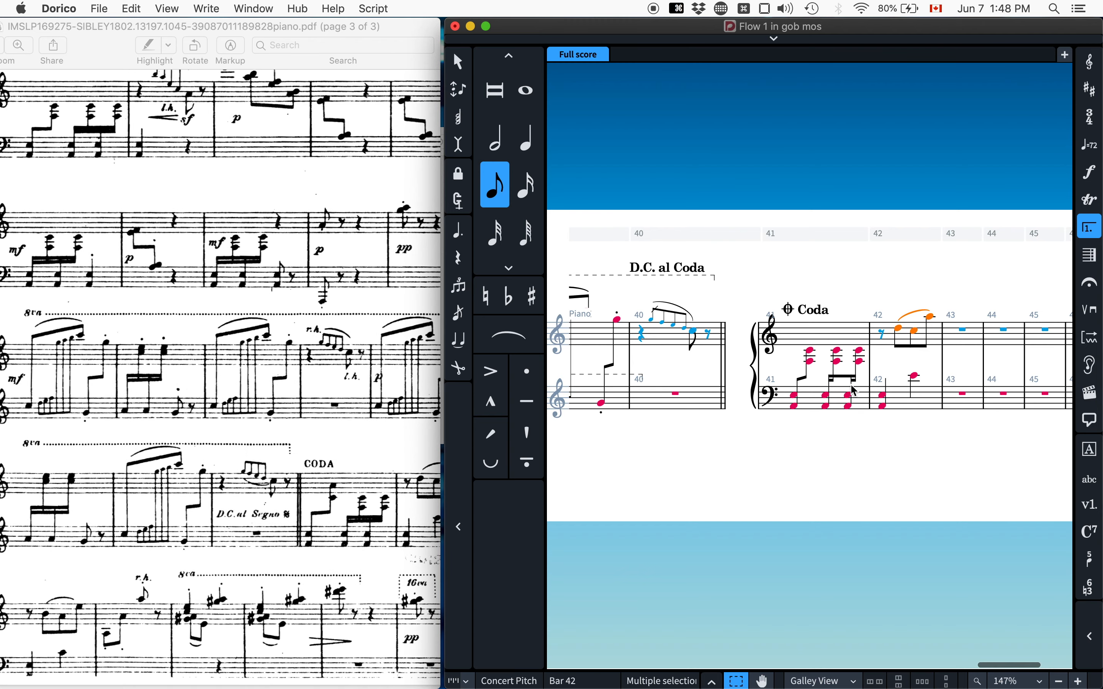
{"action": "left_click", "coordinate": [907, 406]}
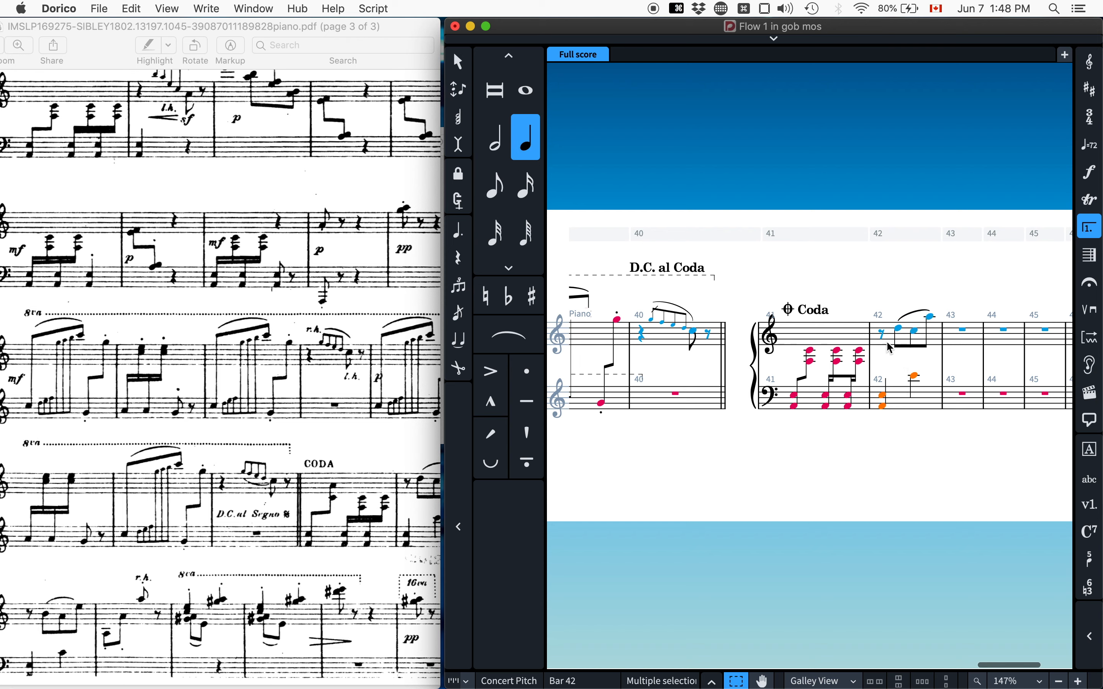
{"action": "left_click", "coordinate": [891, 348], "text": "shift"}
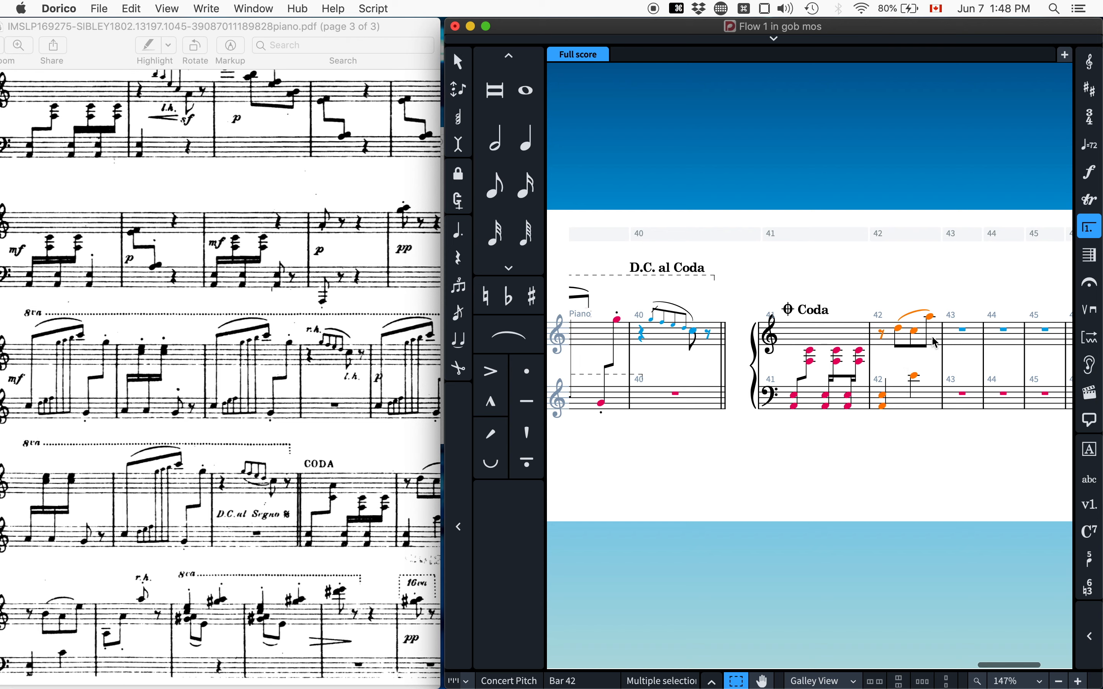
{"action": "key", "text": "r"}
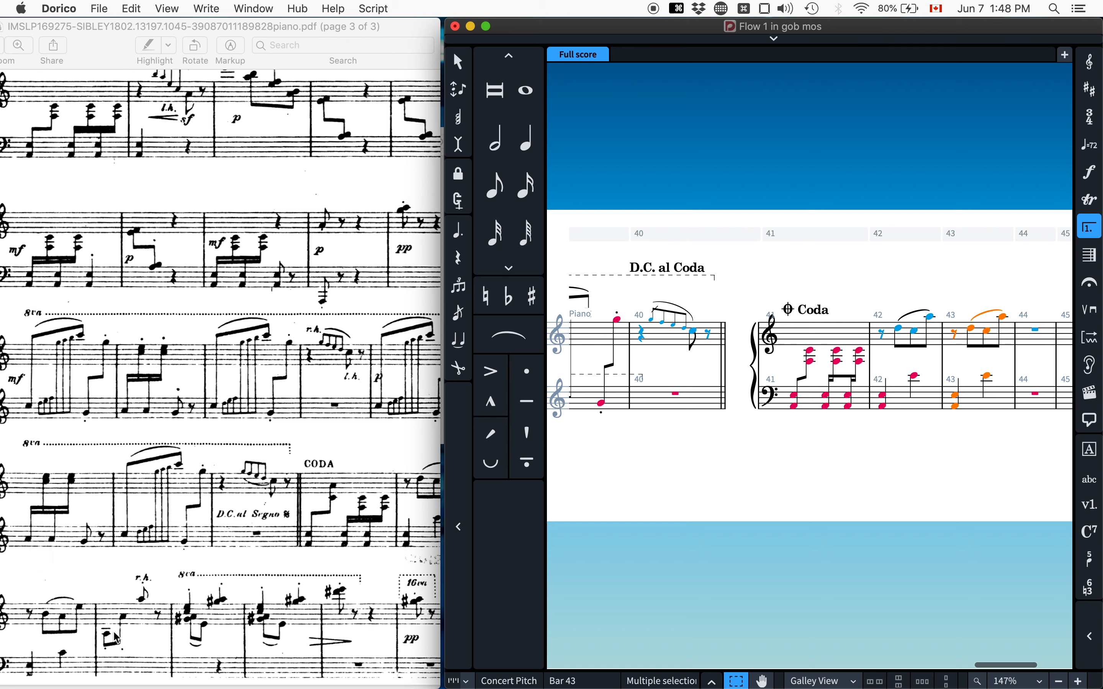
Lower the second quarter note in the lower staff of bar 43 to C4.
{"action": "left_click", "coordinate": [990, 378]}
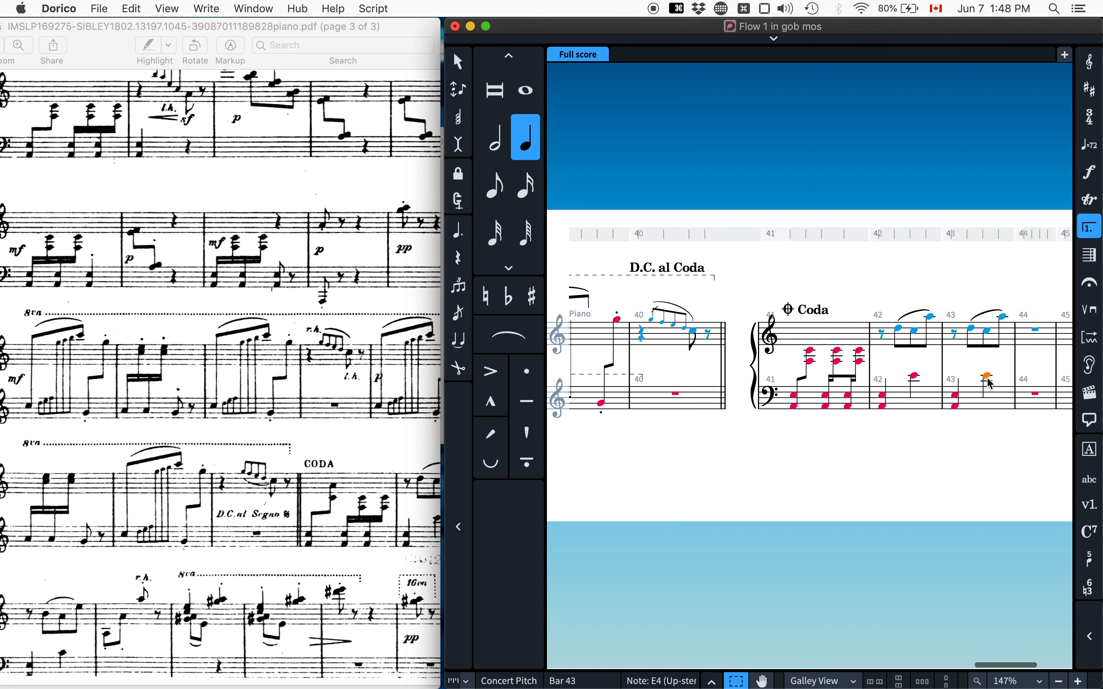
{"action": "key", "text": "alt+Down"}
{"action": "key", "text": "alt+Down"}
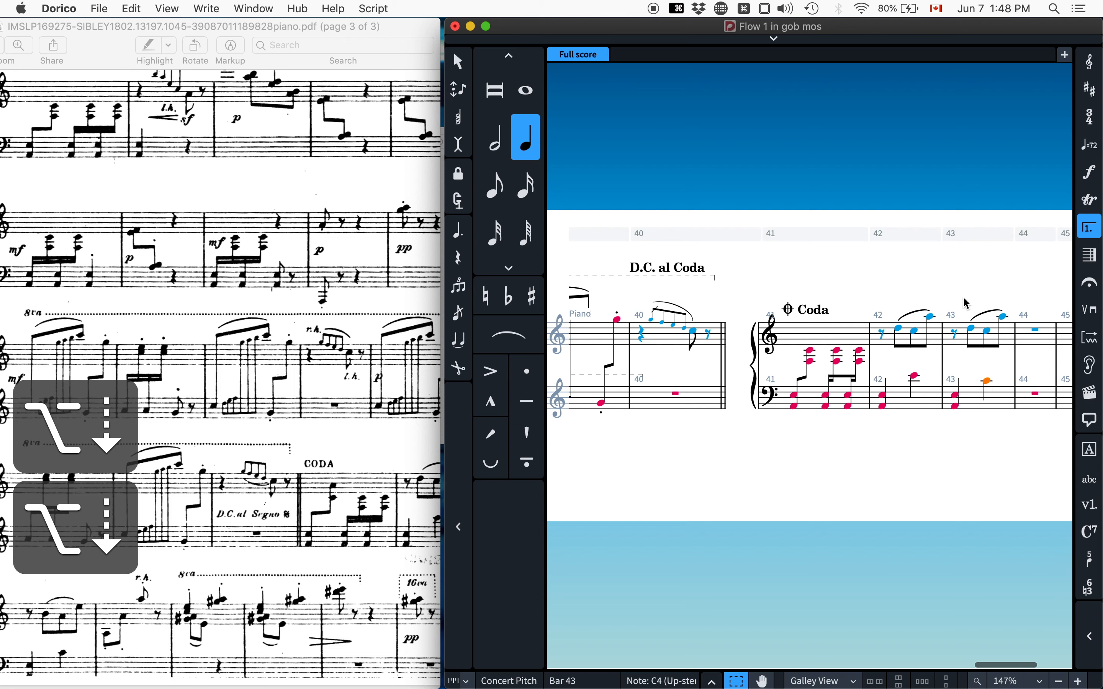
Change the three slurred eighth notes in the upper staff of bar 43 to B4, A4 and E5.
{"action": "left_click", "coordinate": [973, 329]}
{"action": "left_click", "coordinate": [1005, 318], "text": "shift"}
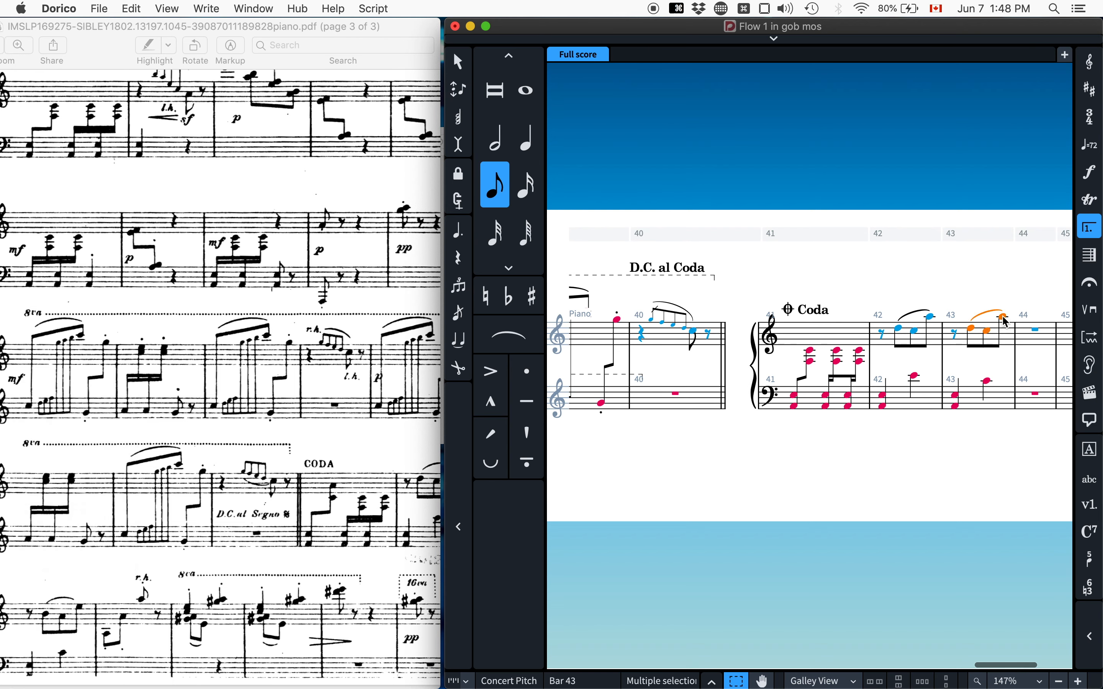
{"action": "key", "text": "alt+Down"}
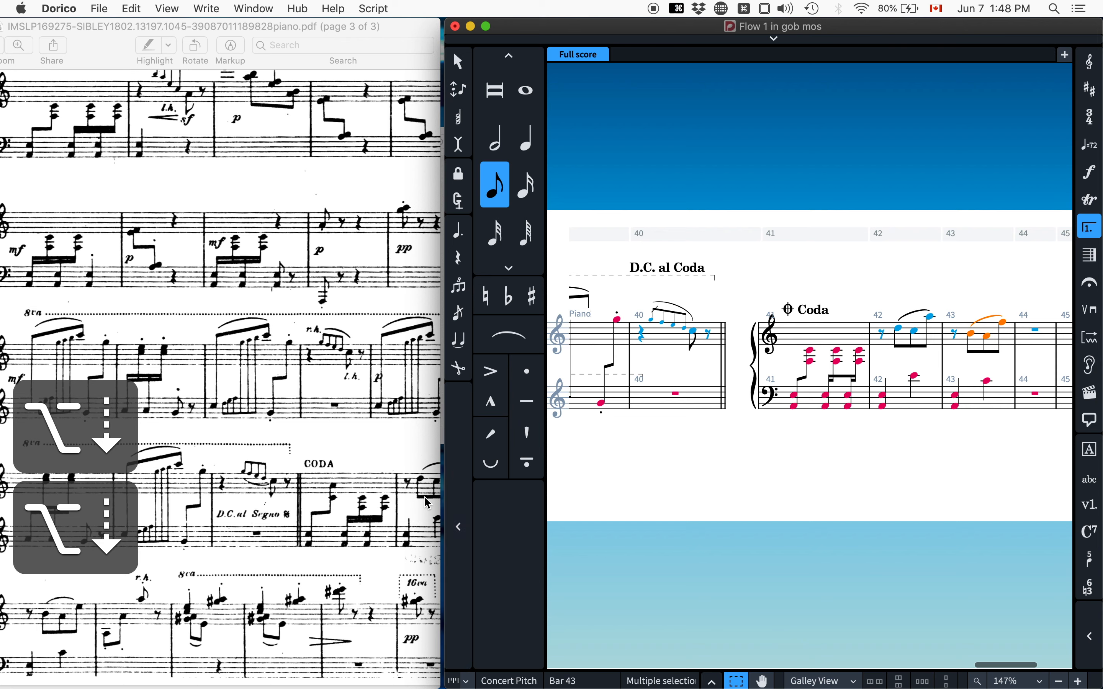
{"action": "left_click", "coordinate": [1009, 325]}
{"action": "key", "text": "alt+Down"}
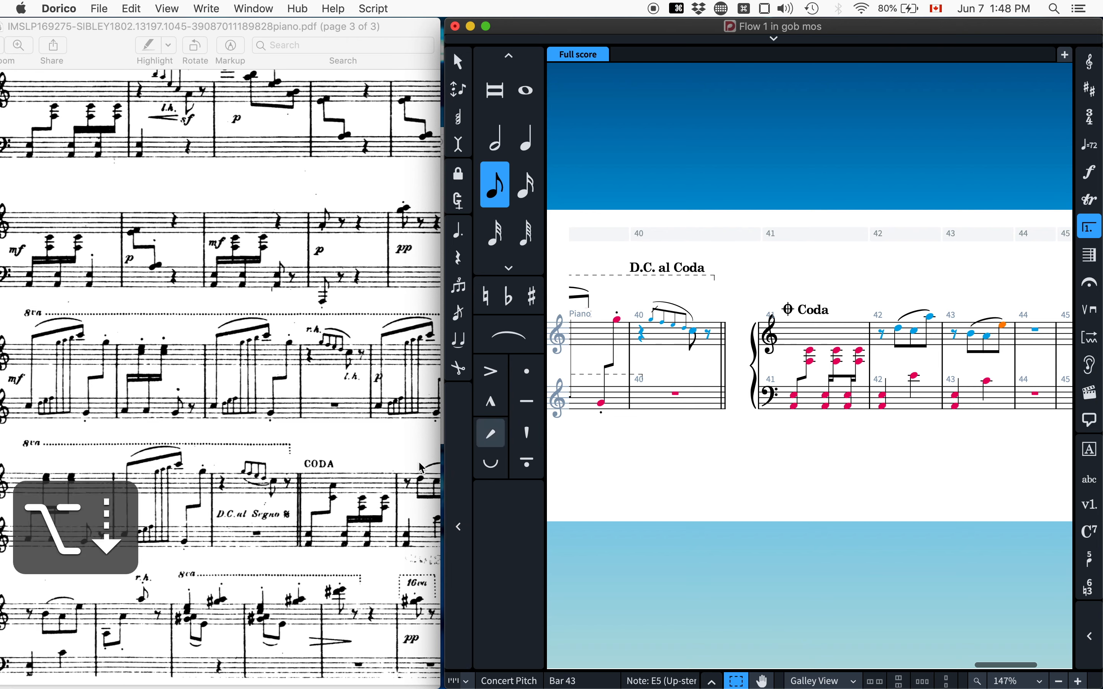
Enter eighth notes A3, A4 and A5 in the upper staff of bar 44.
{"action": "scroll", "coordinate": [820, 365], "scroll_direction": "right", "scroll_amount": 5}
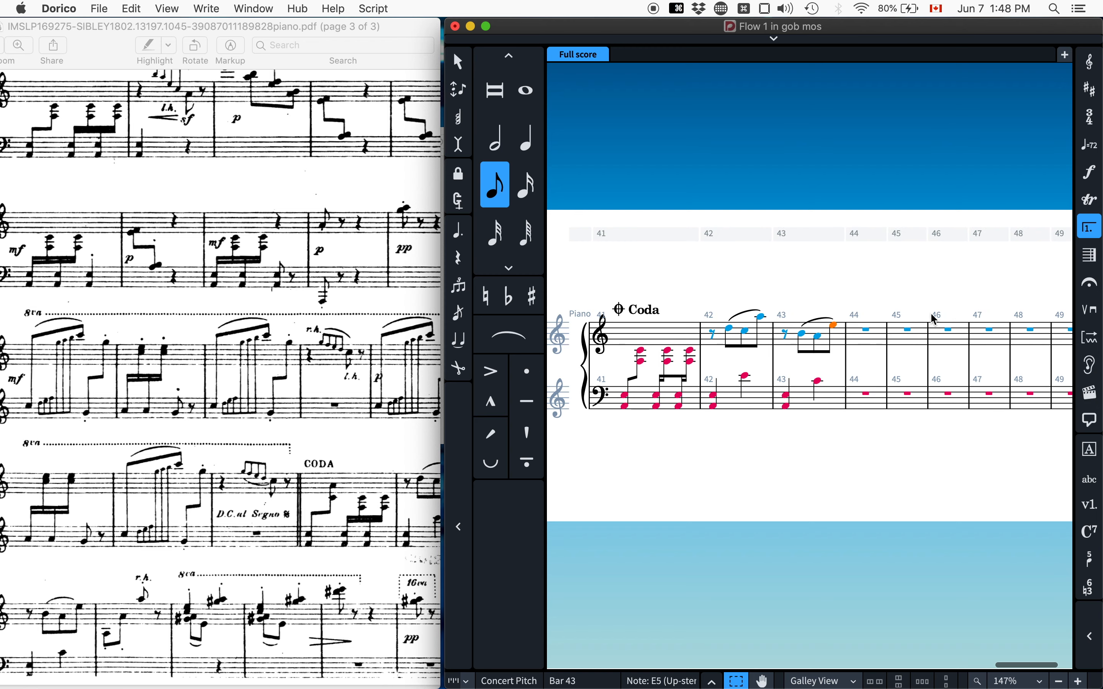
{"action": "left_click", "coordinate": [879, 340]}
{"action": "key", "text": "Return"}
{"action": "key", "text": "5"}
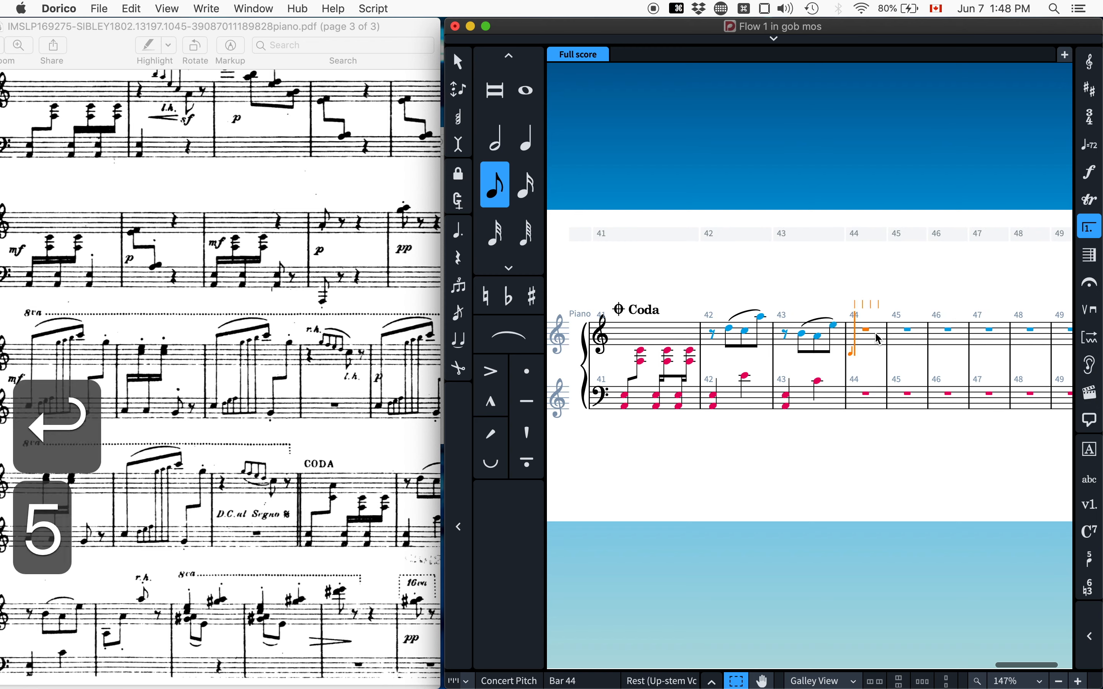
{"action": "key", "text": "a"}
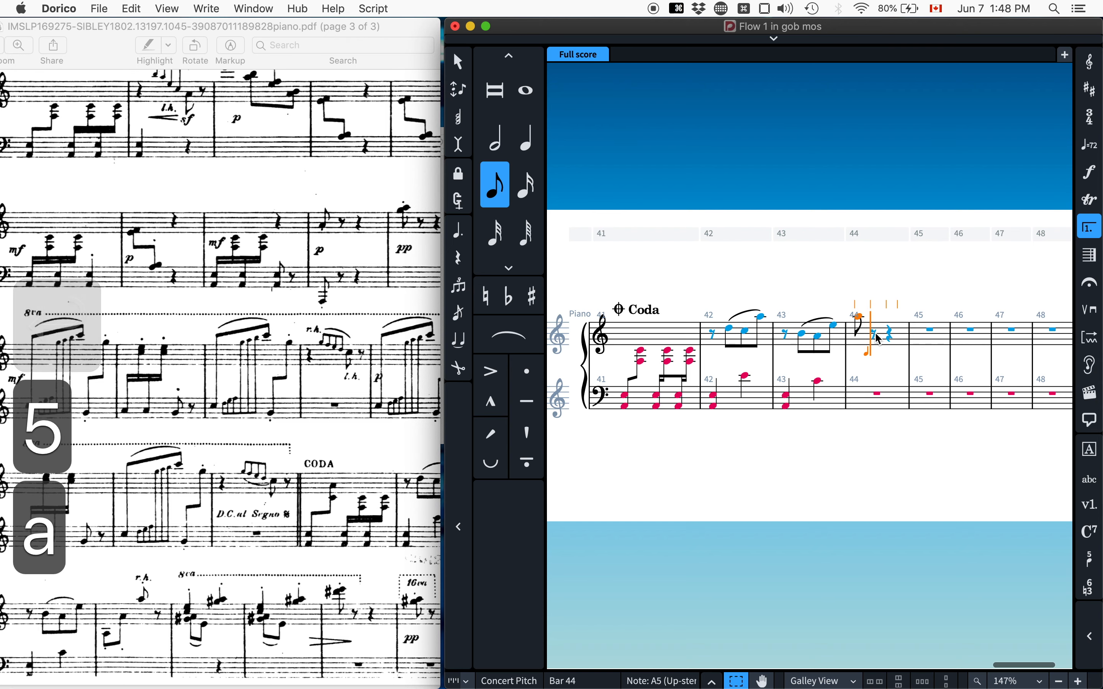
{"action": "key", "text": "alt+super+Down"}
{"action": "key", "text": "alt+super+Down"}
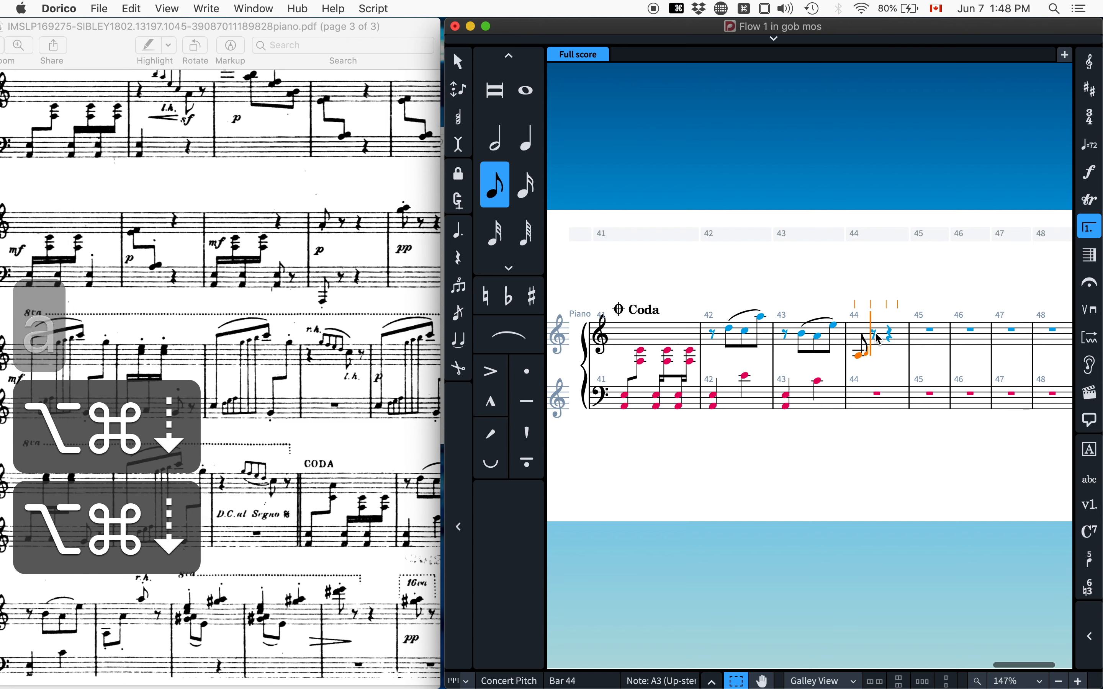
{"action": "key", "text": "a"}
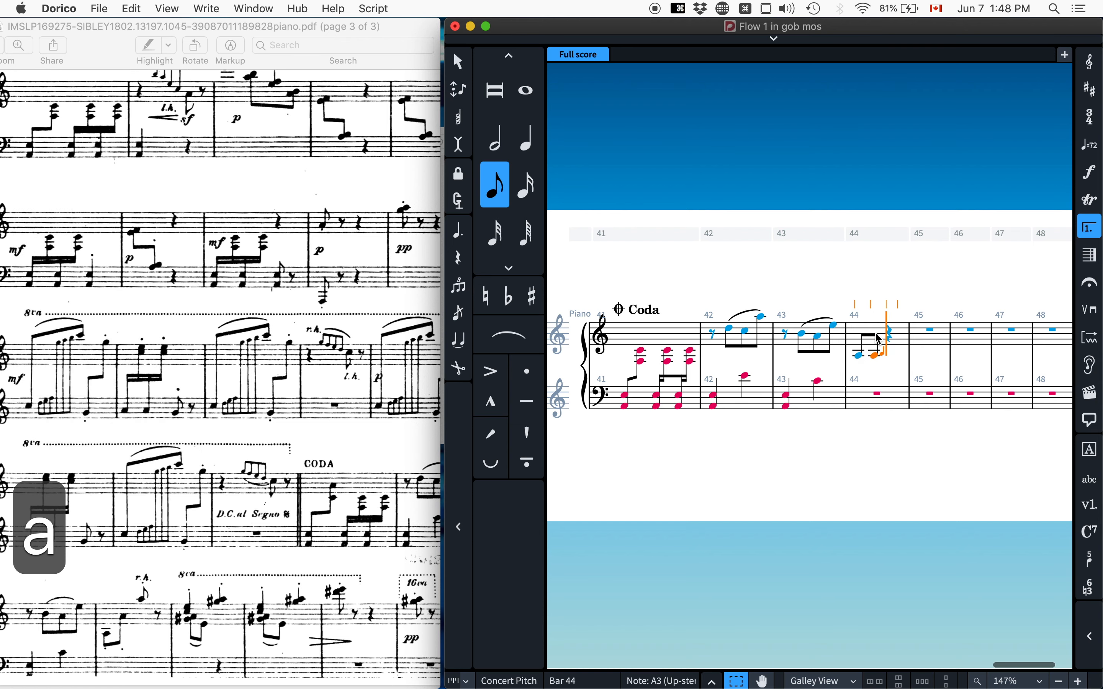
{"action": "key", "text": "alt+super+Up"}
{"action": "key", "text": "a"}
{"action": "key", "text": "alt+super+Up"}
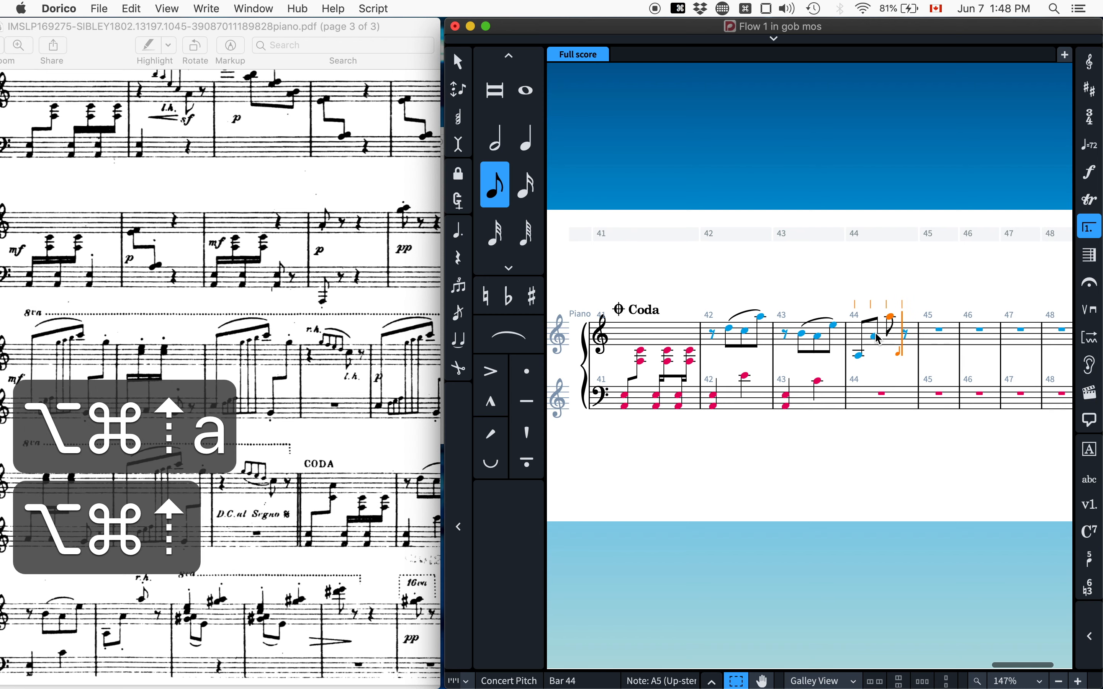
{"action": "key", "text": "Escape"}
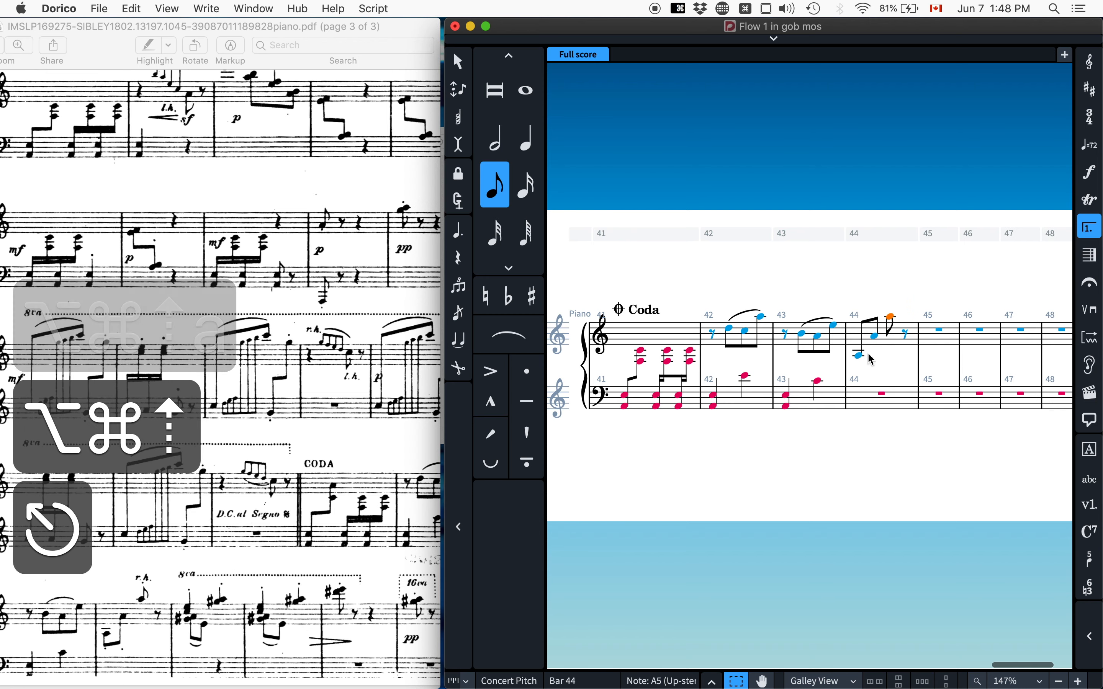
Add staccato to the three eighth notes of bar 44, and flip the stems of the A5 up and the A3 down.
{"action": "left_click", "coordinate": [897, 348]}
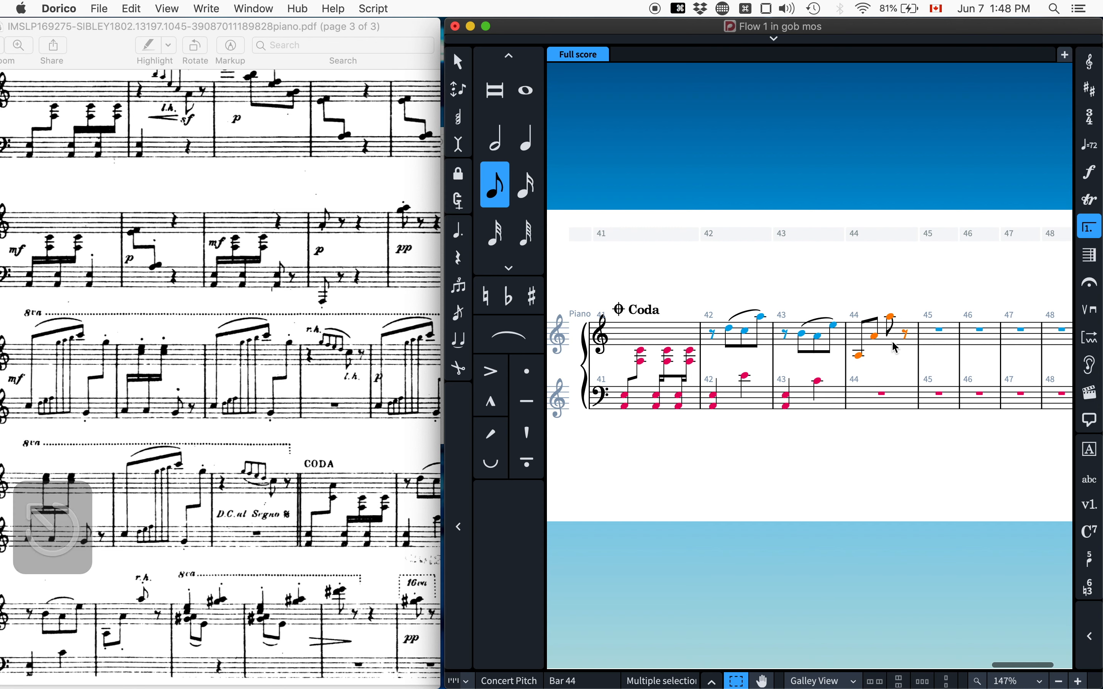
{"action": "key", "text": "]"}
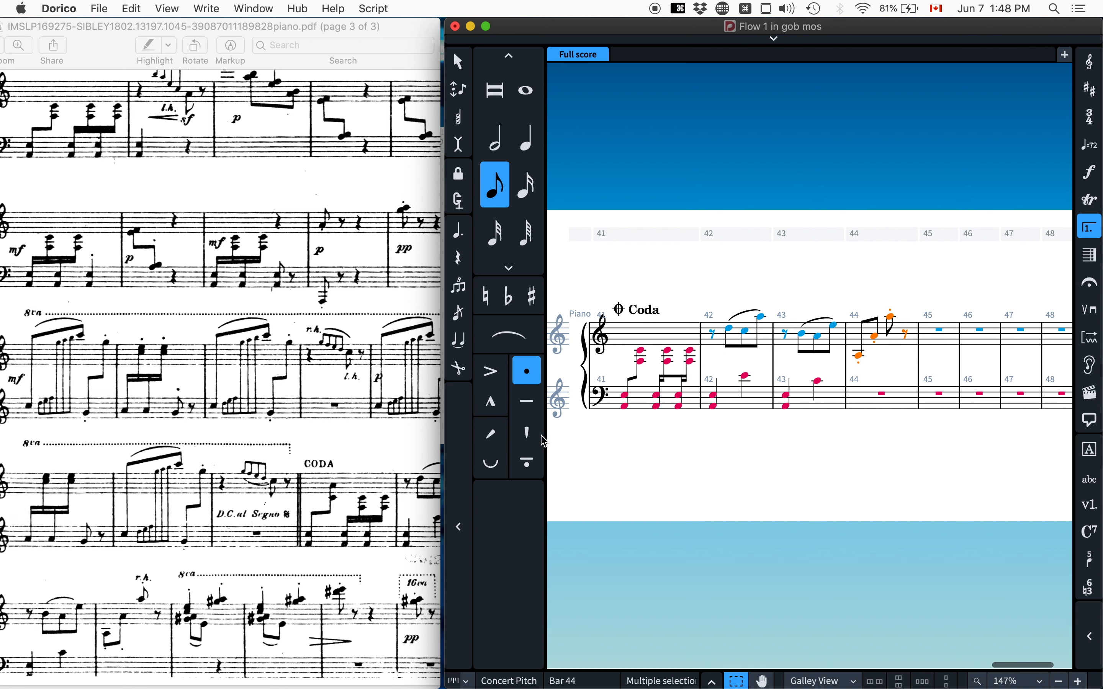
{"action": "left_click", "coordinate": [893, 319]}
{"action": "key", "text": "f"}
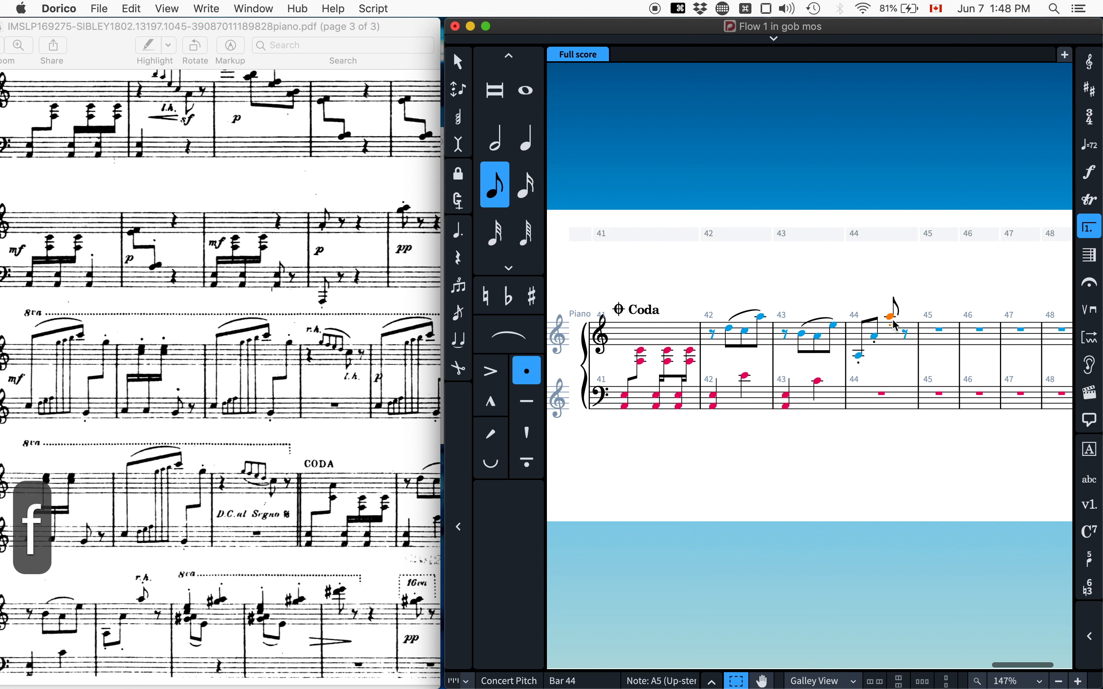
{"action": "left_click", "coordinate": [860, 356]}
{"action": "key", "text": "f"}
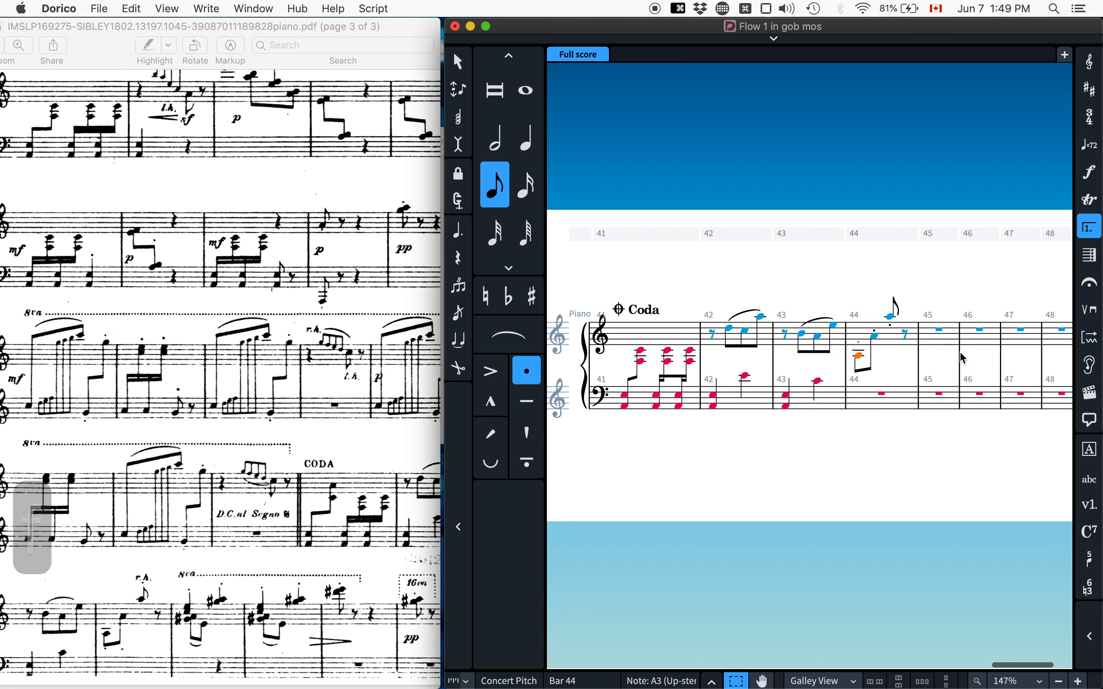
Enter a staccato quarter-note chord of C6 and E6 at the start of bar 45 in the upper staff.
{"action": "key", "text": "Right"}
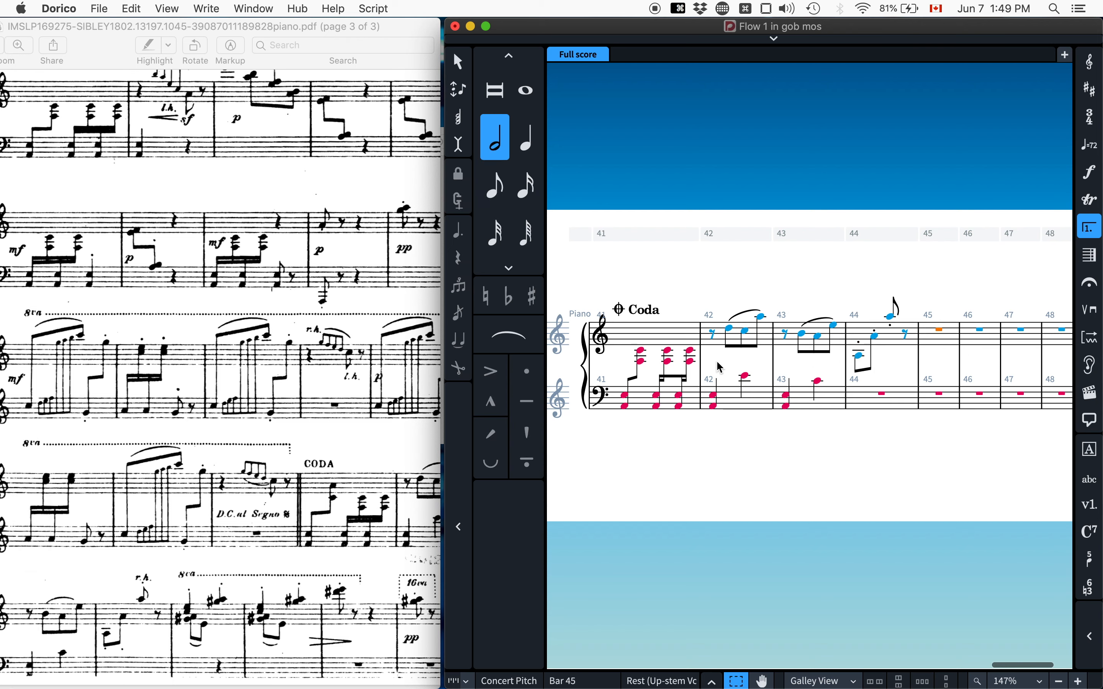
{"action": "key", "text": "Return"}
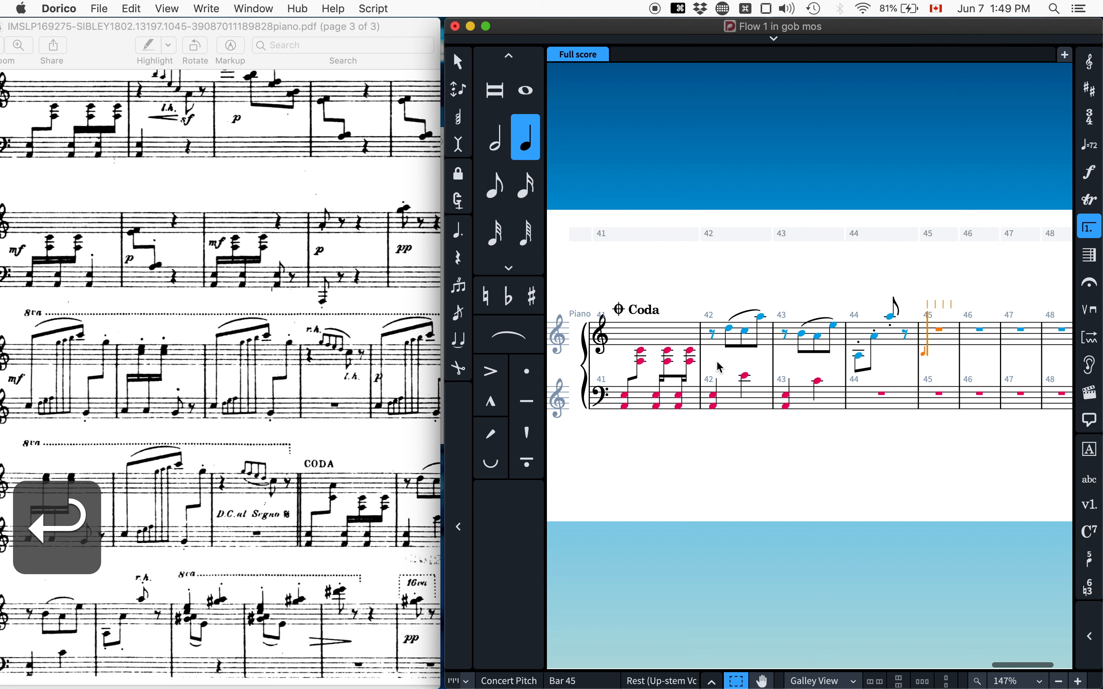
{"action": "key", "text": "q"}
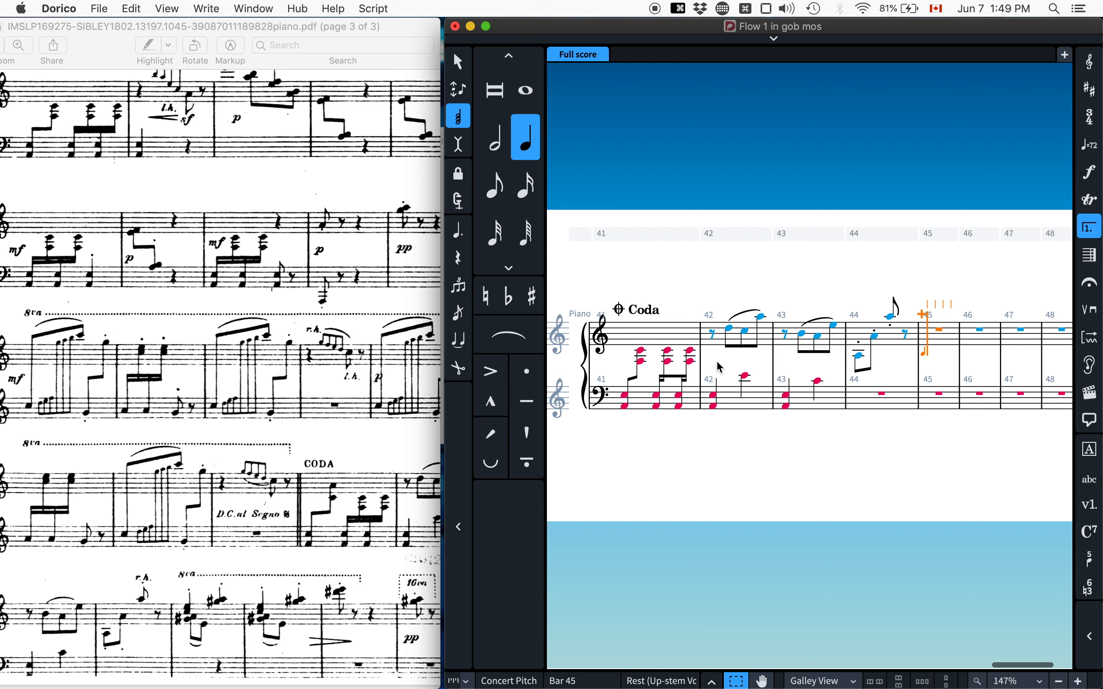
{"action": "key", "text": "bracketright"}
{"action": "key", "text": "bracketright"}
{"action": "key", "text": "bracketright"}
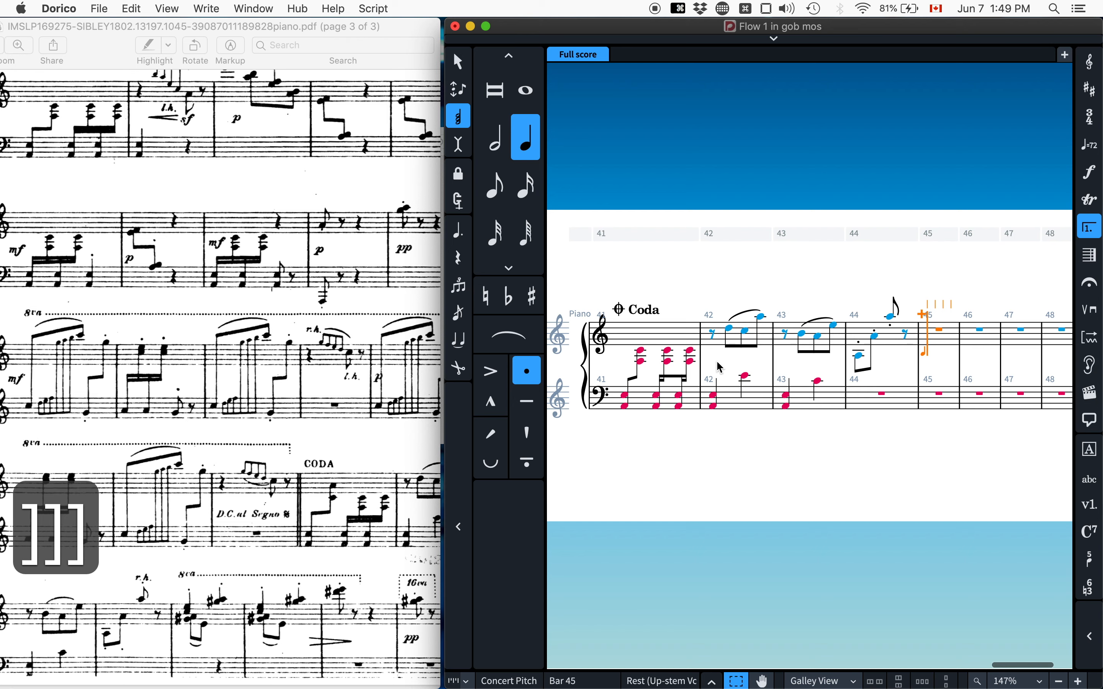
{"action": "key", "text": "bracketright"}
{"action": "key", "text": "bracketright"}
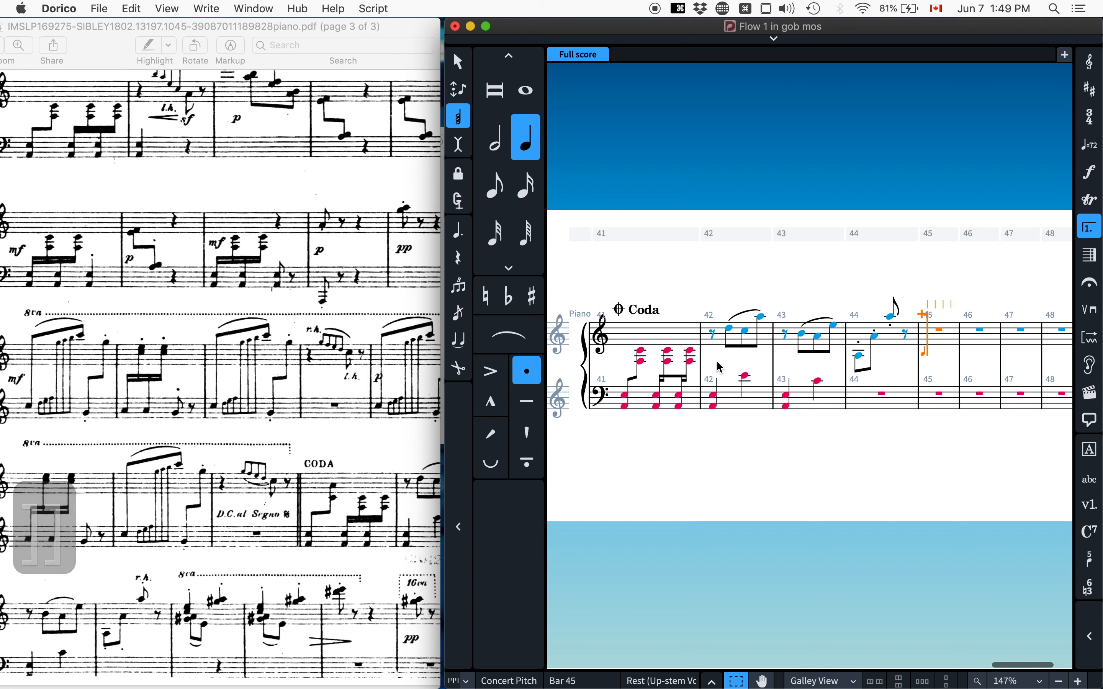
{"action": "key", "text": "c"}
{"action": "key", "text": "e"}
Lower both notes of the bar 45 chord by an octave to C5 and E5.
{"action": "key", "text": "alt+super+Down"}
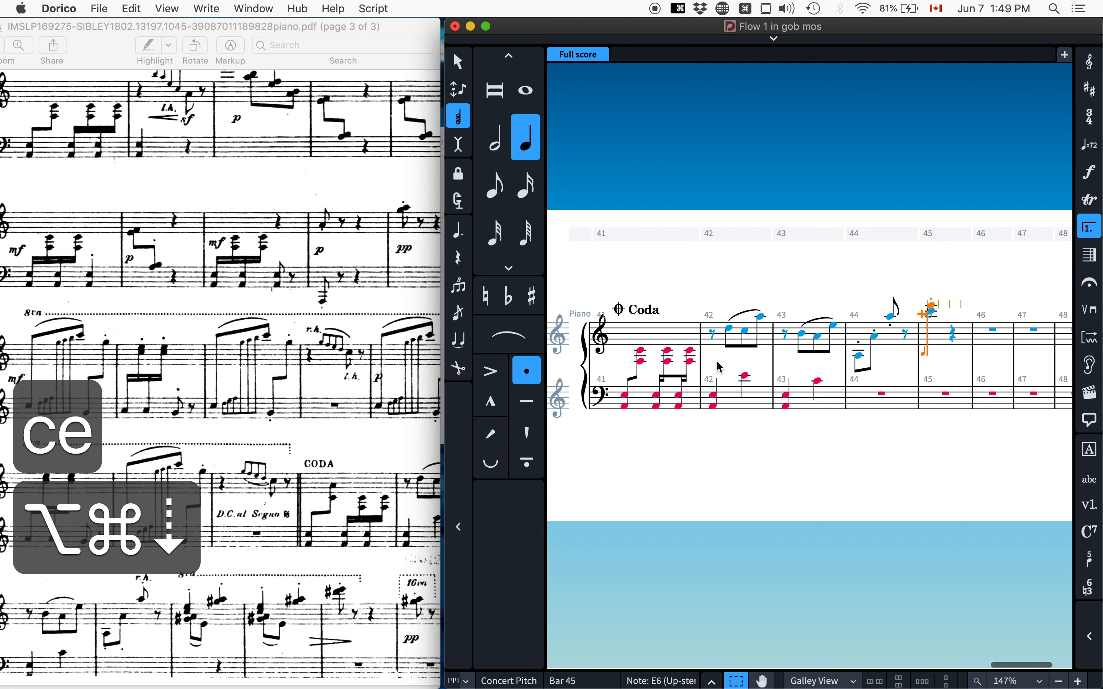
{"action": "key", "text": "super+z"}
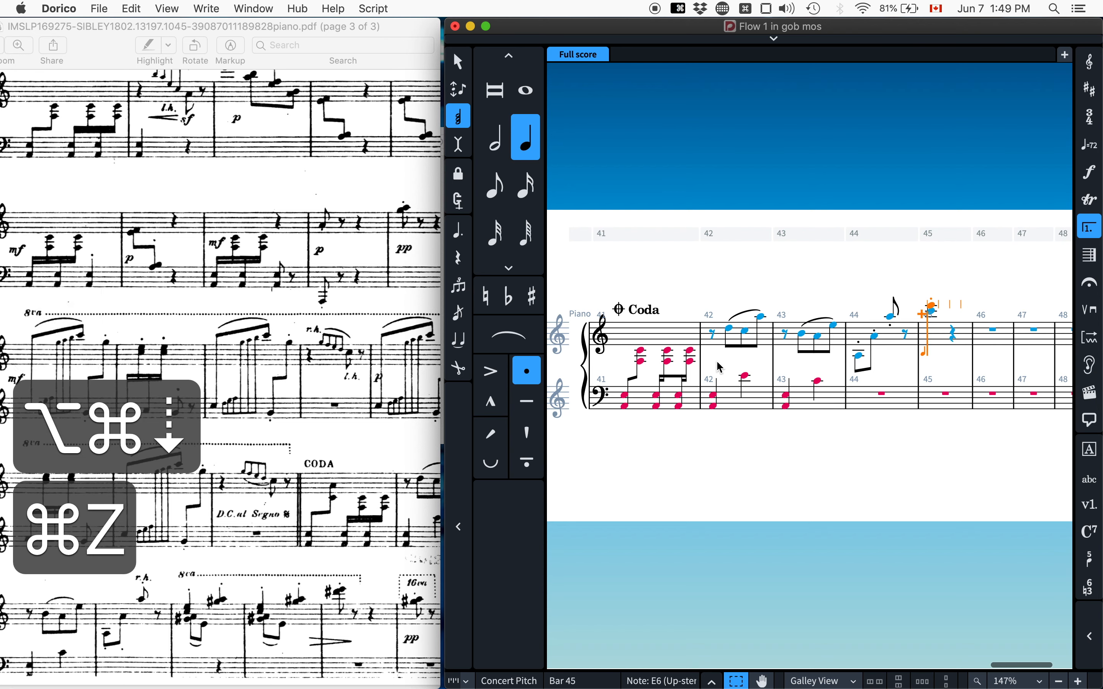
{"action": "key", "text": "Return"}
{"action": "key", "text": "Tab"}
{"action": "key", "text": "Tab"}
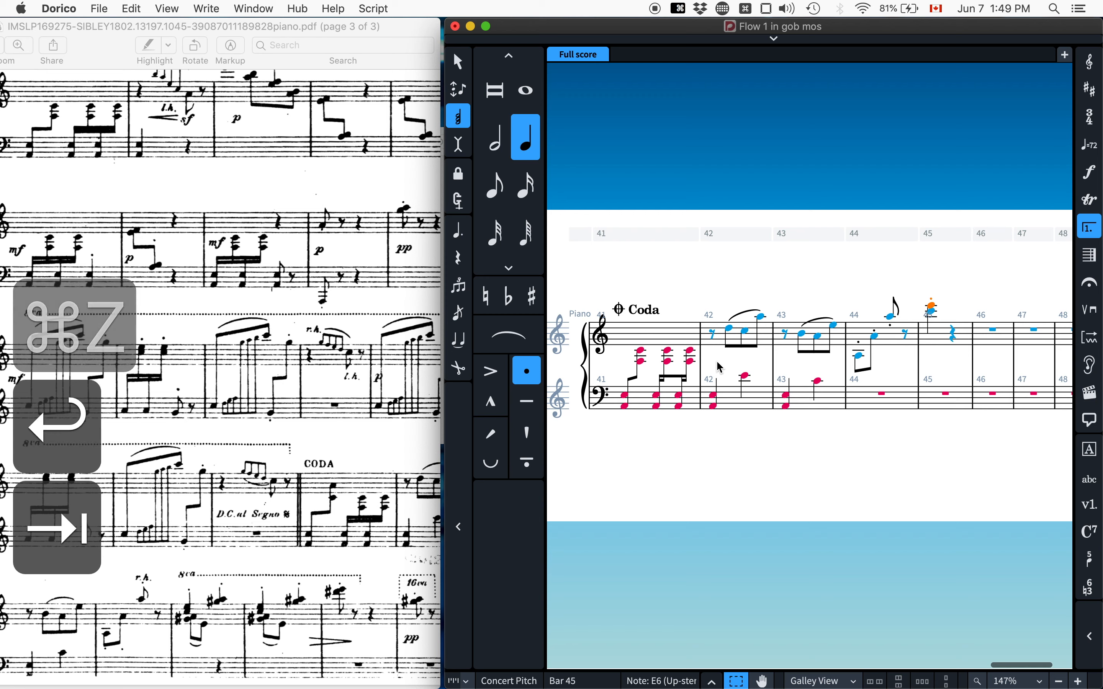
{"action": "key", "text": "question"}
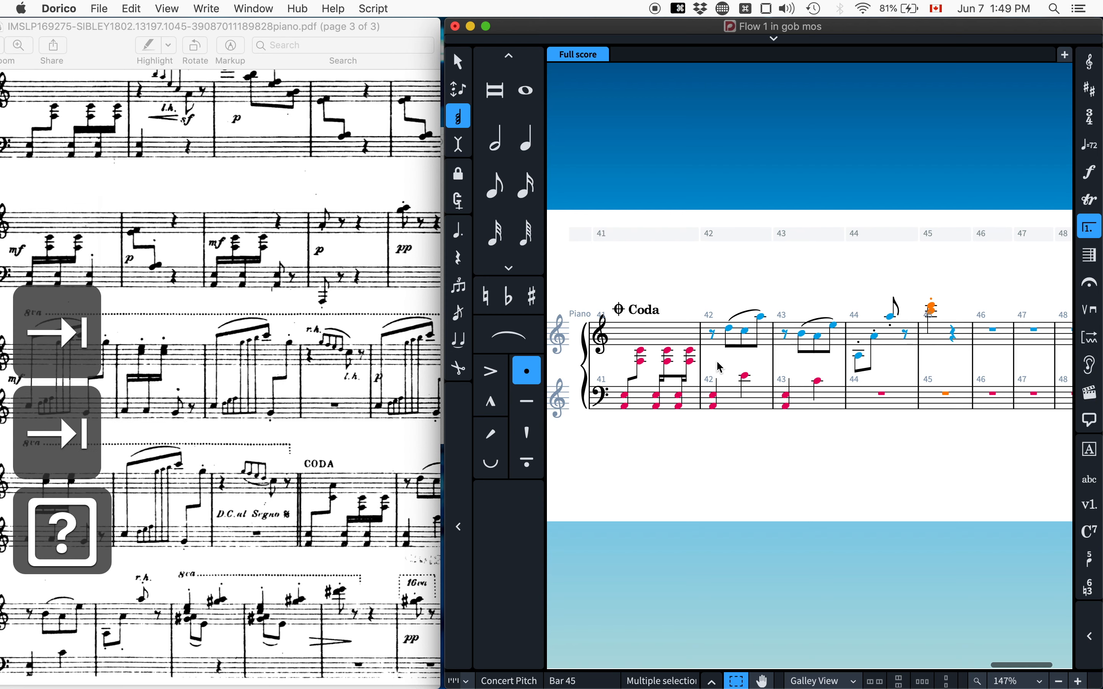
{"action": "key", "text": "alt+super+Down"}
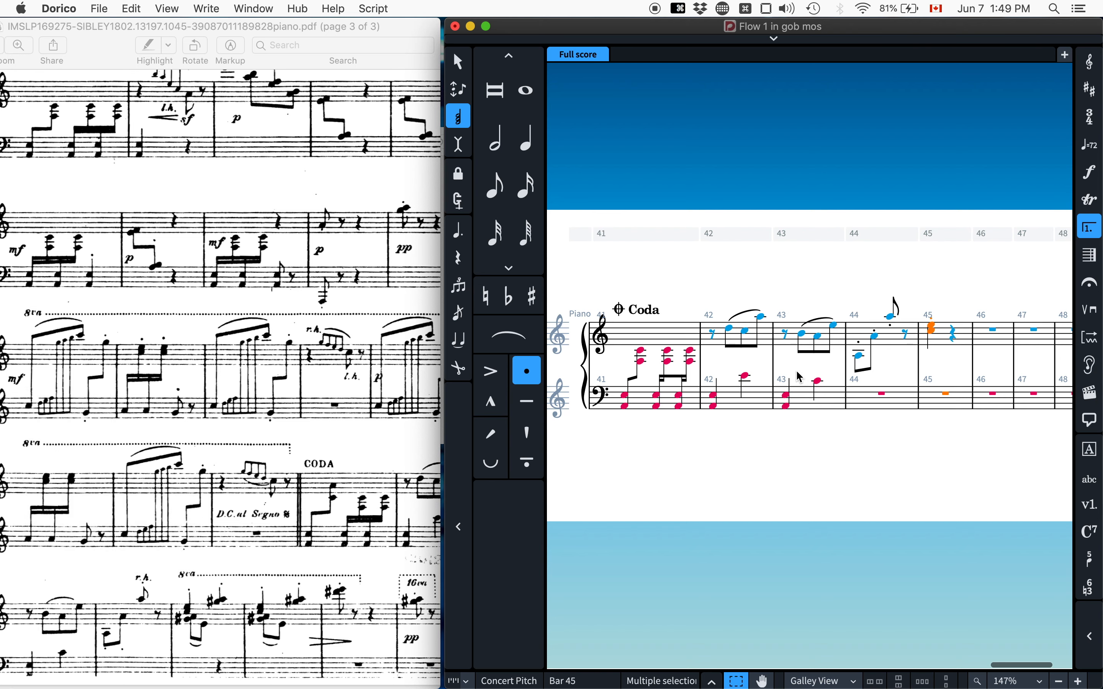
Enter a staccato quarter-note chord of G#4 and A4 on the second beat of bar 45 in the upper staff.
{"action": "key", "text": "Return"}
{"action": "key", "text": "space"}
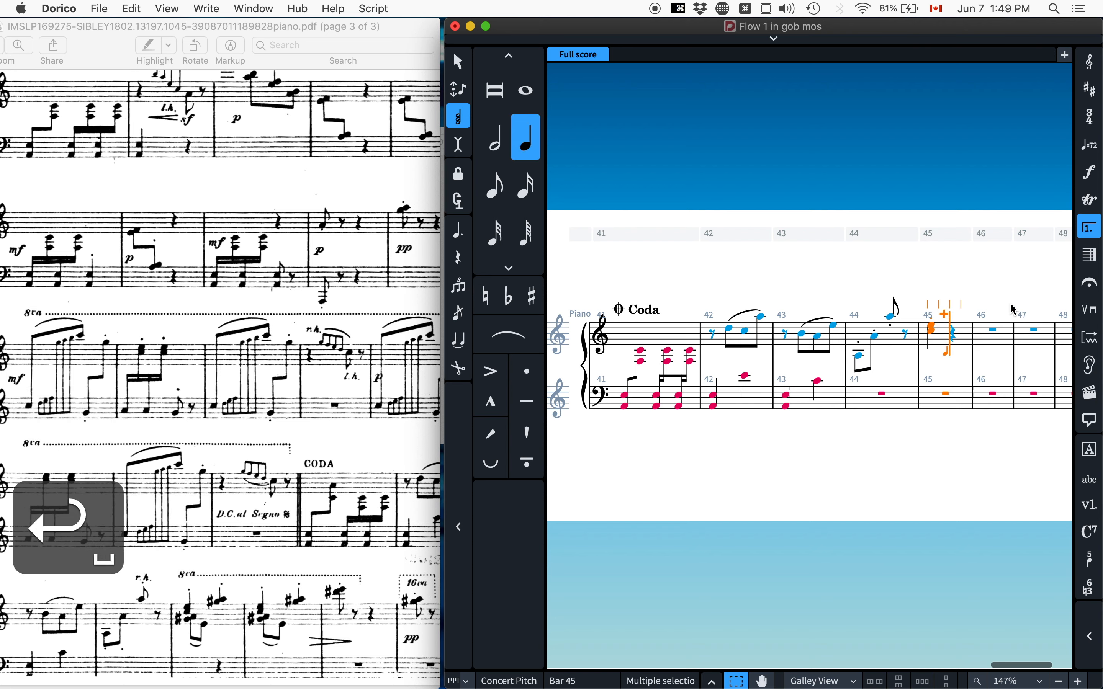
{"action": "key", "text": "bracketright"}
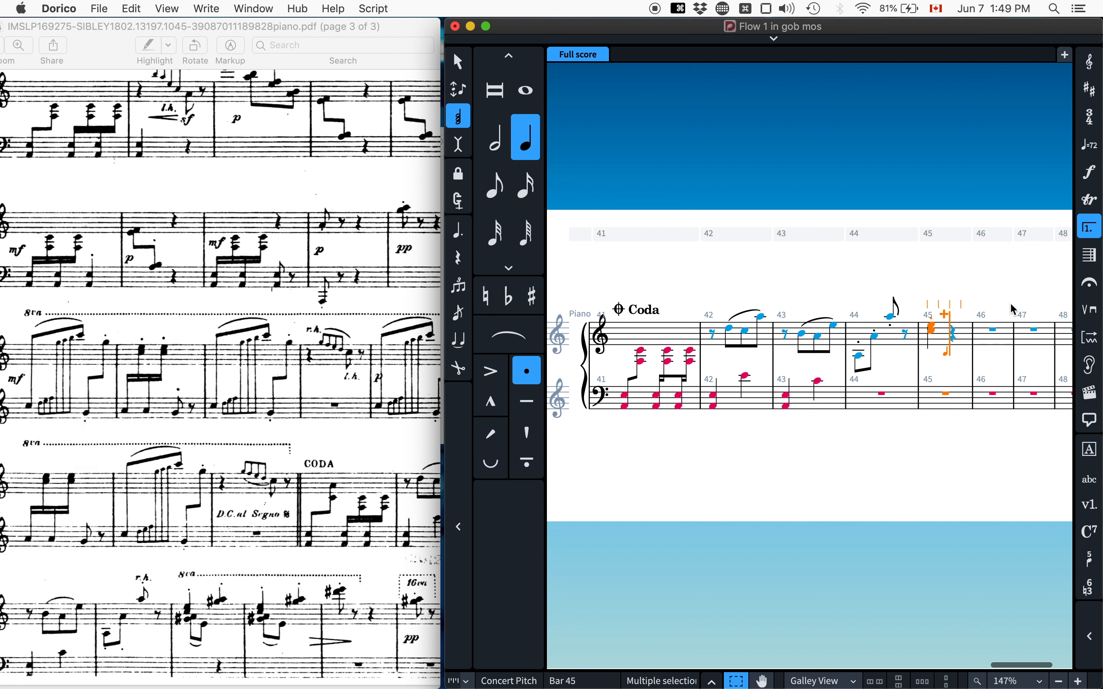
{"action": "key", "text": "equal"}
{"action": "key", "text": "g"}
{"action": "key", "text": "a"}
{"action": "key", "text": "Escape"}
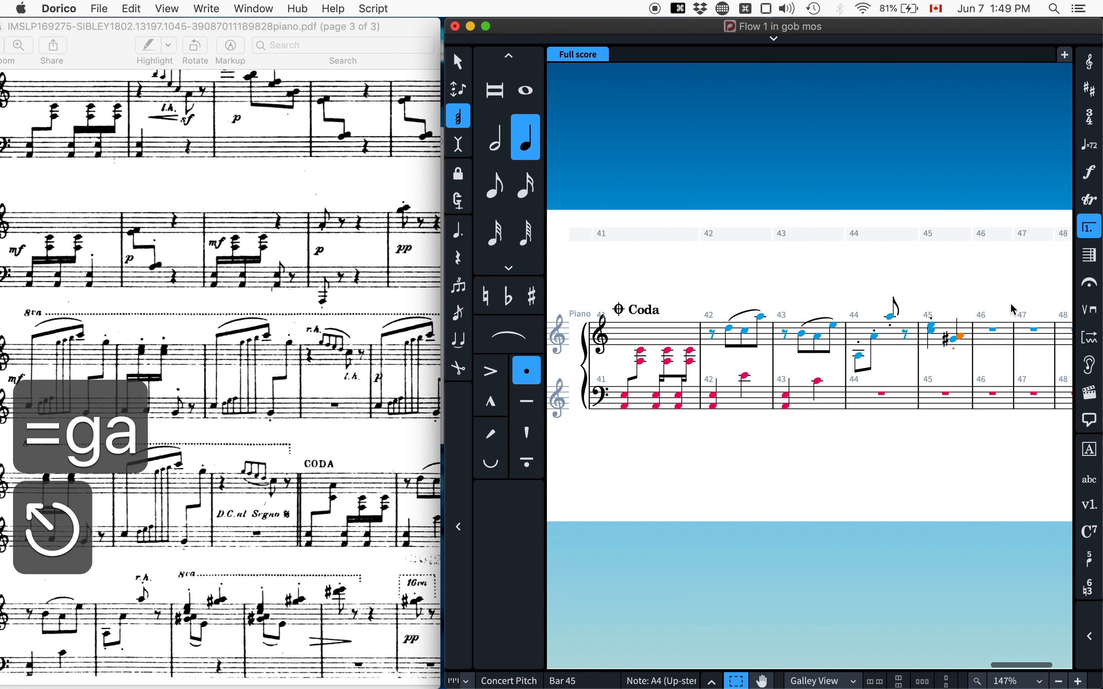
Raise both notes of bar 45's second chord by an octave to G#5 and A5.
{"action": "key", "text": "Tab"}
{"action": "key", "text": "space"}
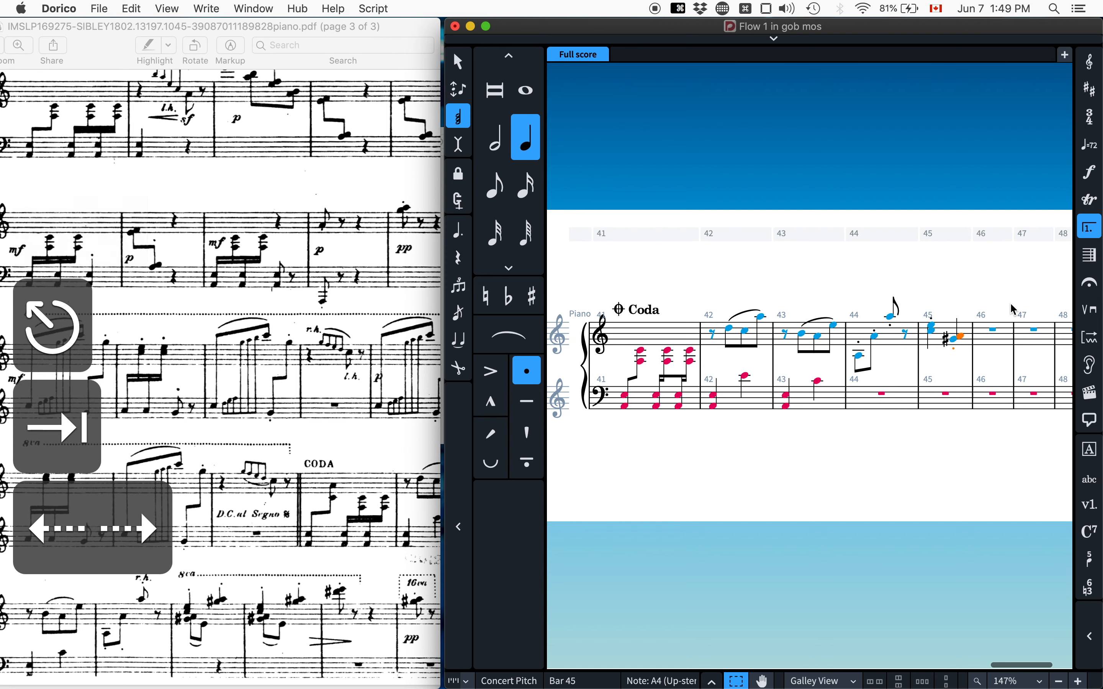
{"action": "key", "text": "alt+super+Up"}
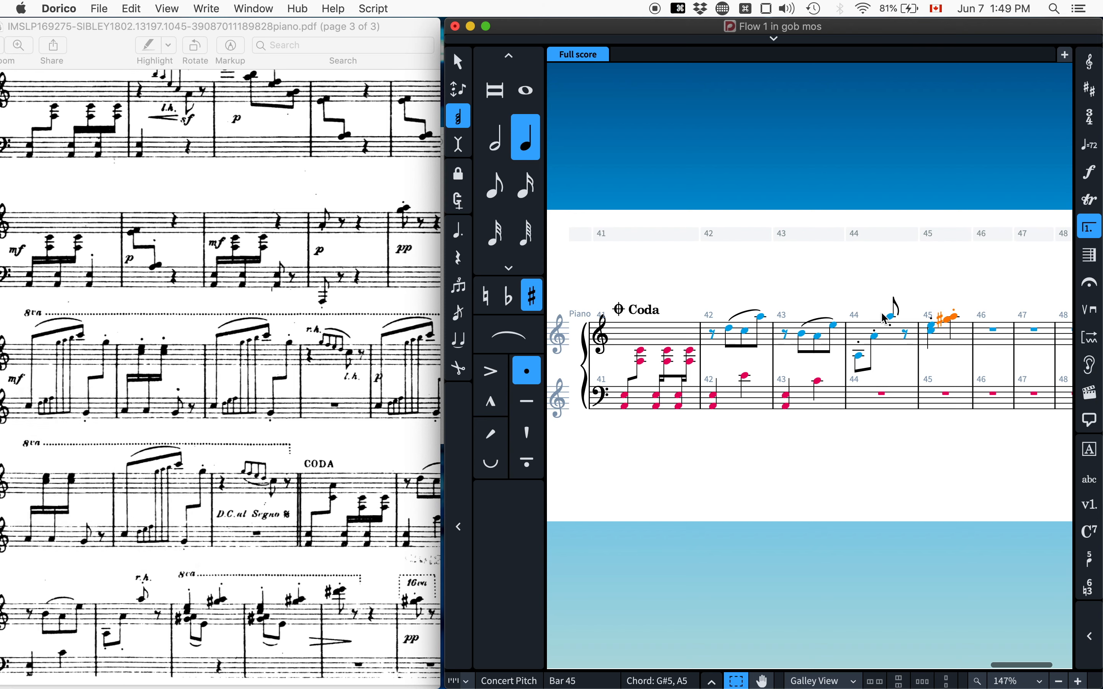
Add a down-stem voice at the start of bar 45 with an eighth-note chord of G#4 and A4 followed by an eighth-note E4.
{"action": "left_click", "coordinate": [942, 343]}
{"action": "left_click", "coordinate": [936, 341]}
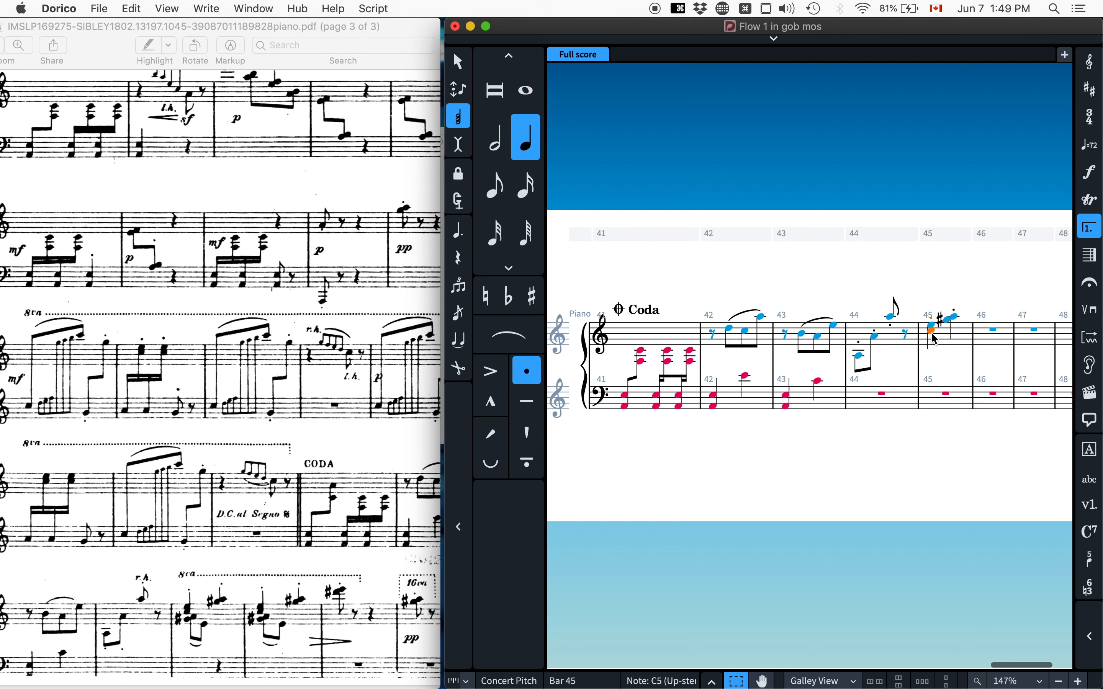
{"action": "key", "text": "Return"}
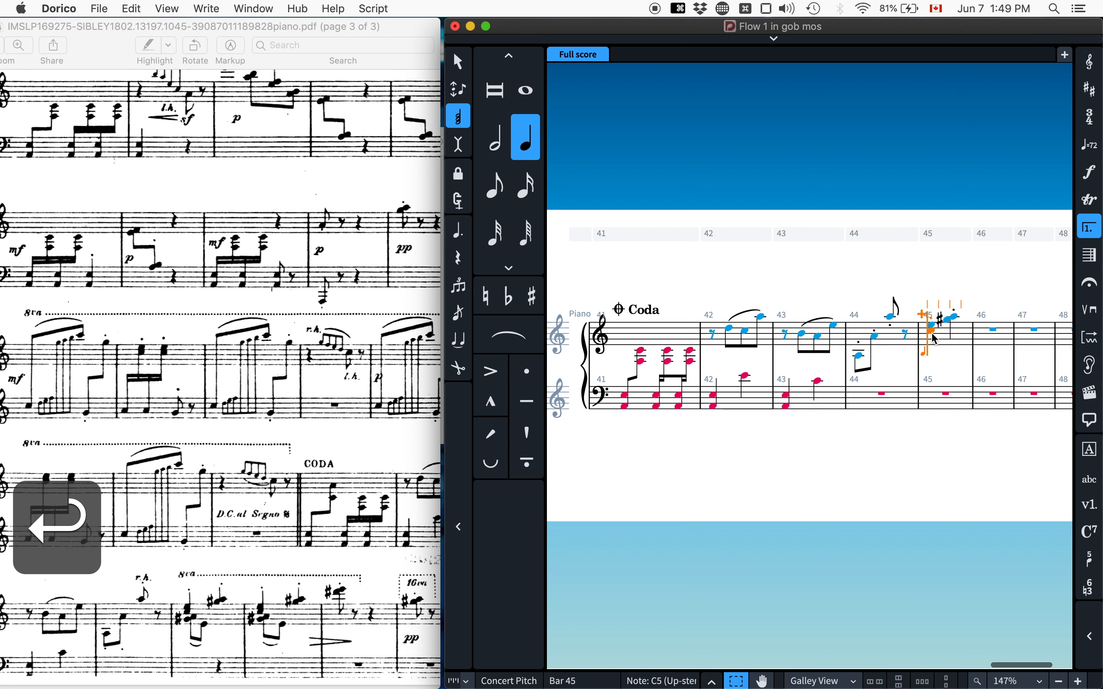
{"action": "key", "text": "v"}
{"action": "key", "text": "v"}
{"action": "key", "text": "v"}
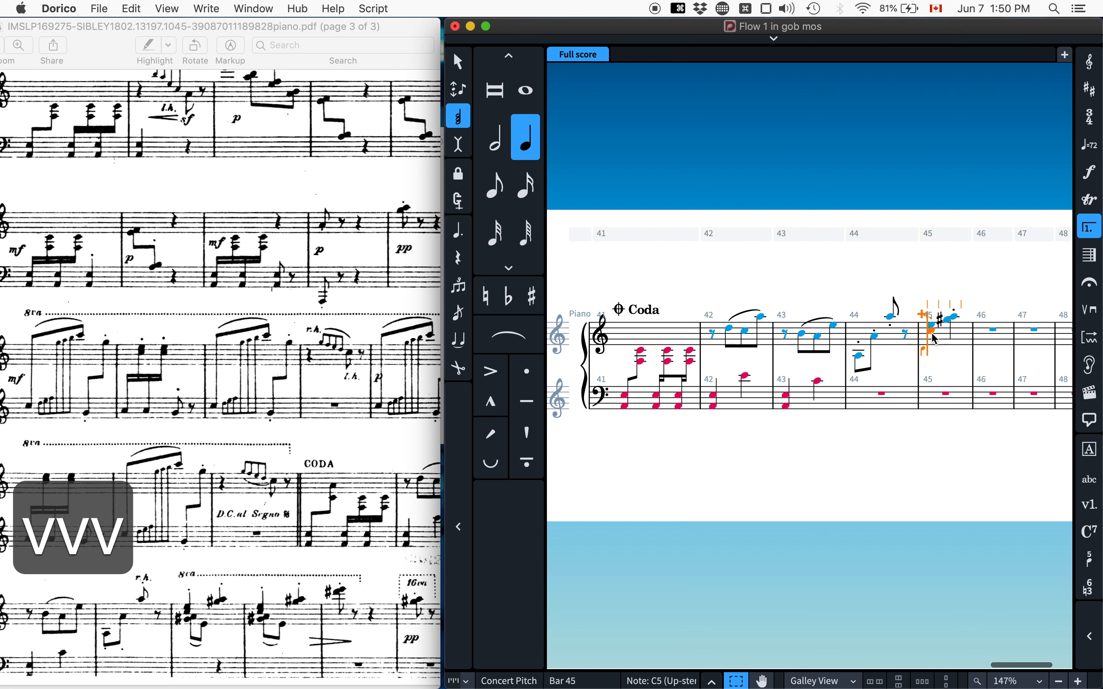
{"action": "key", "text": "5"}
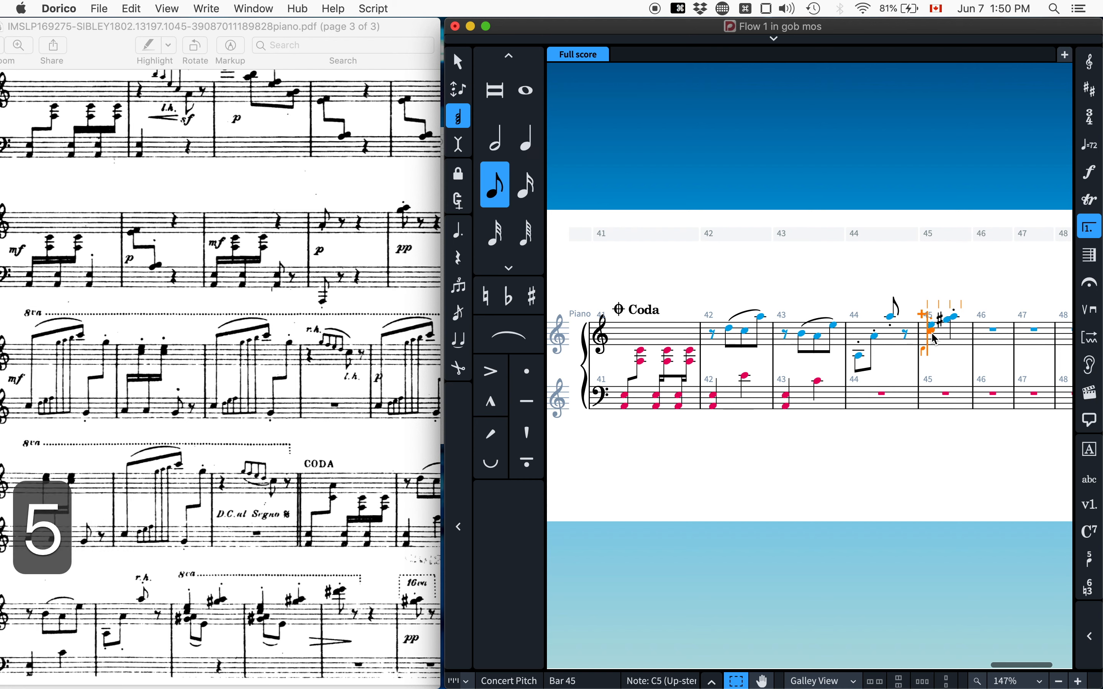
{"action": "key", "text": "equal"}
{"action": "key", "text": "g"}
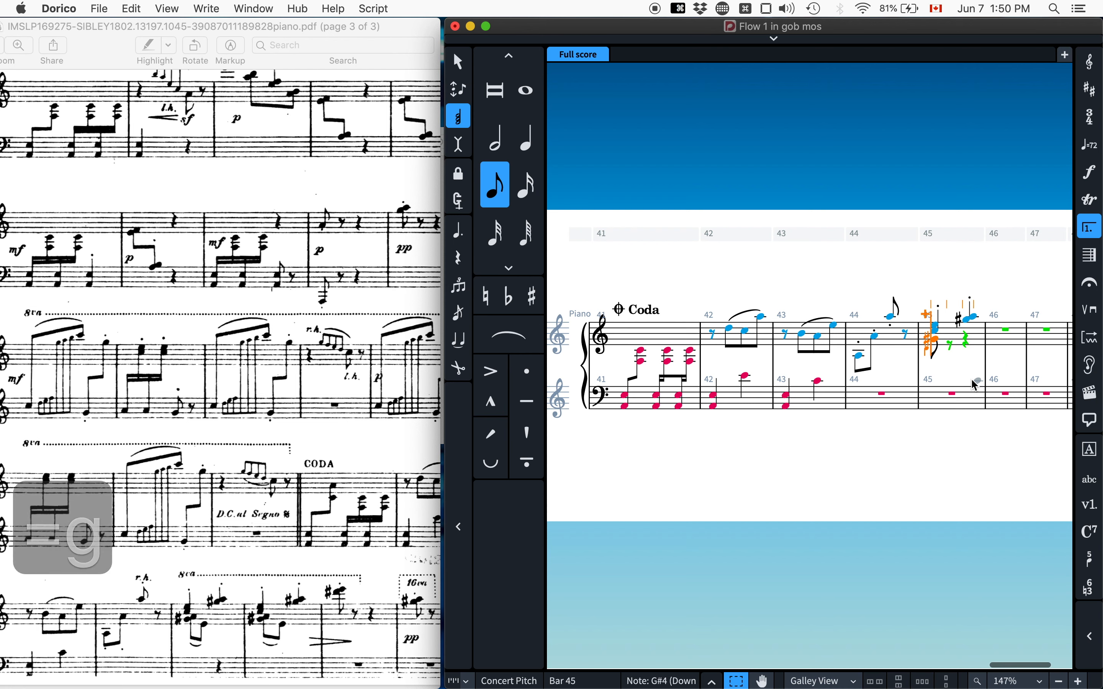
{"action": "key", "text": "a"}
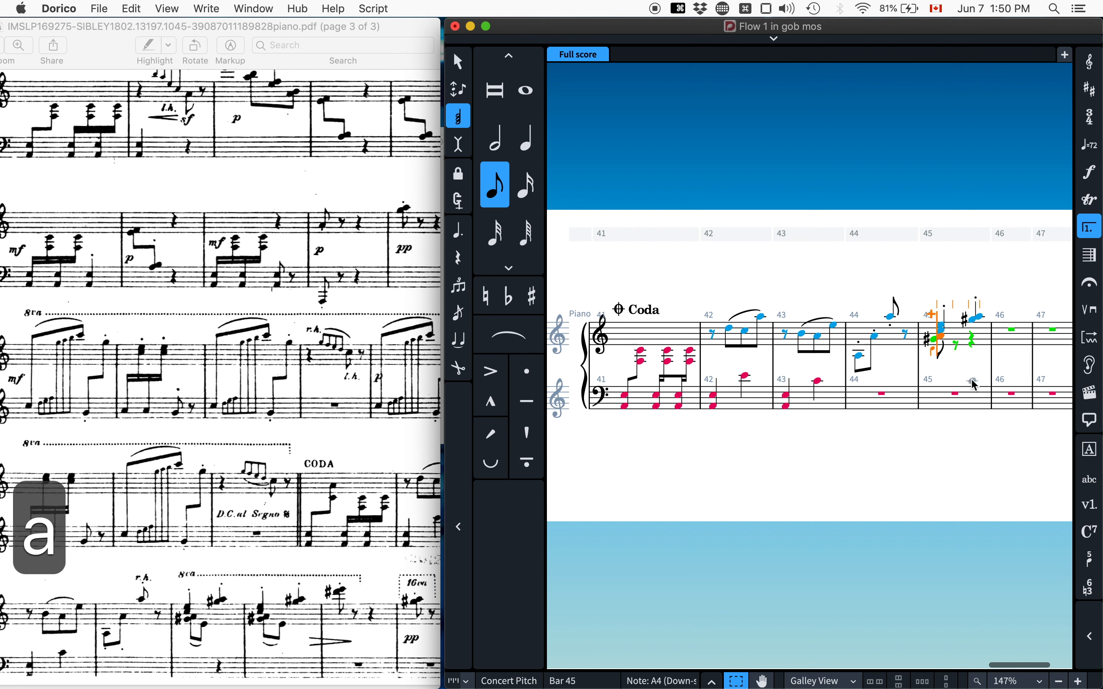
{"action": "key", "text": "space"}
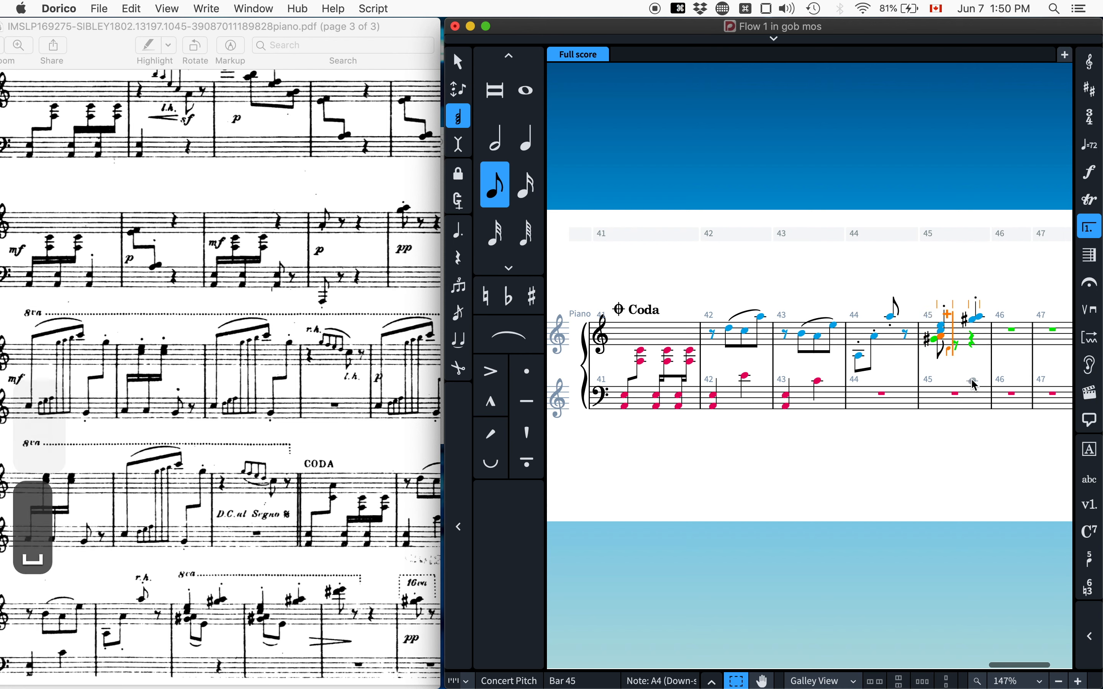
{"action": "key", "text": "e"}
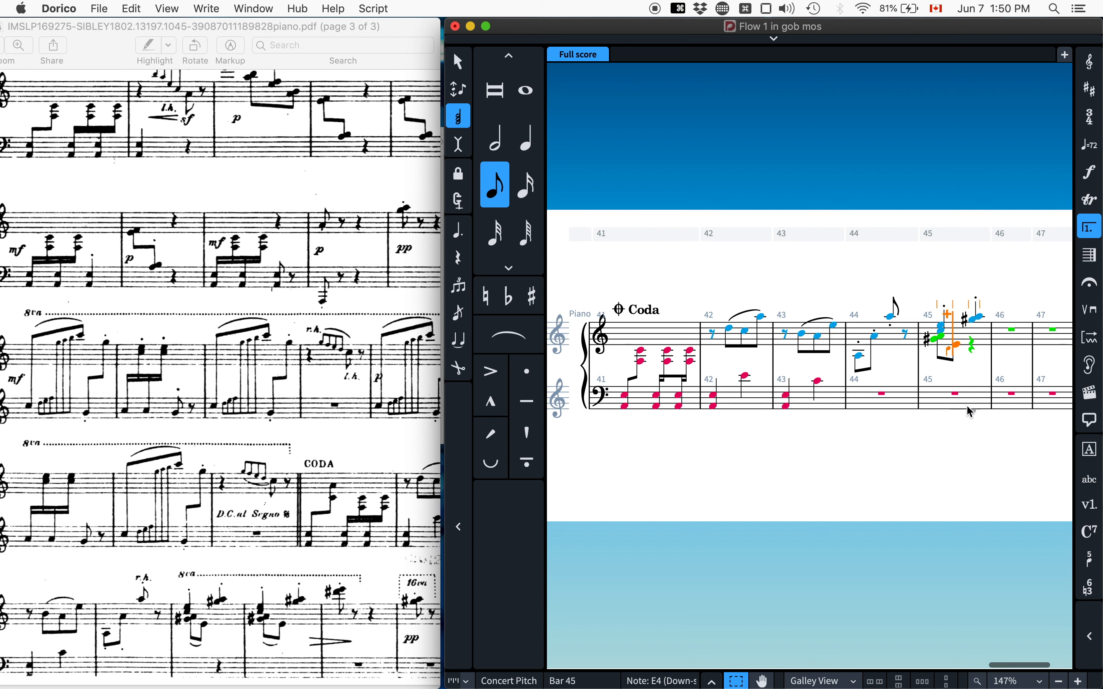
Slur the down-stem G#4 and A4 chord to the E4 in bar 45.
{"action": "key", "text": "super+z"}
{"action": "key", "text": "Left"}
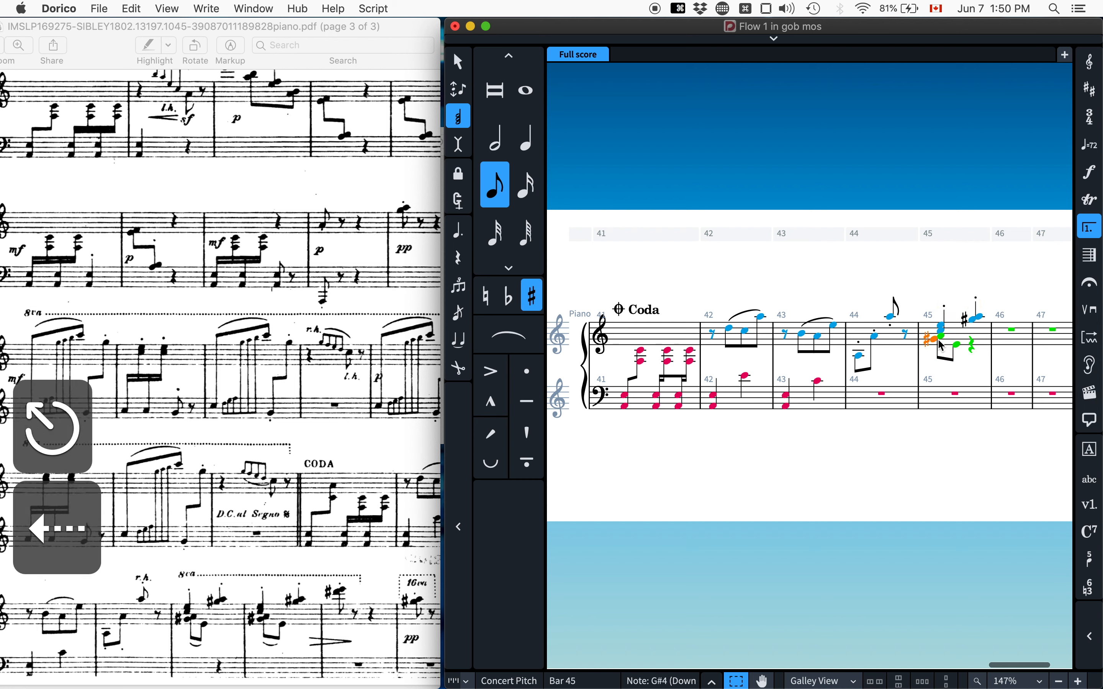
{"action": "key", "text": "s"}
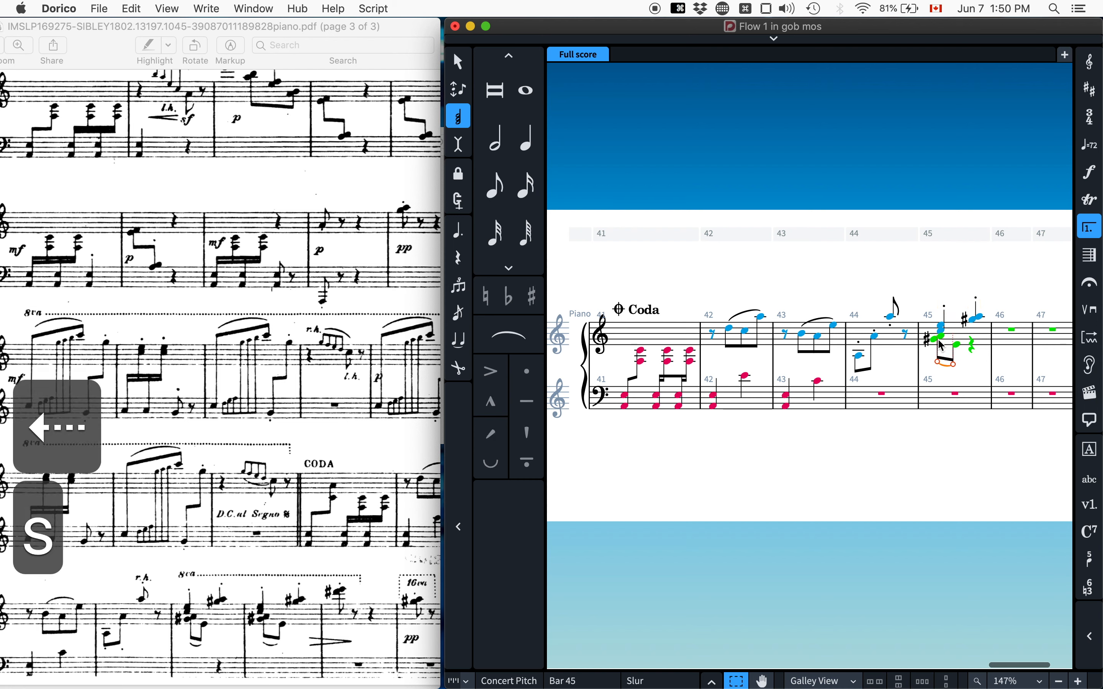
Remove the quarter rest of the down-stem voice on the second beat of bar 45.
{"action": "left_click", "coordinate": [994, 385]}
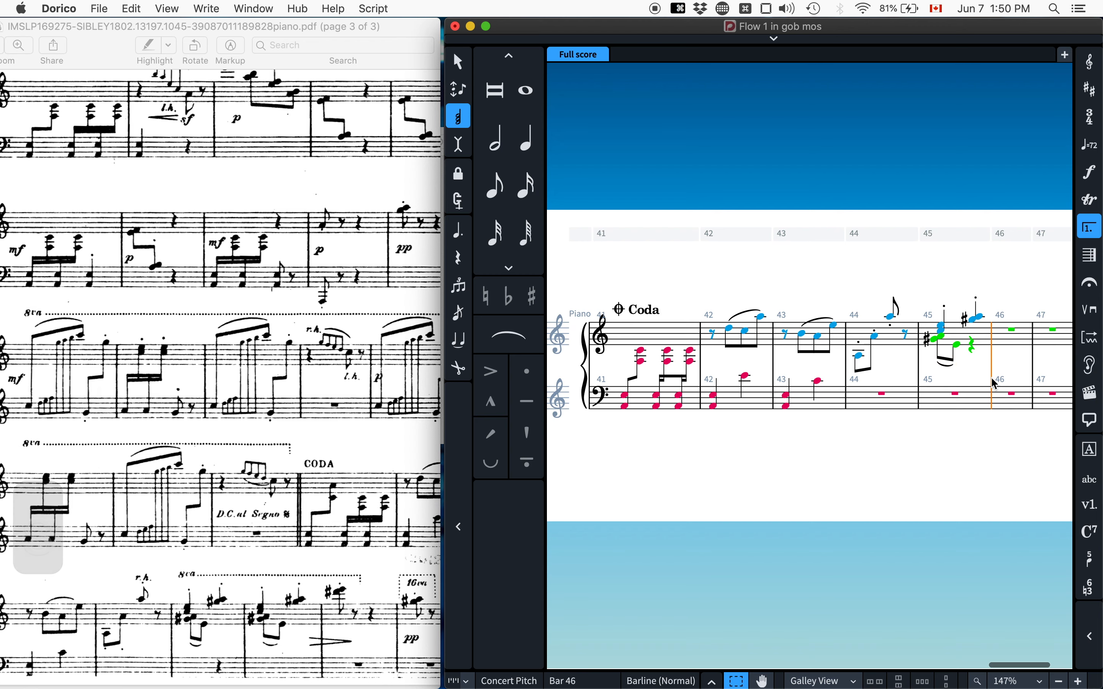
{"action": "left_click", "coordinate": [973, 346]}
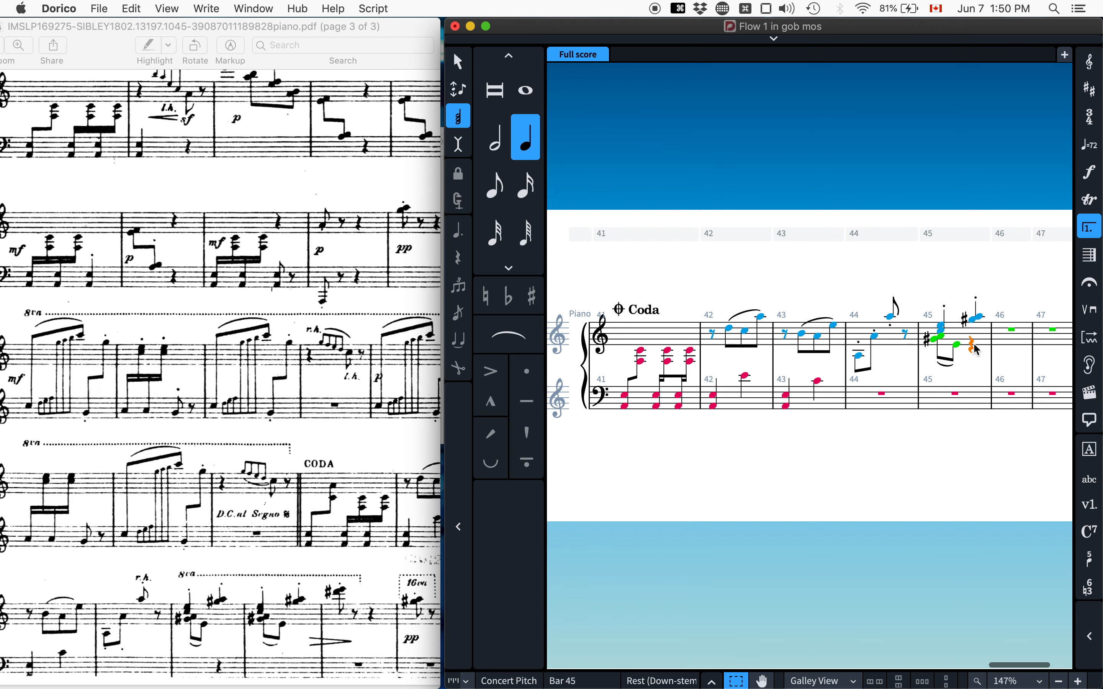
{"action": "left_click", "coordinate": [132, 9]}
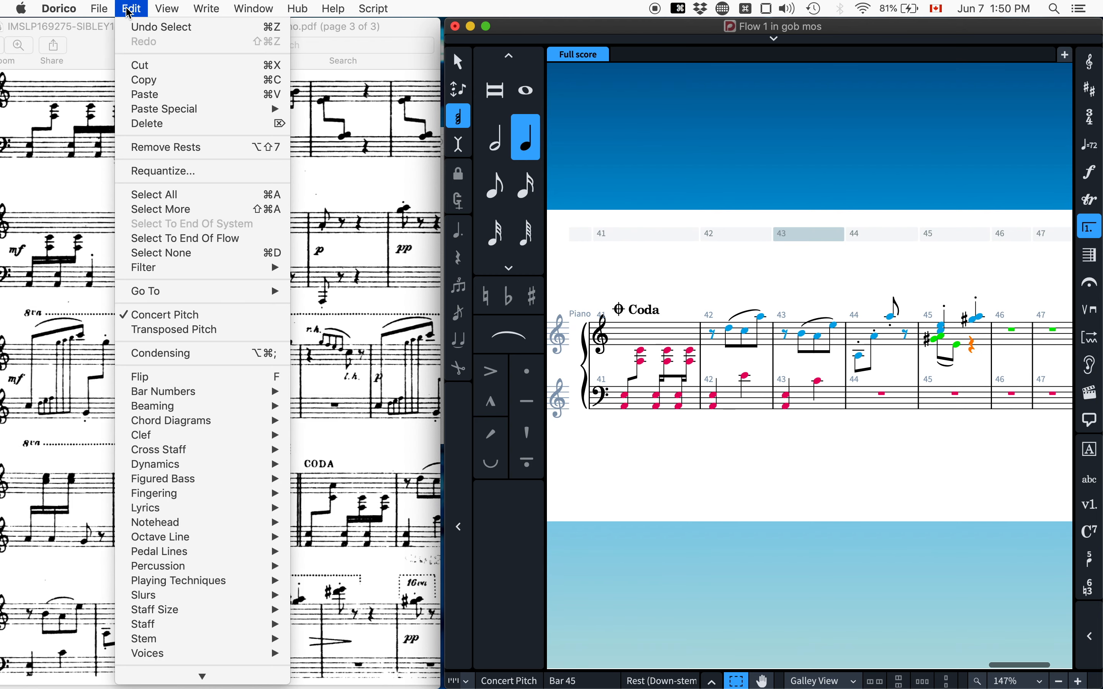
{"action": "left_click", "coordinate": [228, 147]}
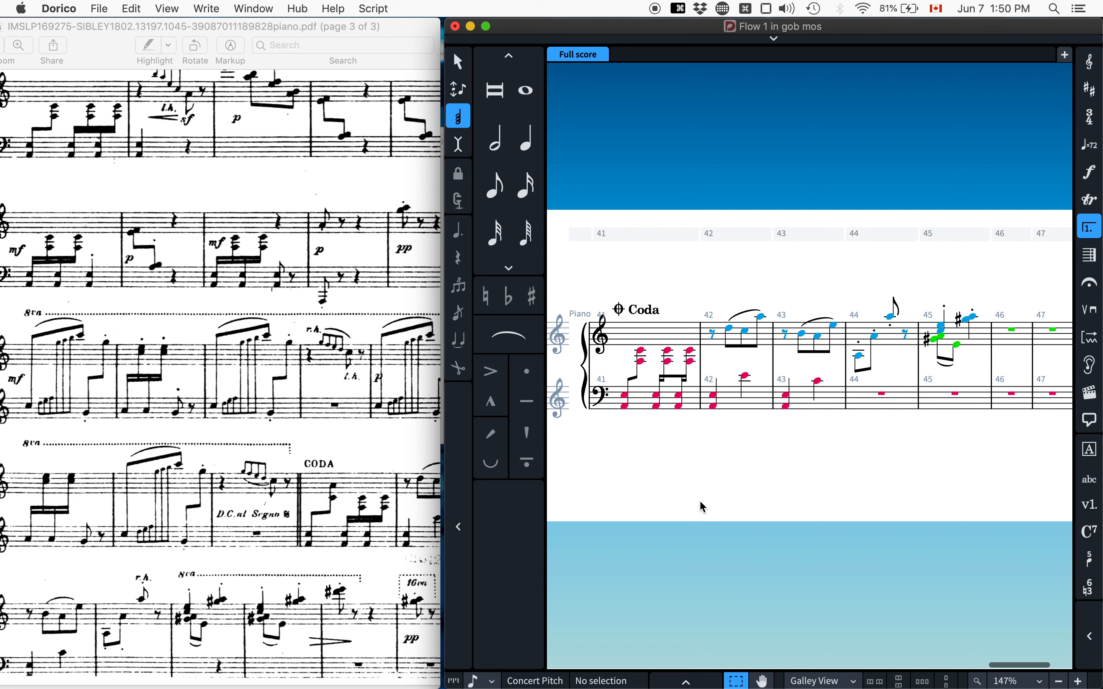
Select the down-stem G#4 and A4 chord in bar 45 and show its note properties in Engrave mode.
{"action": "left_click", "coordinate": [939, 345]}
{"action": "key", "text": "super+8"}
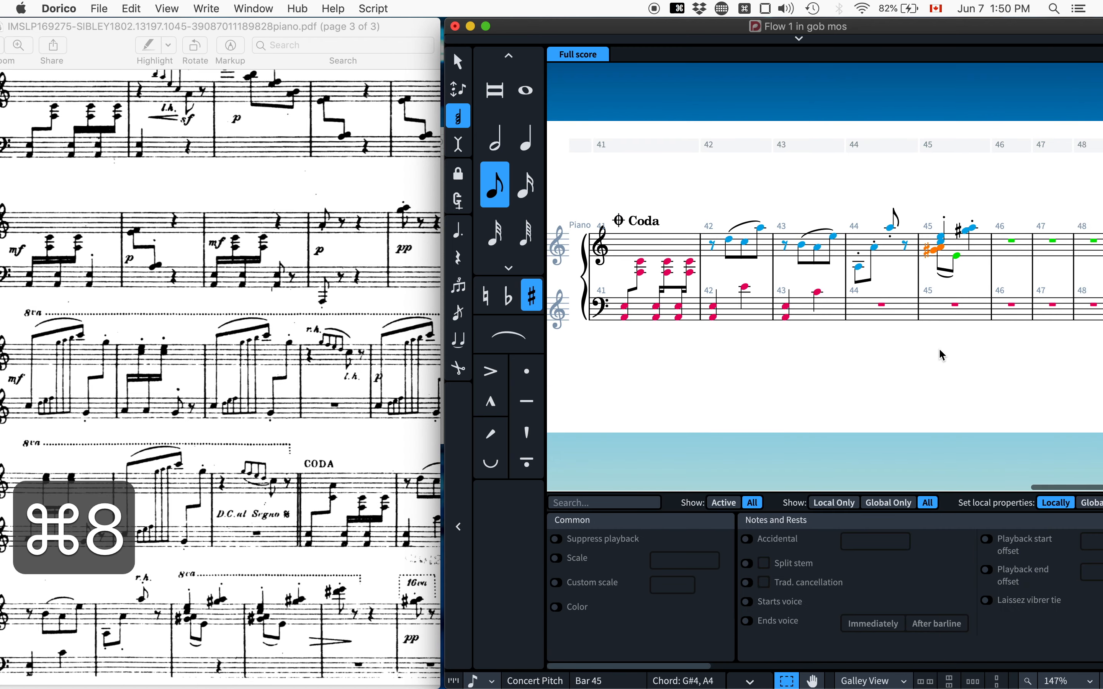
{"action": "scroll", "coordinate": [730, 551], "scroll_direction": "right", "scroll_amount": 10}
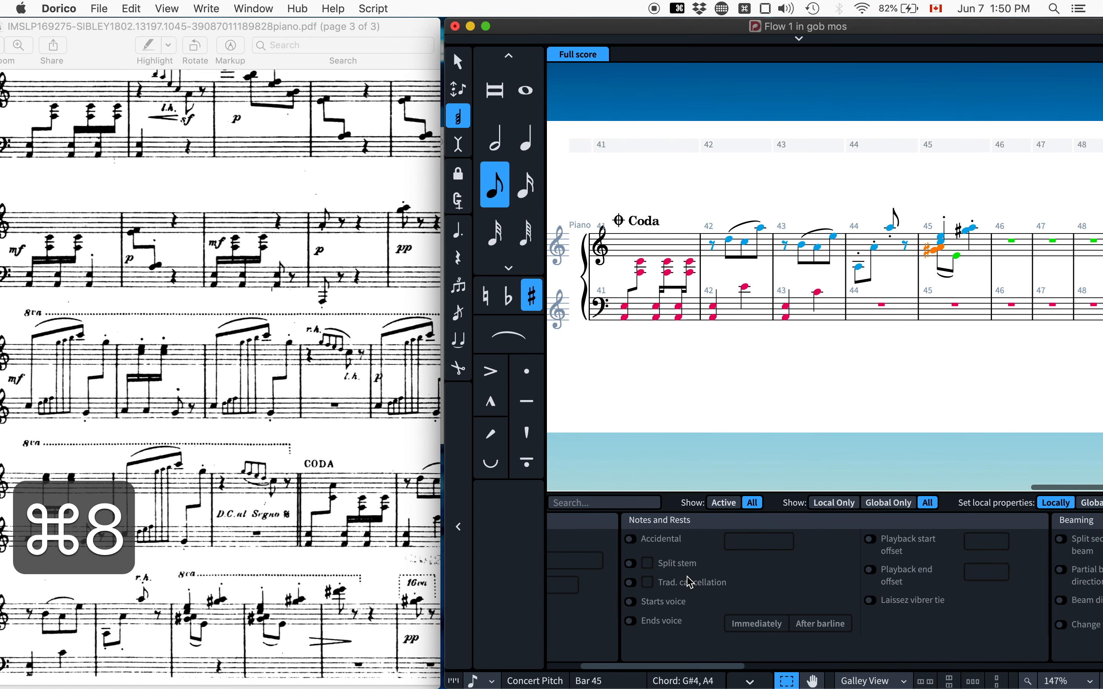
{"action": "scroll", "coordinate": [691, 582], "scroll_direction": "left", "scroll_amount": 5}
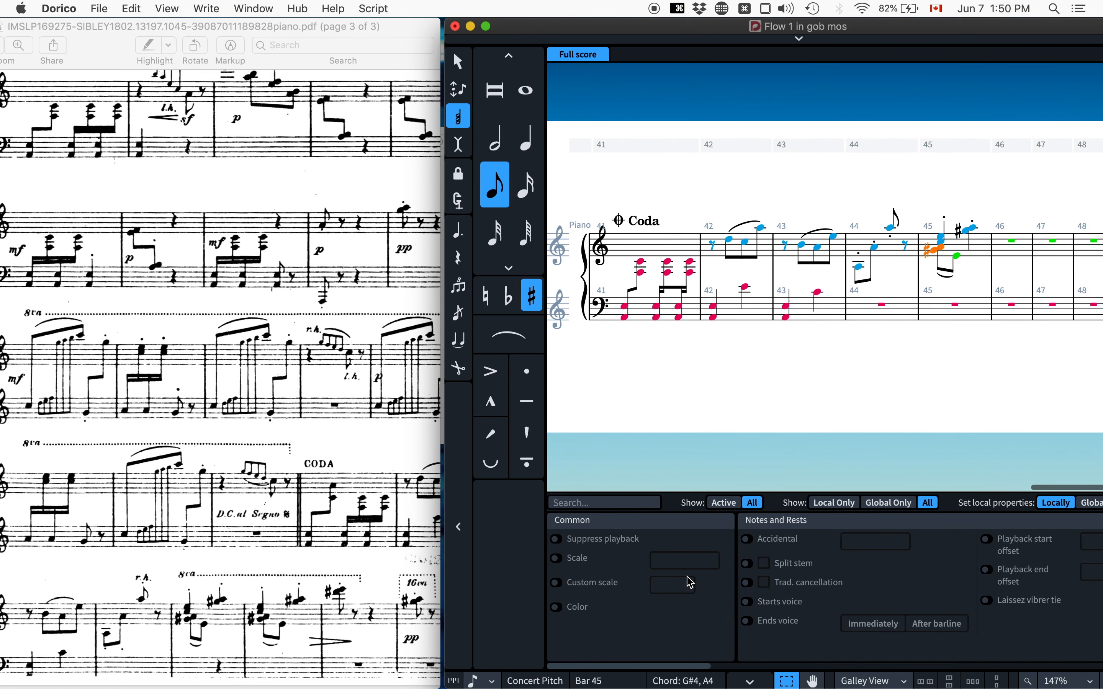
{"action": "key", "text": "super+3"}
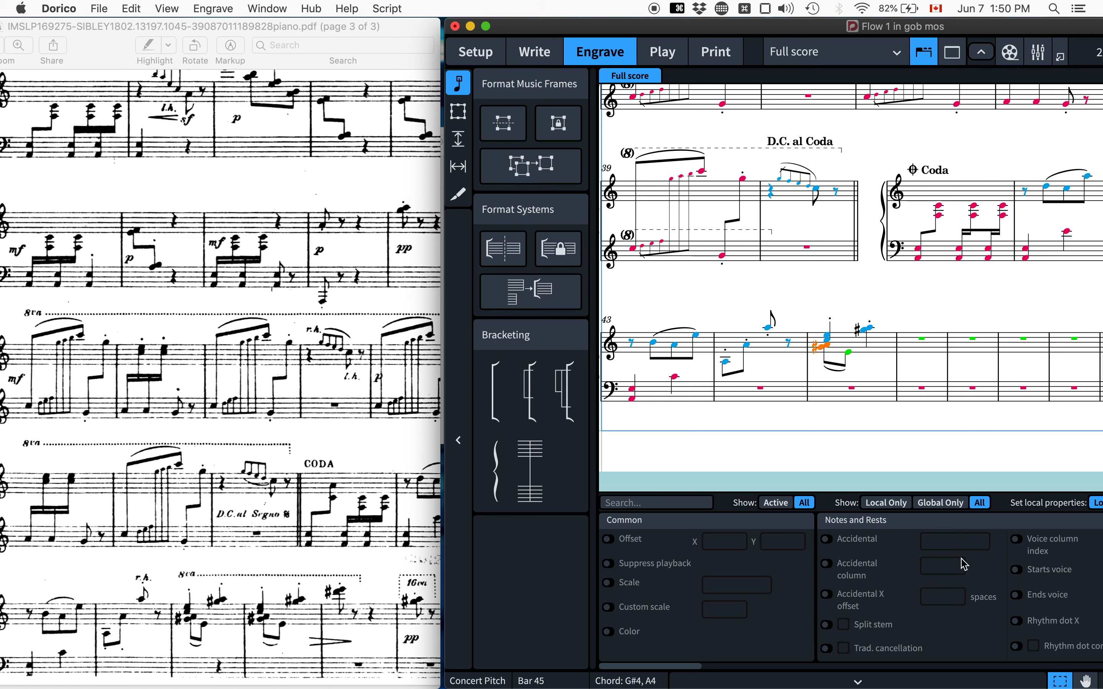
Override the voice column index of the down-stem G#4 and A4 chord, trying different values and ending on 0.
{"action": "scroll", "coordinate": [961, 565], "scroll_direction": "right", "scroll_amount": 5}
{"action": "left_click", "coordinate": [860, 543]}
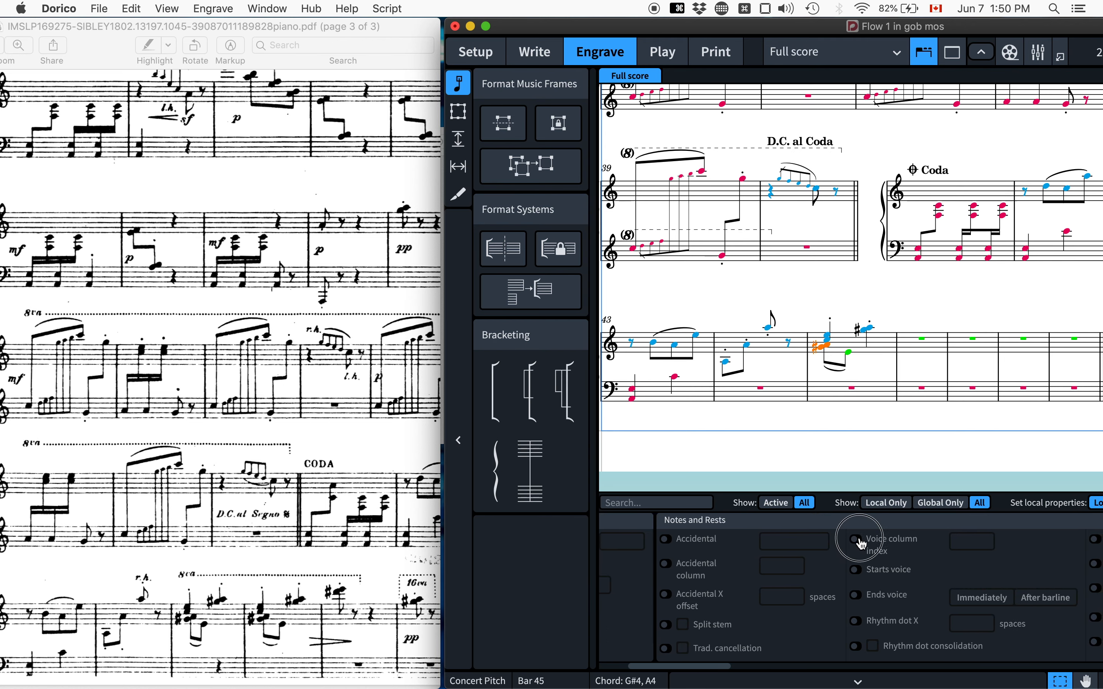
{"action": "left_click", "coordinate": [988, 539]}
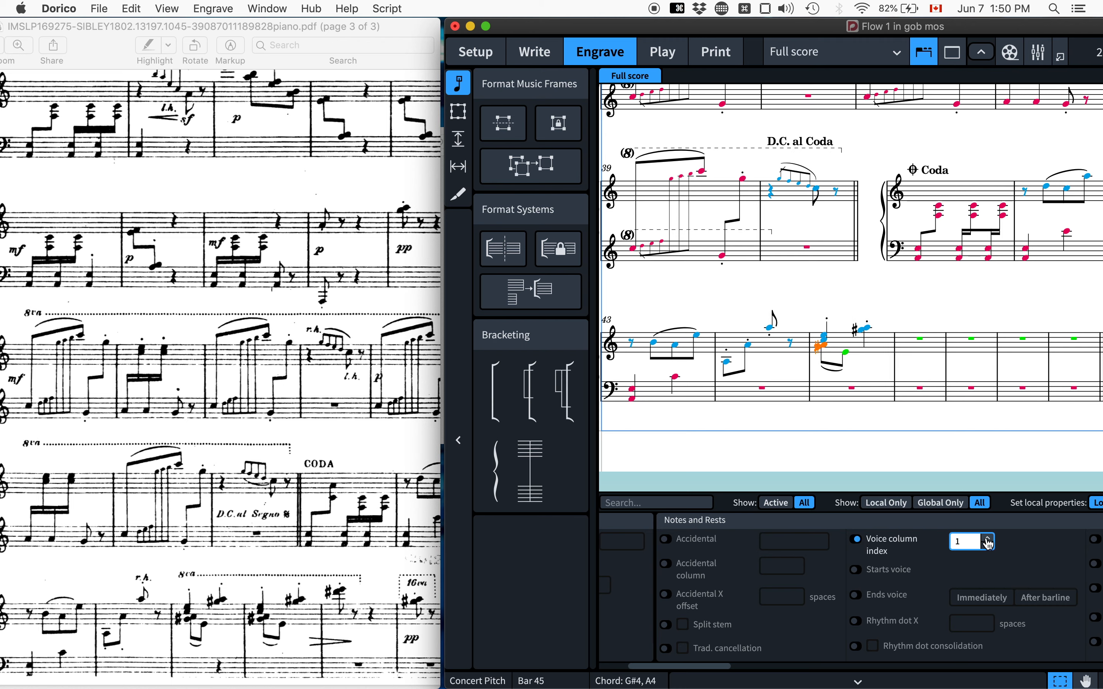
{"action": "left_click", "coordinate": [988, 539]}
{"action": "left_click", "coordinate": [989, 546]}
{"action": "left_click", "coordinate": [989, 546]}
{"action": "left_click", "coordinate": [988, 546]}
{"action": "left_click", "coordinate": [988, 539]}
{"action": "left_click", "coordinate": [990, 549]}
{"action": "left_click", "coordinate": [988, 539]}
{"action": "left_click", "coordinate": [989, 548]}
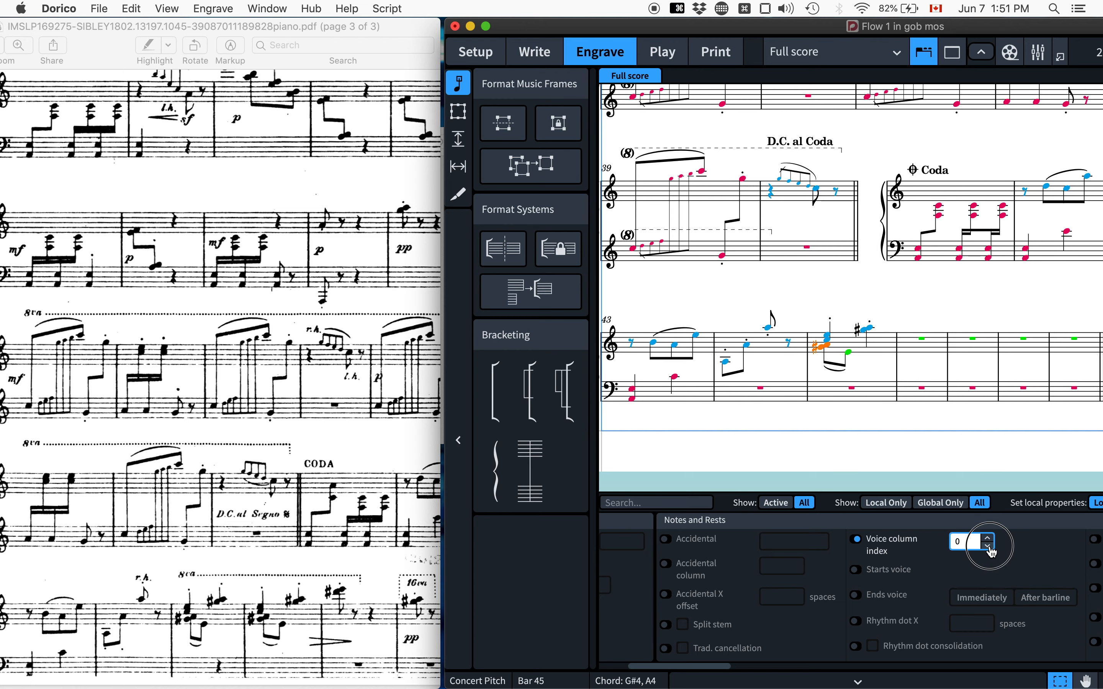
Try voice column index 1 on the up-stem C5 and E5 chord in bar 45, and set it back to 0.
{"action": "scroll", "coordinate": [844, 315], "scroll_direction": "up", "scroll_amount": 3}
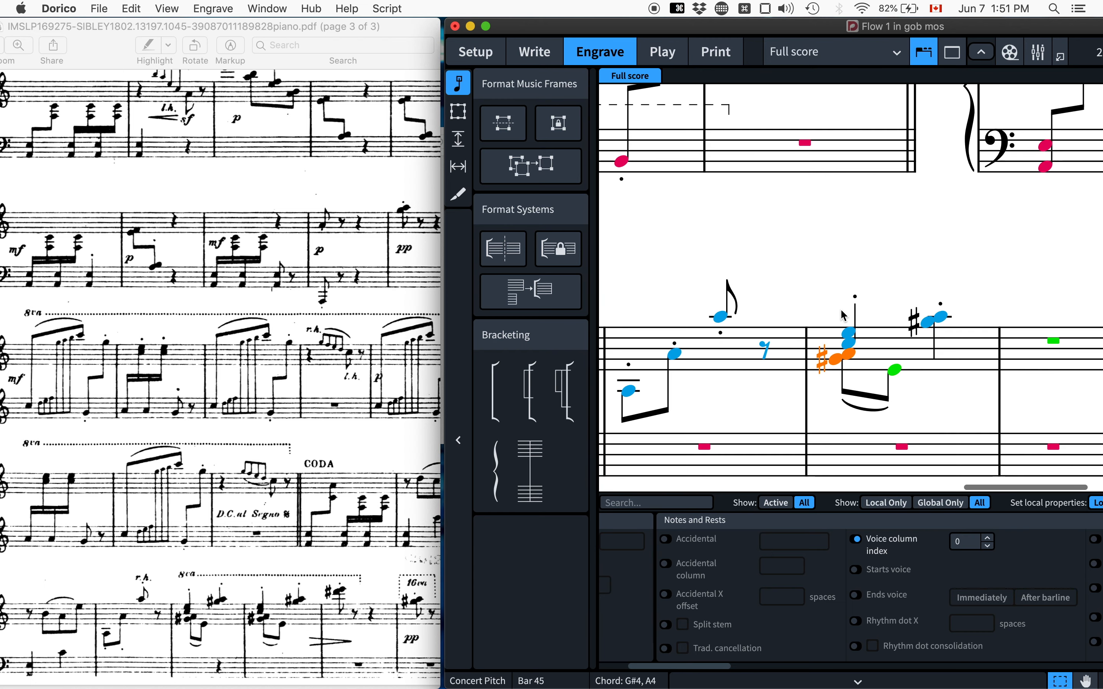
{"action": "left_click", "coordinate": [854, 340]}
{"action": "left_click", "coordinate": [857, 337], "text": "shift"}
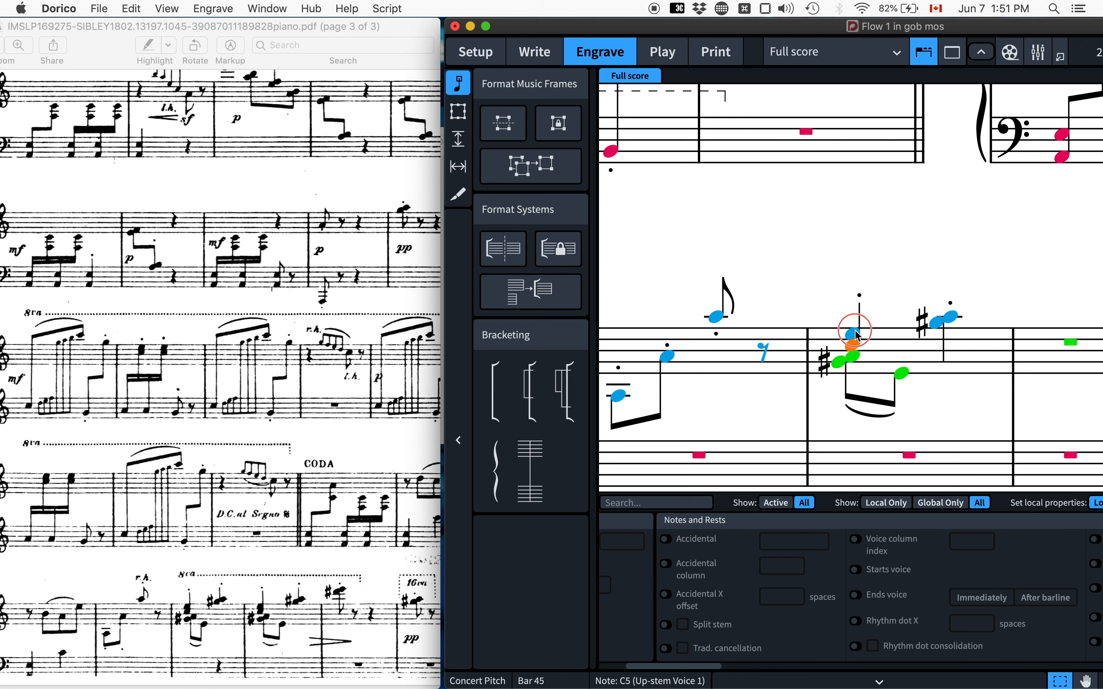
{"action": "left_click", "coordinate": [857, 539]}
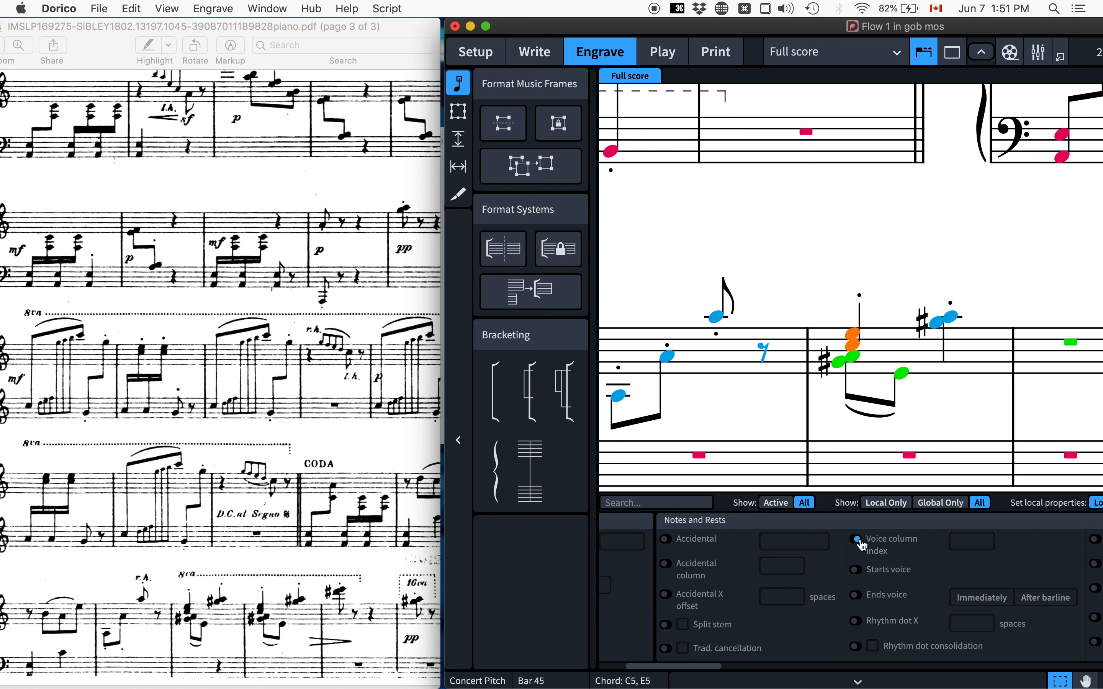
{"action": "left_click", "coordinate": [989, 539]}
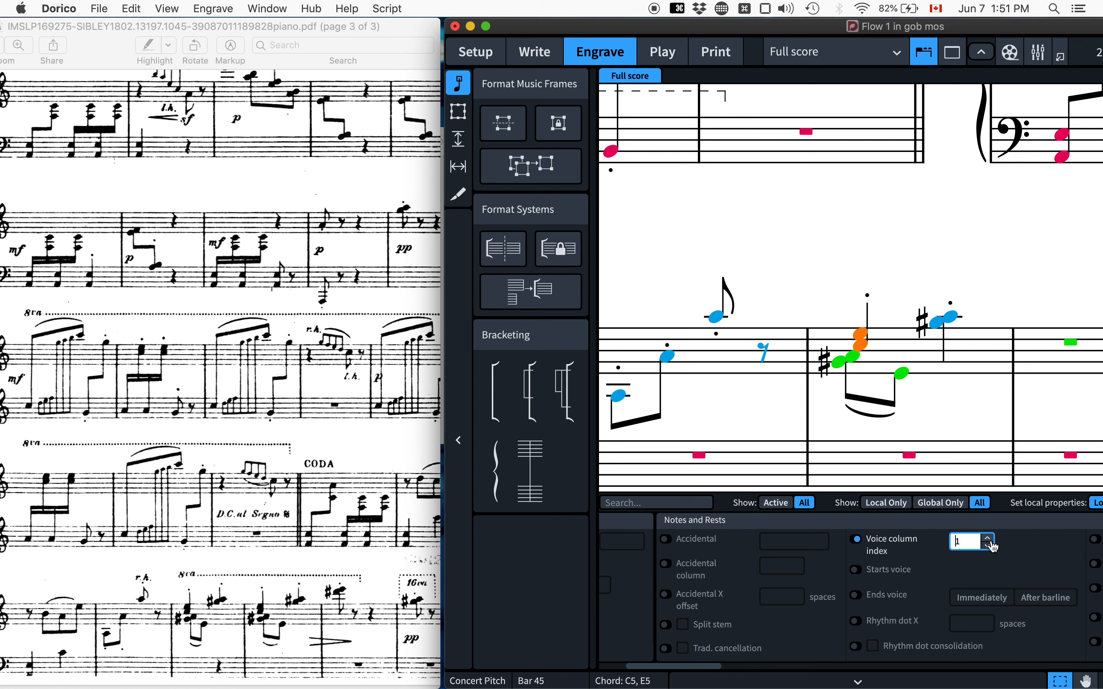
{"action": "left_click", "coordinate": [992, 546]}
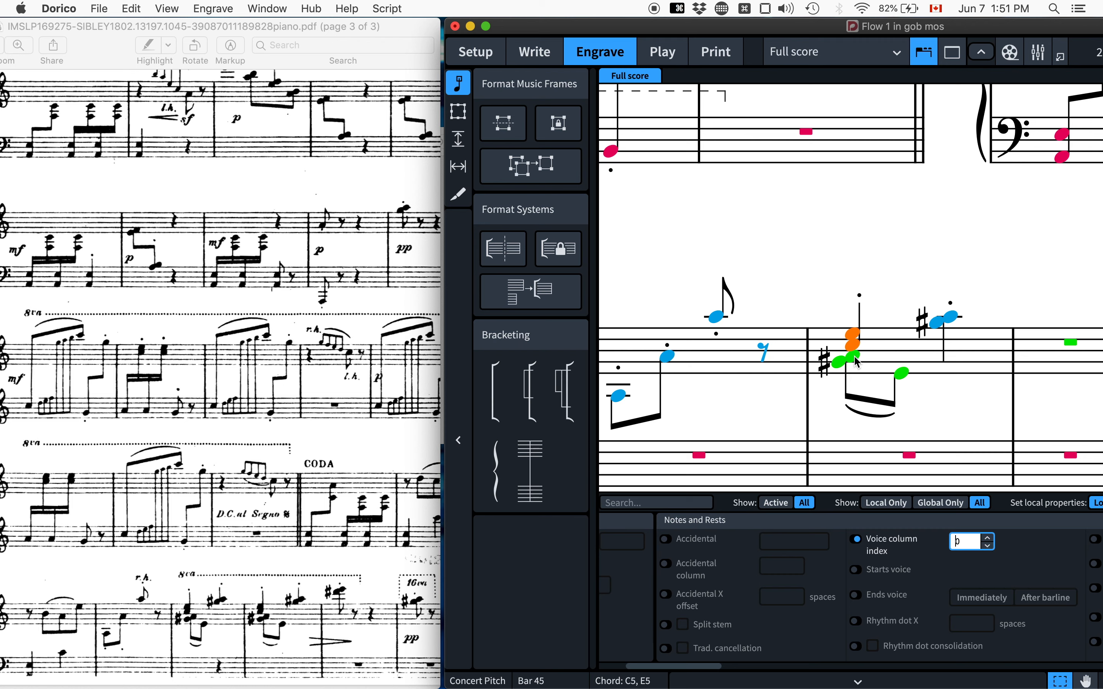
Try raising the voice column index of the down-stem G#4 and A4 chord to 2, and lower it by one.
{"action": "left_click", "coordinate": [856, 360]}
{"action": "left_click", "coordinate": [843, 370]}
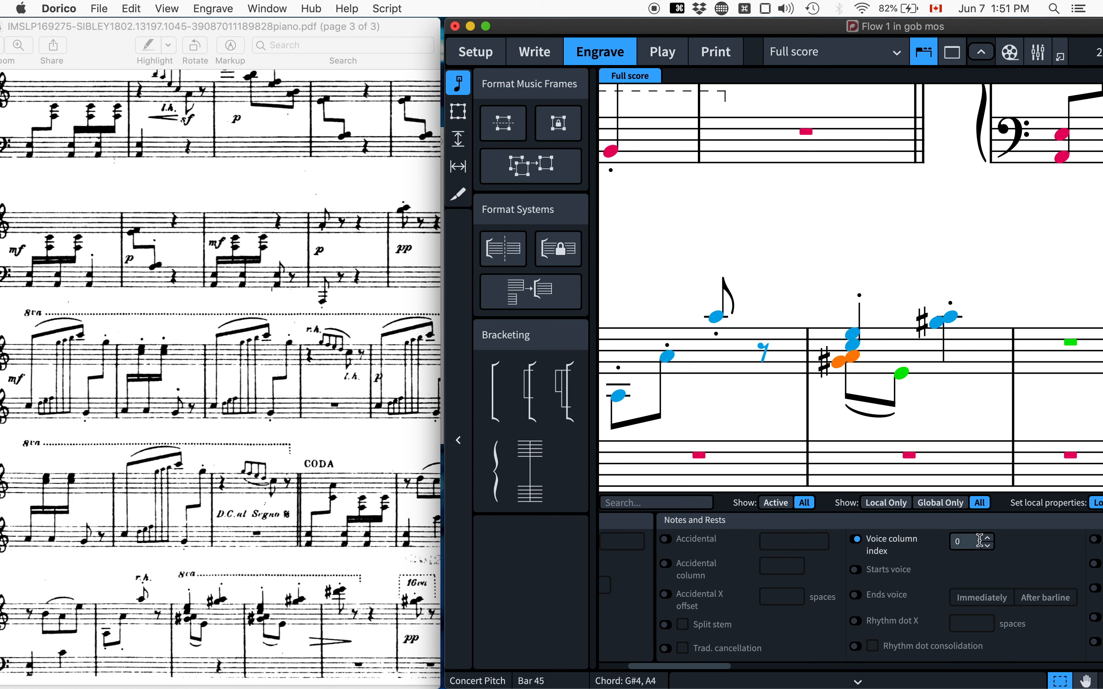
{"action": "left_click", "coordinate": [988, 538]}
{"action": "left_click", "coordinate": [988, 539]}
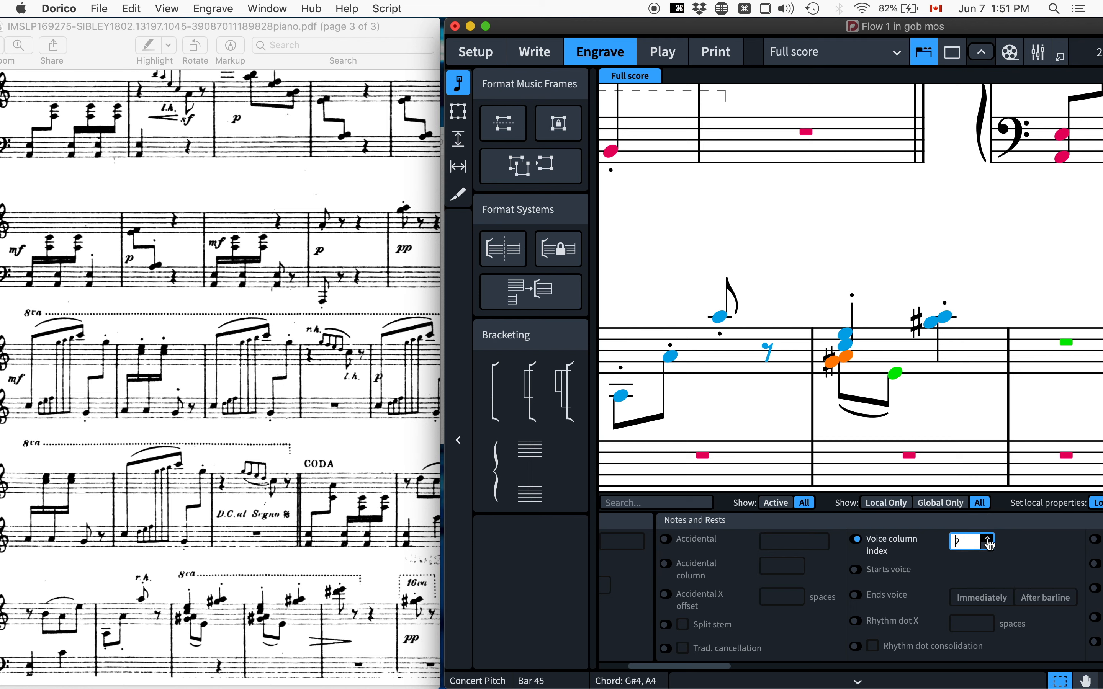
{"action": "left_click", "coordinate": [988, 547]}
{"action": "key", "text": "Escape"}
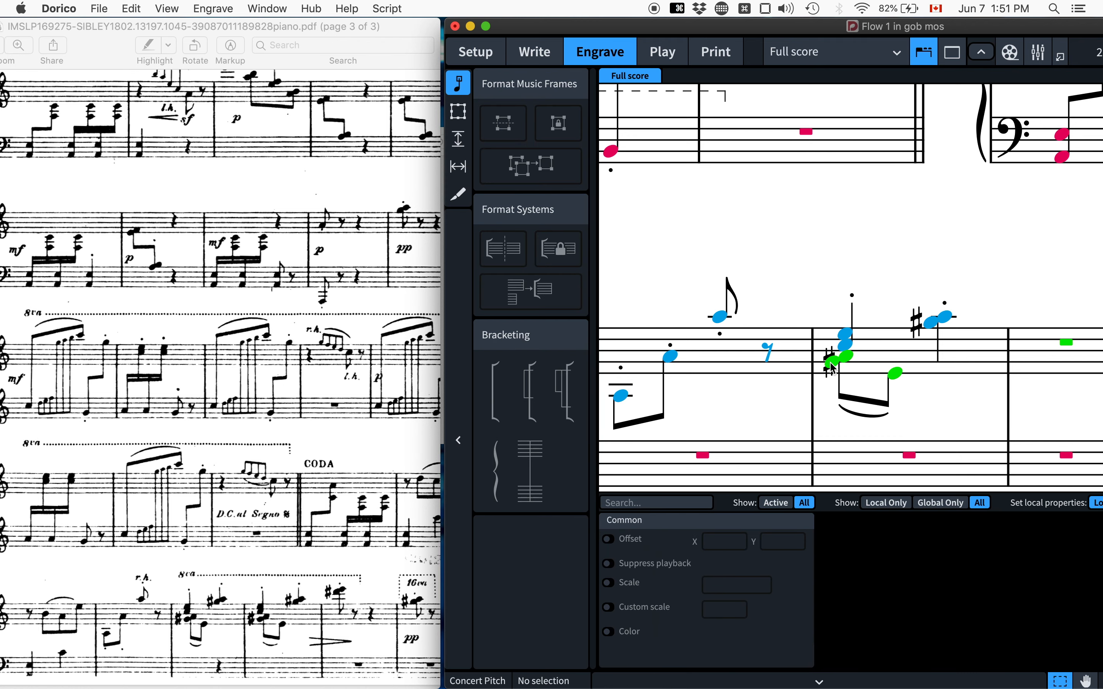
Undo the last voice column index changes in bar 45.
{"action": "left_click", "coordinate": [848, 359]}
{"action": "key", "text": "super+z"}
{"action": "key", "text": "super+z"}
{"action": "key", "text": "super+z"}
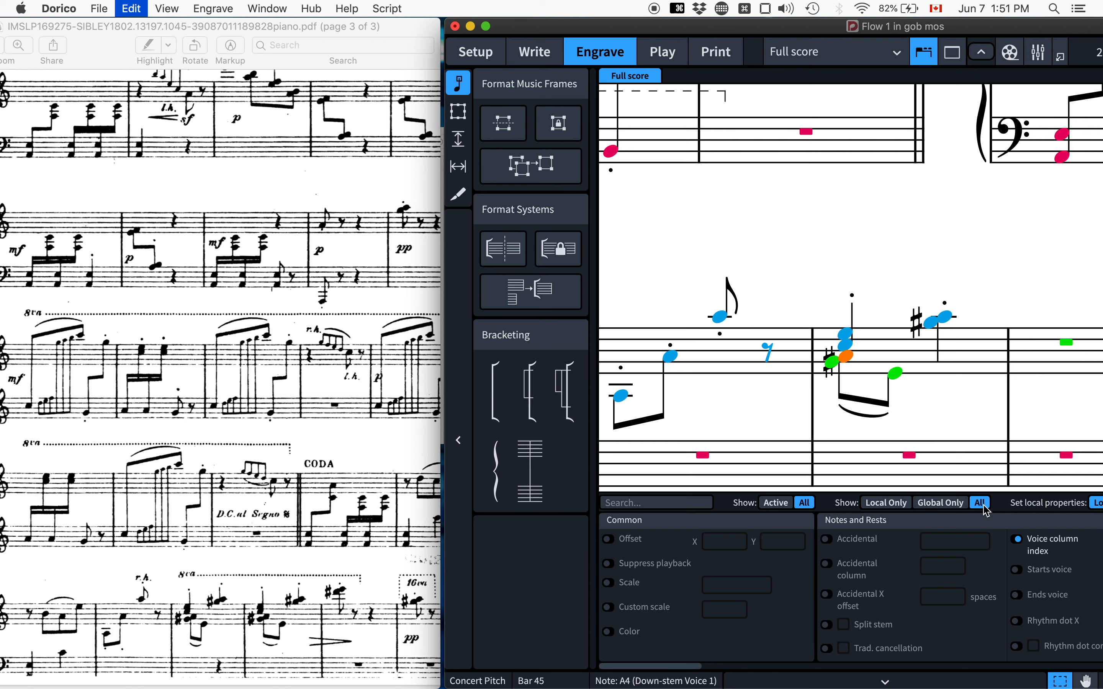
Undo the last voice column index change in bar 45, and repeat the bar's upper-staff music into bar 46.
{"action": "key", "text": "super+z"}
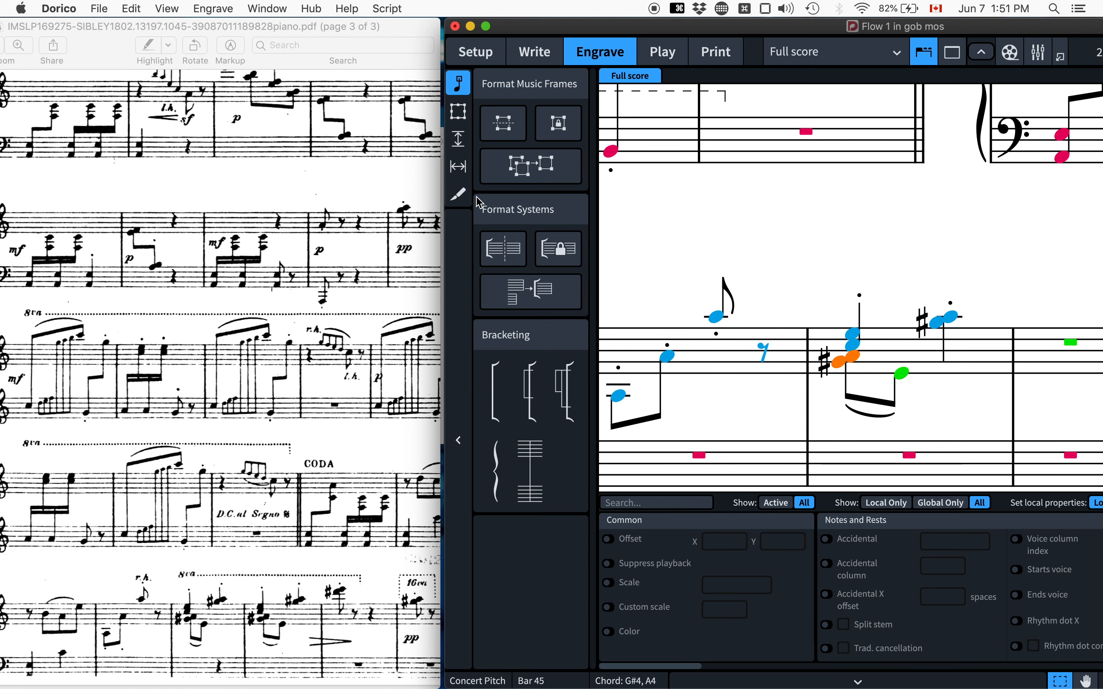
{"action": "key", "text": "super+2"}
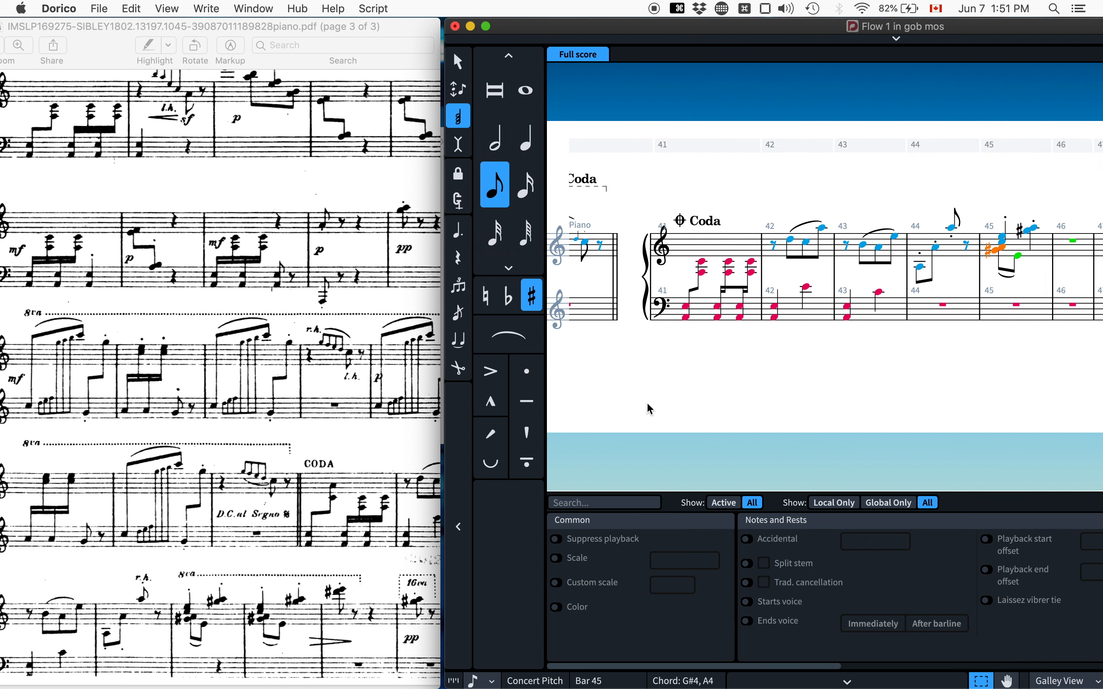
{"action": "left_click", "coordinate": [1019, 243]}
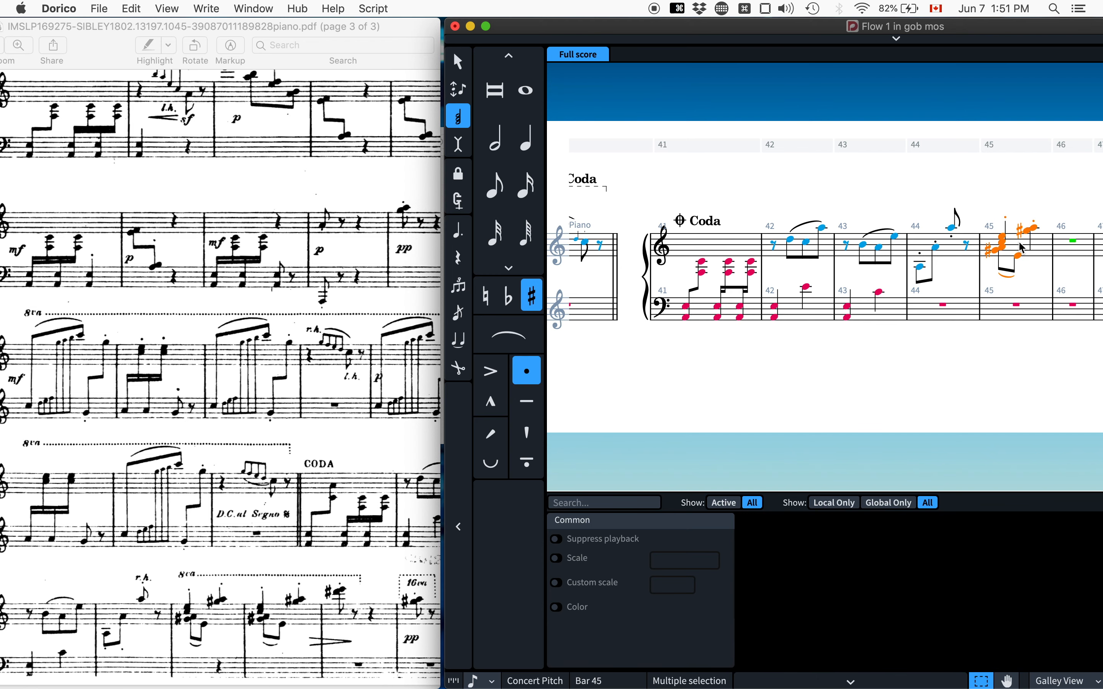
{"action": "key", "text": "r"}
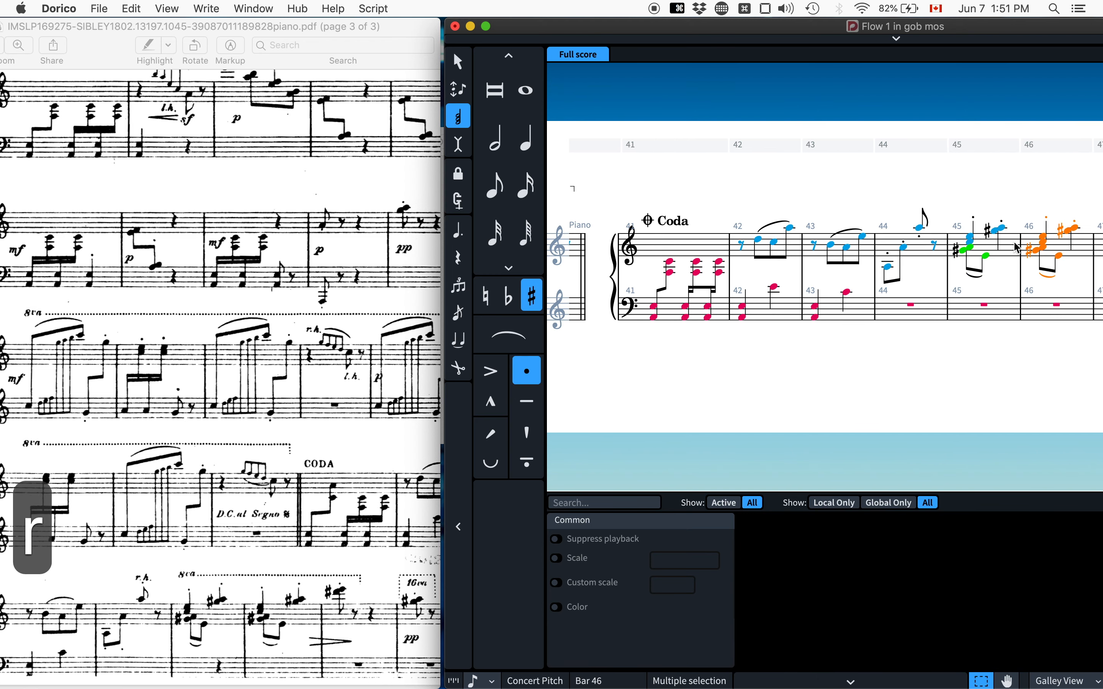
Hide the note properties and repeat the upper-staff music of bar 46 into bar 47.
{"action": "left_click_drag", "start_coordinate": [969, 28], "coordinate": [767, 29]}
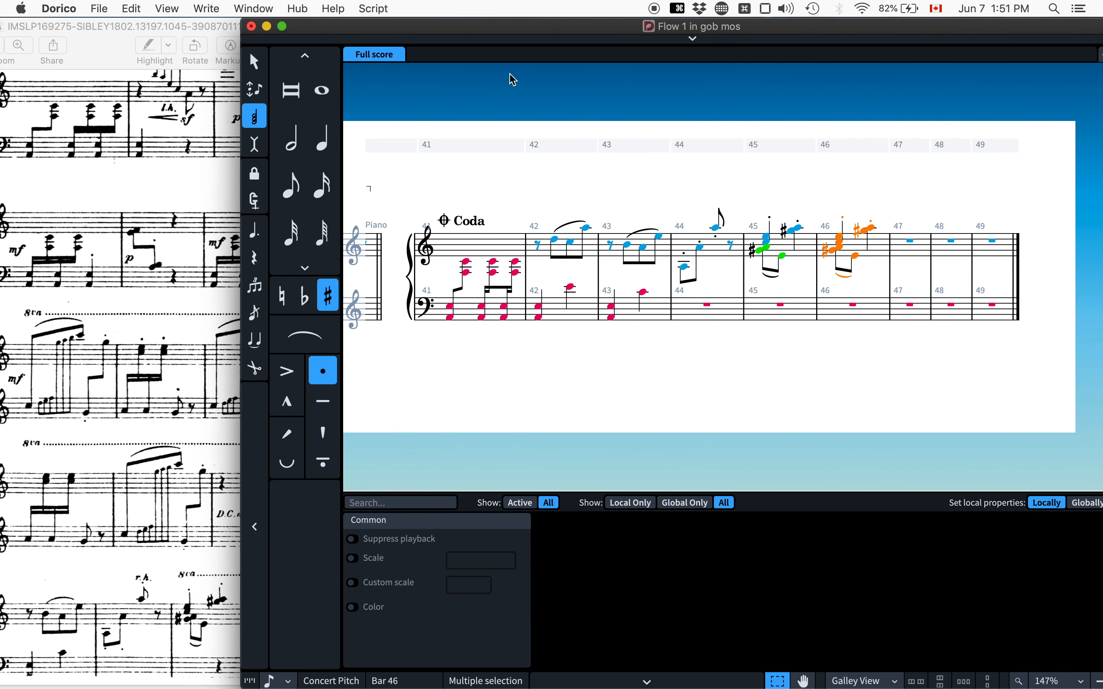
{"action": "key", "text": "super+8"}
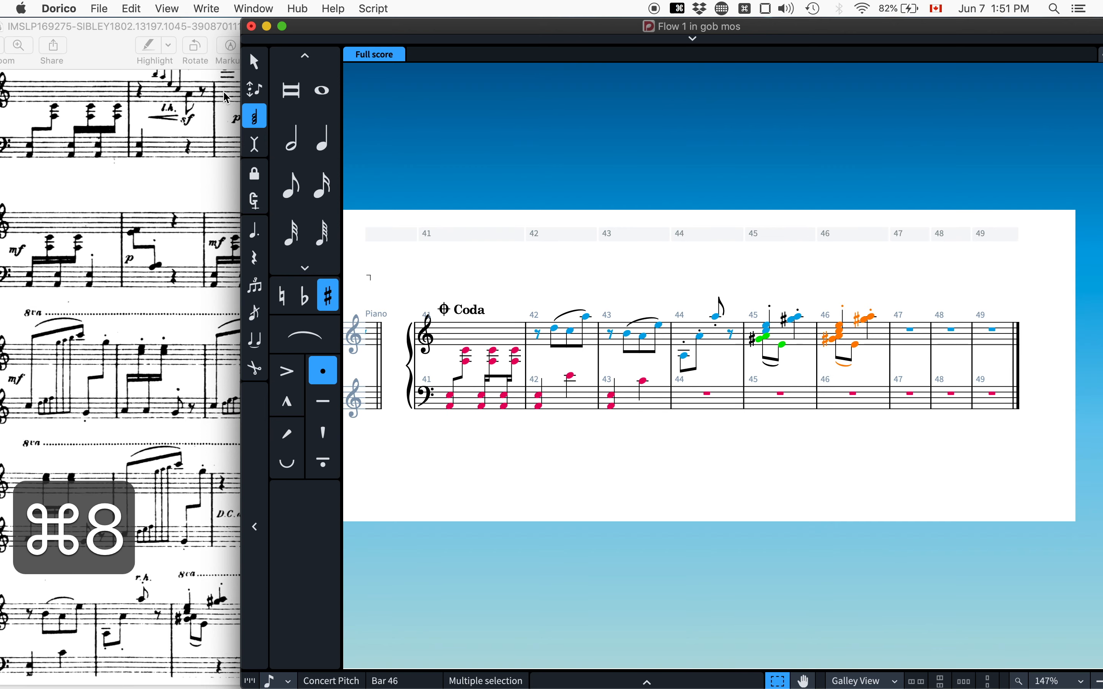
{"action": "left_click_drag", "start_coordinate": [239, 90], "coordinate": [440, 91]}
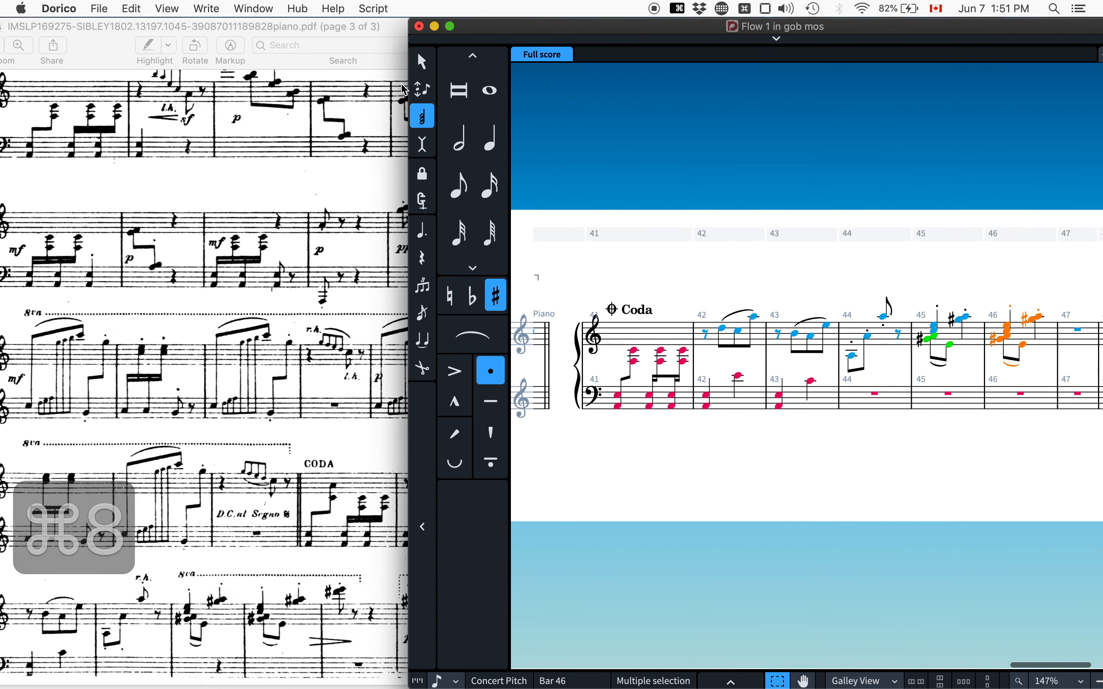
{"action": "left_click", "coordinate": [286, 482]}
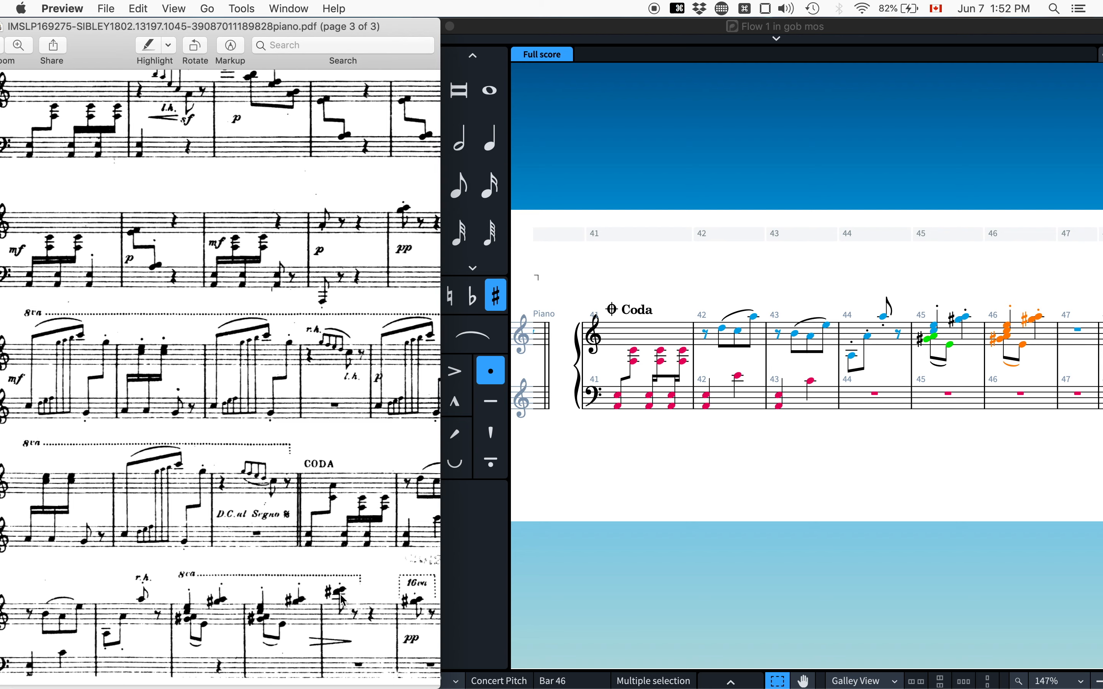
{"action": "scroll", "coordinate": [858, 414], "scroll_direction": "right", "scroll_amount": 5}
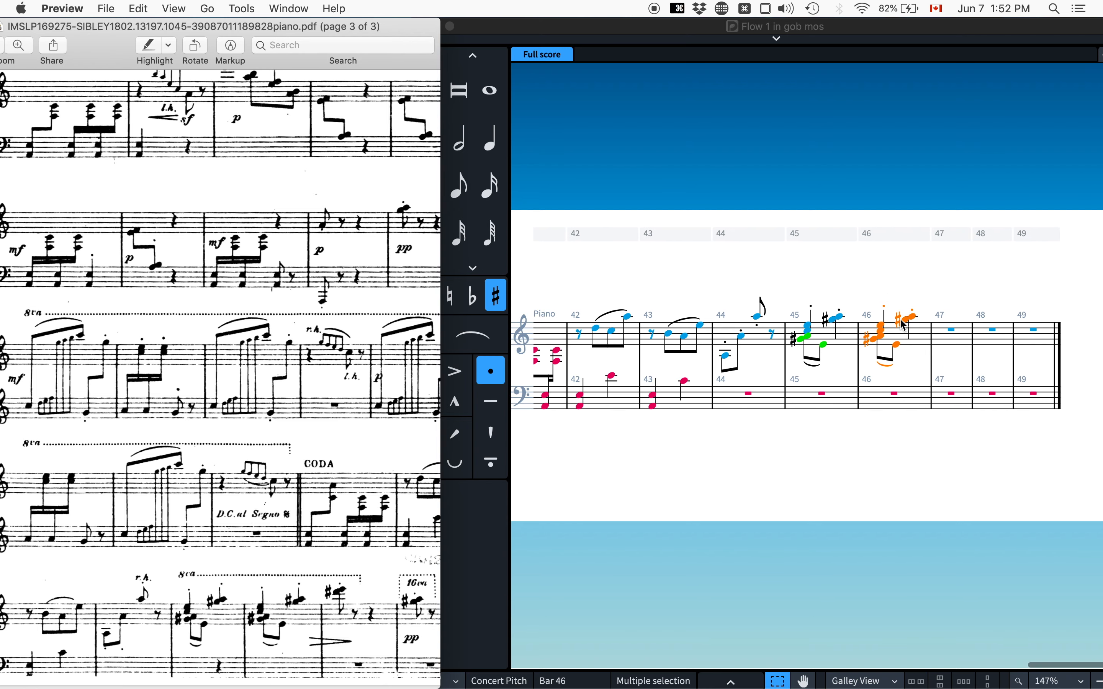
{"action": "left_click", "coordinate": [923, 337]}
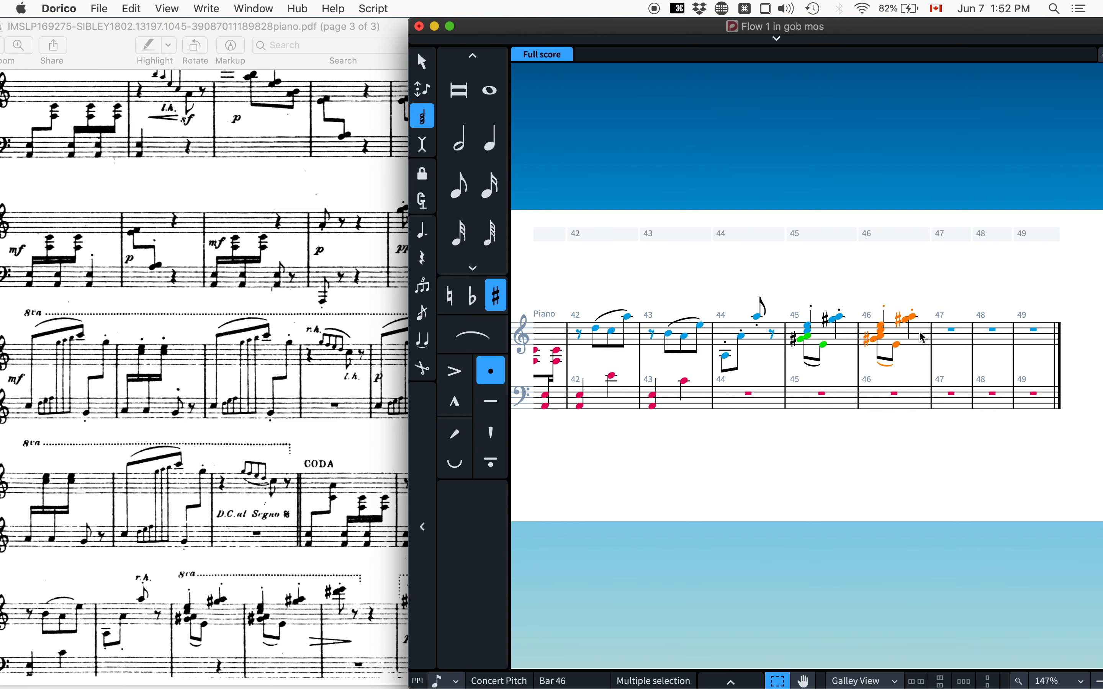
{"action": "key", "text": "r"}
Delete the first-beat notes of both voices in bar 47, leaving only the second-beat chord.
{"action": "left_click", "coordinate": [957, 344]}
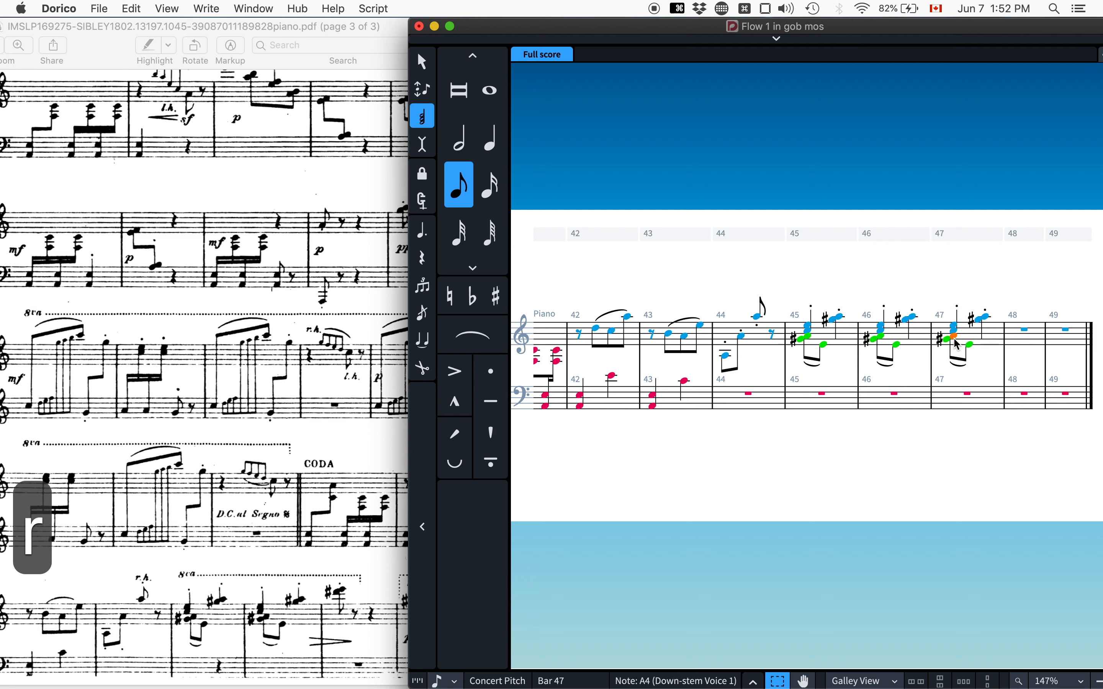
{"action": "left_click", "coordinate": [967, 347], "text": "shift"}
{"action": "key", "text": "BackSpace"}
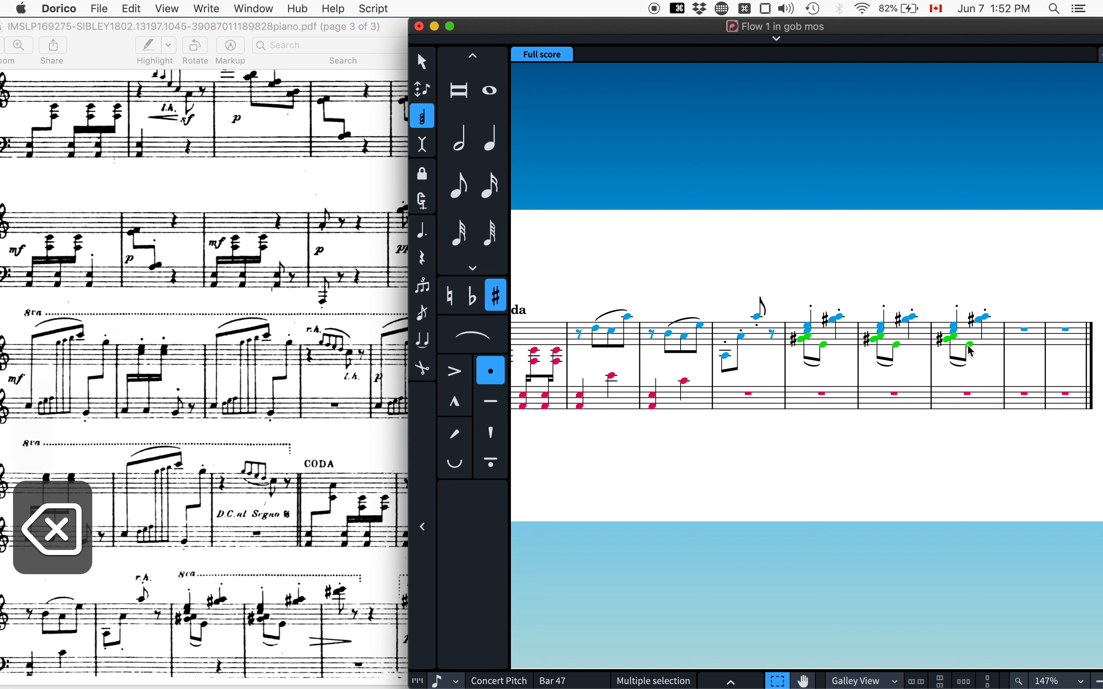
Raise the remaining chord in bar 47 to D6 and E6, and sharpen its lower note to D#6.
{"action": "left_click", "coordinate": [962, 318]}
{"action": "key", "text": "alt+Up"}
{"action": "key", "text": "alt+Up"}
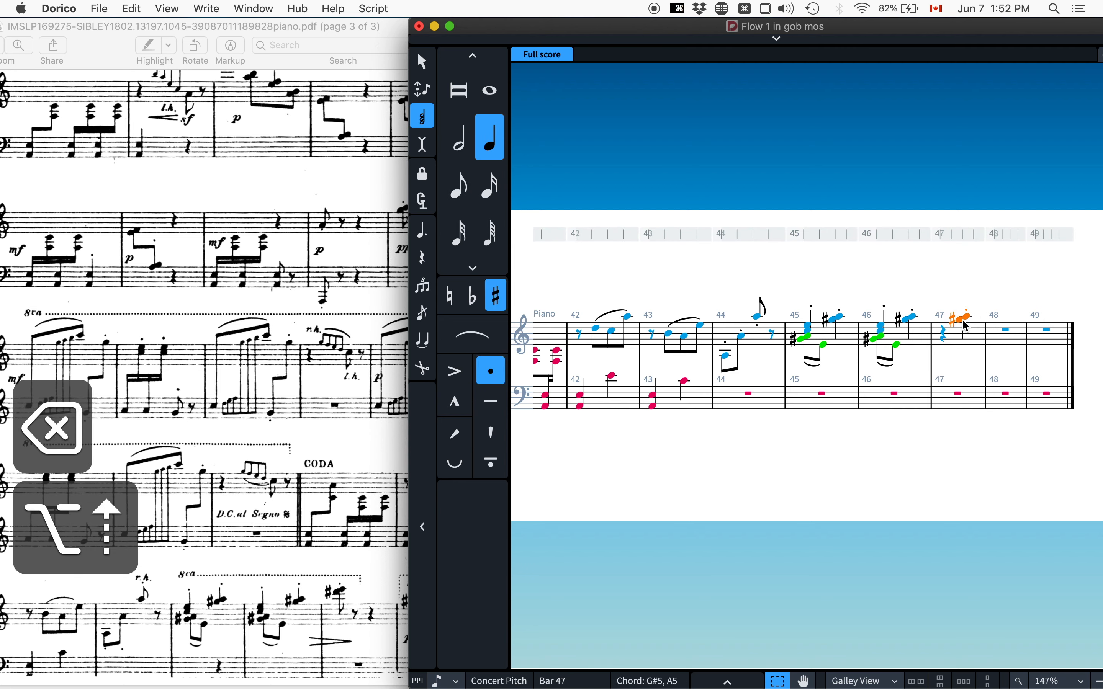
{"action": "key", "text": "alt+Up"}
{"action": "key", "text": "alt+Up"}
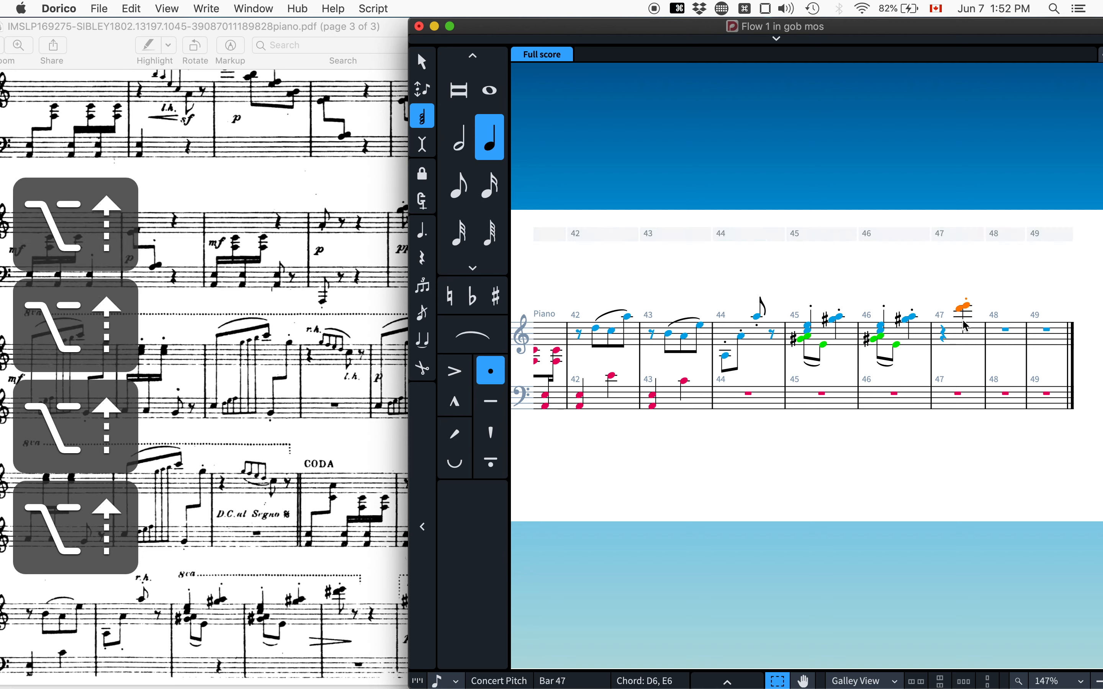
{"action": "key", "text": "Left"}
{"action": "key", "text": "Left"}
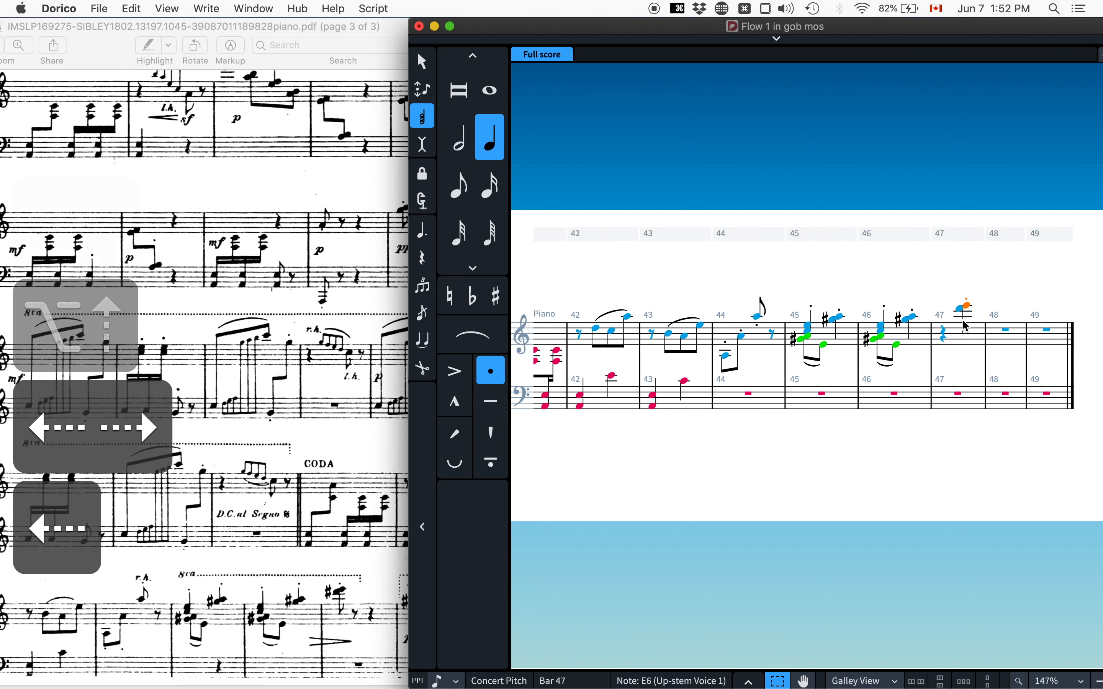
{"action": "key", "text": "Down"}
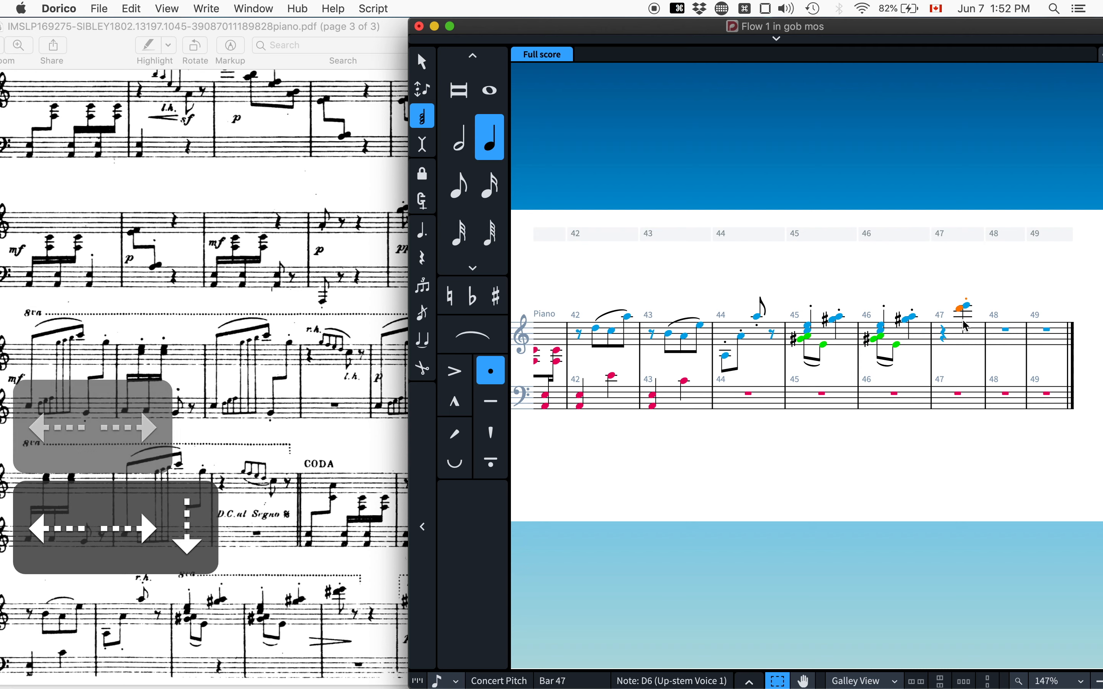
{"action": "key", "text": "equal"}
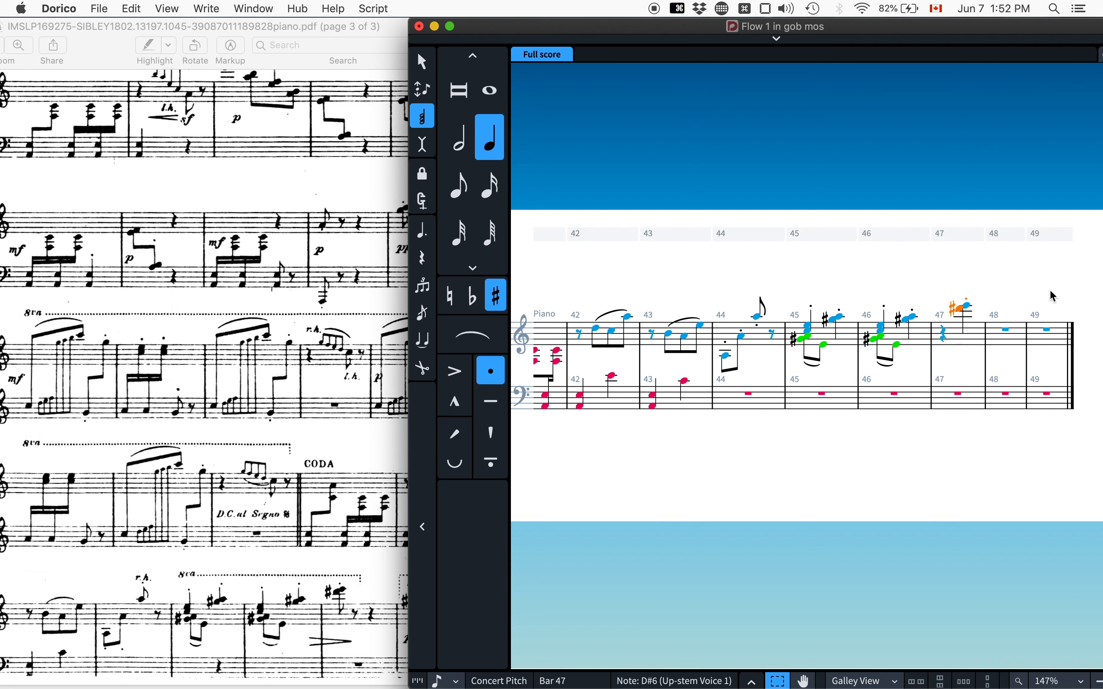
Move the D#6 and E6 chord to the first beat of bar 47 and shorten it to an eighth note.
{"action": "left_click", "coordinate": [967, 305], "text": "super"}
{"action": "key", "text": "alt+Left"}
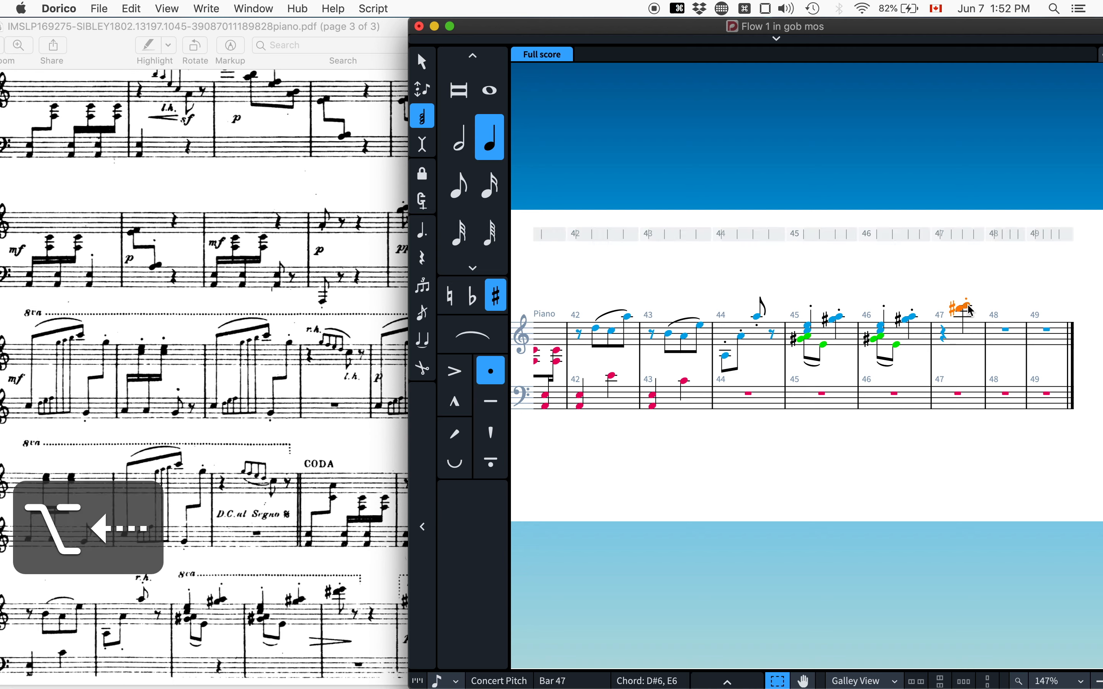
{"action": "key", "text": "alt+Left"}
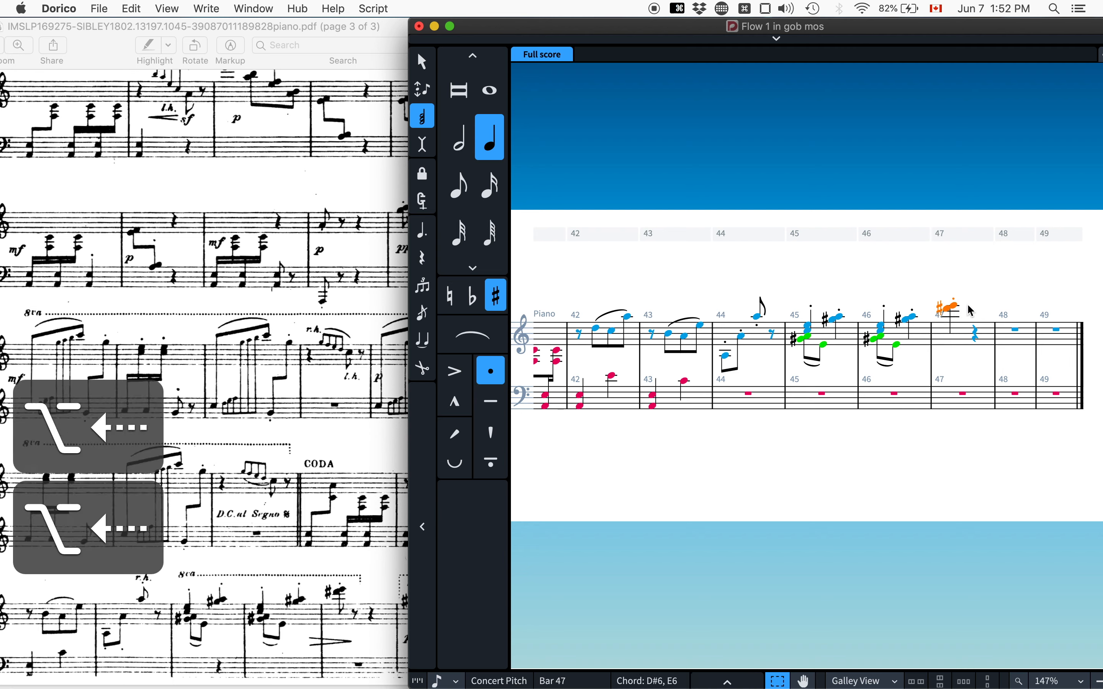
{"action": "key", "text": "alt+shift+Left"}
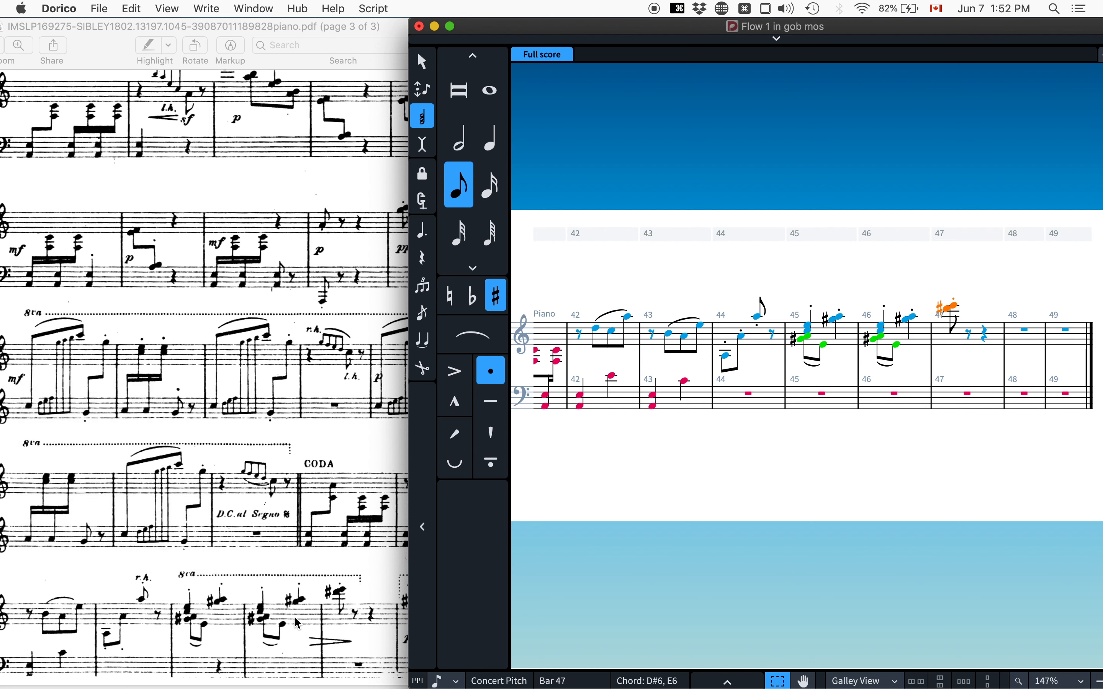
Add a diminuendo hairpin from the second-beat chord of bar 46 through the chord in bar 47.
{"action": "left_click", "coordinate": [913, 322]}
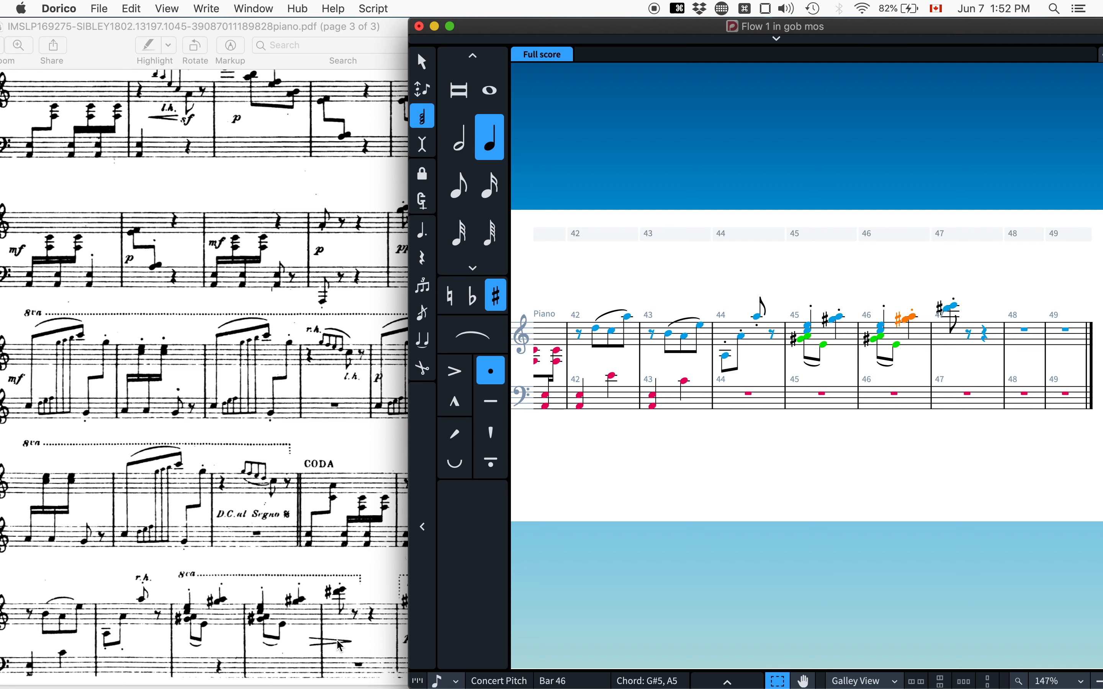
{"action": "left_click", "coordinate": [954, 312], "text": "shift"}
{"action": "key", "text": "shift+d"}
{"action": "type", "text": ">"}
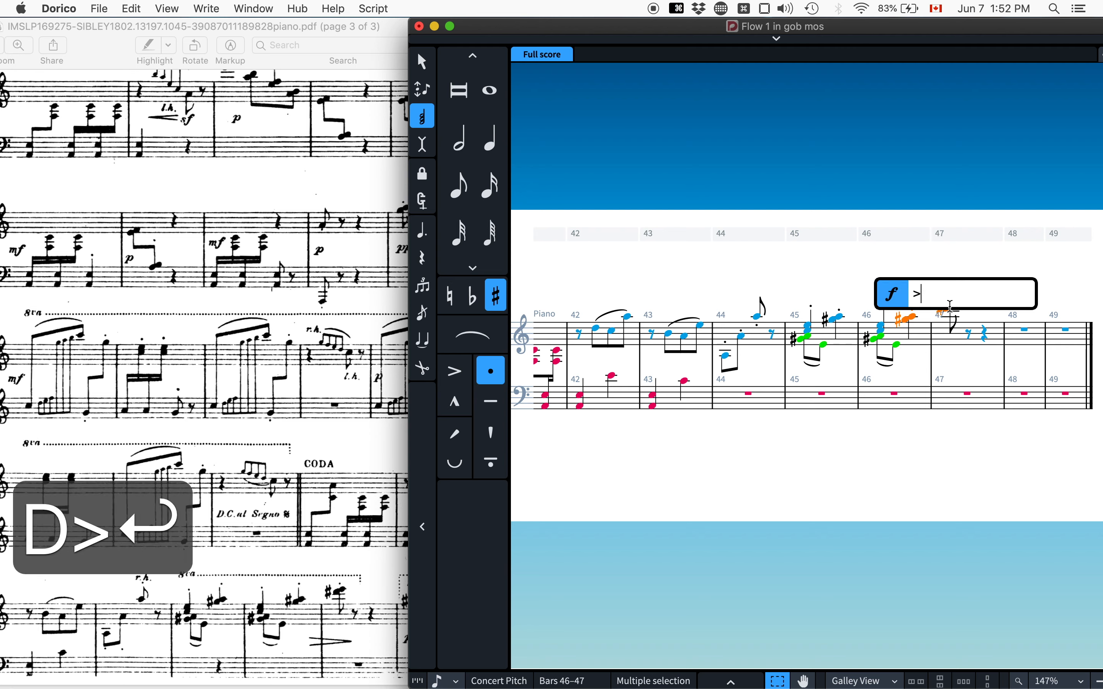
{"action": "key", "text": "Return"}
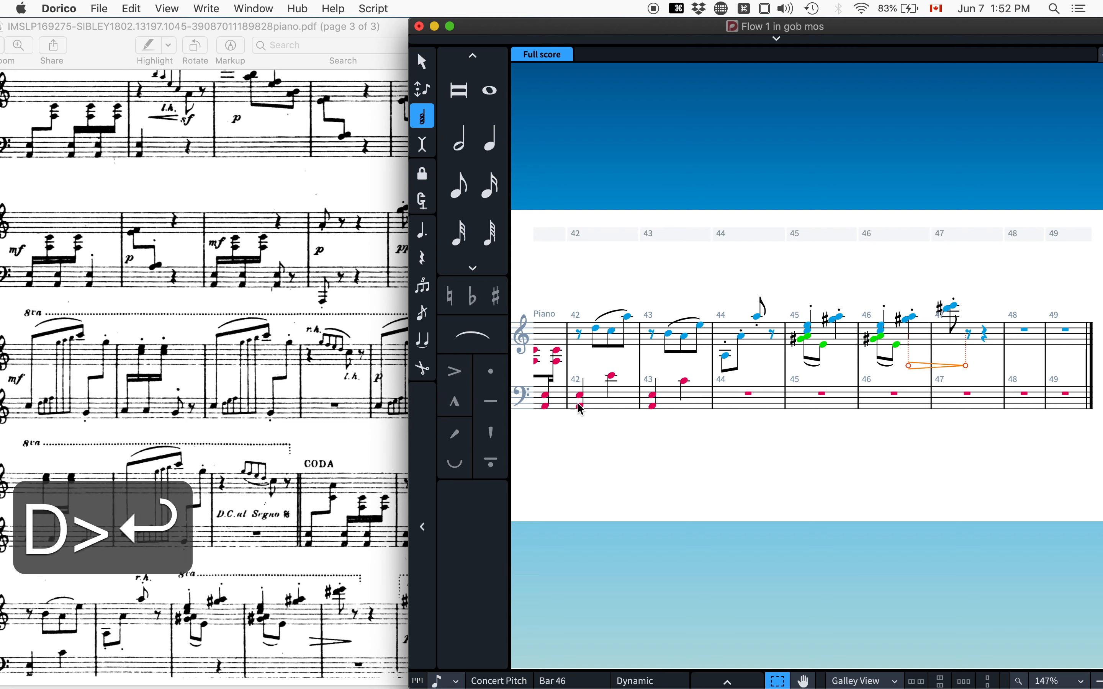
Add an 8va line from the first chord of bar 45 through the chord in bar 47.
{"action": "left_click", "coordinate": [954, 310]}
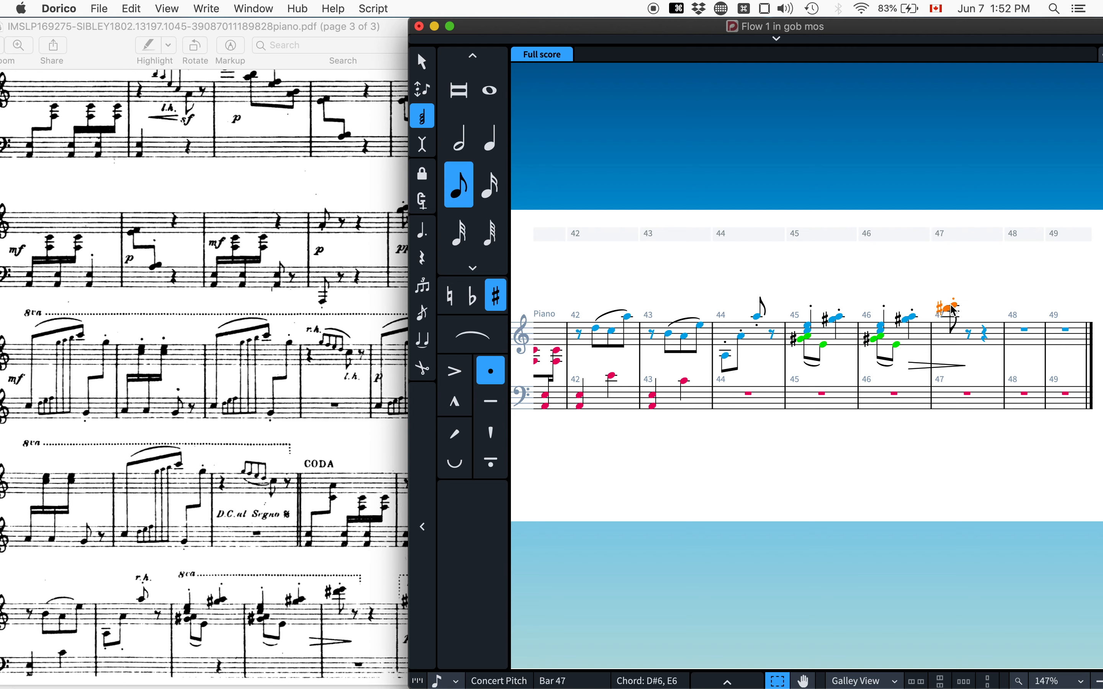
{"action": "left_click", "coordinate": [806, 345], "text": "shift"}
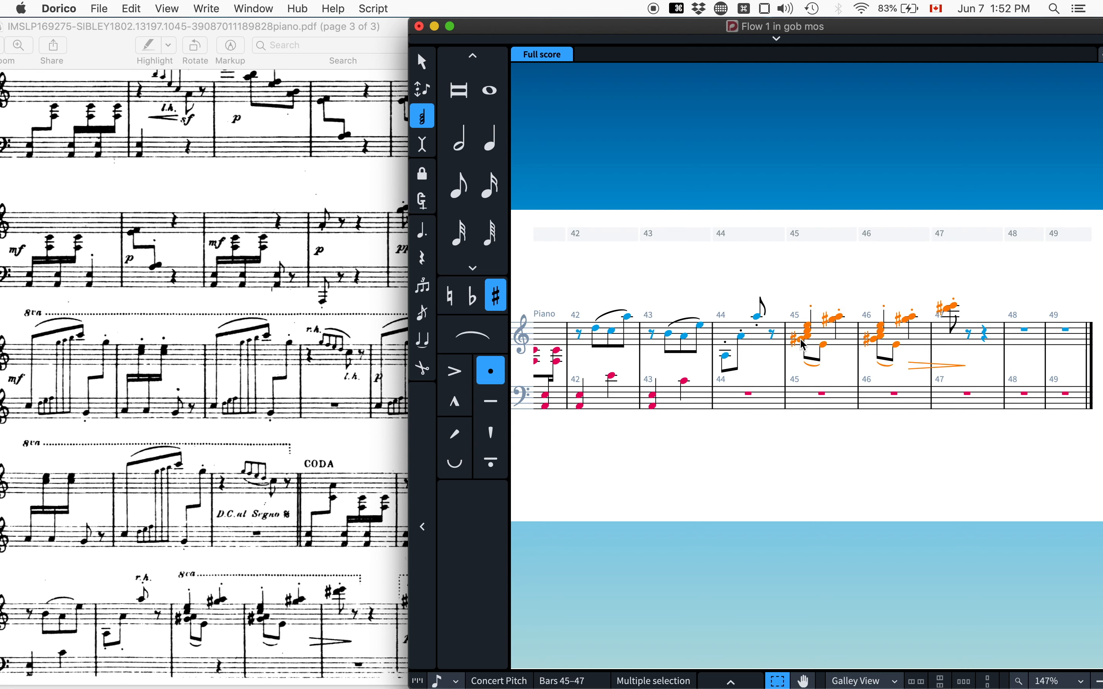
{"action": "key", "text": "shift+c"}
{"action": "type", "text": "8"}
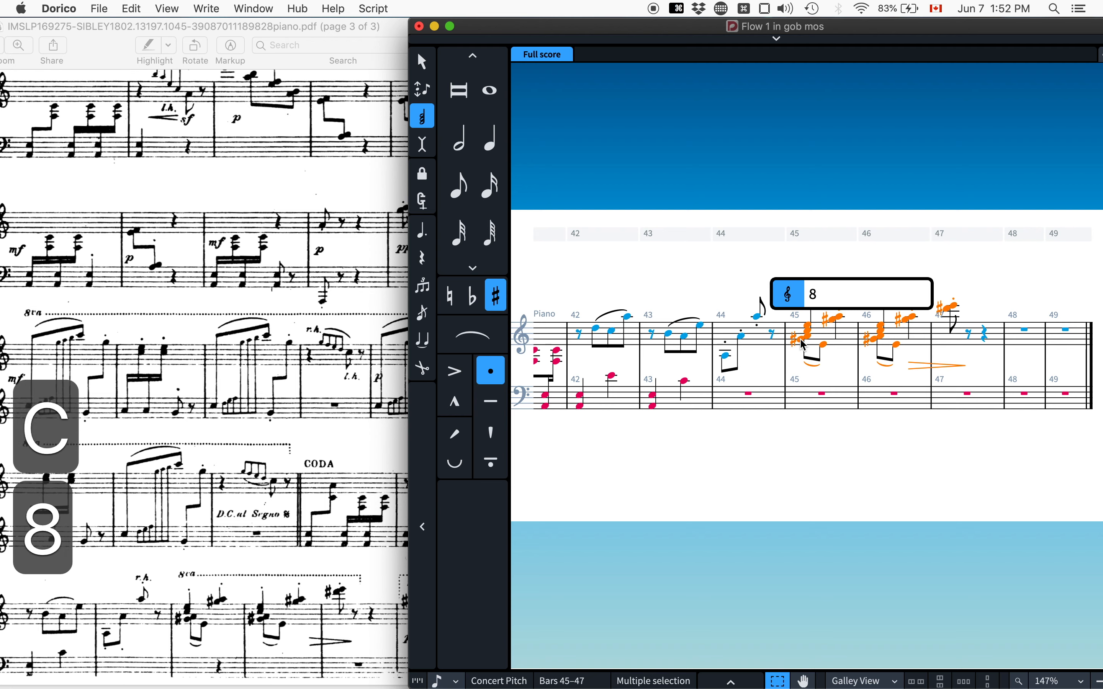
{"action": "key", "text": "Return"}
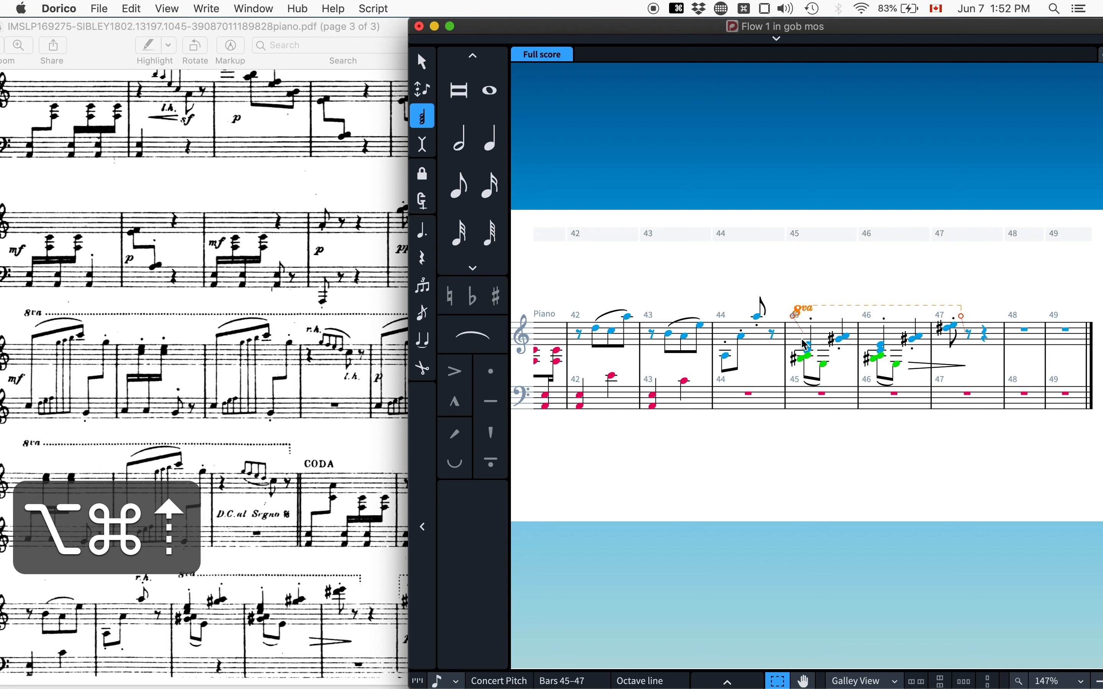
Transpose all the upper-staff notes under the 8va line in bars 45–47 up one octave.
{"action": "left_click", "coordinate": [821, 333]}
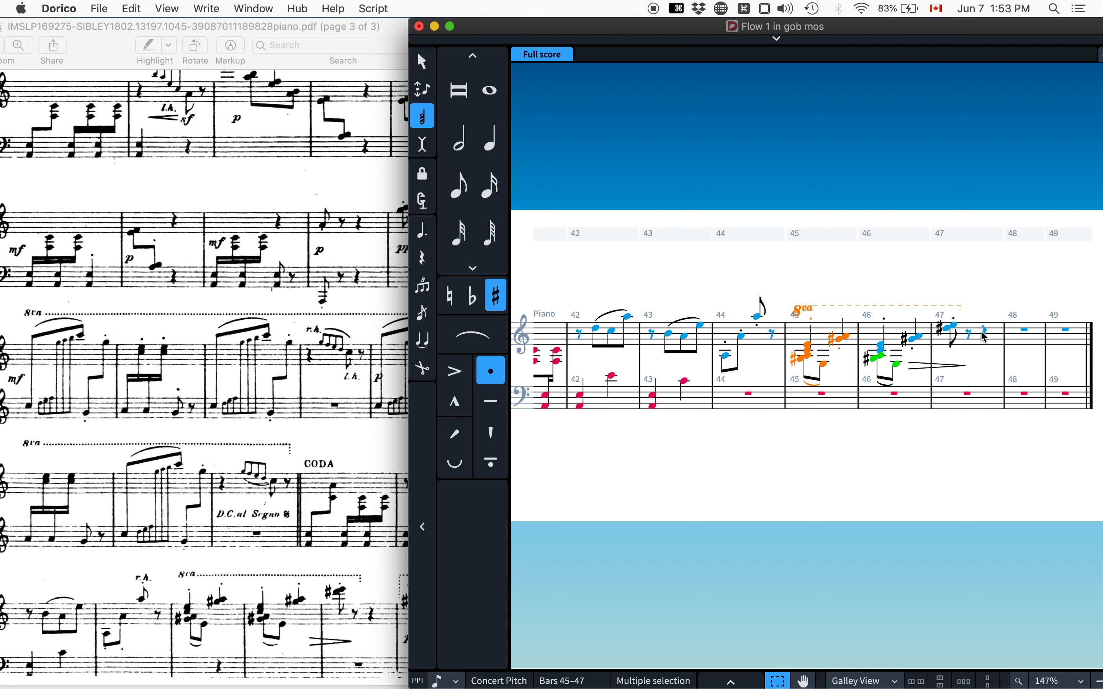
{"action": "left_click", "coordinate": [997, 337]}
{"action": "key", "text": "alt+super+Up"}
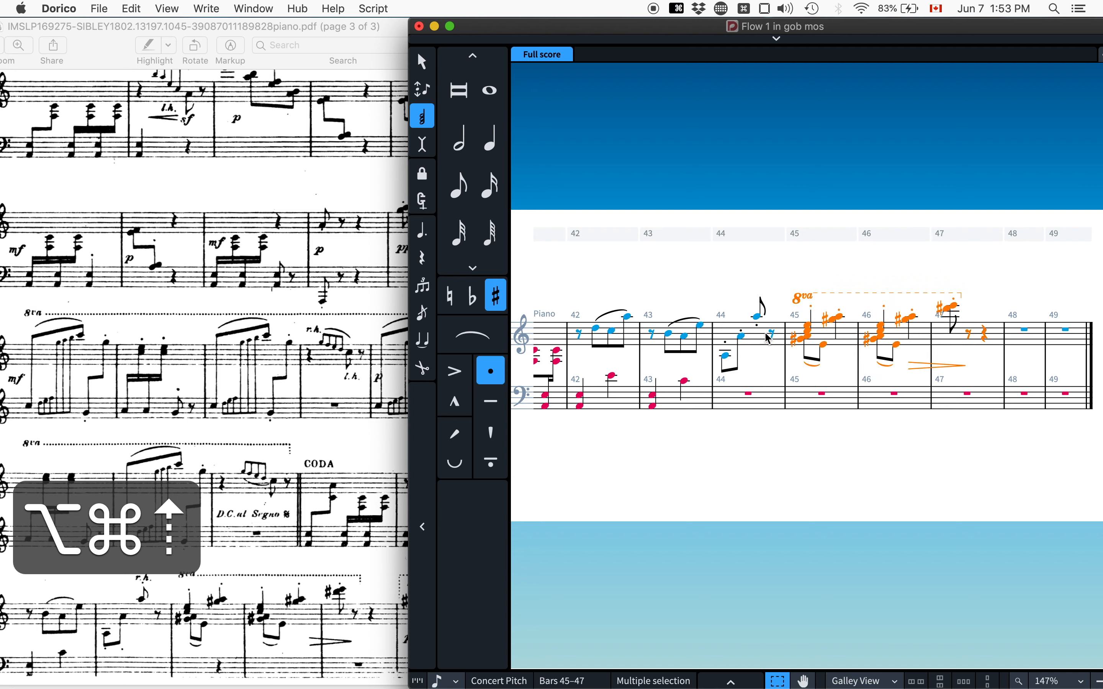
Copy the second-beat G#6 and A6 chord from bar 46 to the start of bar 48, and raise it one octave.
{"action": "left_click", "coordinate": [339, 585]}
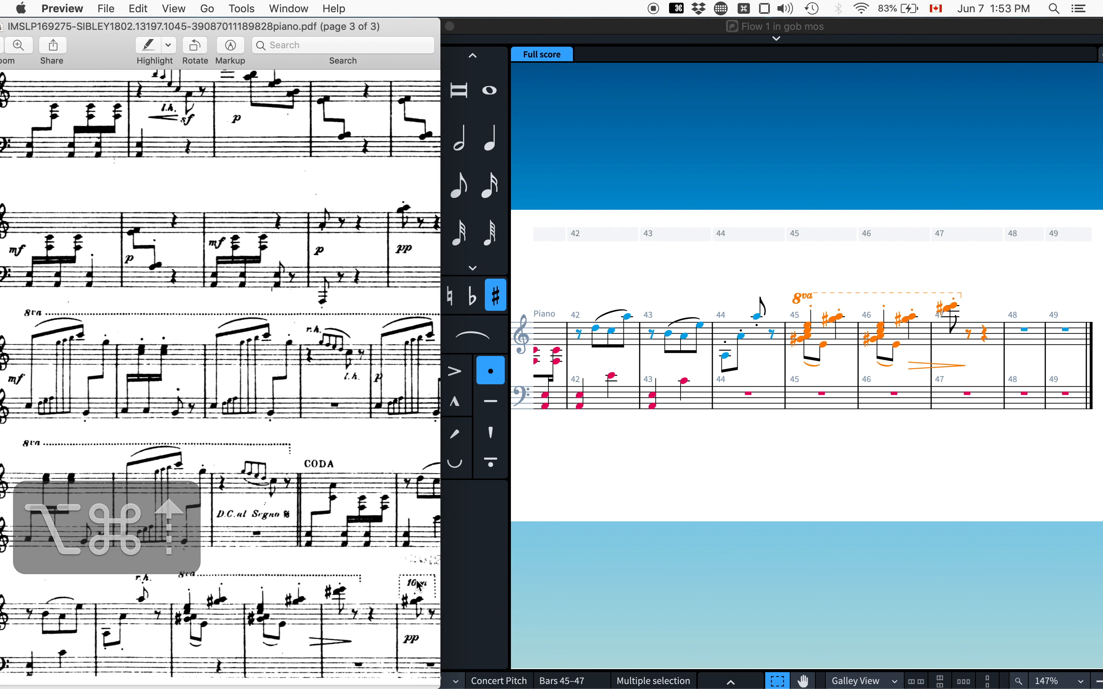
{"action": "scroll", "coordinate": [392, 586], "scroll_direction": "right", "scroll_amount": 3}
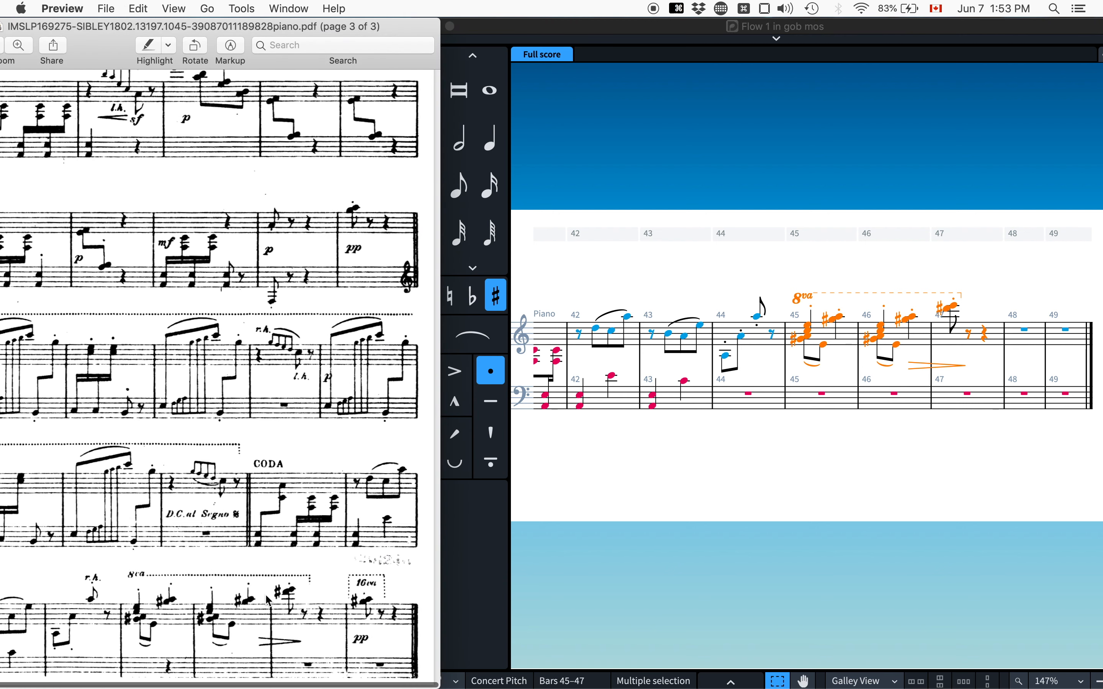
{"action": "left_click", "coordinate": [911, 324]}
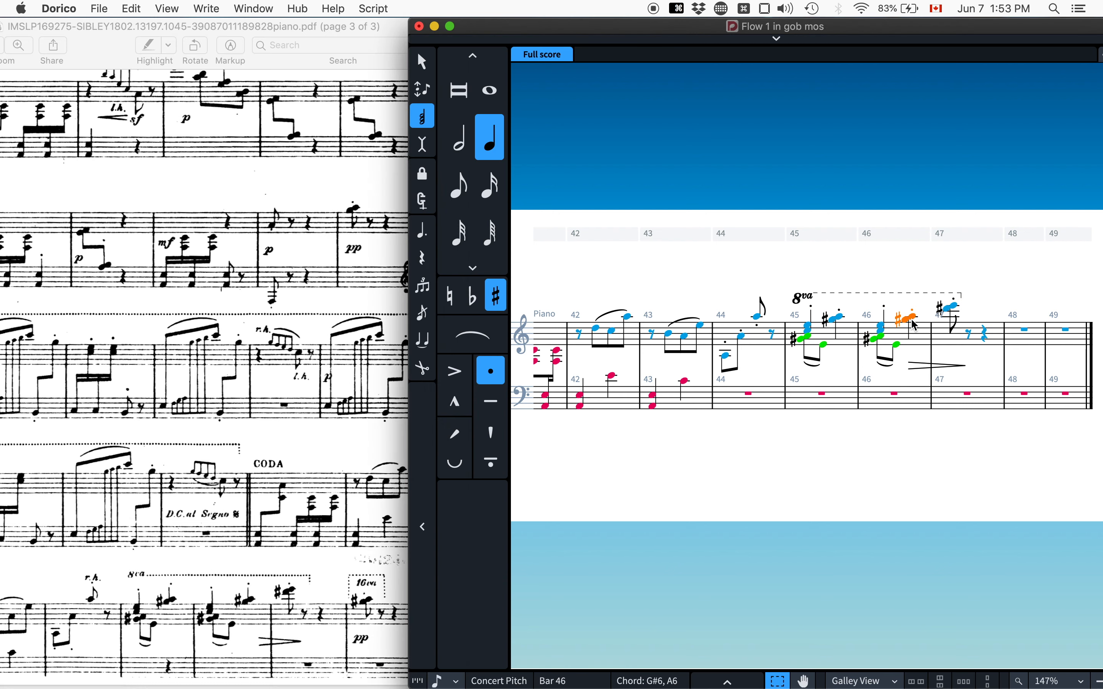
{"action": "key", "text": "super+c"}
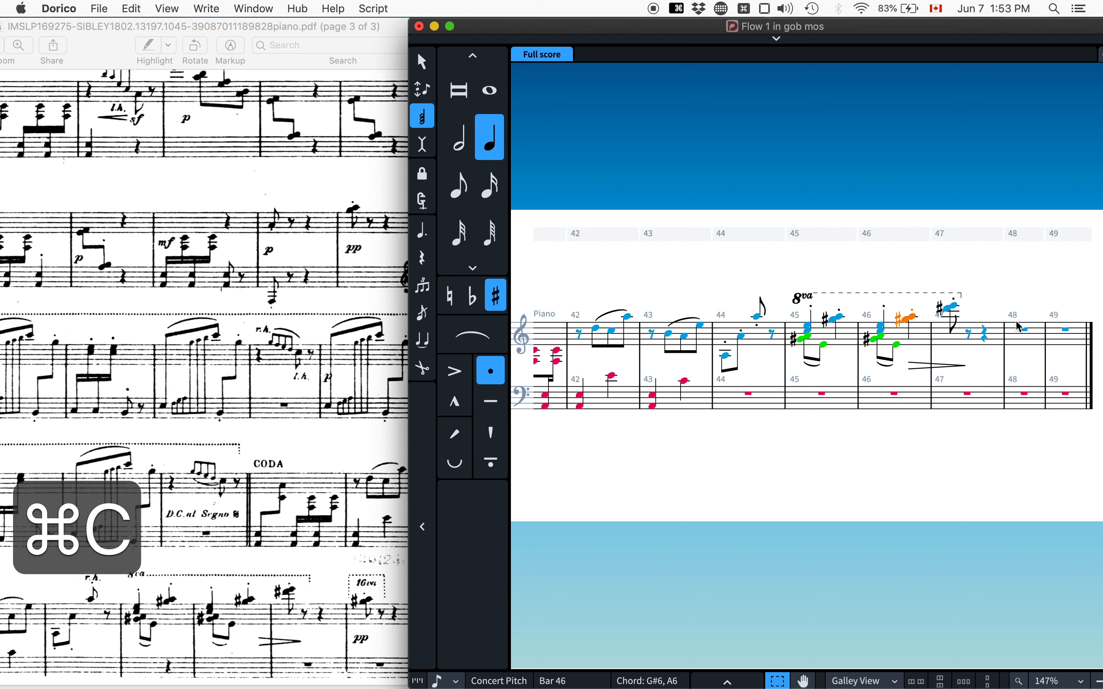
{"action": "left_click", "coordinate": [1033, 337]}
{"action": "key", "text": "super+v"}
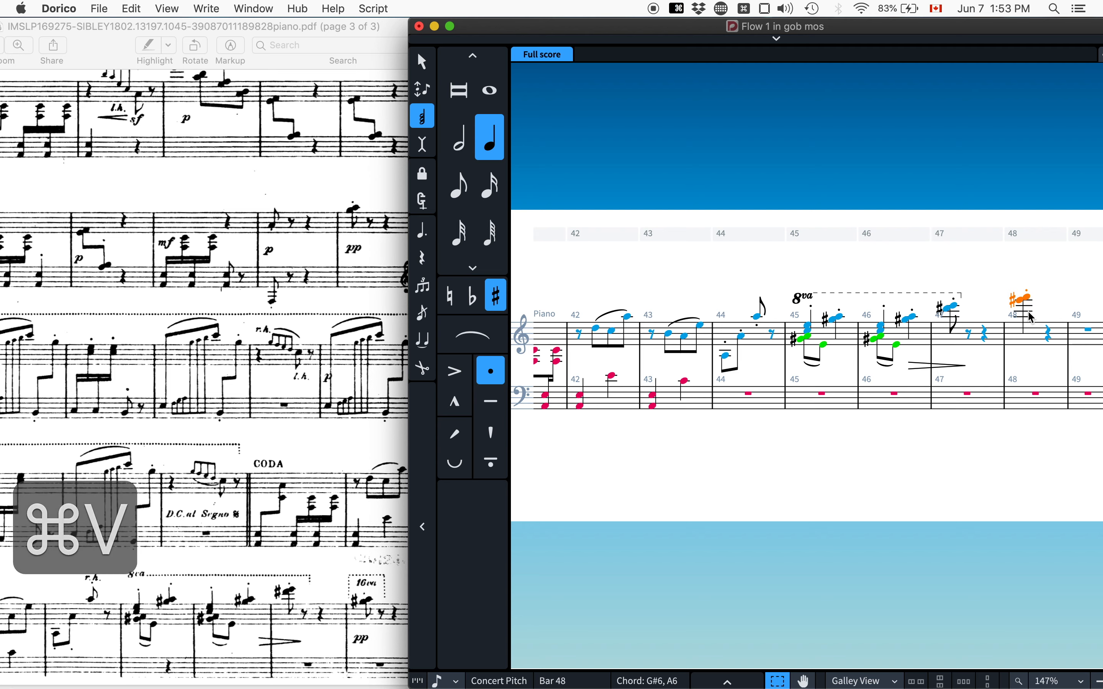
{"action": "key", "text": "alt+super+Up"}
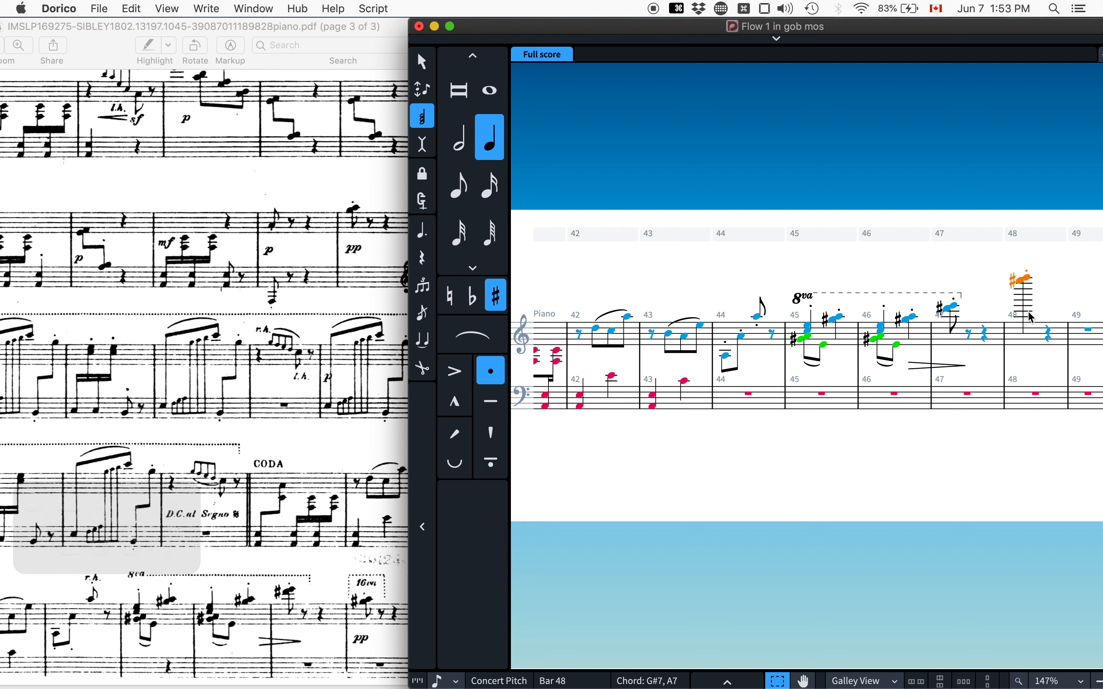
{"action": "key", "text": "shift+c"}
{"action": "type", "text": "16"}
{"action": "key", "text": "Return"}
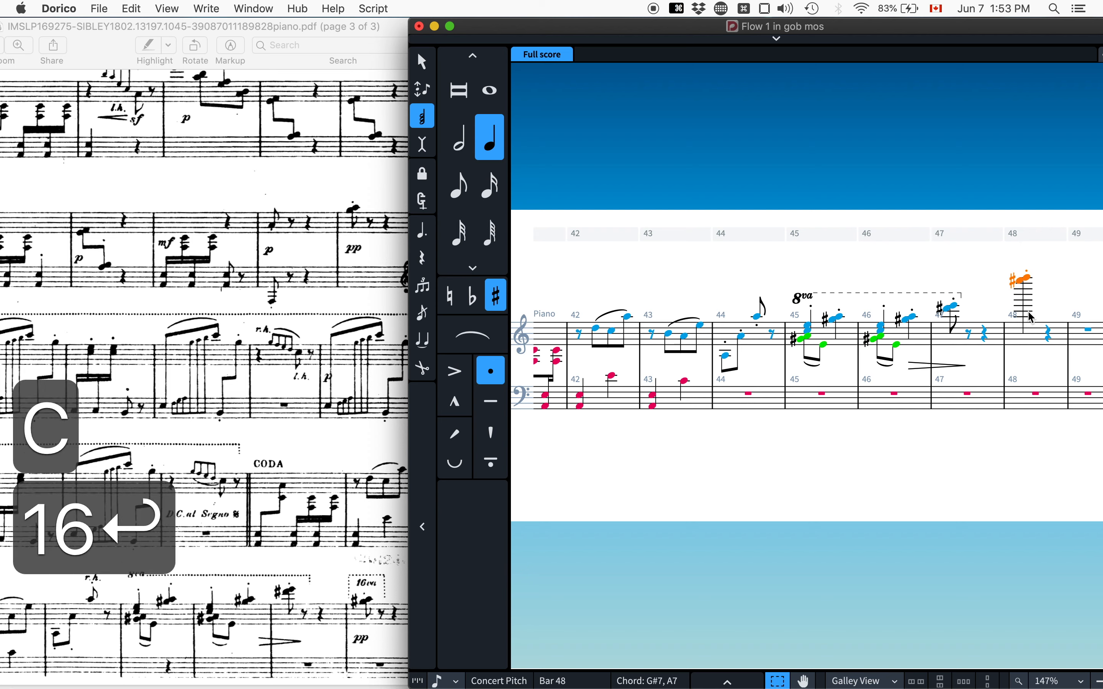
Add a 15ma octave line above the chord in bar 48.
{"action": "key", "text": "shift+c"}
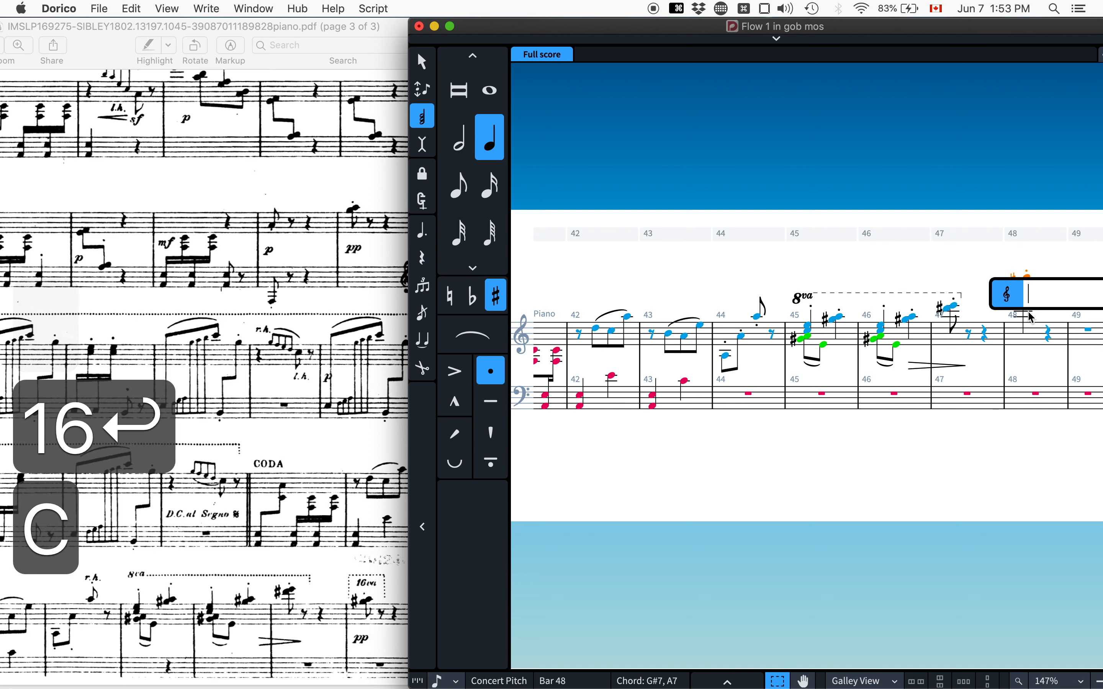
{"action": "type", "text": "15"}
{"action": "key", "text": "Return"}
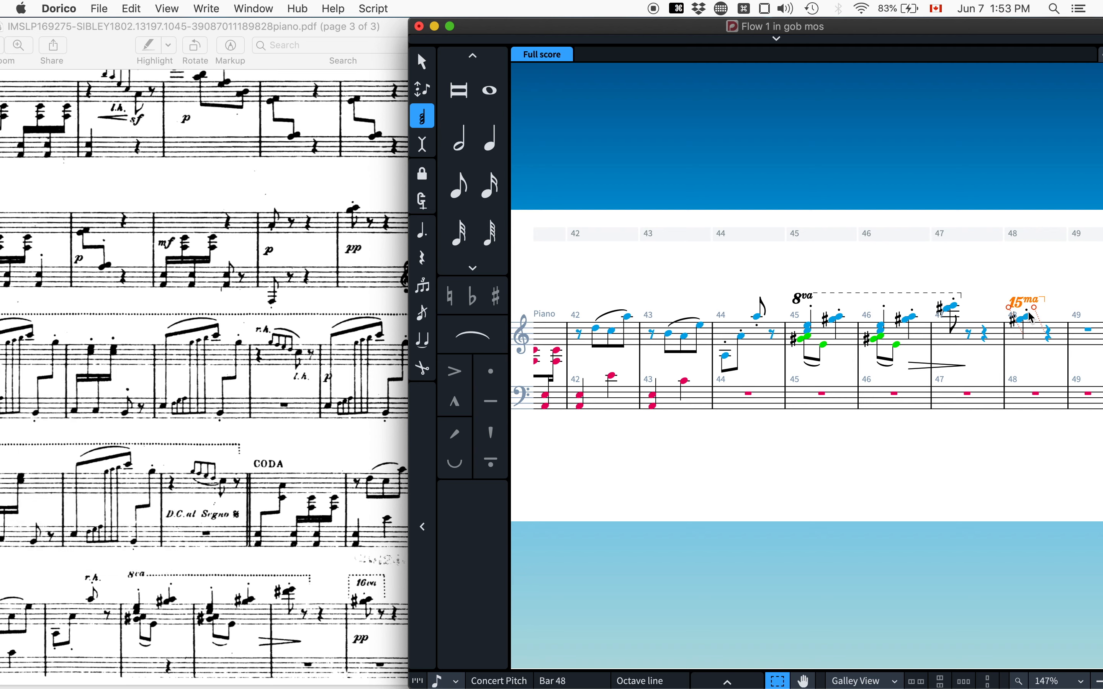
Add a pp dynamic to the chord in bar 48.
{"action": "left_click", "coordinate": [1027, 321]}
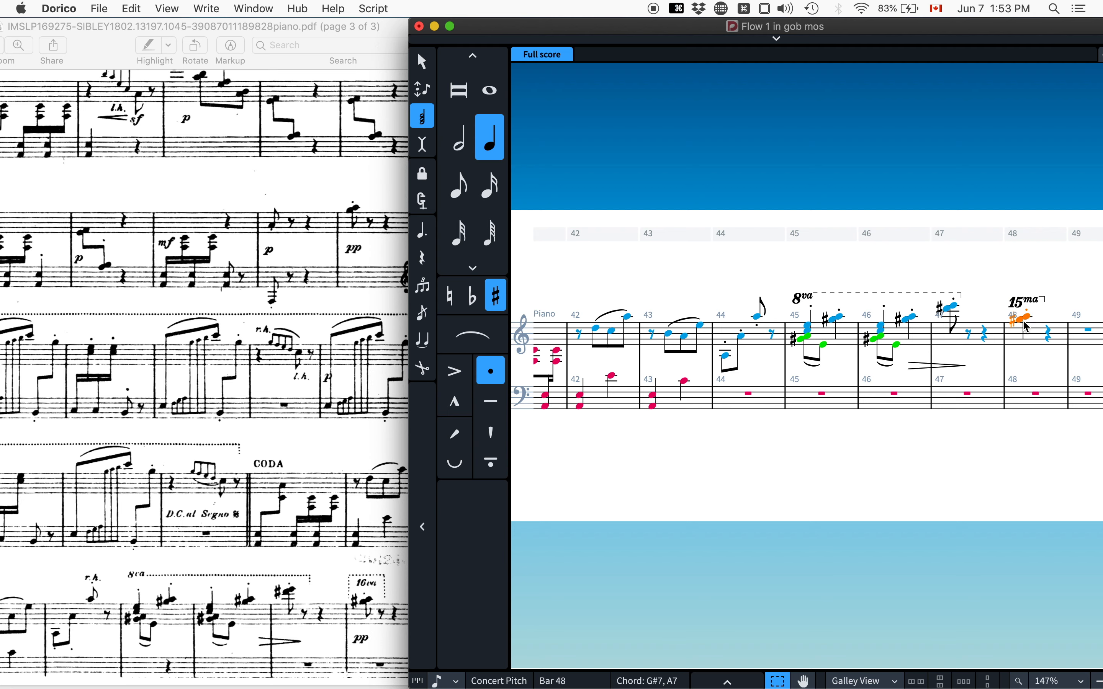
{"action": "key", "text": "shift+d"}
{"action": "type", "text": "pp"}
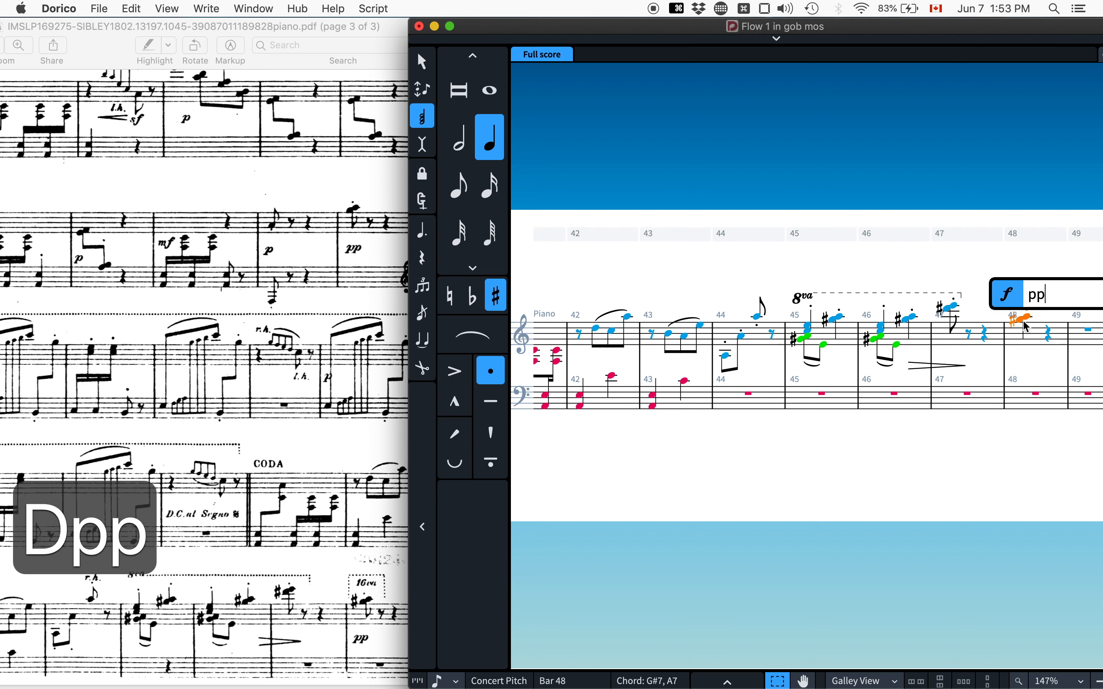
{"action": "key", "text": "Return"}
Delete the surplus empty bar 49 after the final chord so the piece ends at bar 48.
{"action": "left_click", "coordinate": [281, 469]}
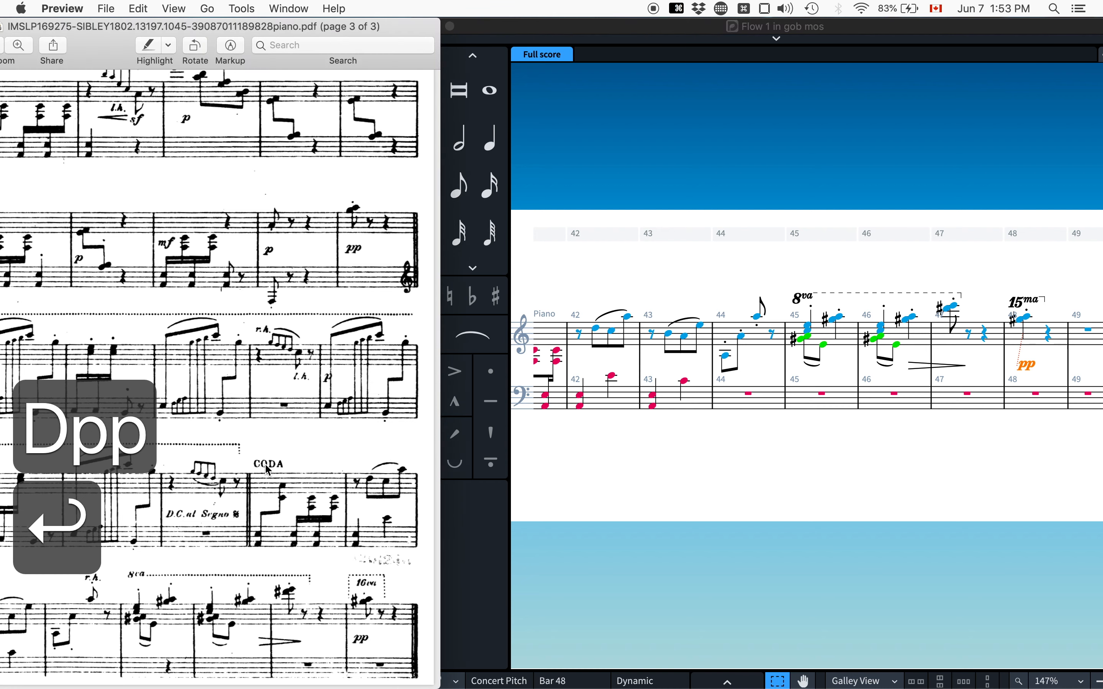
{"action": "left_click", "coordinate": [1080, 340]}
{"action": "key", "text": "Right"}
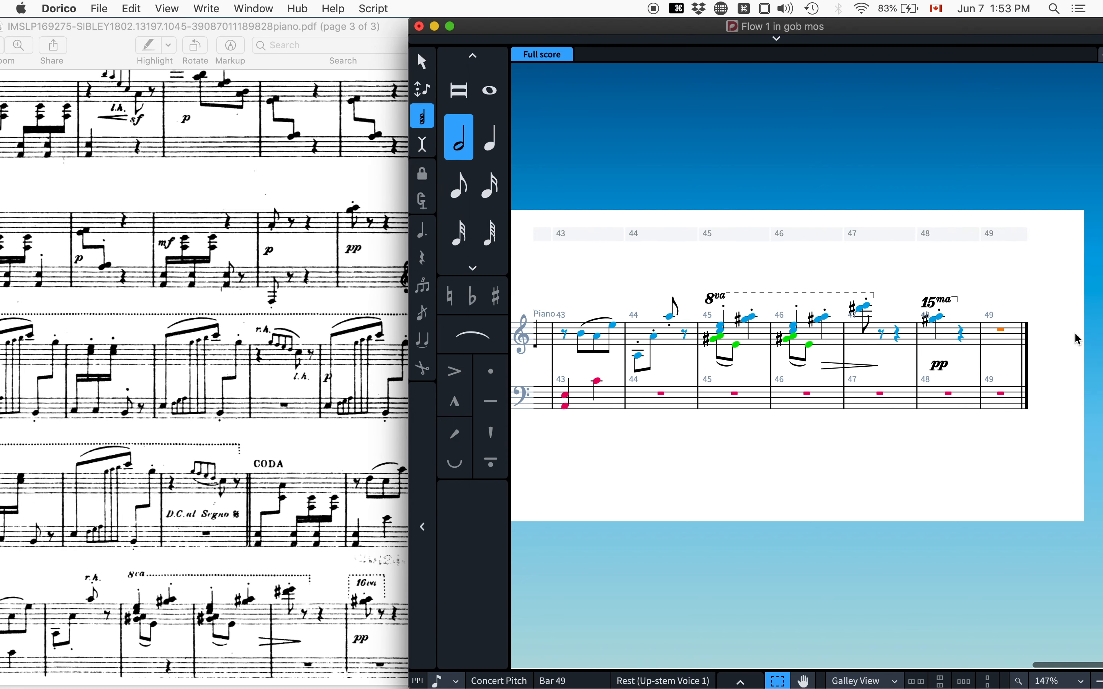
{"action": "key", "text": "shift+b"}
{"action": "type", "text": "-1"}
{"action": "key", "text": "Return"}
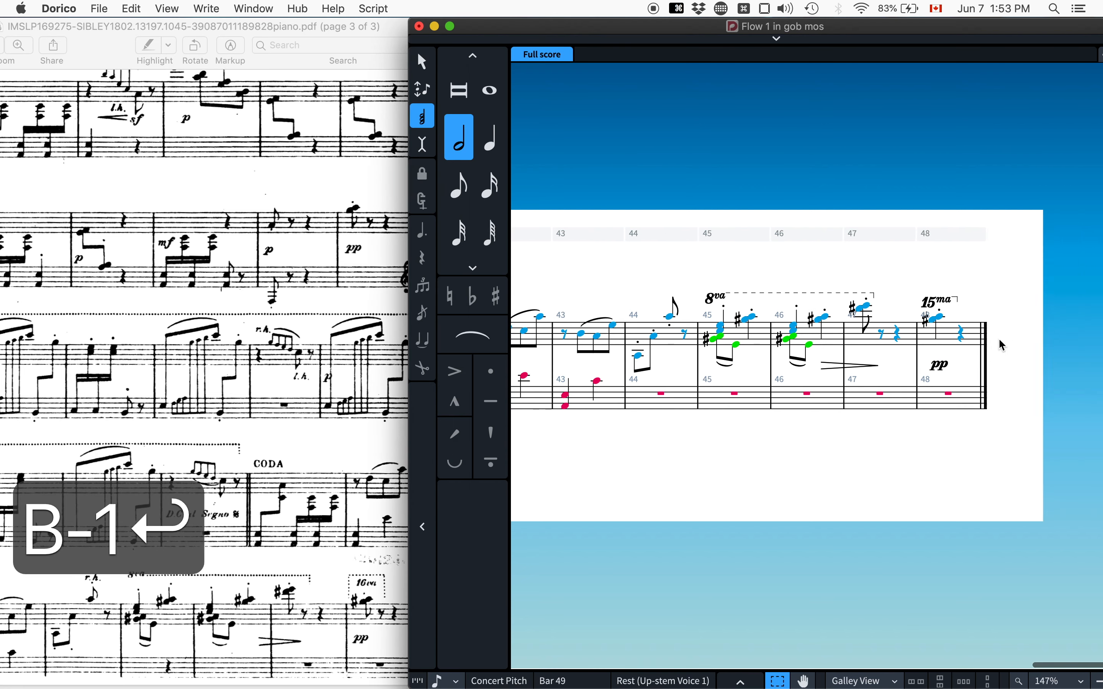
Maximize the score window and switch the full score from galley view to page view.
{"action": "scroll", "coordinate": [927, 361], "scroll_direction": "down", "scroll_amount": 3}
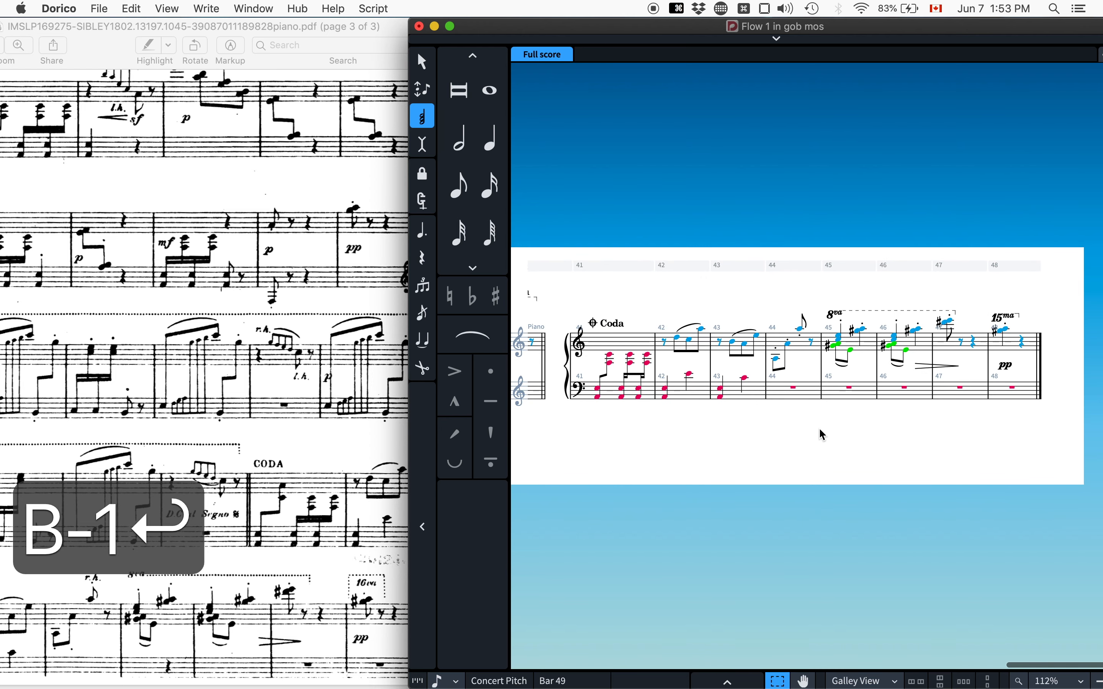
{"action": "scroll", "coordinate": [264, 552], "scroll_direction": "left", "scroll_amount": 2}
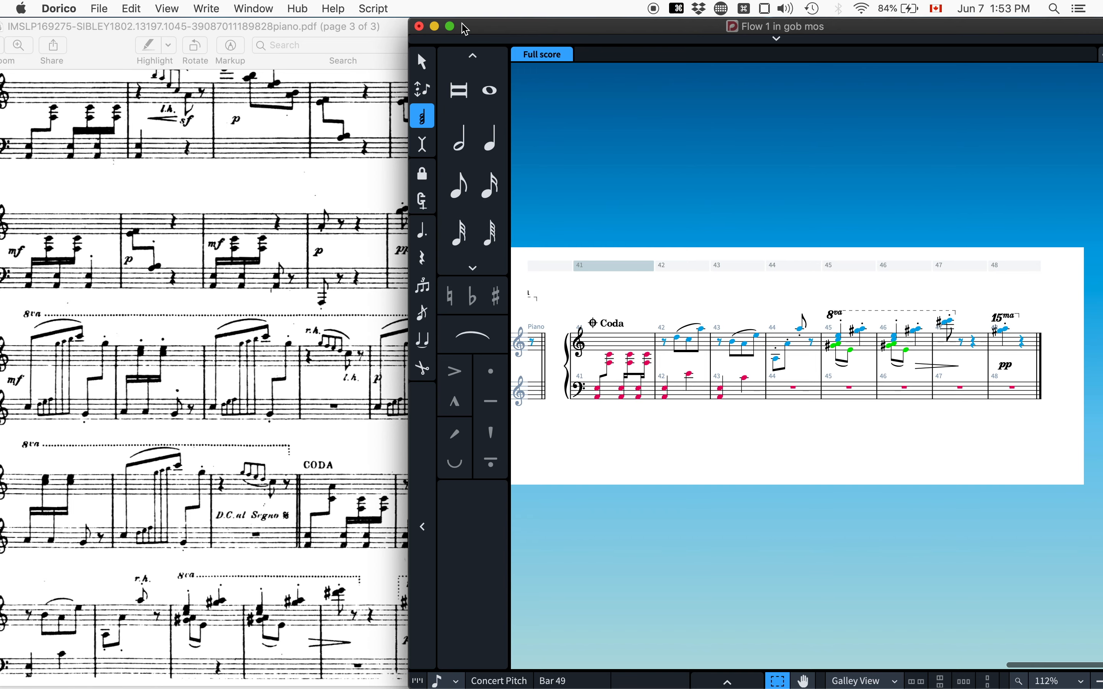
{"action": "double_click", "coordinate": [472, 29]}
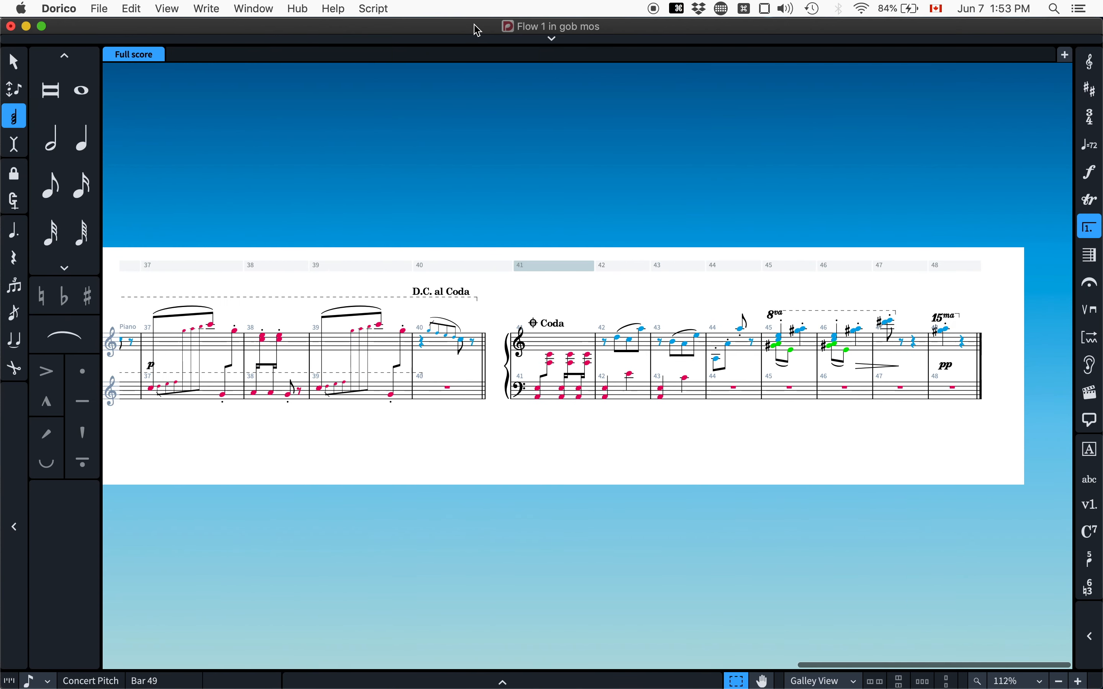
{"action": "key", "text": "alt+super+1"}
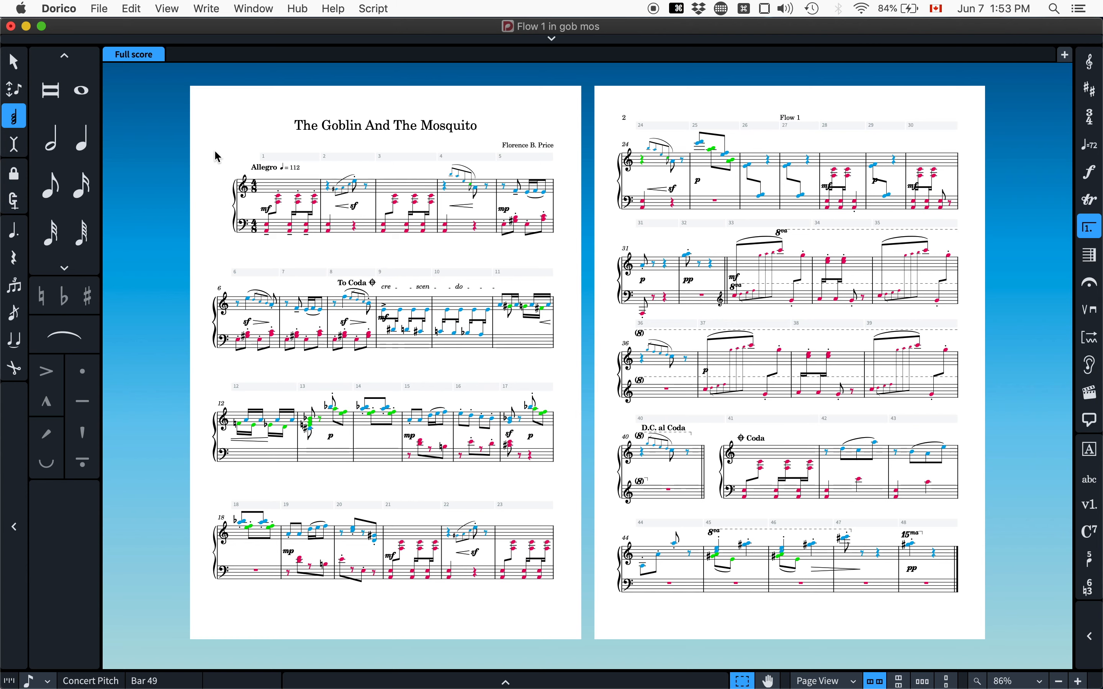
Deselect everything and compare the page layout with and without the voice colours and system track.
{"action": "left_click", "coordinate": [221, 165]}
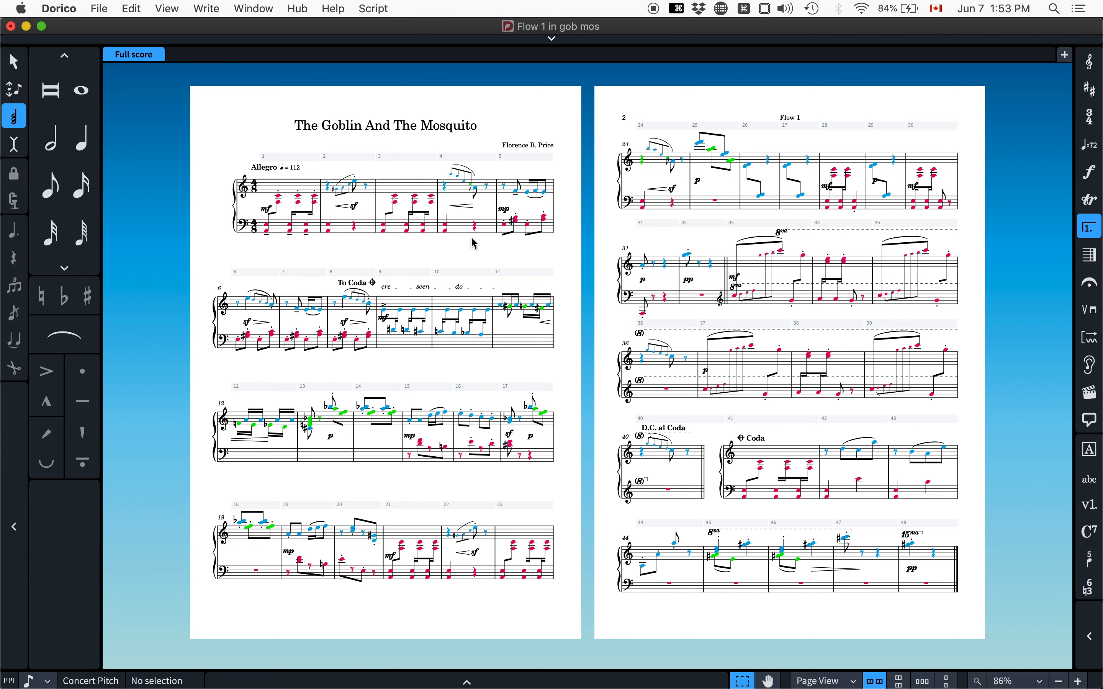
{"action": "key", "text": "grave"}
{"action": "key", "text": "grave"}
{"action": "key", "text": "grave"}
{"action": "key", "text": "grave"}
{"action": "key", "text": "grave"}
{"action": "key", "text": "grave"}
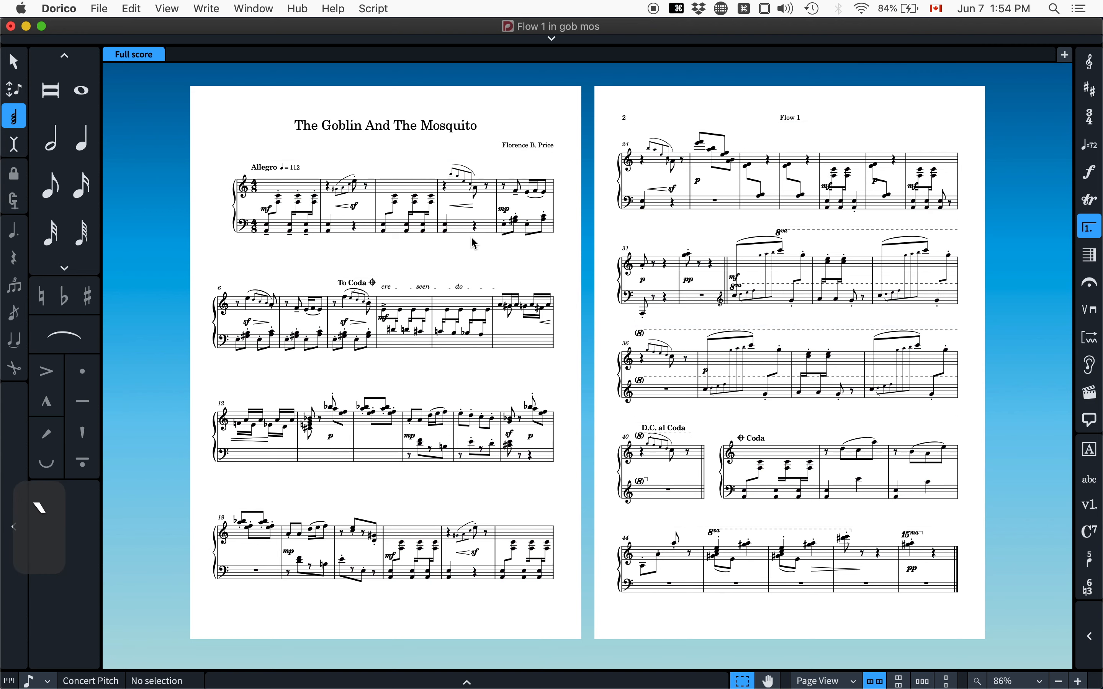
{"action": "key", "text": "grave"}
{"action": "key", "text": "grave"}
{"action": "key", "text": "grave"}
{"action": "key", "text": "grave"}
{"action": "key", "text": "grave"}
{"action": "key", "text": "grave"}
{"action": "key", "text": "grave"}
{"action": "key", "text": "grave"}
{"action": "key", "text": "grave"}
{"action": "key", "text": "grave"}
{"action": "key", "text": "grave"}
{"action": "key", "text": "grave"}
{"action": "key", "text": "grave"}
{"action": "key", "text": "grave"}
{"action": "key", "text": "grave"}
{"action": "key", "text": "grave"}
{"action": "key", "text": "grave"}
{"action": "key", "text": "grave"}
{"action": "key", "text": "grave"}
{"action": "key", "text": "grave"}
{"action": "key", "text": "grave"}
{"action": "key", "text": "grave"}
{"action": "key", "text": "grave"}
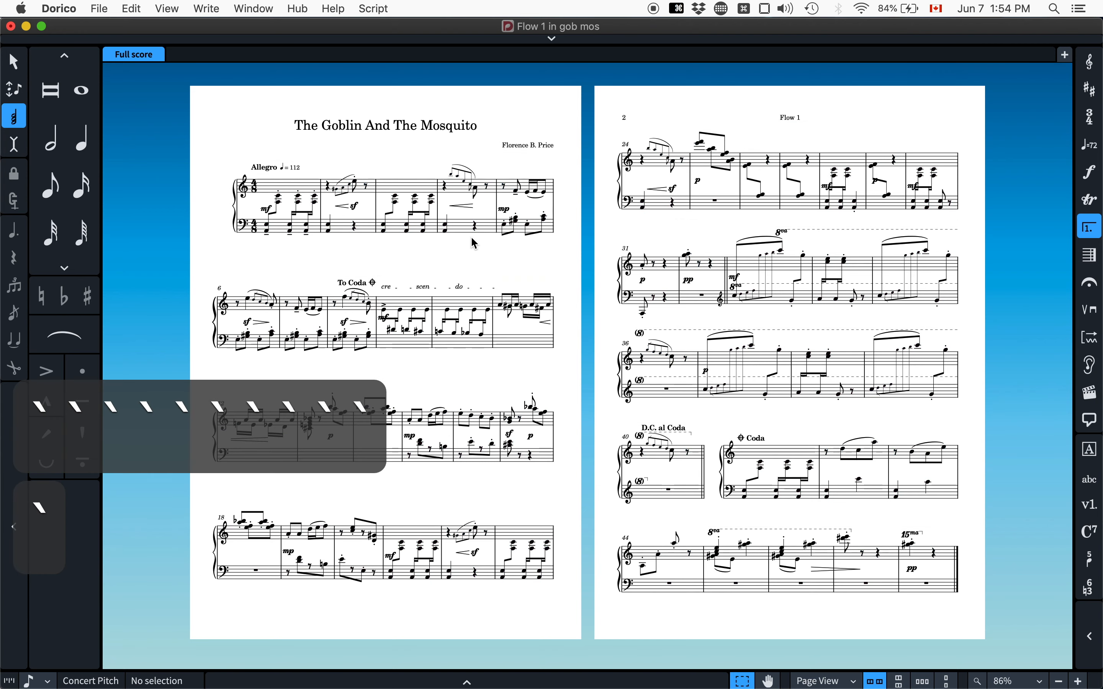
{"action": "key", "text": "grave"}
{"action": "key", "text": "grave"}
{"action": "key", "text": "grave"}
{"action": "key", "text": "grave"}
{"action": "key", "text": "grave"}
{"action": "key", "text": "grave"}
{"action": "key", "text": "grave"}
{"action": "key", "text": "grave"}
{"action": "key", "text": "grave"}
{"action": "key", "text": "grave"}
{"action": "key", "text": "grave"}
{"action": "key", "text": "grave"}
{"action": "key", "text": "grave"}
{"action": "key", "text": "grave"}
{"action": "key", "text": "grave"}
{"action": "key", "text": "grave"}
{"action": "key", "text": "grave"}
{"action": "key", "text": "grave"}
{"action": "key", "text": "grave"}
{"action": "key", "text": "grave"}
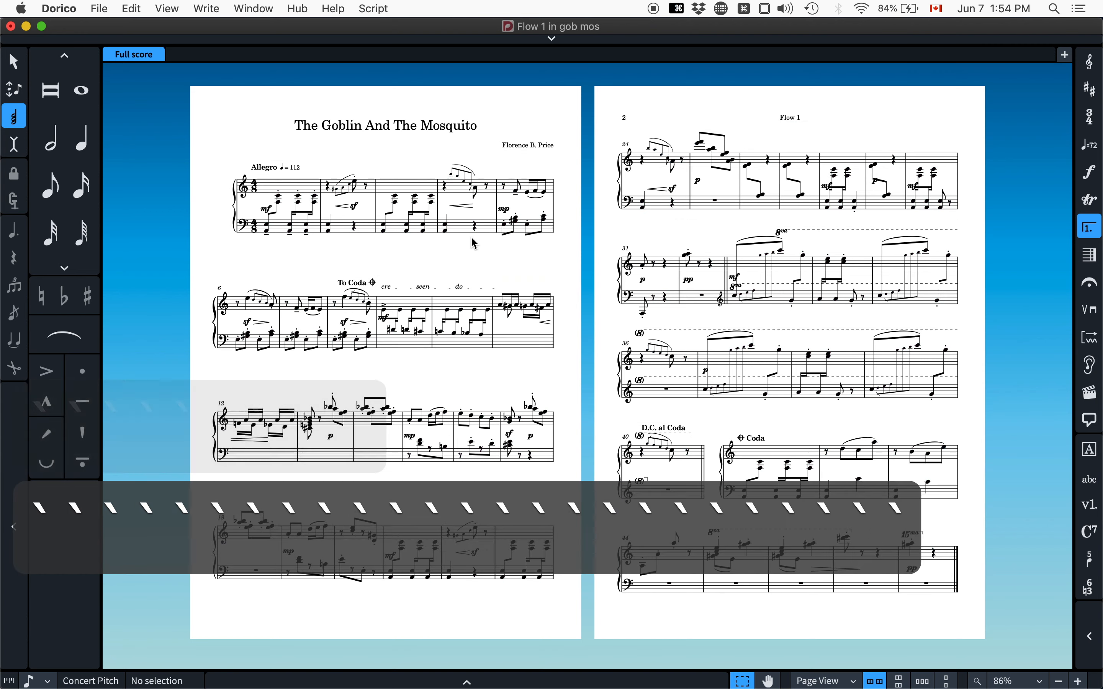
{"action": "key", "text": "grave"}
{"action": "key", "text": "grave"}
{"action": "key", "text": "grave"}
{"action": "key", "text": "grave"}
{"action": "key", "text": "grave"}
{"action": "key", "text": "grave"}
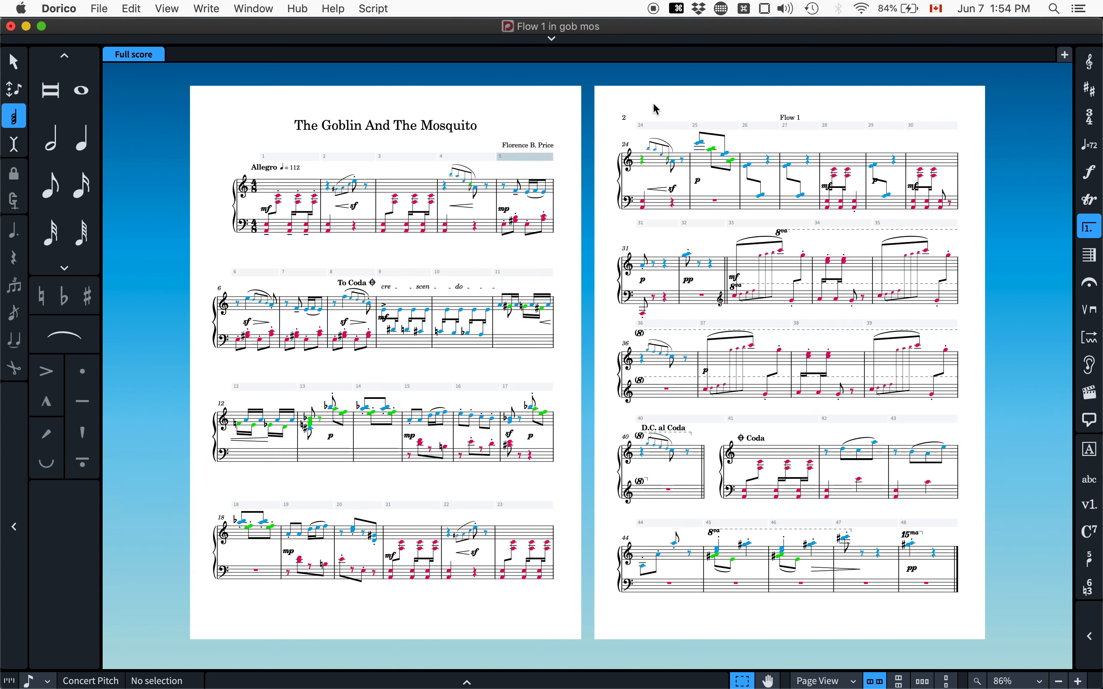
{"action": "key", "text": "grave"}
{"action": "key", "text": "grave"}
{"action": "key", "text": "grave"}
{"action": "key", "text": "grave"}
{"action": "key", "text": "grave"}
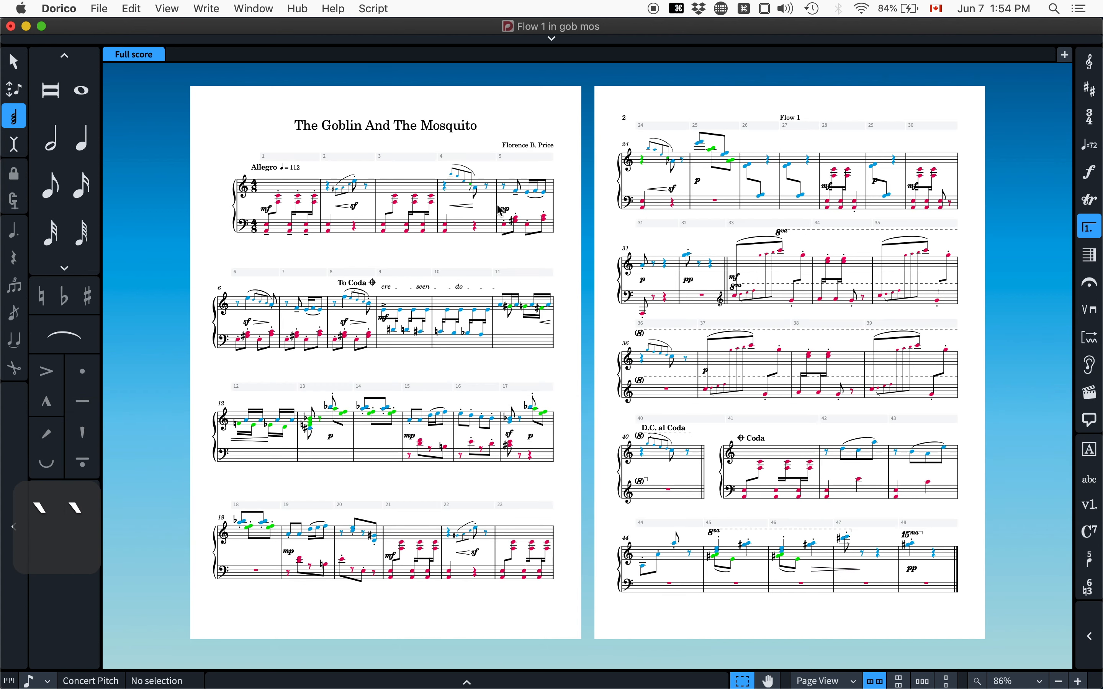
{"action": "key", "text": "grave"}
{"action": "key", "text": "grave"}
{"action": "key", "text": "grave"}
{"action": "key", "text": "grave"}
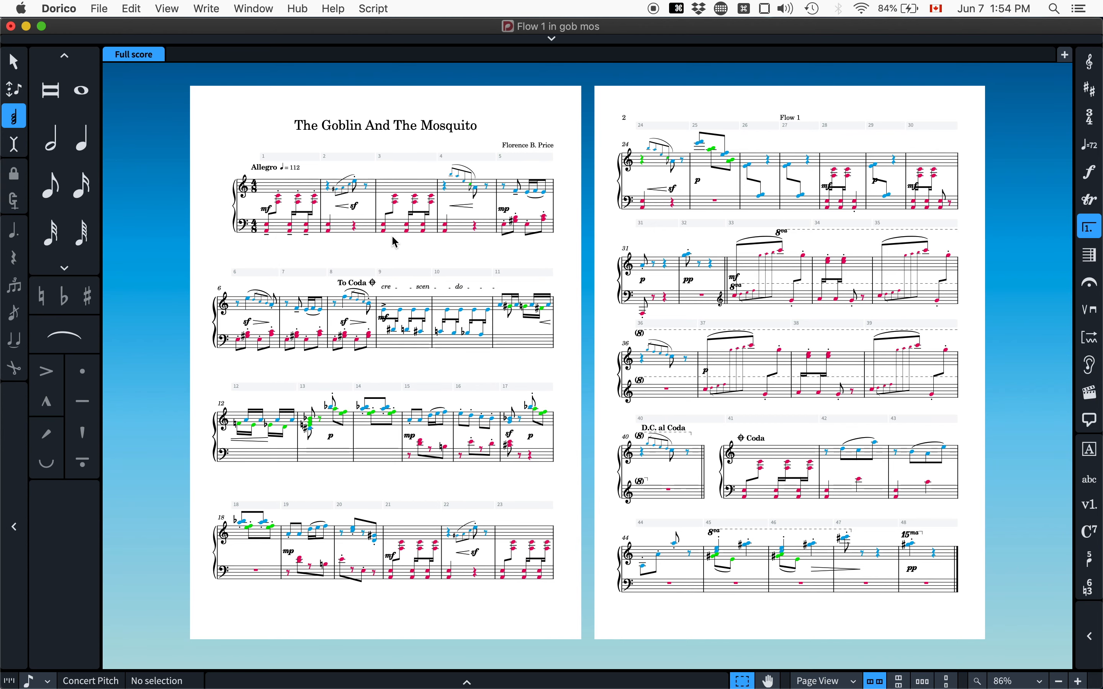
Switch to Print mode and look over the full score's first page in the print preview.
{"action": "key", "text": "super+5"}
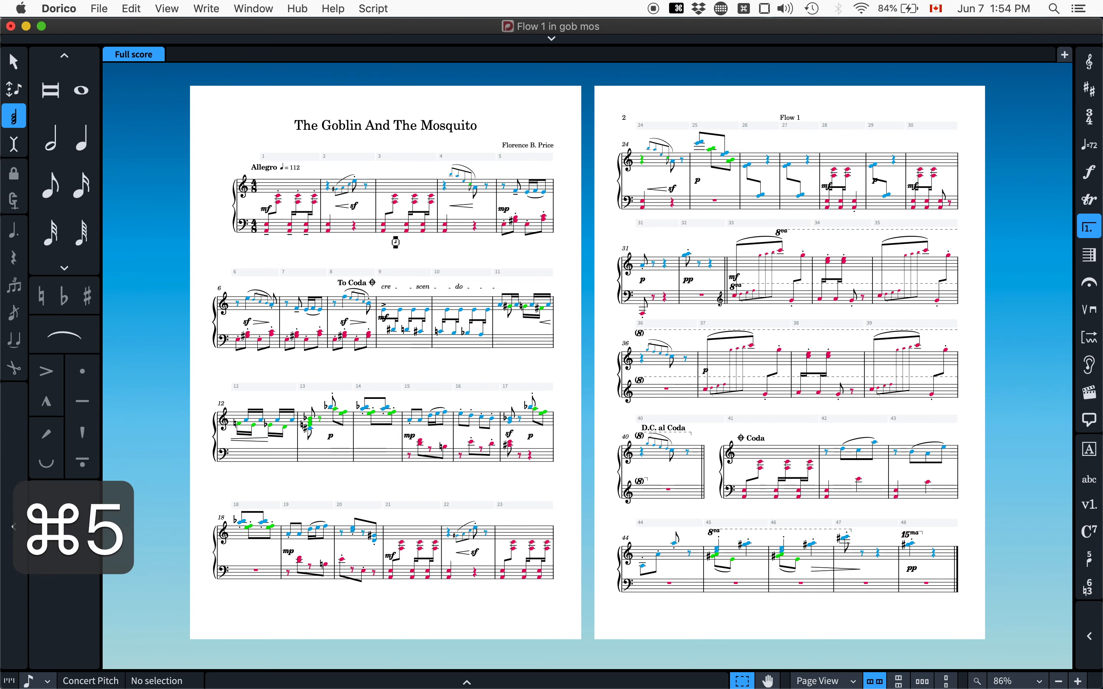
{"action": "scroll", "coordinate": [392, 235], "scroll_direction": "down", "scroll_amount": 4}
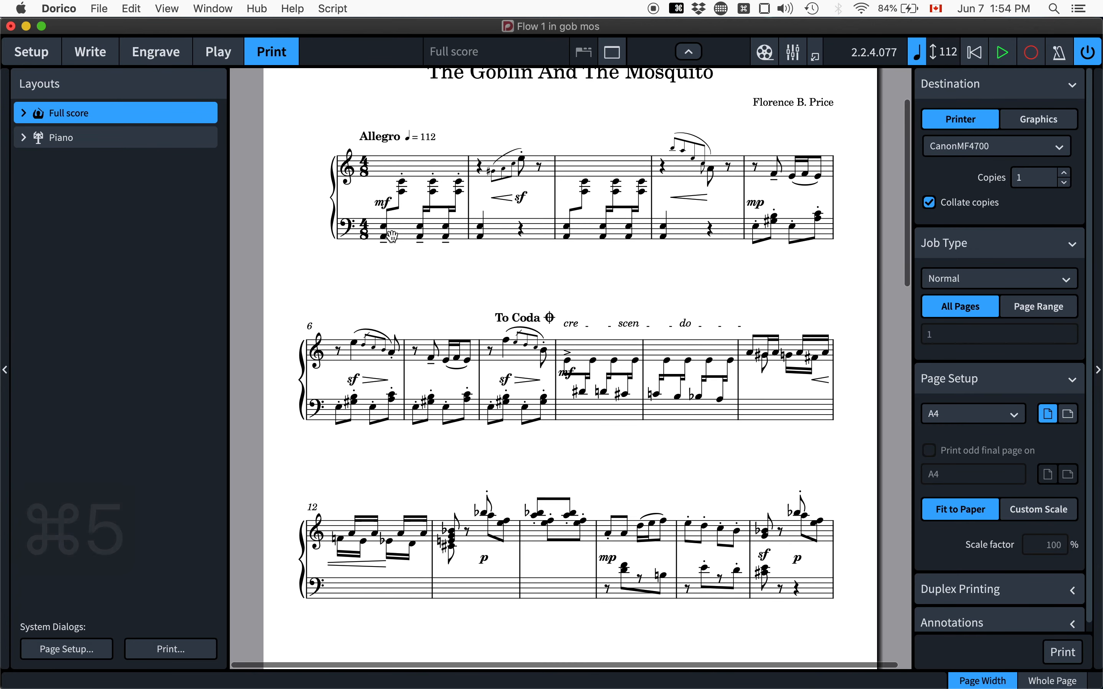
{"action": "scroll", "coordinate": [392, 236], "scroll_direction": "down", "scroll_amount": 2}
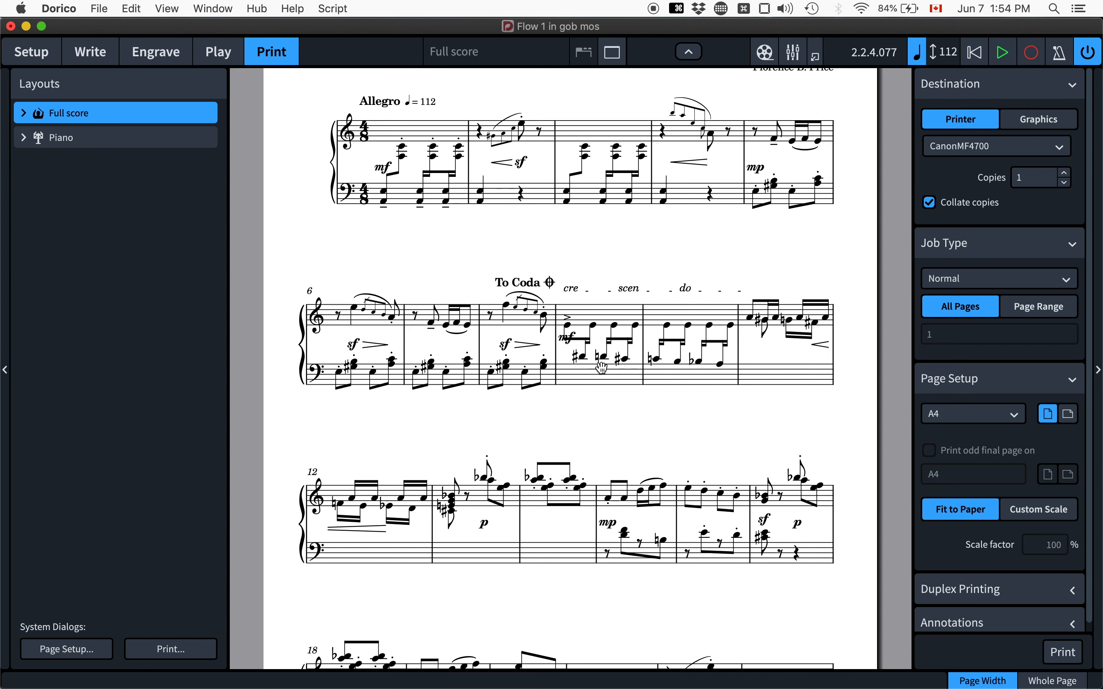
{"action": "scroll", "coordinate": [559, 396], "scroll_direction": "down", "scroll_amount": 9}
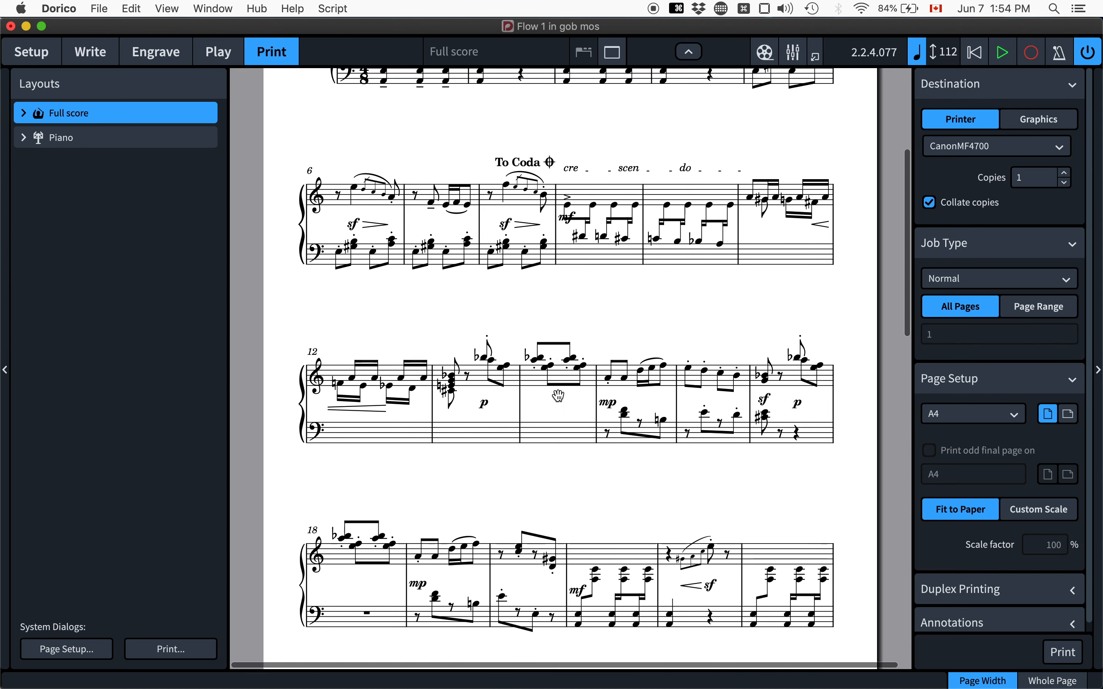
{"action": "scroll", "coordinate": [559, 396], "scroll_direction": "down", "scroll_amount": 10}
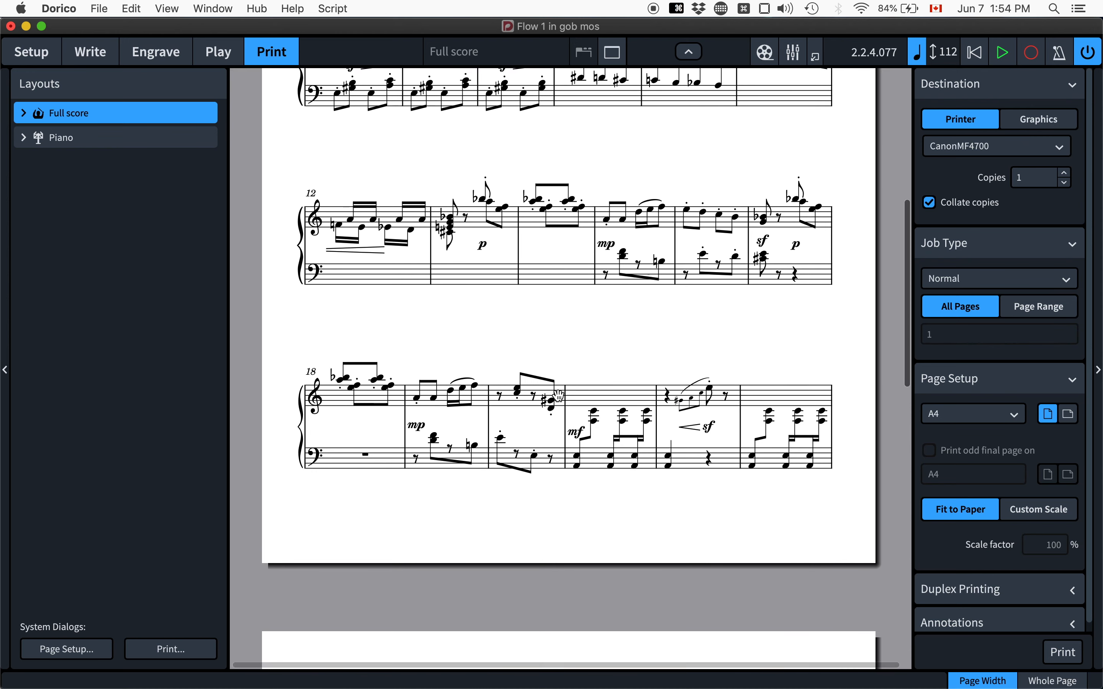
{"action": "scroll", "coordinate": [559, 396], "scroll_direction": "up", "scroll_amount": 15}
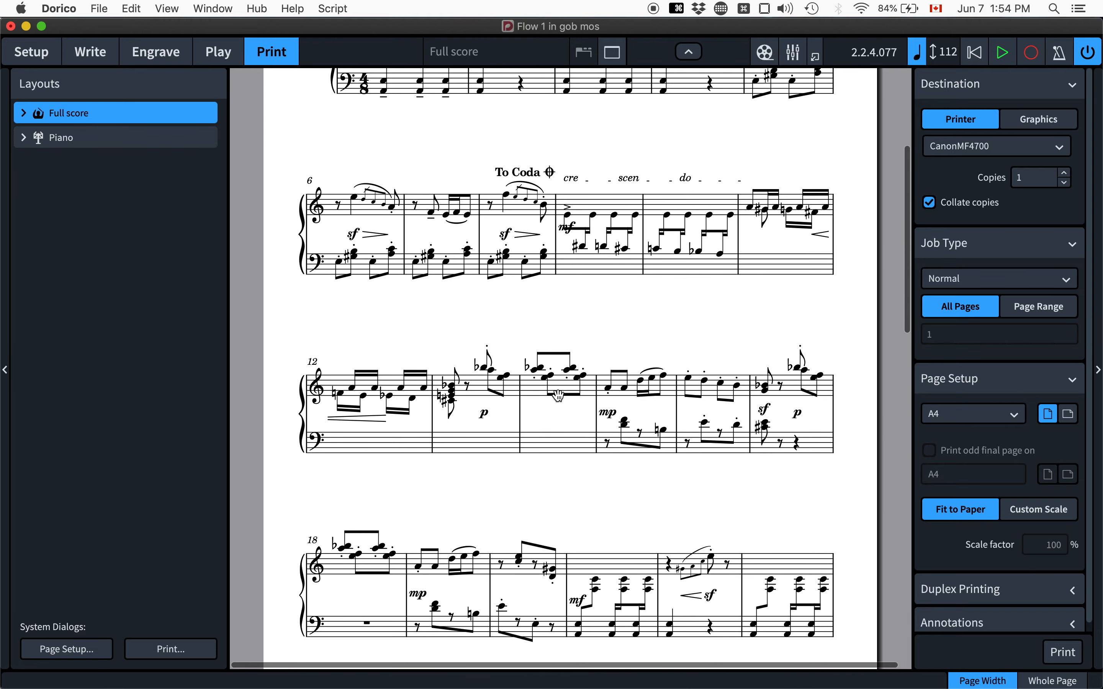
{"action": "scroll", "coordinate": [559, 396], "scroll_direction": "down", "scroll_amount": 10}
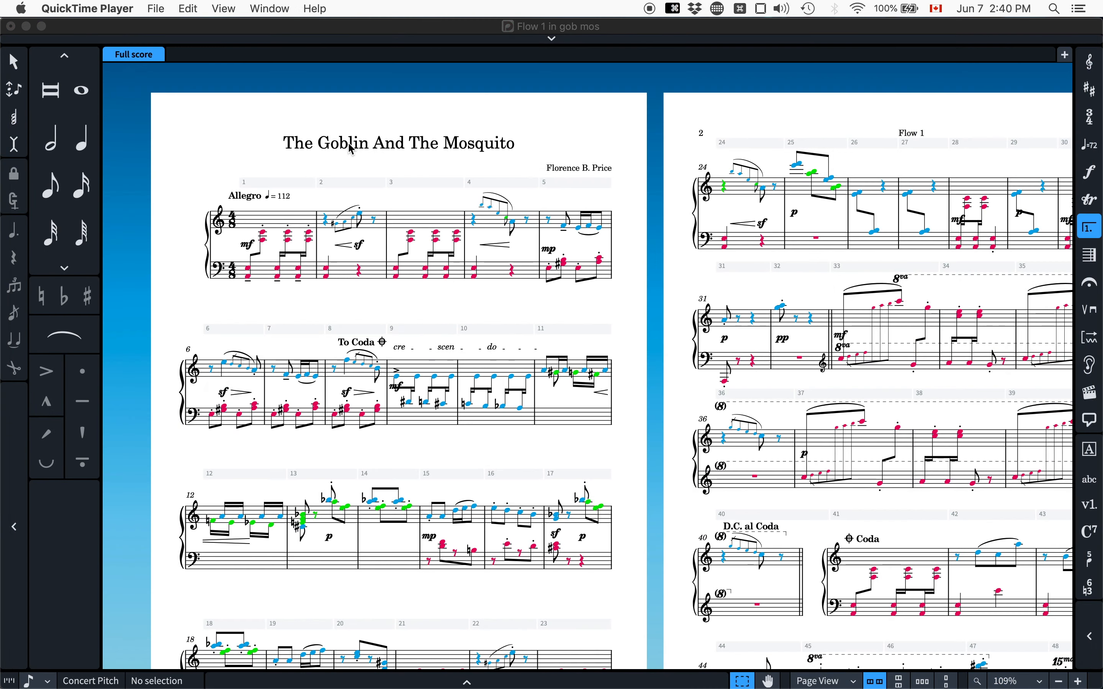
Return to Dorico from QuickTime Player and examine the top systems of the full score in Print mode.
{"action": "scroll", "coordinate": [537, 209], "scroll_direction": "down", "scroll_amount": 1}
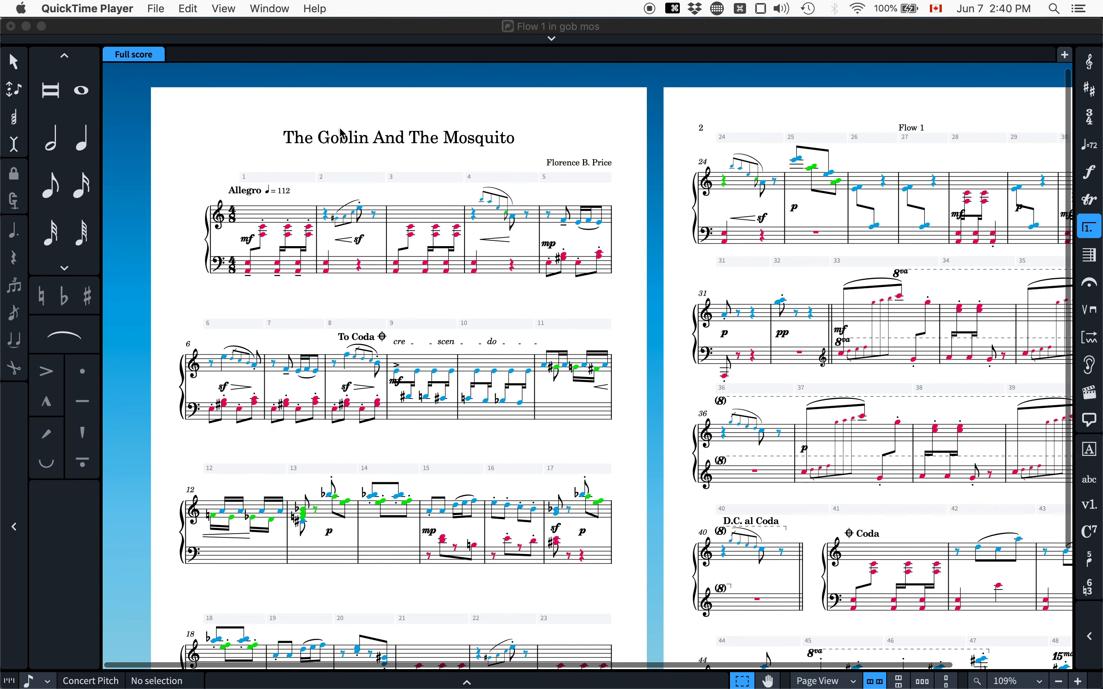
{"action": "key", "text": "super+5"}
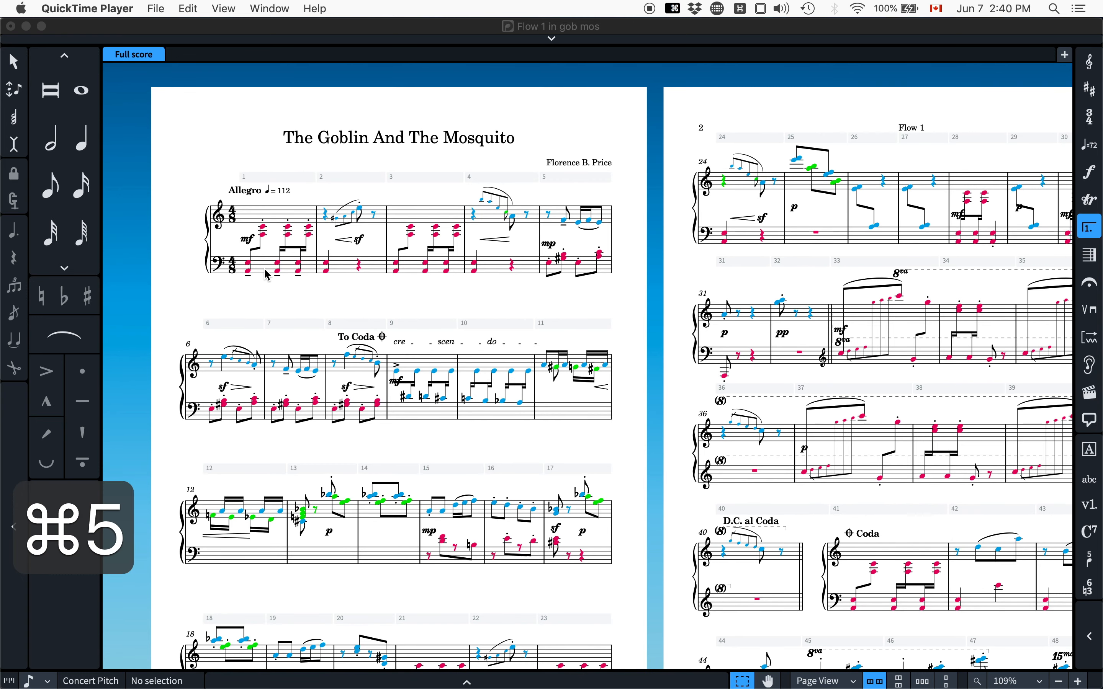
{"action": "left_click", "coordinate": [214, 124]}
{"action": "key", "text": "super+5"}
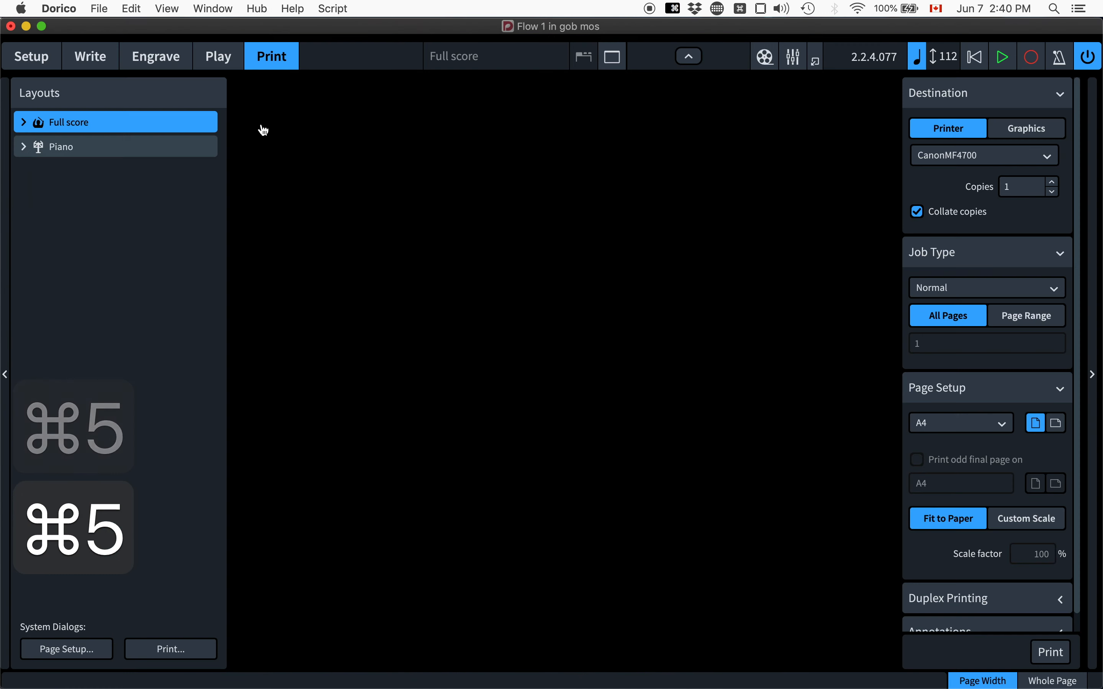
{"action": "key", "text": "XF86AudioRaiseVolume"}
{"action": "scroll", "coordinate": [545, 253], "scroll_direction": "down", "scroll_amount": 5}
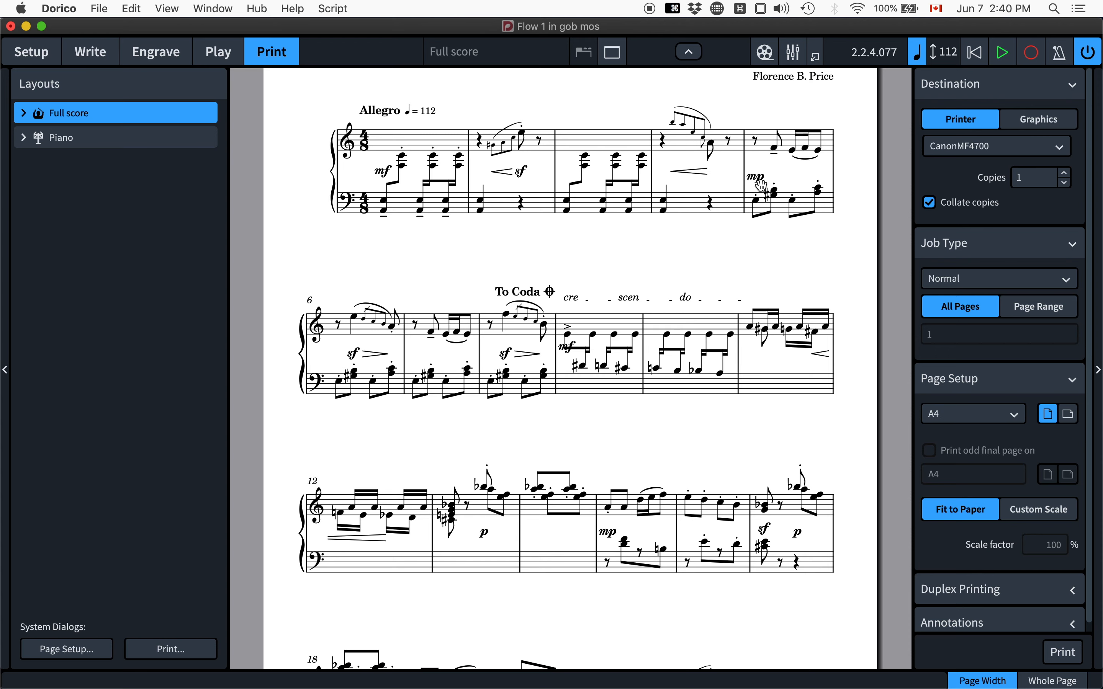
{"action": "scroll", "coordinate": [714, 253], "scroll_direction": "down", "scroll_amount": 5}
{"action": "scroll", "coordinate": [716, 256], "scroll_direction": "up", "scroll_amount": 6}
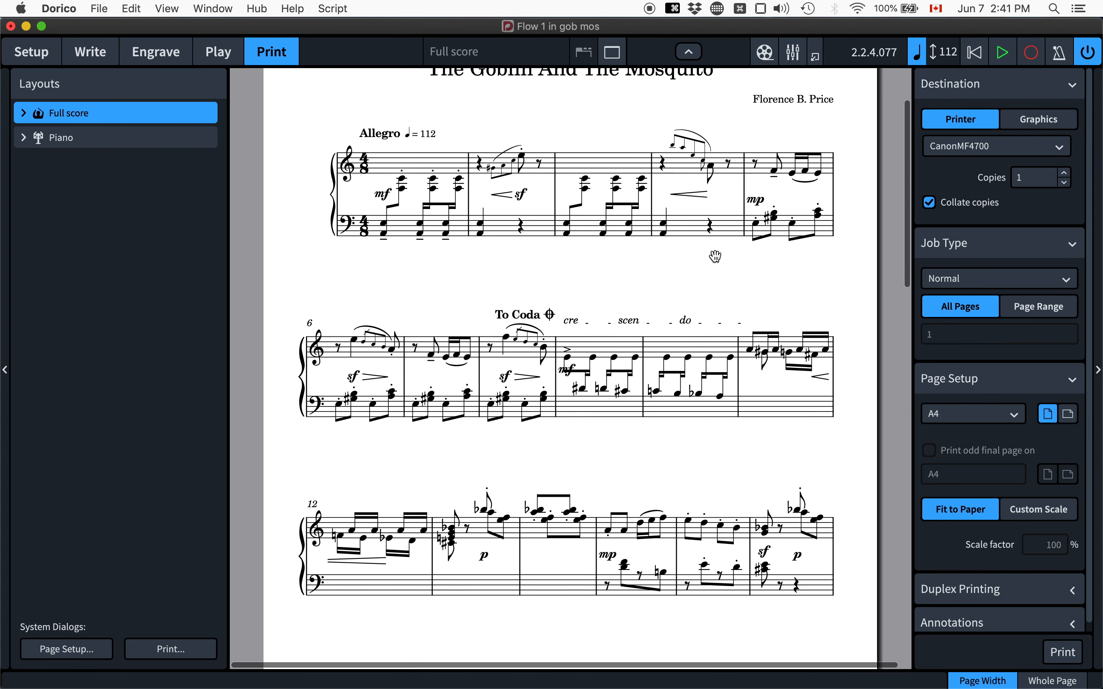
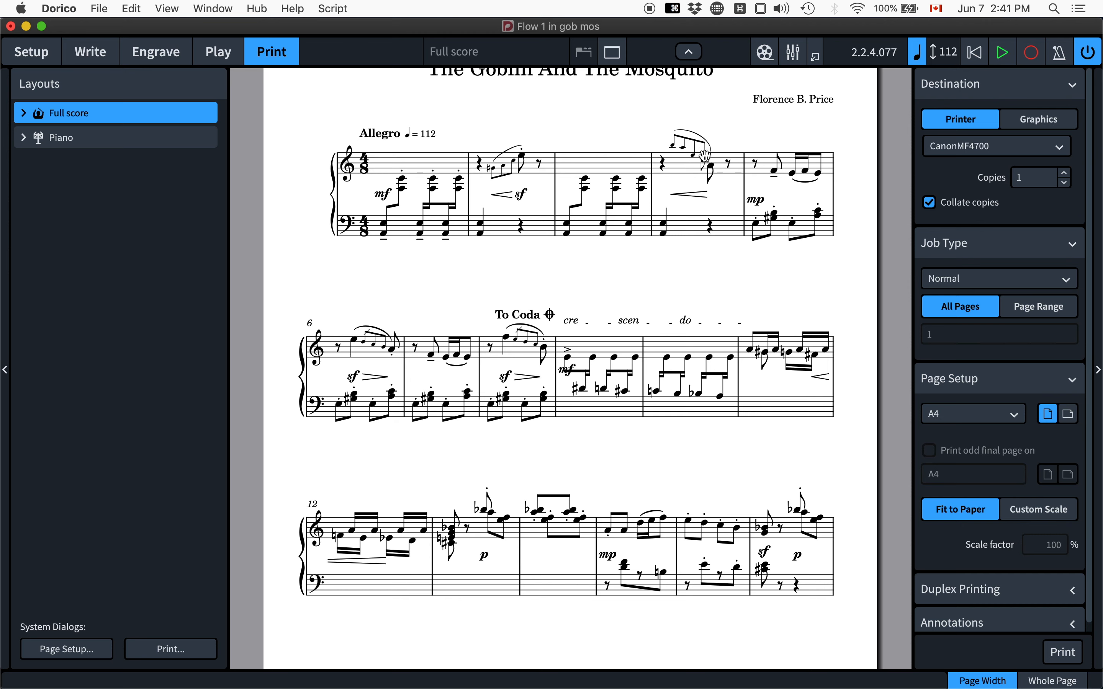
Return to Write mode and delete the mp dynamic at the start of bar 5.
{"action": "left_click", "coordinate": [82, 52]}
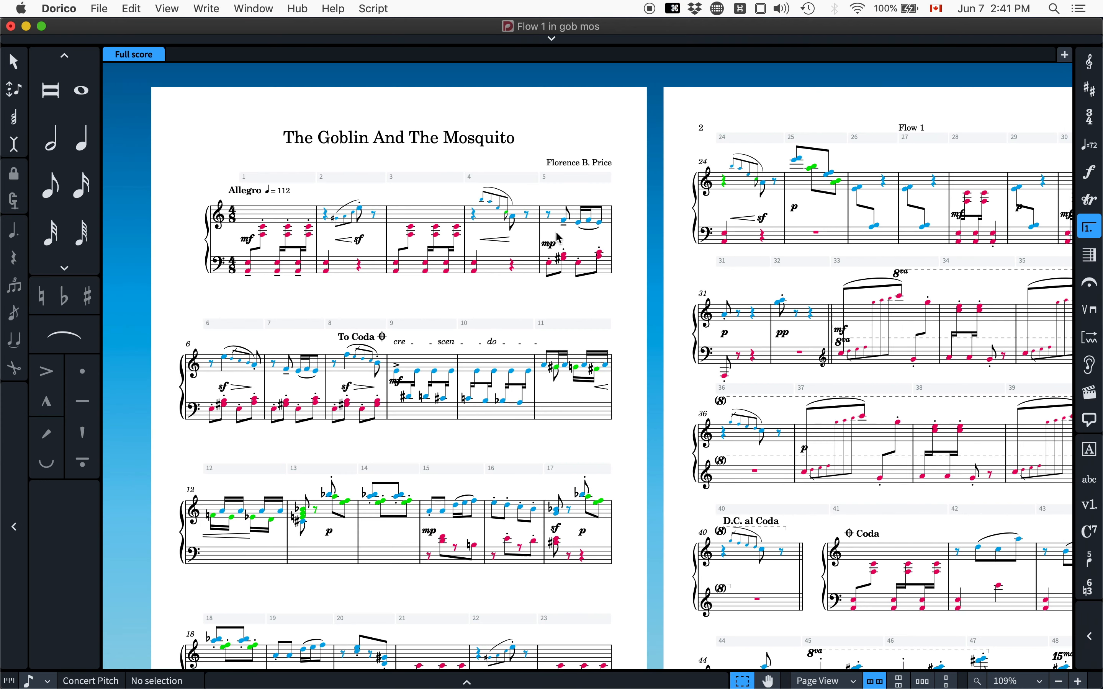
{"action": "scroll", "coordinate": [555, 253], "scroll_direction": "up", "scroll_amount": 5}
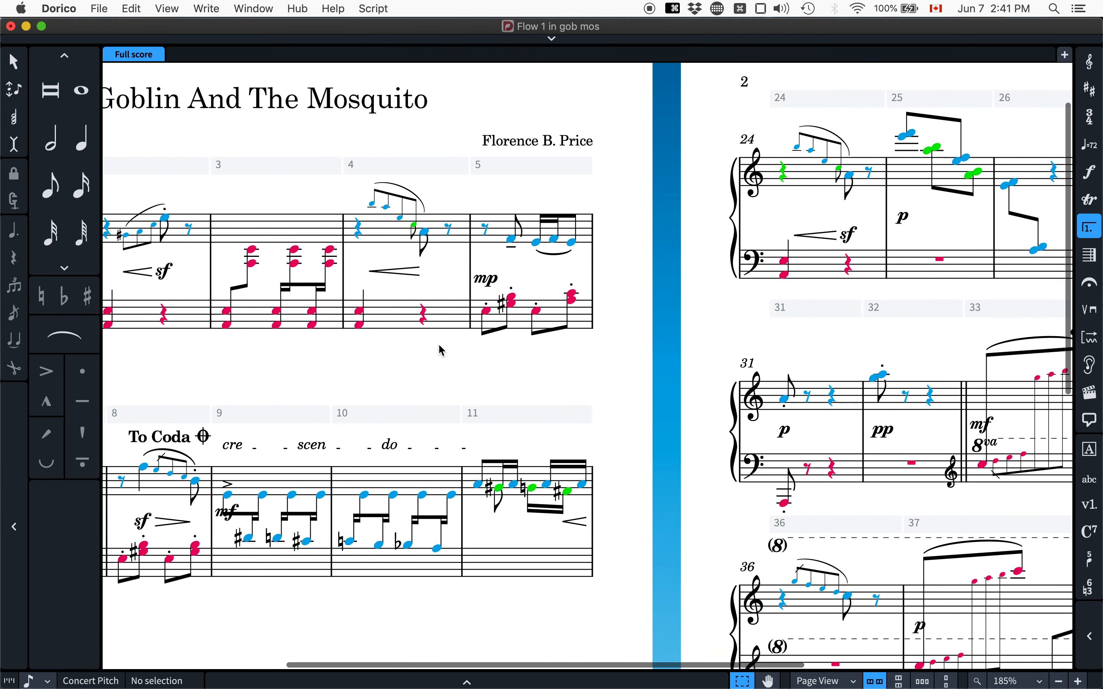
{"action": "left_click", "coordinate": [483, 276]}
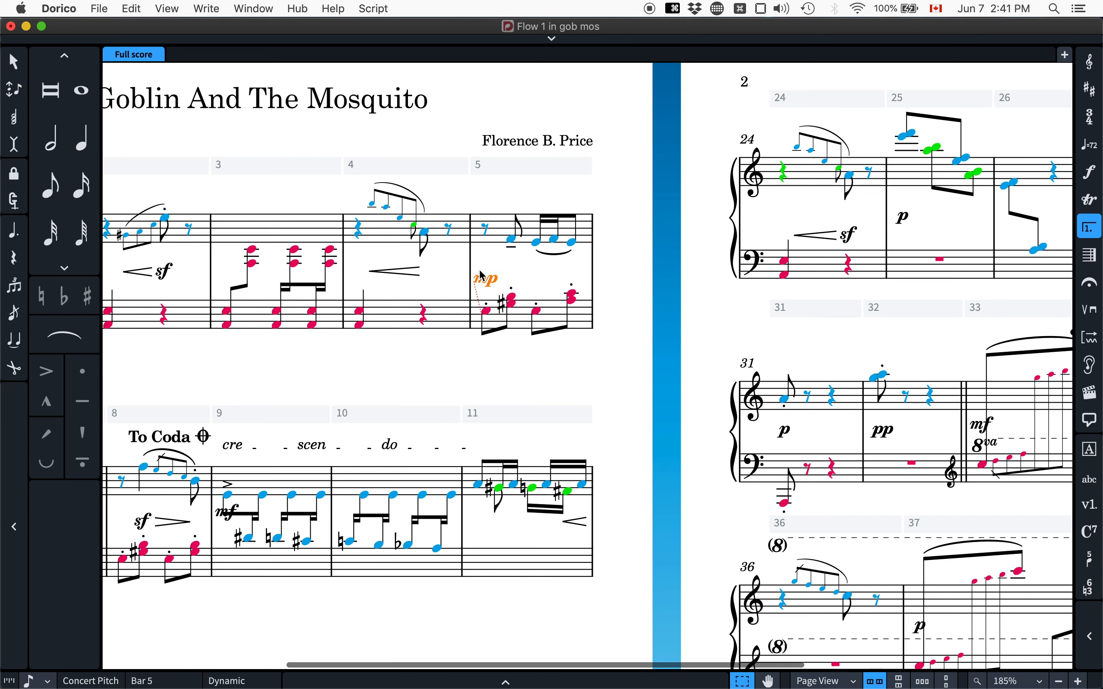
{"action": "key", "text": "BackSpace"}
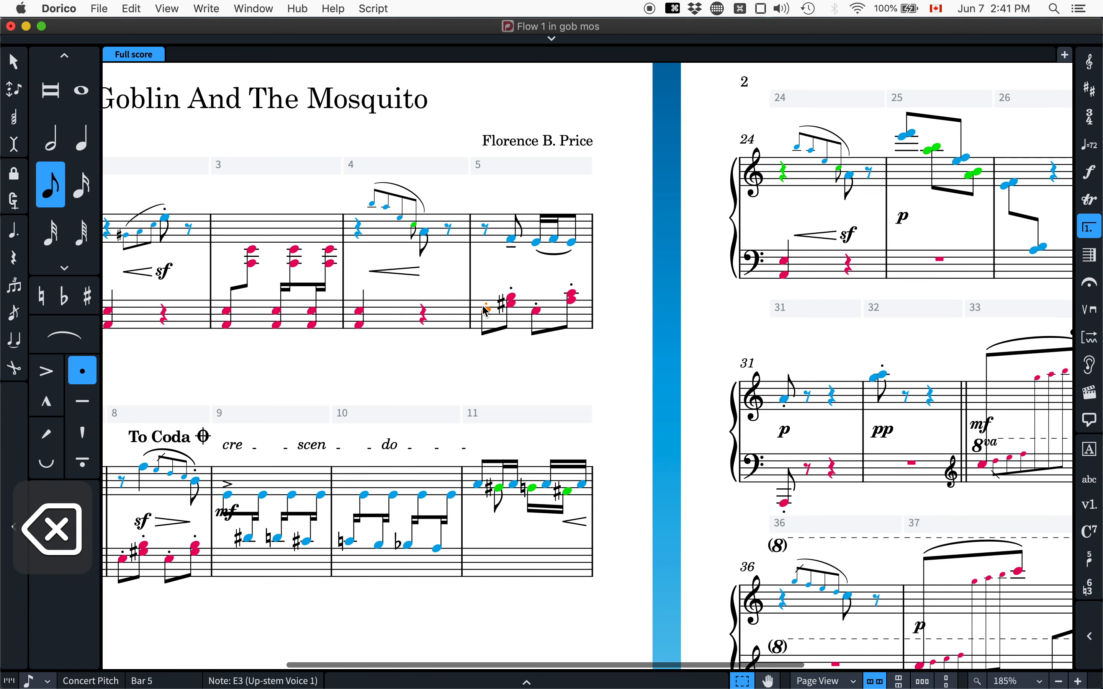
Try attaching an mp dynamic to the first bass-staff note of bar 5, flip it to the other side, and delete it.
{"action": "key", "text": "shift+d"}
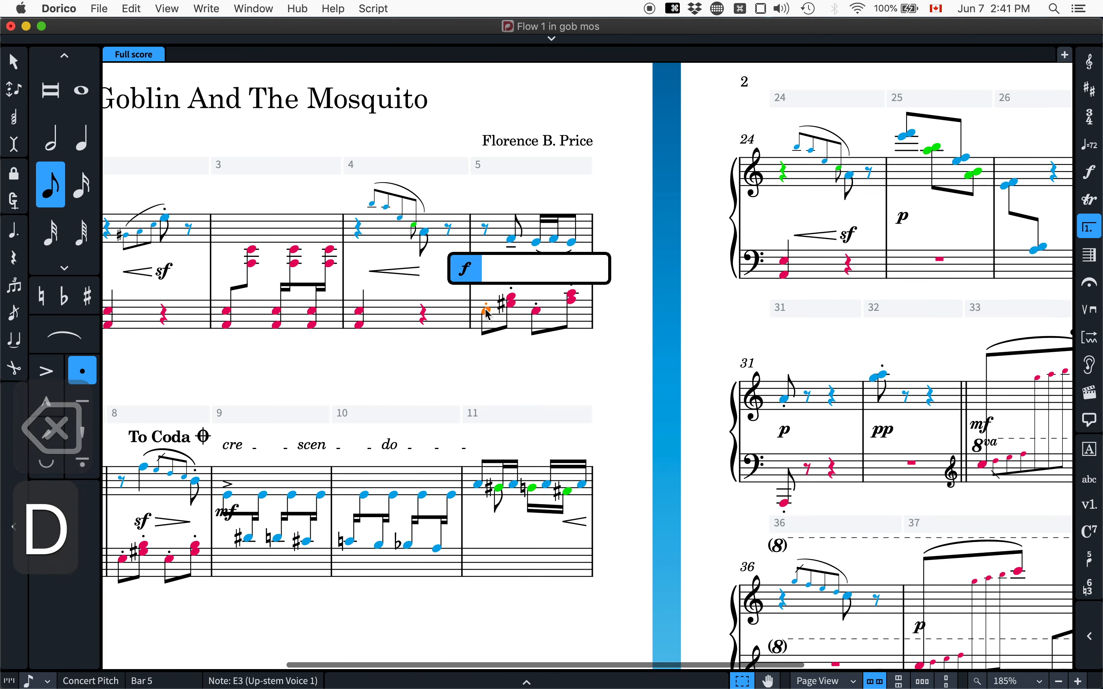
{"action": "type", "text": "mp"}
{"action": "key", "text": "Return"}
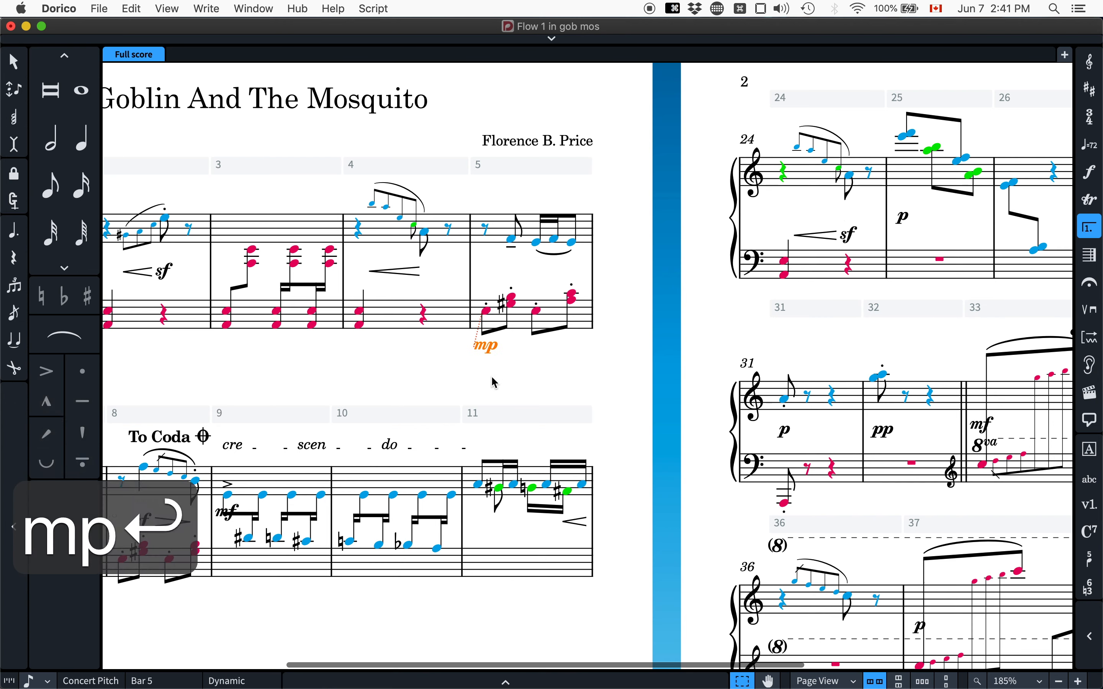
{"action": "key", "text": "f"}
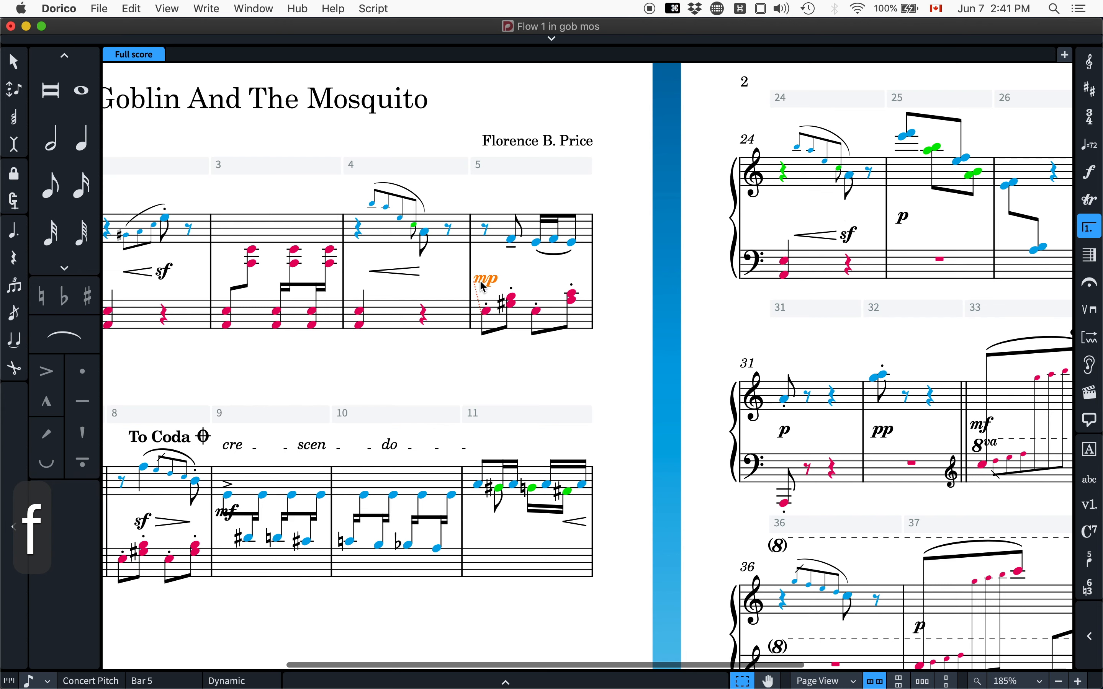
{"action": "key", "text": "BackSpace"}
Add an mp dynamic to the eighth rest that opens bar 5 in the treble staff, and clear the selection.
{"action": "left_click", "coordinate": [486, 230]}
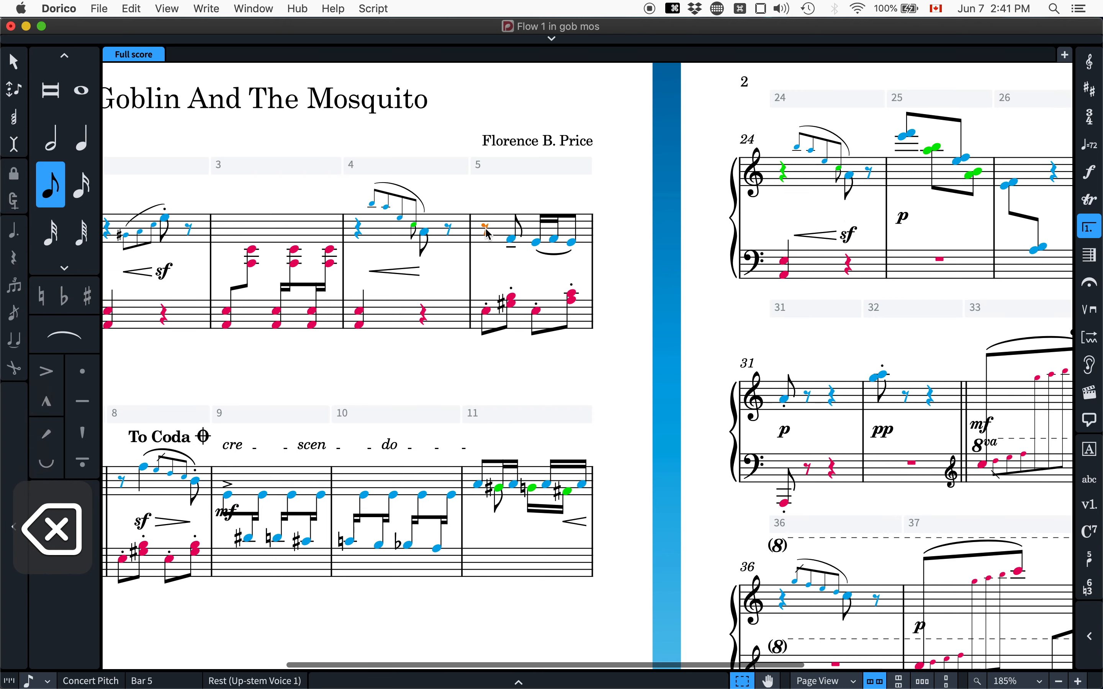
{"action": "key", "text": "shift+d"}
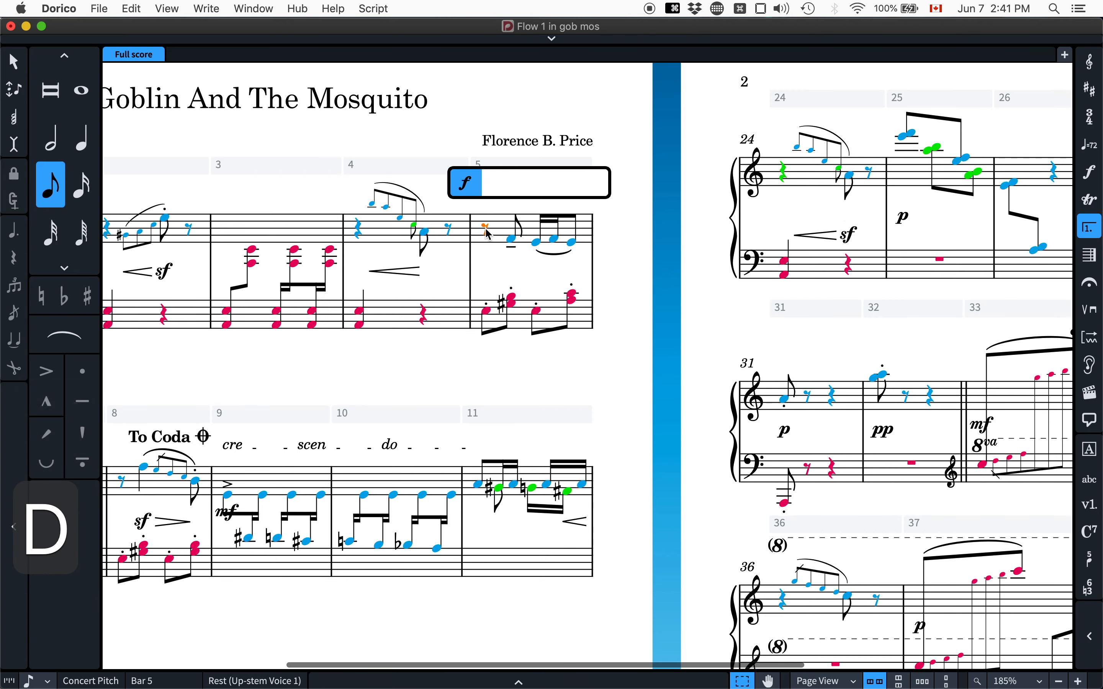
{"action": "type", "text": "mp"}
{"action": "key", "text": "Return"}
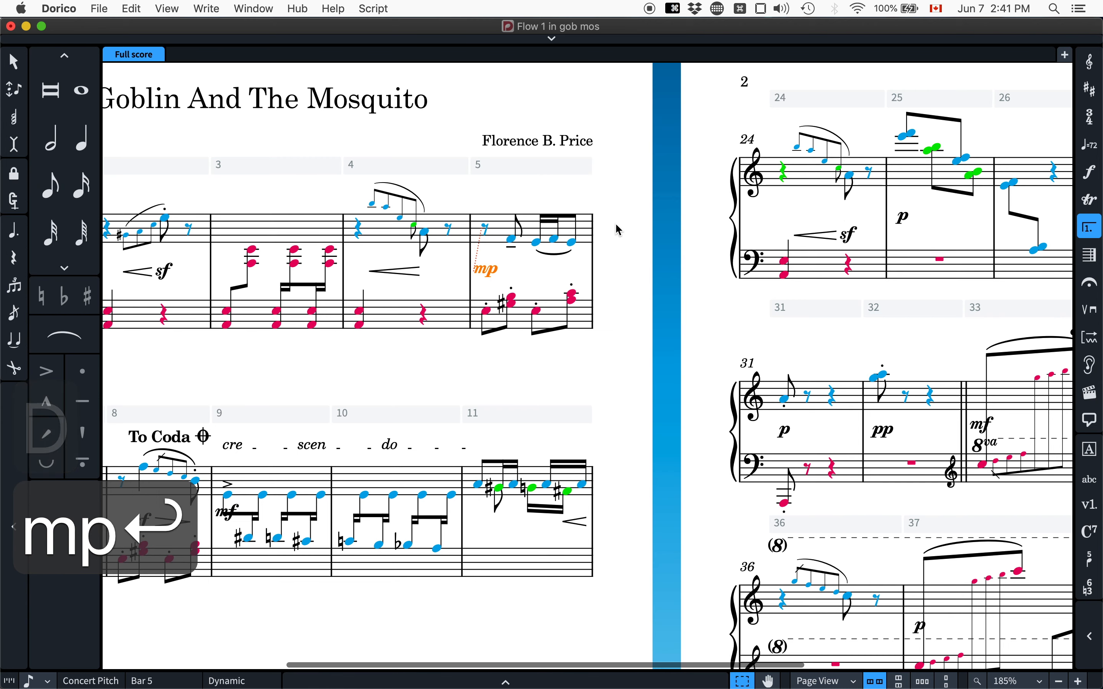
{"action": "left_click", "coordinate": [618, 230]}
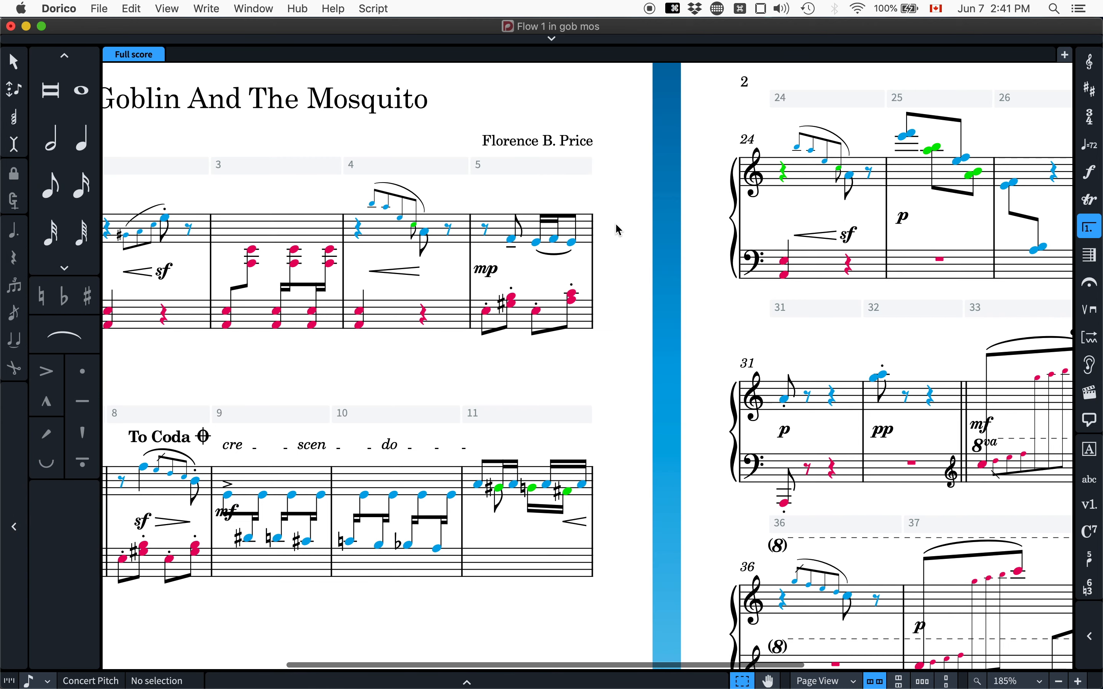
Delete the mf dynamic at the start of bar 1.
{"action": "scroll", "coordinate": [496, 233], "scroll_direction": "left", "scroll_amount": 5}
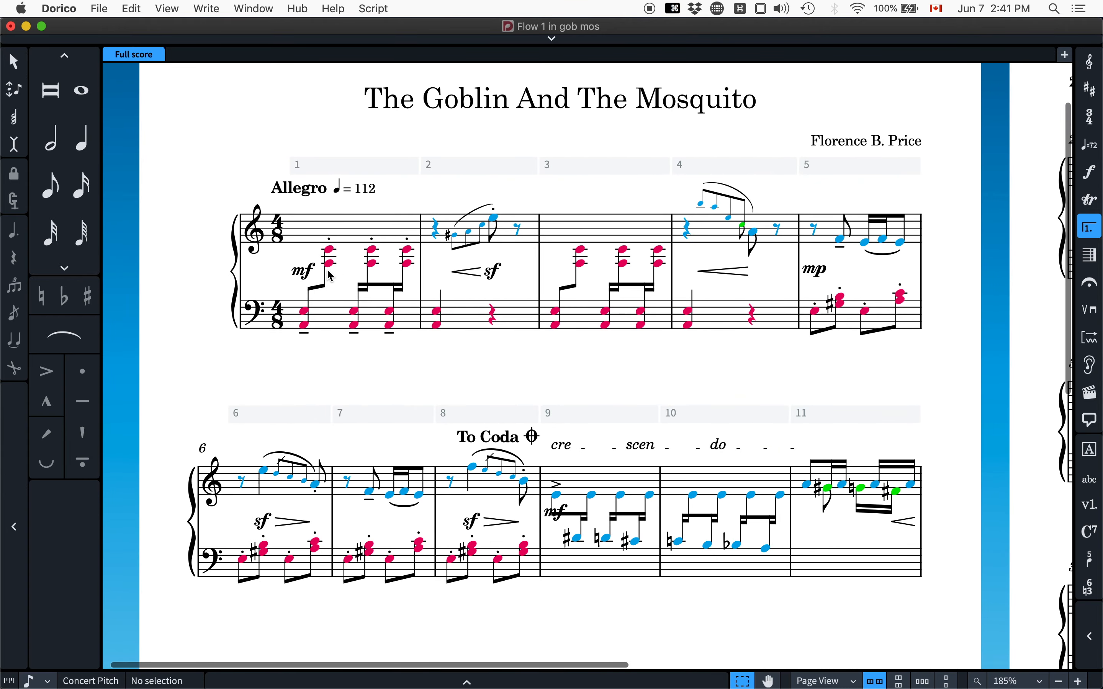
{"action": "left_click", "coordinate": [296, 272]}
{"action": "key", "text": "BackSpace"}
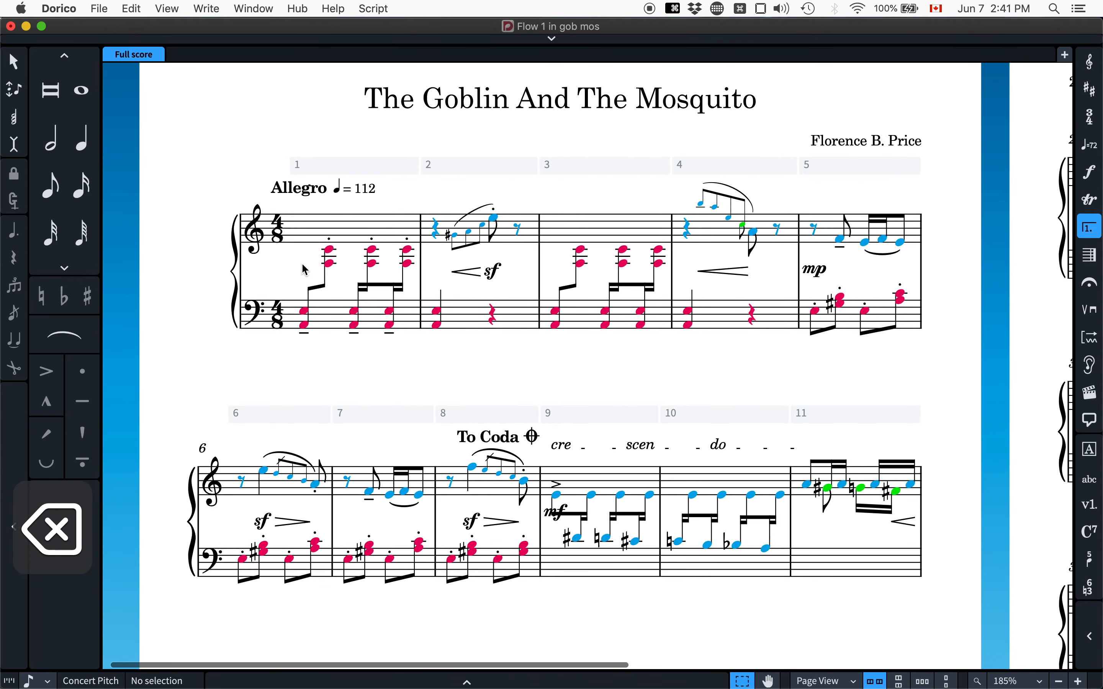
Try attaching an mf dynamic to the first bass-staff chord of bar 1, flip it to the other side, and delete it.
{"action": "left_click", "coordinate": [300, 332]}
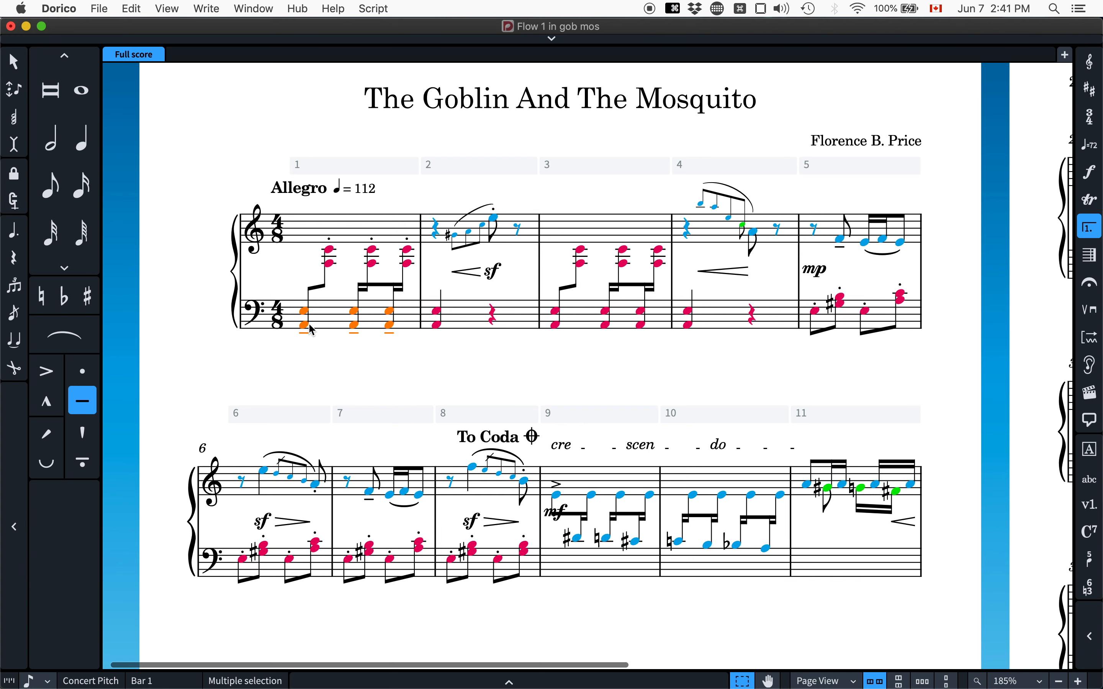
{"action": "left_click", "coordinate": [304, 314]}
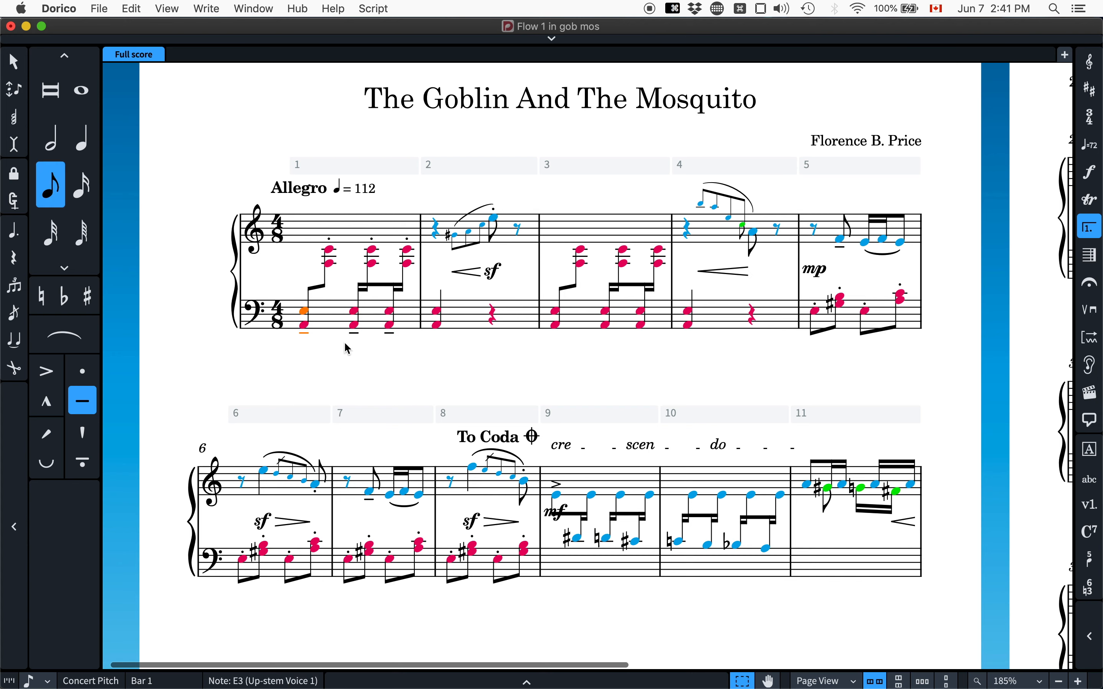
{"action": "key", "text": "shift+d"}
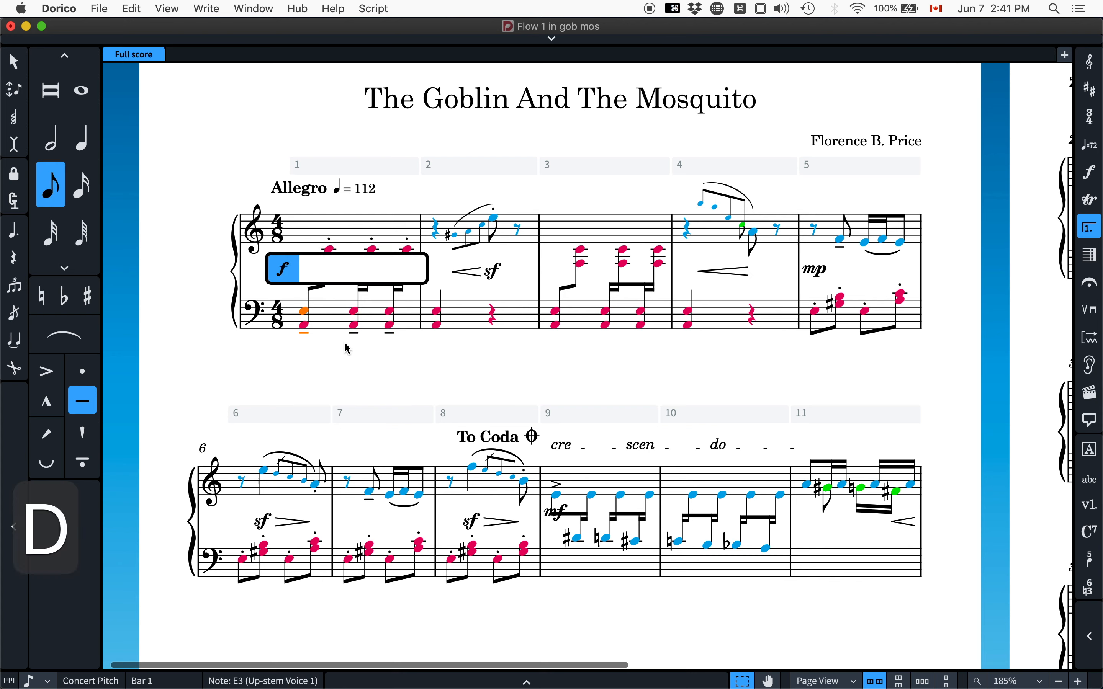
{"action": "type", "text": "mf"}
{"action": "key", "text": "Return"}
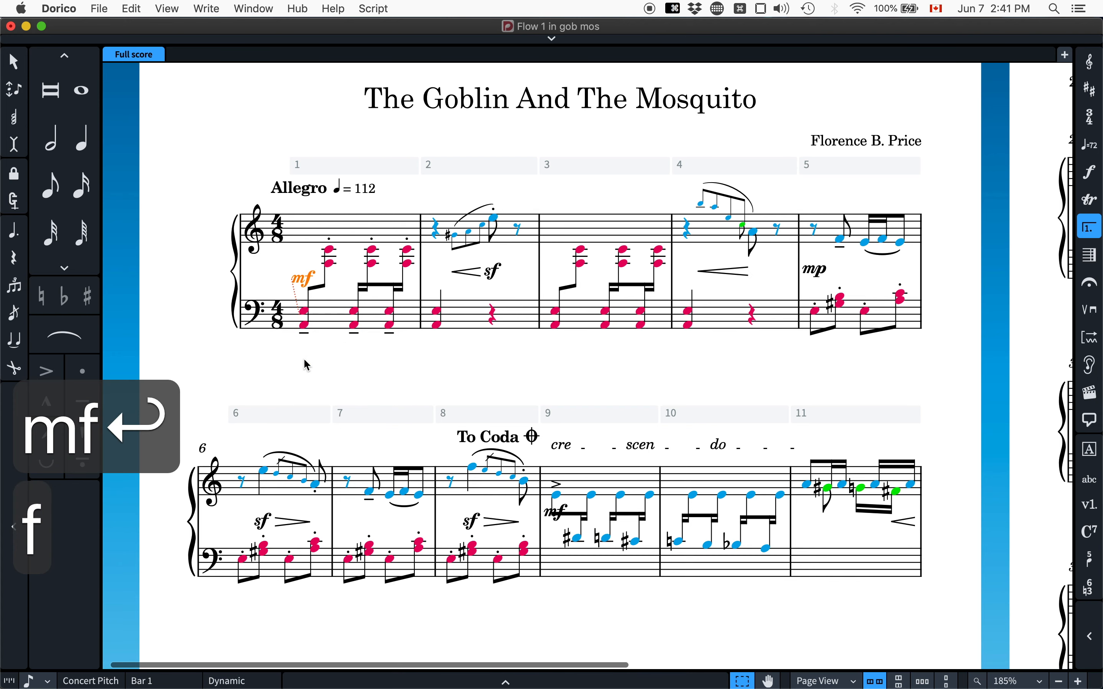
{"action": "key", "text": "f"}
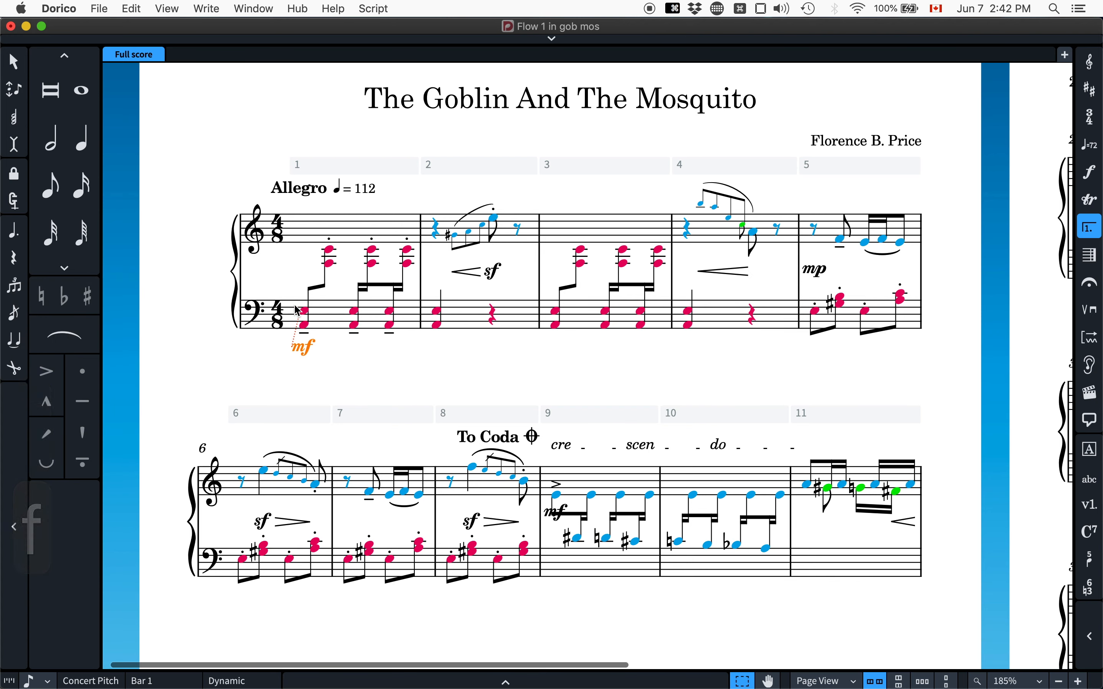
{"action": "key", "text": "BackSpace"}
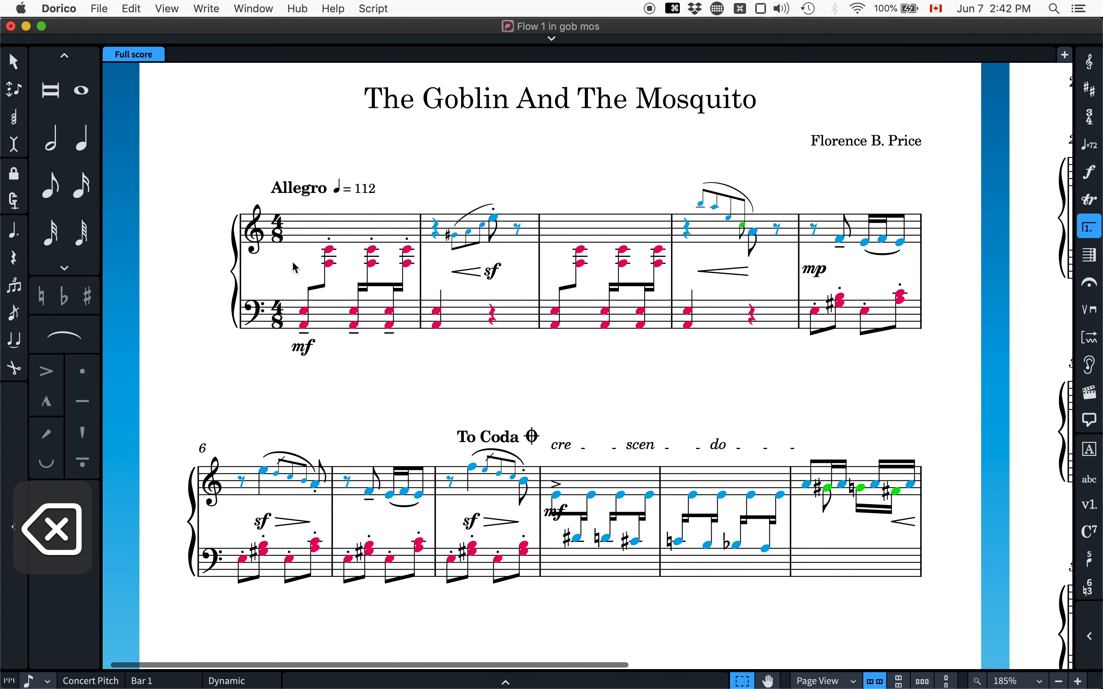
Place the note-input caret on the treble staff at the start of bar 1 and enter an mf dynamic there.
{"action": "left_click", "coordinate": [313, 237]}
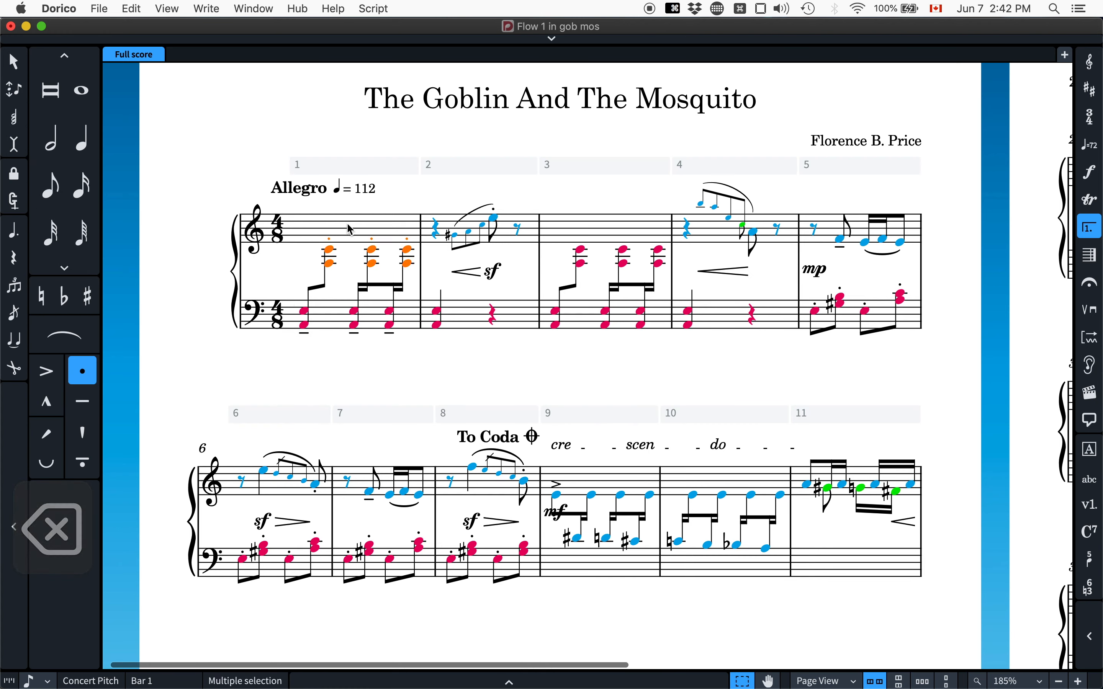
{"action": "left_click", "coordinate": [308, 313]}
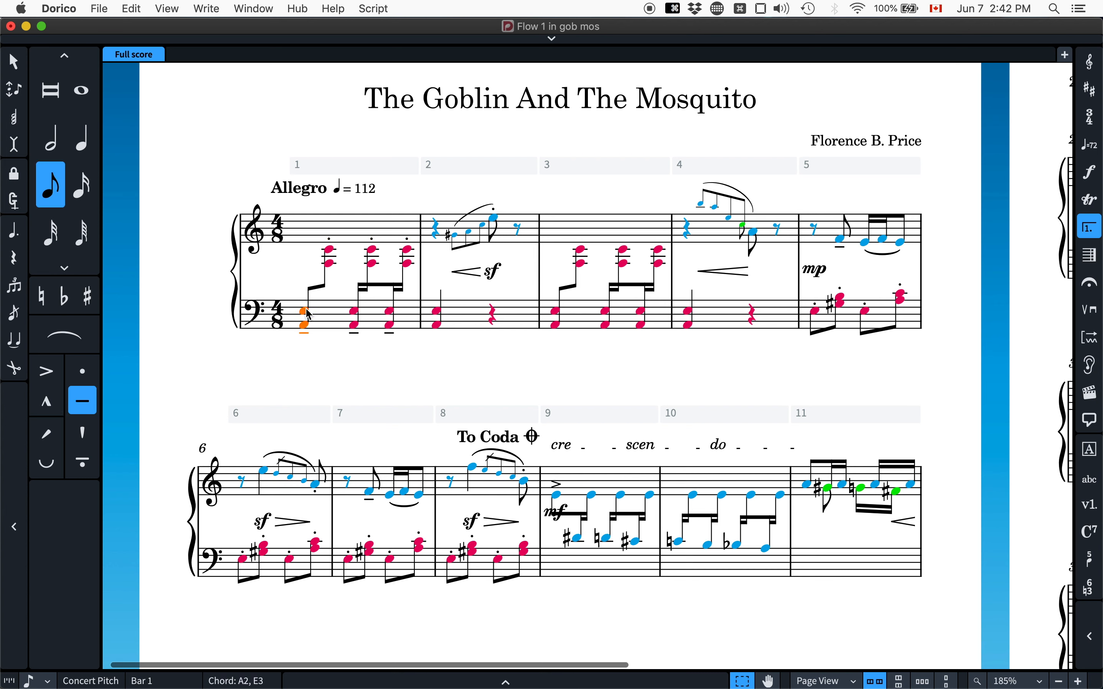
{"action": "key", "text": "Return"}
{"action": "key", "text": "Up"}
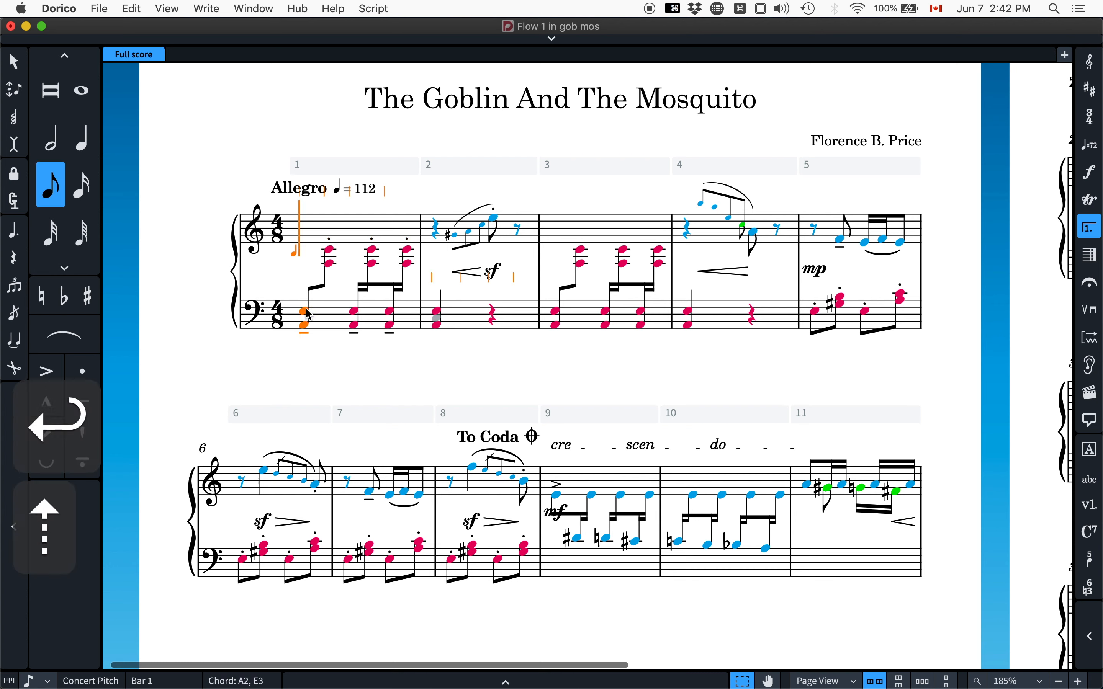
{"action": "key", "text": "shift+d"}
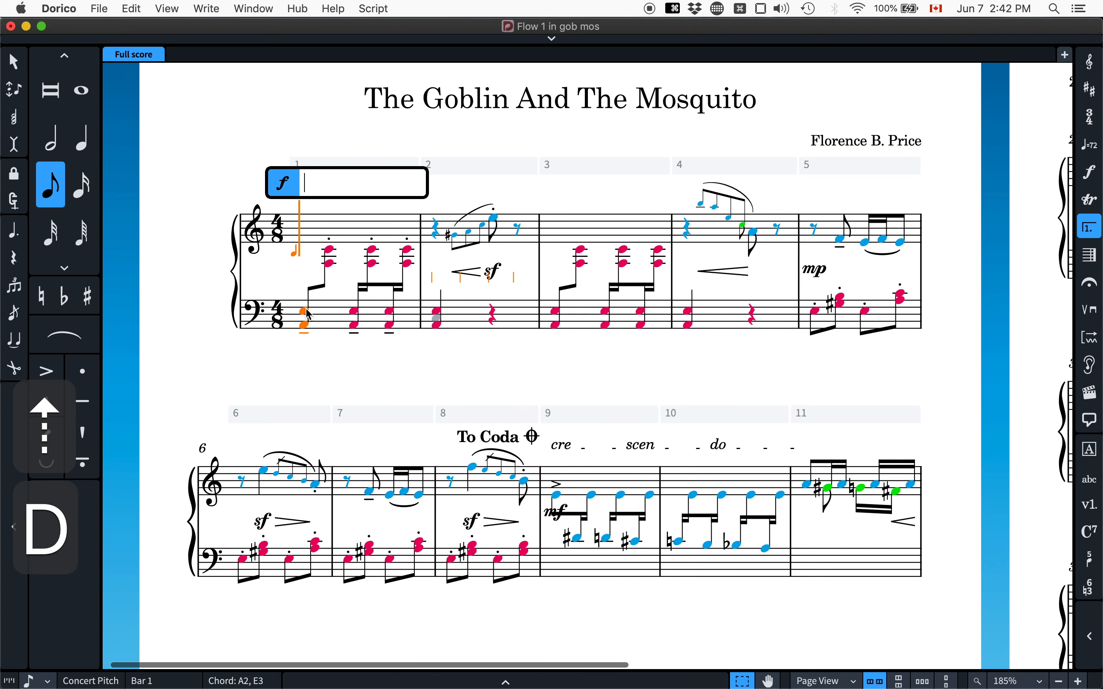
{"action": "type", "text": "mf"}
{"action": "key", "text": "Return"}
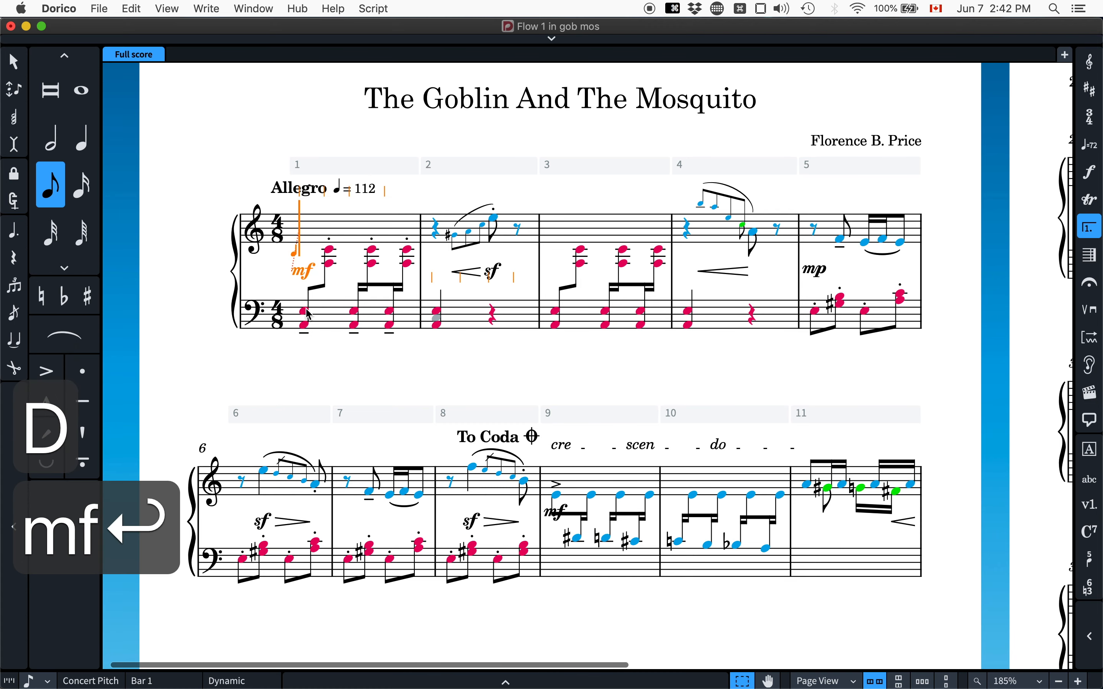
{"action": "key", "text": "Escape"}
Delete the mf dynamic that collides with the beam at the start of bar 9.
{"action": "scroll", "coordinate": [478, 278], "scroll_direction": "down", "scroll_amount": 5}
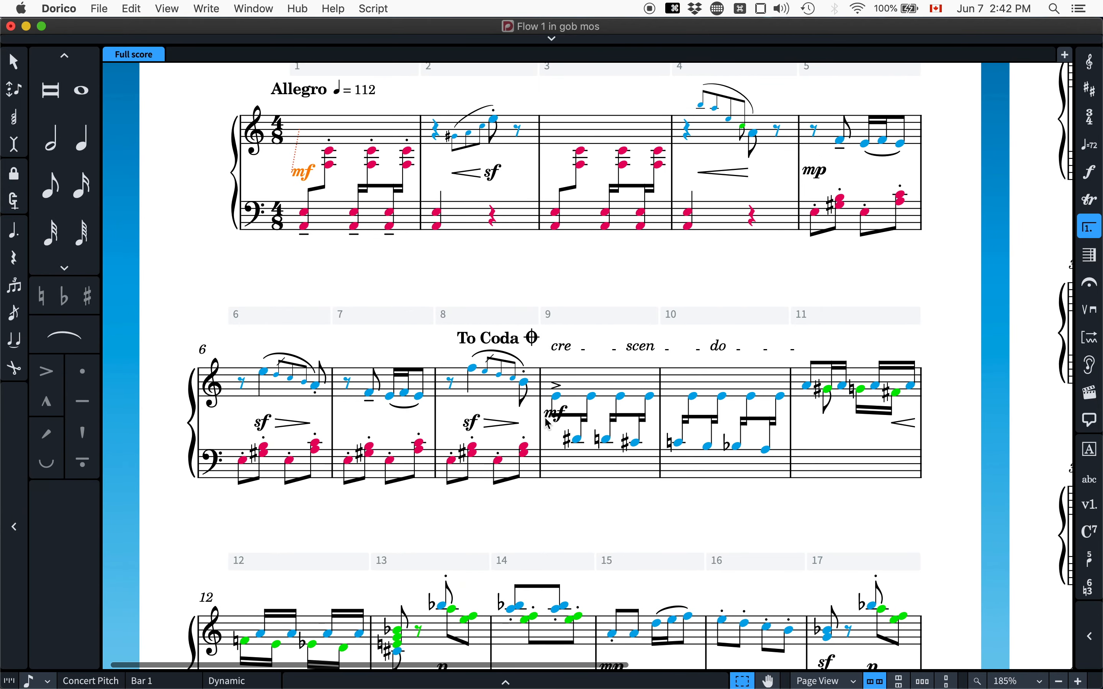
{"action": "left_click", "coordinate": [549, 419]}
{"action": "key", "text": "BackSpace"}
Try adding an mf dynamic to the accented first note of bar 9, and undo it.
{"action": "left_click", "coordinate": [559, 402]}
{"action": "key", "text": "shift+d"}
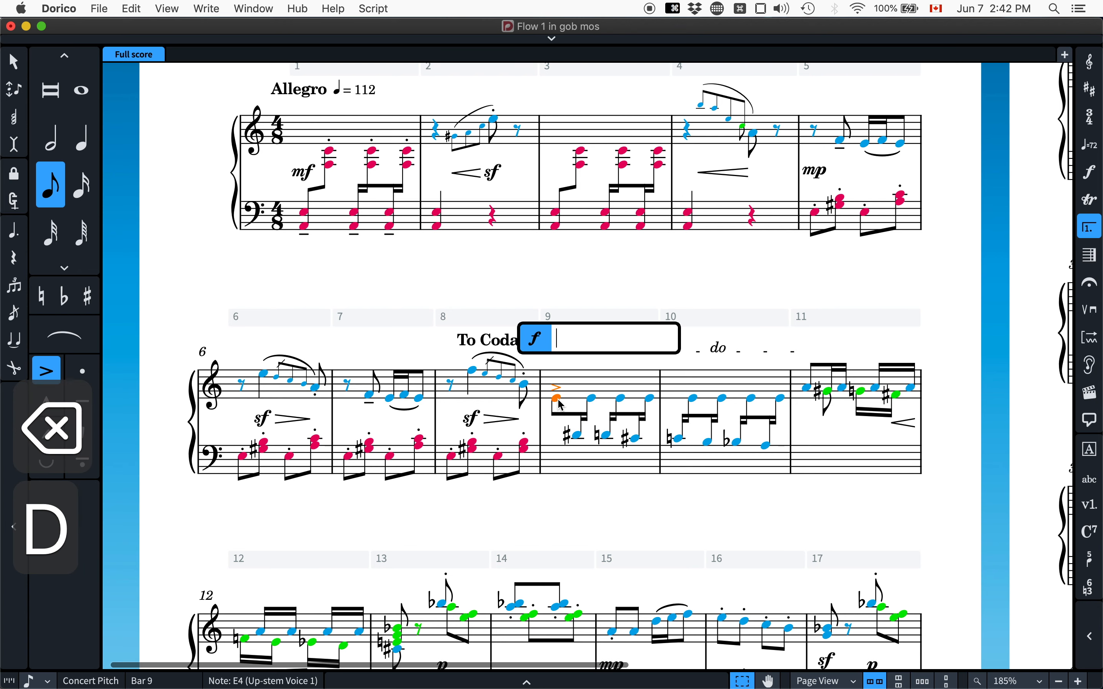
{"action": "type", "text": "mf"}
{"action": "key", "text": "Return"}
{"action": "key", "text": "super+z"}
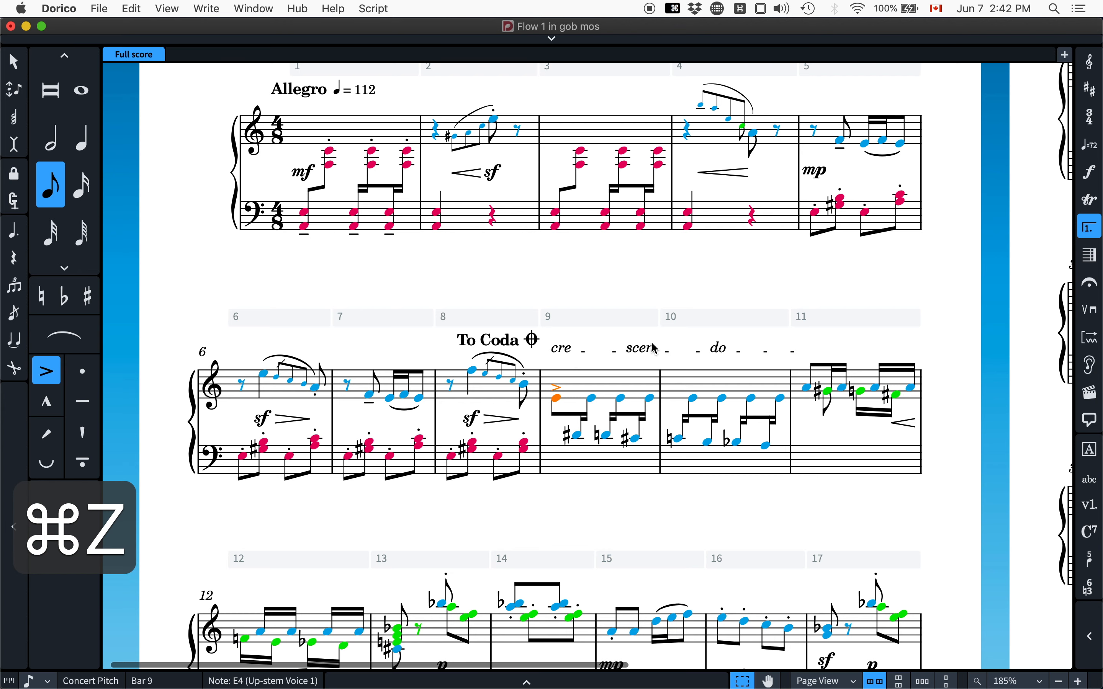
Try flipping the stem direction of the beamed groups in bars 9 and 10 to the opposite side.
{"action": "key", "text": "super+z"}
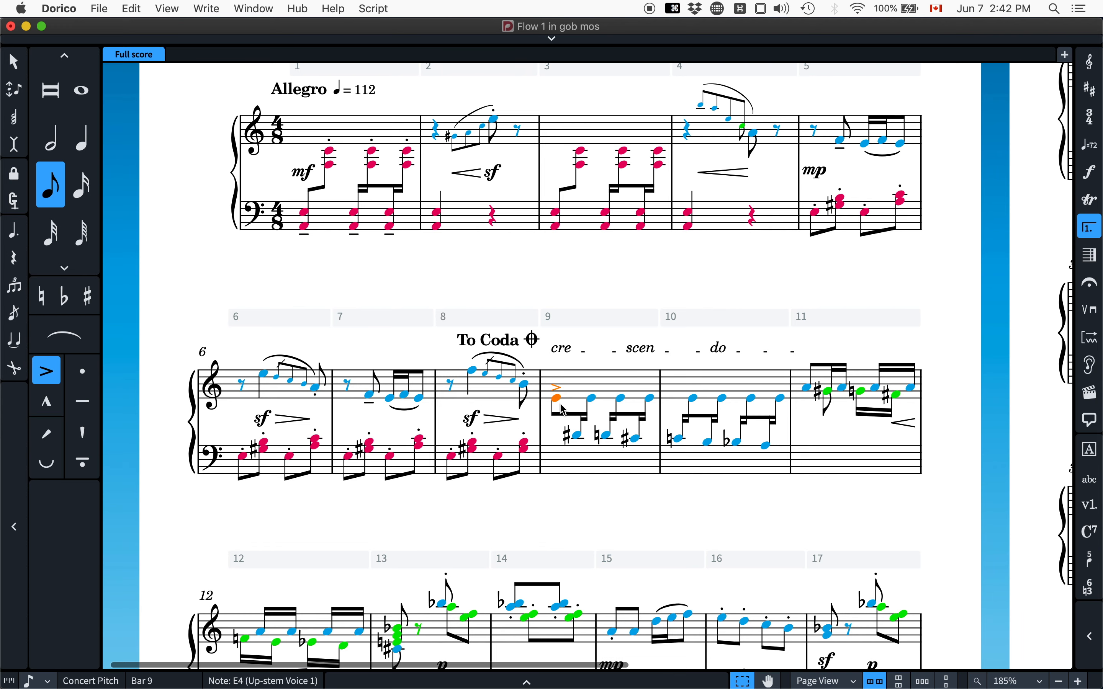
{"action": "key", "text": "f"}
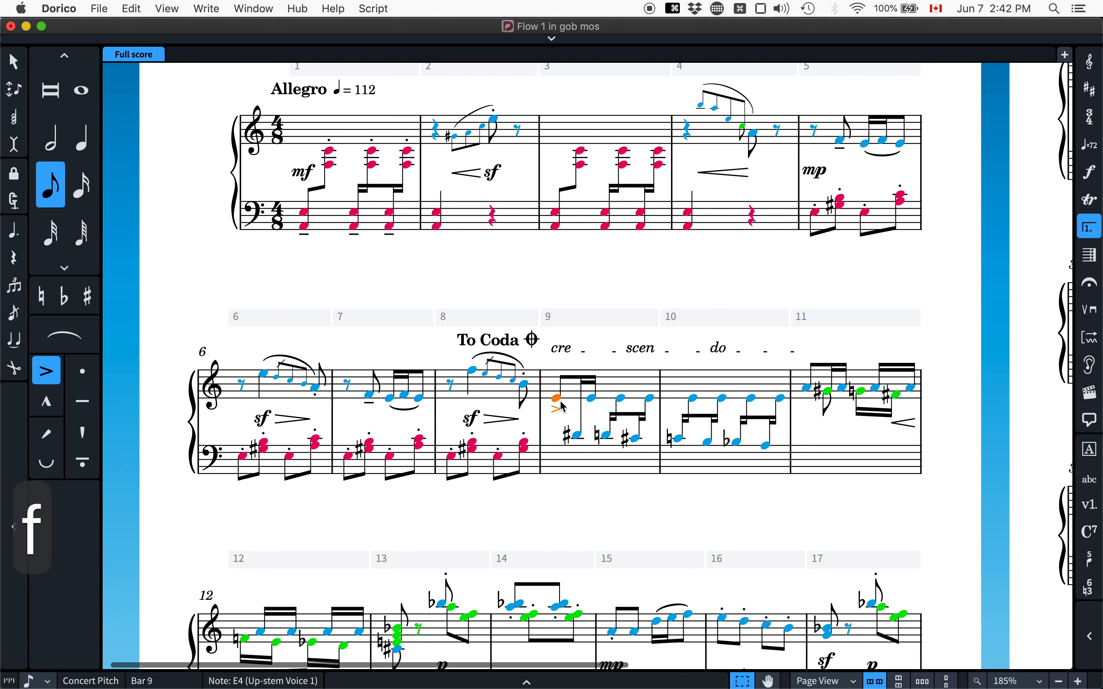
{"action": "left_click", "coordinate": [619, 398]}
{"action": "key", "text": "f"}
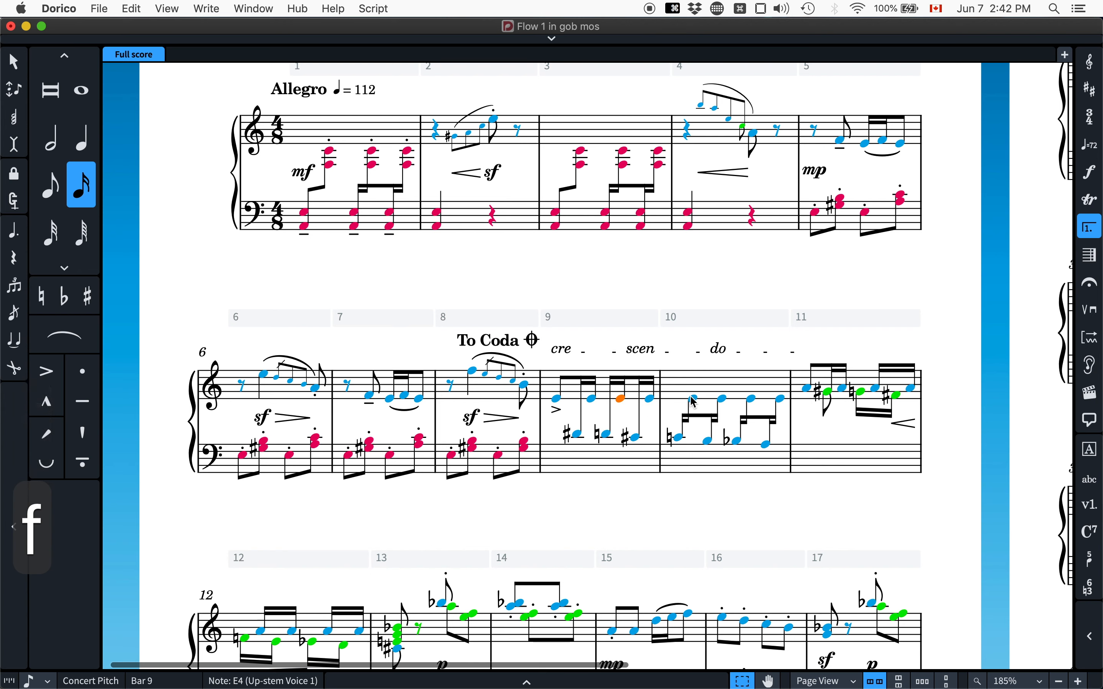
{"action": "key", "text": "f"}
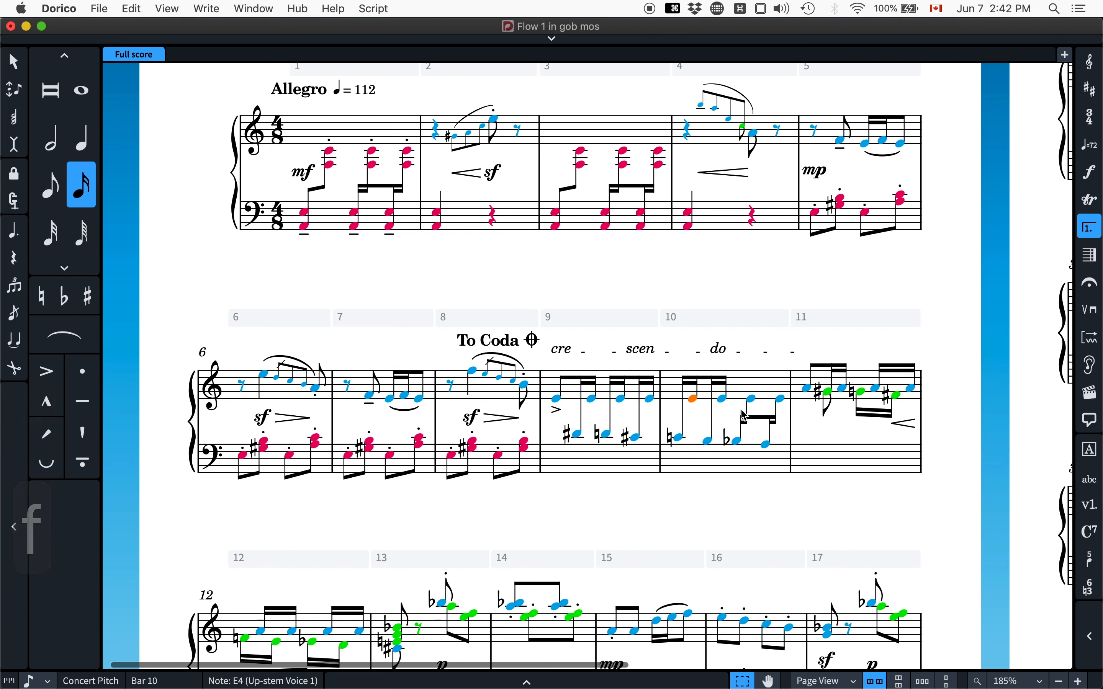
{"action": "key", "text": "f"}
{"action": "left_click", "coordinate": [592, 400]}
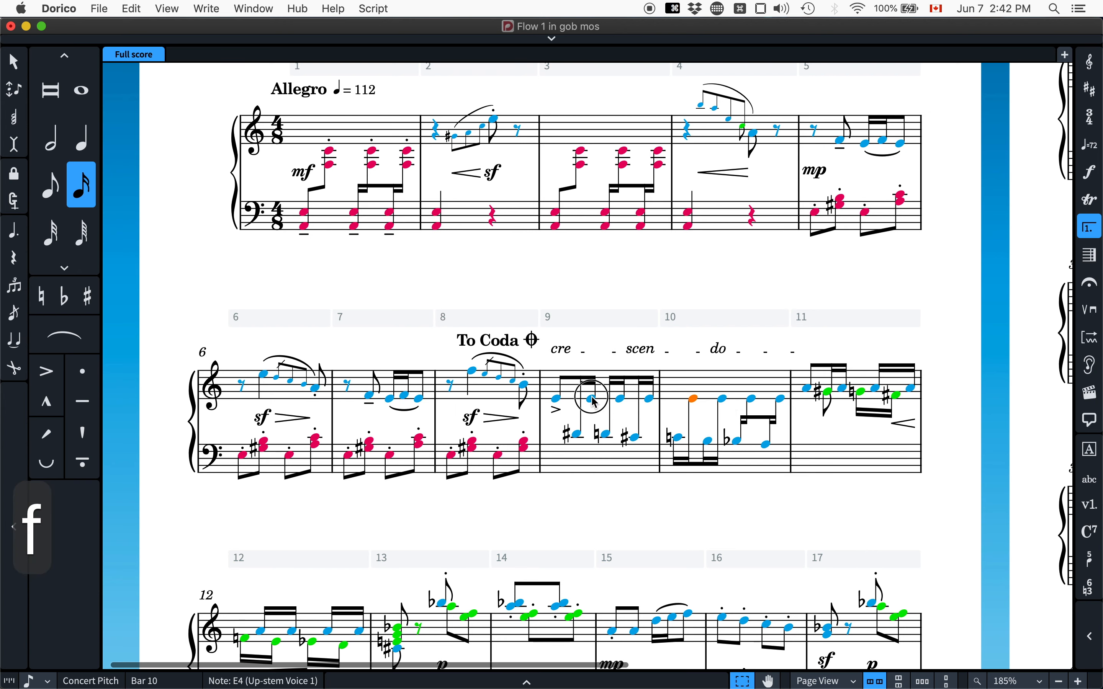
{"action": "key", "text": "f"}
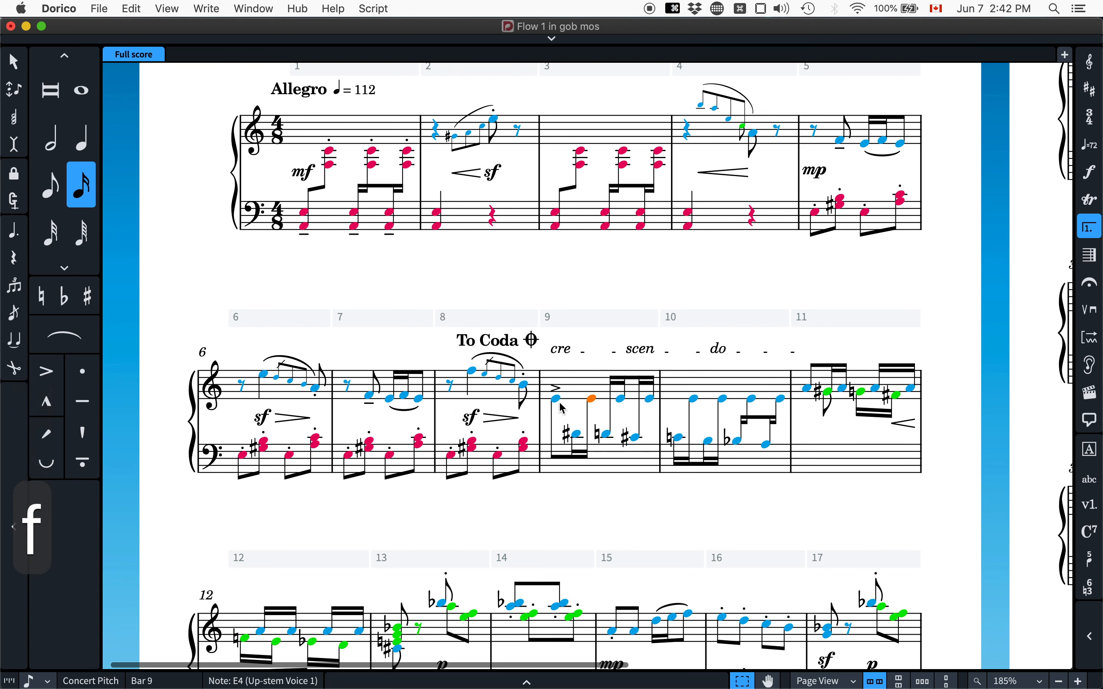
Undo the stem flips made on the beamed groups in bars 9 and 10.
{"action": "key", "text": "super+z"}
{"action": "key", "text": "super+z"}
{"action": "key", "text": "super+z"}
{"action": "key", "text": "super+z"}
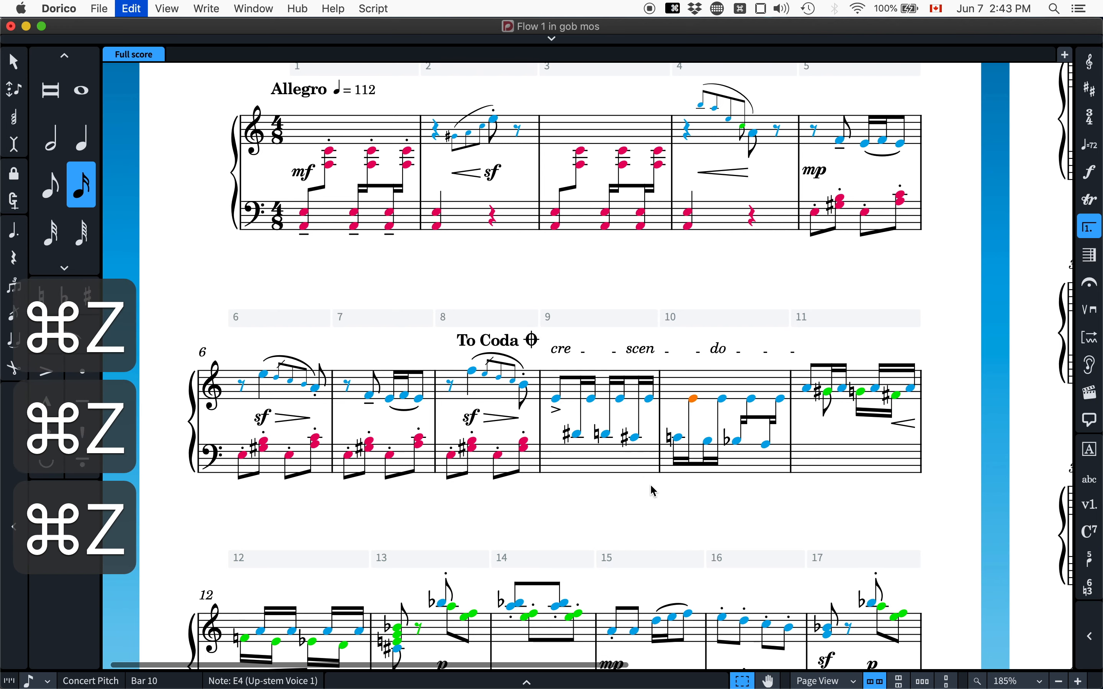
{"action": "key", "text": "super+z"}
{"action": "key", "text": "super+z"}
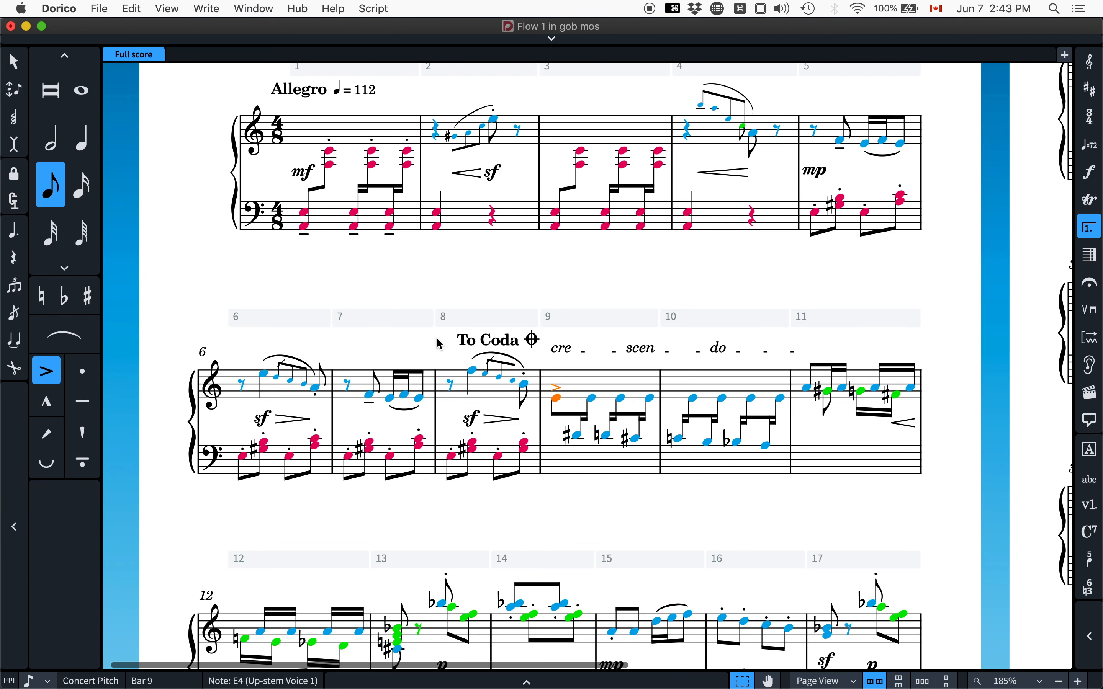
Consult the opening bars of the original PDF in Preview, and in Dorico add fingering 1 to the first grace note of bar 2.
{"action": "scroll", "coordinate": [359, 275], "scroll_direction": "up", "scroll_amount": 3}
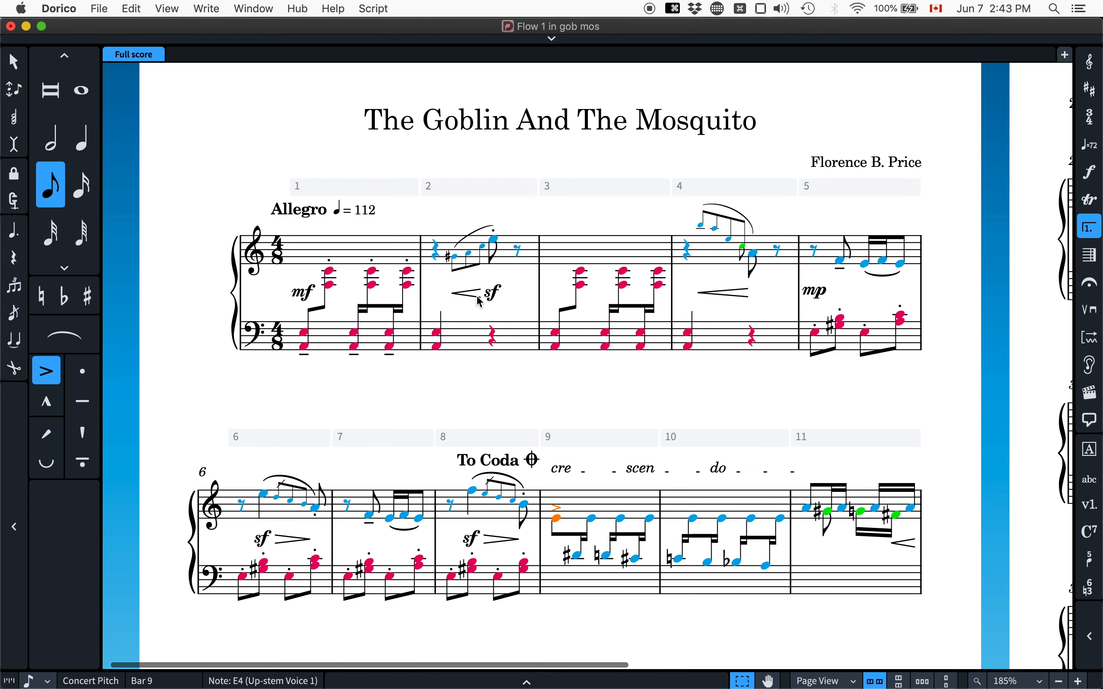
{"action": "key", "text": "super+Tab"}
{"action": "key", "text": "super+Tab"}
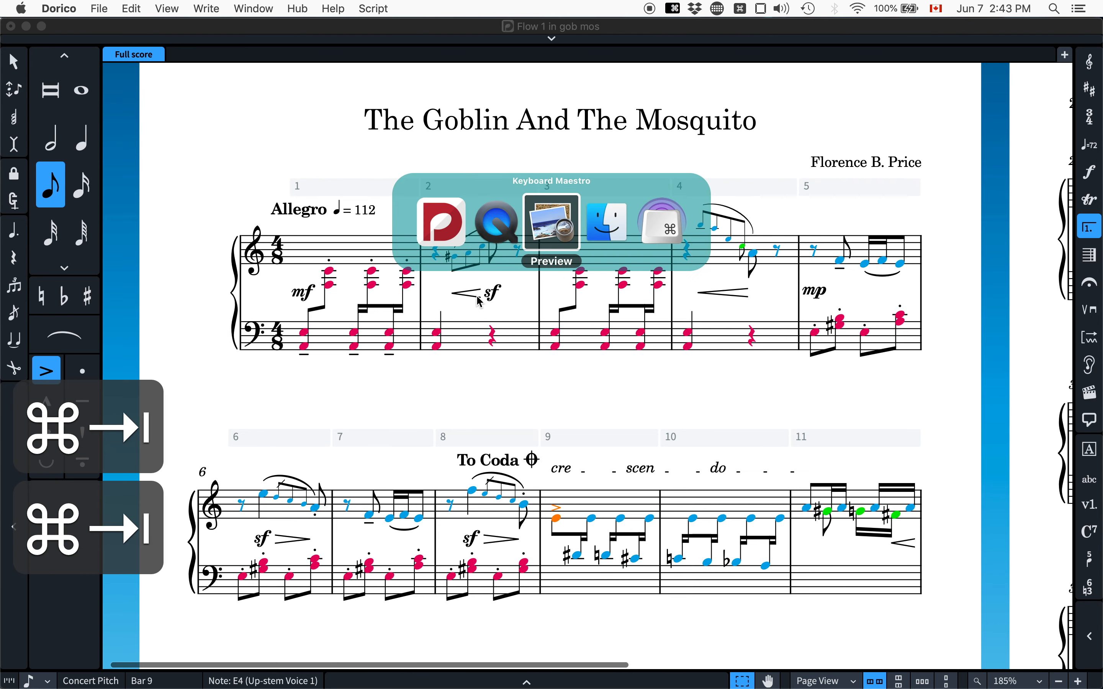
{"action": "scroll", "coordinate": [153, 229], "scroll_direction": "down", "scroll_amount": 1}
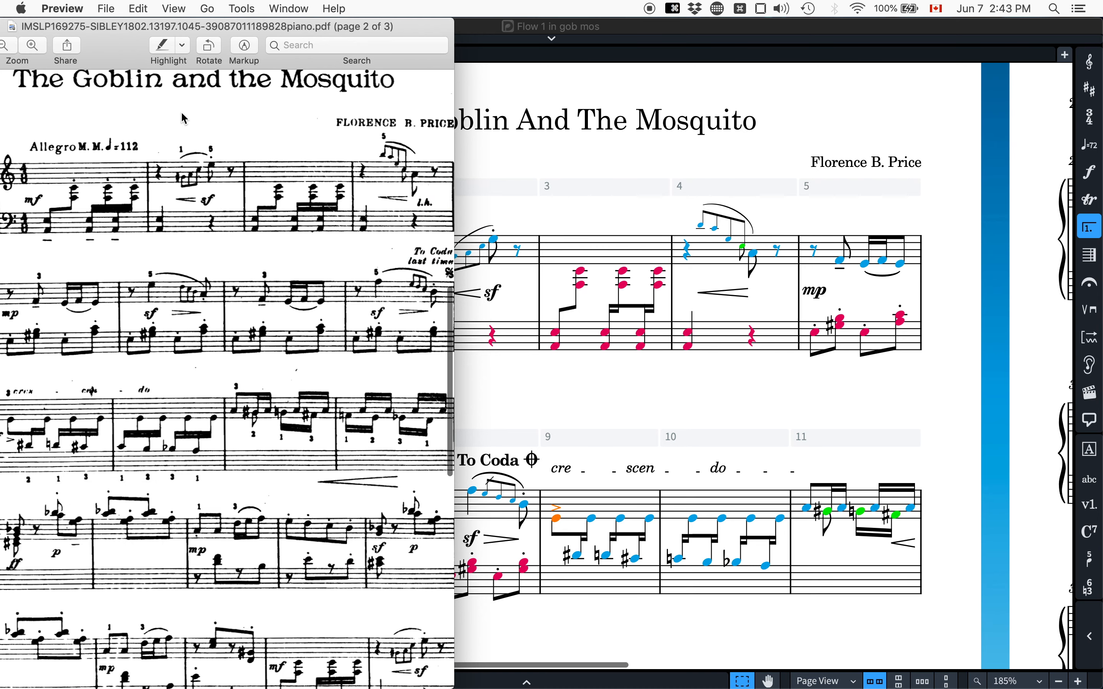
{"action": "left_click", "coordinate": [562, 252]}
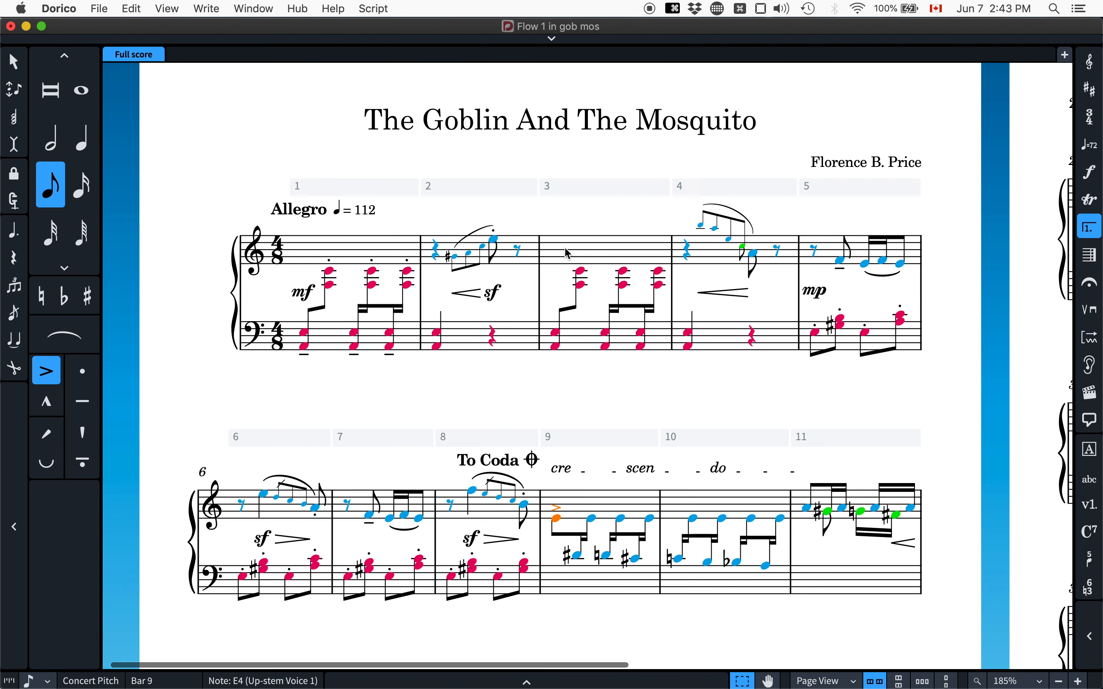
{"action": "left_click", "coordinate": [453, 260]}
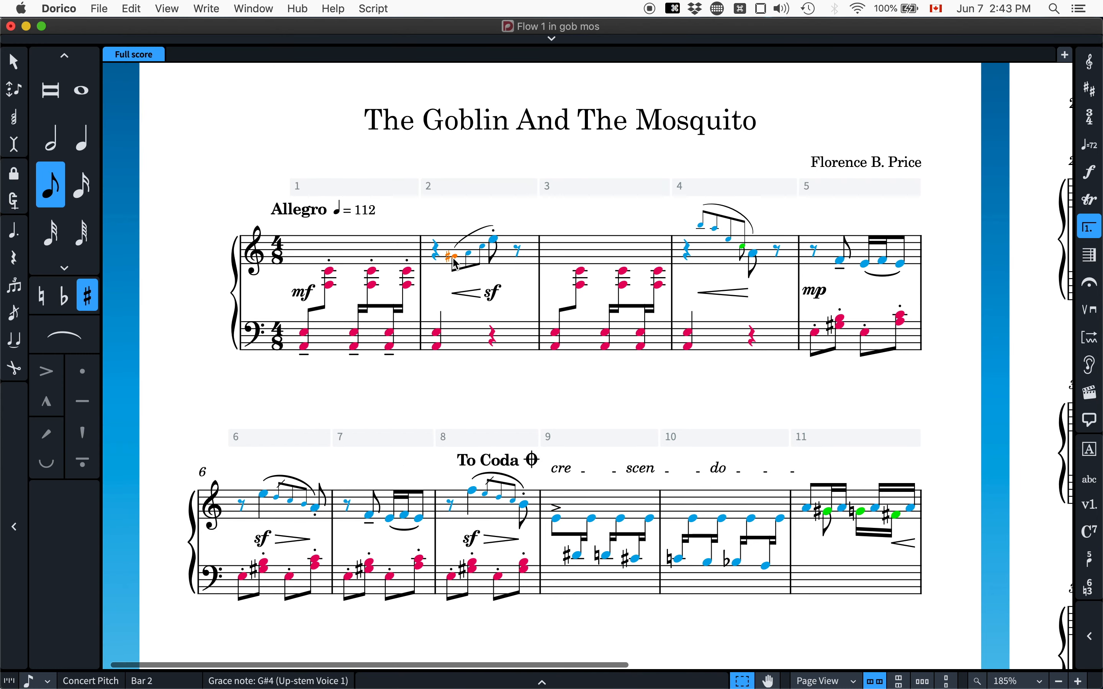
{"action": "key", "text": "shift+f"}
{"action": "type", "text": "1"}
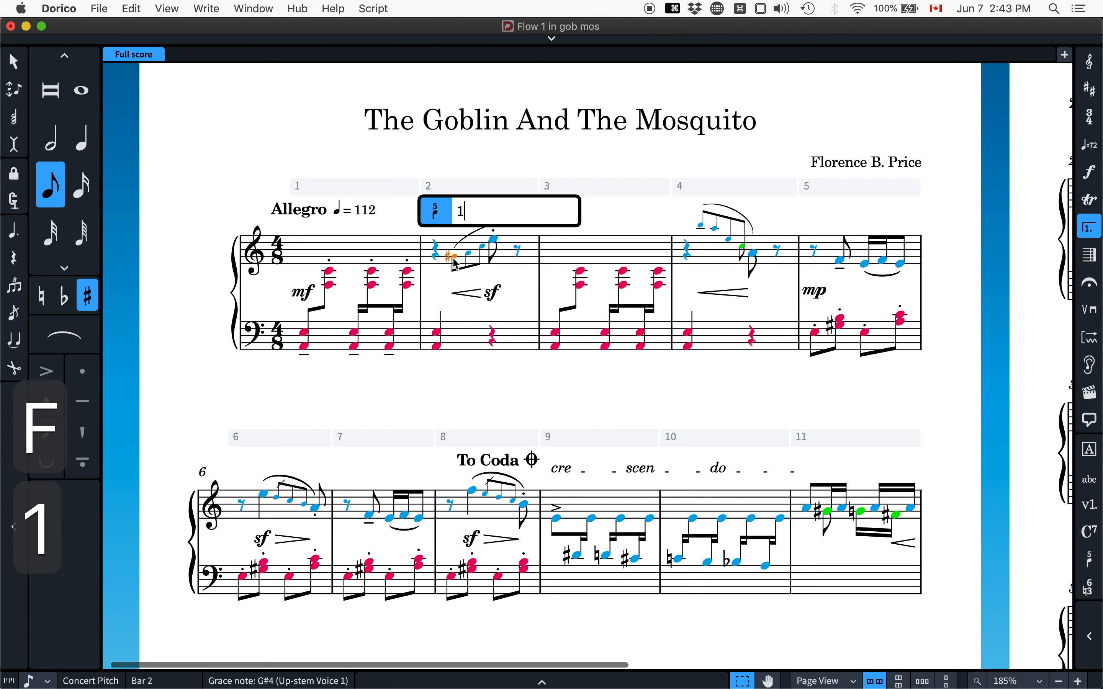
{"action": "key", "text": "Return"}
Add fingering 5 to the staccato eighth note that ends the slur in bar 2.
{"action": "left_click", "coordinate": [496, 240]}
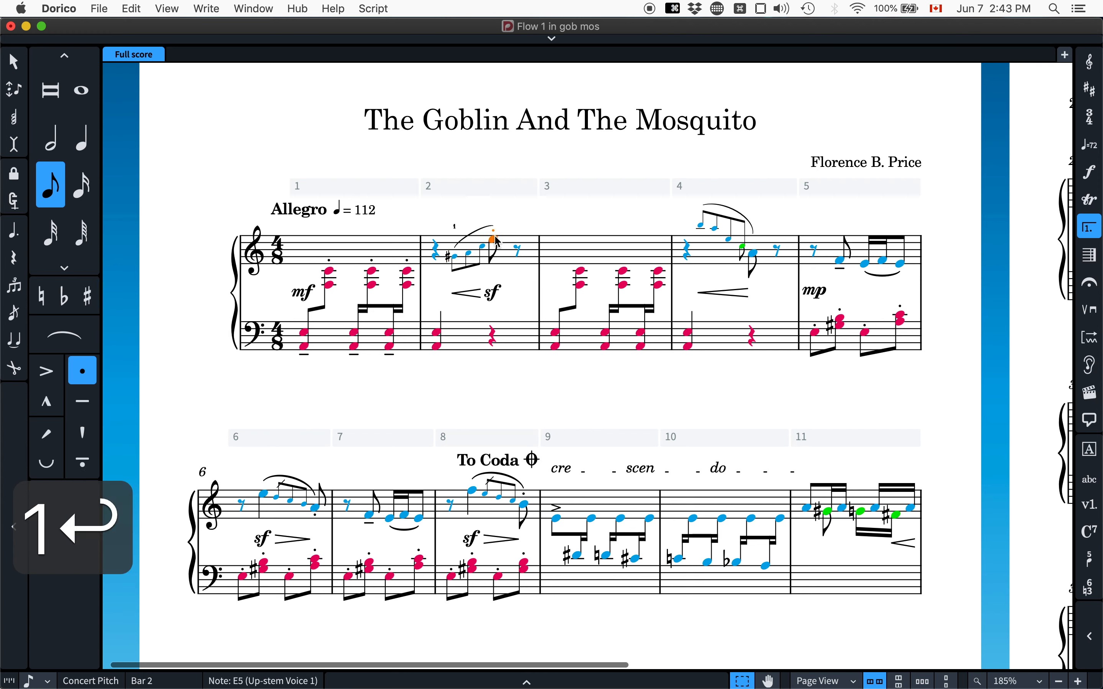
{"action": "key", "text": "shift+f"}
{"action": "type", "text": "5"}
{"action": "key", "text": "Return"}
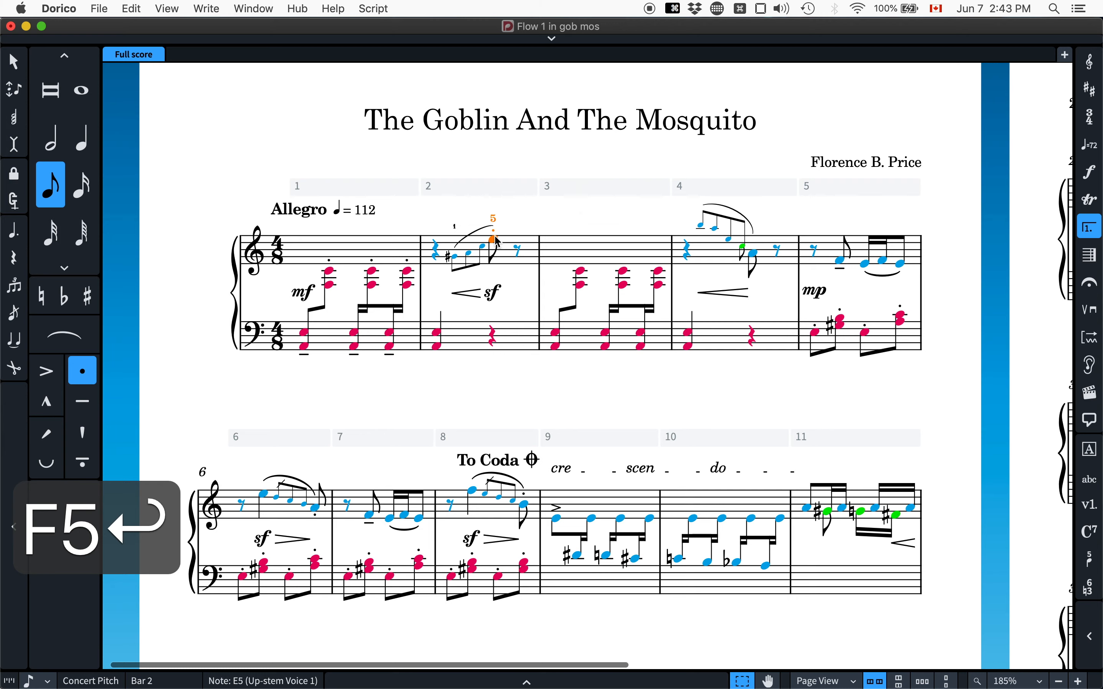
{"action": "scroll", "coordinate": [470, 227], "scroll_direction": "up", "scroll_amount": 3}
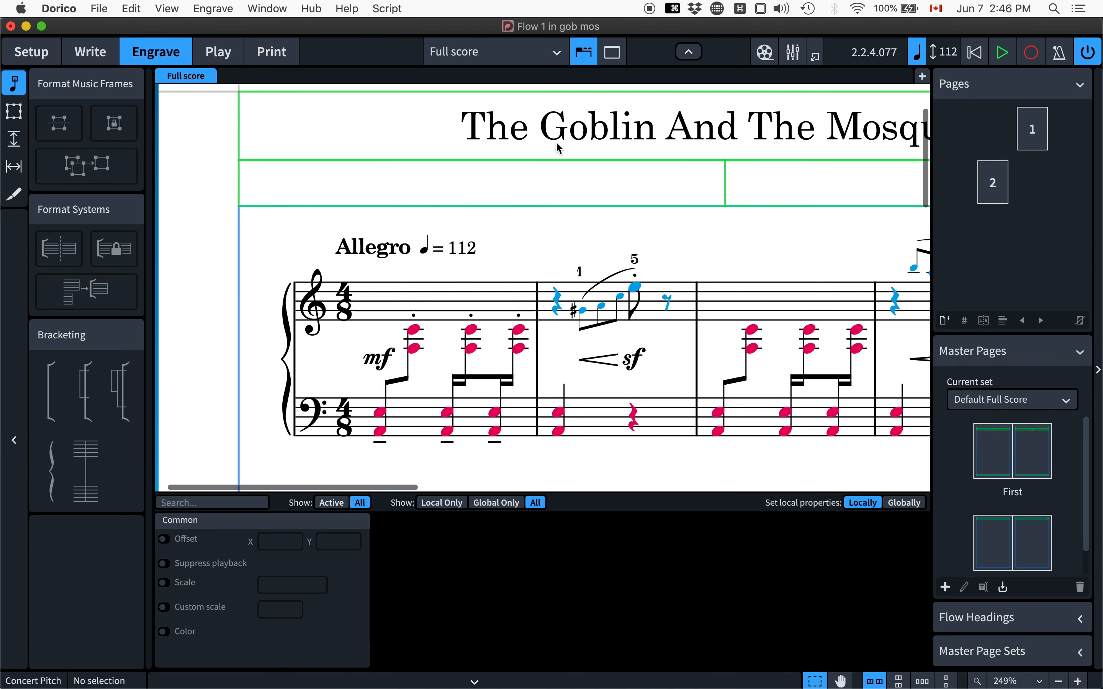
Check the fingerings of bars 9 and 10 in the Preview PDF, and switch Dorico to Write mode at those bars.
{"action": "key", "text": "super+Tab"}
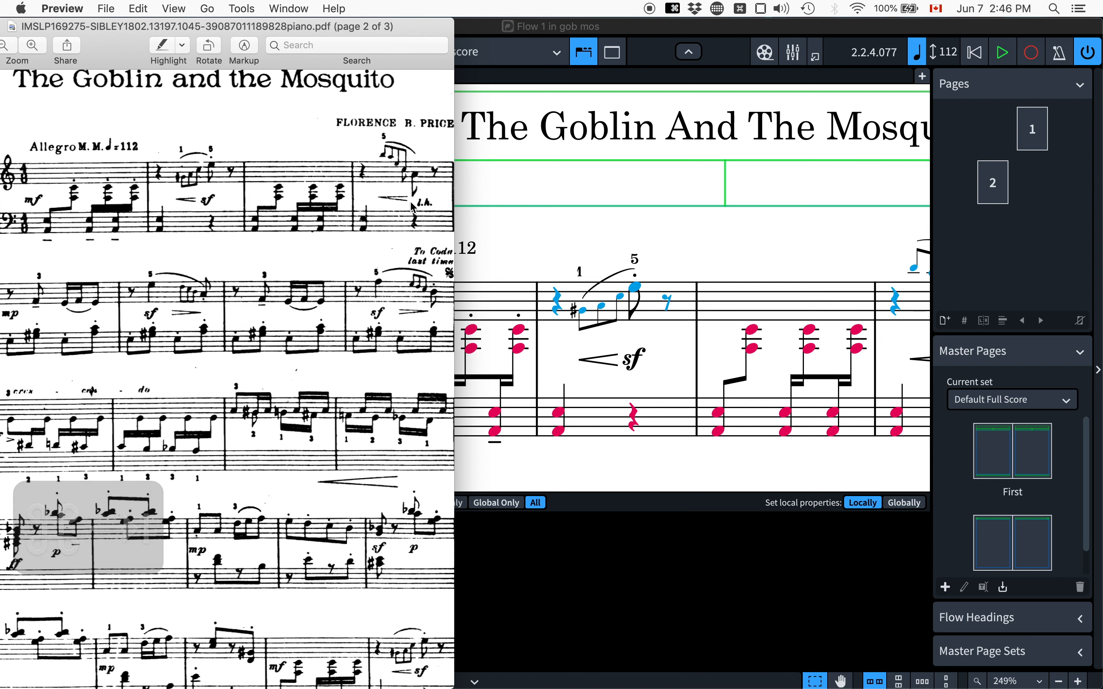
{"action": "scroll", "coordinate": [64, 367], "scroll_direction": "down", "scroll_amount": 5}
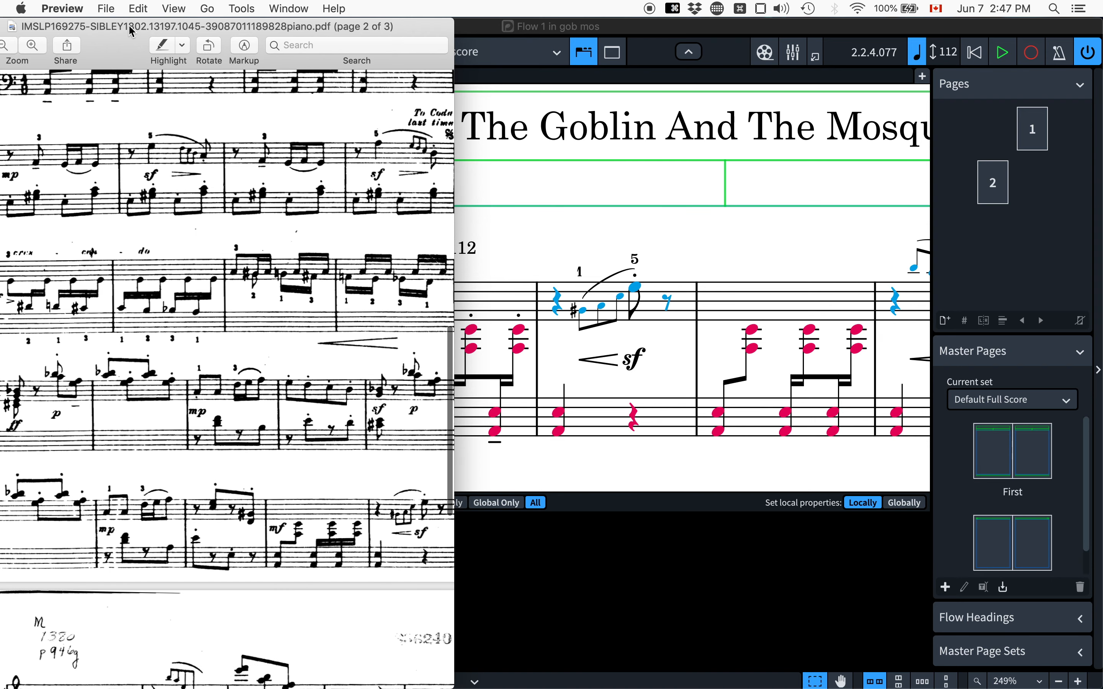
{"action": "left_click_drag", "start_coordinate": [131, 31], "coordinate": [235, 31]}
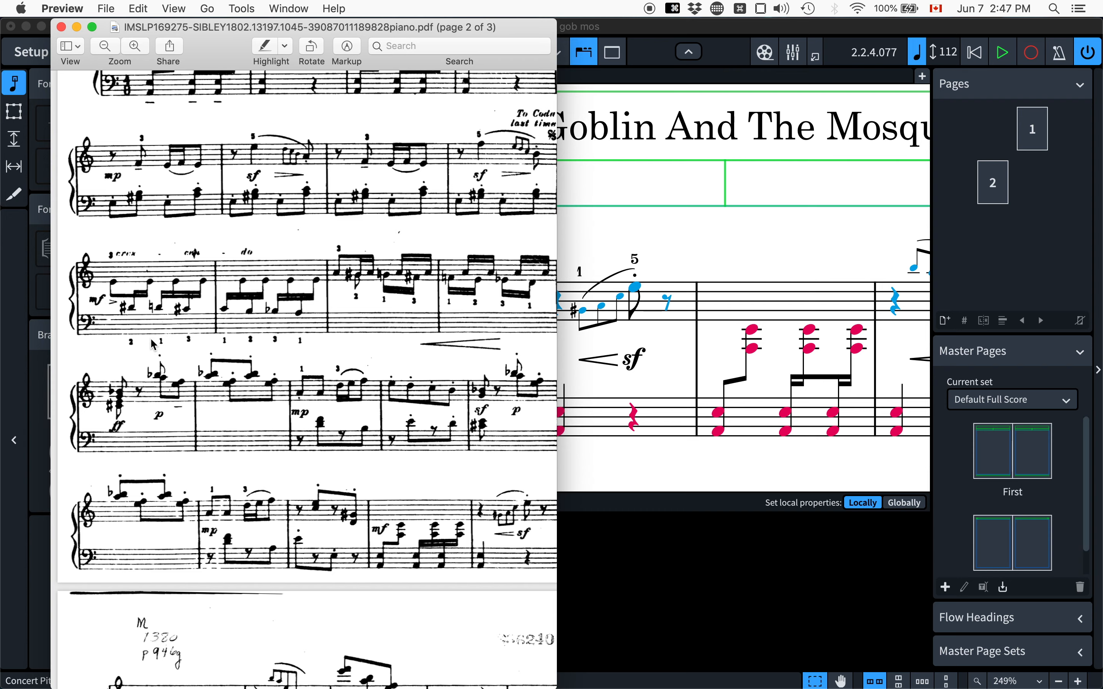
{"action": "left_click", "coordinate": [701, 258]}
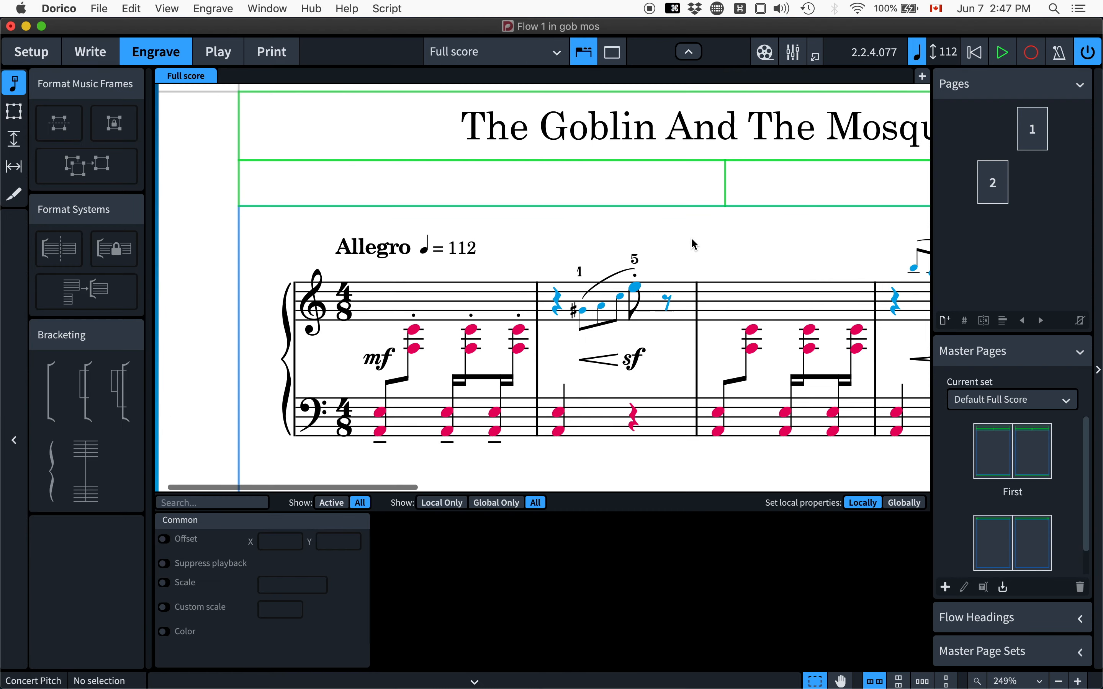
{"action": "key", "text": "super+2"}
{"action": "scroll", "coordinate": [494, 255], "scroll_direction": "down", "scroll_amount": 10}
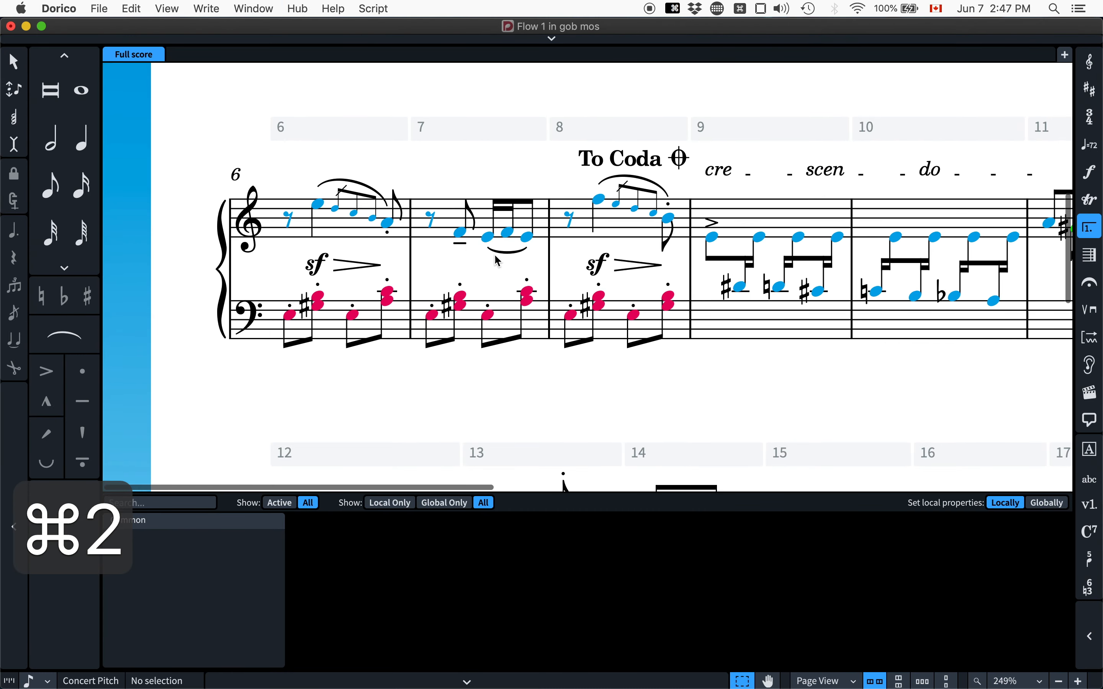
{"action": "scroll", "coordinate": [498, 261], "scroll_direction": "right", "scroll_amount": 3}
Enlarge the fingered passage in the Preview PDF and arrange its window side by side with the Dorico score.
{"action": "key", "text": "super+Tab"}
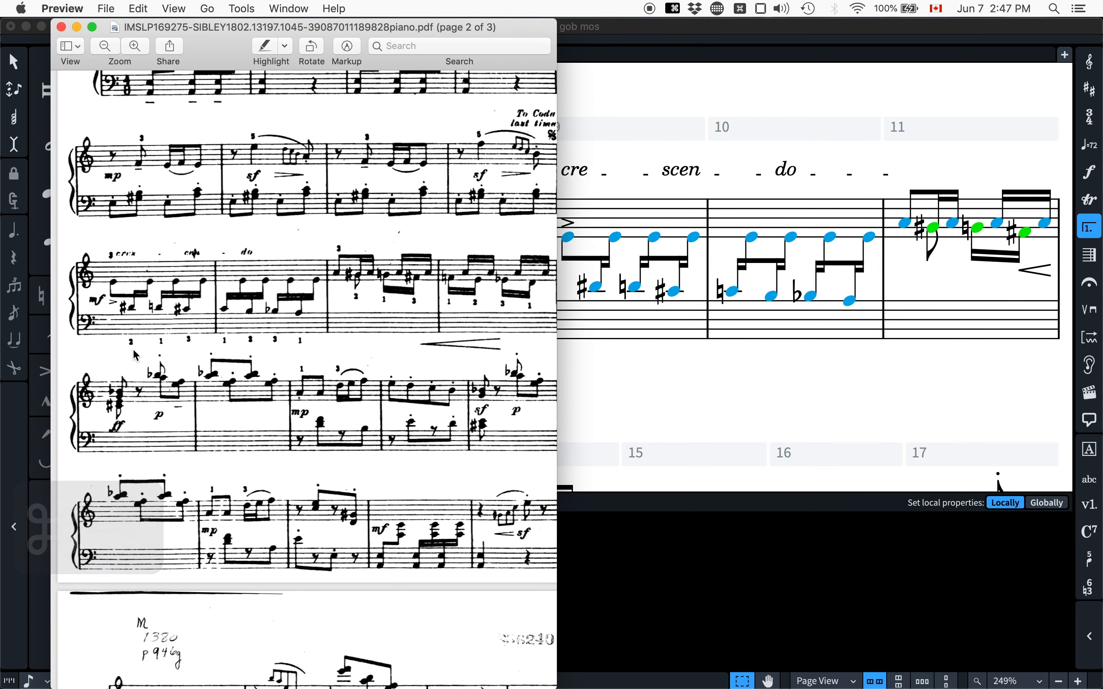
{"action": "scroll", "coordinate": [136, 348], "scroll_direction": "up", "scroll_amount": 5}
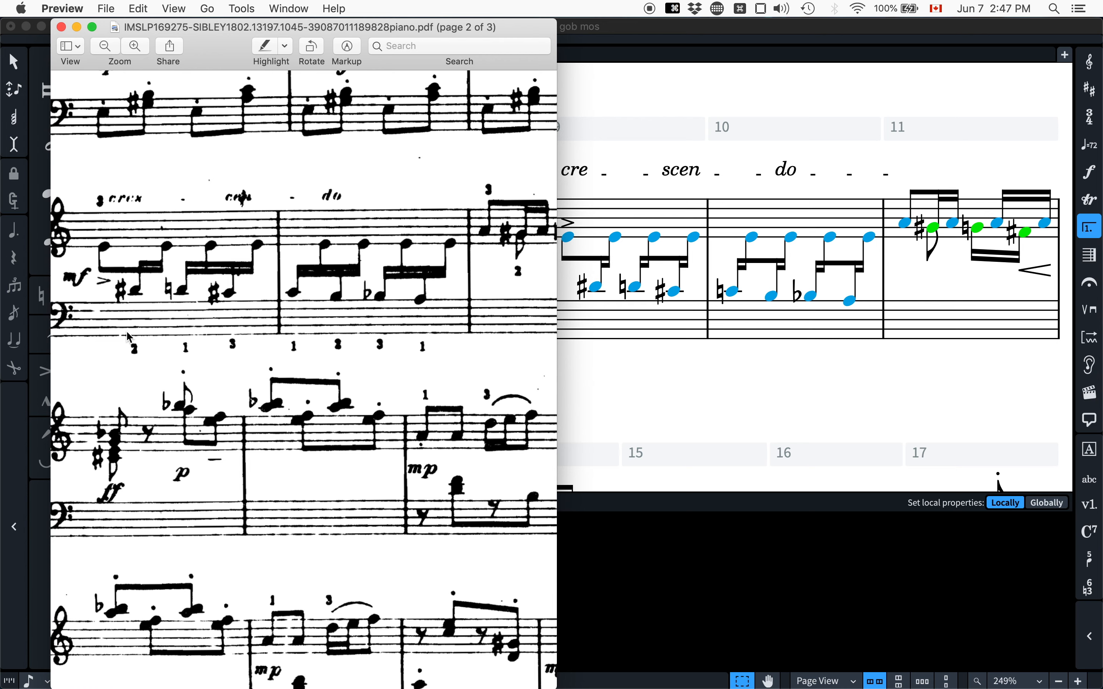
{"action": "scroll", "coordinate": [611, 247], "scroll_direction": "left", "scroll_amount": 2}
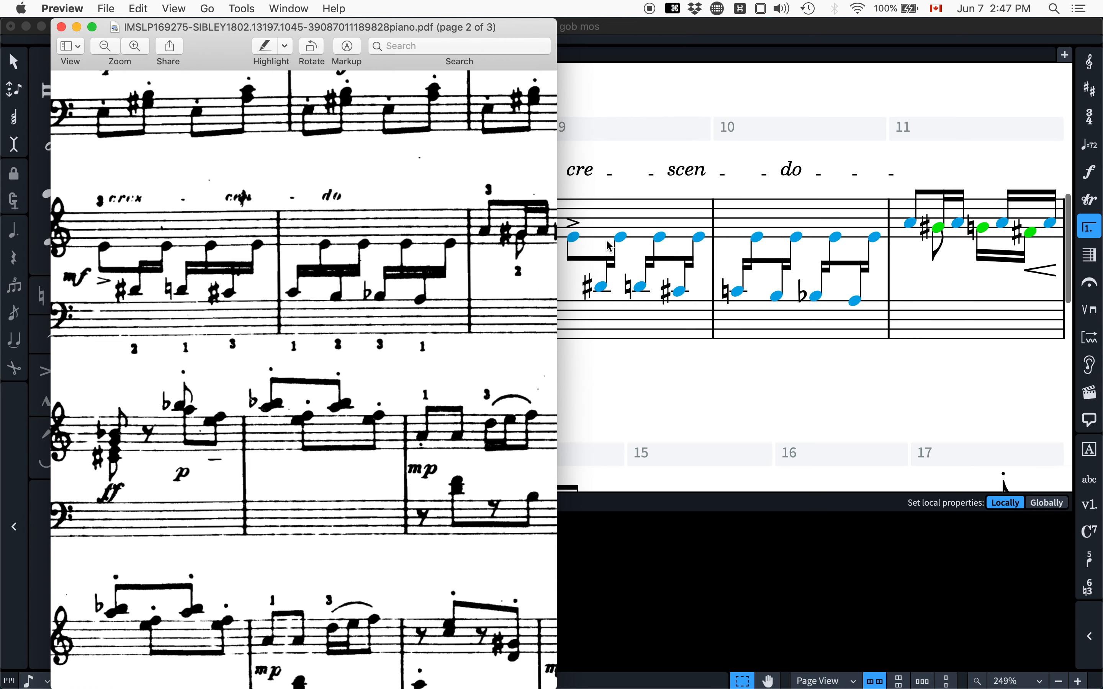
{"action": "left_click", "coordinate": [617, 241]}
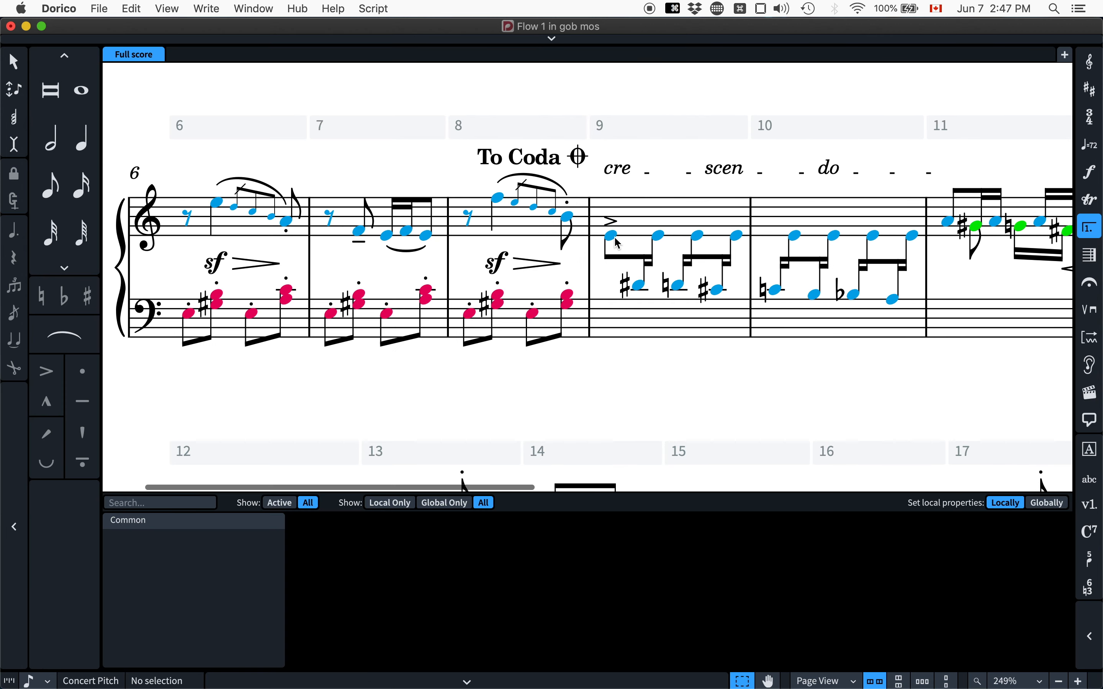
{"action": "left_click", "coordinate": [617, 240]}
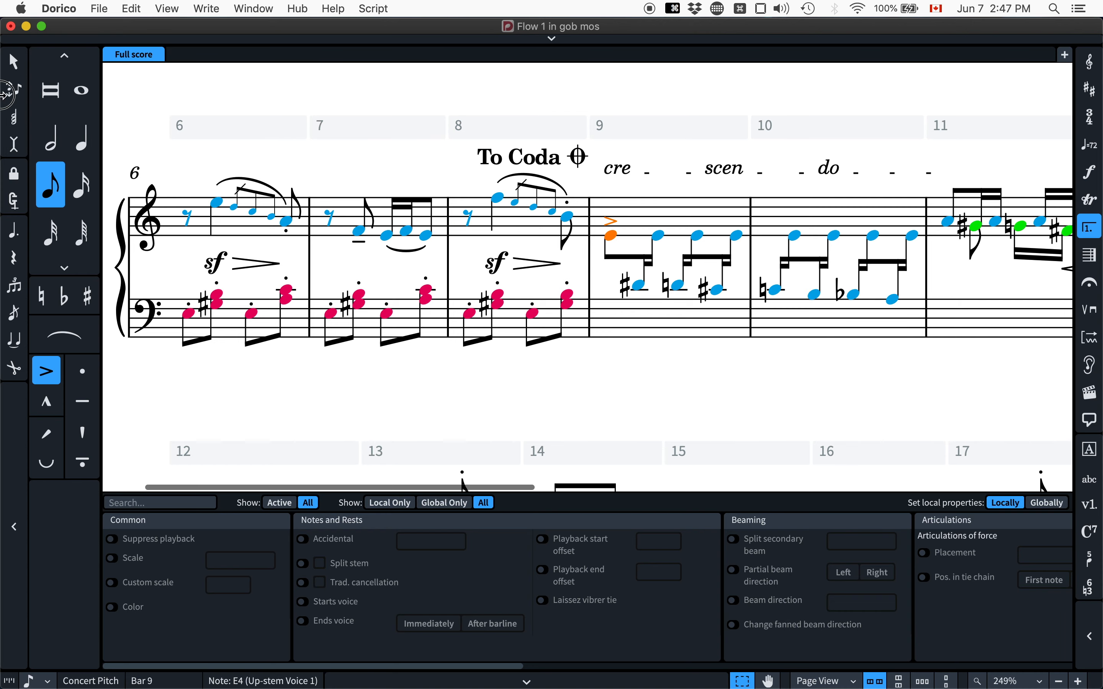
{"action": "left_click_drag", "start_coordinate": [4, 96], "coordinate": [395, 99]}
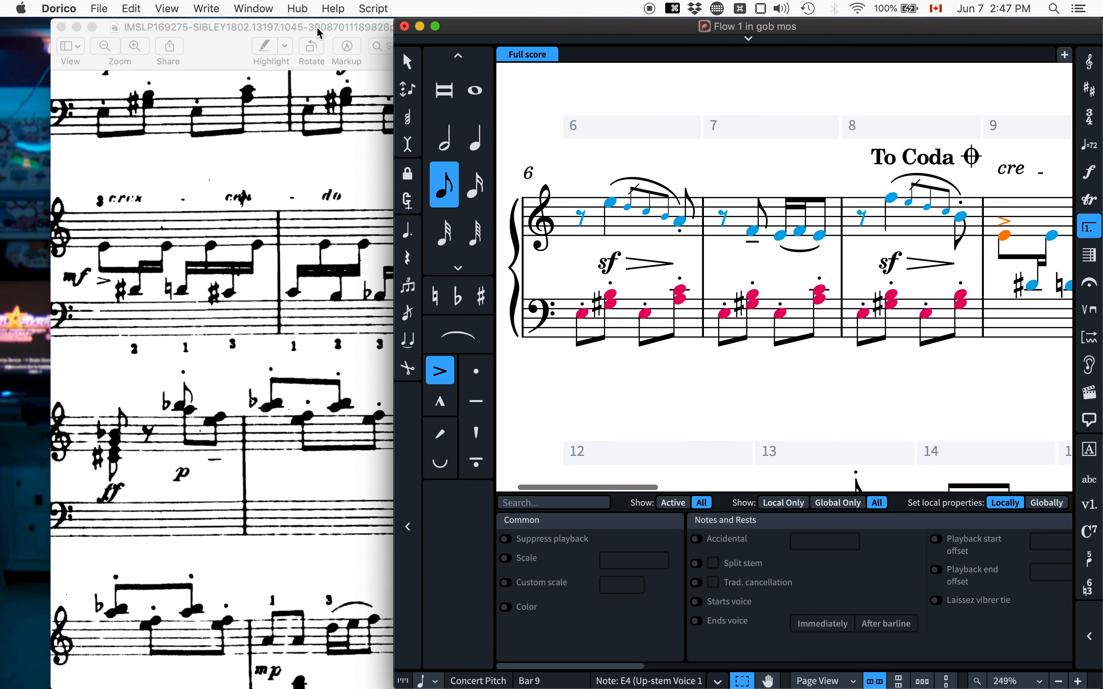
{"action": "left_click_drag", "start_coordinate": [321, 33], "coordinate": [260, 34]}
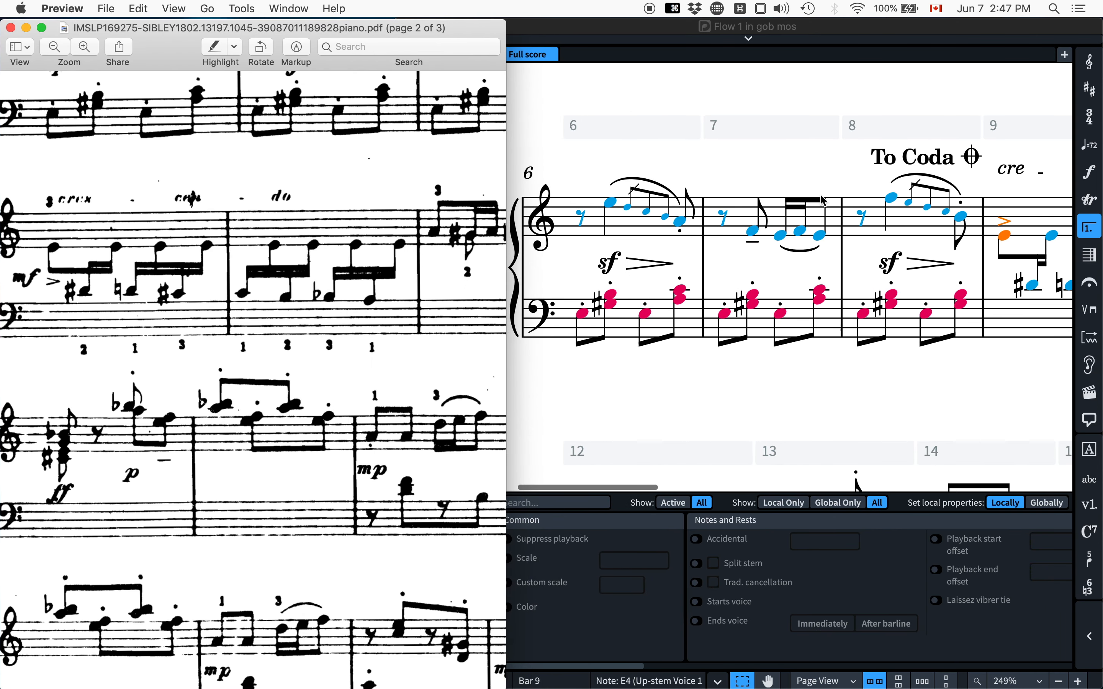
In Dorico, add fingering 3 to the accented first E of bar 9 and fingering 2 to the D sharp below it.
{"action": "scroll", "coordinate": [777, 295], "scroll_direction": "right", "scroll_amount": 5}
{"action": "left_click", "coordinate": [752, 246]}
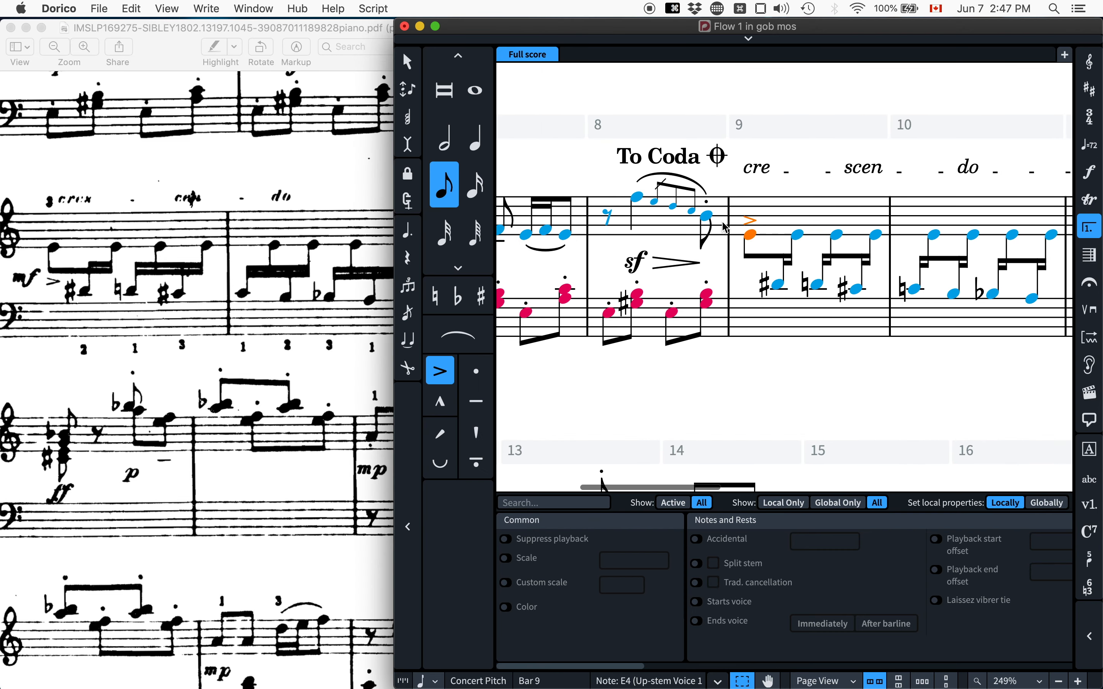
{"action": "key", "text": "shift+f"}
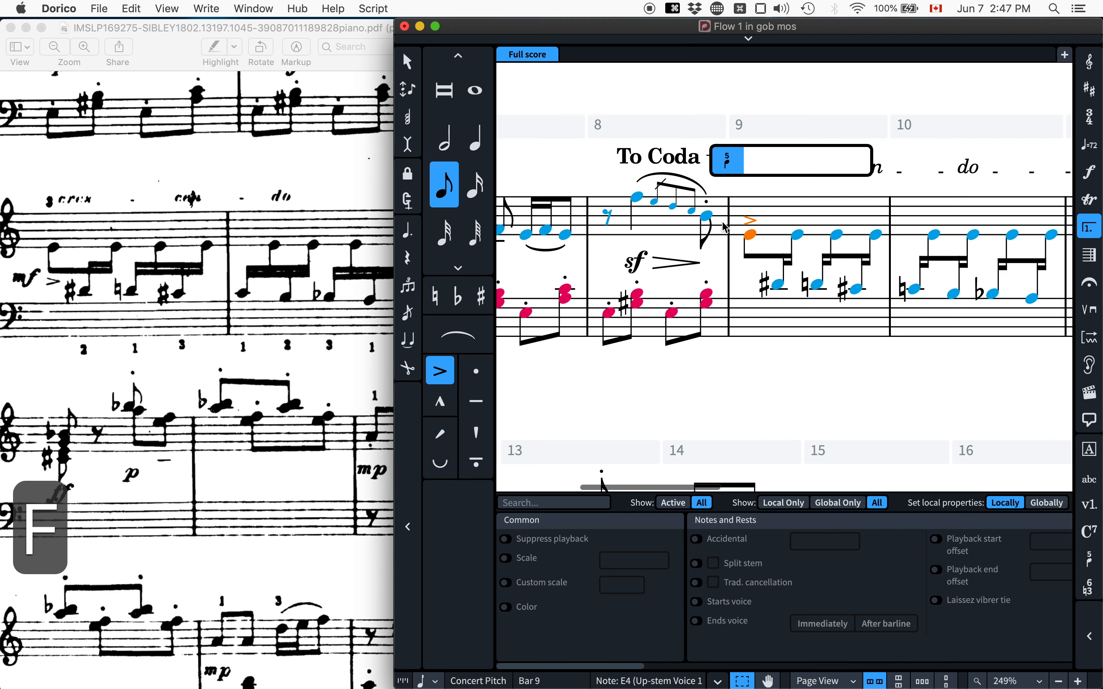
{"action": "type", "text": "3"}
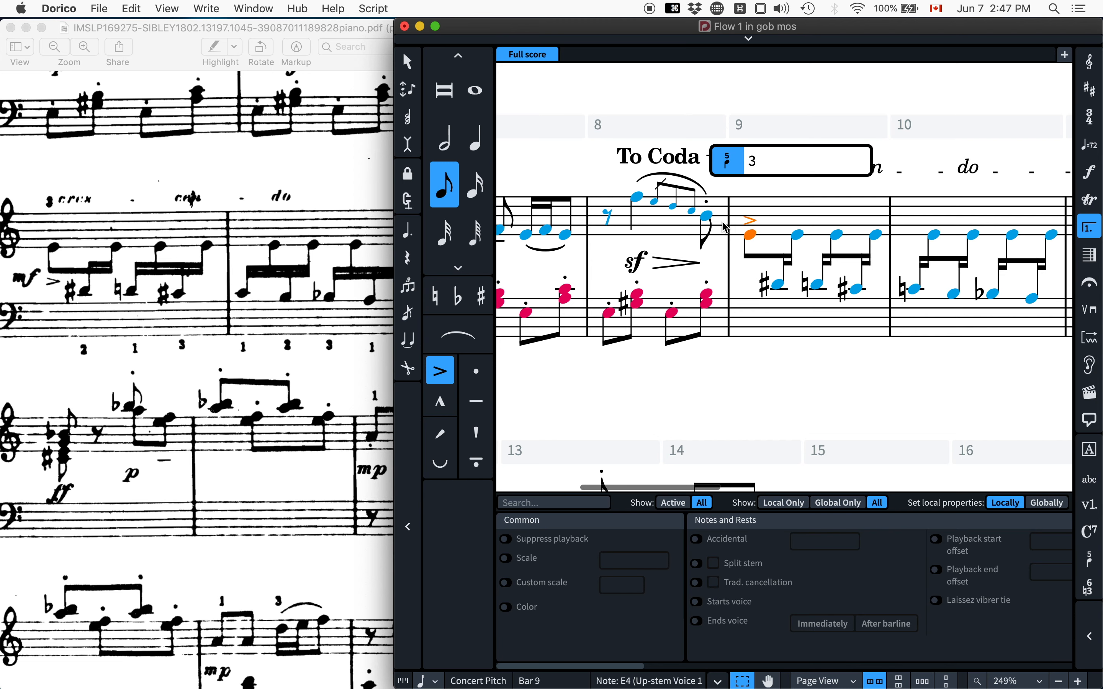
{"action": "key", "text": "space"}
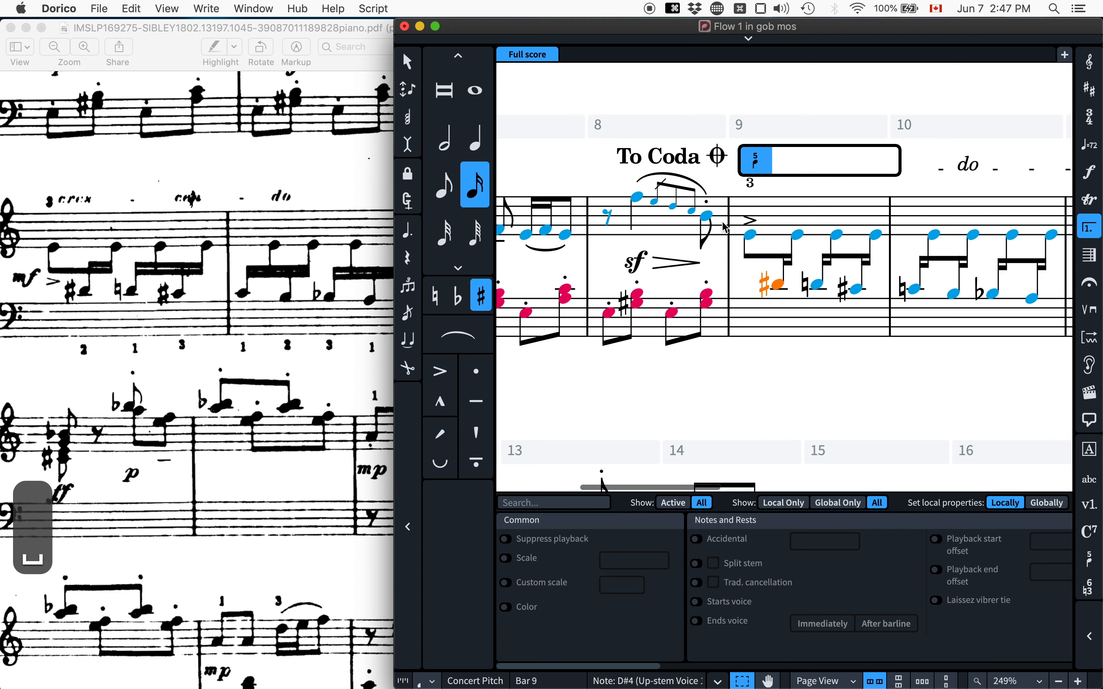
{"action": "type", "text": "2"}
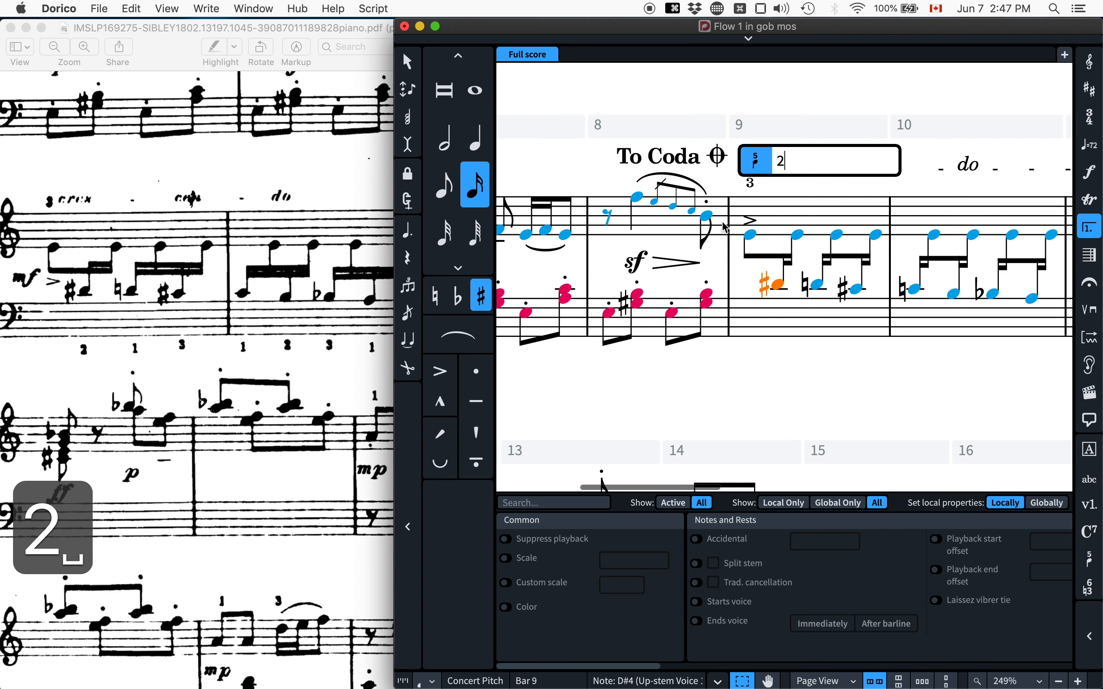
{"action": "key", "text": "space"}
Try entering fingerings 1, 3, 1 and 2 on the consecutive notes after the D sharp in bar 9.
{"action": "type", "text": "1"}
{"action": "key", "text": "space"}
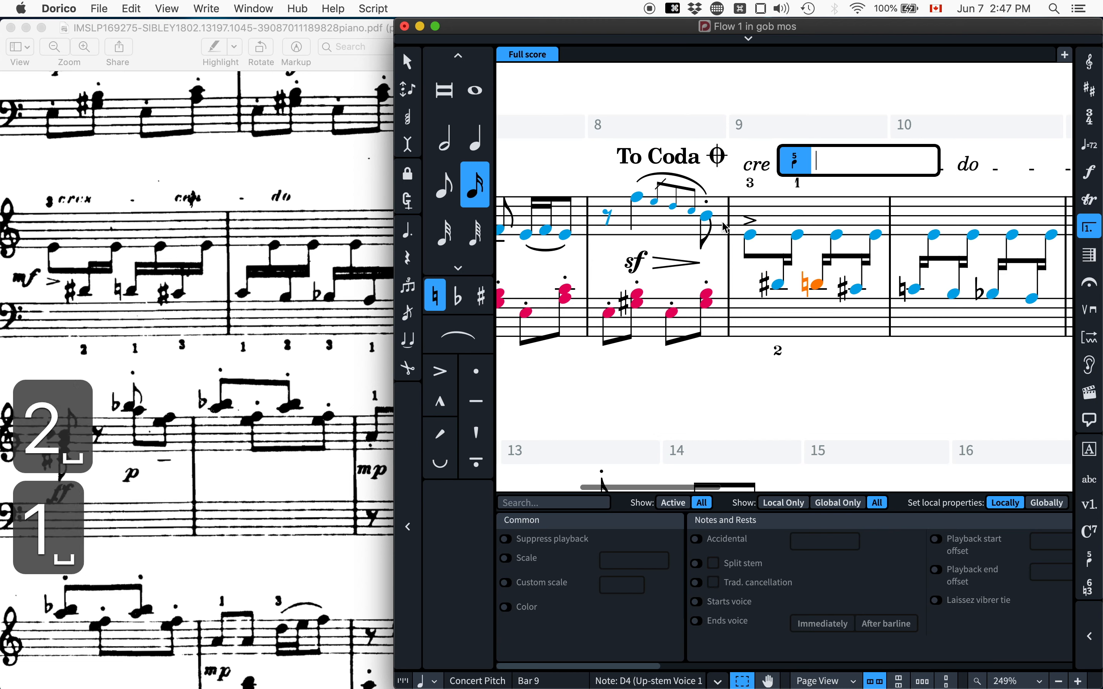
{"action": "type", "text": "3"}
{"action": "key", "text": "space"}
{"action": "type", "text": "1"}
{"action": "key", "text": "space"}
{"action": "type", "text": "2"}
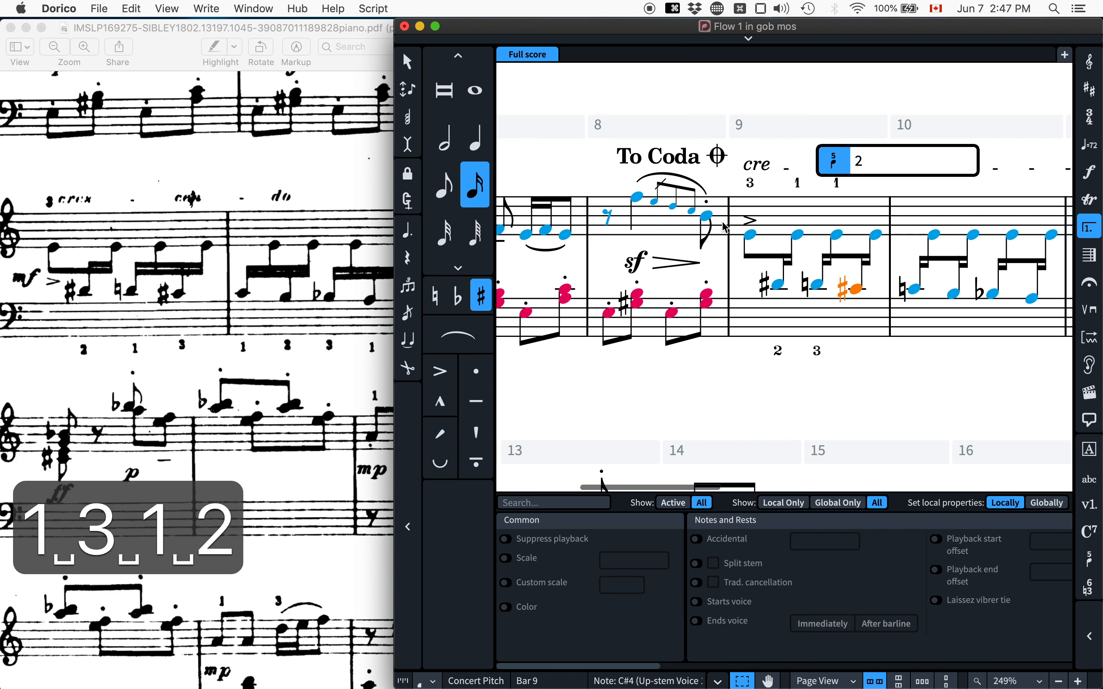
{"action": "key", "text": "space"}
Undo the misplaced bar 9 fingerings entered after the 2 on the D sharp.
{"action": "key", "text": "super+z"}
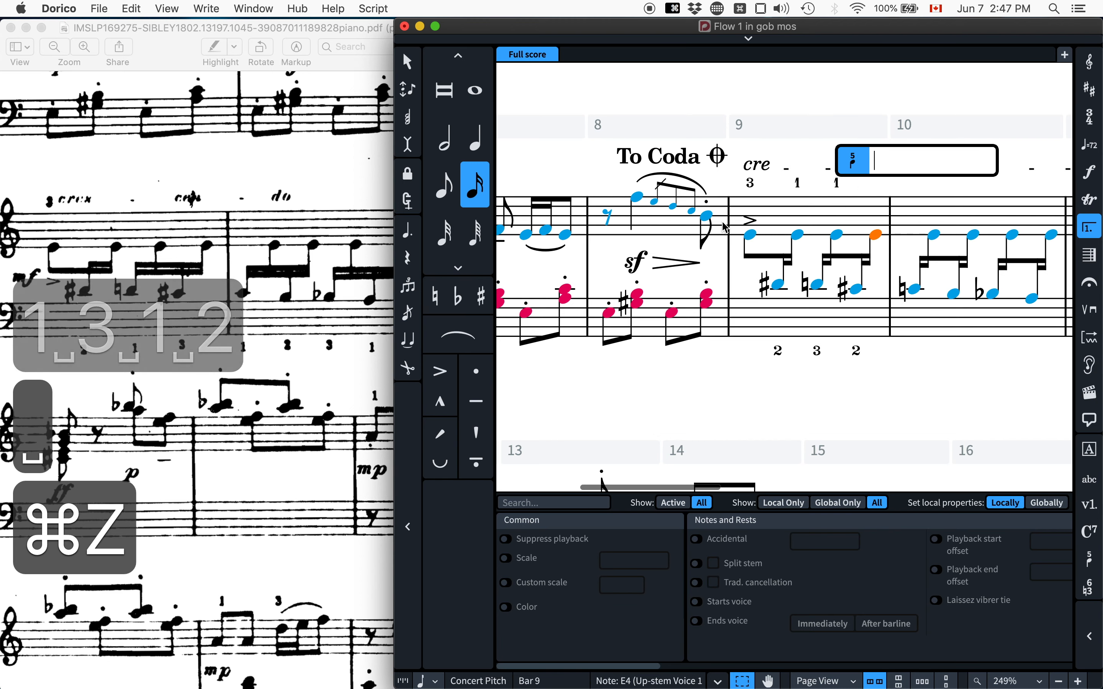
{"action": "key", "text": "super+z"}
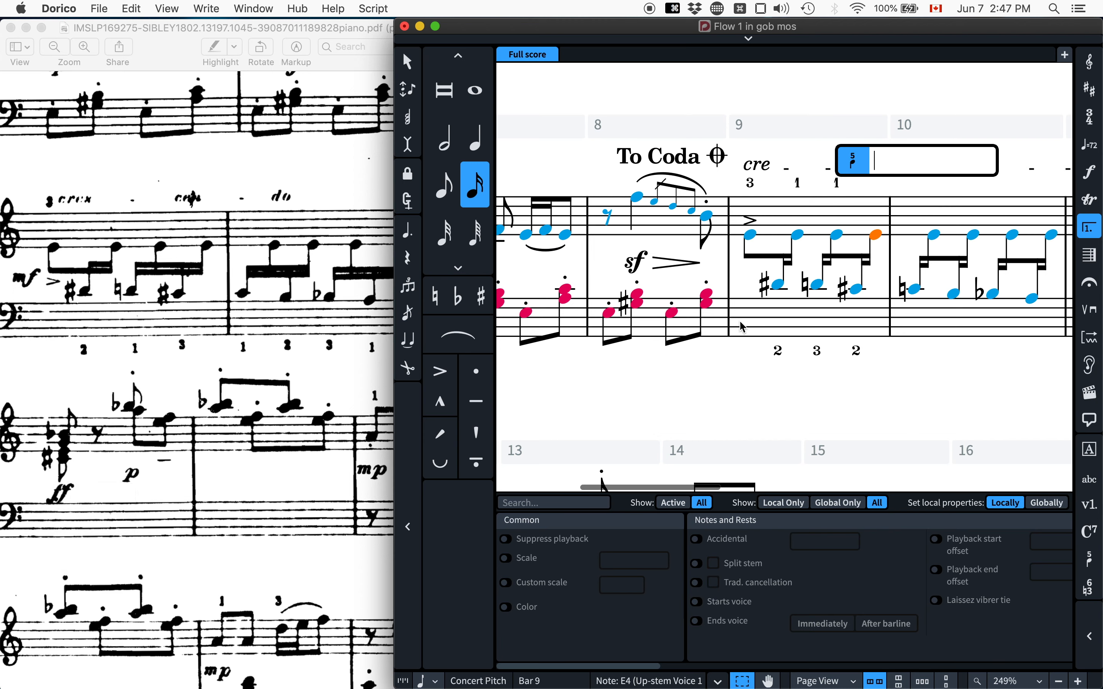
{"action": "key", "text": "super+z"}
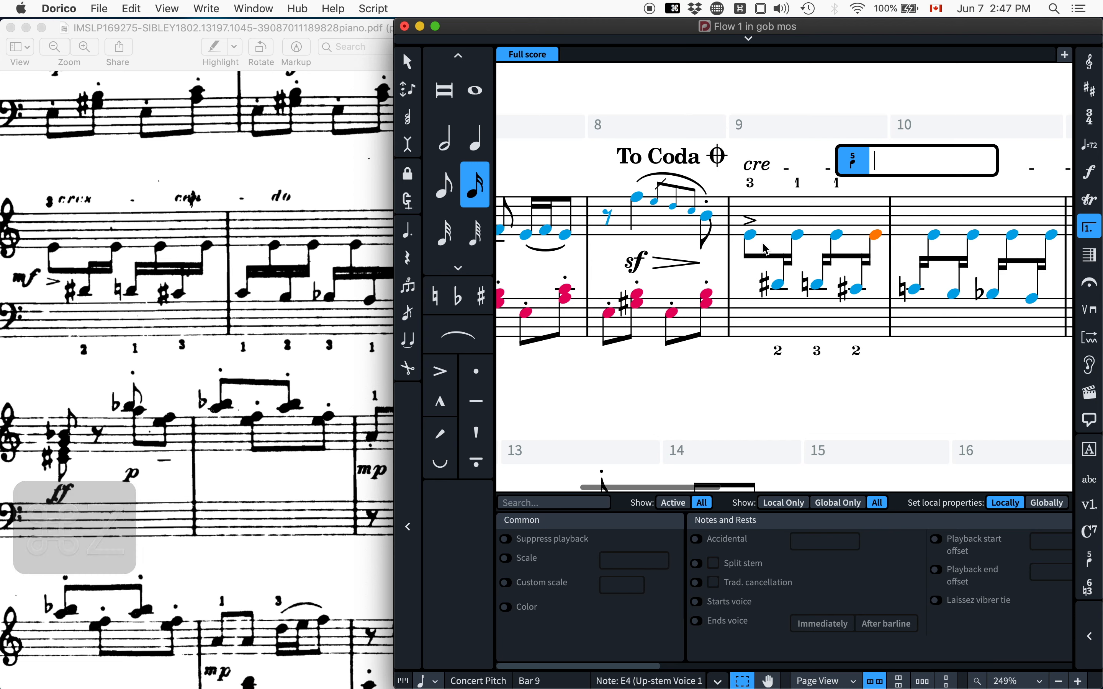
{"action": "key", "text": "super+z"}
{"action": "key", "text": "super+z"}
{"action": "key", "text": "super+z"}
{"action": "key", "text": "super+z"}
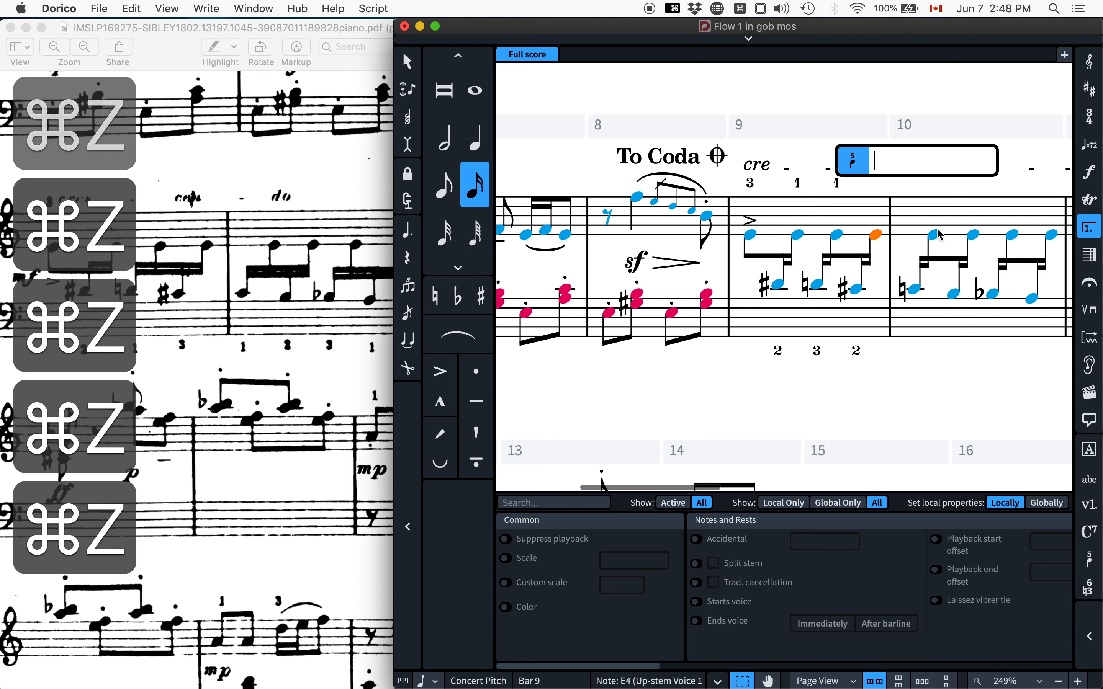
{"action": "key", "text": "super+z"}
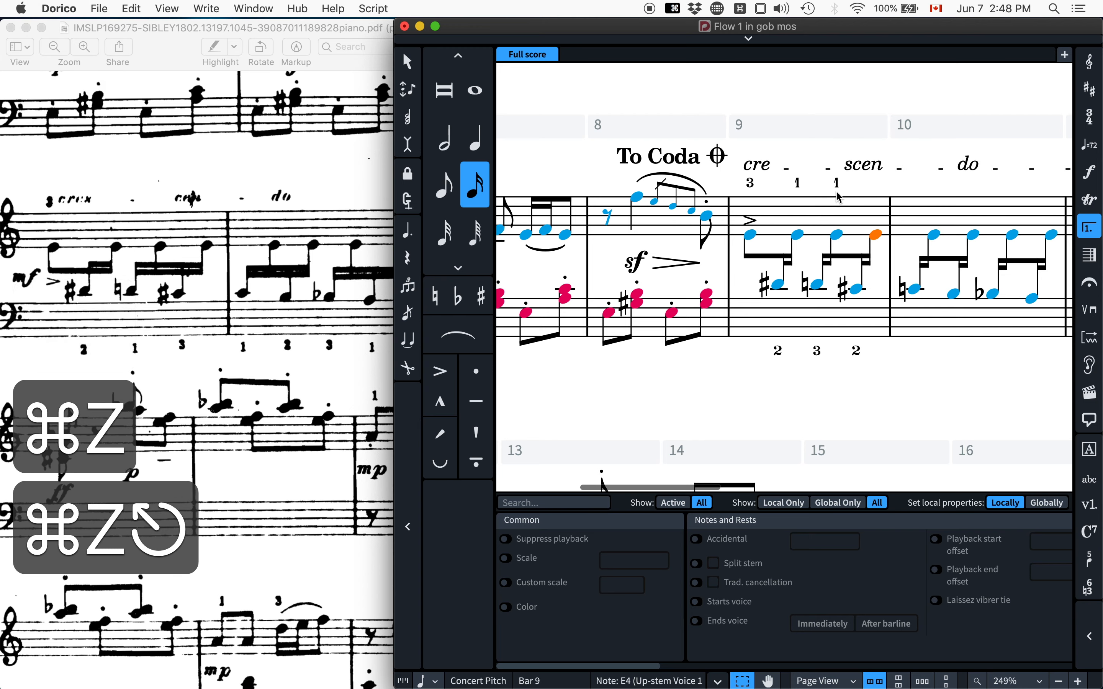
{"action": "key", "text": "super+z"}
{"action": "key", "text": "super+z"}
{"action": "key", "text": "super+z"}
{"action": "key", "text": "super+z"}
{"action": "key", "text": "super+z"}
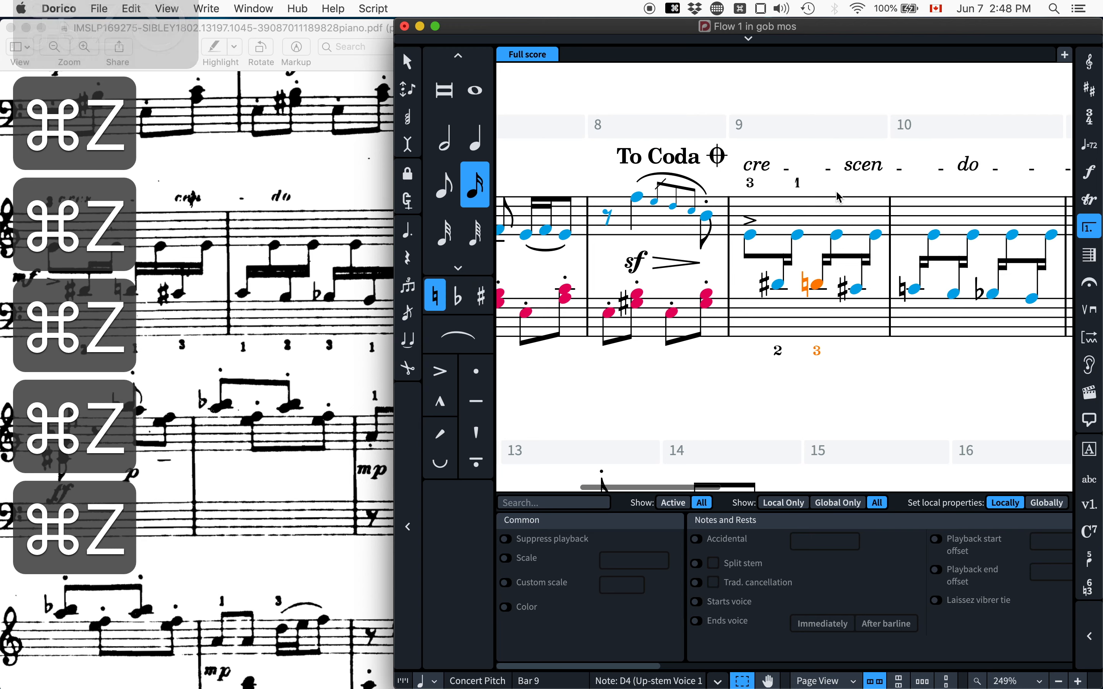
{"action": "key", "text": "super+z"}
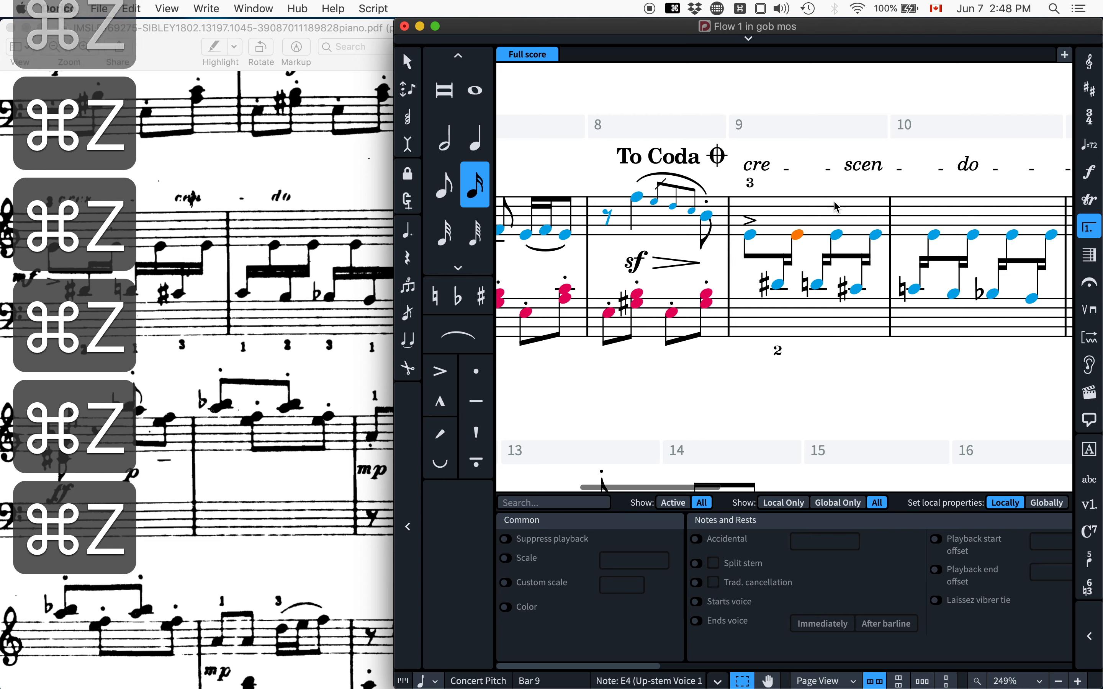
Add fingering 1 to the D natural and fingering 3 to the C sharp in bar 9, skipping the upper E's.
{"action": "left_click", "coordinate": [818, 286]}
{"action": "key", "text": "shift+f"}
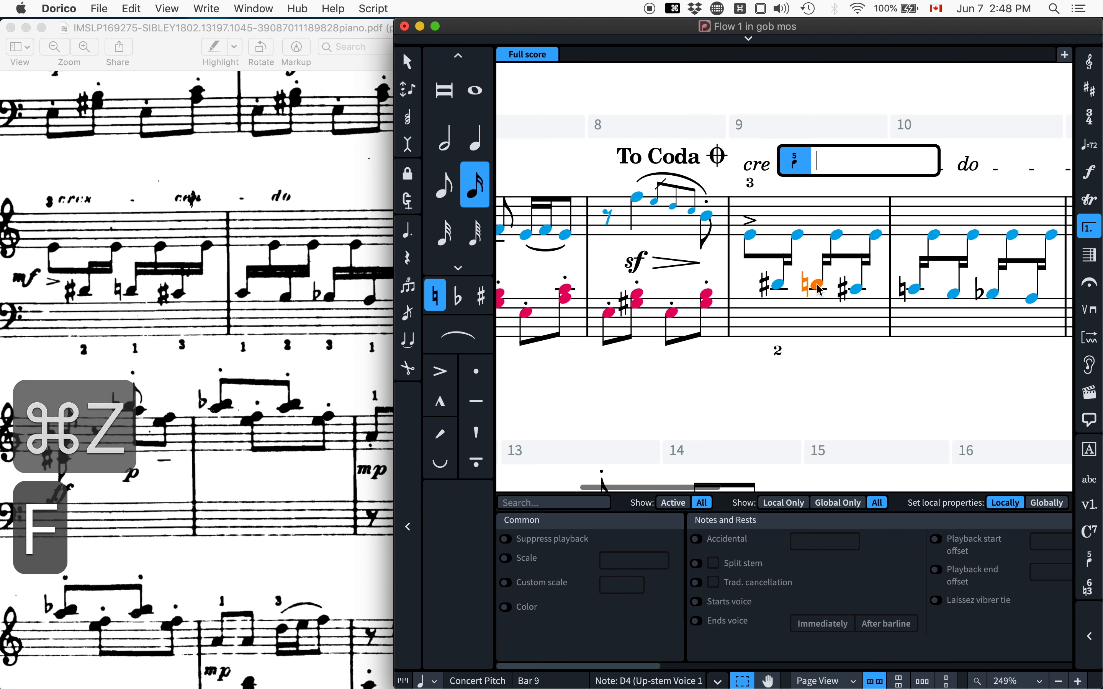
{"action": "type", "text": "1"}
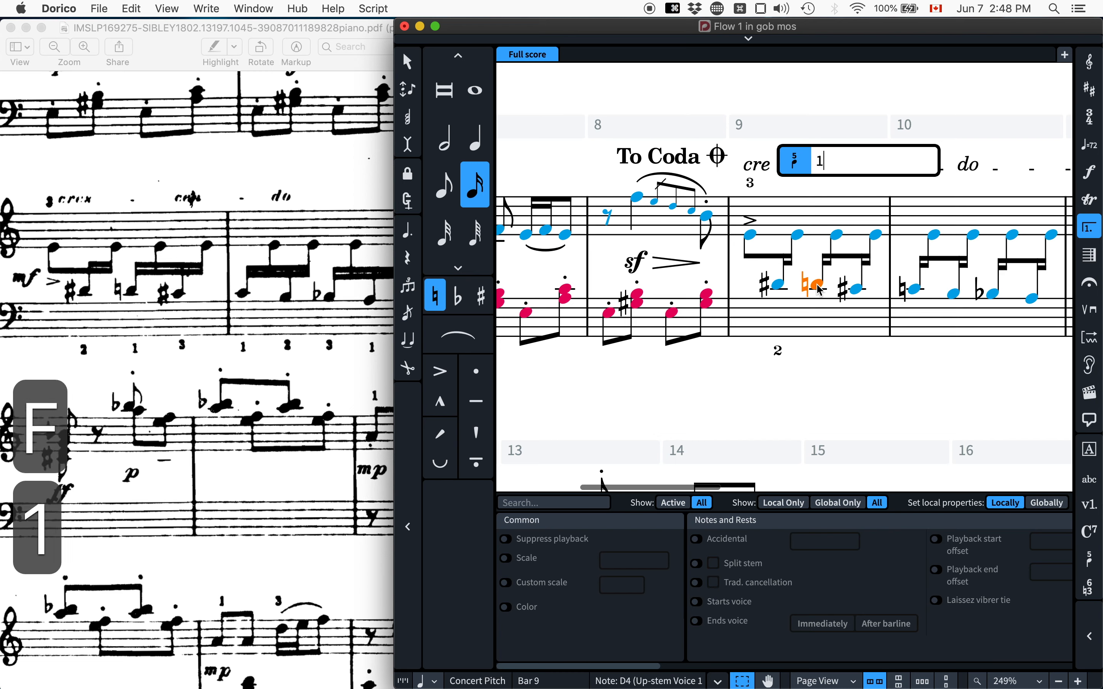
{"action": "key", "text": "space"}
{"action": "key", "text": "space"}
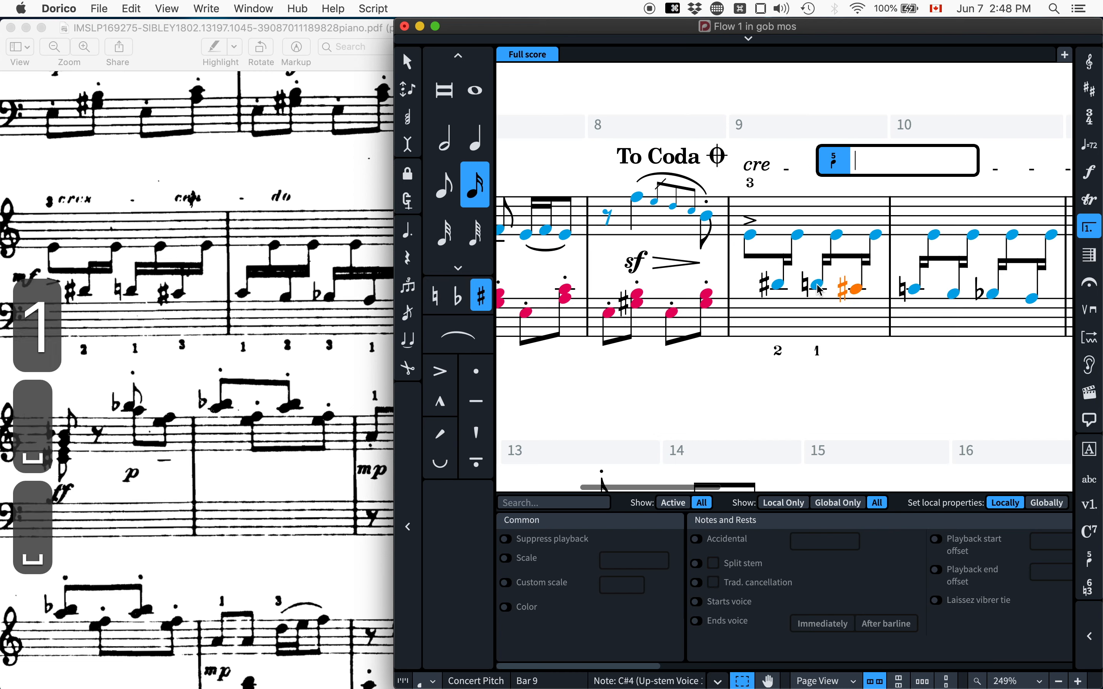
{"action": "type", "text": "3"}
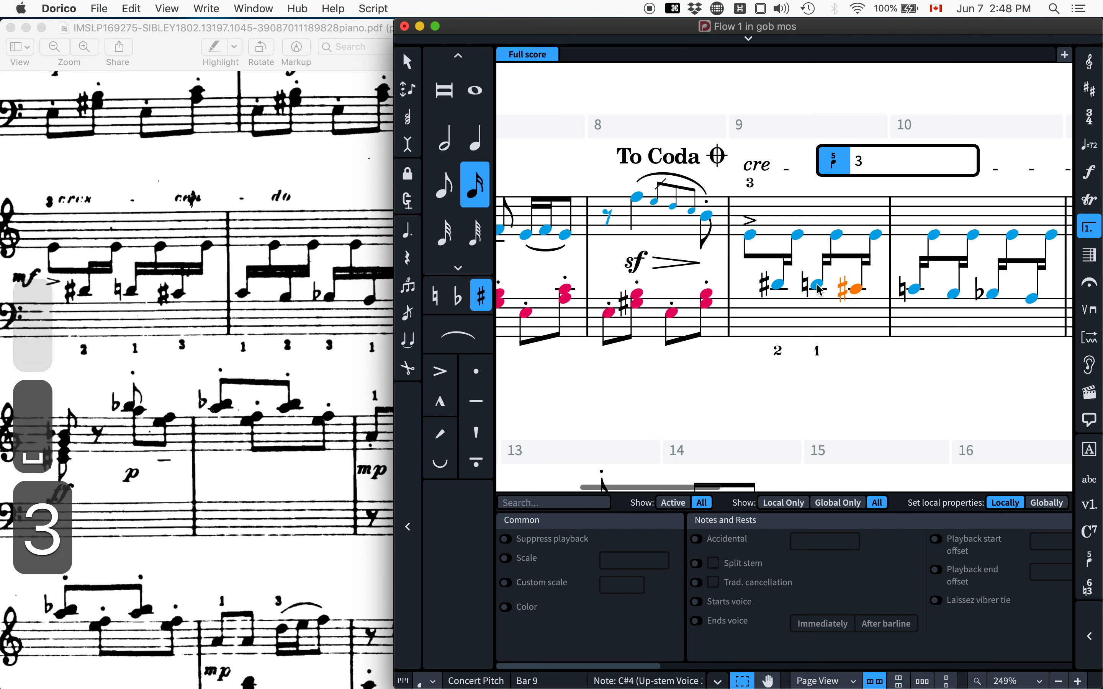
{"action": "key", "text": "space"}
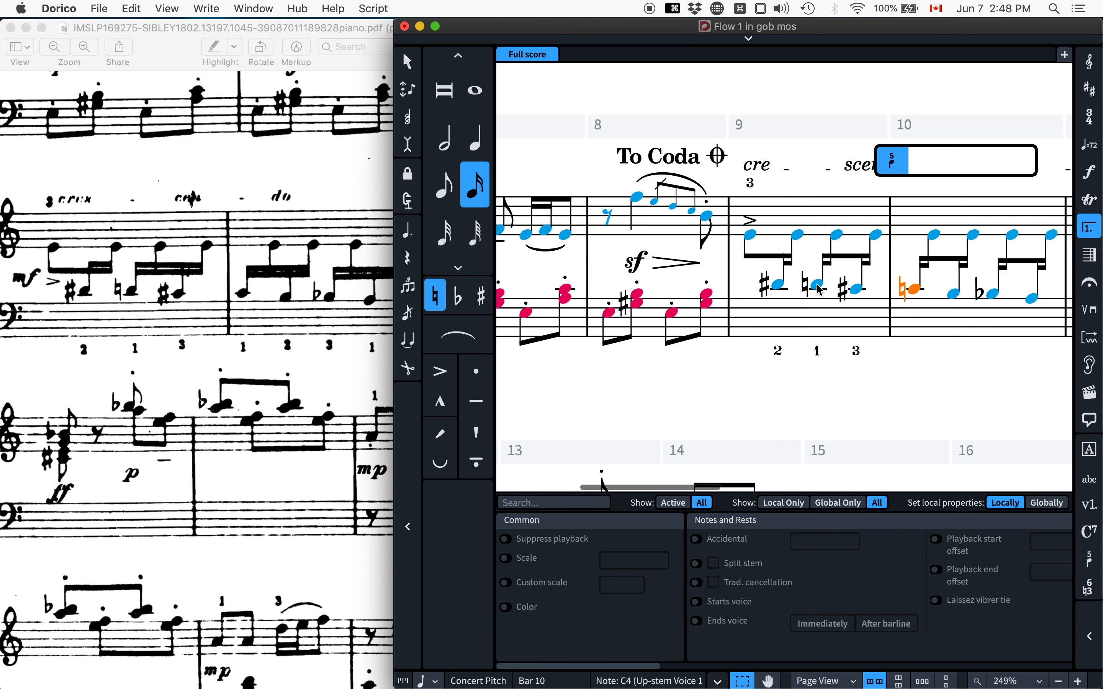
Add fingerings 1, 2, 3 and 1 to the four lower notes of bar 10, skipping the repeated E's.
{"action": "type", "text": "1"}
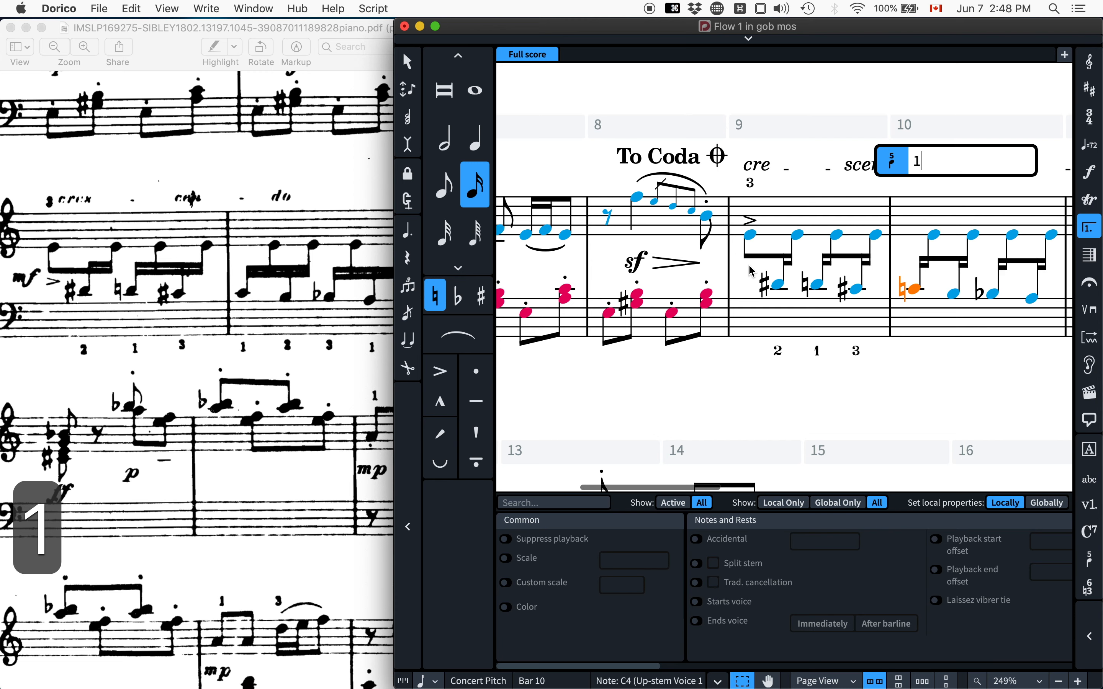
{"action": "key", "text": "space"}
{"action": "type", "text": "2"}
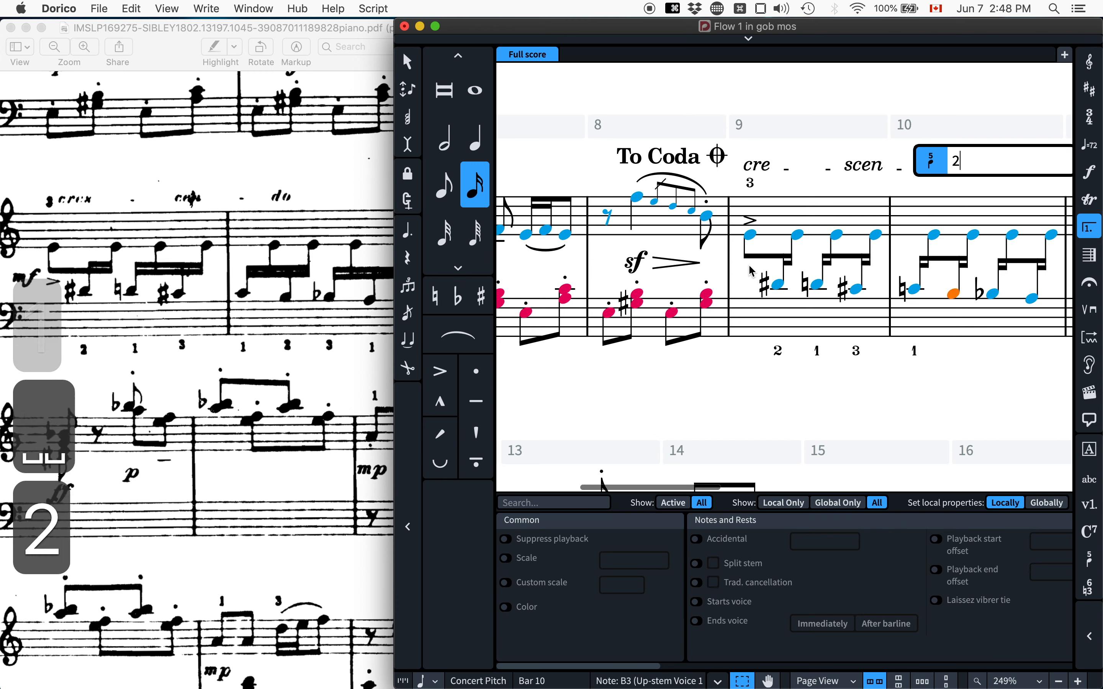
{"action": "key", "text": "space"}
{"action": "type", "text": "3"}
{"action": "key", "text": "space"}
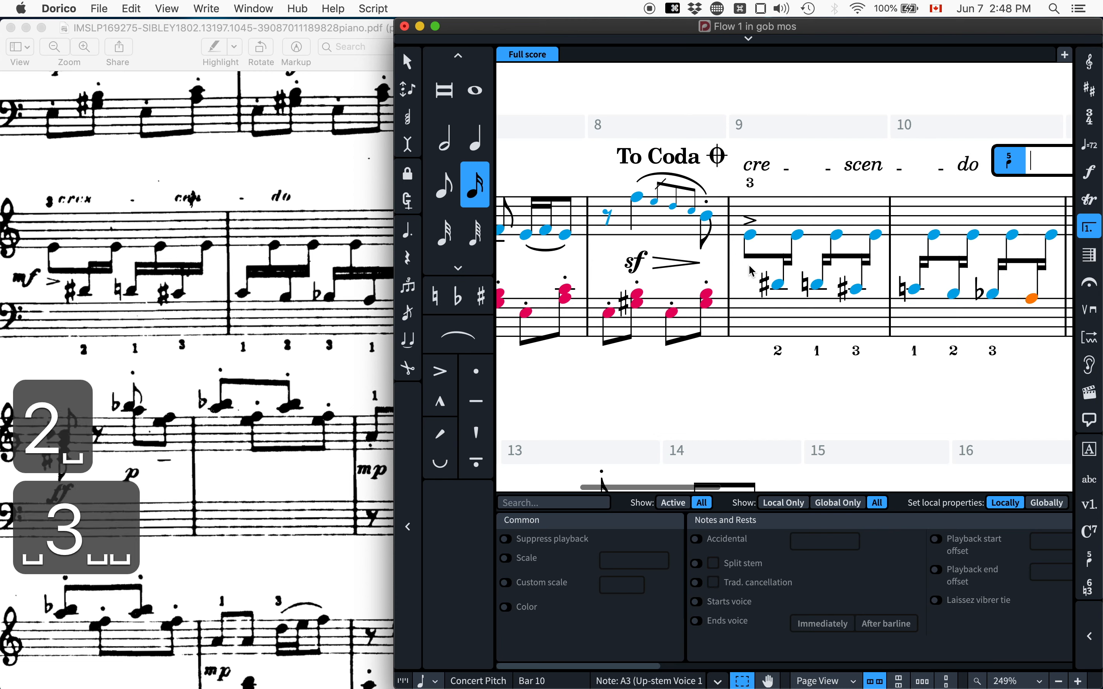
{"action": "type", "text": "1"}
{"action": "key", "text": "Return"}
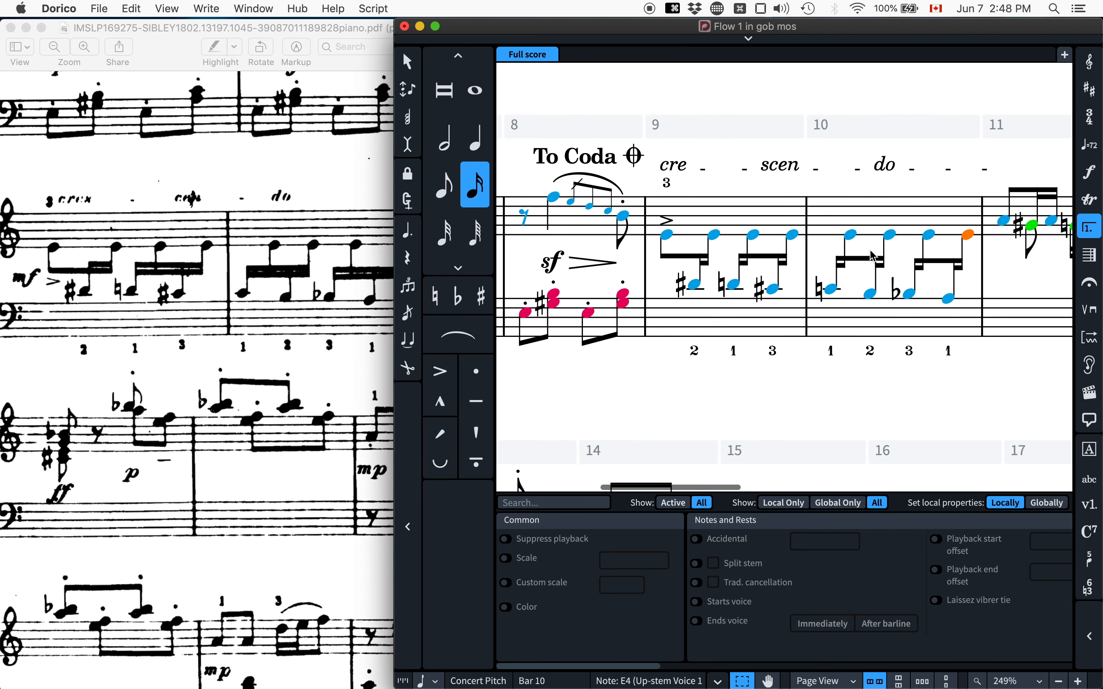
In Flow 1's notation options for beam grouping, set secondary beam groups to "Do not split secondary beams" and apply it.
{"action": "scroll", "coordinate": [872, 257], "scroll_direction": "down", "scroll_amount": 5}
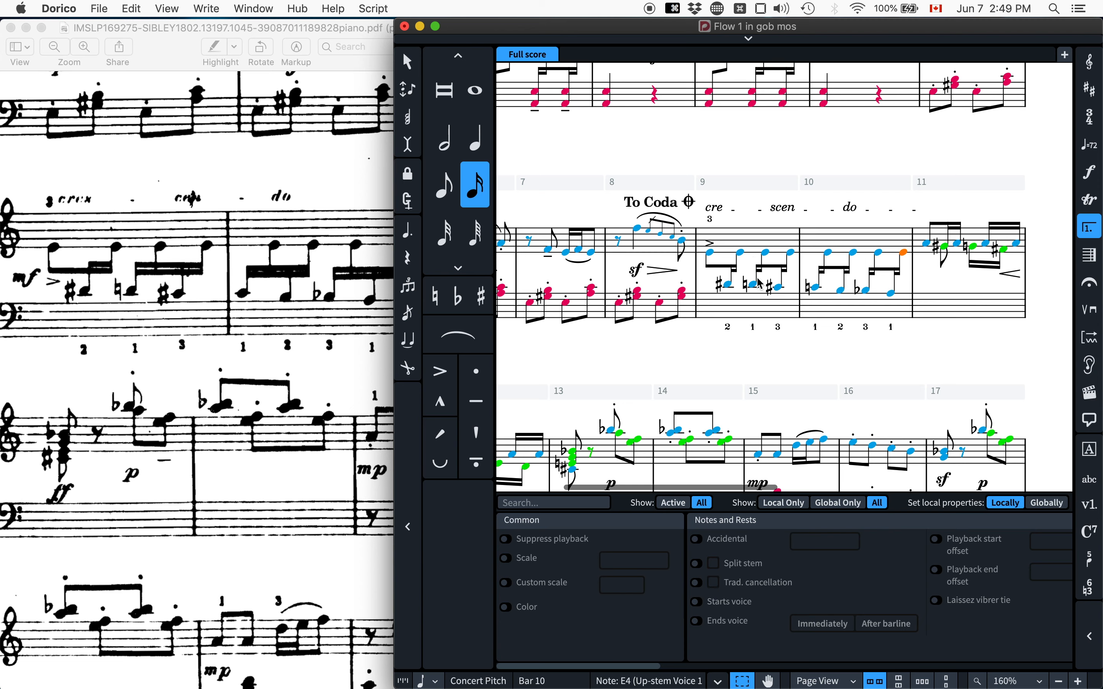
{"action": "key", "text": "shift+super+n"}
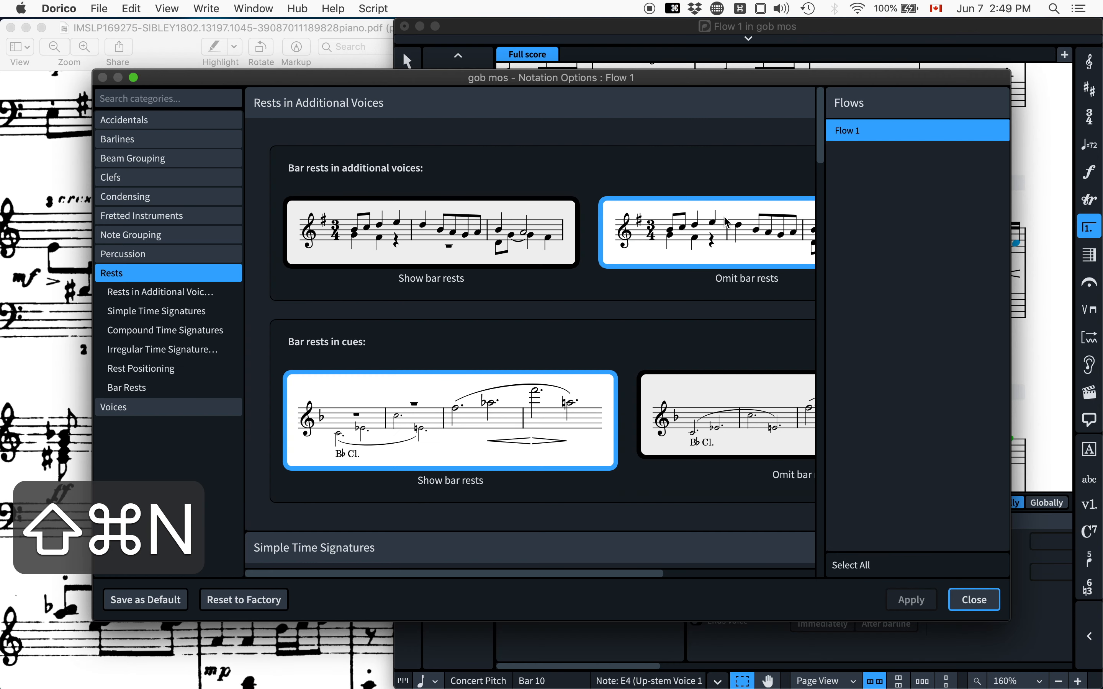
{"action": "left_click", "coordinate": [139, 160]}
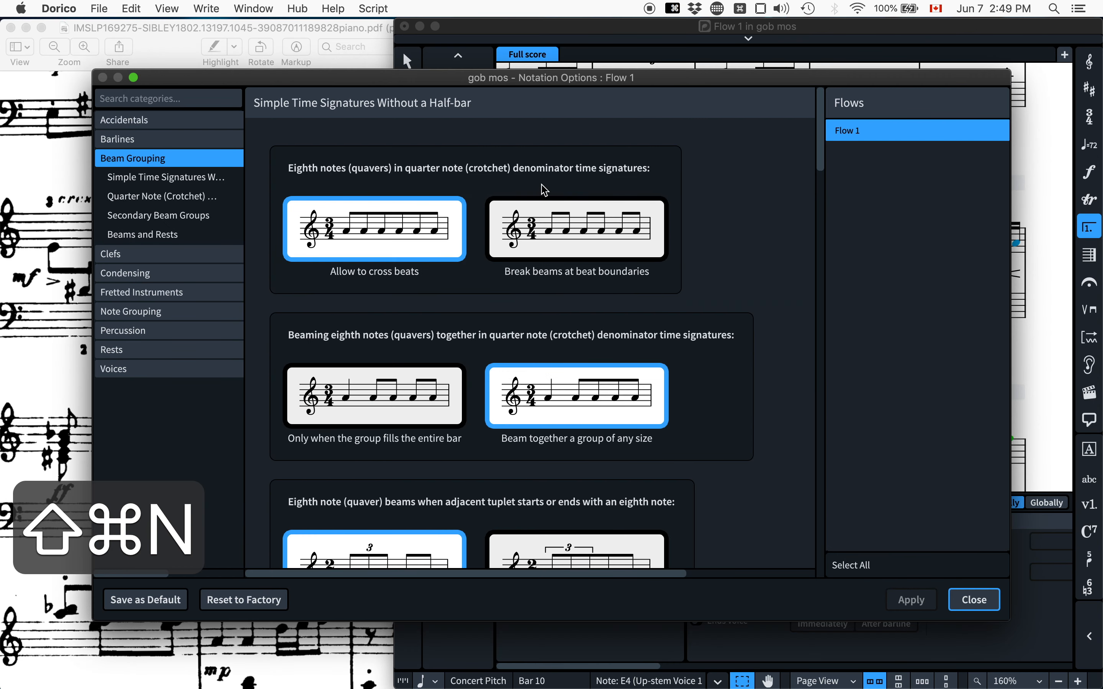
{"action": "scroll", "coordinate": [669, 194], "scroll_direction": "down", "scroll_amount": 8}
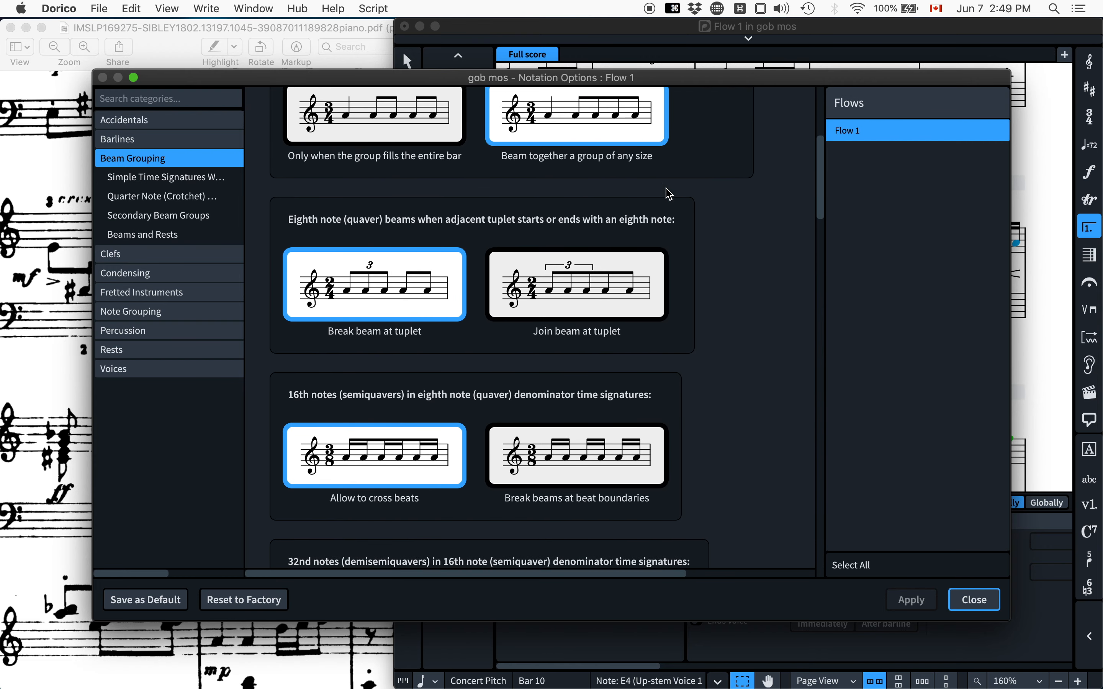
{"action": "left_click", "coordinate": [181, 216]}
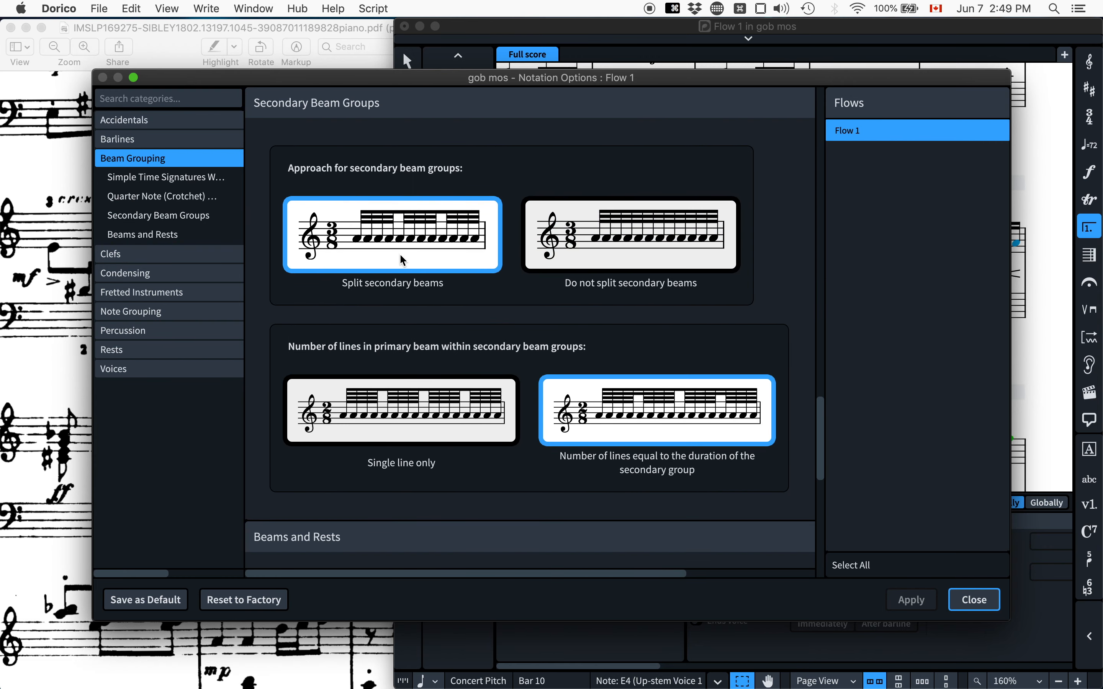
{"action": "left_click", "coordinate": [680, 250]}
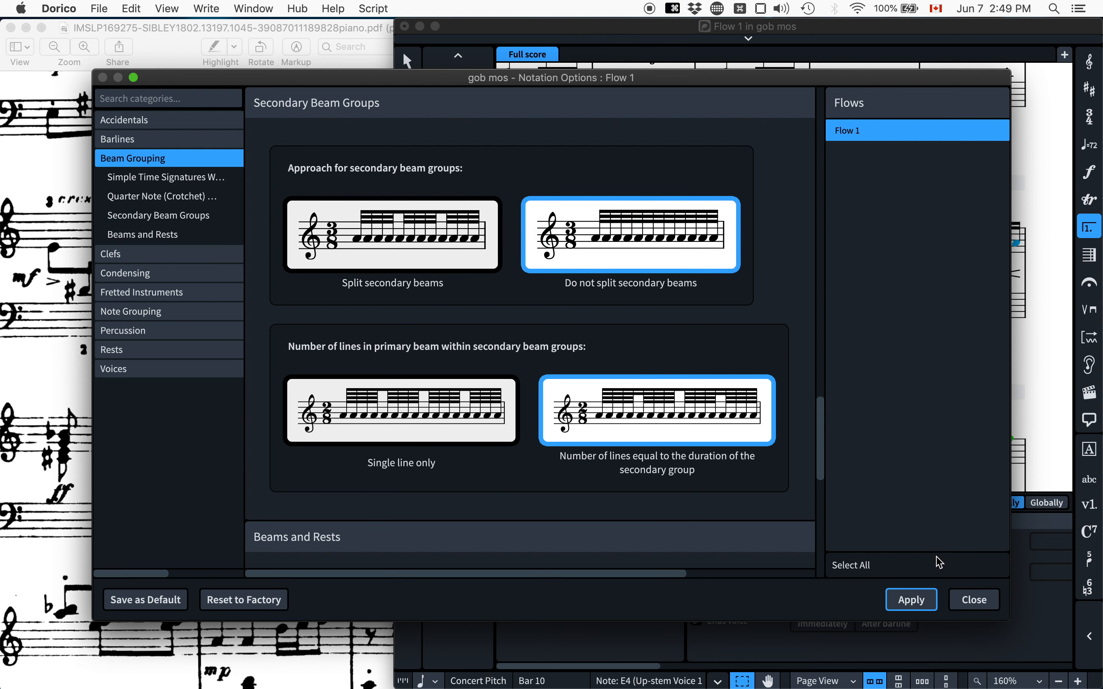
{"action": "left_click", "coordinate": [912, 600]}
{"action": "left_click", "coordinate": [975, 600]}
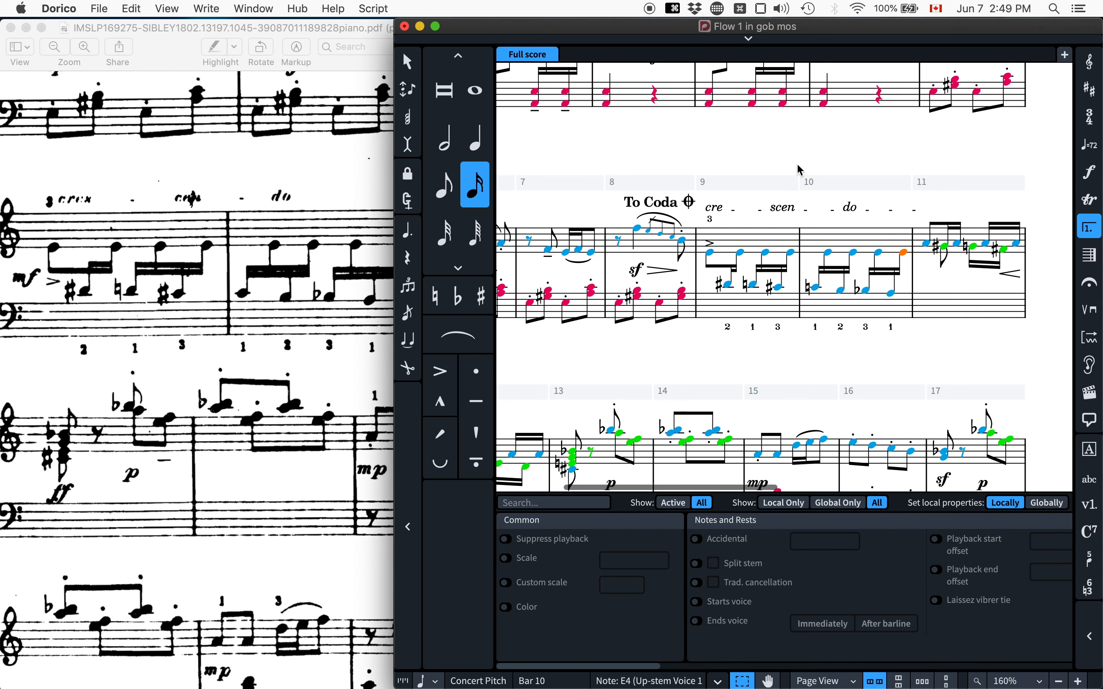
Check the beaming of bars 9 and 10, and look through the rest of the score to the end of the Coda.
{"action": "scroll", "coordinate": [749, 177], "scroll_direction": "up", "scroll_amount": 3}
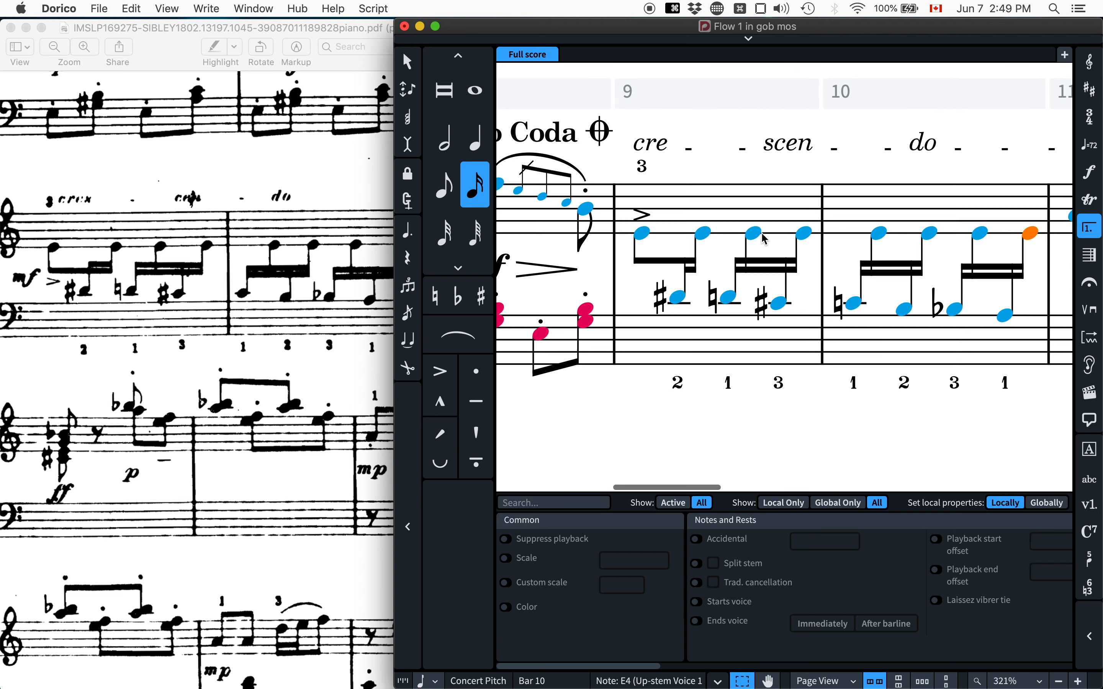
{"action": "scroll", "coordinate": [765, 237], "scroll_direction": "down", "scroll_amount": 3}
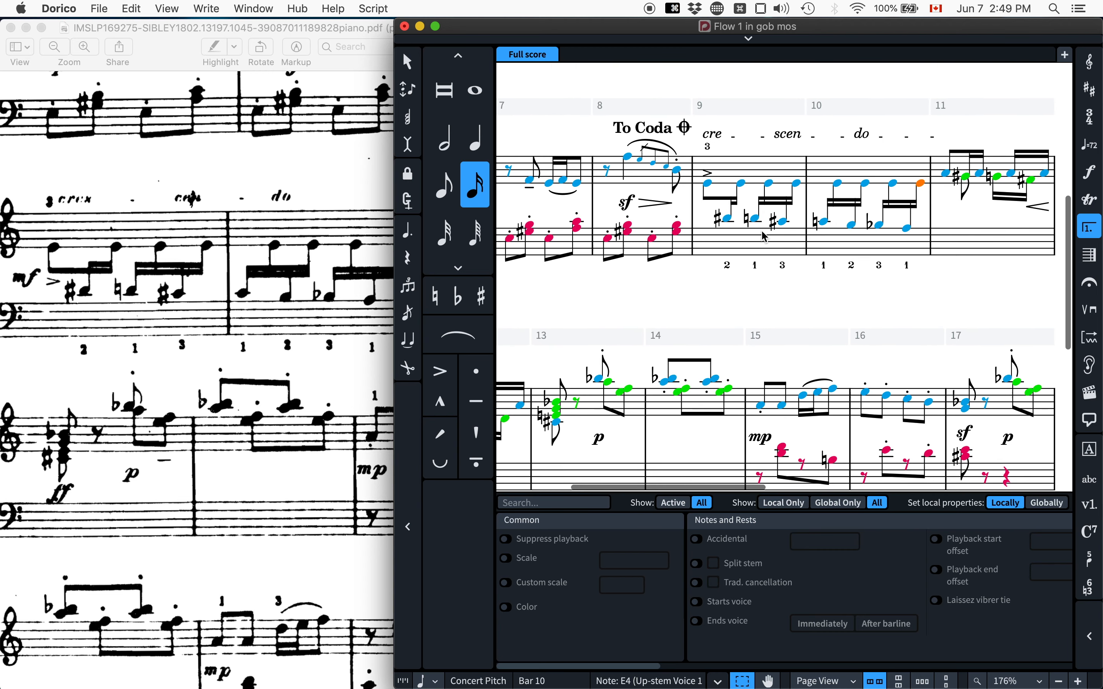
{"action": "scroll", "coordinate": [765, 237], "scroll_direction": "down", "scroll_amount": 5}
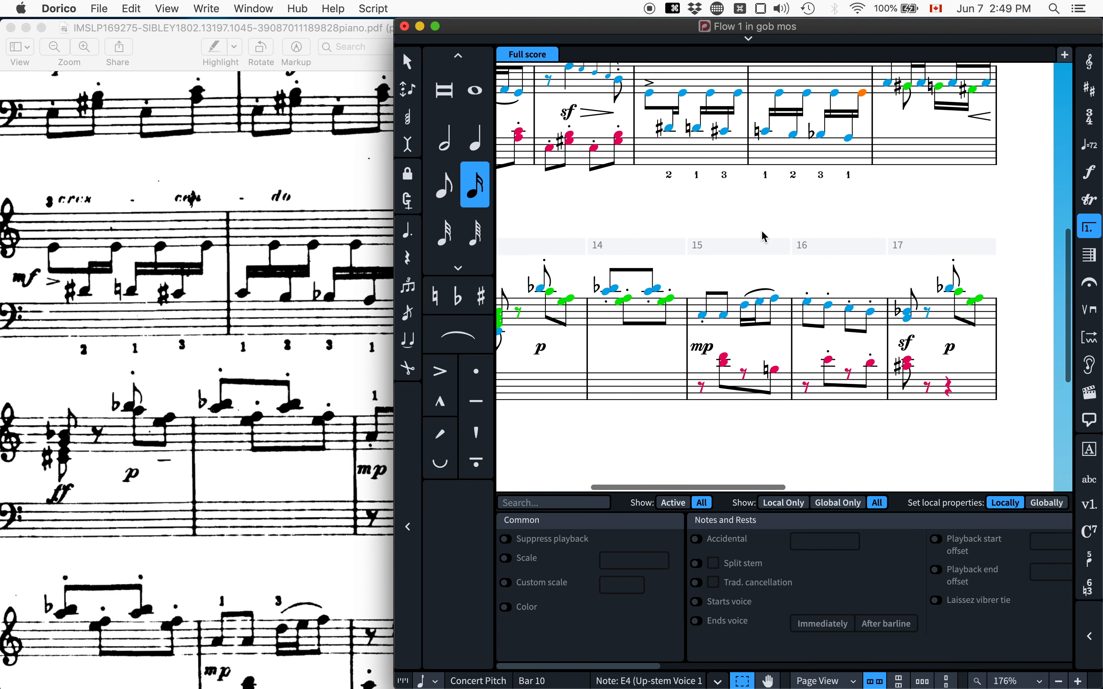
{"action": "scroll", "coordinate": [765, 237], "scroll_direction": "down", "scroll_amount": 2}
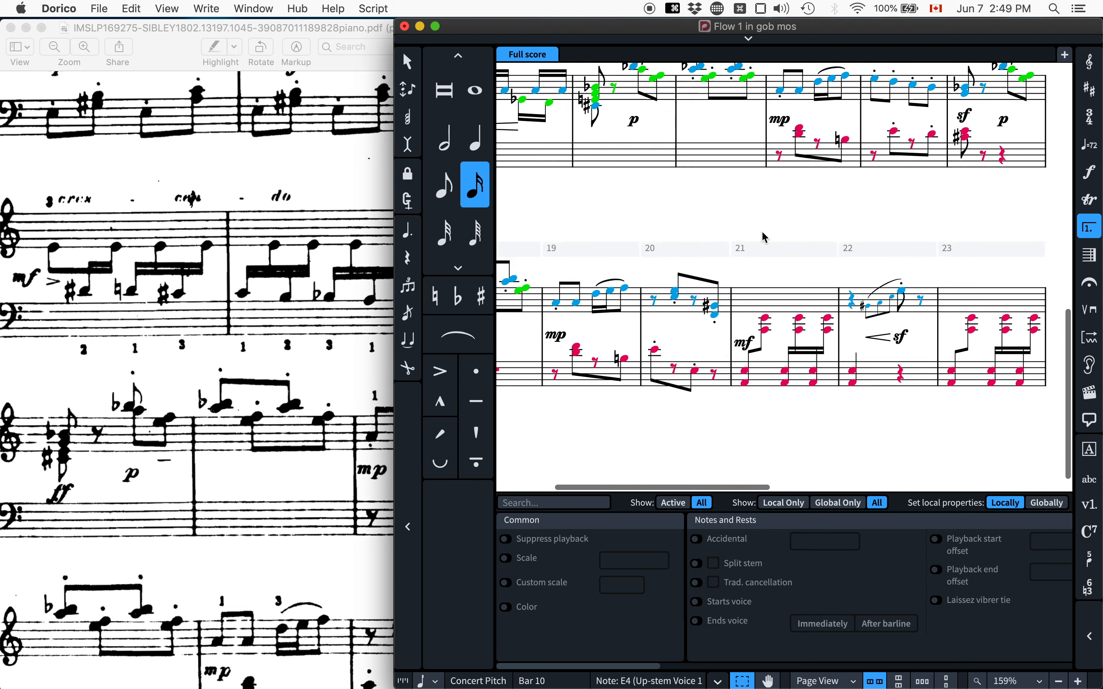
{"action": "scroll", "coordinate": [765, 237], "scroll_direction": "down", "scroll_amount": 5}
{"action": "scroll", "coordinate": [764, 237], "scroll_direction": "right", "scroll_amount": 6}
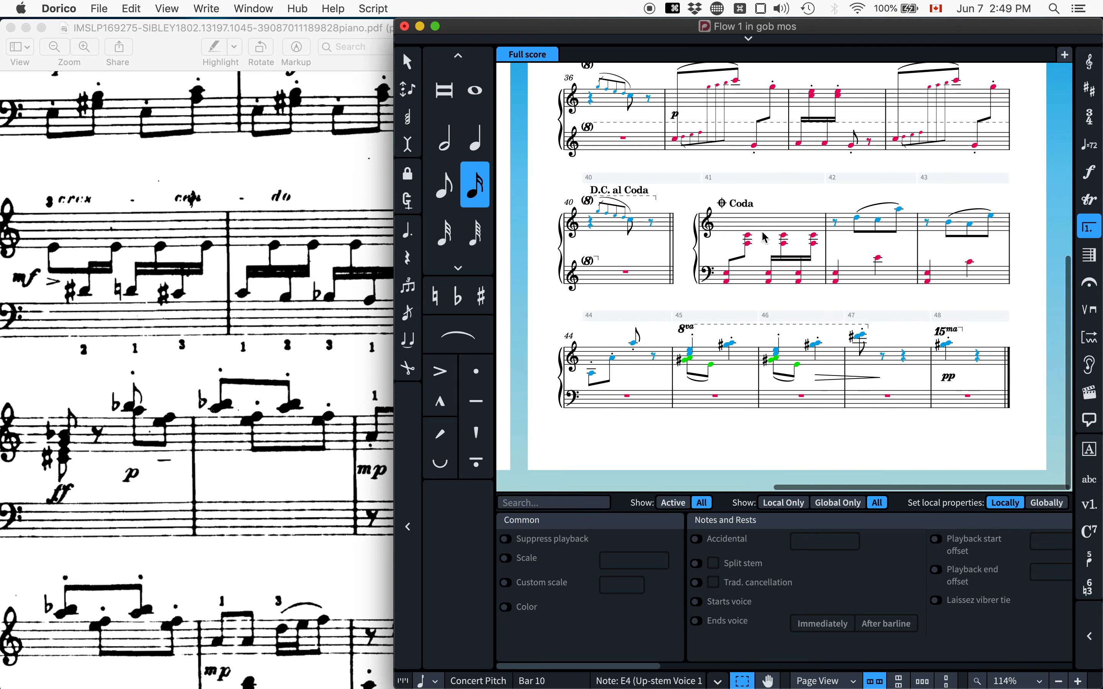
Turn off the note and rest colours in the score and clear the note selection.
{"action": "scroll", "coordinate": [765, 237], "scroll_direction": "up", "scroll_amount": 5}
{"action": "scroll", "coordinate": [766, 237], "scroll_direction": "up", "scroll_amount": 3}
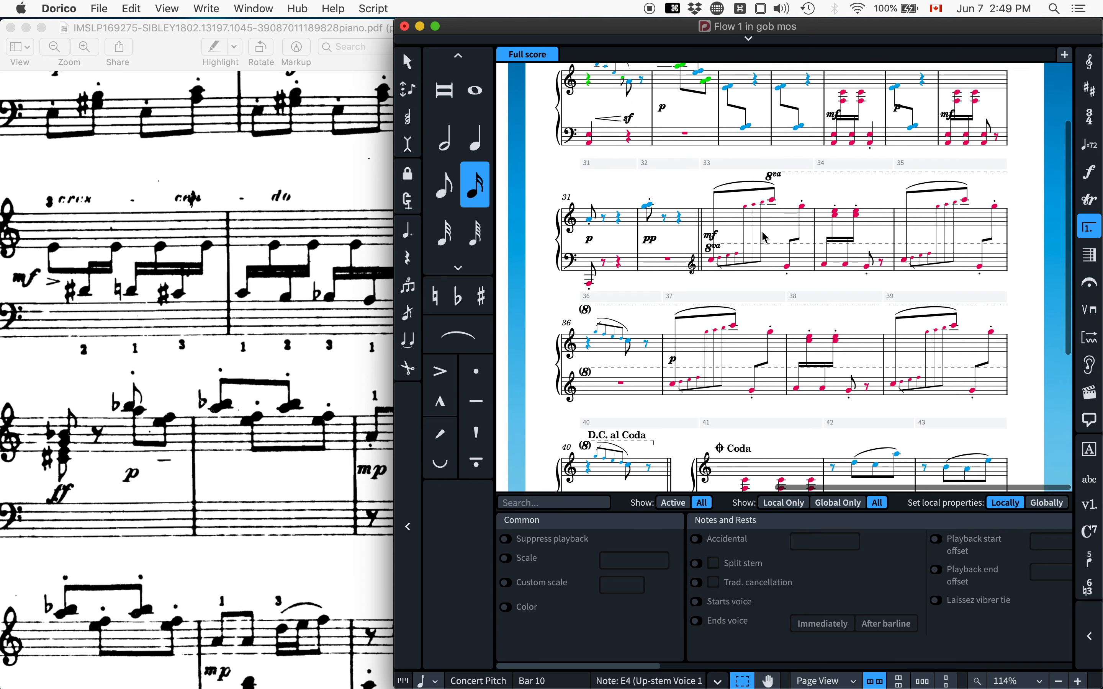
{"action": "scroll", "coordinate": [765, 237], "scroll_direction": "left", "scroll_amount": 8}
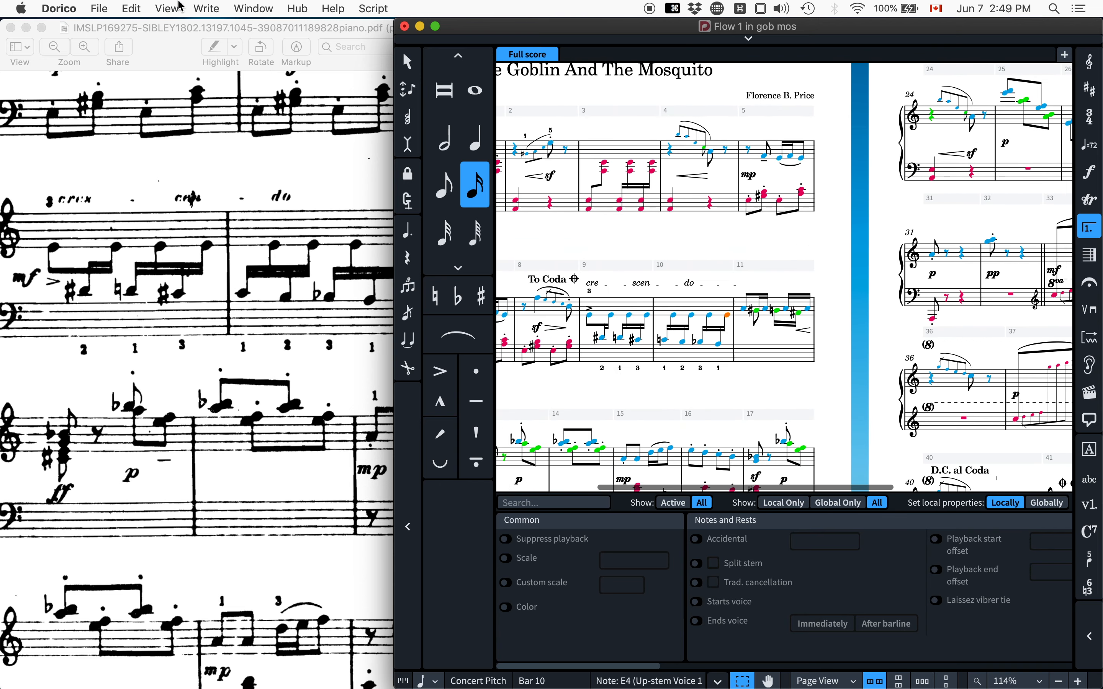
{"action": "left_click", "coordinate": [168, 10]}
{"action": "mouse_move", "coordinate": [211, 129]}
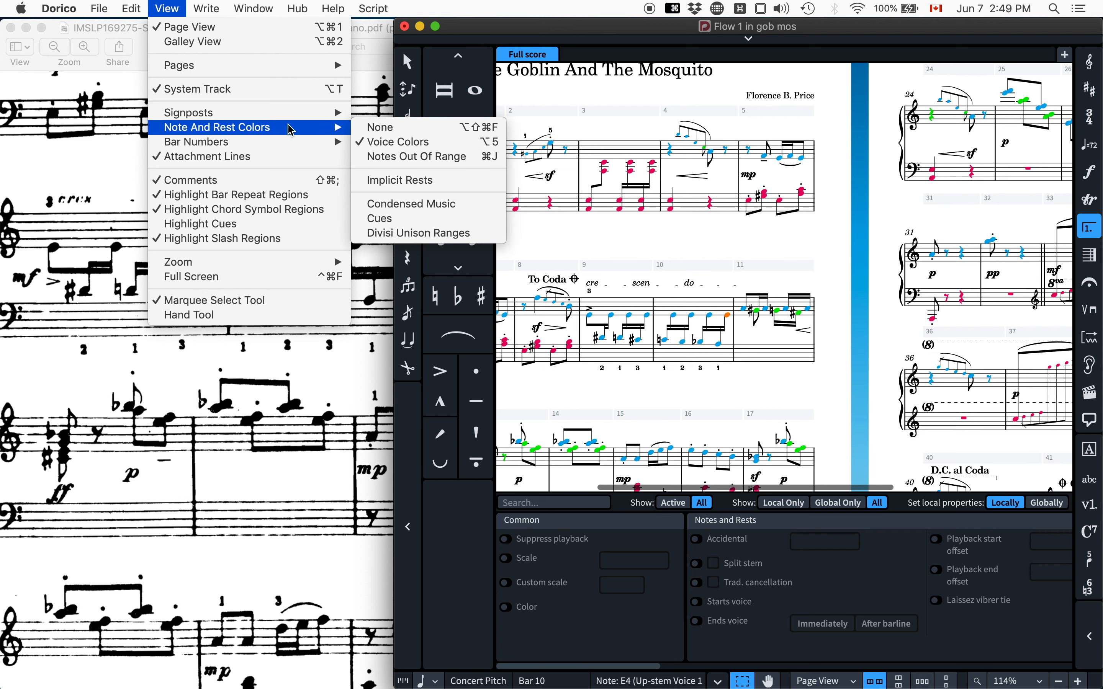
{"action": "left_click", "coordinate": [432, 128]}
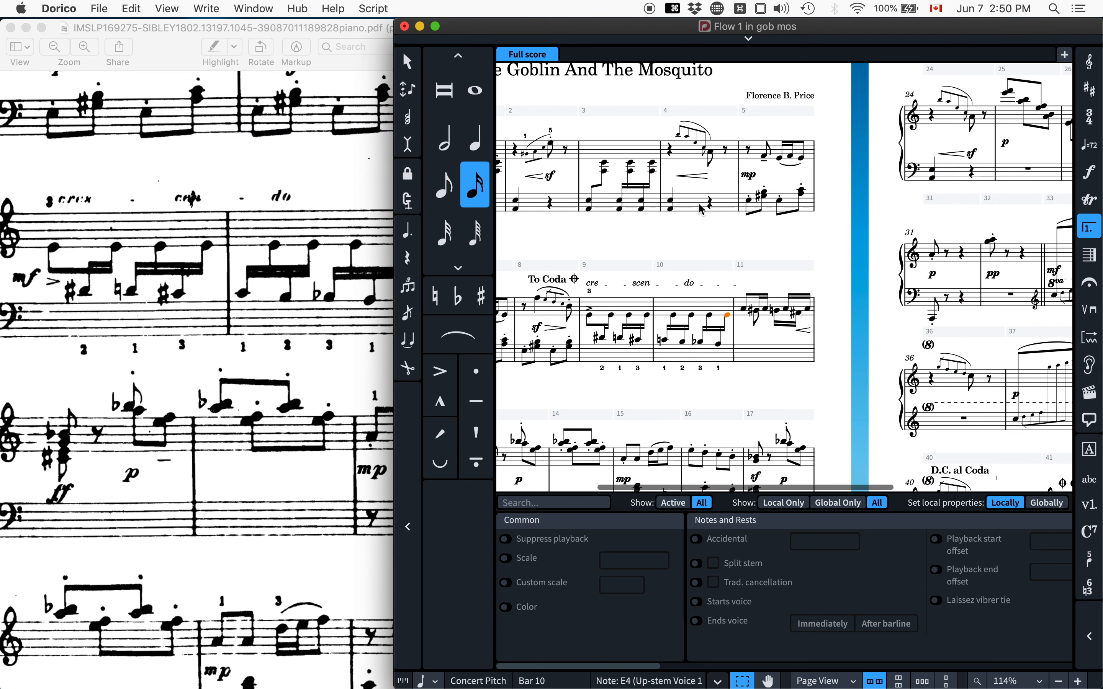
{"action": "left_click", "coordinate": [712, 235]}
Check the first systems of the score without colours, switch to Print mode and enlarge the window to full screen width.
{"action": "scroll", "coordinate": [682, 232], "scroll_direction": "left", "scroll_amount": 3}
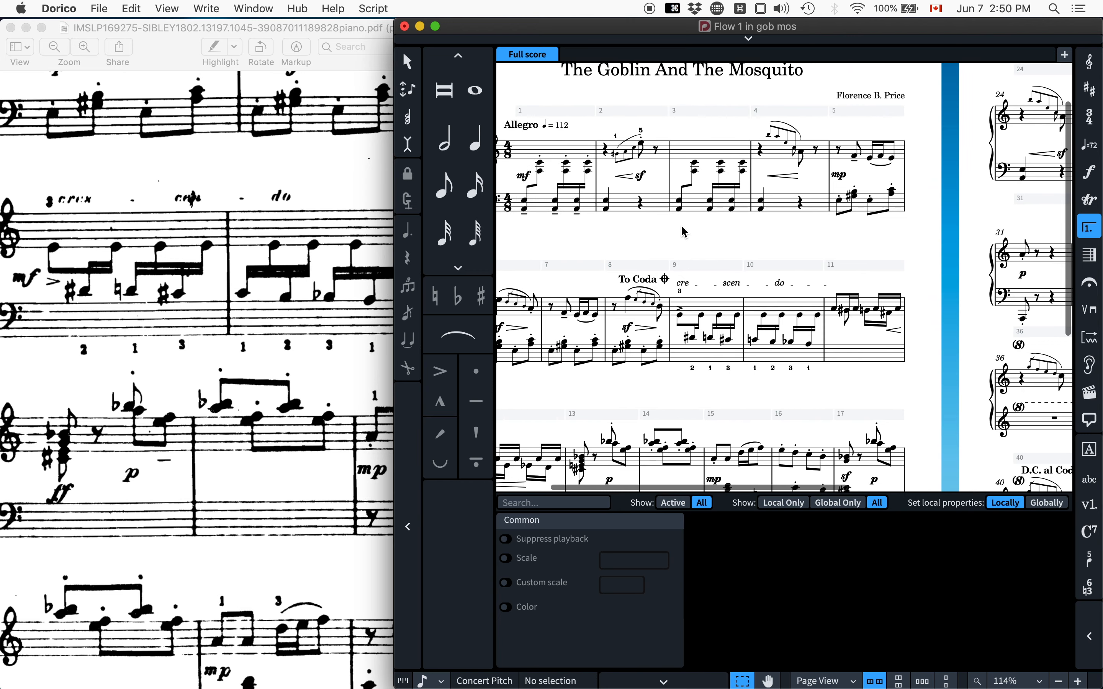
{"action": "scroll", "coordinate": [683, 230], "scroll_direction": "down", "scroll_amount": 1}
{"action": "scroll", "coordinate": [684, 232], "scroll_direction": "up", "scroll_amount": 5}
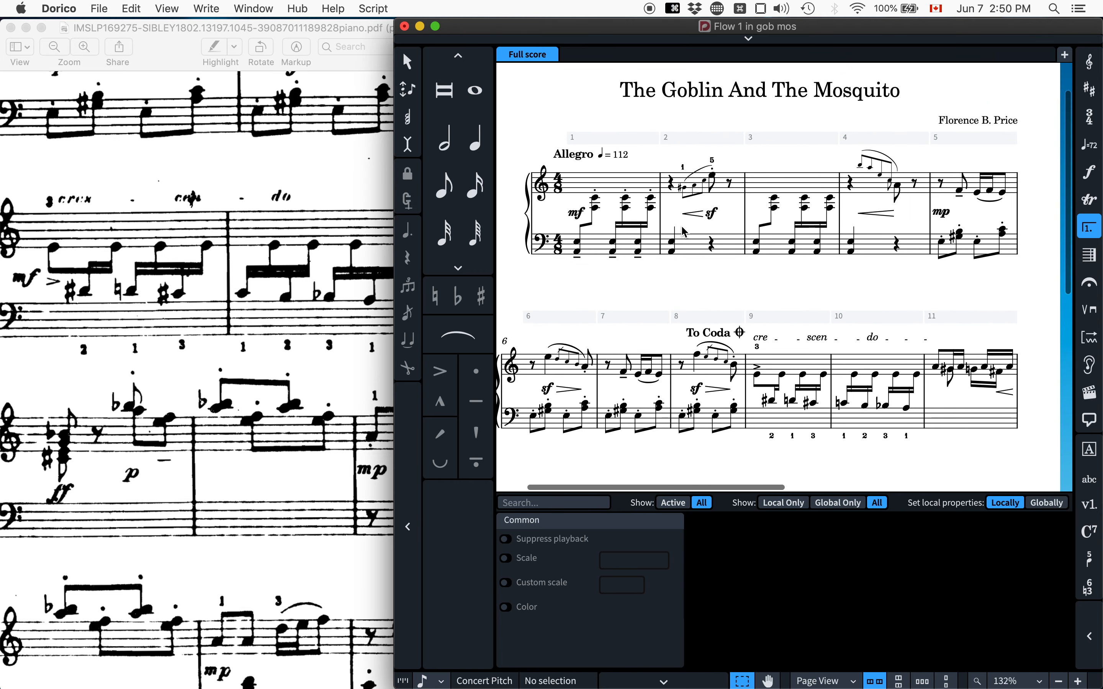
{"action": "scroll", "coordinate": [684, 232], "scroll_direction": "down", "scroll_amount": 5}
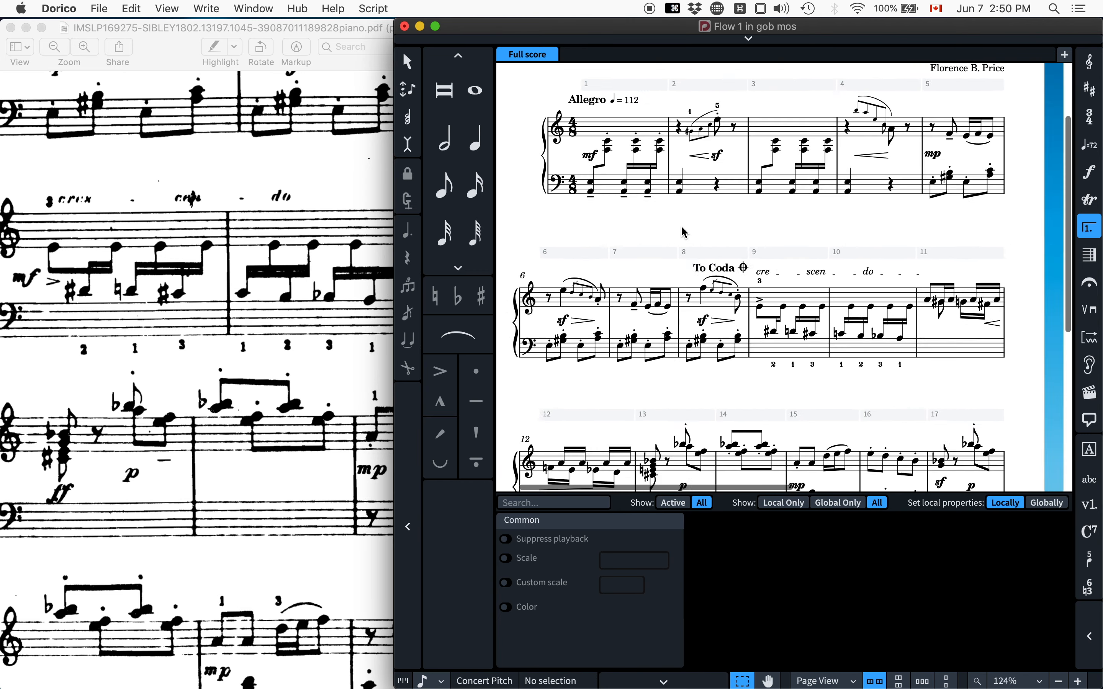
{"action": "scroll", "coordinate": [684, 233], "scroll_direction": "down", "scroll_amount": 4}
{"action": "key", "text": "super+5"}
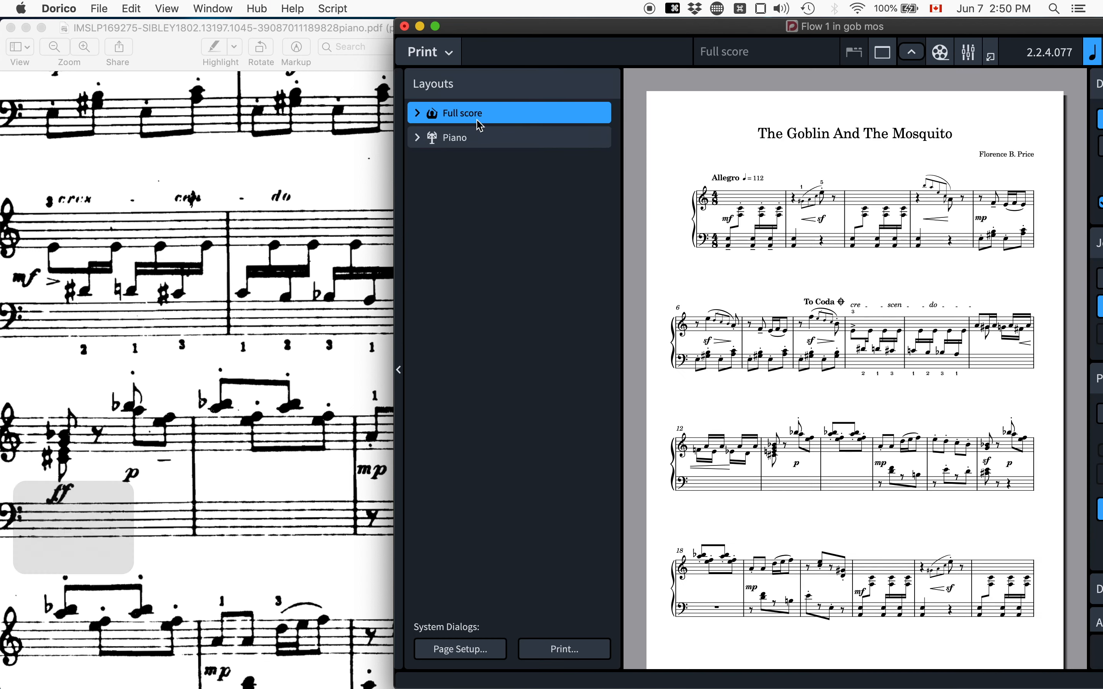
{"action": "double_click", "coordinate": [621, 39]}
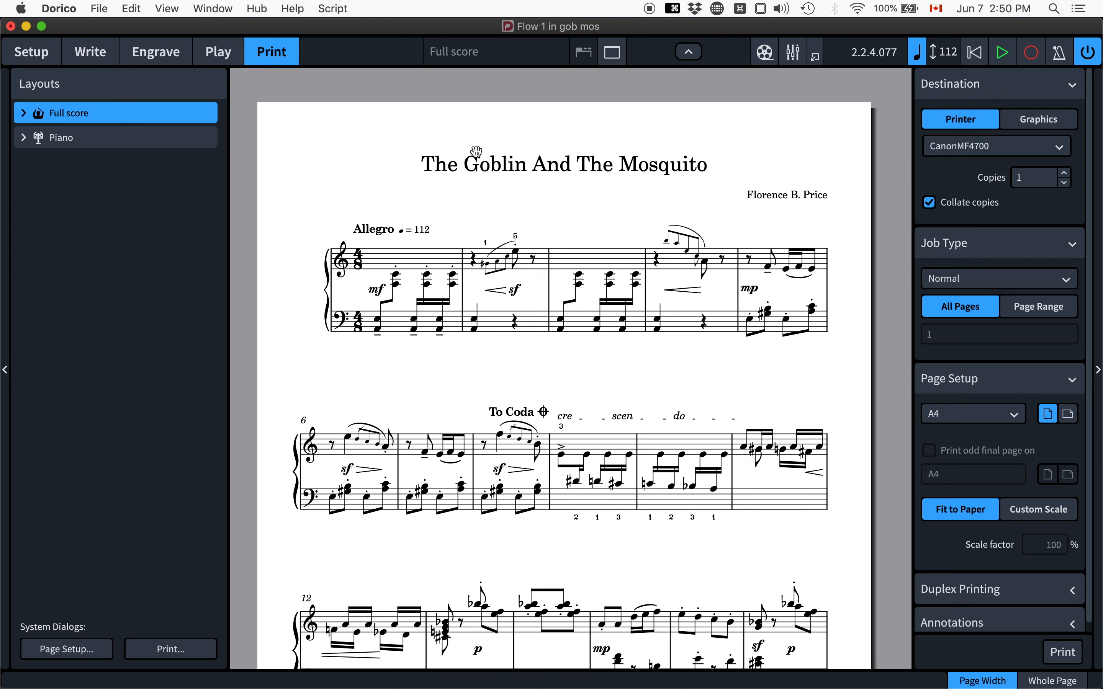
Look through both pages of the full score in the print preview, from the title to the end of the Coda.
{"action": "scroll", "coordinate": [477, 151], "scroll_direction": "down", "scroll_amount": 10}
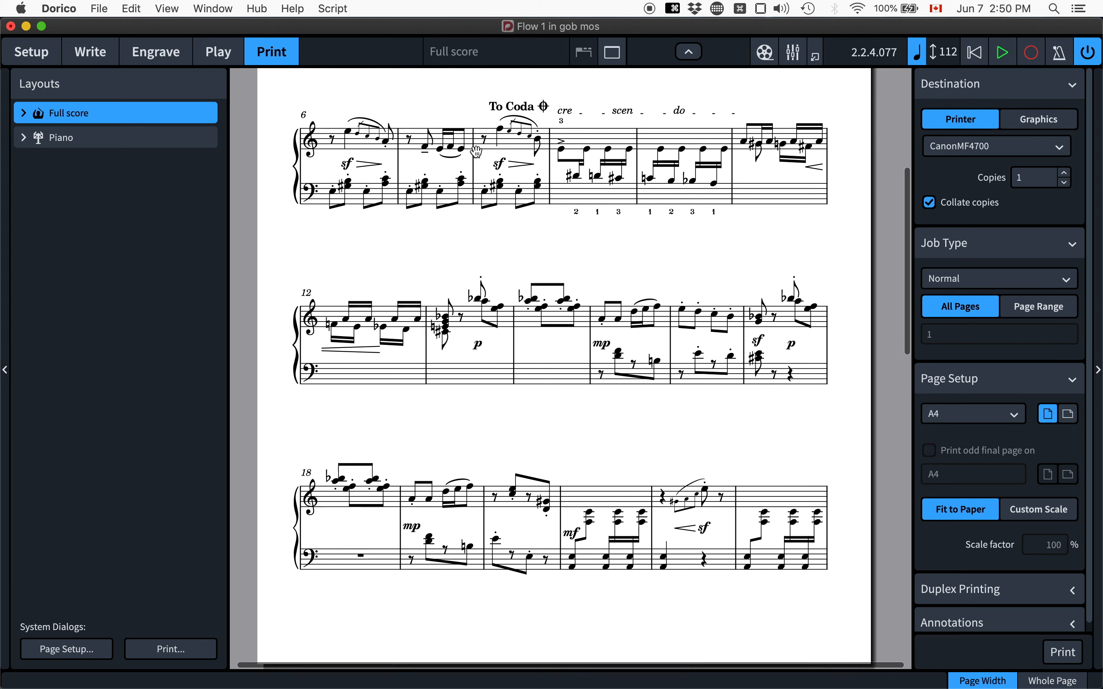
{"action": "scroll", "coordinate": [476, 152], "scroll_direction": "up", "scroll_amount": 10}
{"action": "scroll", "coordinate": [477, 151], "scroll_direction": "down", "scroll_amount": 10}
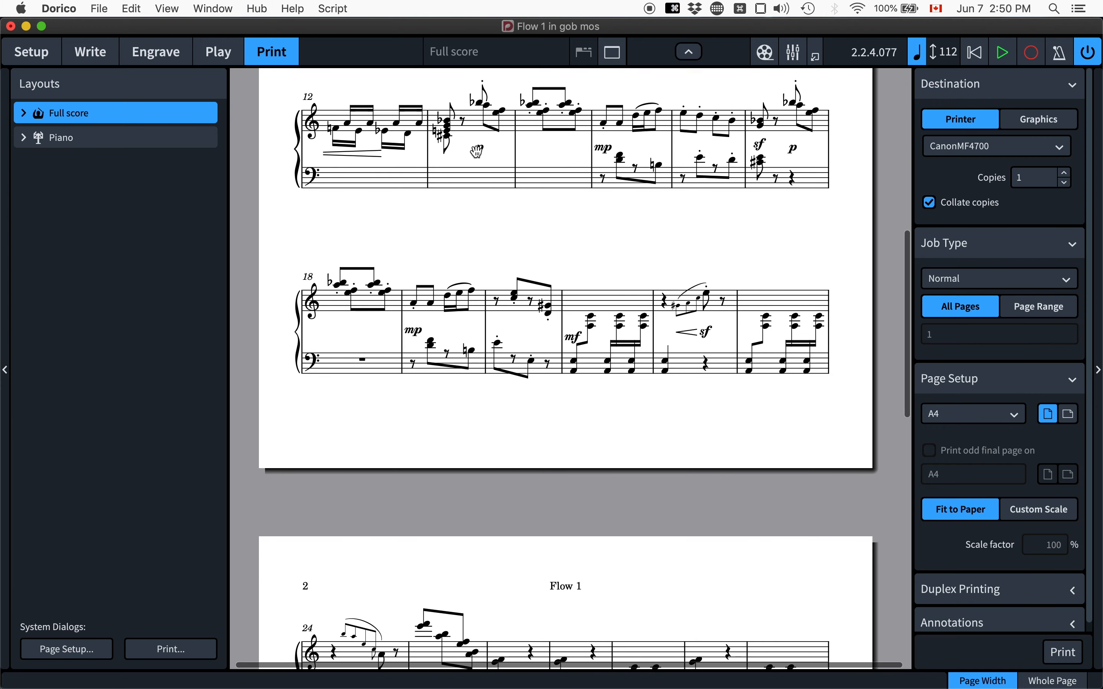
{"action": "scroll", "coordinate": [477, 151], "scroll_direction": "down", "scroll_amount": 5}
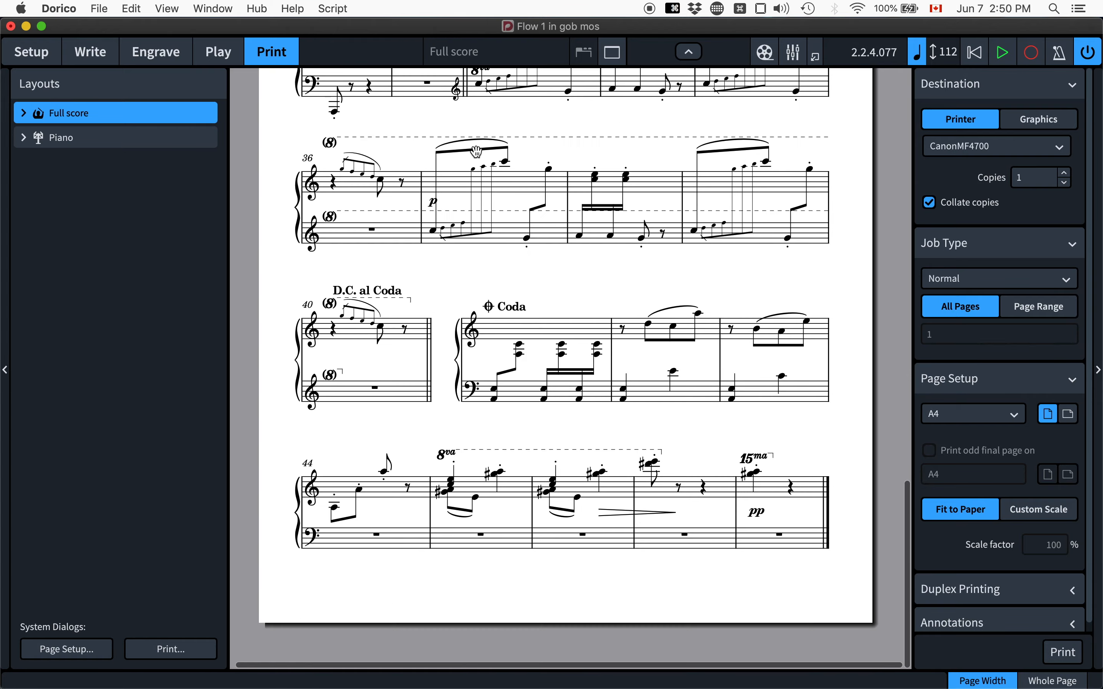
{"action": "scroll", "coordinate": [476, 152], "scroll_direction": "up", "scroll_amount": 15}
{"action": "scroll", "coordinate": [476, 151], "scroll_direction": "down", "scroll_amount": 10}
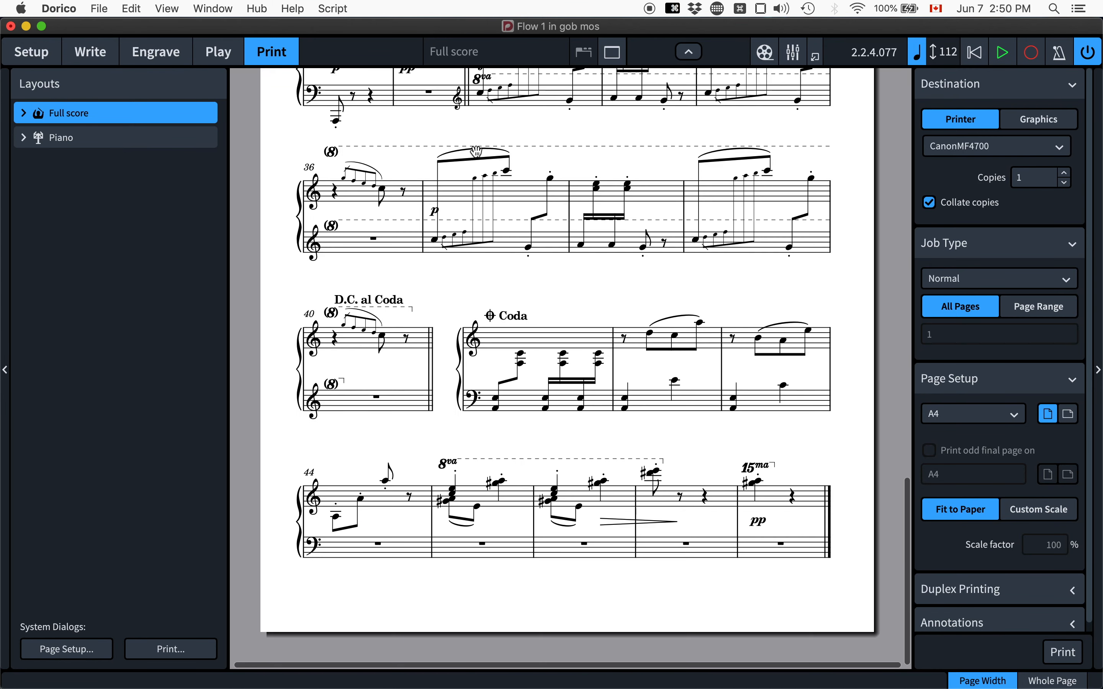
{"action": "scroll", "coordinate": [477, 152], "scroll_direction": "down", "scroll_amount": 2}
{"action": "scroll", "coordinate": [477, 151], "scroll_direction": "up", "scroll_amount": 10}
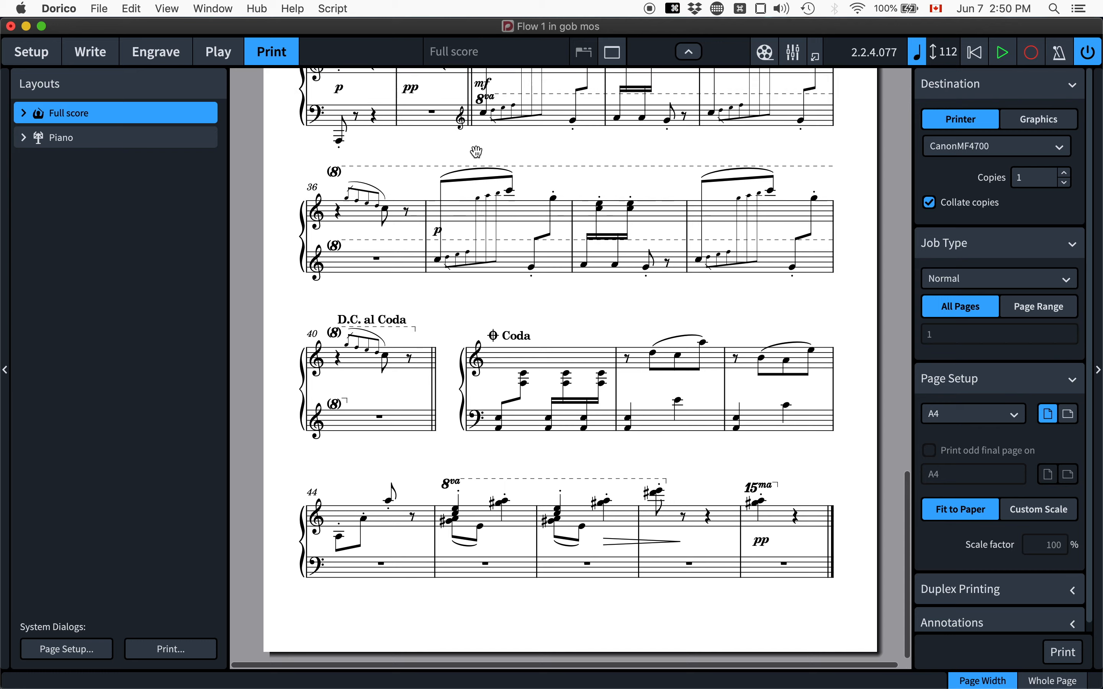
{"action": "scroll", "coordinate": [477, 151], "scroll_direction": "up", "scroll_amount": 4}
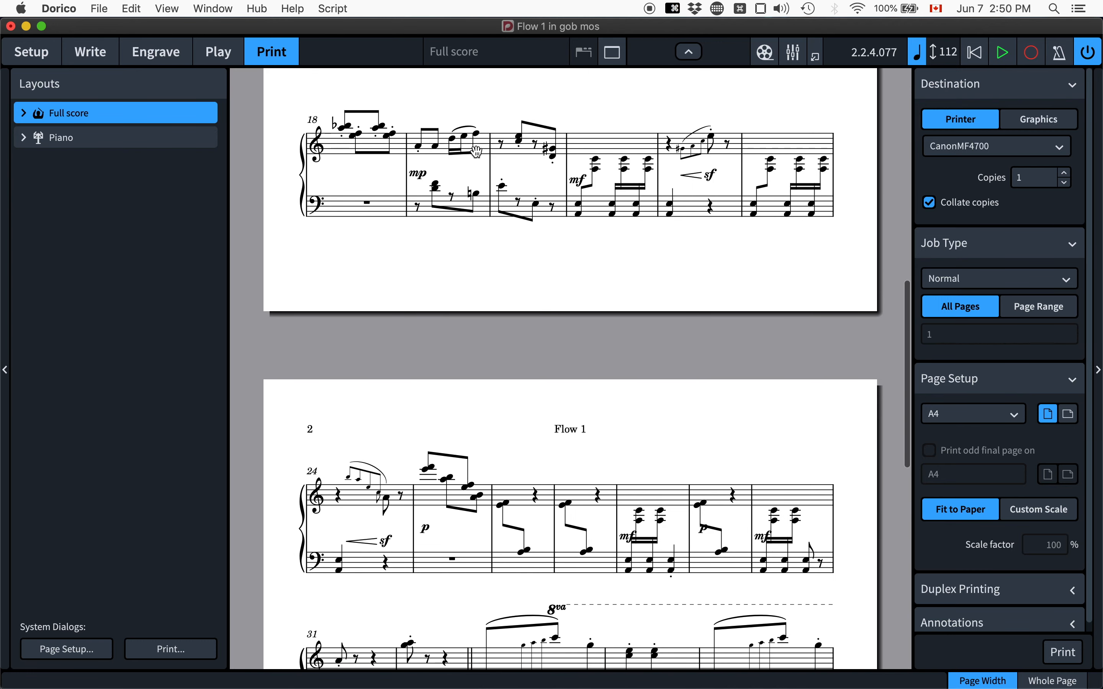
{"action": "scroll", "coordinate": [477, 151], "scroll_direction": "up", "scroll_amount": 10}
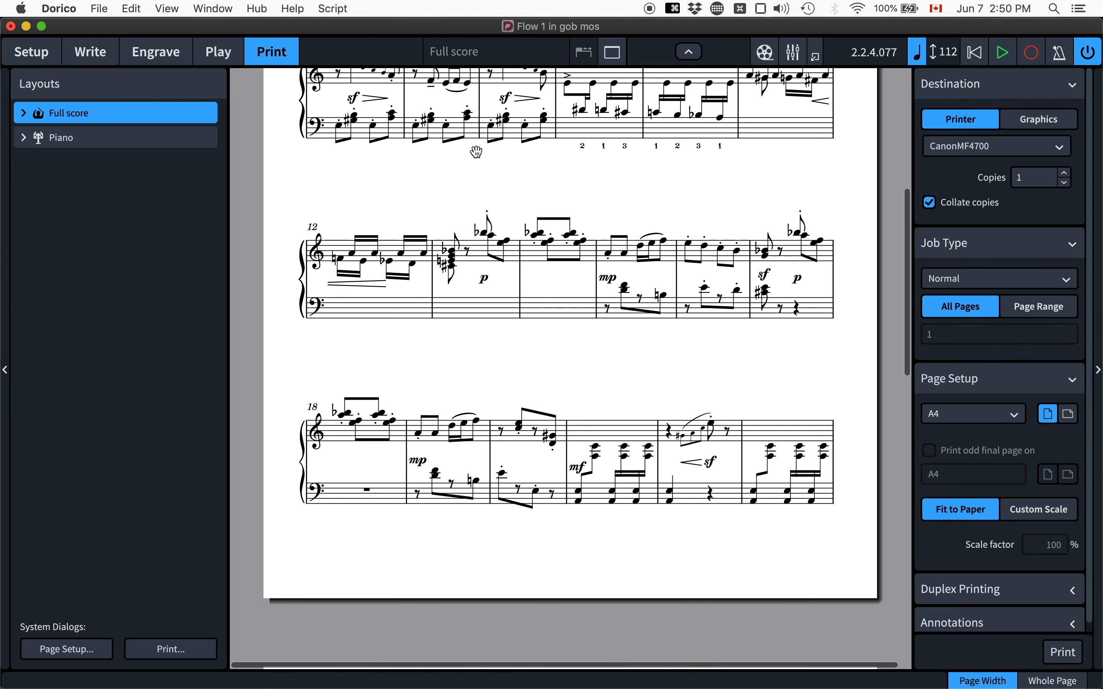
{"action": "scroll", "coordinate": [477, 151], "scroll_direction": "down", "scroll_amount": 5}
{"action": "scroll", "coordinate": [477, 151], "scroll_direction": "up", "scroll_amount": 4}
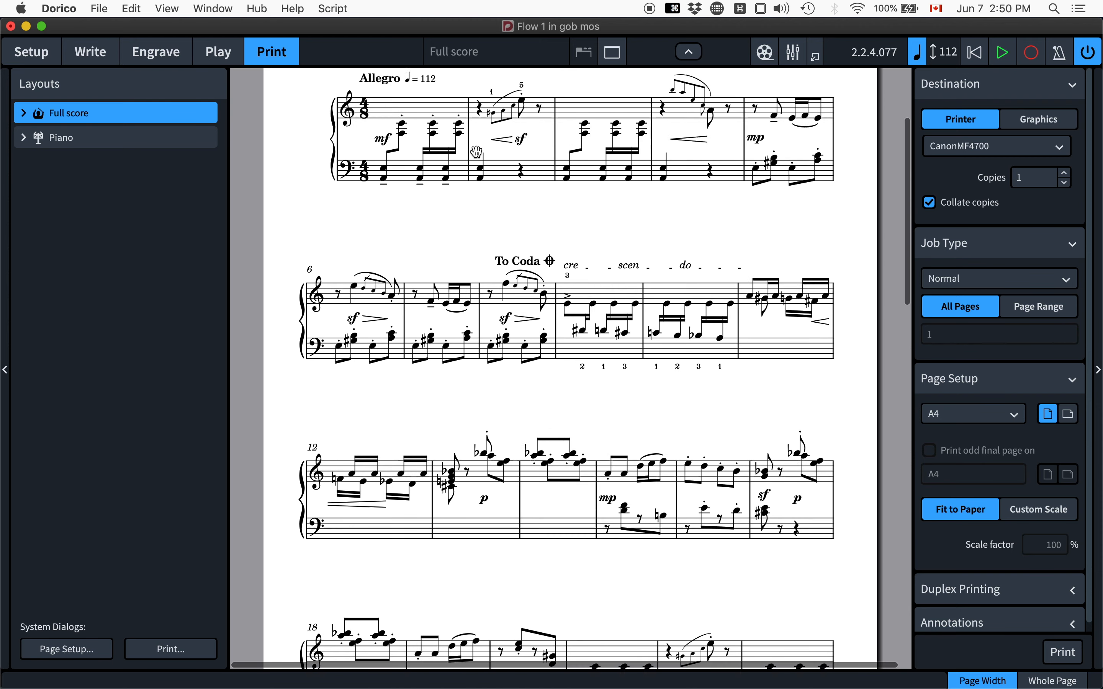
{"action": "scroll", "coordinate": [476, 152], "scroll_direction": "up", "scroll_amount": 2}
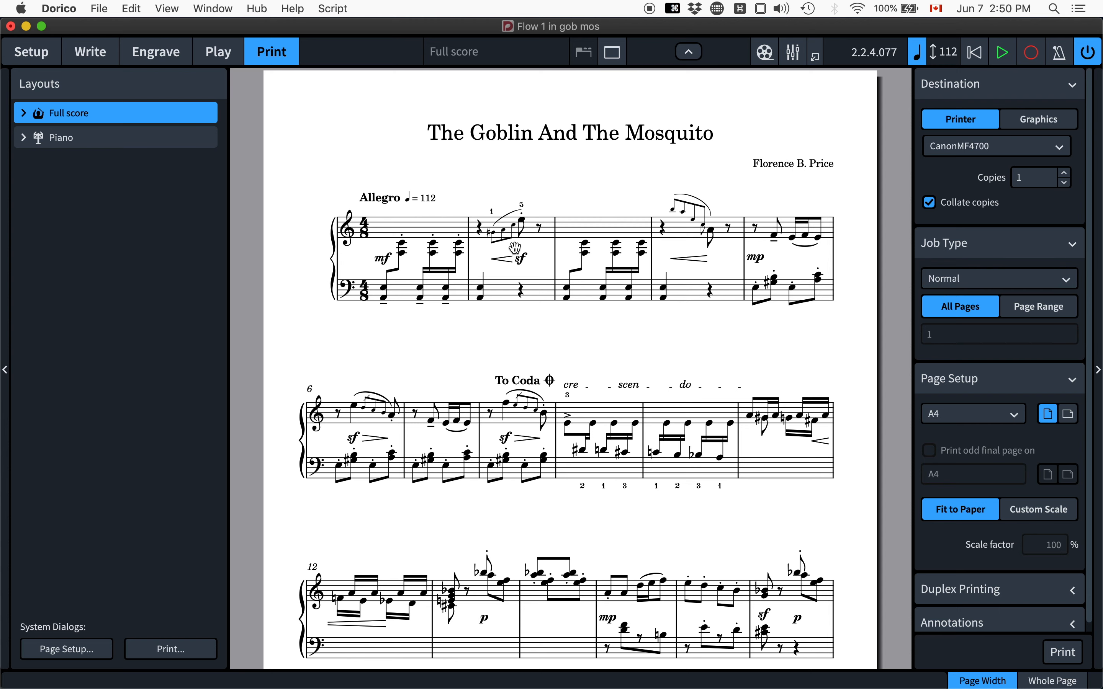
Check the full score's page size in Layout Options and expand the page details of the Full score and Piano layouts.
{"action": "key", "text": "ctrl+shift+l"}
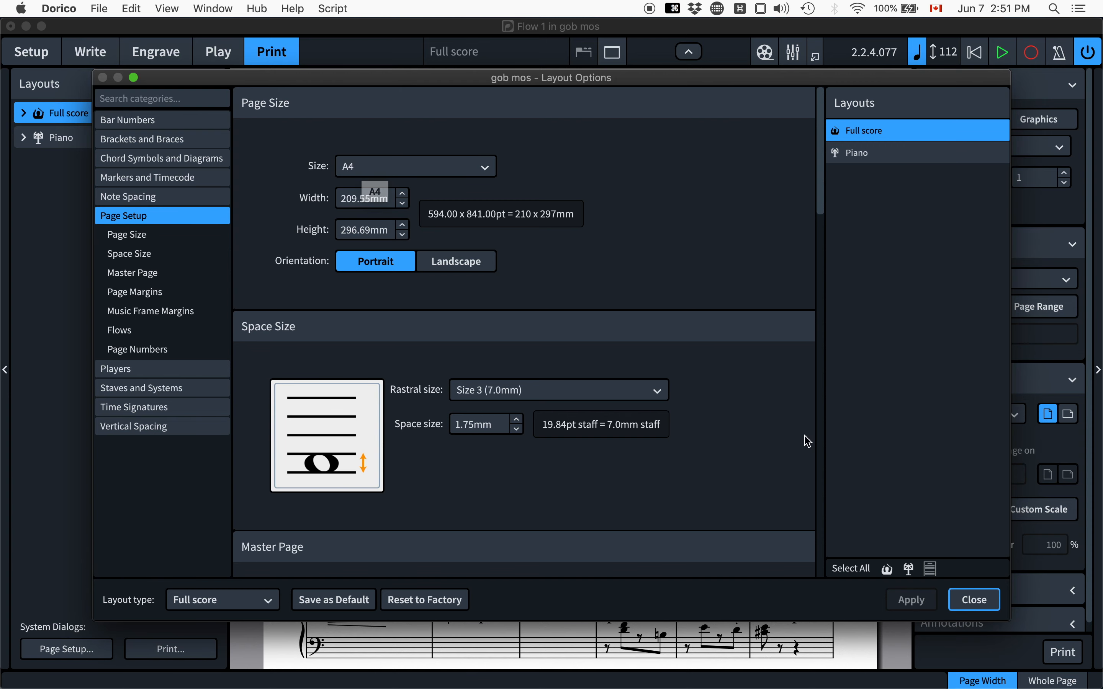
{"action": "left_click", "coordinate": [973, 599]}
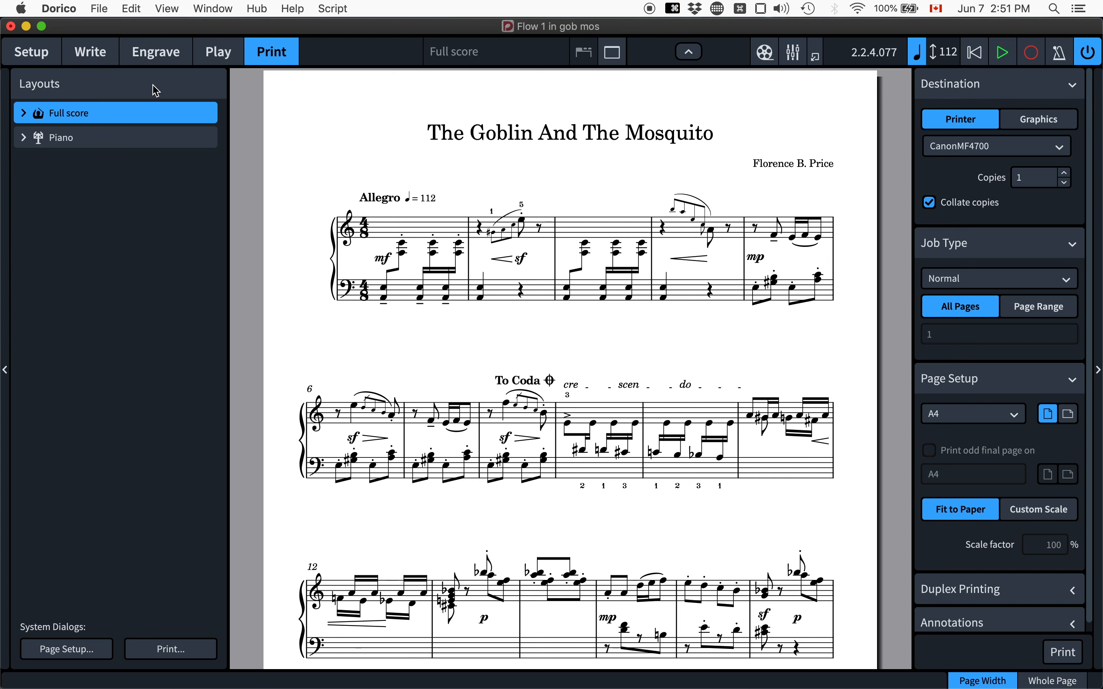
{"action": "left_click", "coordinate": [24, 114]}
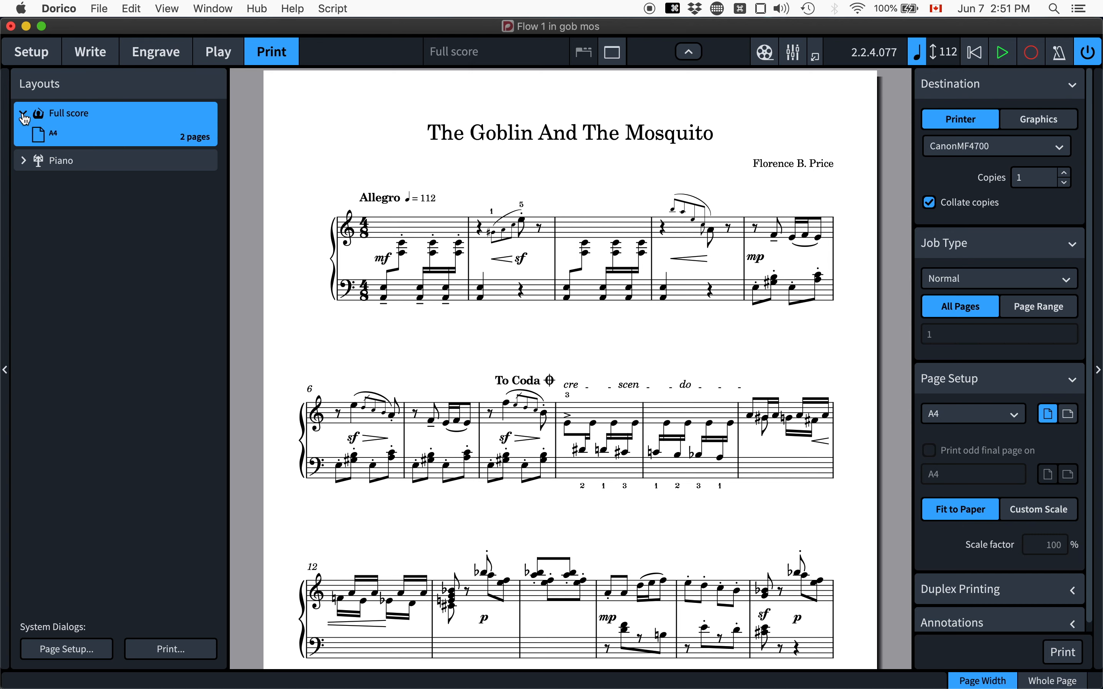
{"action": "left_click", "coordinate": [24, 161]}
{"action": "left_click", "coordinate": [23, 162]}
{"action": "left_click", "coordinate": [25, 160]}
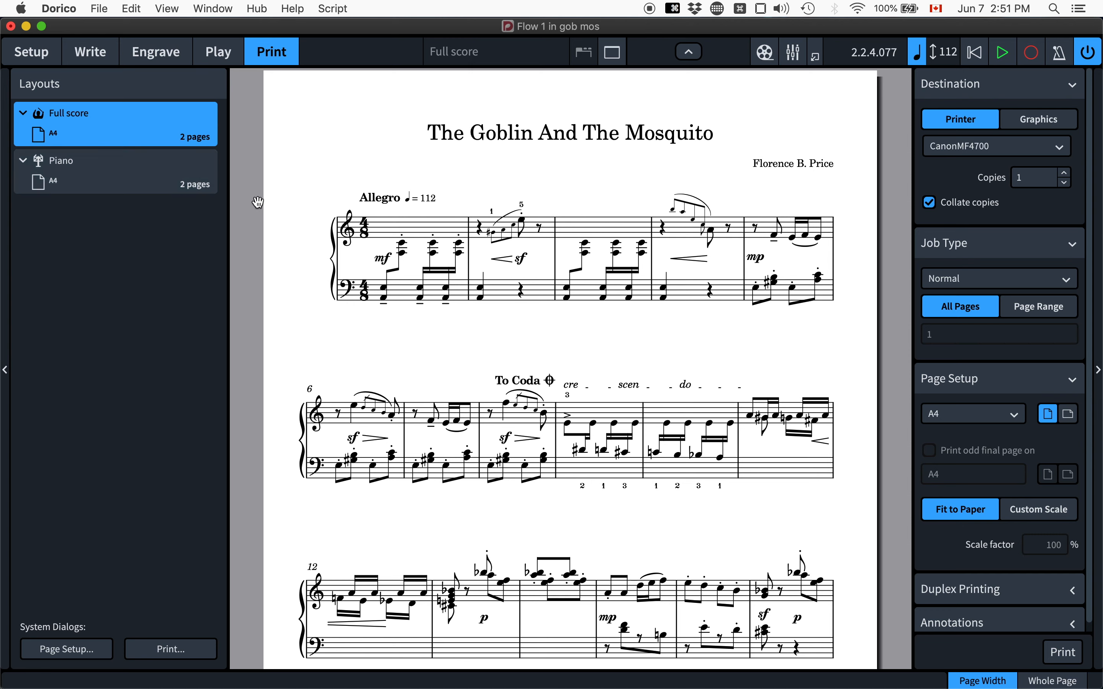
Compare the print previews of the Piano layout and the Full score layout, ending on the full score.
{"action": "left_click", "coordinate": [149, 182]}
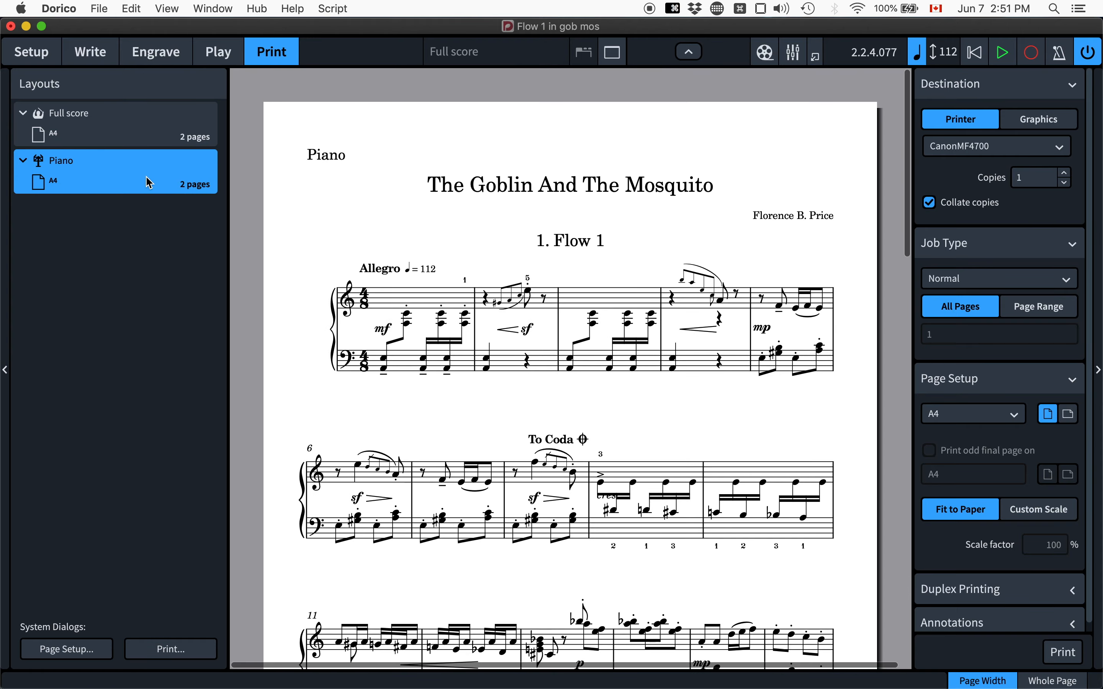
{"action": "left_click", "coordinate": [152, 124]}
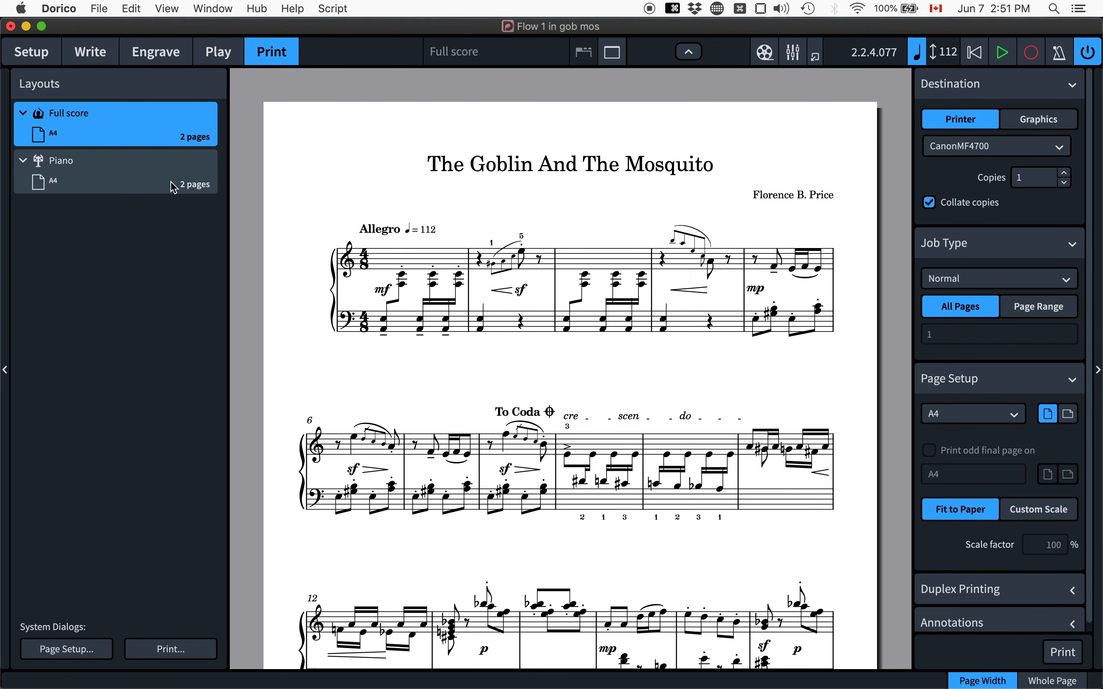
{"action": "left_click", "coordinate": [169, 181]}
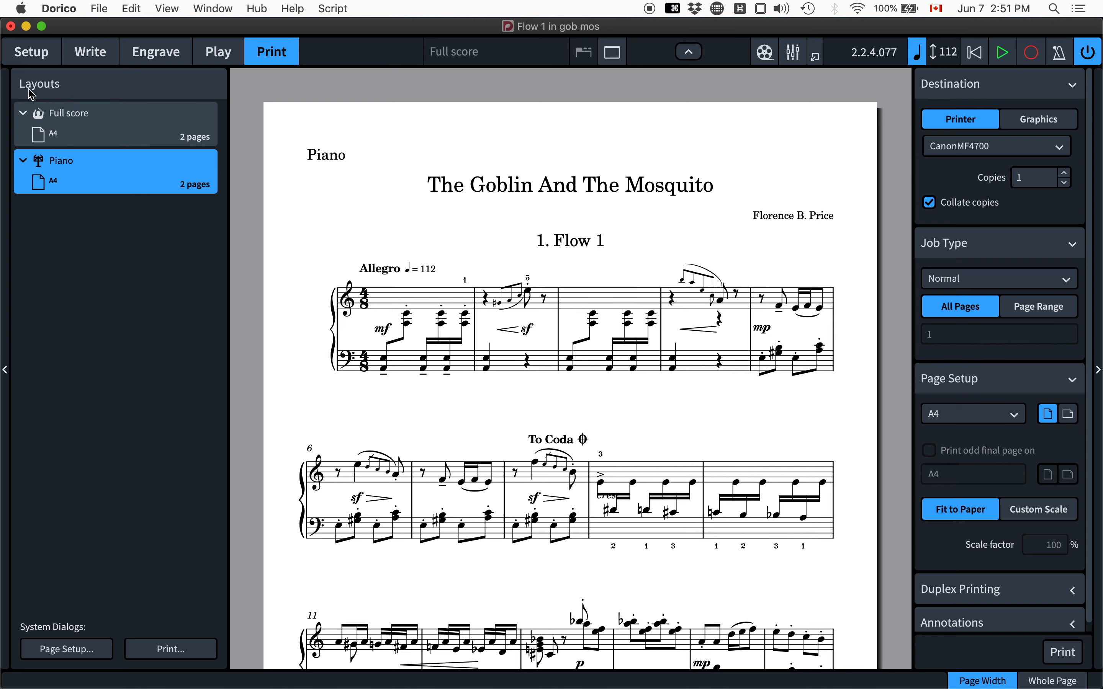
{"action": "left_click", "coordinate": [150, 124]}
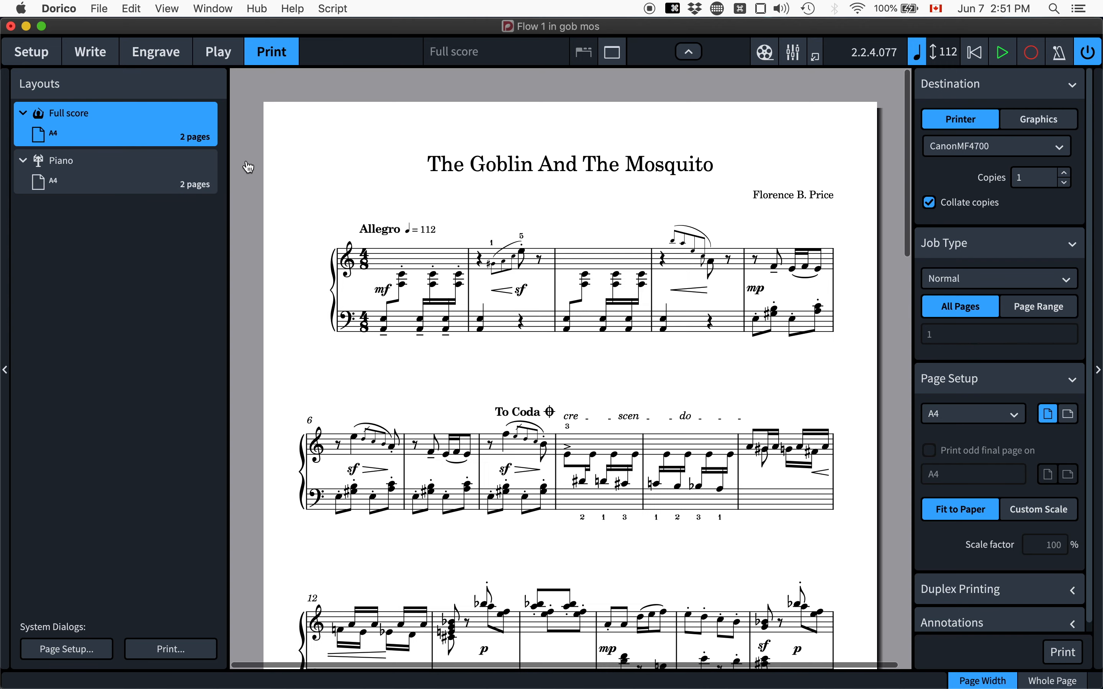
{"action": "scroll", "coordinate": [485, 318], "scroll_direction": "down", "scroll_amount": 5}
{"action": "scroll", "coordinate": [485, 317], "scroll_direction": "down", "scroll_amount": 1}
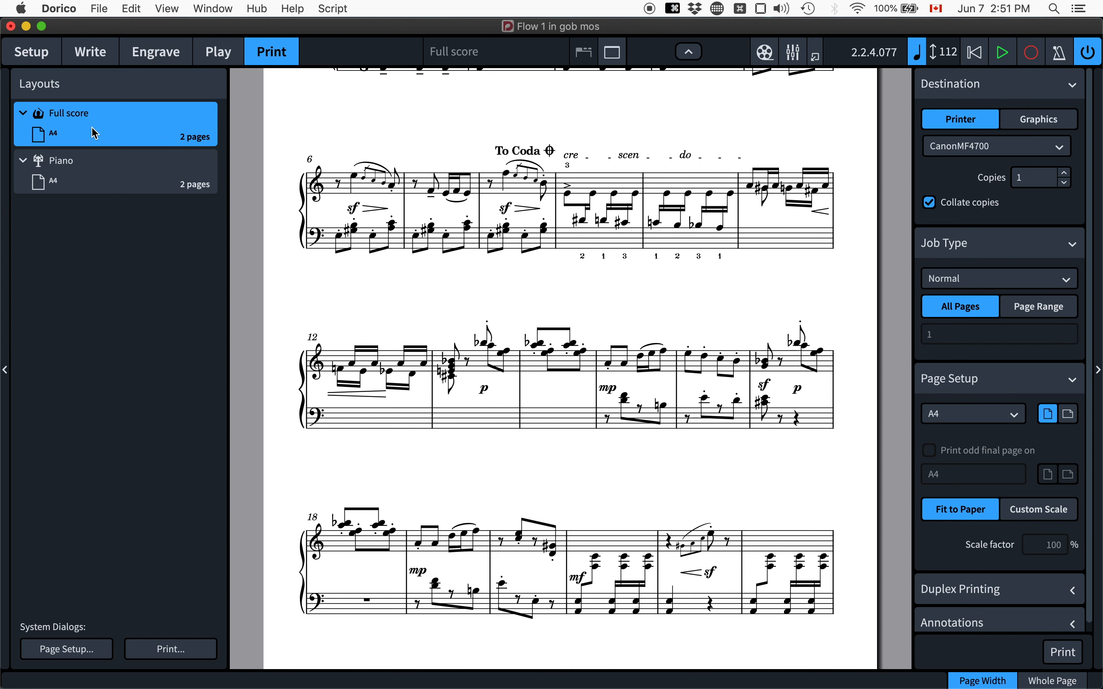
{"action": "key", "text": "super+shift+l"}
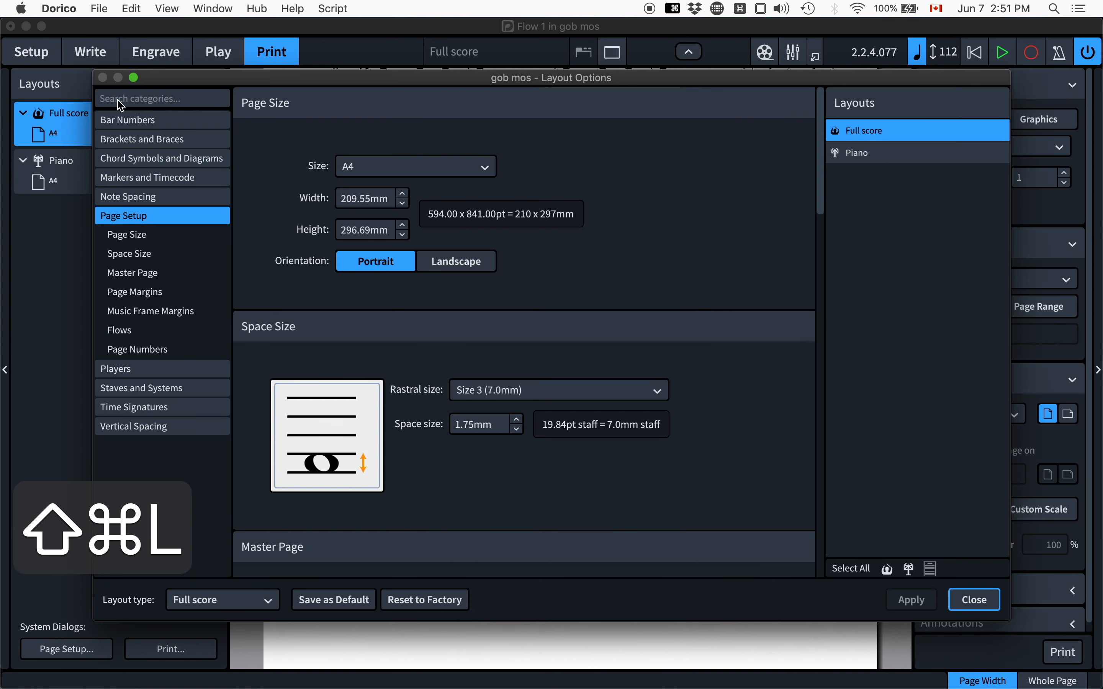
{"action": "left_click", "coordinate": [442, 172]}
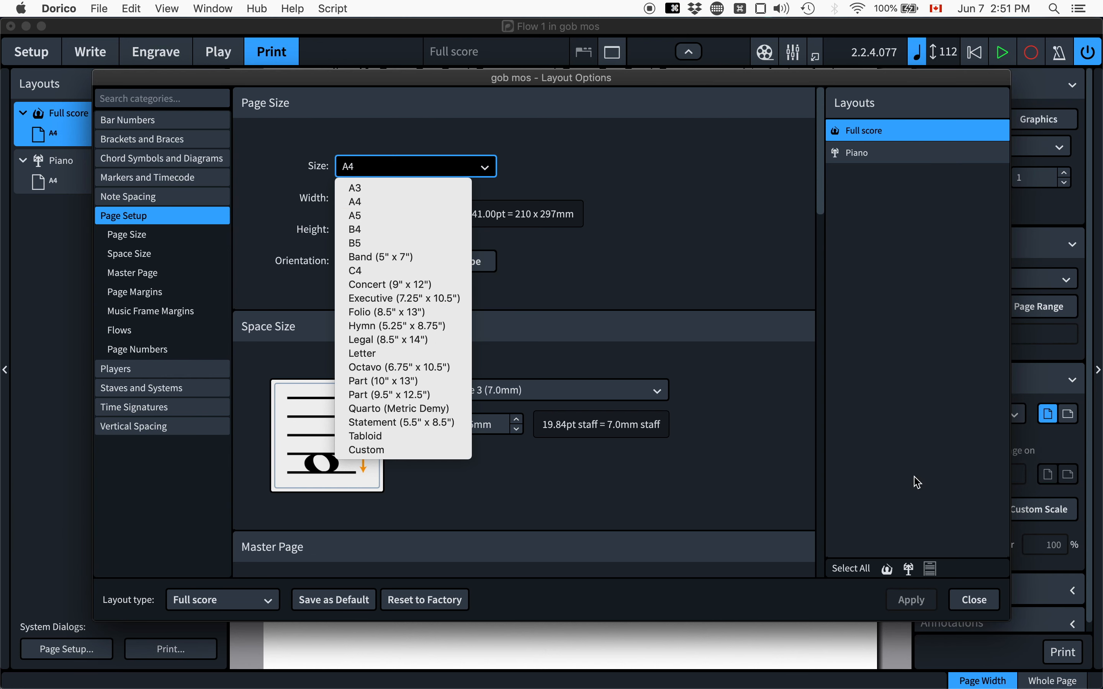
{"action": "left_click", "coordinate": [990, 607]}
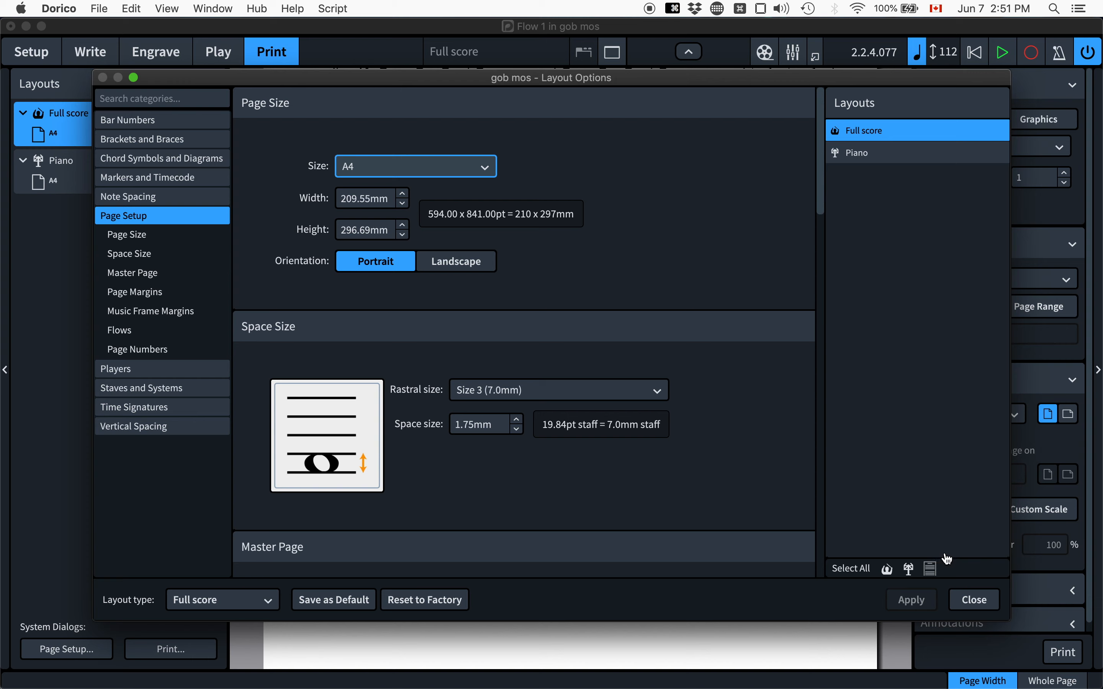
{"action": "left_click", "coordinate": [976, 600]}
Set the Full score layout's page size to Letter in Layout Options and apply it.
{"action": "scroll", "coordinate": [578, 233], "scroll_direction": "down", "scroll_amount": 10}
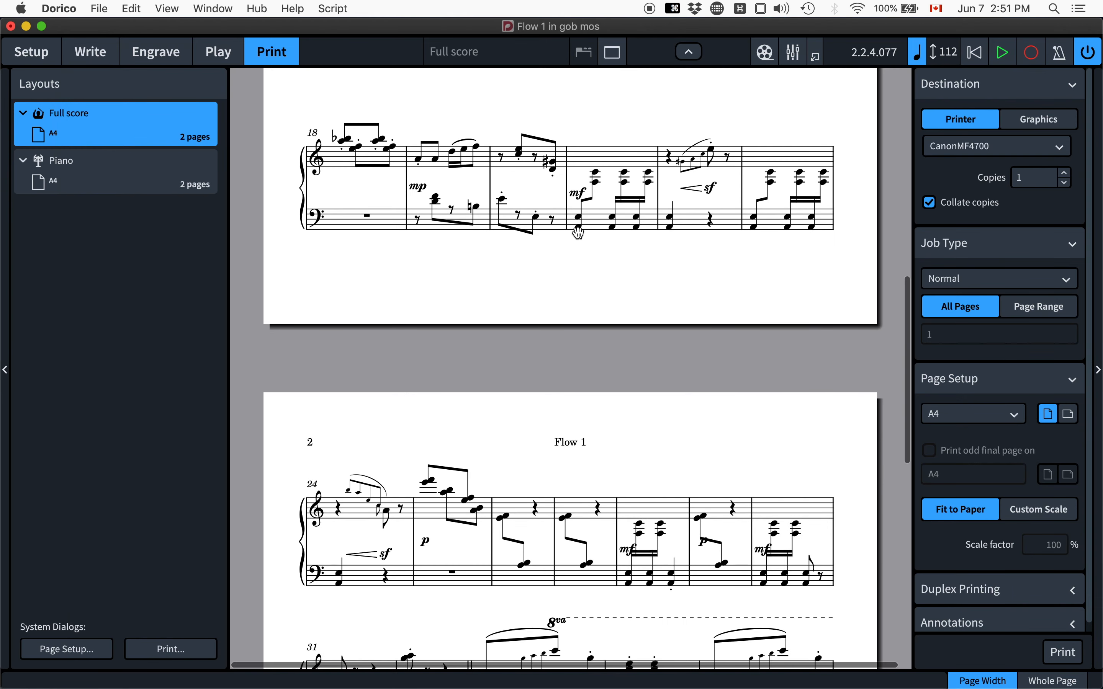
{"action": "scroll", "coordinate": [457, 431], "scroll_direction": "up", "scroll_amount": 5}
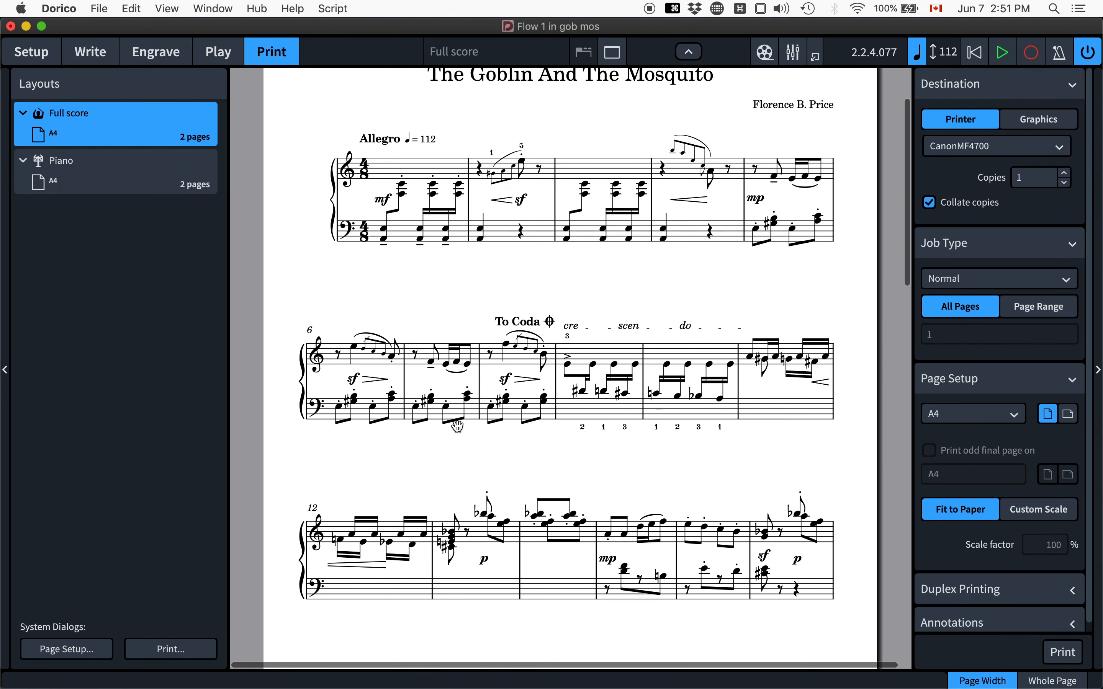
{"action": "key", "text": "shift+super+l"}
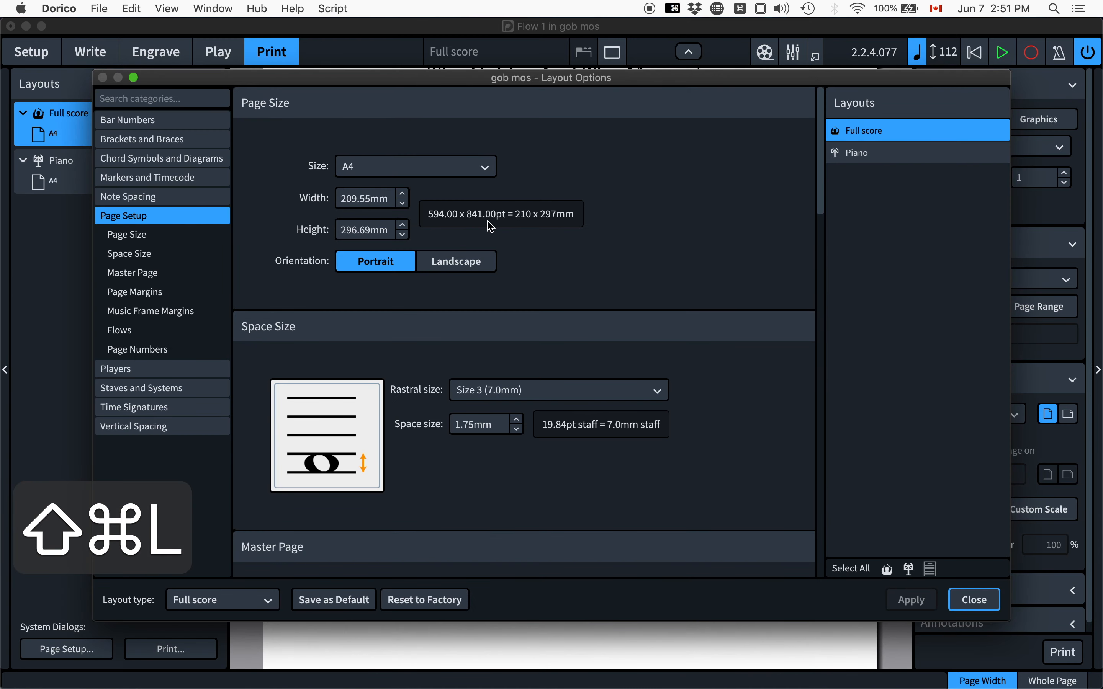
{"action": "left_click", "coordinate": [459, 160]}
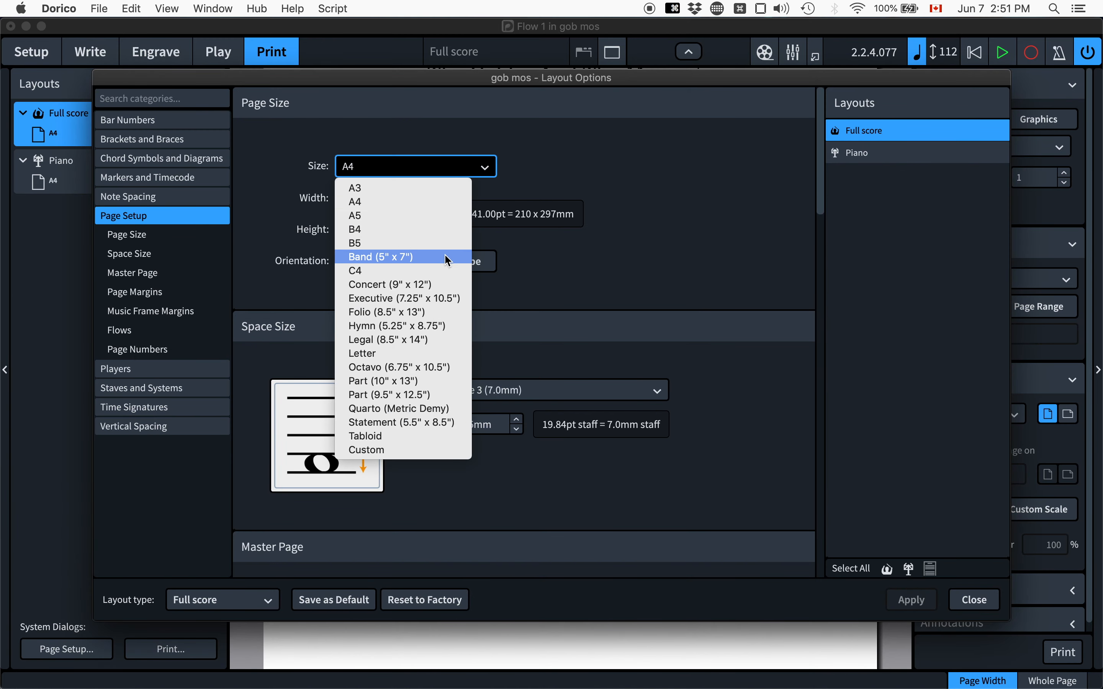
{"action": "left_click", "coordinate": [395, 354]}
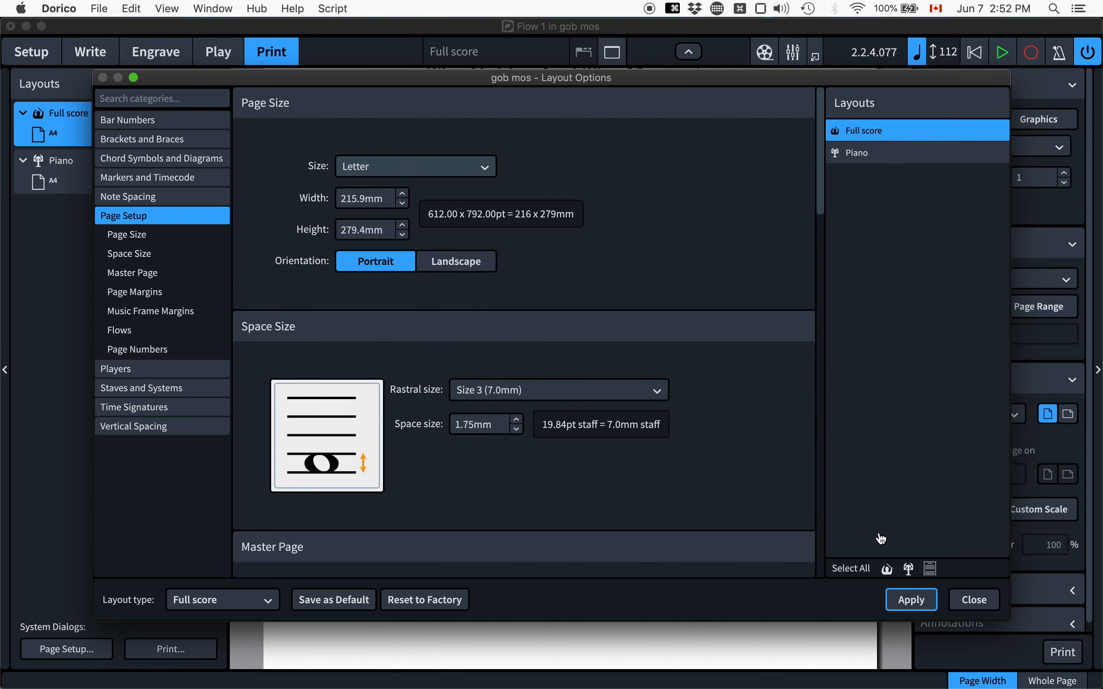
{"action": "left_click", "coordinate": [912, 600]}
{"action": "left_click", "coordinate": [974, 600]}
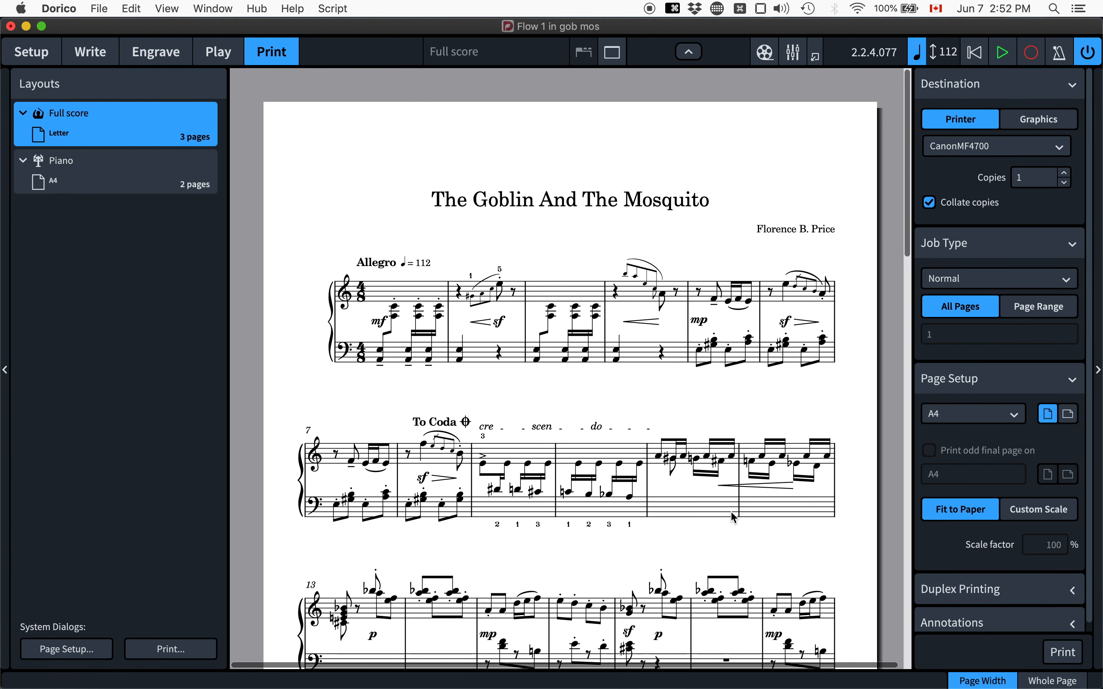
Undo the Letter page size change to compare the full score's pagination, and redo the change.
{"action": "scroll", "coordinate": [648, 250], "scroll_direction": "down", "scroll_amount": 15}
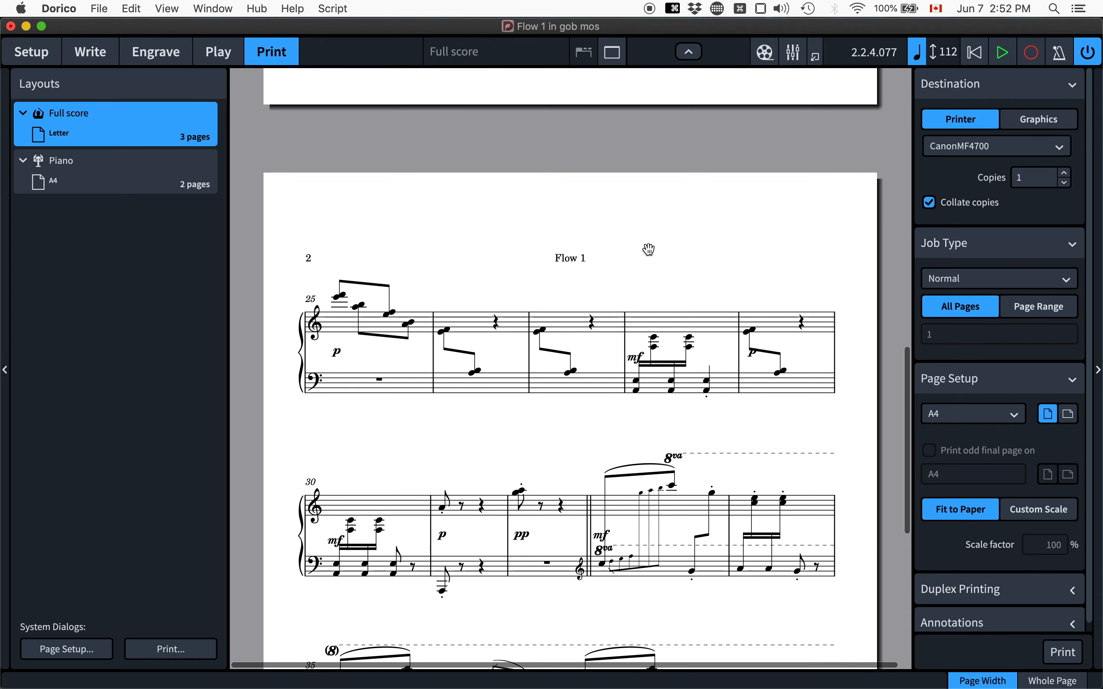
{"action": "scroll", "coordinate": [649, 250], "scroll_direction": "up", "scroll_amount": 5}
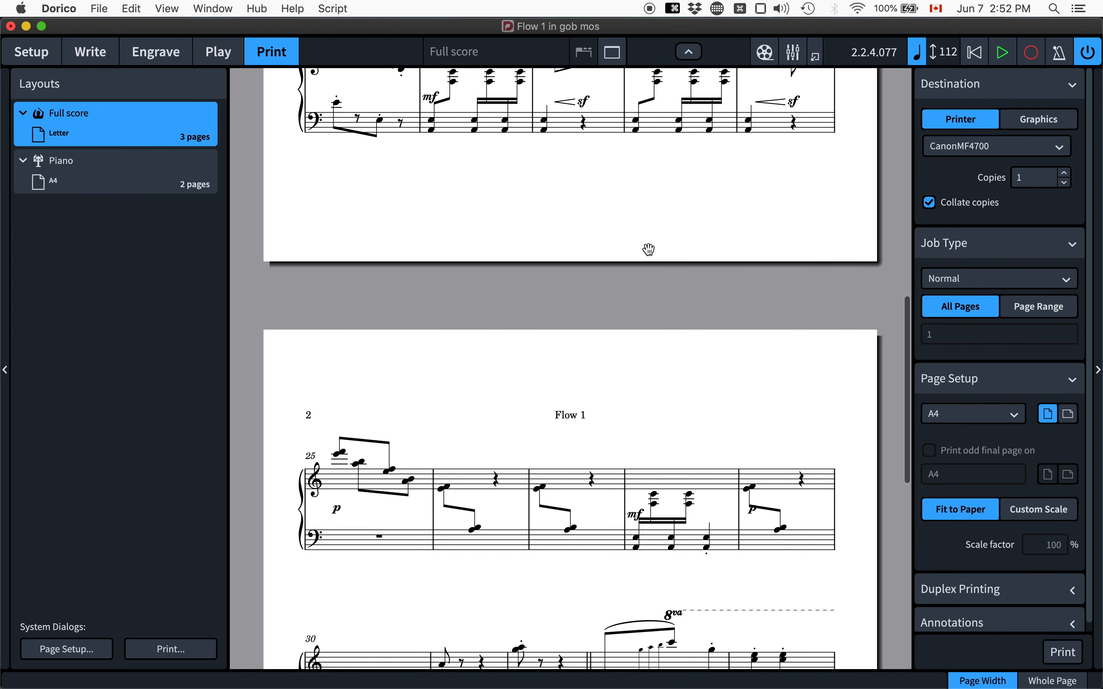
{"action": "key", "text": "cmd+z"}
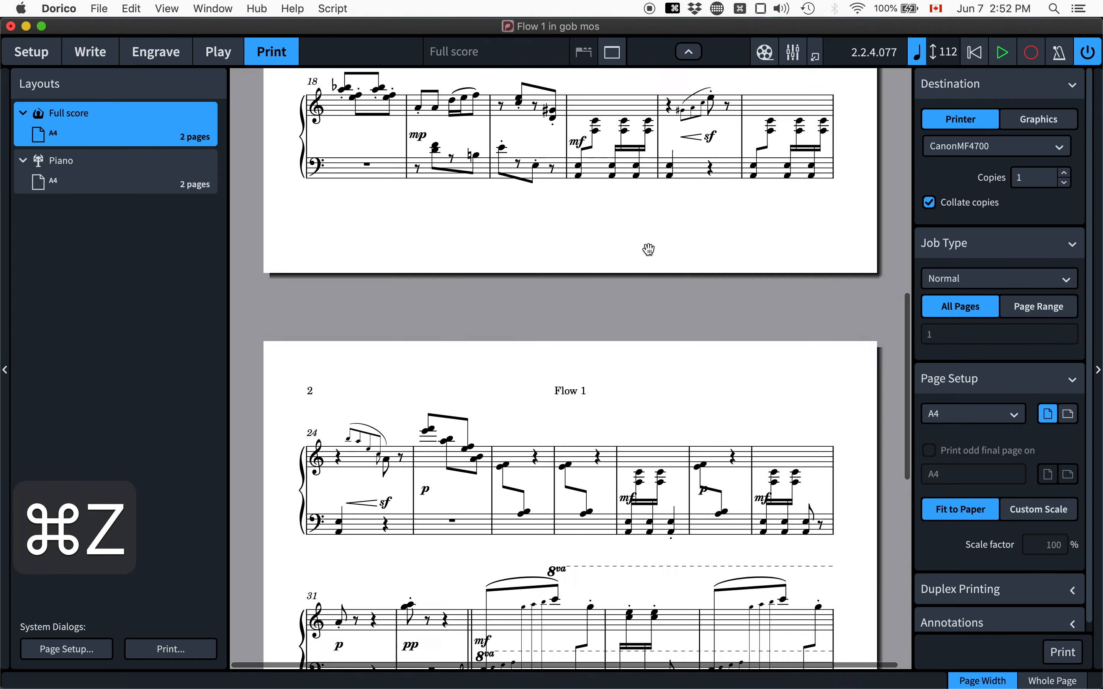
{"action": "scroll", "coordinate": [649, 250], "scroll_direction": "down", "scroll_amount": 15}
{"action": "scroll", "coordinate": [648, 249], "scroll_direction": "up", "scroll_amount": 16}
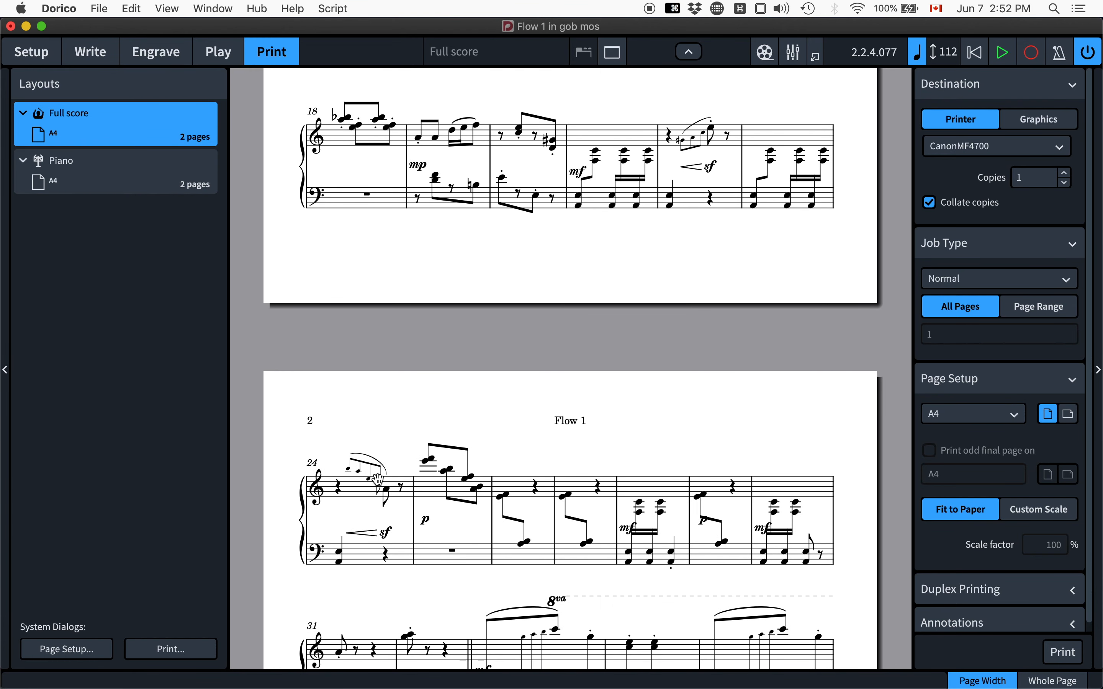
{"action": "key", "text": "cmd+shift+z"}
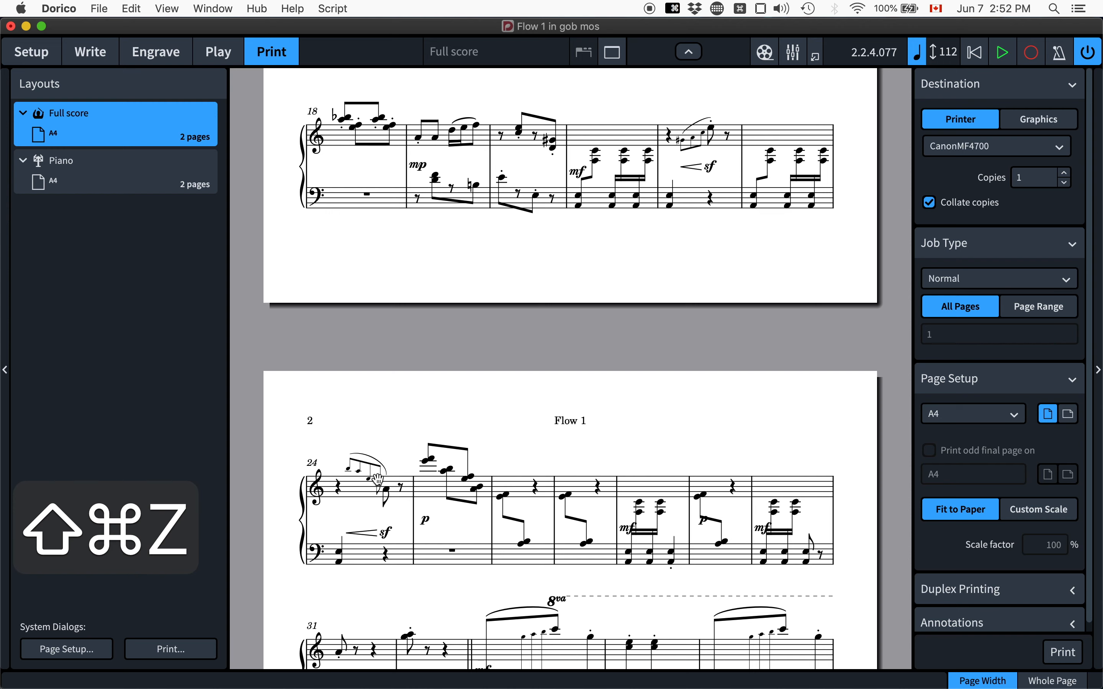
Look through the Letter-sized full score preview, checking how the systems and the Coda fall on the pages.
{"action": "scroll", "coordinate": [378, 482], "scroll_direction": "down", "scroll_amount": 10}
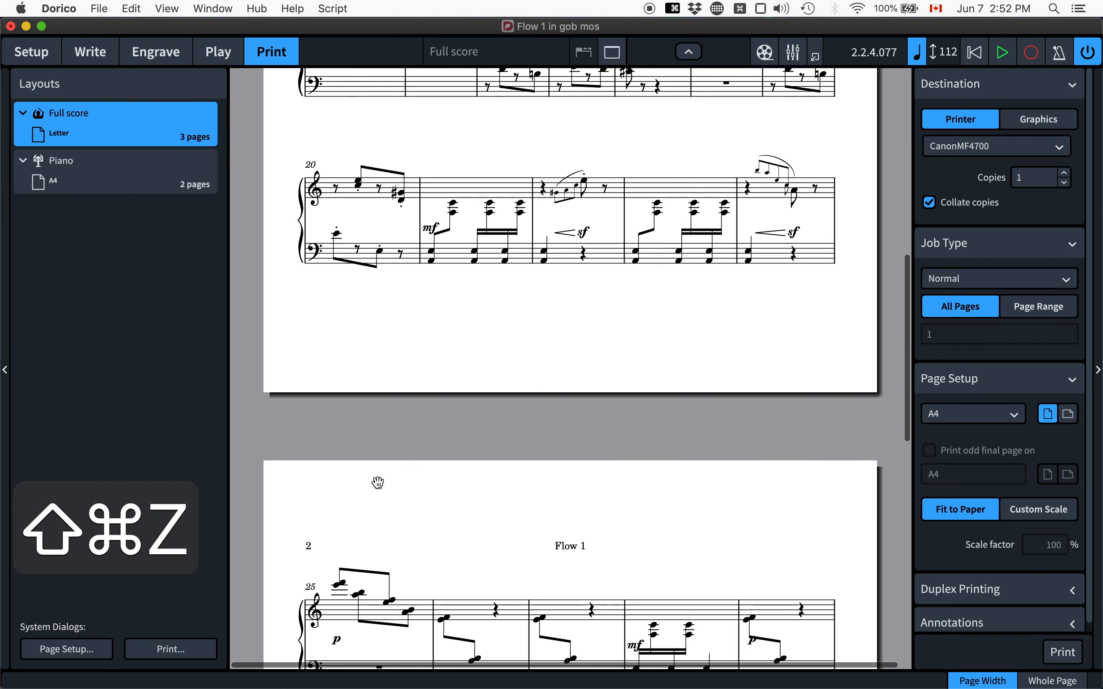
{"action": "scroll", "coordinate": [378, 482], "scroll_direction": "down", "scroll_amount": 3}
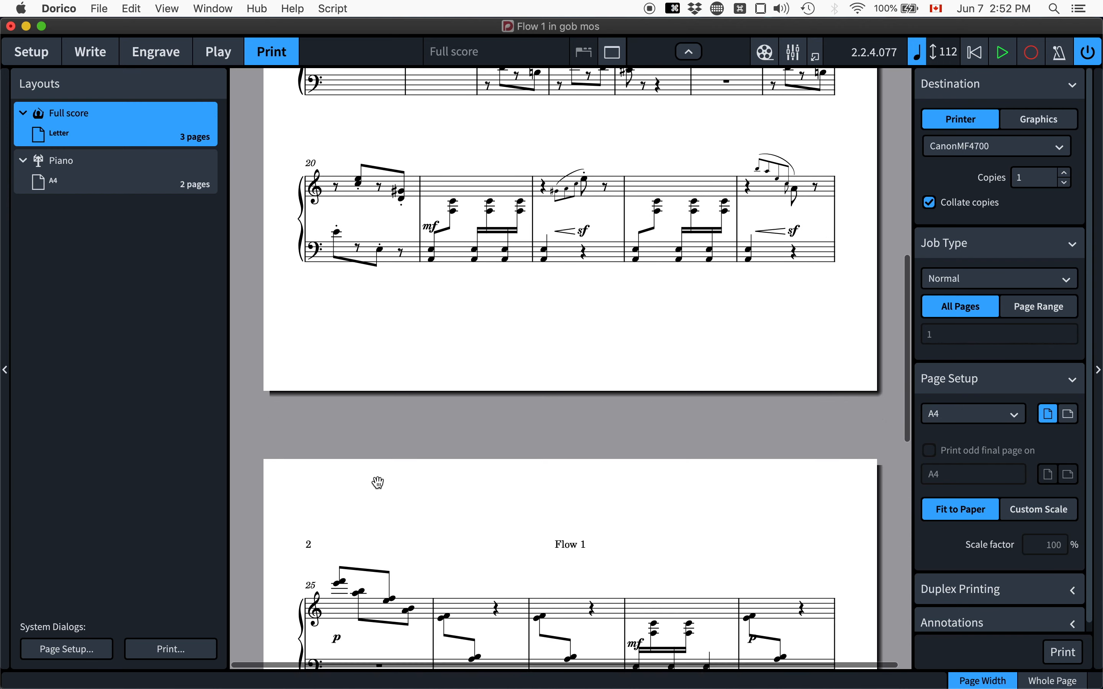
{"action": "scroll", "coordinate": [378, 483], "scroll_direction": "down", "scroll_amount": 6}
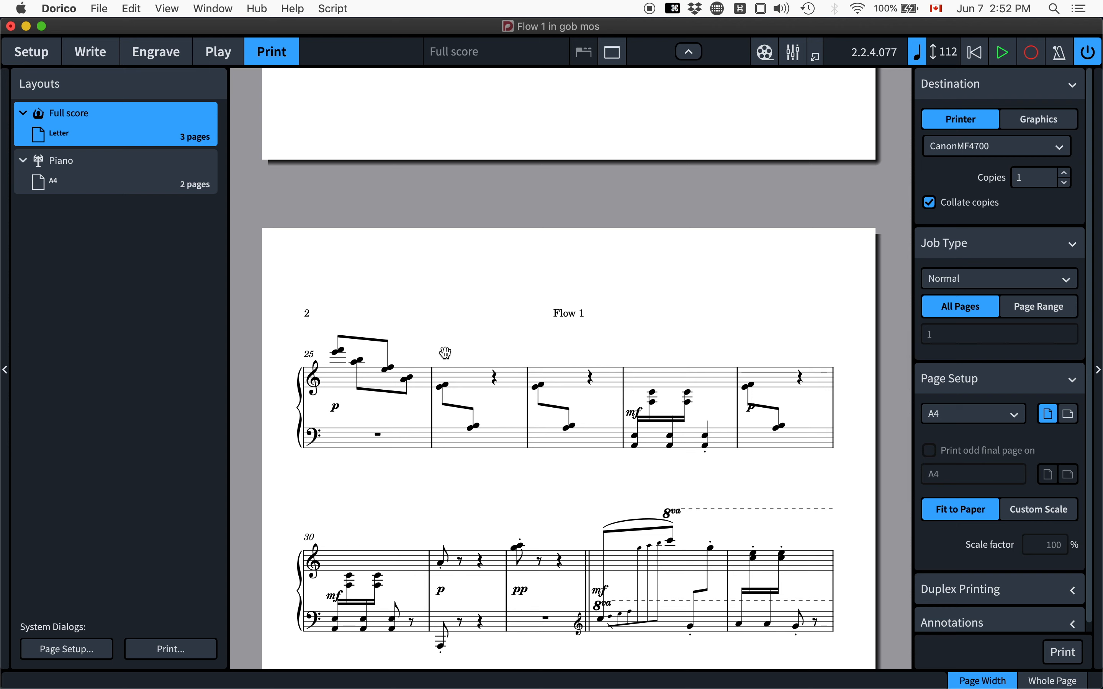
{"action": "scroll", "coordinate": [446, 354], "scroll_direction": "down", "scroll_amount": 18}
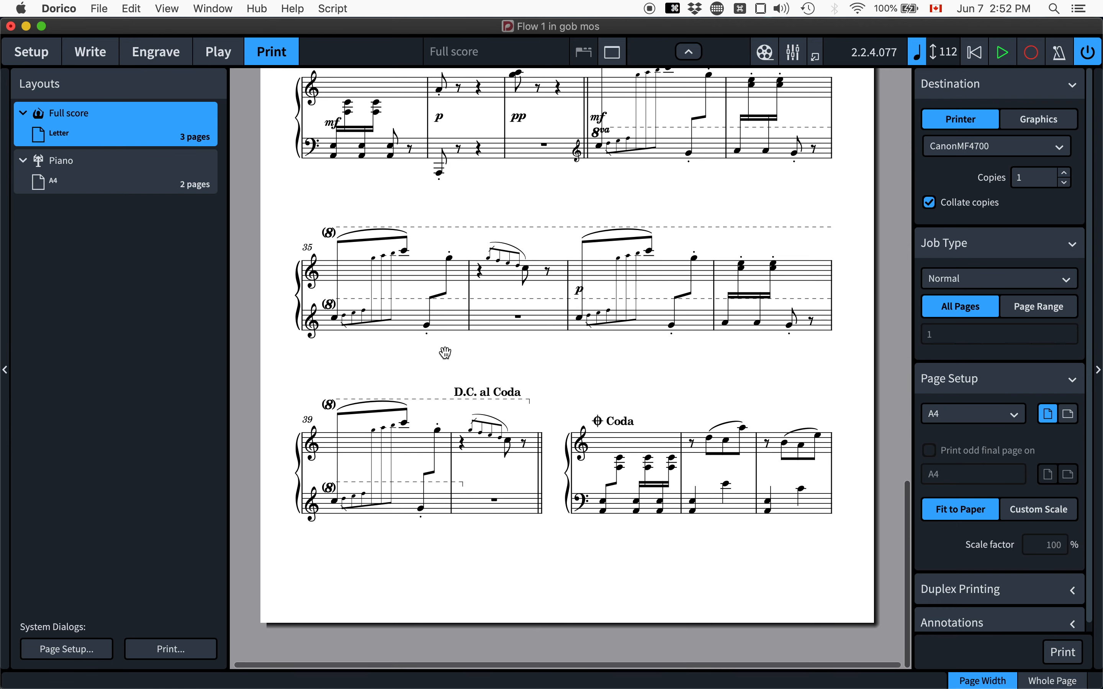
{"action": "scroll", "coordinate": [718, 587], "scroll_direction": "right", "scroll_amount": 2}
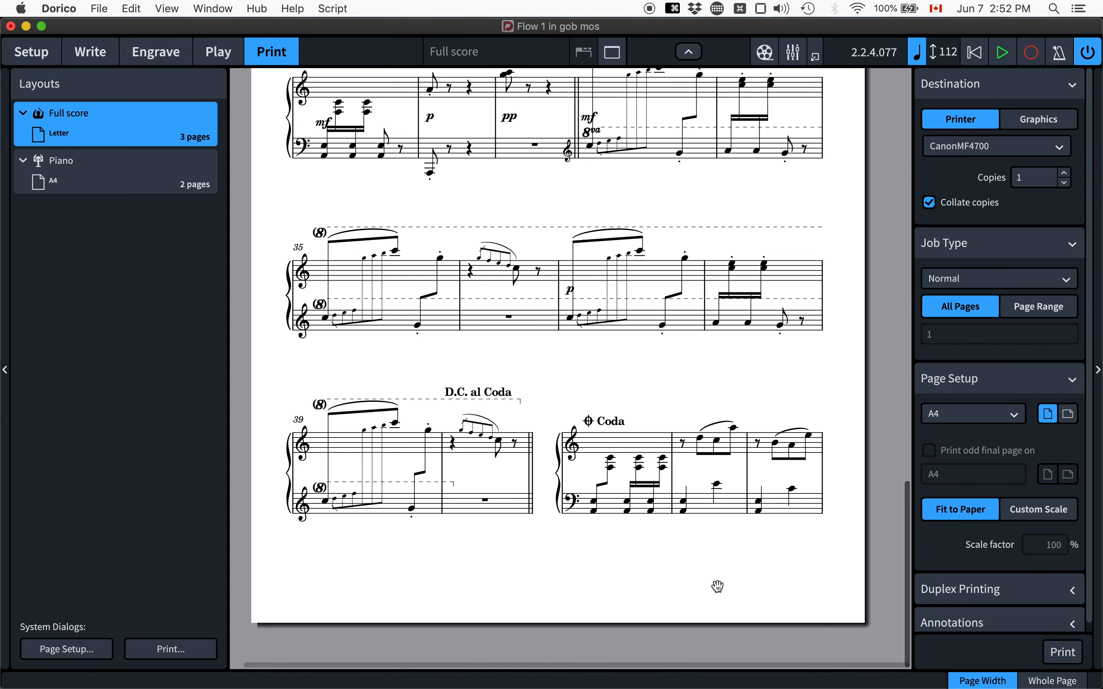
{"action": "scroll", "coordinate": [718, 587], "scroll_direction": "up", "scroll_amount": 5}
{"action": "scroll", "coordinate": [717, 587], "scroll_direction": "down", "scroll_amount": 5}
{"action": "scroll", "coordinate": [718, 587], "scroll_direction": "left", "scroll_amount": 2}
{"action": "scroll", "coordinate": [718, 587], "scroll_direction": "down", "scroll_amount": 8}
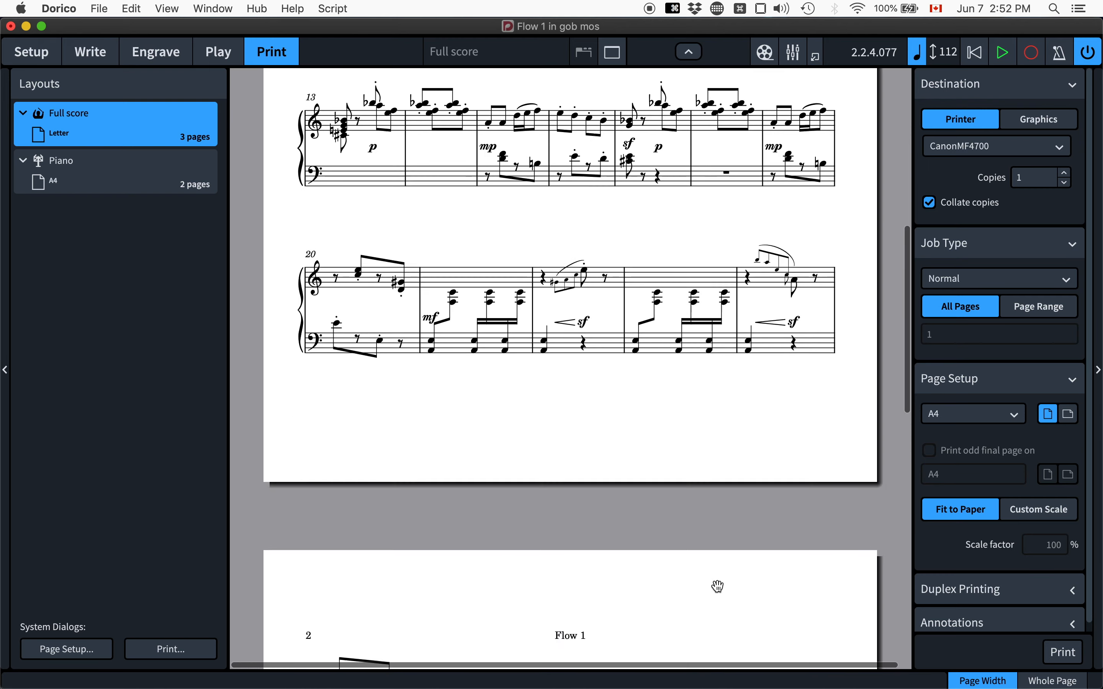
{"action": "scroll", "coordinate": [718, 587], "scroll_direction": "up", "scroll_amount": 20}
{"action": "scroll", "coordinate": [717, 587], "scroll_direction": "down", "scroll_amount": 20}
{"action": "scroll", "coordinate": [718, 586], "scroll_direction": "down", "scroll_amount": 5}
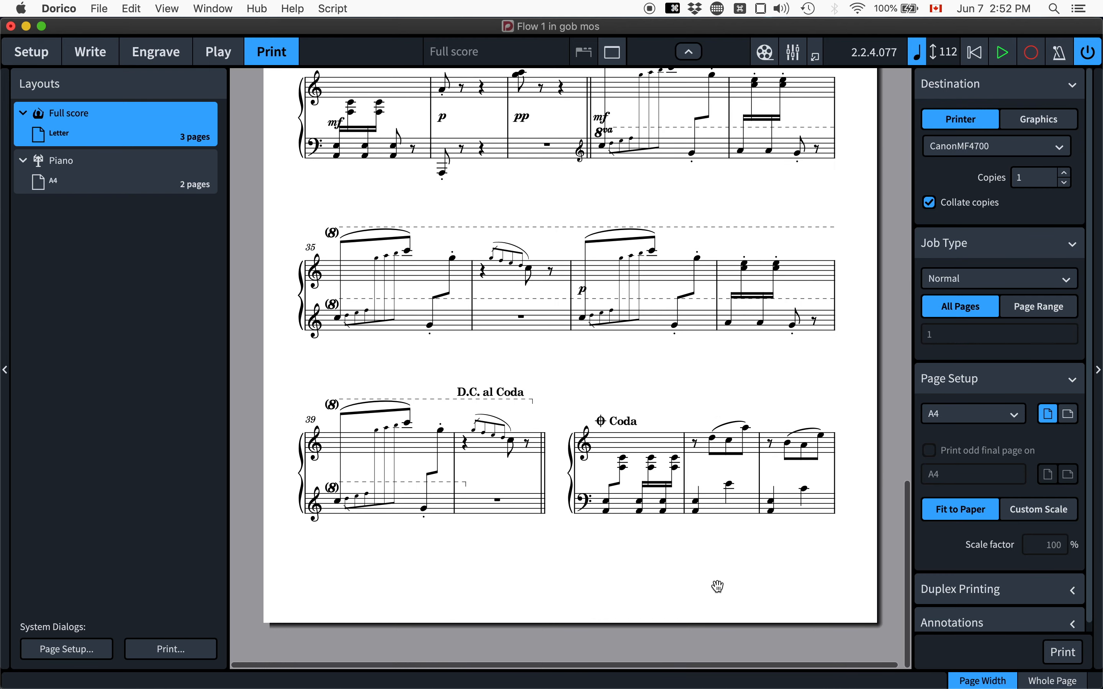
Set the paper size for printing to US Letter.
{"action": "left_click", "coordinate": [998, 408]}
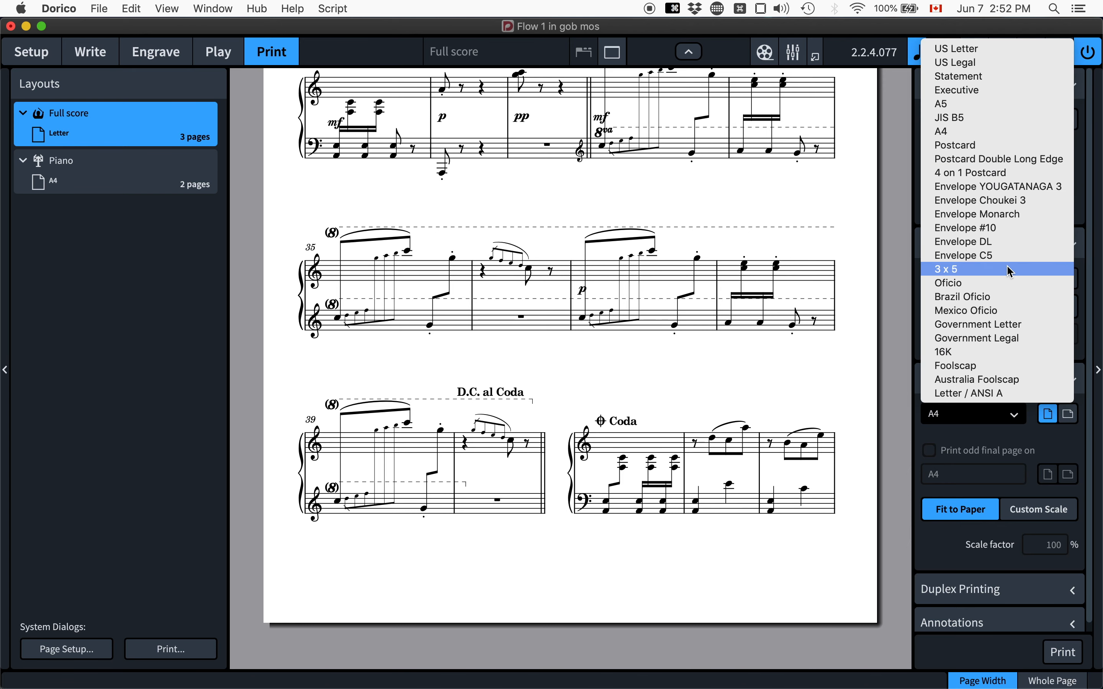
{"action": "left_click", "coordinate": [985, 48]}
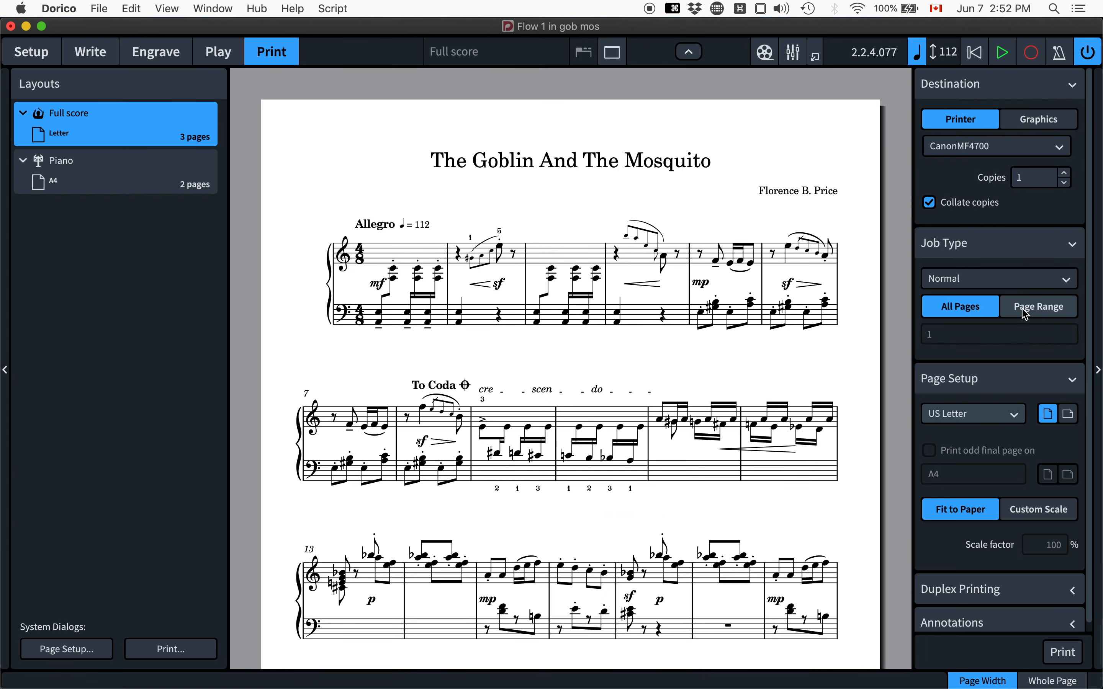
Examine the page breaks and system distribution of the US Letter preview, from the last system back to the title.
{"action": "scroll", "coordinate": [782, 292], "scroll_direction": "down", "scroll_amount": 20}
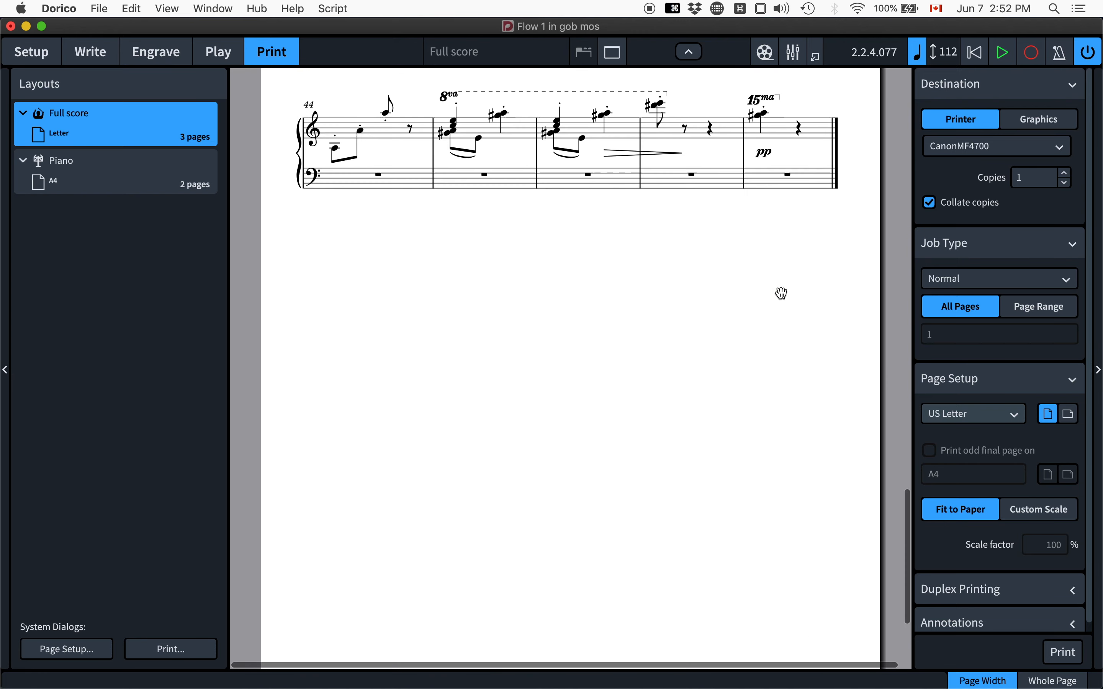
{"action": "scroll", "coordinate": [782, 292], "scroll_direction": "up", "scroll_amount": 10}
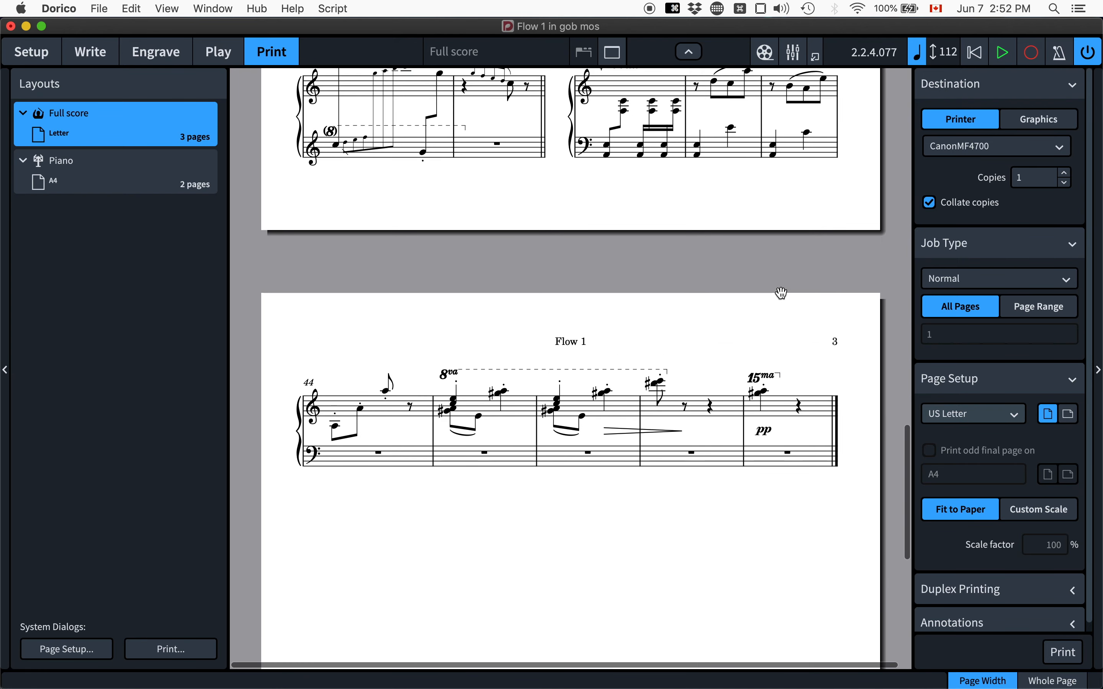
{"action": "scroll", "coordinate": [781, 292], "scroll_direction": "down", "scroll_amount": 8}
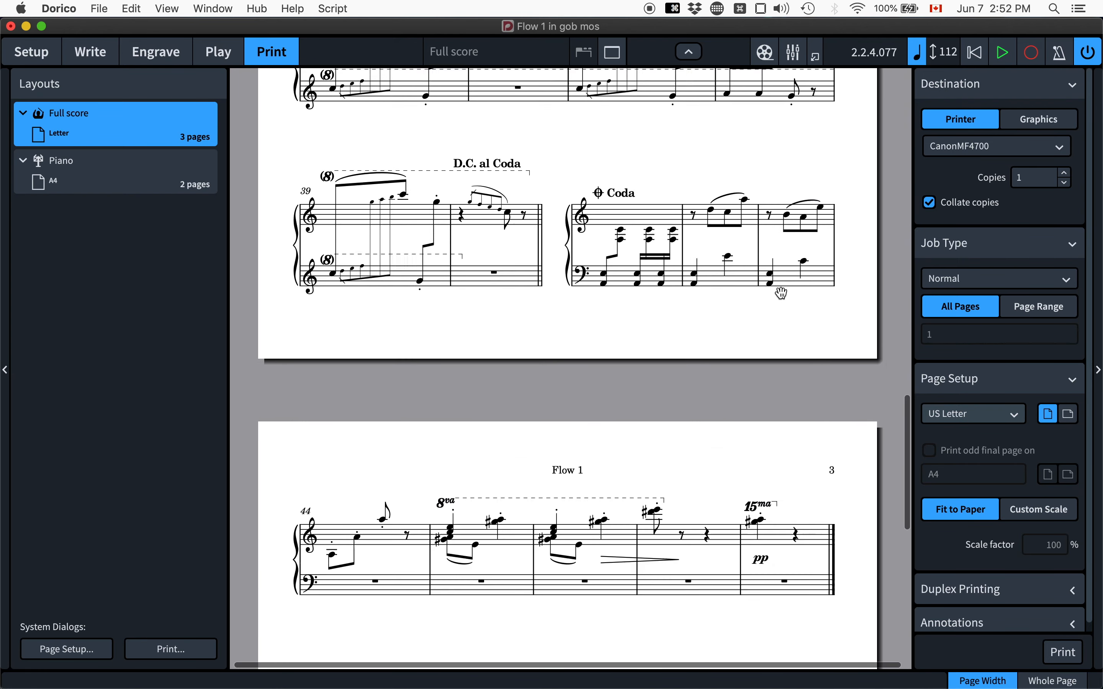
{"action": "scroll", "coordinate": [782, 292], "scroll_direction": "up", "scroll_amount": 6}
{"action": "scroll", "coordinate": [782, 292], "scroll_direction": "up", "scroll_amount": 10}
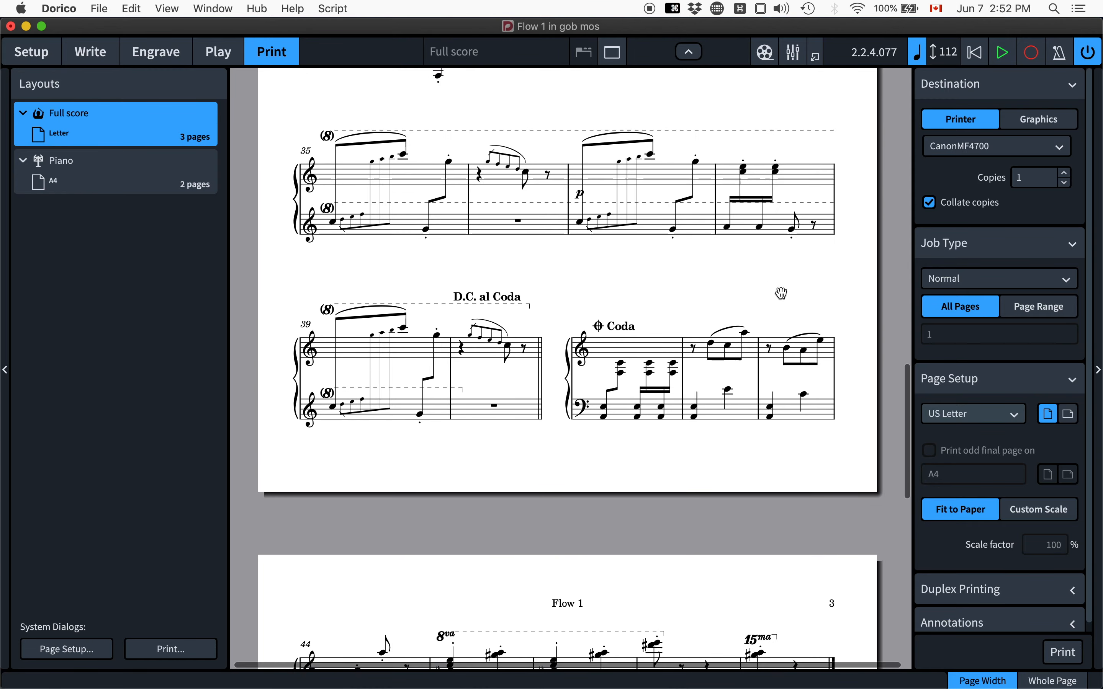
{"action": "scroll", "coordinate": [781, 292], "scroll_direction": "up", "scroll_amount": 12}
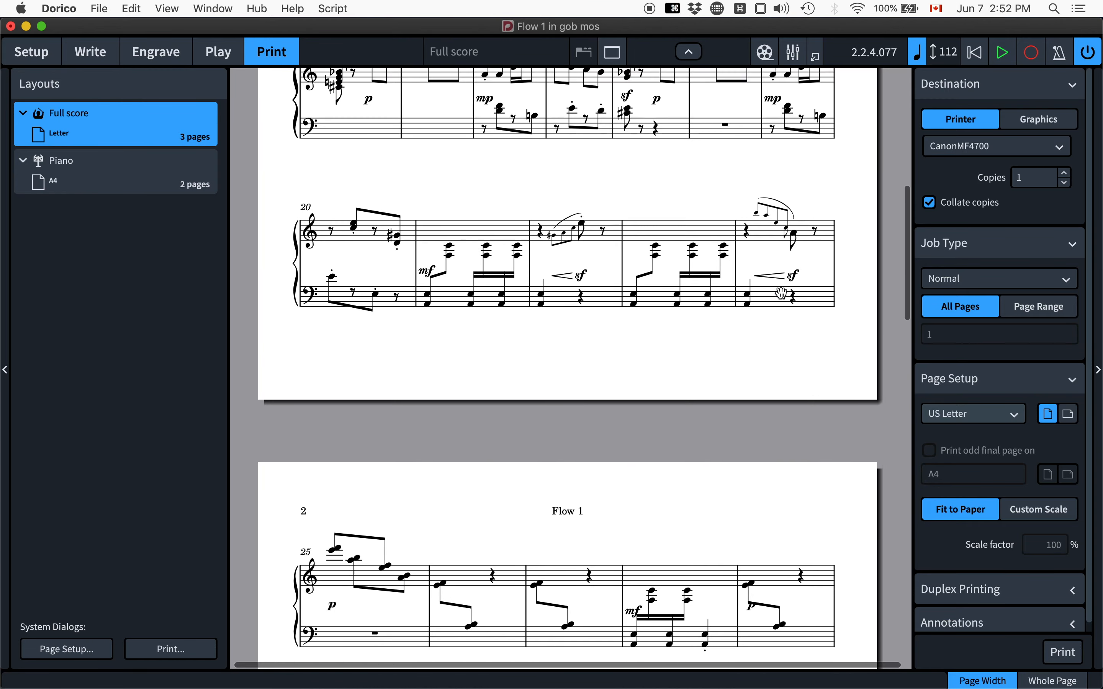
{"action": "scroll", "coordinate": [782, 292], "scroll_direction": "down", "scroll_amount": 4}
{"action": "scroll", "coordinate": [782, 293], "scroll_direction": "down", "scroll_amount": 10}
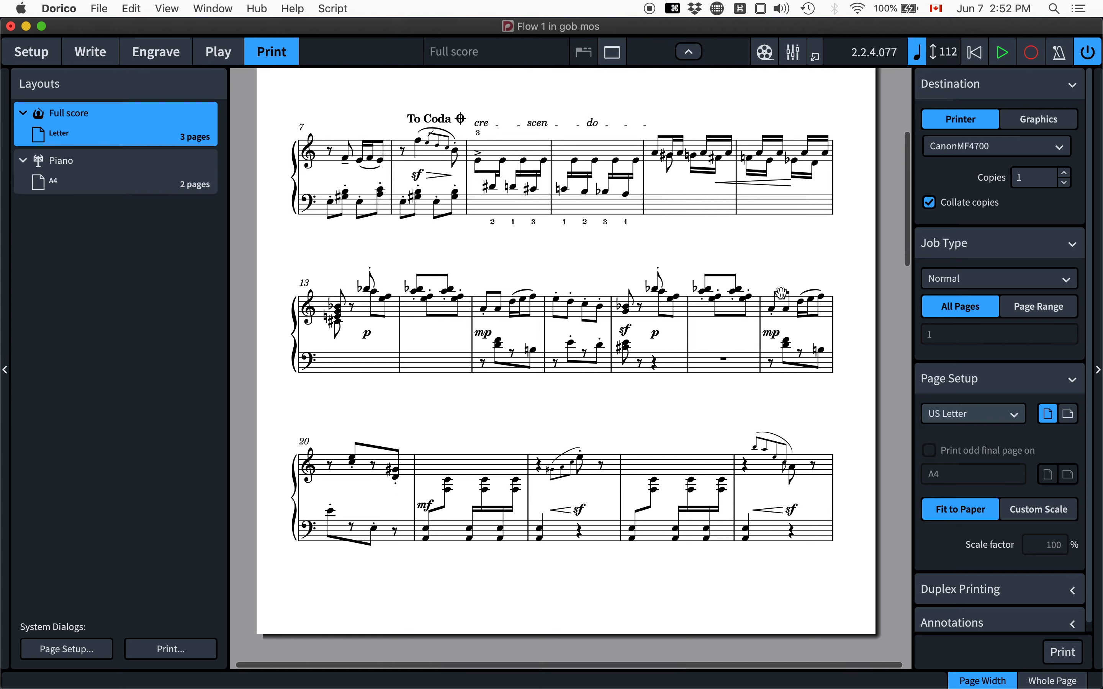
{"action": "scroll", "coordinate": [781, 292], "scroll_direction": "down", "scroll_amount": 10}
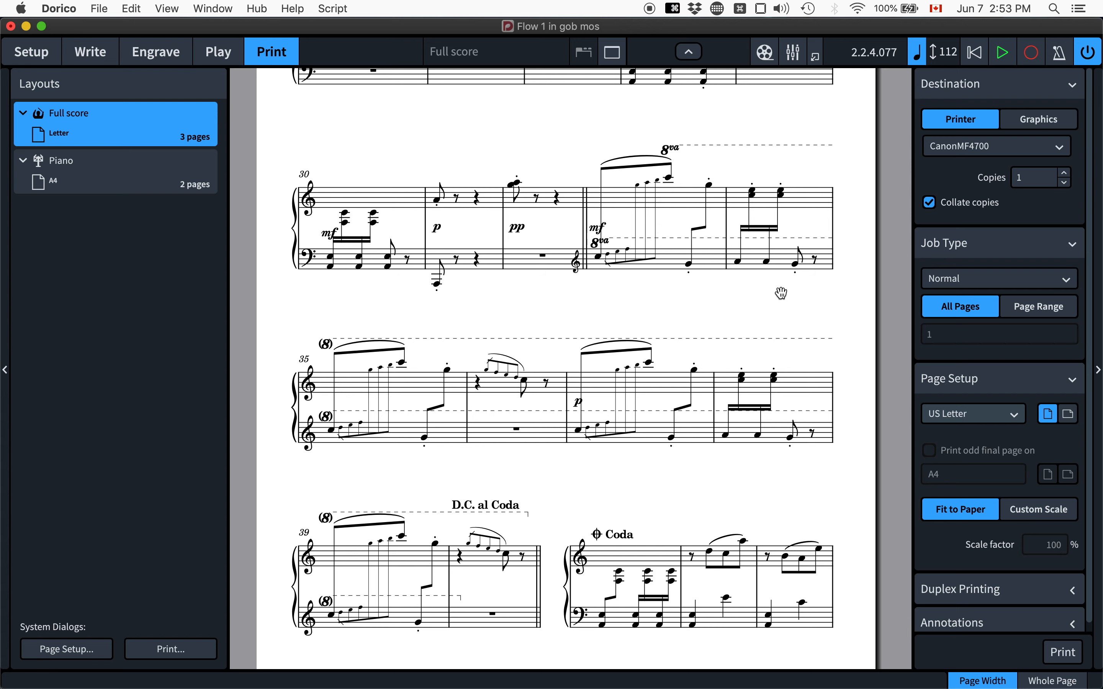
{"action": "scroll", "coordinate": [781, 292], "scroll_direction": "down", "scroll_amount": 10}
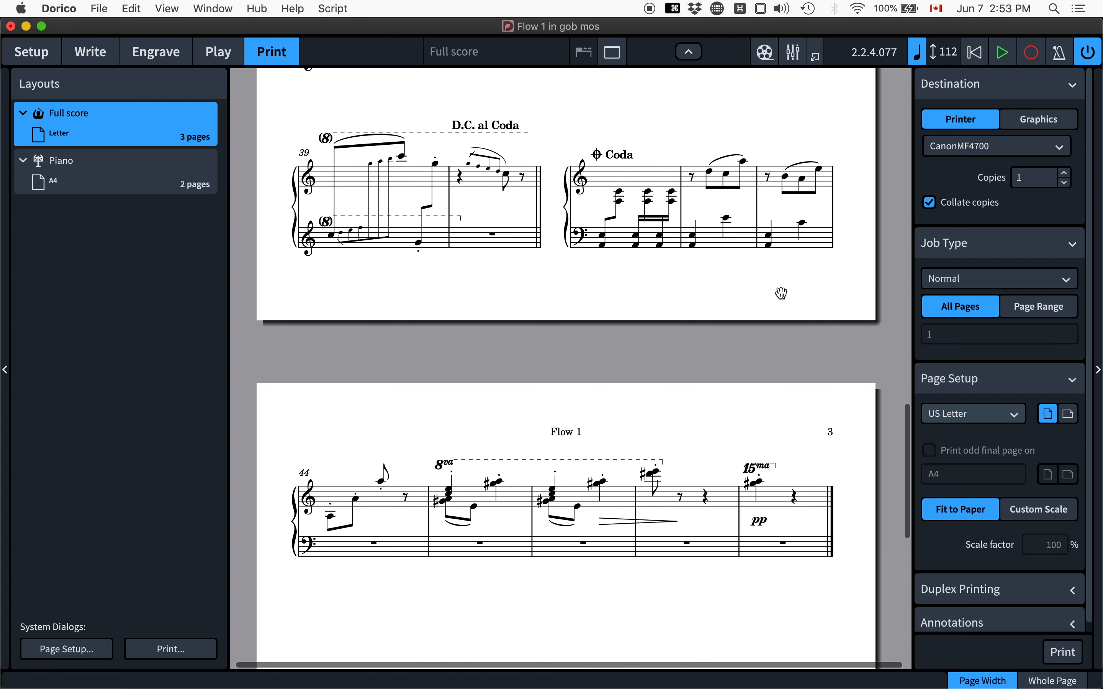
{"action": "scroll", "coordinate": [780, 292], "scroll_direction": "down", "scroll_amount": 3}
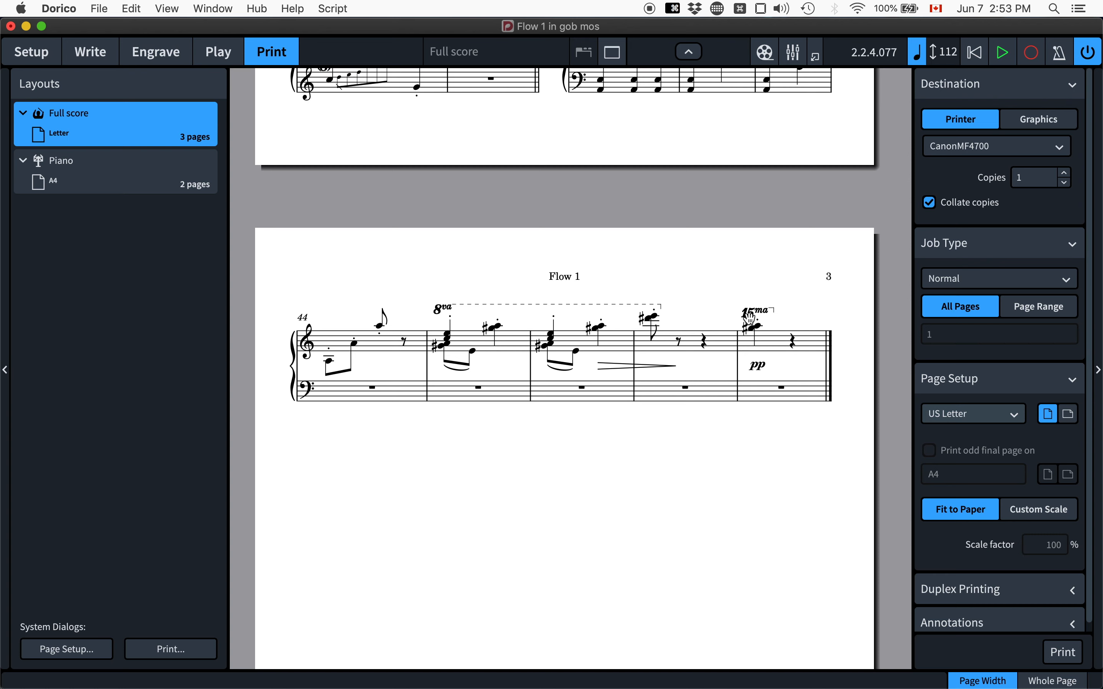
{"action": "scroll", "coordinate": [713, 259], "scroll_direction": "up", "scroll_amount": 15}
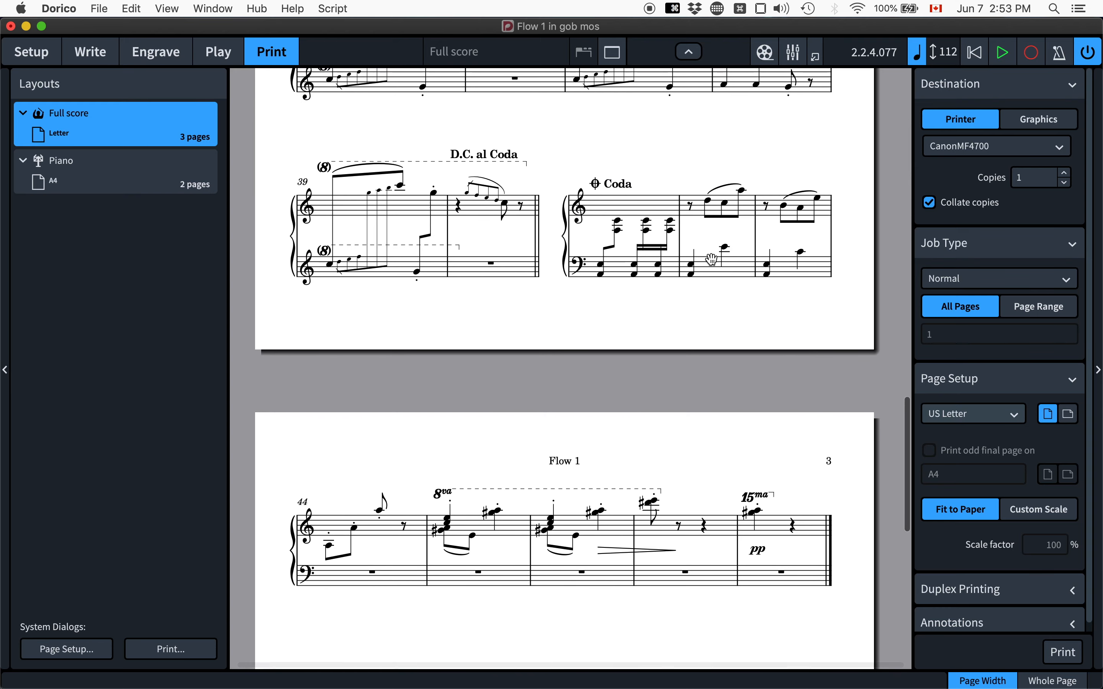
{"action": "scroll", "coordinate": [712, 259], "scroll_direction": "up", "scroll_amount": 20}
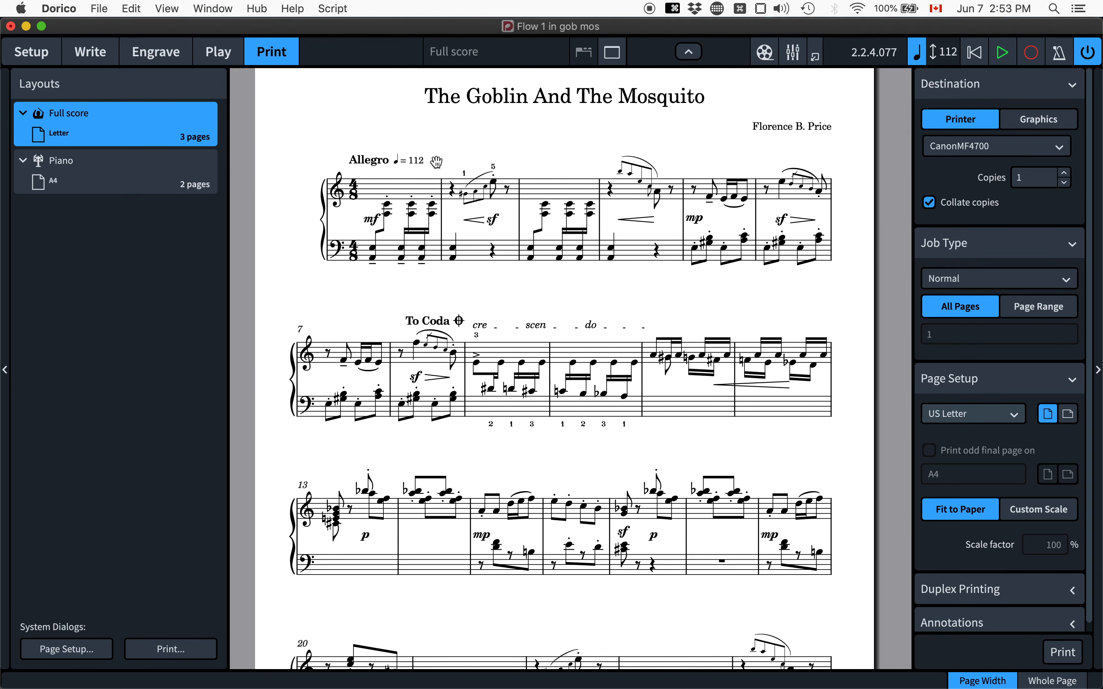
Set the Full score layout's rastral size to Size 4 (6.5mm), apply it and check the break between the first two pages.
{"action": "key", "text": "shift+super+l"}
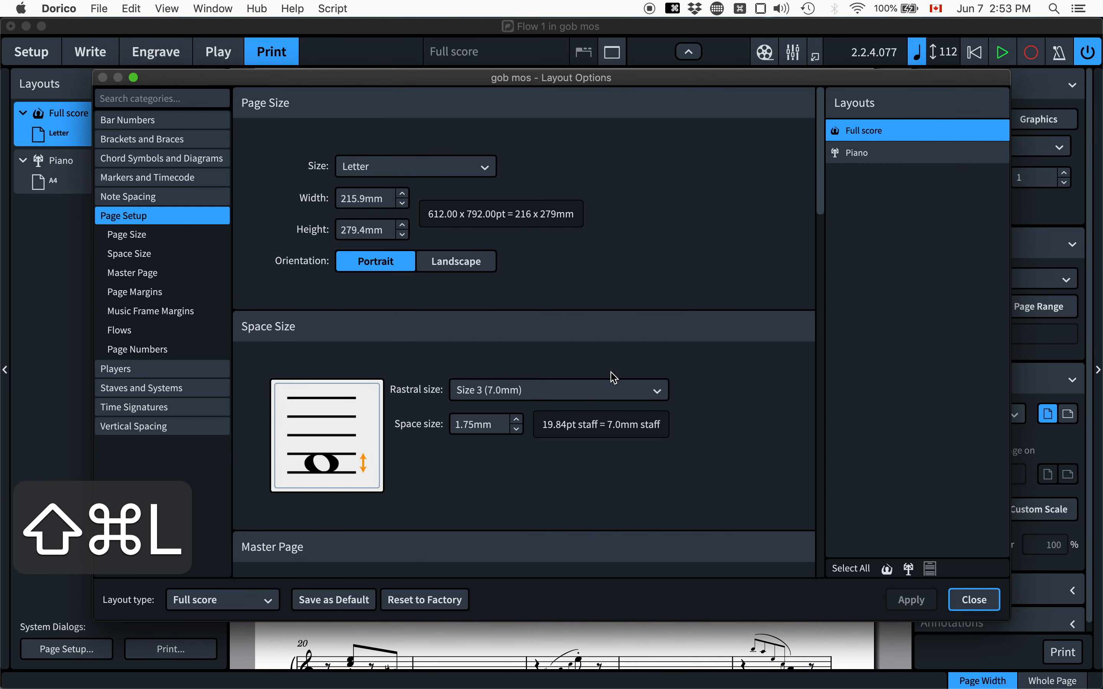
{"action": "left_click", "coordinate": [592, 390]}
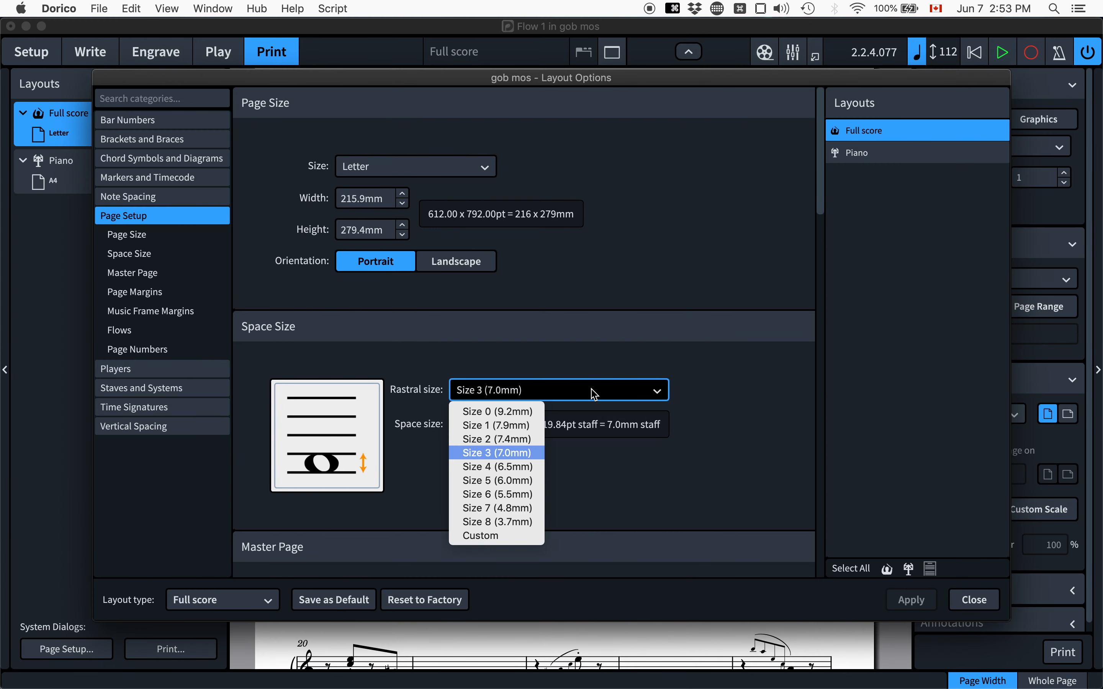
{"action": "left_click", "coordinate": [516, 467]}
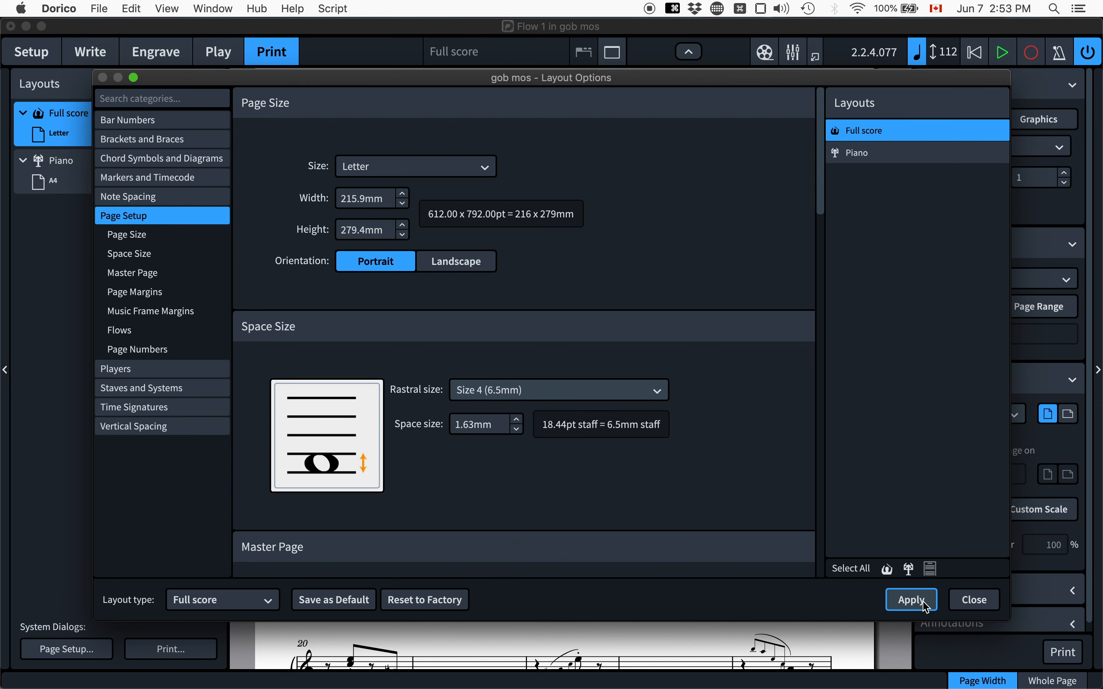
{"action": "left_click", "coordinate": [985, 603]}
{"action": "scroll", "coordinate": [669, 301], "scroll_direction": "down", "scroll_amount": 10}
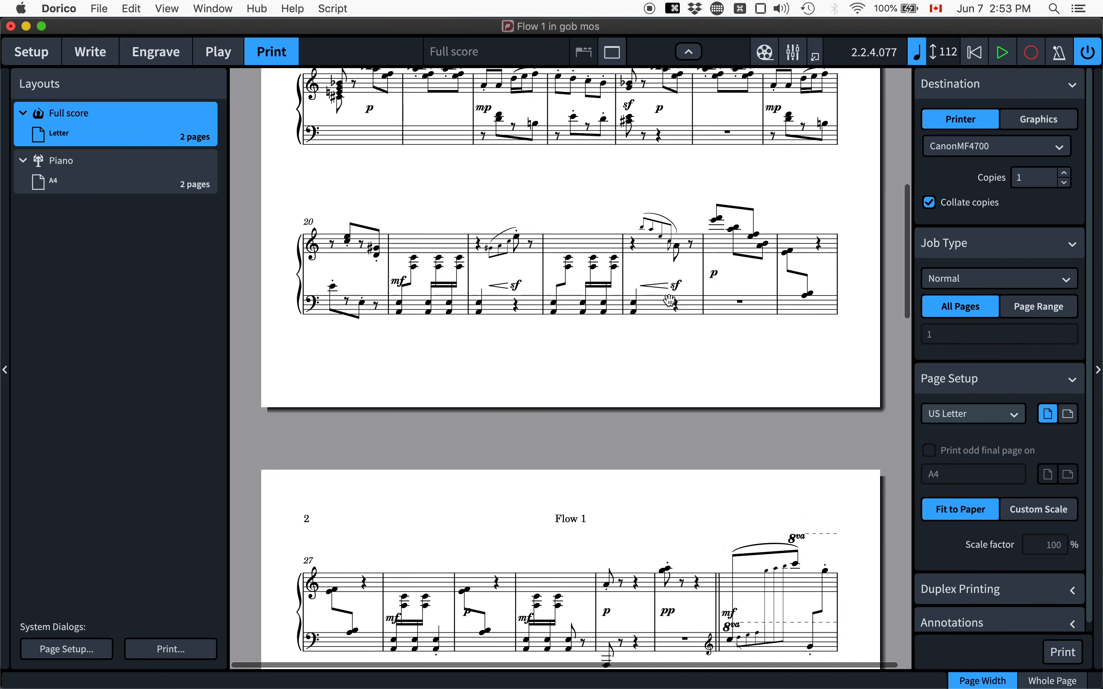
Check the print preview of the full score from the first page break down to the last page.
{"action": "scroll", "coordinate": [669, 301], "scroll_direction": "down", "scroll_amount": 10}
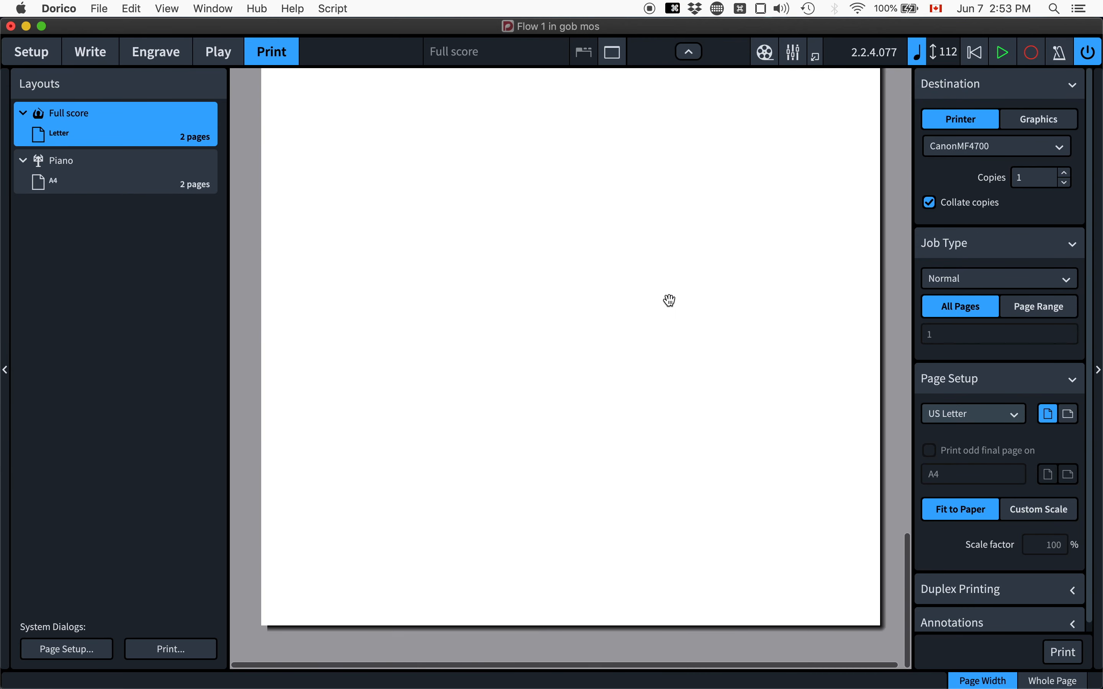
{"action": "scroll", "coordinate": [669, 301], "scroll_direction": "up", "scroll_amount": 2}
{"action": "scroll", "coordinate": [667, 168], "scroll_direction": "down", "scroll_amount": 9}
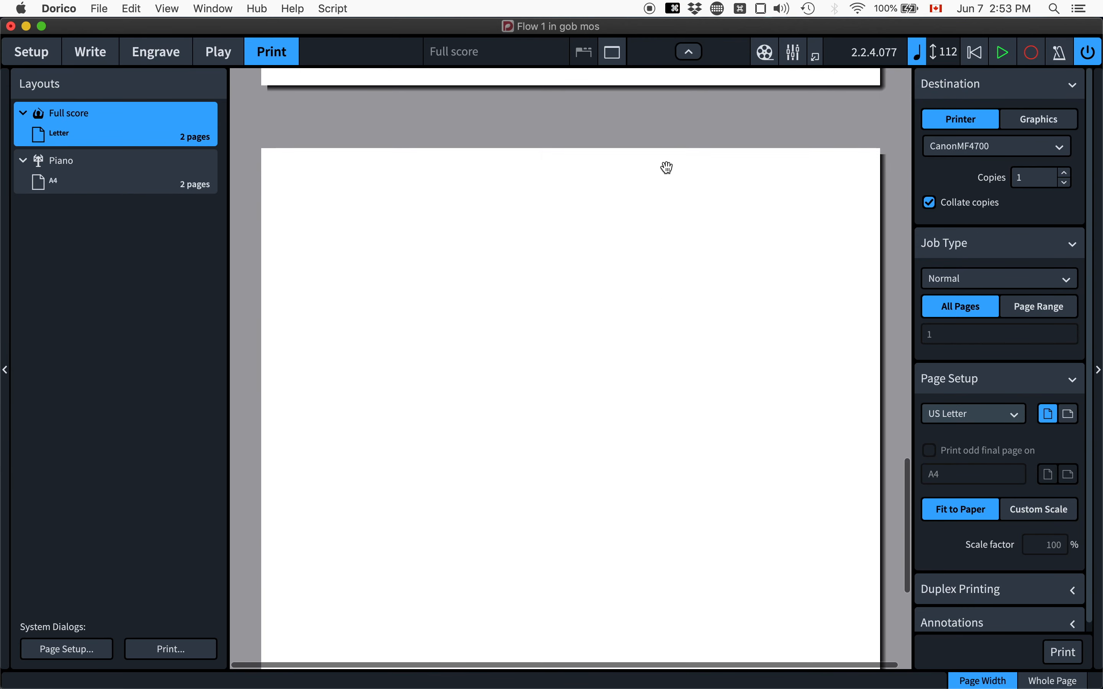
{"action": "scroll", "coordinate": [667, 170], "scroll_direction": "up", "scroll_amount": 5}
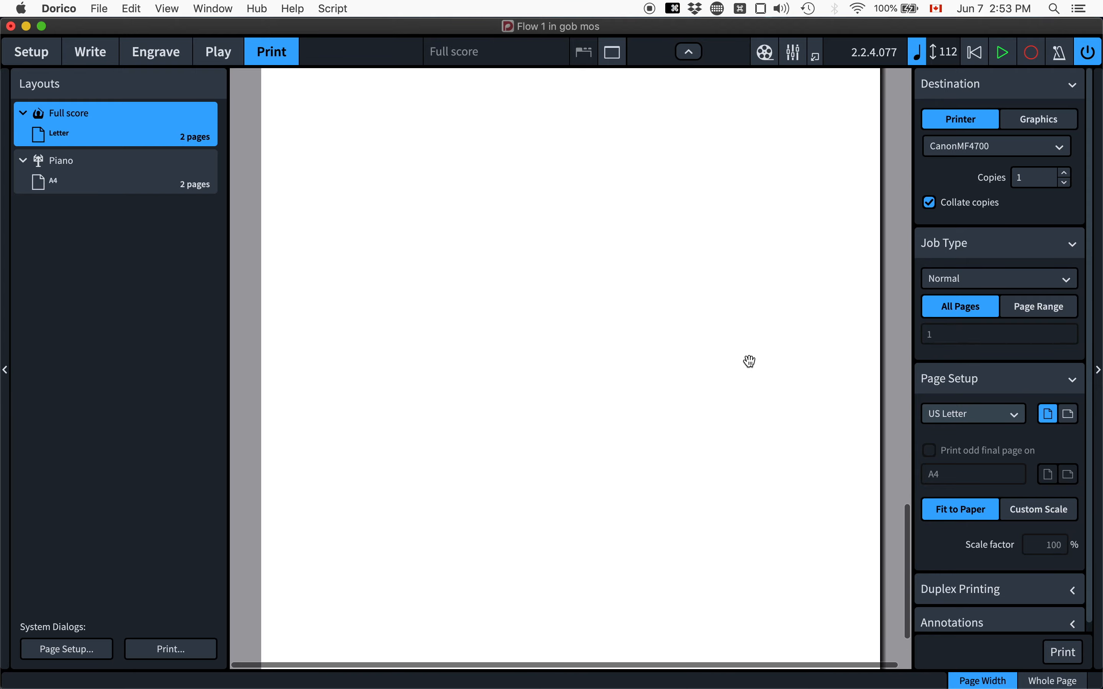
Compare the two-page layout of the full score in Write mode with its Letter print preview.
{"action": "left_click", "coordinate": [109, 56]}
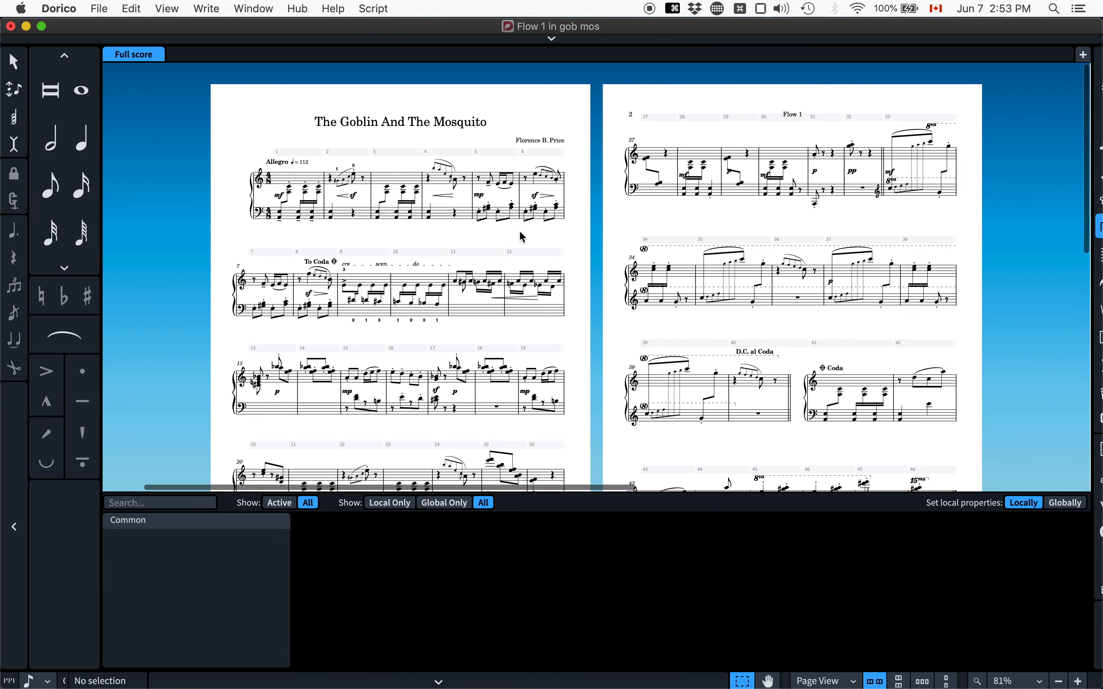
{"action": "key", "text": "x"}
{"action": "key", "text": "x"}
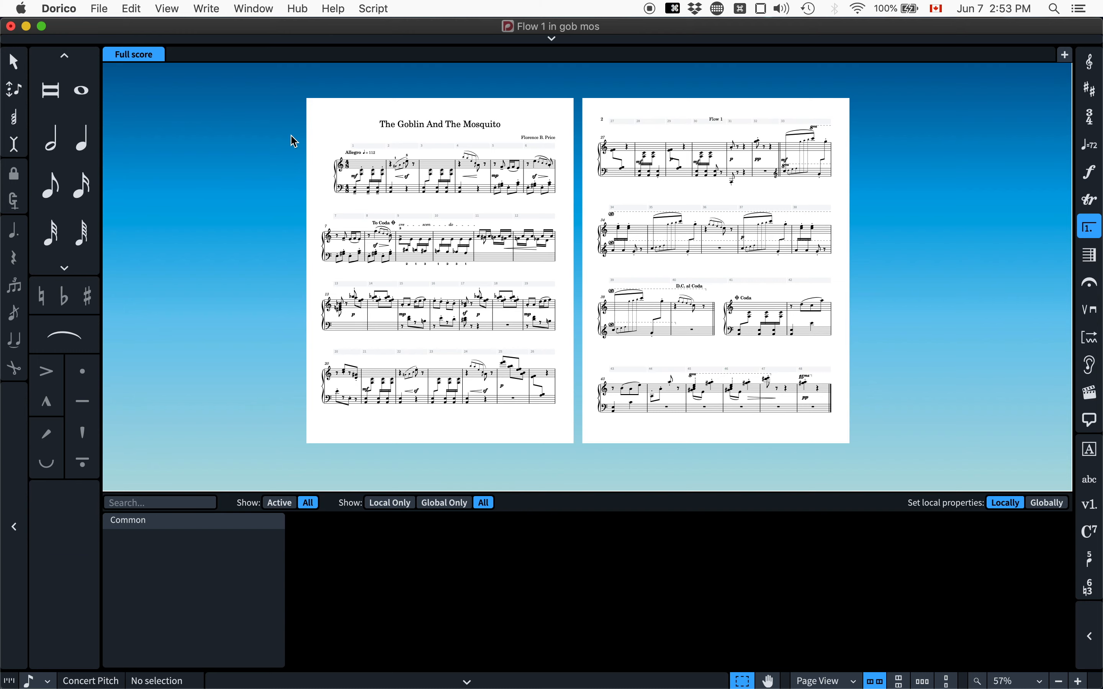
{"action": "key", "text": "super+5"}
{"action": "scroll", "coordinate": [489, 194], "scroll_direction": "down", "scroll_amount": 20}
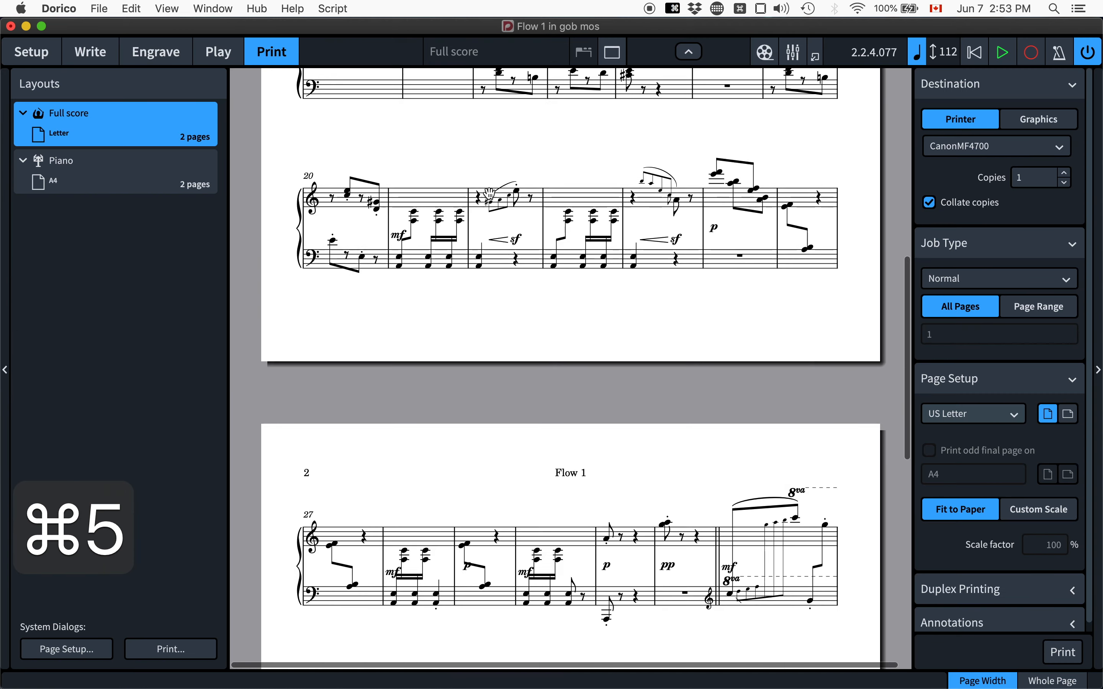
{"action": "scroll", "coordinate": [489, 194], "scroll_direction": "up", "scroll_amount": 20}
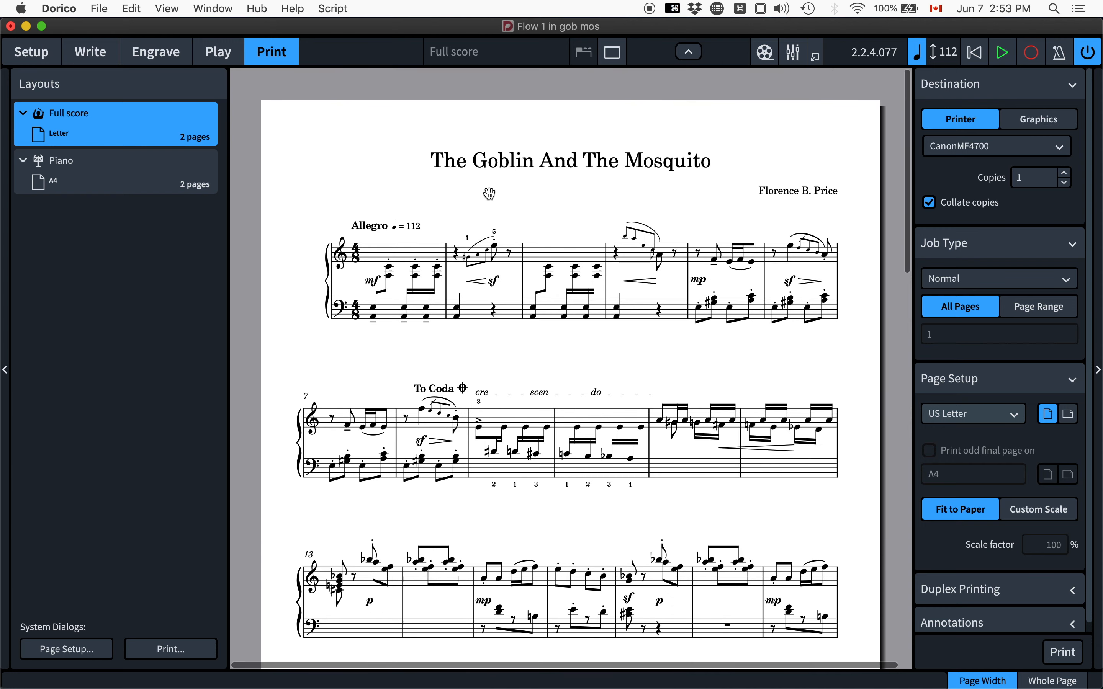
{"action": "key", "text": "super+2"}
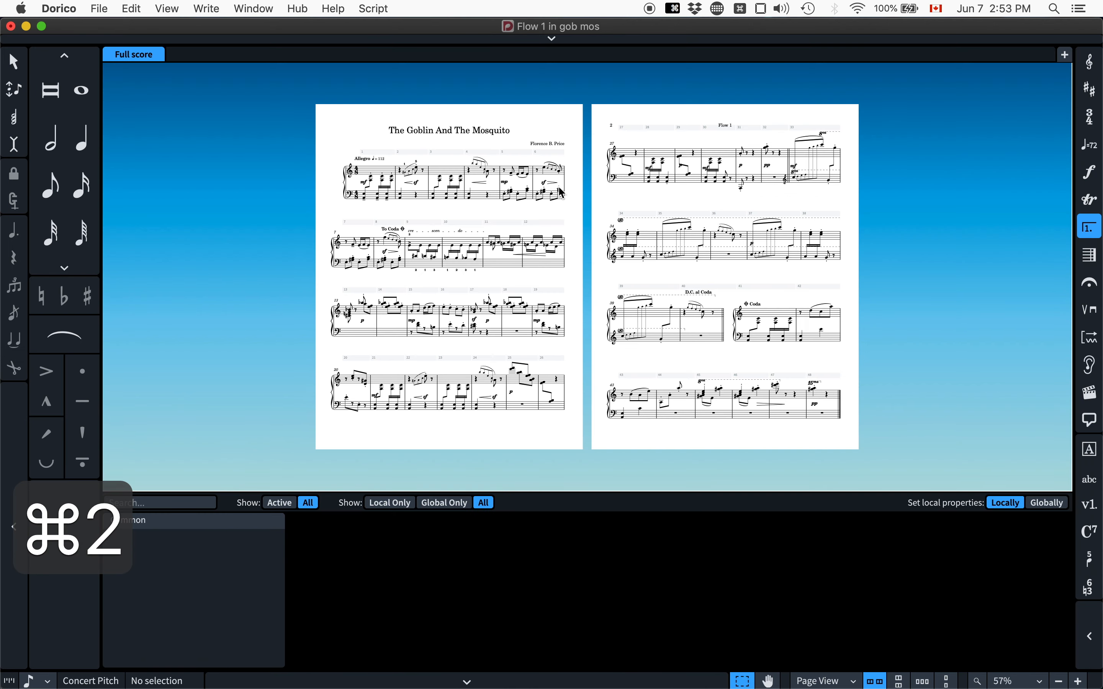
{"action": "scroll", "coordinate": [558, 186], "scroll_direction": "up", "scroll_amount": 5}
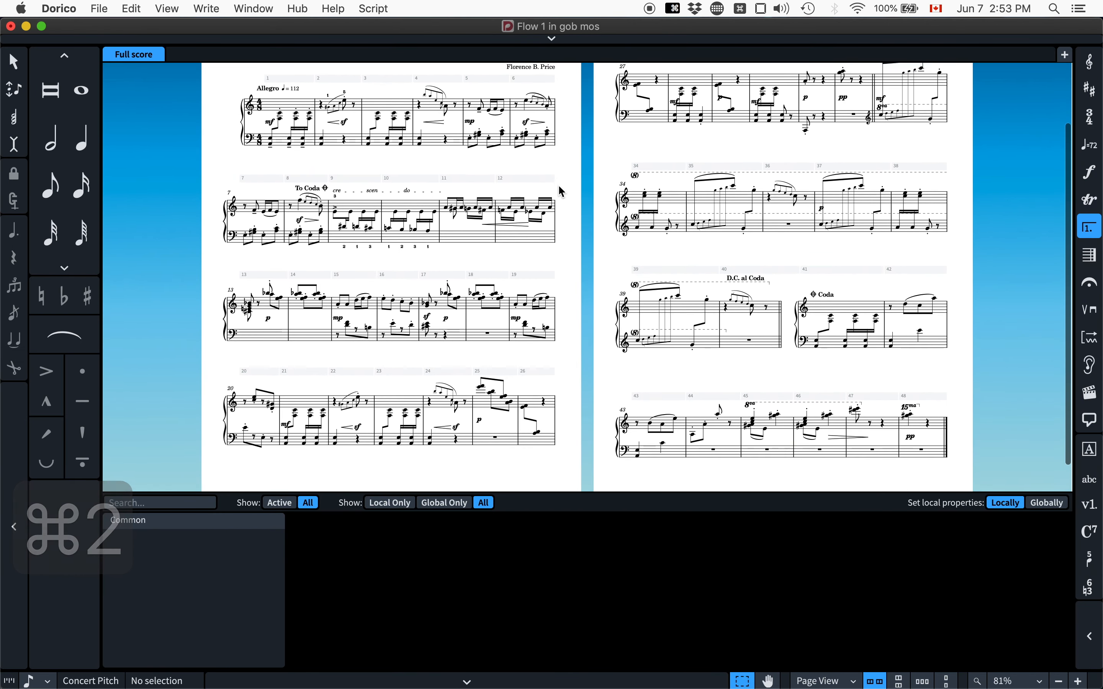
{"action": "scroll", "coordinate": [559, 185], "scroll_direction": "down", "scroll_amount": 3}
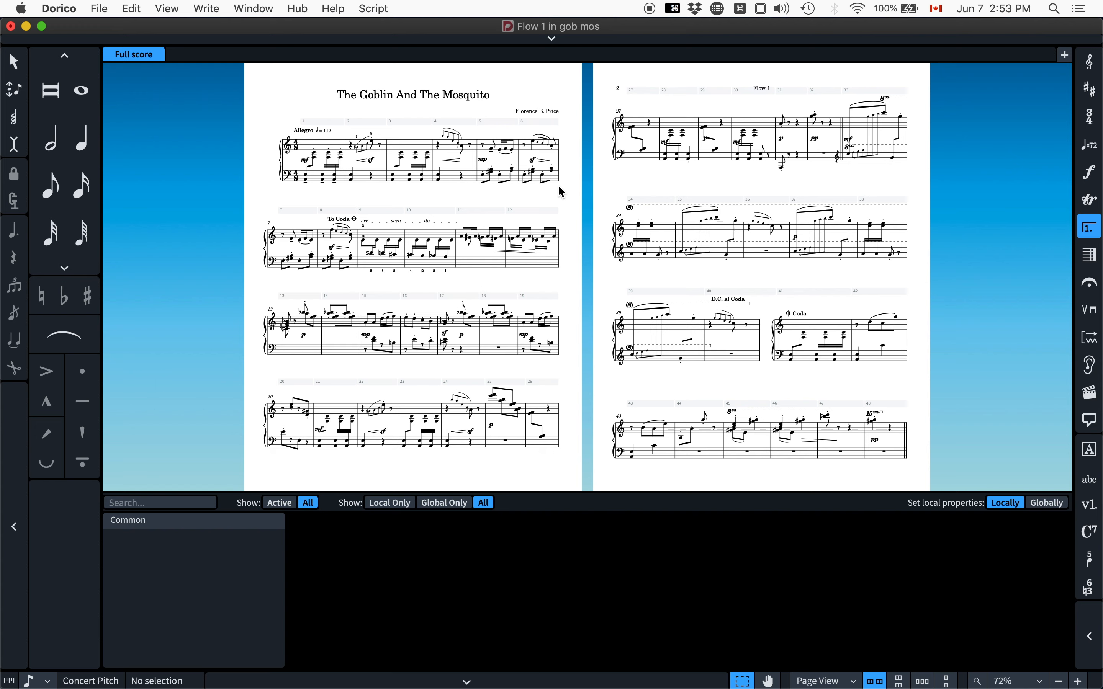
Try closing up page 1 in Engrave mode by moving its second, third and fourth systems upward.
{"action": "key", "text": "super+3"}
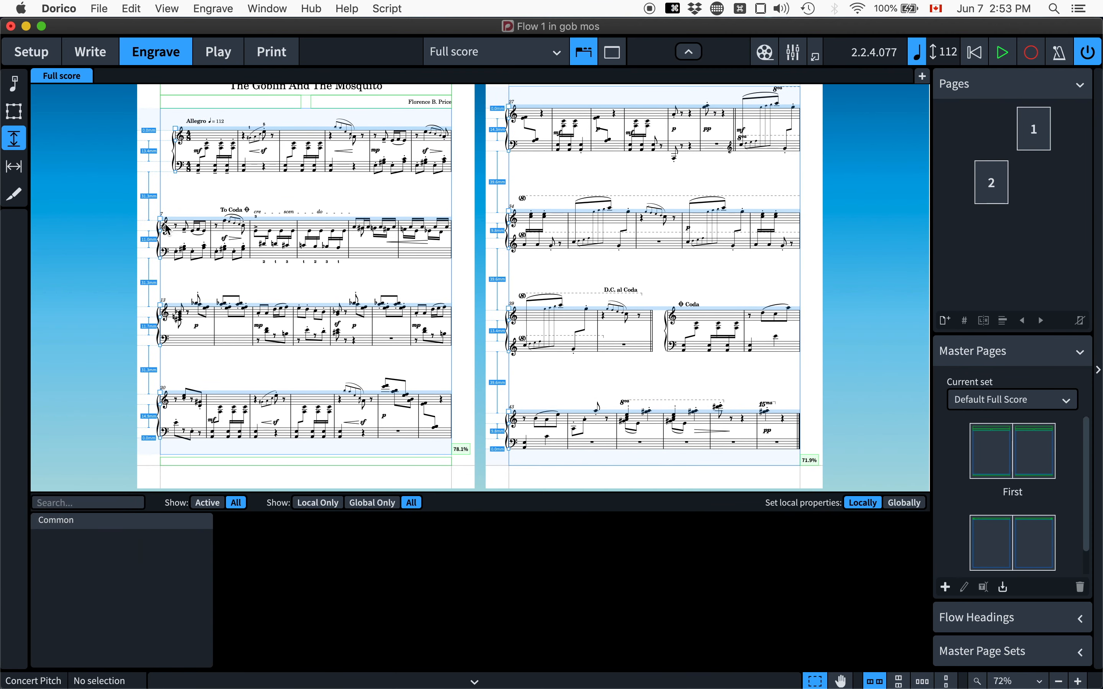
{"action": "mouse_move", "coordinate": [162, 219]}
{"action": "left_mouse_down"}
{"action": "mouse_move", "coordinate": [163, 179]}
{"action": "mouse_move", "coordinate": [164, 197]}
{"action": "left_mouse_up"}
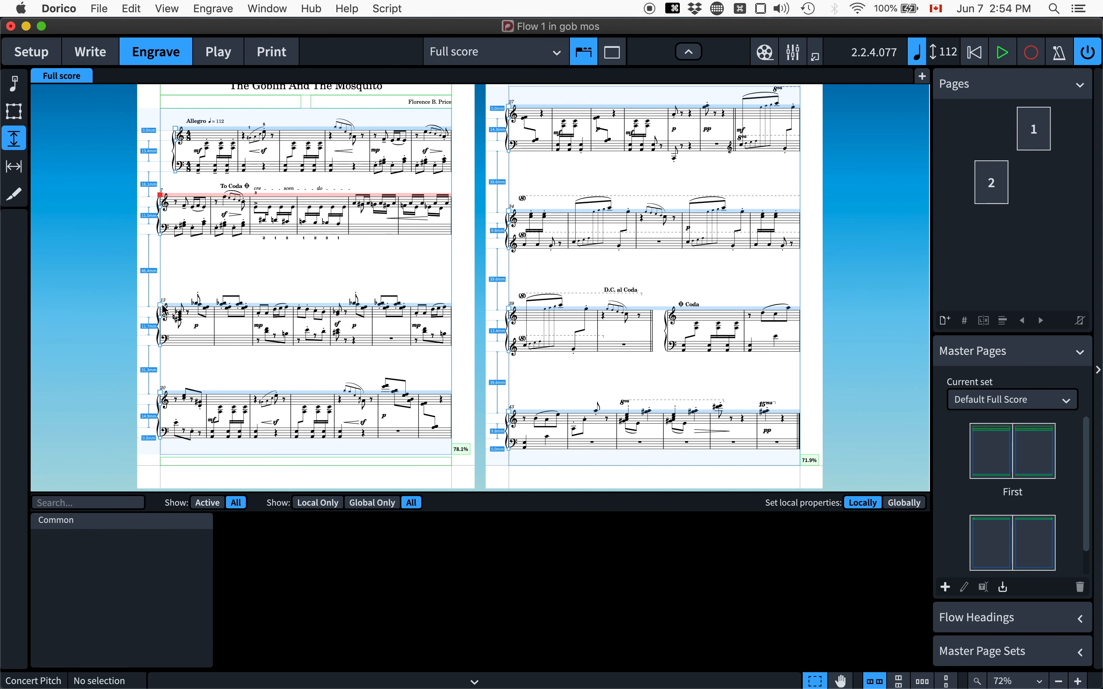
{"action": "left_click_drag", "start_coordinate": [160, 303], "coordinate": [162, 269]}
{"action": "left_click_drag", "start_coordinate": [163, 401], "coordinate": [160, 343]}
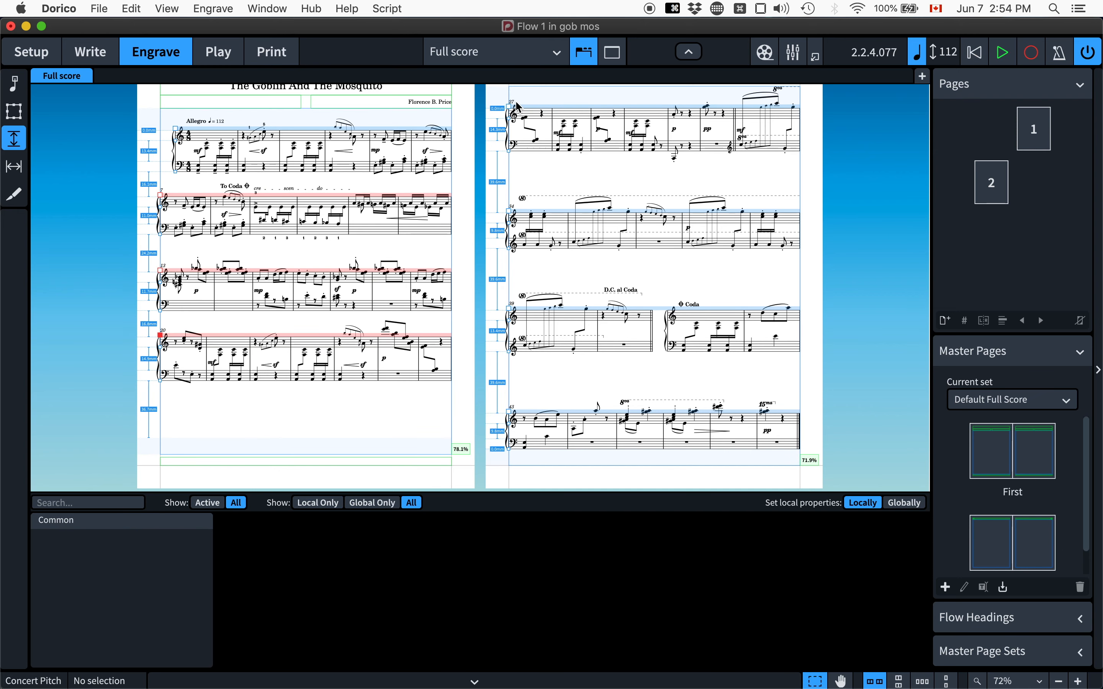
{"action": "scroll", "coordinate": [754, 120], "scroll_direction": "up", "scroll_amount": 2}
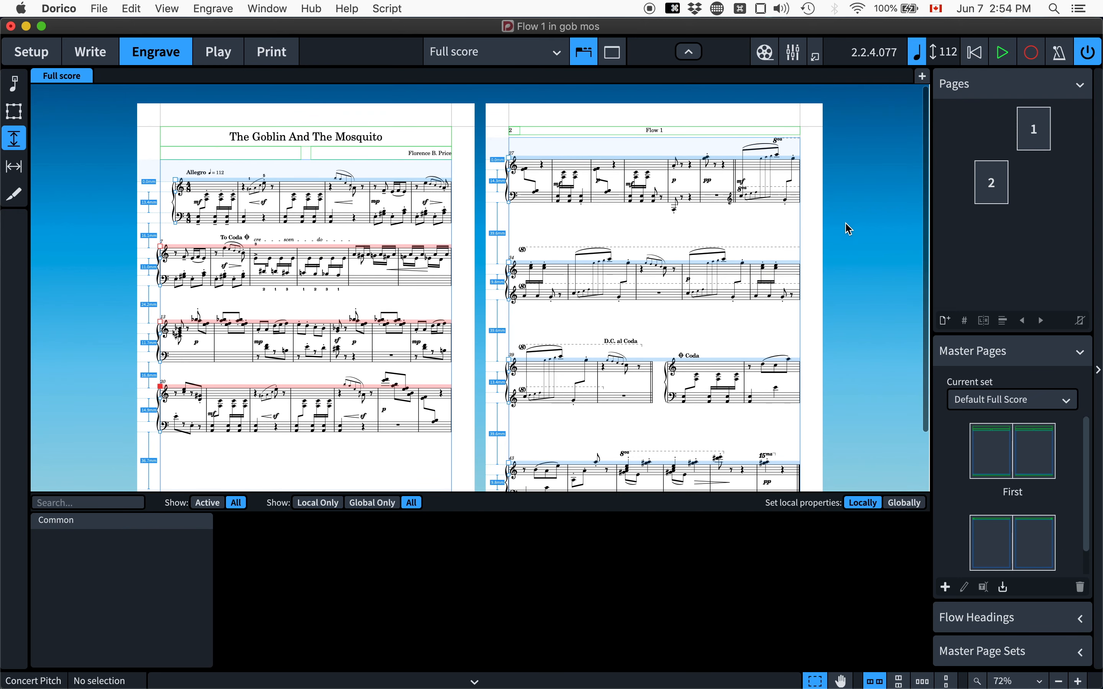
Undo the vertical moves of the page 1 systems, restoring the two-page layout if the undo goes too far.
{"action": "key", "text": "super+z"}
{"action": "key", "text": "super+z"}
{"action": "key", "text": "super+z"}
{"action": "key", "text": "super+z"}
{"action": "key", "text": "super+z"}
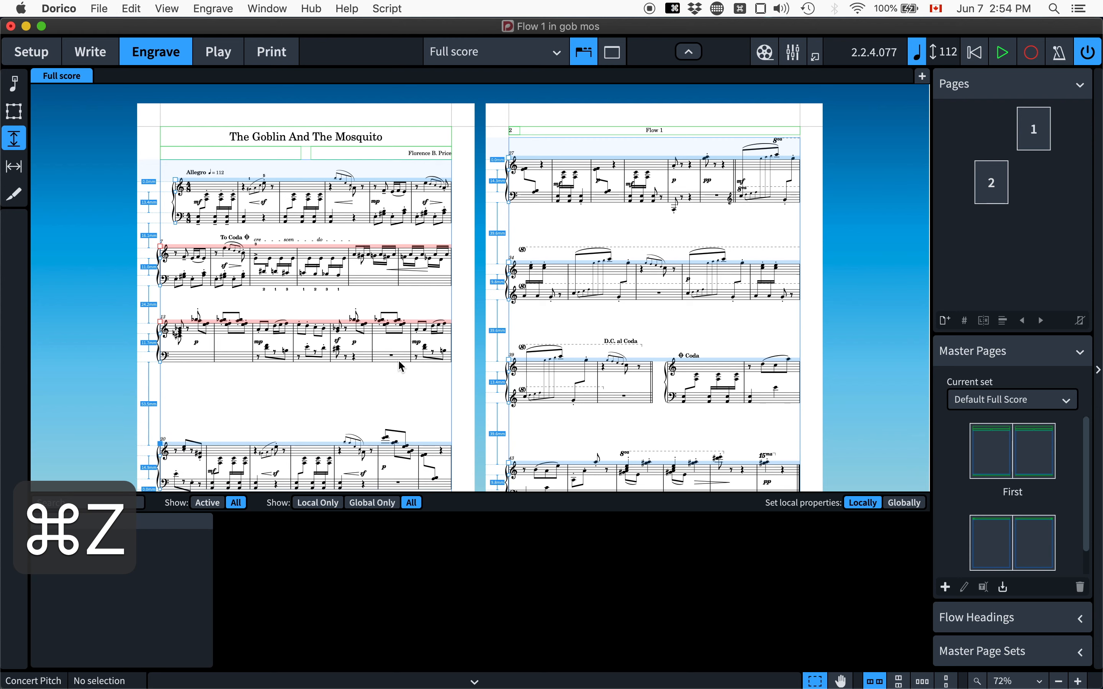
{"action": "key", "text": "super+z"}
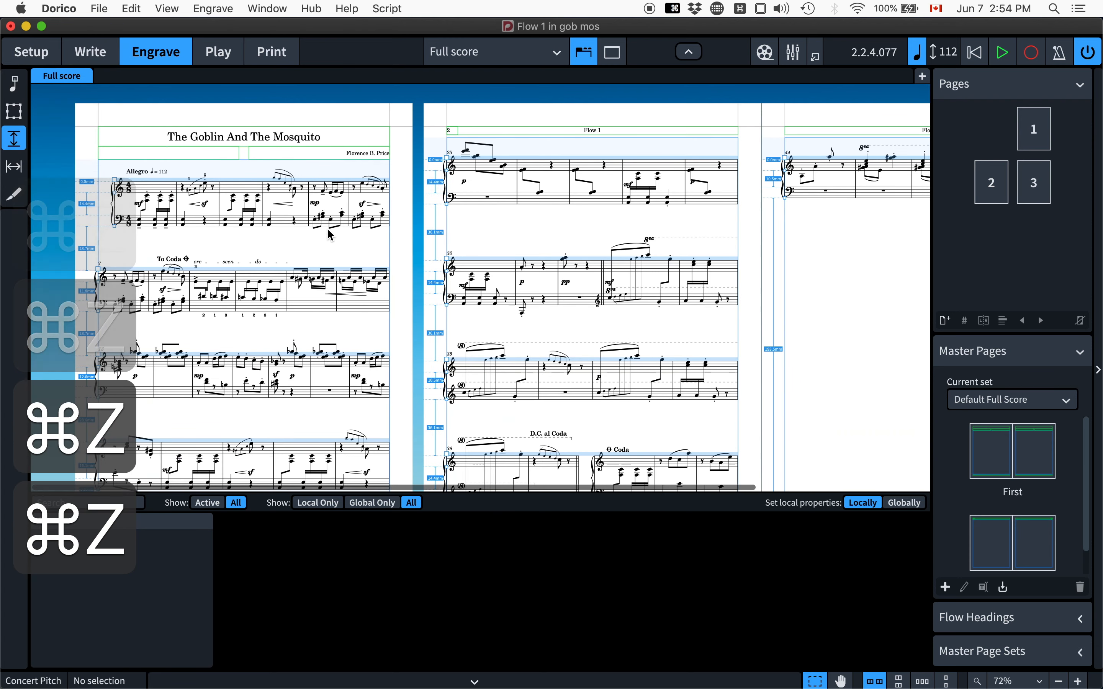
{"action": "key", "text": "shift+super+z"}
{"action": "scroll", "coordinate": [565, 308], "scroll_direction": "down", "scroll_amount": 3}
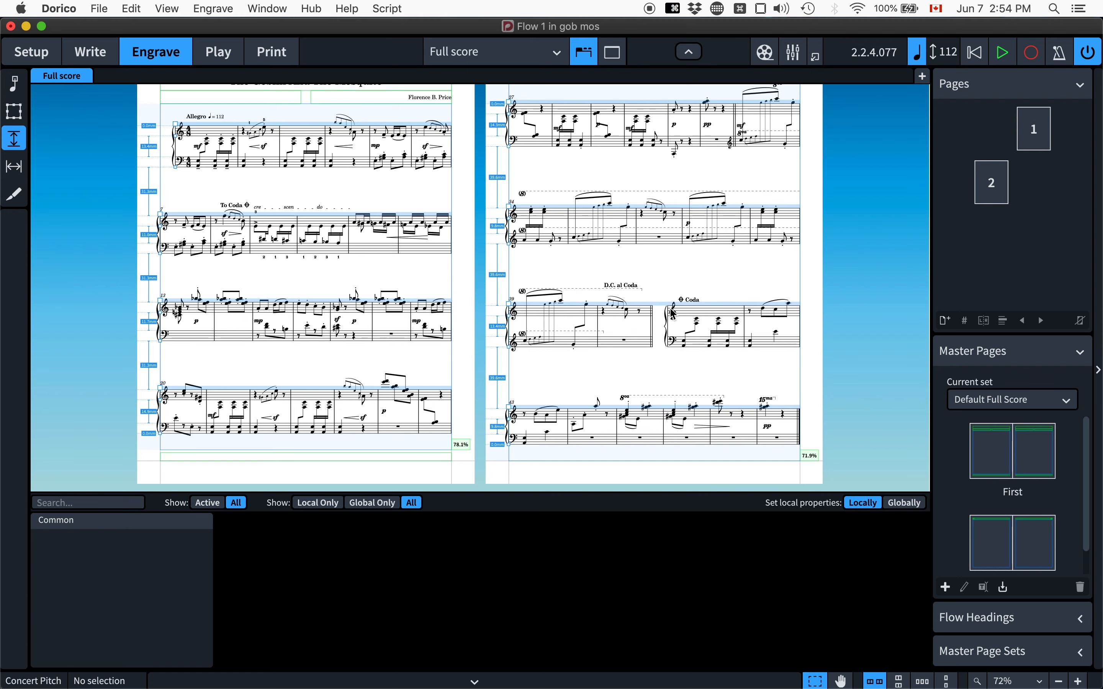
Leave staff spacing for graphic editing and examine the engraving details on page 1, from the title to bar 20.
{"action": "left_click", "coordinate": [14, 83]}
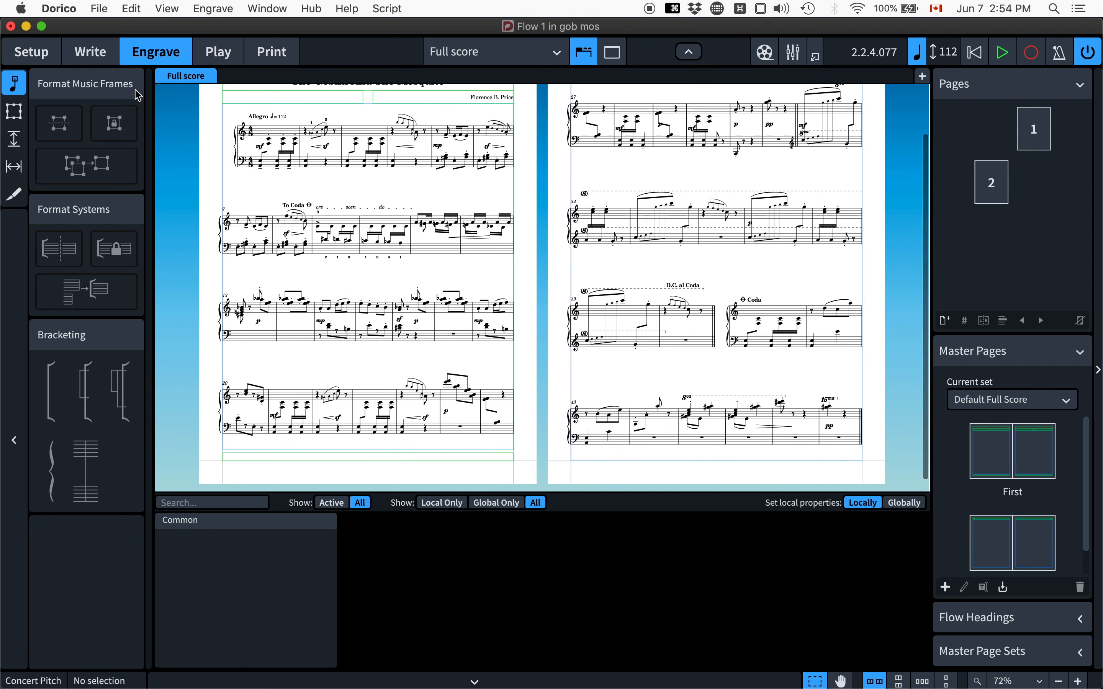
{"action": "key", "text": "super+equal"}
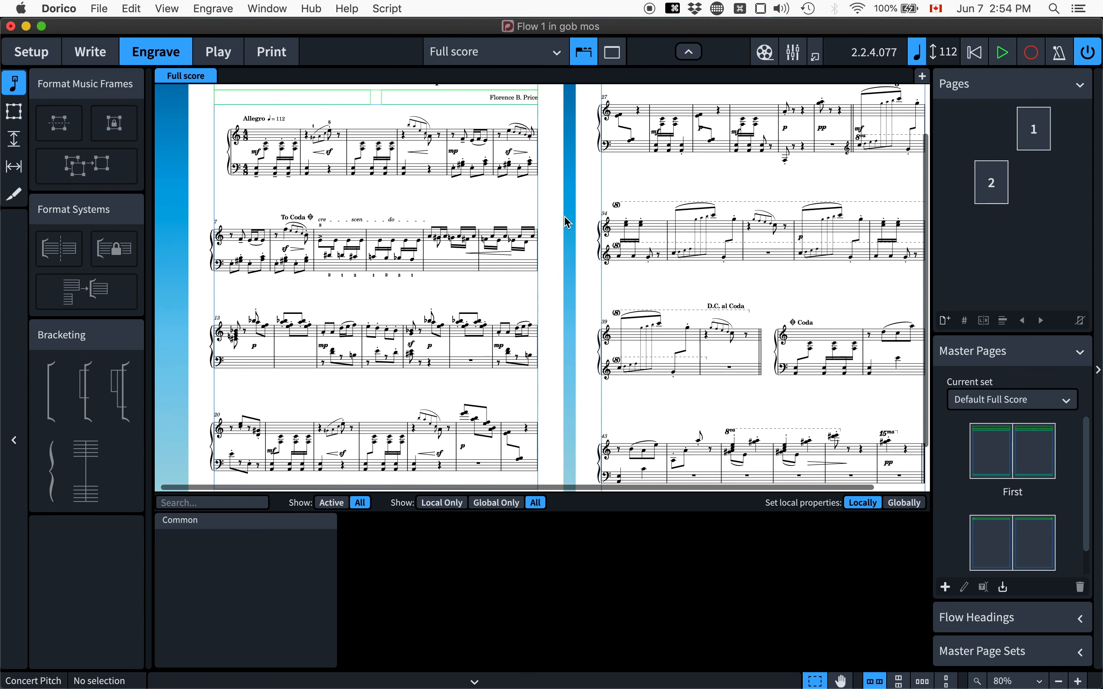
{"action": "scroll", "coordinate": [567, 222], "scroll_direction": "up", "scroll_amount": 2}
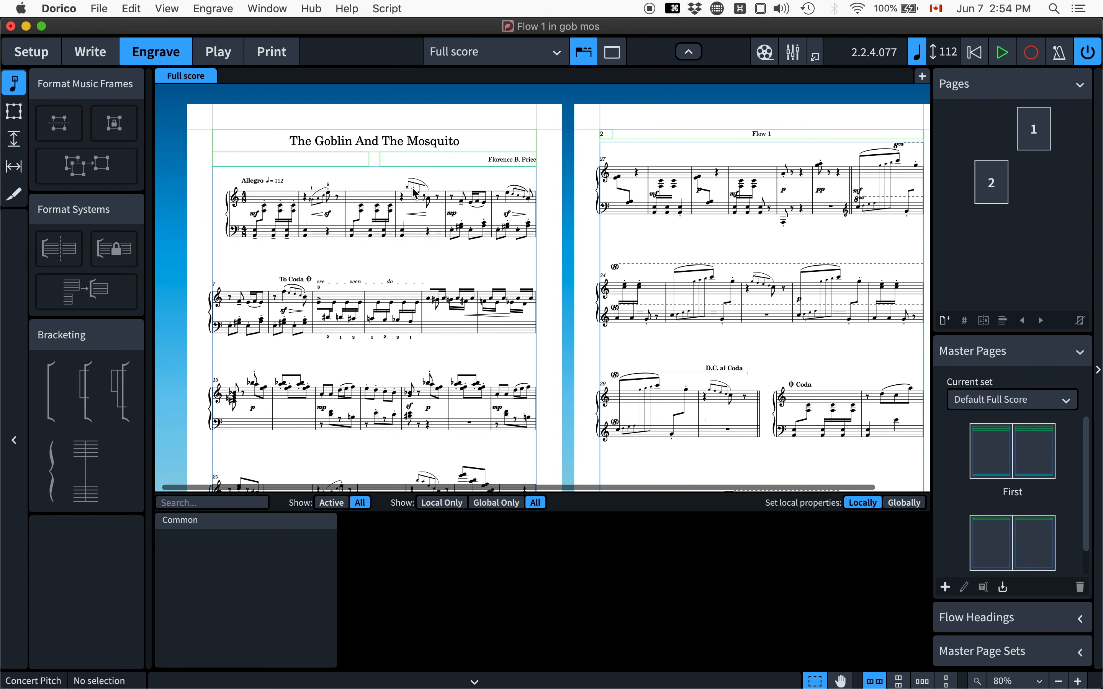
{"action": "scroll", "coordinate": [415, 196], "scroll_direction": "down", "scroll_amount": 3}
{"action": "scroll", "coordinate": [414, 197], "scroll_direction": "up", "scroll_amount": 3}
{"action": "scroll", "coordinate": [415, 198], "scroll_direction": "up", "scroll_amount": 5}
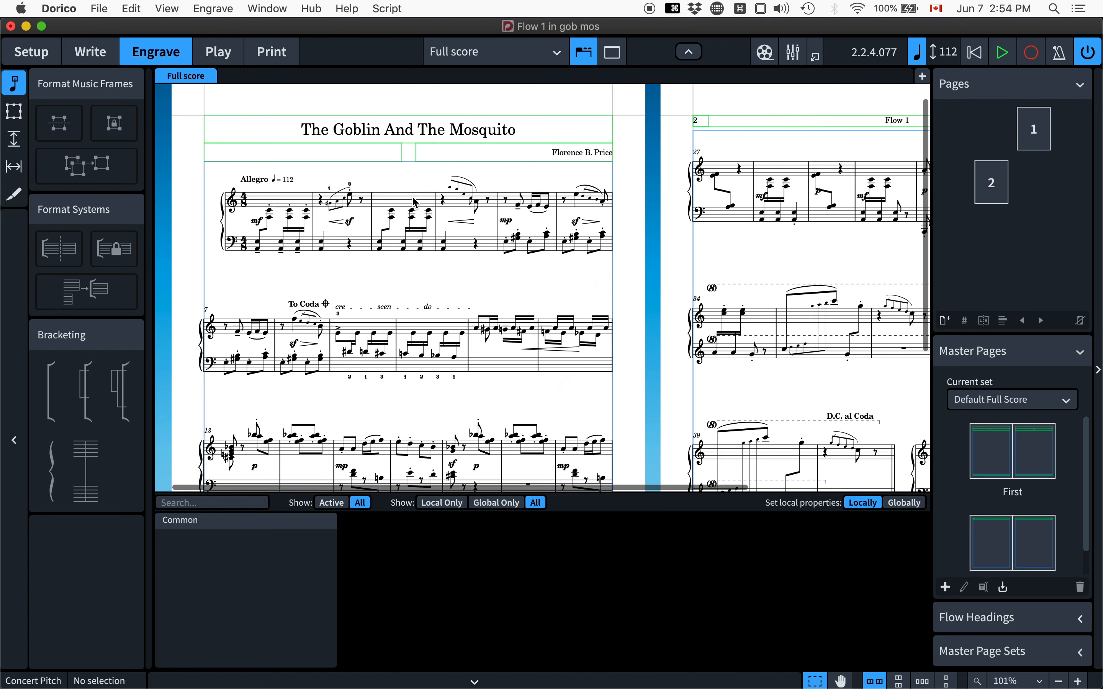
{"action": "key", "text": "super+8"}
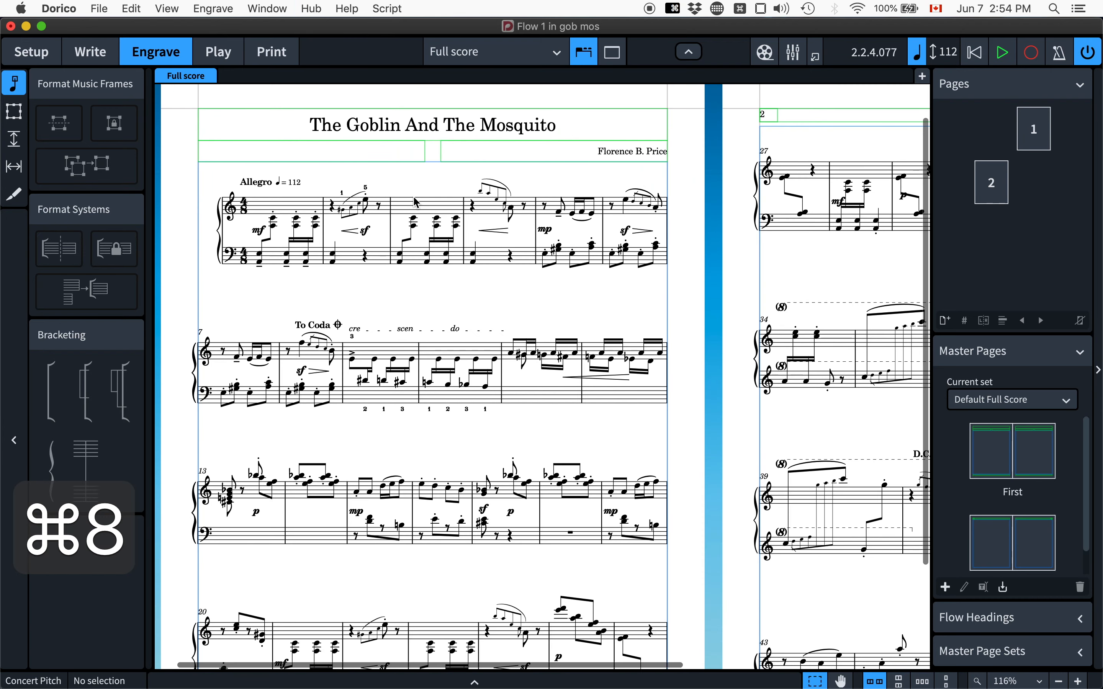
{"action": "scroll", "coordinate": [390, 207], "scroll_direction": "down", "scroll_amount": 3}
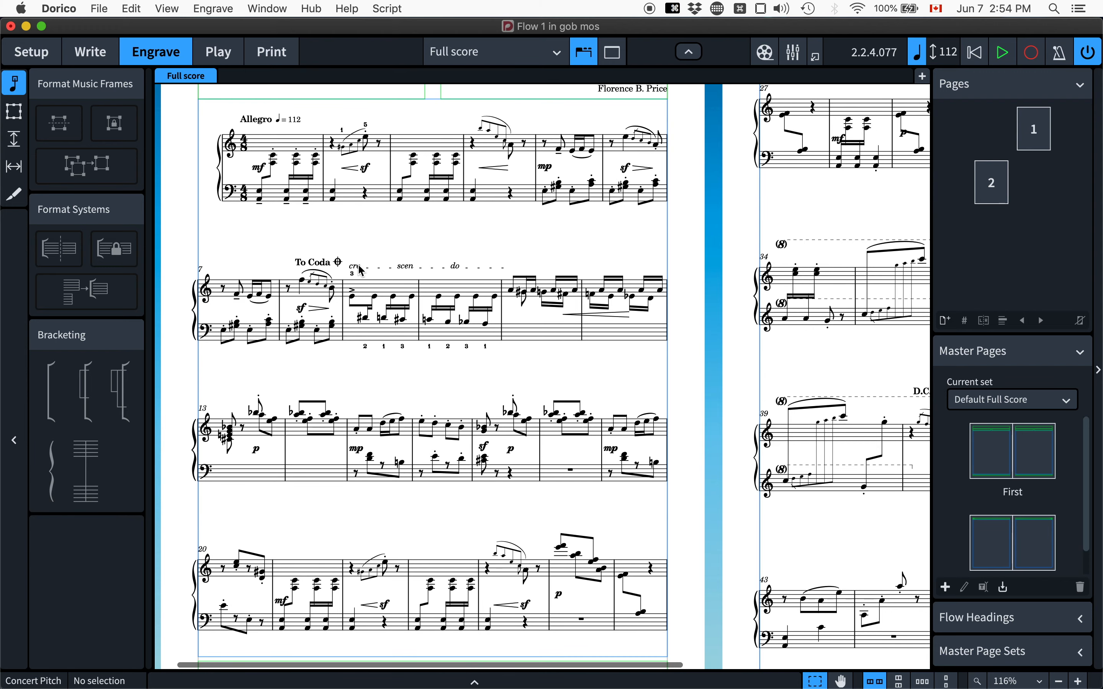
{"action": "scroll", "coordinate": [385, 308], "scroll_direction": "down", "scroll_amount": 3}
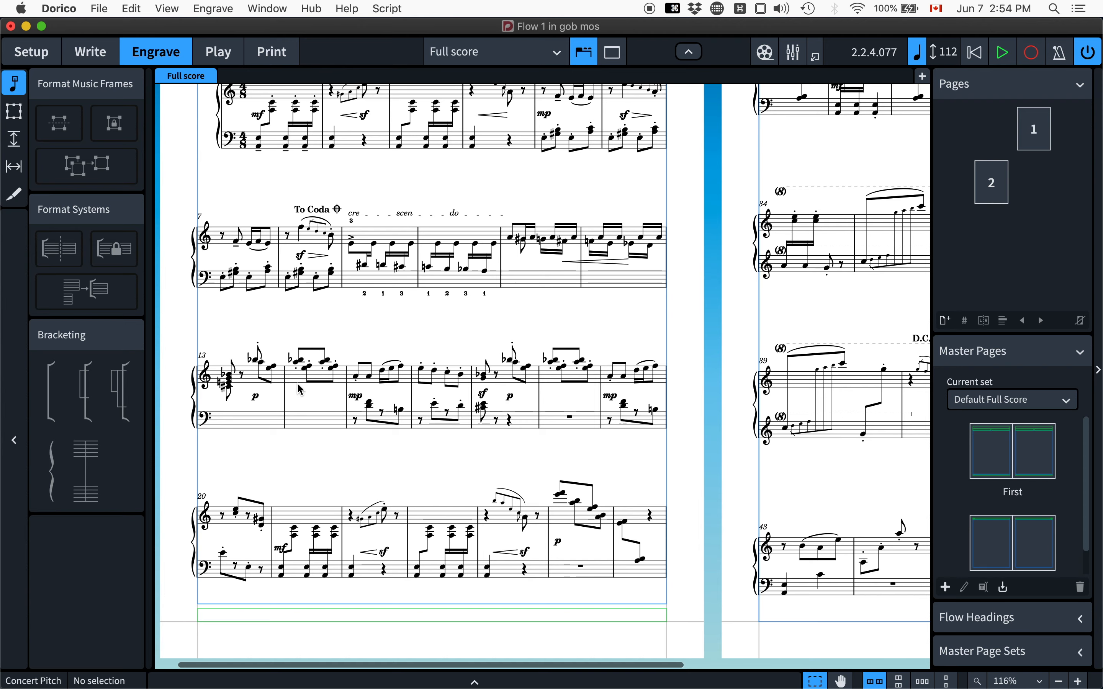
{"action": "scroll", "coordinate": [326, 387], "scroll_direction": "up", "scroll_amount": 5}
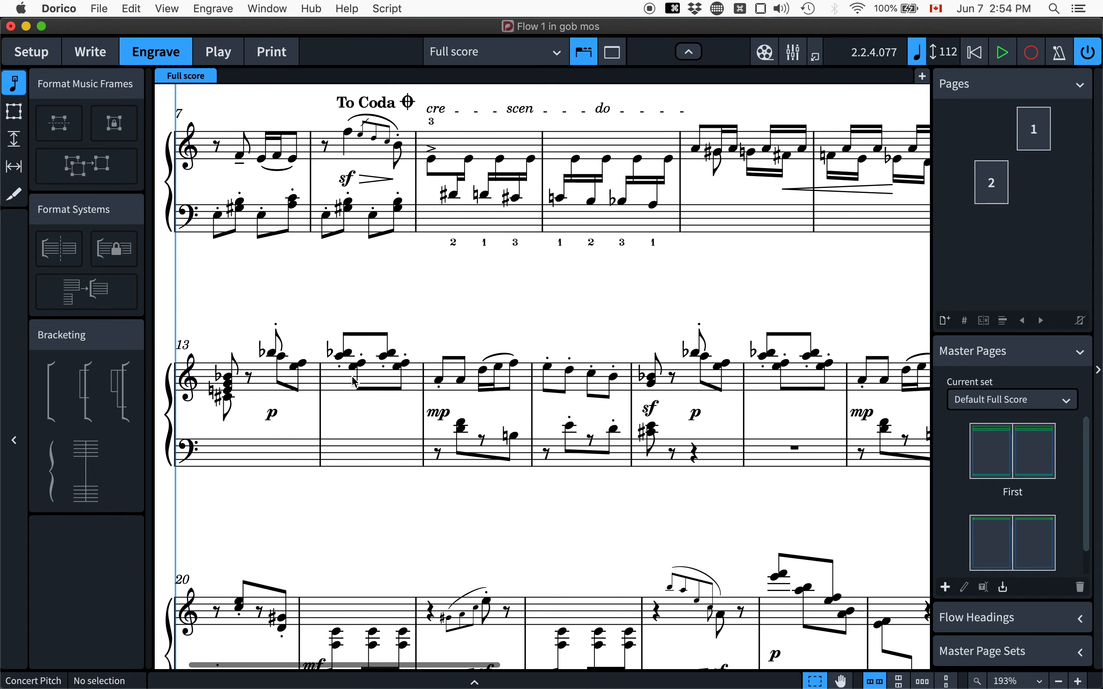
Switch to the original PDF in Preview and place the Dorico window beside it to compare bars 13 and 14.
{"action": "key", "text": "super+Tab"}
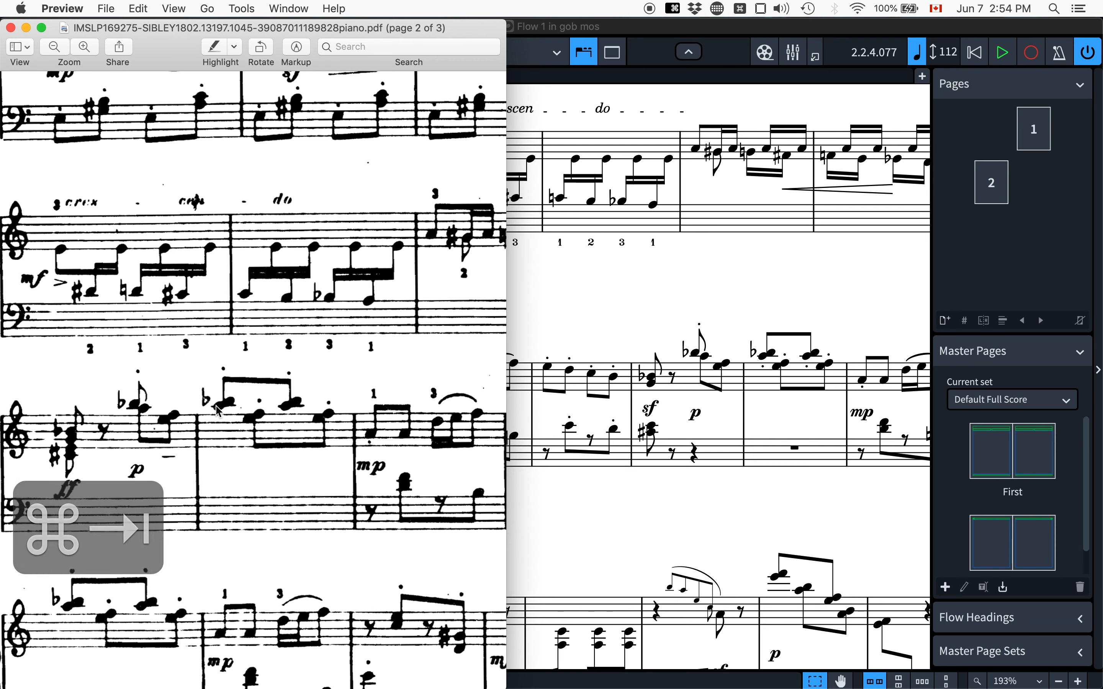
{"action": "key", "text": "super+Tab"}
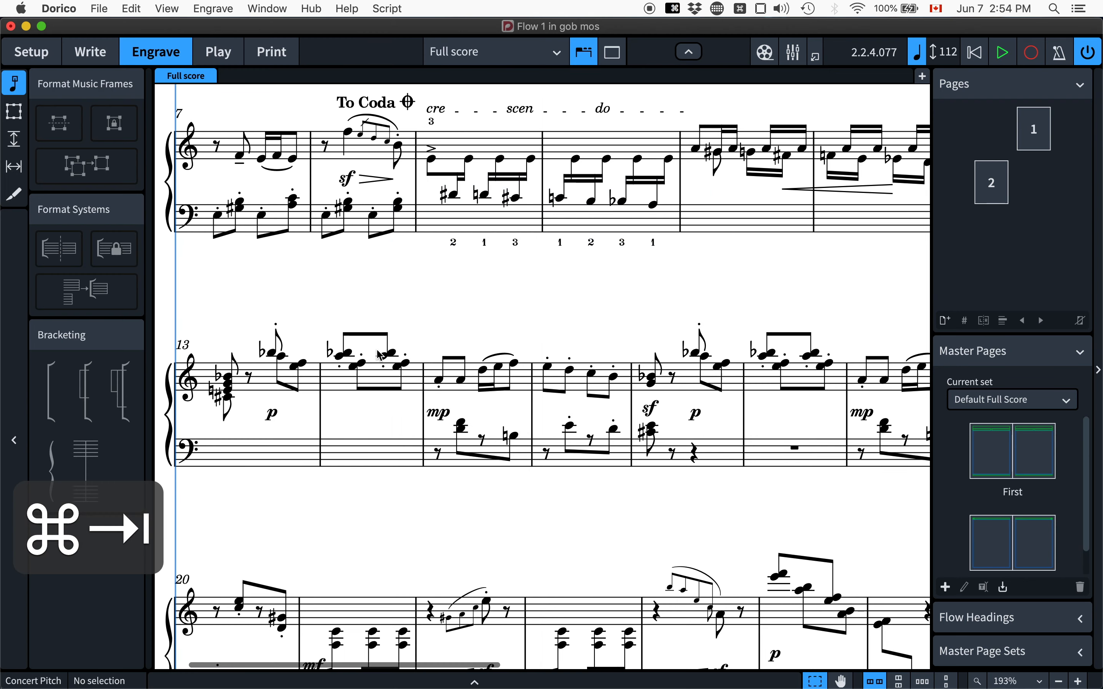
{"action": "key", "text": "super+Tab"}
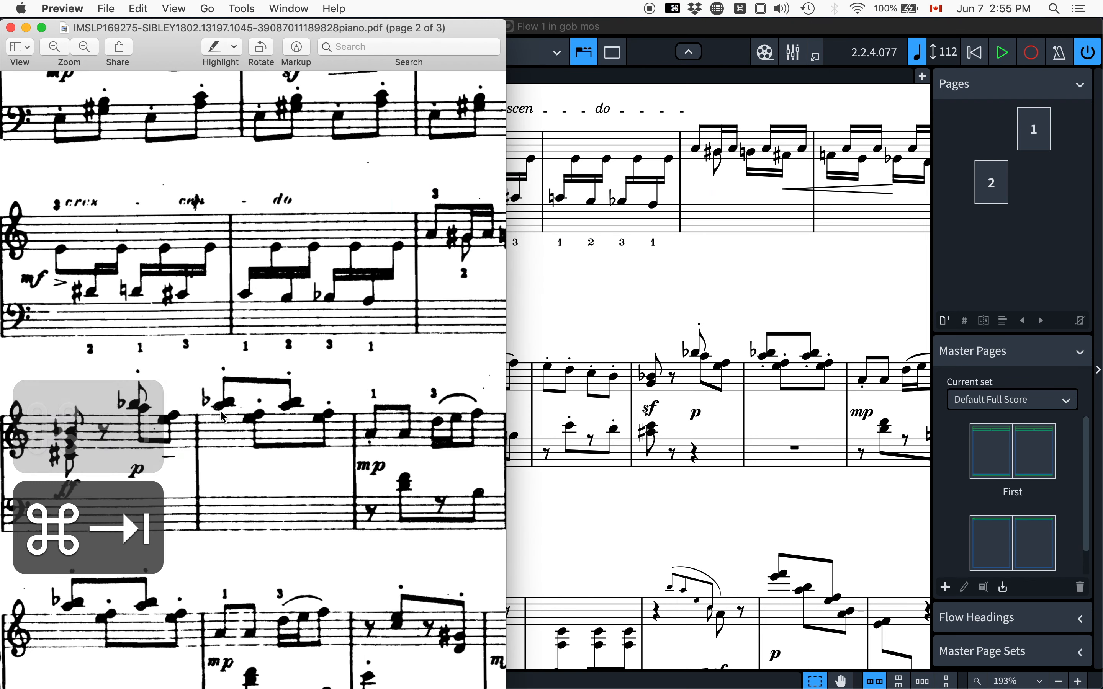
{"action": "left_click_drag", "start_coordinate": [568, 23], "coordinate": [933, 21]}
{"action": "left_click", "coordinate": [247, 29]}
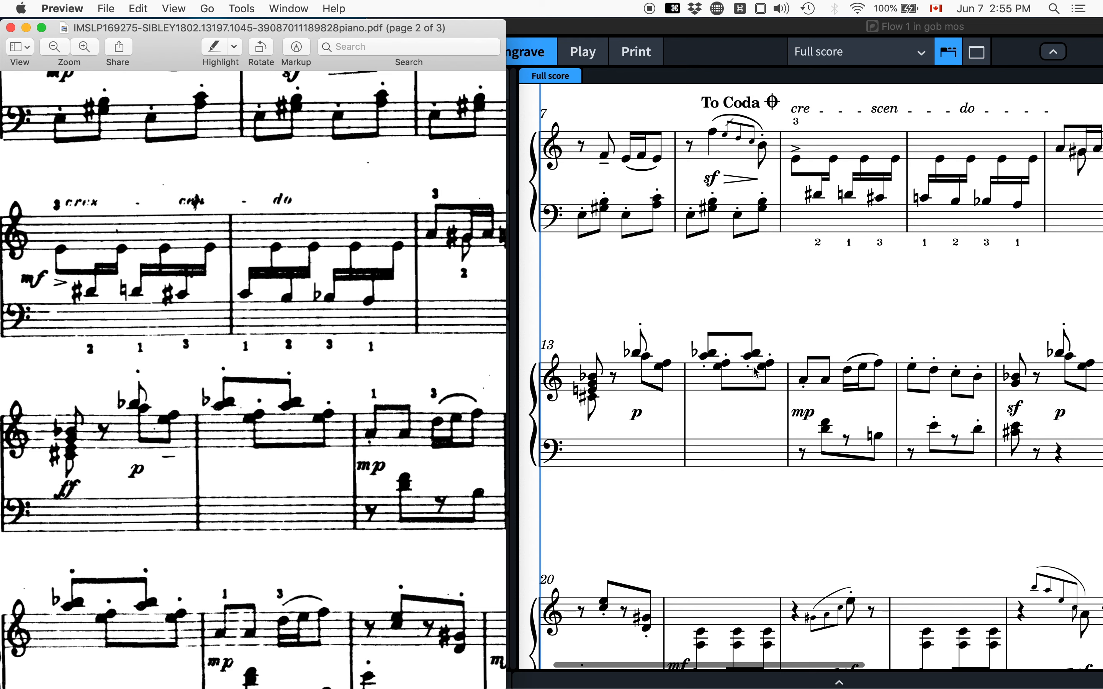
Set the articulation placement of the first down-stem F in bar 14 to Stem side in Write mode.
{"action": "left_click", "coordinate": [727, 364]}
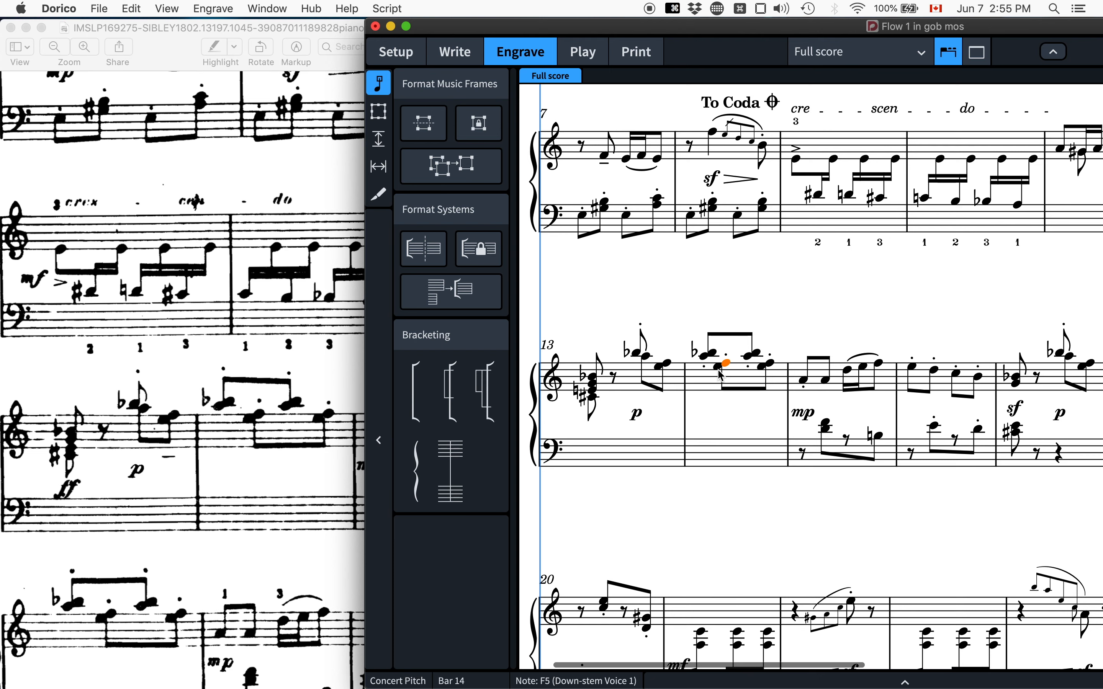
{"action": "key", "text": "super+8"}
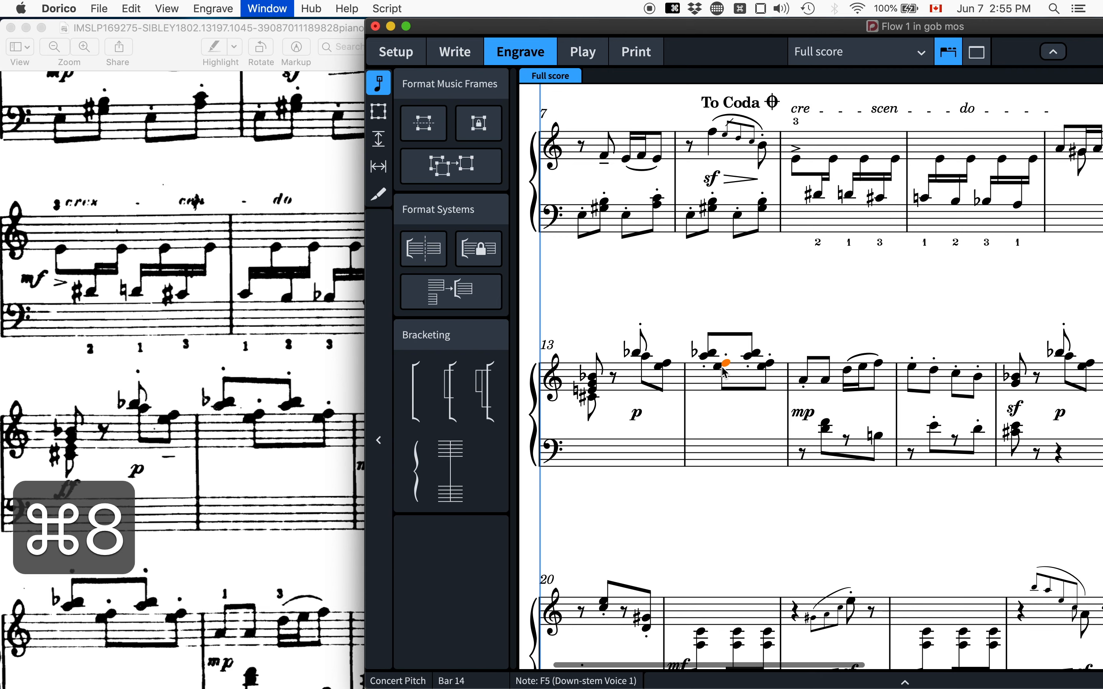
{"action": "key", "text": "super+2"}
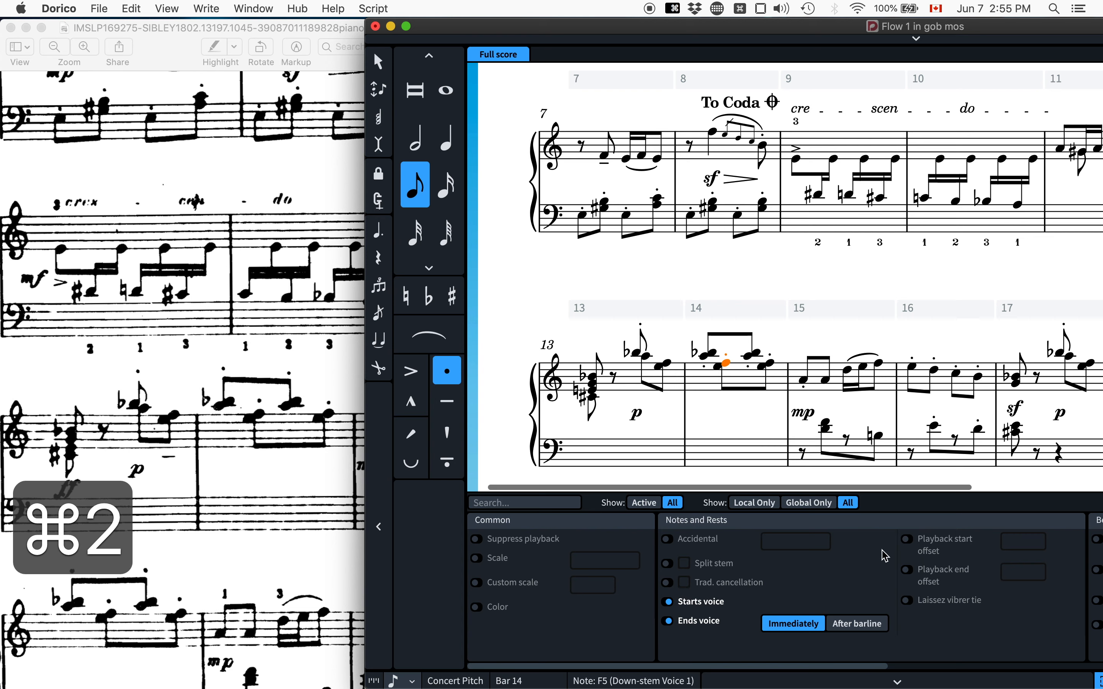
{"action": "scroll", "coordinate": [887, 551], "scroll_direction": "right", "scroll_amount": 5}
{"action": "scroll", "coordinate": [890, 551], "scroll_direction": "right", "scroll_amount": 5}
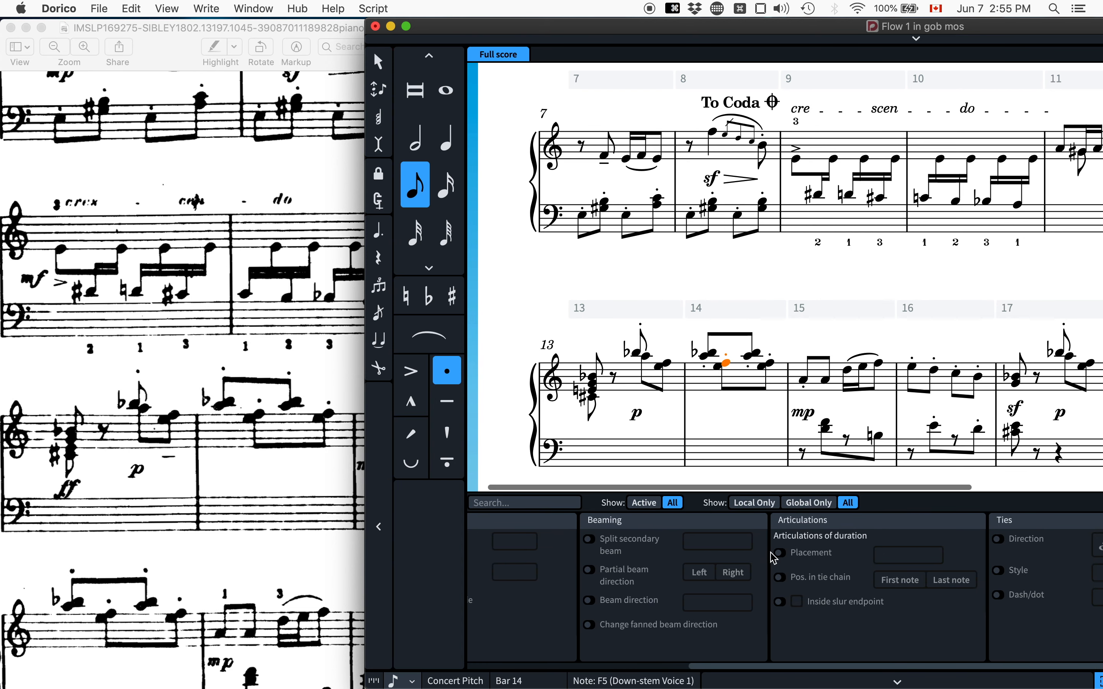
{"action": "left_click", "coordinate": [779, 554]}
{"action": "left_click", "coordinate": [927, 558]}
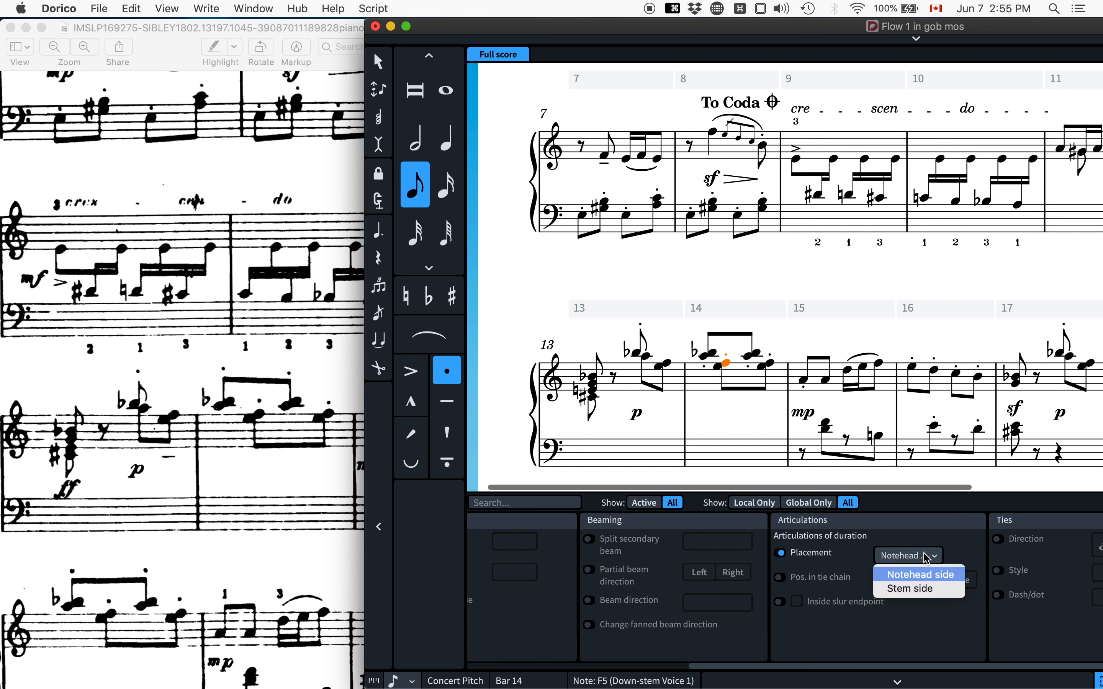
{"action": "left_click", "coordinate": [913, 590]}
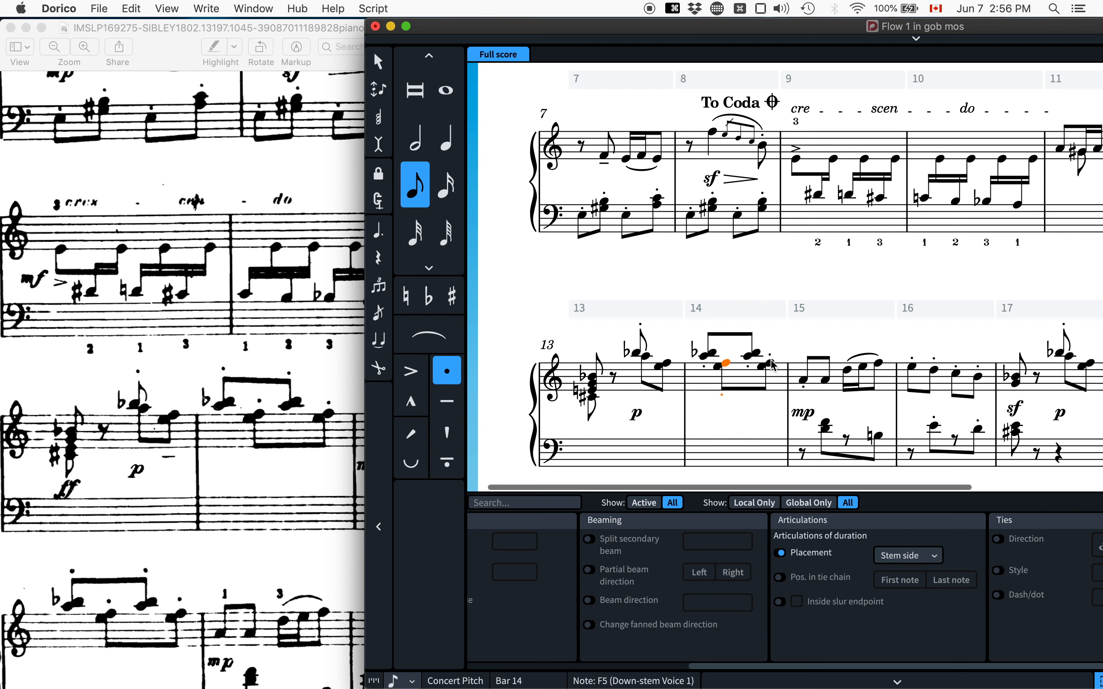
Set the articulation placement of the second down-stem F in bar 14 to Stem side.
{"action": "left_click", "coordinate": [772, 364]}
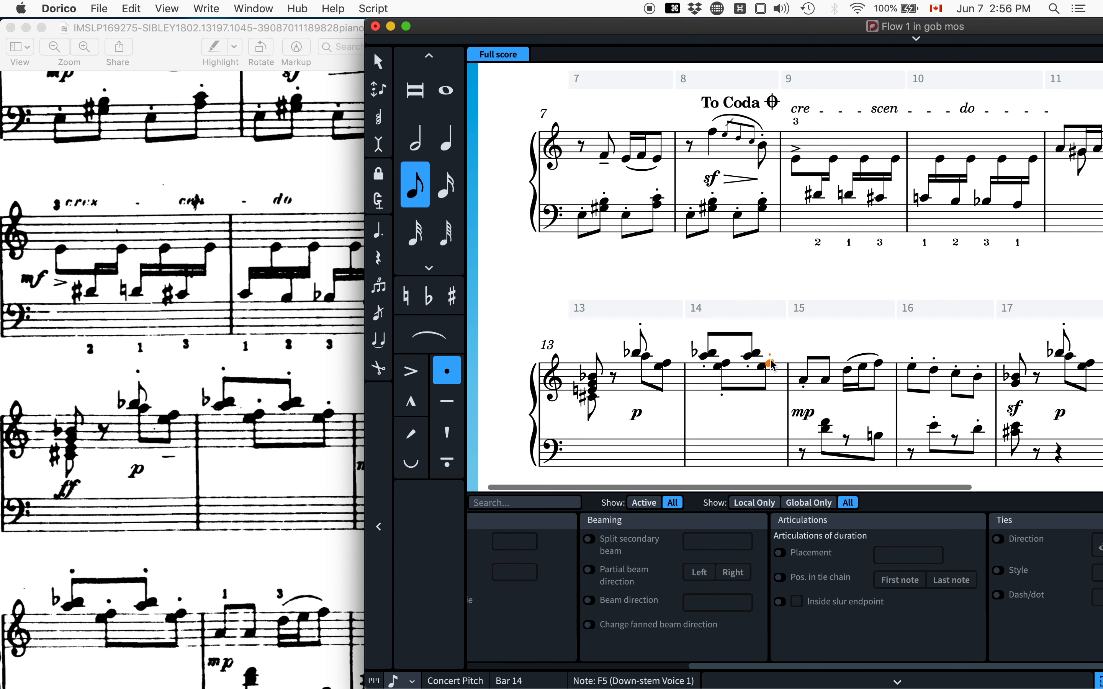
{"action": "left_click", "coordinate": [780, 554]}
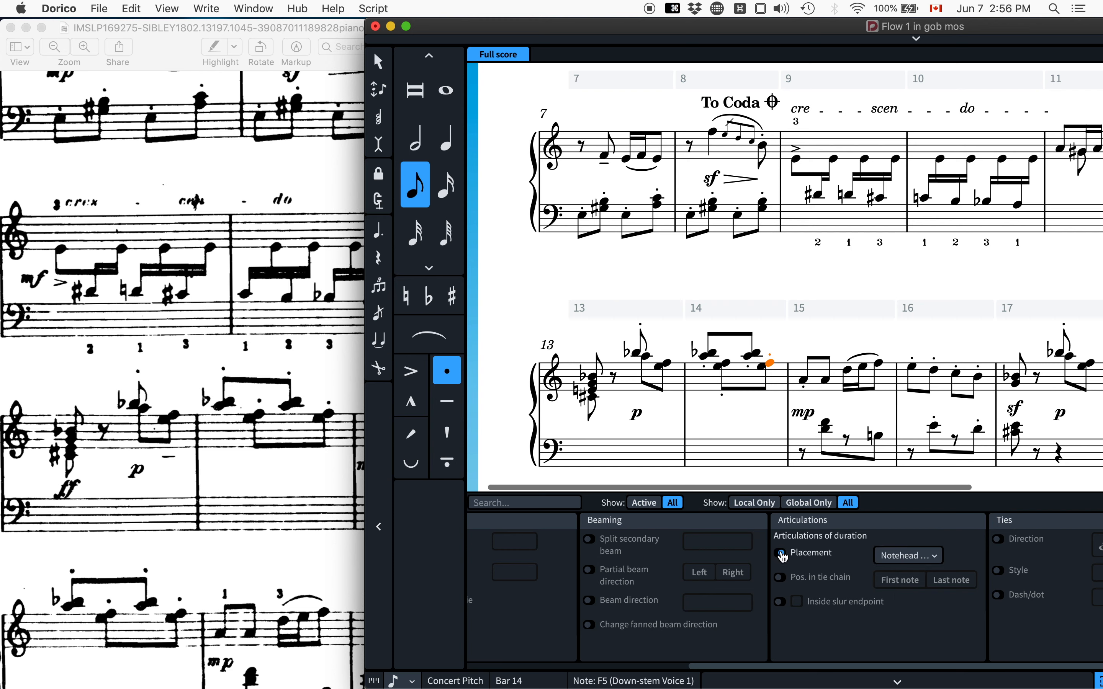
{"action": "left_click", "coordinate": [893, 556]}
{"action": "left_click", "coordinate": [903, 590]}
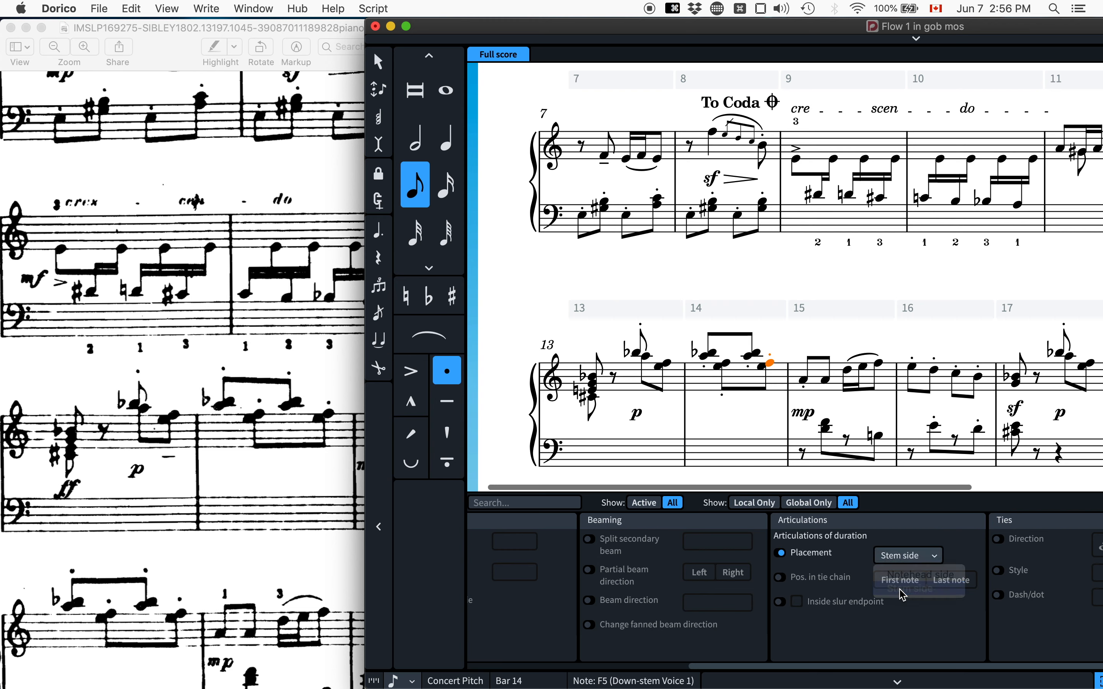
{"action": "left_click", "coordinate": [749, 409]}
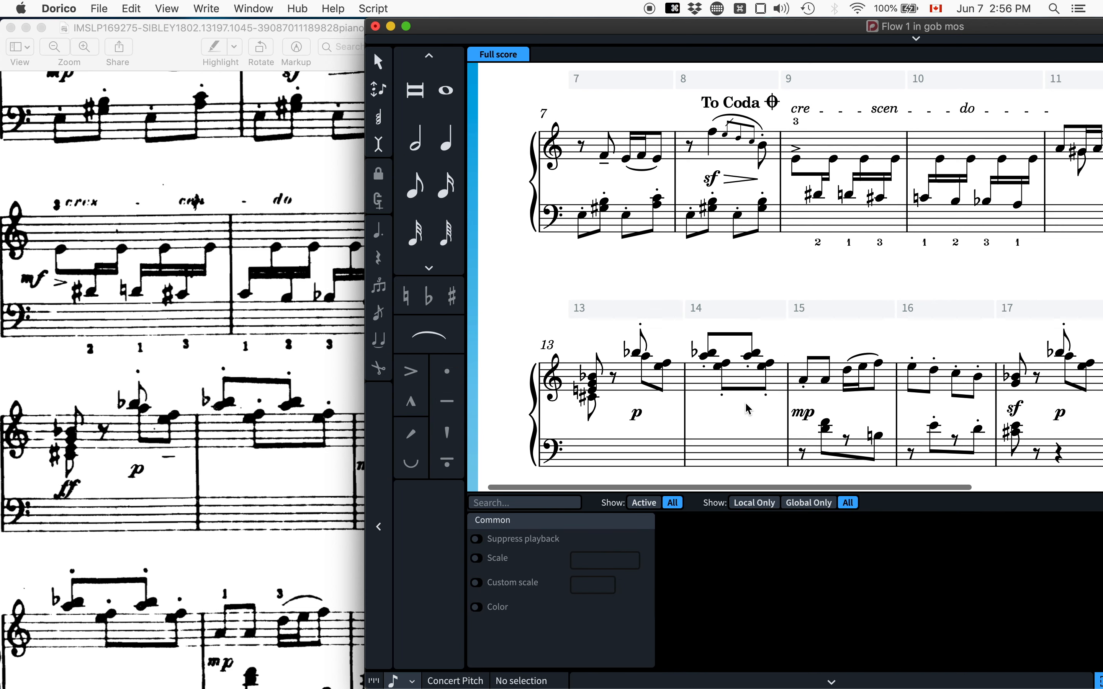
Set the articulation placement of both up-stem chords in bar 14 to Stem side.
{"action": "left_click", "coordinate": [707, 362]}
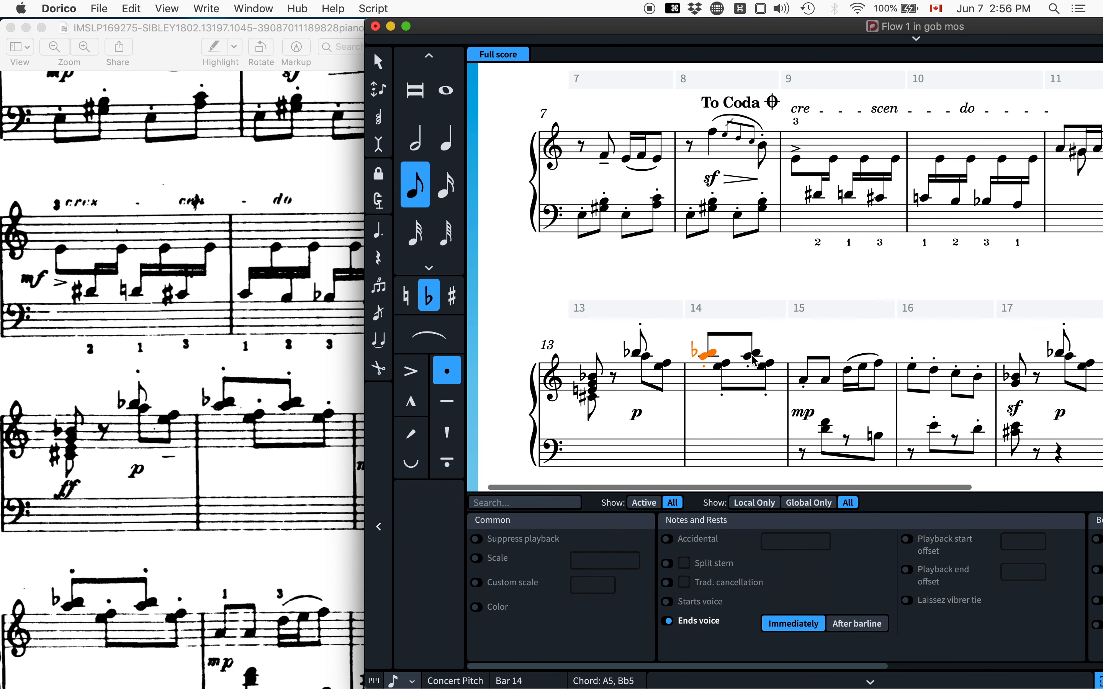
{"action": "left_click", "coordinate": [753, 359], "text": "super"}
{"action": "scroll", "coordinate": [887, 580], "scroll_direction": "right", "scroll_amount": 10}
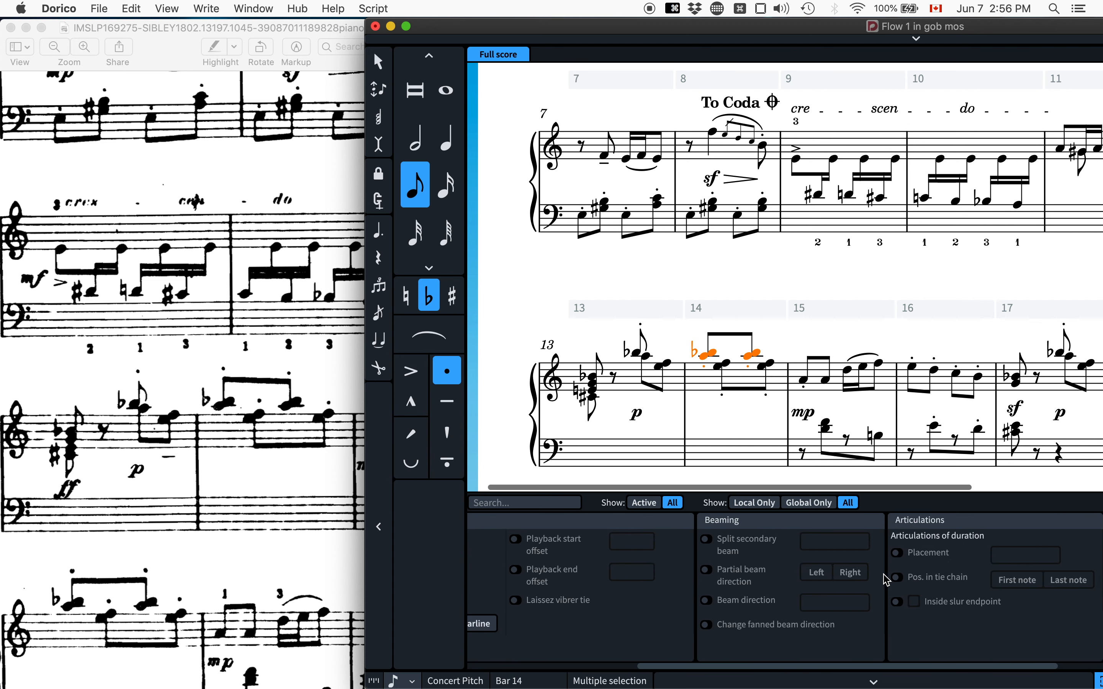
{"action": "left_click", "coordinate": [890, 553]}
{"action": "left_click", "coordinate": [1031, 555]}
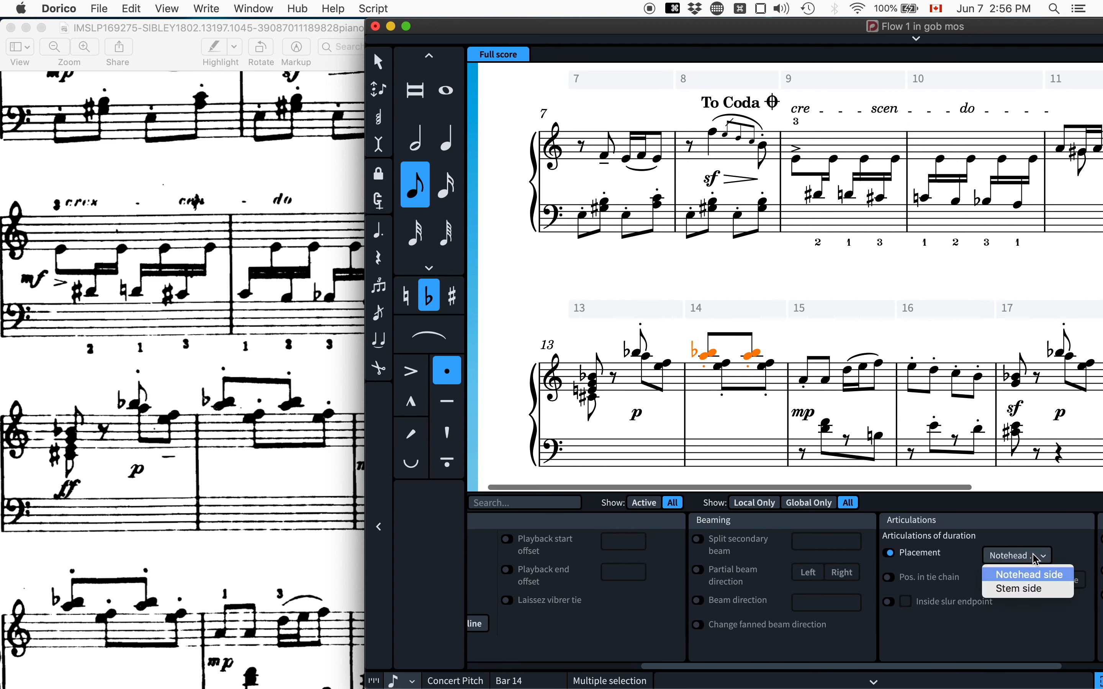
{"action": "left_click", "coordinate": [1022, 591]}
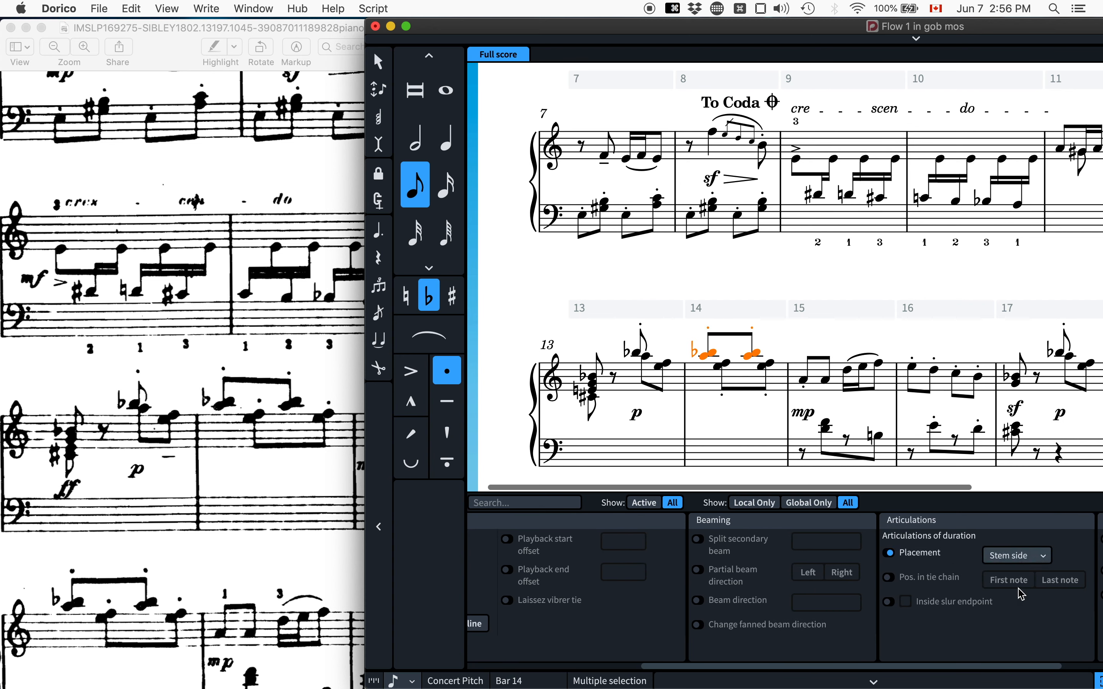
{"action": "left_click", "coordinate": [717, 439]}
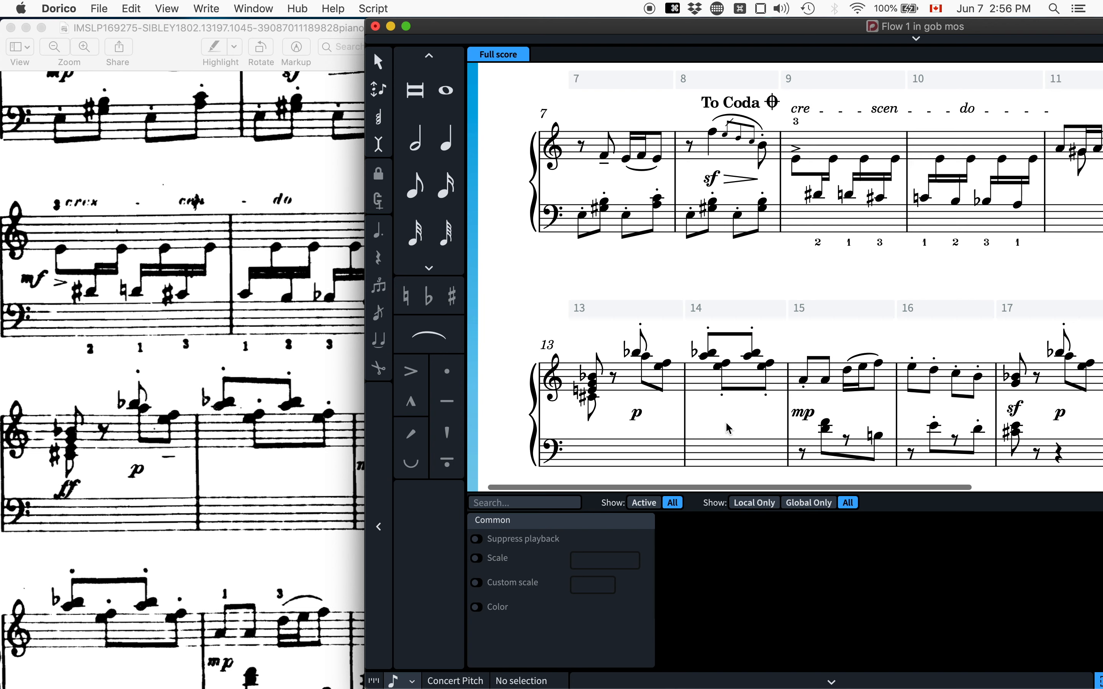
Try removing the articulation placement override from both down-stem chords in bar 14.
{"action": "left_click", "coordinate": [721, 365]}
{"action": "left_click", "coordinate": [772, 365], "text": "super"}
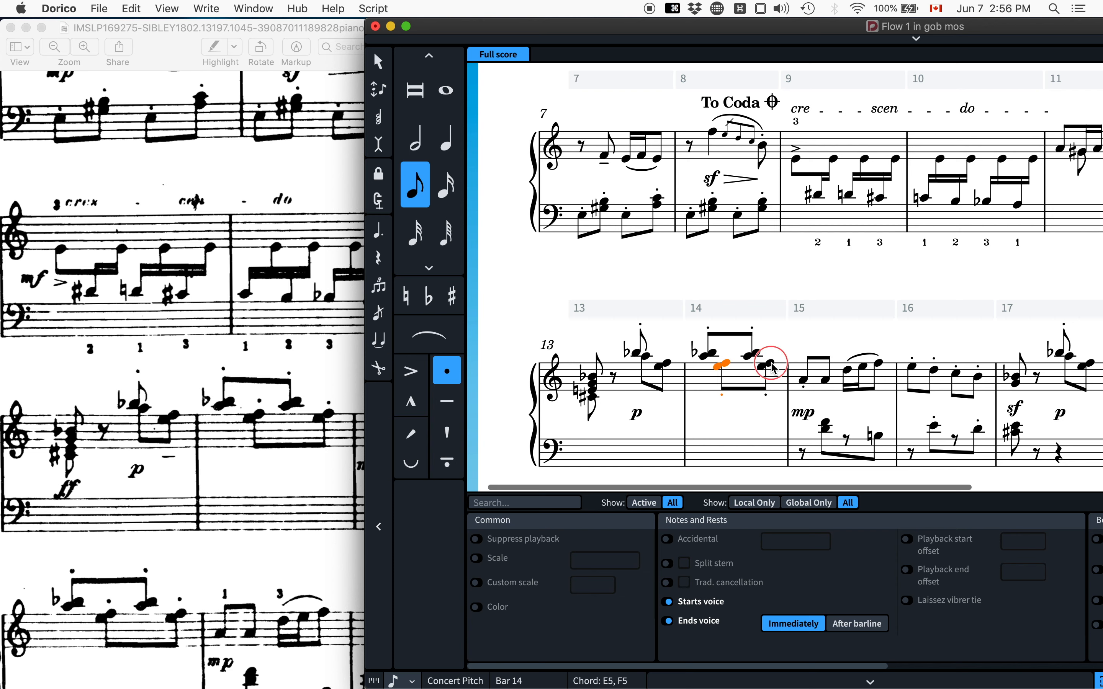
{"action": "left_click", "coordinate": [766, 367], "text": "super"}
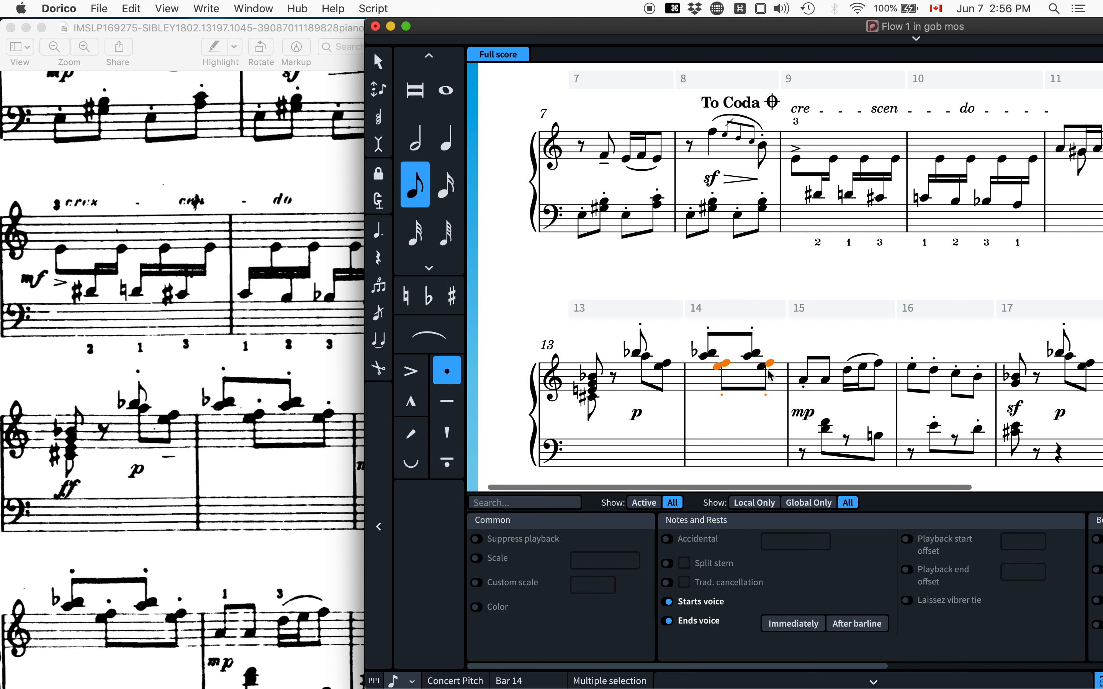
{"action": "left_click", "coordinate": [770, 367], "text": "super"}
{"action": "scroll", "coordinate": [915, 547], "scroll_direction": "right", "scroll_amount": 10}
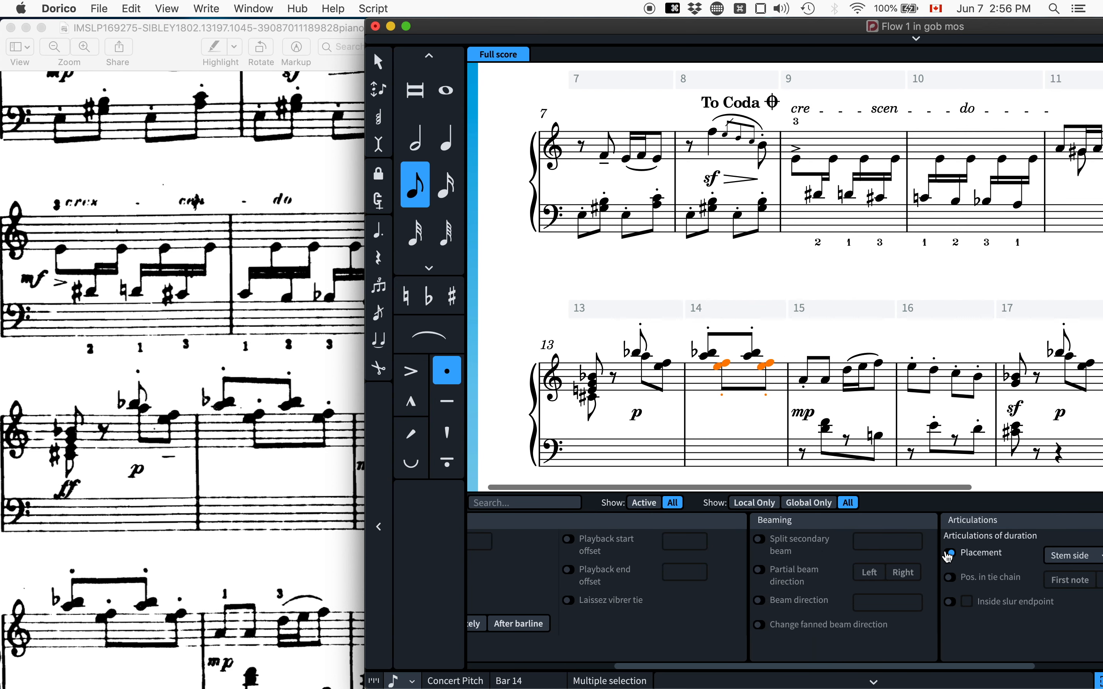
{"action": "left_click", "coordinate": [950, 553]}
{"action": "left_click", "coordinate": [685, 422]}
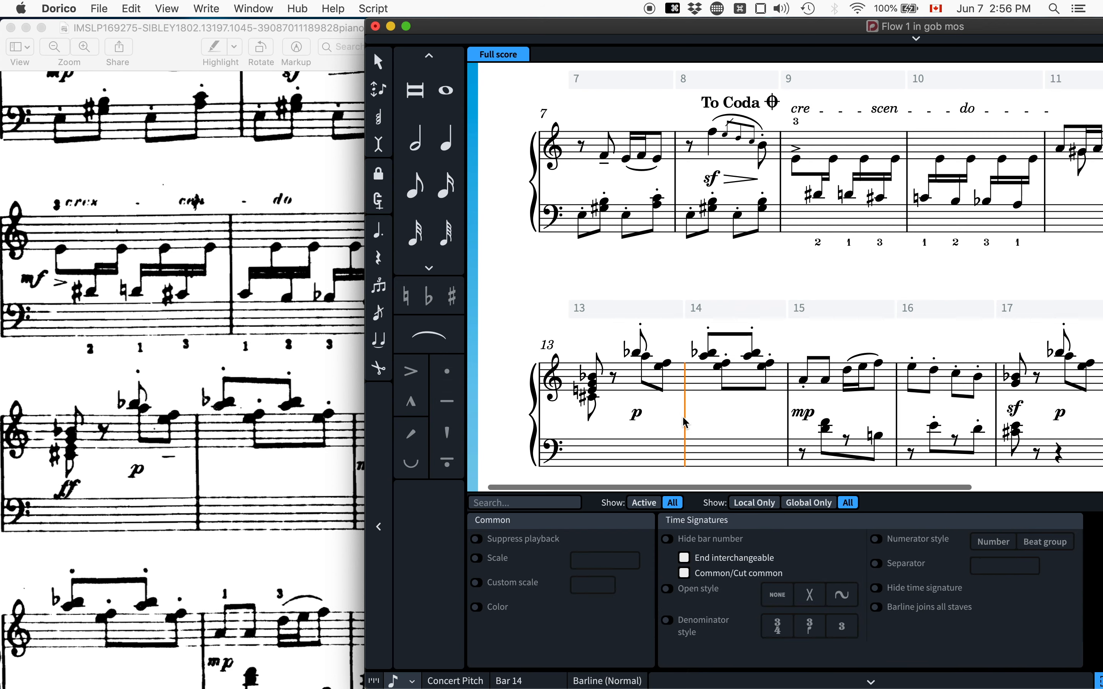
{"action": "left_click", "coordinate": [719, 430]}
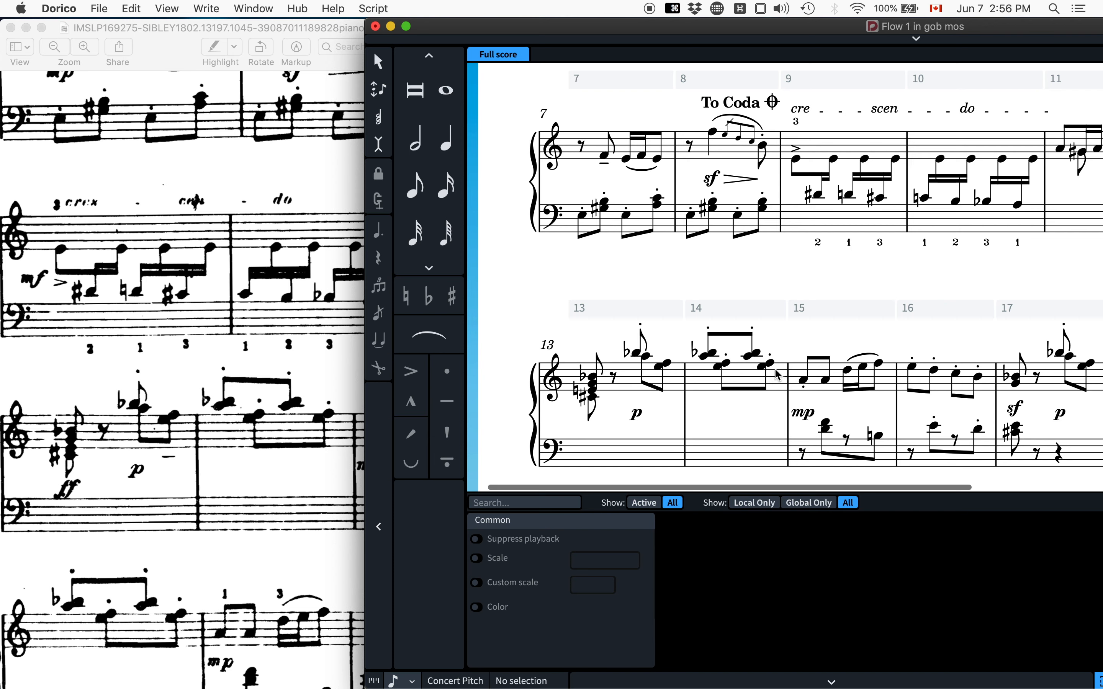
Undo the removal of the placement override on the down-stem chords in bar 14.
{"action": "key", "text": "super+z"}
{"action": "key", "text": "super+z"}
{"action": "key", "text": "super+z"}
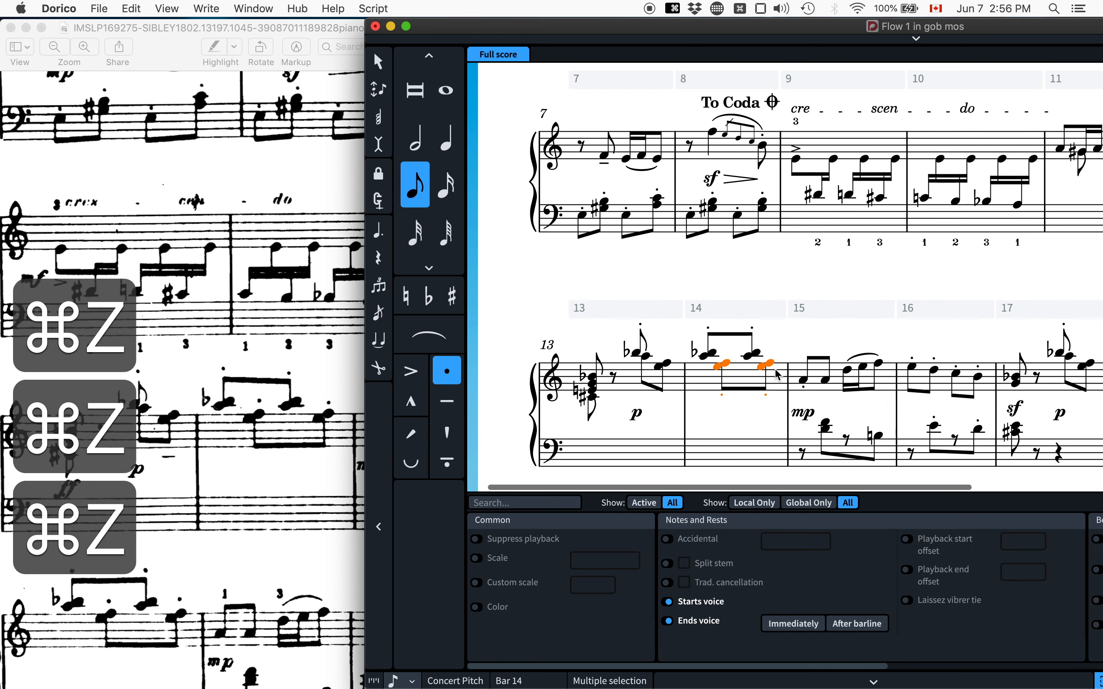
{"action": "left_click", "coordinate": [730, 434]}
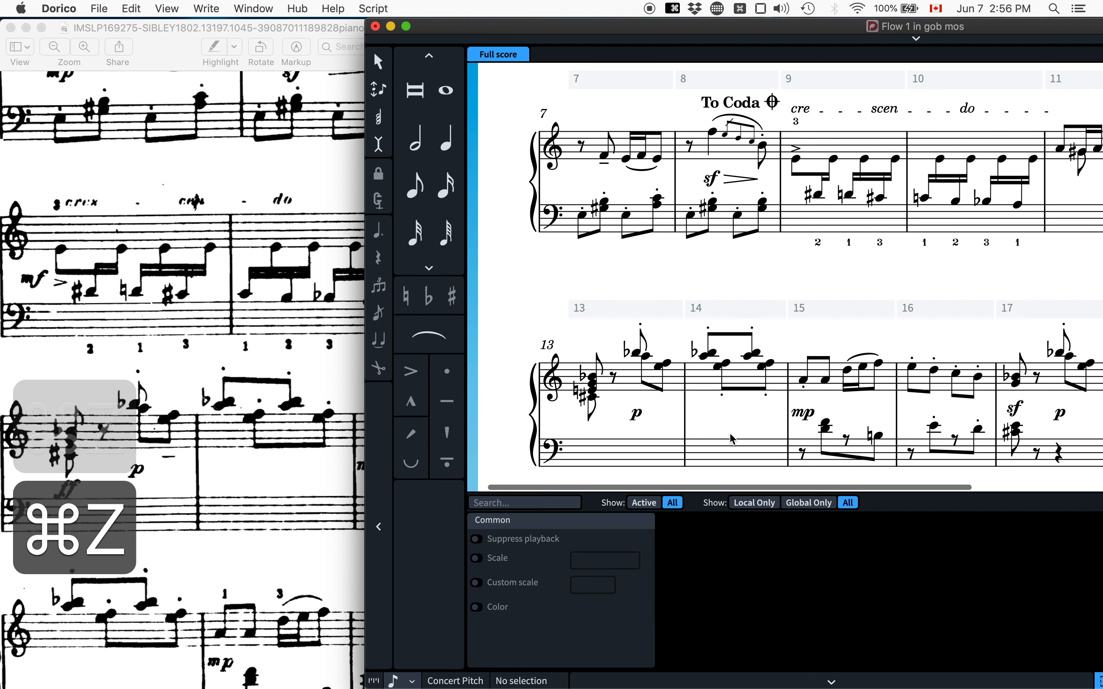
Group the sf and p dynamics in bar 17 with the mp in bar 19.
{"action": "scroll", "coordinate": [731, 438], "scroll_direction": "right", "scroll_amount": 4}
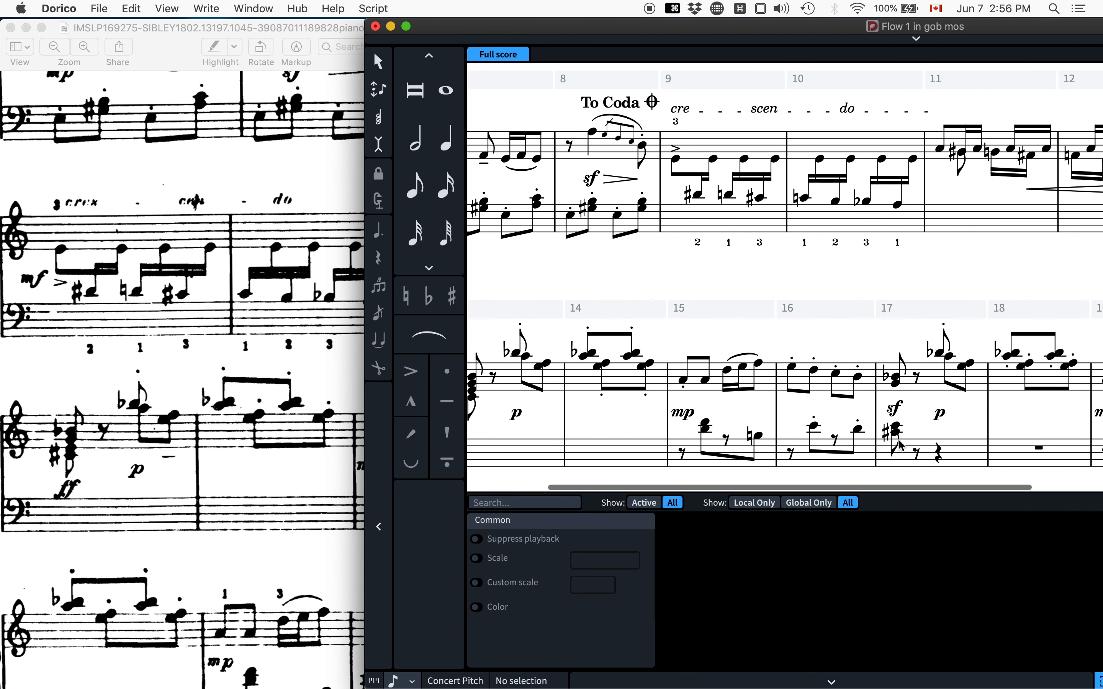
{"action": "scroll", "coordinate": [900, 446], "scroll_direction": "right", "scroll_amount": 5}
{"action": "scroll", "coordinate": [930, 424], "scroll_direction": "down", "scroll_amount": 3}
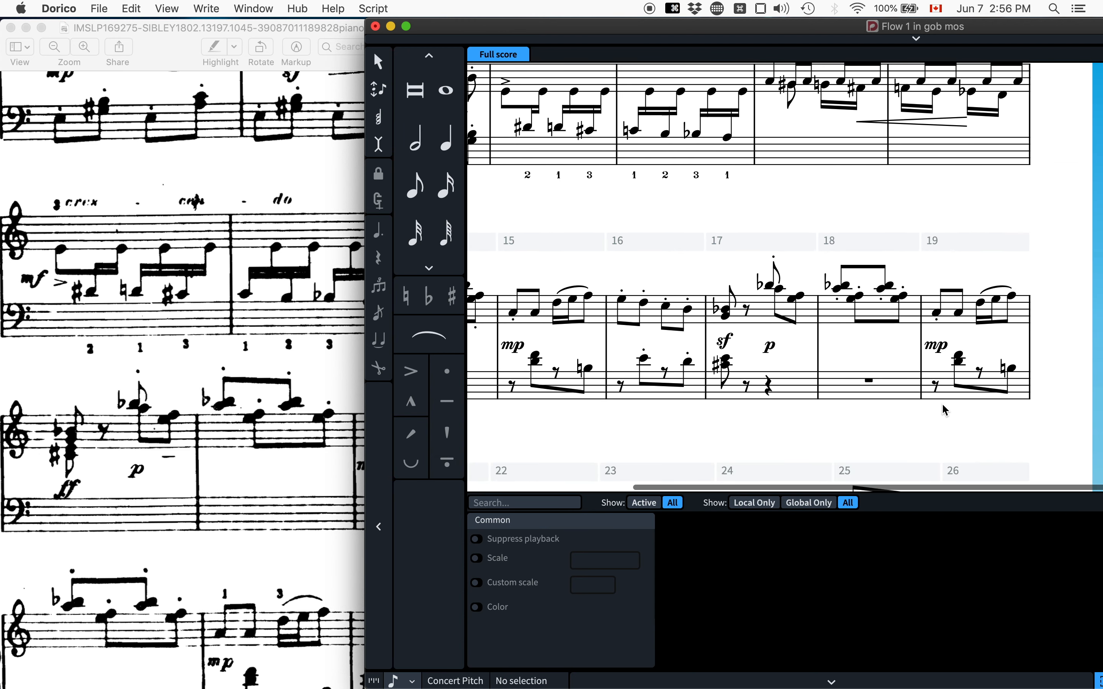
{"action": "left_click", "coordinate": [726, 341]}
{"action": "left_click", "coordinate": [769, 347]}
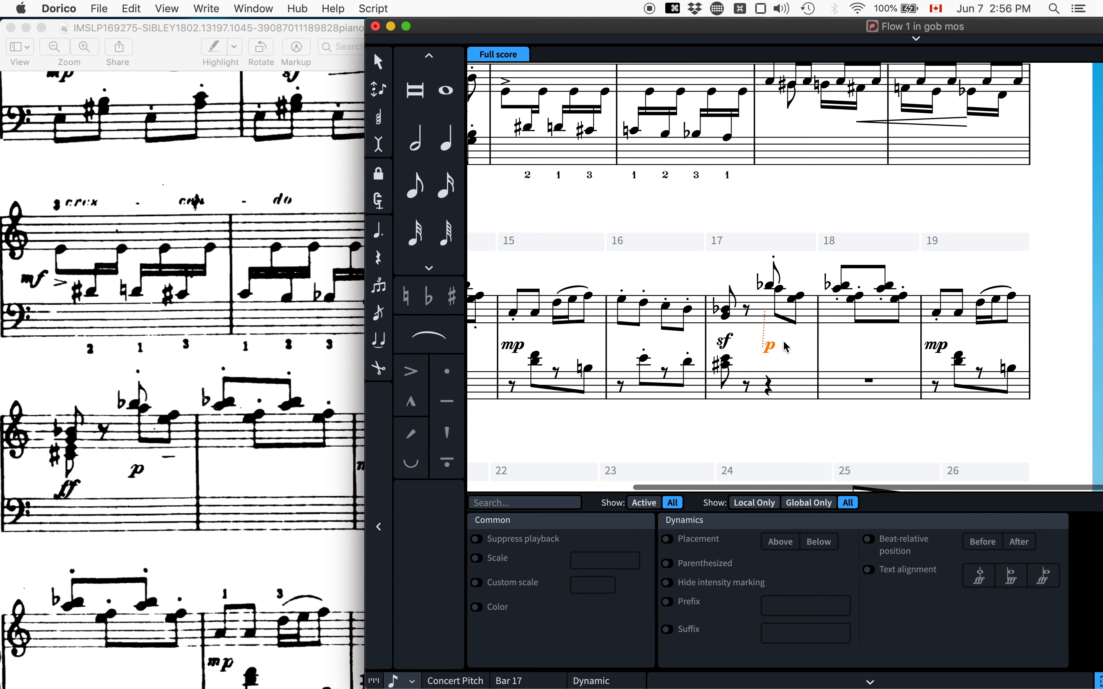
{"action": "left_click", "coordinate": [726, 342]}
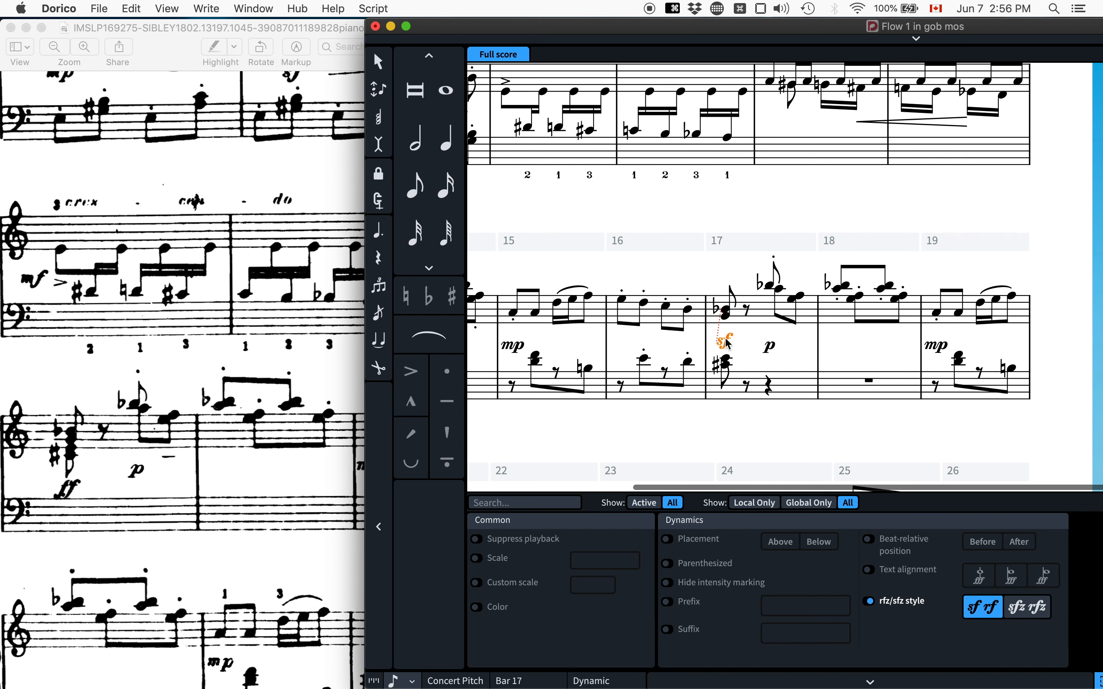
{"action": "left_click", "coordinate": [769, 348], "text": "super"}
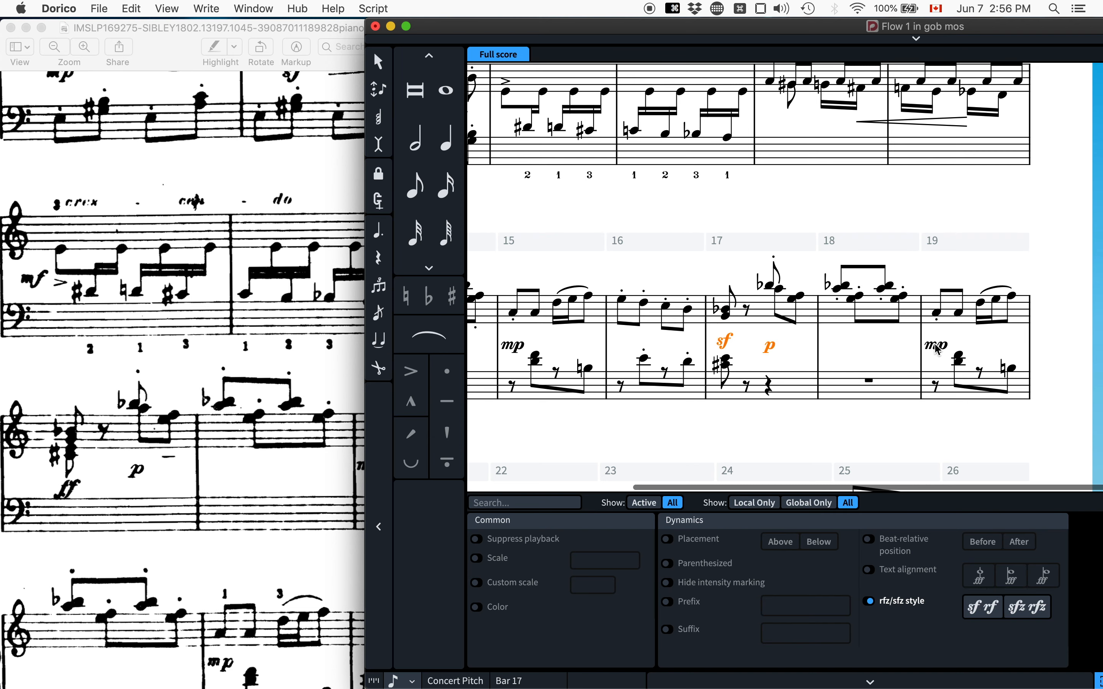
{"action": "left_click", "coordinate": [938, 349], "text": "super"}
{"action": "right_click", "coordinate": [858, 349]}
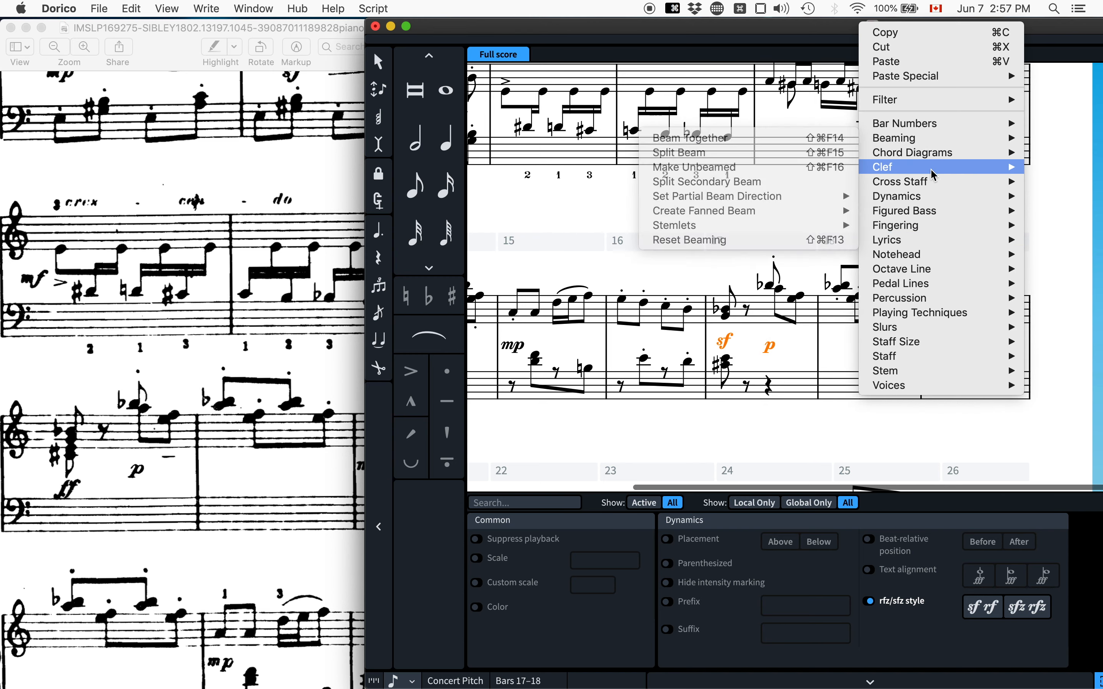
{"action": "mouse_move", "coordinate": [903, 197]}
{"action": "left_click", "coordinate": [794, 197]}
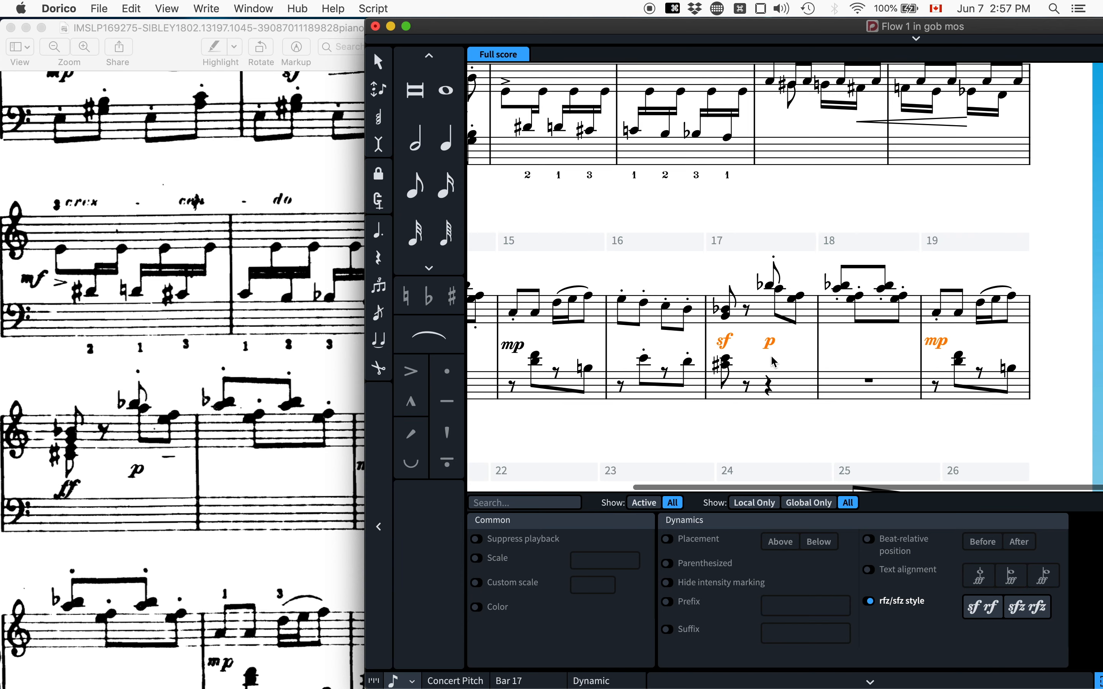
Examine the vertical alignment of the dynamics between the staves in bars 13 to 26.
{"action": "scroll", "coordinate": [560, 336], "scroll_direction": "left", "scroll_amount": 5}
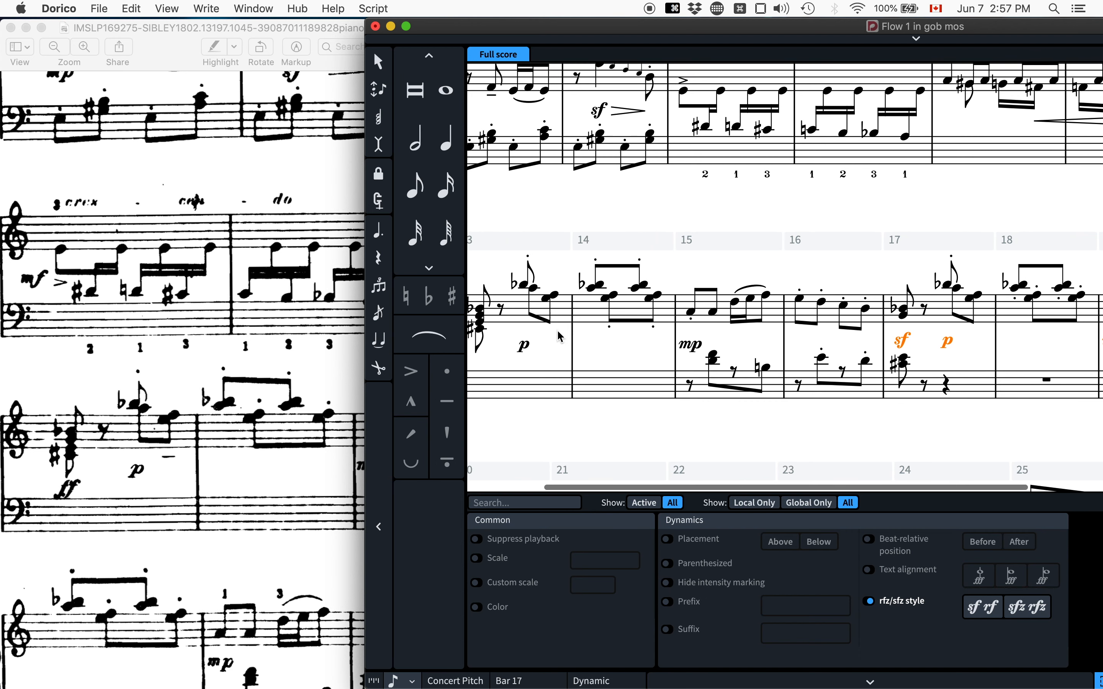
{"action": "scroll", "coordinate": [558, 331], "scroll_direction": "right", "scroll_amount": 3}
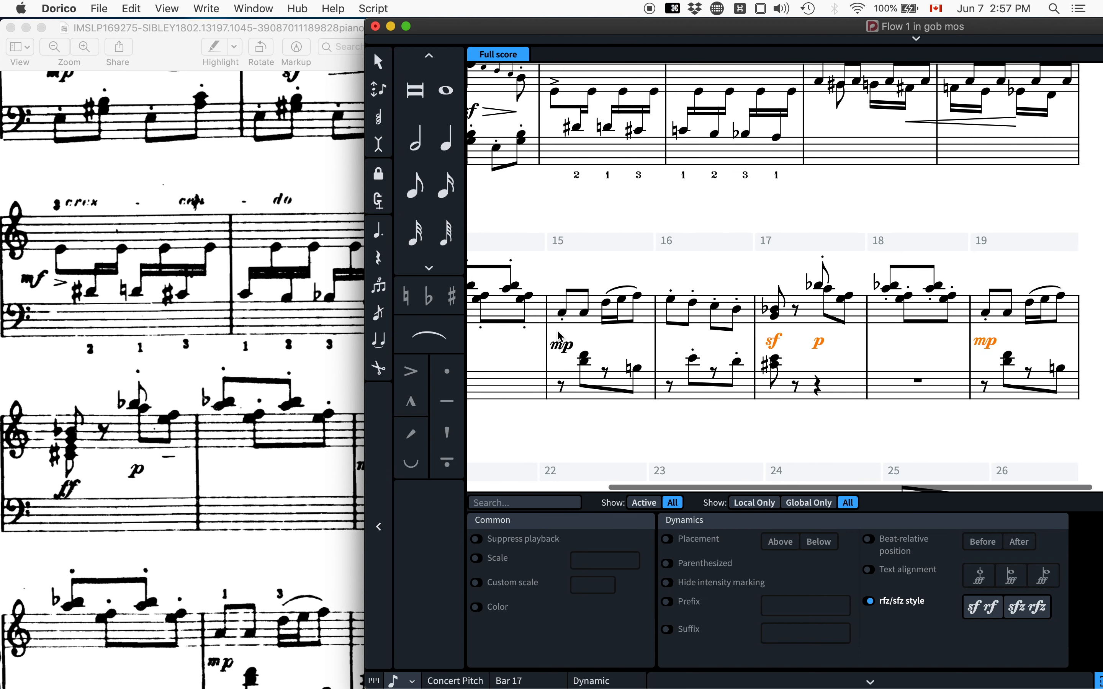
{"action": "scroll", "coordinate": [561, 337], "scroll_direction": "left", "scroll_amount": 2}
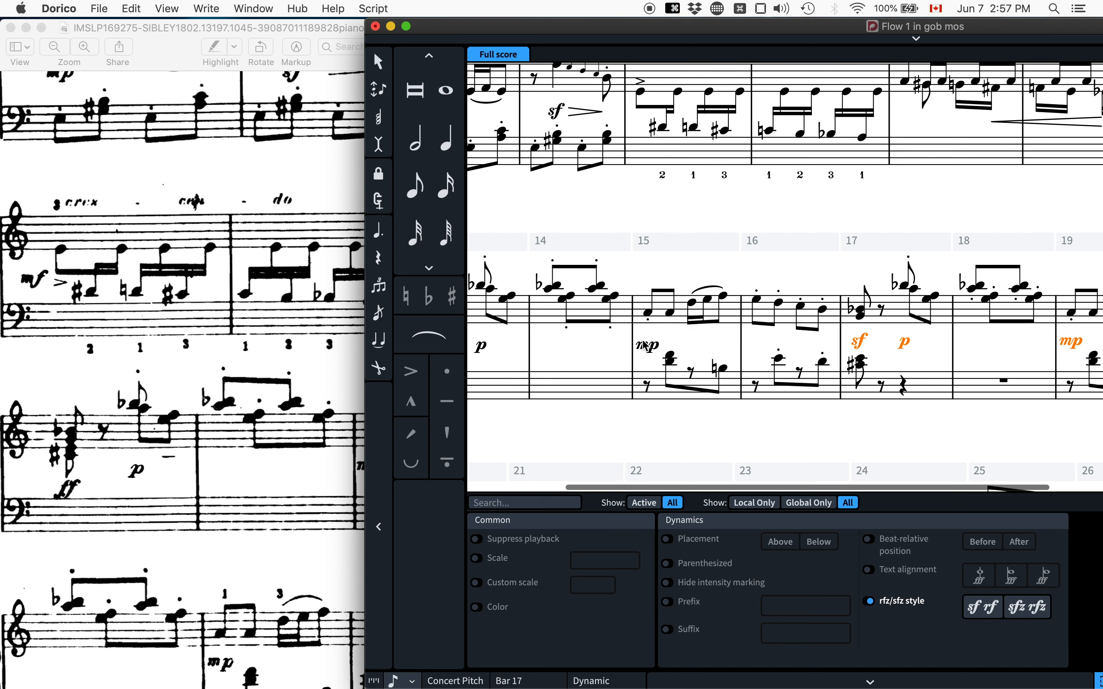
{"action": "scroll", "coordinate": [653, 349], "scroll_direction": "left", "scroll_amount": 2}
{"action": "scroll", "coordinate": [652, 383], "scroll_direction": "down", "scroll_amount": 4}
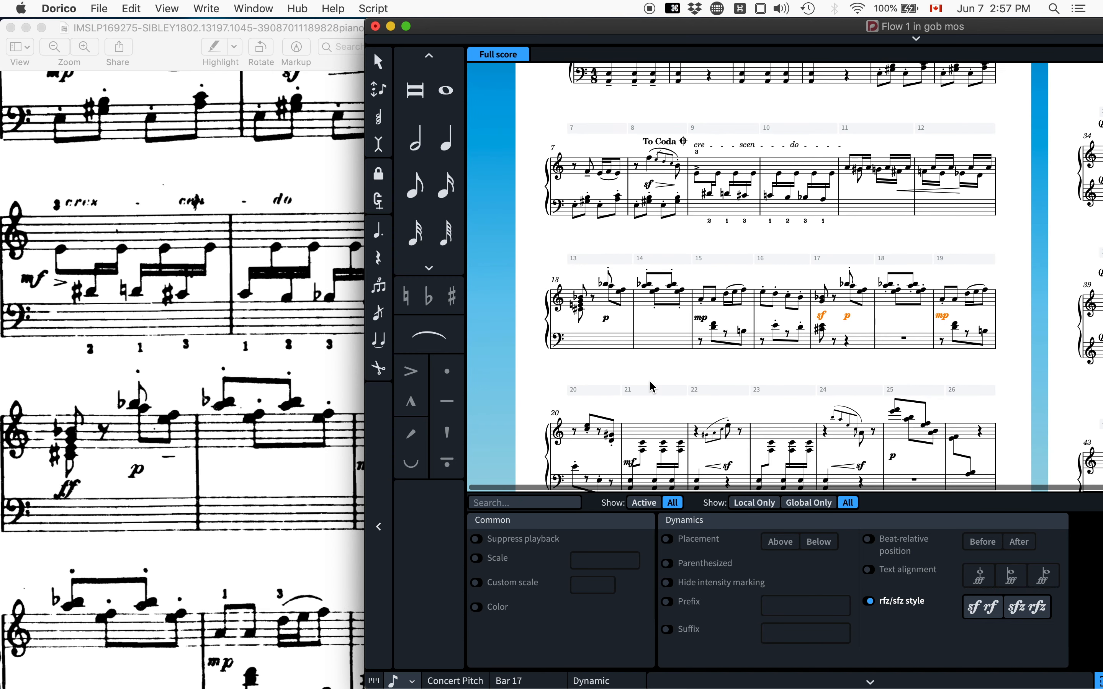
{"action": "scroll", "coordinate": [653, 387], "scroll_direction": "down", "scroll_amount": 4}
{"action": "scroll", "coordinate": [654, 388], "scroll_direction": "right", "scroll_amount": 3}
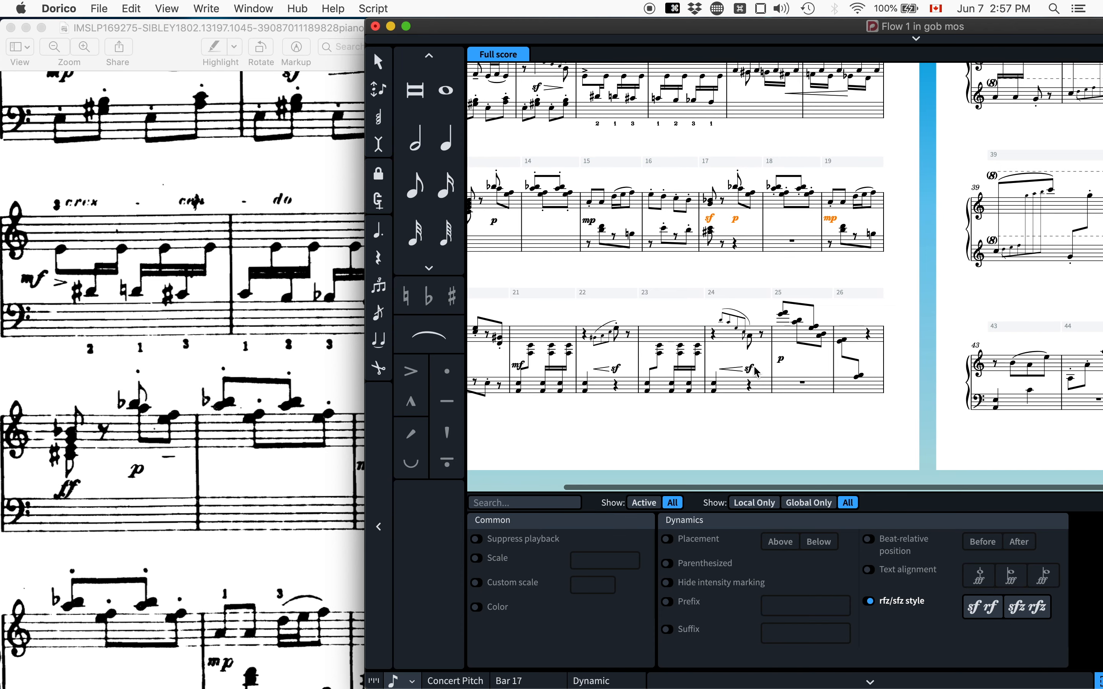
{"action": "scroll", "coordinate": [622, 381], "scroll_direction": "left", "scroll_amount": 3}
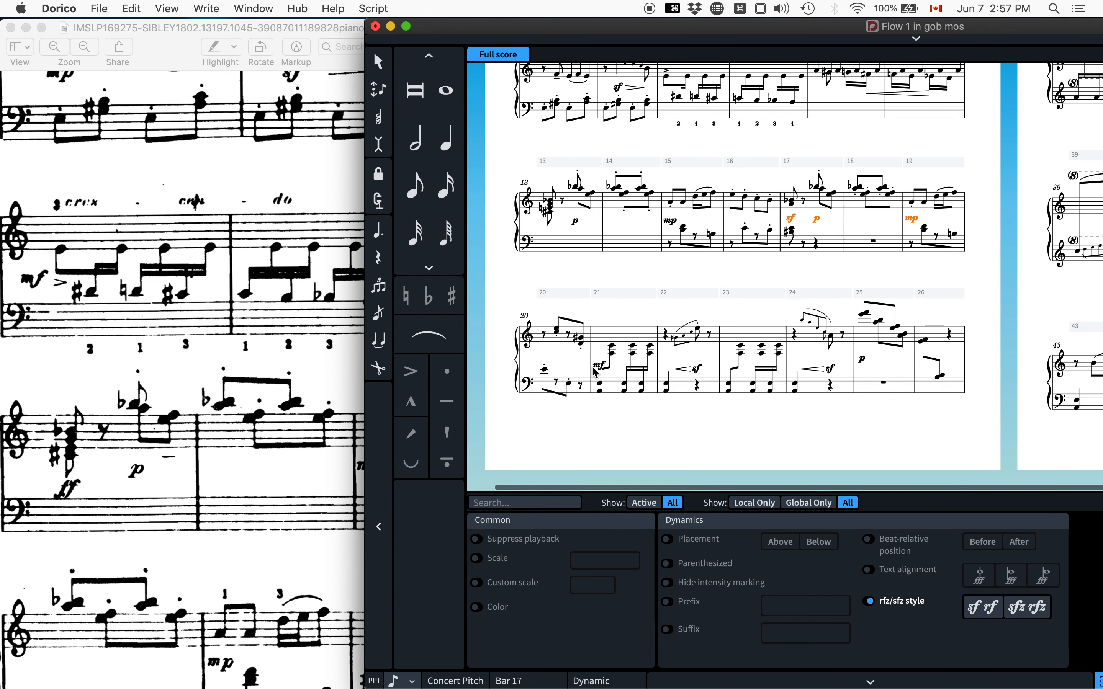
Group the dynamics from the mf in bar 21, through the hairpins and sf marks, to the p in bar 25.
{"action": "left_click", "coordinate": [597, 366]}
{"action": "scroll", "coordinate": [597, 372], "scroll_direction": "up", "scroll_amount": 5}
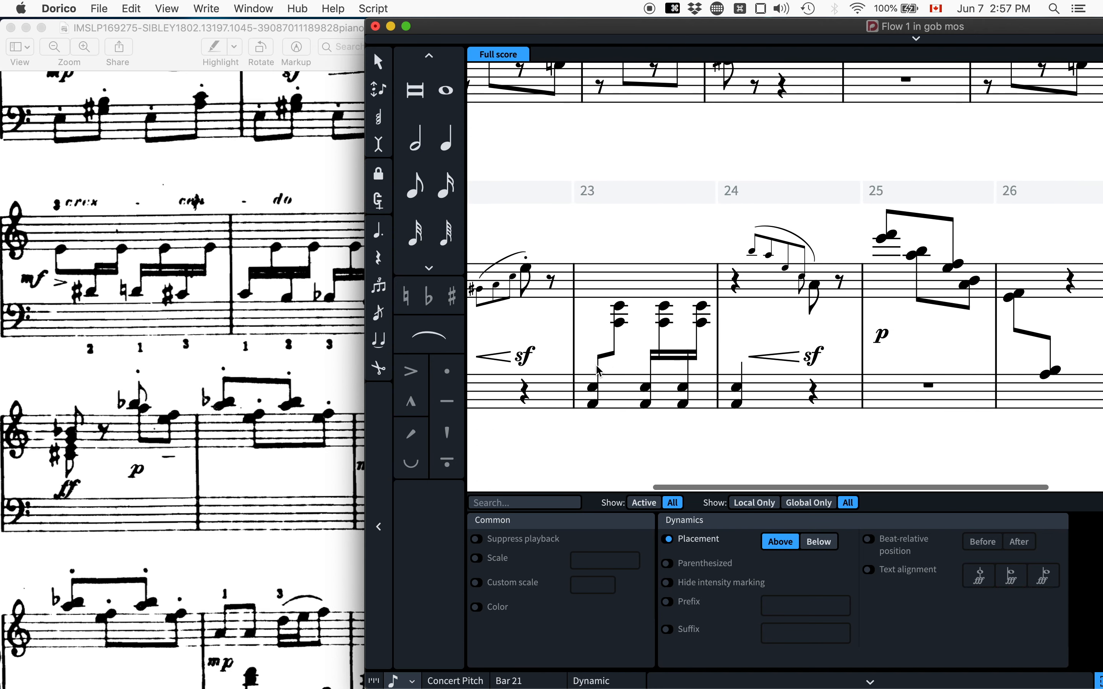
{"action": "scroll", "coordinate": [598, 372], "scroll_direction": "left", "scroll_amount": 5}
{"action": "left_click", "coordinate": [659, 362]}
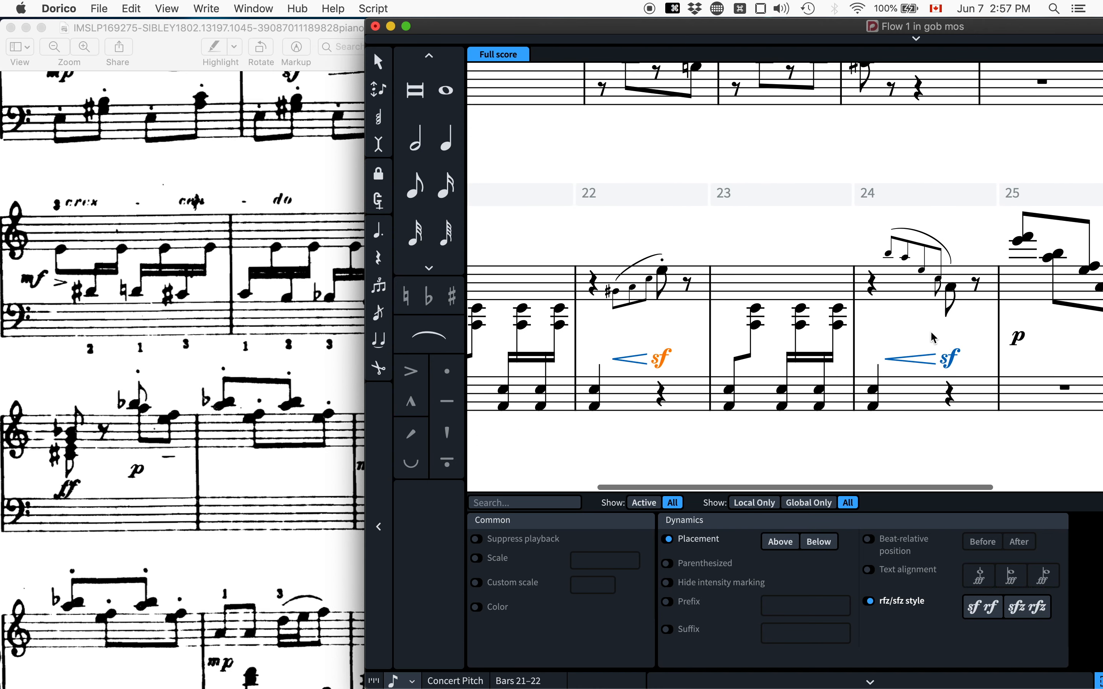
{"action": "left_click", "coordinate": [1017, 339], "text": "super"}
{"action": "right_click", "coordinate": [1076, 352]}
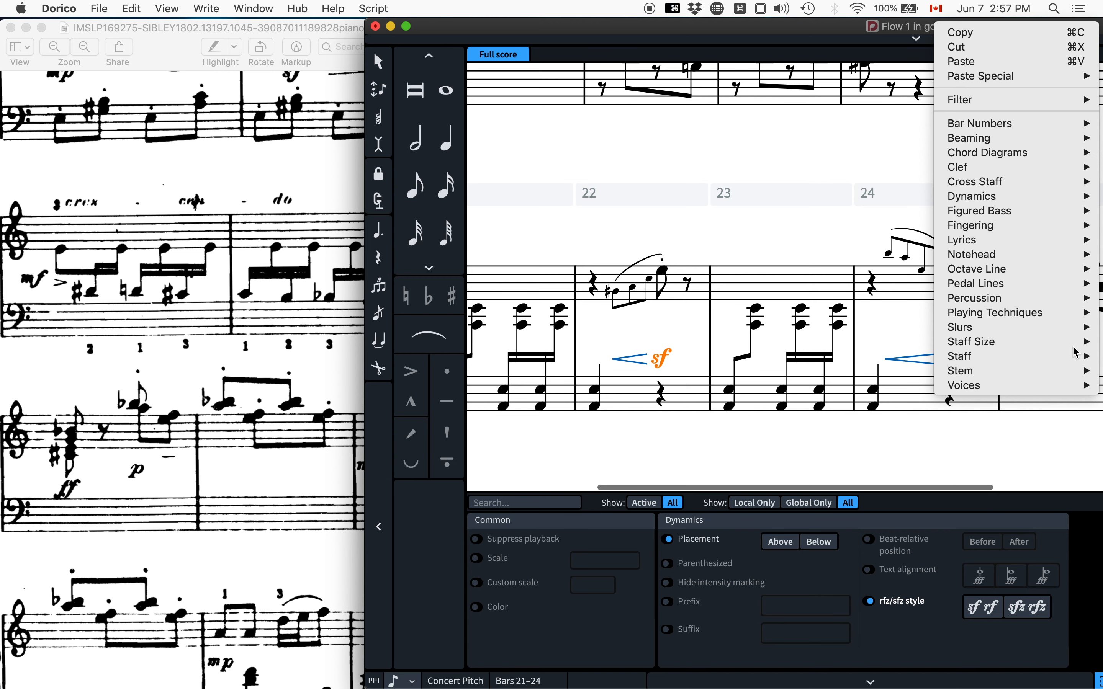
{"action": "mouse_move", "coordinate": [1043, 196]}
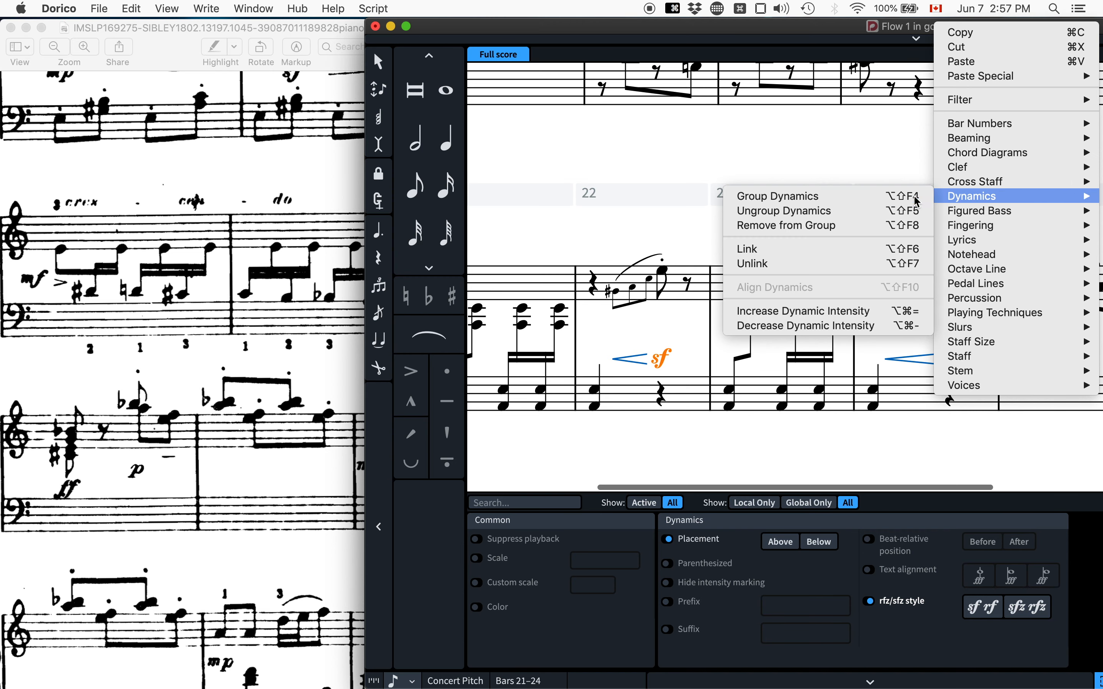
{"action": "left_click", "coordinate": [856, 201]}
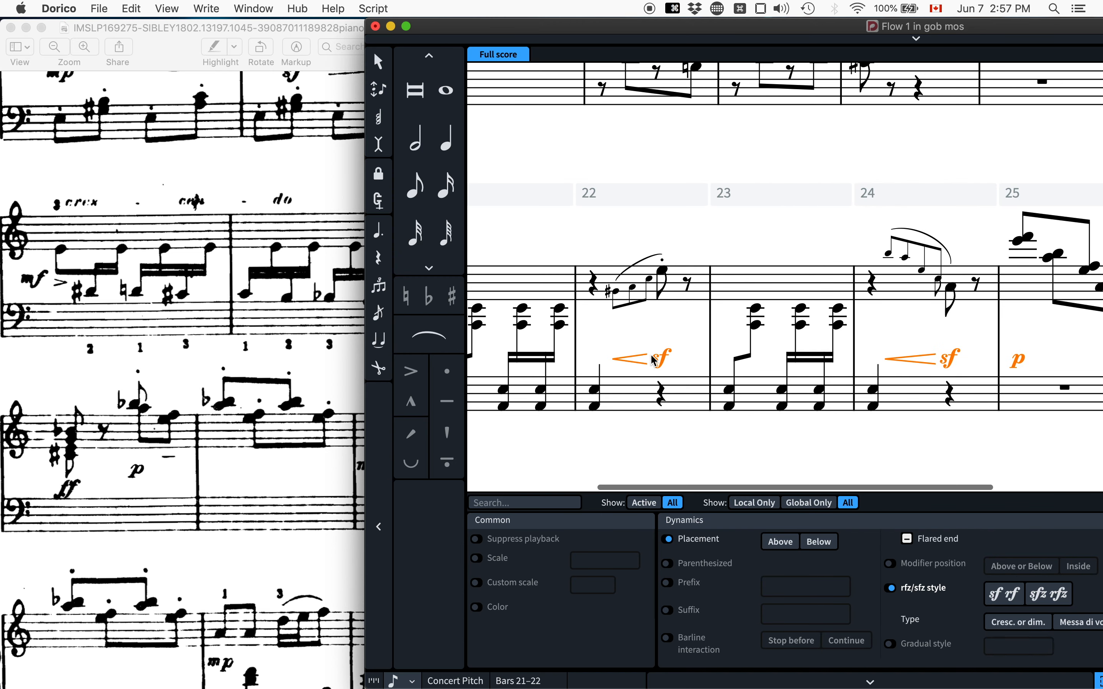
{"action": "scroll", "coordinate": [667, 357], "scroll_direction": "left", "scroll_amount": 4}
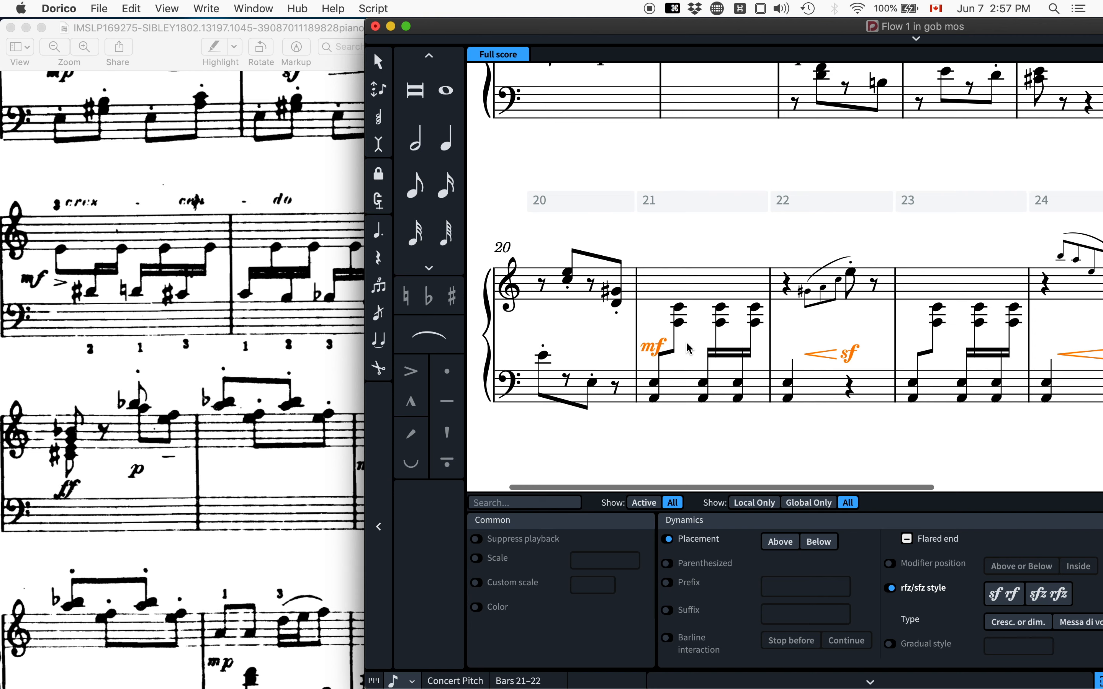
Switch to Engrave mode and raise the selected dynamics and hairpins in bars 21 to 25 slightly between the staves.
{"action": "key", "text": "super+3"}
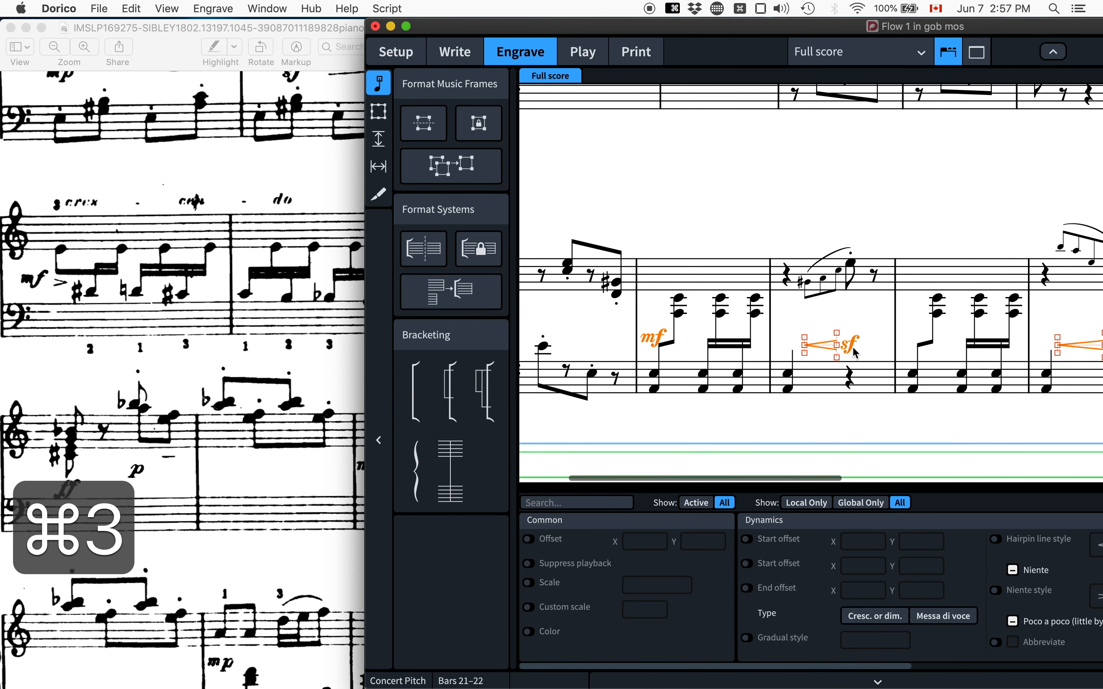
{"action": "left_click_drag", "start_coordinate": [852, 347], "coordinate": [853, 337]}
{"action": "key", "text": "x"}
{"action": "key", "text": "x"}
{"action": "scroll", "coordinate": [860, 291], "scroll_direction": "right", "scroll_amount": 5}
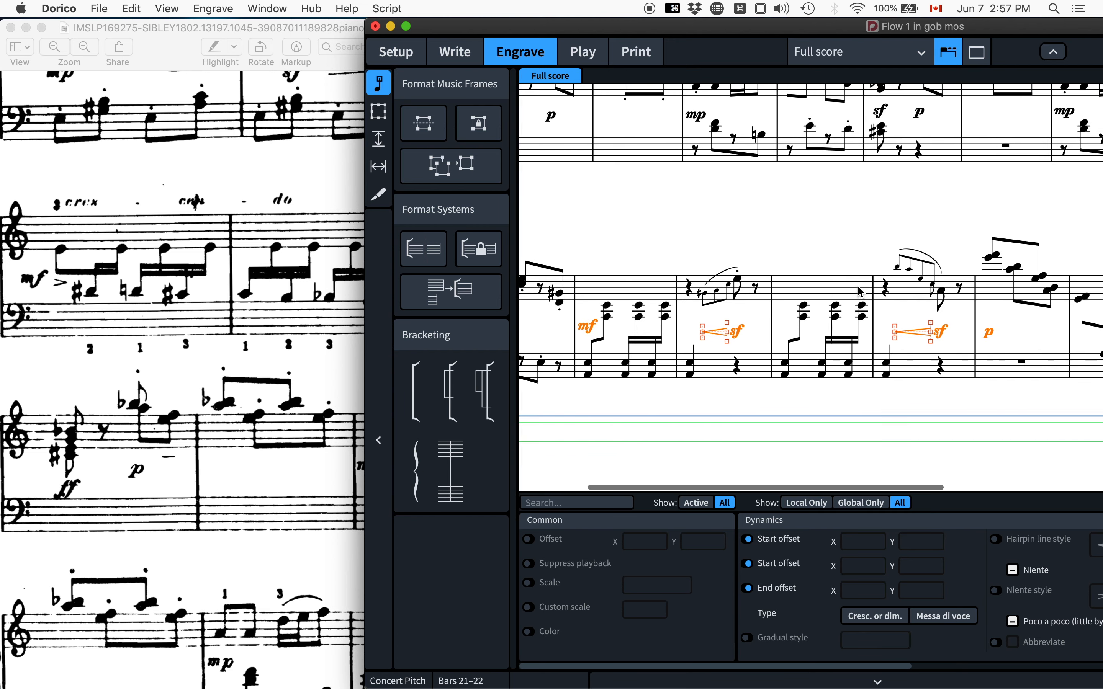
{"action": "left_click", "coordinate": [796, 215]}
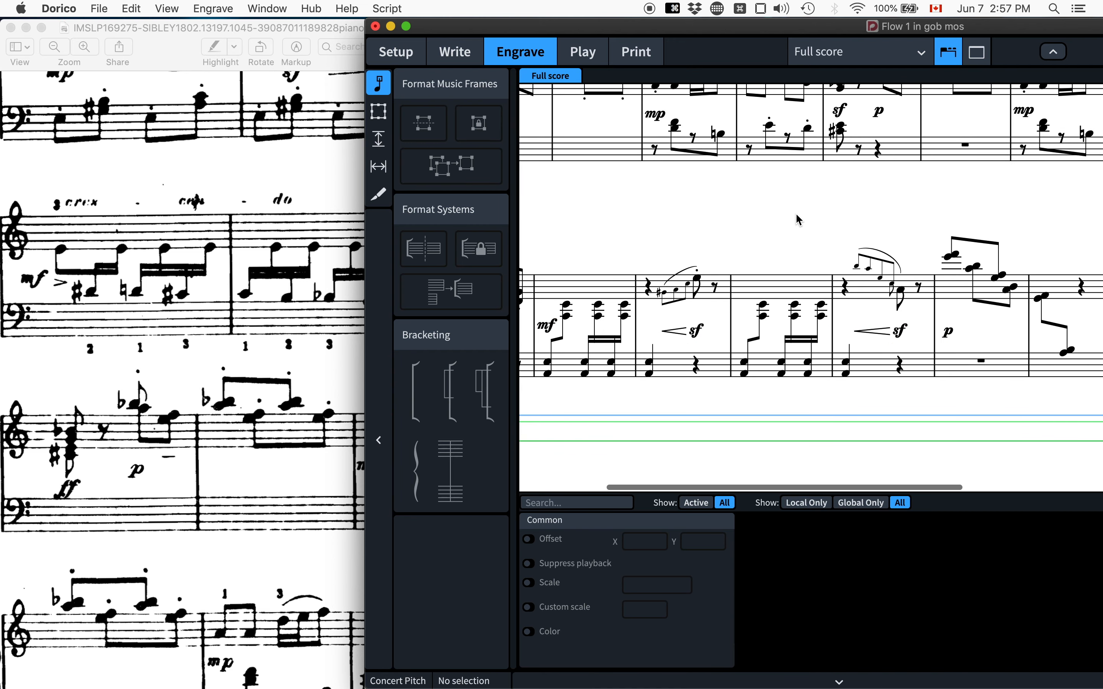
{"action": "key", "text": "x"}
{"action": "scroll", "coordinate": [801, 207], "scroll_direction": "left", "scroll_amount": 4}
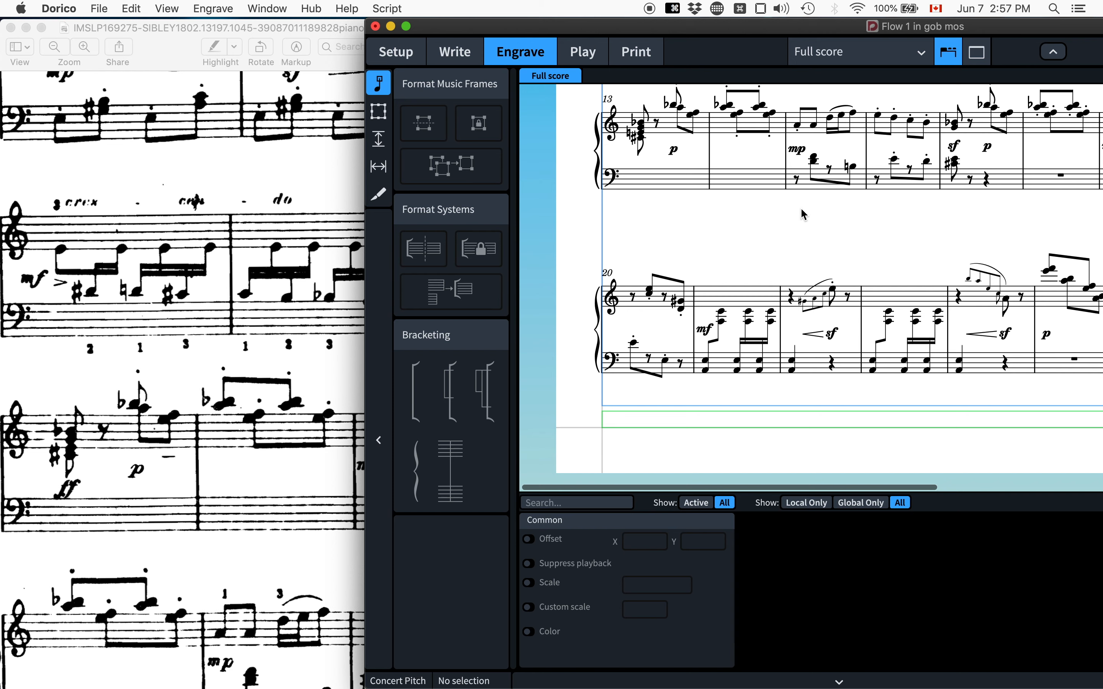
Align the mf in bar 21 with the neighbouring hairpin and sf, using a start offset of X 1/8 and Y 7/8.
{"action": "left_click", "coordinate": [704, 337]}
{"action": "mouse_move", "coordinate": [703, 335]}
{"action": "left_mouse_down"}
{"action": "mouse_move", "coordinate": [711, 353]}
{"action": "mouse_move", "coordinate": [712, 323]}
{"action": "mouse_move", "coordinate": [712, 346]}
{"action": "left_mouse_up"}
{"action": "left_click", "coordinate": [704, 340]}
{"action": "left_click", "coordinate": [703, 328]}
{"action": "left_click", "coordinate": [703, 333]}
{"action": "key", "text": "super+z"}
{"action": "left_click", "coordinate": [705, 340]}
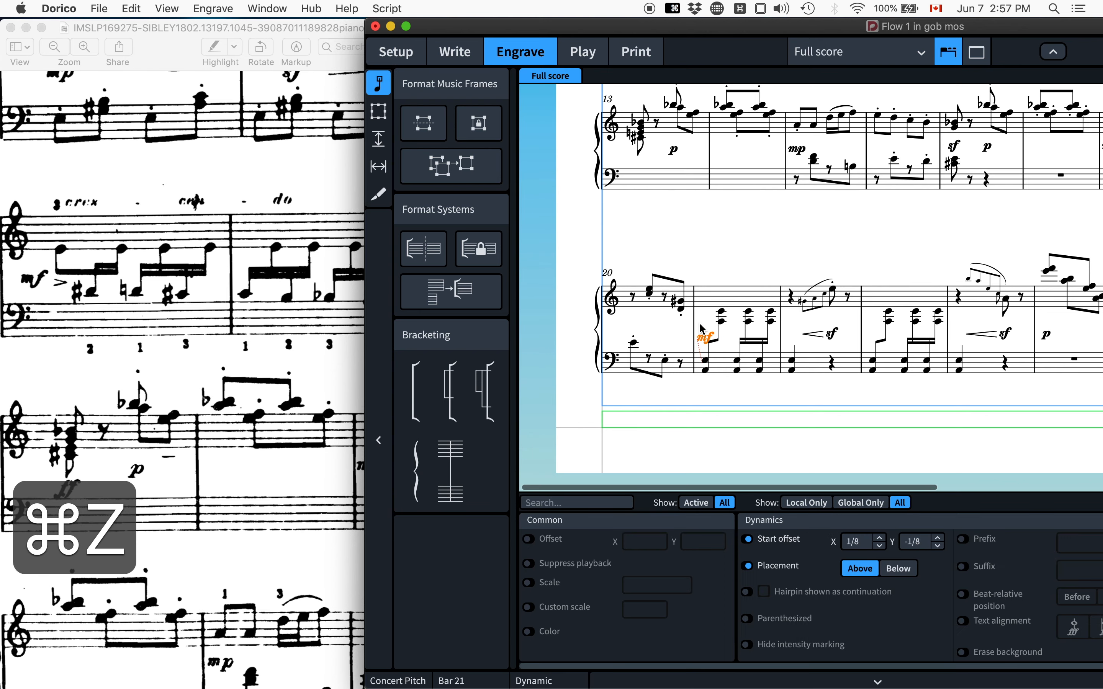
{"action": "scroll", "coordinate": [704, 340], "scroll_direction": "up", "scroll_amount": 5}
{"action": "scroll", "coordinate": [702, 332], "scroll_direction": "left", "scroll_amount": 3}
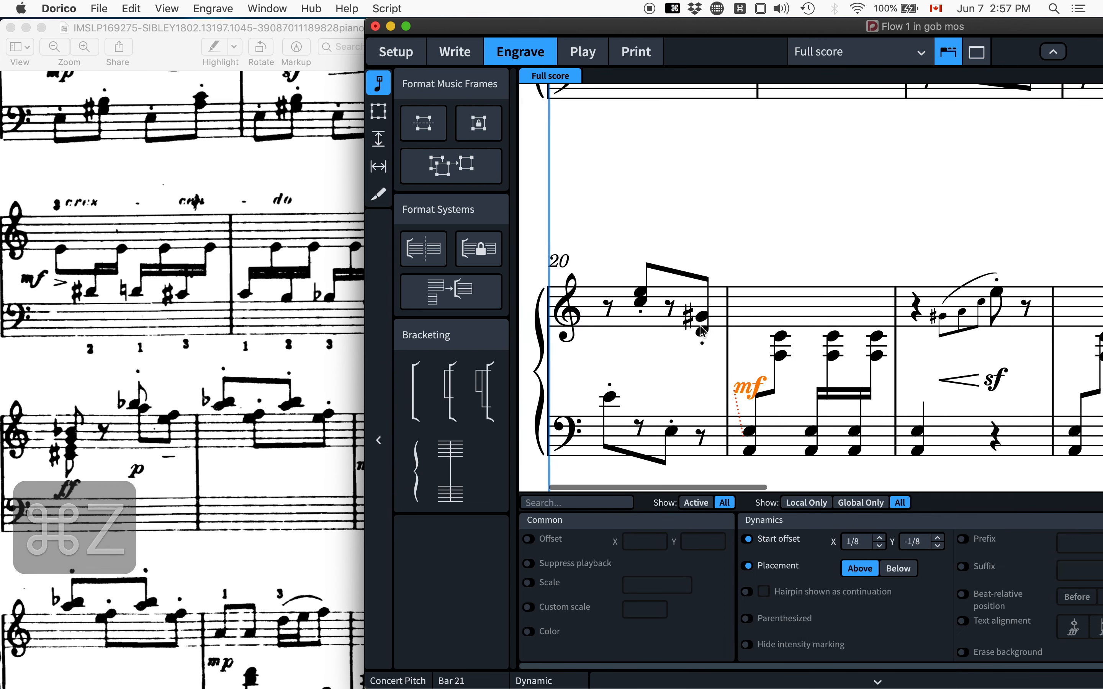
{"action": "left_click", "coordinate": [747, 383]}
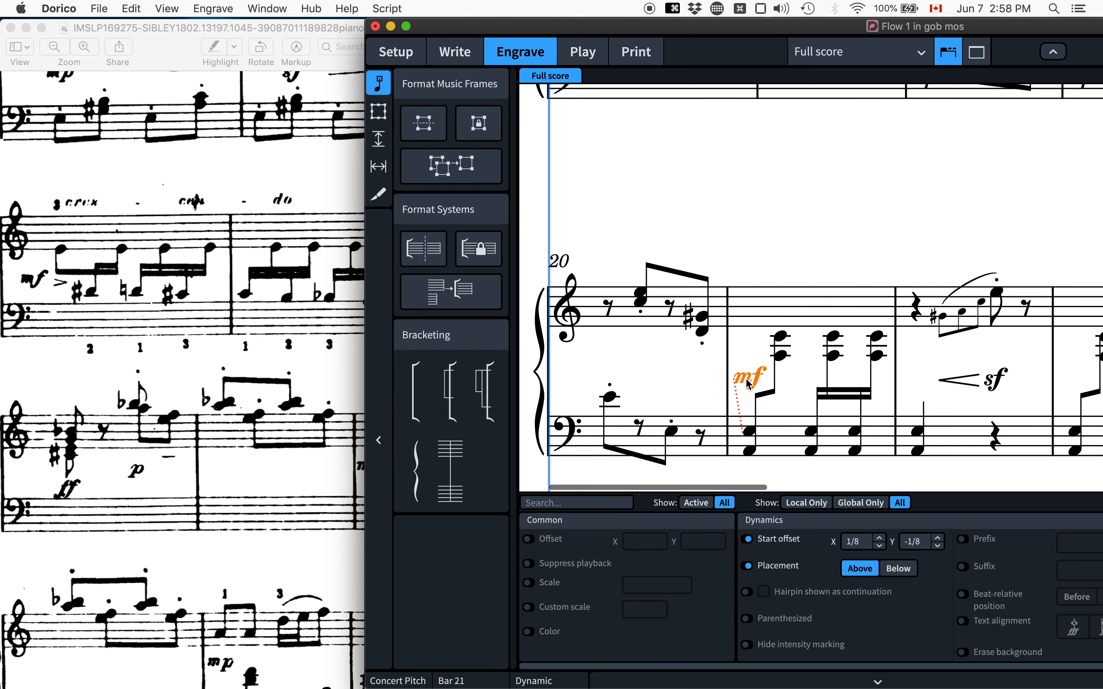
{"action": "scroll", "coordinate": [757, 381], "scroll_direction": "down", "scroll_amount": 5}
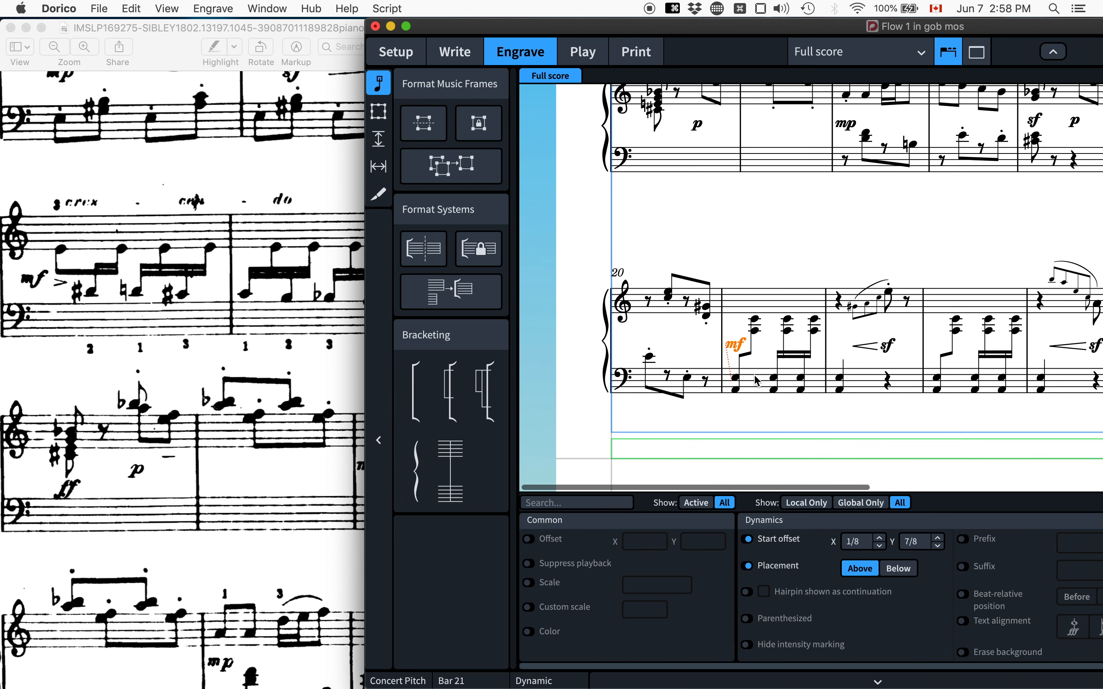
{"action": "scroll", "coordinate": [758, 381], "scroll_direction": "right", "scroll_amount": 4}
{"action": "scroll", "coordinate": [757, 379], "scroll_direction": "down", "scroll_amount": 2}
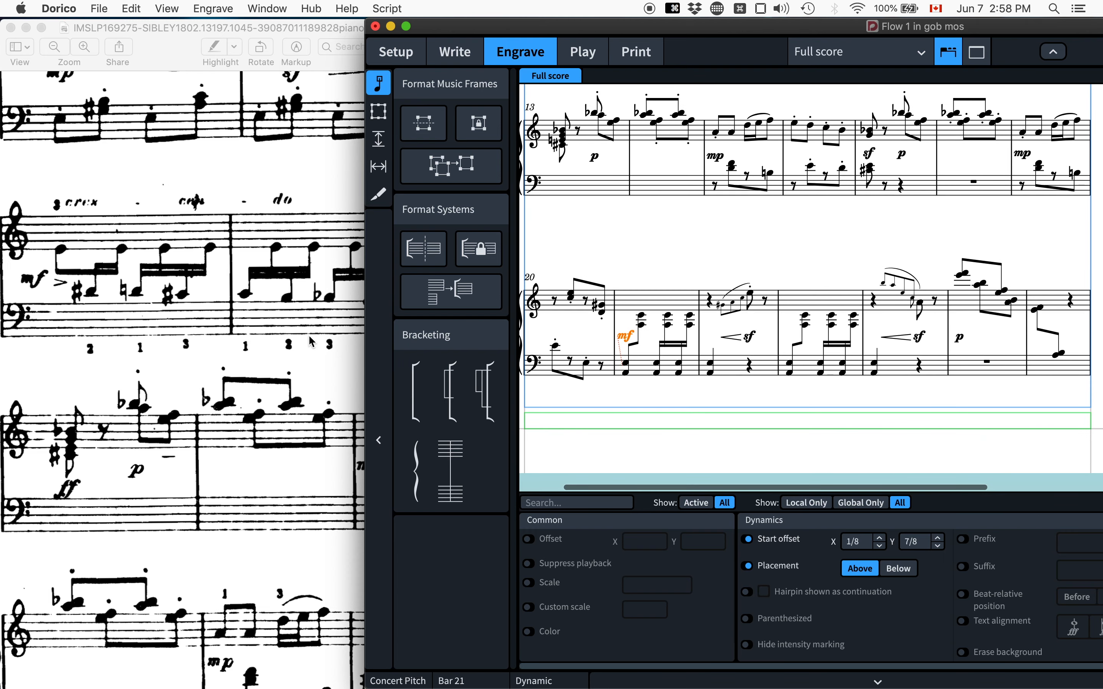
Shift the window to show both pages in full and examine the dynamics on page 2 from bar 27 onwards.
{"action": "scroll", "coordinate": [697, 284], "scroll_direction": "down", "scroll_amount": 3}
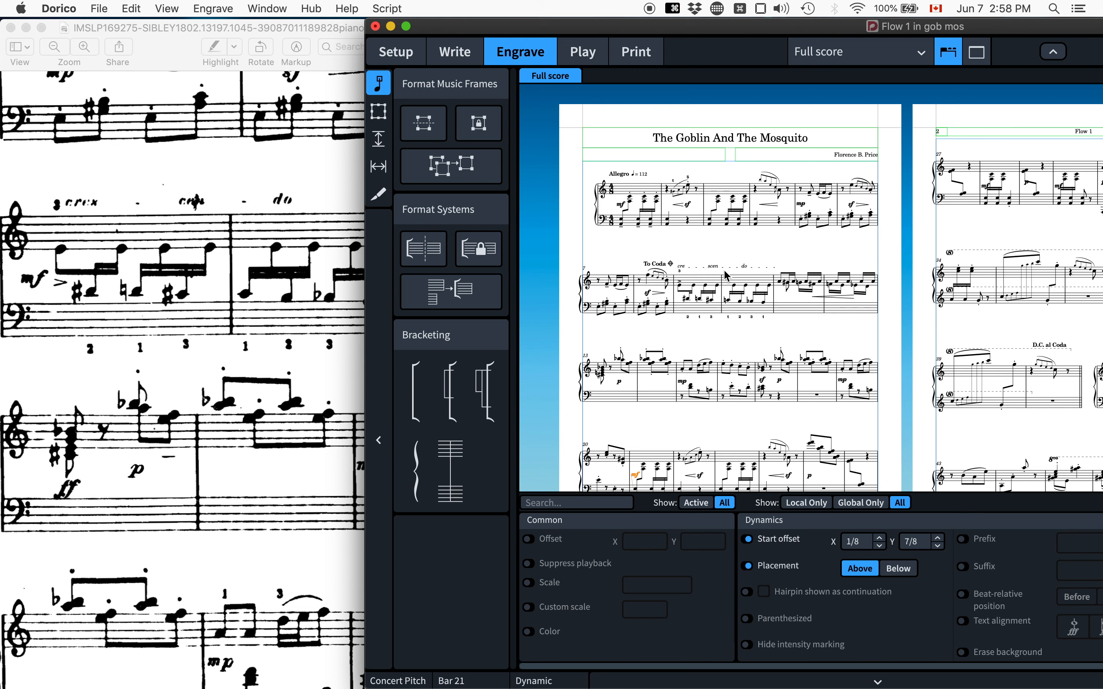
{"action": "left_click", "coordinate": [970, 237]}
{"action": "scroll", "coordinate": [969, 236], "scroll_direction": "down", "scroll_amount": 3}
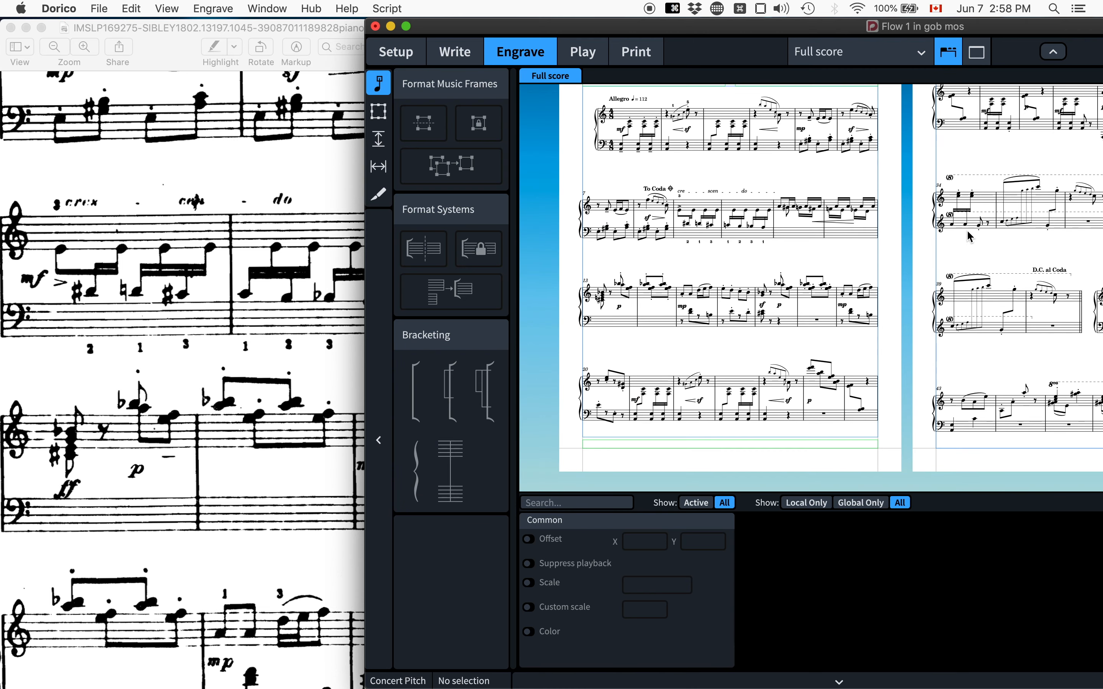
{"action": "left_click_drag", "start_coordinate": [806, 31], "coordinate": [427, 36]}
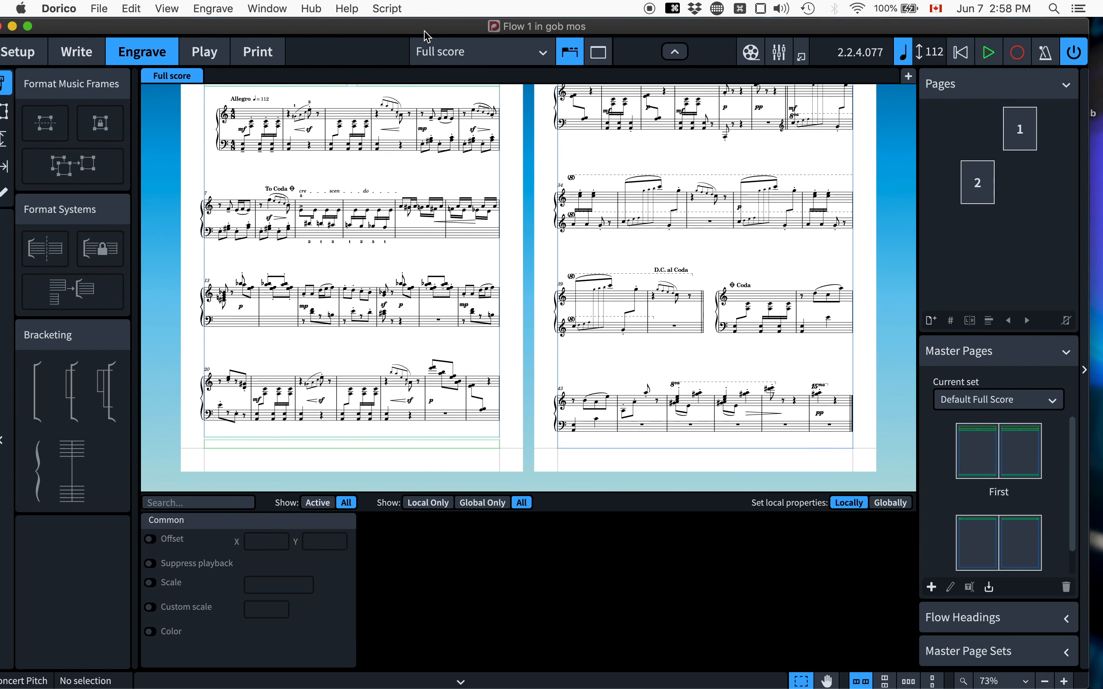
{"action": "scroll", "coordinate": [661, 187], "scroll_direction": "up", "scroll_amount": 3}
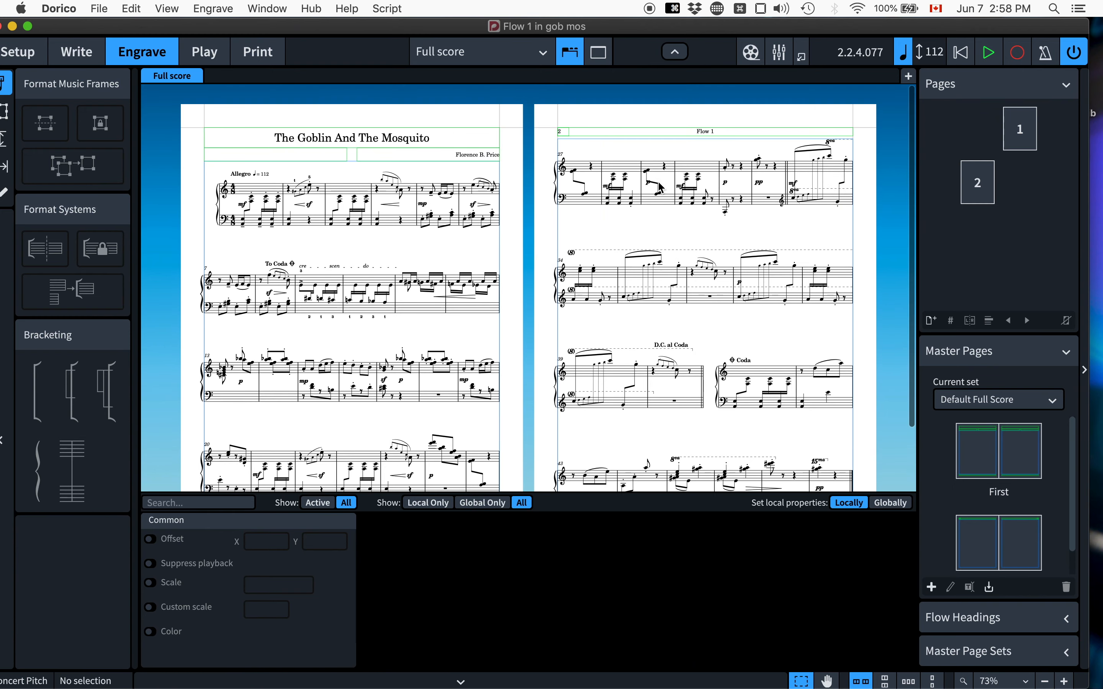
{"action": "scroll", "coordinate": [786, 153], "scroll_direction": "up", "scroll_amount": 3}
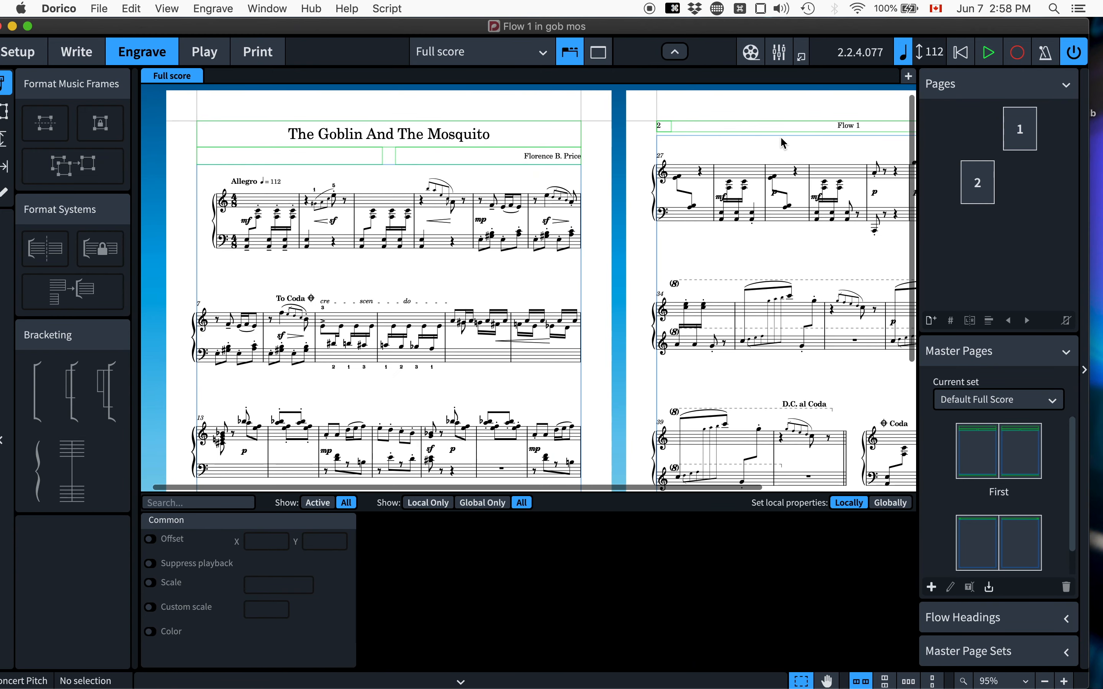
{"action": "scroll", "coordinate": [792, 230], "scroll_direction": "right", "scroll_amount": 3}
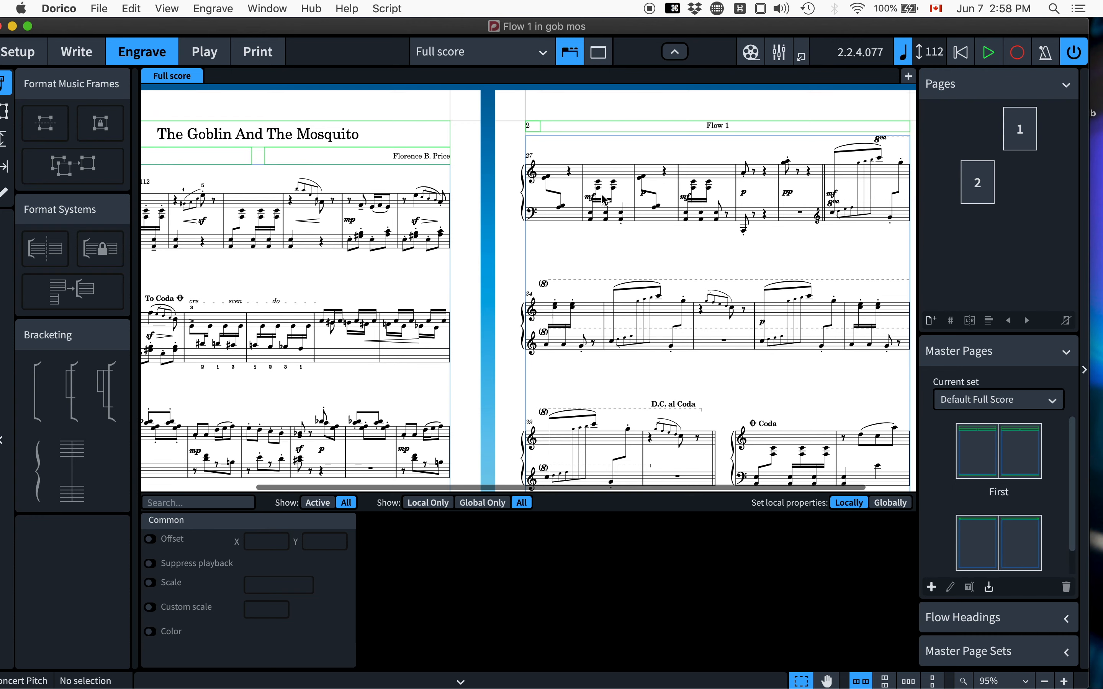
{"action": "scroll", "coordinate": [604, 193], "scroll_direction": "up", "scroll_amount": 2}
{"action": "scroll", "coordinate": [603, 189], "scroll_direction": "up", "scroll_amount": 3}
{"action": "scroll", "coordinate": [591, 164], "scroll_direction": "right", "scroll_amount": 2}
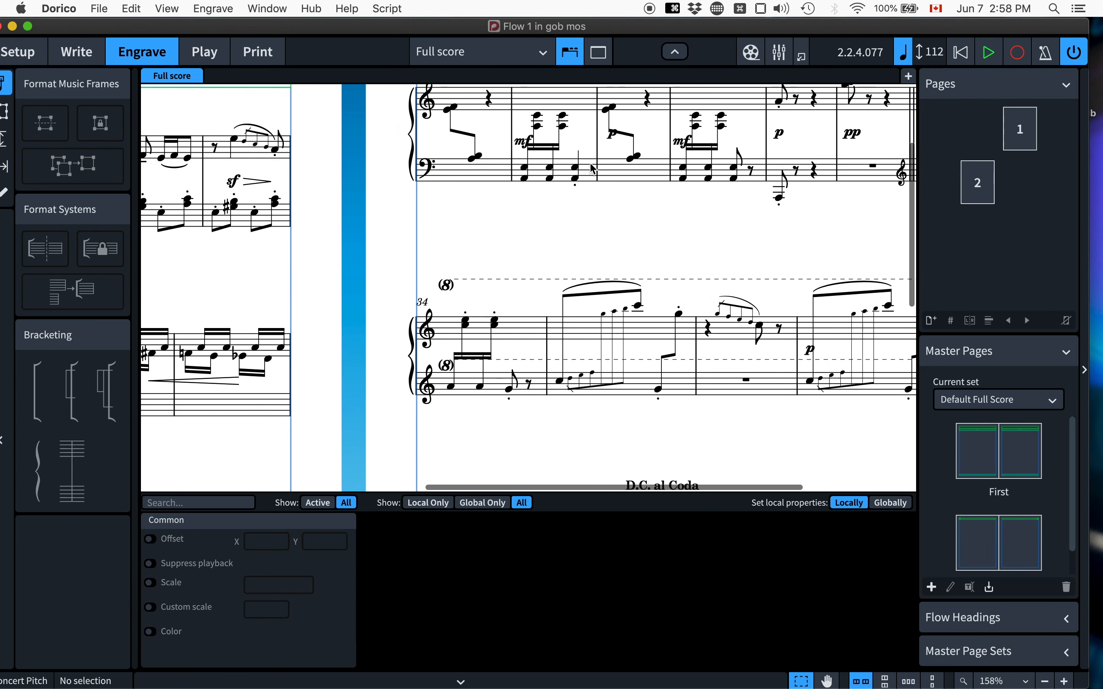
{"action": "scroll", "coordinate": [685, 218], "scroll_direction": "up", "scroll_amount": 3}
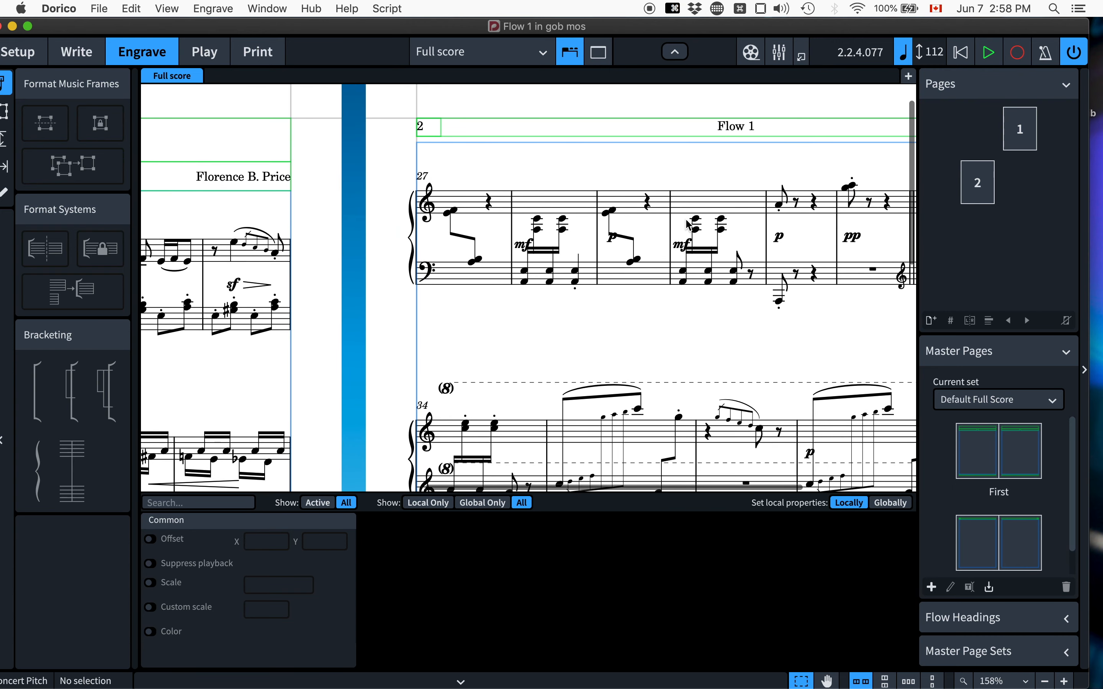
Move the mf in bar 28 onto the barline with a start offset of X -1 7/16, Y 1 1/16, and erase its background.
{"action": "left_click", "coordinate": [524, 247]}
{"action": "scroll", "coordinate": [524, 250], "scroll_direction": "up", "scroll_amount": 5}
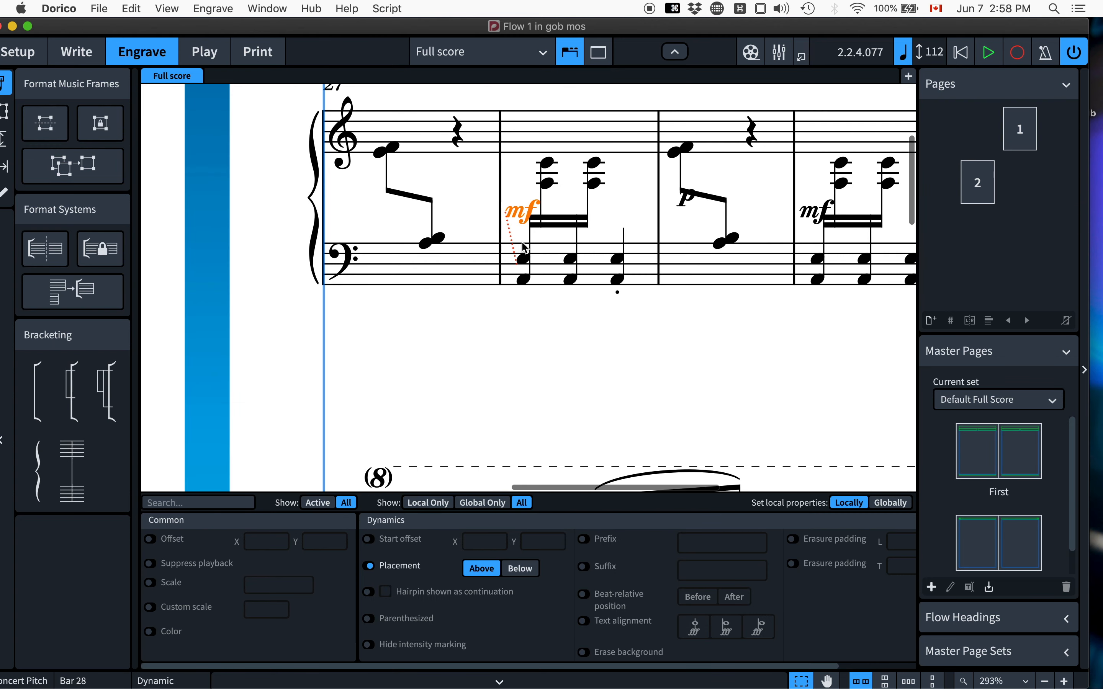
{"action": "left_click_drag", "start_coordinate": [520, 211], "coordinate": [507, 206]}
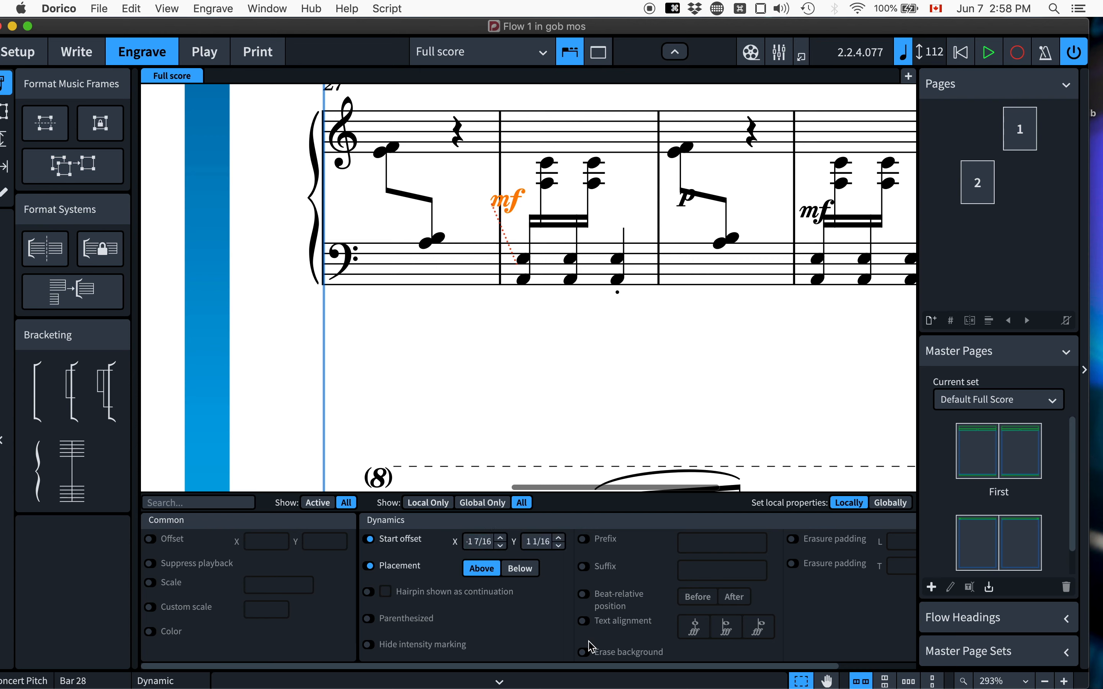
{"action": "left_click", "coordinate": [584, 652]}
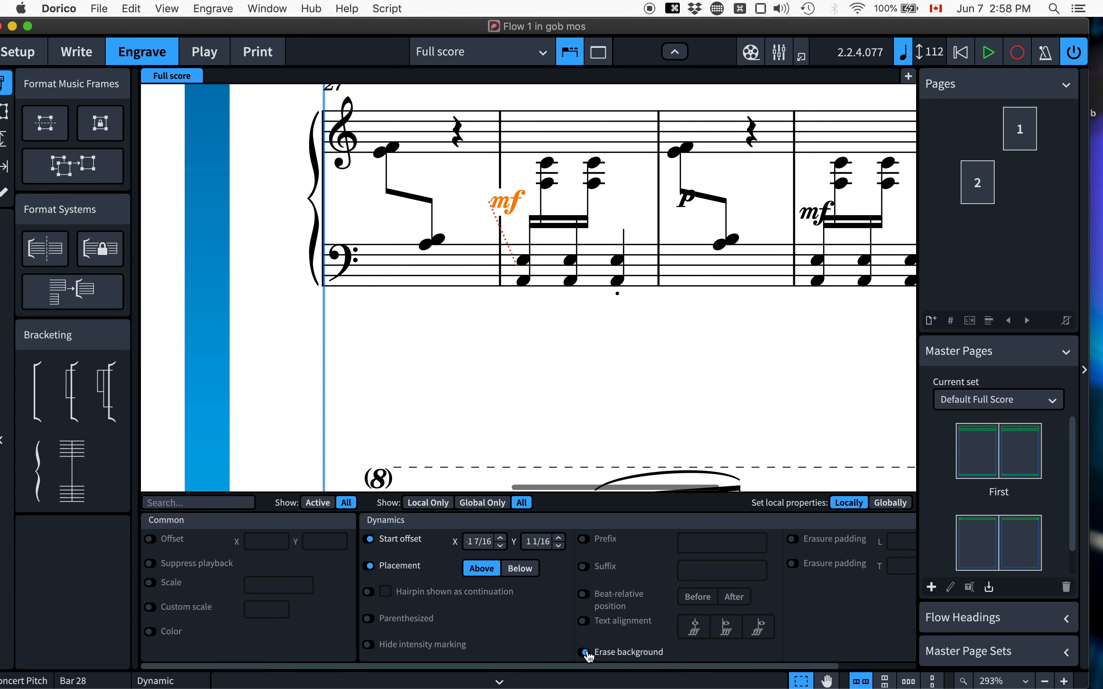
{"action": "left_click", "coordinate": [504, 350]}
Move the p in bar 29 onto the barline with a start offset of X -2 1/4, Y -1/4, and erase its background.
{"action": "scroll", "coordinate": [554, 335], "scroll_direction": "down", "scroll_amount": 1}
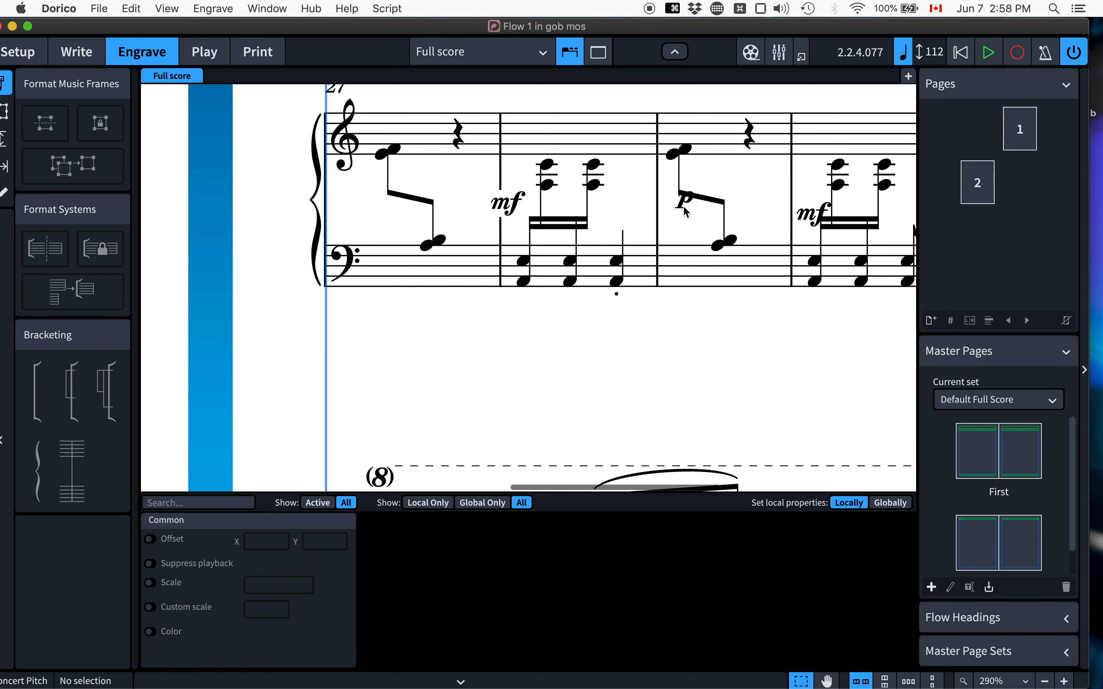
{"action": "left_click_drag", "start_coordinate": [686, 212], "coordinate": [661, 214]}
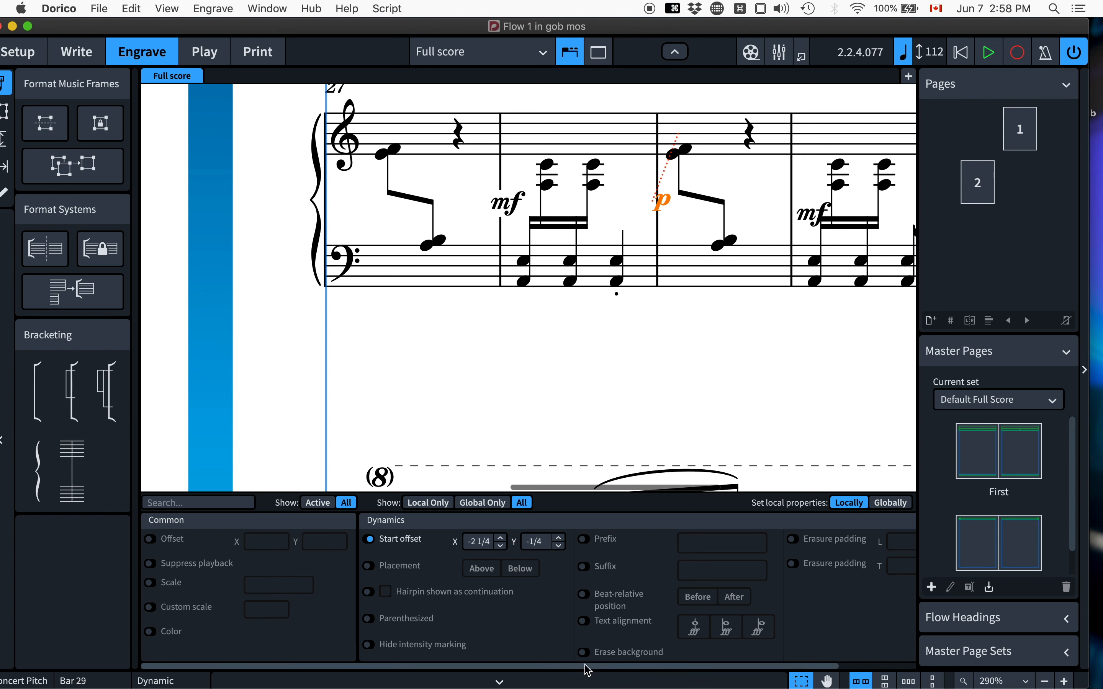
{"action": "left_click", "coordinate": [585, 653]}
{"action": "left_click", "coordinate": [693, 398]}
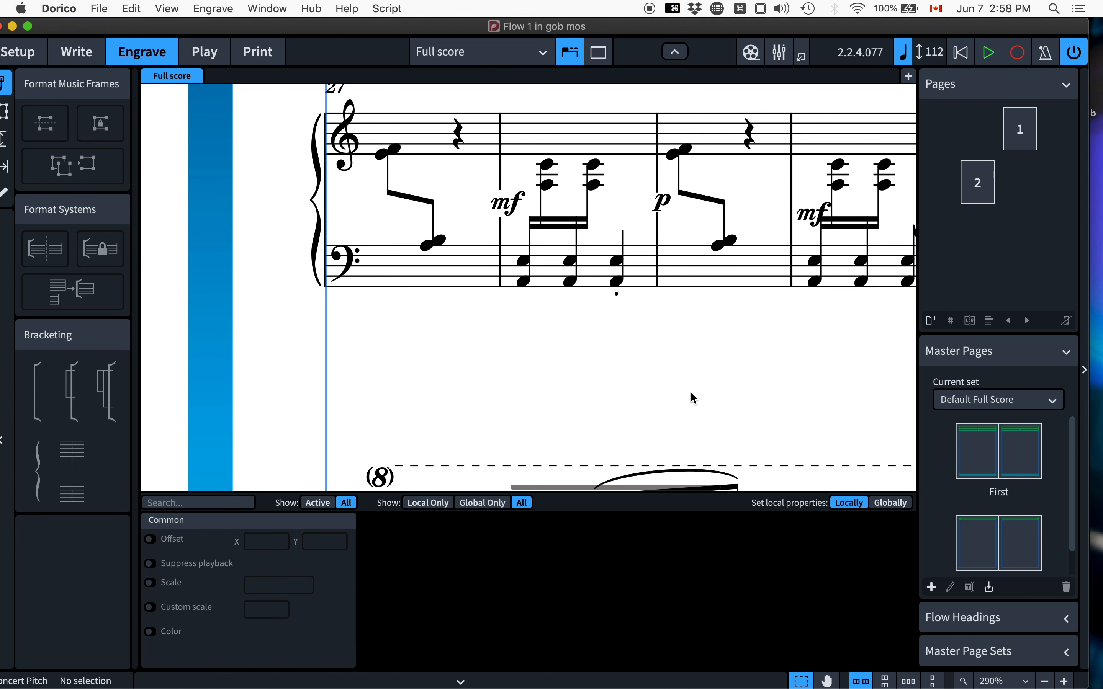
Move the mf in bar 30 onto the barline with a start offset of X -1 1/16, Y 1, and erase its background.
{"action": "scroll", "coordinate": [677, 340], "scroll_direction": "right", "scroll_amount": 3}
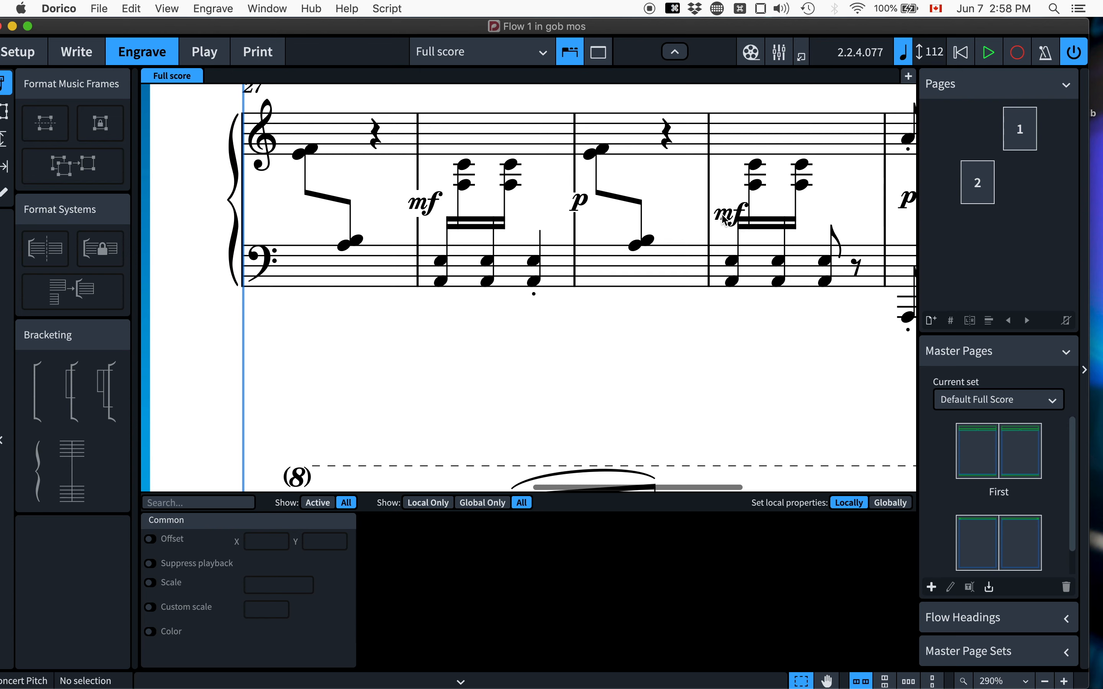
{"action": "left_click_drag", "start_coordinate": [725, 219], "coordinate": [714, 211]}
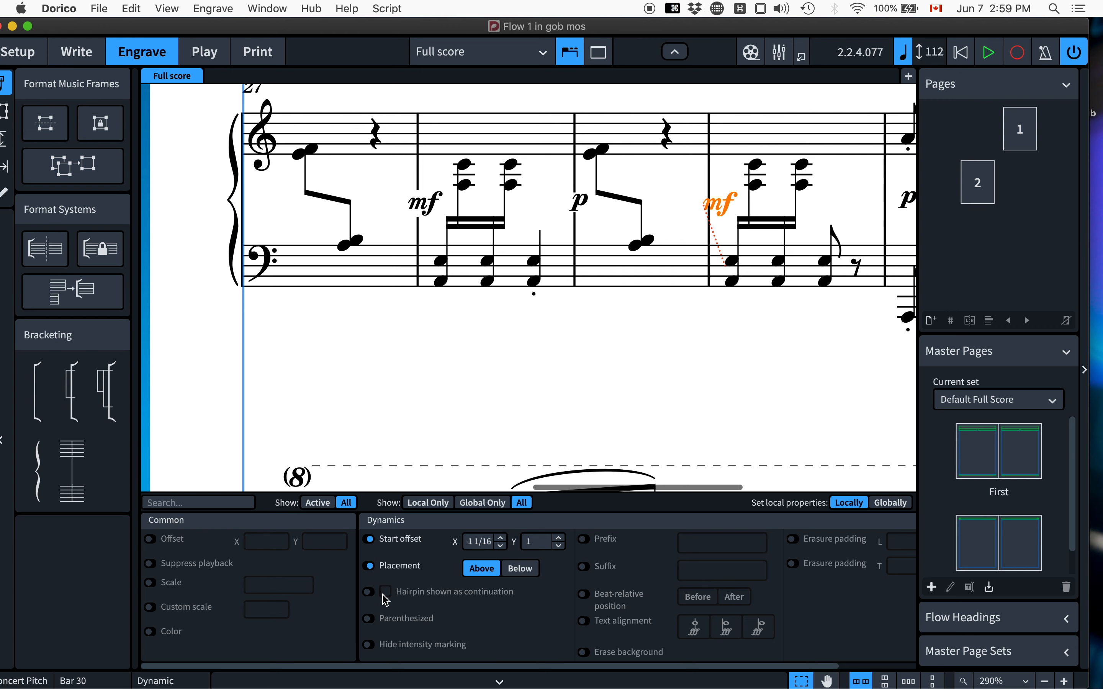
{"action": "left_click", "coordinate": [650, 383]}
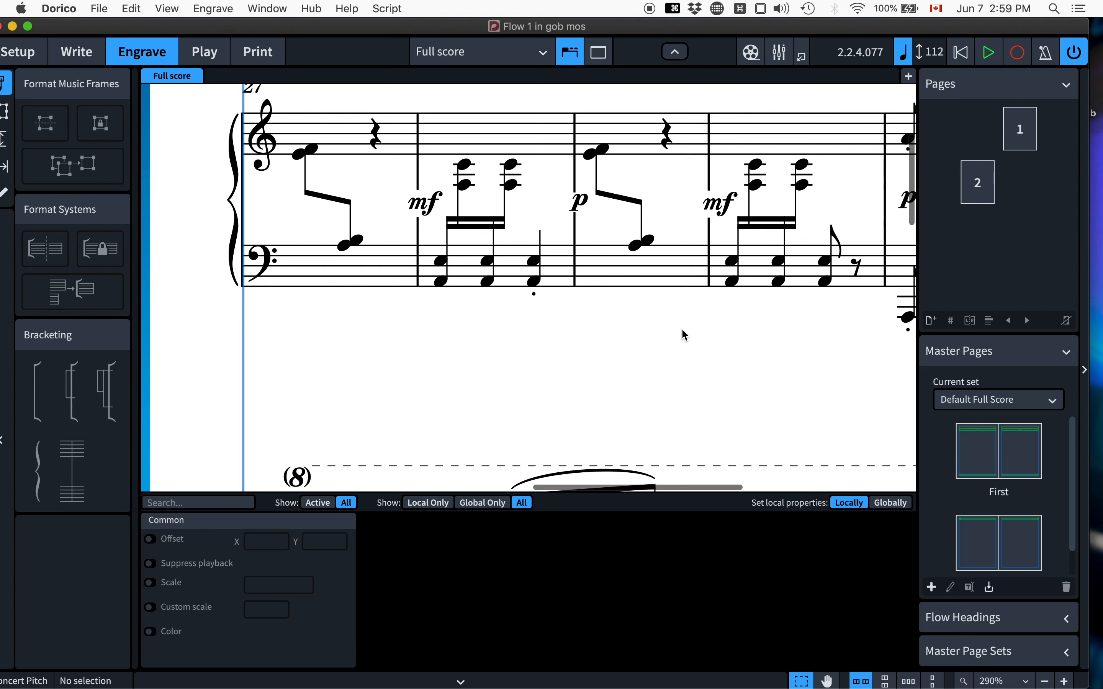
Erase the background of the mf in bar 33 and check how it crosses the cross-staff stem.
{"action": "scroll", "coordinate": [679, 346], "scroll_direction": "down", "scroll_amount": 5}
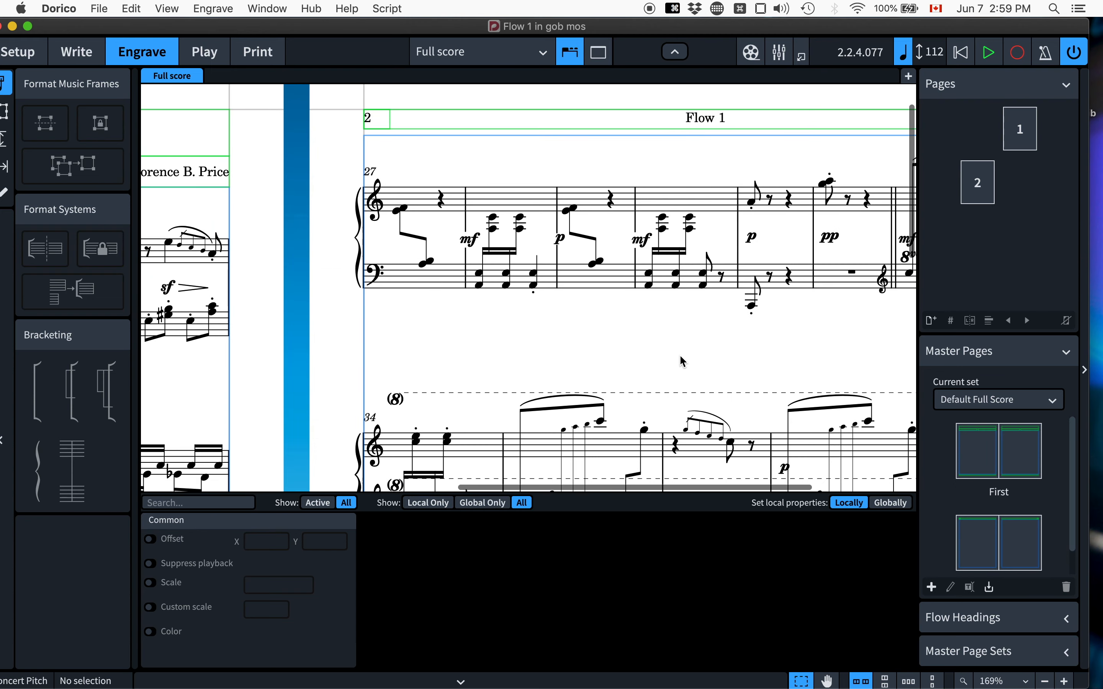
{"action": "scroll", "coordinate": [679, 355], "scroll_direction": "right", "scroll_amount": 5}
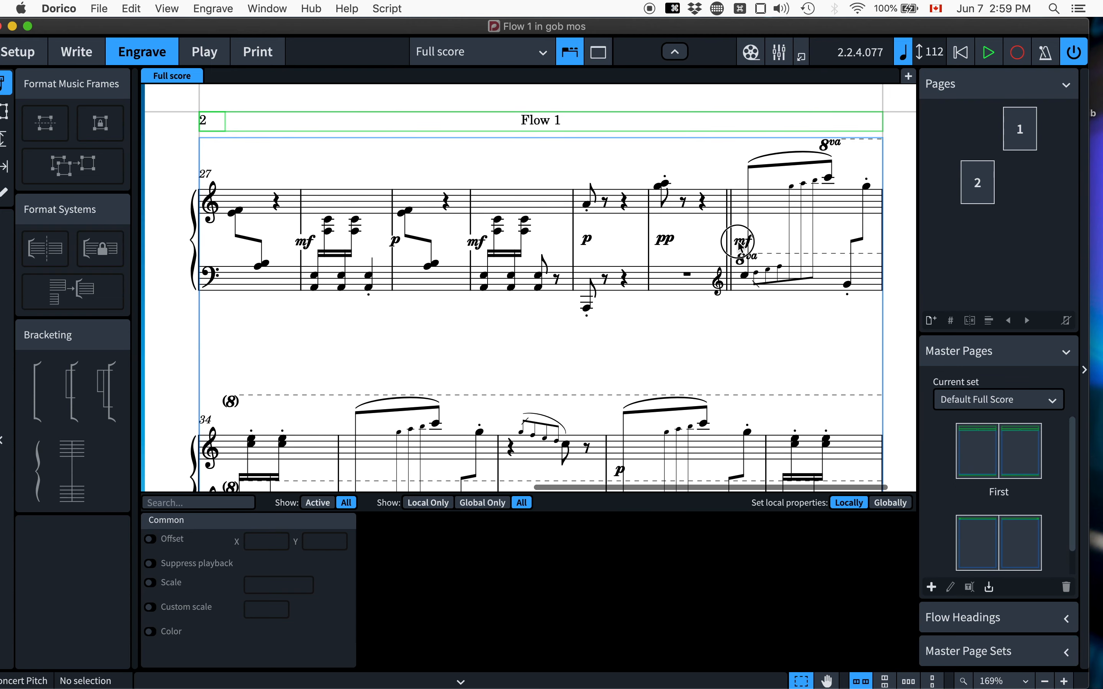
{"action": "left_click", "coordinate": [740, 247]}
{"action": "scroll", "coordinate": [772, 239], "scroll_direction": "up", "scroll_amount": 6}
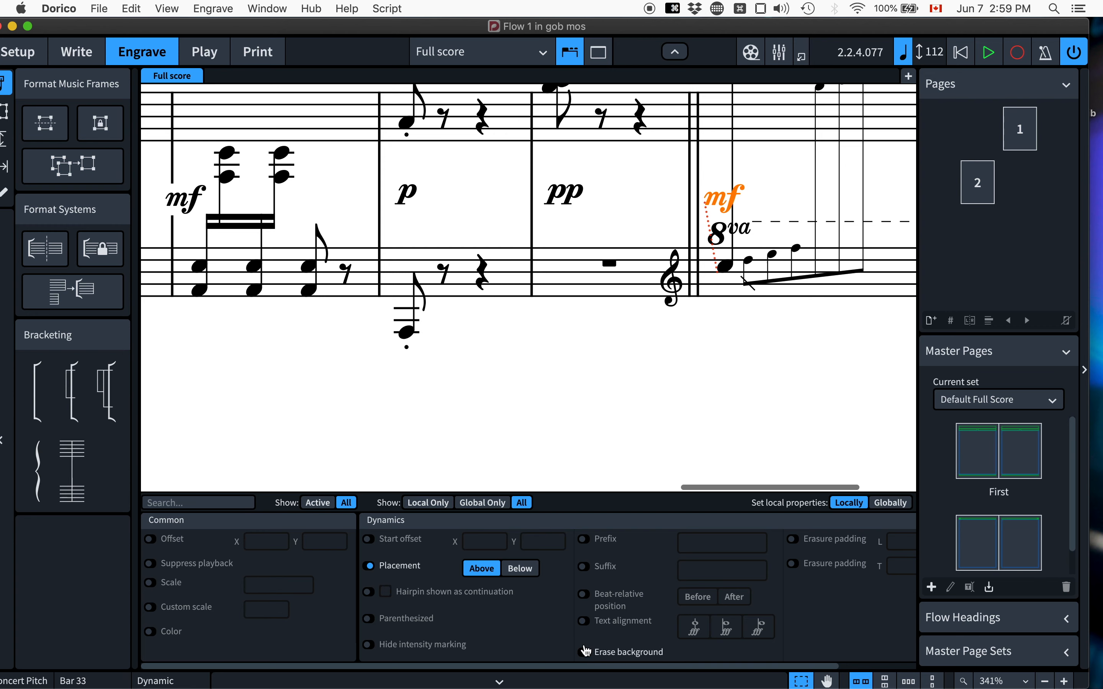
{"action": "left_click", "coordinate": [650, 412]}
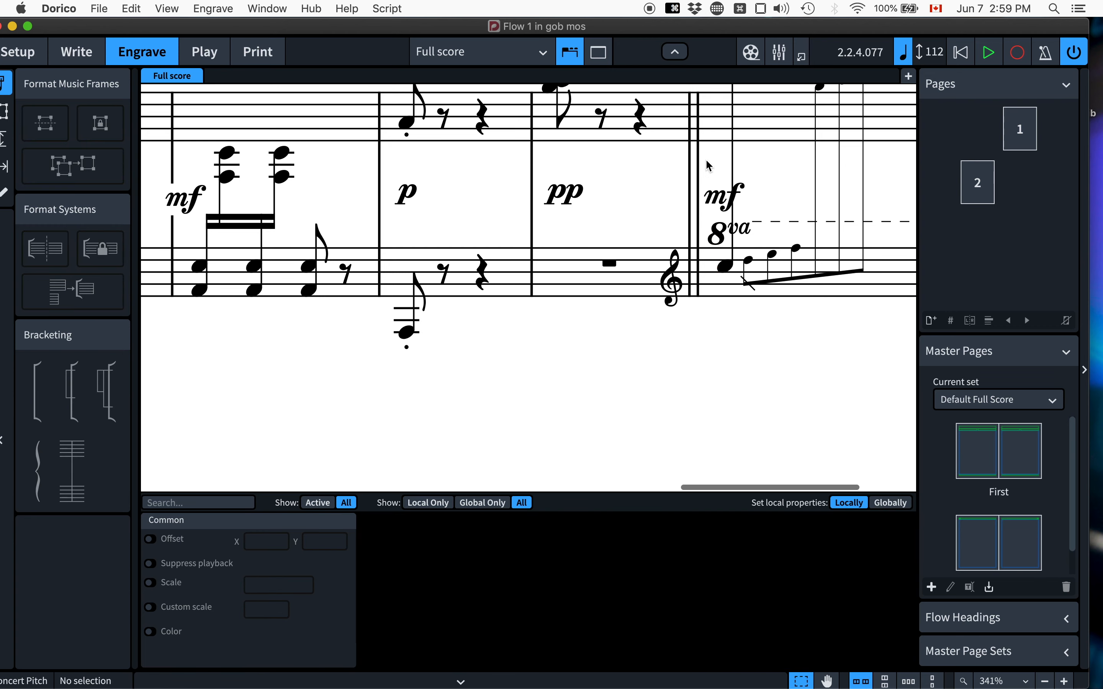
{"action": "left_click", "coordinate": [718, 199]}
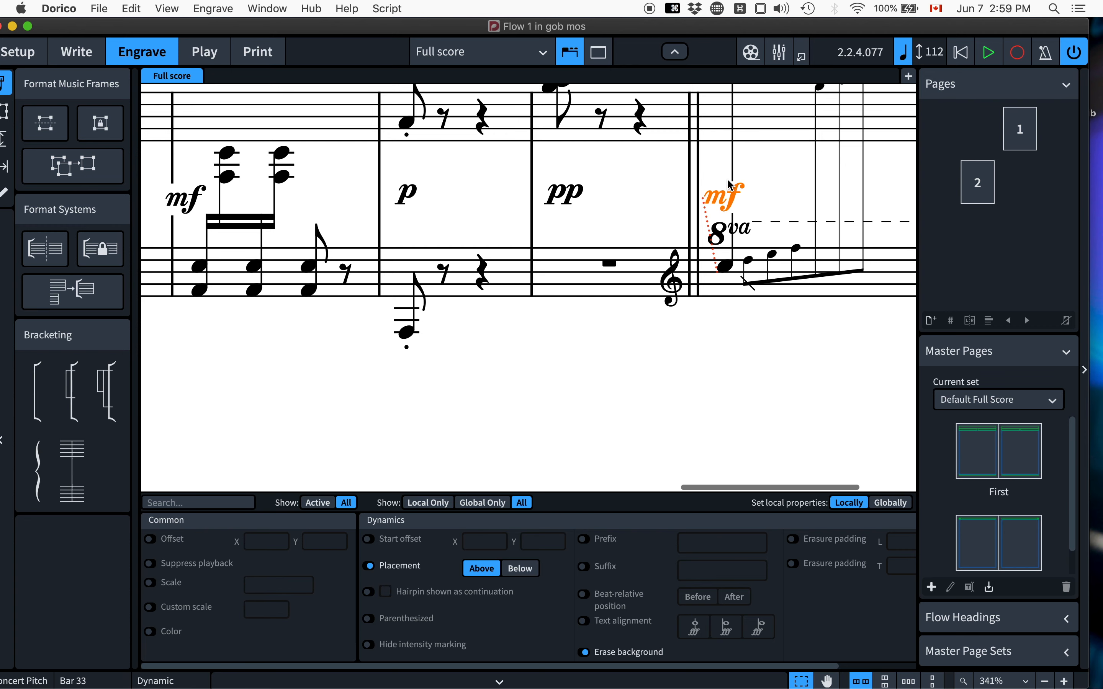
{"action": "scroll", "coordinate": [754, 102], "scroll_direction": "up", "scroll_amount": 3}
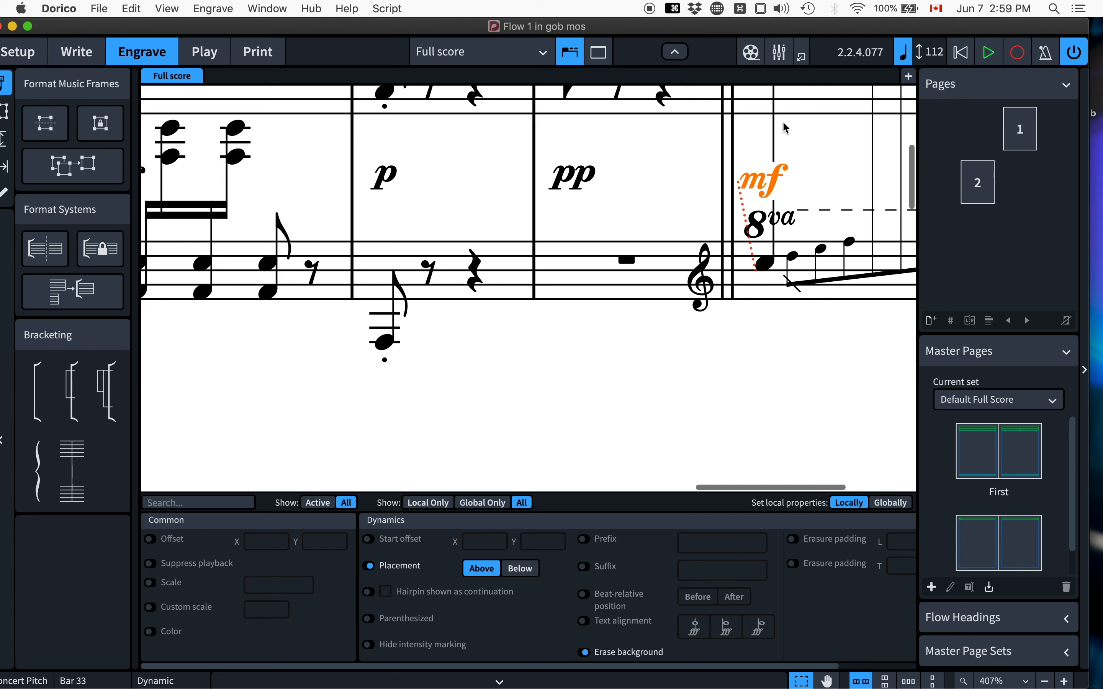
{"action": "scroll", "coordinate": [782, 121], "scroll_direction": "right", "scroll_amount": 5}
{"action": "left_click", "coordinate": [739, 153]}
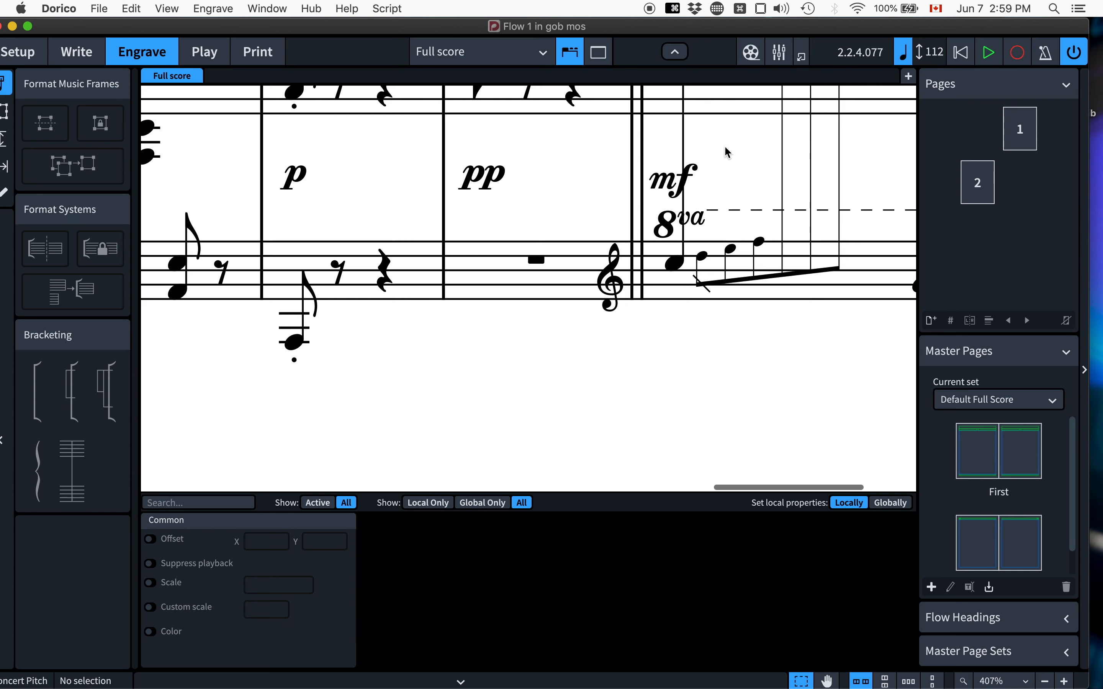
Move the mf in bar 33 left onto the double barline, clear of the stem and the 8va marking.
{"action": "scroll", "coordinate": [713, 169], "scroll_direction": "down", "scroll_amount": 3}
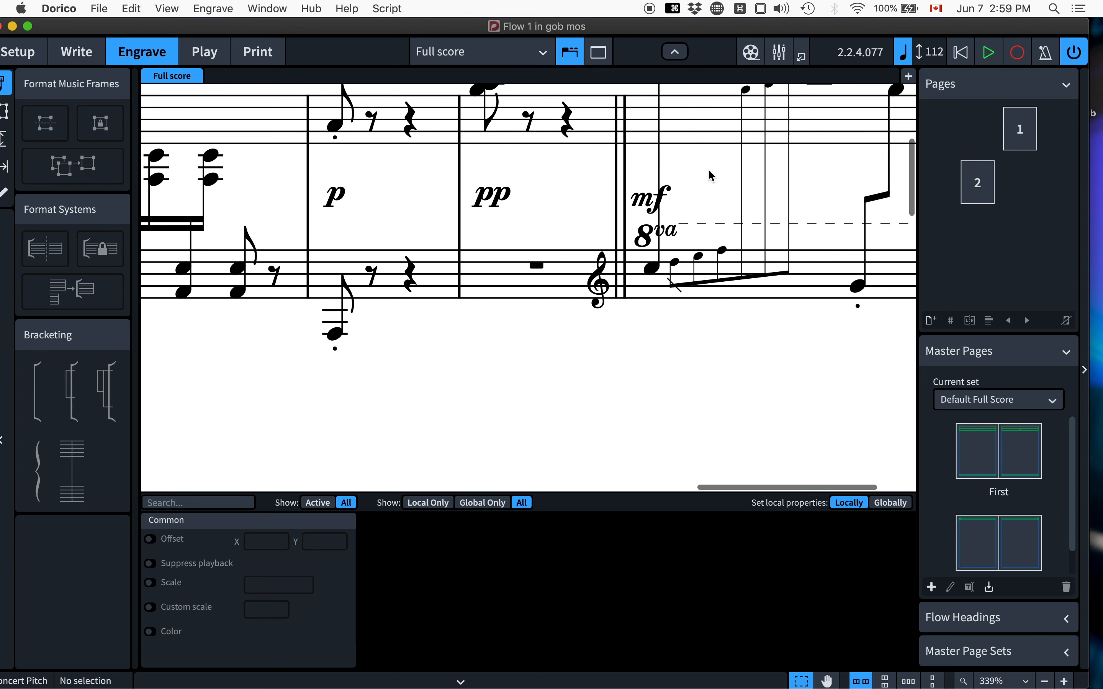
{"action": "left_click", "coordinate": [636, 200]}
{"action": "left_click_drag", "start_coordinate": [636, 201], "coordinate": [608, 198]}
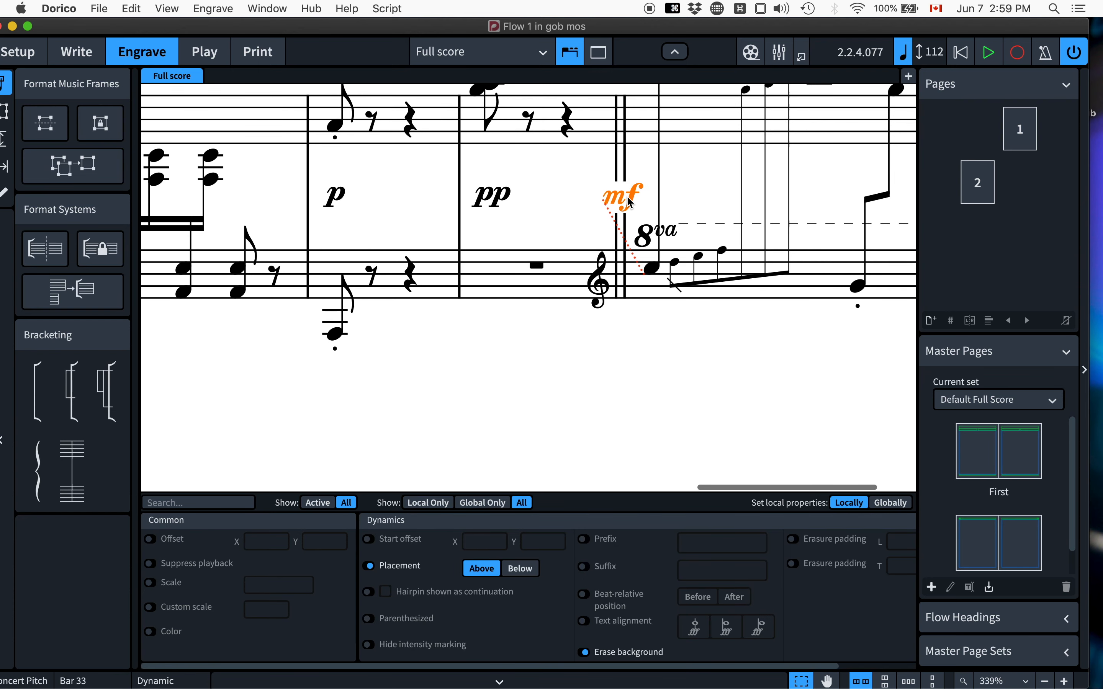
Undo the move of the mf in bar 33 onto the double barline.
{"action": "left_click", "coordinate": [566, 177]}
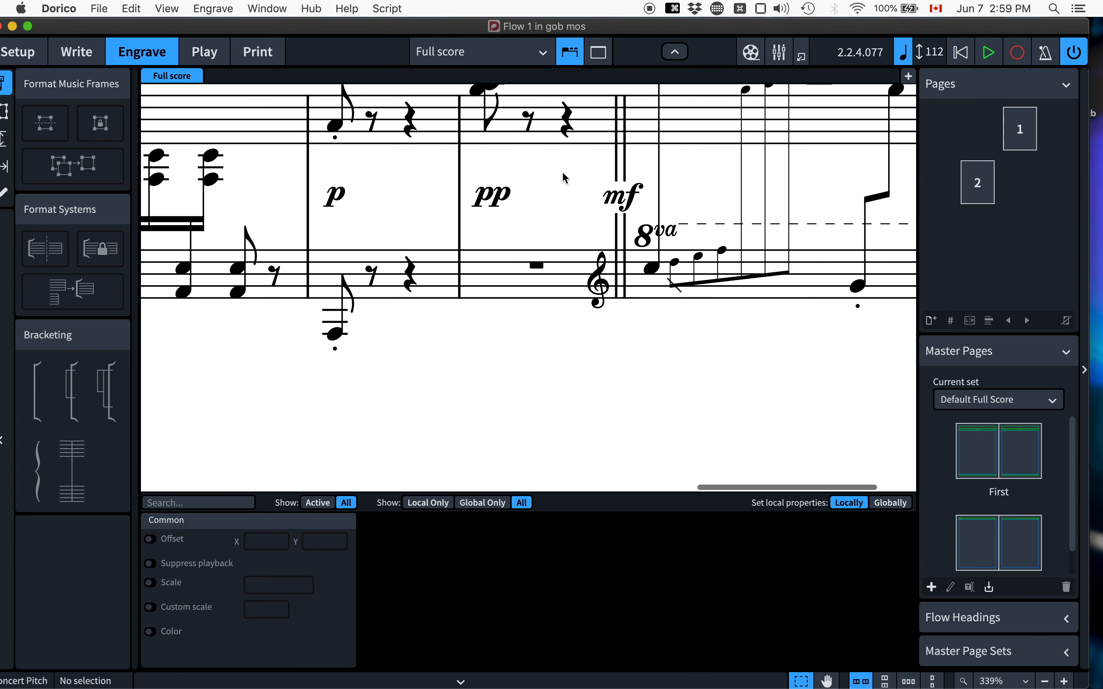
{"action": "key", "text": "super+z"}
{"action": "key", "text": "super+z"}
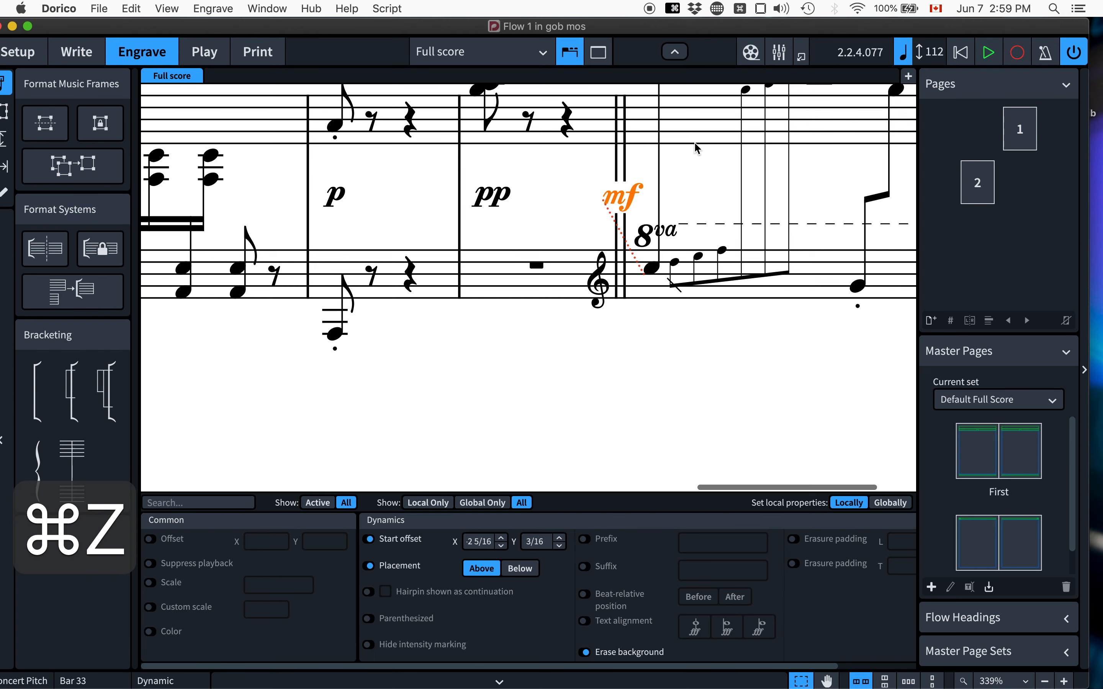
{"action": "left_click", "coordinate": [580, 176]}
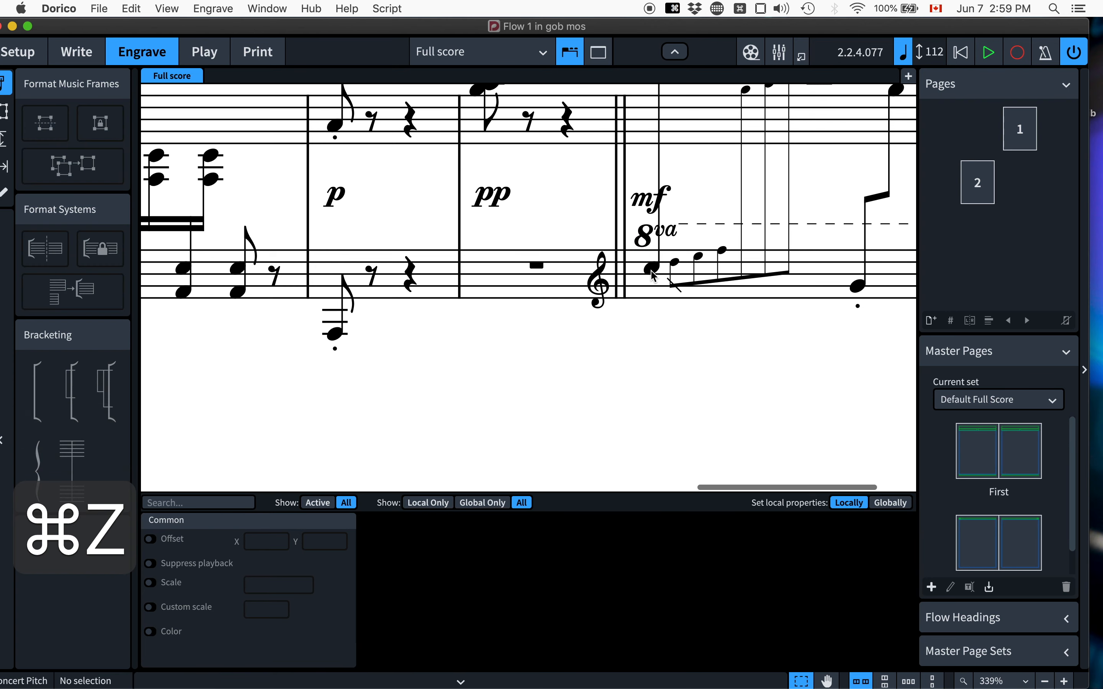
Select only the grace notes throughout the piece in Write mode and set their grace note type to unslashed.
{"action": "scroll", "coordinate": [735, 258], "scroll_direction": "down", "scroll_amount": 5}
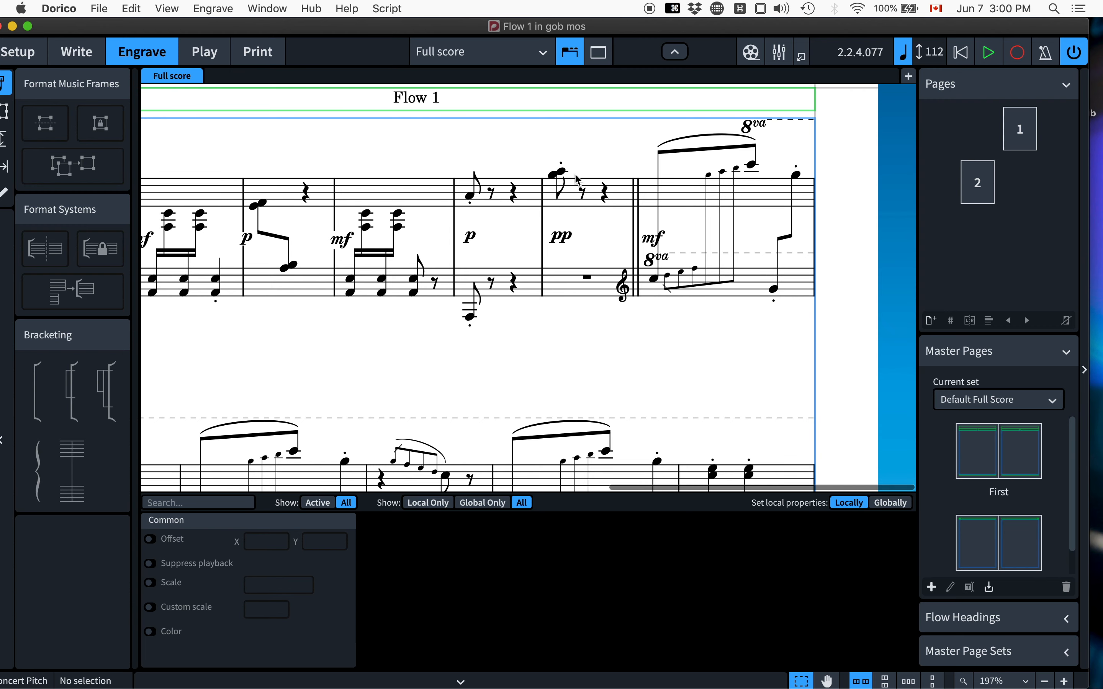
{"action": "scroll", "coordinate": [454, 207], "scroll_direction": "left", "scroll_amount": 5}
{"action": "scroll", "coordinate": [454, 208], "scroll_direction": "left", "scroll_amount": 2}
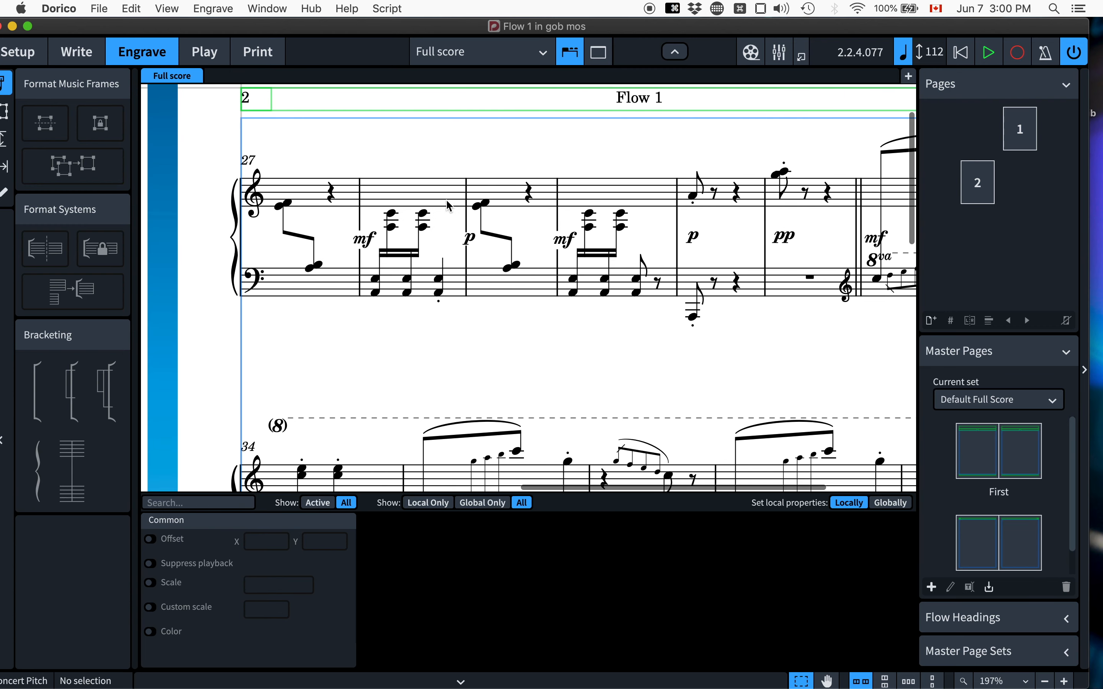
{"action": "scroll", "coordinate": [395, 192], "scroll_direction": "down", "scroll_amount": 5}
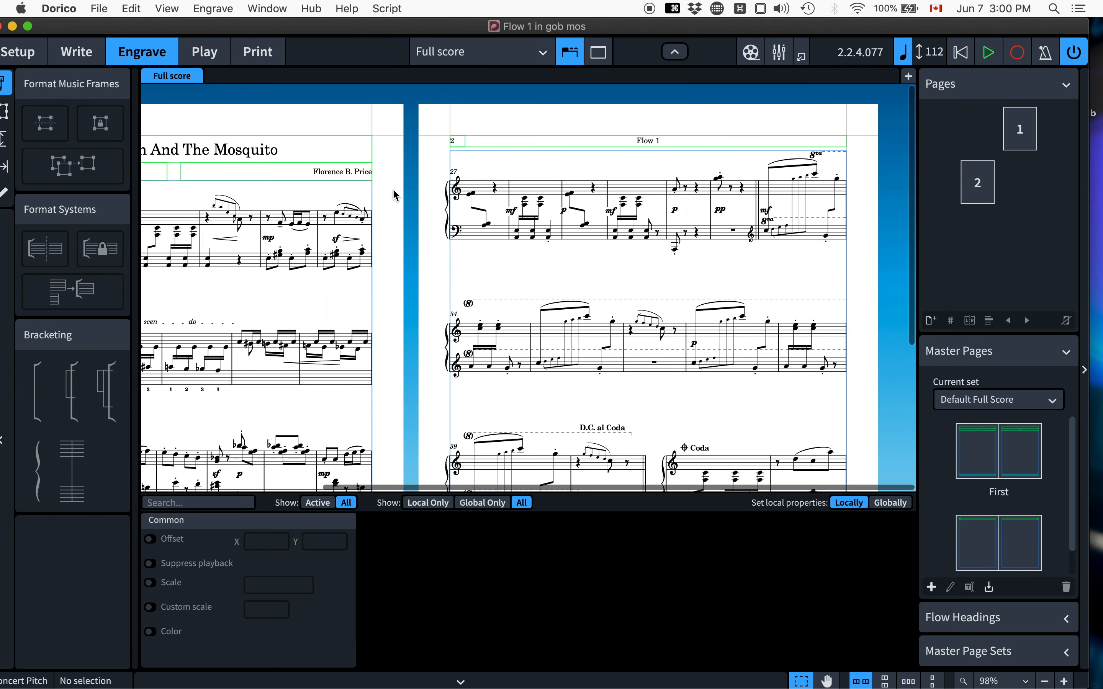
{"action": "key", "text": "cmd+2"}
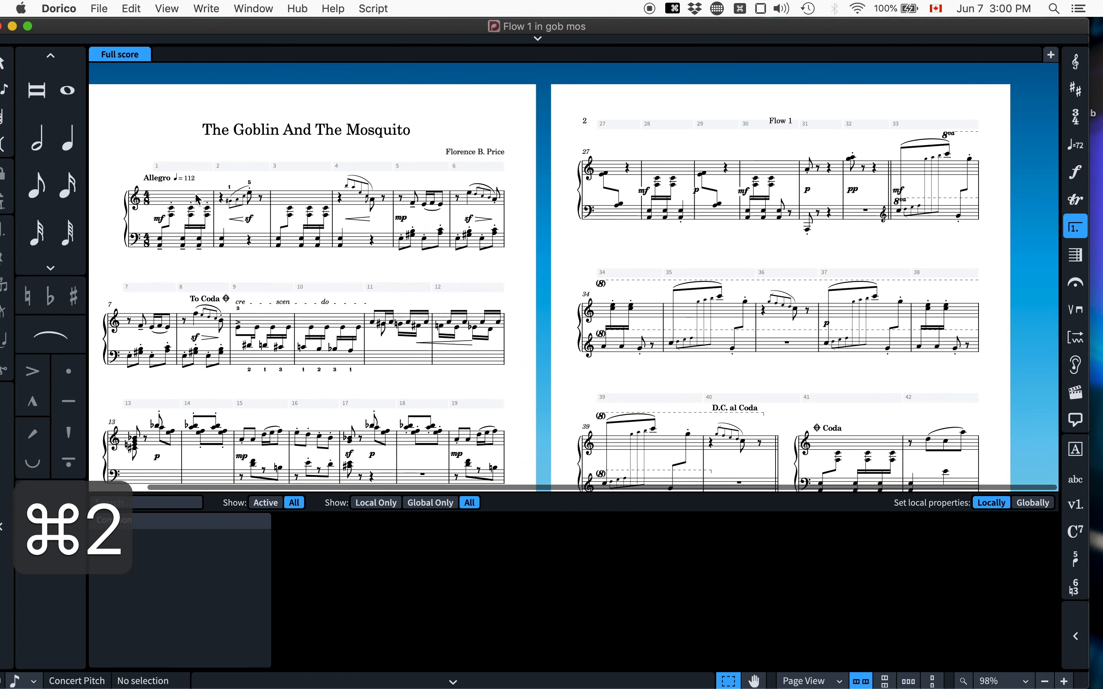
{"action": "left_click", "coordinate": [191, 215]}
{"action": "key", "text": "cmd+a"}
{"action": "right_click", "coordinate": [140, 107]}
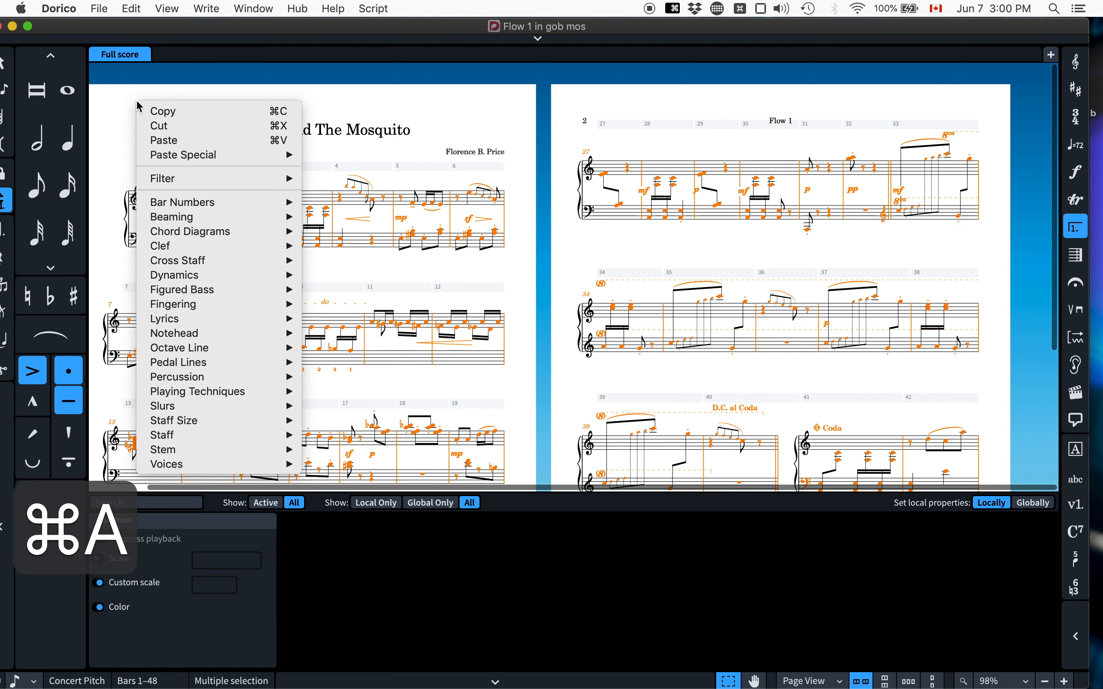
{"action": "mouse_move", "coordinate": [276, 187]}
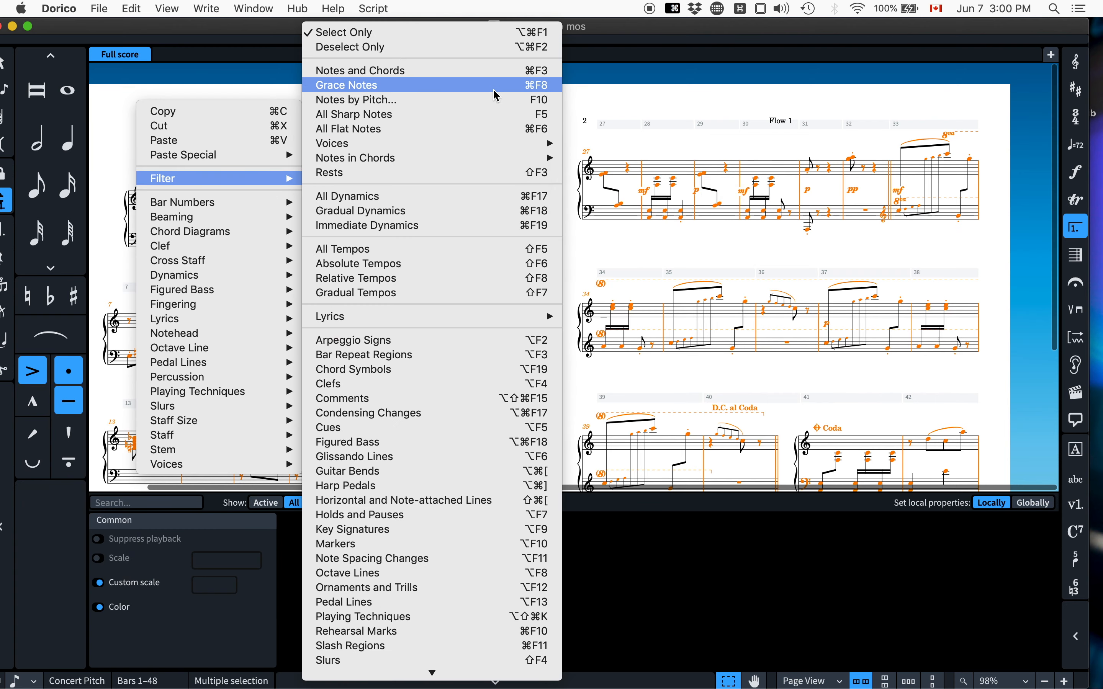
{"action": "left_click", "coordinate": [481, 86]}
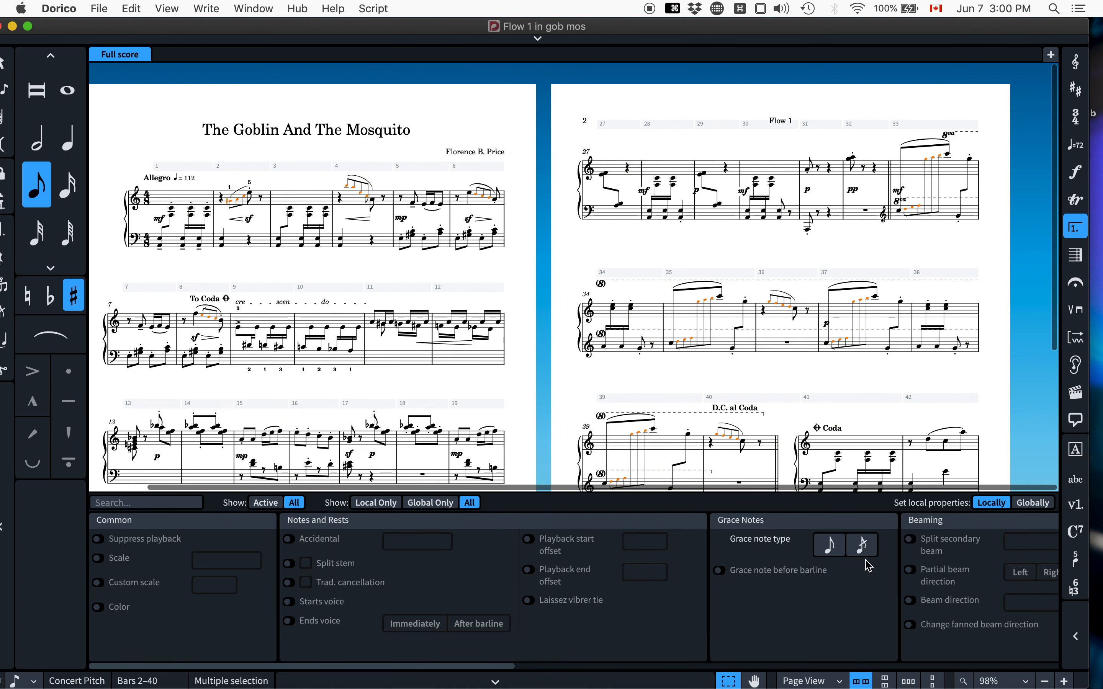
{"action": "left_click", "coordinate": [830, 546]}
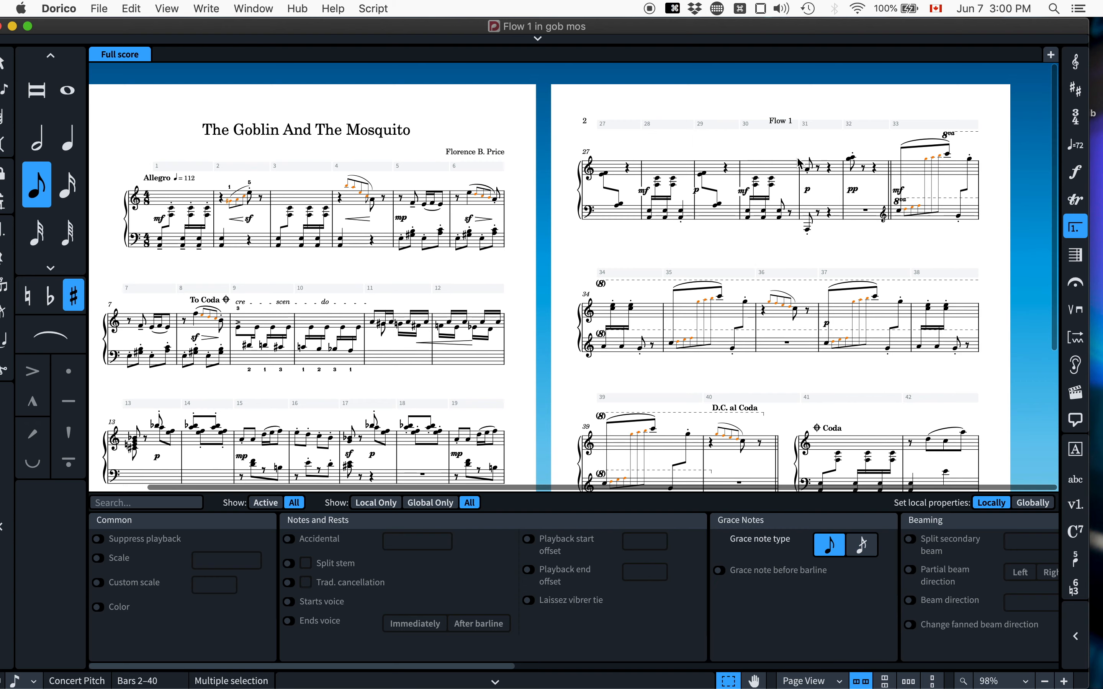
Examine the grace notes, dynamics and octave lines from the opening system through to bar 42.
{"action": "left_click", "coordinate": [865, 237]}
{"action": "key", "text": "z"}
{"action": "key", "text": "z"}
{"action": "key", "text": "z"}
{"action": "key", "text": "z"}
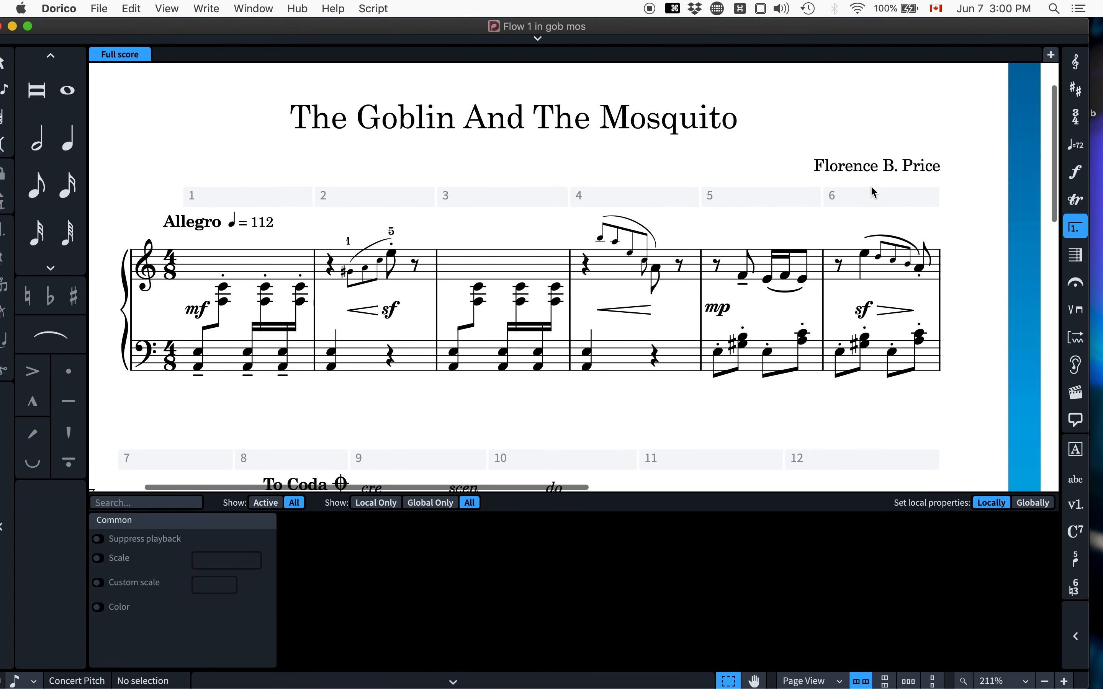
{"action": "scroll", "coordinate": [592, 308], "scroll_direction": "down", "scroll_amount": 6}
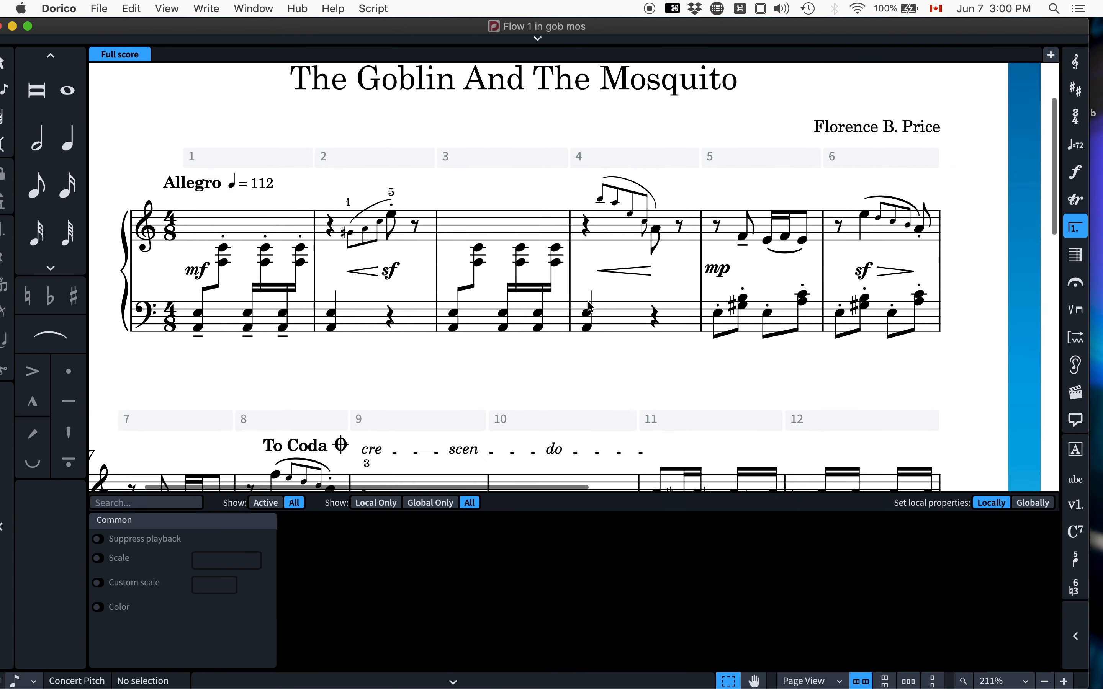
{"action": "scroll", "coordinate": [591, 308], "scroll_direction": "down", "scroll_amount": 3}
{"action": "scroll", "coordinate": [590, 306], "scroll_direction": "right", "scroll_amount": 10}
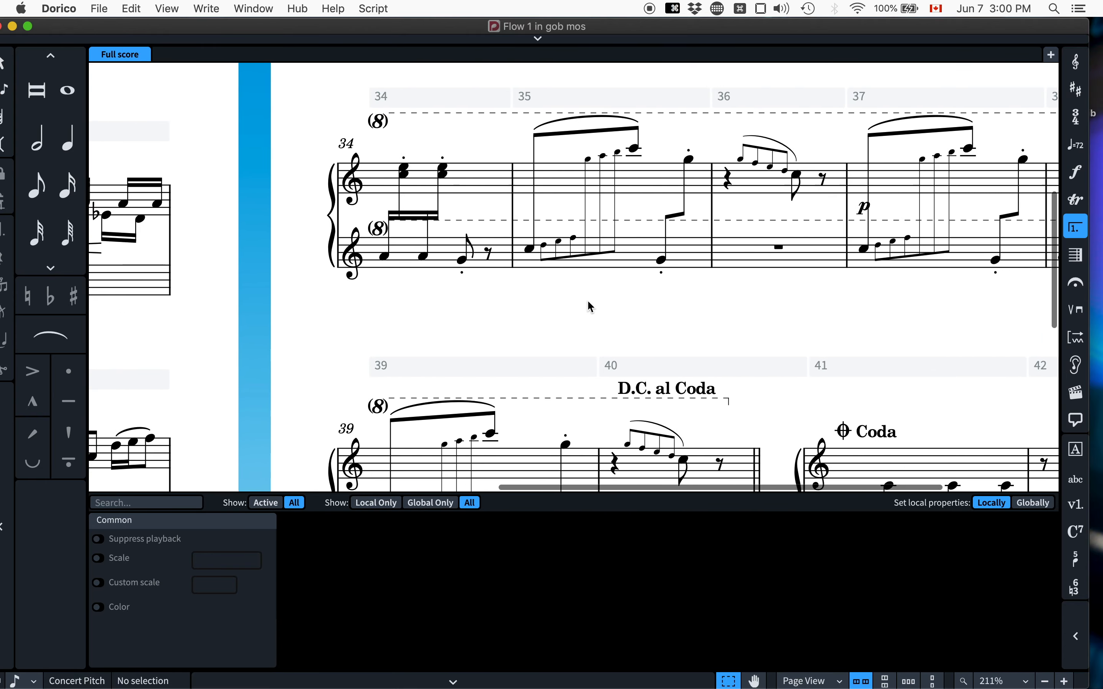
{"action": "scroll", "coordinate": [588, 302], "scroll_direction": "up", "scroll_amount": 8}
{"action": "scroll", "coordinate": [588, 302], "scroll_direction": "left", "scroll_amount": 15}
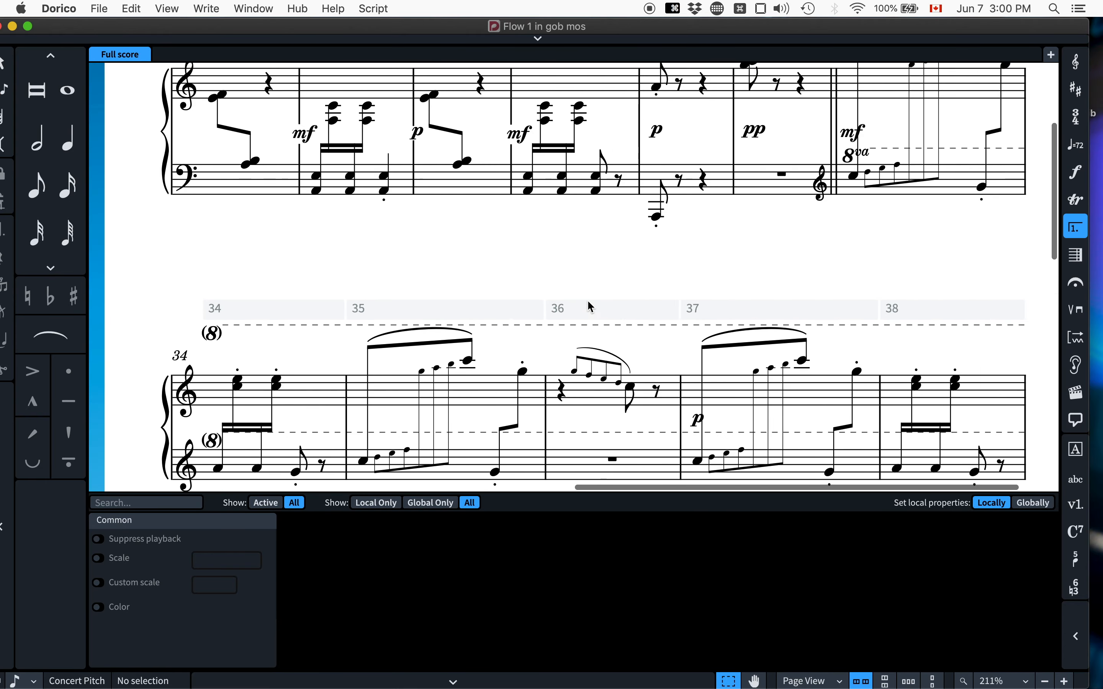
{"action": "scroll", "coordinate": [588, 302], "scroll_direction": "up", "scroll_amount": 1}
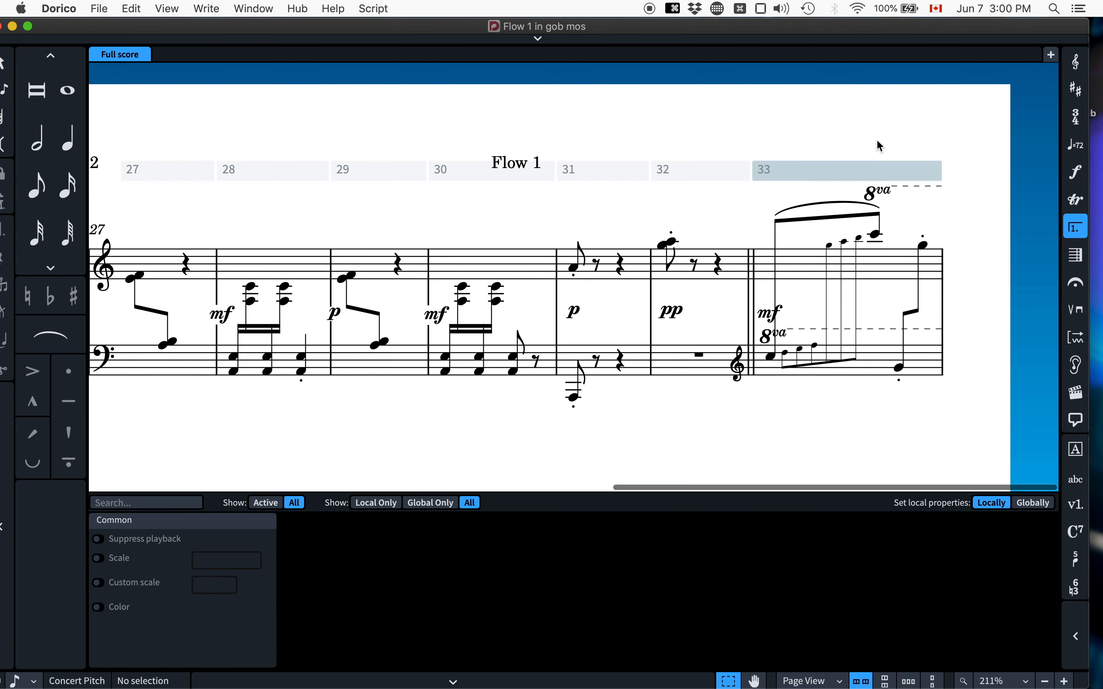
{"action": "double_click", "coordinate": [800, 28]}
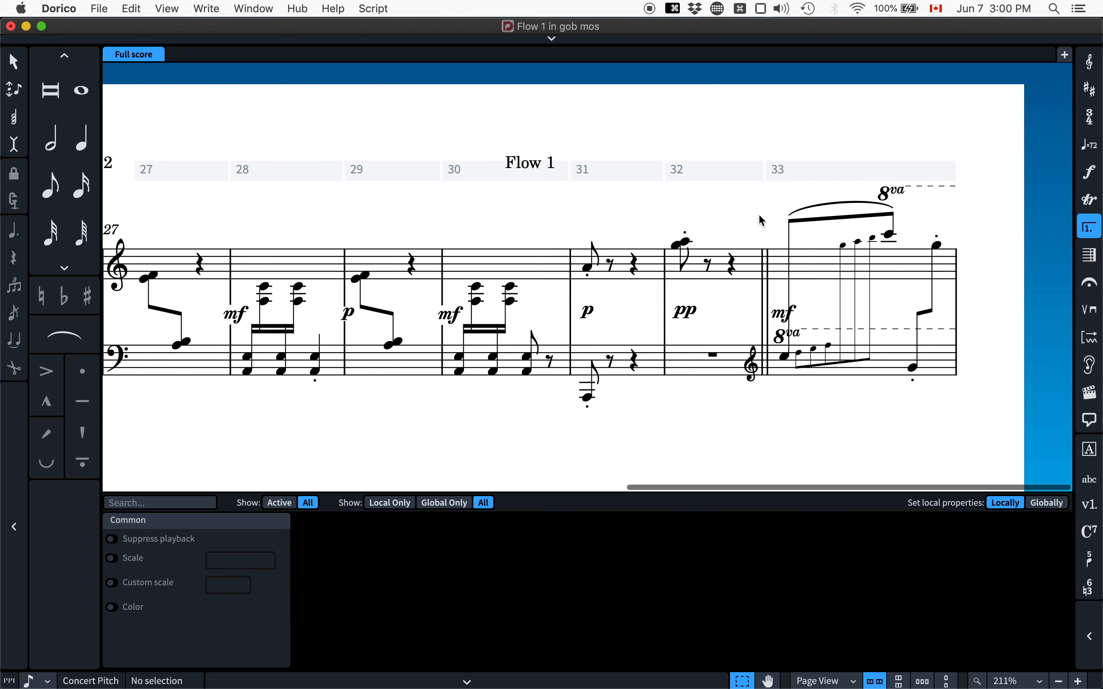
Shrink the upper staff's octave line over bars 33–40 to a custom scale of 1.
{"action": "left_click", "coordinate": [896, 191]}
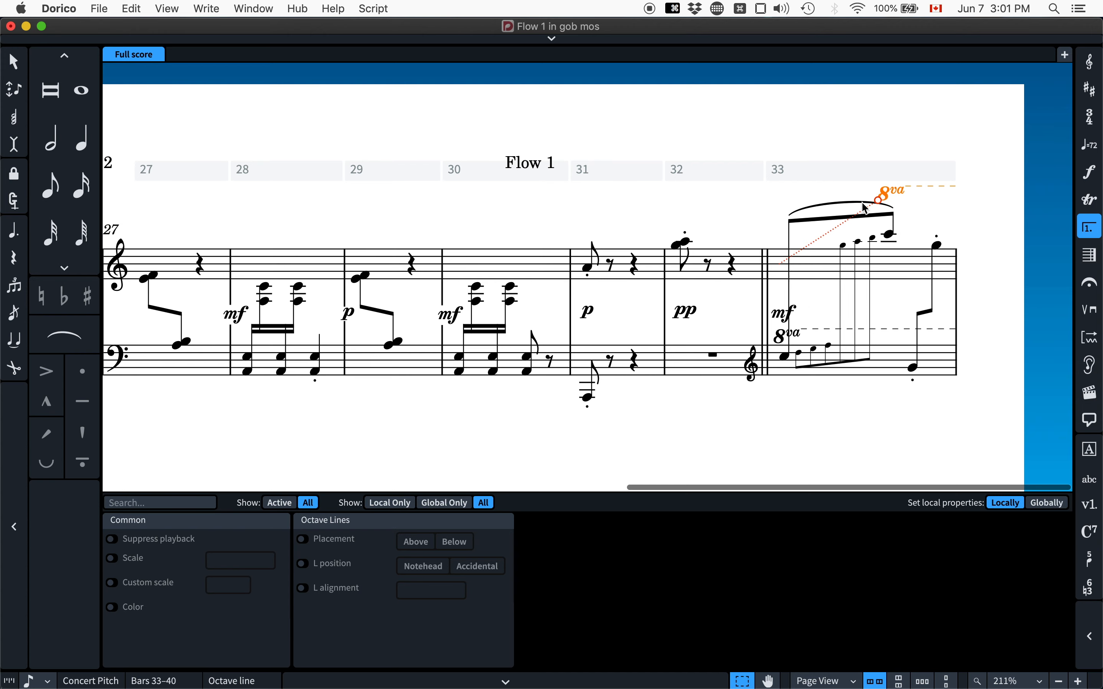
{"action": "scroll", "coordinate": [850, 228], "scroll_direction": "down", "scroll_amount": 4}
{"action": "scroll", "coordinate": [851, 231], "scroll_direction": "down", "scroll_amount": 2}
{"action": "scroll", "coordinate": [851, 231], "scroll_direction": "down", "scroll_amount": 2}
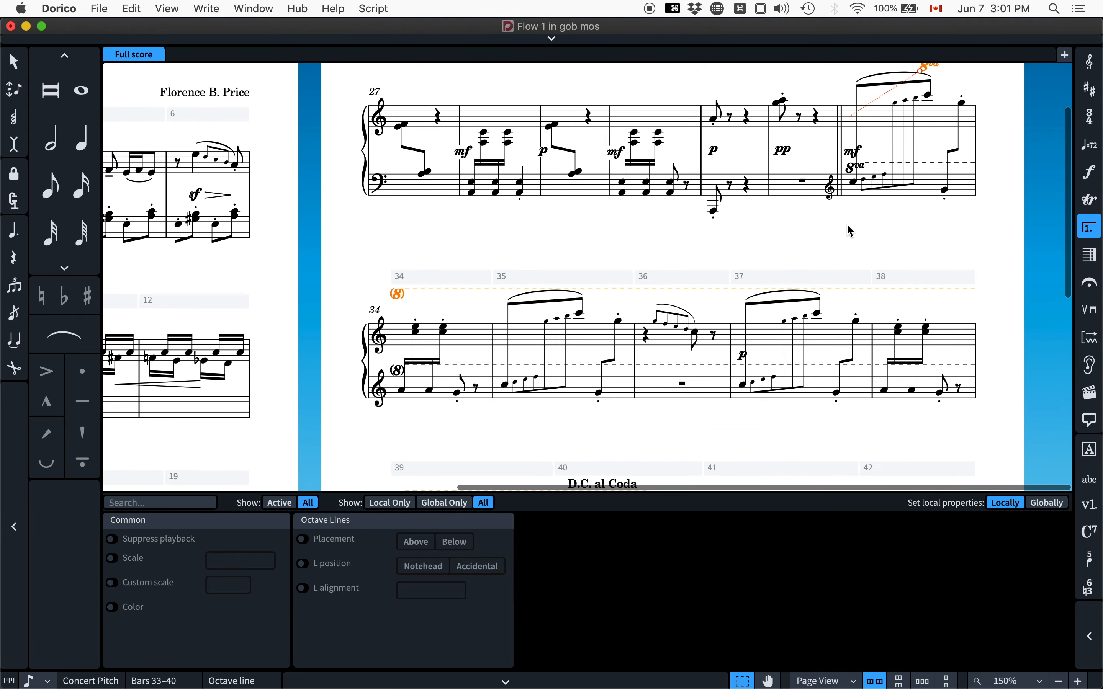
{"action": "scroll", "coordinate": [849, 229], "scroll_direction": "up", "scroll_amount": 3}
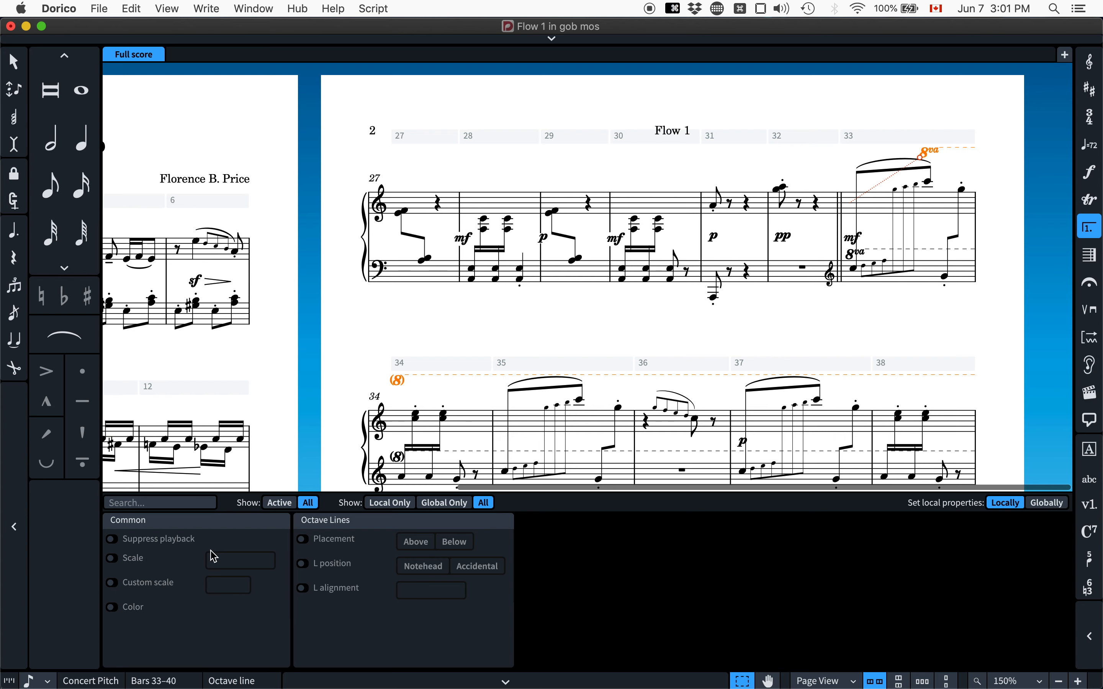
{"action": "left_click", "coordinate": [112, 583]}
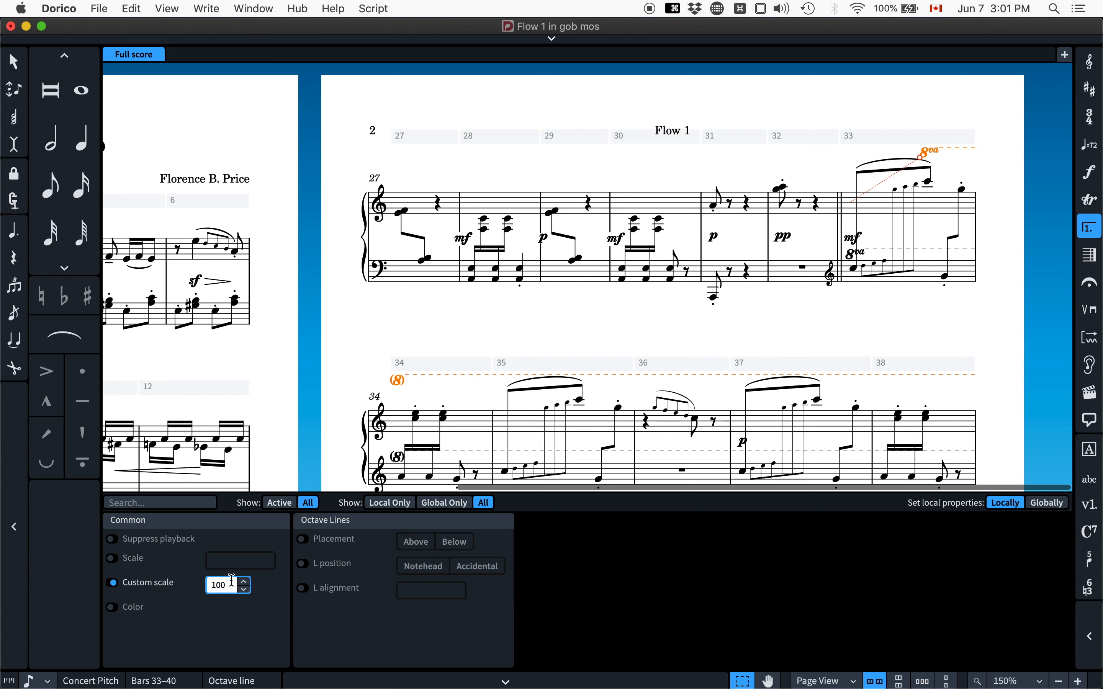
{"action": "left_click_drag", "start_coordinate": [235, 585], "coordinate": [177, 580]}
{"action": "type", "text": "1"}
{"action": "key", "text": "Return"}
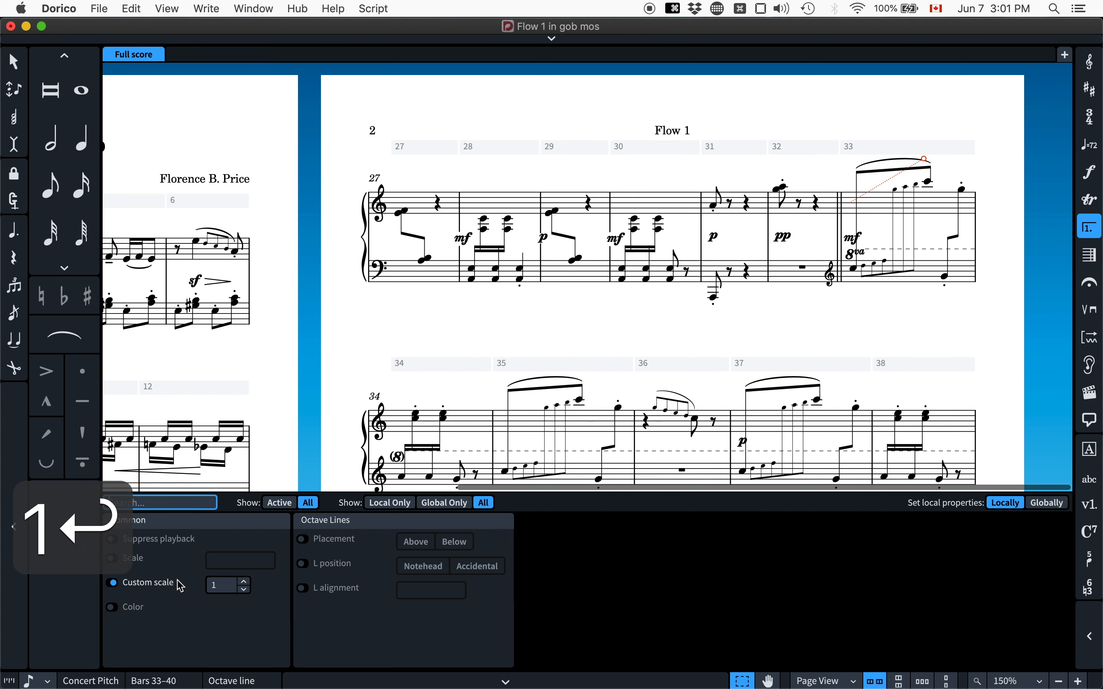
Give the shrunken upper octave line a custom colour with its opacity lowered to fully transparent.
{"action": "left_click", "coordinate": [113, 608]}
{"action": "left_click", "coordinate": [215, 613]}
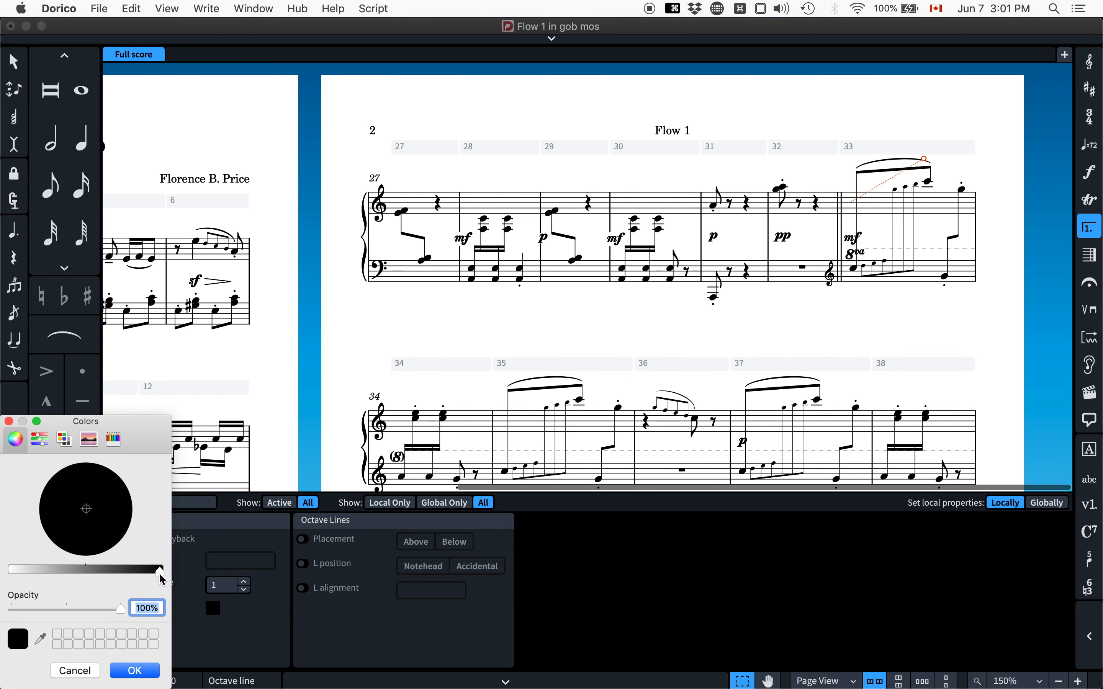
{"action": "left_click_drag", "start_coordinate": [120, 611], "coordinate": [3, 610]}
{"action": "left_click", "coordinate": [129, 681]}
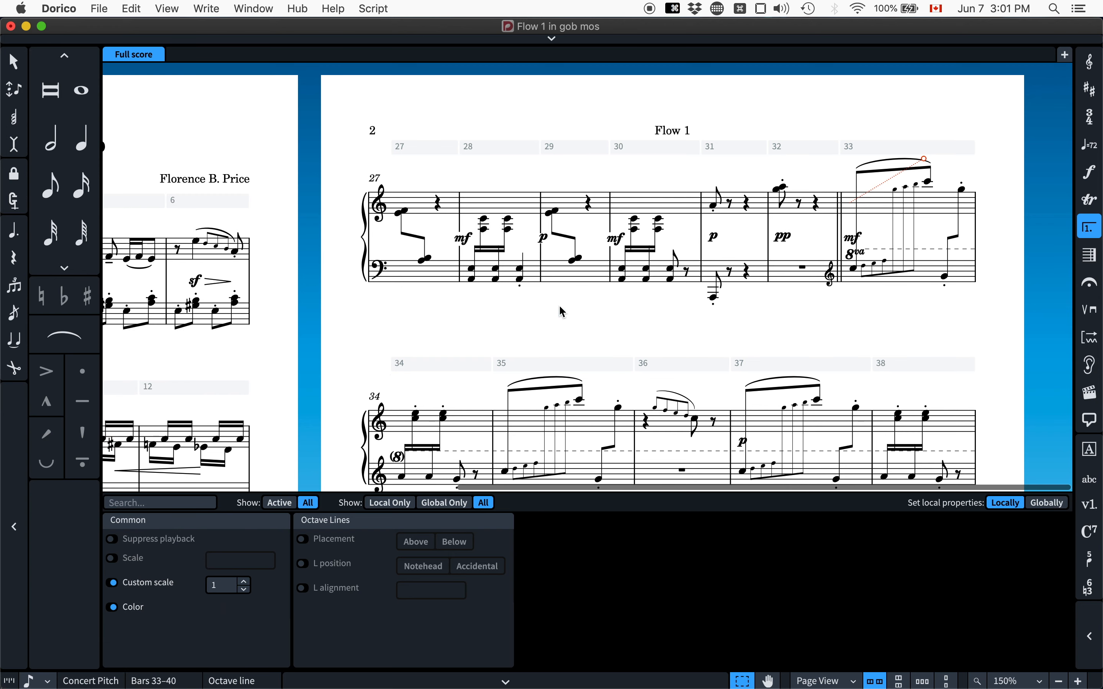
{"action": "left_click", "coordinate": [576, 314]}
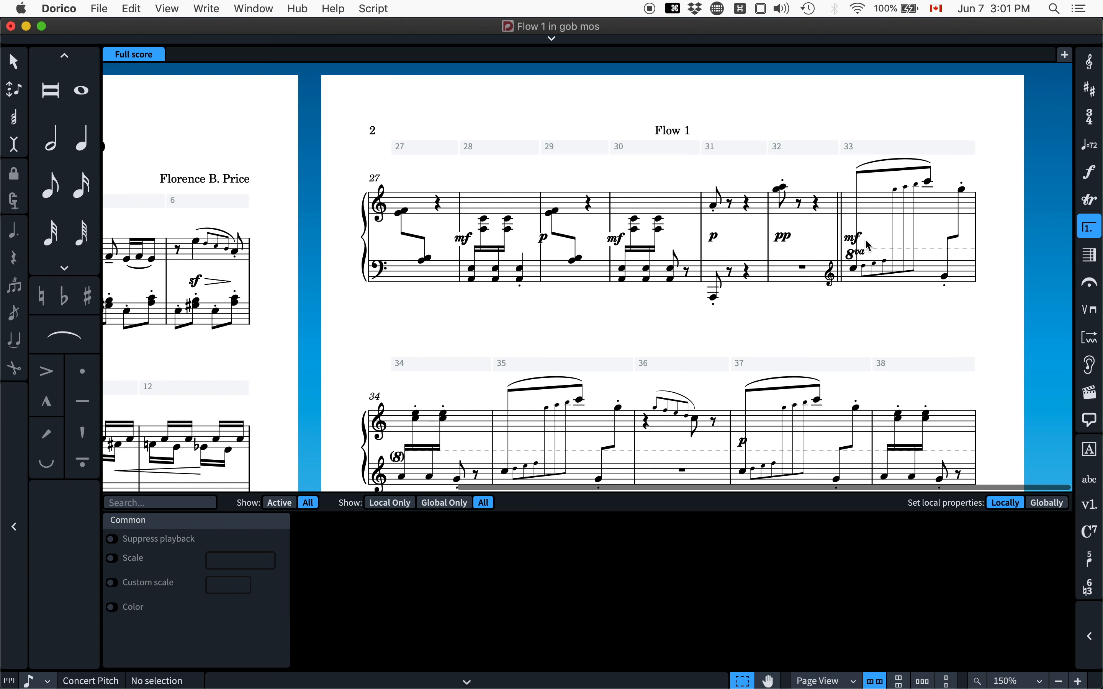
In Engrave mode, raise the lower staff's 8va in bar 33 above the upper staff with a Y offset of 18 3/8 spaces.
{"action": "left_click", "coordinate": [865, 254]}
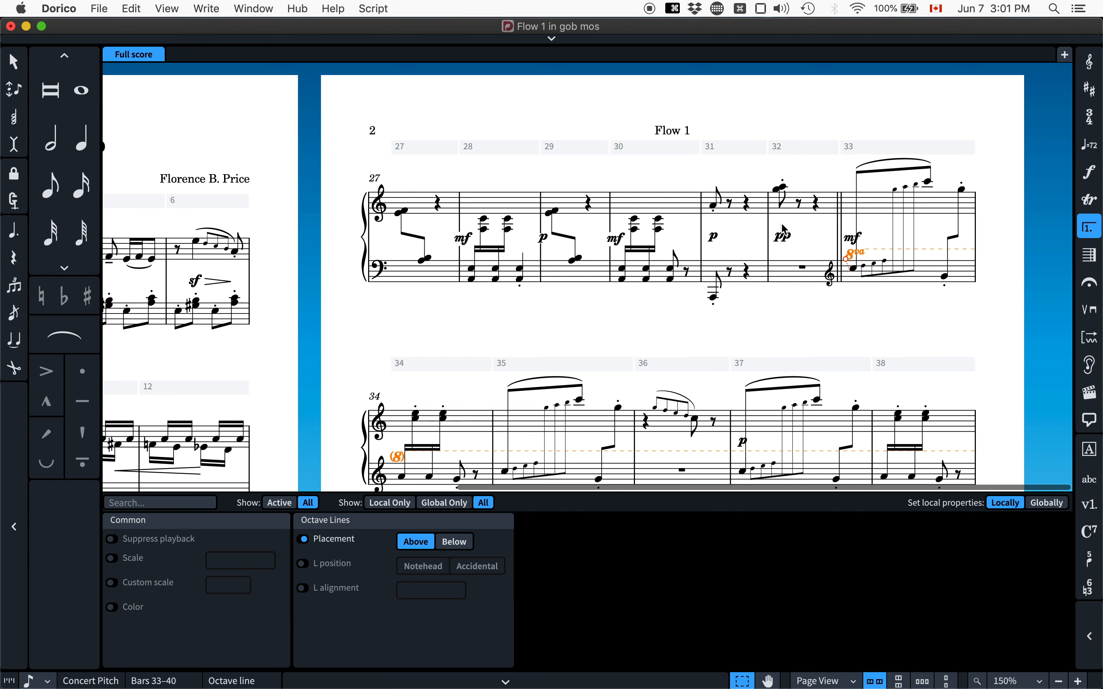
{"action": "key", "text": "super+3"}
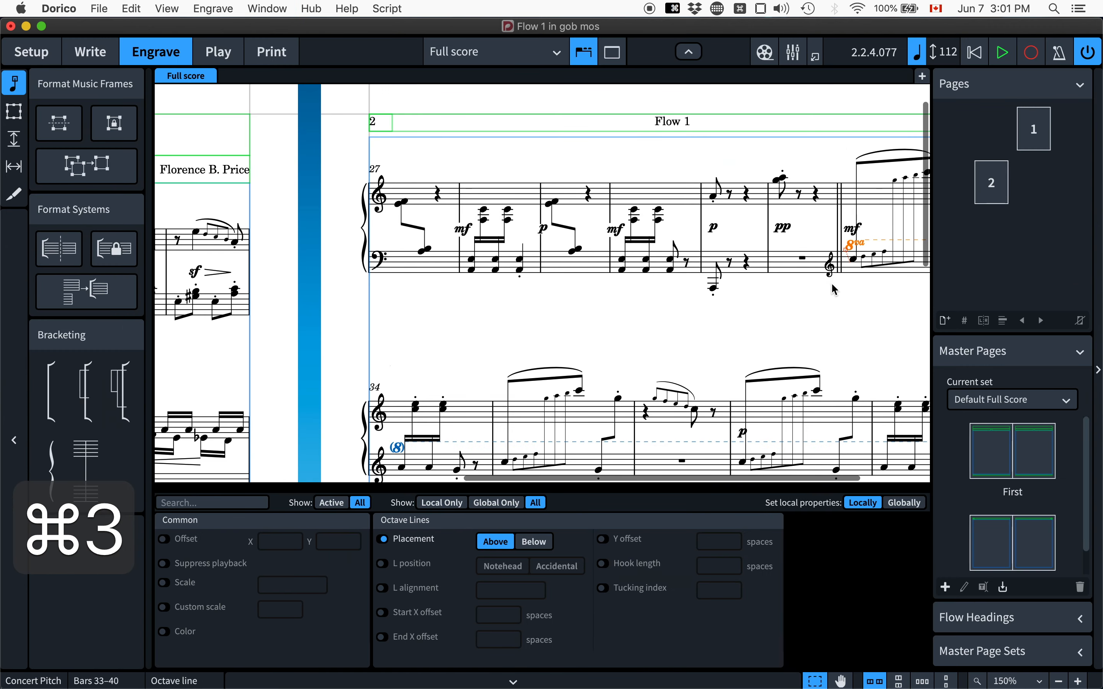
{"action": "left_click_drag", "start_coordinate": [849, 246], "coordinate": [841, 152]}
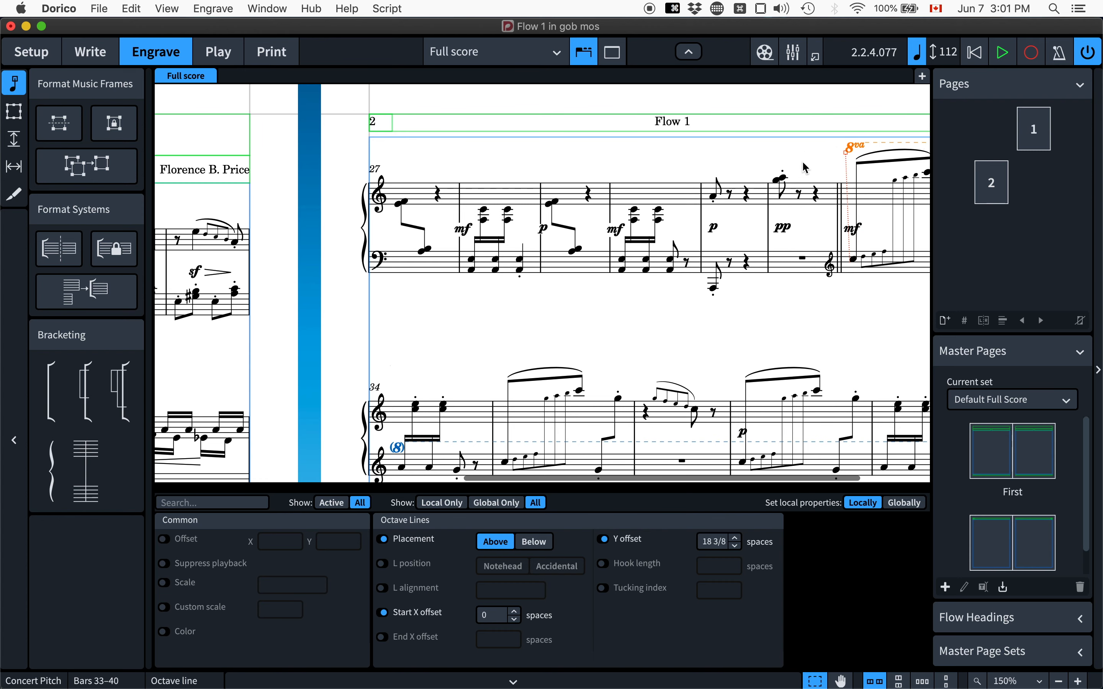
Raise the lower octave line's continuation in the system starting at bar 34 above the upper staff and its slurs.
{"action": "scroll", "coordinate": [806, 169], "scroll_direction": "right", "scroll_amount": 1}
{"action": "scroll", "coordinate": [735, 167], "scroll_direction": "down", "scroll_amount": 5}
{"action": "scroll", "coordinate": [732, 167], "scroll_direction": "down", "scroll_amount": 1}
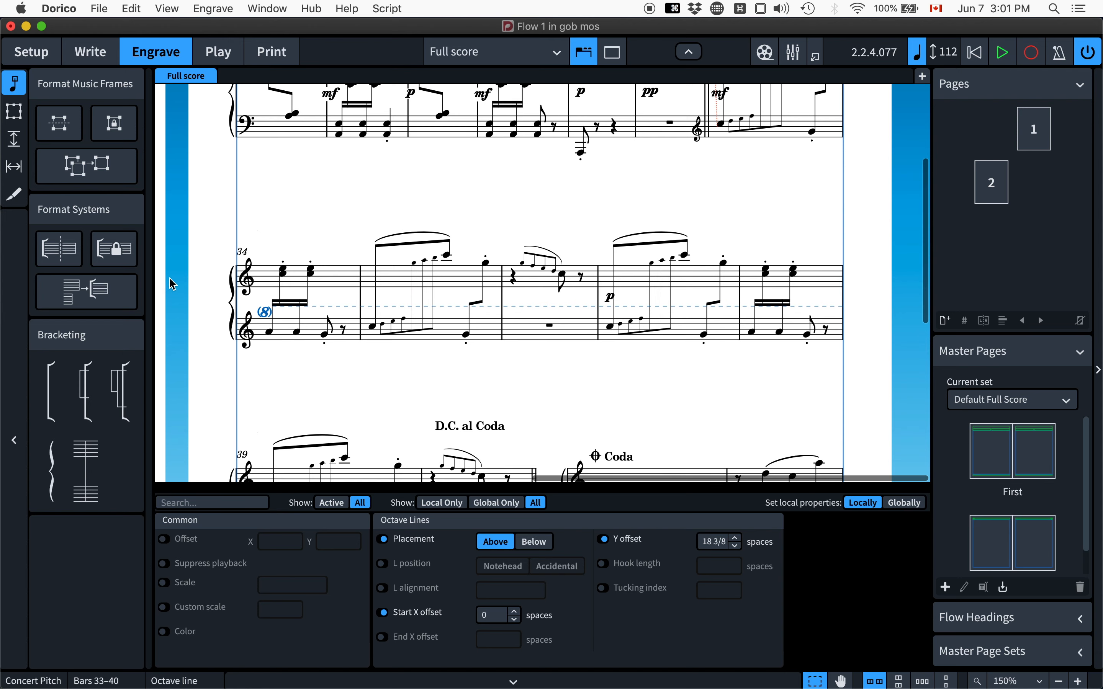
{"action": "left_click_drag", "start_coordinate": [265, 313], "coordinate": [265, 239]}
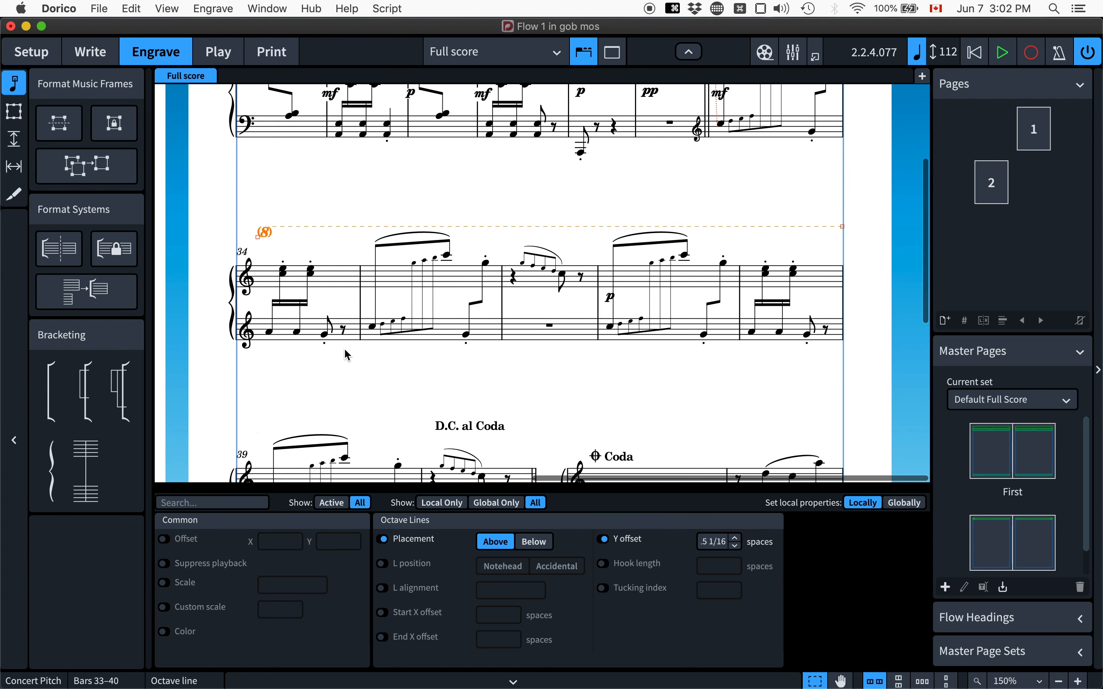
Raise the octave line's continuation at bar 39 above the upper staff and extend it to bar 40's double barline with a 1 1/8-space hook.
{"action": "scroll", "coordinate": [345, 351], "scroll_direction": "down", "scroll_amount": 5}
{"action": "left_click_drag", "start_coordinate": [263, 372], "coordinate": [269, 286]}
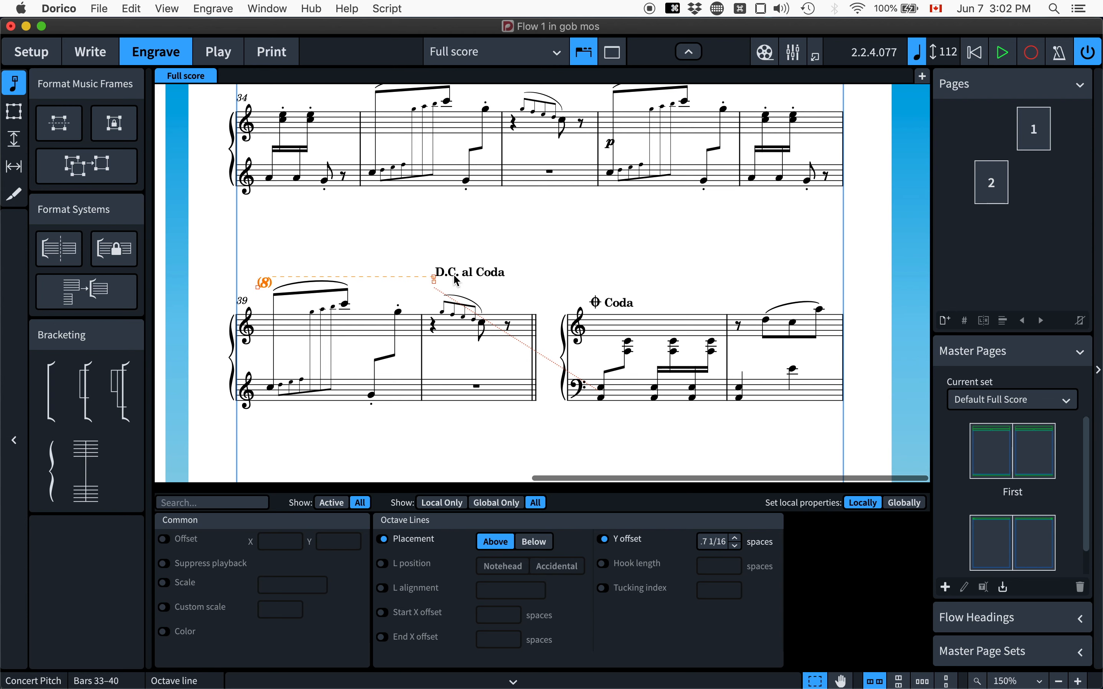
{"action": "left_click", "coordinate": [434, 282]}
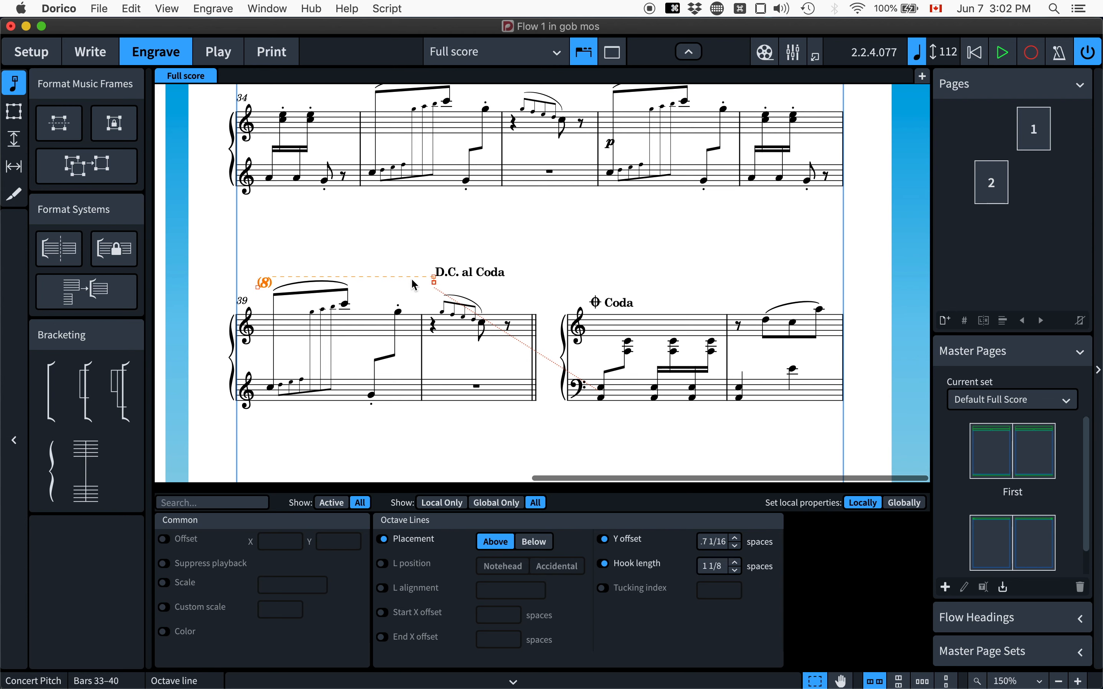
{"action": "left_click_drag", "start_coordinate": [433, 280], "coordinate": [530, 278]}
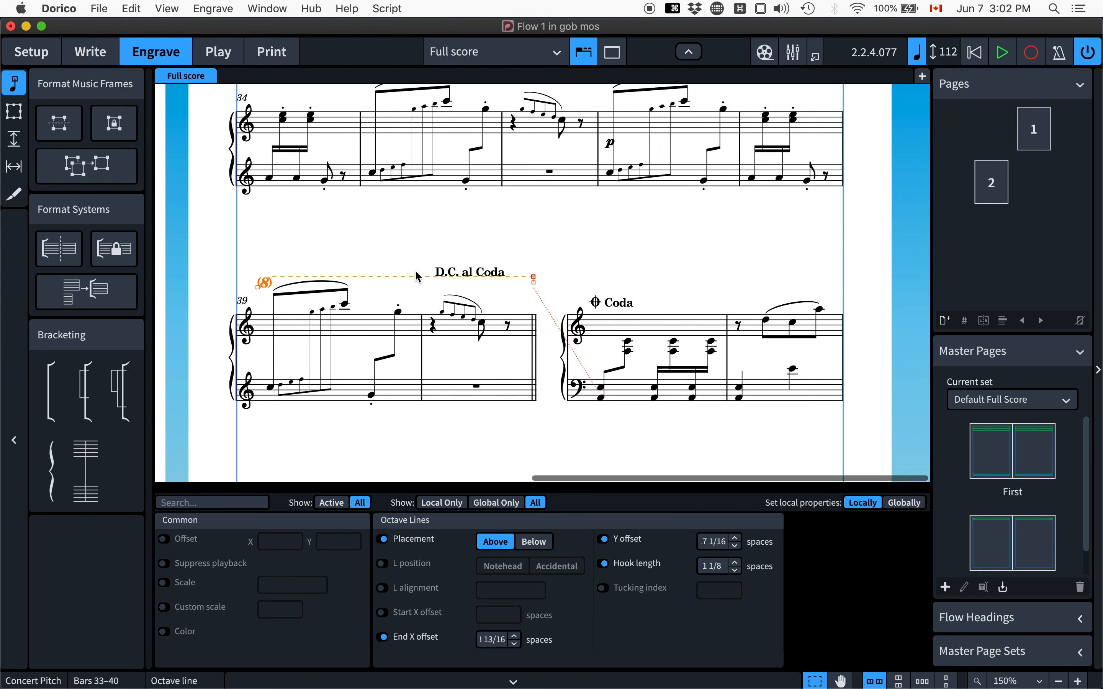
Move the D.C. al Coda marking above the octave line with a start offset of X 3 5/16, Y 1 3/4.
{"action": "left_click", "coordinate": [446, 272]}
{"action": "mouse_move", "coordinate": [446, 272]}
{"action": "left_mouse_down"}
{"action": "mouse_move", "coordinate": [453, 258]}
{"action": "mouse_move", "coordinate": [465, 266]}
{"action": "left_mouse_up"}
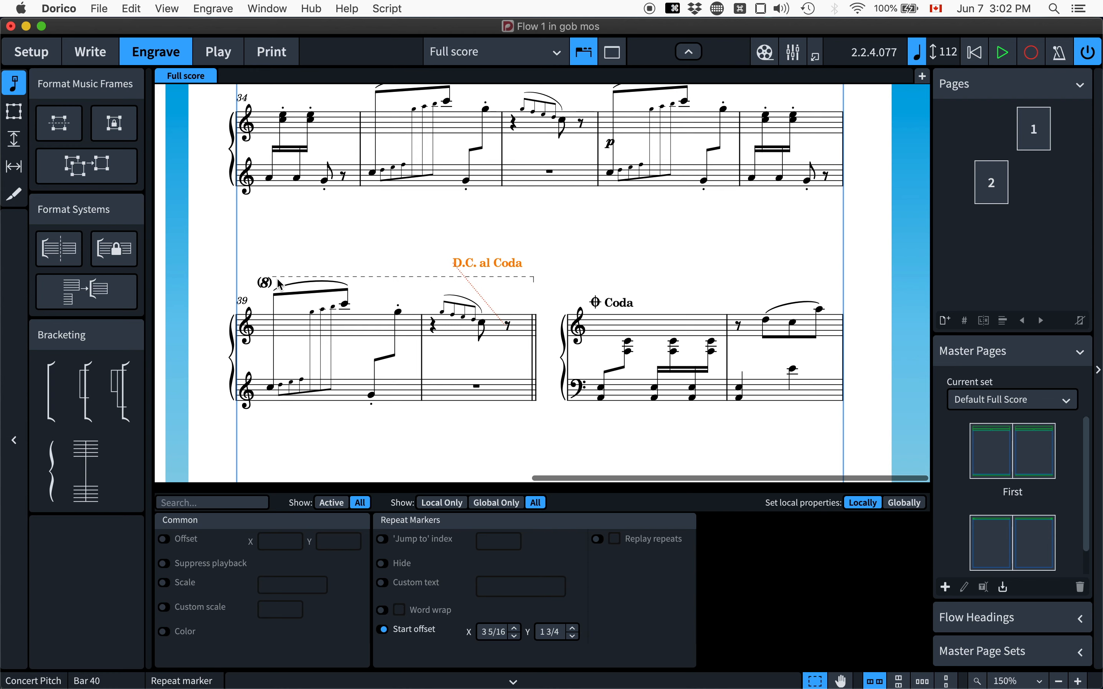
{"action": "left_click", "coordinate": [338, 242]}
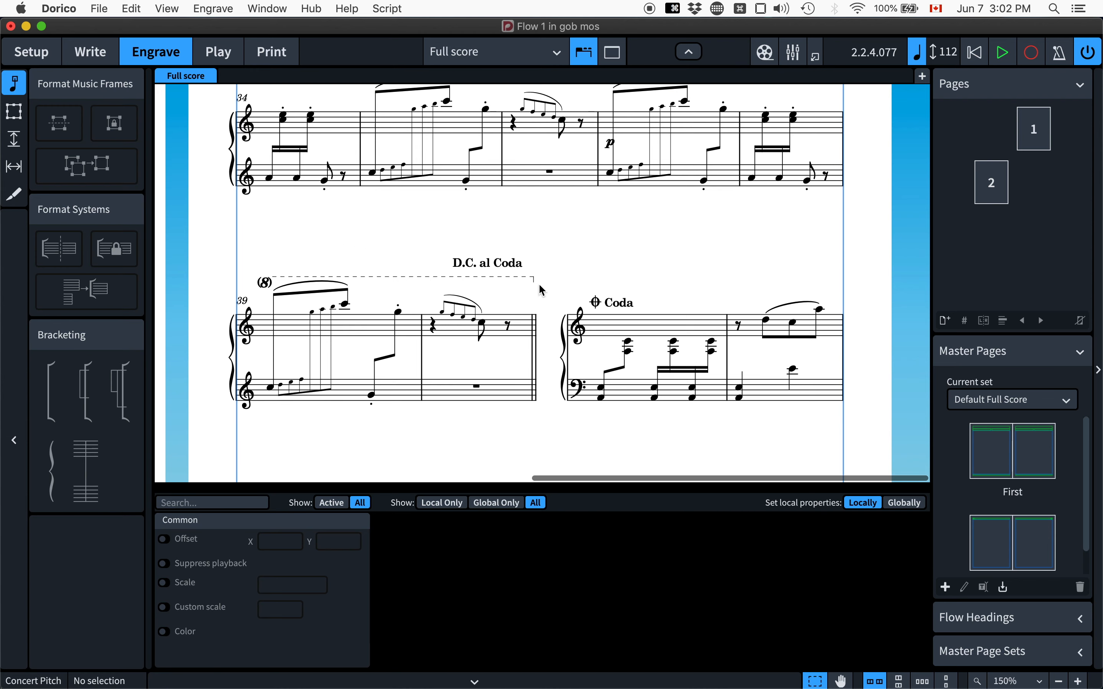
Shorten the octave line in bar 40 so its hook ends above the bar's last note.
{"action": "left_click_drag", "start_coordinate": [533, 277], "coordinate": [485, 278]}
{"action": "left_click", "coordinate": [423, 246]}
Review the octave line from bar 33 to bar 40 and the overall layout and header of page 2.
{"action": "scroll", "coordinate": [423, 245], "scroll_direction": "up", "scroll_amount": 10}
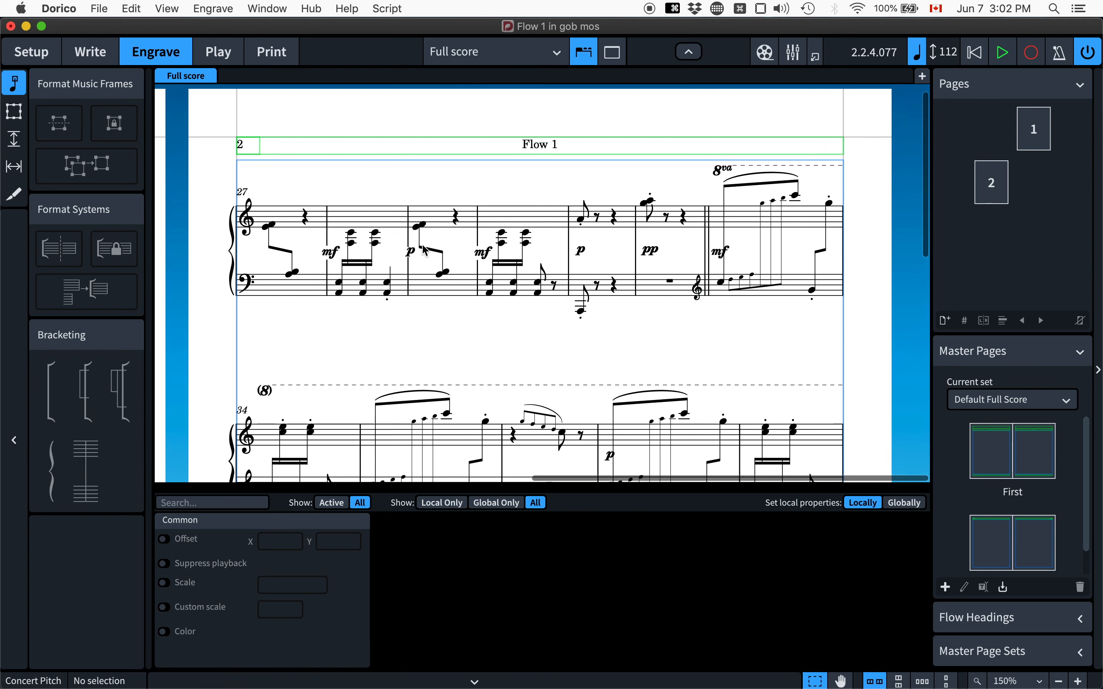
{"action": "scroll", "coordinate": [424, 250], "scroll_direction": "up", "scroll_amount": 1}
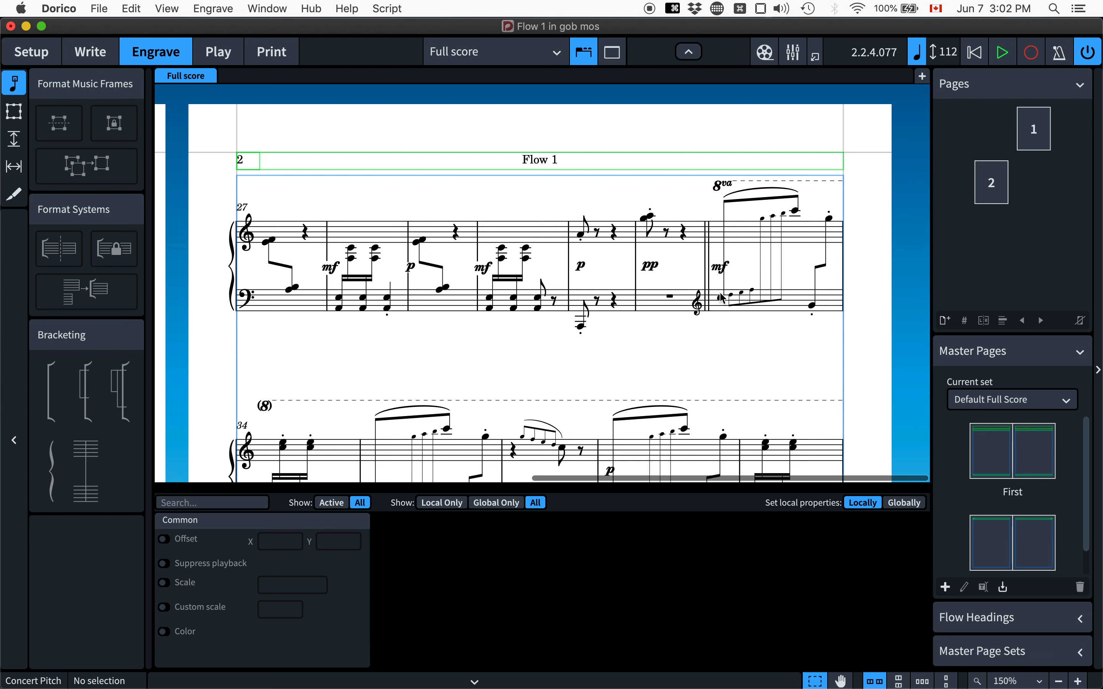
{"action": "left_click", "coordinate": [728, 191]}
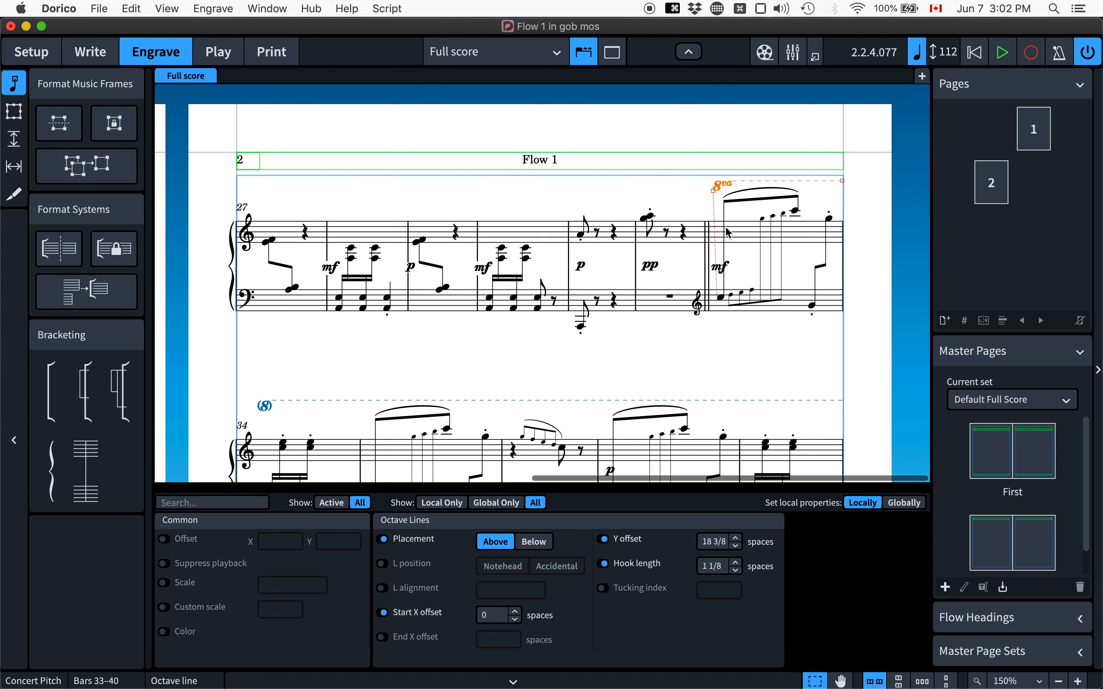
{"action": "scroll", "coordinate": [732, 231], "scroll_direction": "down", "scroll_amount": 1}
{"action": "scroll", "coordinate": [732, 232], "scroll_direction": "down", "scroll_amount": 2}
{"action": "scroll", "coordinate": [726, 196], "scroll_direction": "up", "scroll_amount": 1}
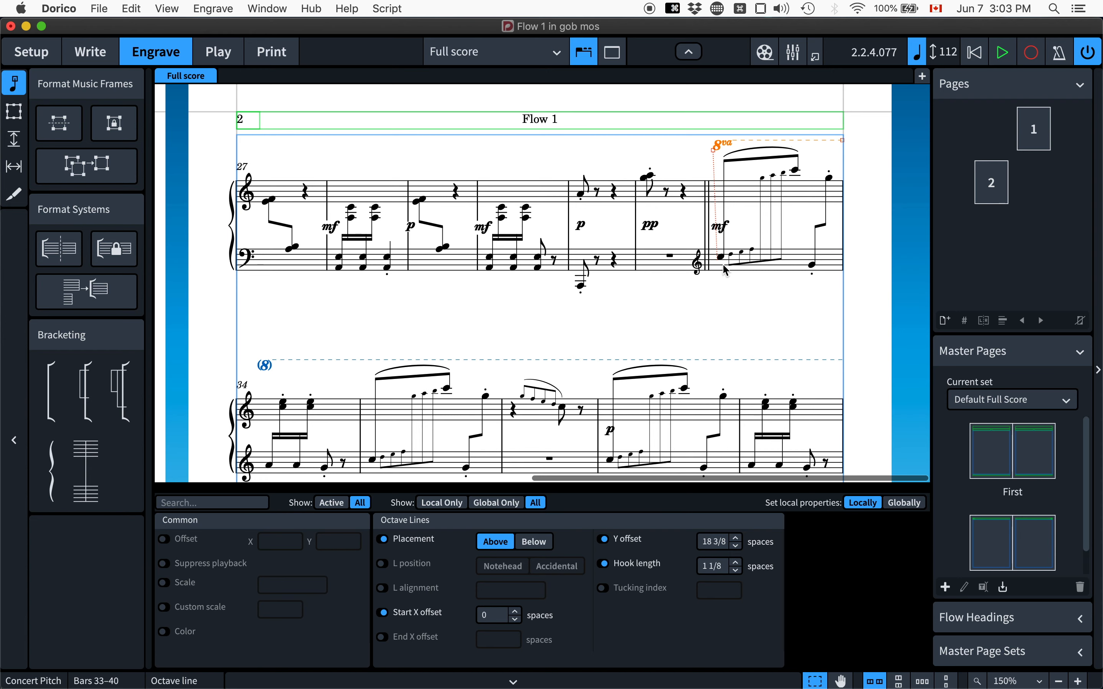
{"action": "scroll", "coordinate": [708, 246], "scroll_direction": "down", "scroll_amount": 4}
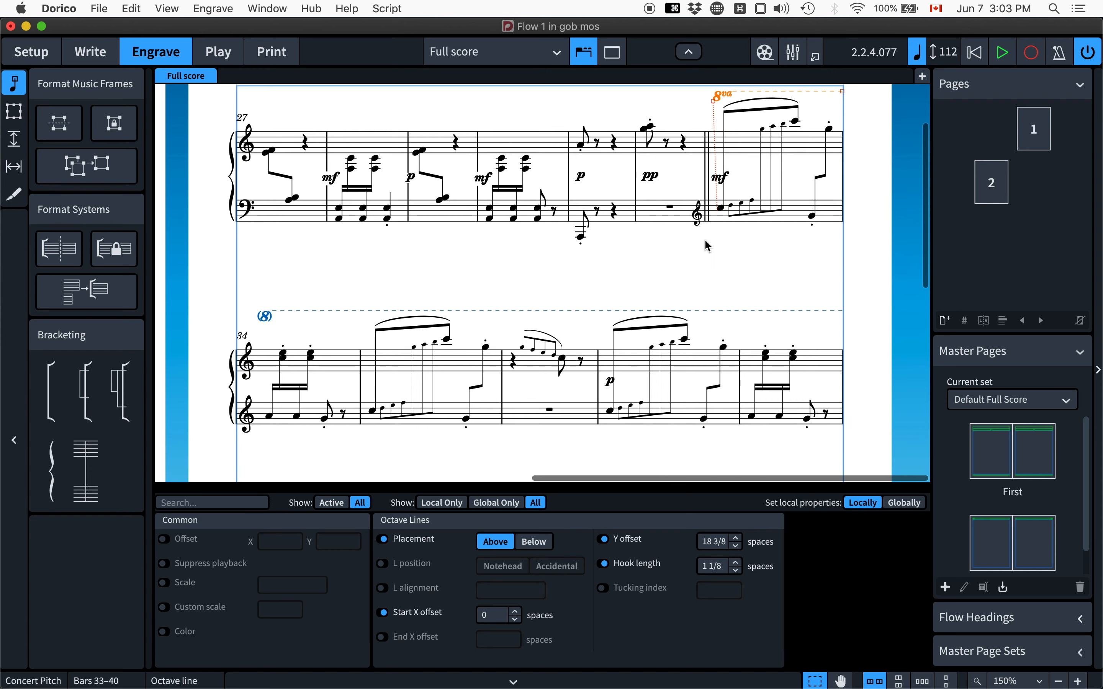
{"action": "scroll", "coordinate": [706, 241], "scroll_direction": "down", "scroll_amount": 8}
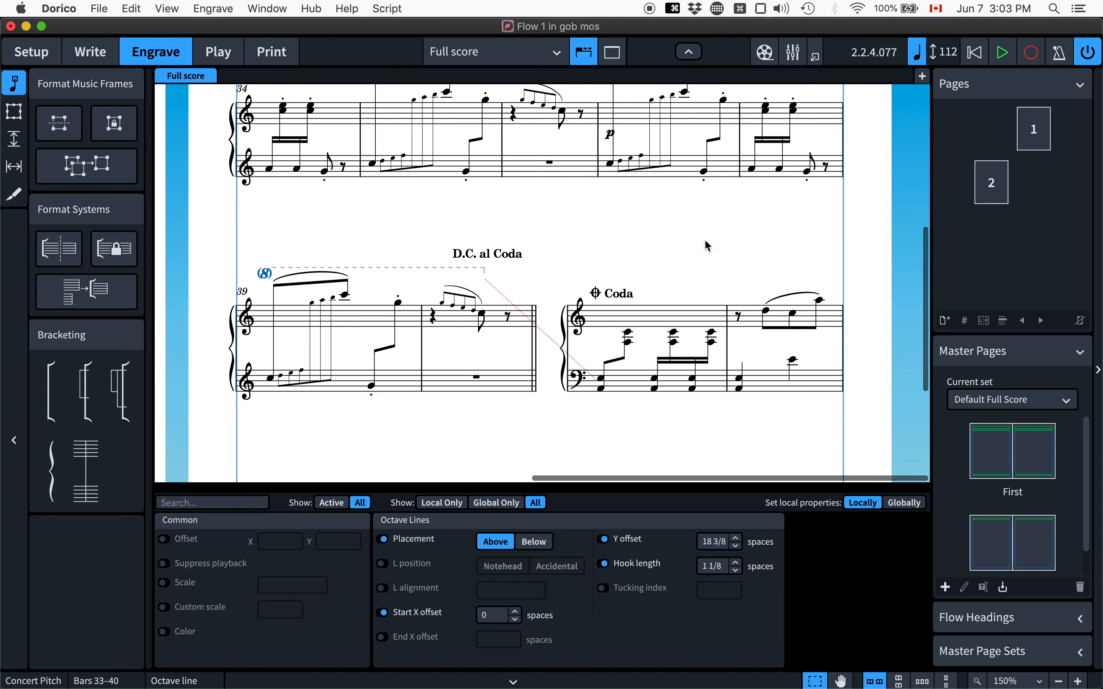
{"action": "scroll", "coordinate": [707, 246], "scroll_direction": "down", "scroll_amount": 7}
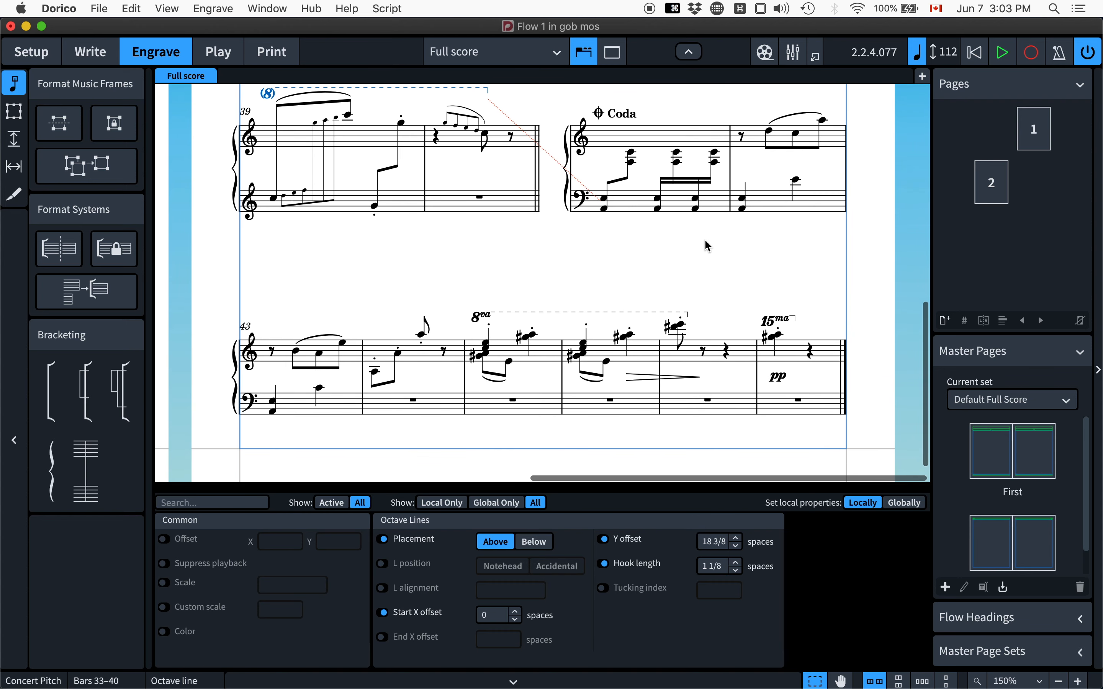
{"action": "scroll", "coordinate": [708, 246], "scroll_direction": "down", "scroll_amount": 2}
{"action": "scroll", "coordinate": [708, 247], "scroll_direction": "up", "scroll_amount": 12}
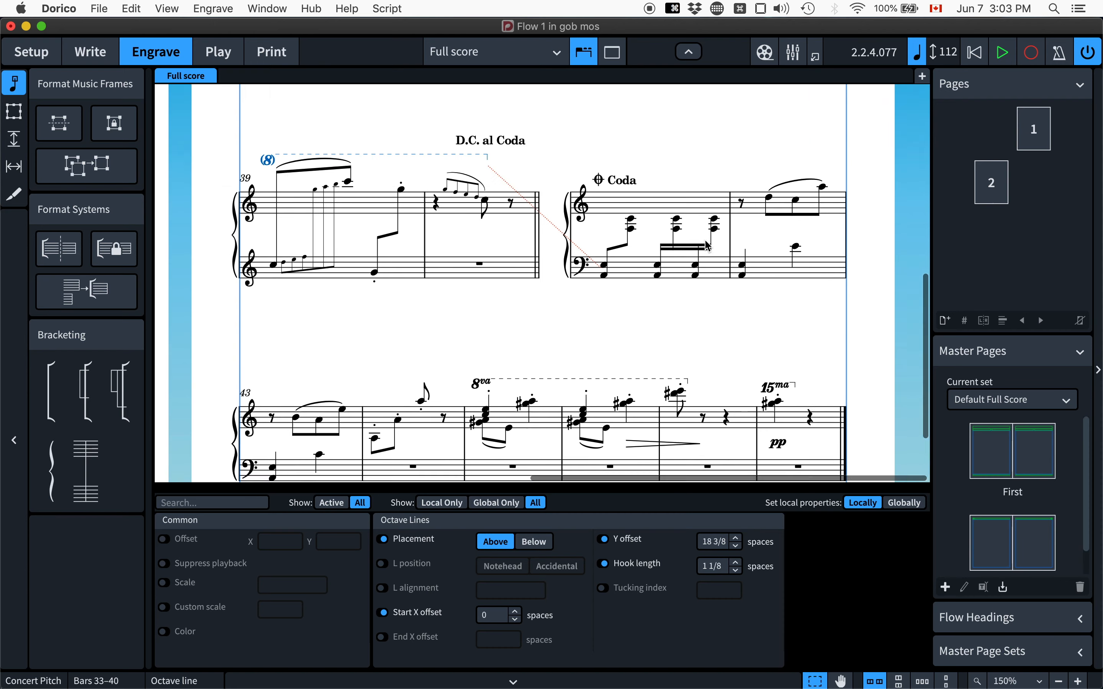
{"action": "scroll", "coordinate": [707, 246], "scroll_direction": "down", "scroll_amount": 5}
{"action": "scroll", "coordinate": [707, 247], "scroll_direction": "down", "scroll_amount": 2}
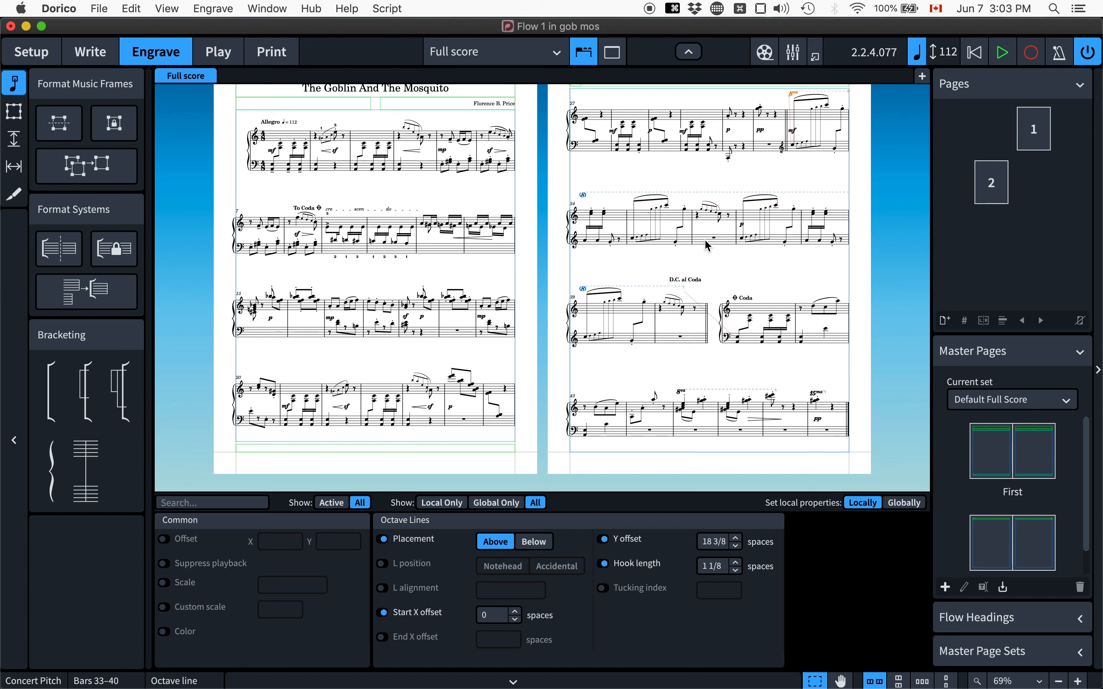
{"action": "scroll", "coordinate": [708, 246], "scroll_direction": "up", "scroll_amount": 1}
{"action": "scroll", "coordinate": [708, 246], "scroll_direction": "down", "scroll_amount": 1}
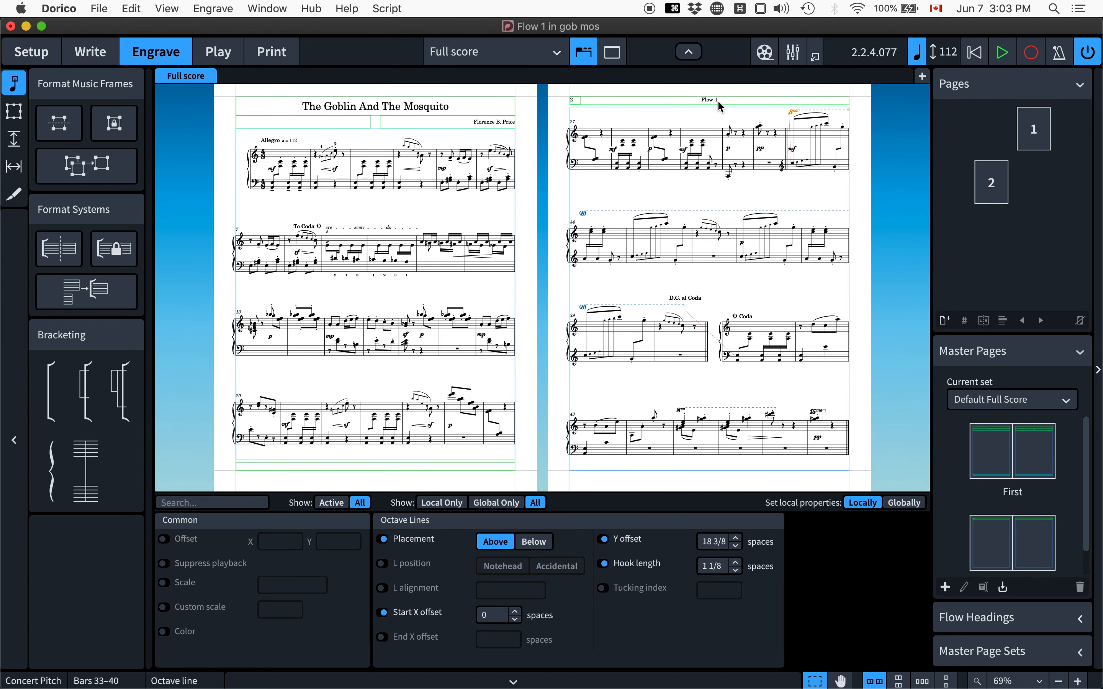
{"action": "scroll", "coordinate": [693, 124], "scroll_direction": "up", "scroll_amount": 5}
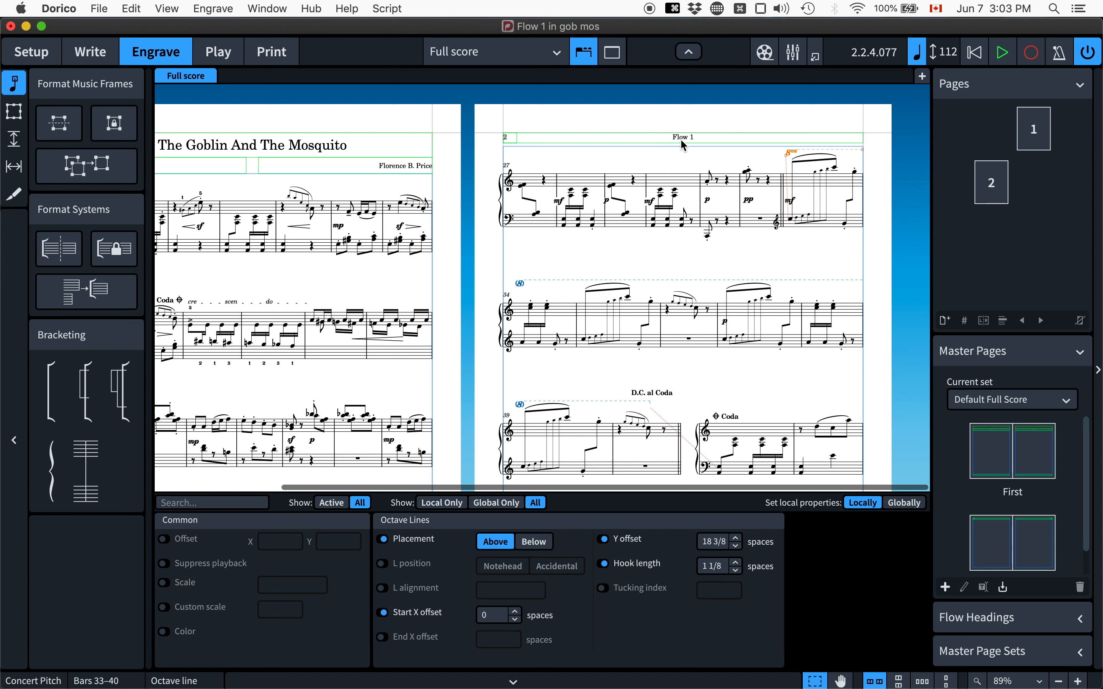
Inspect the Default master page applied to page 2, and close its editor without changing it.
{"action": "left_click", "coordinate": [985, 180]}
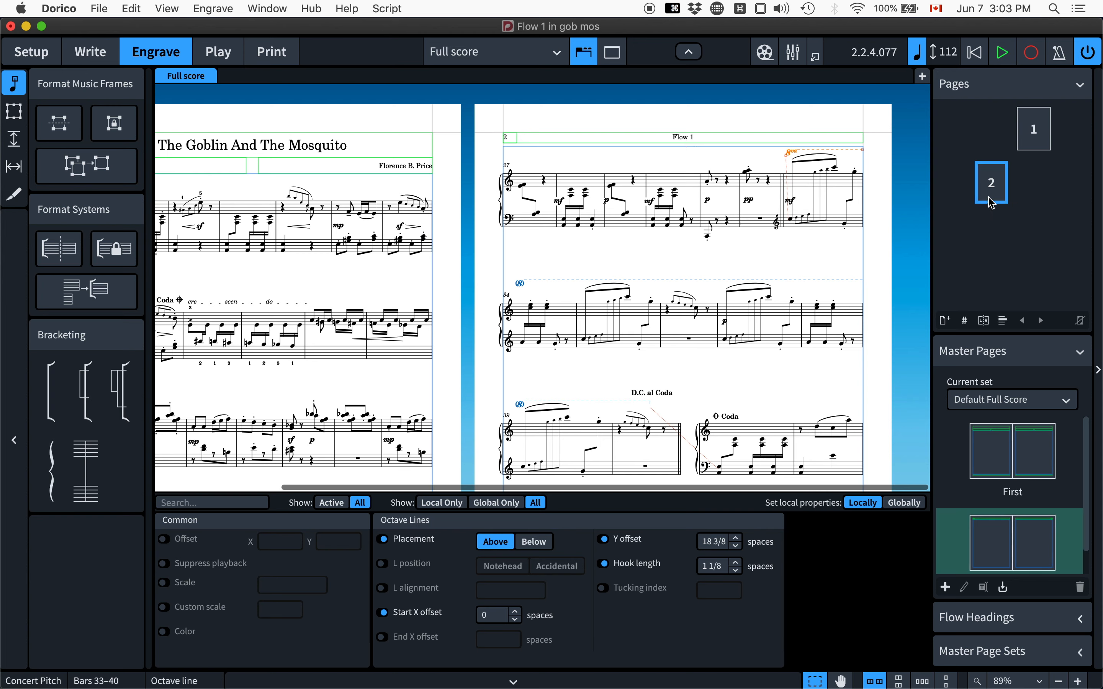
{"action": "scroll", "coordinate": [1003, 497], "scroll_direction": "down", "scroll_amount": 2}
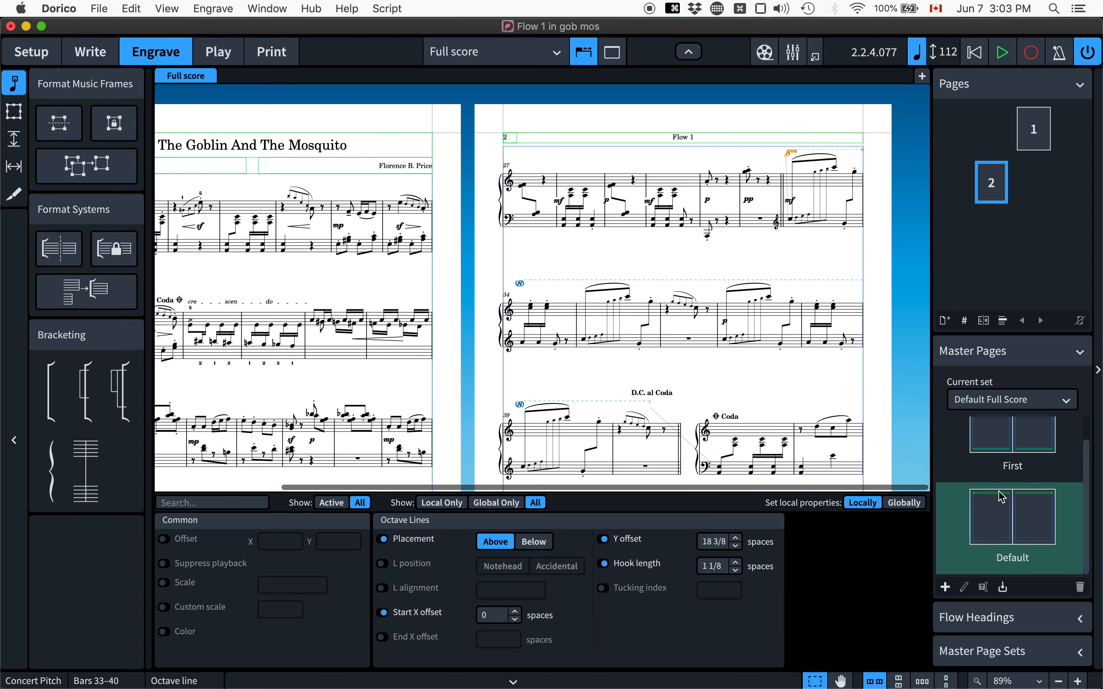
{"action": "double_click", "coordinate": [998, 508]}
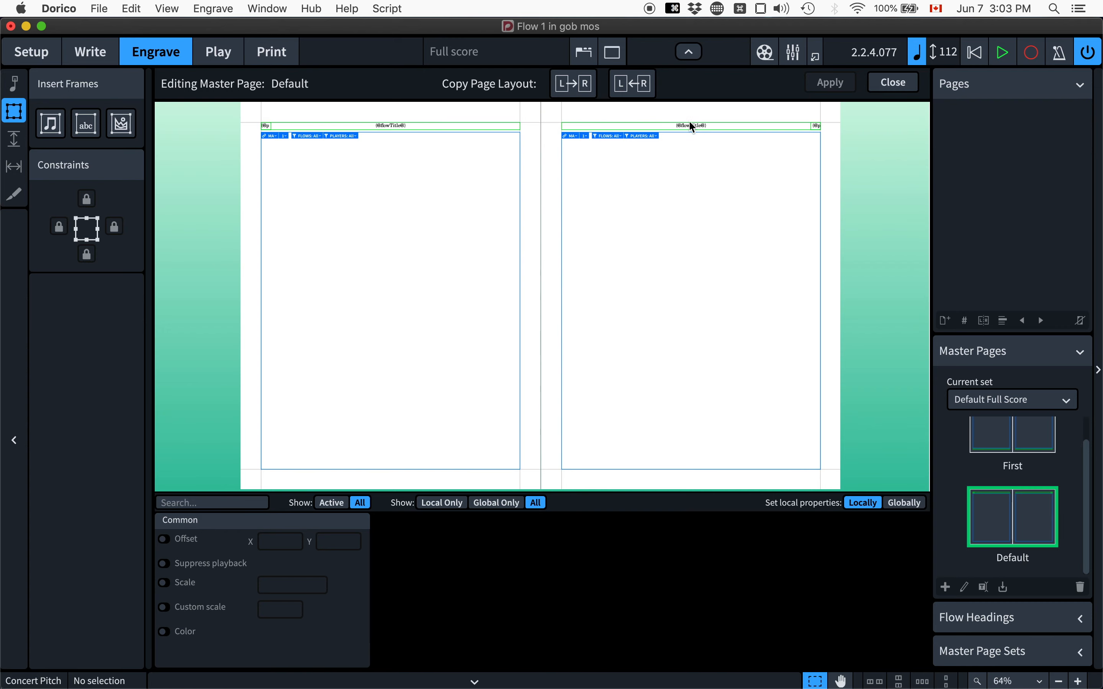
{"action": "left_click", "coordinate": [894, 82]}
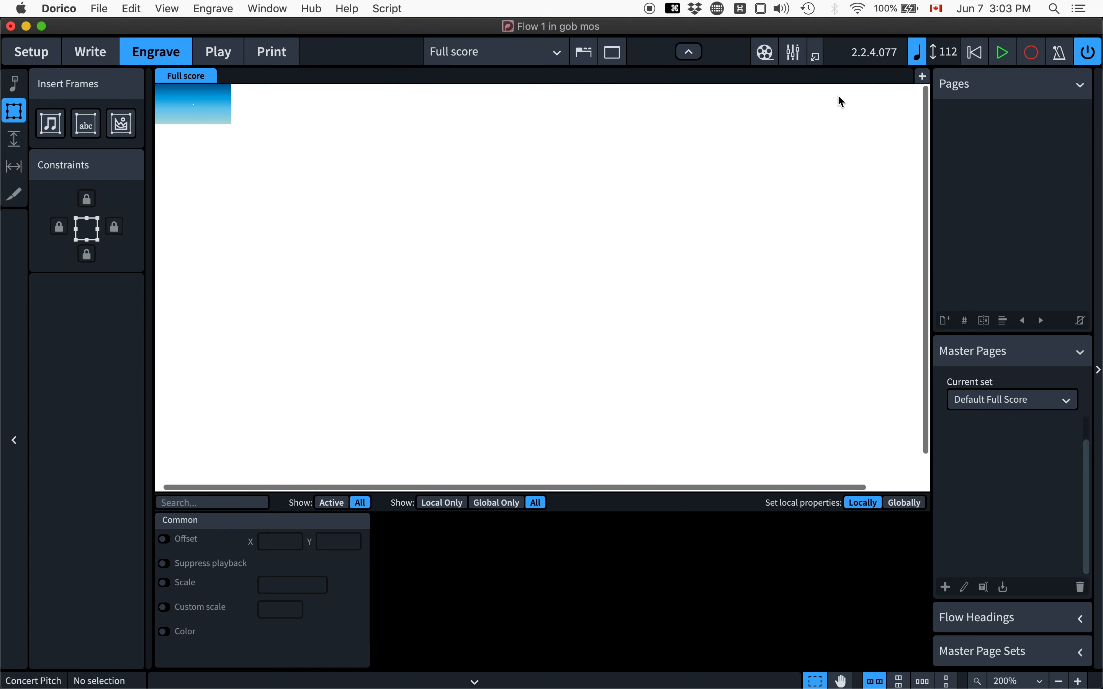
{"action": "scroll", "coordinate": [725, 208], "scroll_direction": "down", "scroll_amount": 6}
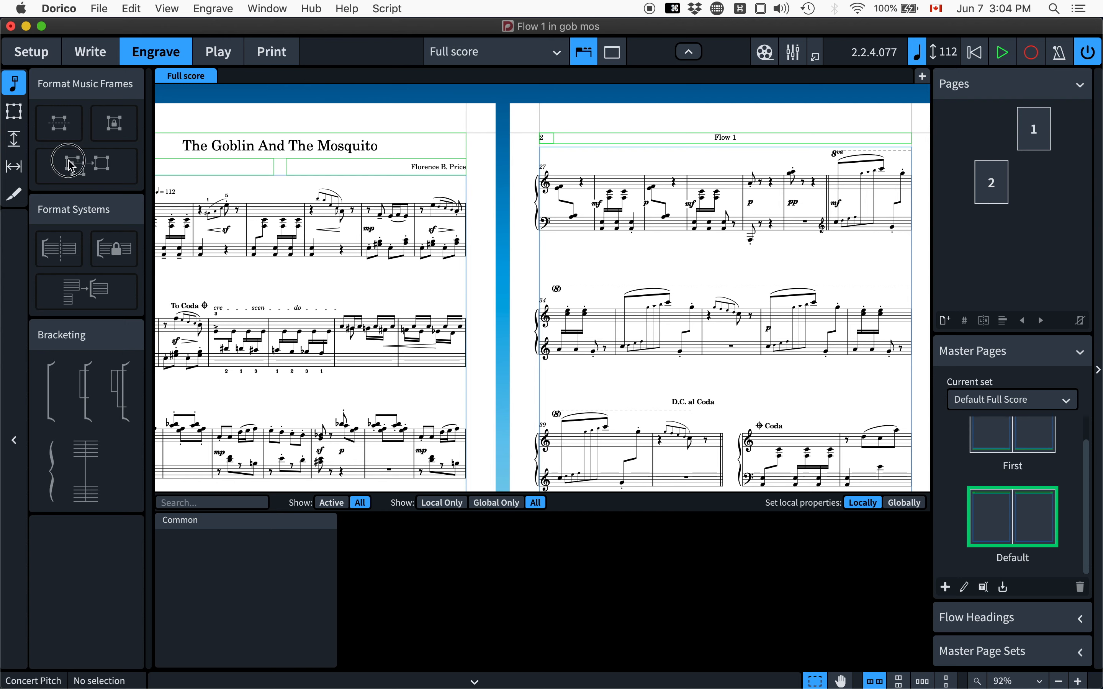
Try deleting the flow title frame at the head of page 2, and undo the deletion.
{"action": "left_click", "coordinate": [14, 111]}
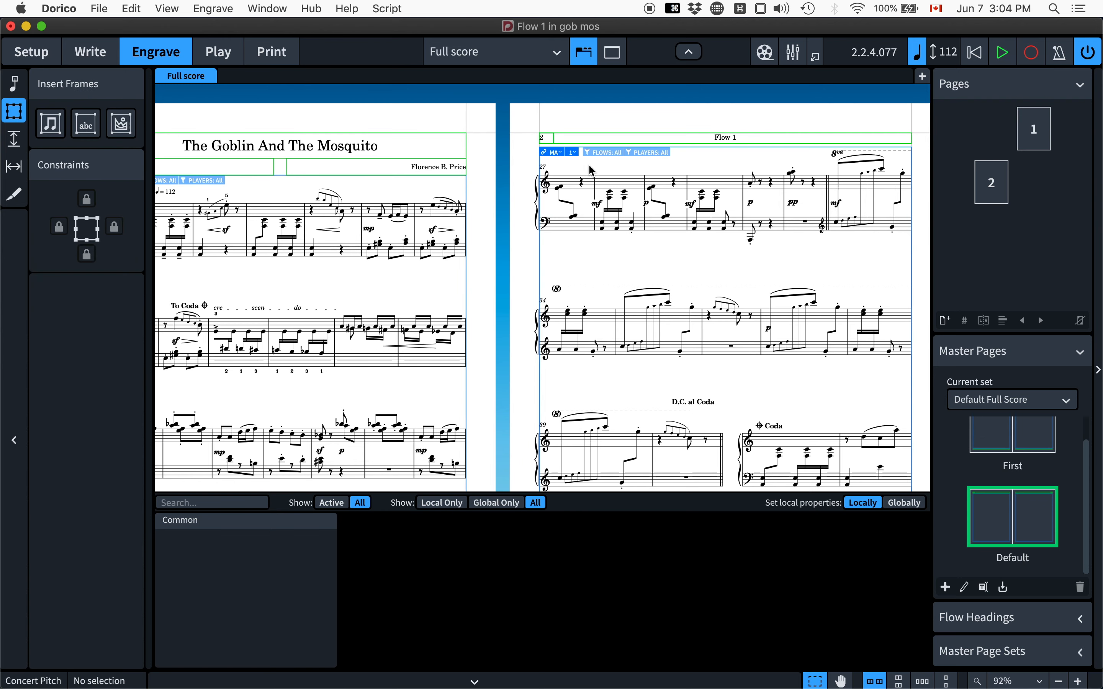
{"action": "left_click", "coordinate": [726, 143]}
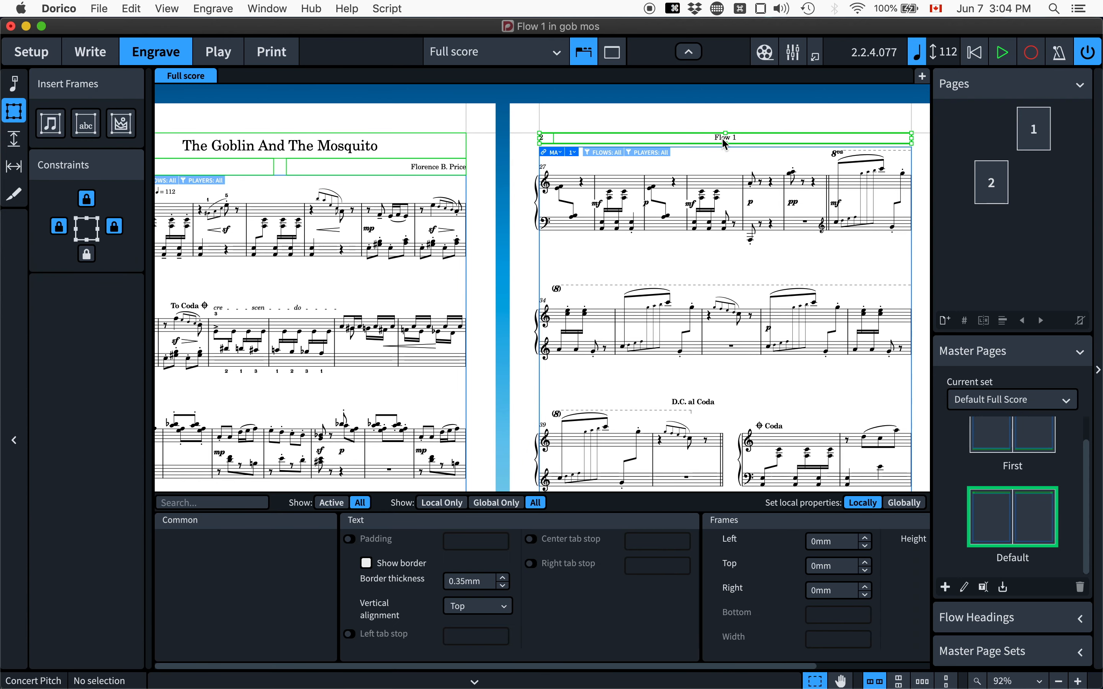
{"action": "key", "text": "BackSpace"}
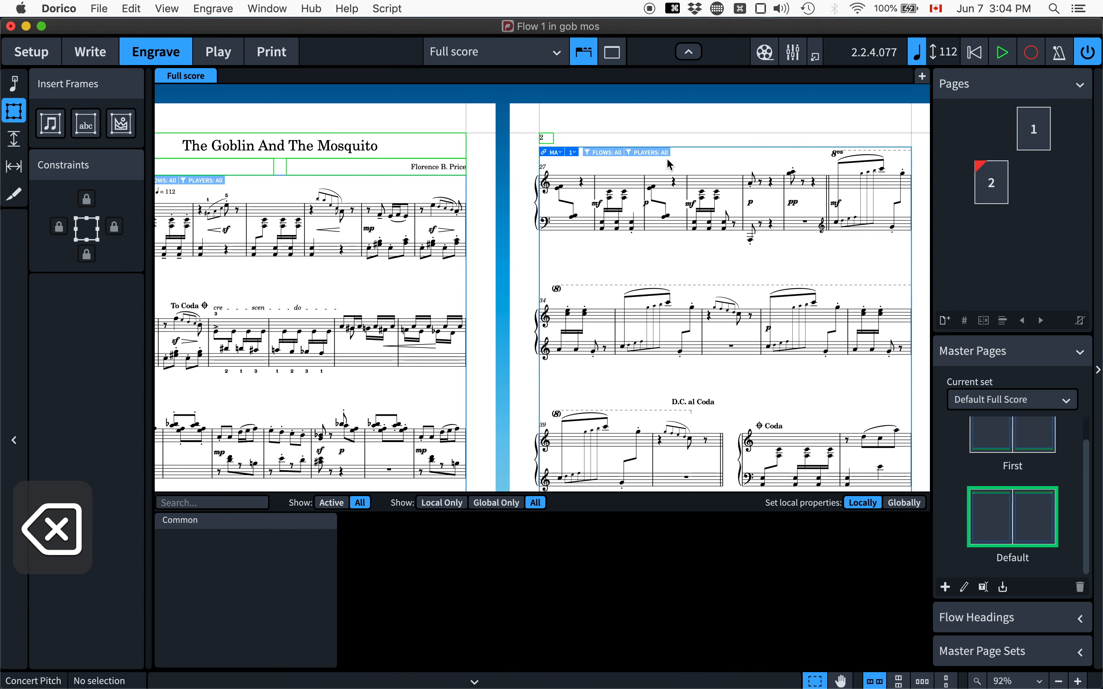
{"action": "key", "text": "super+z"}
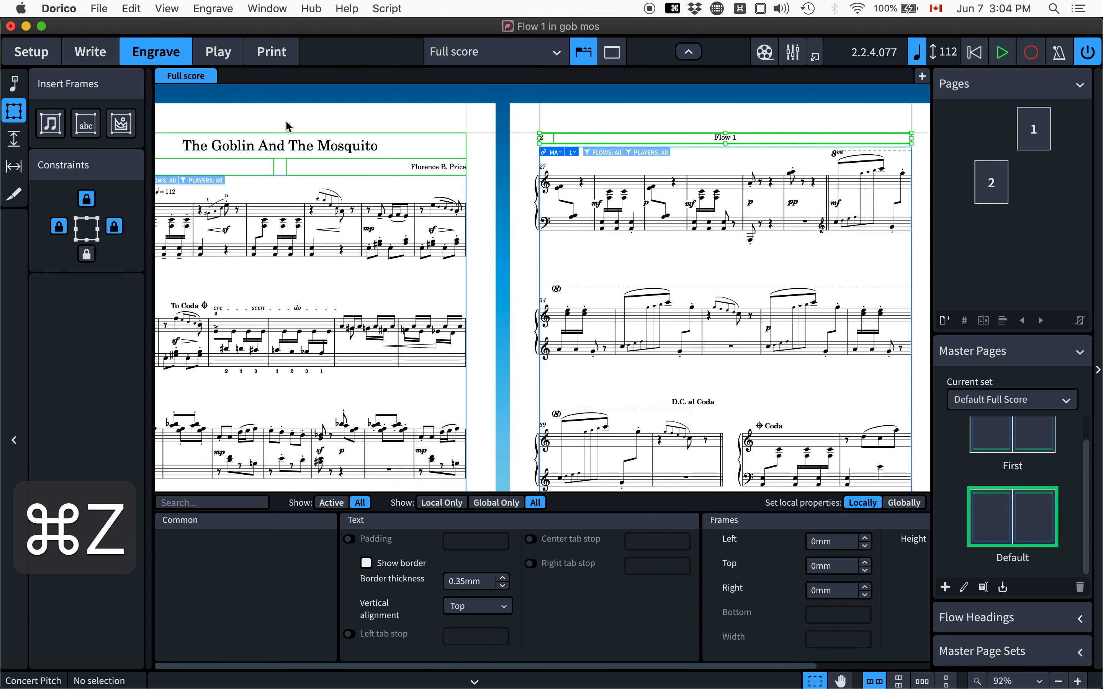
In Project Info, copy the project's title and composer information into Flow 1 for page 2's running header.
{"action": "key", "text": "super+i"}
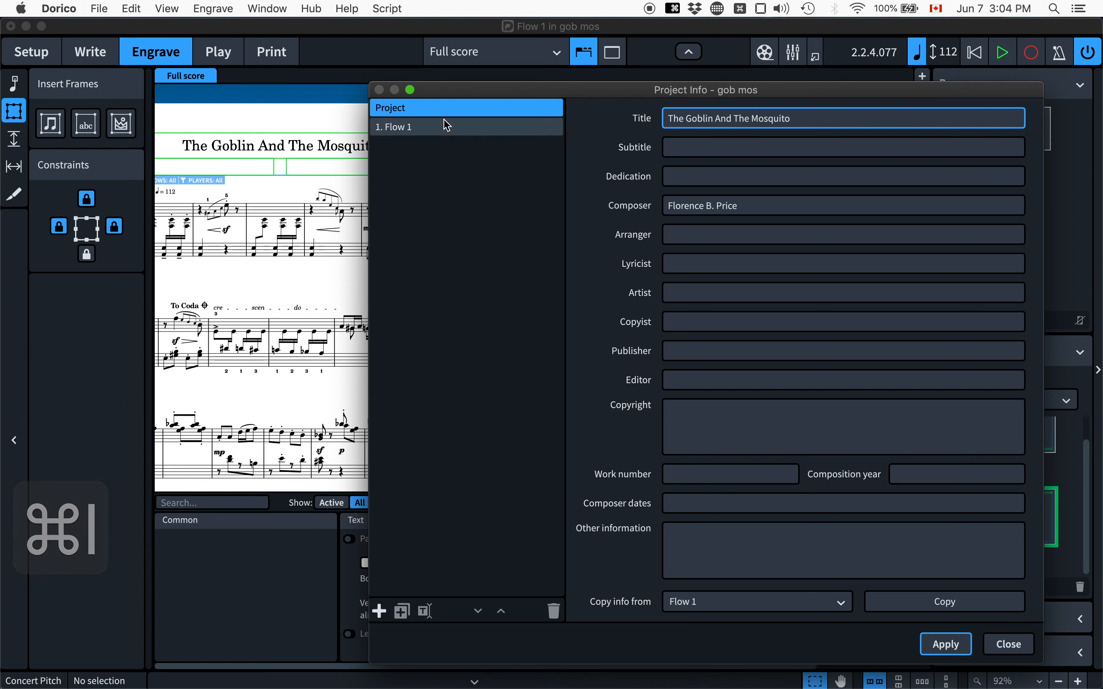
{"action": "left_click", "coordinate": [458, 126]}
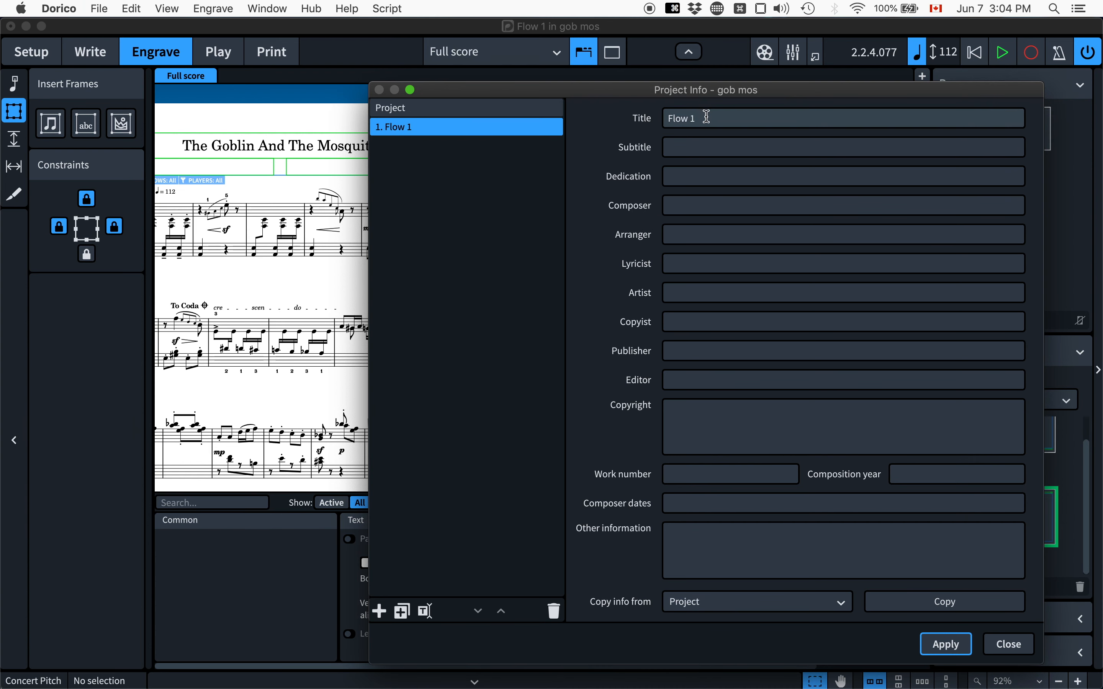
{"action": "left_click_drag", "start_coordinate": [706, 117], "coordinate": [642, 120]}
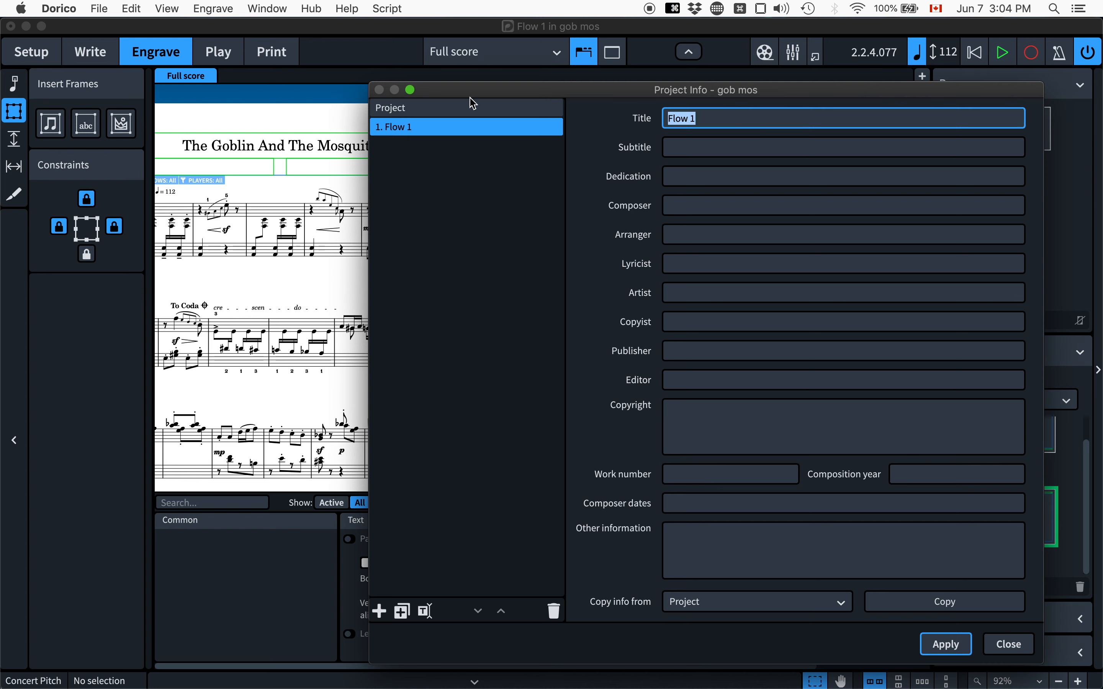
{"action": "left_click", "coordinate": [473, 107]}
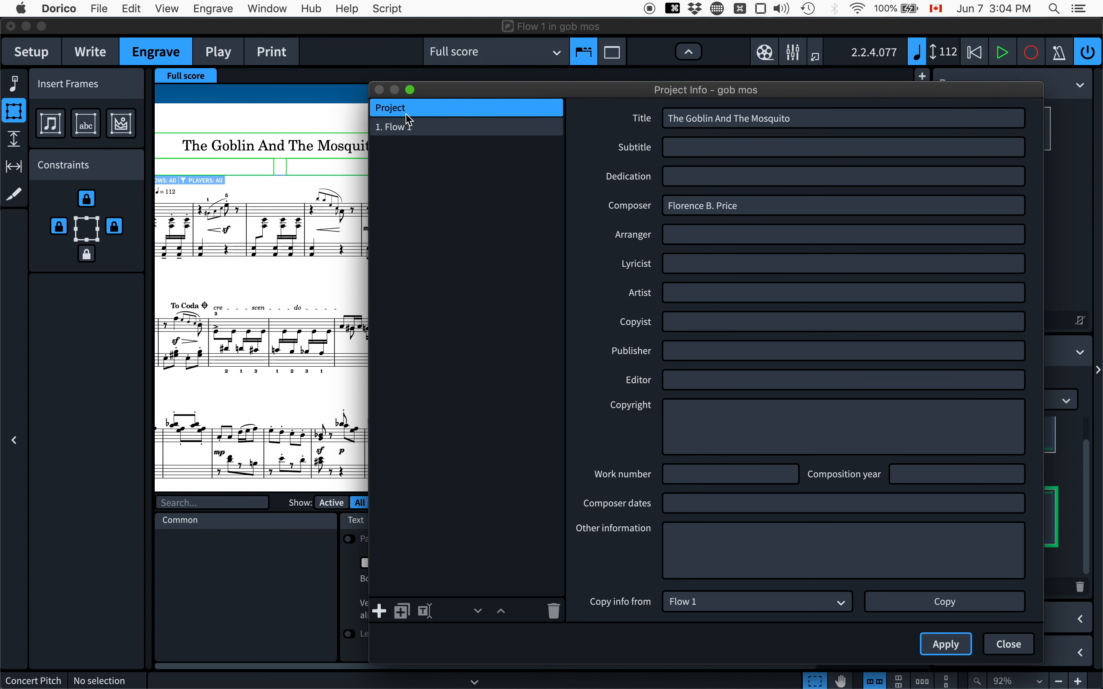
{"action": "left_click", "coordinate": [408, 128]}
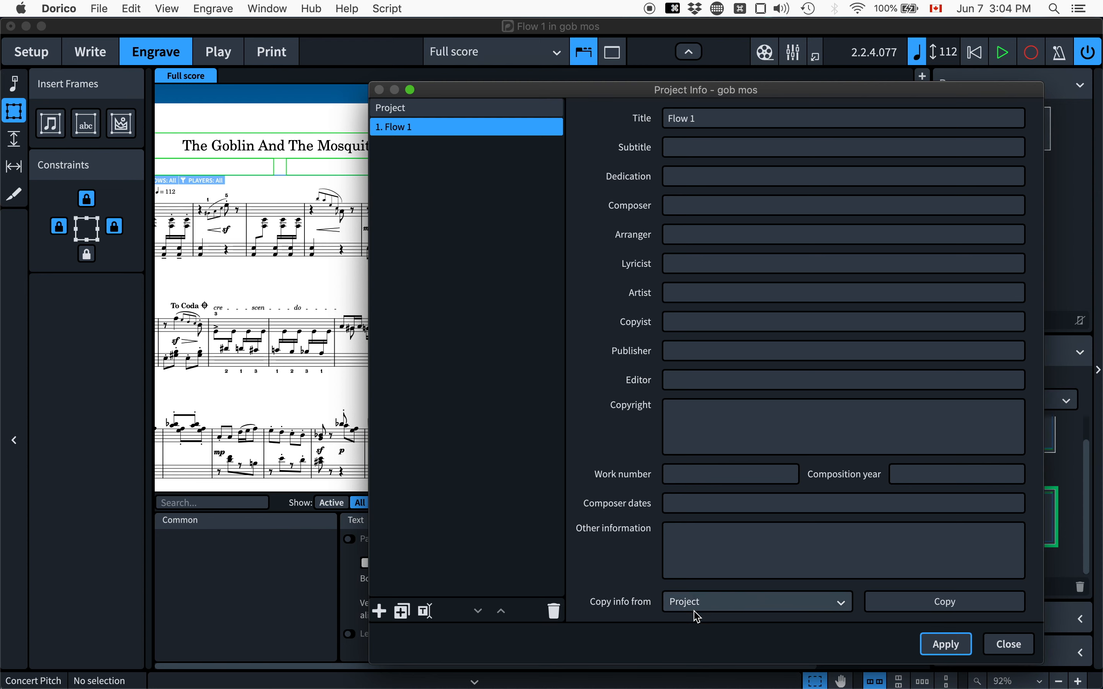
{"action": "left_click", "coordinate": [894, 607]}
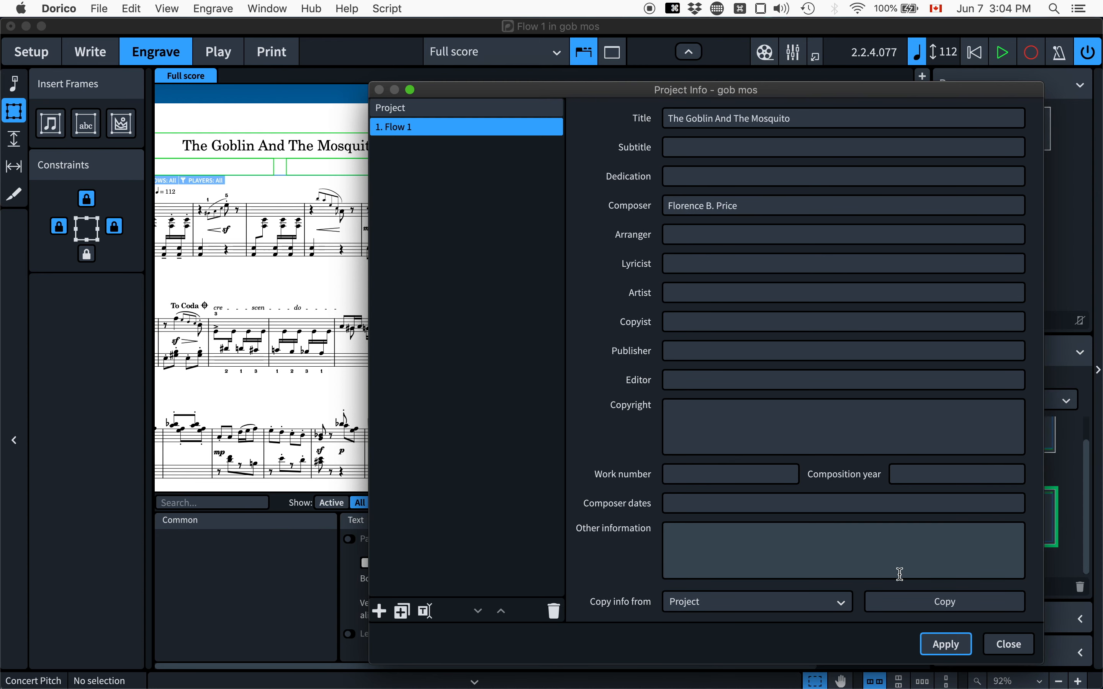
{"action": "left_click", "coordinate": [1006, 647]}
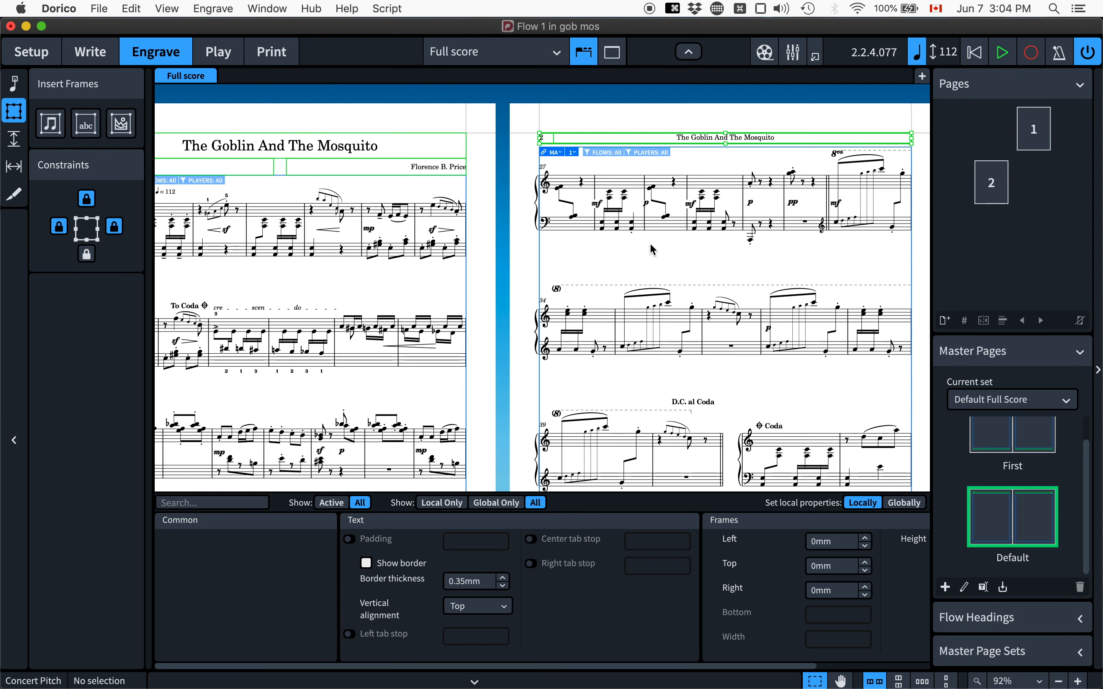
{"action": "left_click", "coordinate": [578, 113]}
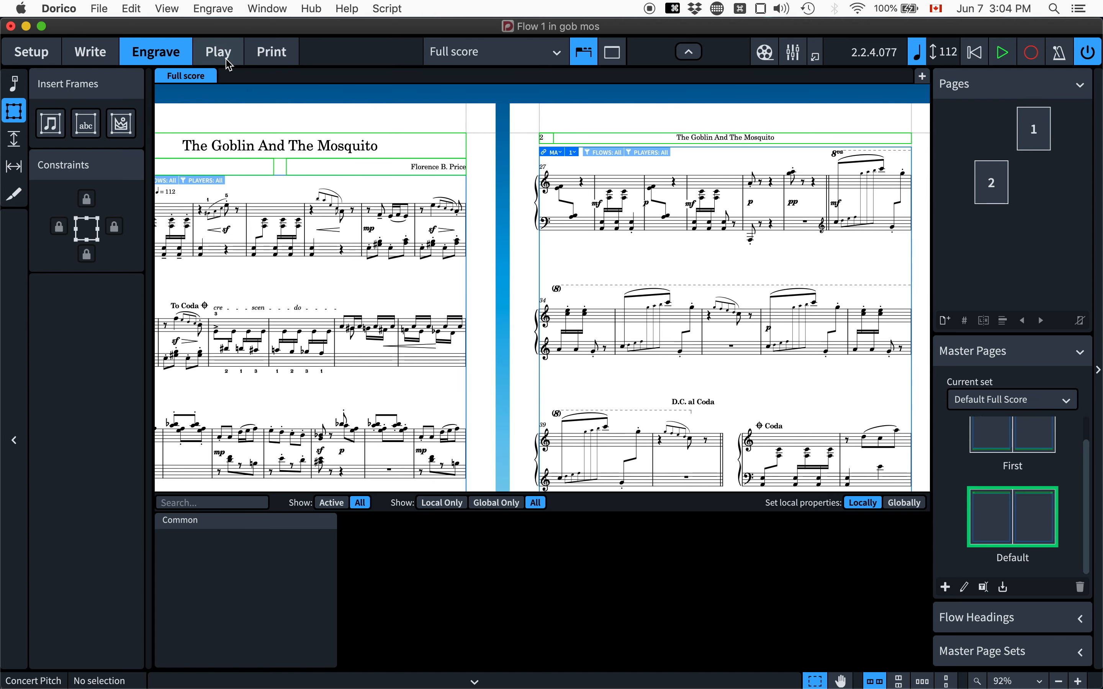
Examine page 2's running header and music systems in the Full score print preview.
{"action": "left_click", "coordinate": [283, 55]}
{"action": "scroll", "coordinate": [538, 179], "scroll_direction": "down", "scroll_amount": 10}
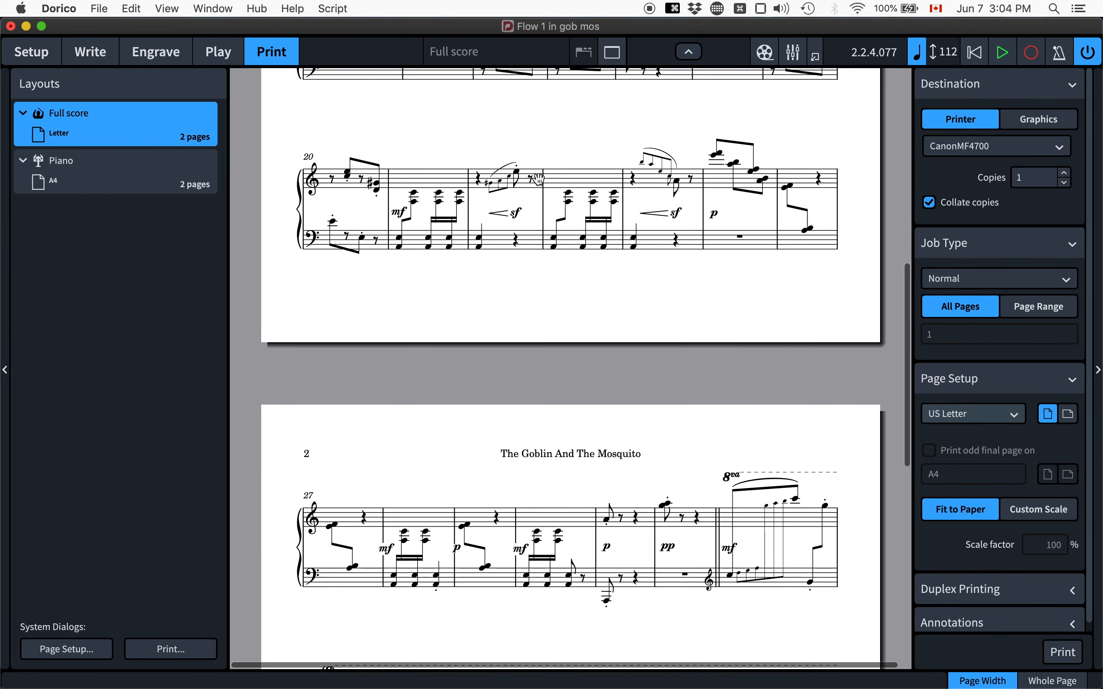
{"action": "scroll", "coordinate": [538, 179], "scroll_direction": "down", "scroll_amount": 6}
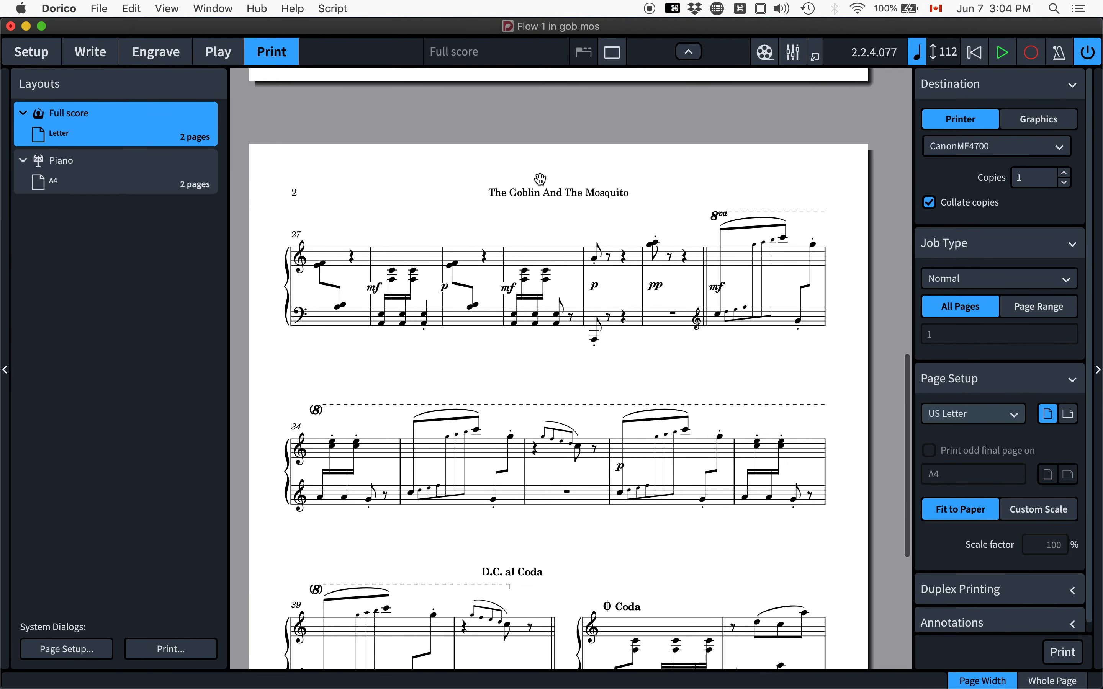
{"action": "scroll", "coordinate": [540, 179], "scroll_direction": "down", "scroll_amount": 4}
{"action": "scroll", "coordinate": [540, 179], "scroll_direction": "up", "scroll_amount": 5}
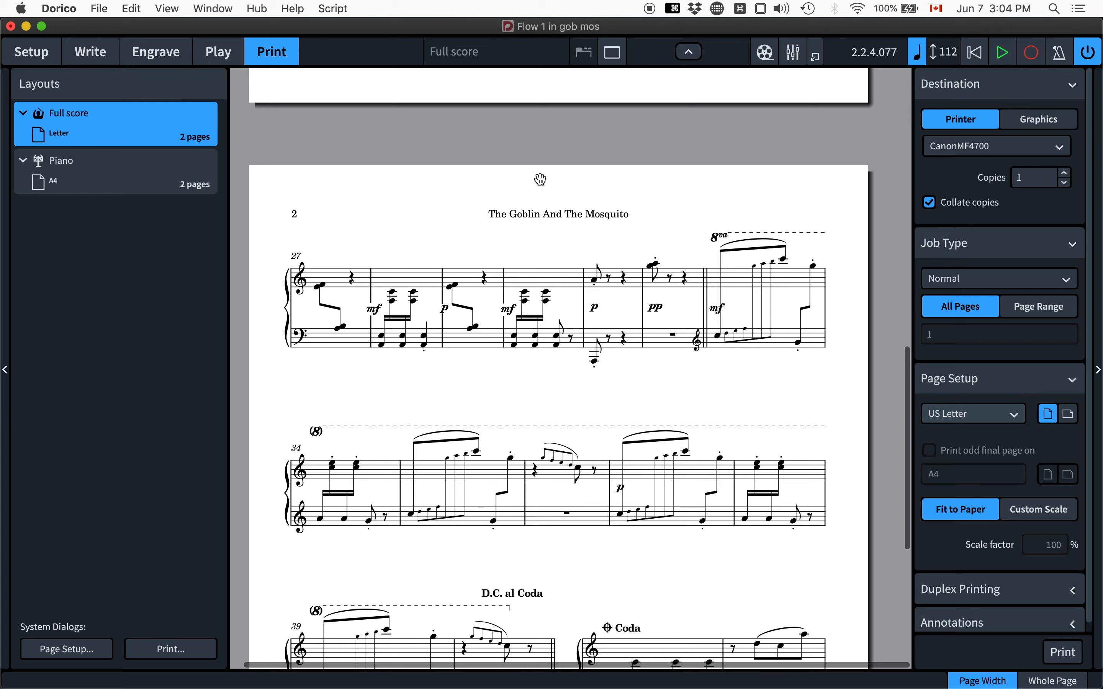
{"action": "scroll", "coordinate": [540, 179], "scroll_direction": "down", "scroll_amount": 4}
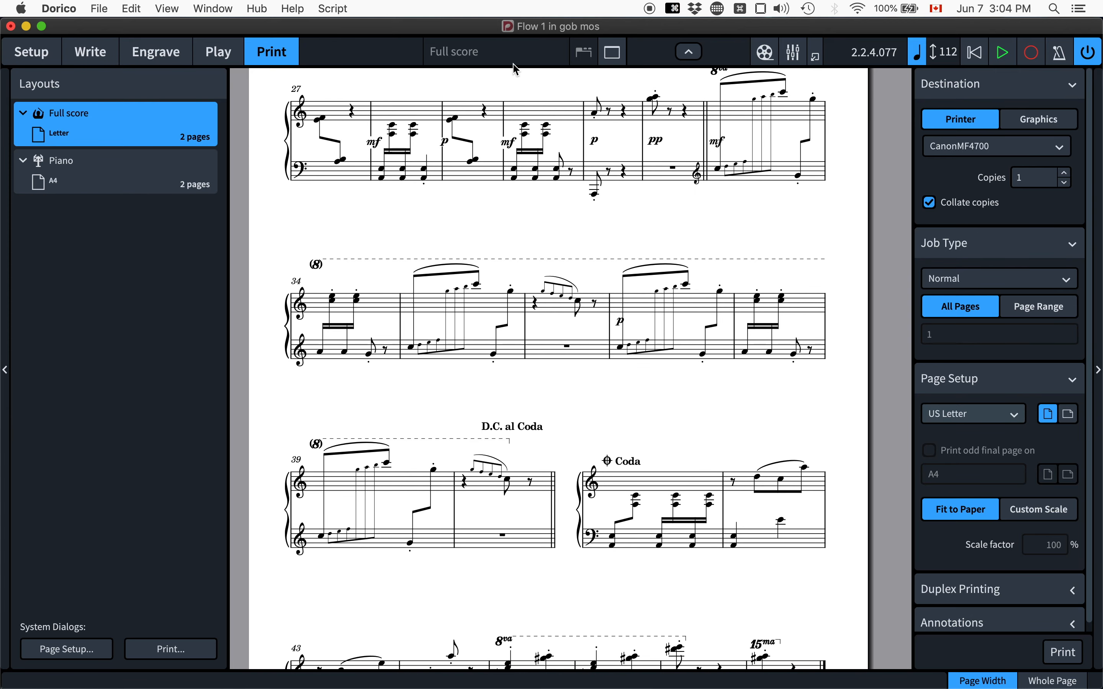
{"action": "scroll", "coordinate": [532, 131], "scroll_direction": "up", "scroll_amount": 5}
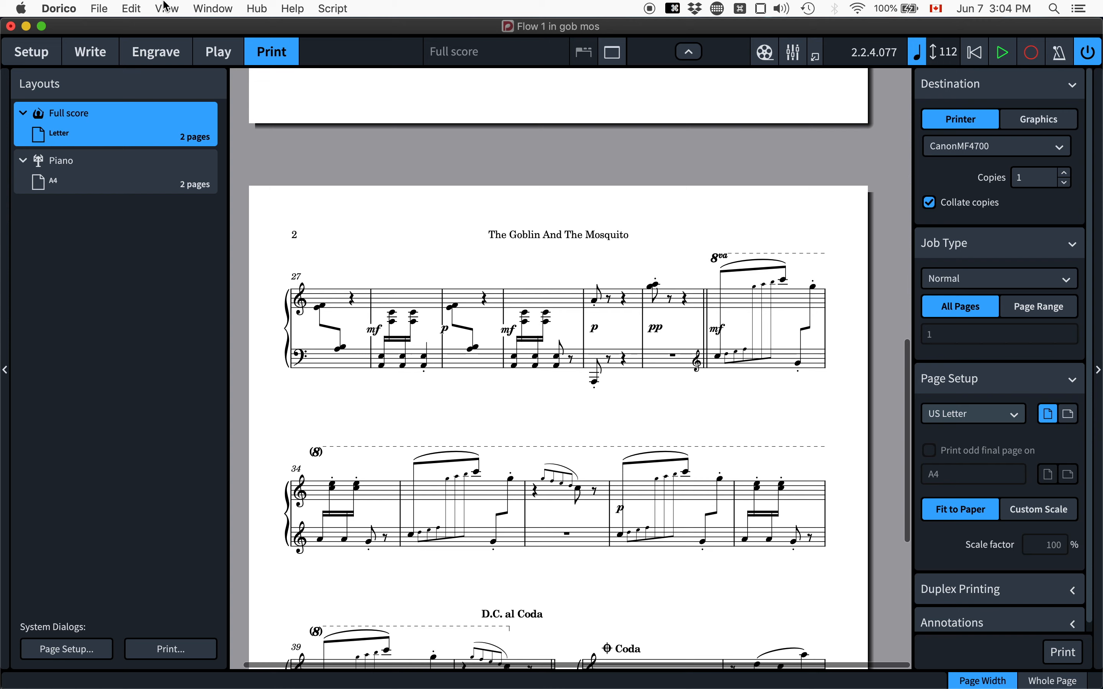
Return to Write mode and try clearing Flow 1's title in Project Info, applying the change.
{"action": "left_click", "coordinate": [91, 51]}
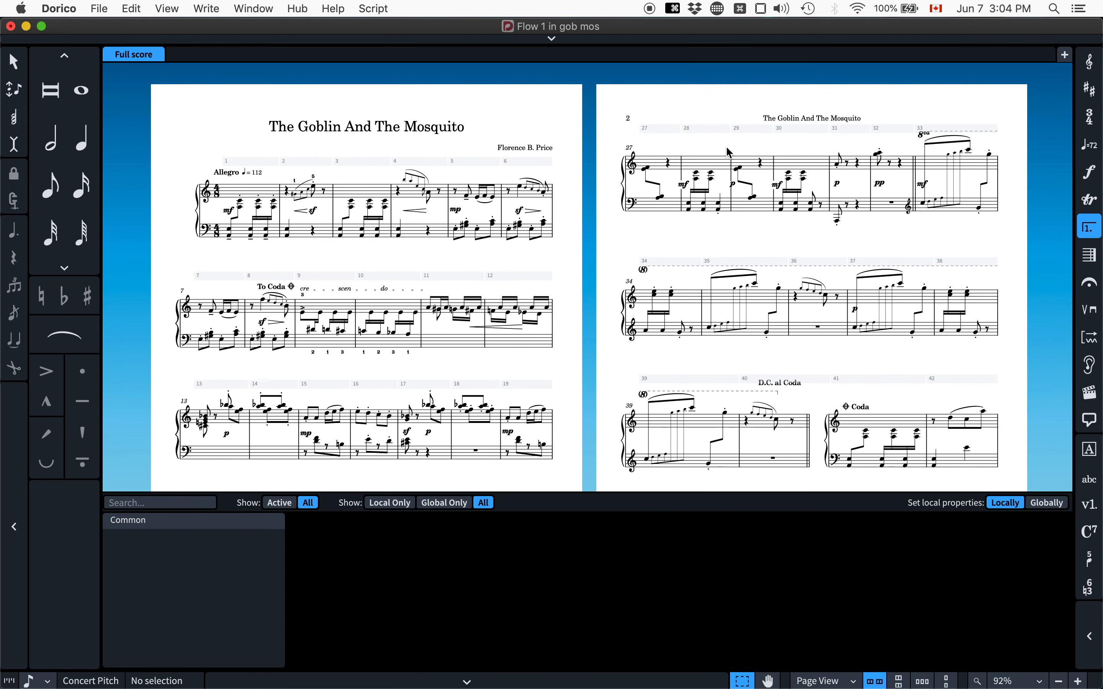
{"action": "key", "text": "super+i"}
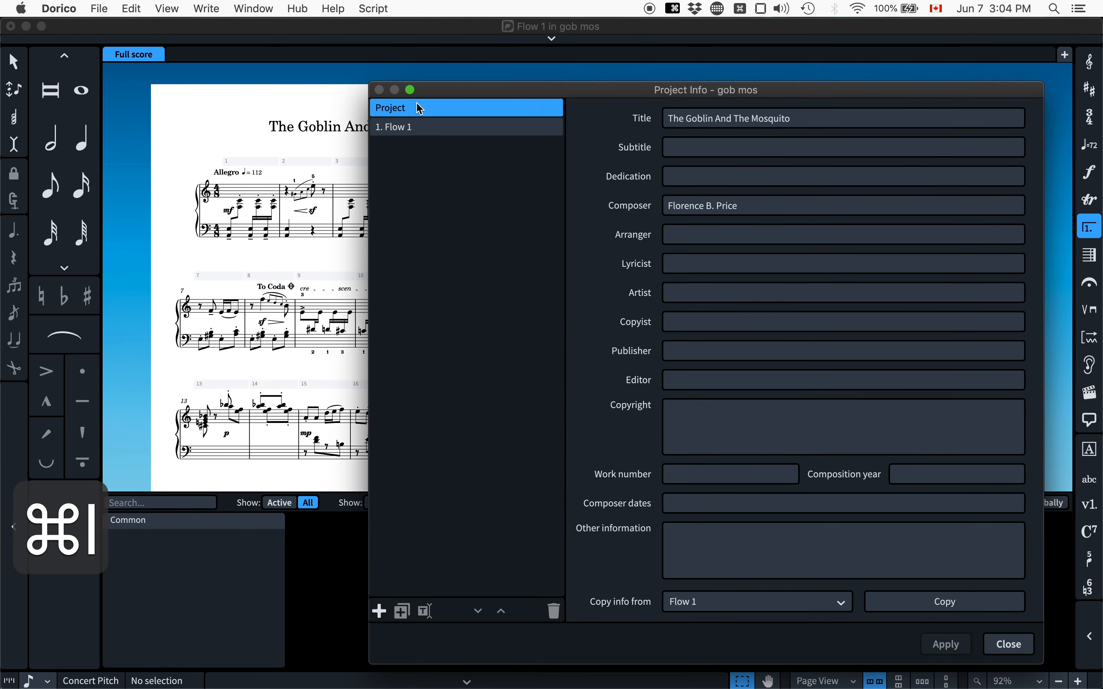
{"action": "left_click", "coordinate": [442, 128]}
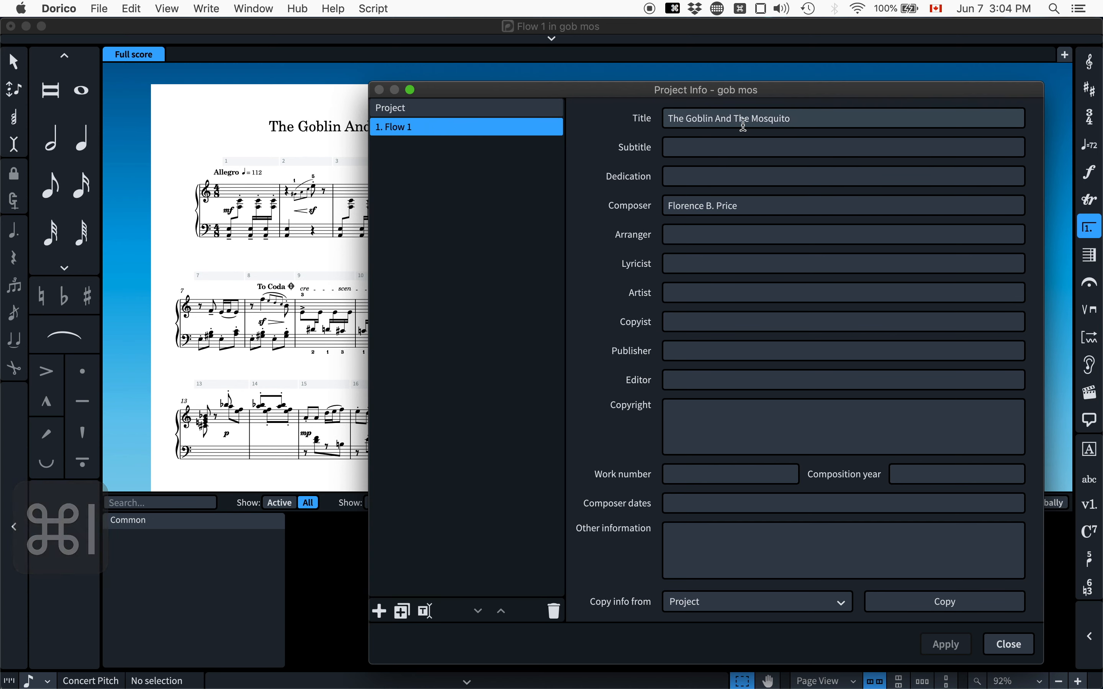
{"action": "left_click", "coordinate": [815, 119]}
{"action": "left_click_drag", "start_coordinate": [815, 120], "coordinate": [635, 115]}
{"action": "key", "text": "BackSpace"}
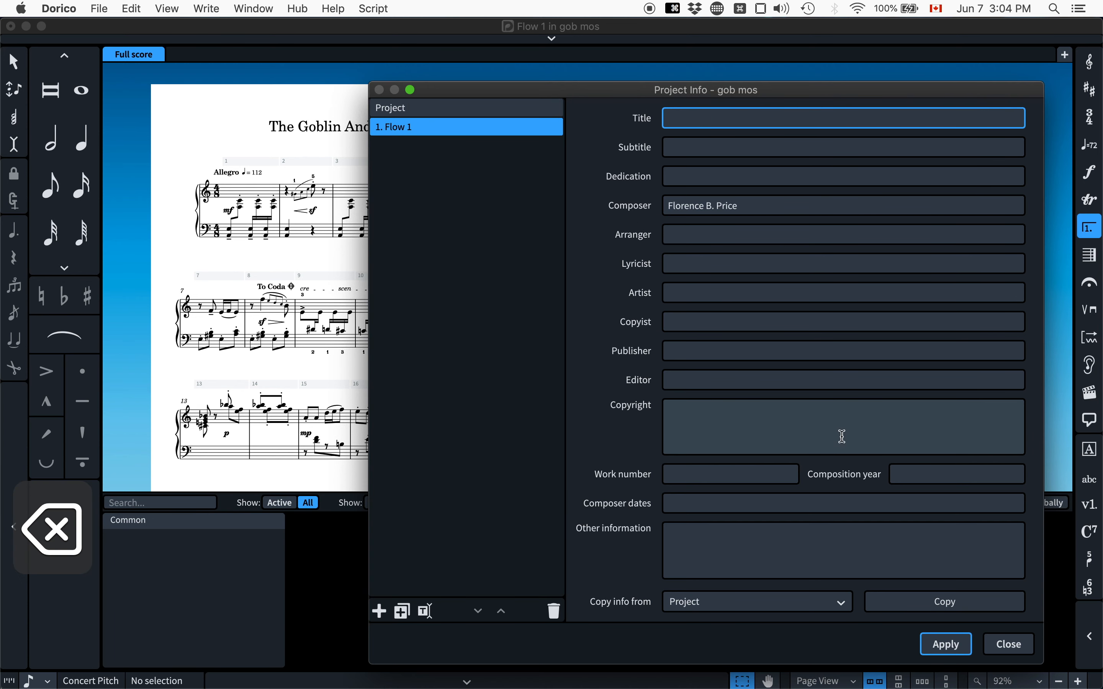
{"action": "left_click", "coordinate": [957, 643]}
{"action": "left_click", "coordinate": [1010, 644]}
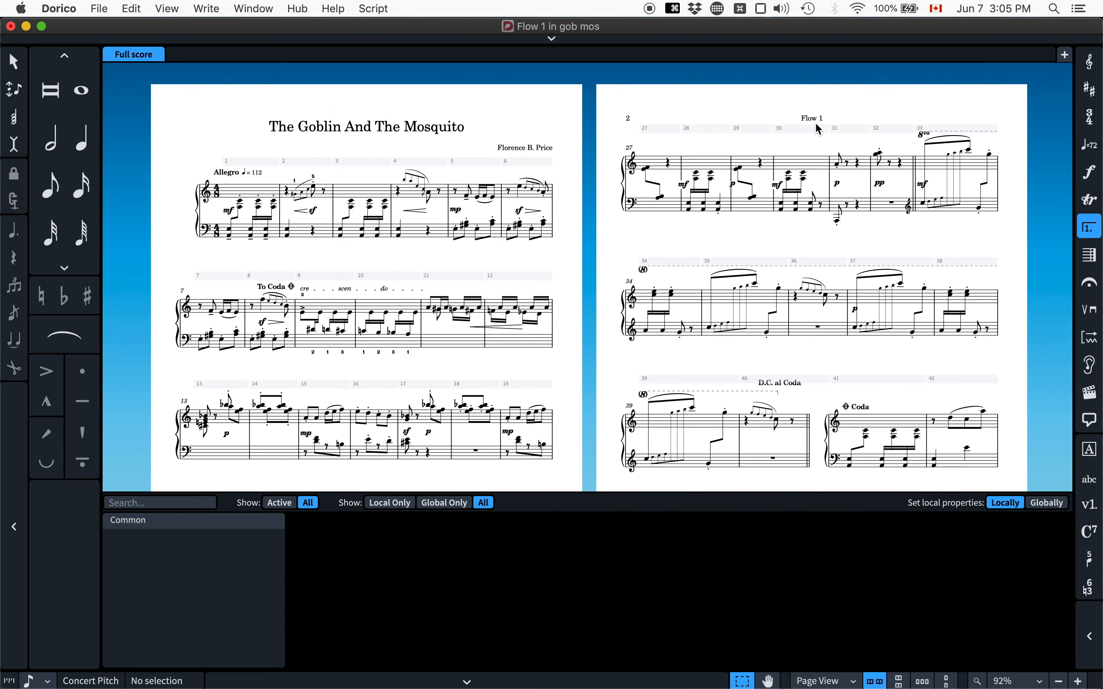
Reopen Project Info and try once more to empty and apply Flow 1's title.
{"action": "key", "text": "super+i"}
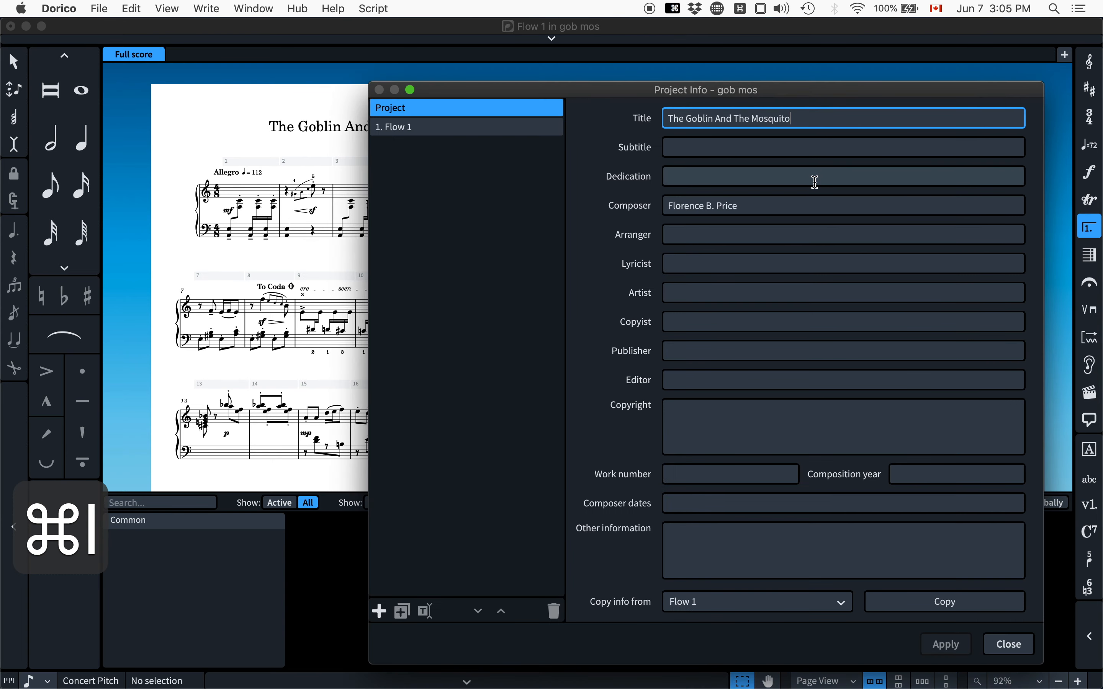
{"action": "left_click", "coordinate": [433, 128]}
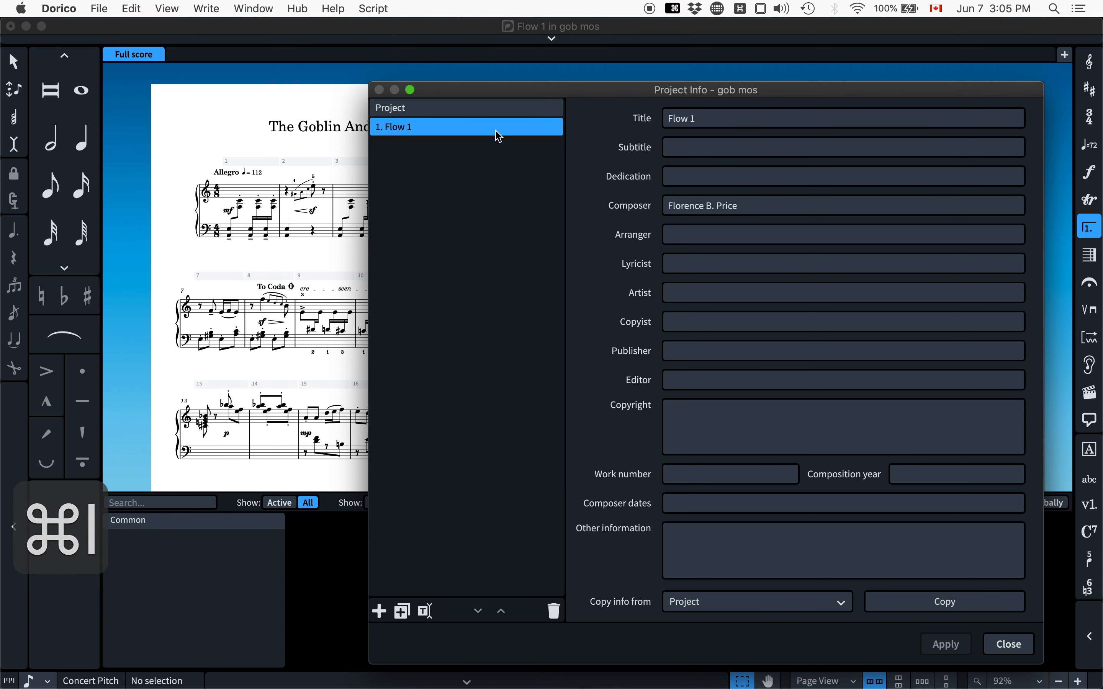
{"action": "triple_click", "coordinate": [692, 118]}
{"action": "key", "text": "BackSpace"}
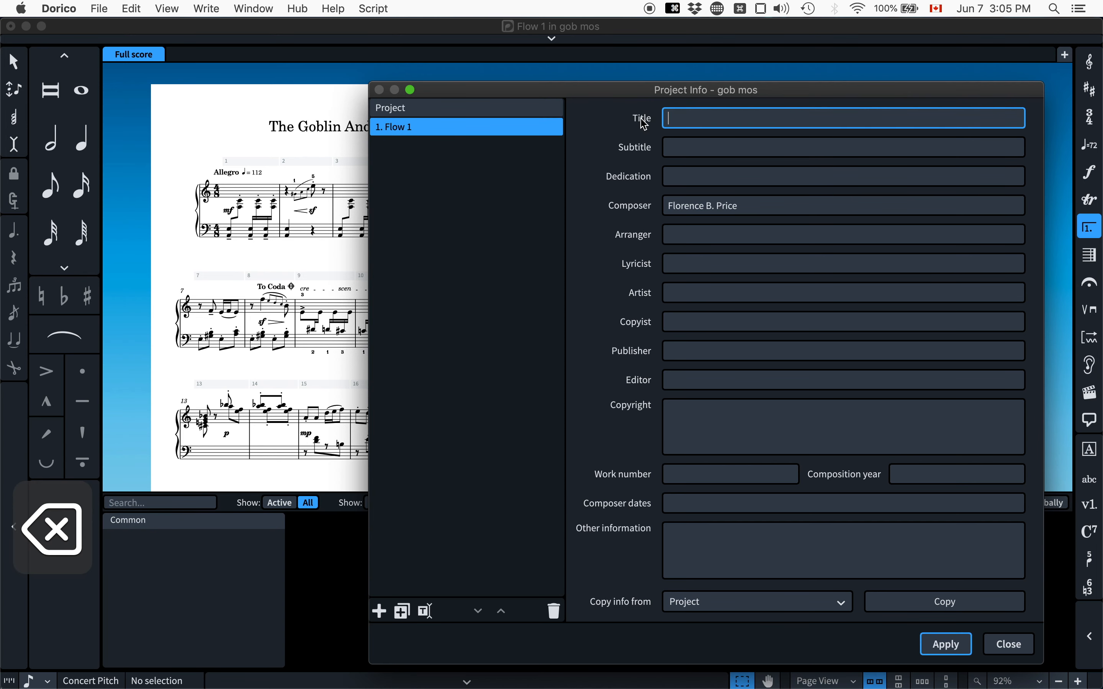
{"action": "left_click", "coordinate": [957, 648]}
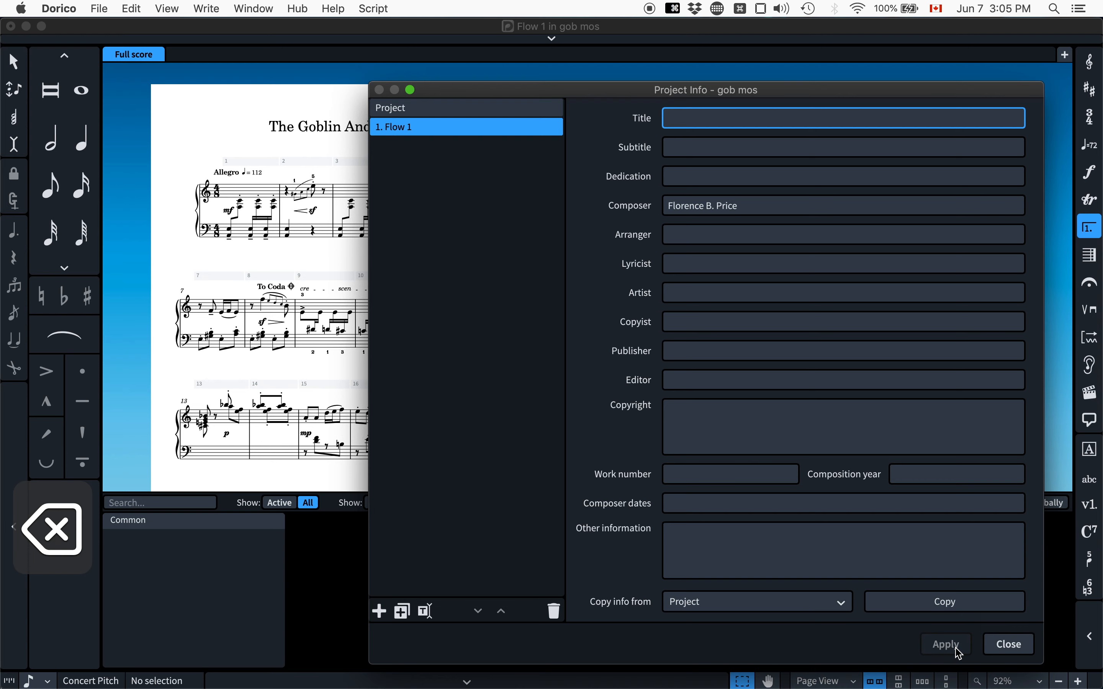
{"action": "left_click", "coordinate": [1019, 651]}
Replace Flow 1's title with a single blank space in Project Info and apply it.
{"action": "key", "text": "super+i"}
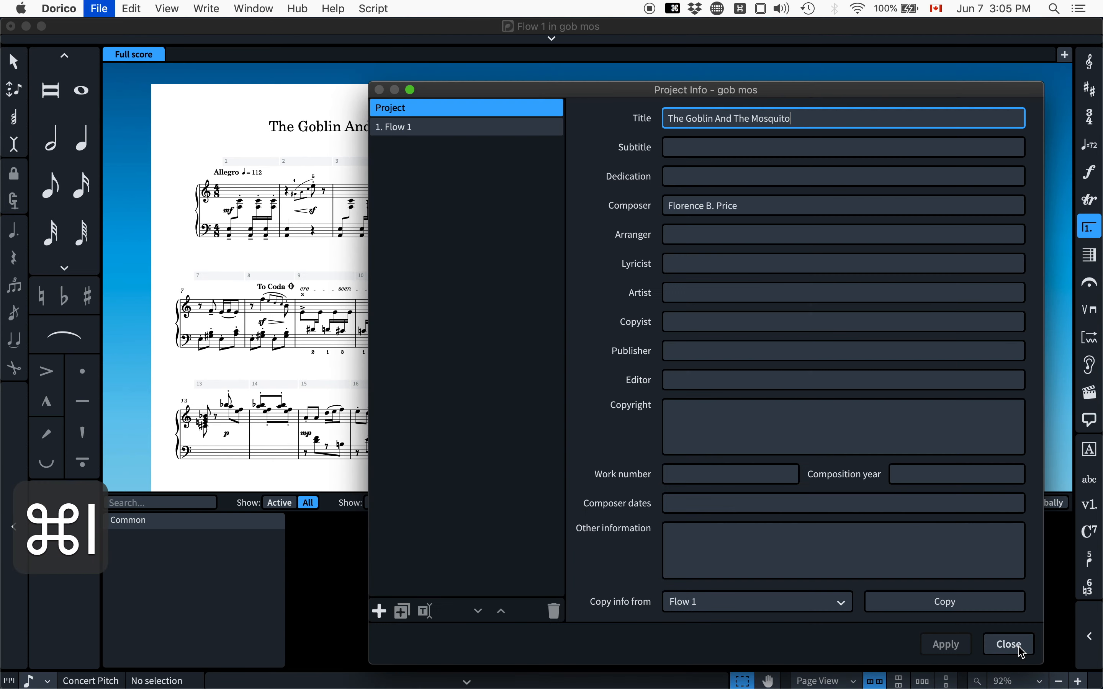
{"action": "left_click", "coordinate": [457, 137]}
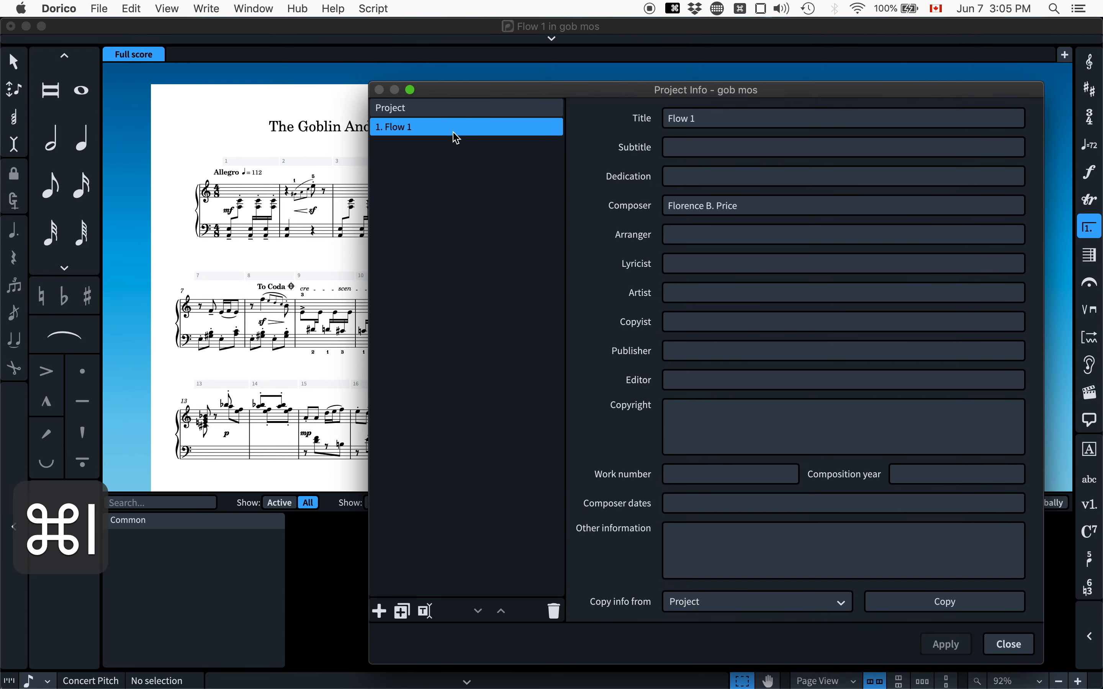
{"action": "left_click", "coordinate": [721, 121]}
{"action": "left_click_drag", "start_coordinate": [719, 123], "coordinate": [596, 130]}
{"action": "left_click", "coordinate": [947, 645]}
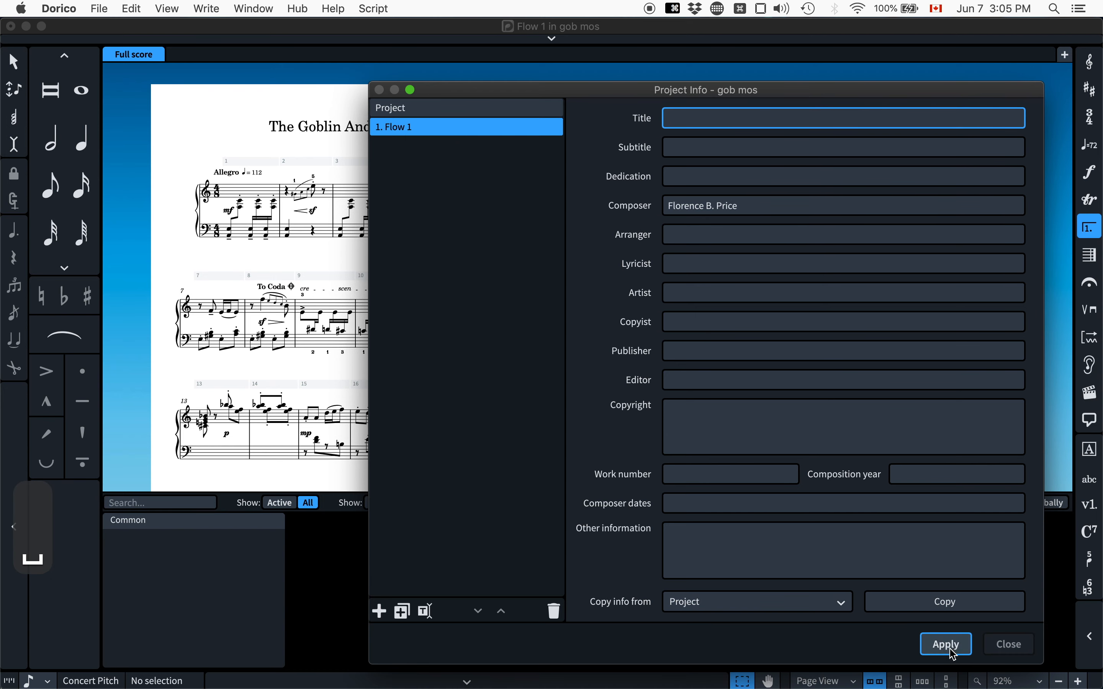
{"action": "left_click", "coordinate": [1009, 644]}
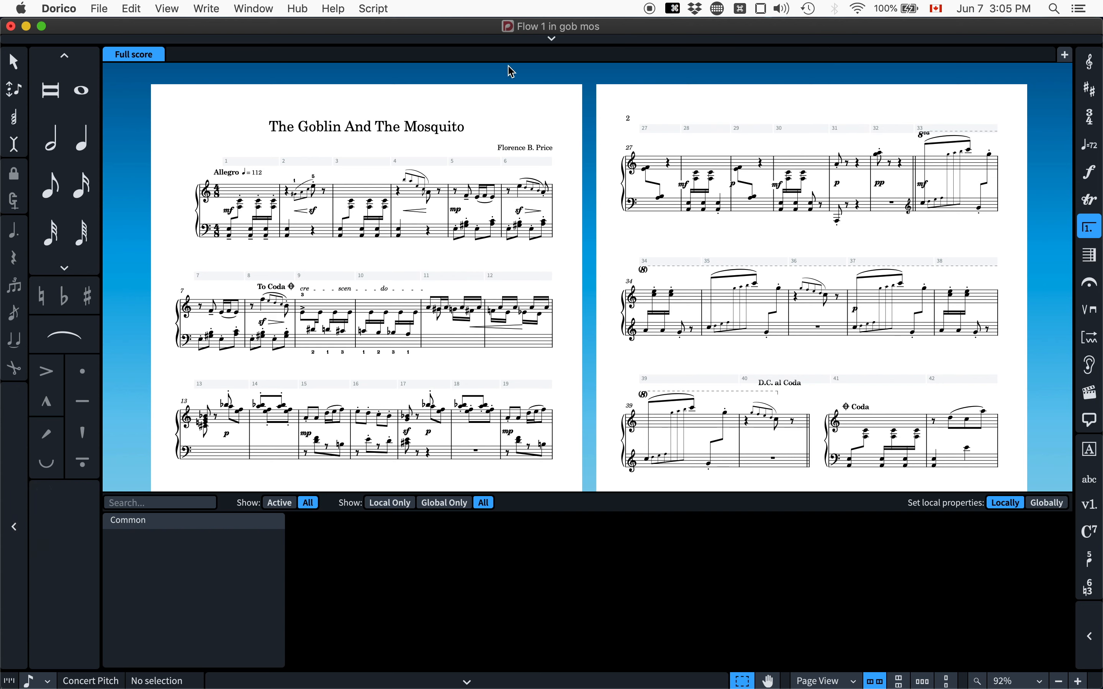
Undo the blank-space title and the earlier title clearing made to Flow 1.
{"action": "key", "text": "super+z"}
{"action": "key", "text": "super+z"}
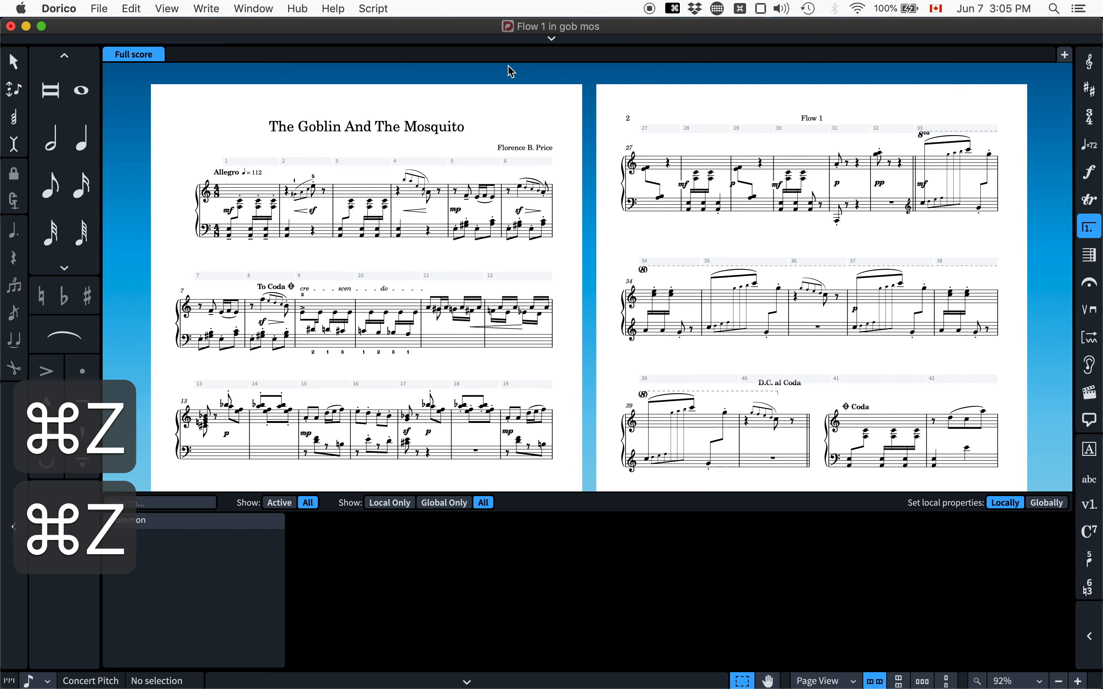
{"action": "key", "text": "super+z"}
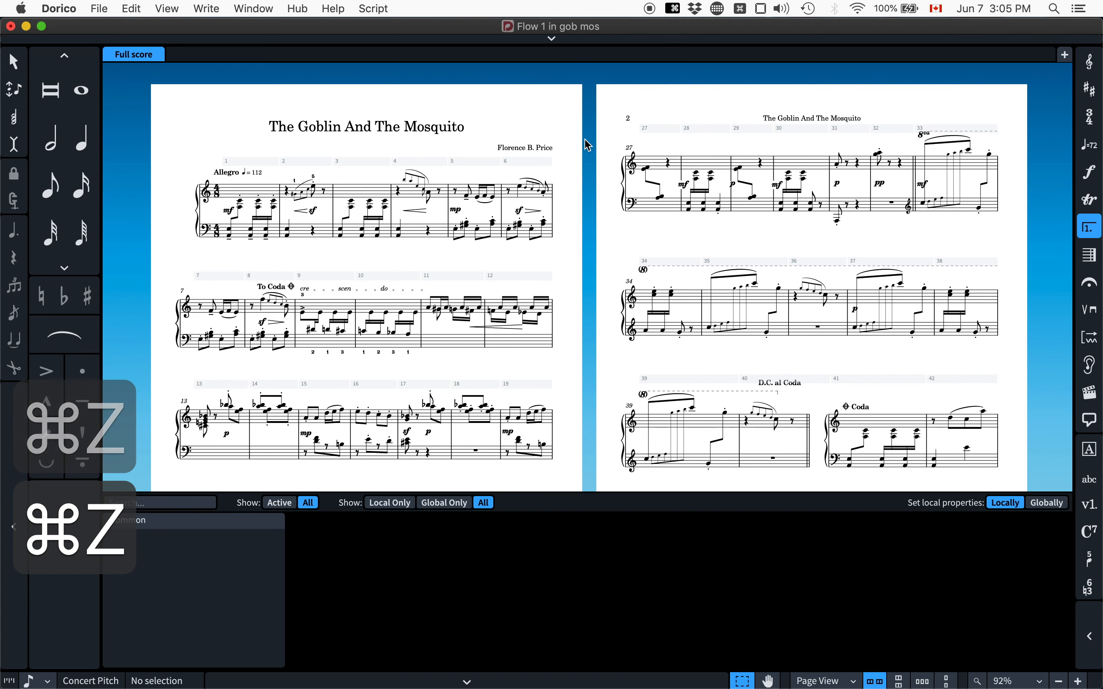
Review both engraved pages, and switch to Preview to examine pages 2 and 3 of the original scan in an enlarged window.
{"action": "scroll", "coordinate": [824, 227], "scroll_direction": "down", "scroll_amount": 4}
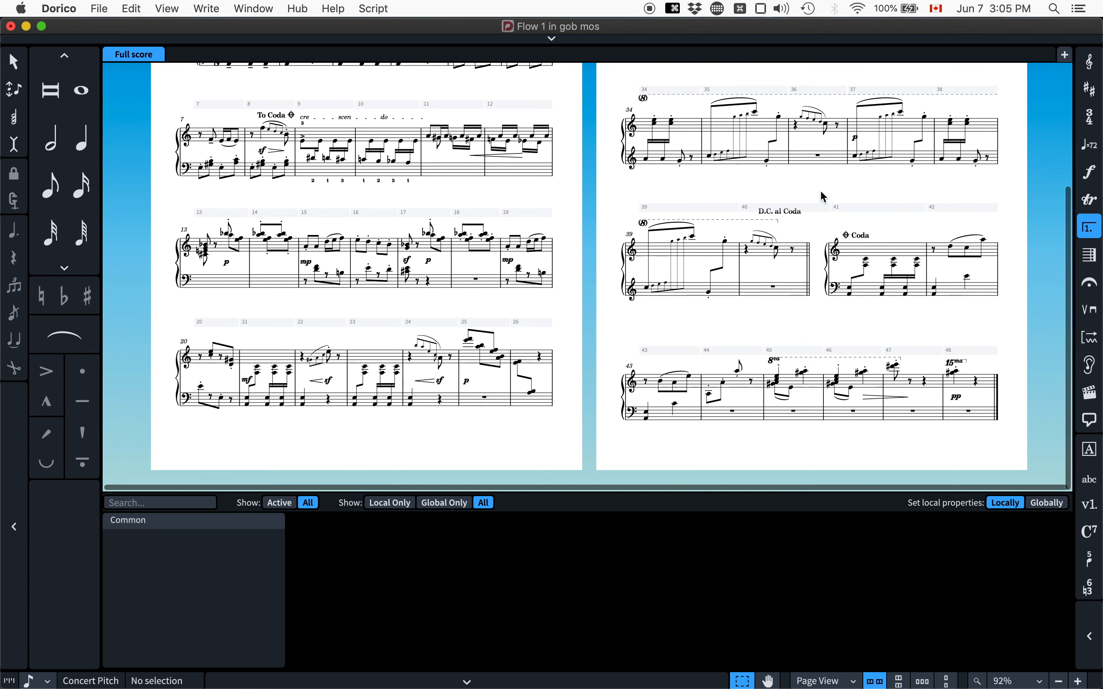
{"action": "scroll", "coordinate": [824, 197], "scroll_direction": "up", "scroll_amount": 4}
{"action": "scroll", "coordinate": [823, 197], "scroll_direction": "down", "scroll_amount": 4}
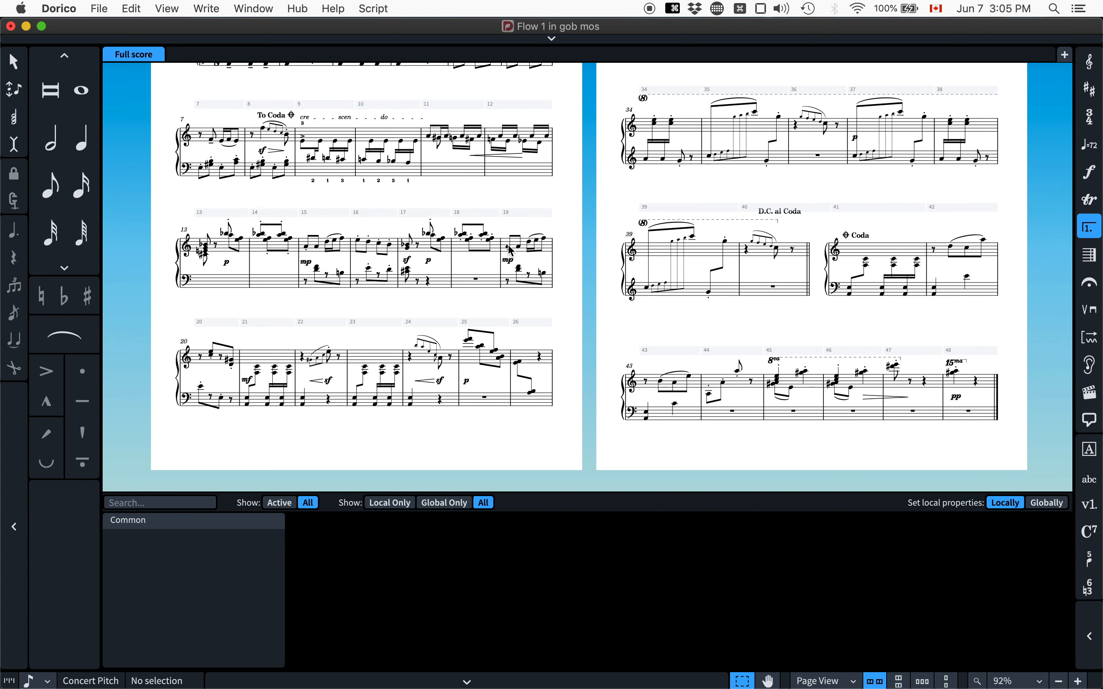
{"action": "key", "text": "super+Tab"}
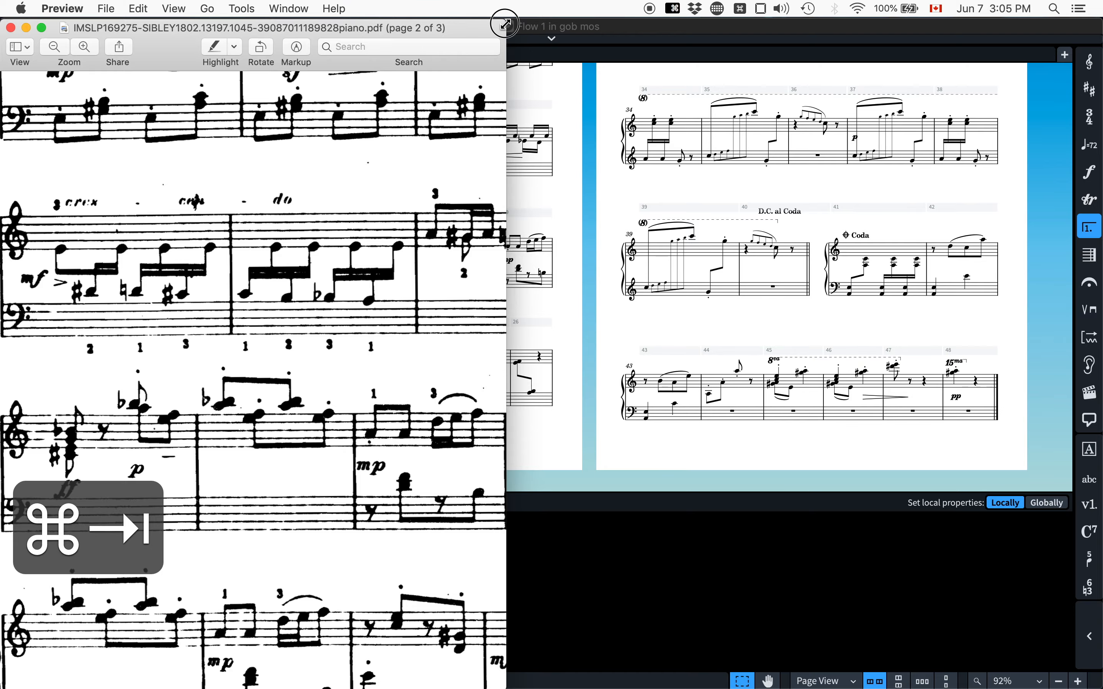
{"action": "double_click", "coordinate": [501, 32]}
{"action": "scroll", "coordinate": [611, 265], "scroll_direction": "down", "scroll_amount": 5}
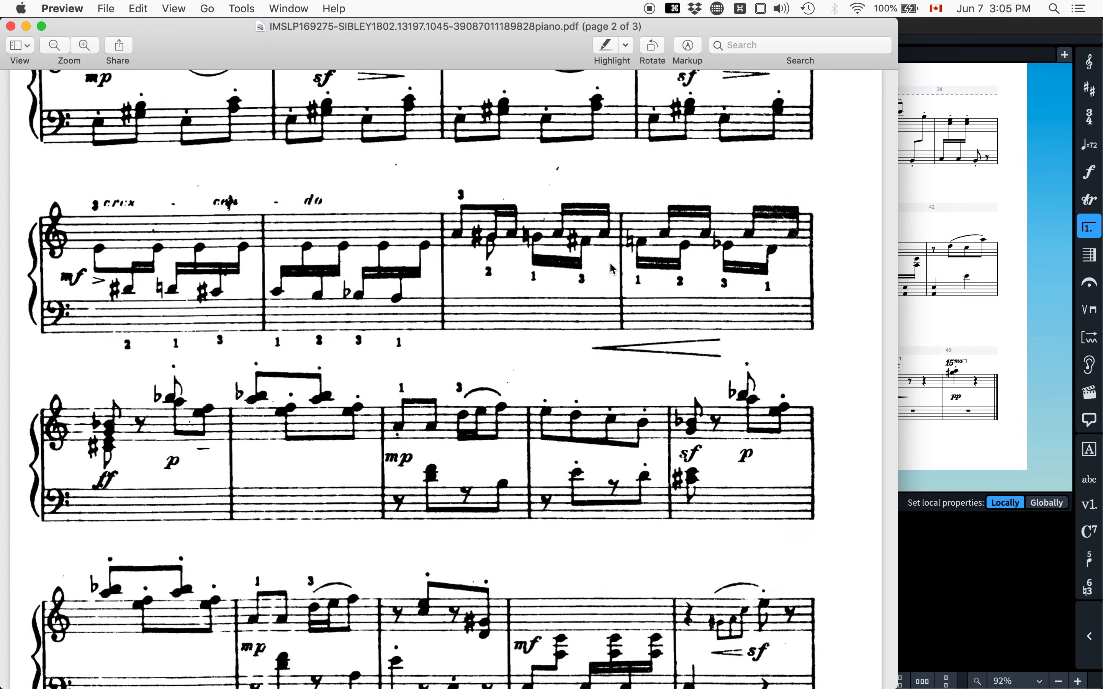
{"action": "scroll", "coordinate": [611, 269], "scroll_direction": "up", "scroll_amount": 8}
{"action": "scroll", "coordinate": [613, 268], "scroll_direction": "down", "scroll_amount": 4}
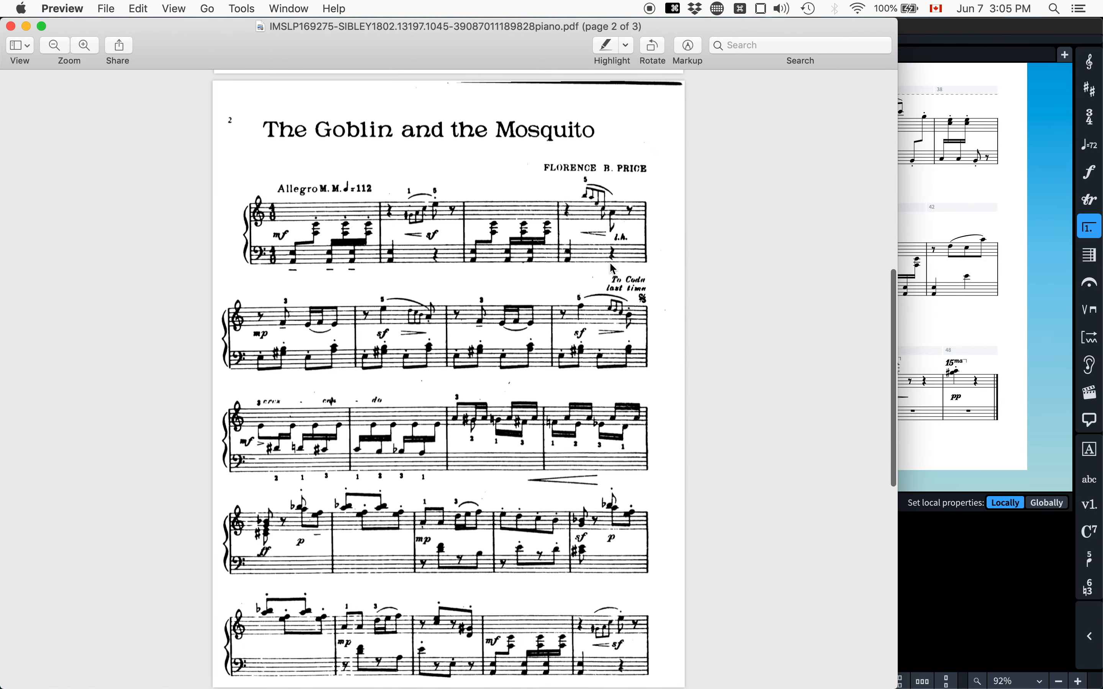
{"action": "scroll", "coordinate": [613, 269], "scroll_direction": "down", "scroll_amount": 2}
{"action": "scroll", "coordinate": [613, 269], "scroll_direction": "down", "scroll_amount": 10}
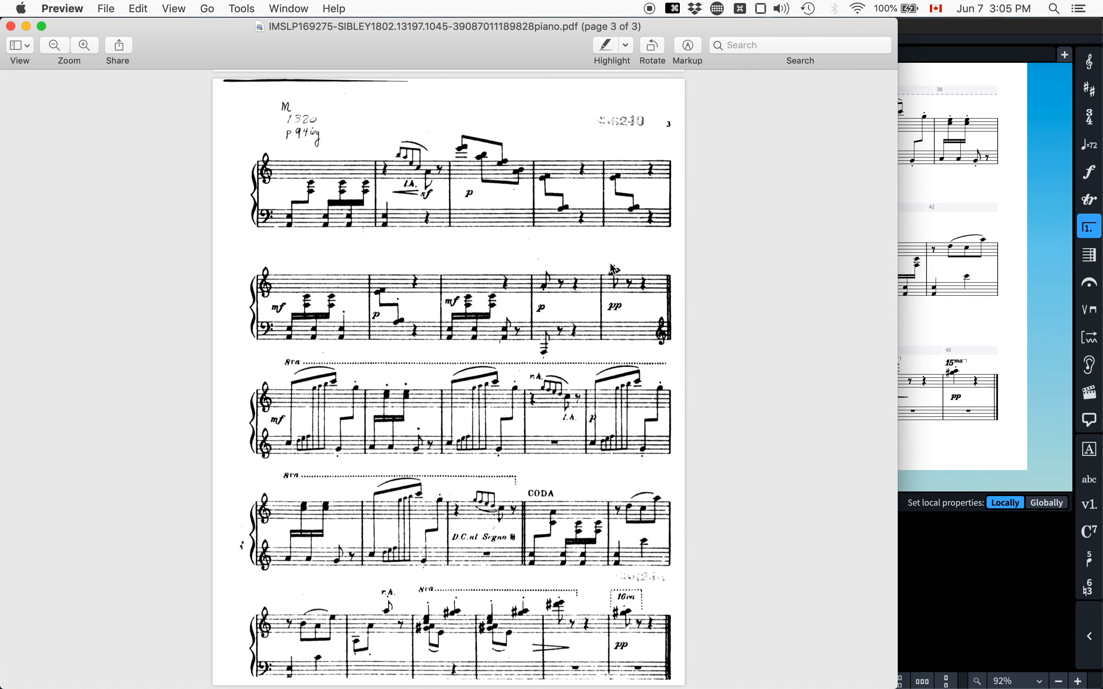
{"action": "scroll", "coordinate": [608, 301], "scroll_direction": "up", "scroll_amount": 12}
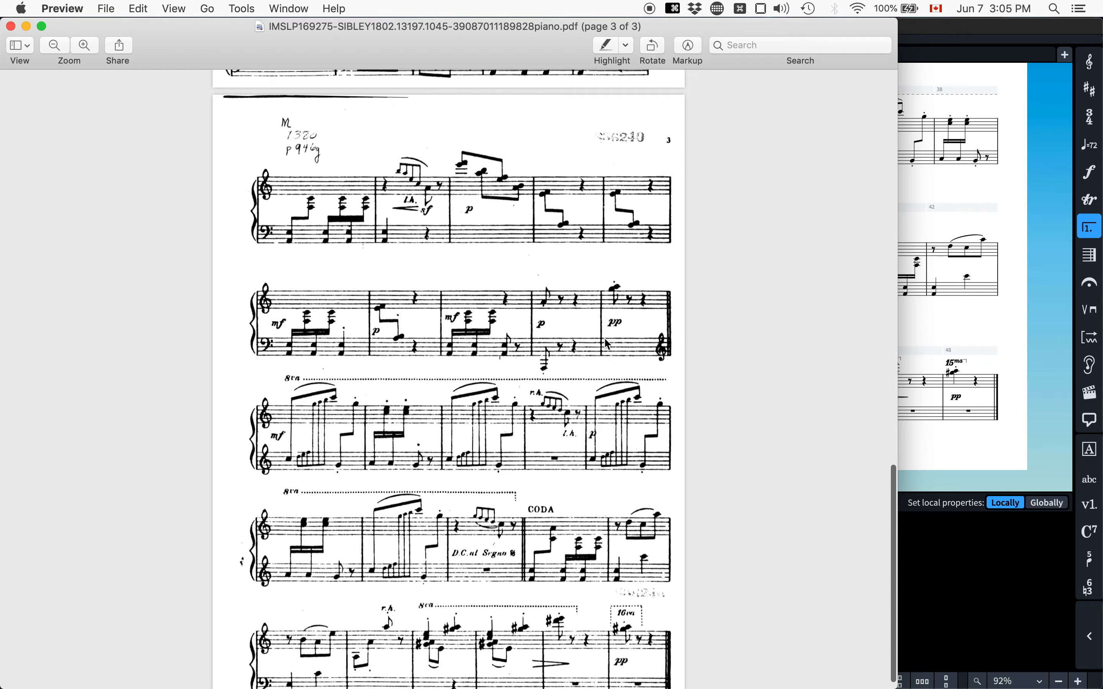
{"action": "scroll", "coordinate": [604, 337], "scroll_direction": "down", "scroll_amount": 6}
{"action": "scroll", "coordinate": [608, 343], "scroll_direction": "up", "scroll_amount": 8}
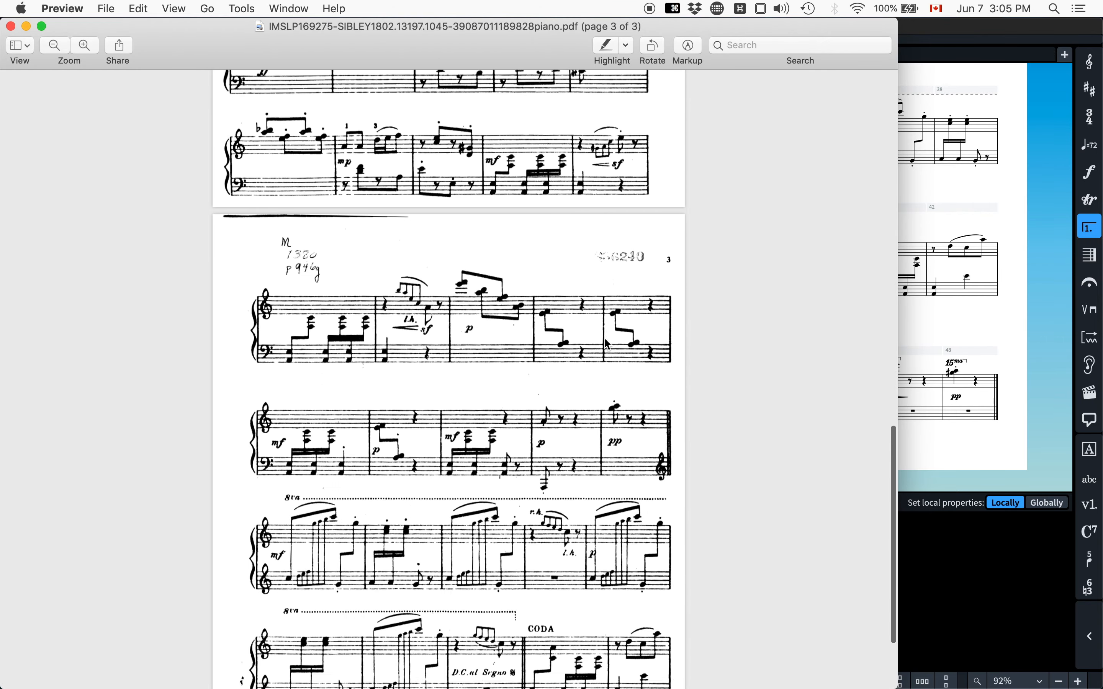